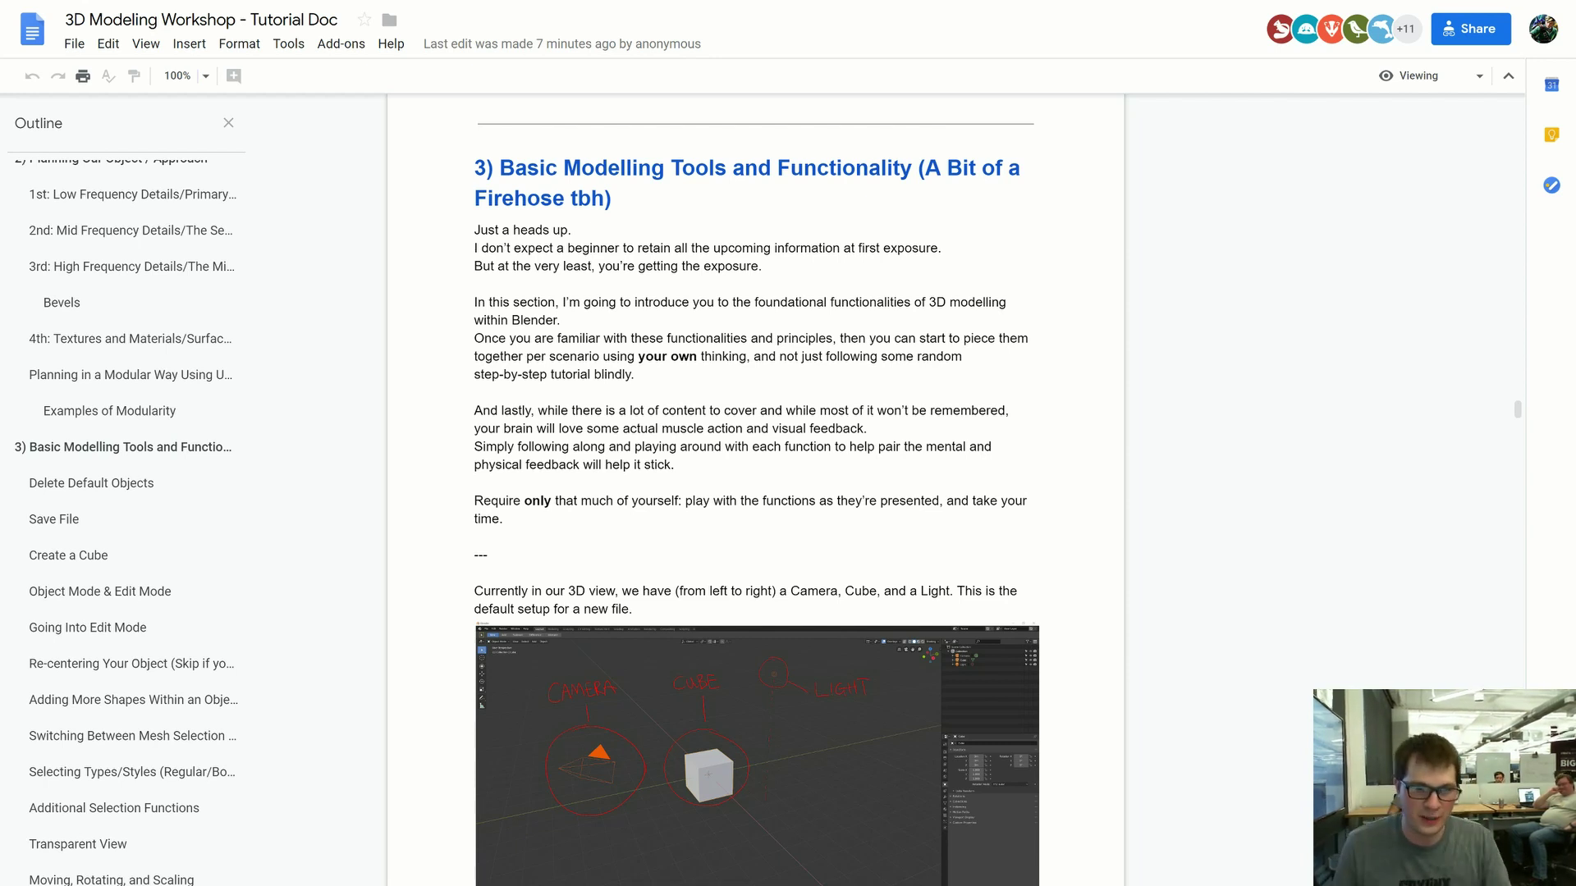
- Read the introduction of section 3, Basic Modelling Tools and Functionality, down to the default scene picture
drag(505, 520, 481, 231)
click(481, 232)
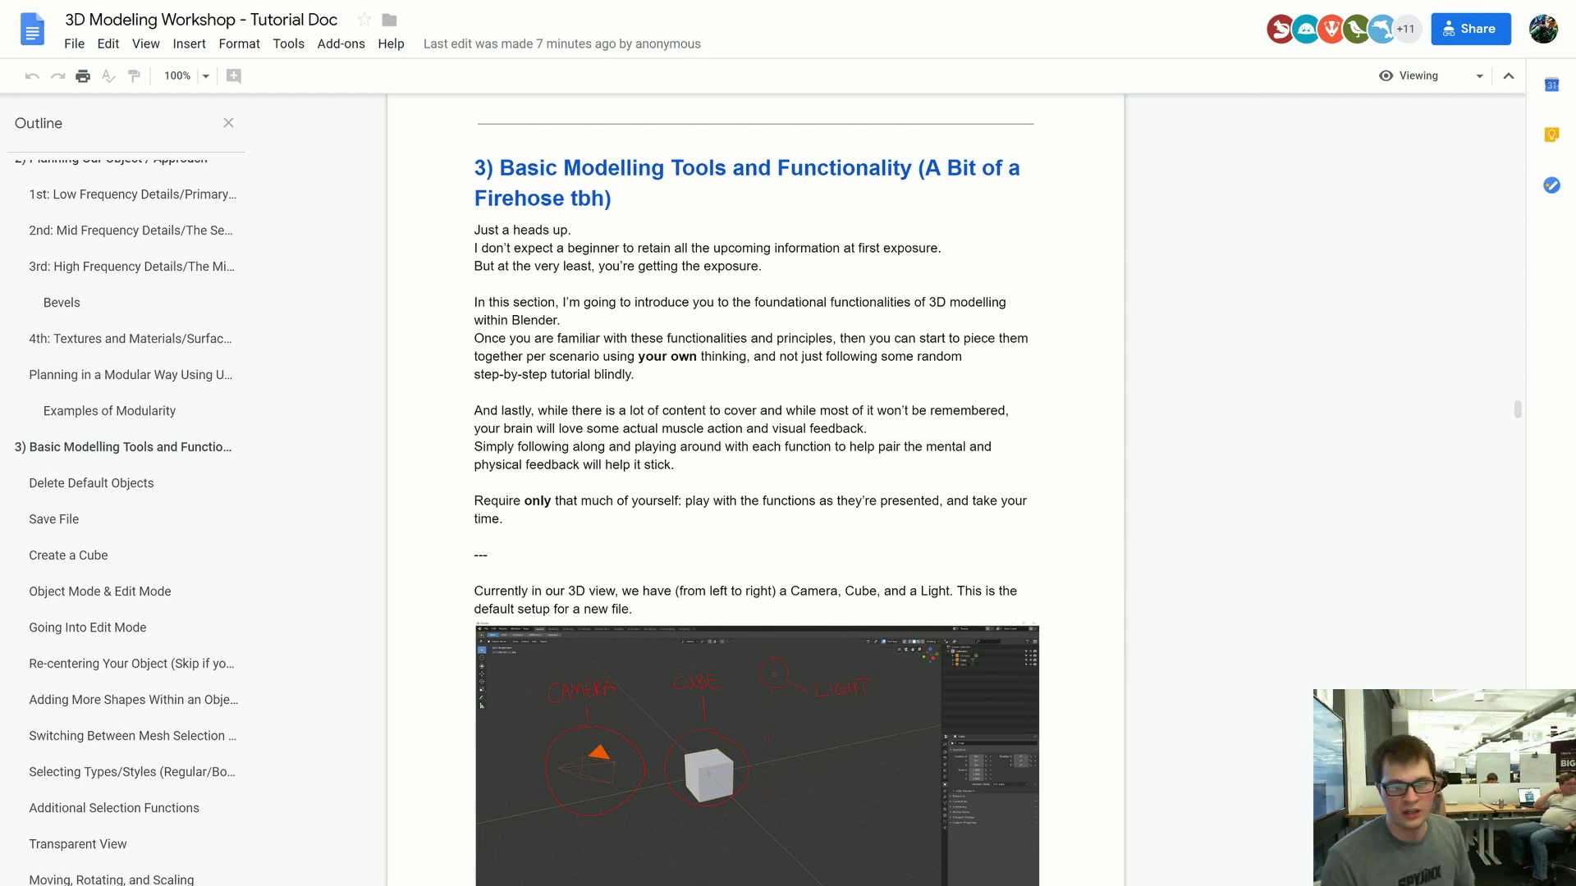
scroll(755, 492, down, 2)
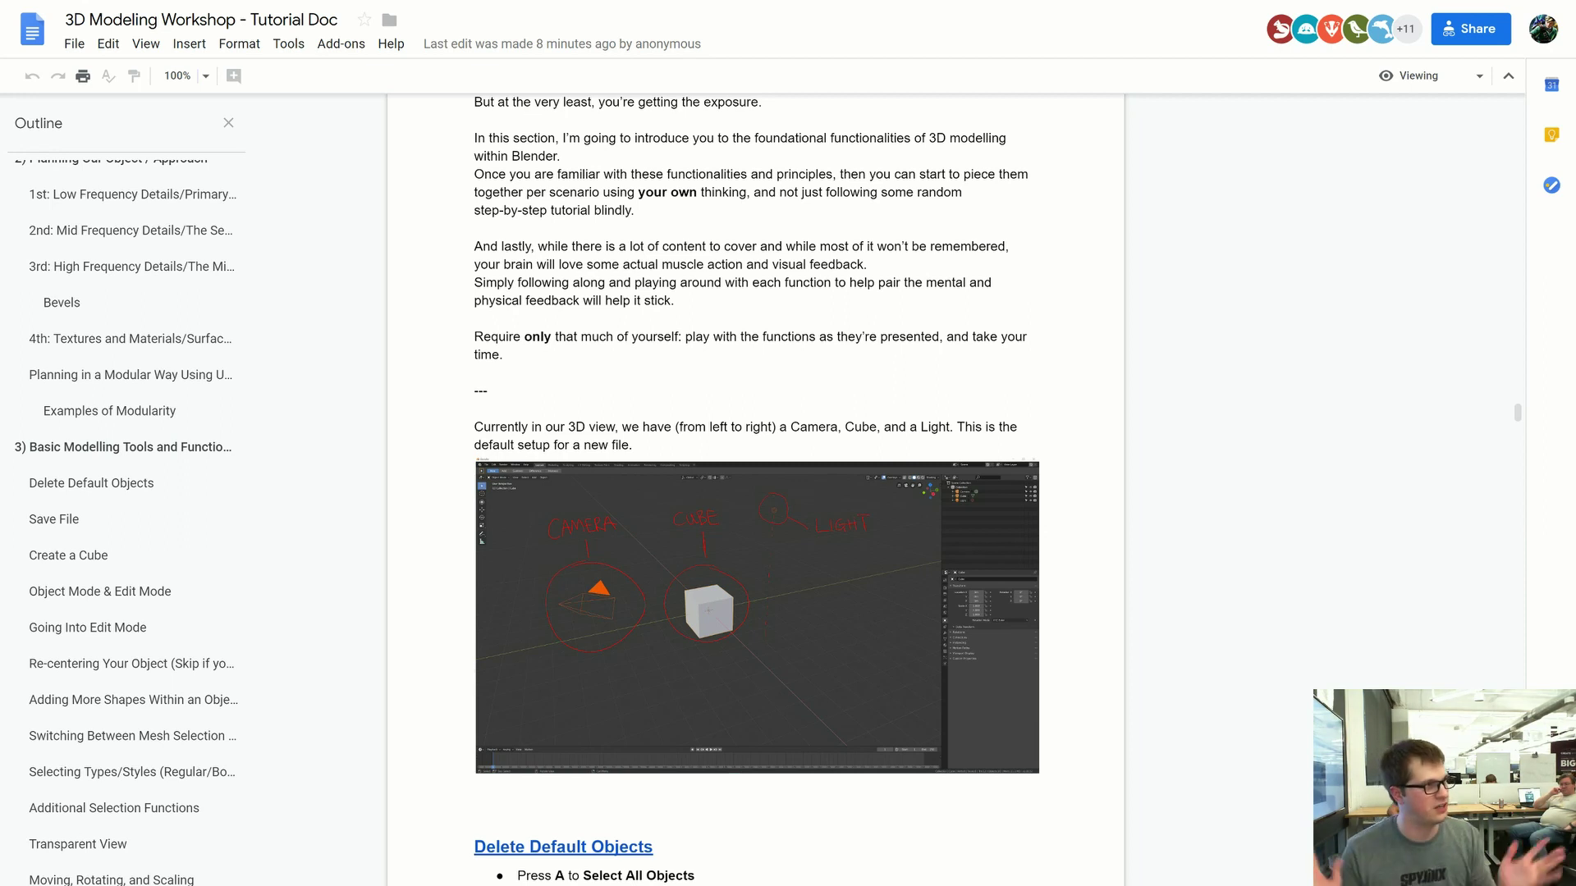
scroll(756, 490, down, 1)
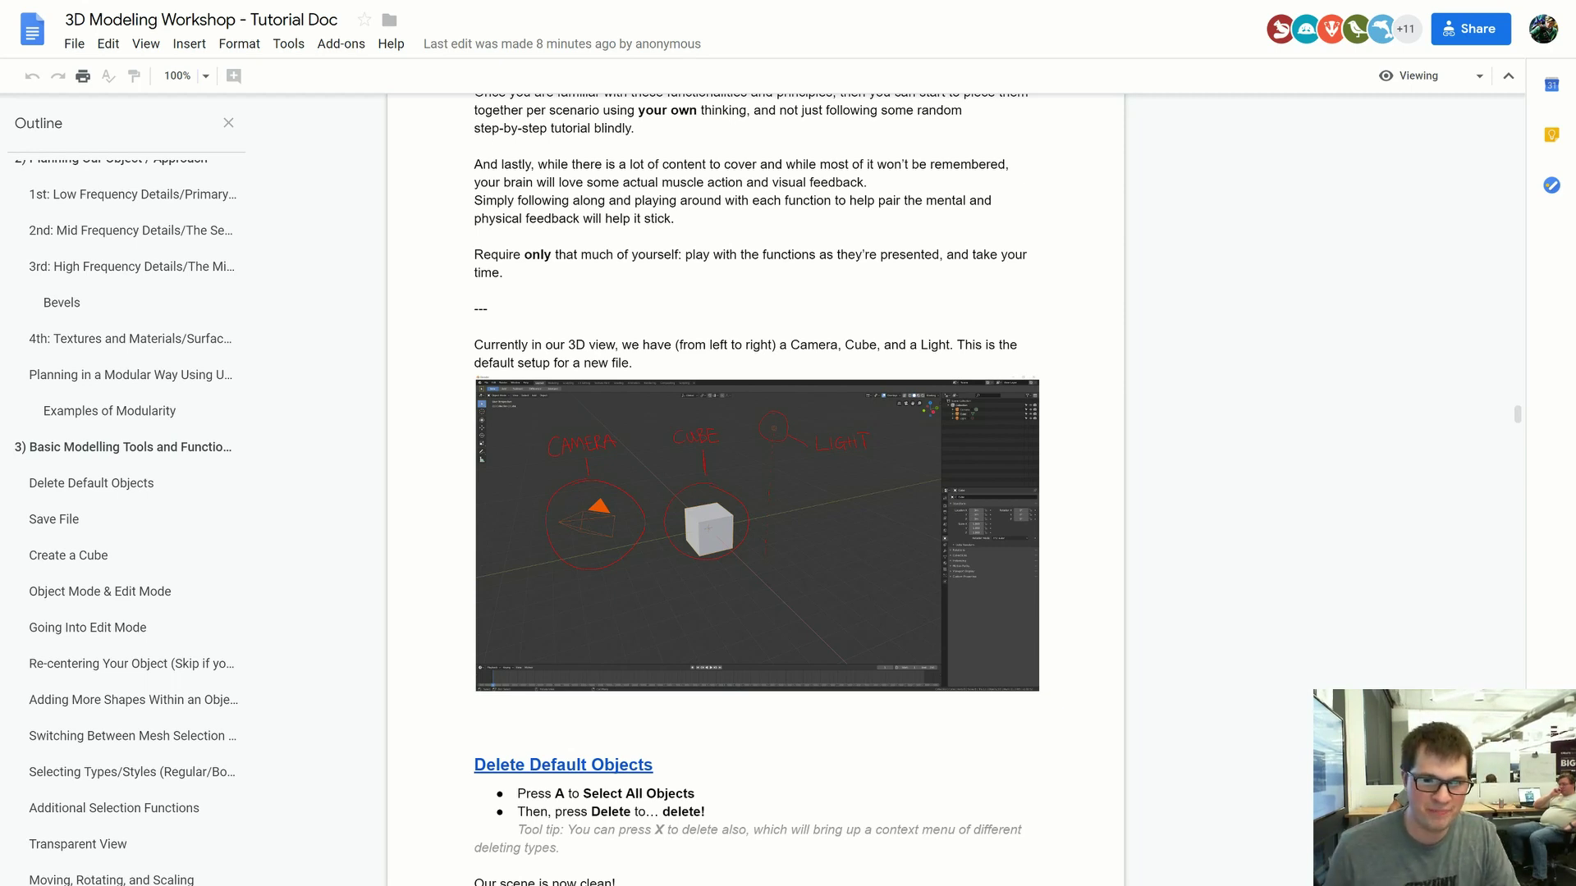
- Switch to Blender and select all default objects in the scene: the camera, cube and light
key(alt+Tab)
scroll(704, 447, down, 5)
middle_drag(697, 429, 573, 437)
key(a)
key(alt+a)
click(662, 496)
middle_drag(661, 496, 648, 467)
click(650, 465)
click(732, 322)
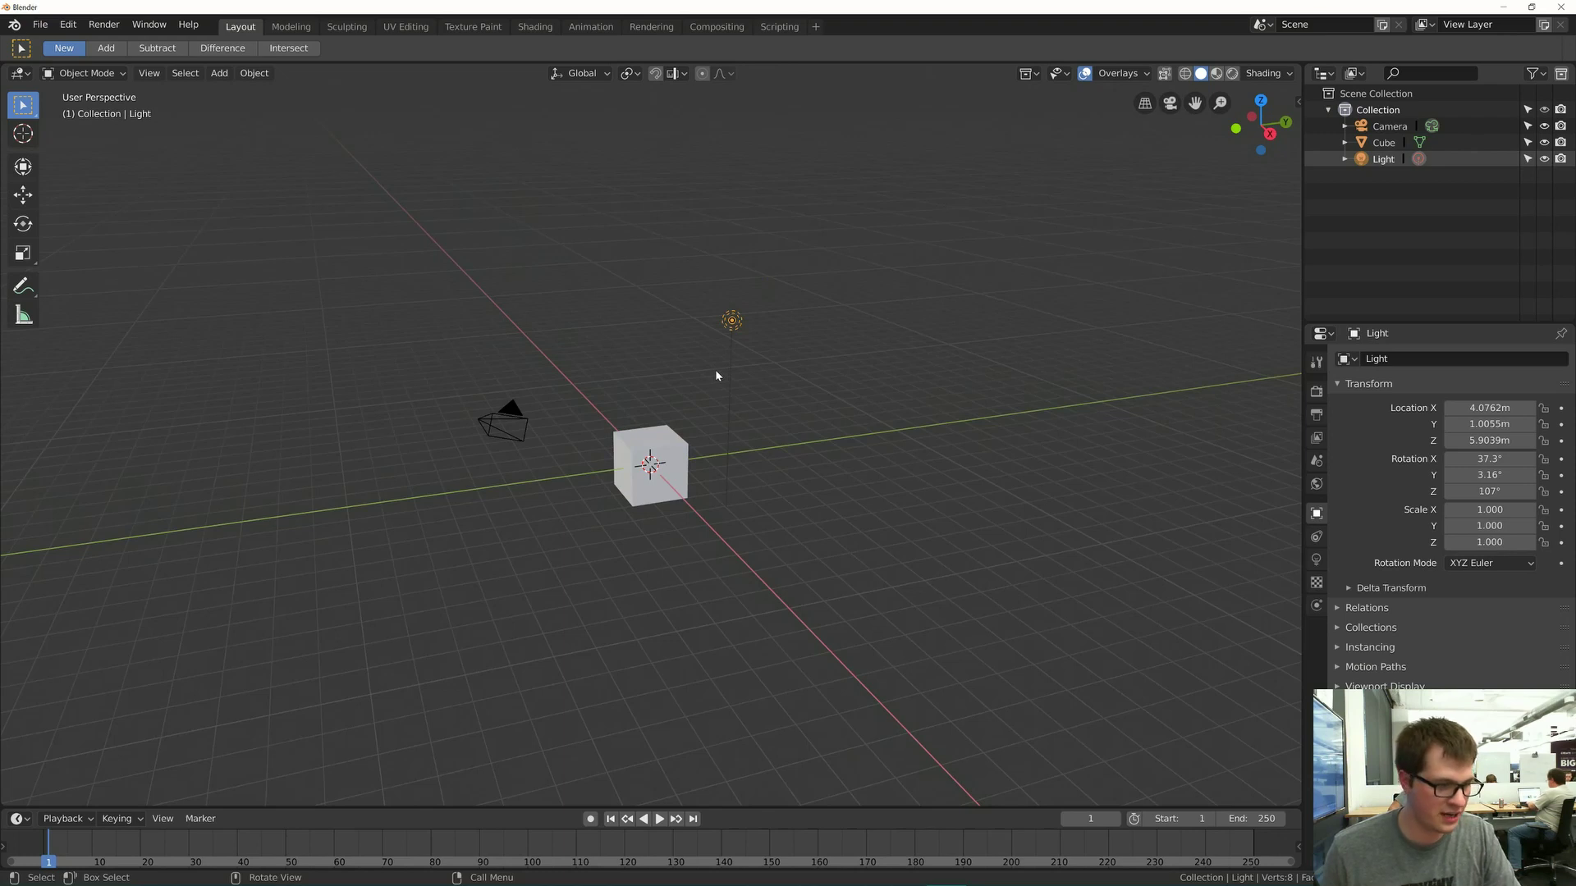
key(a)
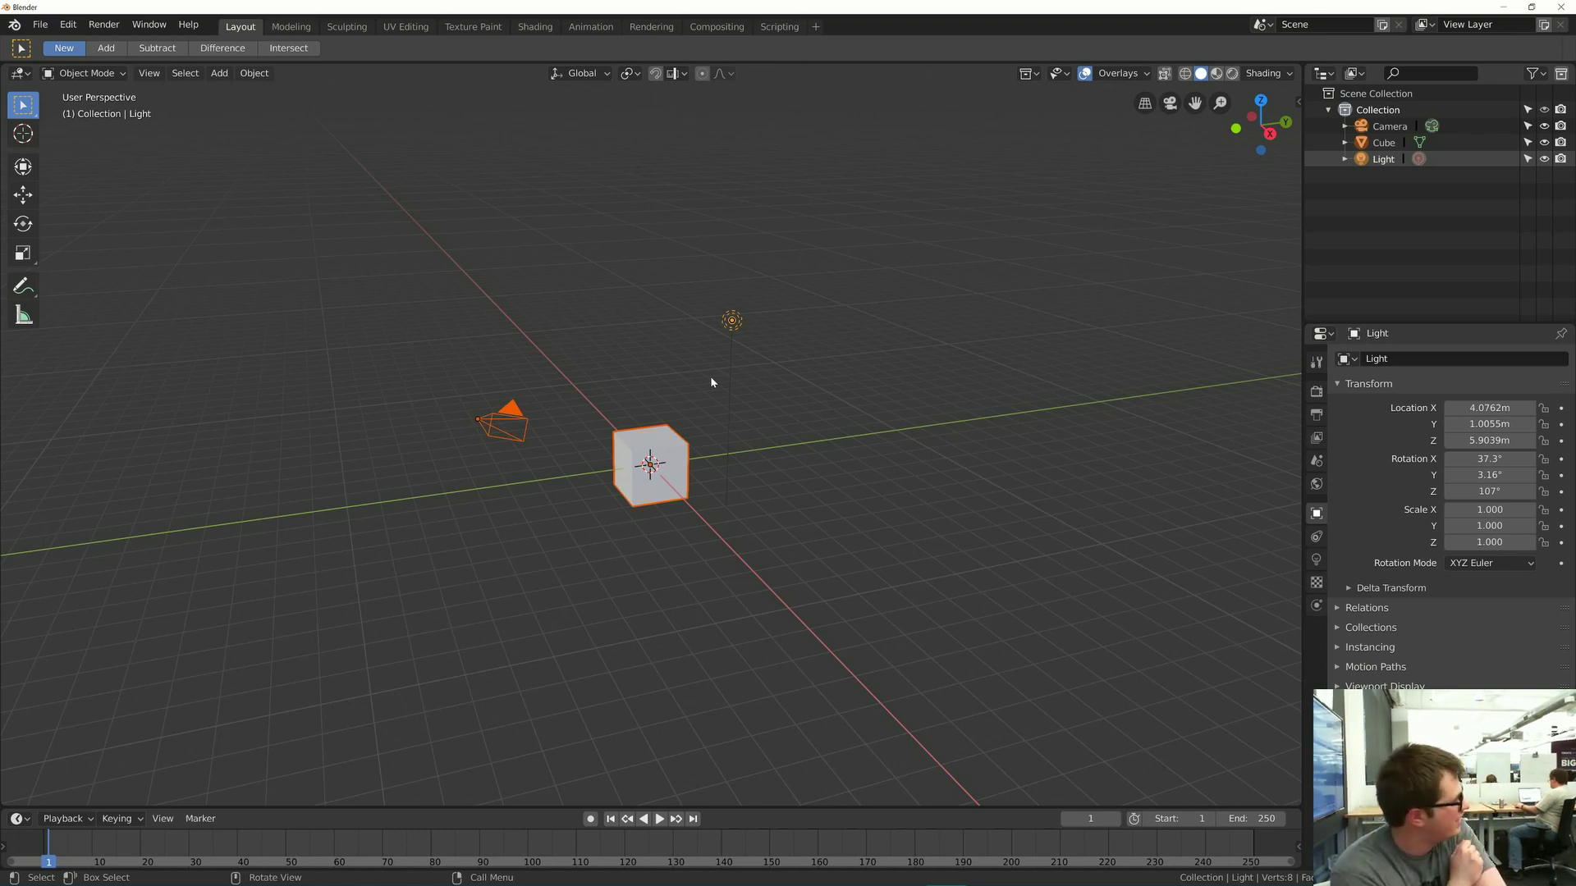
- Switch to the browser, open the Blender 2.8 Hotkeys List from the workshop's Drive folder, and return to the tutorial document
key(alt+Tab)
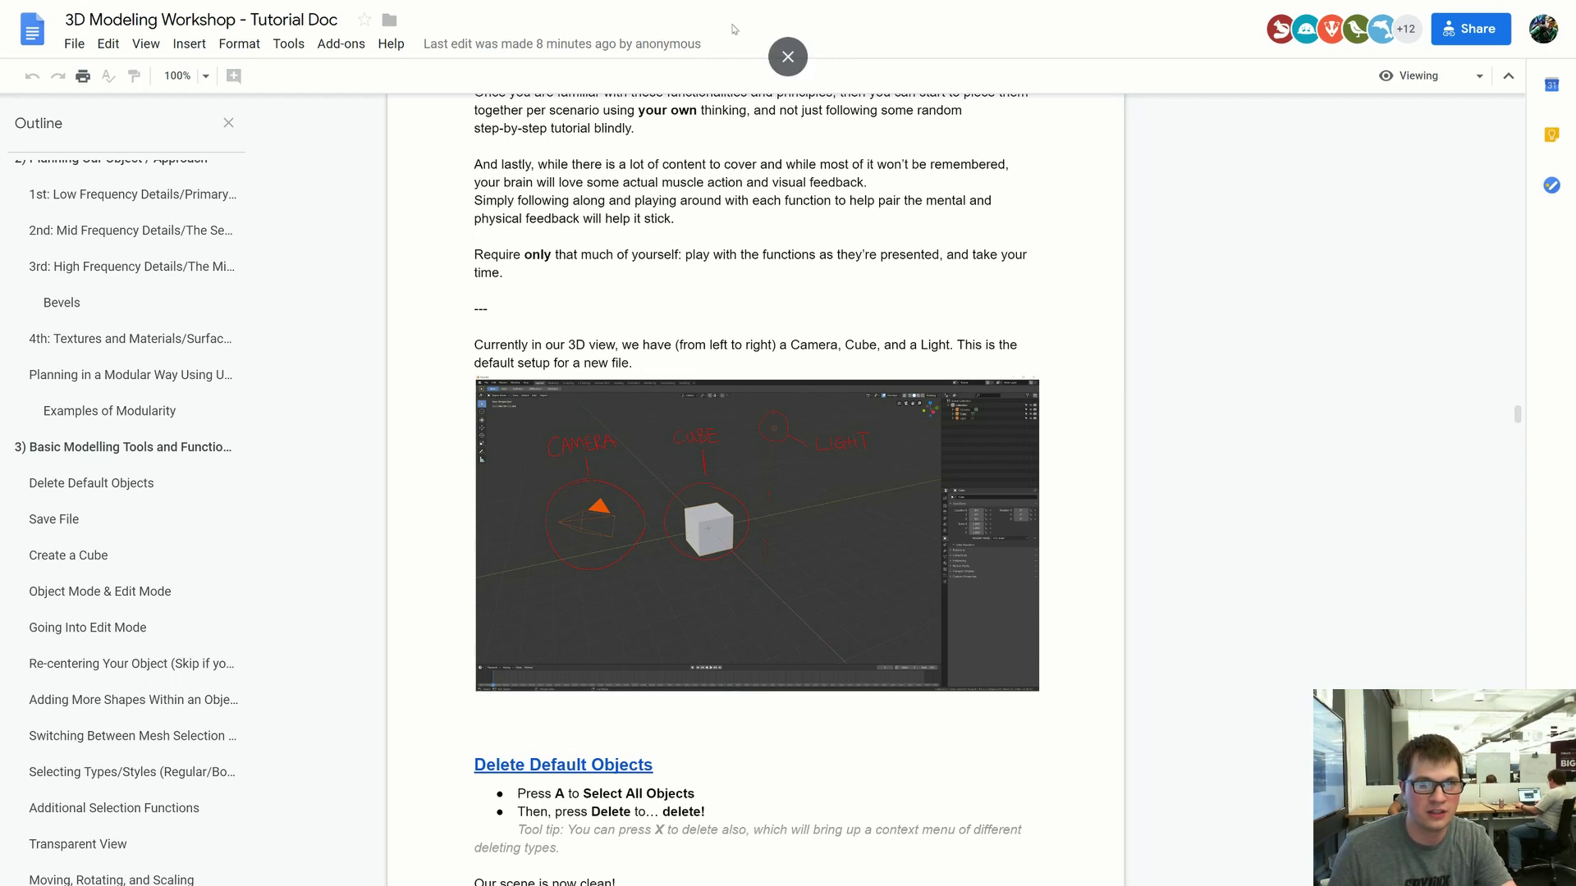
key(alt+Tab)
key(alt+Tab)
click(353, 15)
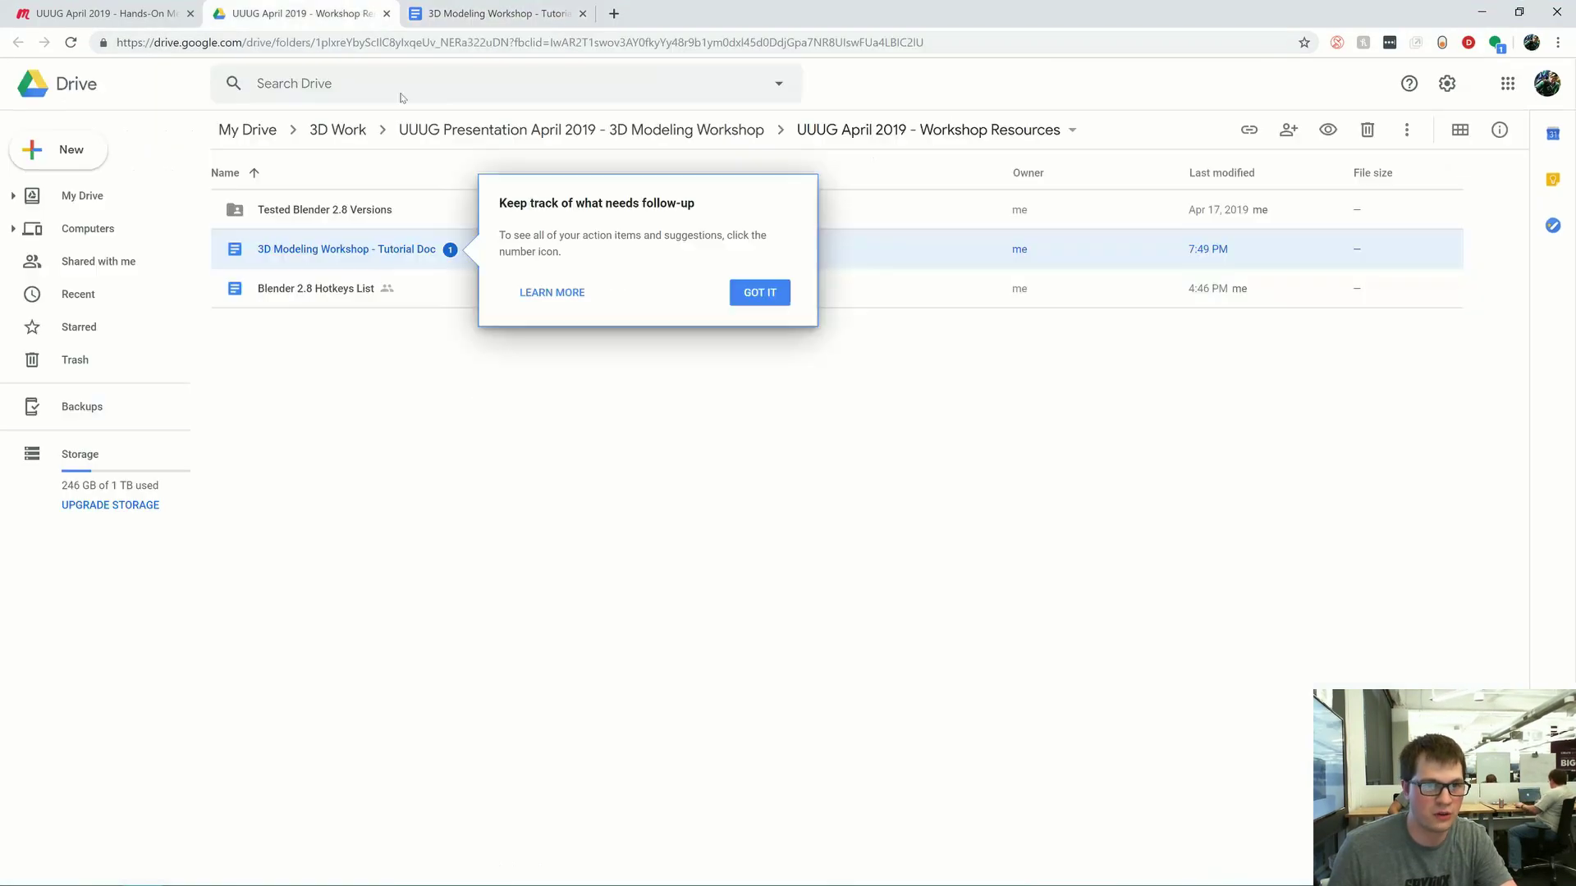
double_click(321, 293)
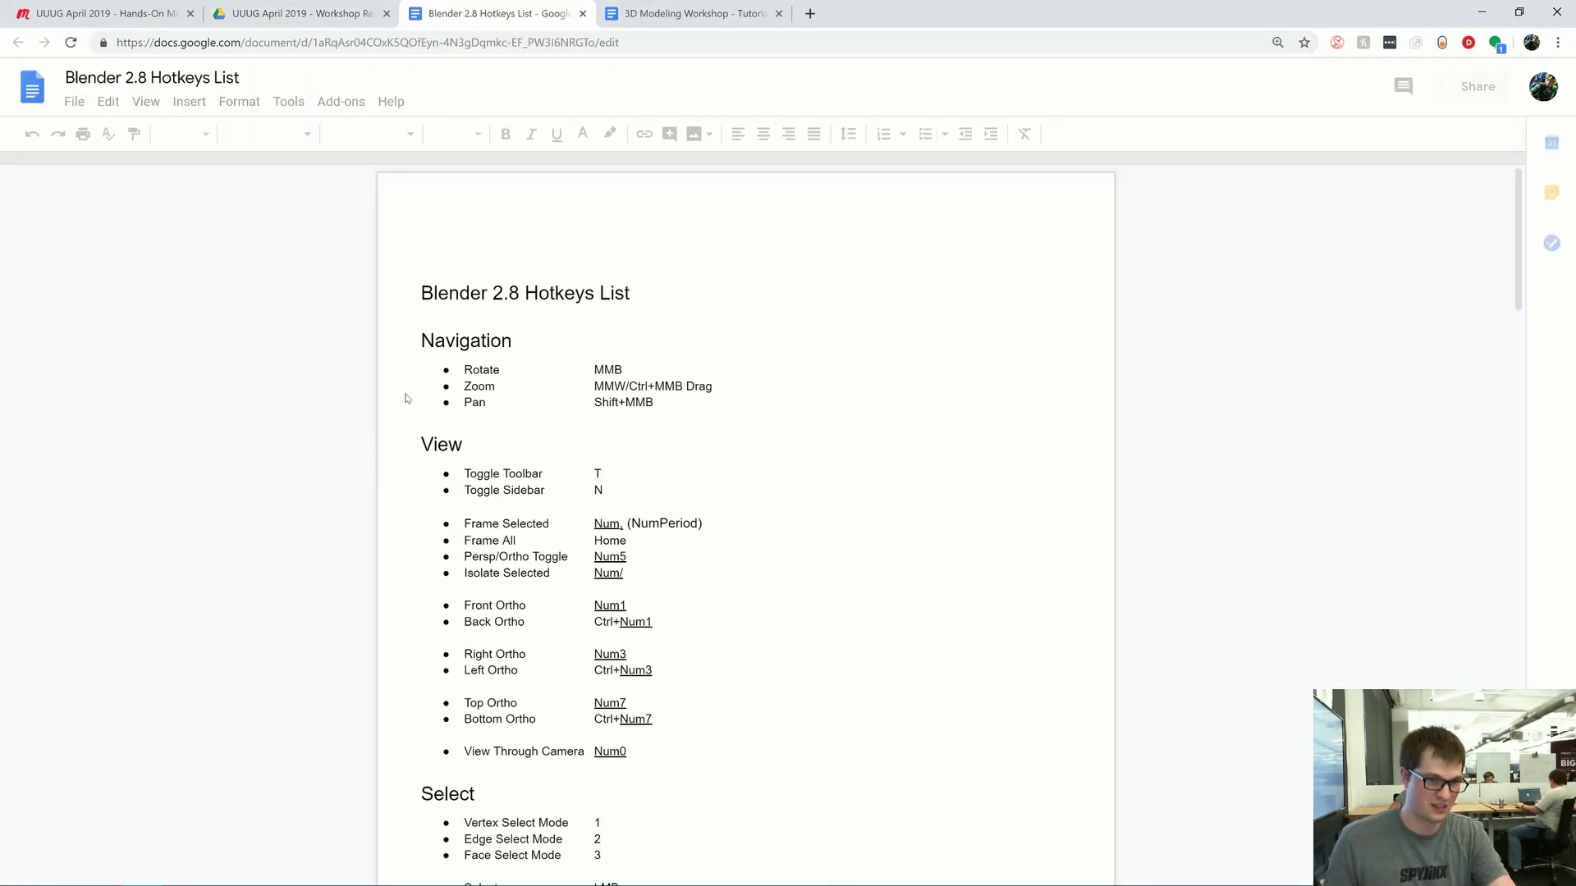
click(697, 8)
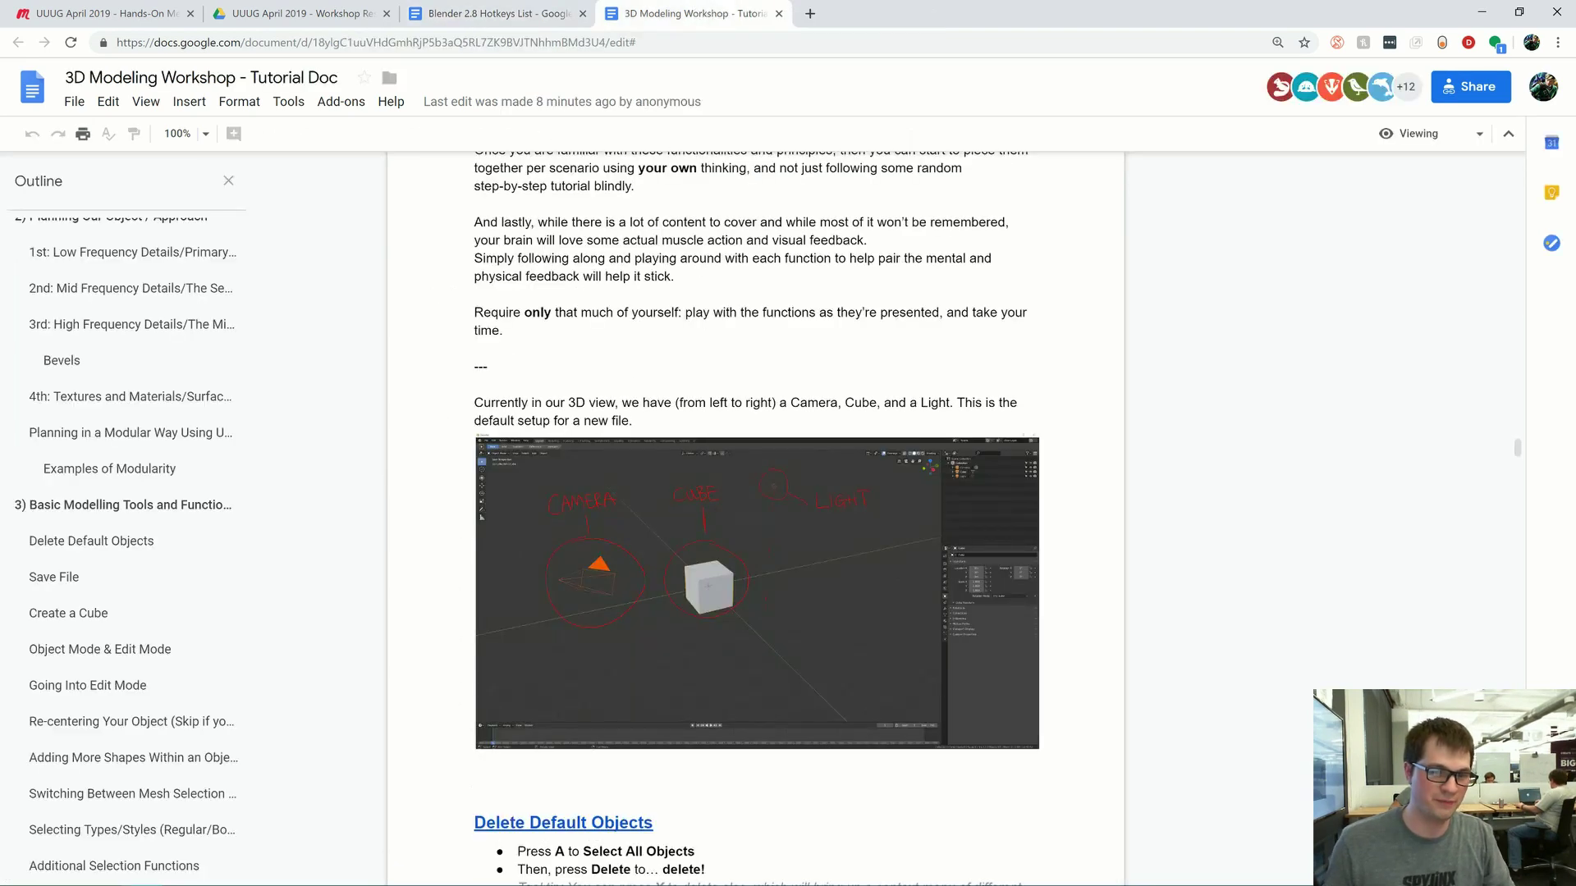
- Read the Delete Default Objects instructions in the tutorial document, highlighting the two bulleted steps
scroll(755, 509, down, 2)
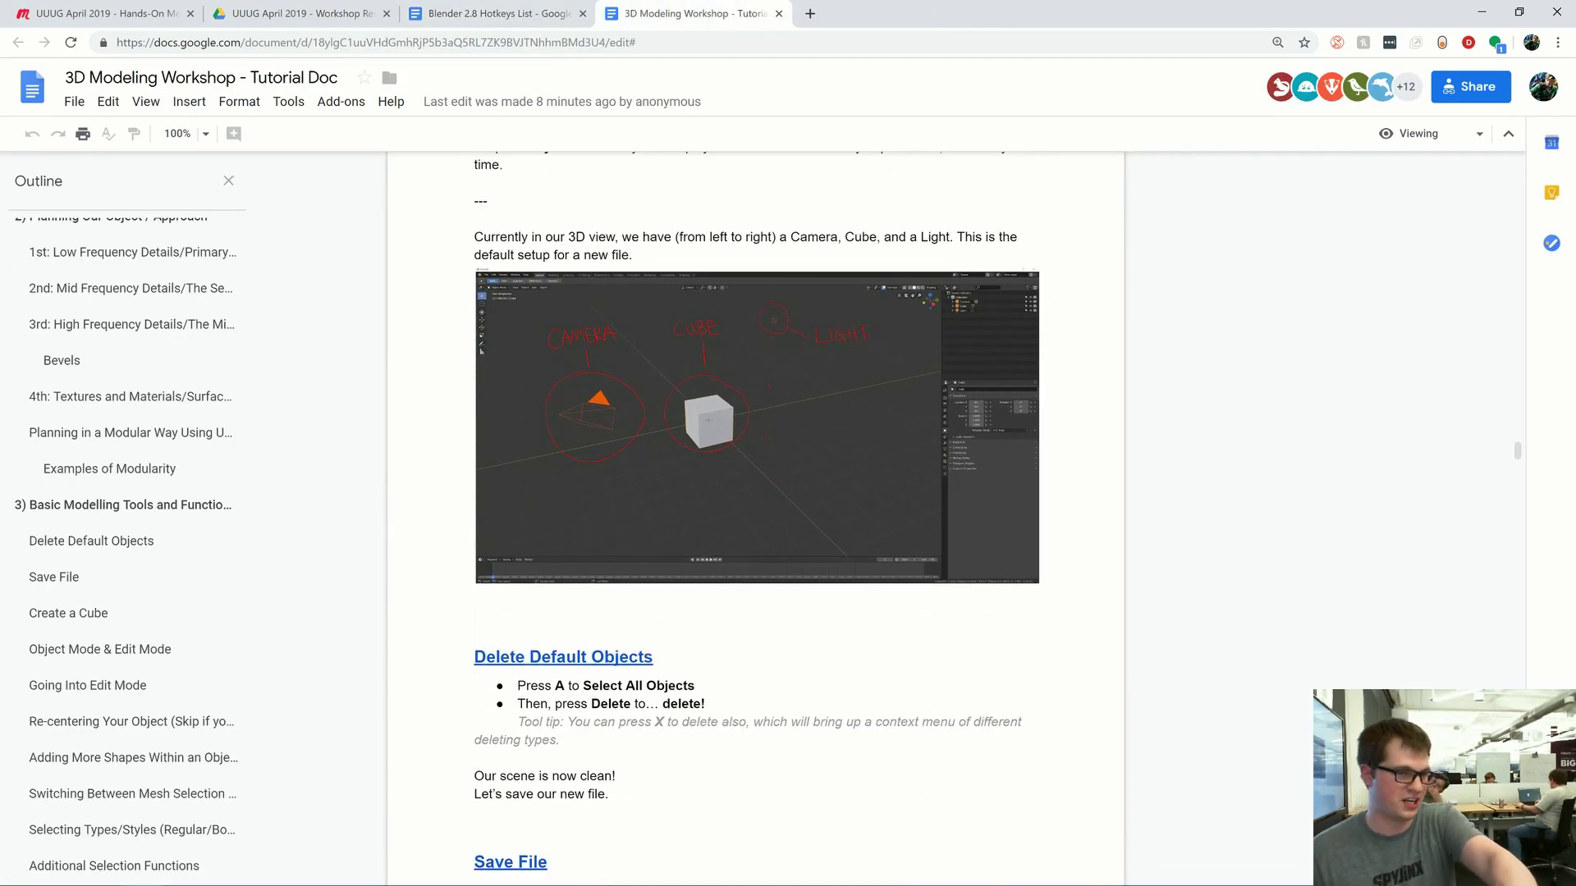
scroll(755, 517, down, 1)
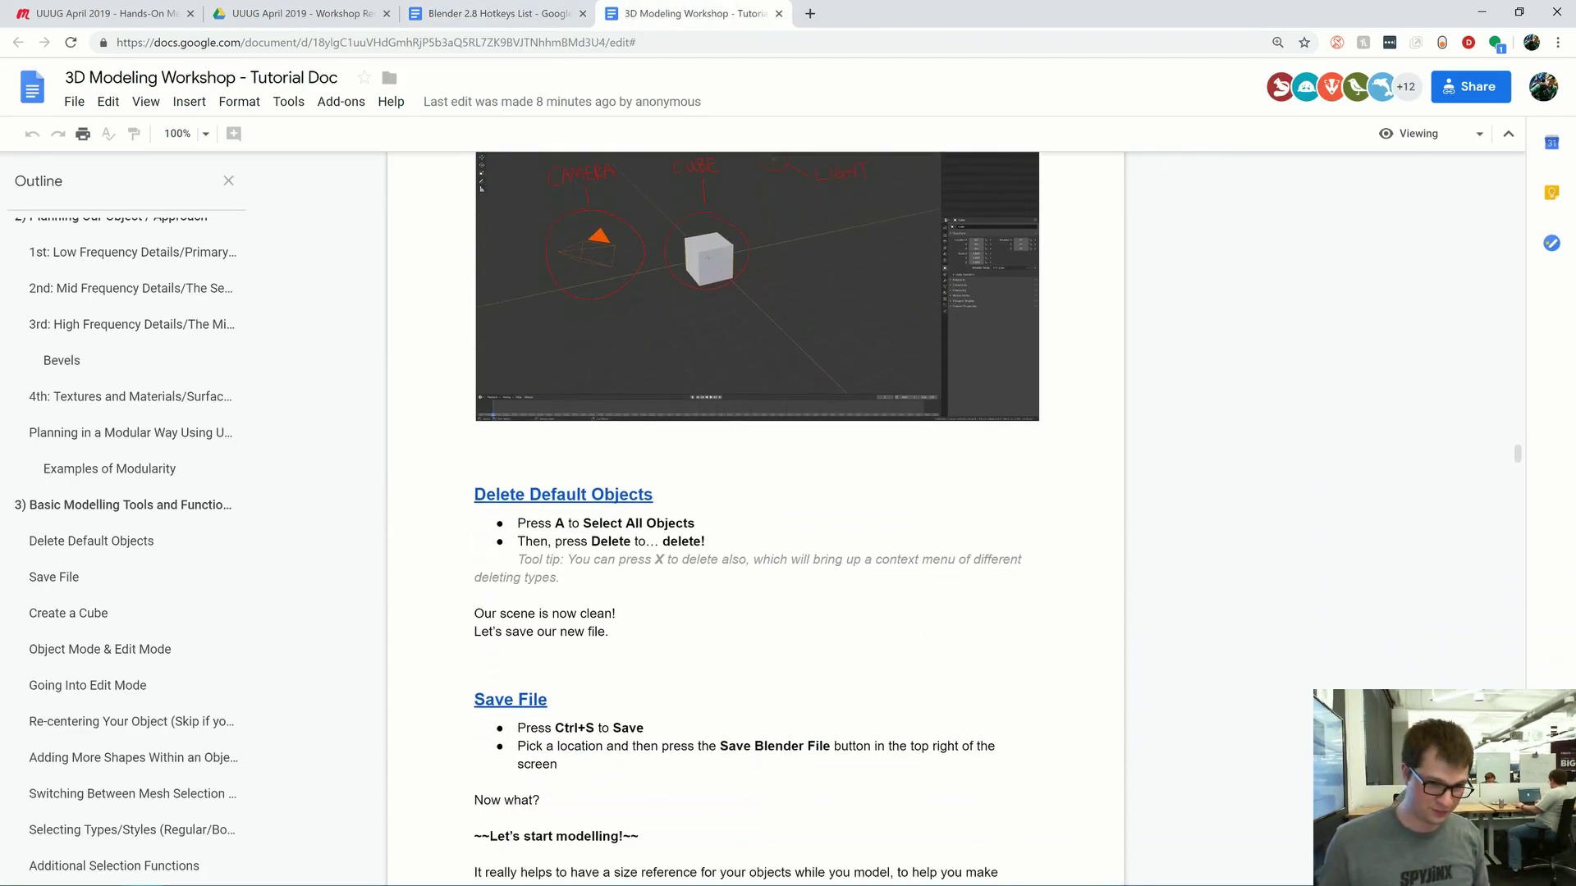
drag(708, 542, 517, 525)
scroll(755, 518, down, 1)
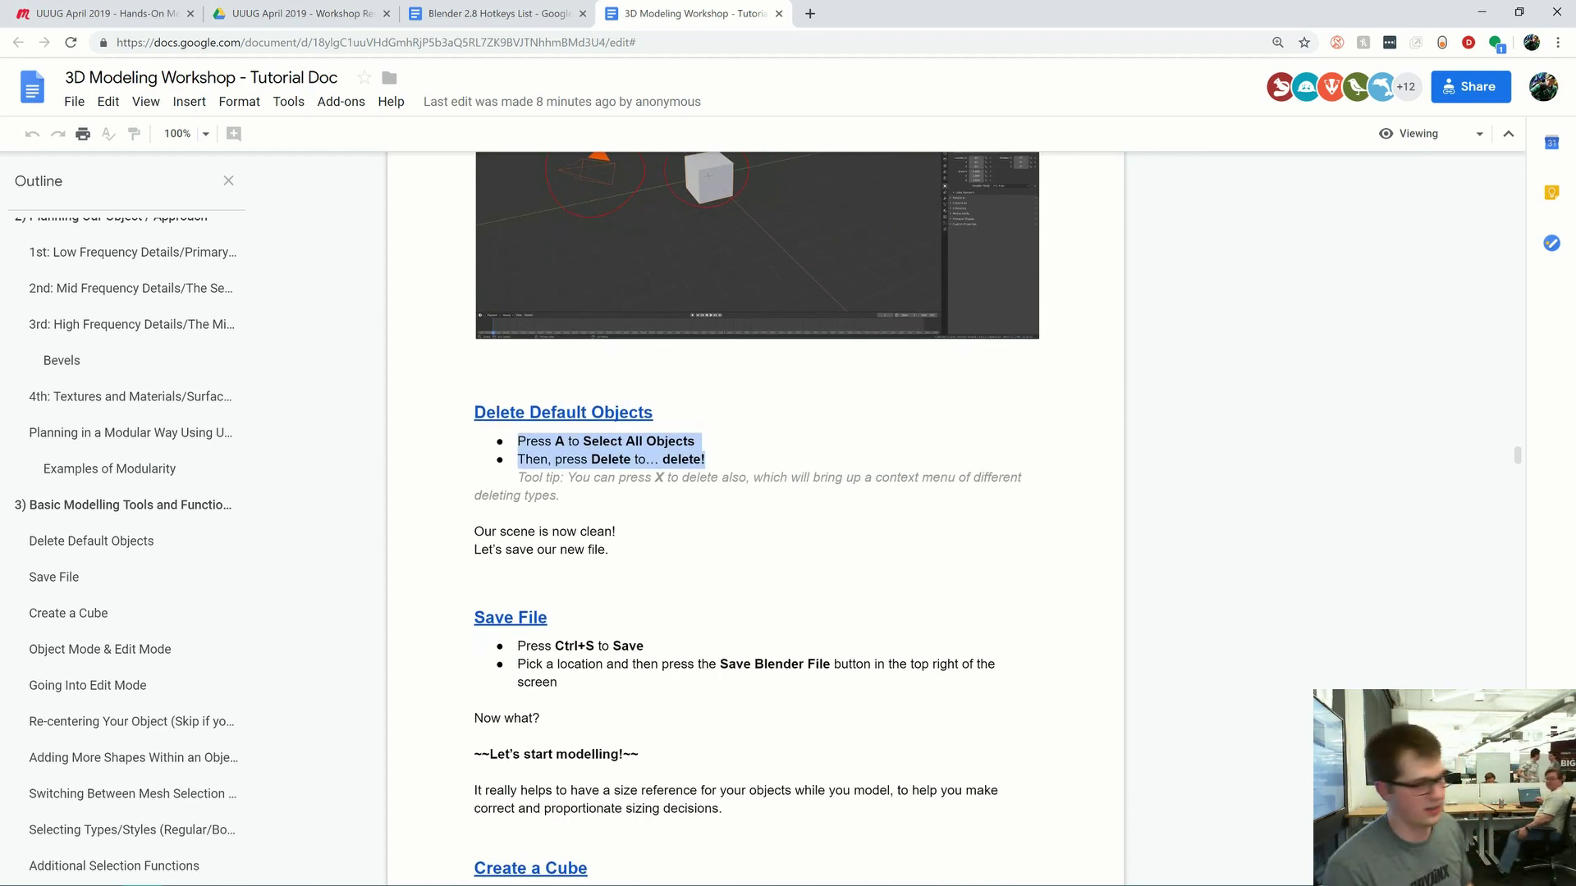
click(541, 513)
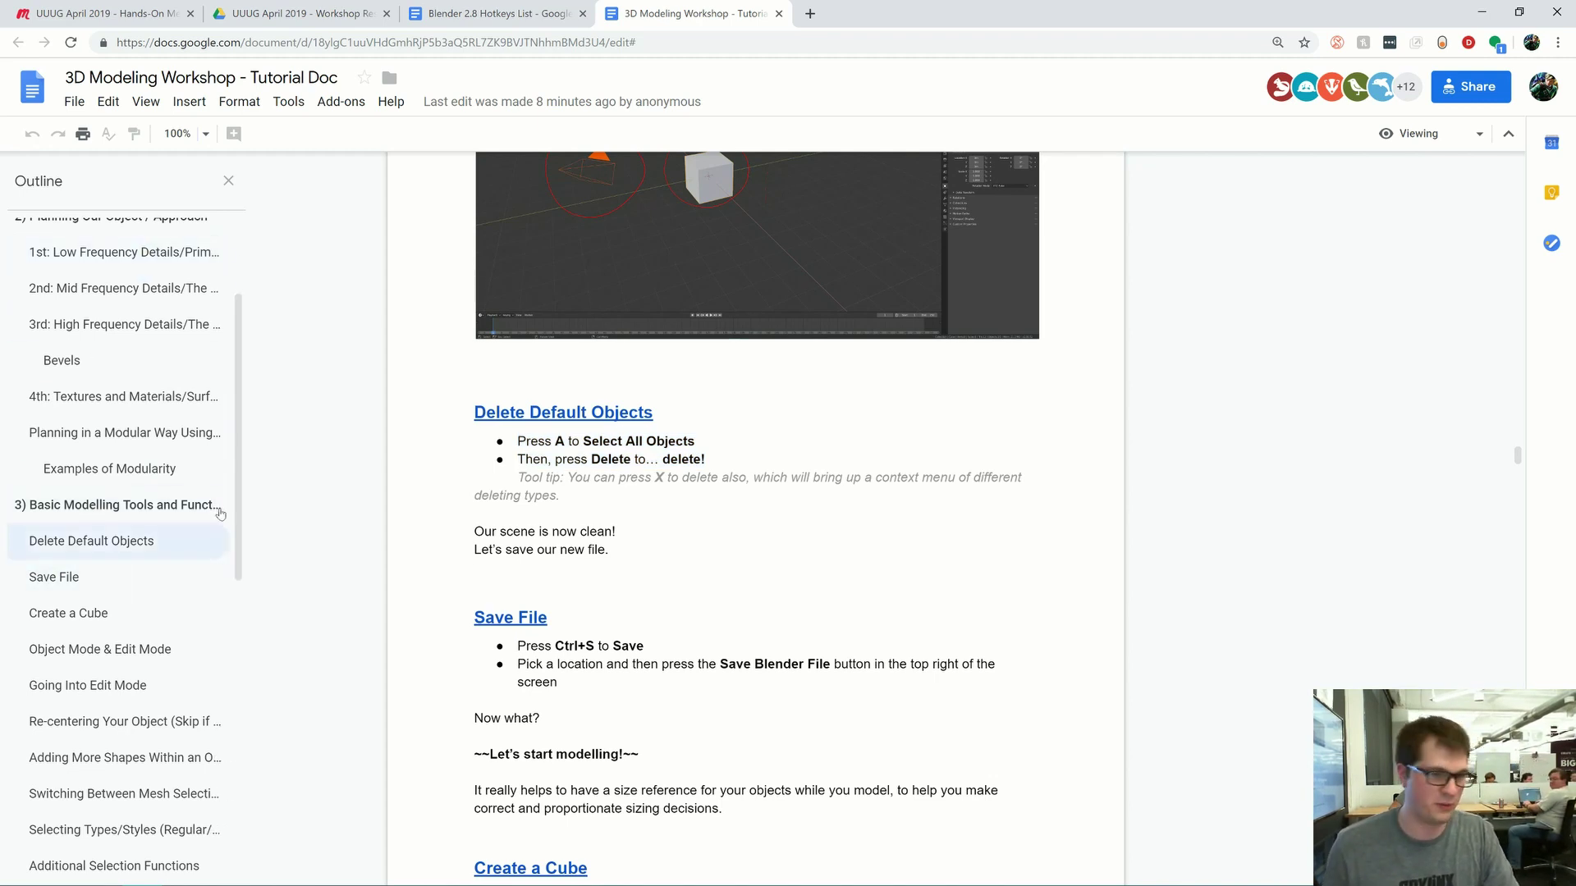
- Switch to Blender and delete the selected camera, cube and light from the scene
key(alt+Tab)
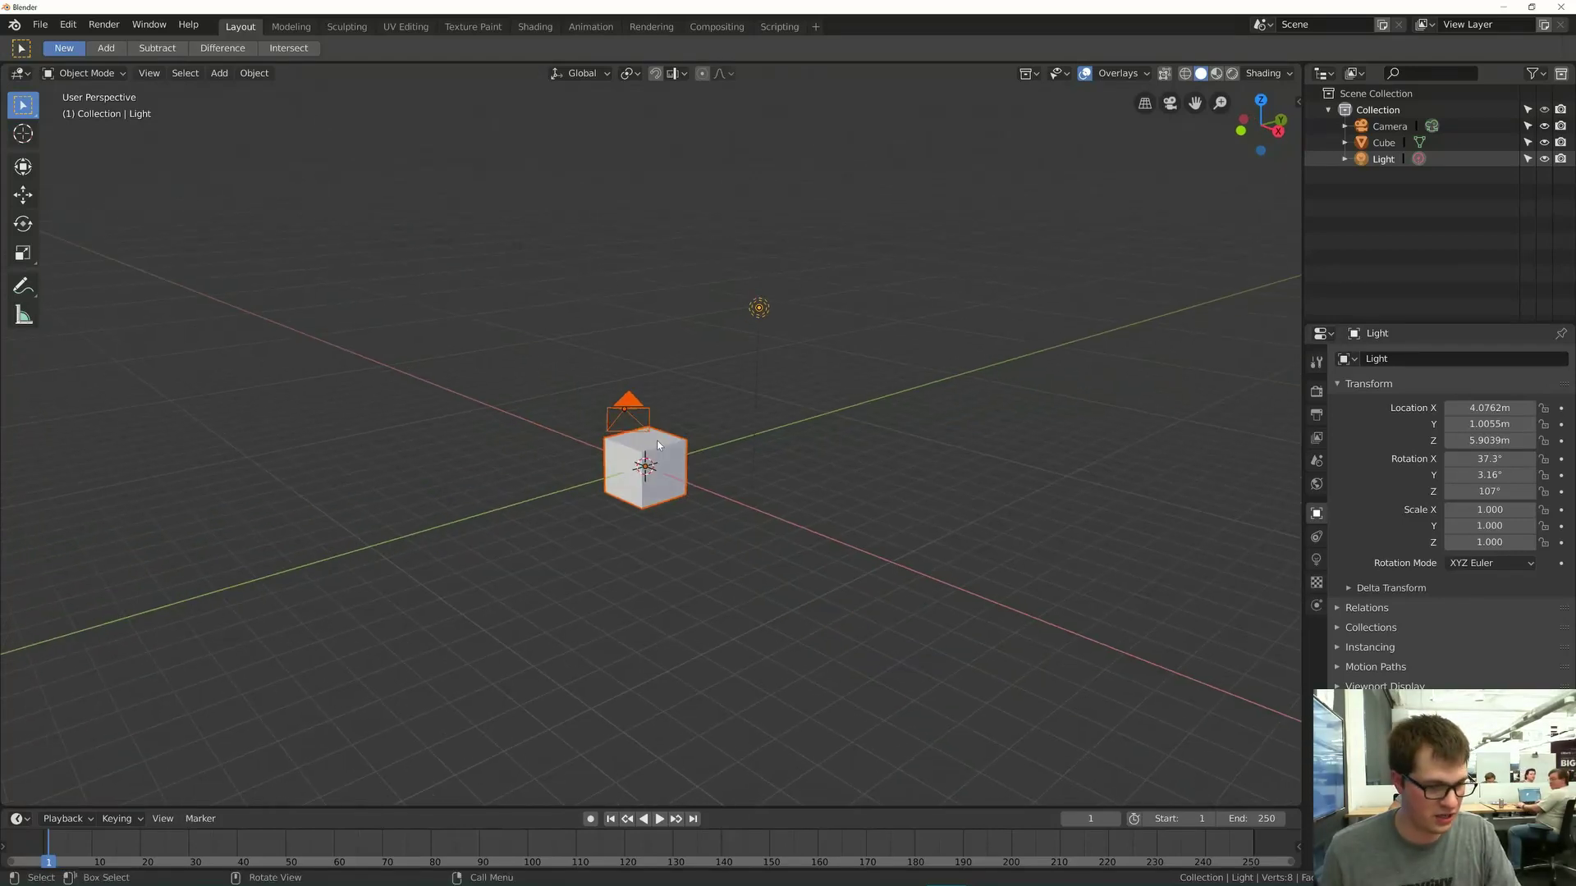
key(Delete)
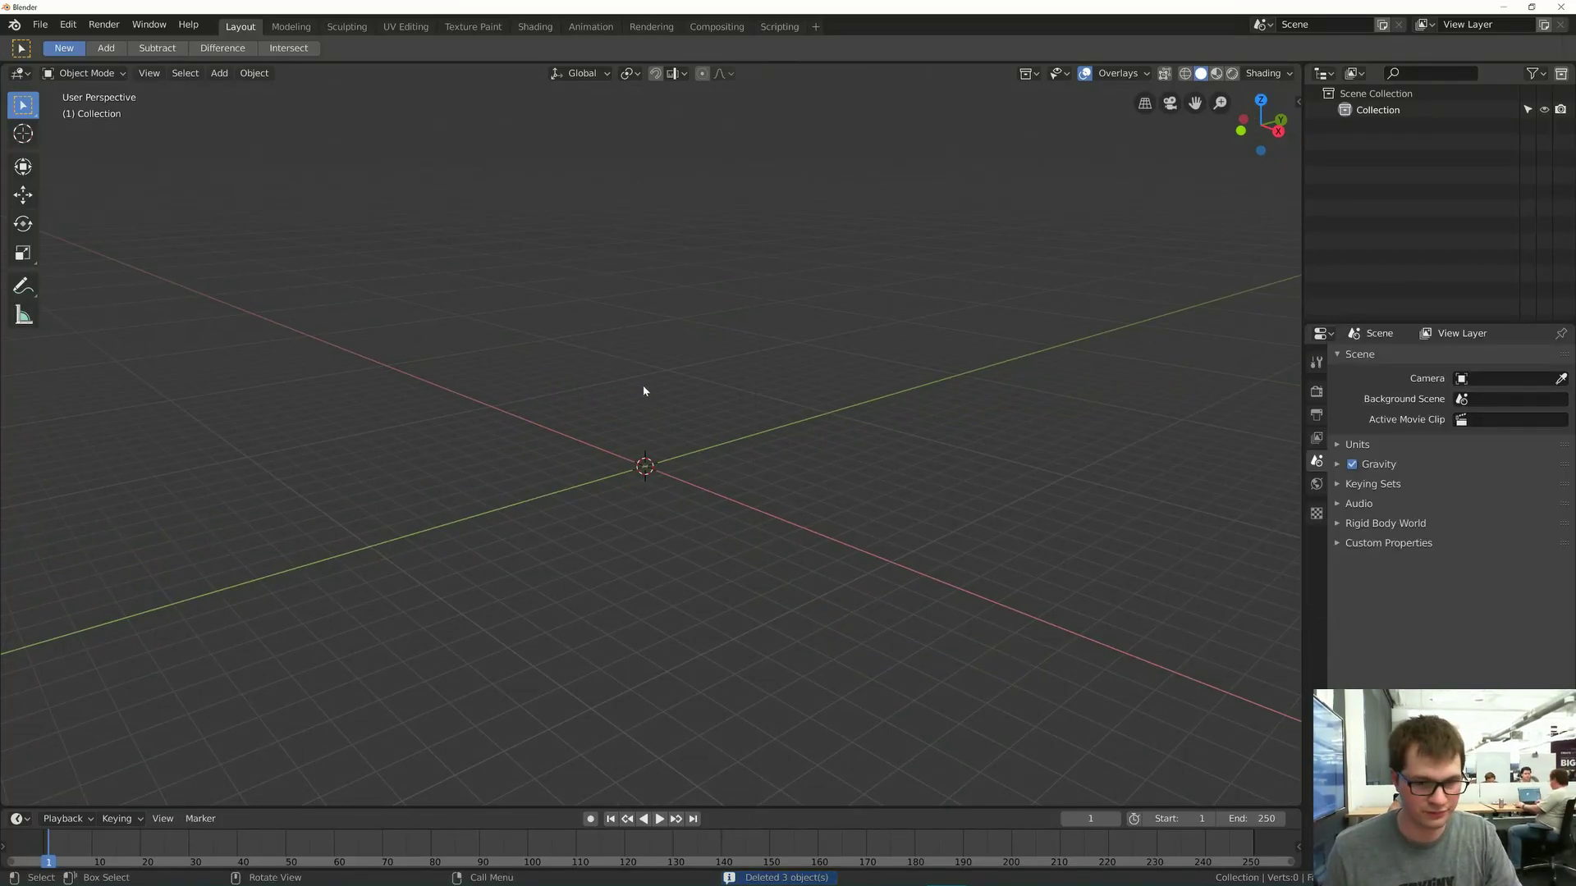
middle_drag(643, 391, 637, 416)
- Check the tutorial's Save File instructions, then save the Blender scene to D:\Desktop as UUUG3DModelling.blend
key(alt+Tab)
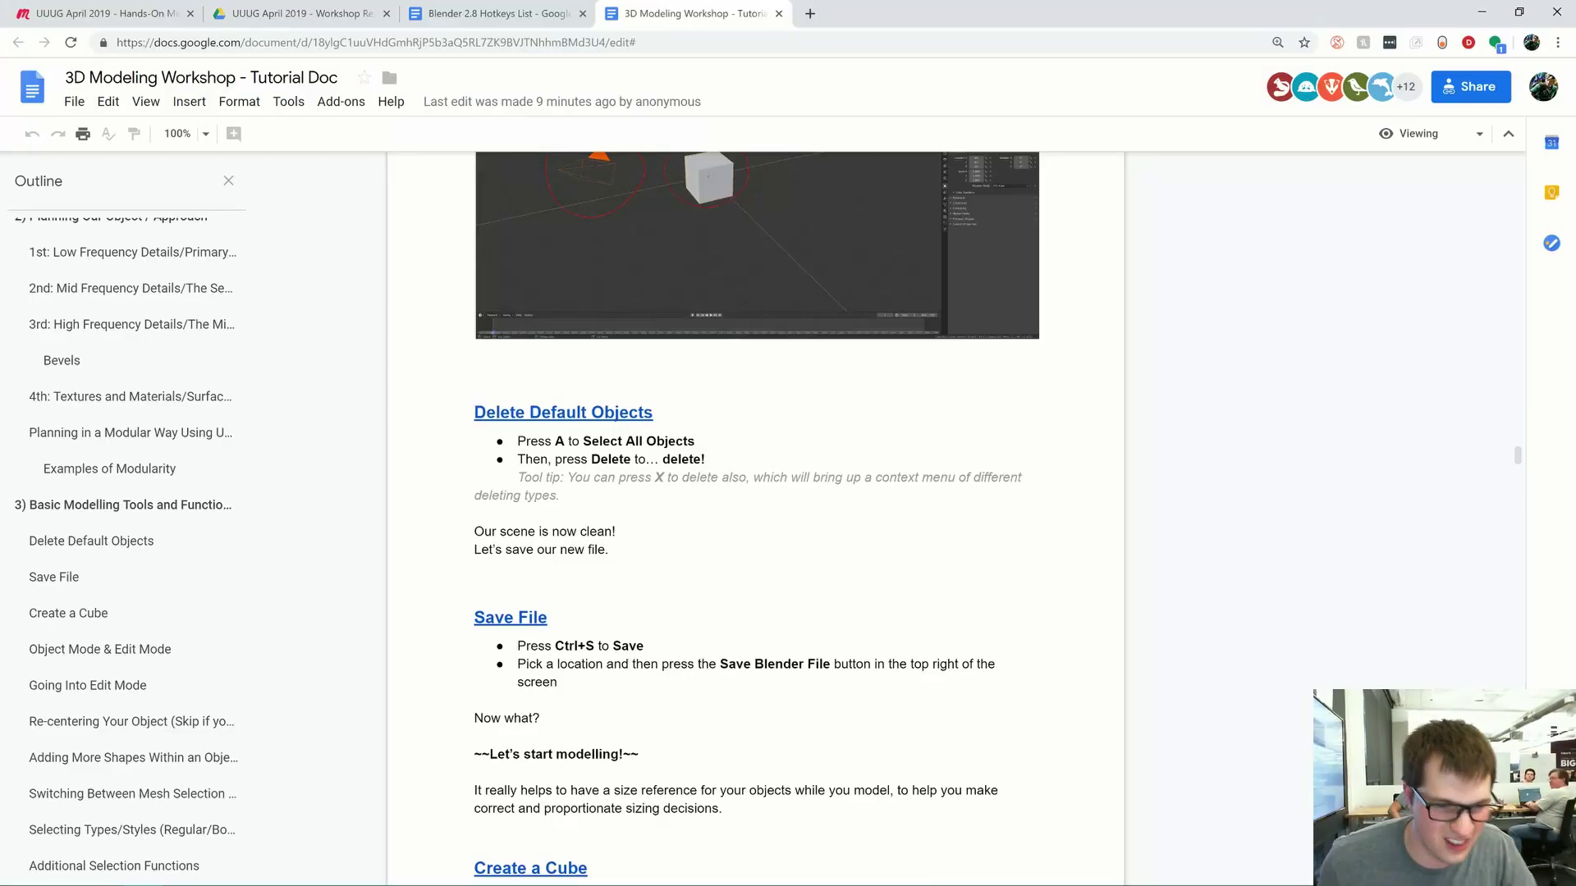
scroll(755, 517, down, 4)
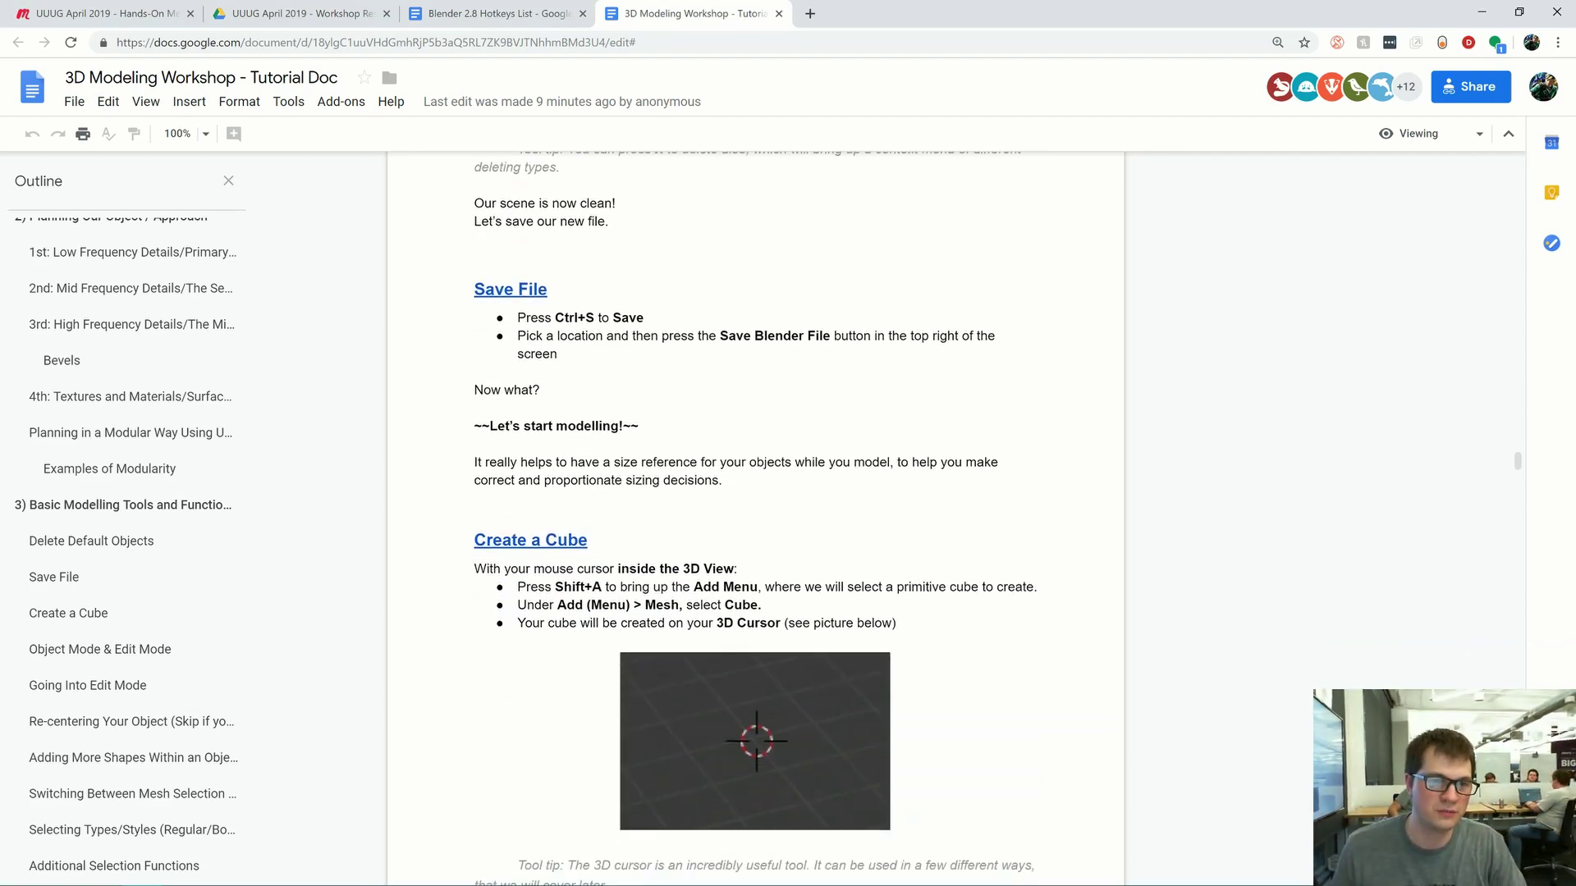
key(alt+Tab)
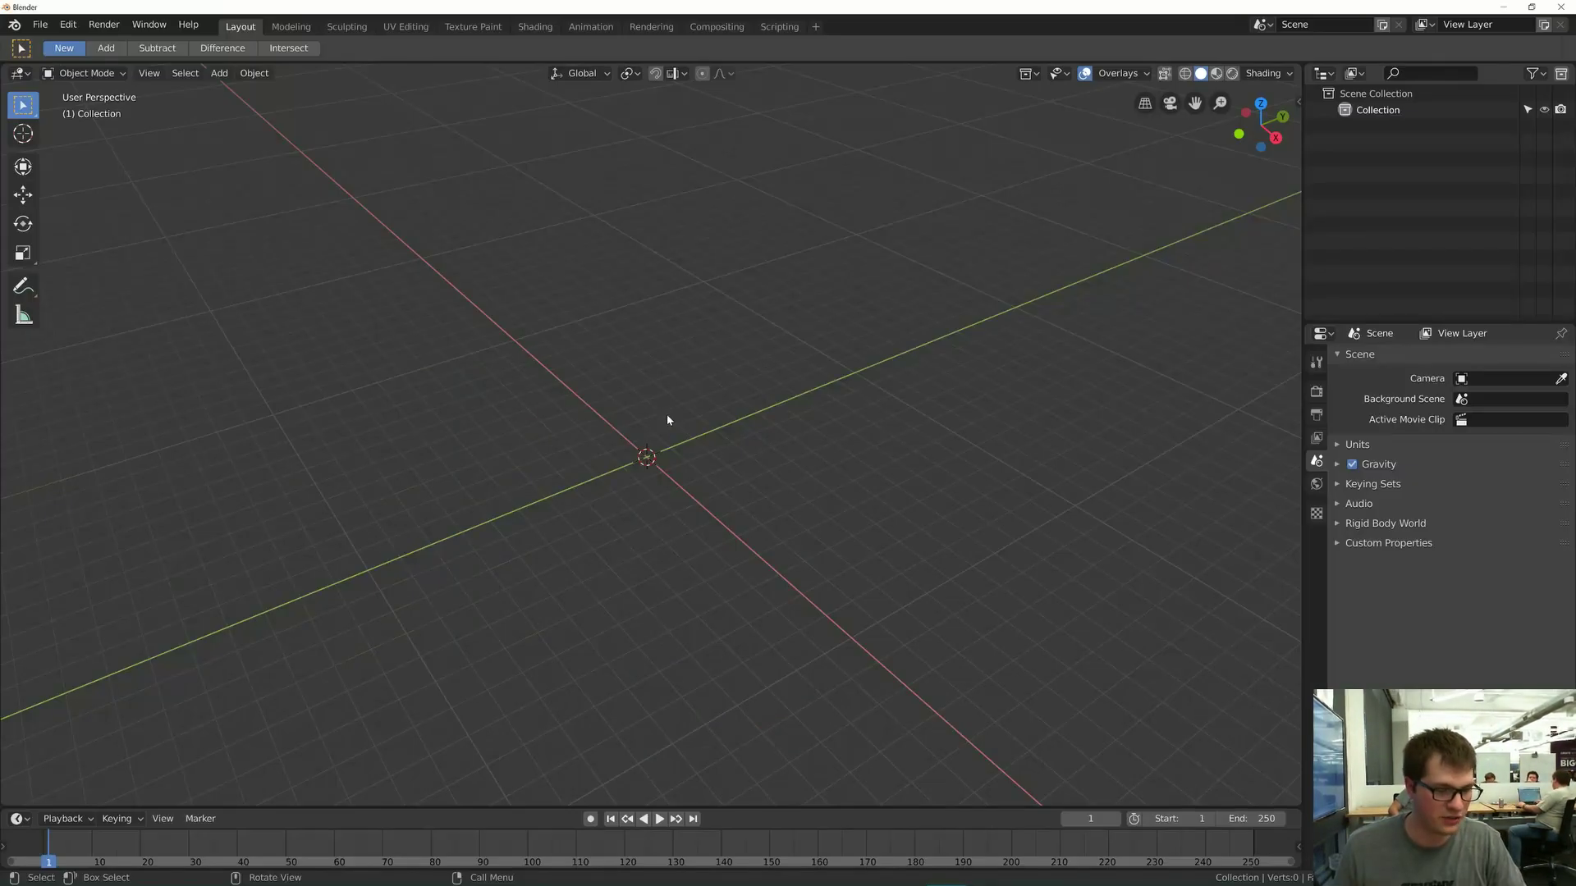
key(ctrl+s)
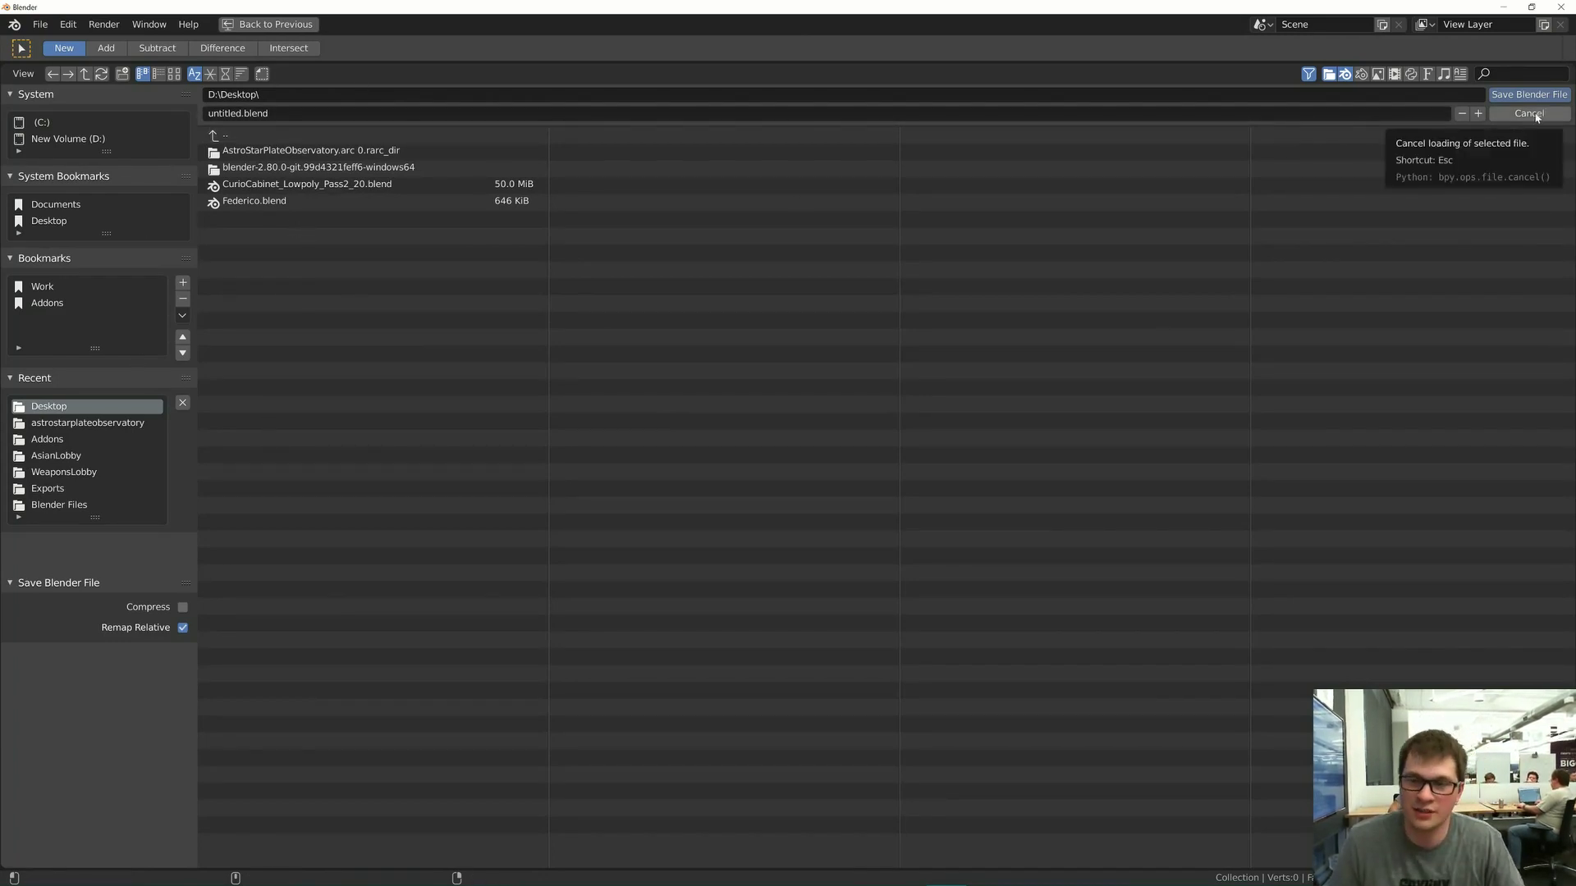
click(409, 114)
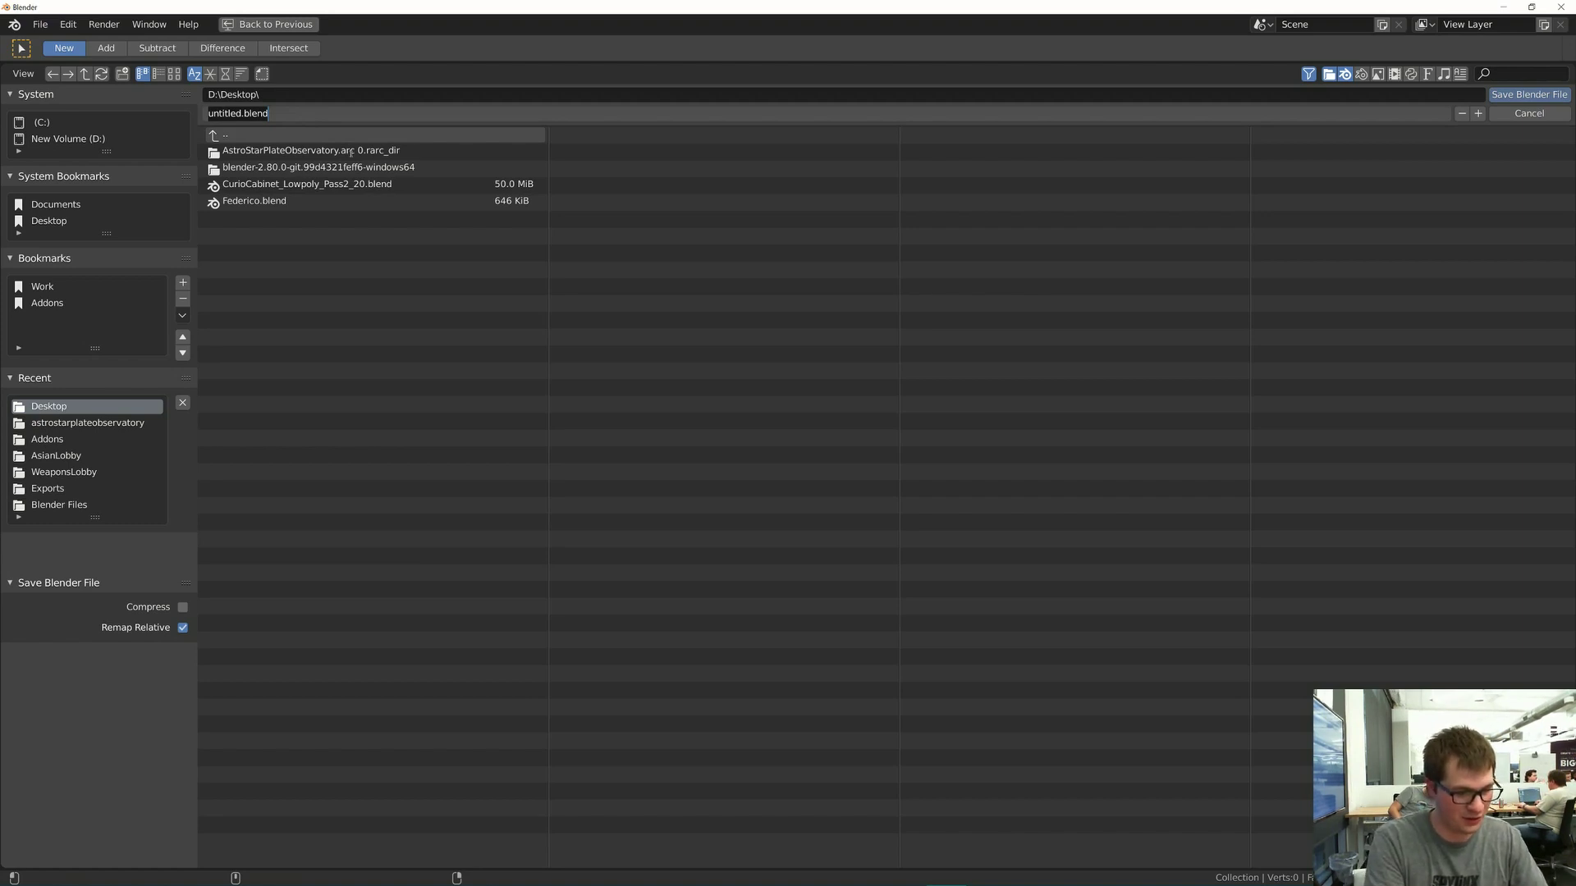
text(UUUG)
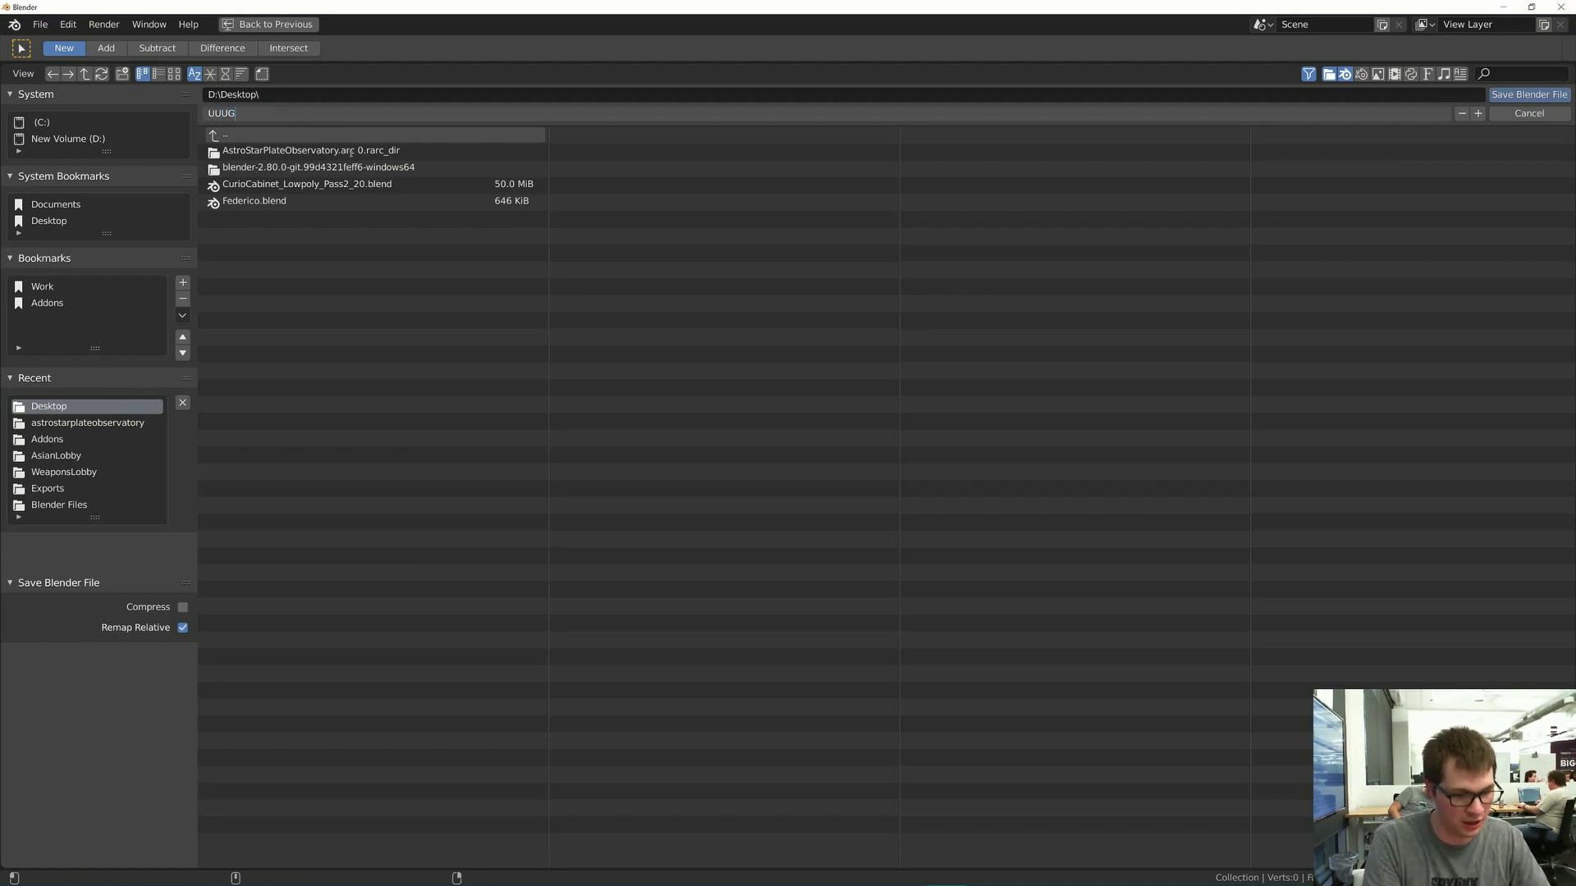
text(3DModelling)
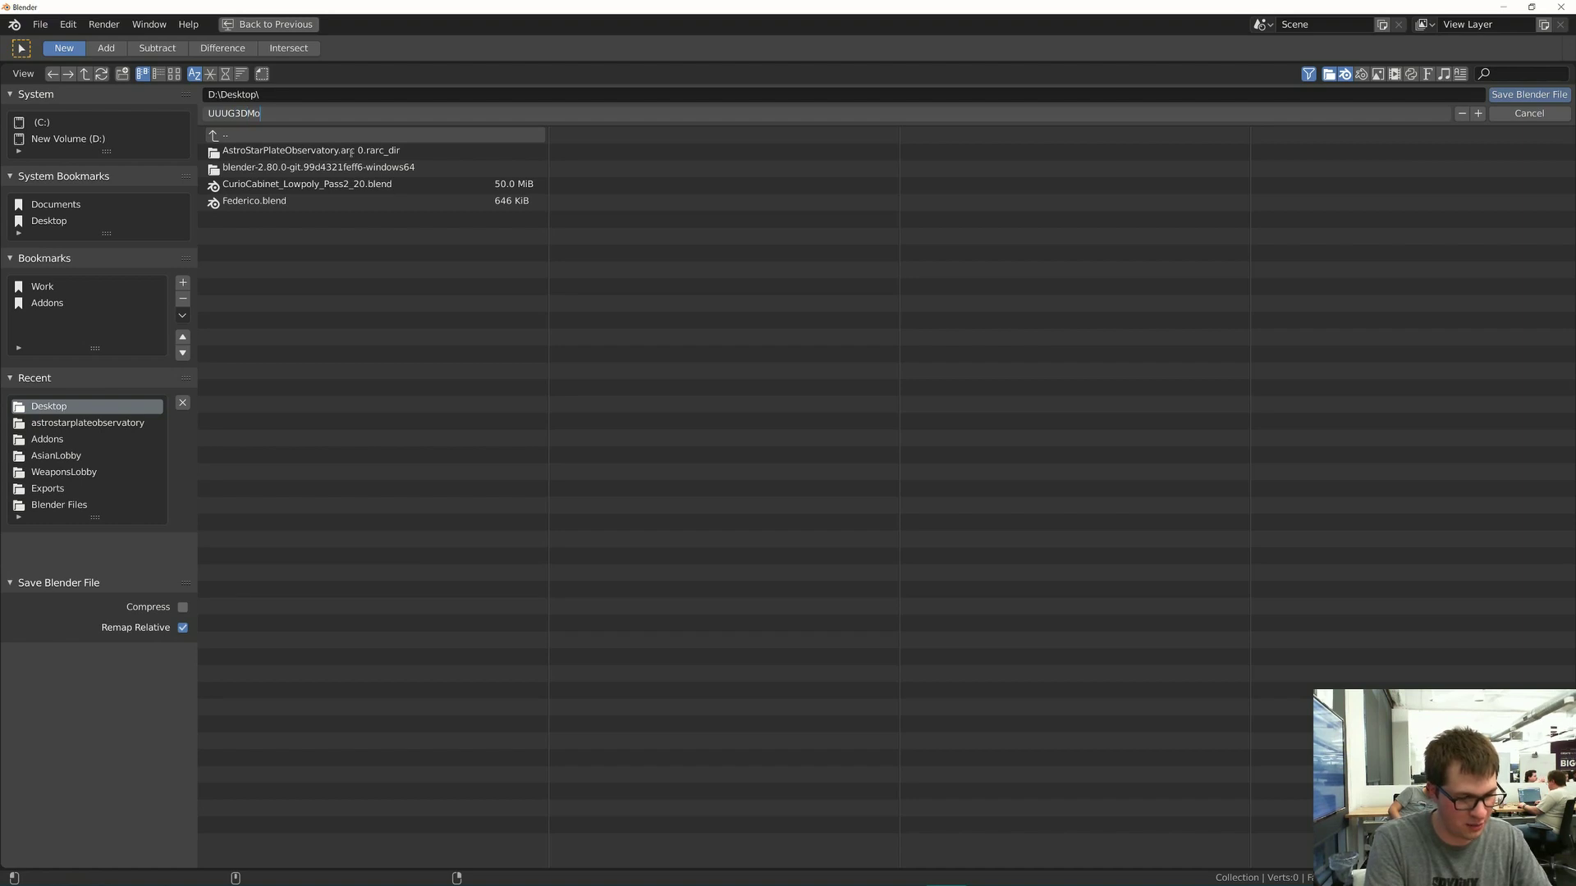
key(Return)
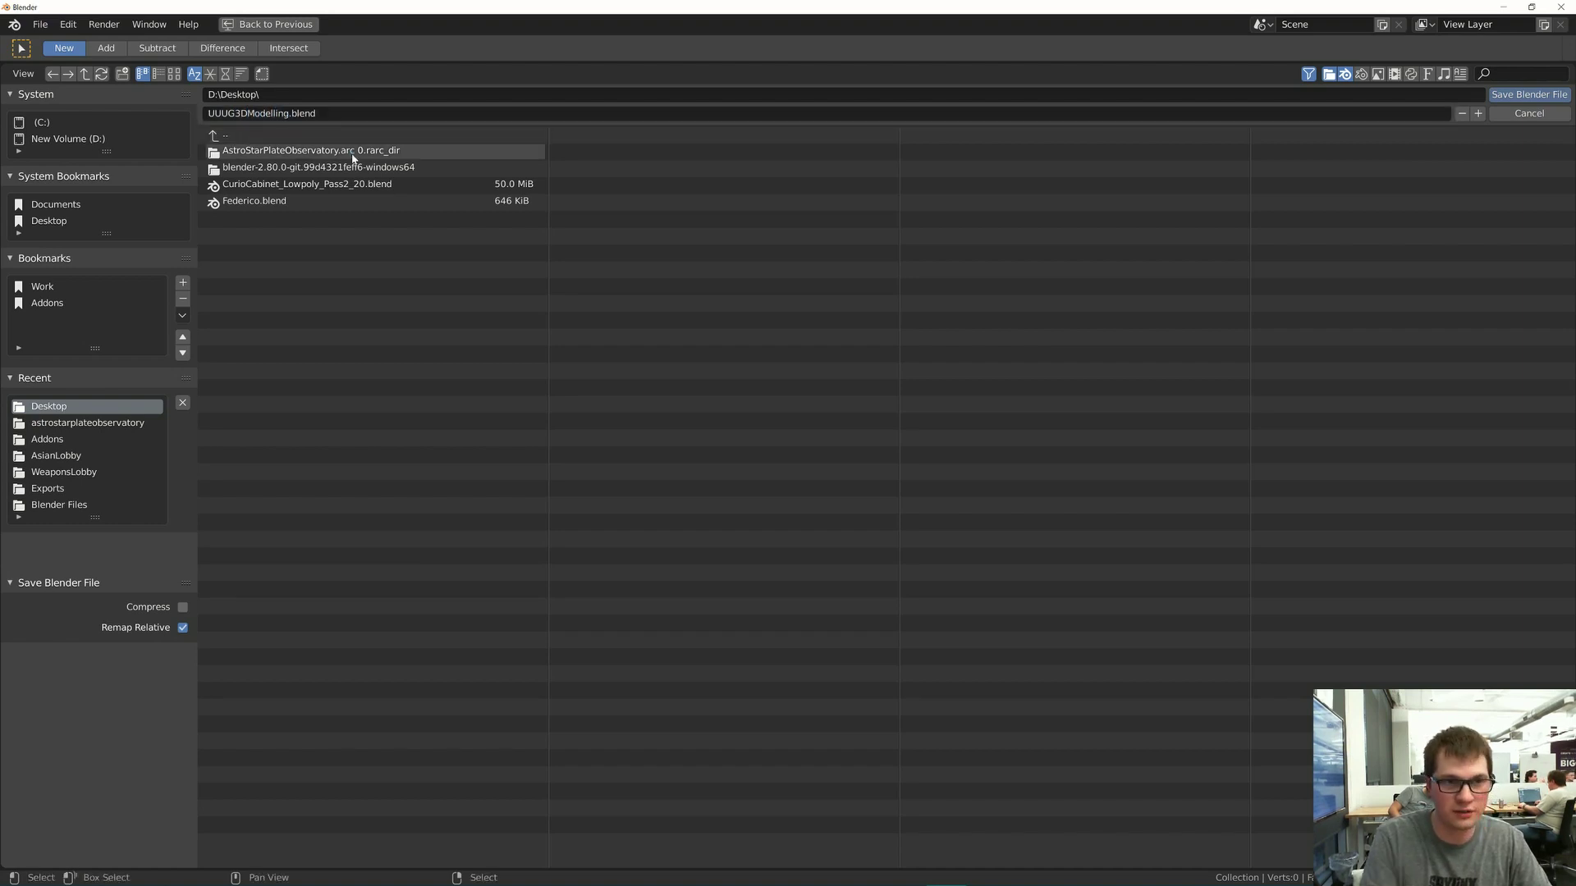
click(1514, 95)
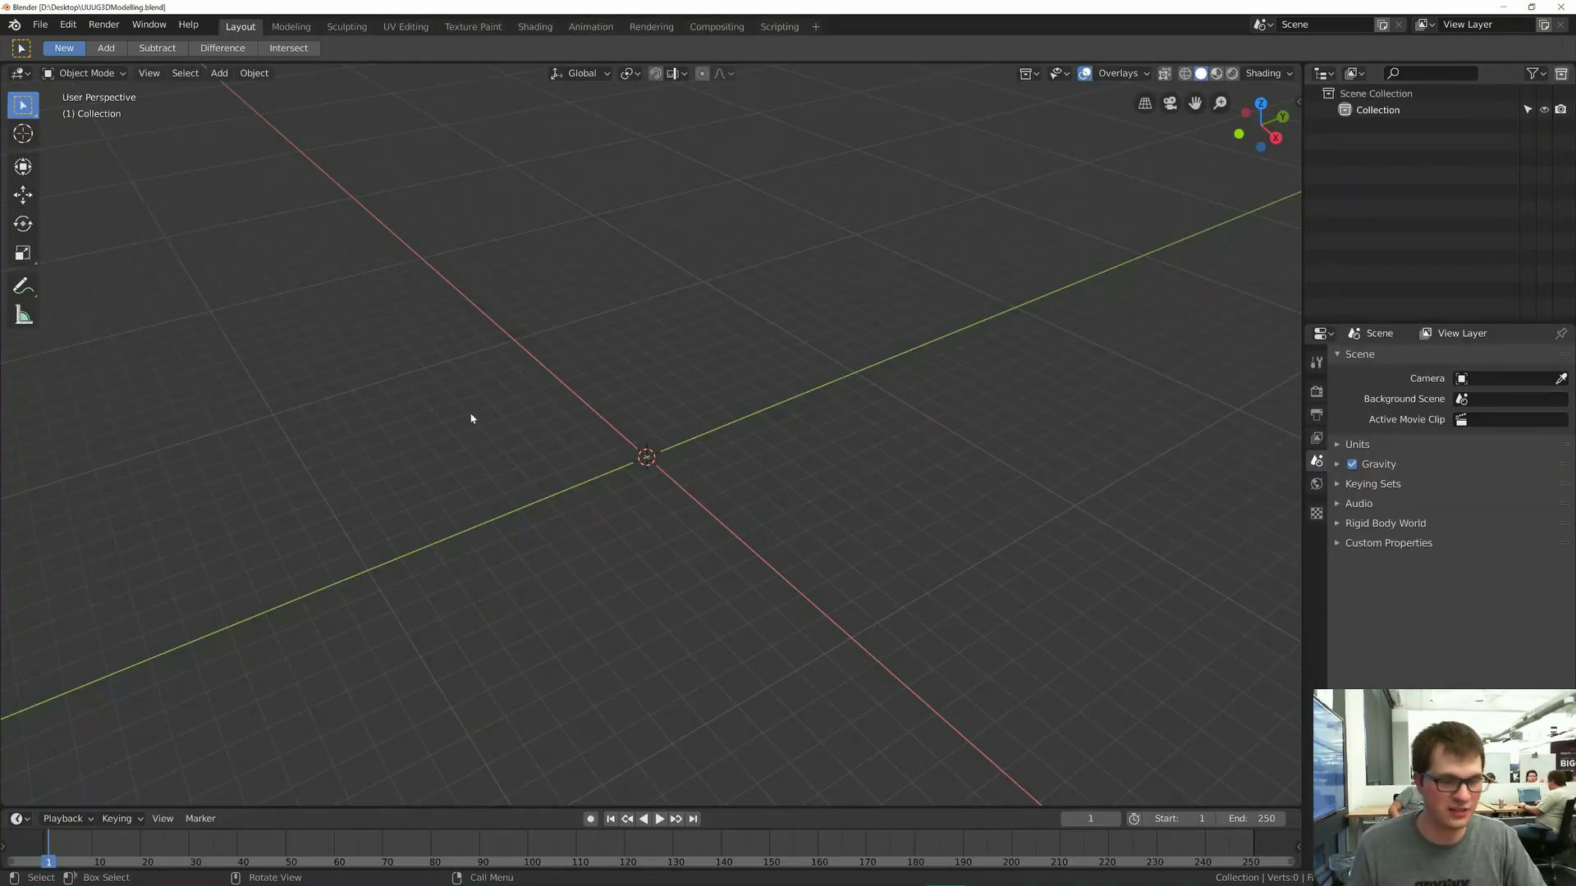
- Read the tutorial document's Create a Cube section and compare its 3D cursor picture with the scene in Blender
key(alt+Tab)
scroll(755, 517, down, 2)
scroll(755, 517, down, 4)
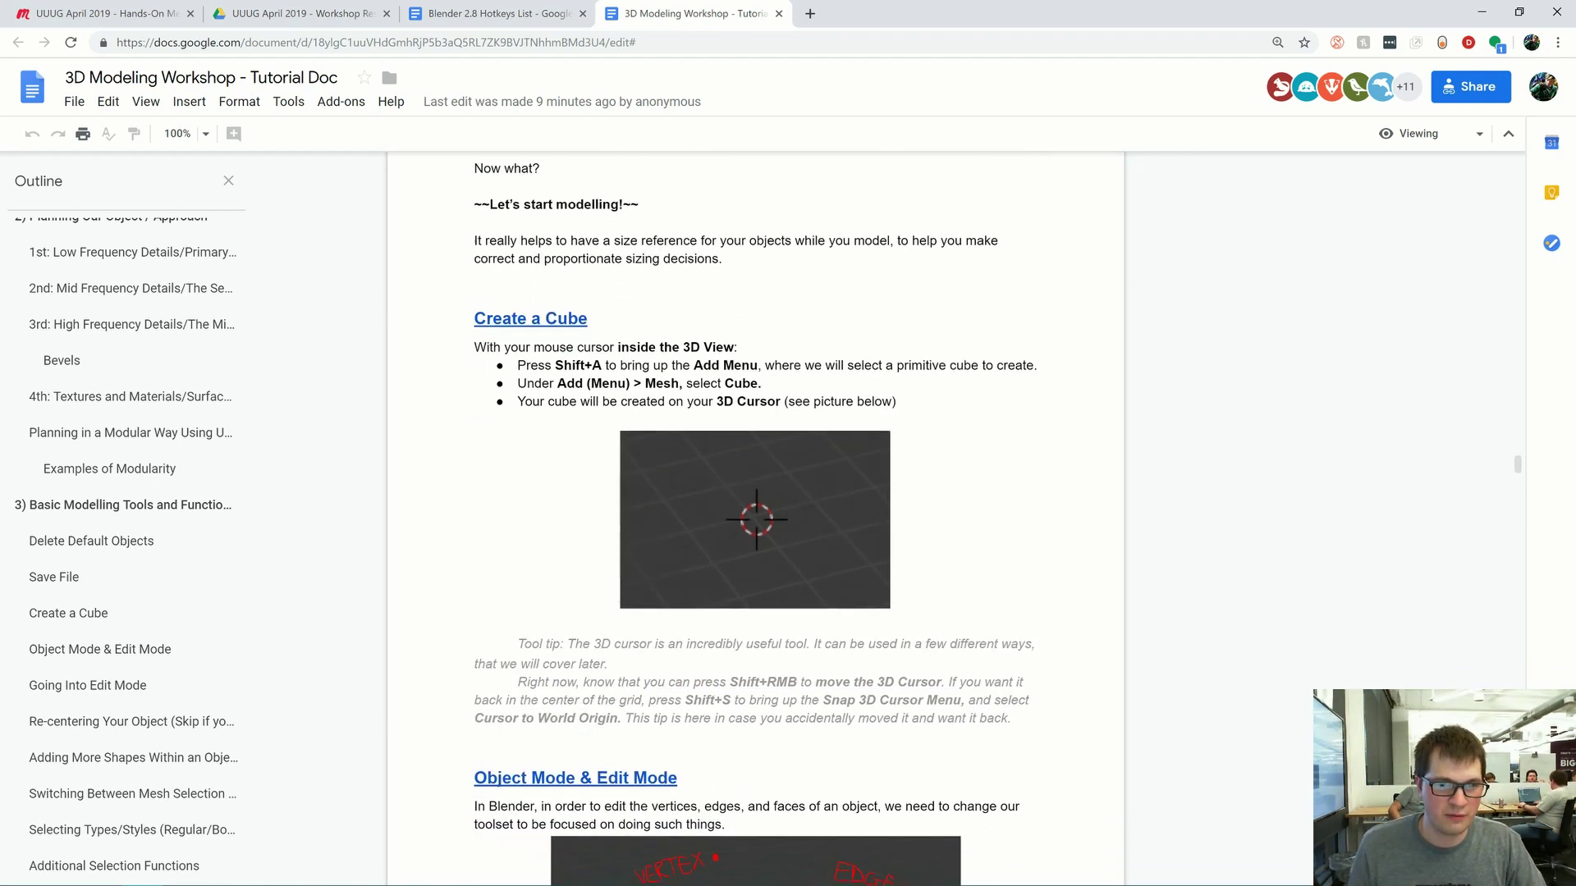
key(alt+Tab)
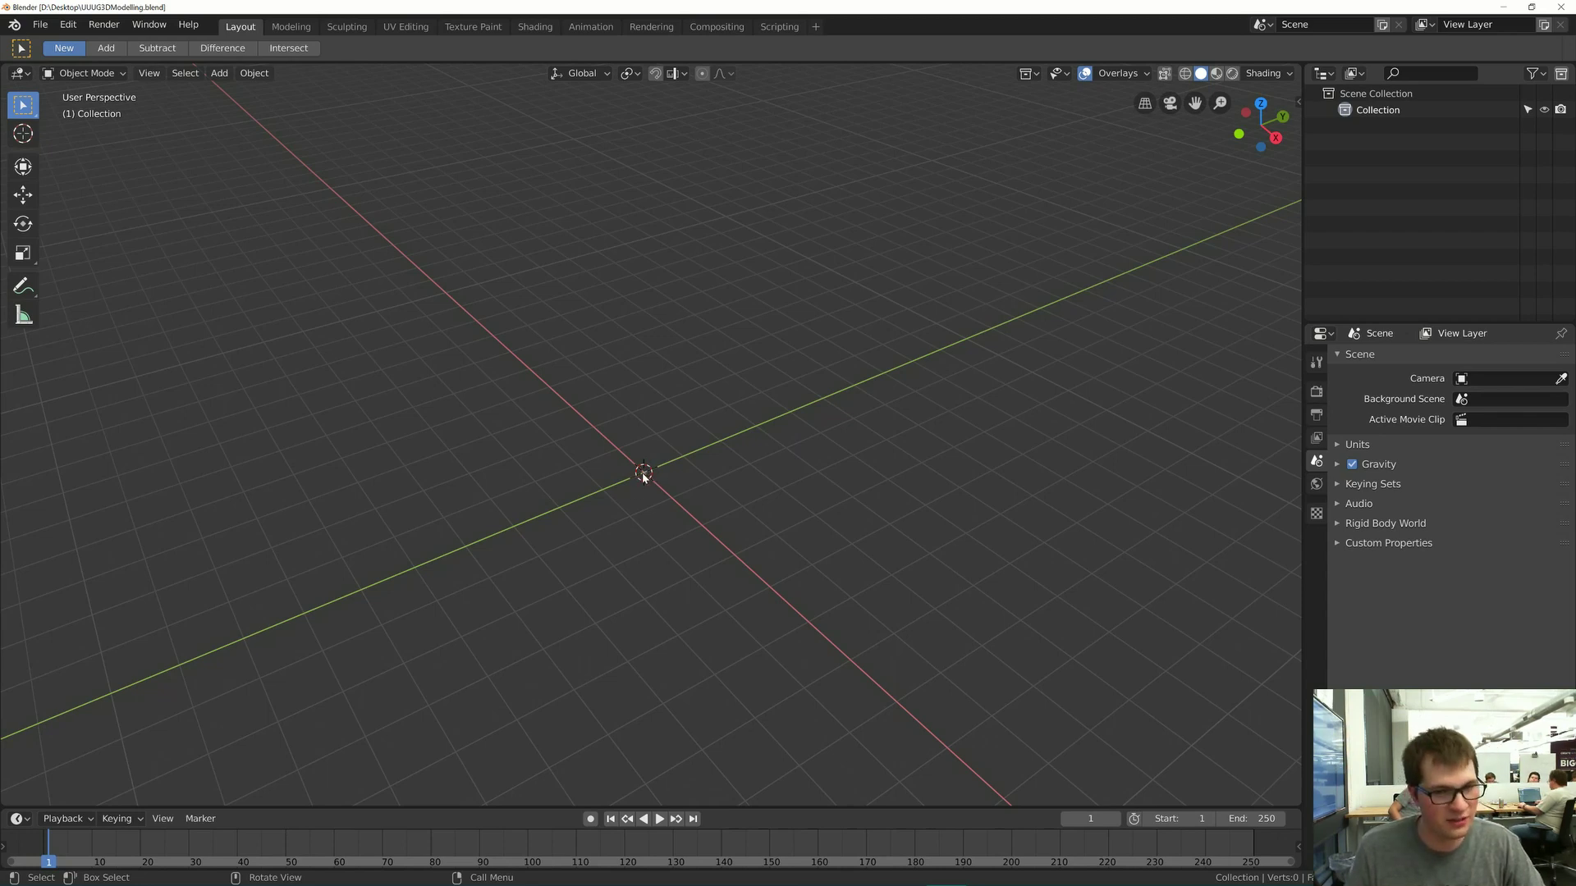
scroll(641, 485, down, 1)
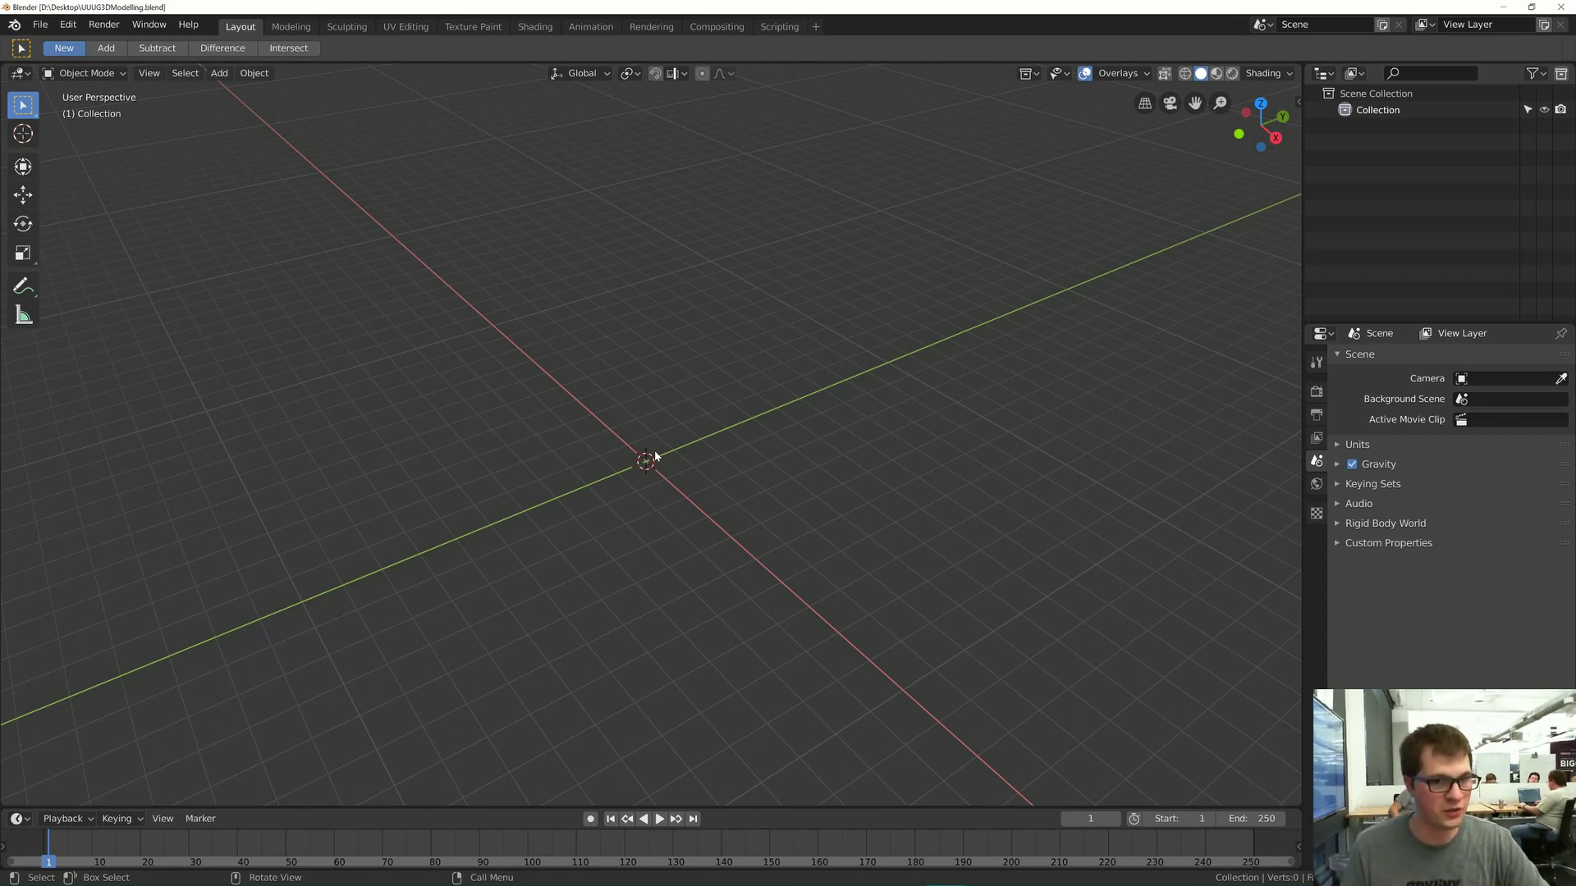
key(alt+Tab)
key(alt+Tab)
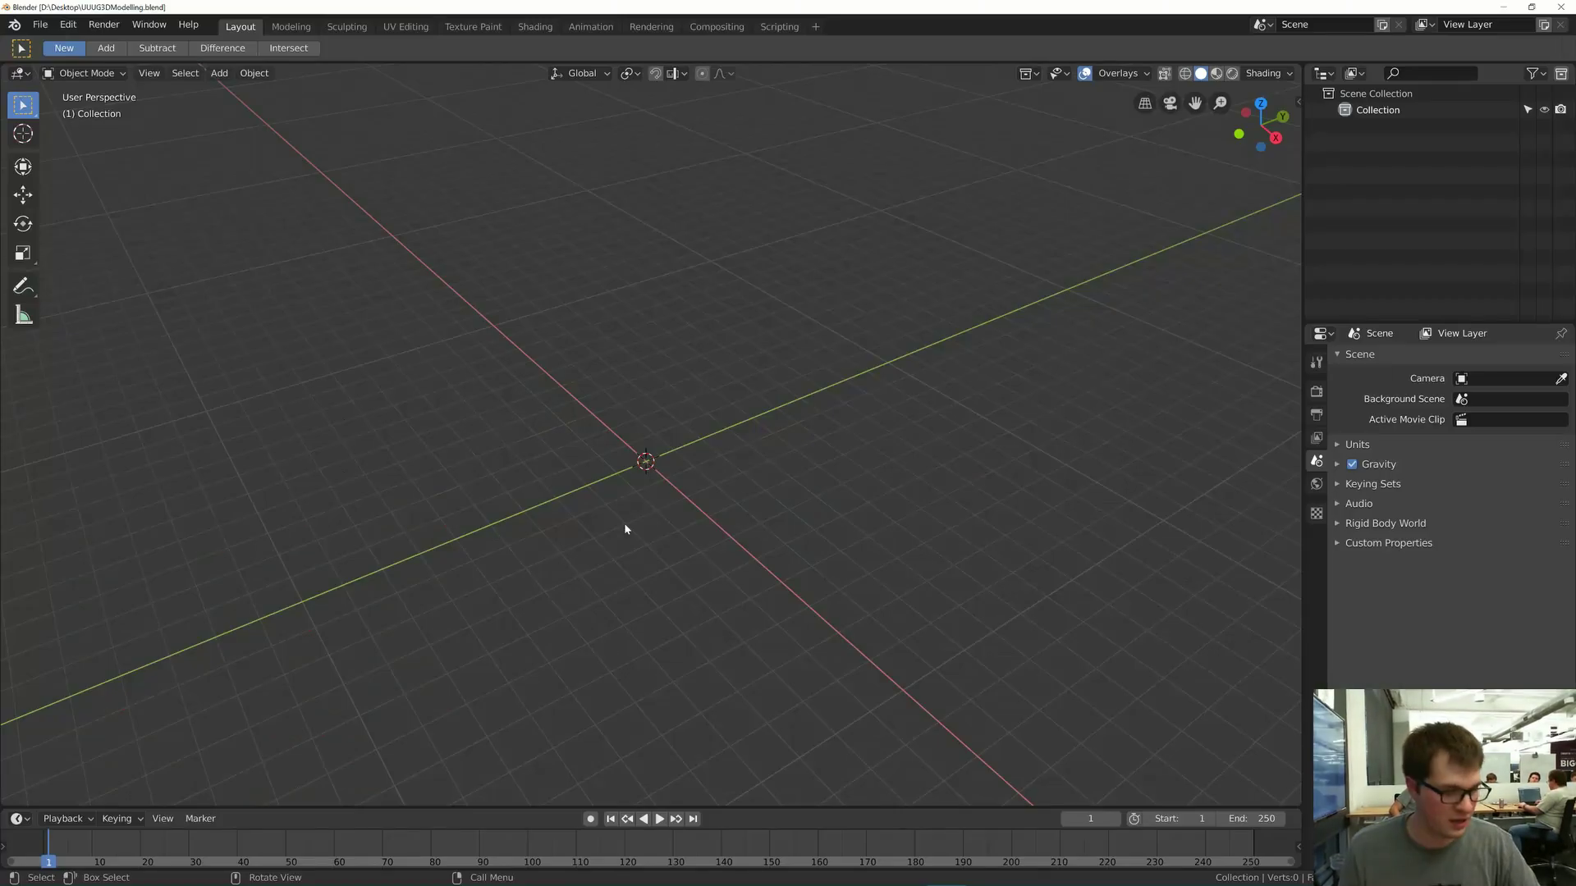
- Add a mesh cube at the 3D cursor in the centre of the grid
key(shift+a)
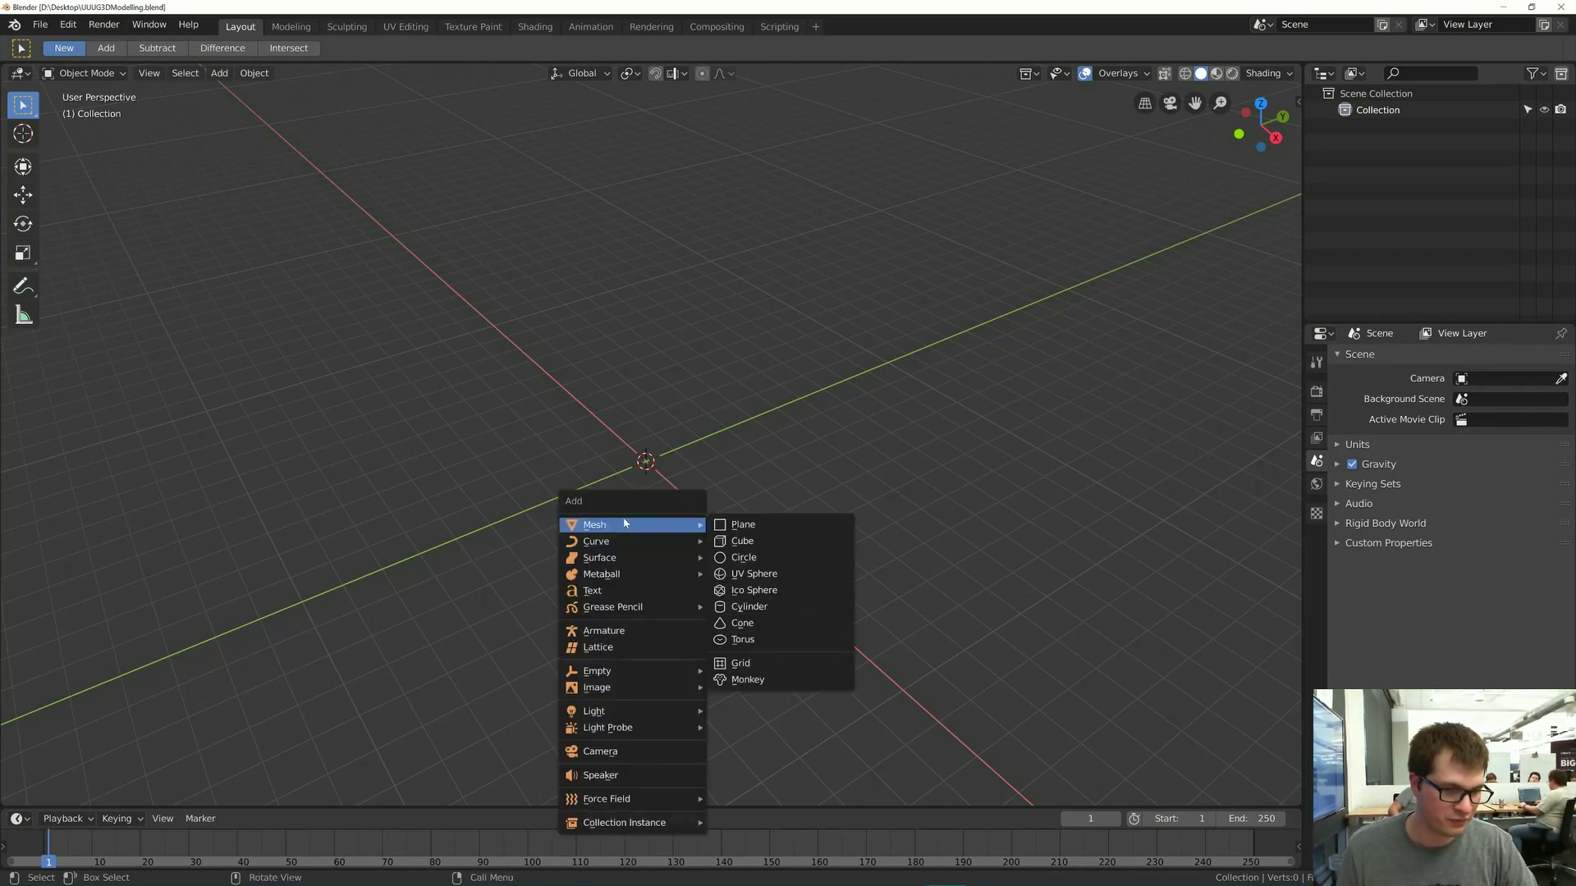
click(630, 525)
mouse_move(629, 524)
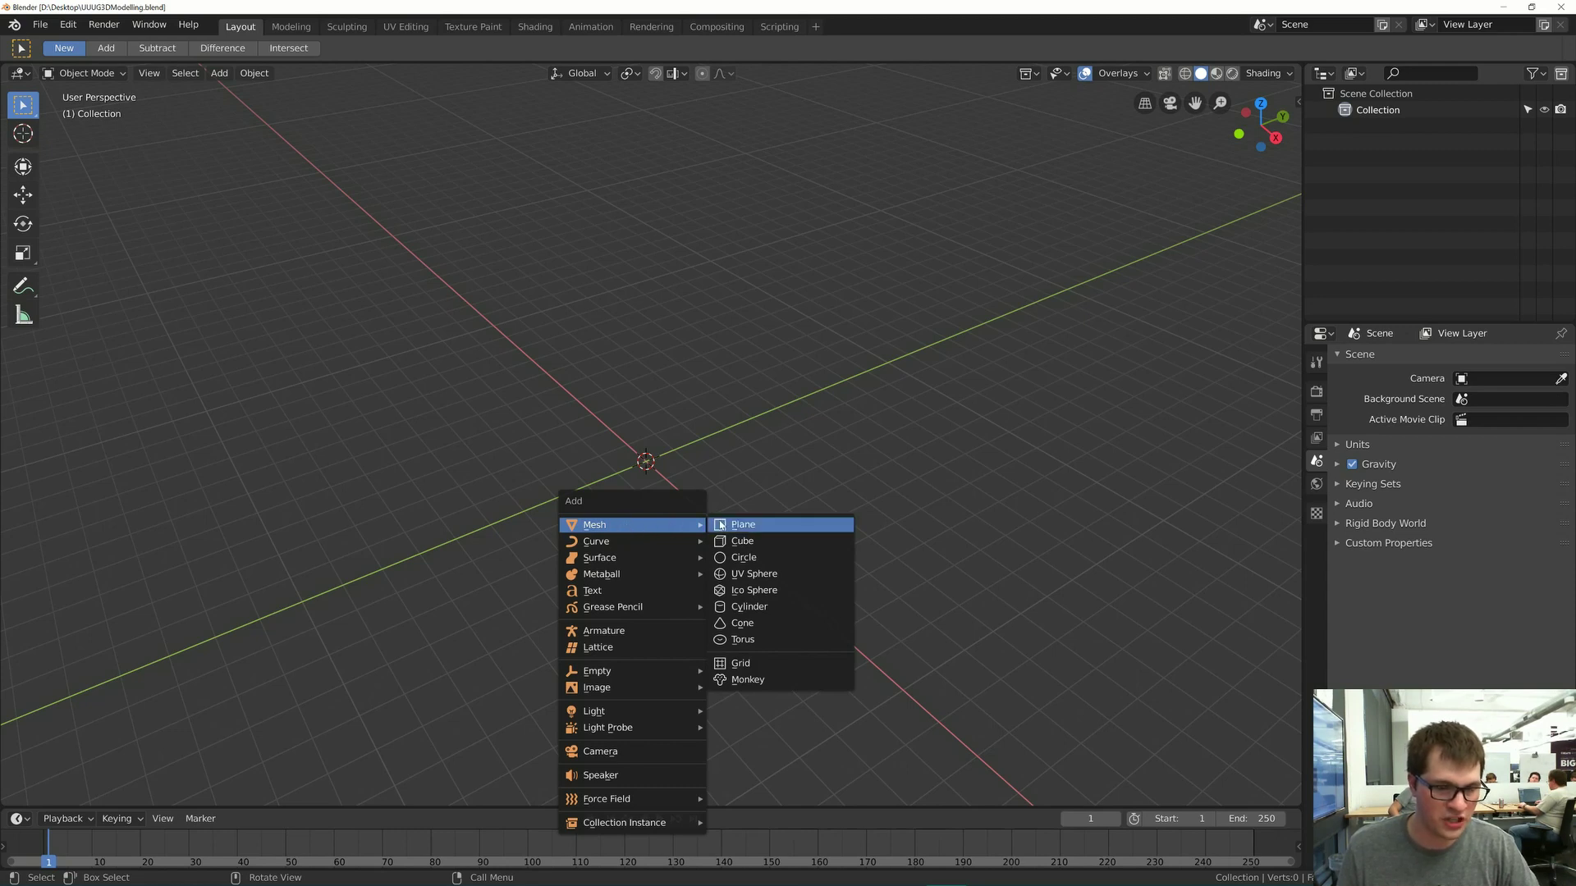
click(742, 541)
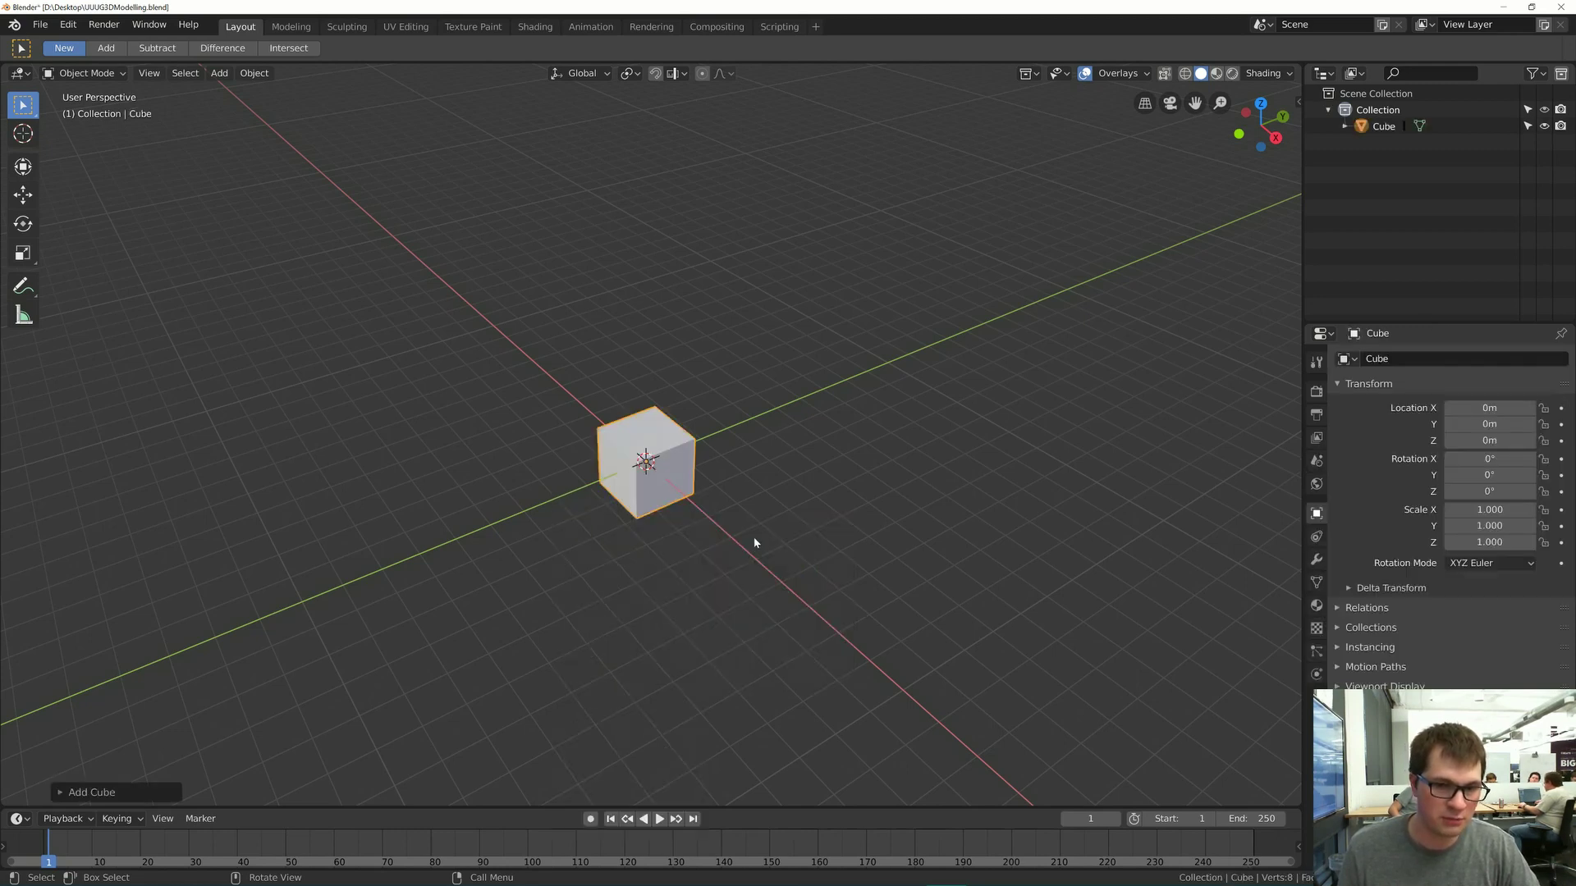
mouse_move(752, 538)
middle_down()
mouse_move(774, 479)
mouse_move(765, 514)
middle_up()
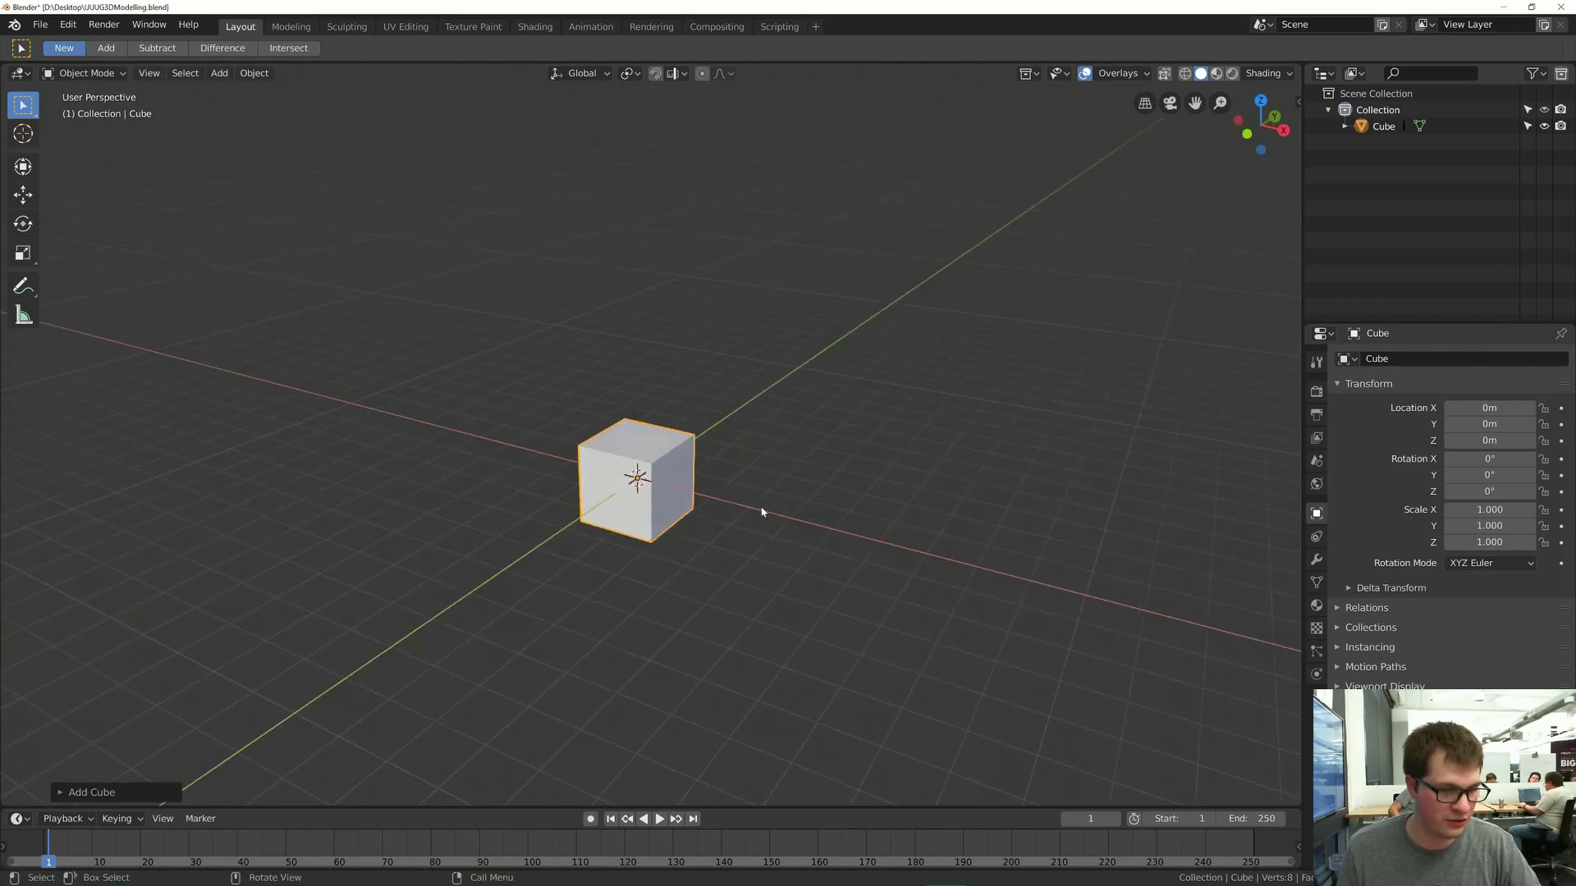
middle_drag(711, 383, 683, 422)
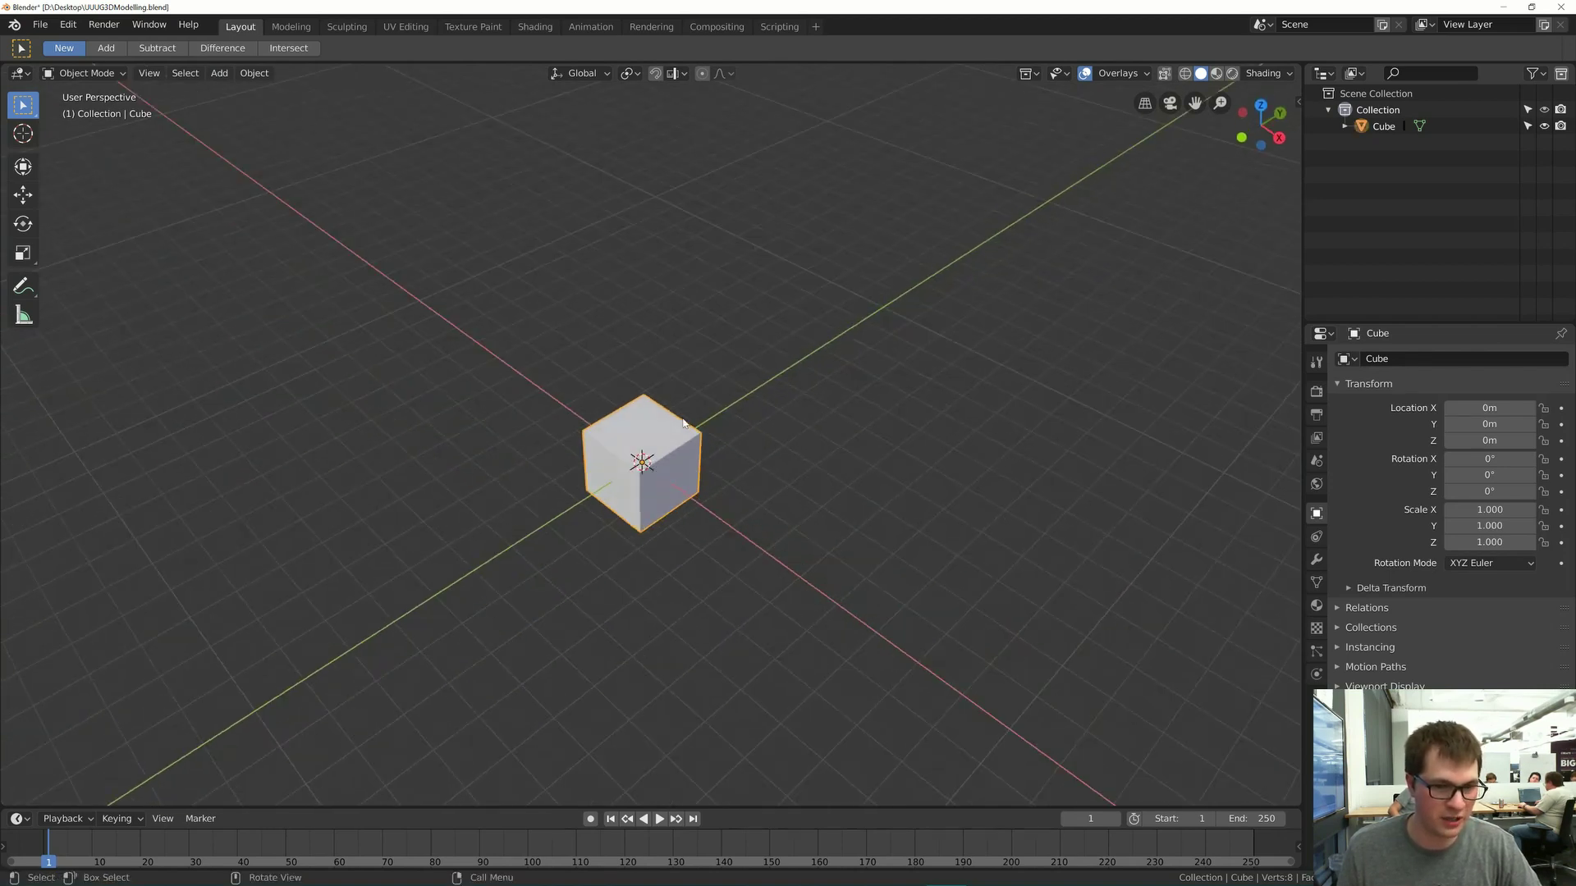
- Save the scene with the new cube and switch back to the tutorial document in the browser
key(ctrl+s)
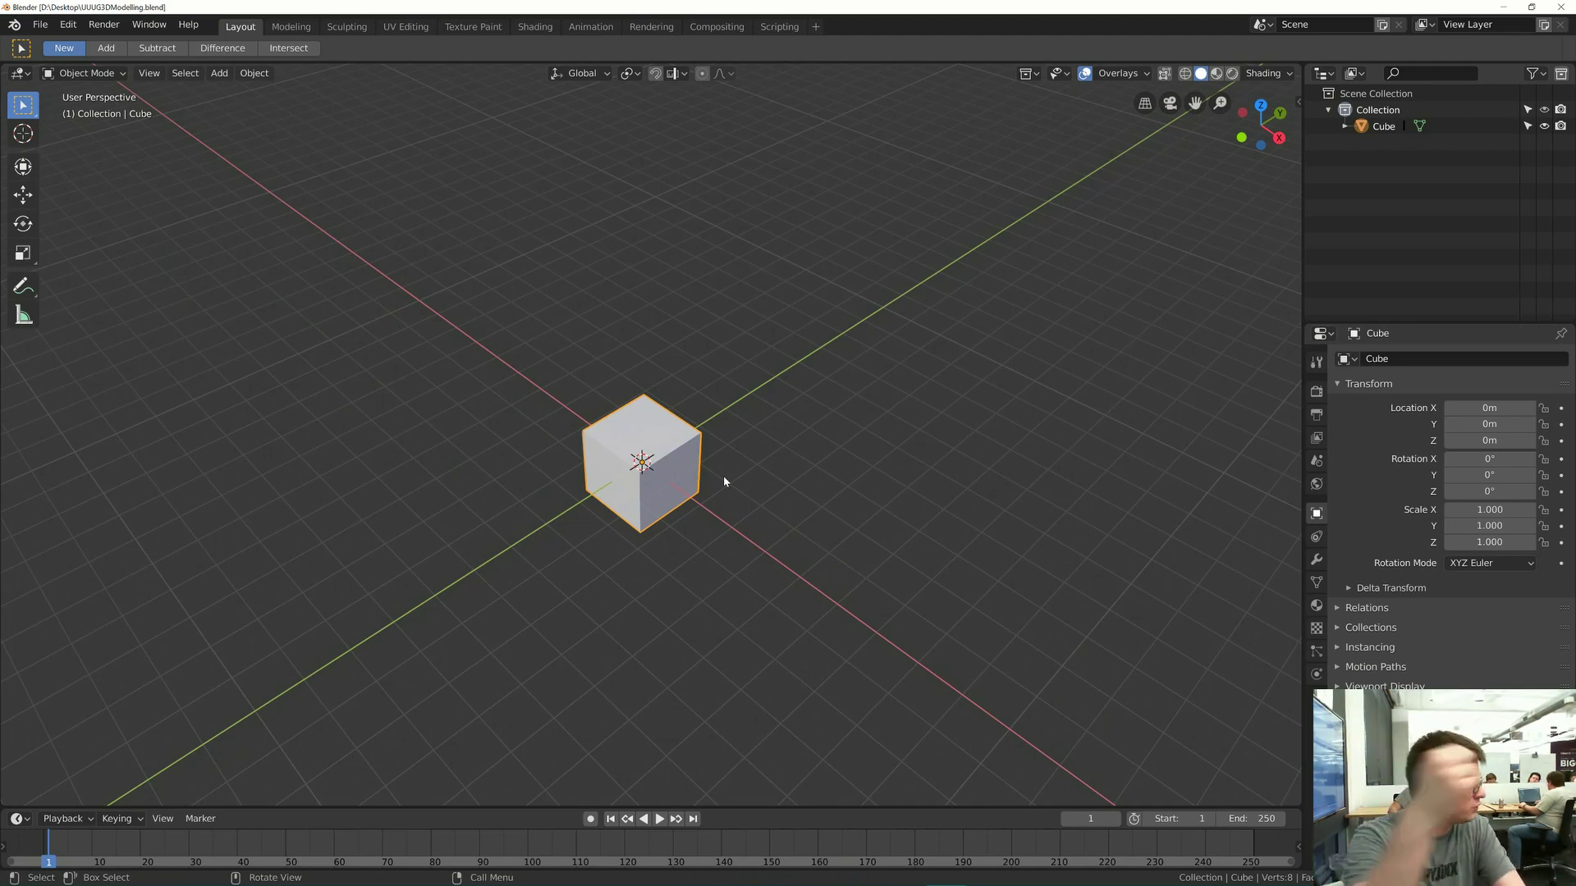
key(alt+Tab)
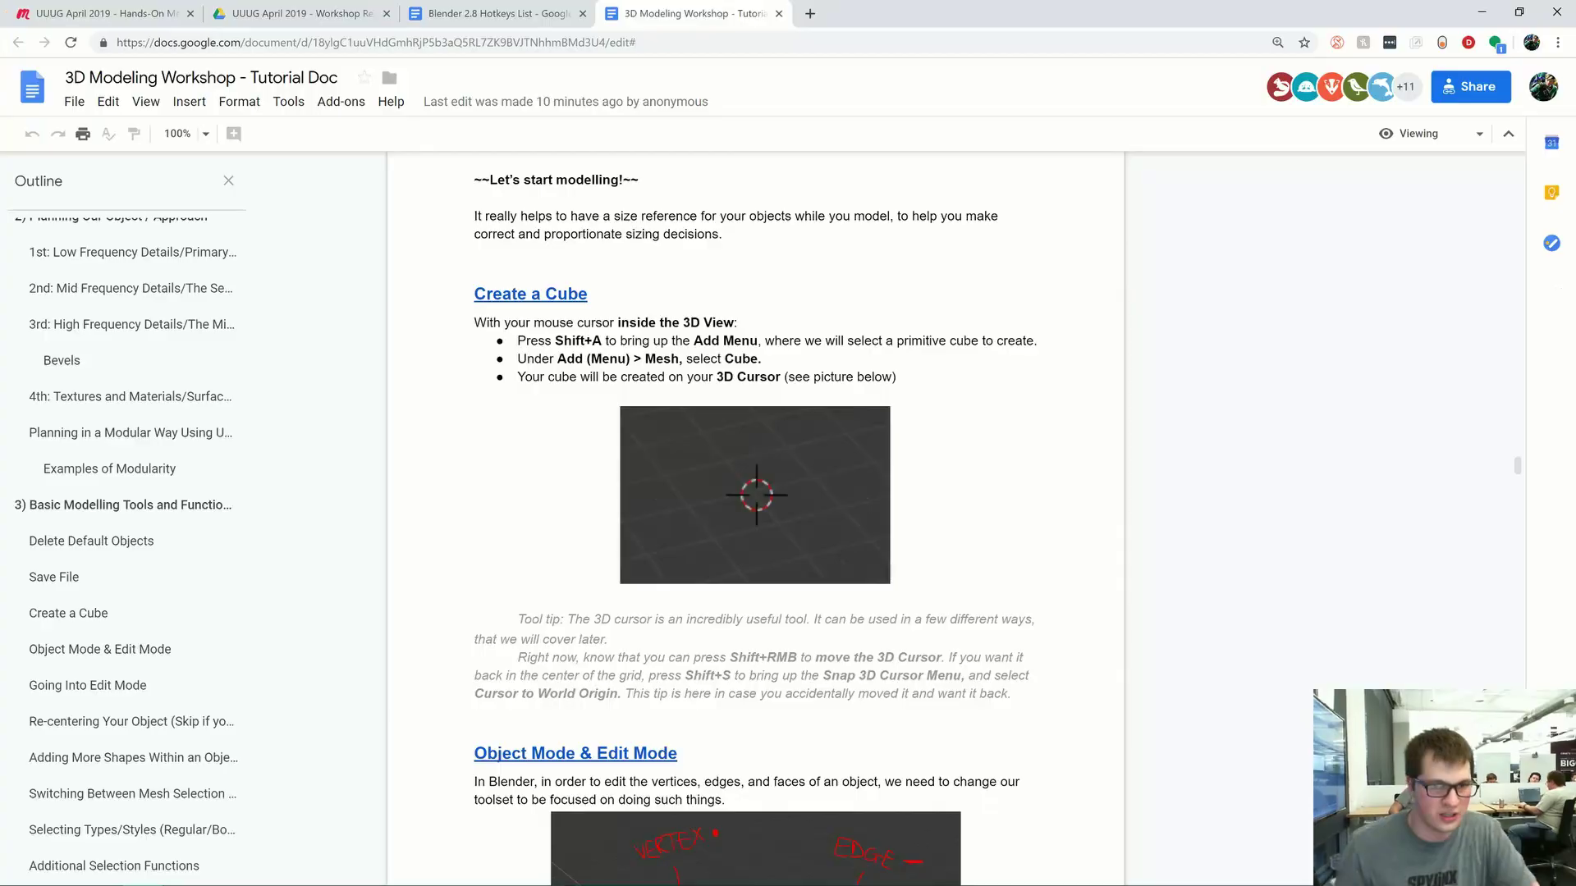
- Read the tutorial's tool tip on moving the 3D cursor and snapping it back to the world origin
drag(1011, 694, 478, 599)
click(526, 594)
key(alt+Tab)
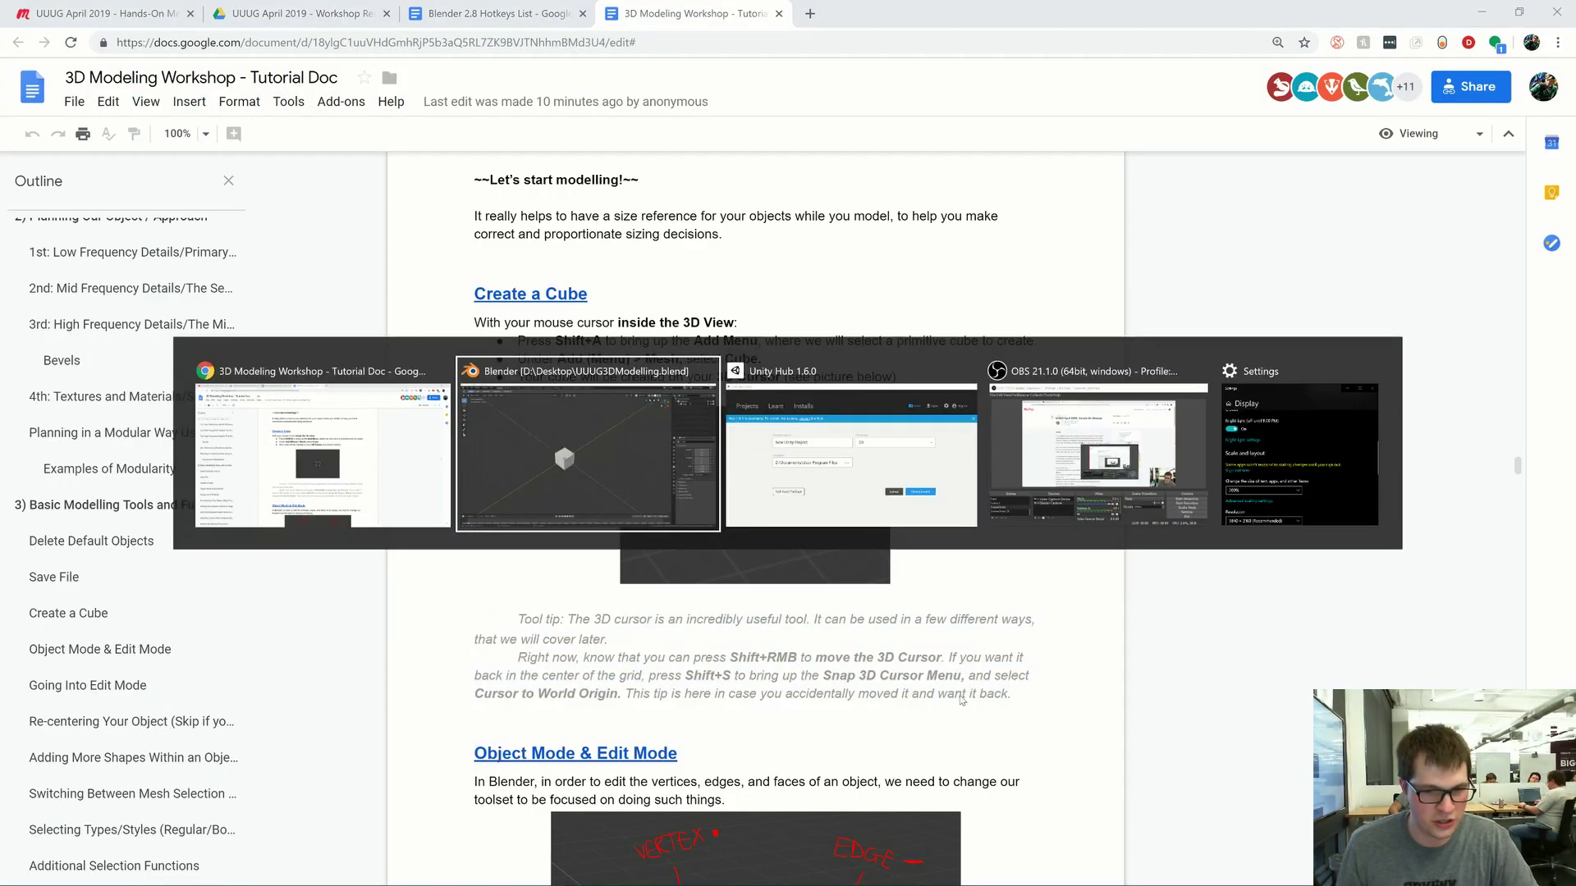
key(alt+Tab)
drag(1012, 694, 481, 599)
click(484, 598)
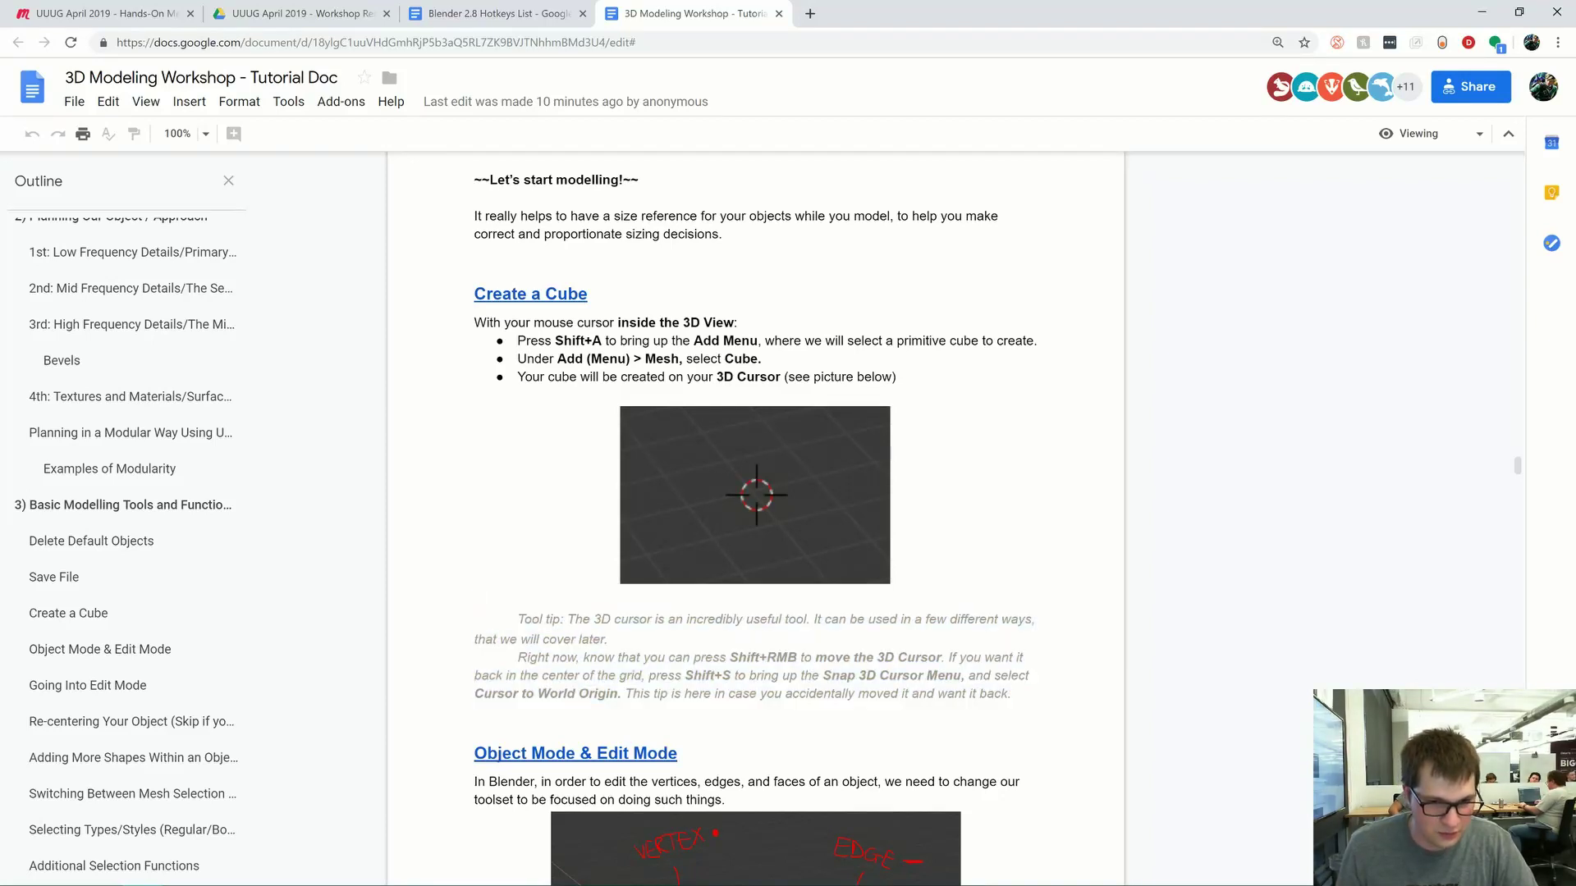
- Switch to Blender and move the 3D cursor away from the cube to an empty area of the grid
key(alt+Tab)
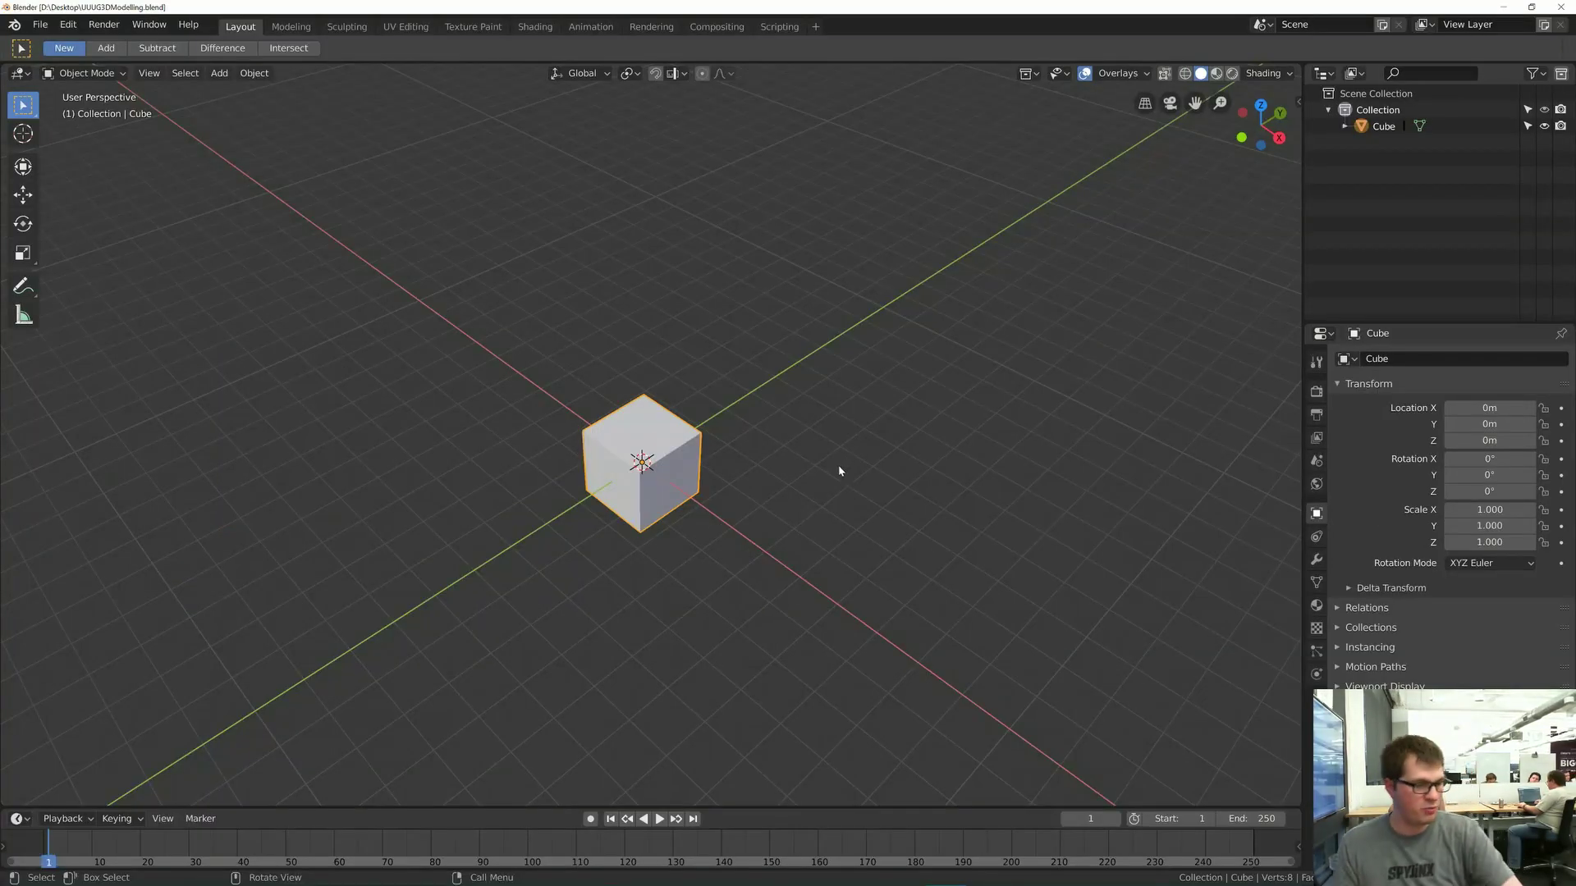
shift+right_drag(1013, 391, 1006, 393)
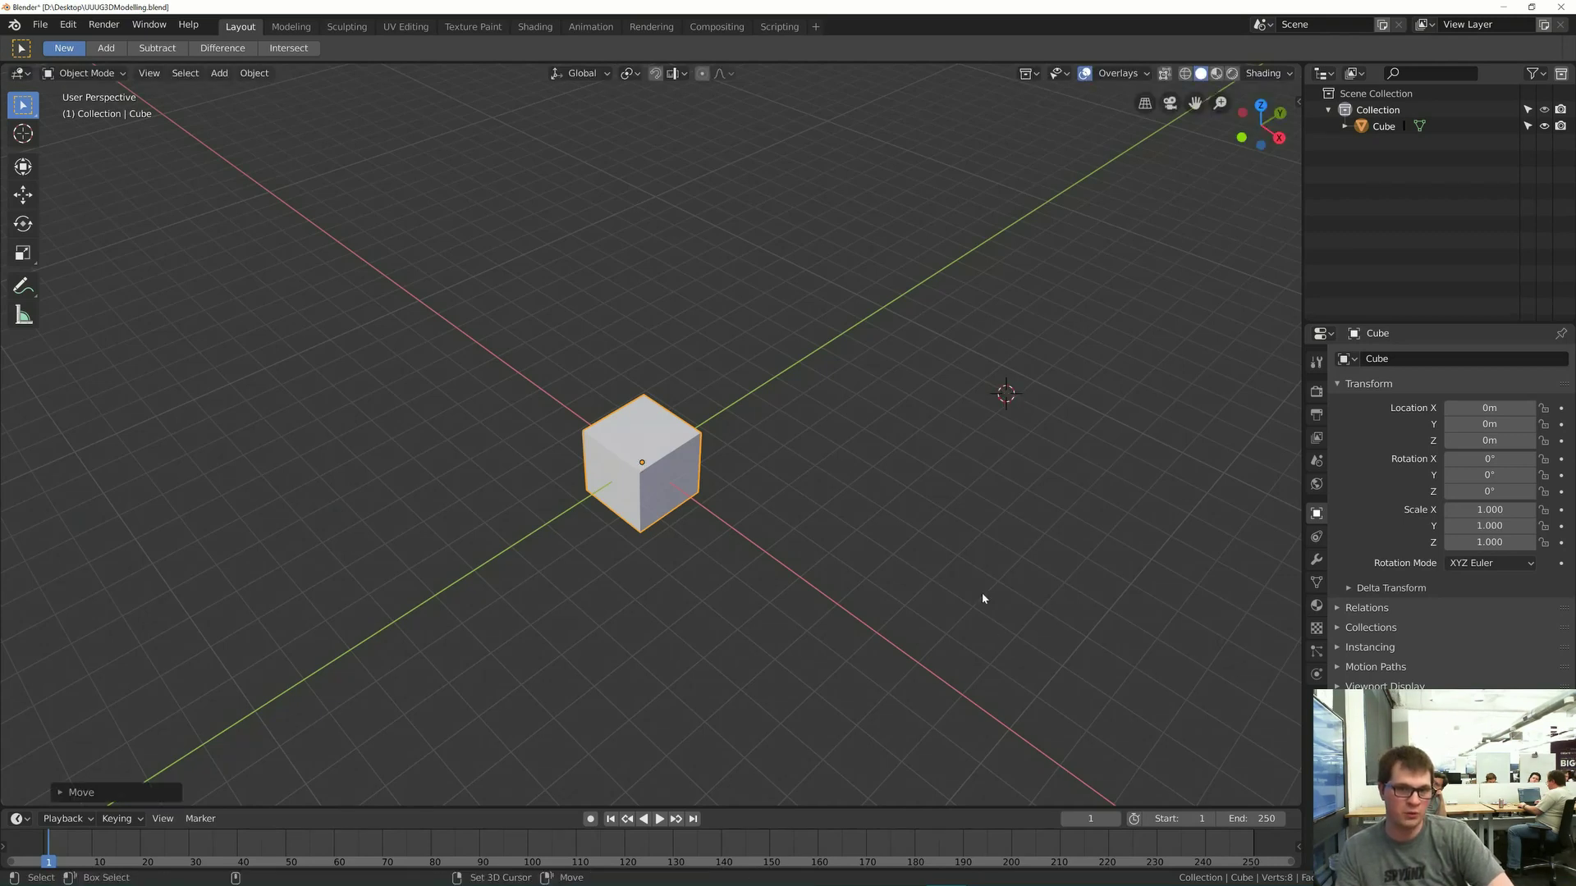
shift+right_drag(982, 597, 1109, 361)
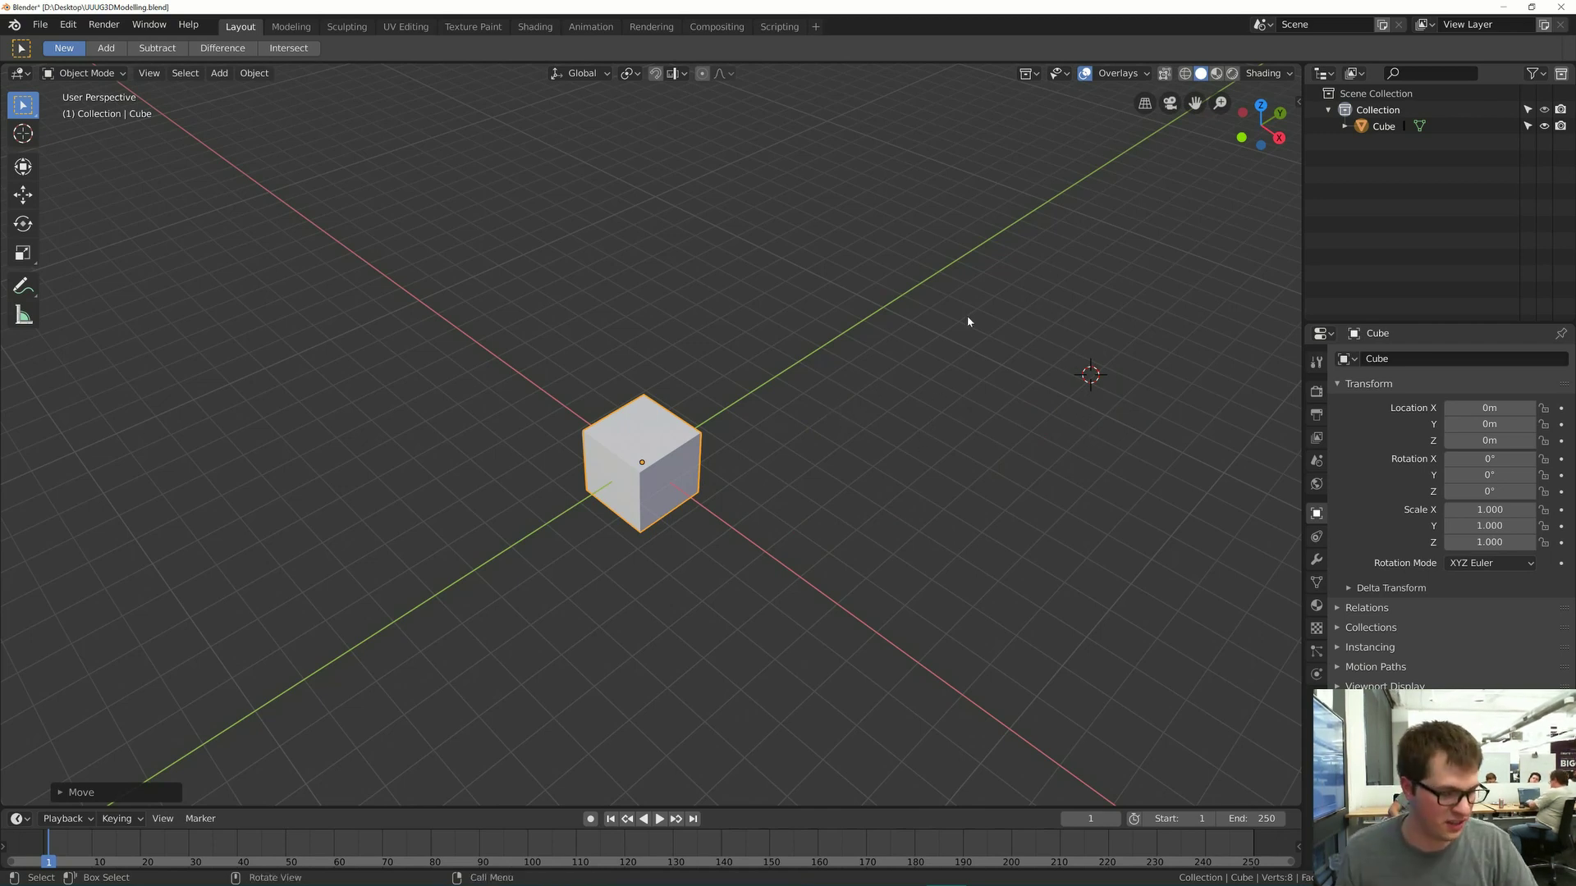
shift+right_drag(1010, 369, 1084, 382)
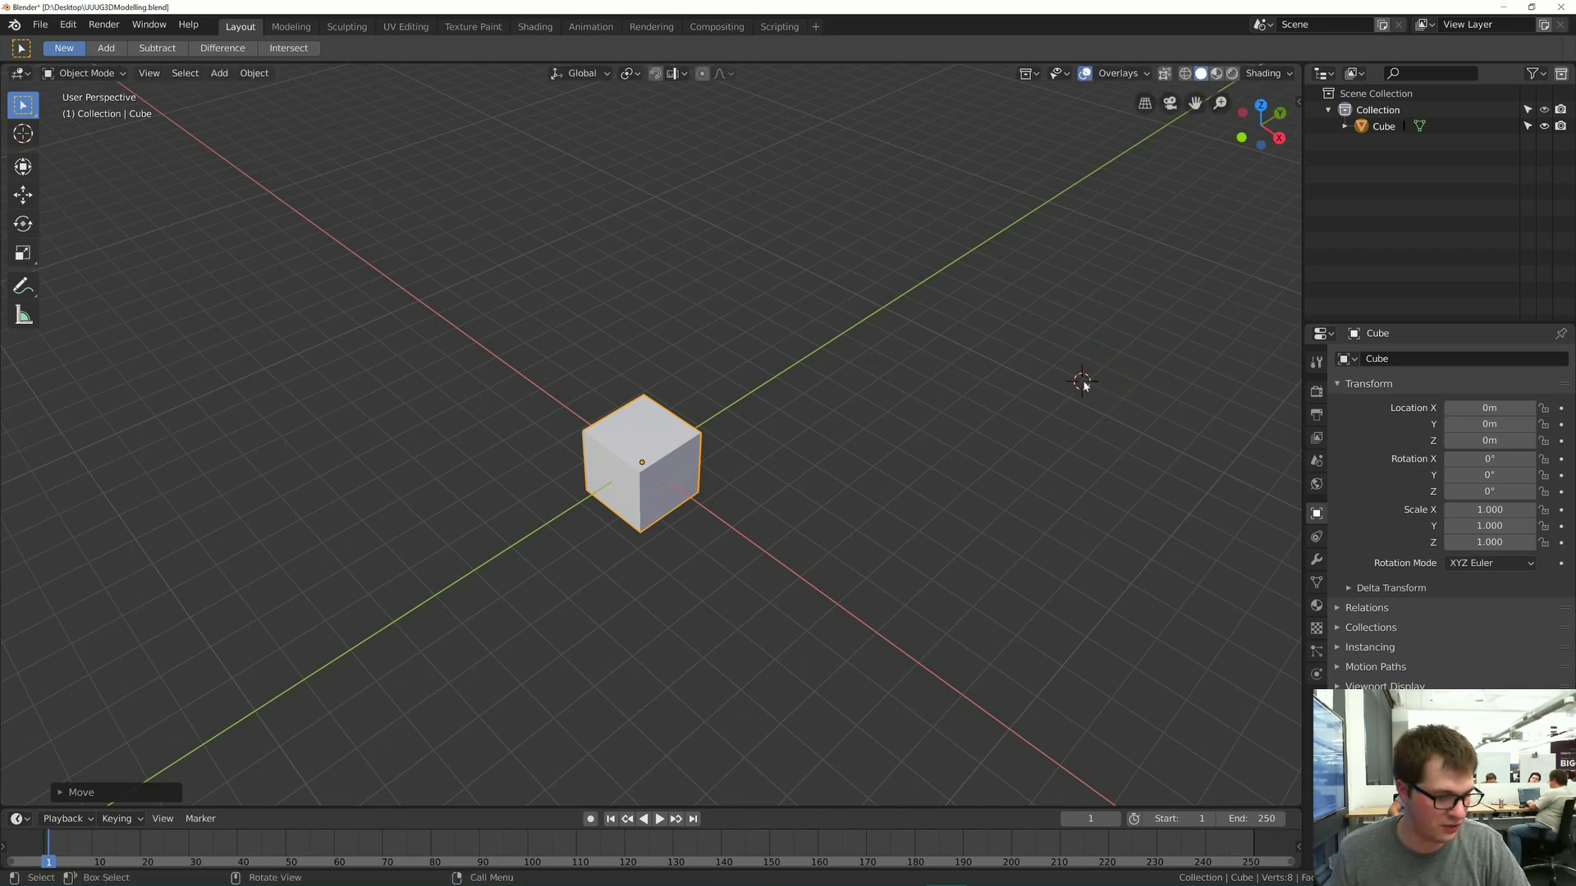
- Snap the 3D cursor back to the world origin
key(shift+s)
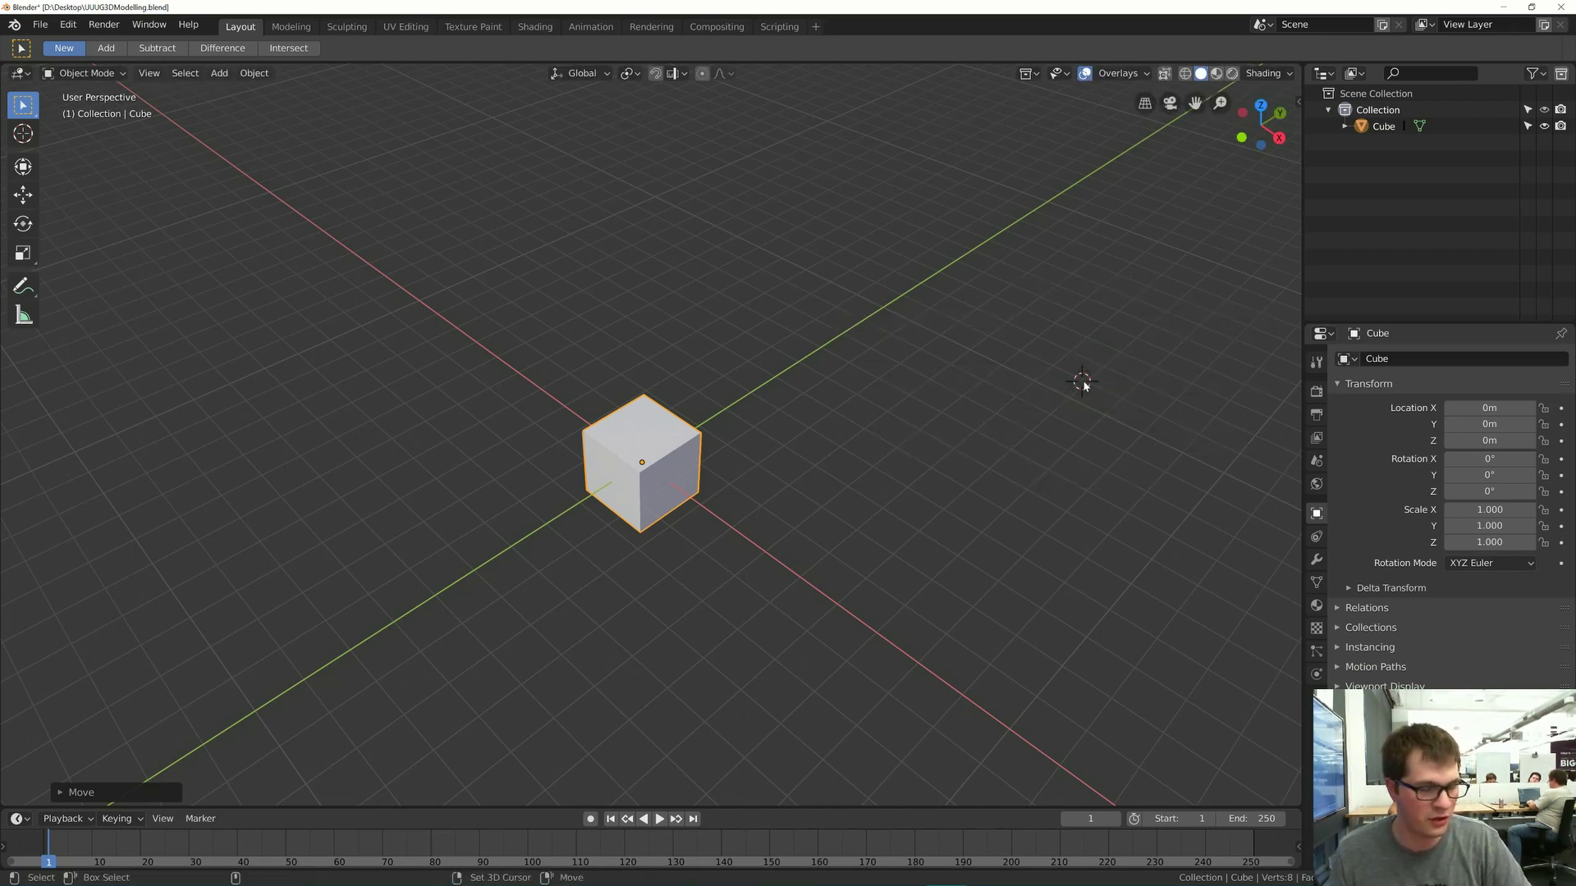
key(shift+s)
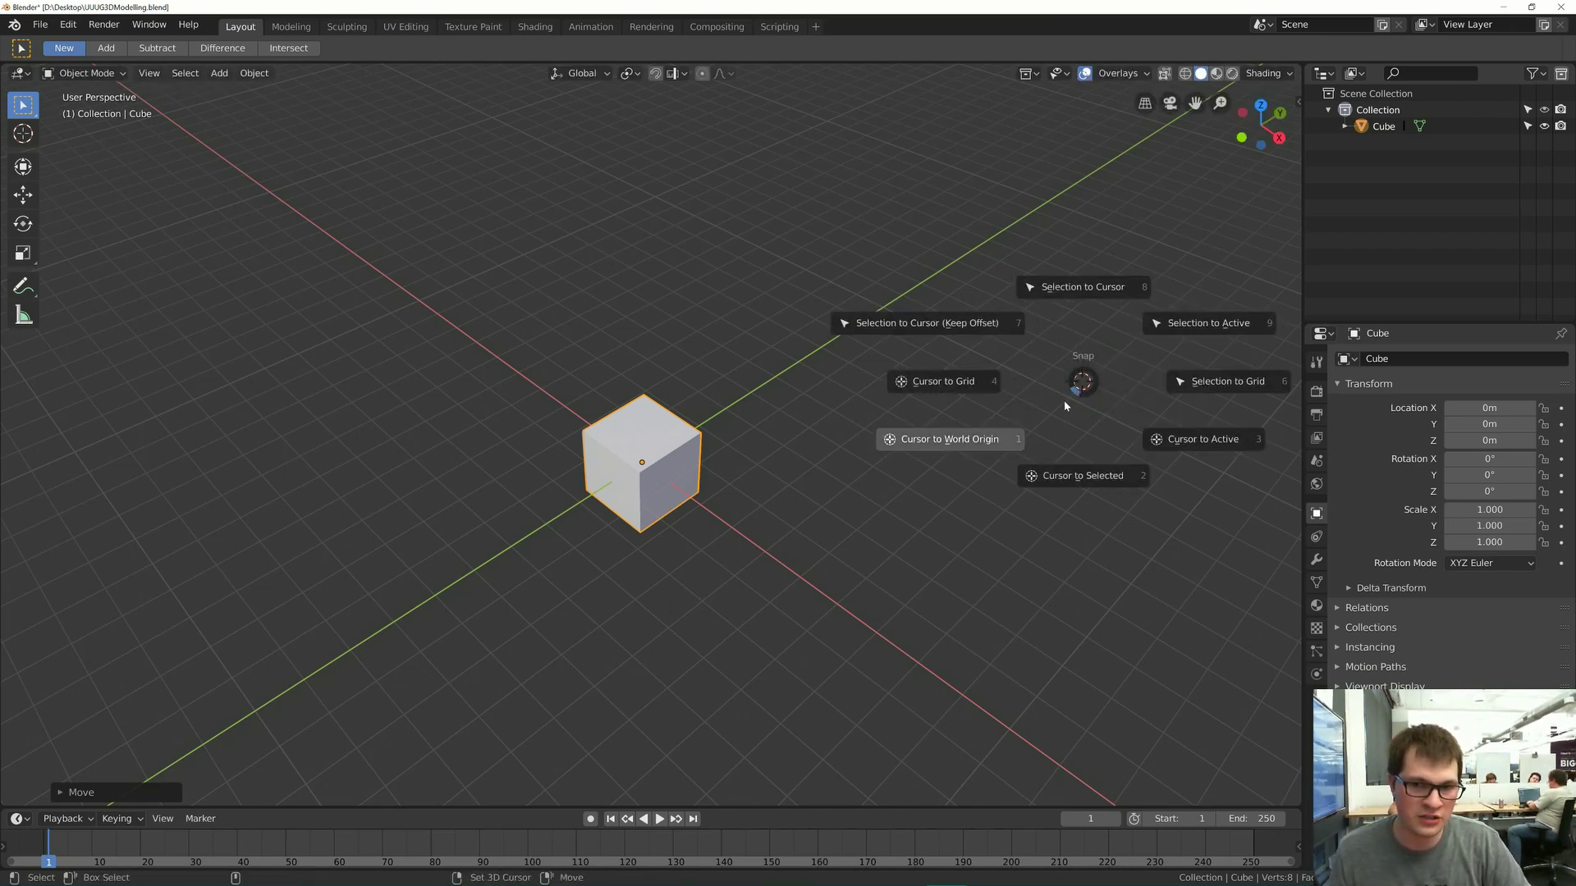
click(982, 443)
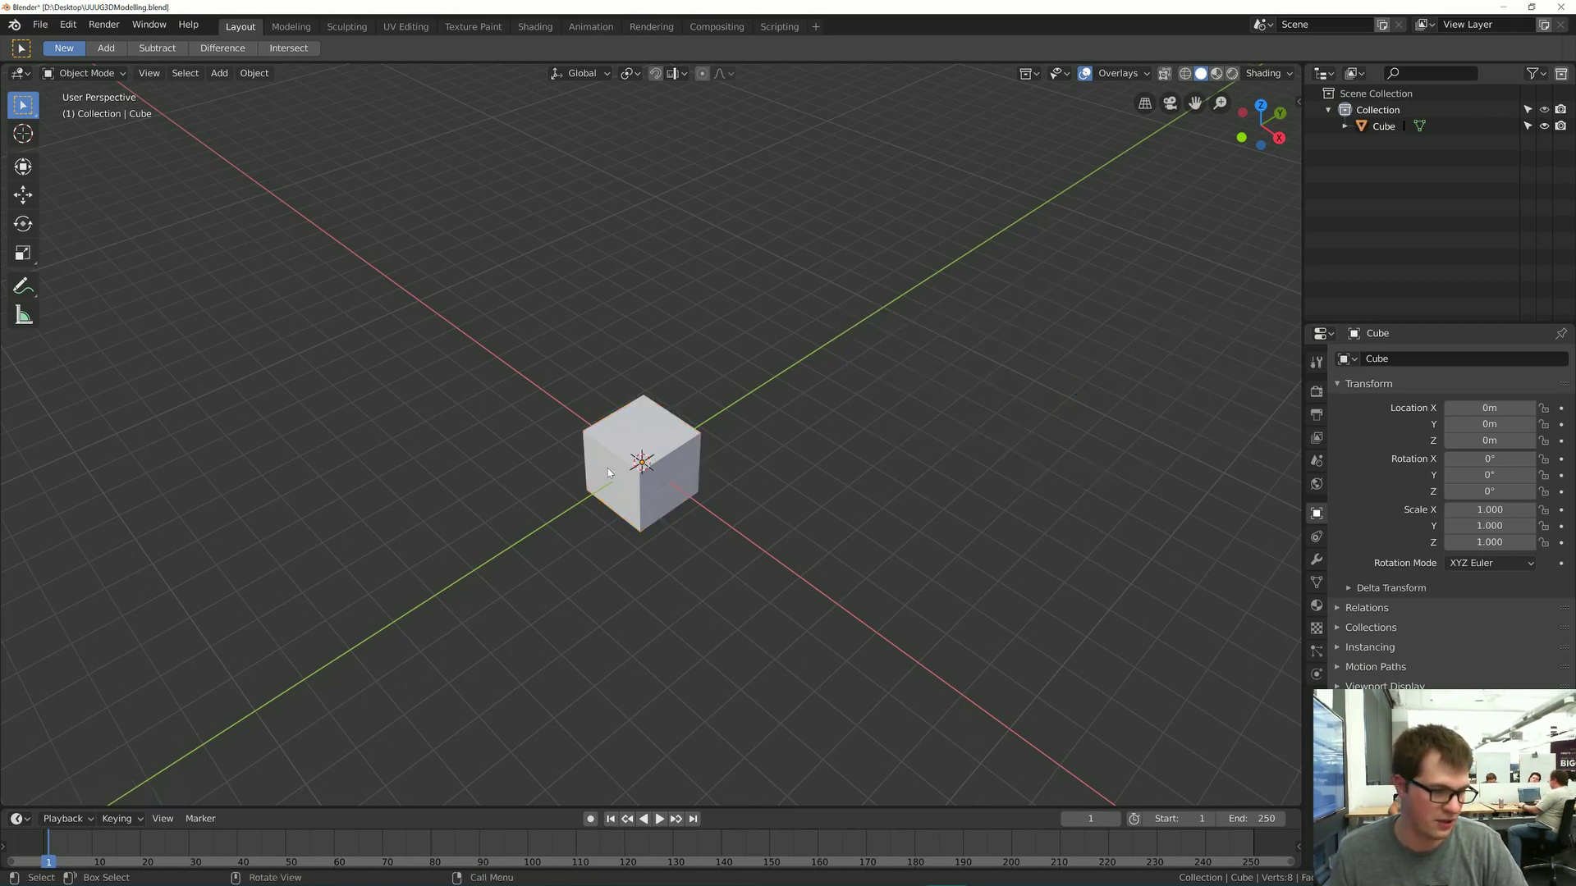
- Add a second mesh cube at the 3D cursor and delete it again
key(shift+a)
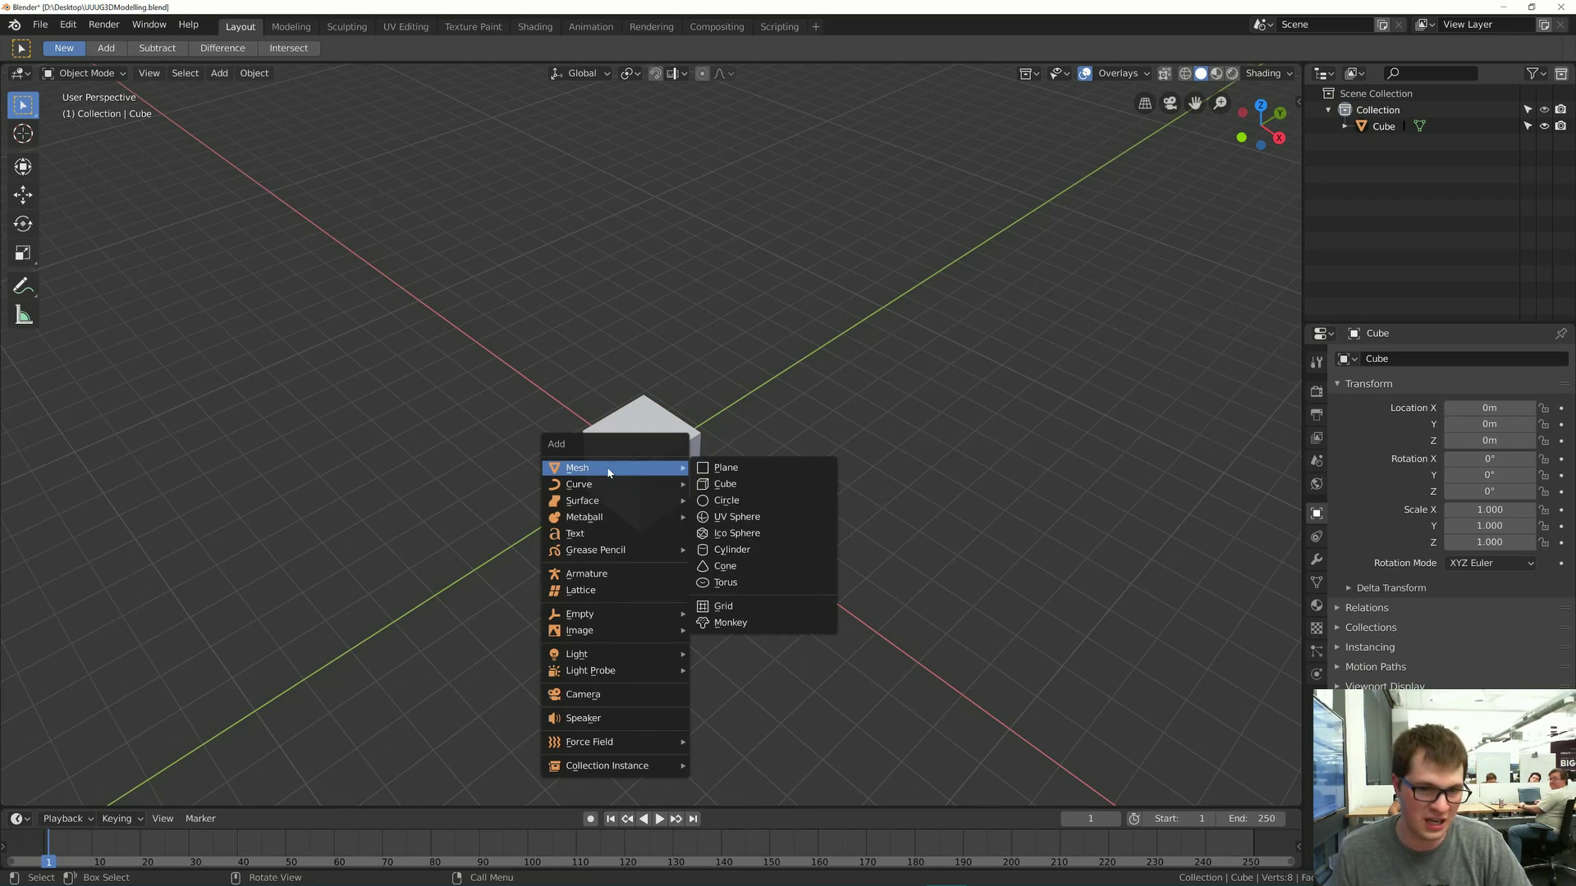
click(725, 484)
key(x)
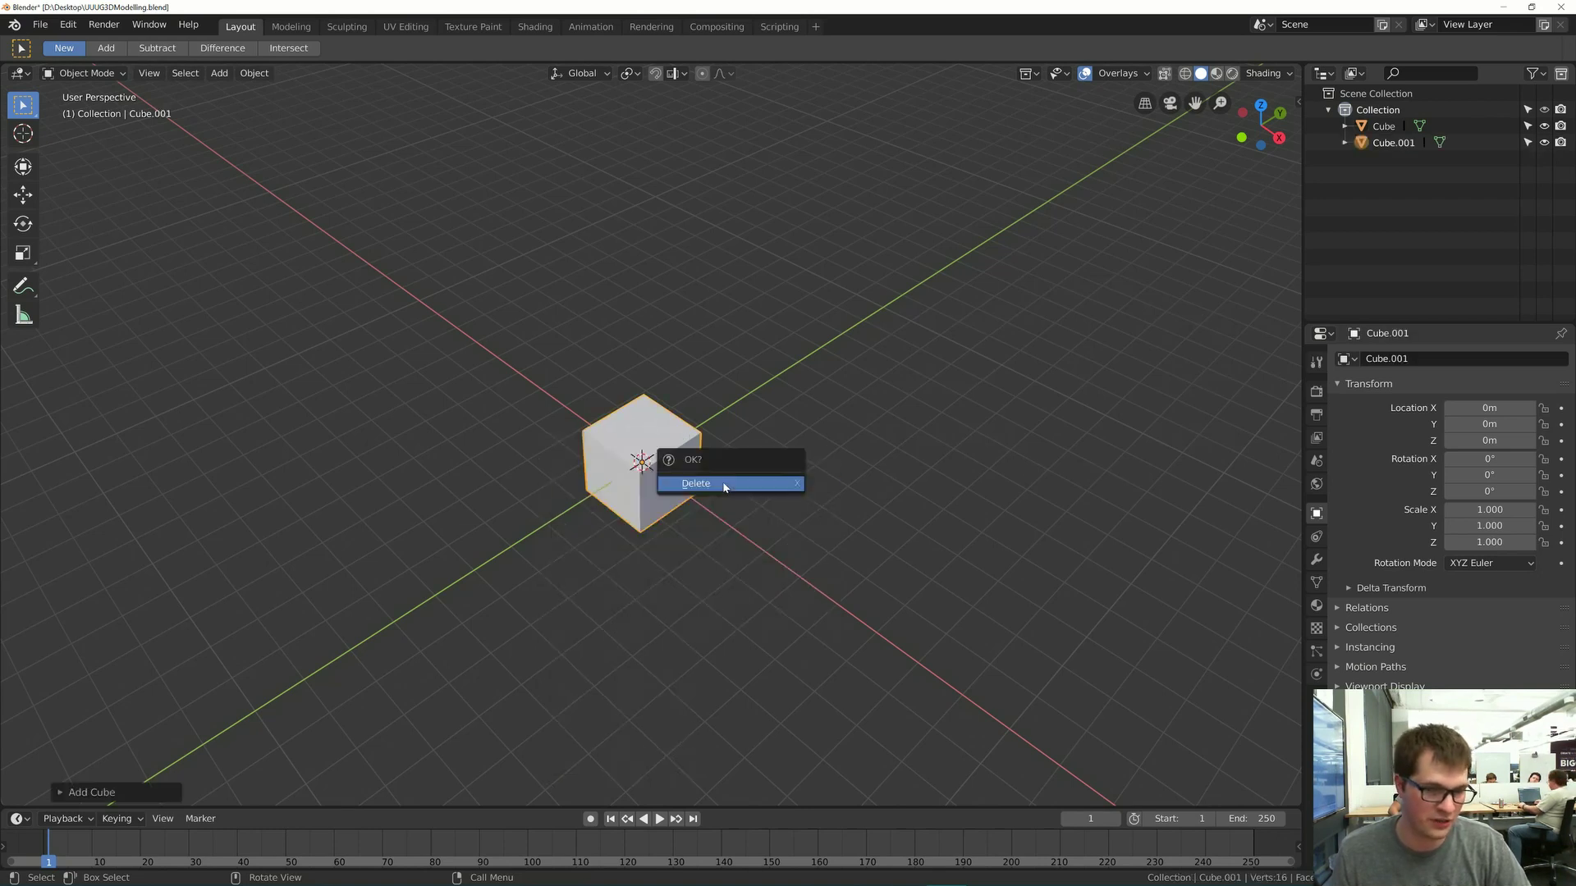
click(724, 487)
- Save the scene with the single cube and switch back to the tutorial document in the browser
middle_drag(724, 484, 686, 467)
key(ctrl+s)
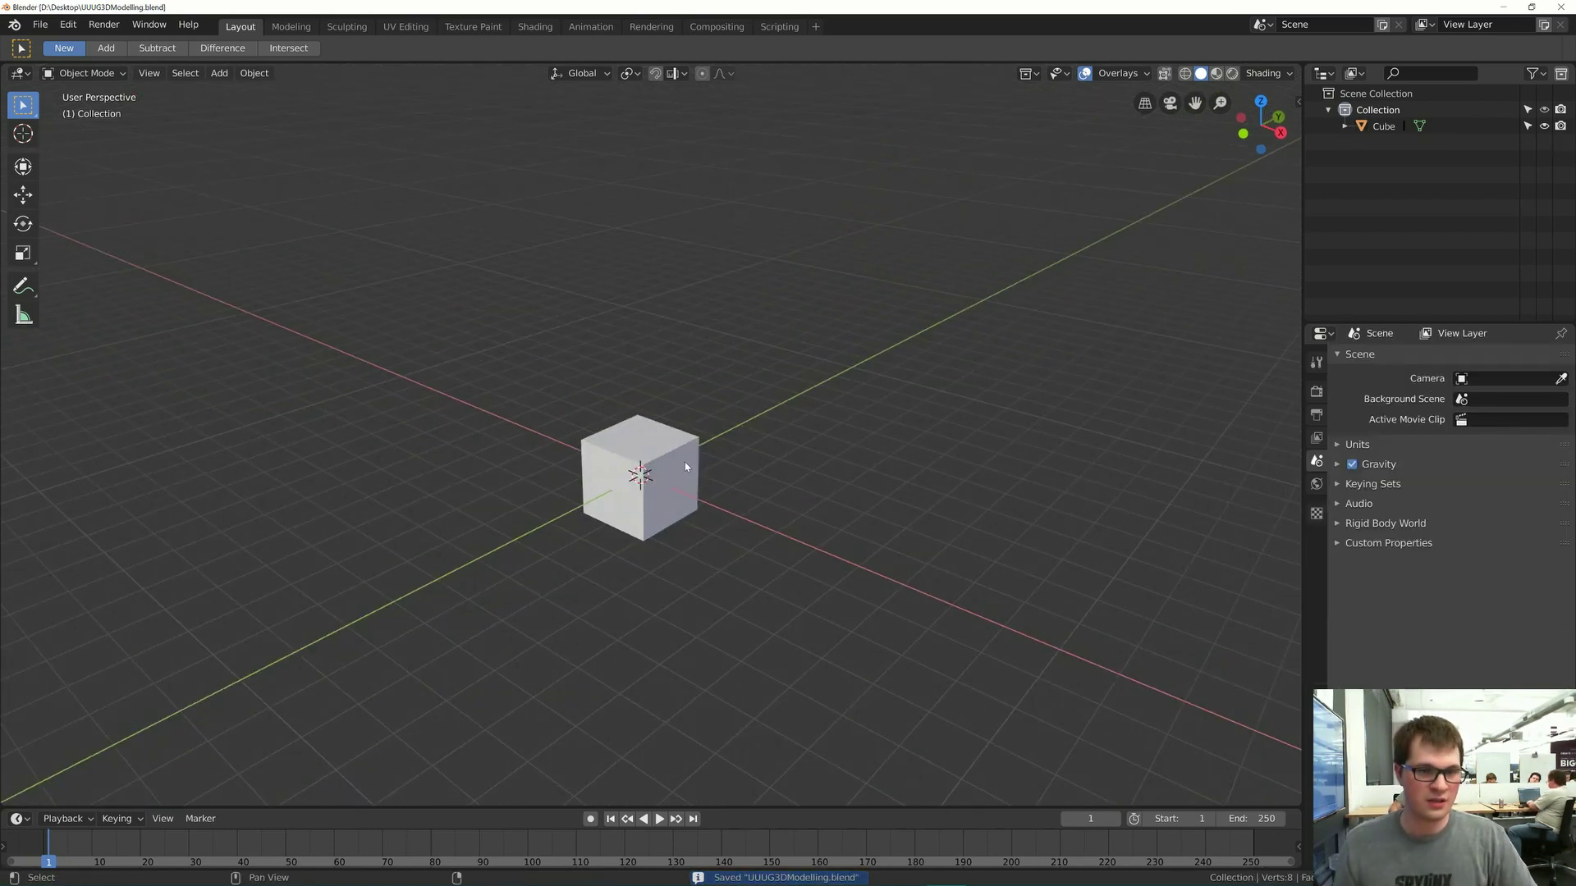
key(alt+Tab)
- Read the start of the Object Mode & Edit Mode section and examine its picture of vertex, edge and face
scroll(755, 517, down, 4)
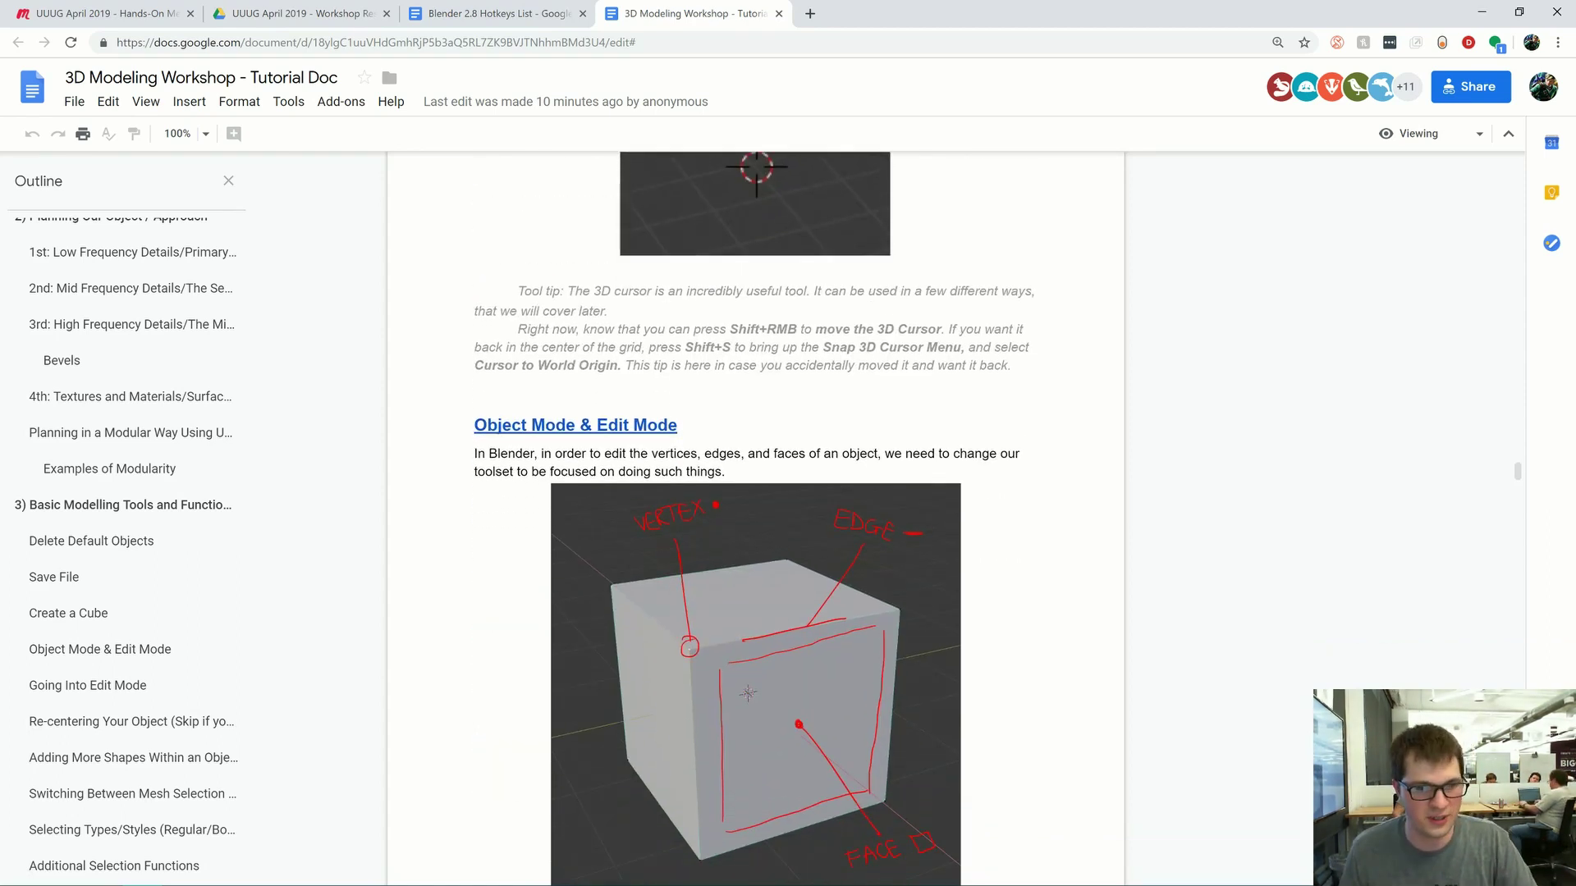
scroll(754, 517, down, 1)
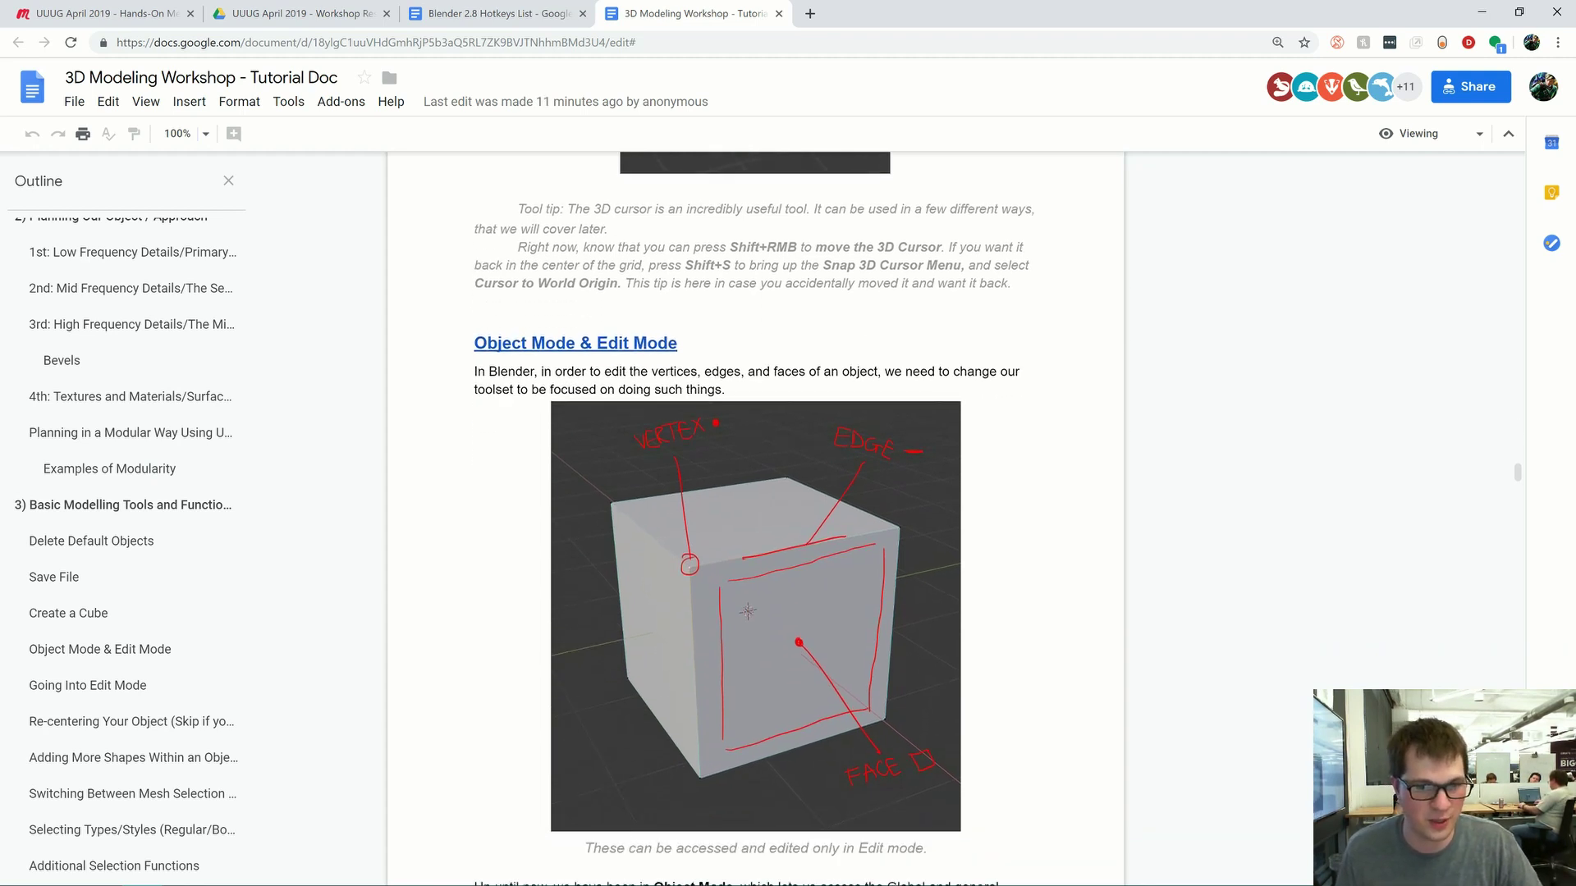
scroll(753, 517, down, 1)
scroll(754, 517, down, 1)
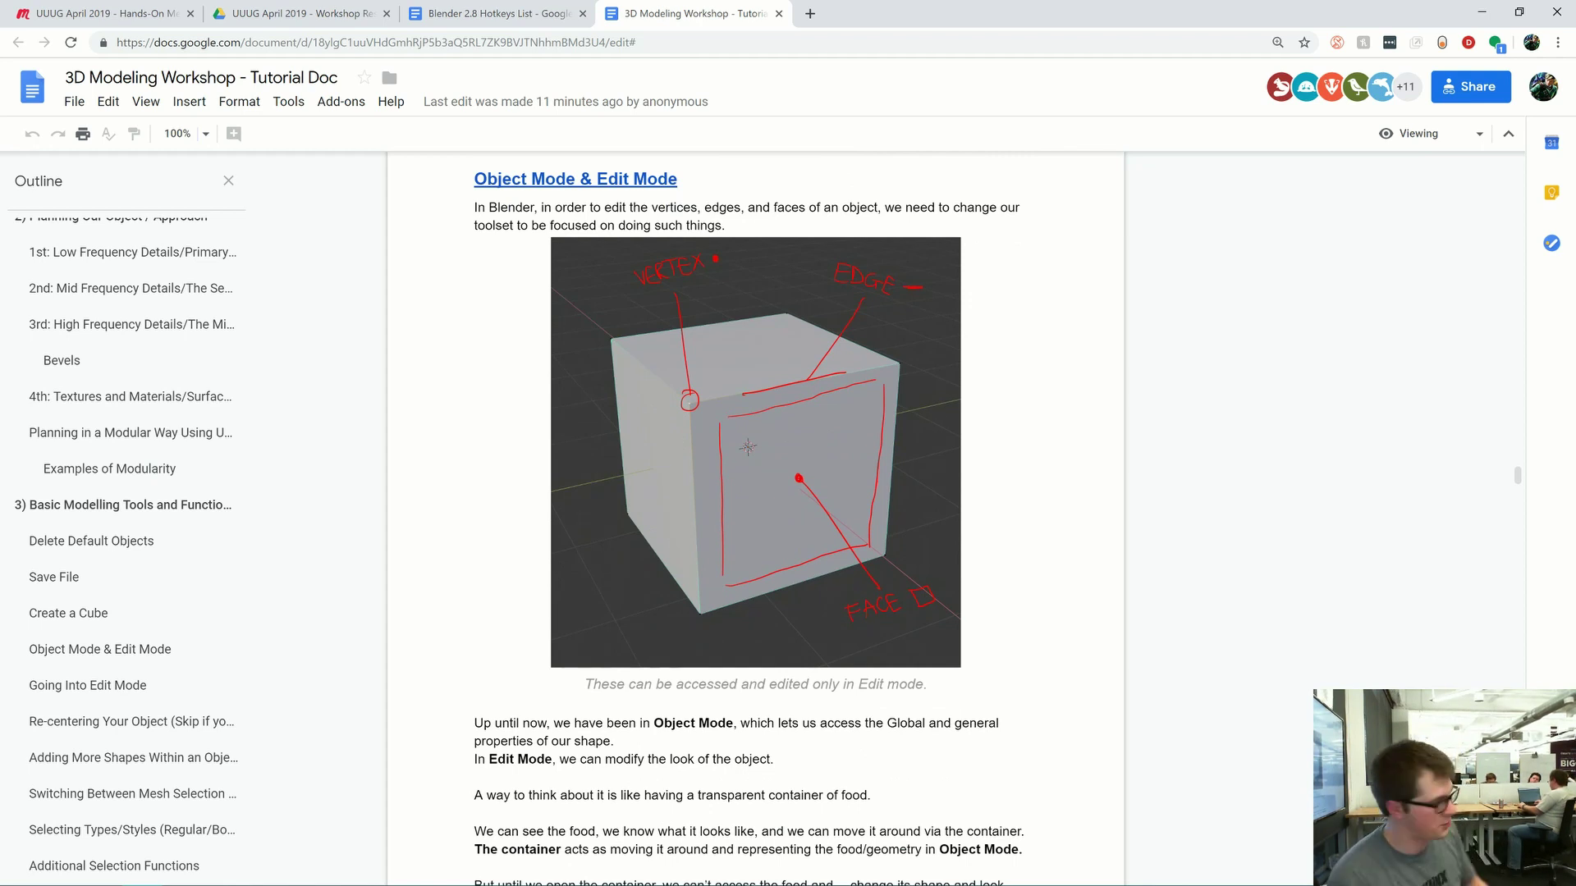
- Switch to Blender and select the cube at the centre of the grid
key(alt+Tab)
click(612, 500)
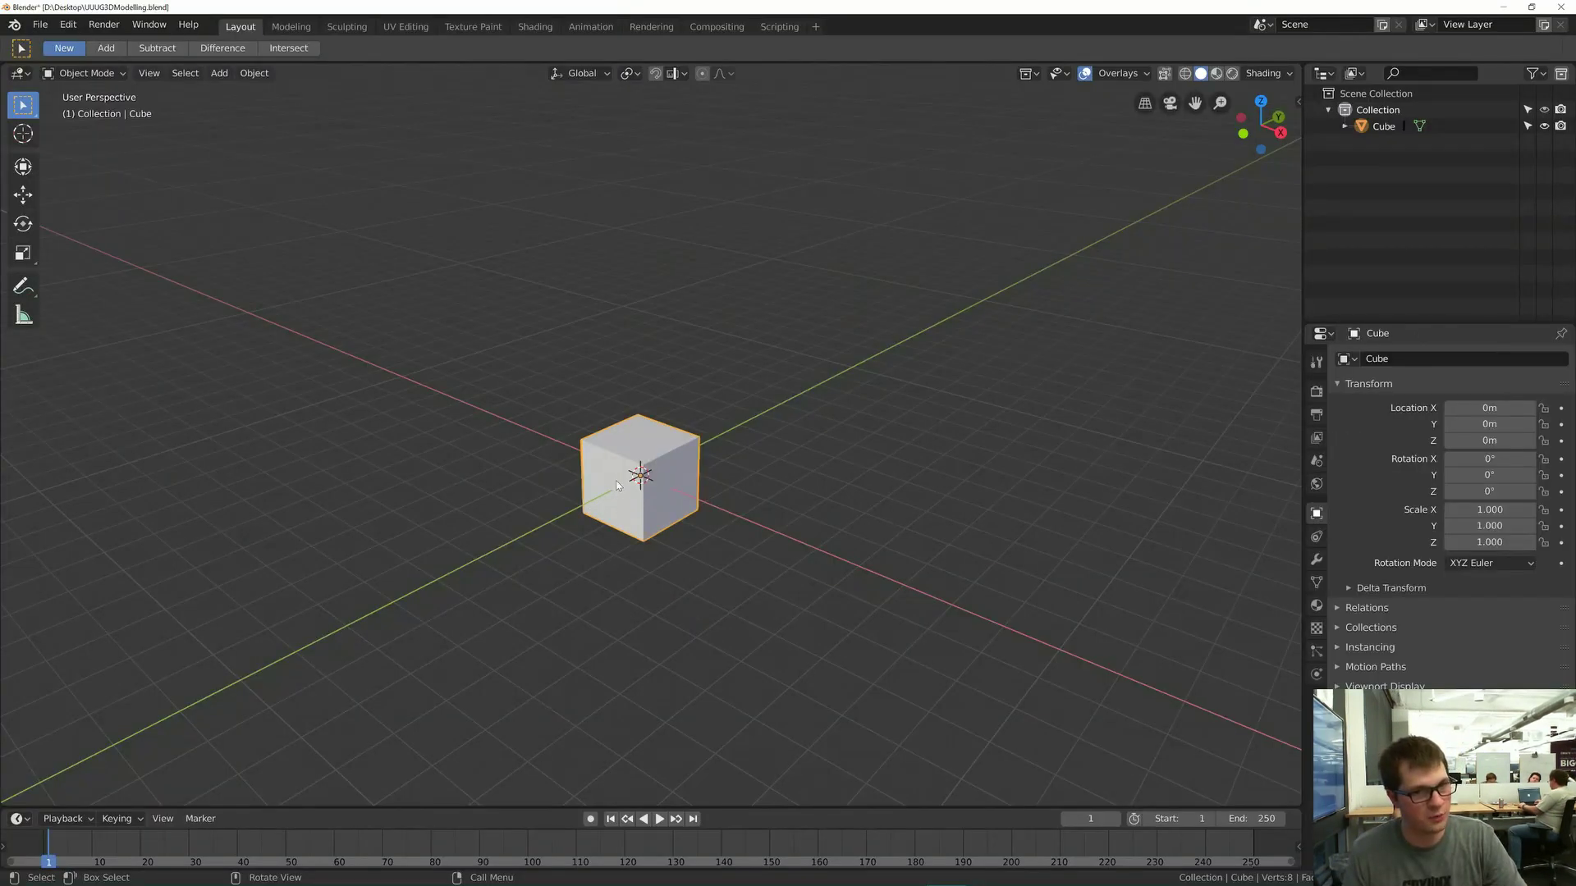
middle_drag(615, 480, 623, 491)
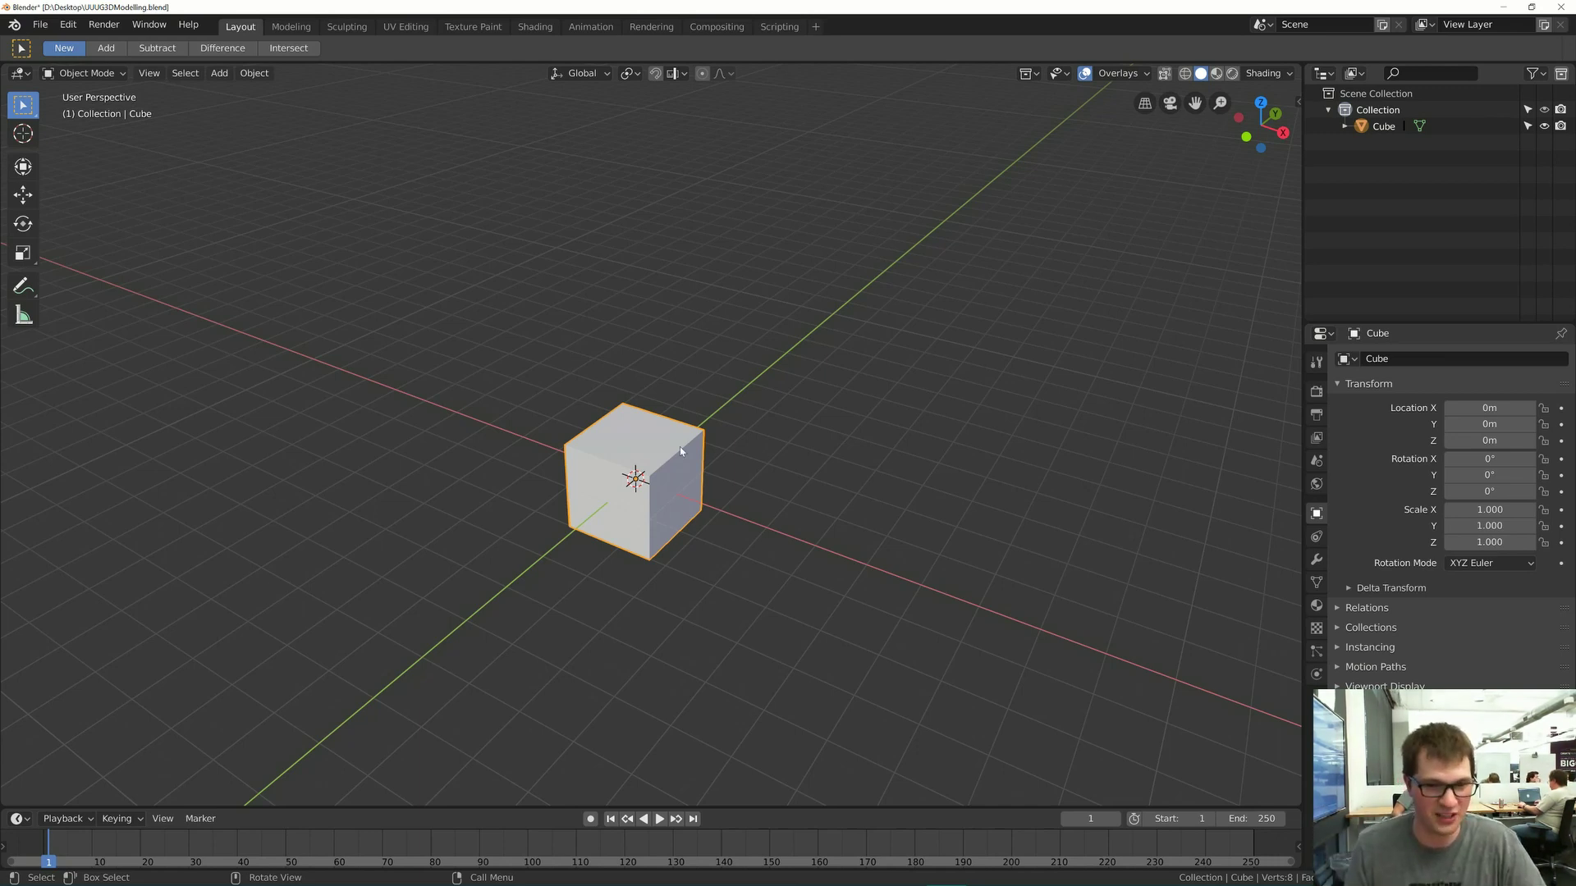
key(ctrl+s)
- Return to the tutorial document and read how Object Mode and Edit Mode differ, including the two comparison pictures
key(alt+Tab)
scroll(680, 446, down, 1)
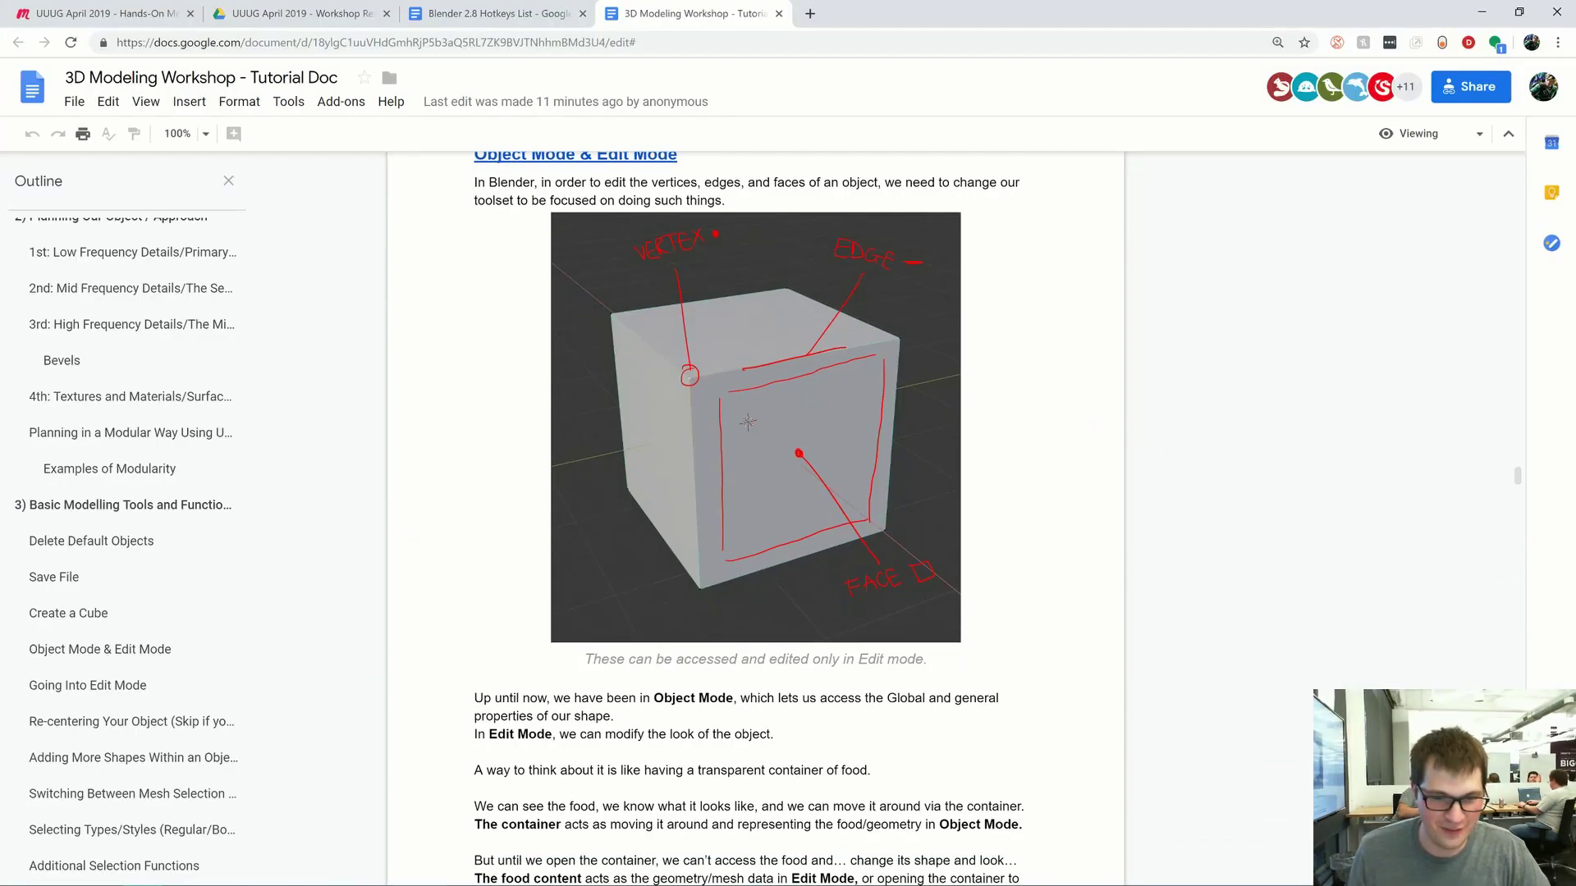
scroll(755, 517, down, 3)
scroll(755, 517, up, 3)
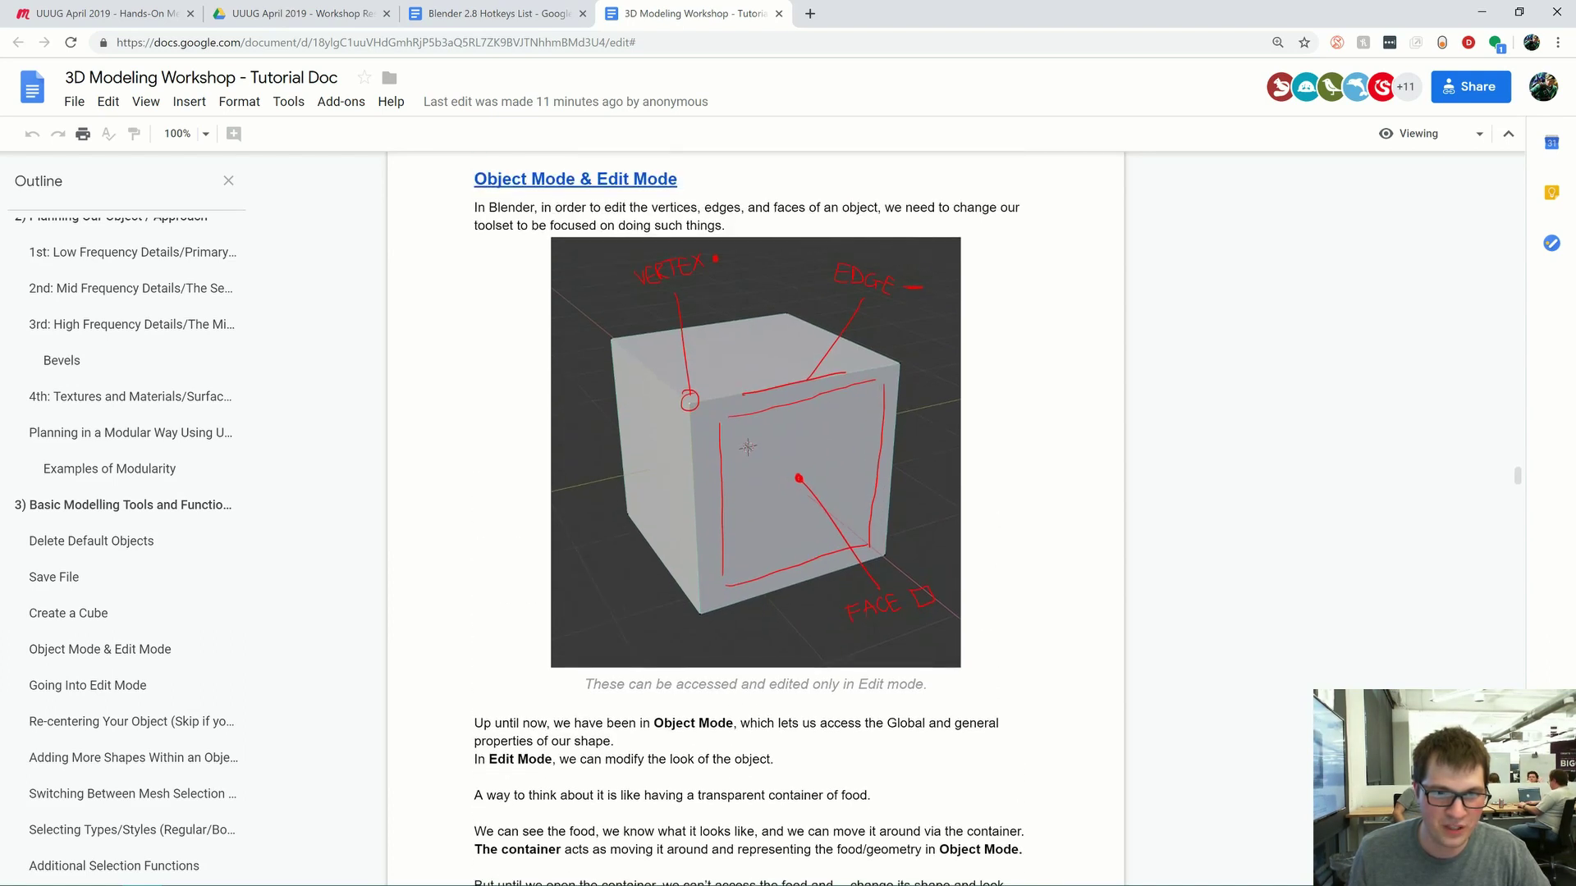
scroll(755, 517, down, 3)
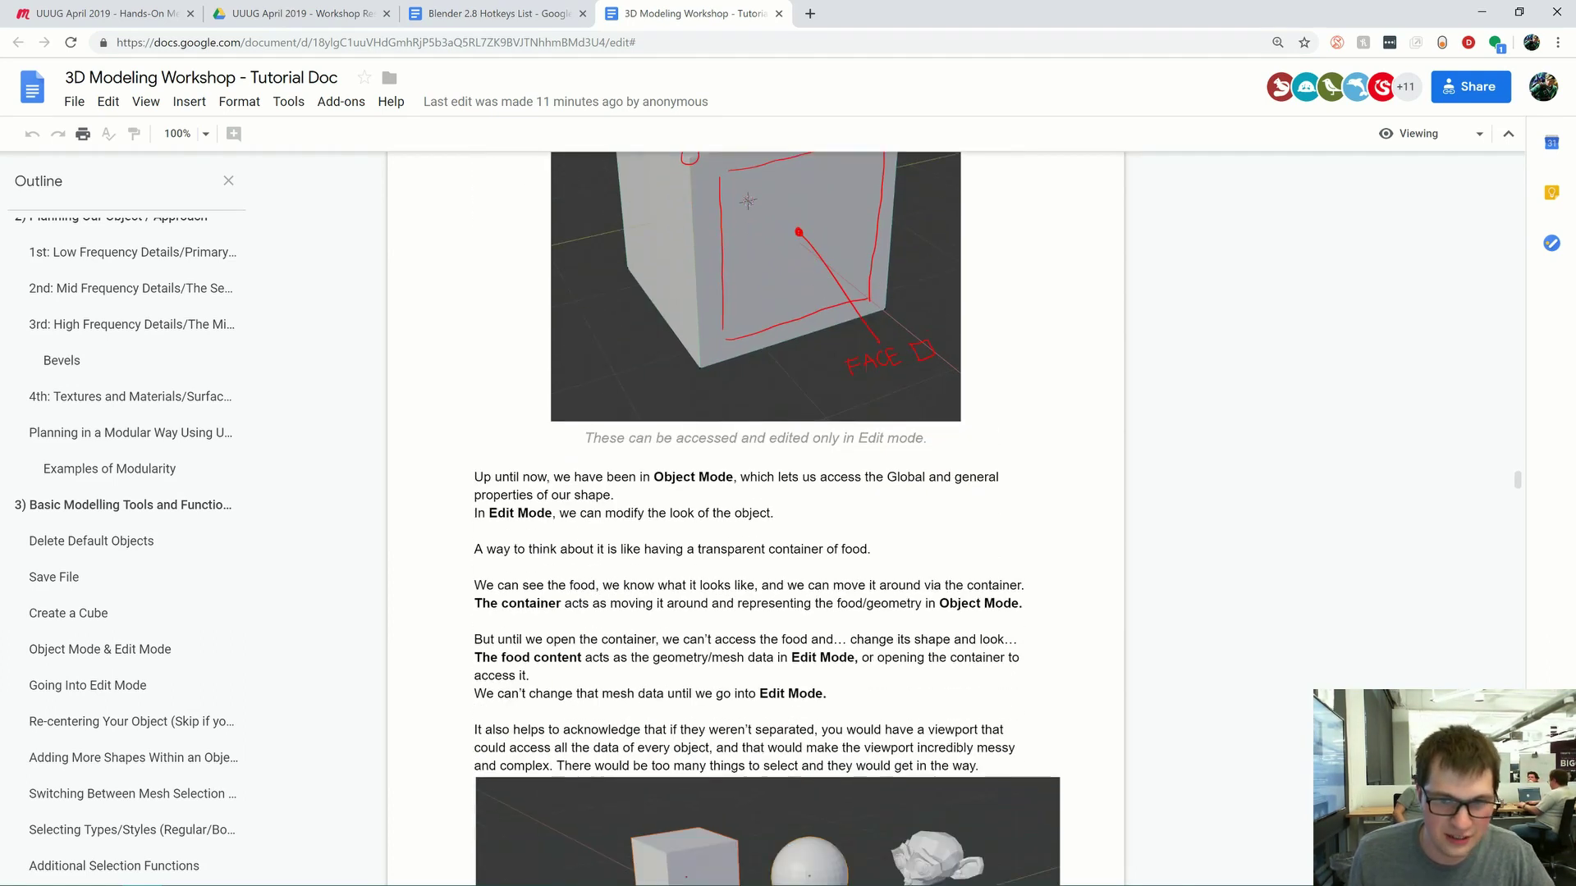
scroll(766, 517, down, 3)
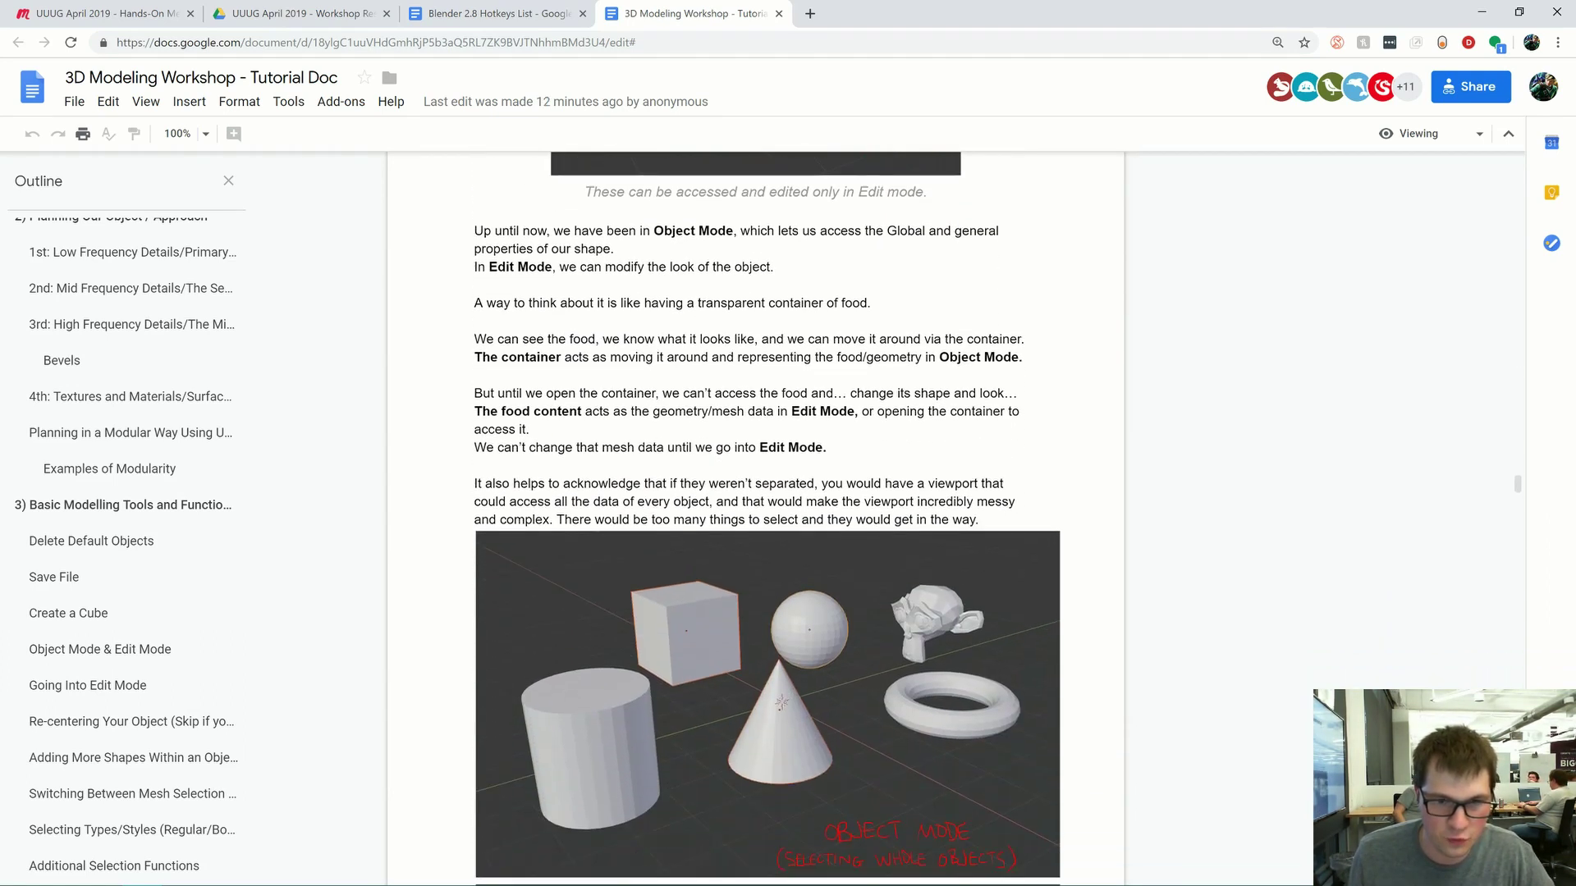
scroll(767, 517, down, 2)
scroll(766, 517, down, 3)
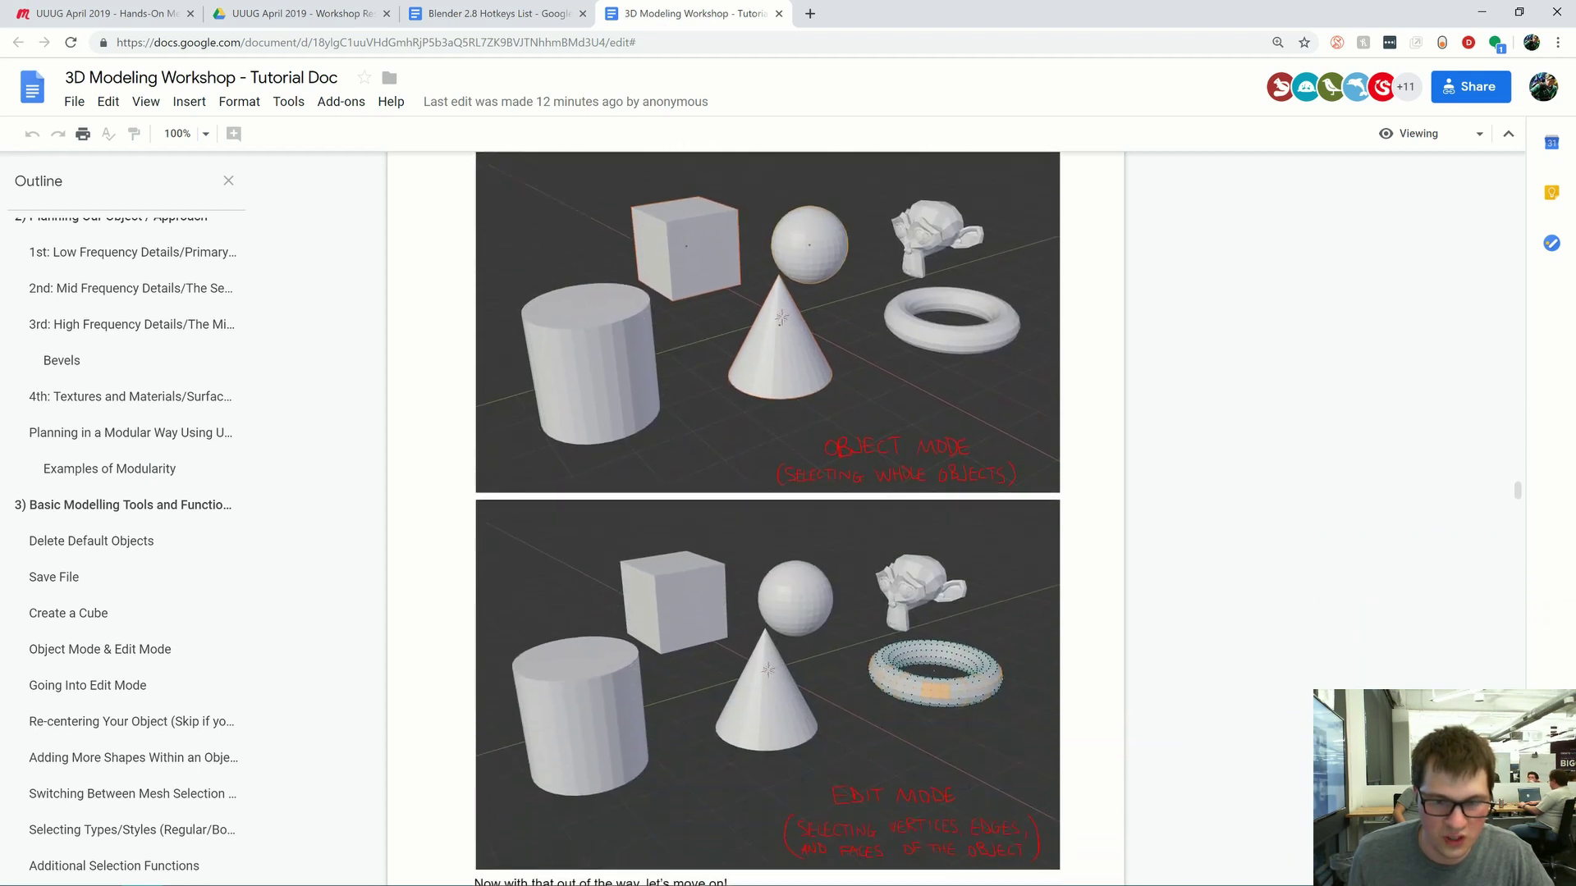
scroll(767, 517, down, 4)
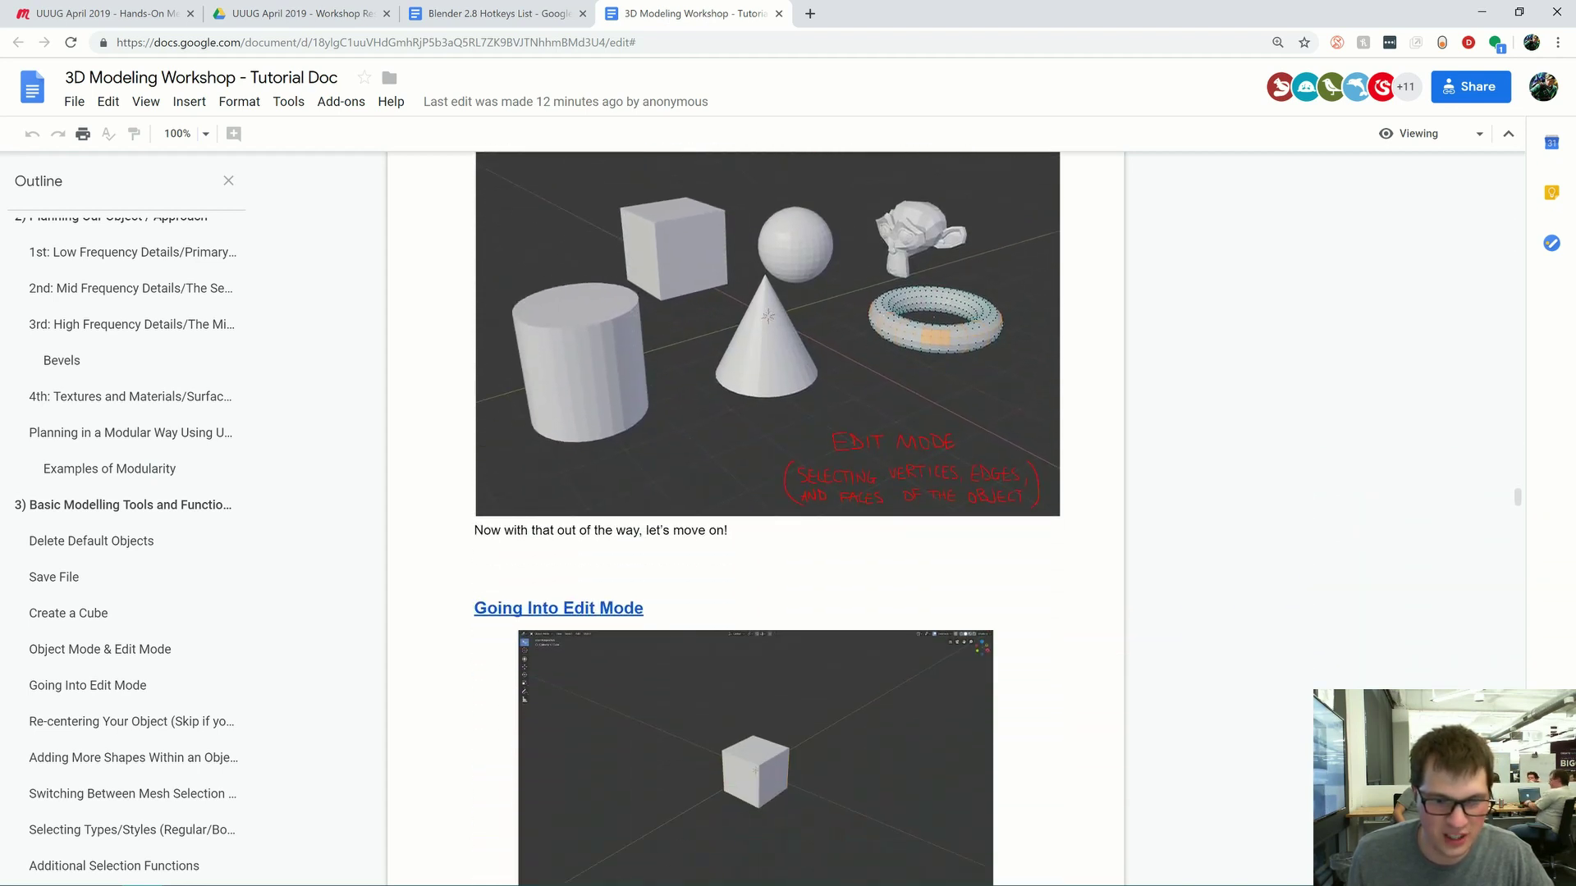
- Read the Going Into Edit Mode section for the instructions on toggling between Edit Mode and Object Mode
scroll(766, 517, up, 1)
scroll(767, 517, down, 1)
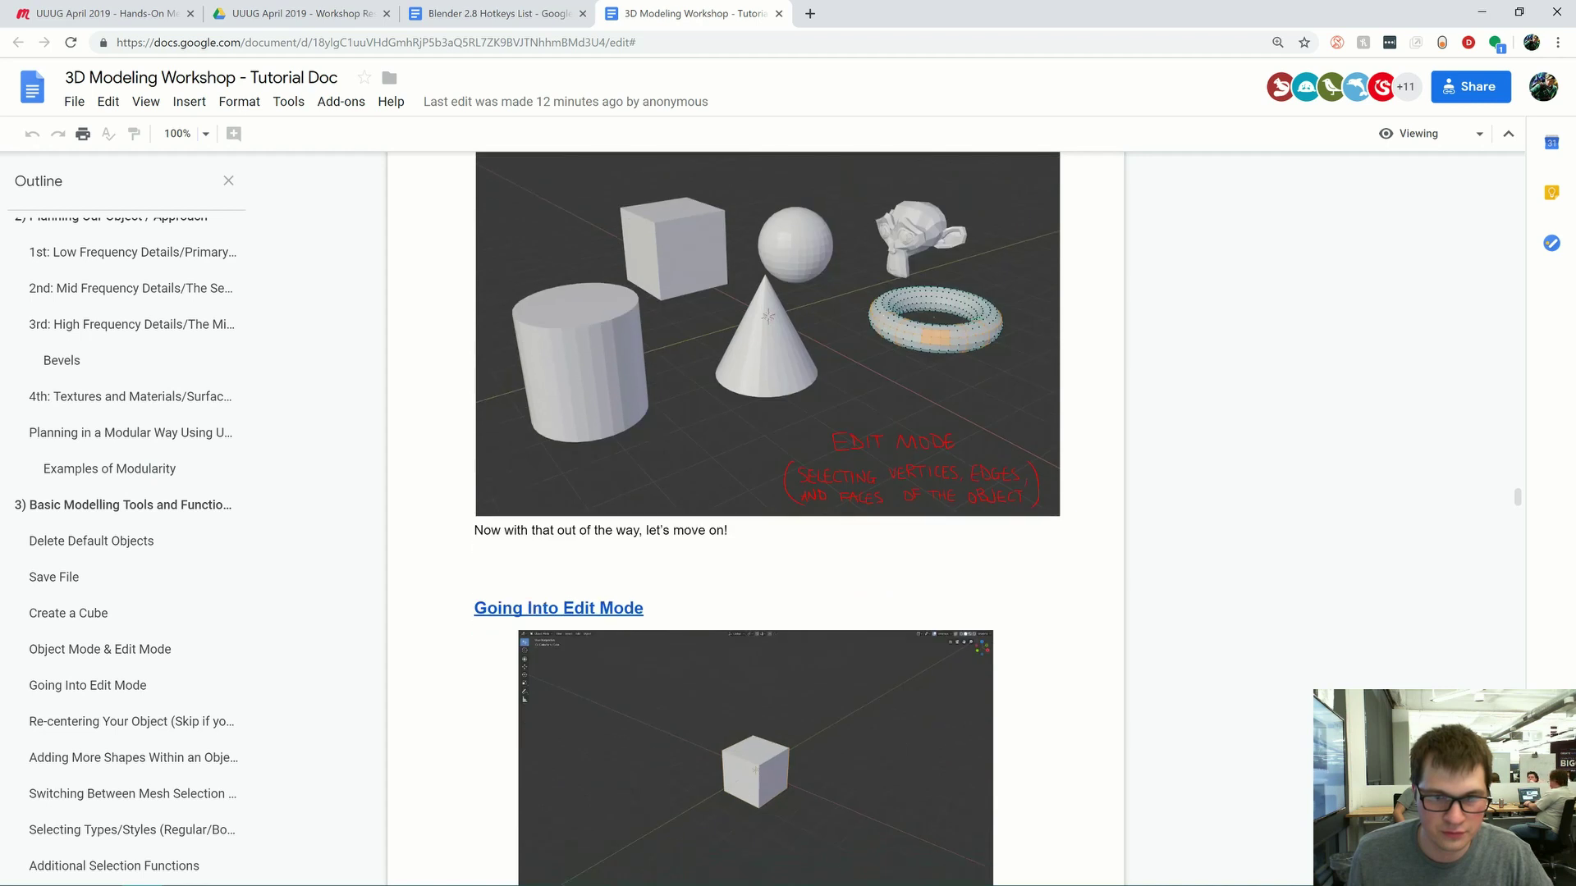
scroll(766, 517, down, 1)
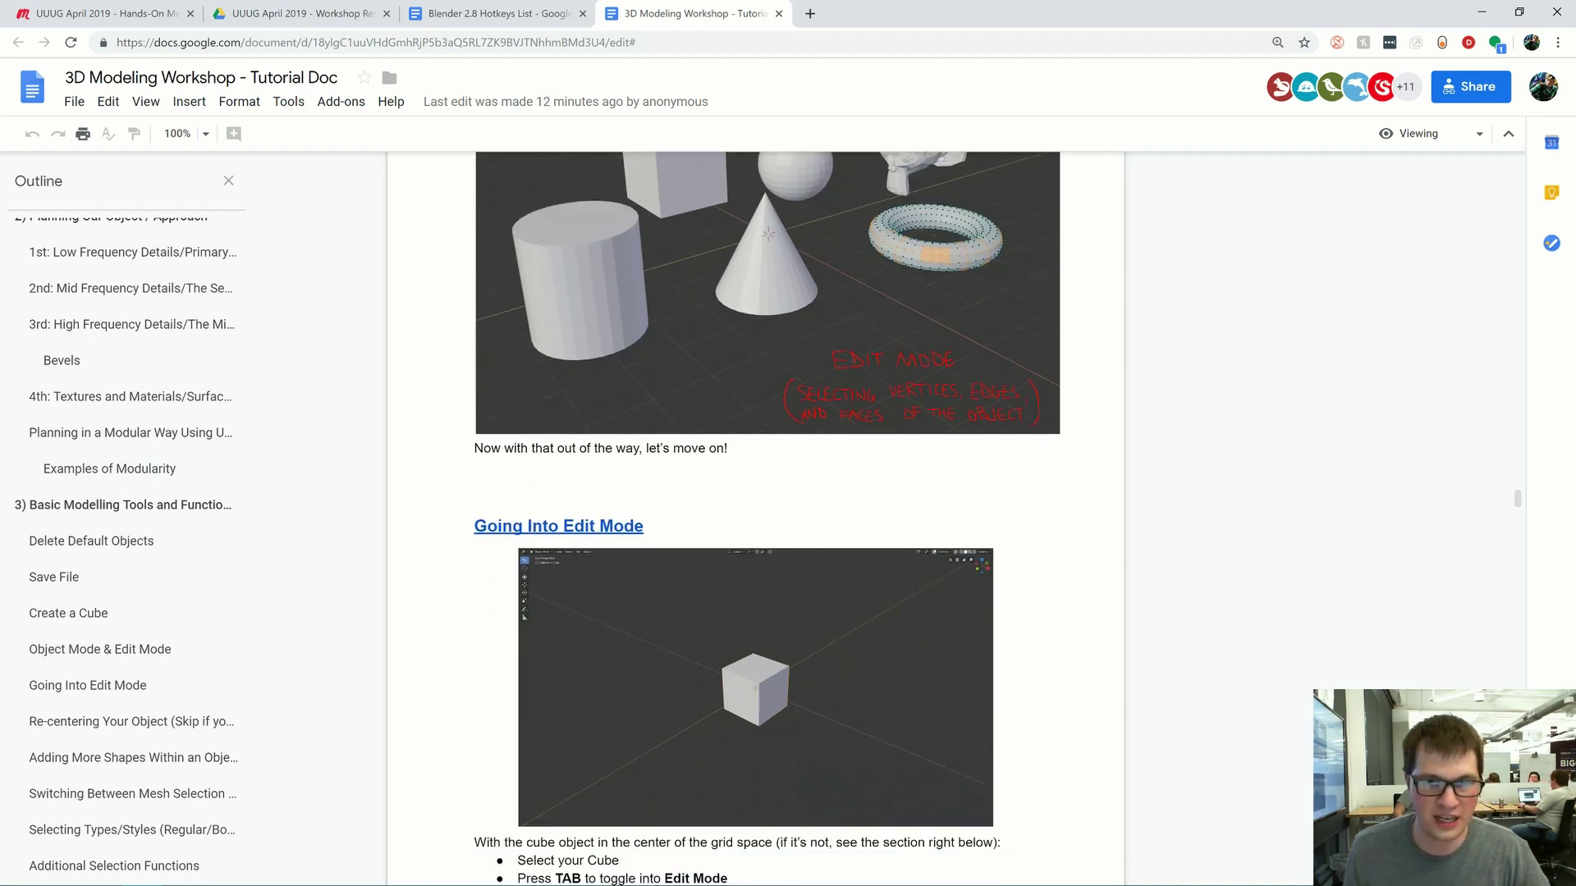
scroll(766, 517, up, 1)
scroll(767, 517, down, 1)
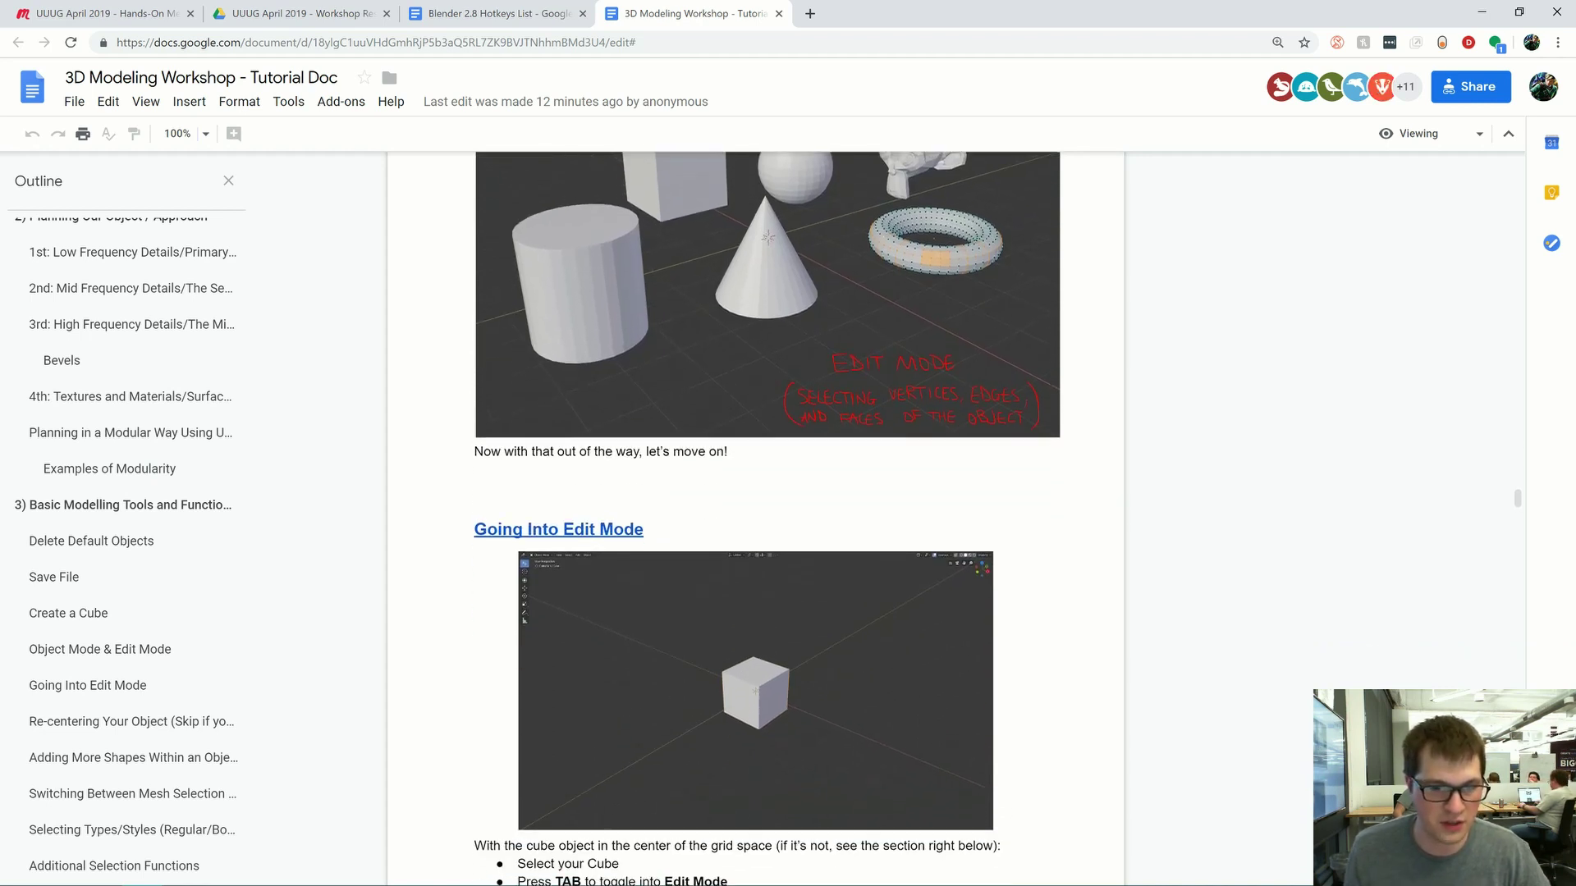
scroll(766, 517, down, 4)
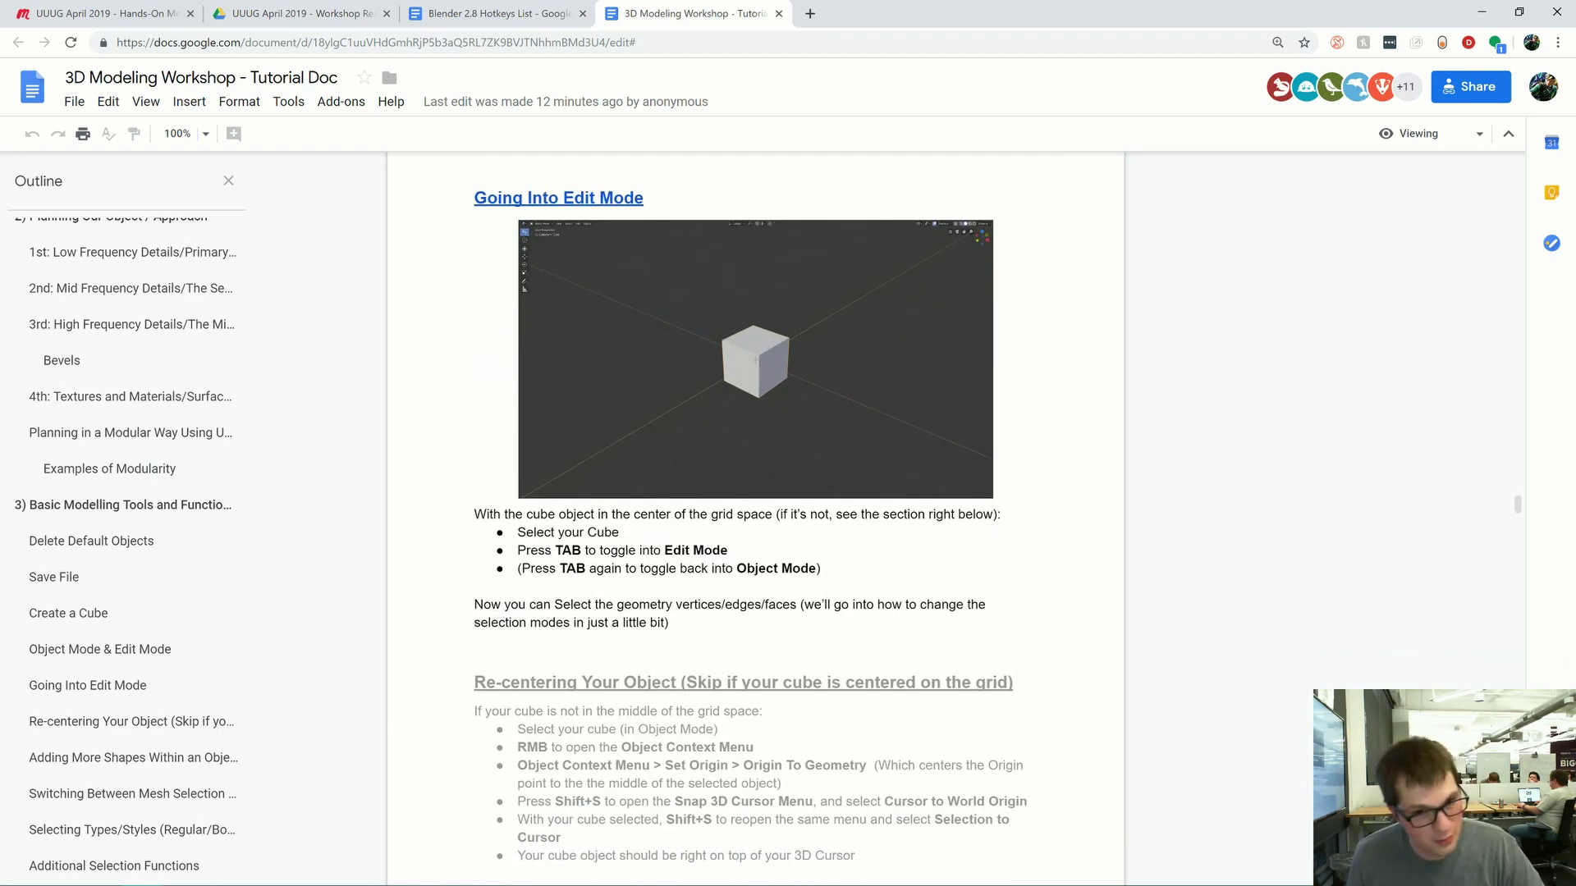
- Switch to Blender, toggle the cube into Edit Mode and back, and look over the available interaction modes
key(alt+Tab)
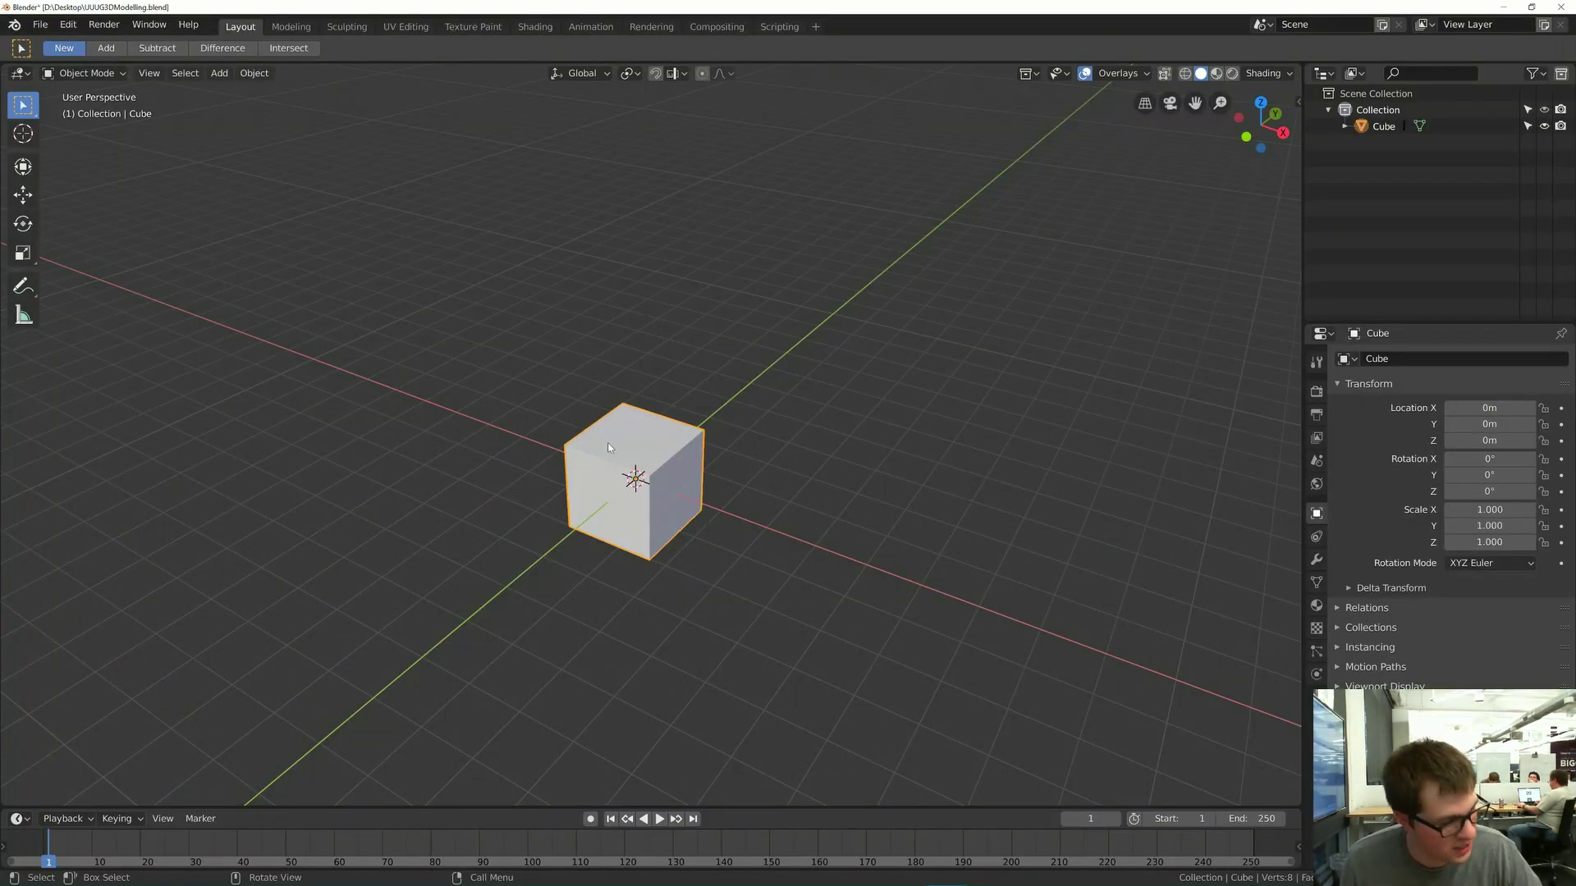
key(Tab)
key(Tab)
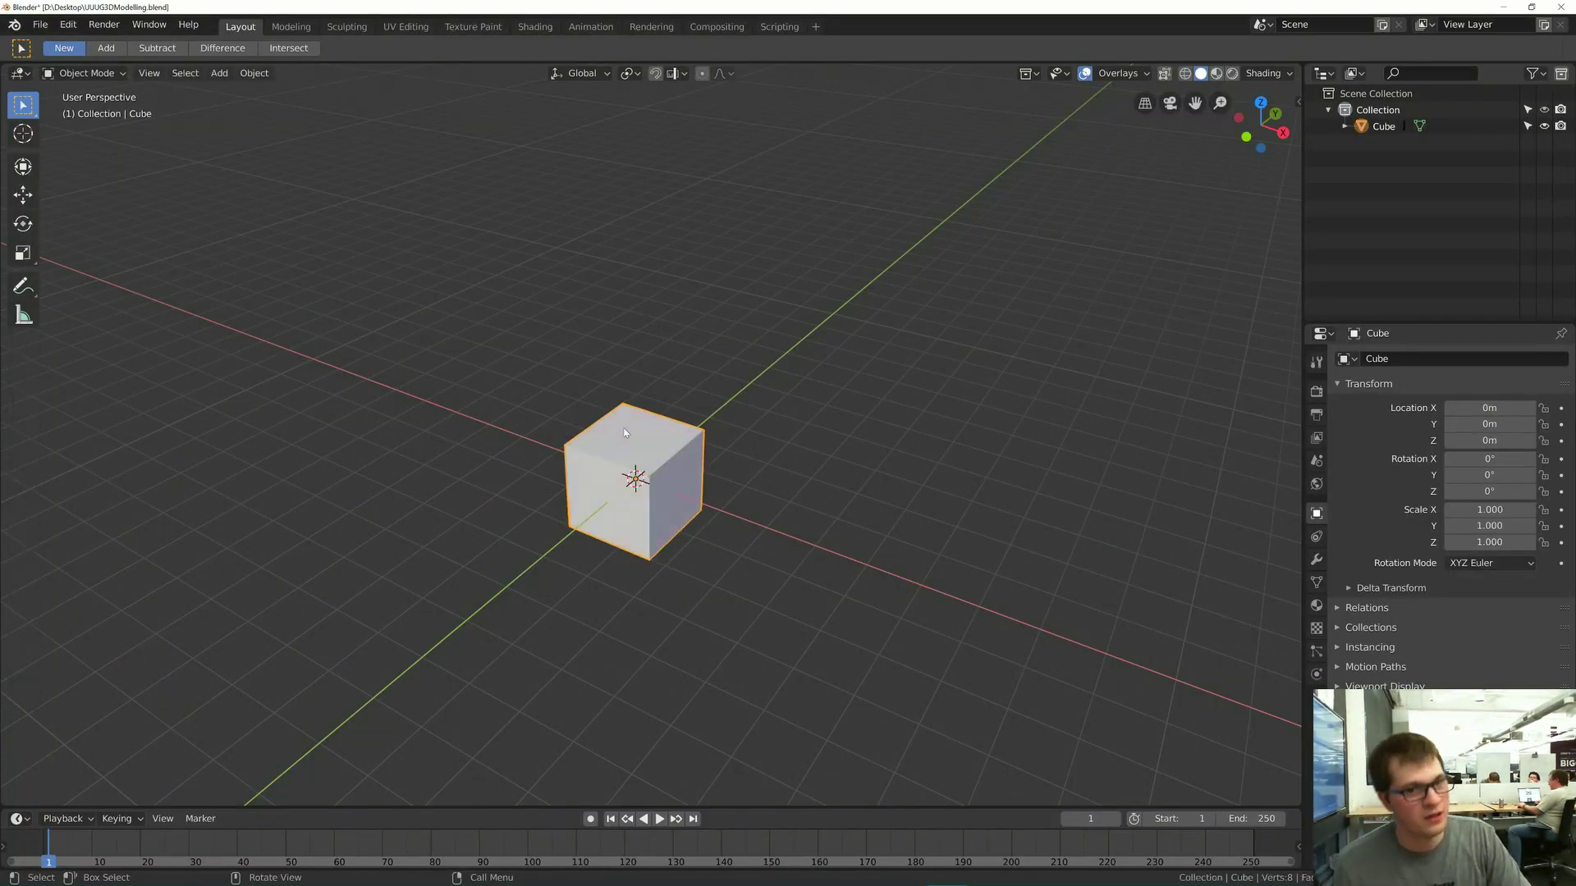
click(107, 74)
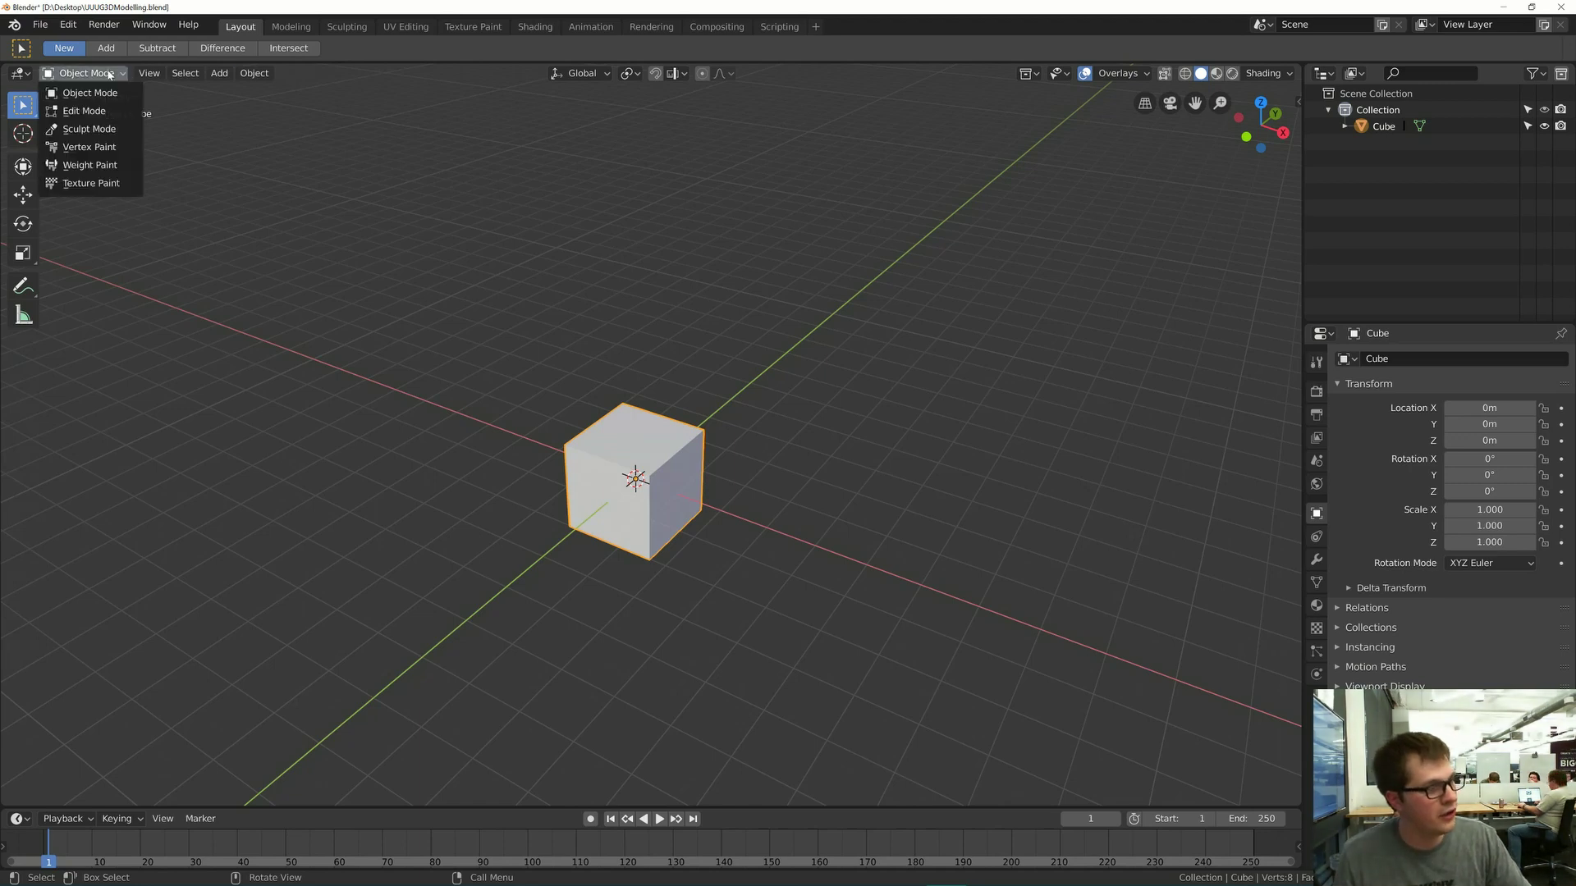
click(109, 73)
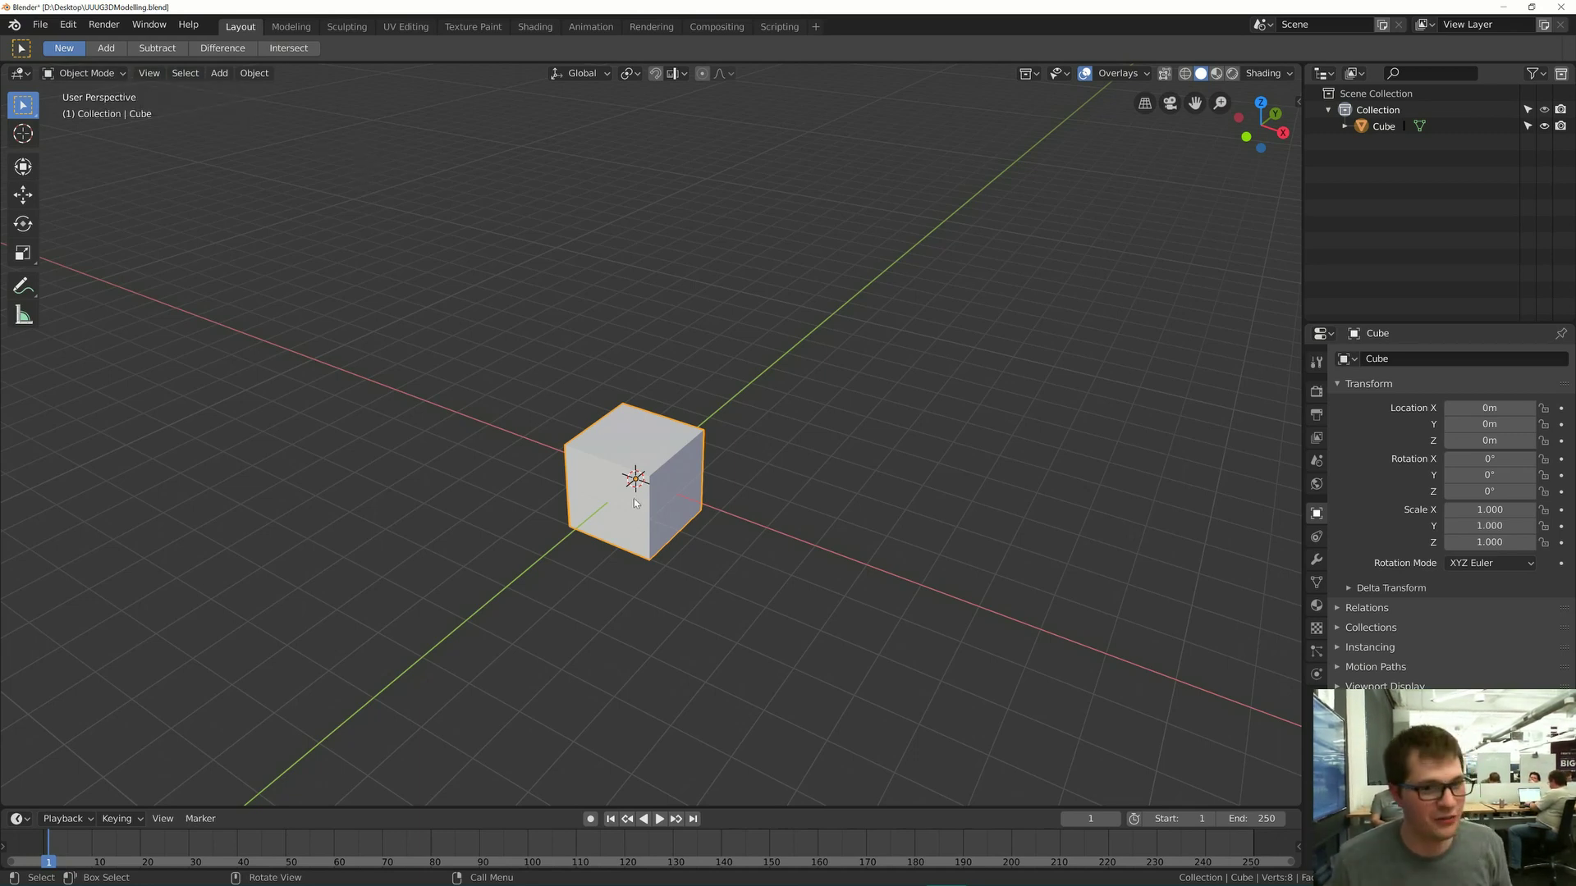
- Put the cube in Edit Mode from the list of modes, and toggle between both modes, ending in Object Mode
click(83, 77)
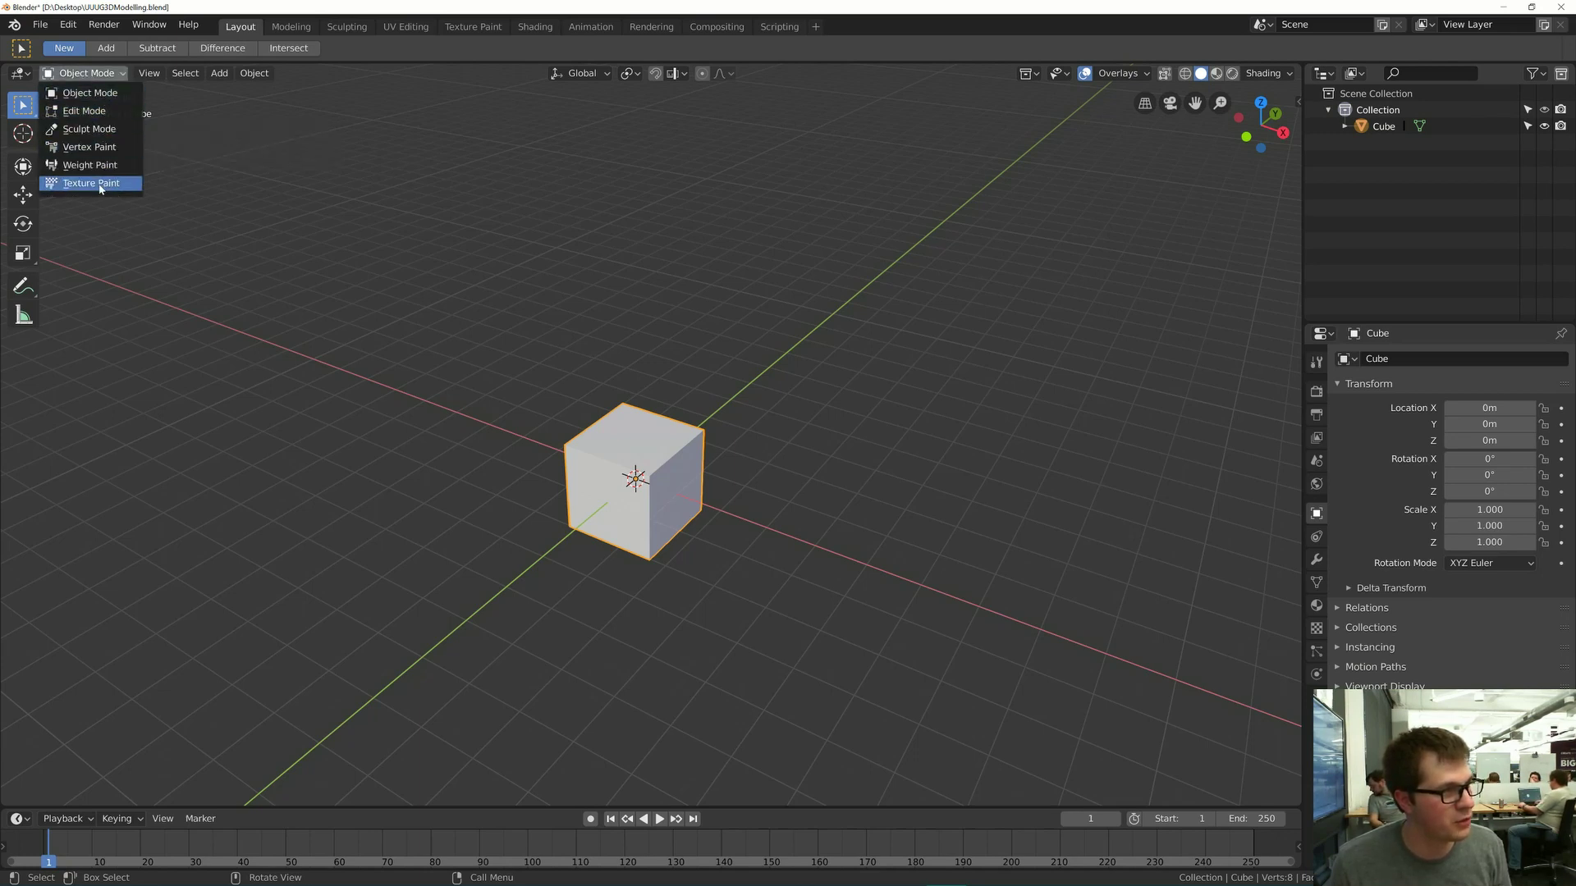
click(98, 111)
key(Tab)
key(Tab)
key(Tab)
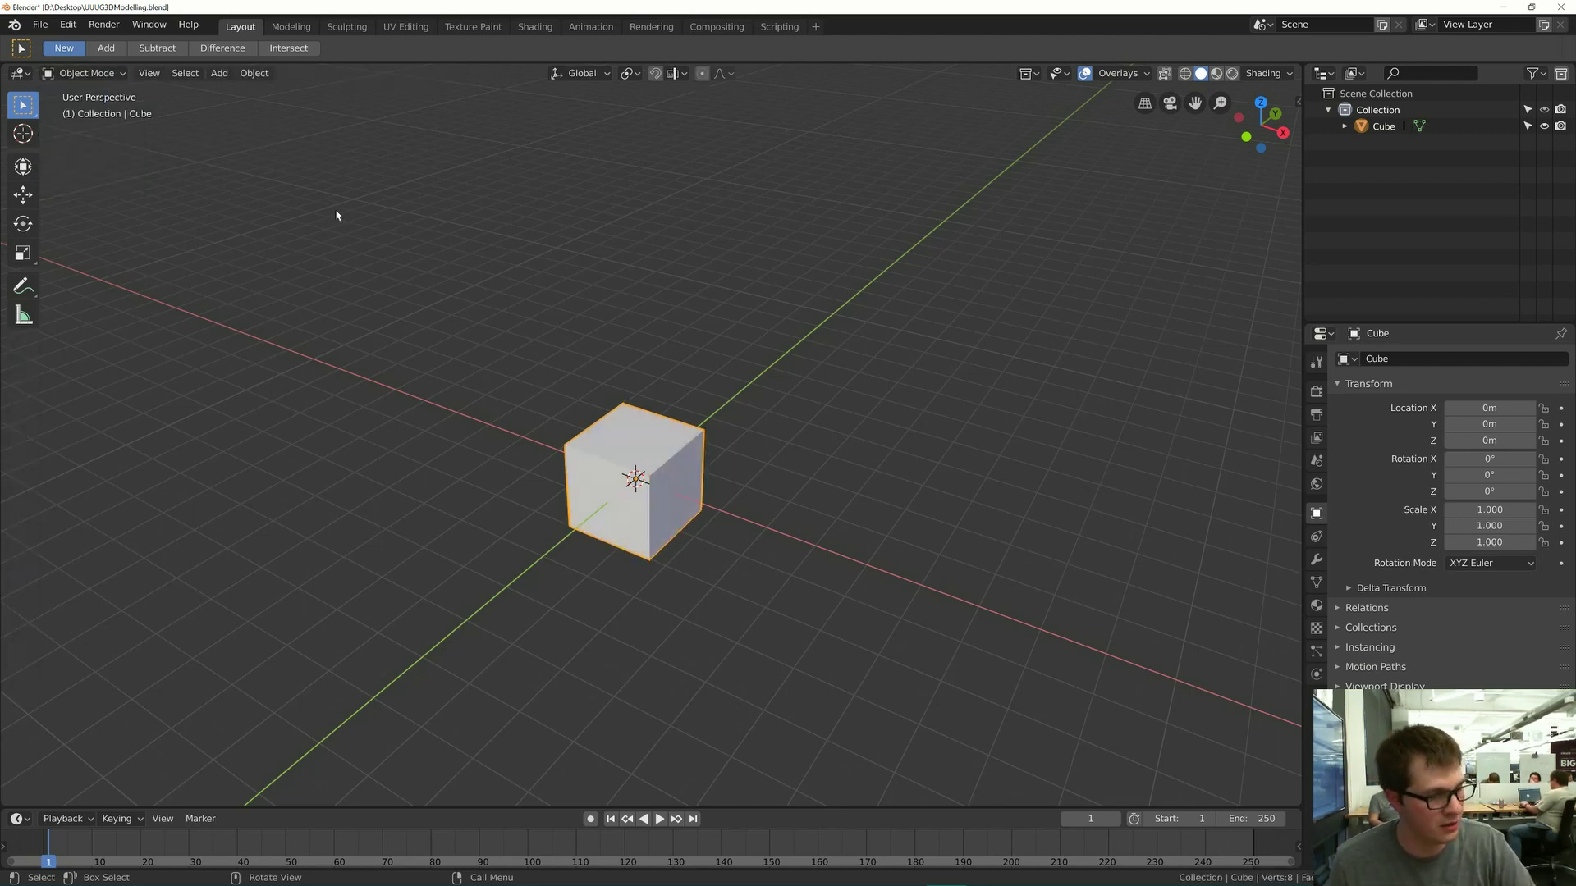
key(Tab)
key(Tab)
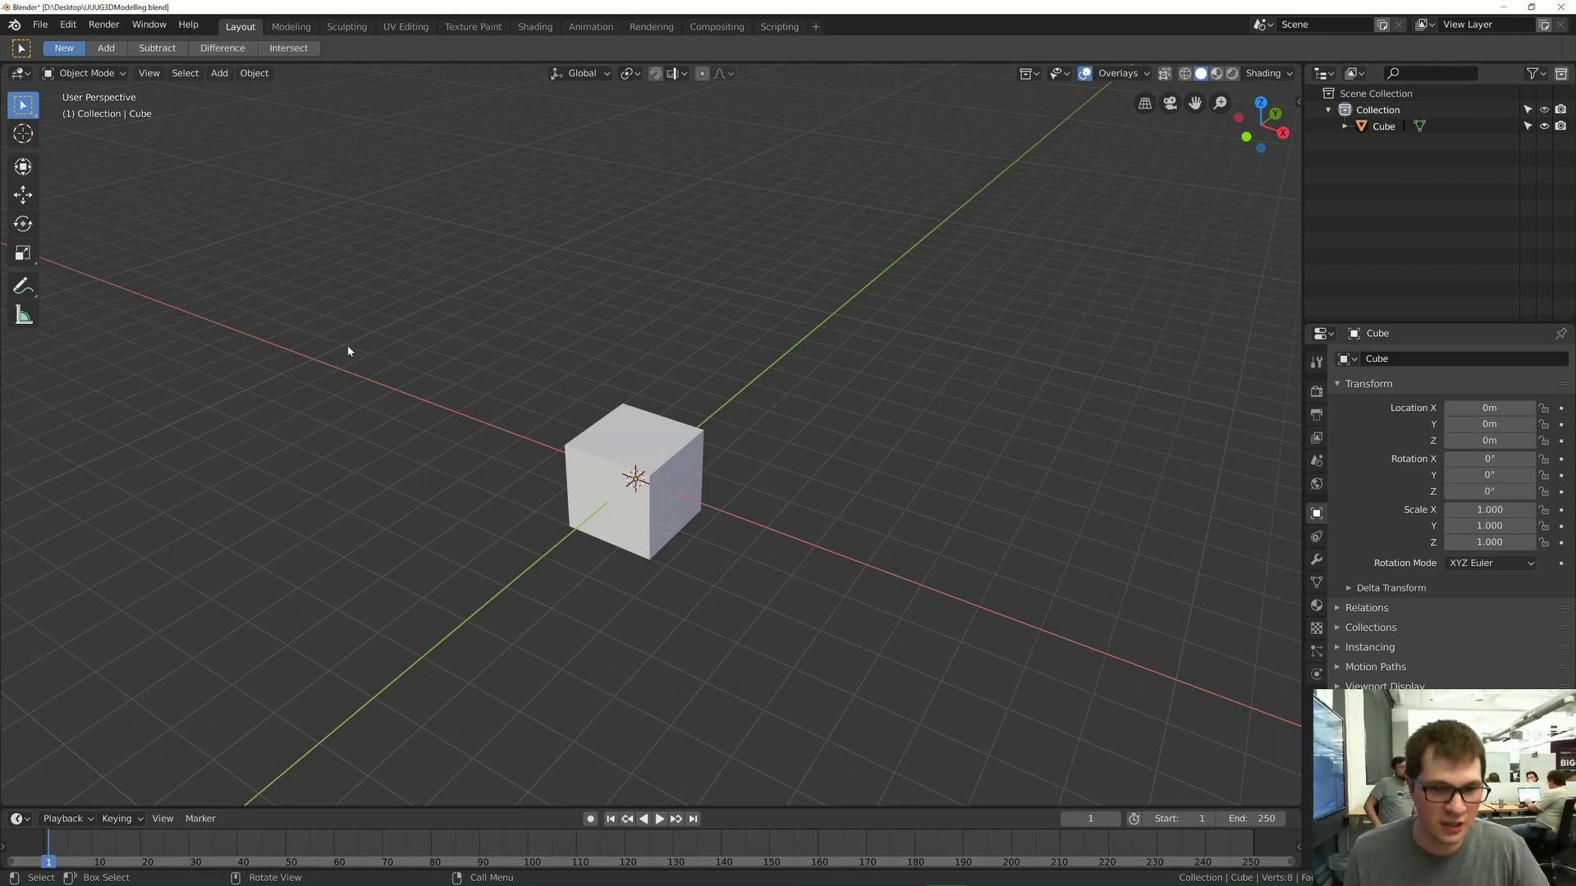
- Save the Blender scene and return to the tutorial's Going Into Edit Mode section in the browser
key(ctrl+s)
key(alt+Tab)
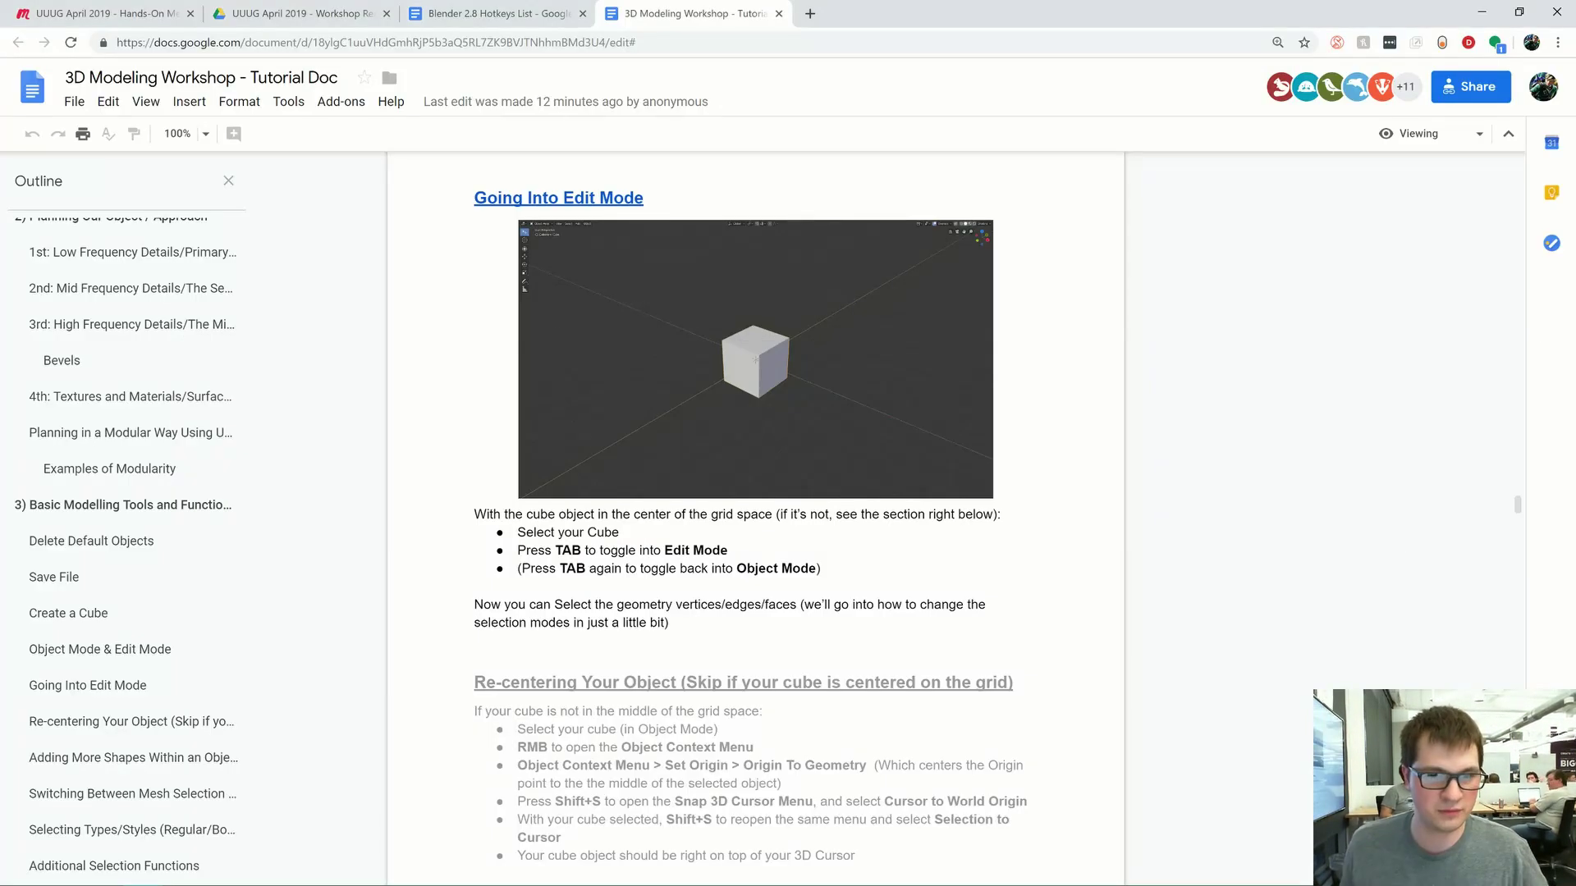
- Switch to Blender, put the cube in Edit Mode, and return to the tutorial document in the browser
key(alt+Tab)
key(Tab)
middle_drag(587, 451, 598, 456)
key(alt+Tab)
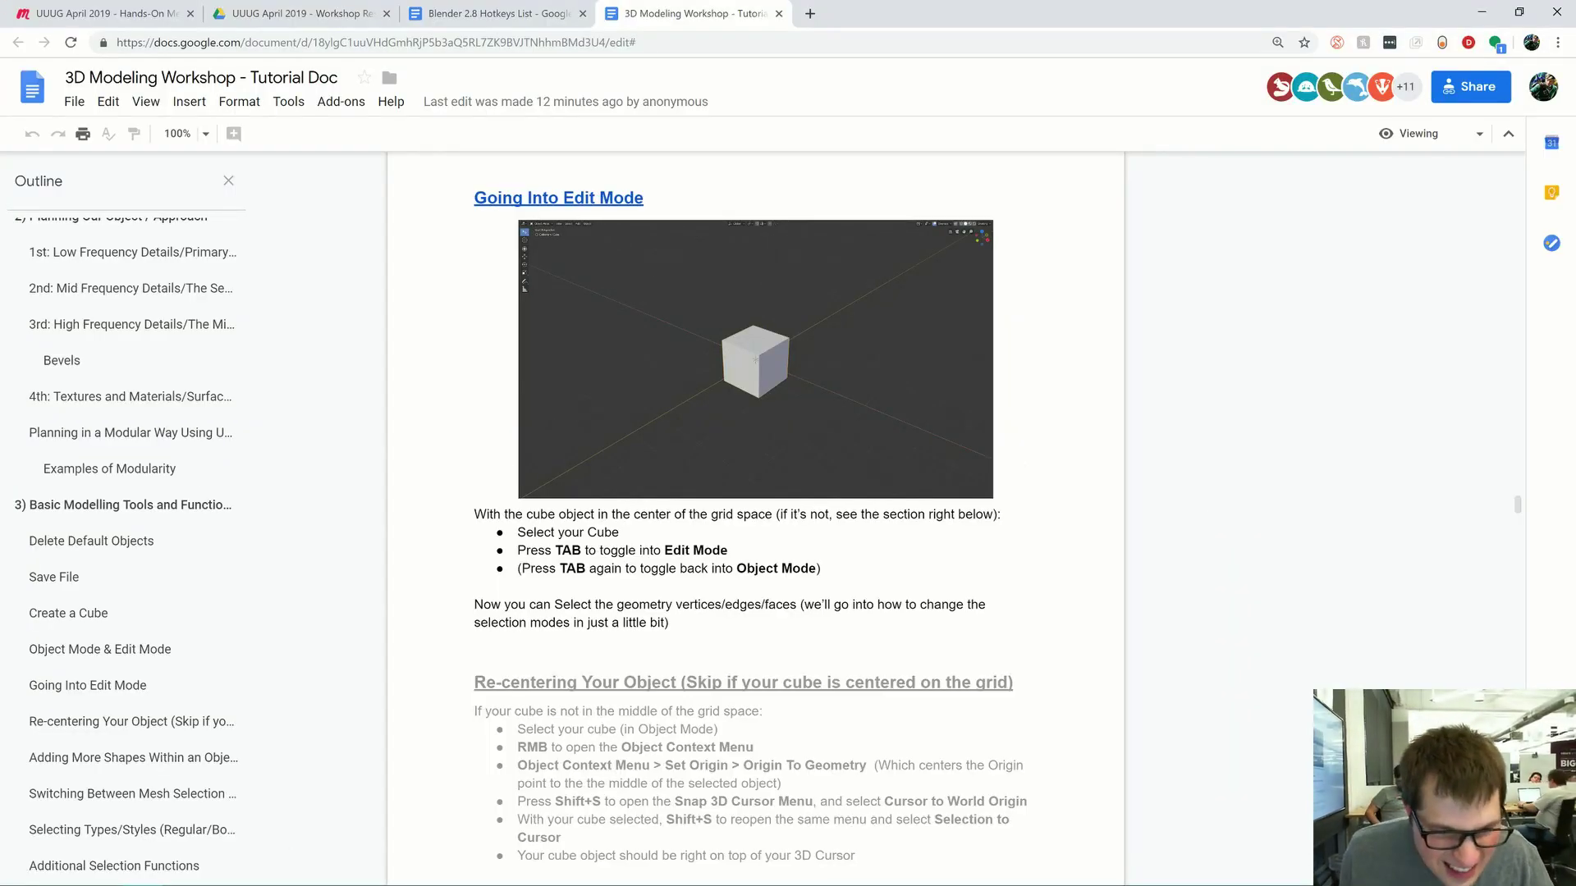
- Read the tutorial's Adding More Shapes Within an Object section and switch back to Blender
scroll(755, 508, down, 5)
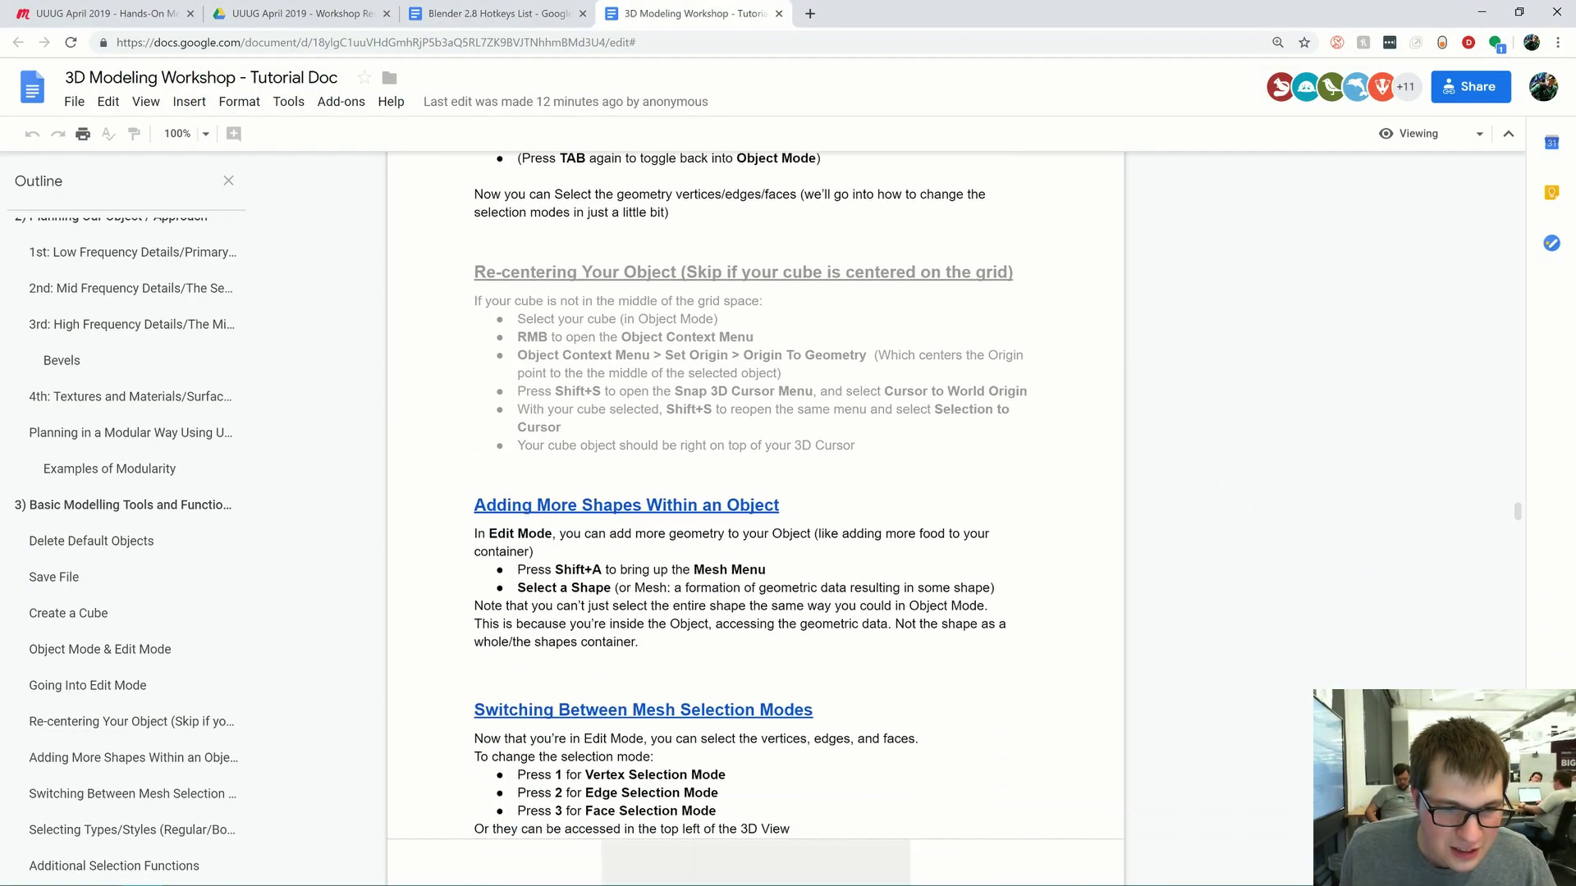
scroll(755, 509, down, 2)
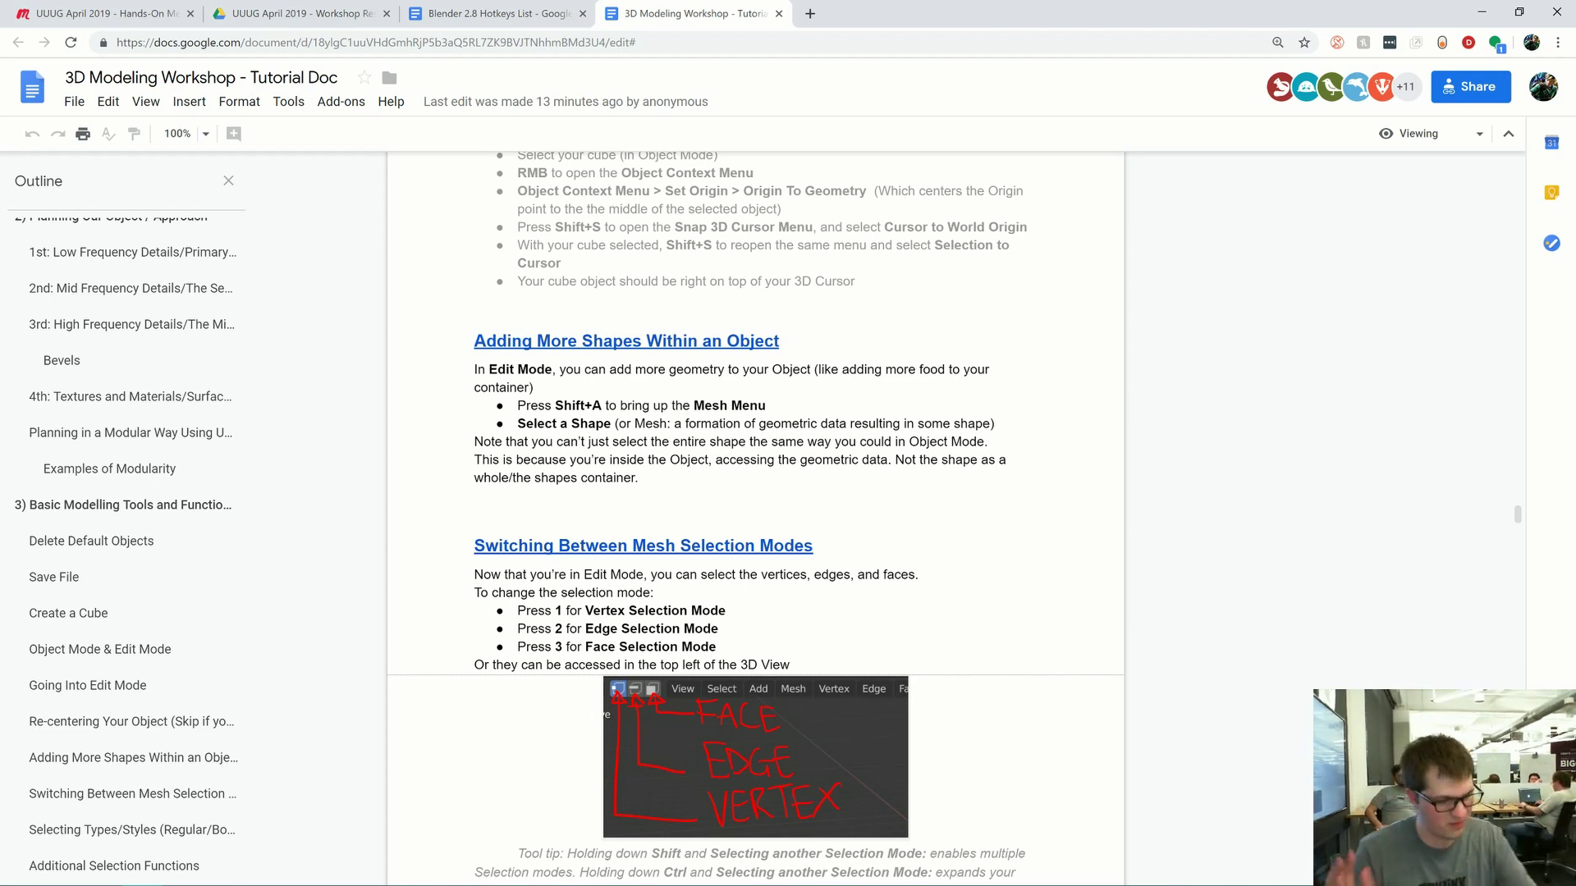
scroll(755, 517, down, 2)
scroll(755, 517, up, 5)
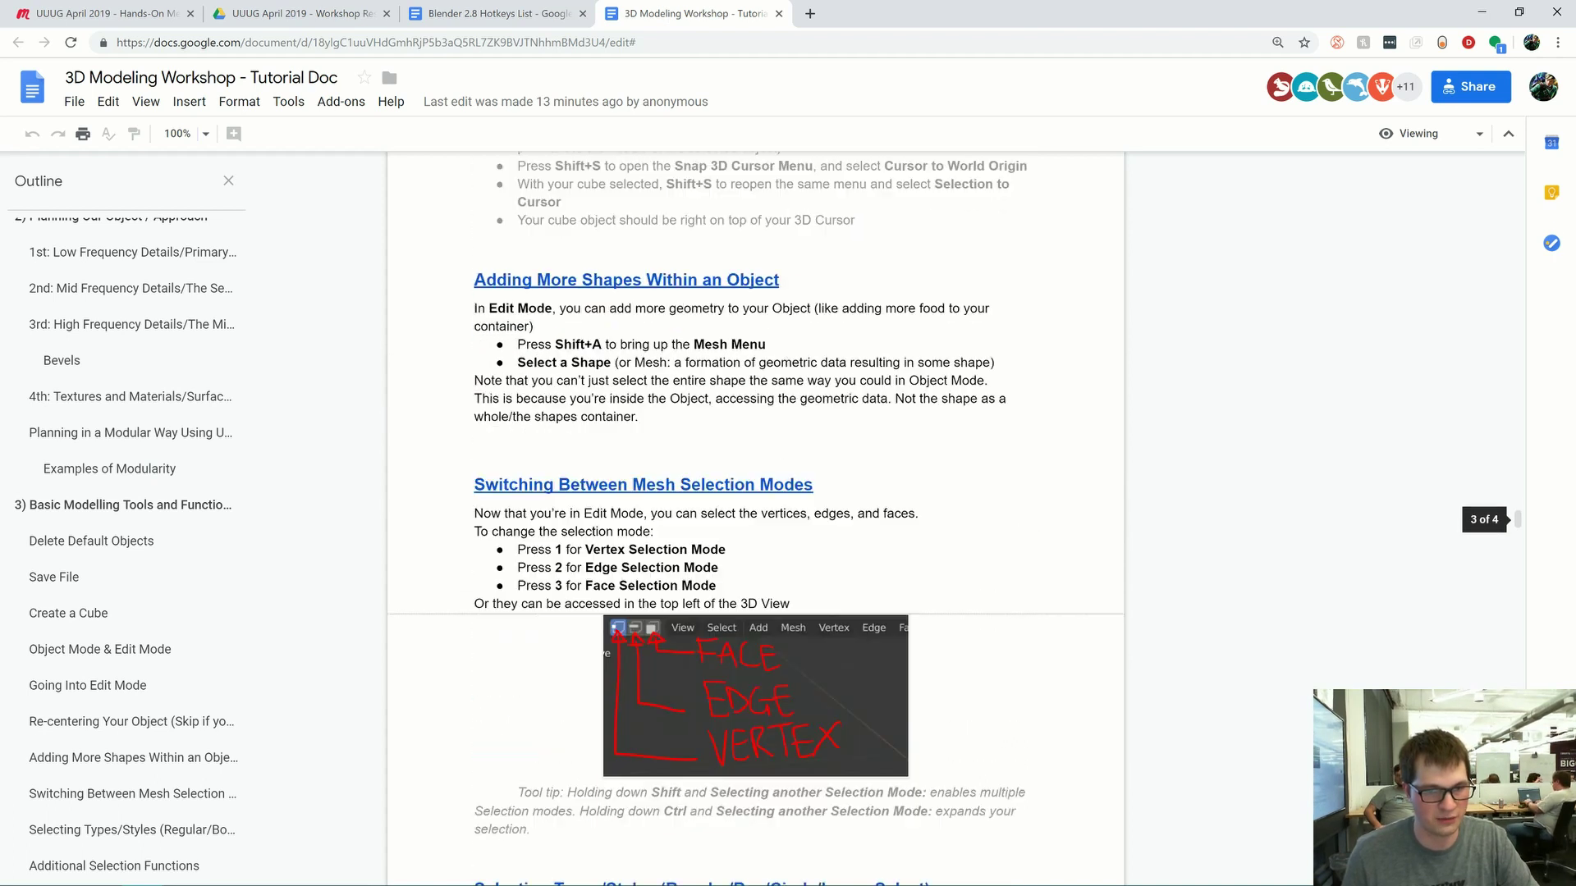
scroll(755, 517, down, 1)
key(alt+Tab)
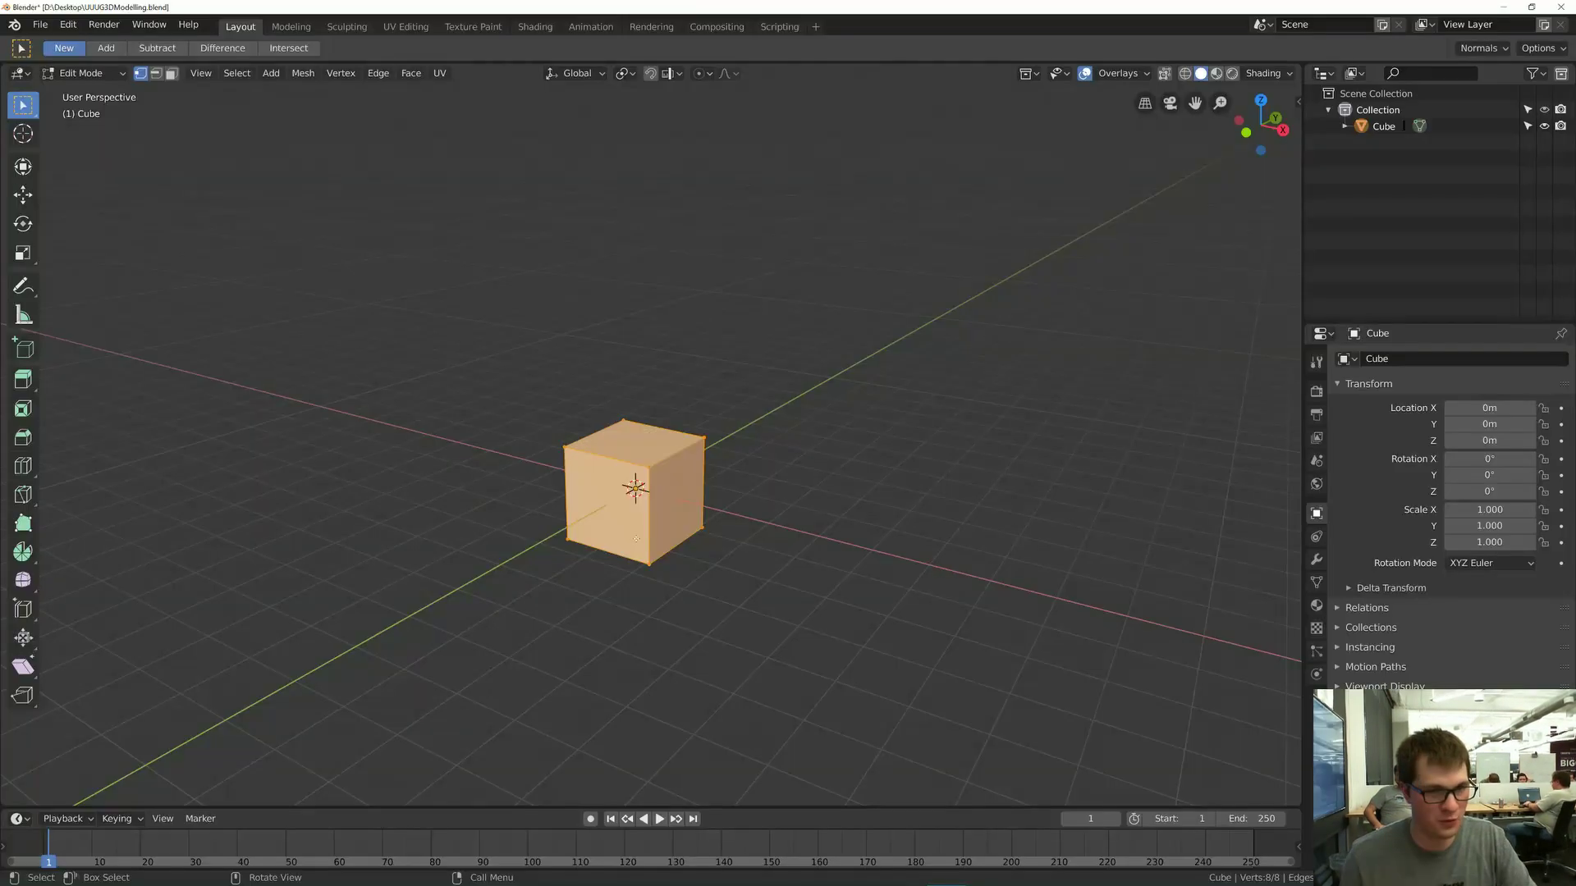
- Add an ico sphere inside the cube object and move it up and behind the cube
key(shift+a)
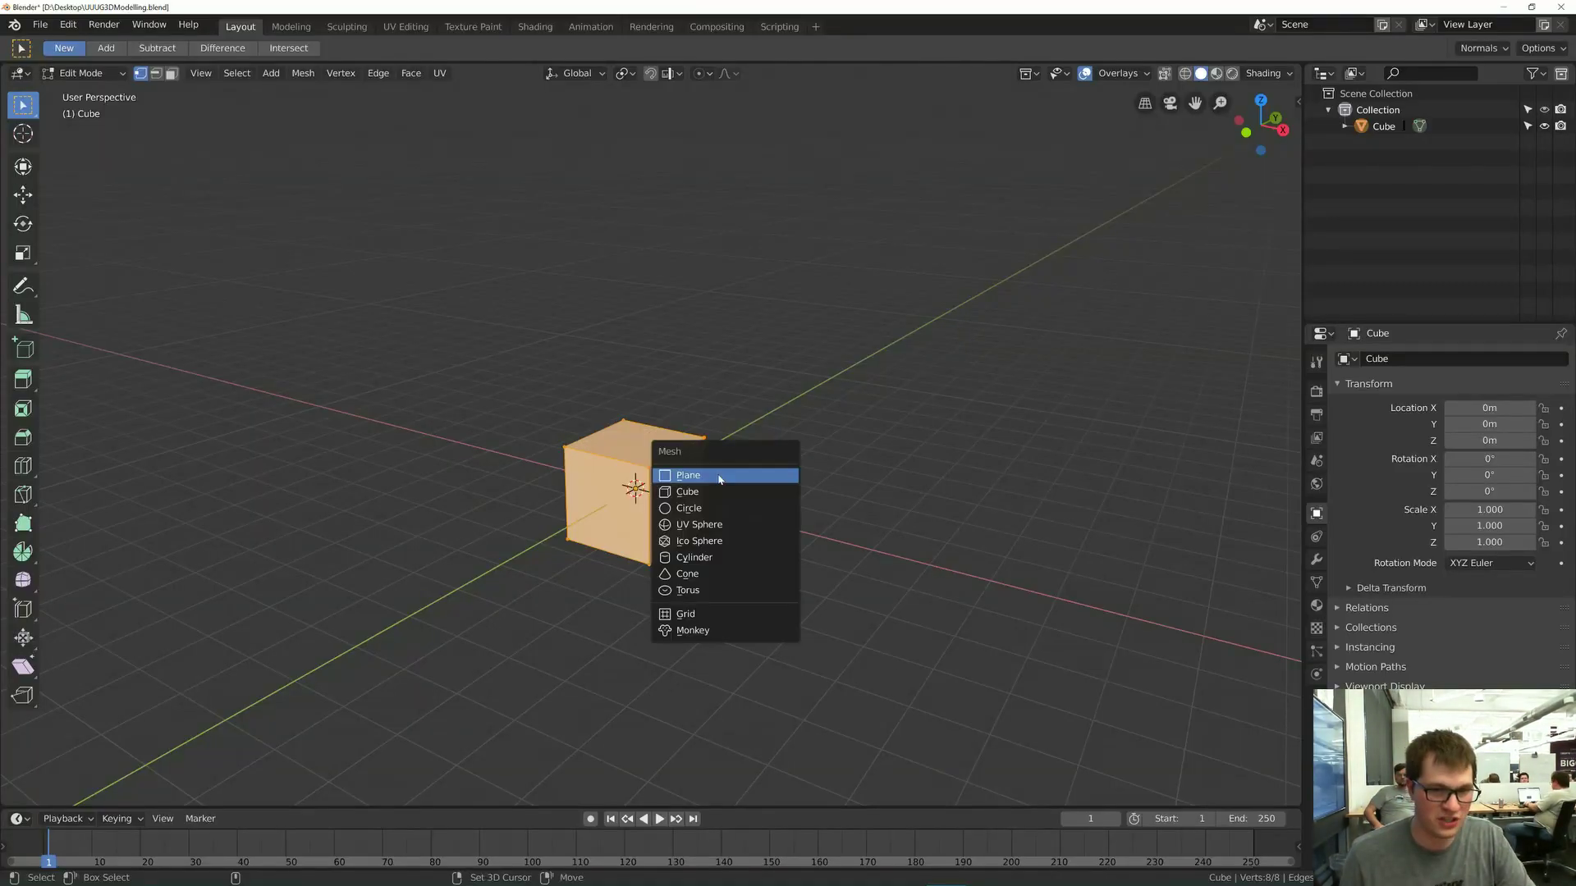
click(739, 539)
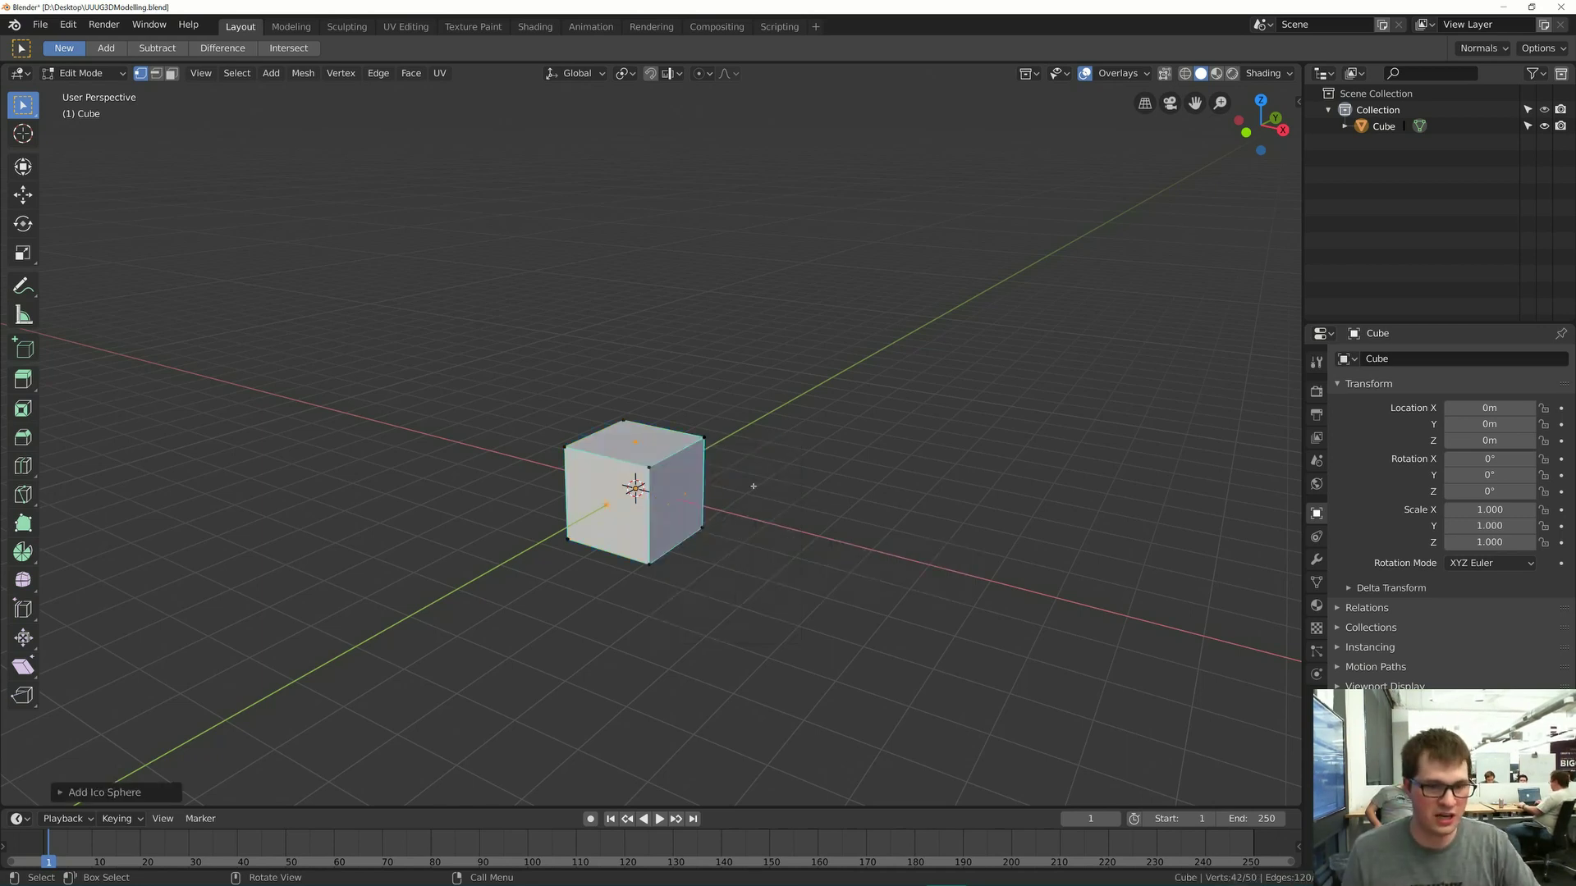
key(g)
click(792, 382)
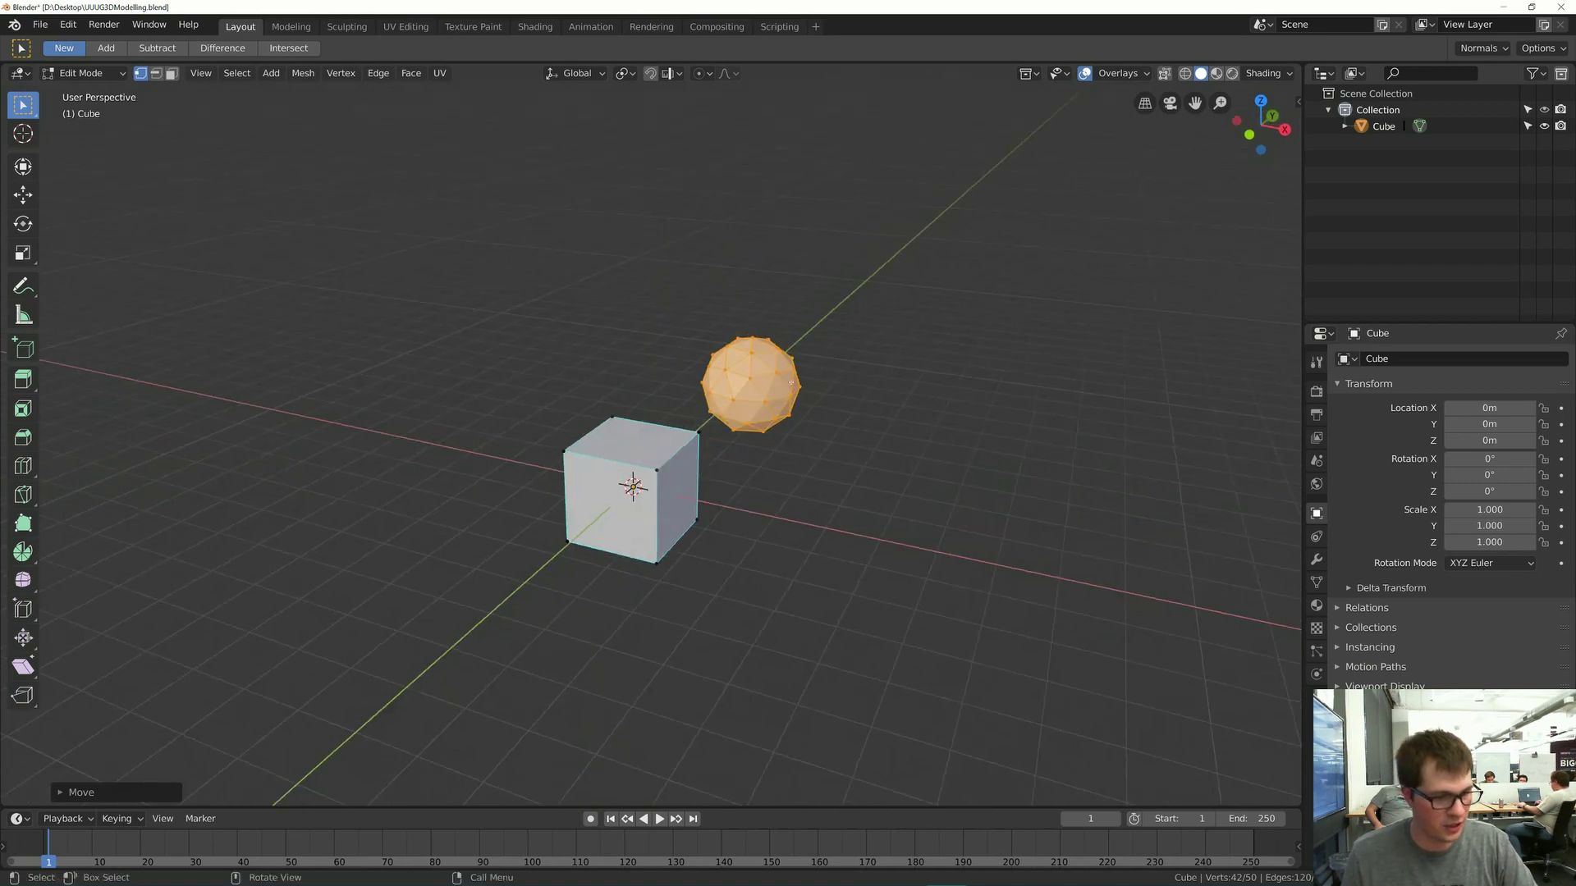
- Add a cone to the same object and move it within the ground plane to a spot clear of the cube, opposite the ico sphere
key(shift+a)
click(802, 416)
key(g)
key(shift+z)
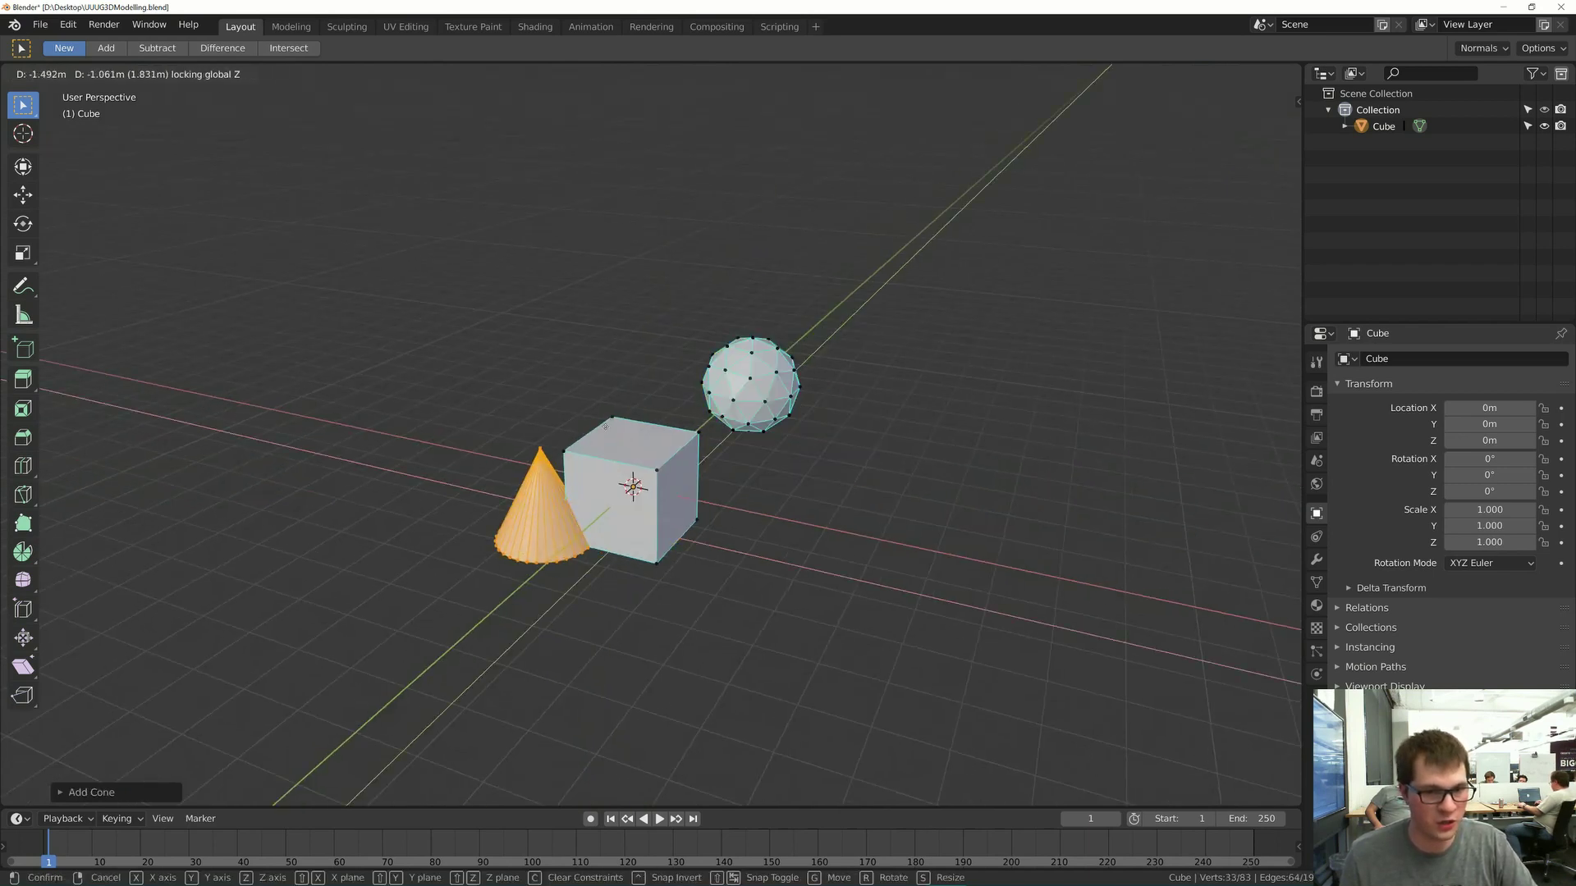
click(538, 443)
mouse_move(643, 493)
middle_down()
mouse_move(630, 426)
mouse_move(645, 472)
middle_up()
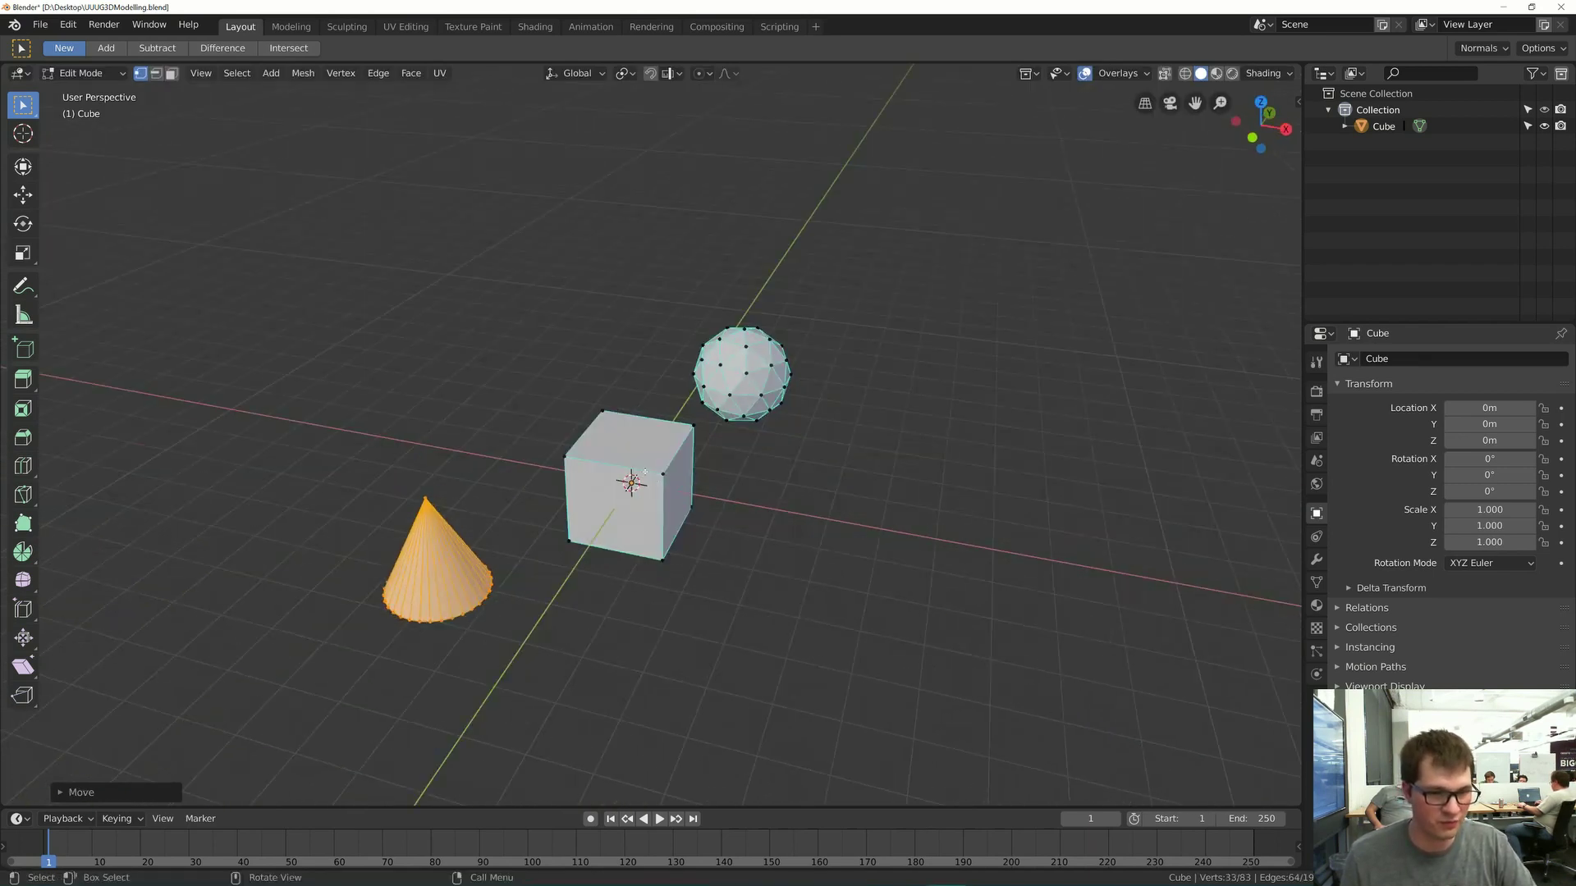
- Add a second ico sphere at the 3D cursor, try moving it, and delete it from the mesh
key(shift+a)
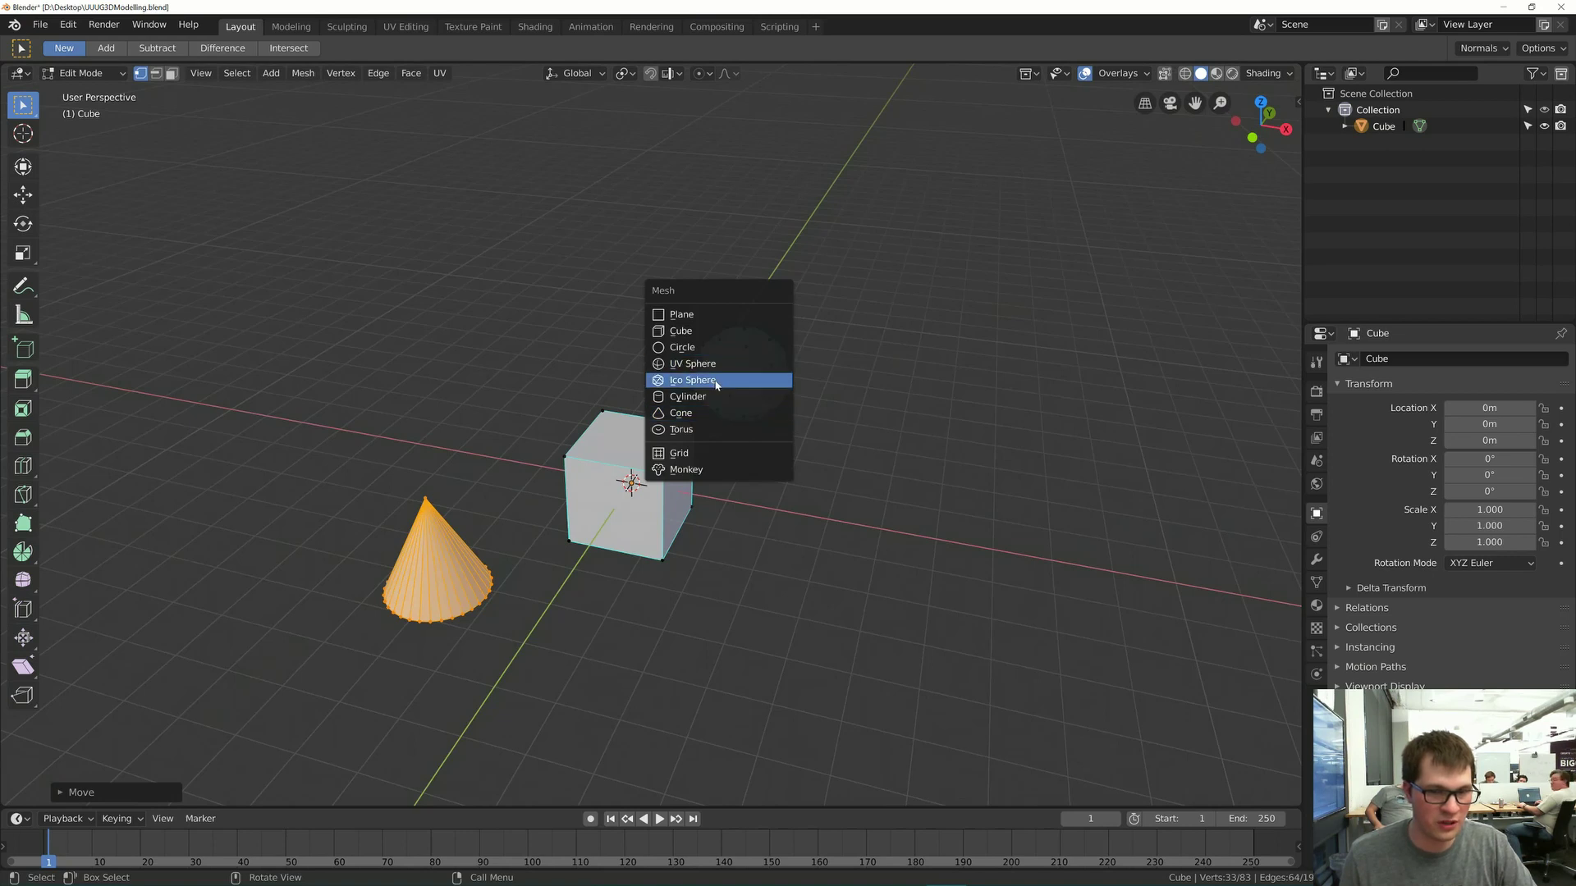
click(707, 378)
key(g)
right_click(786, 523)
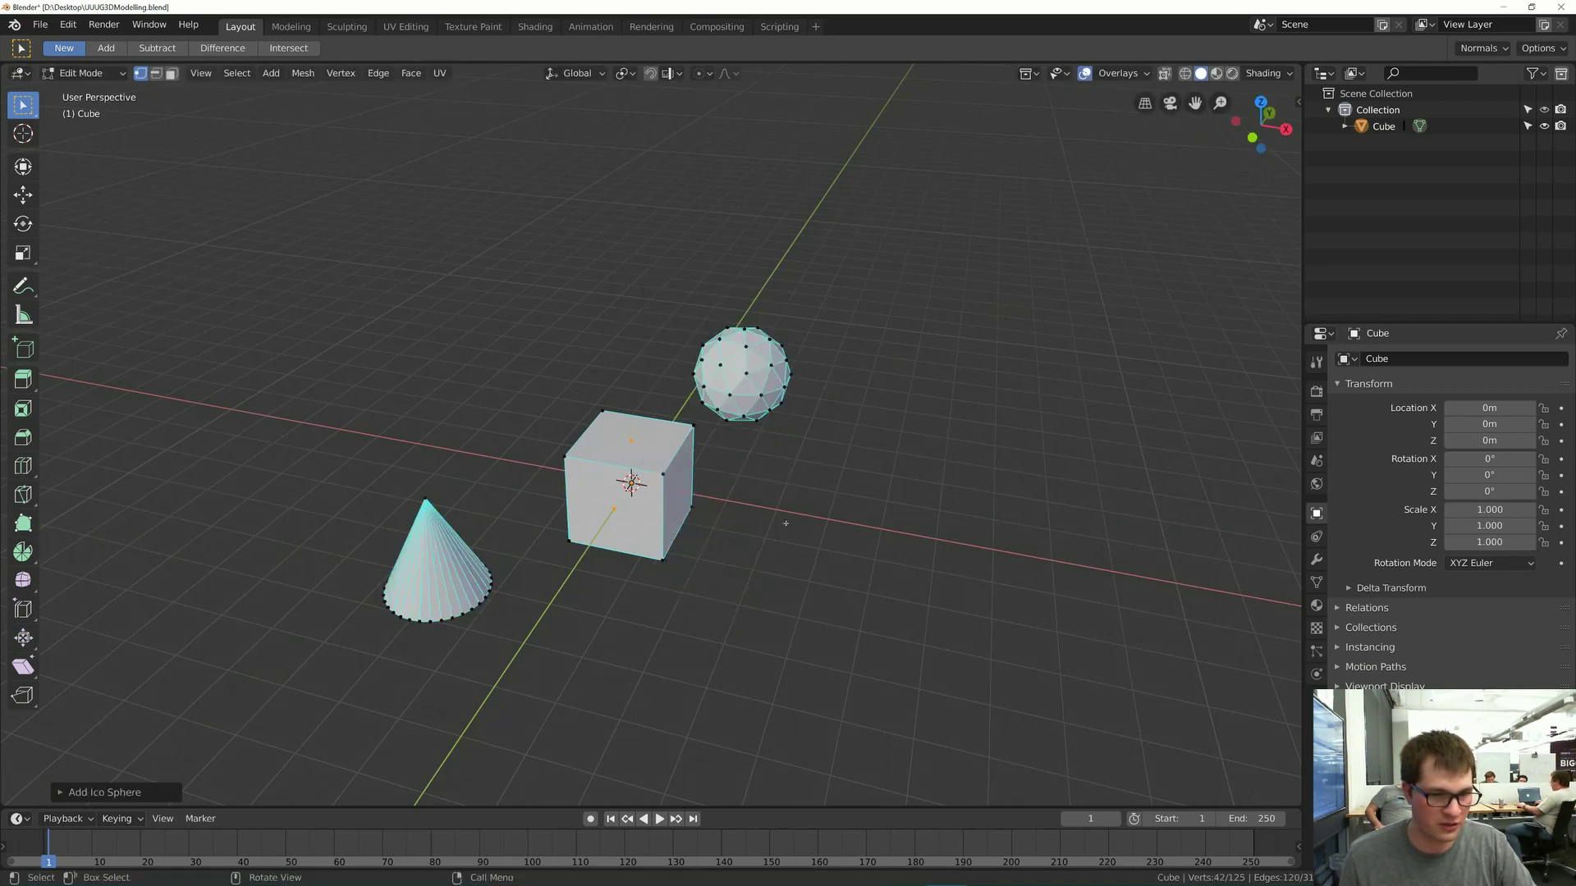
key(x)
click(805, 446)
- Select all the geometry inside the object and delete it
key(shift+a)
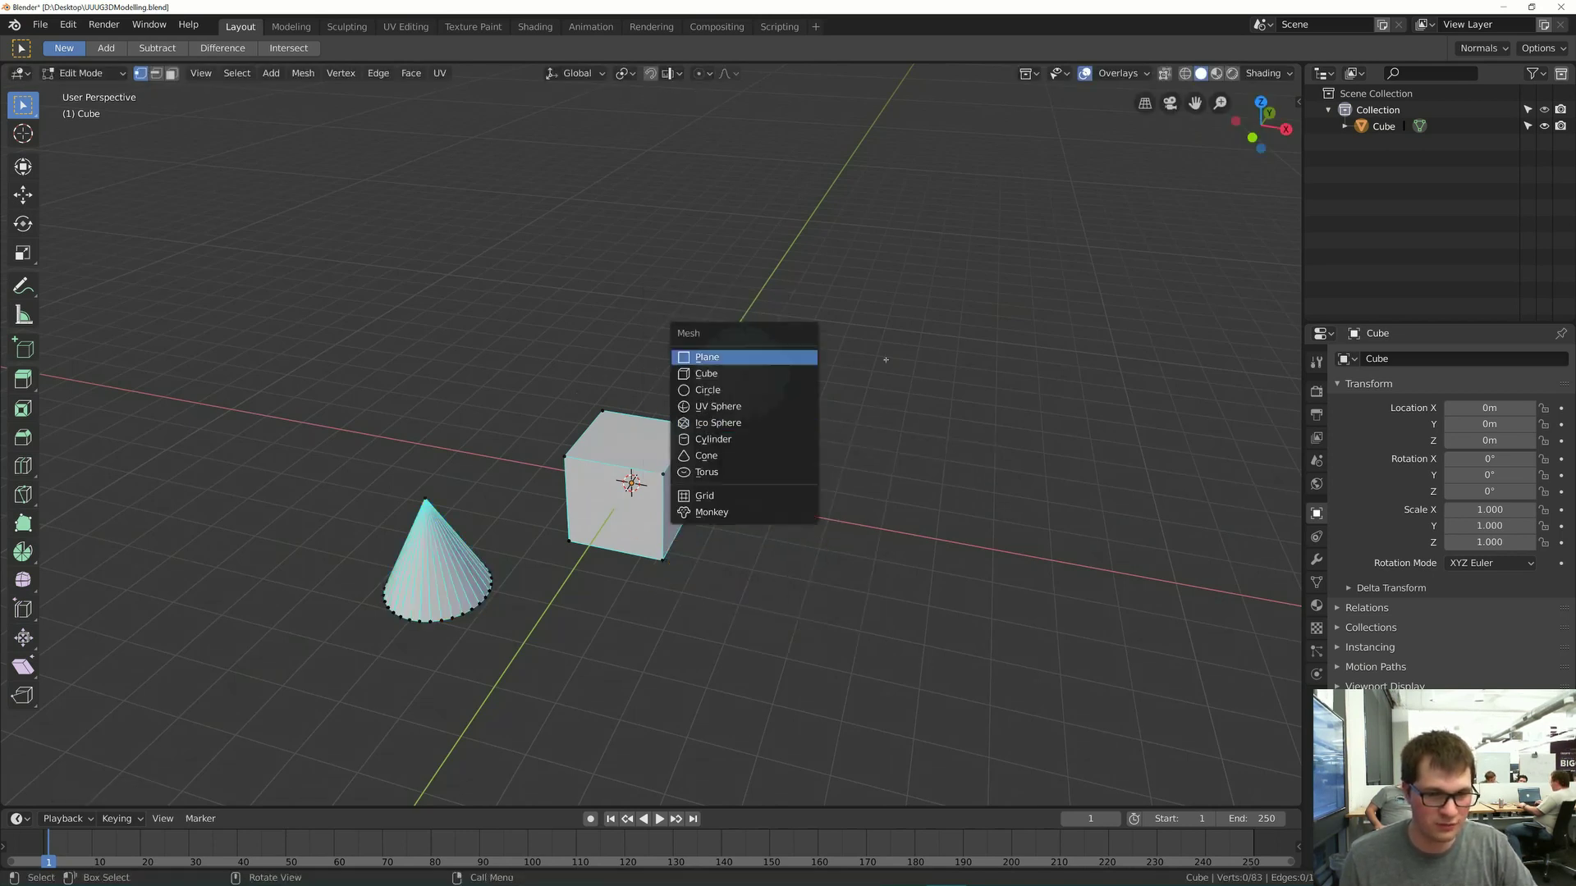
key(a)
key(x)
click(694, 394)
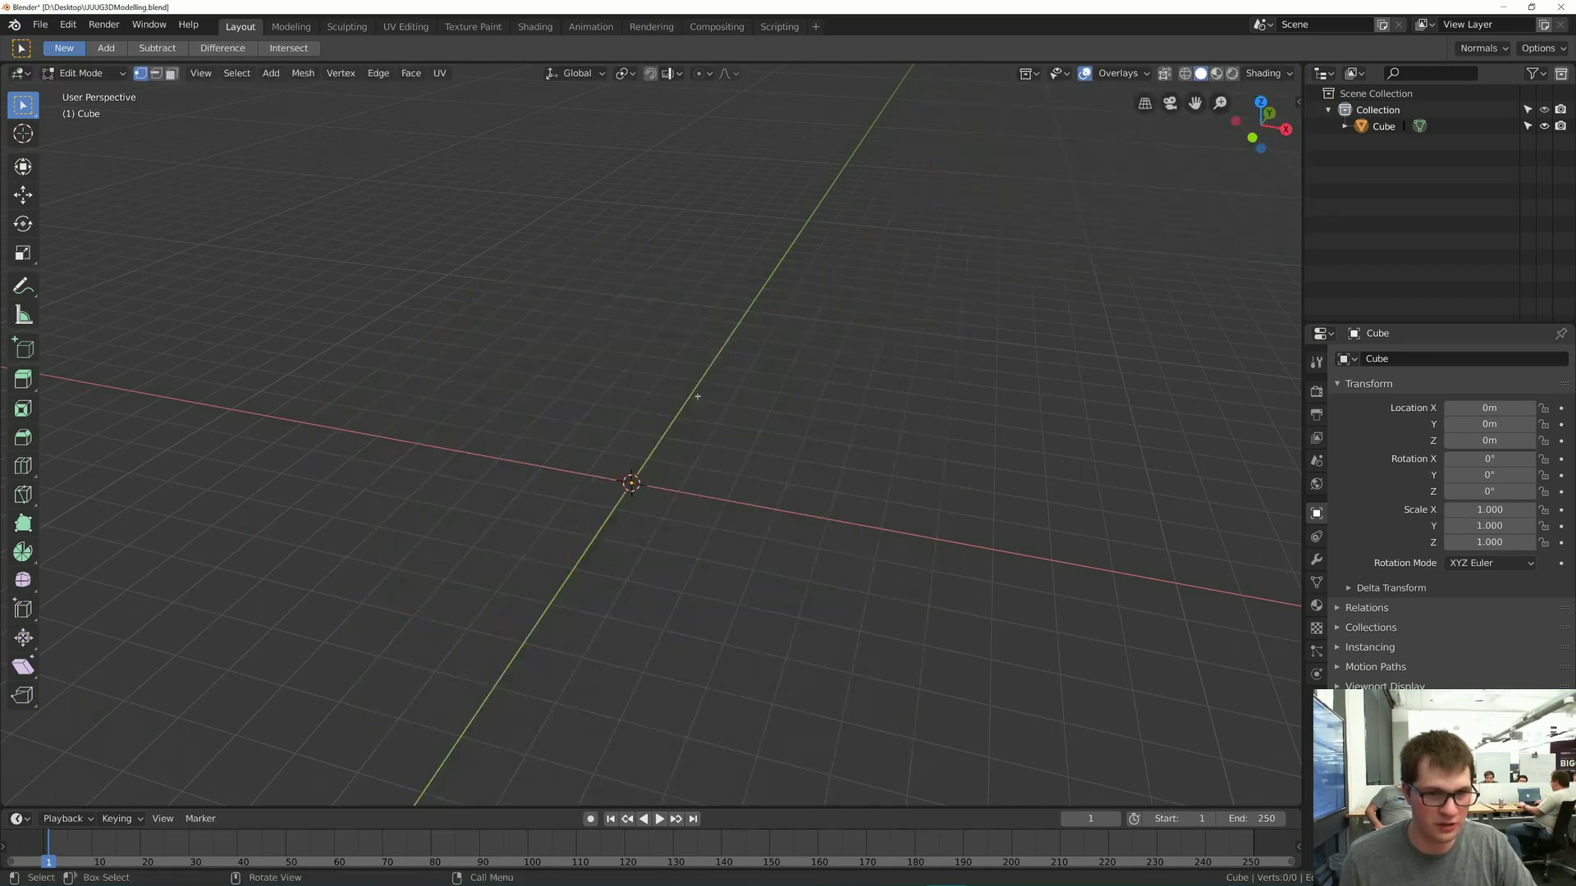
- Add a cone with 18 vertices, Radius 1 of 5.76 m, Radius 2 of 3.72 m and a depth of 5.9 m
key(shift+a)
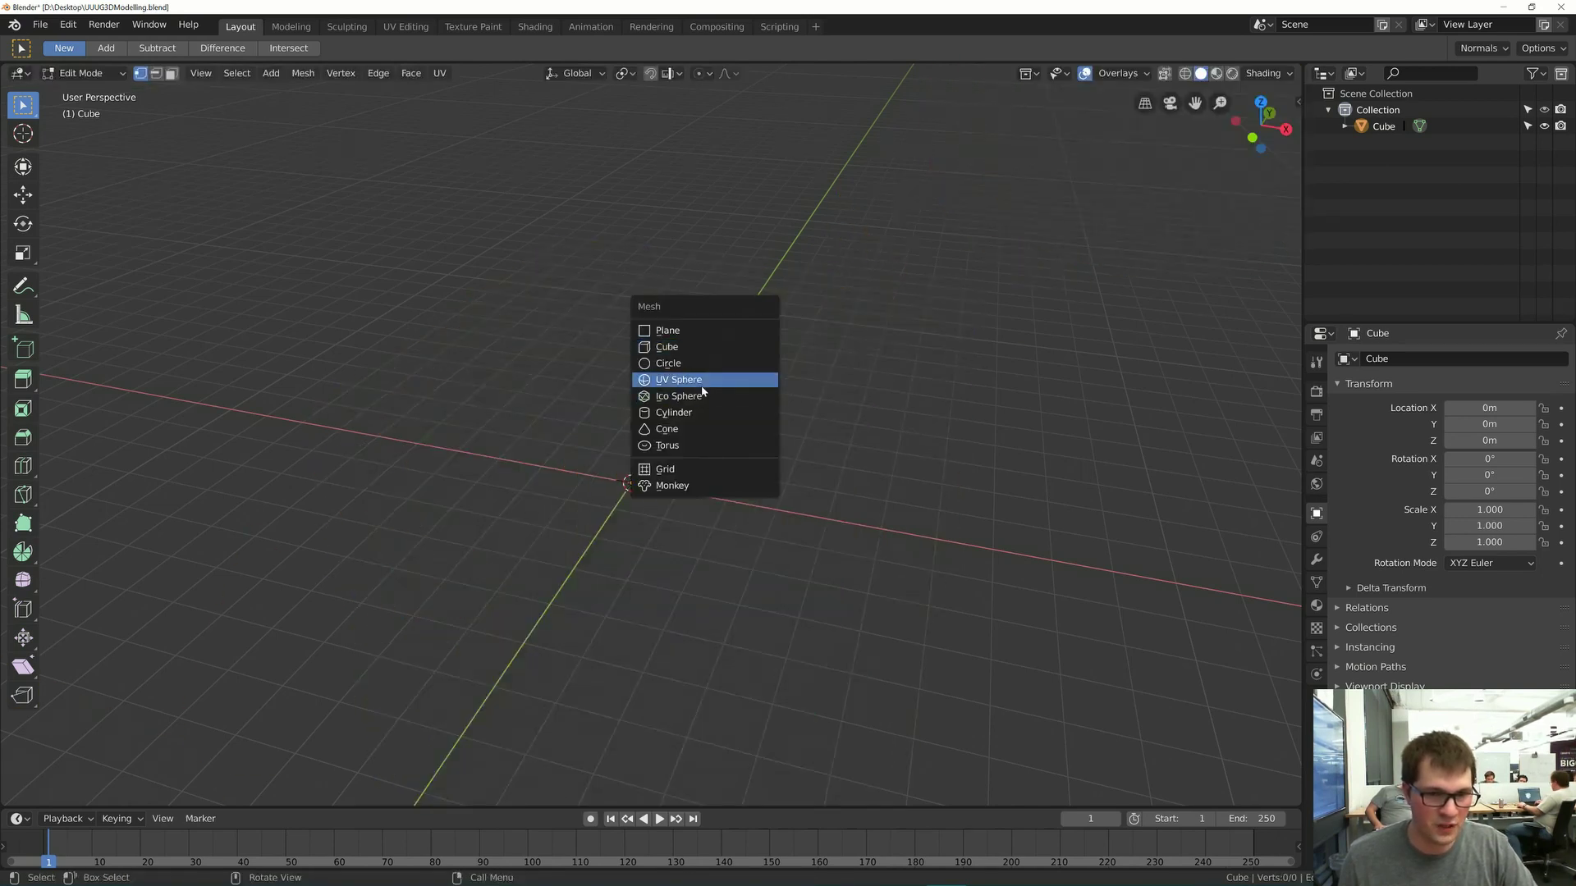
click(705, 424)
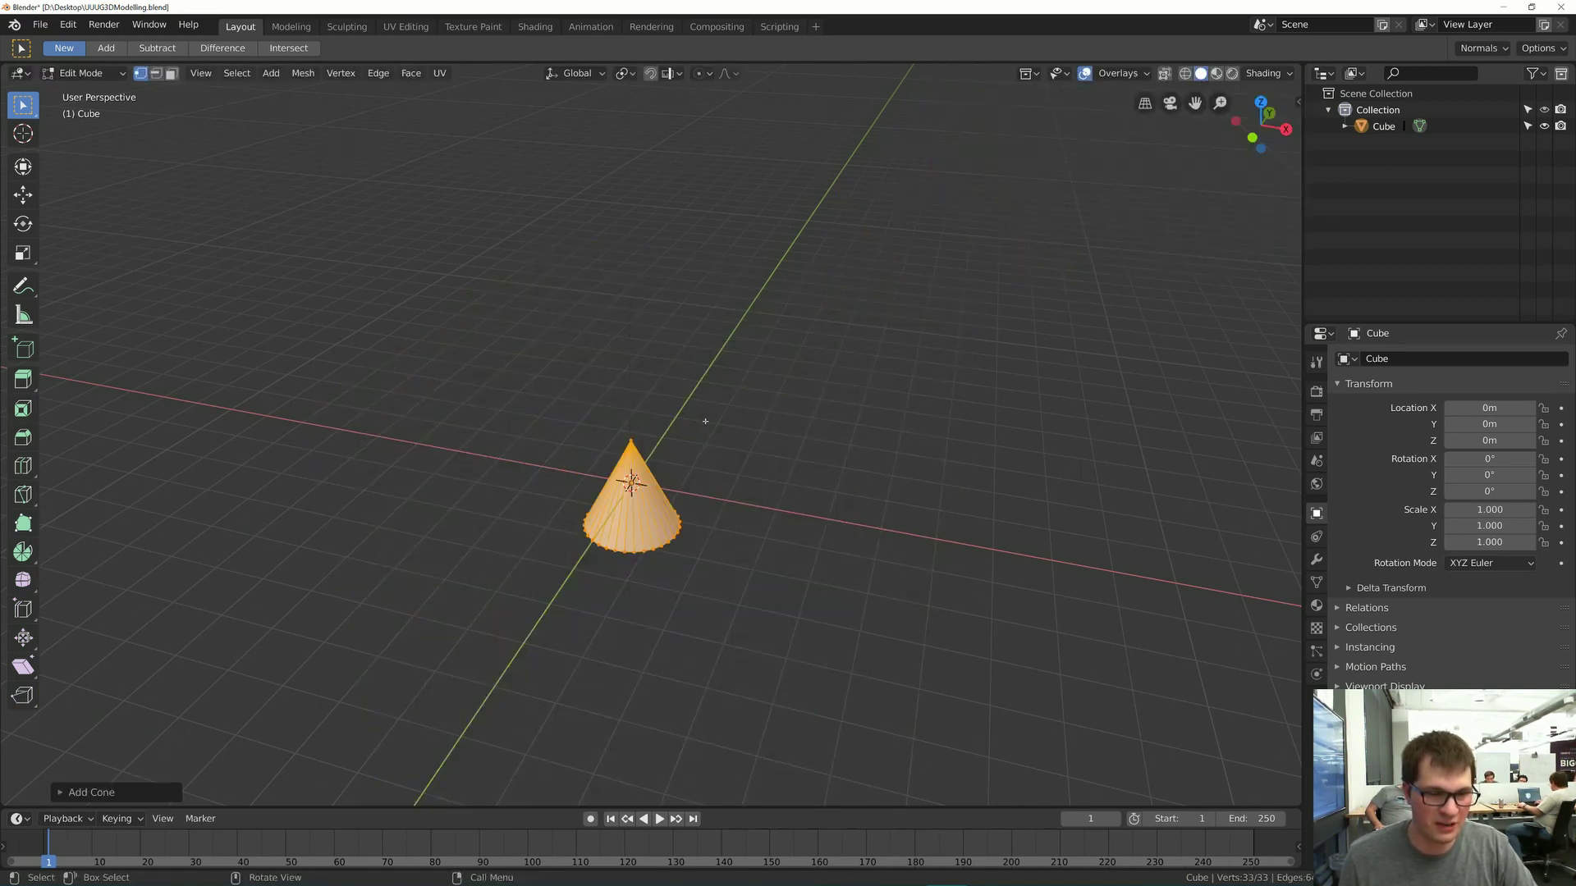
click(57, 790)
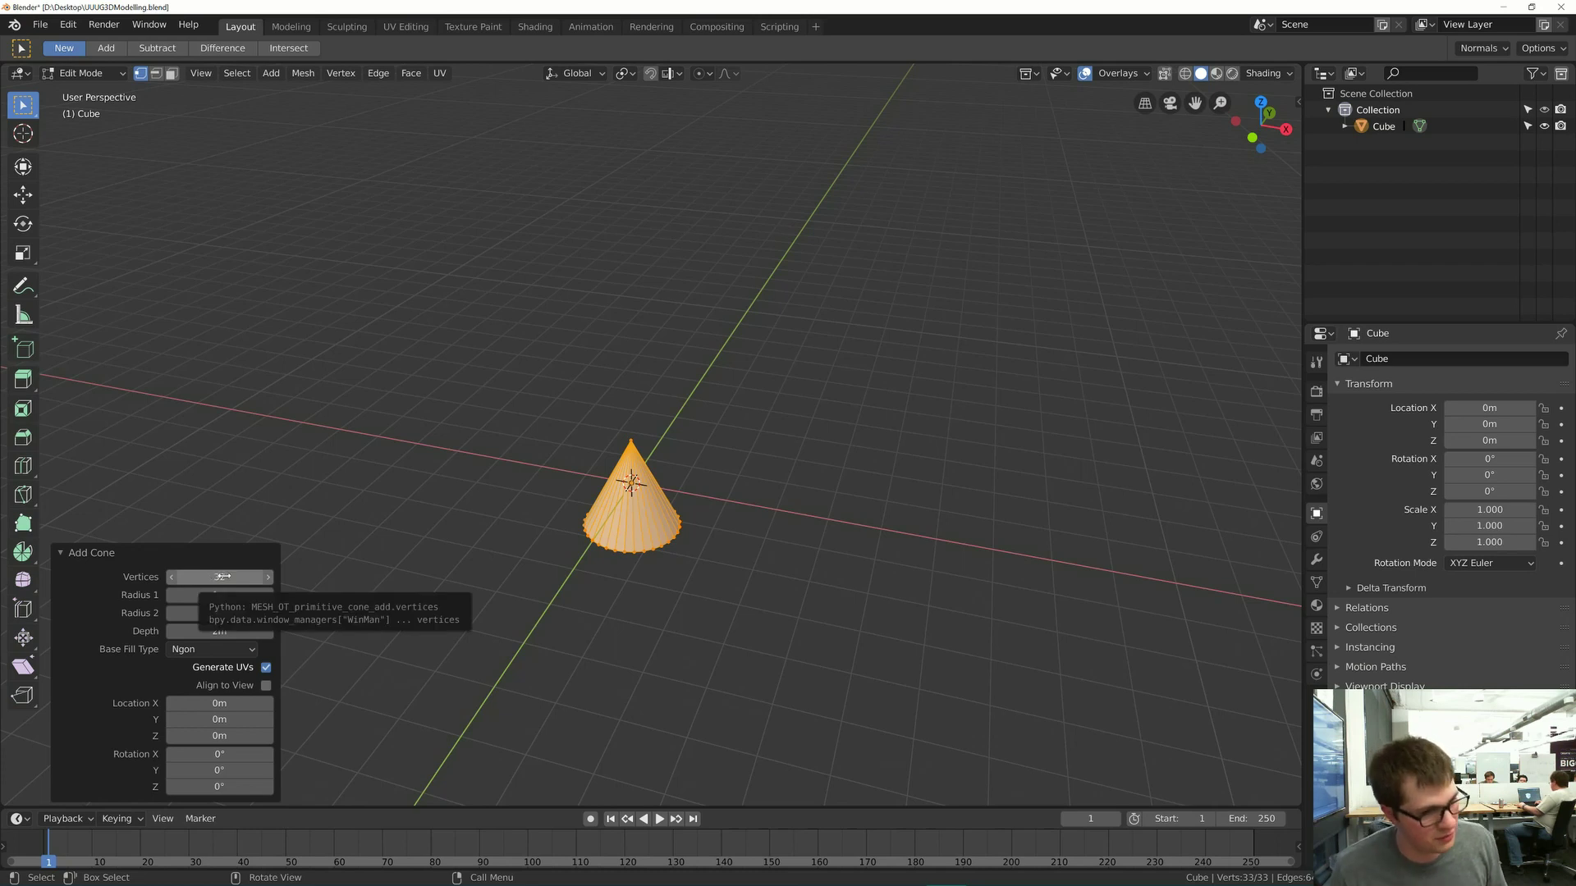
drag(219, 577, 247, 632)
- Try the Triangle Fan and Ngon base fills on the cone, set the base fill type to Nothing, and deselect the geometry
click(192, 650)
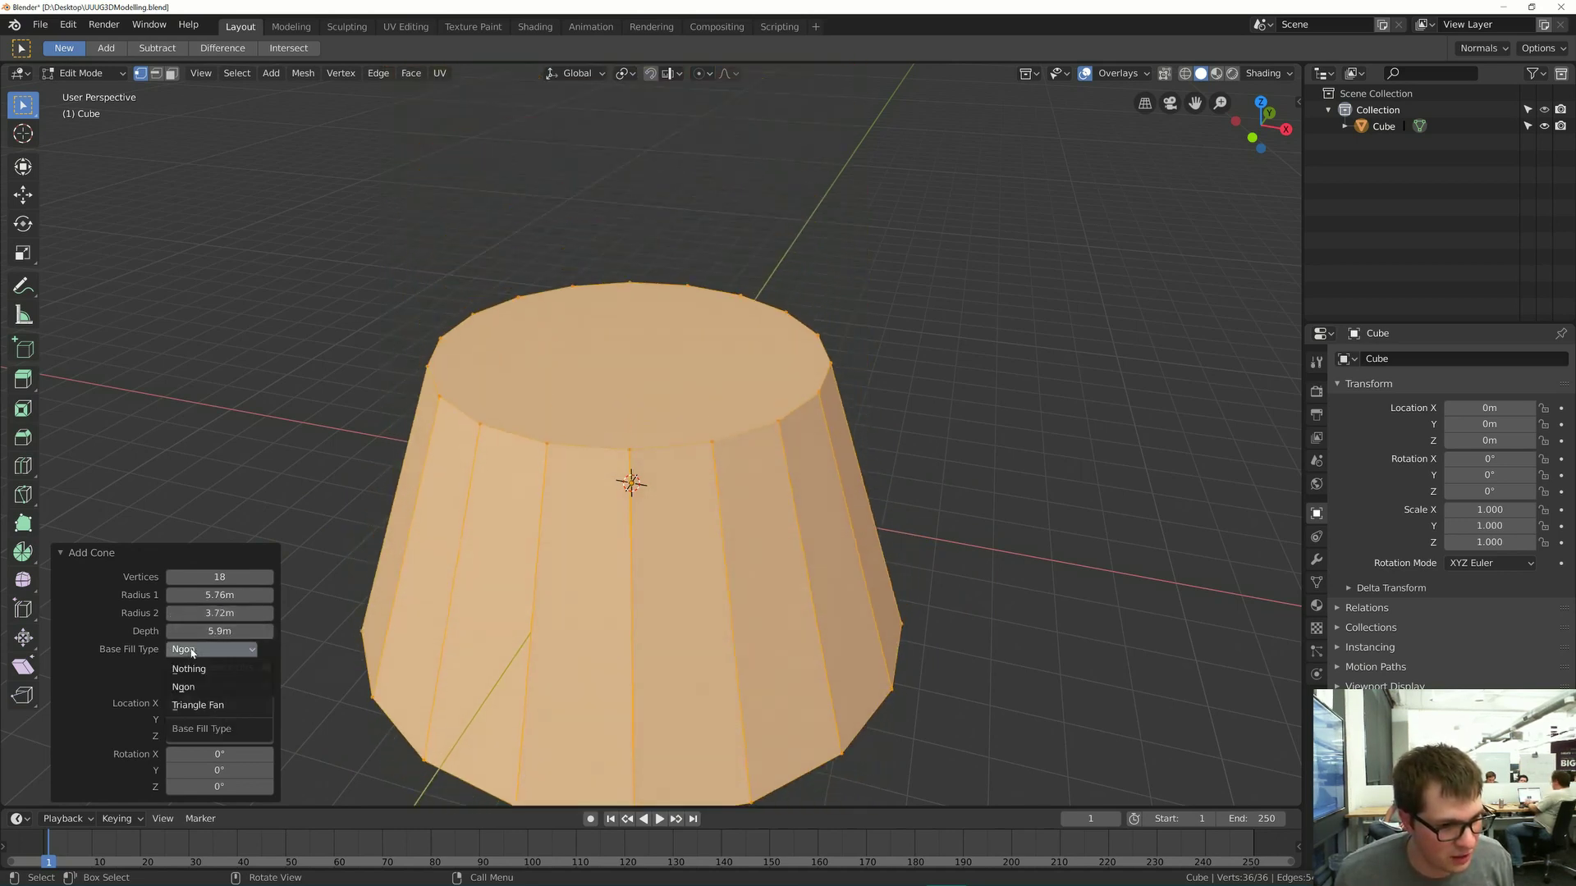
click(215, 705)
click(222, 654)
click(222, 659)
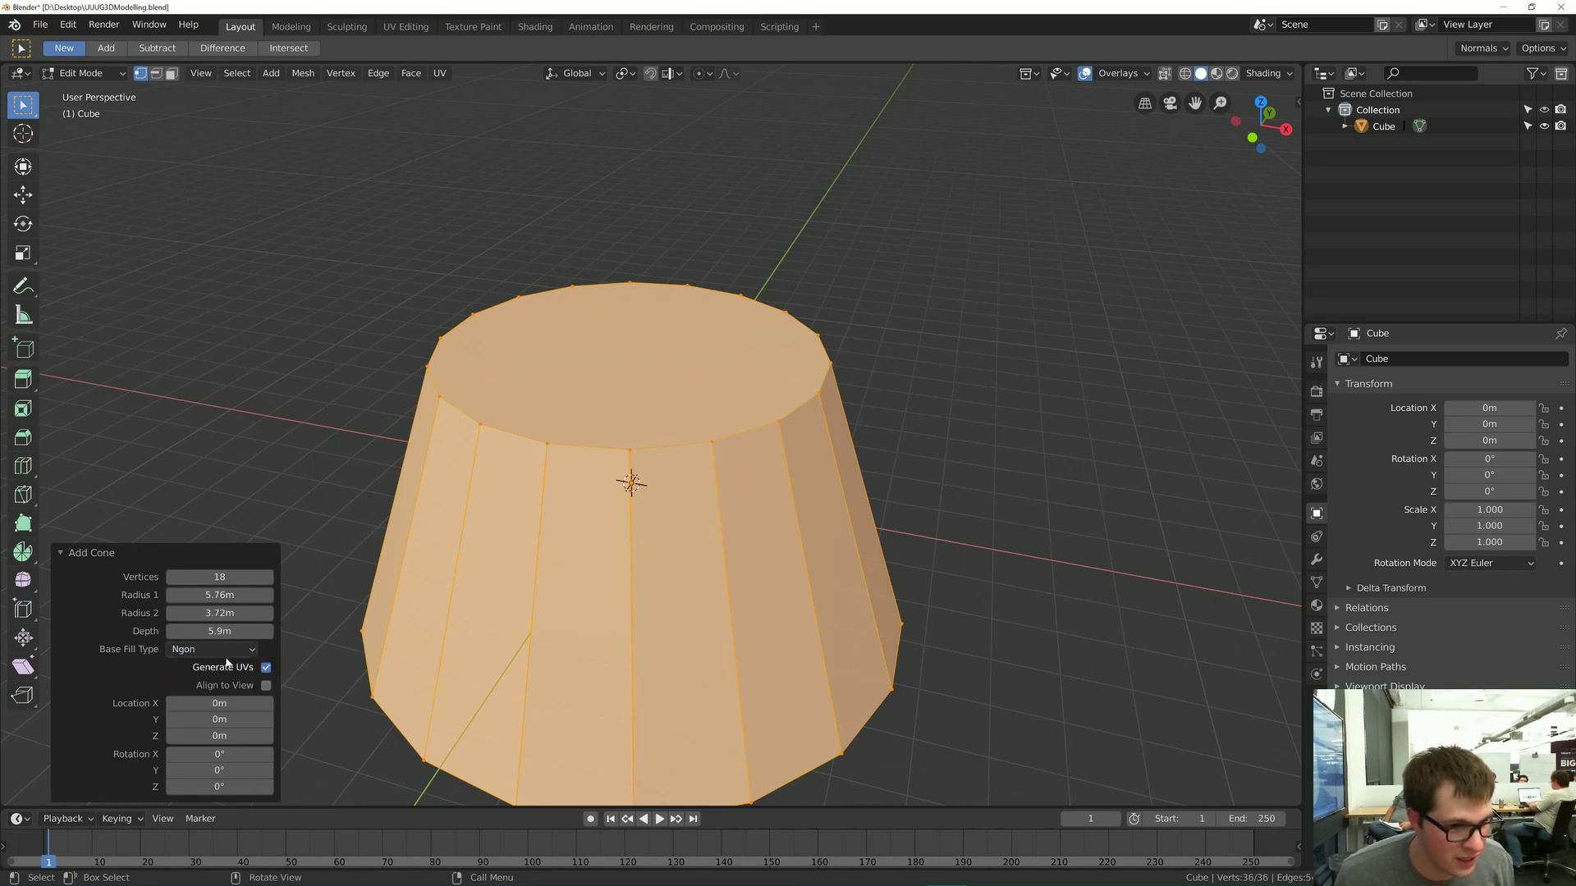
click(211, 650)
click(191, 669)
middle_drag(431, 456, 445, 462)
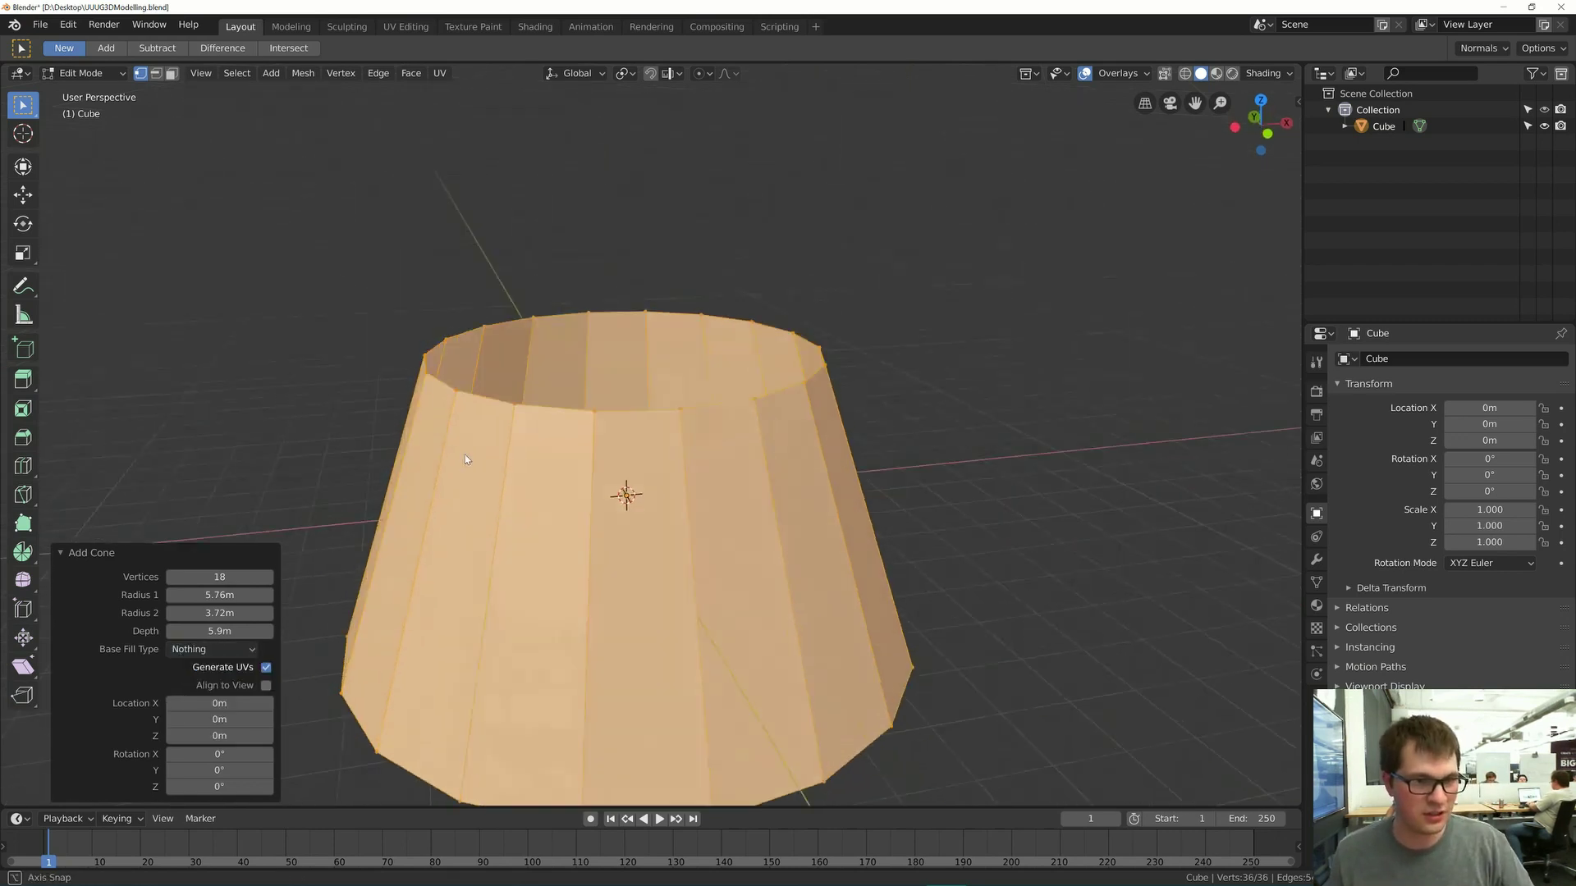
key(alt+a)
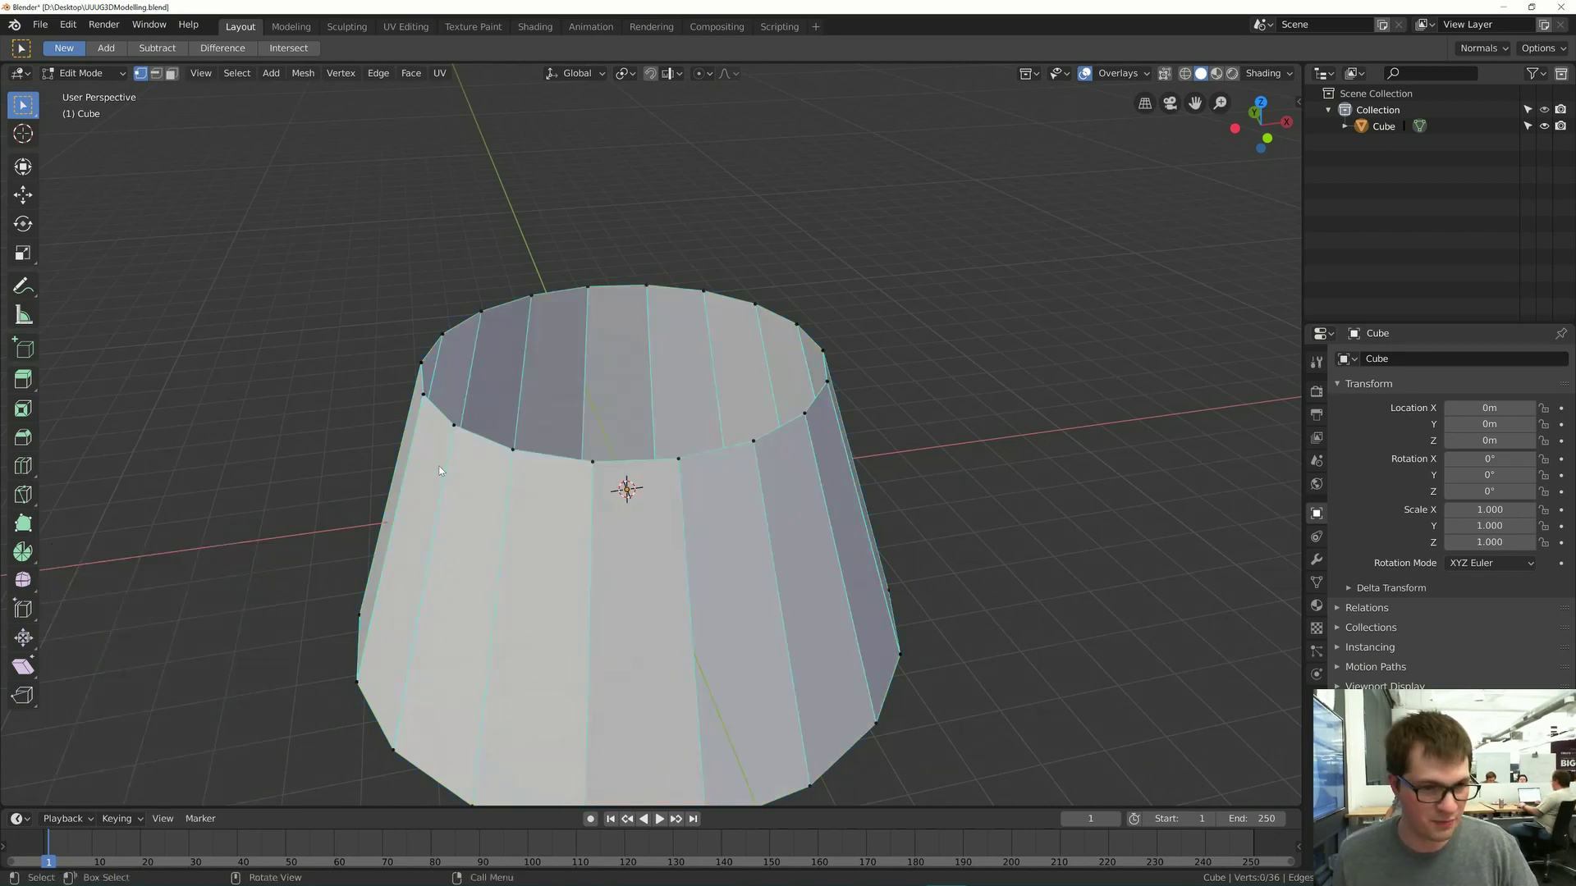
- Delete all of the cone's geometry, add a cube mesh in its place, and deselect it
key(a)
key(x)
click(440, 470)
key(shift+a)
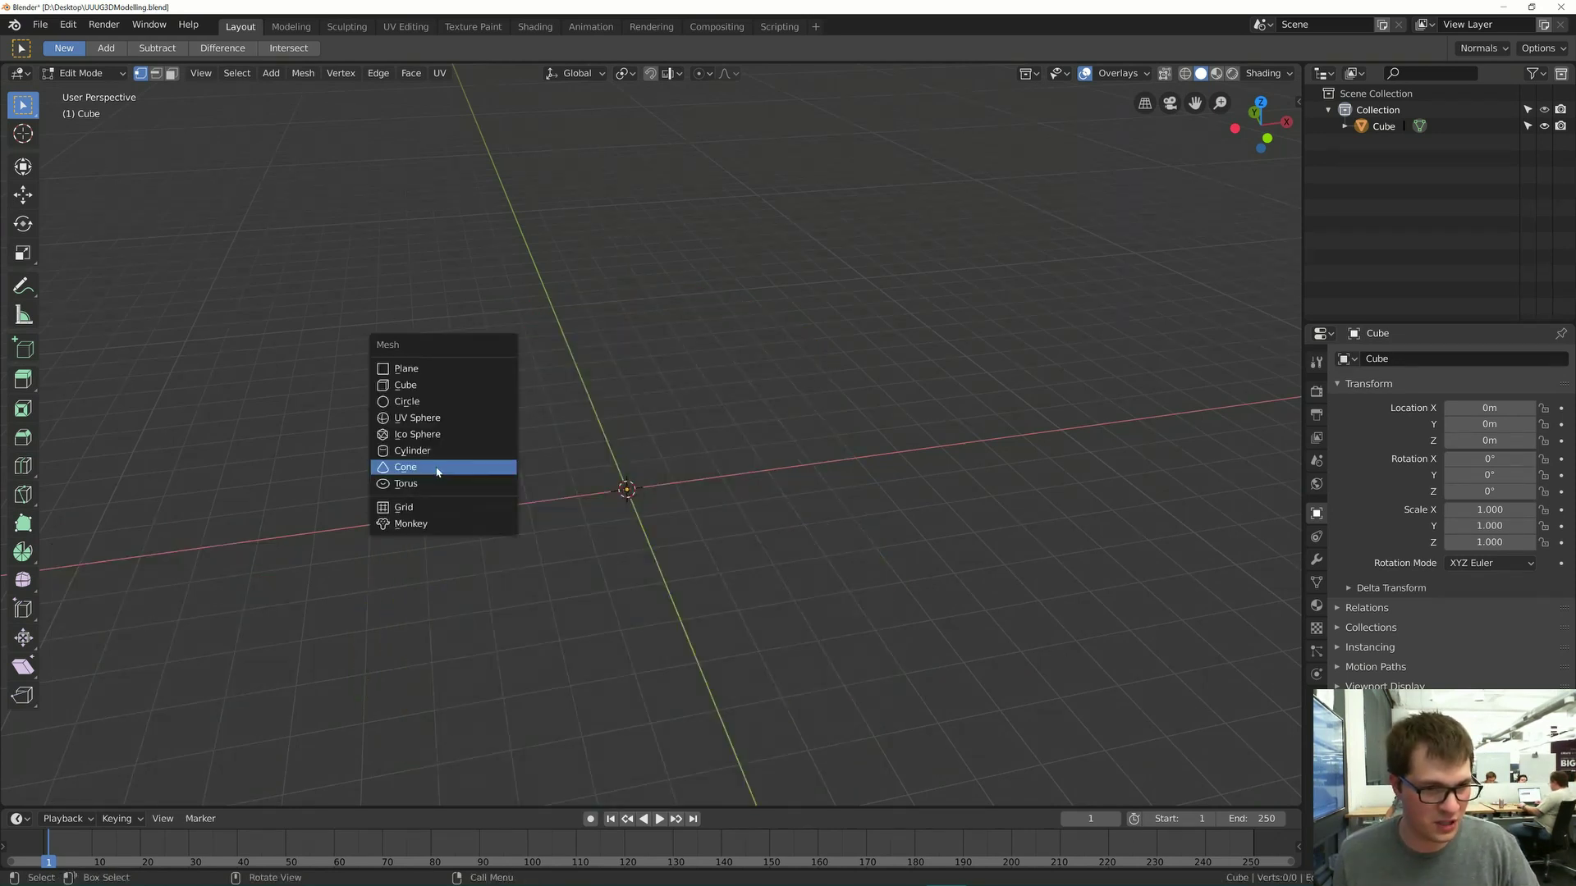
click(434, 387)
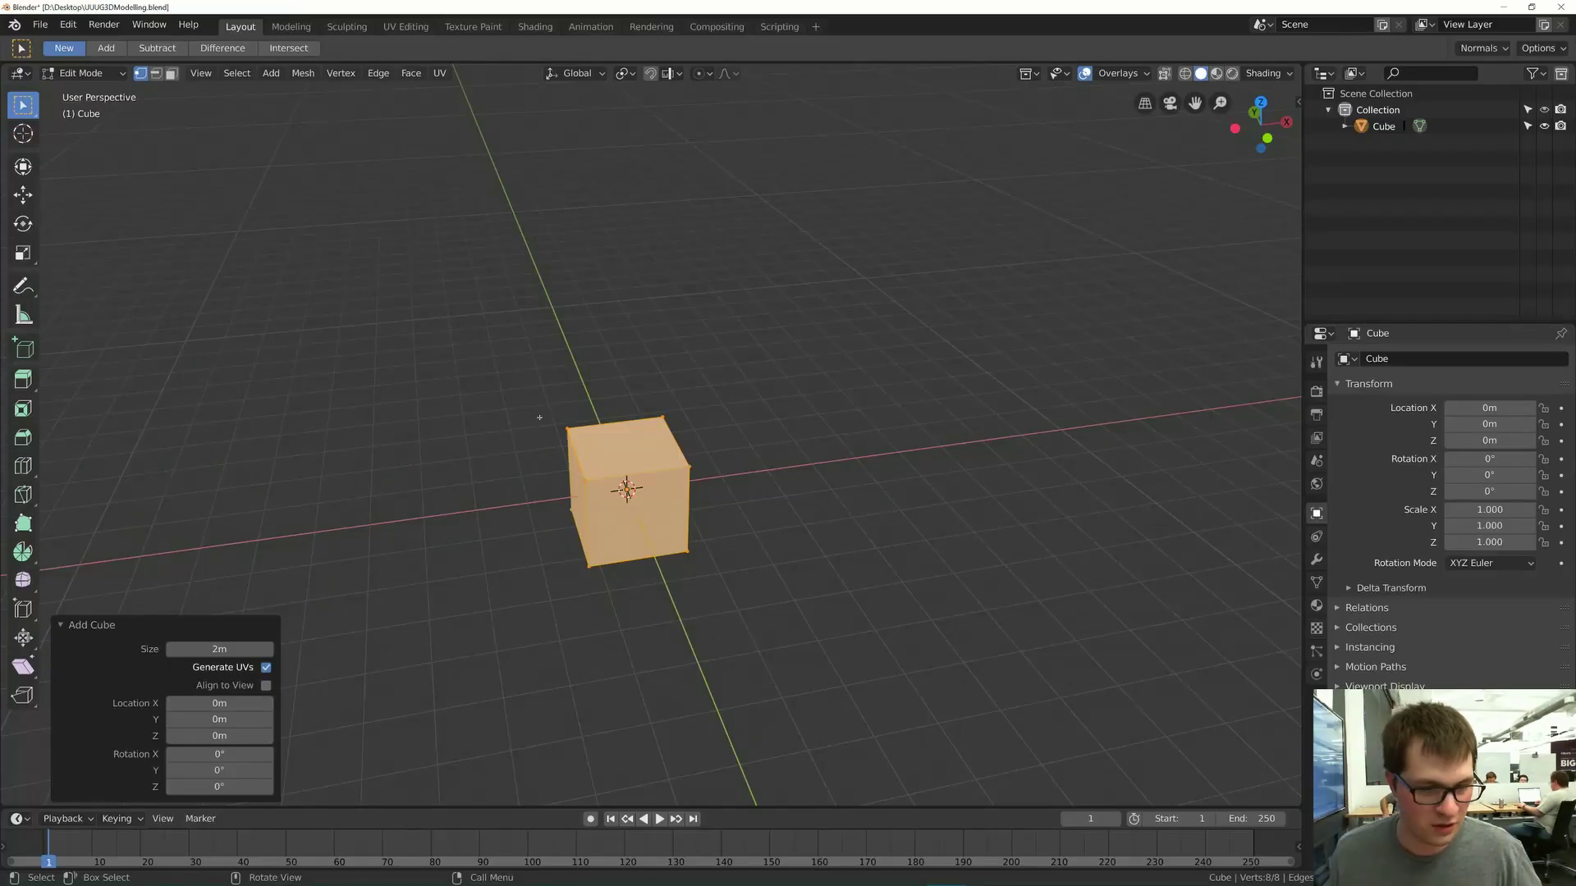
click(550, 421)
- Read the tutorial's Switching Between Mesh Selection Modes section in the browser and return to Blender
key(alt+Tab)
scroll(755, 517, down, 3)
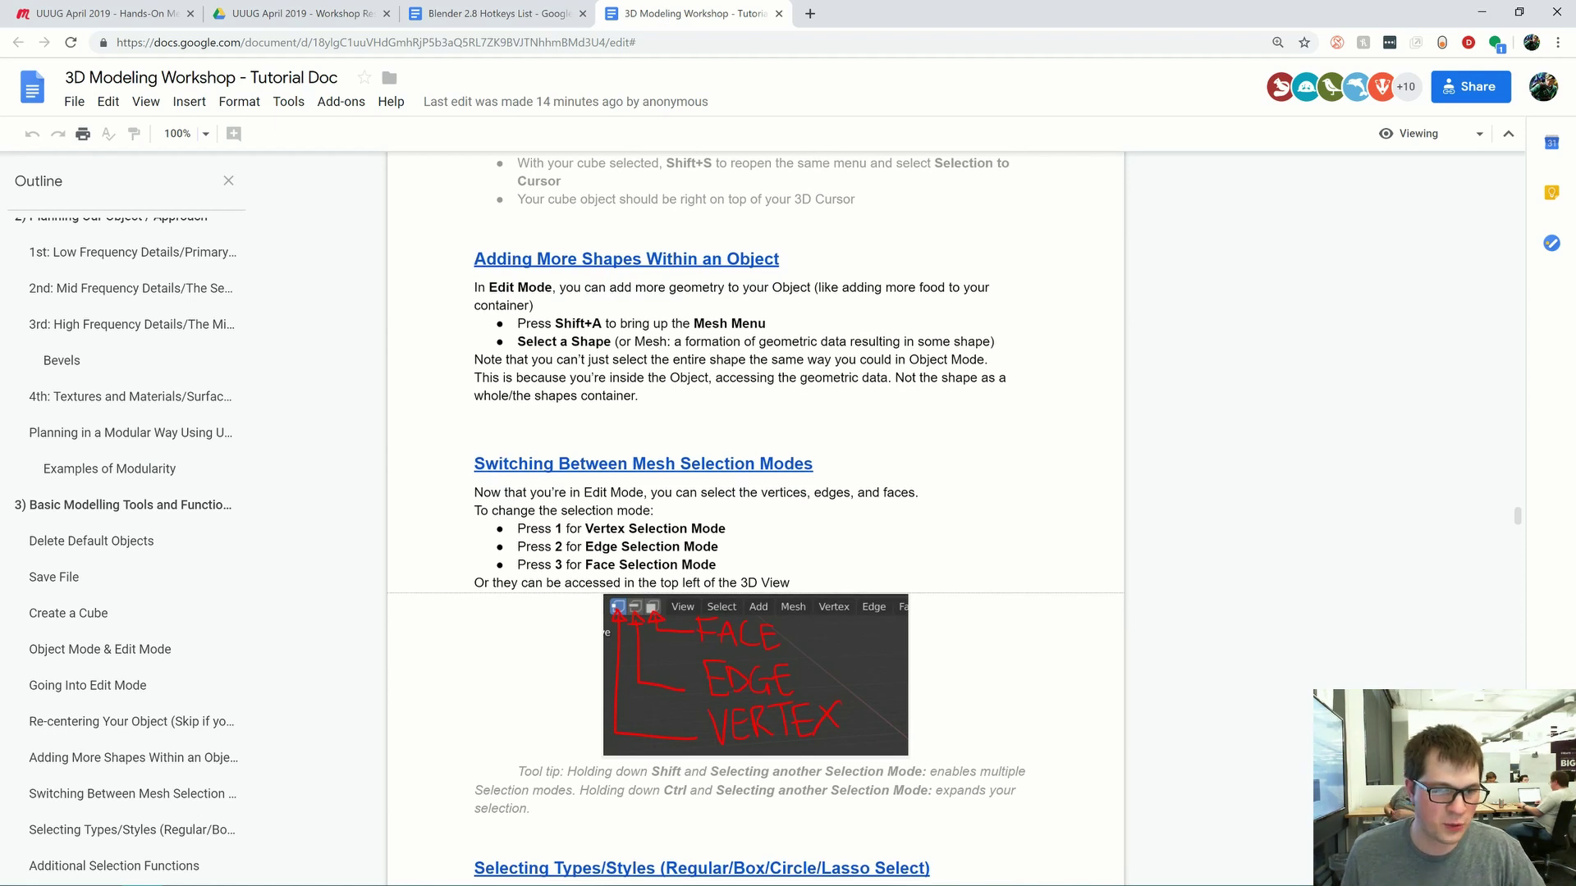
key(alt+Tab)
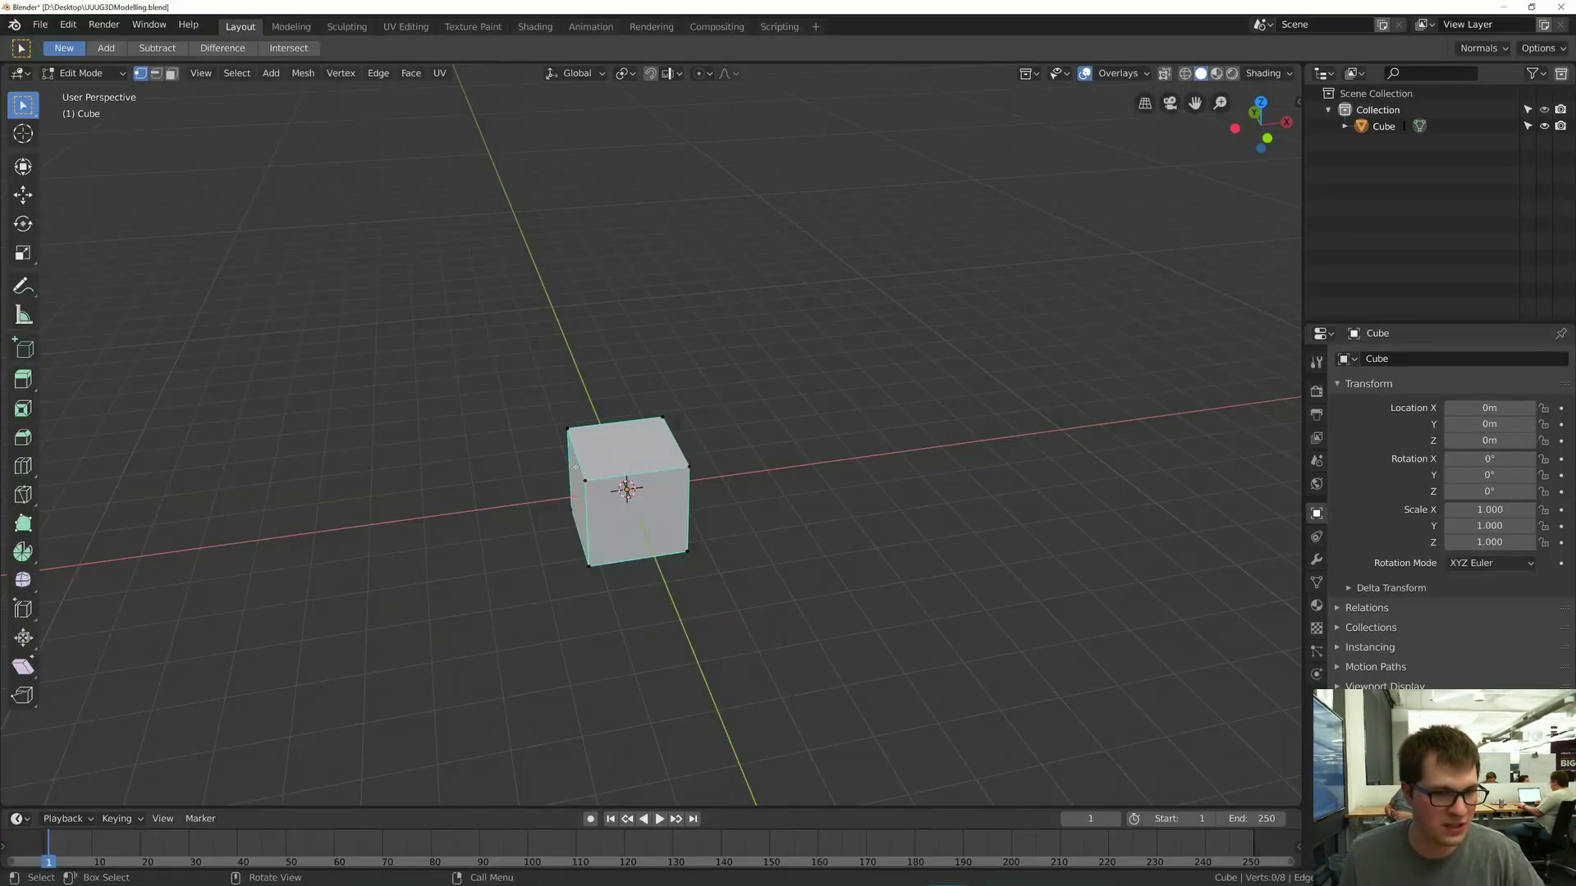
- Select a top edge of the cube in edge selection mode, select its top face in face mode, and switch to vertex mode
key(2)
click(596, 475)
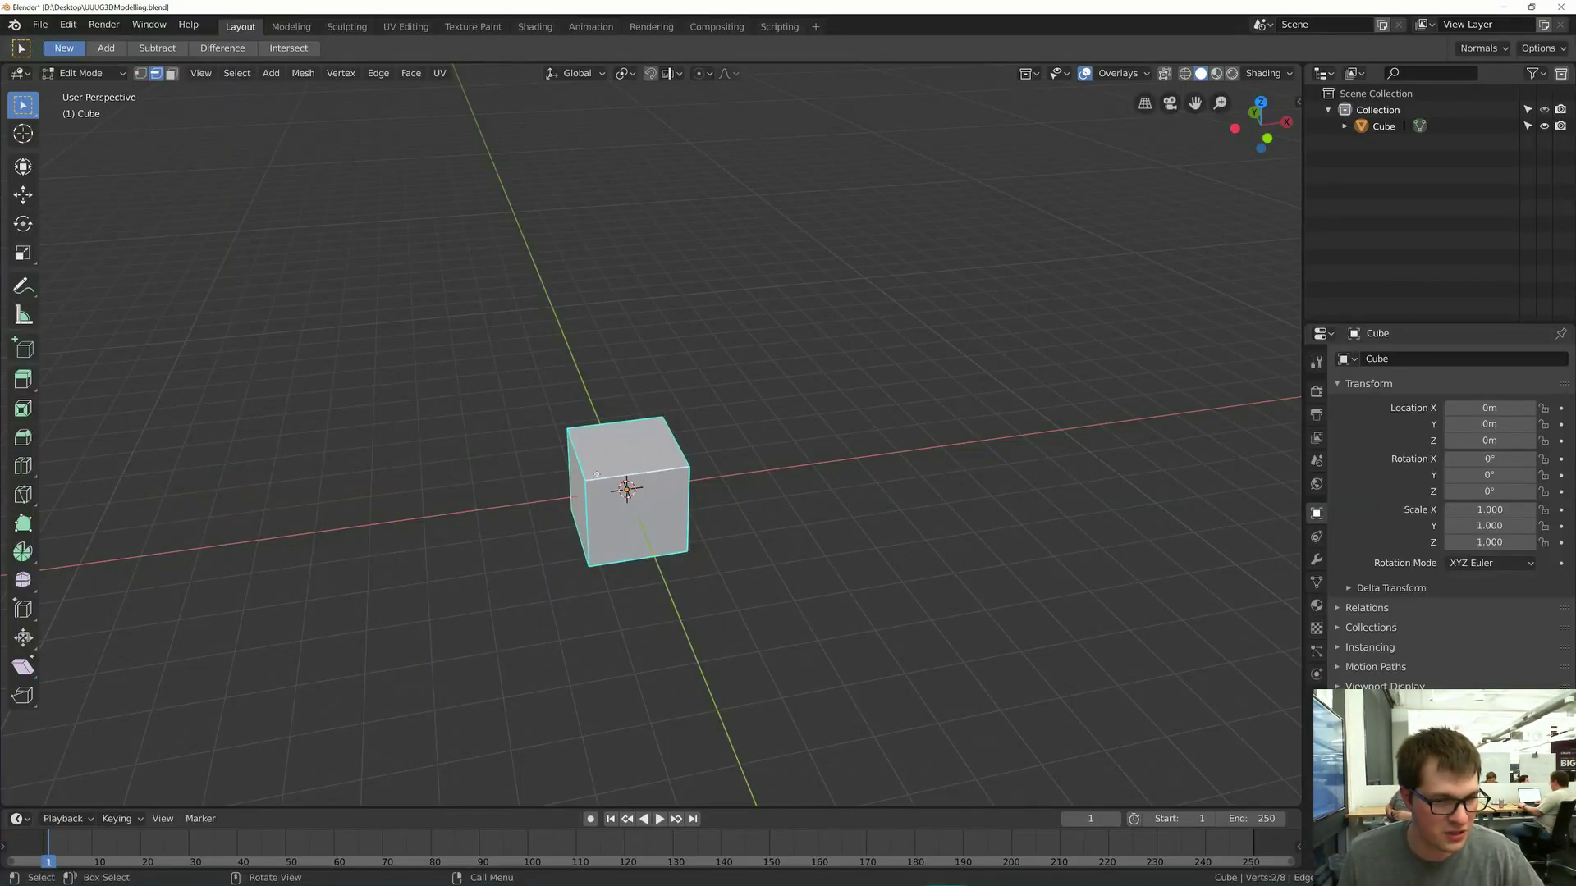
key(3)
click(621, 446)
key(1)
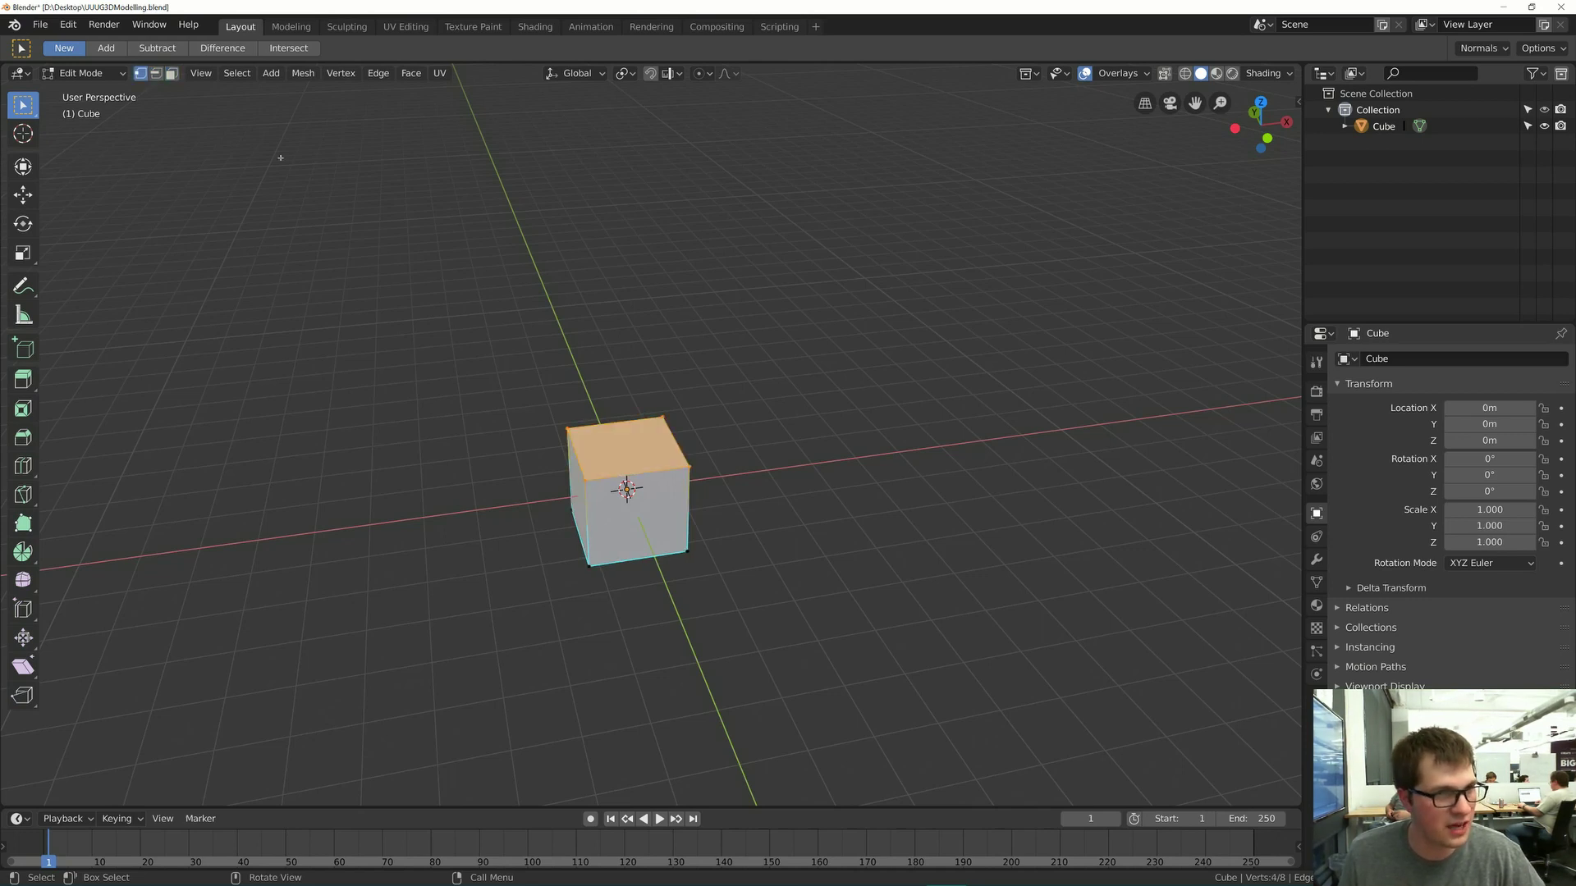
- Switch the mesh selection mode to edge and face, and cycle through vertex, edge and face, ending in face selection mode
click(110, 75)
click(109, 77)
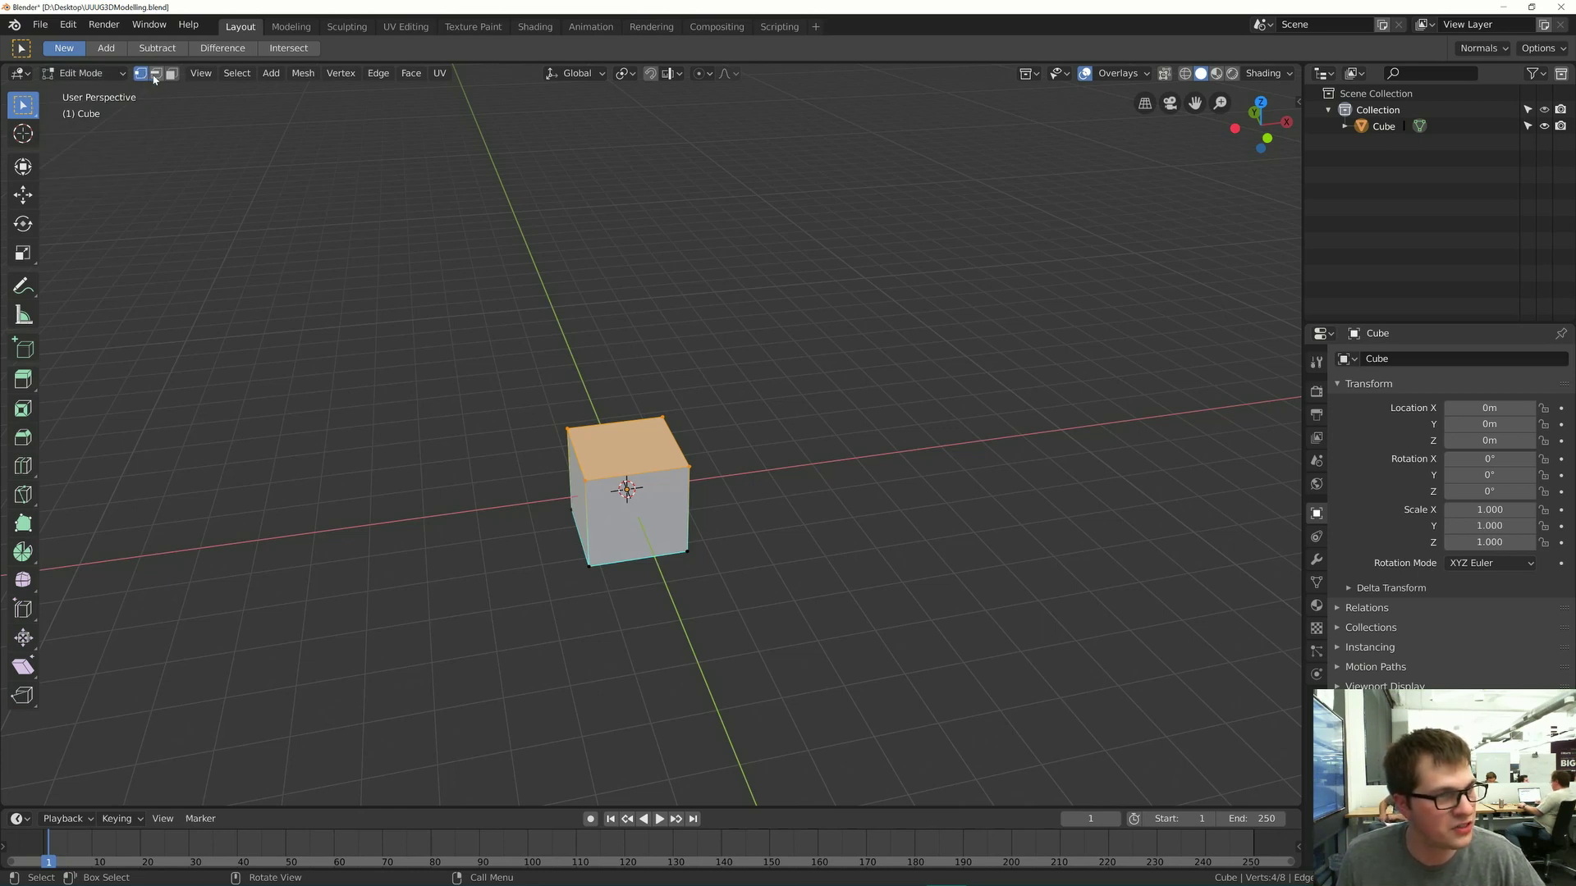
click(156, 74)
click(171, 75)
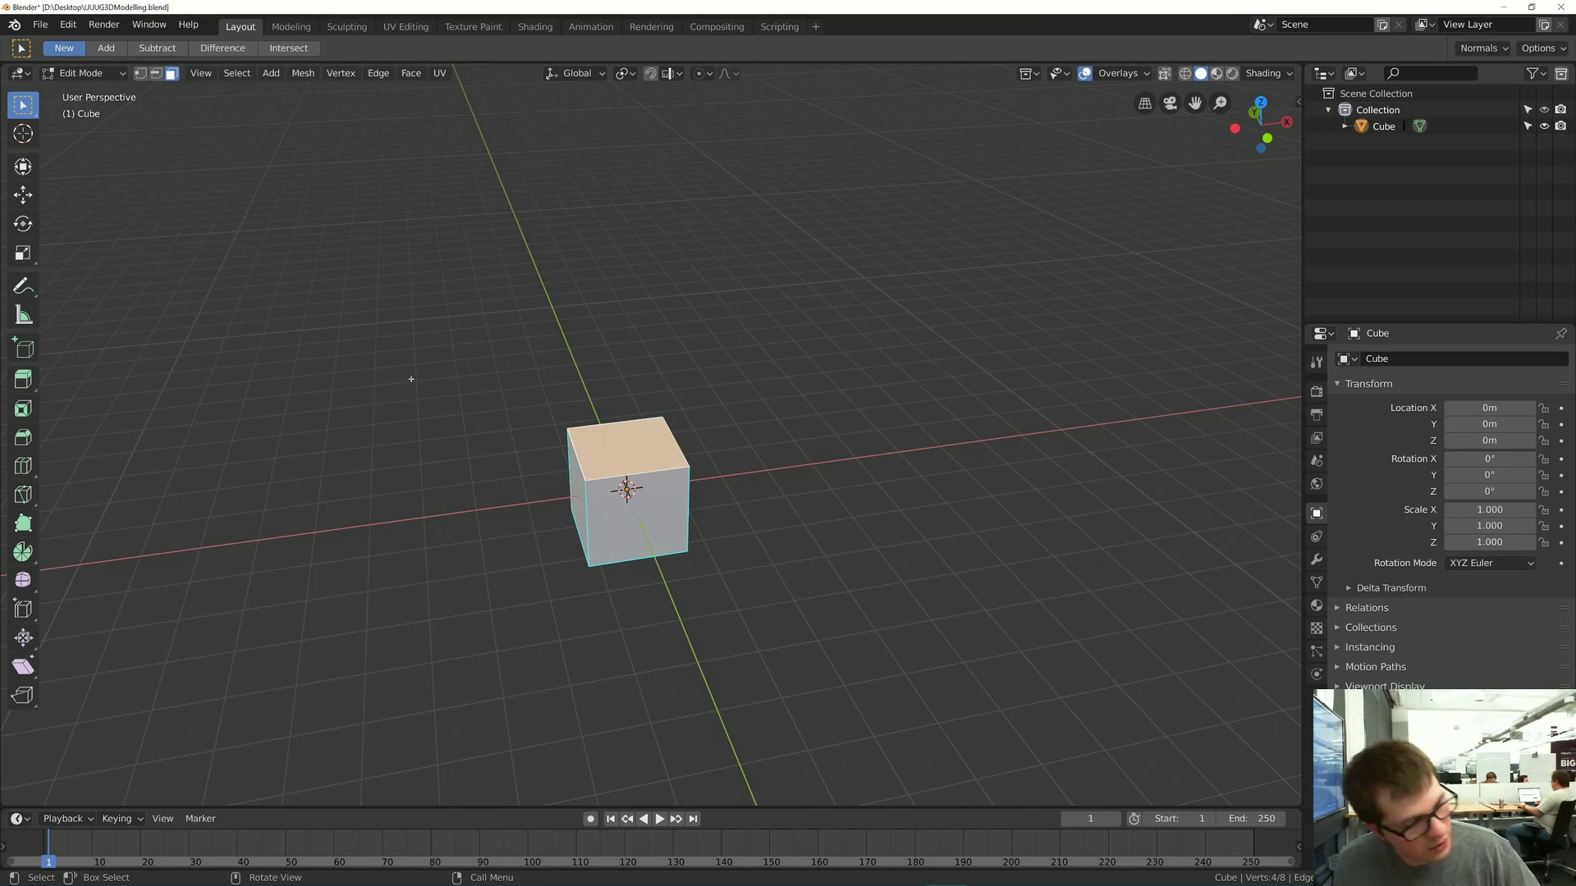
key(1)
key(2)
key(3)
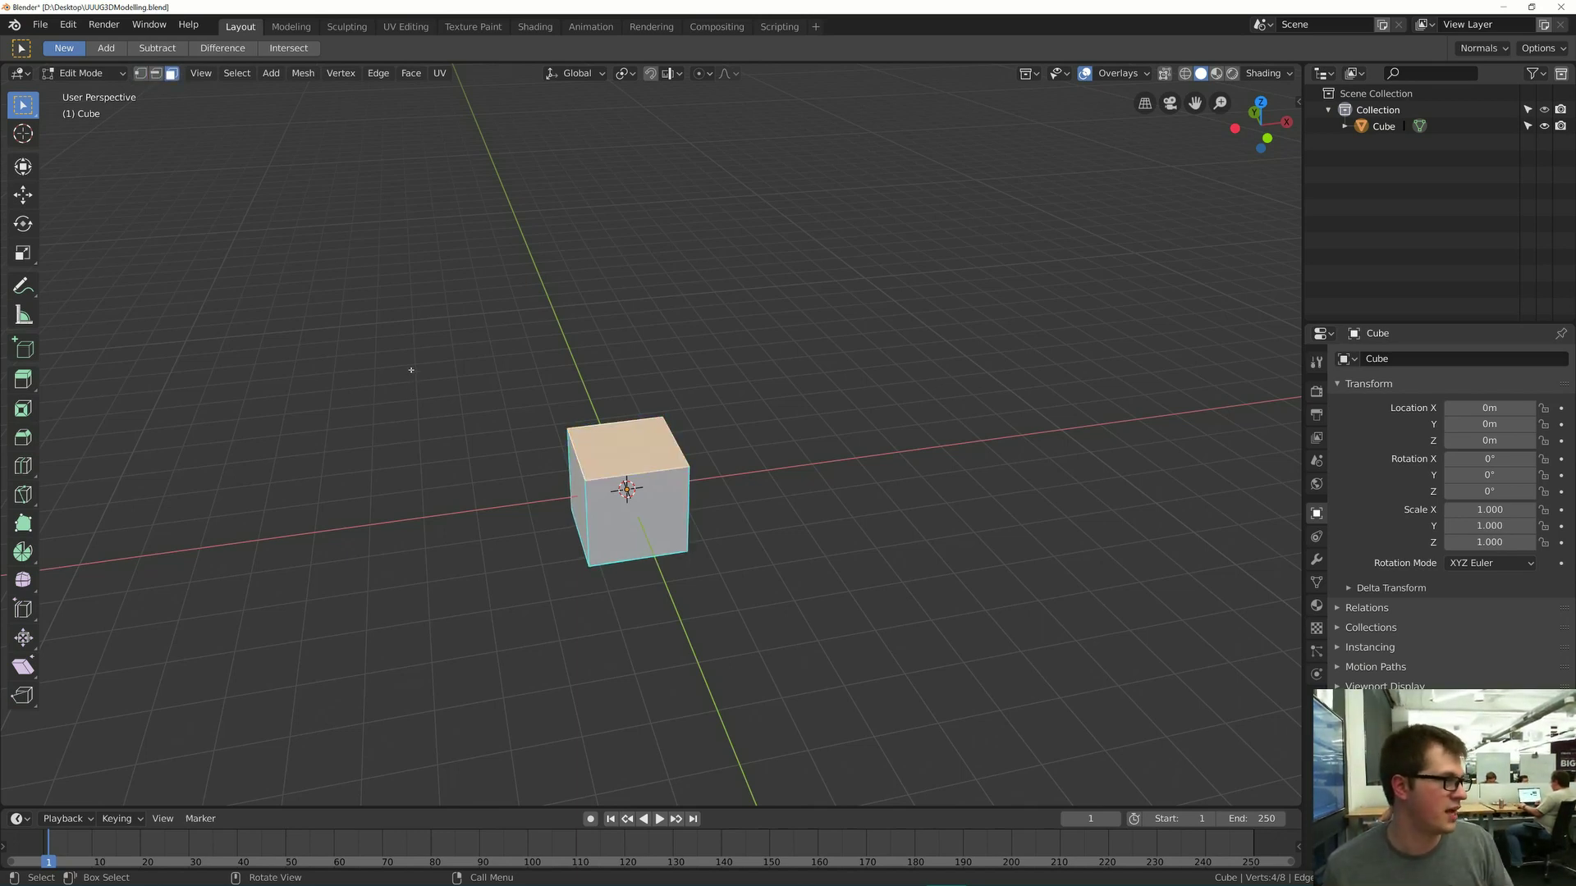
- Read the tutorial's Selecting Types/Styles section in the browser, glancing briefly at the cube in Blender
key(alt+Tab)
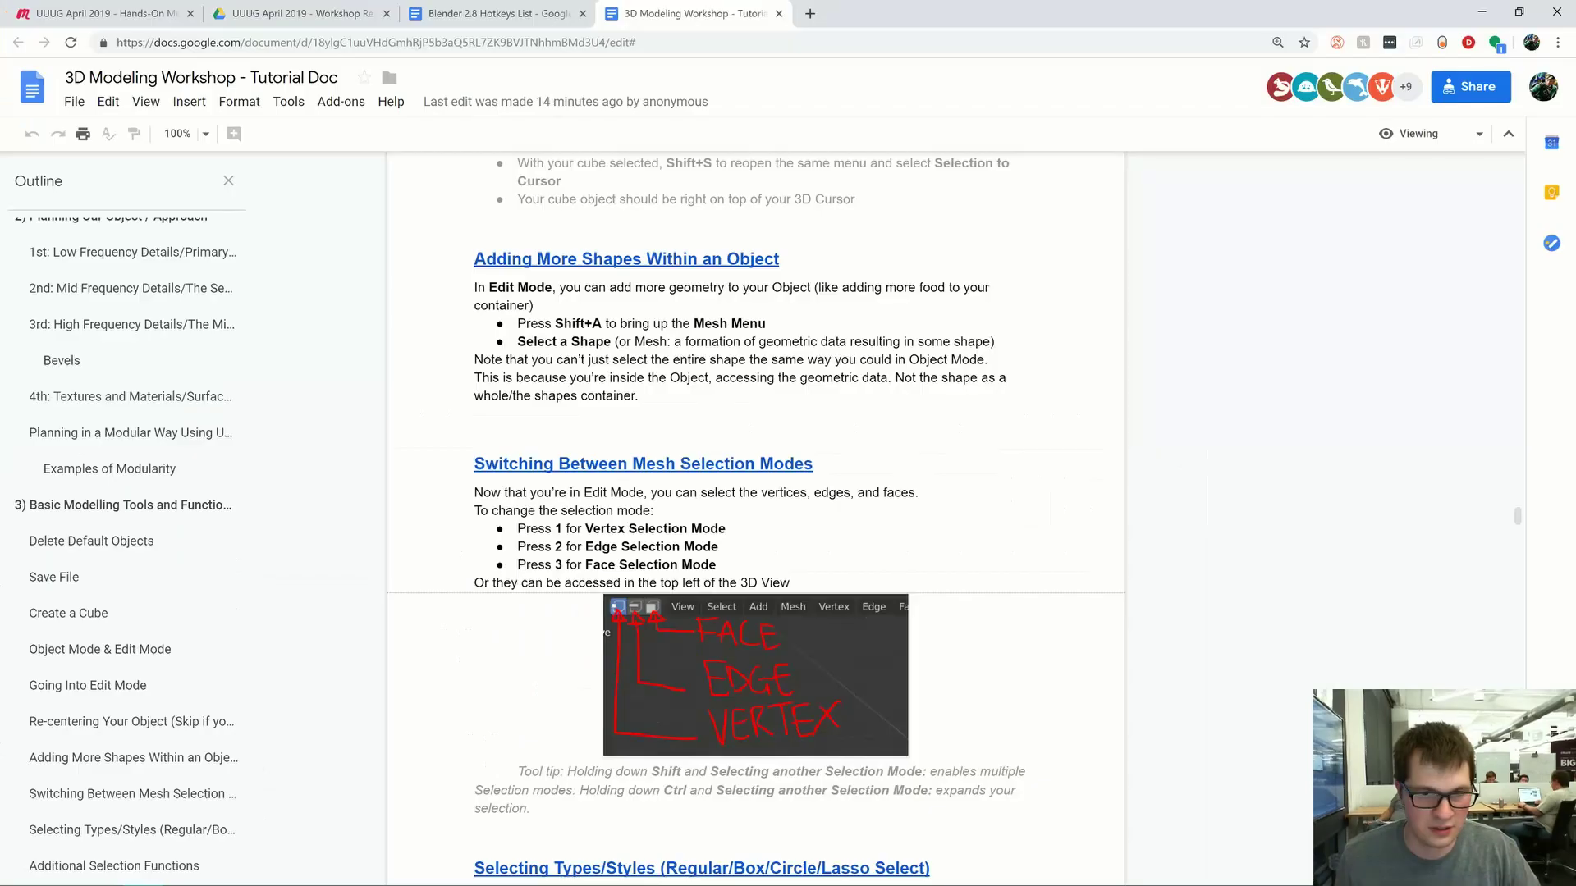
scroll(755, 517, down, 1)
scroll(755, 517, down, 1)
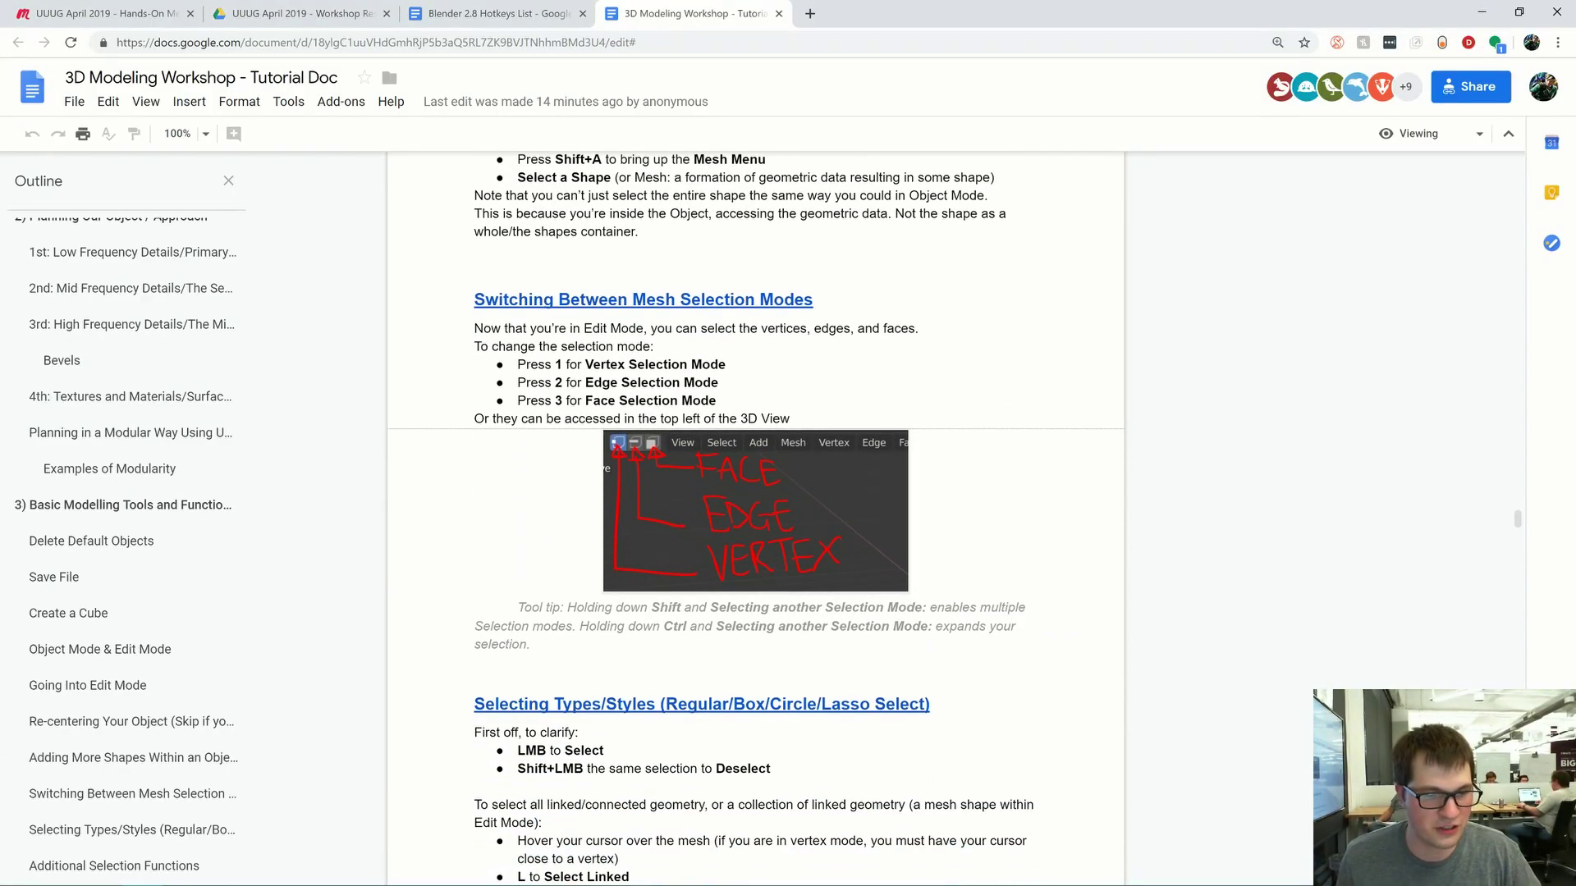
scroll(755, 517, down, 5)
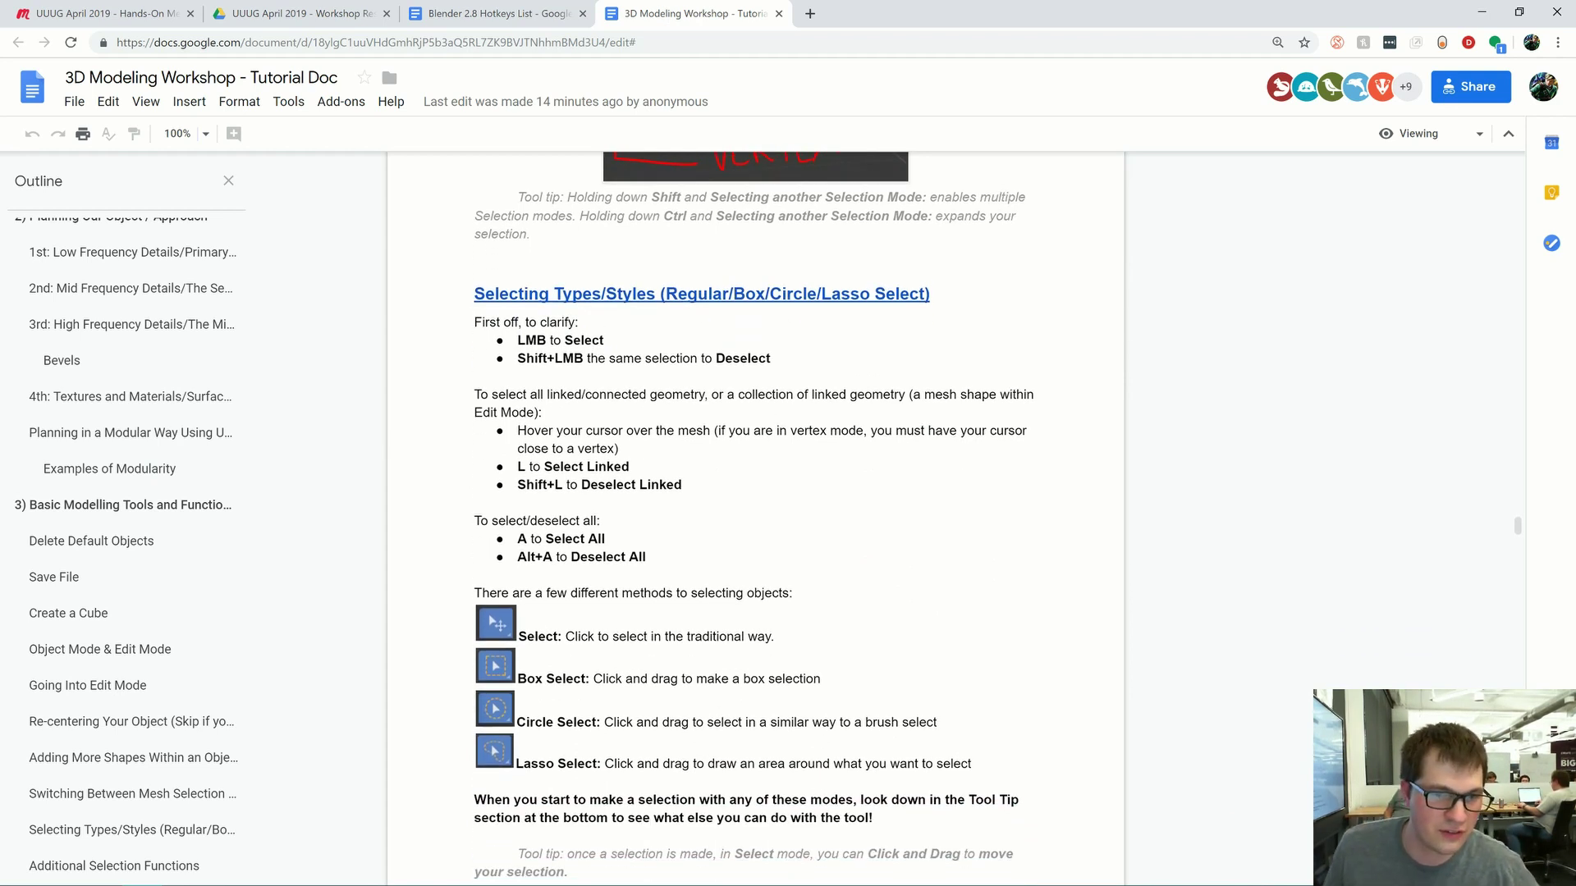
key(alt+Tab)
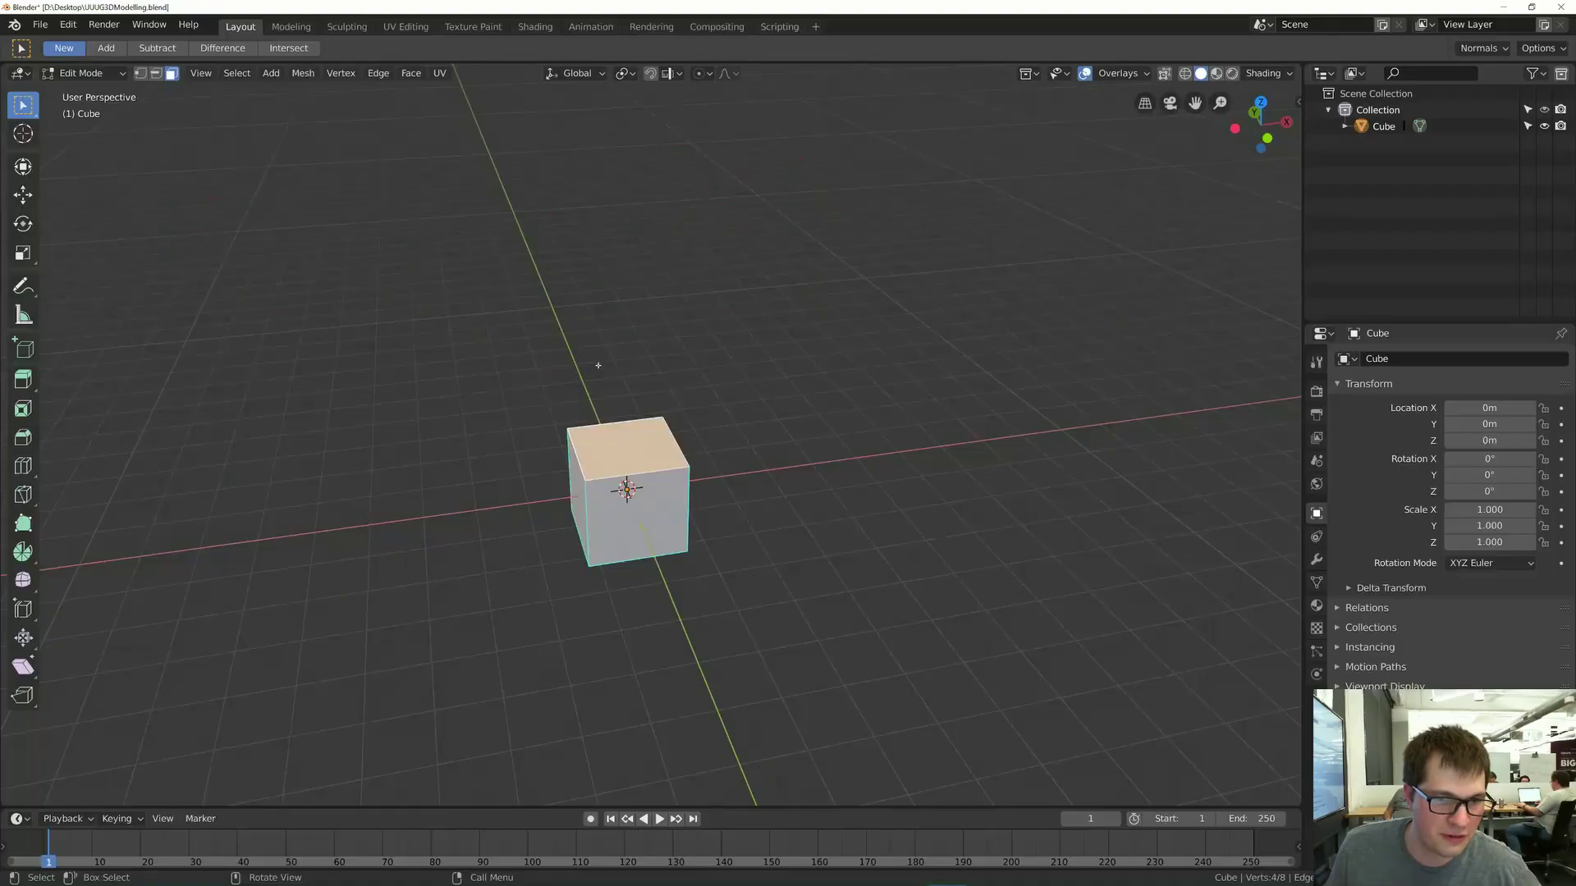
key(alt+Tab)
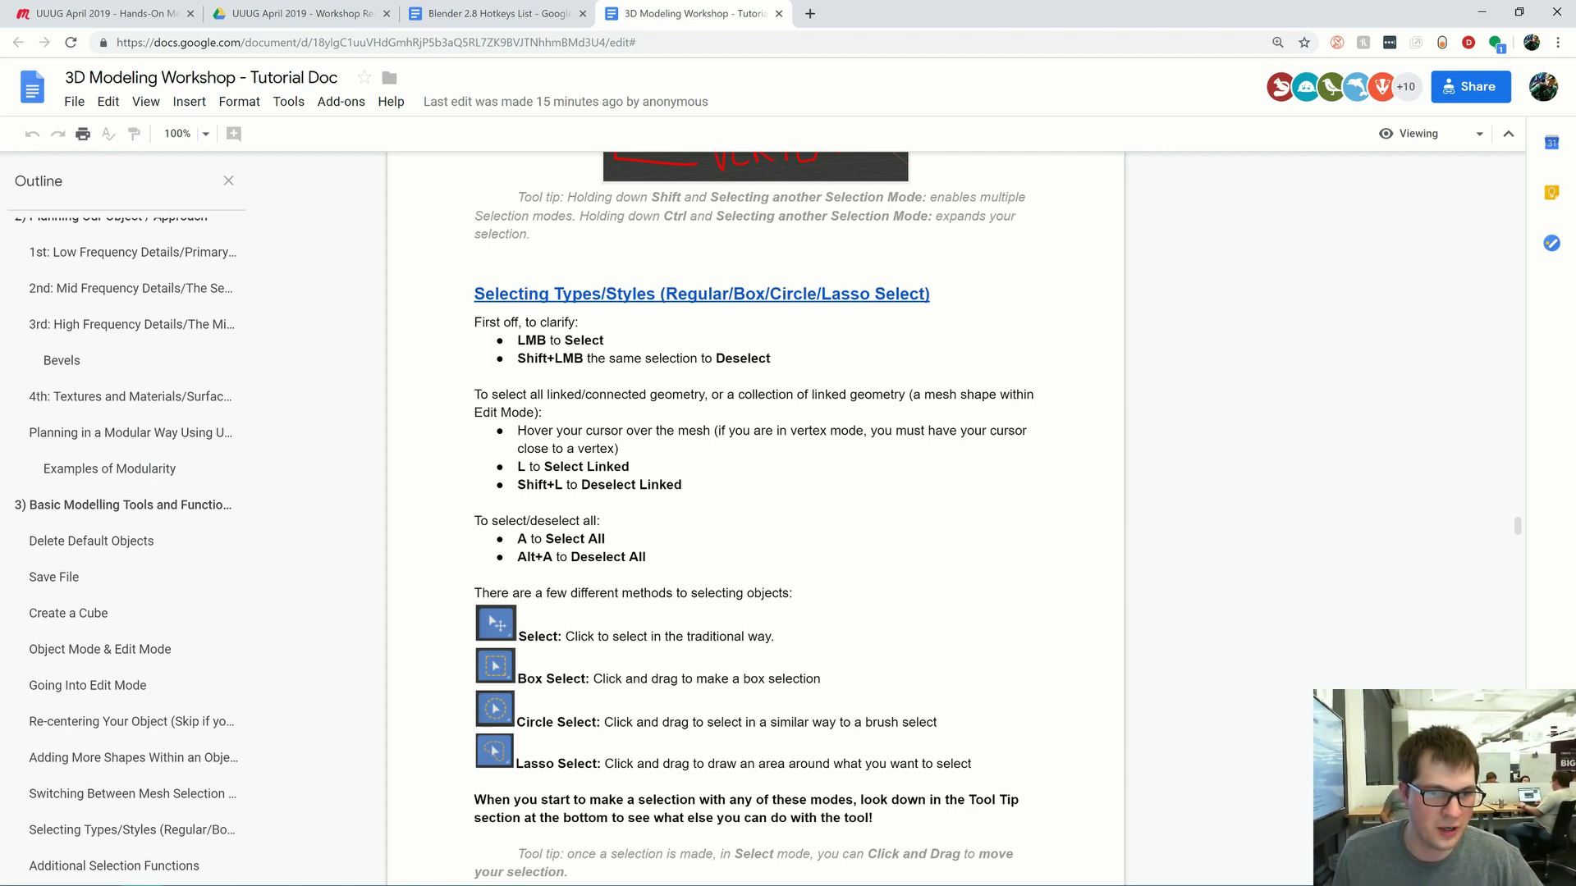
- Switch to Blender, add an ico sphere to the cube's mesh, and move it about 4.23 m in X, 0.11 m in Y and 1.95 m in Z
key(alt+Tab)
key(shift+a)
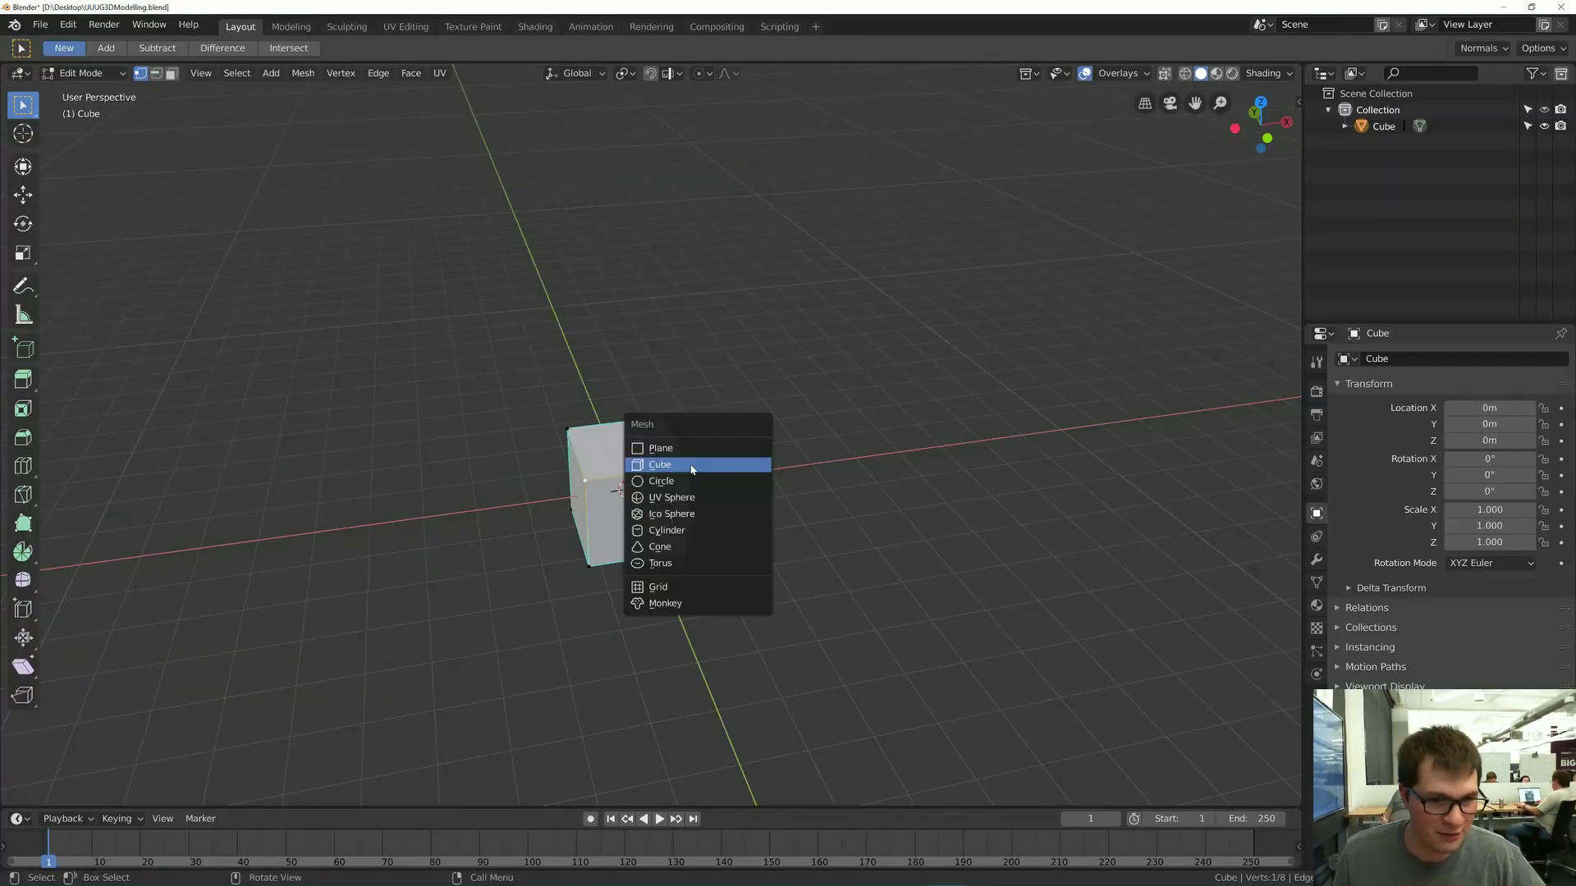
click(701, 513)
key(g)
click(834, 432)
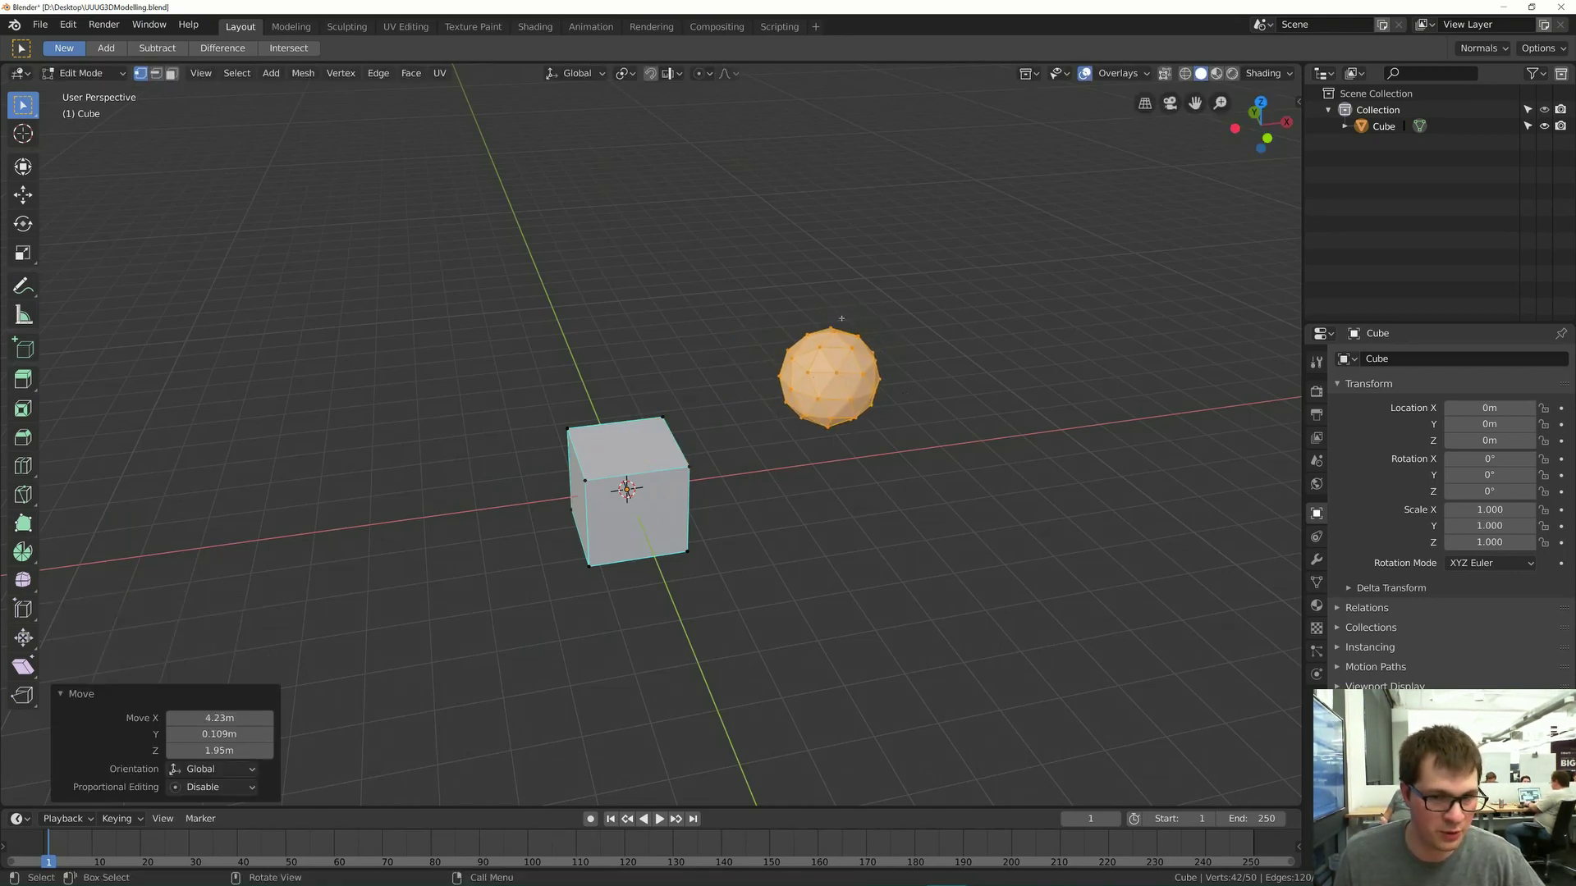
- Move the ico sphere closer to the cube, above its top face, clear the selection, and toggle to Object Mode and back to Edit Mode
key(g)
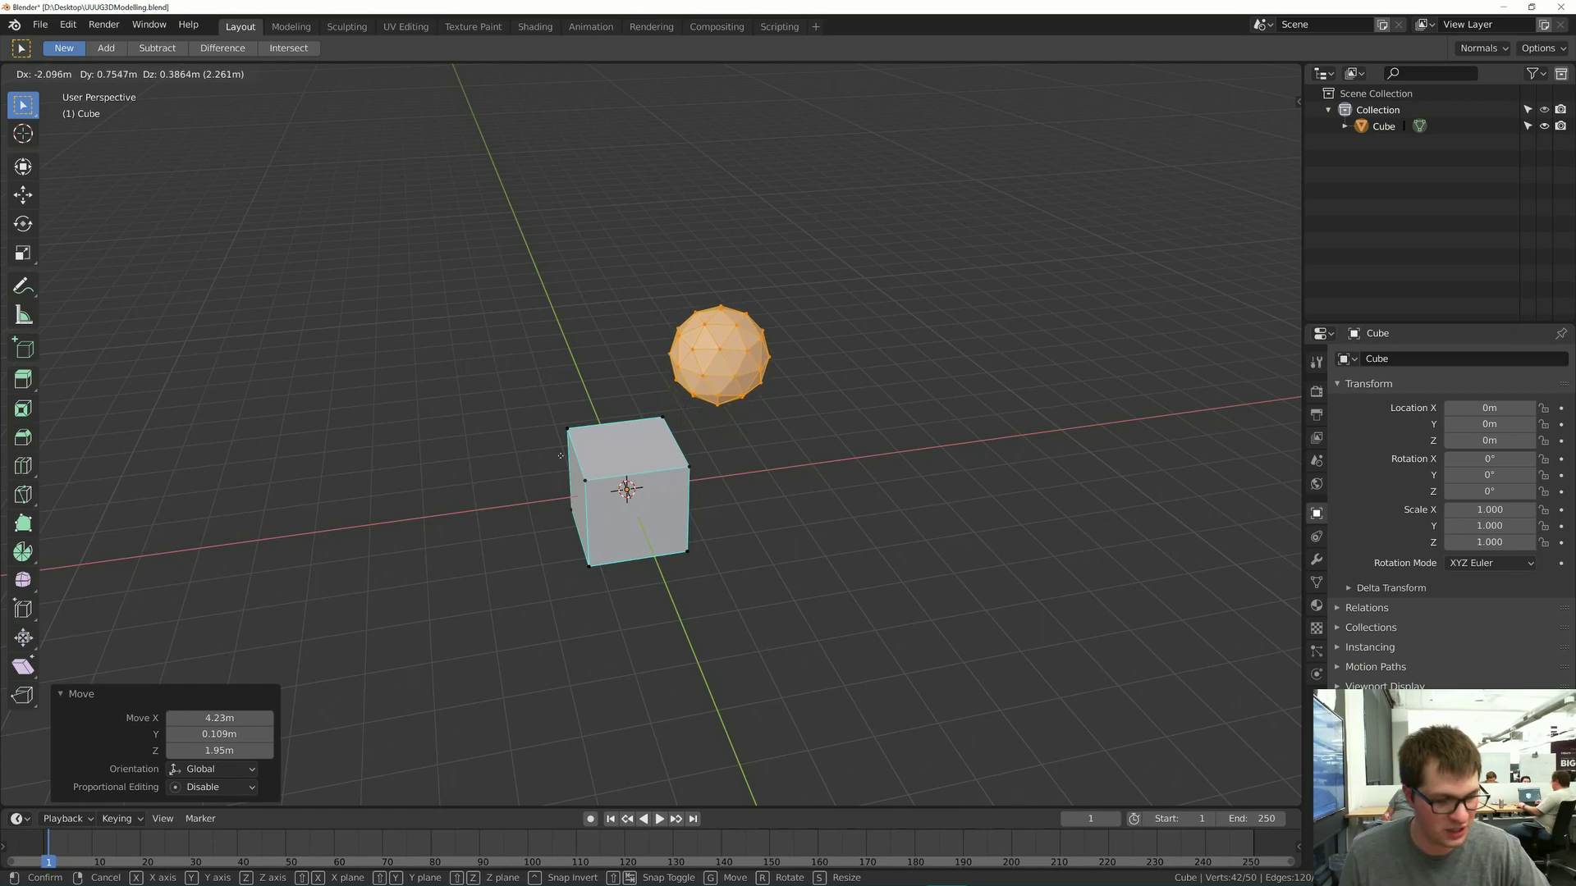
click(611, 450)
middle_drag(615, 445, 703, 412)
click(686, 398)
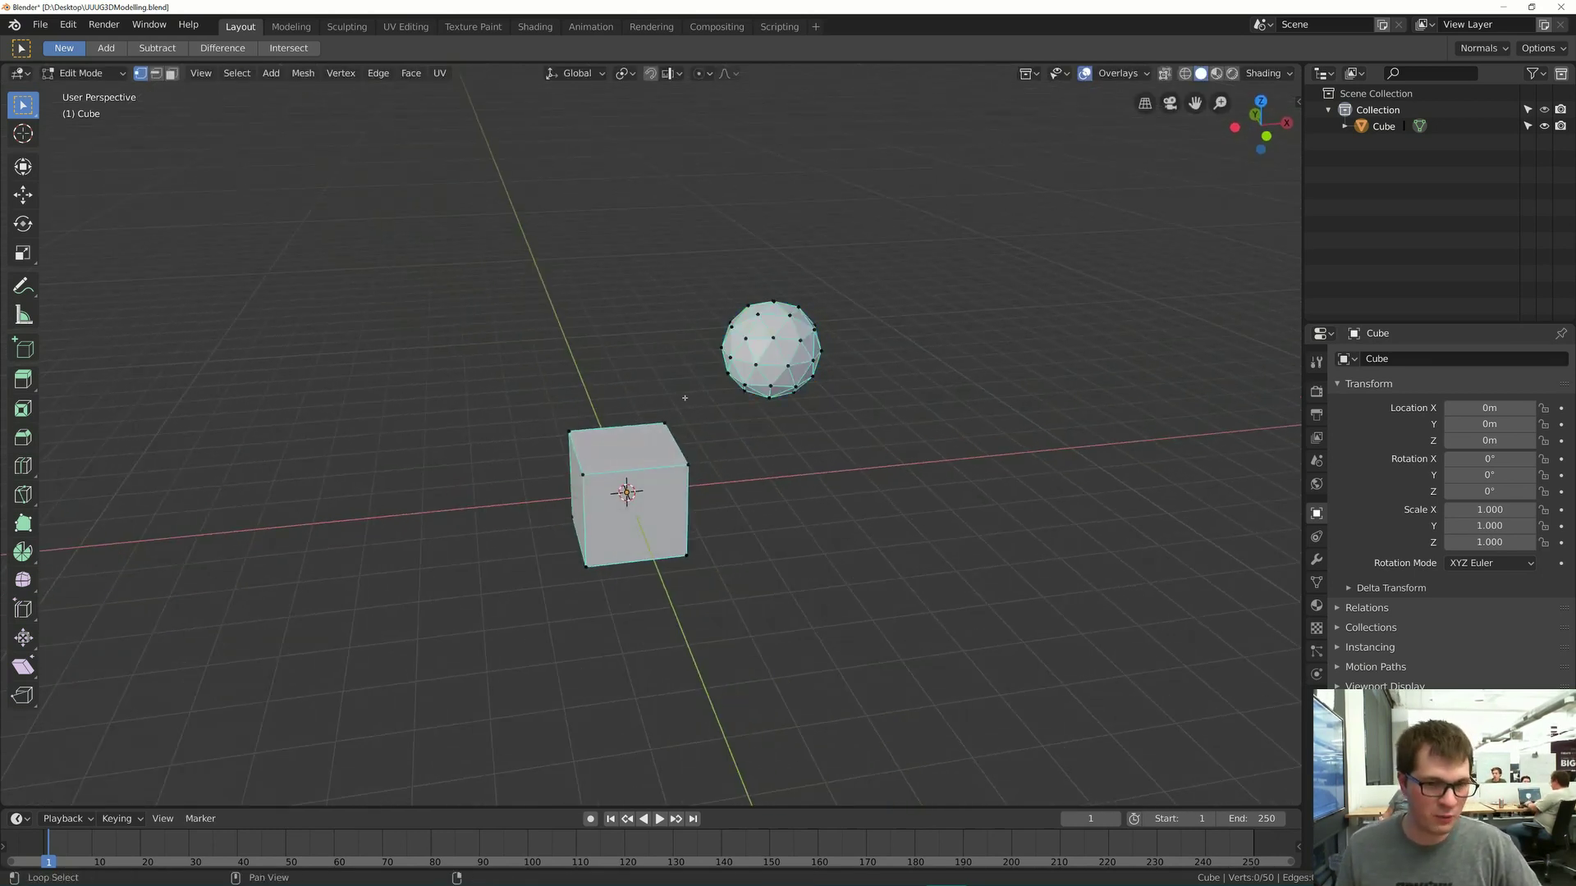
key(Tab)
key(Tab)
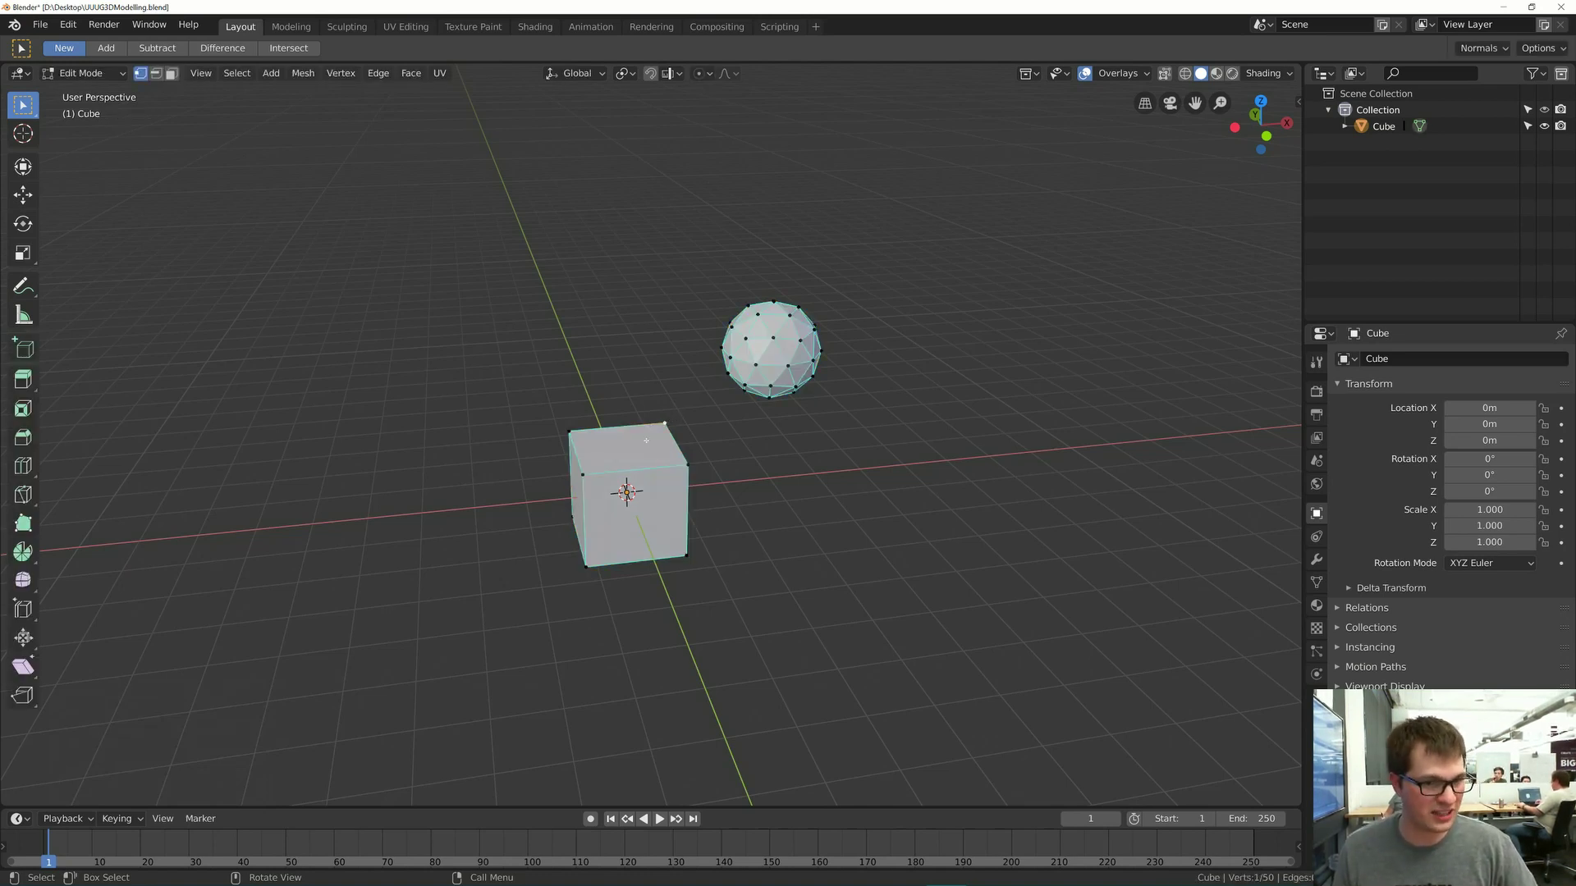
- Change to face selection mode, select the cube's top face, and clear the selection
key(alt+a)
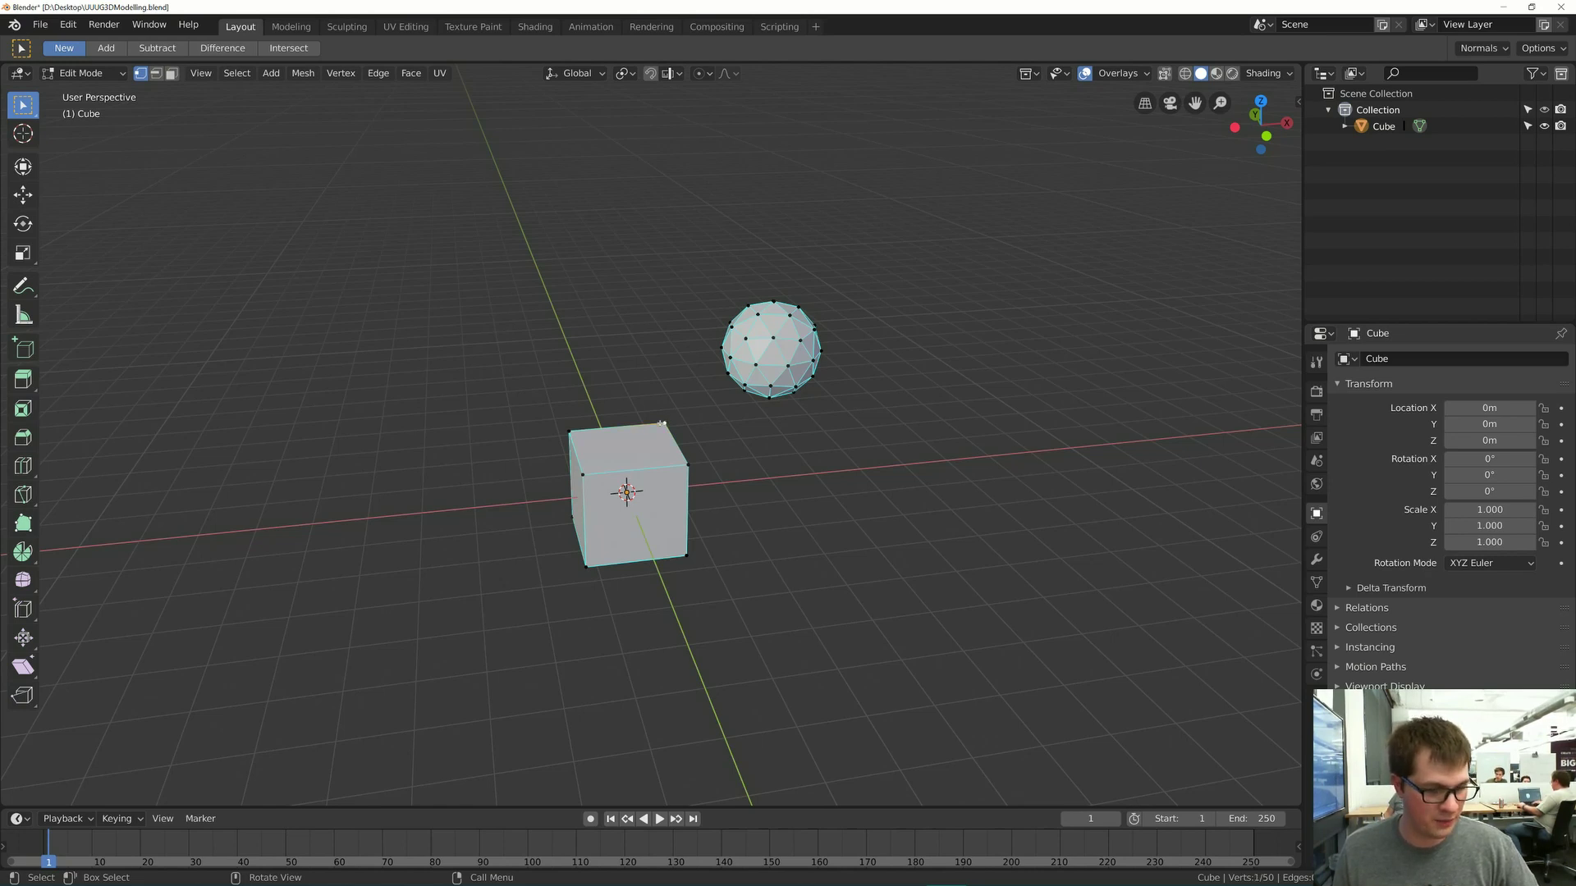
key(3)
click(633, 448)
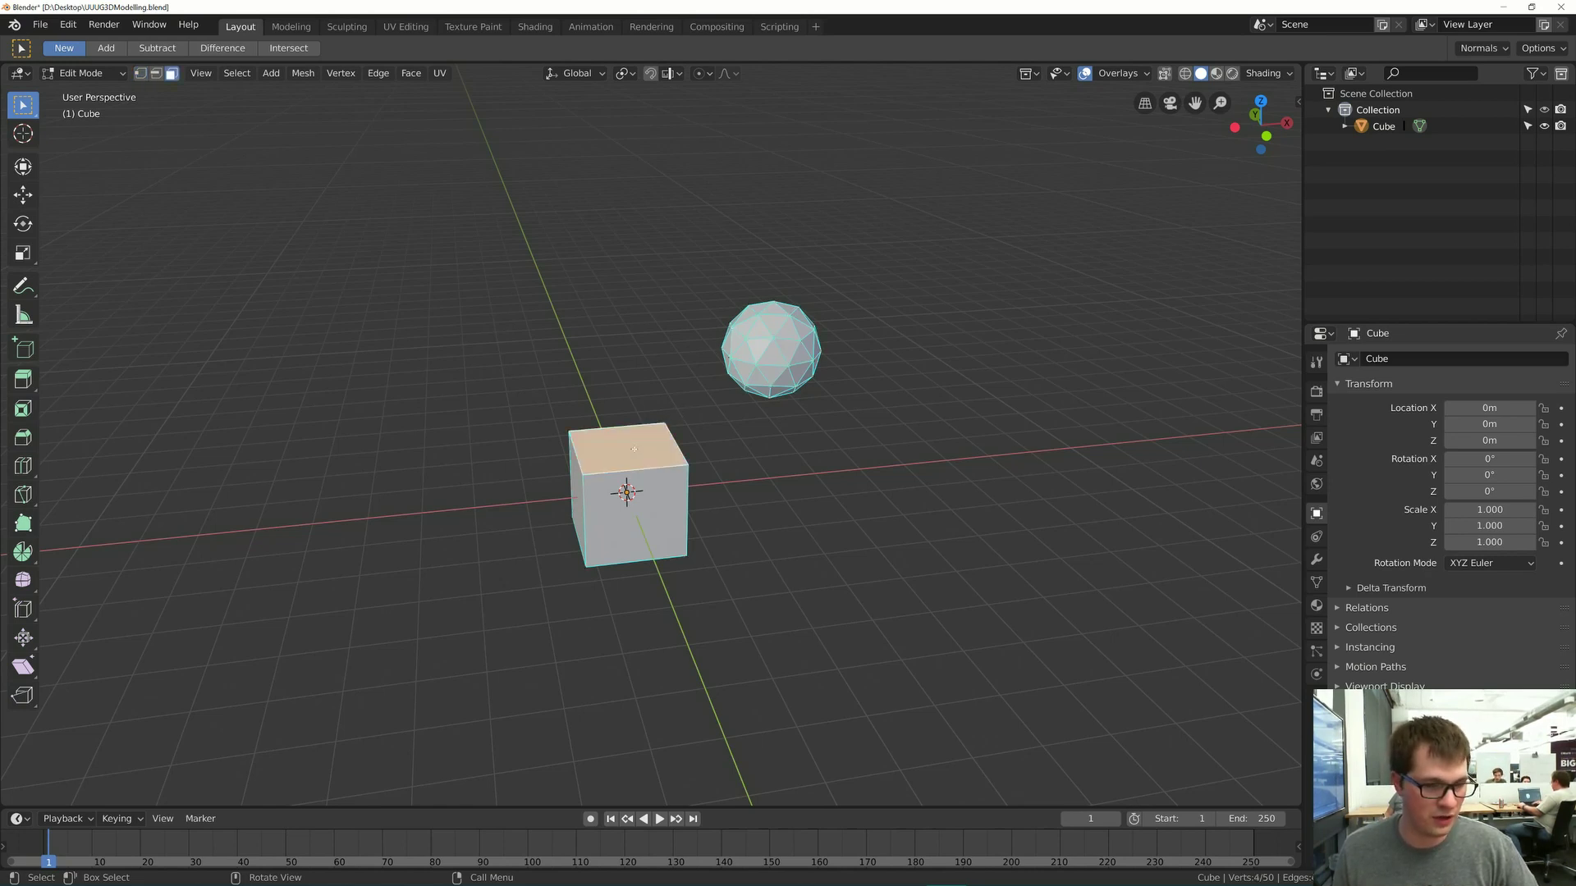
key(alt+a)
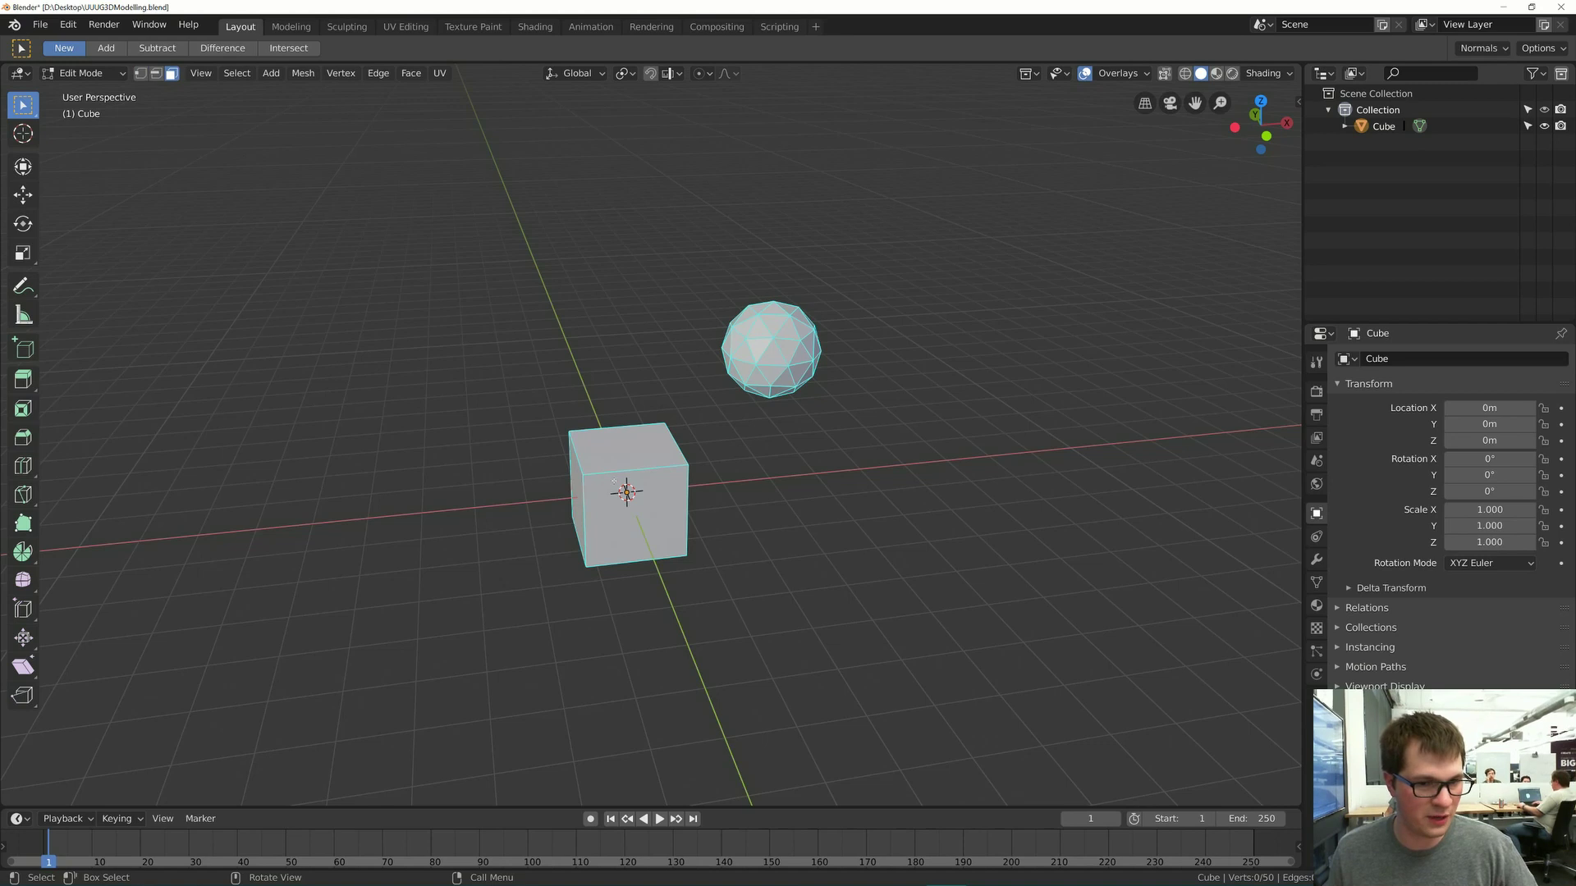
- Select the linked geometry of the cube and the ico sphere, deselect each linked shape, and reselect the linked cube
key(l)
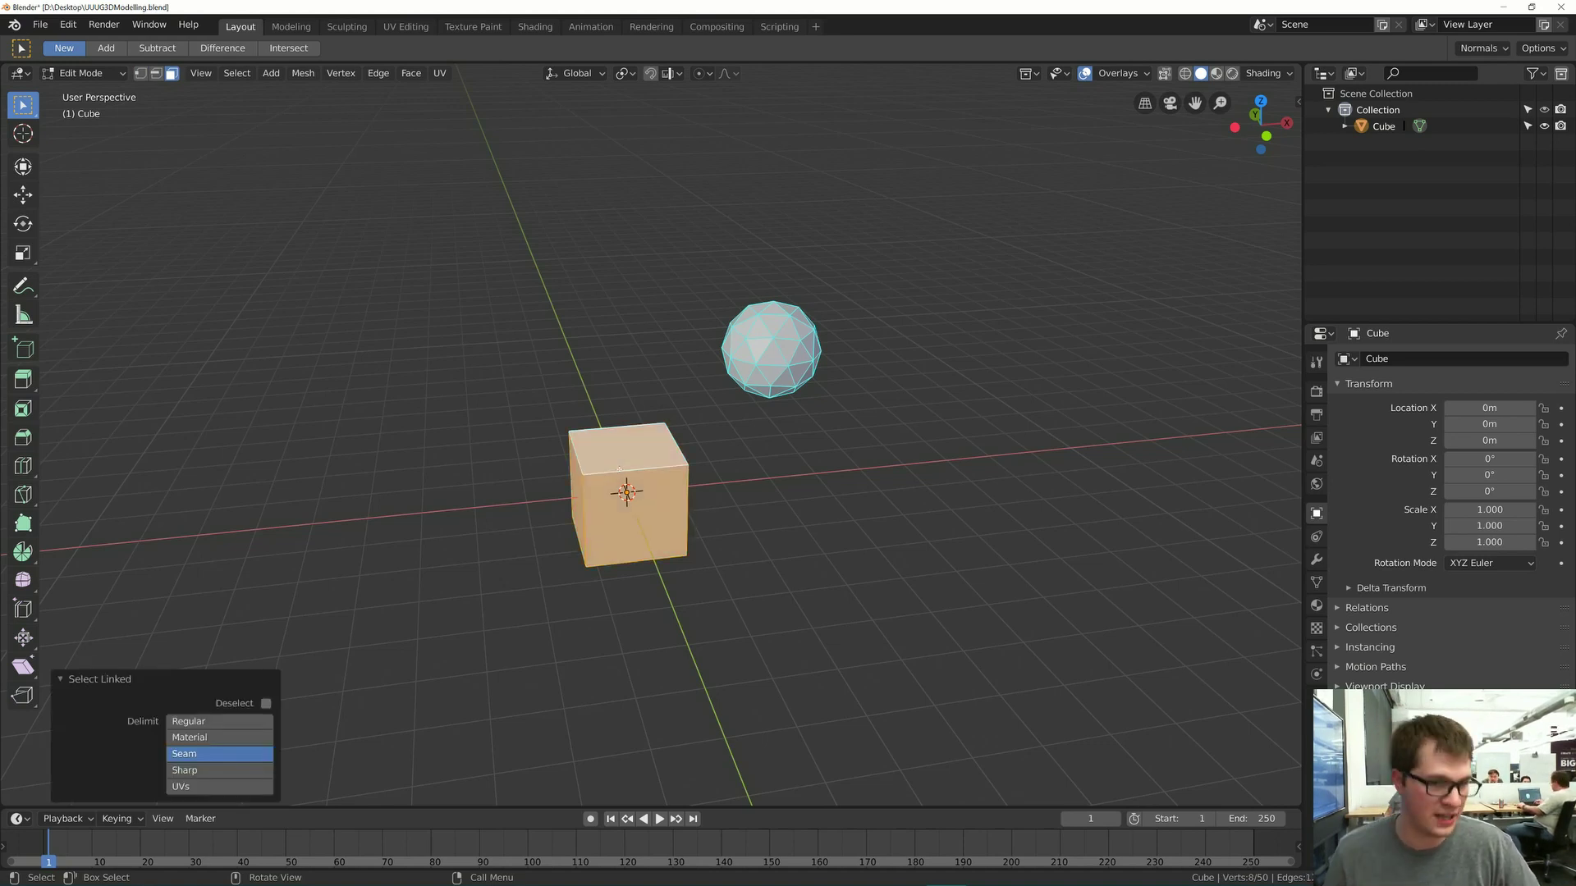
key(l)
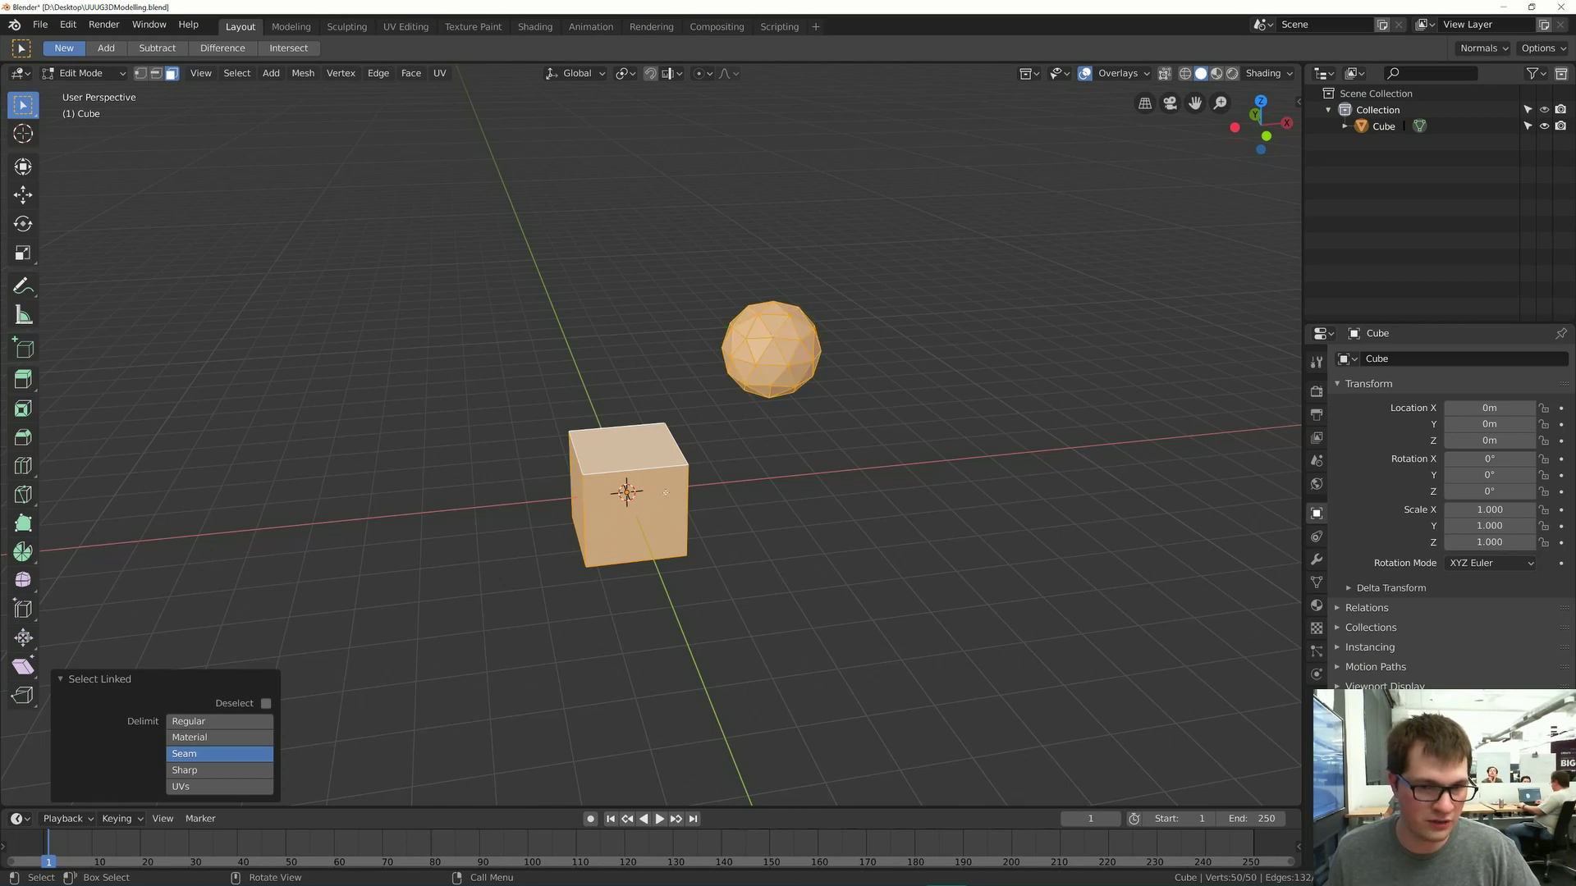
key(shift+l)
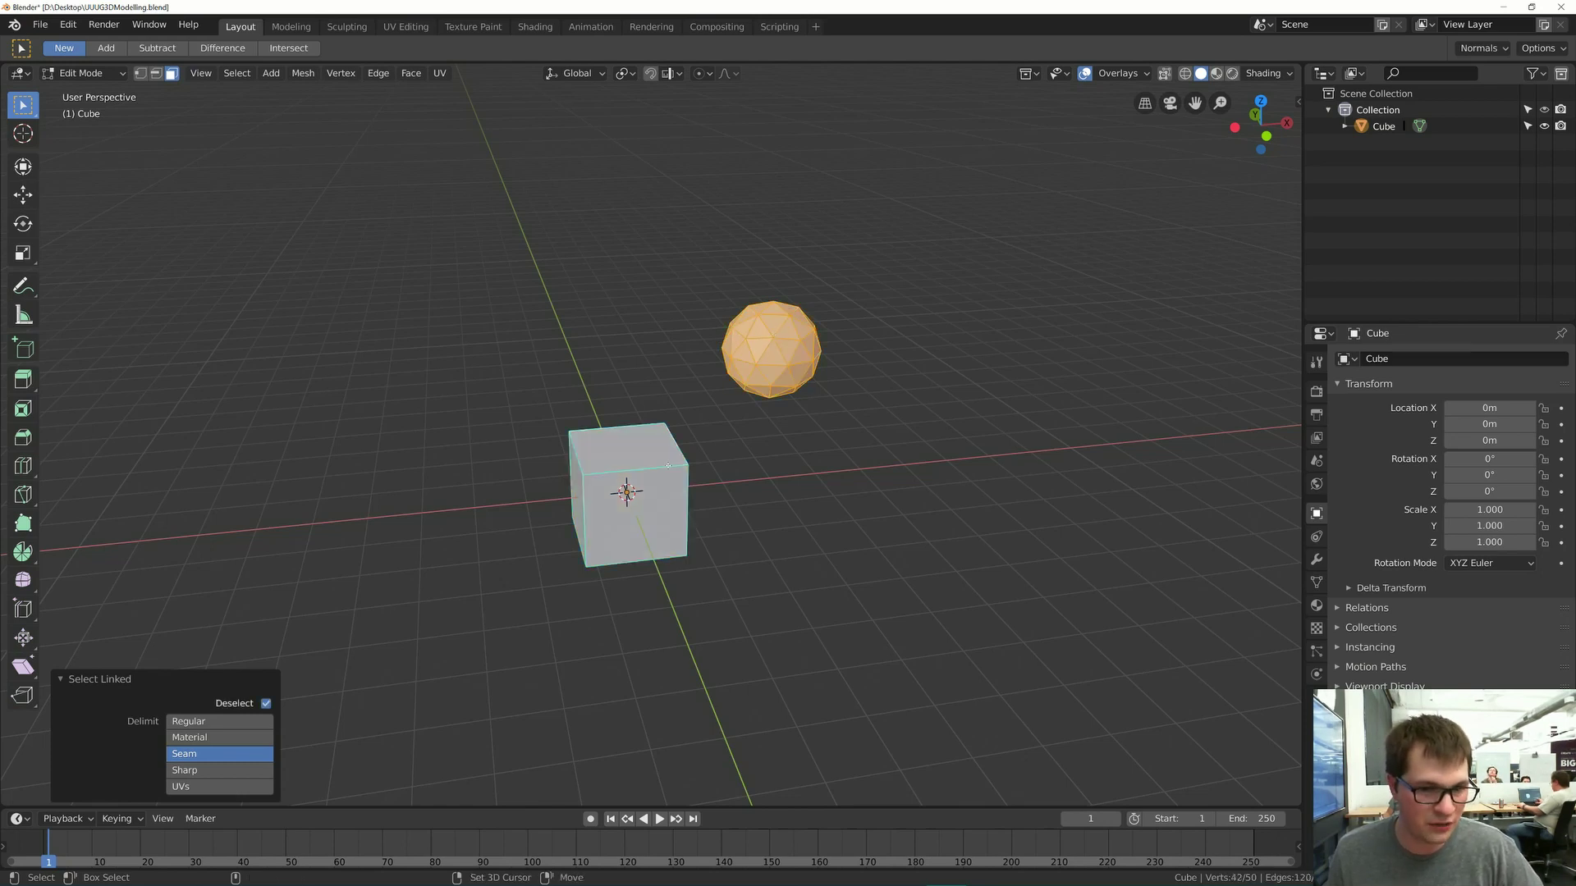
key(shift+l)
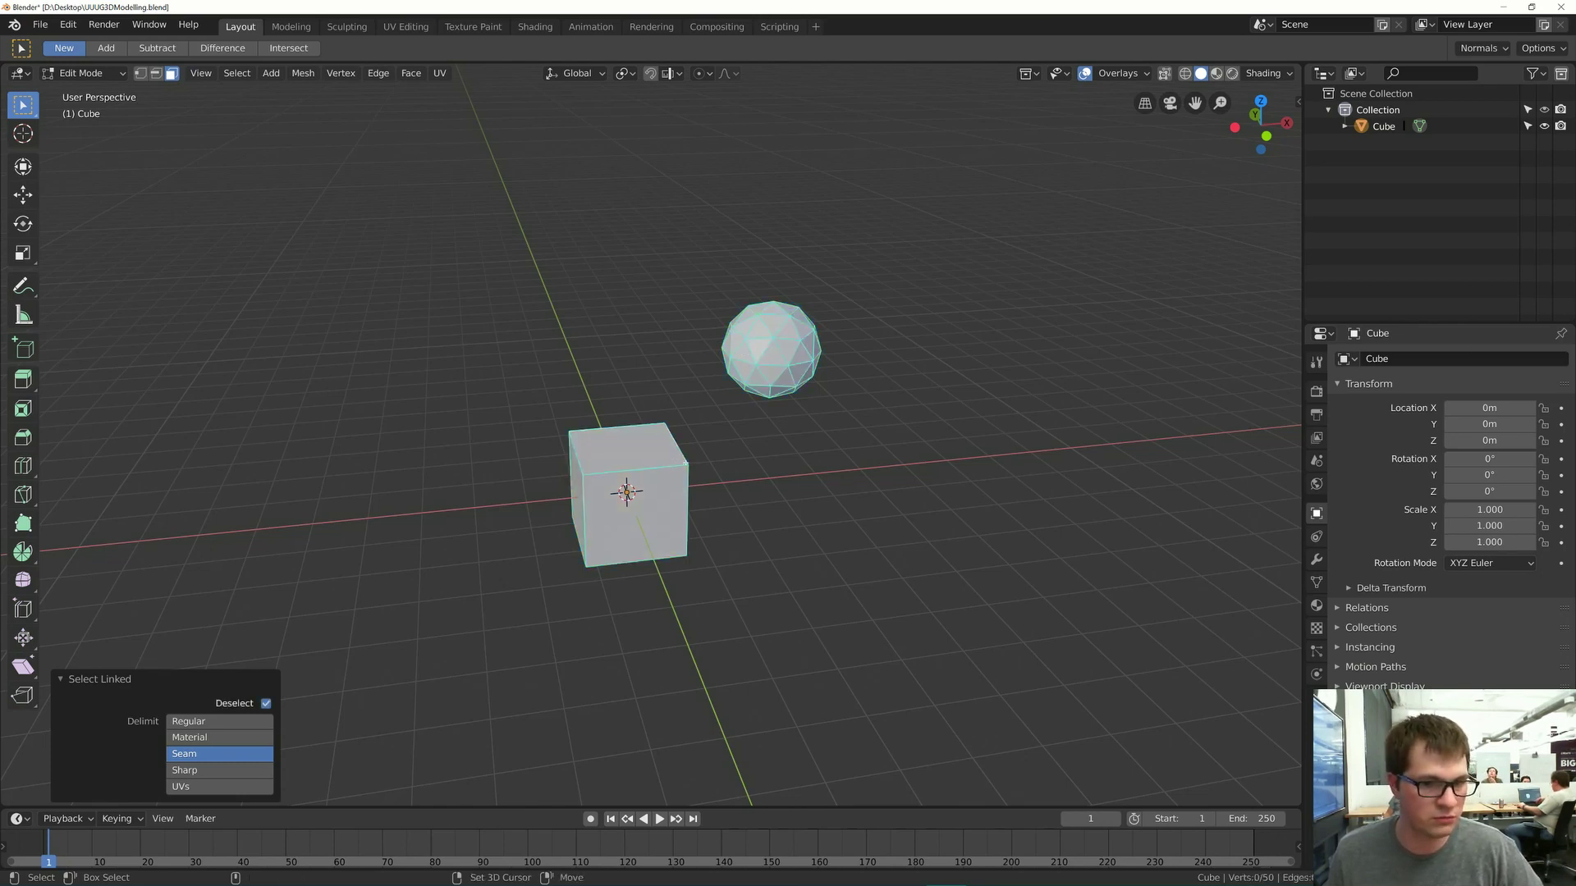
key(l)
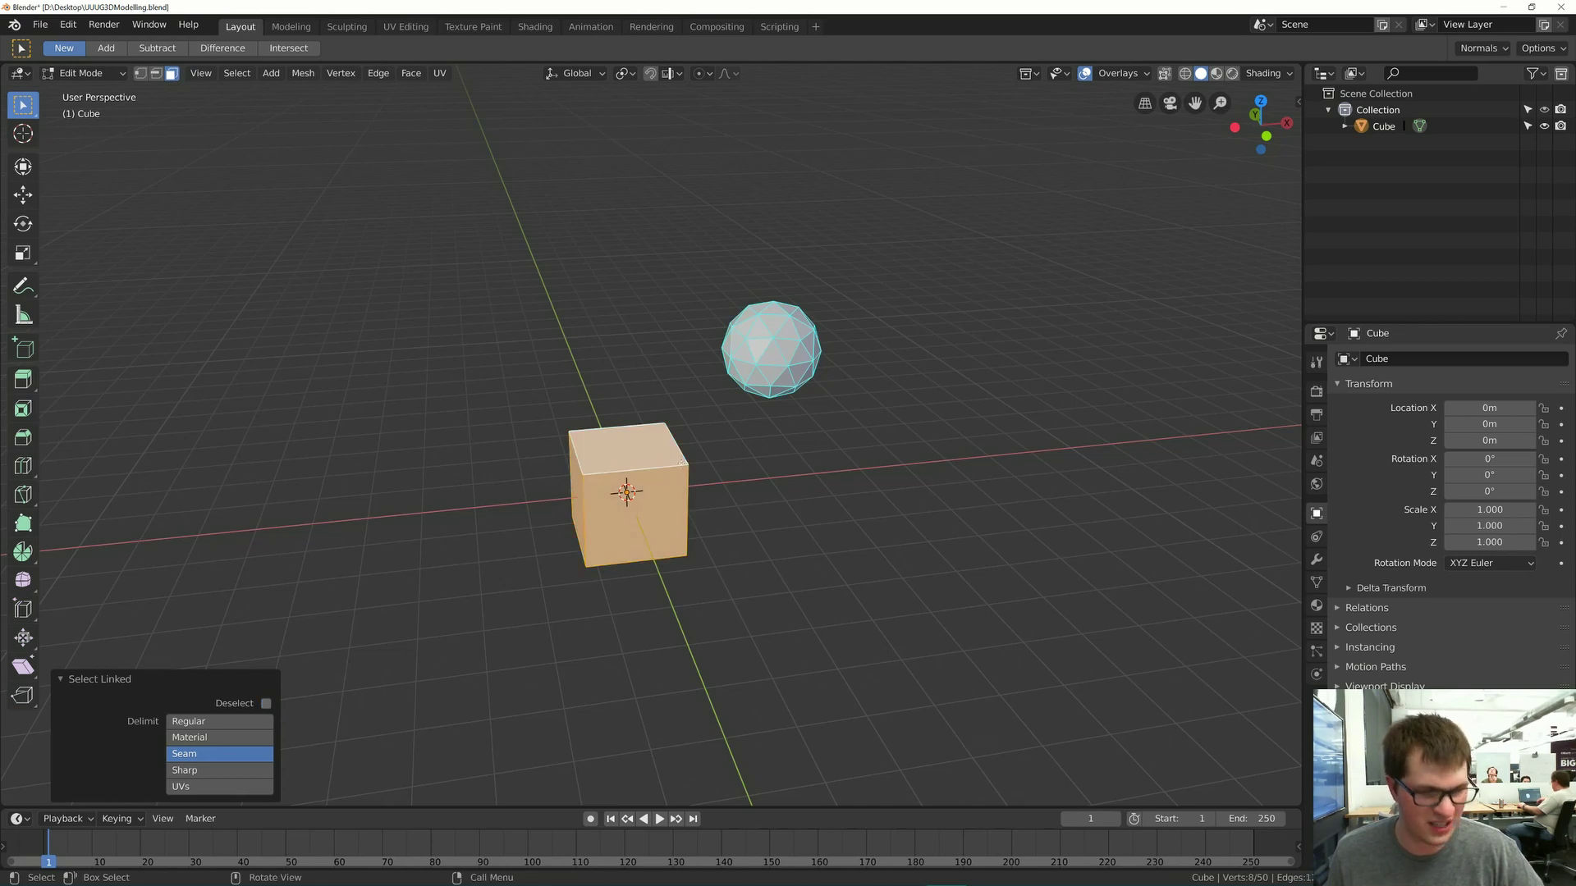
- Undo the last three linked-selection changes and deselect all geometry
key(ctrl+z)
key(ctrl+z)
key(ctrl+z)
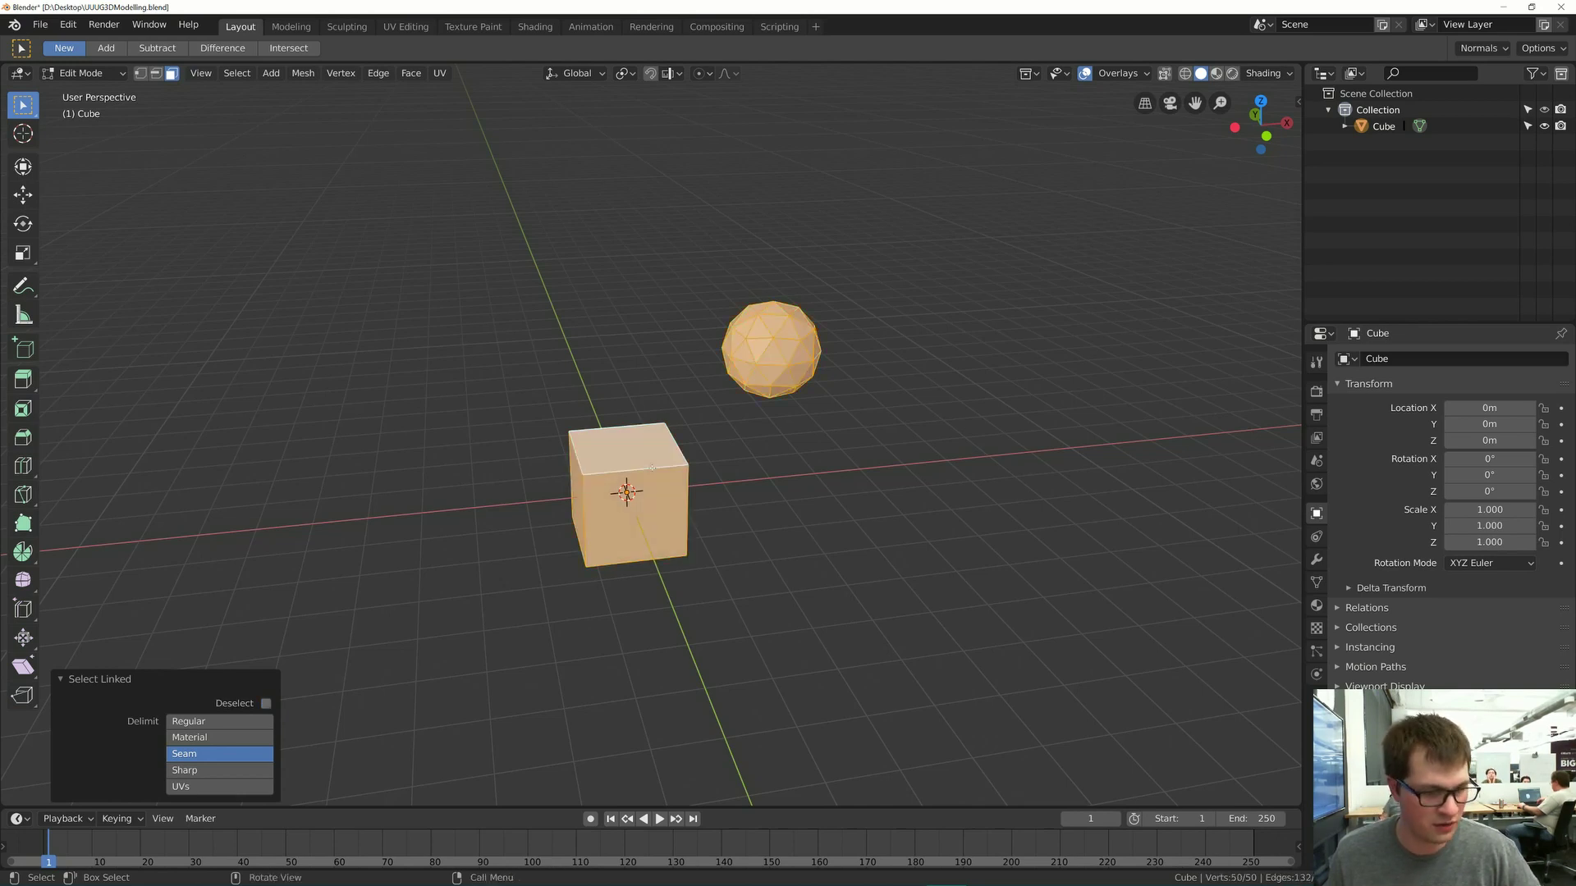
key(alt+a)
- Check the select/deselect all instructions in the browser tutorial, return to Blender, and select and deselect all geometry
key(alt+Tab)
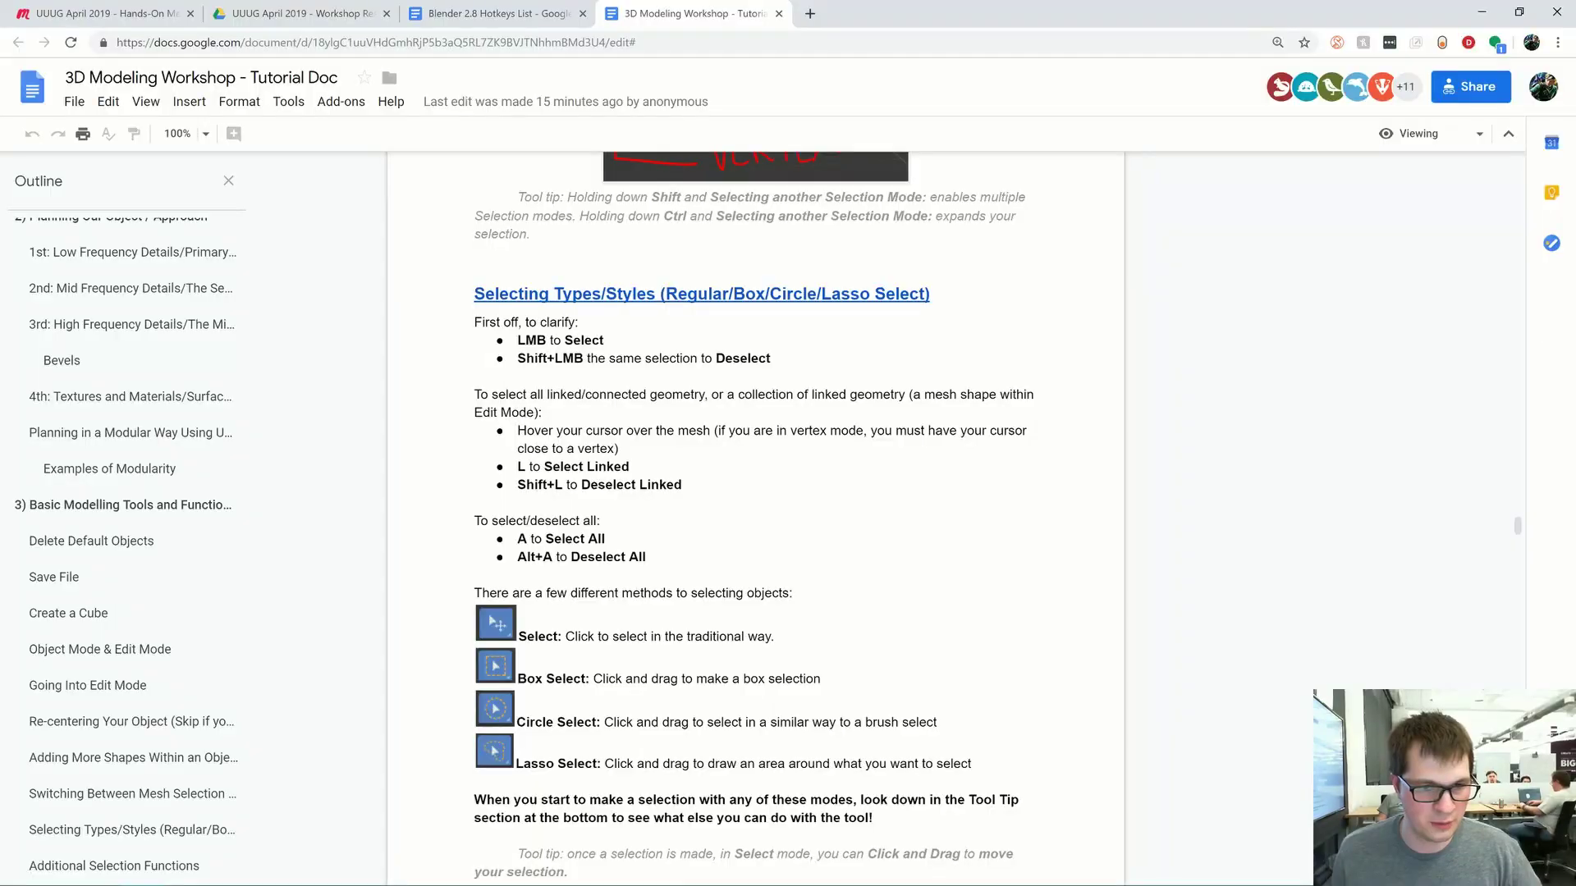
scroll(755, 517, down, 1)
key(alt+Tab)
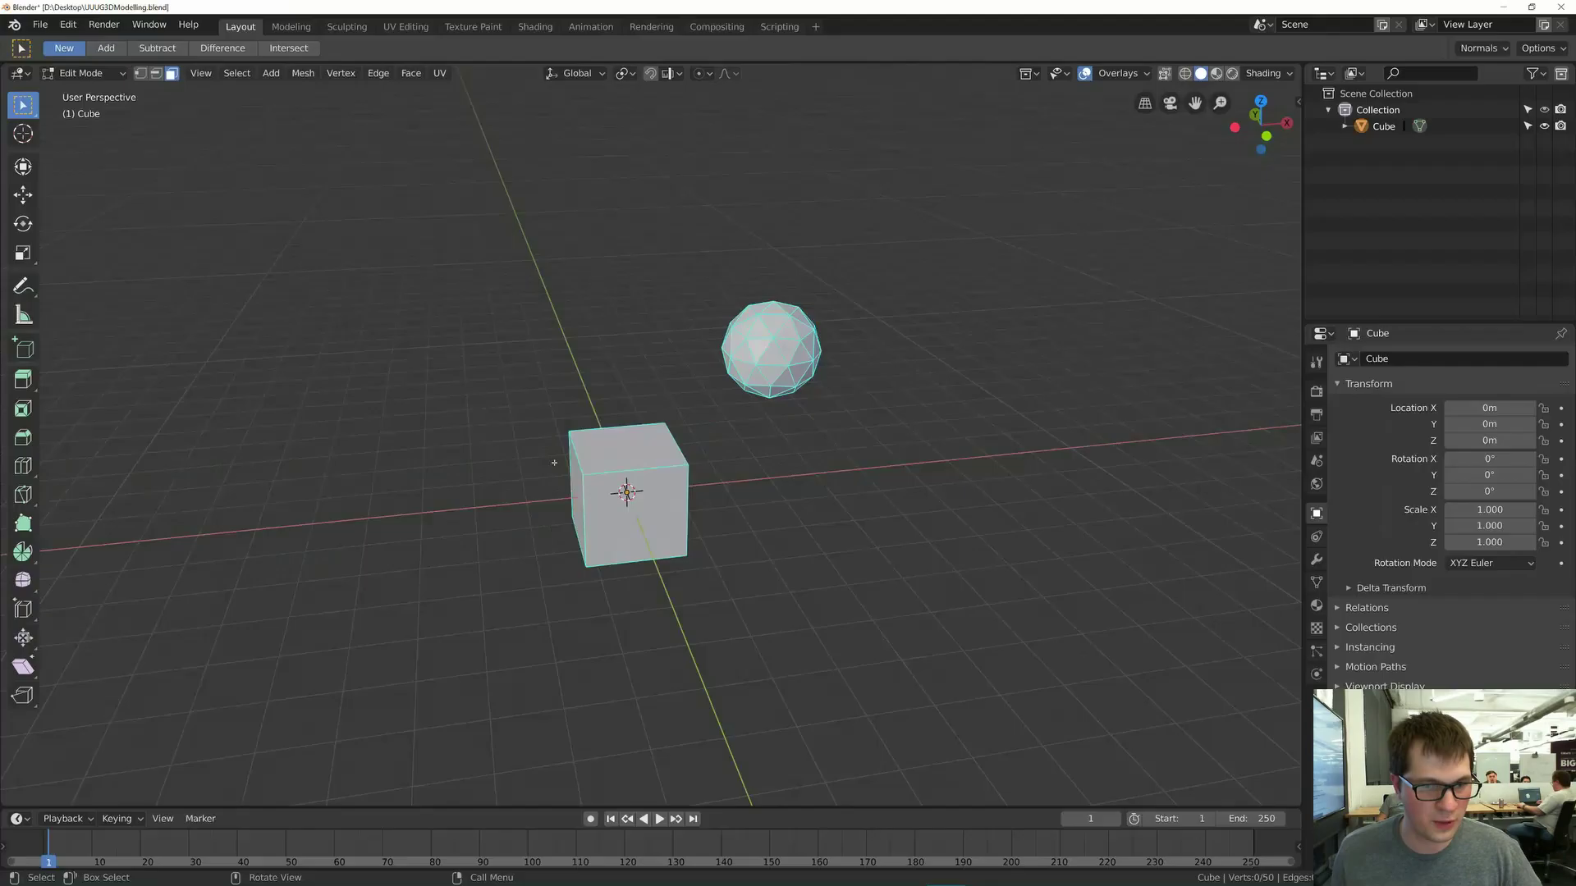
key(a)
key(alt+a)
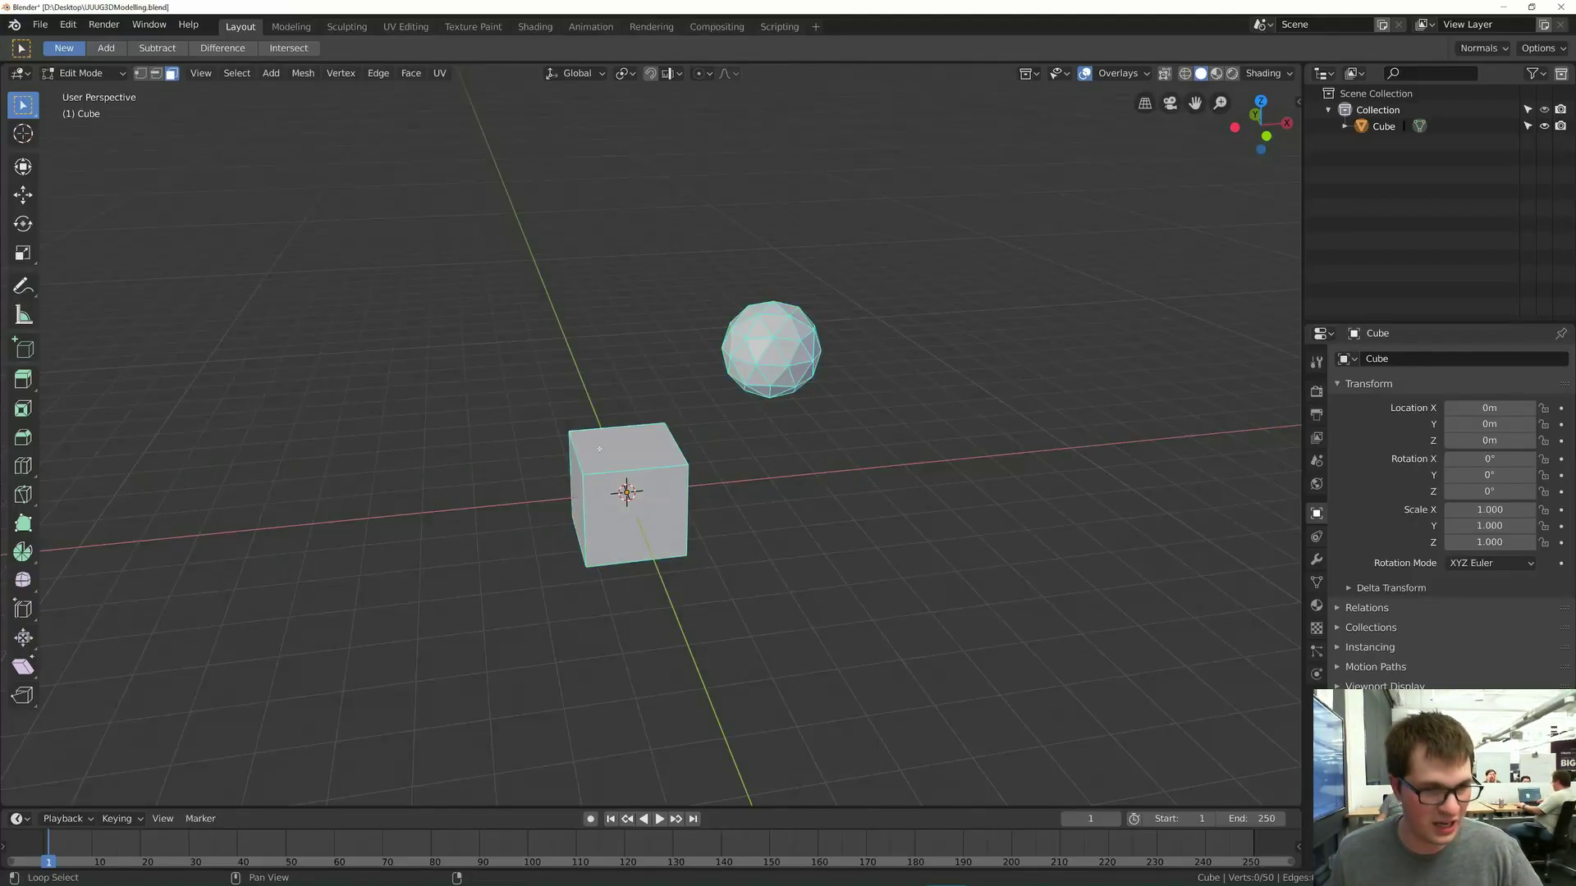
- Read the tutorial's list of selection methods (Select, Box, Circle and Lasso Select) in the browser and return to Blender
key(alt+Tab)
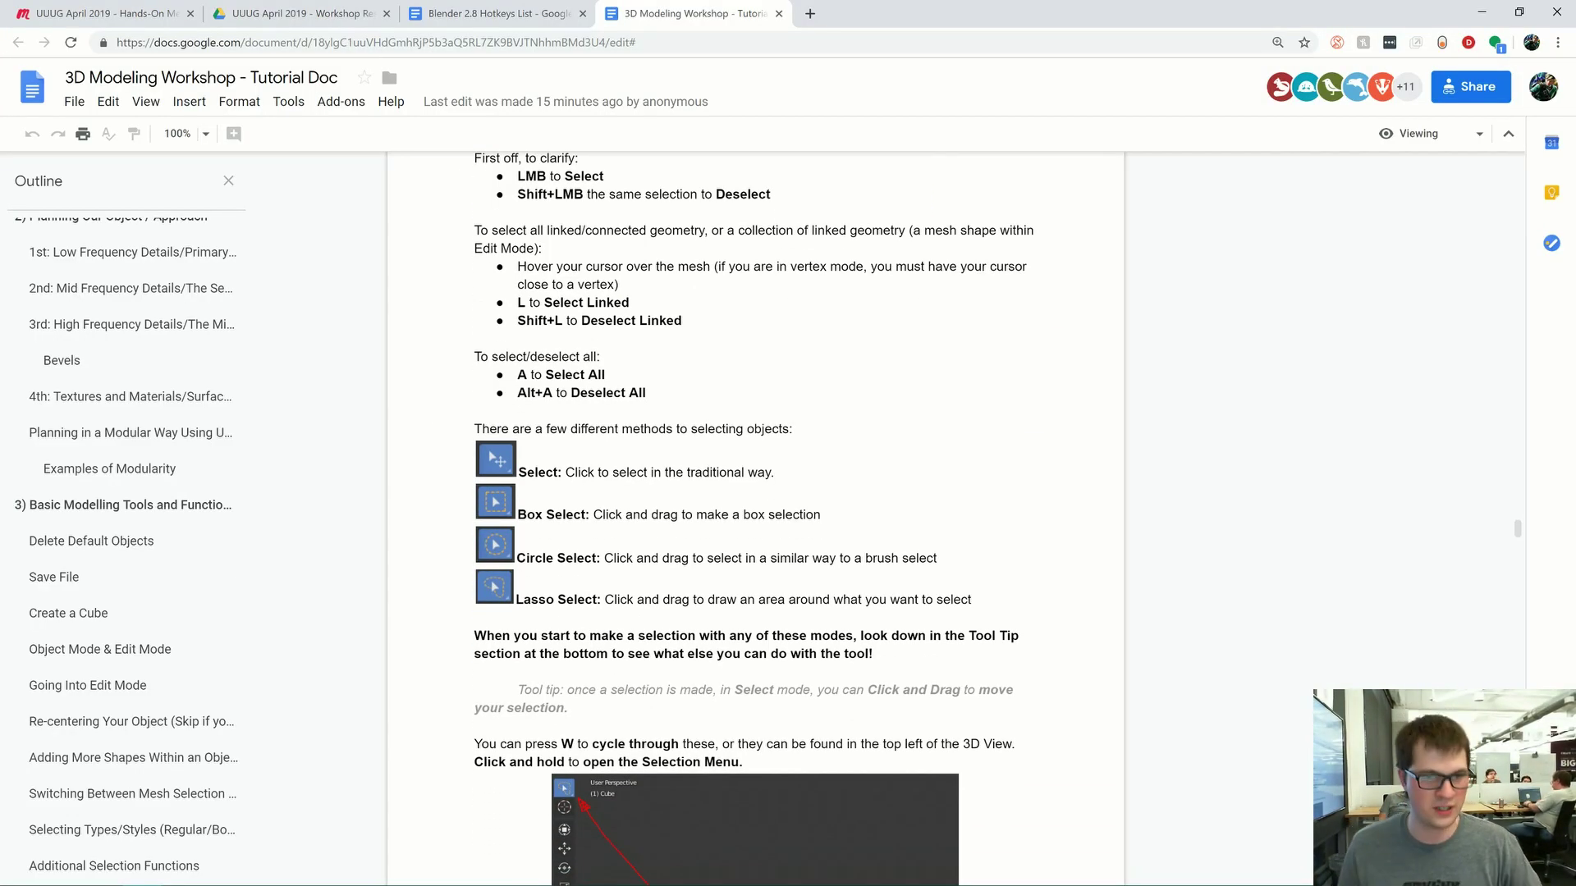
scroll(755, 517, down, 2)
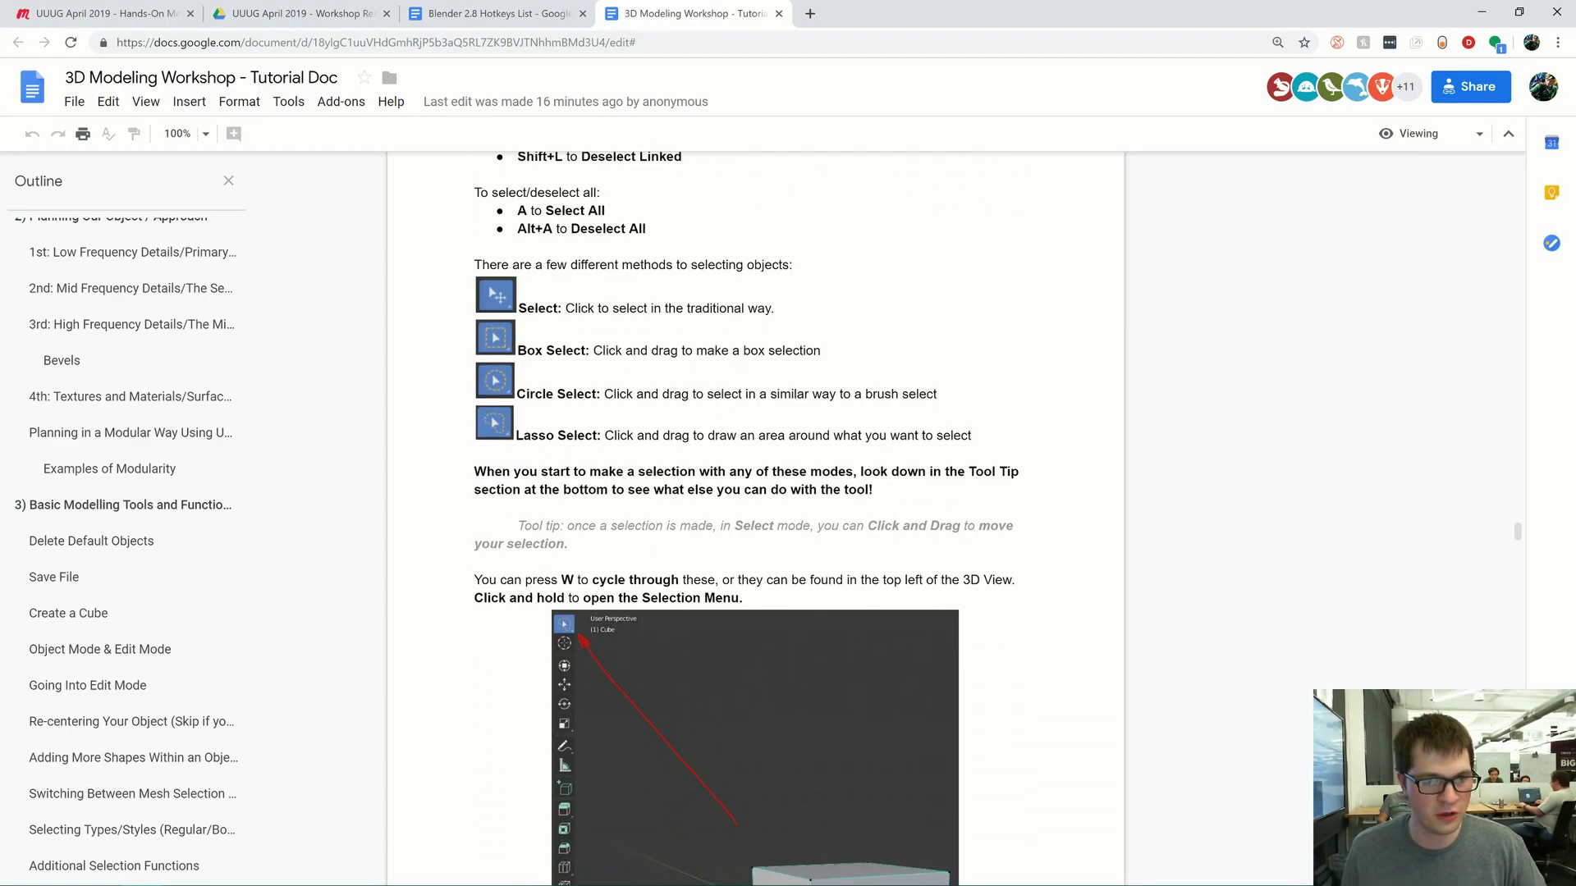
scroll(755, 517, up, 2)
key(alt+Tab)
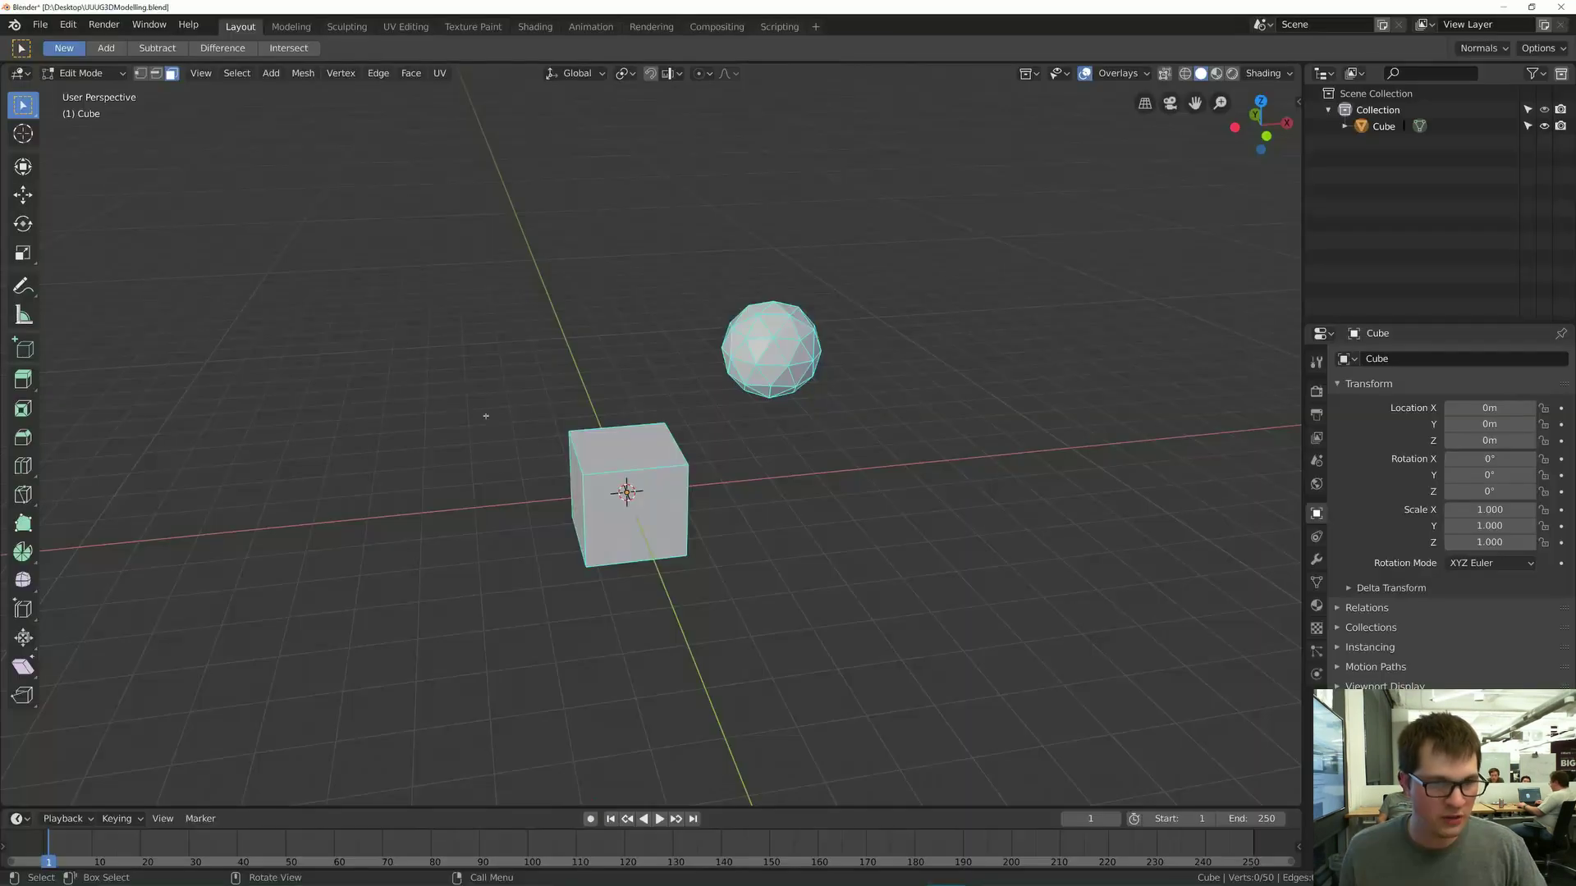
- Change the active selection tool from Select Box to the plain Select tool
click(23, 107)
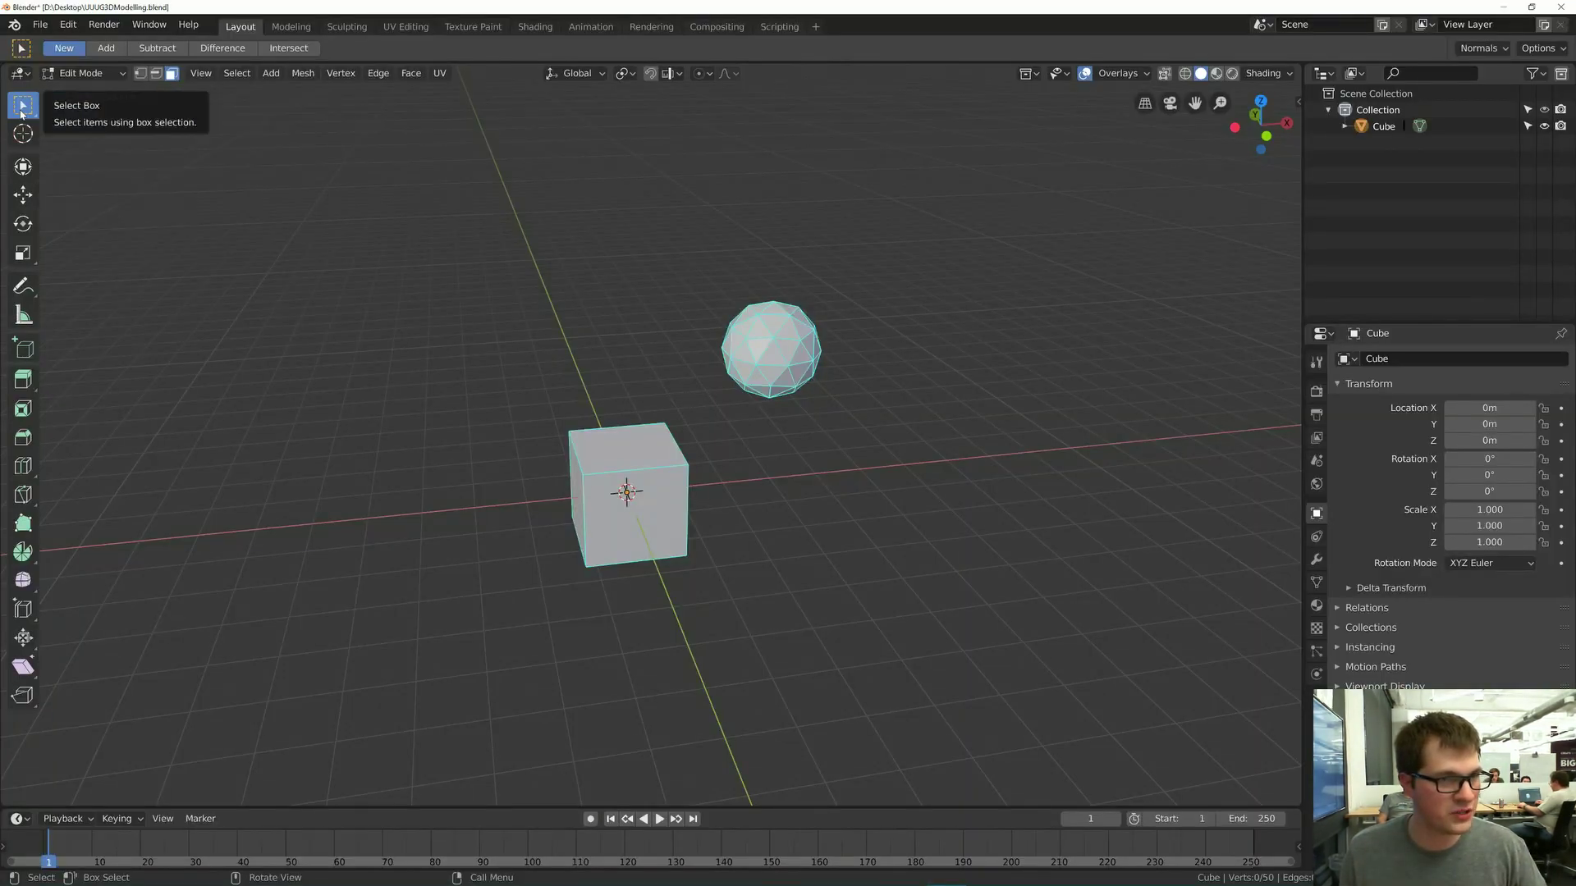
click(21, 107)
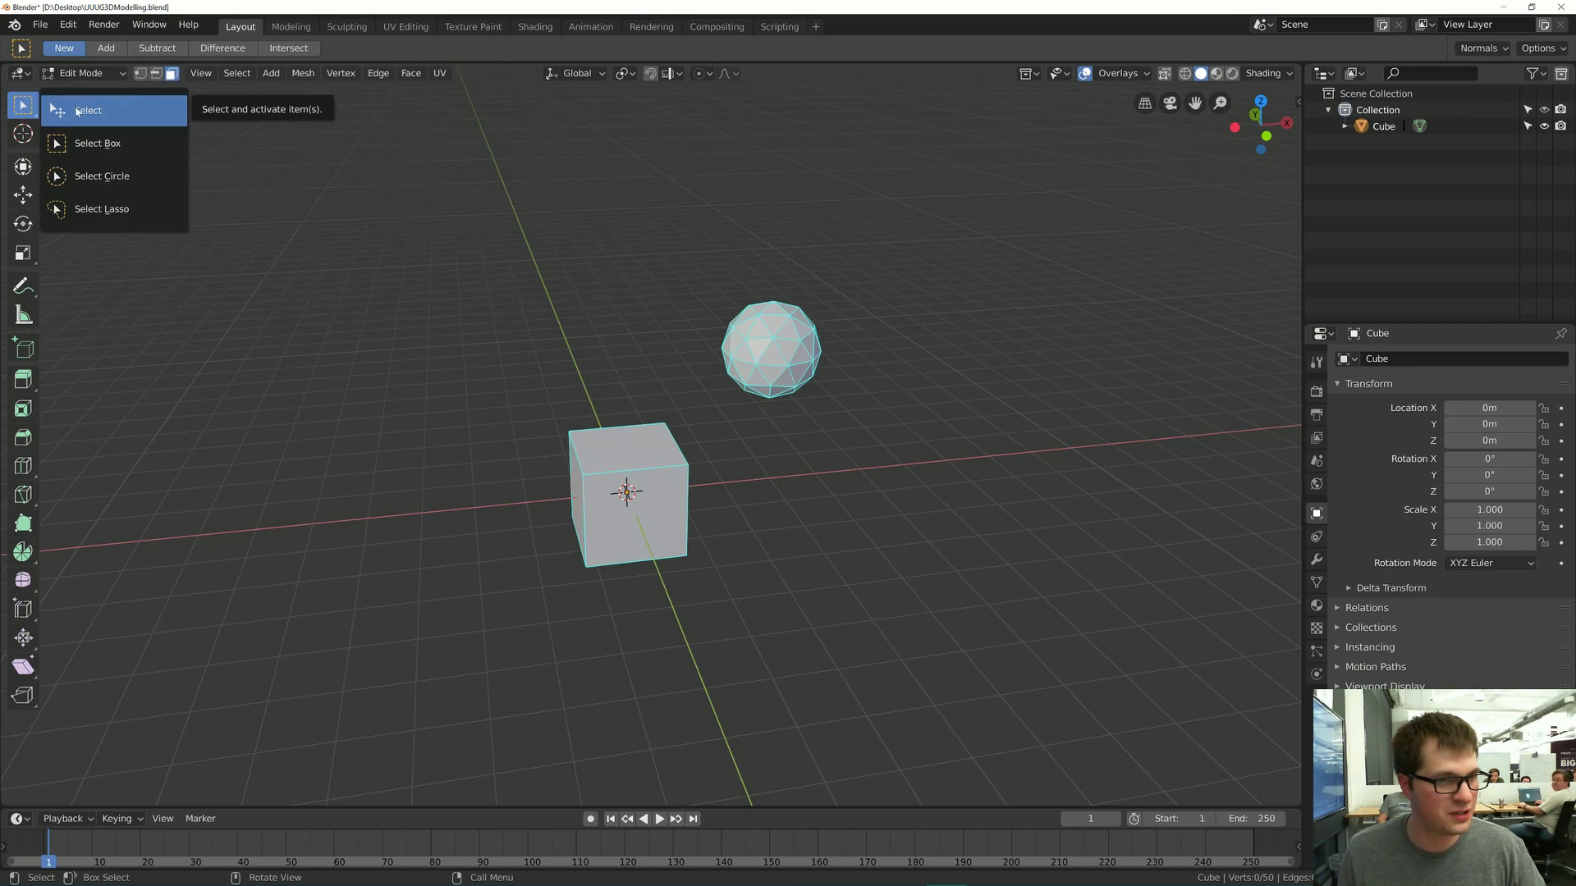
click(82, 110)
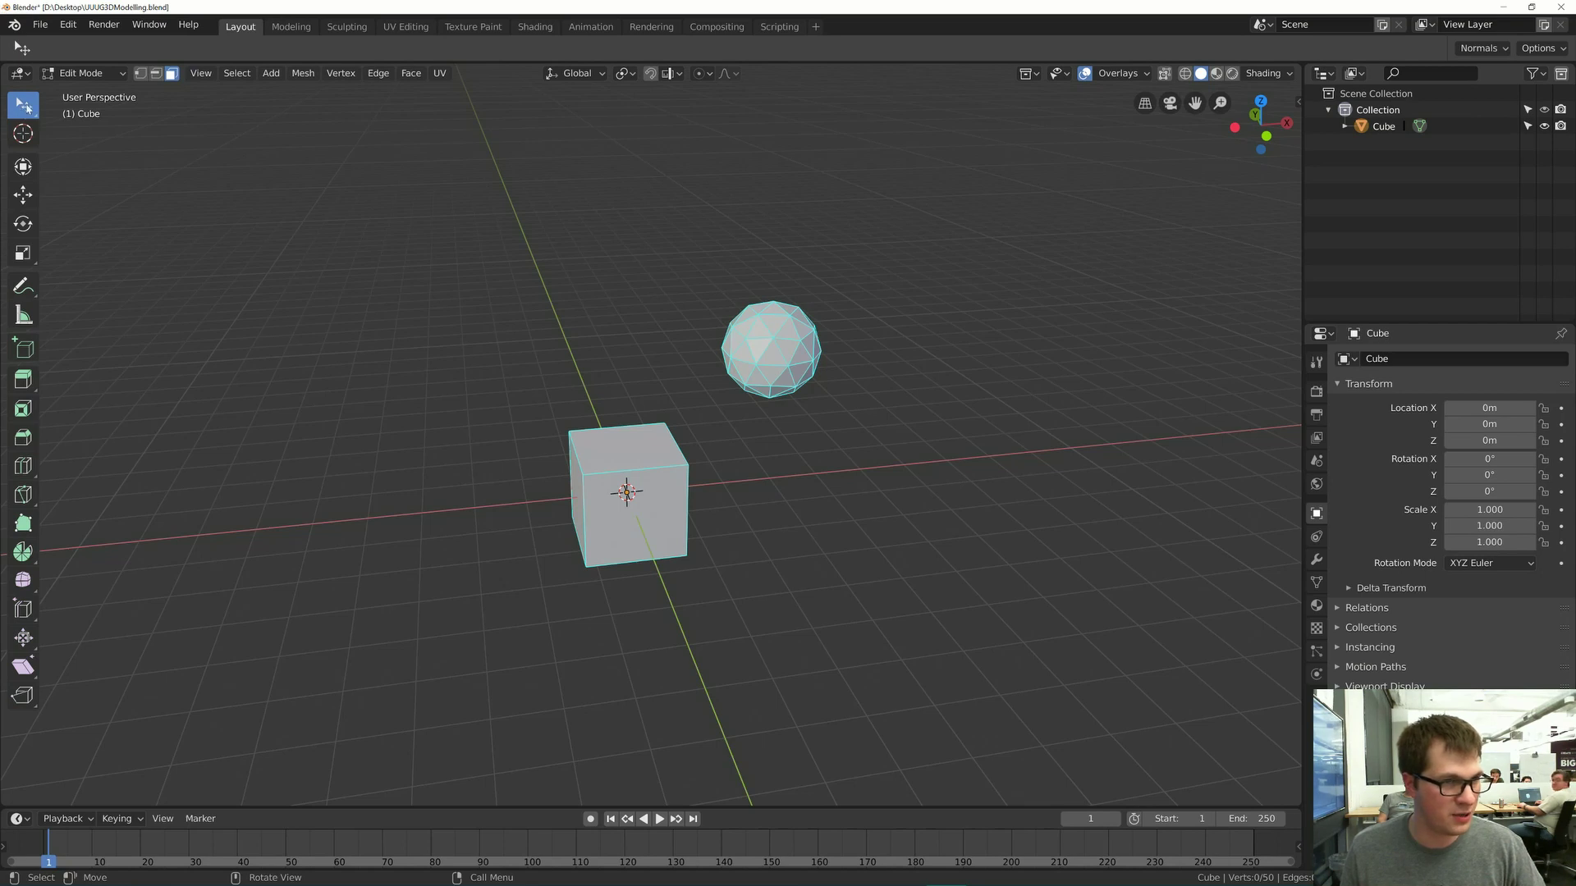
click(23, 106)
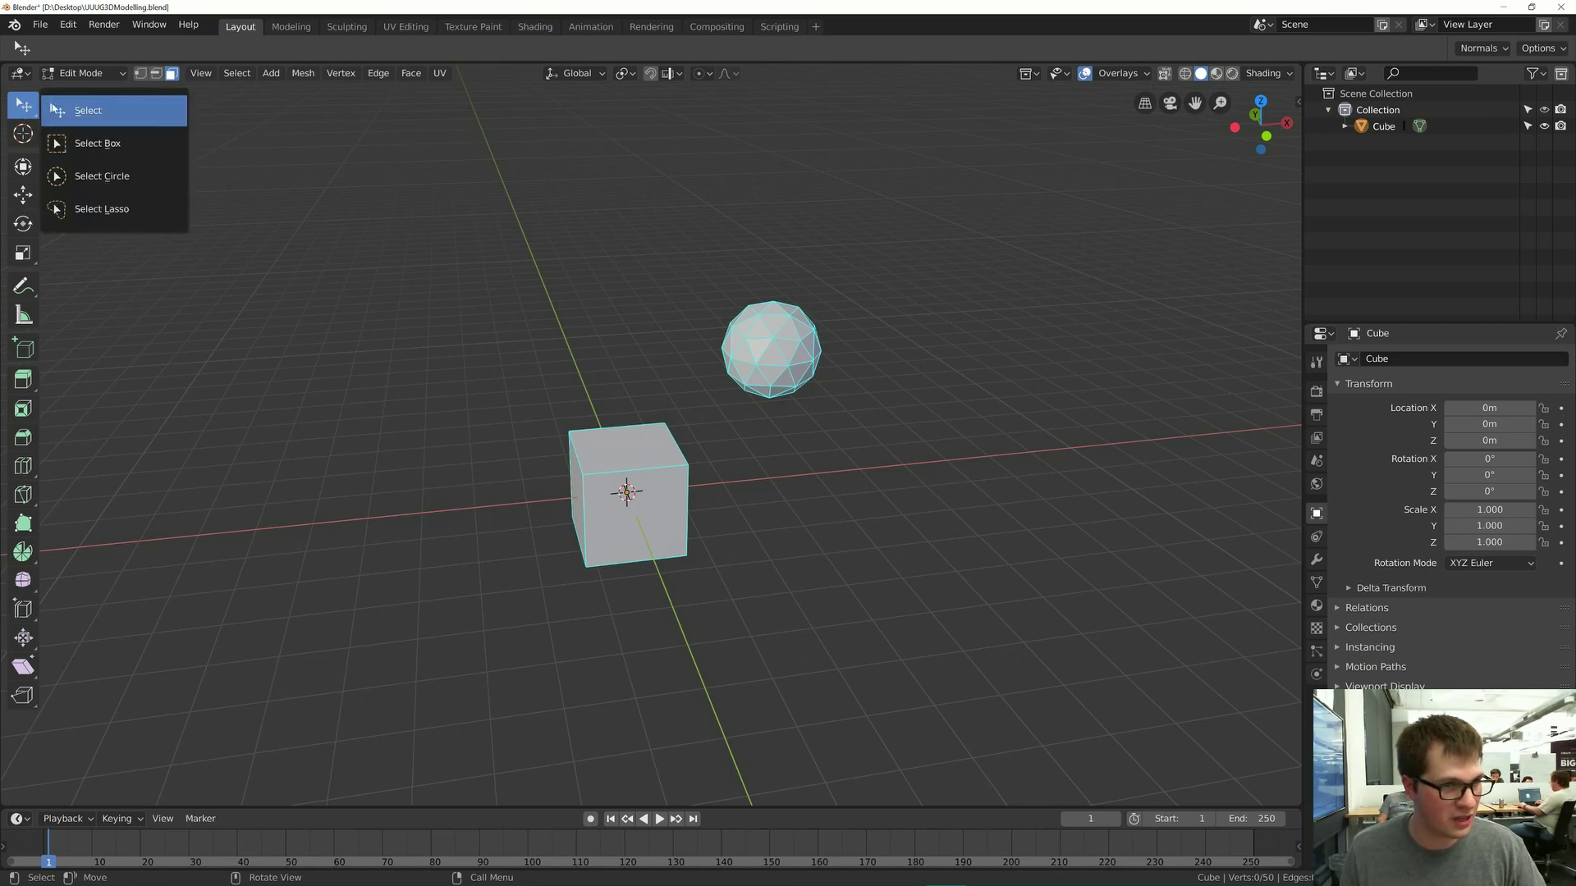
click(96, 110)
- Use Circle Select at the cube's far top corner to select its top face and the adjoining face, and leave the mode
middle_drag(633, 345, 635, 338)
key(c)
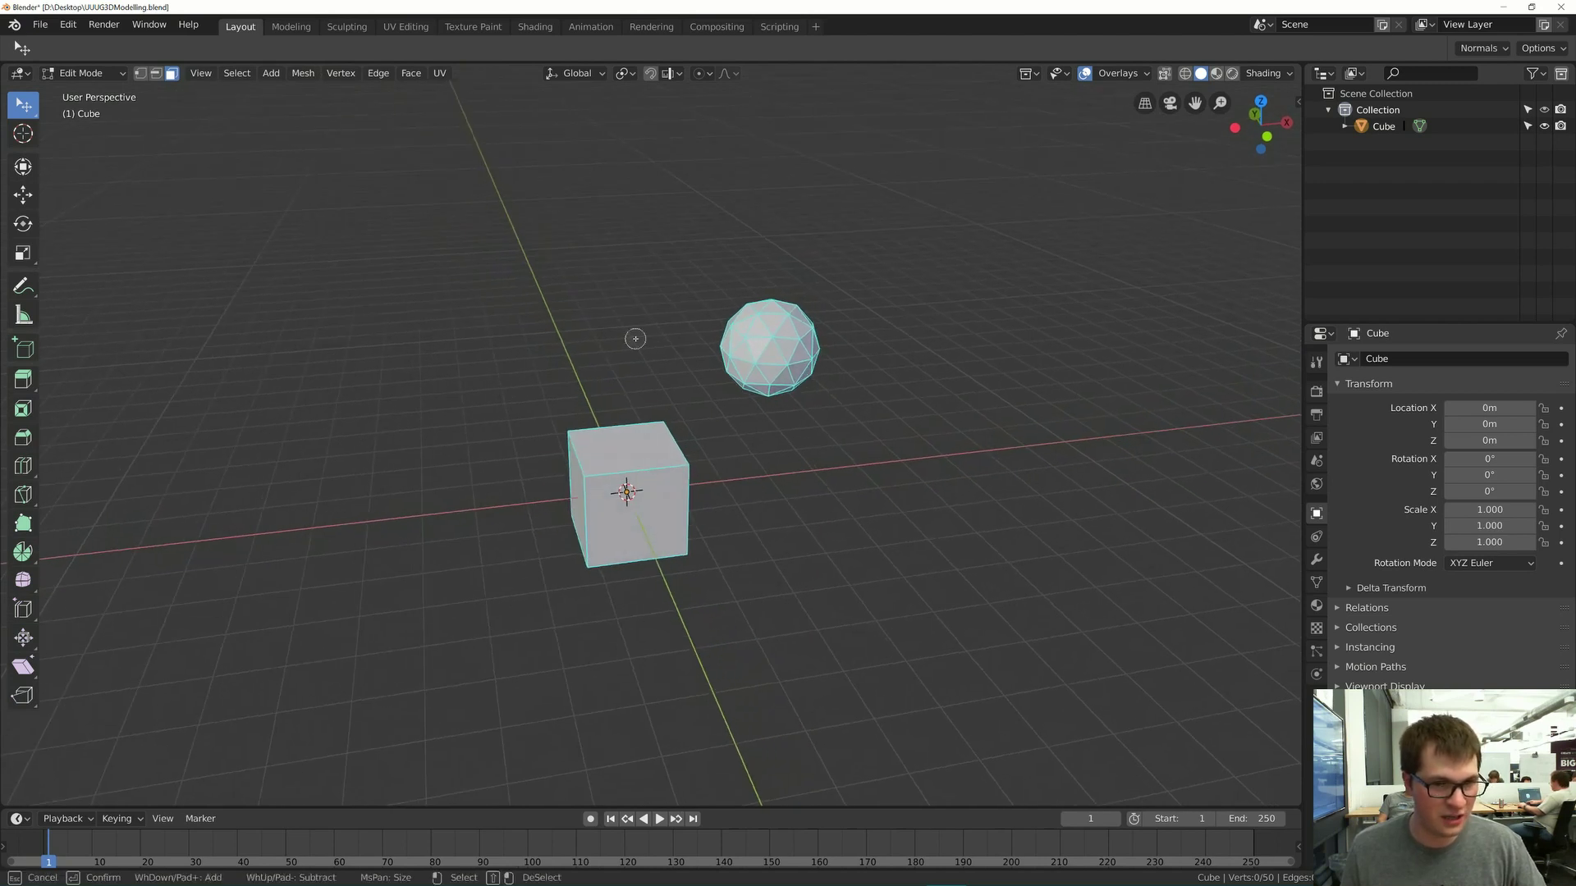
click(661, 418)
key(Escape)
- Keep the plain Select tool, start Circle Select near the cube, try enlarging and shrinking the circle, and cancel it
click(23, 106)
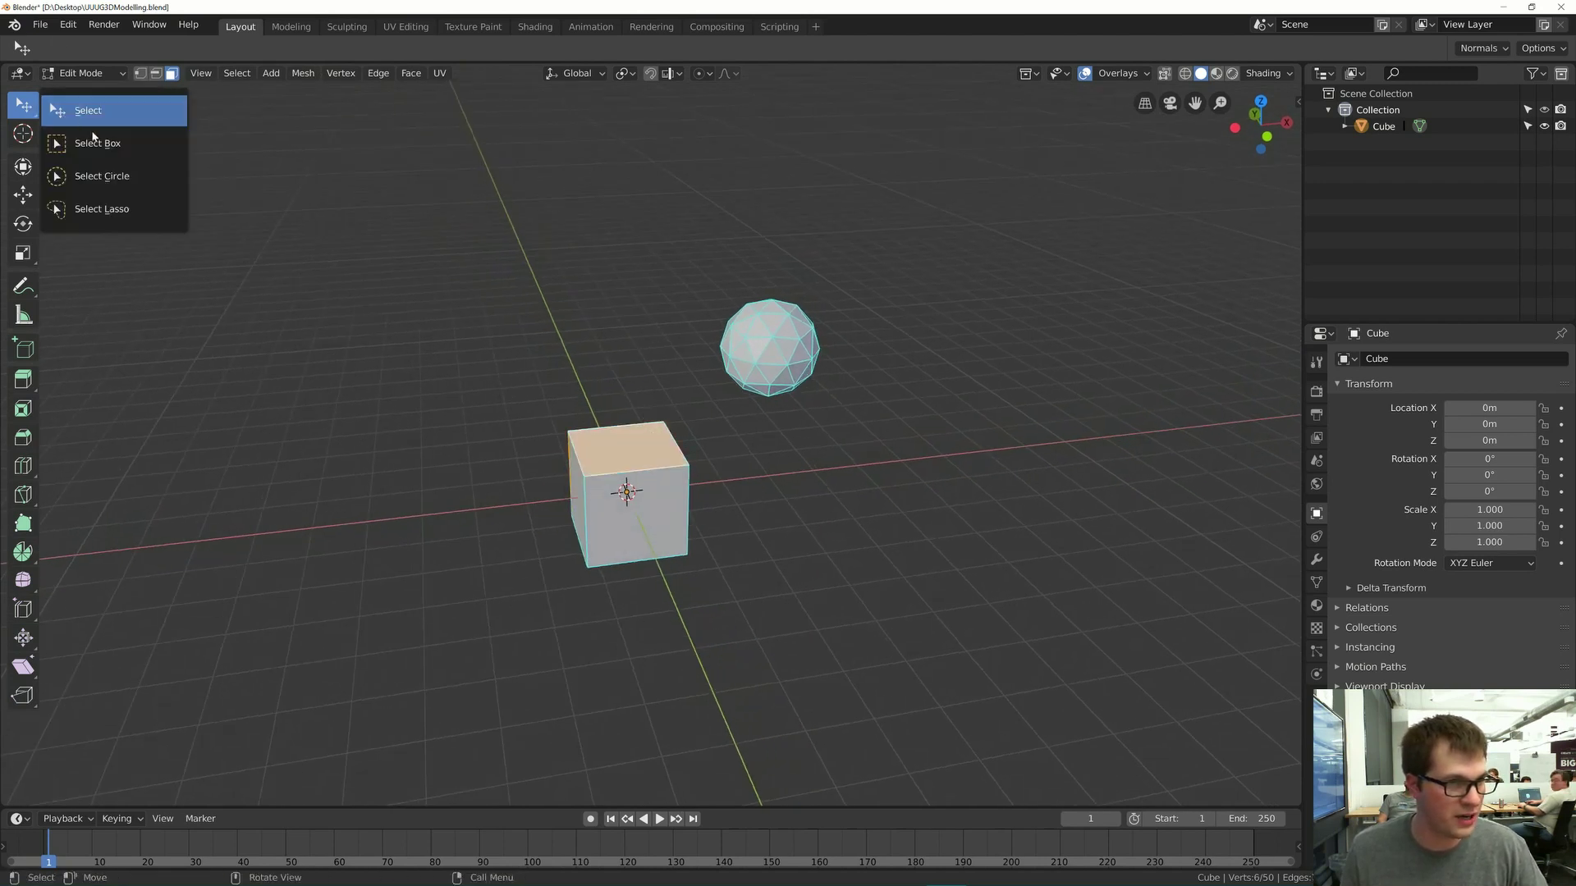
click(115, 111)
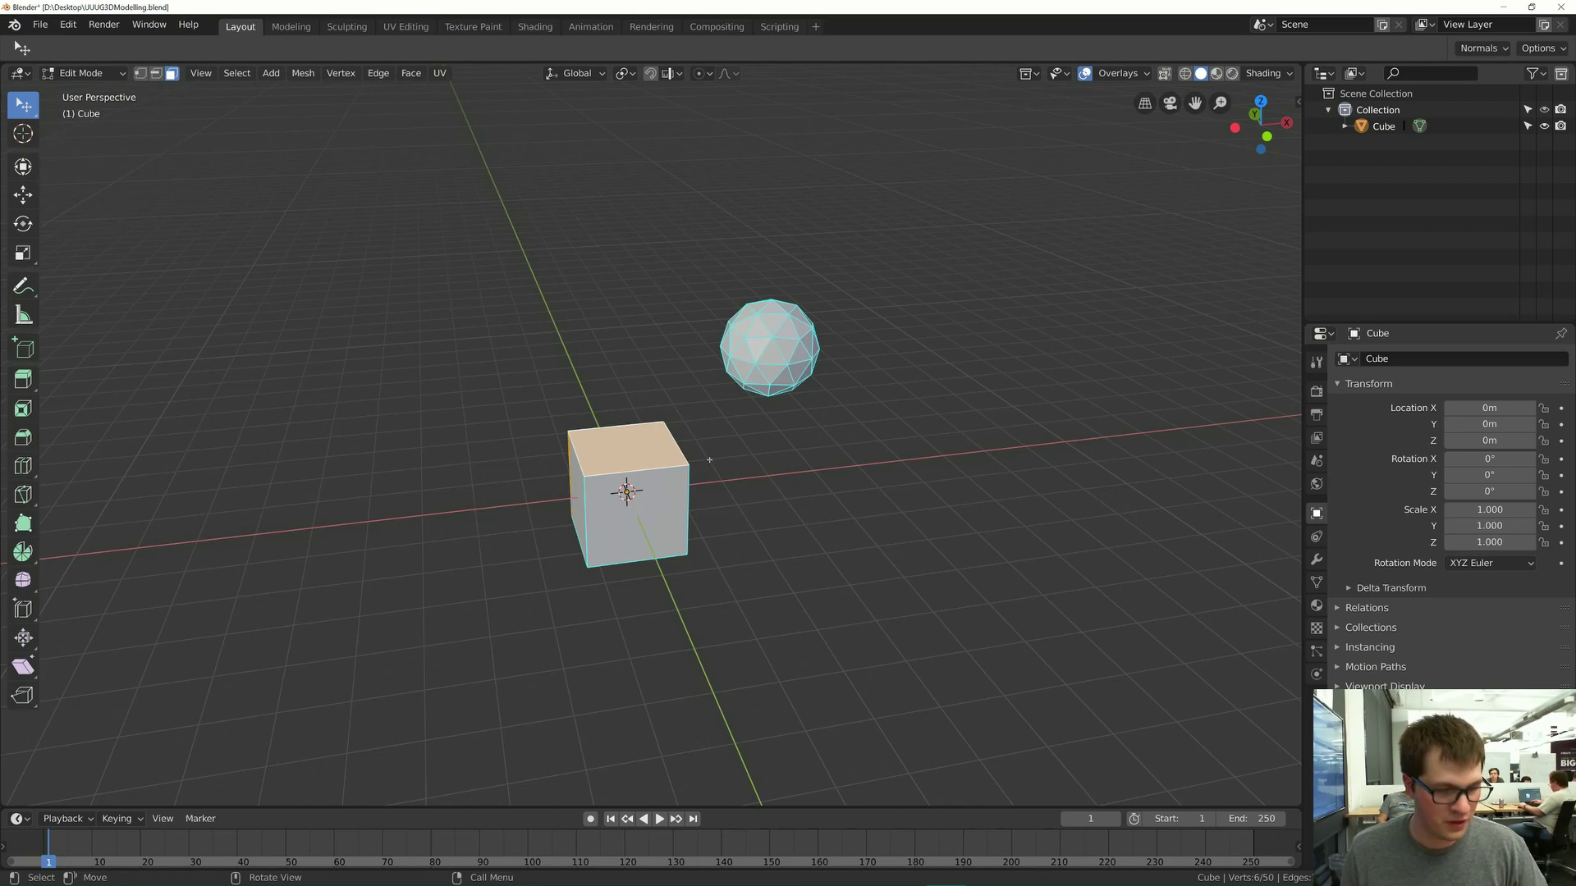
key(c)
scroll(670, 410, down, 5)
scroll(670, 410, up, 5)
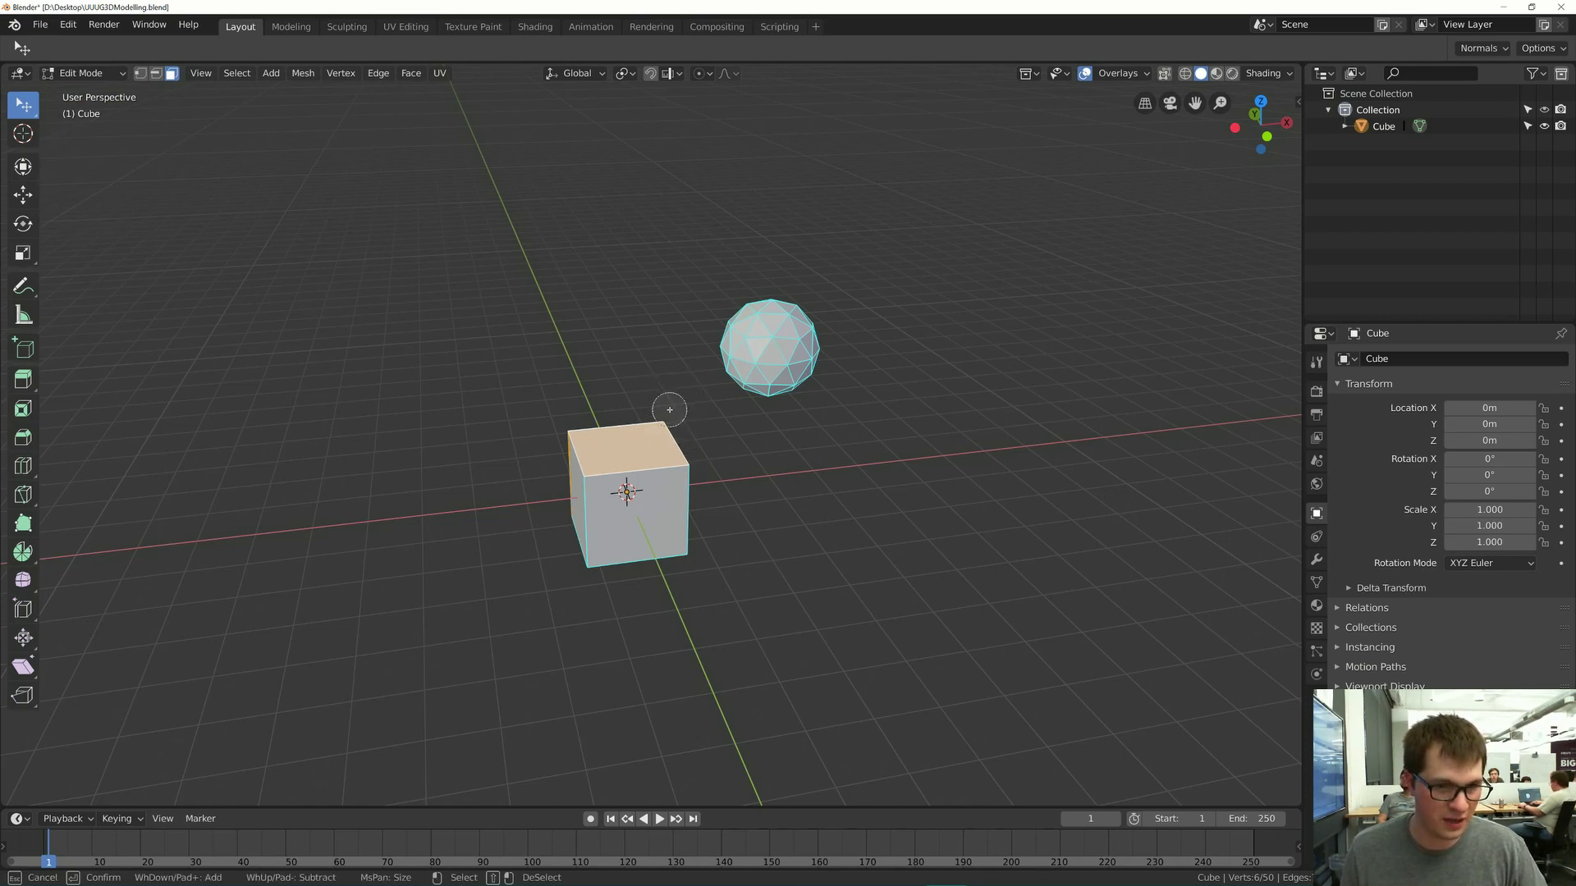
scroll(670, 410, down, 4)
scroll(670, 409, down, 5)
scroll(666, 409, up, 4)
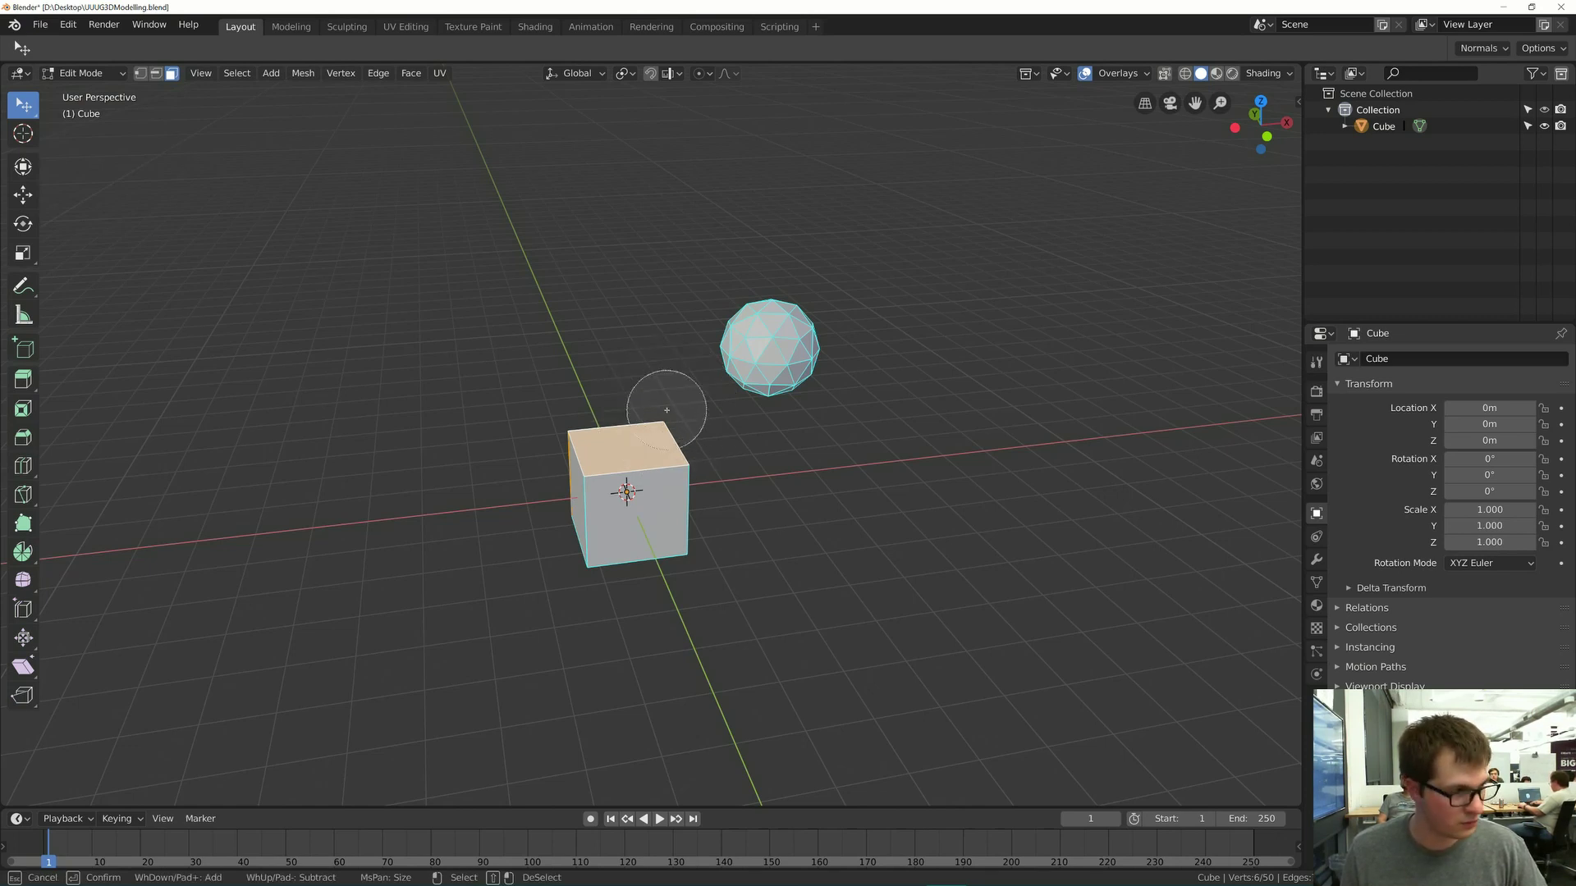
right_click(667, 410)
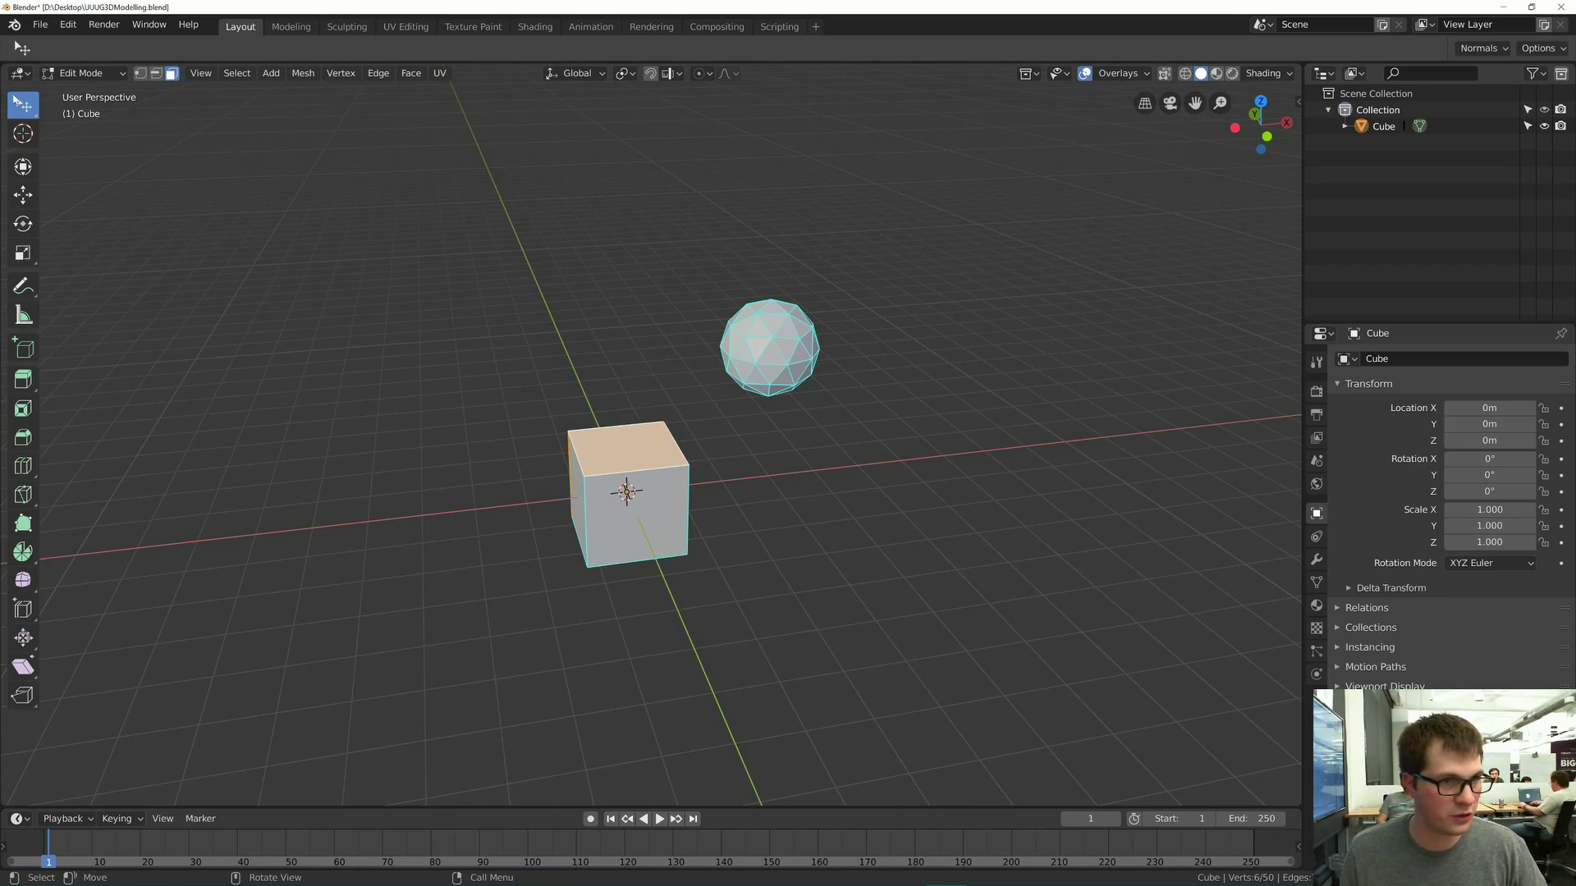
- Restart Circle Select, adjust the circle's size, brush over the cube's front and side faces, and clear the cube's selection
drag(22, 104, 74, 105)
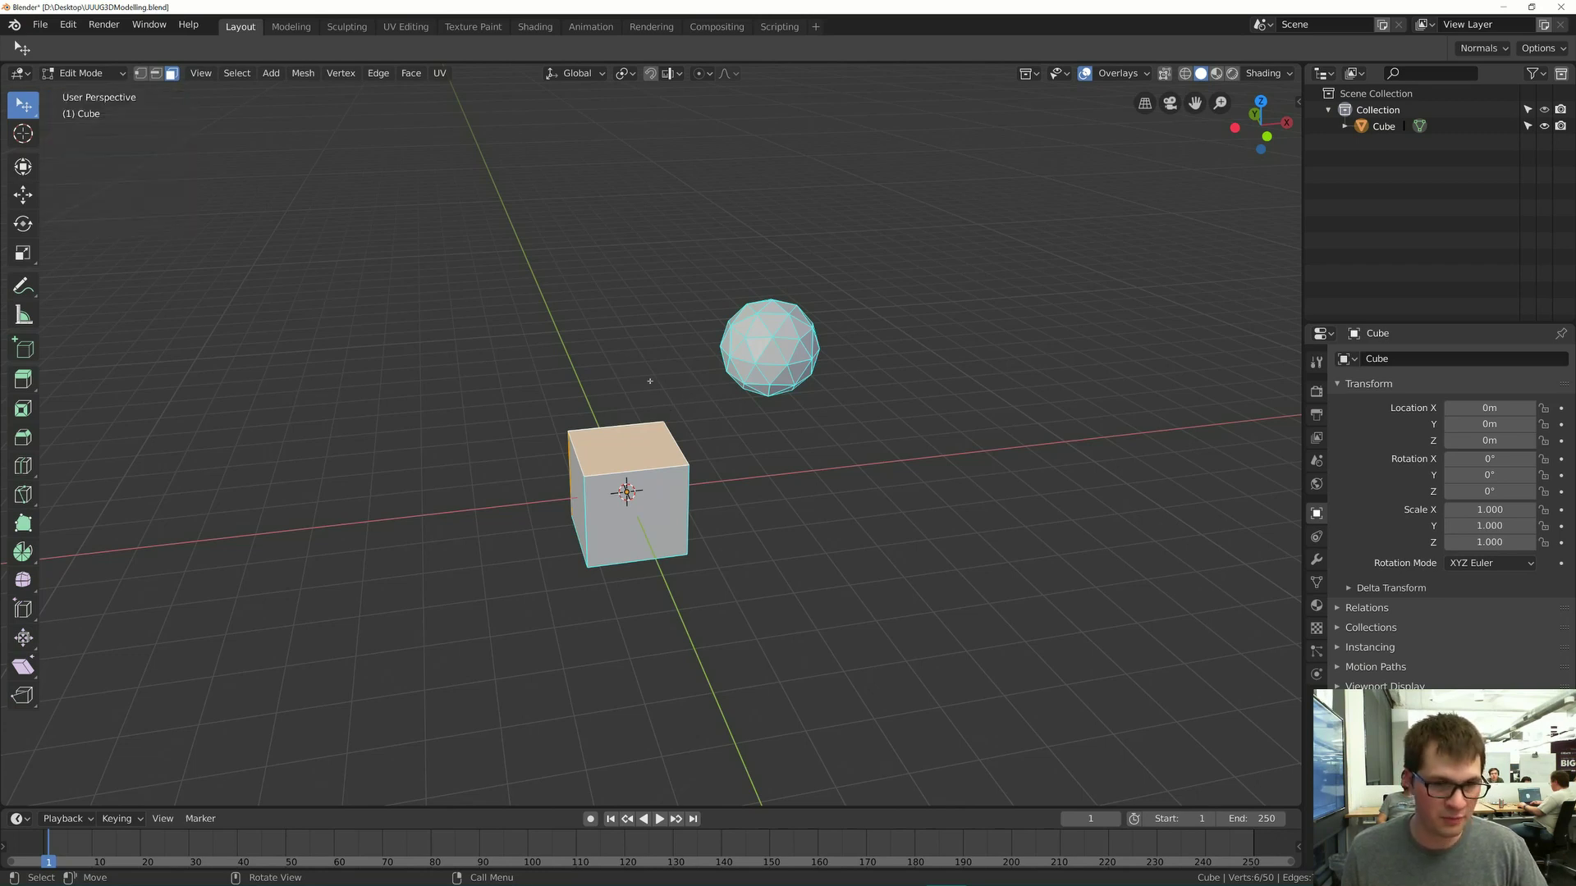
key(c)
scroll(650, 381, up, 3)
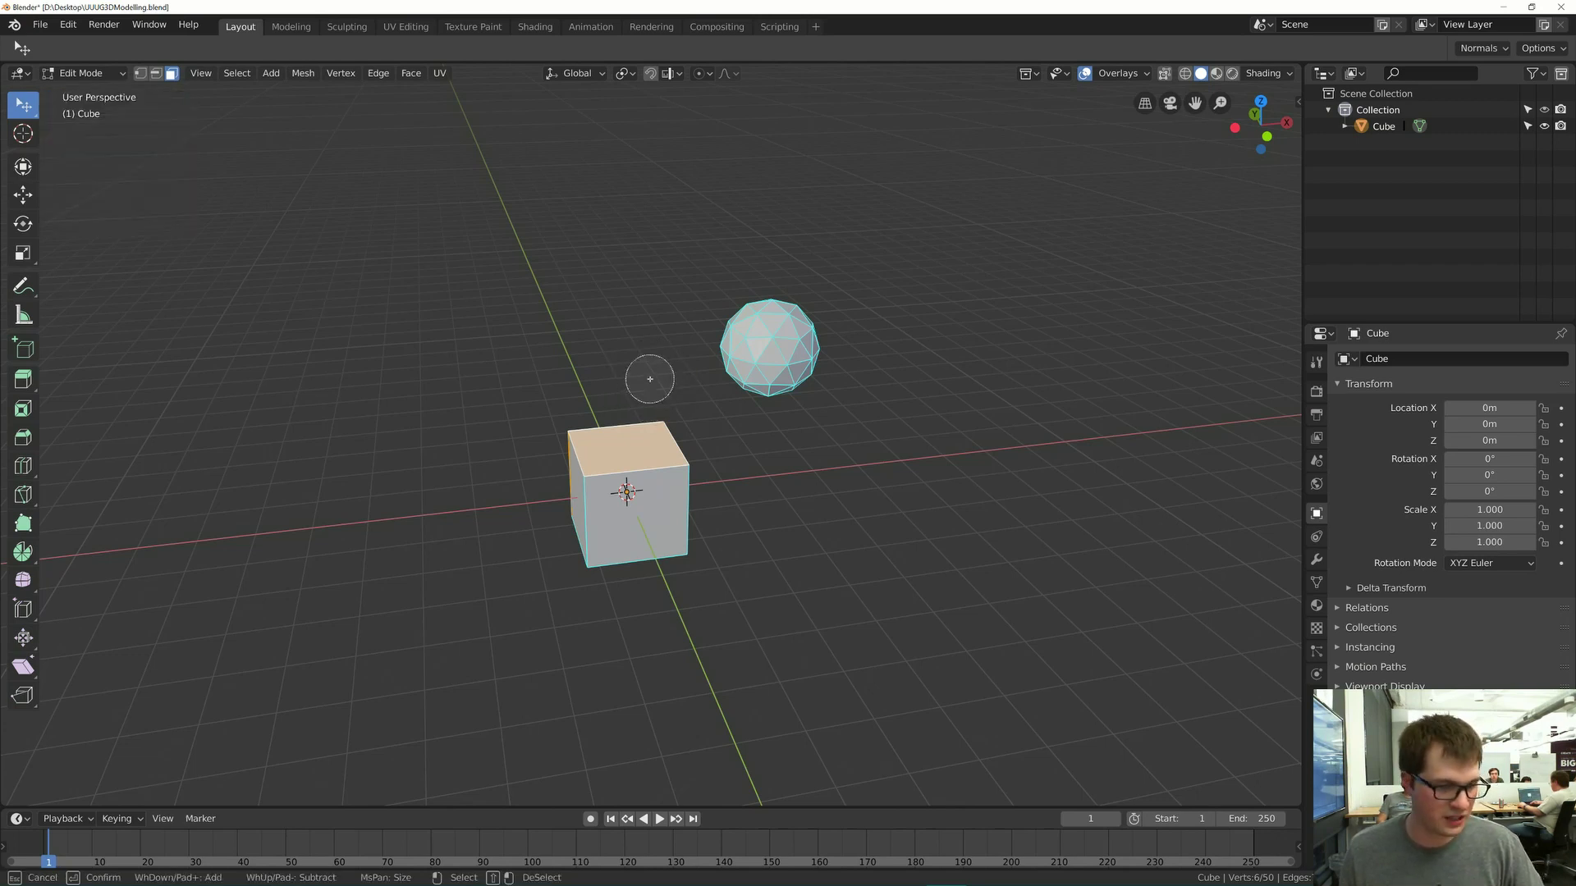
scroll(650, 379, down, 4)
scroll(650, 380, up, 5)
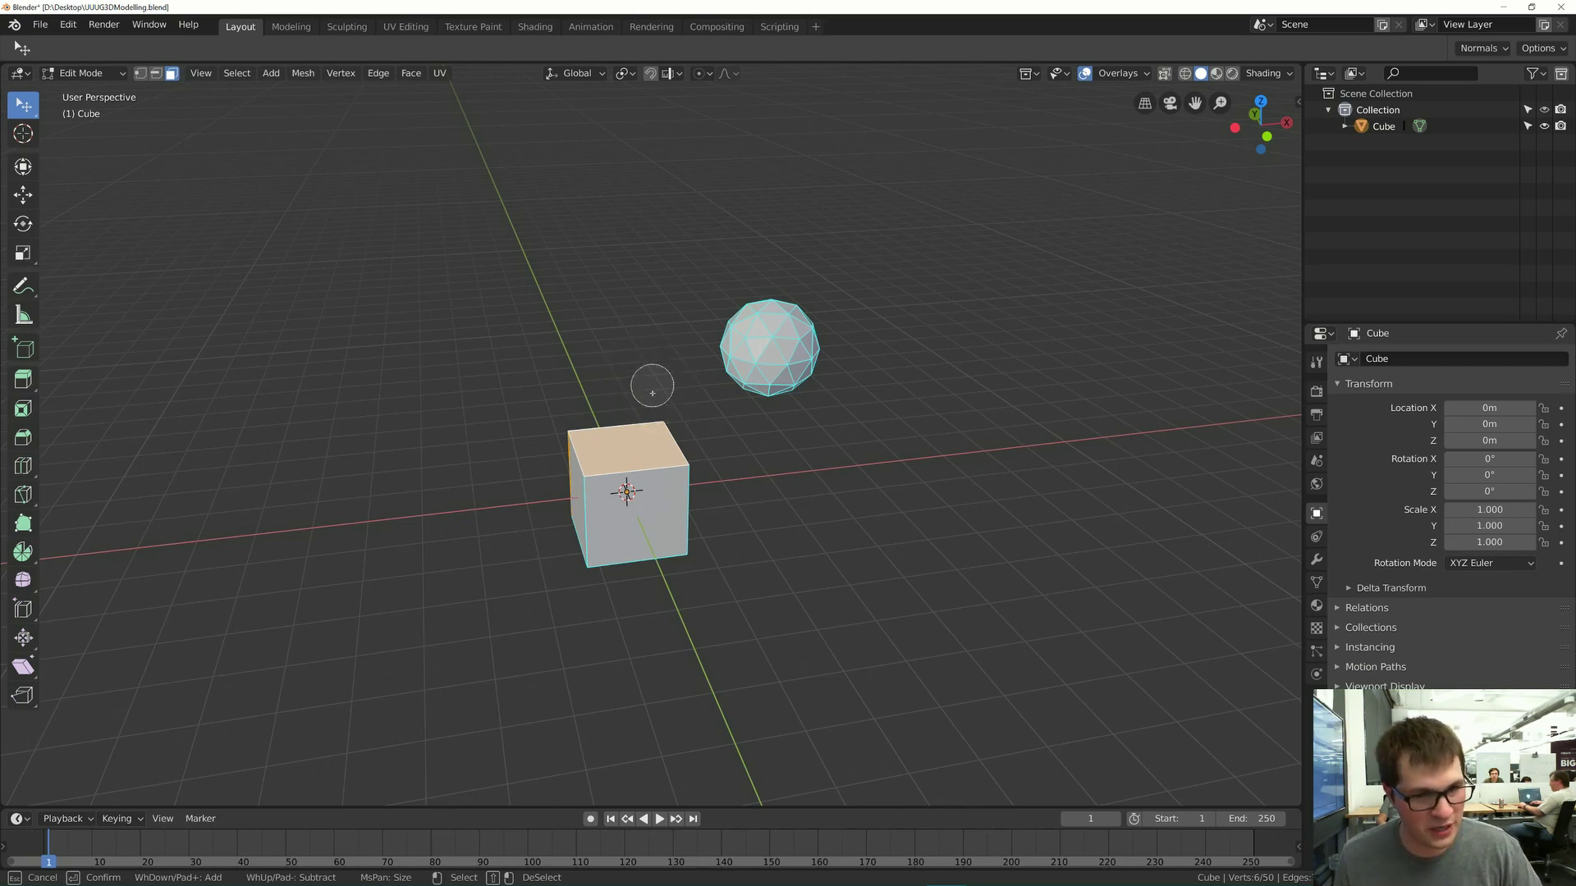
drag(691, 471, 694, 497)
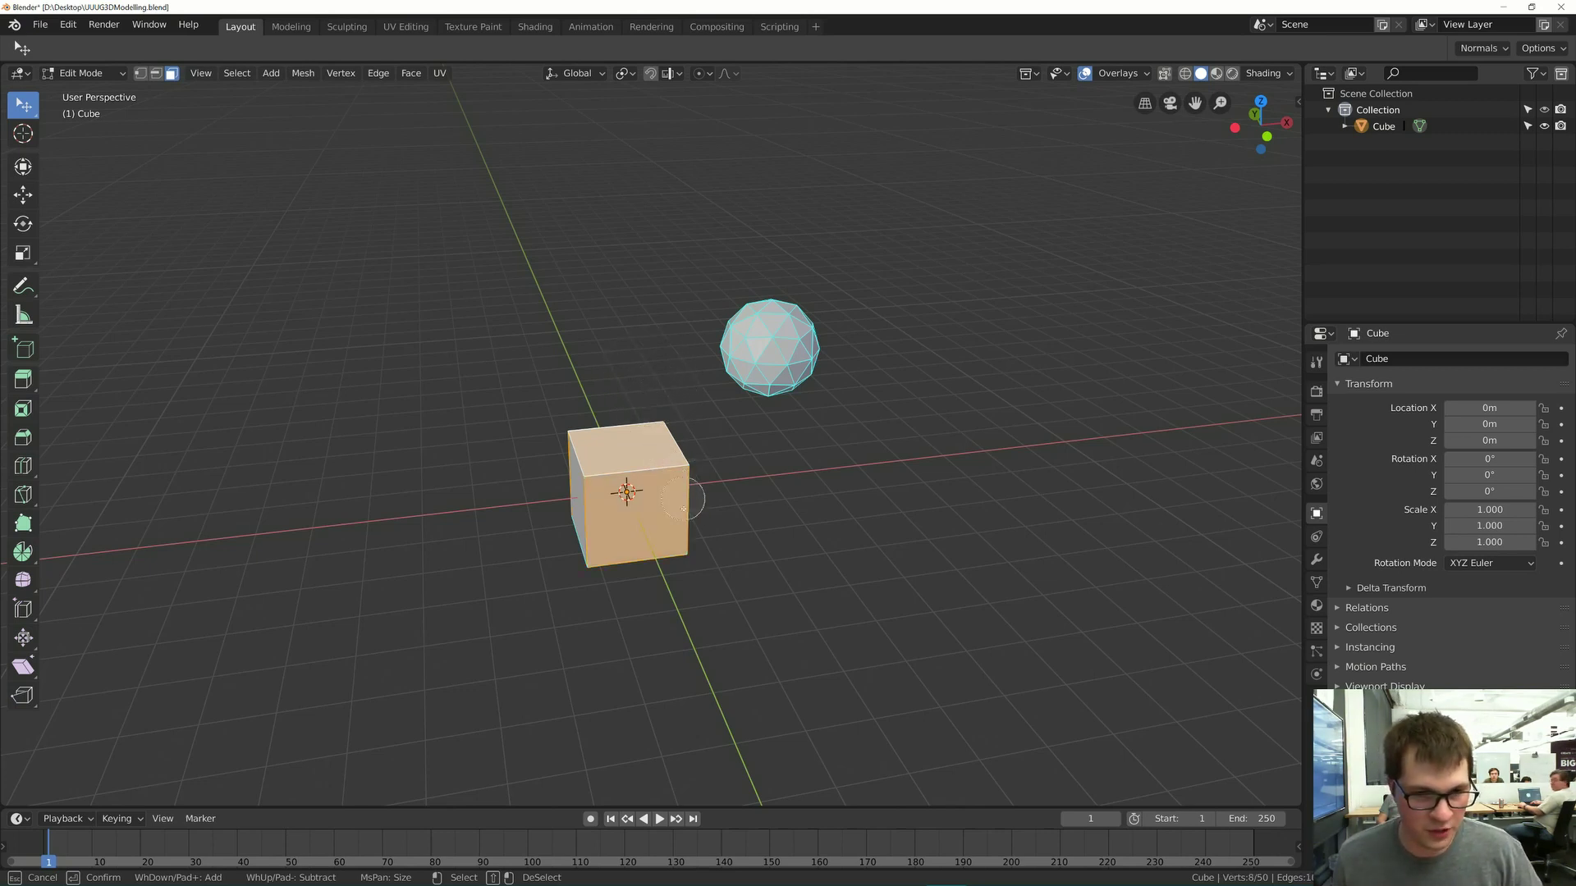
mouse_move(649, 576)
mouse_down()
mouse_move(574, 537)
mouse_move(560, 443)
mouse_move(635, 570)
mouse_move(667, 421)
mouse_move(634, 485)
mouse_move(585, 514)
mouse_up()
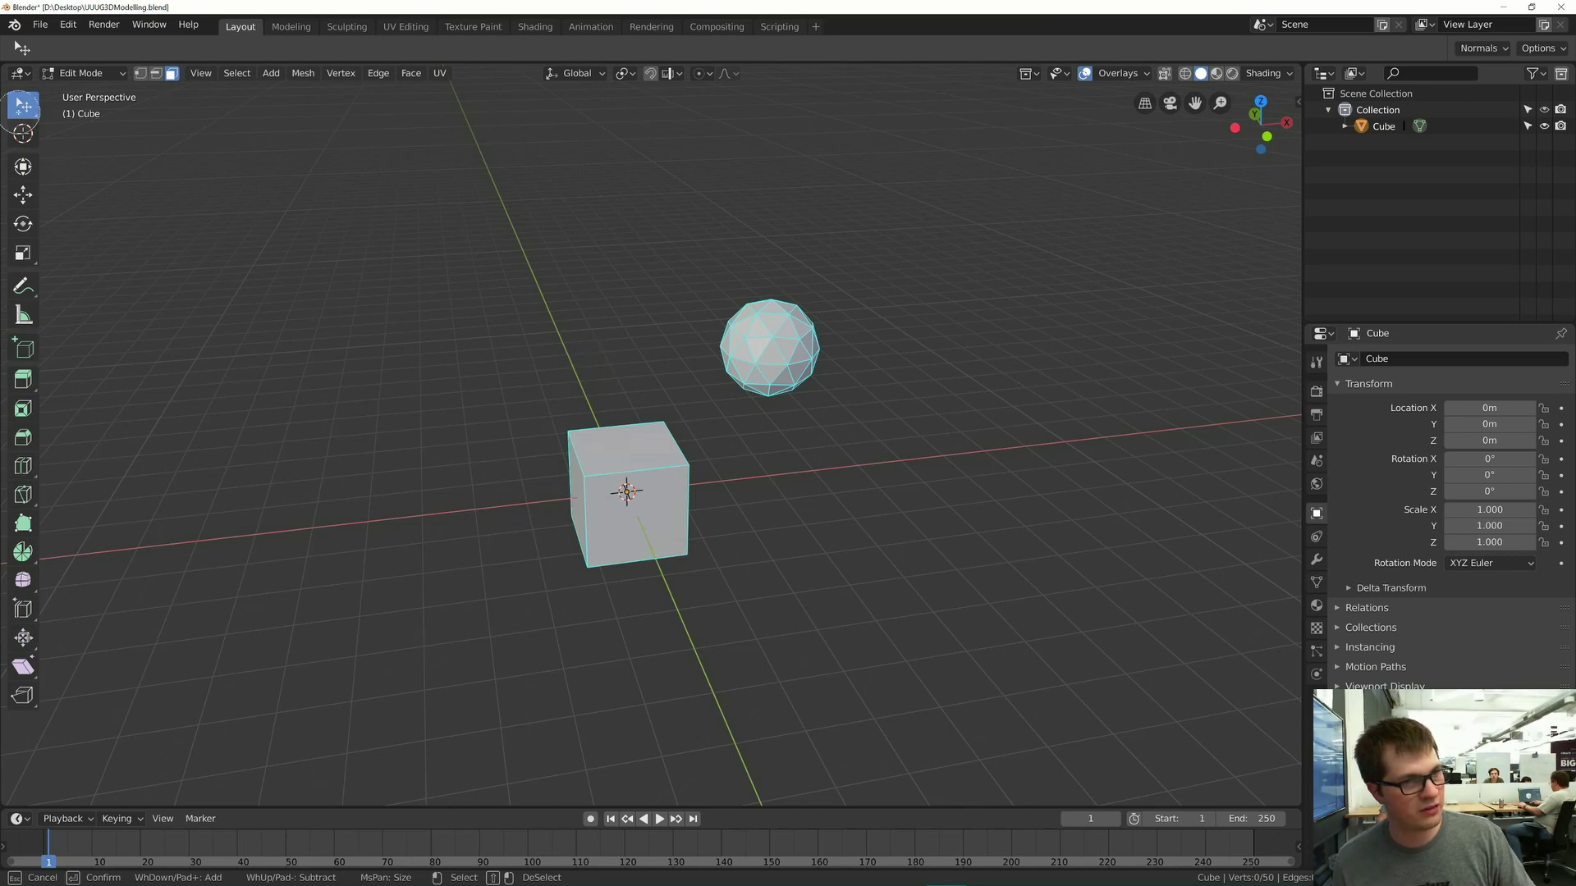
- Switch to the Select Circle tool, brush over the cube's faces to select them, and clear the selection
drag(23, 105, 78, 175)
click(78, 175)
middle_drag(334, 386, 367, 395)
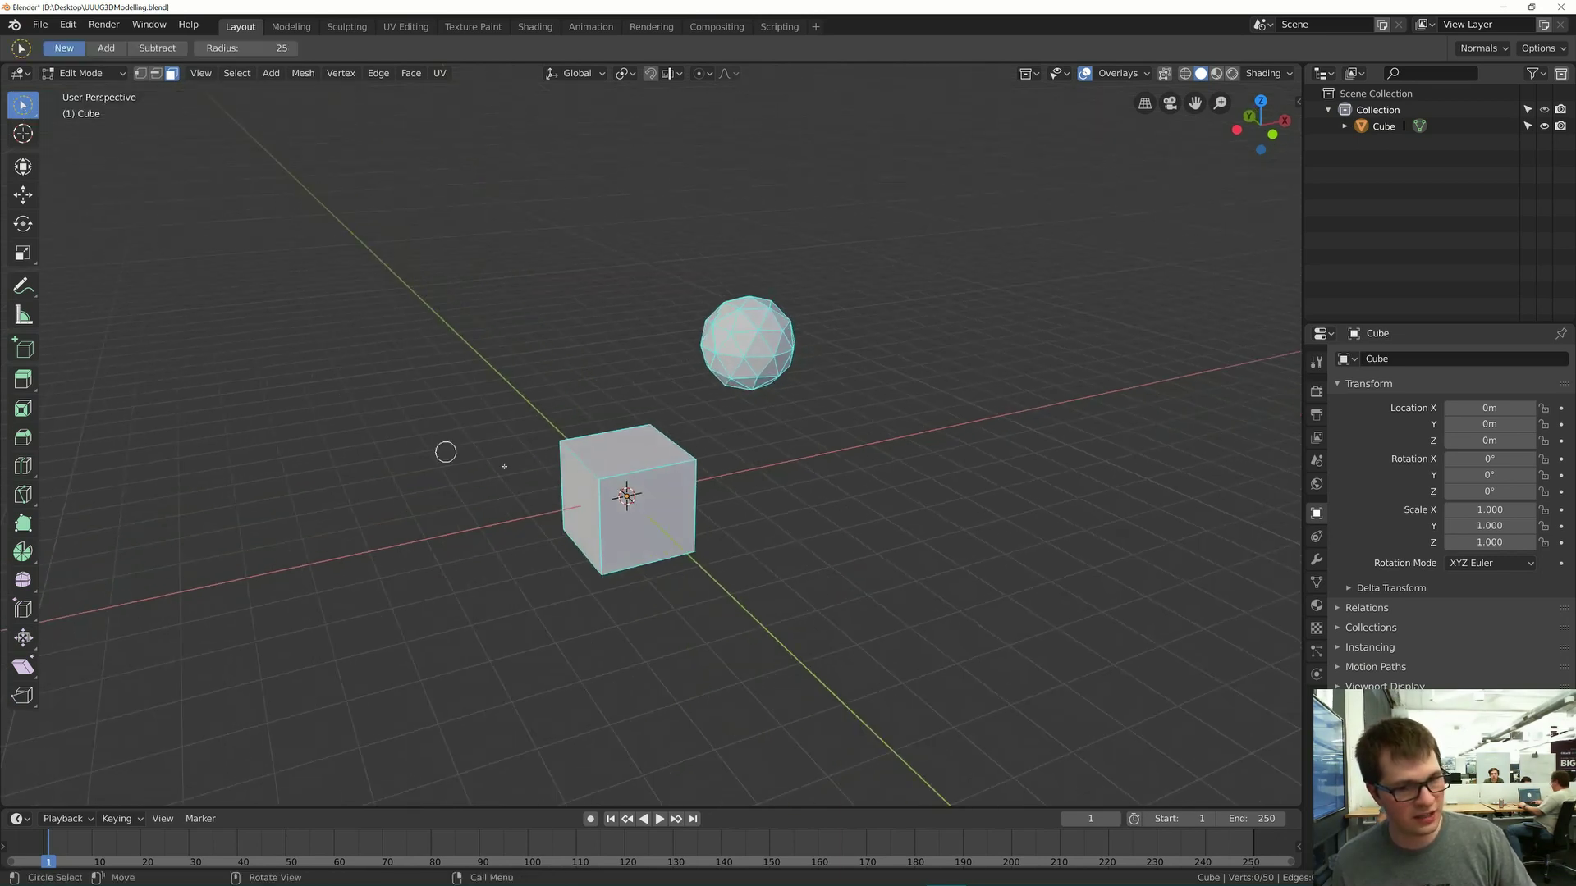
mouse_move(587, 492)
mouse_down()
mouse_move(611, 508)
mouse_move(625, 452)
mouse_up()
middle_drag(626, 449, 615, 459)
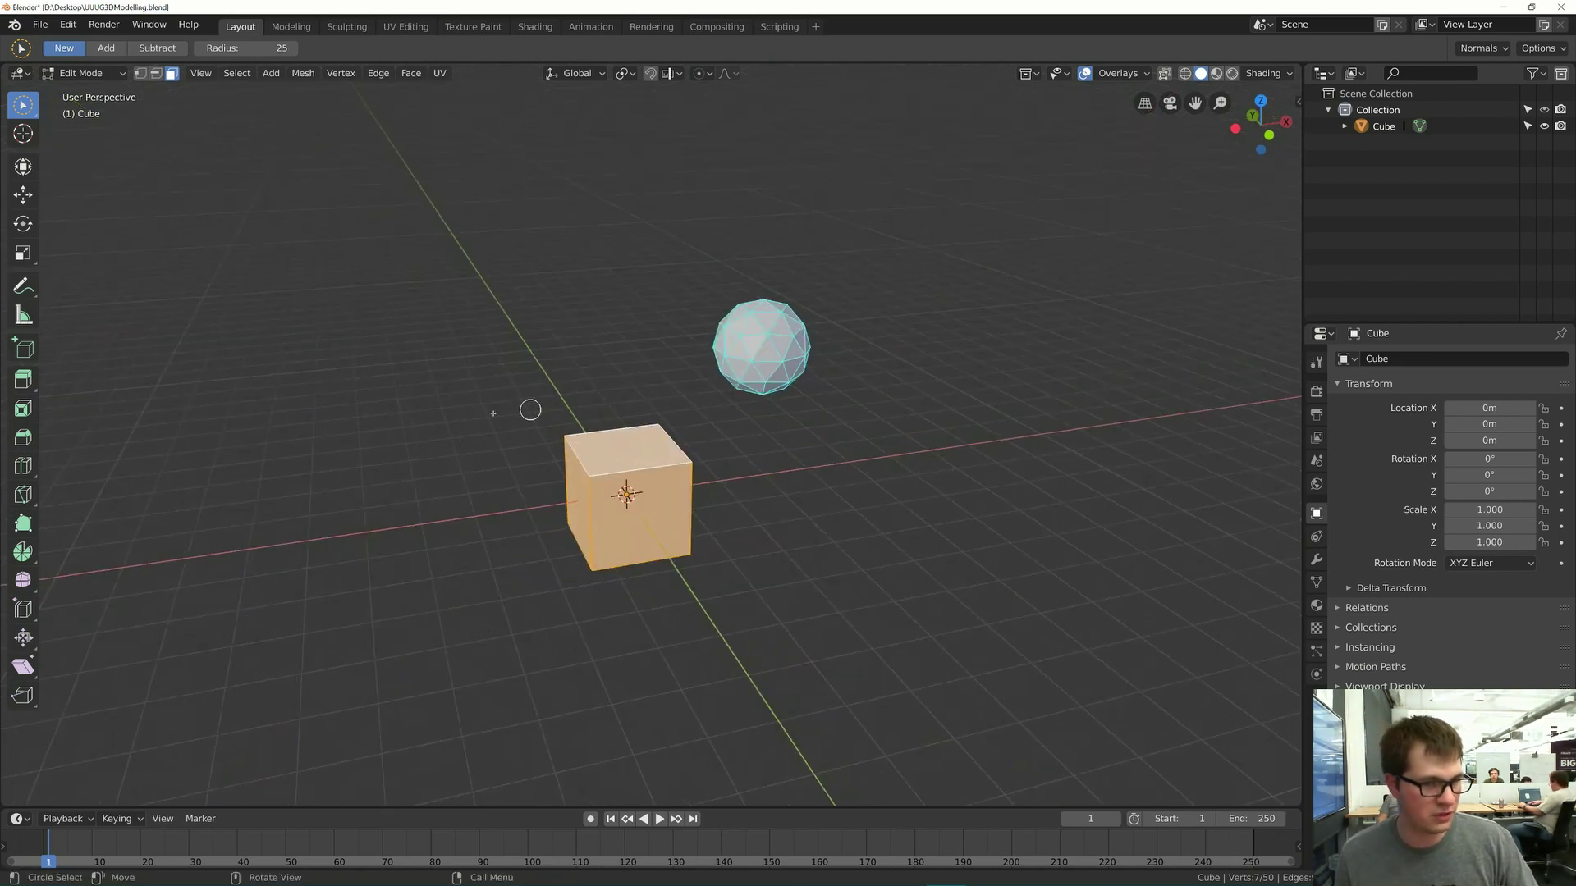
click(456, 391)
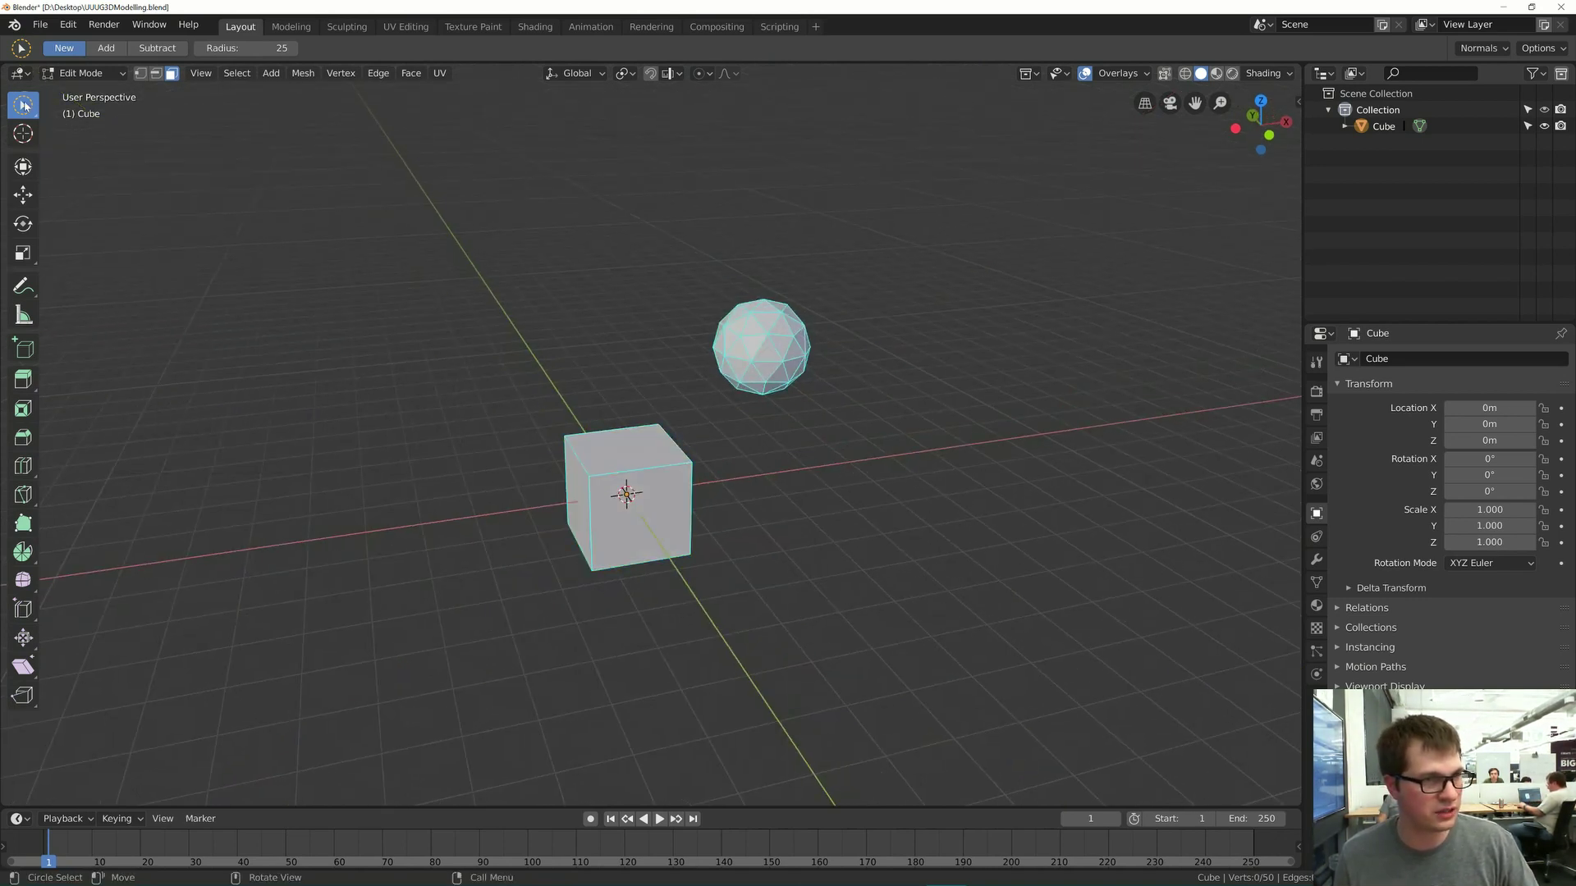
- Return to the plain Select tool, select the cube's faces, and add the icosphere's faces to the selection with Box Select
drag(24, 105, 64, 113)
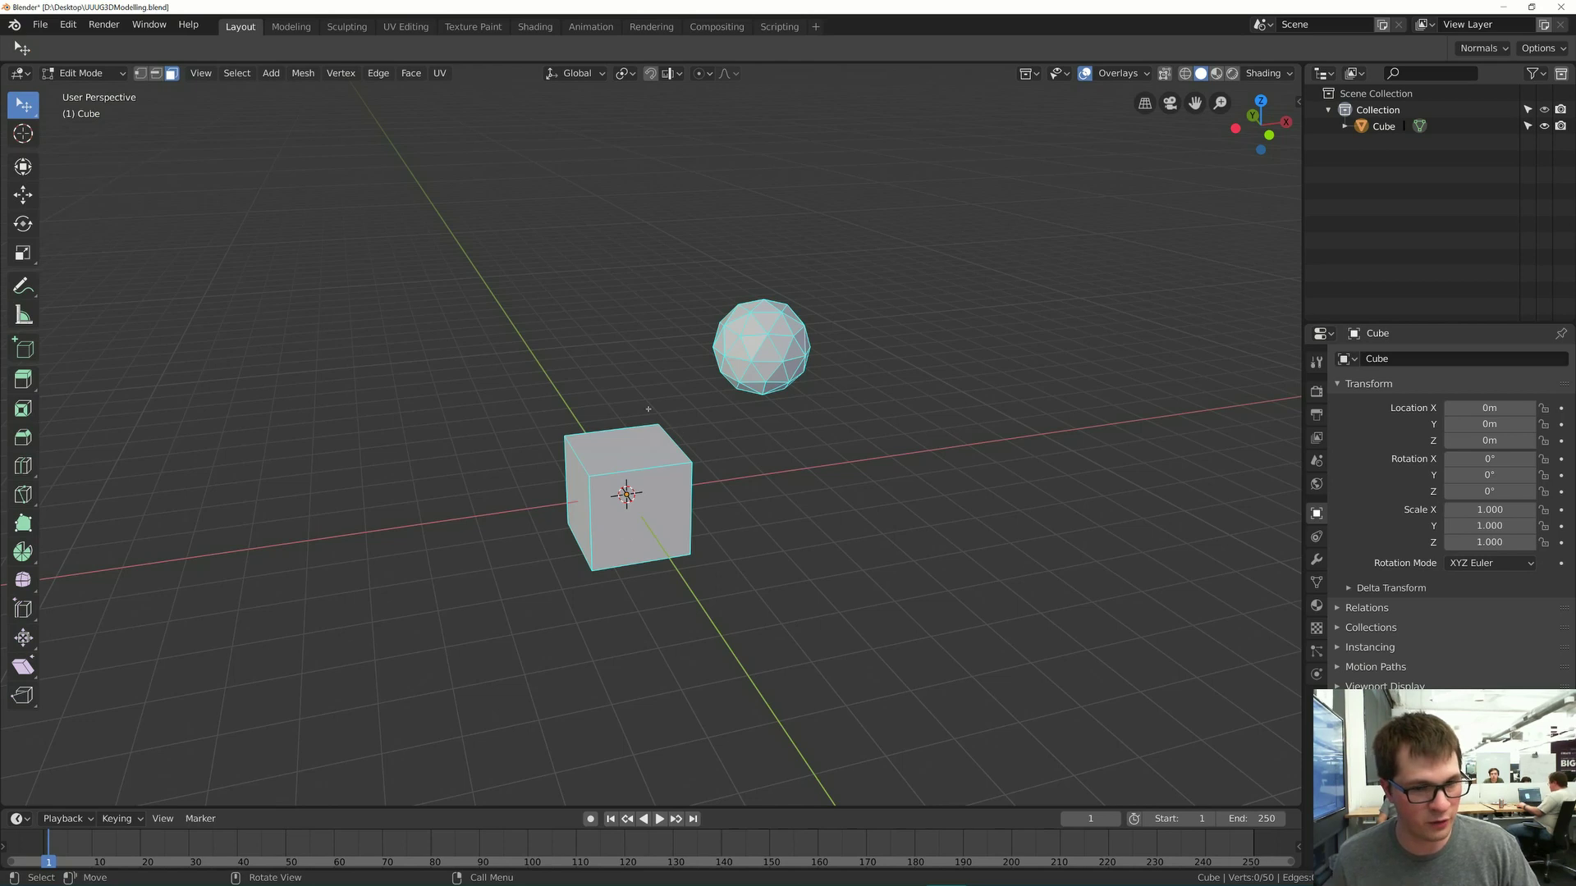
middle_drag(598, 542, 590, 536)
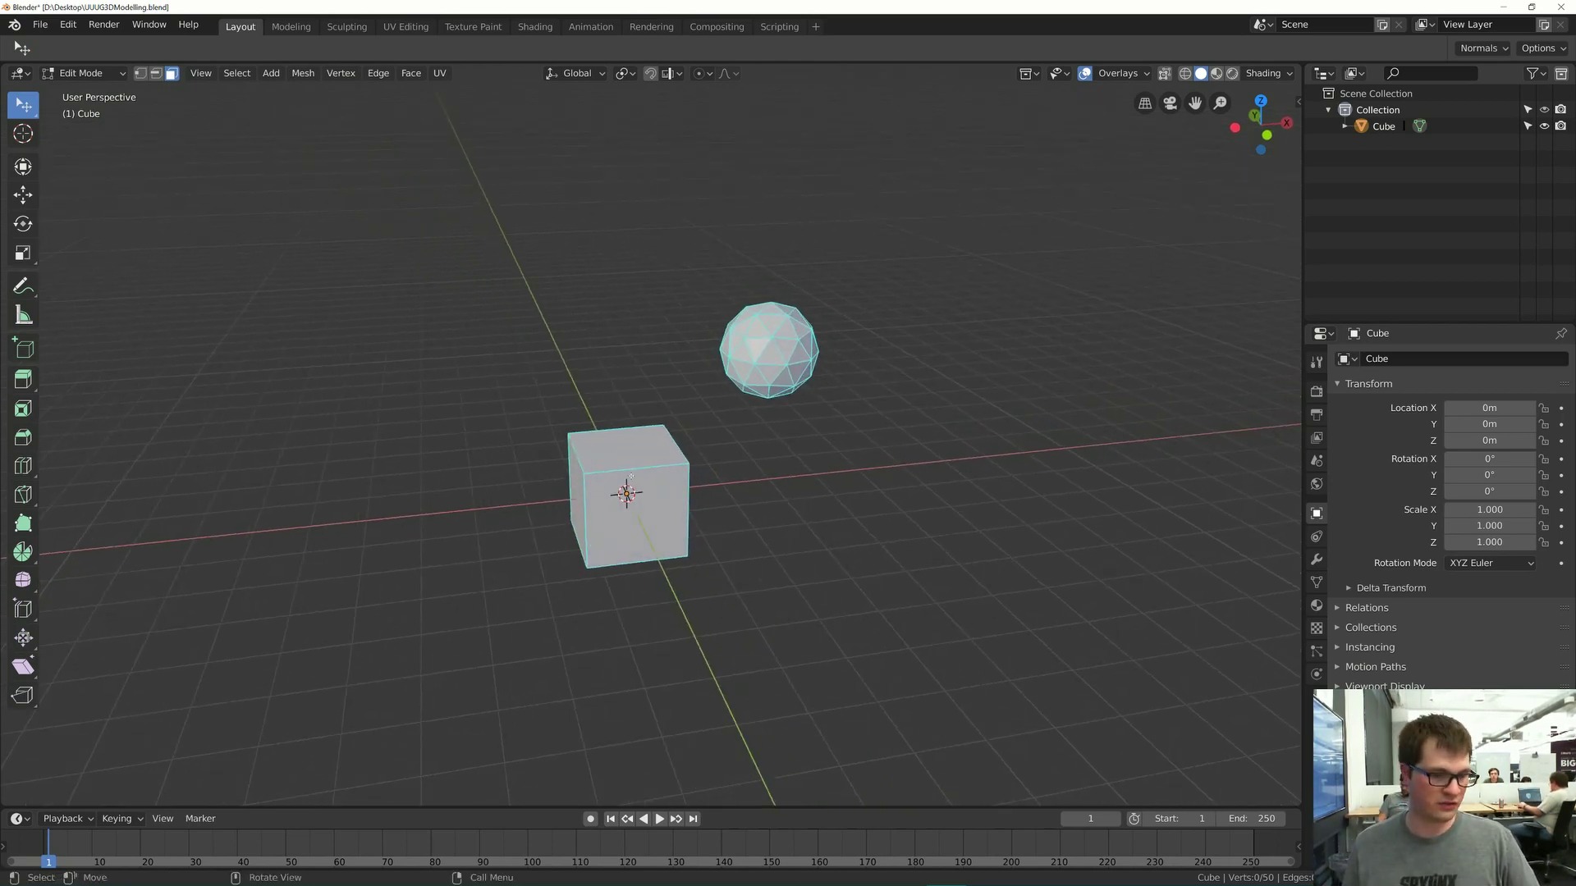
alt+click(631, 476)
key(b)
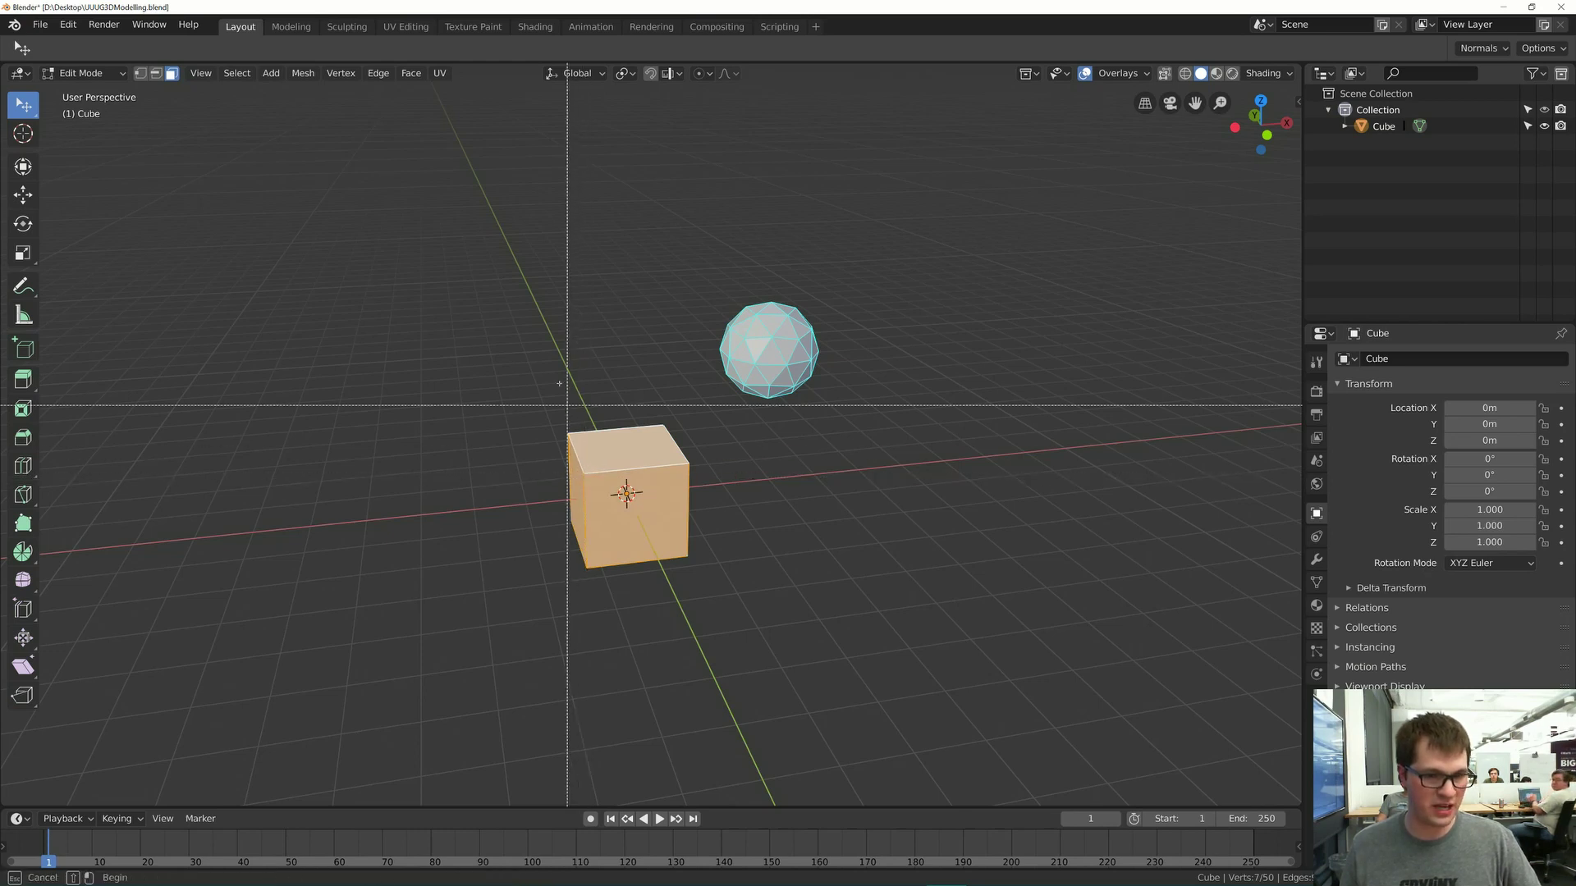
drag(680, 179, 944, 529)
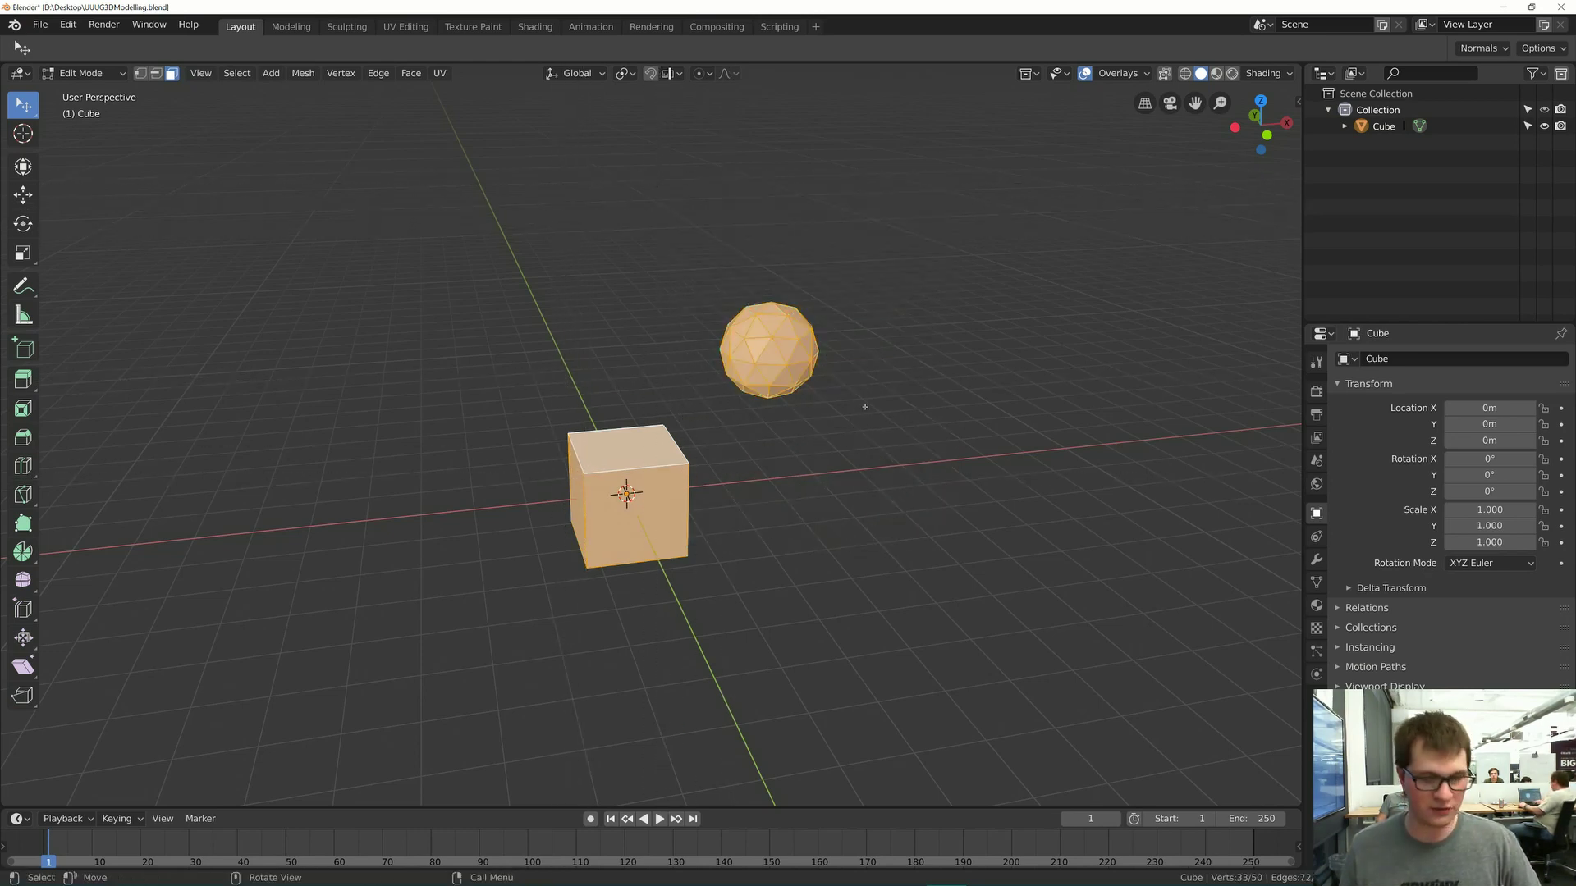
- Restart Box Select, draw a deselecting box over the icosphere, and clear the whole selection
key(b)
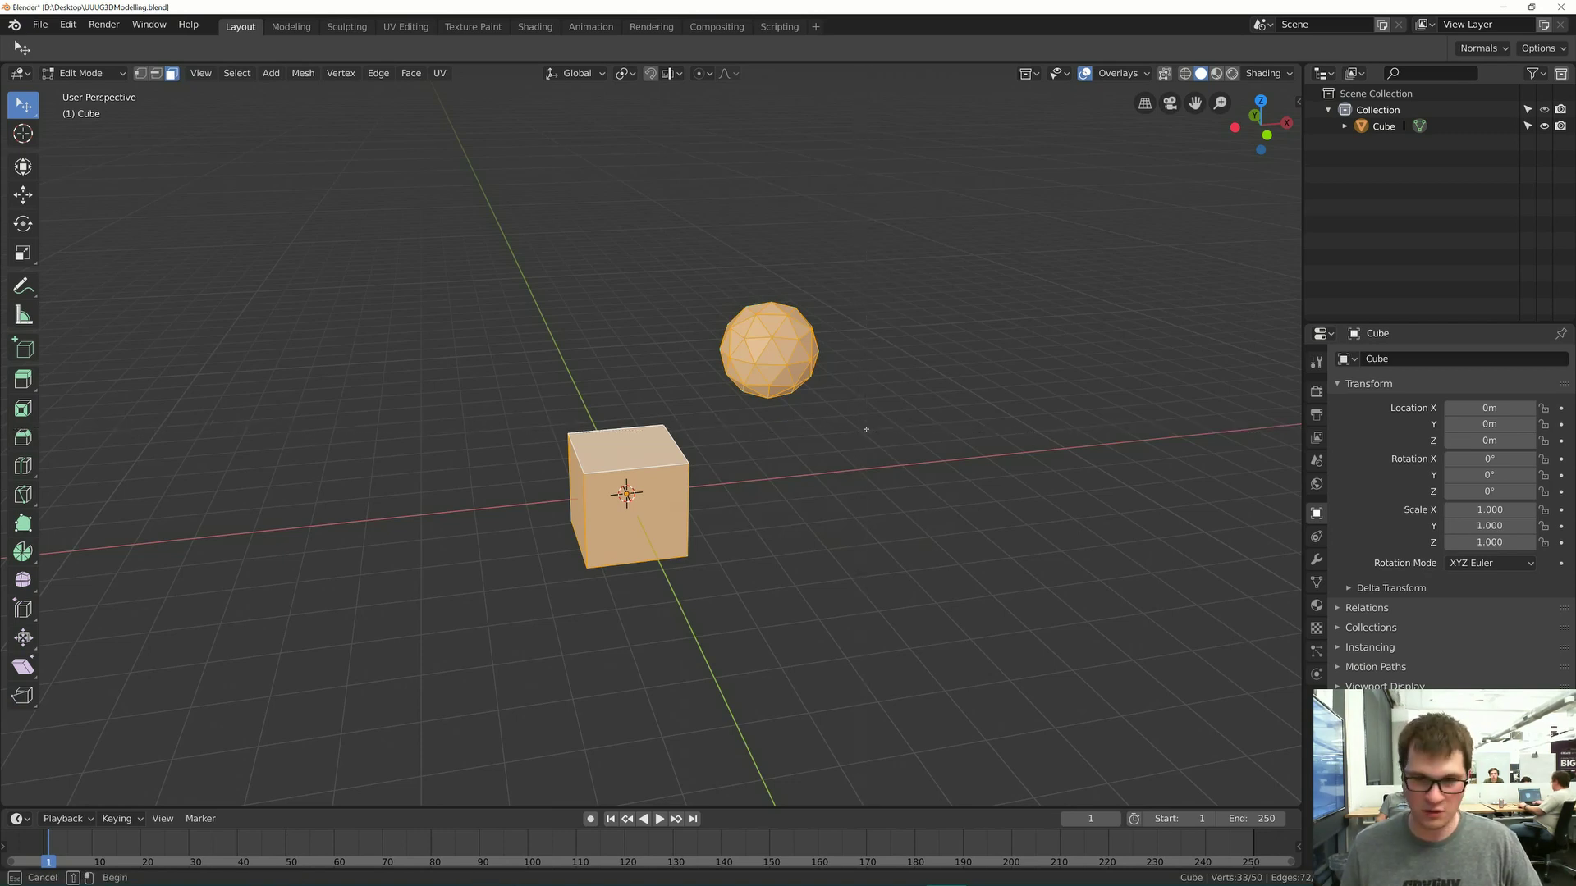
drag(865, 430, 692, 275)
middle_drag(692, 275, 692, 274)
key(alt+a)
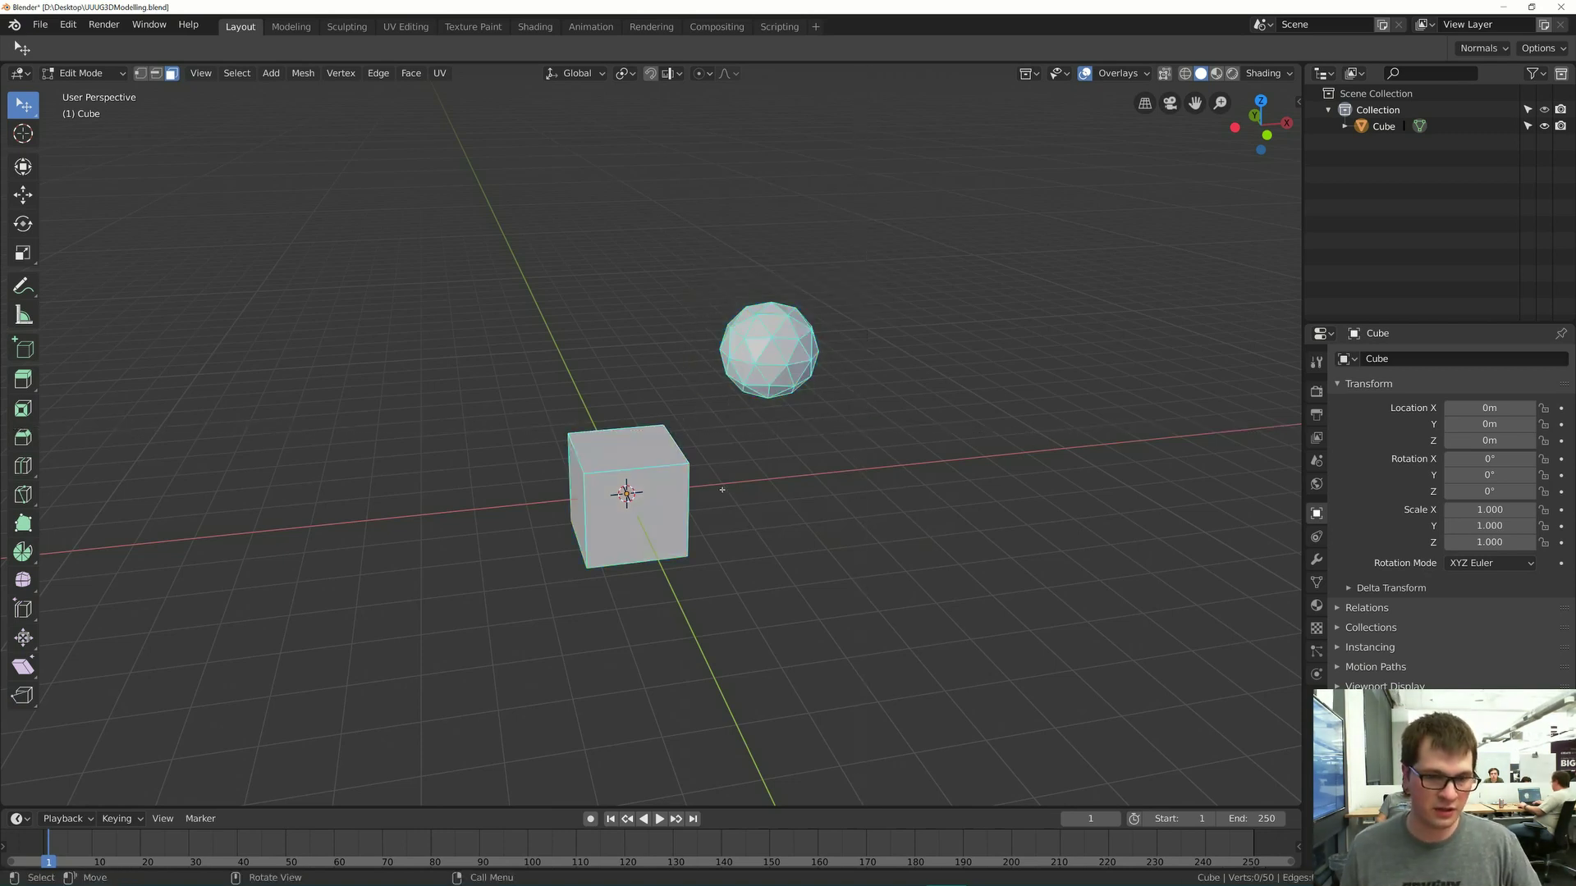
middle_drag(724, 490, 736, 432)
- Switch to the tutorial document in the browser and read on through the Additional Selection Functions section
key(alt+Tab)
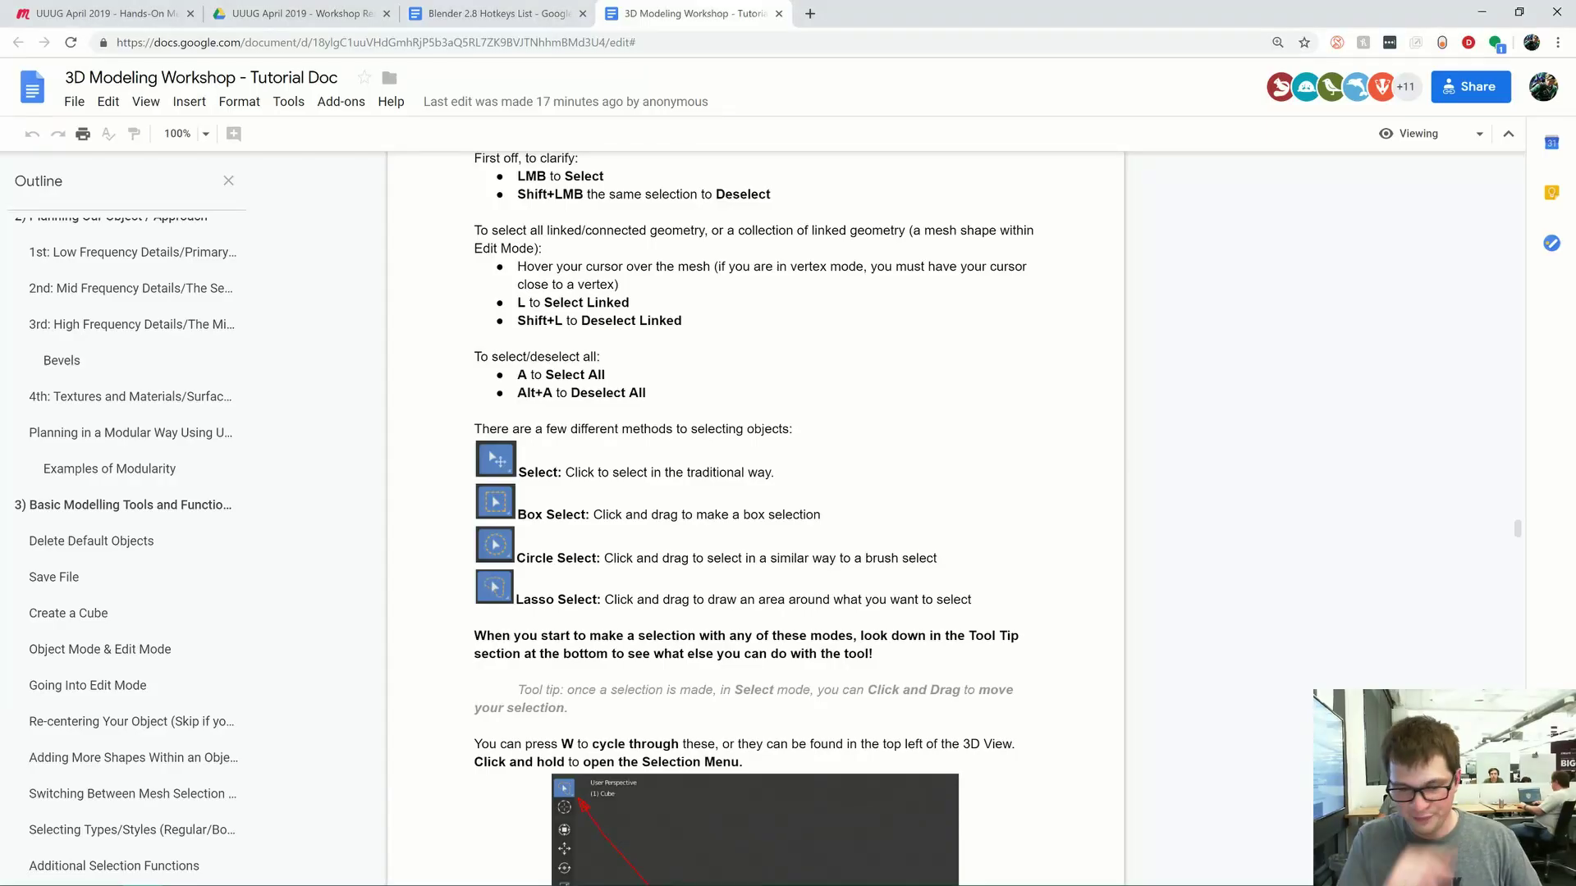
scroll(755, 517, down, 3)
scroll(755, 517, down, 9)
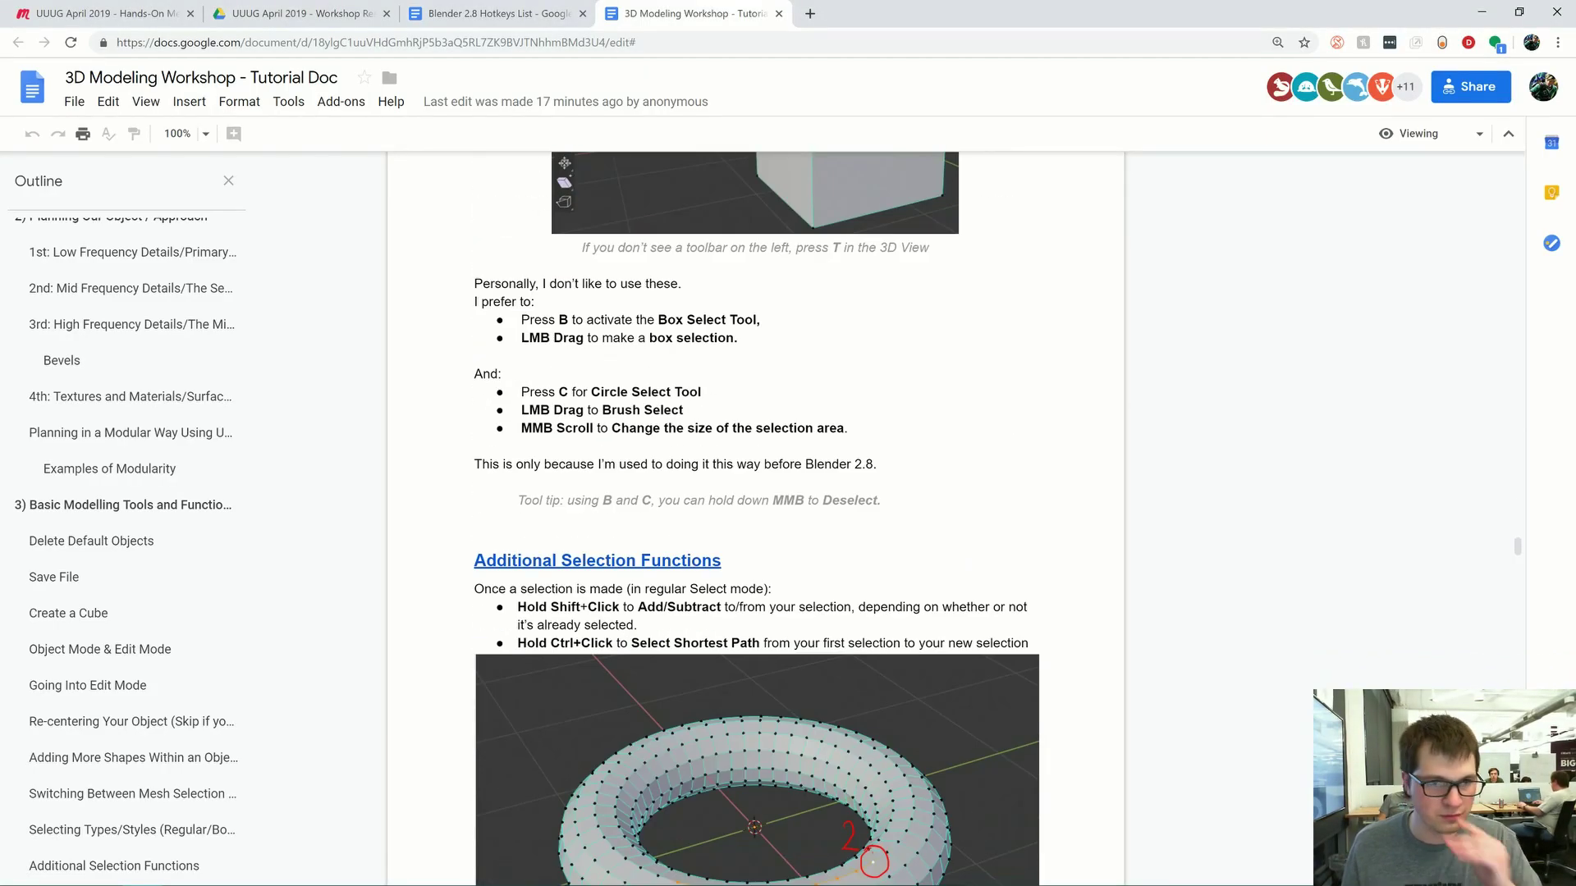
scroll(755, 517, down, 3)
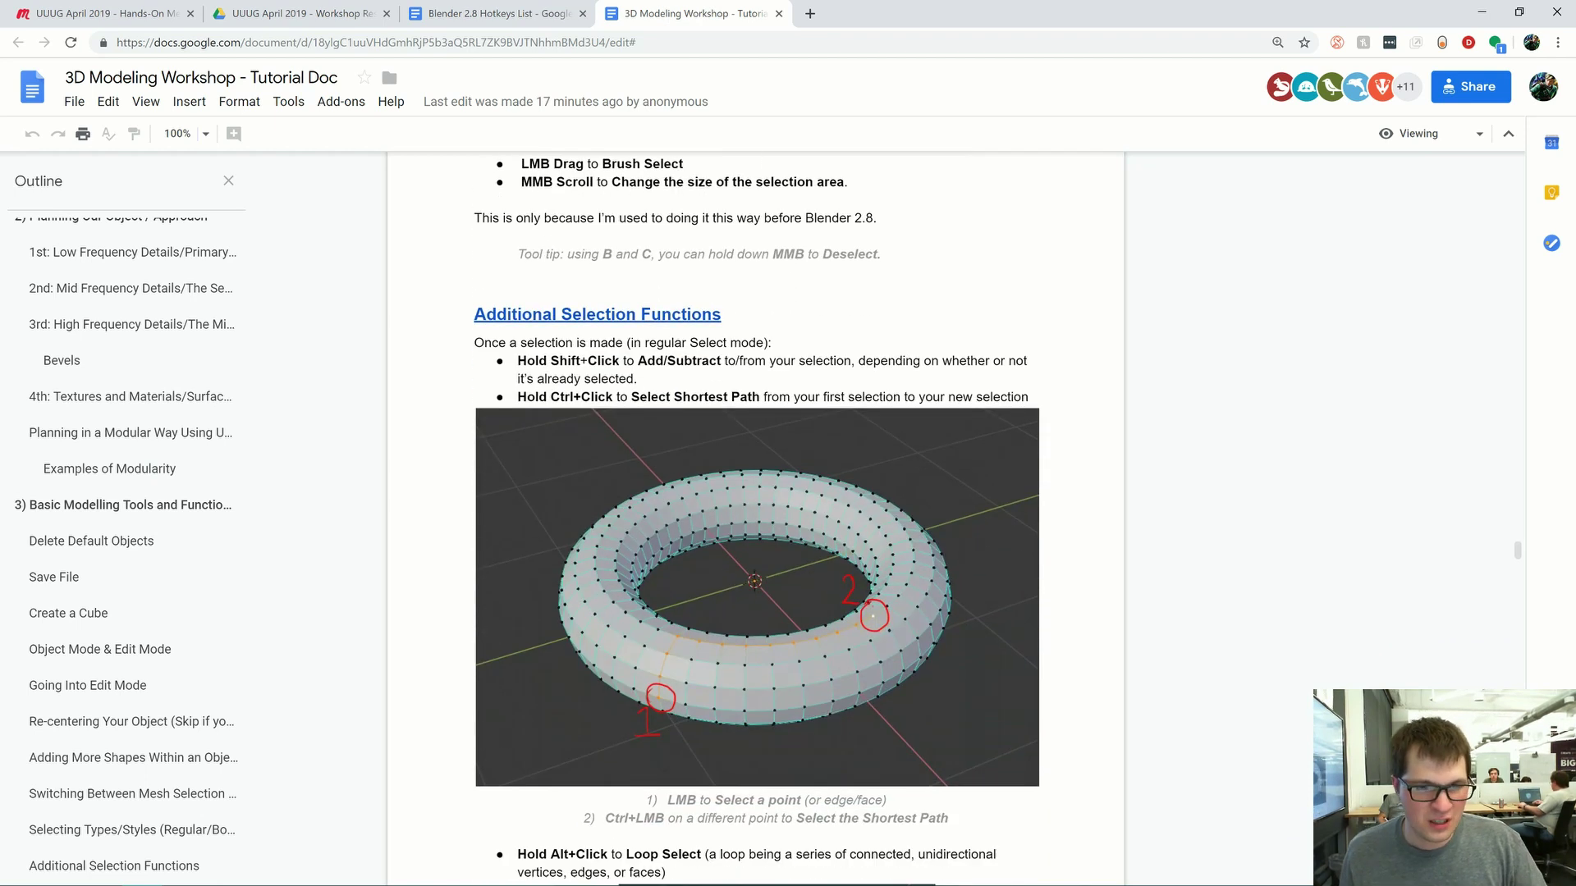
scroll(755, 517, down, 2)
scroll(755, 517, up, 1)
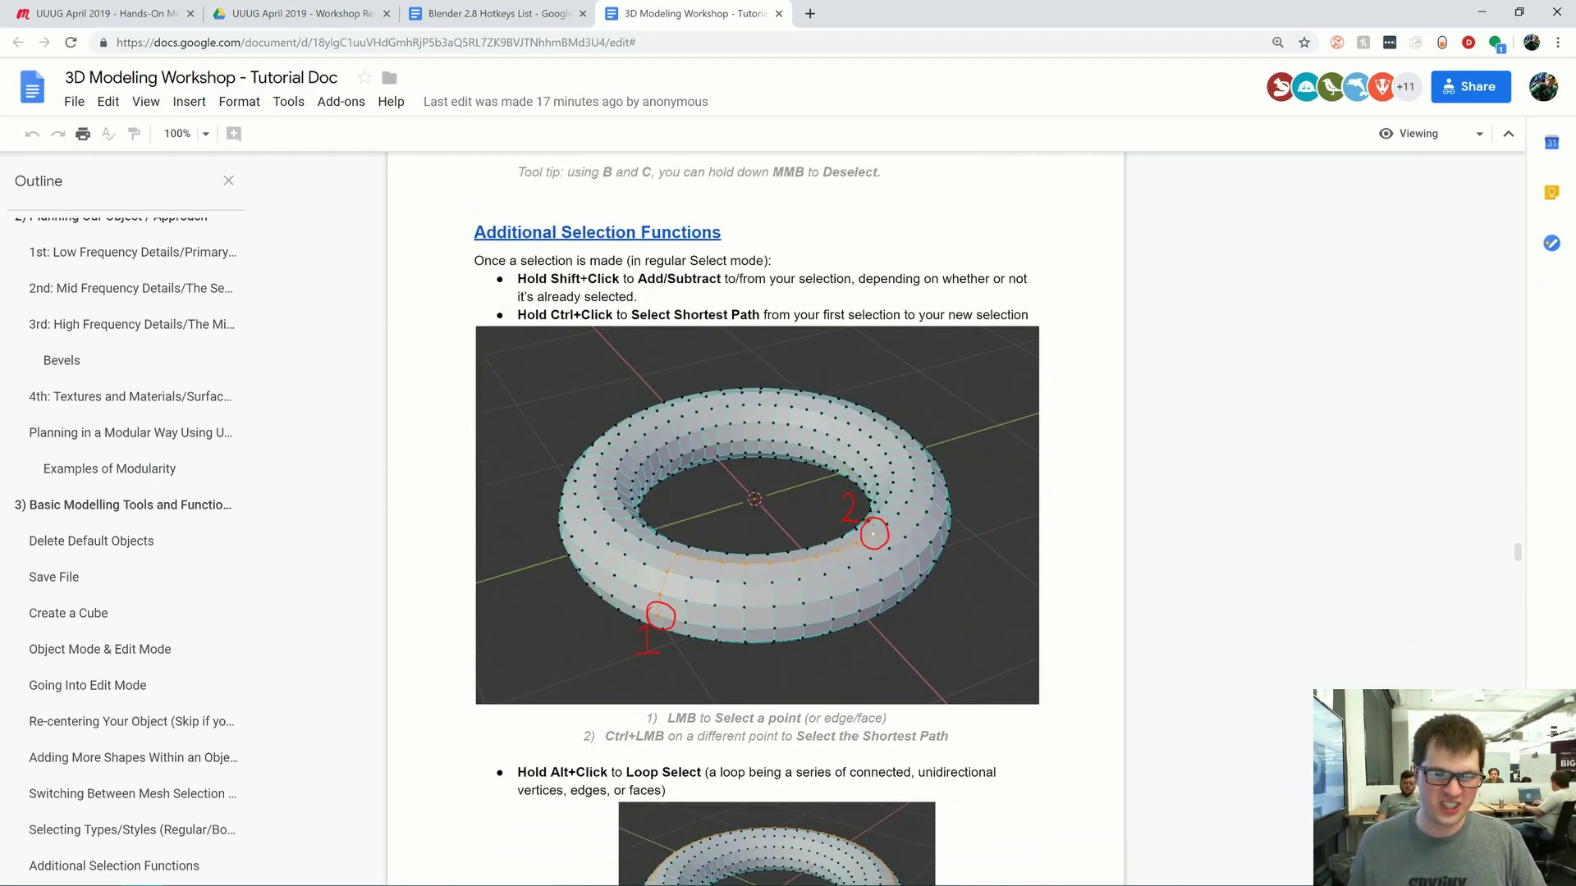
- Switch back to Blender, add a torus within the Cube object, and move it about 3.83 m along X, beside the cube
key(alt+Tab)
key(shift+a)
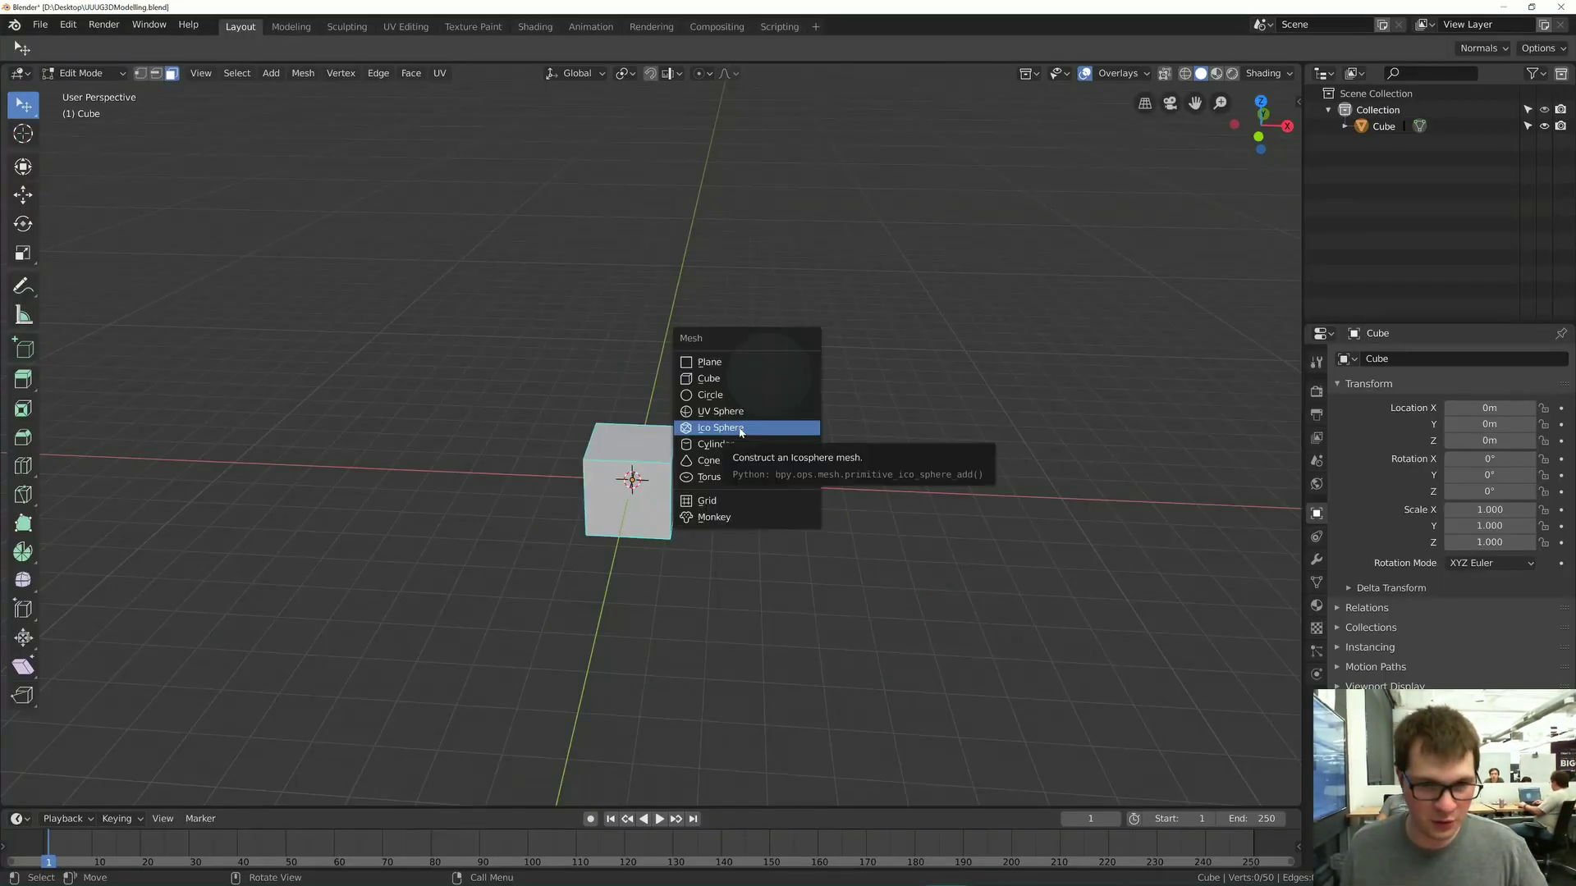
click(745, 476)
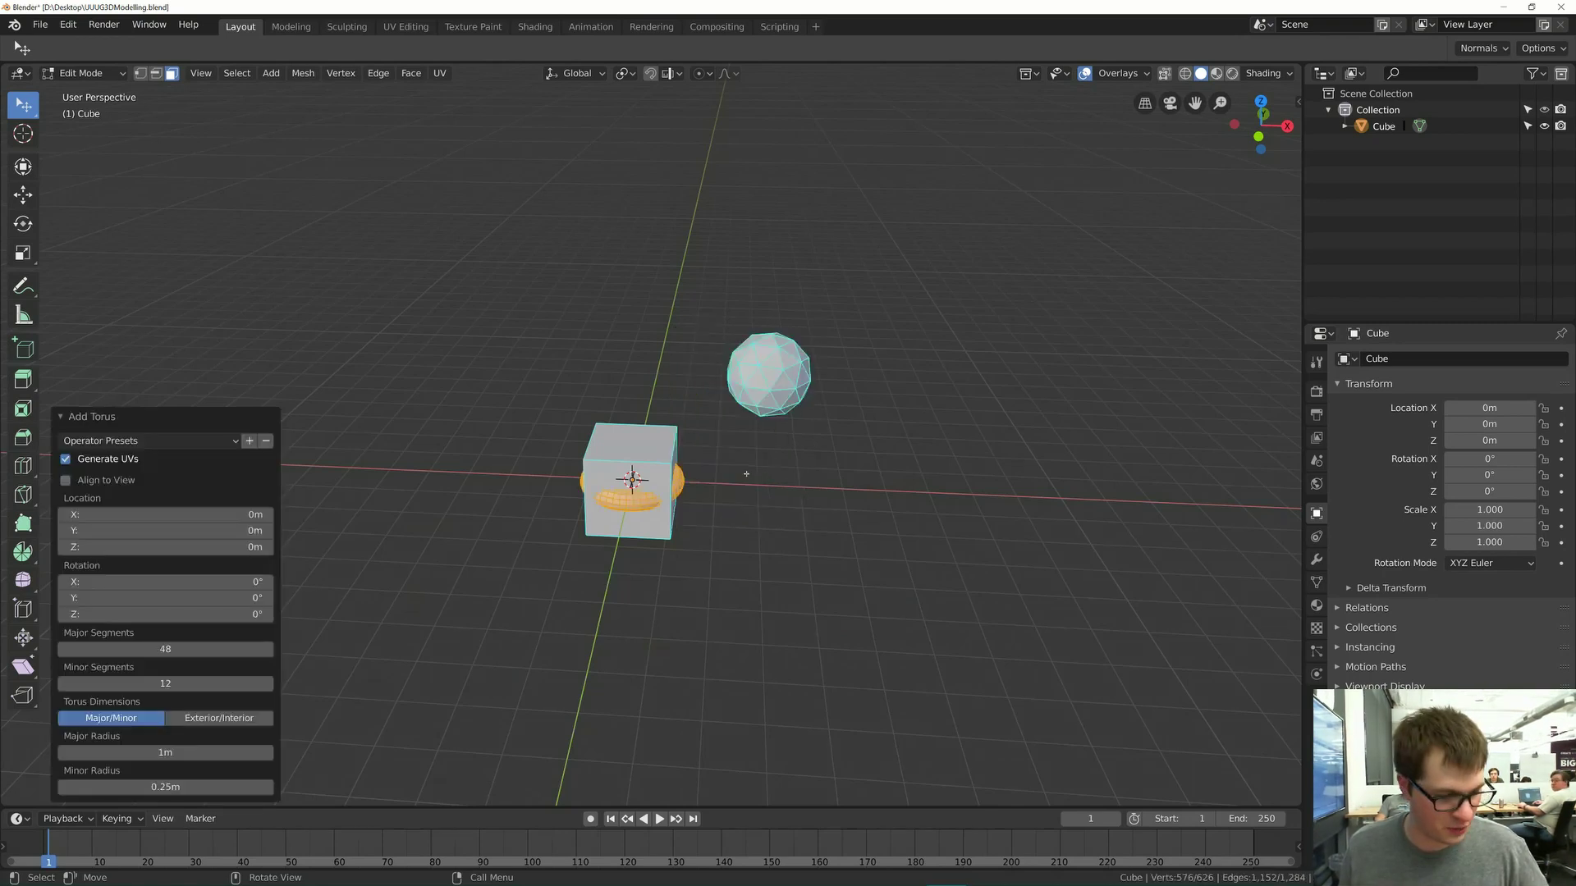
key(g)
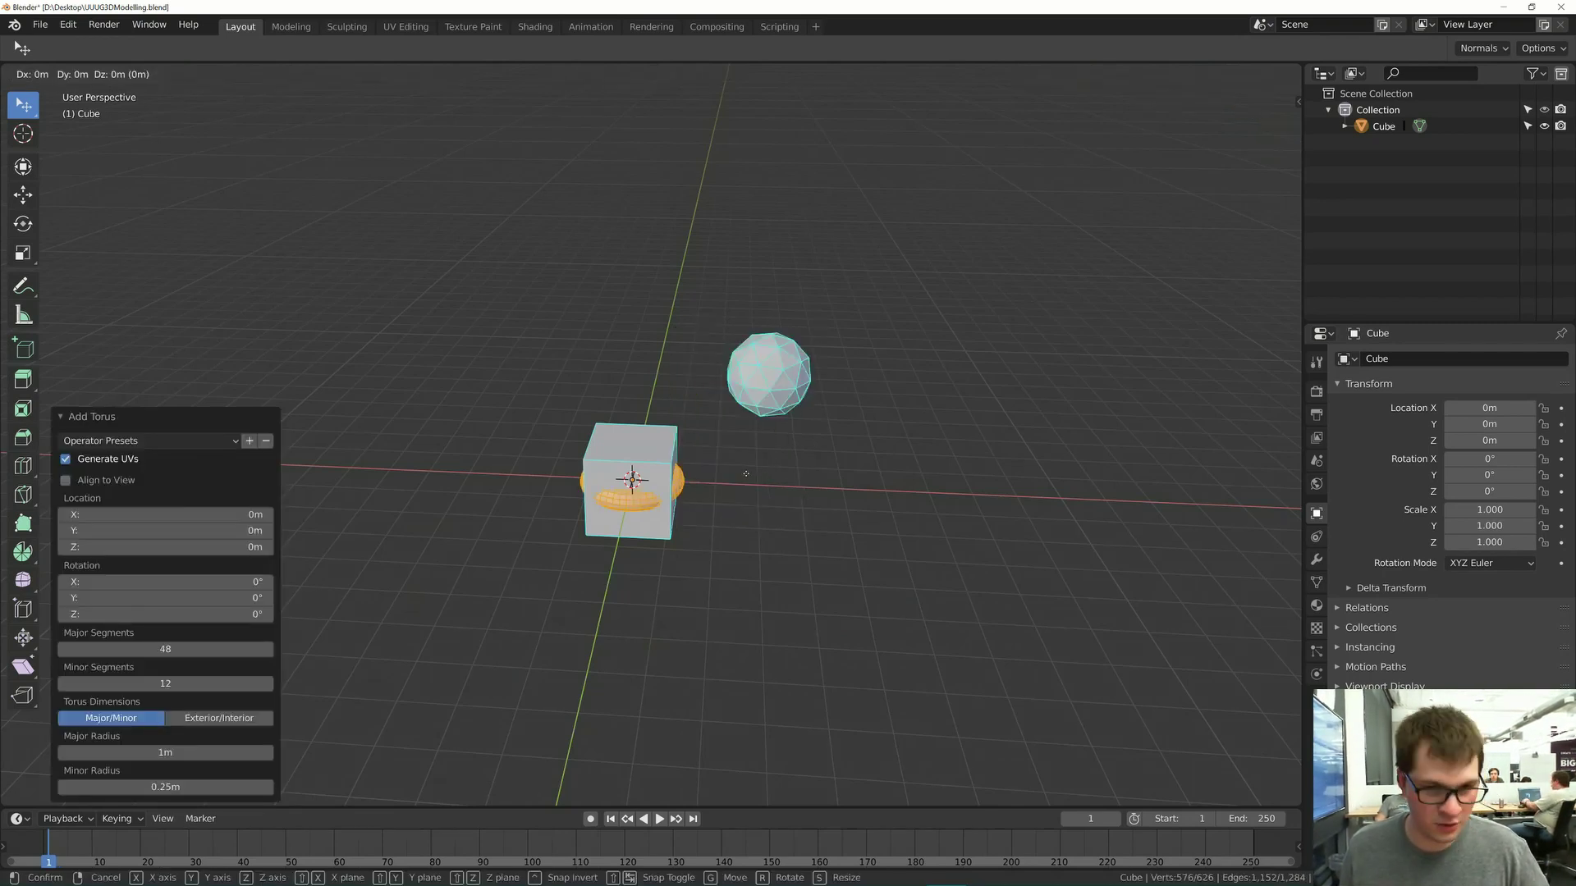
click(906, 479)
- Deselect the torus and change the mesh selection mode to vertices
key(KP_Decimal)
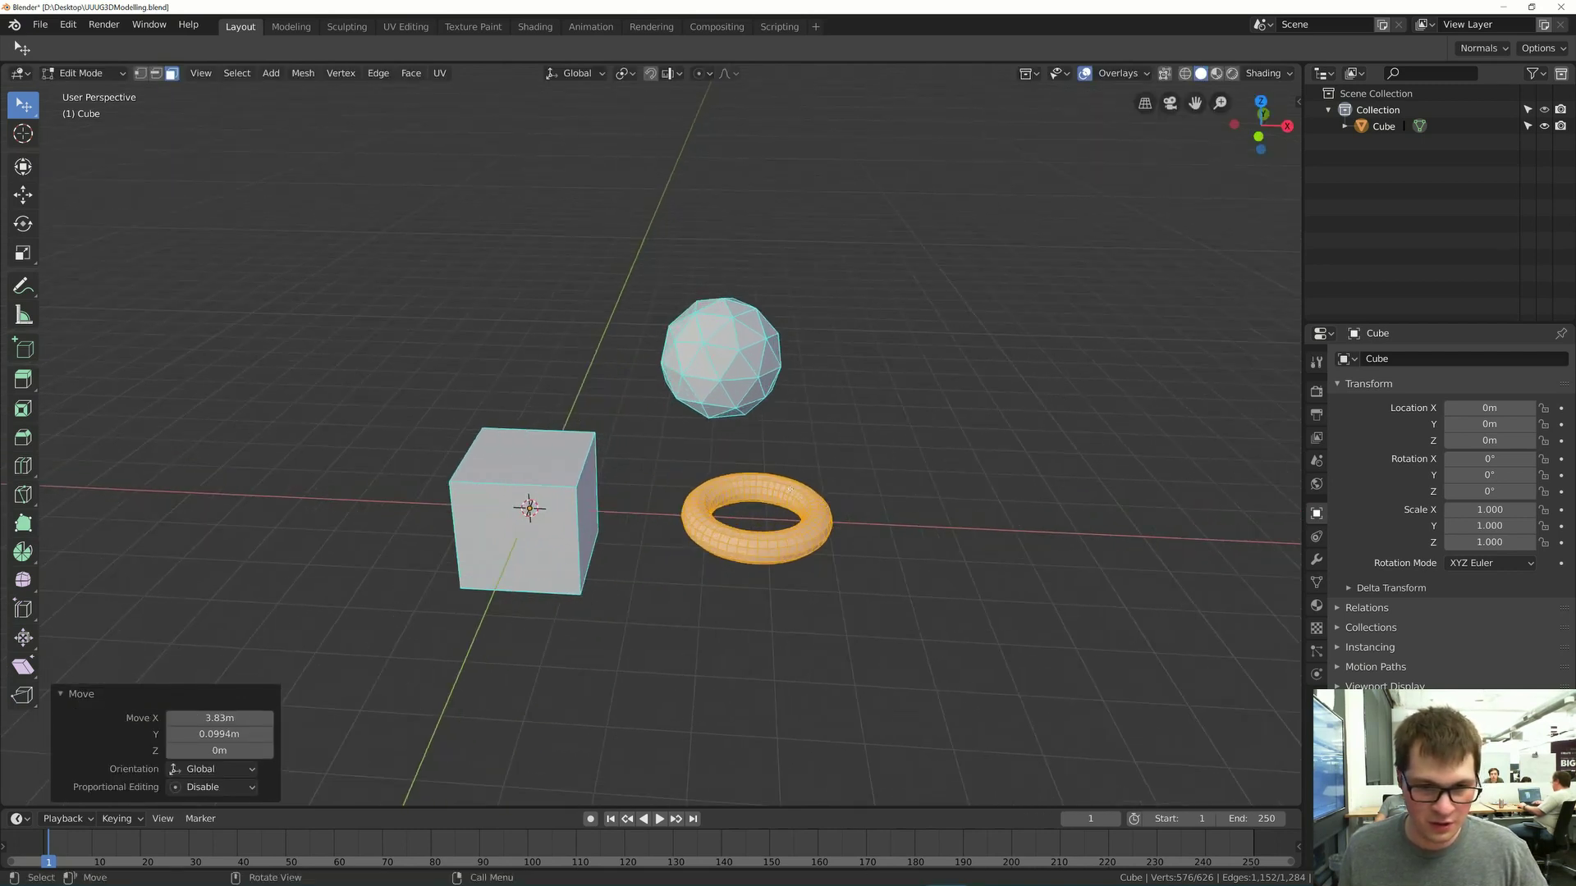
key(alt+a)
middle_drag(786, 490, 721, 570)
key(1)
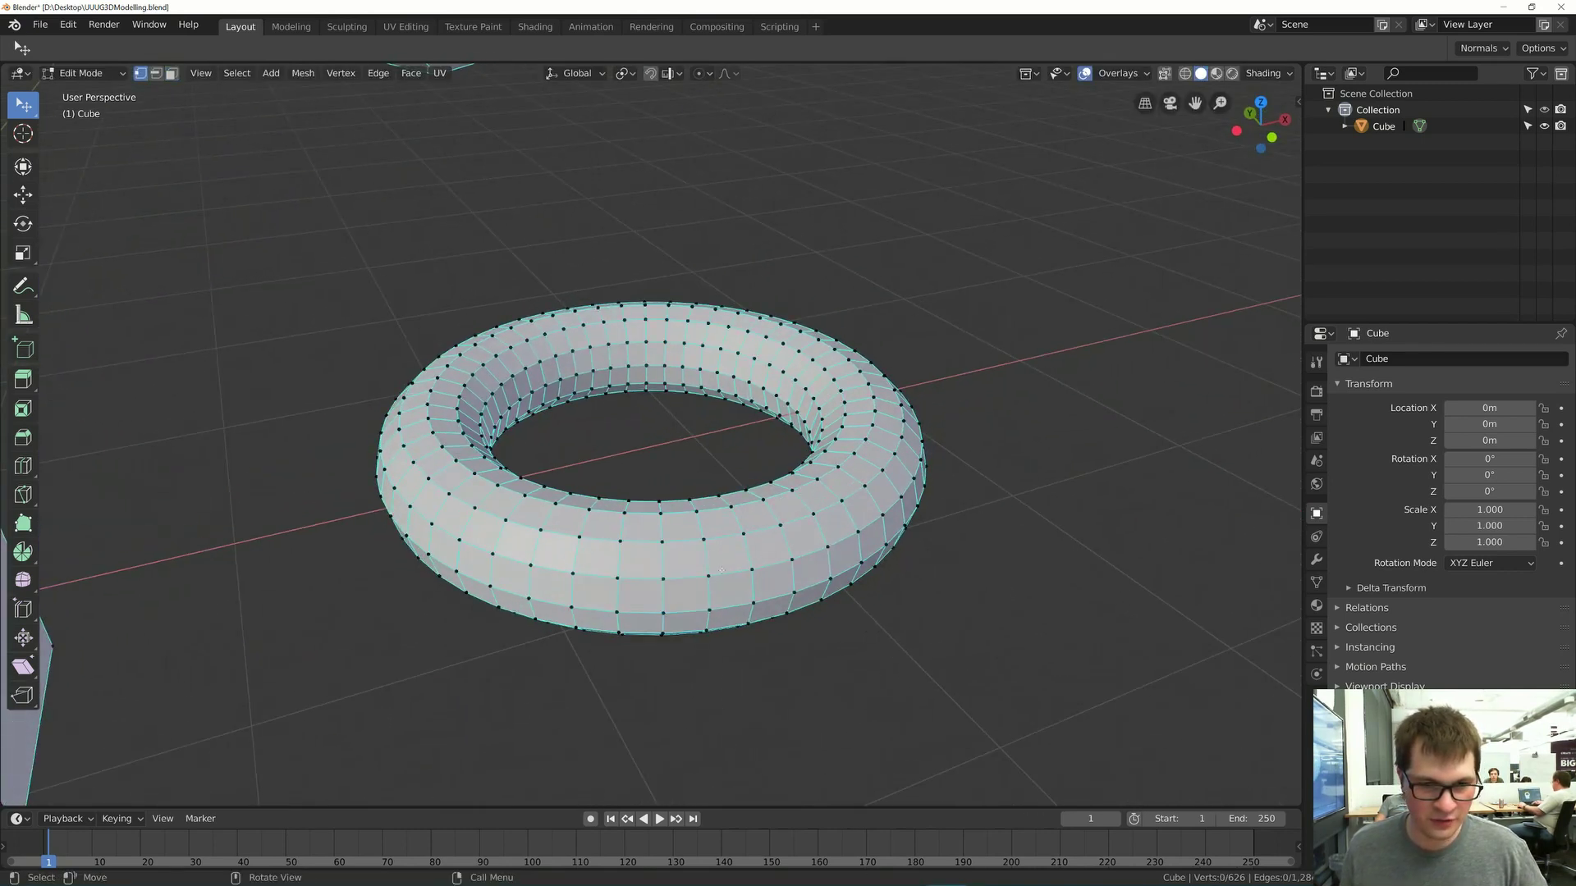
- Check the add-to-selection instruction in the tutorial document, and add several neighbouring vertices on the torus's front side to the selection in Blender
key(alt+Tab)
scroll(757, 526, down, 1)
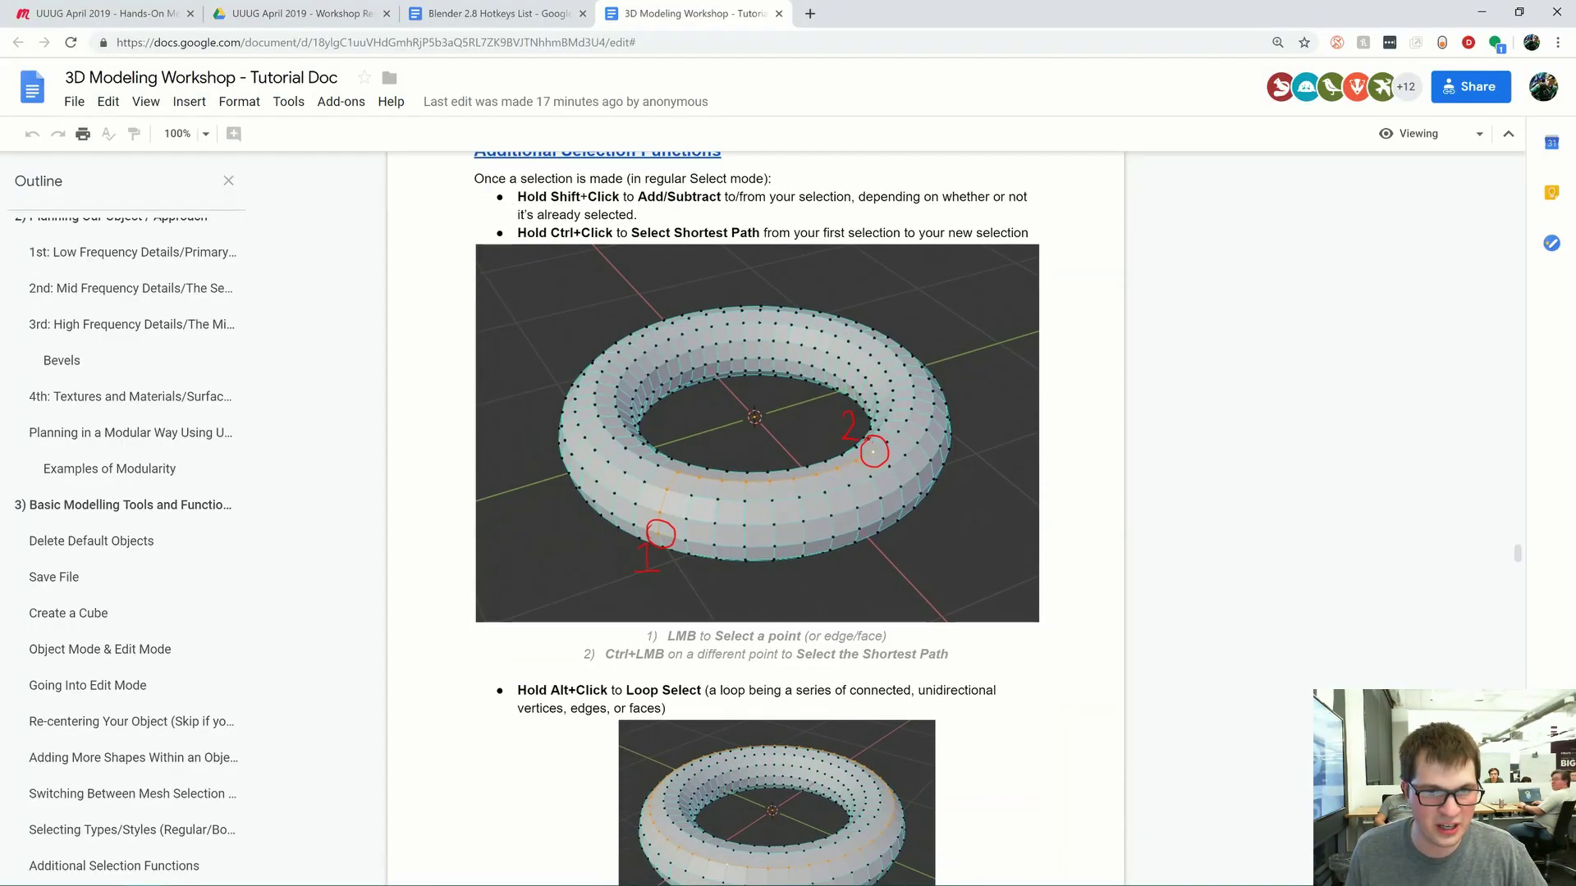
scroll(757, 525, up, 2)
key(alt+Tab)
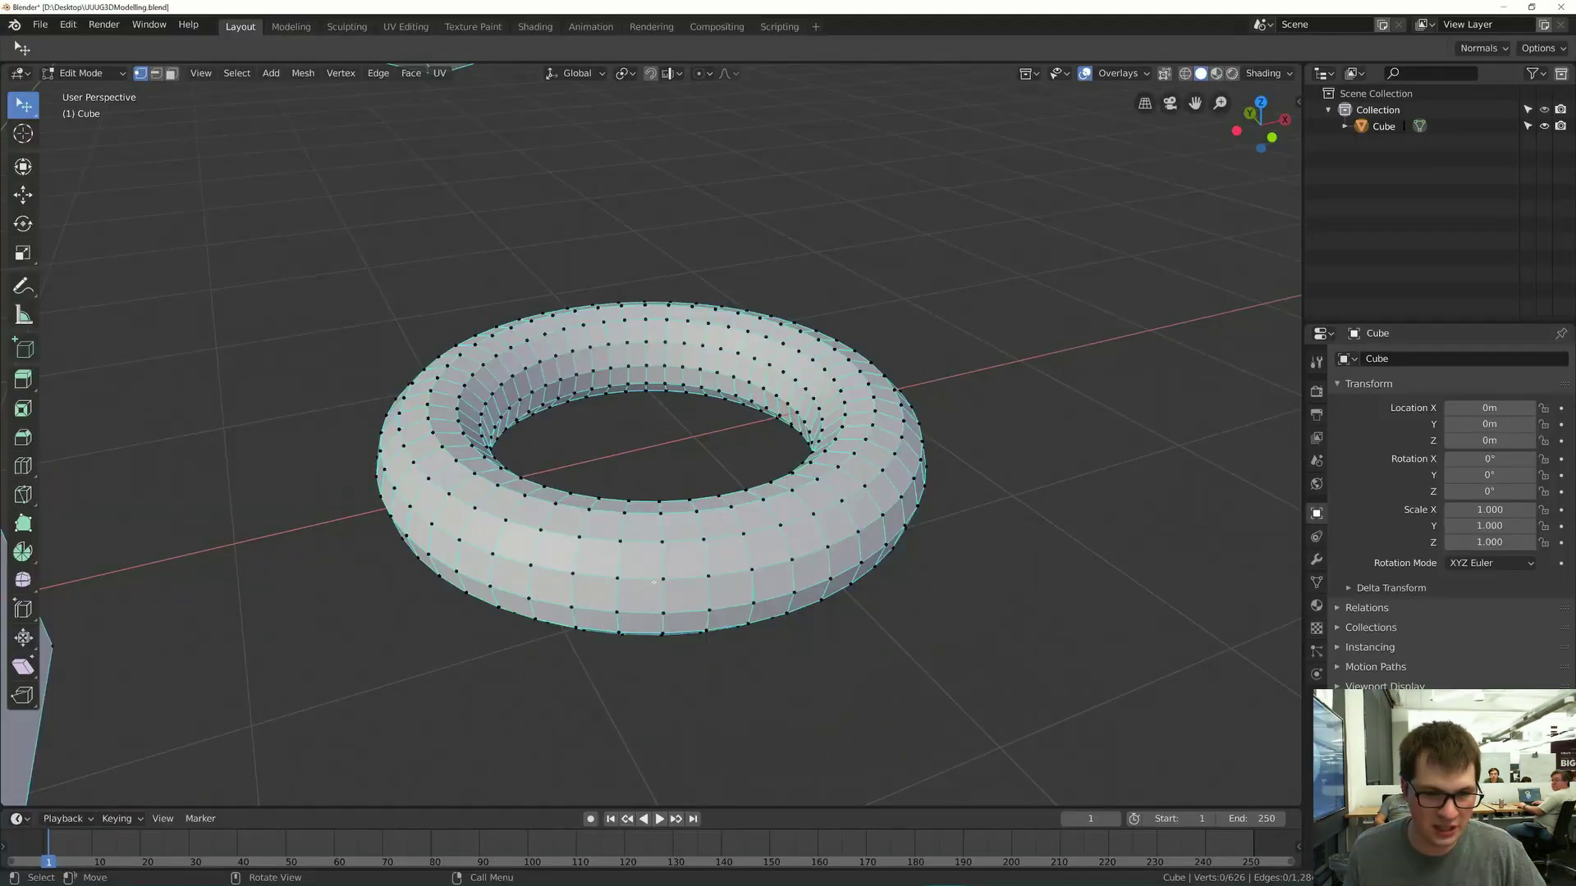
shift+click(744, 534)
shift+click(754, 603)
shift+click(791, 560)
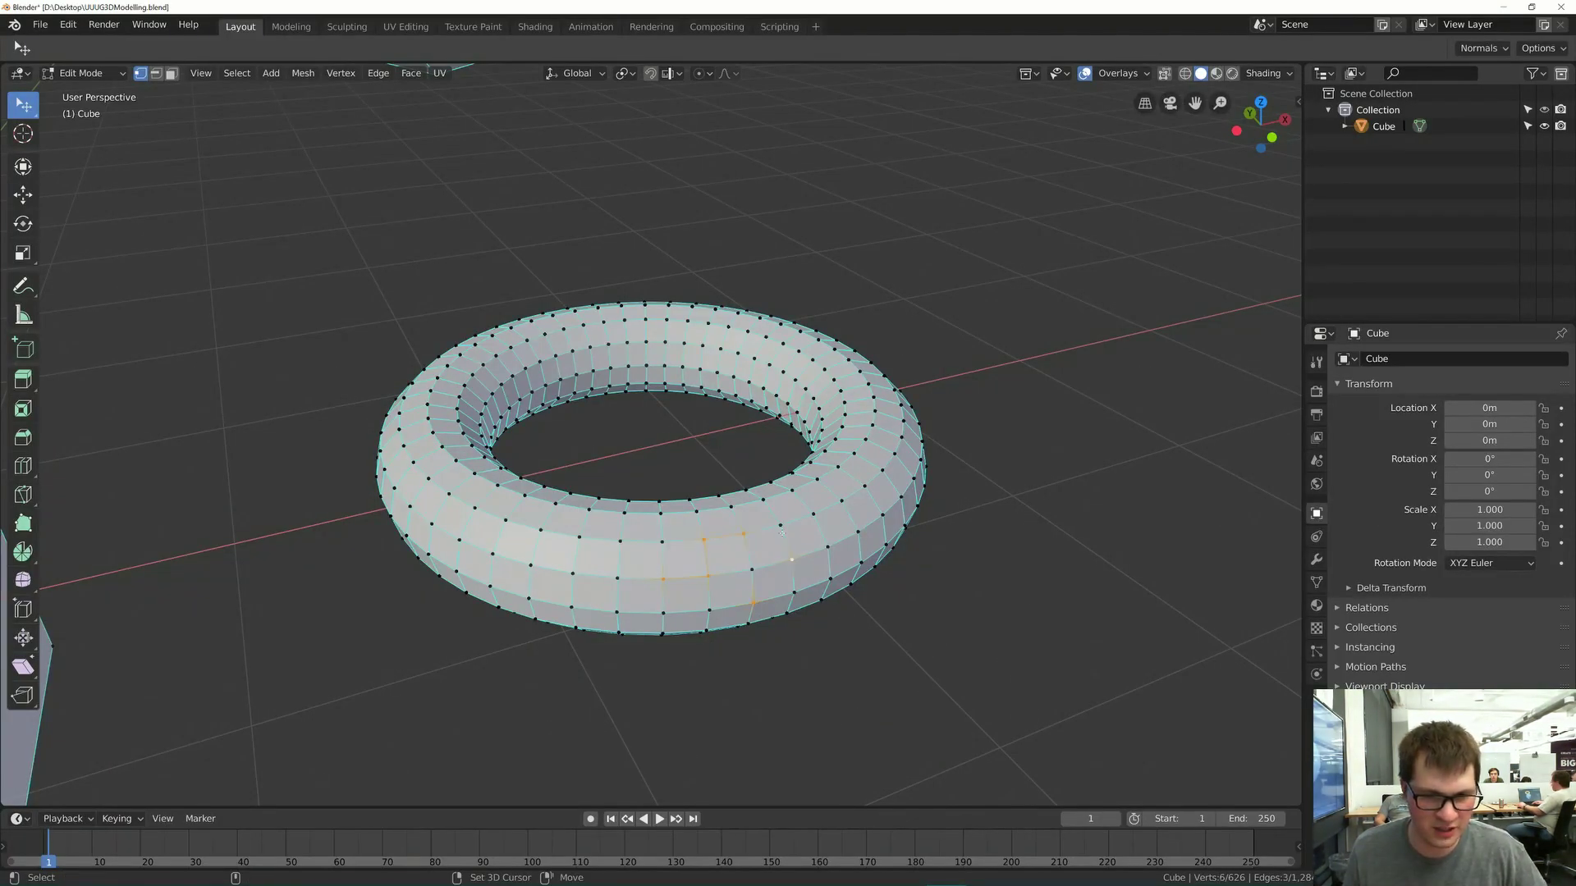
shift+click(750, 569)
- Check the Select Shortest Path instruction in the tutorial document, and select the shortest vertex path from the torus's front to its outer side in Blender
key(alt+Tab)
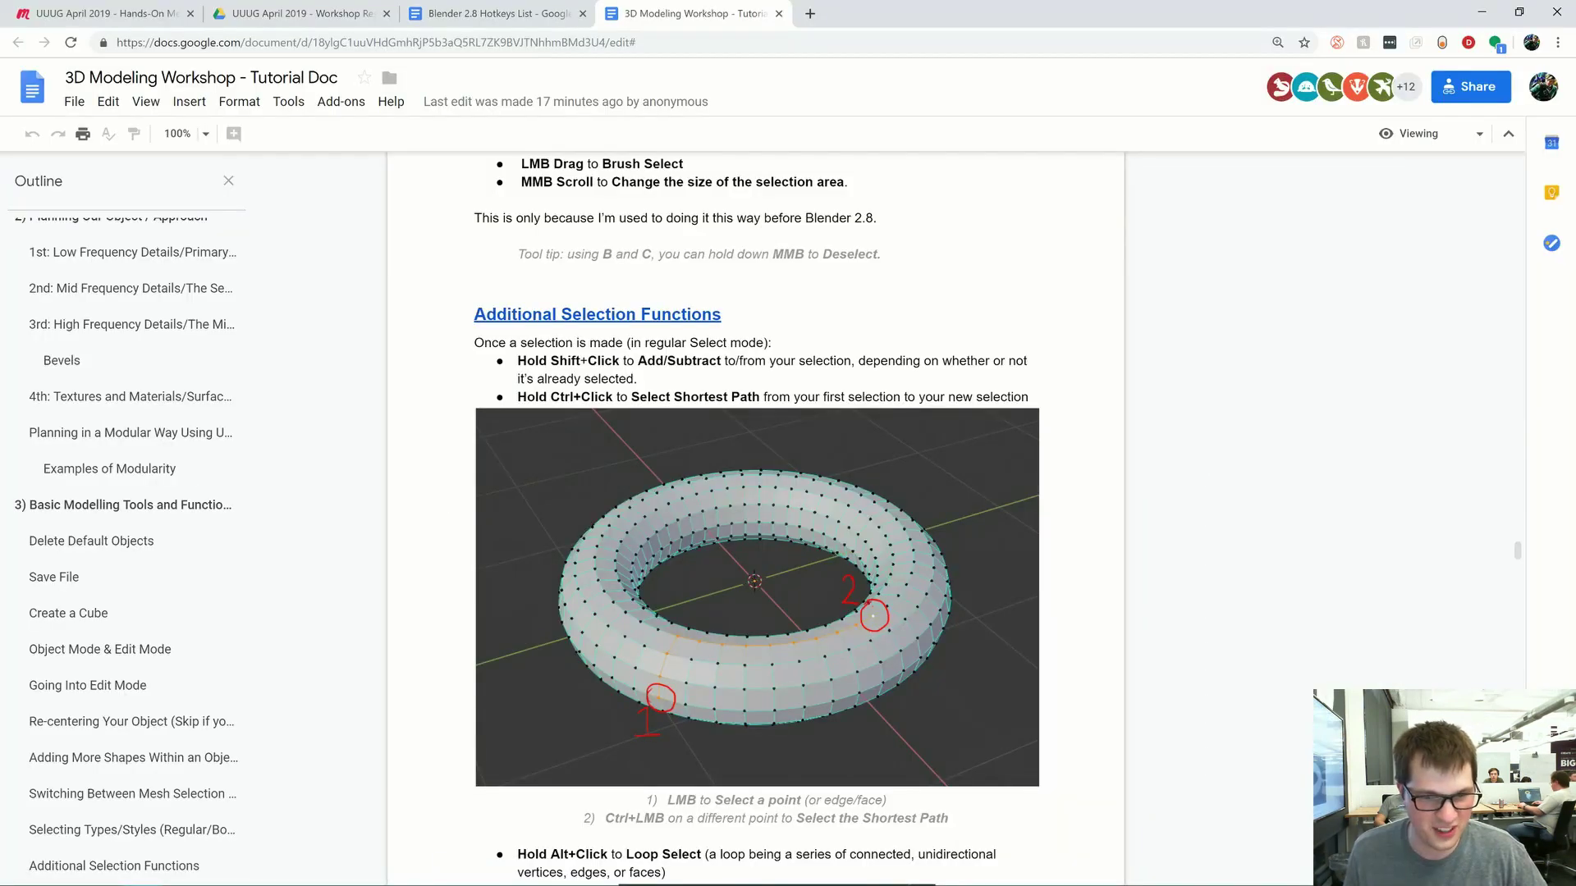
scroll(757, 517, down, 1)
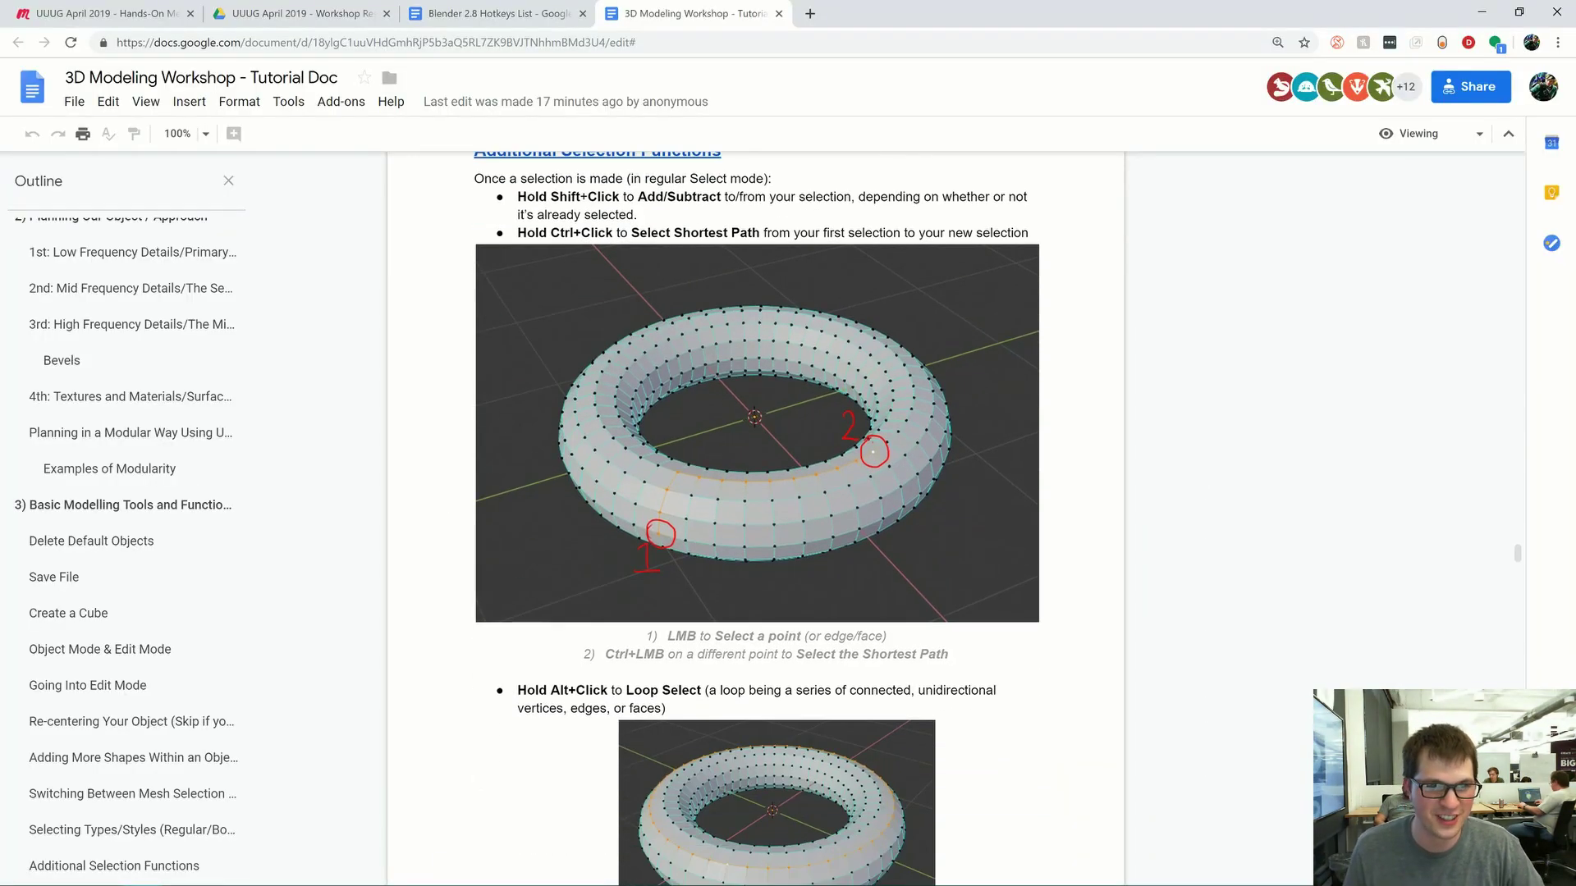
key(alt+Tab)
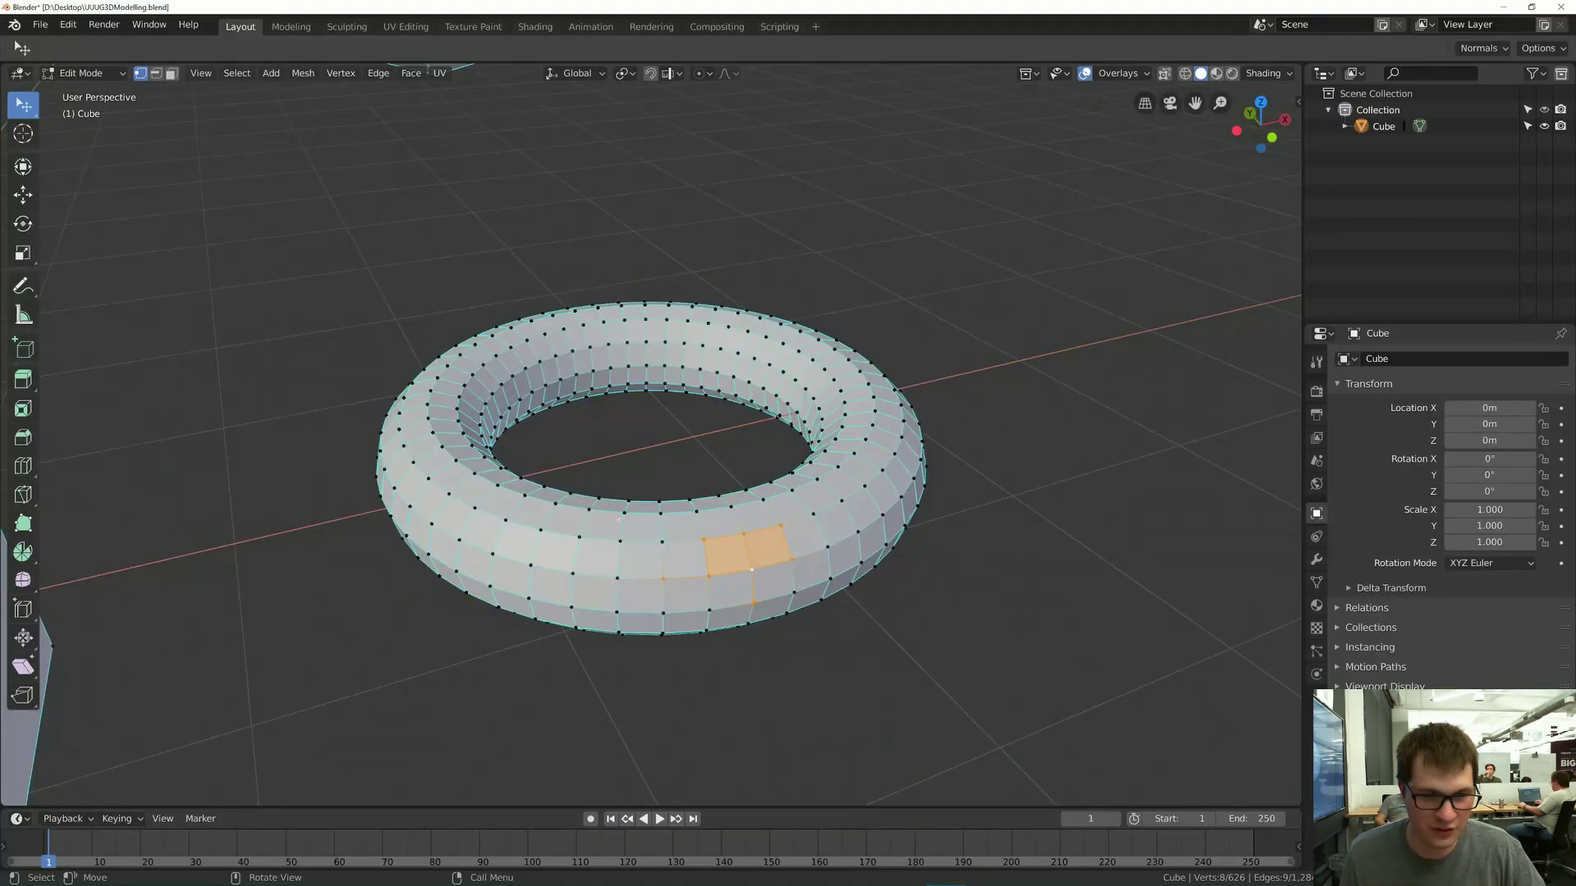
click(570, 574)
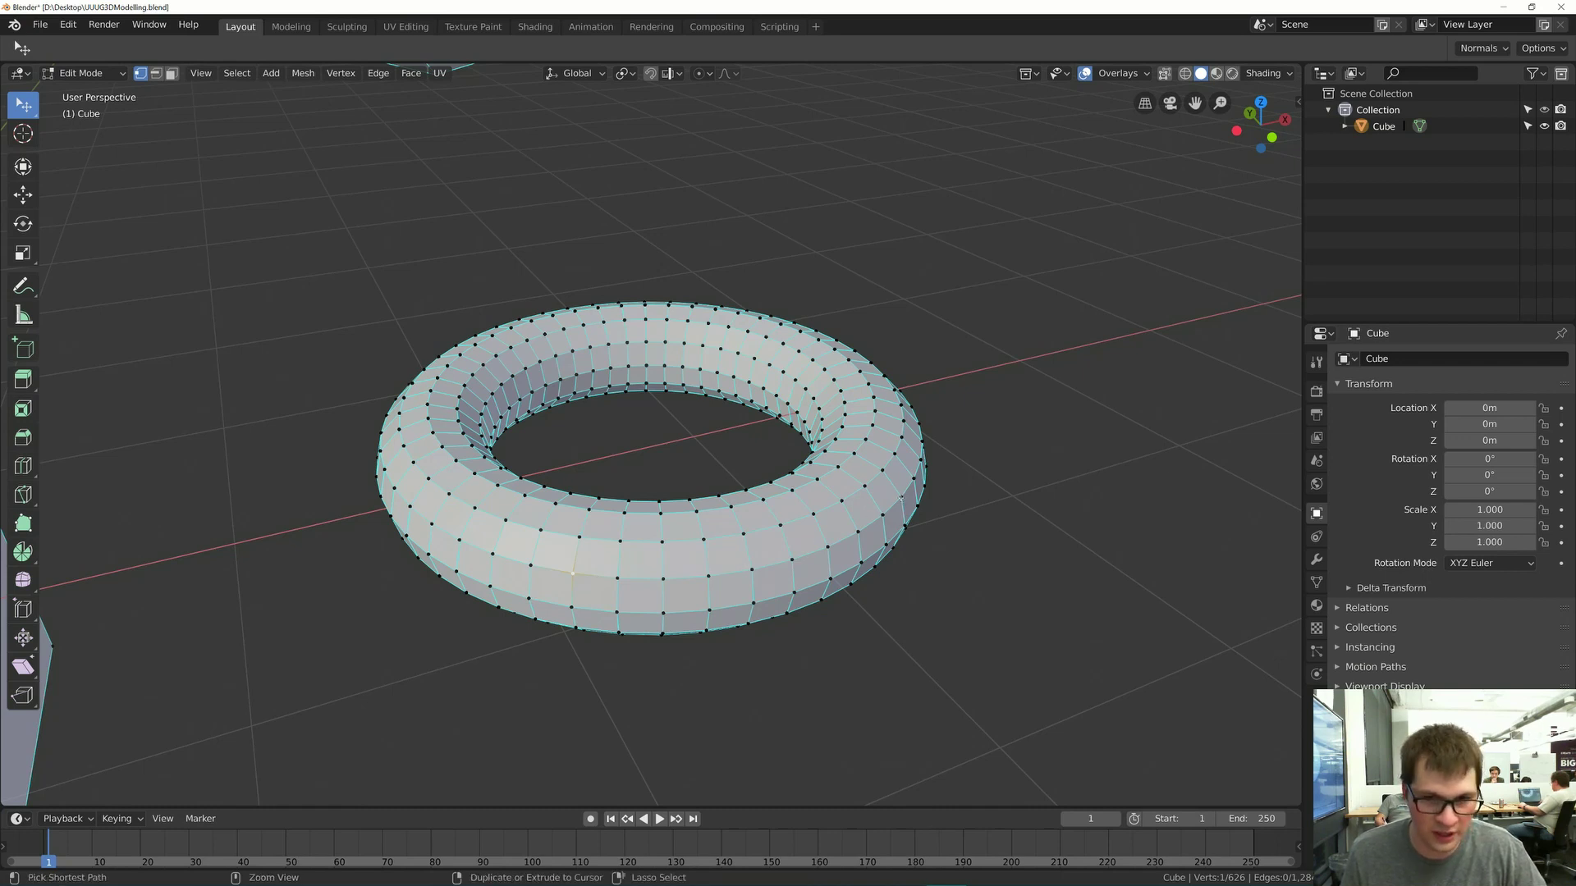
ctrl+click(901, 497)
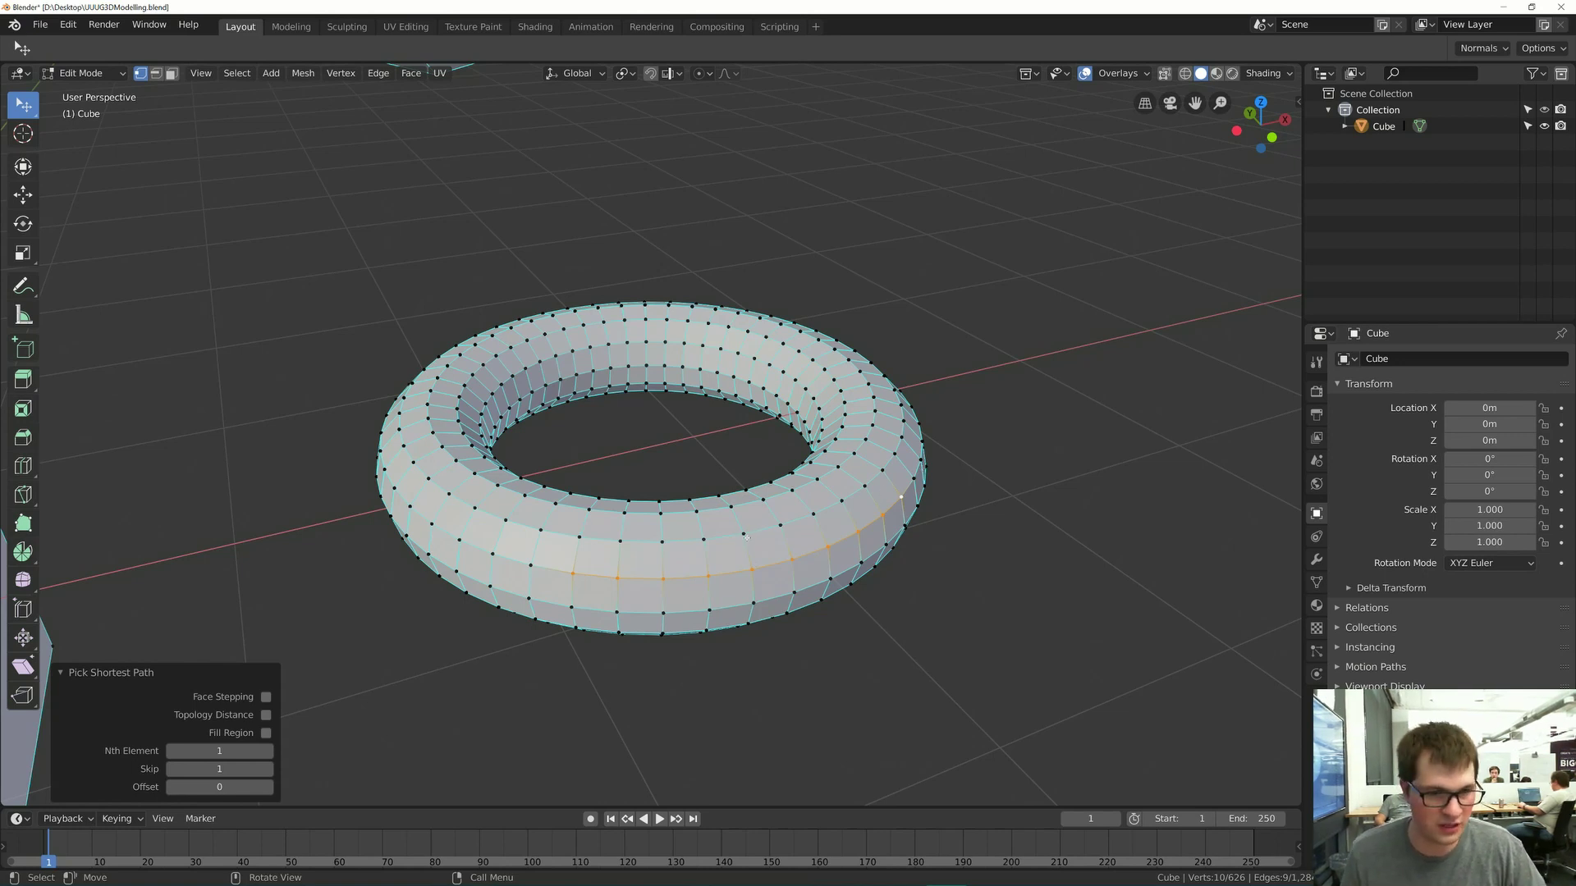
- Select further shortest vertex paths from the torus's front to its inner rim and along that rim, and clear the selection
click(578, 575)
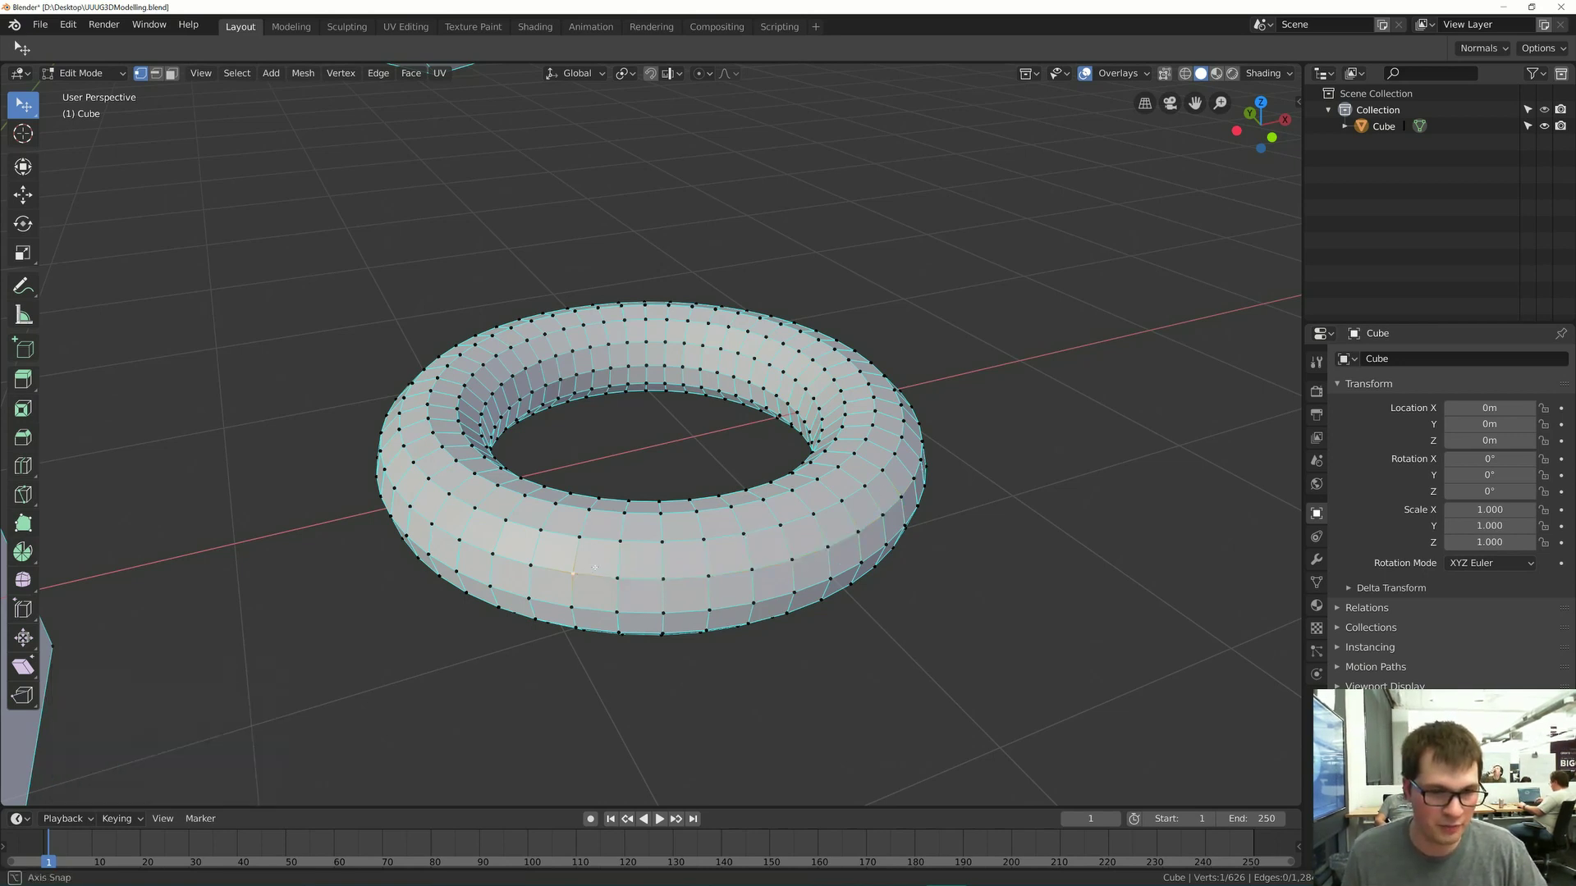
middle_drag(577, 575, 572, 588)
ctrl+click(784, 512)
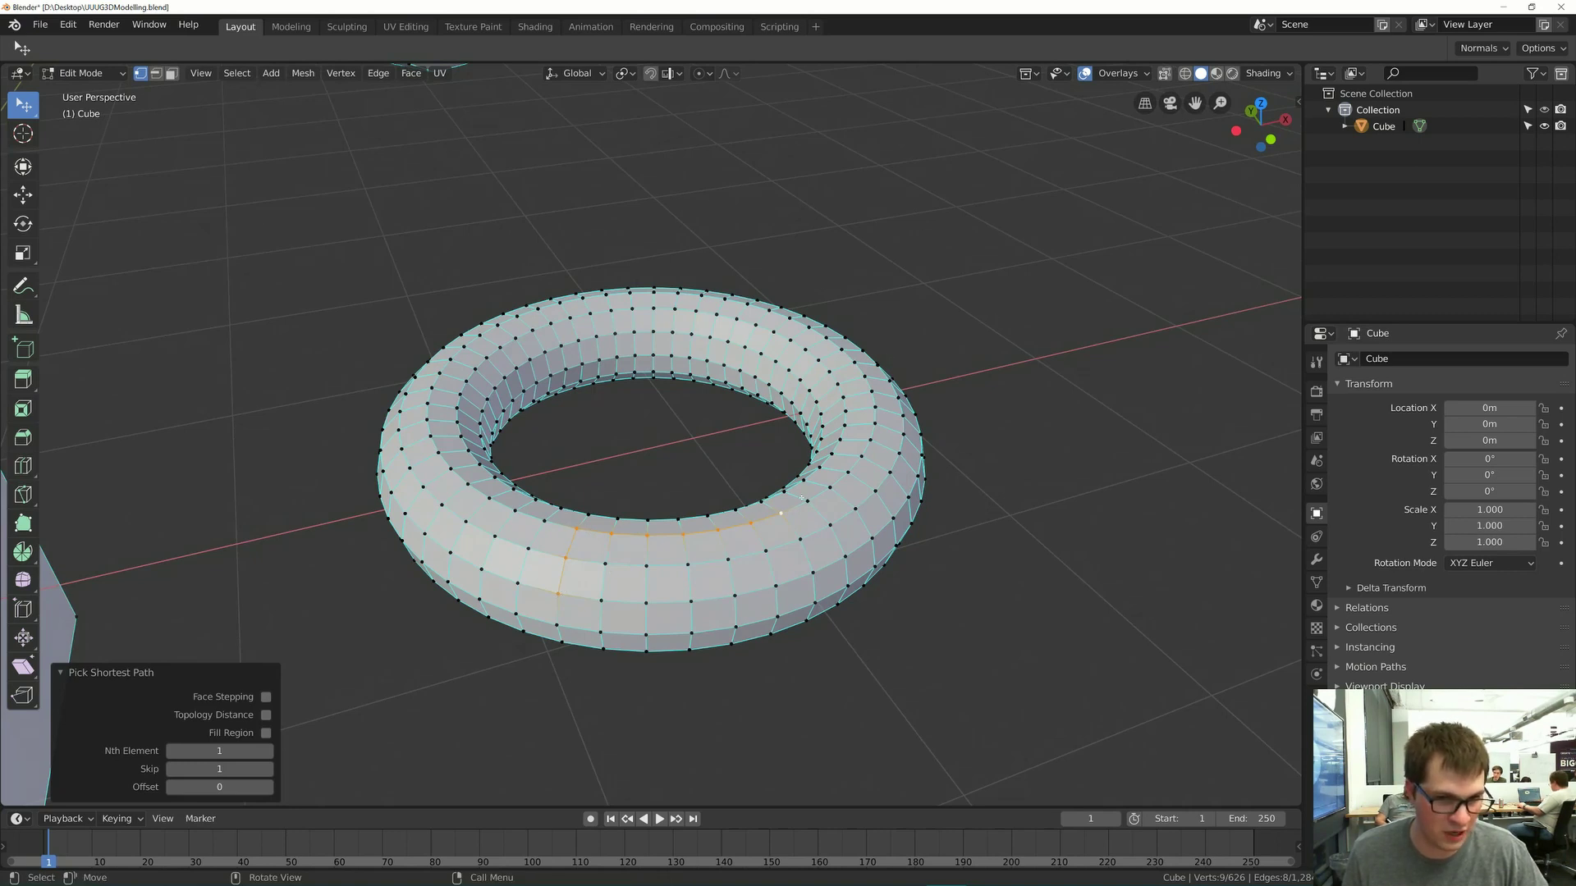
click(782, 514)
ctrl+click(829, 493)
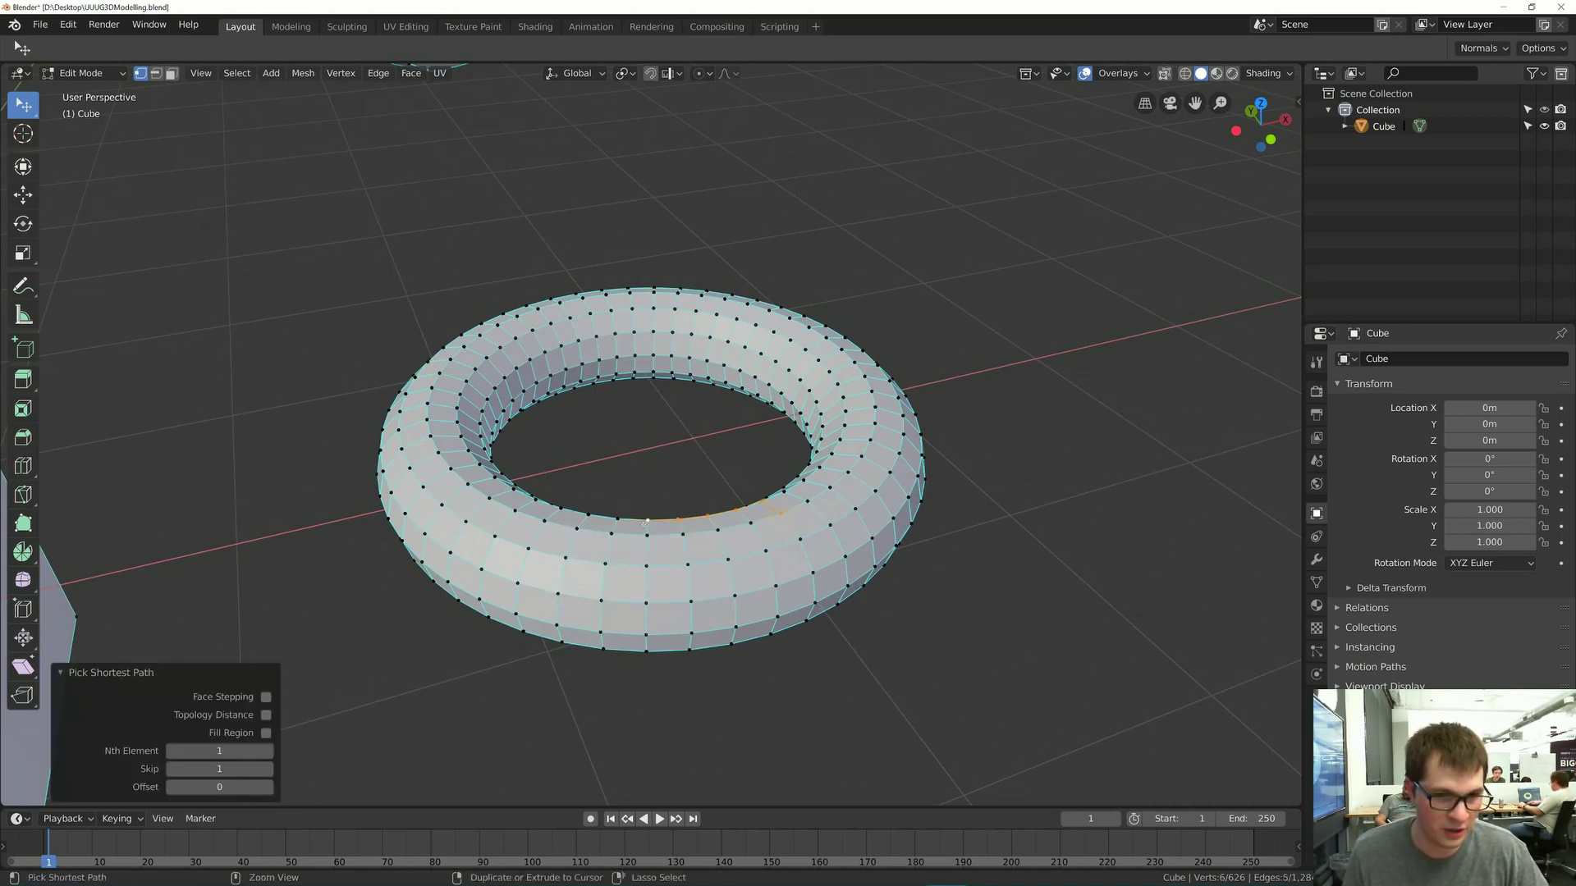
click(667, 497)
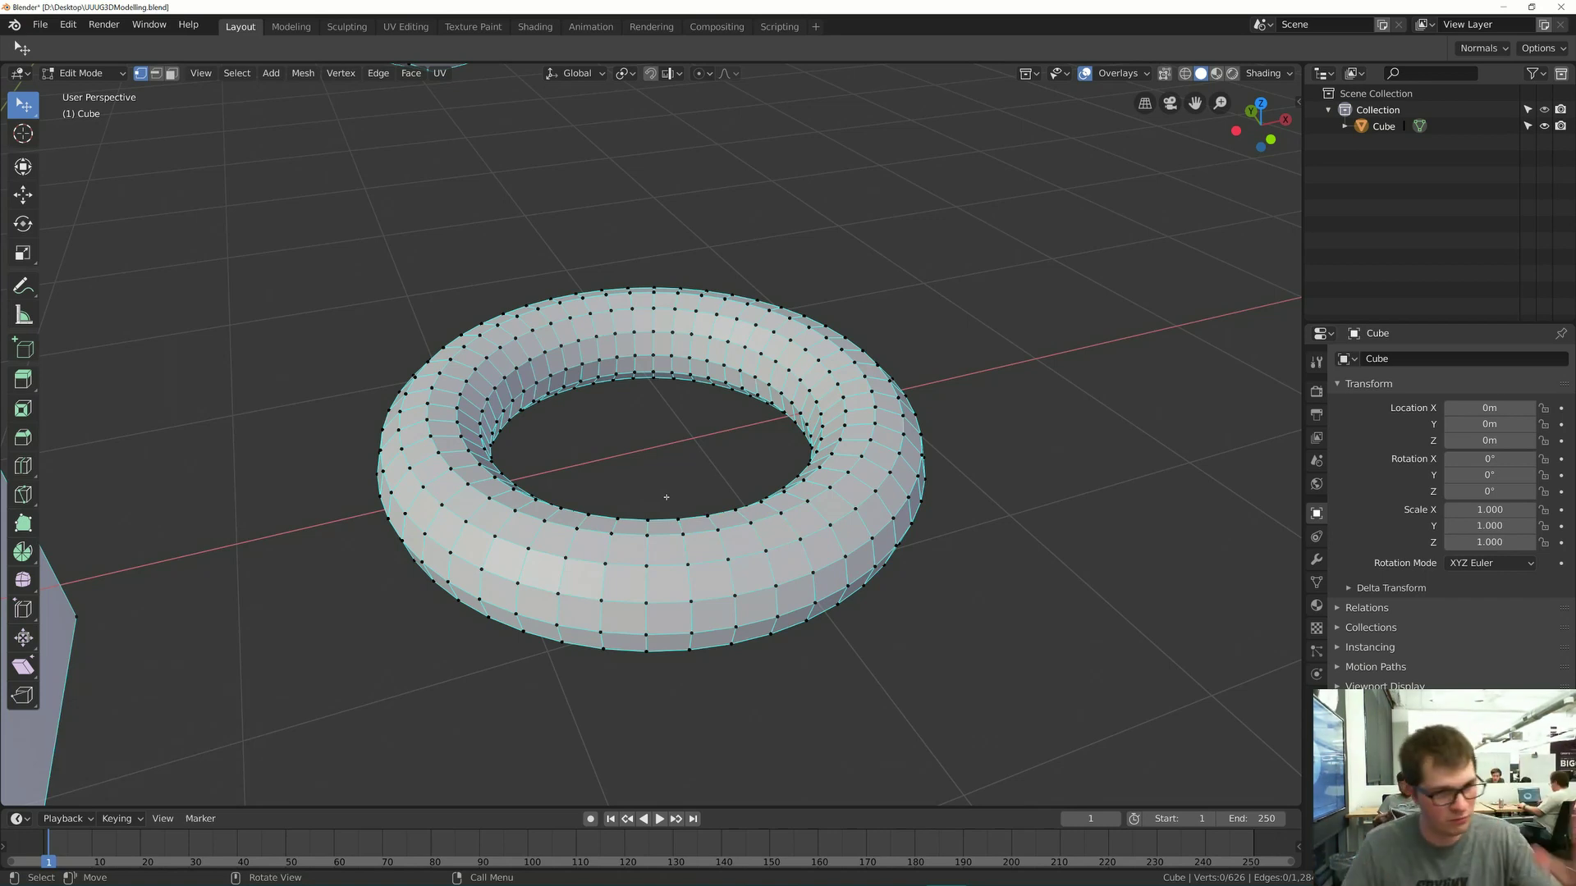
- Switch to the tutorial document and read the Loop Select instruction with its example pictures
key(alt+Tab)
scroll(755, 517, down, 2)
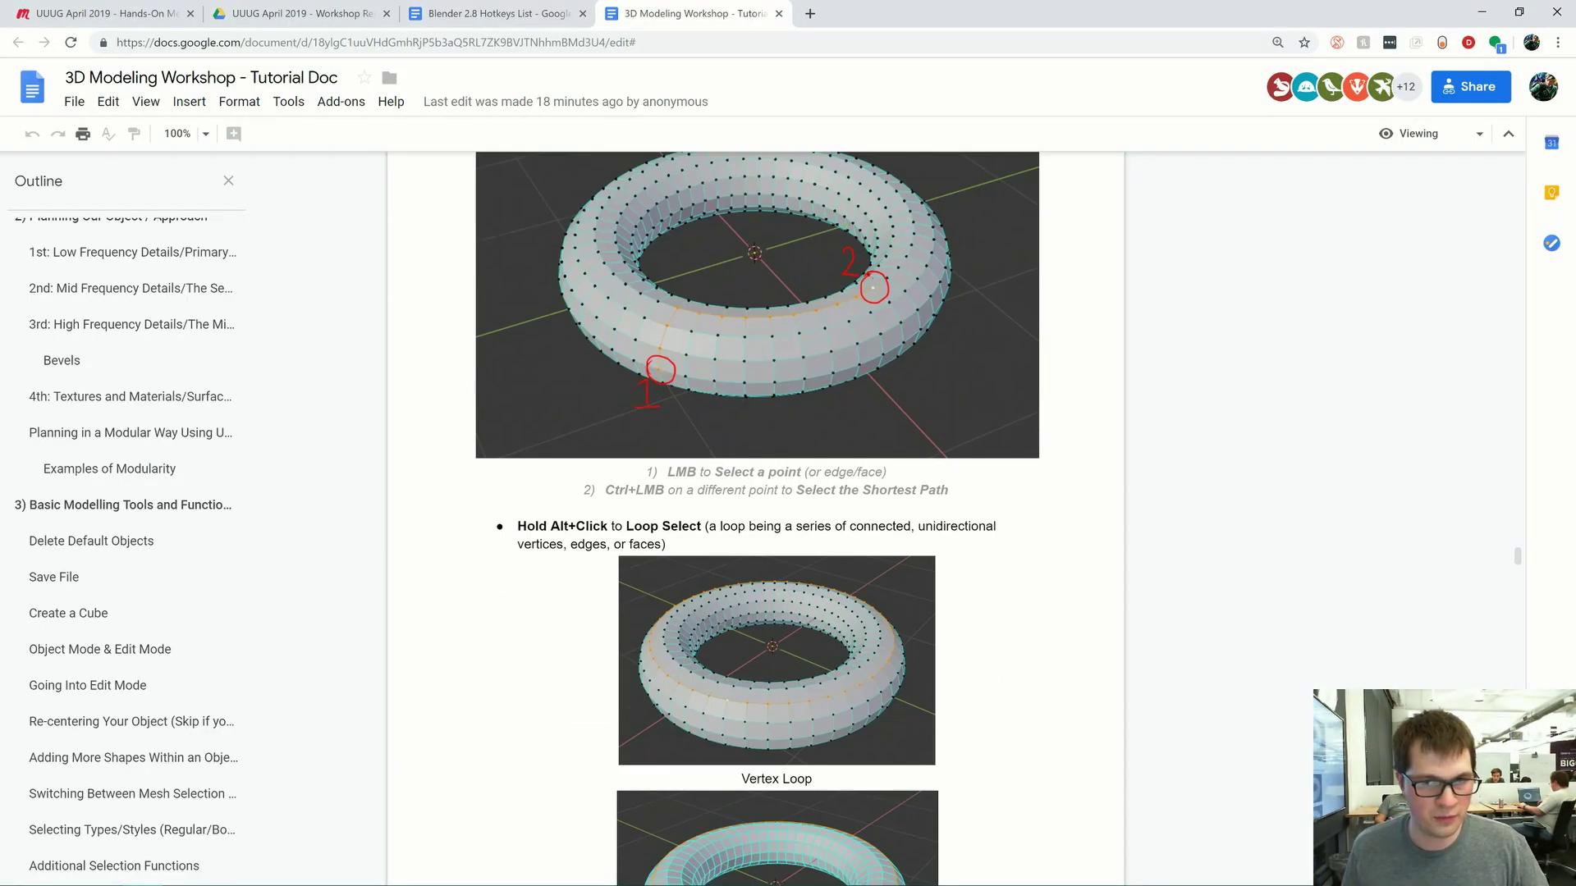
key(alt+a)
scroll(755, 518, down, 1)
key(Escape)
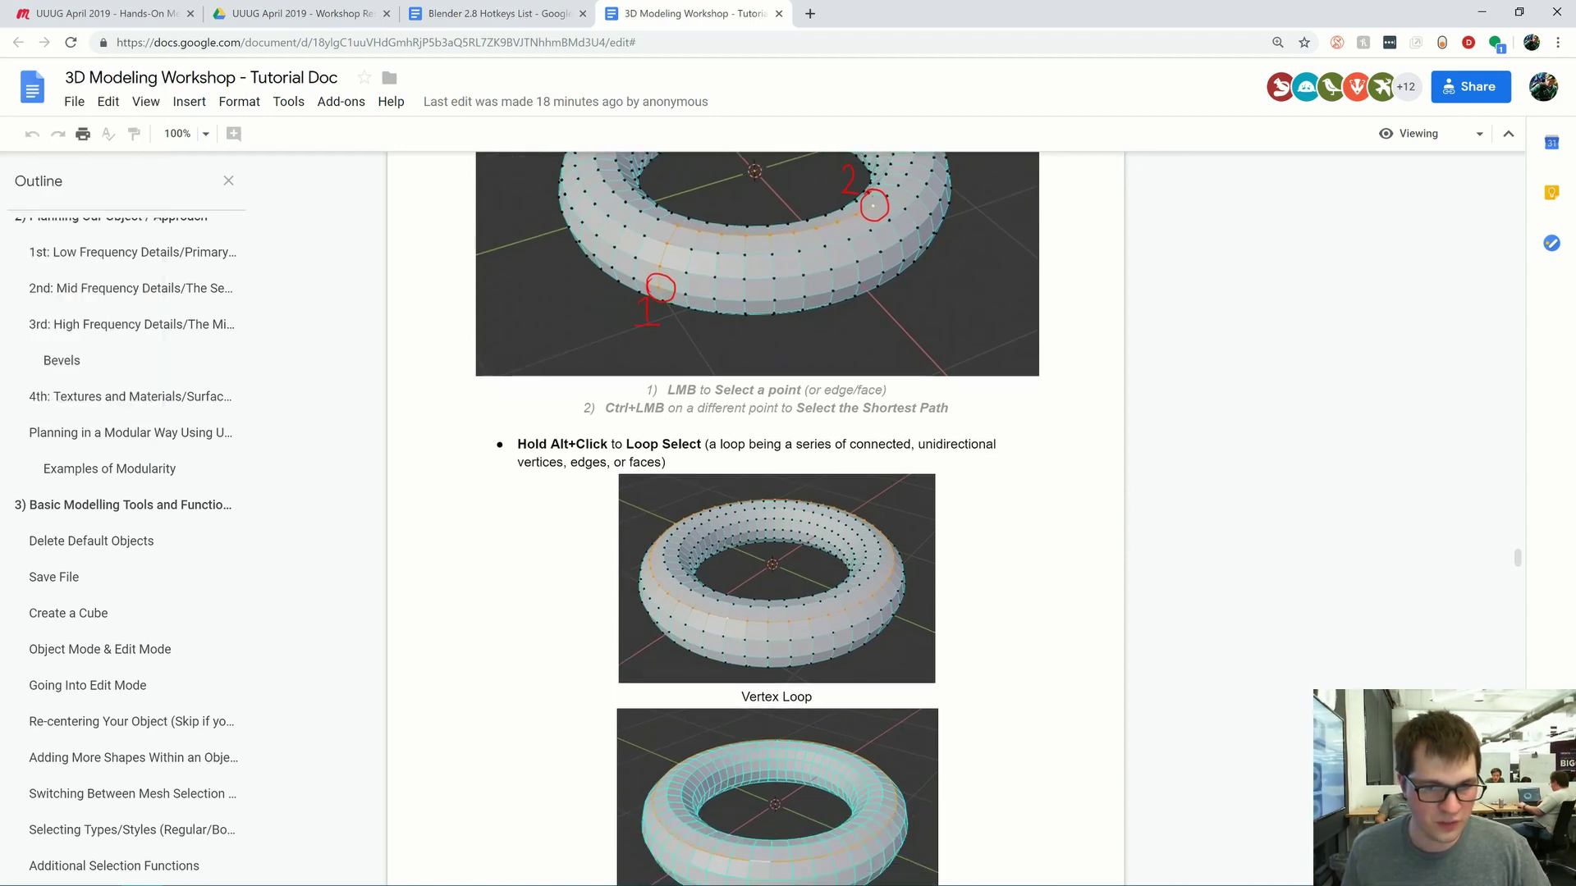
scroll(757, 517, down, 1)
- Switch back to Blender, loop-select a vertex ring around the torus's upper side, and add neighbouring loops running across its tube
key(alt+Tab)
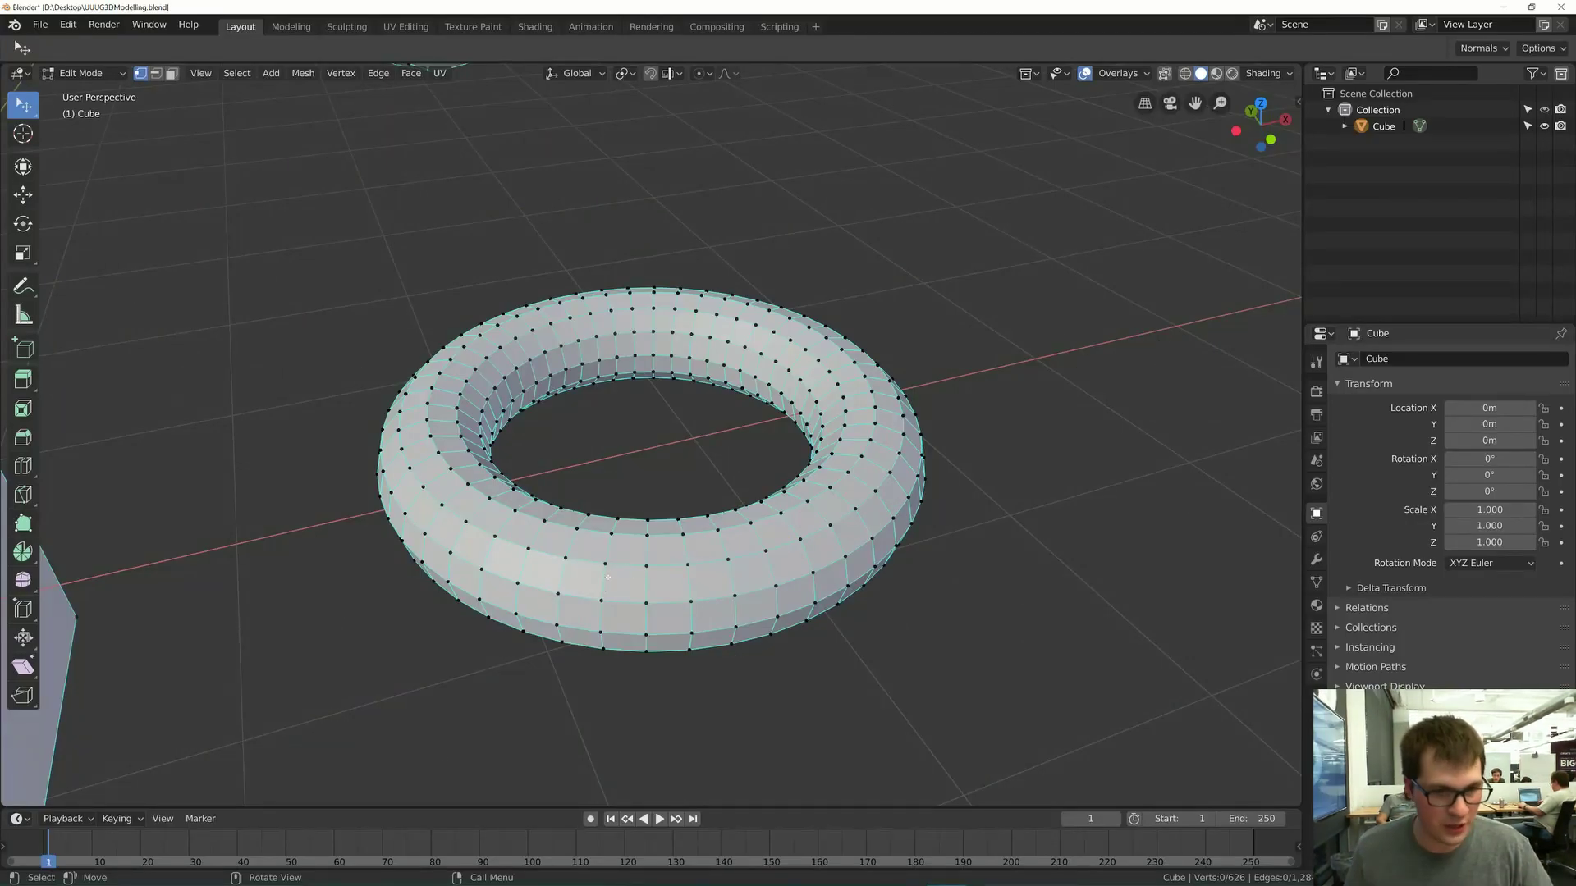
alt+click(606, 578)
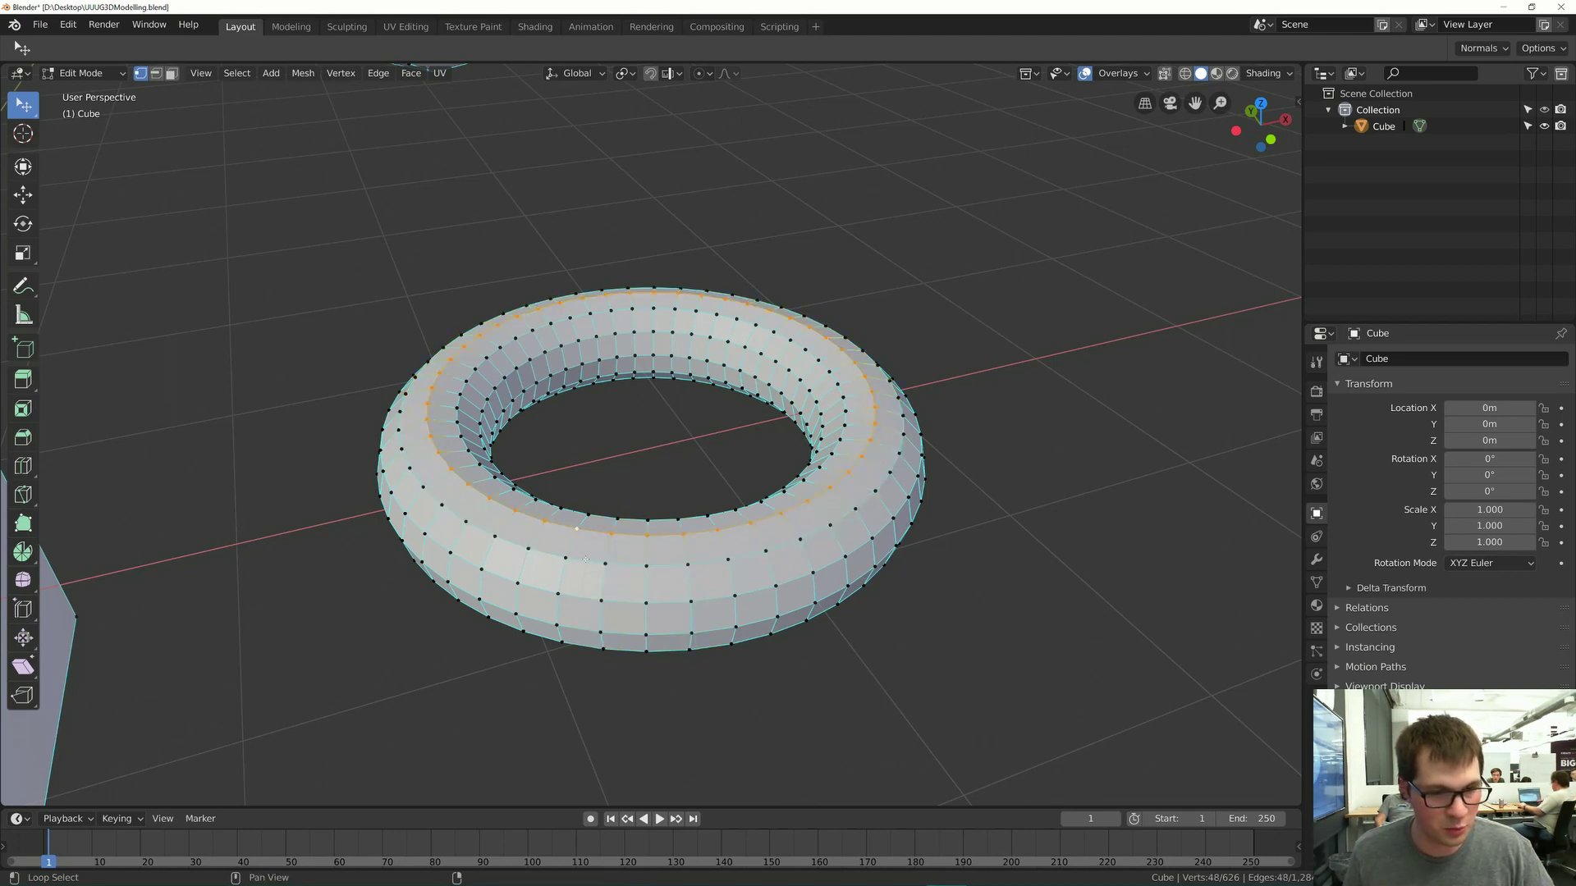
alt+shift+click(648, 548)
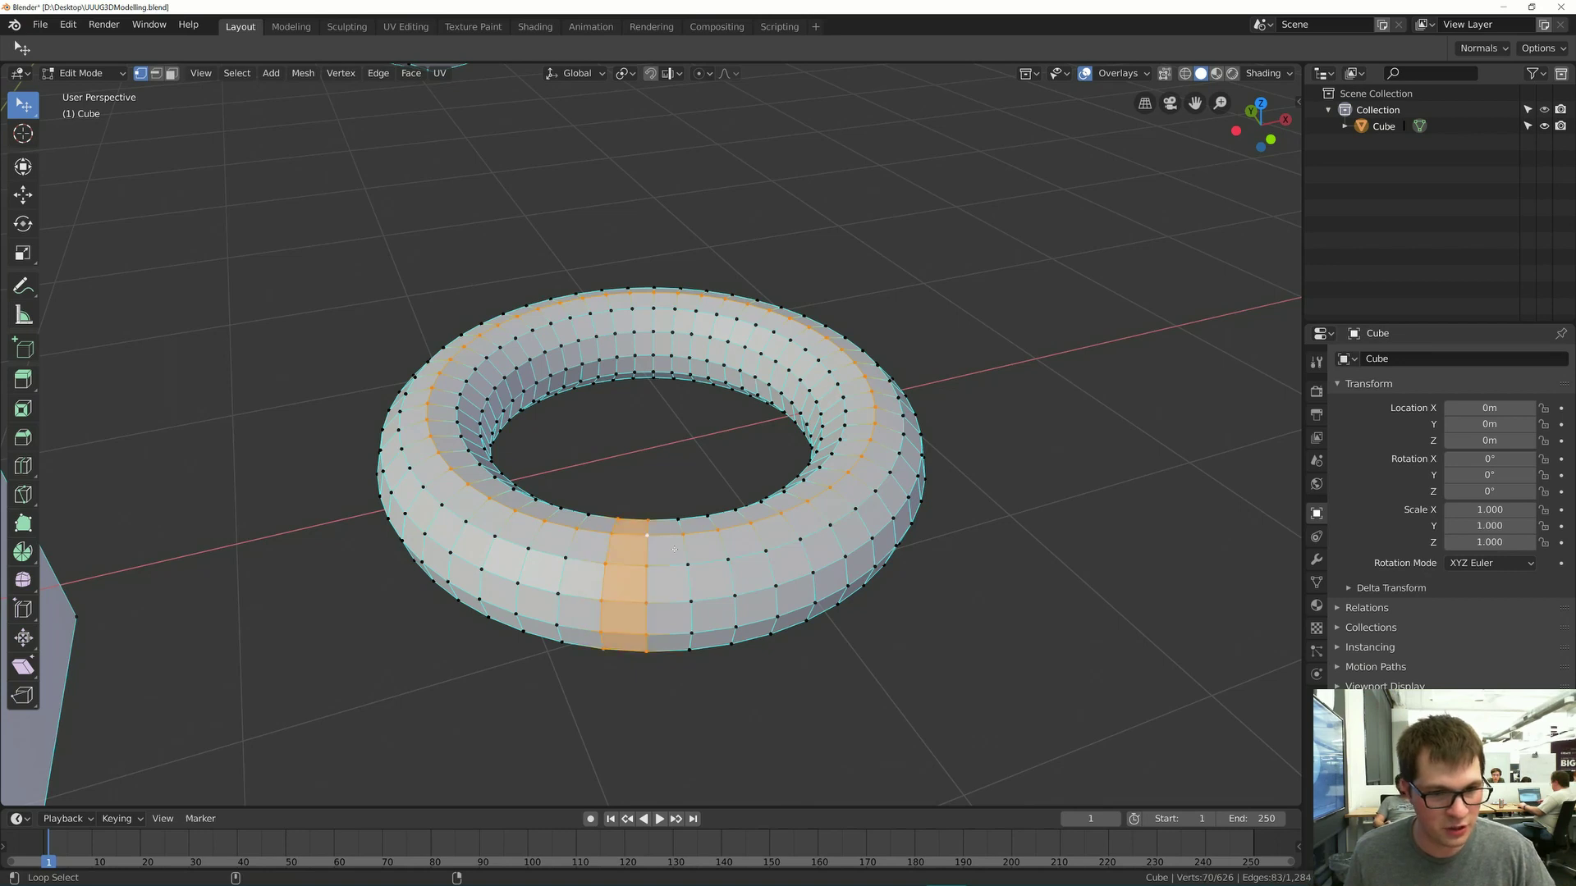
- Add vertex loops across the torus's tube and around its upper side, and clear the selection
alt+shift+click(689, 548)
alt+shift+click(729, 548)
alt+shift+click(767, 550)
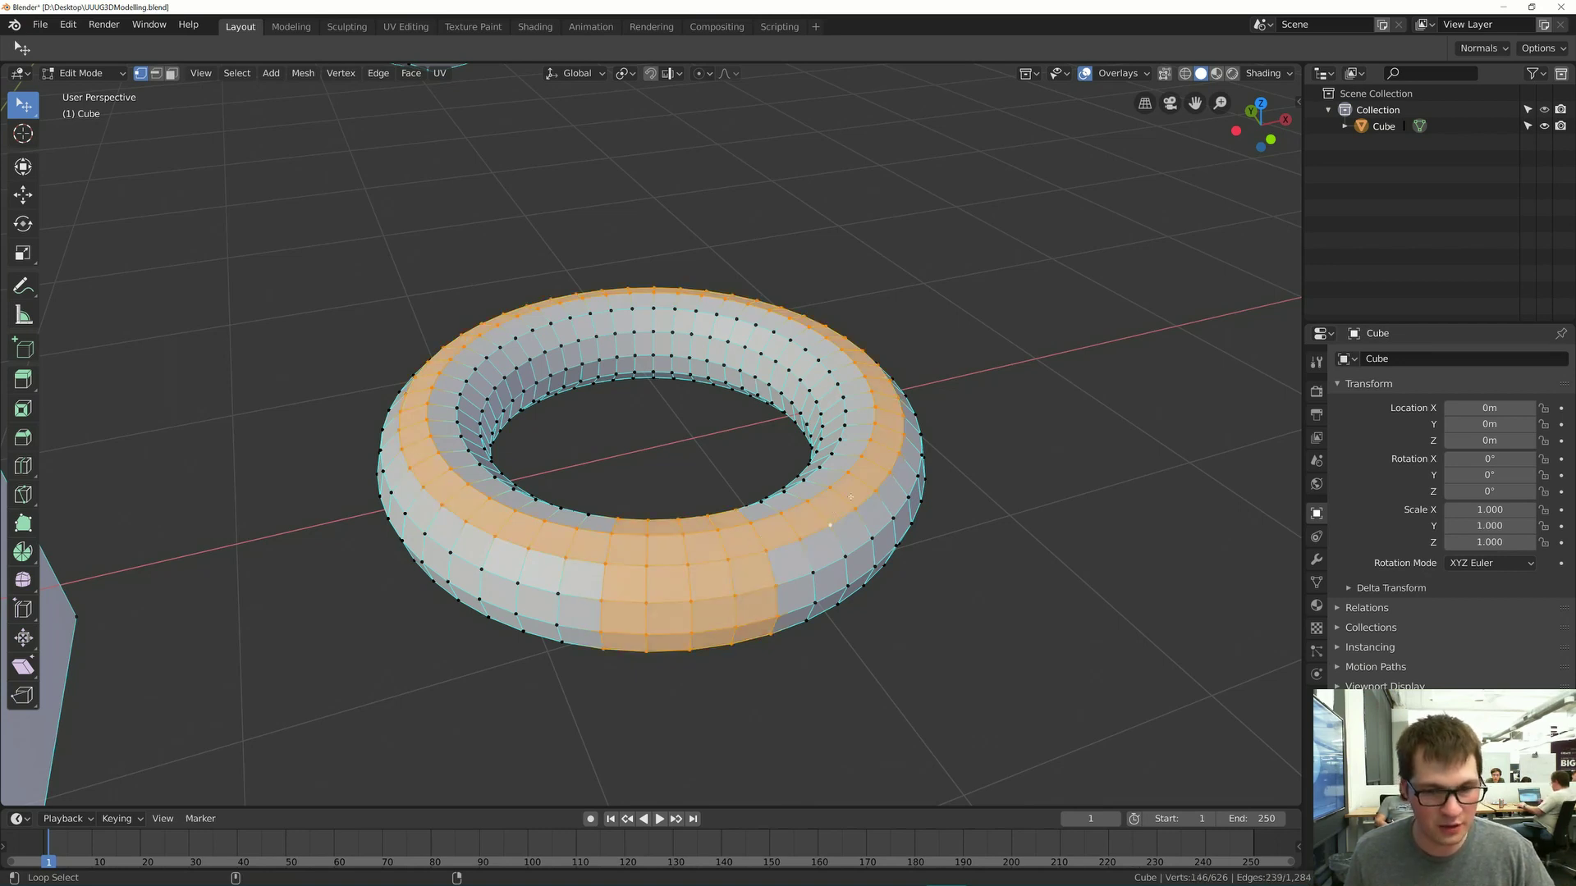
key(alt+a)
- In edge selection mode, loop-select several edge loops running across the torus's tube, and clear the selection
key(2)
alt+click(768, 550)
alt+shift+click(683, 552)
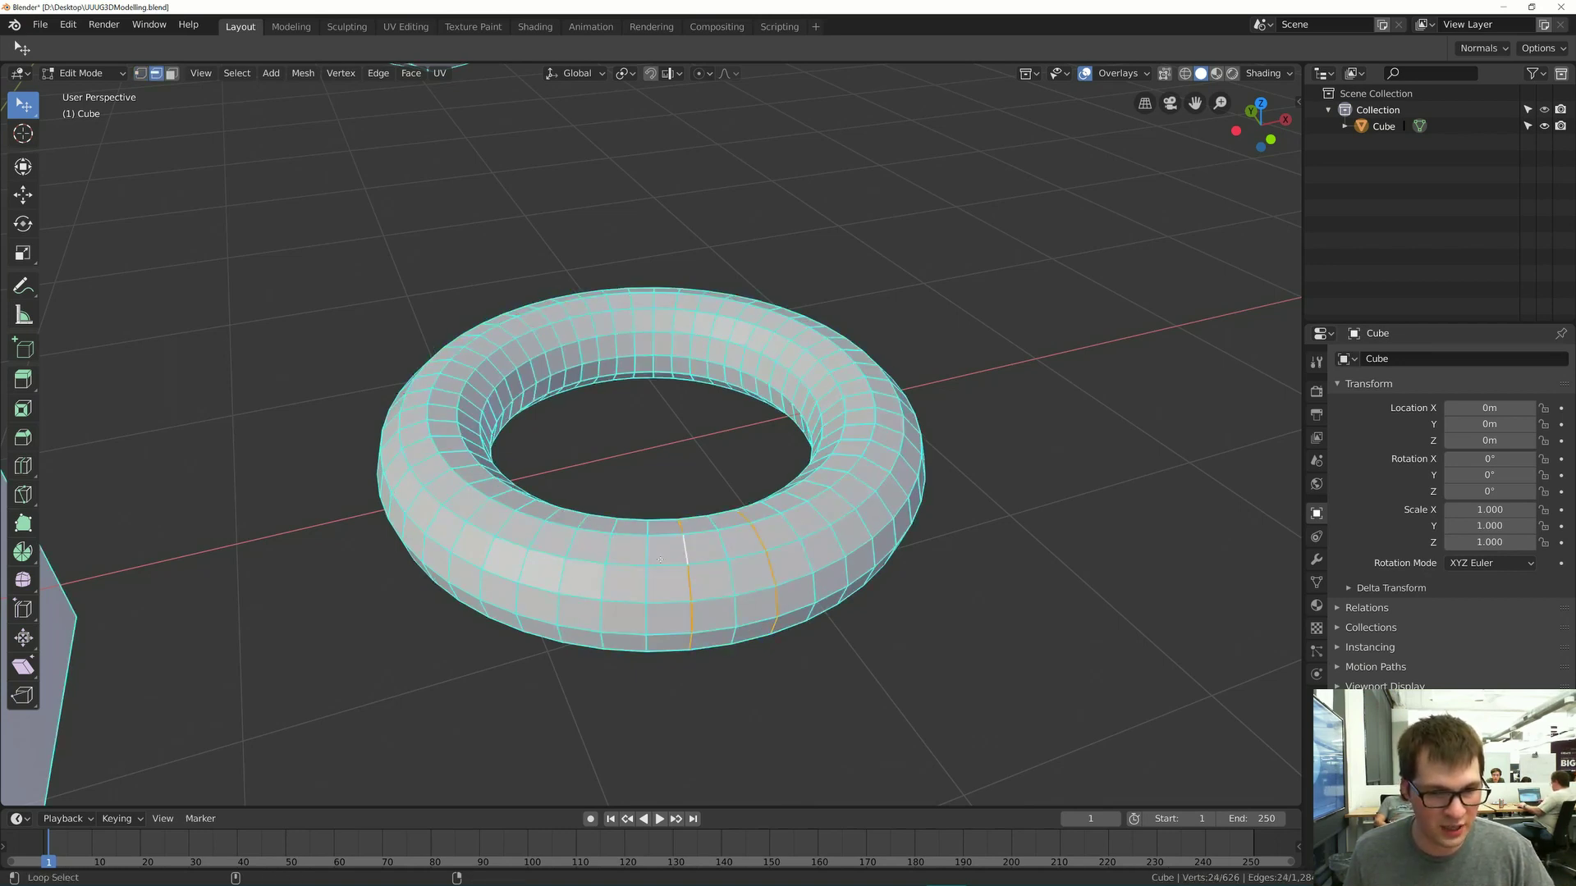
alt+shift+click(636, 565)
key(alt+a)
- In face selection mode, loop-select the face ring on the torus's upper side and the next ring outward, and clear the selection
key(3)
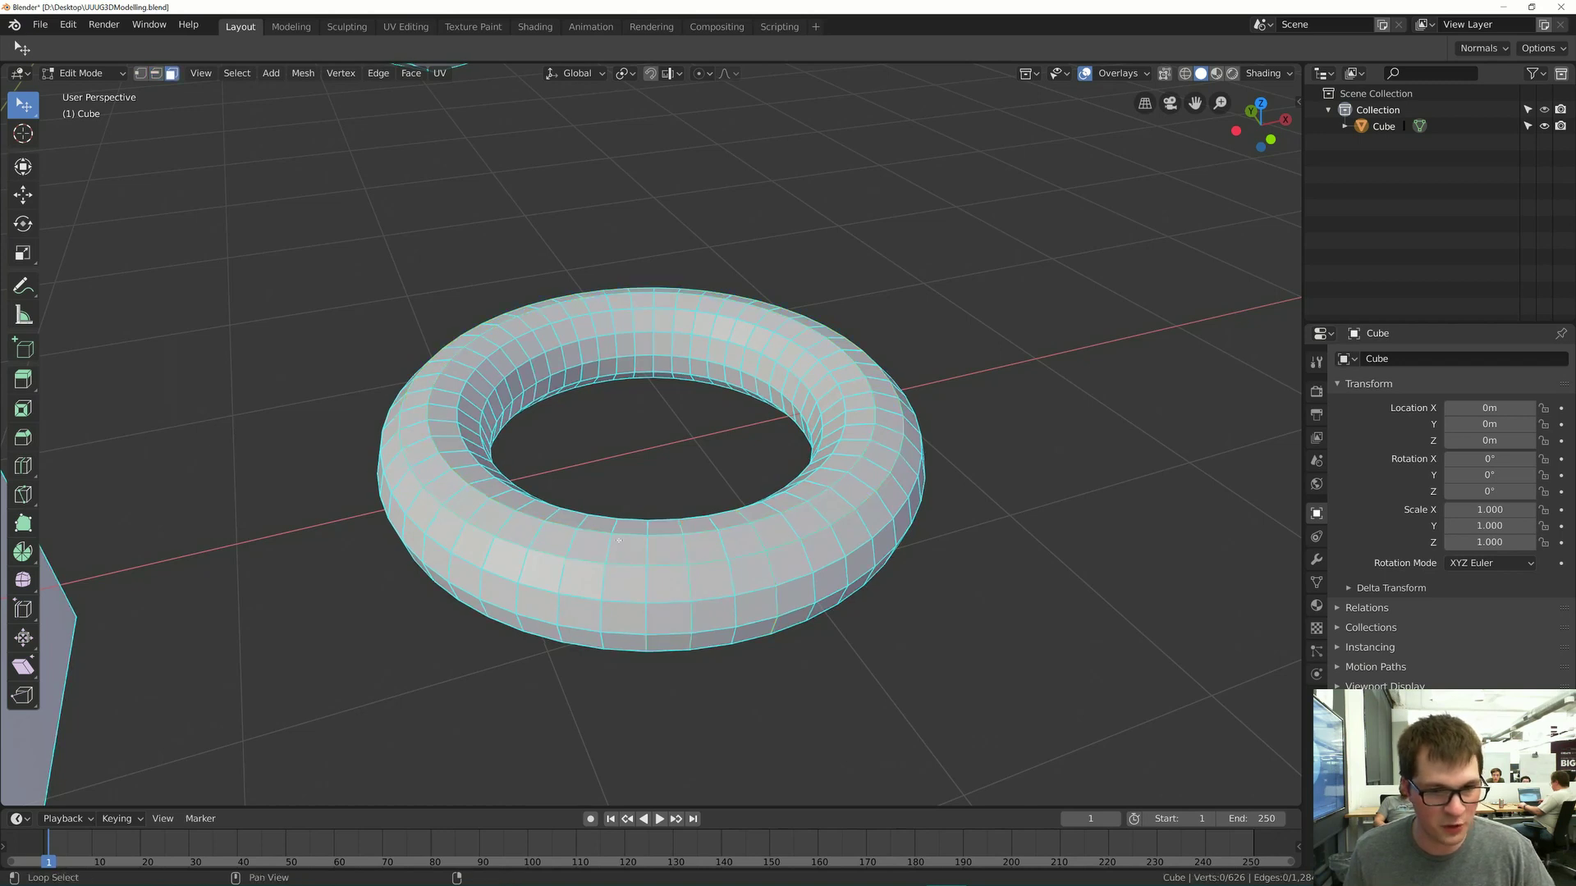
alt+click(612, 545)
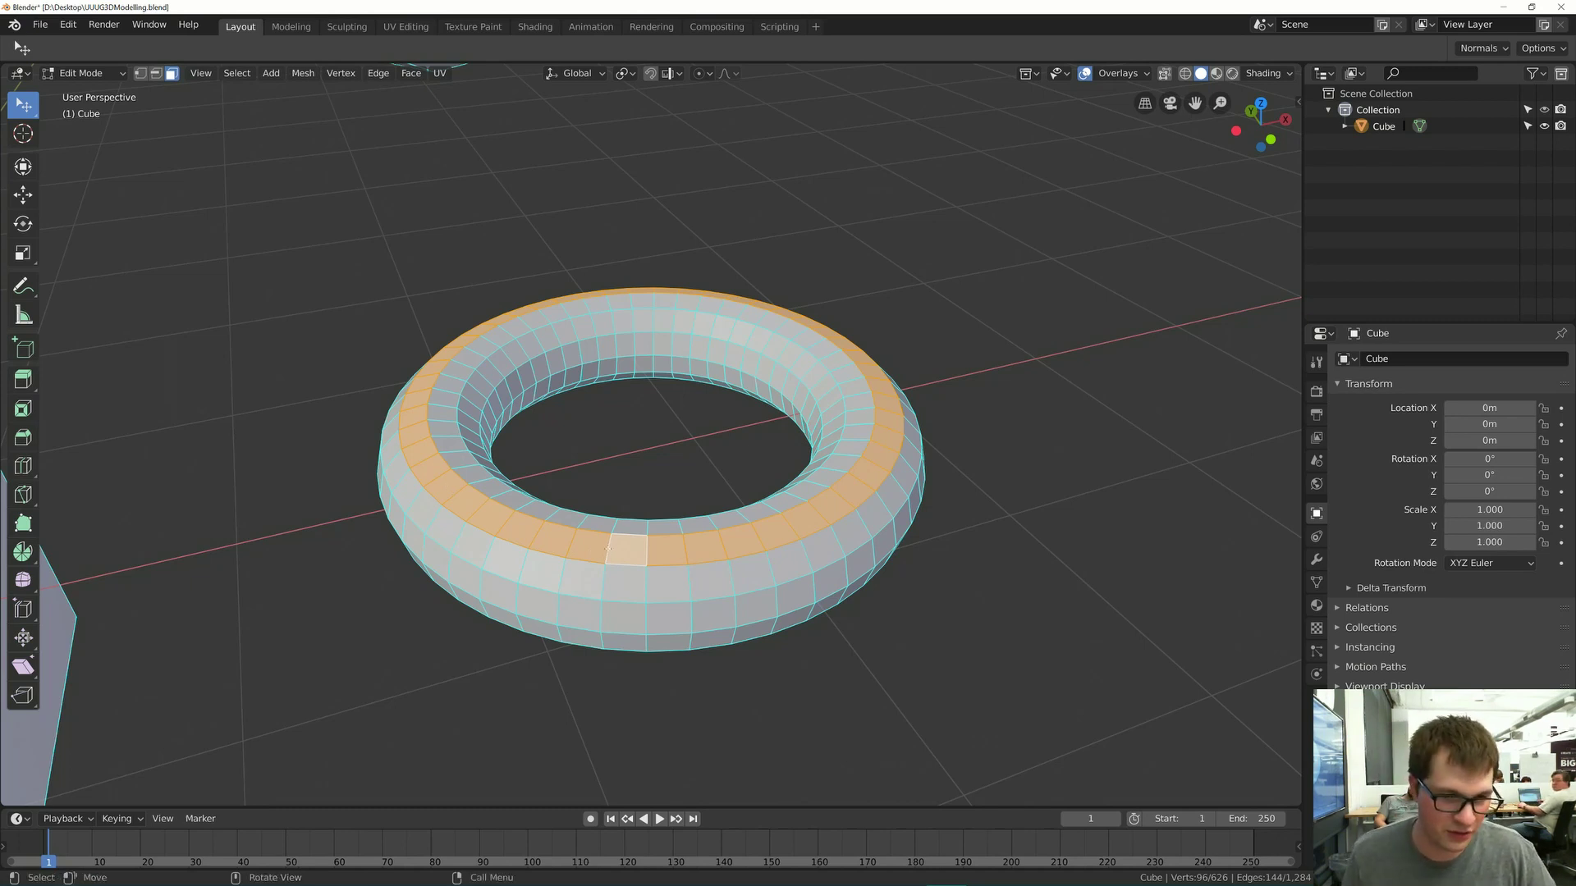
click(608, 576)
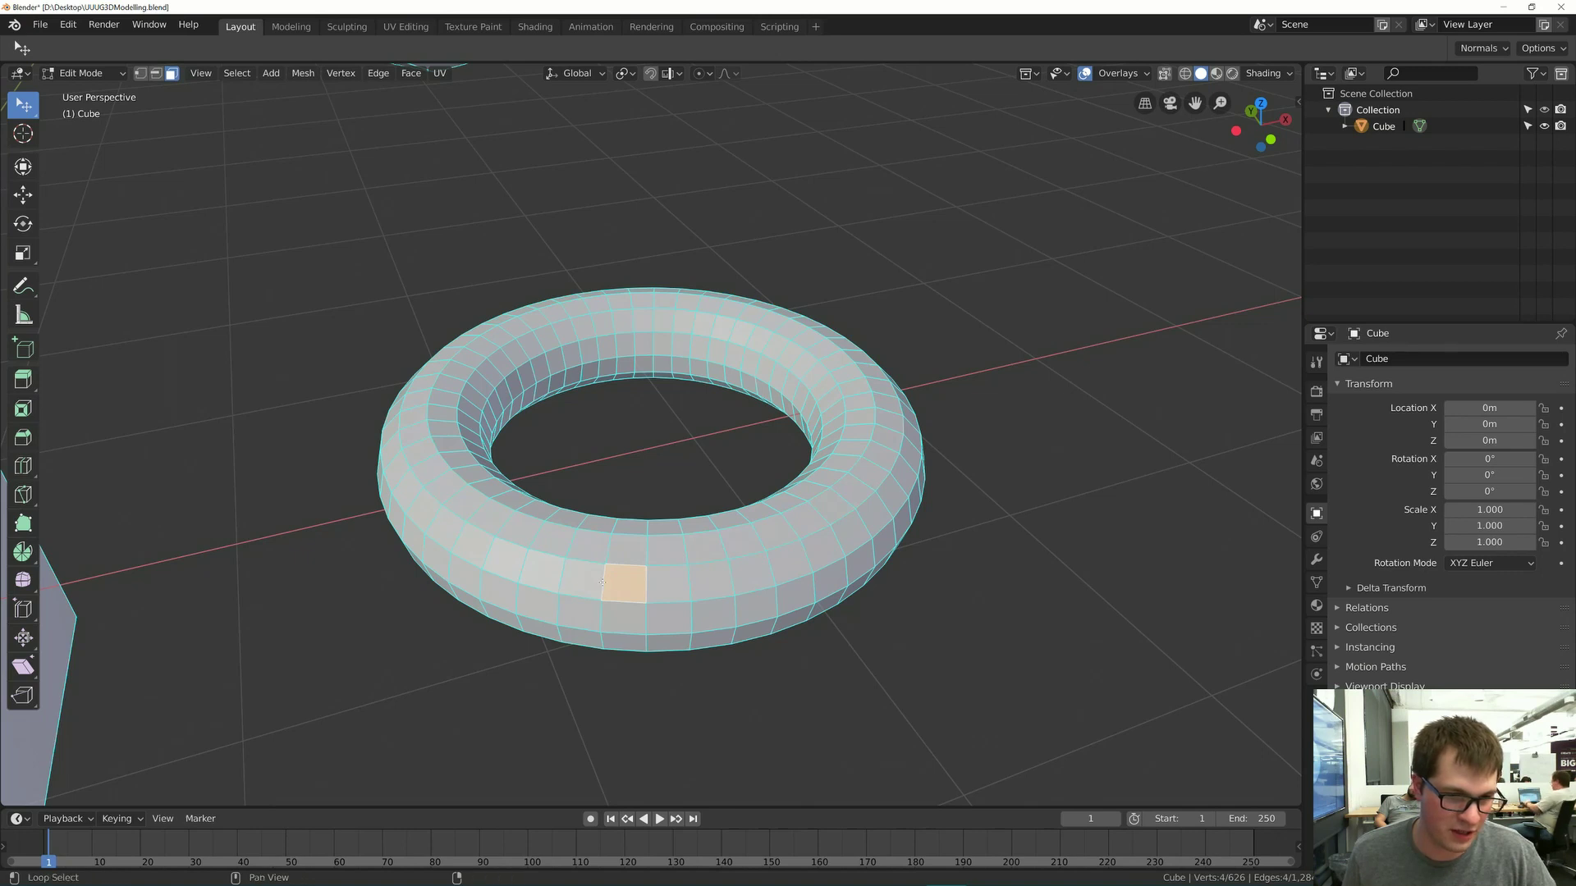
alt+click(604, 582)
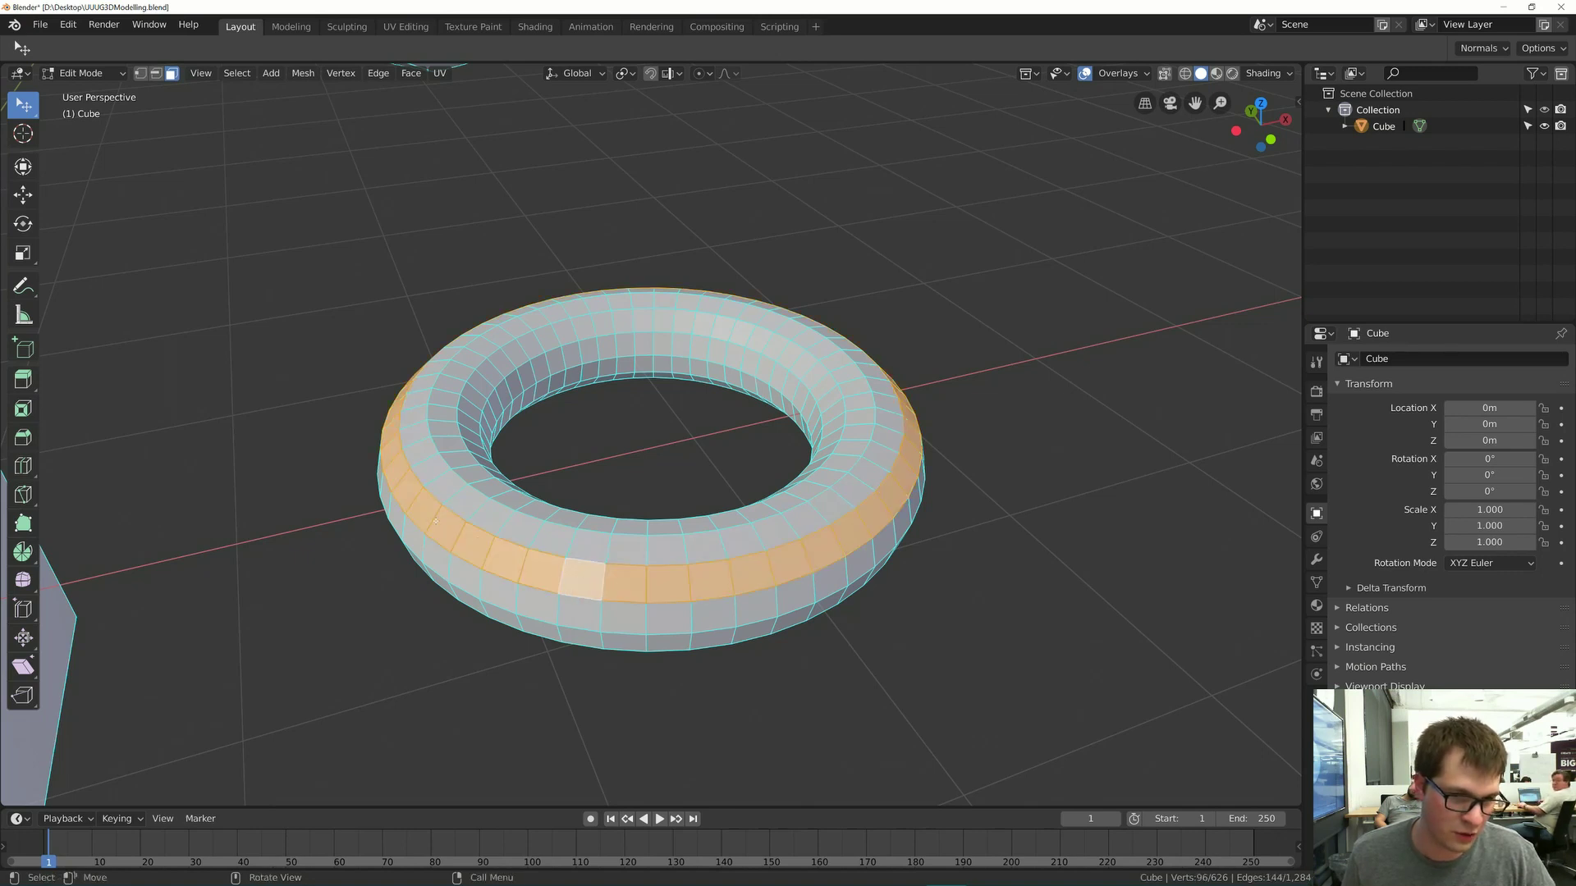
key(alt+a)
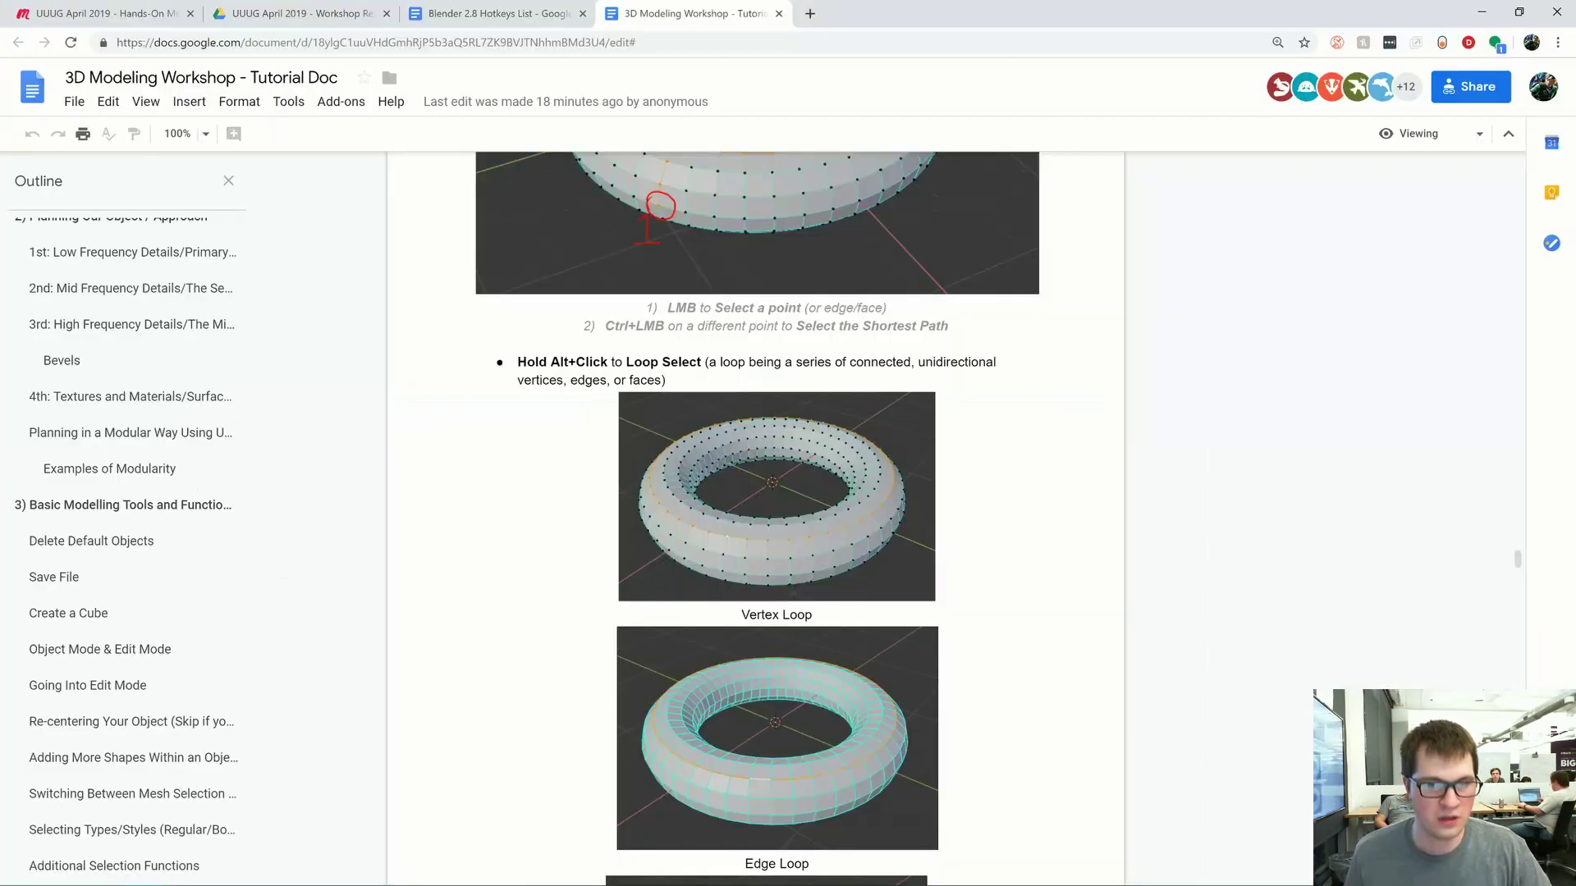
- Switch to the tutorial document and review the vertex, edge and face loop pictures
key(alt+Tab)
scroll(755, 517, down, 7)
scroll(755, 517, up, 6)
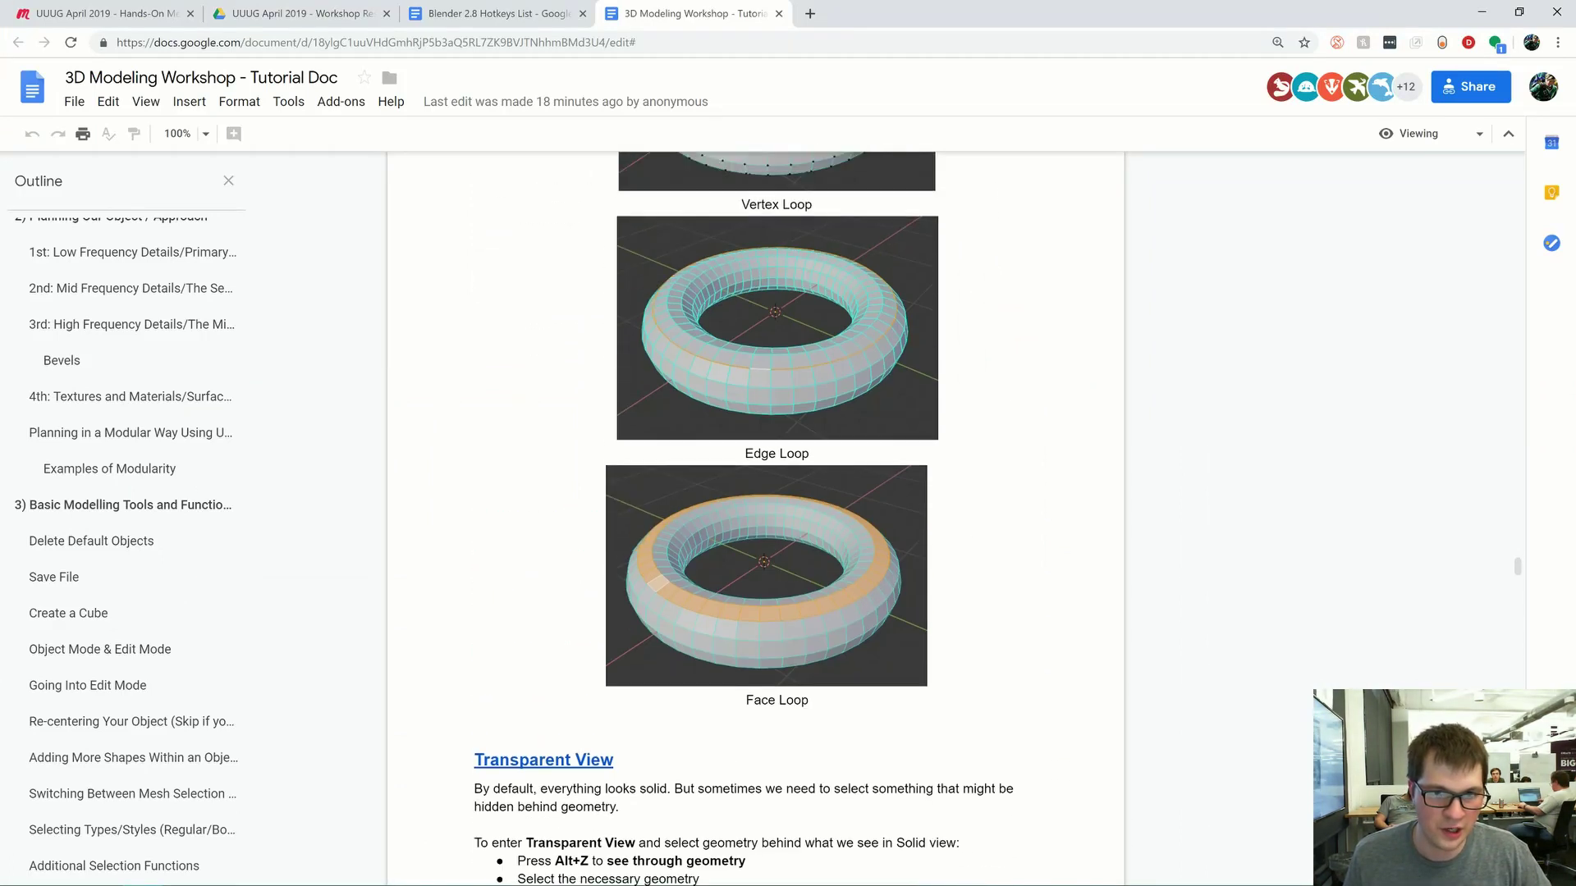
scroll(755, 517, down, 1)
- Switch back to Blender and, in edge mode, loop-select an edge ring around the torus and one running across its tube
key(alt+Tab)
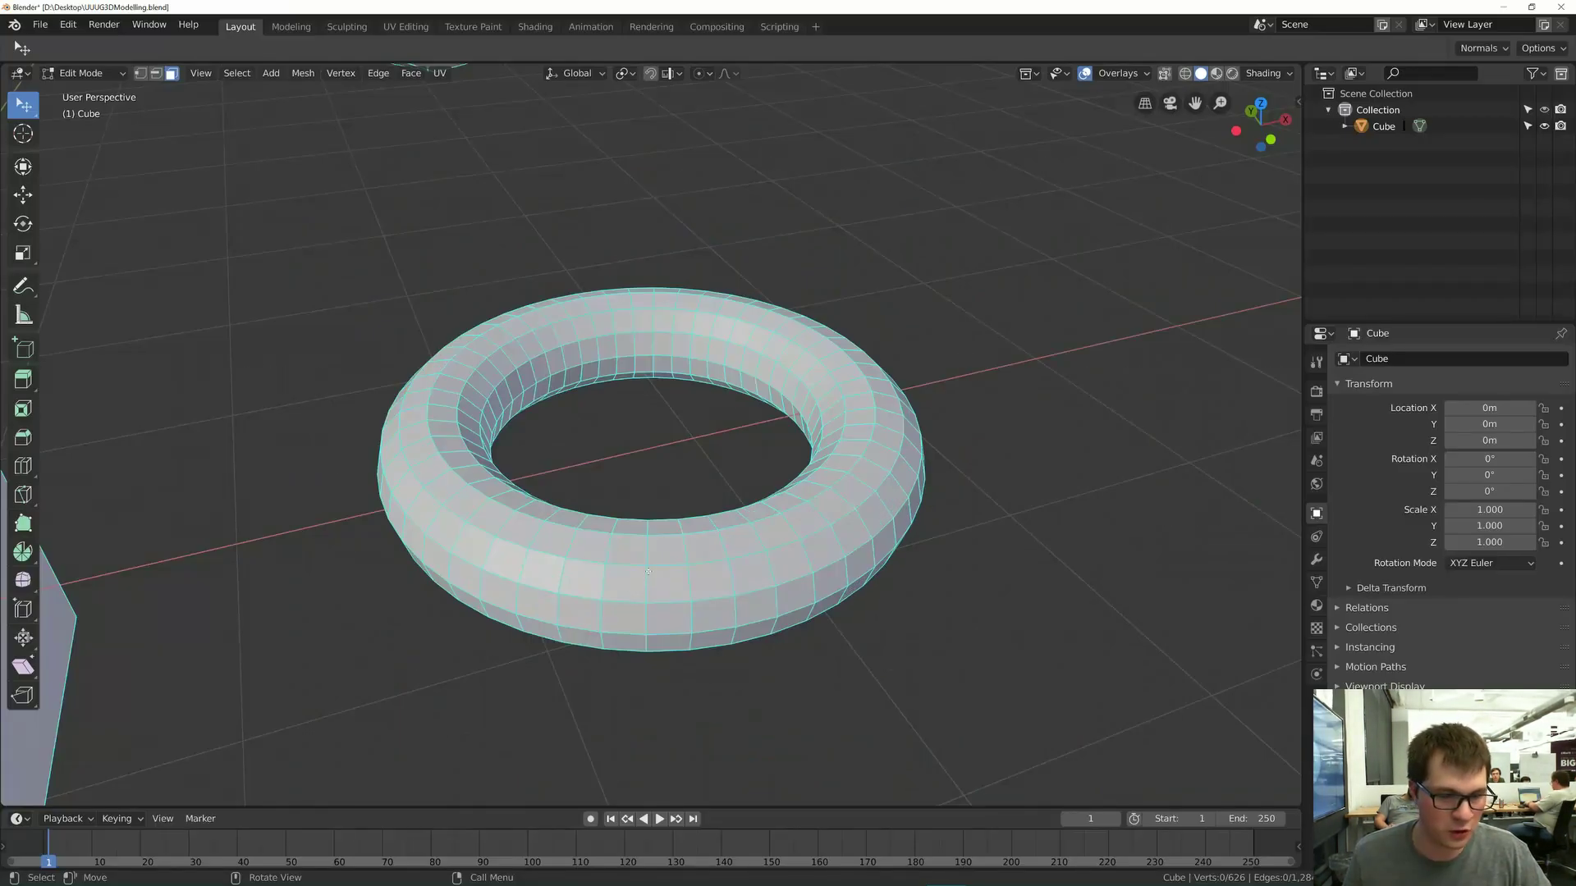
alt+click(628, 562)
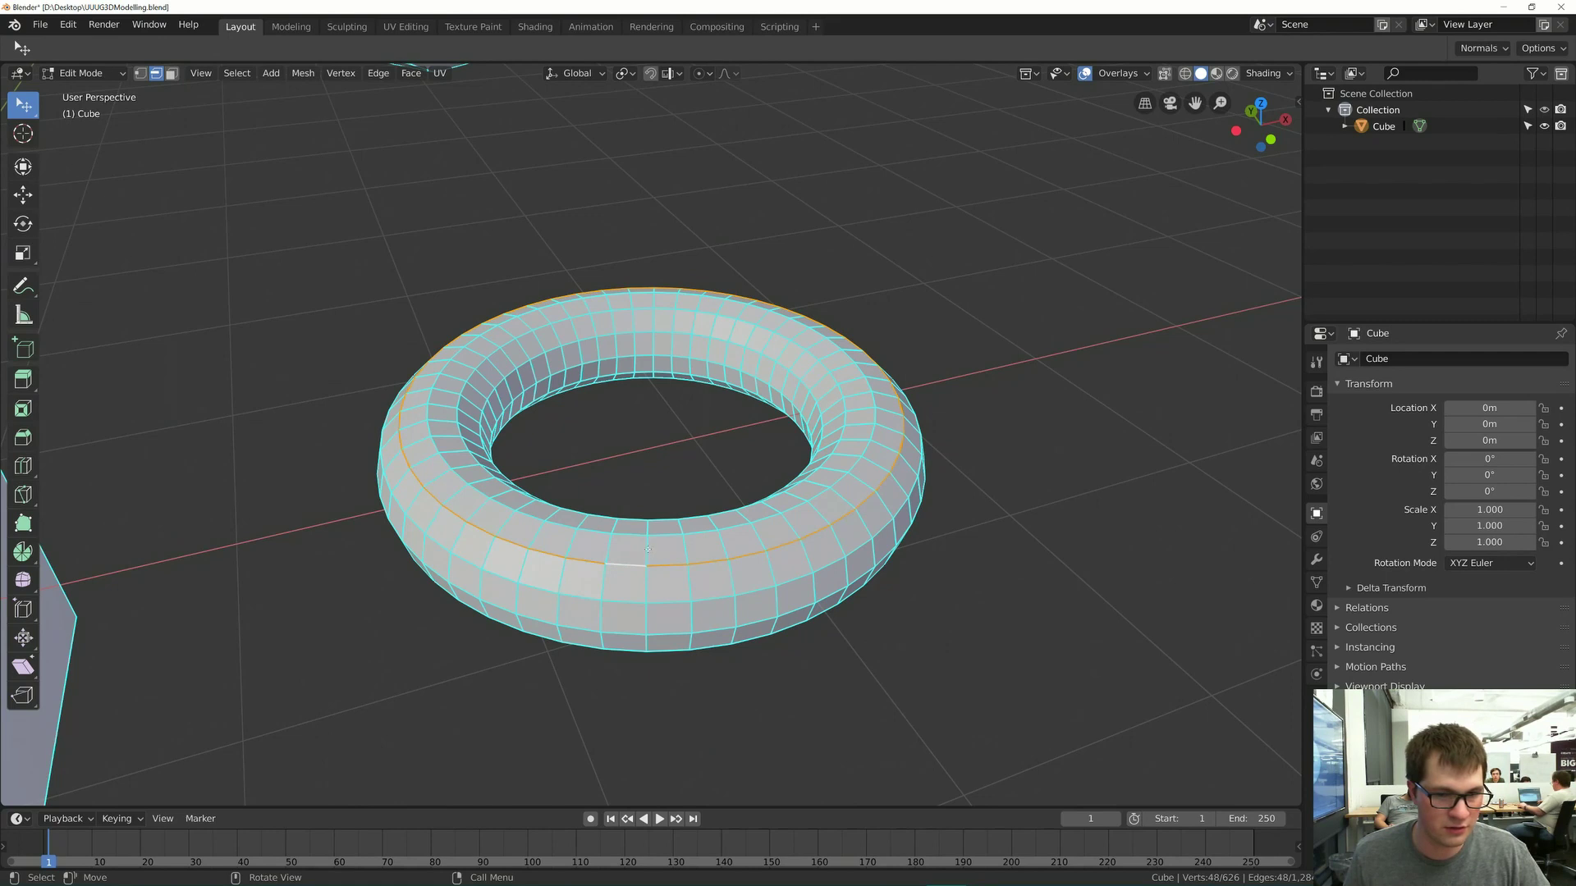
alt+click(645, 548)
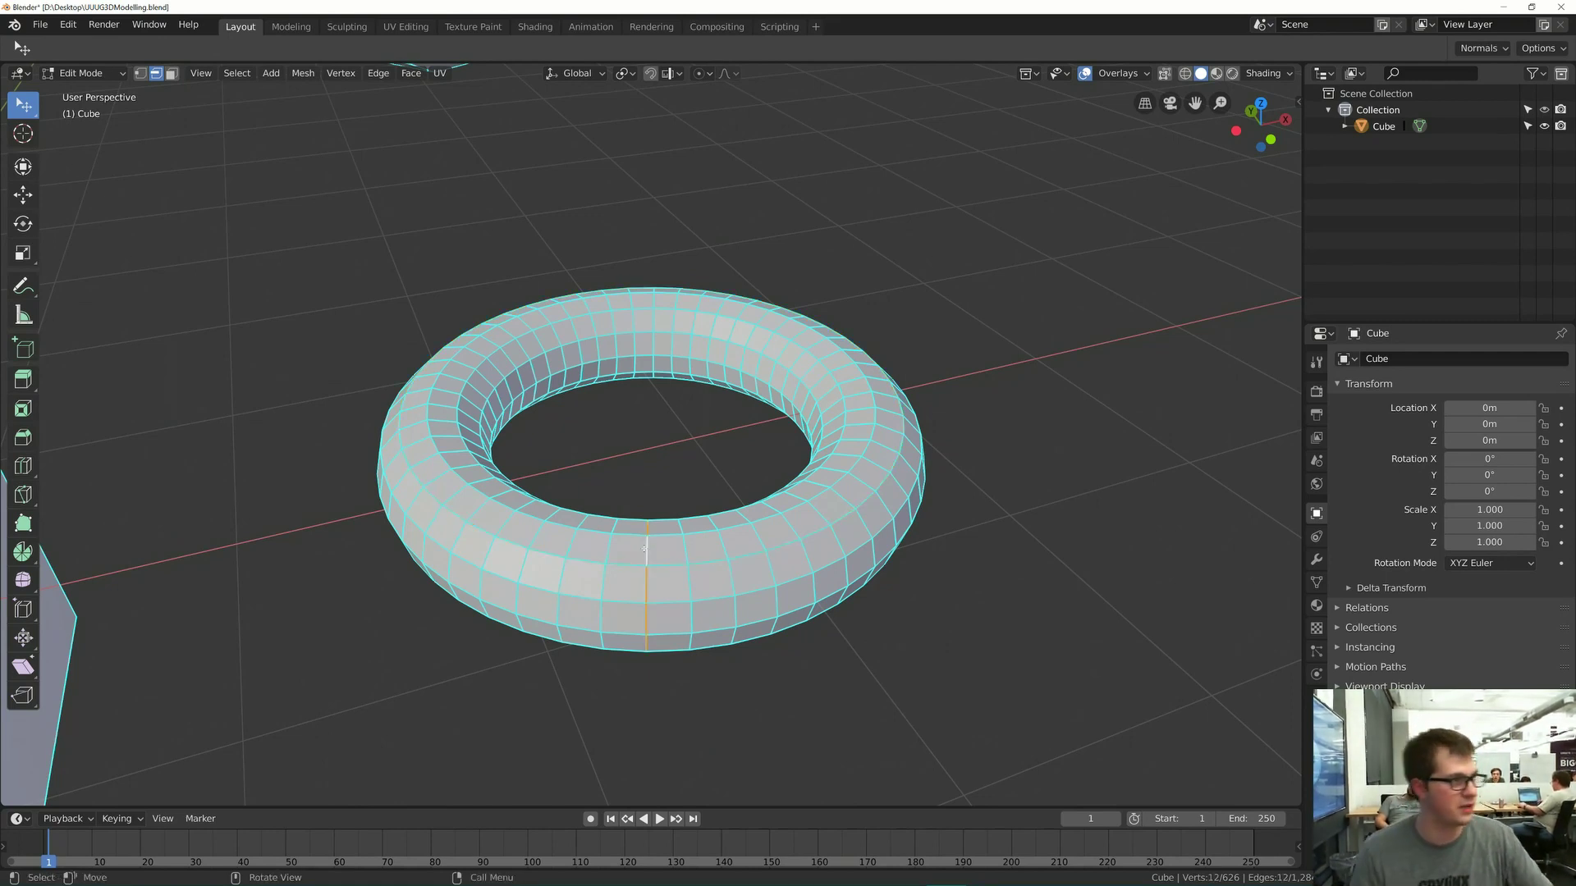
- Switch to the tutorial document and read the Transparent View section
key(alt+Tab)
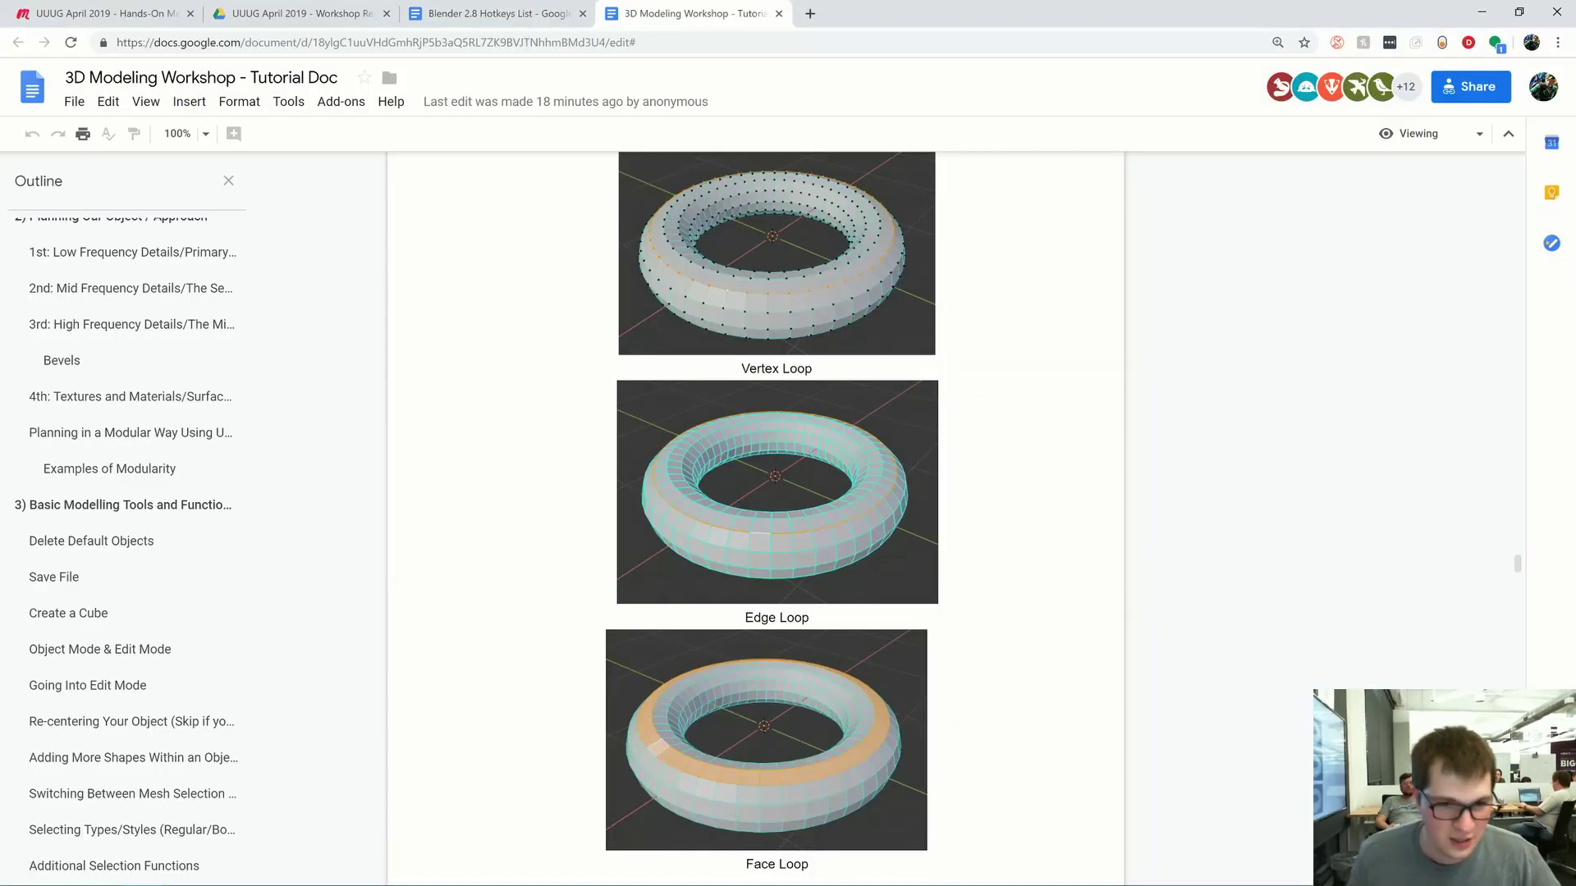
scroll(645, 550, down, 6)
scroll(755, 517, down, 2)
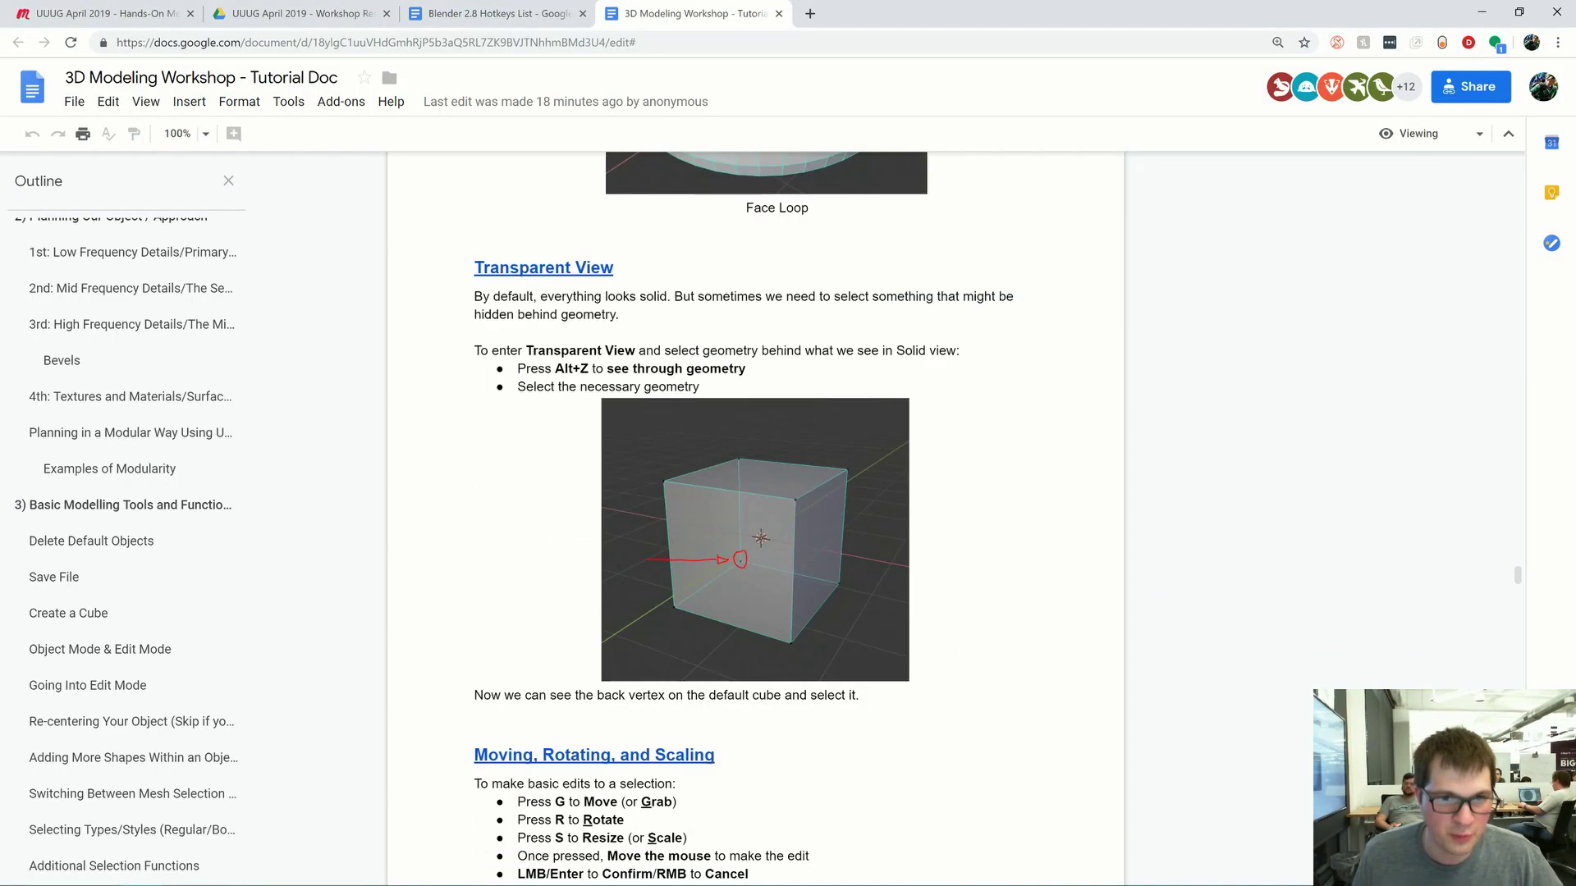
- Switch back to Blender, clear the selection in vertex mode, and turn on the see-through view
key(alt+Tab)
middle_drag(606, 429, 560, 428)
key(1)
key(alt+a)
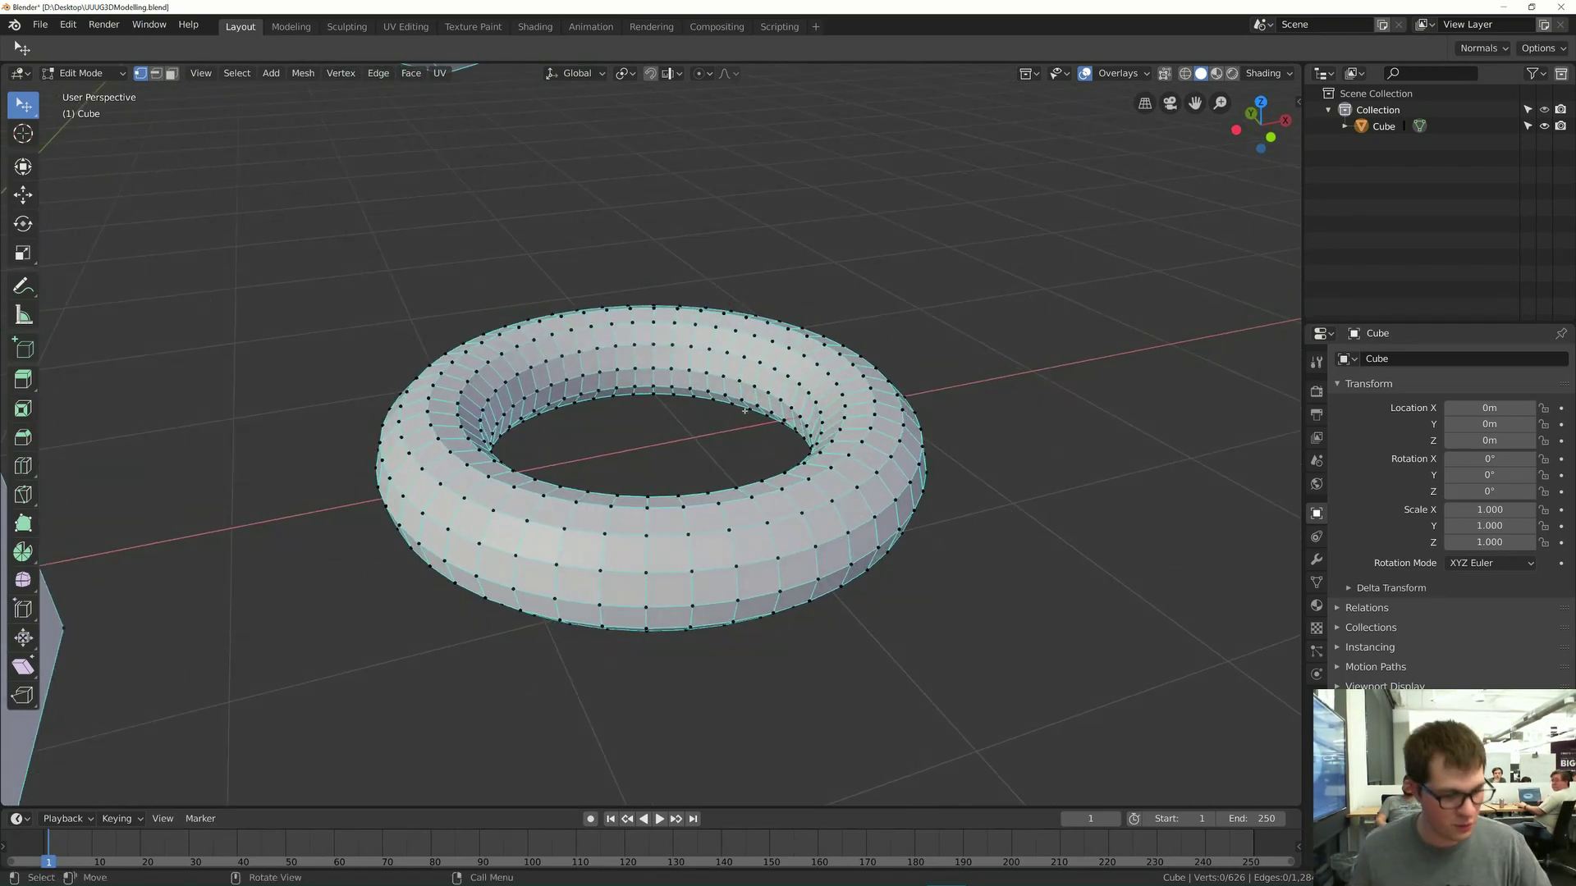
key(alt+z)
middle_drag(744, 410, 712, 444)
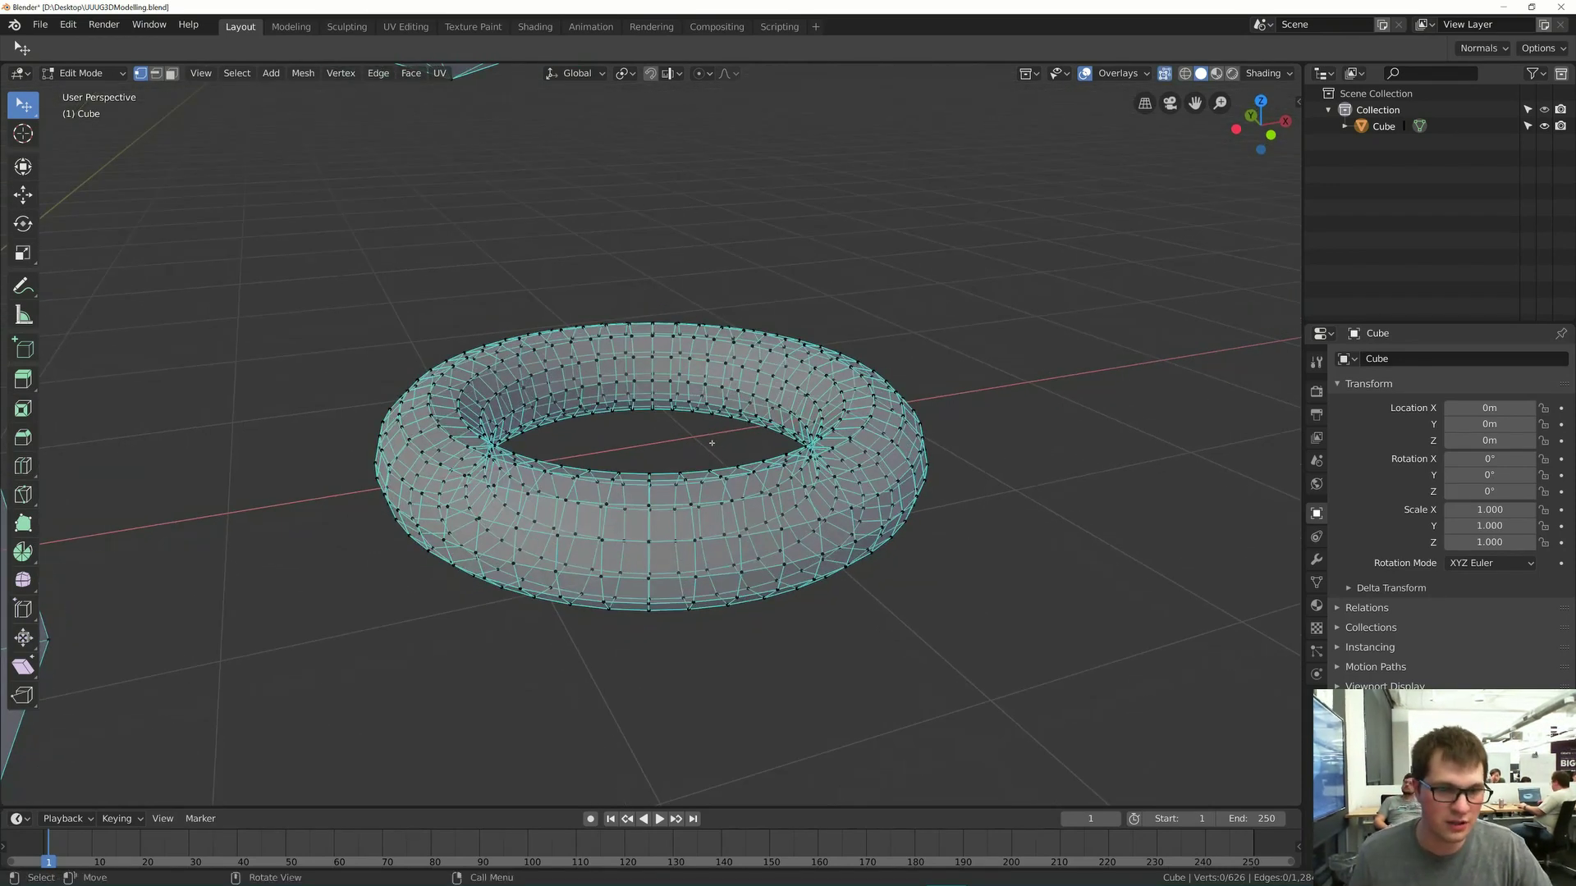
- Compare the shapes with the see-through view off and on, leave it on, and save the file
middle_drag(607, 494, 663, 480)
click(686, 389)
key(alt+z)
middle_drag(663, 480, 729, 434)
scroll(732, 471, down, 5)
key(alt+z)
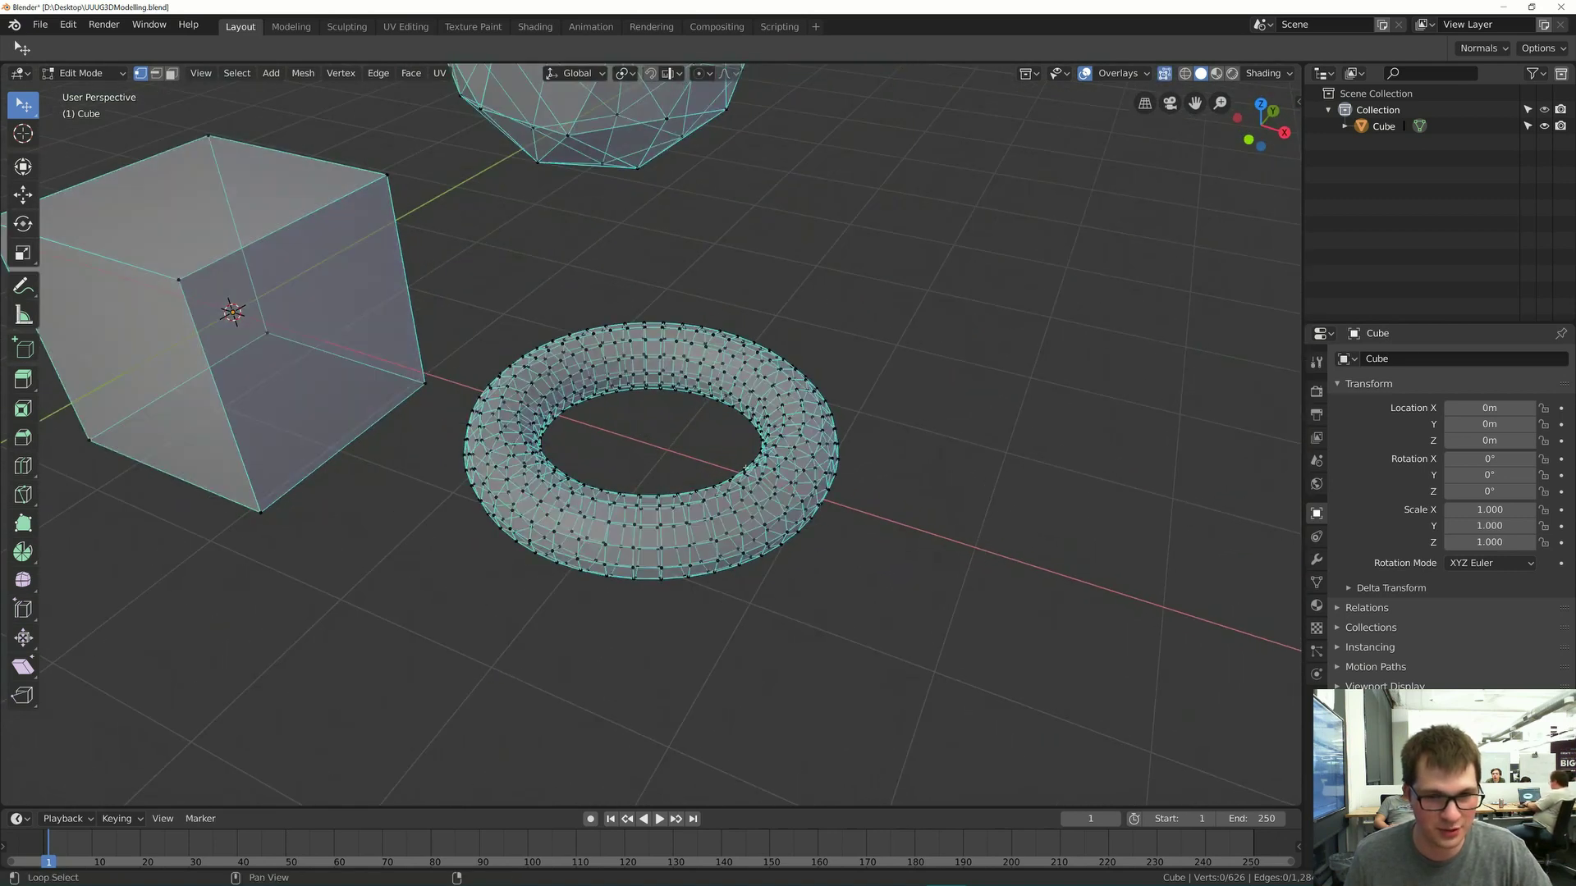
key(ctrl+s)
scroll(729, 433, down, 3)
- Switch to the tutorial document and read the Moving, Rotating, and Scaling section
key(alt+Tab)
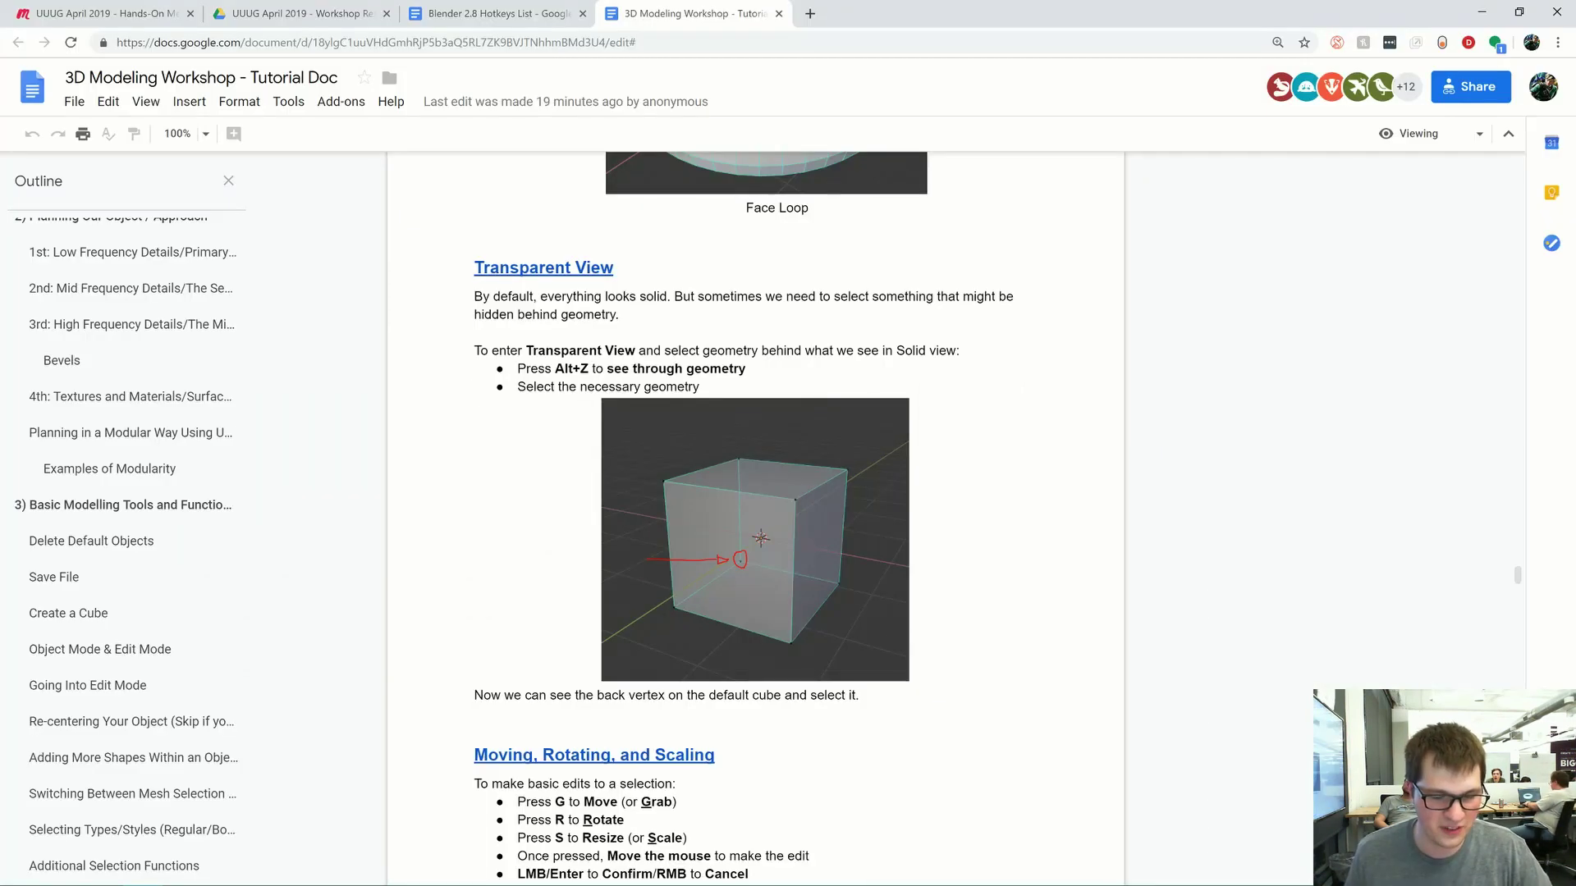
scroll(755, 509, down, 3)
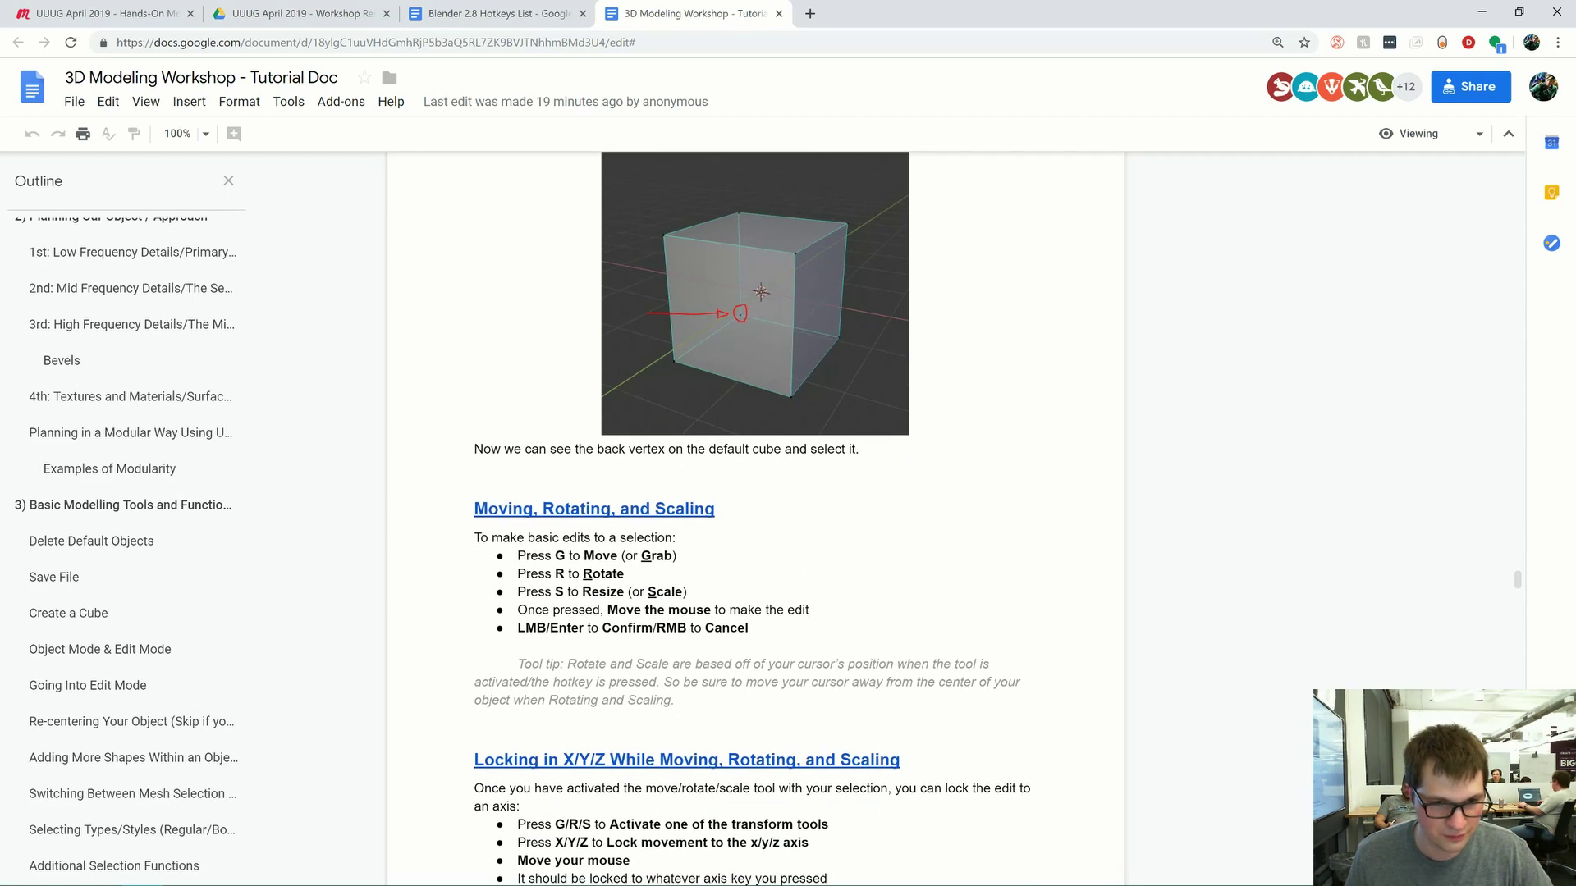
scroll(755, 517, down, 1)
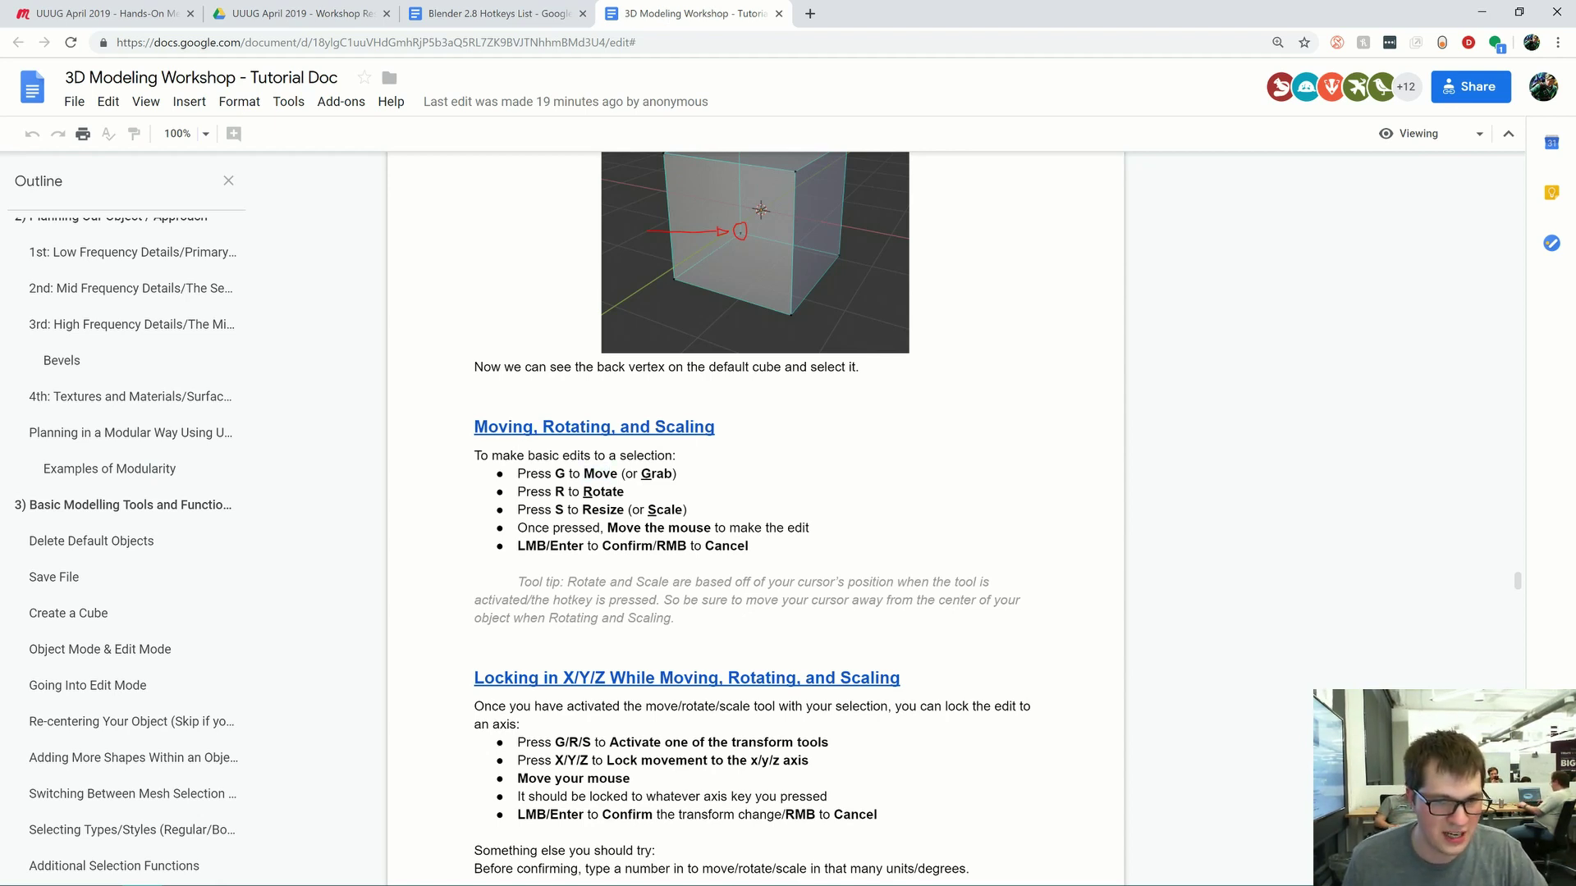
drag(647, 510, 611, 510)
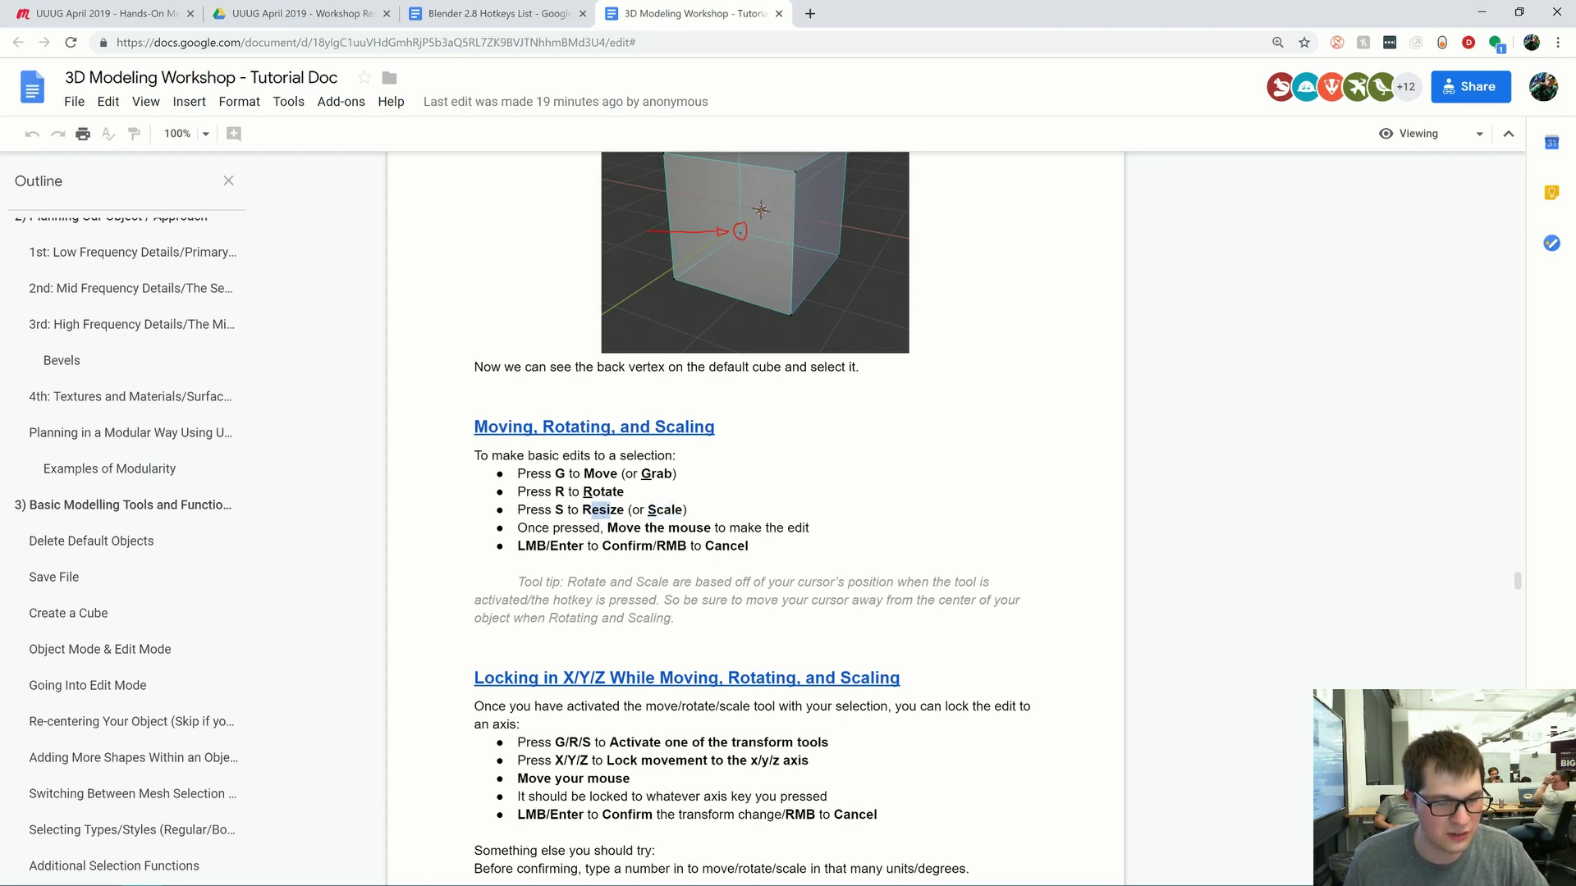
- Switch back to Blender and select the whole torus as linked geometry in Edit Mode
key(alt+Tab)
key(Tab)
middle_drag(670, 485, 688, 430)
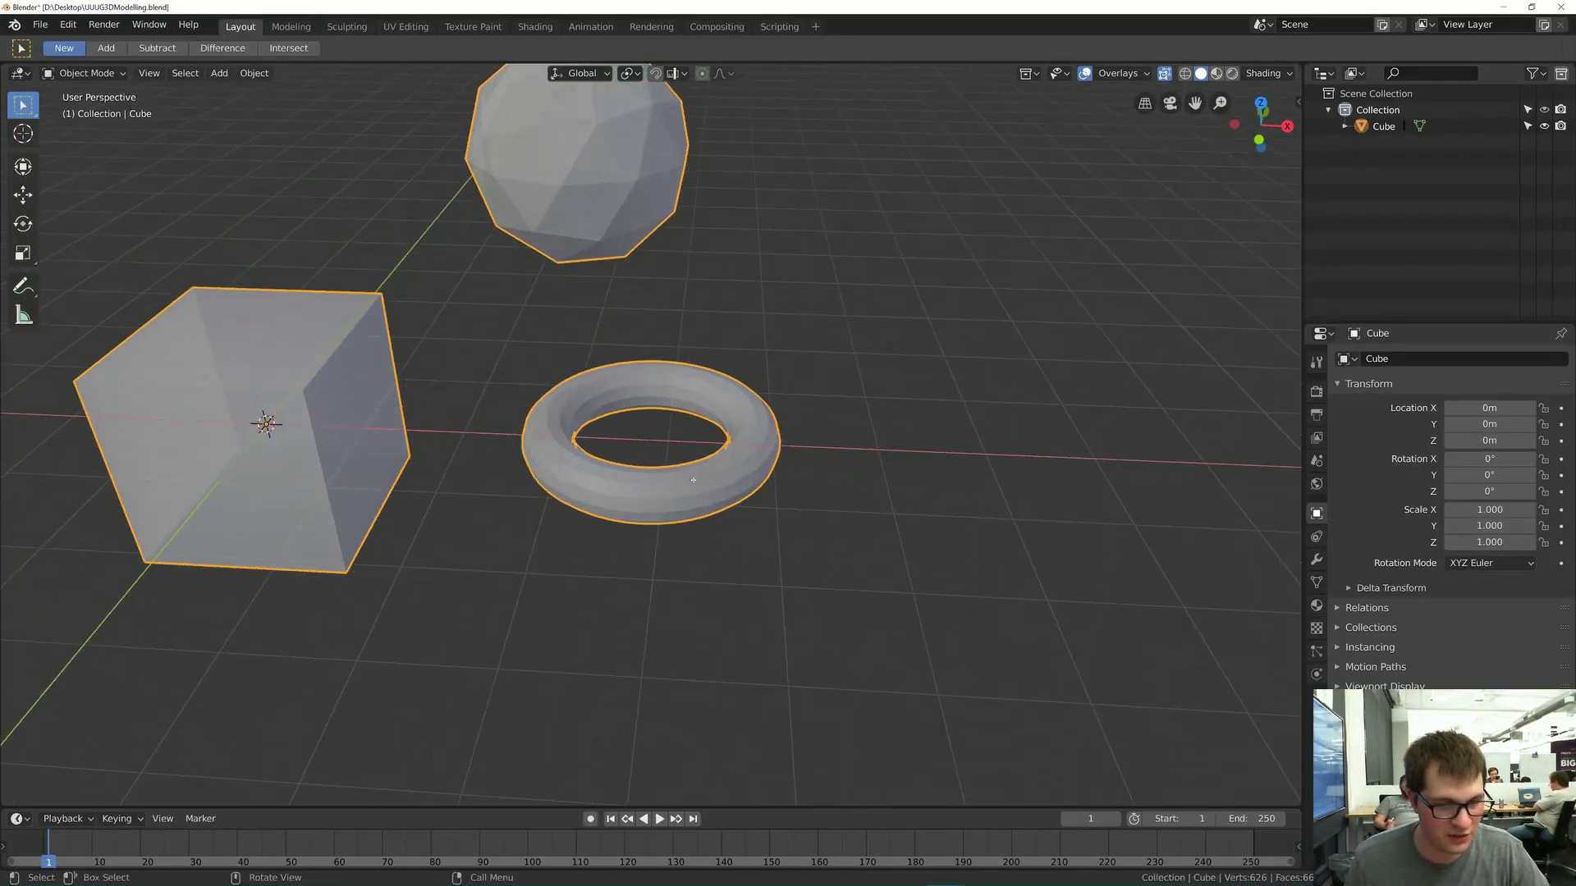
key(Tab)
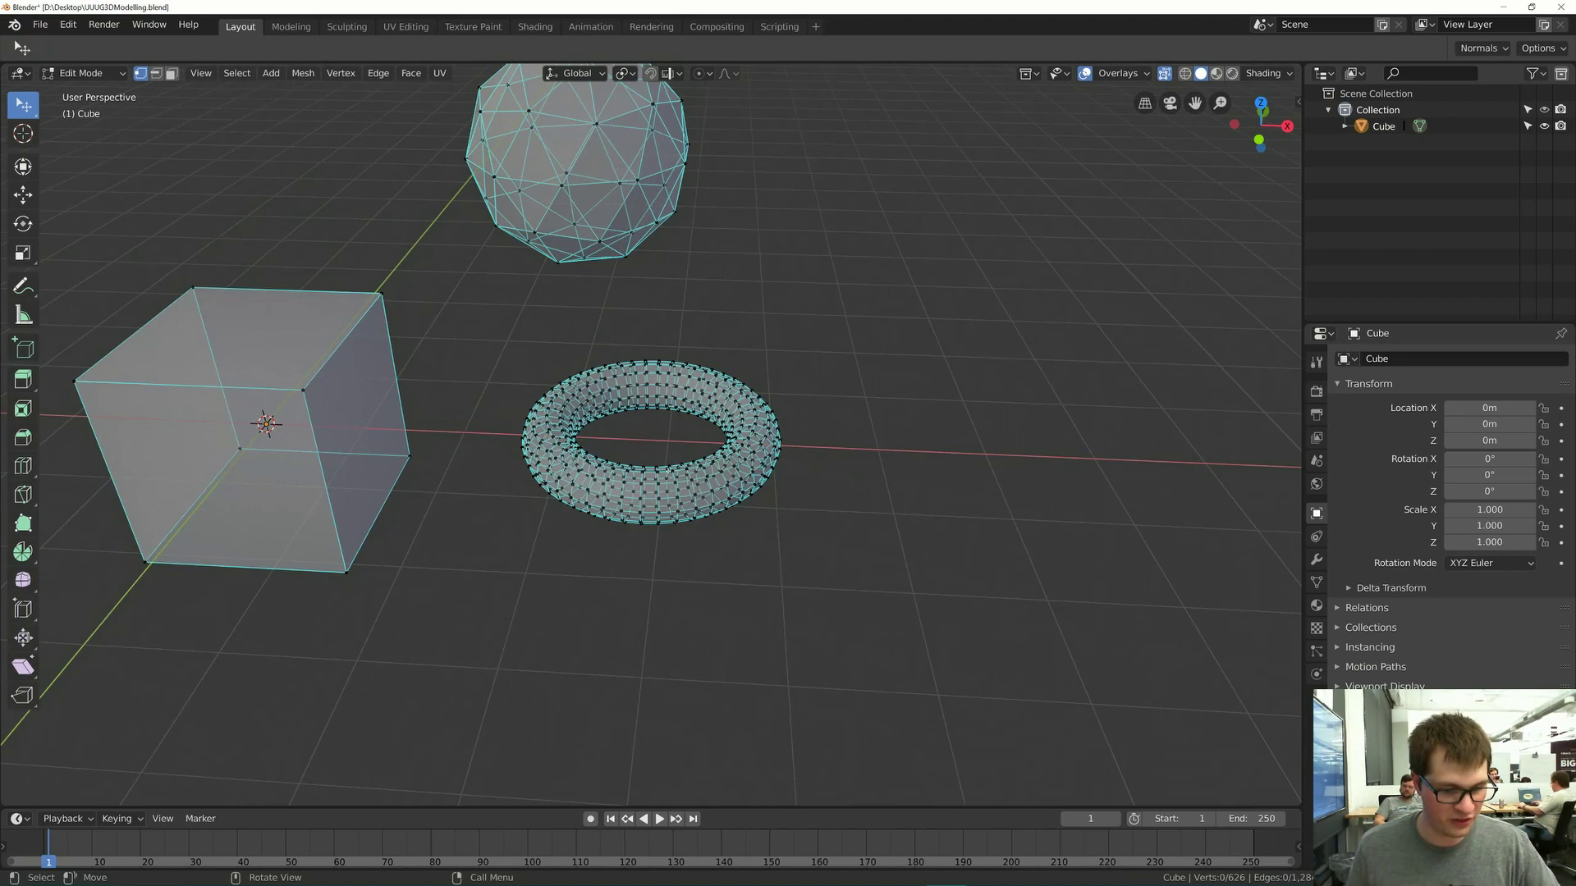
key(l)
middle_drag(648, 460, 717, 461)
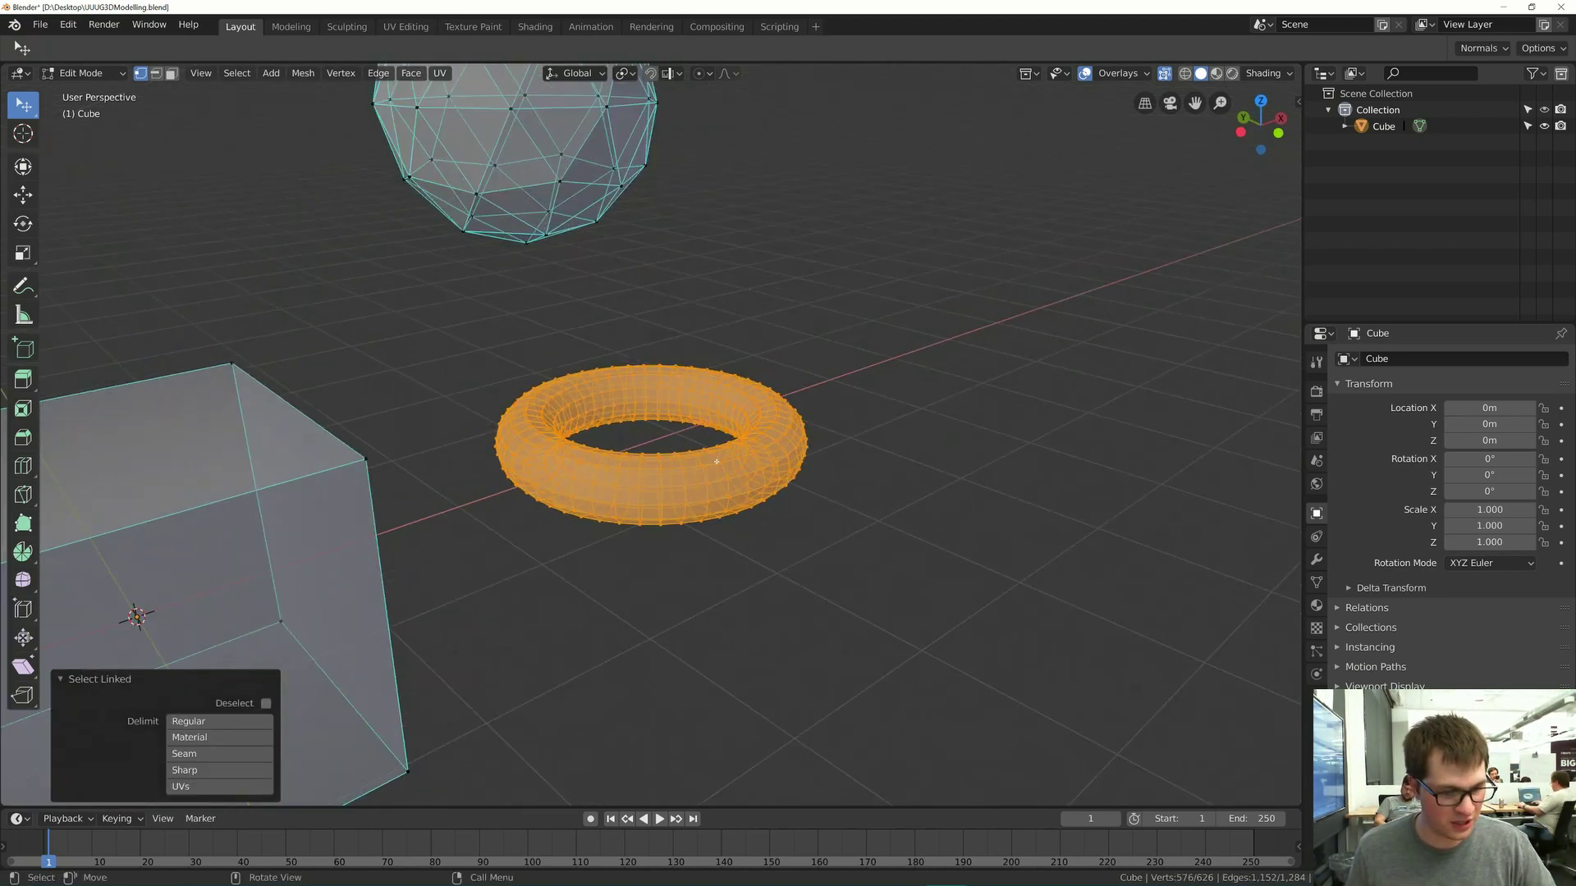
- Move the torus freely by about -0.28 m in X, 0.22 m in Y and -0.04 m in Z, and rotate it about -20.1° in the view
key(g)
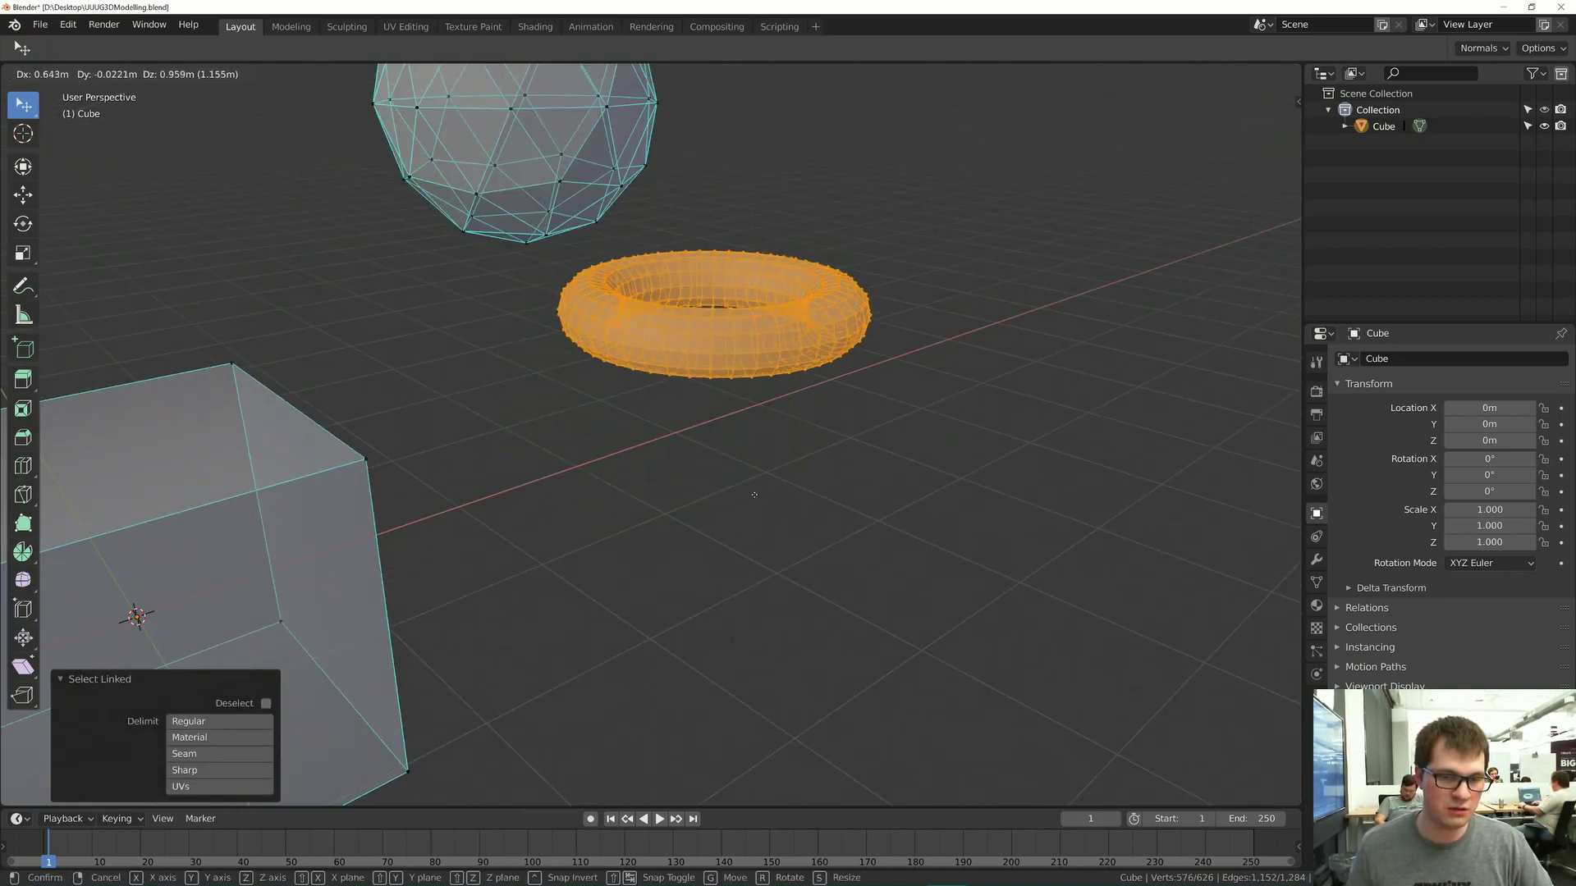
click(648, 613)
key(r)
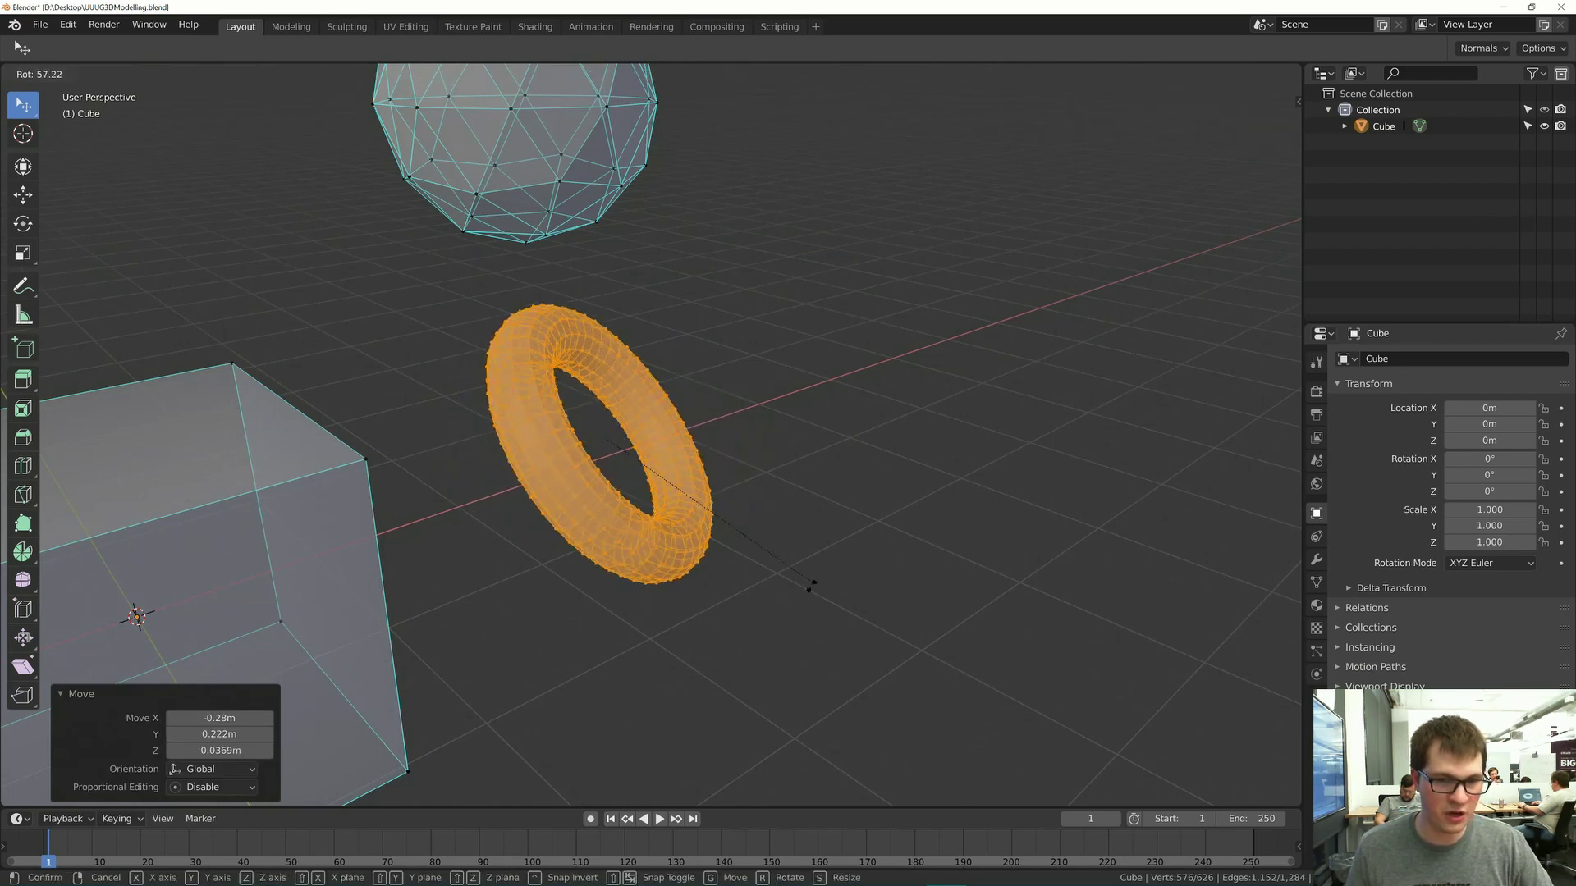
click(762, 298)
- Scale the torus down uniformly to about 0.678
key(s)
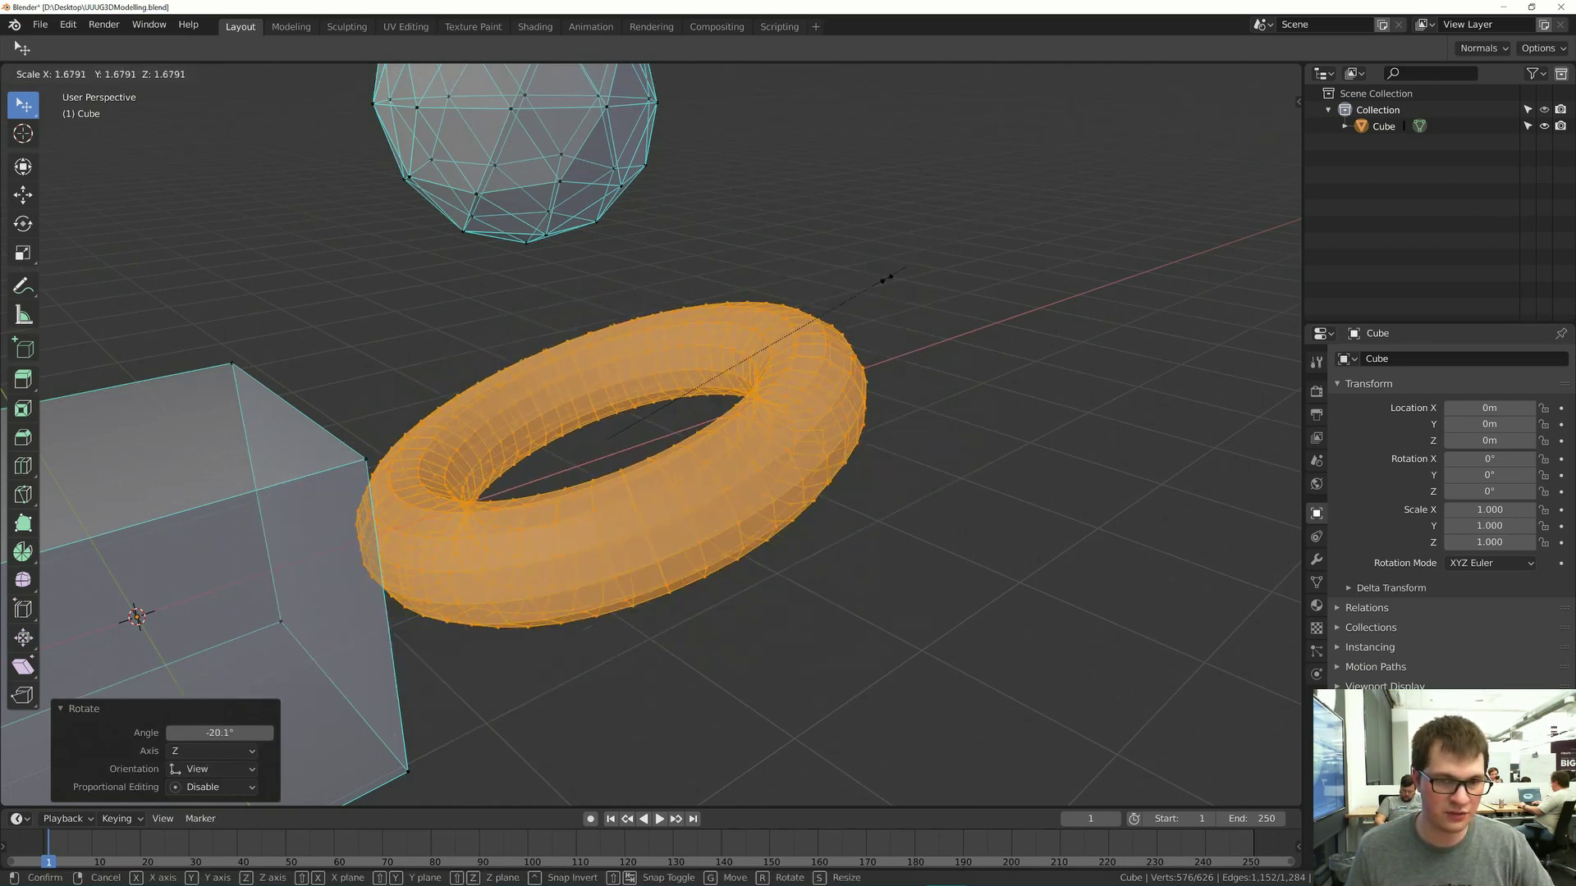
click(741, 391)
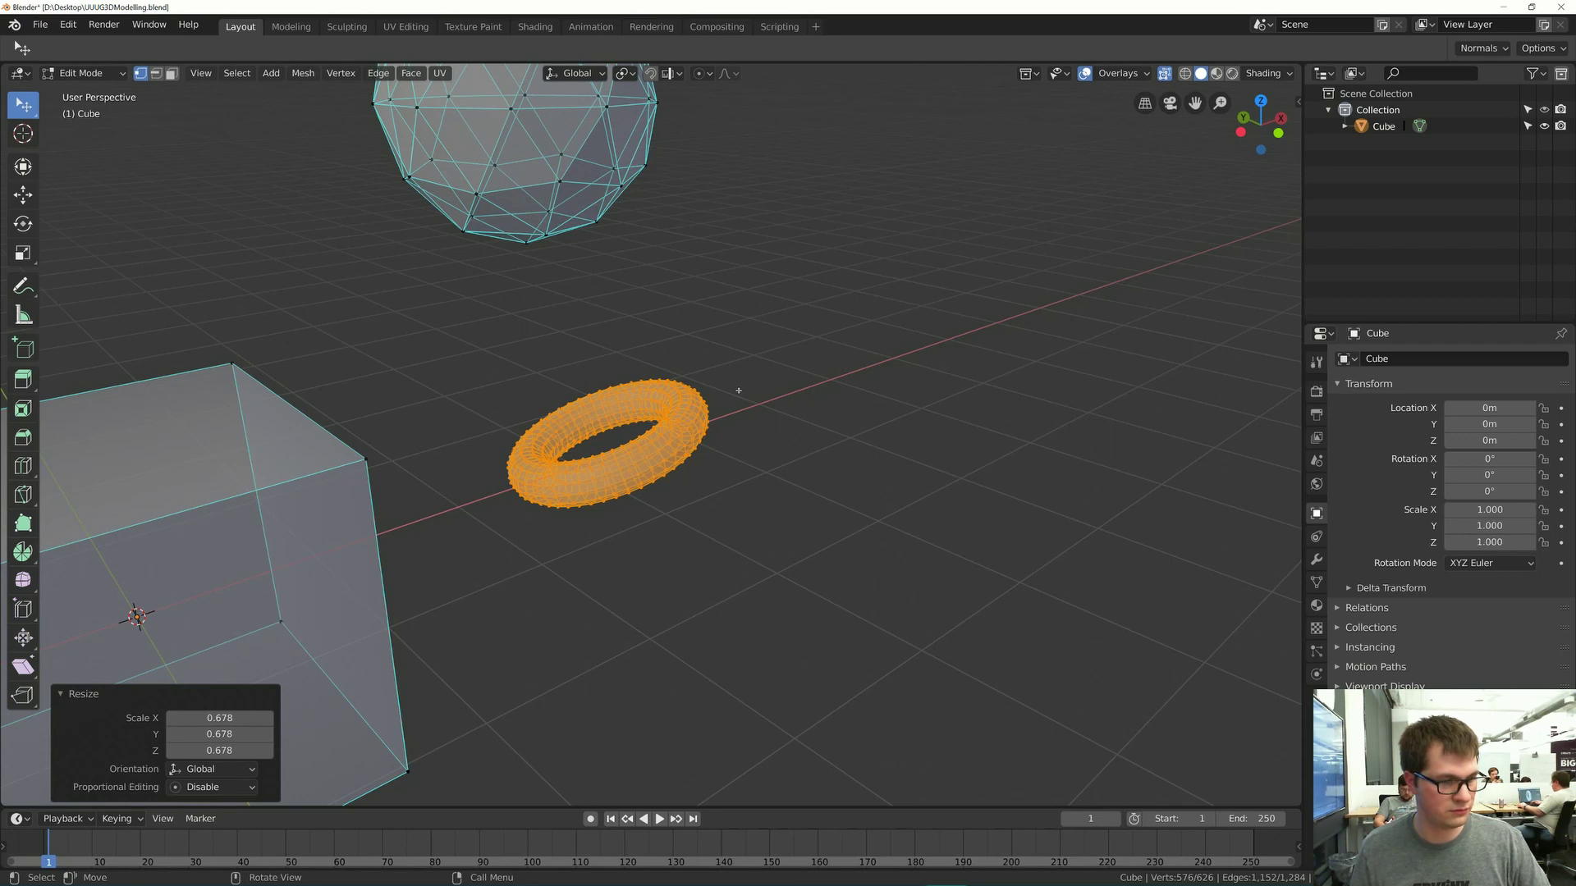
scroll(739, 391, down, 5)
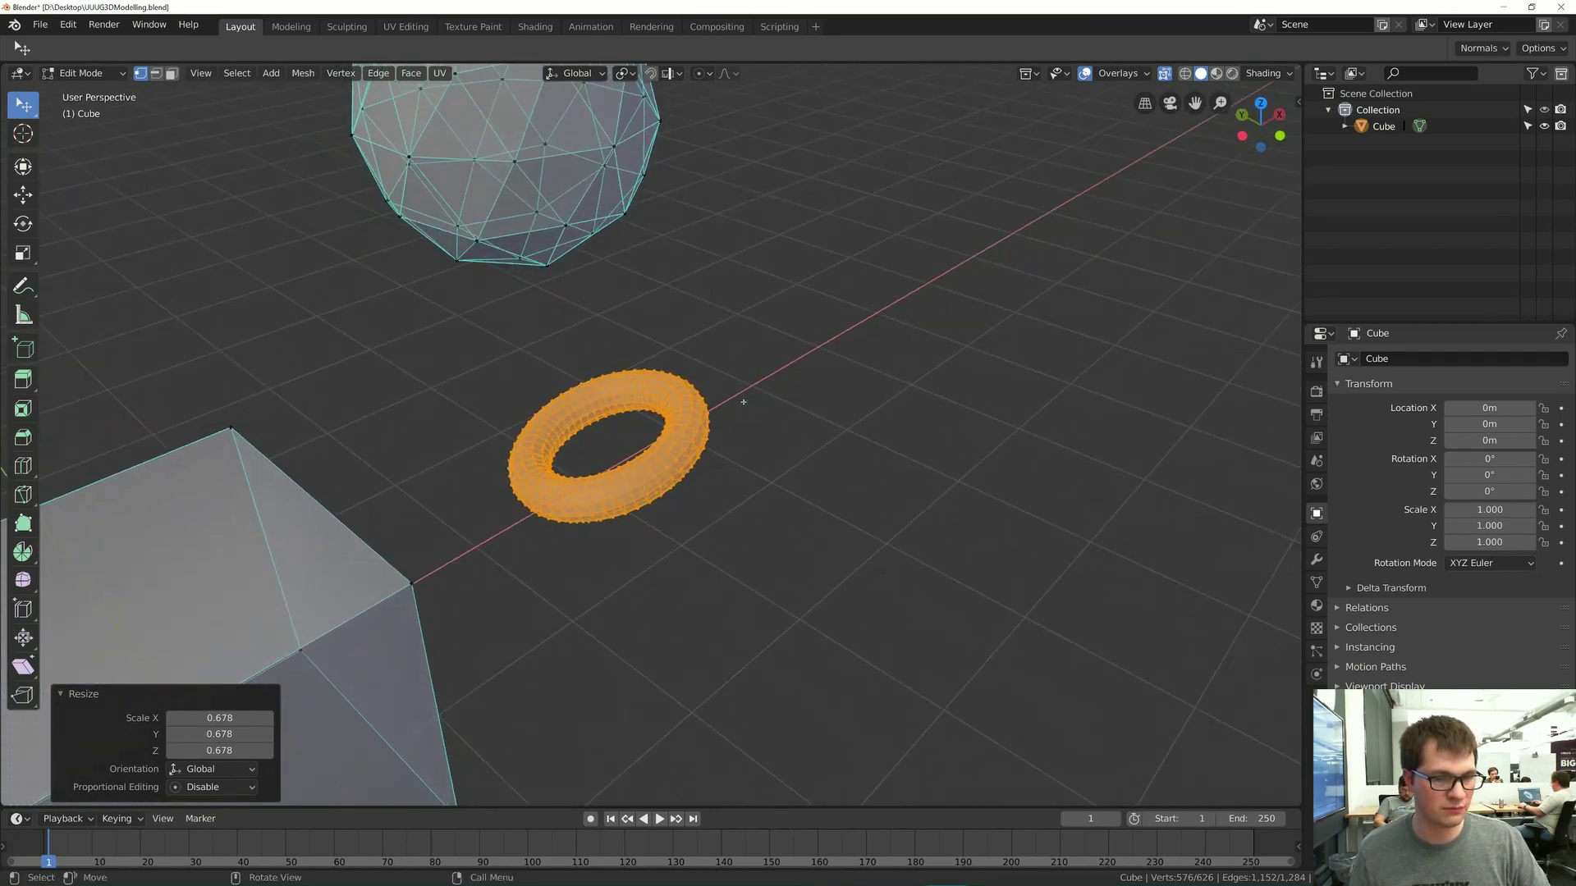
middle_drag(727, 395, 676, 446)
- Clear the mesh selection, turn off the see-through view, and compare the torus in Object Mode and Edit Mode
key(Tab)
key(Tab)
key(alt+a)
key(Tab)
scroll(672, 404, up, 1)
key(Tab)
key(Tab)
scroll(690, 394, down, 2)
scroll(677, 446, up, 4)
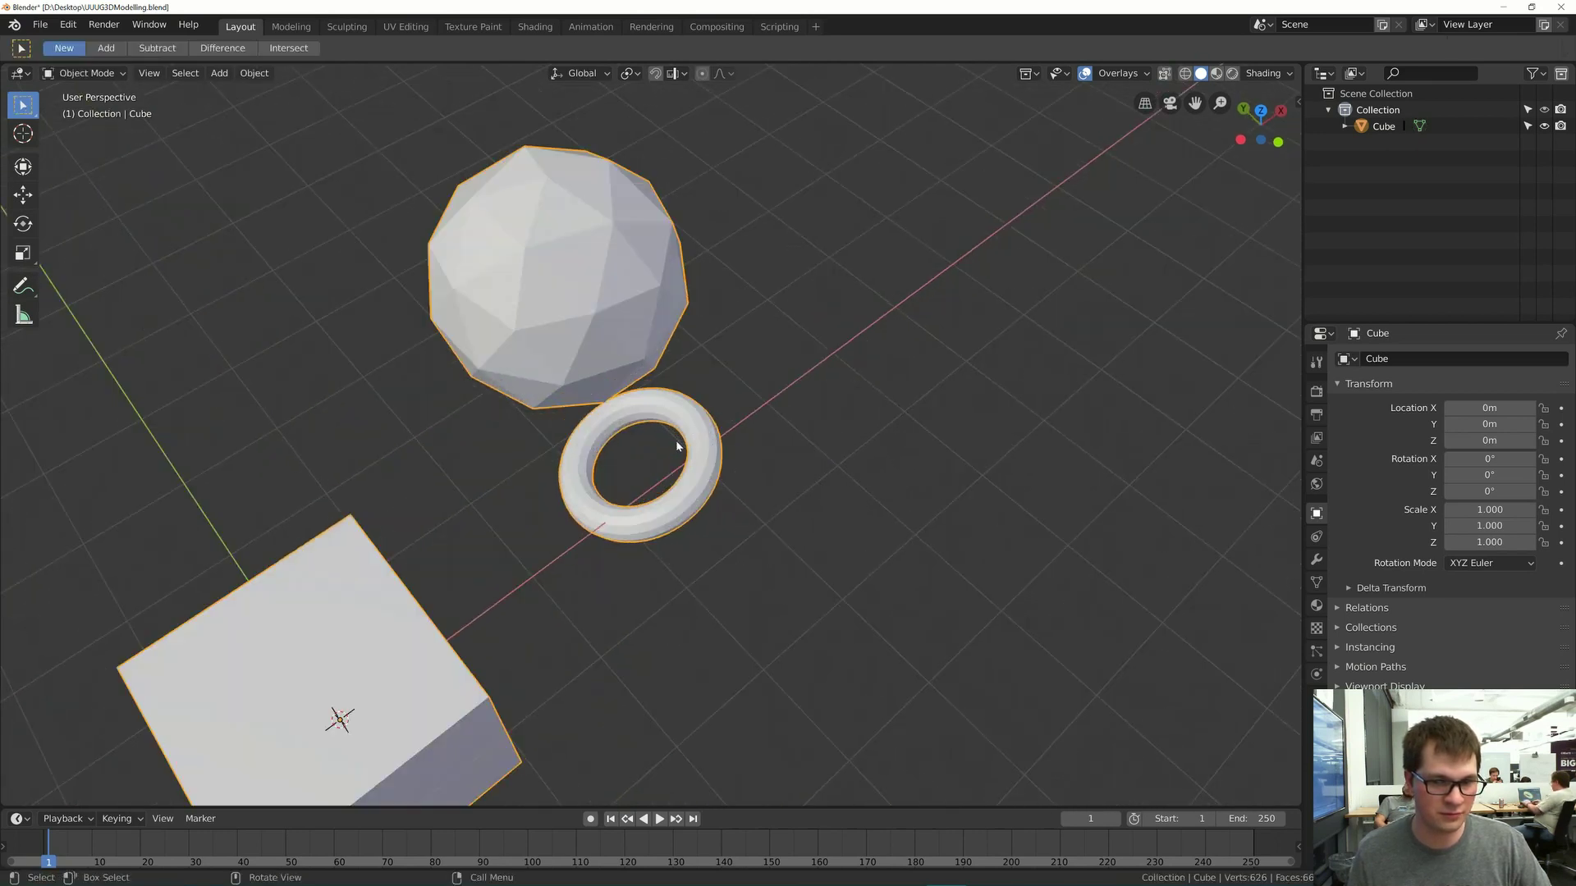
scroll(676, 446, up, 4)
key(Tab)
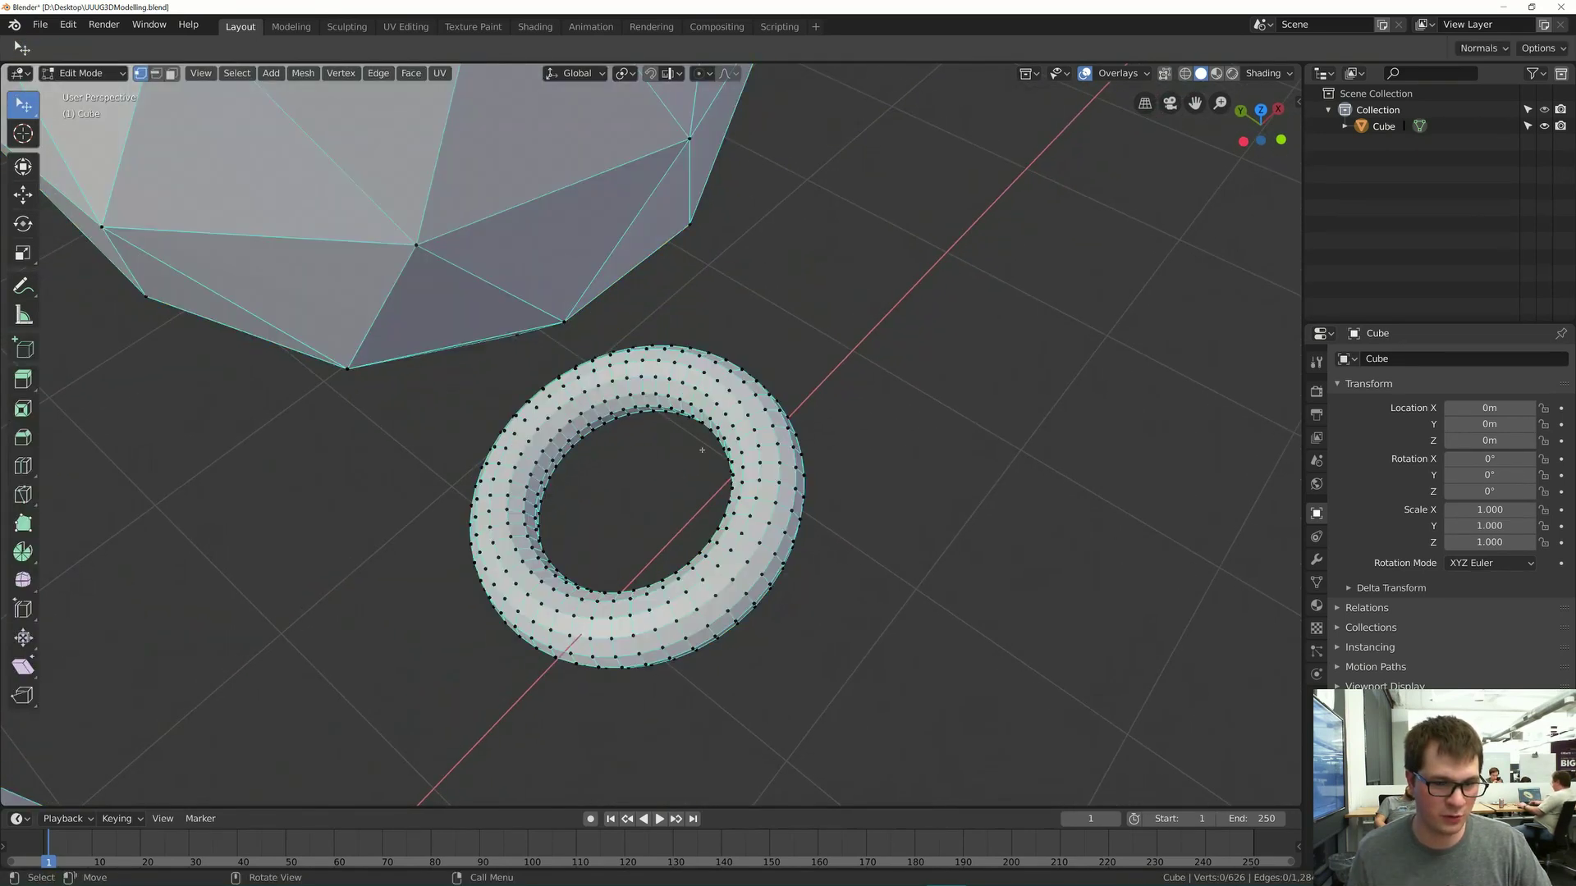
- Return to Object Mode and save the file
scroll(701, 450, down, 4)
key(Tab)
middle_drag(702, 449, 667, 450)
key(ctrl+s)
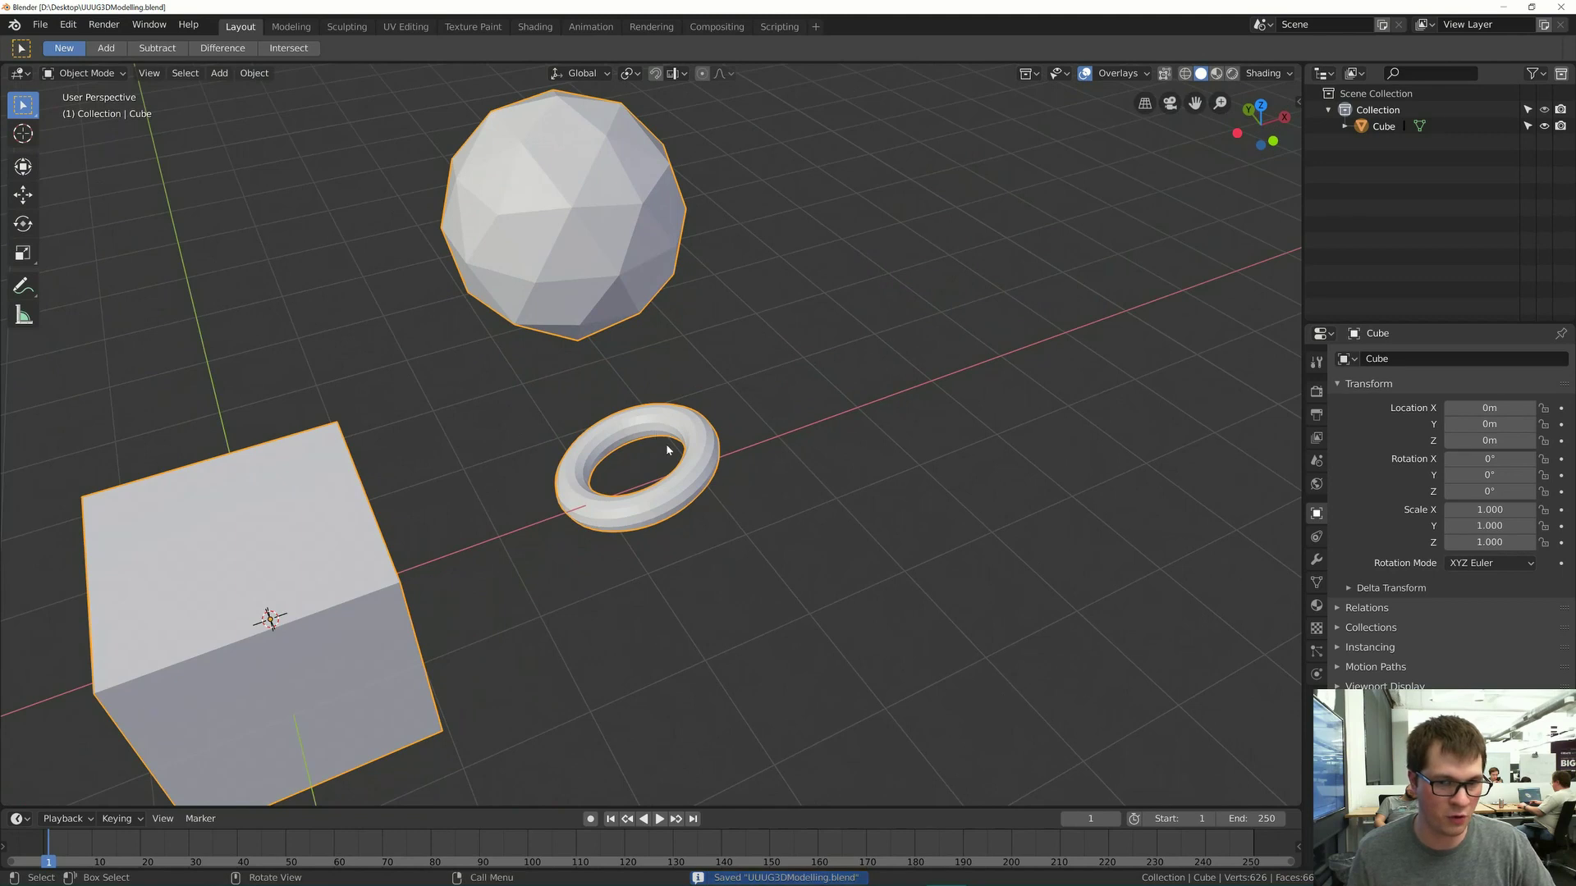
- Check the mesh in Edit Mode, return to Object Mode, and deselect and reselect the whole object
key(Tab)
scroll(604, 439, up, 4)
scroll(608, 465, down, 4)
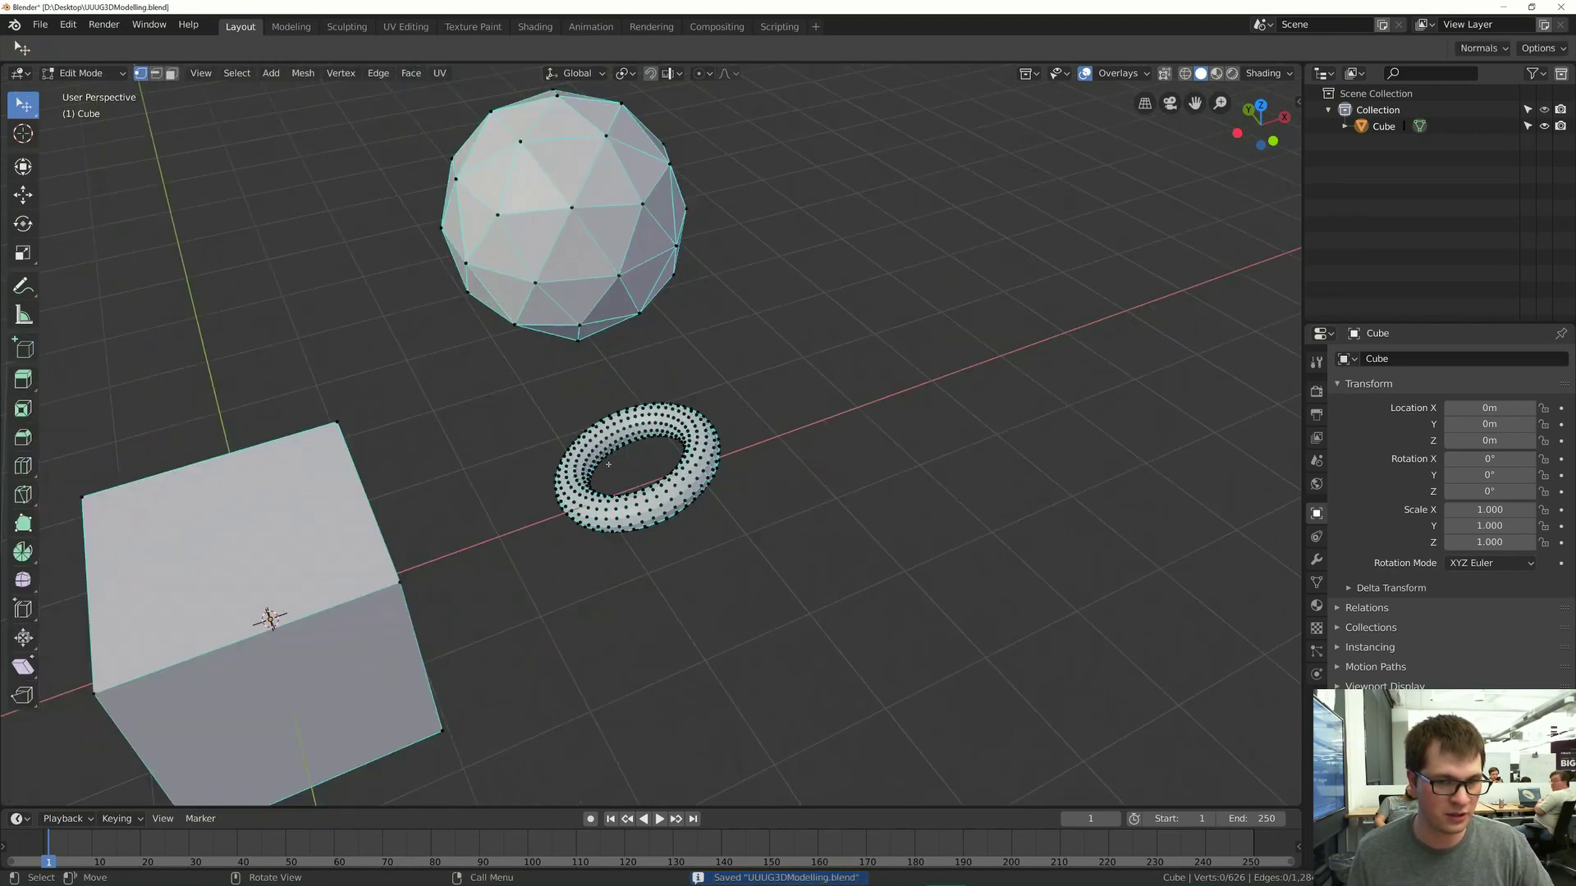
key(Tab)
key(alt+a)
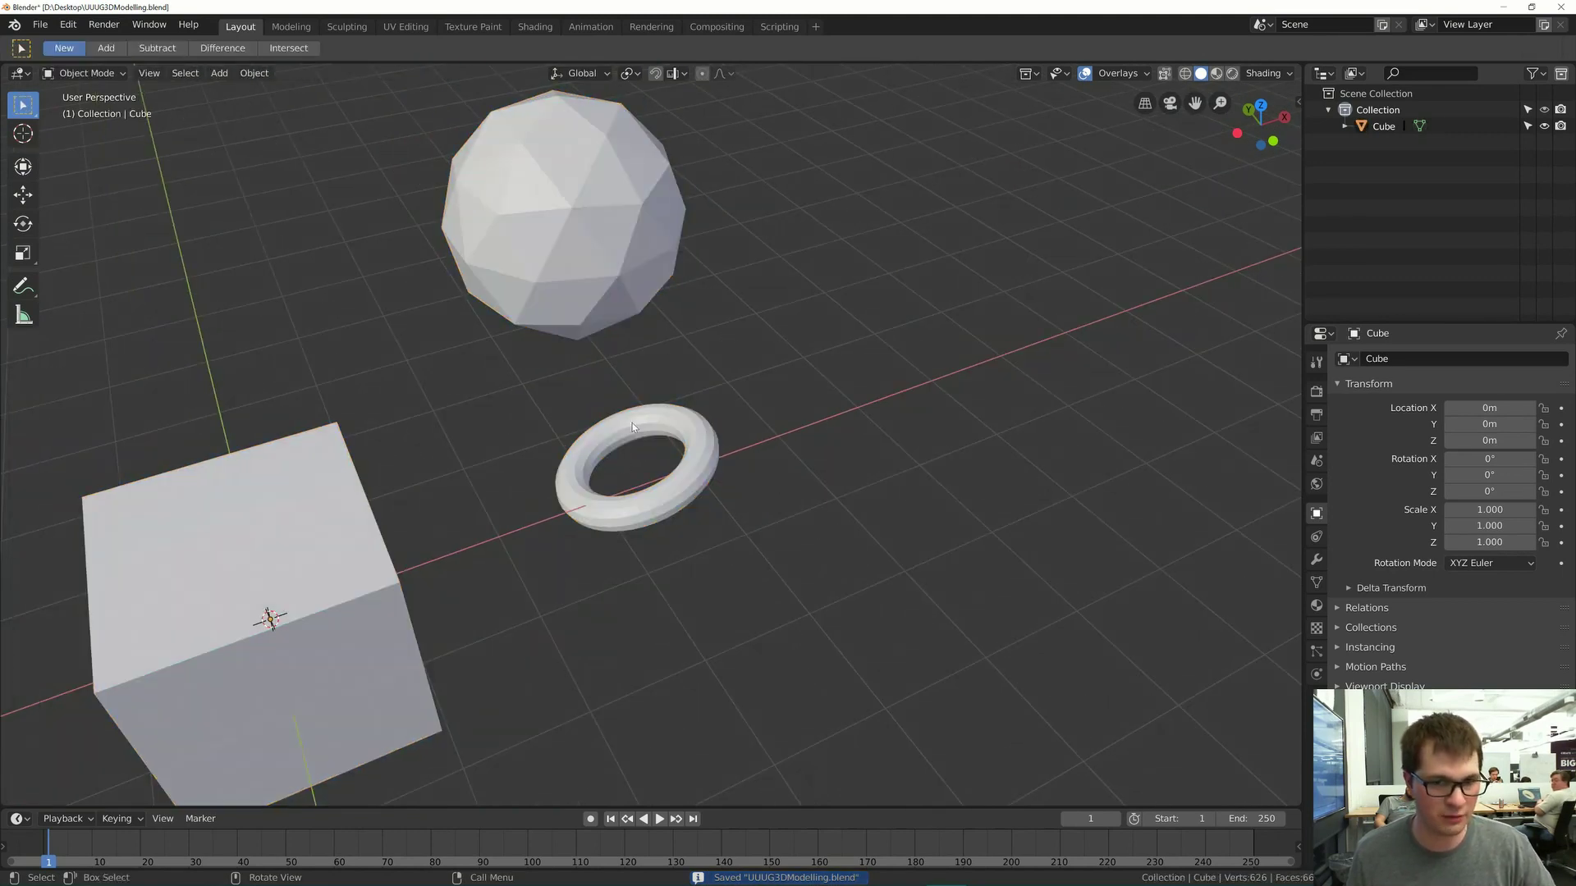
key(a)
scroll(632, 377, down, 3)
- Switch to the tutorial document and clear the text highlight in the Moving, Rotating, and Scaling section
key(alt+Tab)
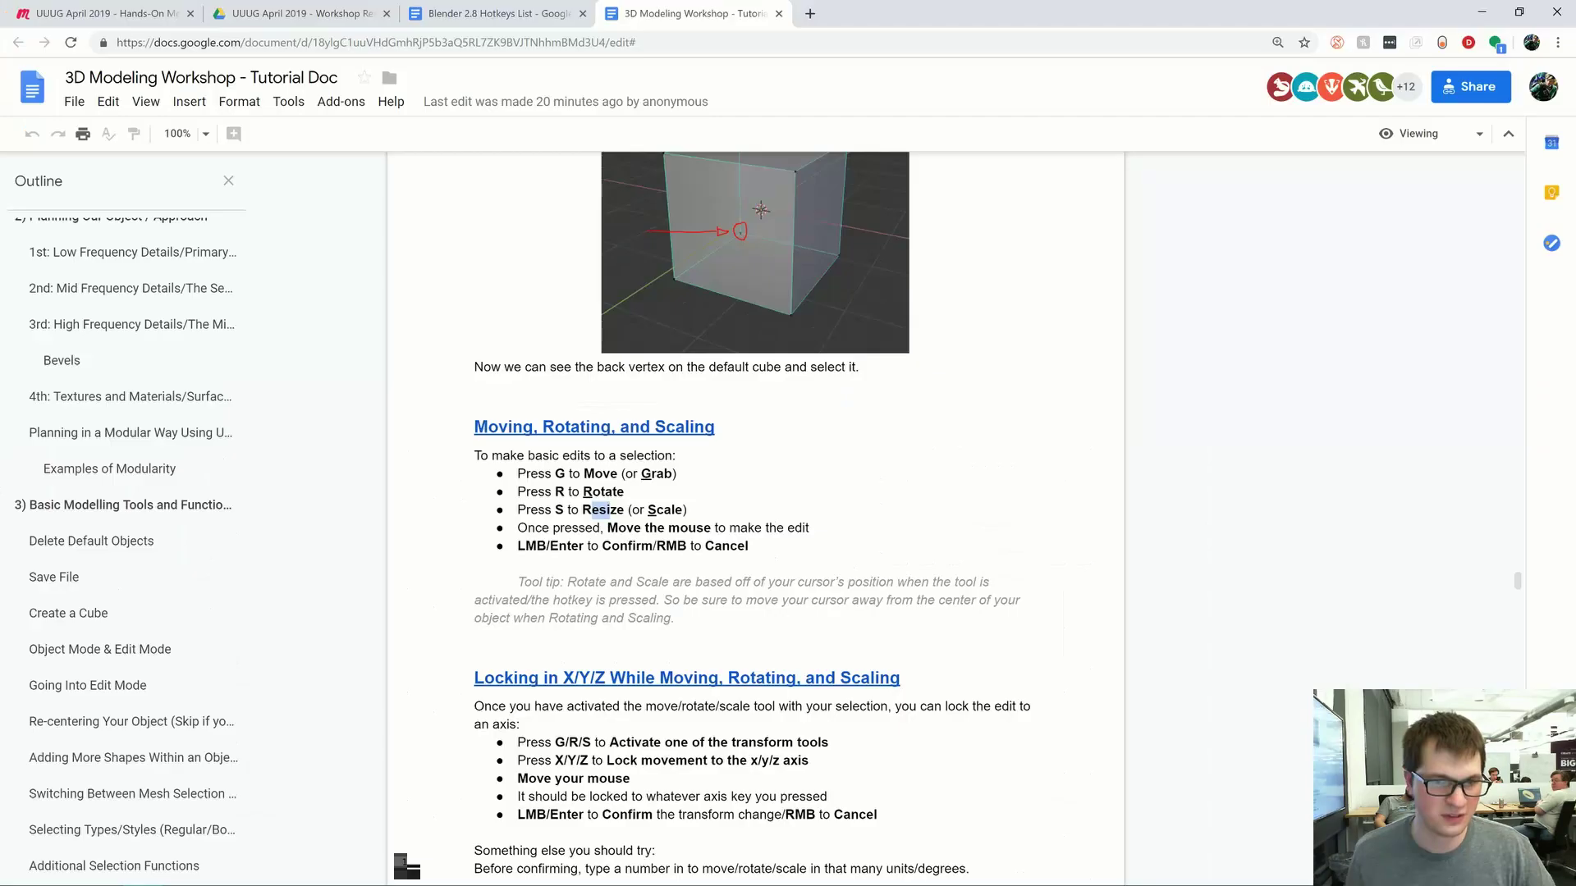
key(alt+a)
key(Escape)
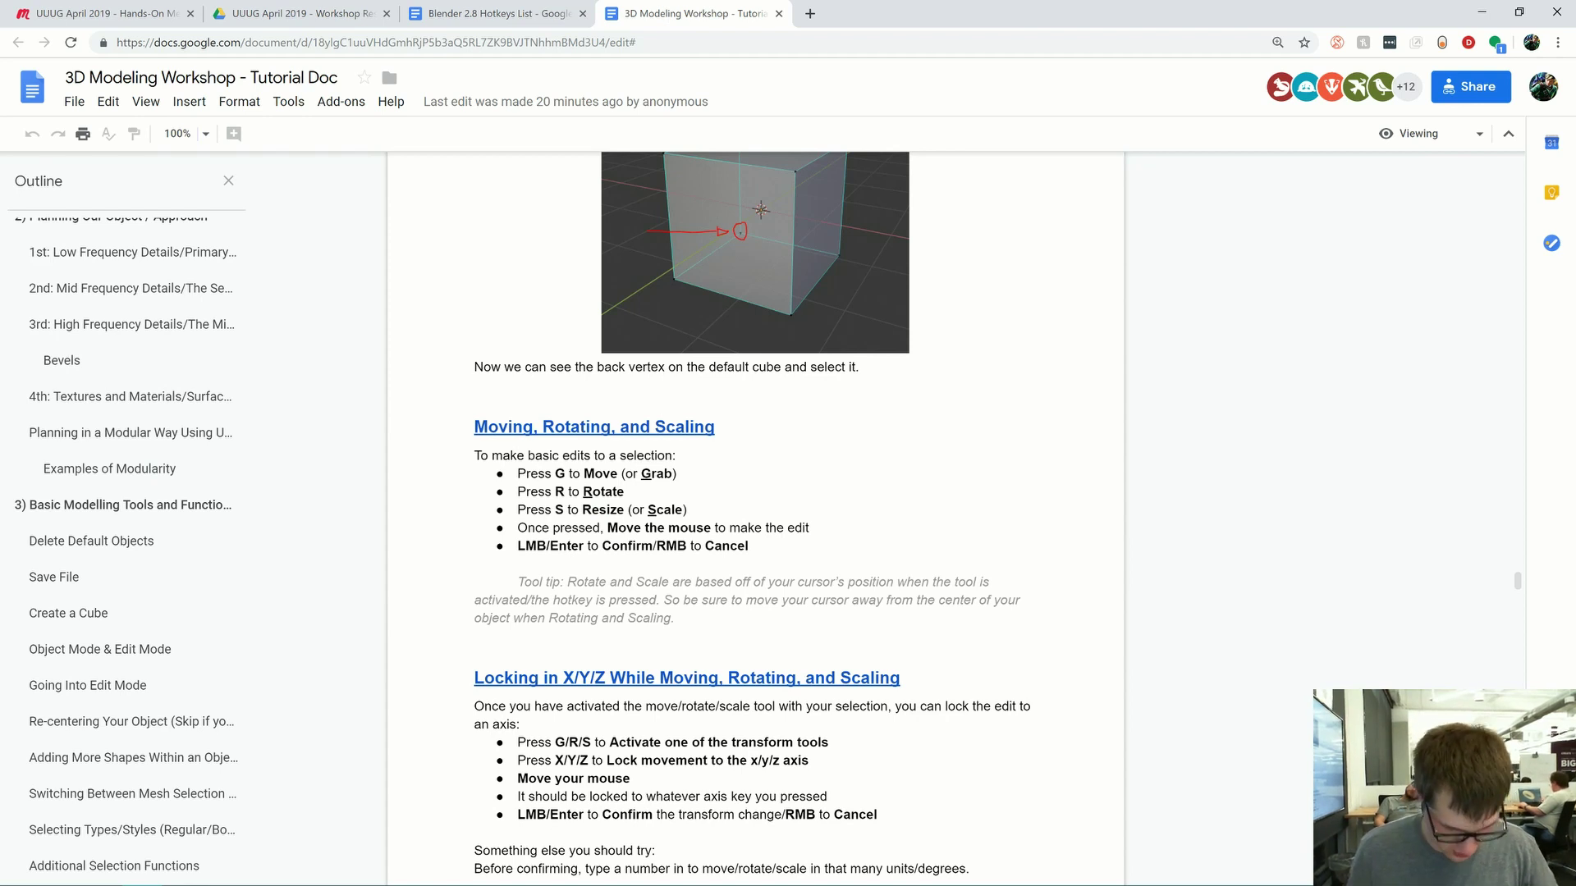
- Switch from the tutorial document to Blender and enter Edit Mode on the Cube object
scroll(755, 517, down, 1)
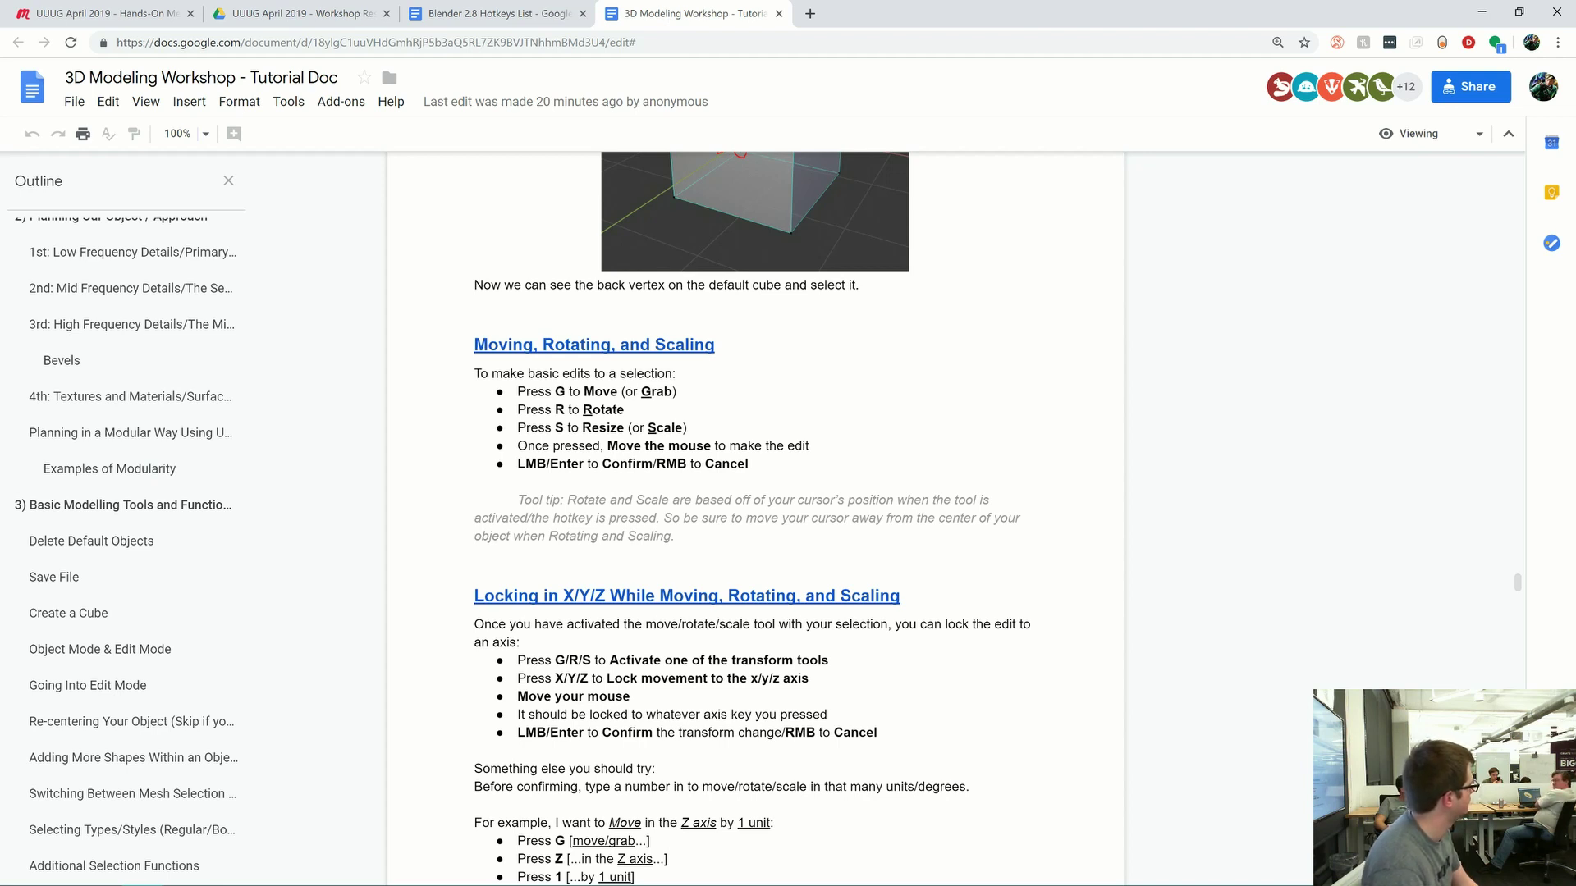
key(alt+Tab)
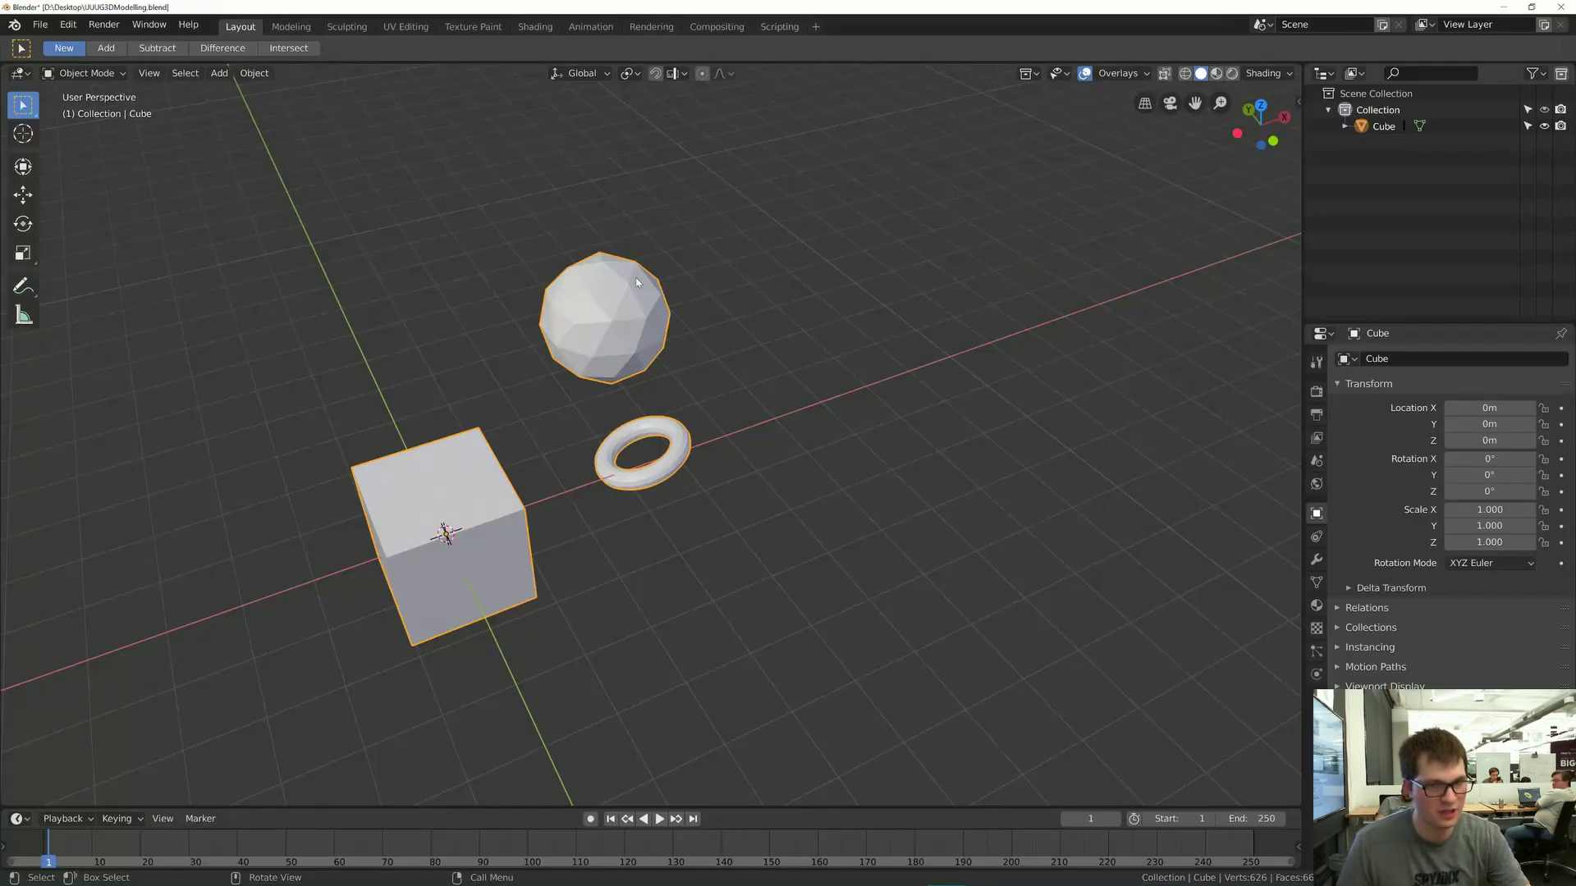
key(Tab)
- Add a circle with 32 vertices and a 1 m radius to the mesh, and collapse and reopen its settings
key(shift+a)
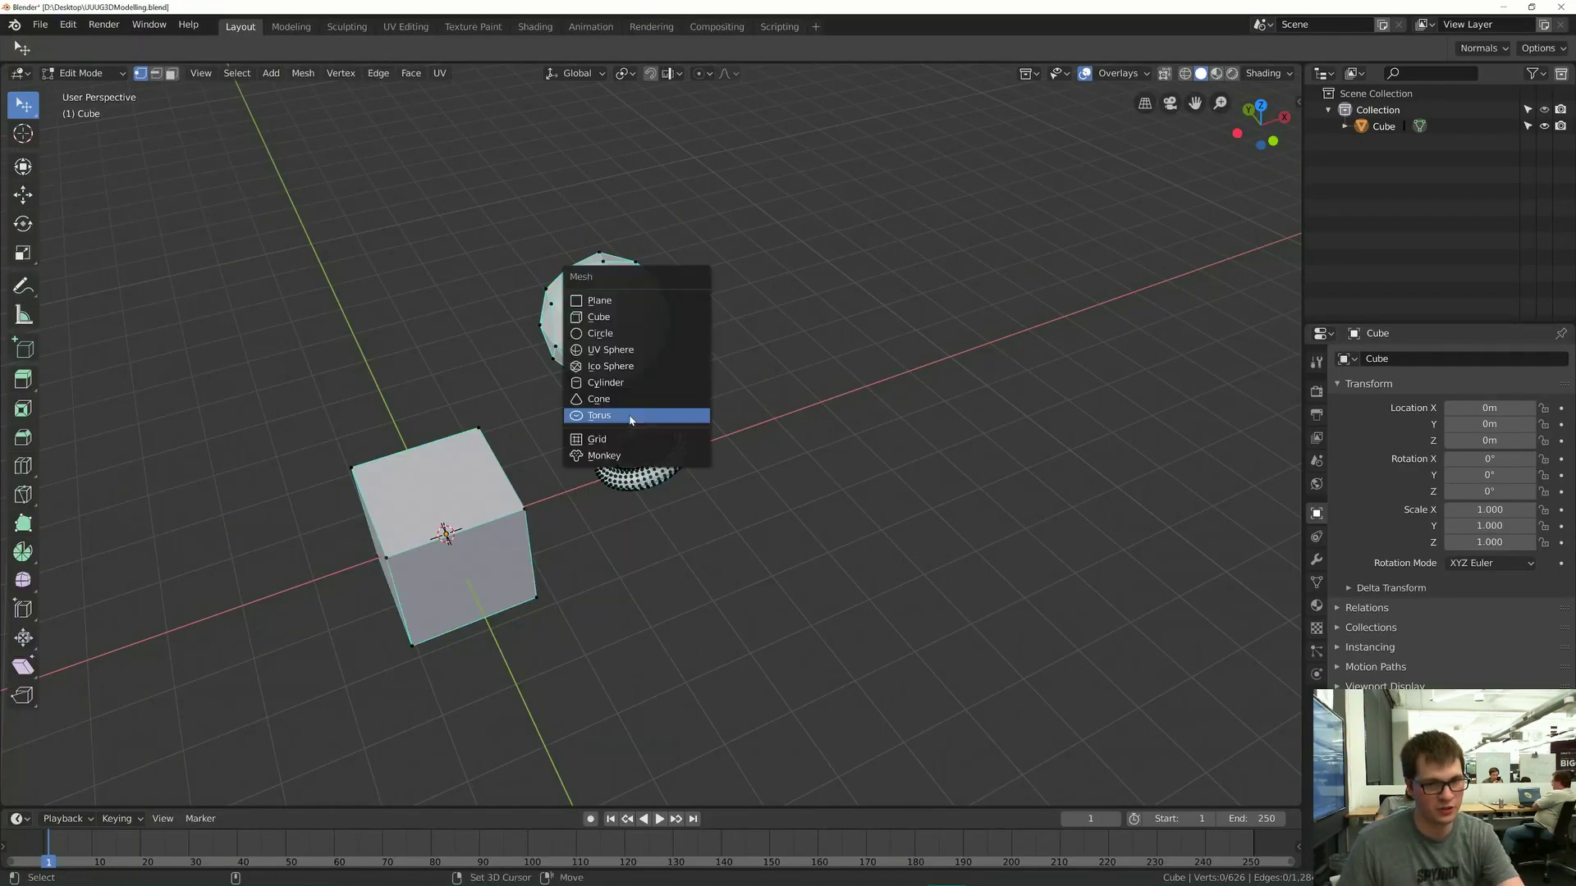
click(634, 332)
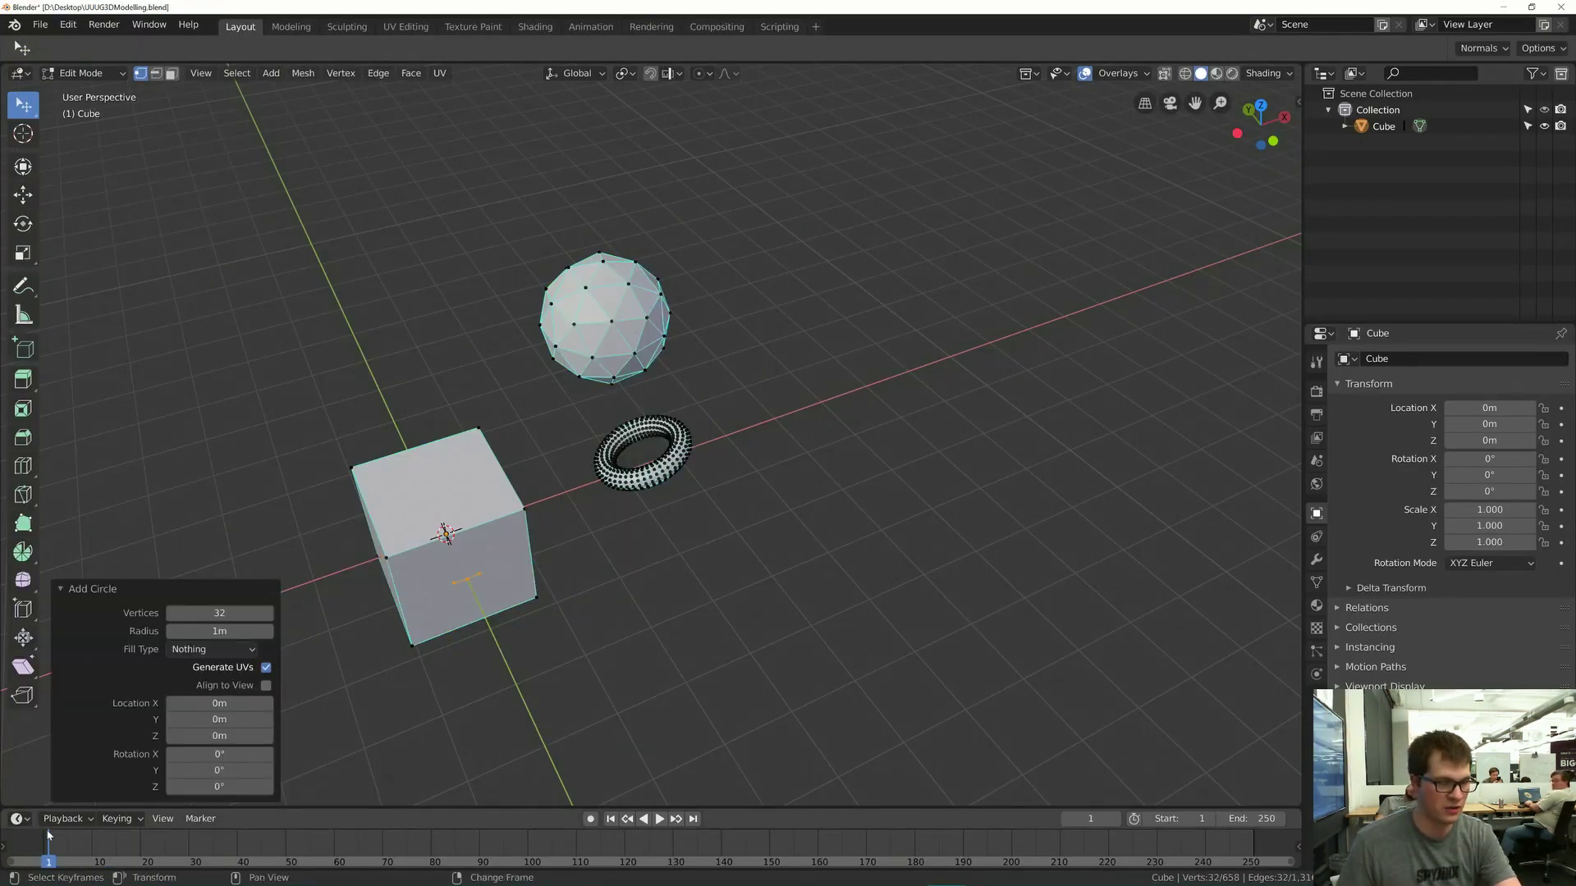
click(92, 589)
click(82, 792)
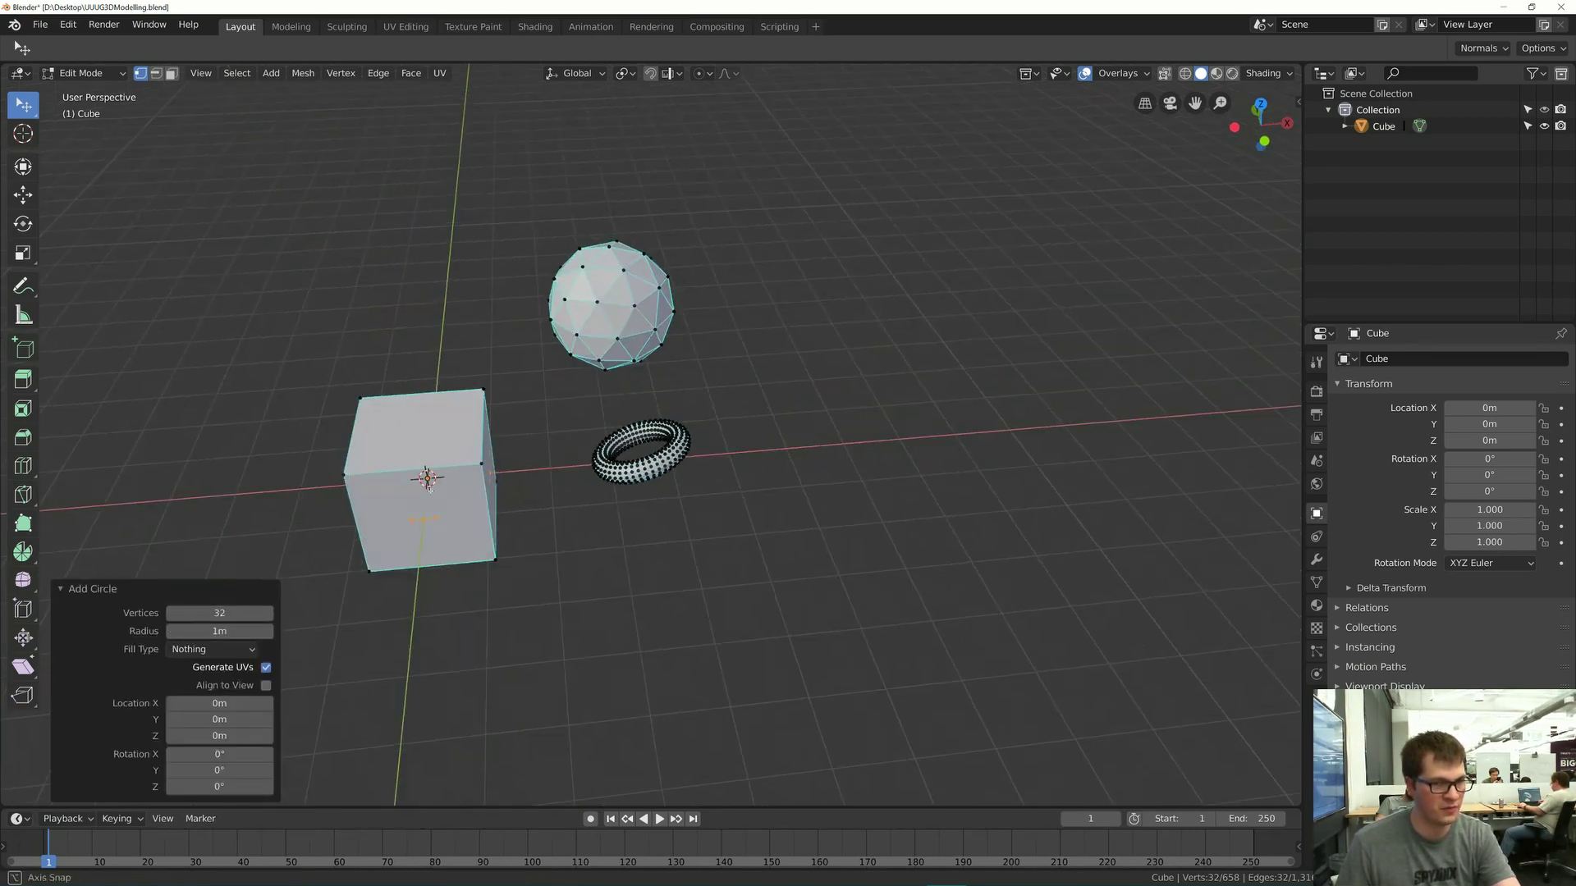
- Switch to the tutorial document and read the Moving, Rotating, and Scaling section and the axis-locking instructions below it
key(alt+Tab)
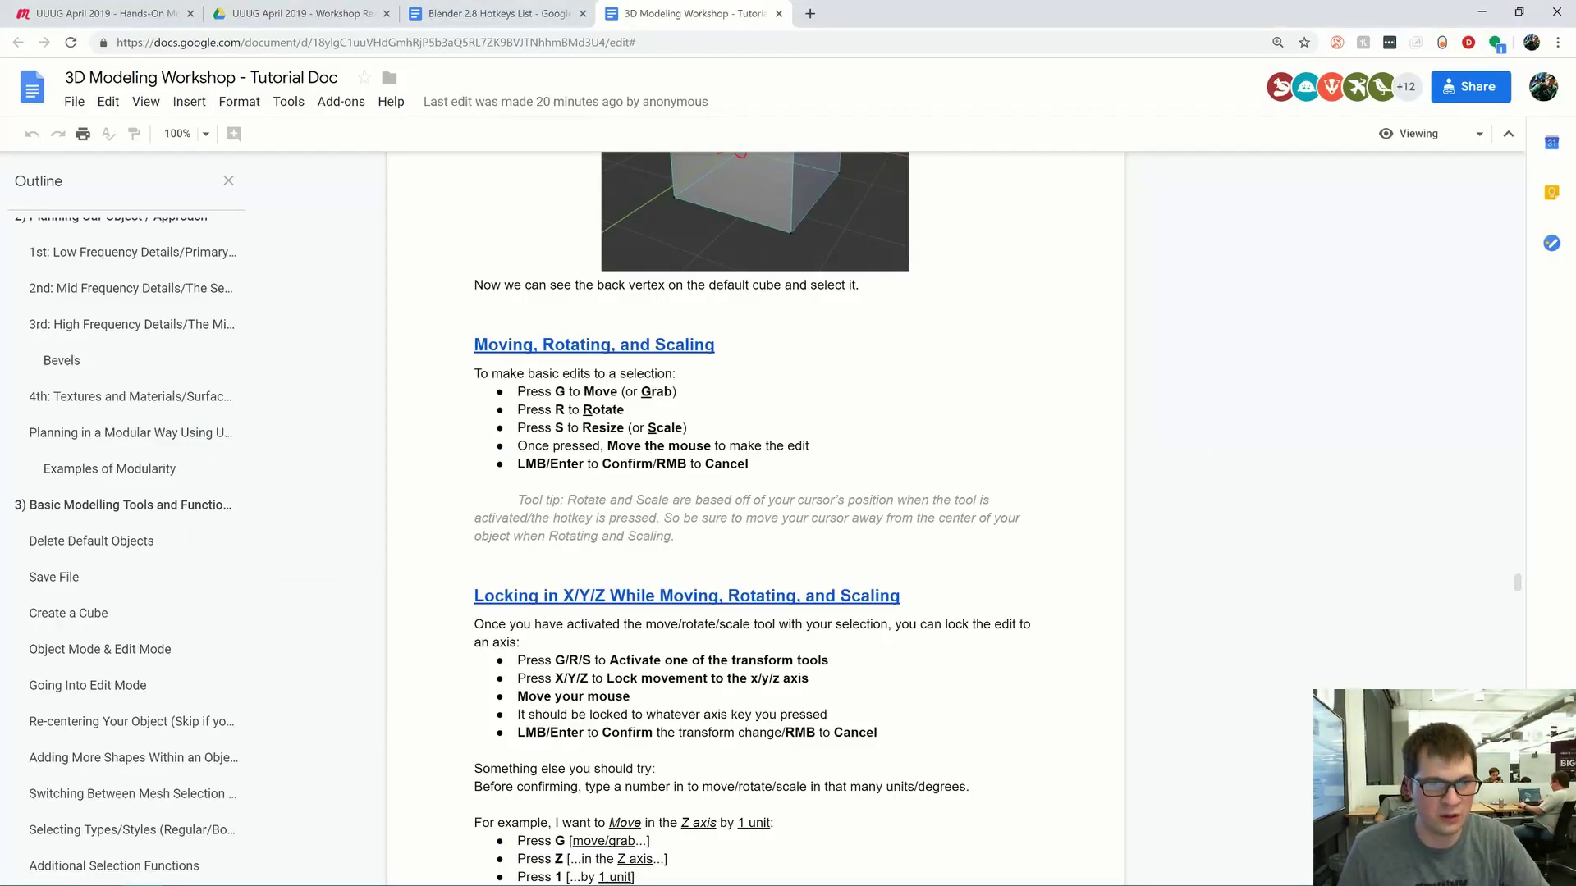
scroll(755, 517, down, 1)
scroll(755, 518, down, 1)
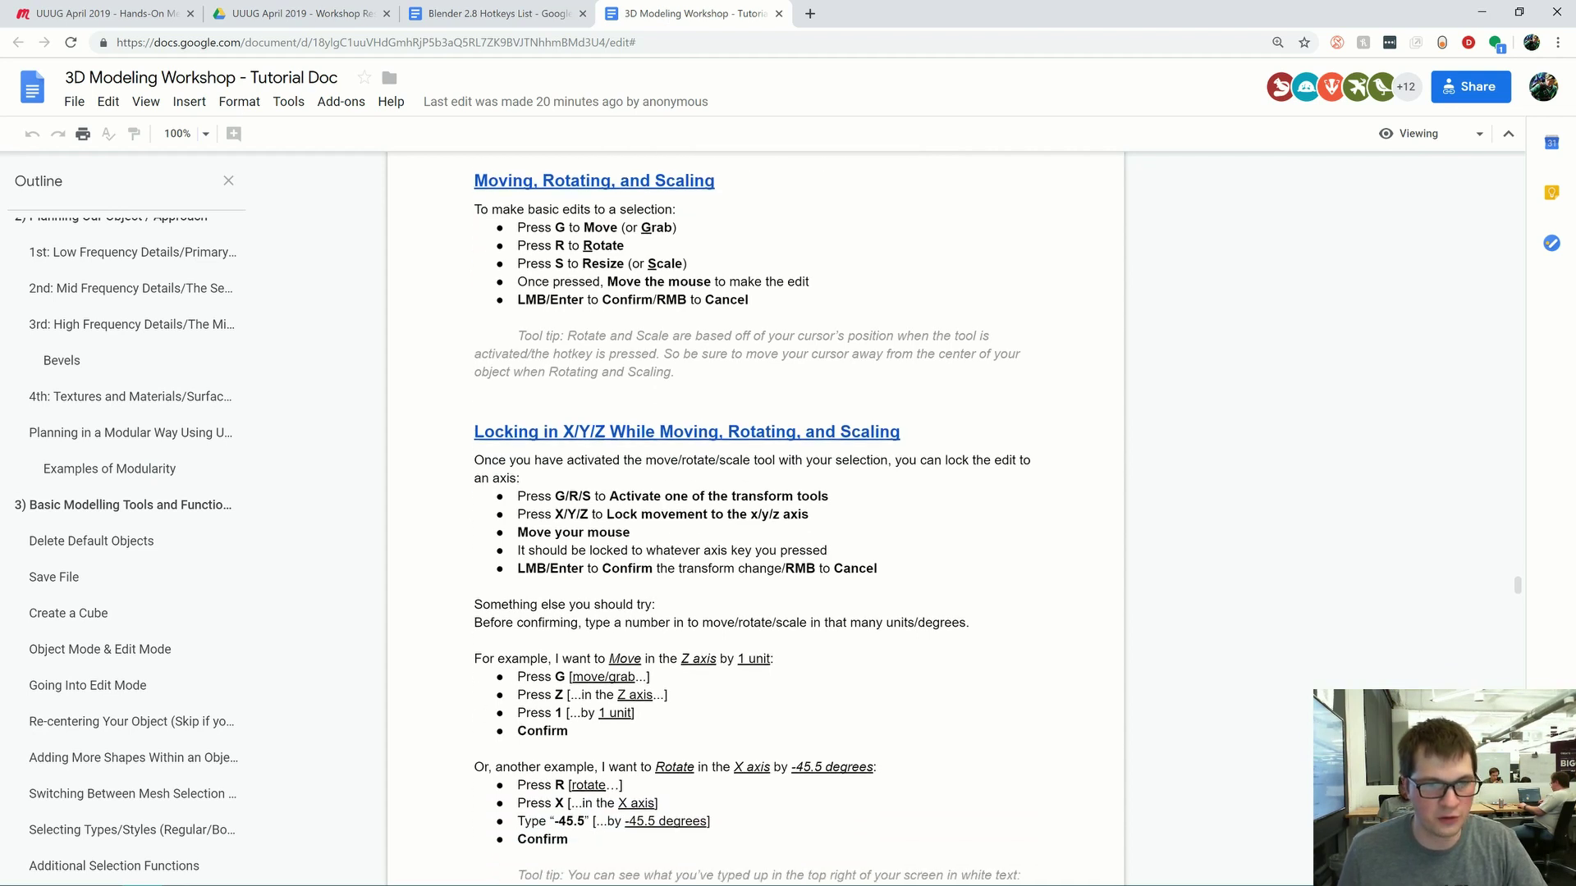
scroll(755, 518, up, 1)
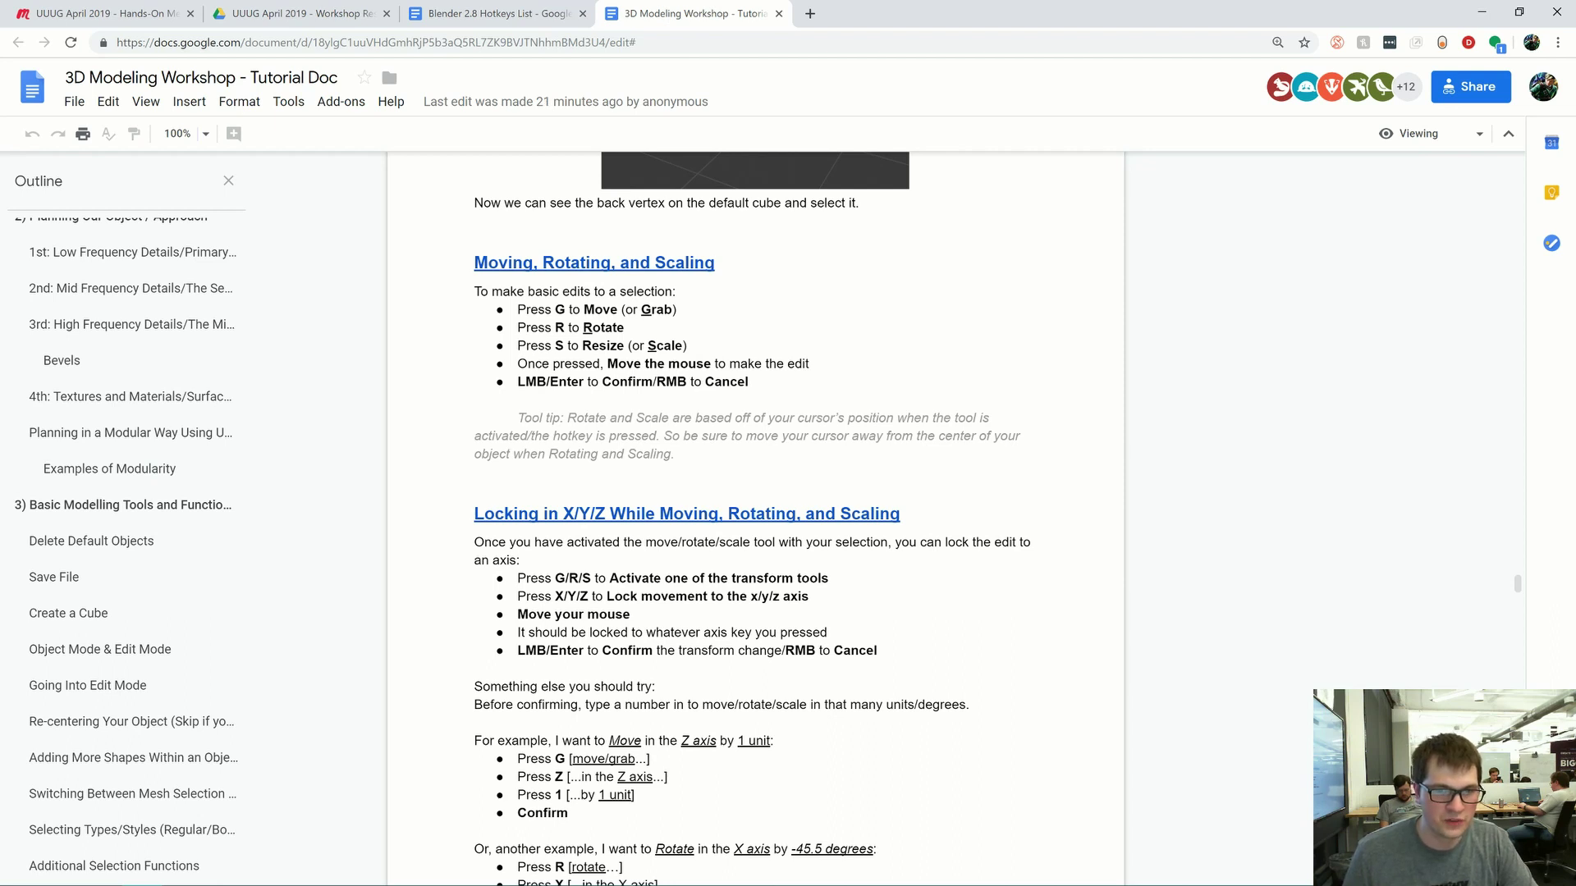
scroll(755, 519, down, 2)
- Return to Blender, select only the linked mesh of the ico sphere in Edit Mode, and save the file
key(alt+Tab)
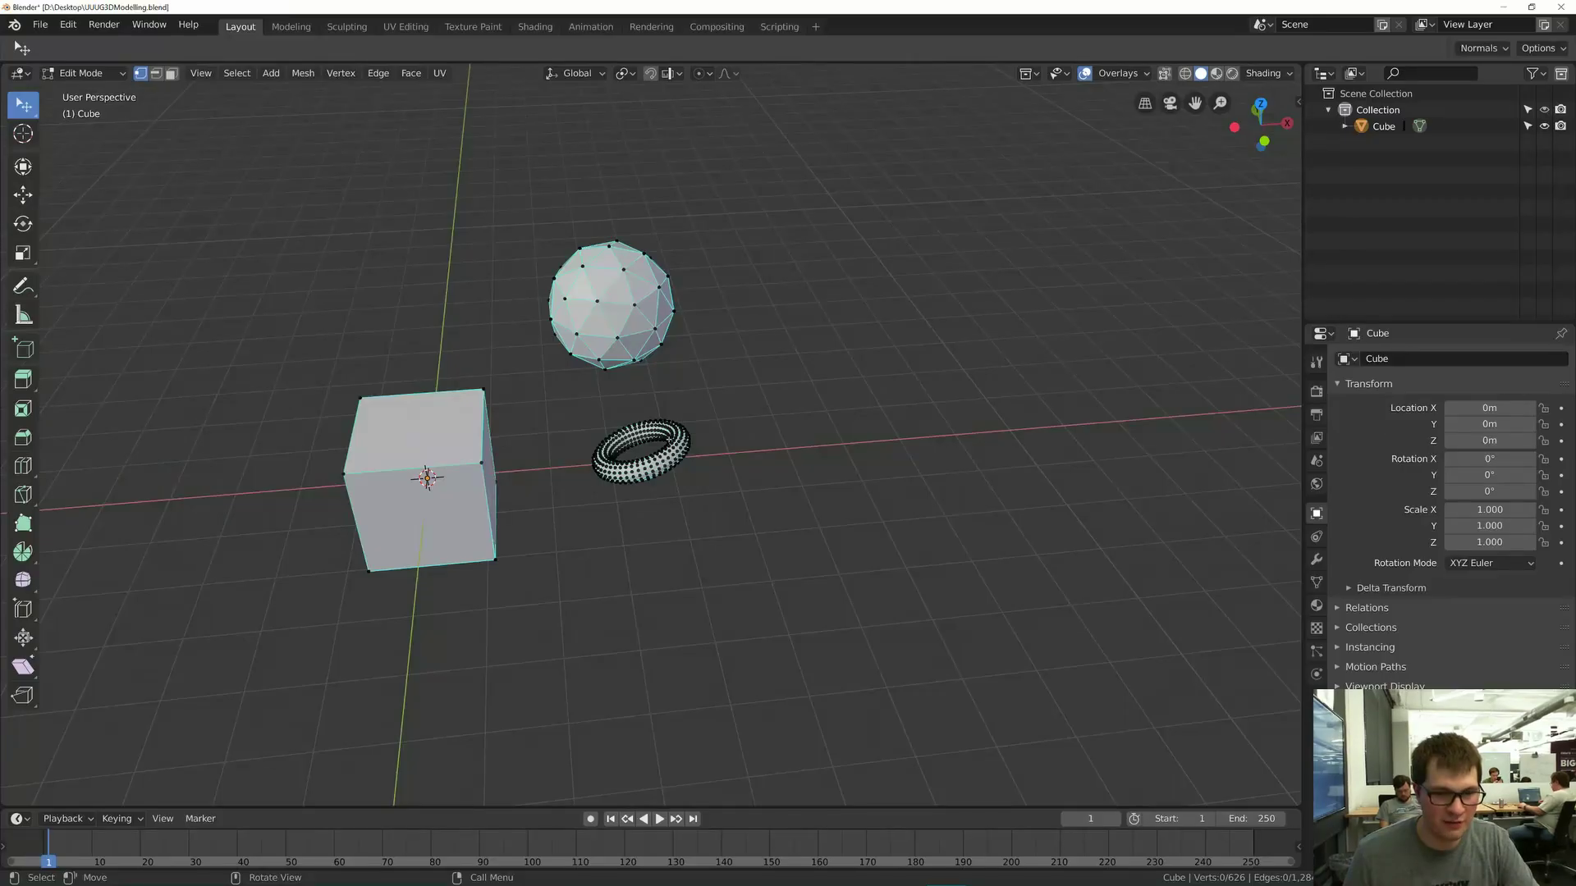
key(a)
key(Tab)
middle_drag(613, 420, 690, 435)
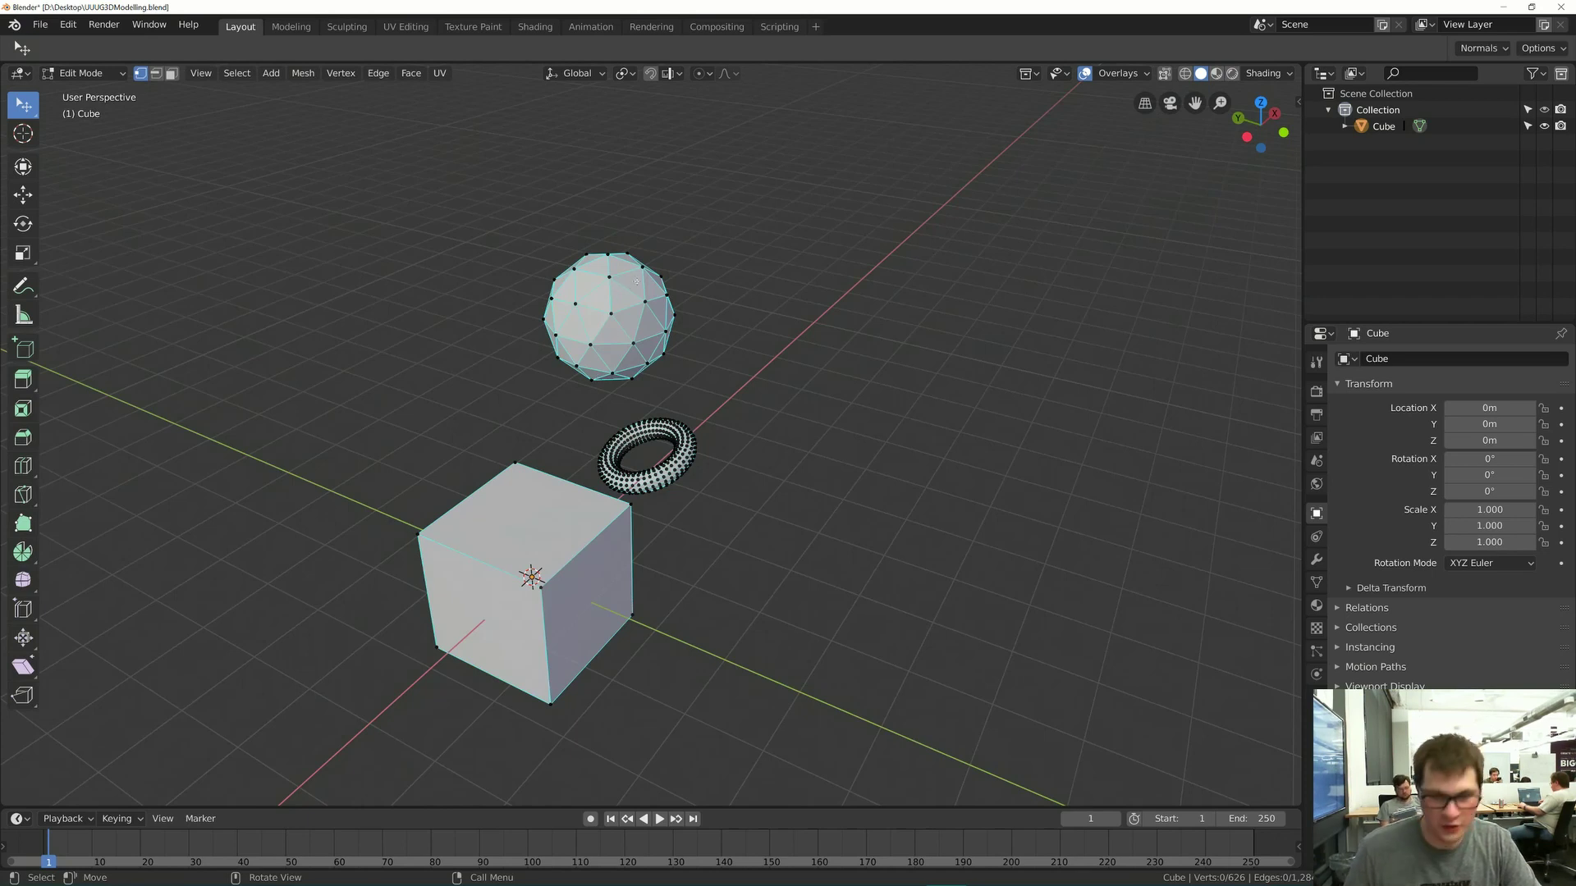
key(l)
key(ctrl+s)
- Move the sphere freely by about 5.68 m in X, -4.87 m in Y and -0.79 m in Z
mouse_move(627, 314)
middle_down()
mouse_move(600, 321)
mouse_move(634, 315)
middle_up()
key(g)
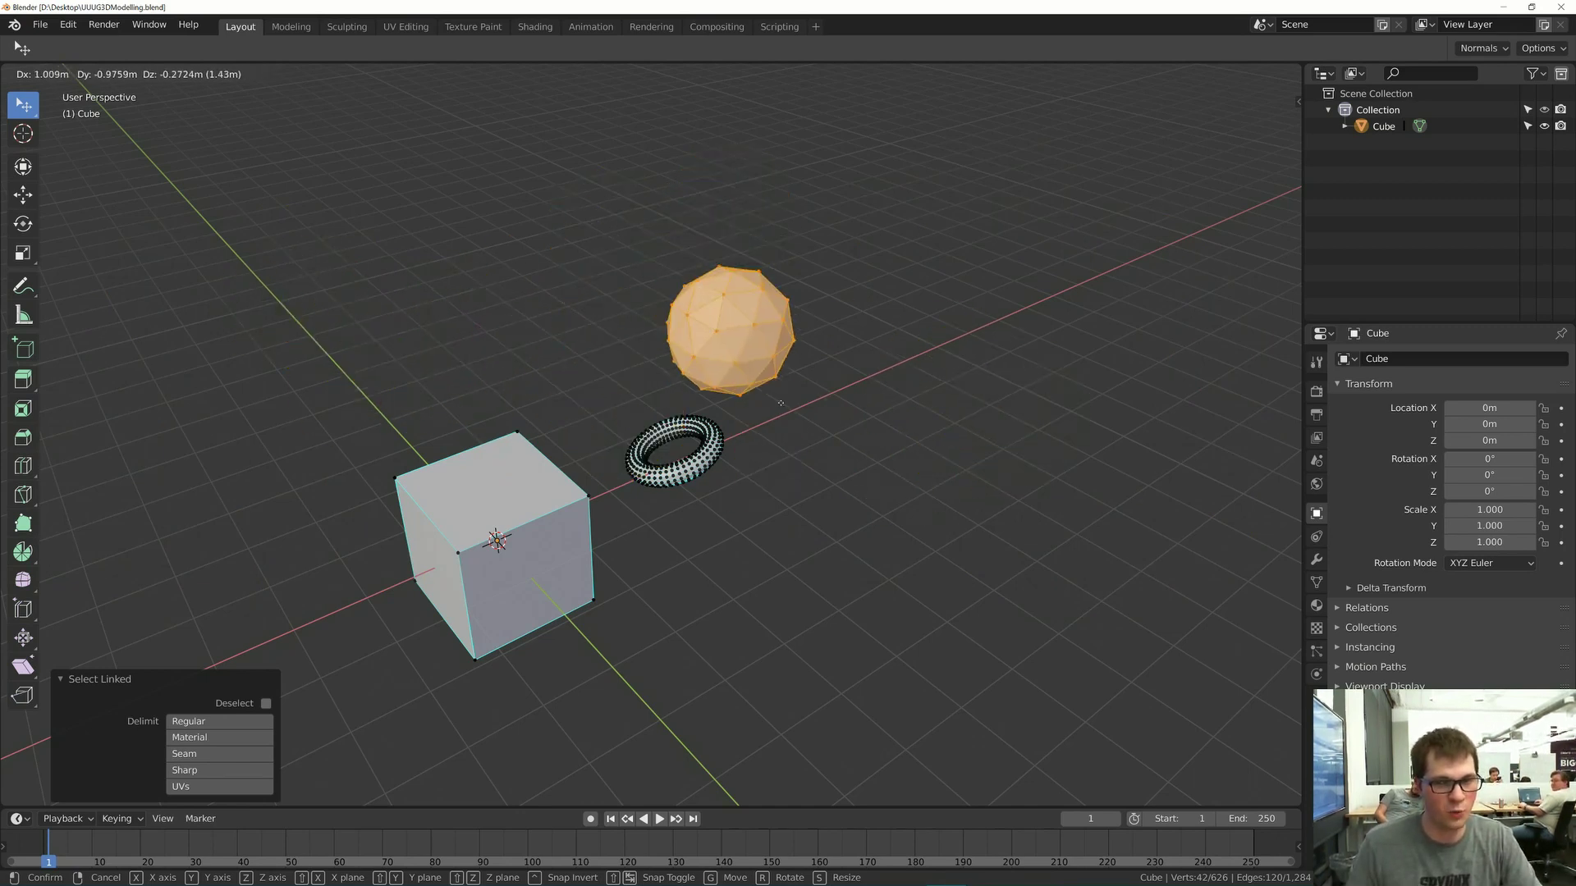
click(1121, 407)
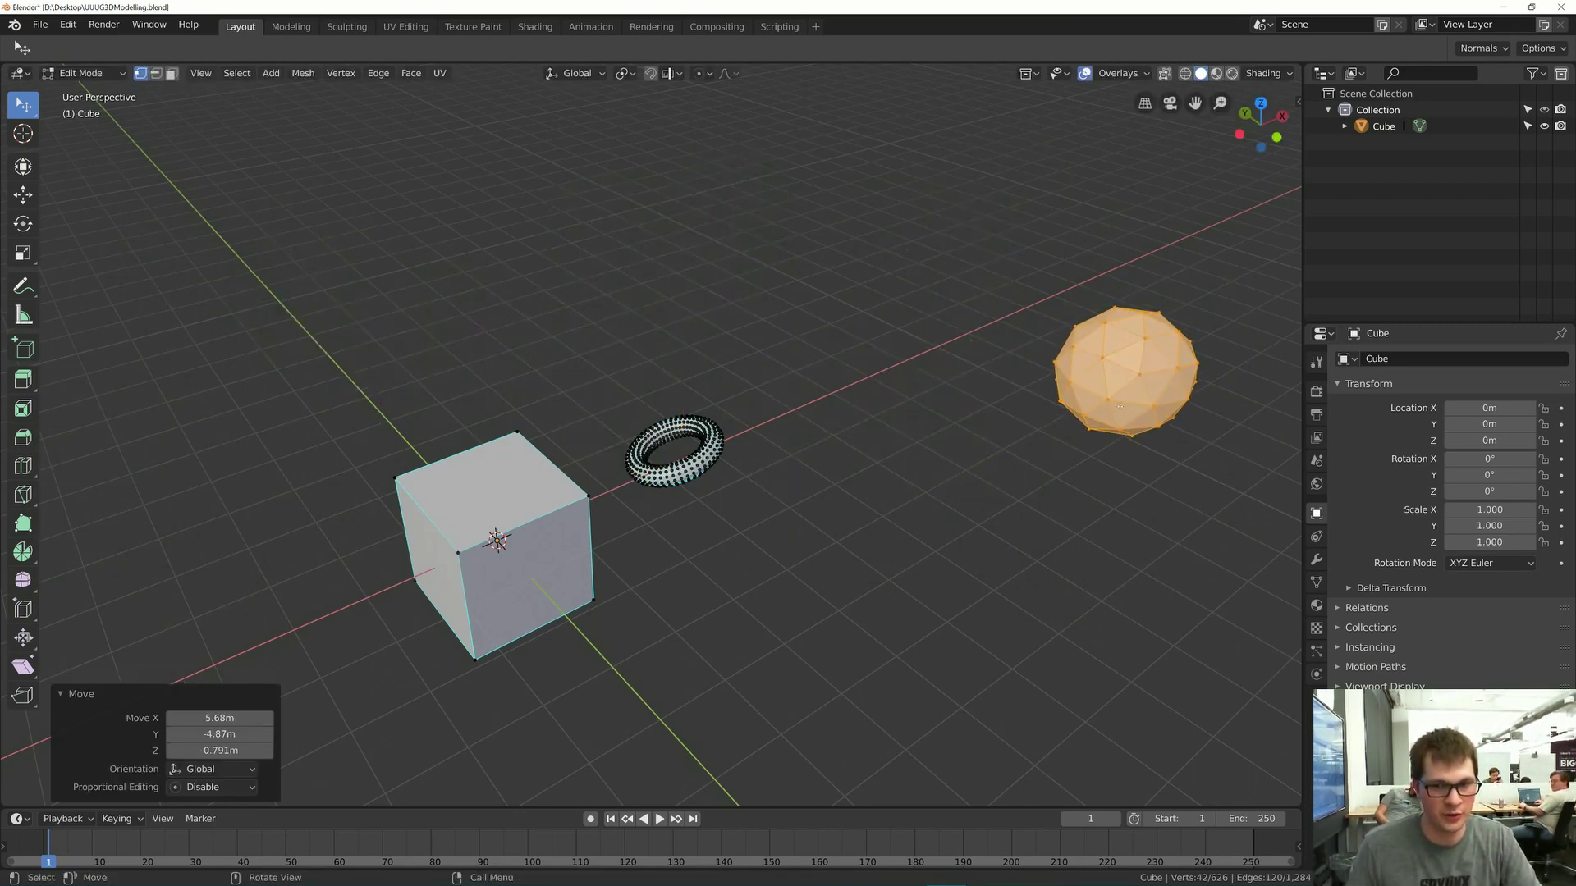
- Check the sphere's position from several angles and move it freely by about -1.5 m in X, 4.15 m in Y and 2.2 m in Z
scroll(934, 363, down, 5)
mouse_move(934, 362)
middle_down()
mouse_move(879, 345)
mouse_move(889, 404)
mouse_move(924, 380)
middle_up()
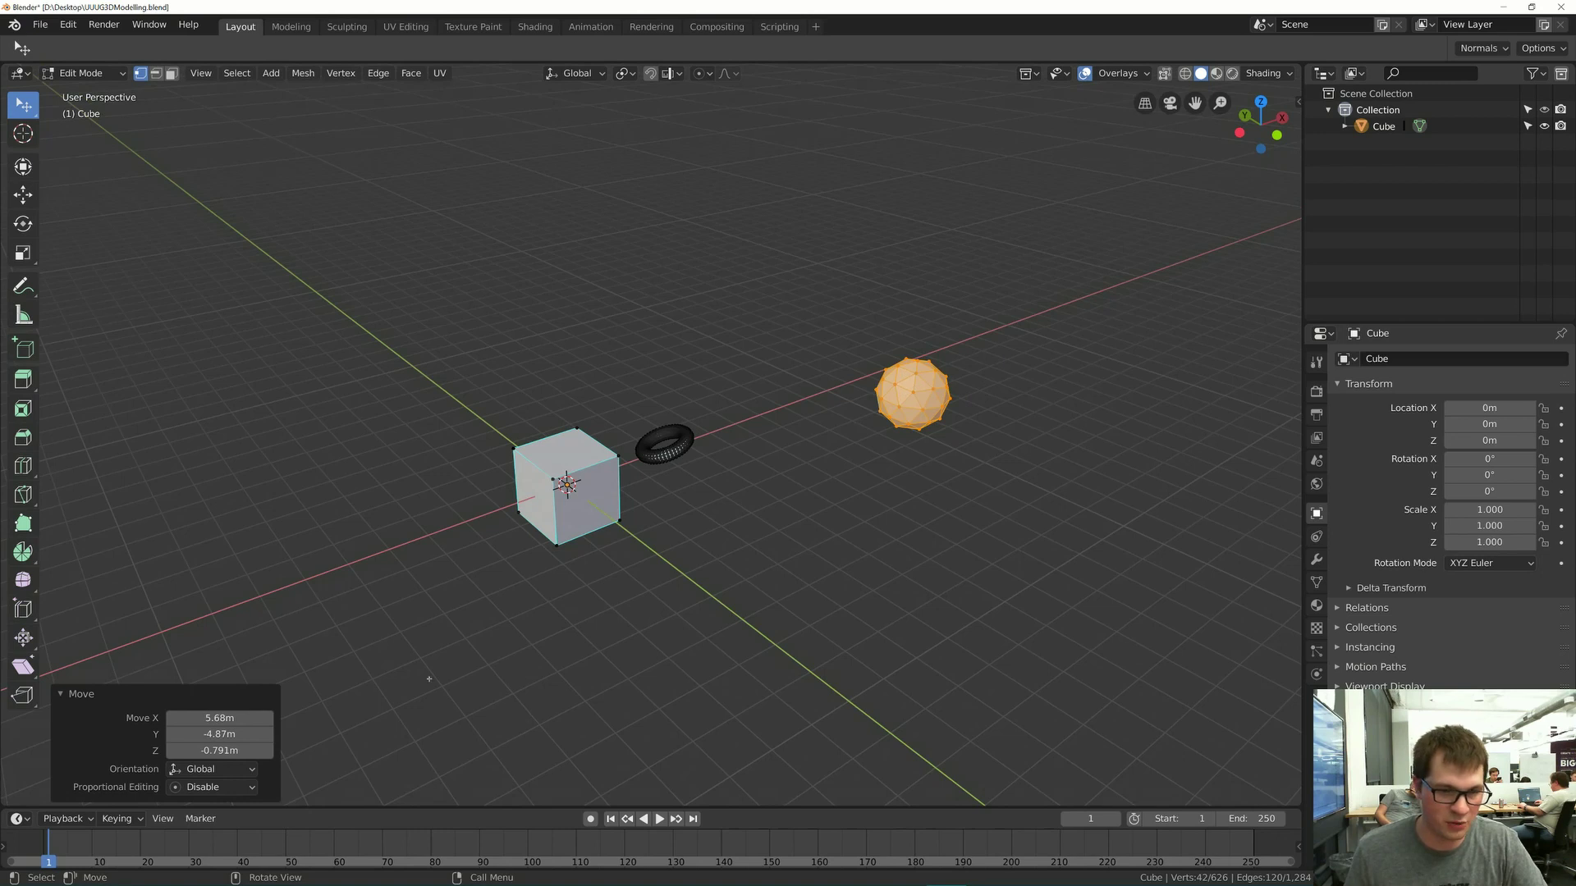
middle_drag(410, 665, 443, 340)
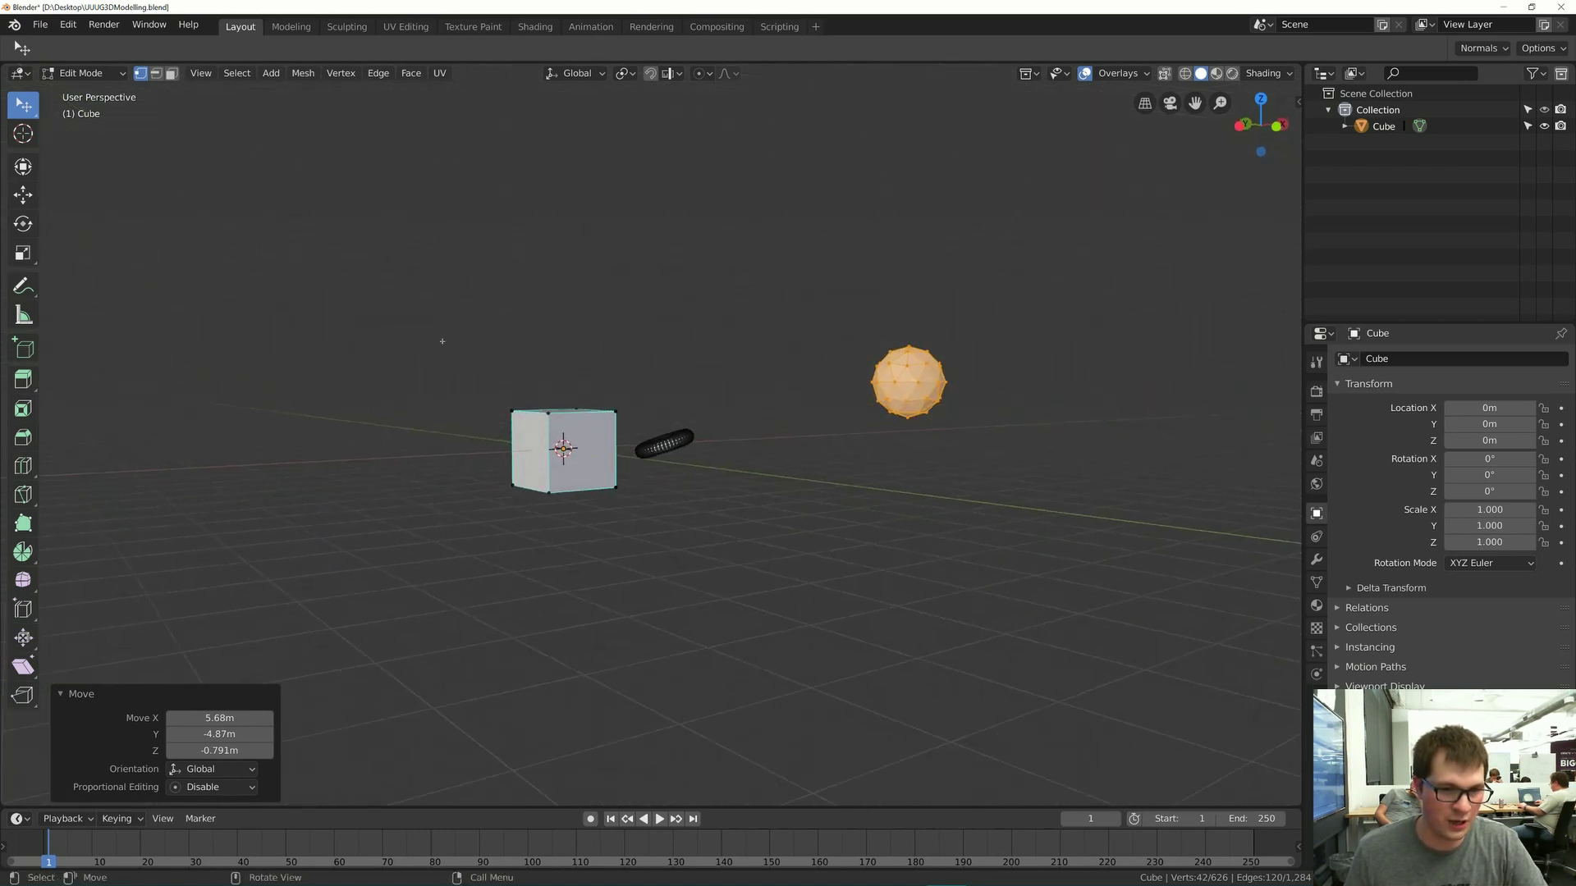
middle_drag(374, 562, 389, 606)
scroll(850, 436, down, 2)
key(g)
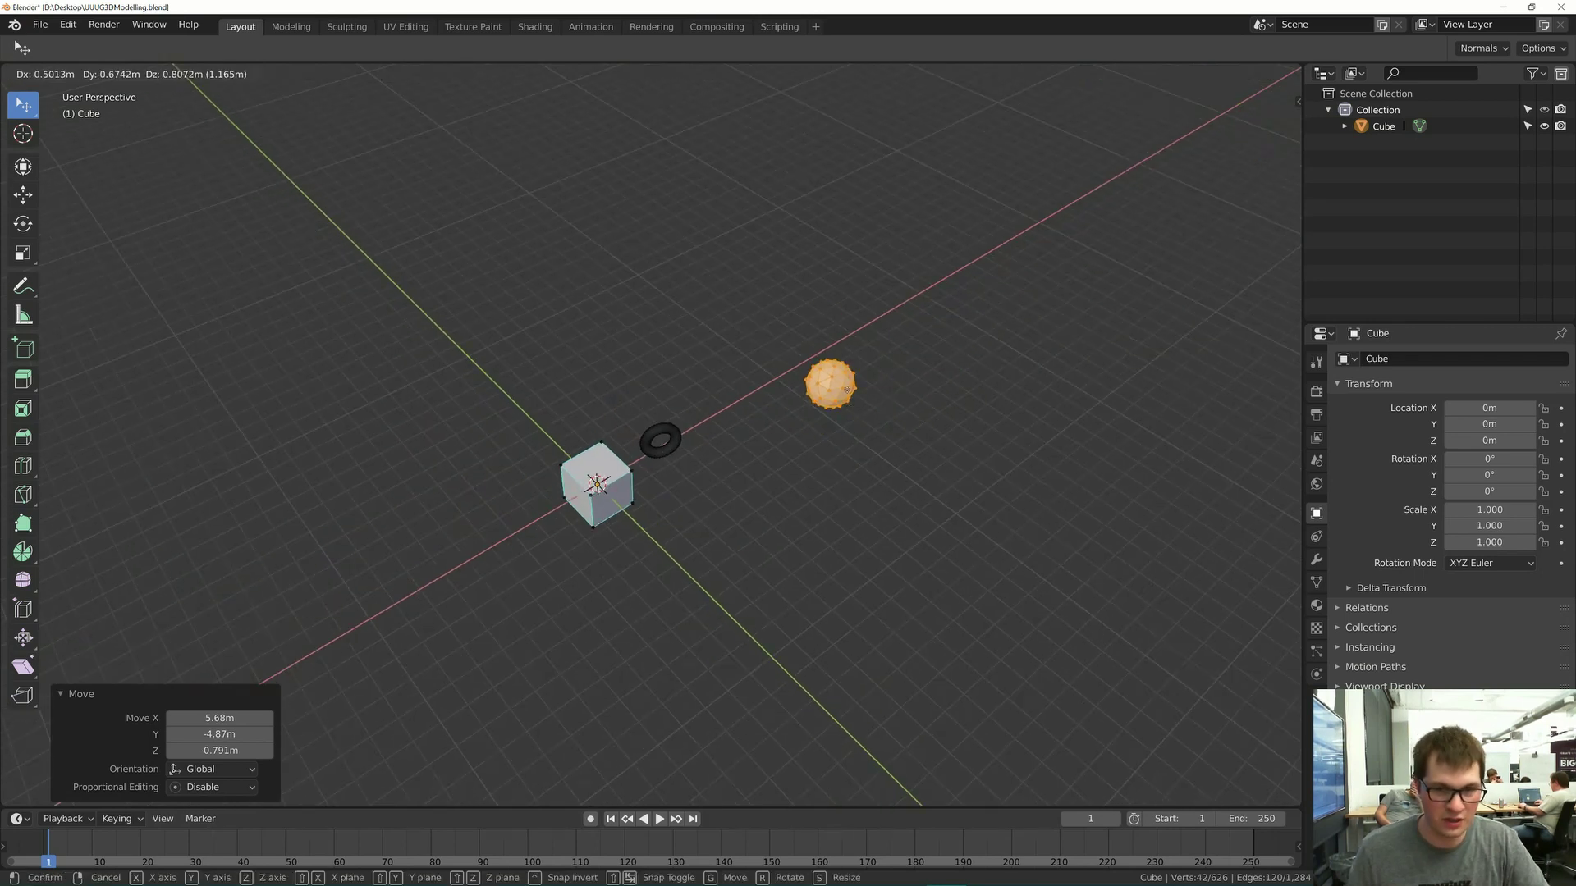
click(757, 358)
- Try moving the sphere locked to the Z, X and Y axes in turn, and cancel the move
scroll(760, 346, down, 3)
scroll(759, 372, up, 3)
mouse_move(752, 382)
middle_down()
mouse_move(707, 334)
mouse_move(746, 360)
middle_up()
scroll(745, 360, up, 1)
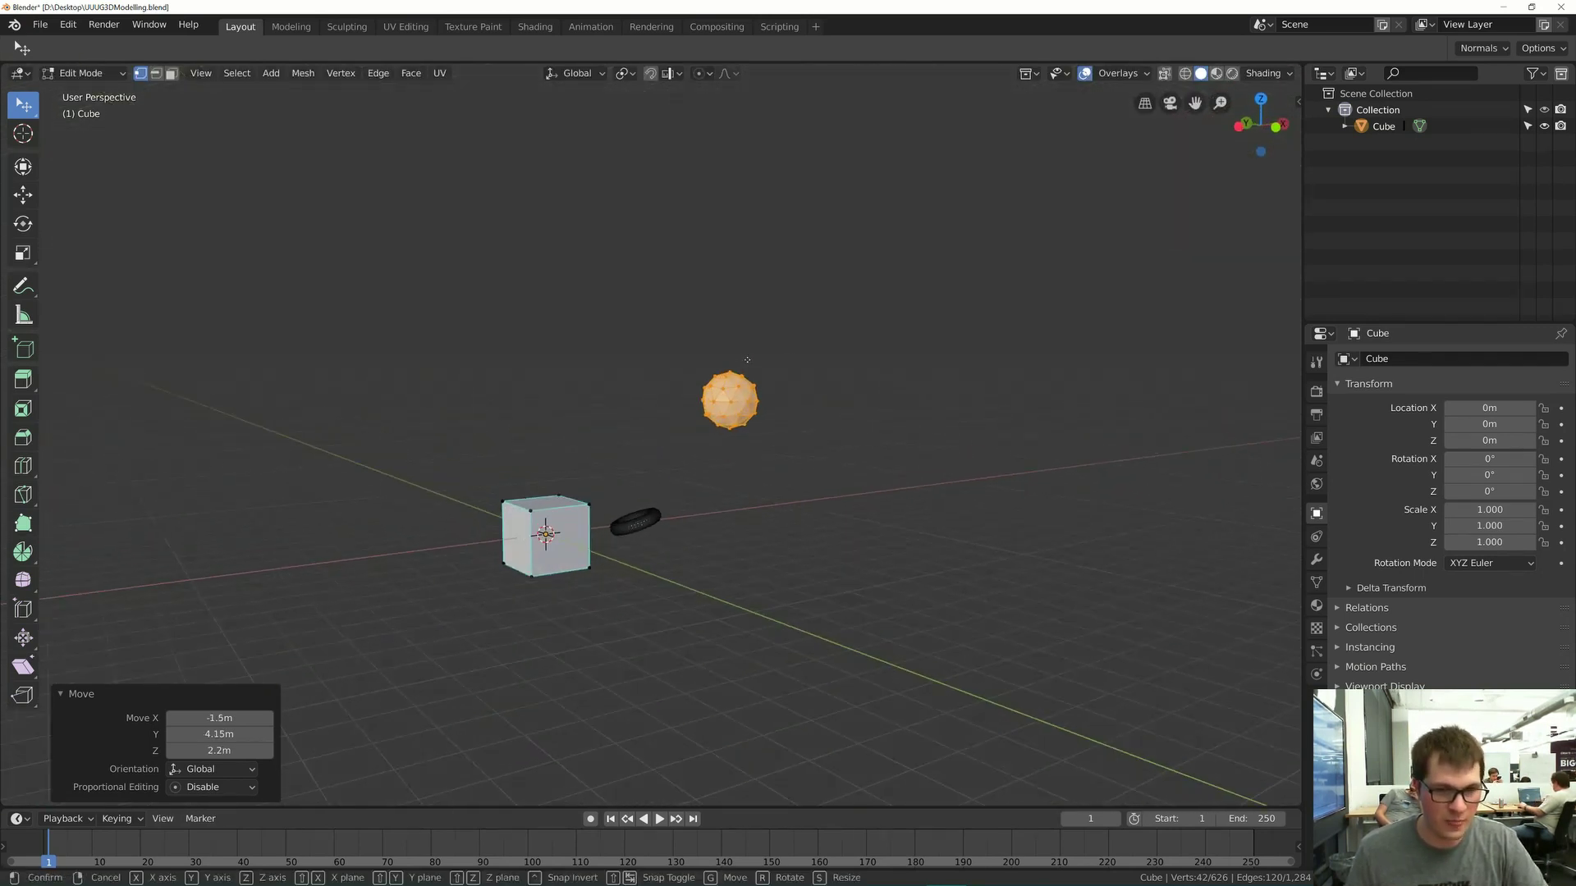
key(g)
key(z)
key(Escape)
key(g)
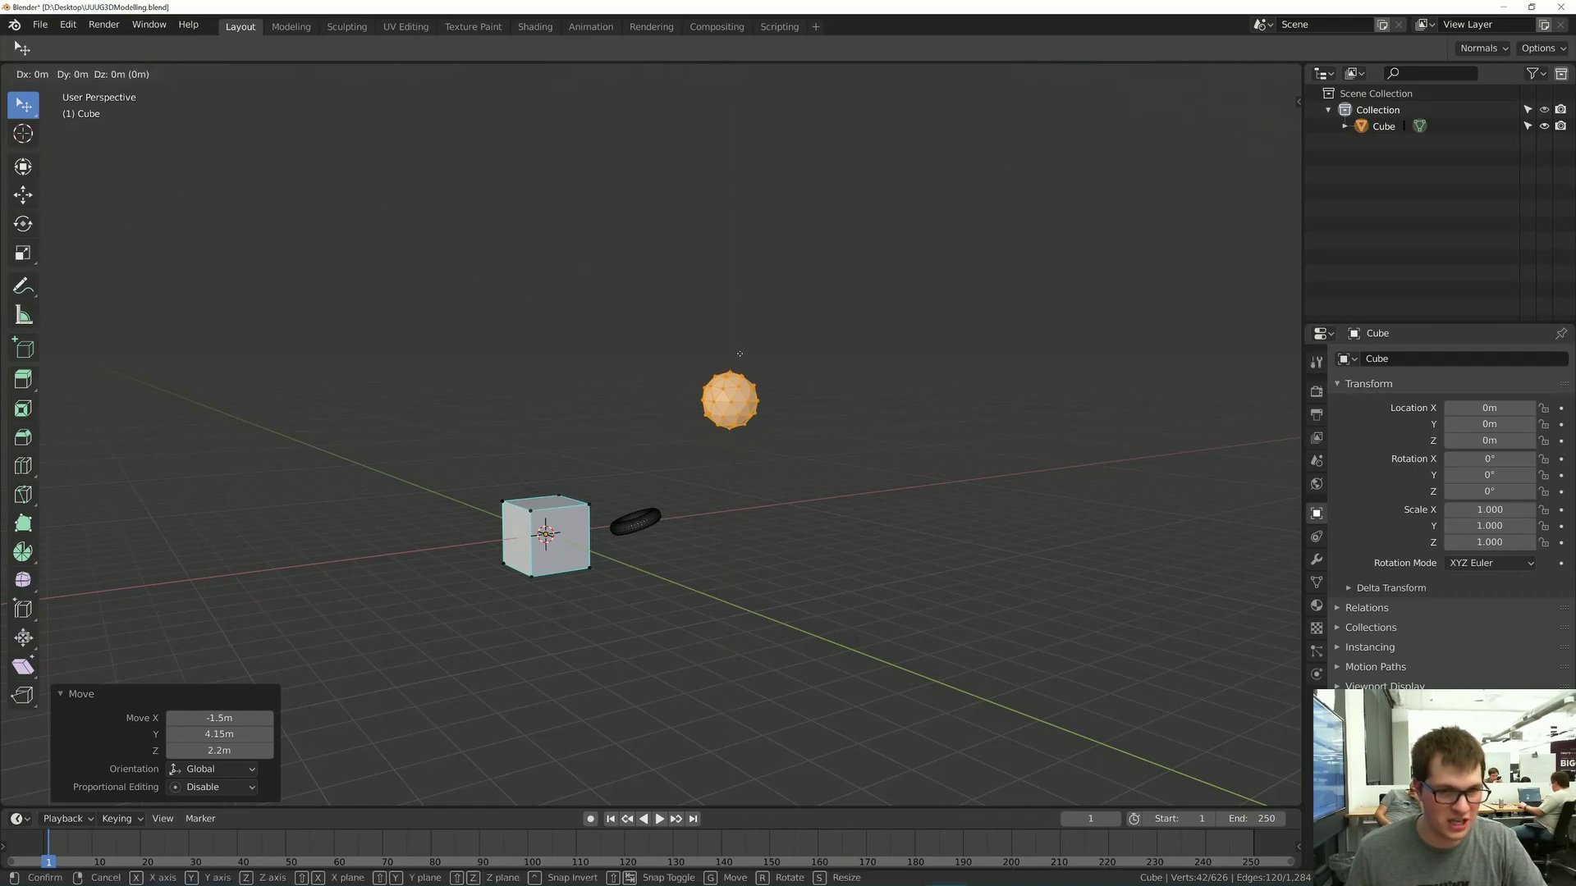
key(z)
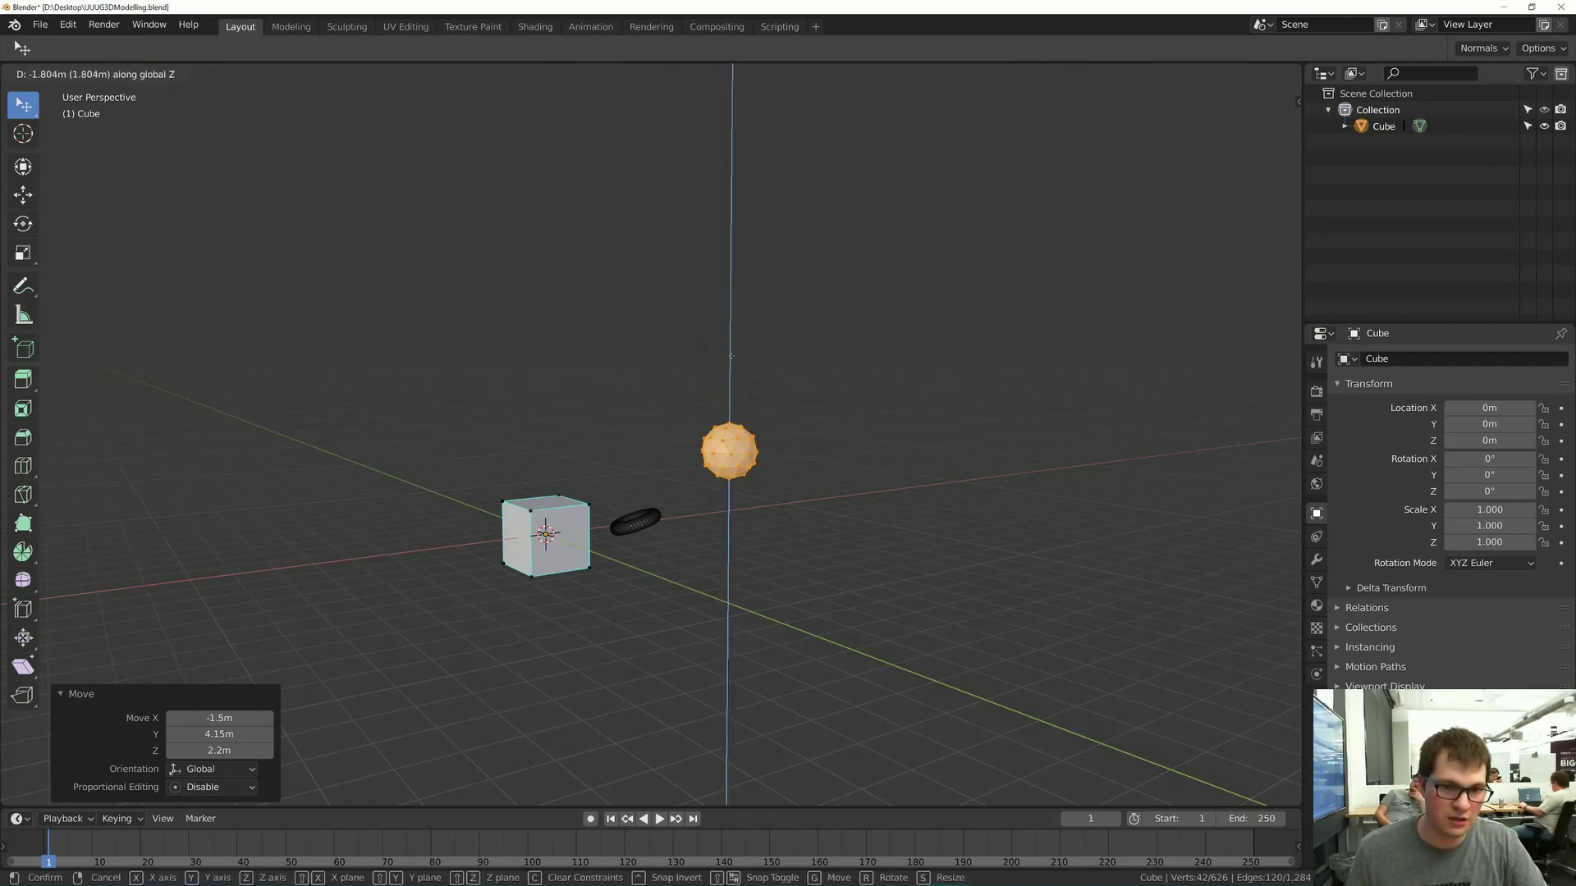
key(x)
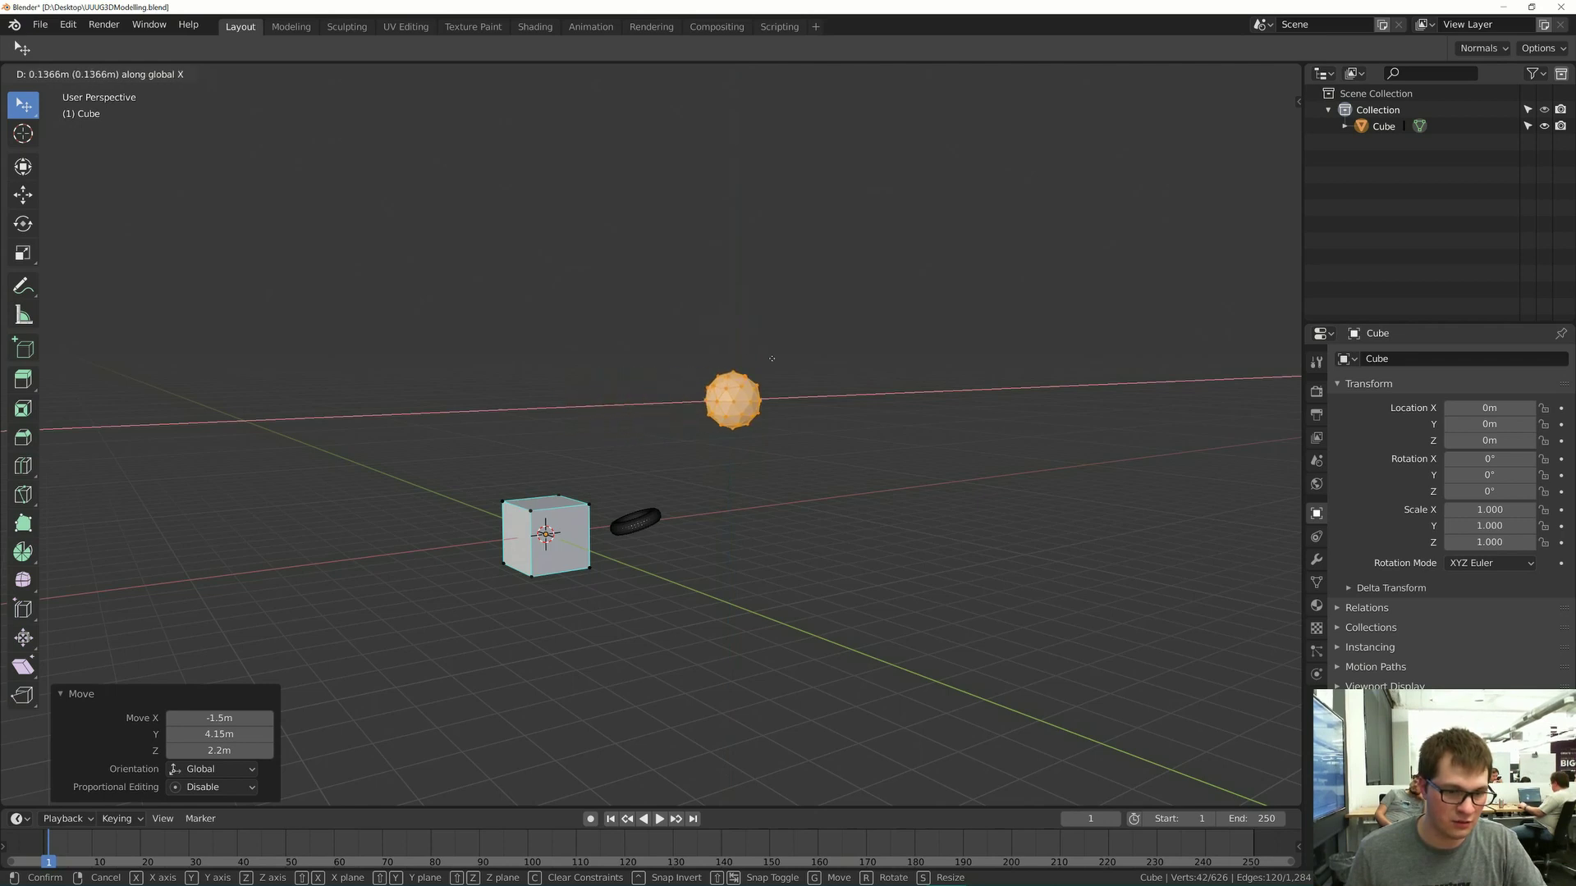
key(y)
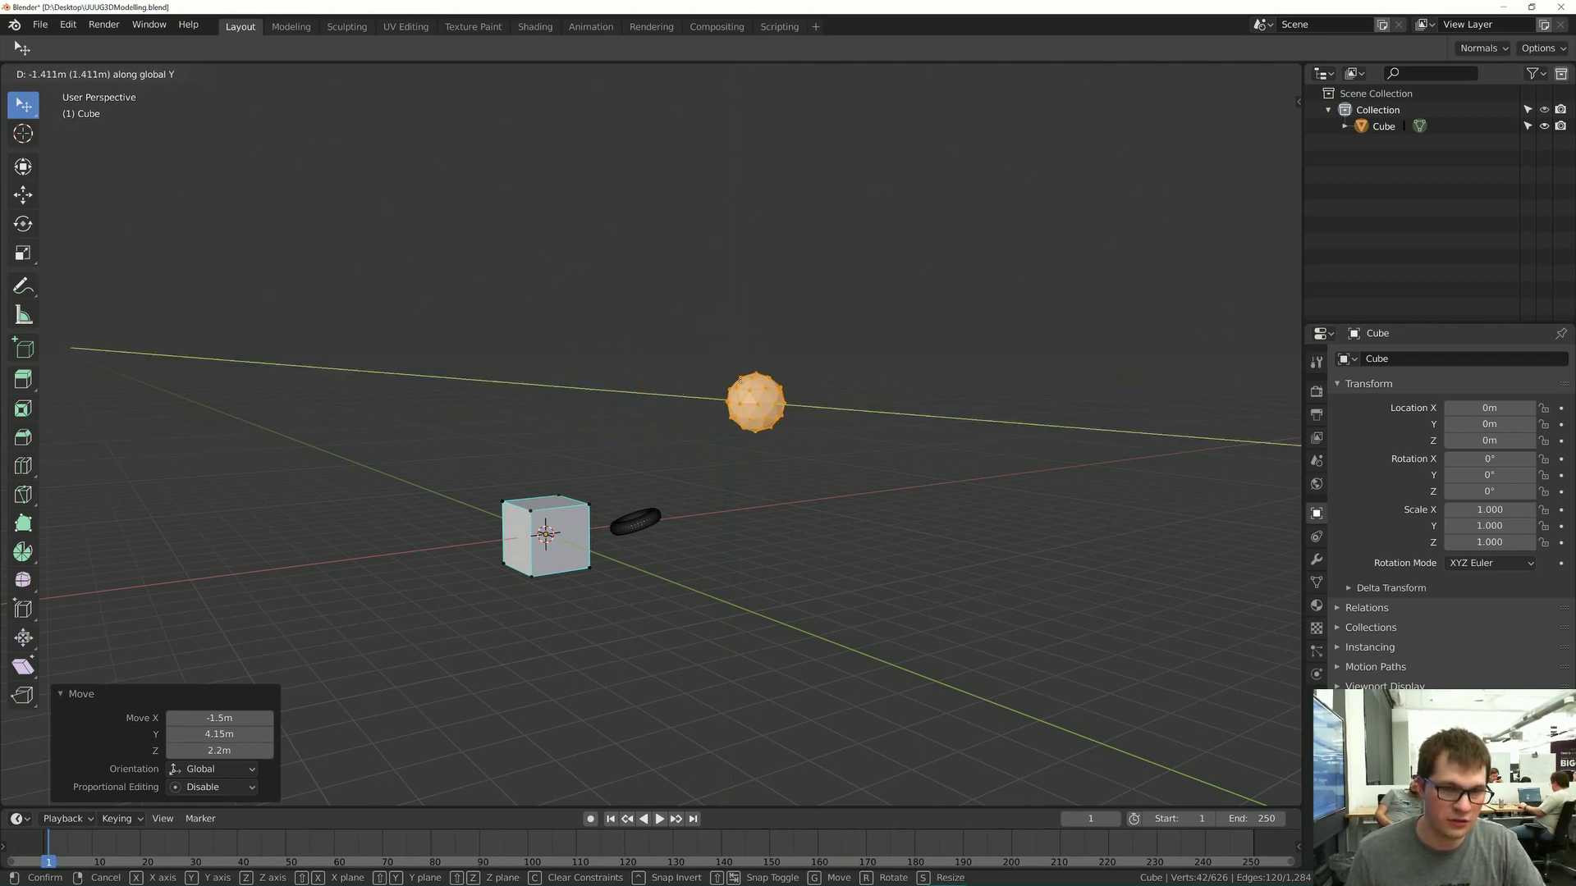
right_click(724, 372)
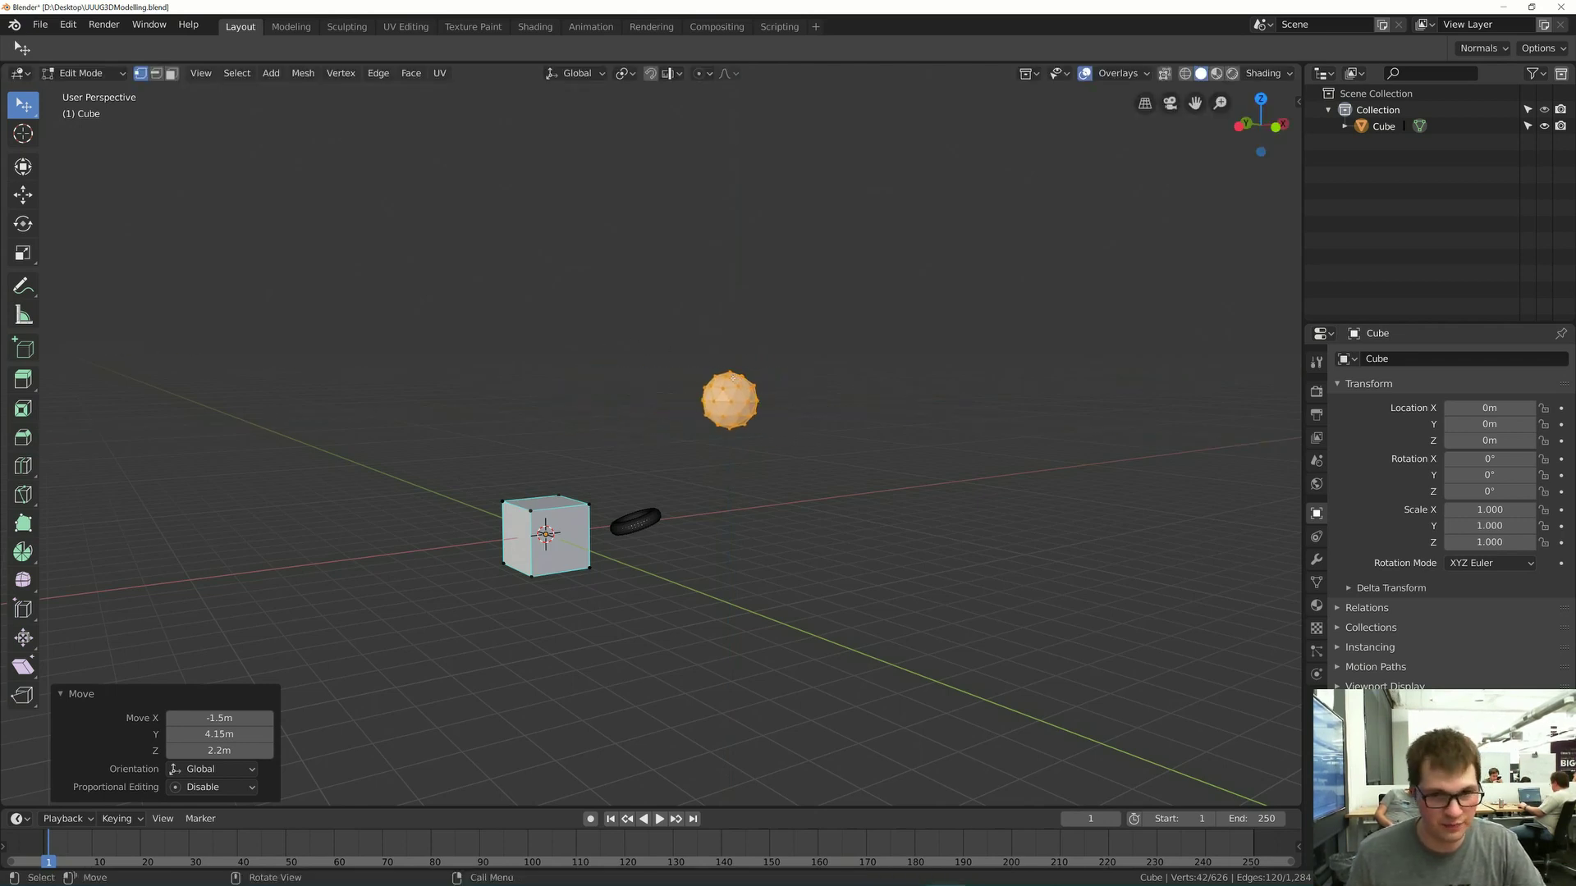
- Try a free, unconstrained move of the sphere from a higher viewpoint and cancel it
middle_drag(725, 368, 732, 395)
key(g)
right_click(739, 369)
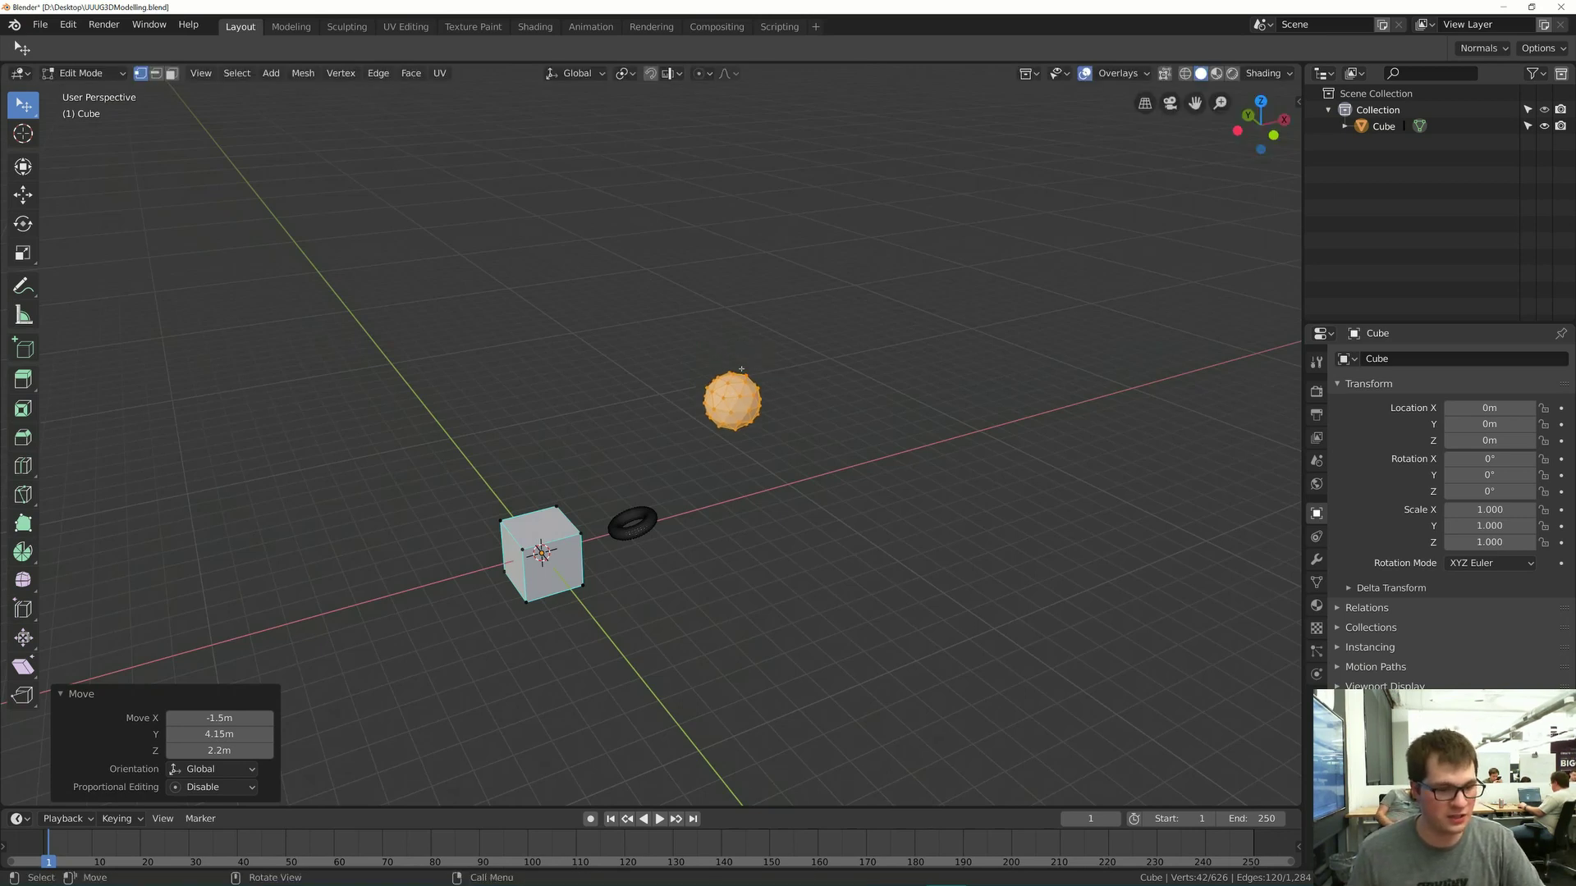
- Move the sphere down along the Z axis by about 1.26 m
middle_drag(741, 368, 747, 373)
key(g)
key(z)
click(767, 384)
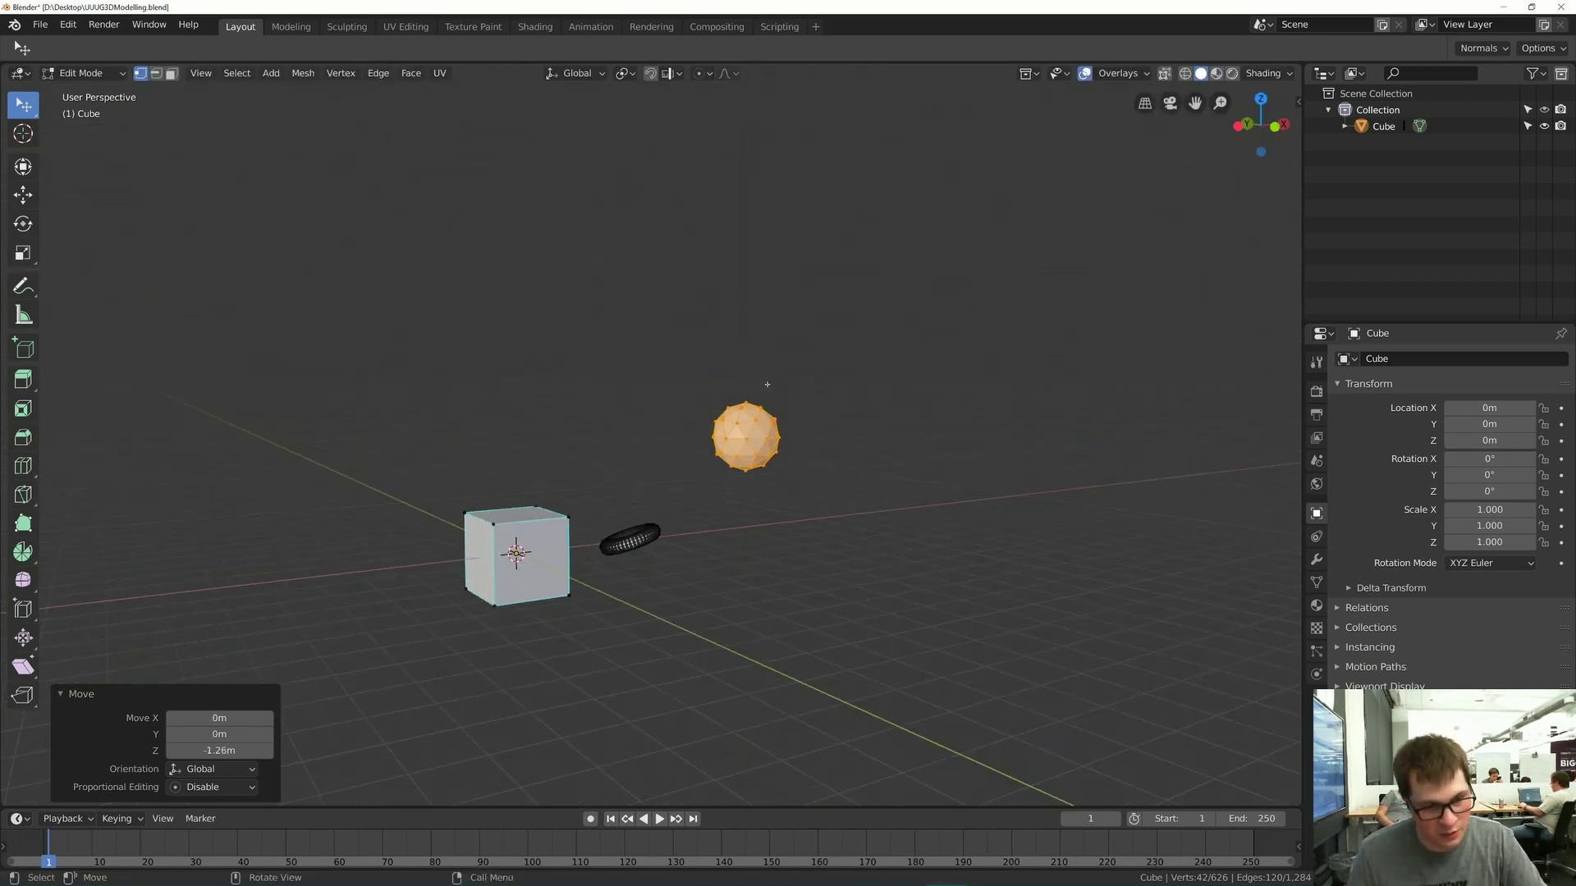
- Move the sphere about -2.67 m along the X axis and about 1.38 m along the Y axis
key(g)
key(x)
click(692, 407)
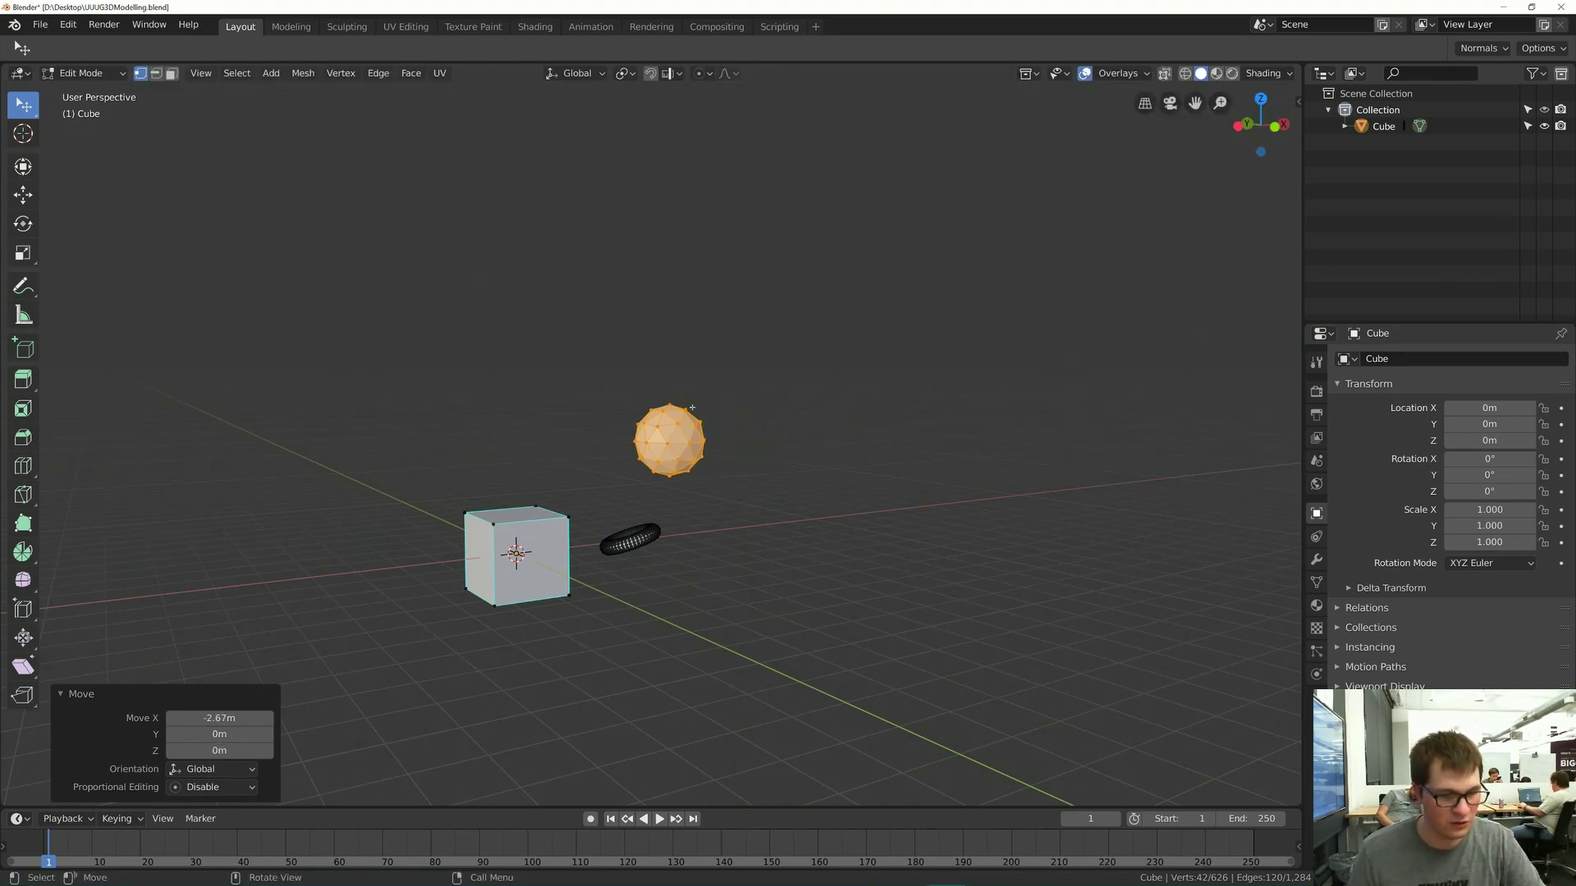
key(g)
key(y)
click(697, 408)
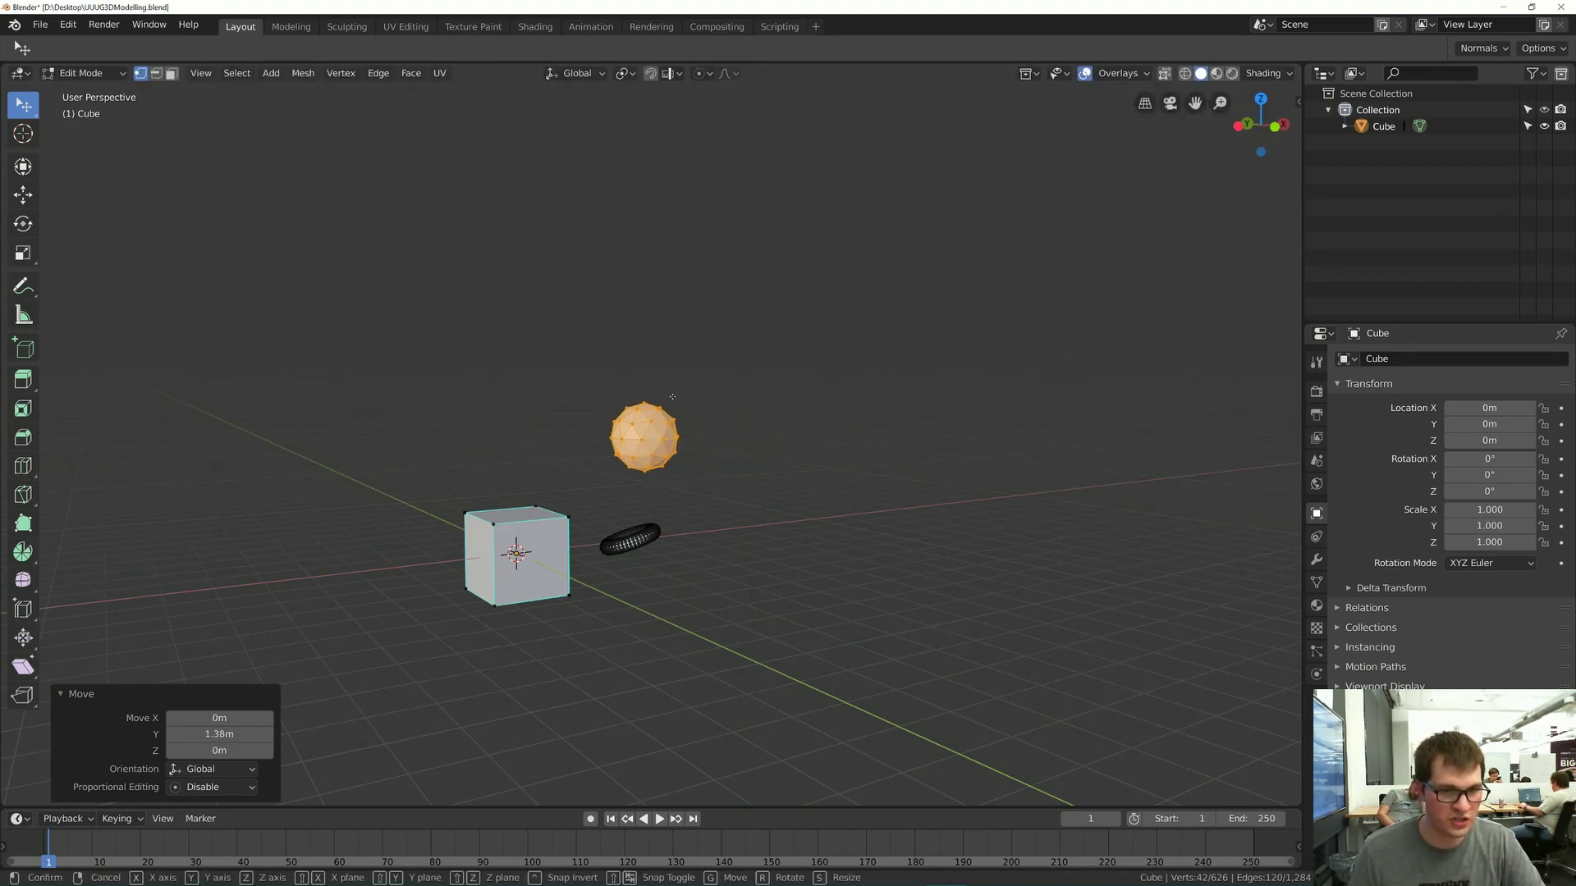
- Try moving the sphere along the Z and X axes, cancel the move, and deselect the sphere
key(g)
key(z)
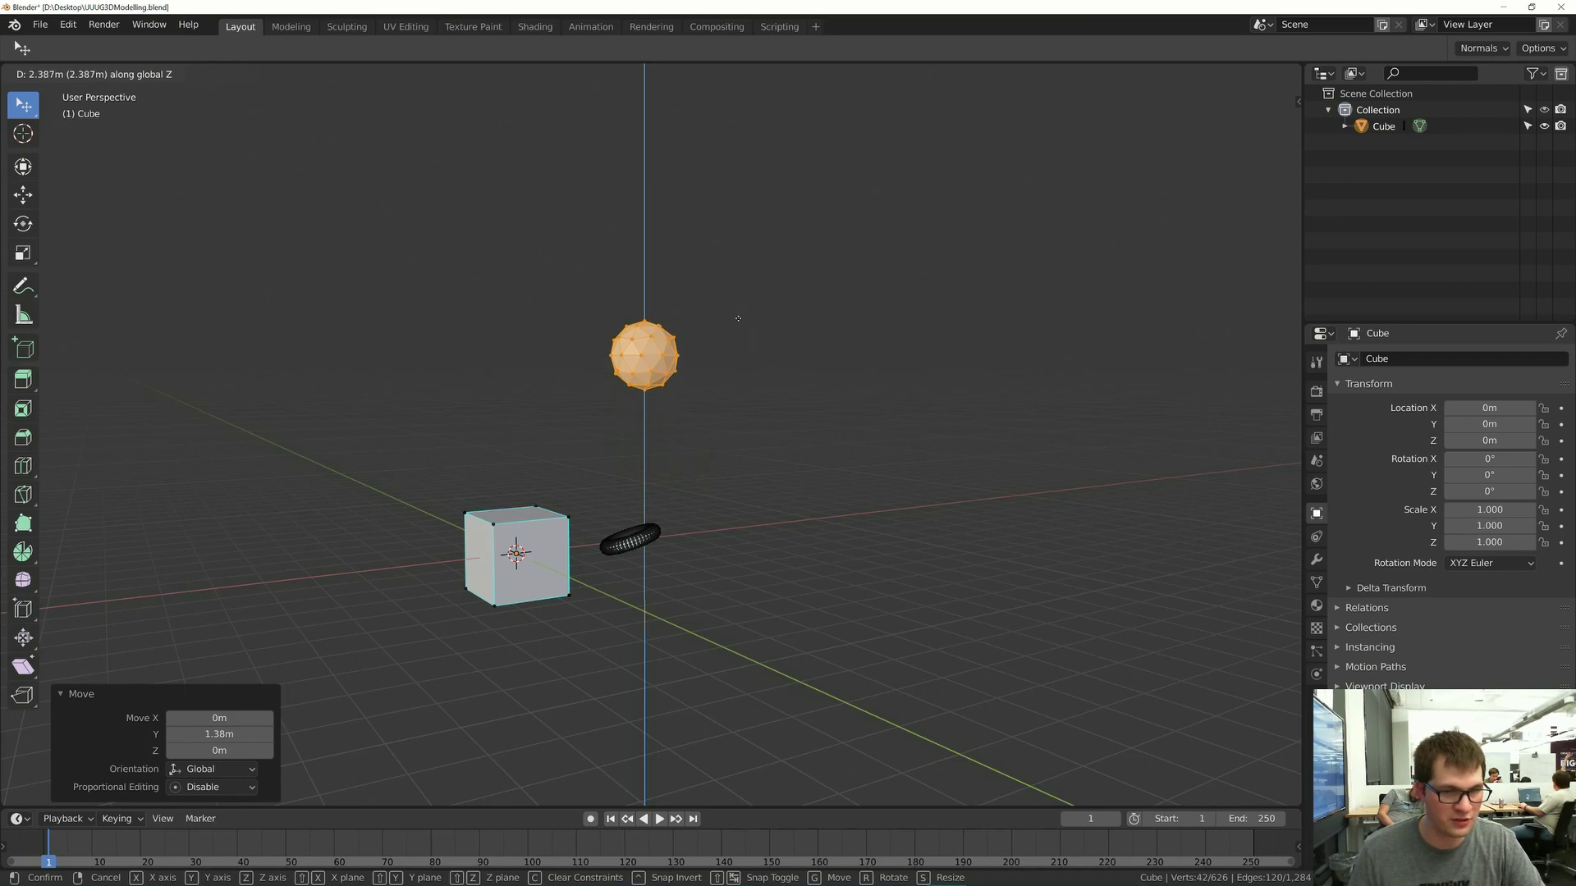
key(x)
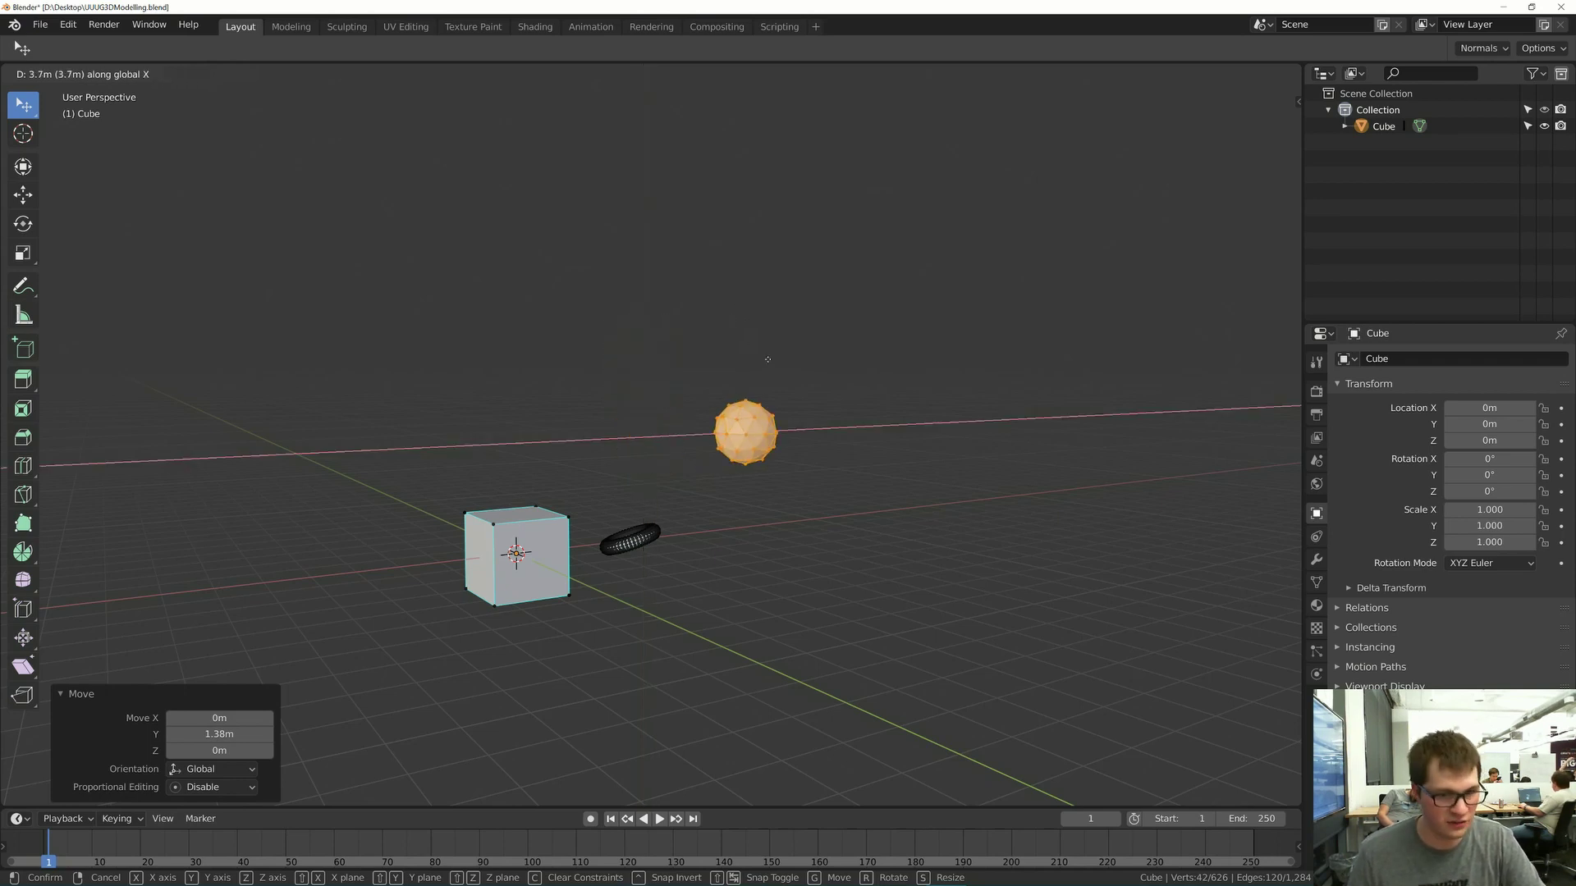
click(725, 380)
click(694, 436)
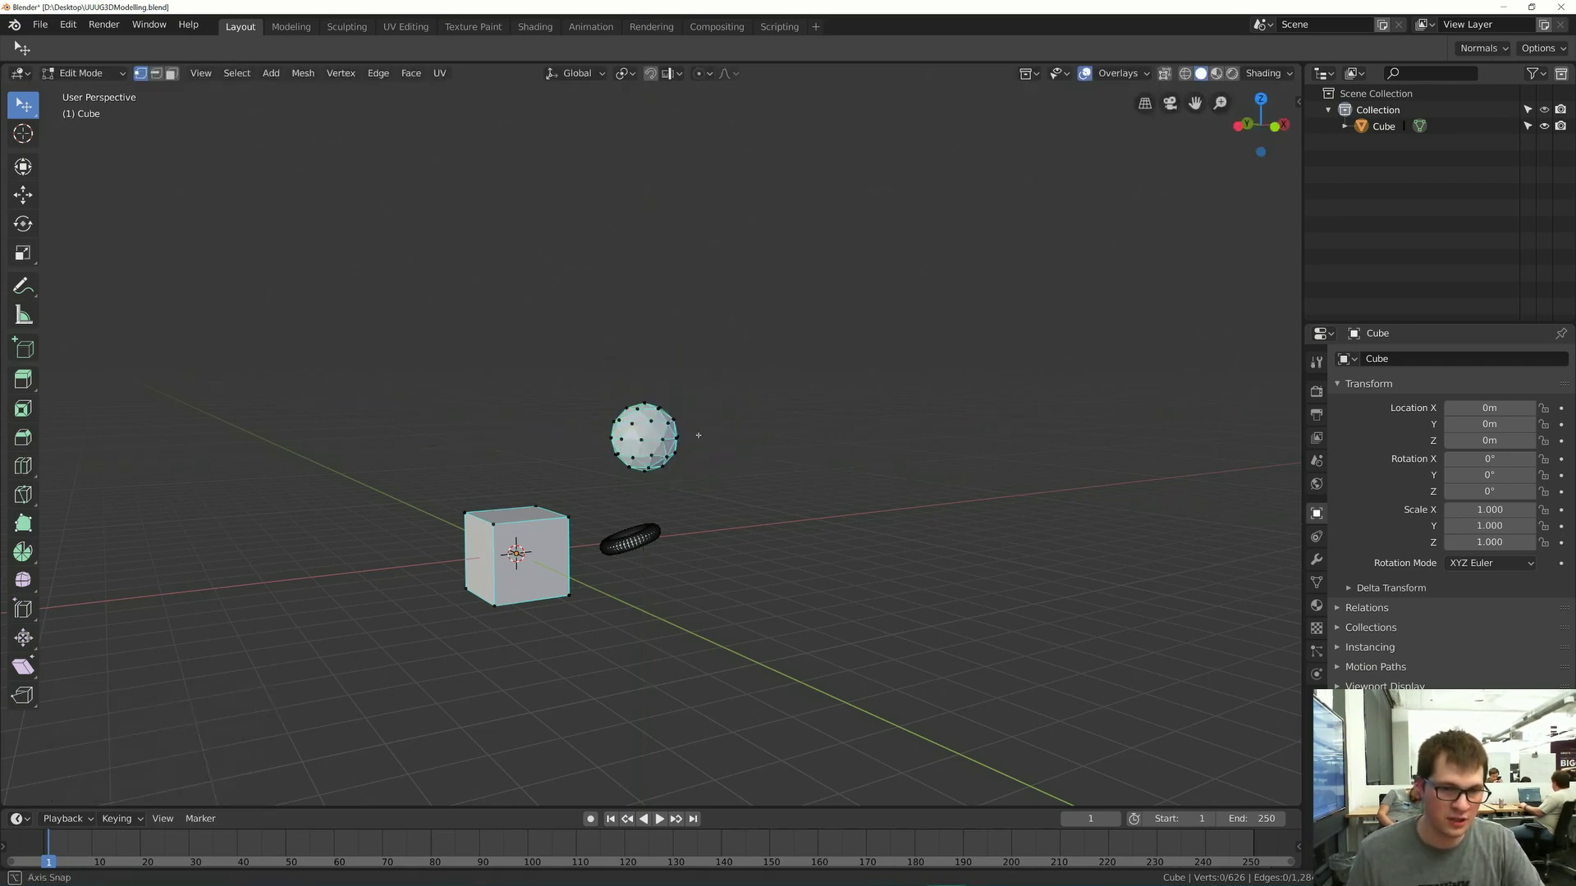
- Check the axis-locking instructions and numeric examples in the tutorial document, and return to Blender
middle_drag(693, 437, 724, 436)
key(alt+Tab)
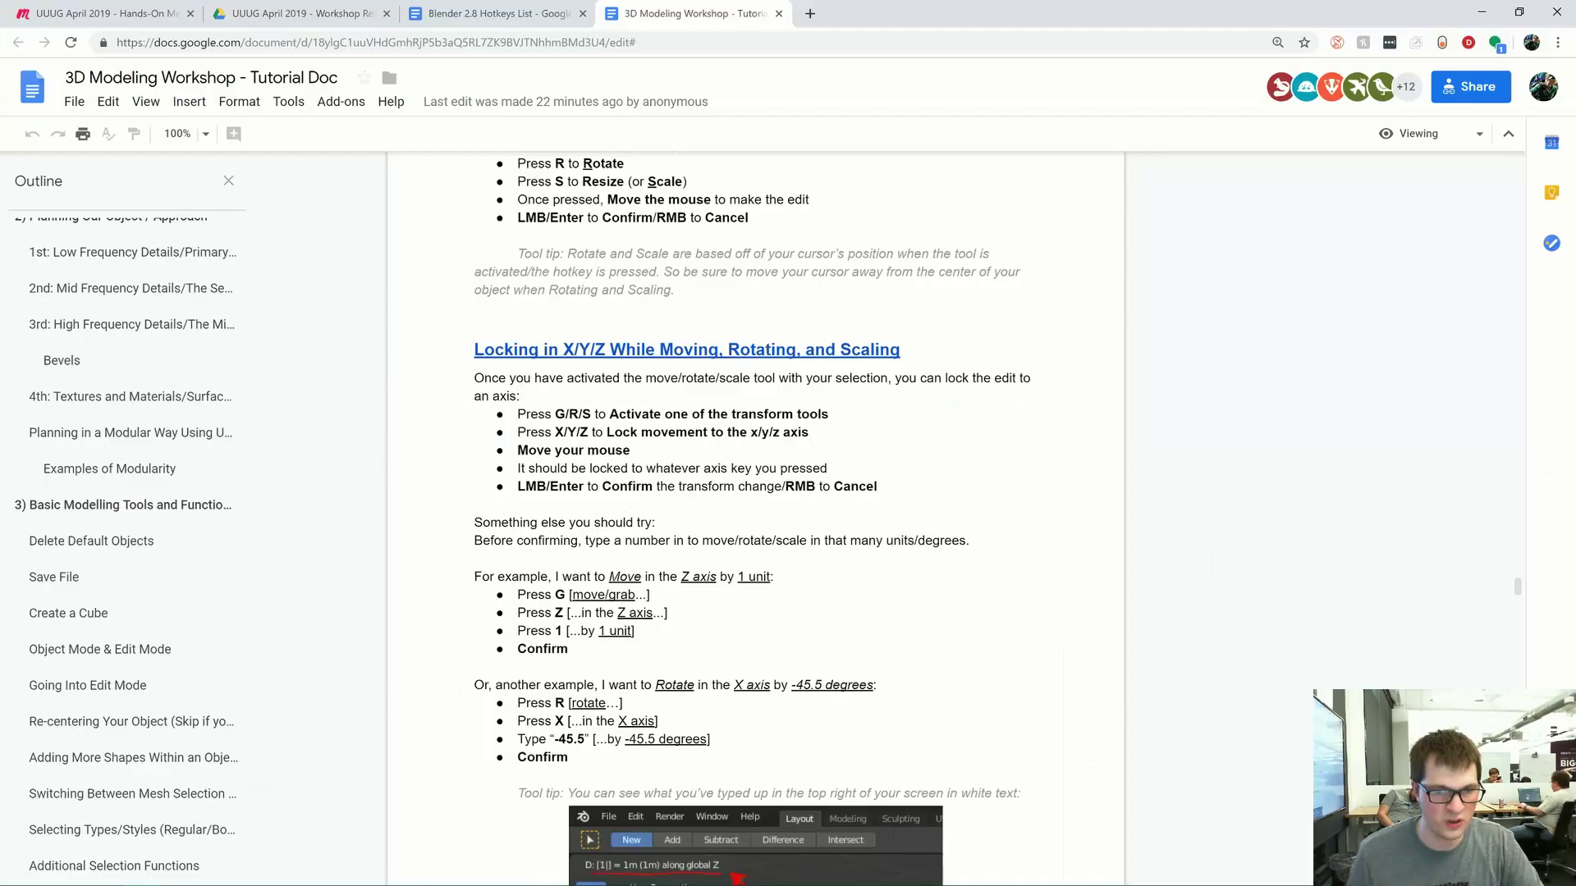
key(alt+Tab)
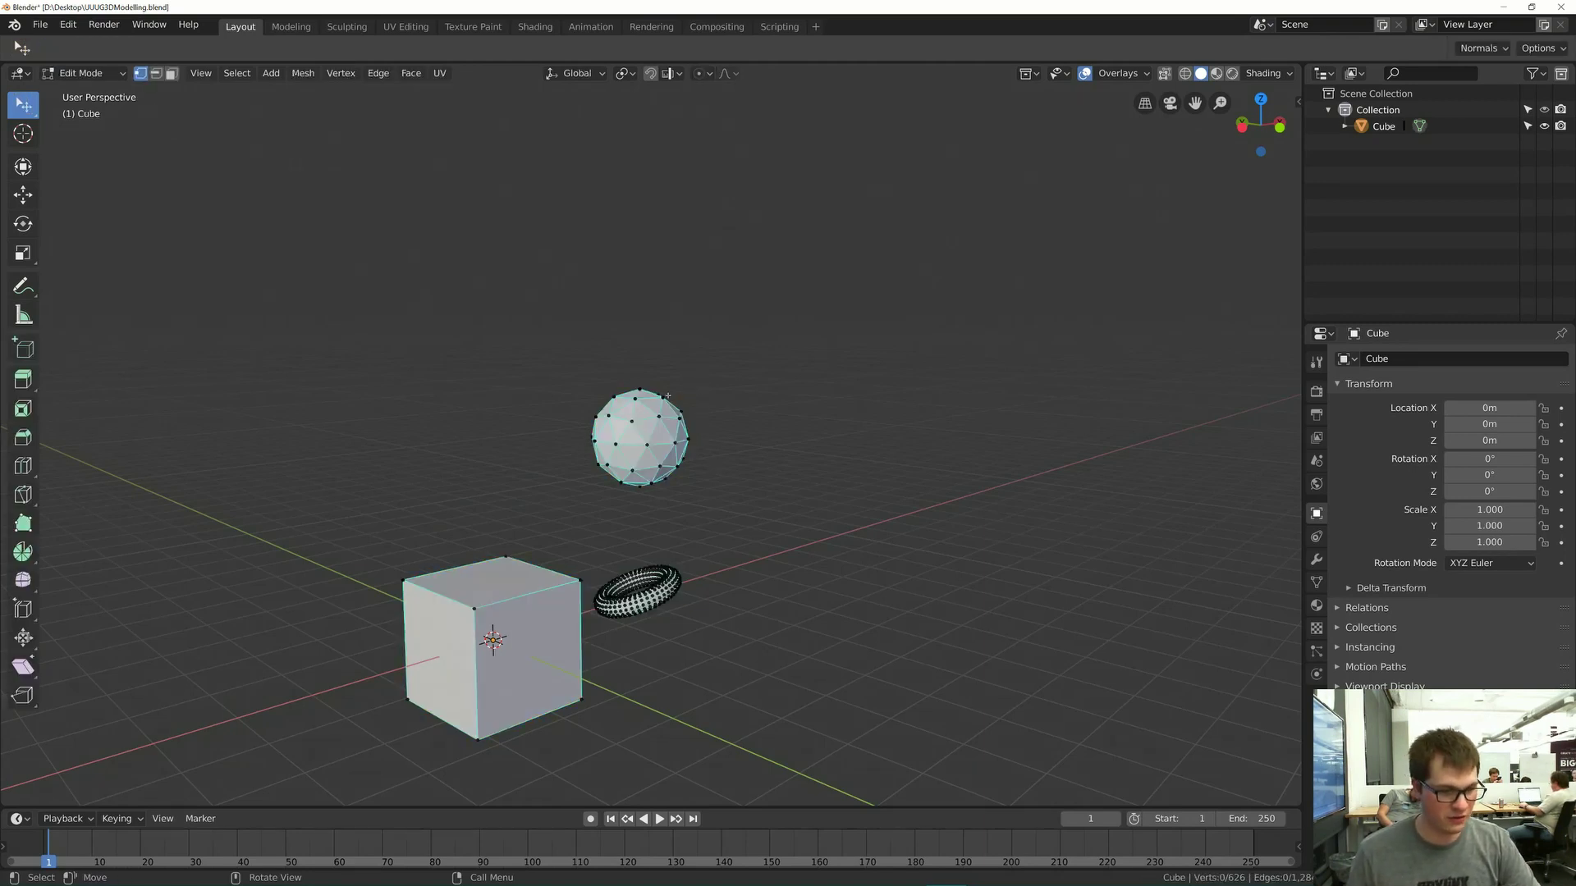
- Select the entire mesh, try rotating it about the Z, X and Y axes in turn, and cancel the rotation
key(a)
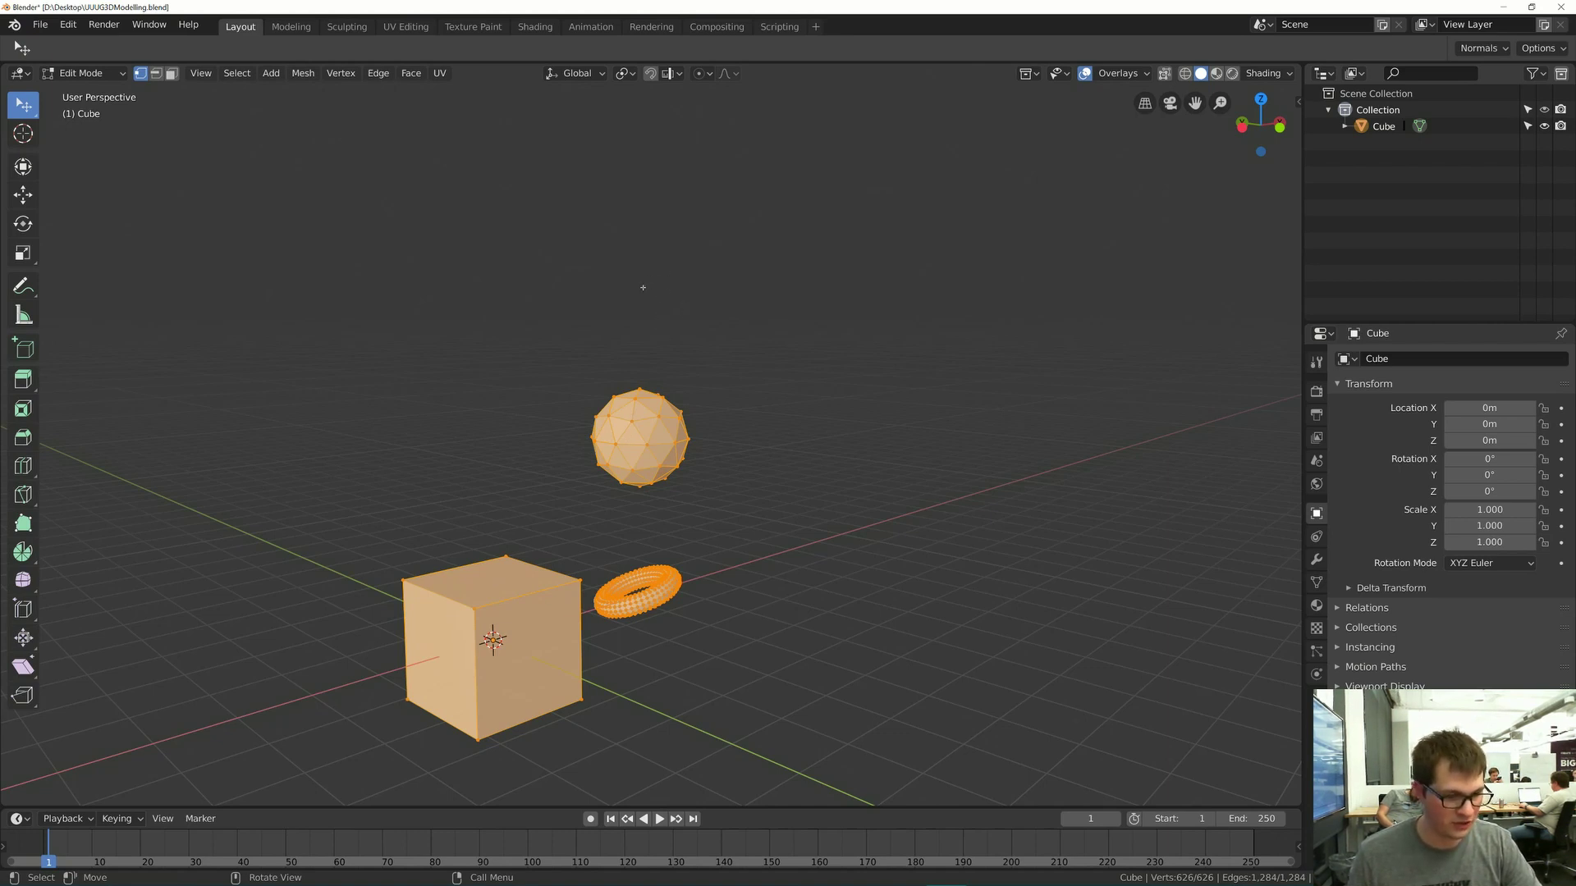
key(r)
key(z)
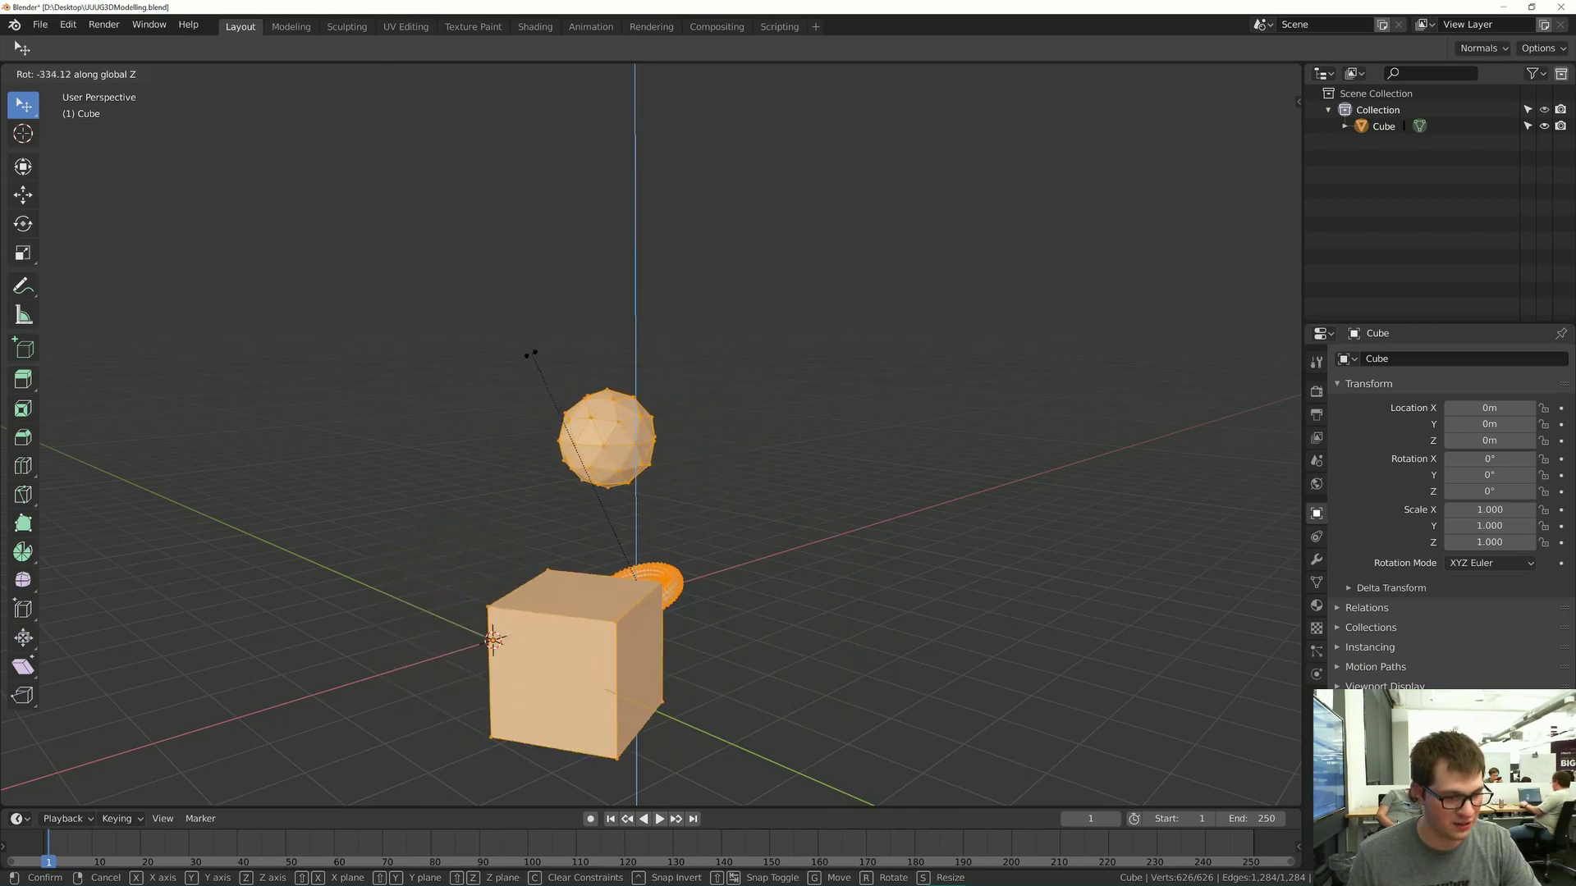
key(x)
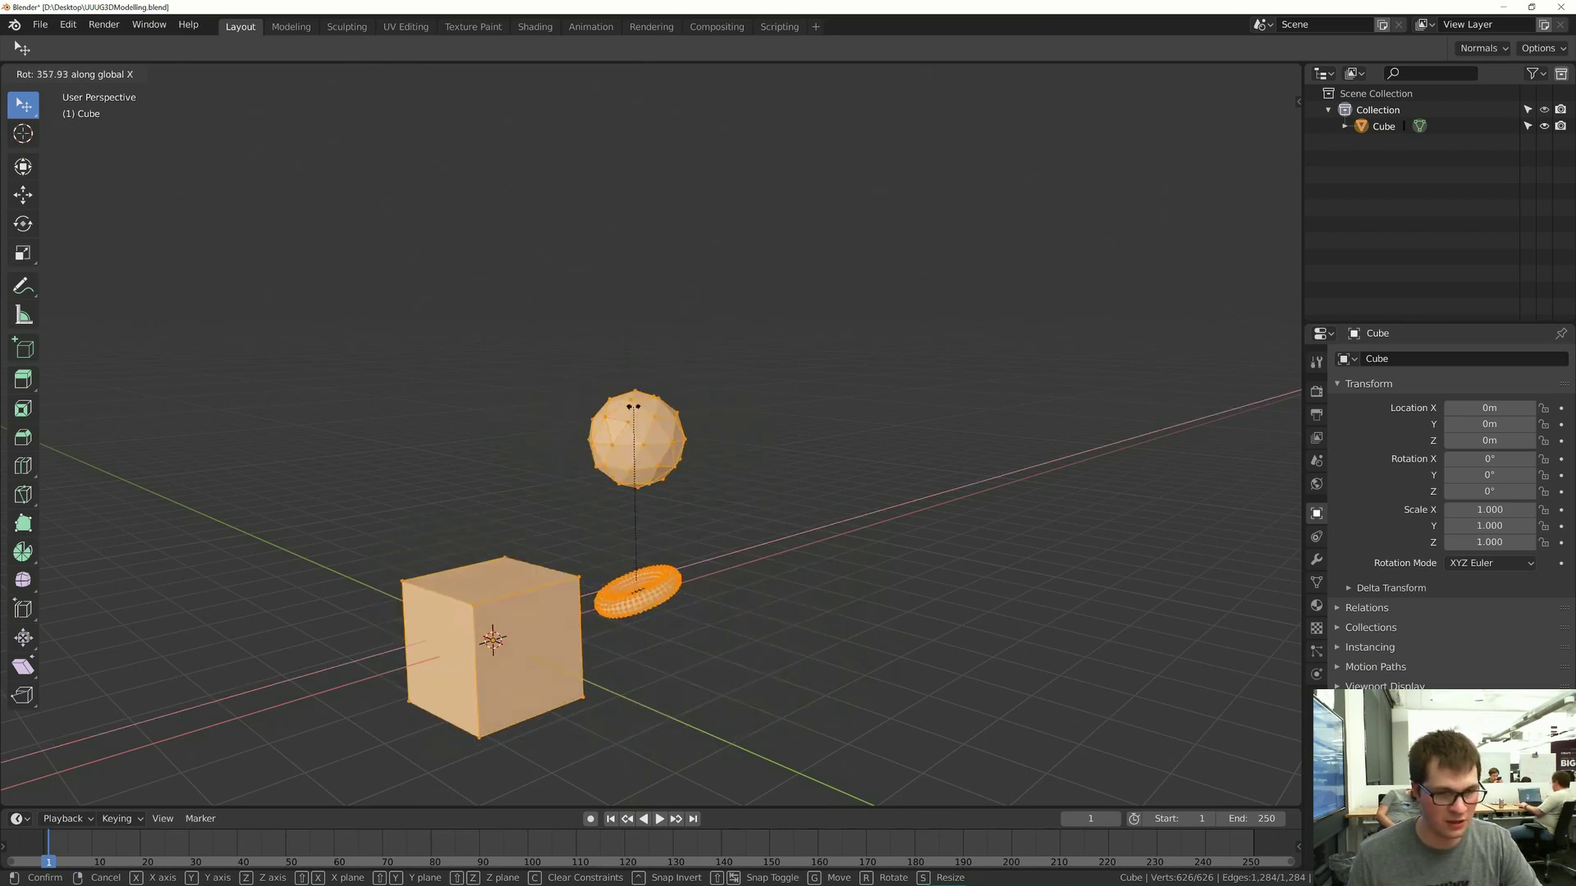
key(y)
key(Escape)
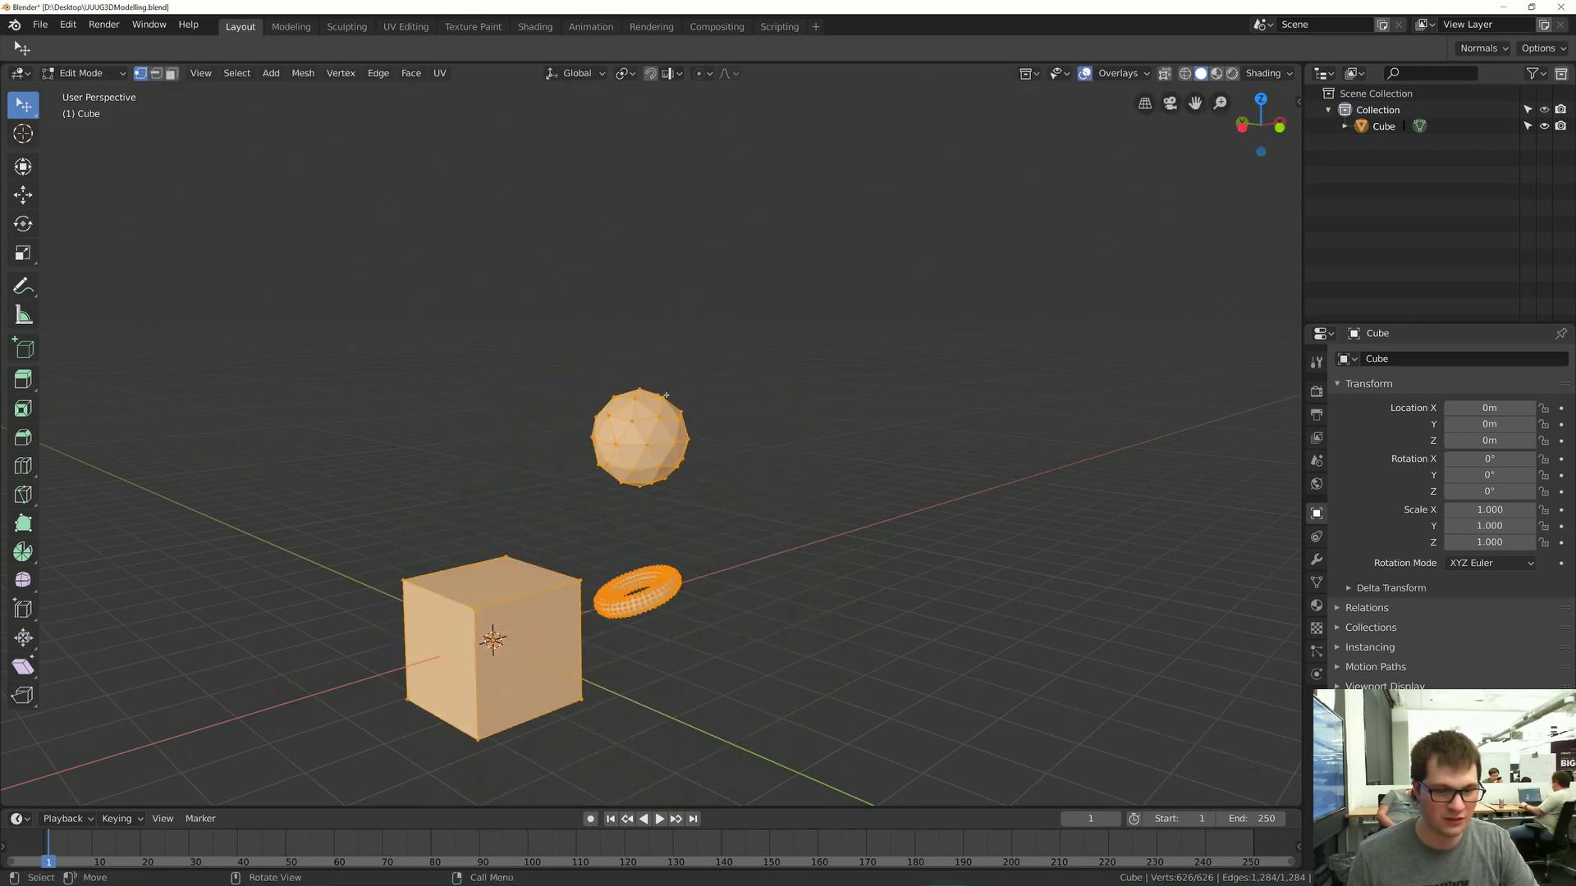
- Try scaling the entire mesh along the Y, X and Z axes in turn, and cancel the scaling
shift+middle_drag(682, 431, 682, 349)
key(s)
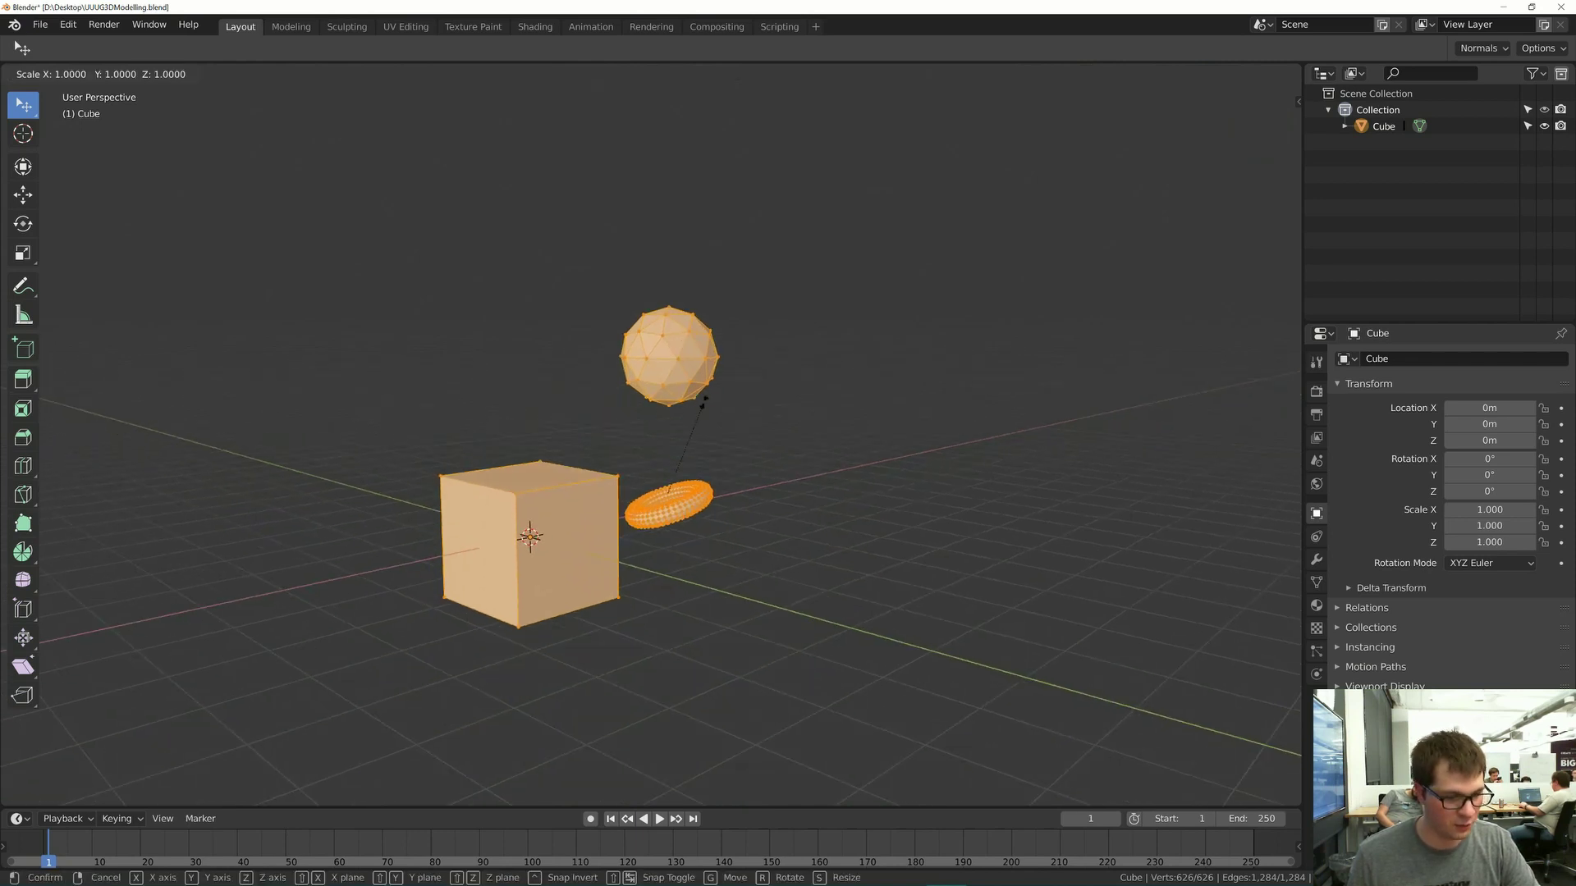
key(y)
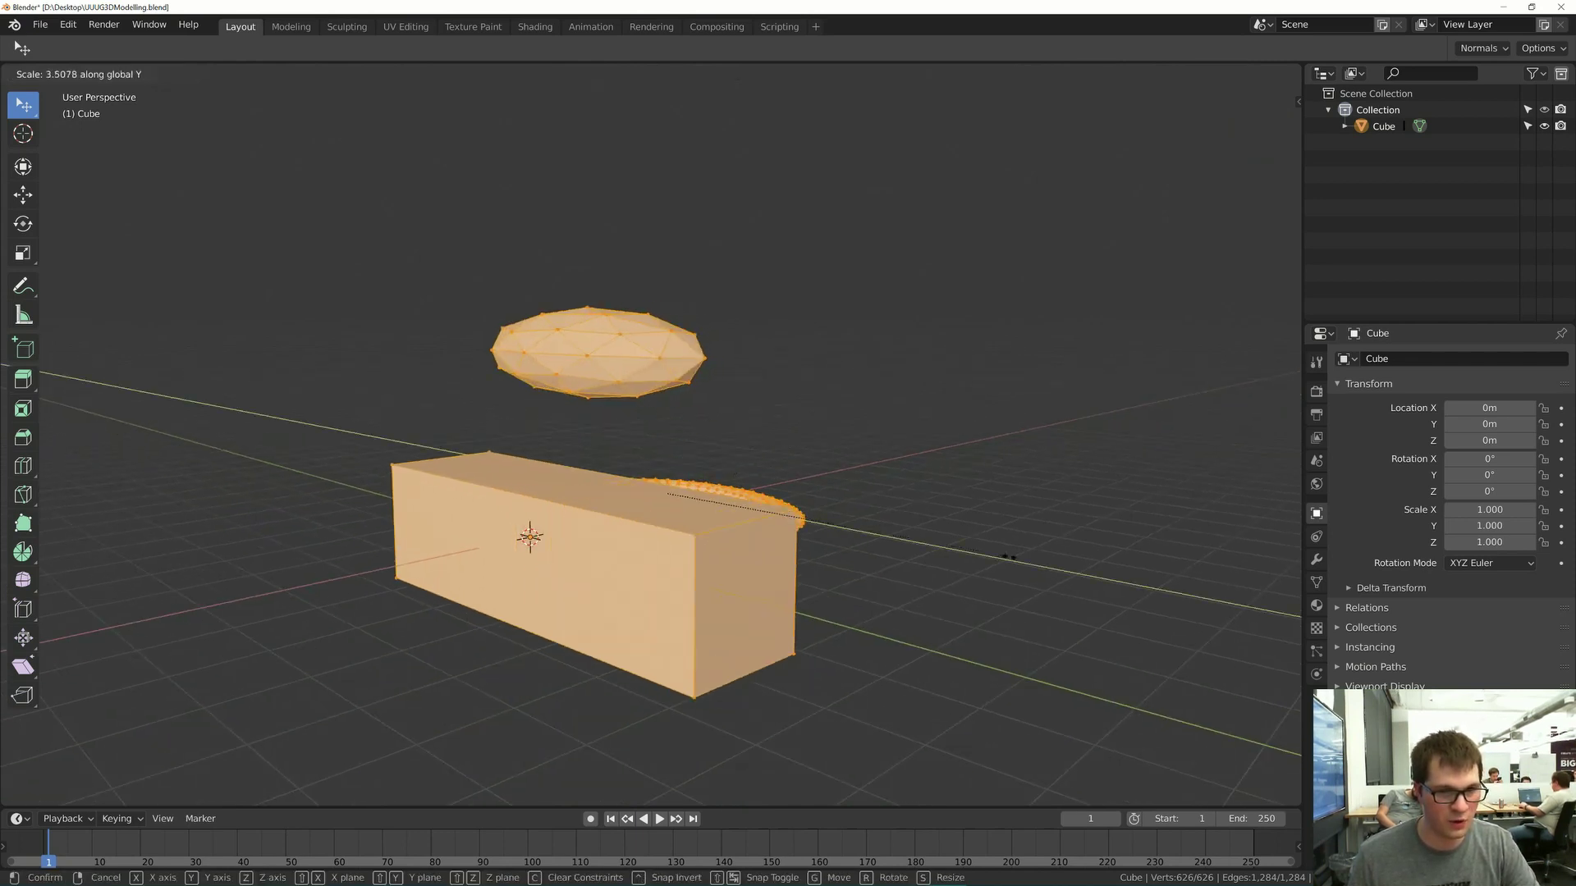
key(Escape)
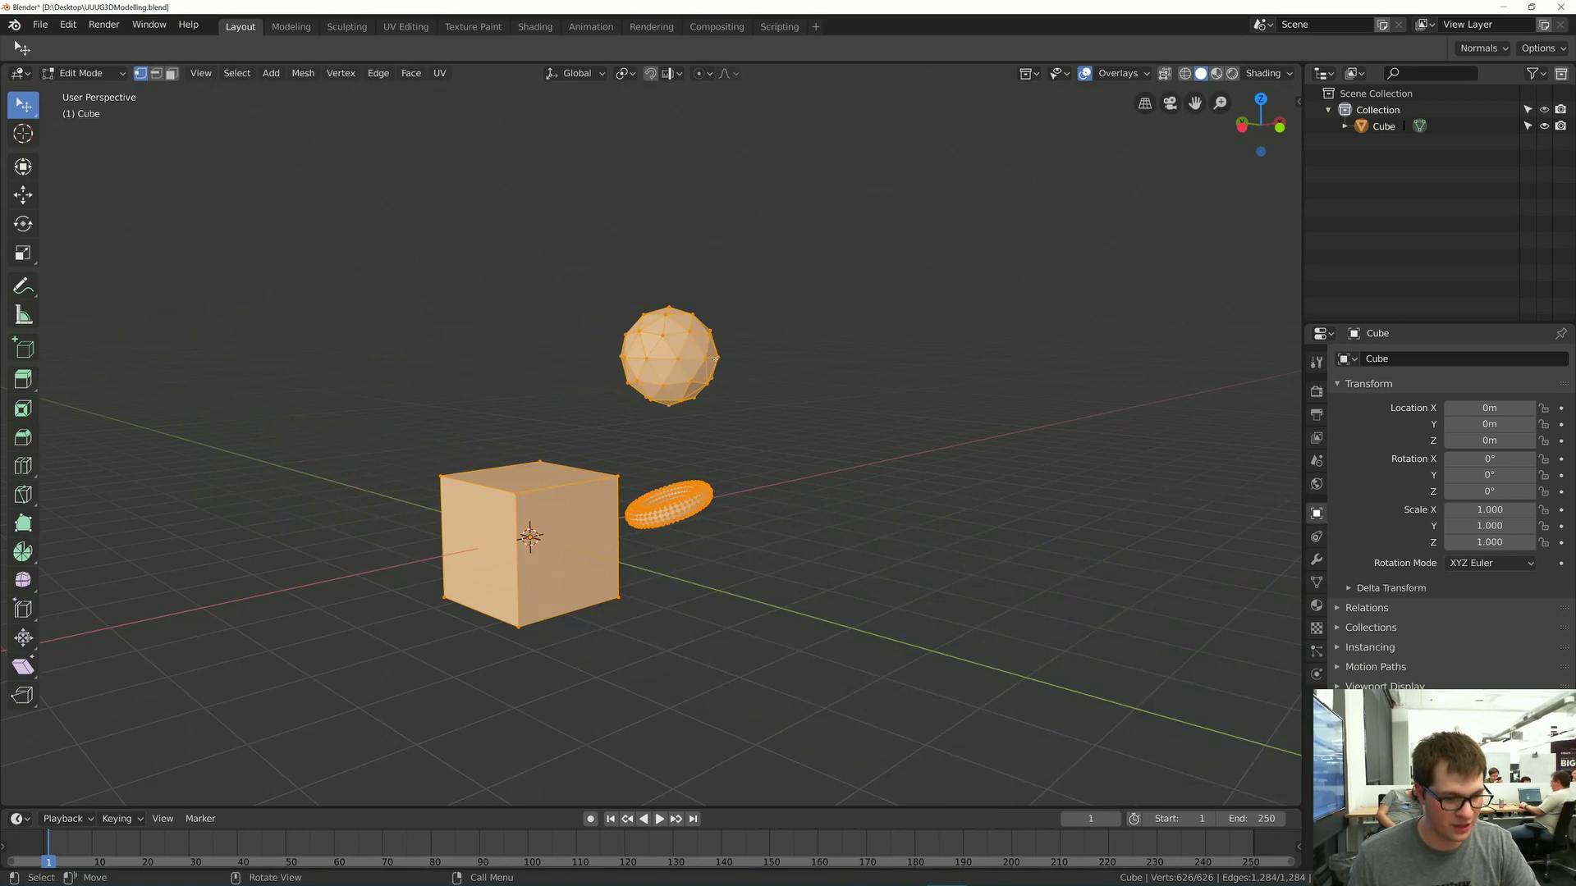
key(s)
key(x)
key(z)
key(Escape)
- Deselect the mesh, leave Edit Mode, check the numeric transform examples in the tutorial document, and return to Blender
key(alt+a)
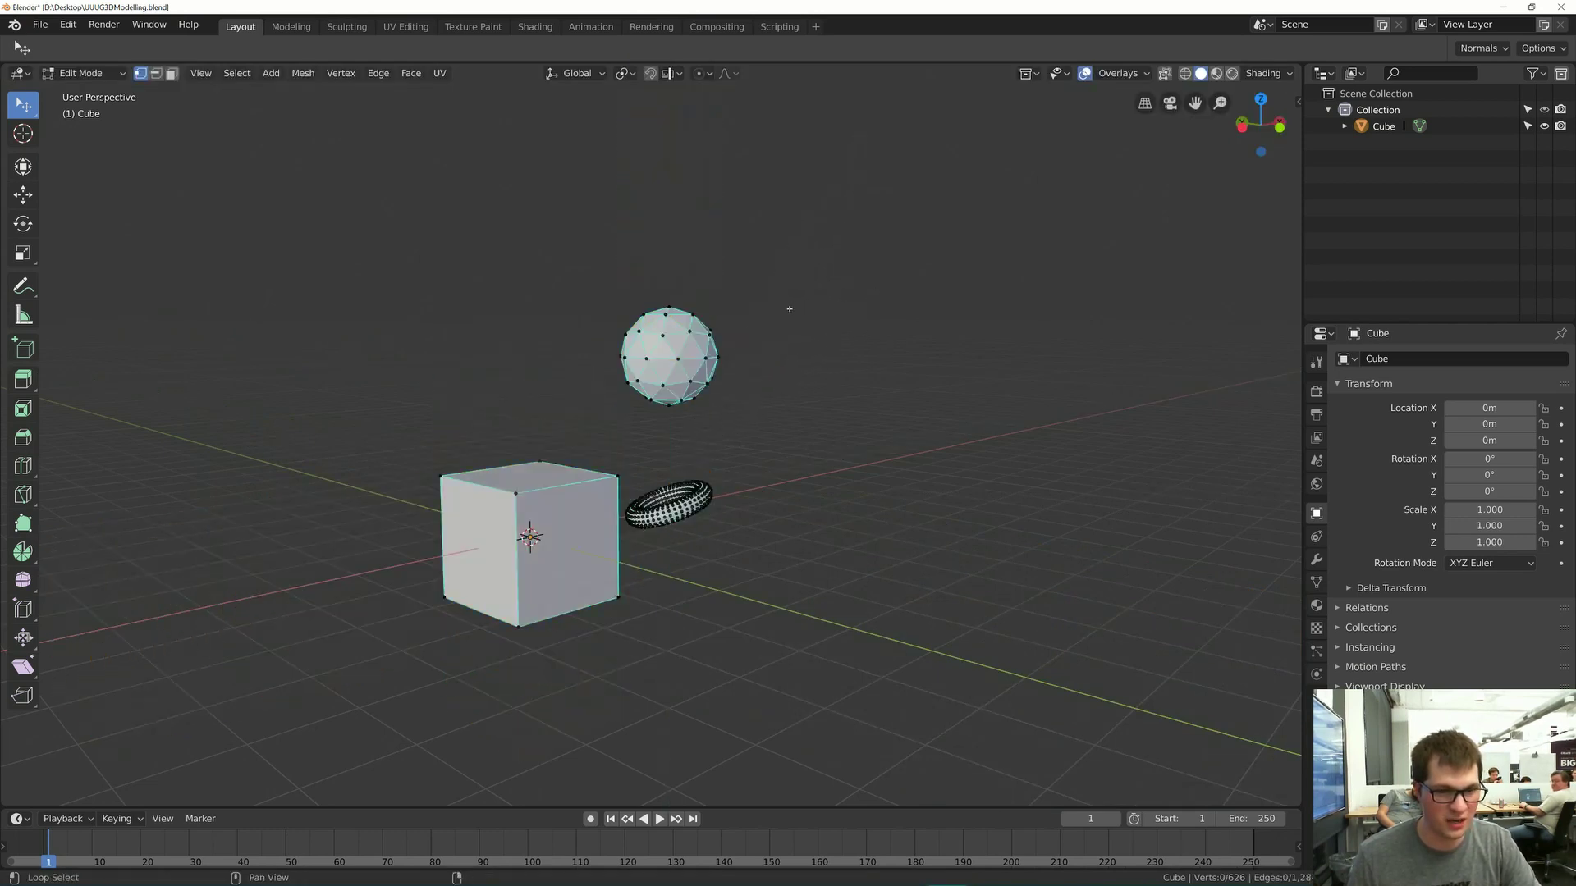
key(Tab)
key(alt+Tab)
scroll(781, 322, down, 3)
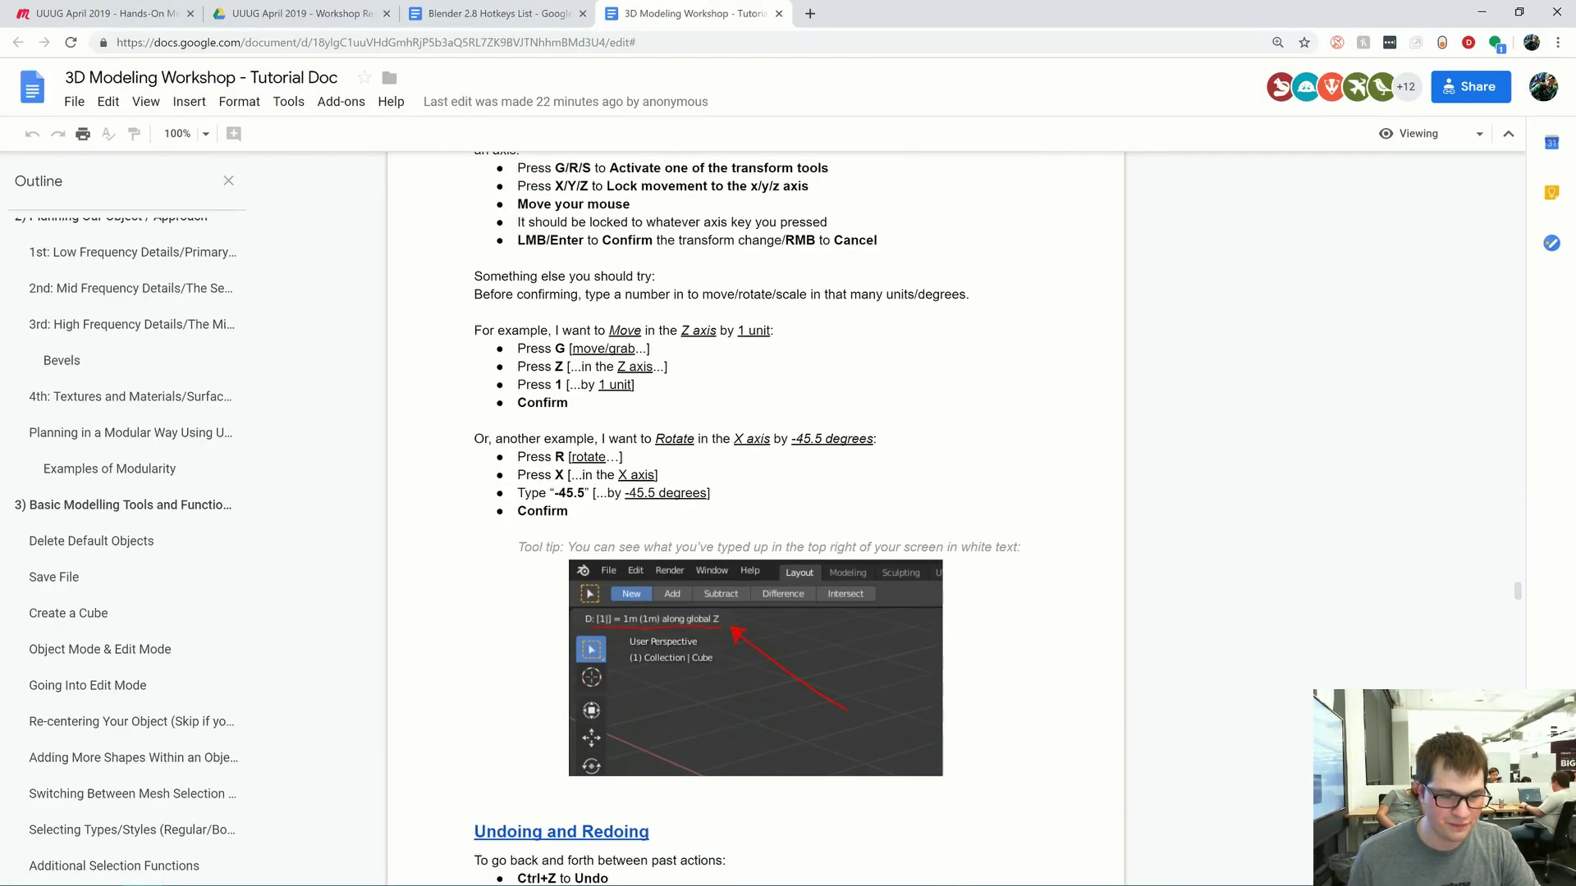
key(alt+Tab)
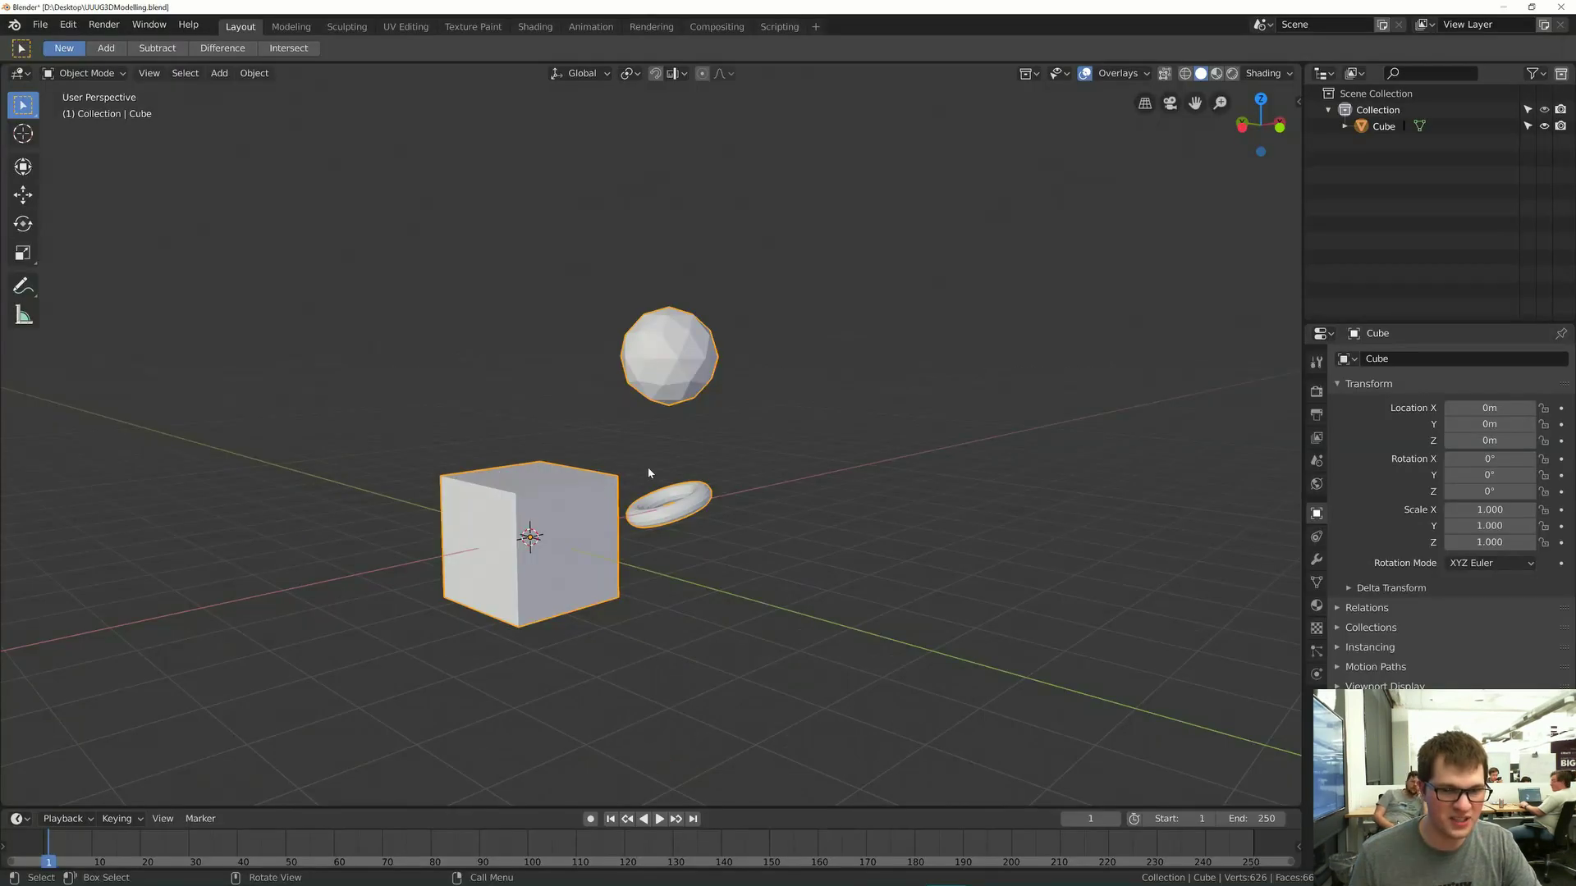
- Enter Edit Mode, select all linked geometry of the cube shape, and move it 1 m along the Z axis
key(Tab)
middle_drag(668, 439, 633, 296)
key(ctrl+l)
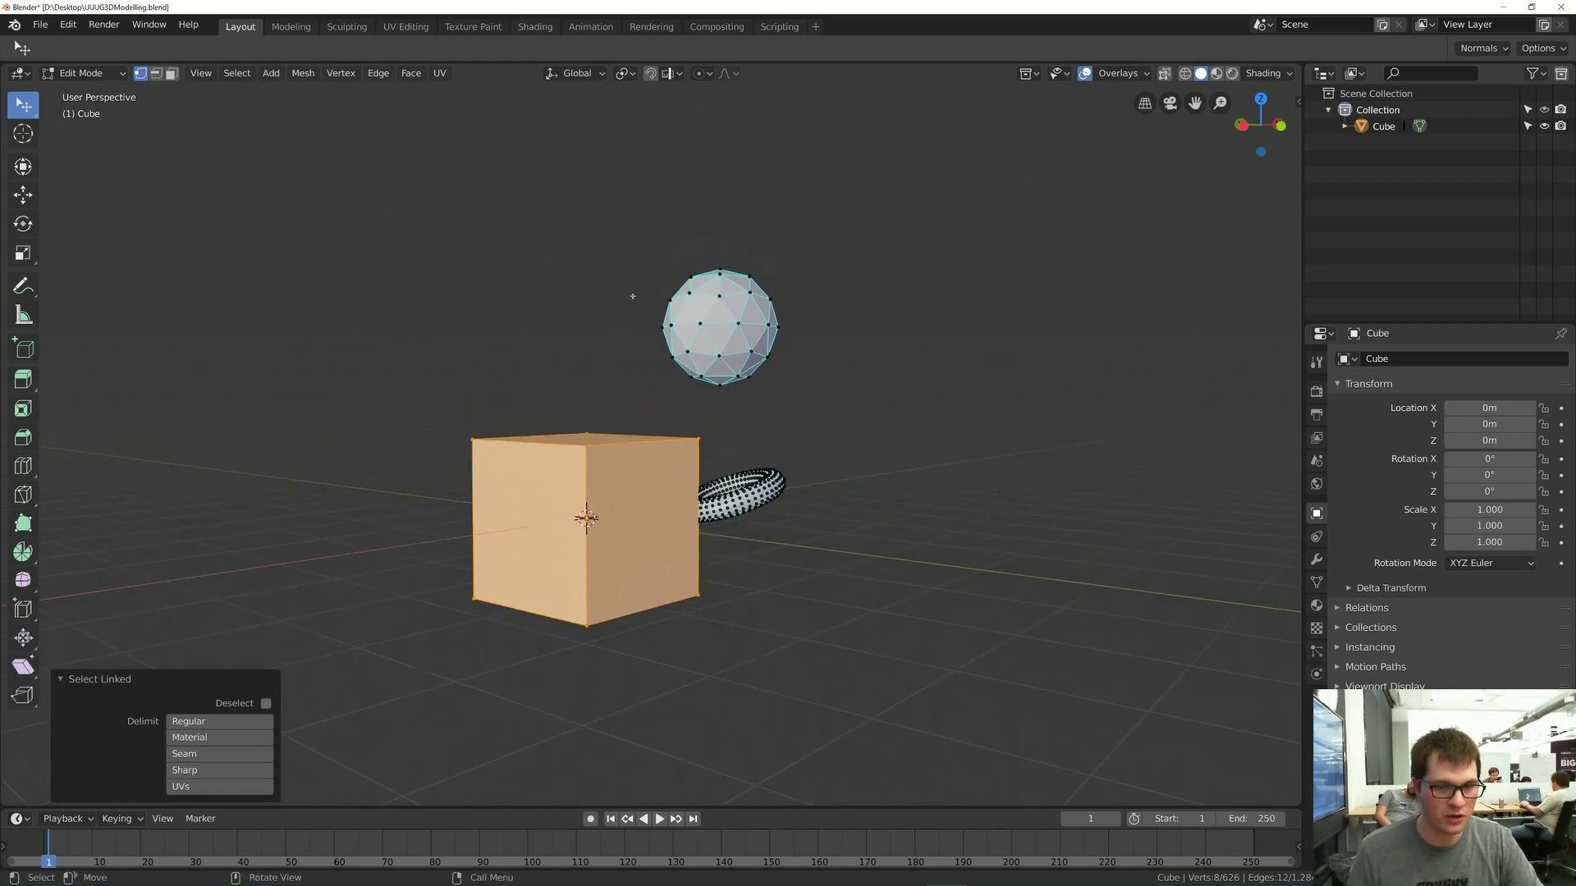
shift+middle_drag(614, 362, 625, 358)
key(g)
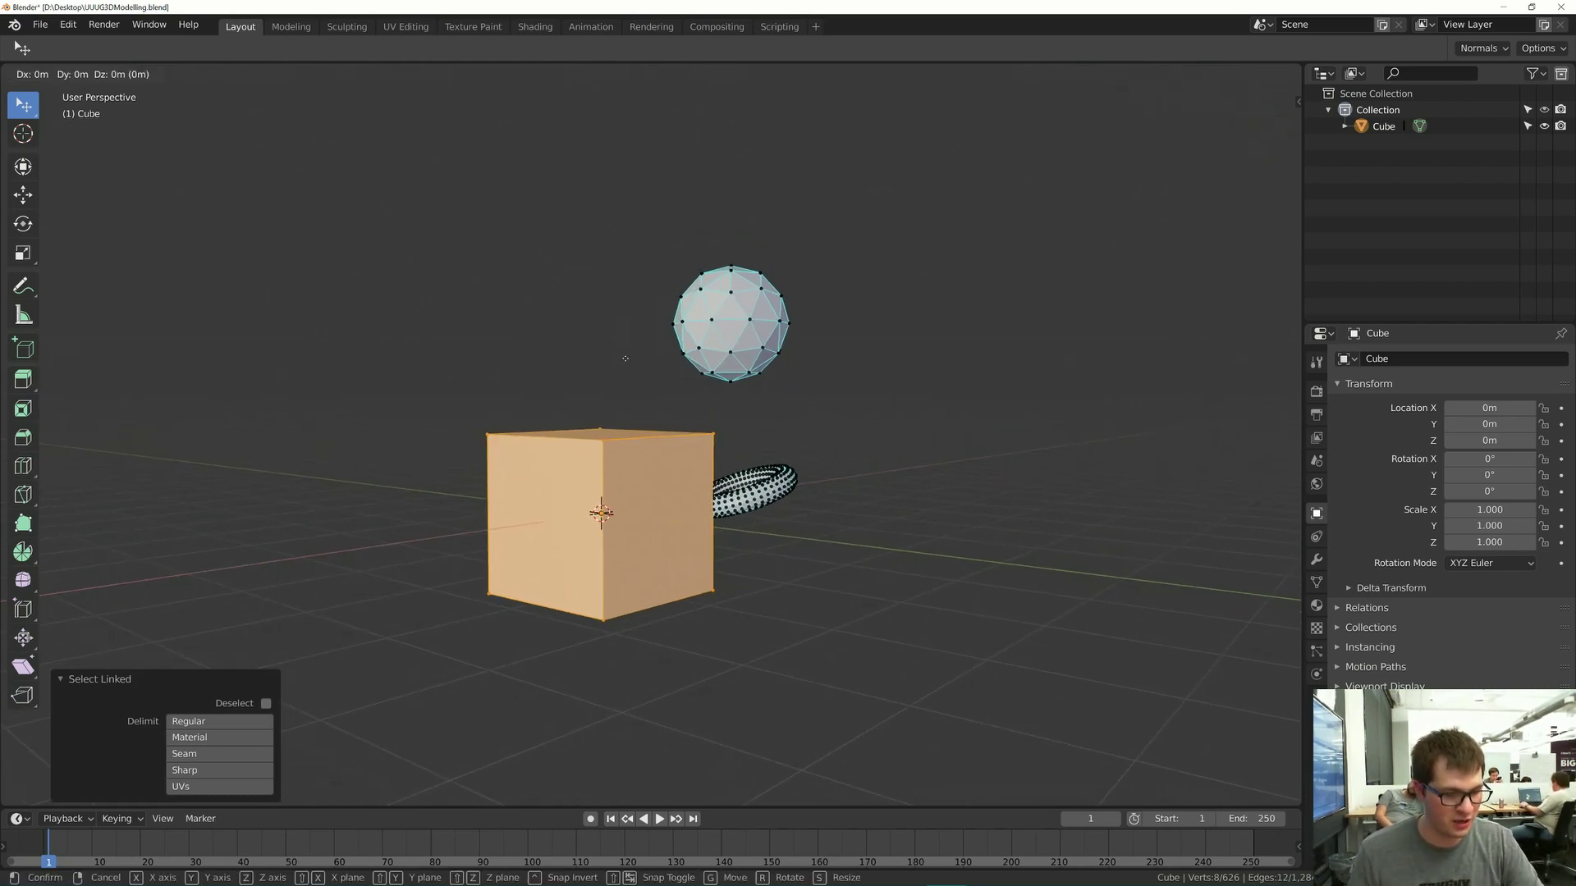
key(z)
key(1)
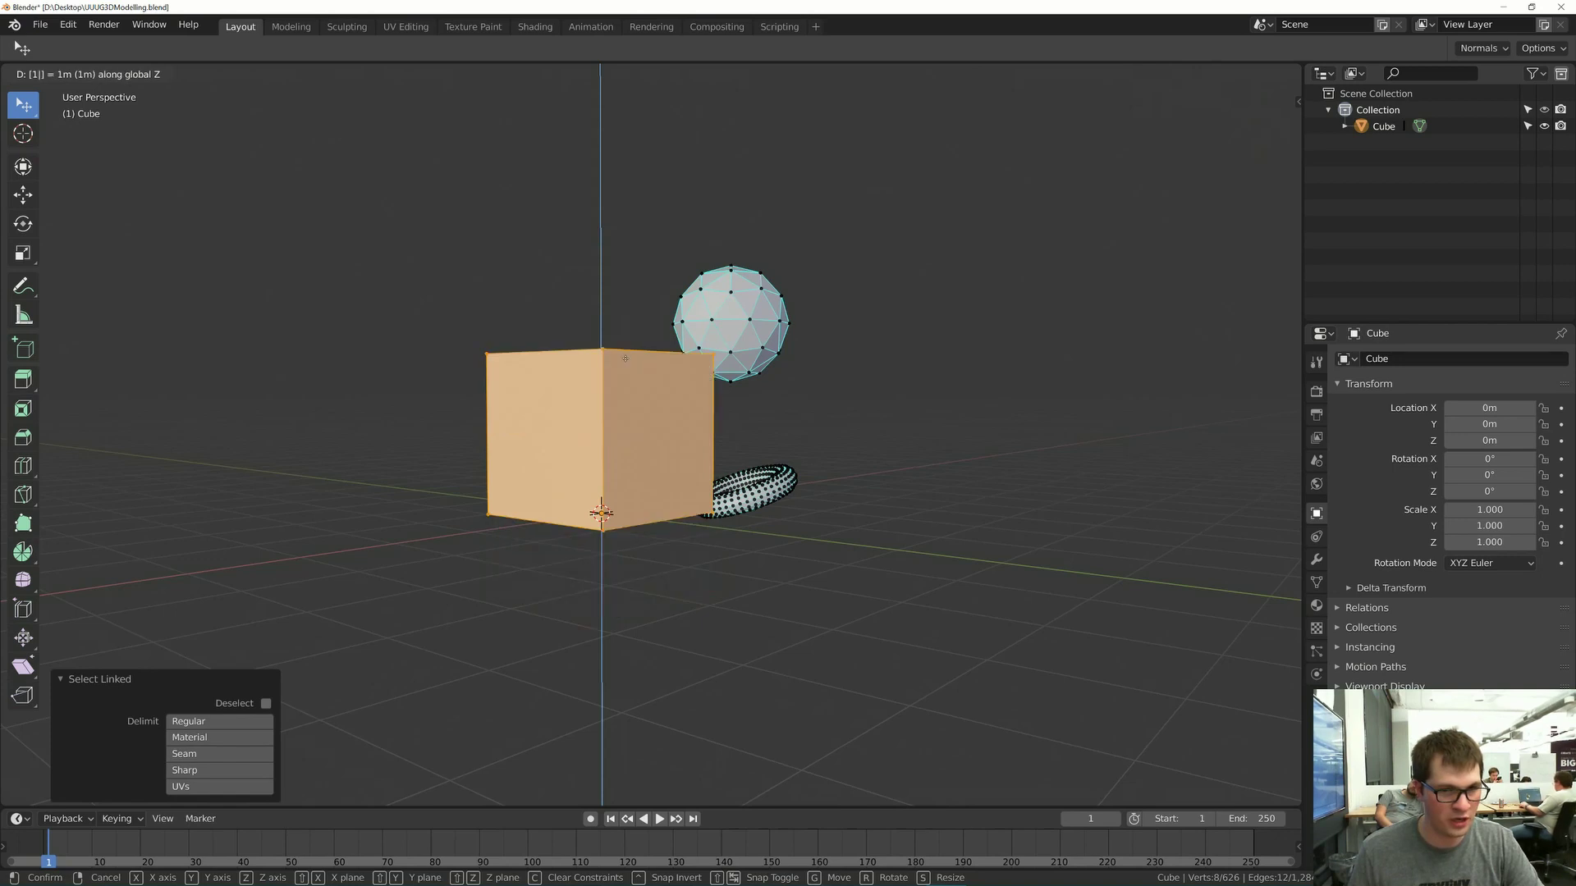
key(Return)
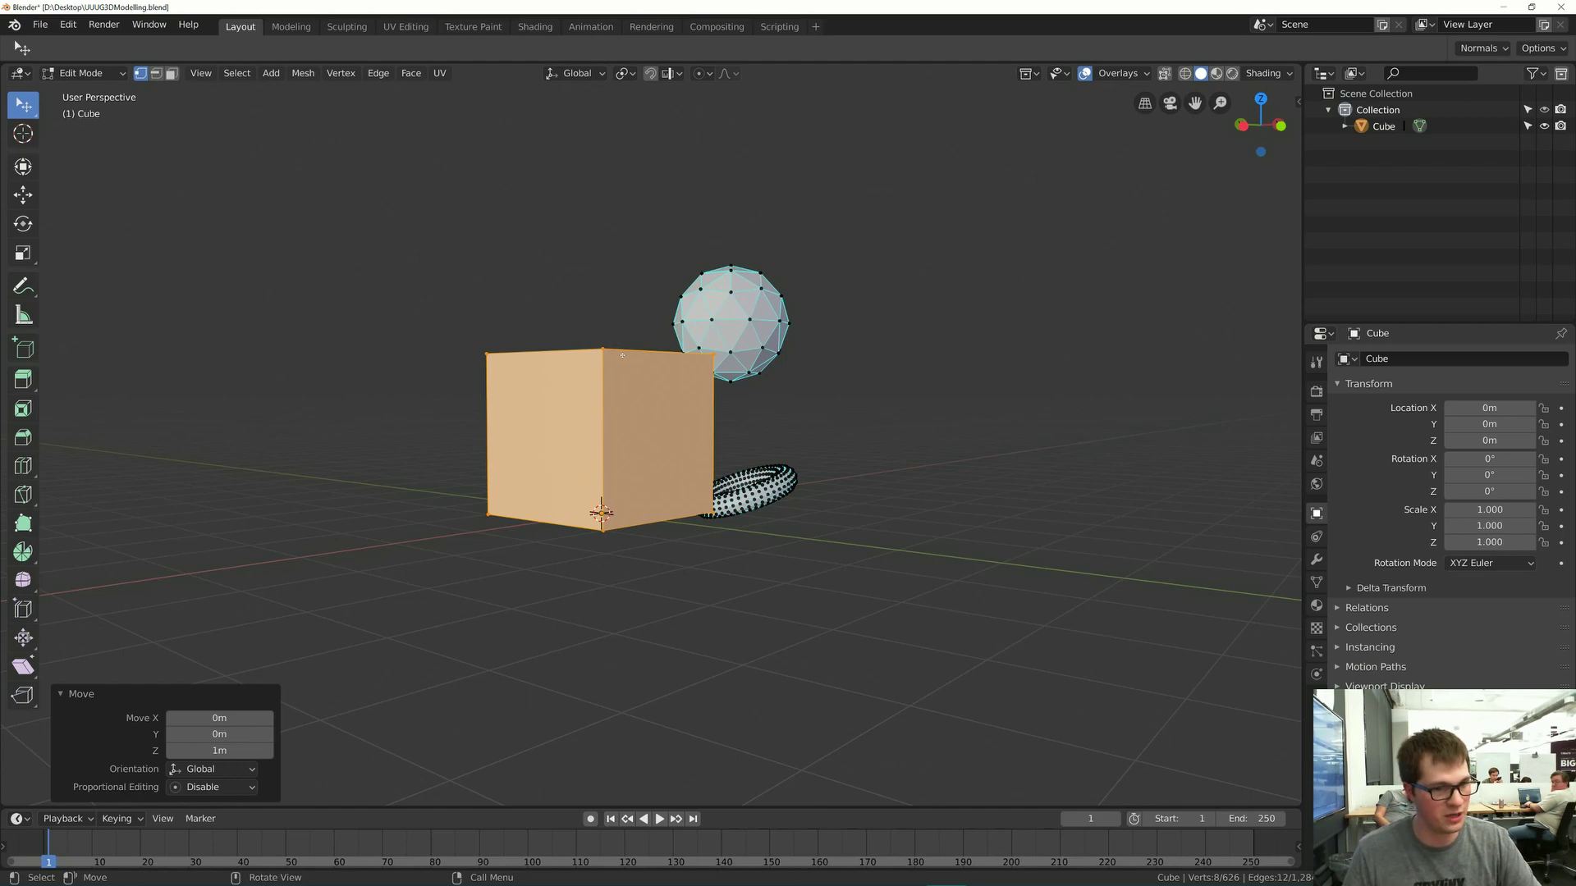
- Rotate the selected cube shape 45° about the global Z axis
scroll(528, 375, down, 2)
middle_drag(528, 375, 570, 405)
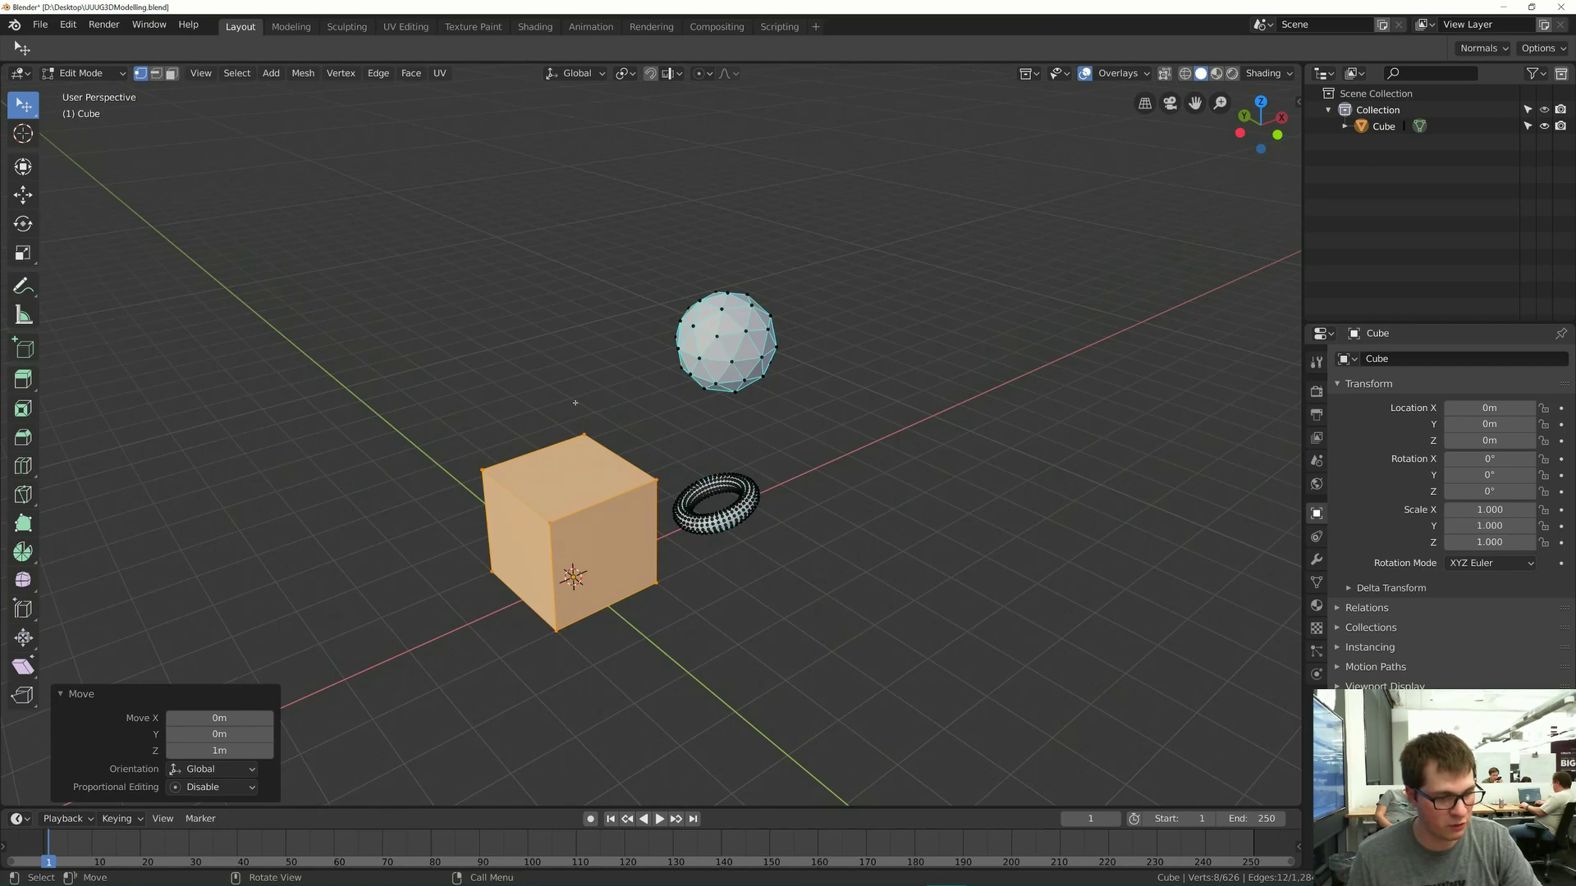
text(rz)
text(45)
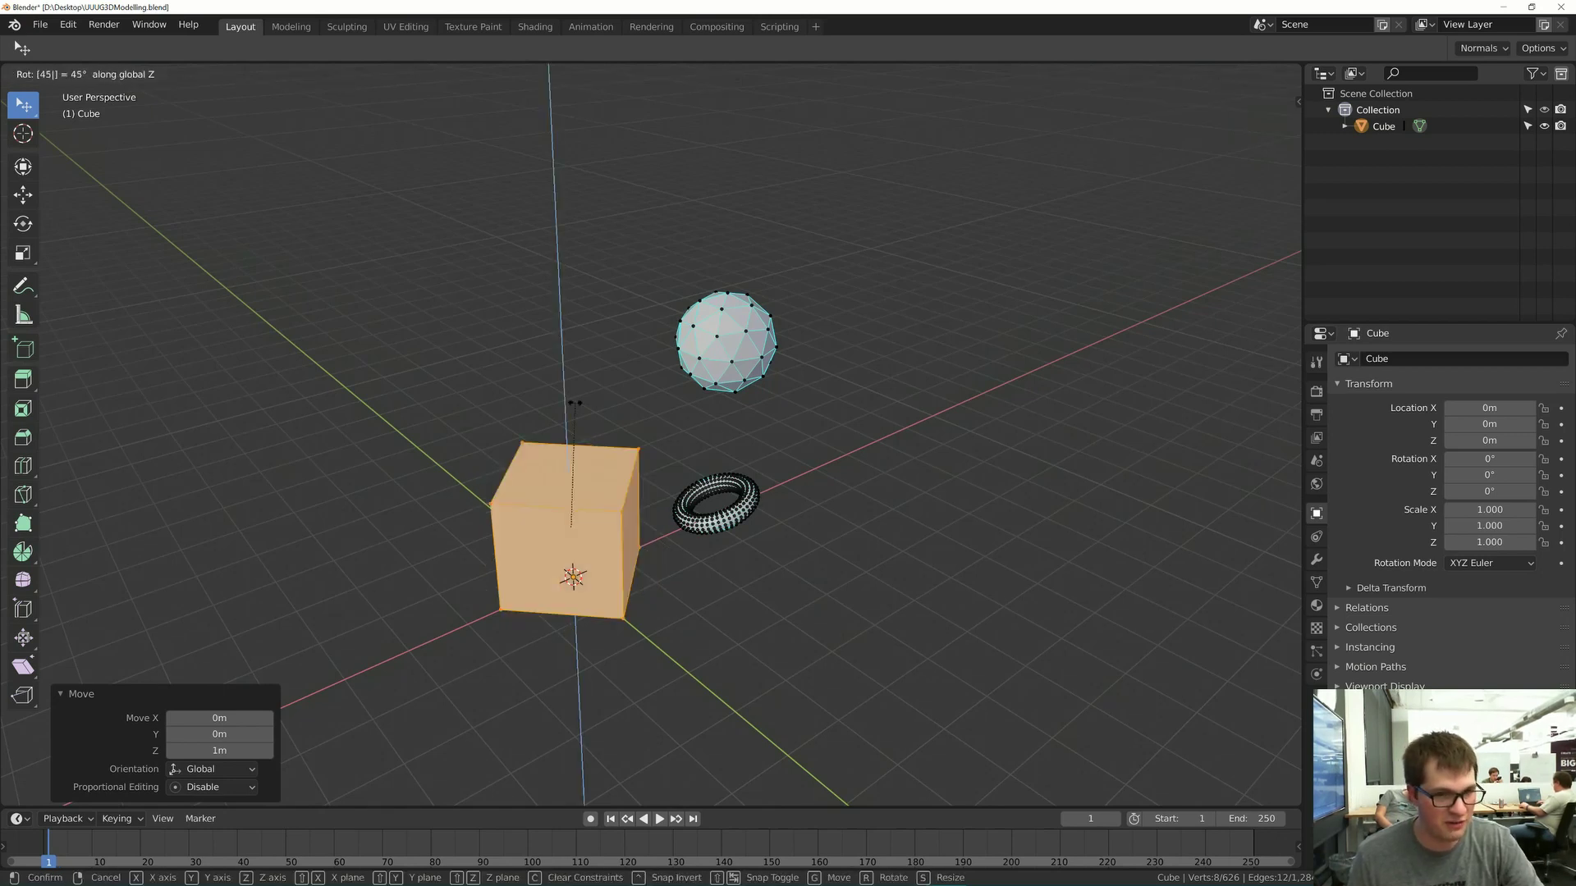
key(Return)
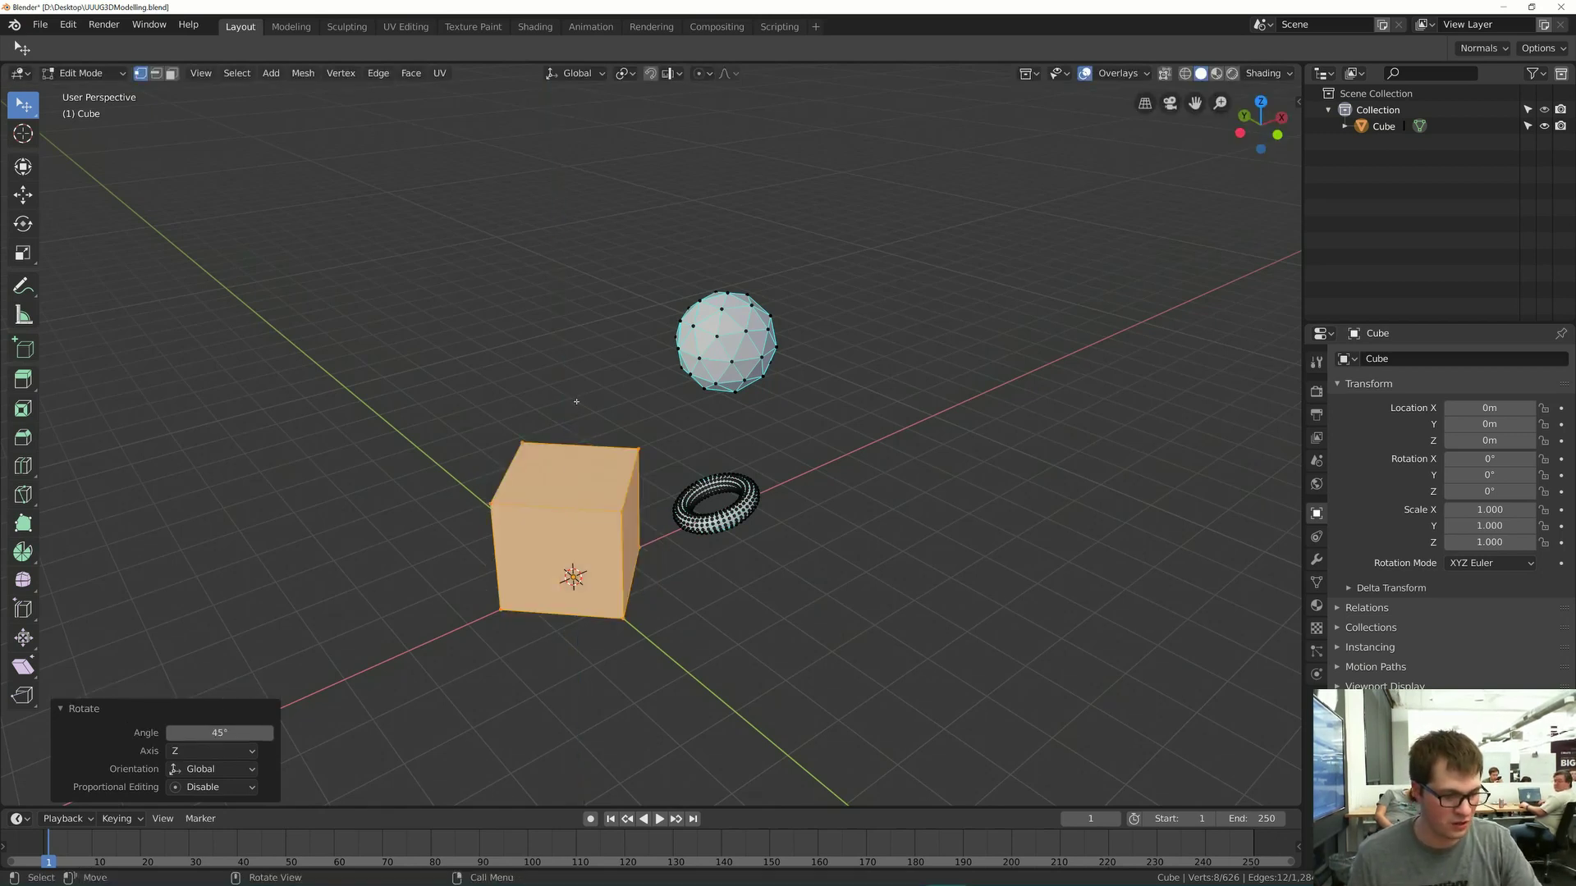
- Scale the selected cube shape uniformly by a factor of 2 and save the file
key(s)
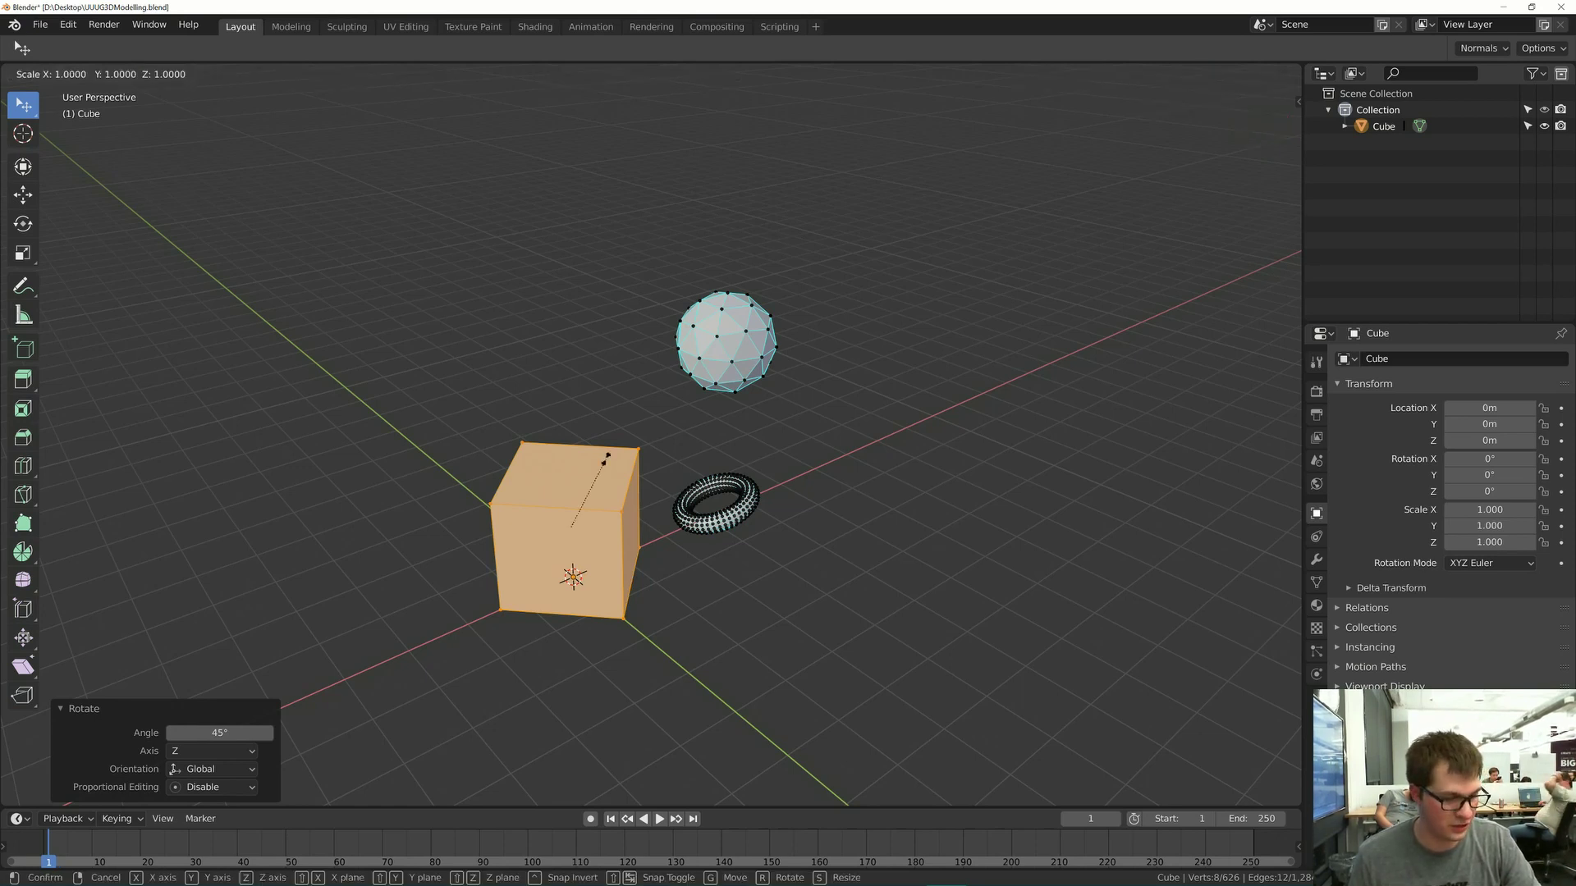
text(2)
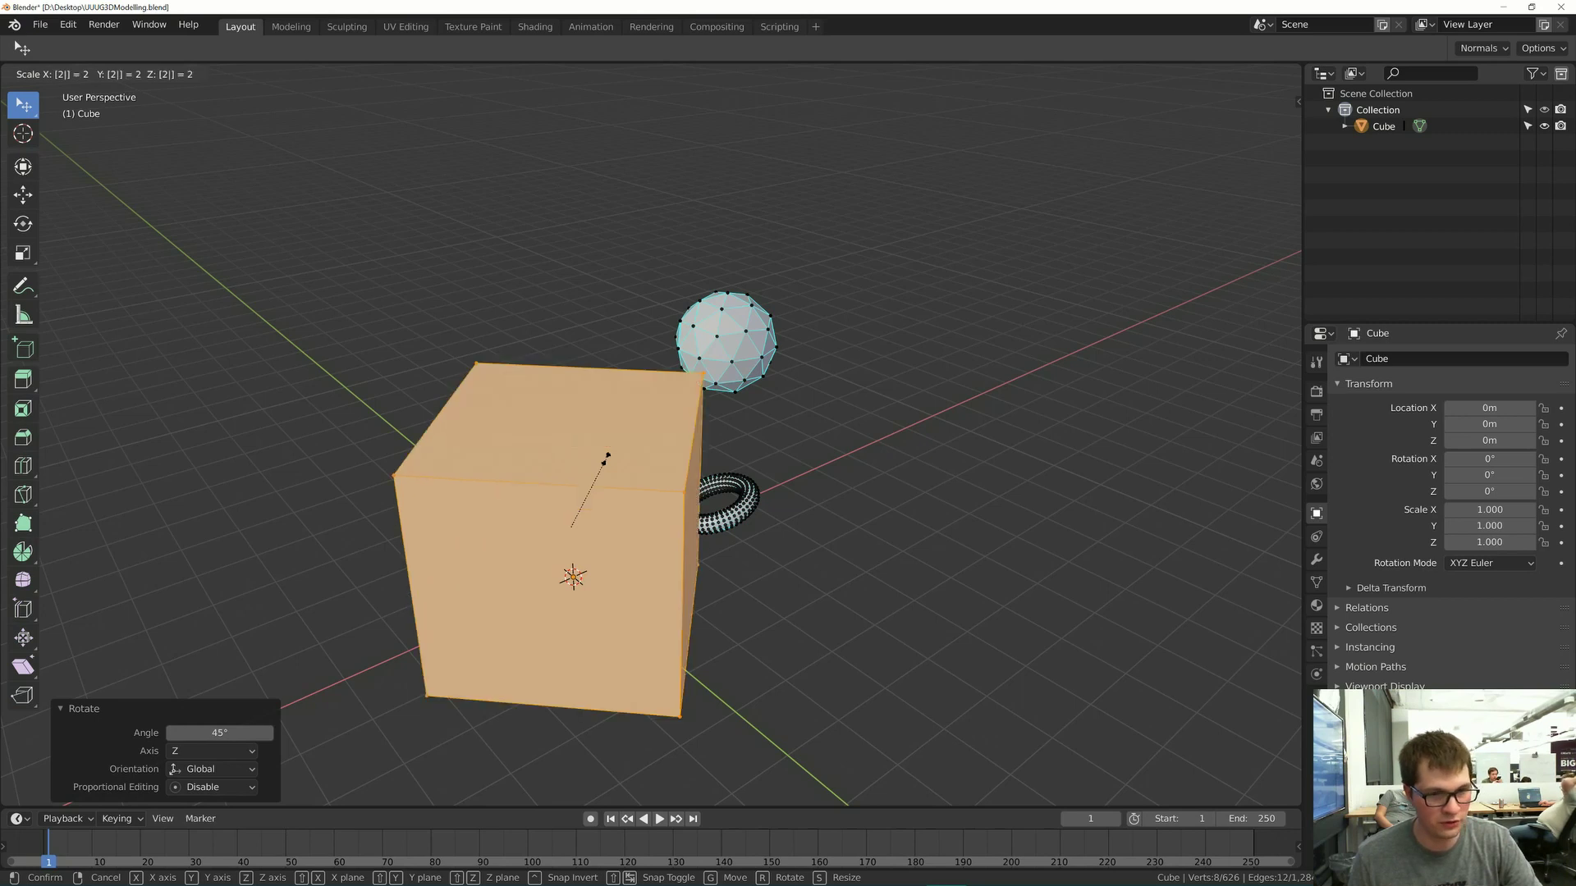
key(Return)
scroll(607, 455, down, 5)
middle_drag(608, 455, 602, 416)
key(ctrl+s)
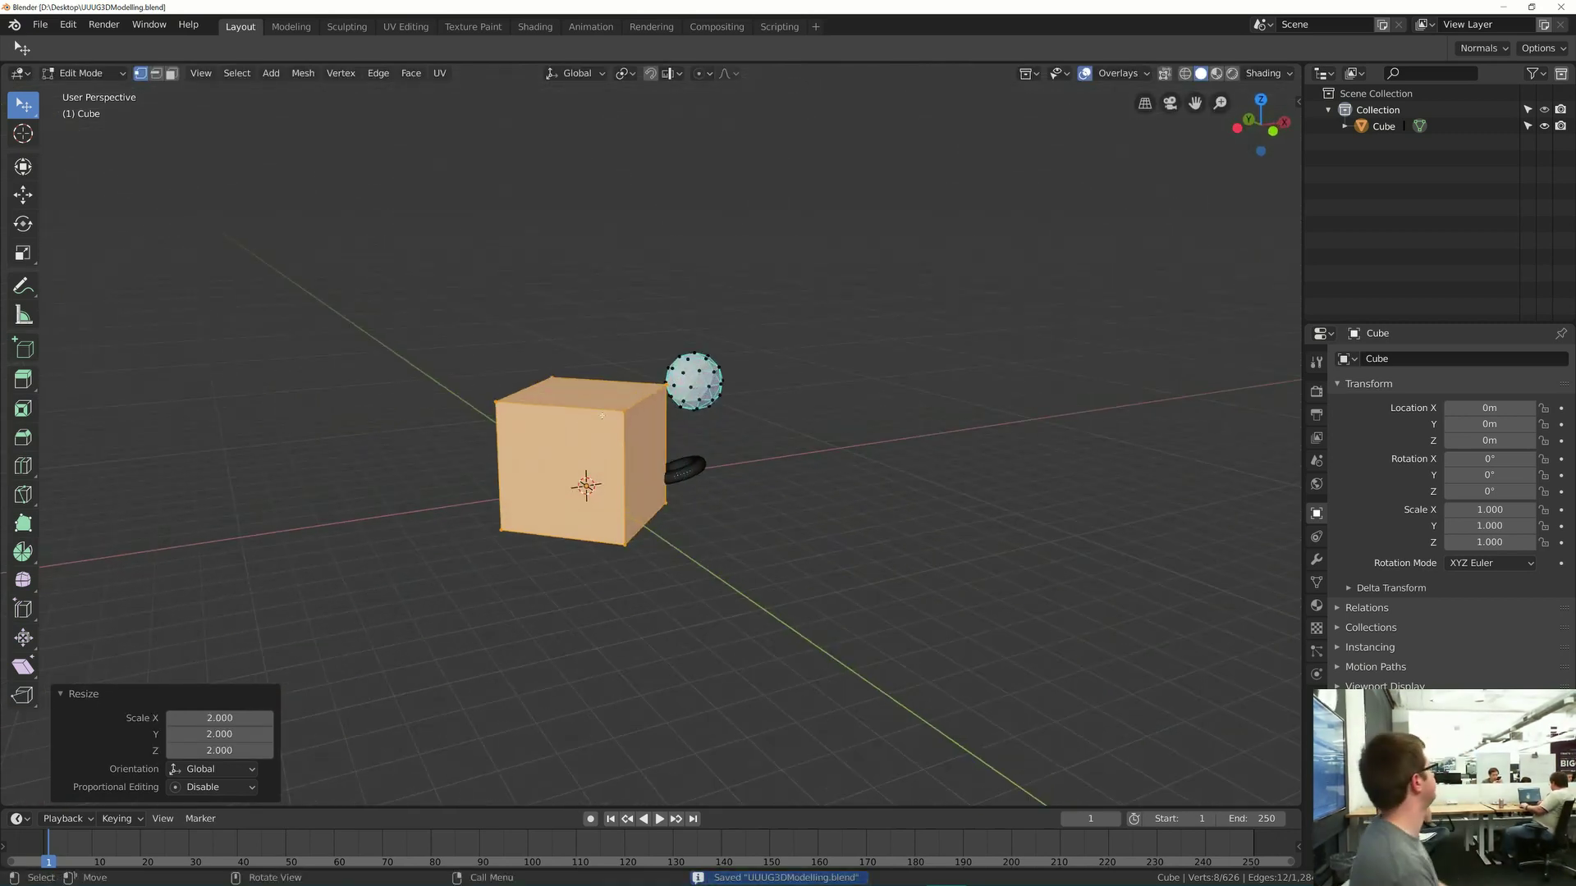
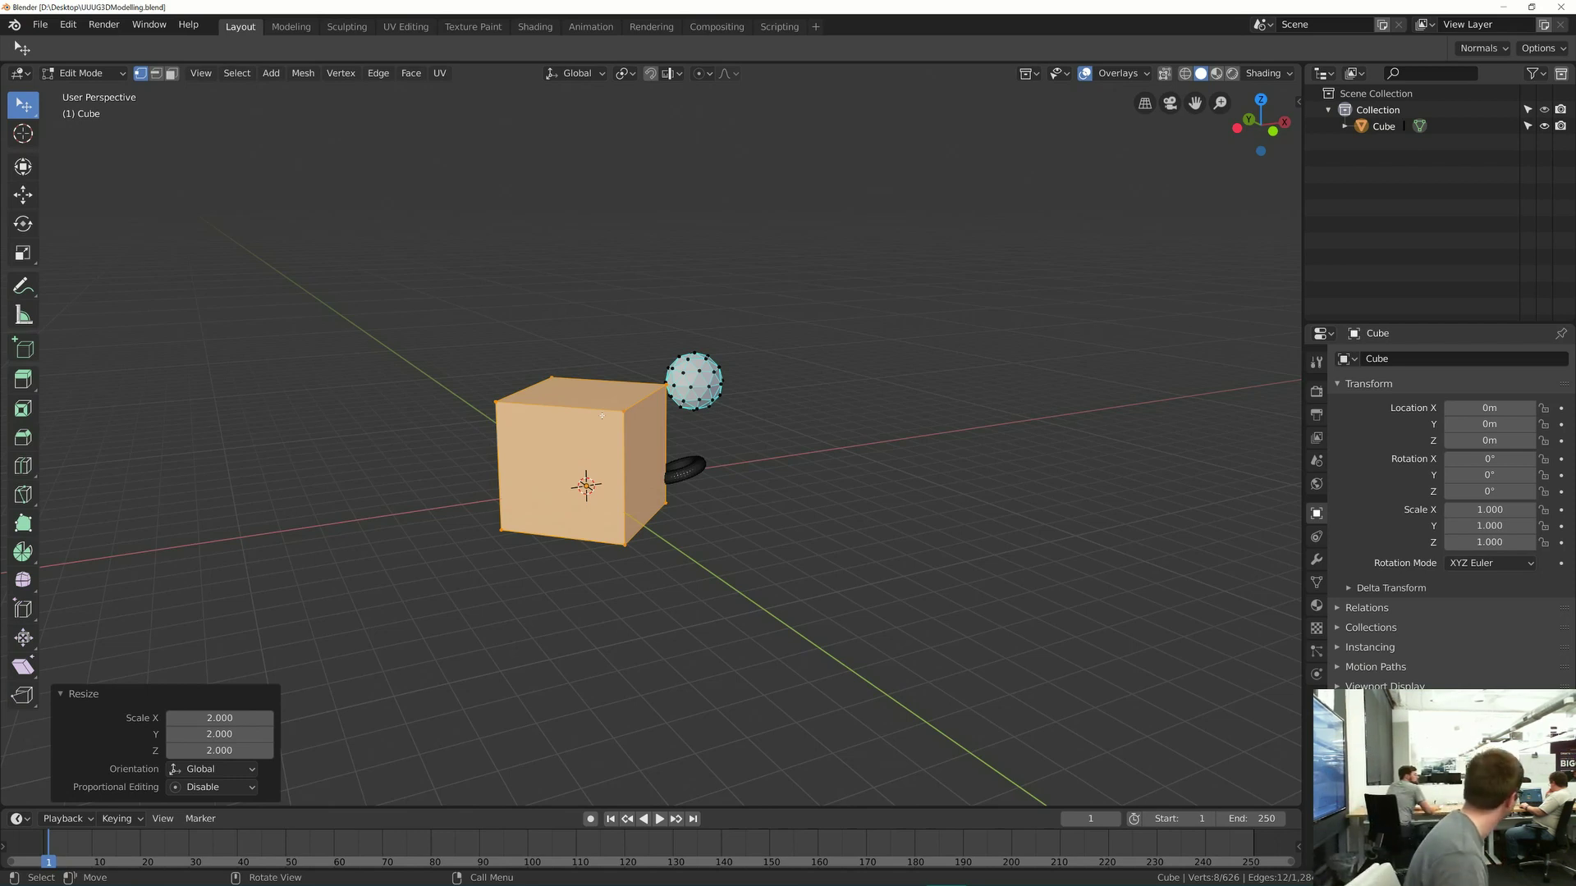
- Check the undo and redo instructions in the tutorial document, and return to Blender
middle_drag(602, 417, 624, 427)
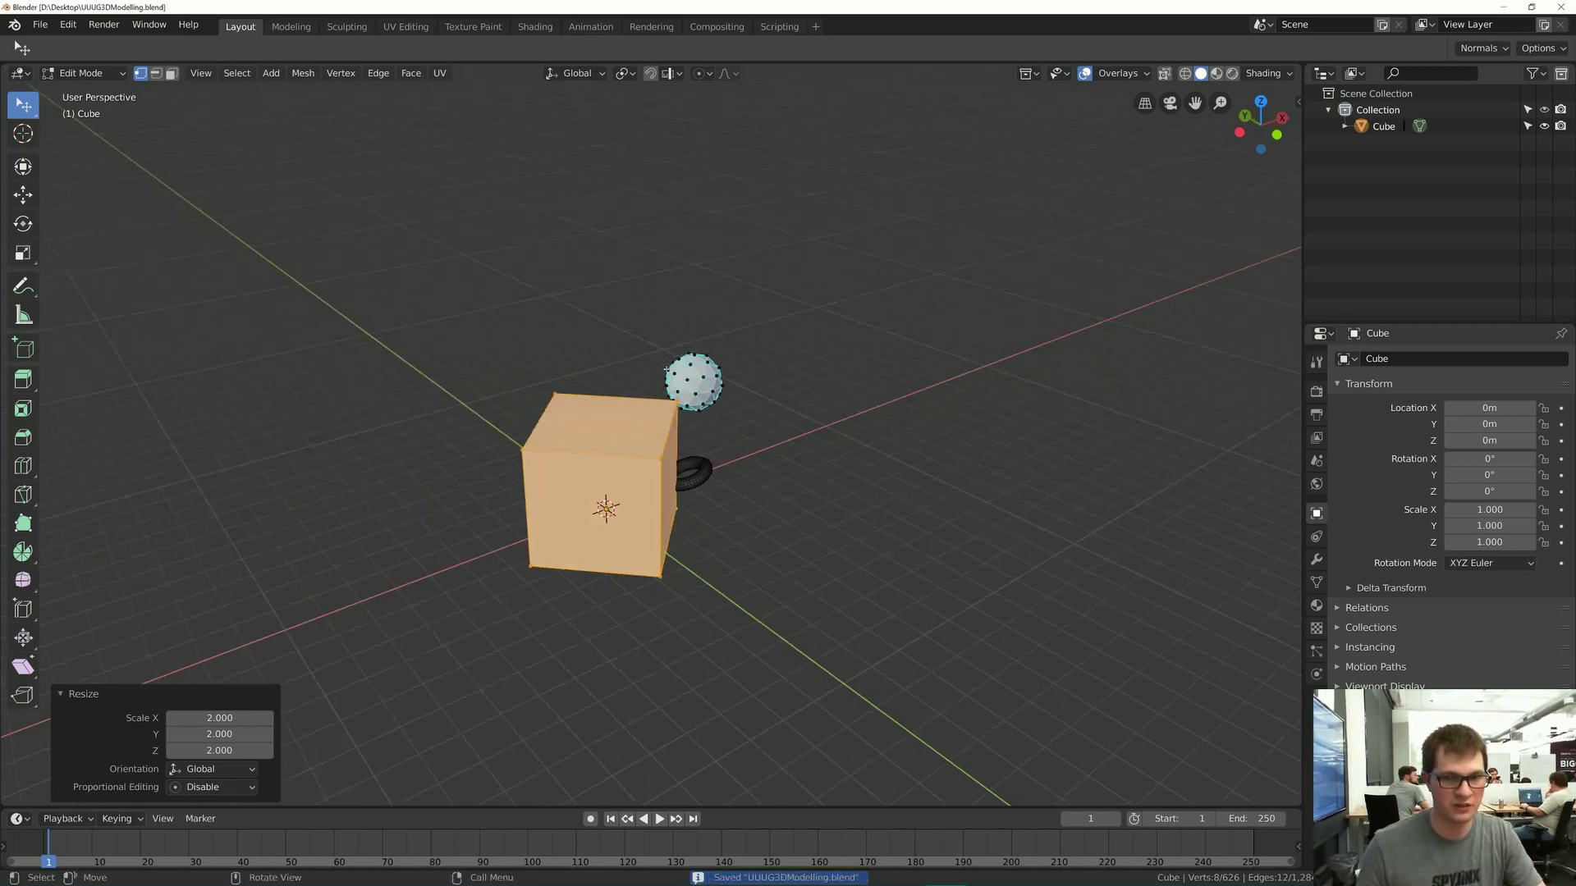
key(alt+Tab)
scroll(755, 517, up, 1)
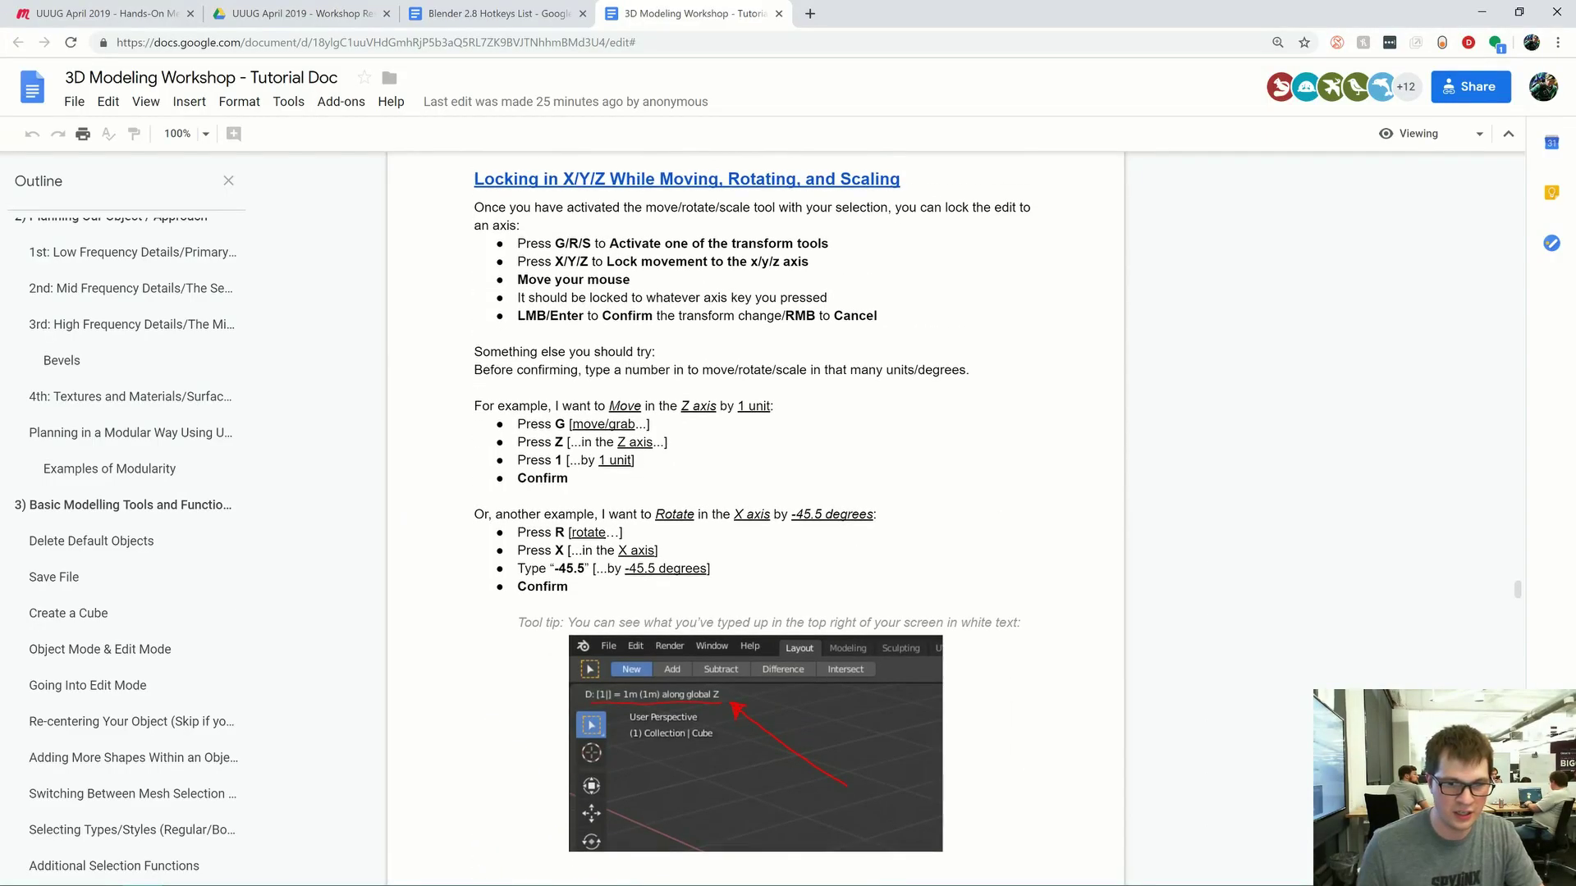
scroll(755, 517, down, 2)
scroll(755, 517, down, 2)
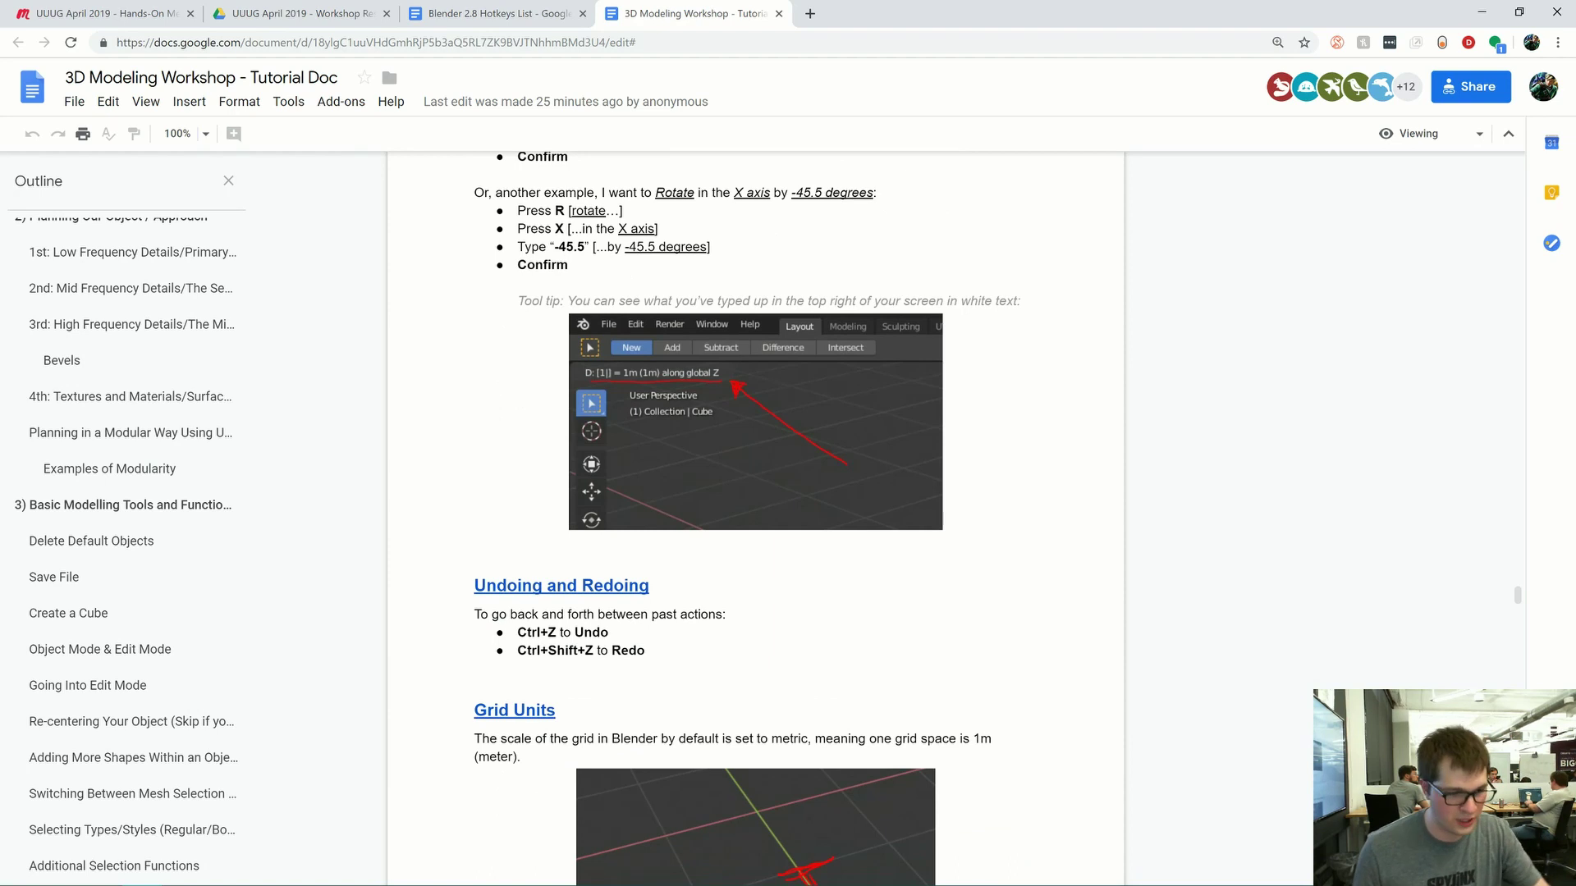
scroll(755, 517, down, 3)
scroll(755, 517, up, 2)
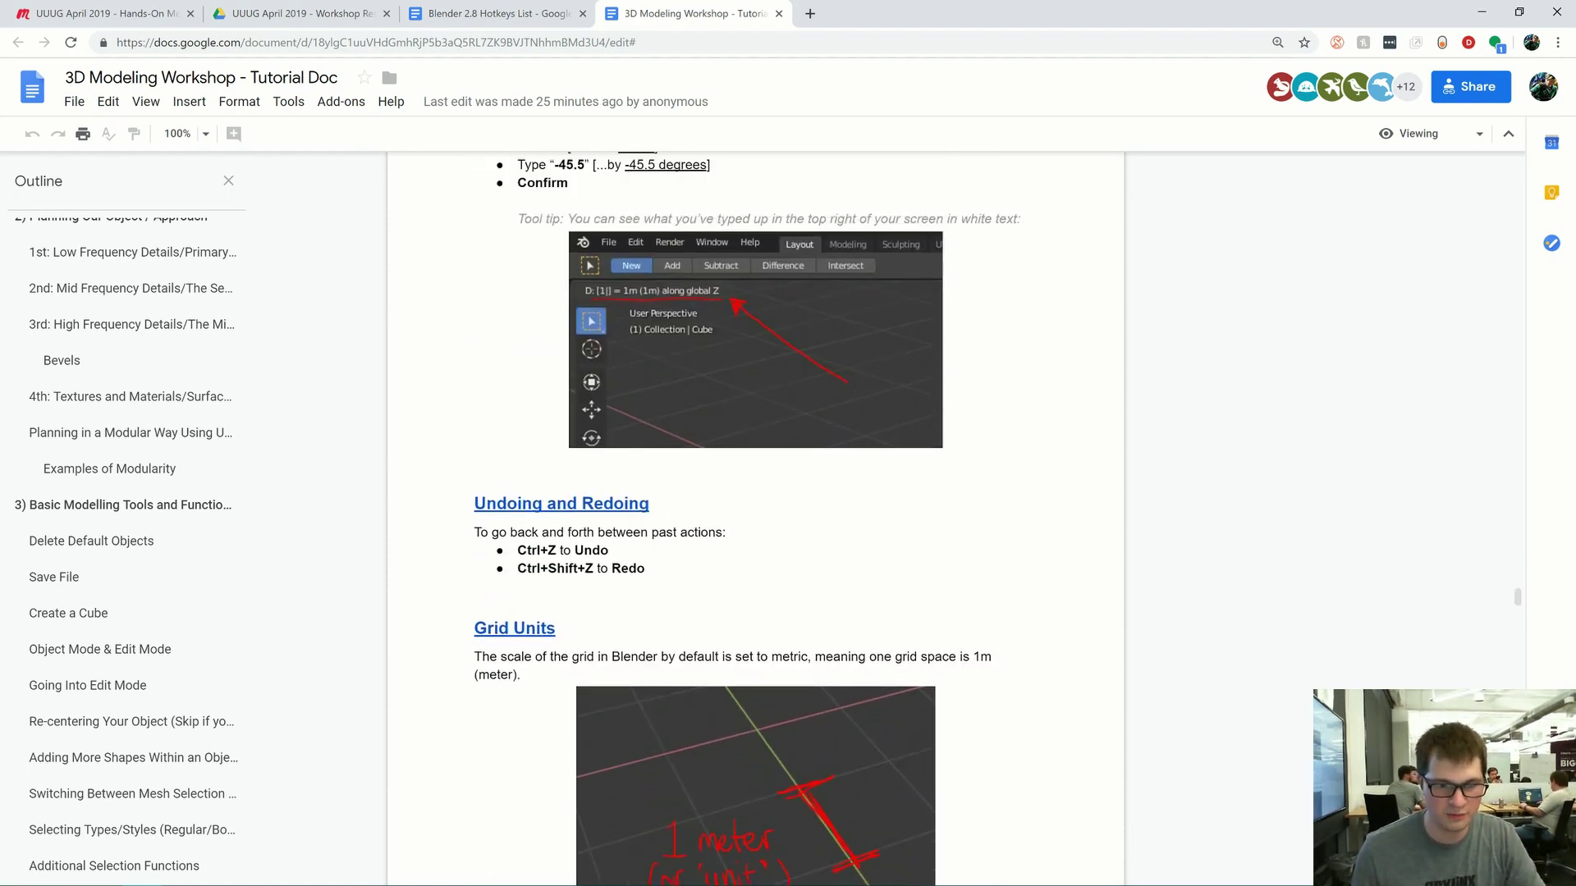
key(alt+Tab)
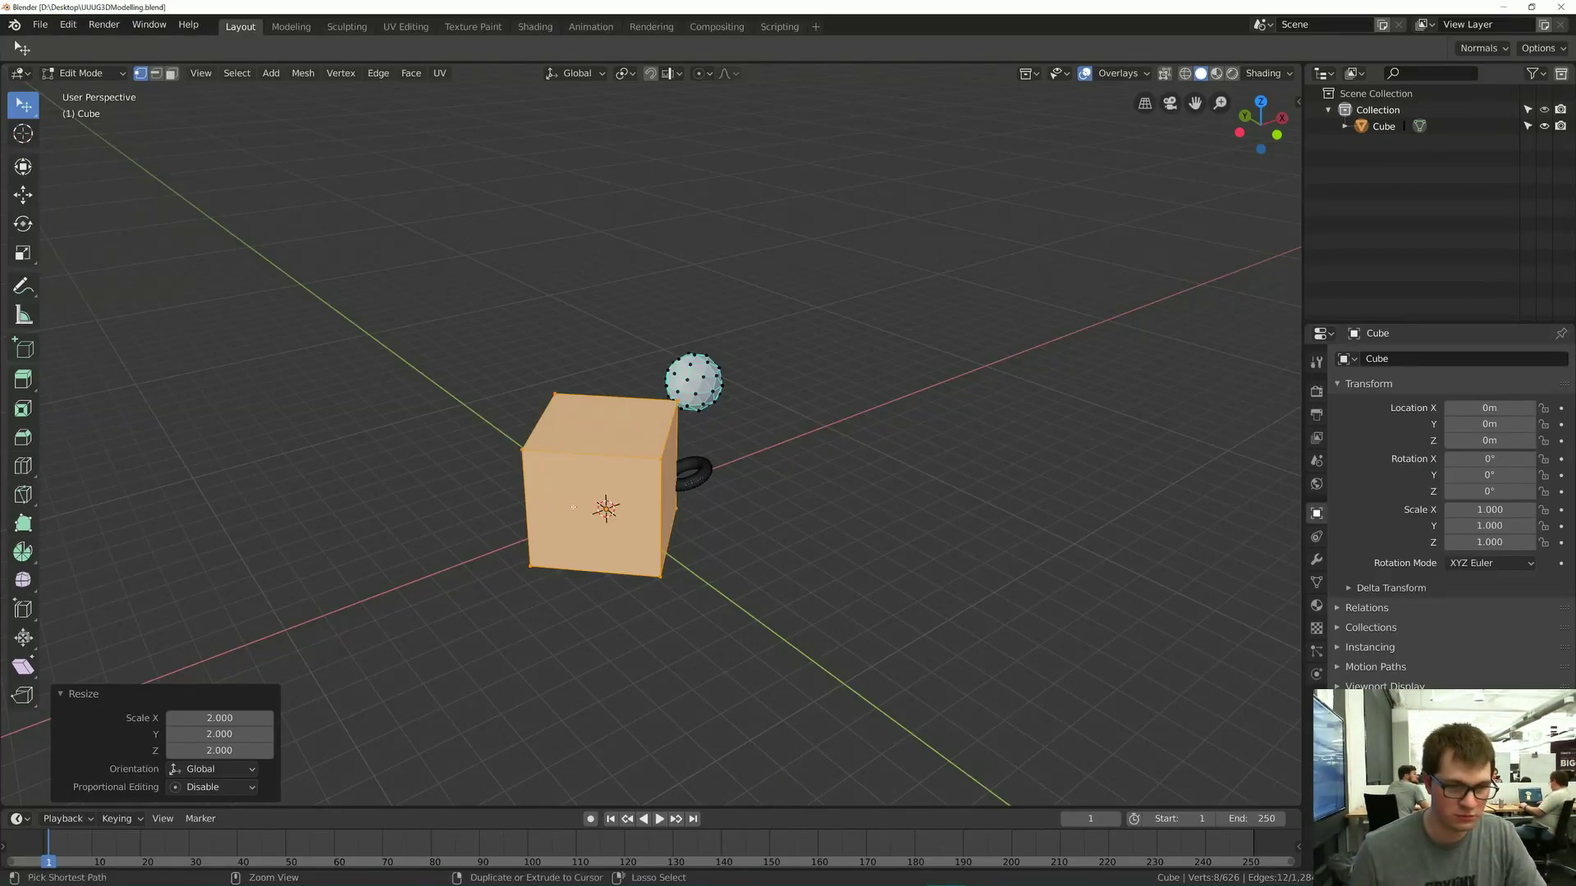
- Undo and redo the cube shape's last scaling twice, ending with the scaling redone, and save the file
key(ctrl+z)
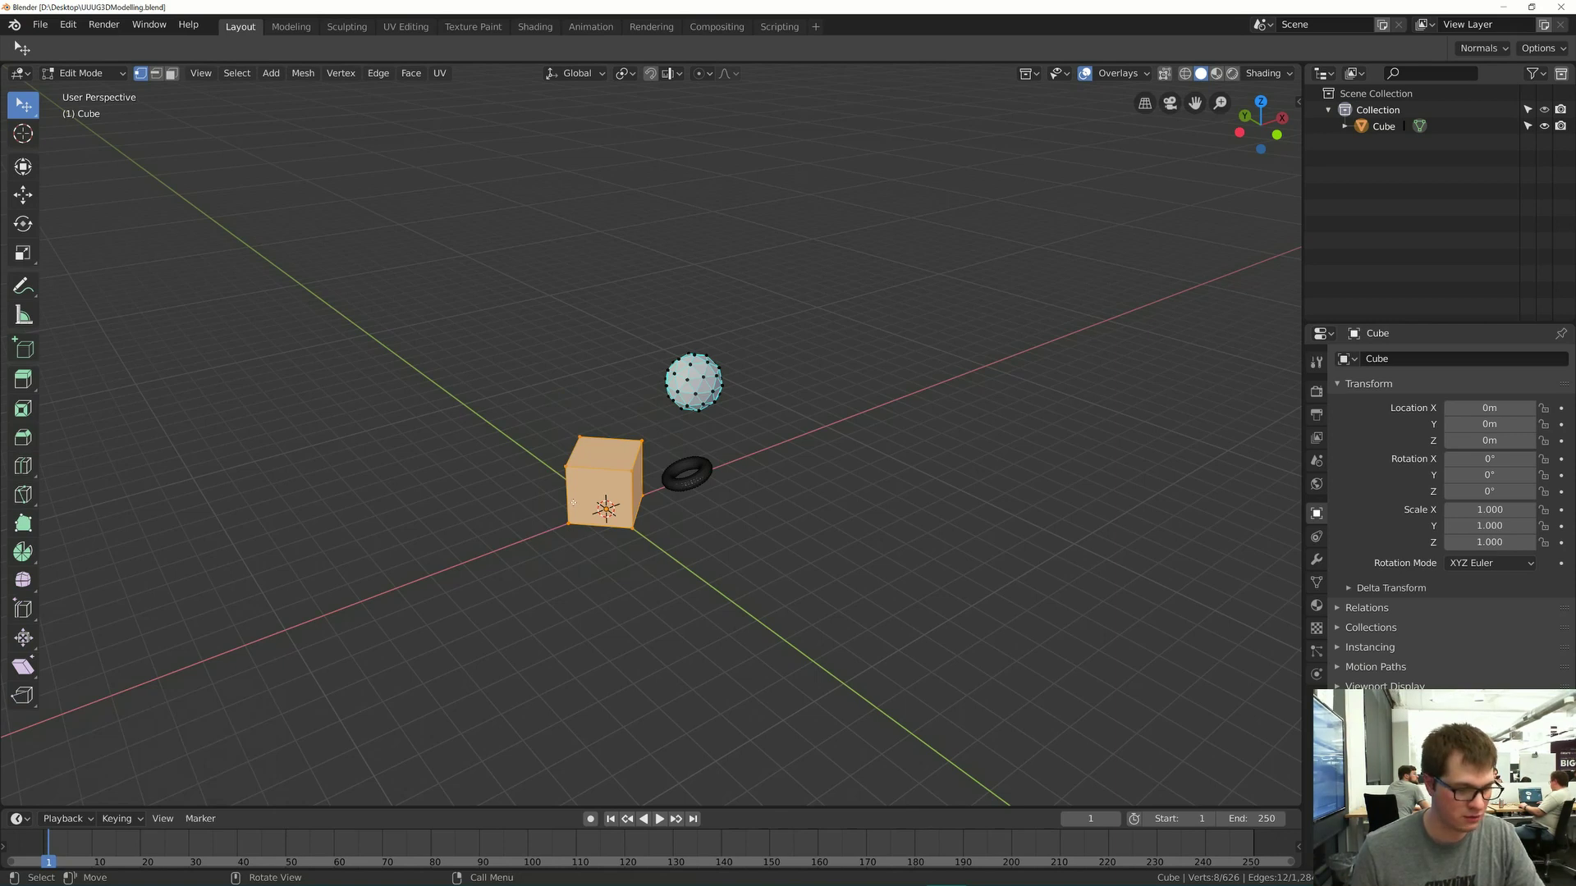
key(ctrl+shift+z)
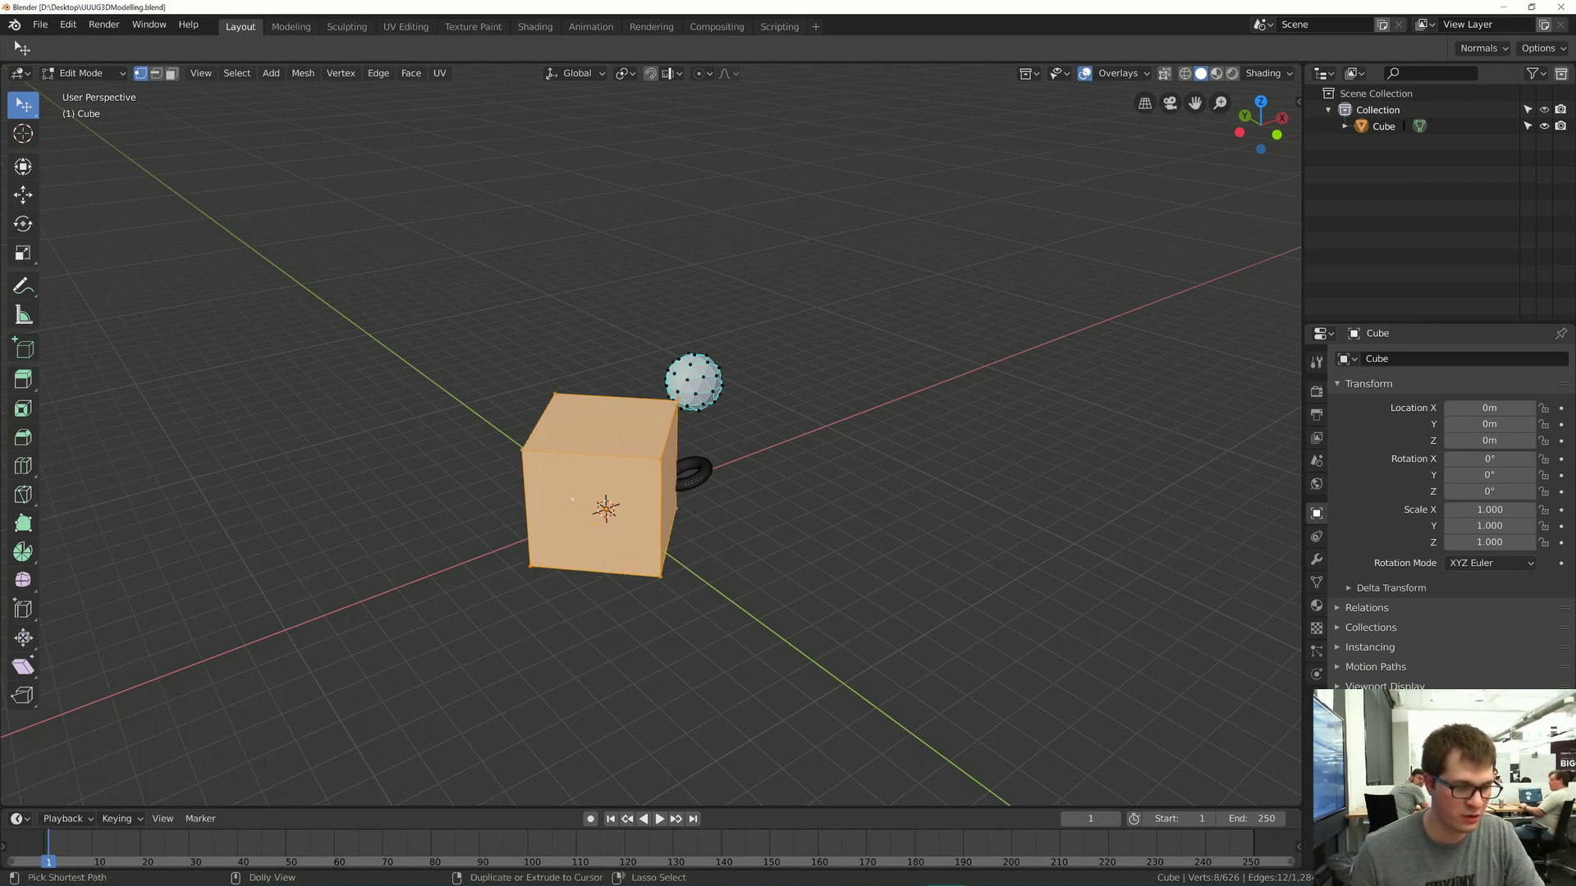
key(ctrl+z)
key(ctrl+shift+z)
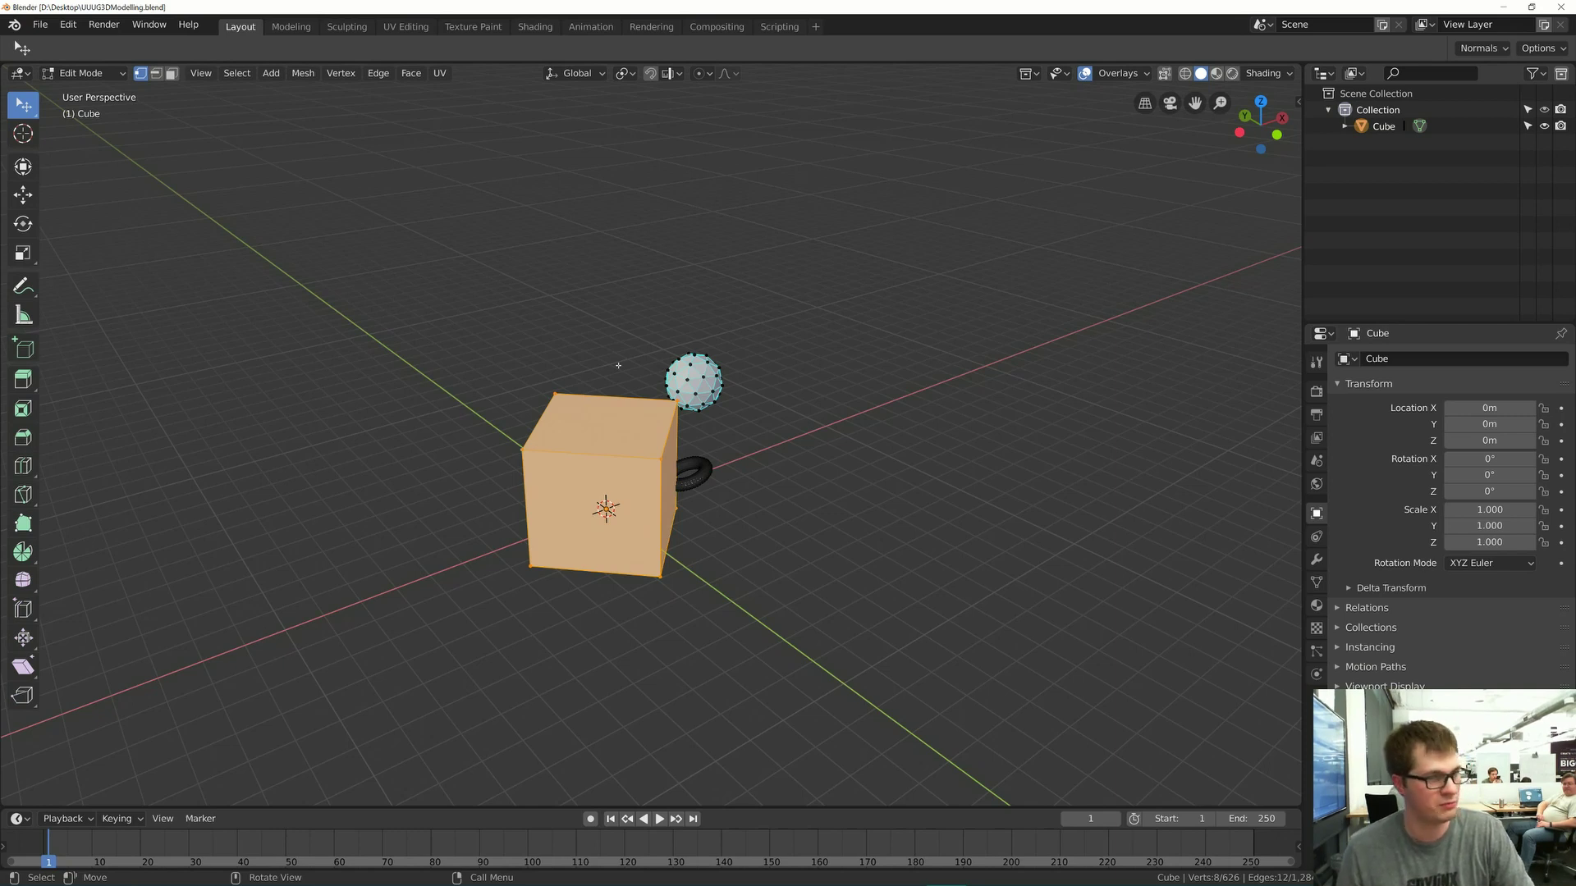
key(ctrl+s)
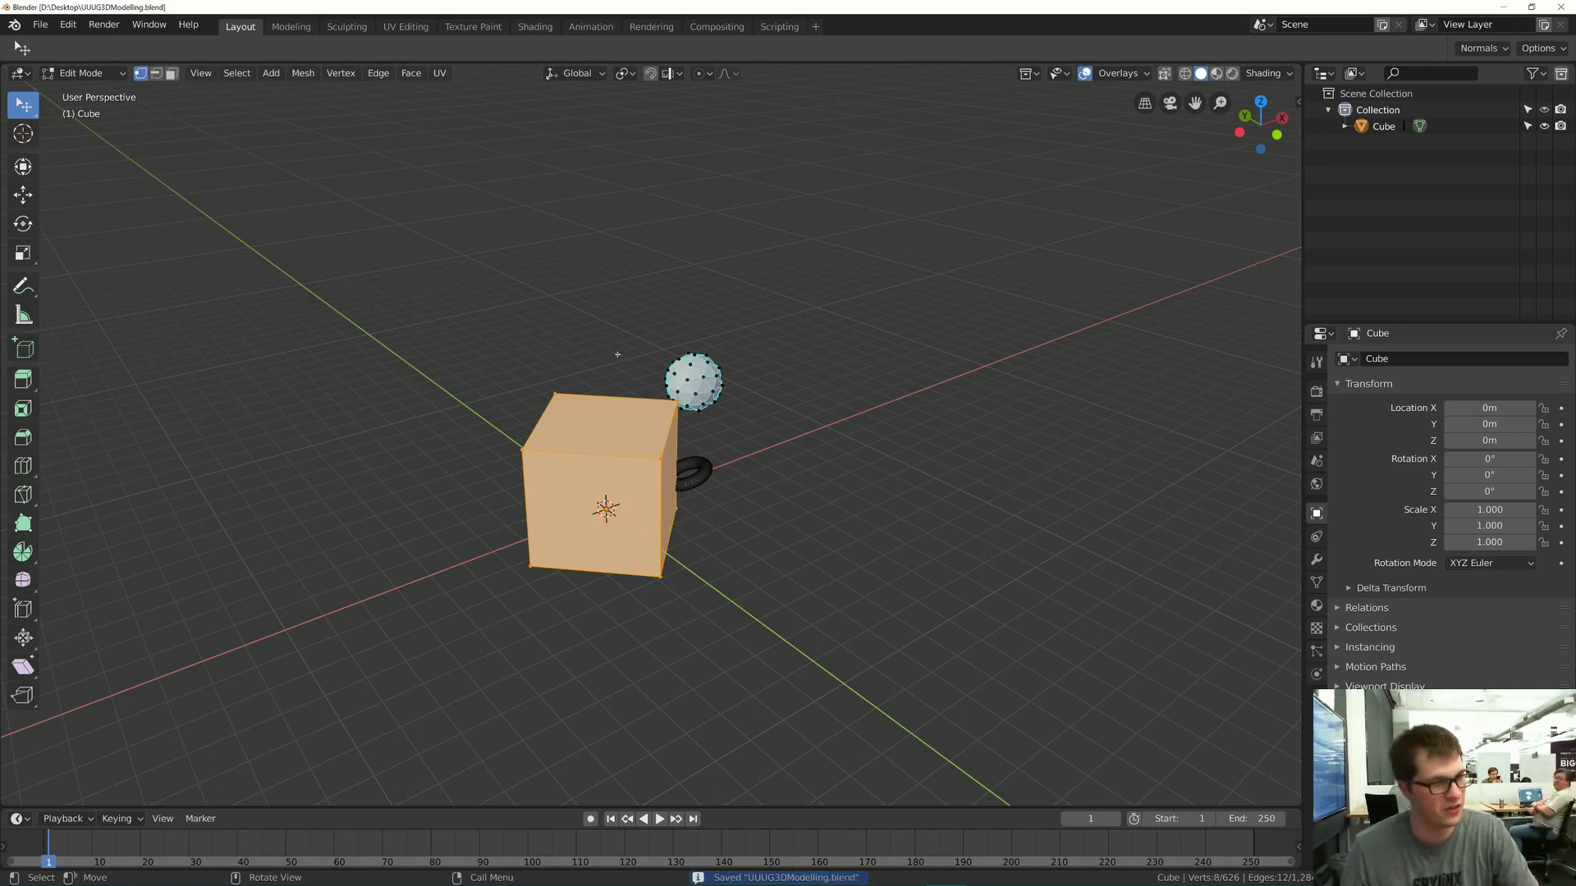
- Check the Grid Units section of the tutorial document, and return to Blender
key(alt+Tab)
scroll(755, 517, down, 3)
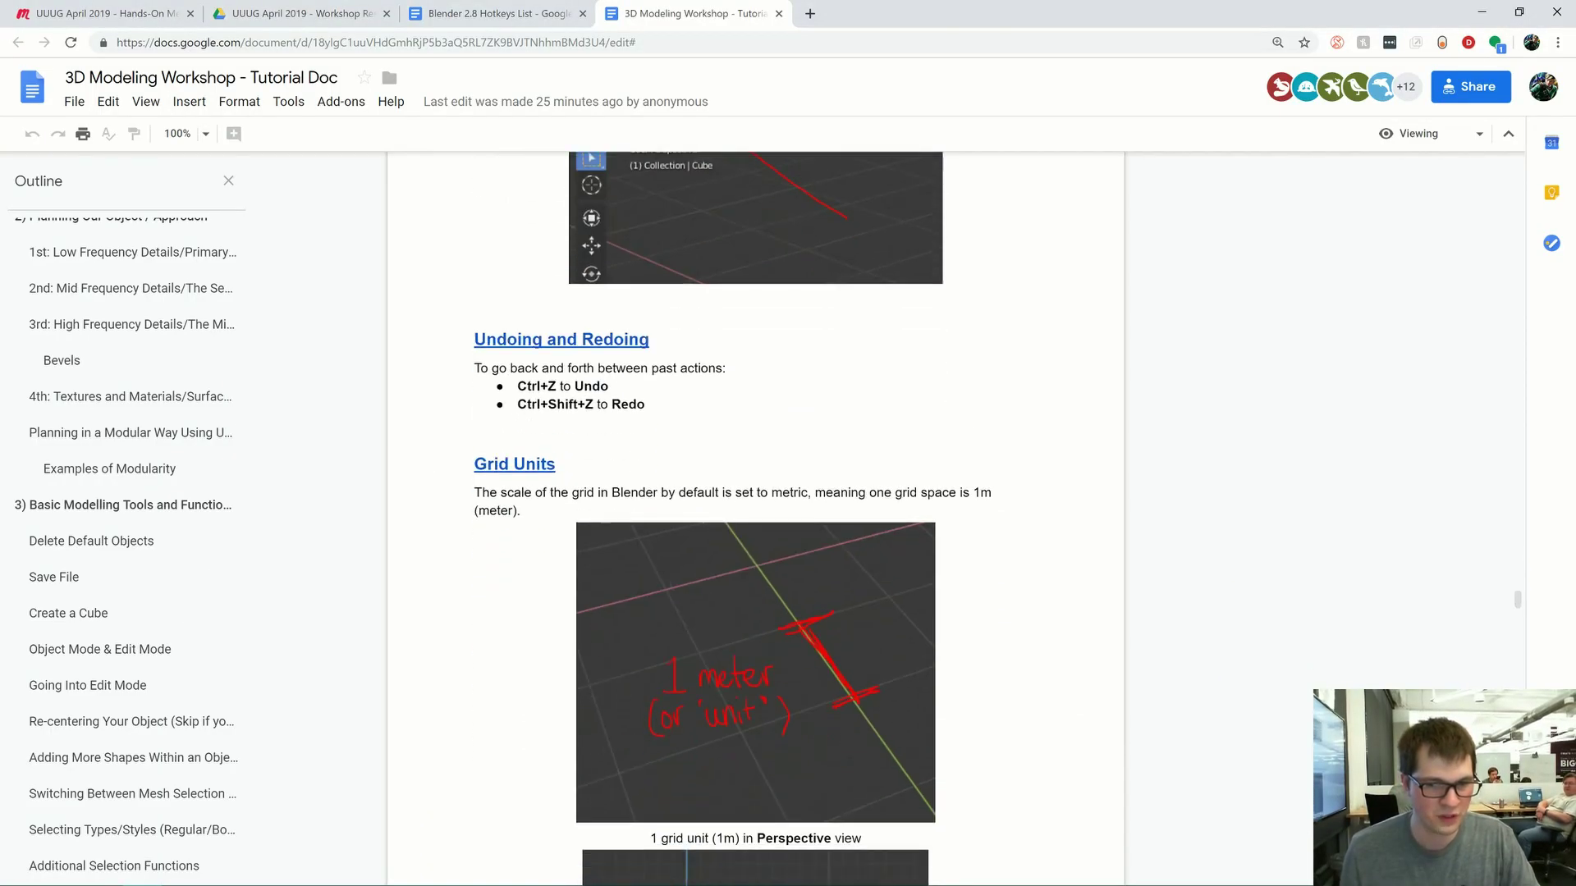
scroll(755, 517, down, 2)
key(alt+Tab)
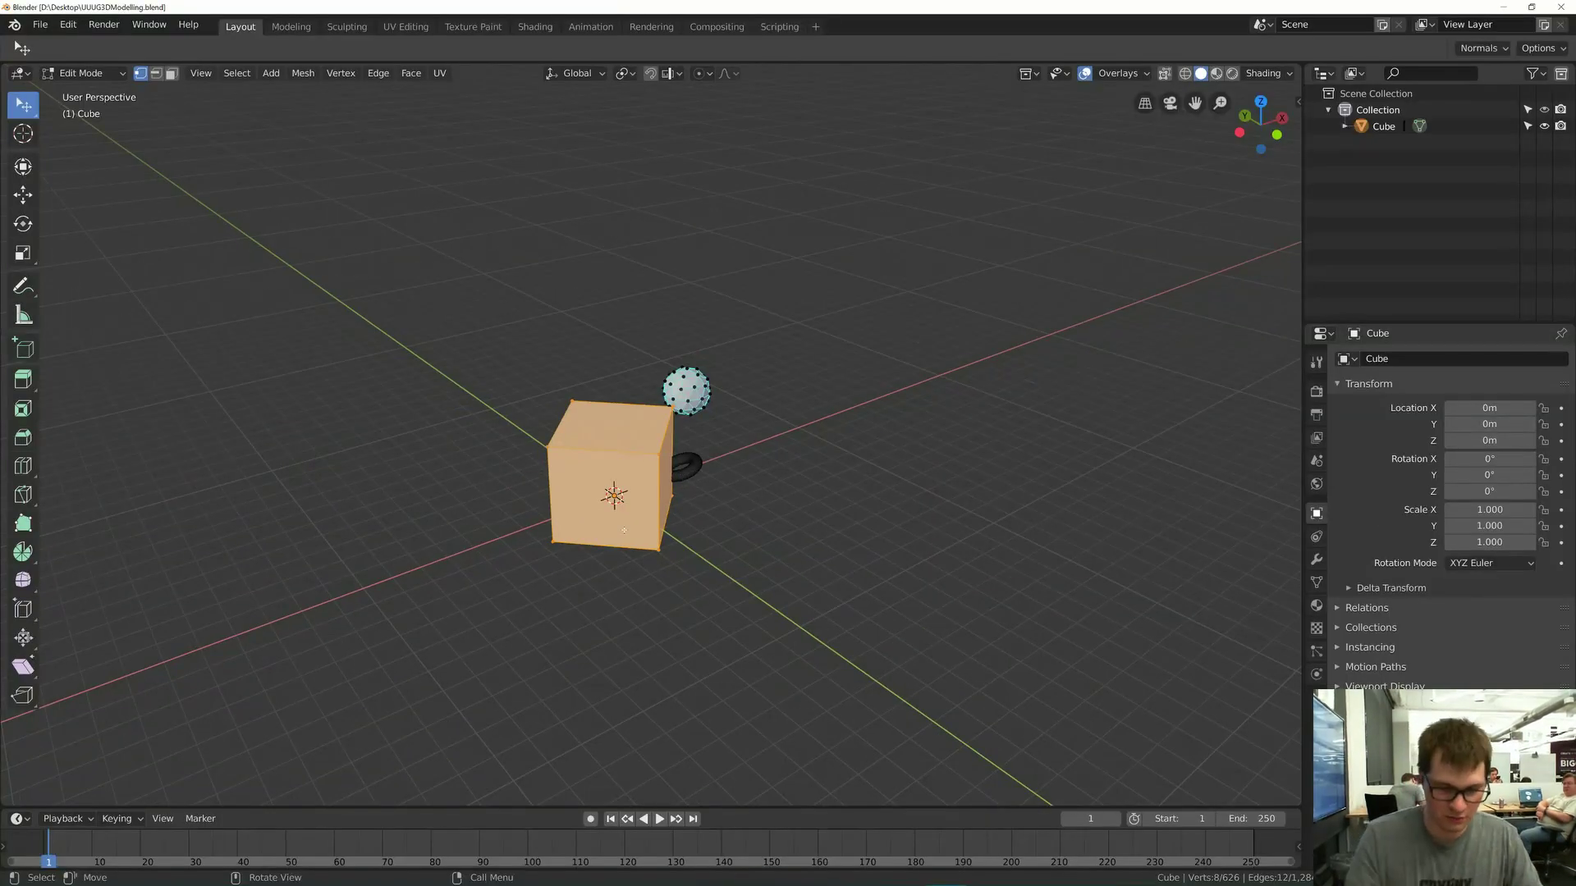
- Switch to the top orthographic view and examine the grid spacing at different zoom levels
key(KP_7)
scroll(675, 277, up, 3)
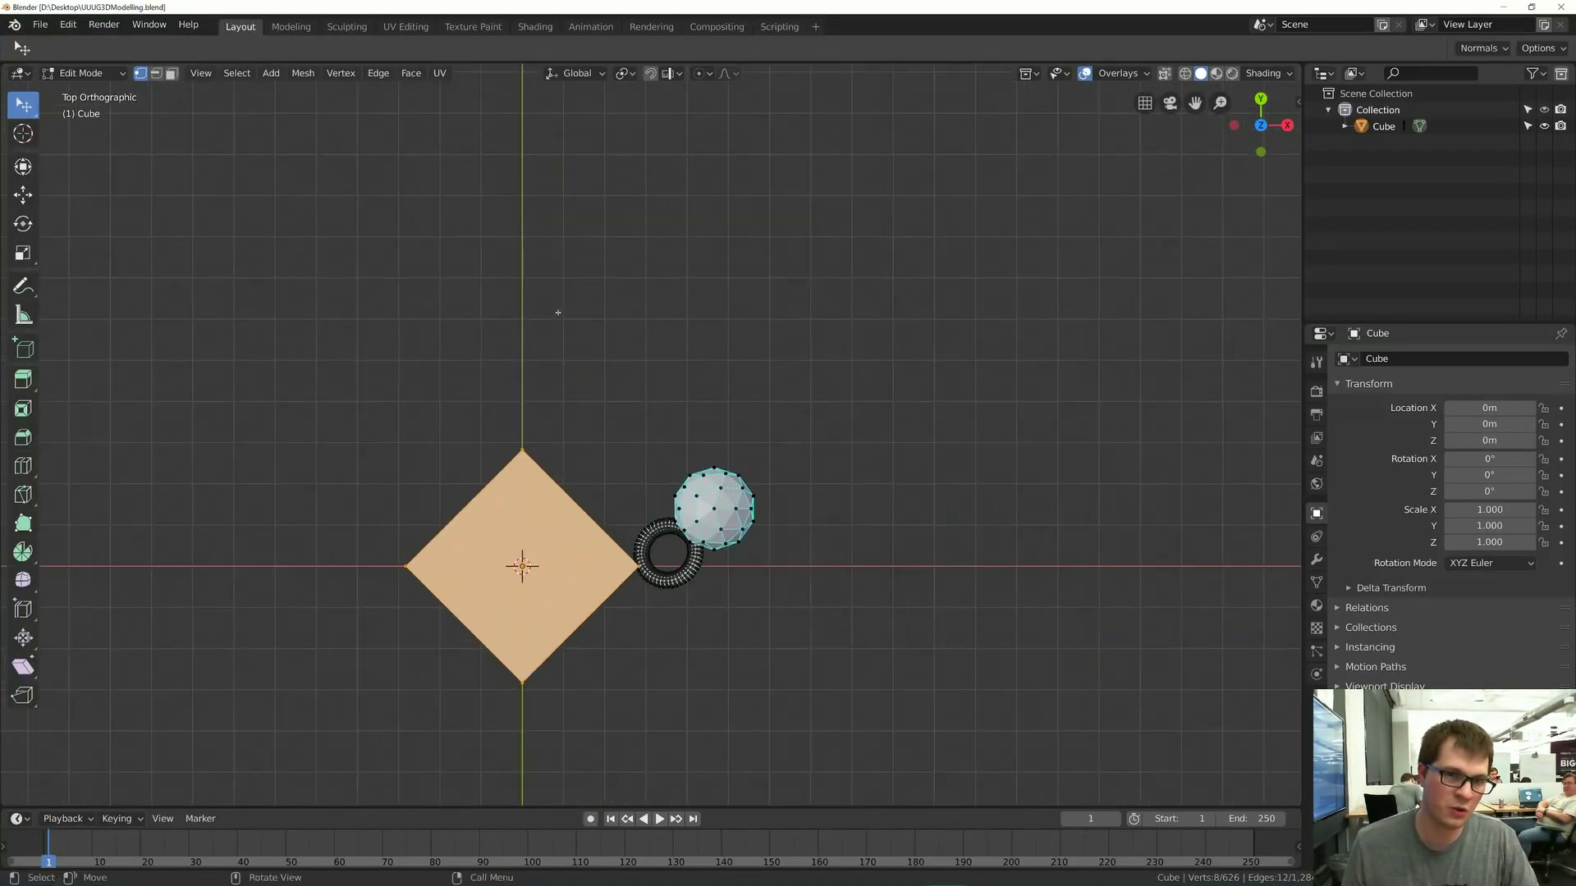
scroll(565, 317, up, 4)
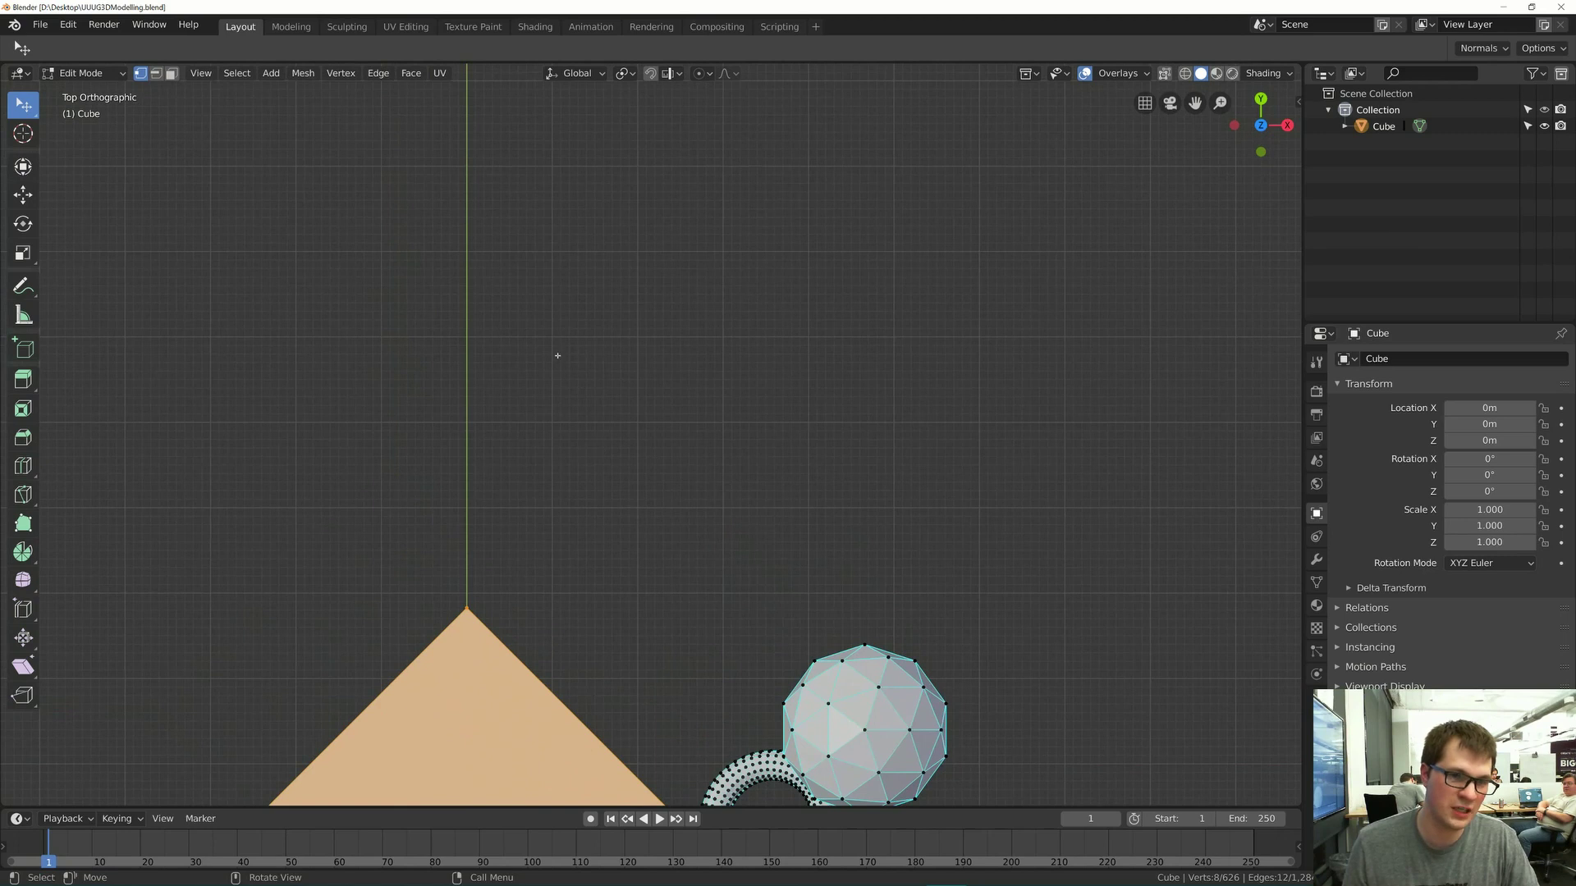
scroll(557, 406, down, 3)
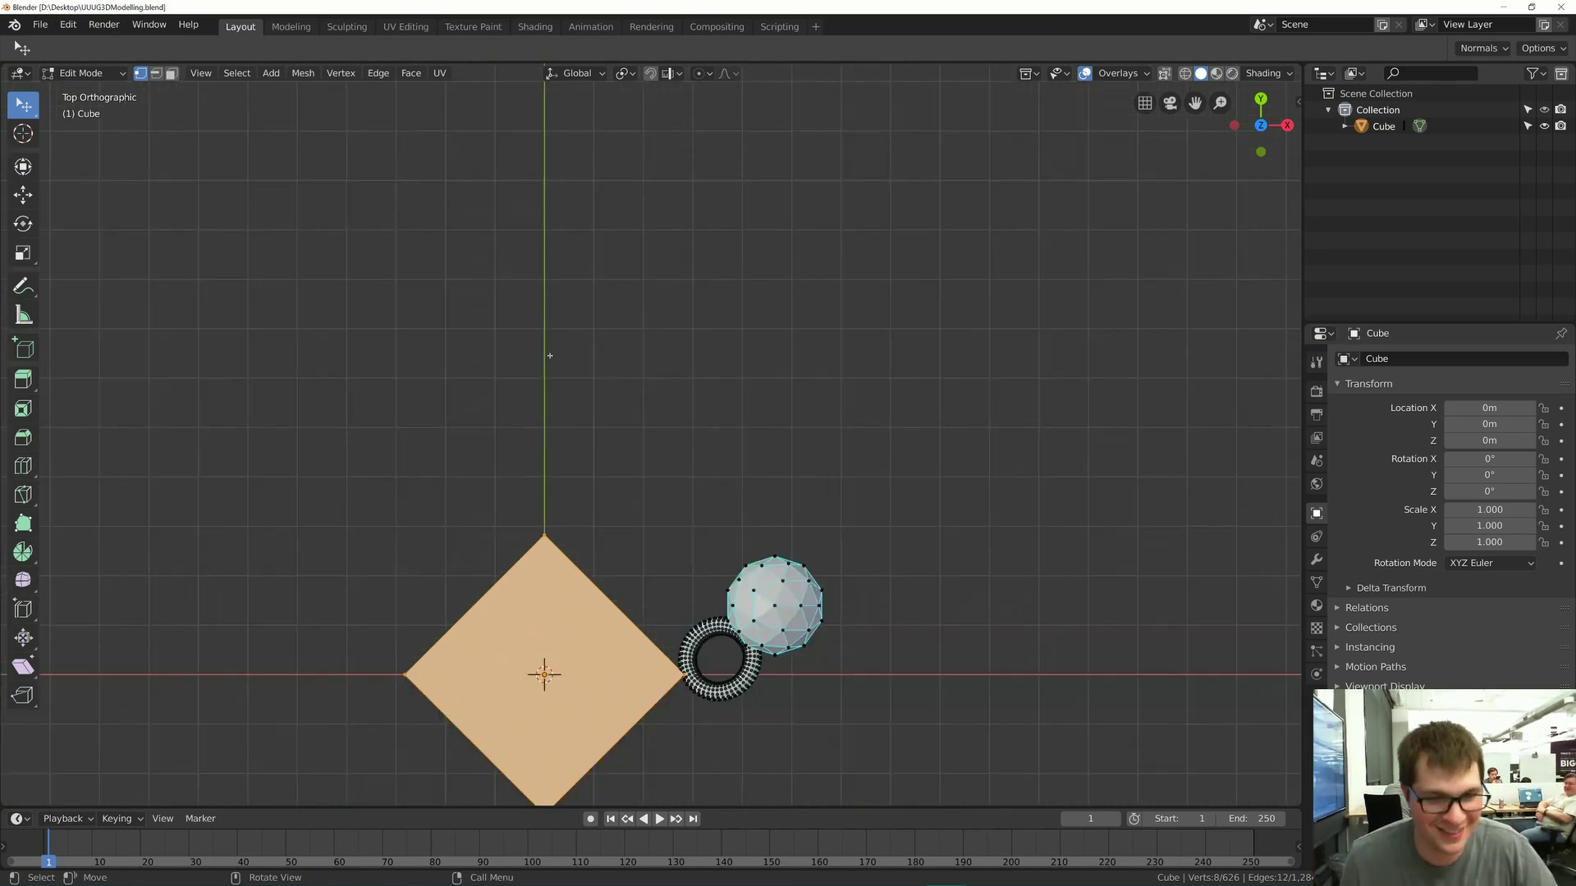
- Switch to the tutorial document and read on from the orthographic grid units through Snapping to Tool Context Tips
key(alt+Tab)
scroll(755, 492, down, 2)
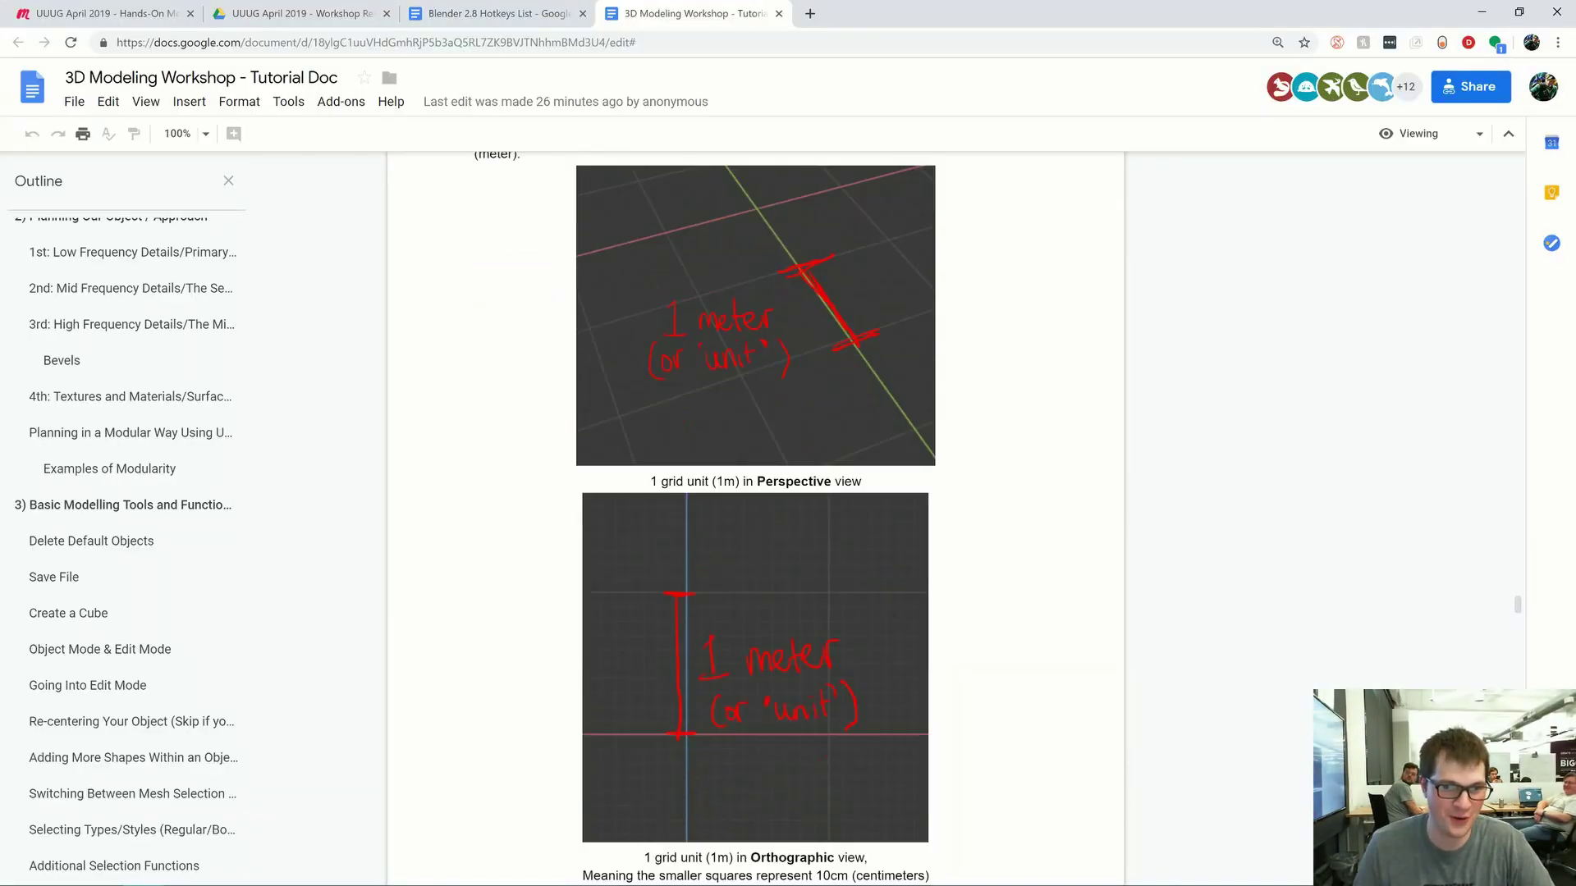
scroll(755, 492, down, 2)
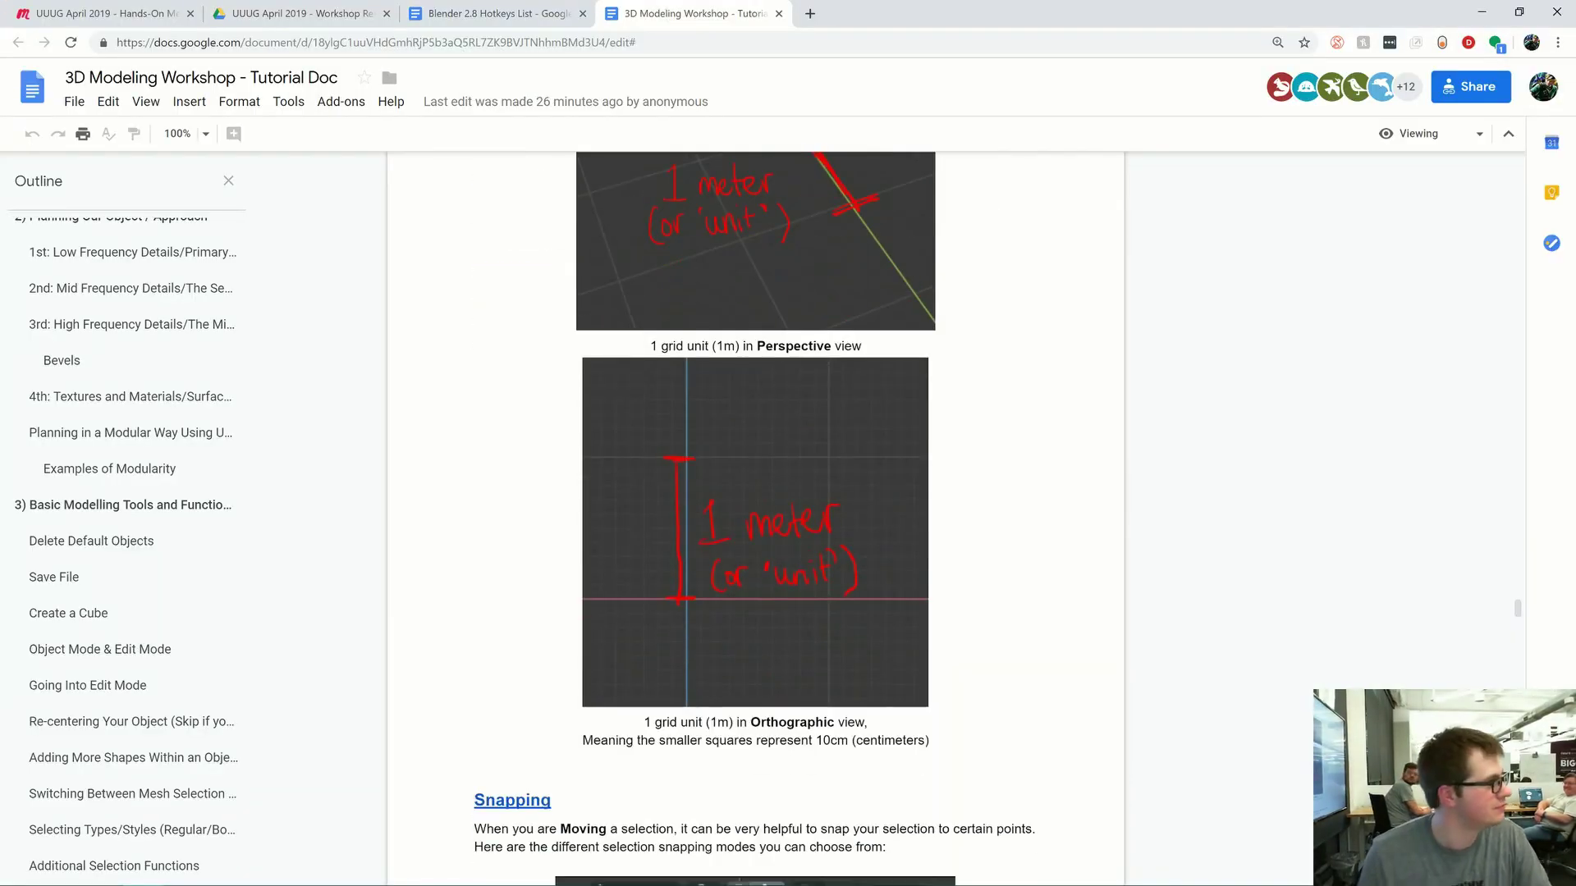
scroll(755, 517, down, 2)
scroll(755, 492, down, 3)
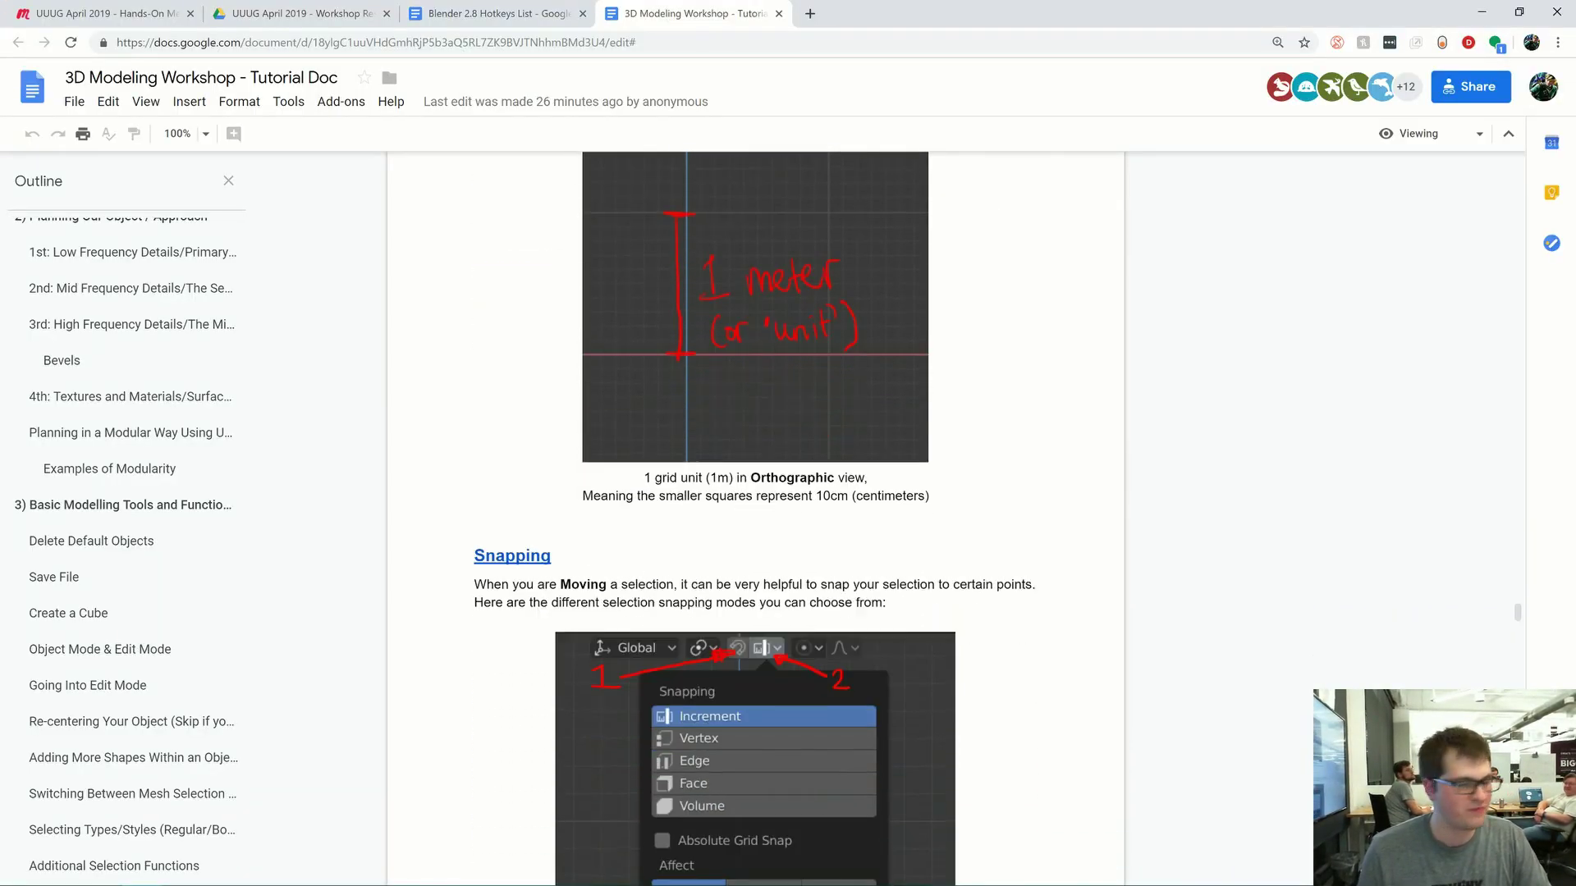
scroll(755, 493, up, 3)
scroll(755, 493, down, 9)
scroll(755, 493, down, 9)
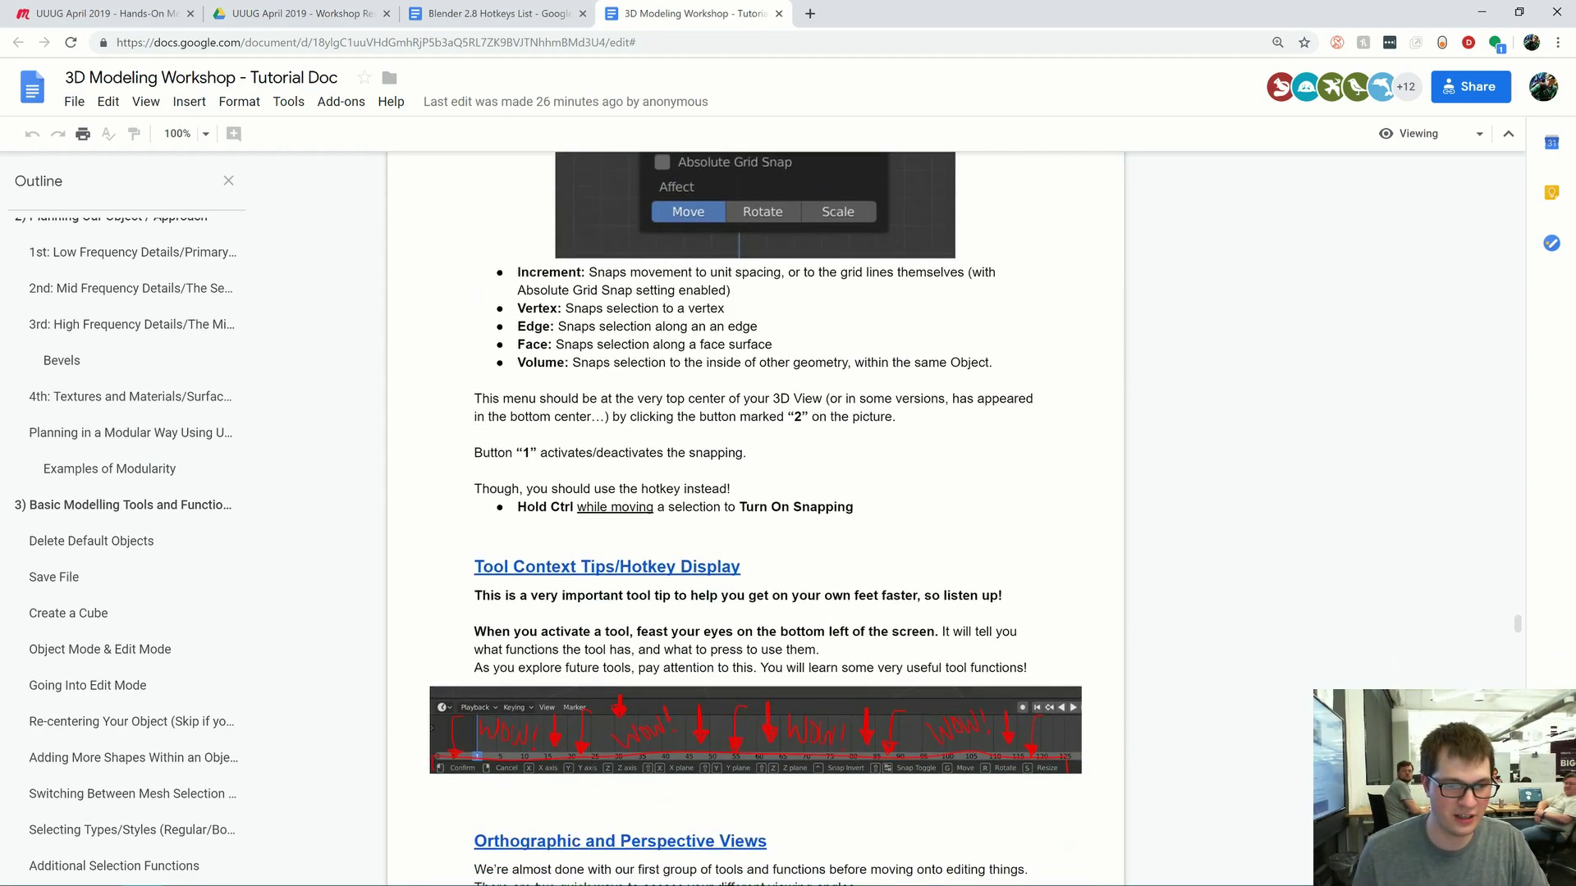
- Go back over the Snapping section and its snapping modes in the tutorial document, and return to Blender
scroll(755, 492, up, 7)
scroll(755, 492, up, 10)
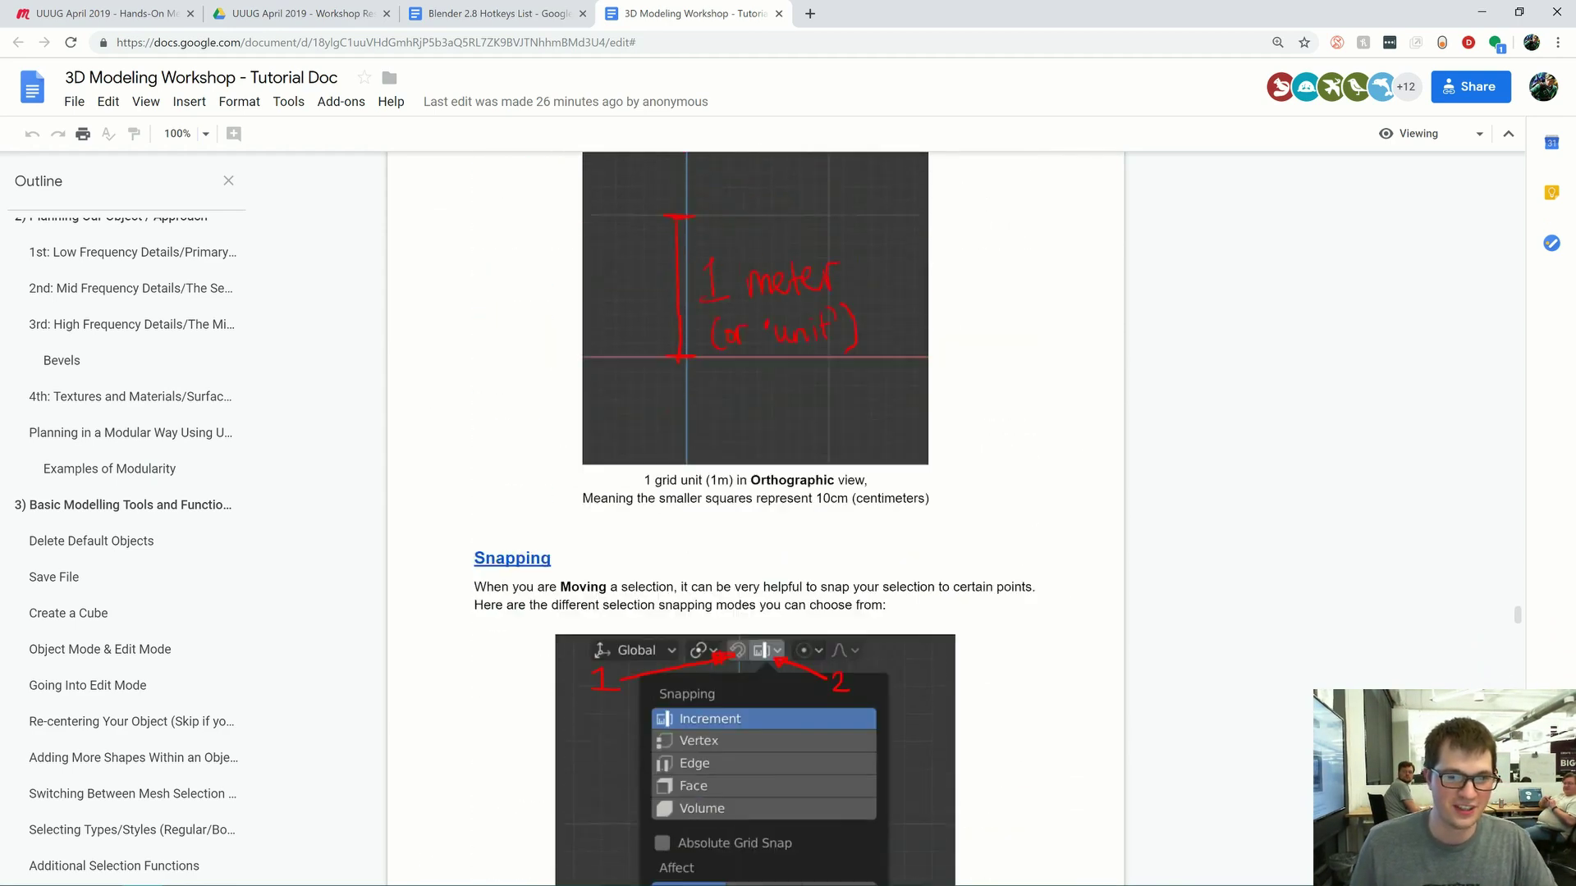
scroll(755, 492, down, 5)
key(alt+Tab)
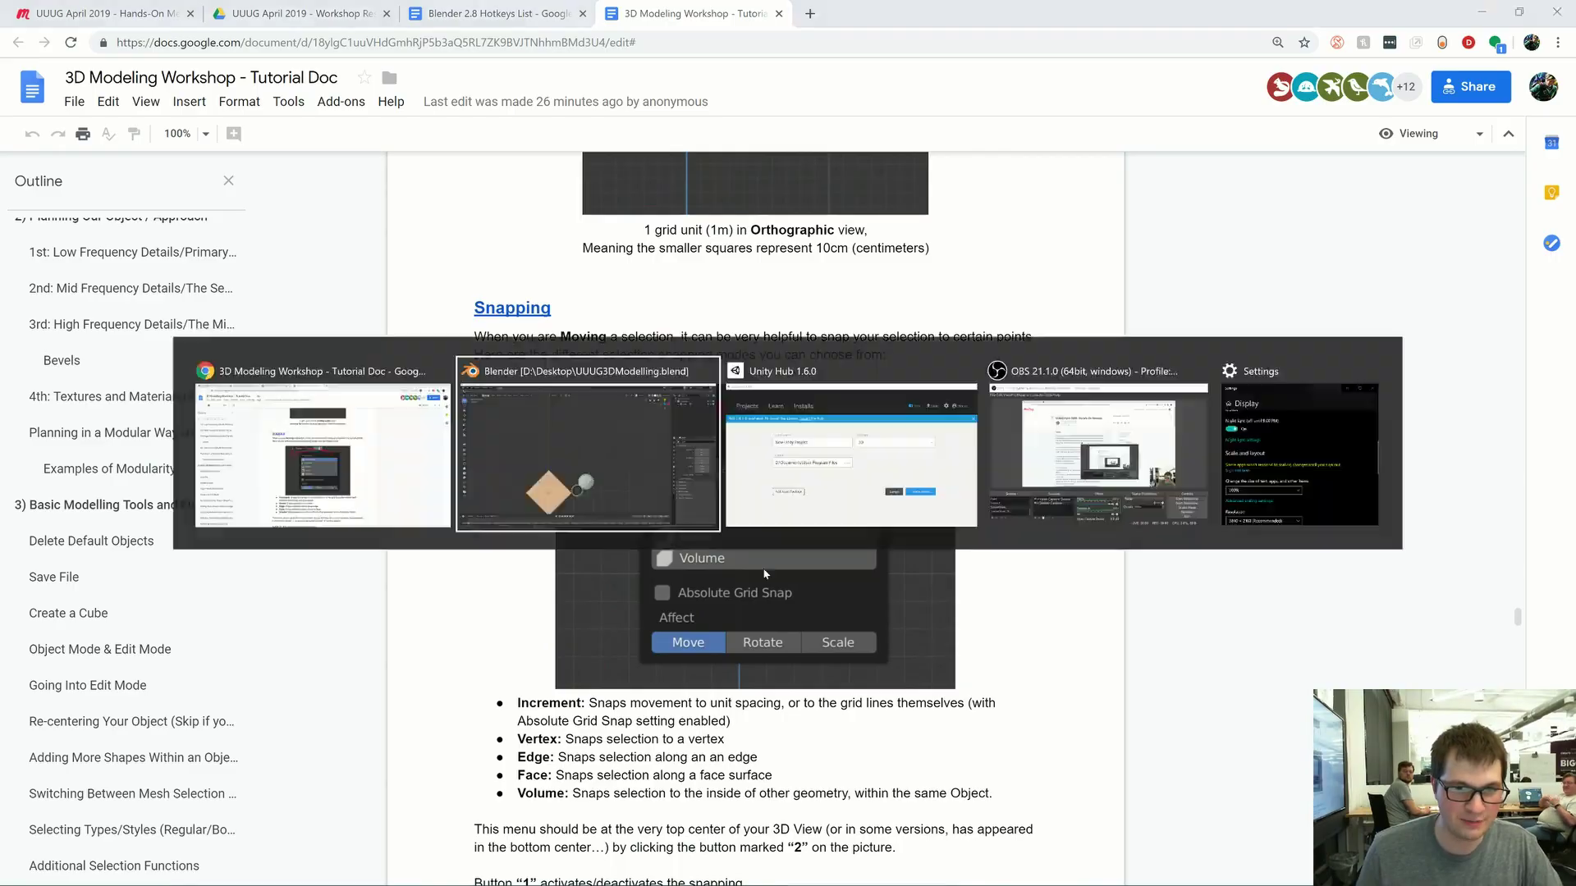
- Deselect and reselect the cube shape's lower corner vertex beside the ring, and do the same with the corner above it to make it active
scroll(746, 407, down, 3)
middle_drag(746, 328, 655, 578)
scroll(713, 467, up, 3)
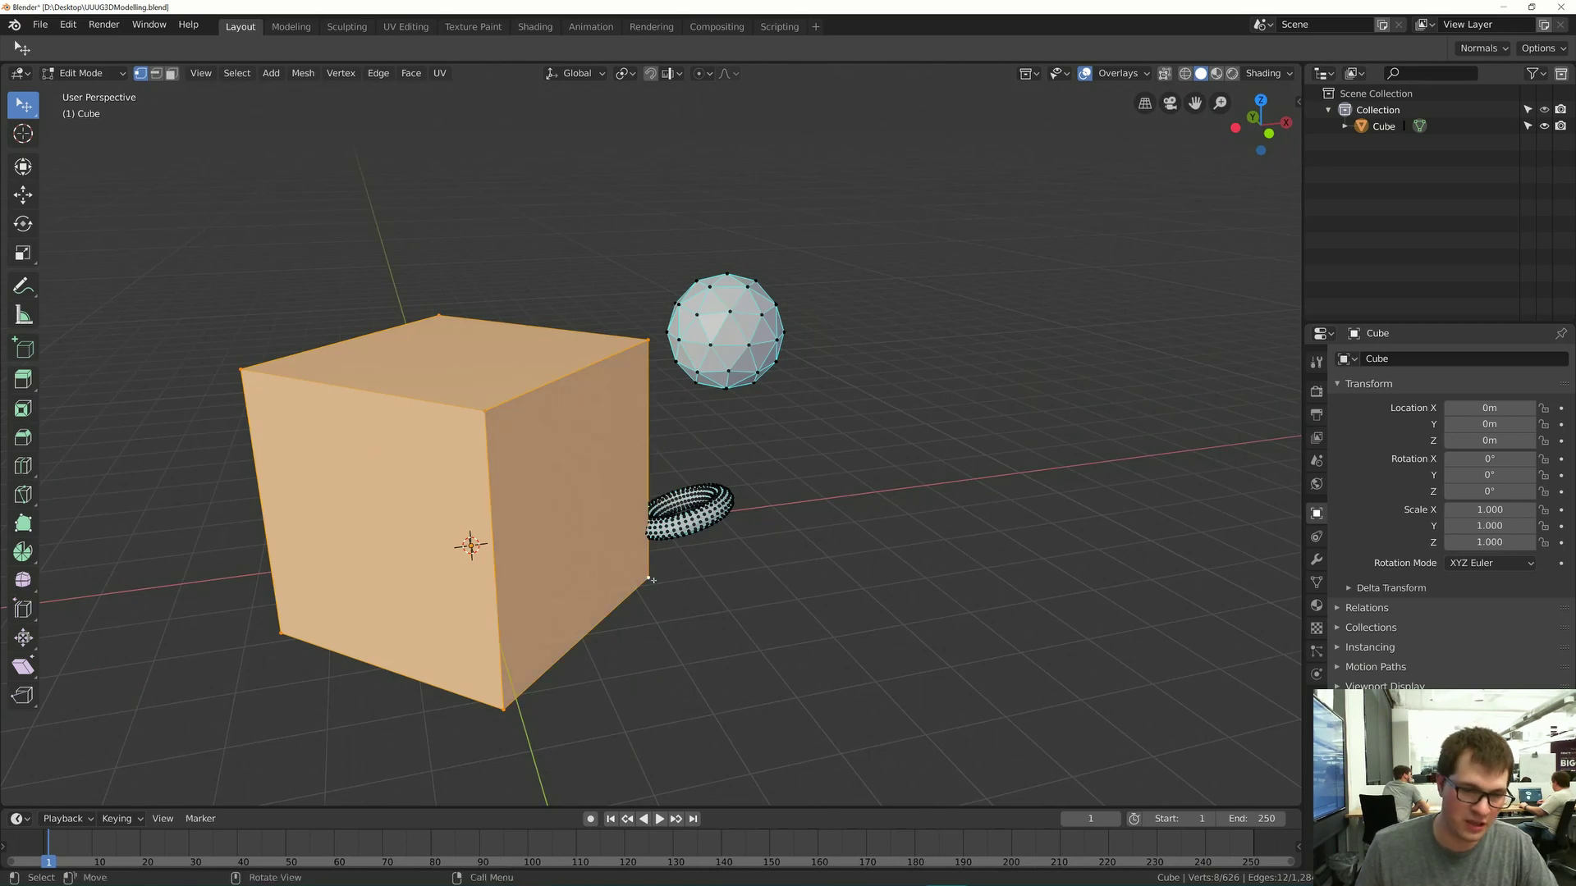
shift+click(650, 578)
shift+click(649, 577)
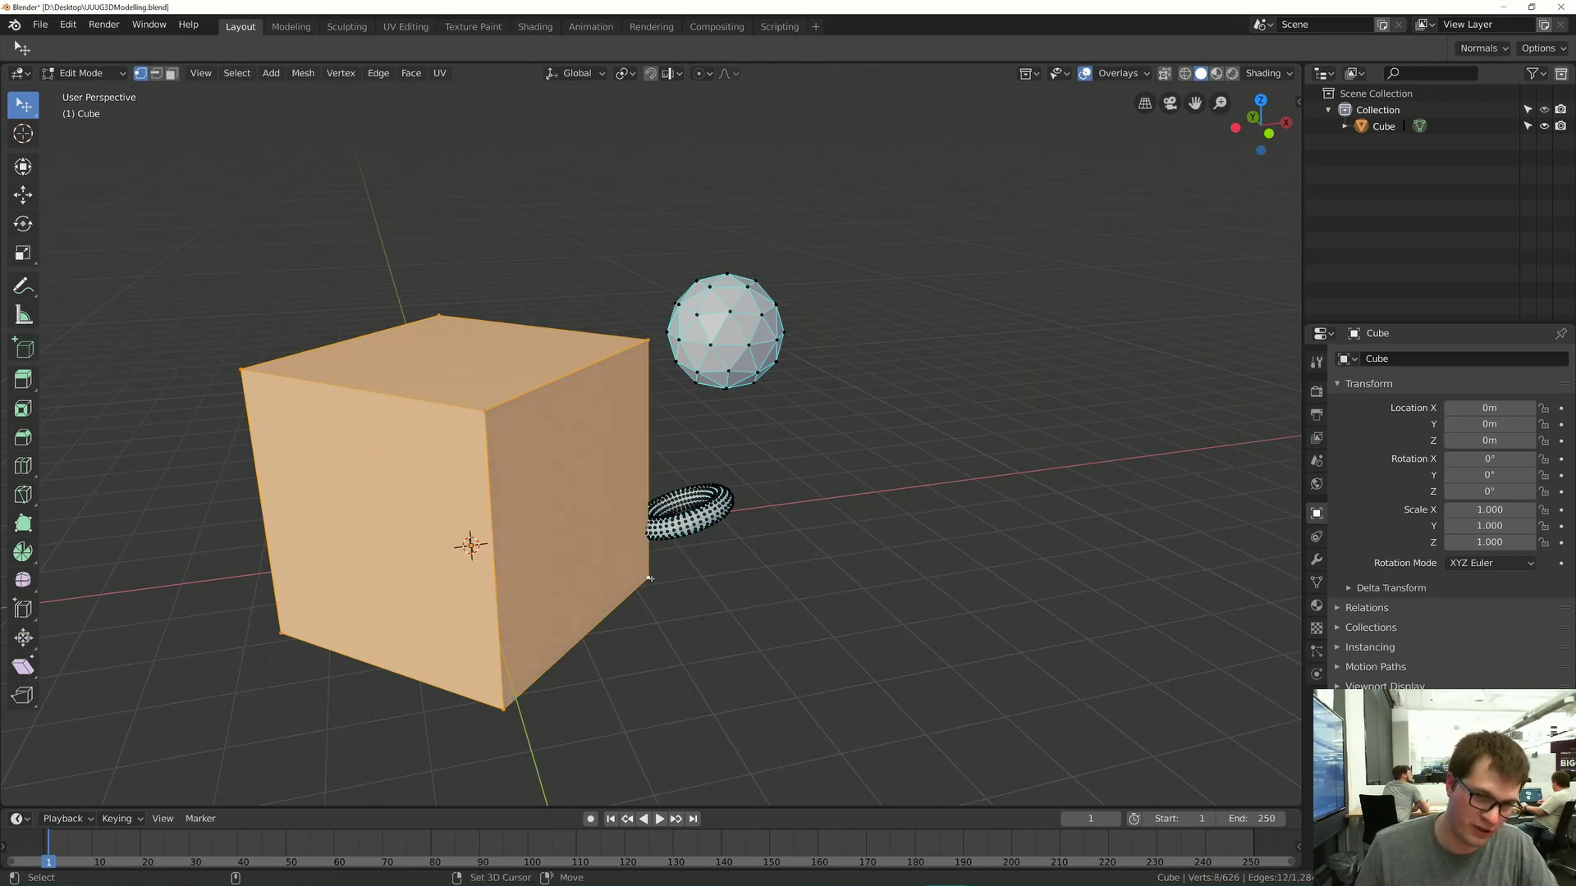
shift+click(648, 340)
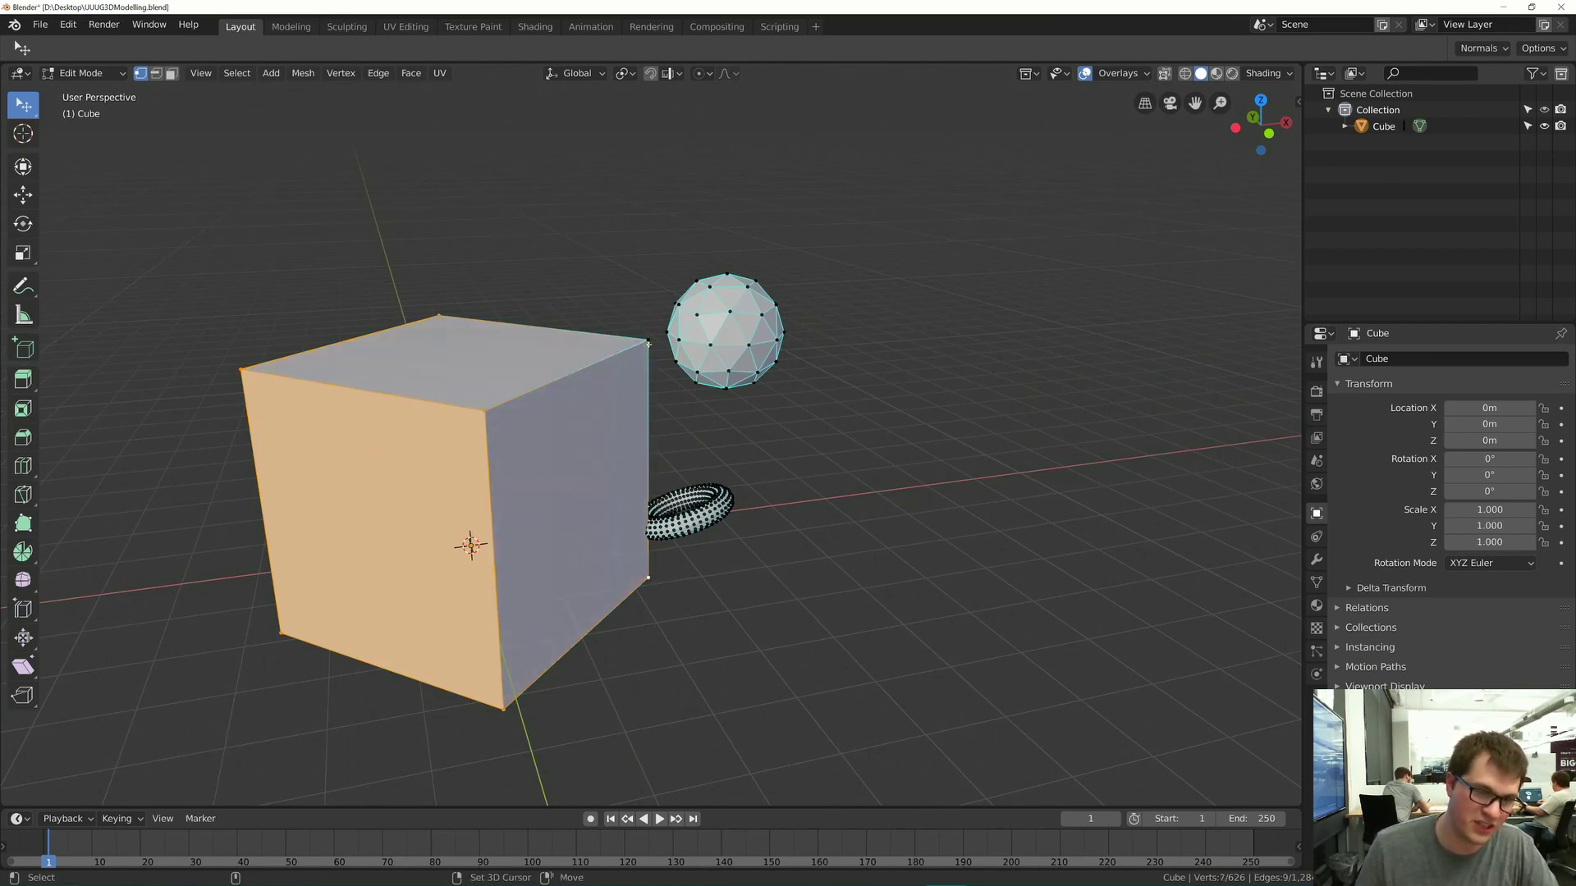
shift+click(648, 341)
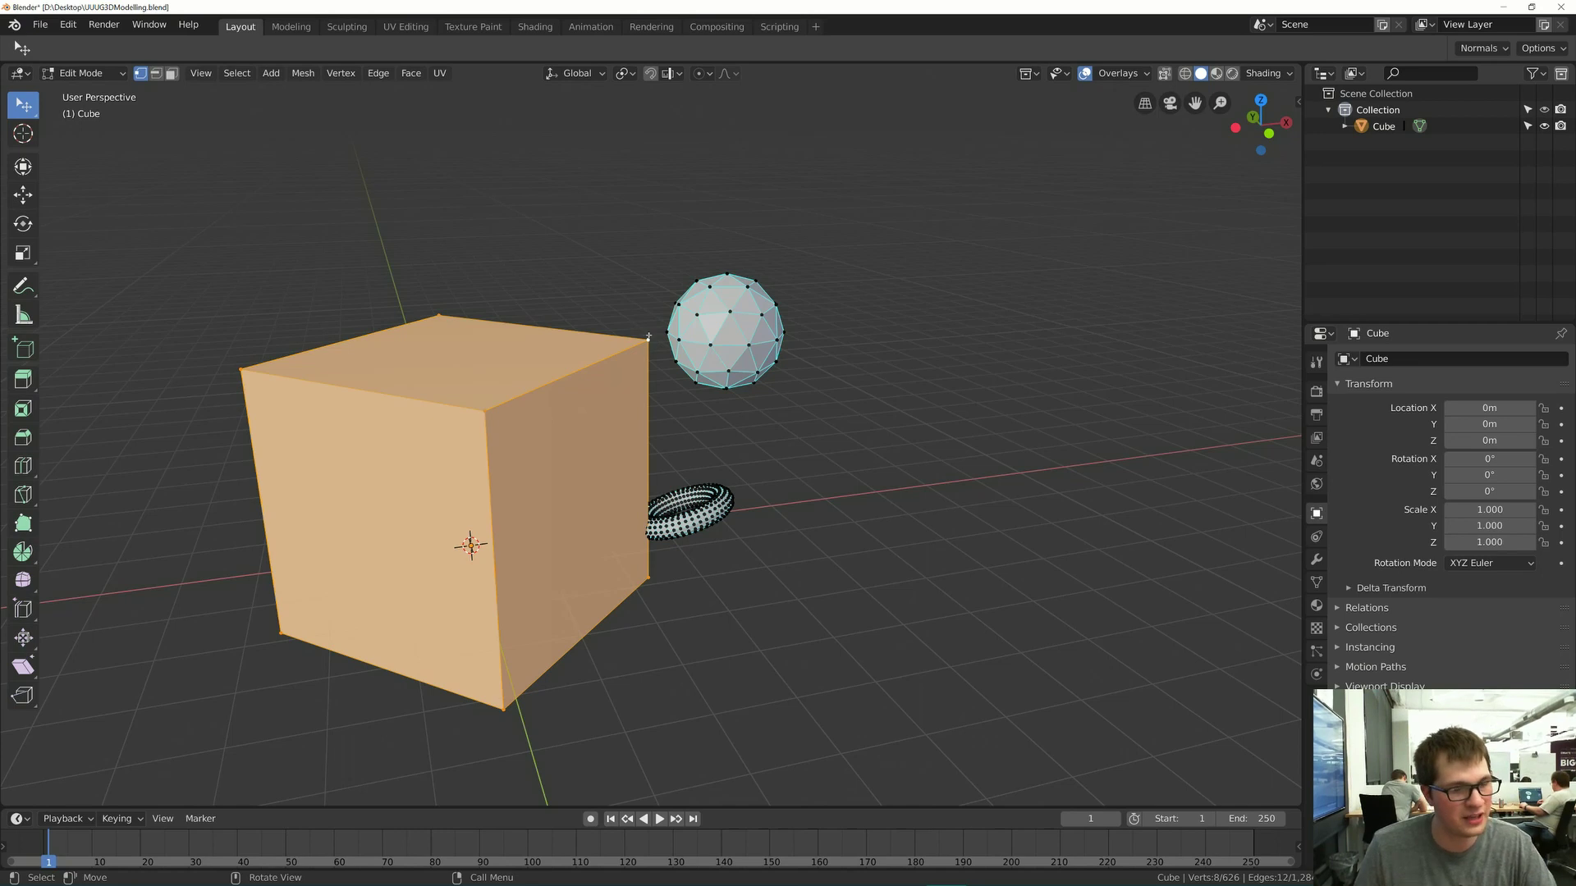
middle_drag(649, 336, 652, 352)
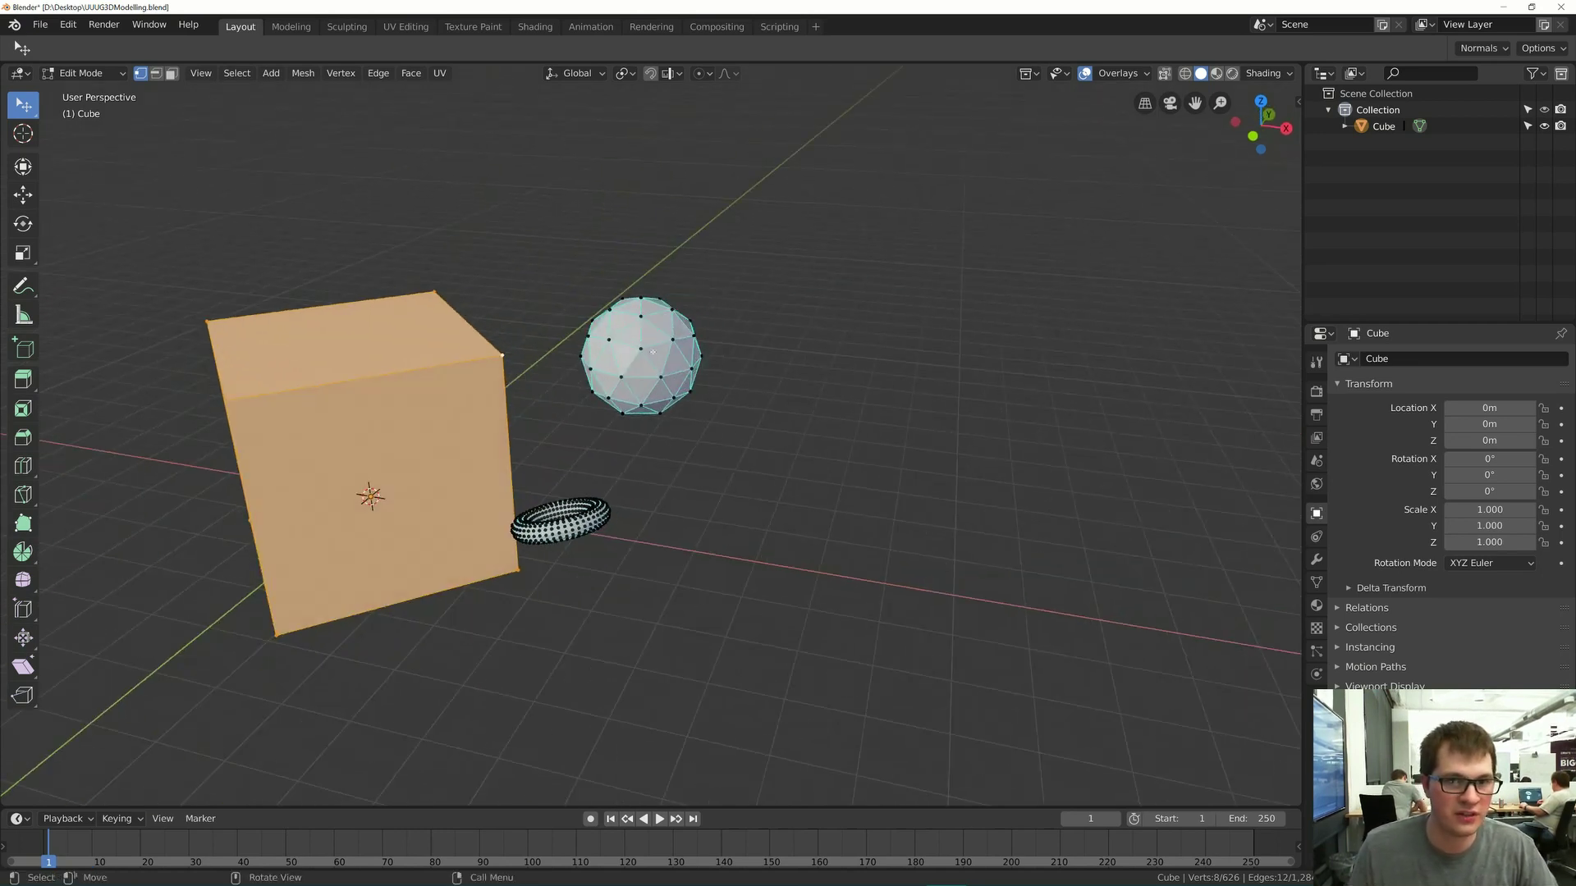
- Set the snapping mode to Vertex with Active as the snap target
scroll(574, 362, up, 3)
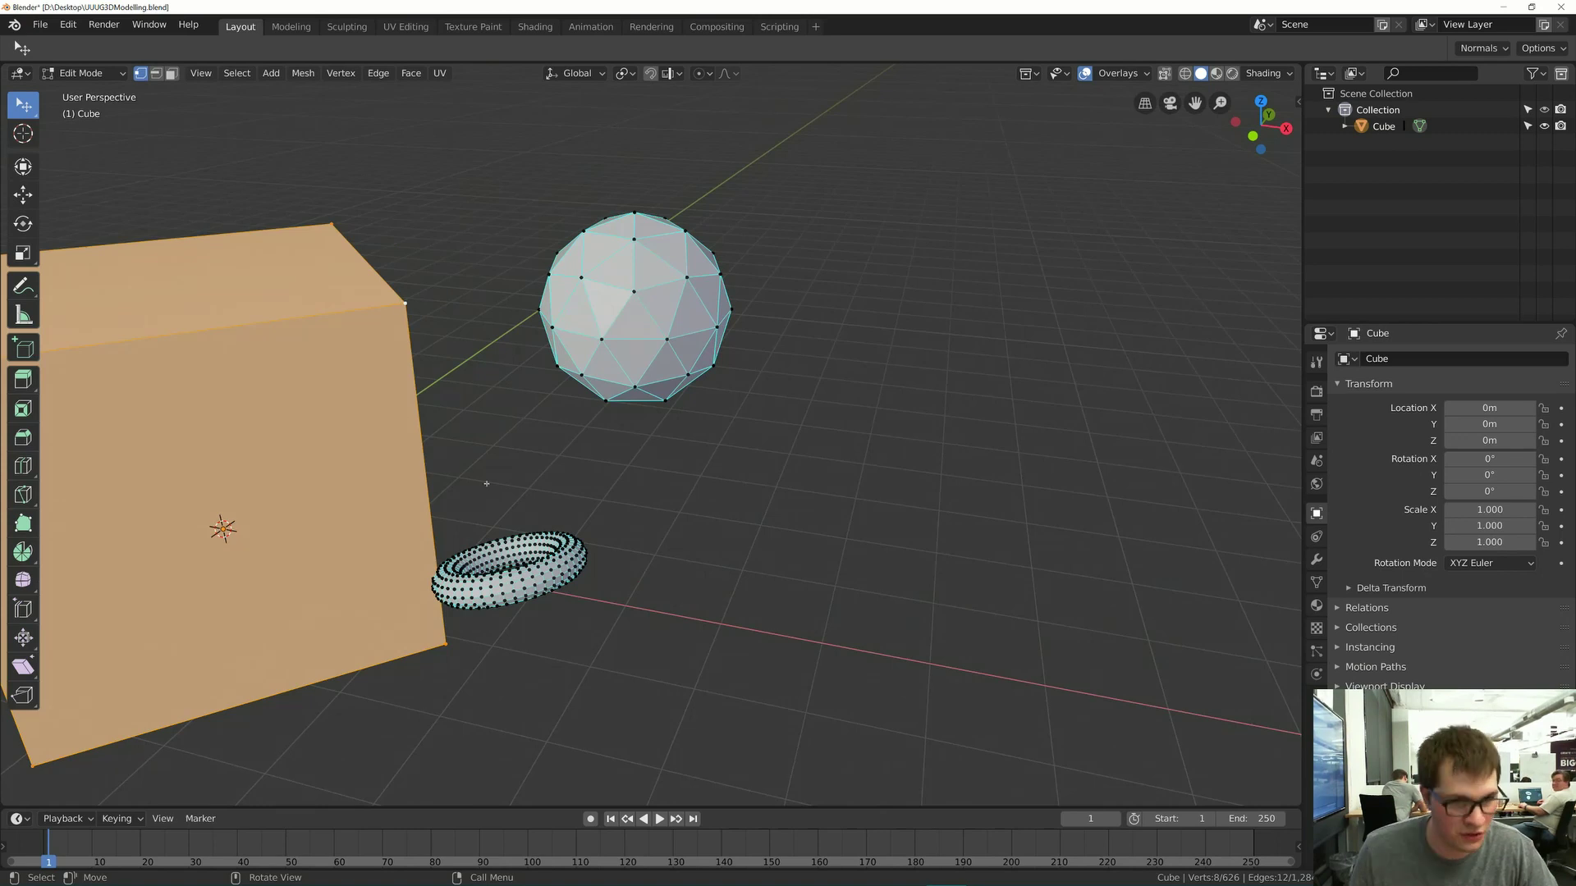
click(676, 74)
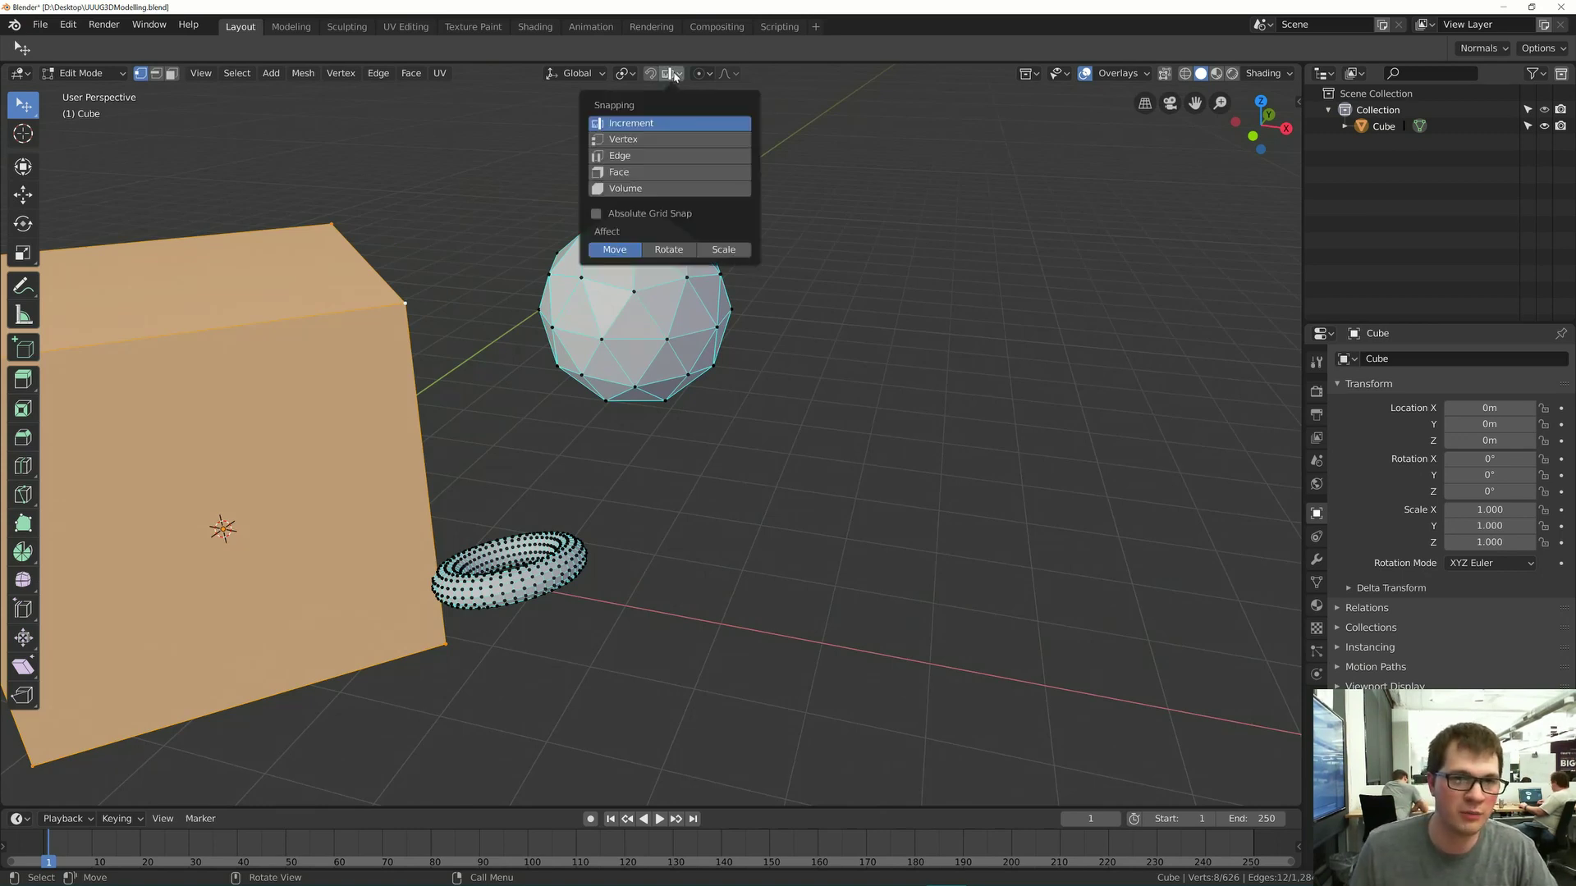
click(675, 74)
click(668, 75)
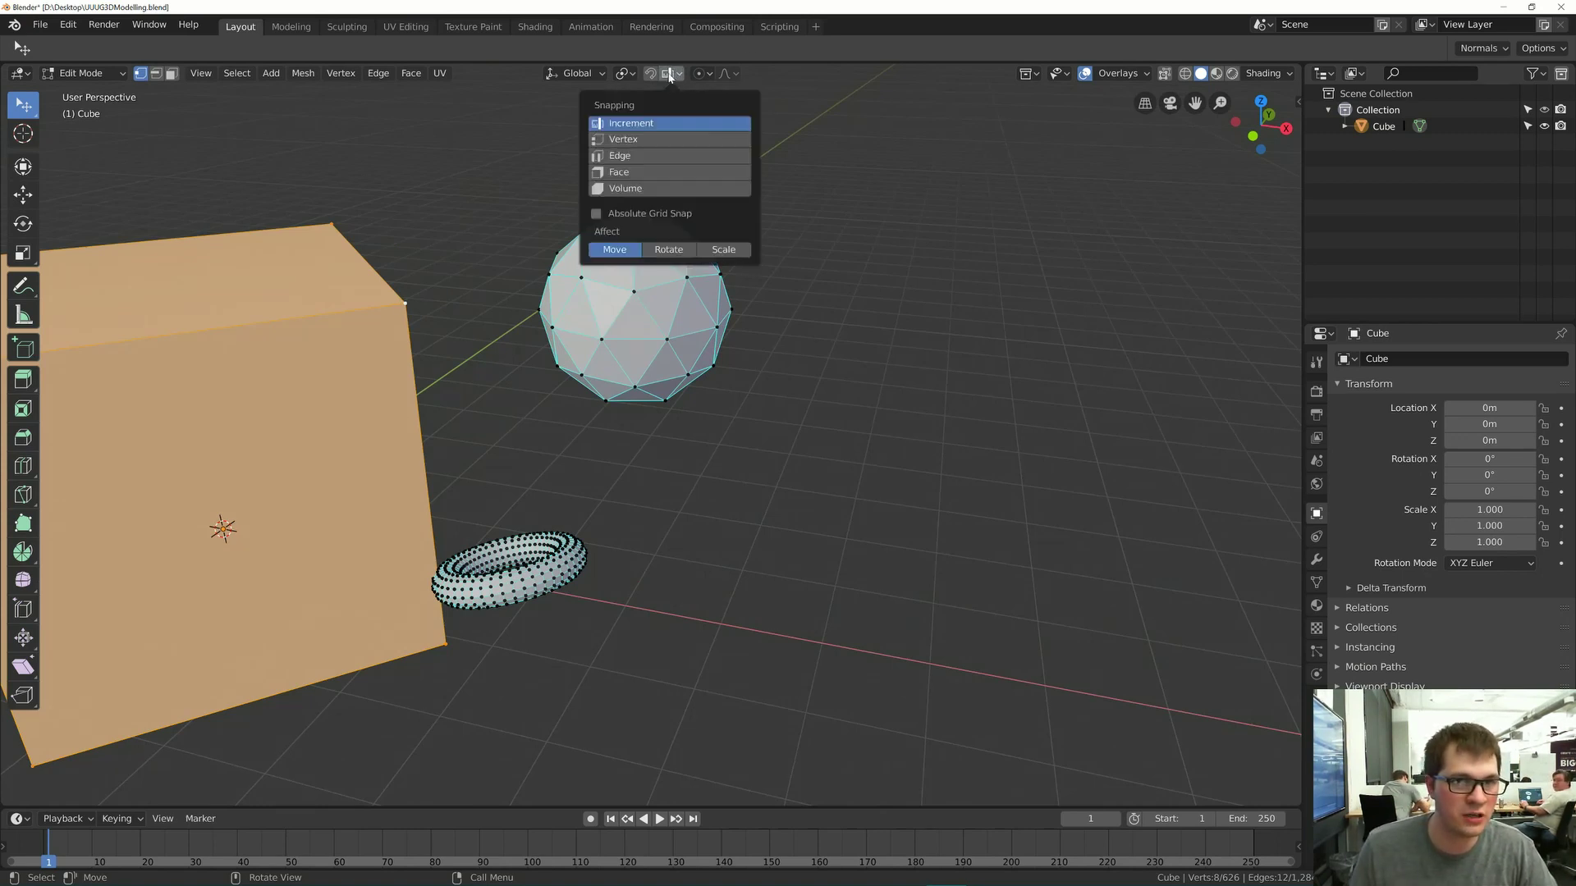
click(685, 139)
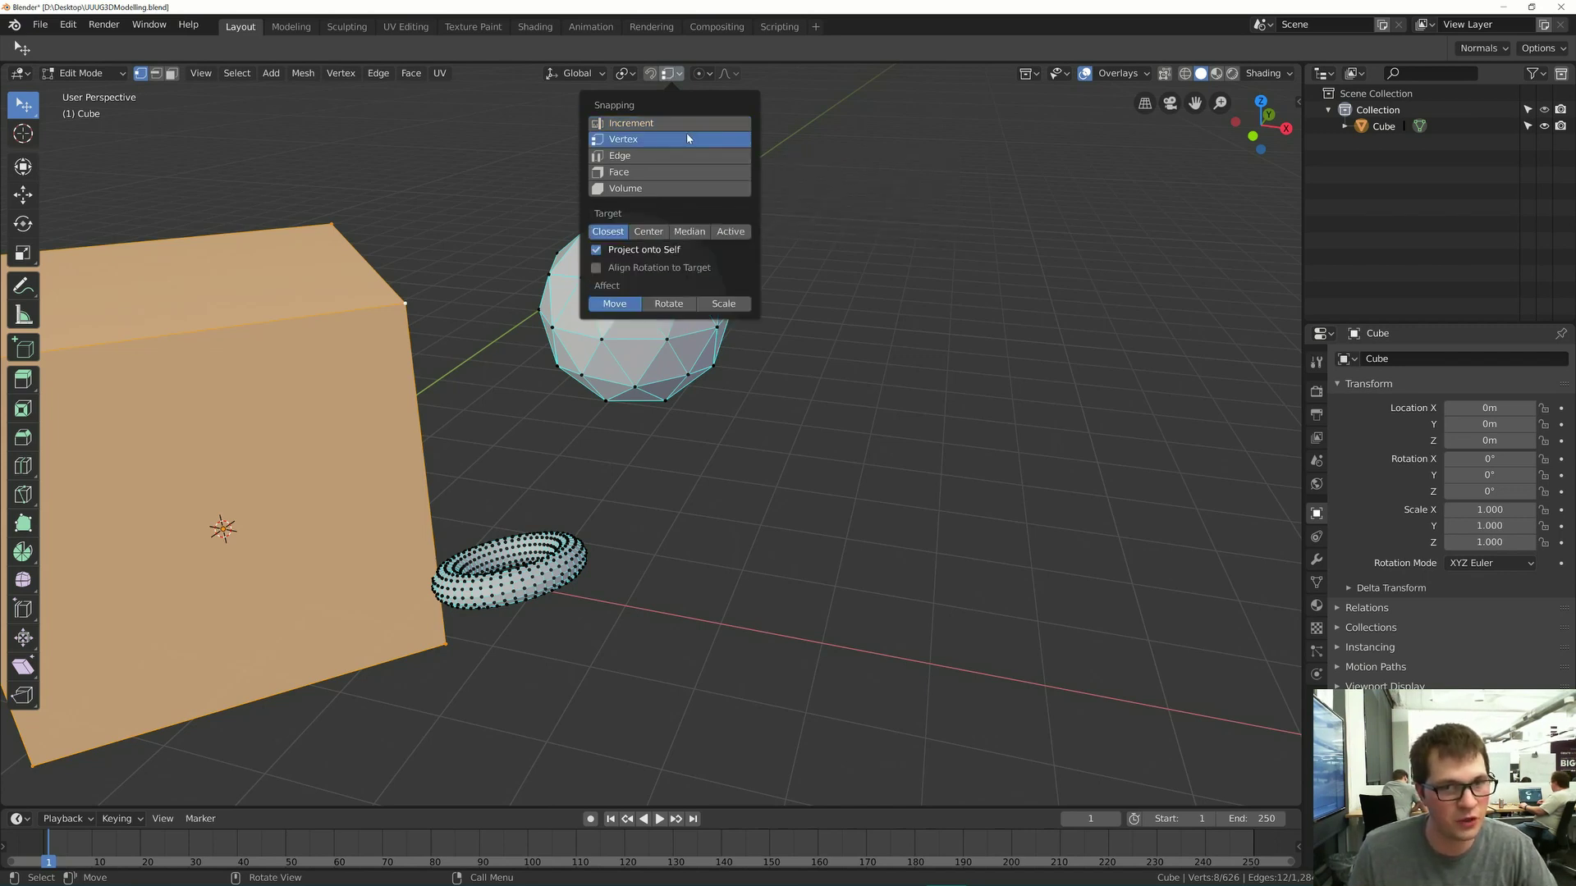
click(669, 74)
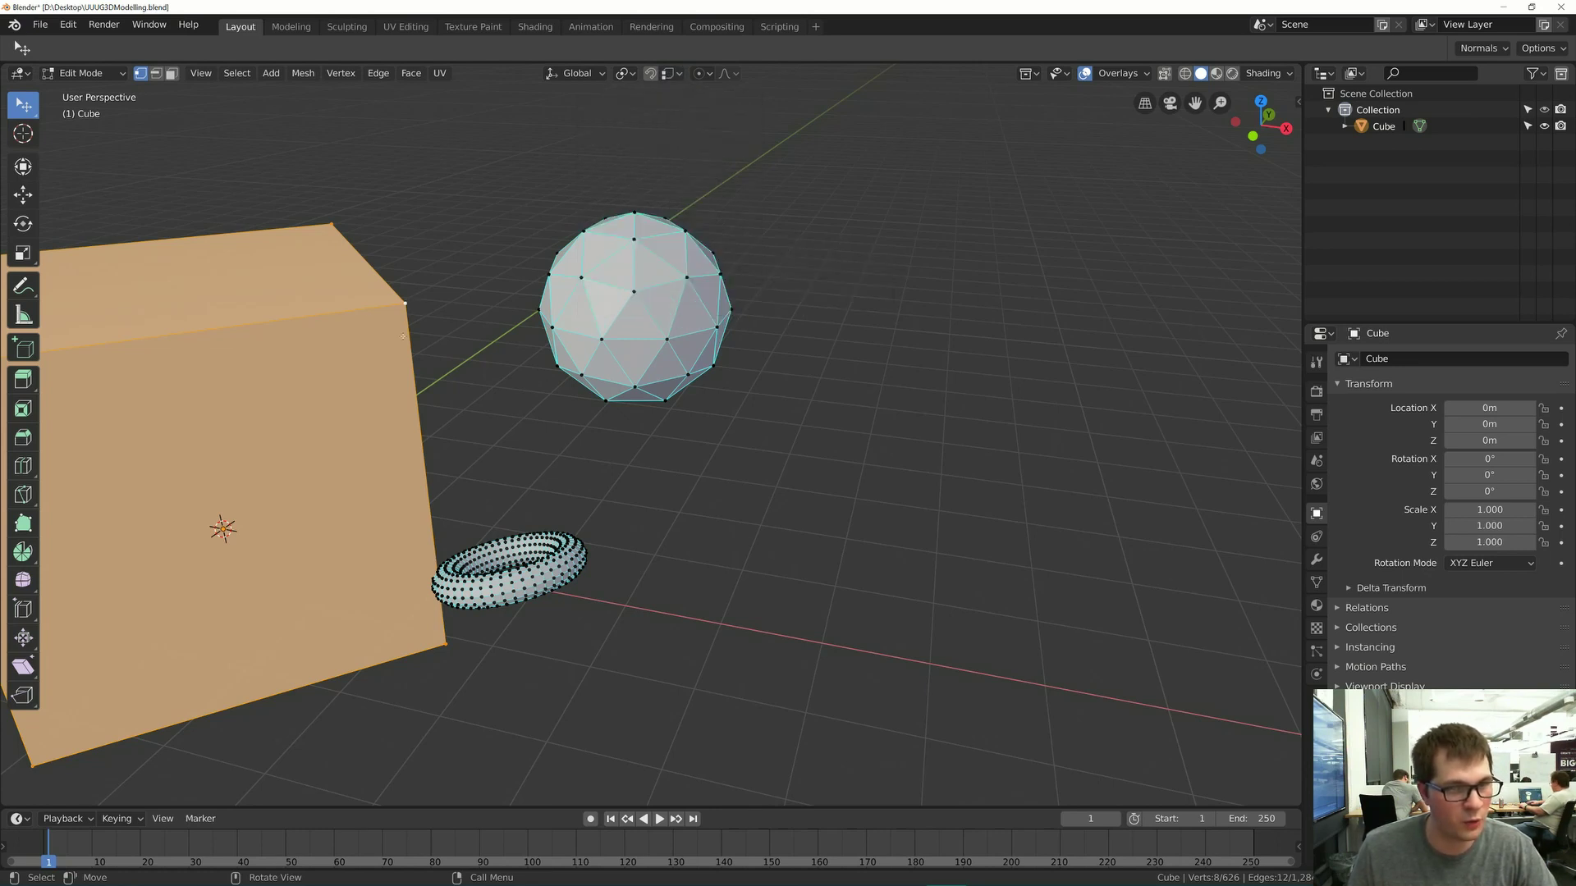
click(671, 74)
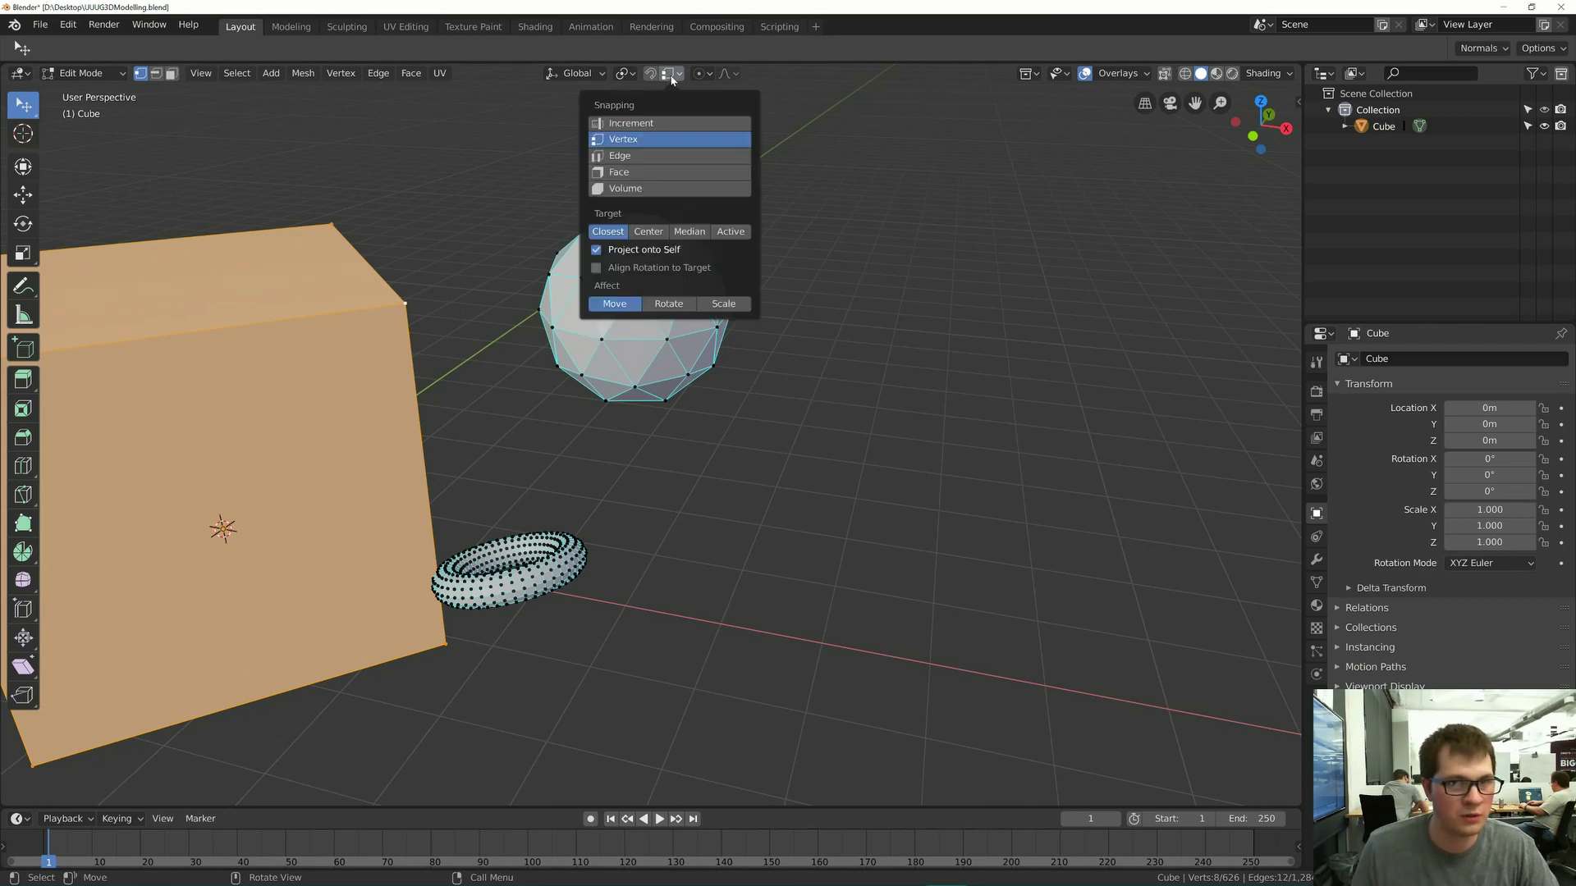
click(669, 73)
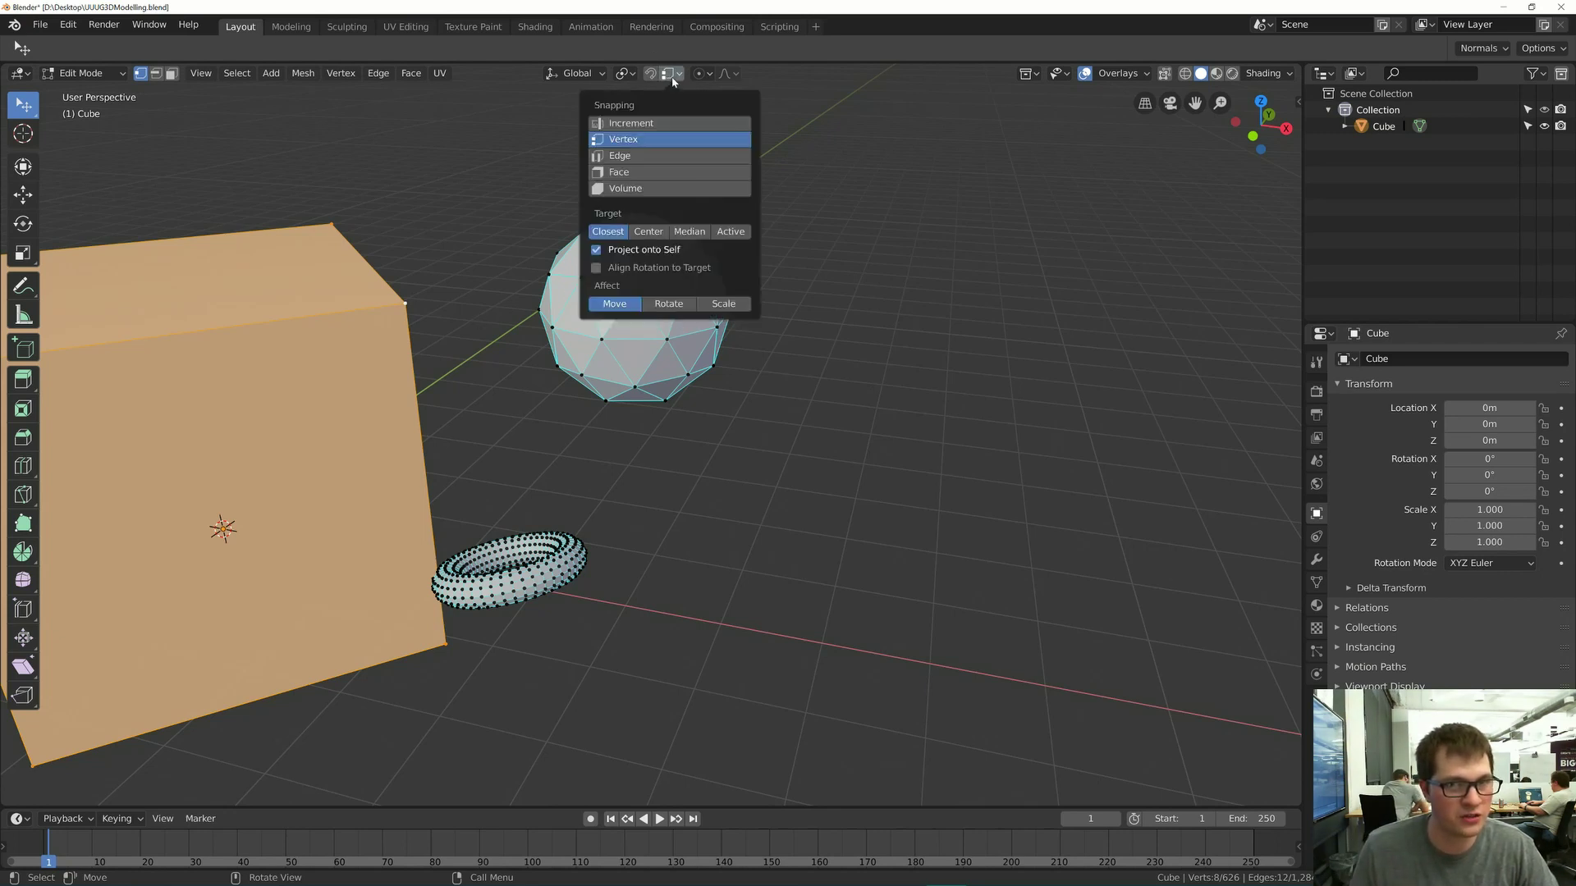
click(718, 234)
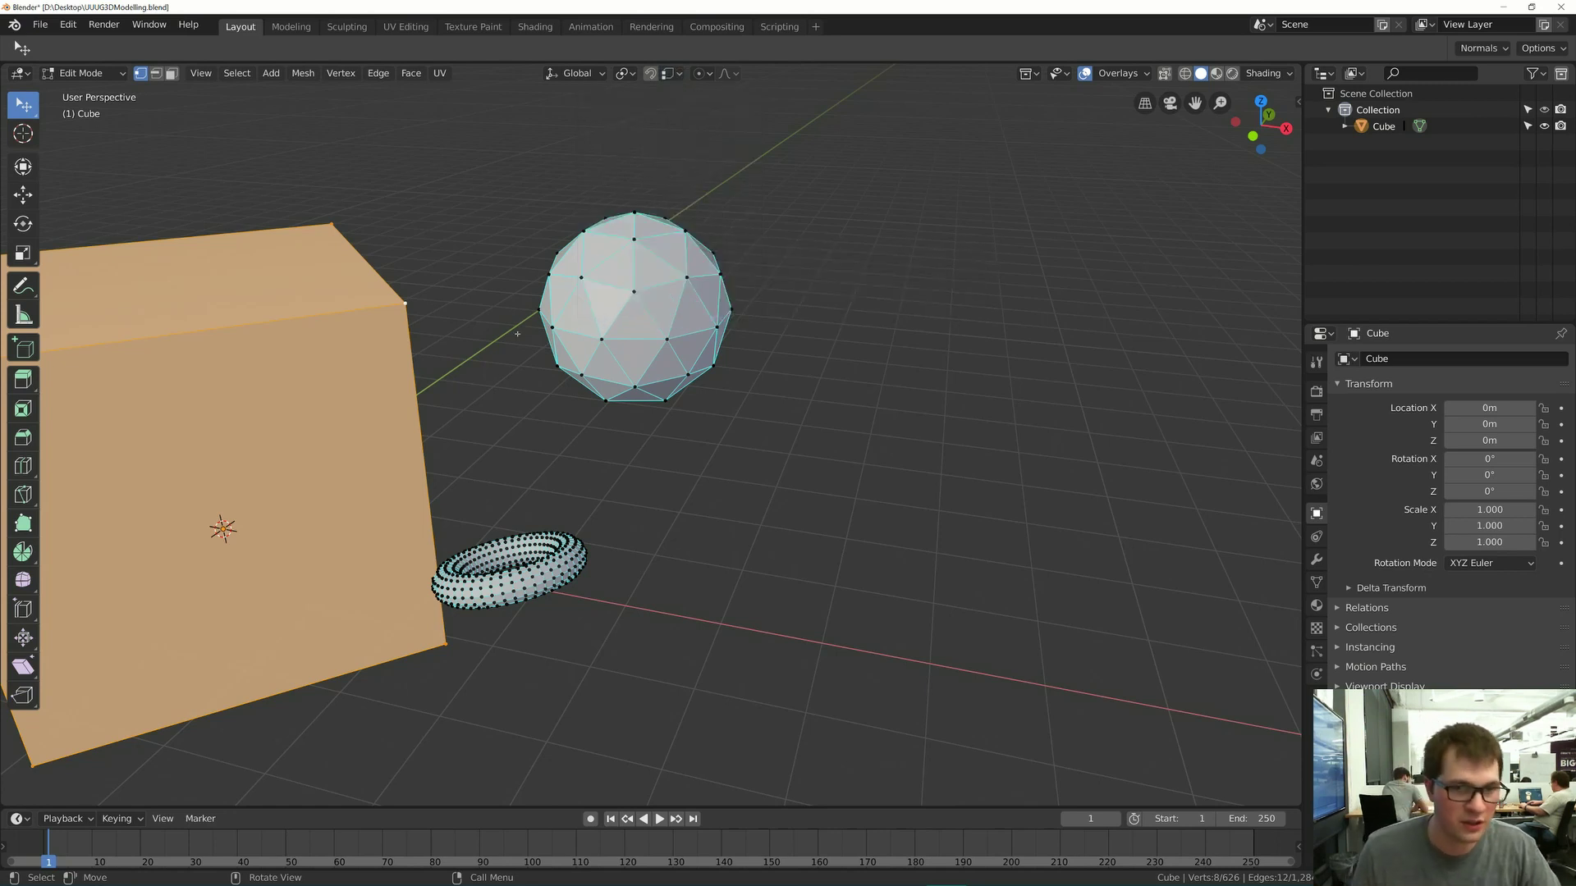
- Try to move the cube with its upper corner snapped to a lower vertex of the sphere
key(g)
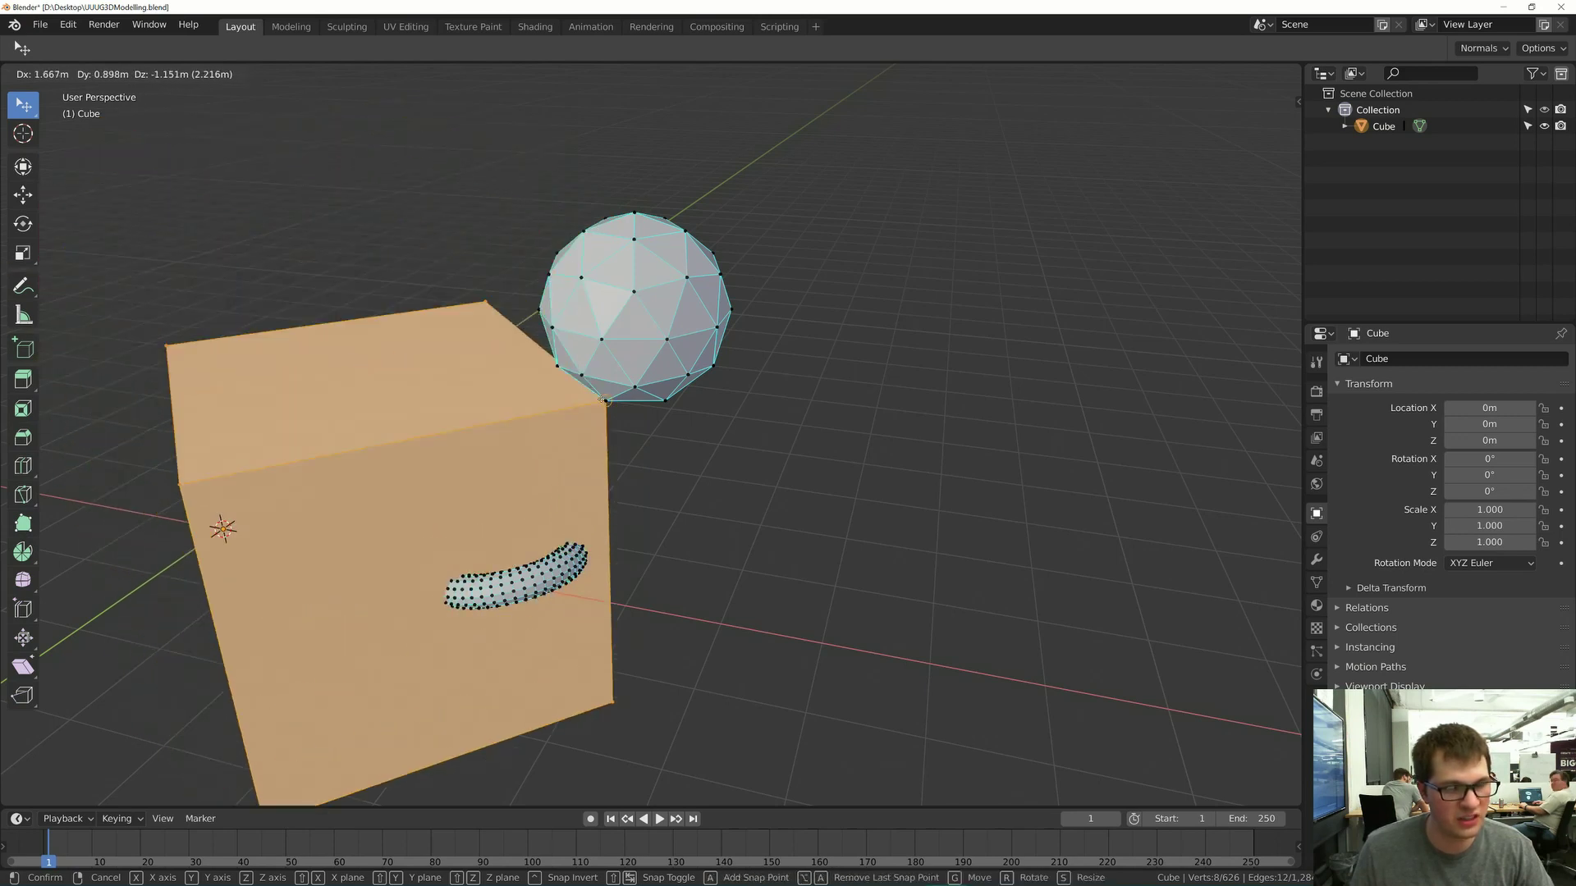
click(520, 343)
key(alt+a)
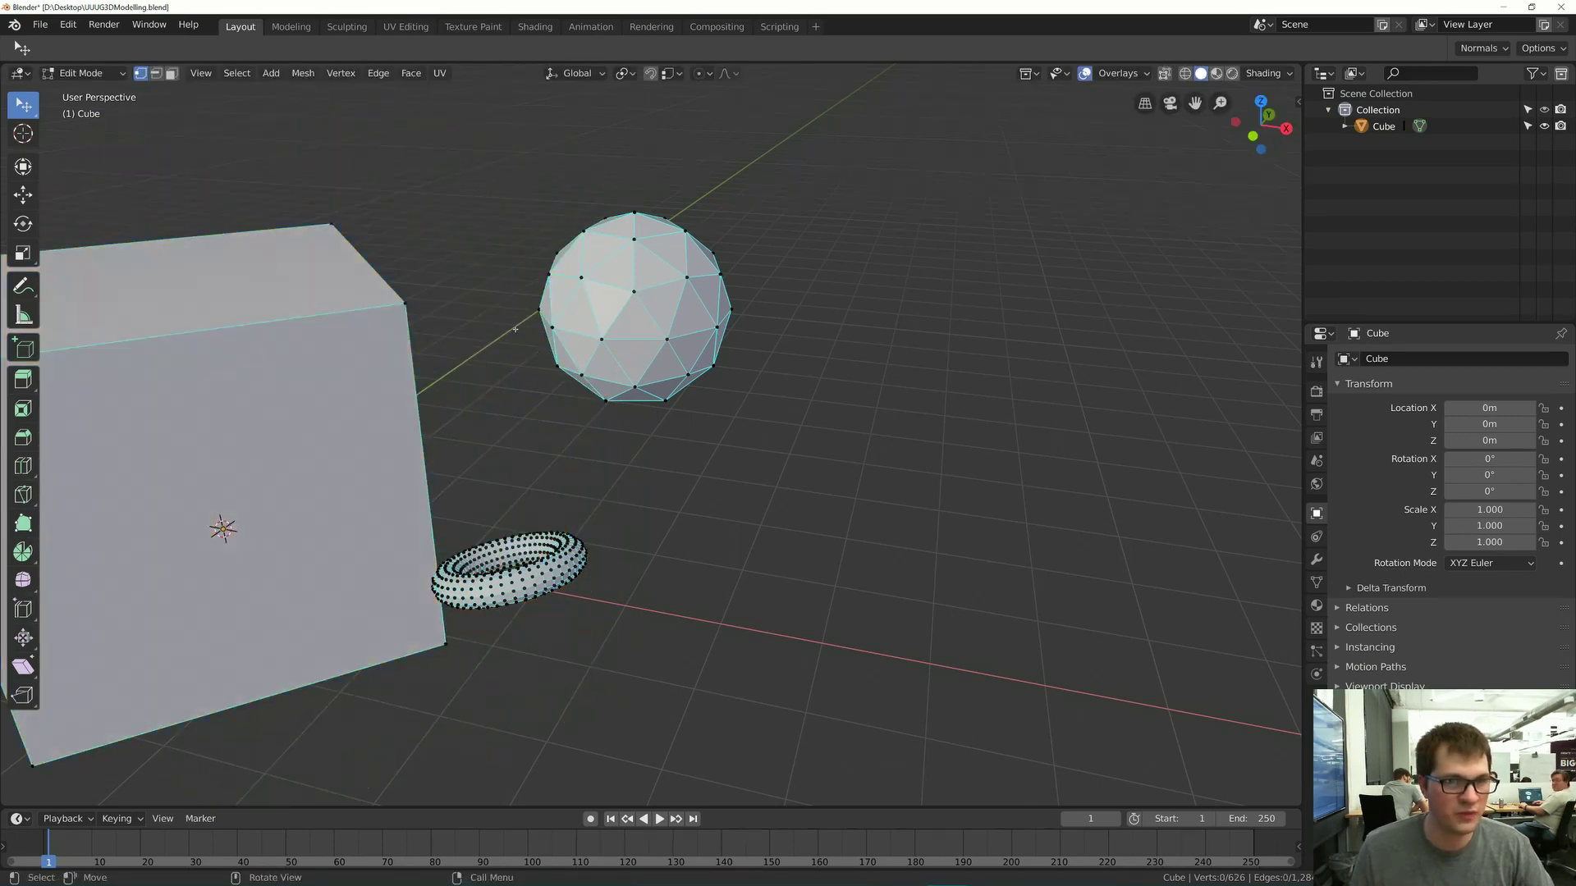
- Save the Blender file under its current name
scroll(520, 340, down, 3)
key(ctrl+s)
mouse_move(520, 274)
middle_down()
mouse_move(527, 289)
mouse_move(515, 266)
middle_up()
scroll(527, 289, up, 5)
scroll(518, 268, down, 3)
scroll(515, 265, up, 2)
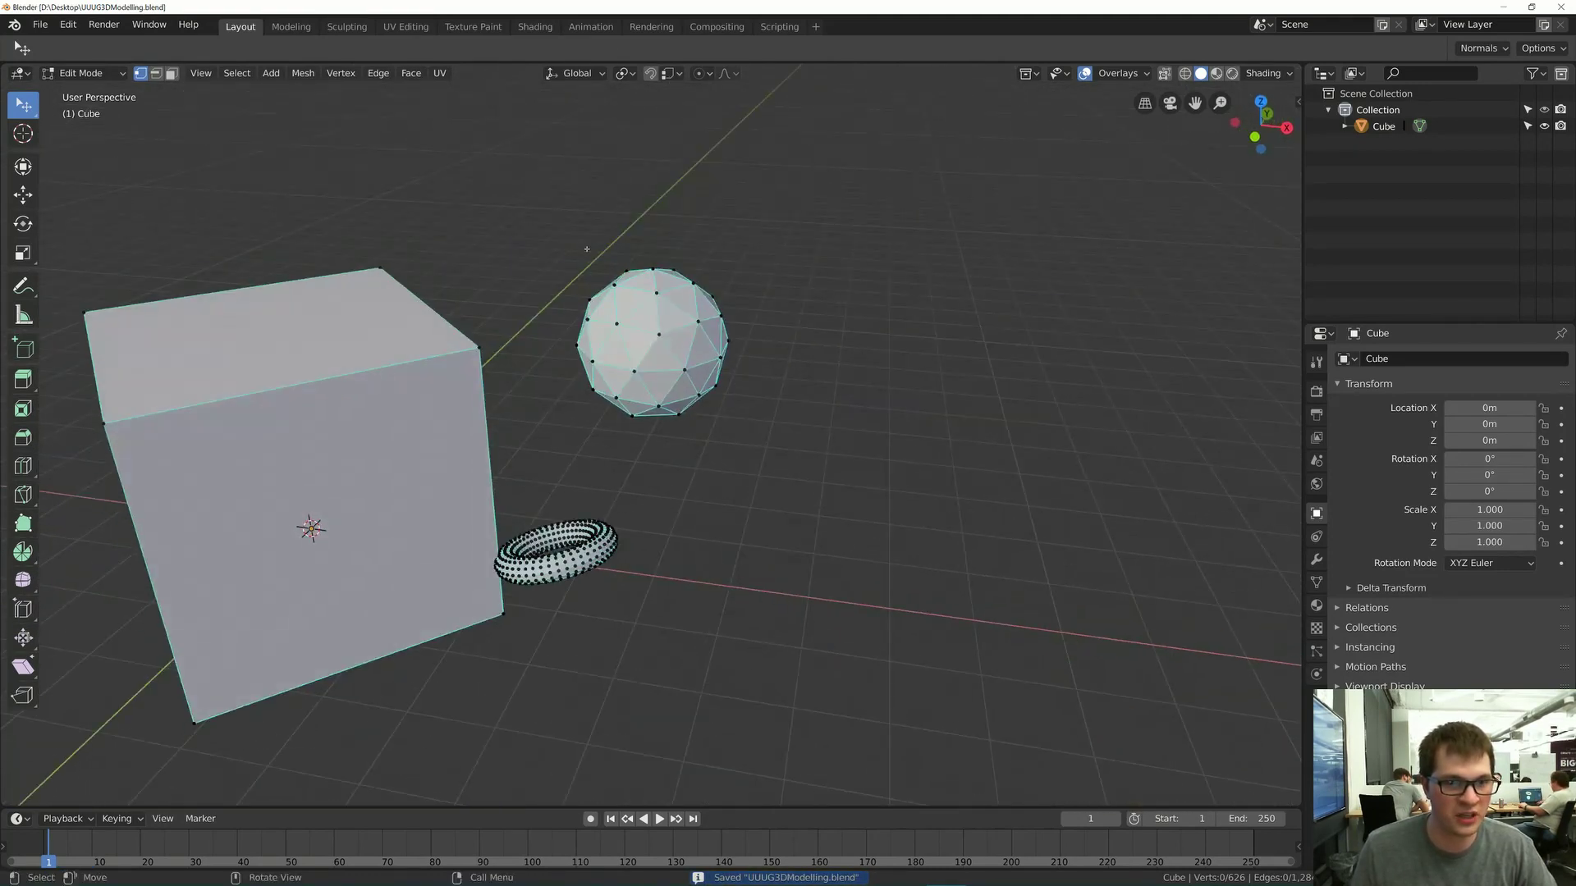
- Set the snapping mode to Increment and enable Absolute Grid Snap
click(672, 73)
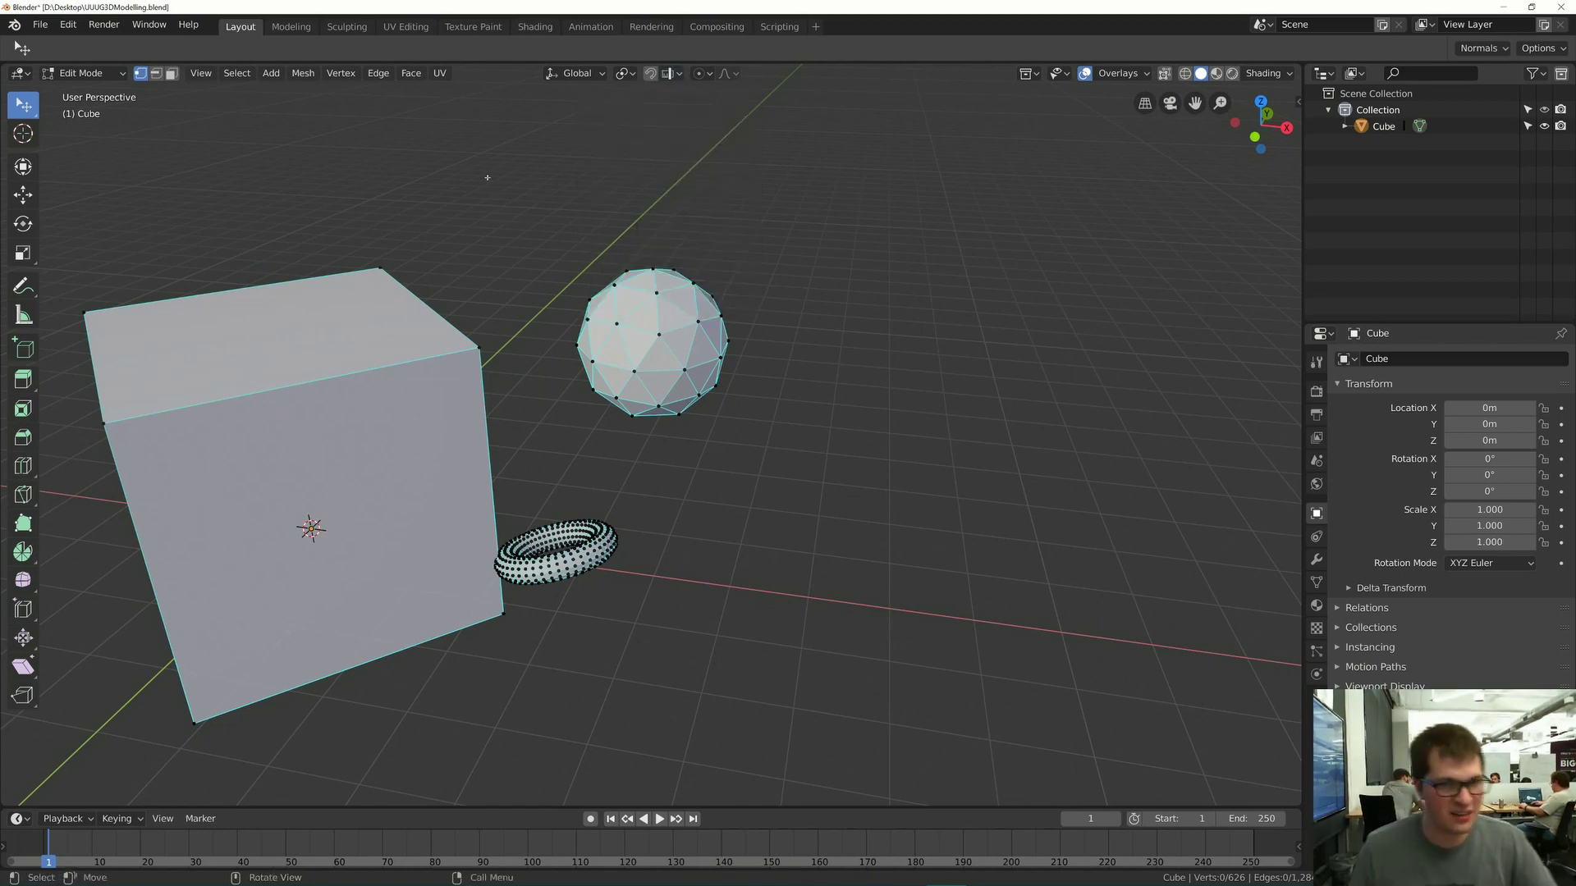
click(668, 77)
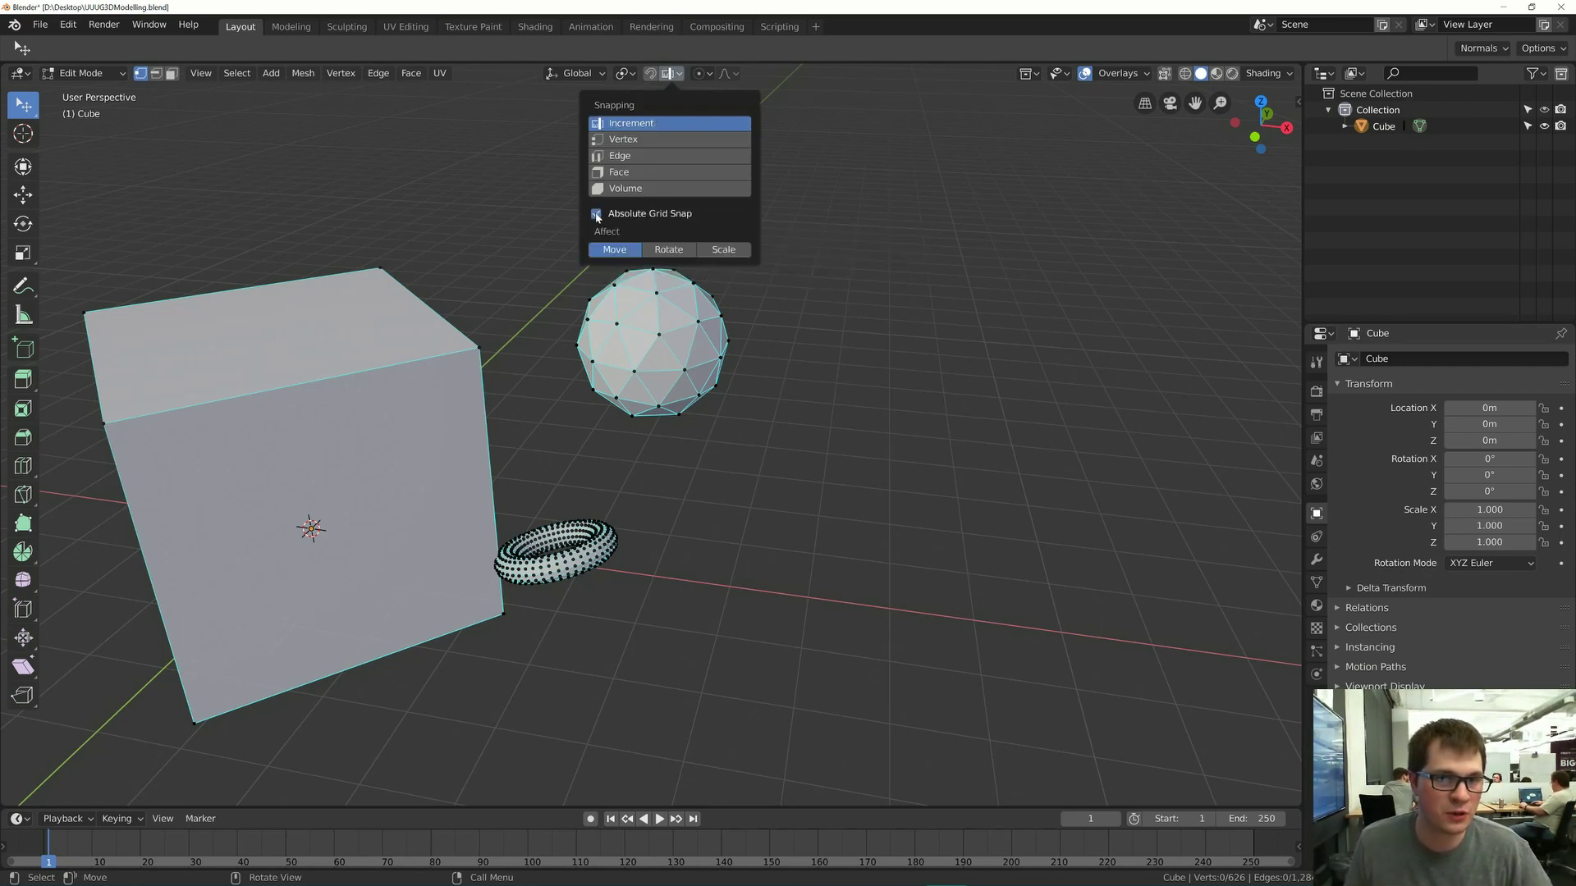
key(a)
key(KP_Decimal)
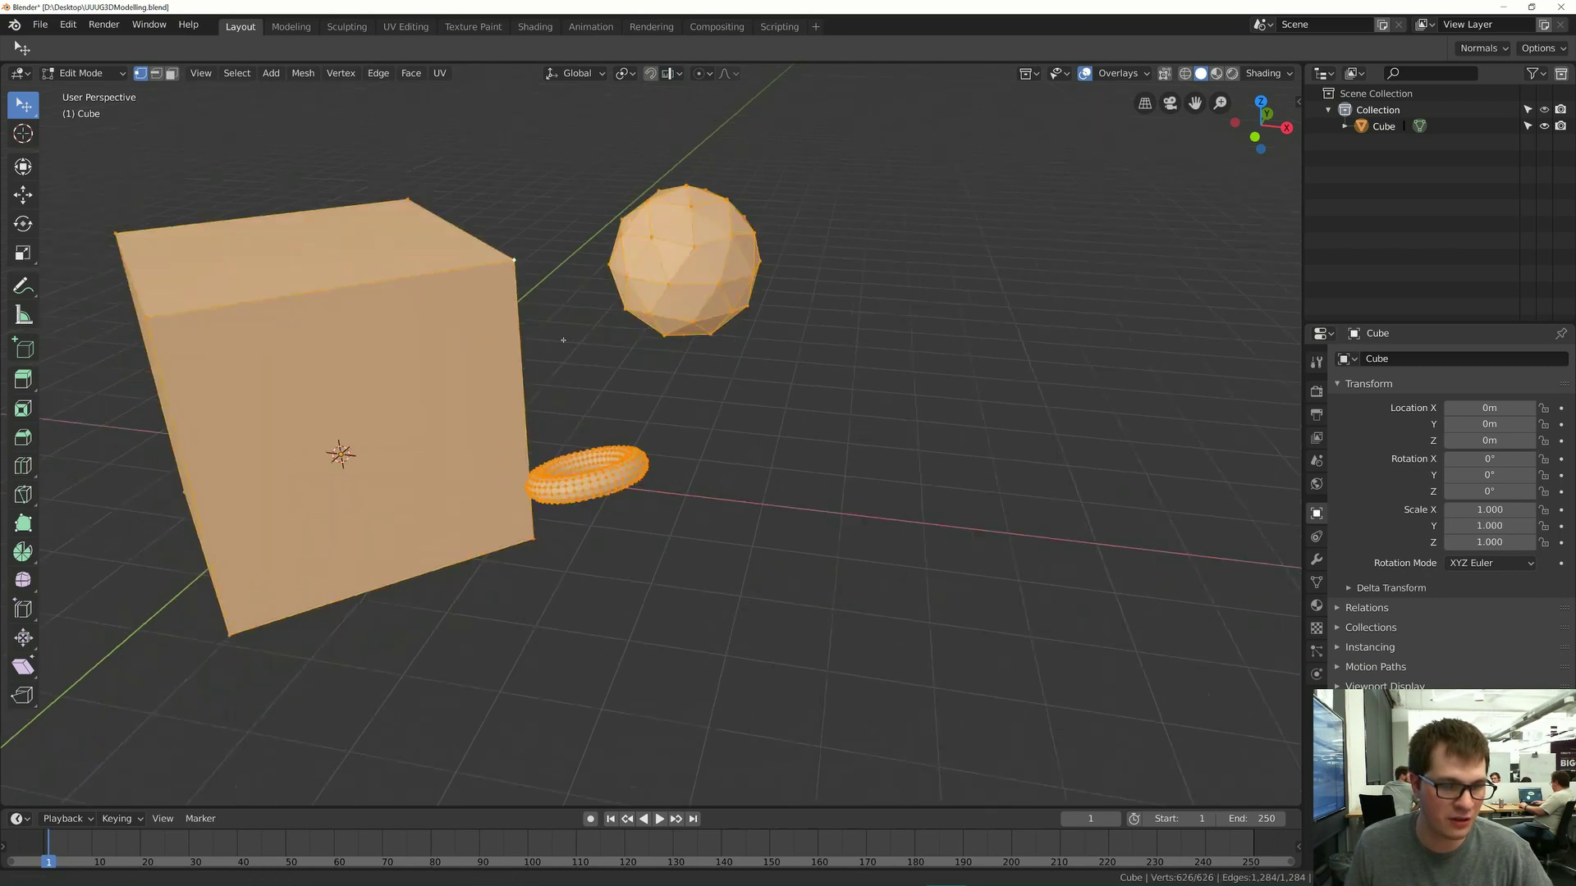
middle_drag(601, 491, 576, 353)
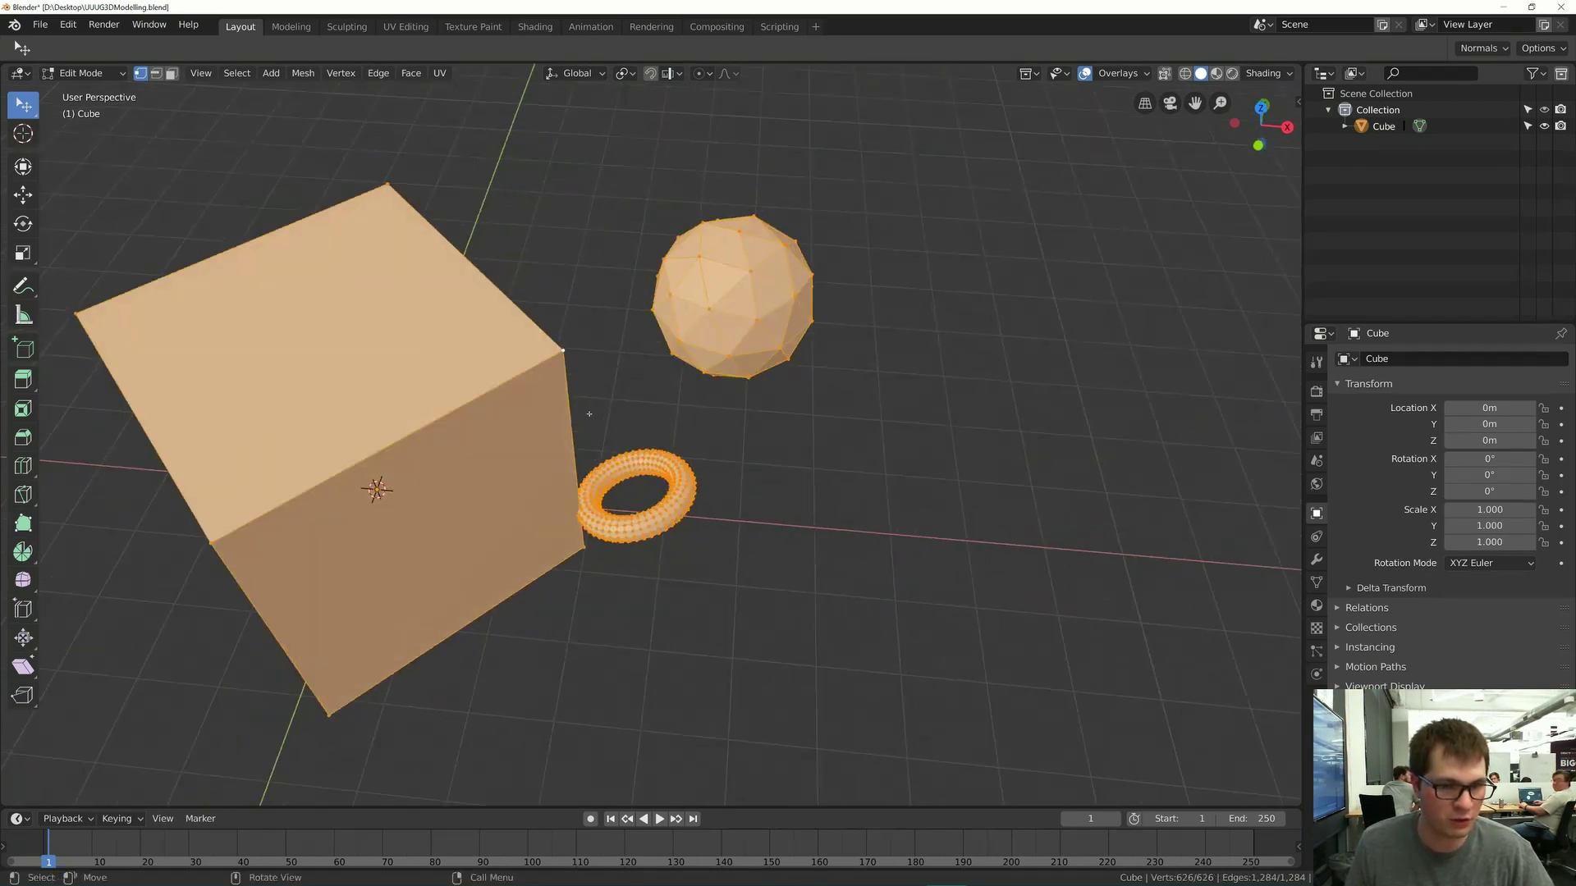
key(alt+a)
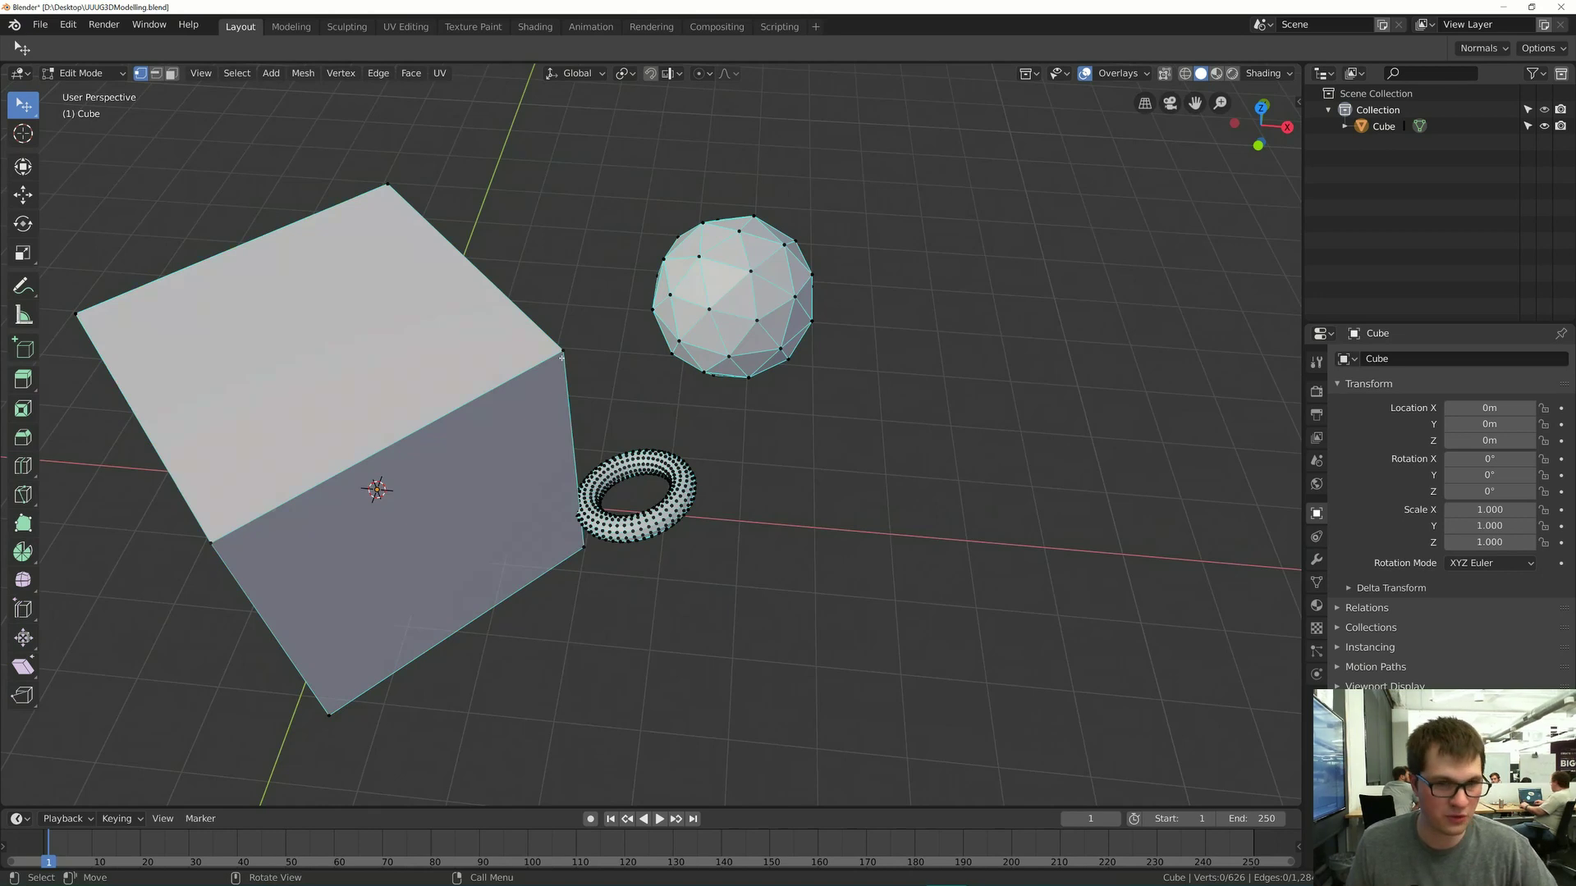
key(l)
key(ctrl+z)
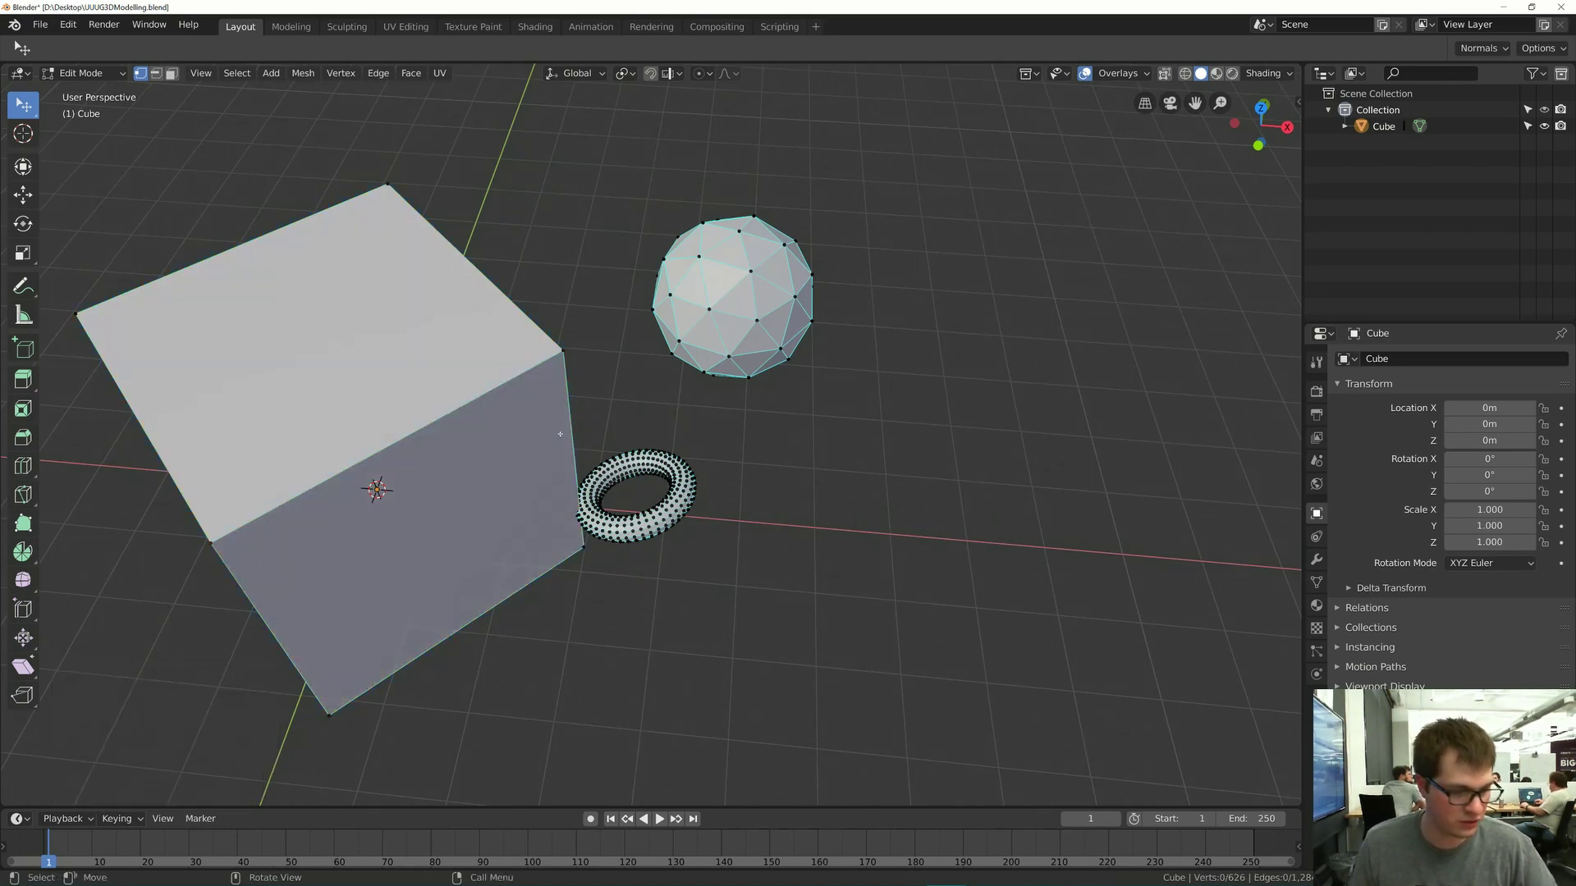
- Delete all geometry in the mesh, including the cube, sphere and torus
key(a)
key(x)
click(558, 429)
- Add a 2 m cube and move it -4 m along the global X axis with increment snapping
key(shift+a)
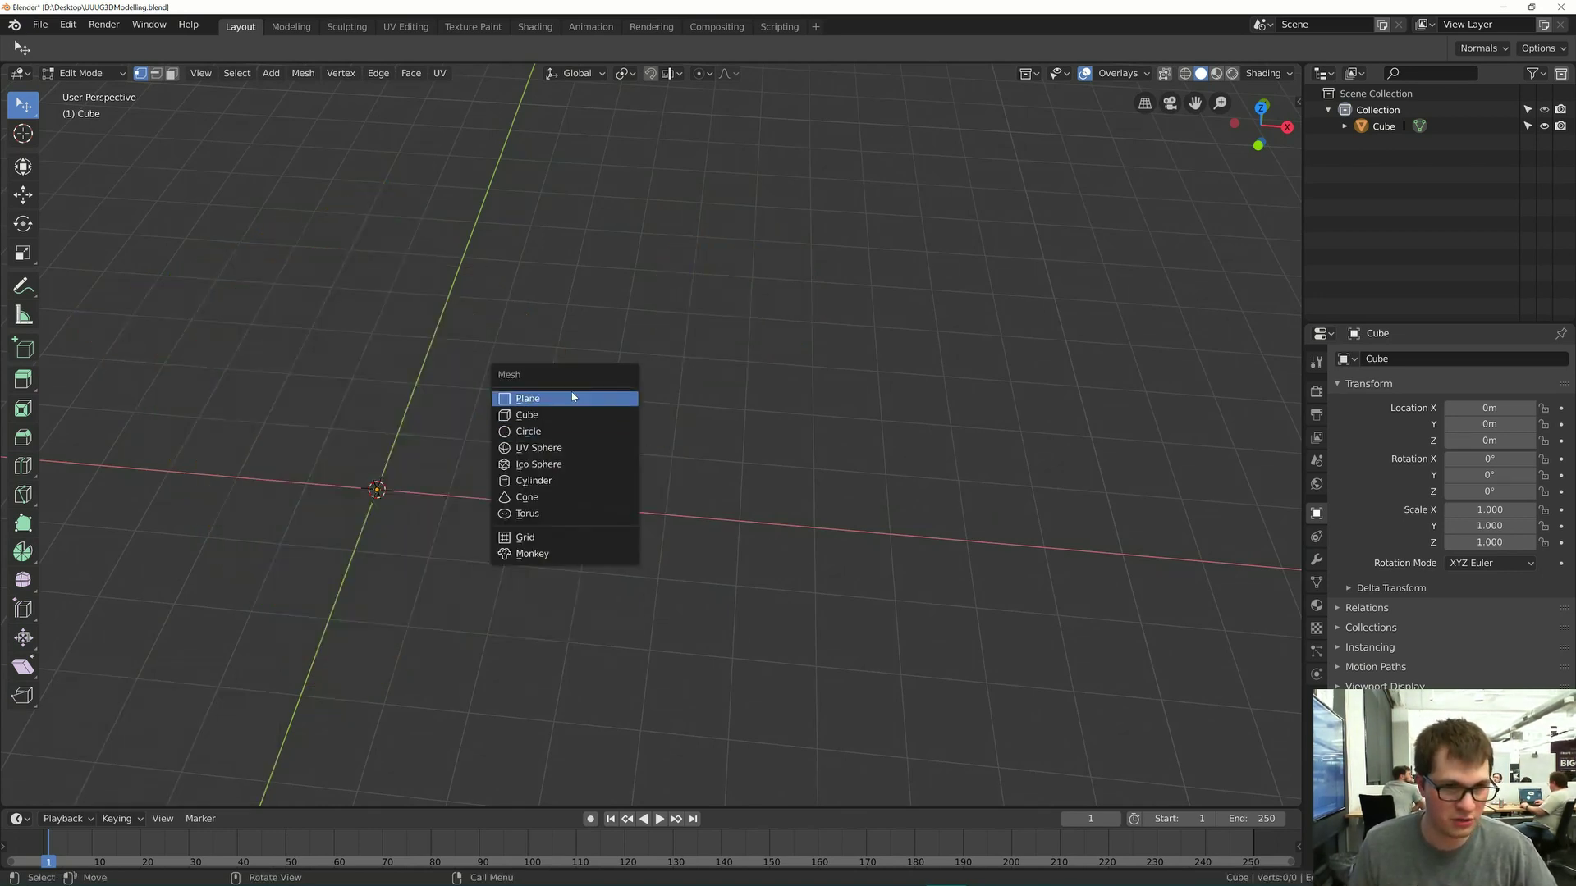
click(575, 416)
middle_drag(556, 429, 675, 386)
scroll(657, 362, up, 2)
scroll(675, 386, down, 2)
key(g)
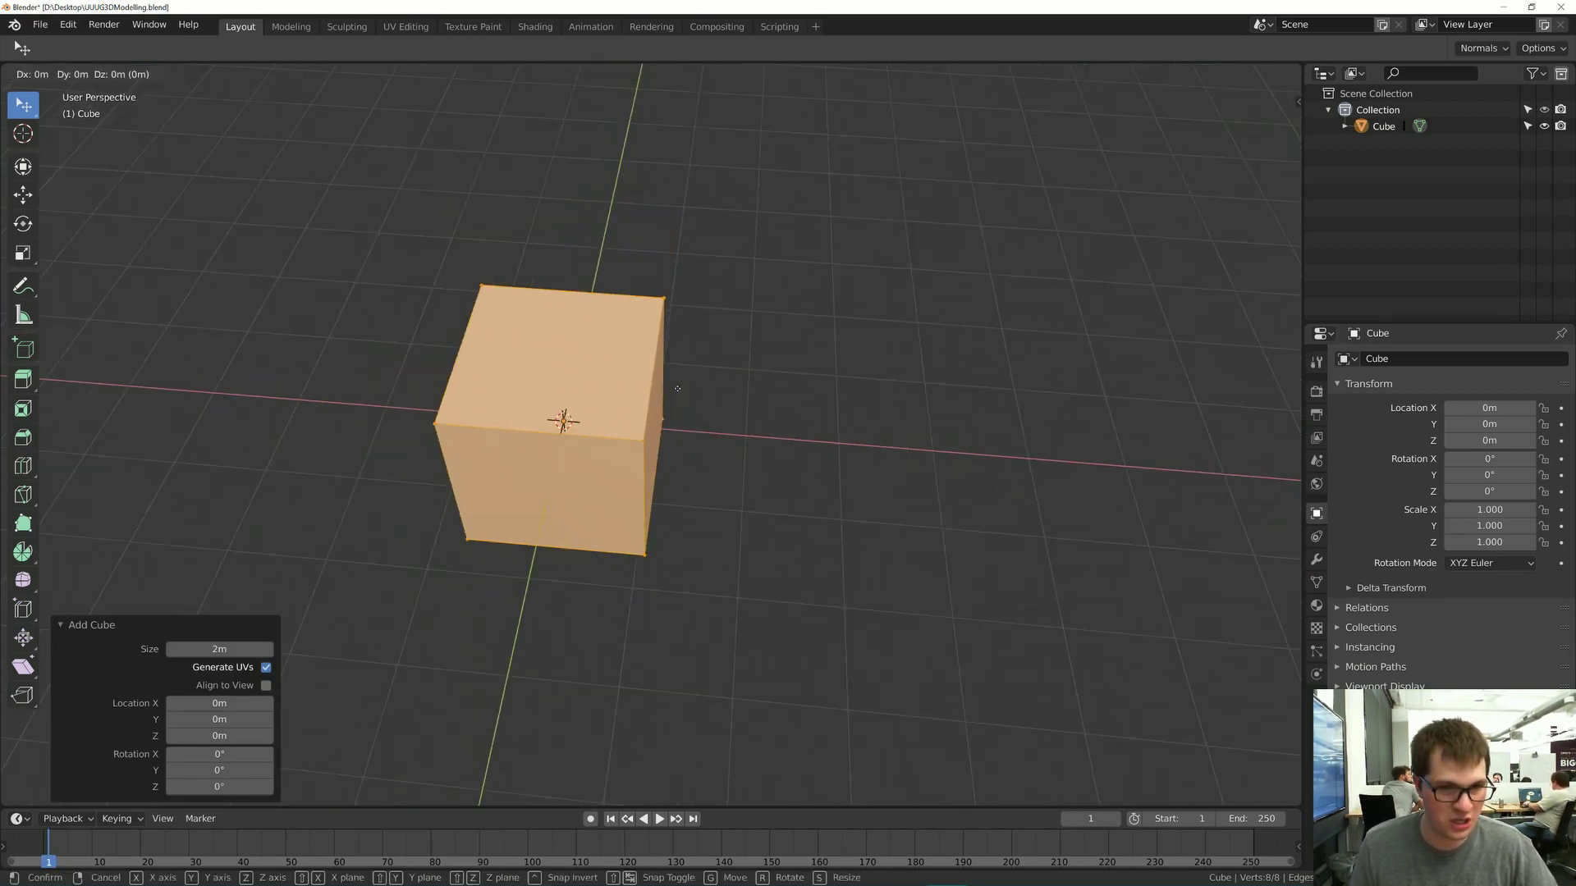
key(x)
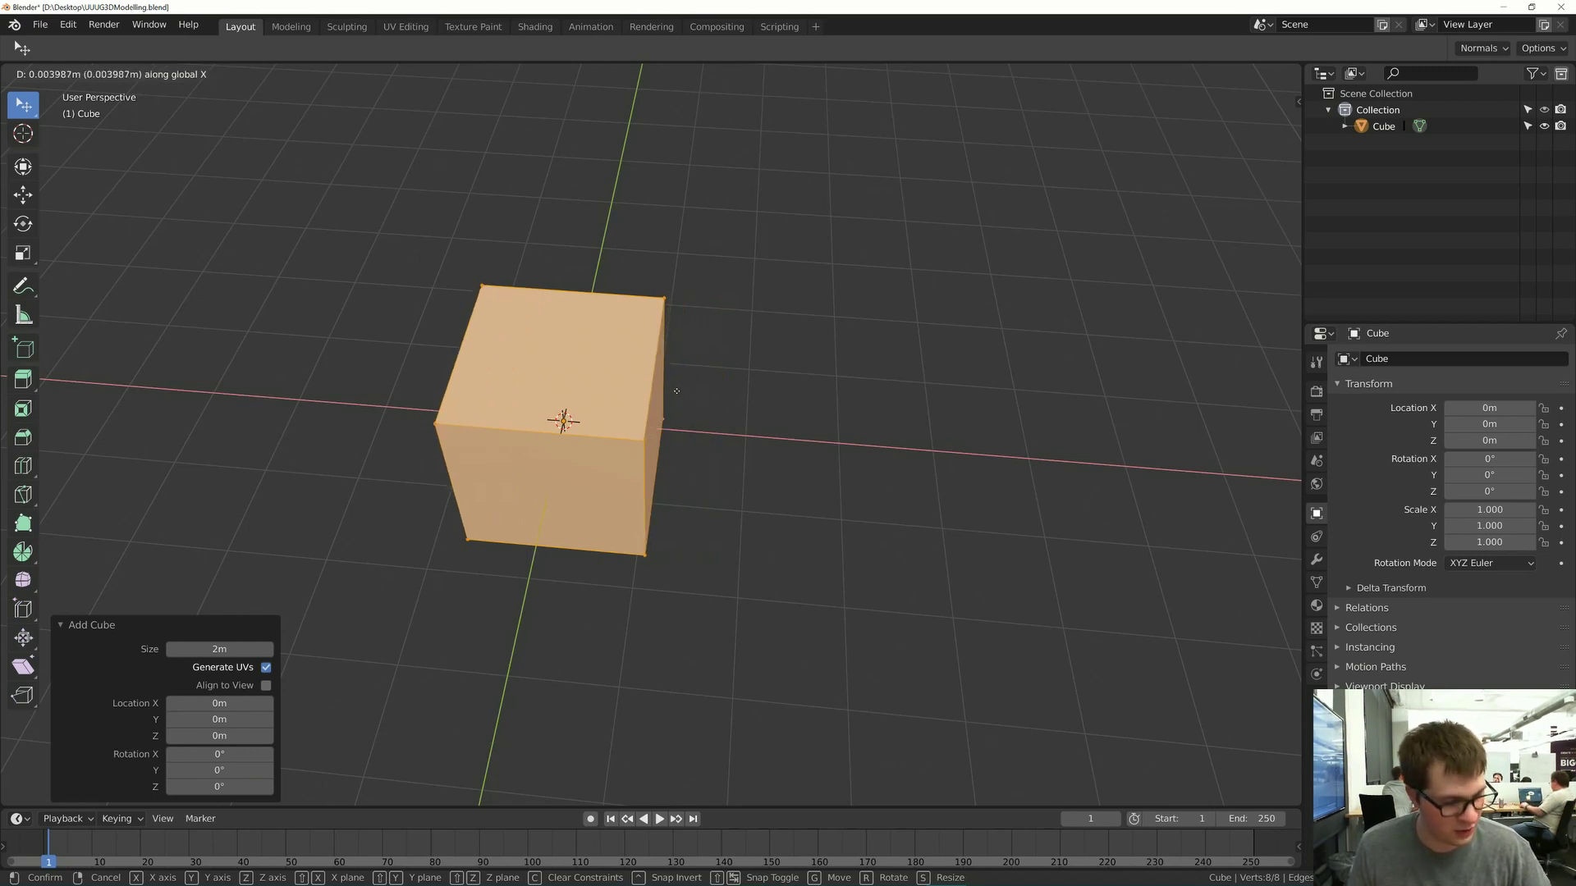
key(ctrl)
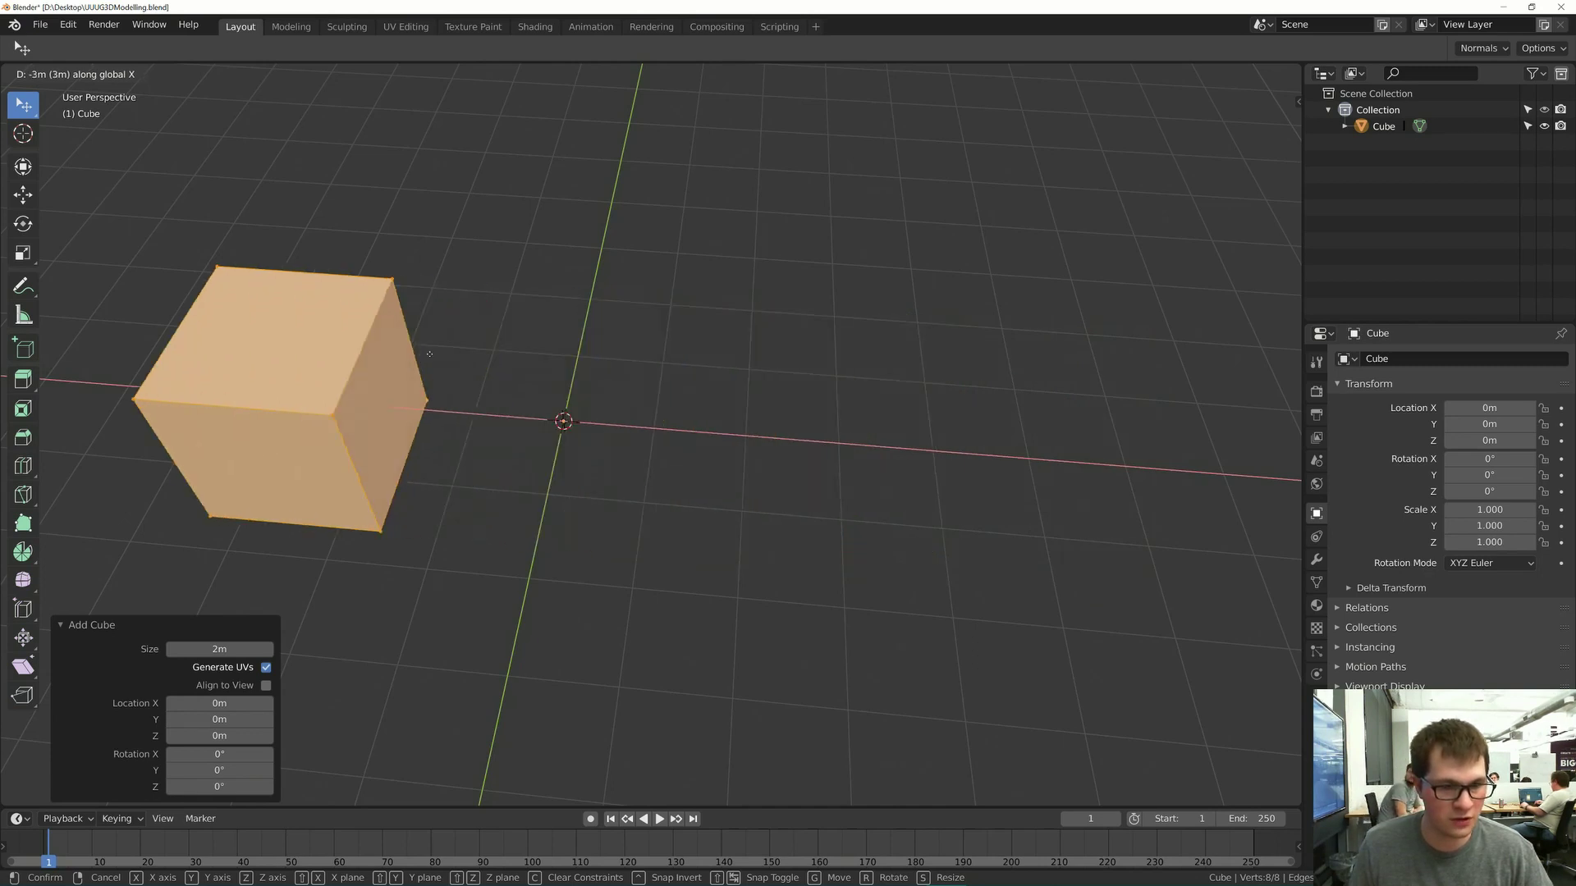
click(351, 319)
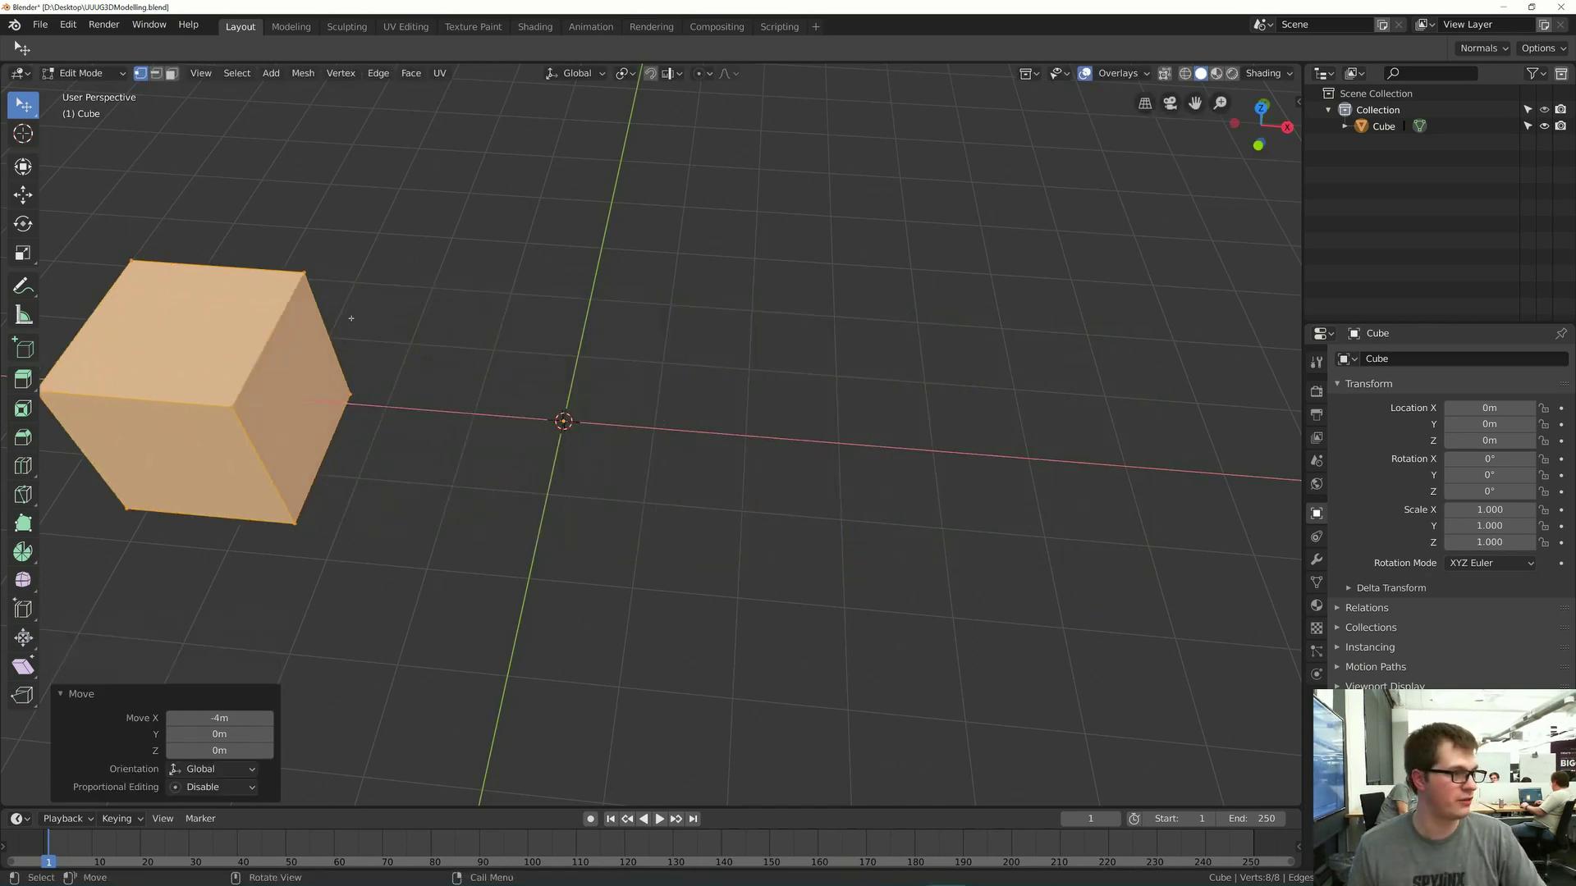
- Delete the moved cube and add a new 2 m cube at the origin
key(x)
click(349, 317)
key(alt+Tab)
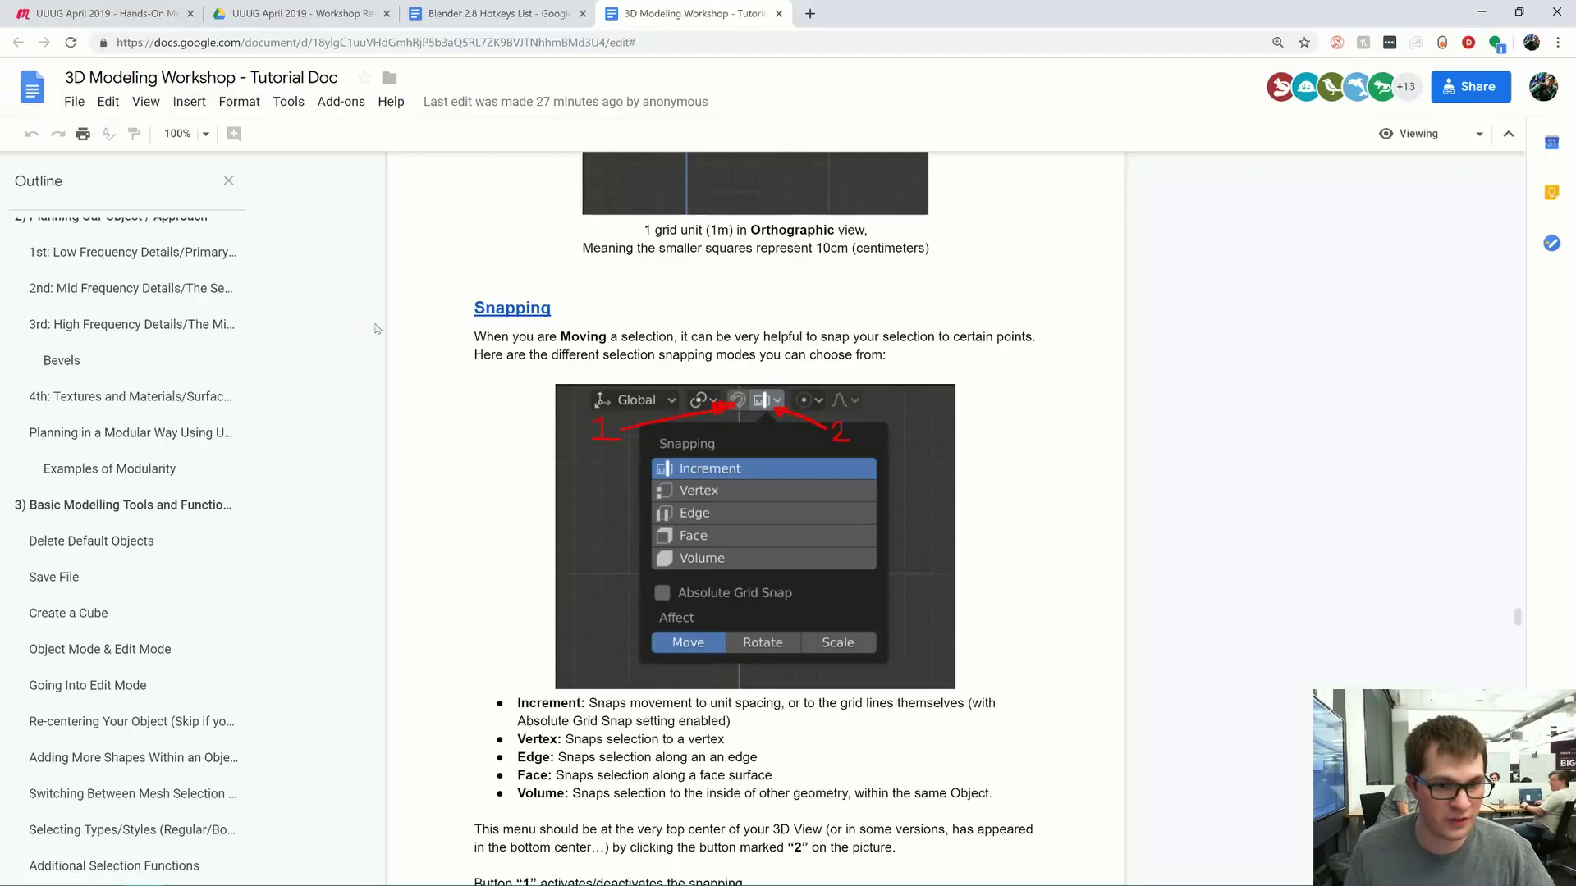
key(alt+Tab)
key(shift+a)
click(377, 321)
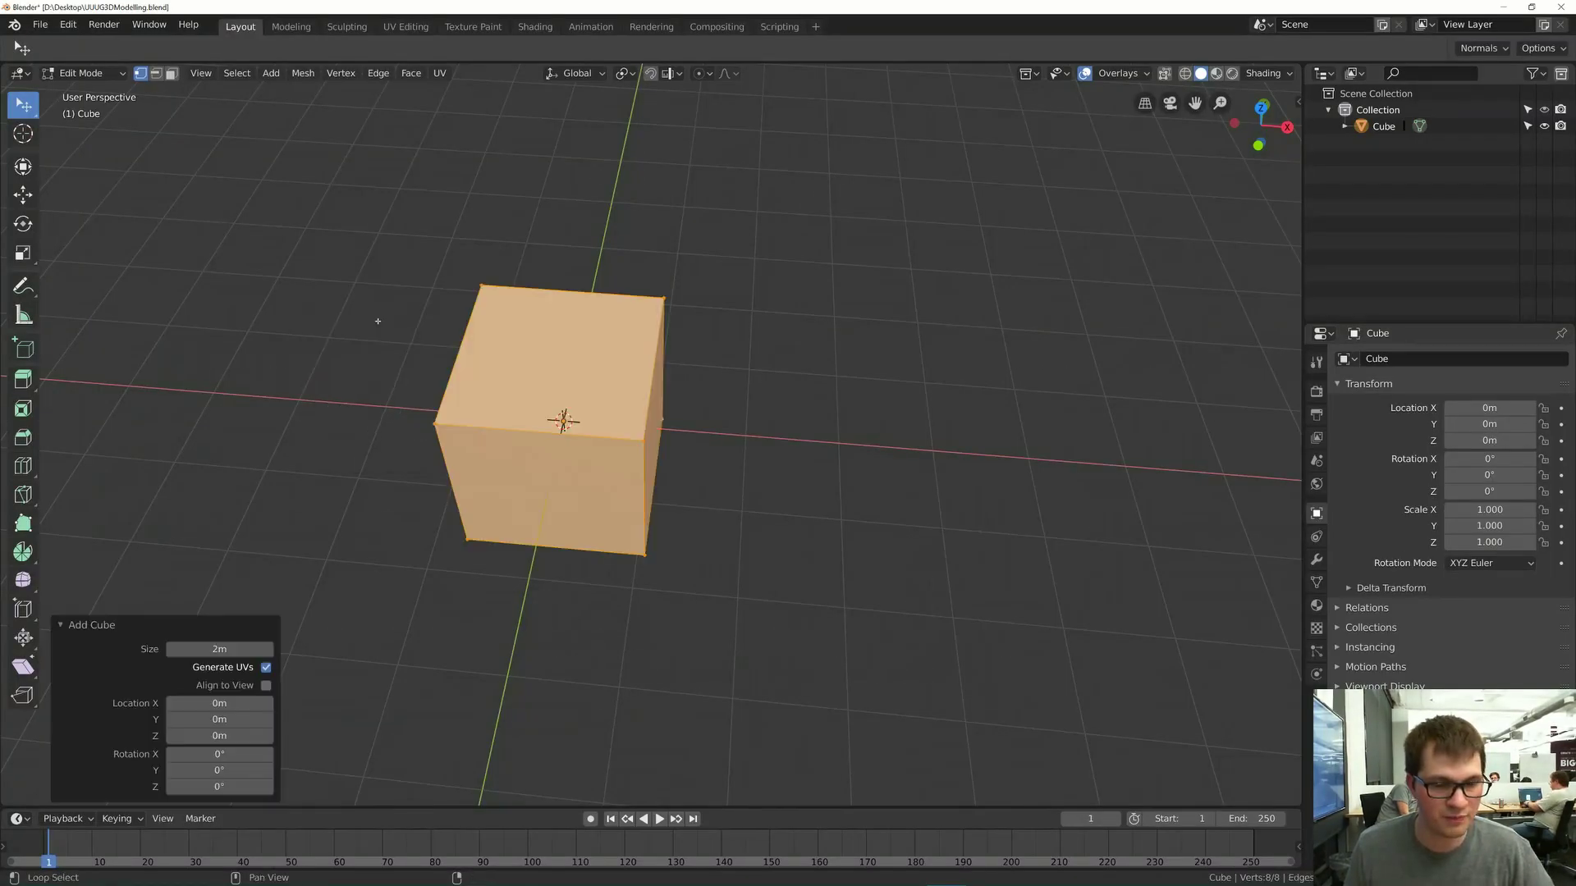
- Switch to the 3D Modeling Workshop tutorial doc and review the Snapping section, highlighting the descriptions from Increment to Volume
key(alt+Tab)
scroll(755, 509, down, 5)
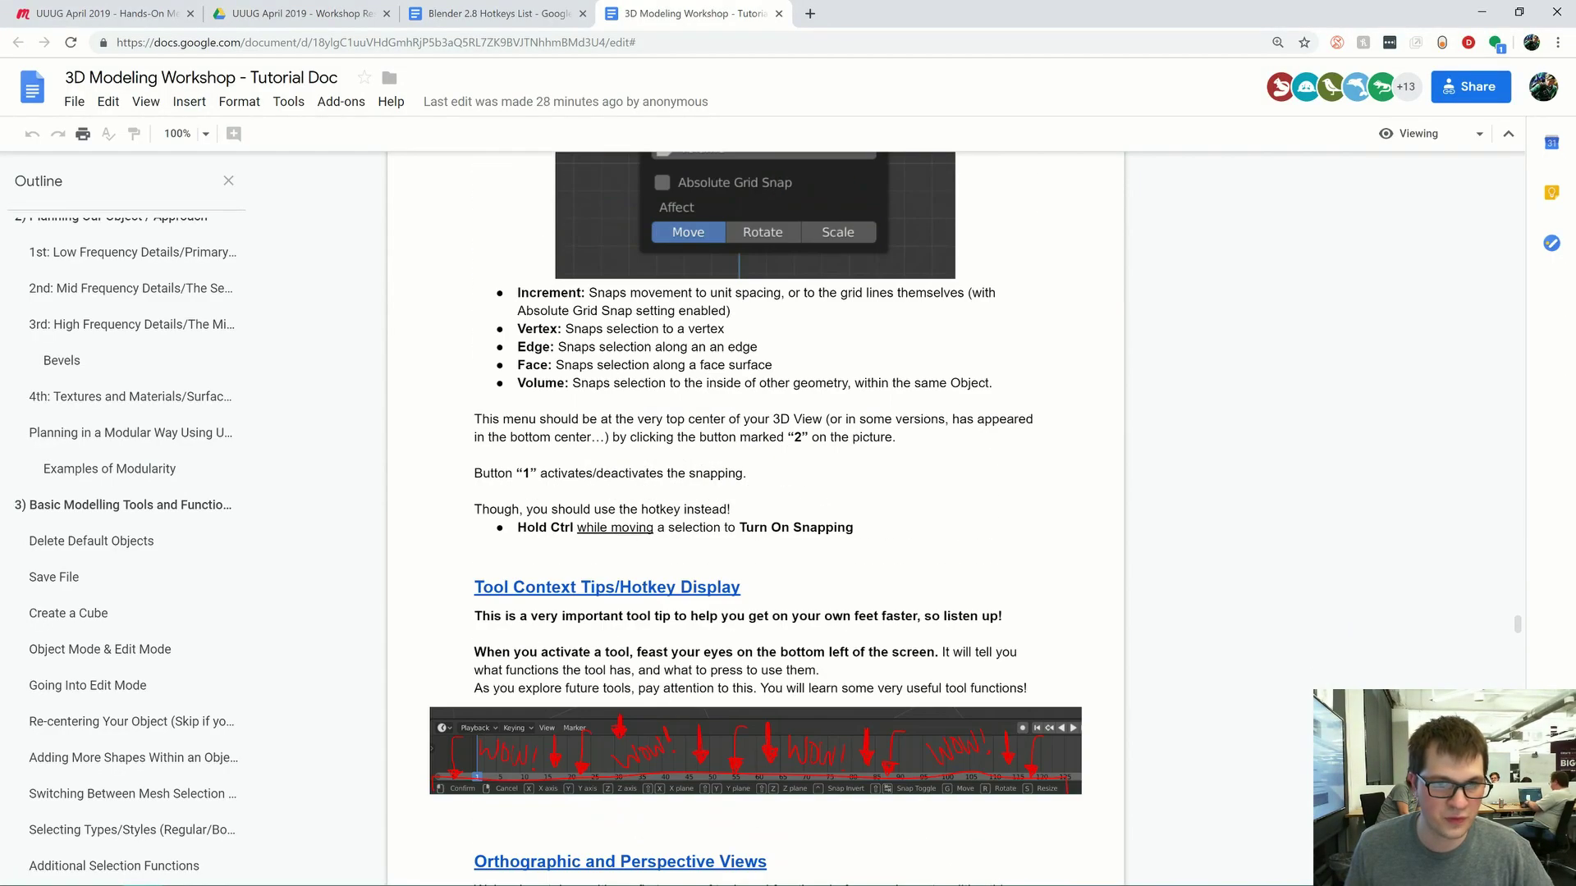
drag(992, 384, 517, 293)
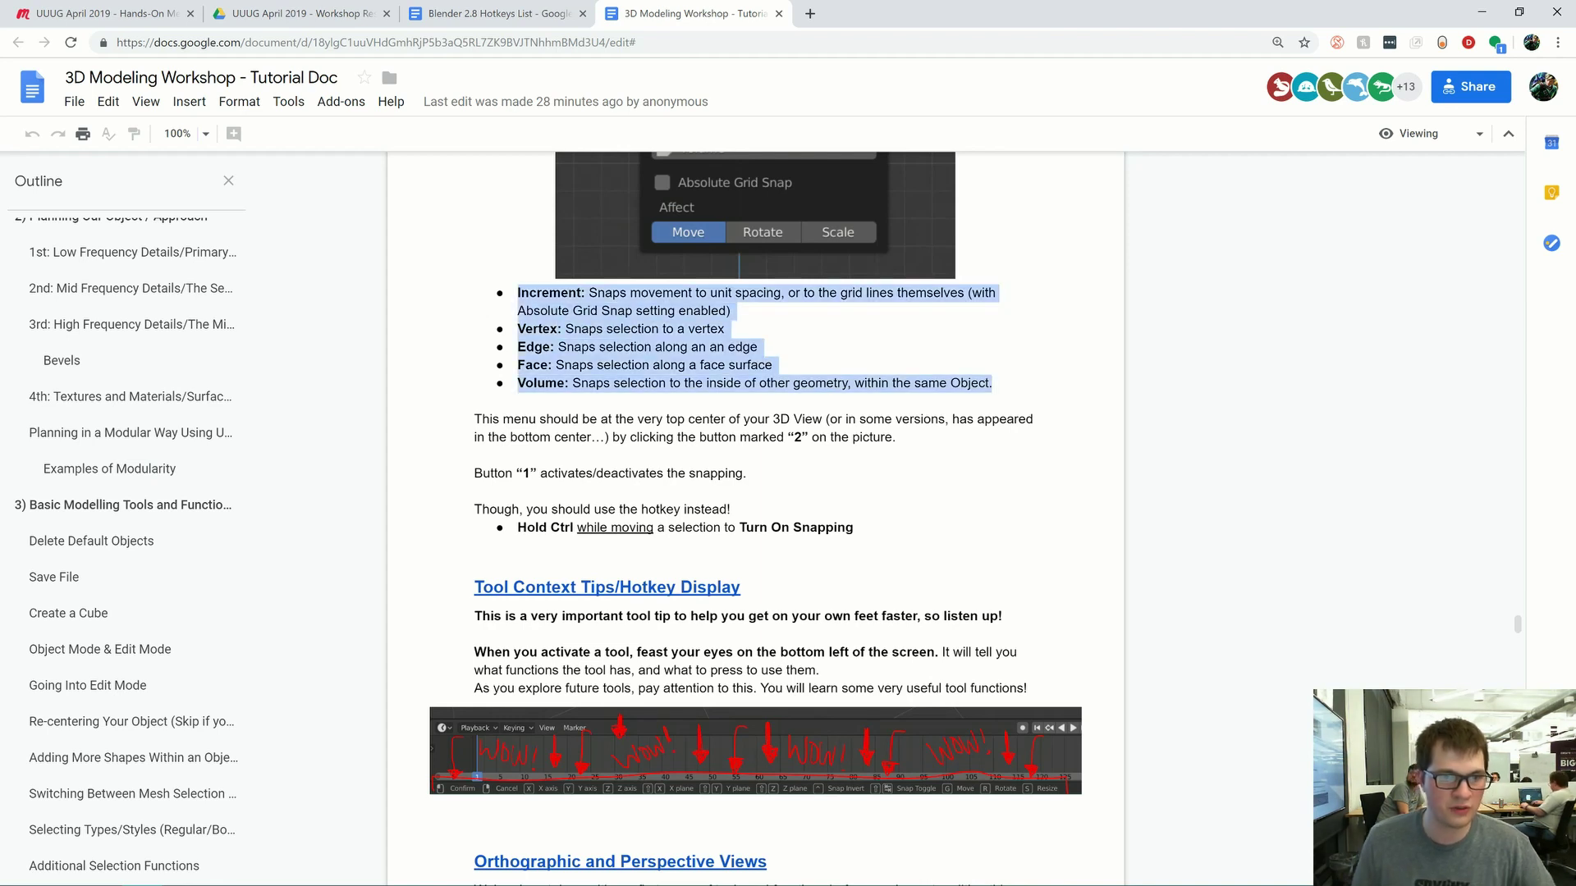
scroll(755, 509, up, 5)
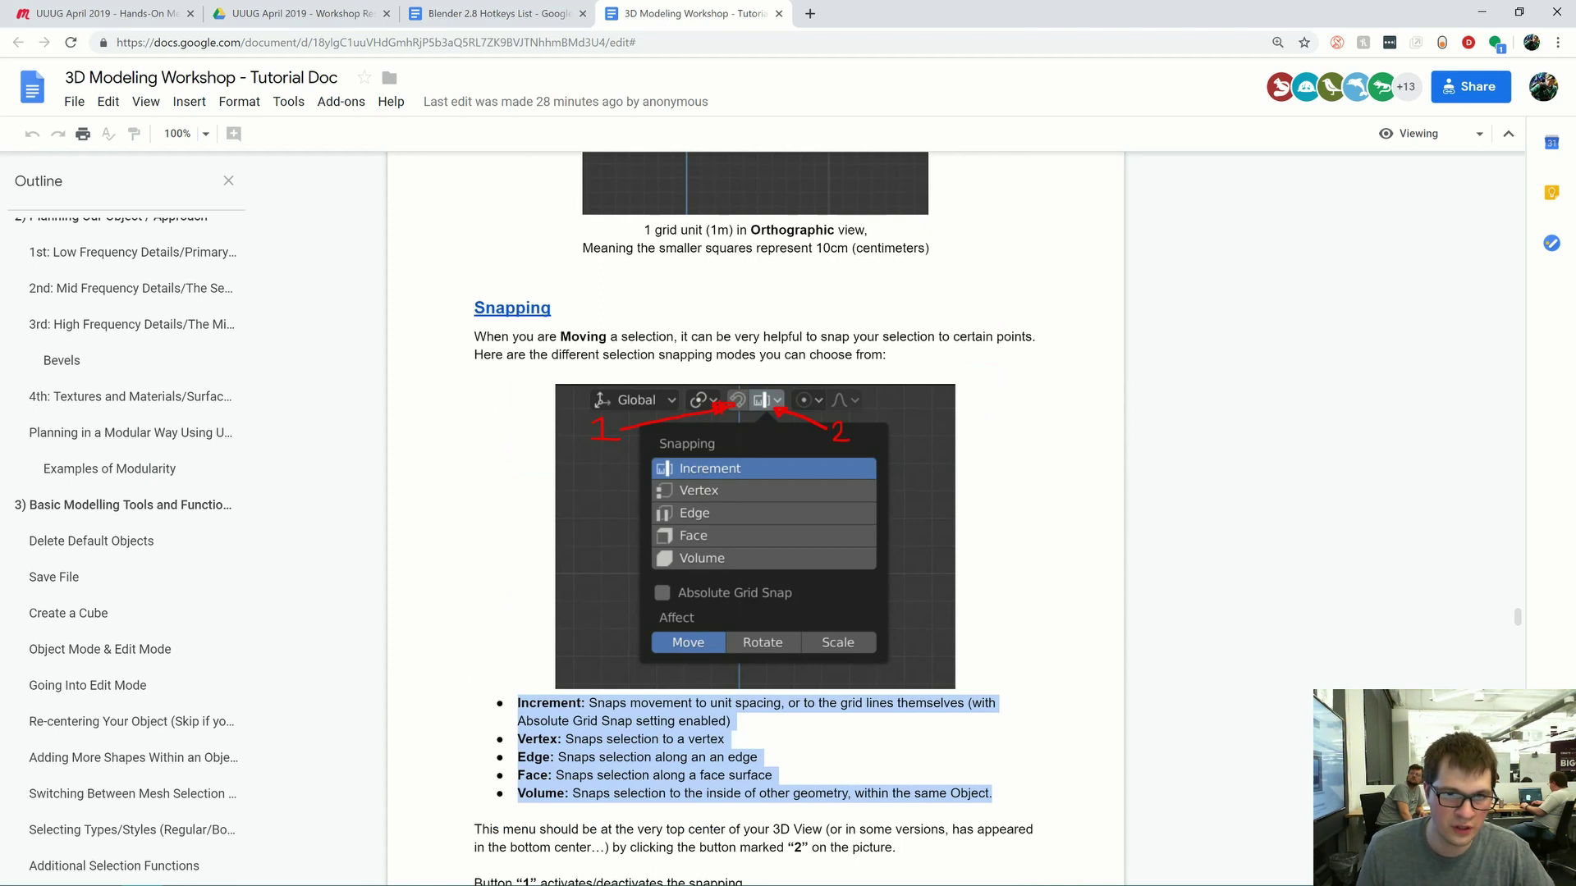
- Switch back to Blender, turn snapping on and turn it off again
key(alt+Tab)
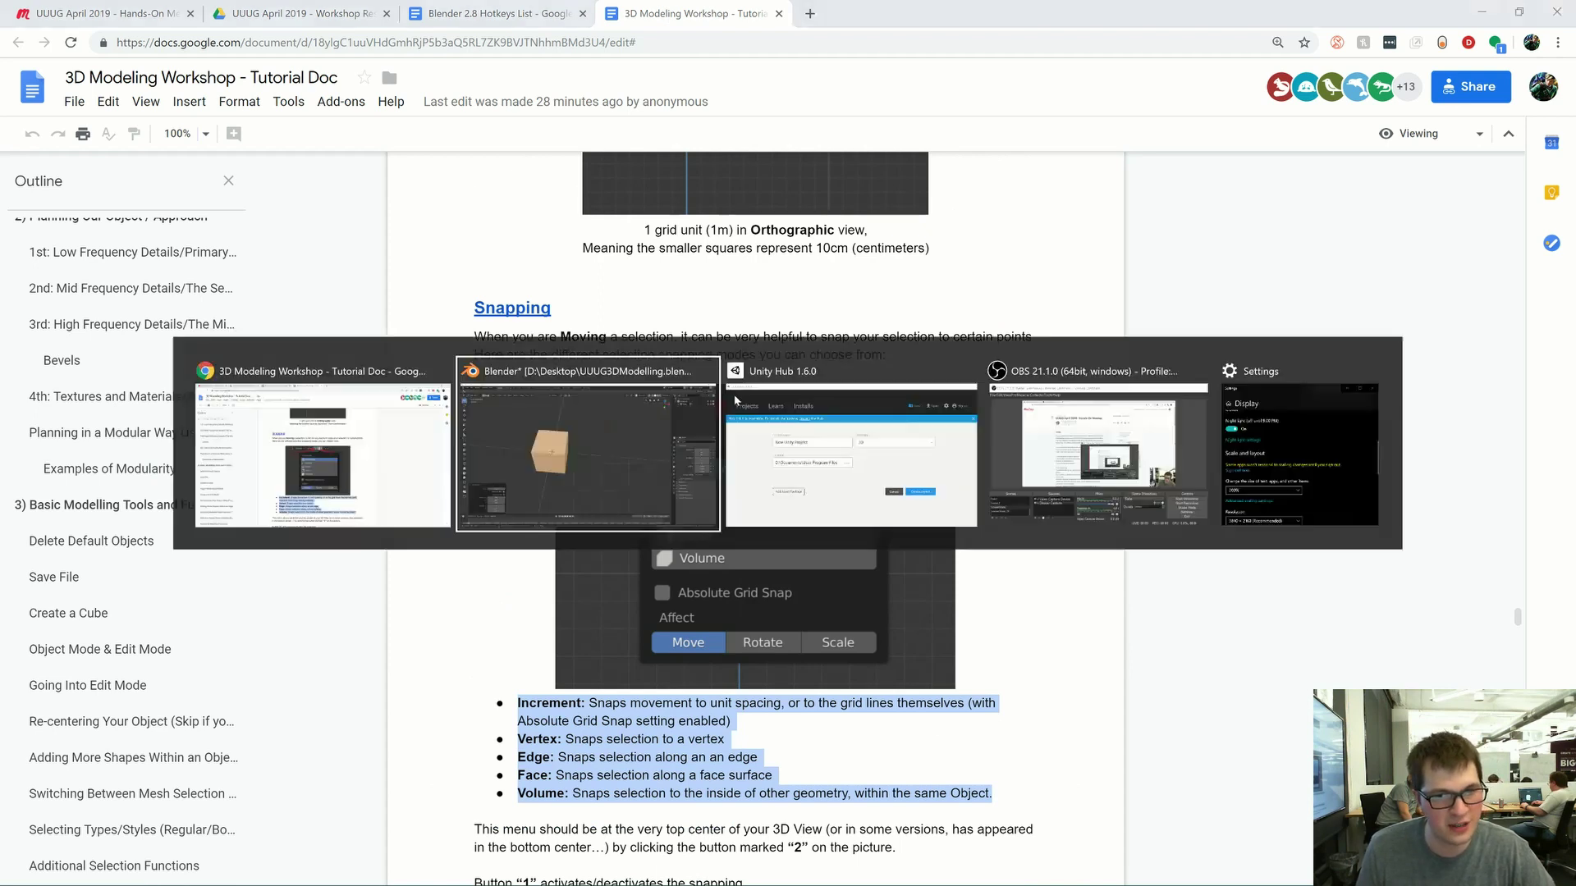
click(649, 74)
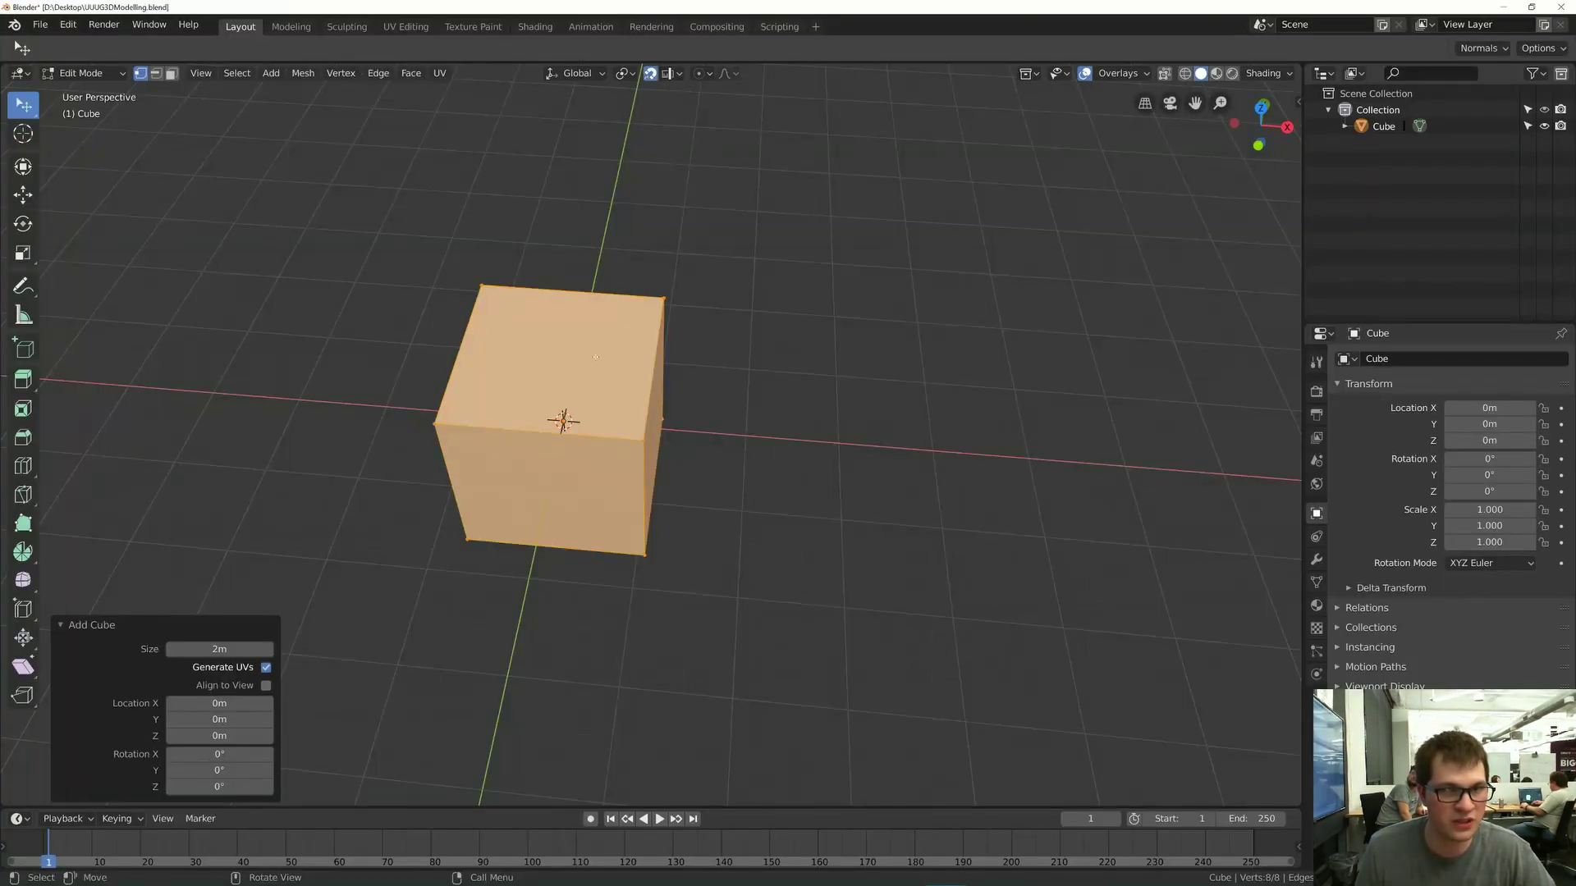
click(651, 74)
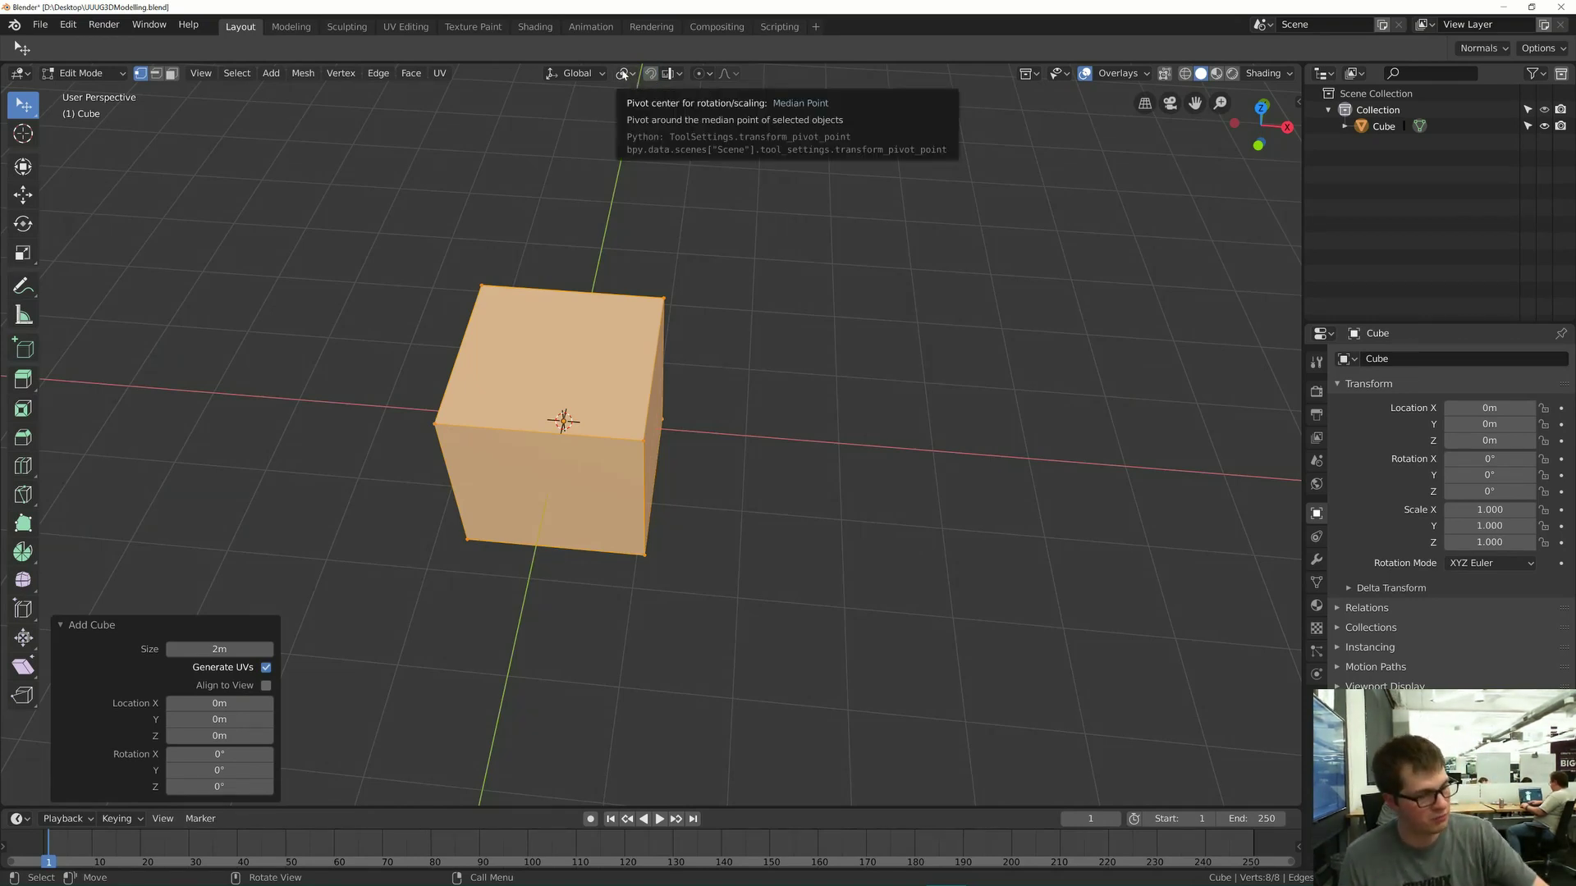
- Switch to the tutorial doc and read the snapping hotkey note and the Tool Context Tips/Hotkey Display section
key(alt+Tab)
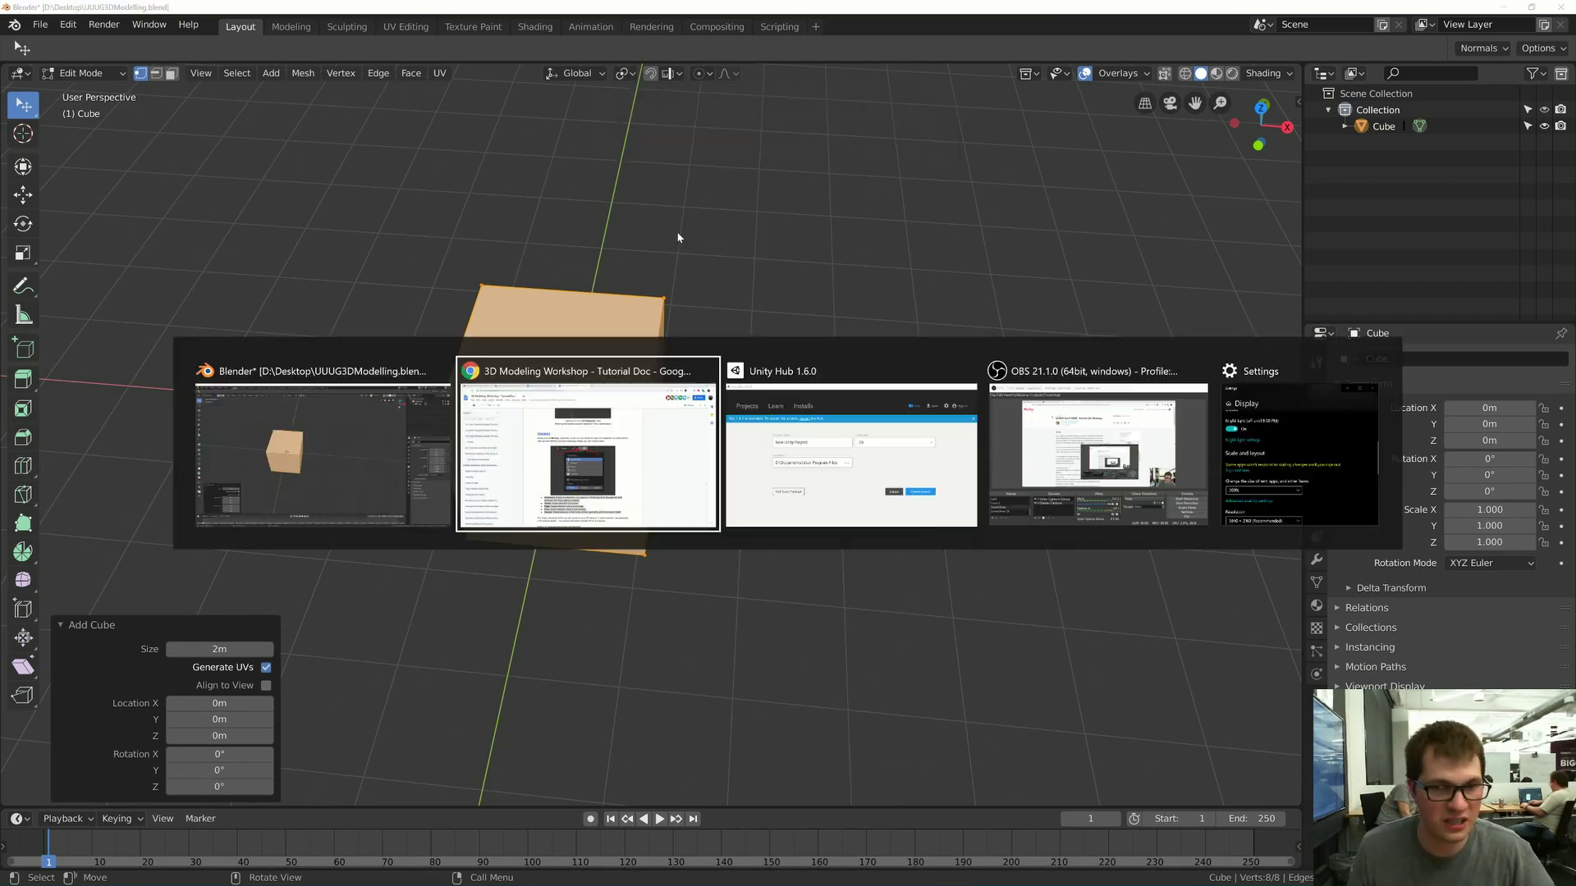
scroll(755, 492, down, 3)
click(821, 525)
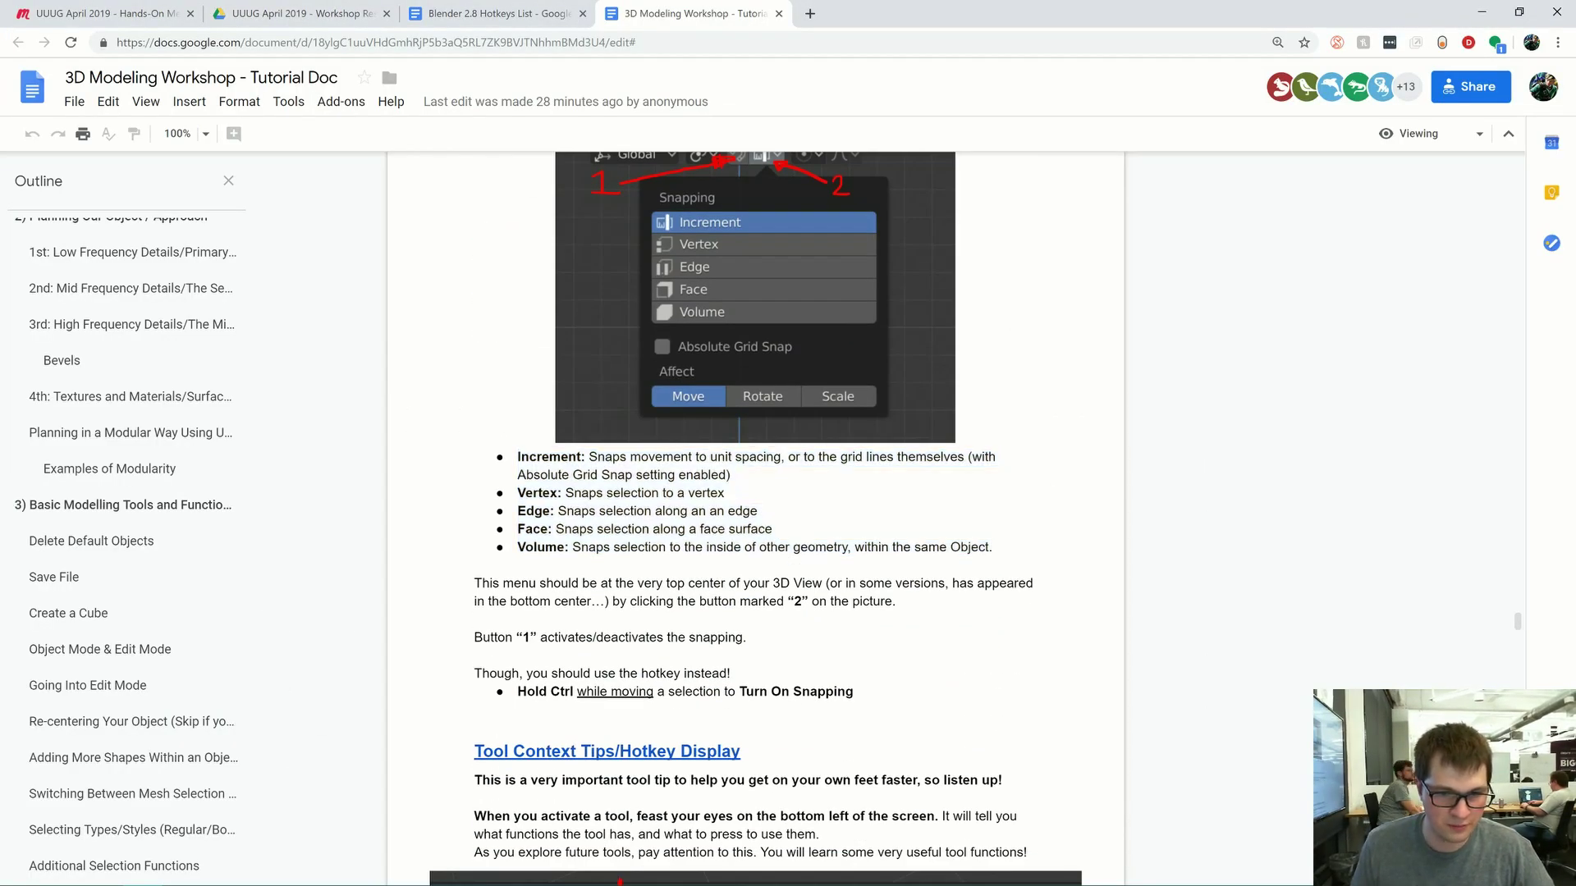
scroll(563, 429, down, 5)
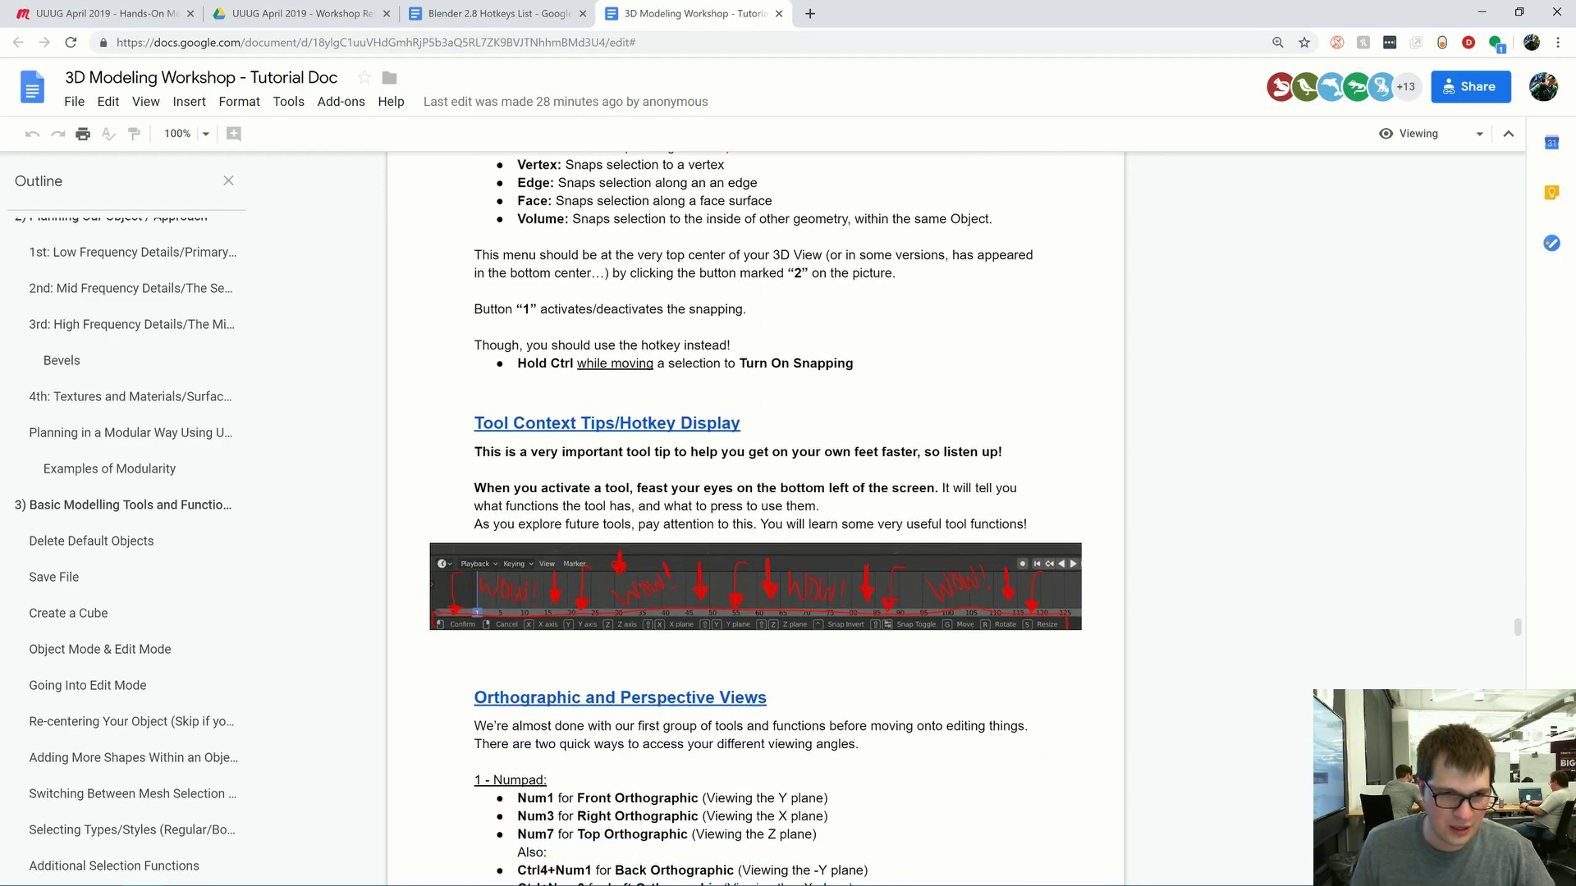
- Switch back to Blender and move the cube freely by about 0.3 m in X, 0.07 m in Y and 0.03 m in Z
key(alt+Tab)
key(g)
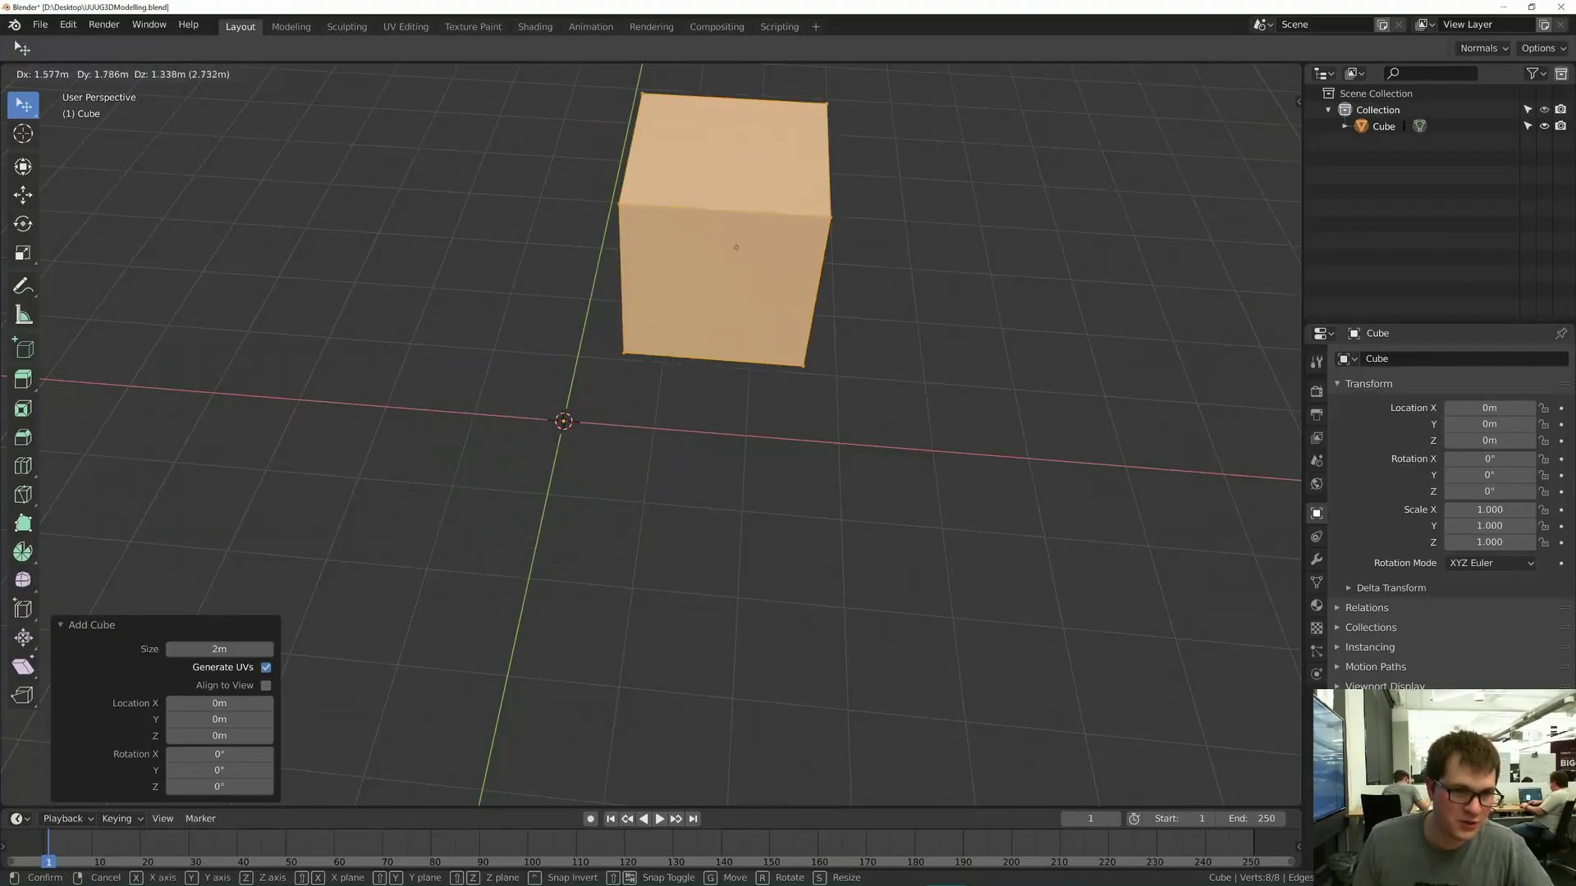
click(594, 428)
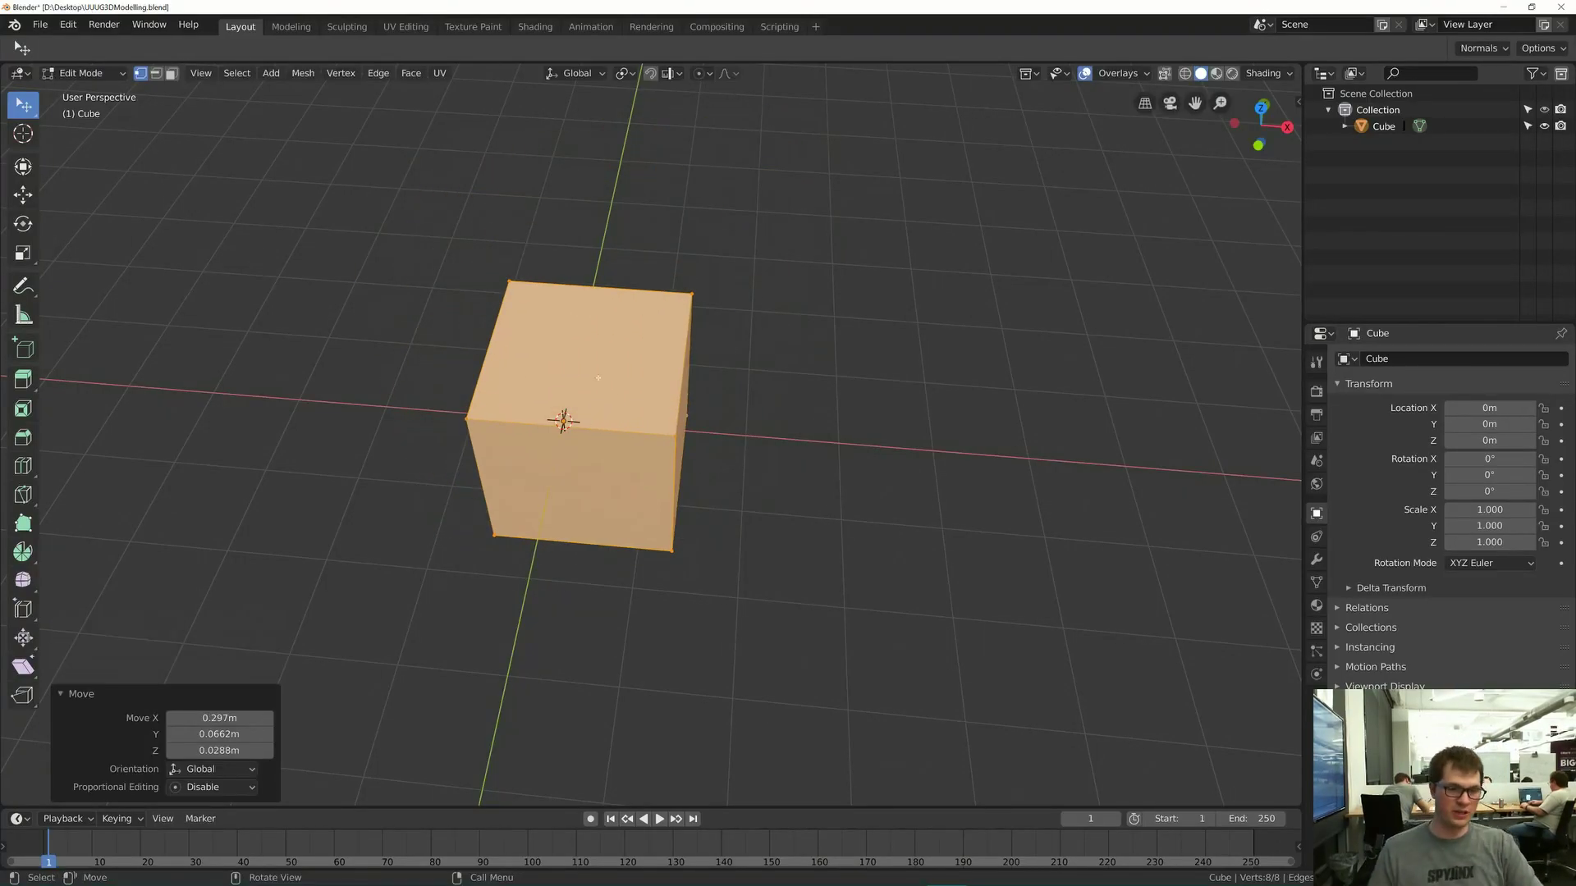
- Try moving the cube freely, along global X, along Z, with X locked and with Z locked, and cancel the move
middle_drag(563, 420, 559, 394)
key(g)
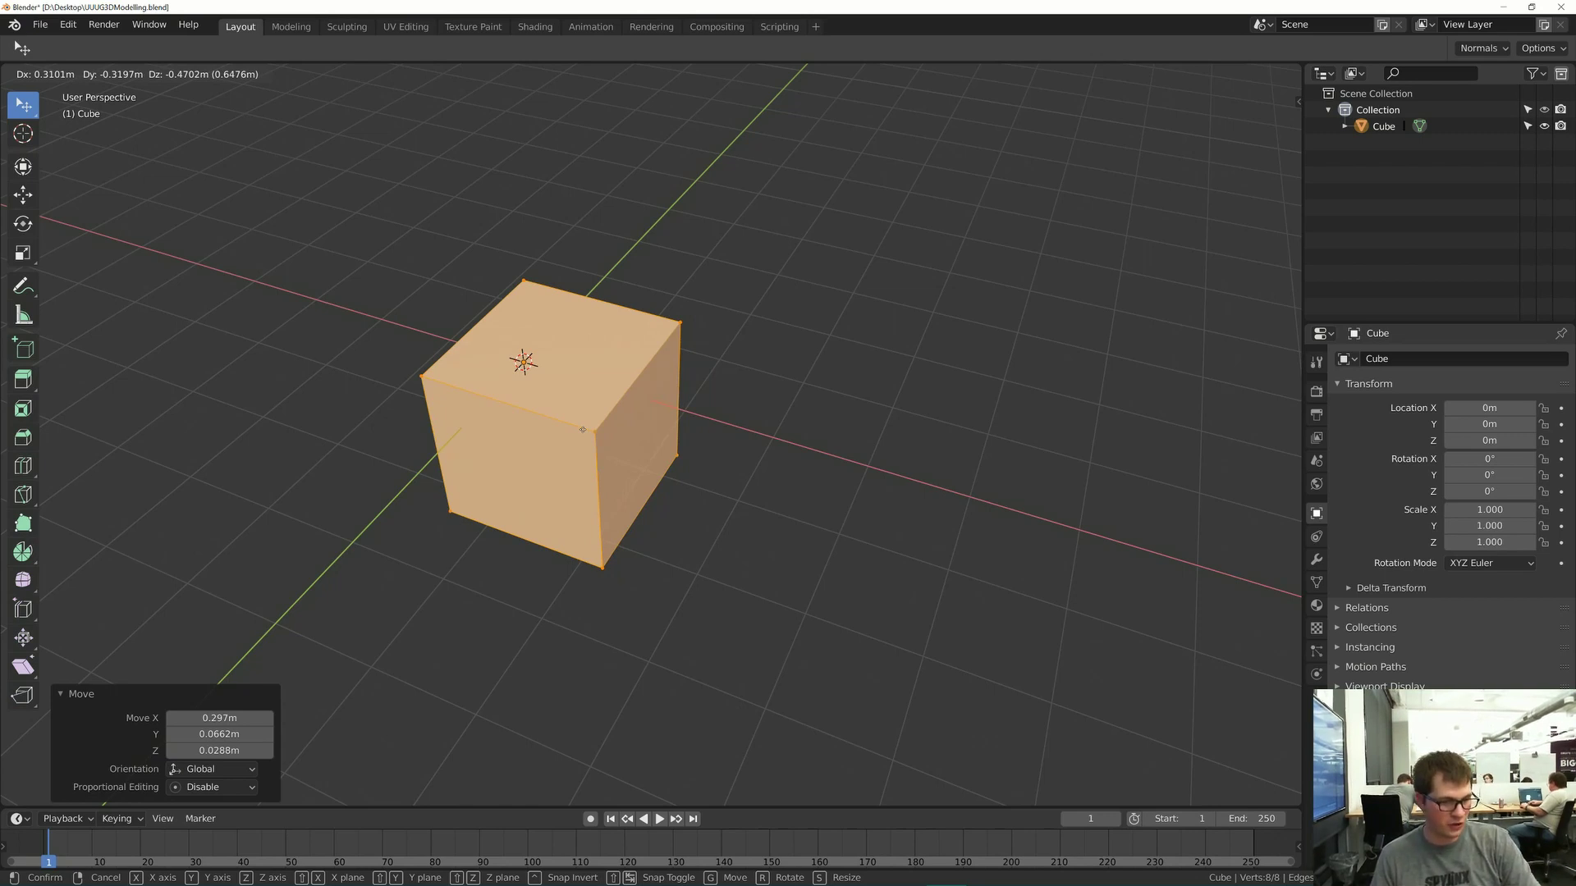
key(x)
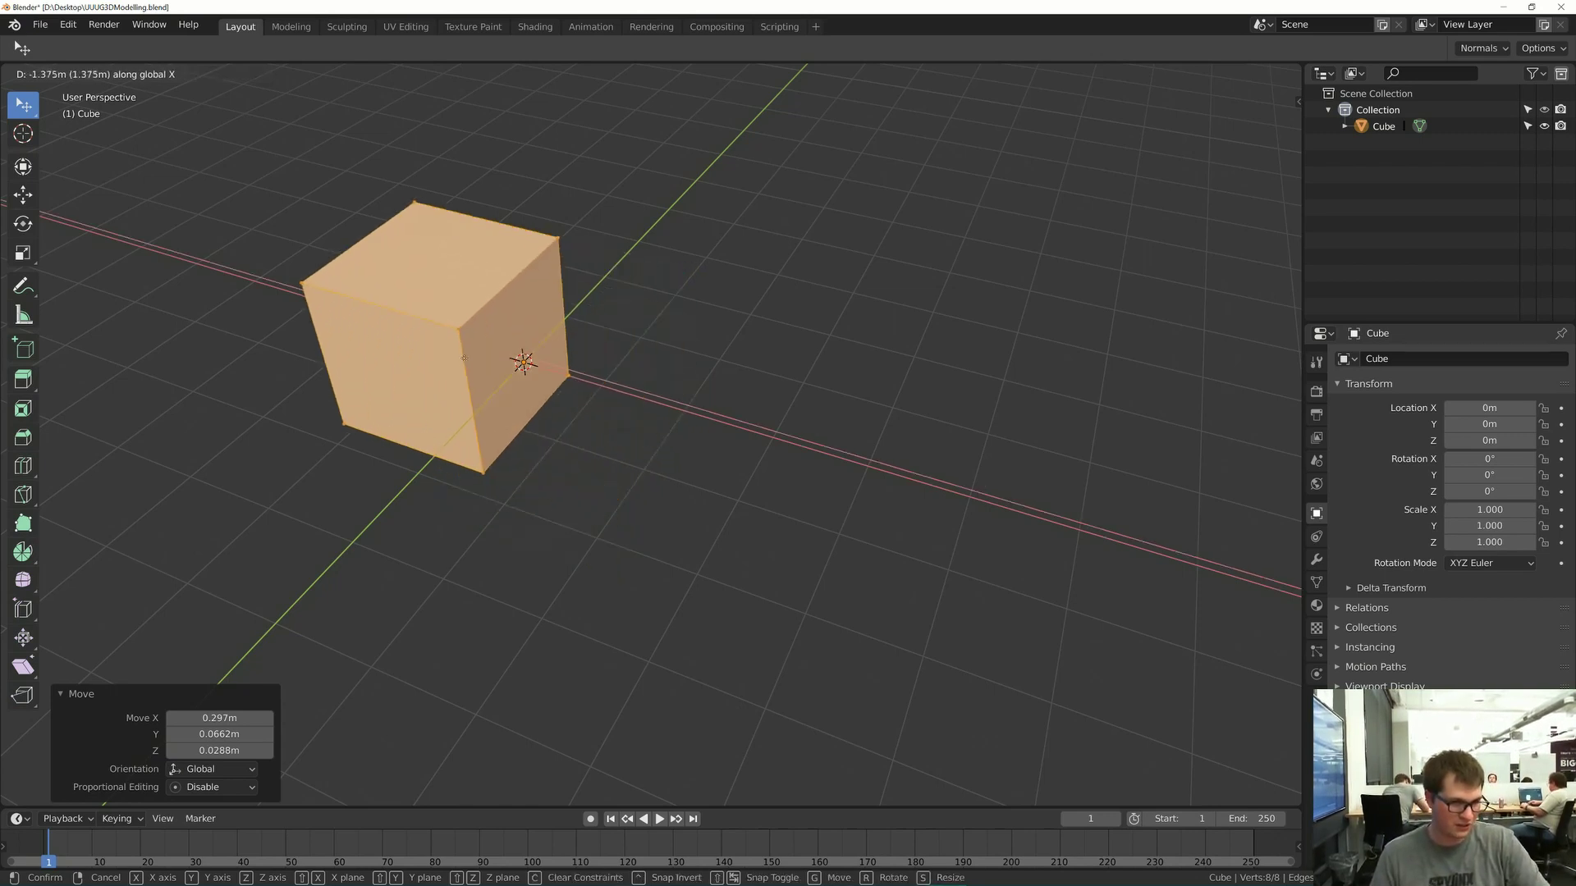
key(z)
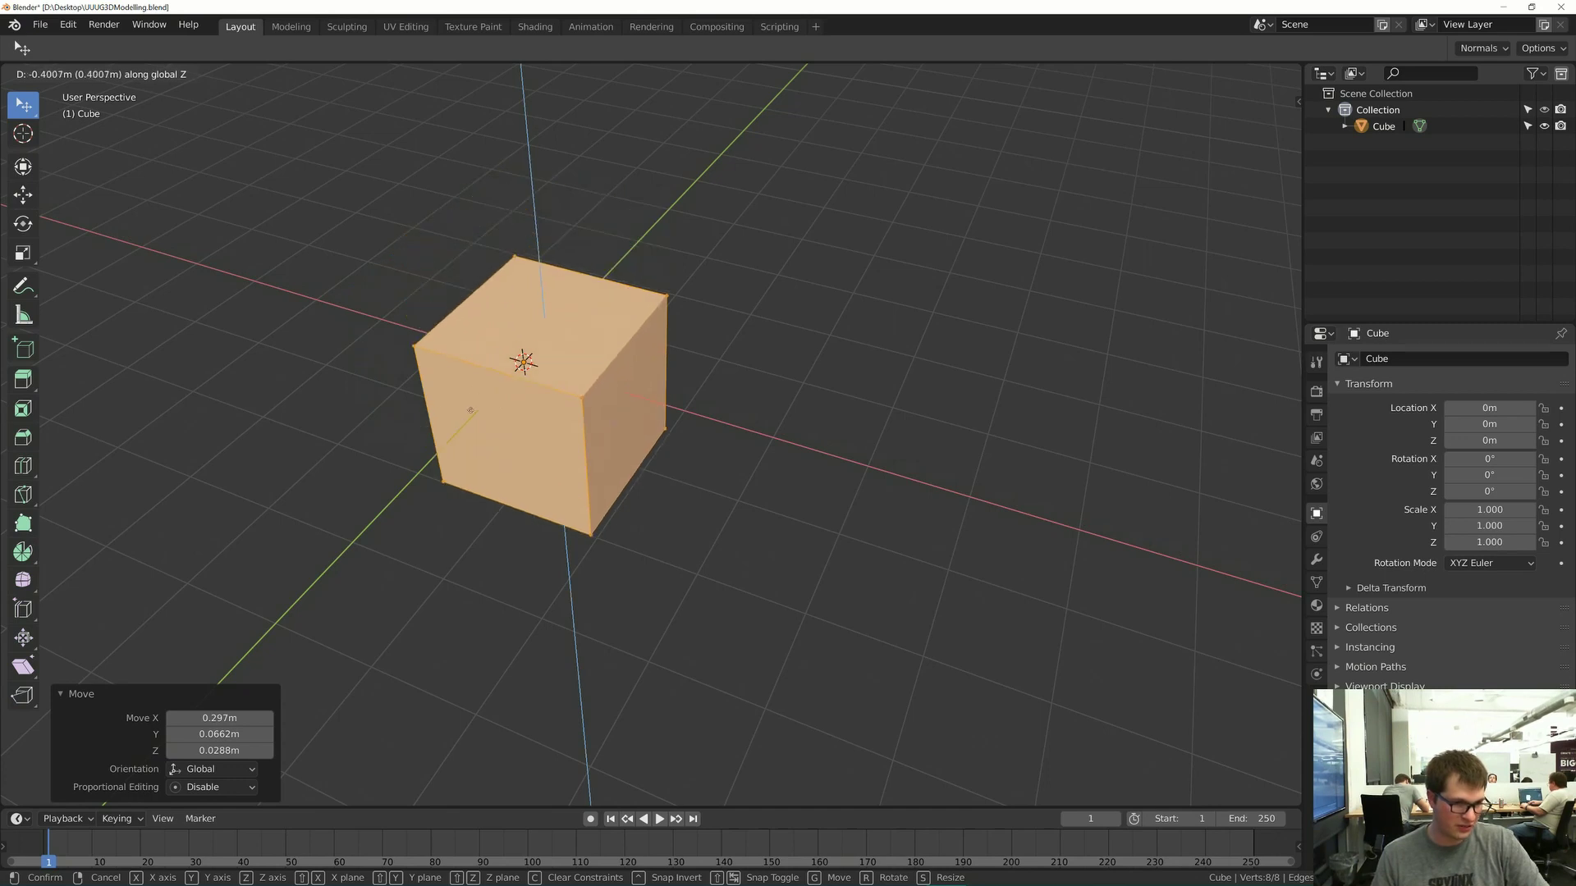
key(shift+x)
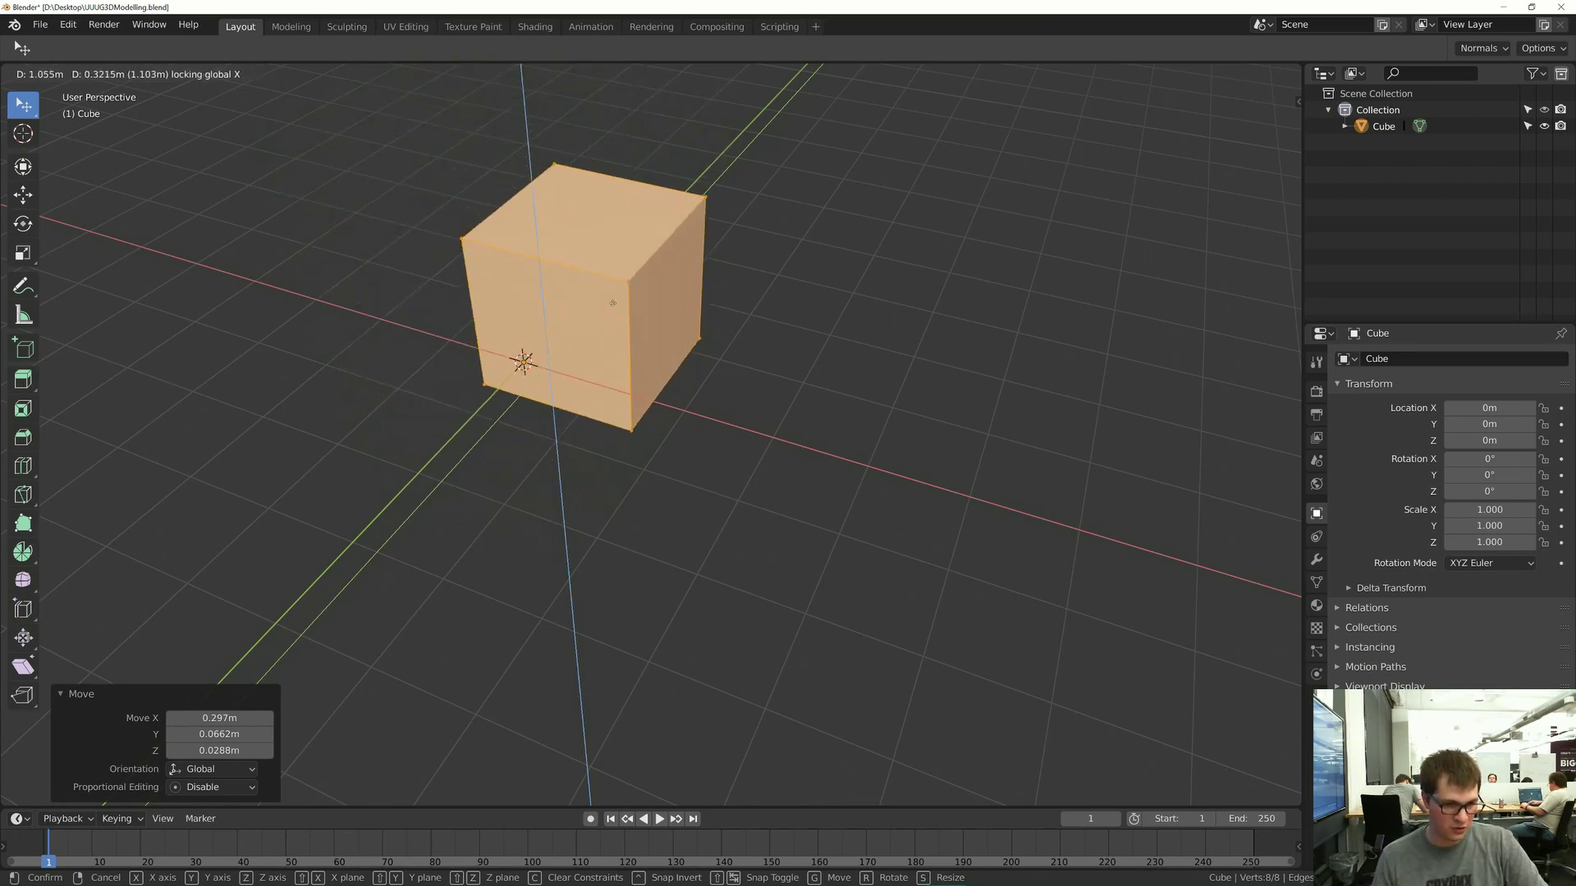
key(shift+z)
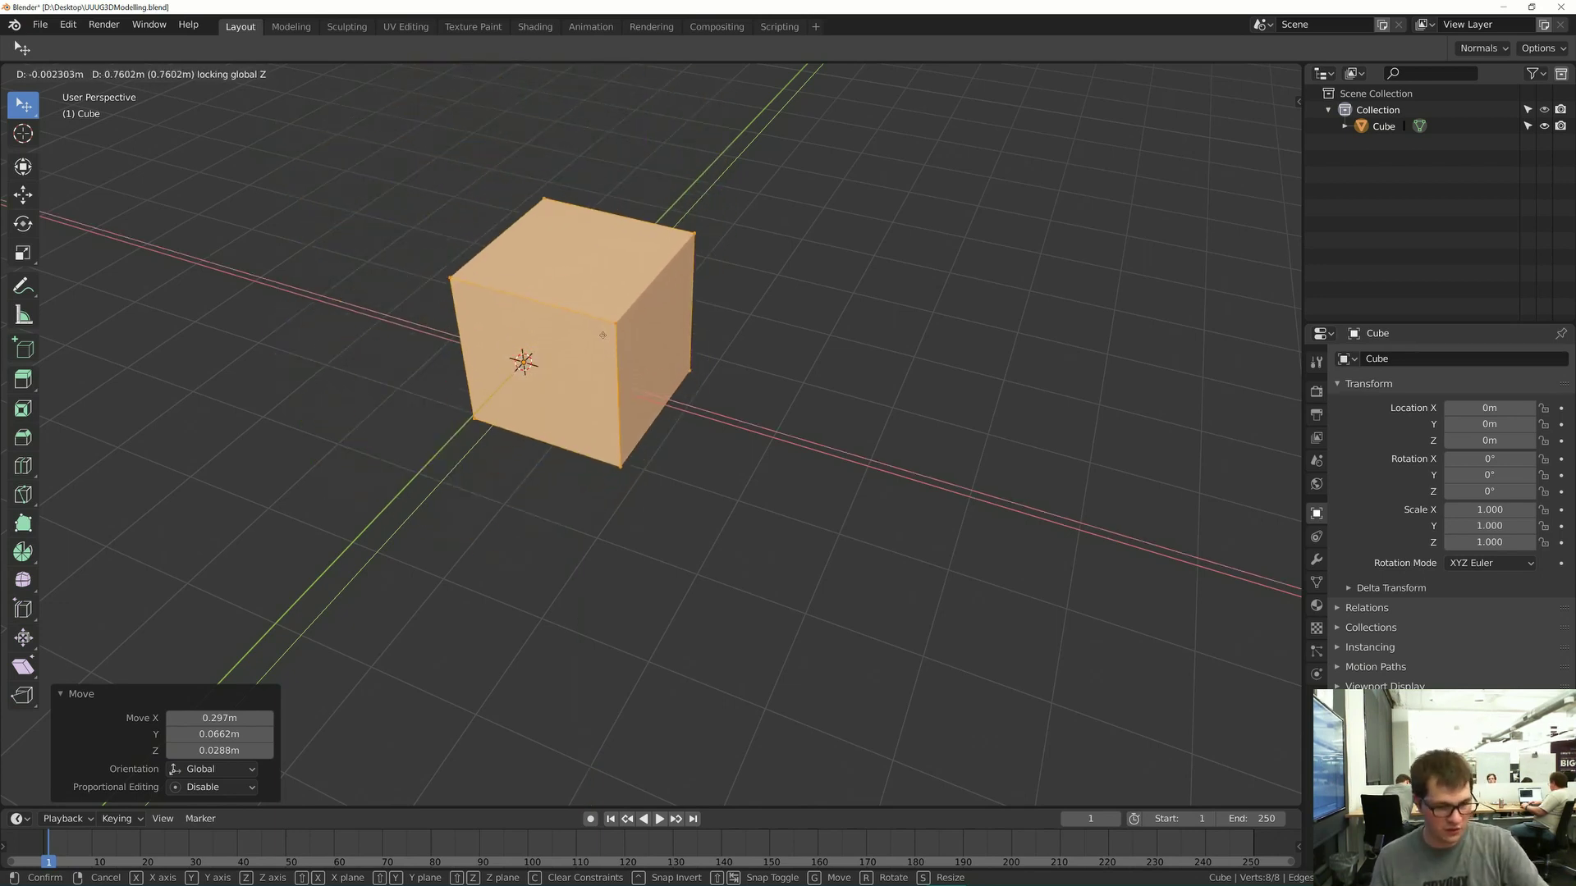
key(c)
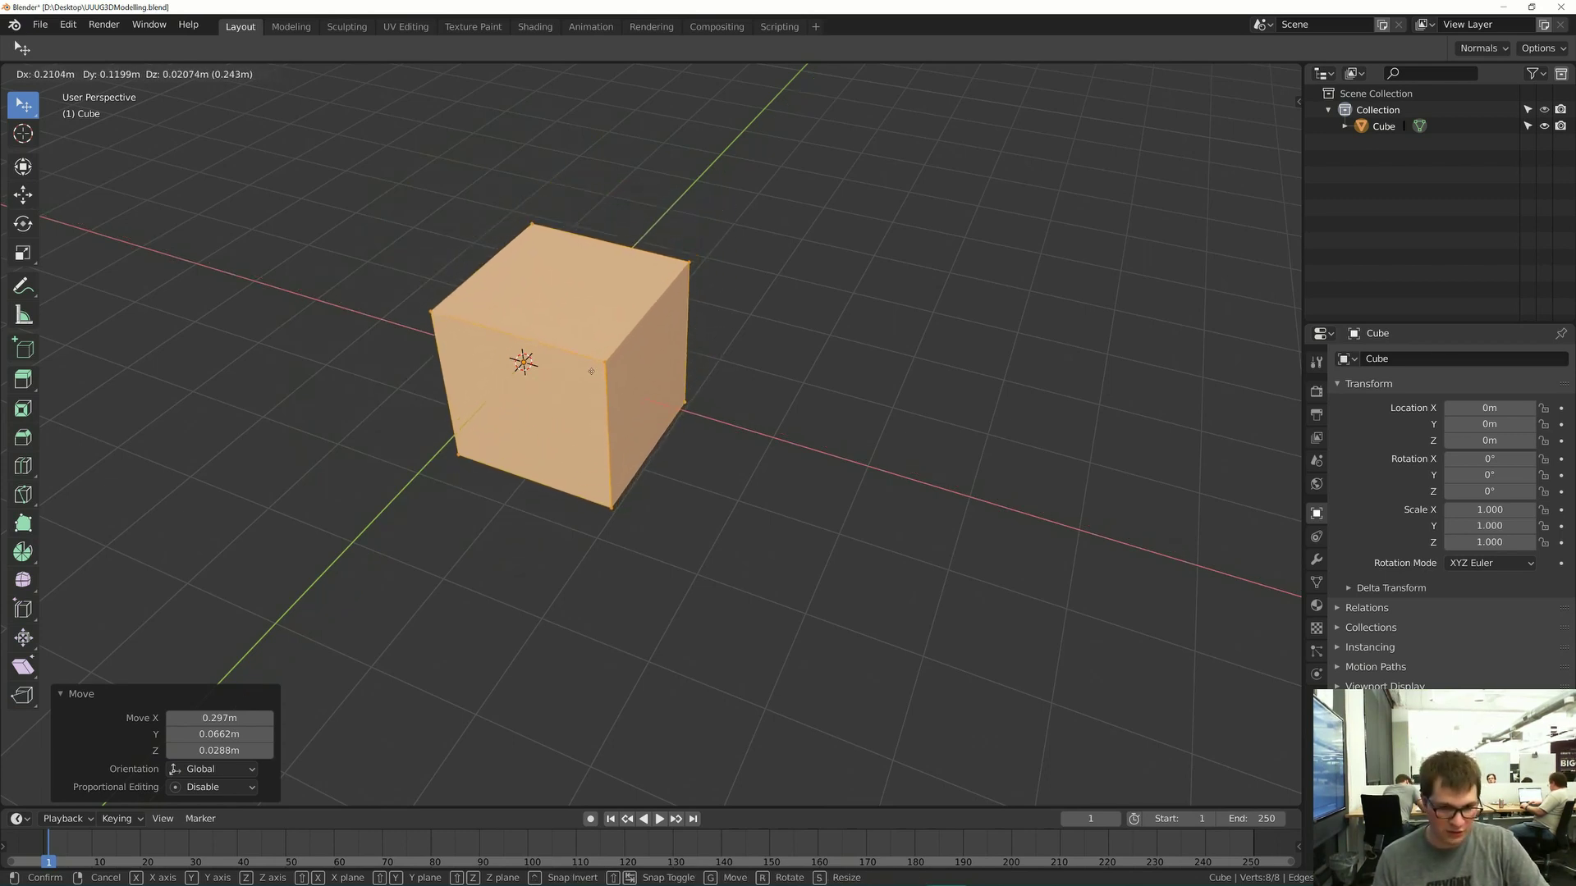
right_click(591, 371)
key(g)
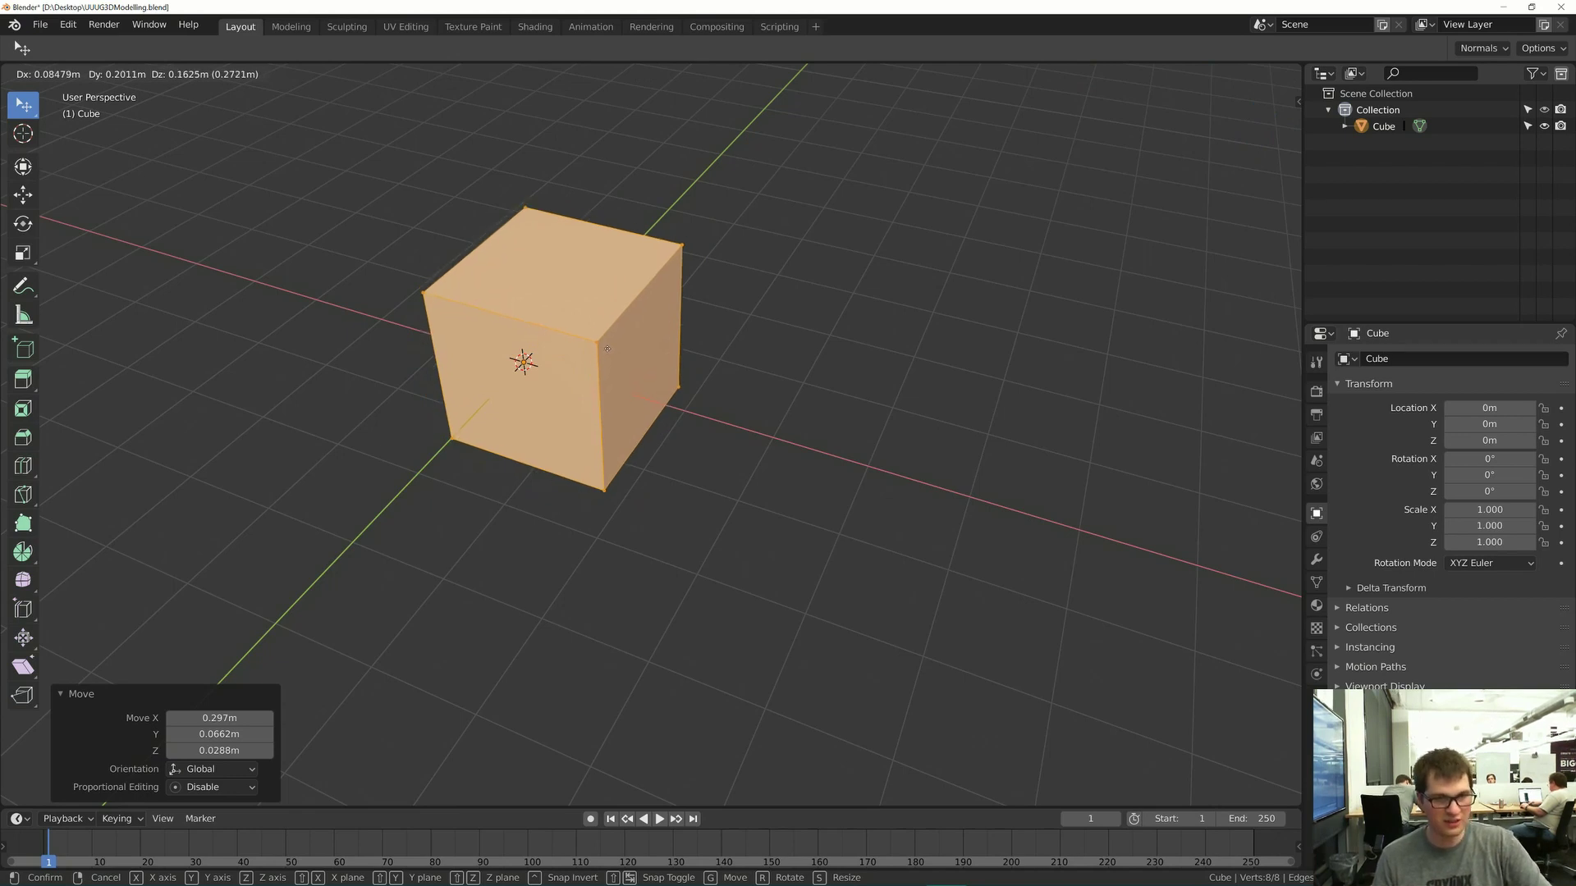
right_click(607, 348)
key(g)
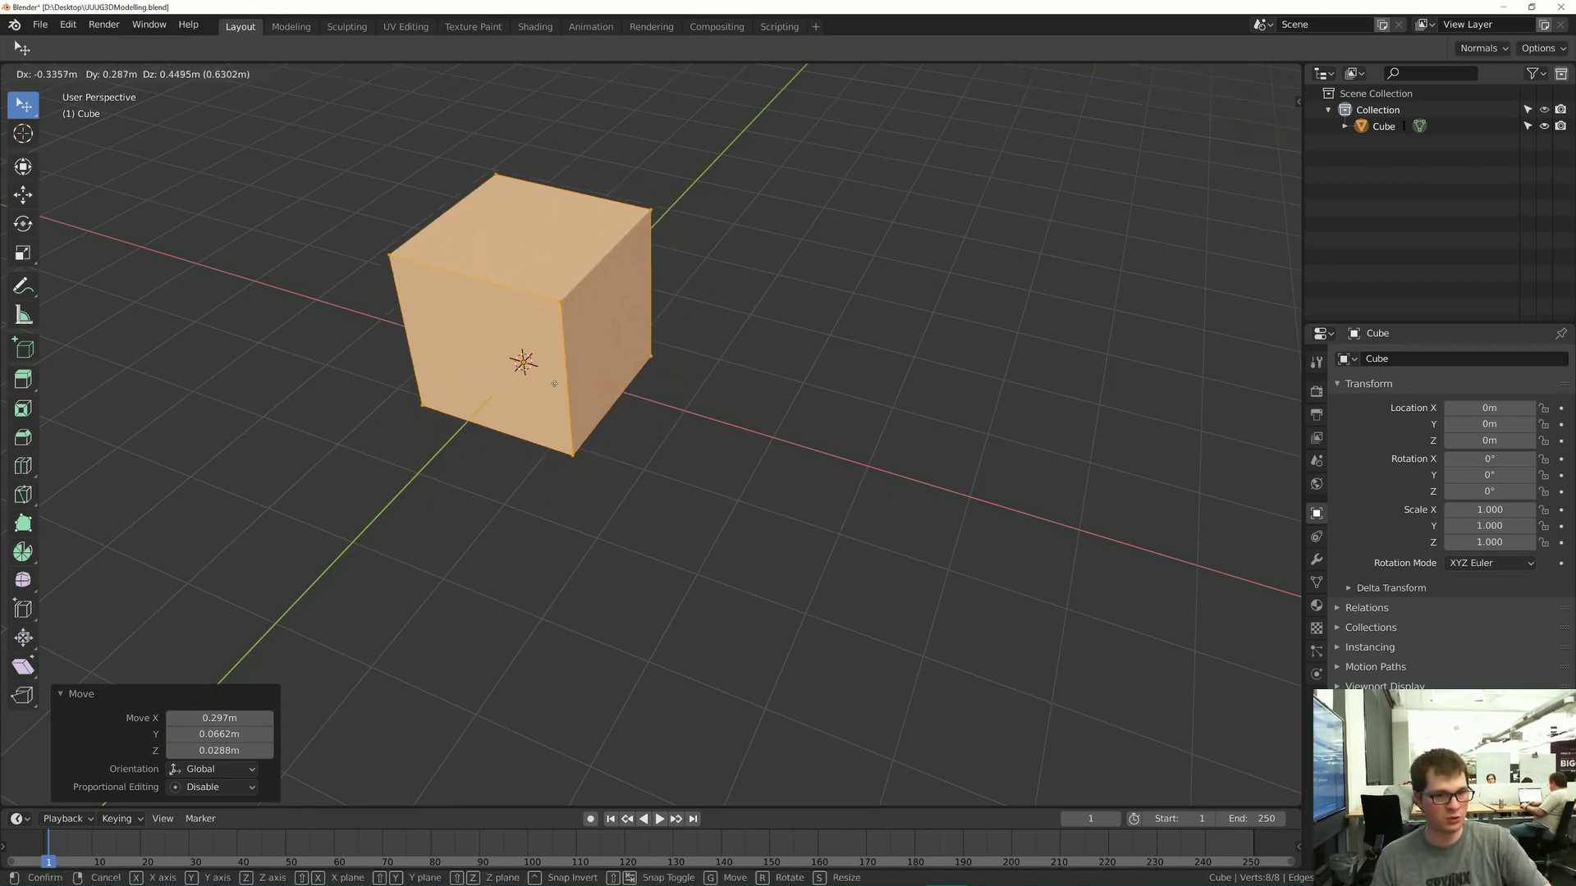
right_click(539, 397)
- Switch to the 3D Modeling Workshop tutorial doc and read the Orthographic and Perspective Views section
key(alt+Tab)
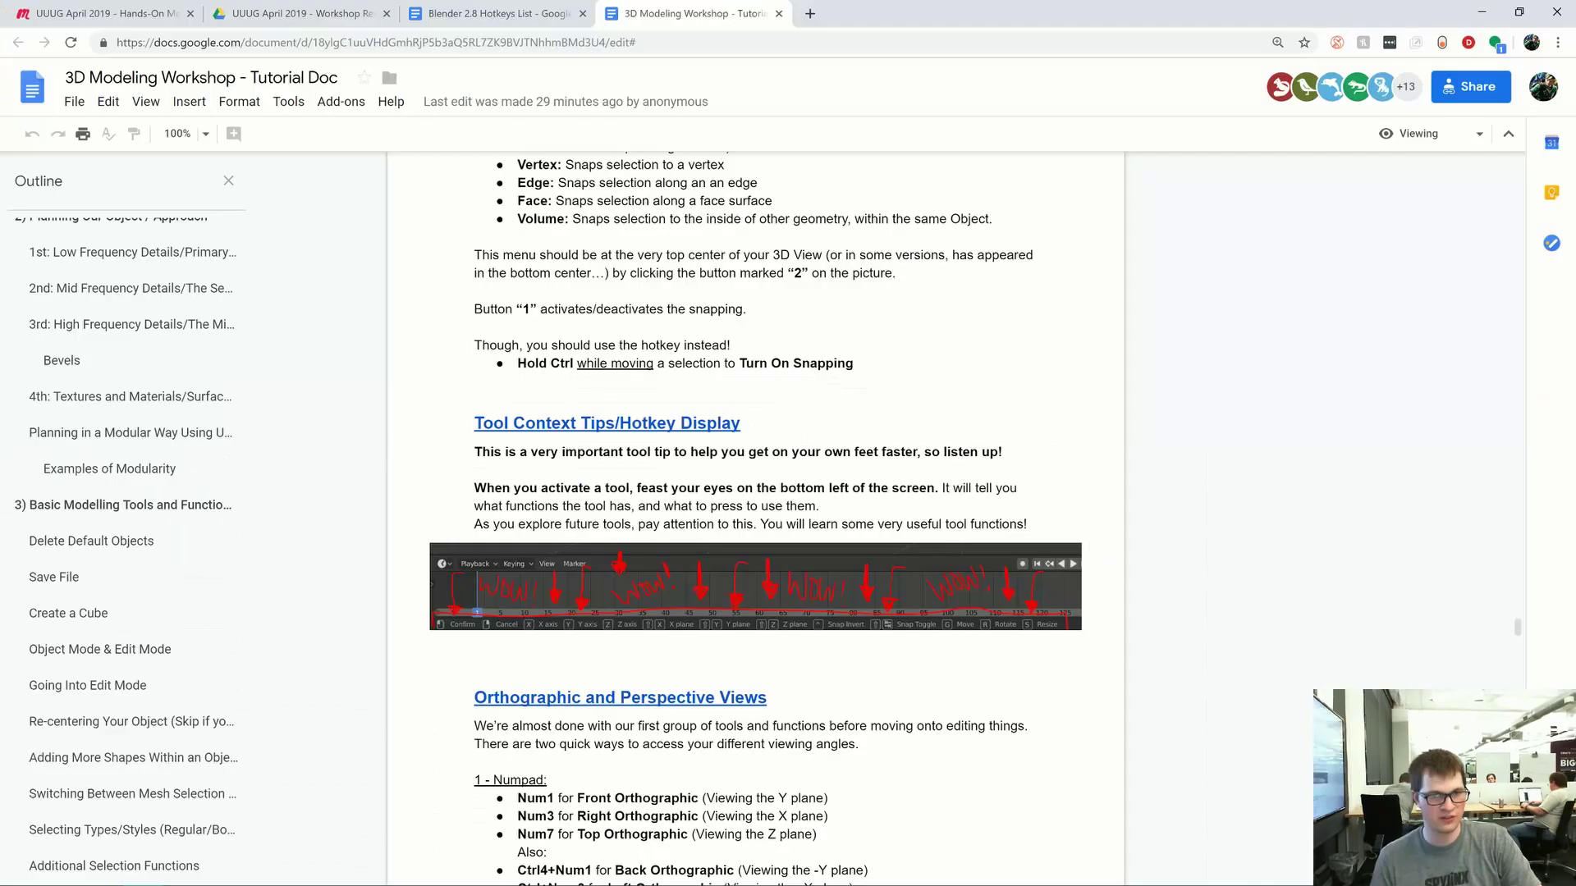
scroll(755, 517, down, 2)
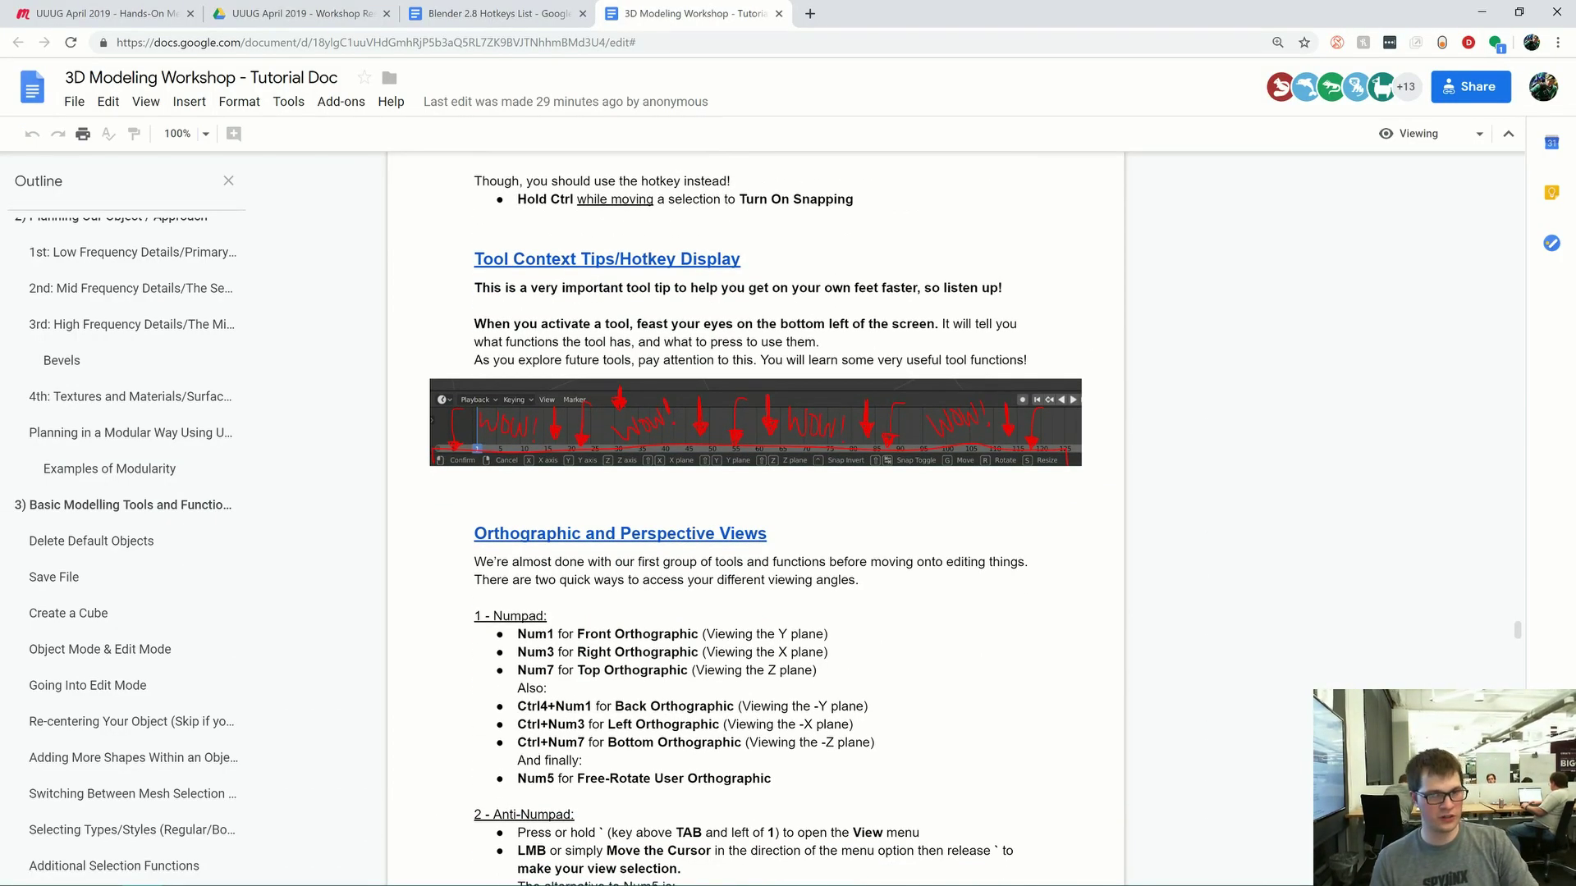
scroll(755, 517, down, 2)
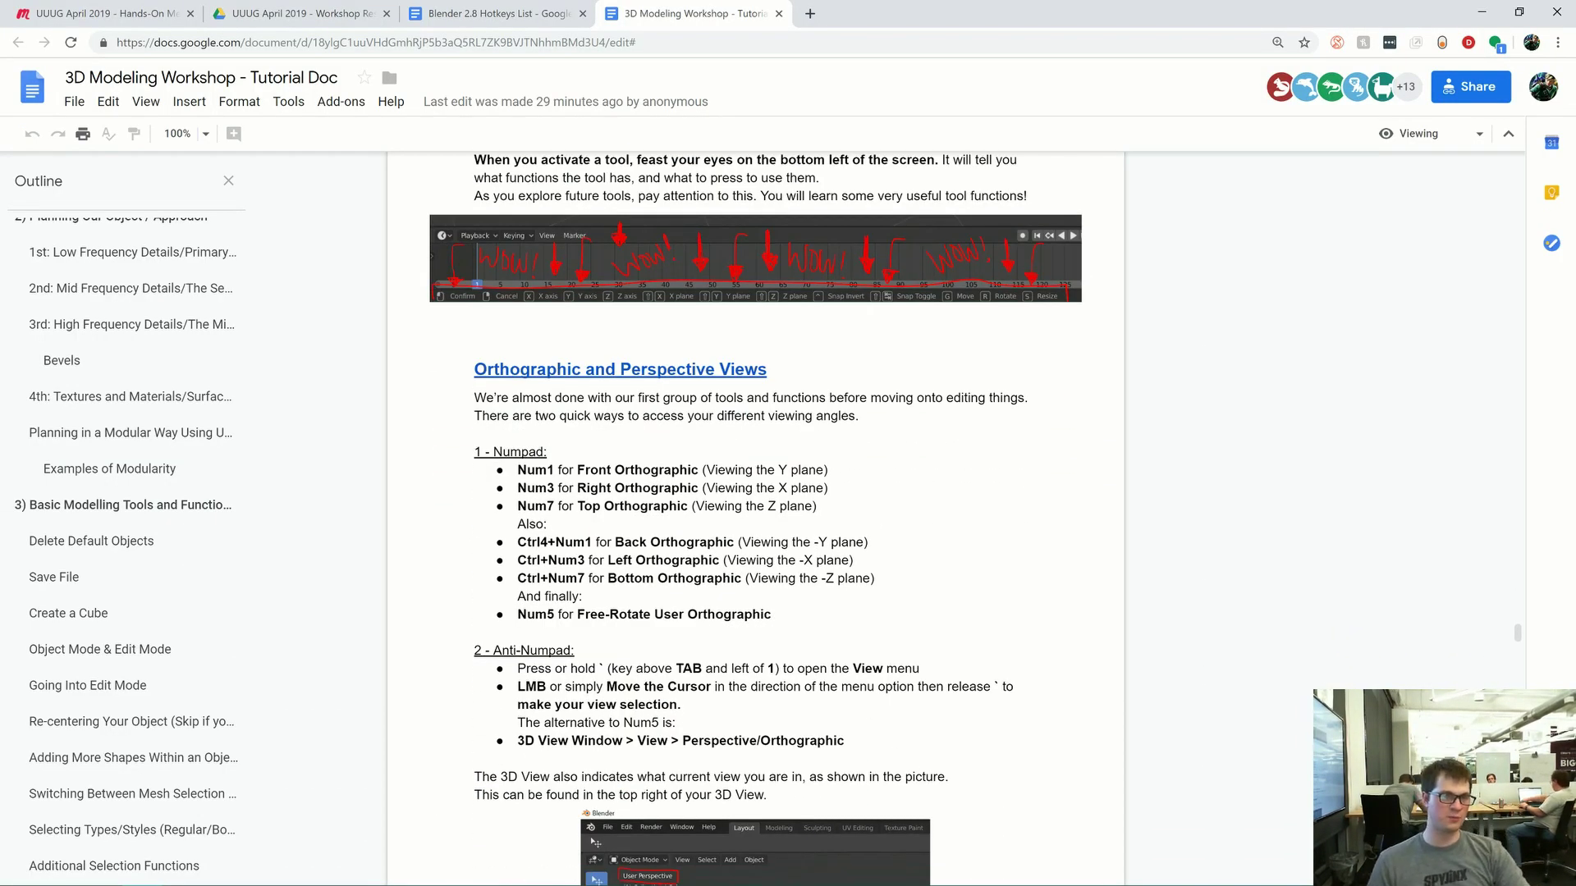
key(alt+Tab)
scroll(612, 376, down, 4)
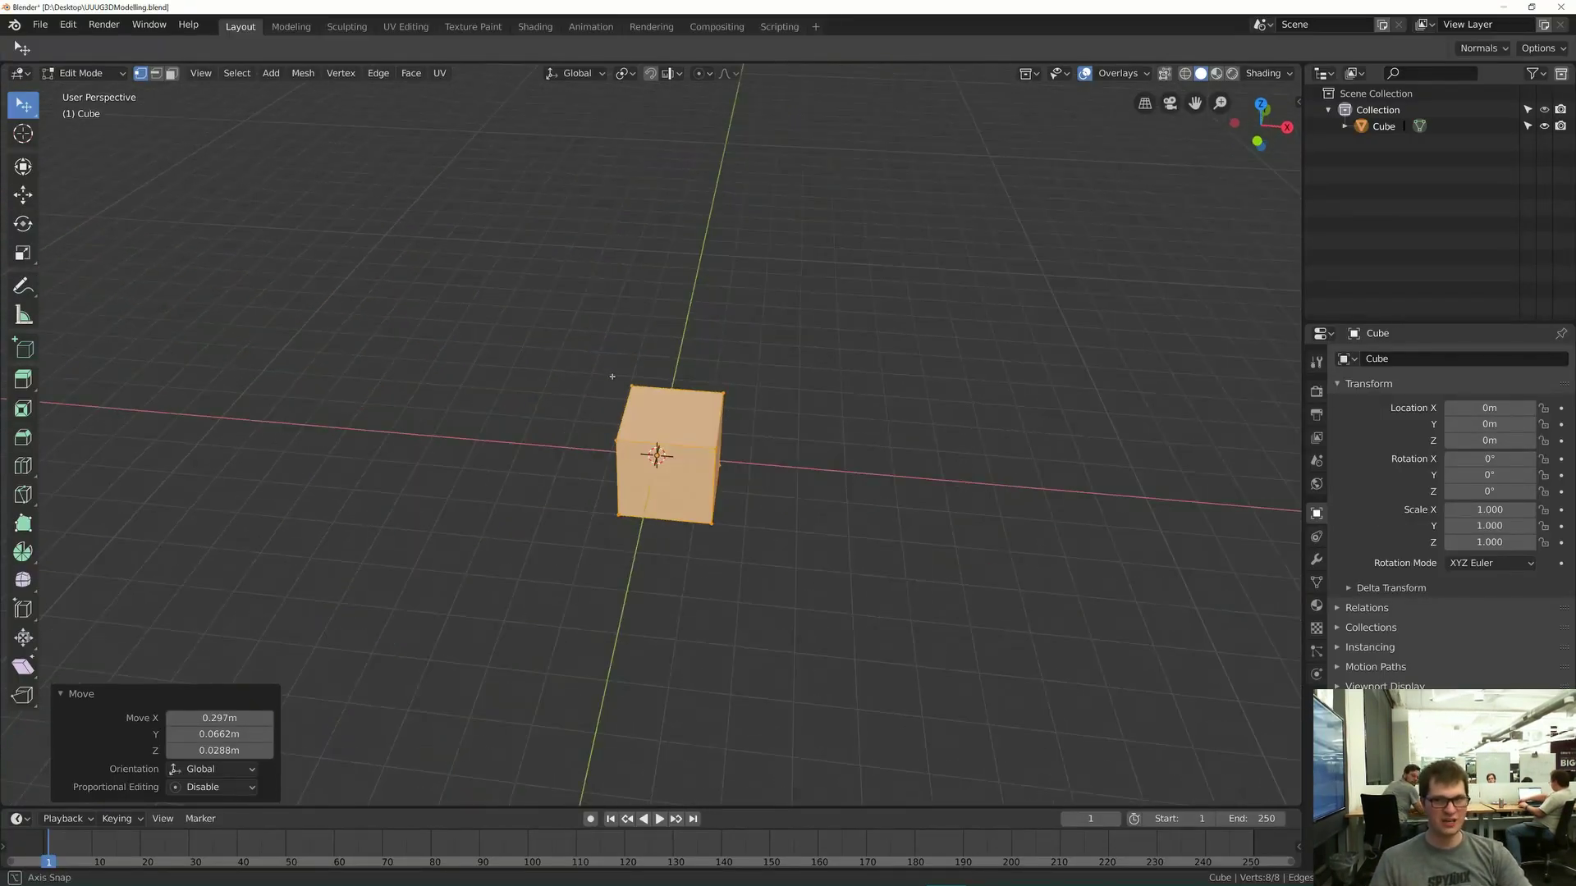
middle_drag(611, 377, 661, 386)
key(alt+Tab)
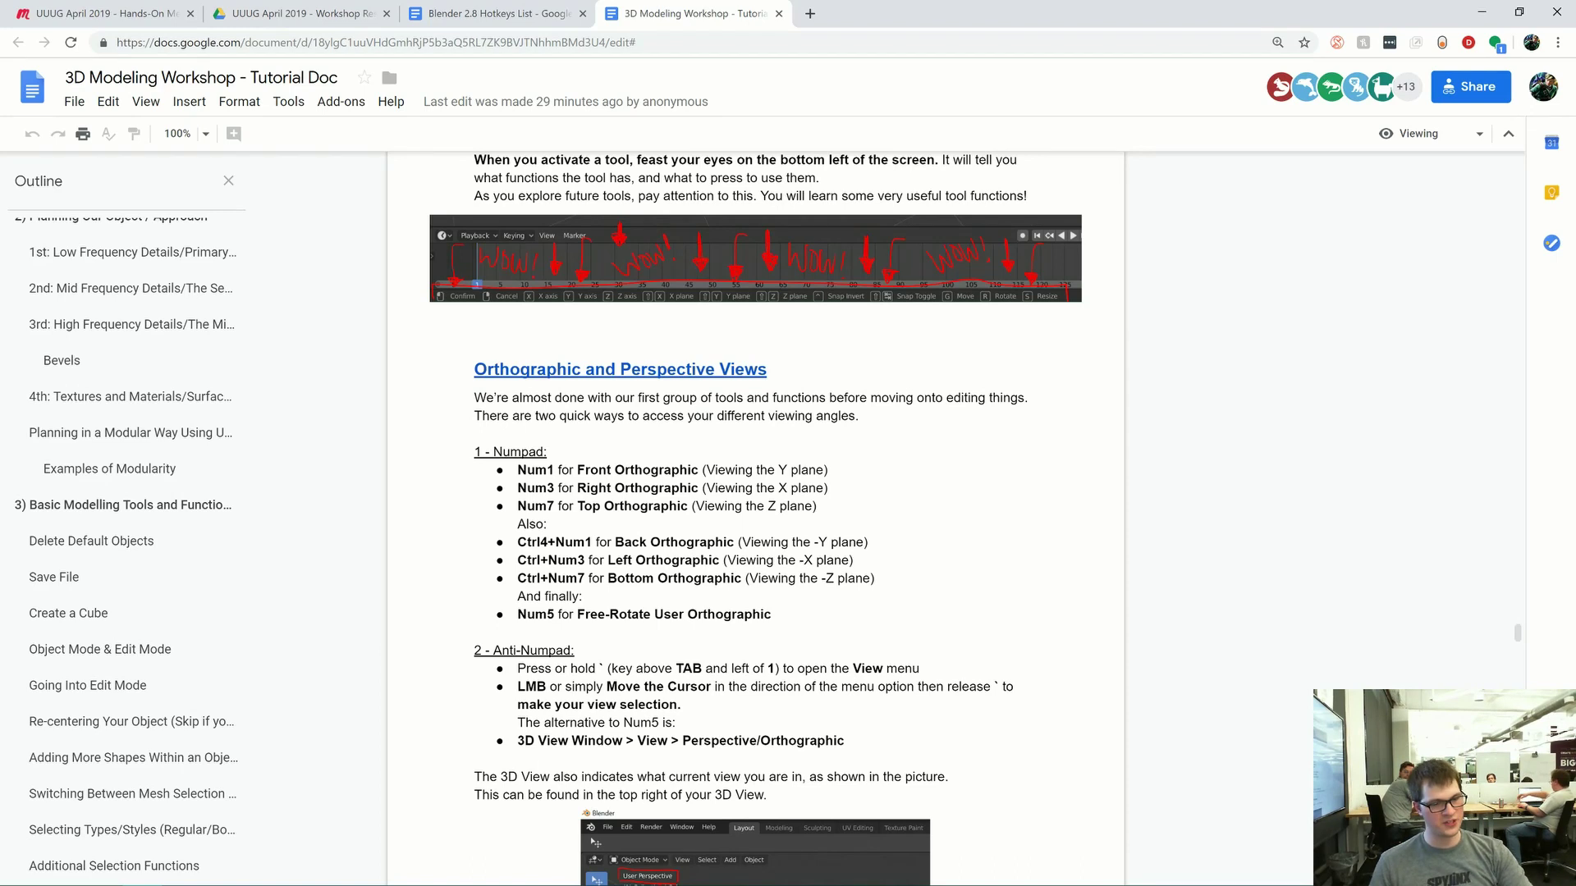
- Switch back to Blender and add a 2 m plane to the cube's mesh
key(alt+Tab)
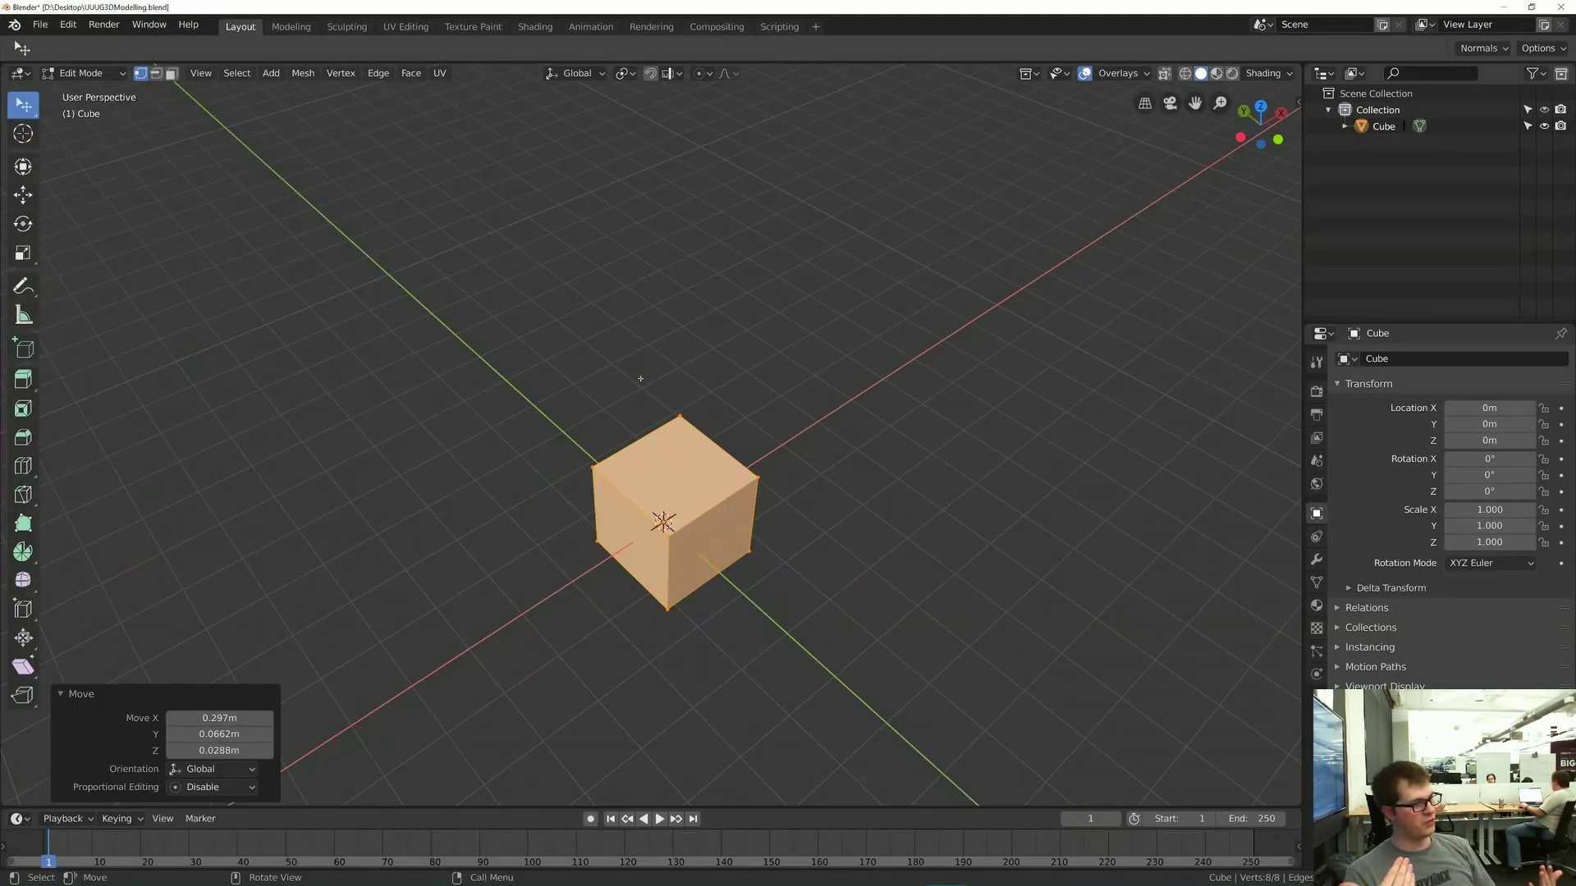
mouse_move(624, 372)
middle_down()
mouse_move(633, 352)
mouse_move(629, 382)
middle_up()
click(629, 382)
key(shift+a)
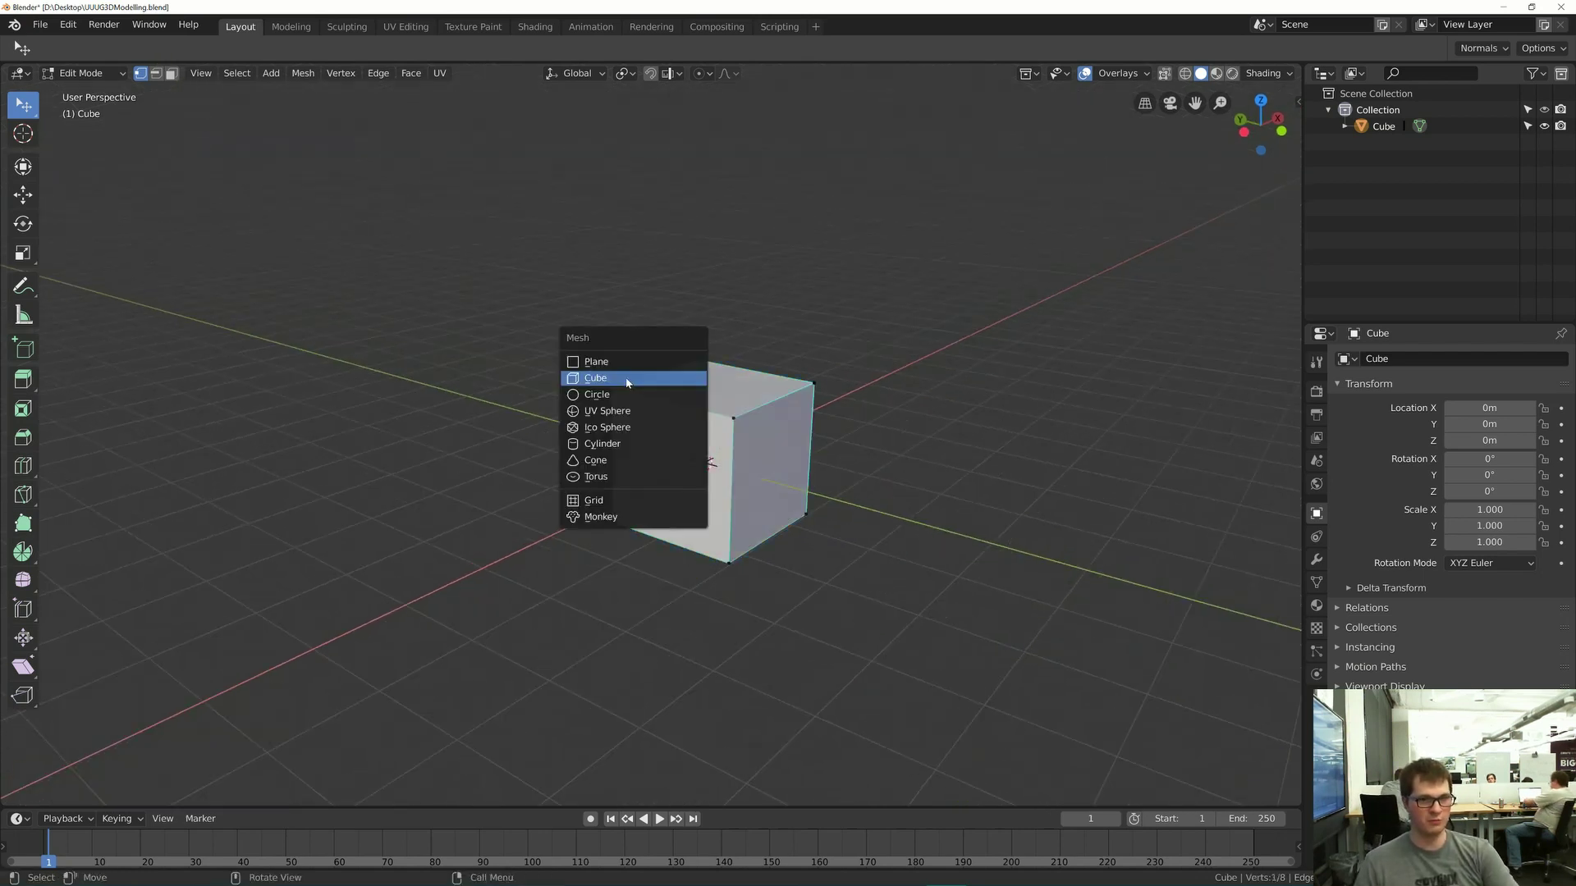
click(626, 357)
- Move the plane away from the cube by about 5.5 m in X and 4.1 m in Y, and raise it 1.78 m
key(g)
key(shift+z)
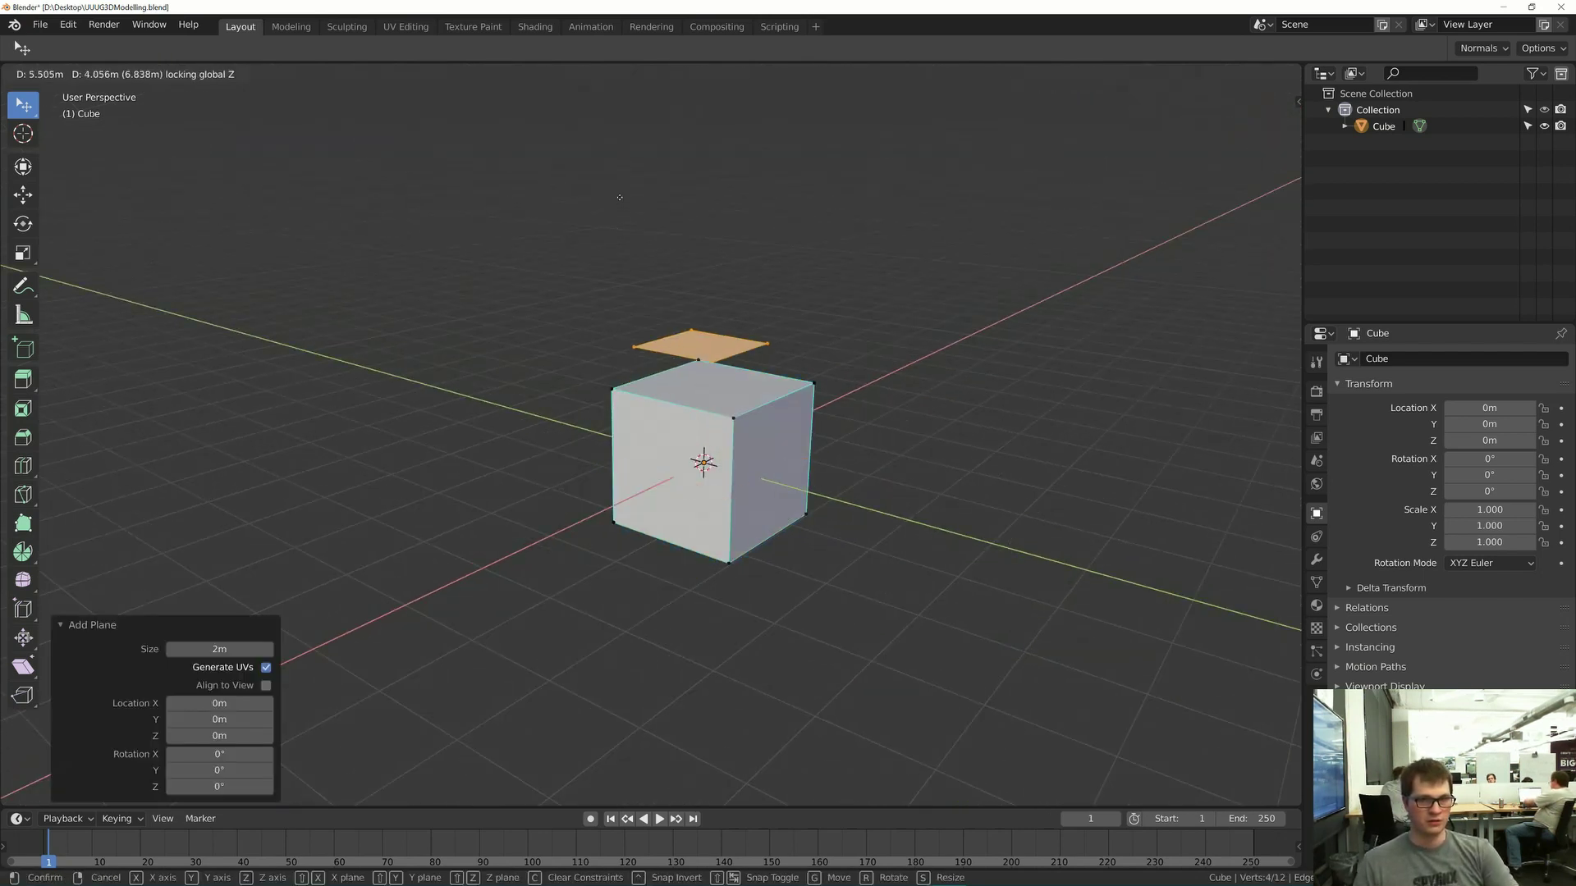
click(620, 199)
key(g)
key(z)
click(658, 210)
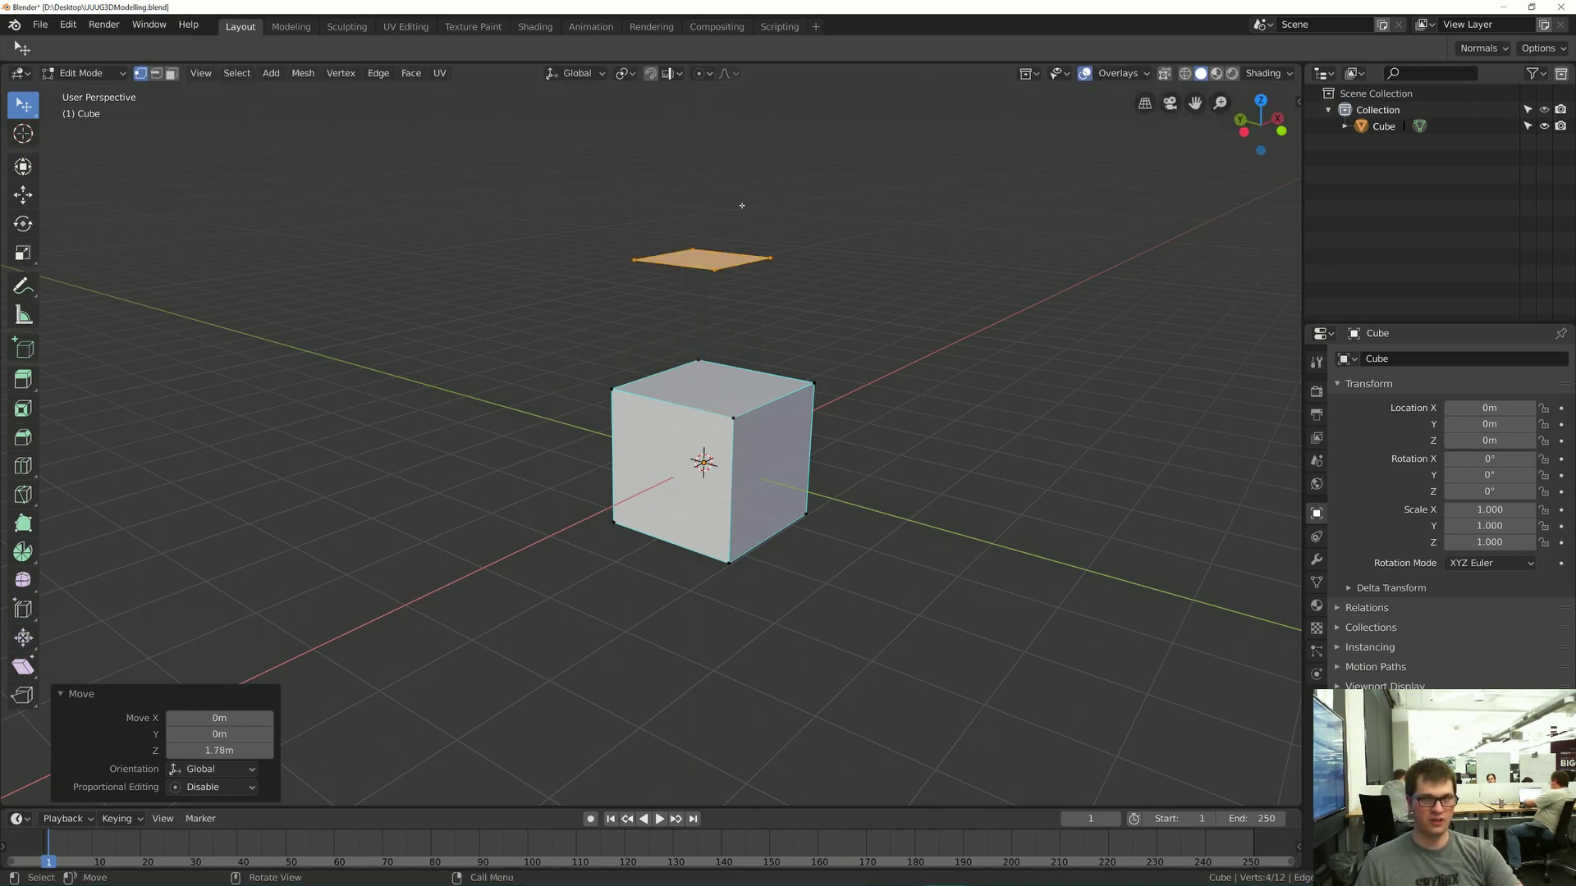
- Raise the plane's far vertex by about 1.26 m and lift the neighbouring vertex level with it to form a straight upper edge
click(694, 248)
key(g)
click(771, 254)
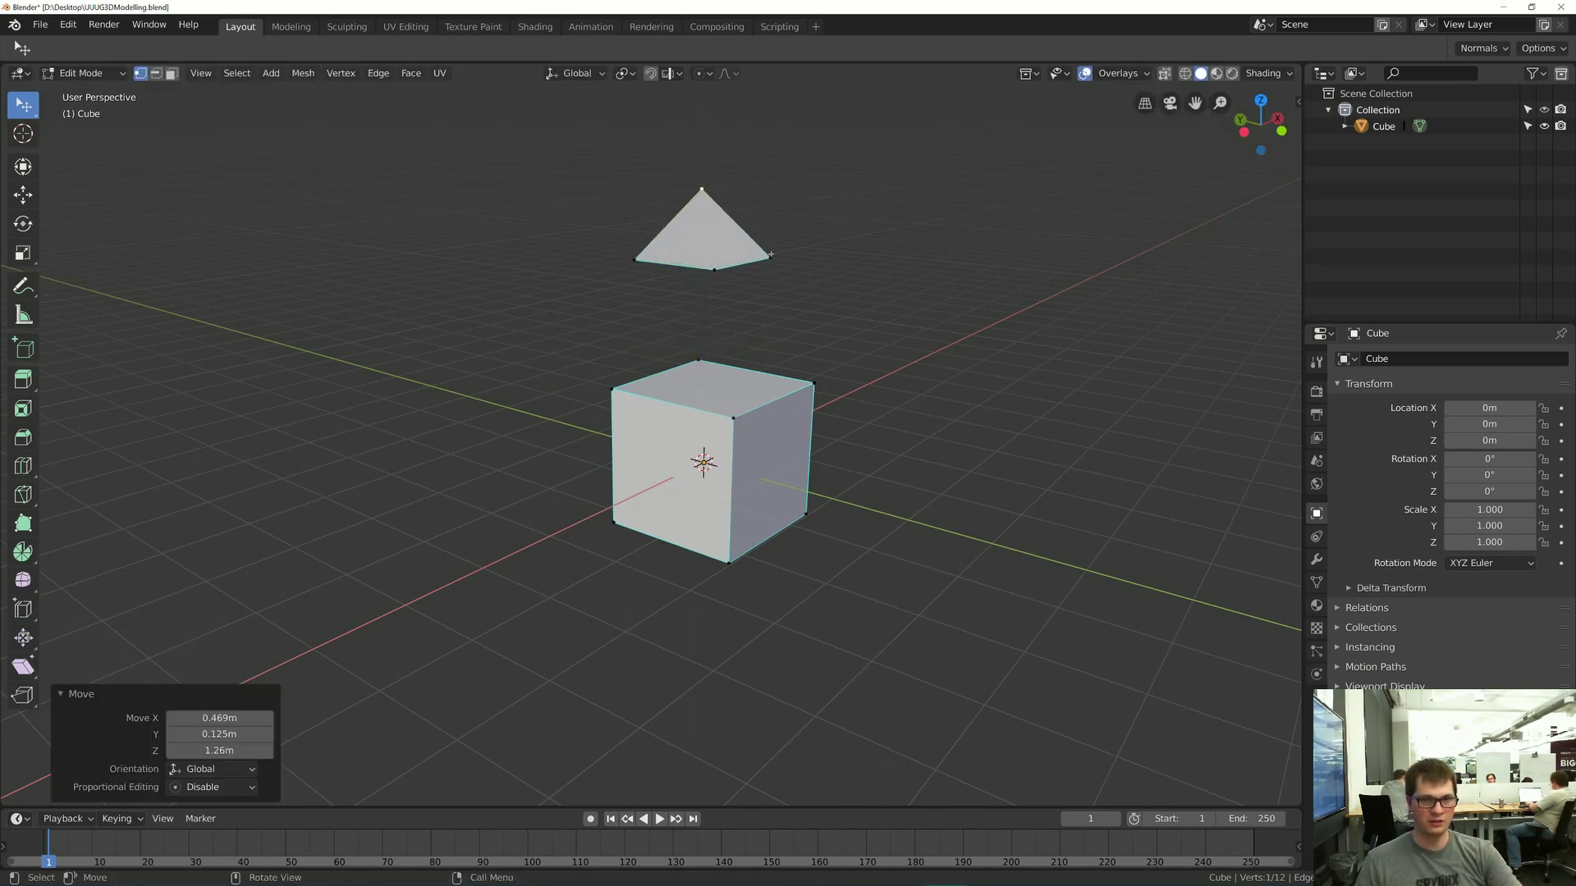
key(g)
click(854, 256)
- Shift the plane's two lower vertices beneath the upper edge so the face looks square from this view, and save the file
click(715, 268)
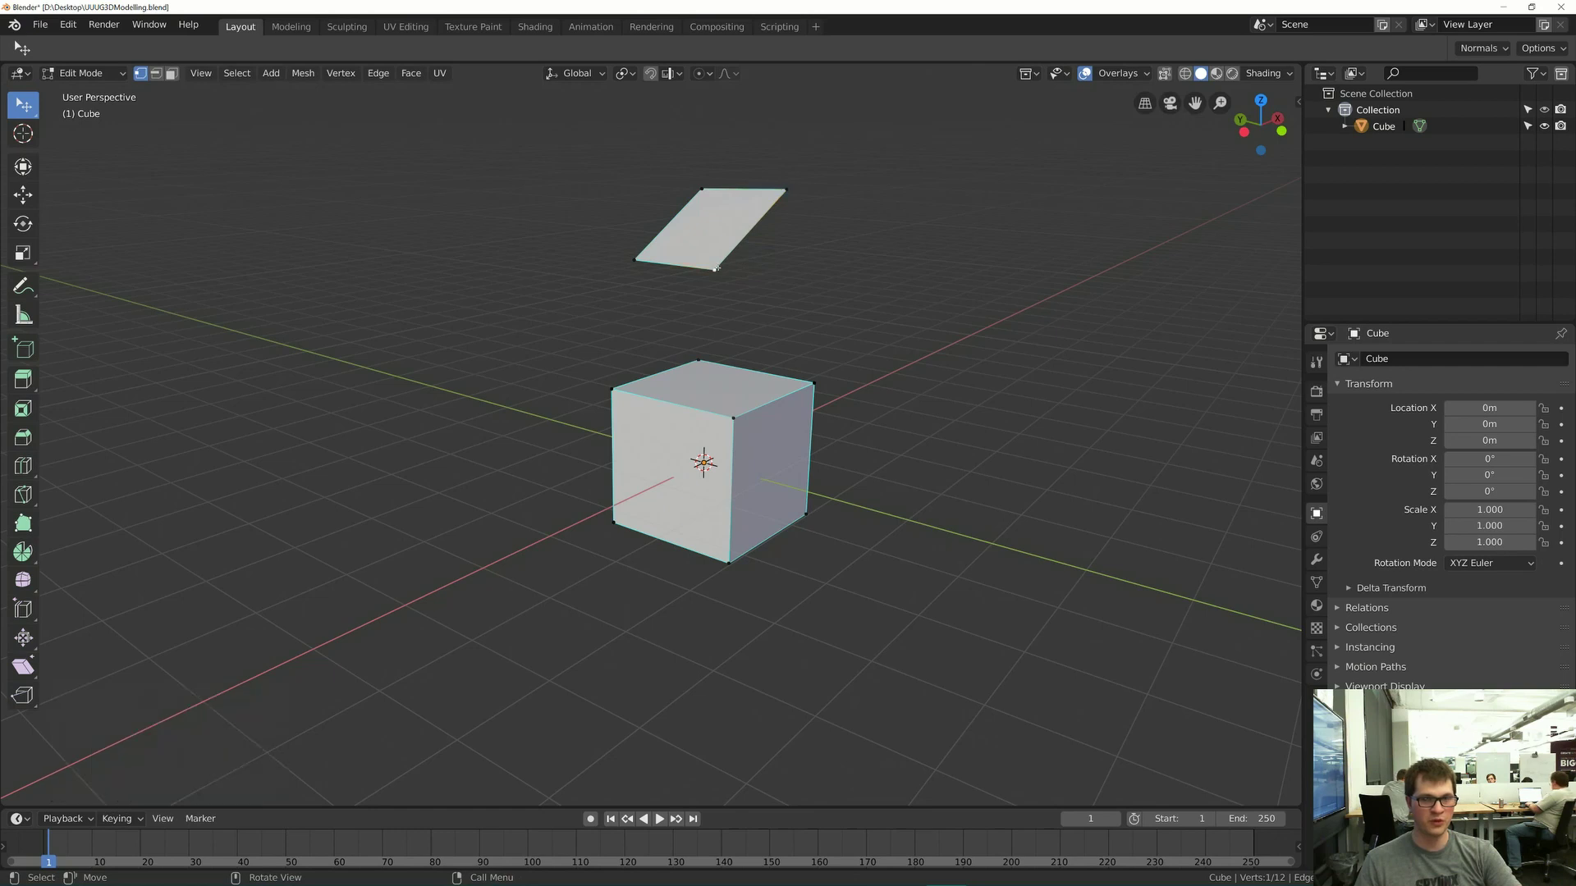
key(g)
click(786, 263)
click(635, 260)
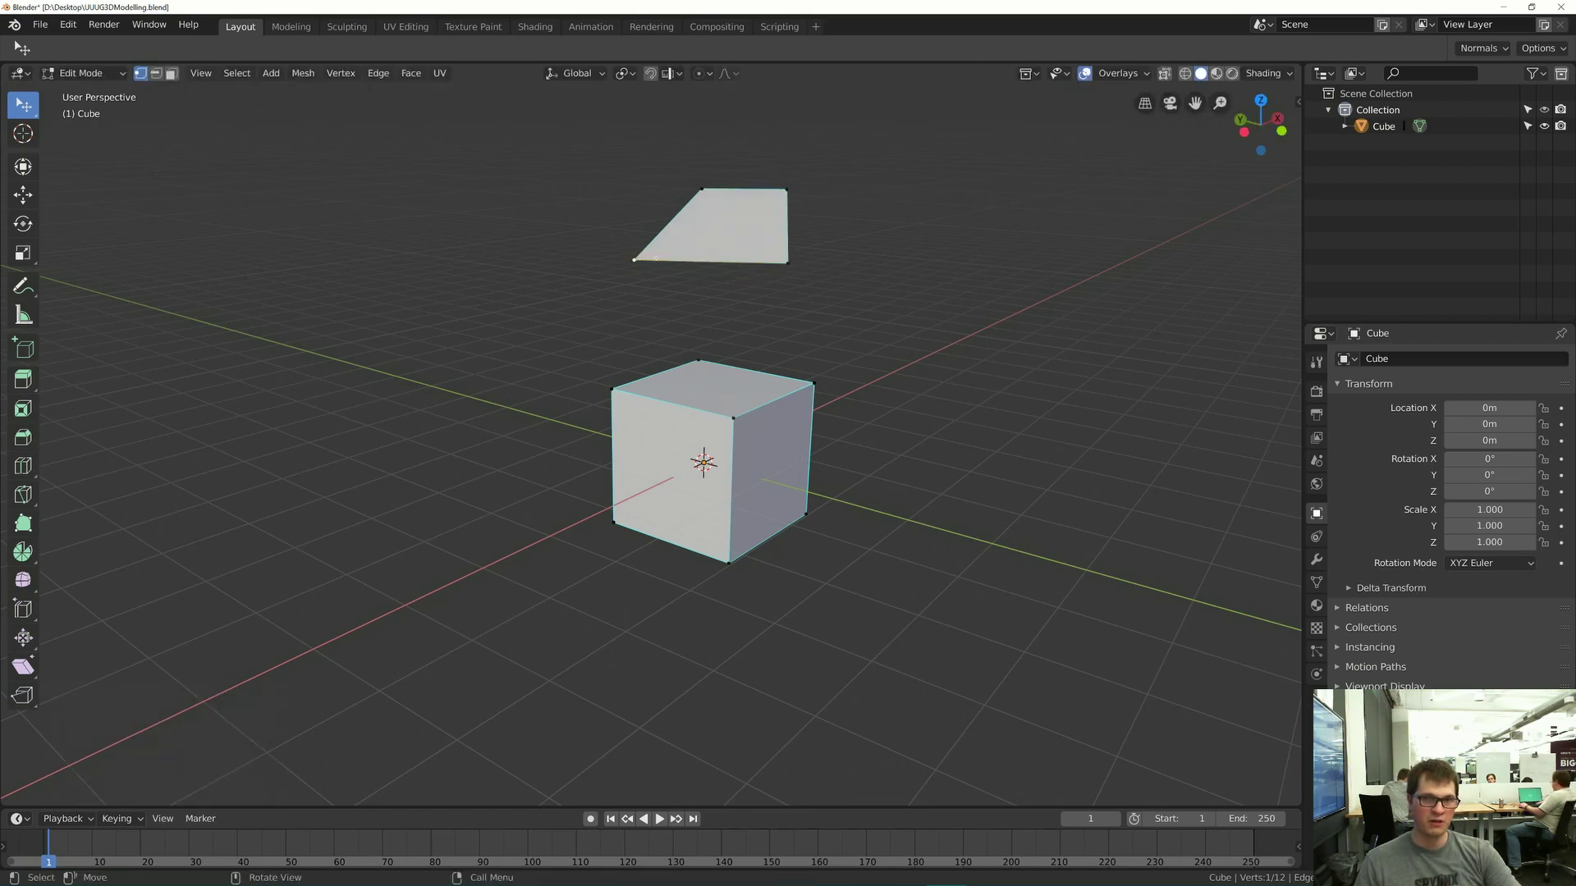
key(g)
click(718, 262)
click(783, 289)
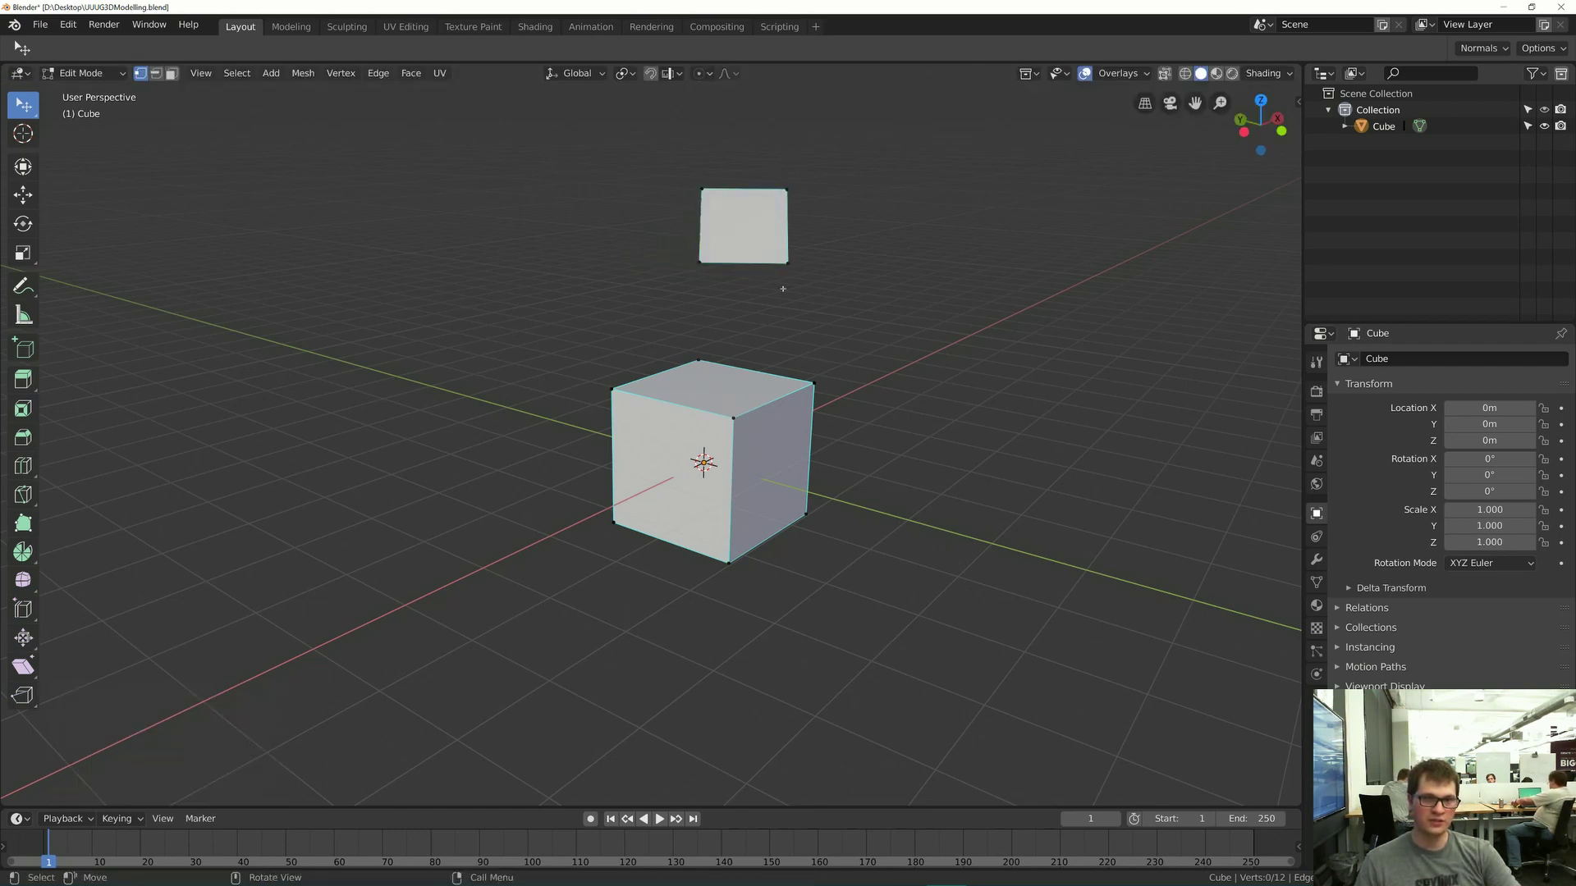
middle_drag(794, 211, 737, 356)
key(ctrl+s)
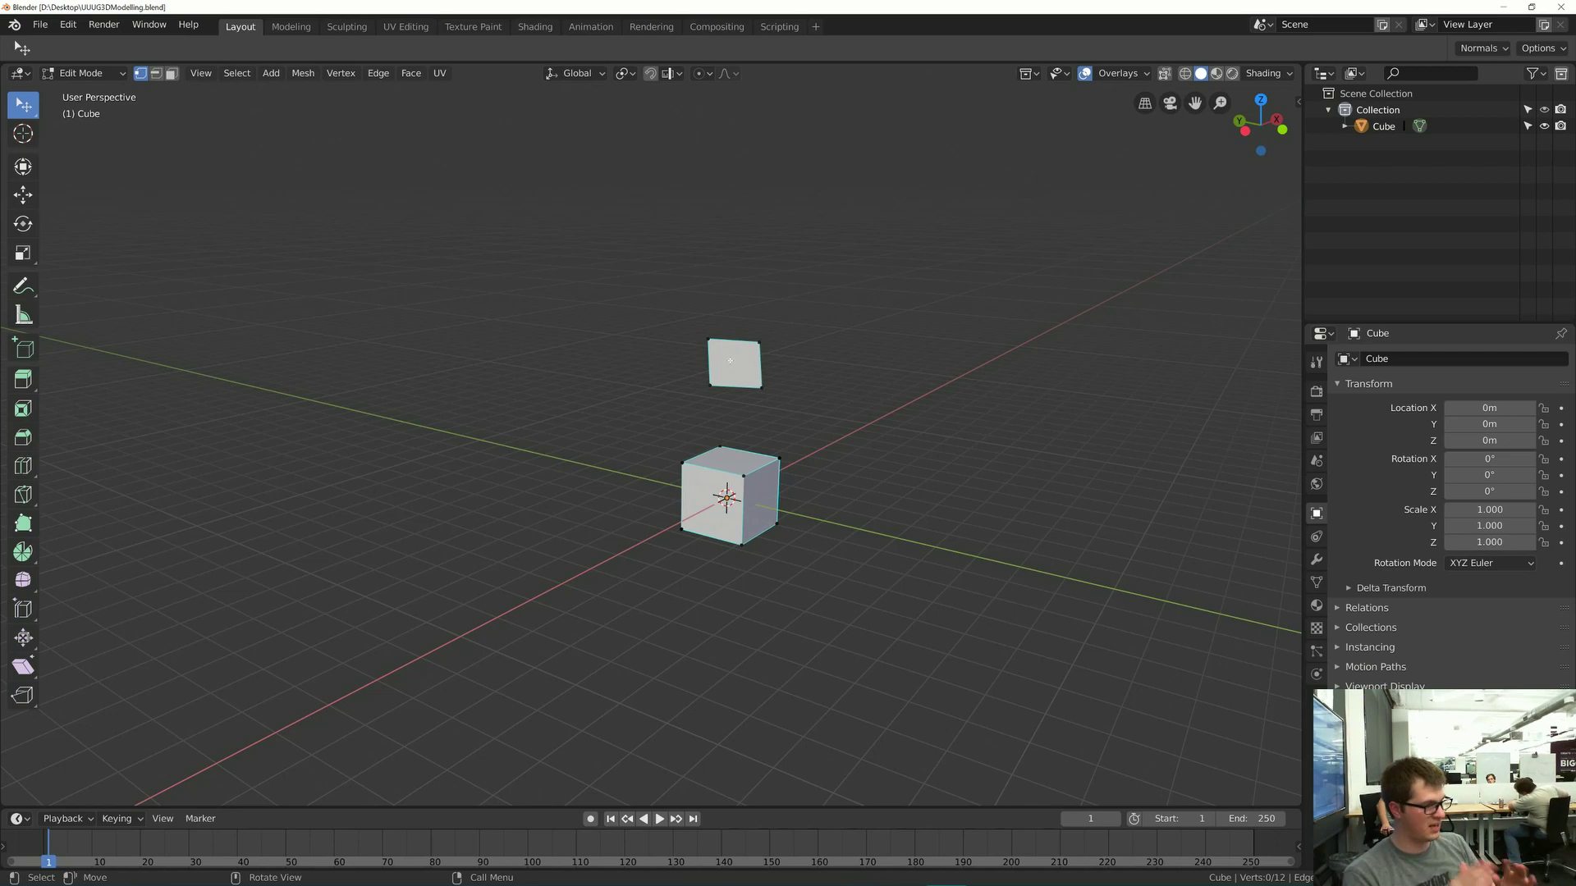
- Inspect the reshaped plane and cube from several angles, comparing orthographic and perspective projection
middle_drag(670, 326, 480, 346)
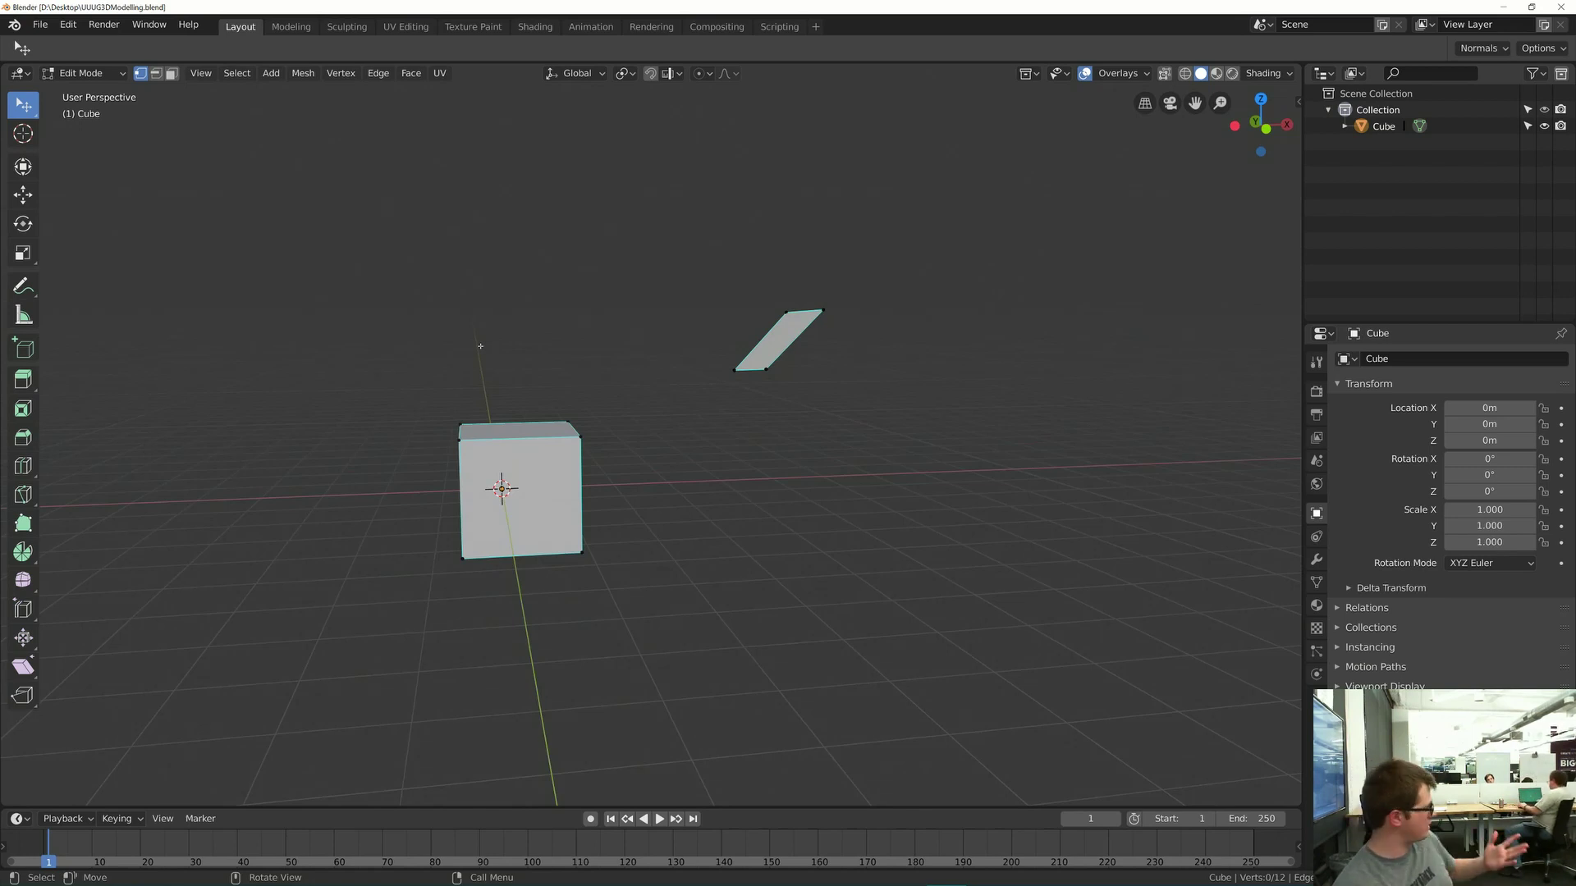
middle_drag(436, 486, 758, 344)
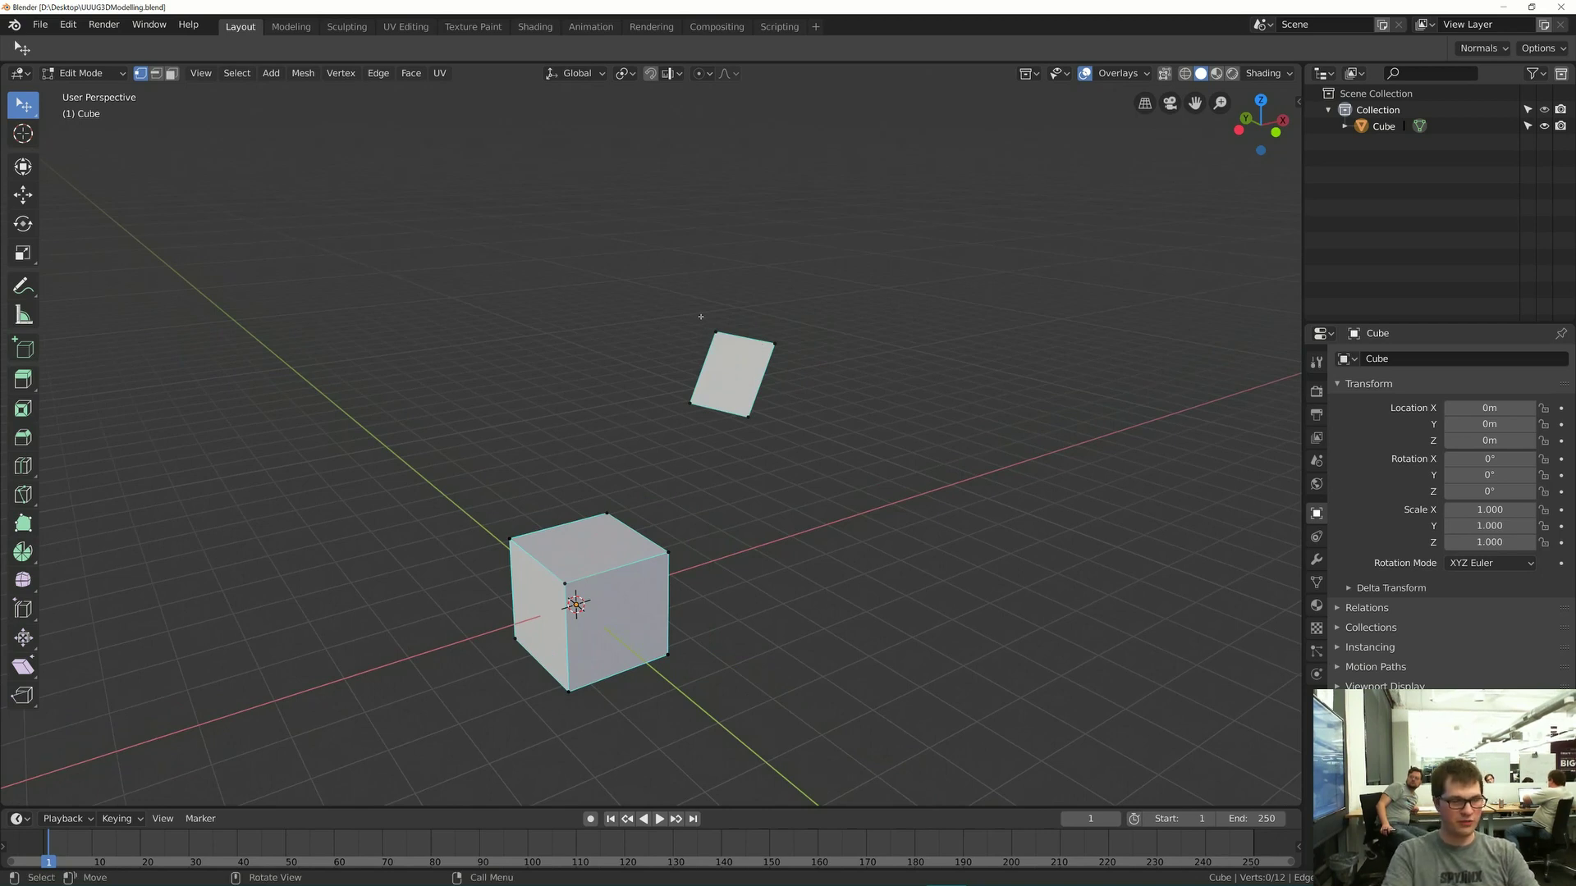
key(KP_5)
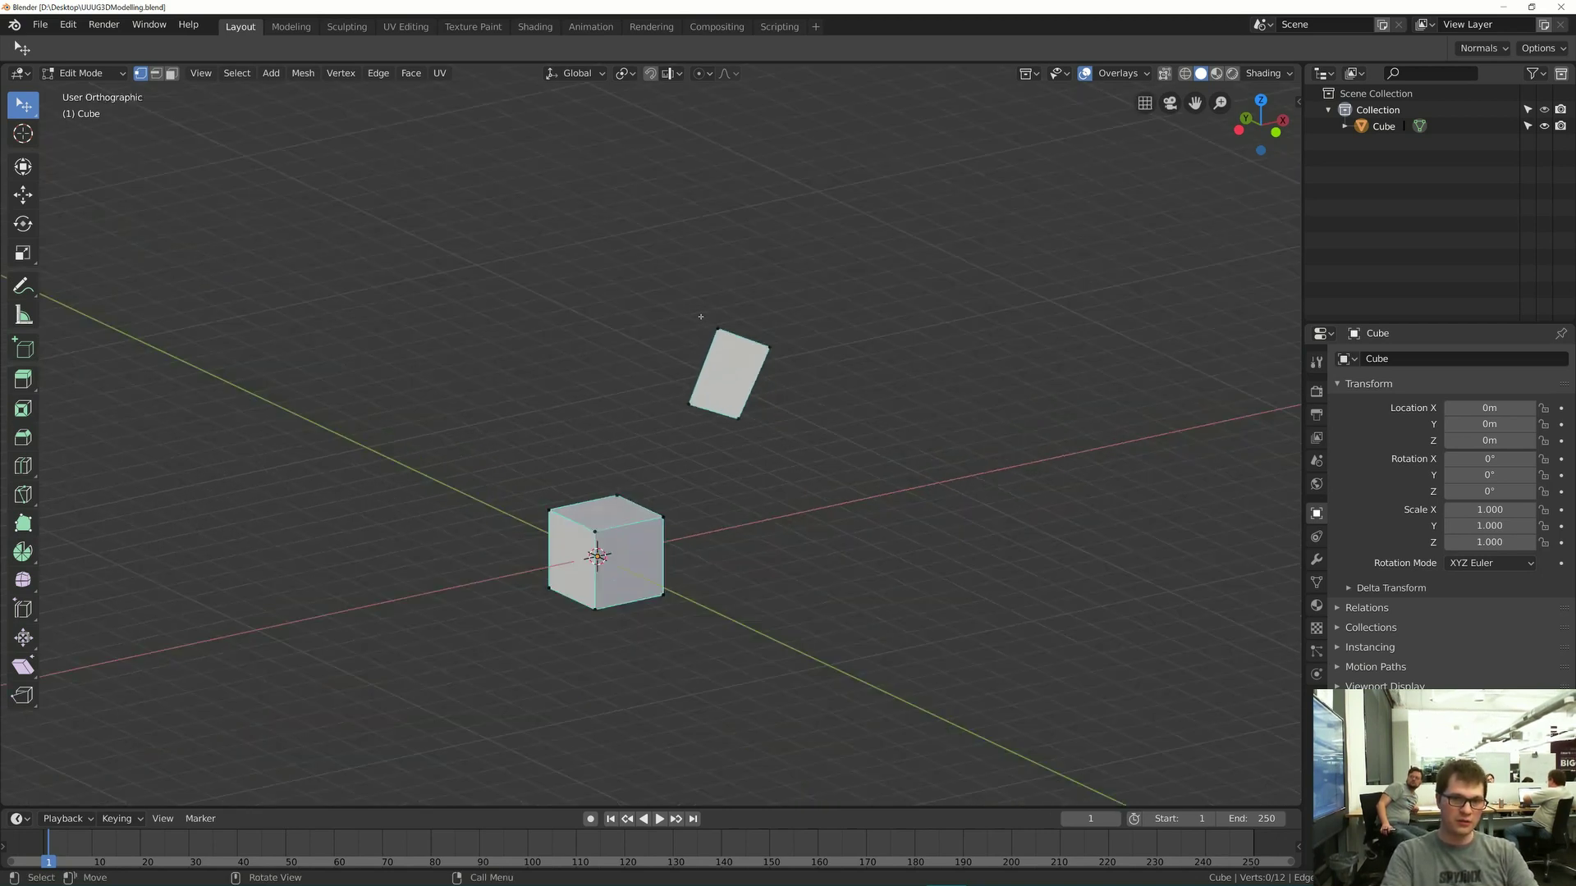
middle_drag(701, 317, 641, 328)
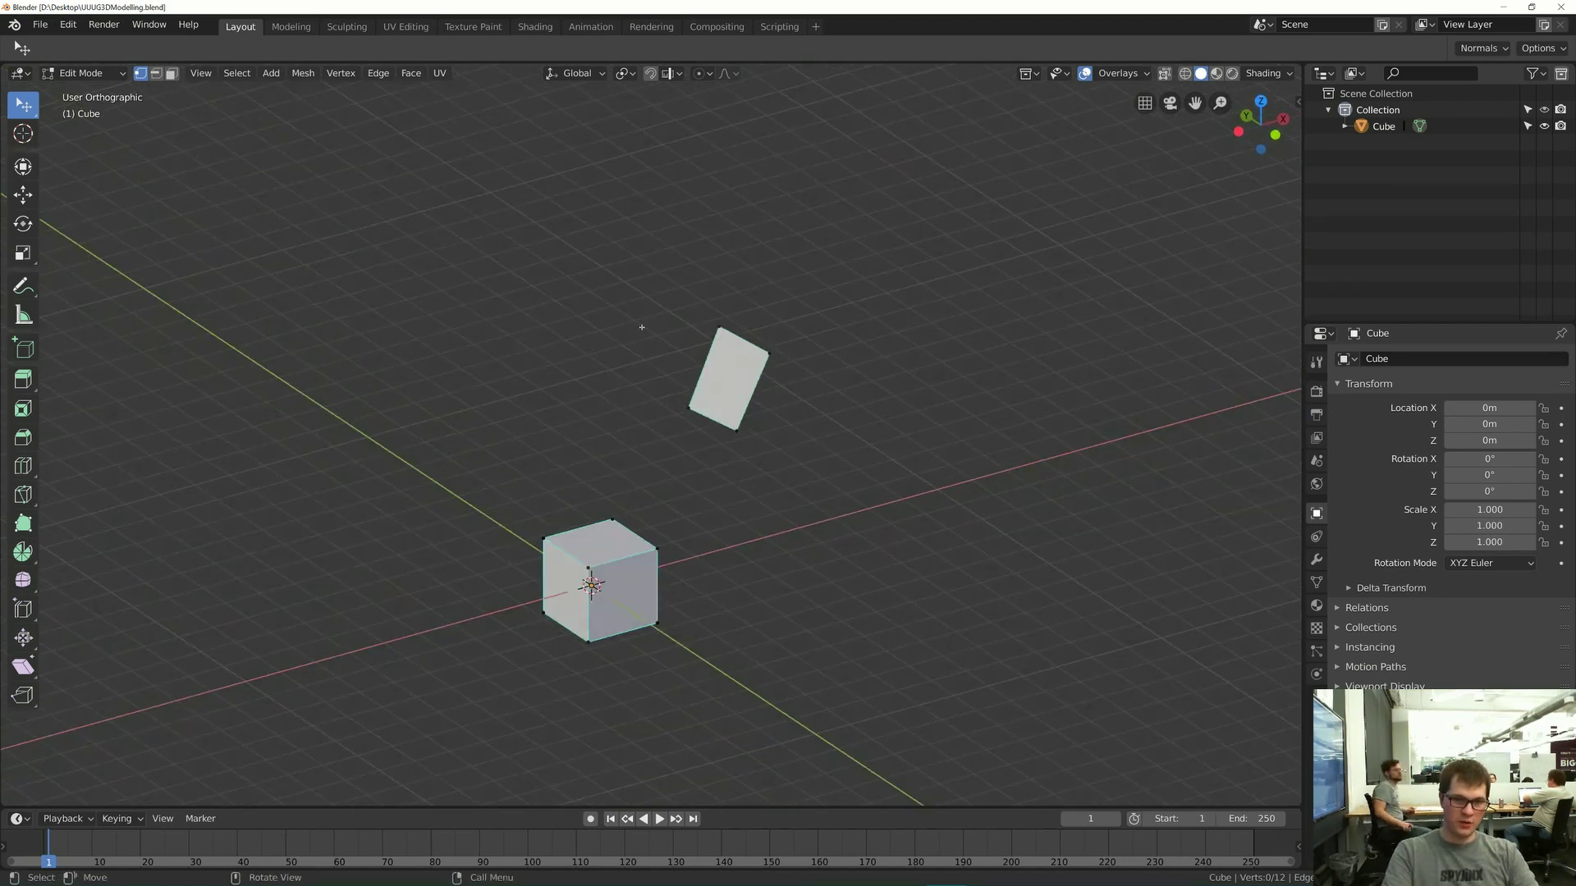
key(KP_5)
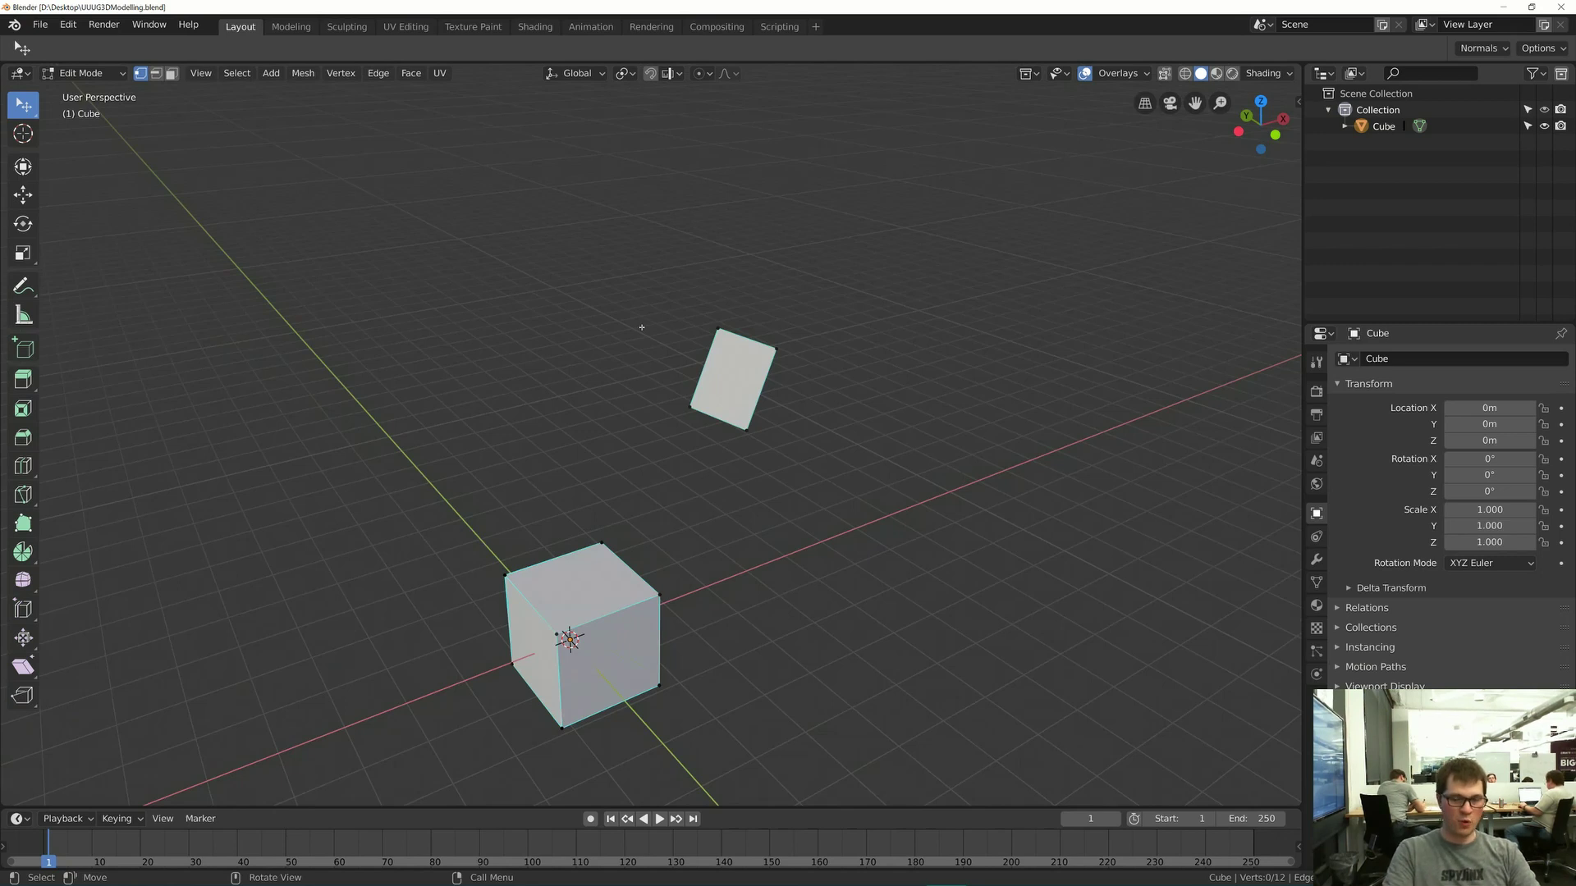
- View the cube and the plane in front and back orthographic views, returning to the front
key(KP_1)
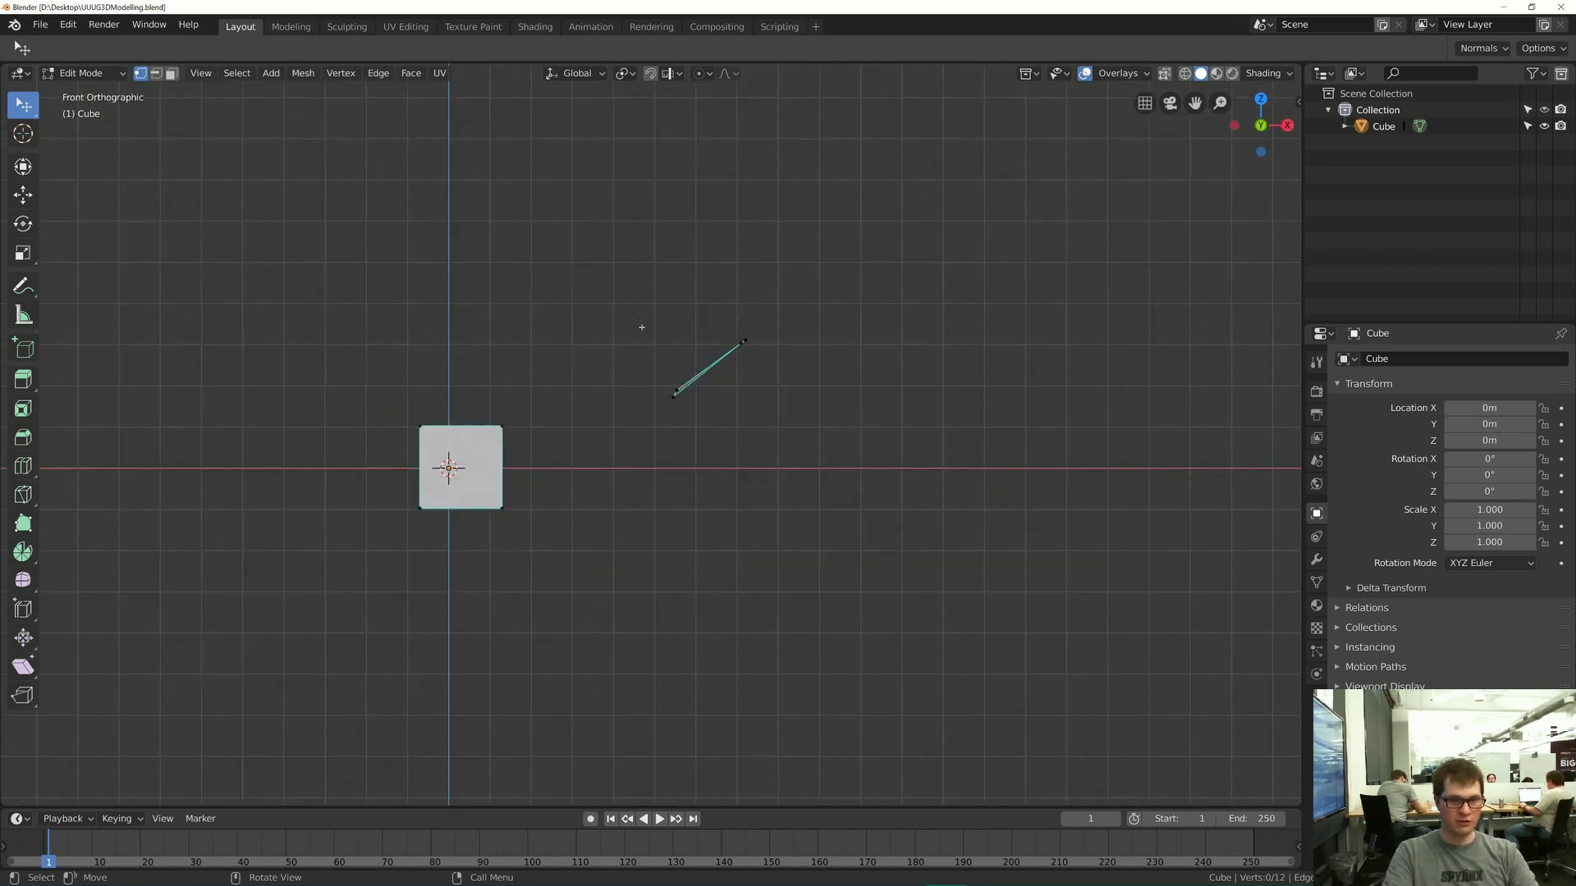
key(ctrl+KP_1)
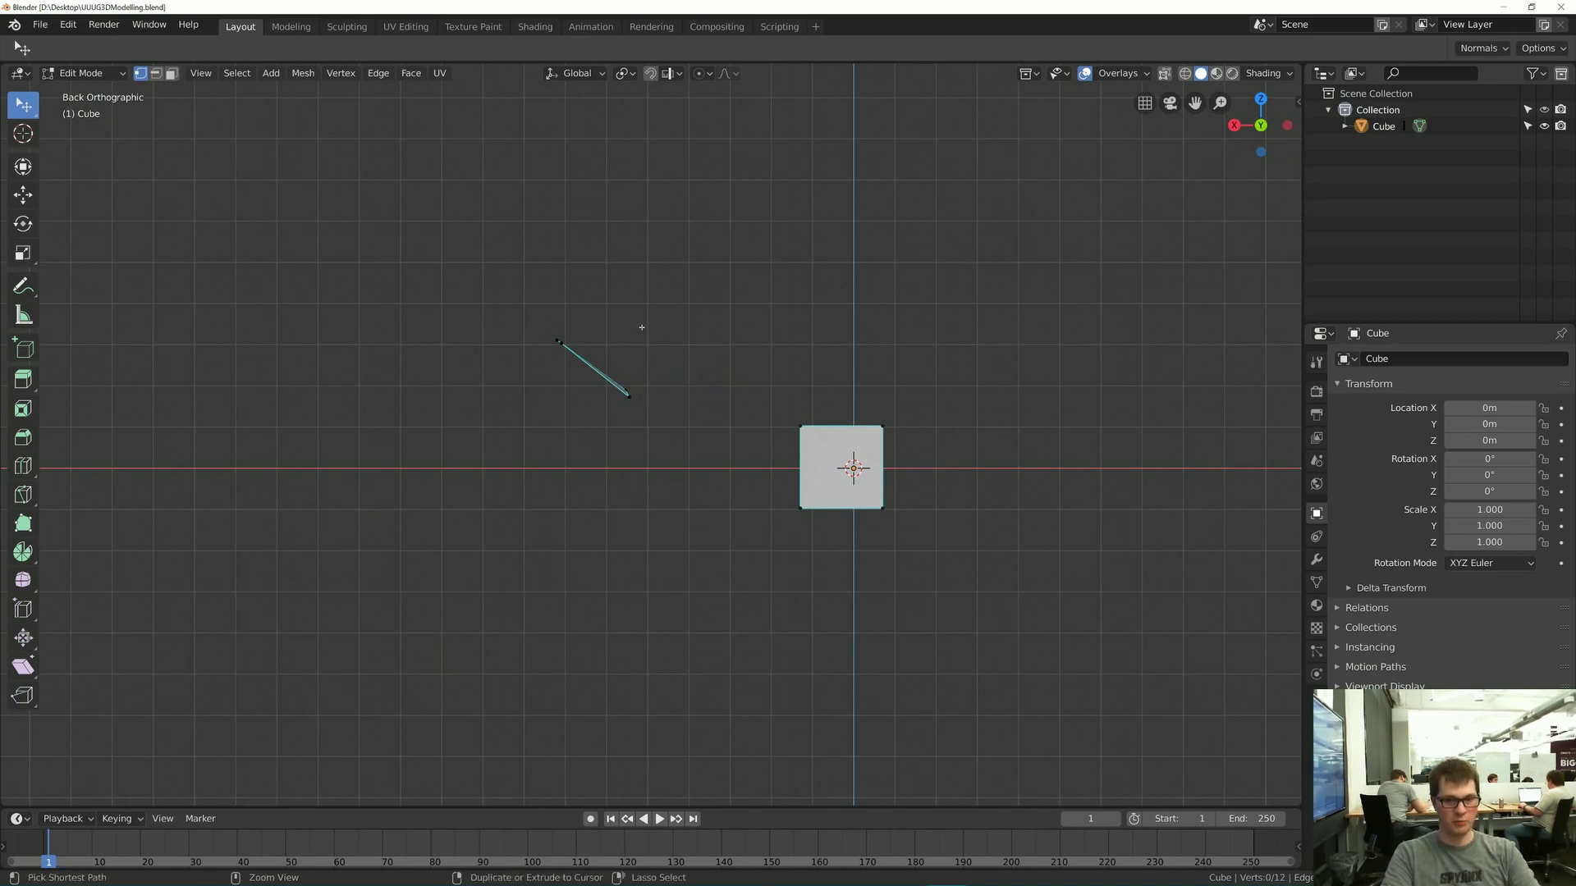
key(ctrl+KP_1)
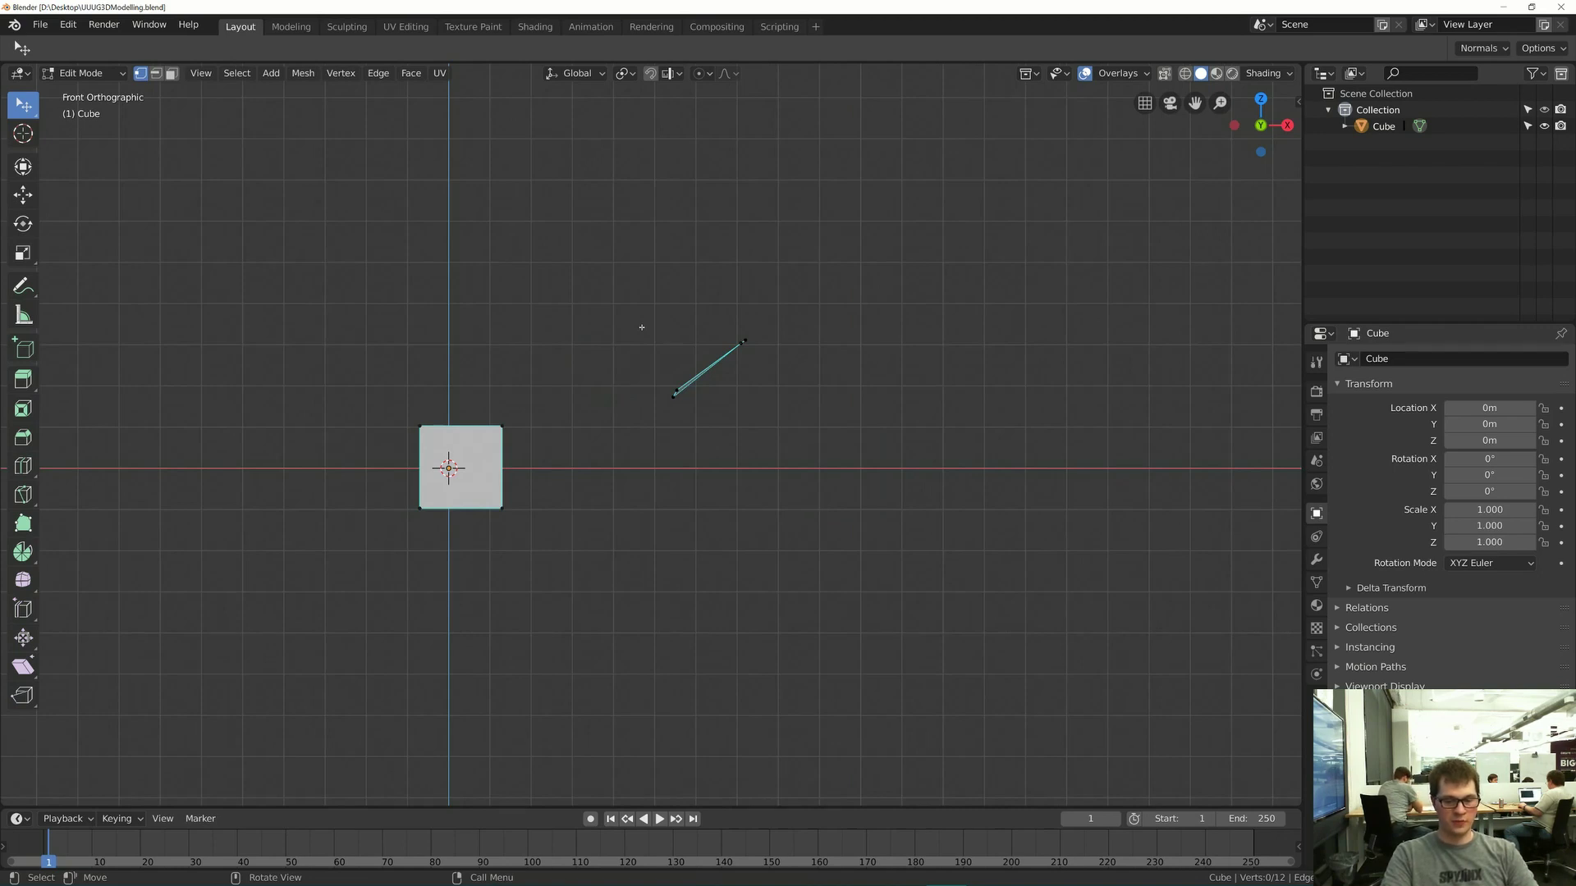
- Compare the cube and the plane in right and left orthographic views, and show them in top orthographic view
key(KP_3)
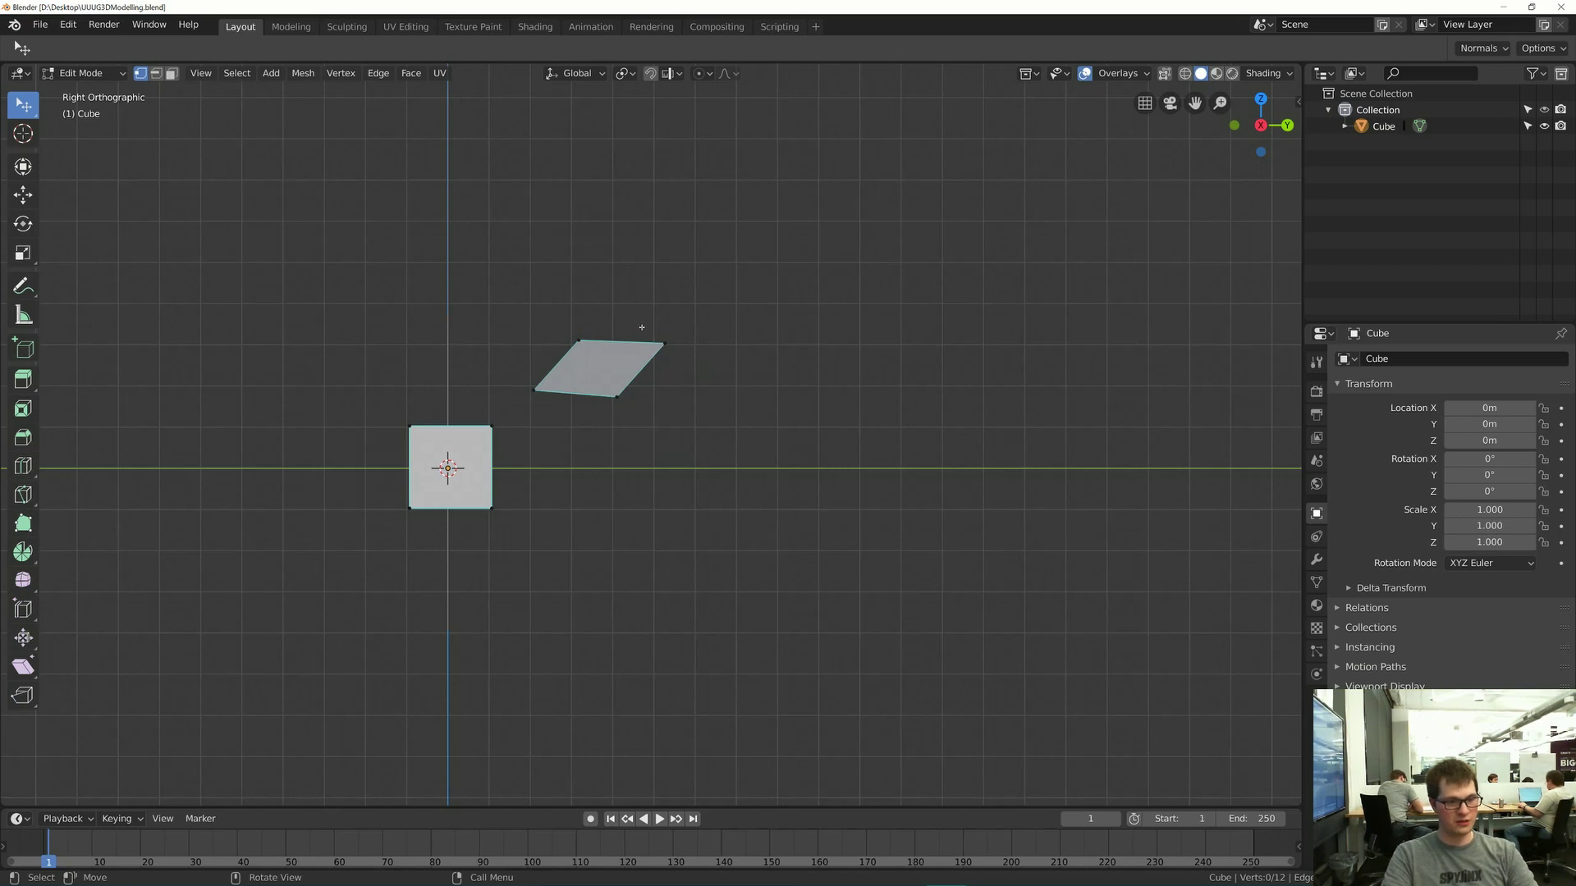
key(ctrl+KP_3)
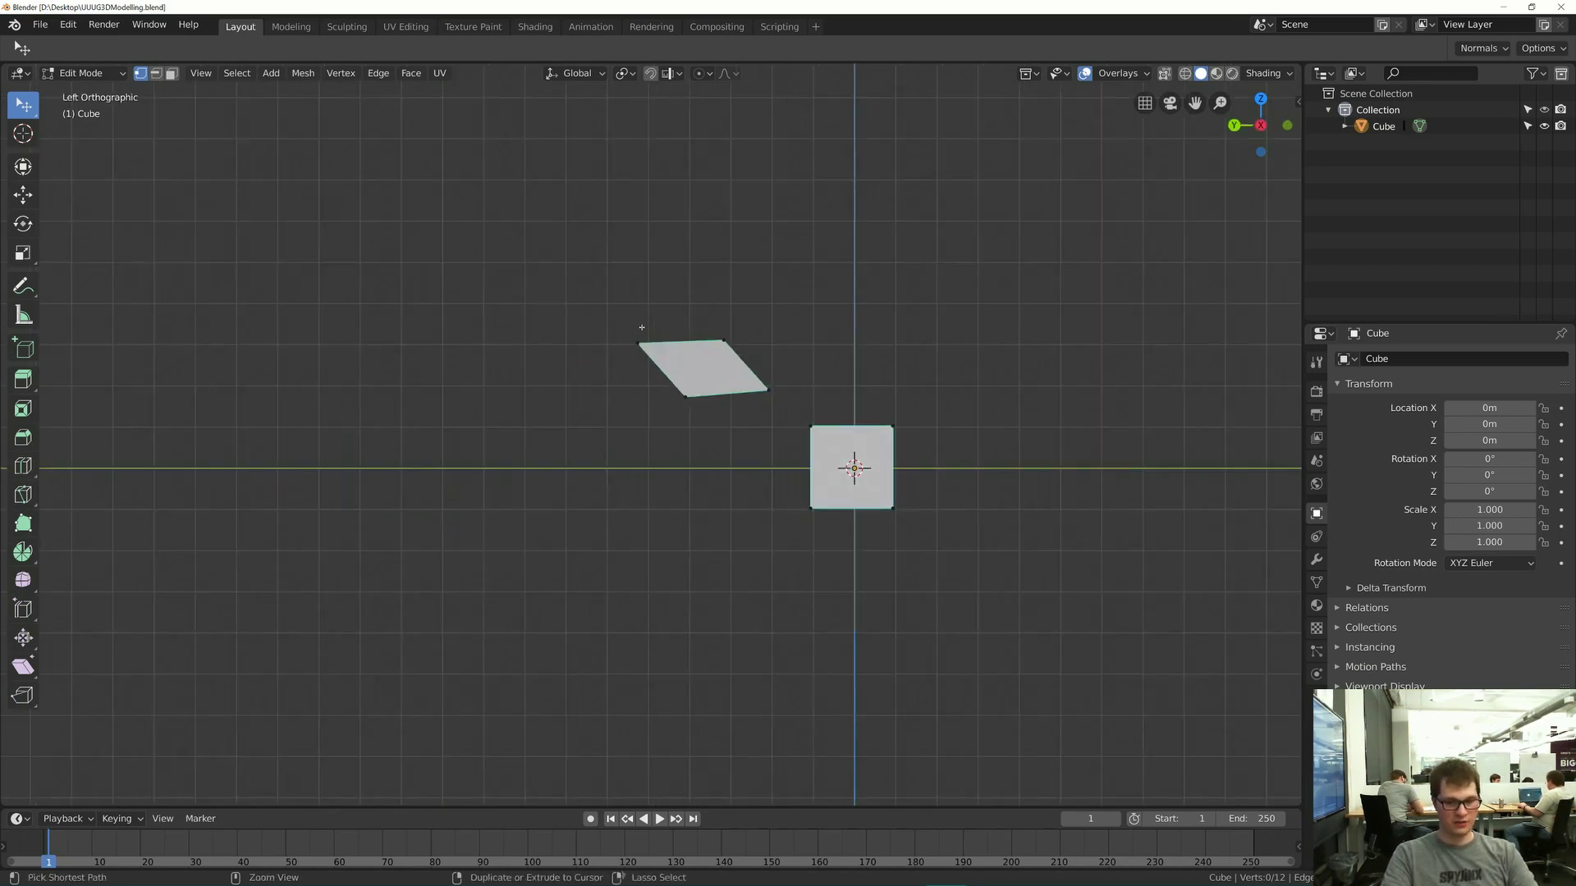
key(KP_3)
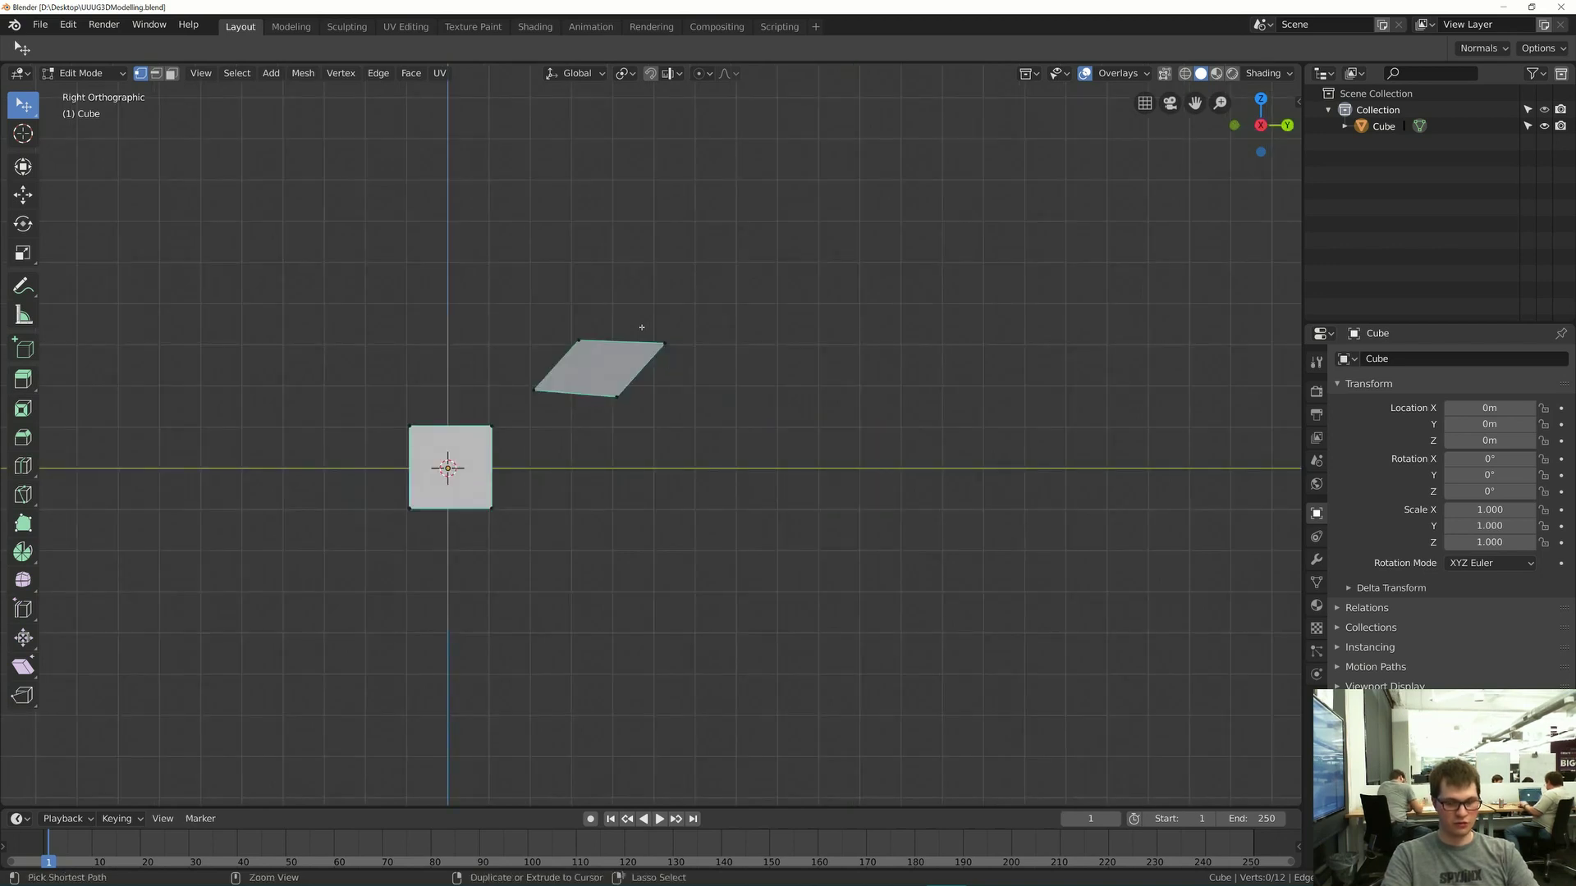
key(ctrl+KP_3)
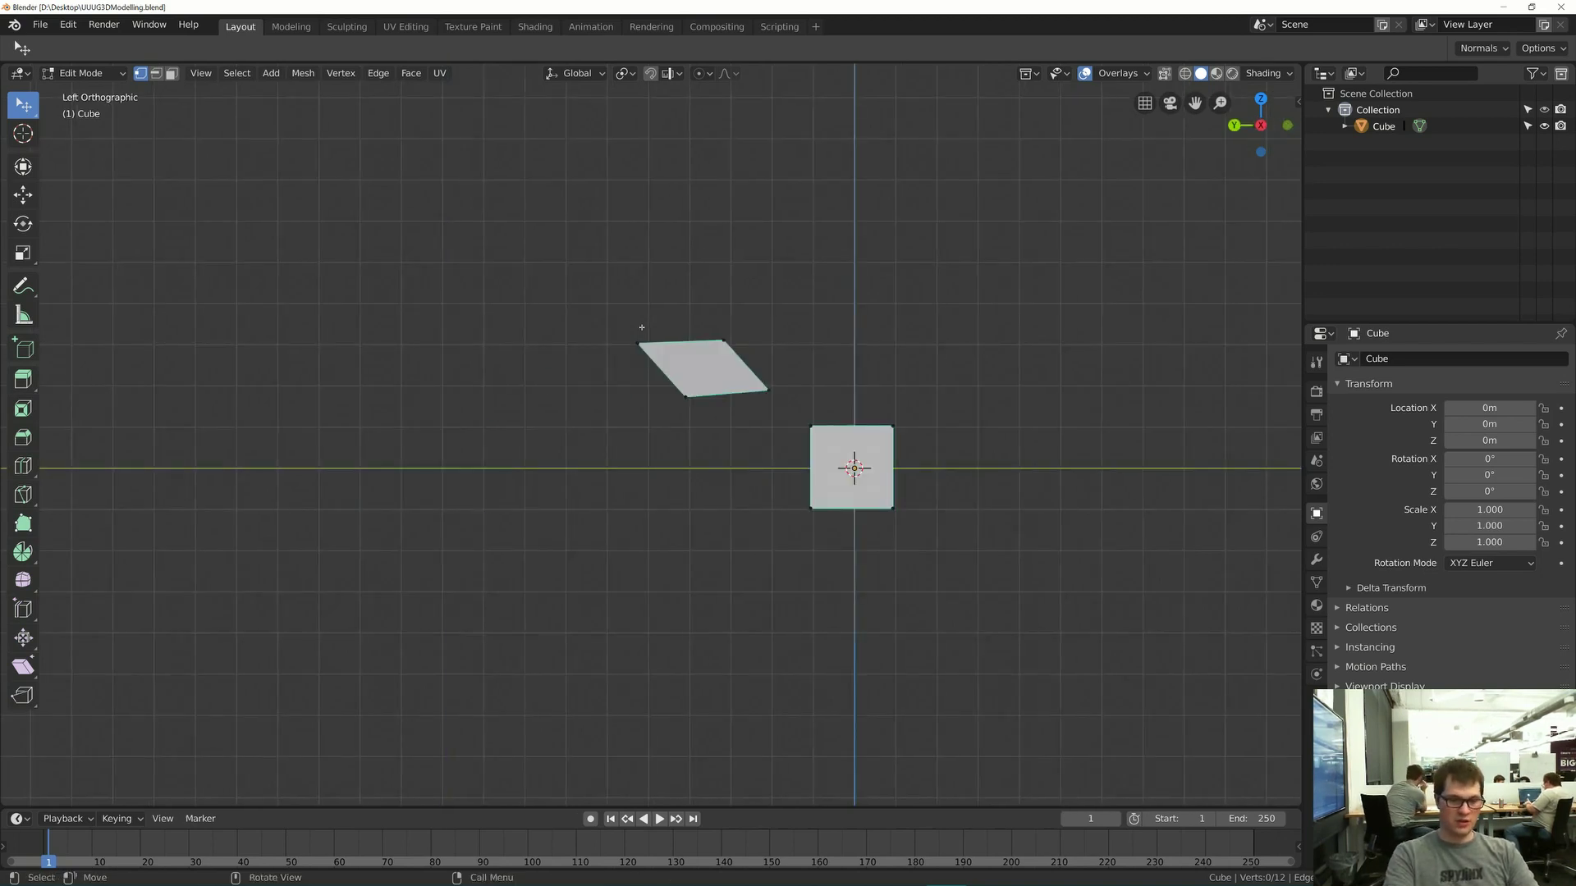
key(KP_7)
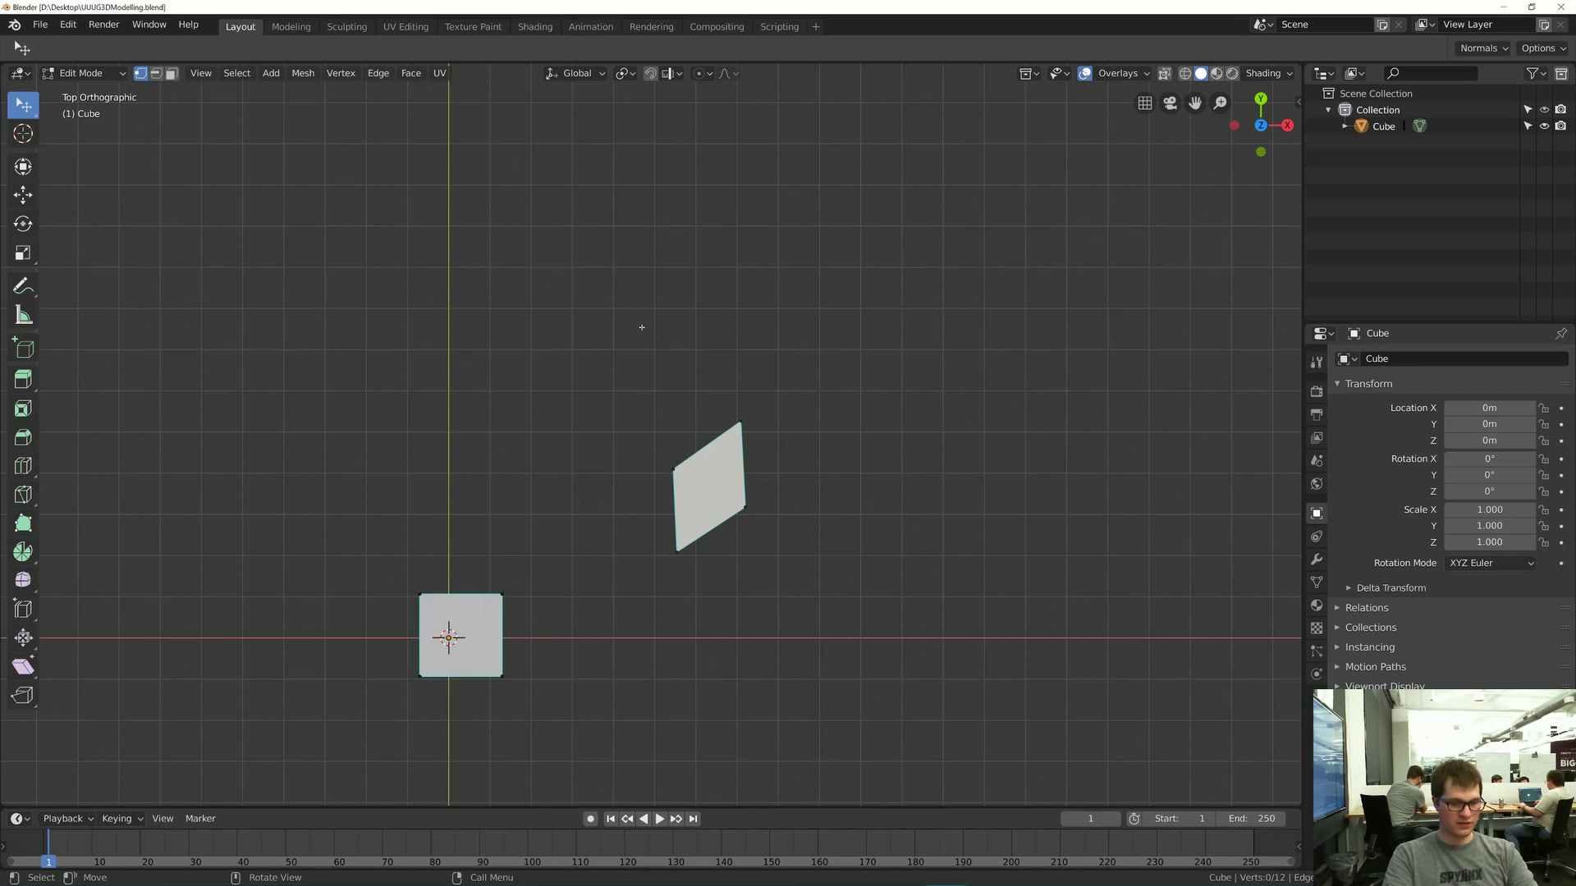
- View the cube and the plane in bottom orthographic view, and consult the Anti-Numpad section of the tutorial document in Chrome
key(ctrl+KP_7)
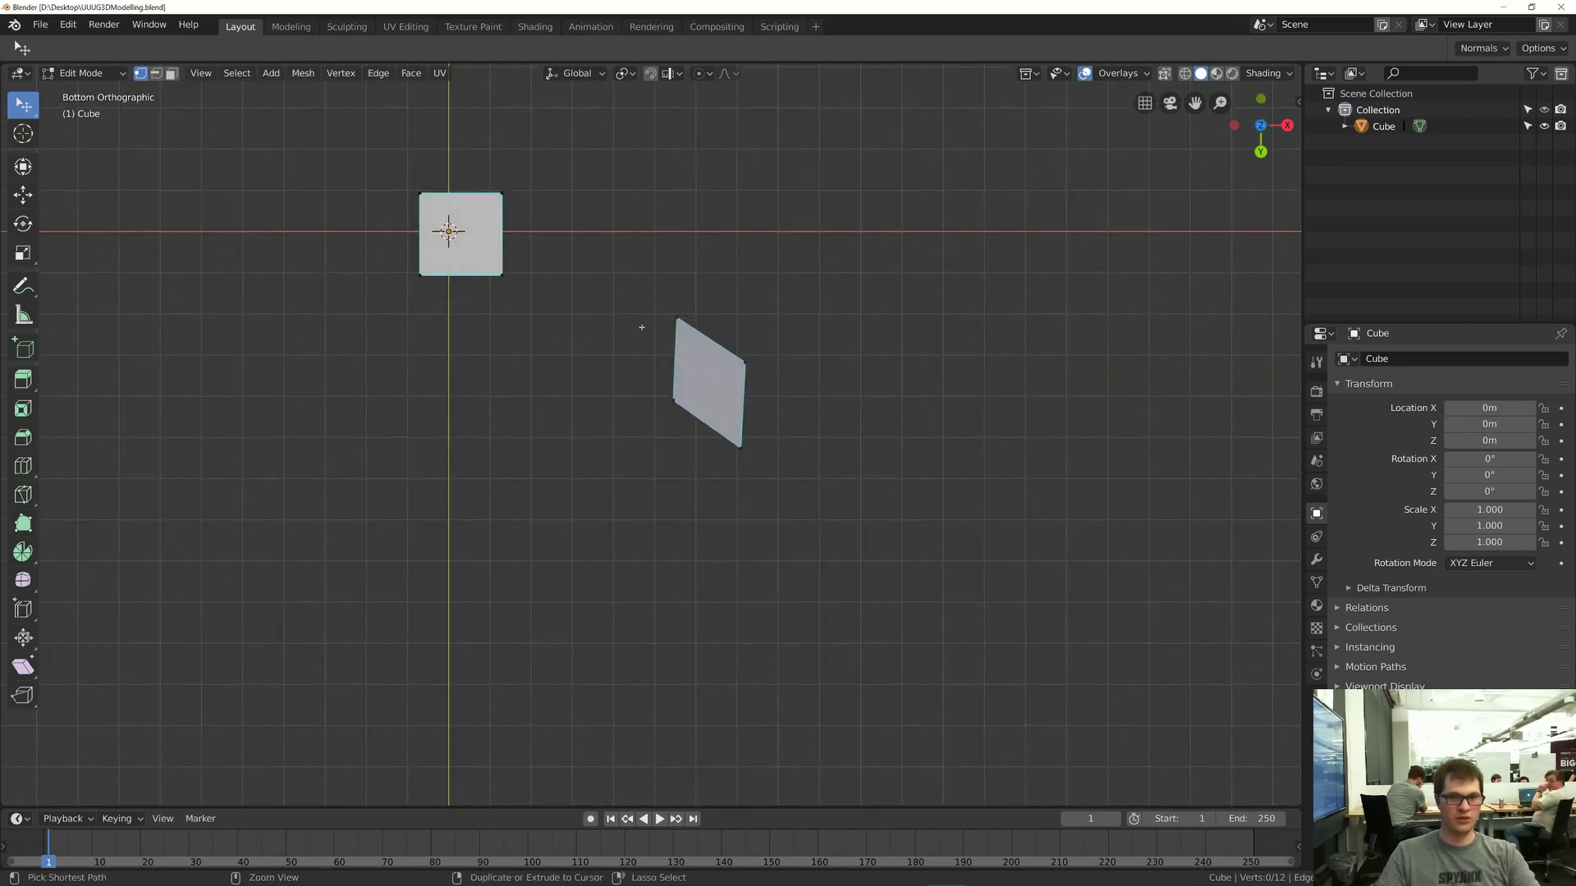
middle_drag(642, 327, 486, 366)
key(alt+Tab)
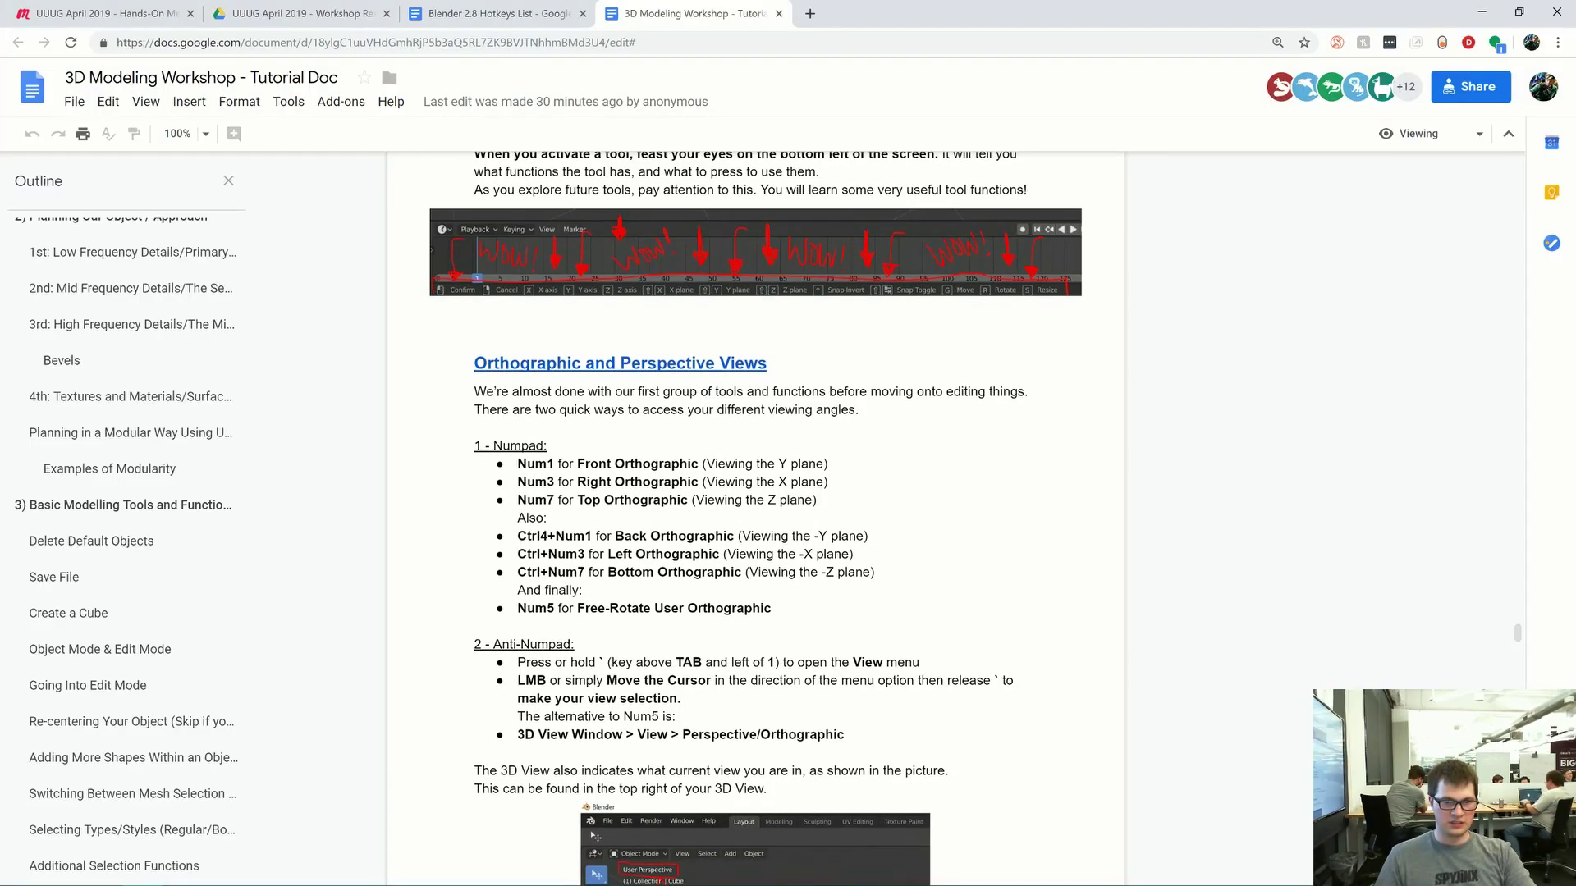
scroll(755, 518, down, 1)
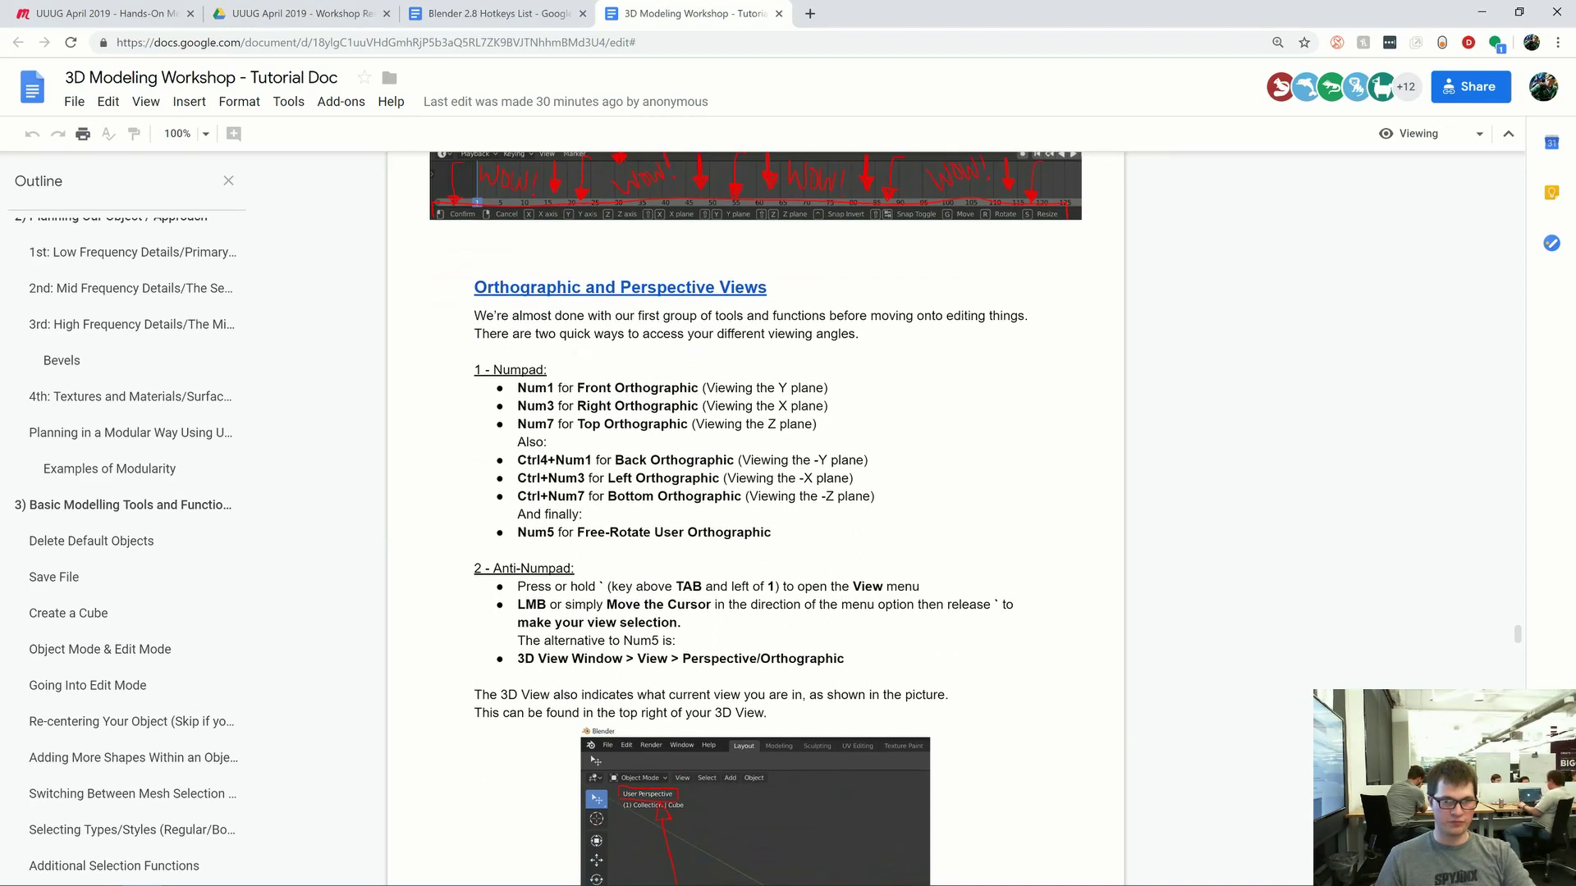
scroll(755, 517, down, 1)
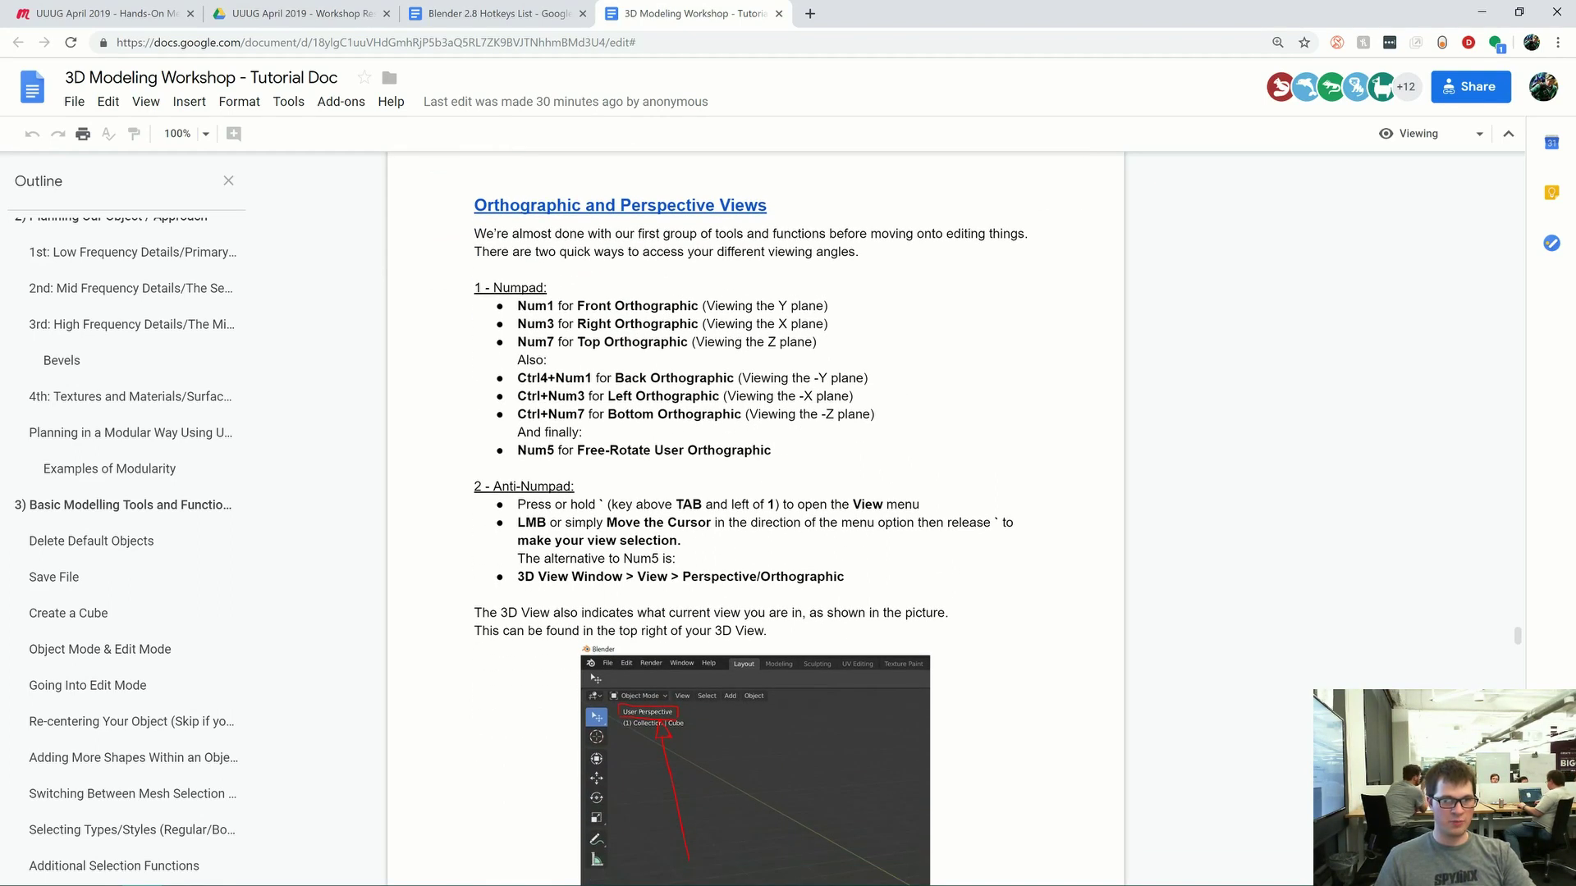
double_click(601, 504)
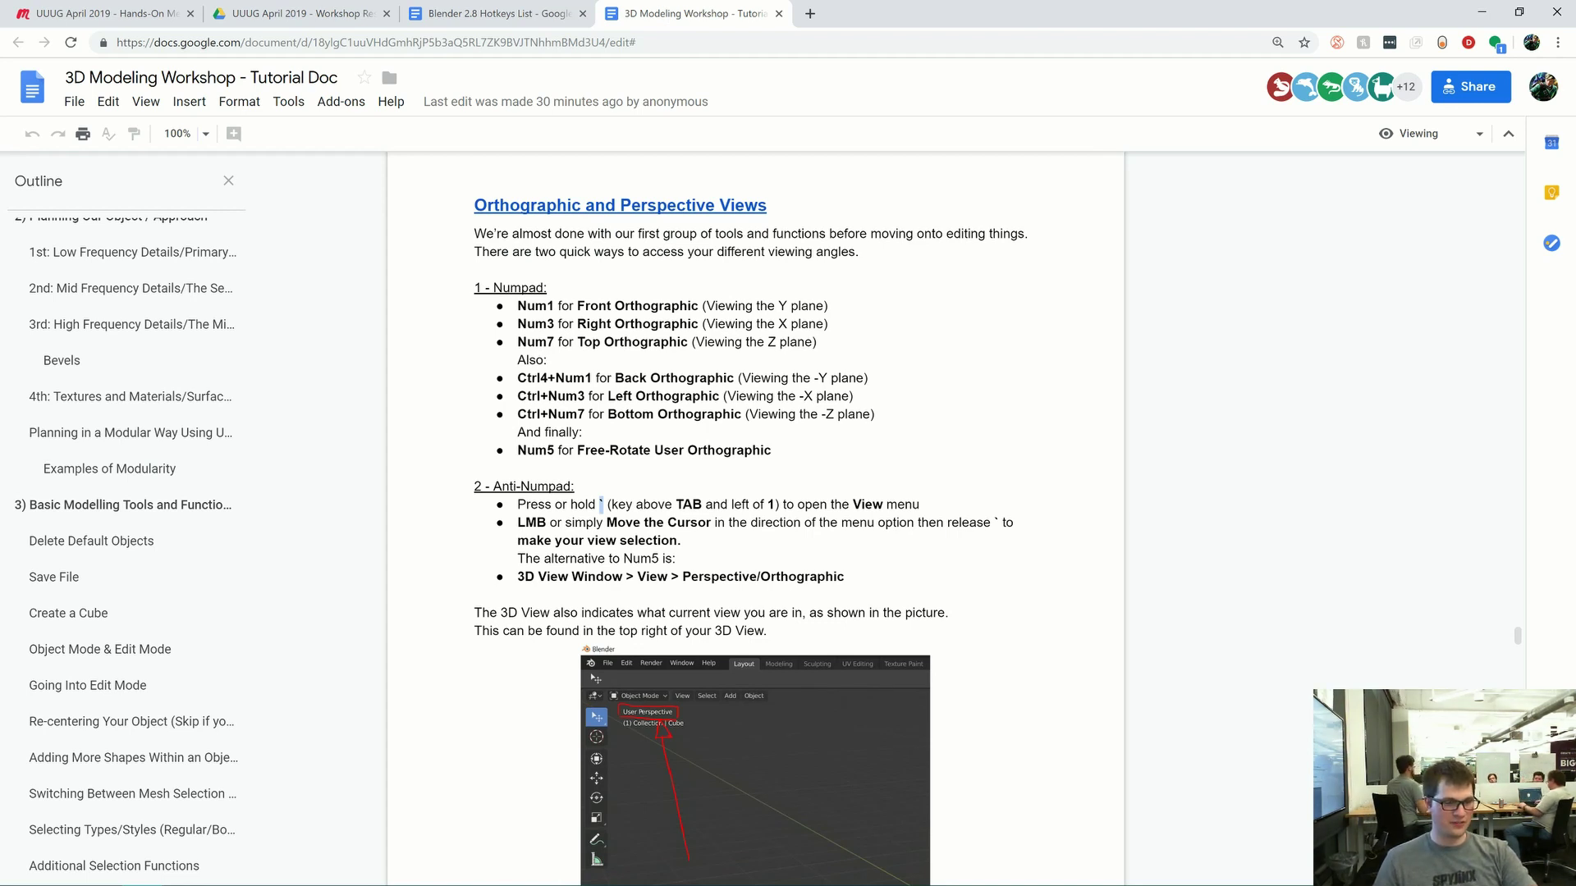
- Switch to Blender and use the View pie menu to show top, bottom and left orthographic views, returning to the top
key(alt+Tab)
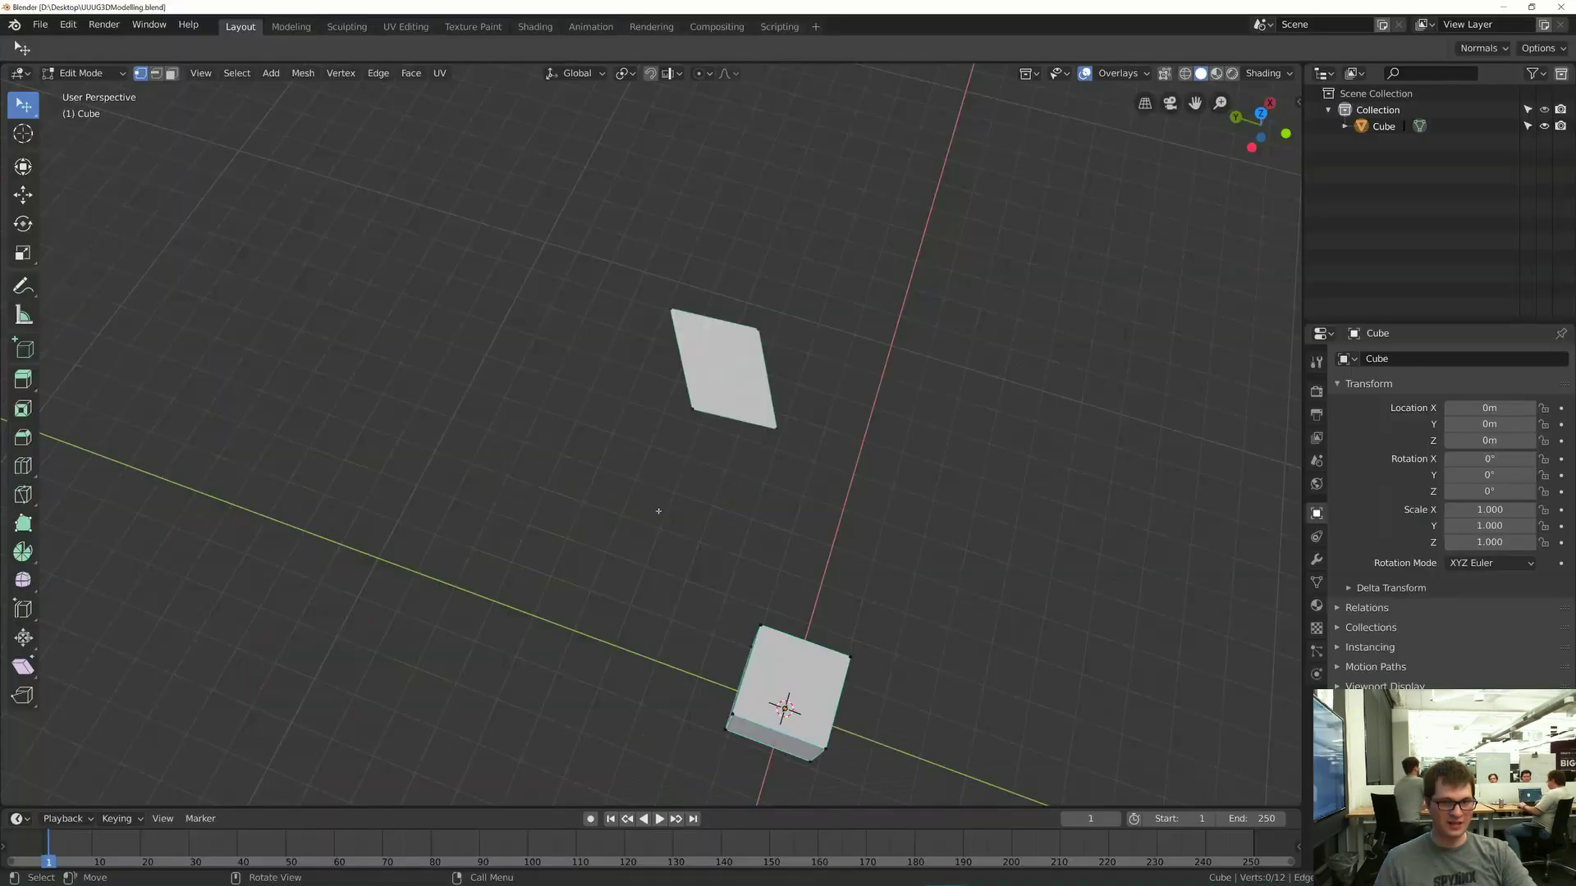
key(grave)
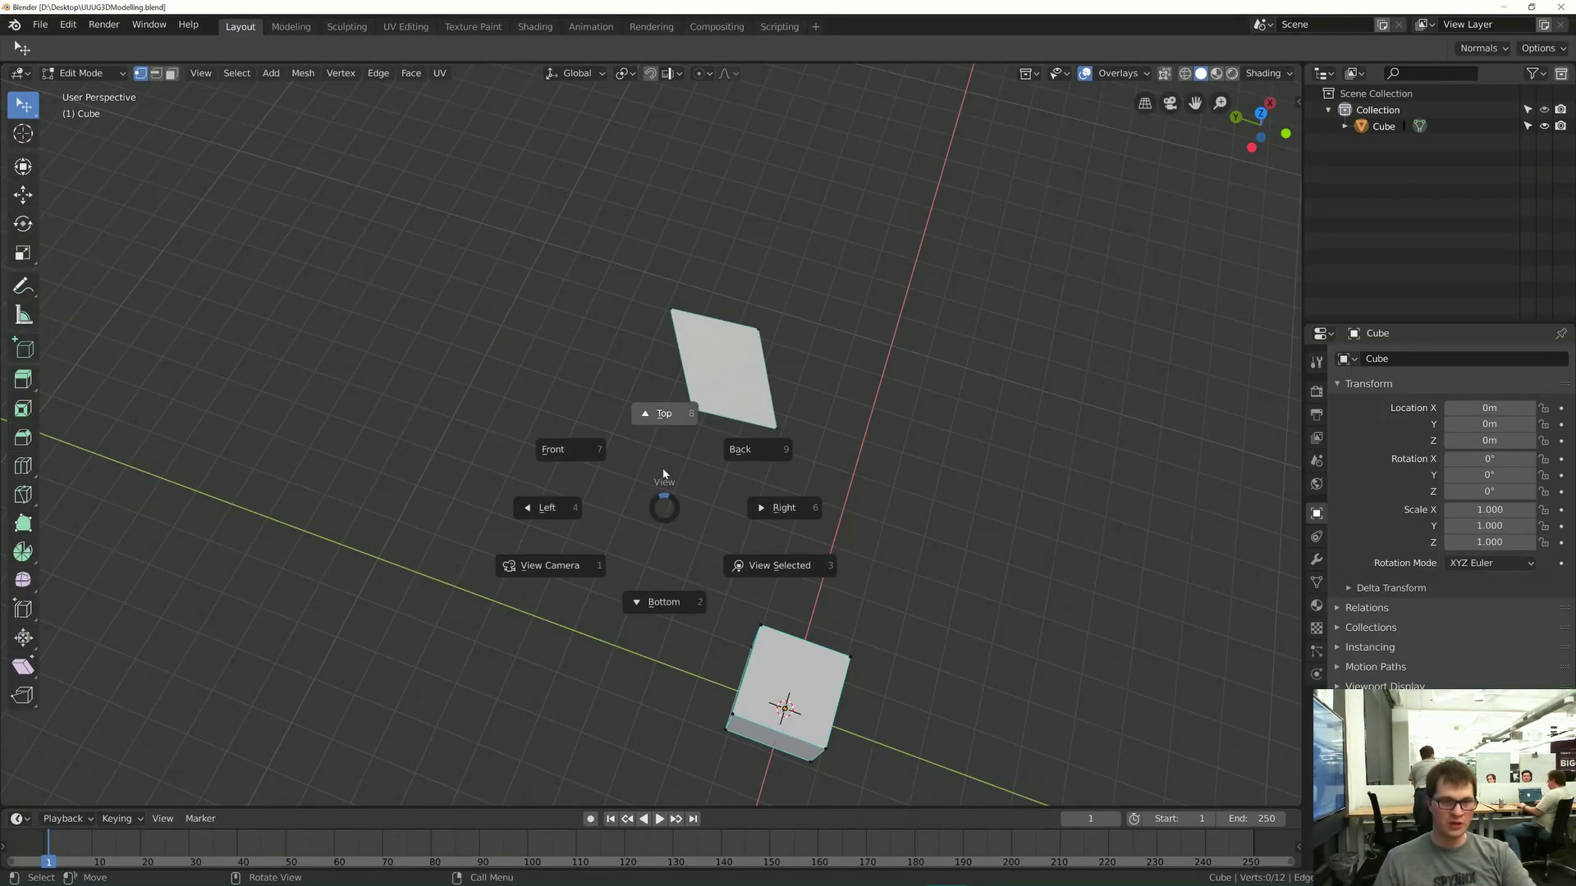
click(664, 413)
key(grave)
click(663, 525)
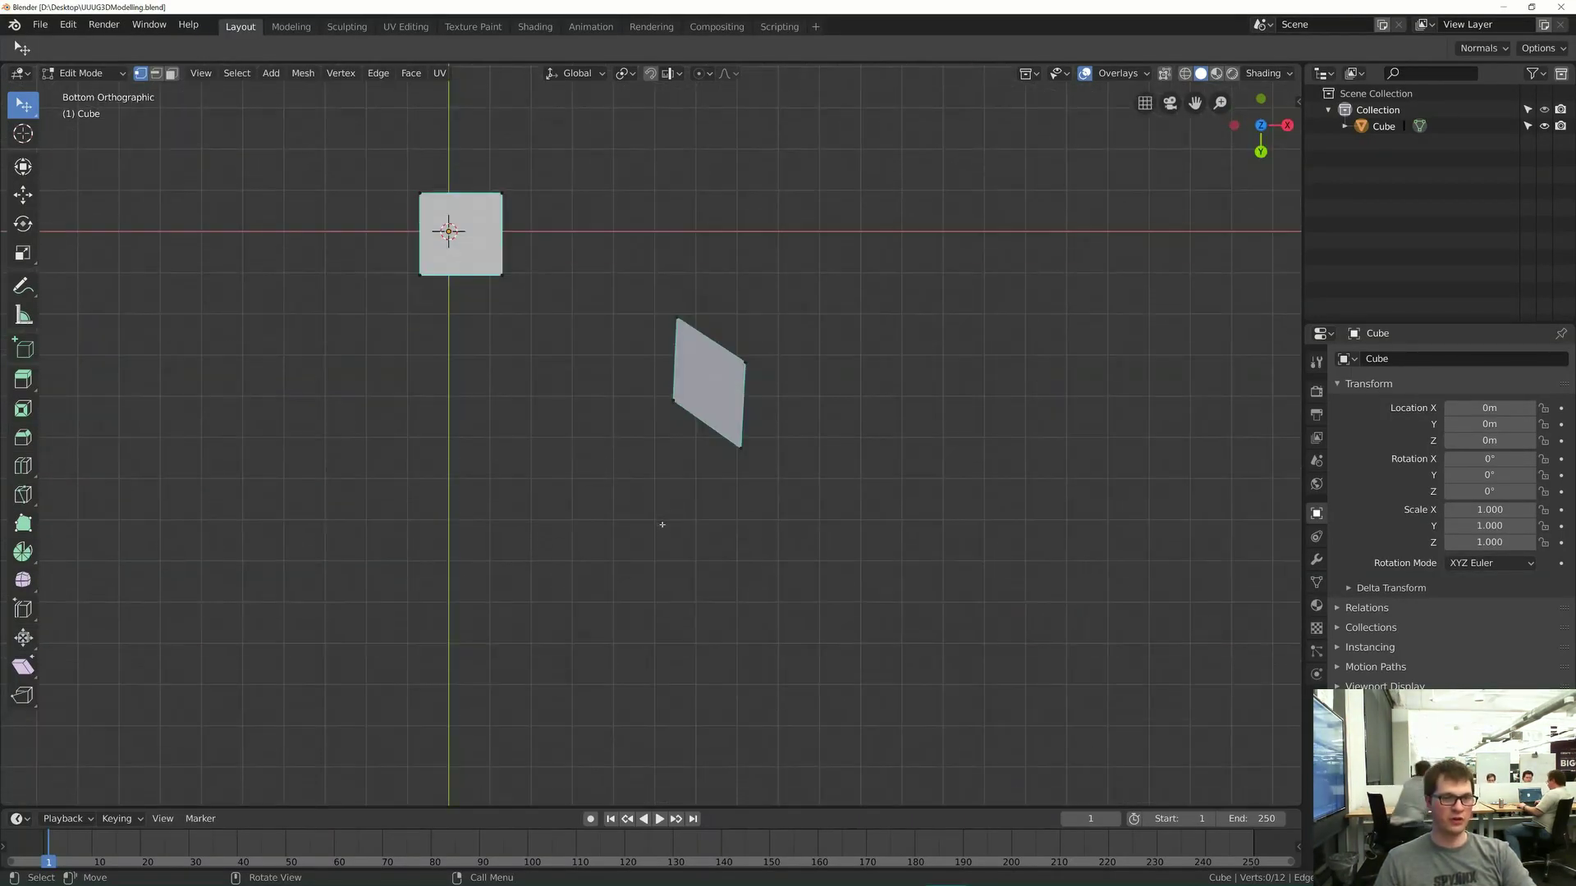
key(grave)
click(543, 534)
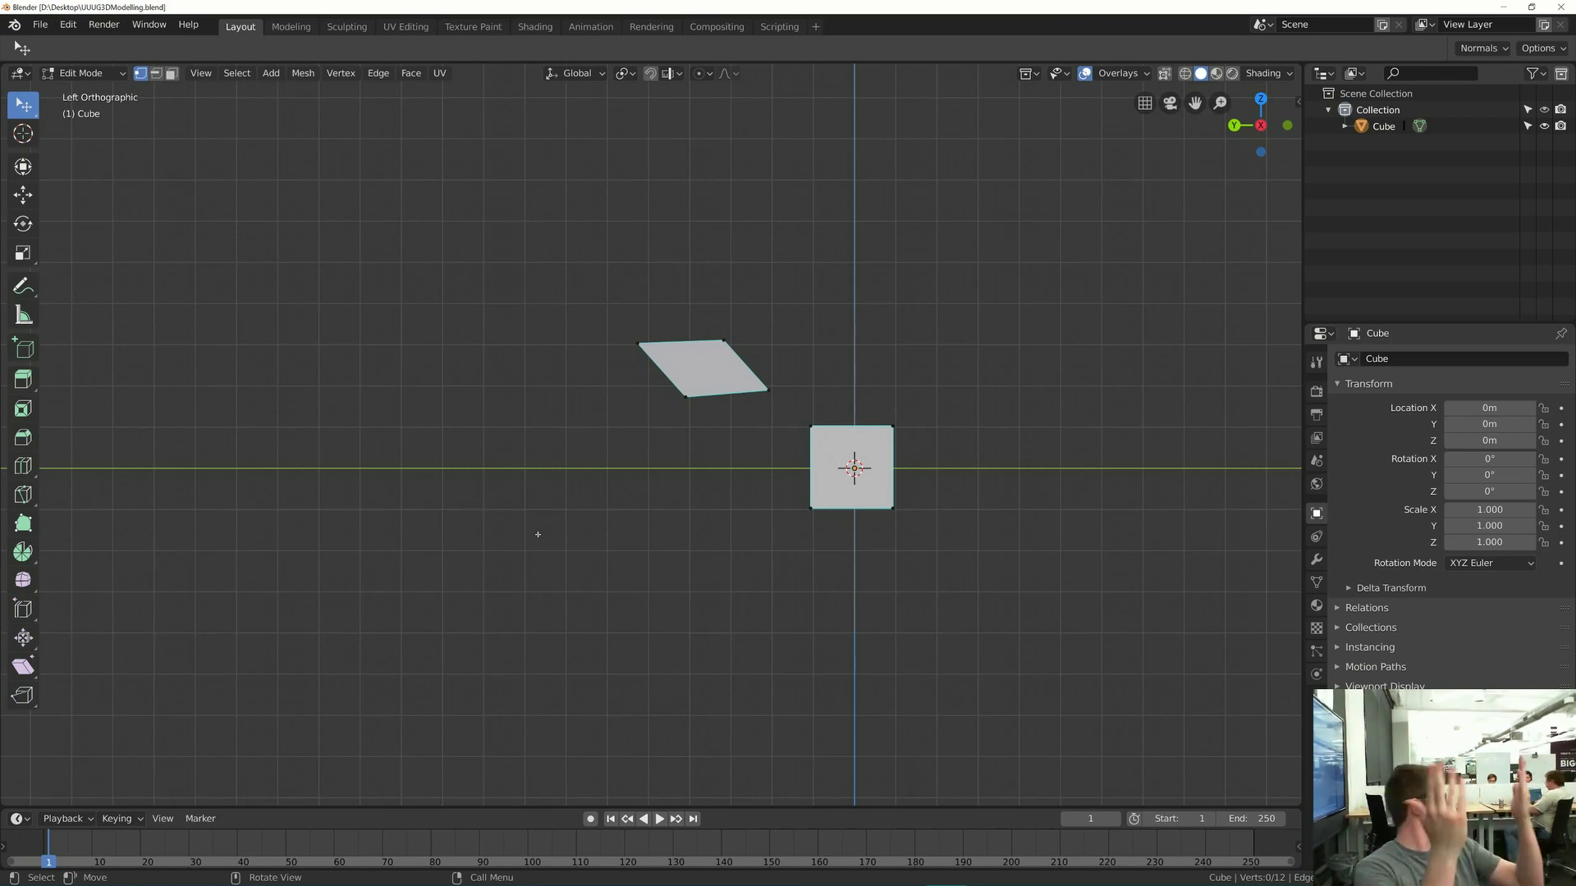
key(grave)
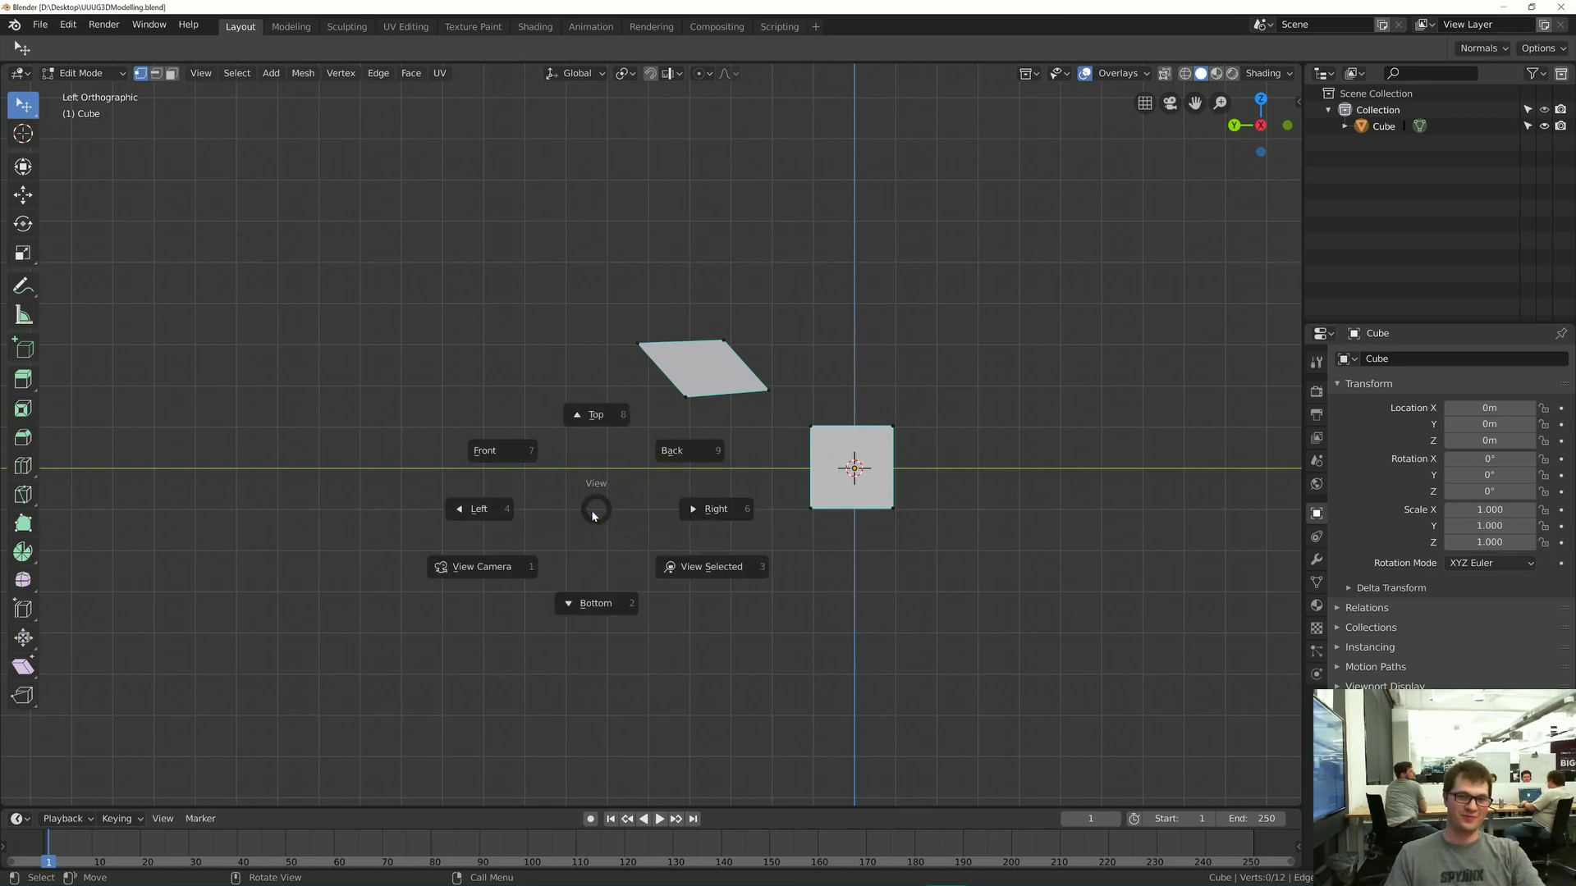
click(627, 426)
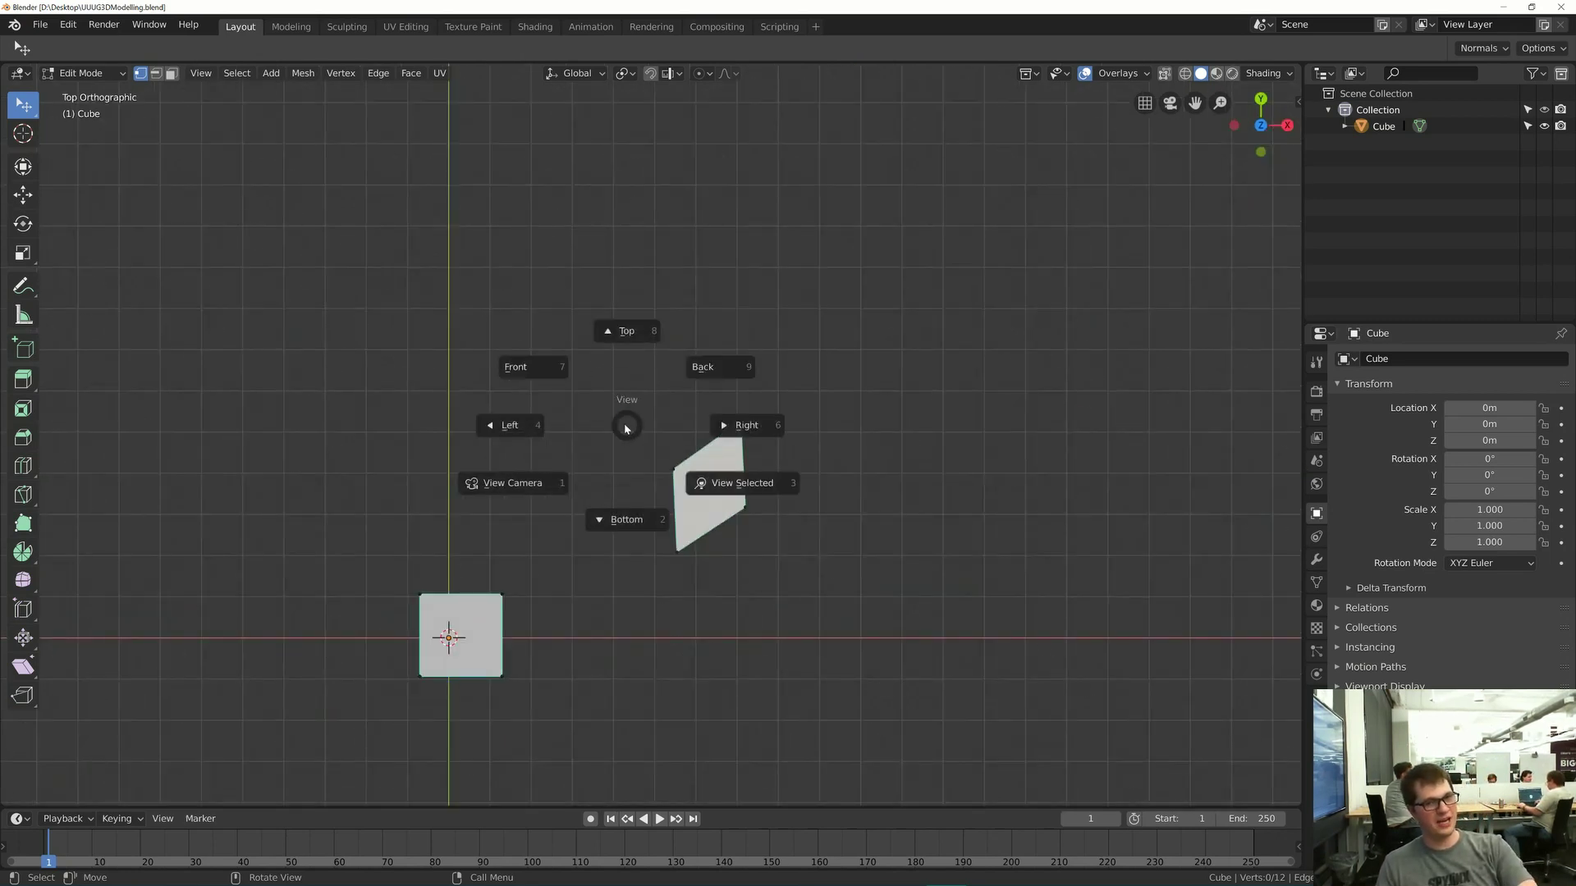
key(grave)
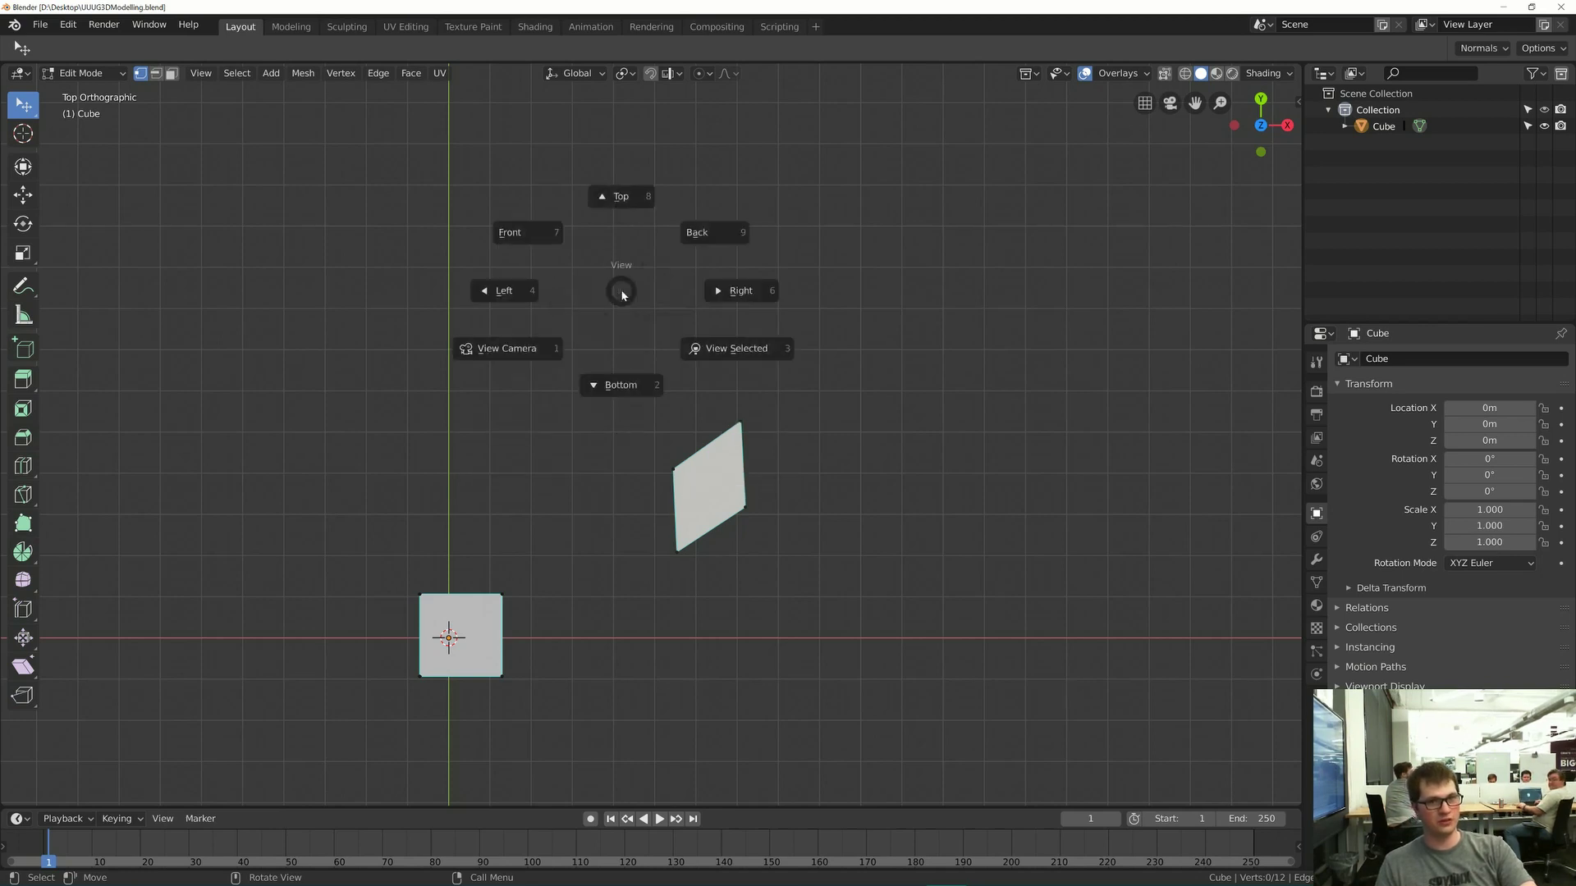
- Compare the meshes from a free angle in orthographic projection, and return the view to perspective
middle_drag(619, 288, 643, 262)
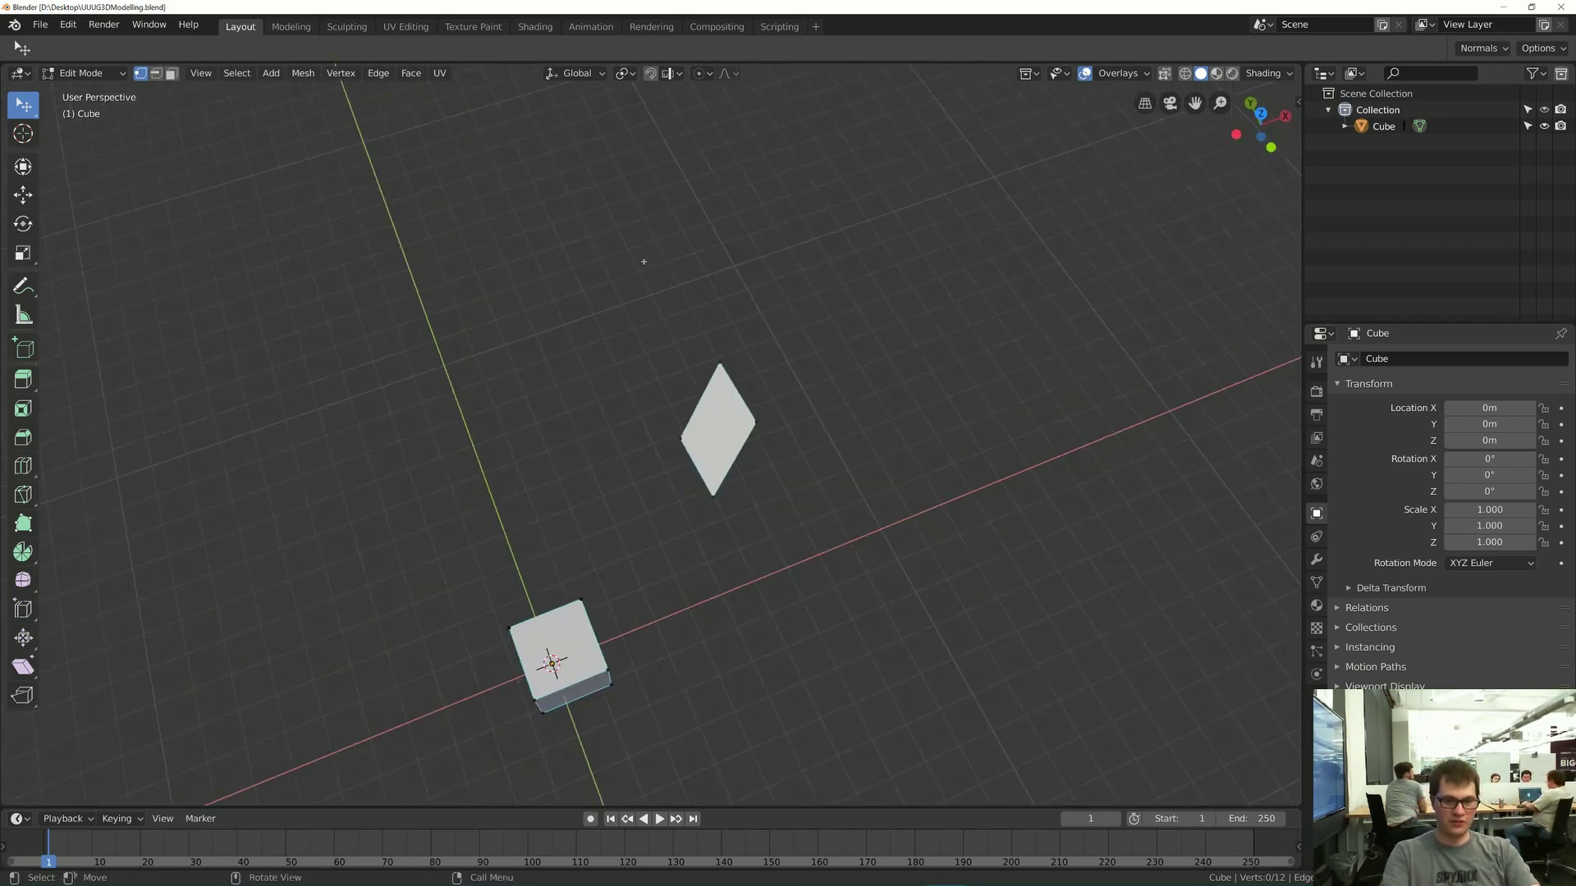
key(KP_5)
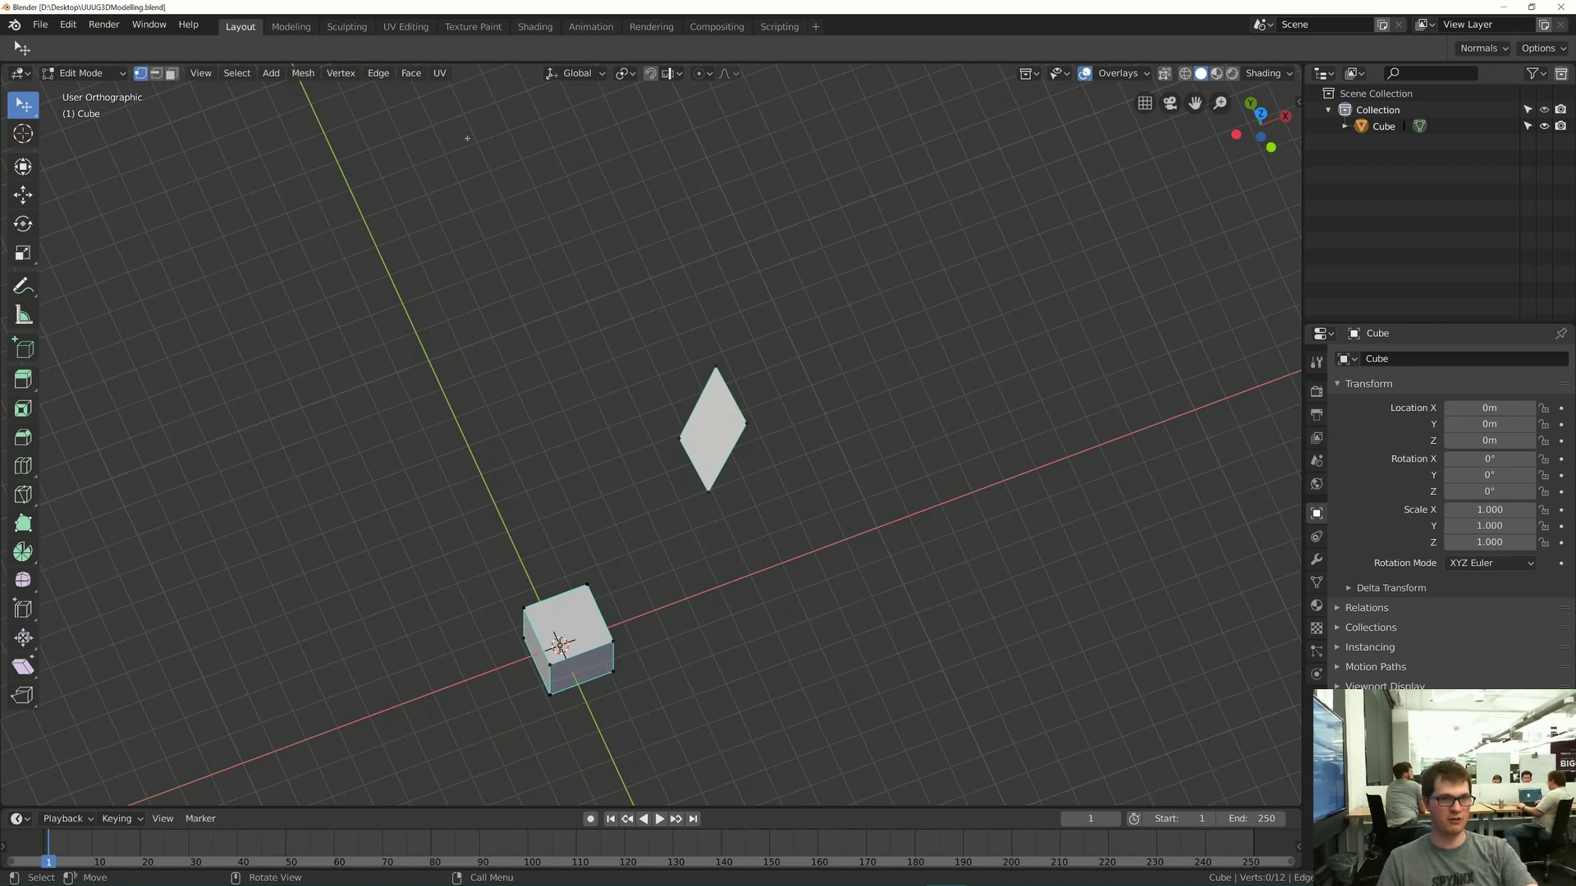
middle_drag(467, 138, 219, 76)
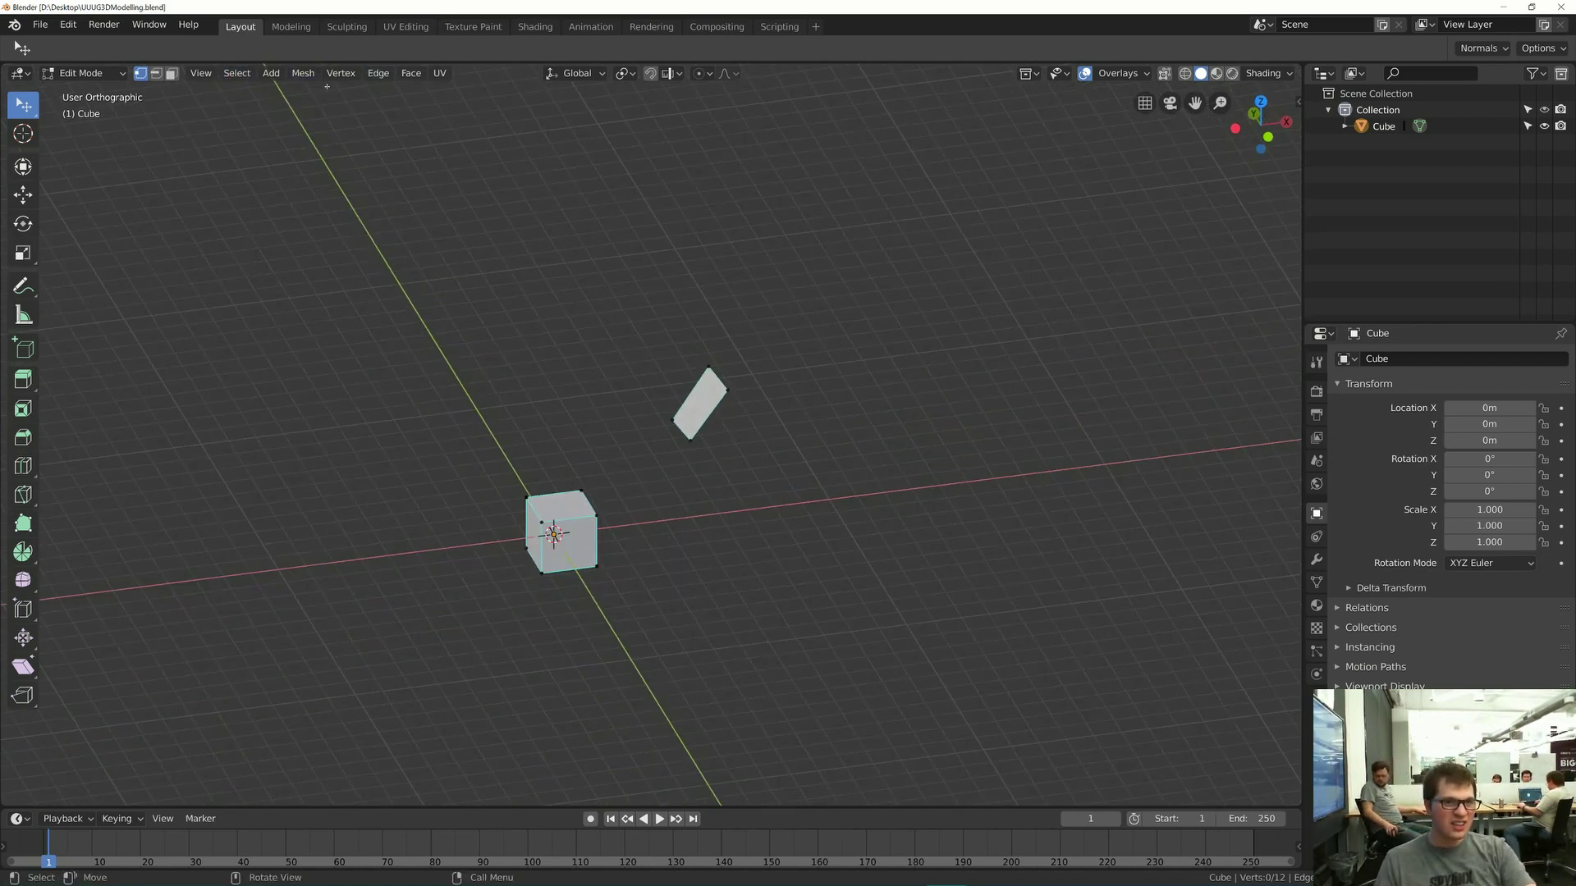
click(201, 73)
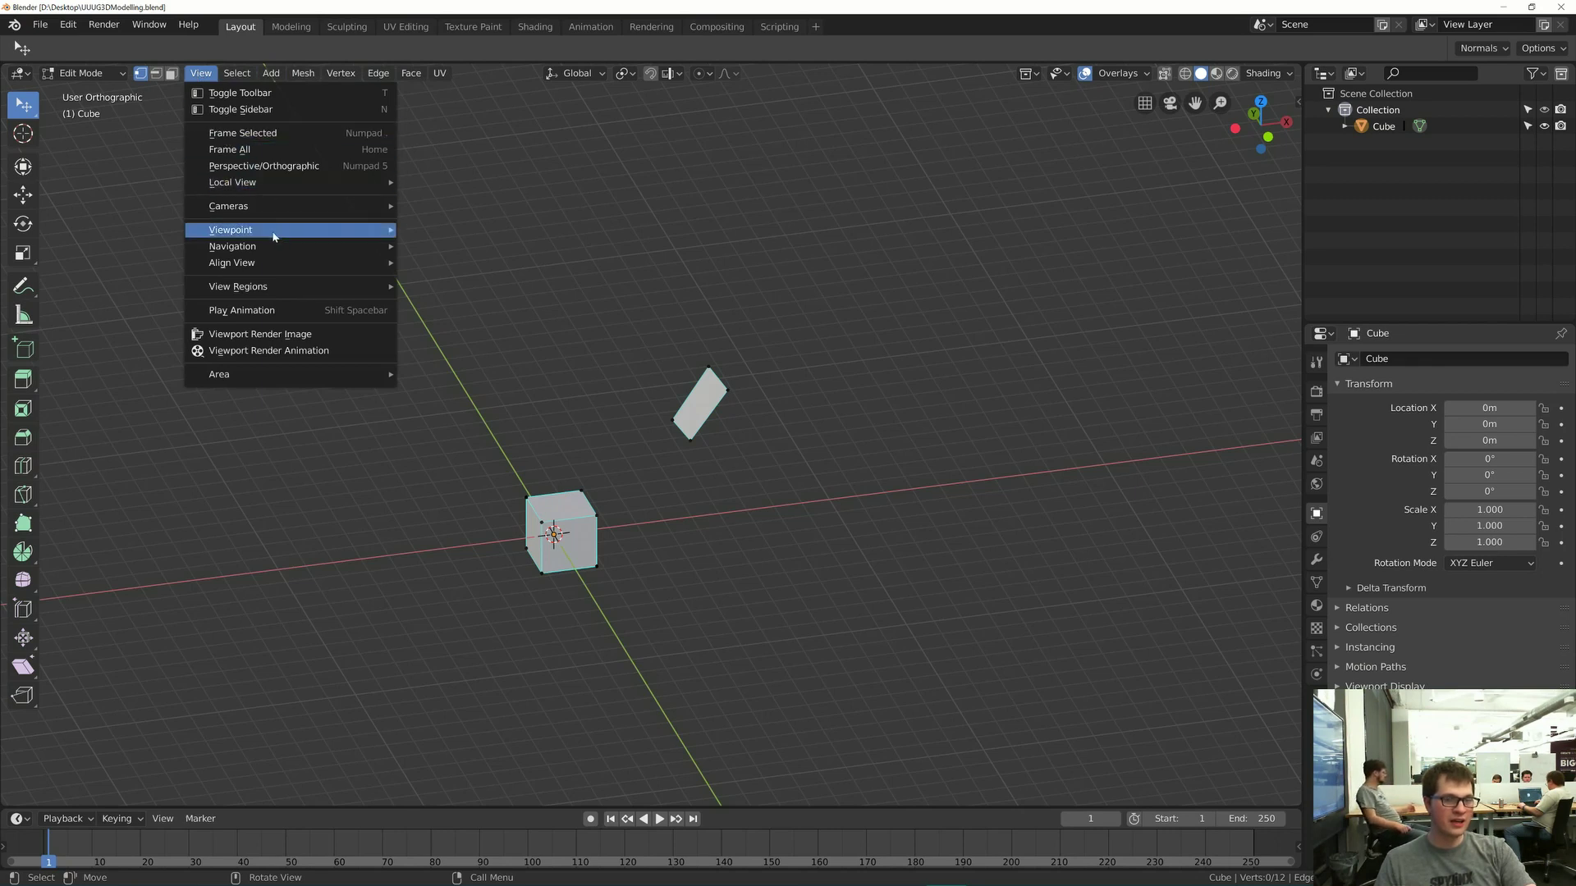
mouse_move(283, 237)
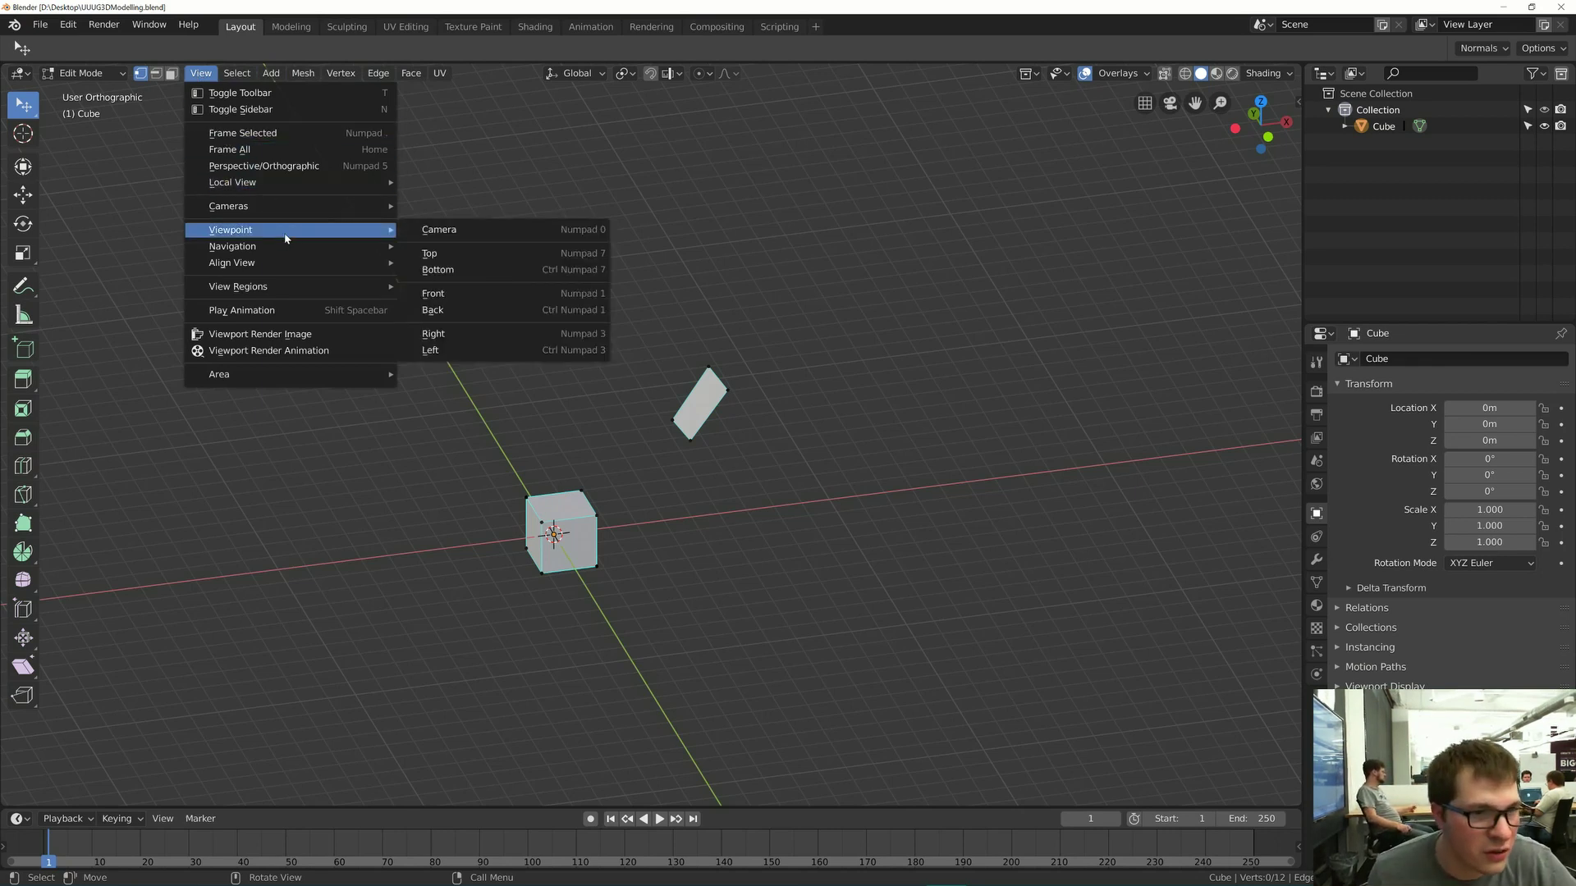
click(313, 165)
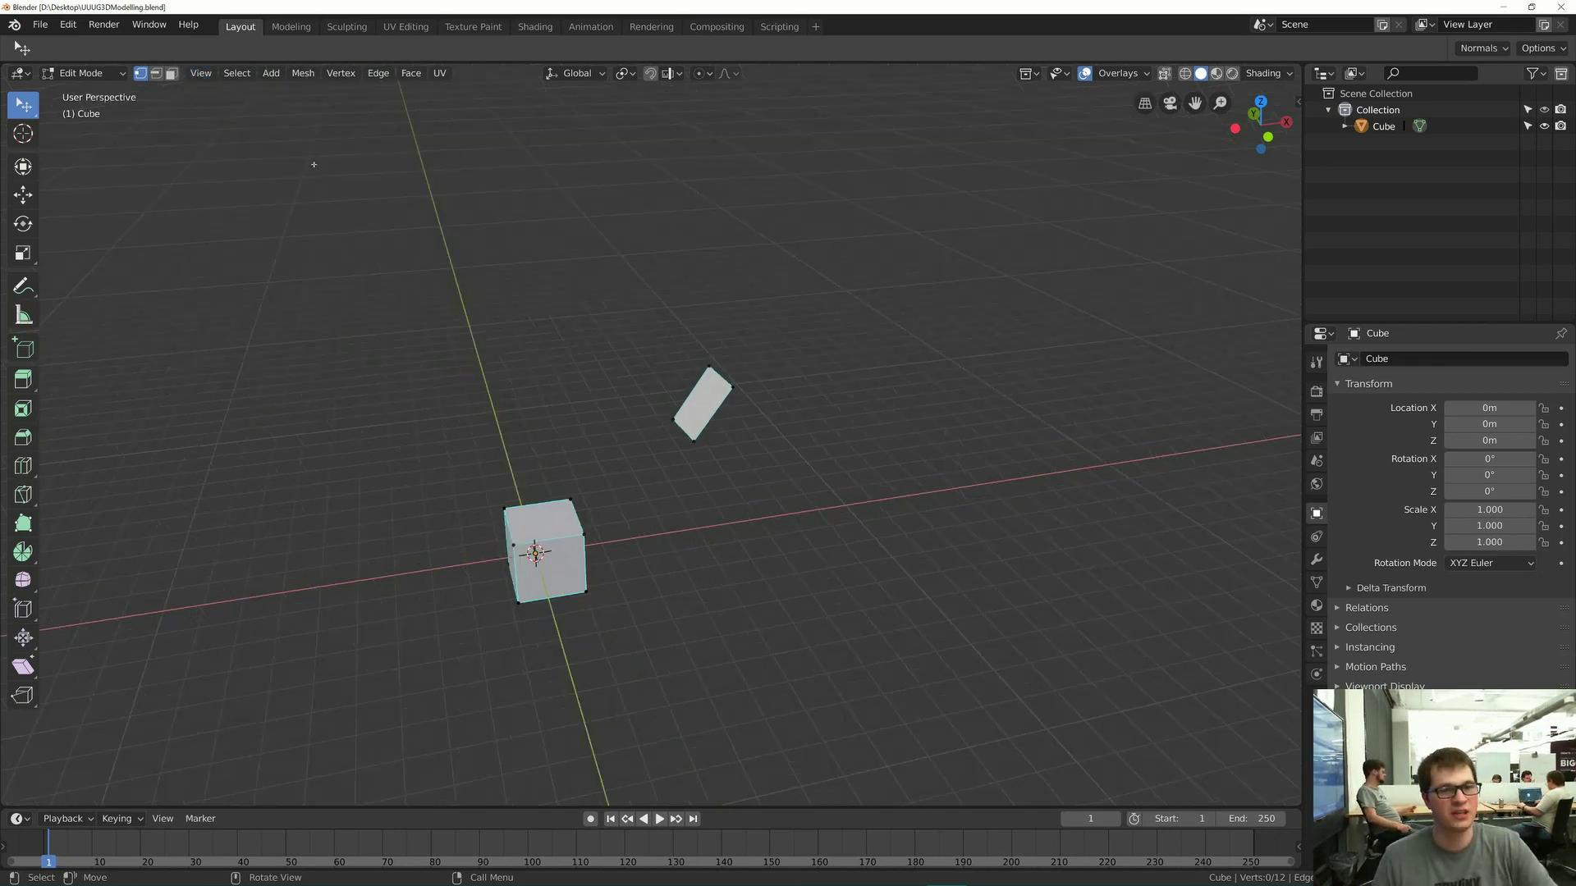
- Switch to the tutorial document in Chrome and read from the orthographic and perspective explanation through the Conclusion section
key(alt+Tab)
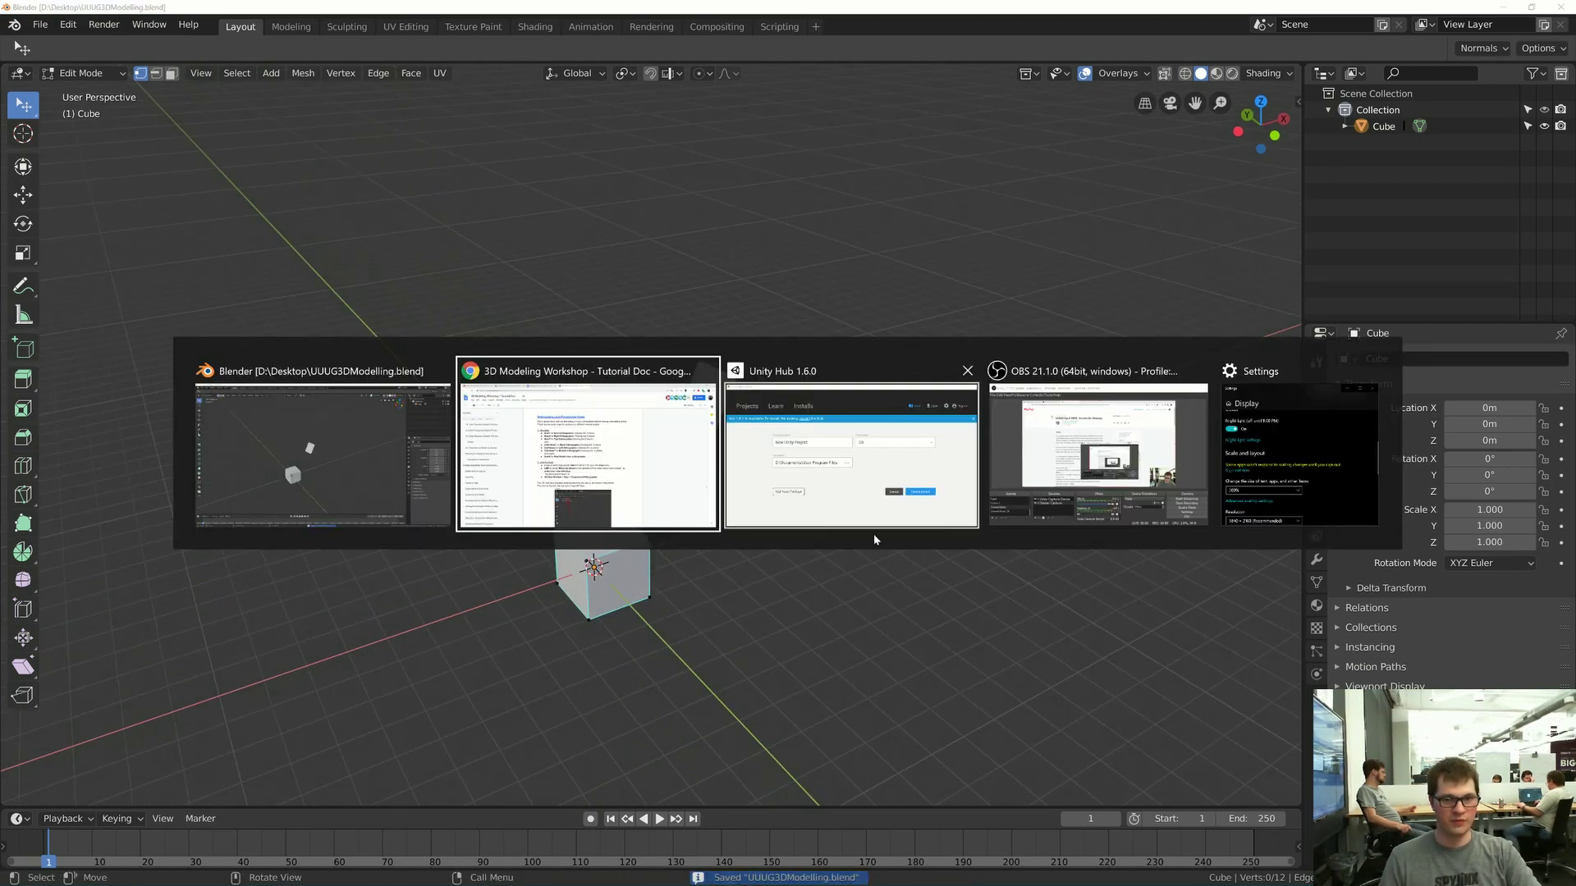
scroll(755, 517, down, 9)
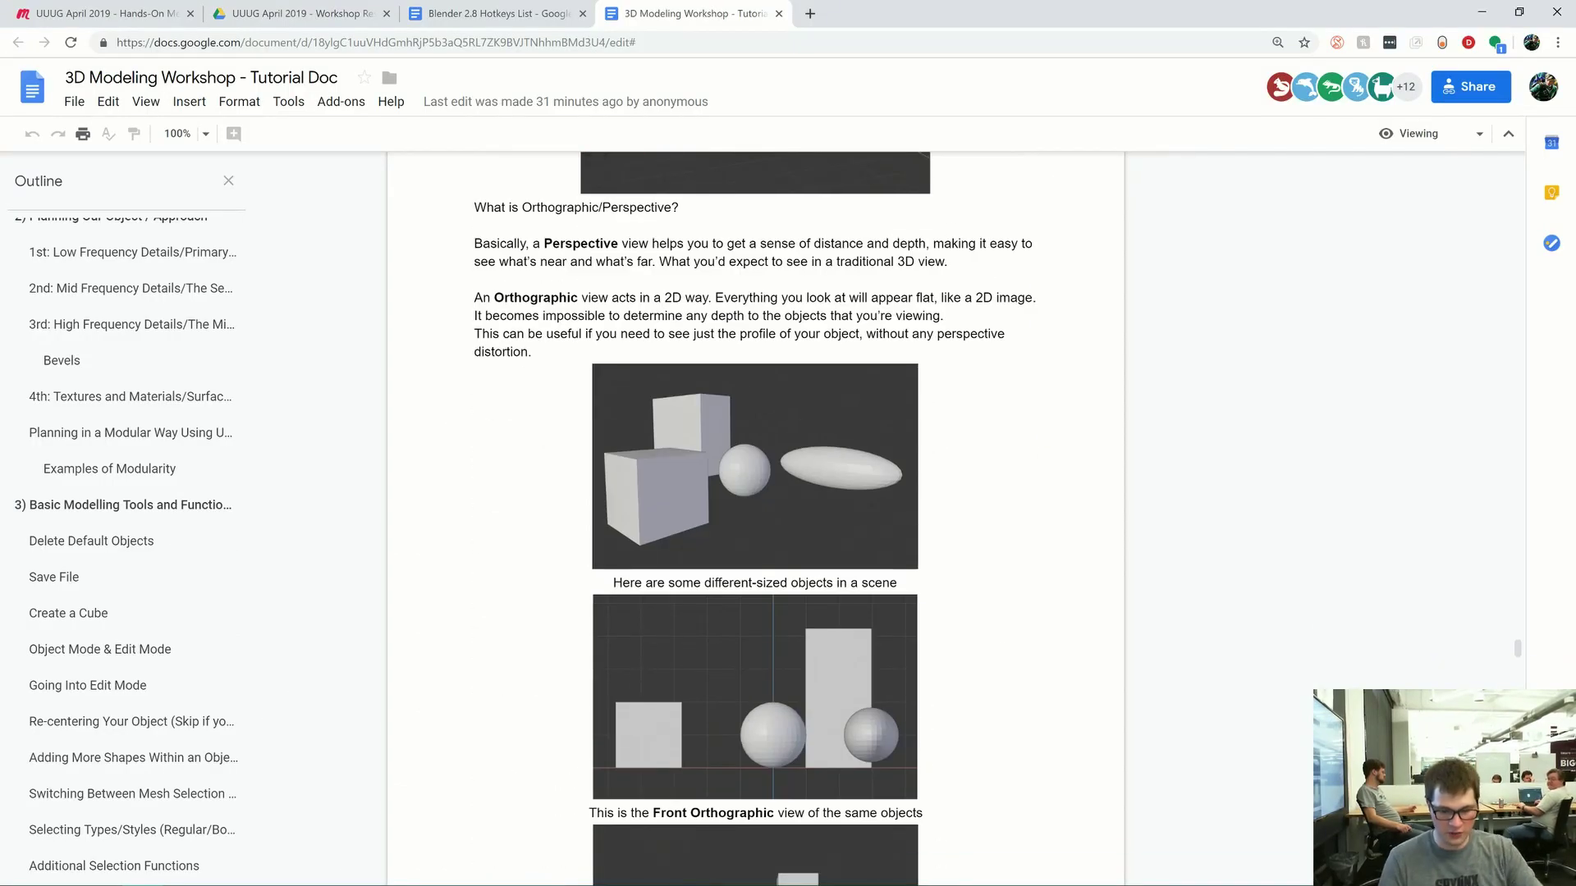
scroll(755, 517, down, 4)
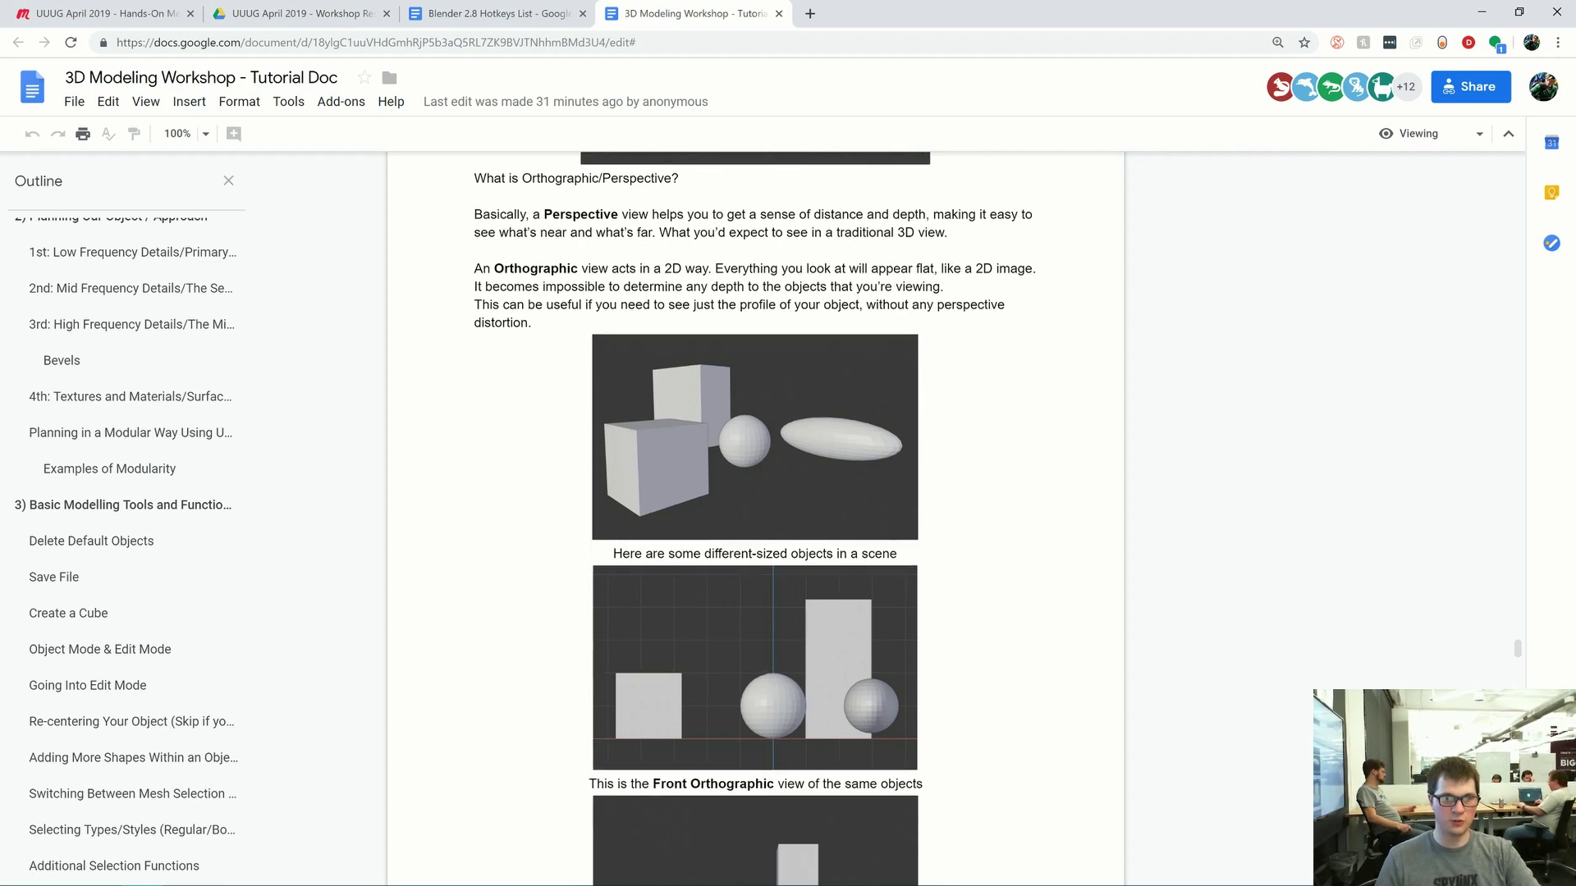
scroll(755, 517, up, 6)
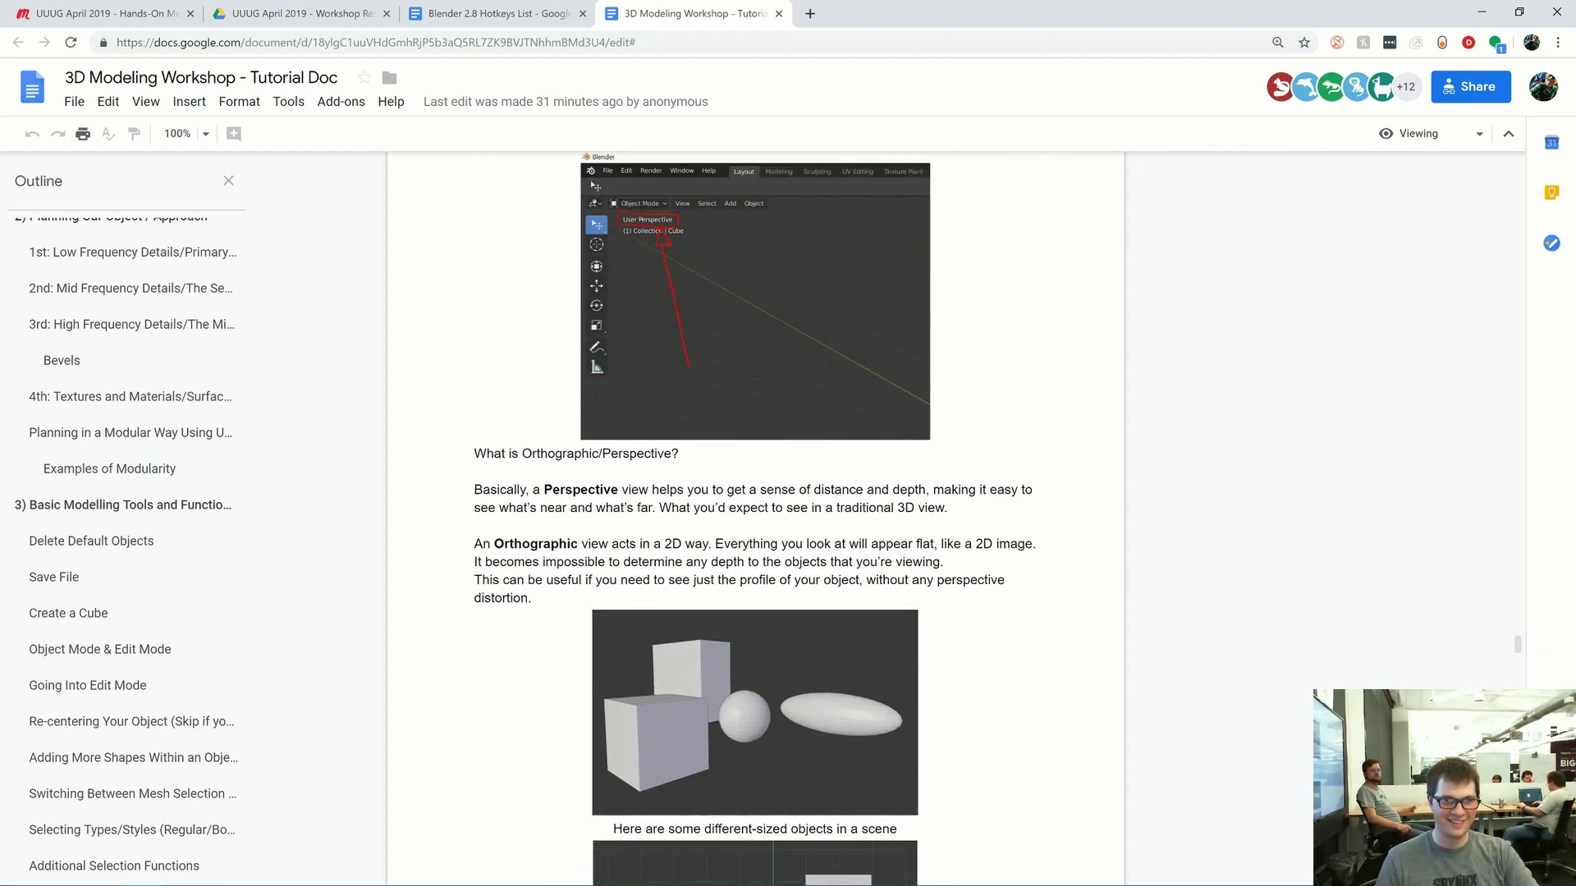
scroll(755, 517, down, 11)
scroll(755, 517, down, 5)
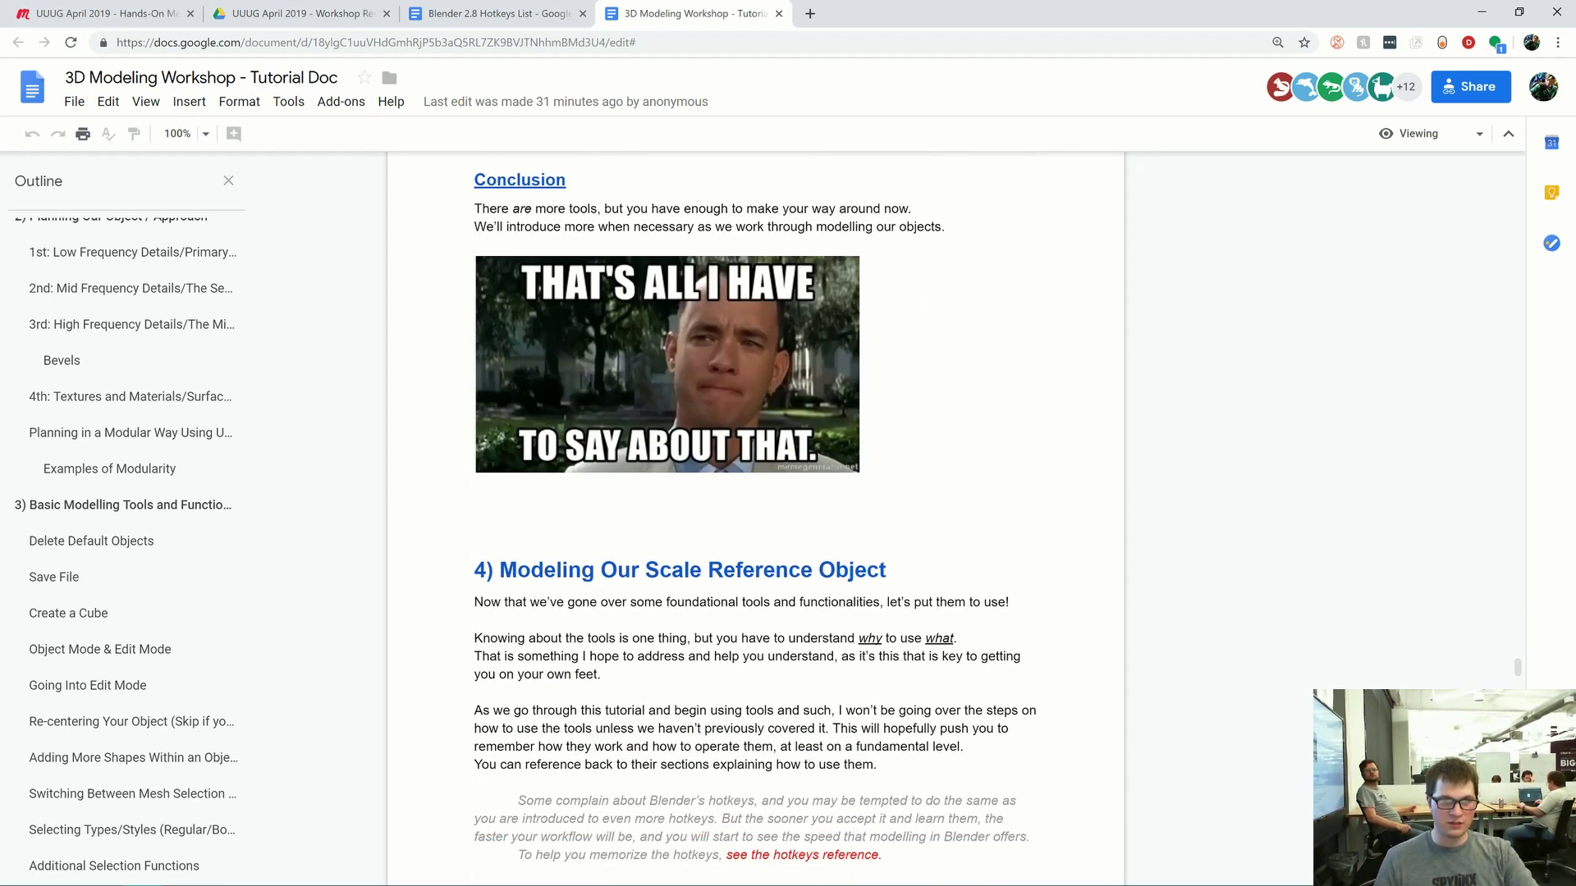
scroll(755, 517, up, 3)
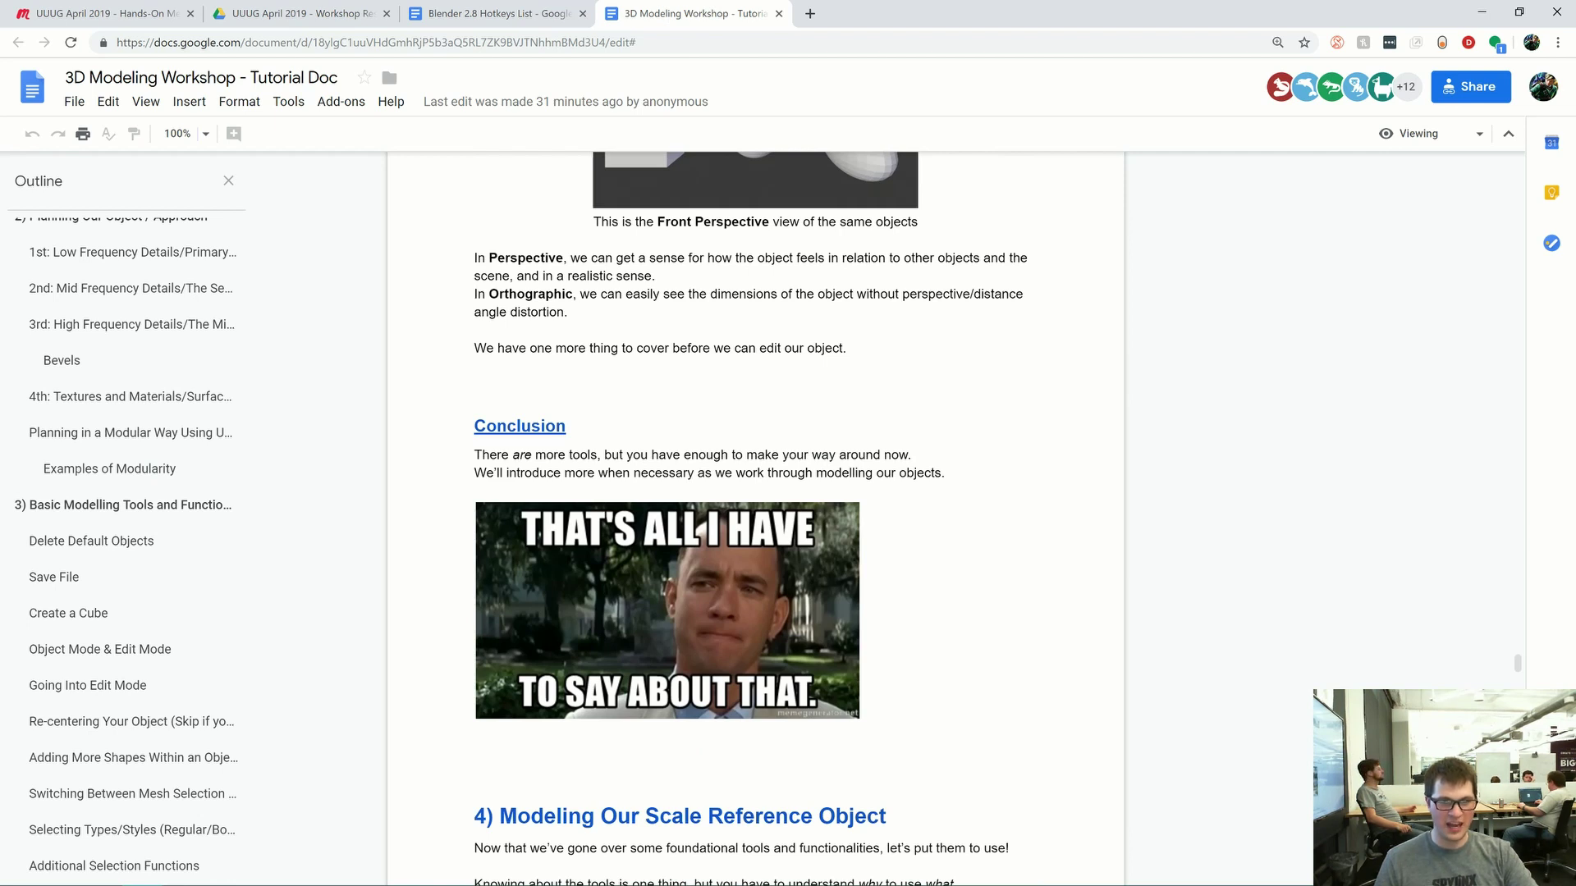
scroll(755, 517, down, 4)
scroll(755, 517, up, 3)
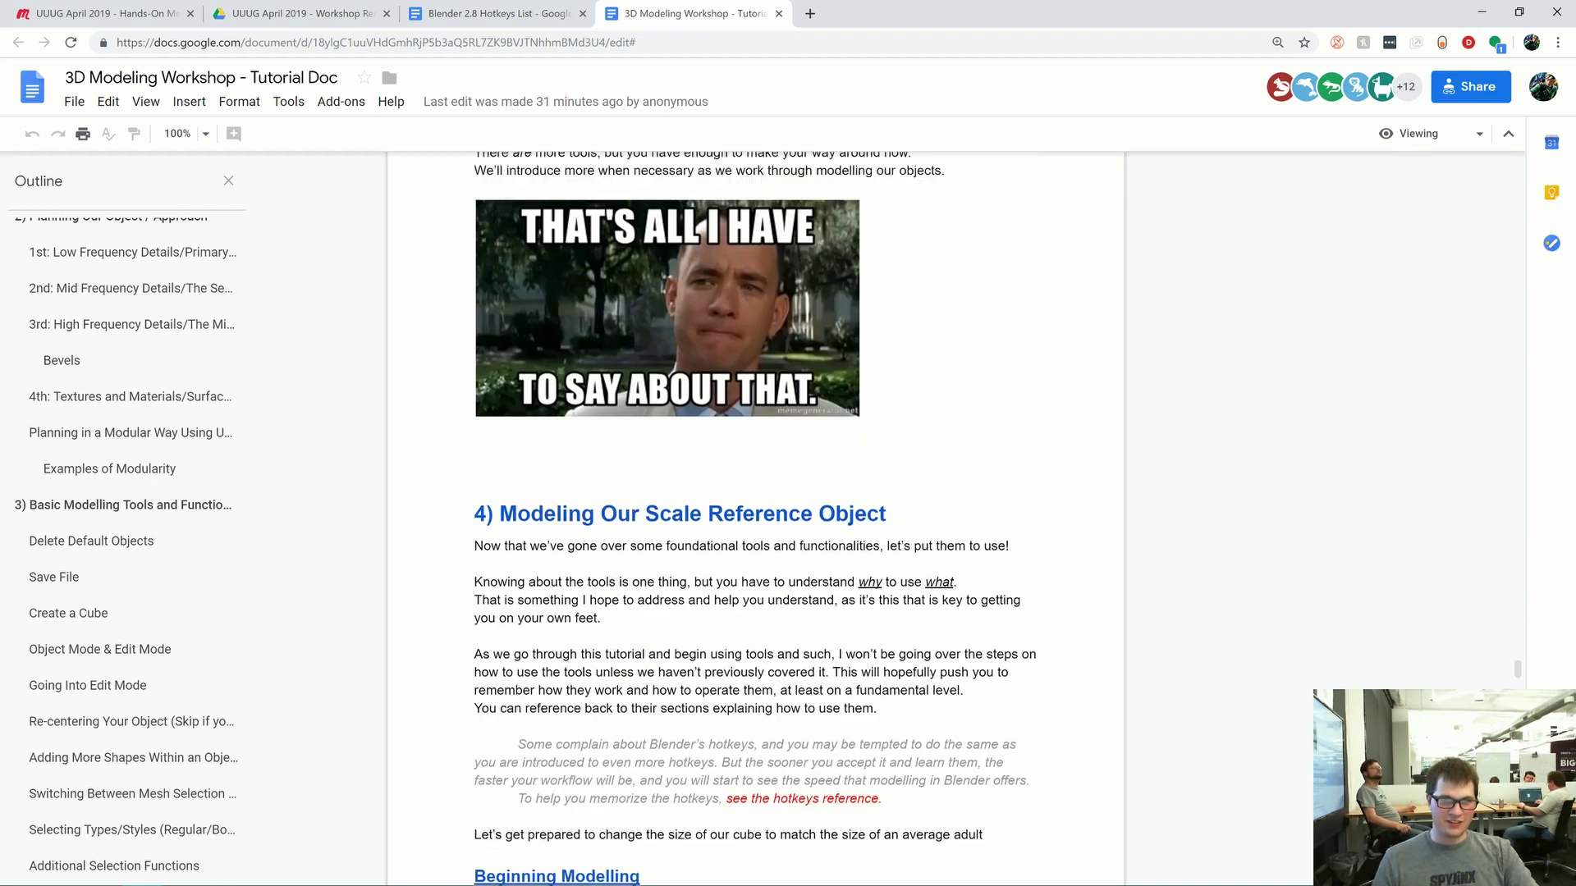
scroll(756, 517, down, 3)
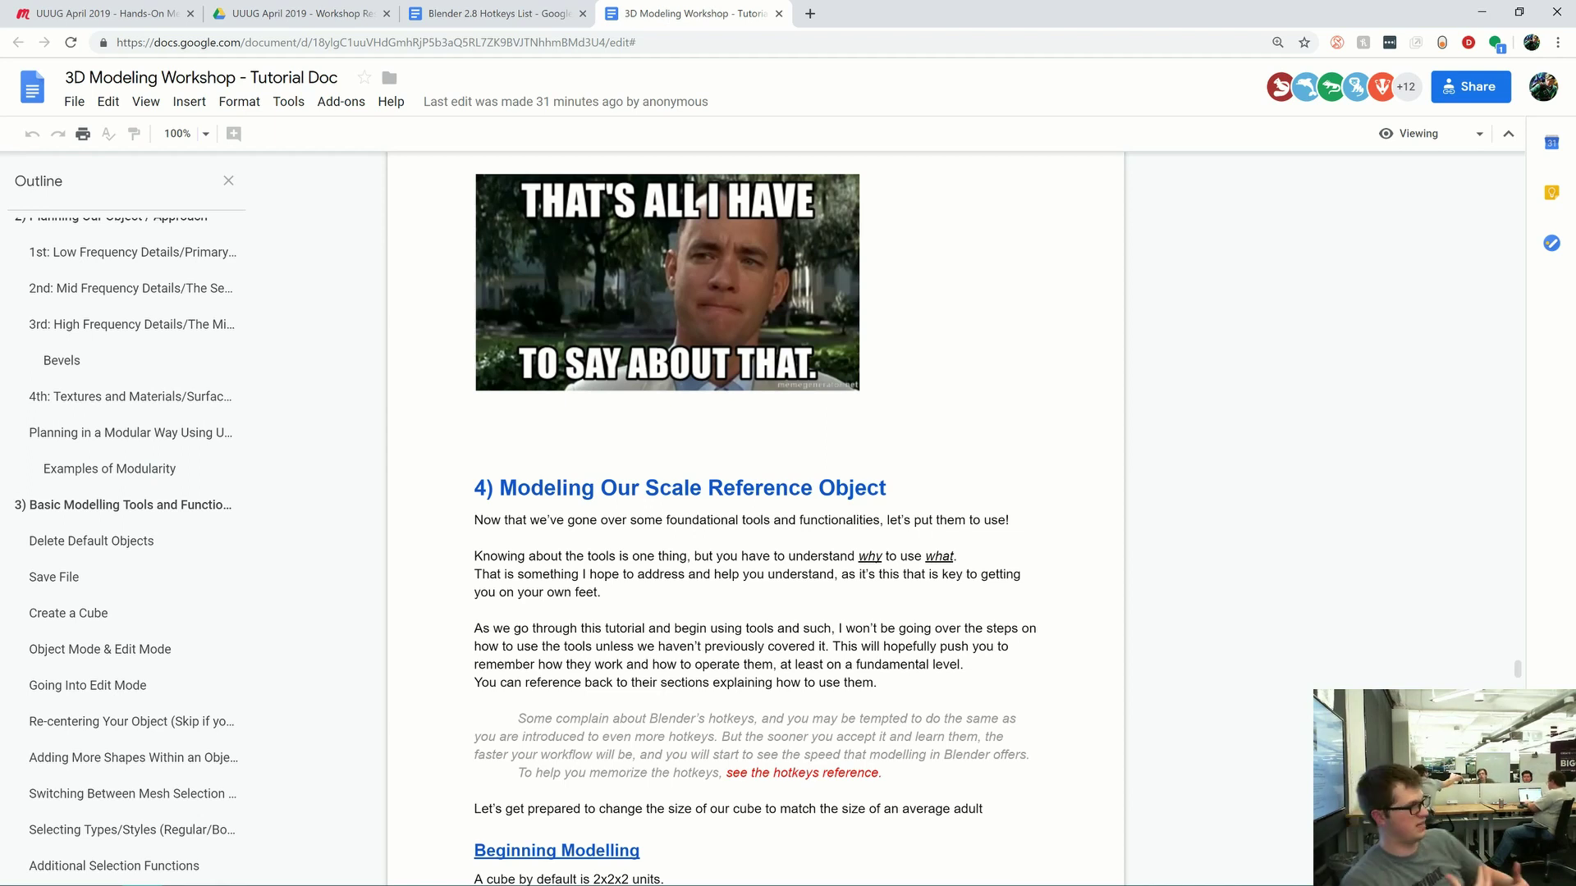
- Read the "Modeling Our Scale Reference Object" section, examining the instructions for sizing the cube to an average adult
scroll(755, 517, down, 1)
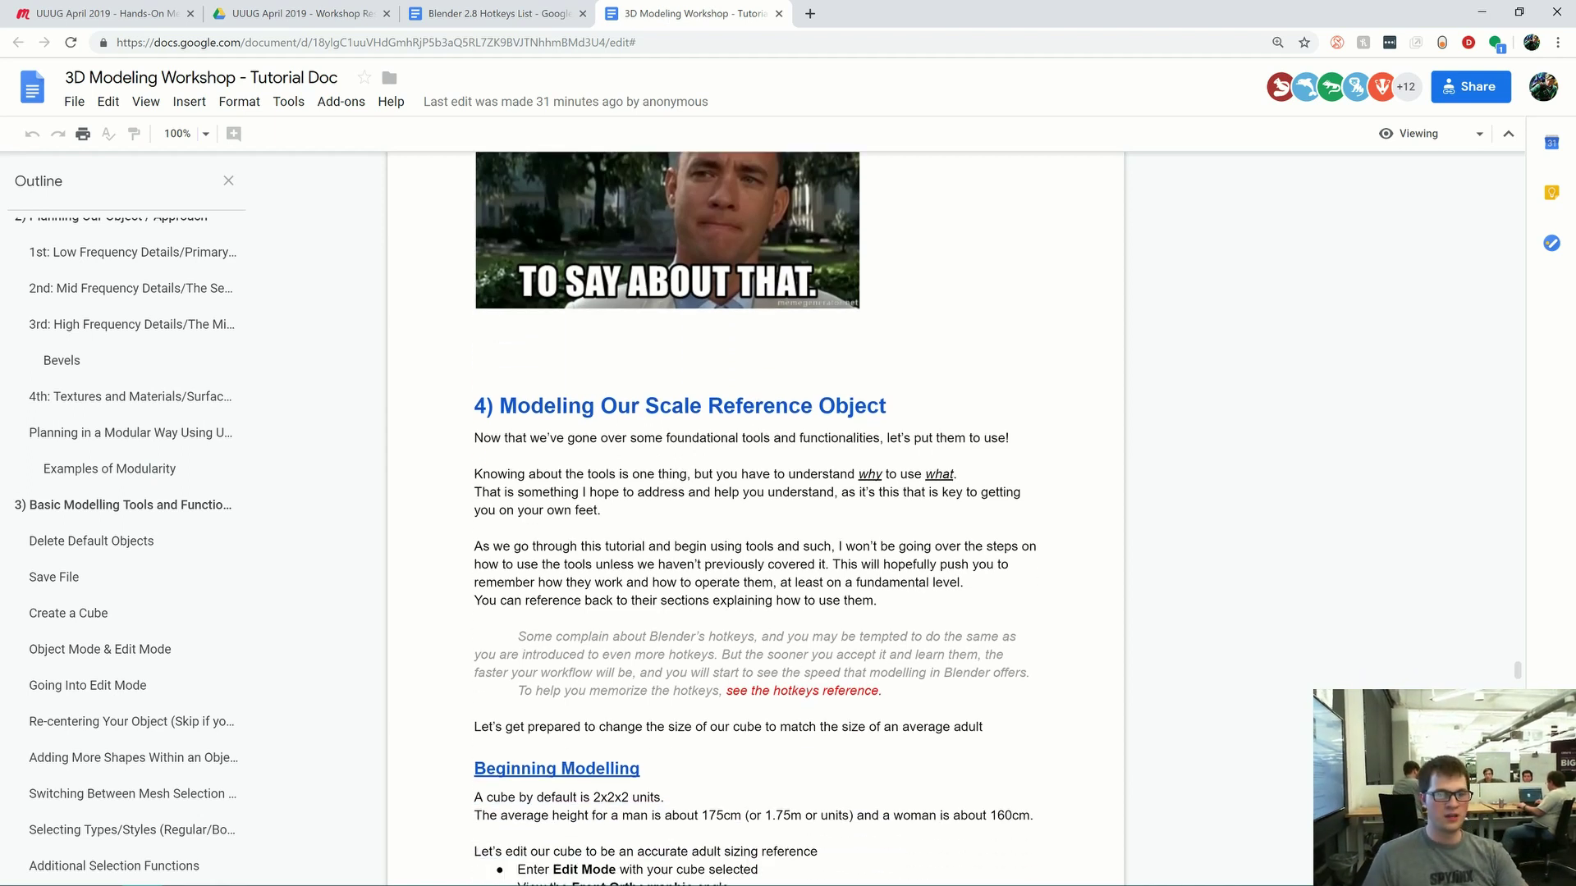
drag(488, 404, 897, 404)
click(896, 404)
scroll(755, 517, down, 11)
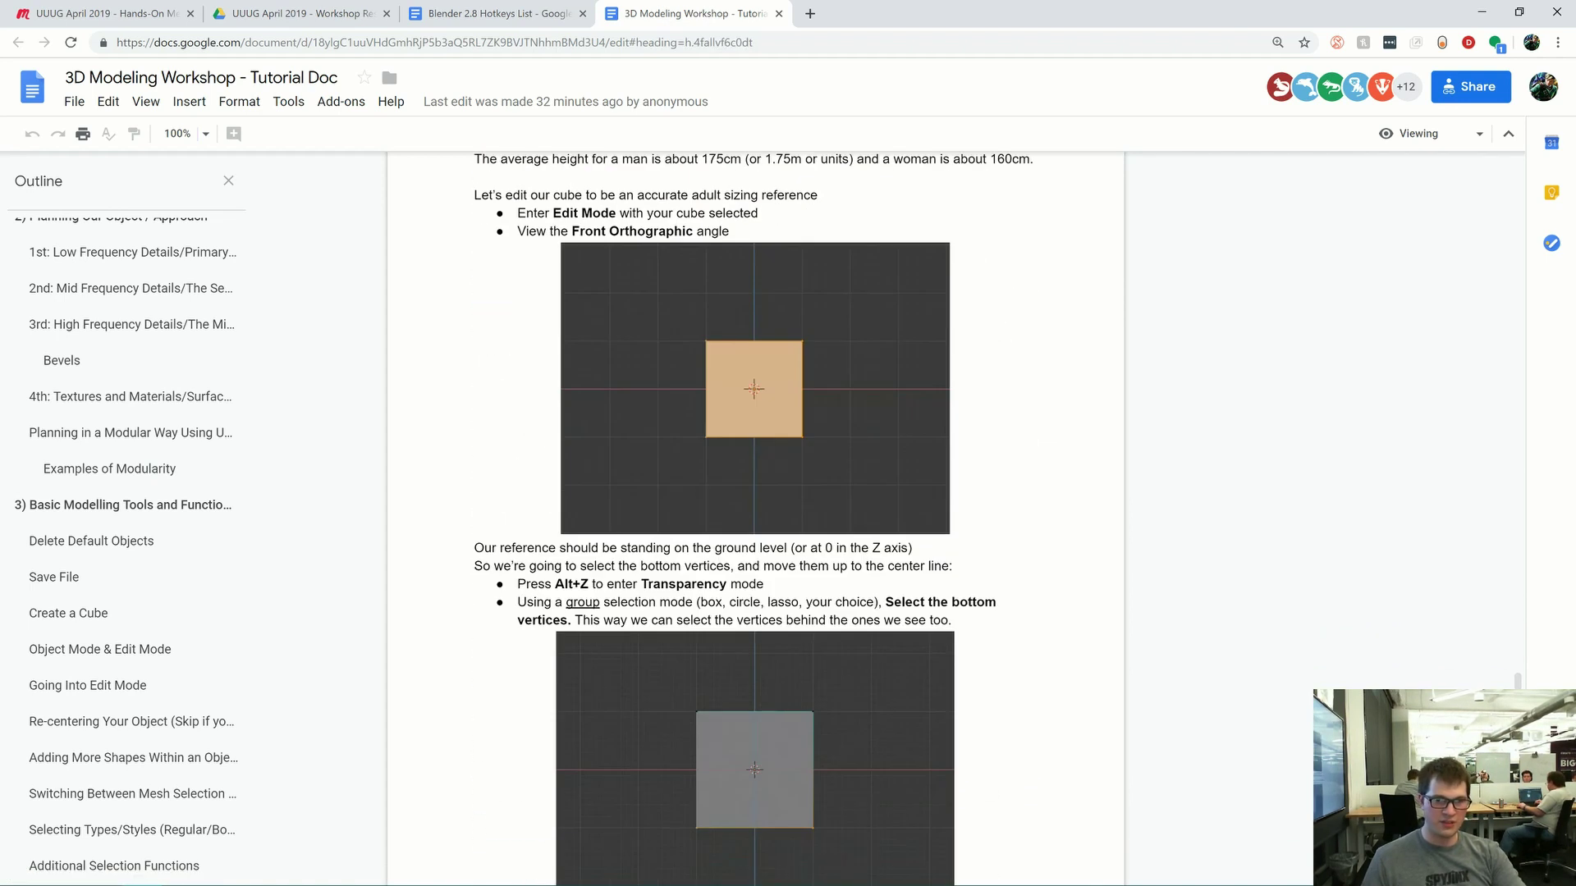
scroll(755, 517, down, 3)
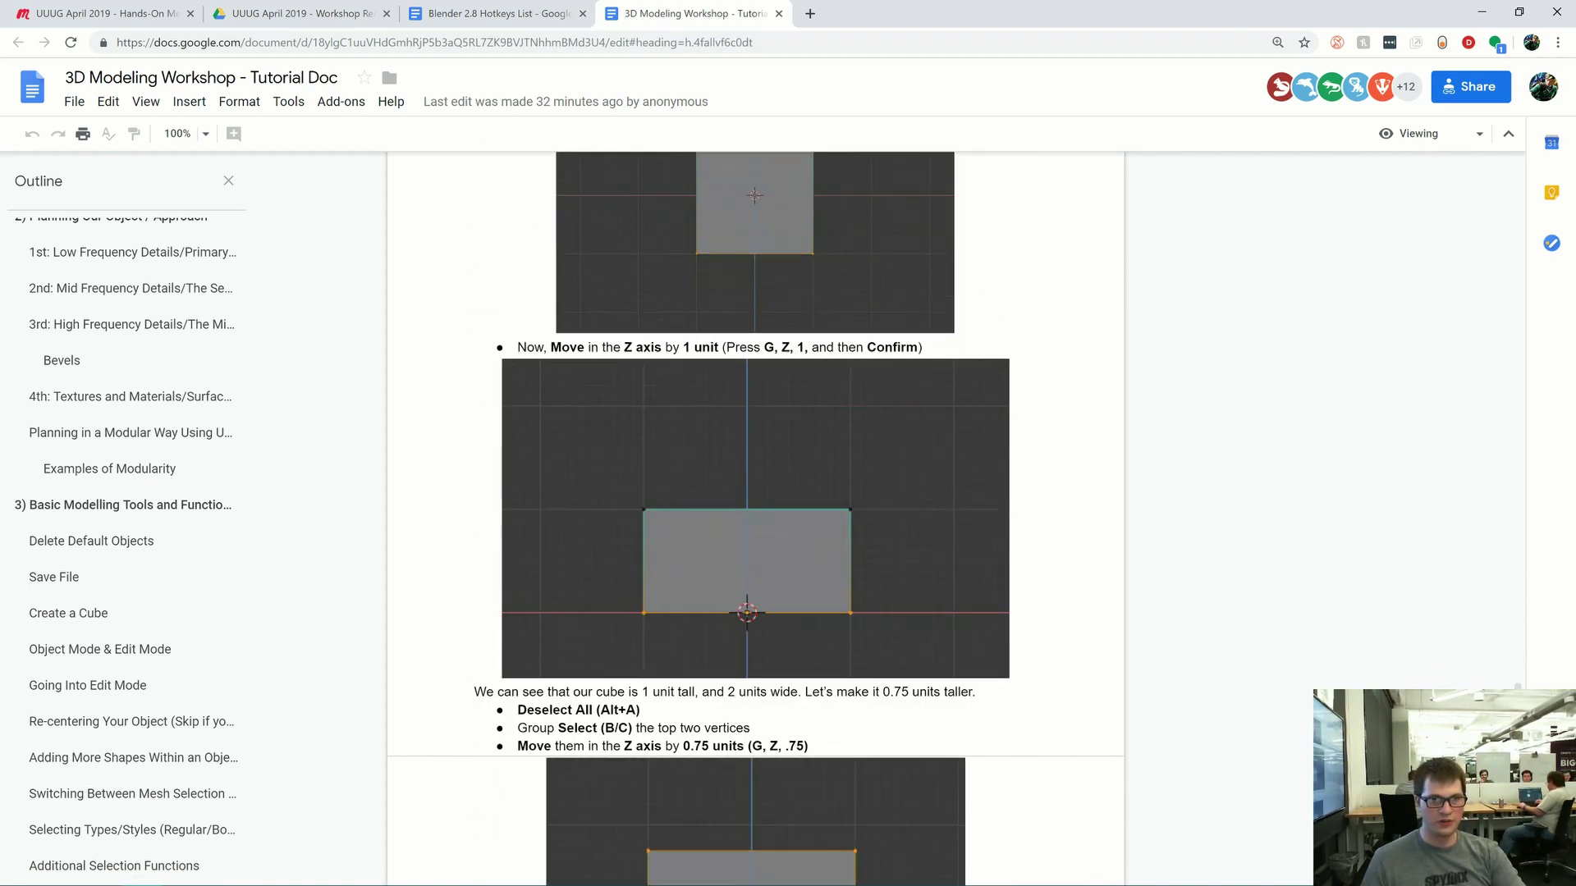
scroll(755, 517, up, 14)
scroll(755, 517, up, 2)
scroll(755, 517, down, 4)
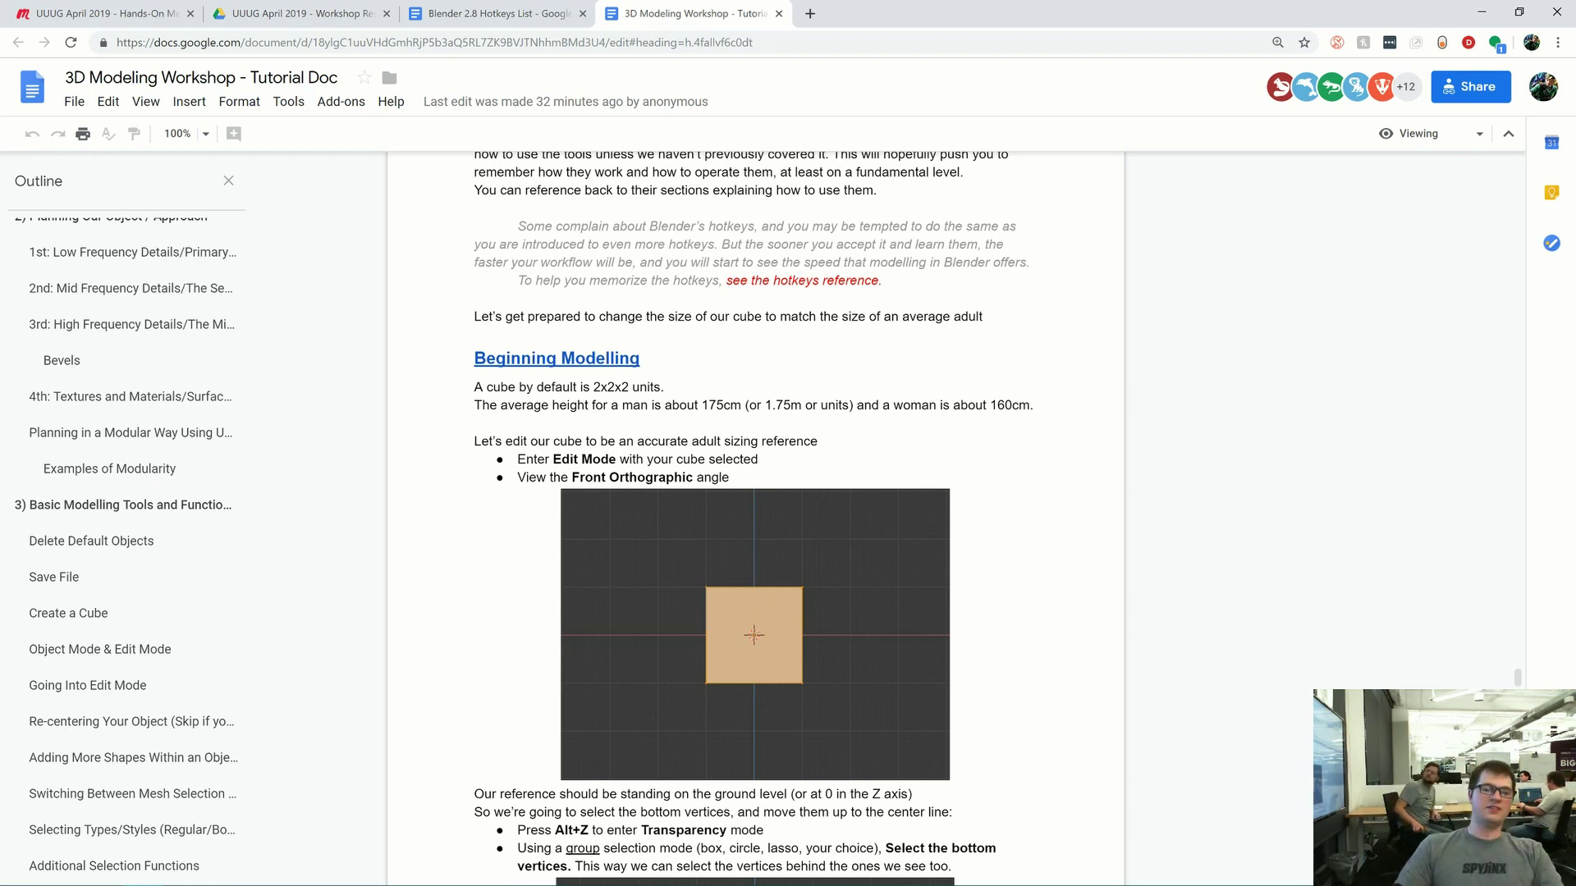
scroll(755, 517, down, 3)
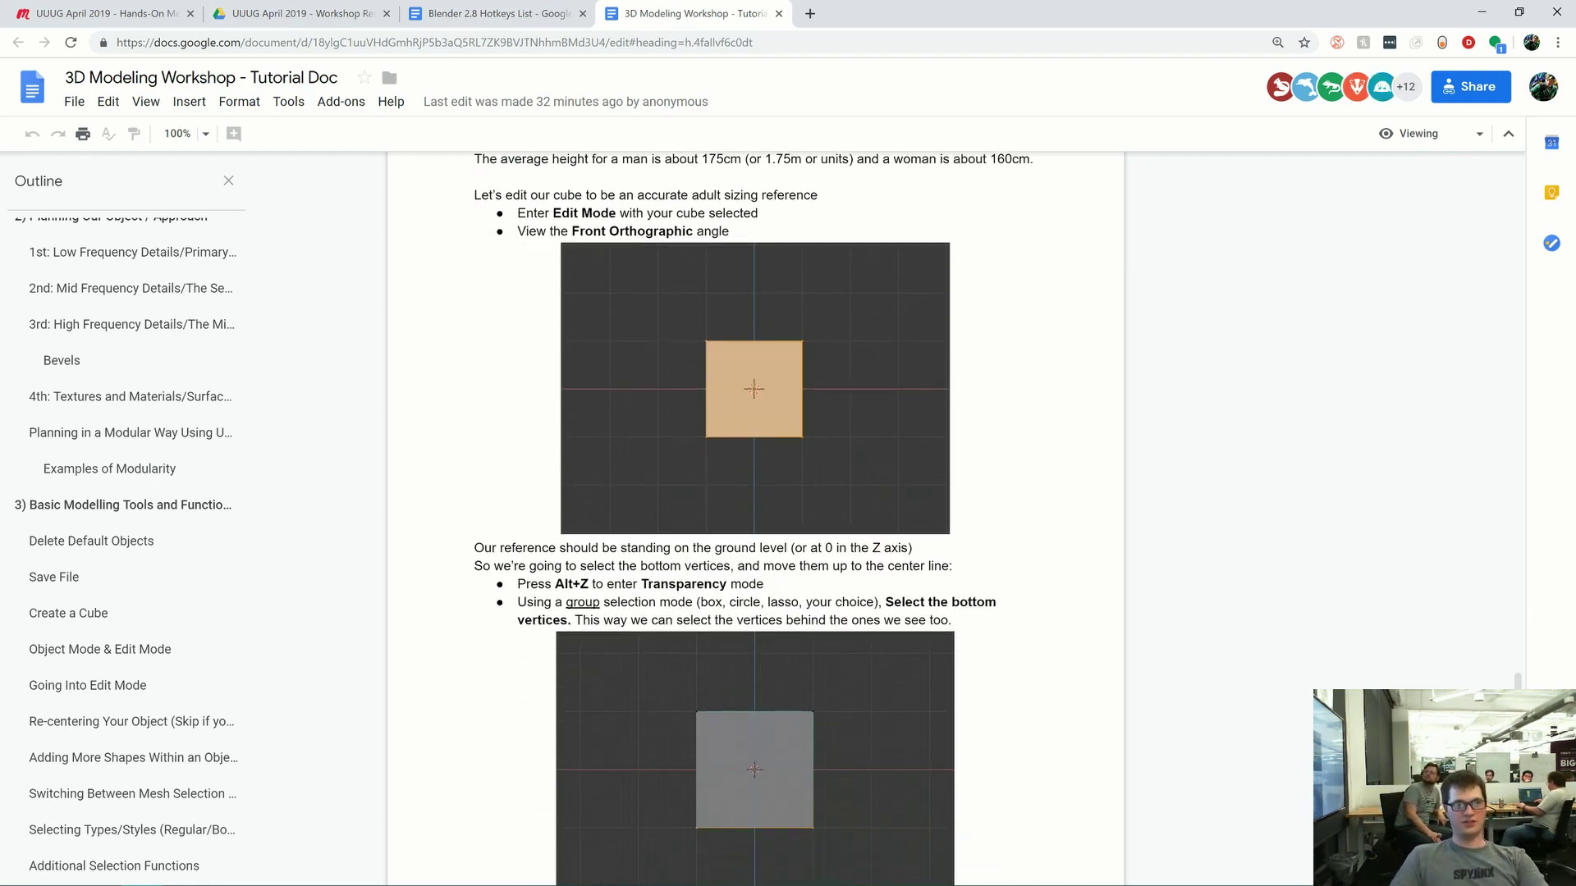
- Switch to Blender and replace all geometry in the edited mesh with a new 2 m cube at the origin
key(alt+Tab)
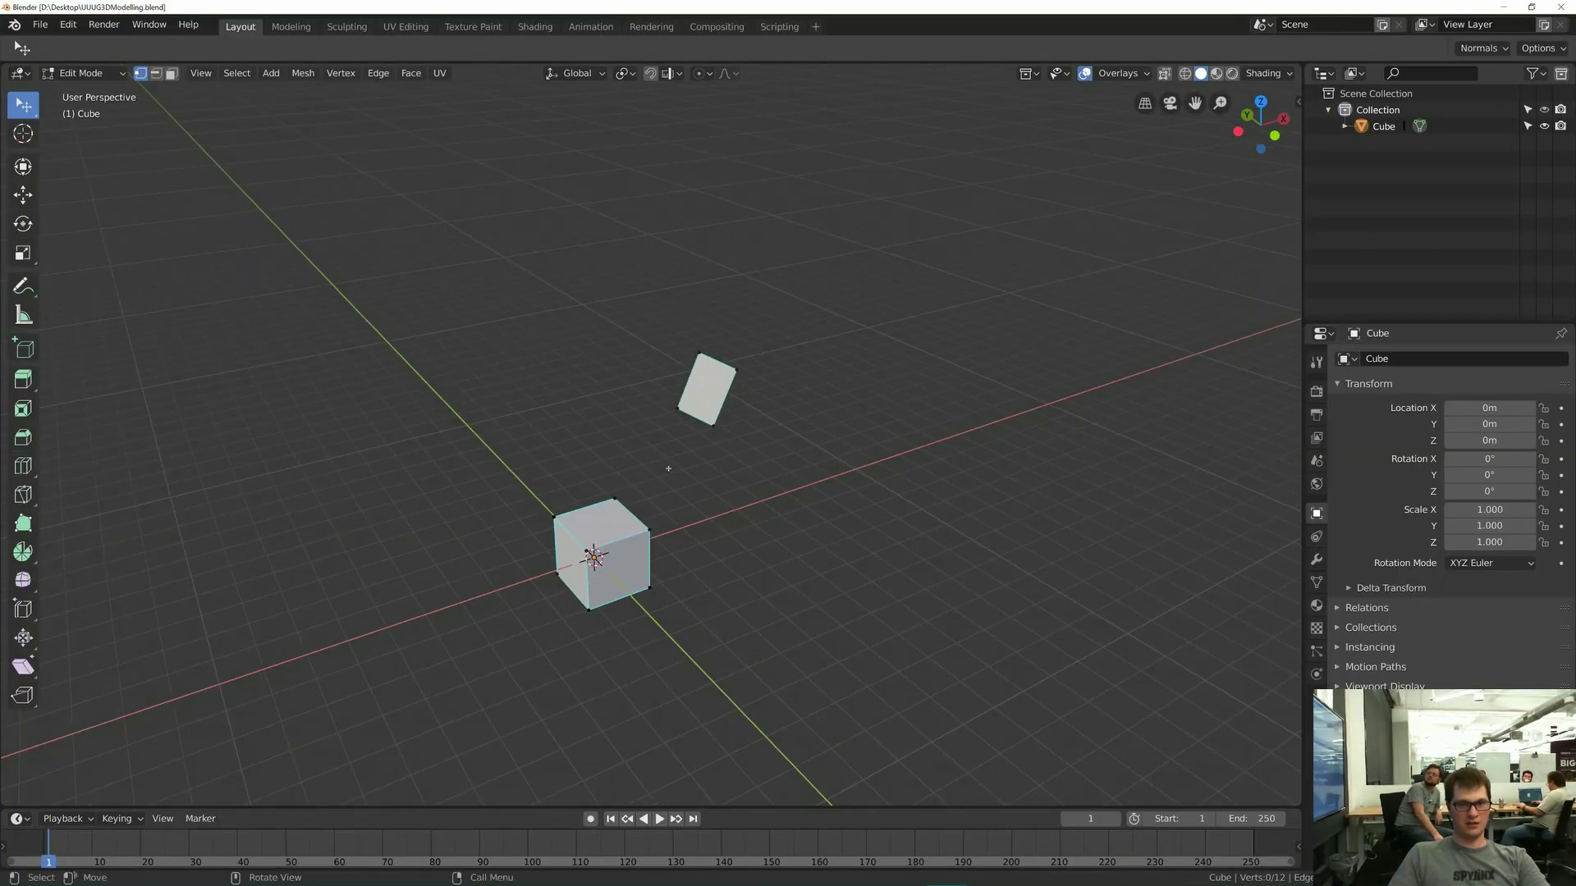
key(a)
key(x)
click(668, 468)
middle_drag(665, 468, 652, 463)
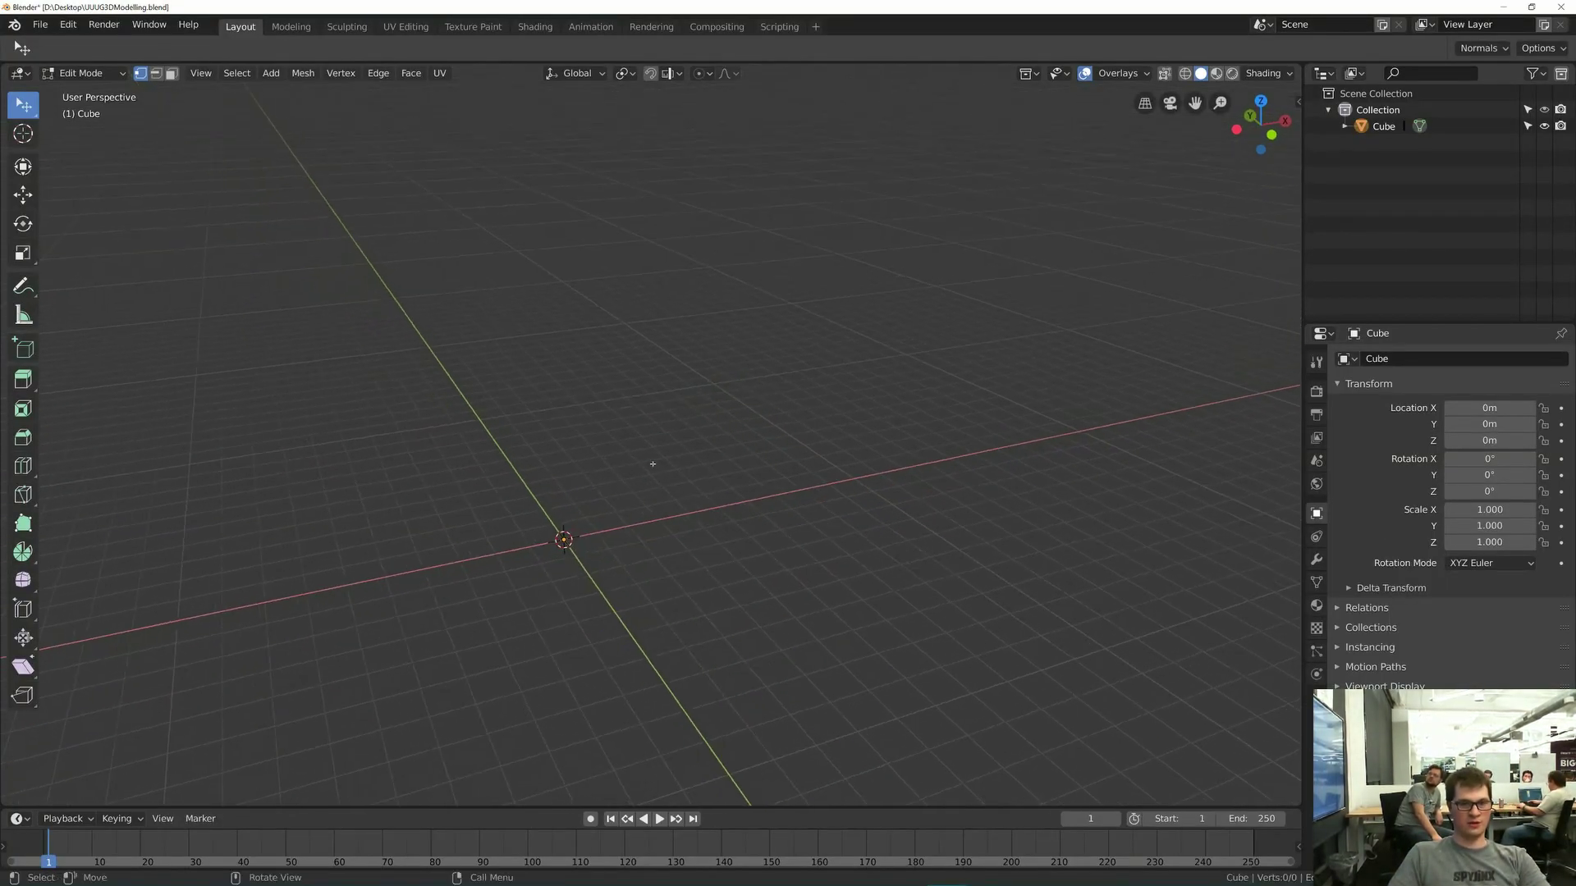
key(shift+a)
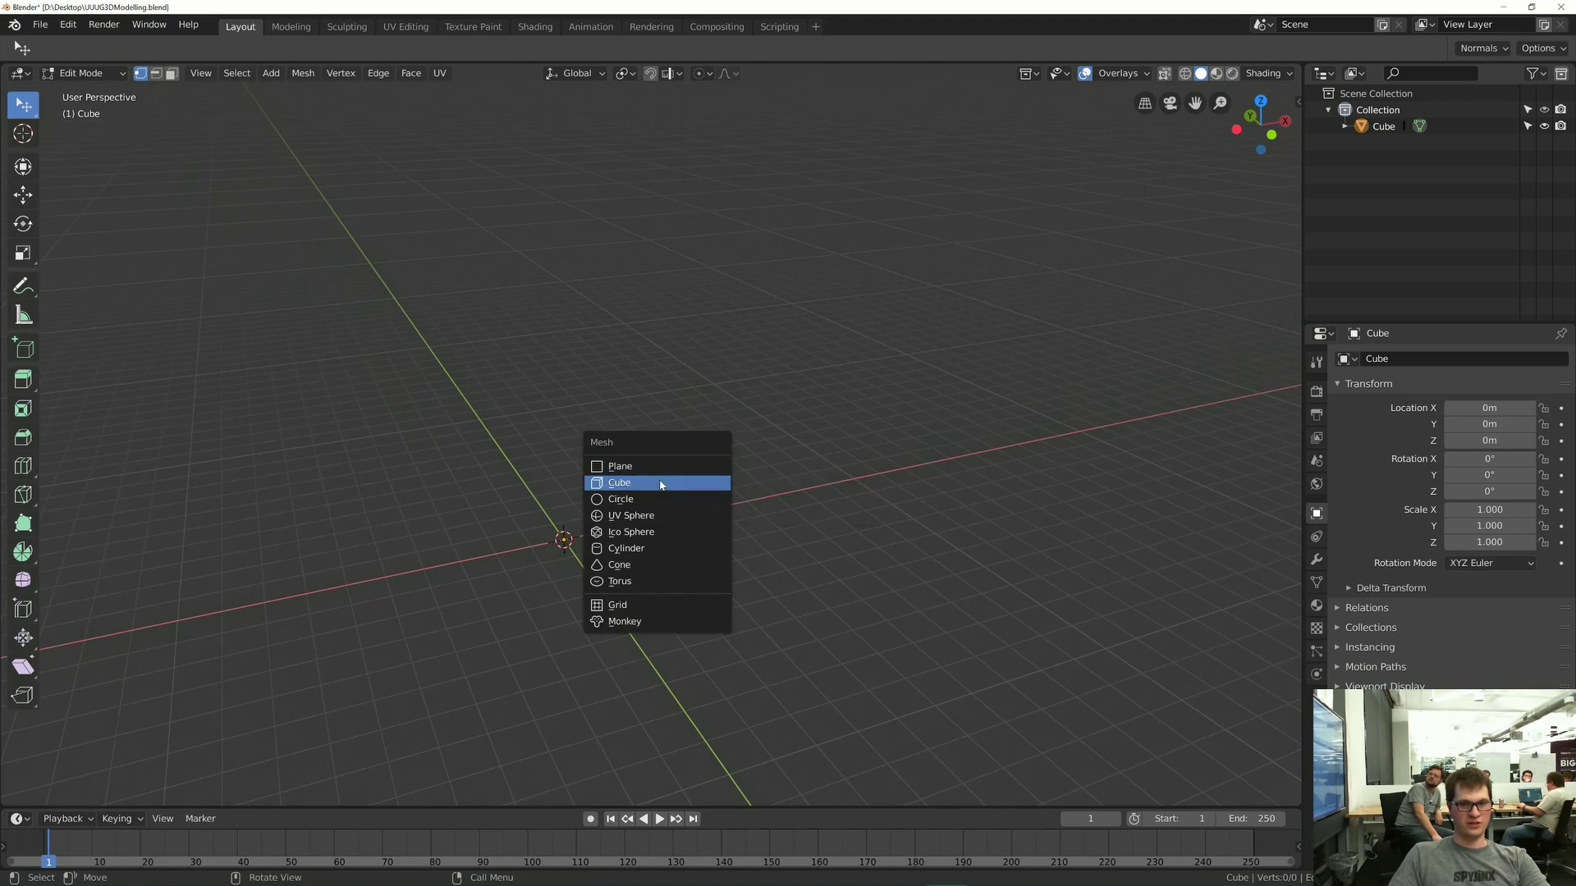
click(661, 484)
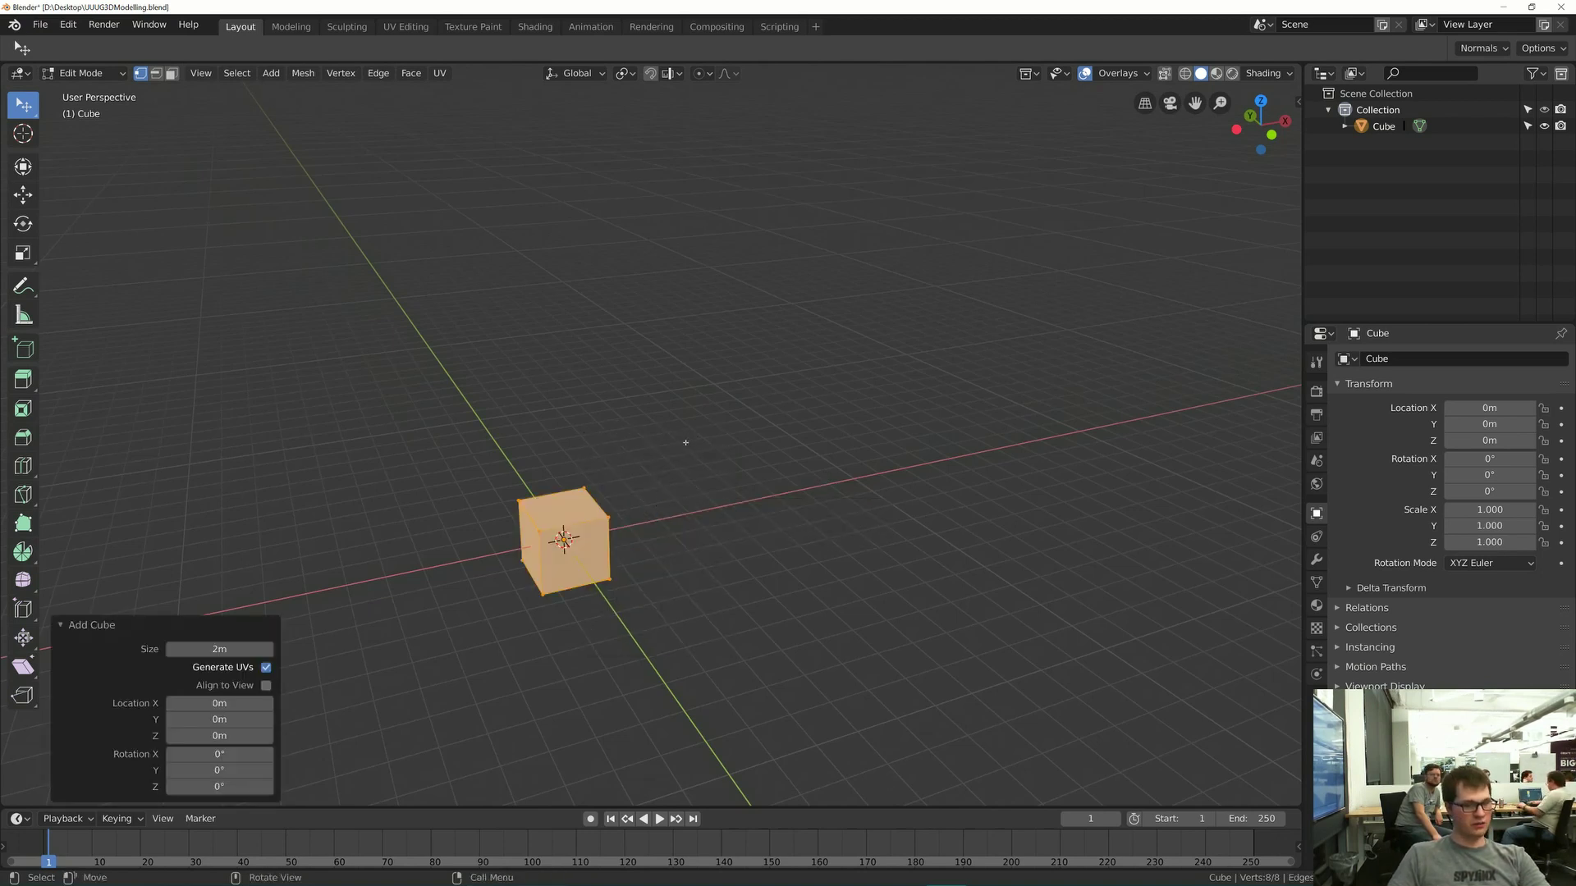
- Delete all vertices of the mesh and add a fresh 2 m cube at the origin in their place
key(a)
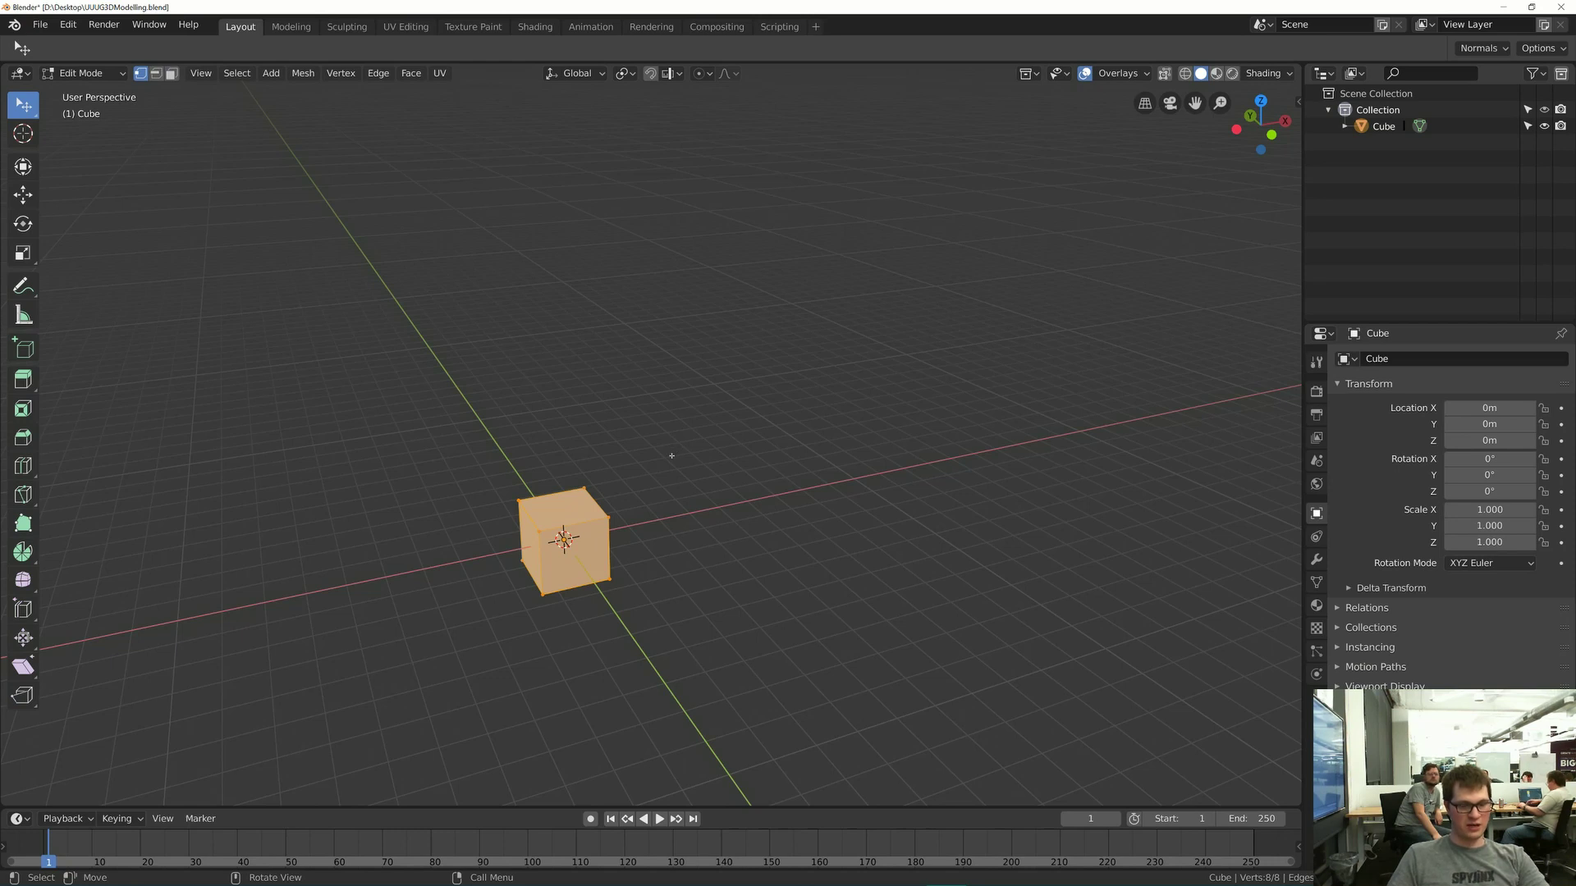
key(x)
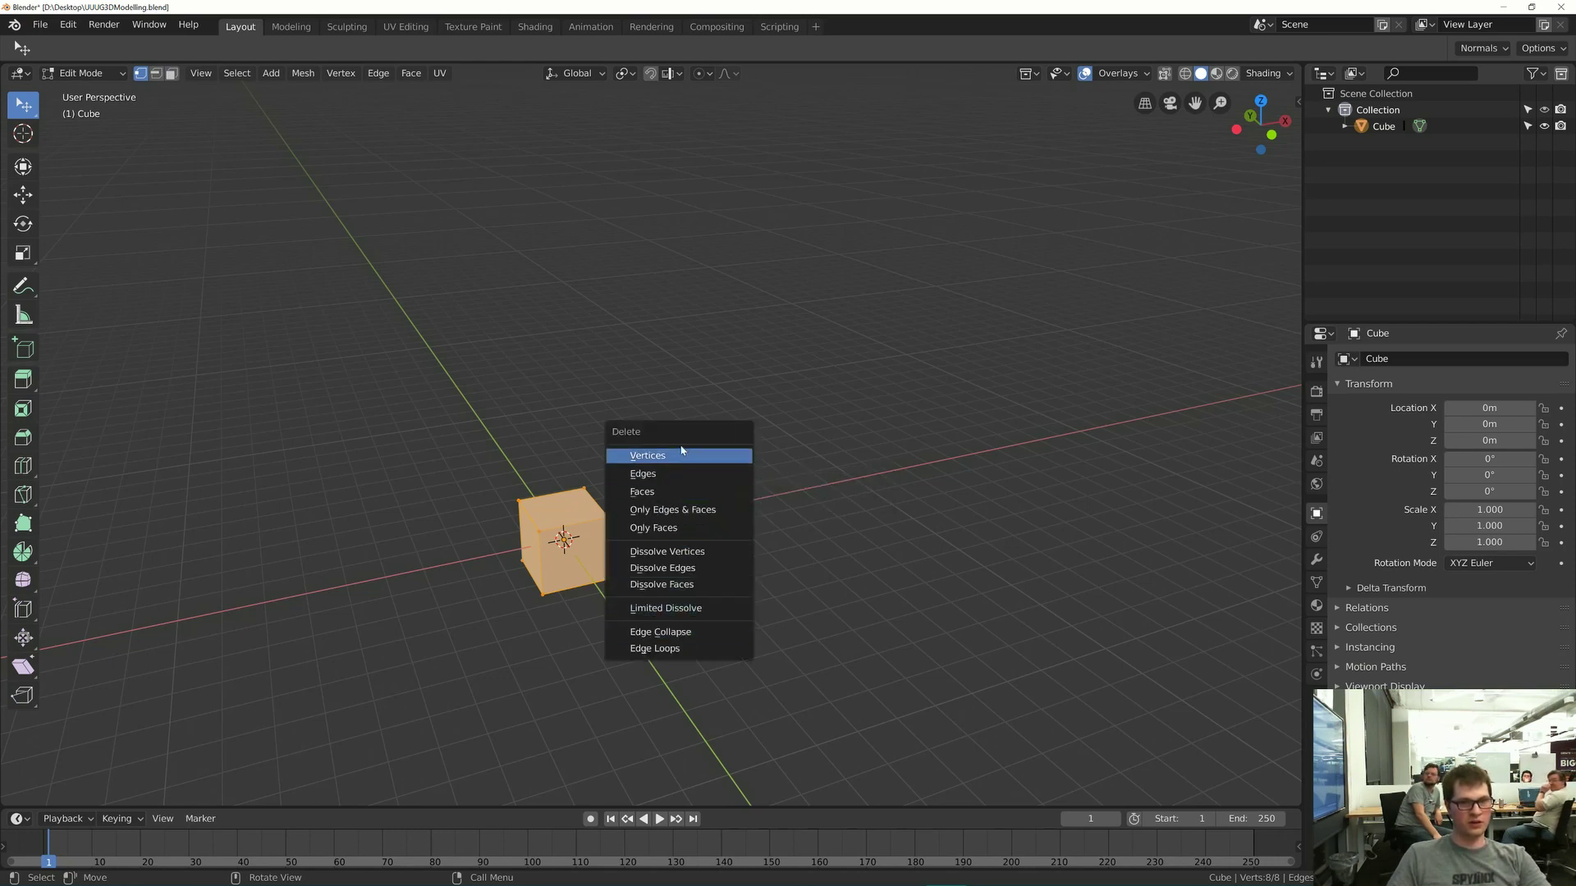
click(692, 456)
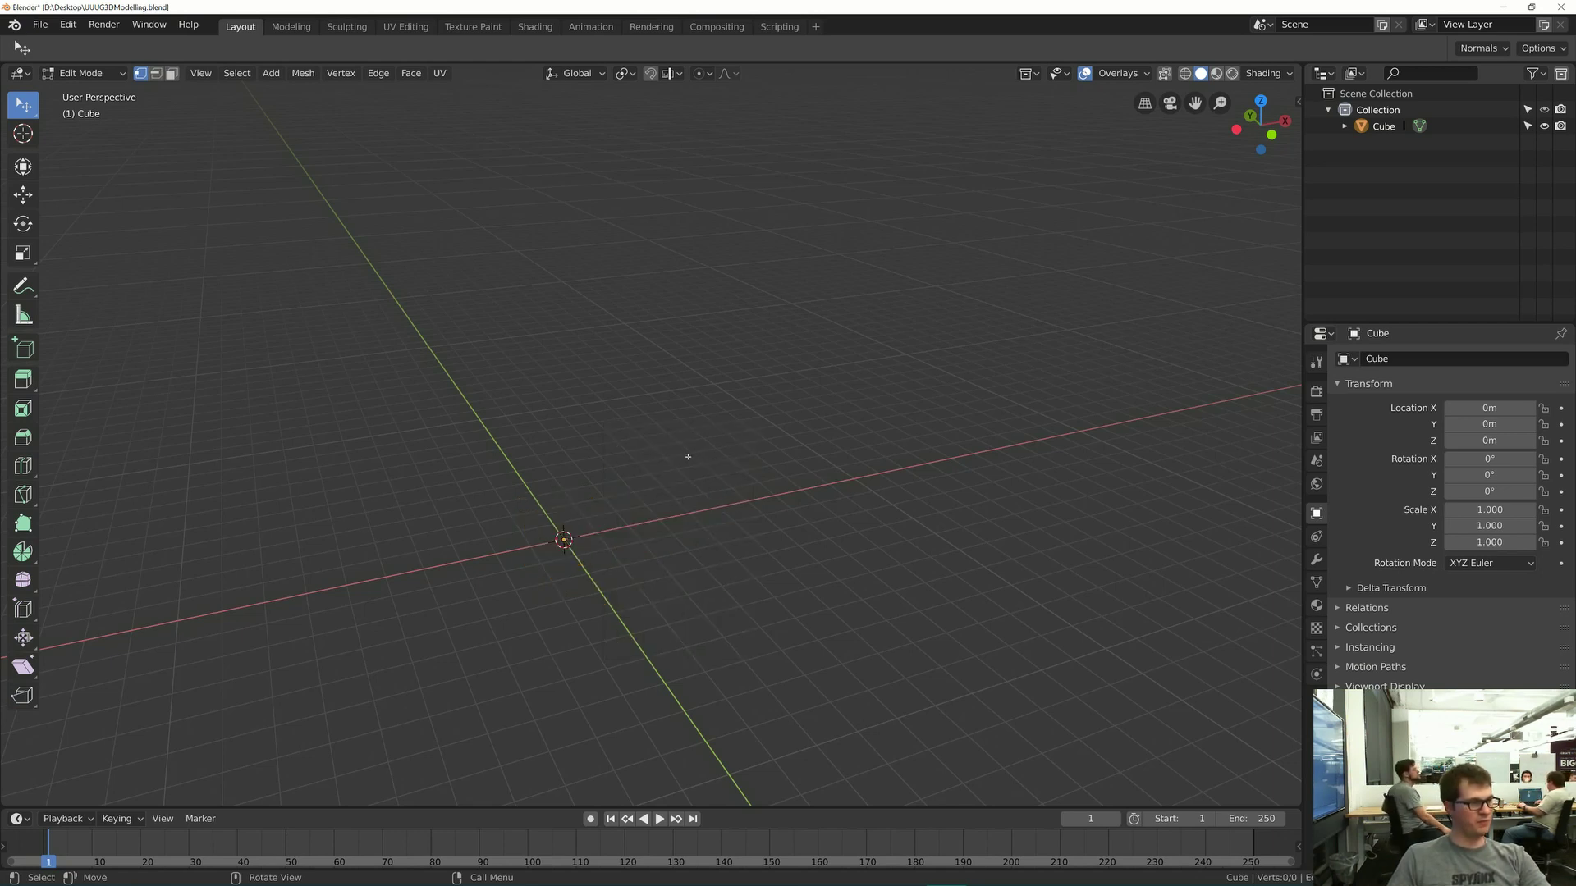
key(x)
click(690, 459)
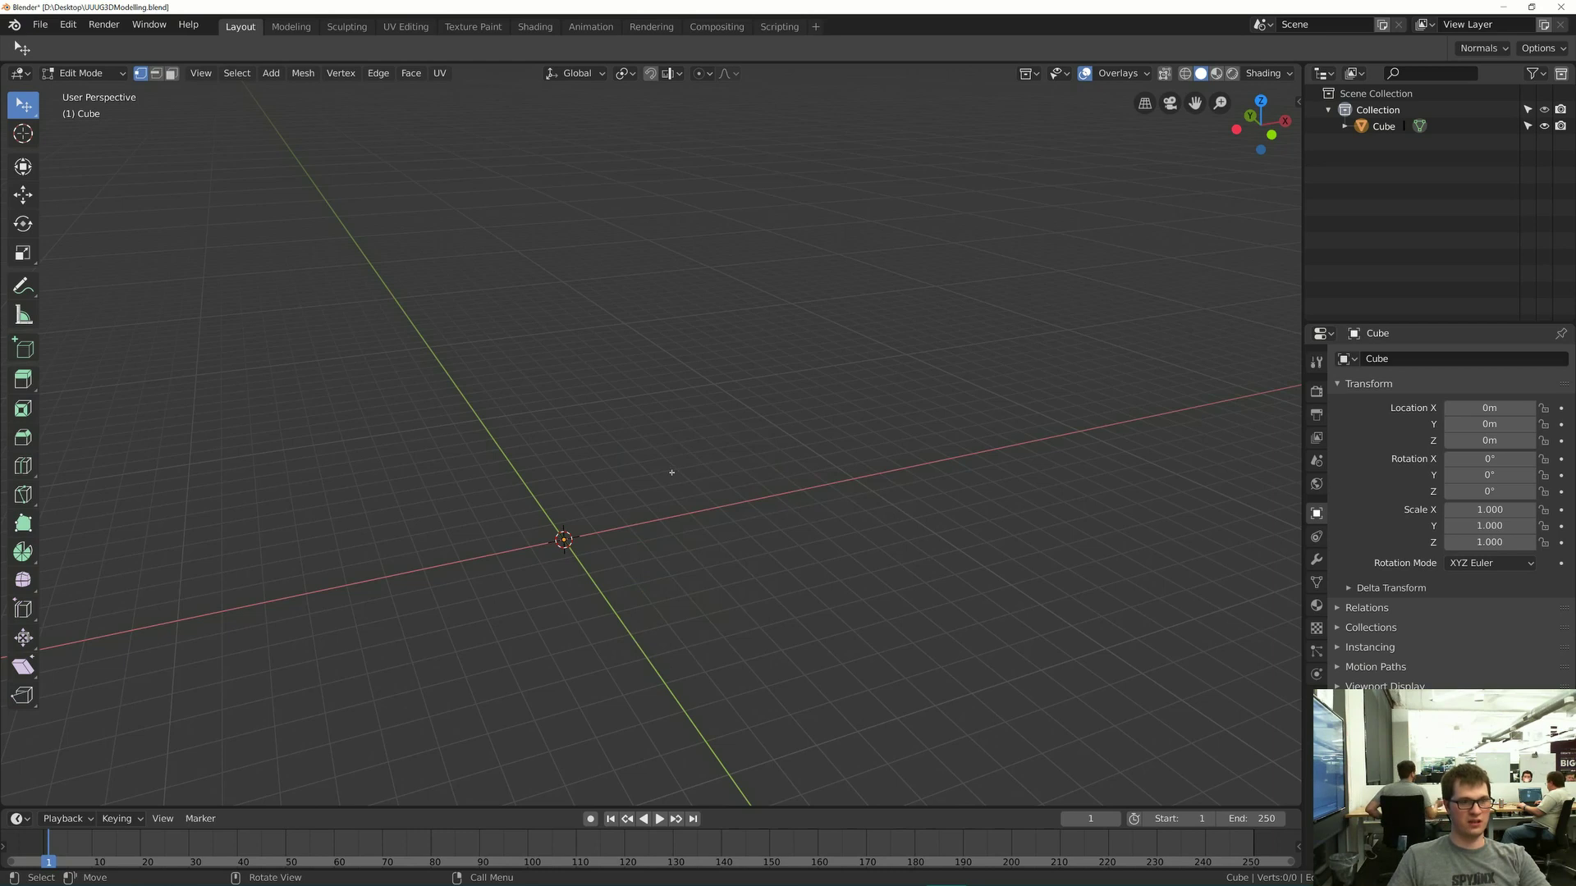
middle_drag(668, 476, 678, 473)
key(shift+a)
click(669, 474)
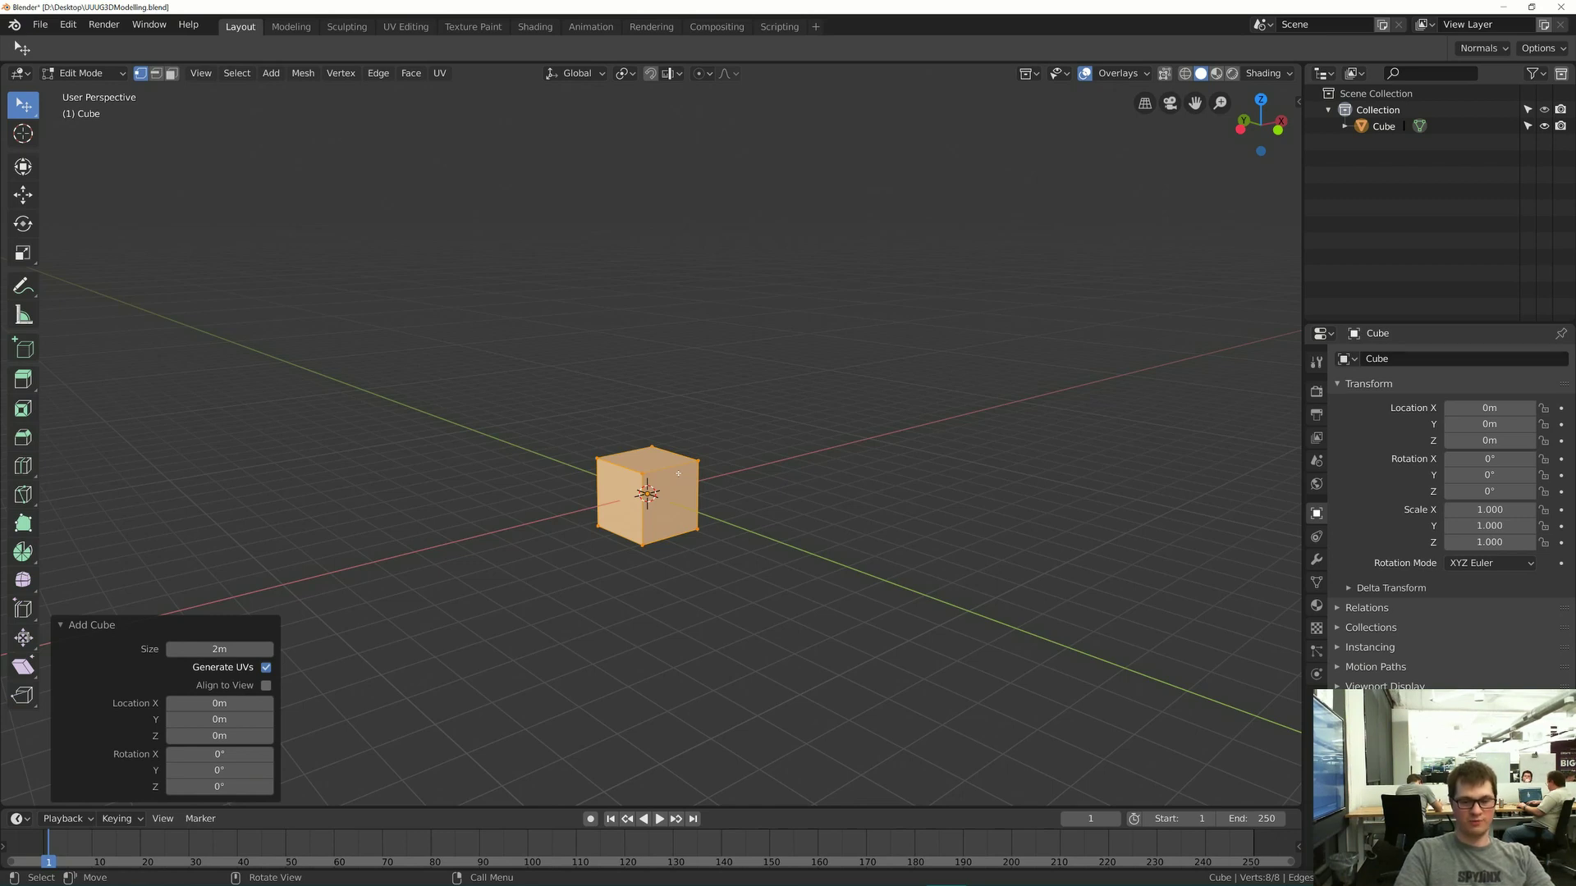
- Compare the cube from a free angle with its front orthographic view, ending in the front view
key(KP_1)
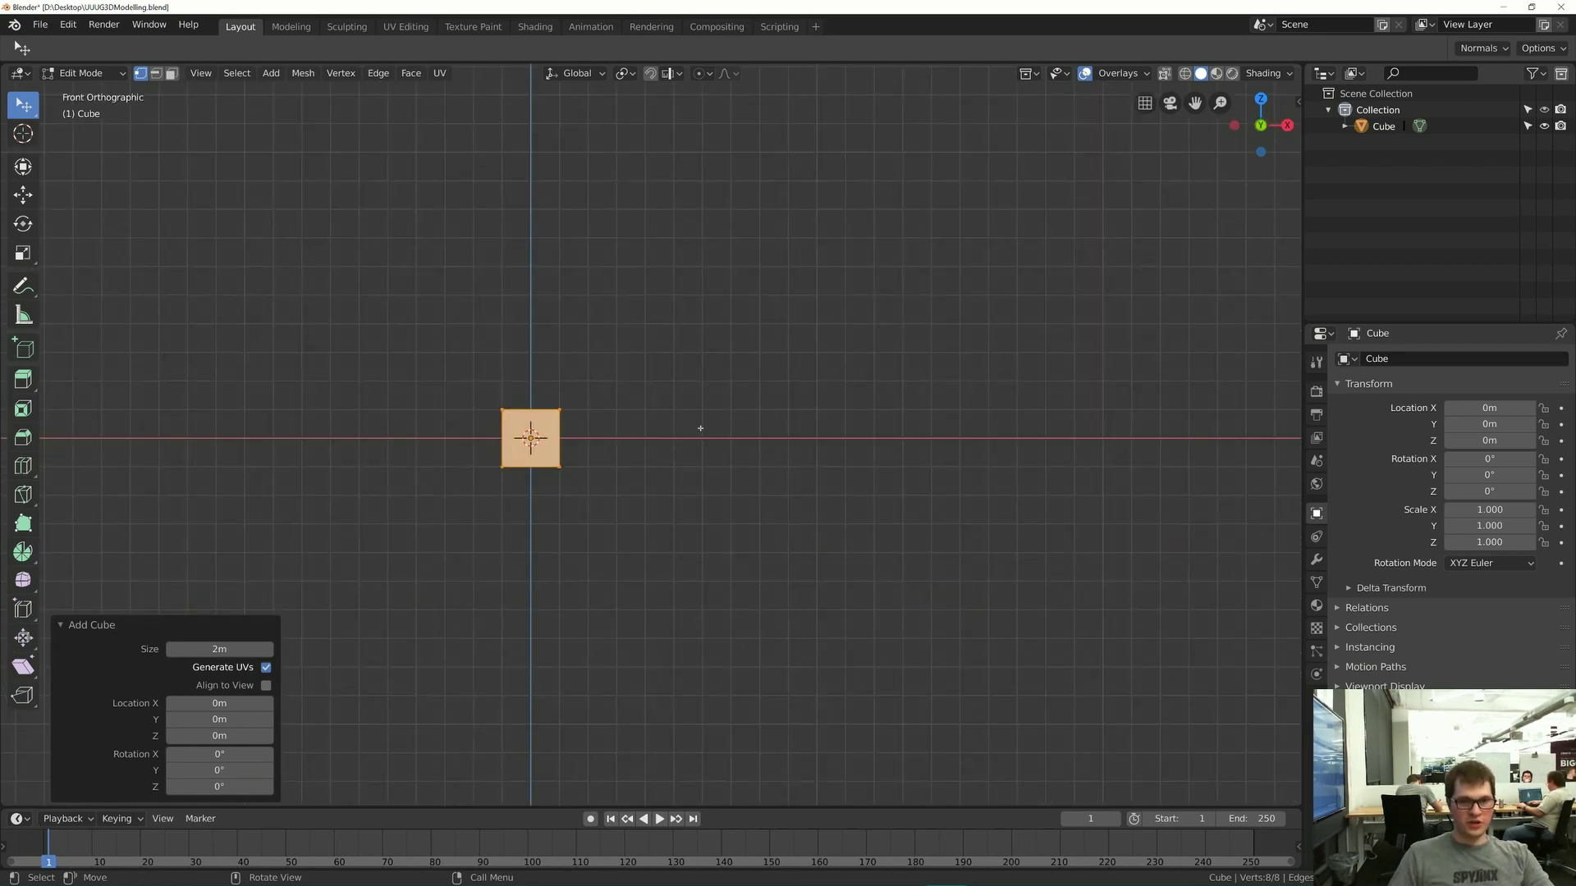
middle_drag(700, 428, 732, 441)
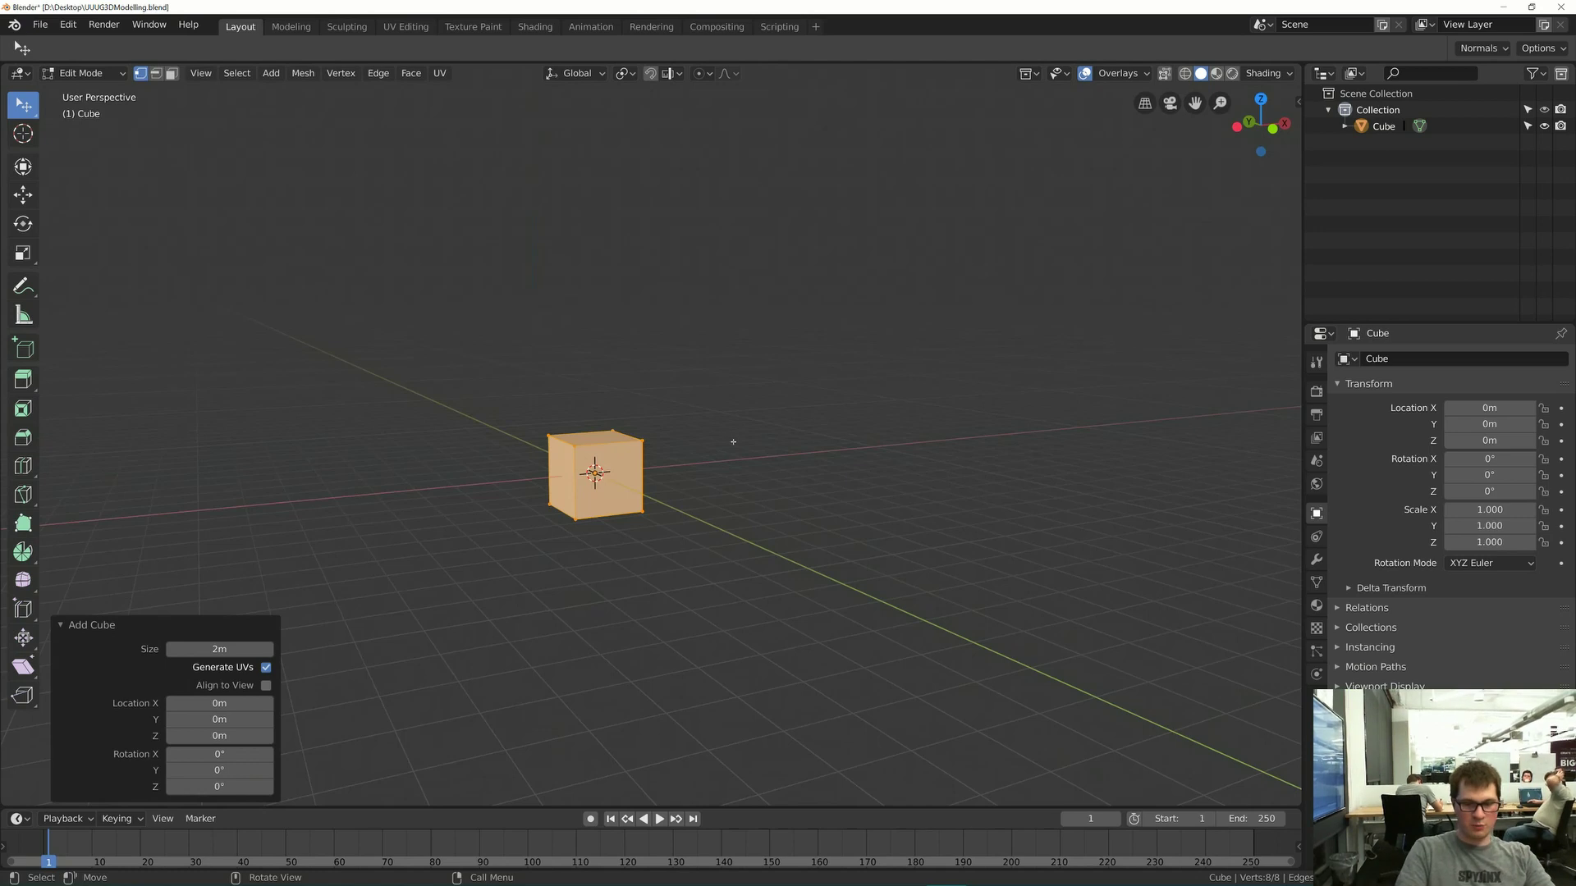
key(KP_1)
scroll(756, 468, up, 3)
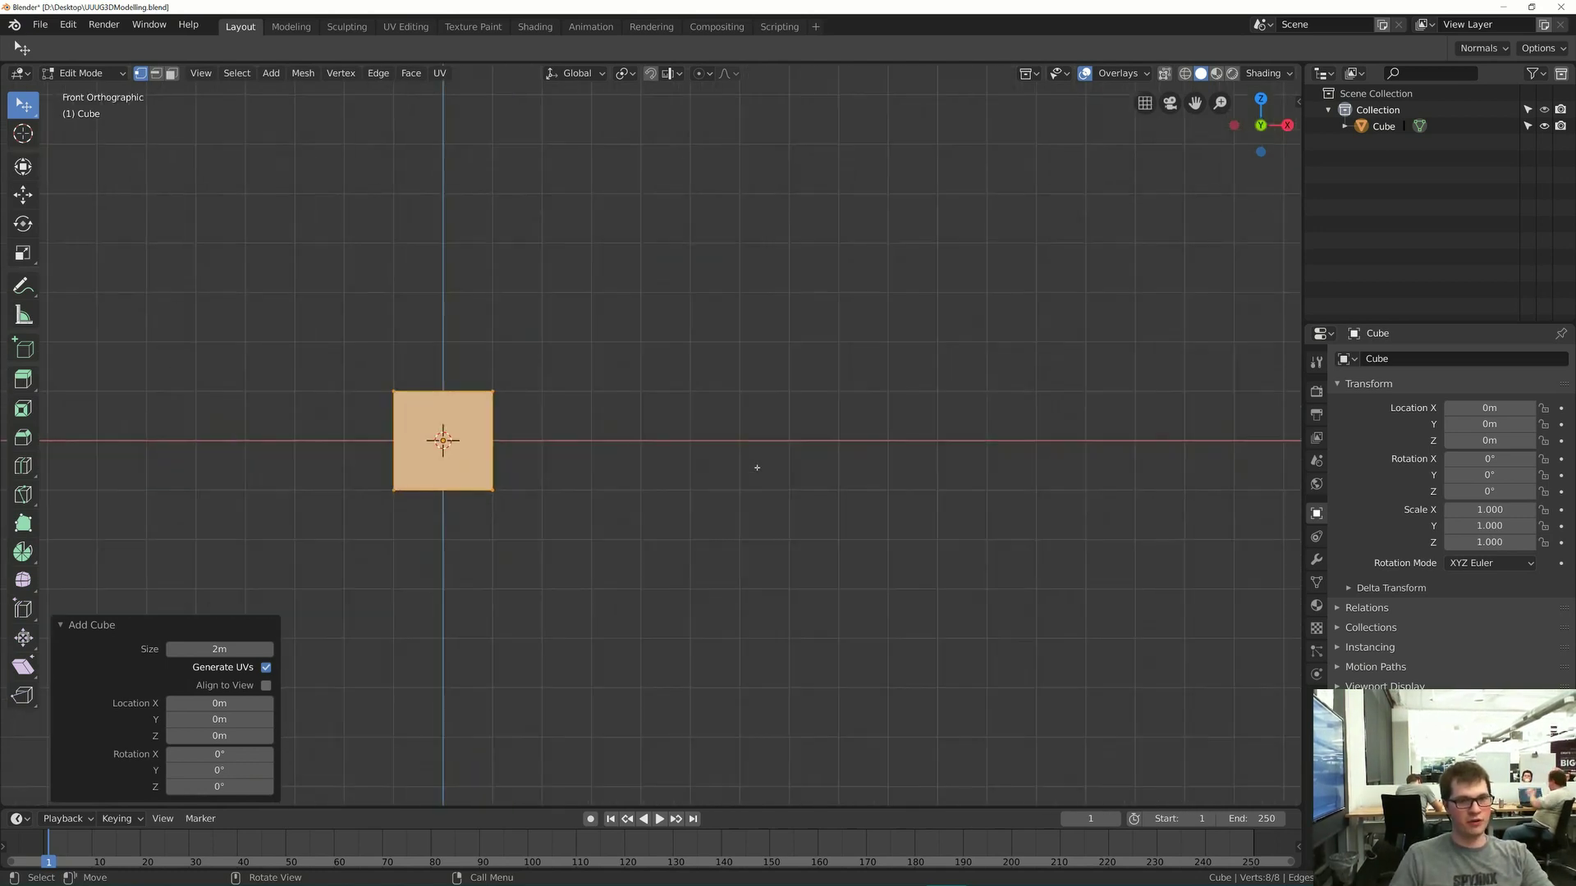
shift+middle_drag(452, 376, 532, 391)
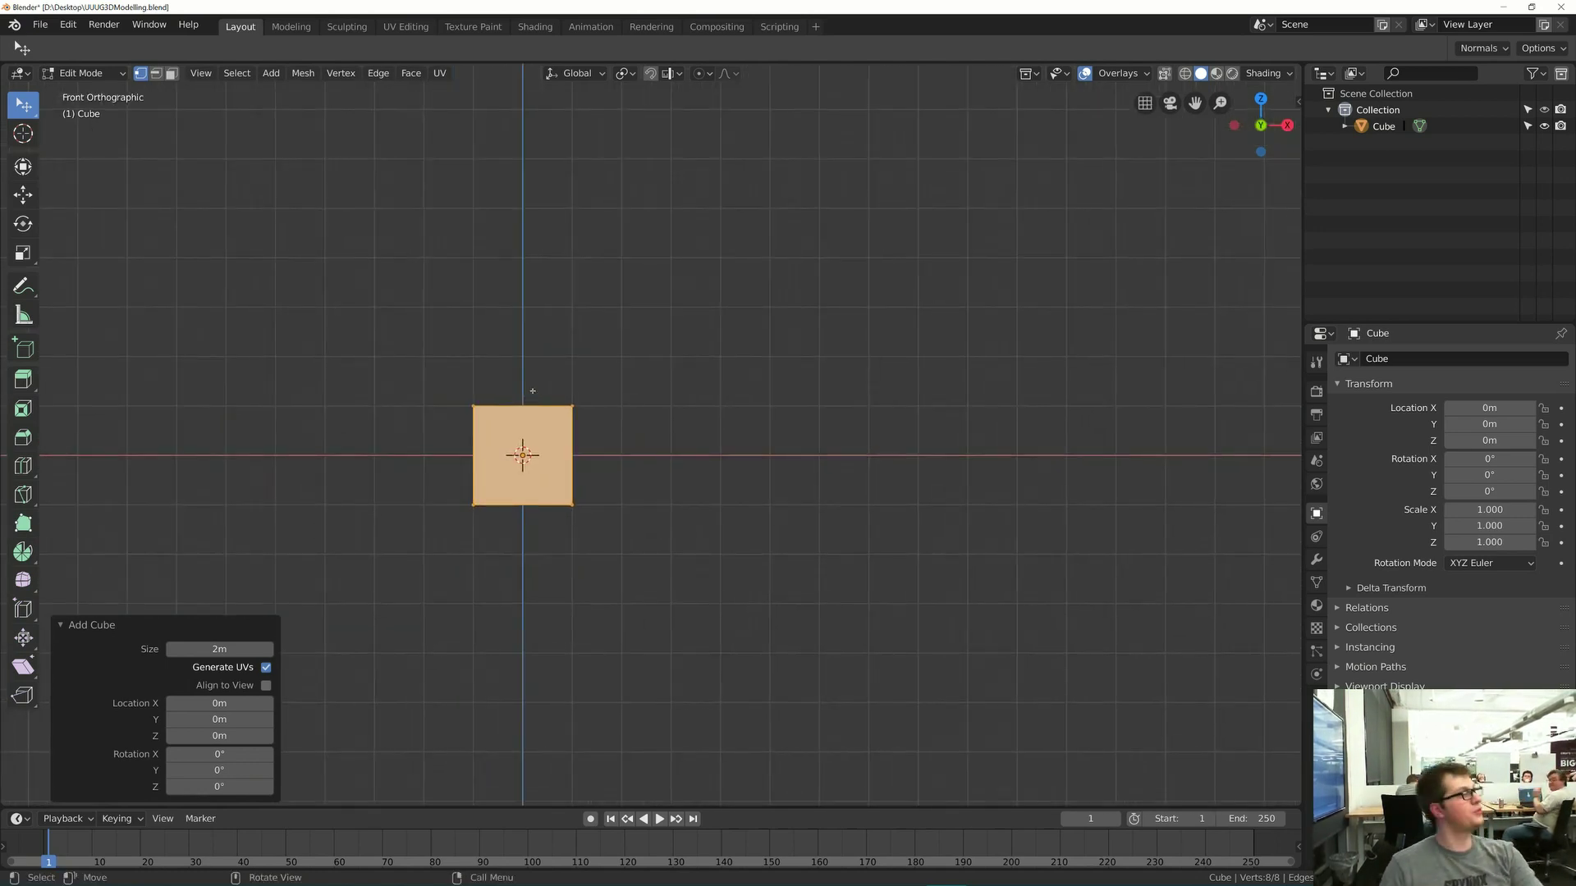
key(grave)
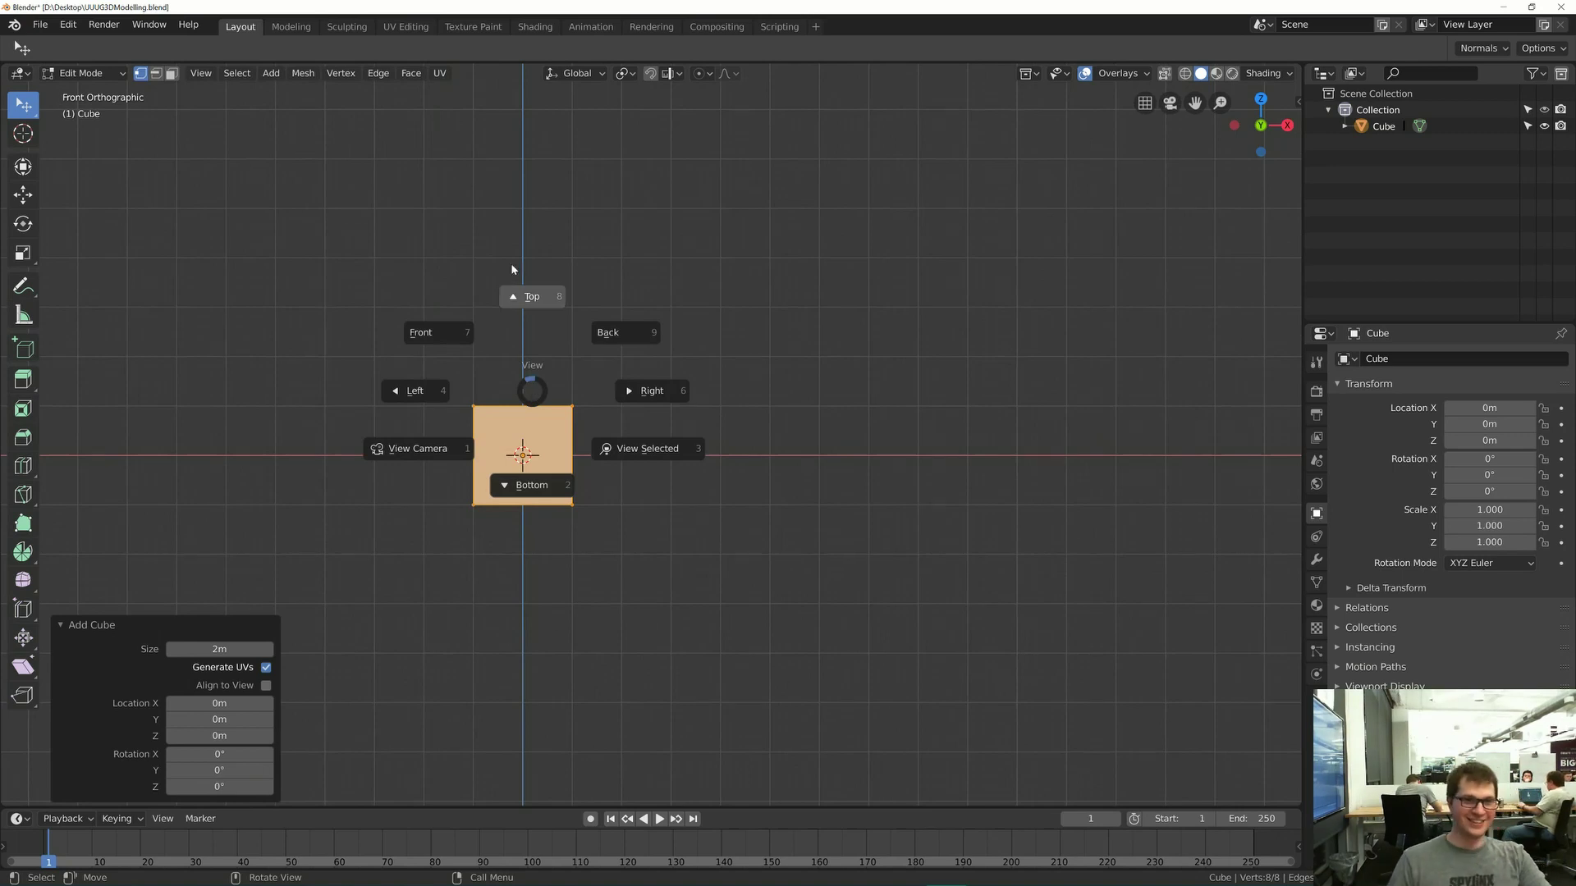
click(428, 334)
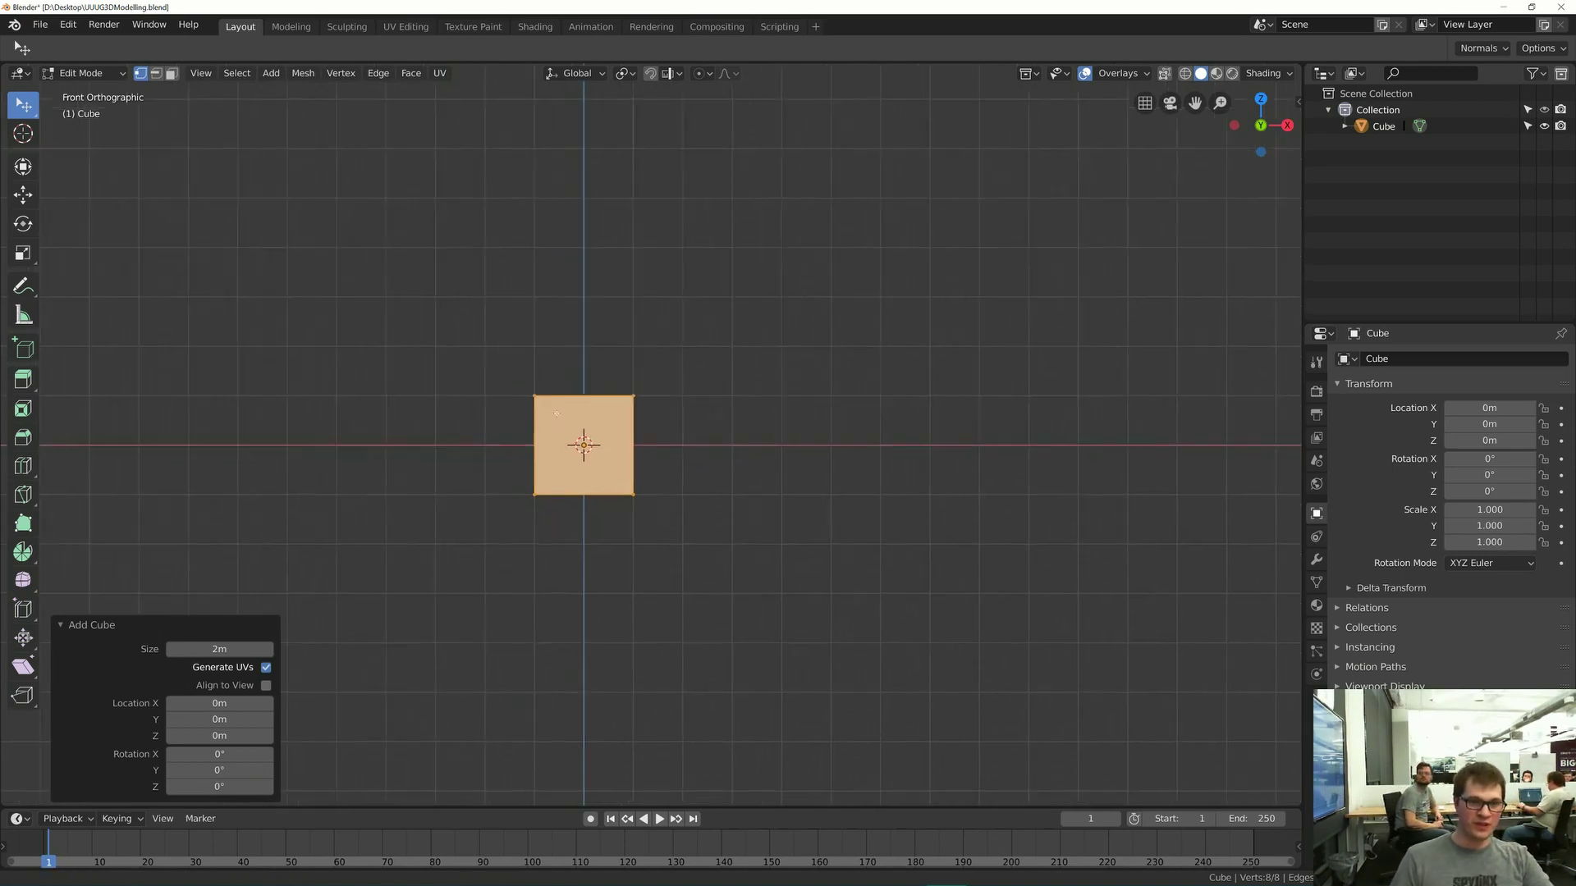
- Frame the selected cube at a close working size in the front orthographic view
scroll(557, 413, up, 4)
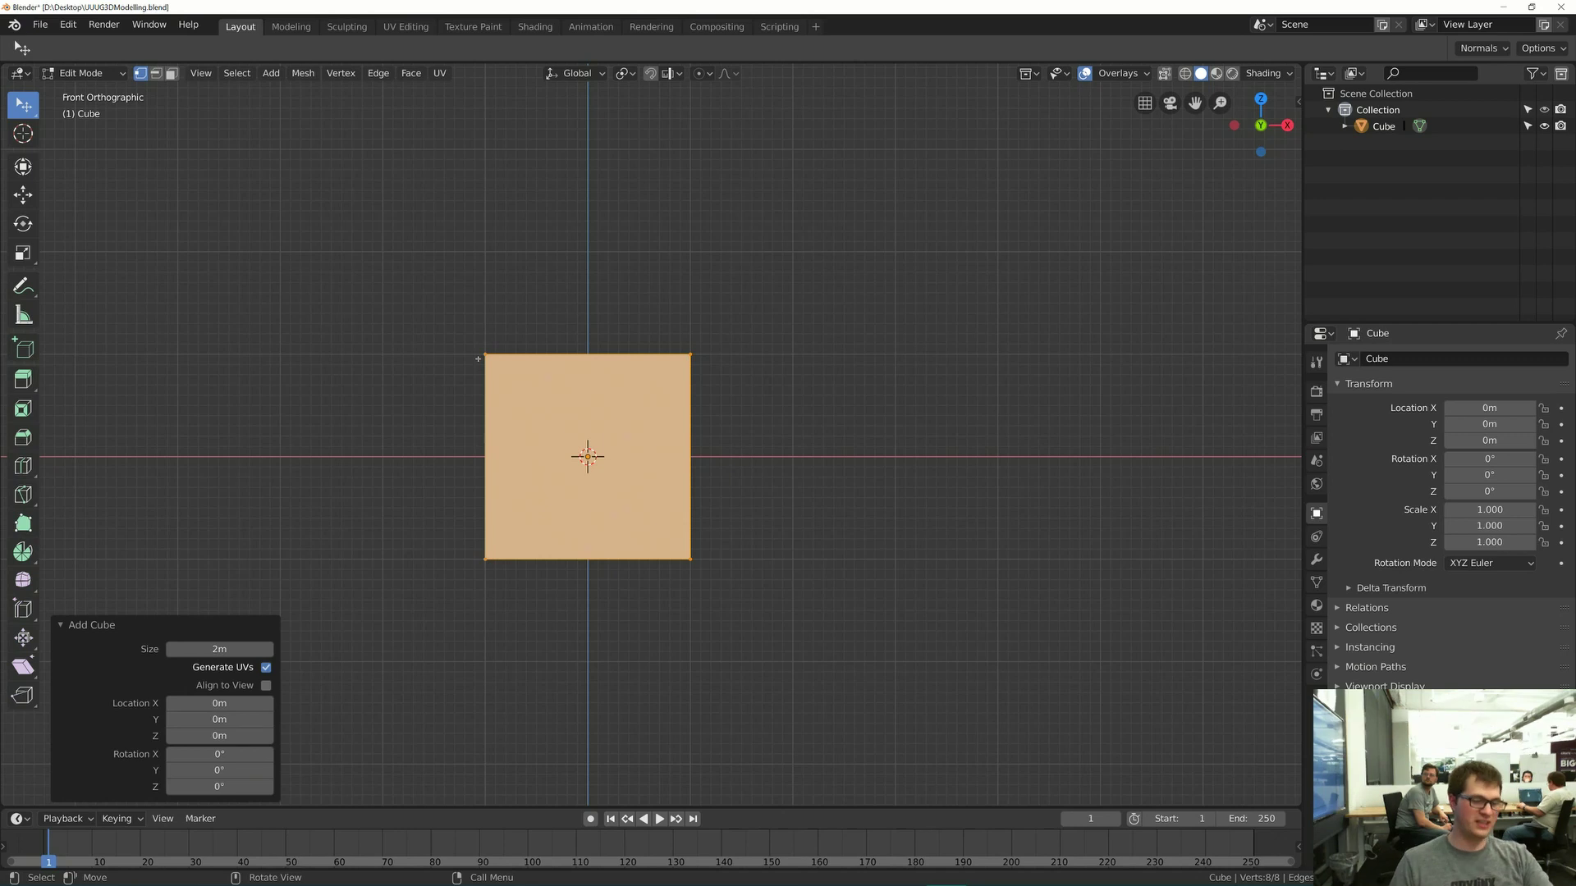
scroll(477, 358, up, 1)
middle_drag(478, 359, 613, 452)
key(KP_1)
scroll(581, 394, down, 1)
scroll(581, 394, down, 1)
key(KP_Decimal)
scroll(582, 428, down, 3)
key(KP_1)
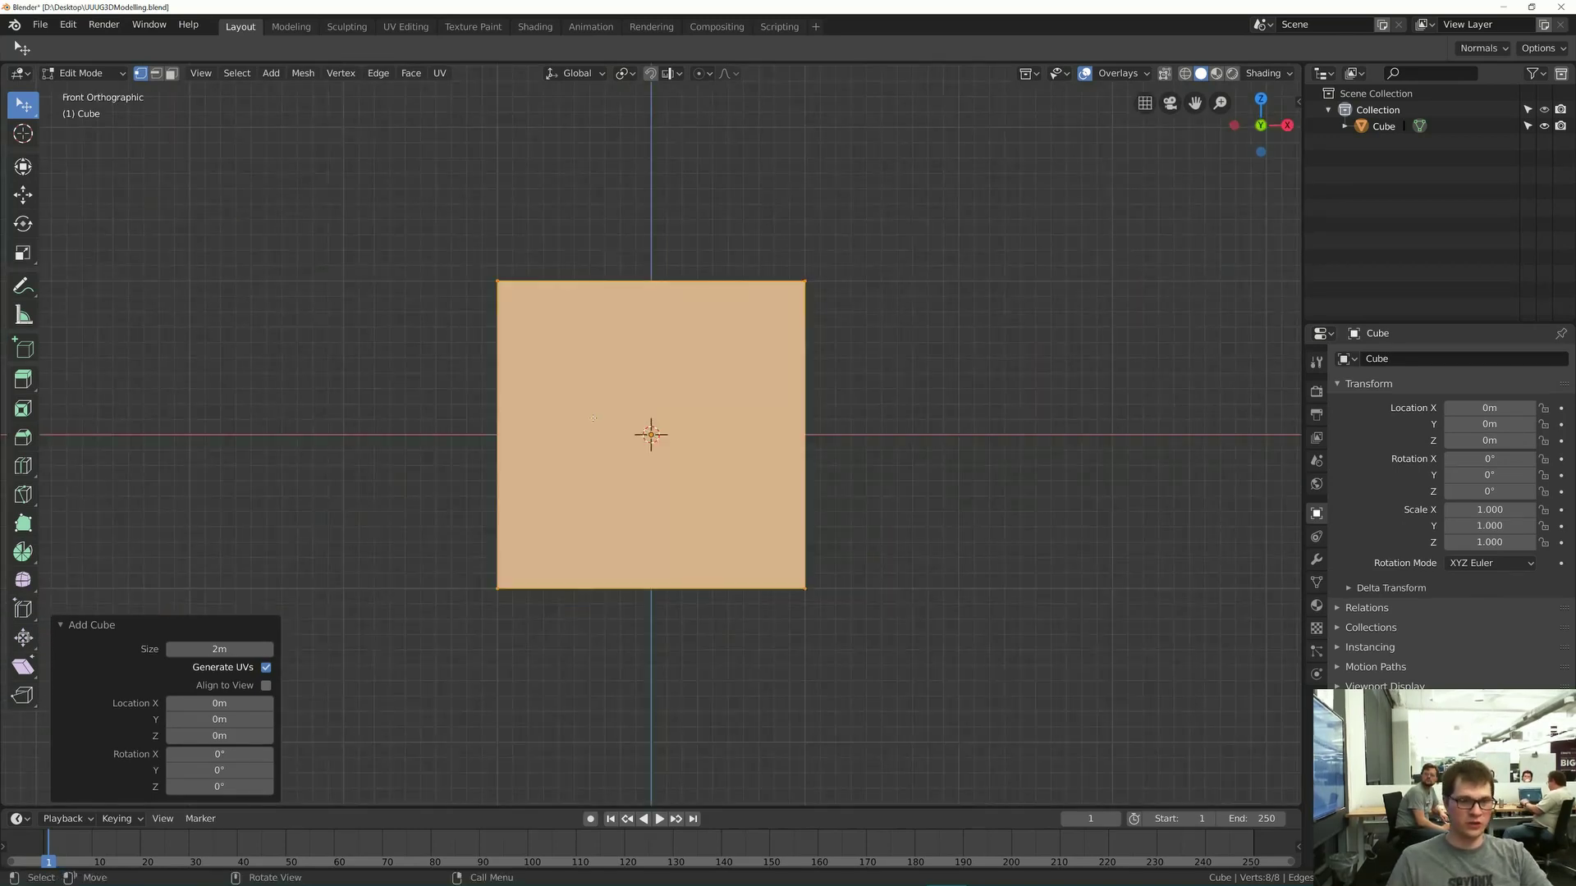
shift+middle_drag(489, 647, 460, 652)
- Deselect everything, select only the cube's lower-left front vertex, and try to move it freely
key(alt+a)
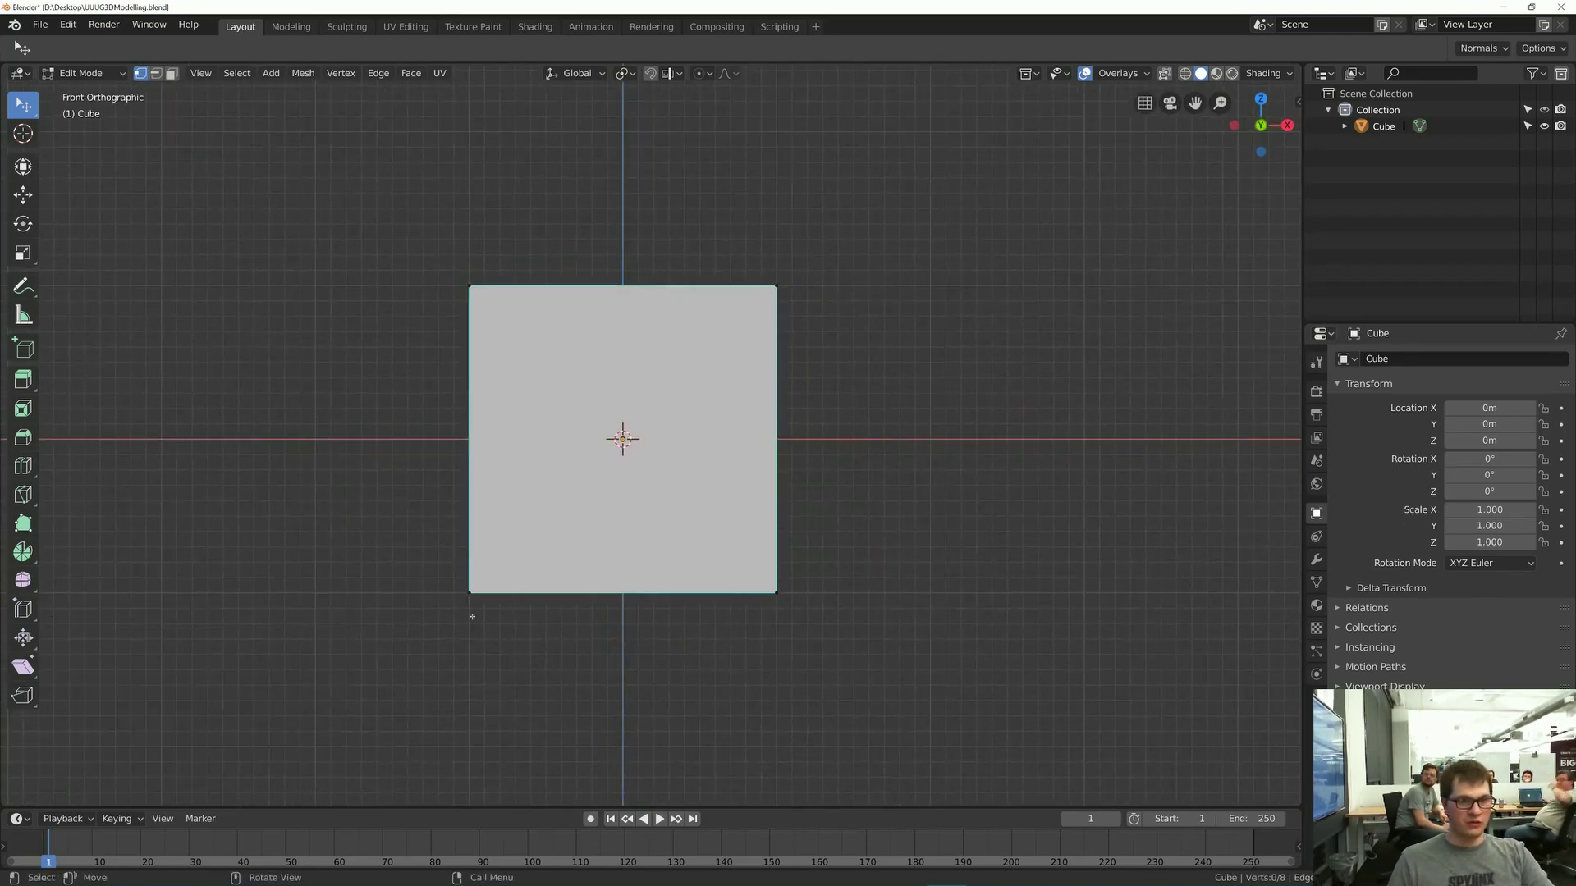
key(b)
key(Escape)
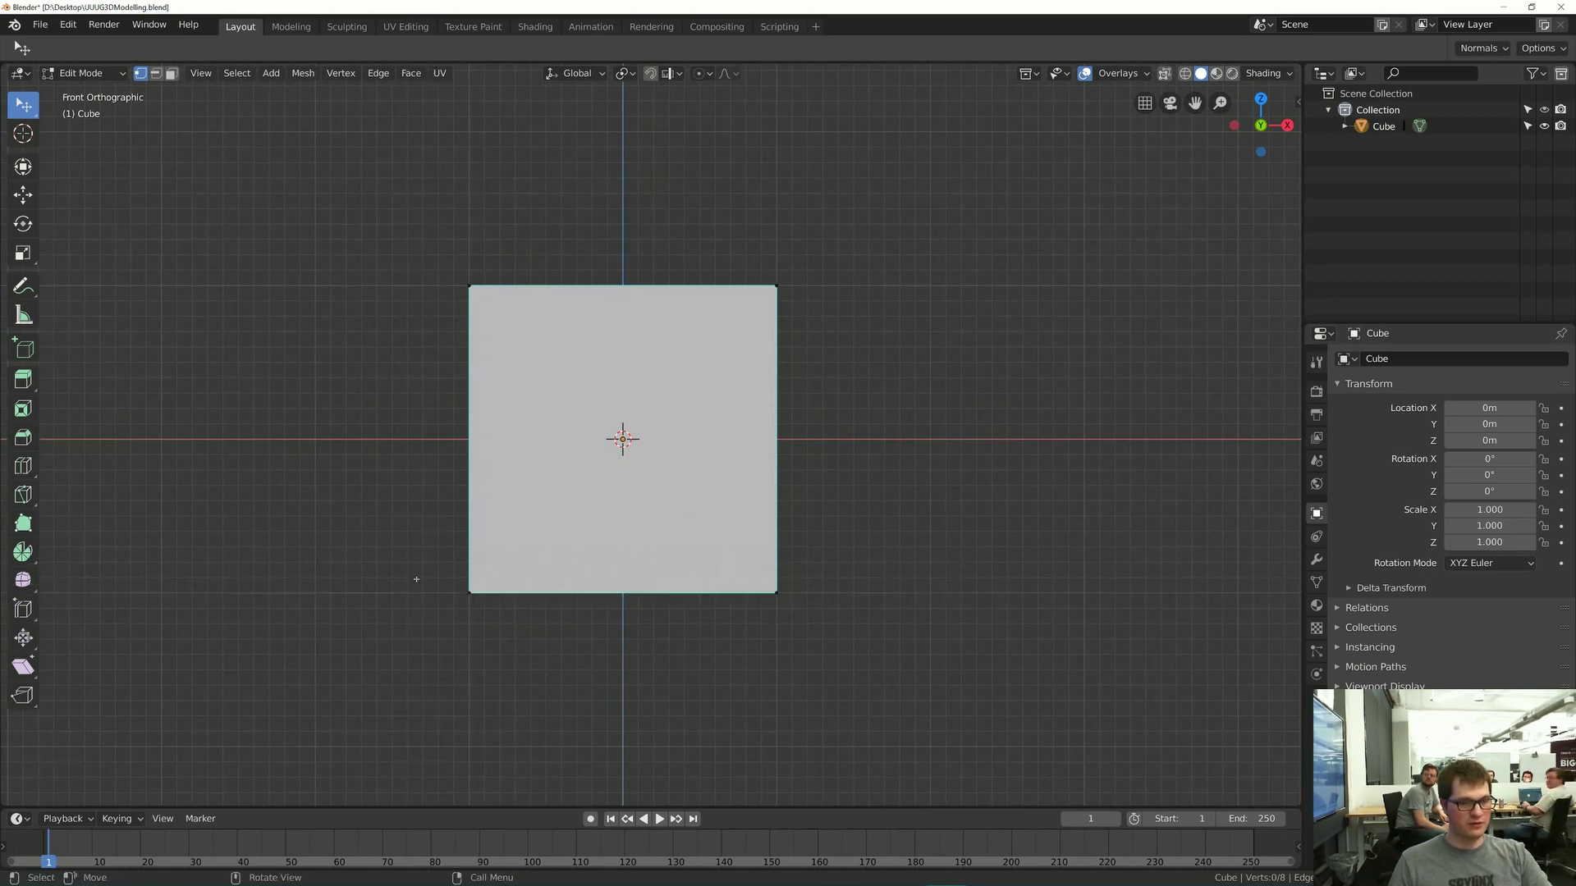
click(465, 597)
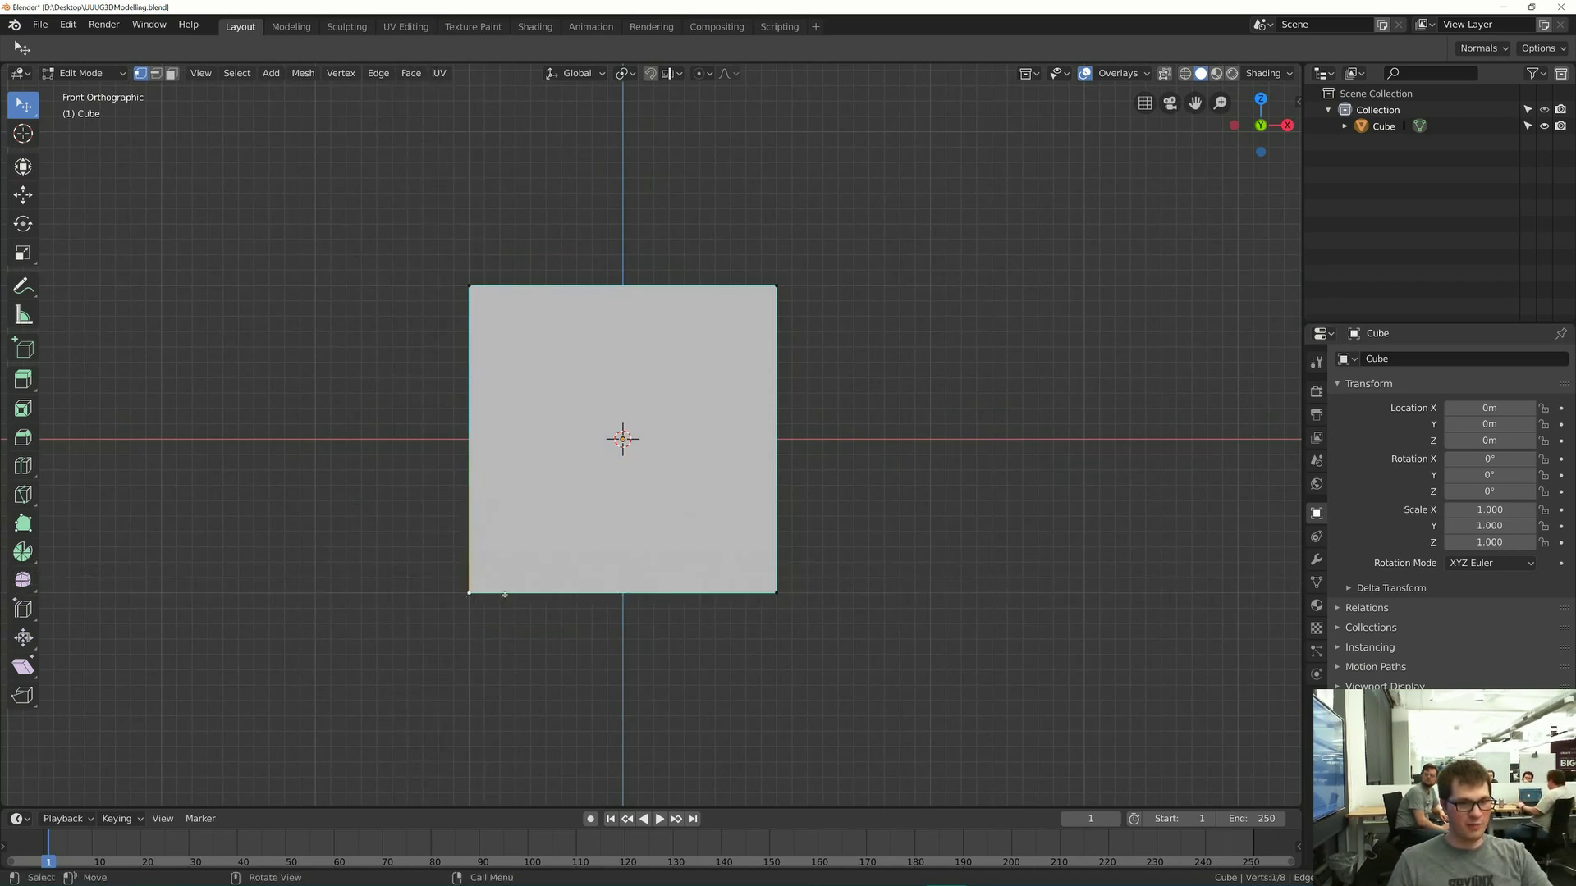
key(g)
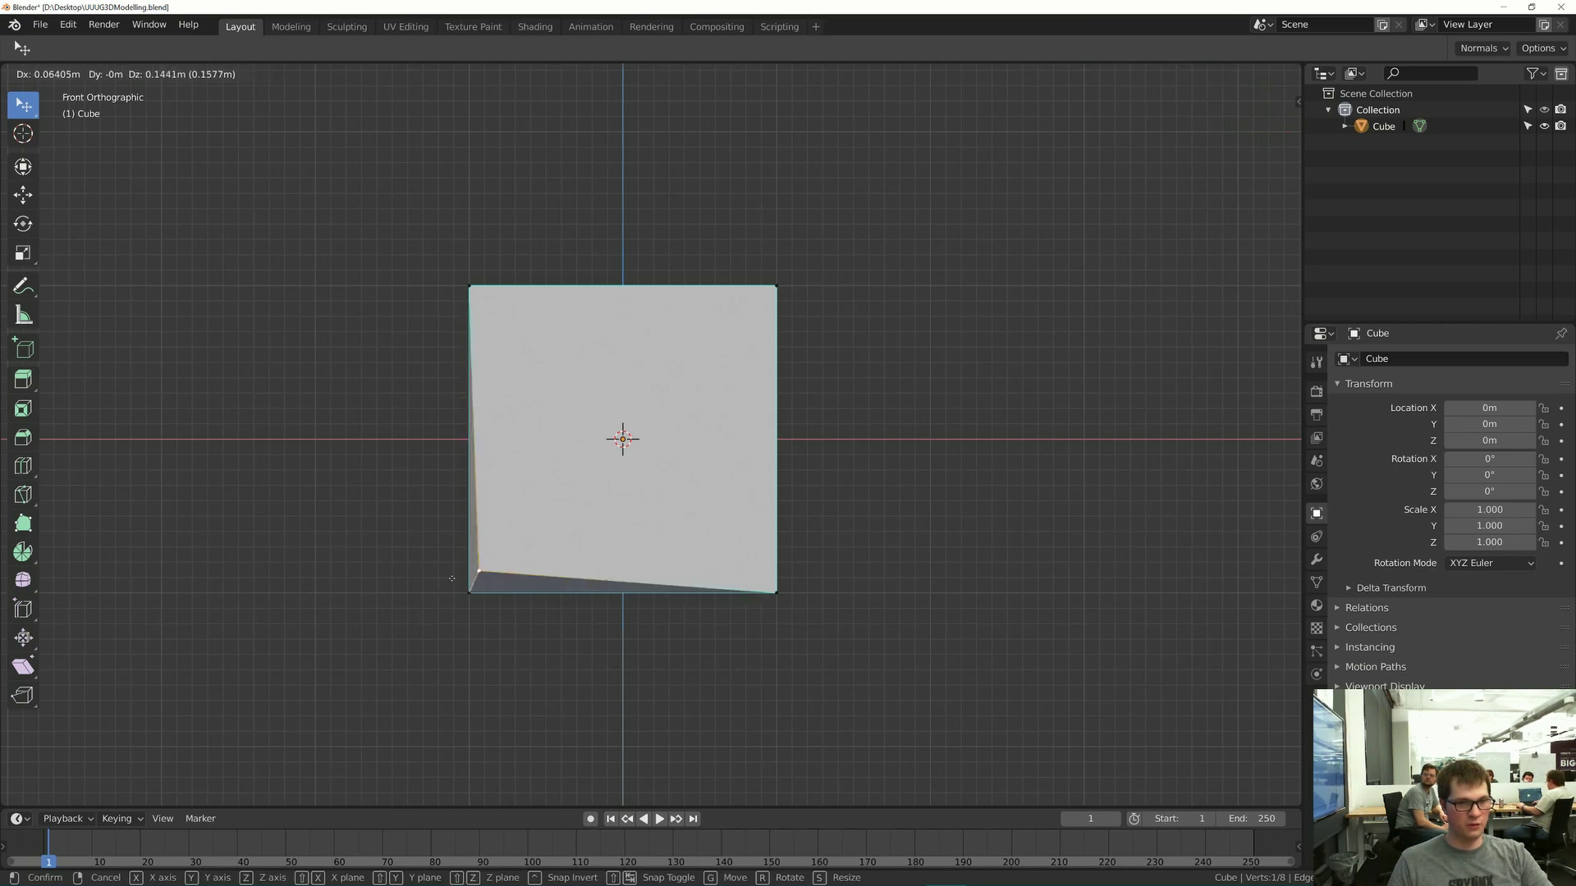
right_click(460, 590)
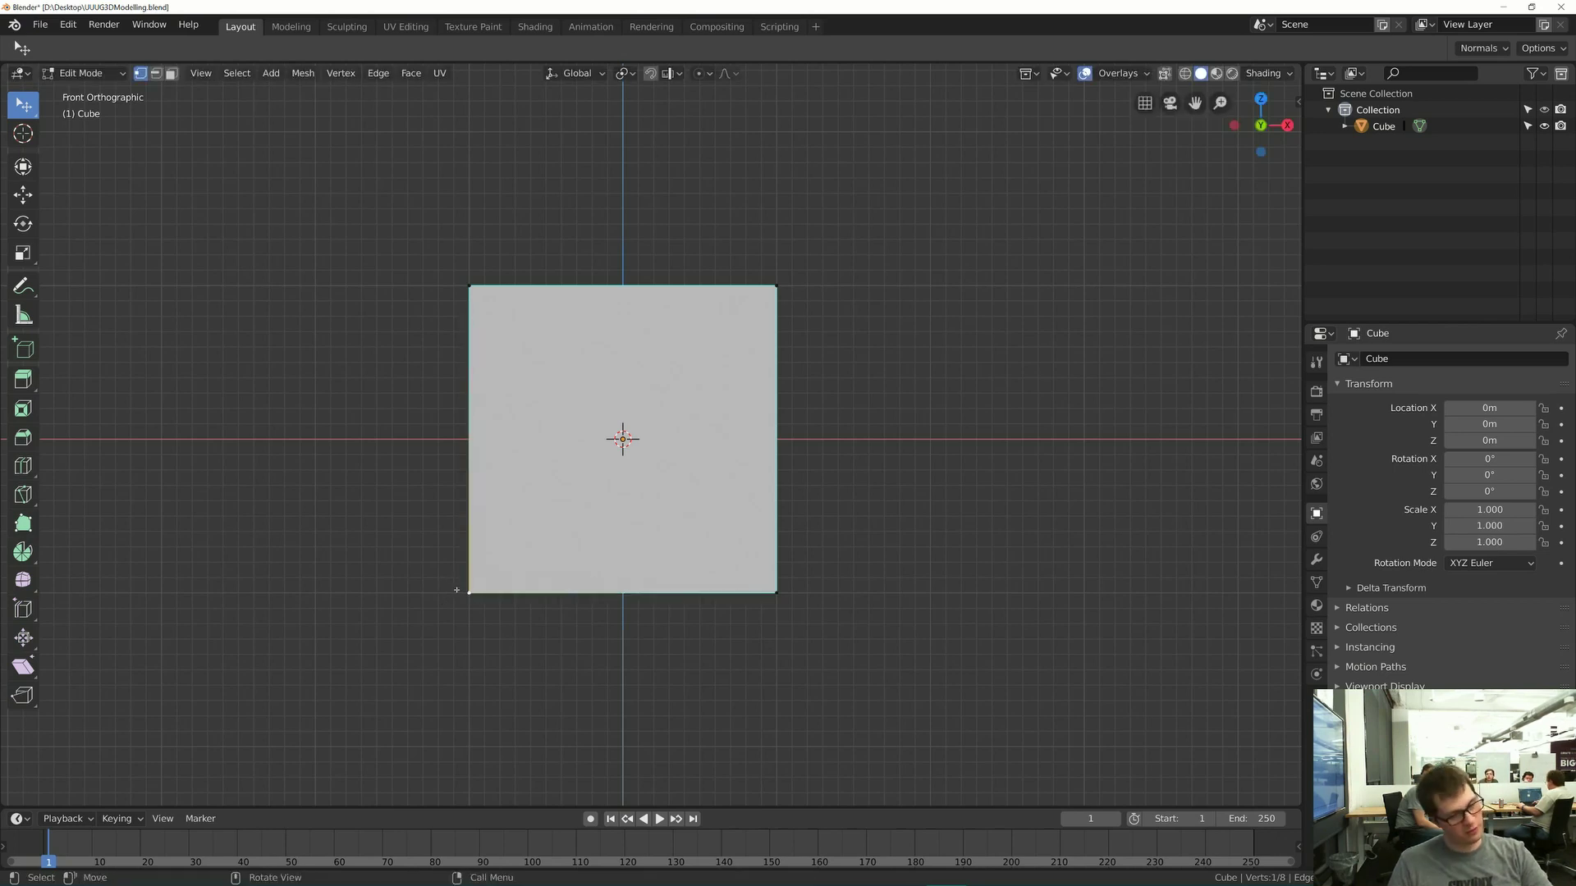
- Enable X-ray, circle-select the cube's four bottom vertices in front view, and check the selected bottom face from below
key(alt+z)
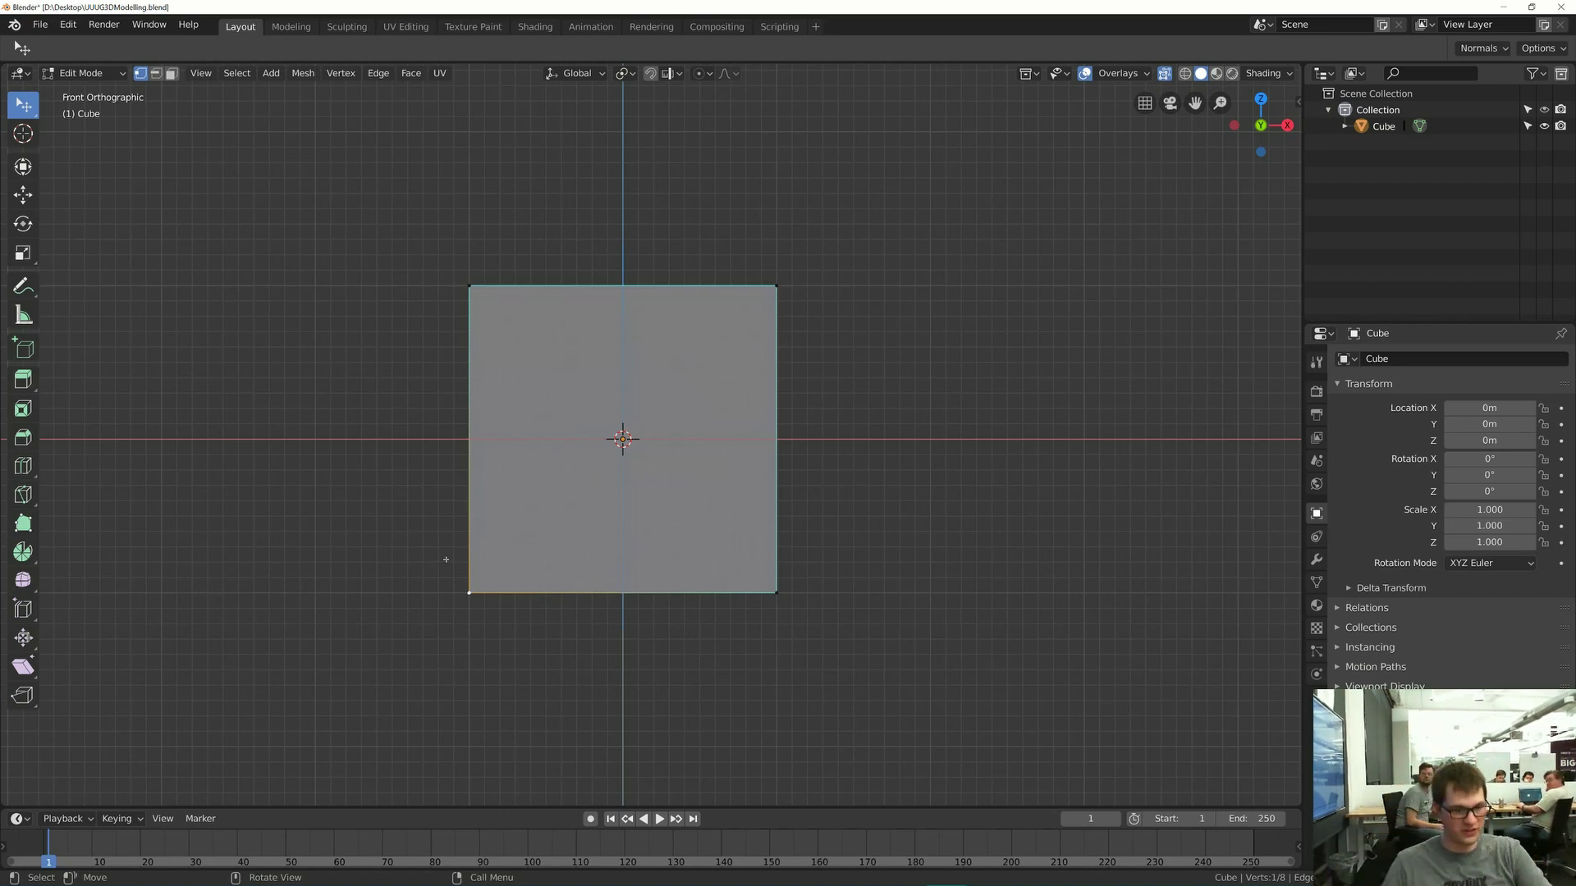
key(alt+z)
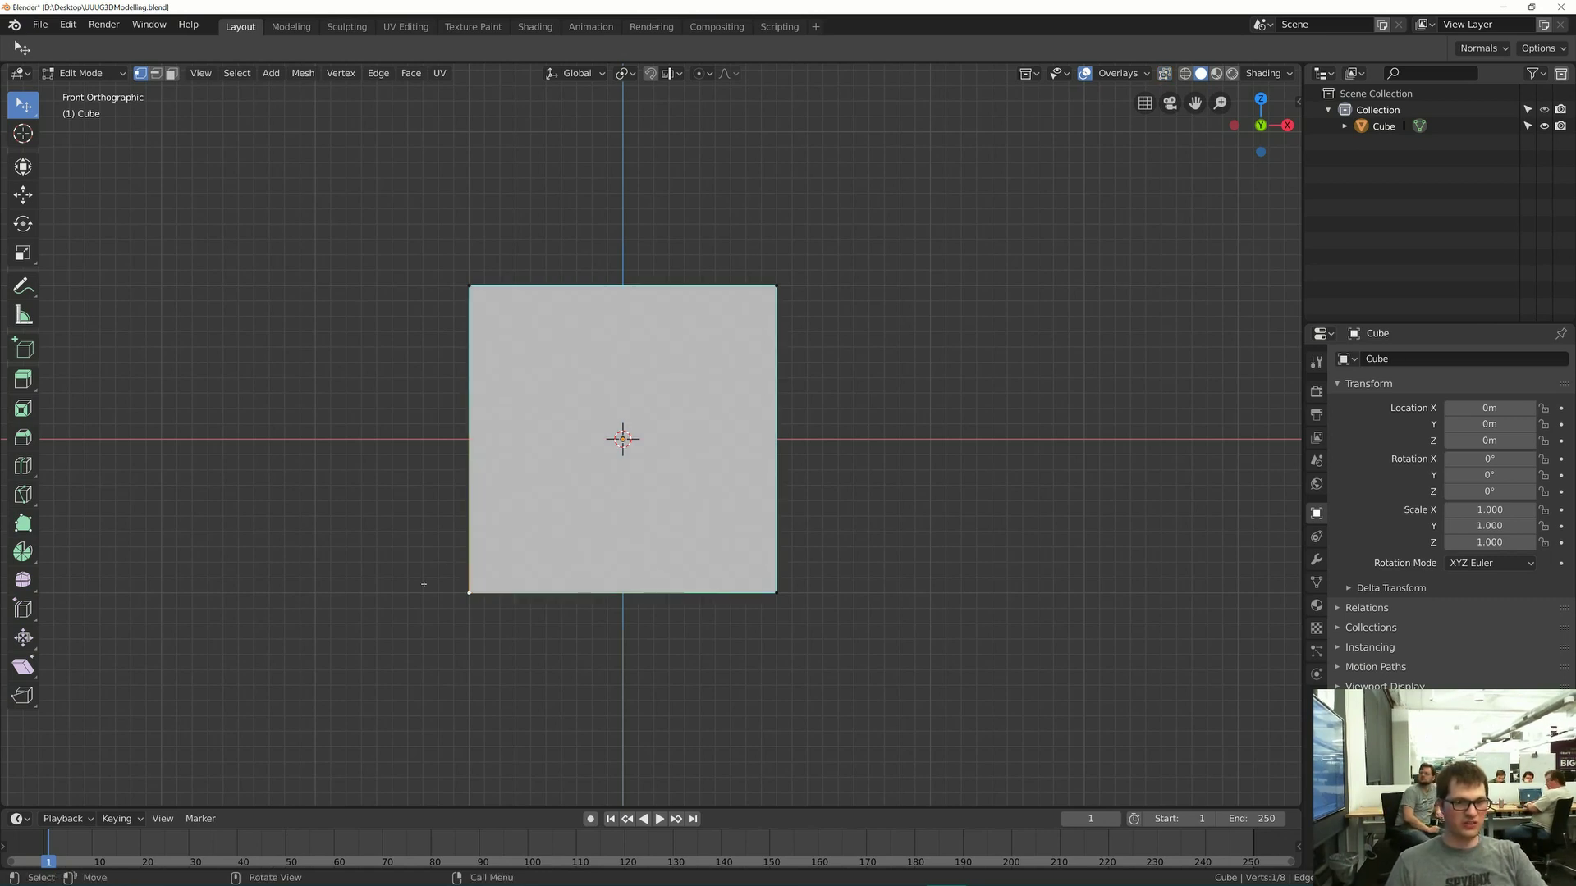
key(alt+z)
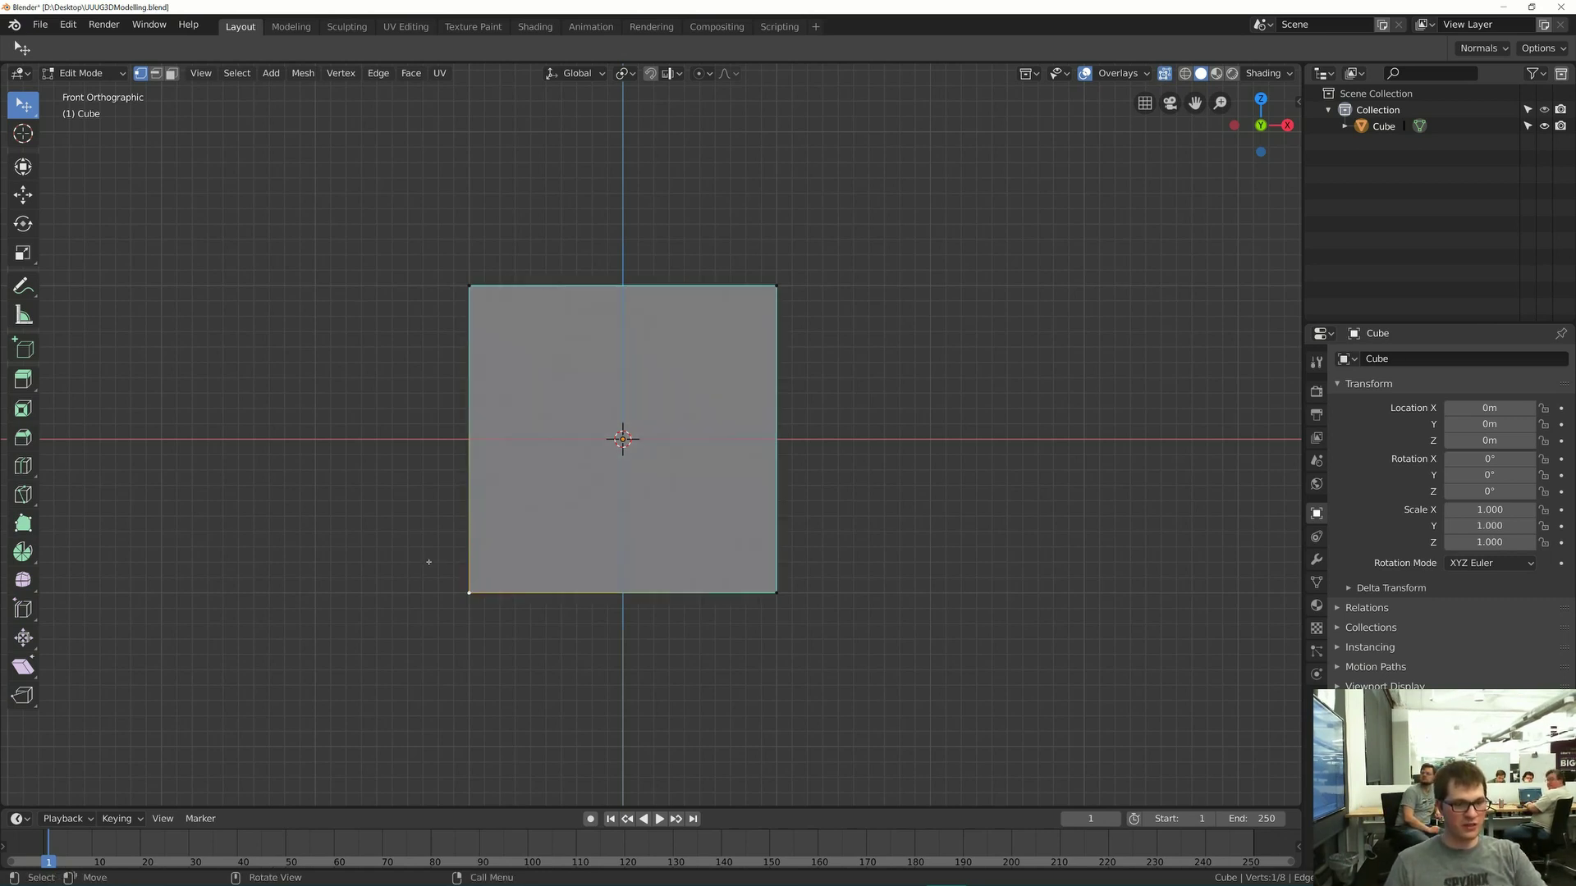
key(c)
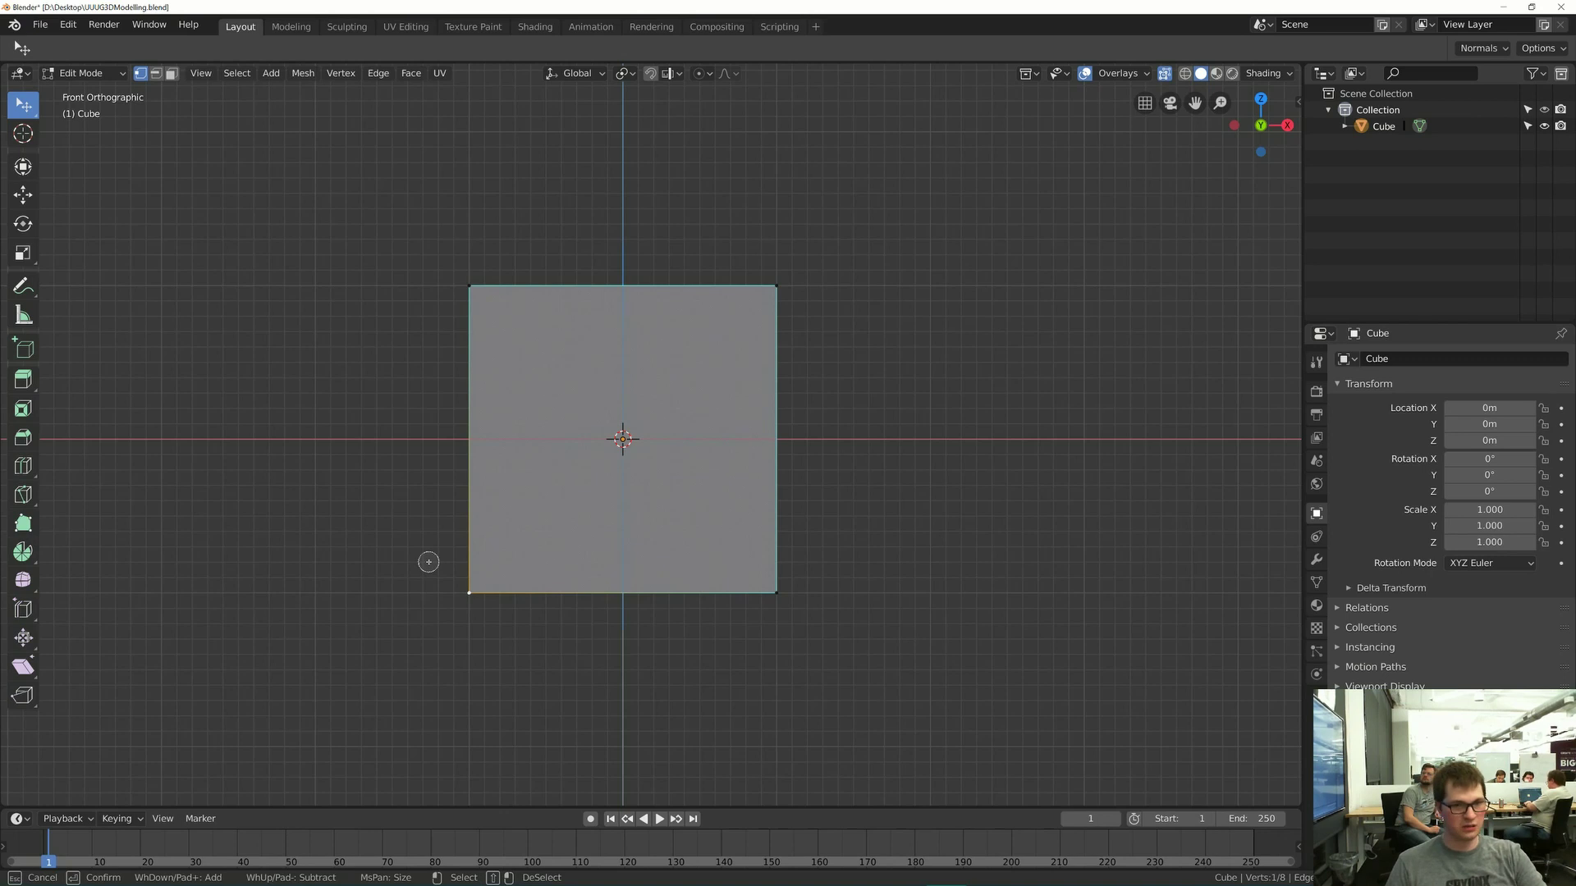
drag(460, 587, 790, 590)
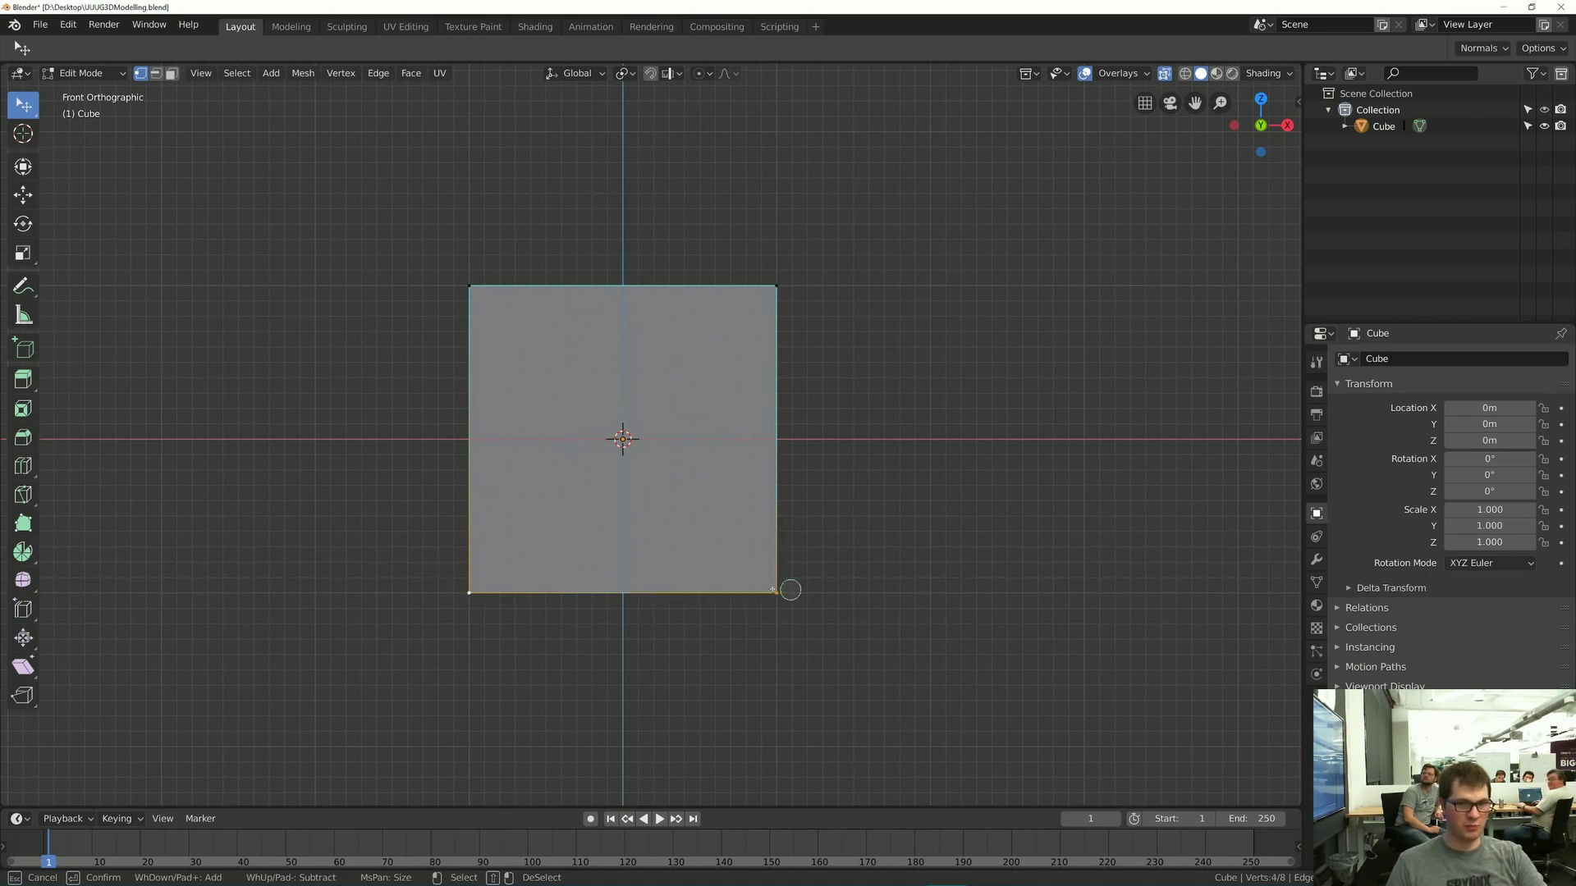
right_click(760, 589)
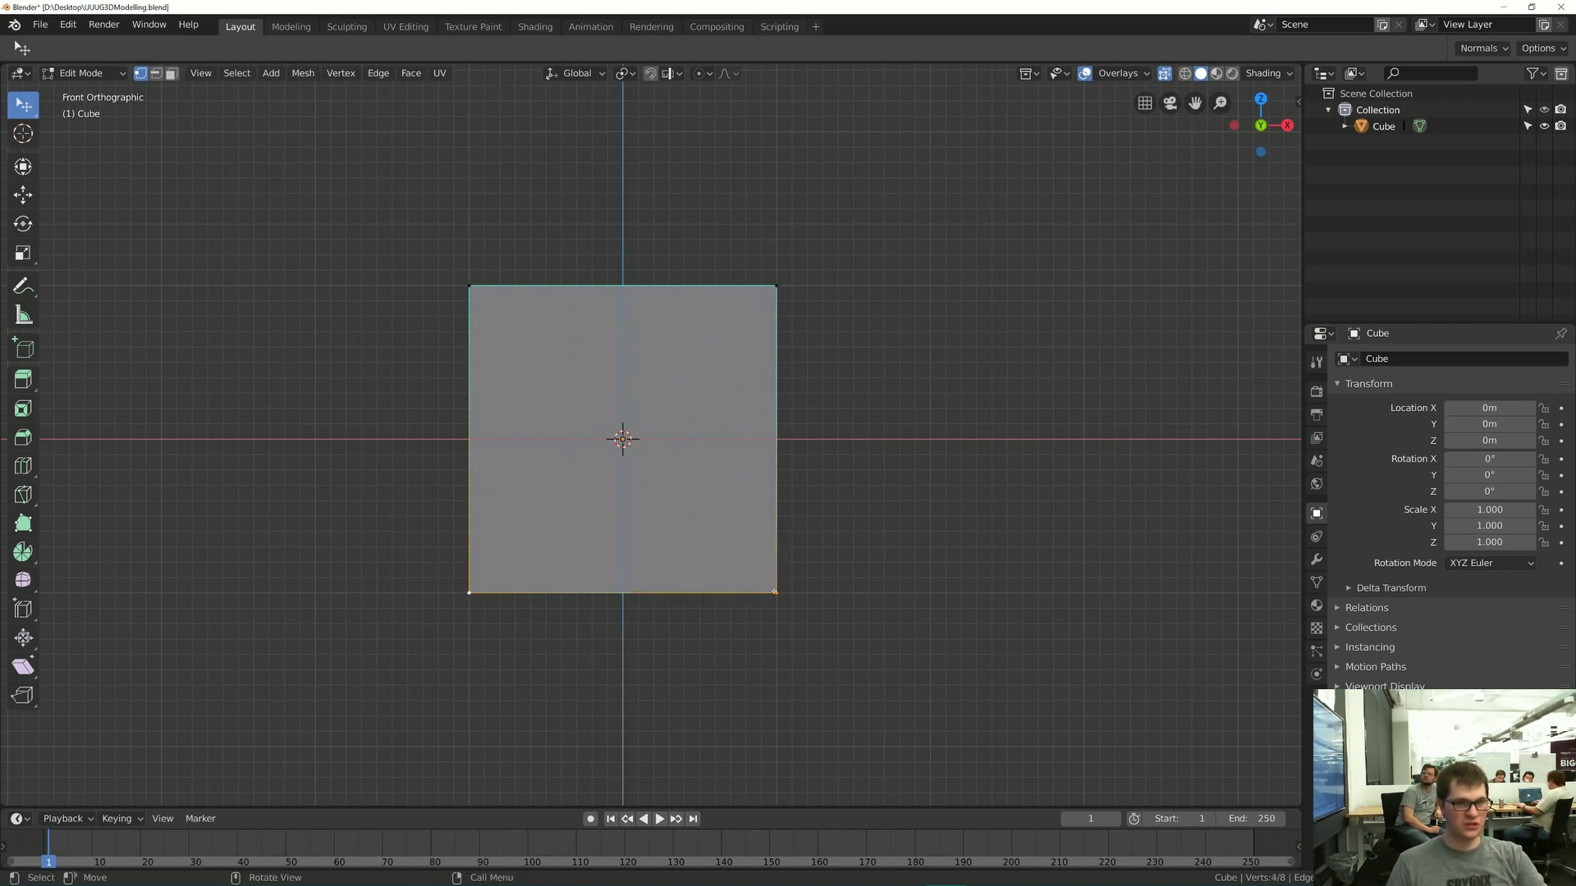
middle_drag(776, 592, 537, 540)
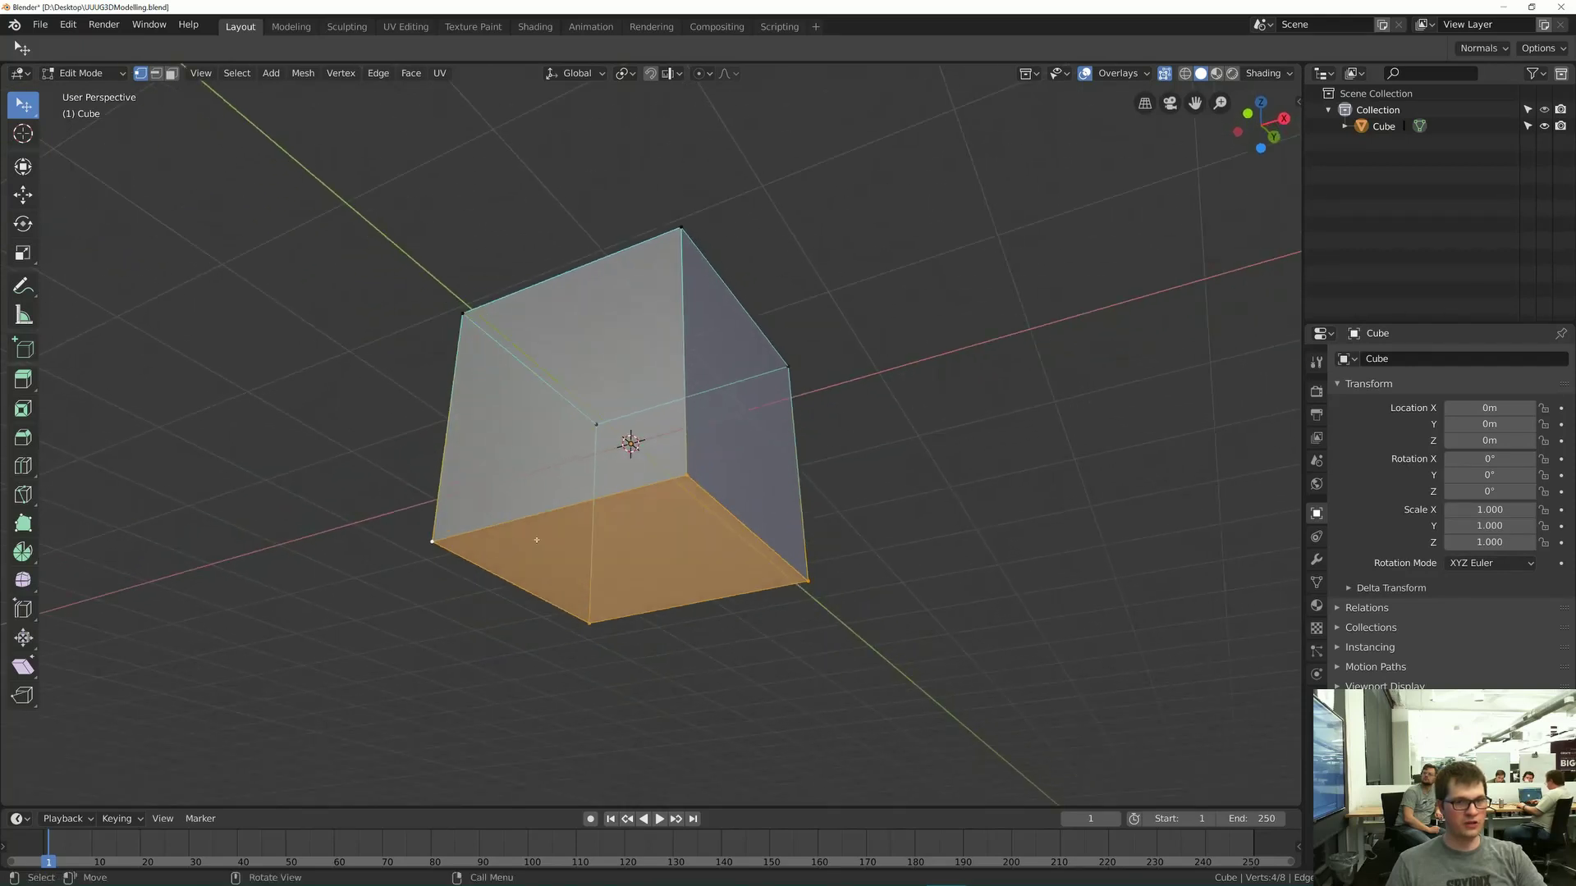
scroll(647, 567, down, 5)
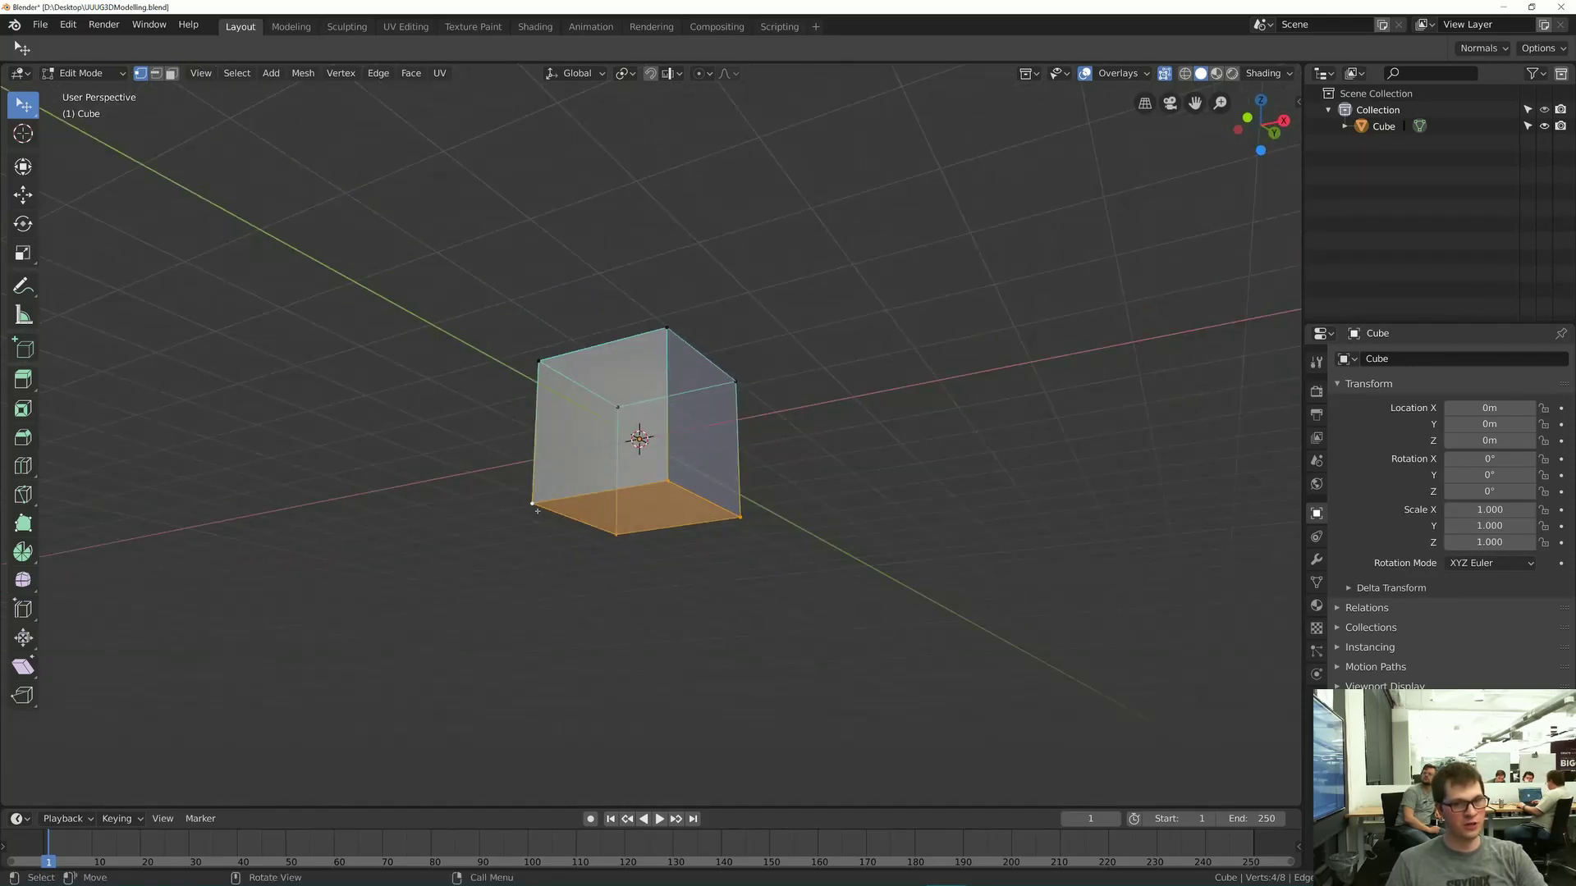
key(KP_1)
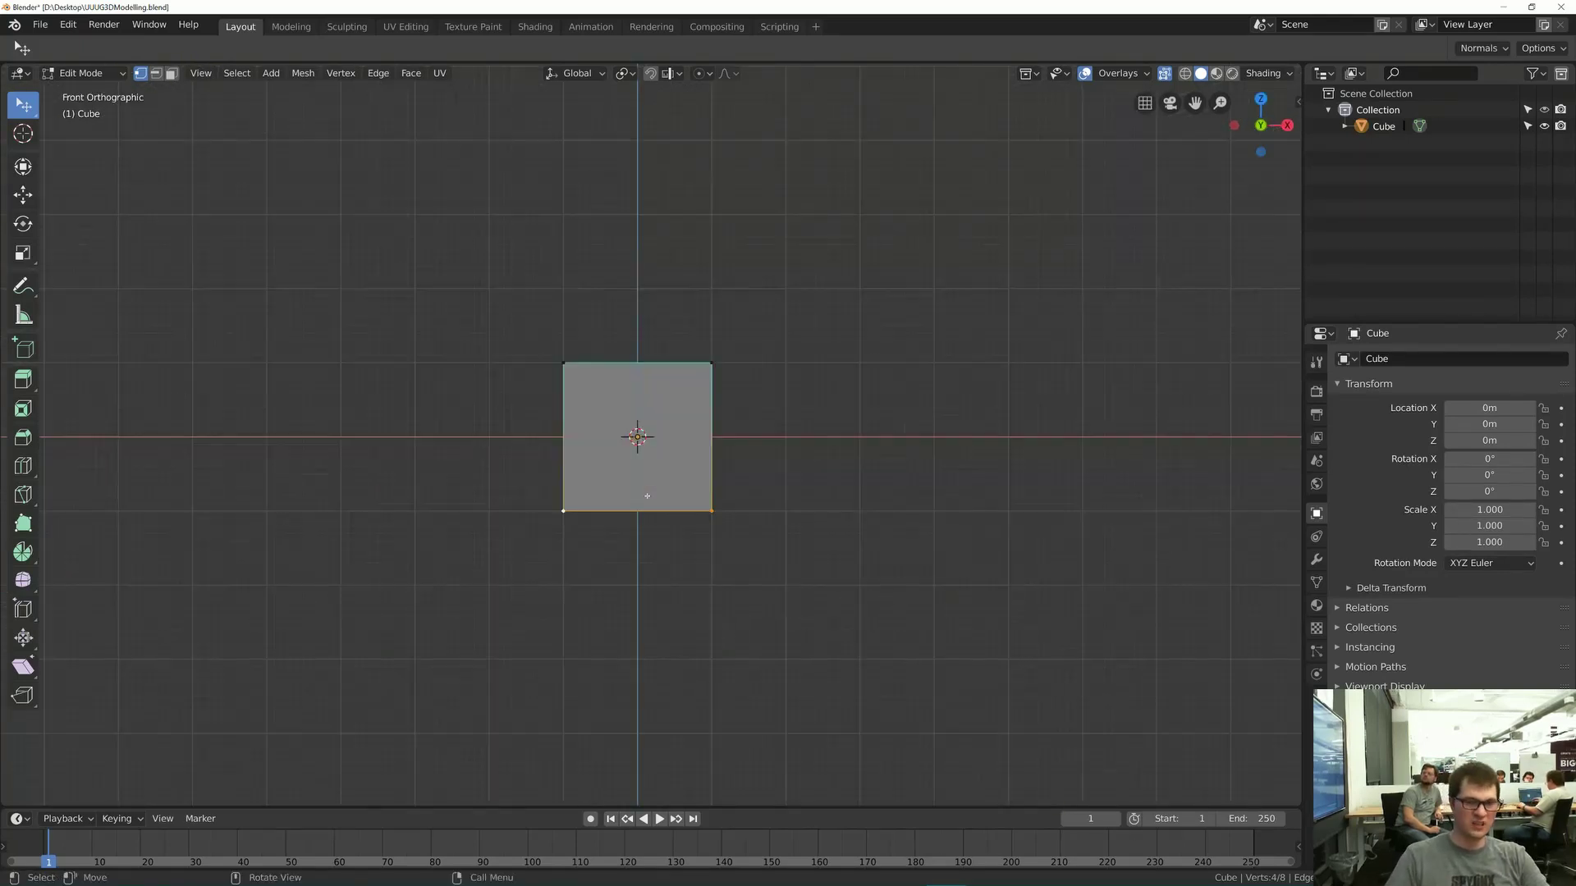
scroll(676, 518, up, 4)
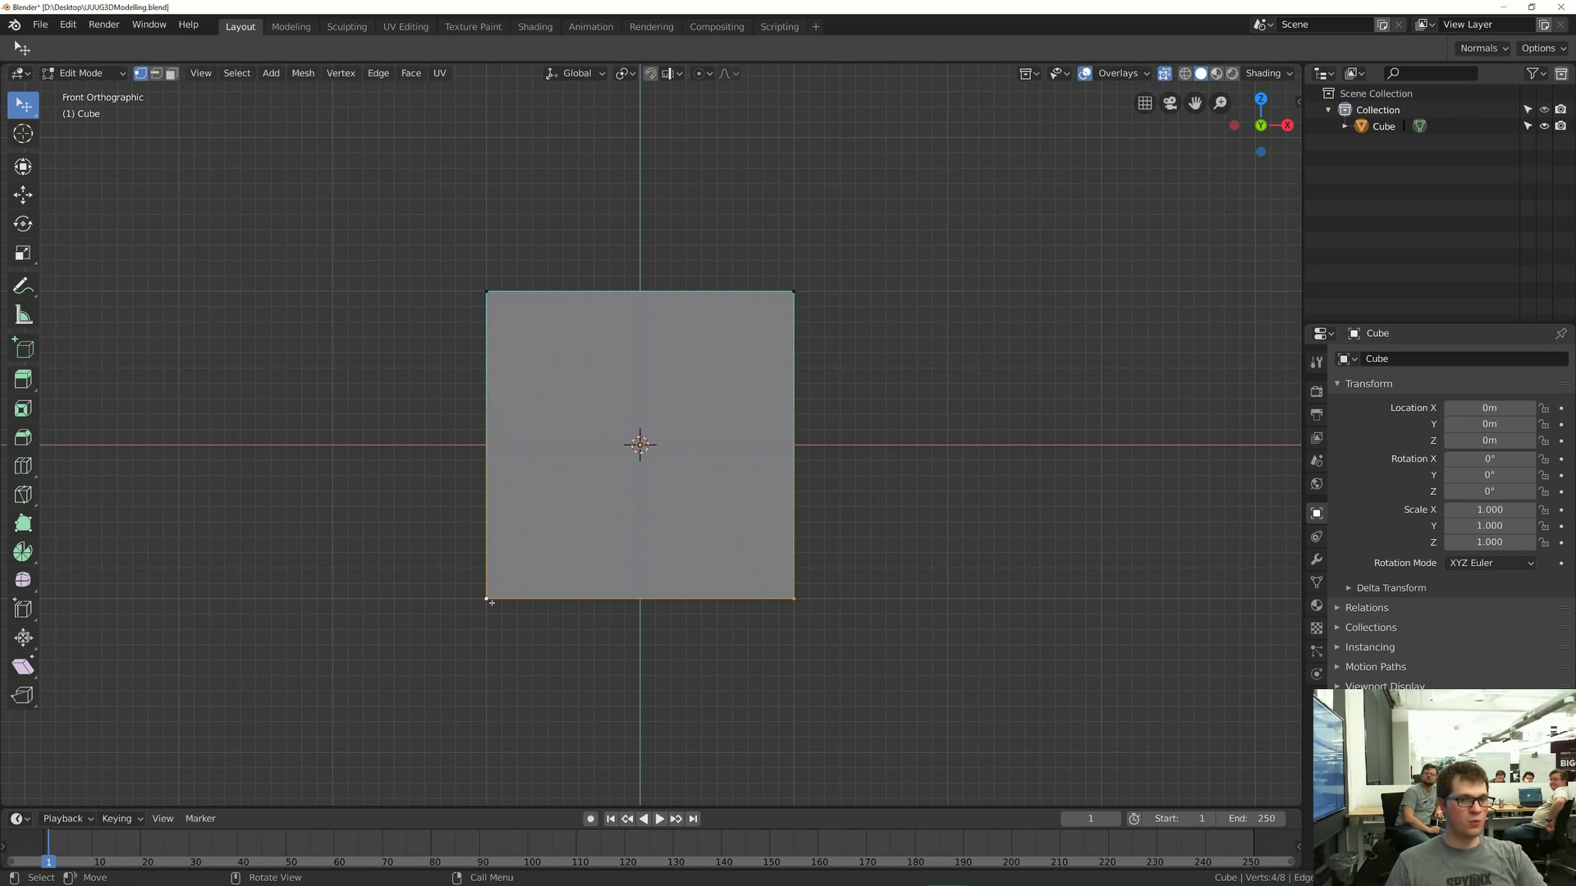
- Select a single lower corner vertex, and extend the selection to all four bottom vertices from a free angle
middle_drag(487, 600, 430, 605)
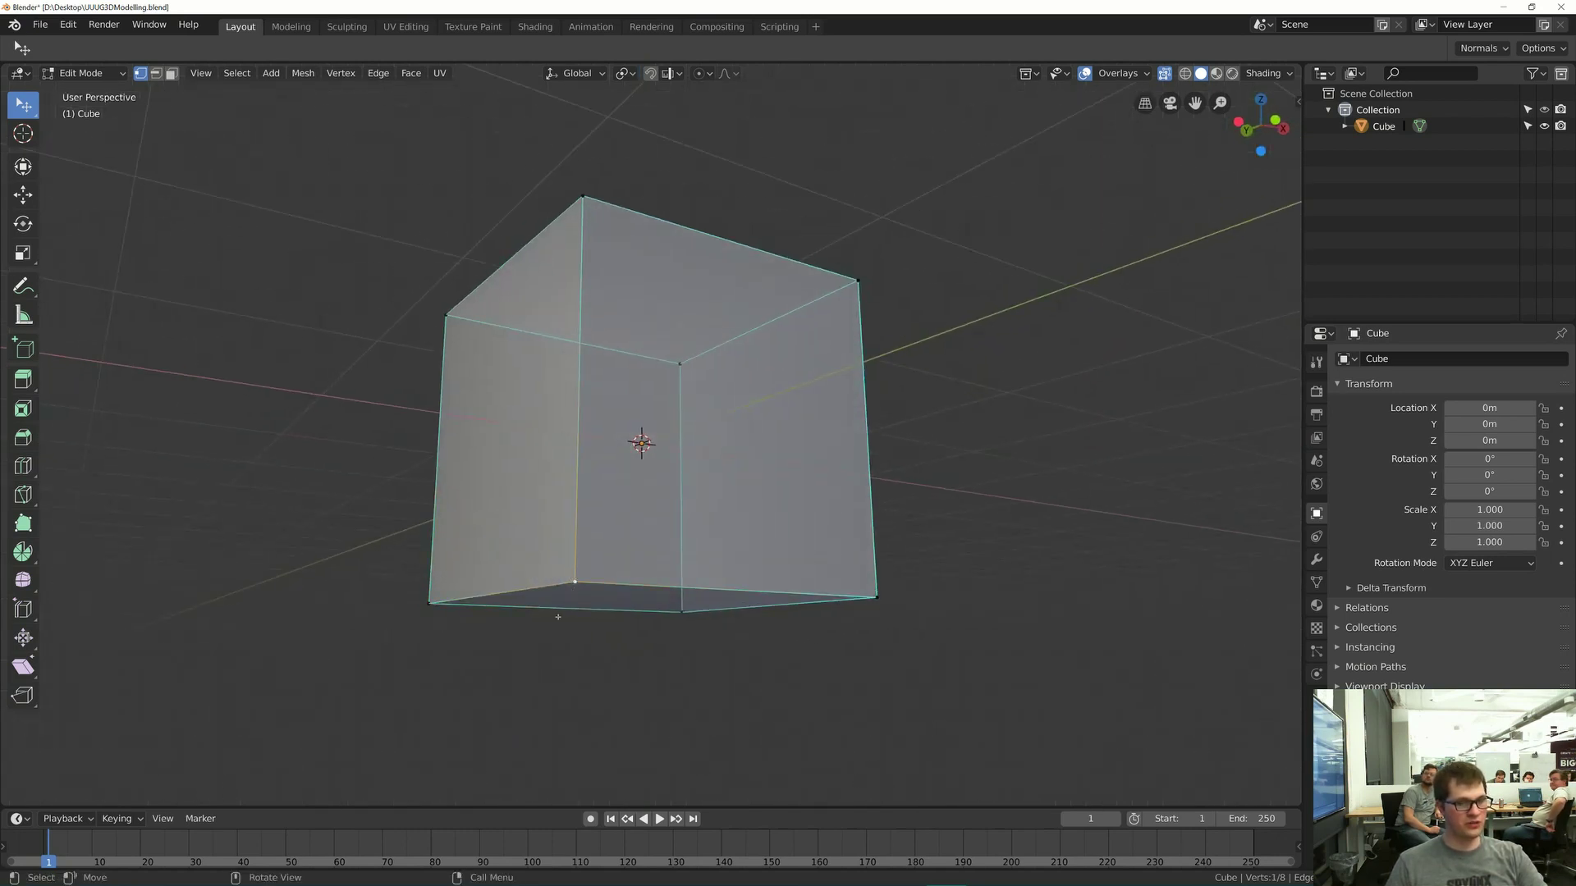
scroll(558, 618, down, 3)
middle_drag(566, 555, 563, 541)
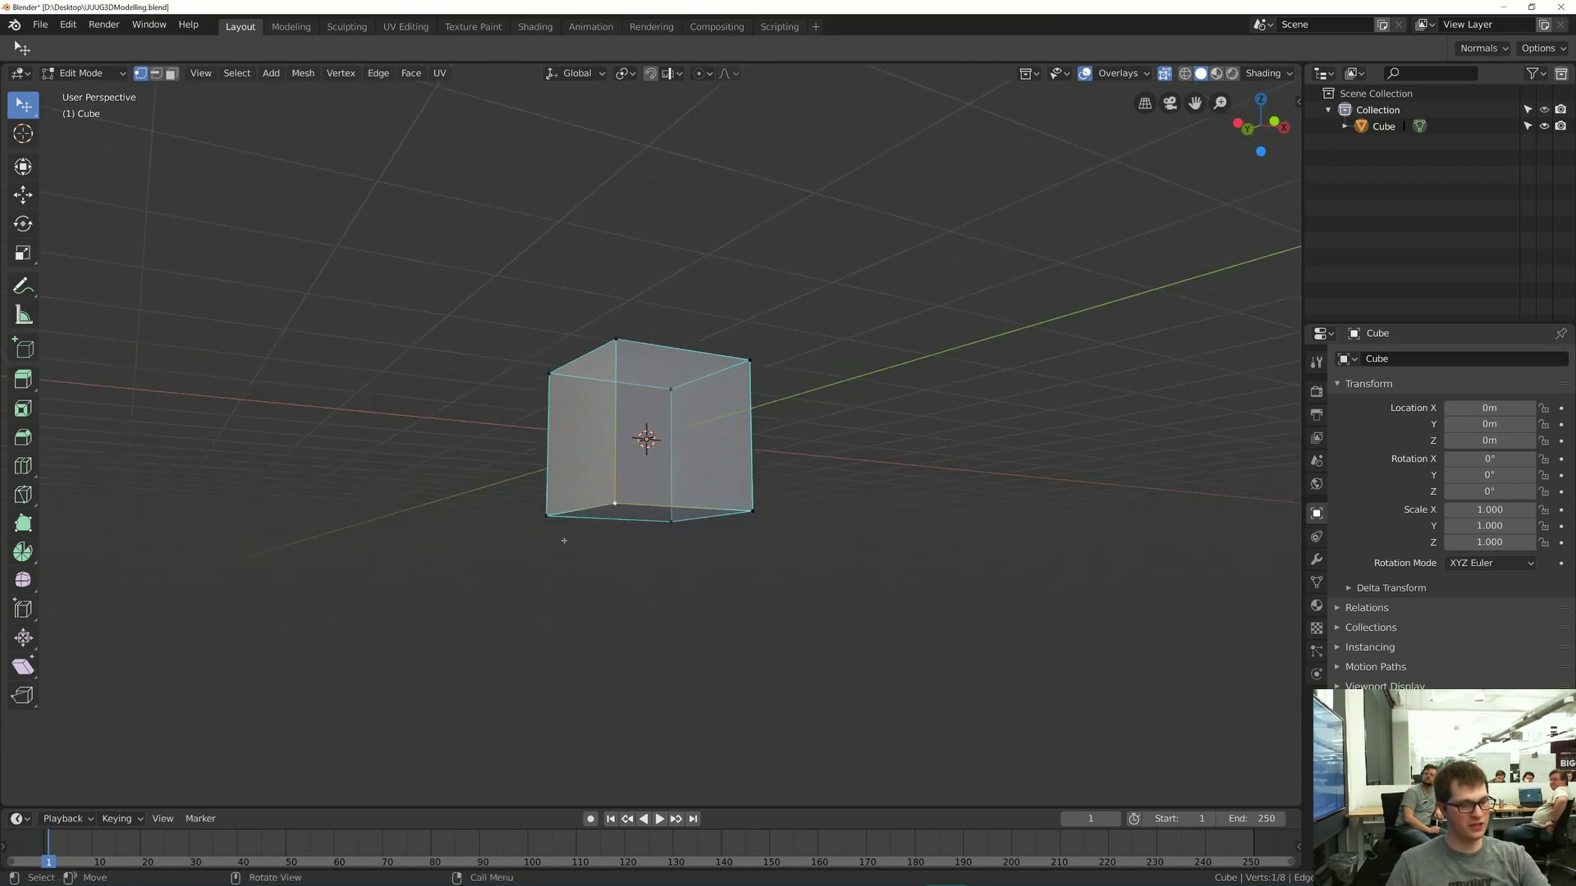
click(690, 515)
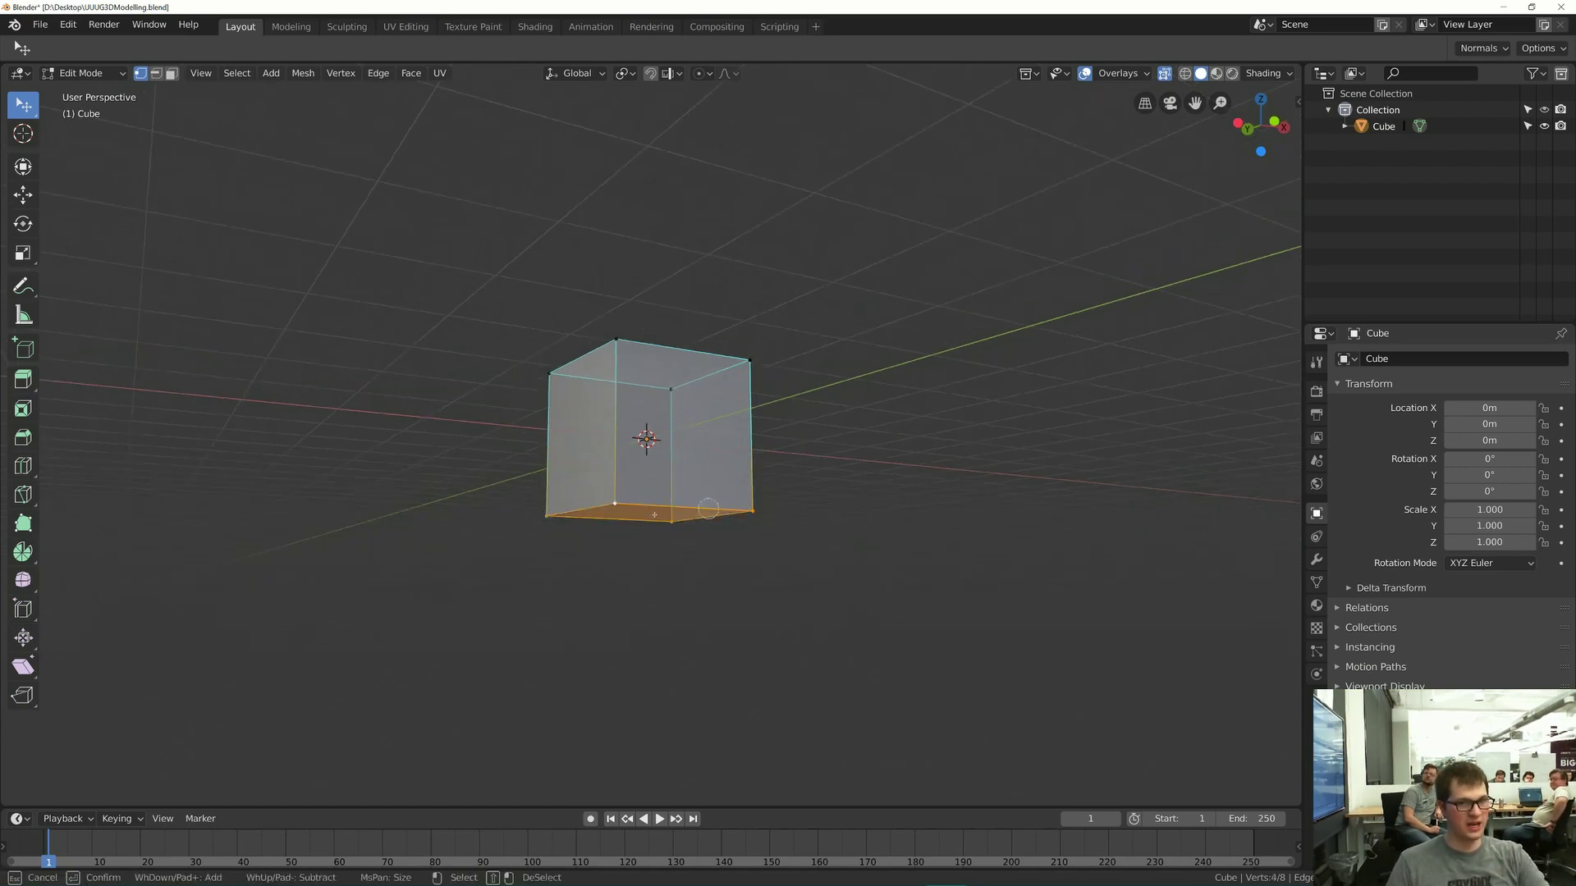
key(b)
drag(520, 476, 760, 535)
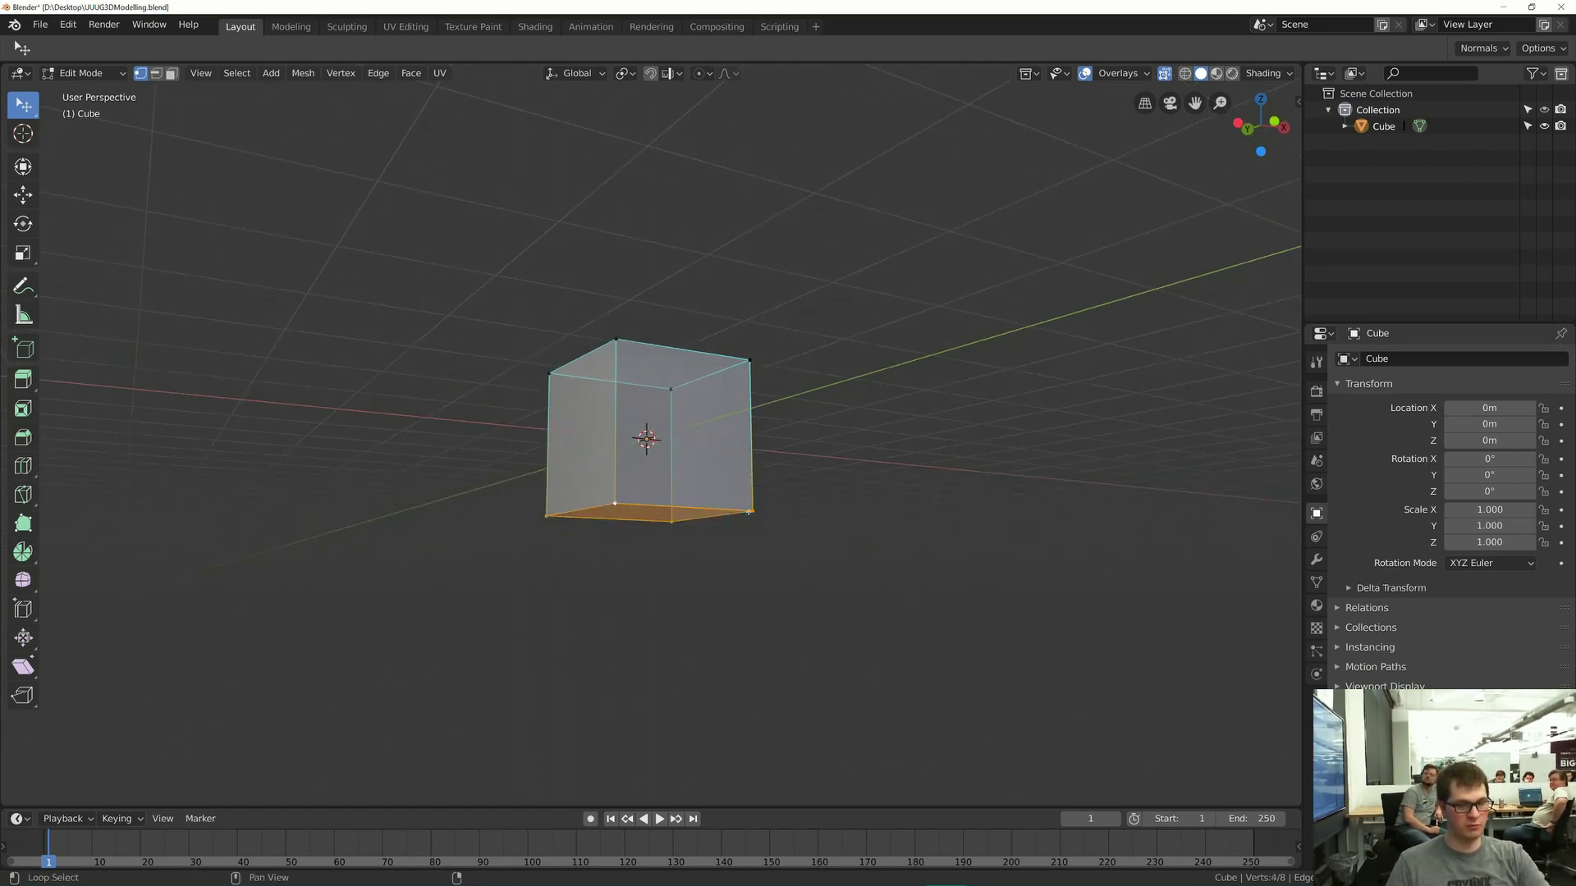
- Clear the selection and circle-select the vertices at both lower corners of the cube in front orthographic view
key(alt+a)
key(KP_1)
scroll(739, 504, up, 2)
scroll(738, 503, up, 2)
key(c)
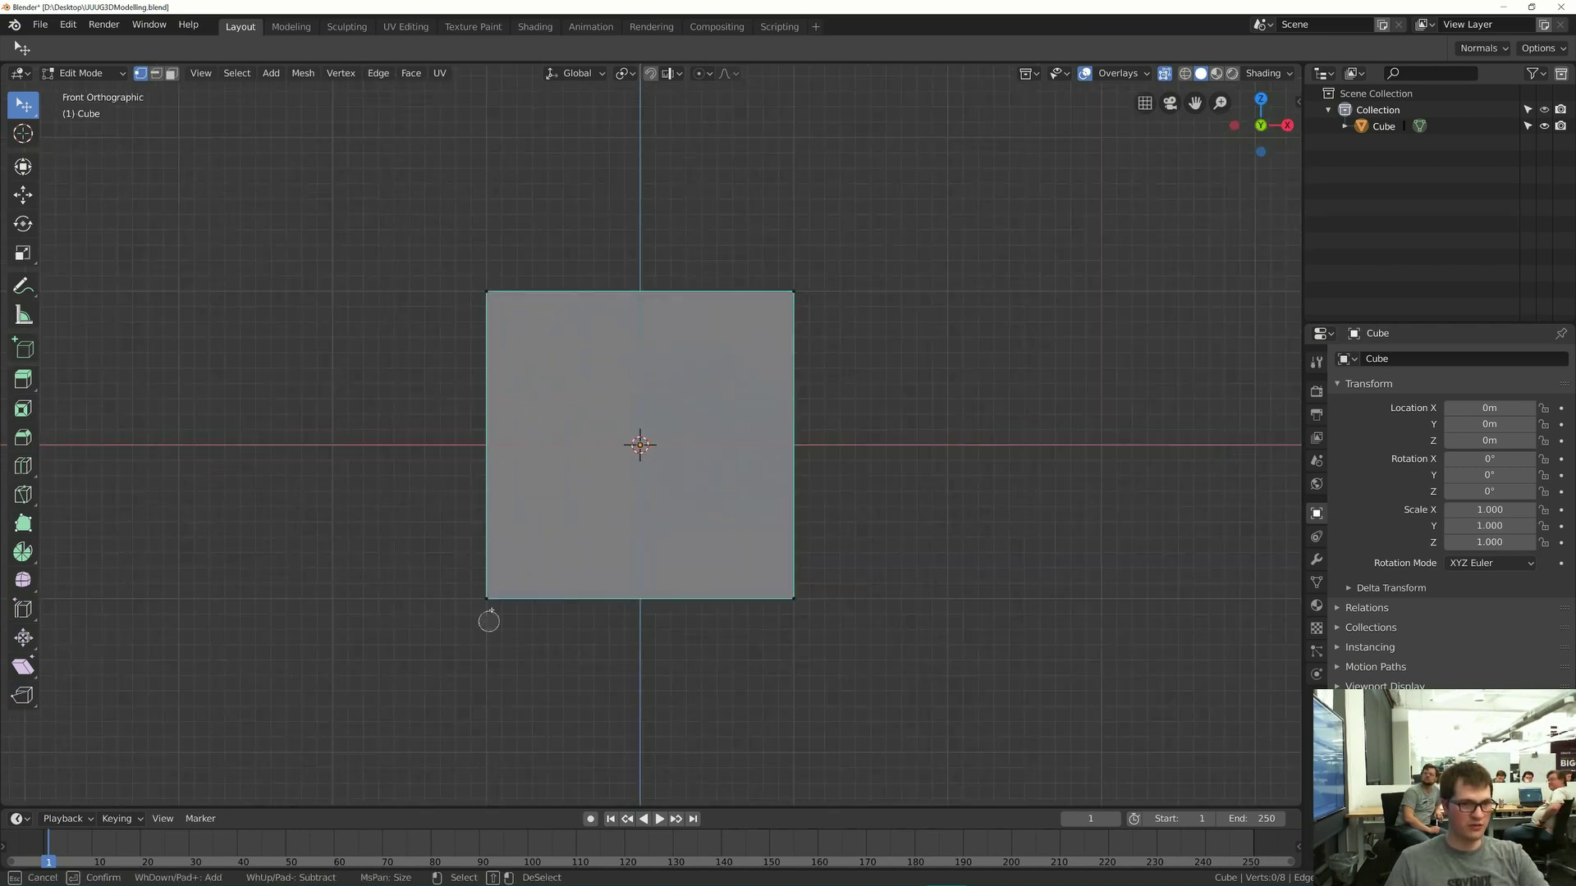
click(487, 603)
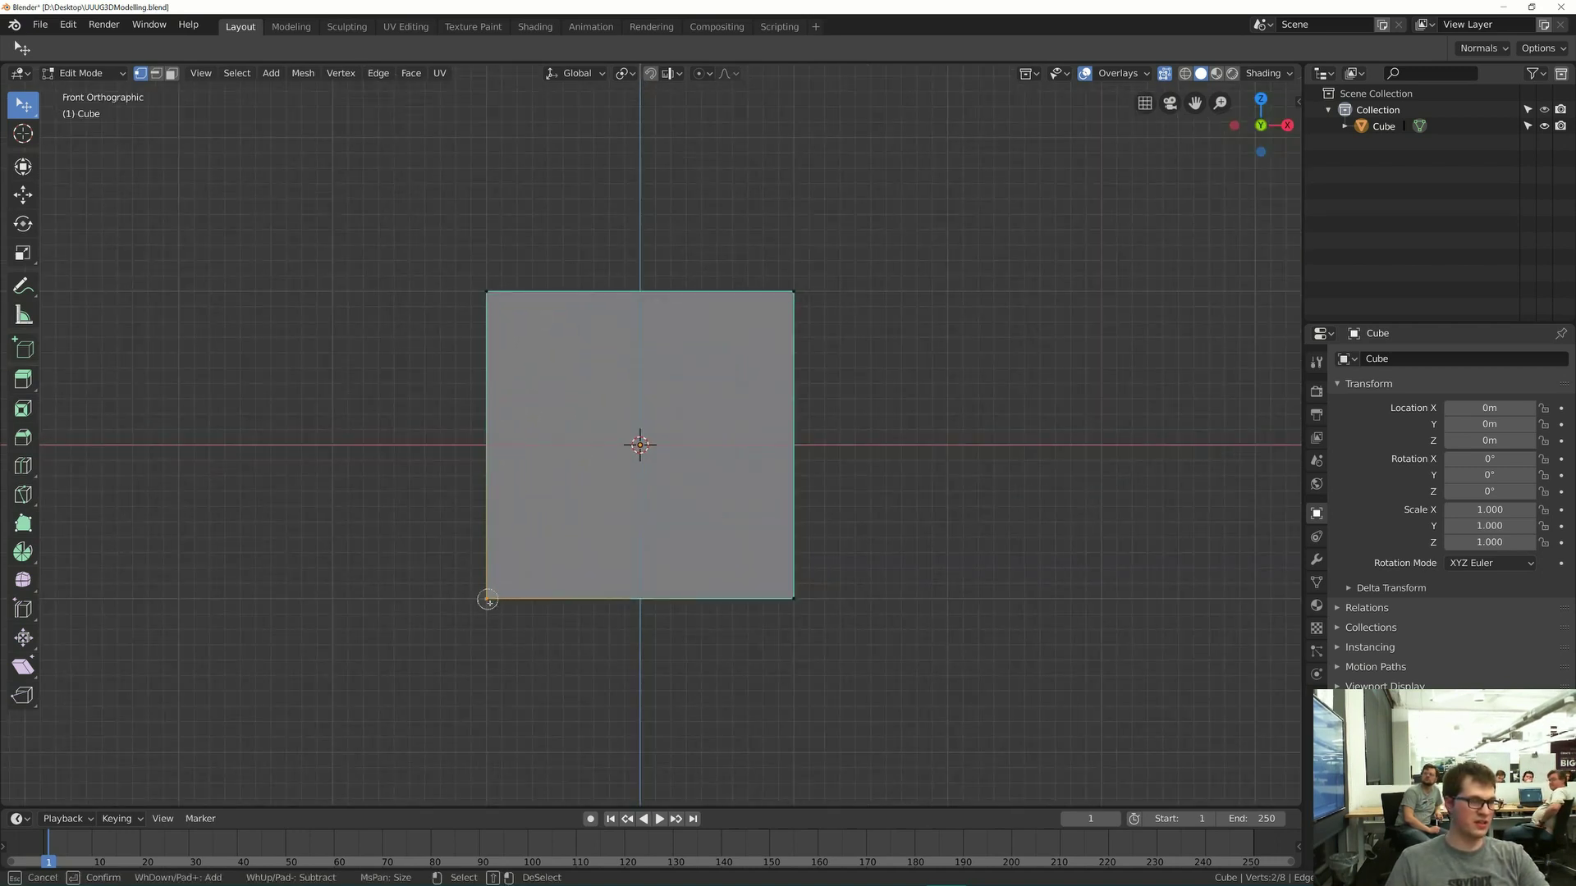
click(791, 602)
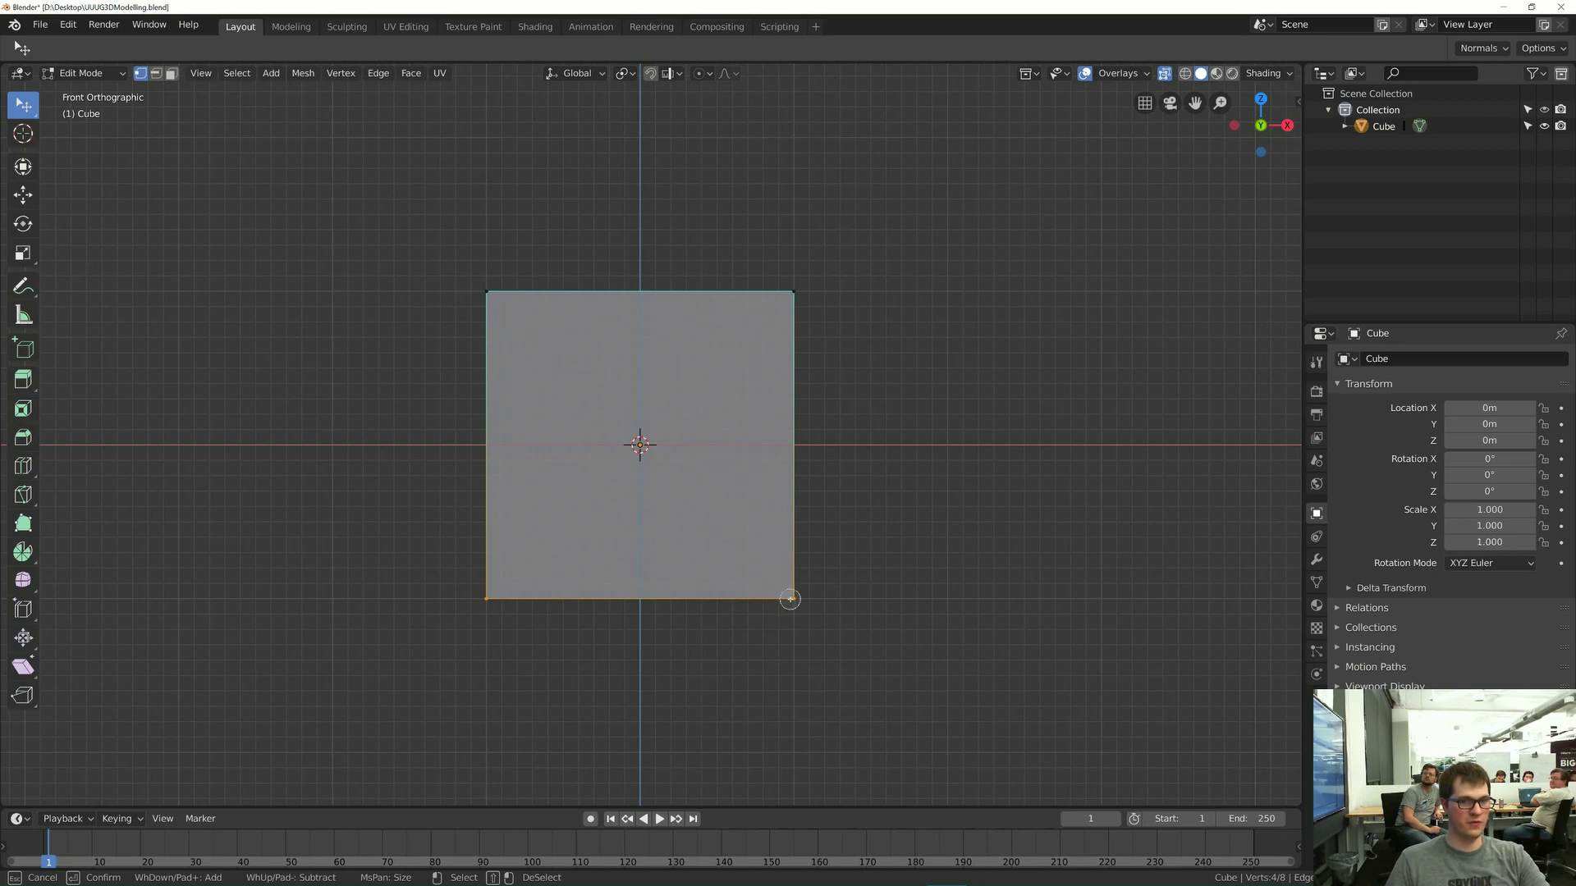
- Finish the circle selection and move the cube's bottom vertices up 1 m along the global Z axis
right_click(605, 614)
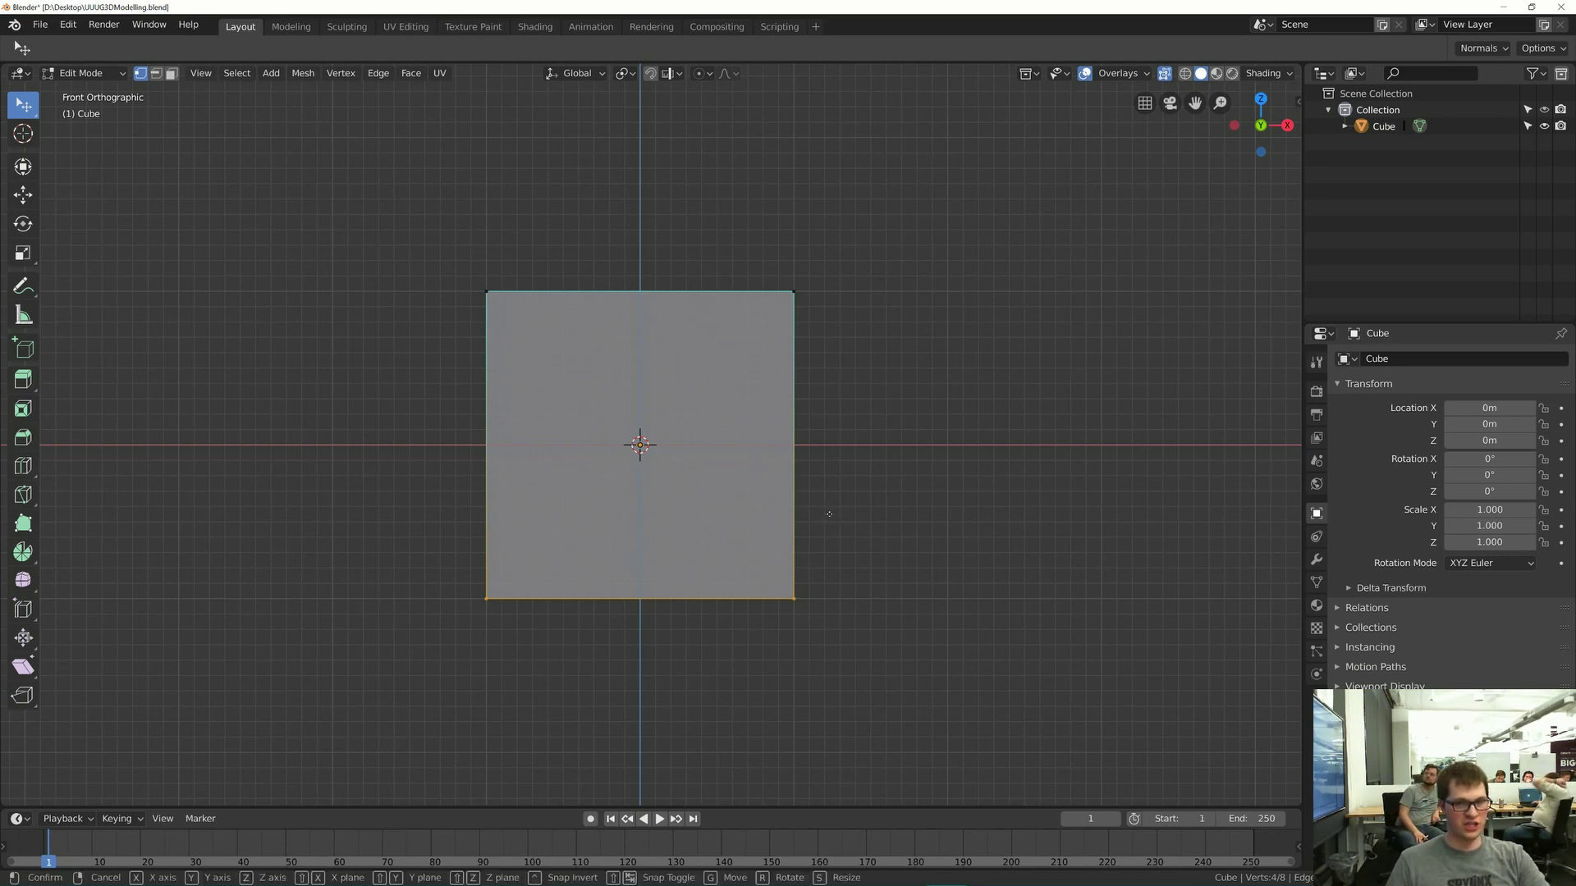
key(g)
key(z)
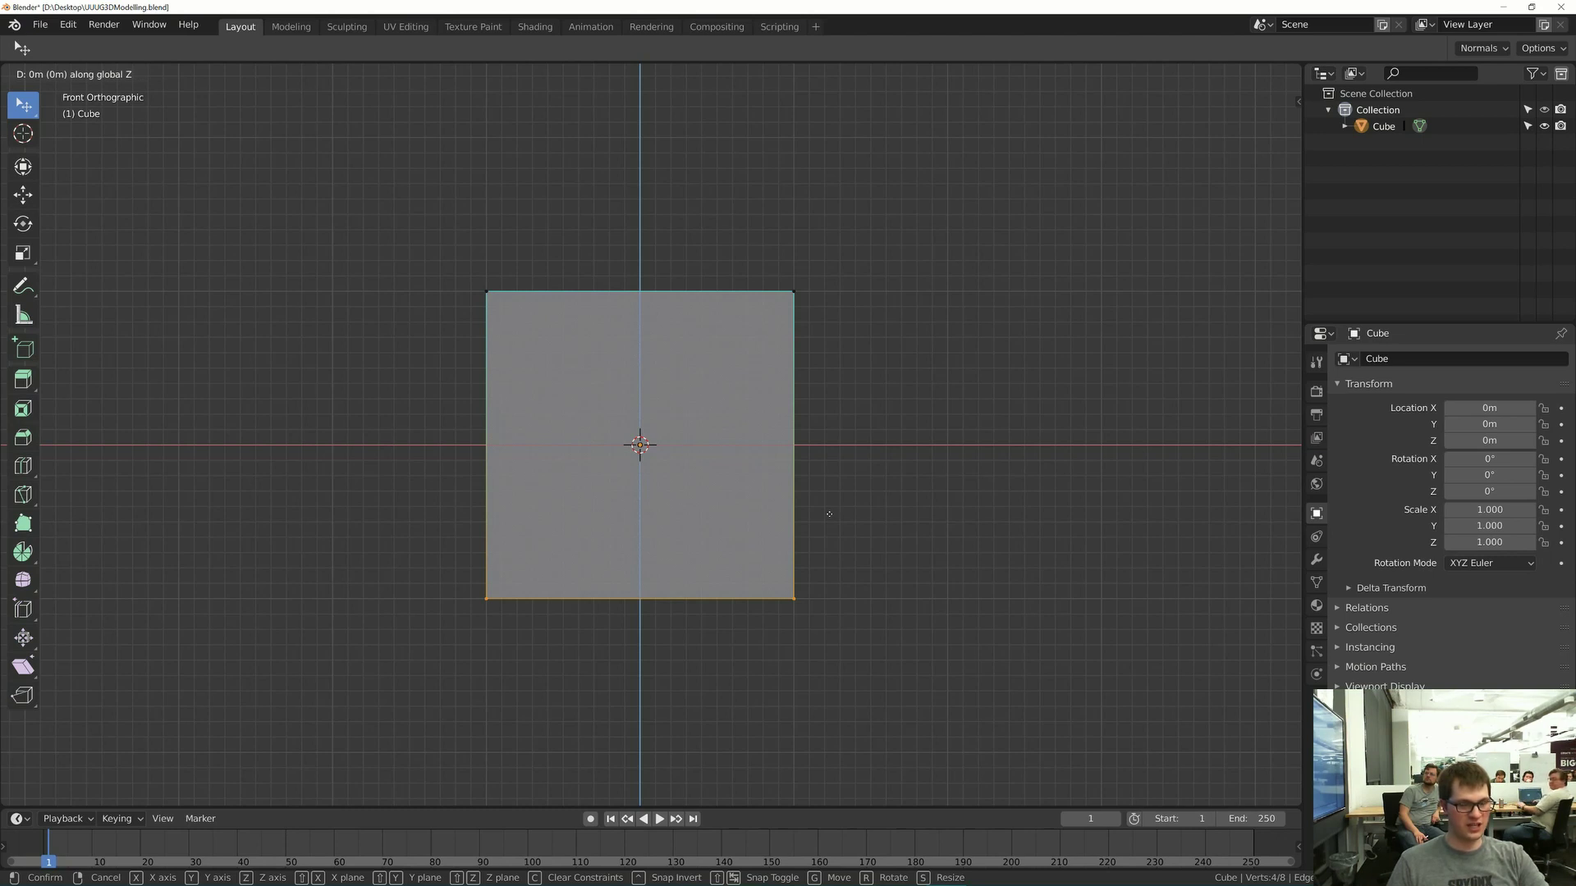
text(1)
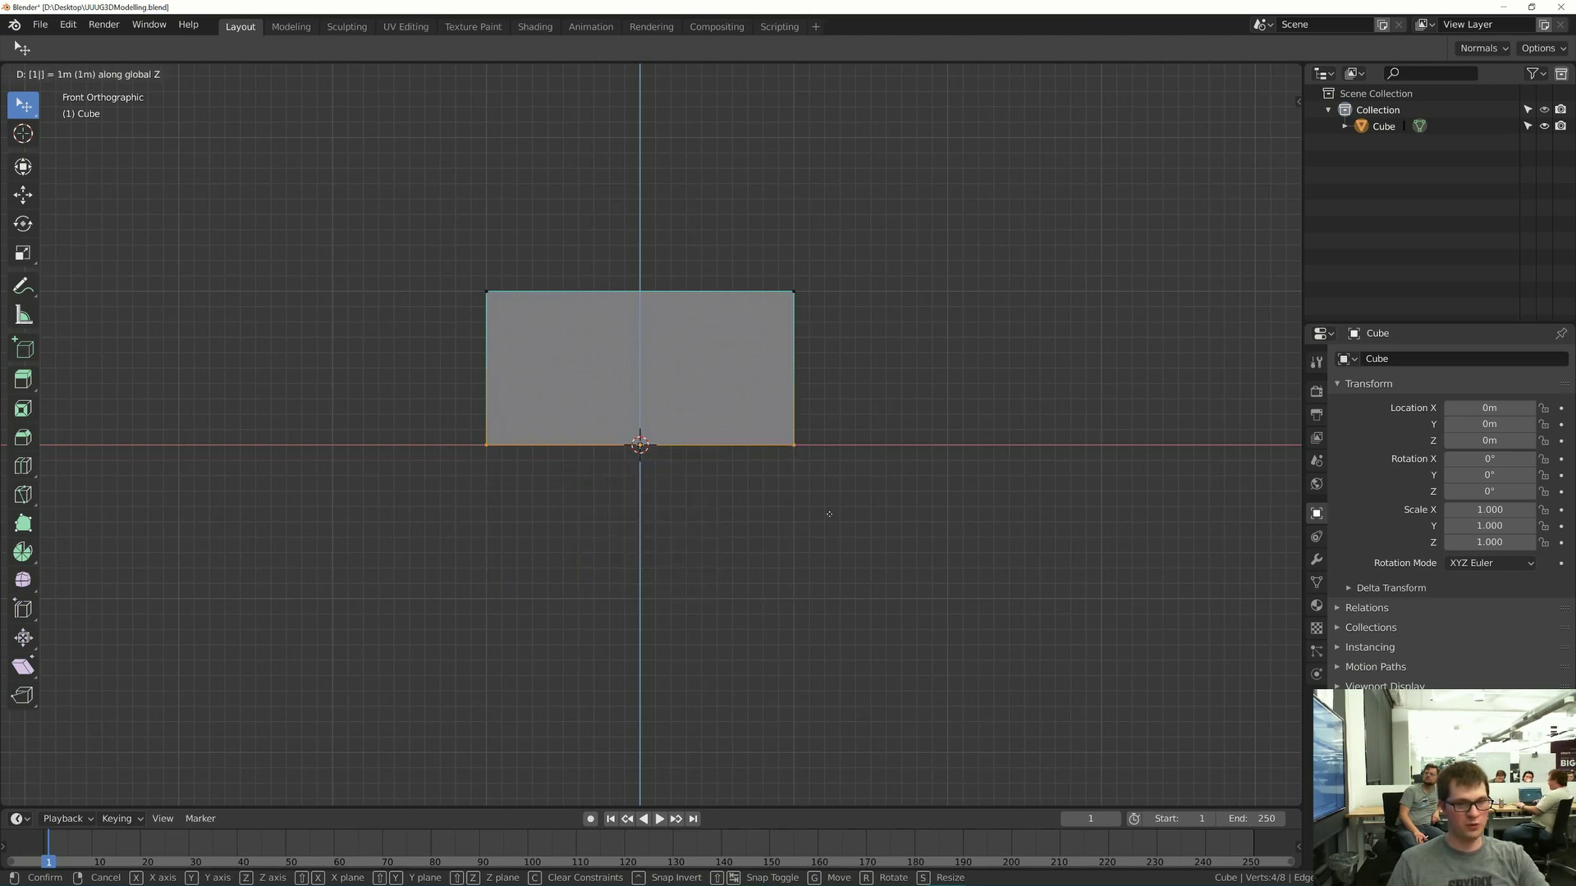
key(Return)
shift+middle_drag(689, 419, 696, 578)
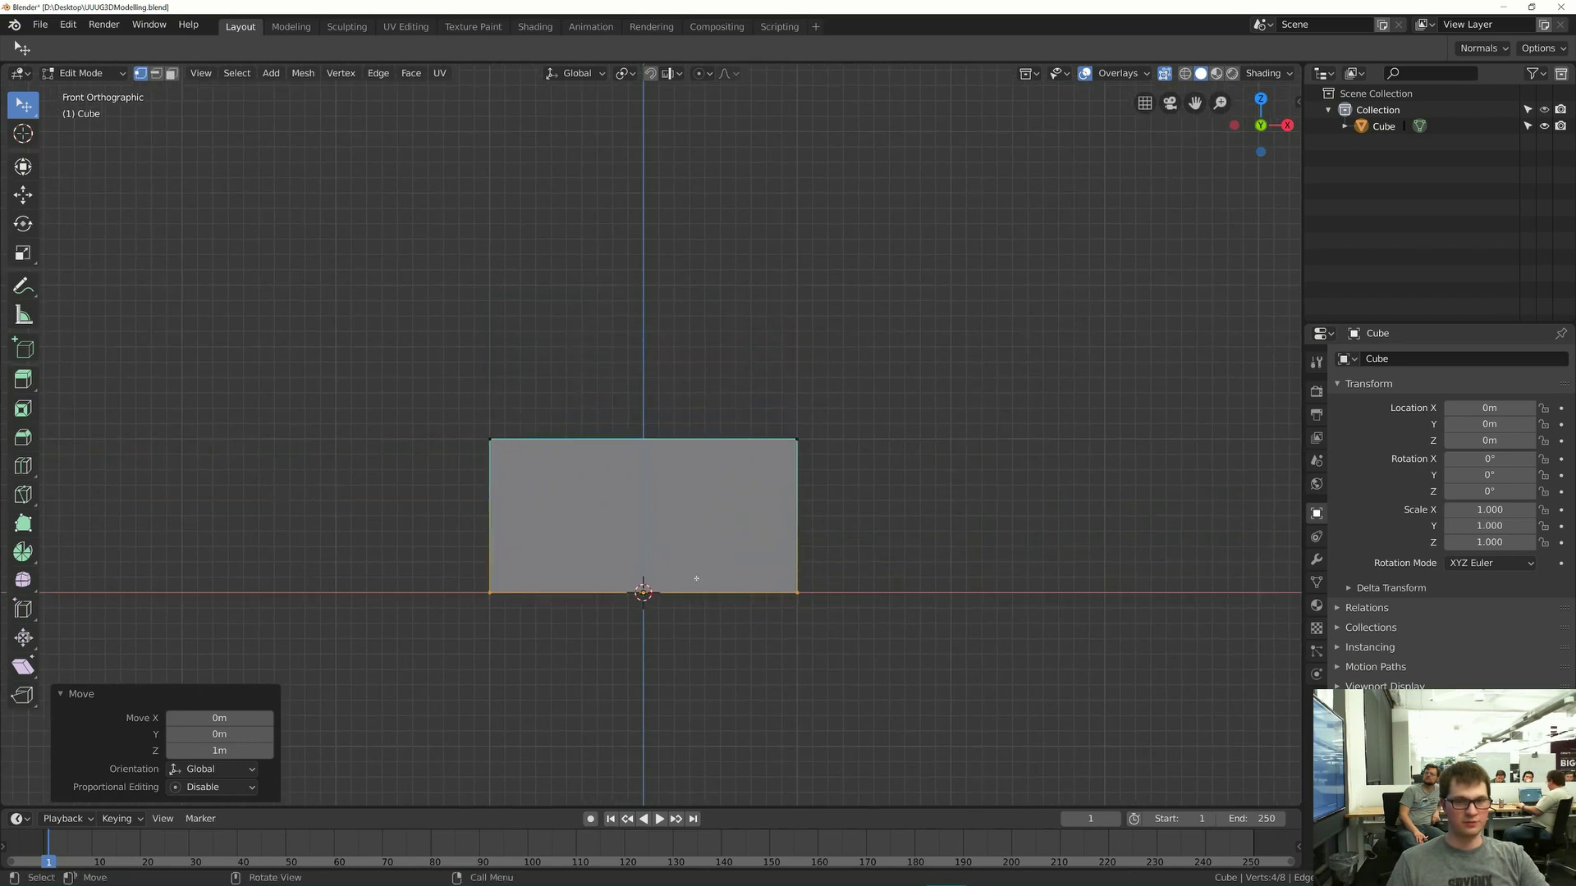
- Clear the selection and box-select the four vertices along the box's top edge in front view
key(alt+a)
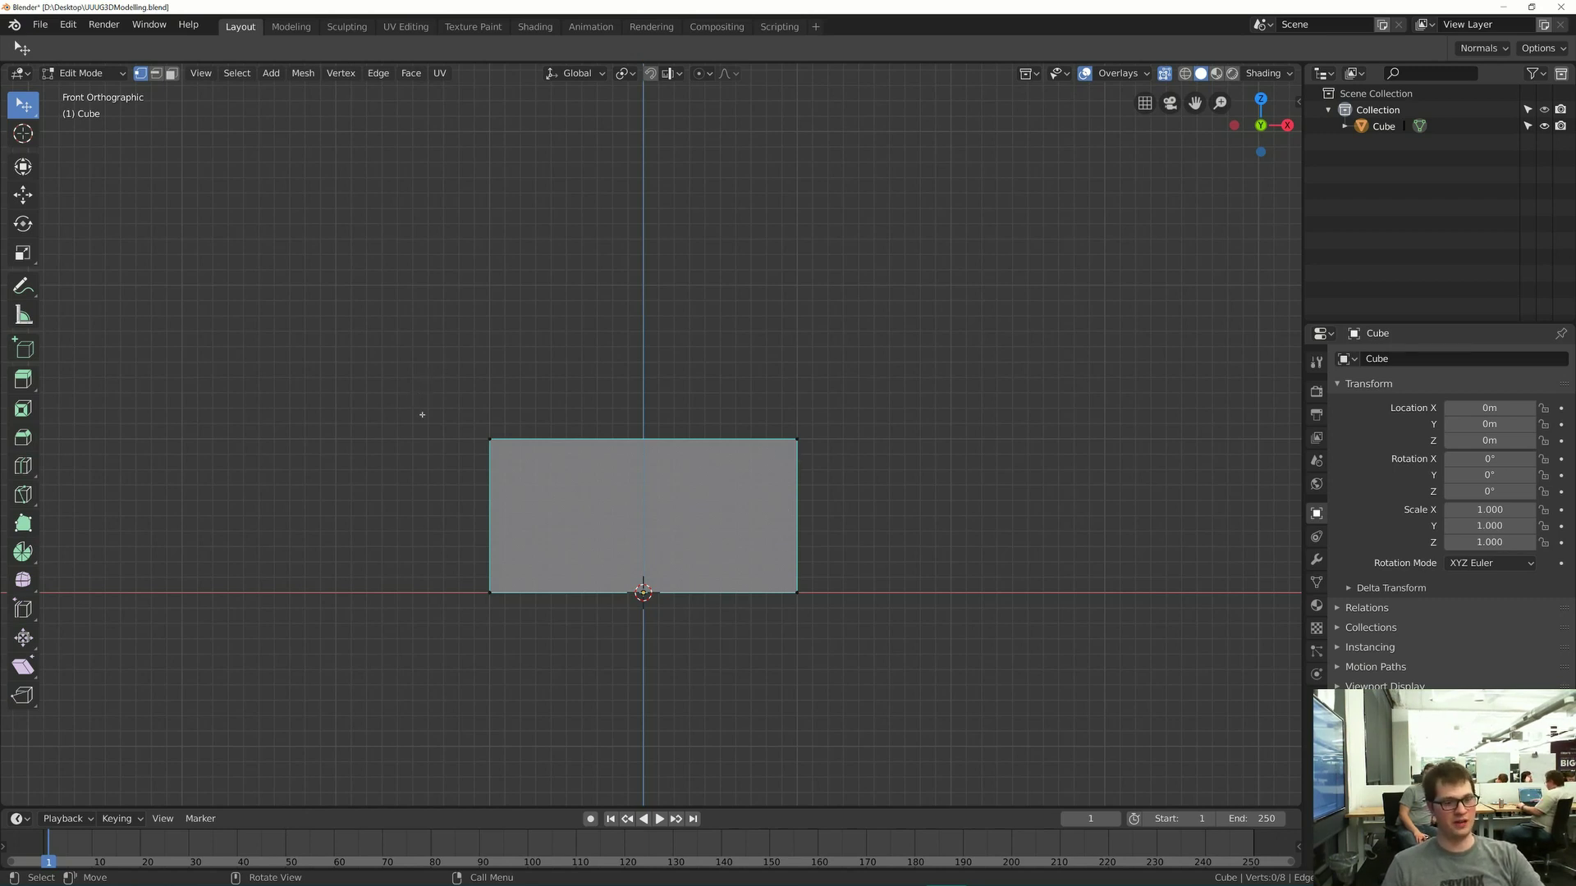
key(b)
drag(422, 379, 868, 491)
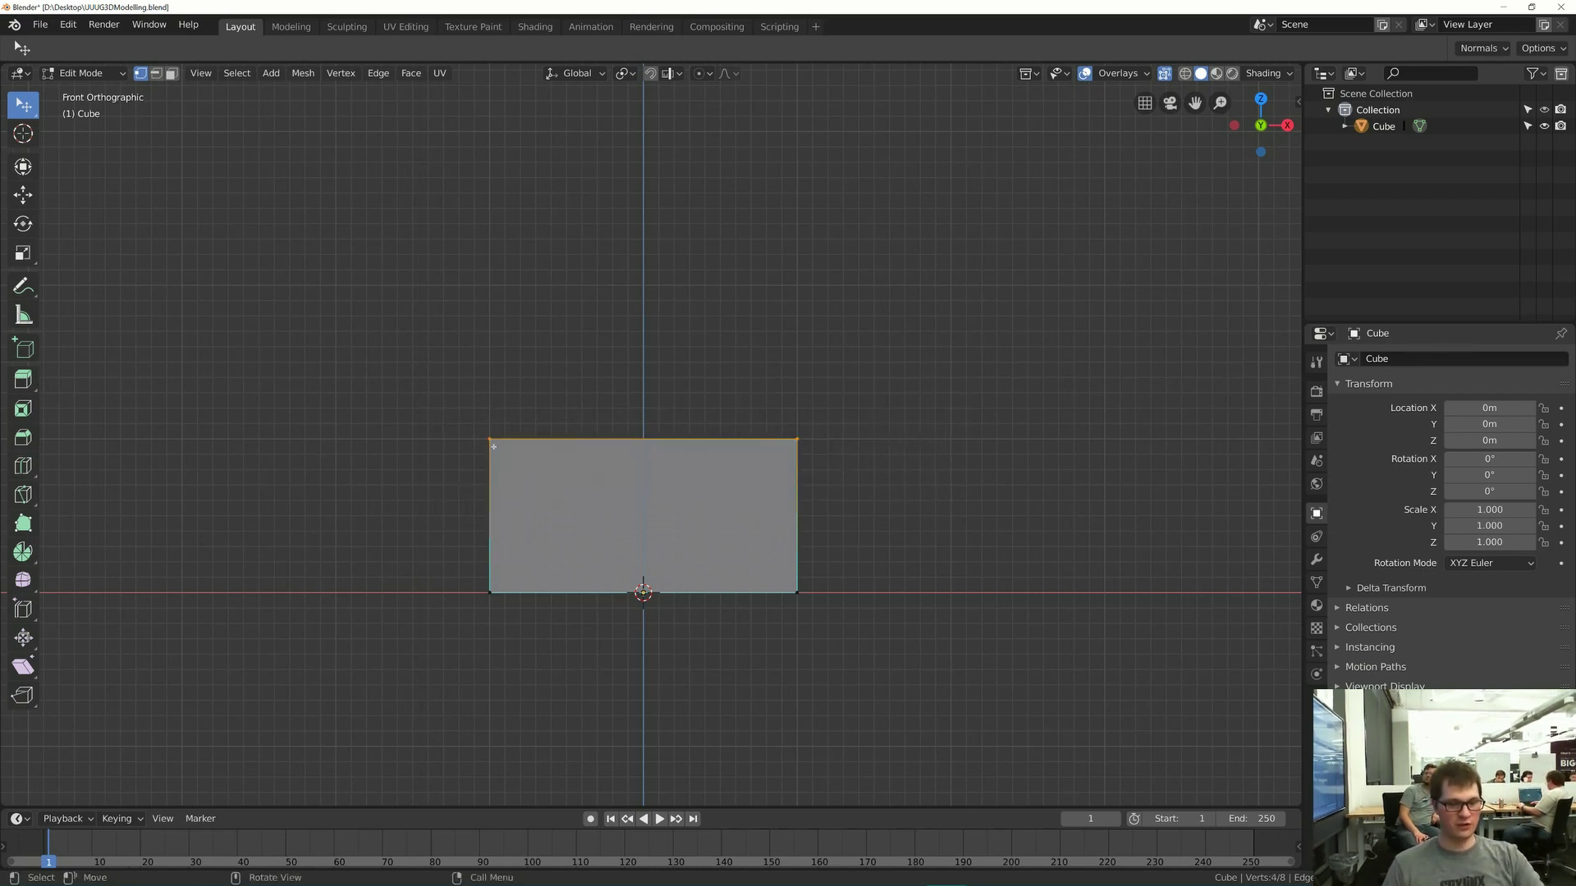
key(alt+a)
key(b)
drag(458, 384, 909, 503)
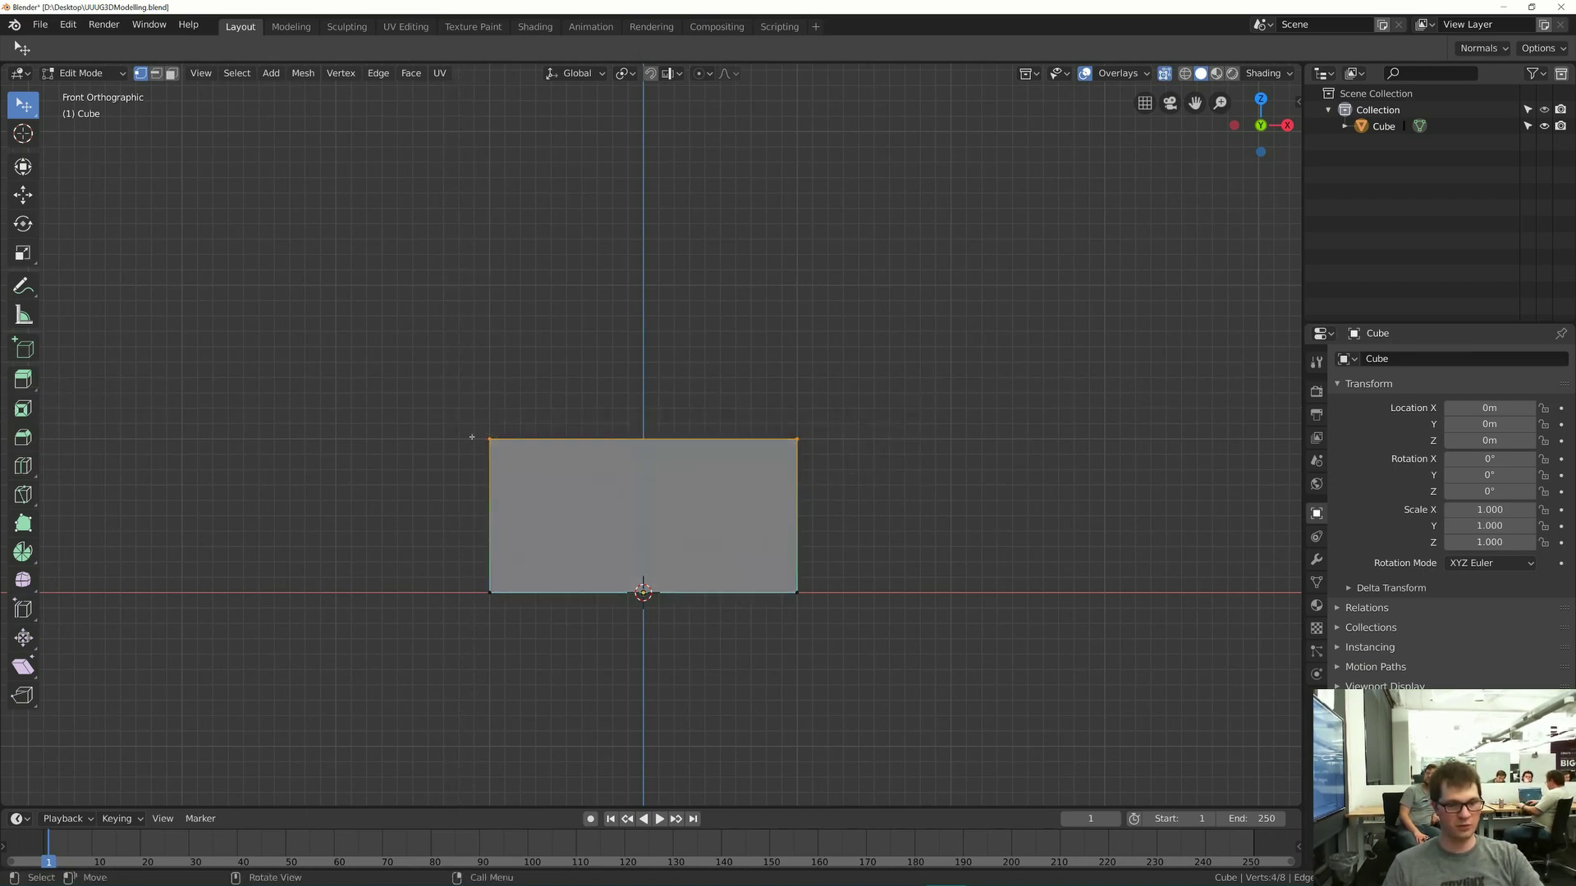
key(b)
drag(390, 361, 830, 456)
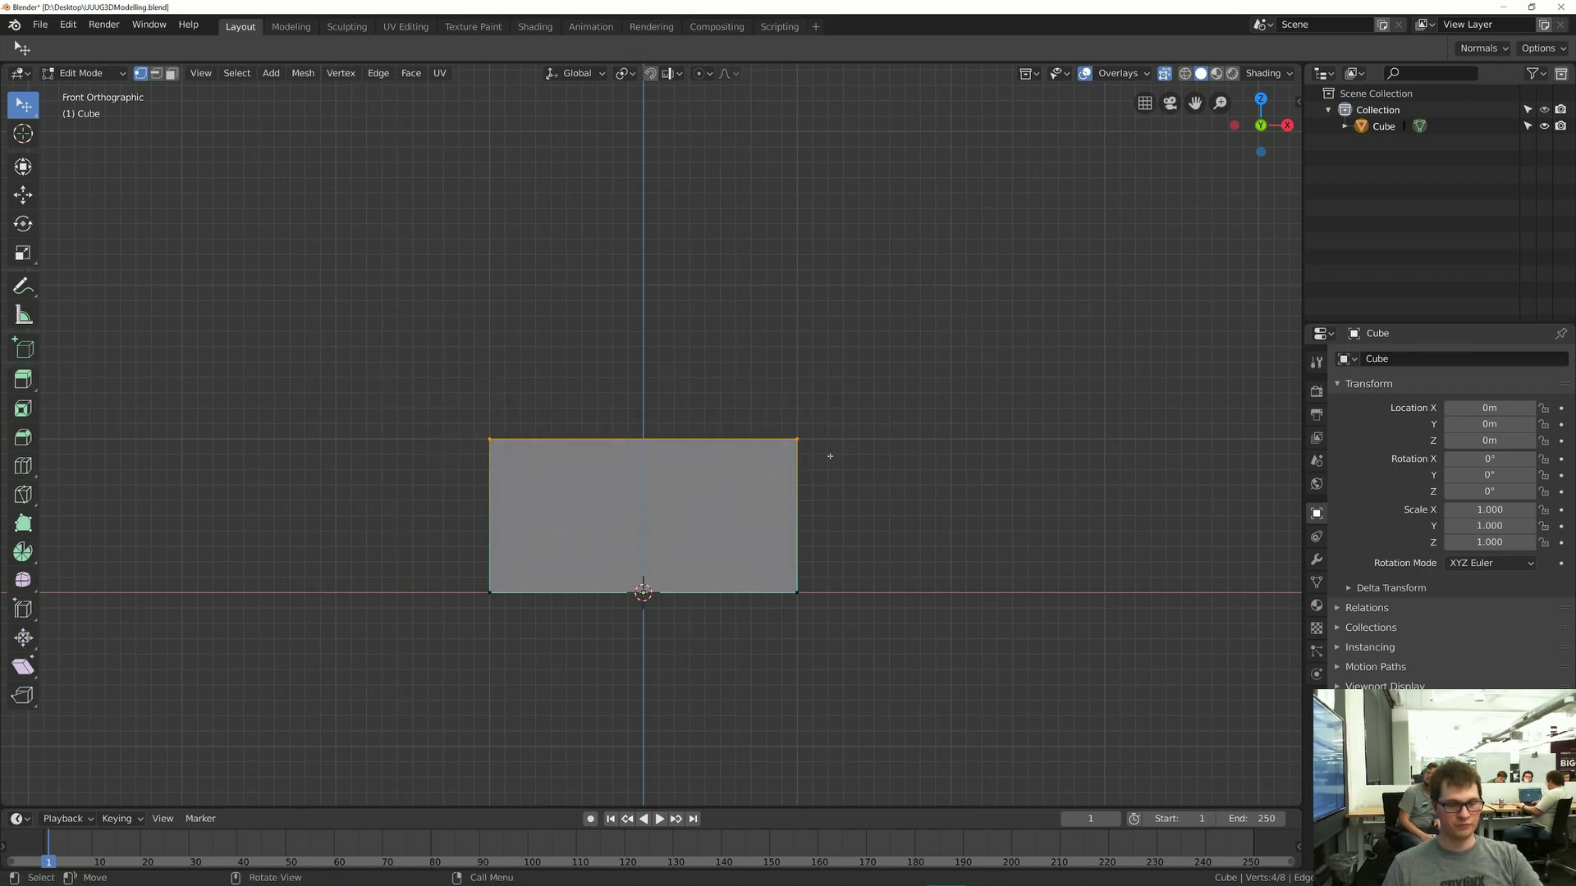
- Move the top vertices up 0.75 m along the global Z axis, and clear the selection
key(g)
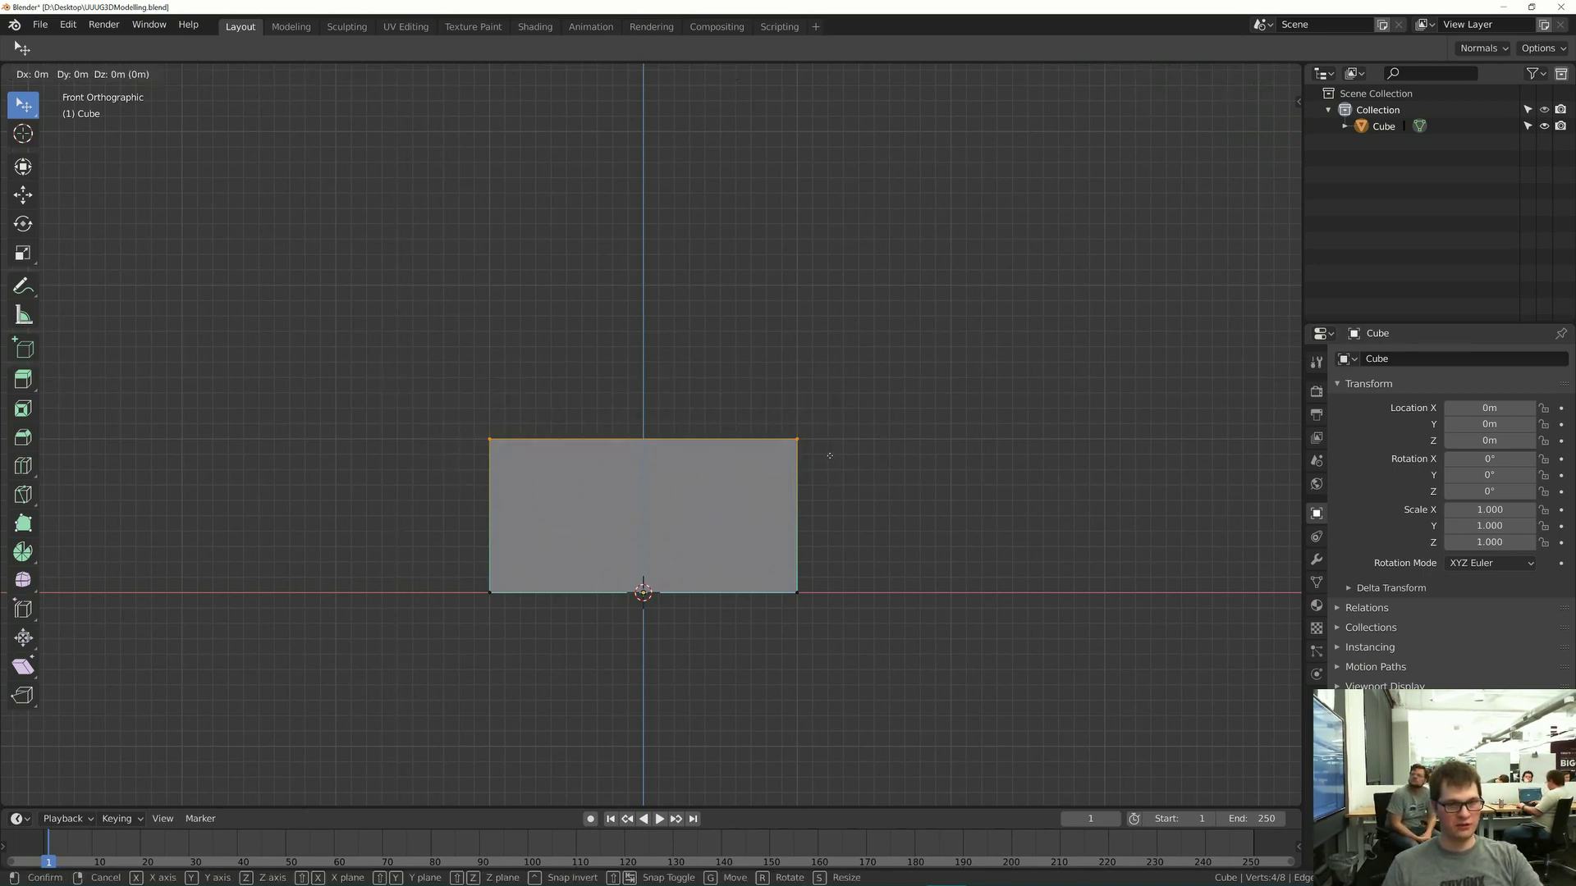
key(z)
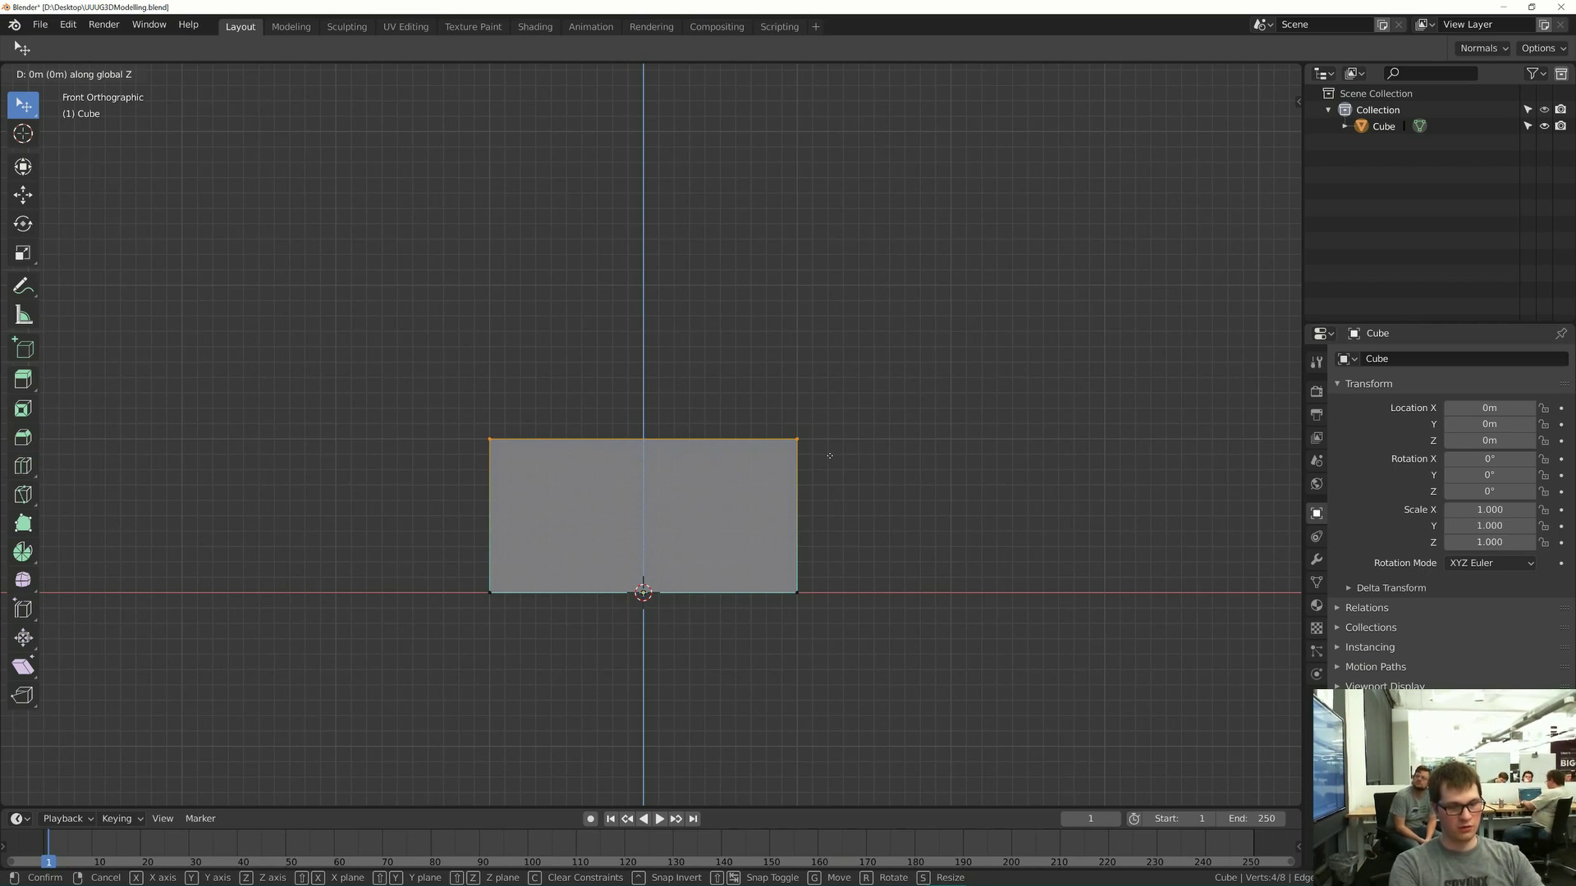
text(.75)
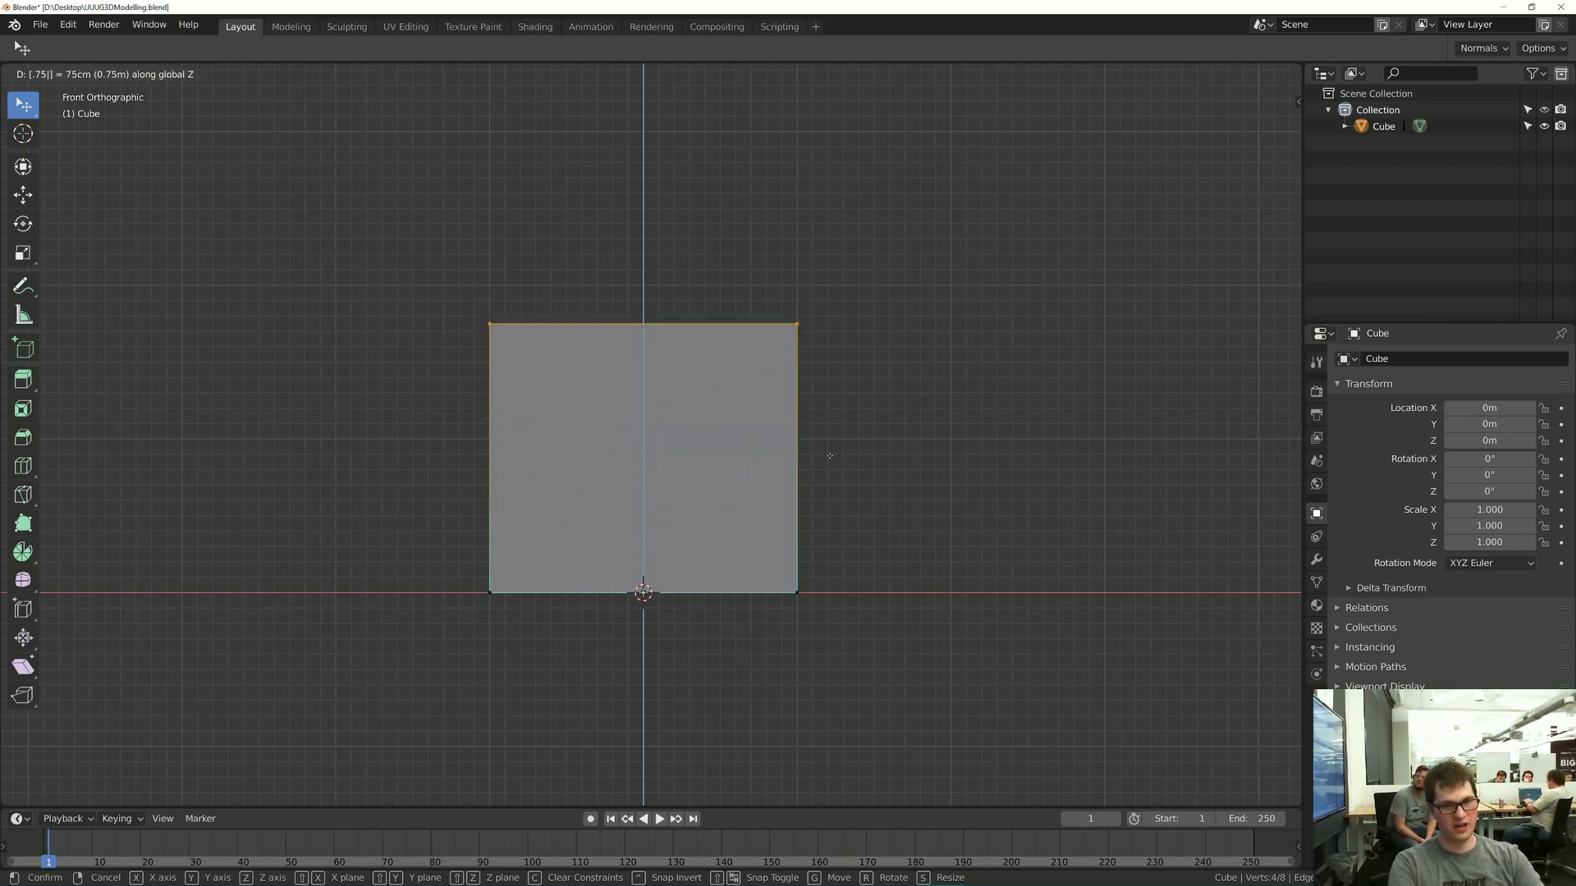
key(Return)
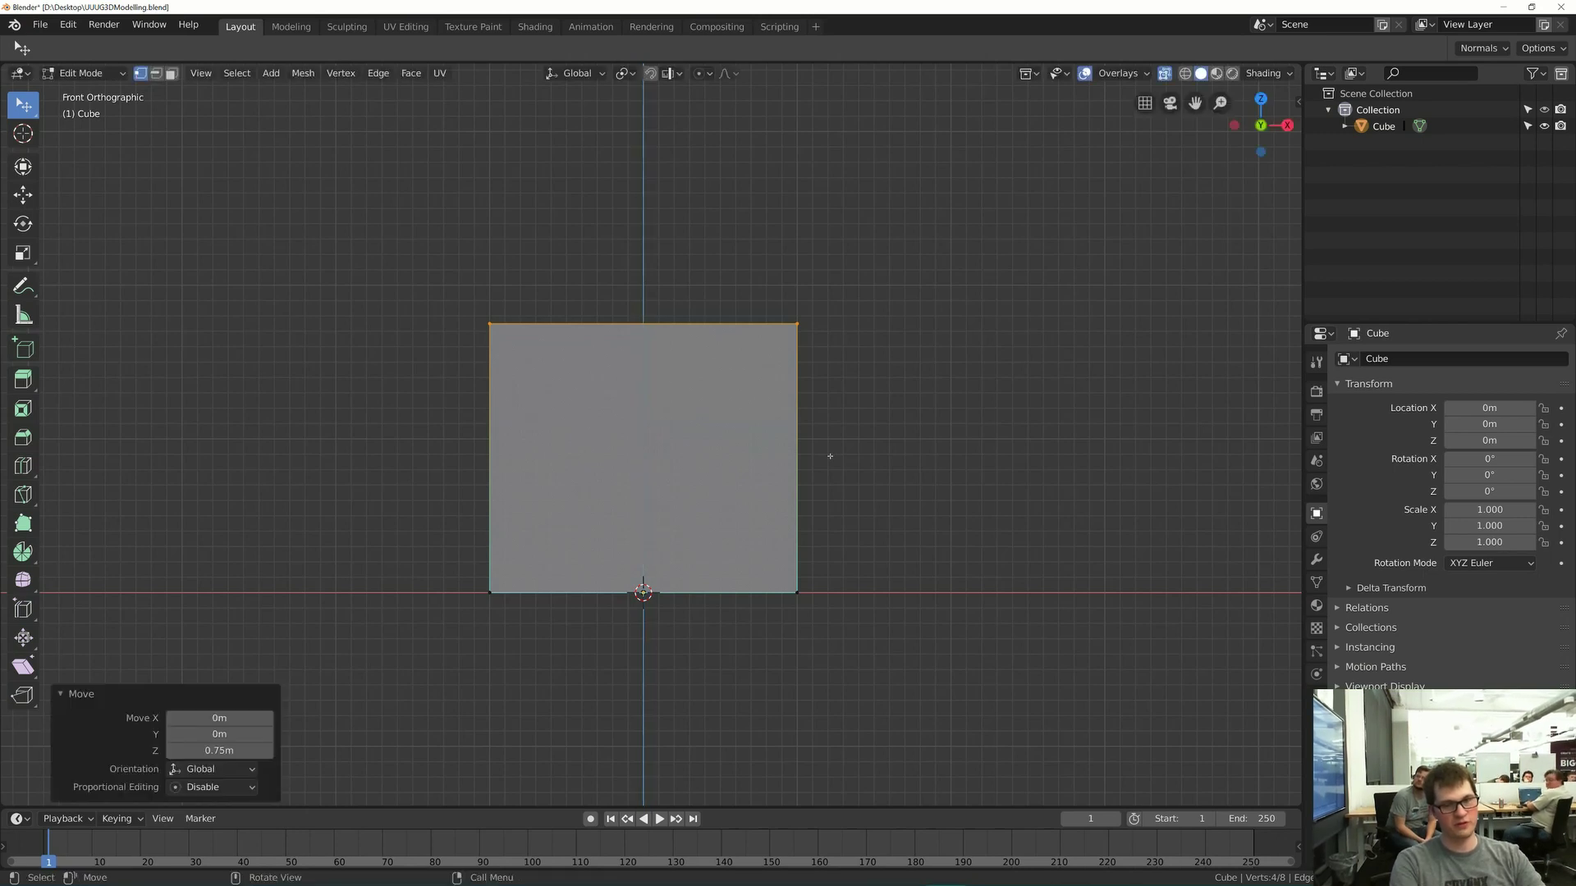
key(alt+a)
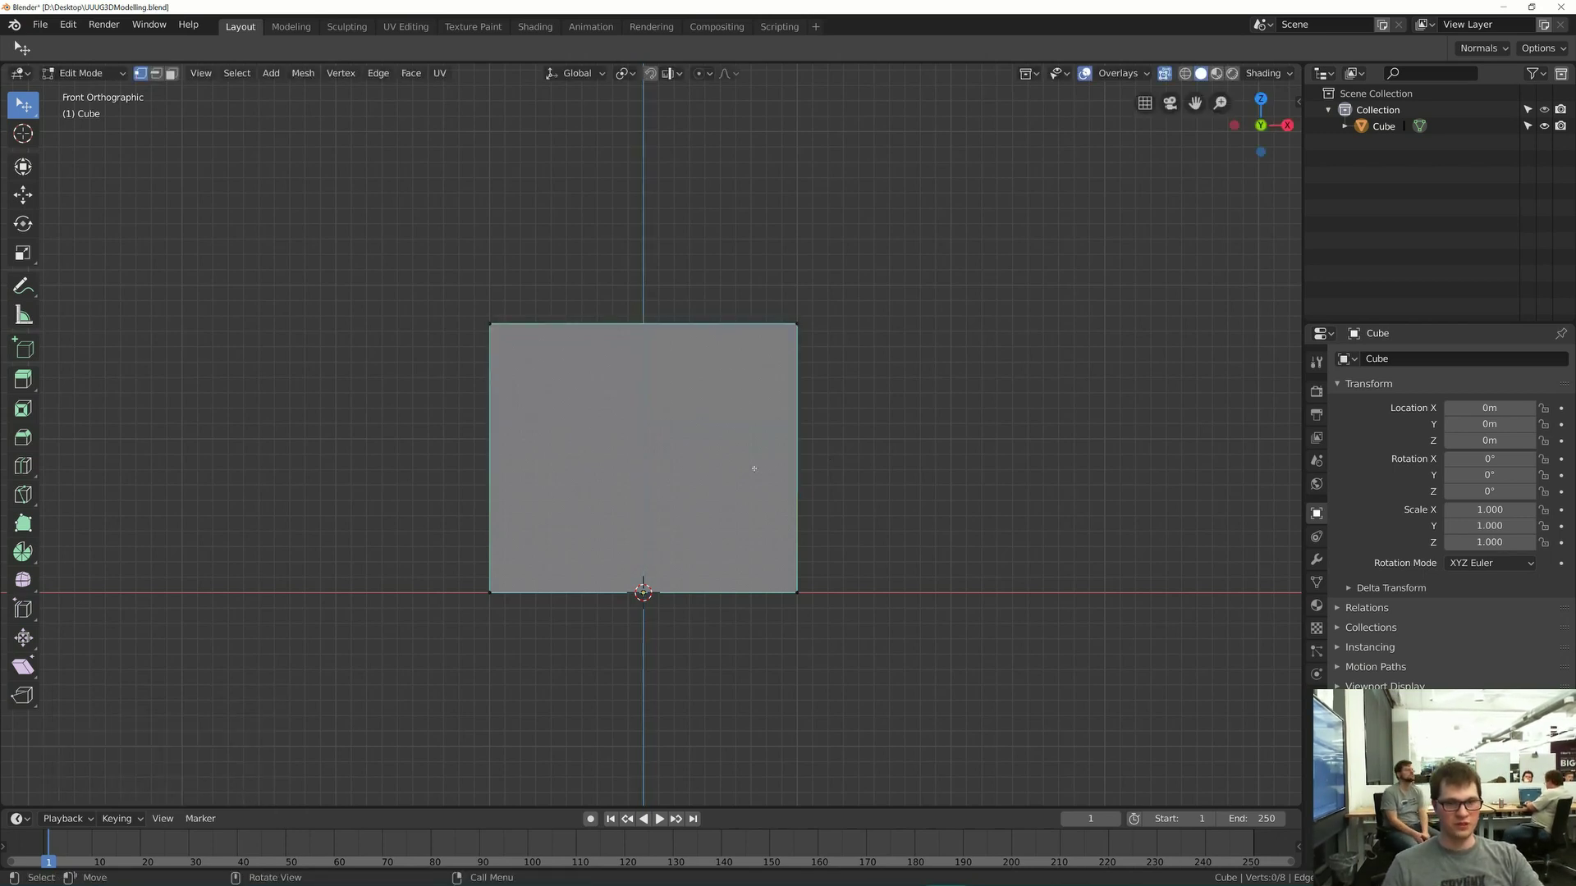
- Select the whole box and scale it to about 0.362 in X and Y with the Z axis locked
middle_drag(656, 428, 700, 434)
scroll(682, 468, down, 6)
key(Tab)
key(Tab)
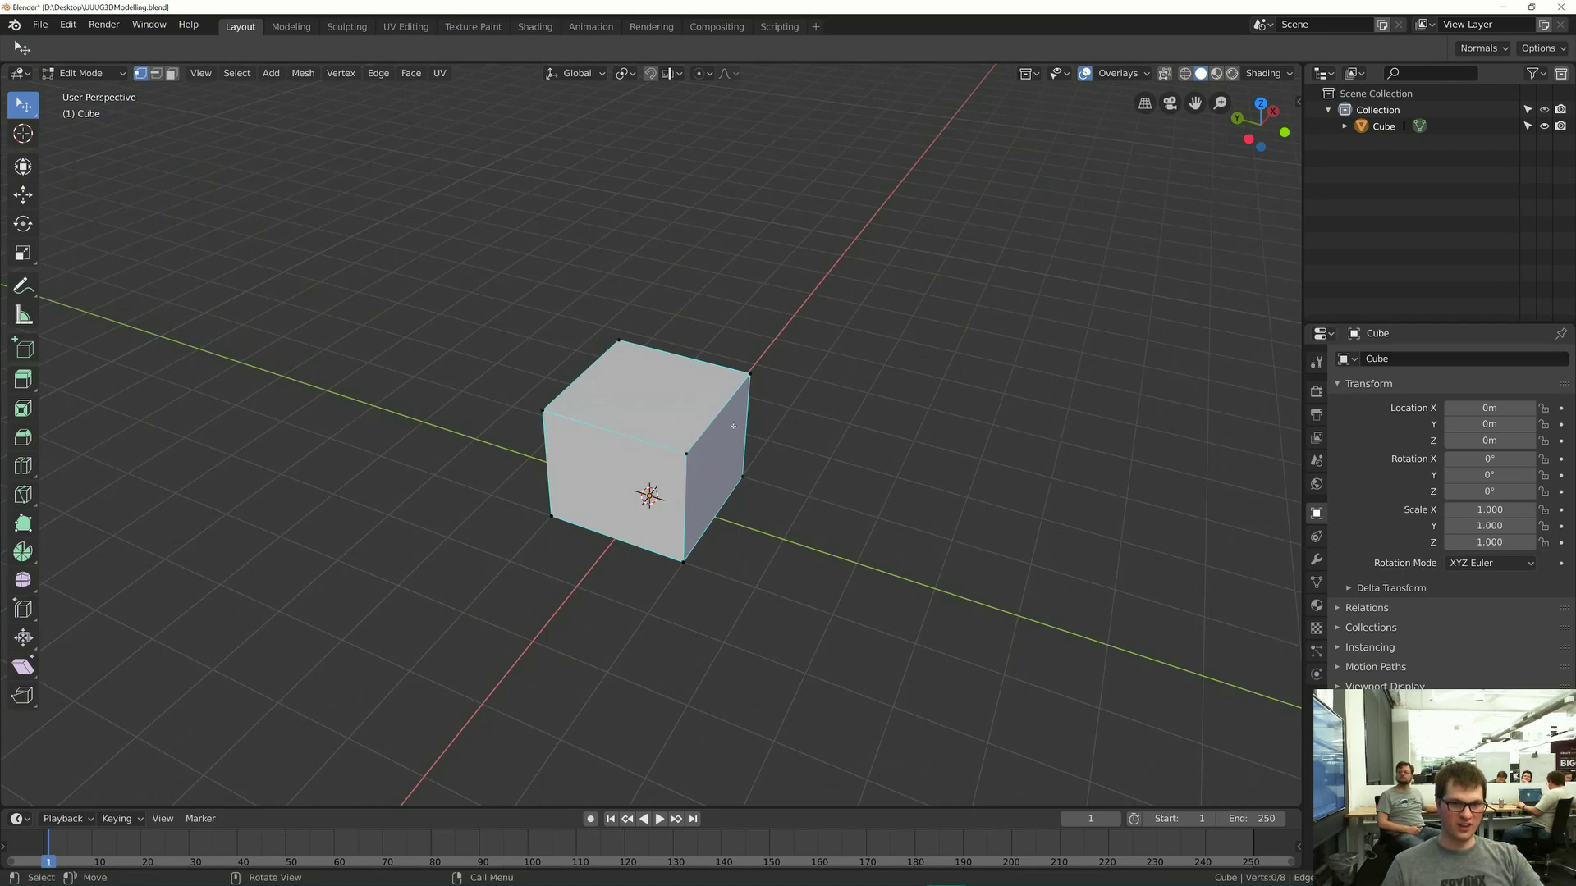
key(a)
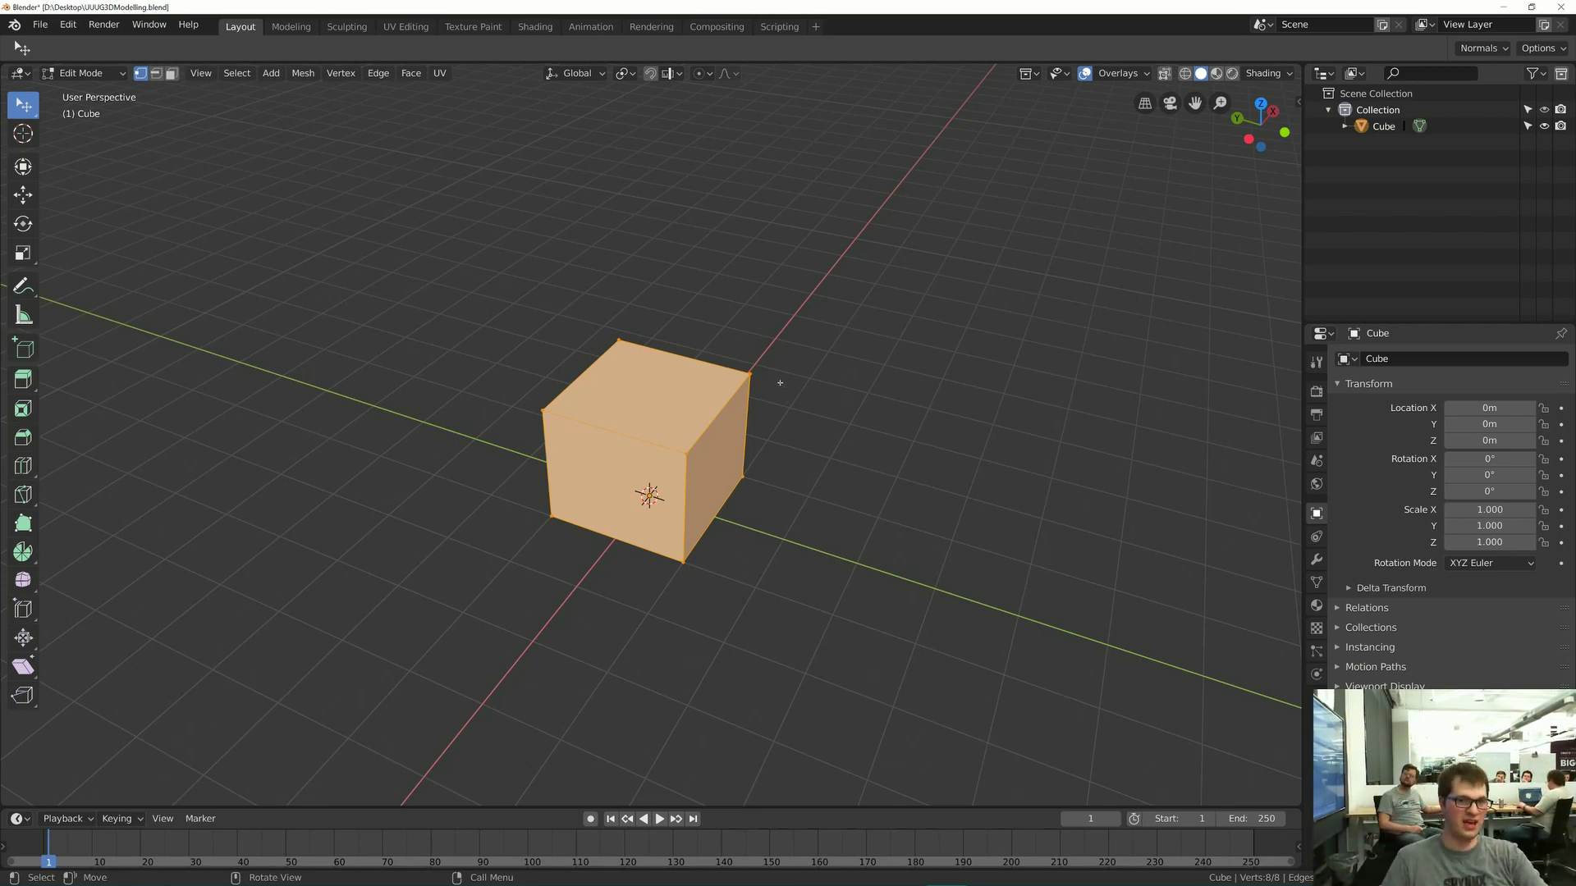
key(s)
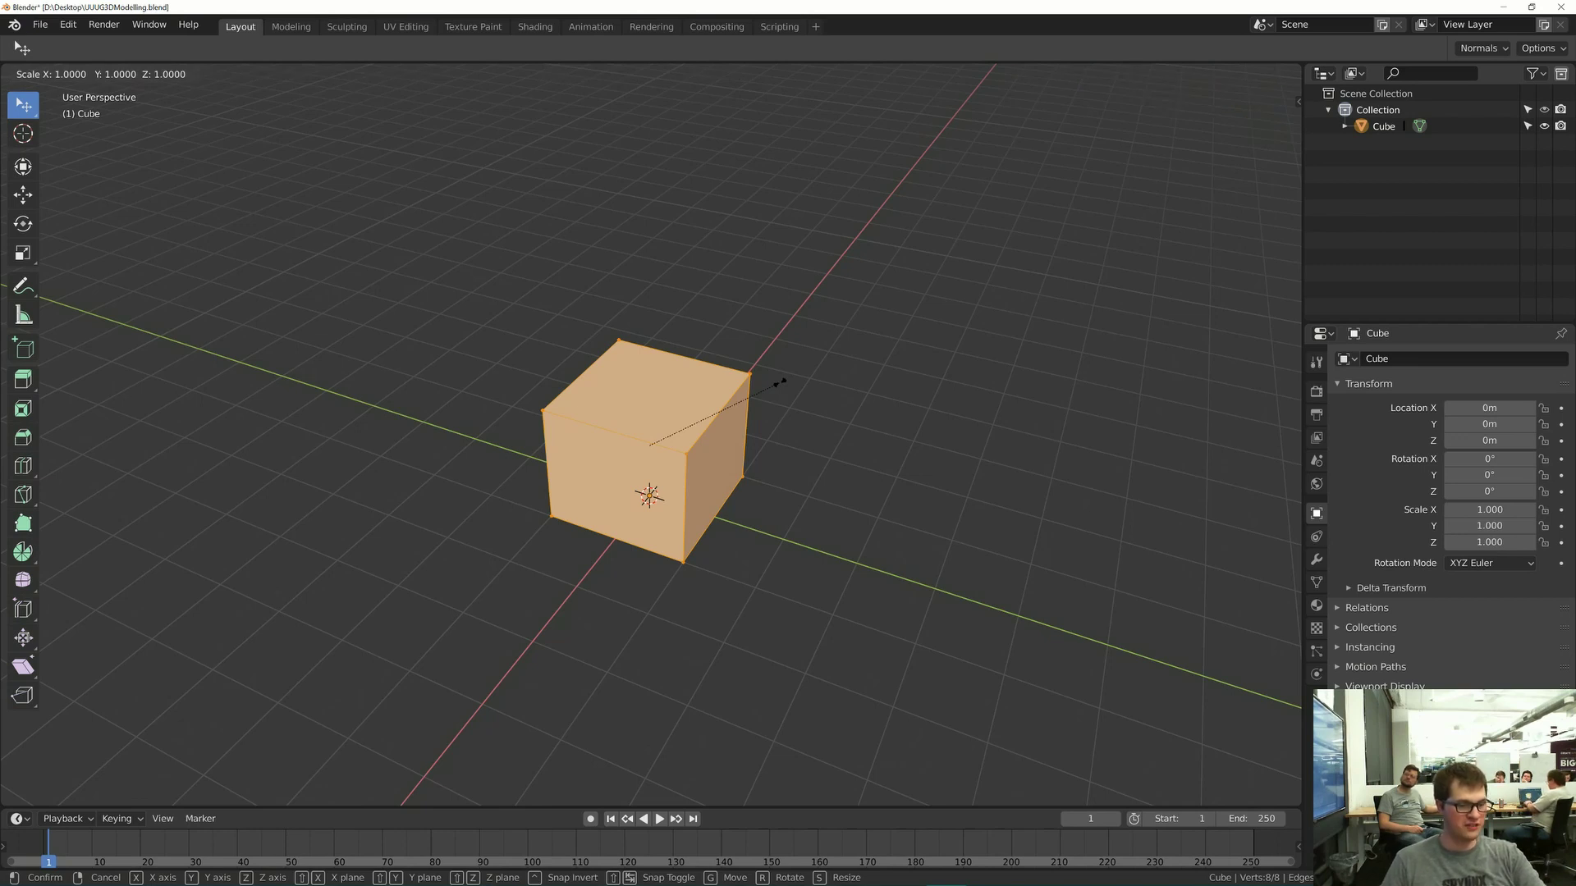
key(shift+z)
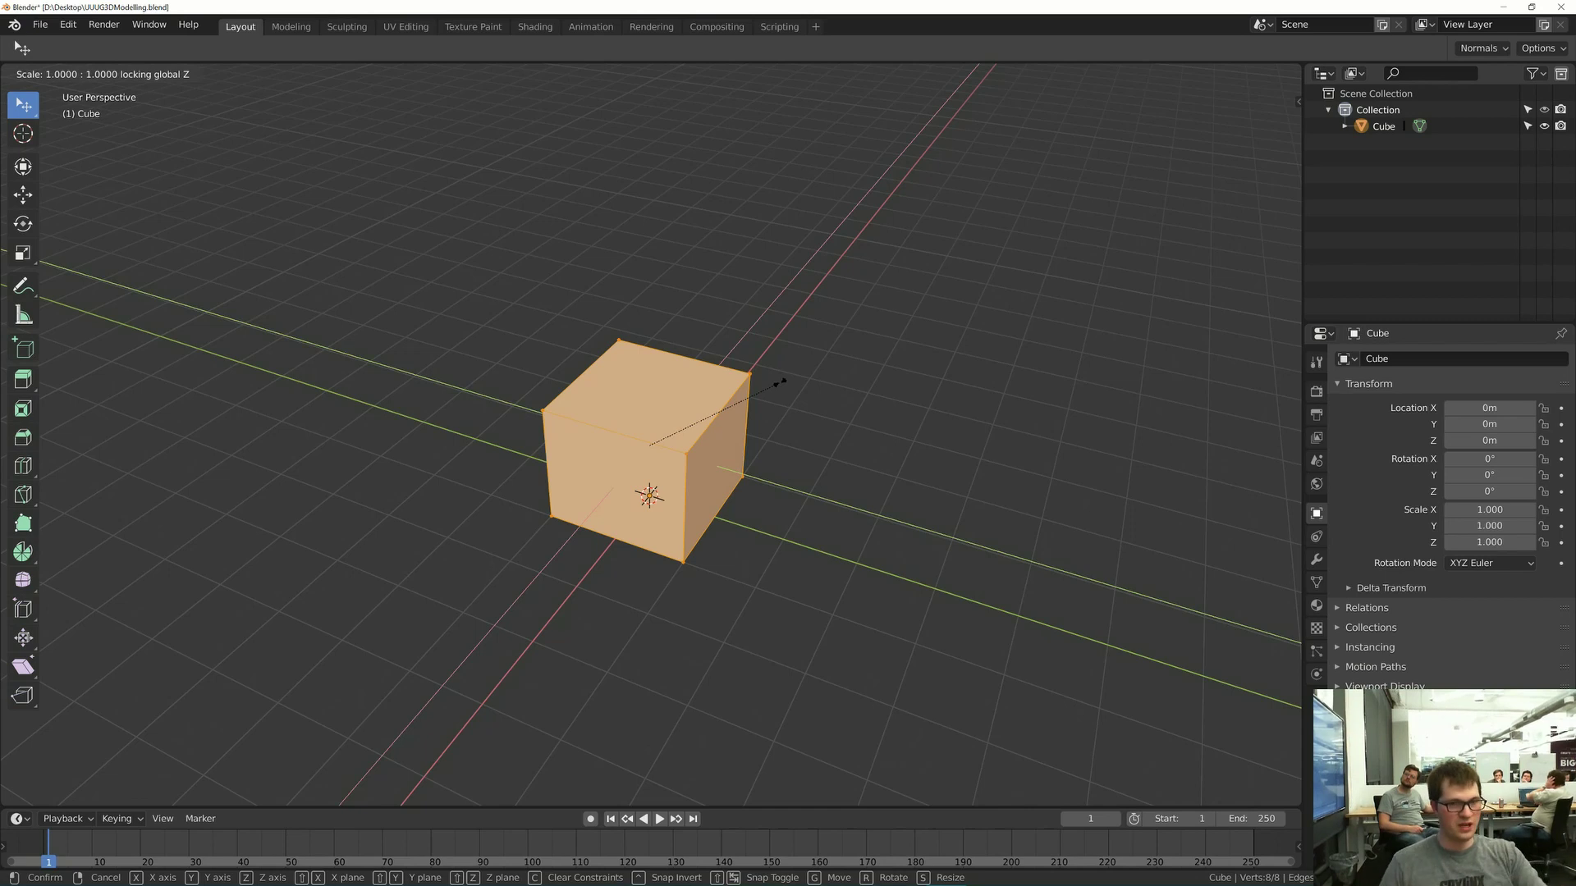
click(703, 439)
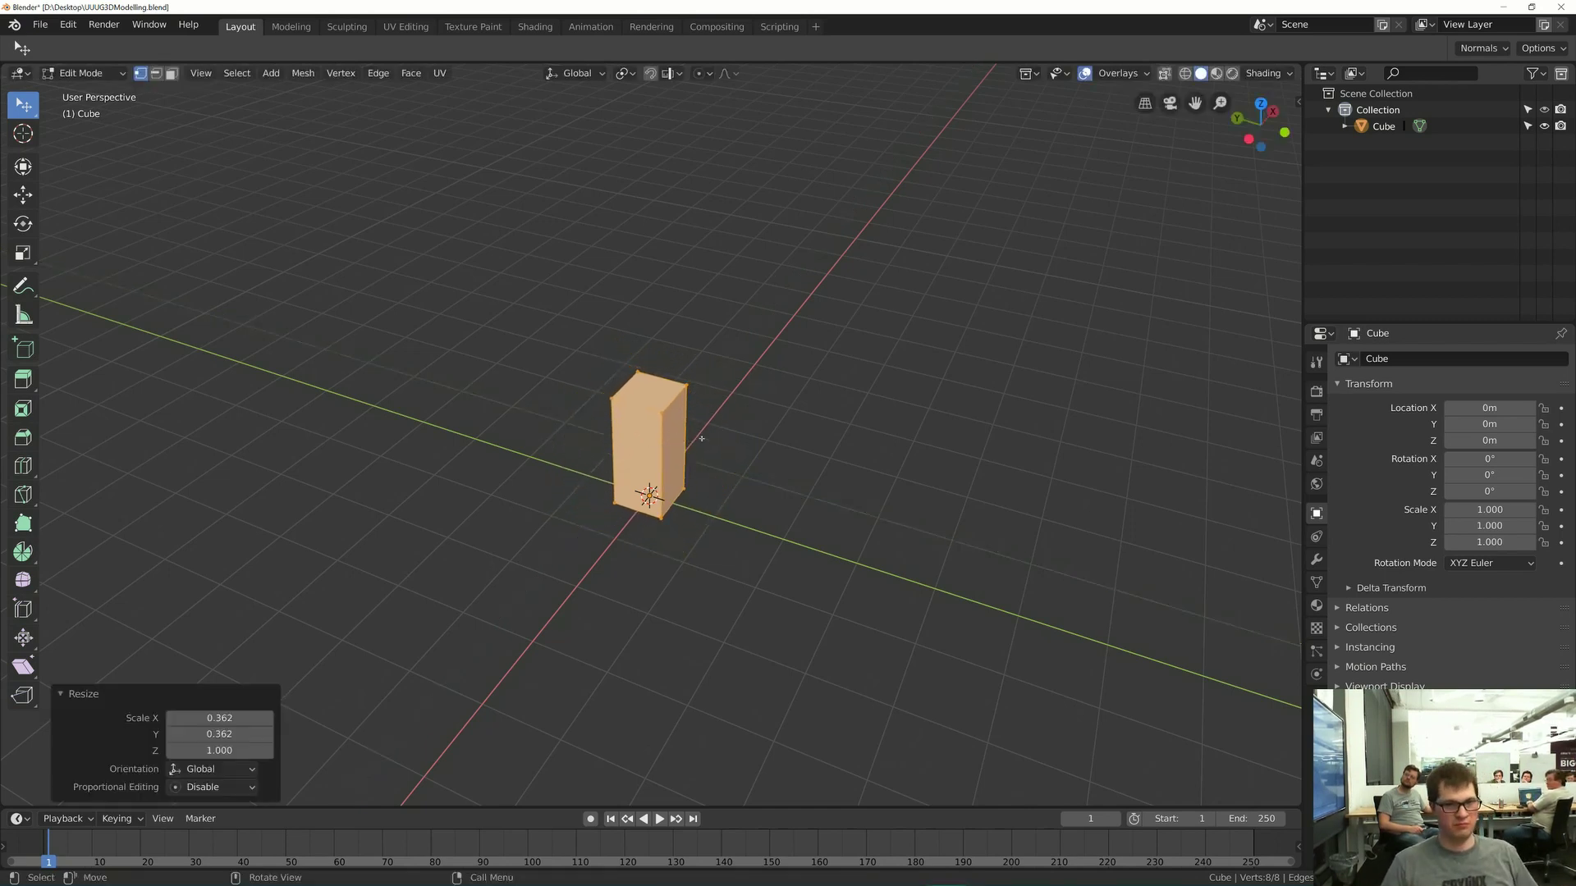
mouse_move(692, 552)
middle_down()
mouse_move(691, 615)
mouse_move(671, 541)
mouse_move(676, 555)
middle_up()
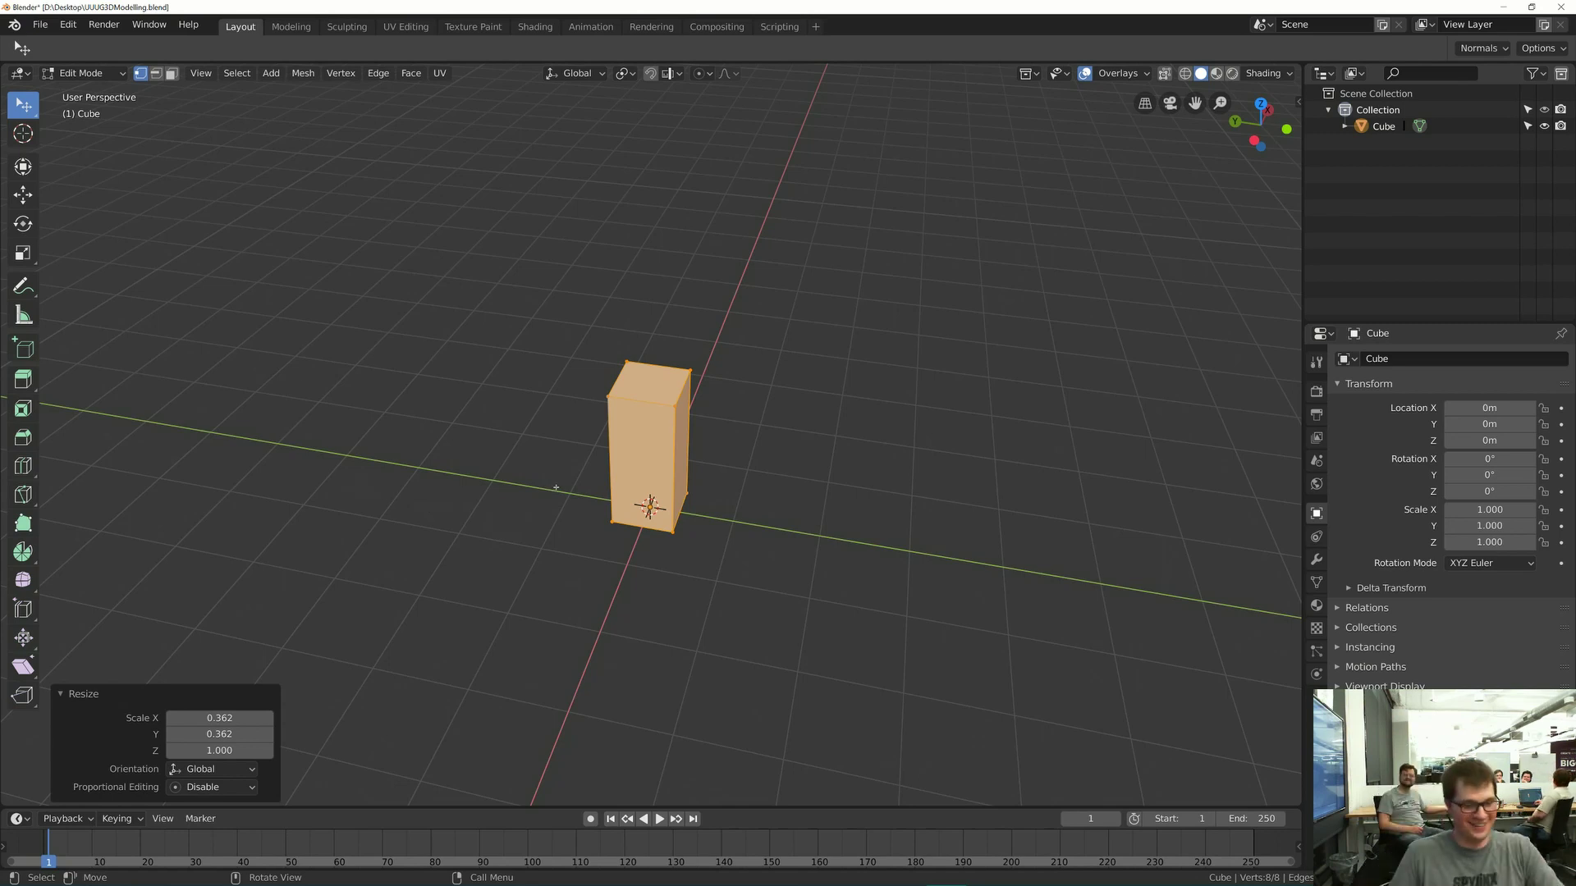
- Save the file, return to Object Mode, and save again
key(ctrl+s)
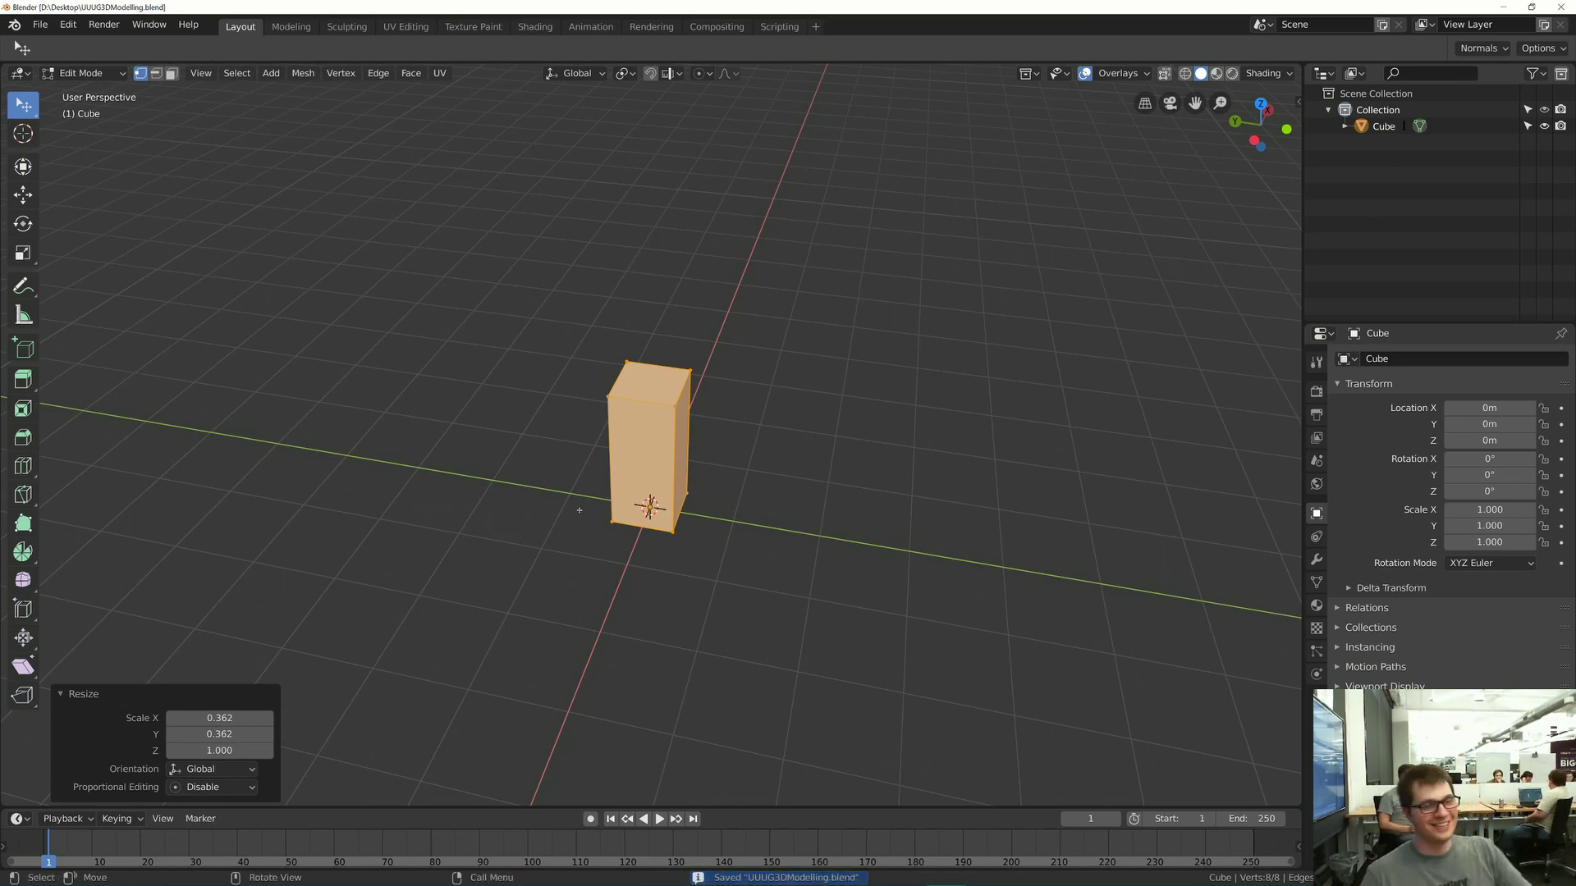
middle_drag(580, 510, 686, 435)
key(Tab)
key(ctrl+s)
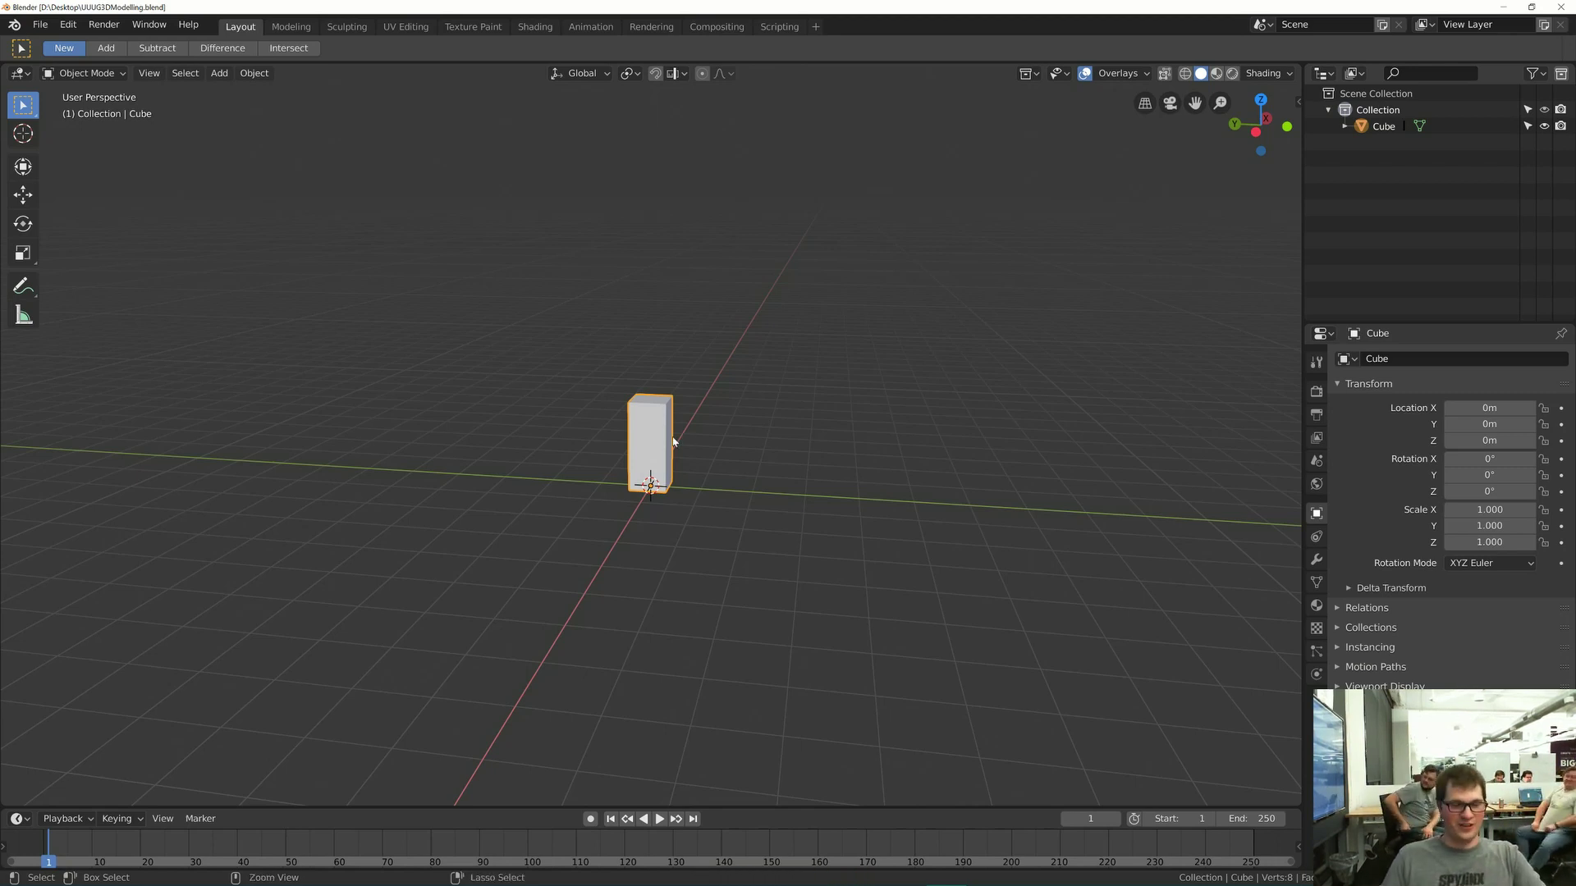
- Switch to the tutorial document in the browser and read the instructions for slimming the box and renaming the object
key(alt+Tab)
scroll(755, 517, down, 20)
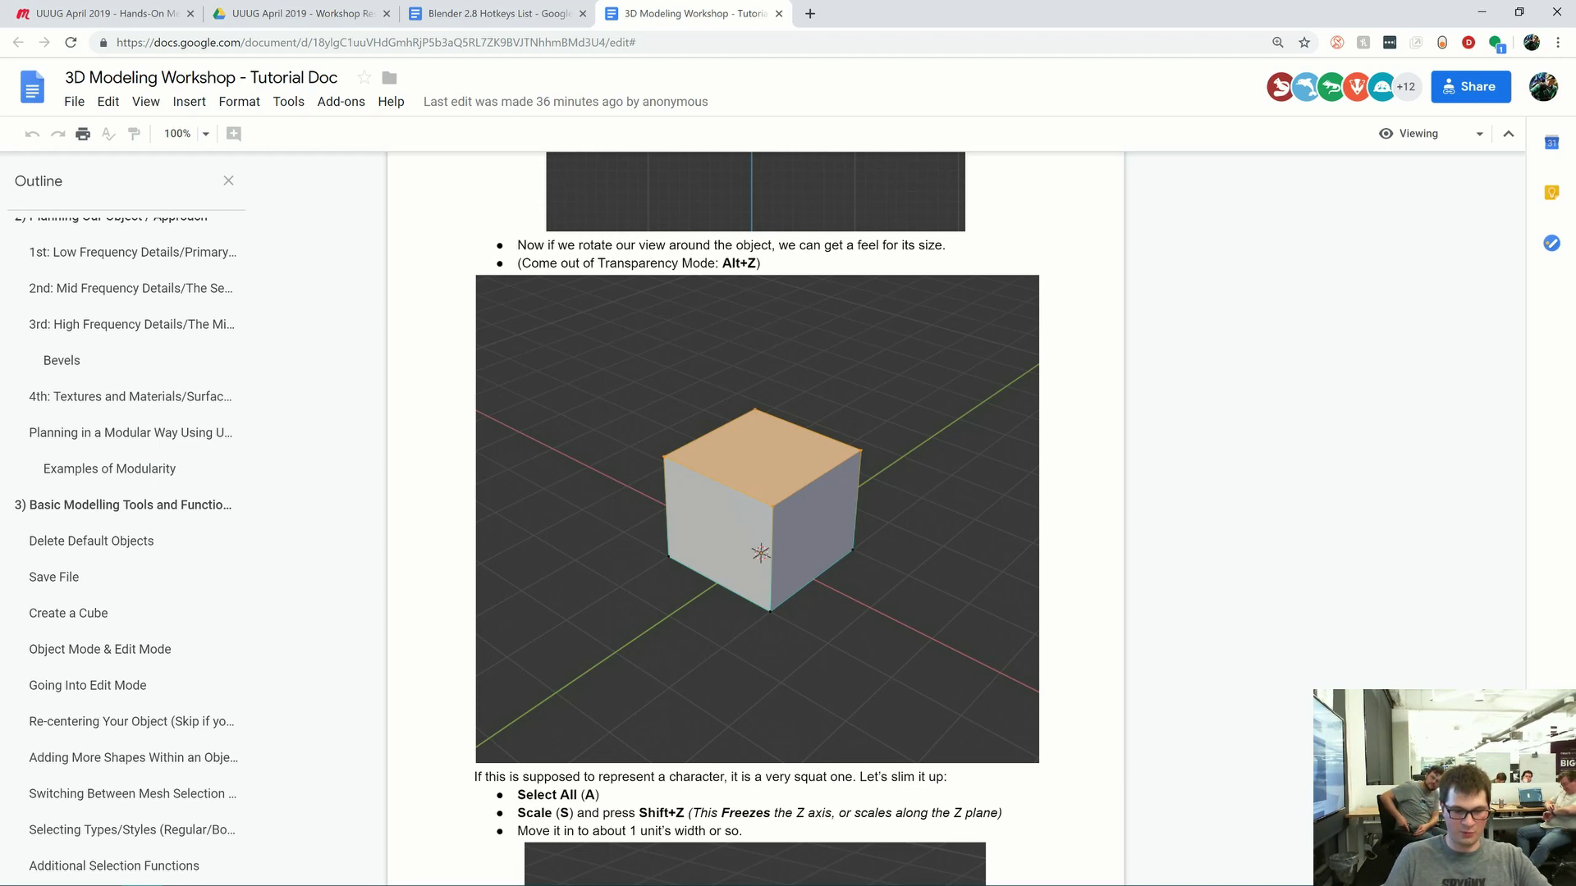
scroll(755, 517, down, 4)
scroll(755, 517, down, 4)
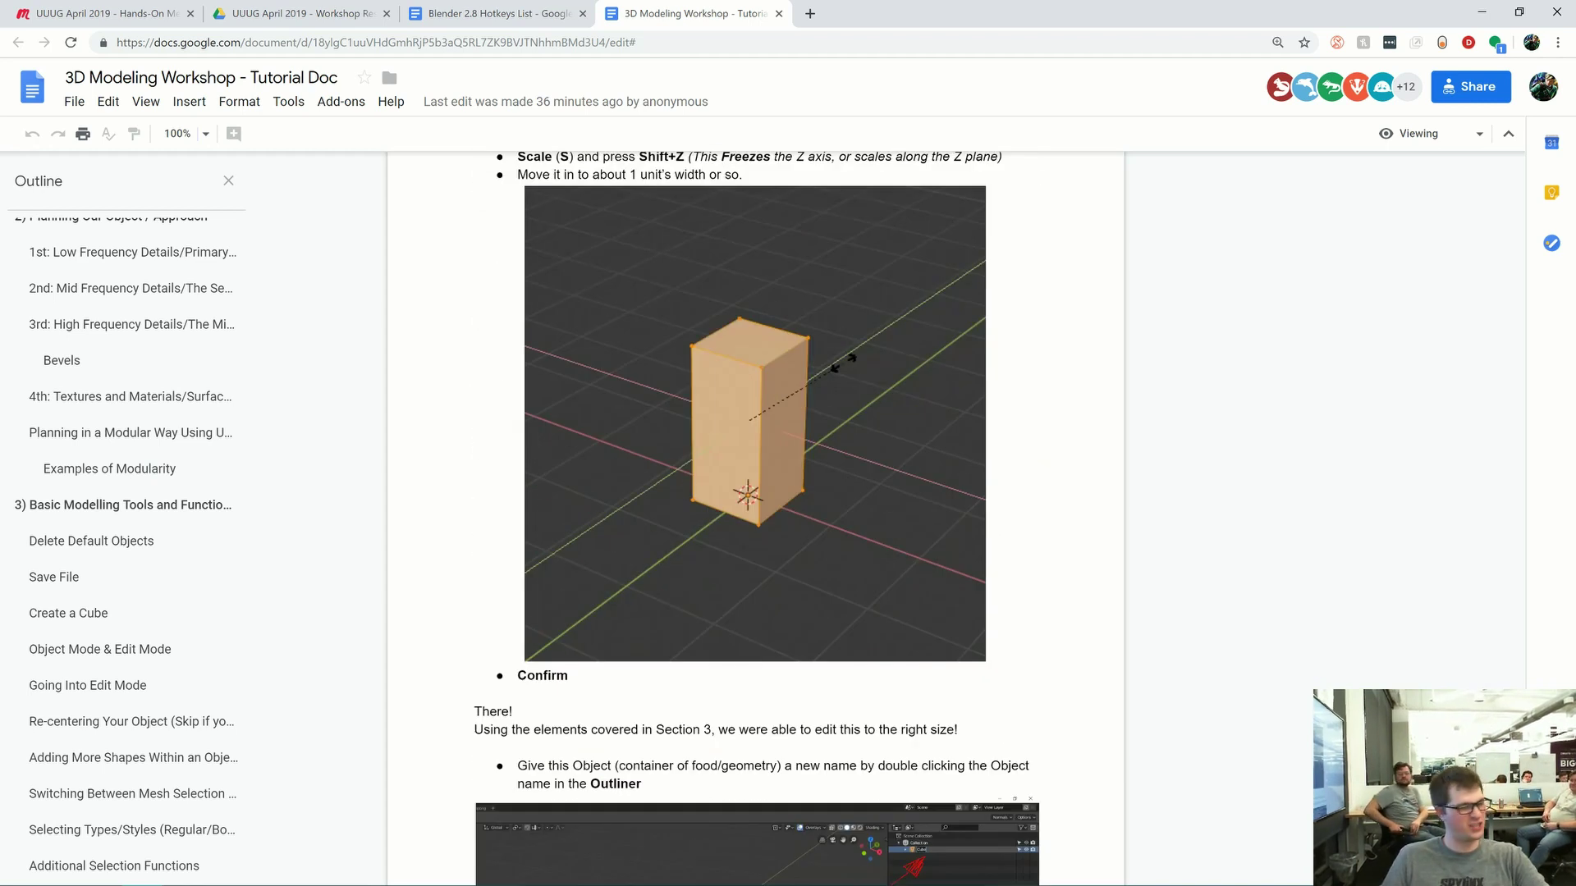
scroll(755, 517, up, 2)
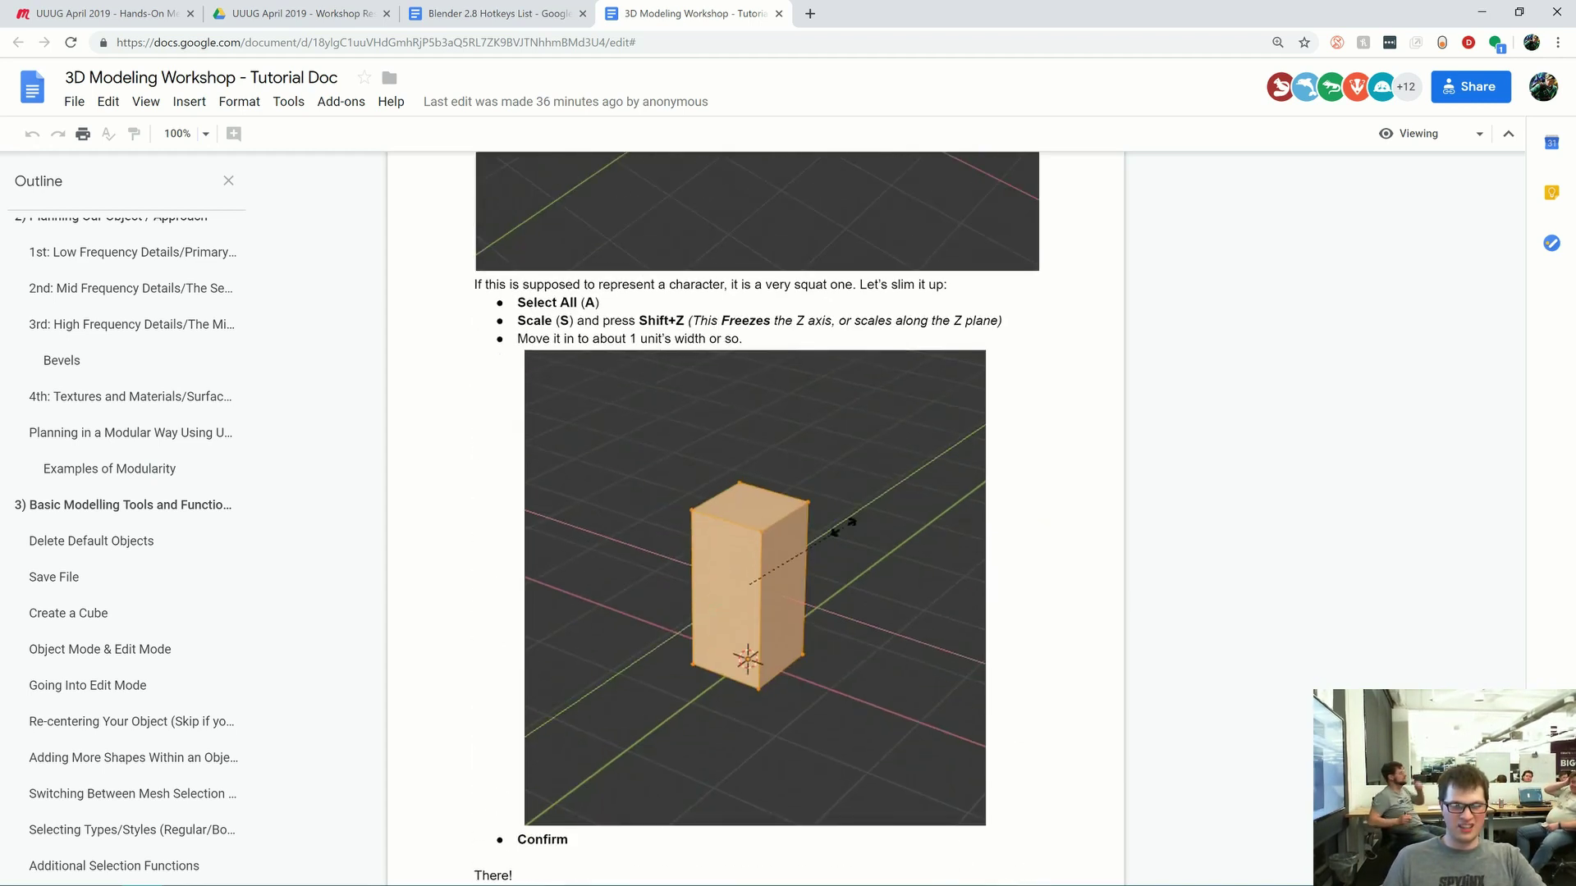
scroll(755, 517, down, 11)
scroll(755, 517, up, 3)
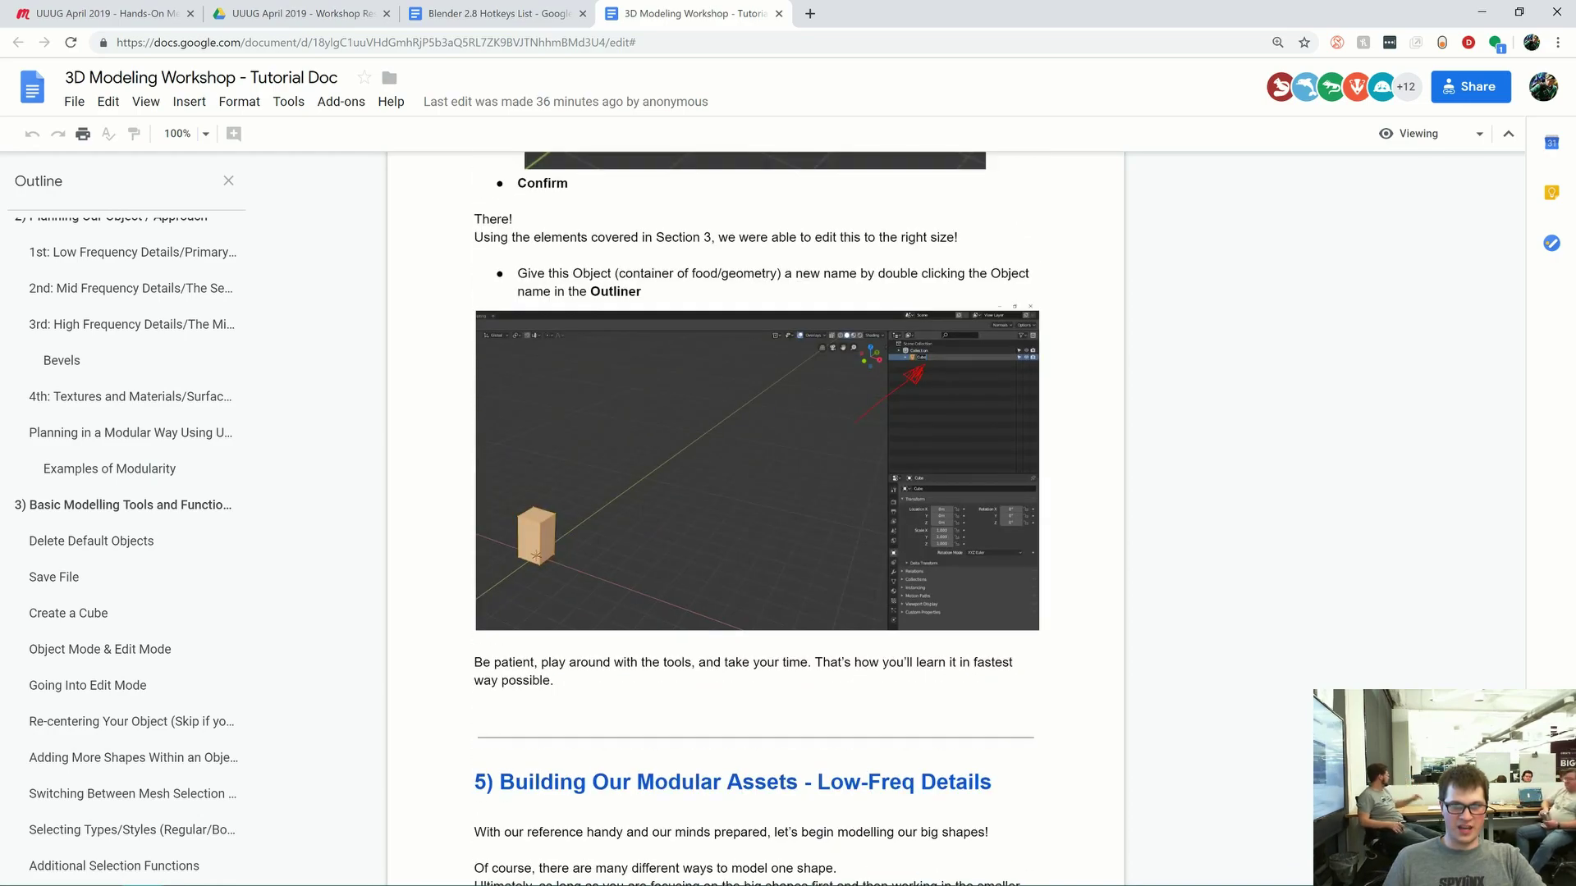
- Switch back to Blender and rename the cube object with a person's first name
key(alt+Tab)
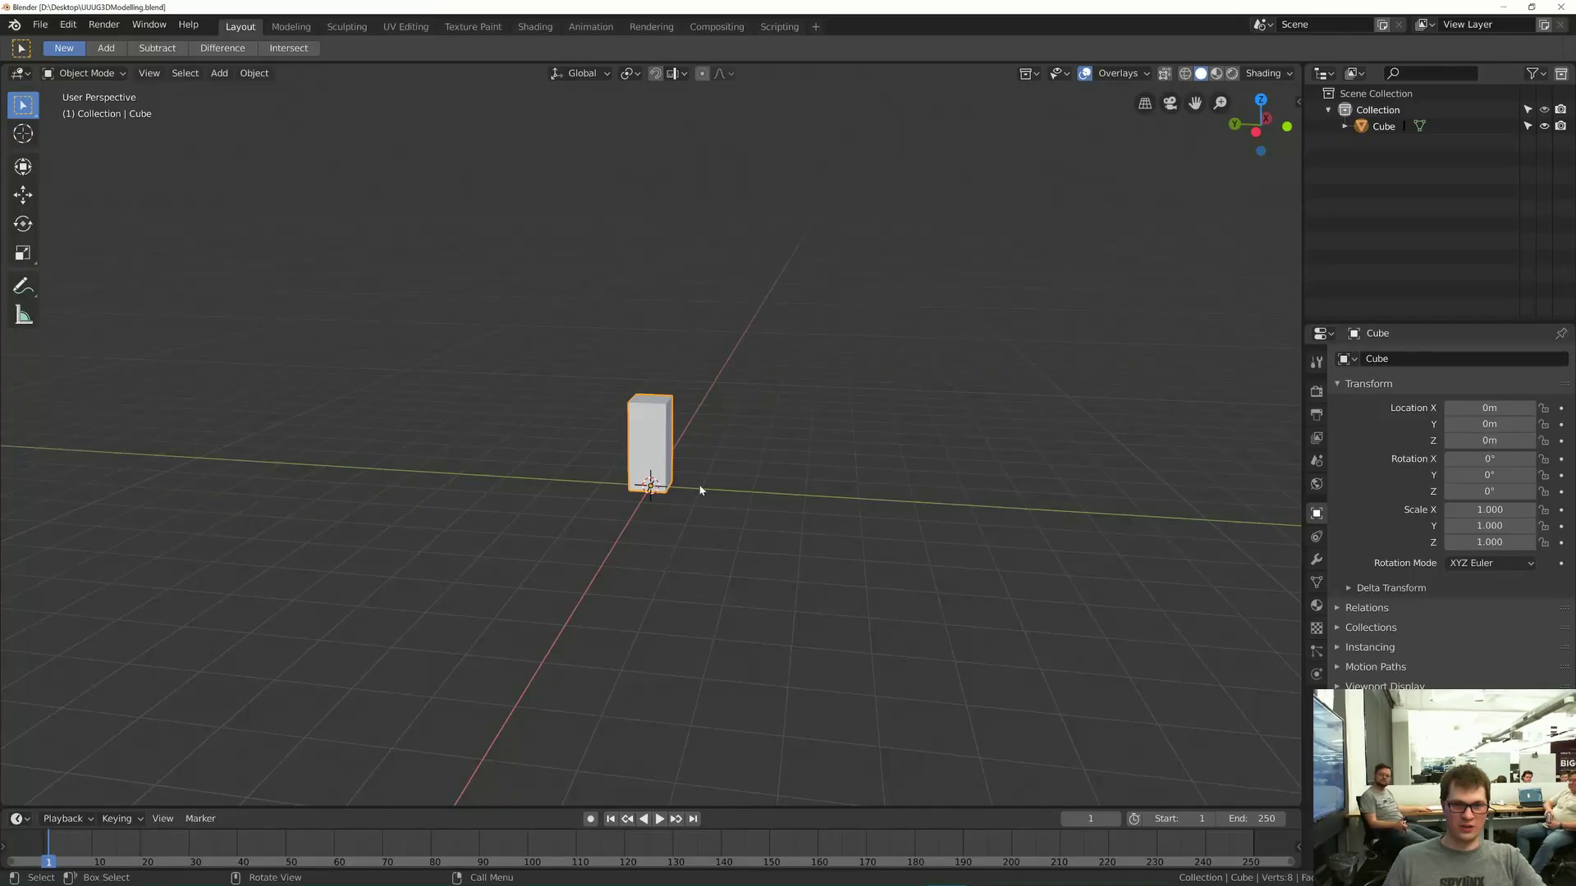
click(1388, 129)
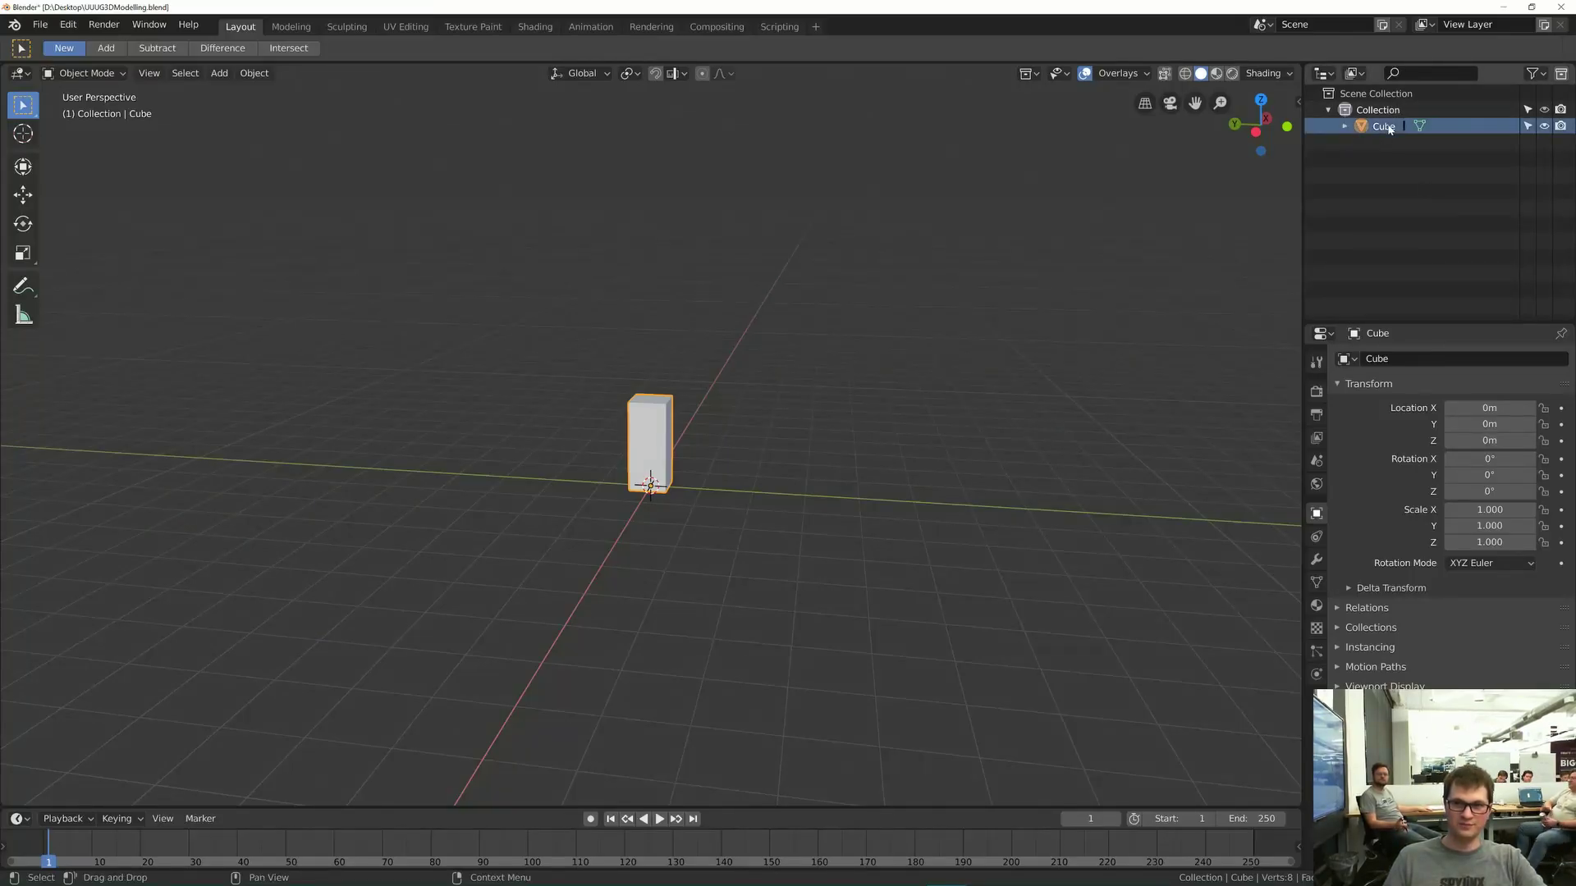
double_click(1389, 127)
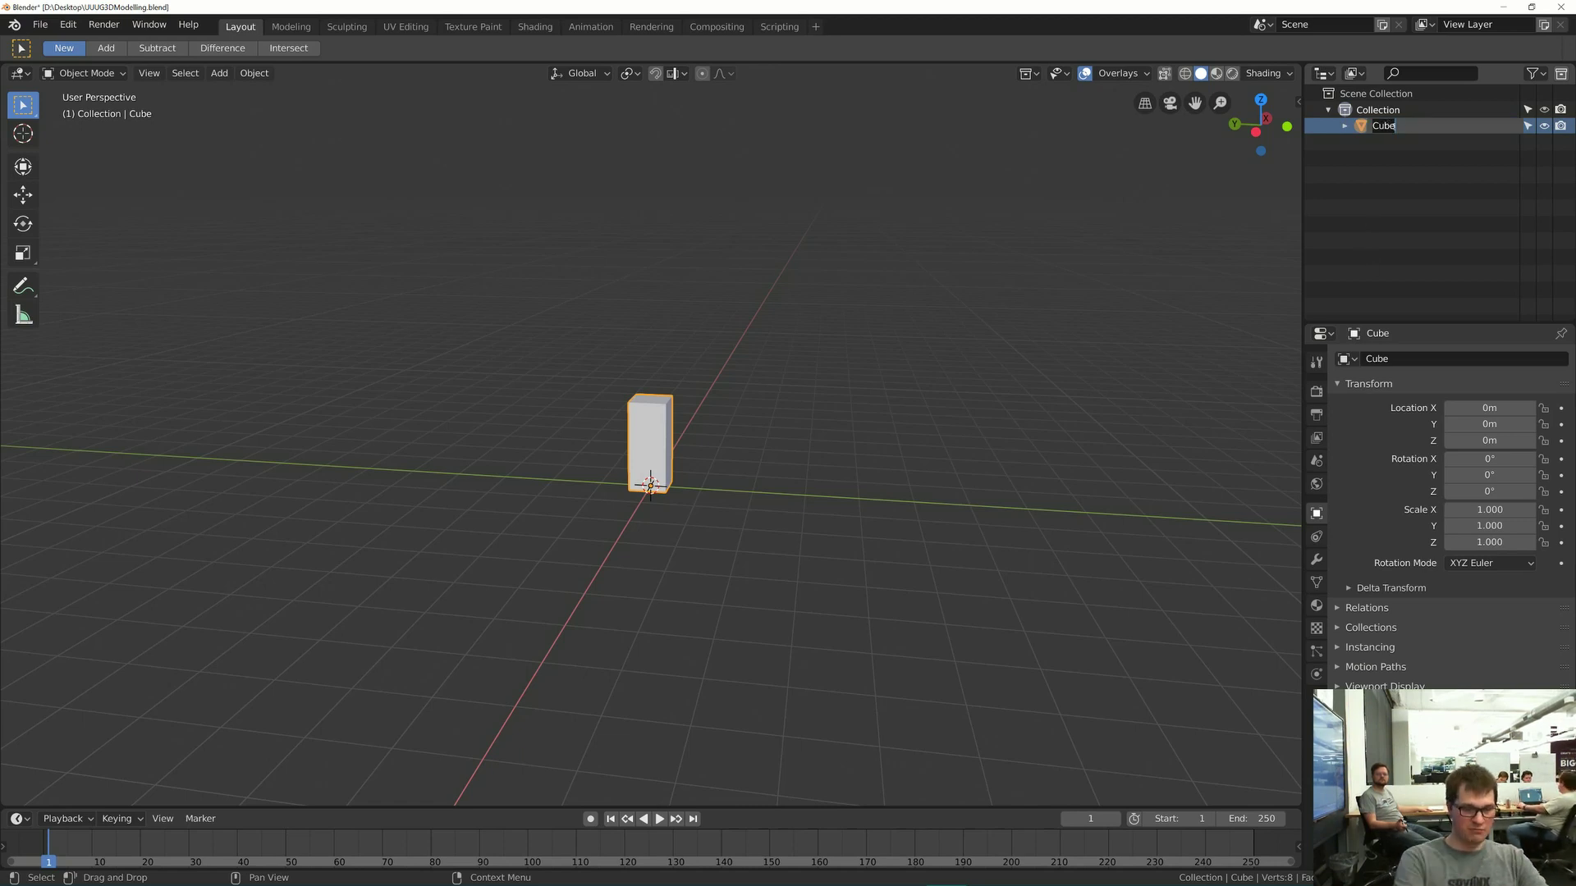
text(Tim)
key(Return)
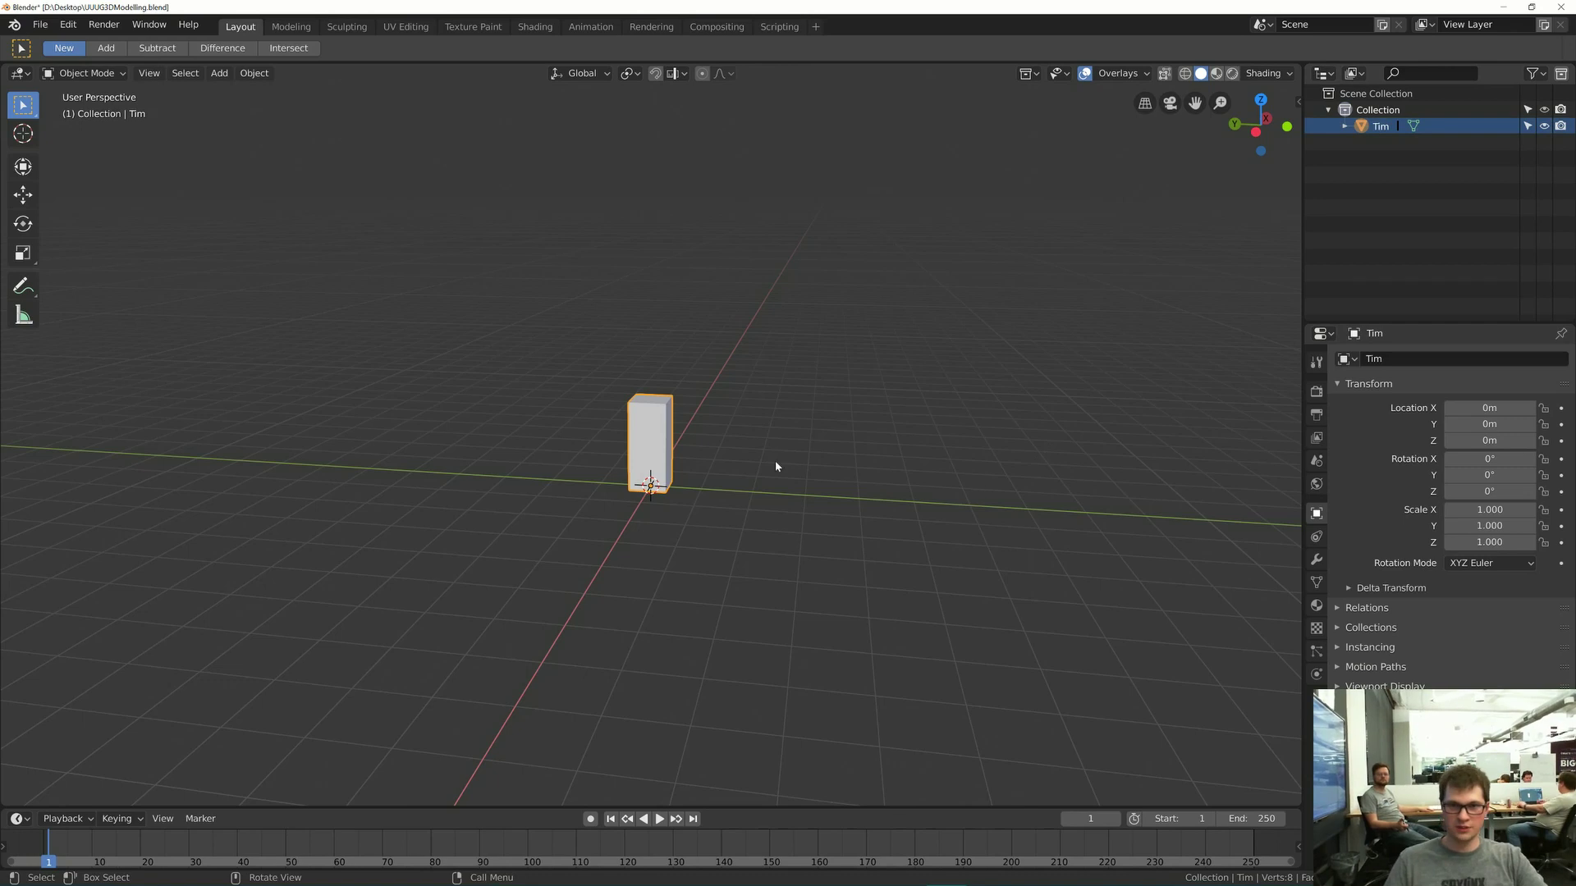
- Save the renamed object's file and deselect the box
middle_drag(778, 465, 805, 450)
key(ctrl+s)
scroll(799, 455, up, 4)
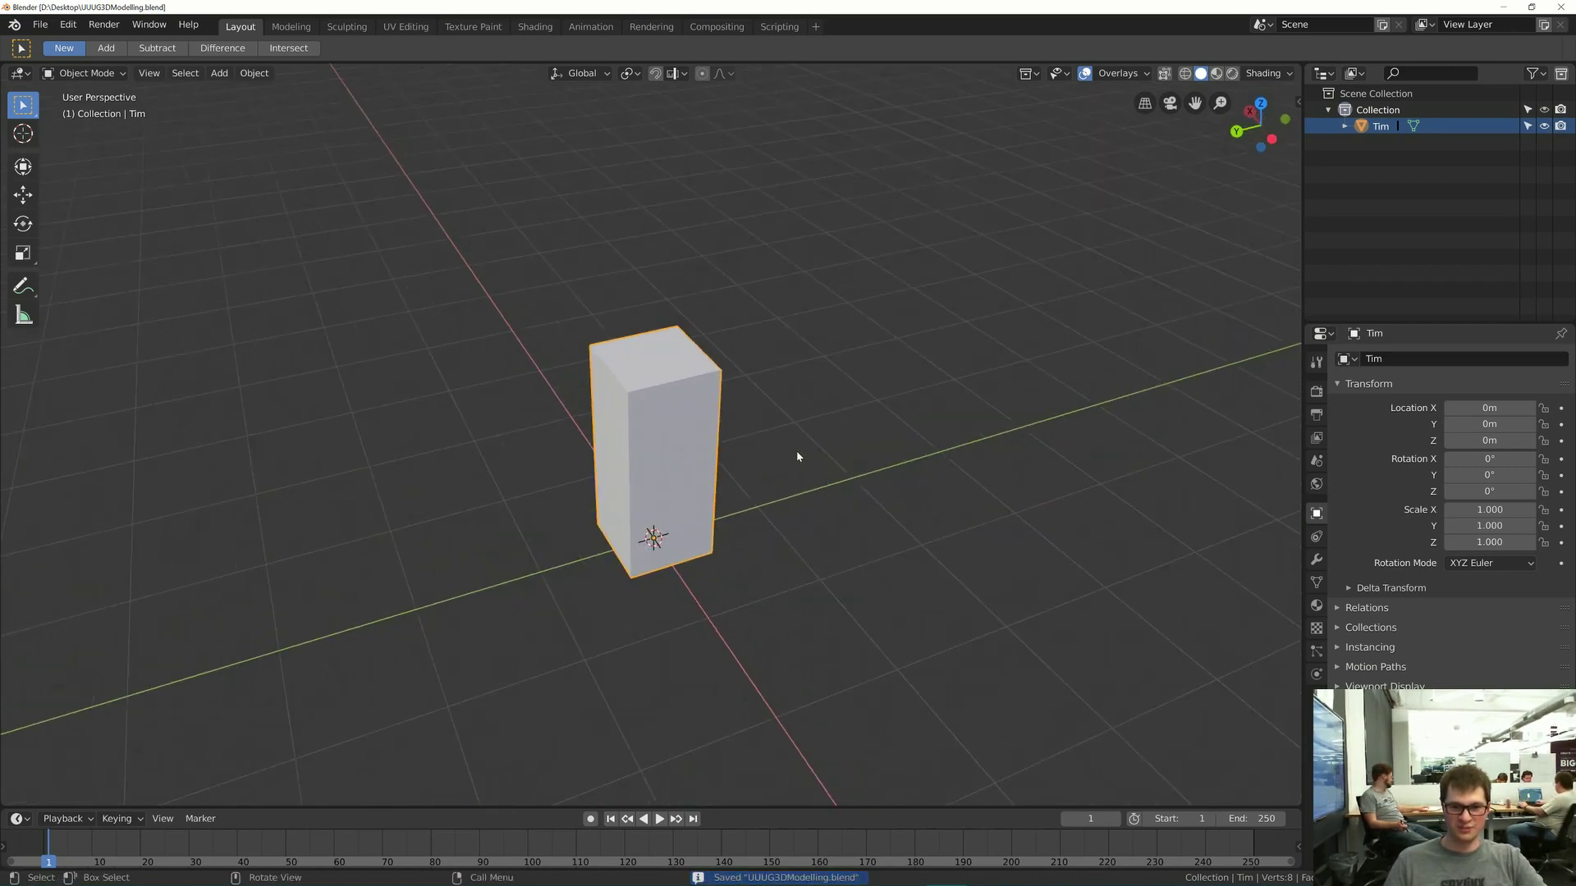
click(790, 477)
scroll(792, 452, down, 3)
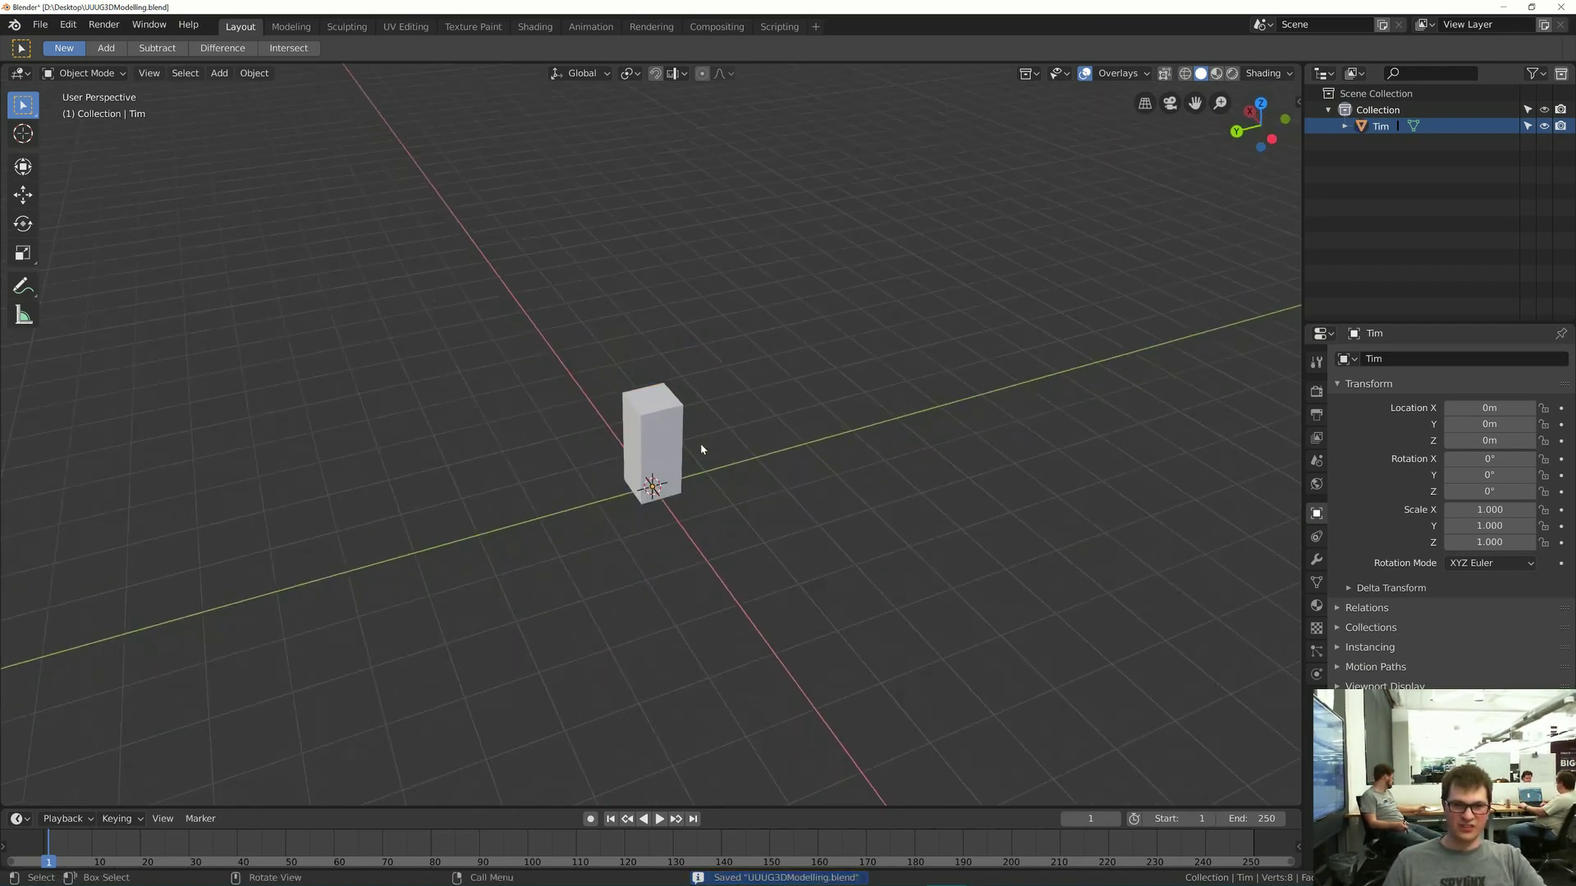
click(662, 434)
click(827, 441)
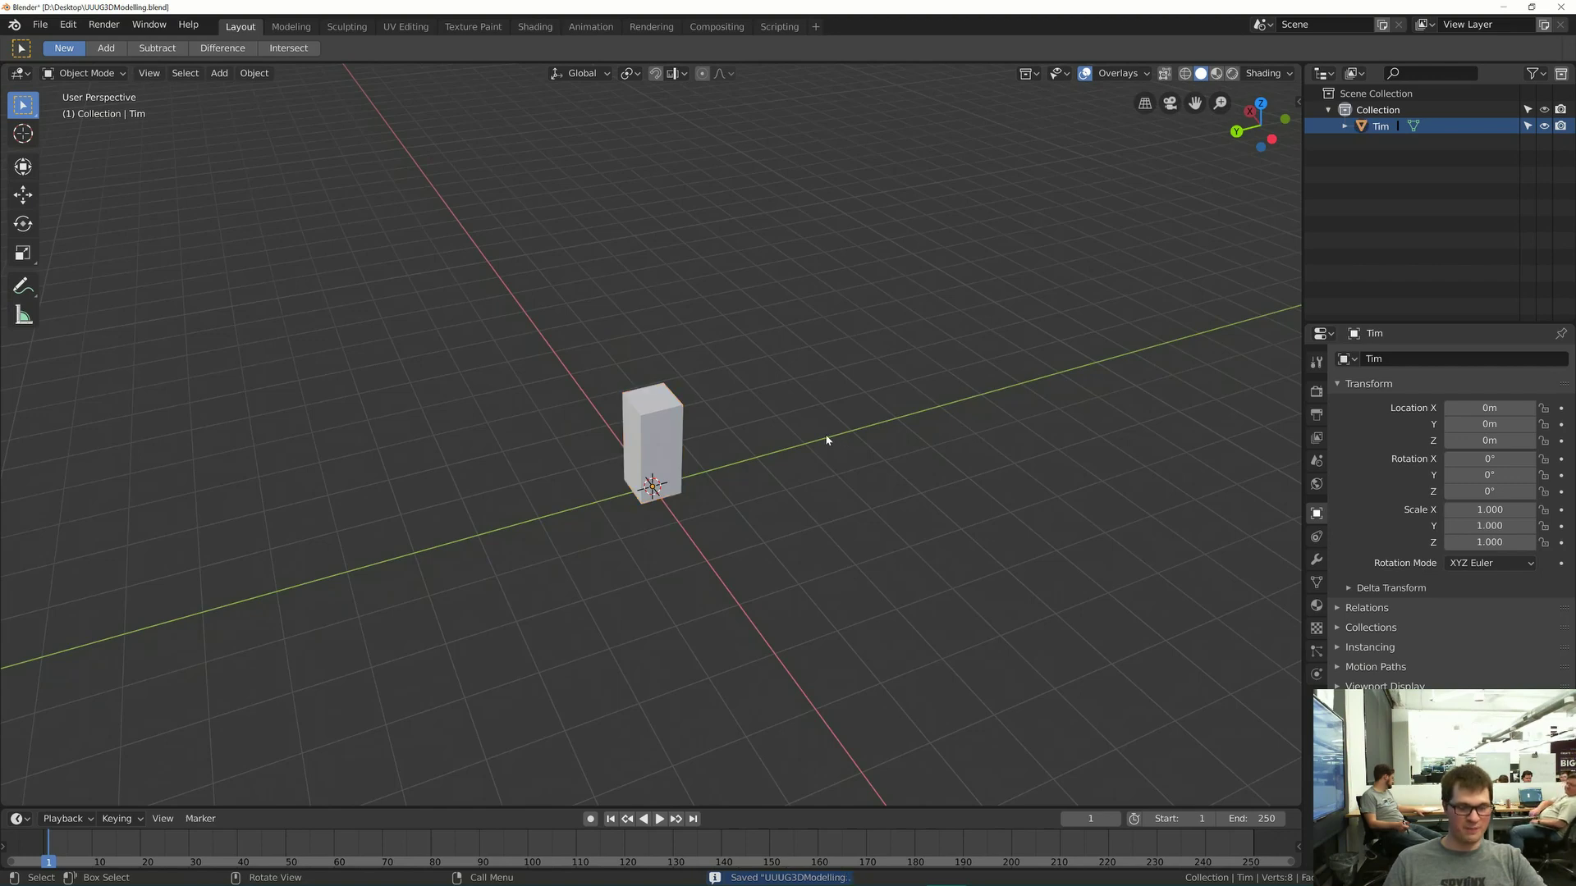
- Switch to the tutorial document and read the section 5 thinking steps for the straight and curved pieces
key(alt+Tab)
scroll(755, 517, down, 3)
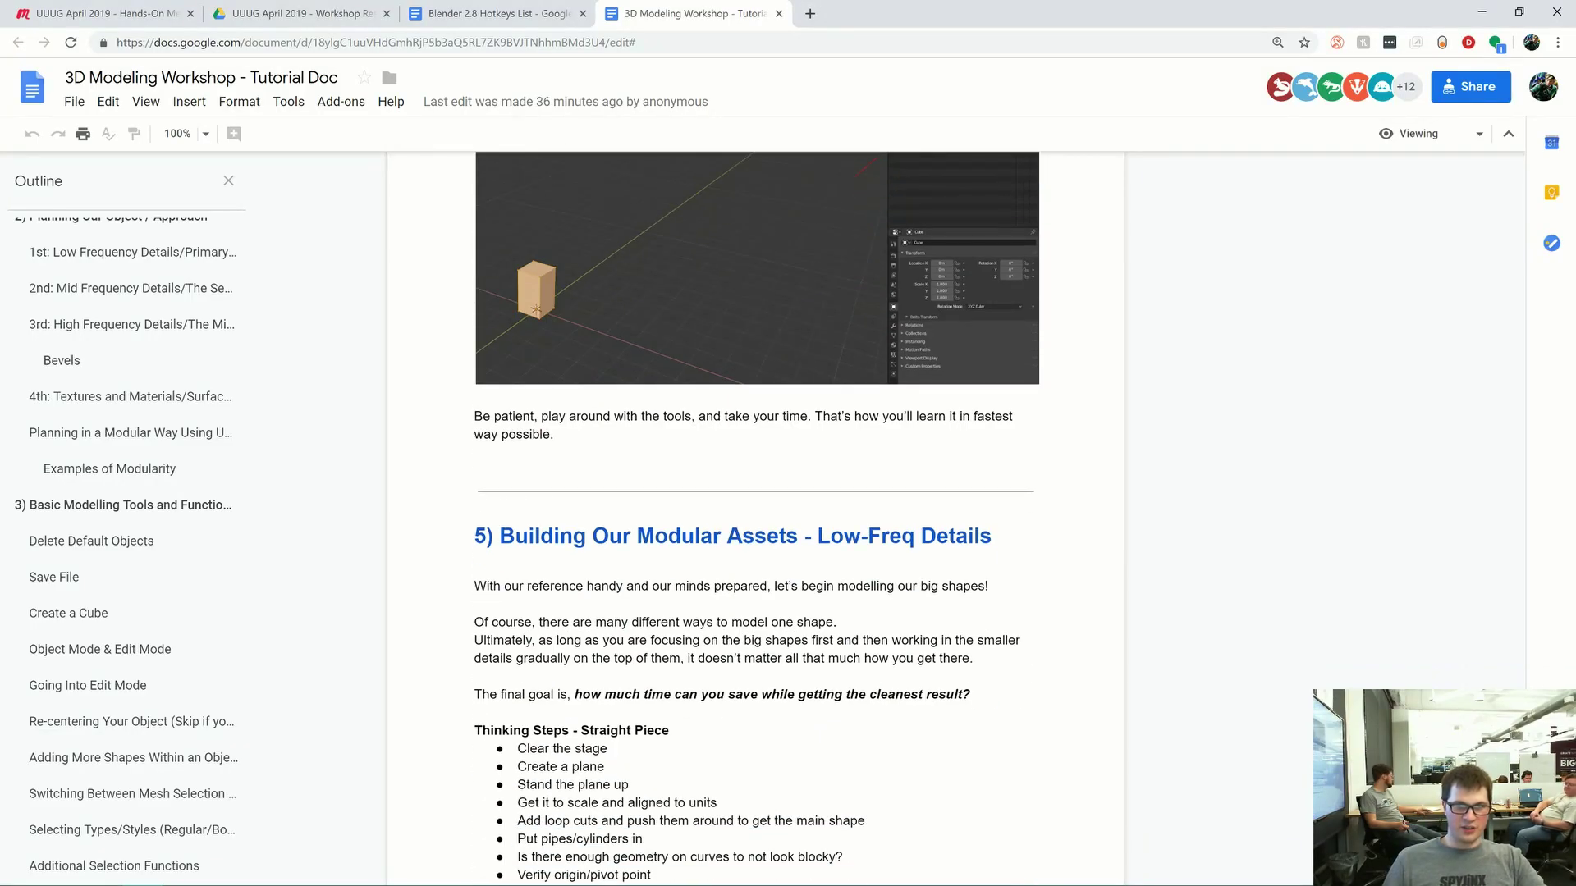
scroll(755, 517, down, 4)
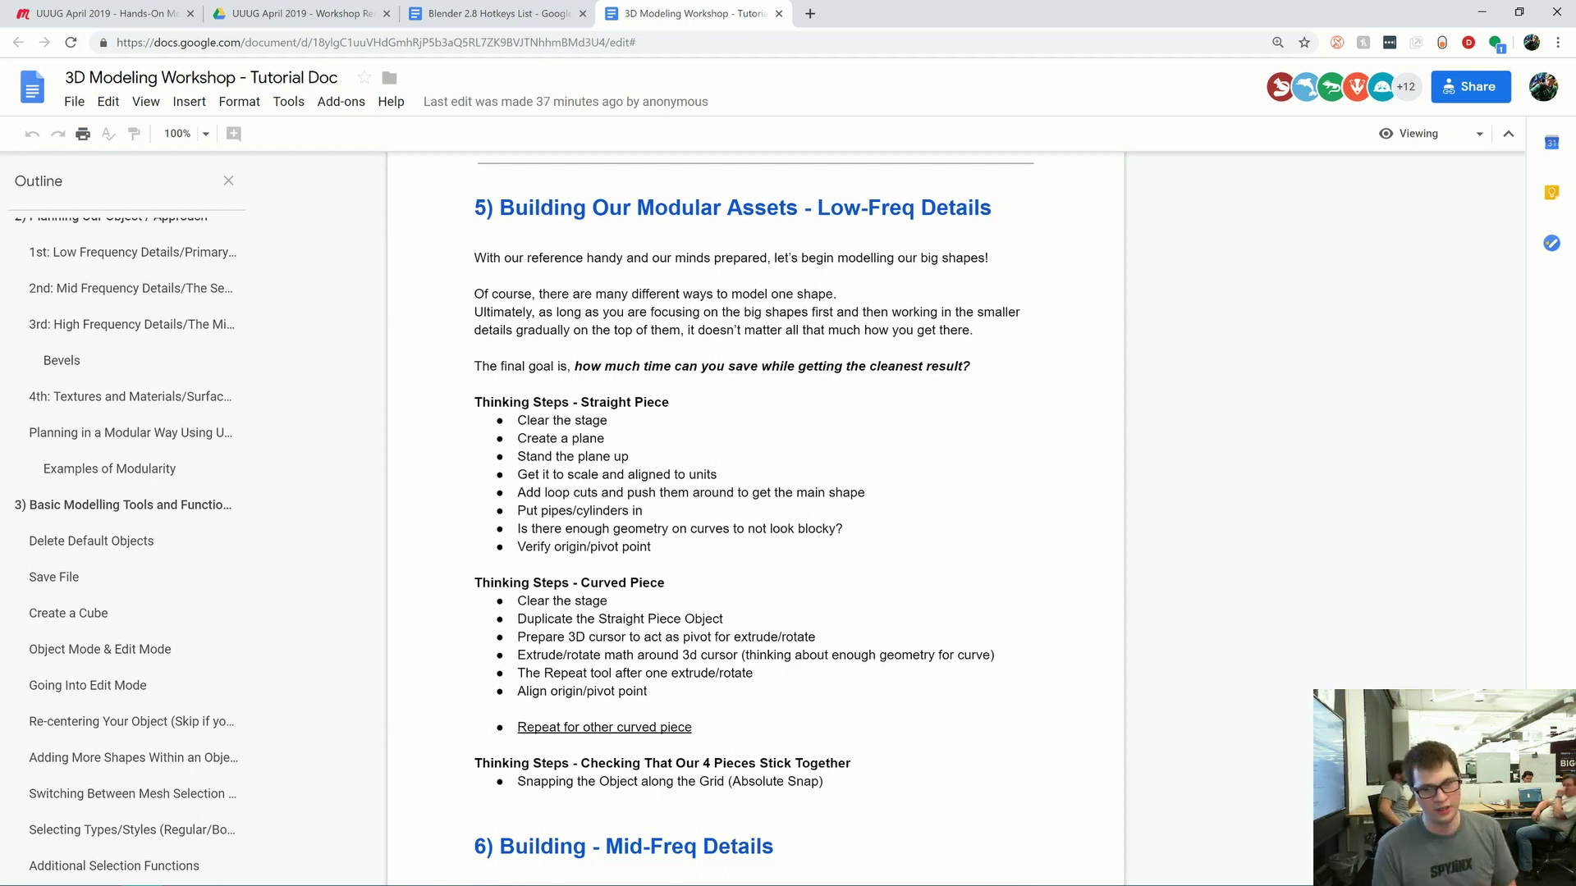
scroll(754, 518, down, 1)
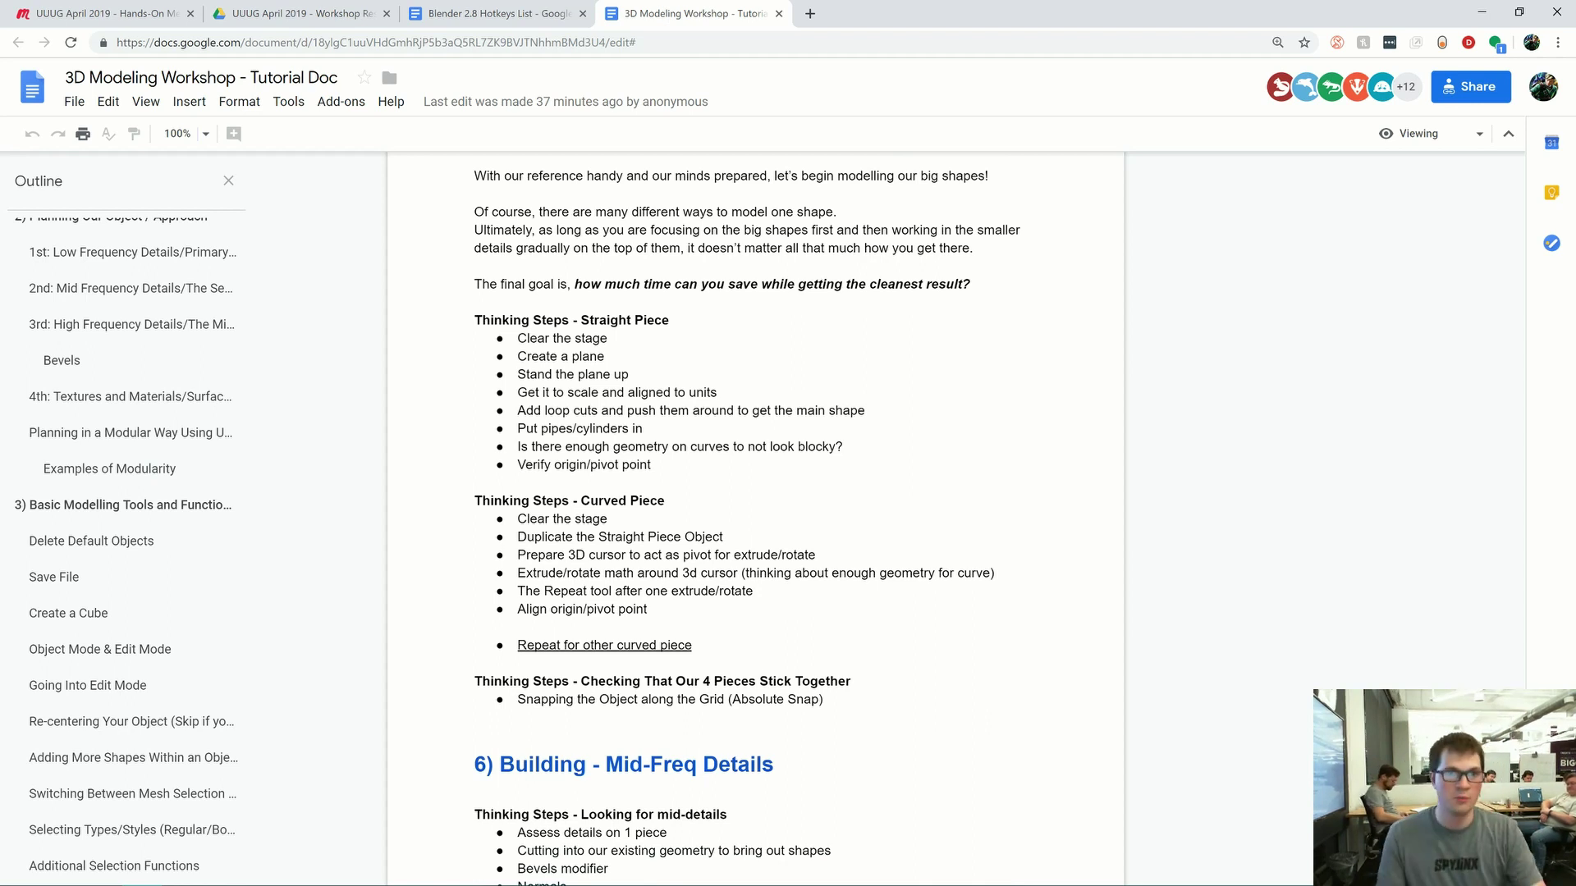
- Read the section 5 introduction and the thinking steps for the straight piece
scroll(753, 510, up, 2)
drag(474, 484, 651, 629)
click(651, 629)
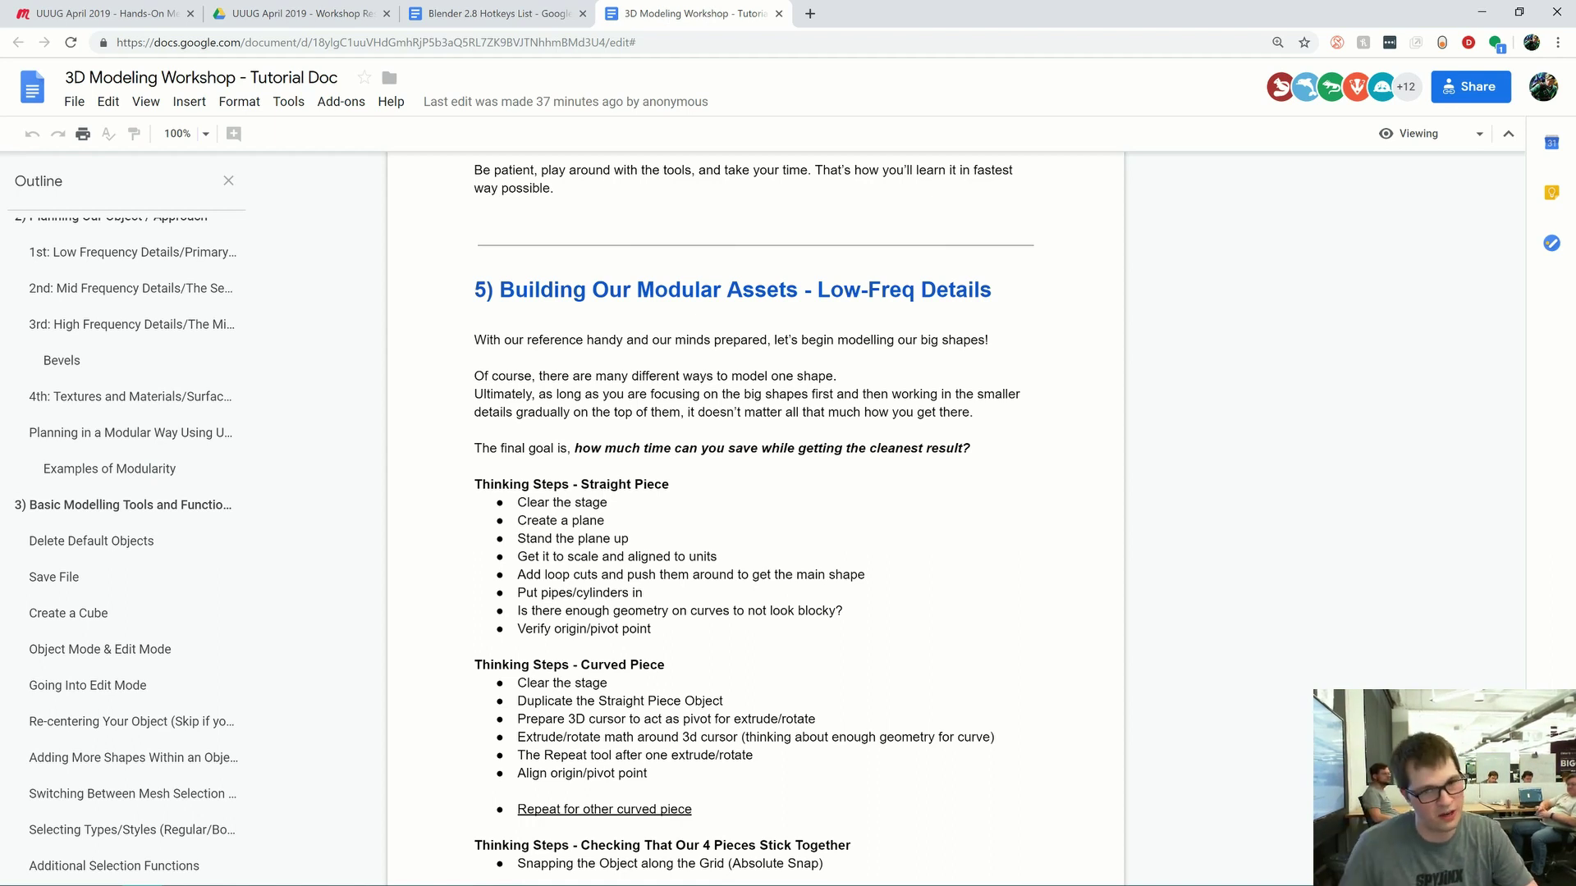
drag(673, 484, 474, 485)
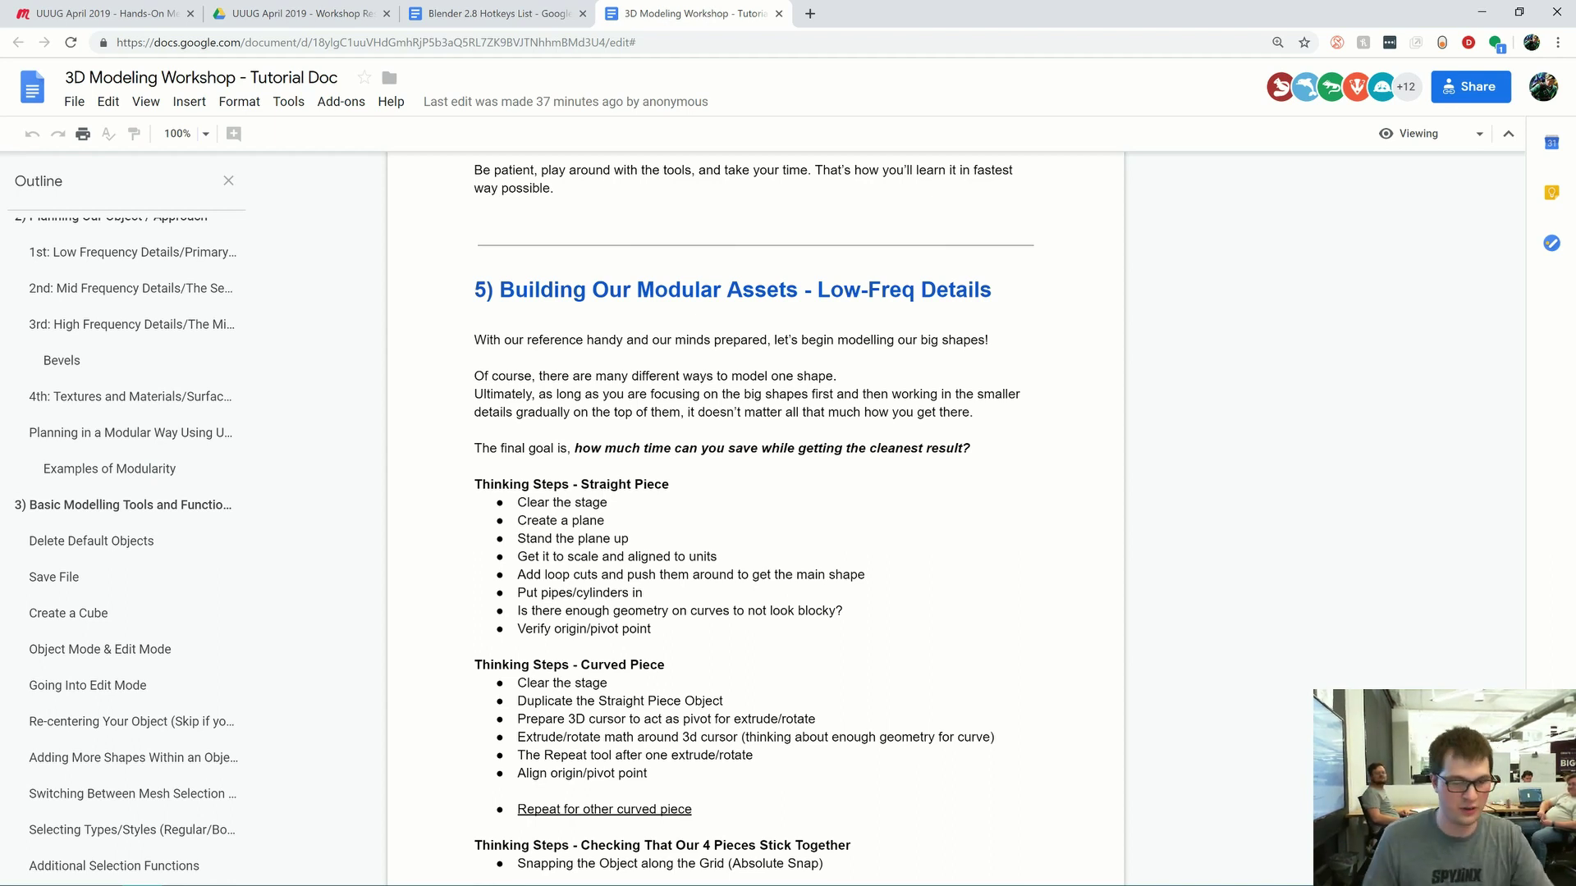
scroll(755, 509, down, 1)
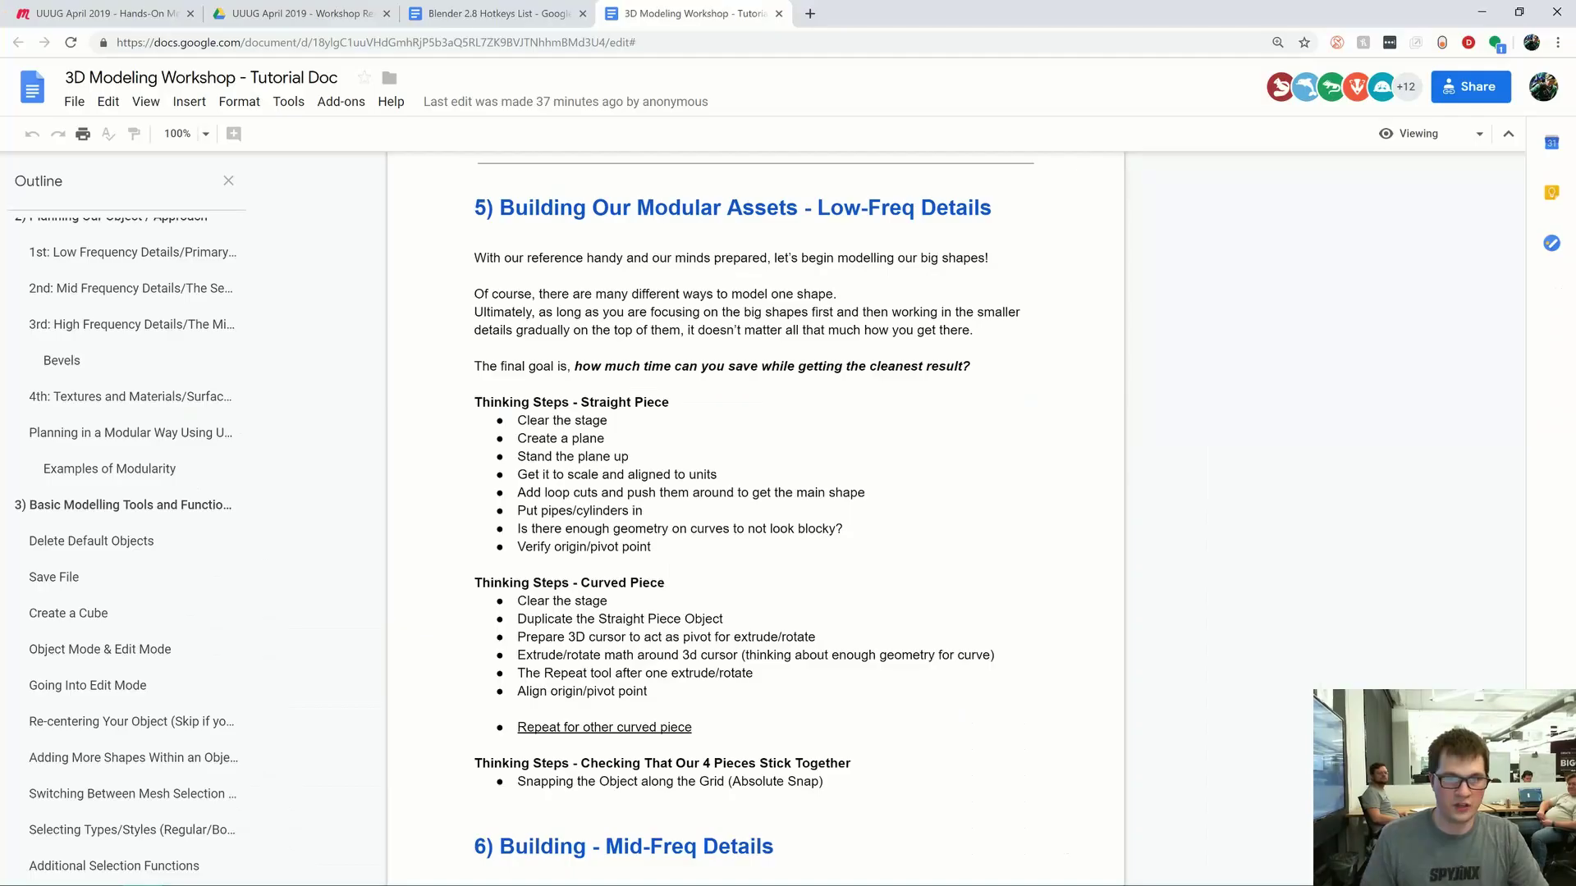
- Skim the tutorial document's other sections and open the ArtStation reference of the Modular Corridor Pieces
scroll(755, 509, up, 9)
scroll(755, 509, down, 14)
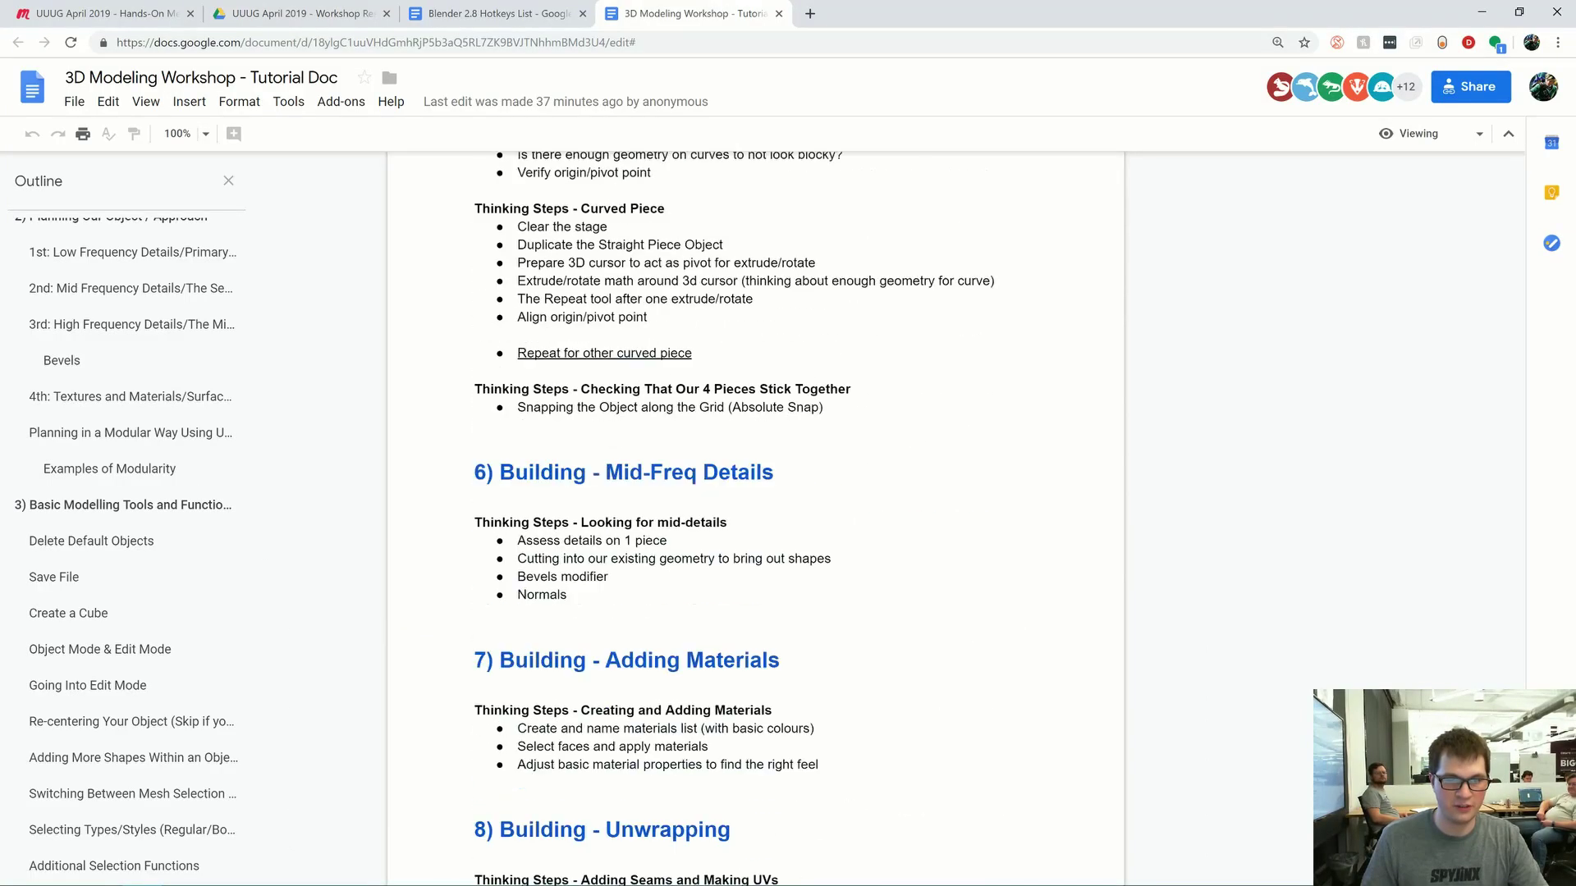
scroll(755, 509, up, 5)
scroll(755, 509, up, 15)
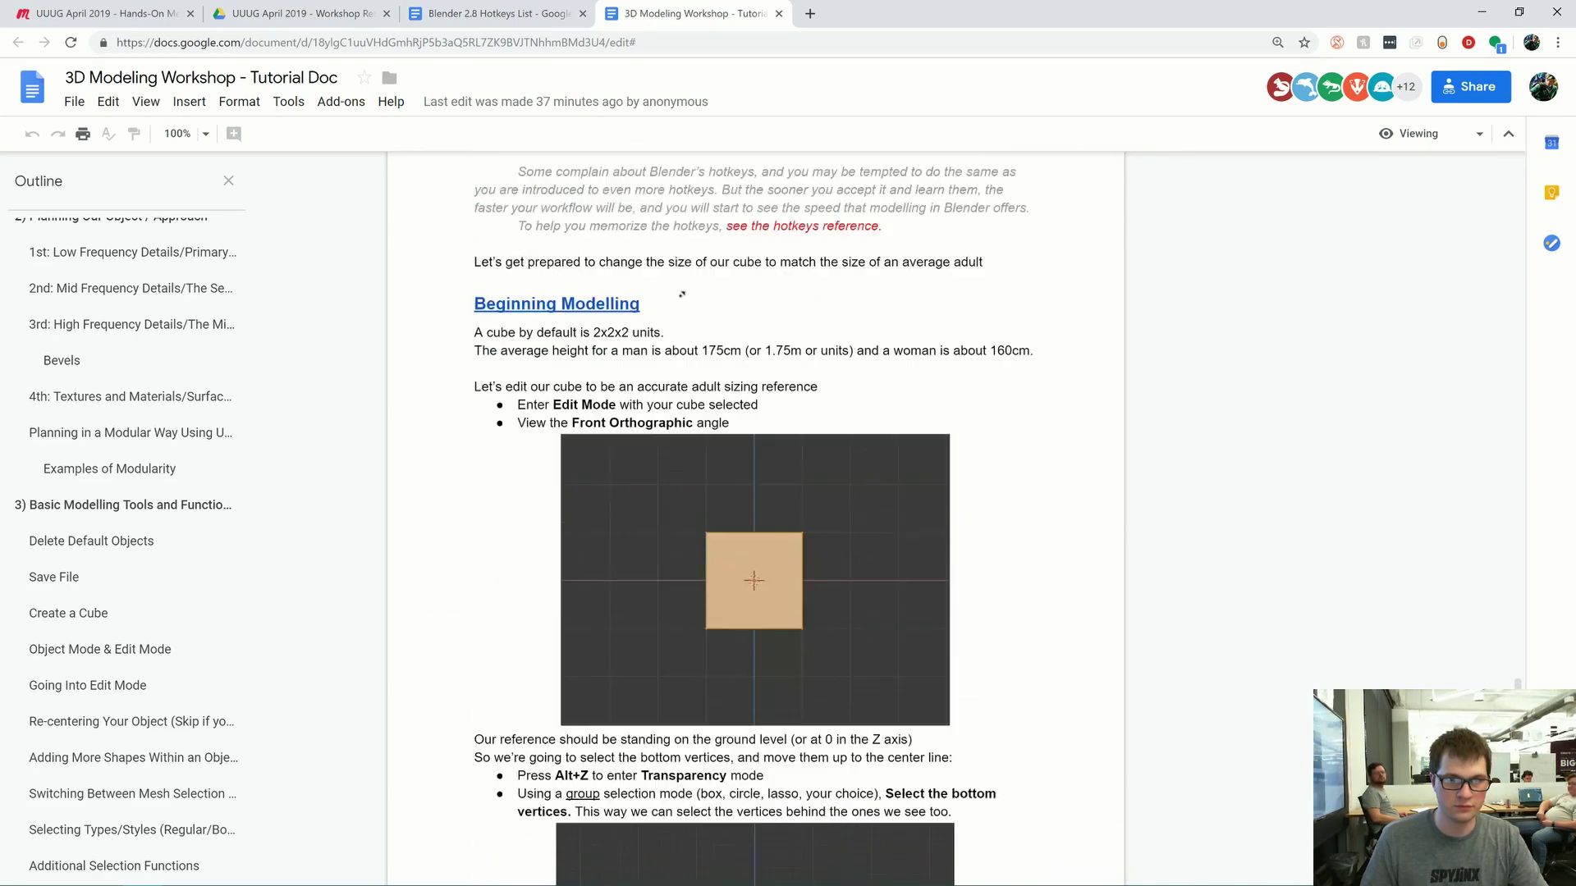
scroll(755, 509, up, 8)
scroll(756, 509, down, 20)
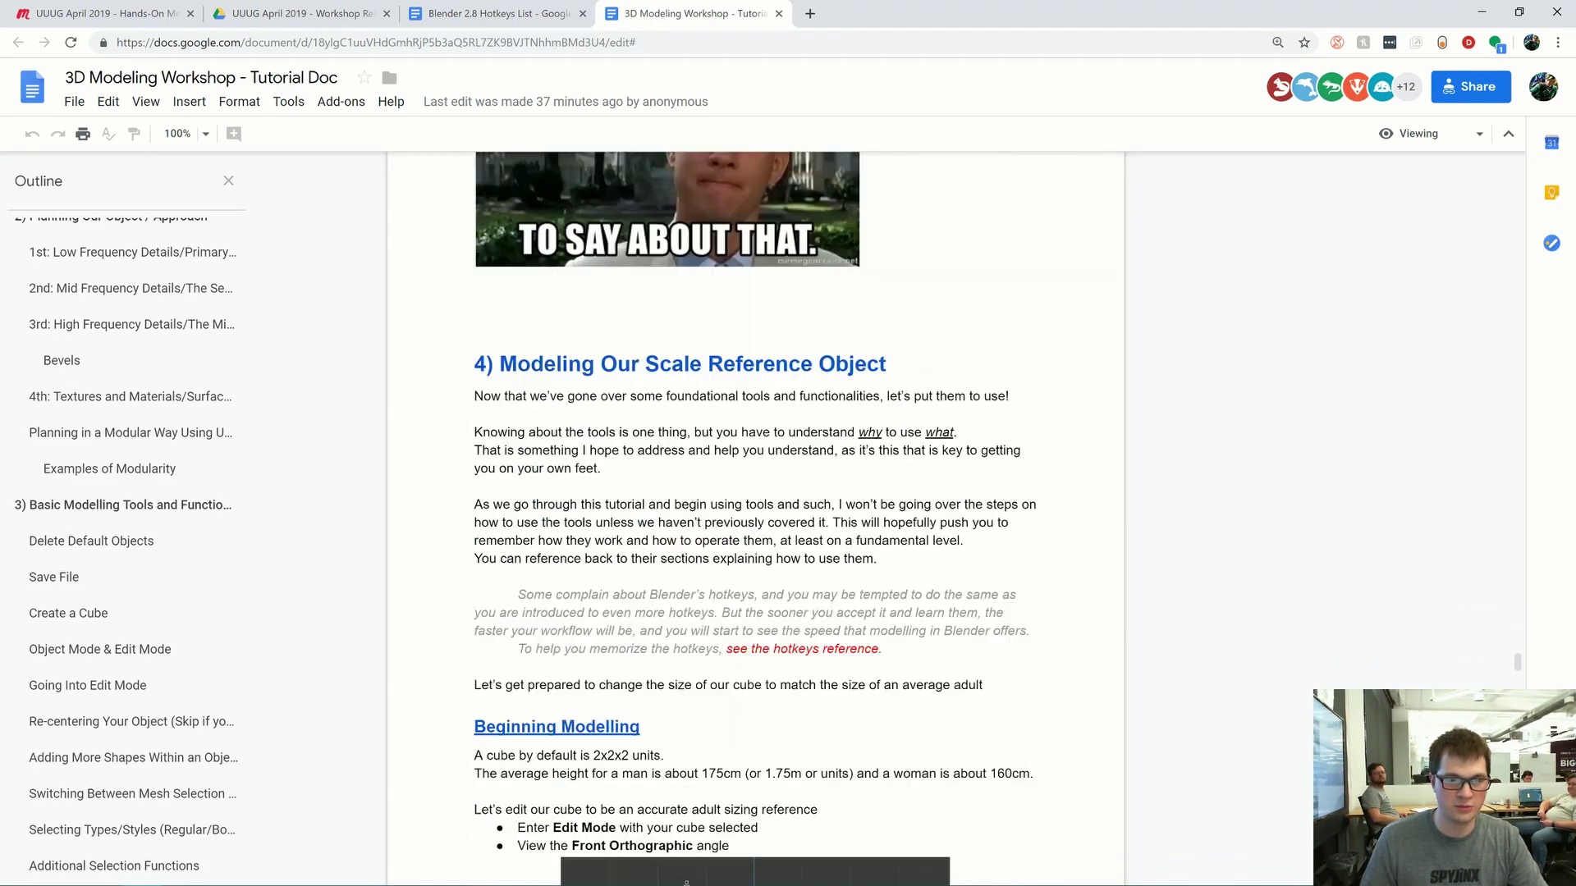
scroll(681, 885, down, 10)
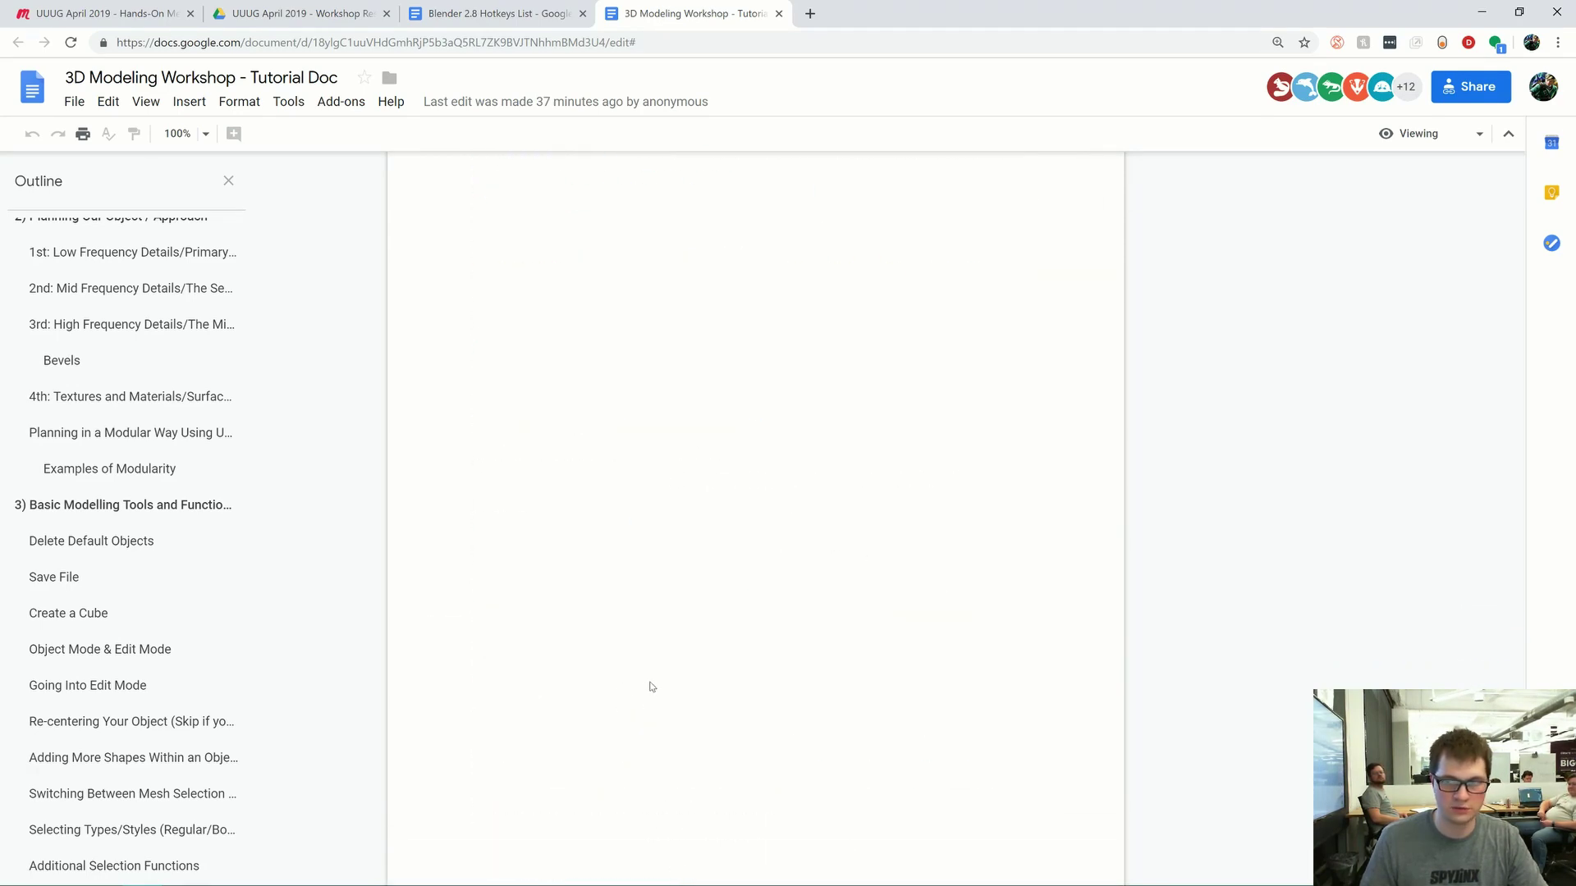
scroll(677, 681, up, 4)
scroll(677, 680, down, 4)
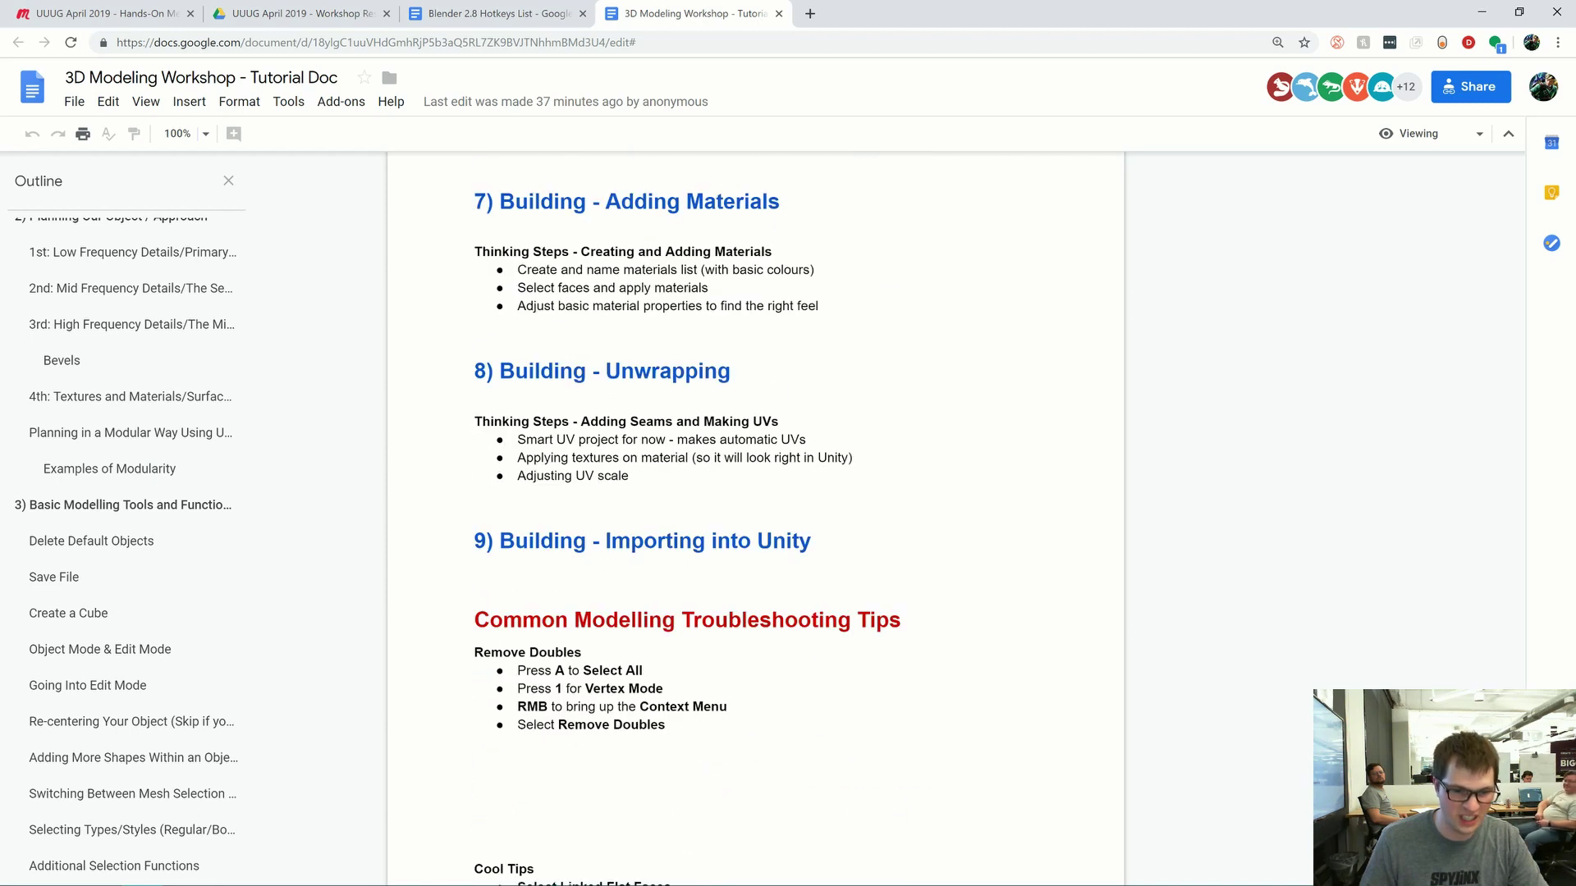
scroll(554, 707, down, 4)
click(578, 594)
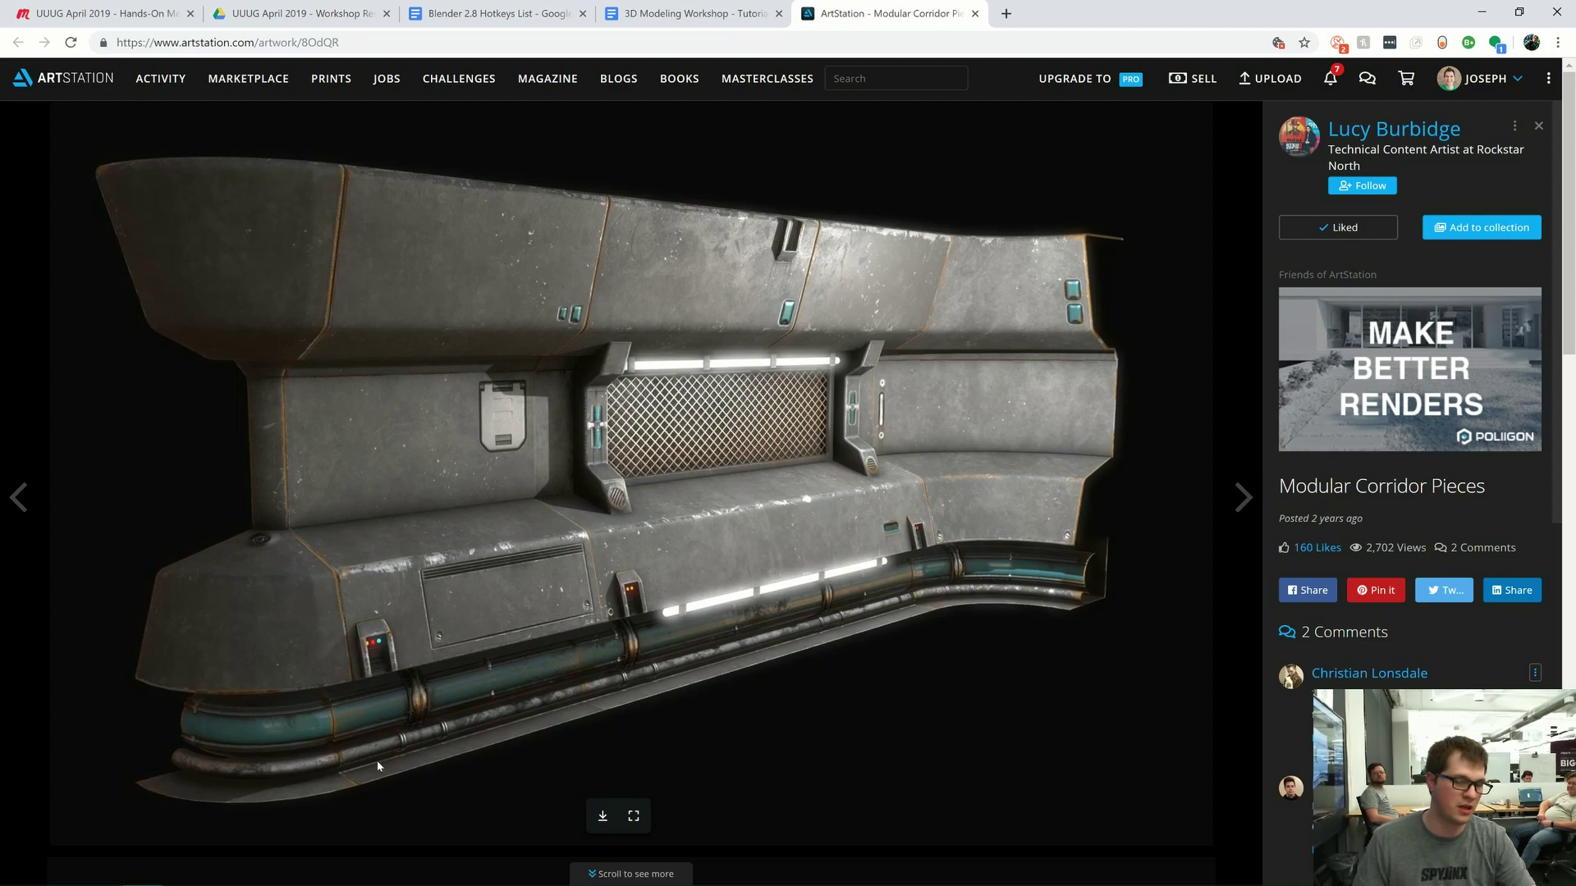
- Switch back to Blender, move the reference box along the ground to about X -0.66 m, Y 2.36 m, and save the file
key(alt+Tab)
scroll(666, 472, up, 4)
click(670, 466)
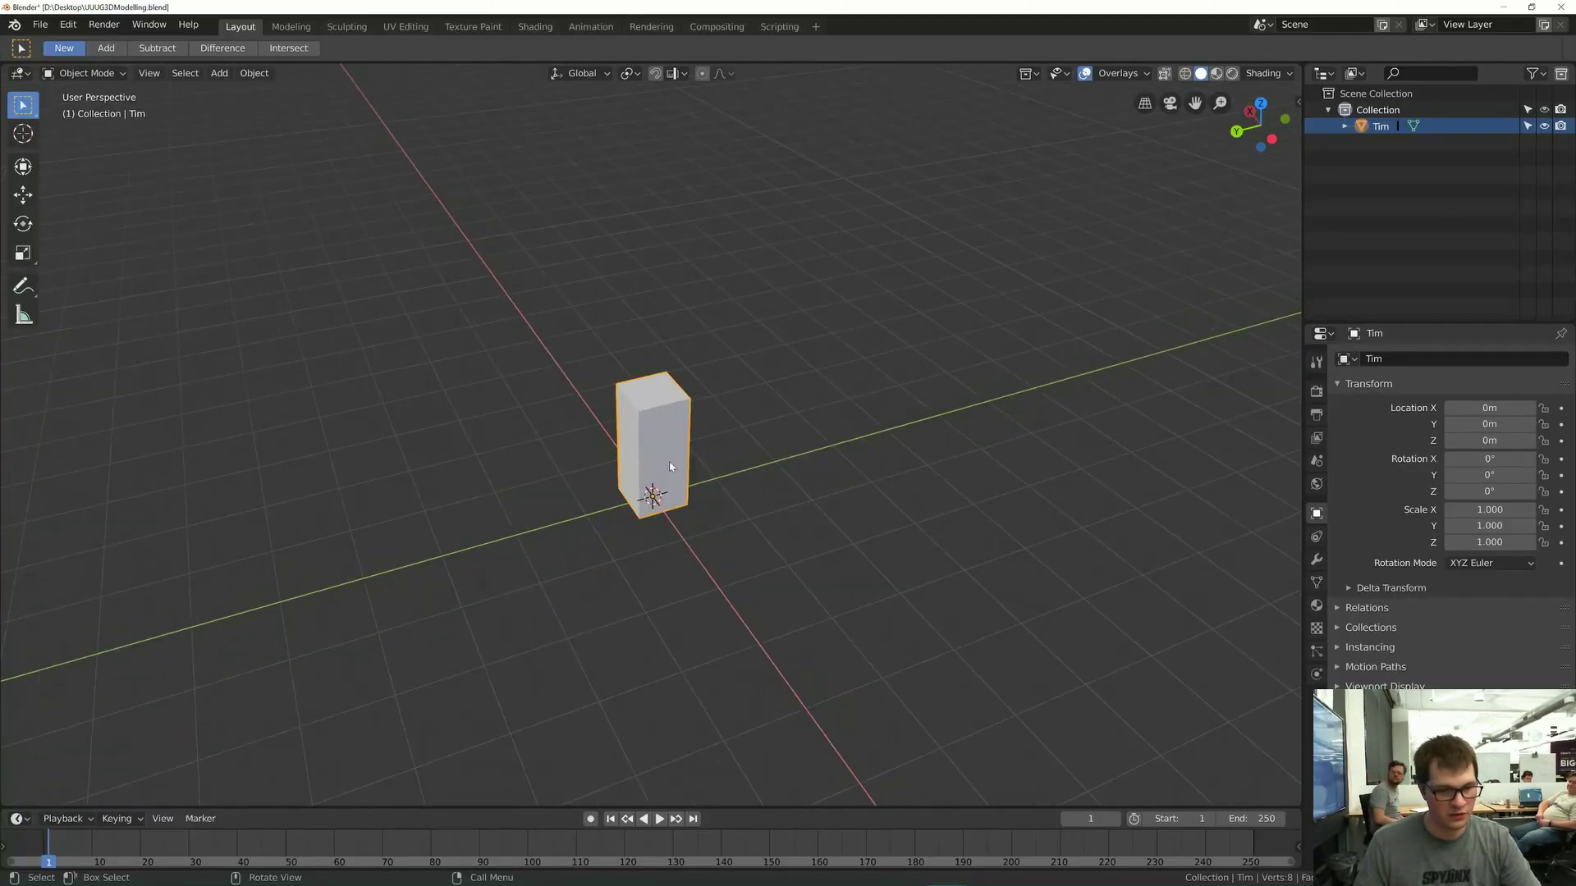
key(g)
key(shift+z)
click(519, 538)
middle_drag(735, 485, 679, 473)
key(ctrl+s)
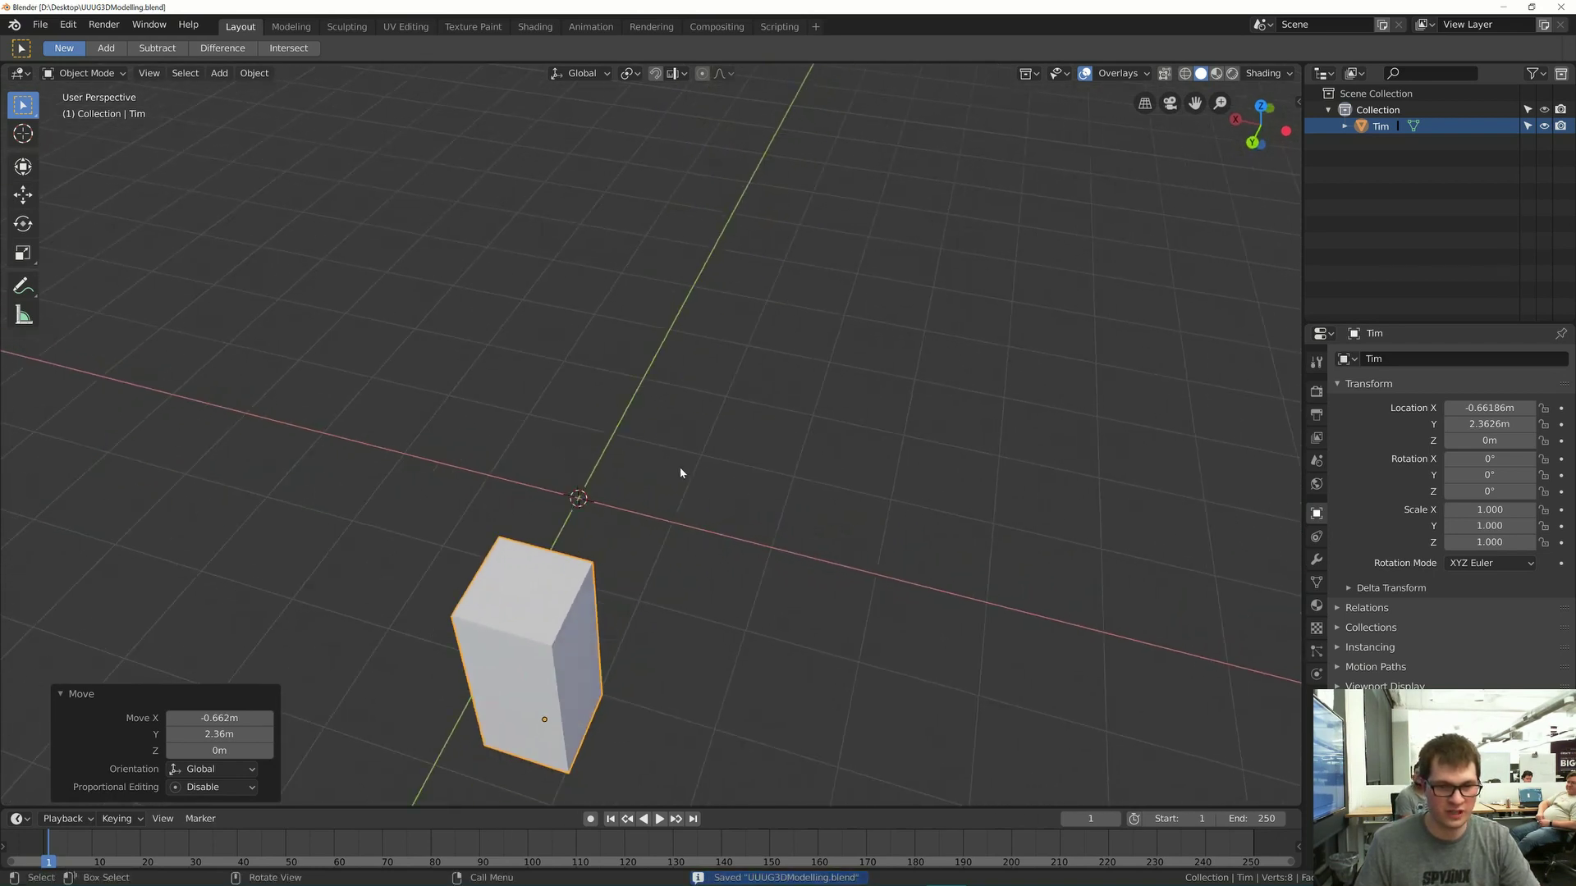
- Add a 2 m plane mesh at the world origin
key(shift+a)
mouse_move(739, 469)
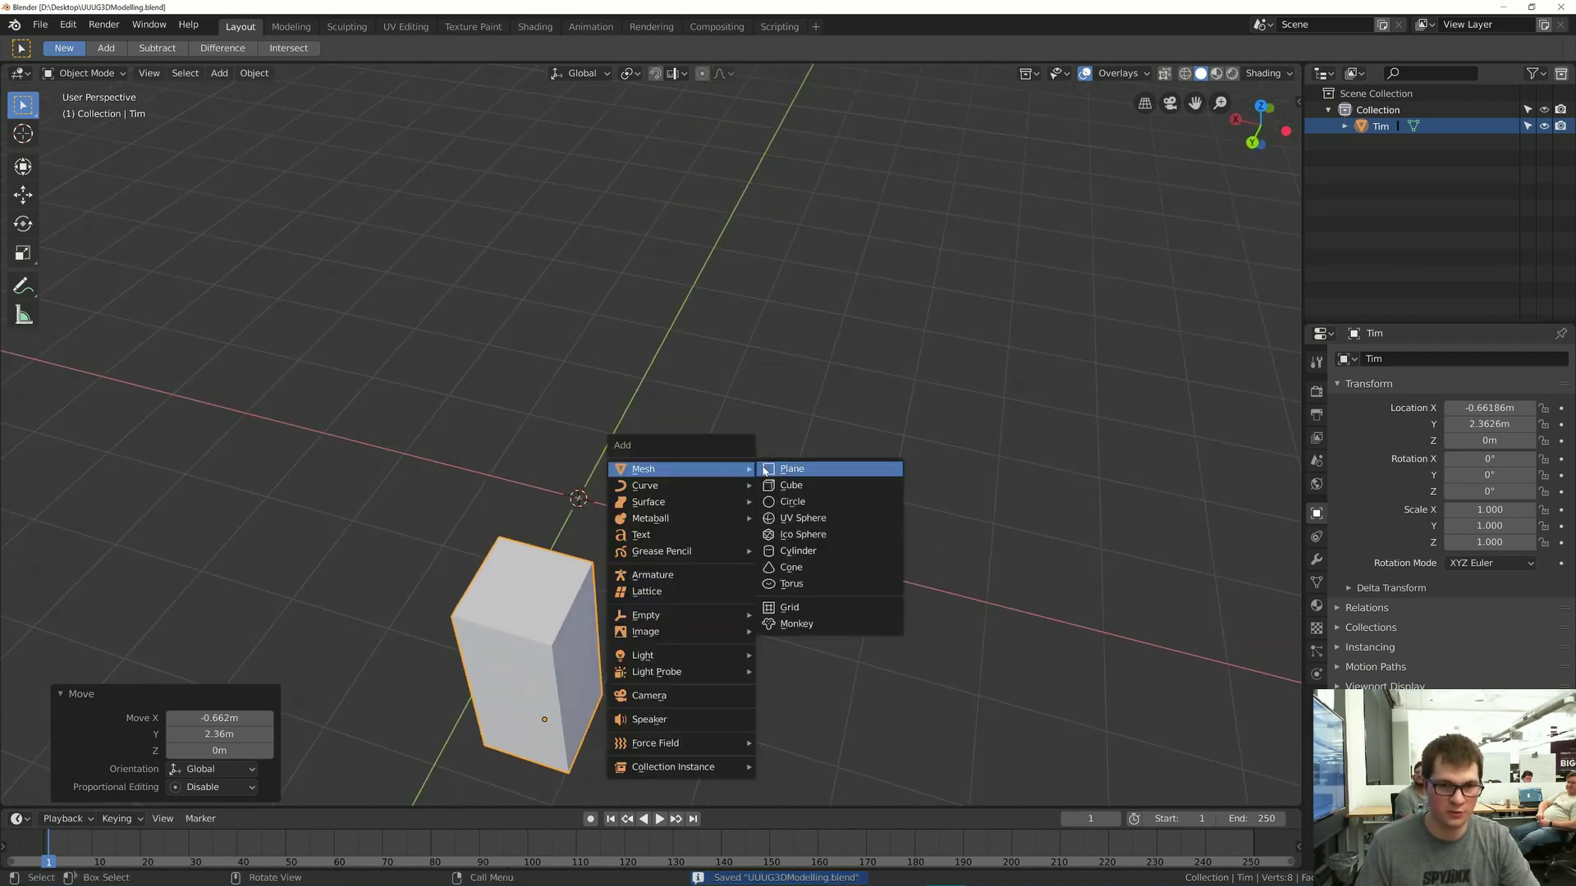
click(803, 476)
middle_drag(775, 474, 667, 482)
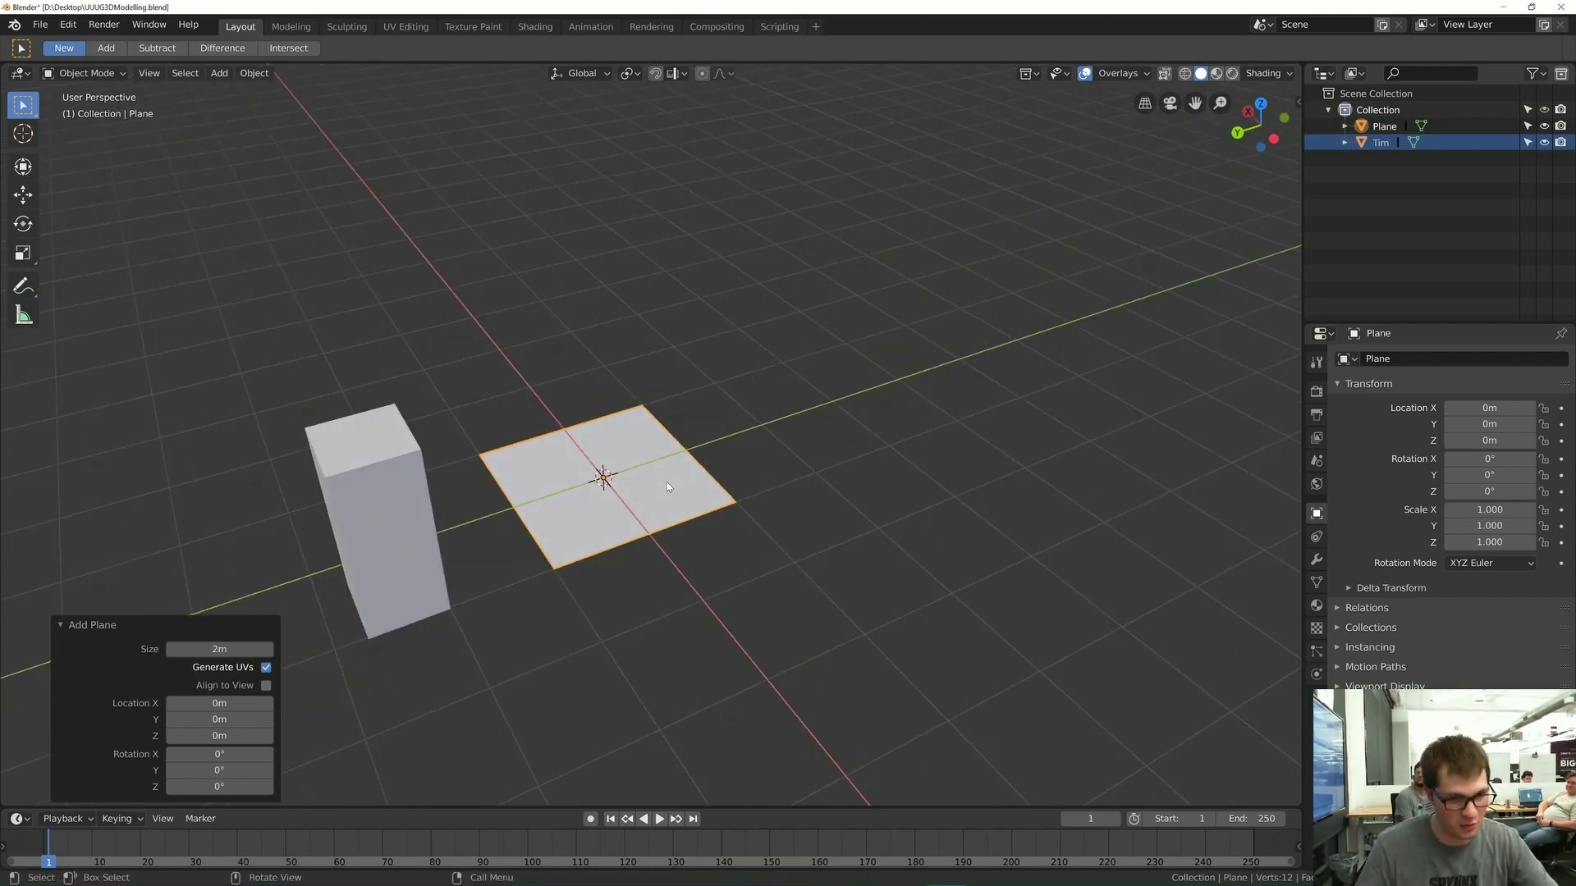
key(Tab)
middle_drag(653, 424, 582, 511)
key(Tab)
scroll(605, 517, up, 3)
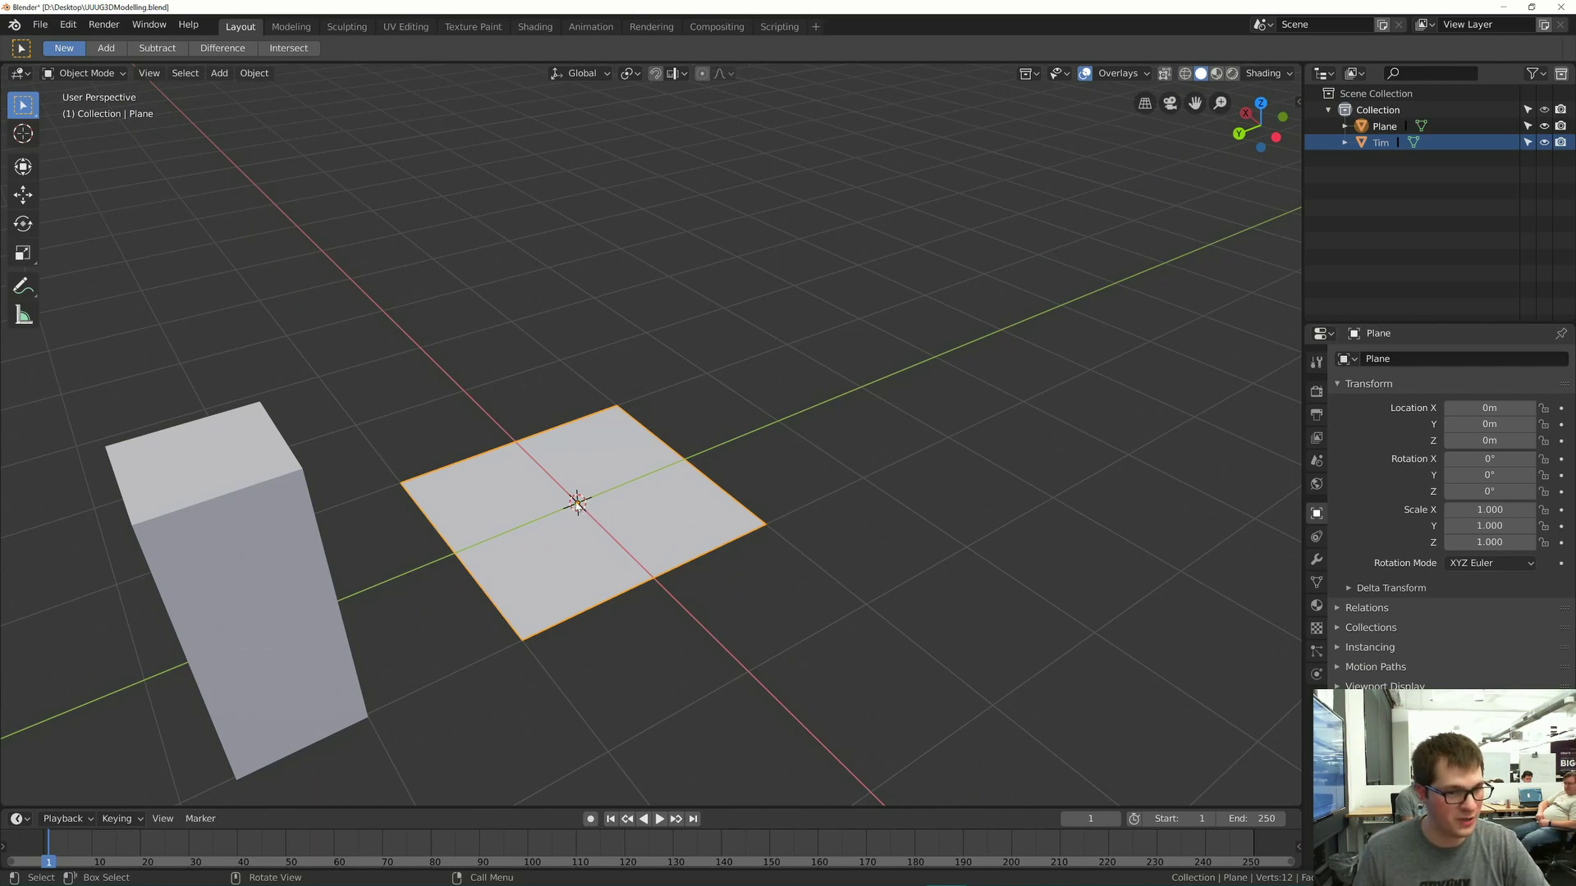
- Move the plane's geometry along the ground with absolute grid increment snapping so one corner sits on its origin
key(Tab)
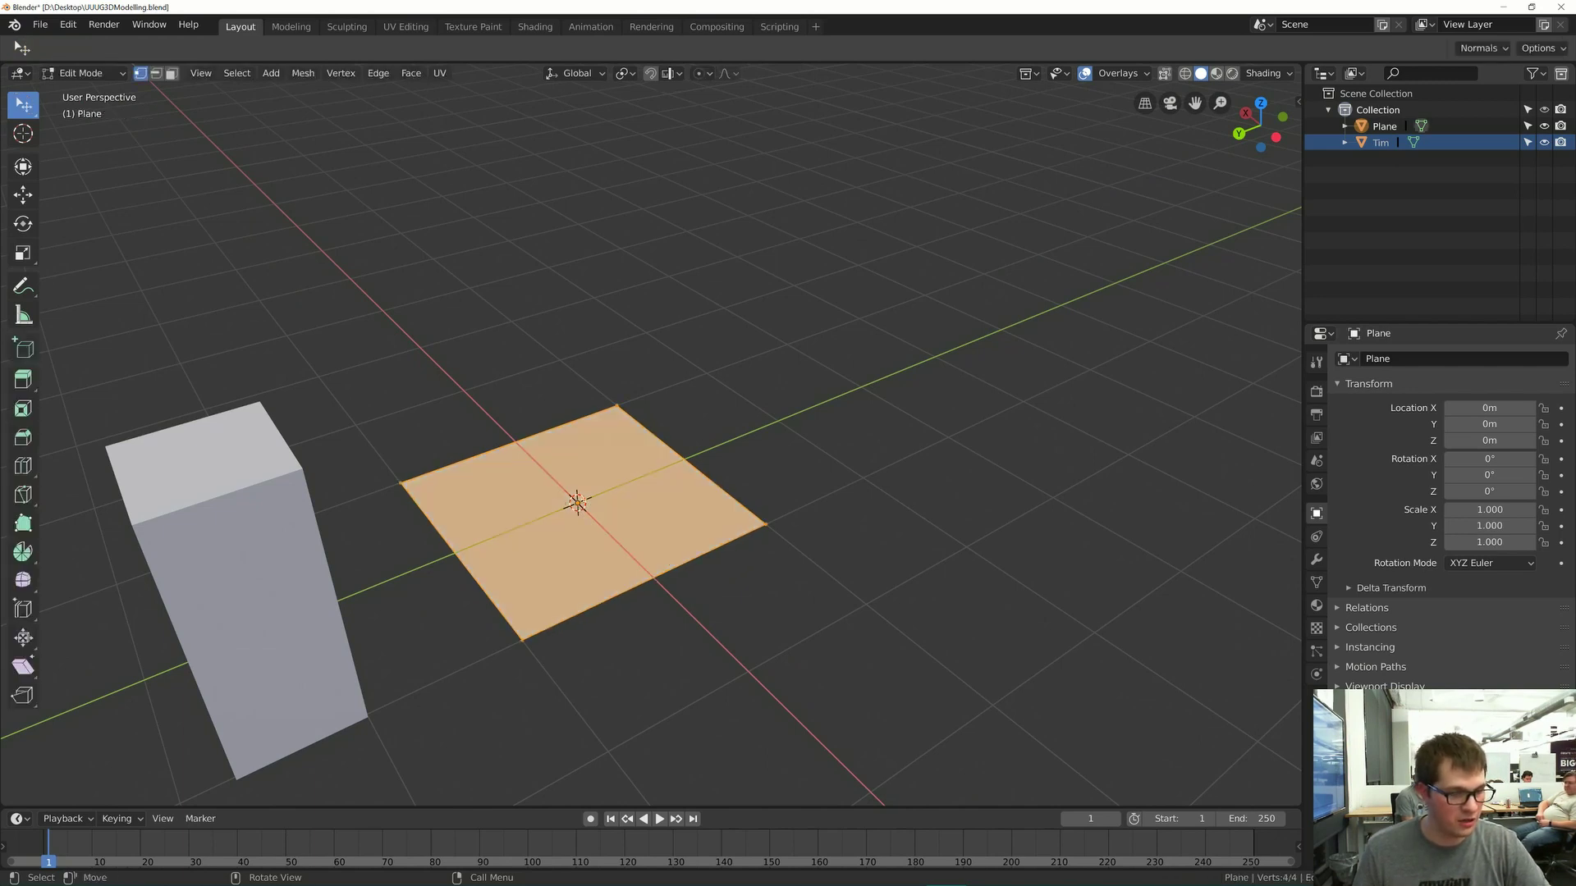
click(672, 73)
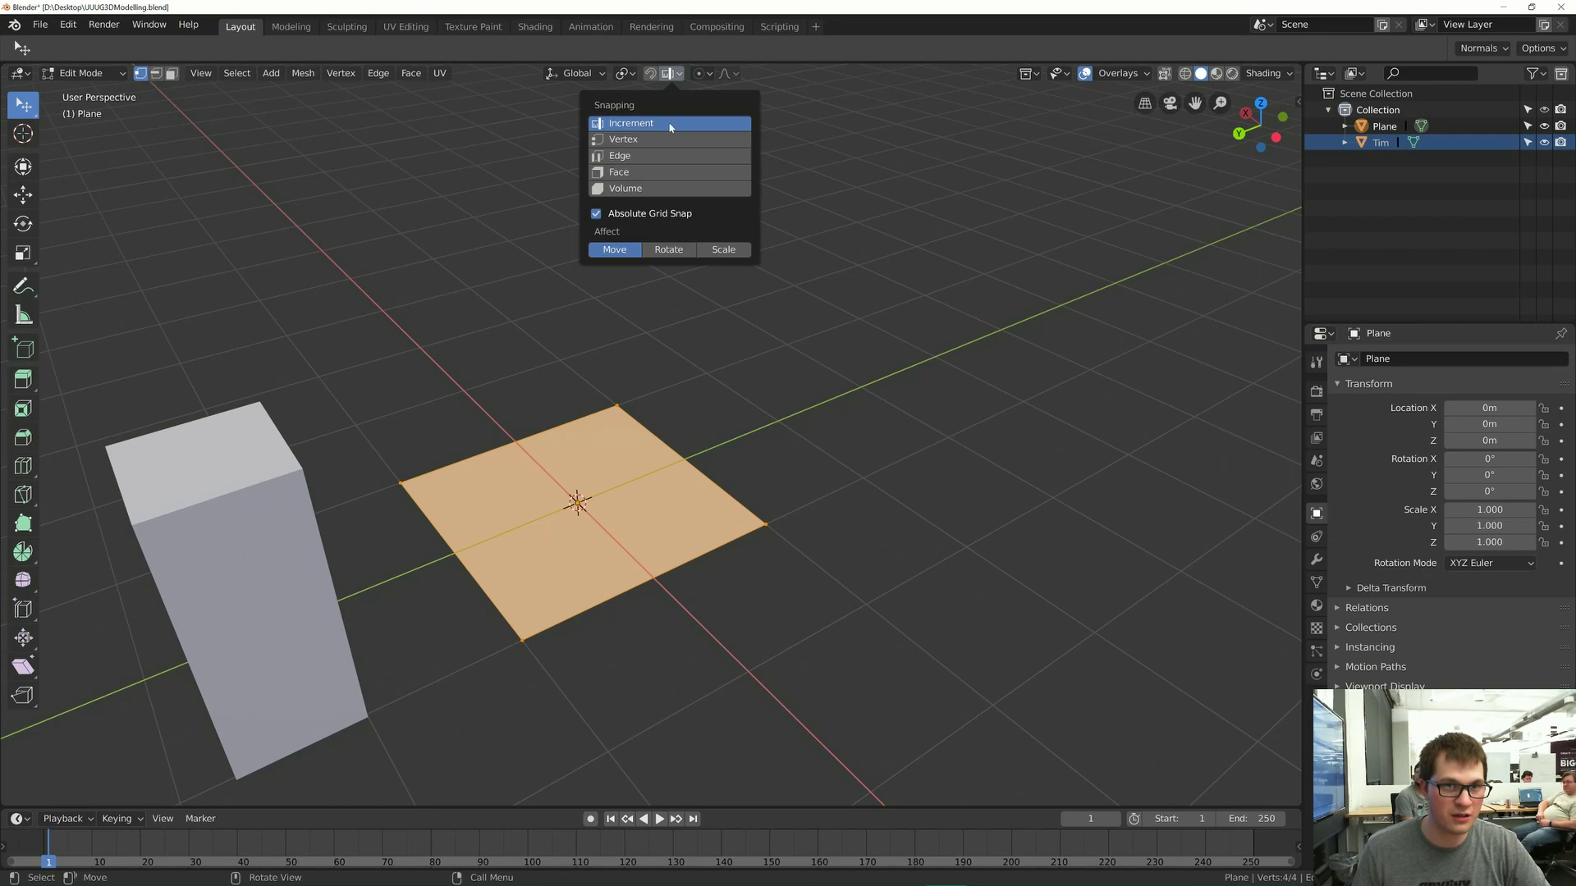
middle_drag(623, 386, 639, 430)
key(g)
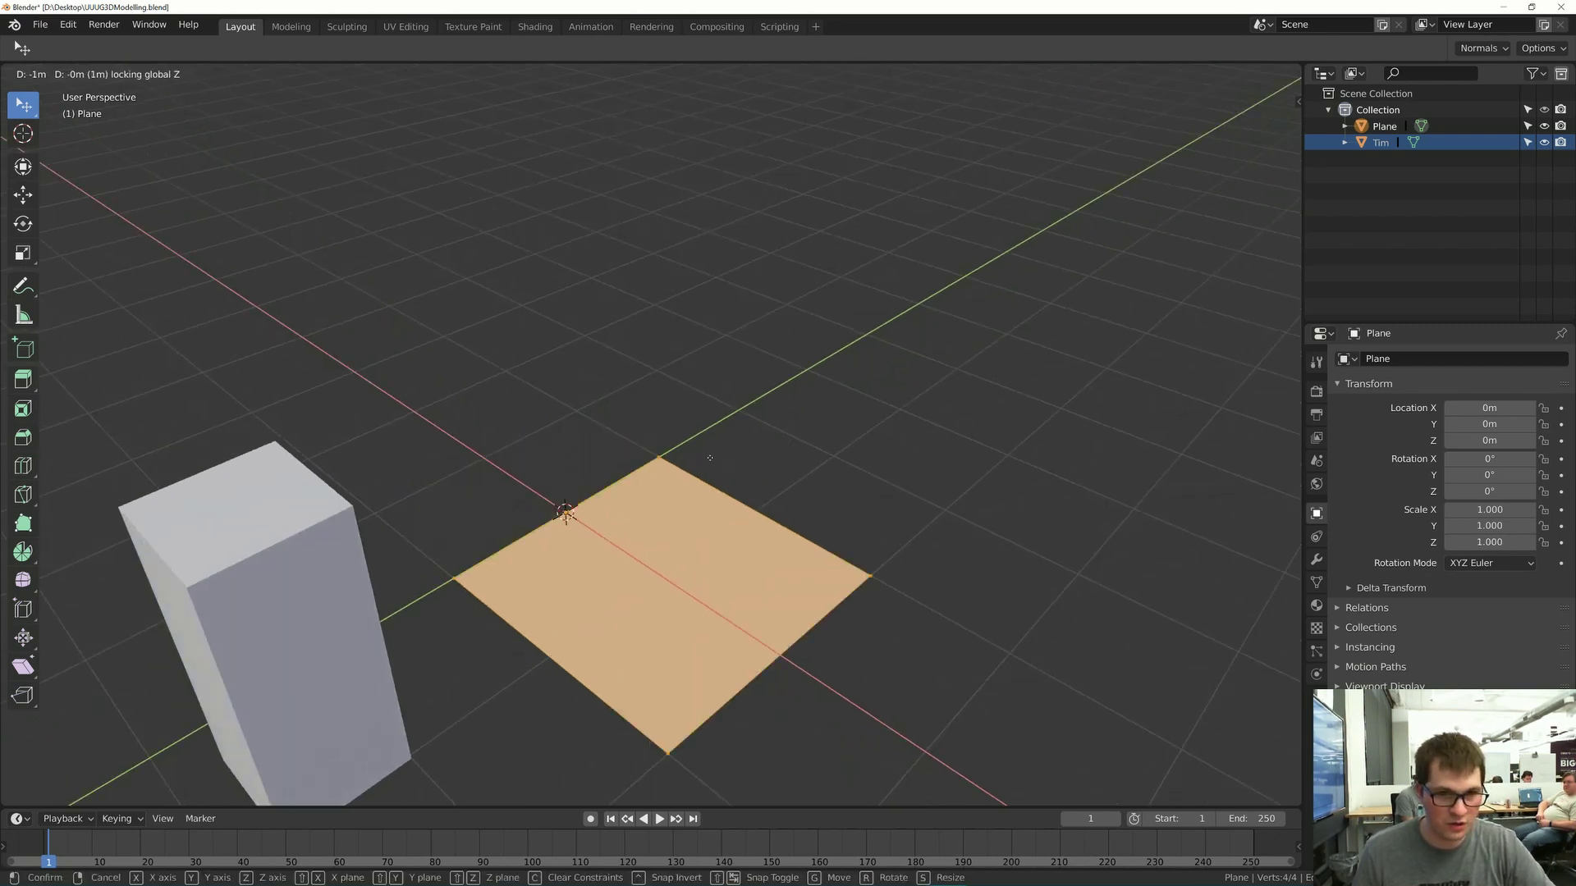
click(558, 530)
key(Tab)
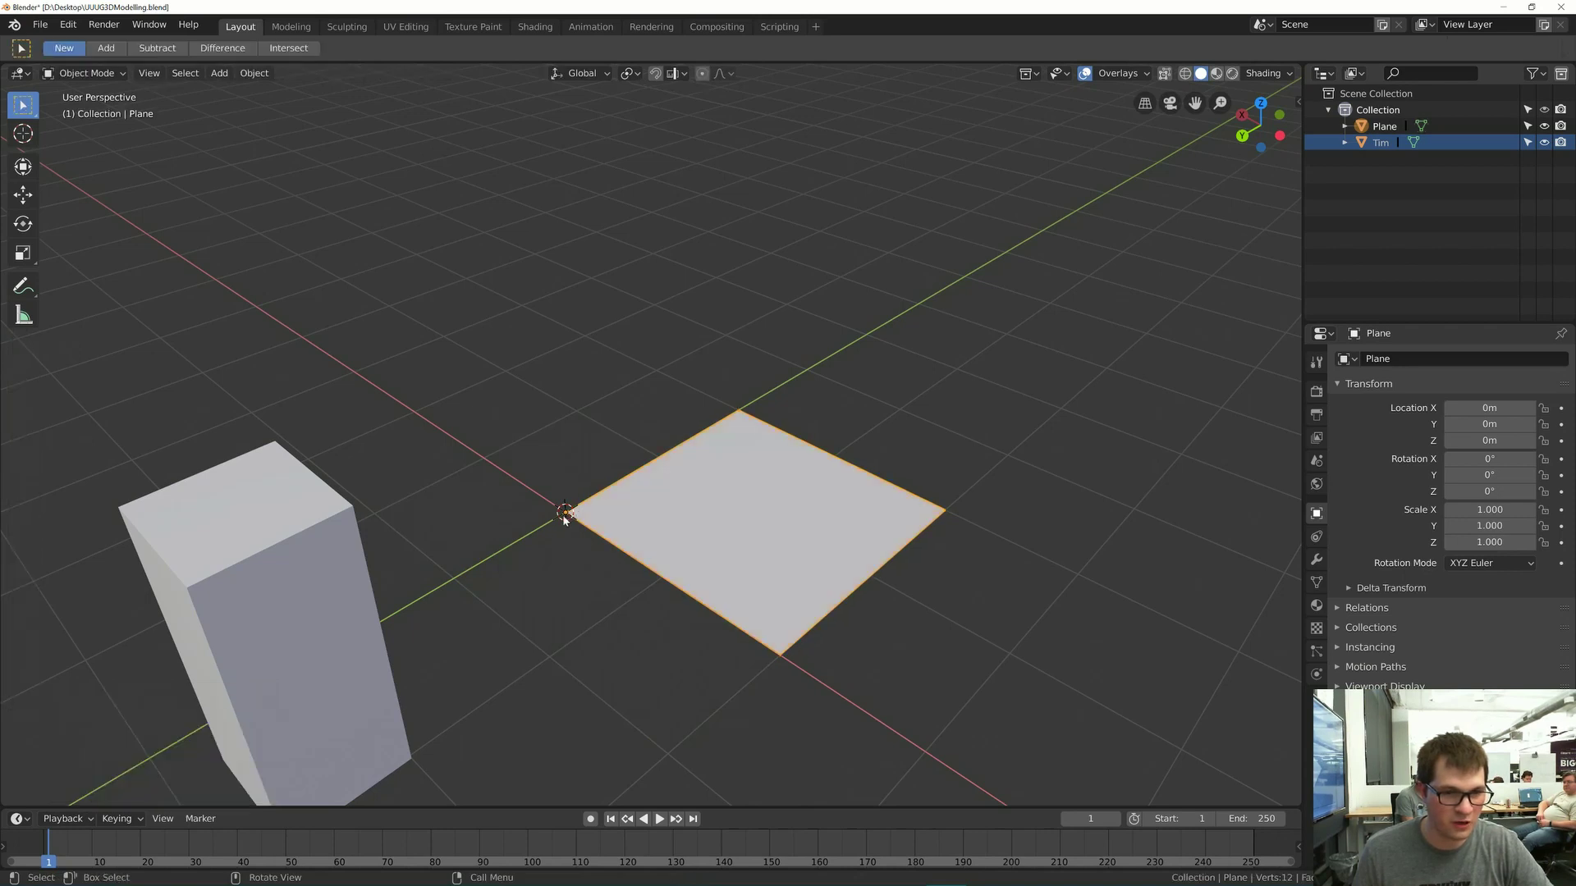
- Raise the plane's two vertices that lie off the X axis by 3 m along Z
key(Tab)
middle_drag(565, 516, 716, 459)
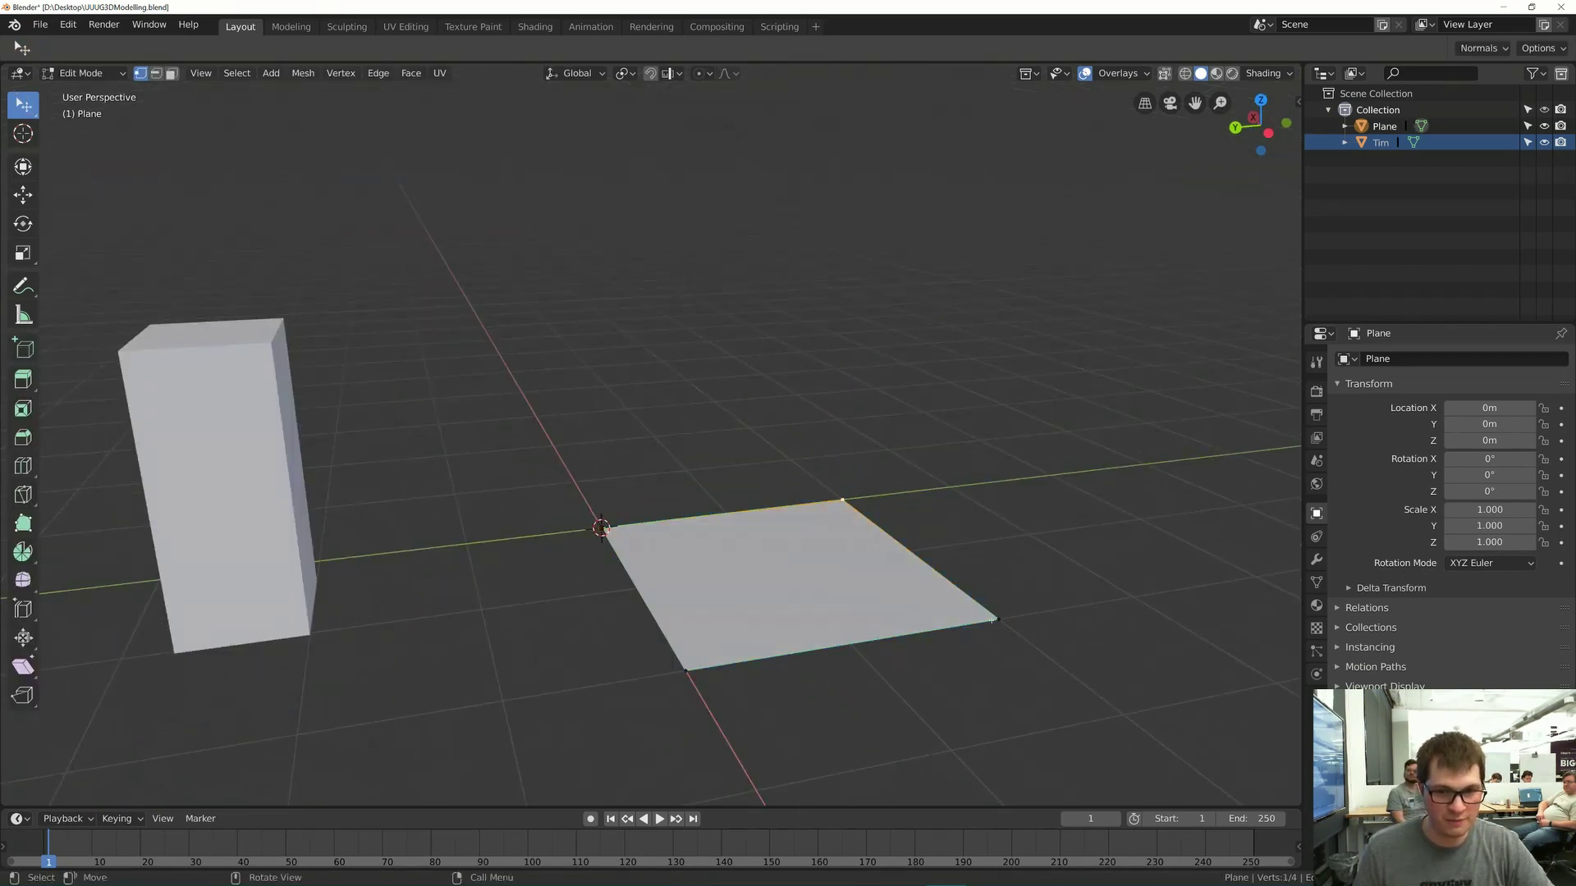
shift+click(995, 620)
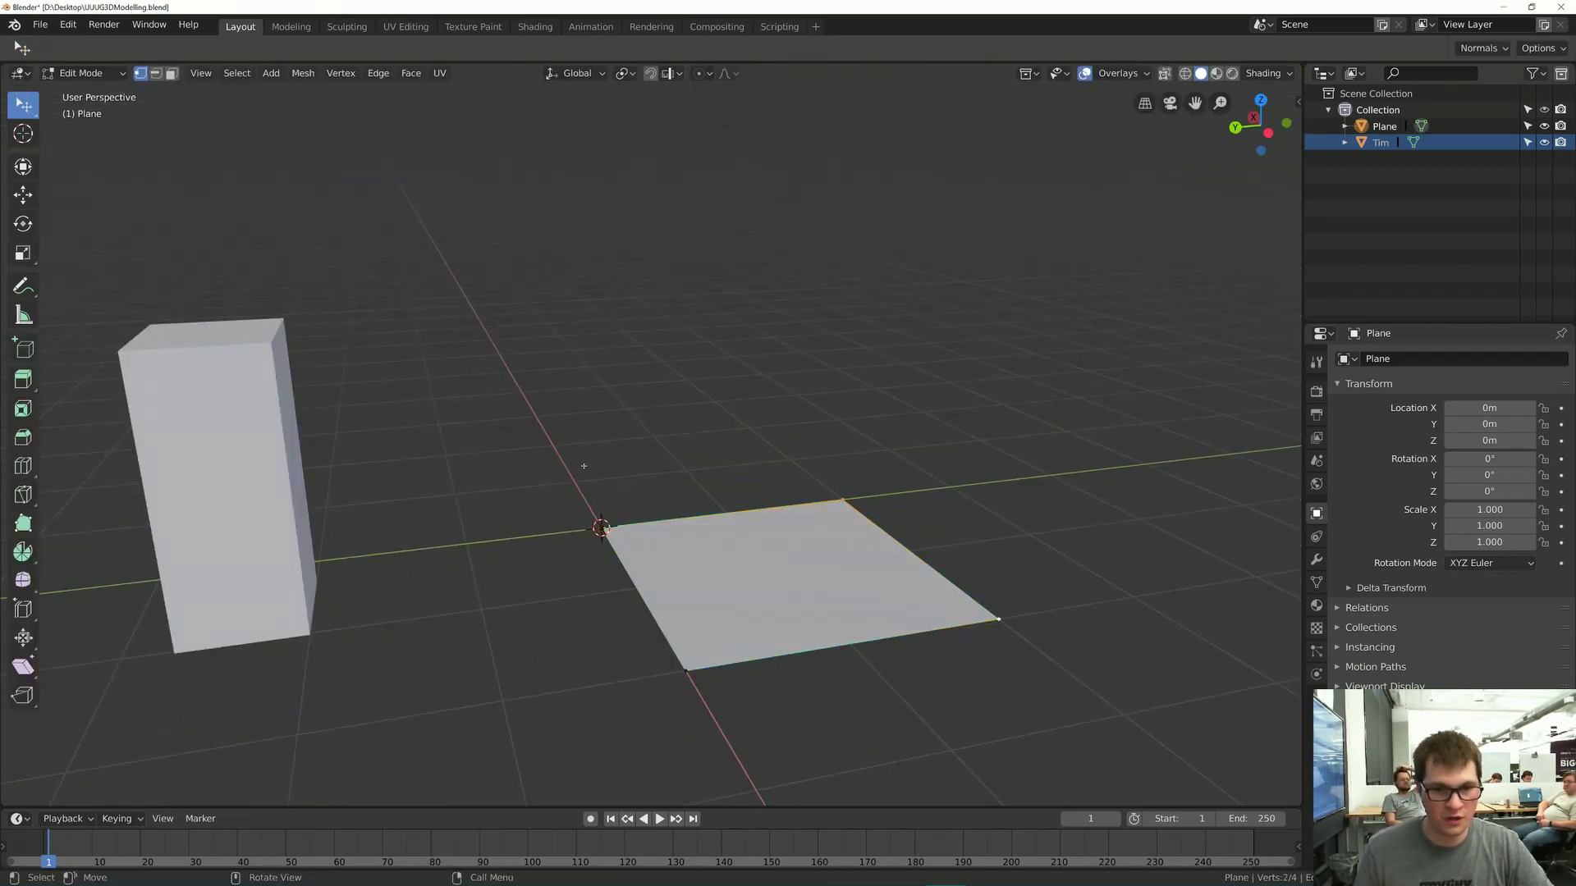
key(Tab)
scroll(584, 466, down, 5)
click(435, 445)
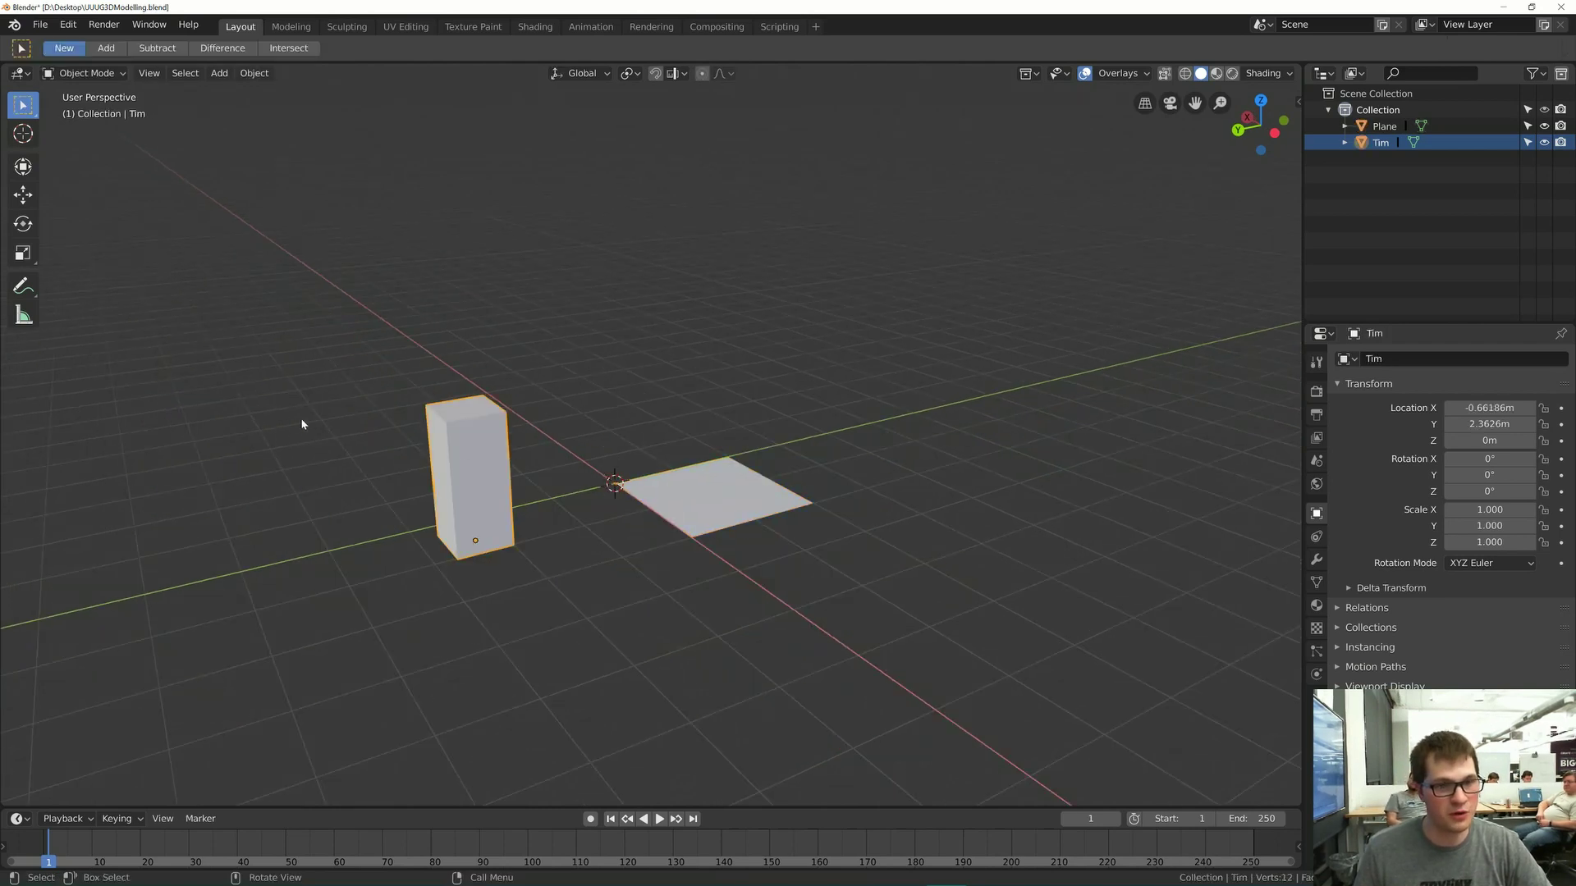
click(717, 507)
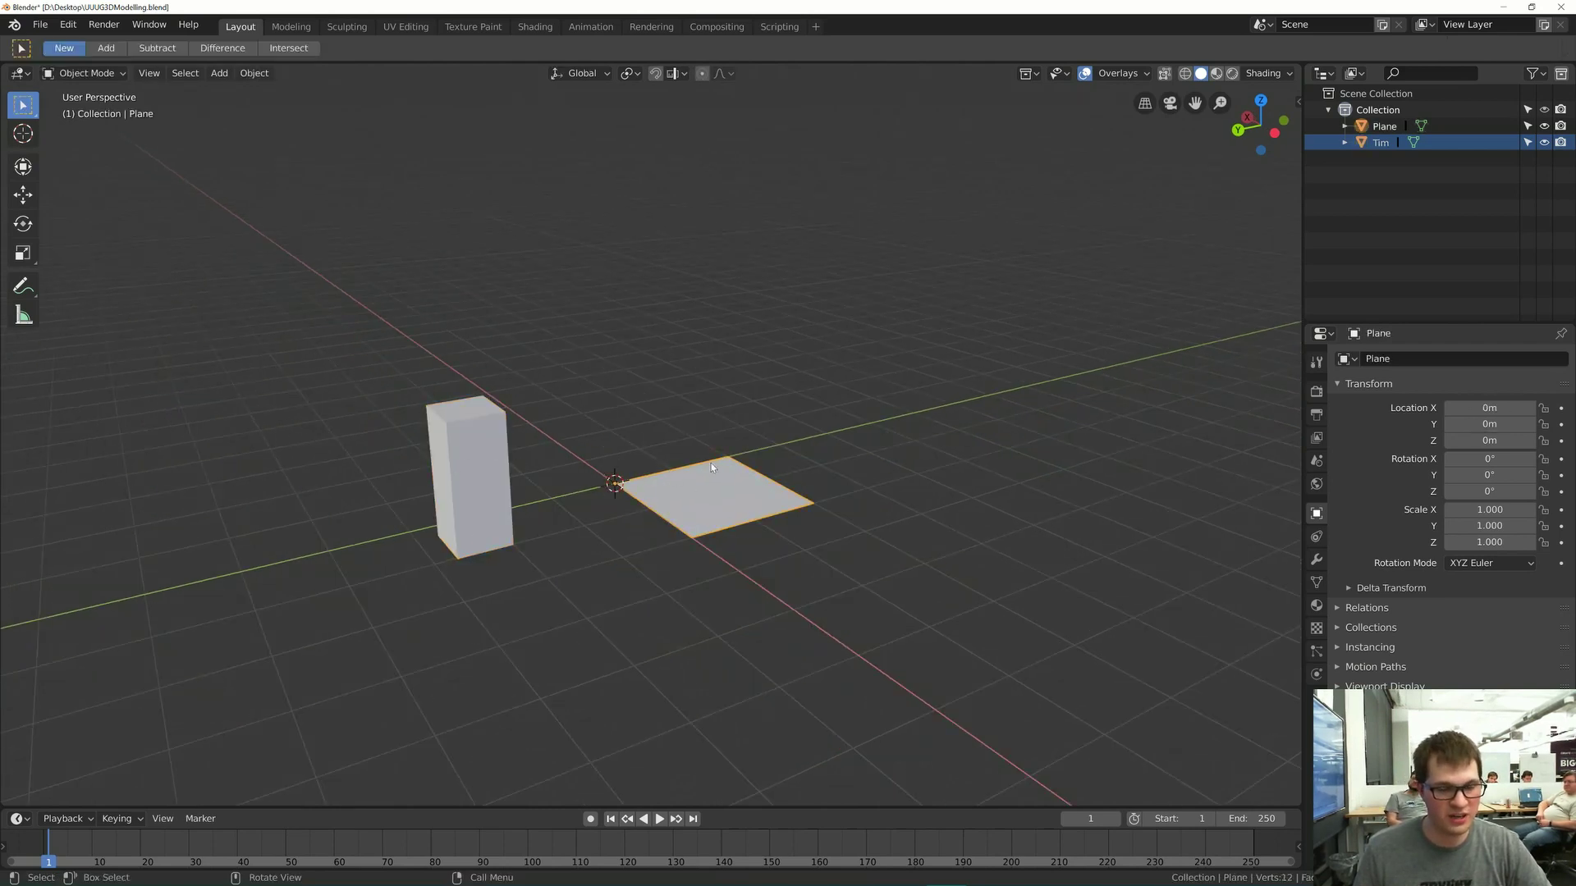
scroll(712, 468, up, 2)
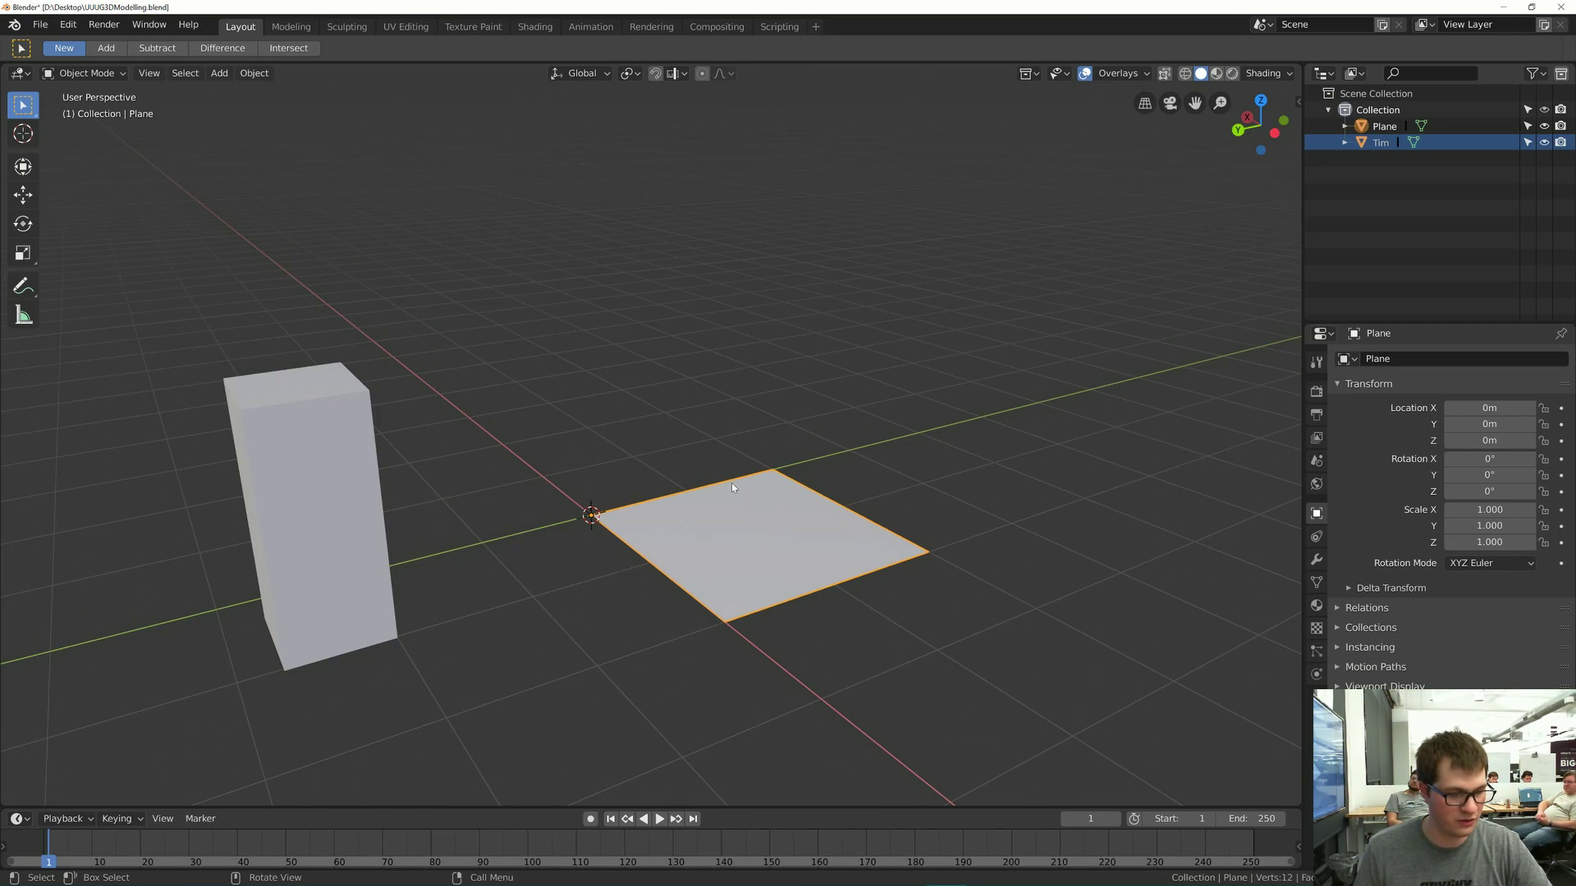
key(Tab)
click(781, 474)
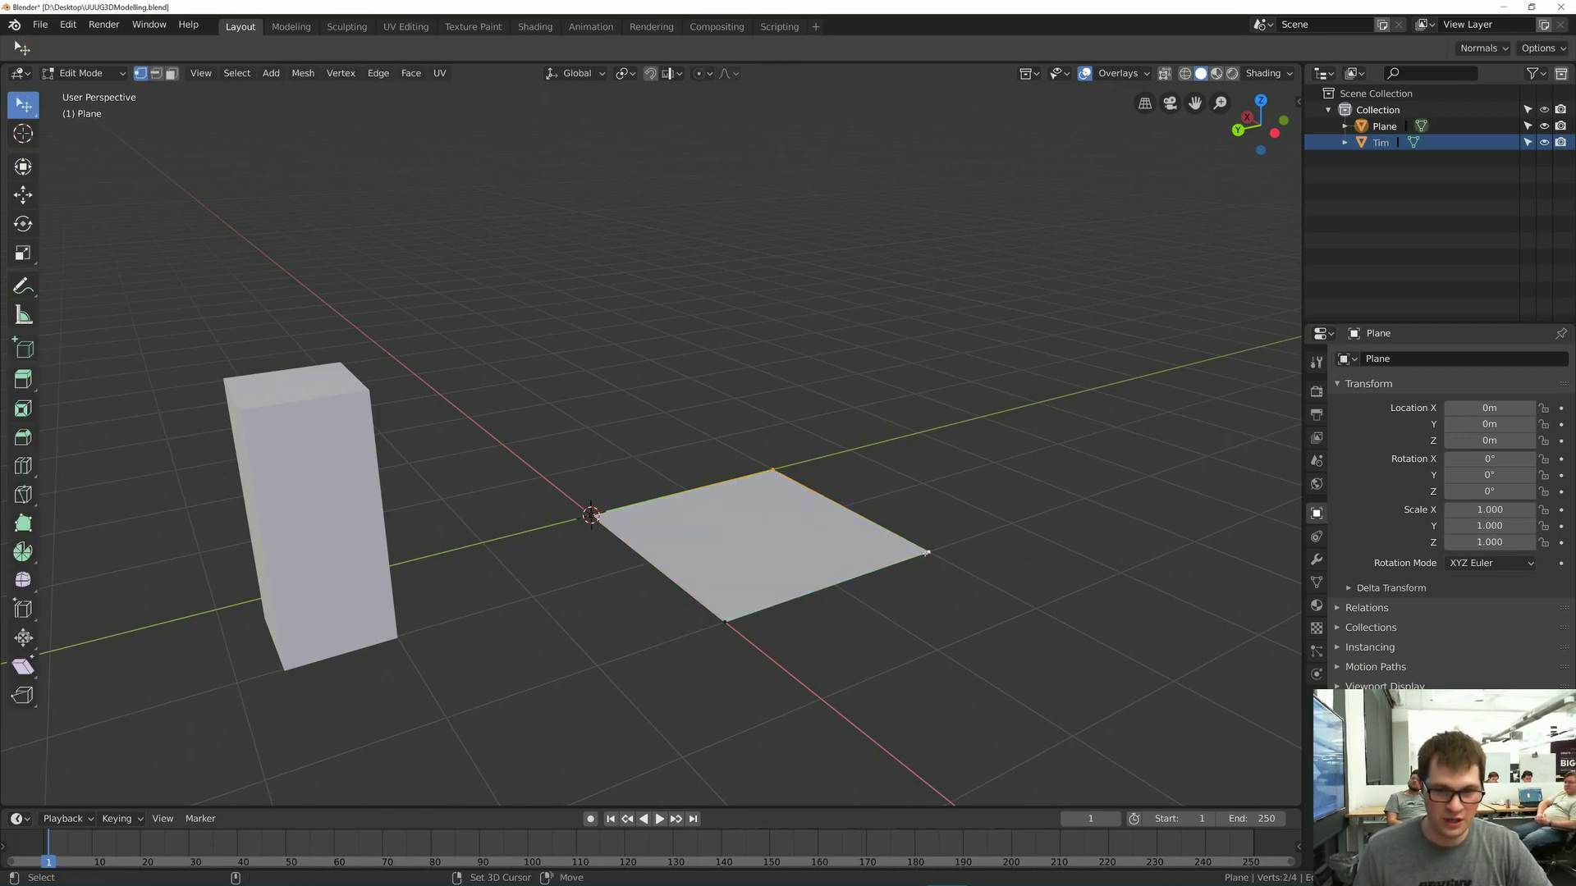
key(g)
key(z)
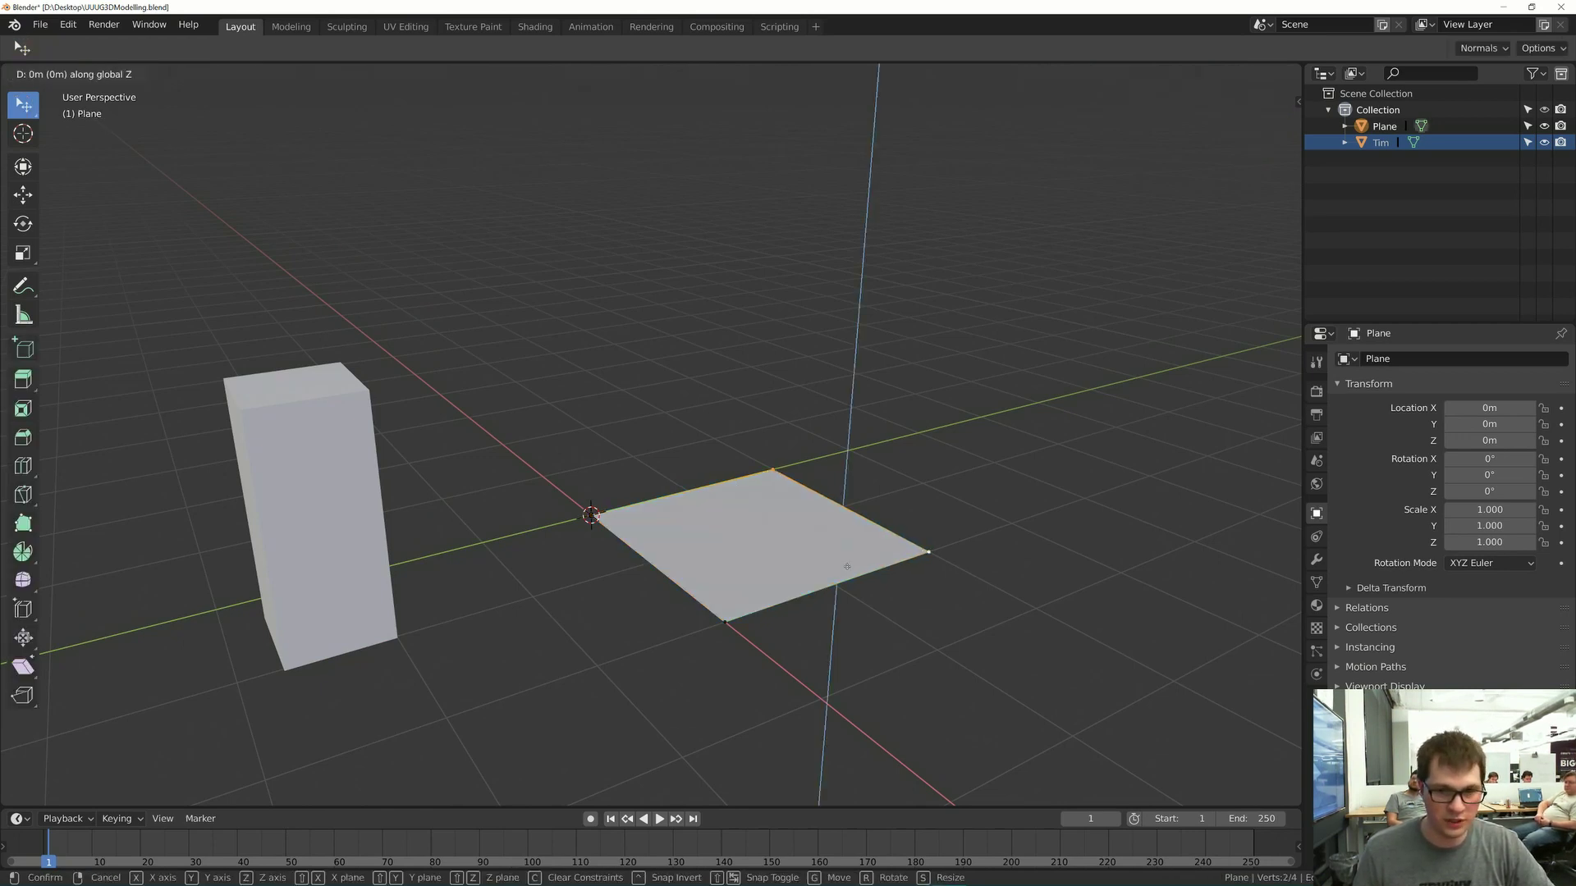
click(823, 246)
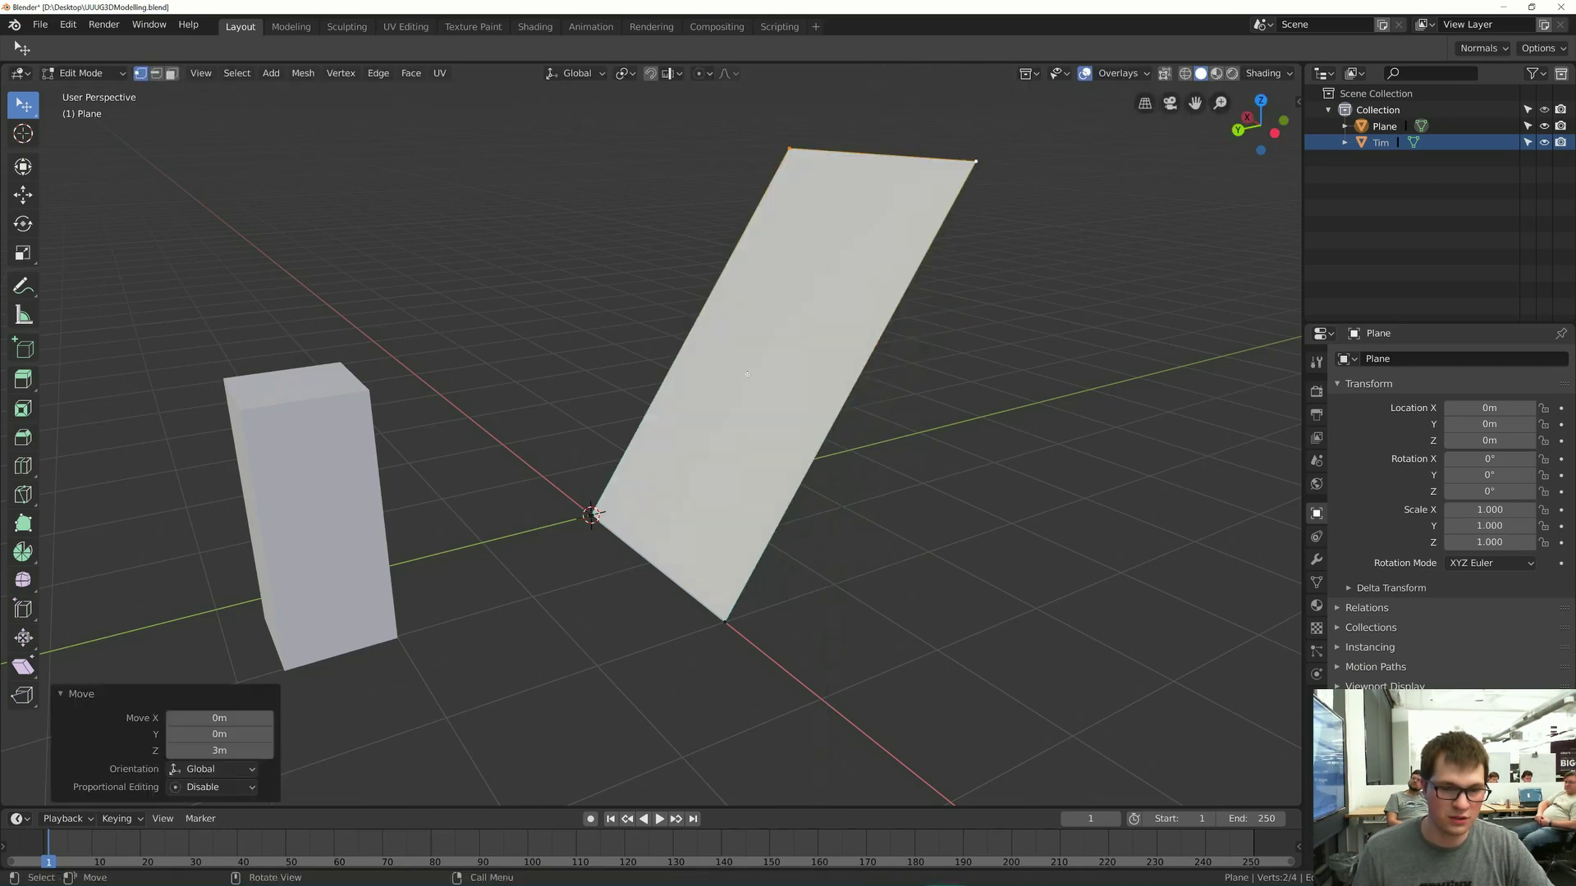
- Move the two raised vertices 2 m along Y so the plane stands vertically on the X axis
middle_drag(823, 247, 649, 358)
scroll(712, 390, down, 2)
key(g)
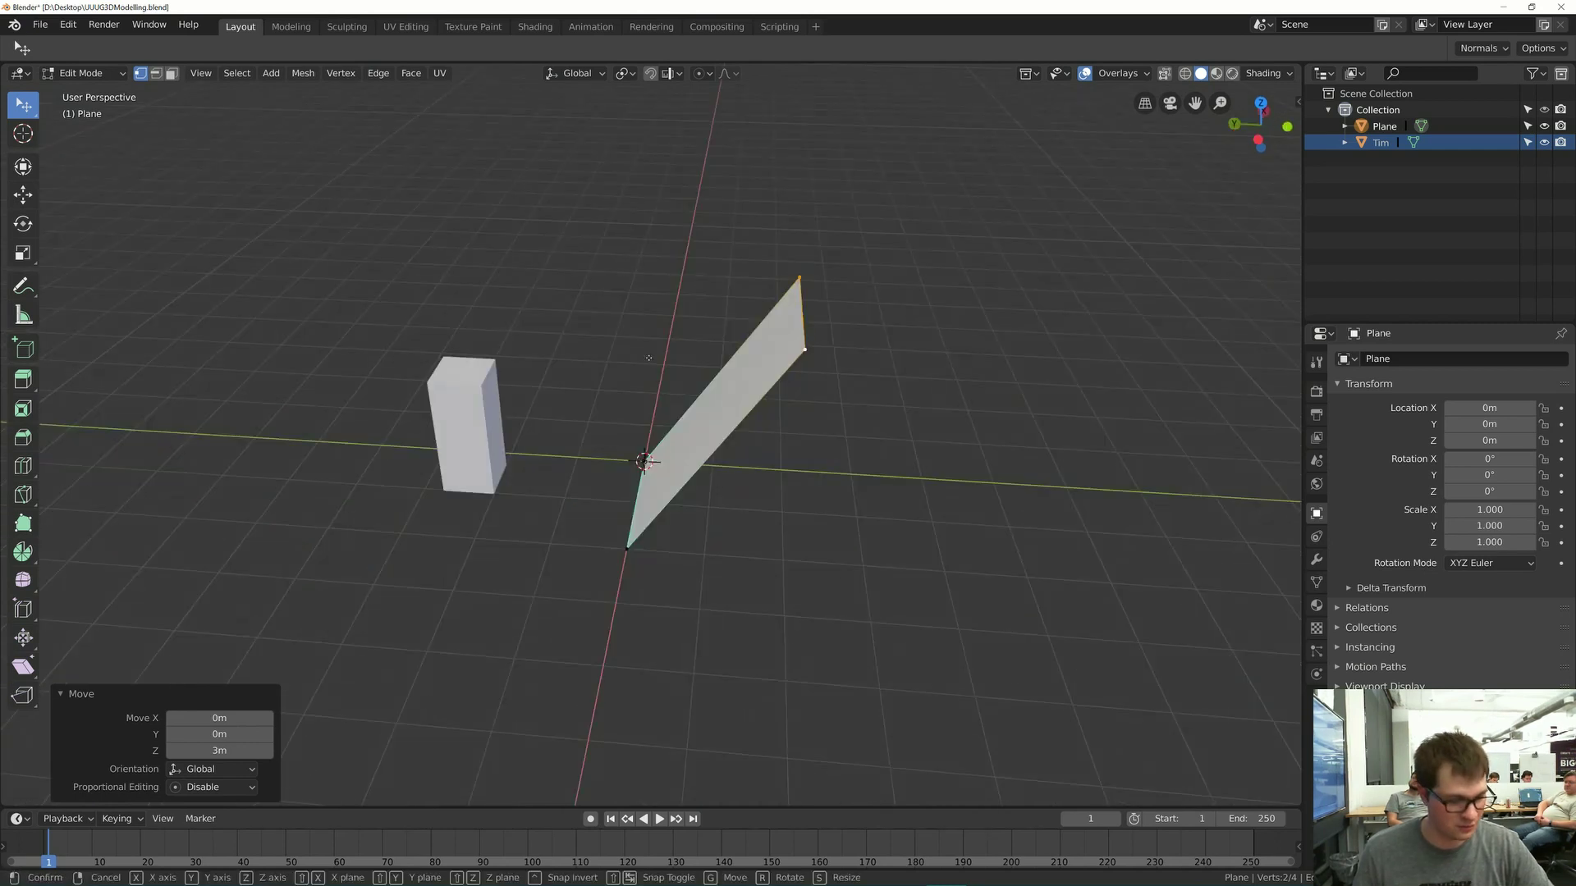
key(y)
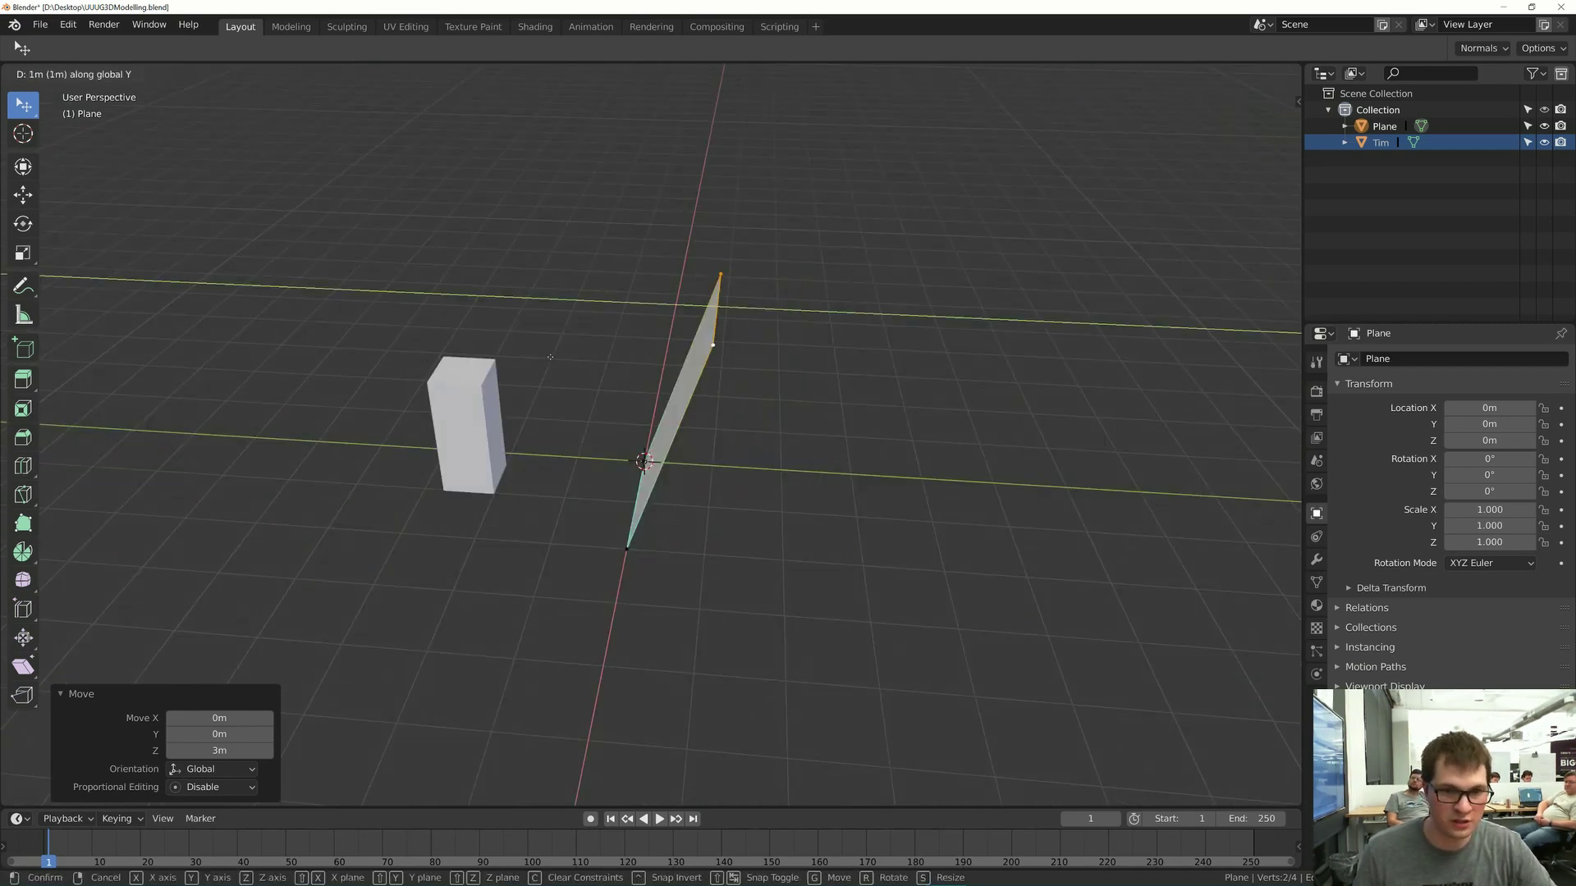
ctrl+click(513, 356)
middle_drag(652, 347, 739, 328)
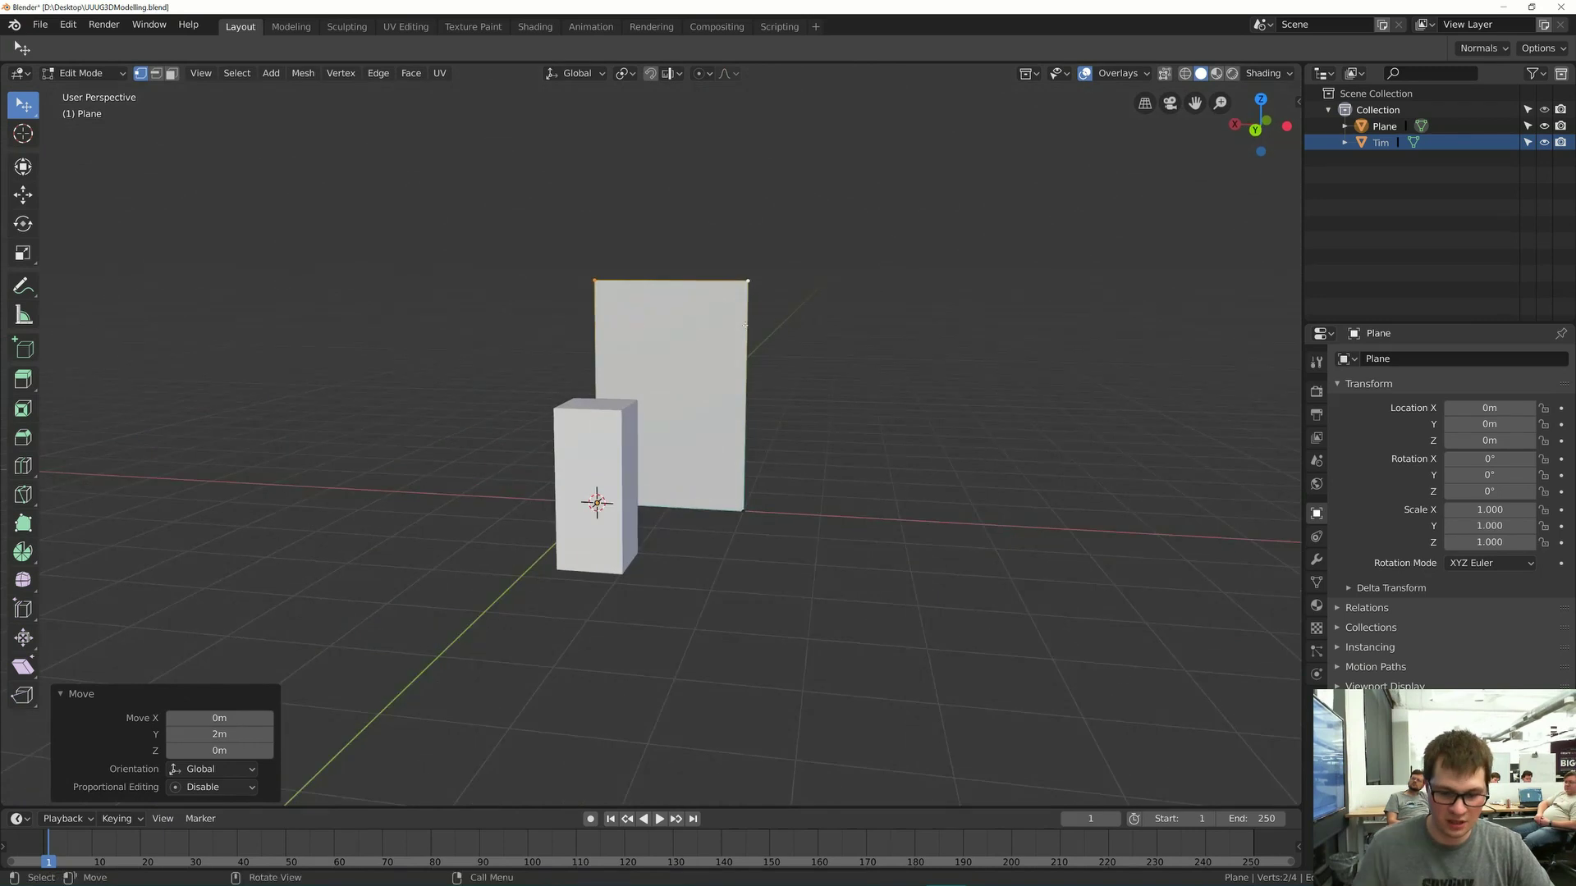
- Turn on X-ray in front orthographic view and compare the upright plane's height with the reference box
key(KP_1)
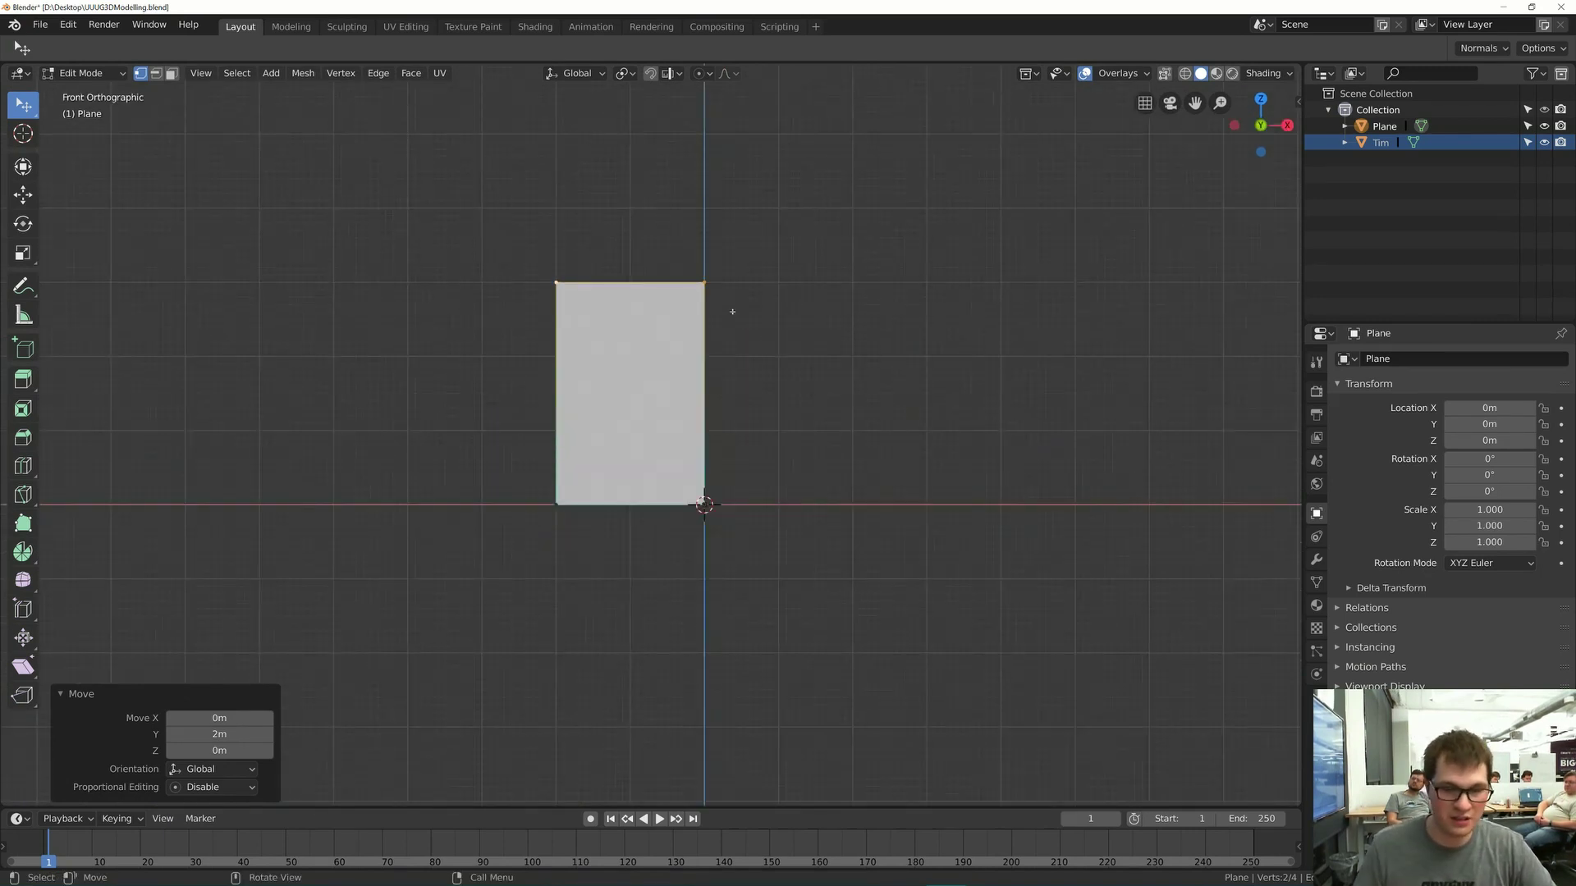
scroll(730, 315, up, 2)
key(alt+z)
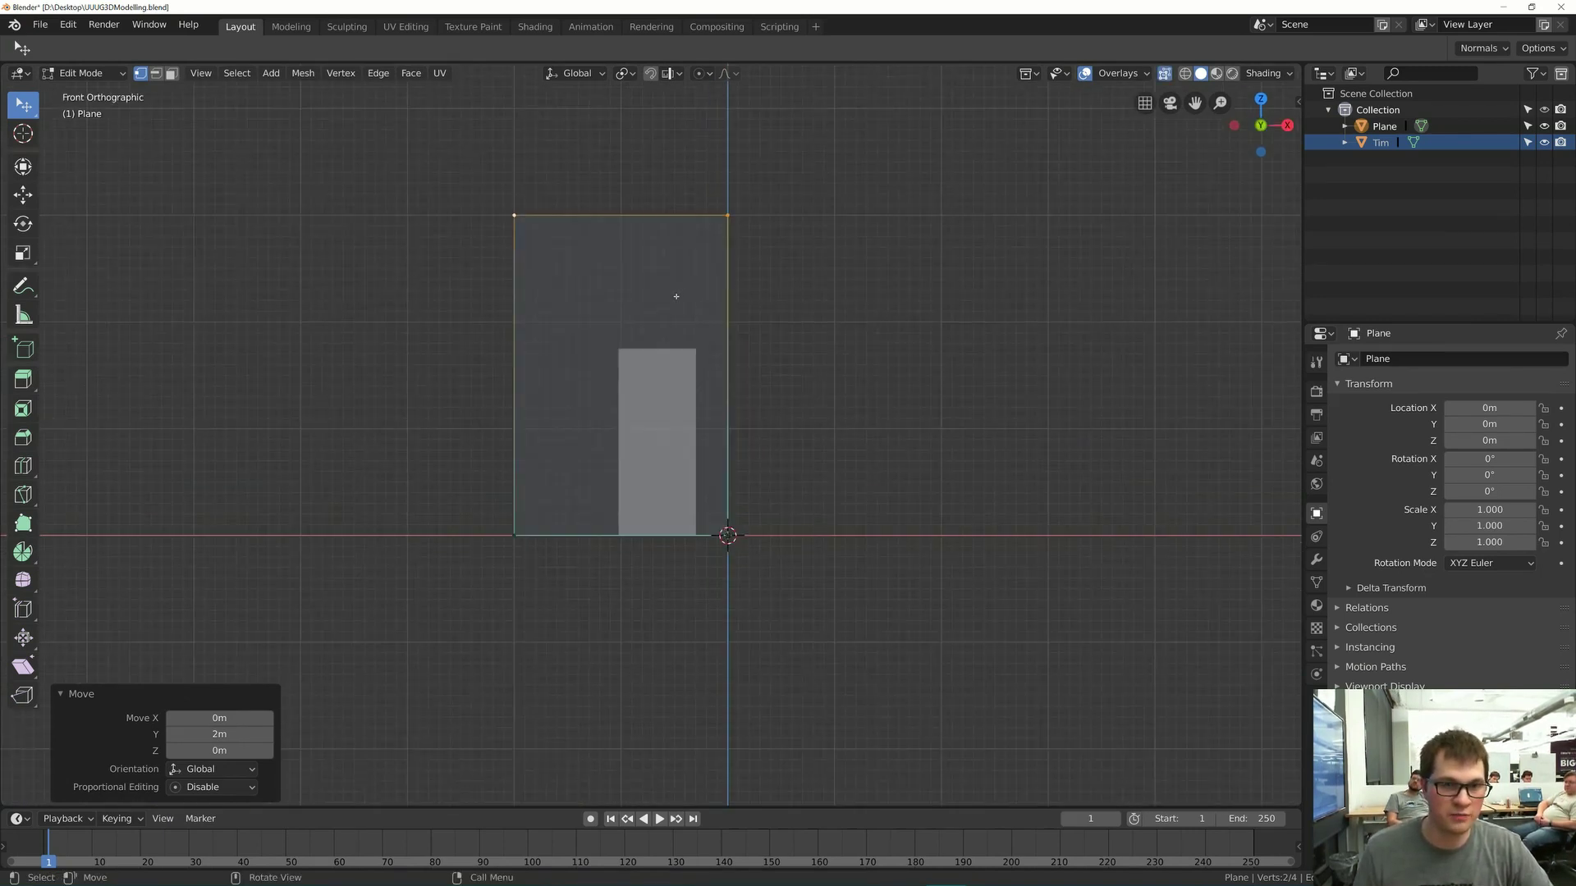
scroll(676, 296, down, 3)
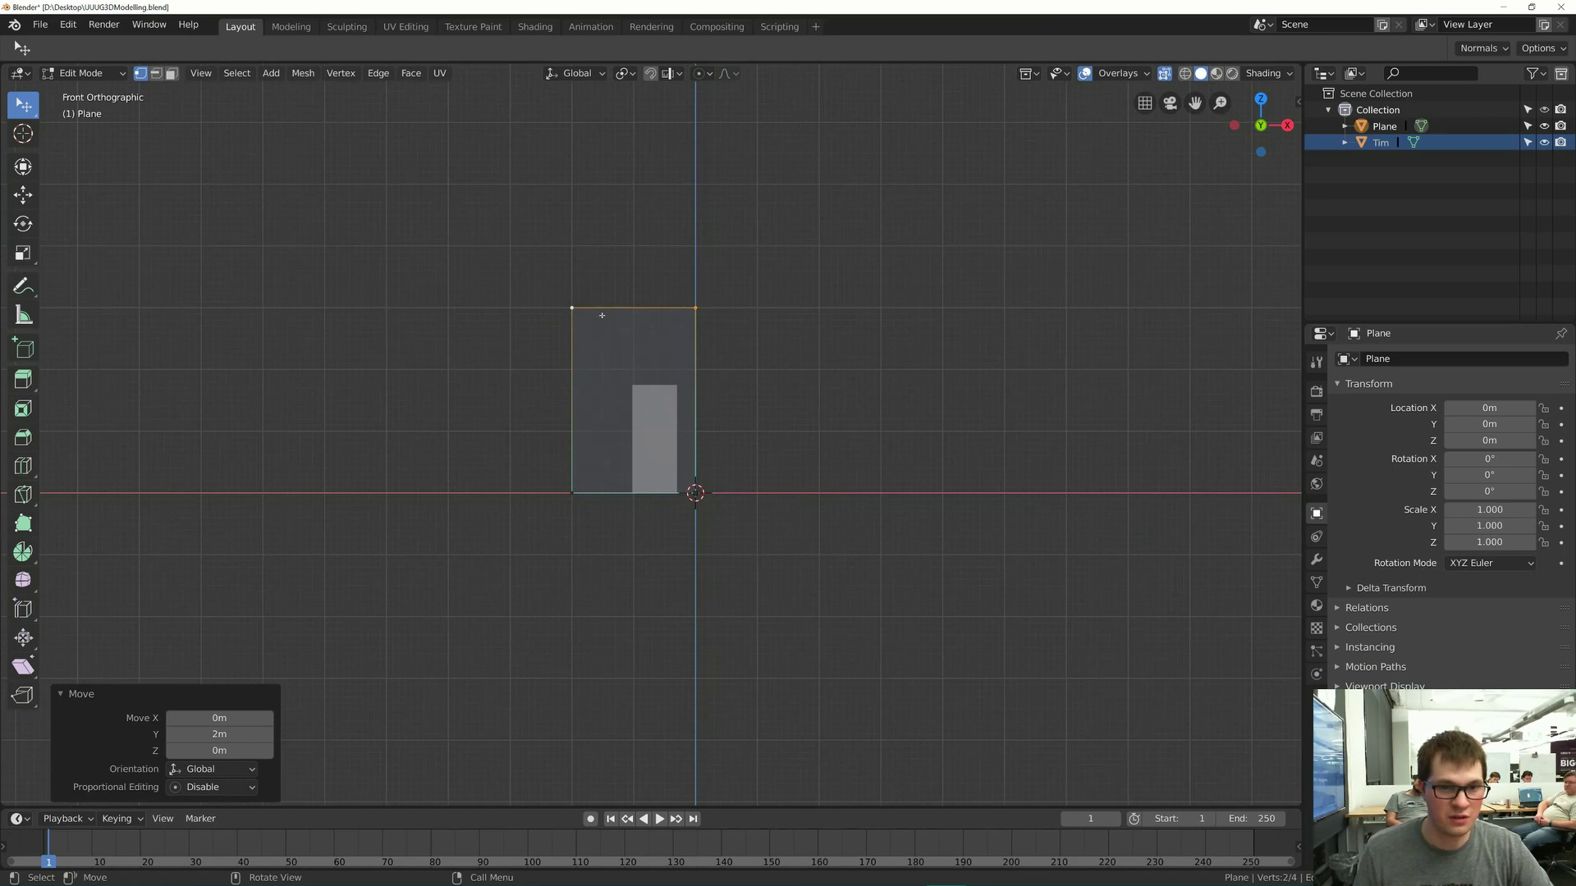
- Raise the plane's two top vertices by another 1 m along Z
middle_drag(602, 315, 754, 306)
key(alt+a)
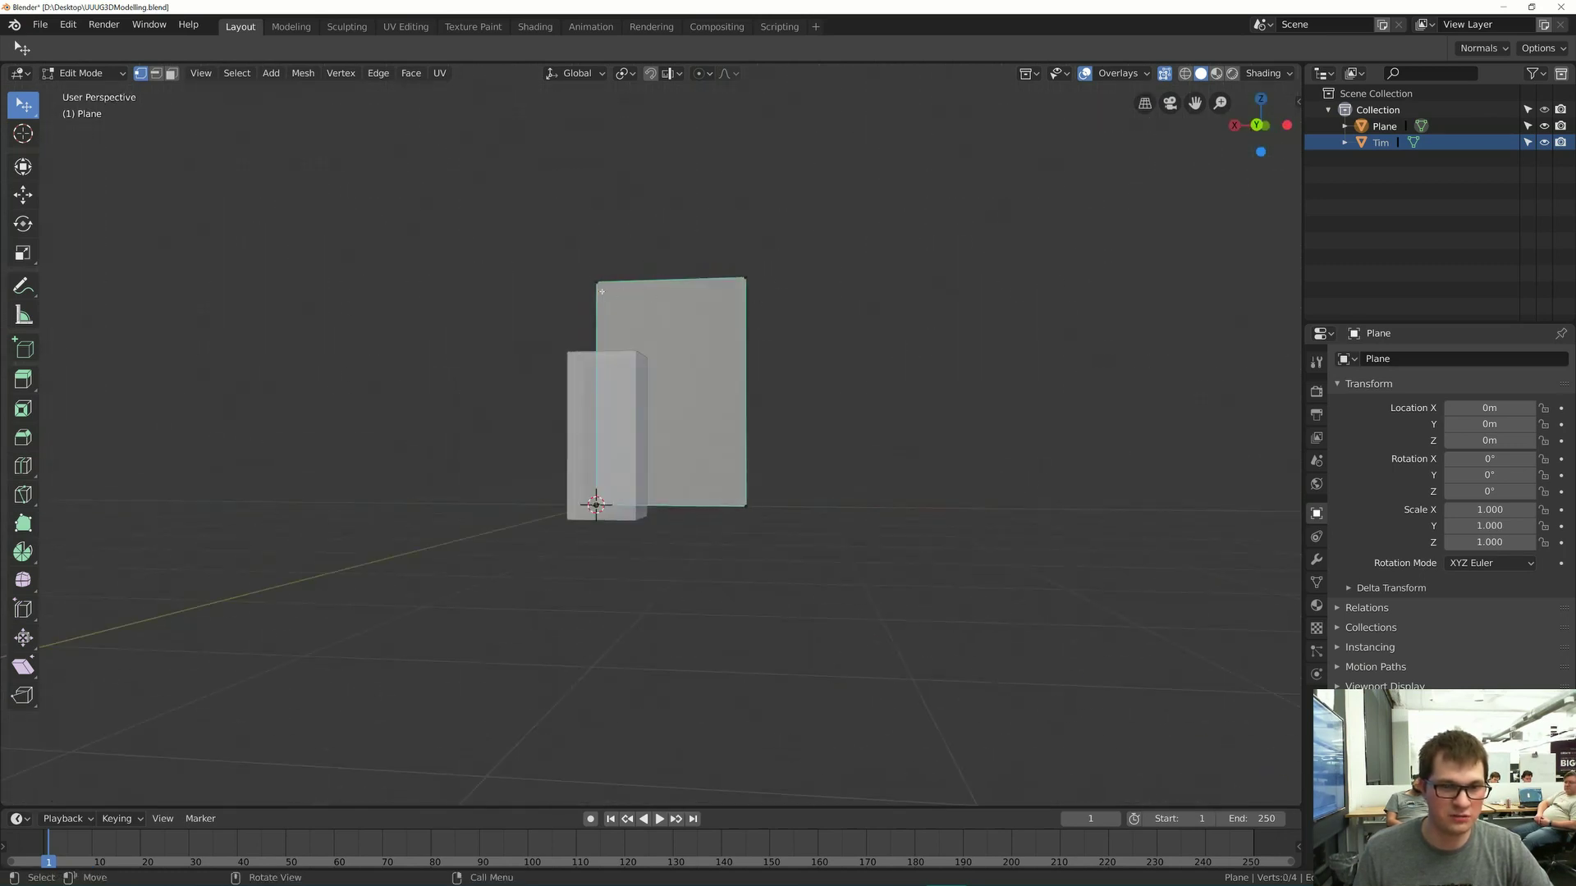
click(601, 291)
shift+click(748, 288)
text(gz1)
key(Return)
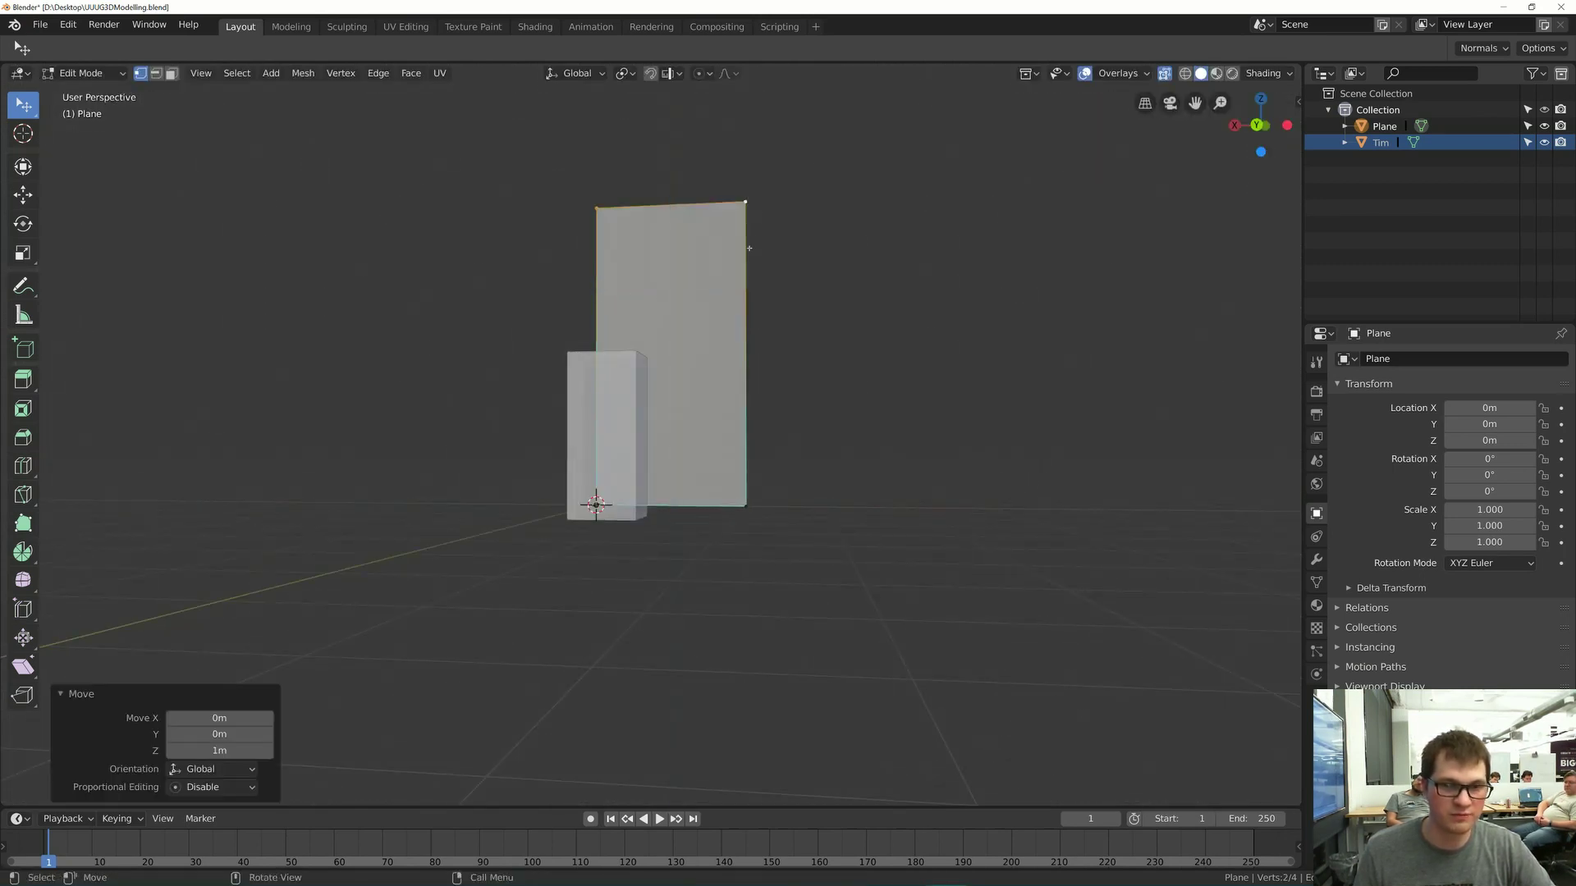
- Save the file and clear the plane's vertex selection in Edit Mode
middle_drag(748, 248, 672, 291)
key(Tab)
key(ctrl+s)
key(Tab)
click(682, 343)
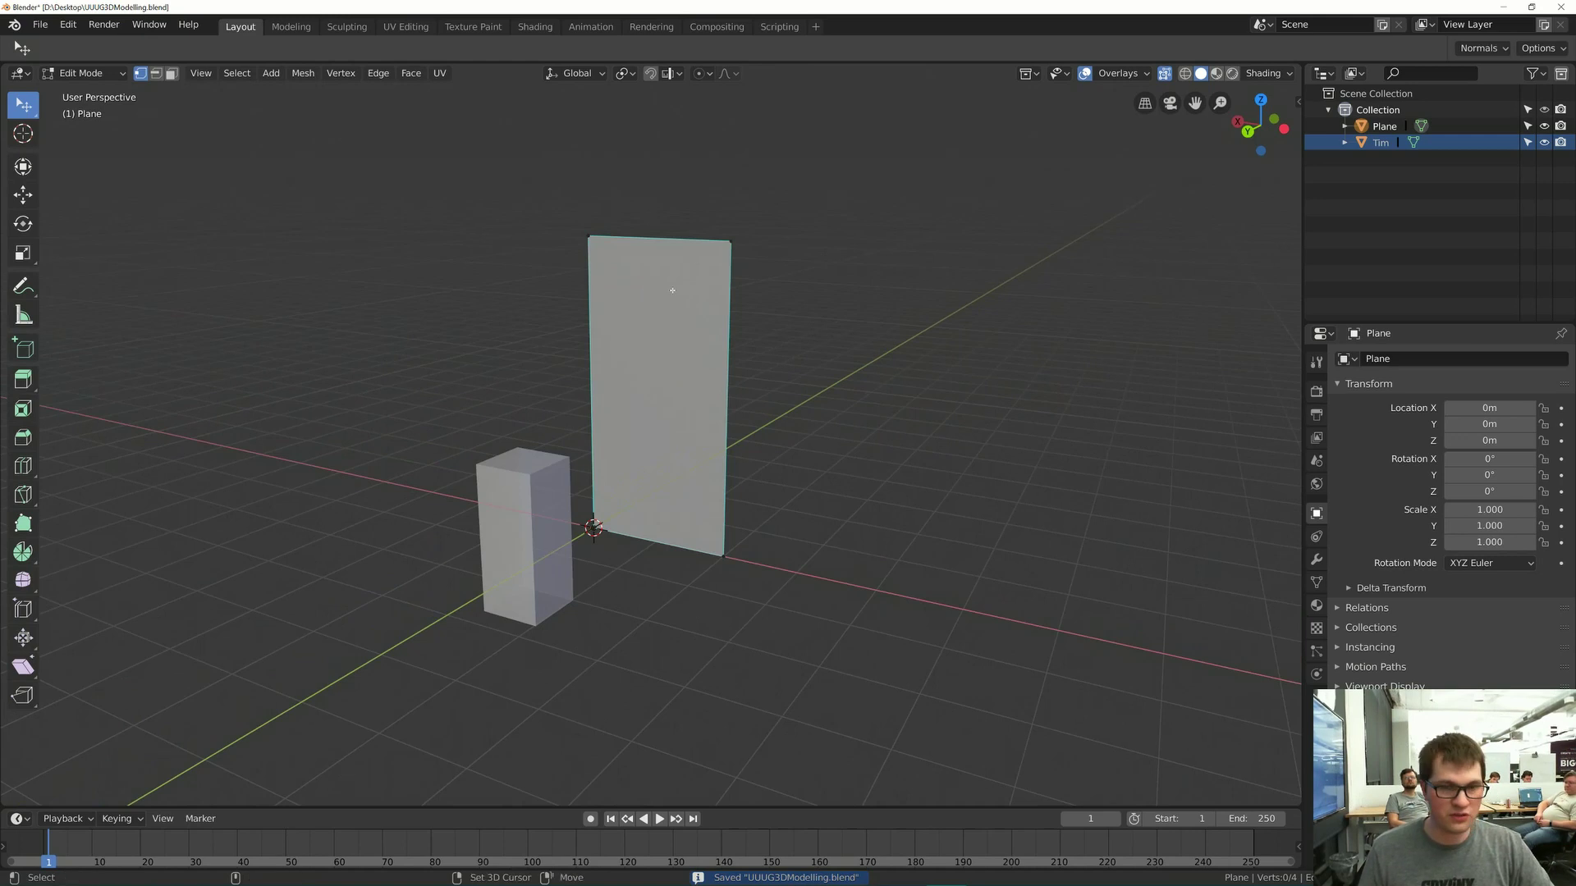
- Divide the upright plane into four horizontal sections with loop cuts, checking the ArtStation corridor reference in the browser
key(ctrl+r)
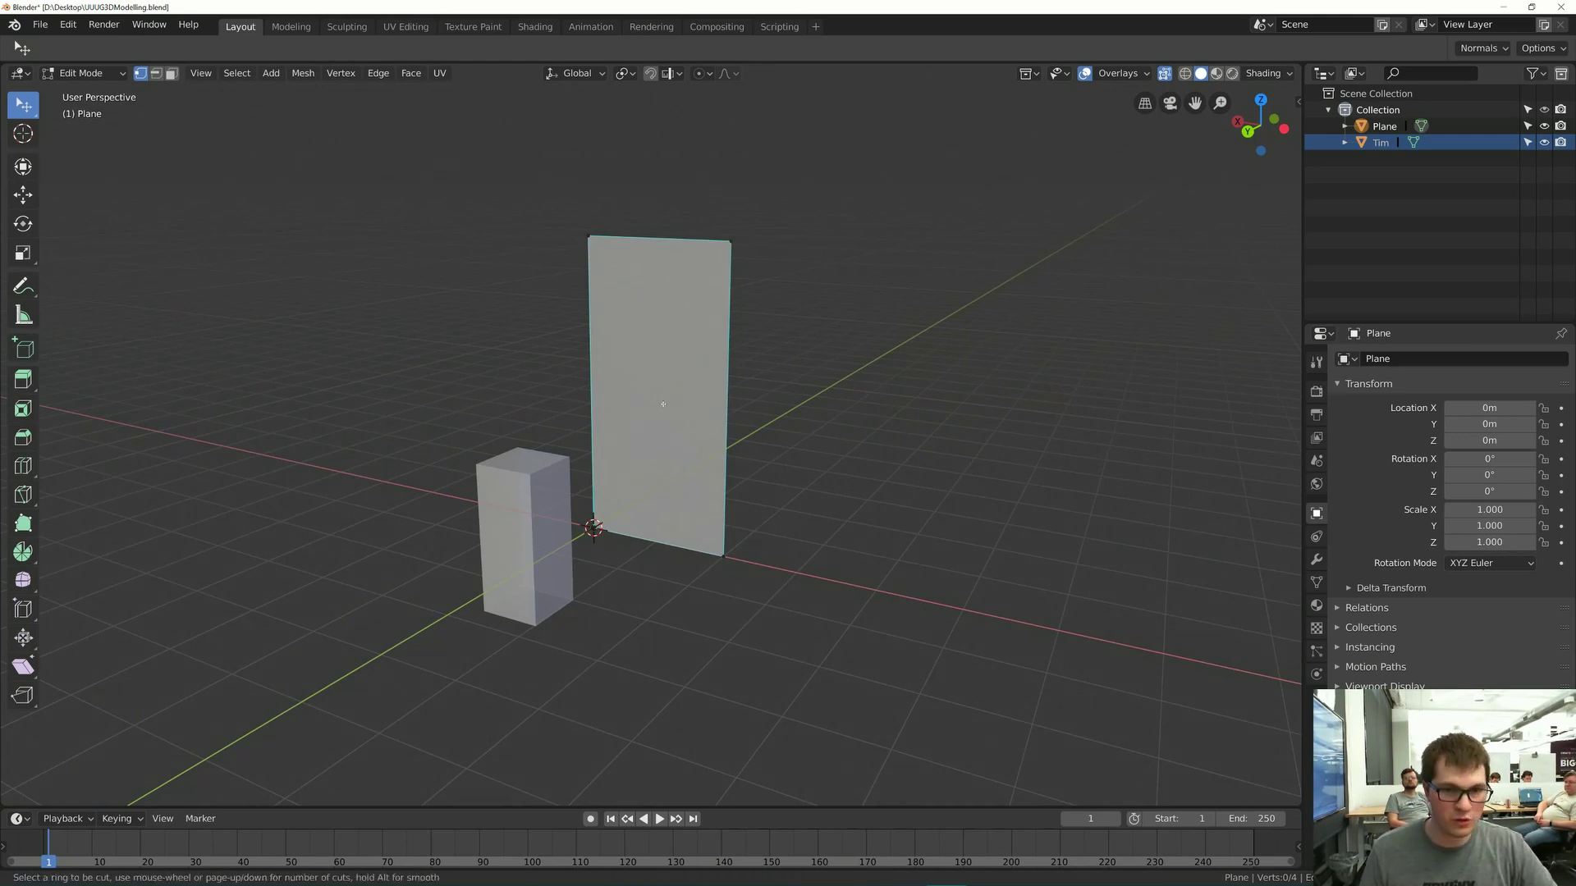
click(703, 388)
right_click(708, 356)
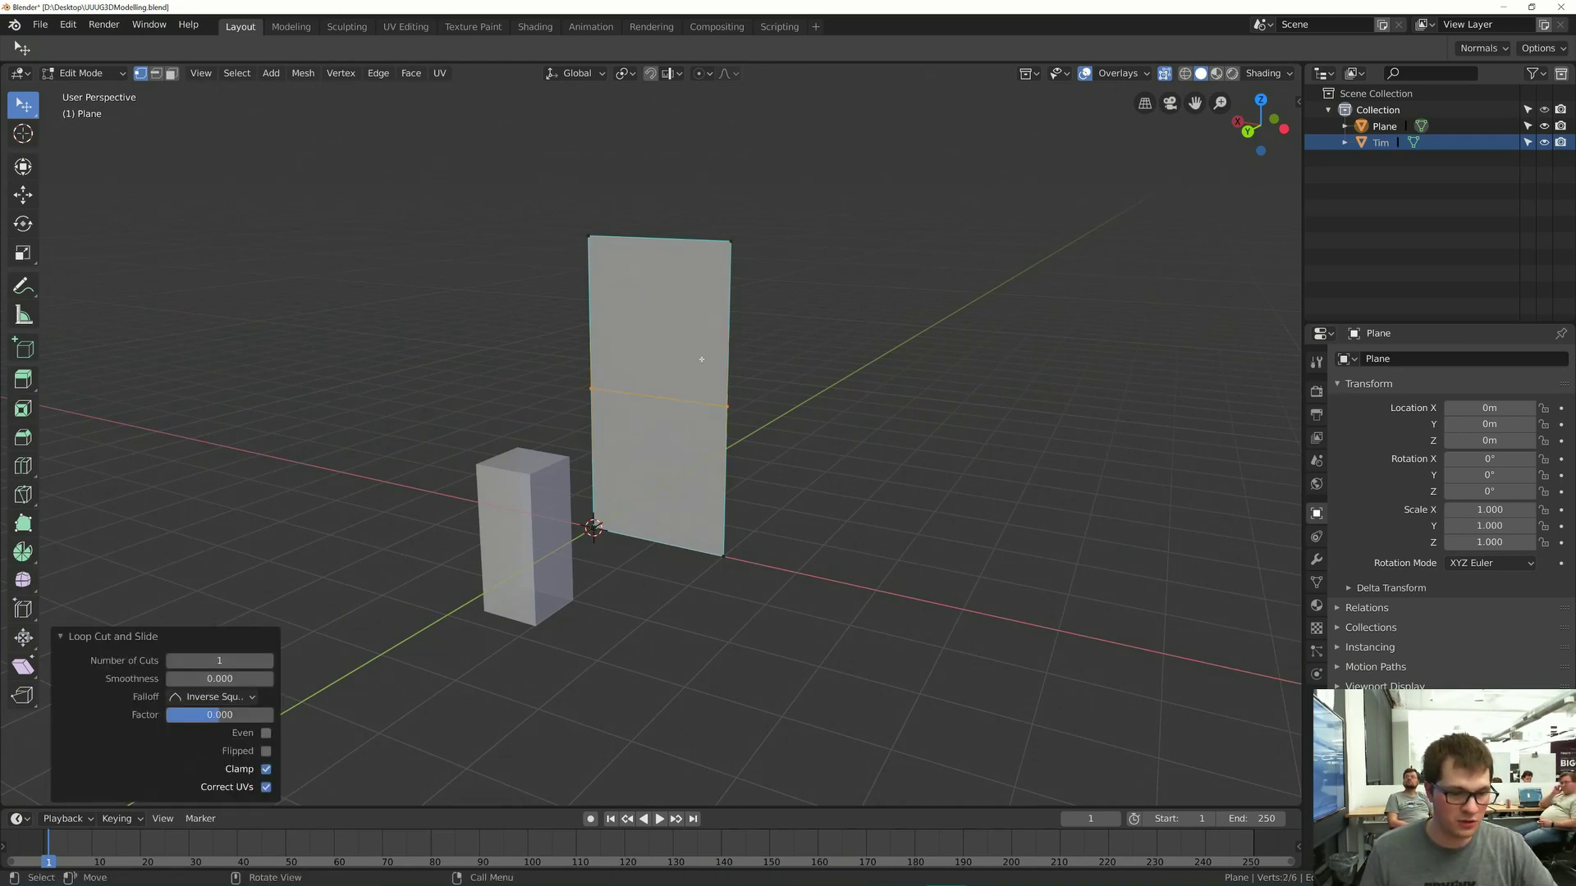
key(ctrl+r)
key(alt+Tab)
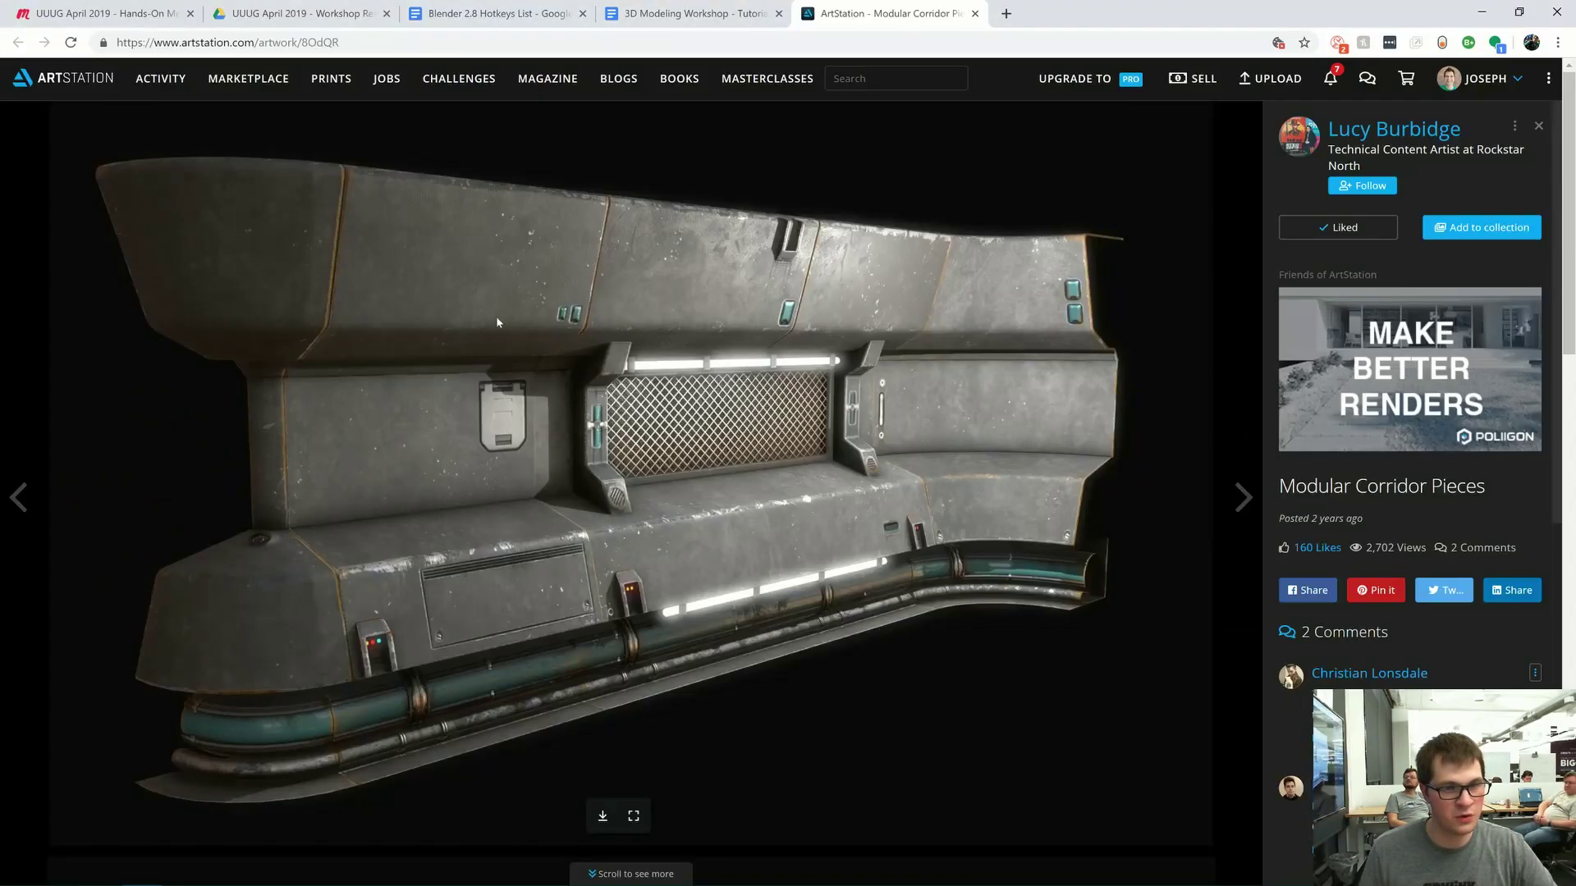
key(alt+Tab)
key(alt+Tab)
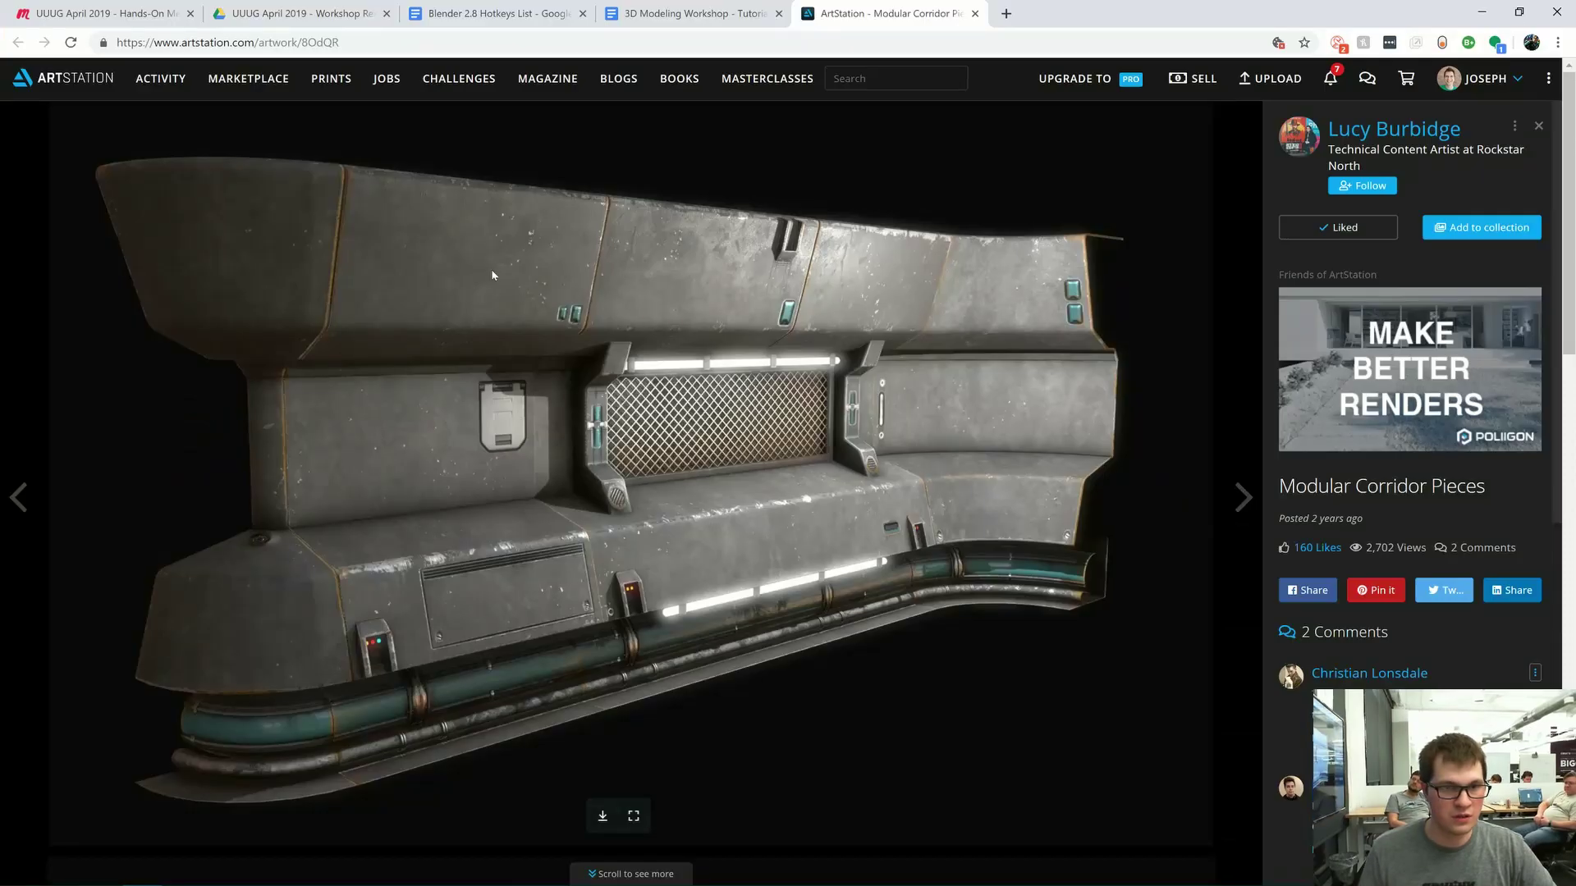
key(alt+Tab)
middle_drag(768, 415, 630, 229)
scroll(698, 381, up, 1)
middle_drag(643, 351, 663, 191)
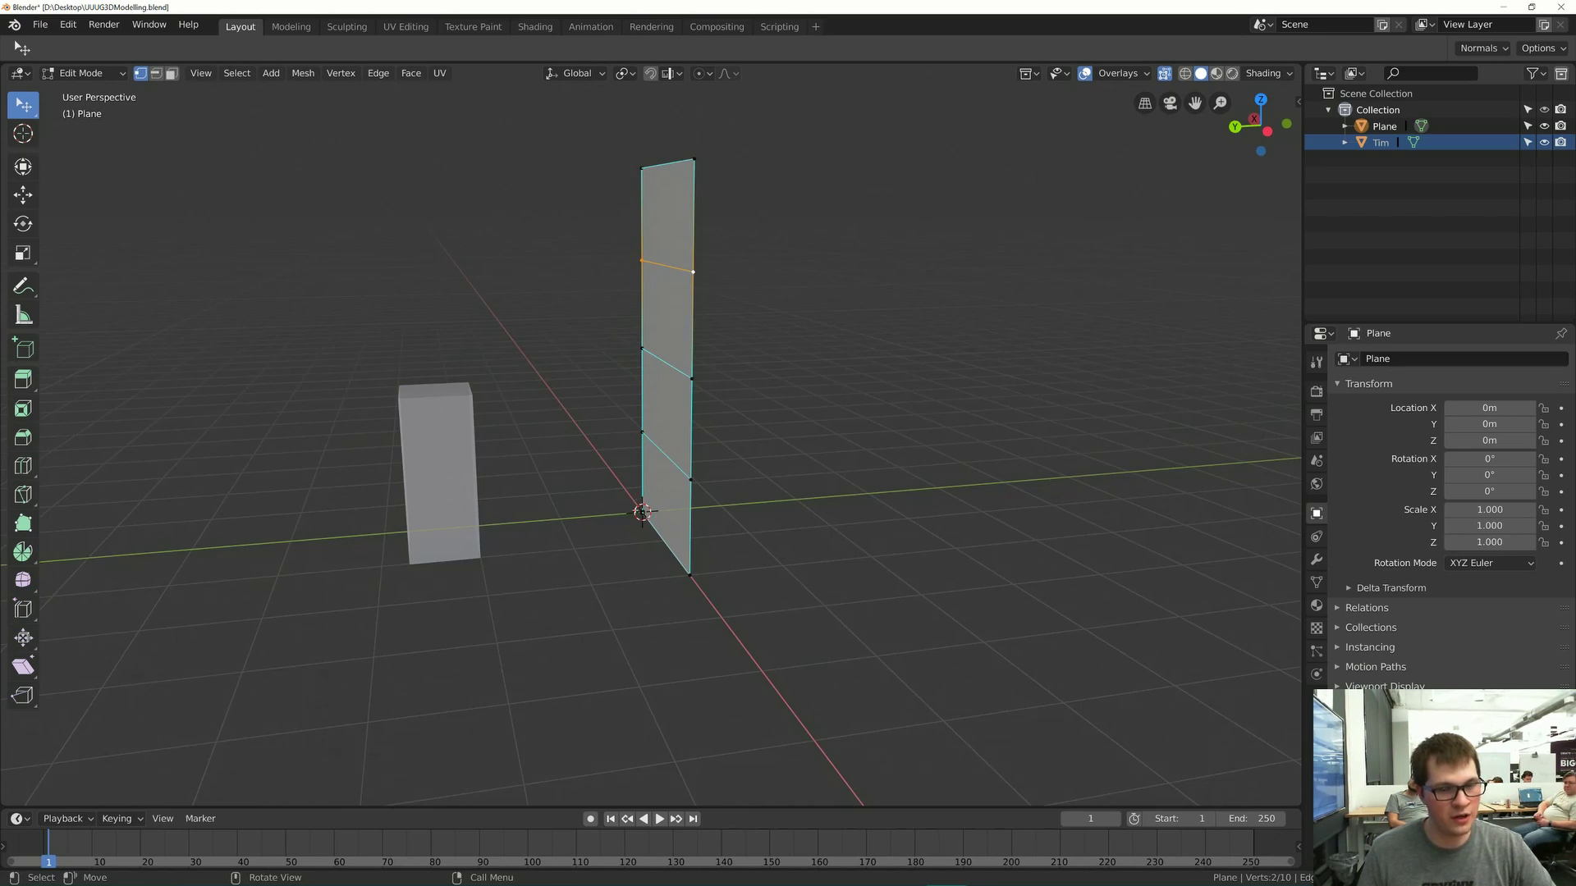
- Select the plane's second face from the top and move it about -0.616 m along Y to recess it
key(3)
click(692, 290)
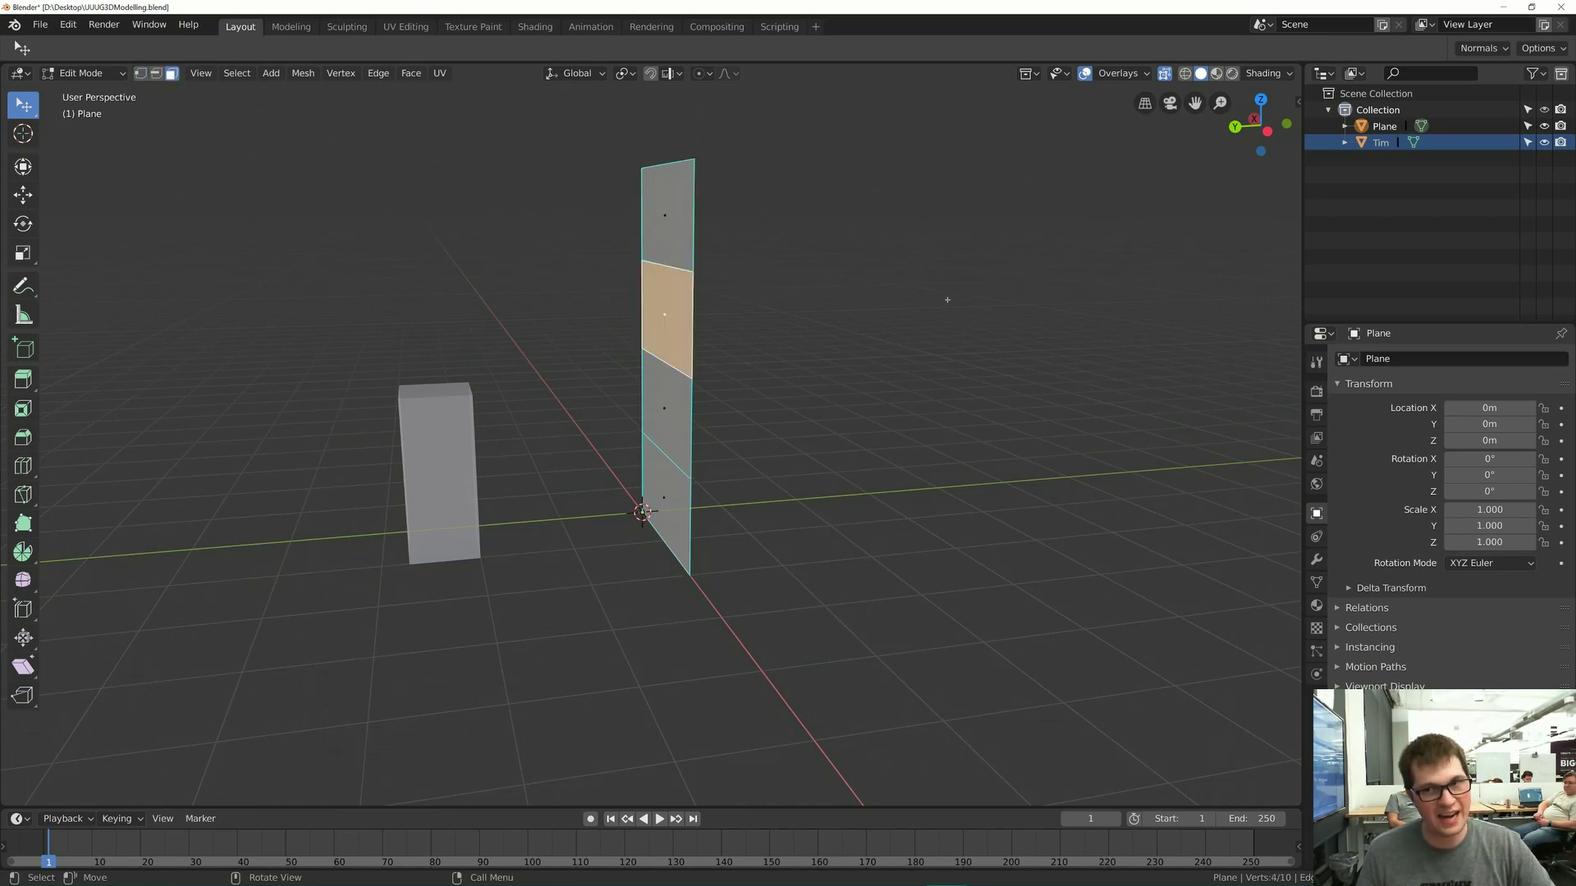
key(r)
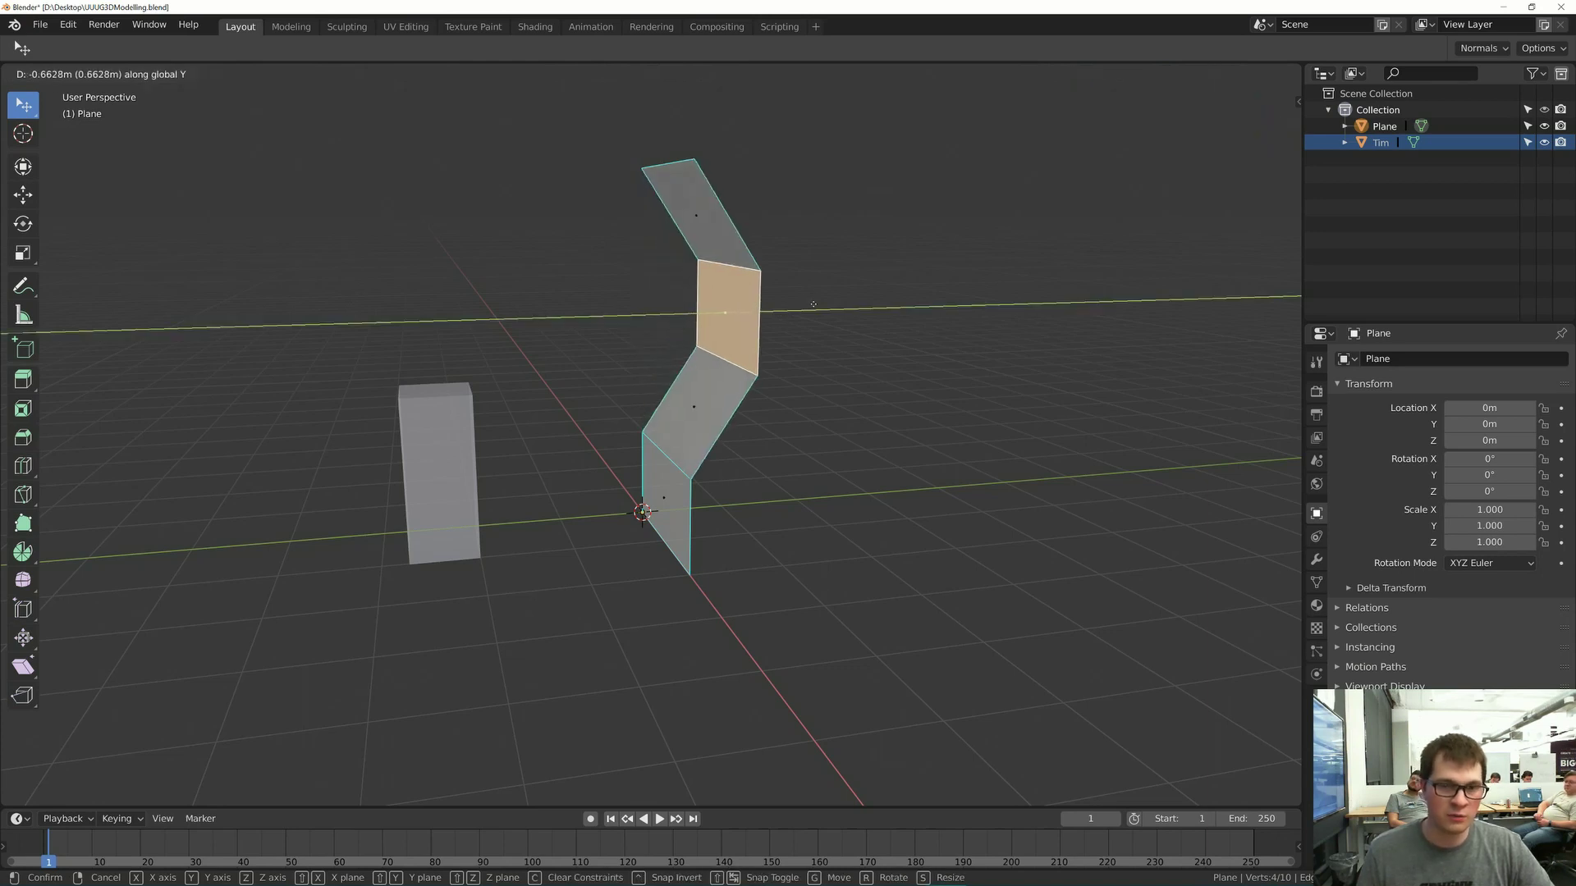
key(Escape)
key(g)
key(y)
click(834, 299)
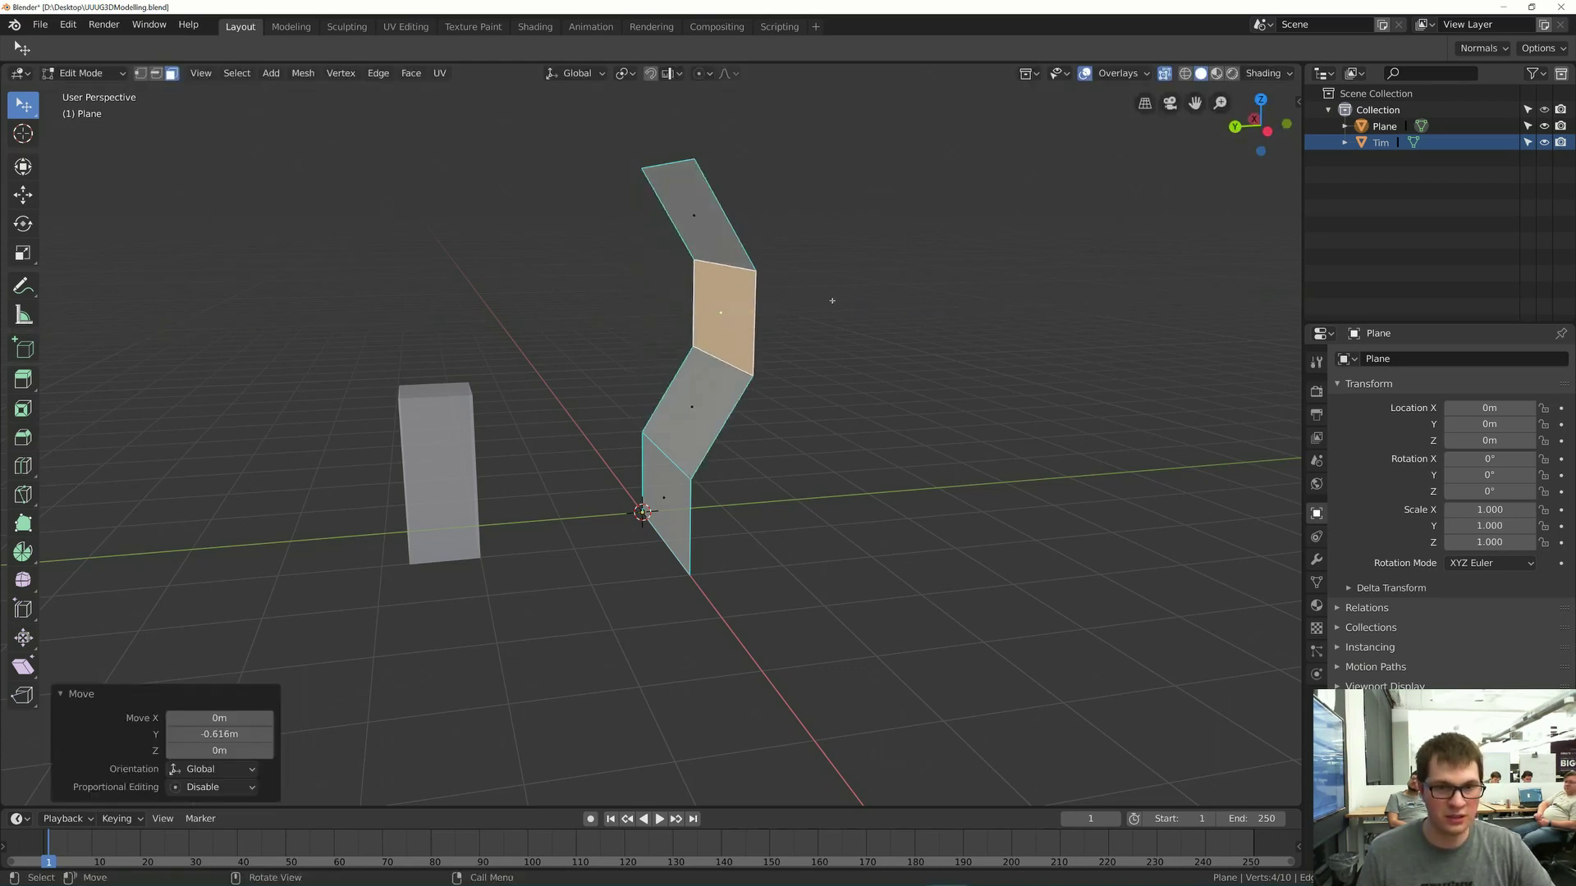
- Compare with the corridor reference, lower the recessed face along Z and adjust its depth along Y
key(alt+Tab)
key(alt+Tab)
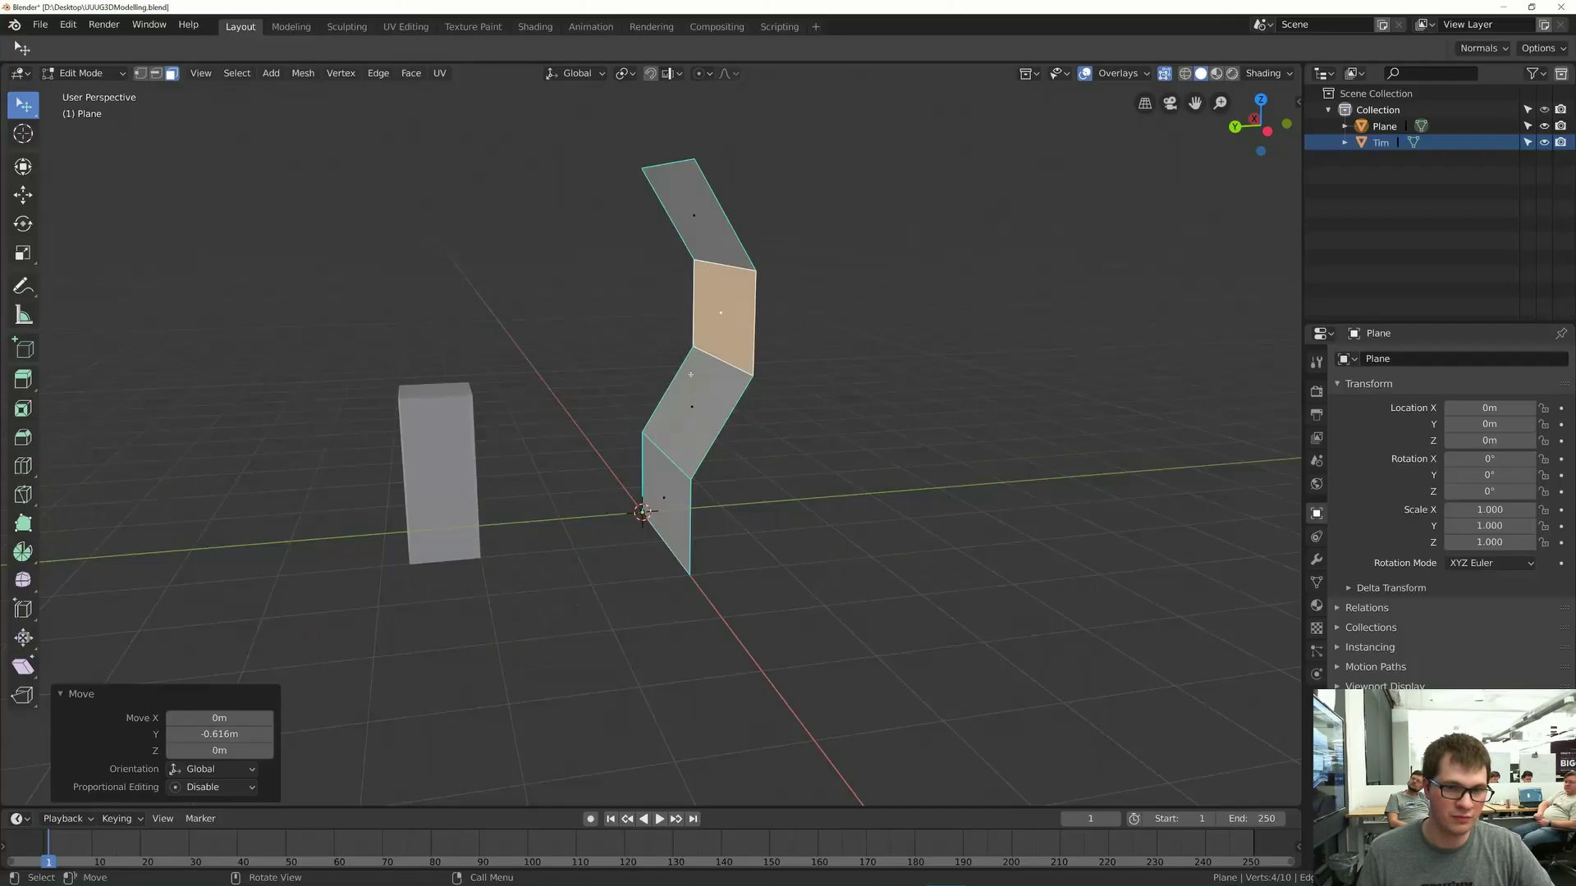
key(g)
key(z)
click(747, 400)
middle_drag(748, 400, 722, 387)
key(g)
key(y)
click(736, 385)
- Add a centred loop cut to the section above the recess, lower it along Z and move it about 0.287 m along Y
key(alt+Tab)
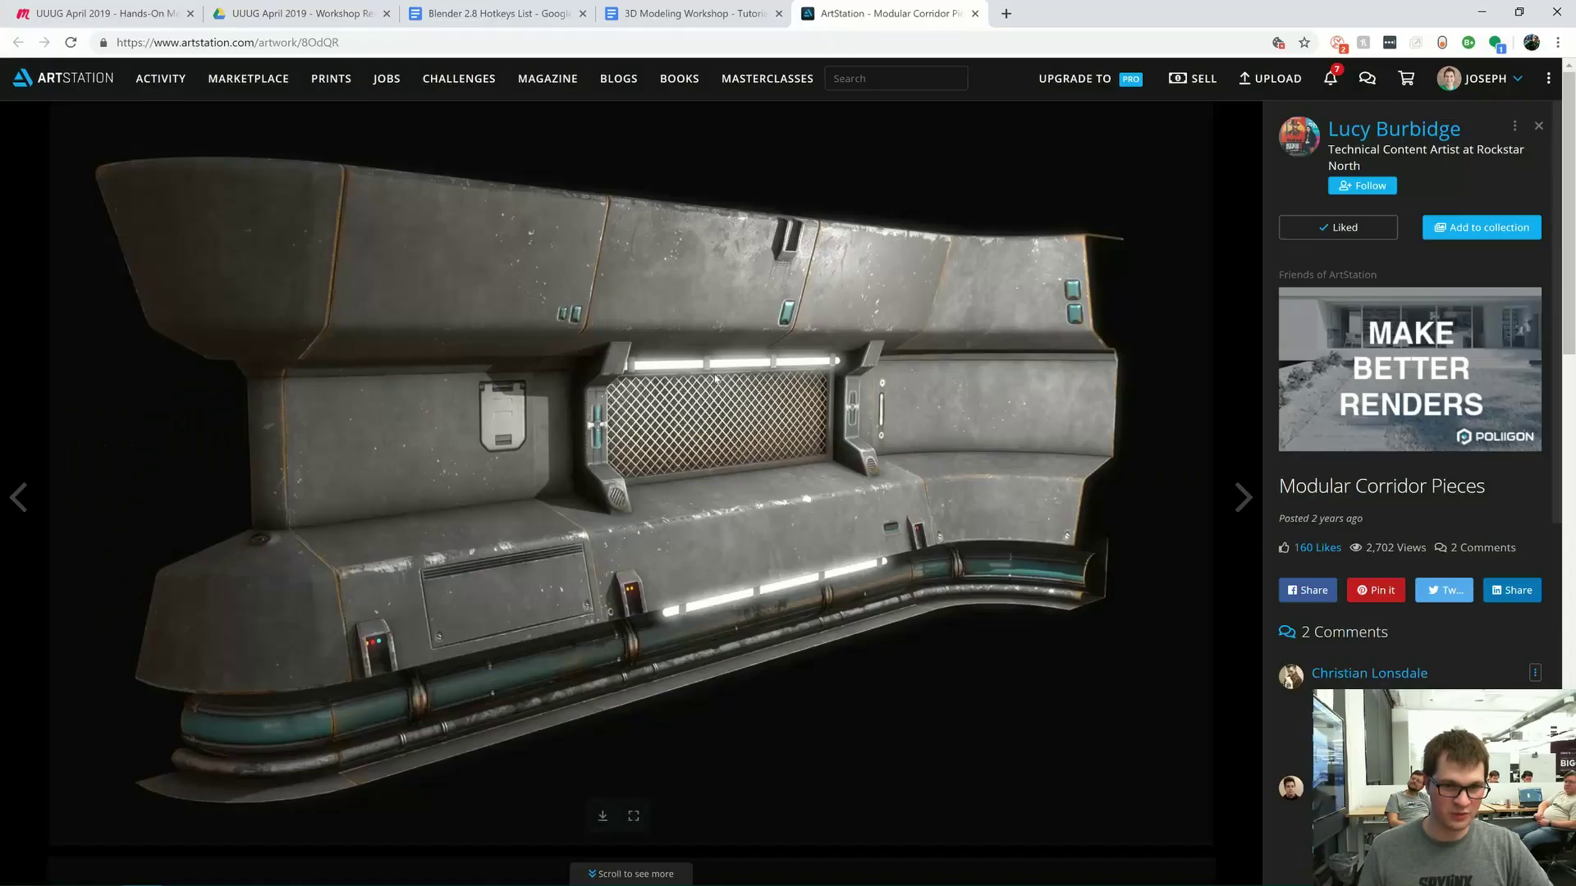
key(alt+Tab)
key(ctrl+r)
click(711, 289)
right_click(711, 290)
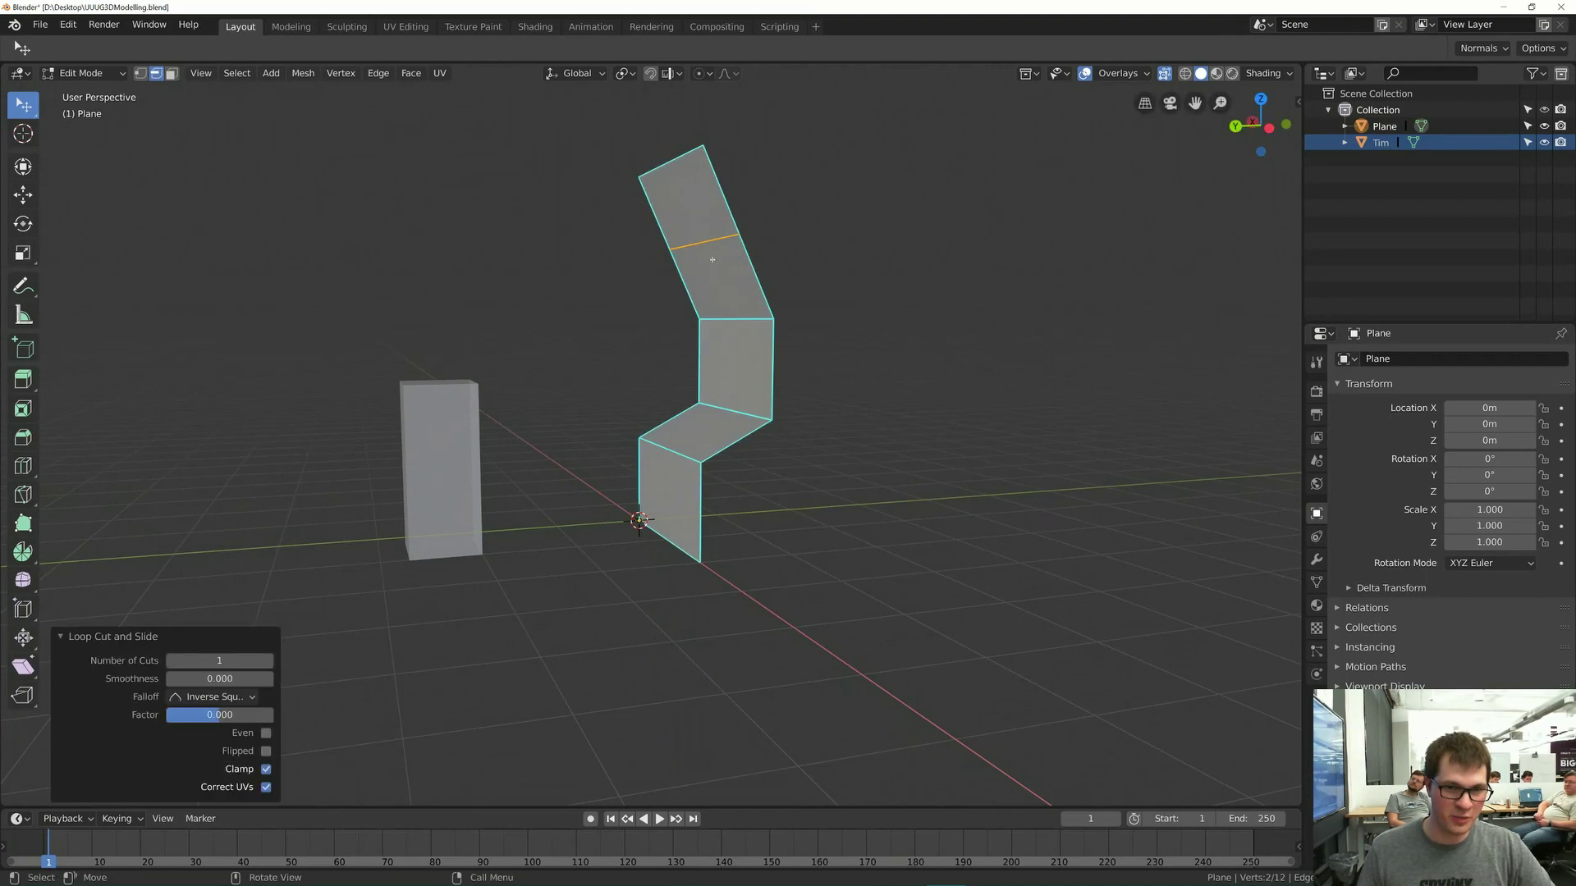
key(g)
key(z)
key(y)
key(alt+Tab)
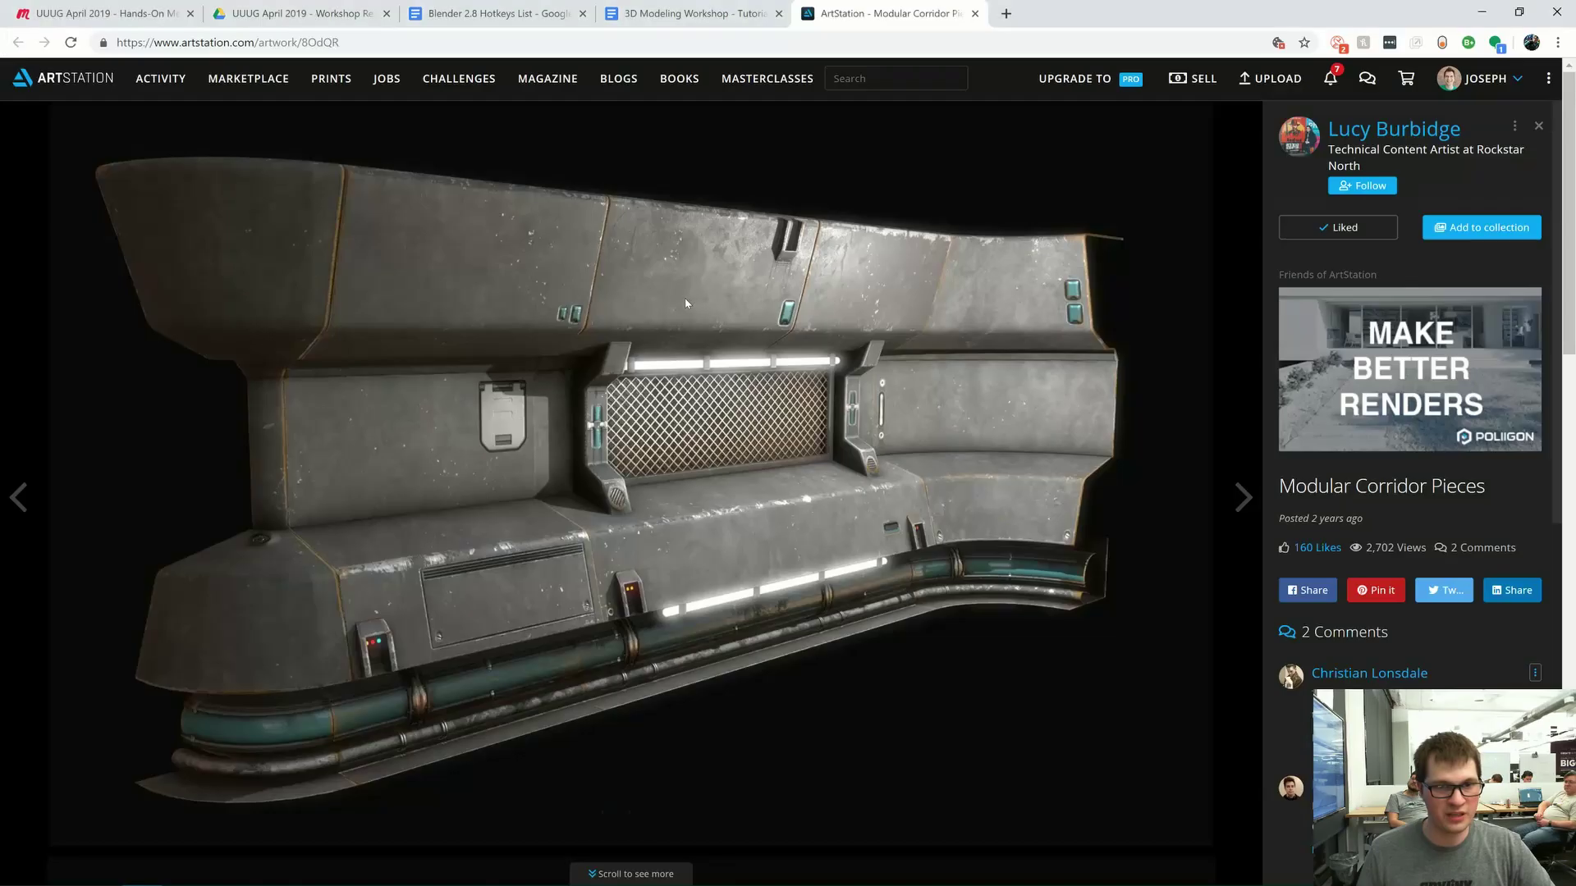
key(alt+Tab)
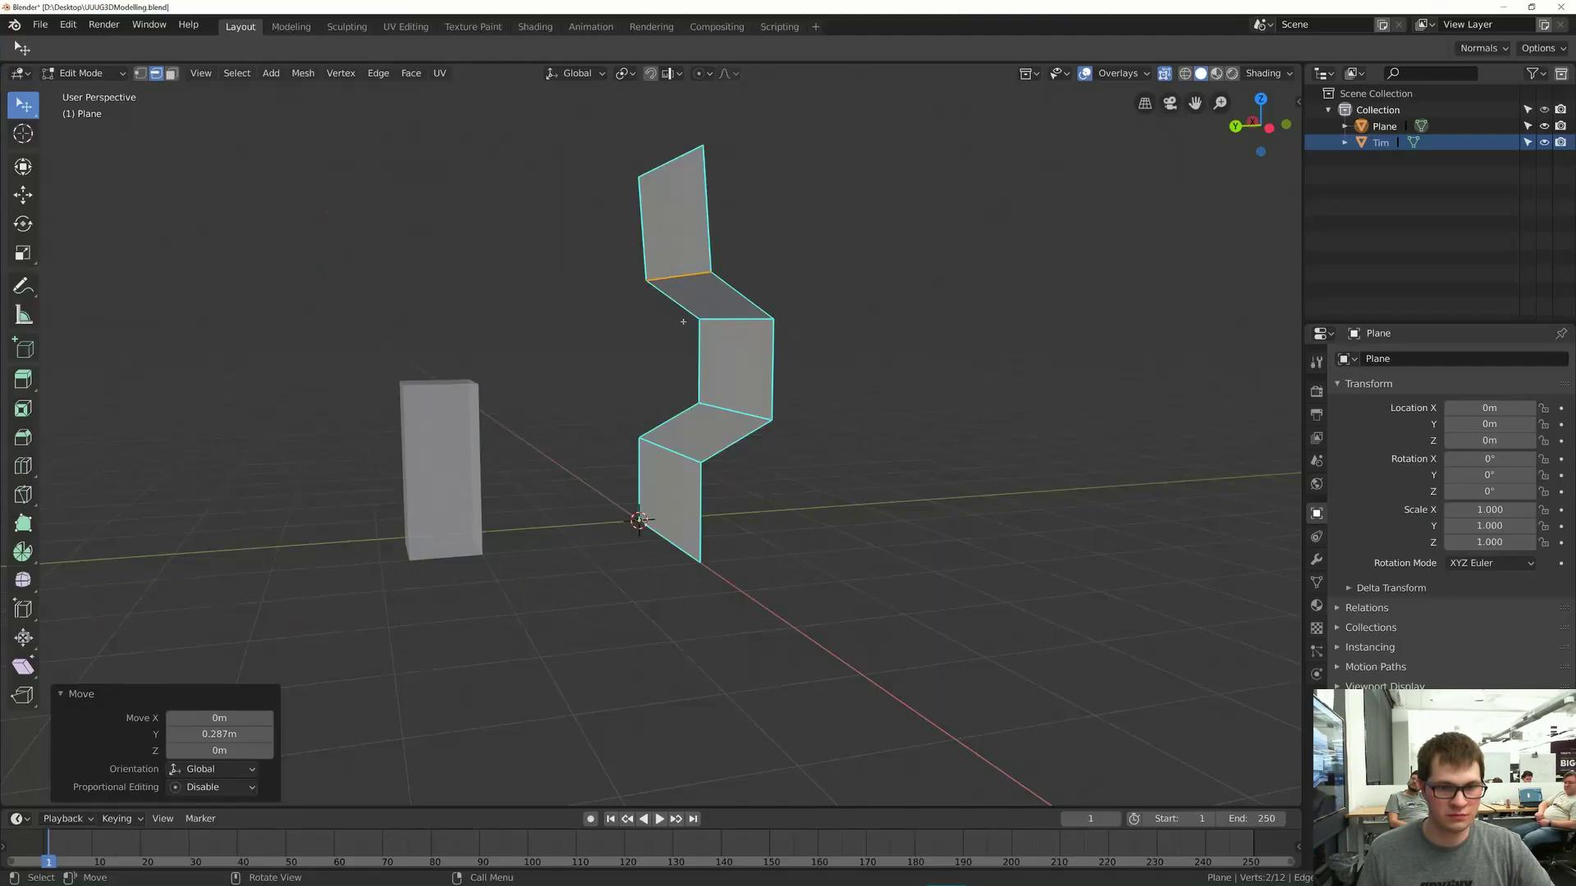
- Lower the bottom edge of the recessed face about 0.12 m along Z, following the corridor reference
key(alt+Tab)
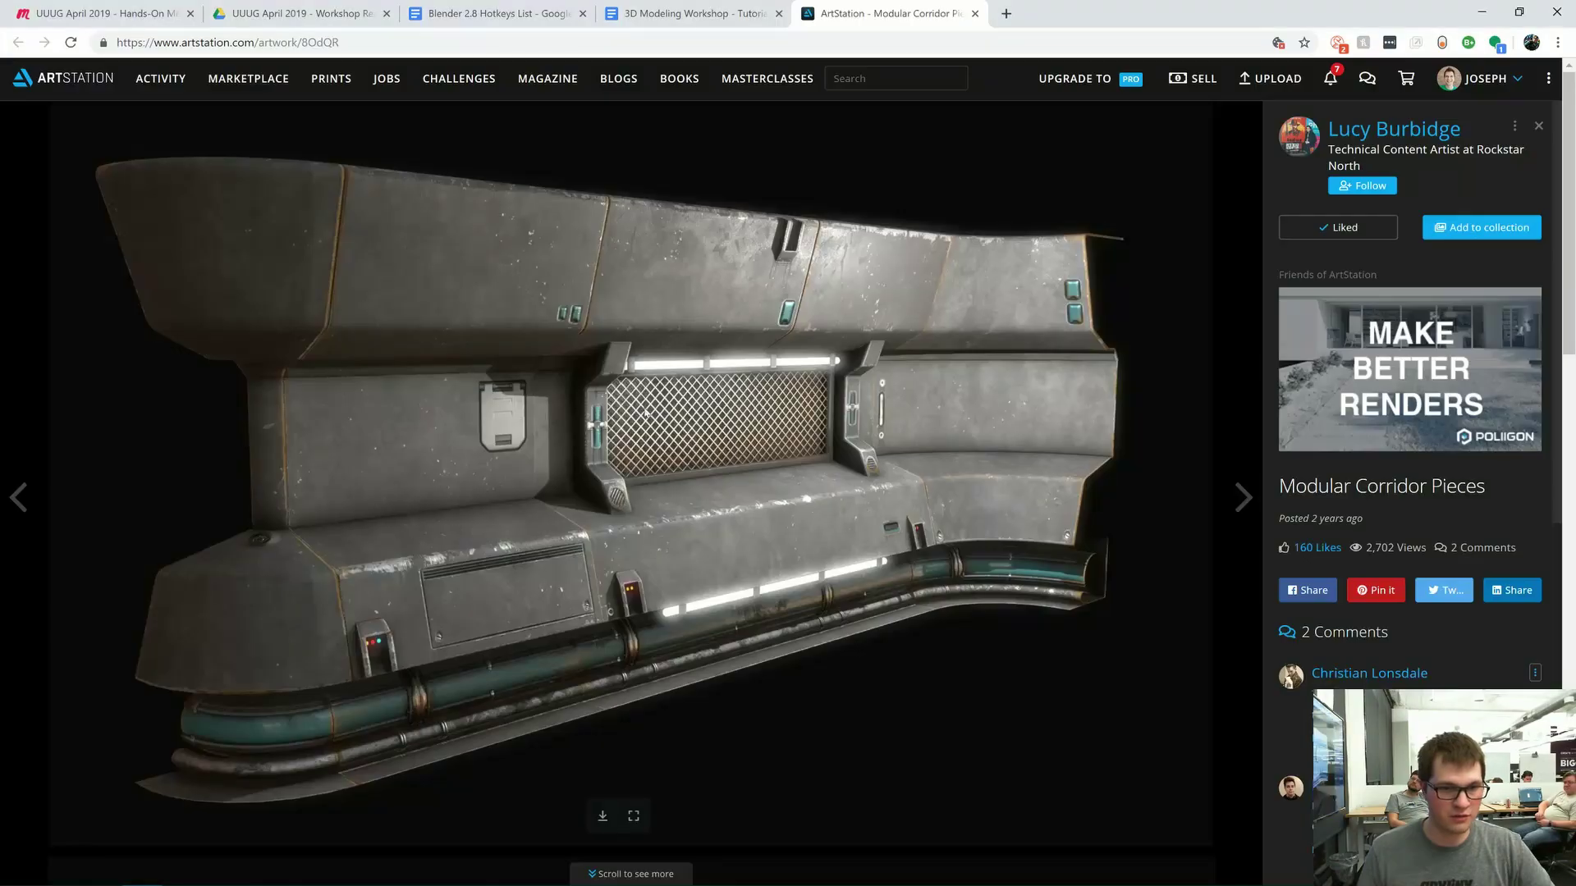
key(alt+Tab)
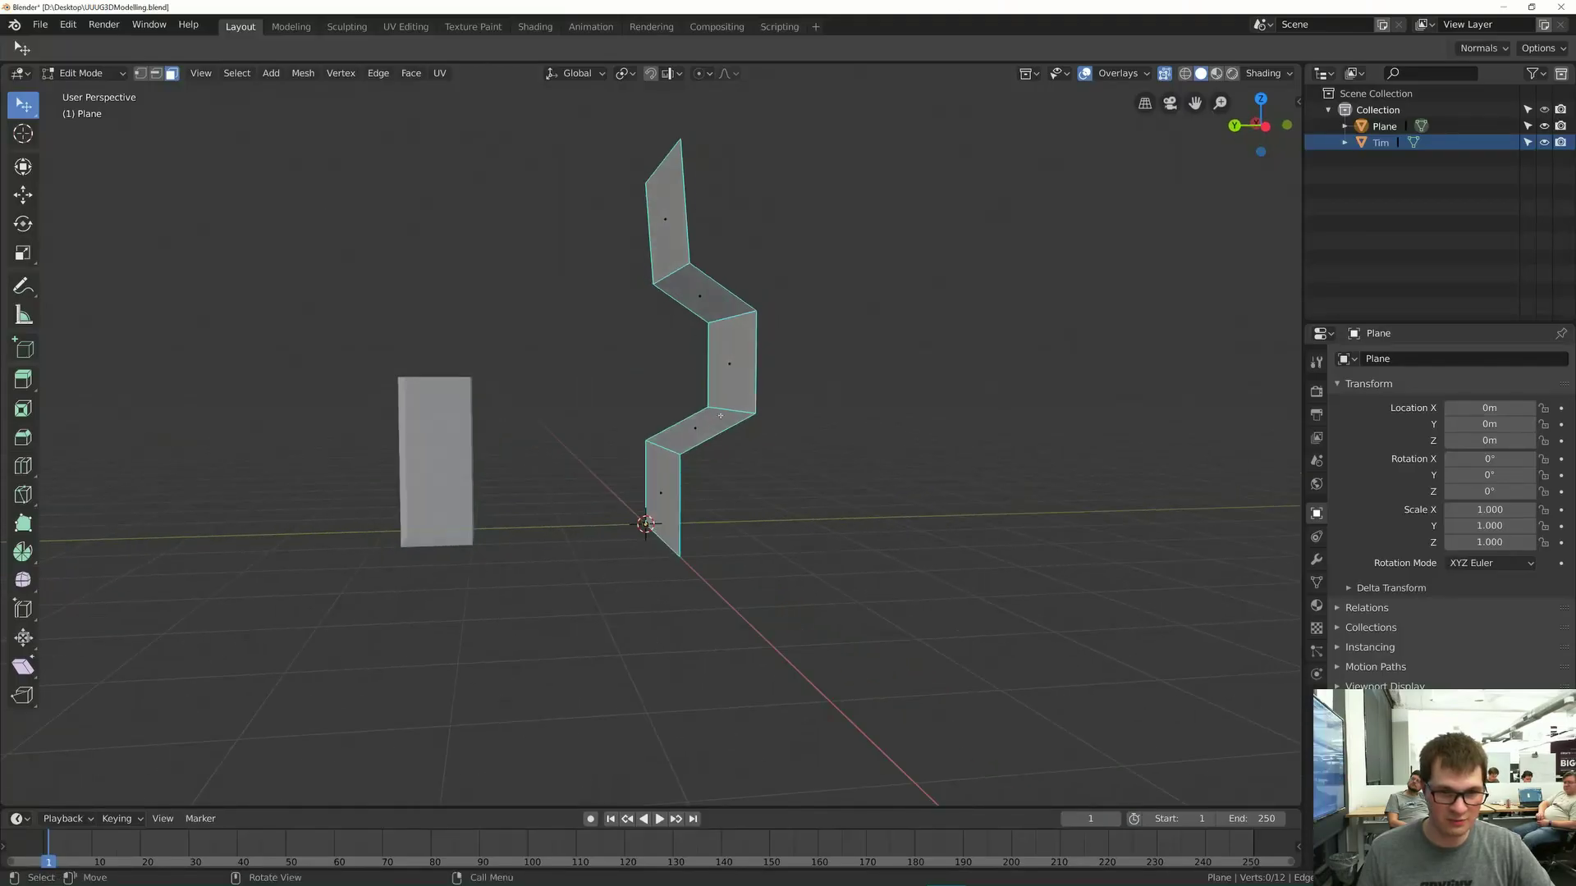
key(alt+Tab)
key(alt+Tab)
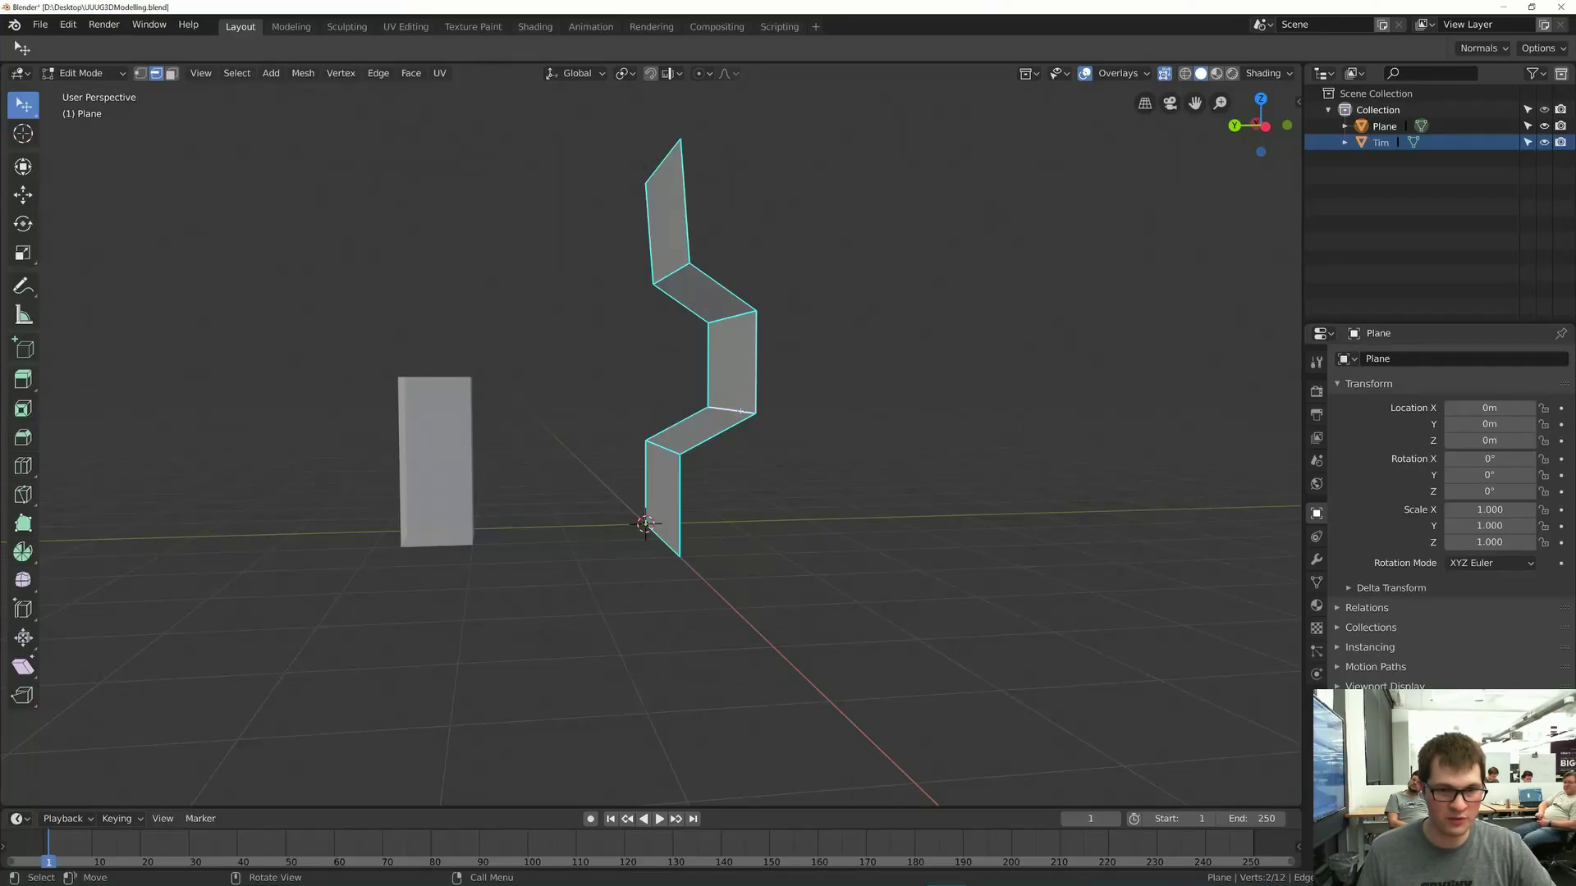
key(alt+Tab)
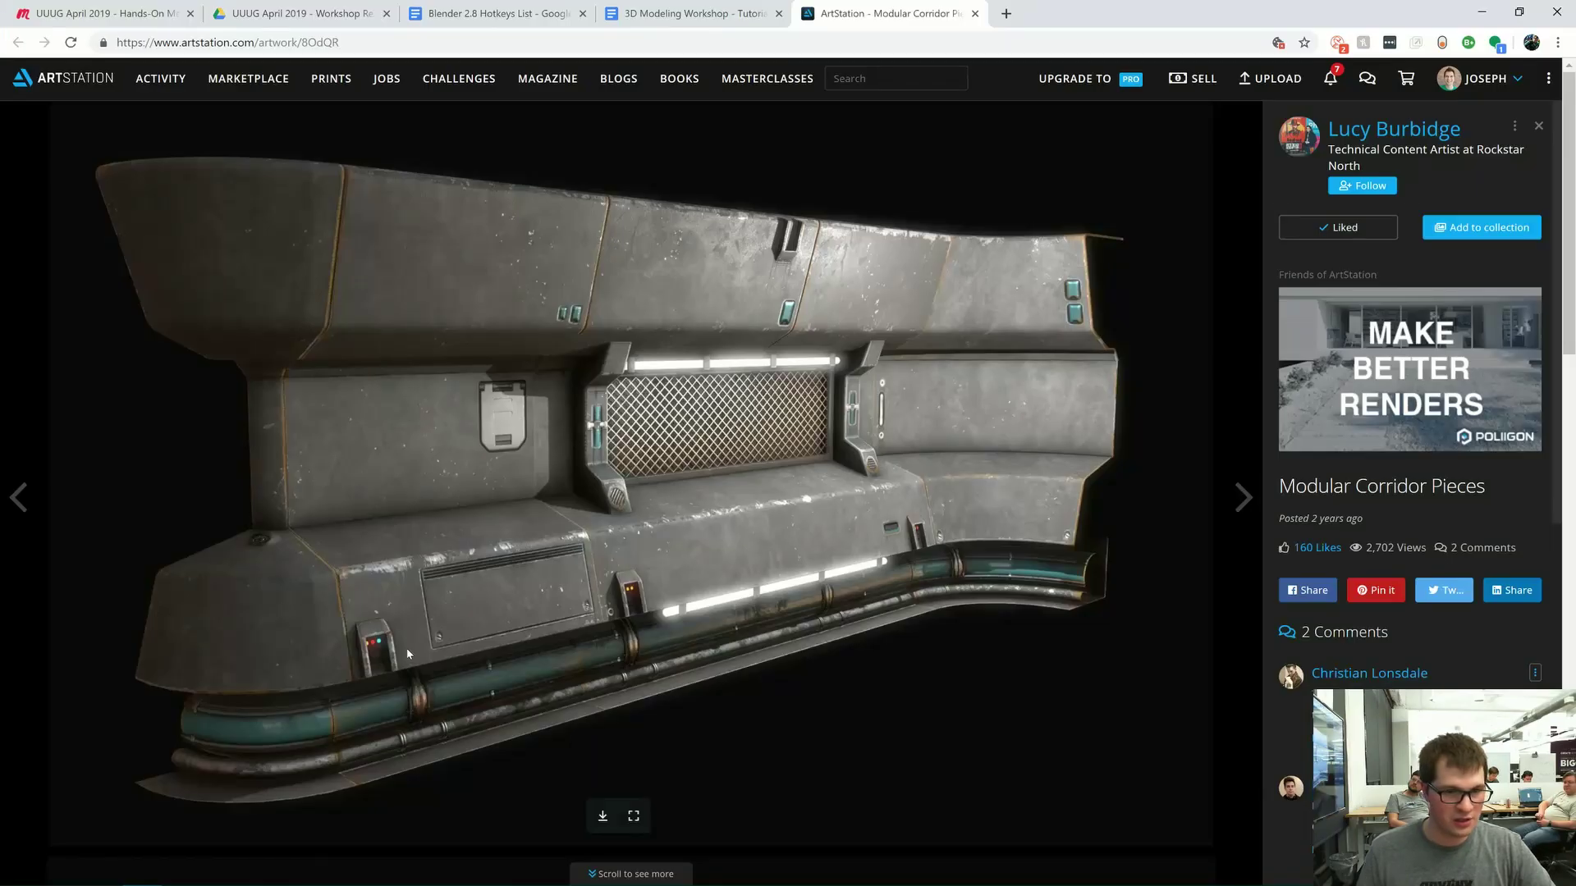
key(alt+Tab)
scroll(694, 461, up, 4)
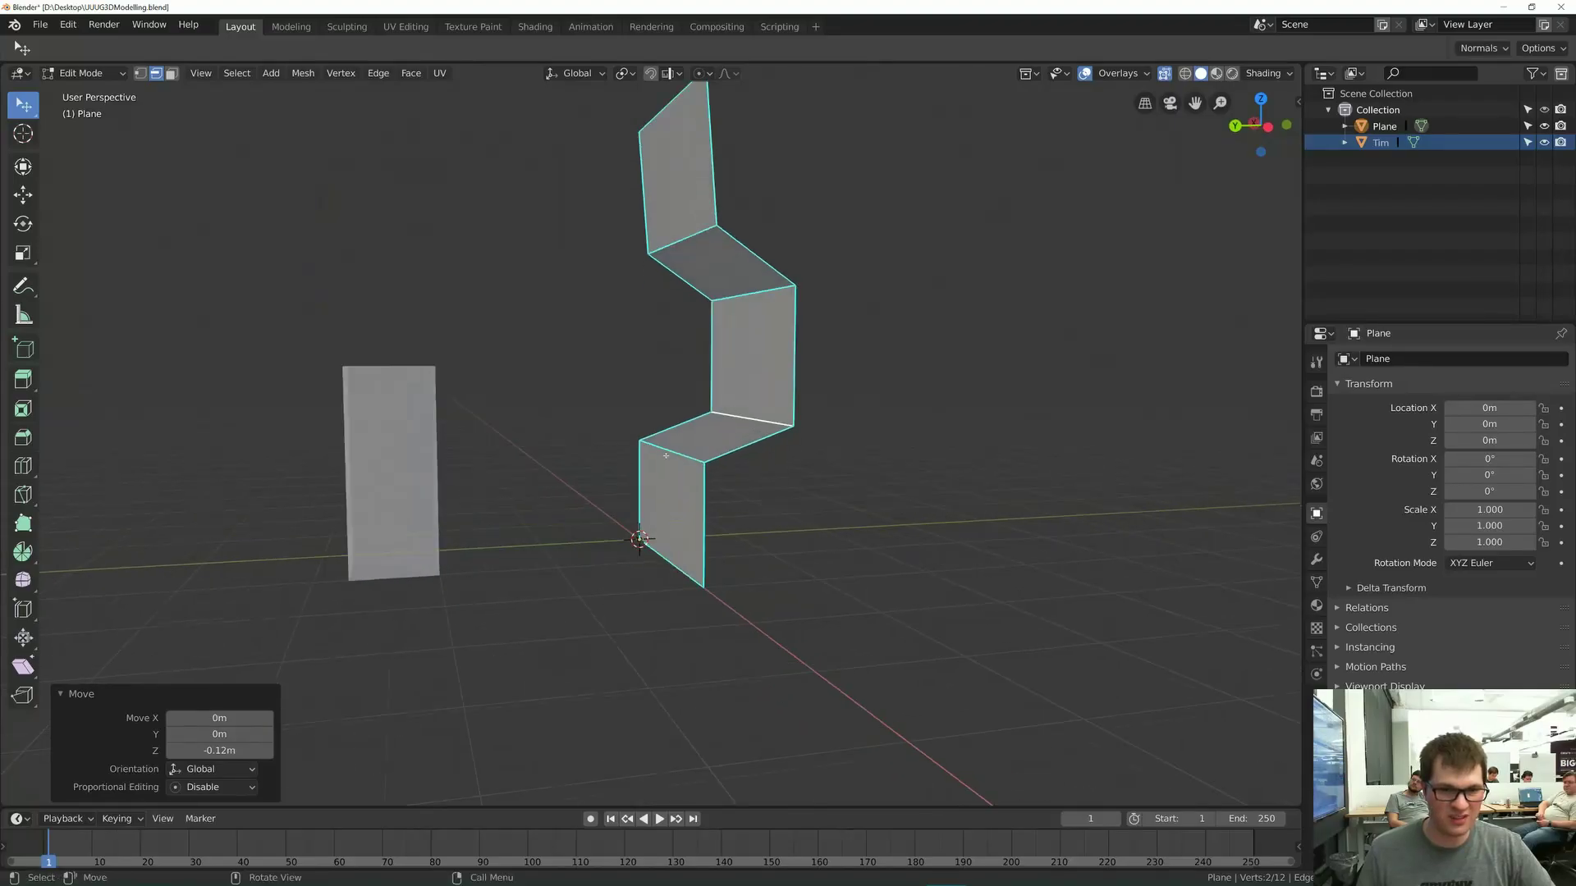
middle_drag(584, 454, 352, 399)
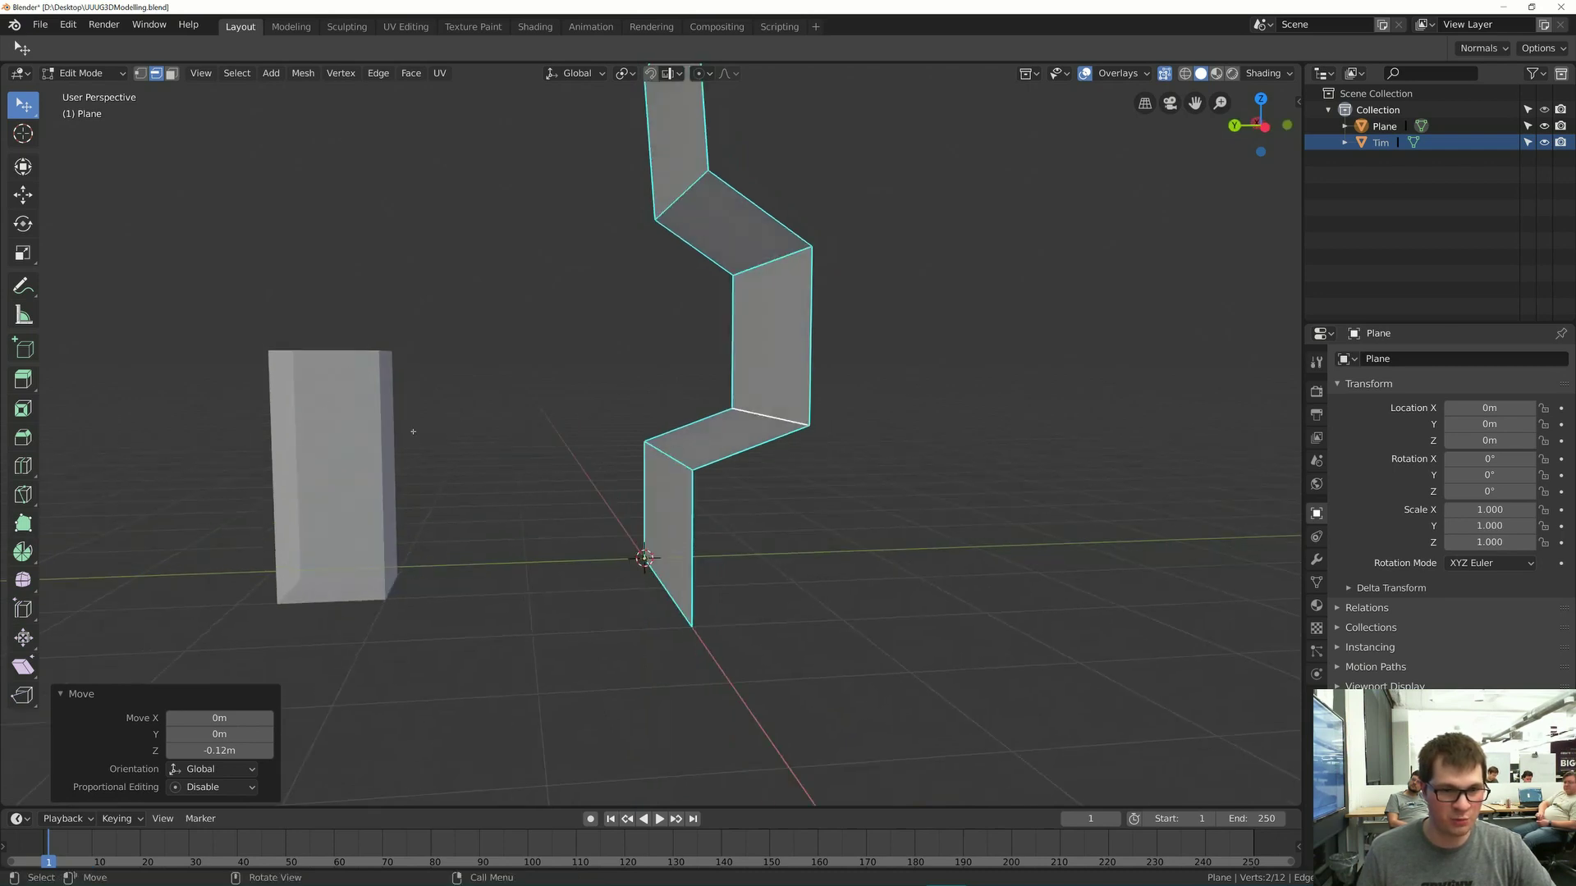
- Move the top edge of the lowest section about -0.102 m along Y so that section slants like the reference
key(alt+Tab)
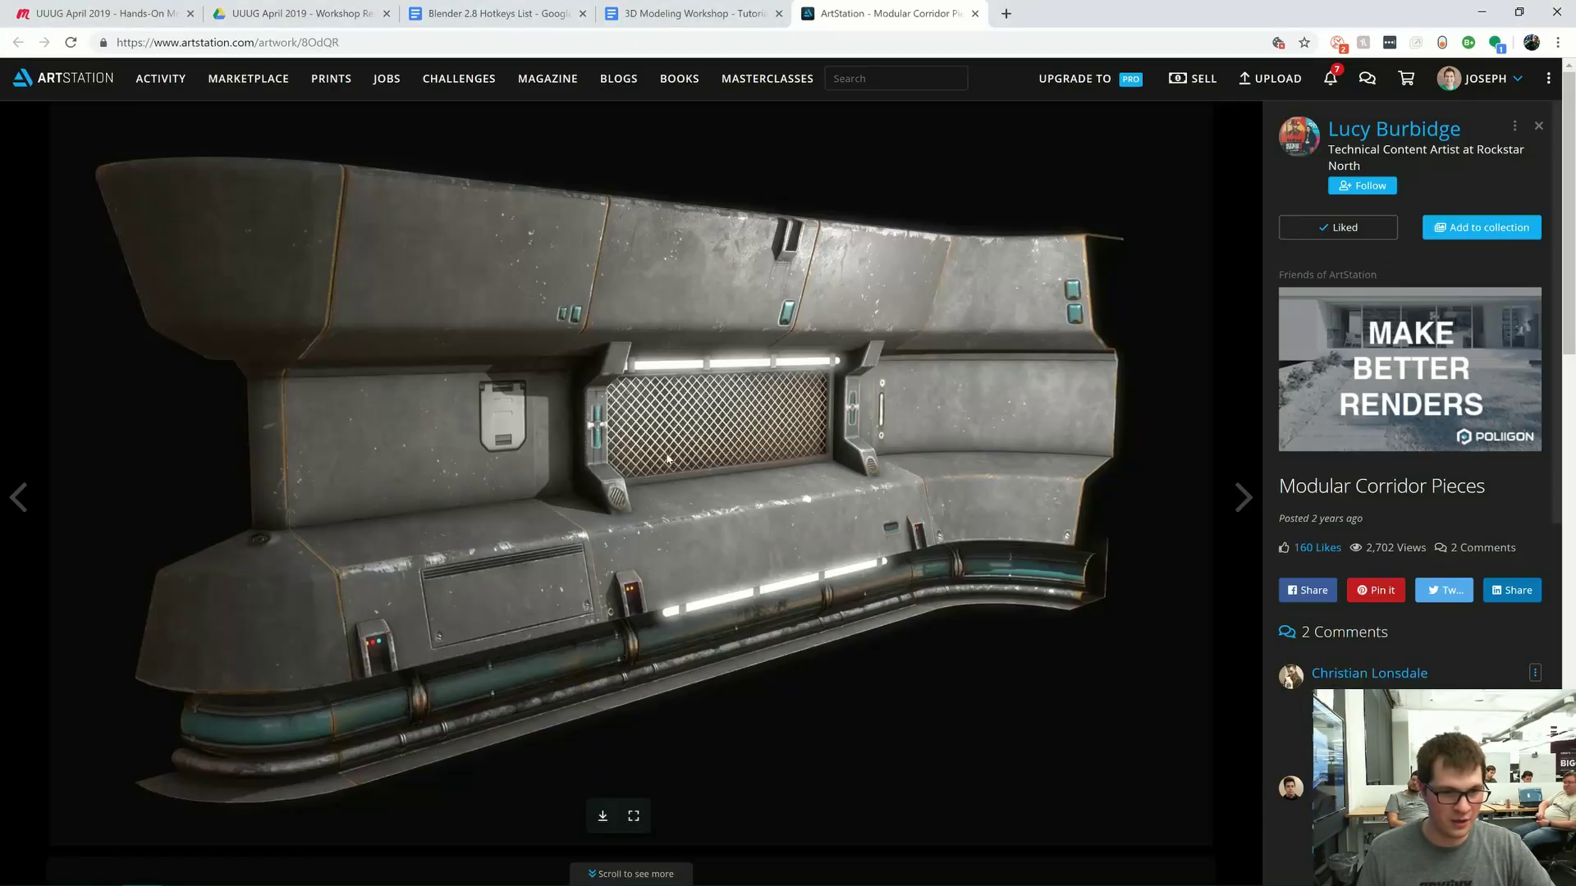
key(alt+Tab)
click(691, 457)
middle_drag(691, 458, 671, 467)
key(g)
key(y)
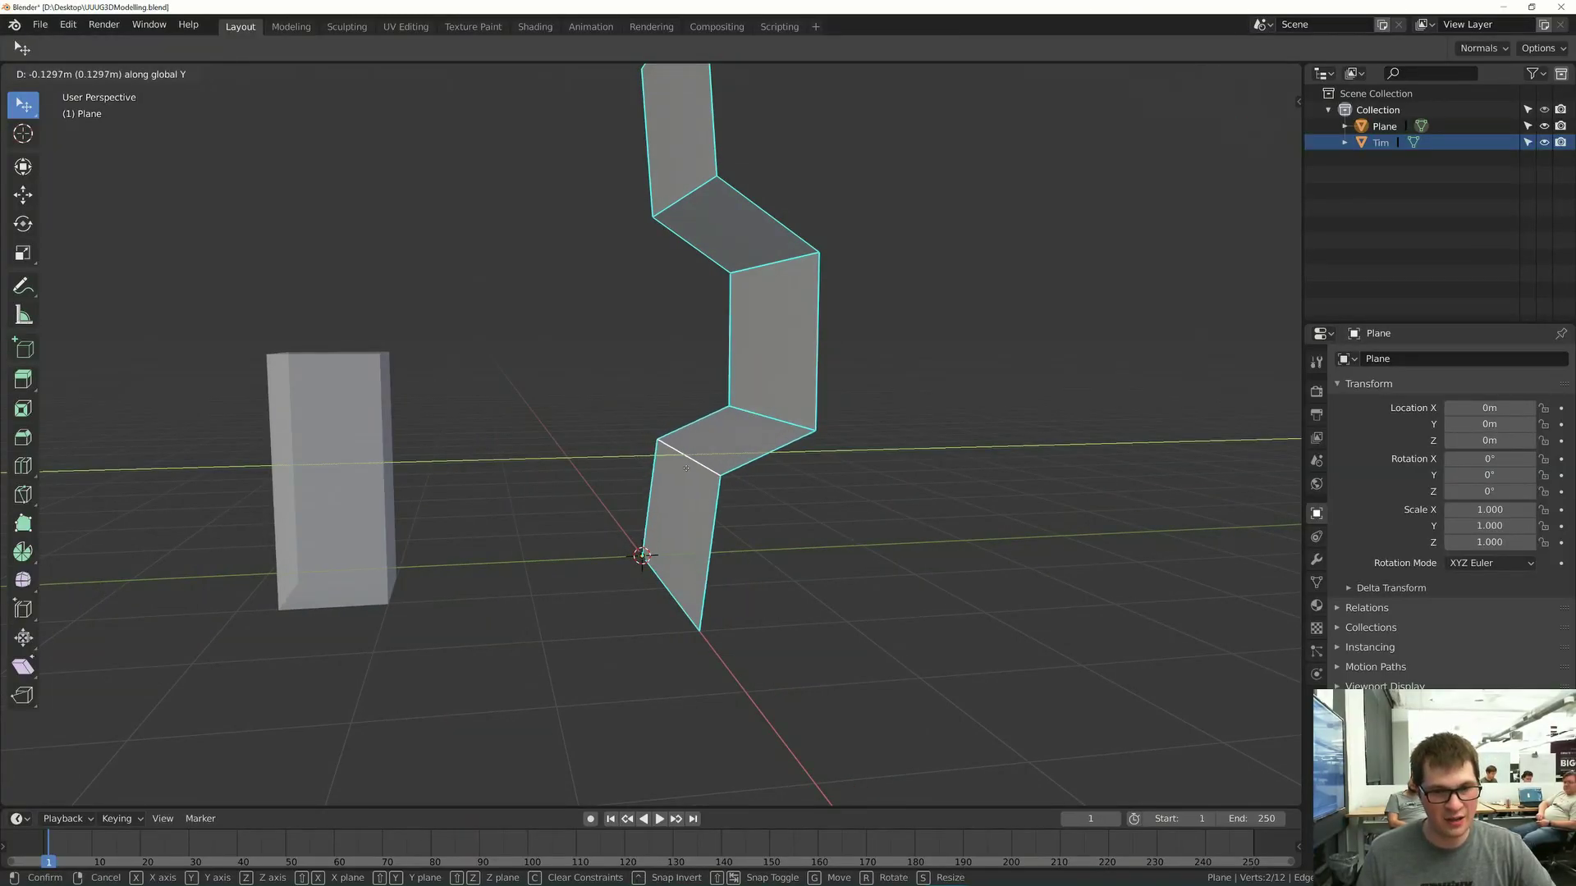
click(686, 469)
- Add a loop cut across the lowest section, just below its middle, and check it against the corridor reference
key(ctrl+r)
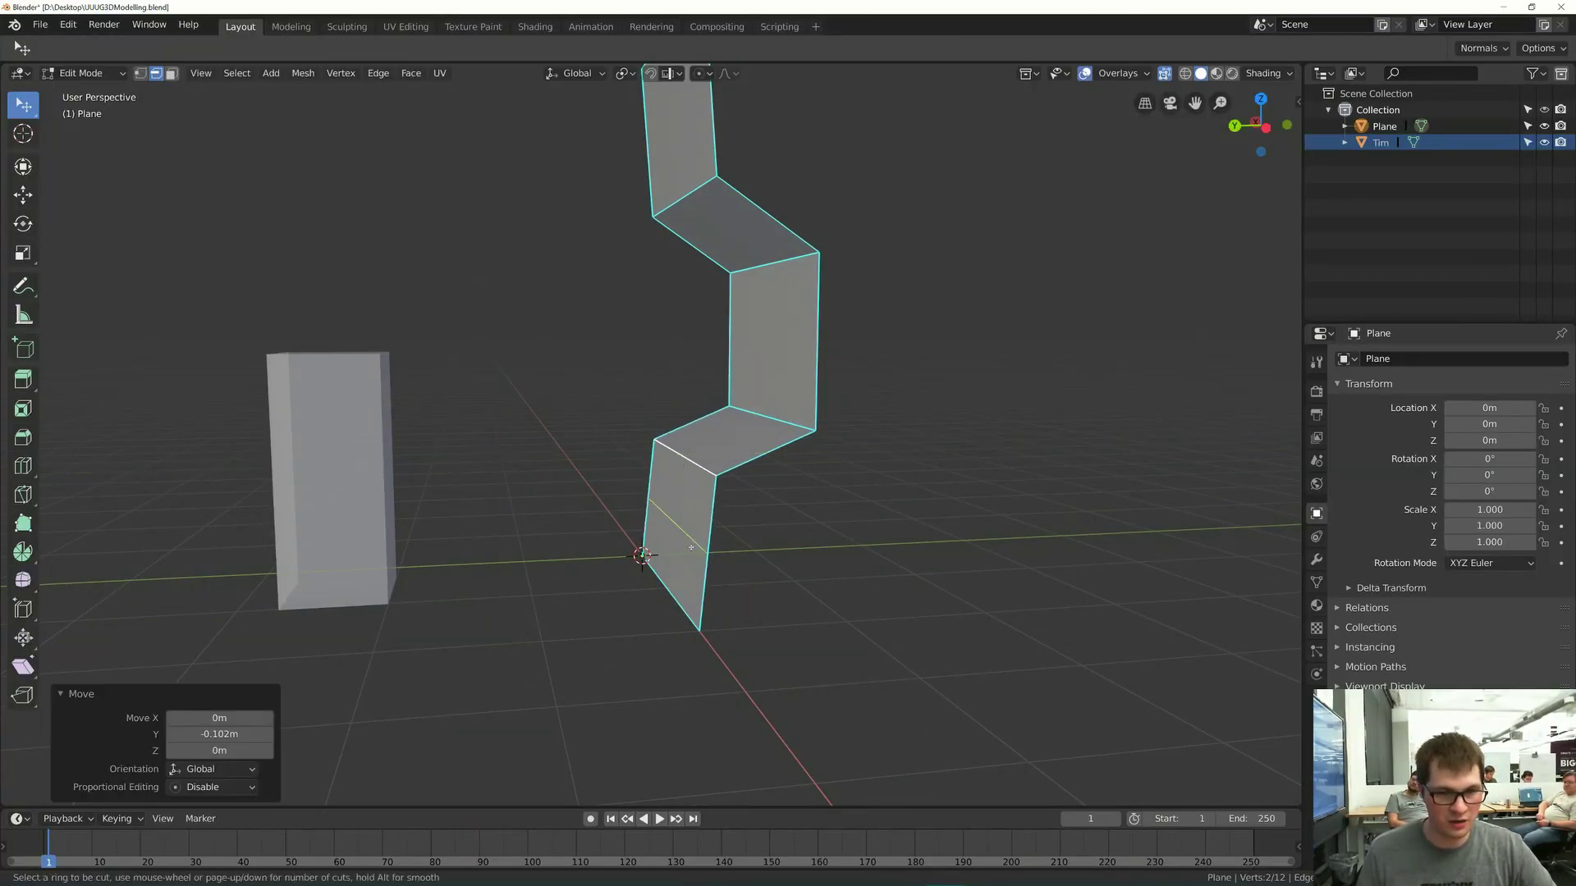
click(691, 548)
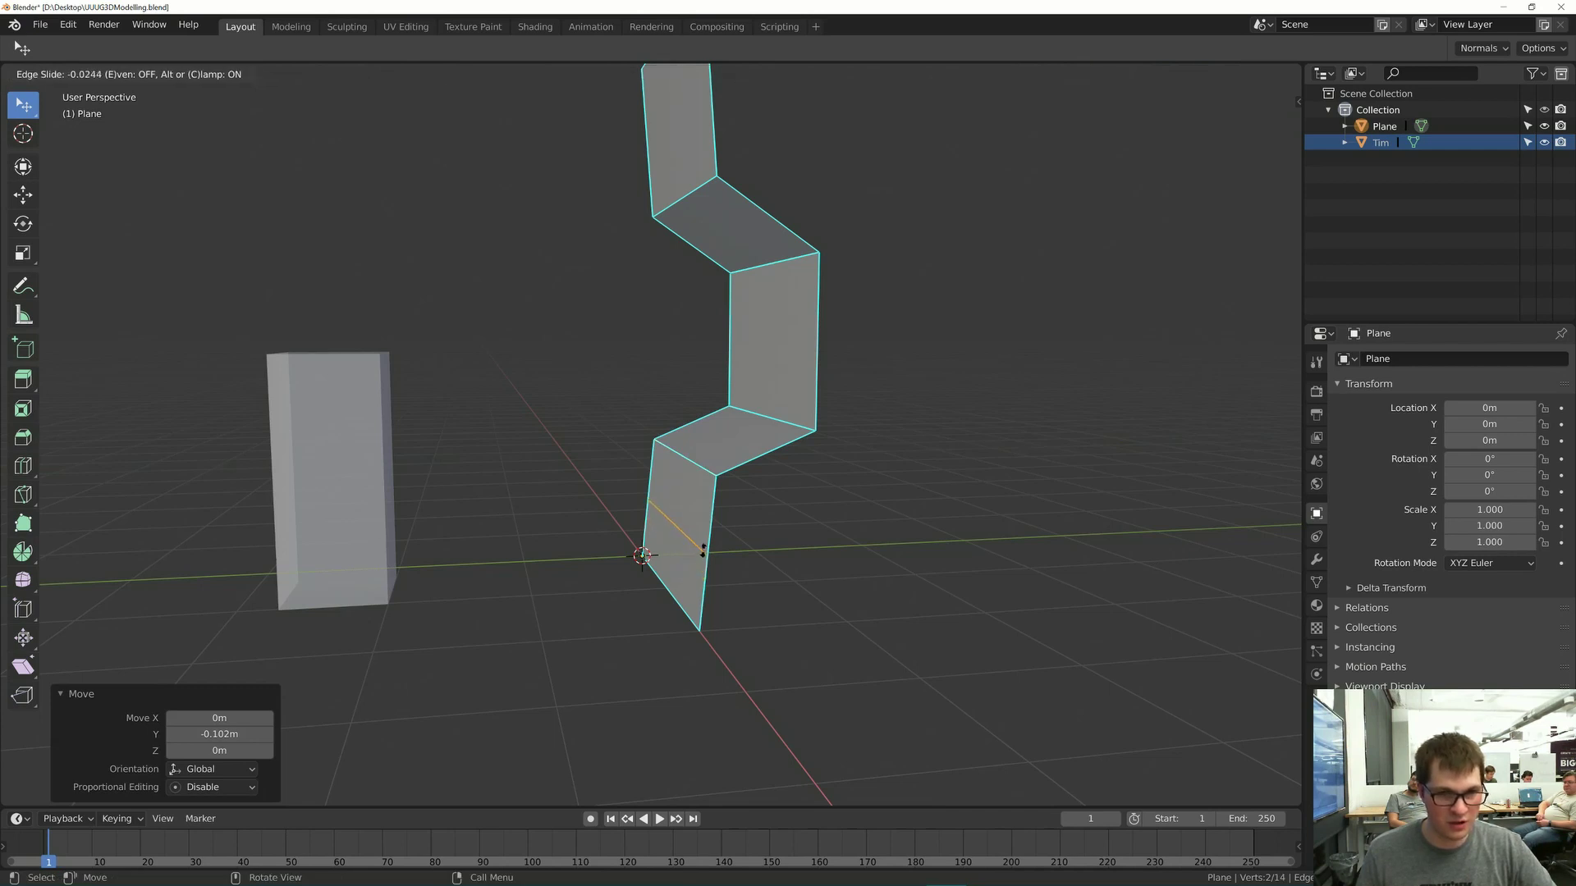
click(702, 550)
key(alt+Tab)
key(alt+Tab)
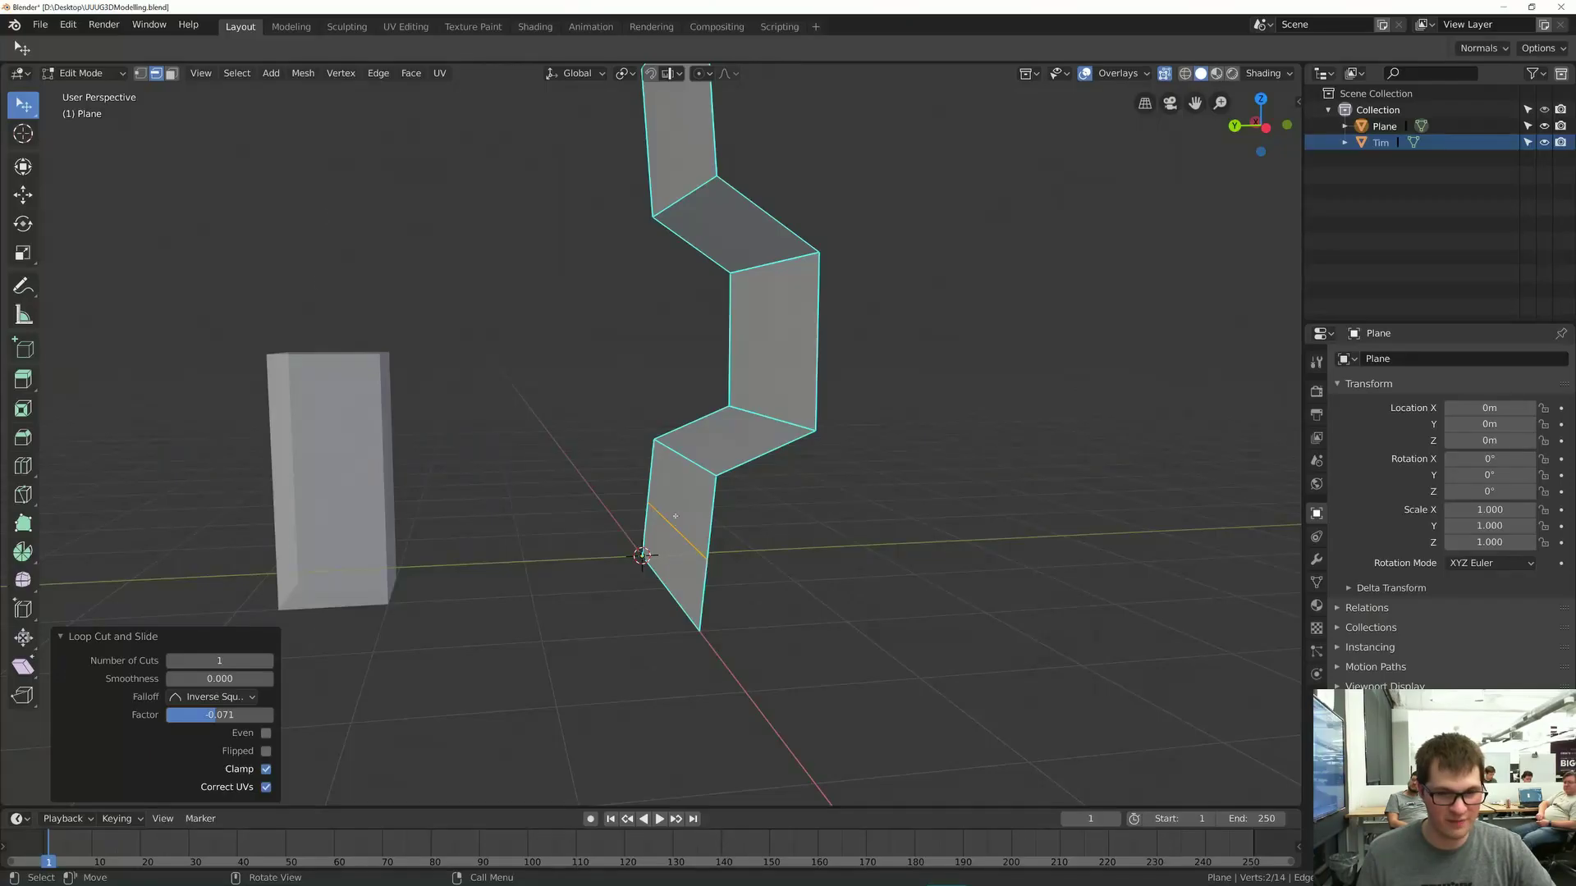
- Add another loop cut just below the previous one and move its edge about -0.45 m along Y
key(ctrl+r)
click(686, 544)
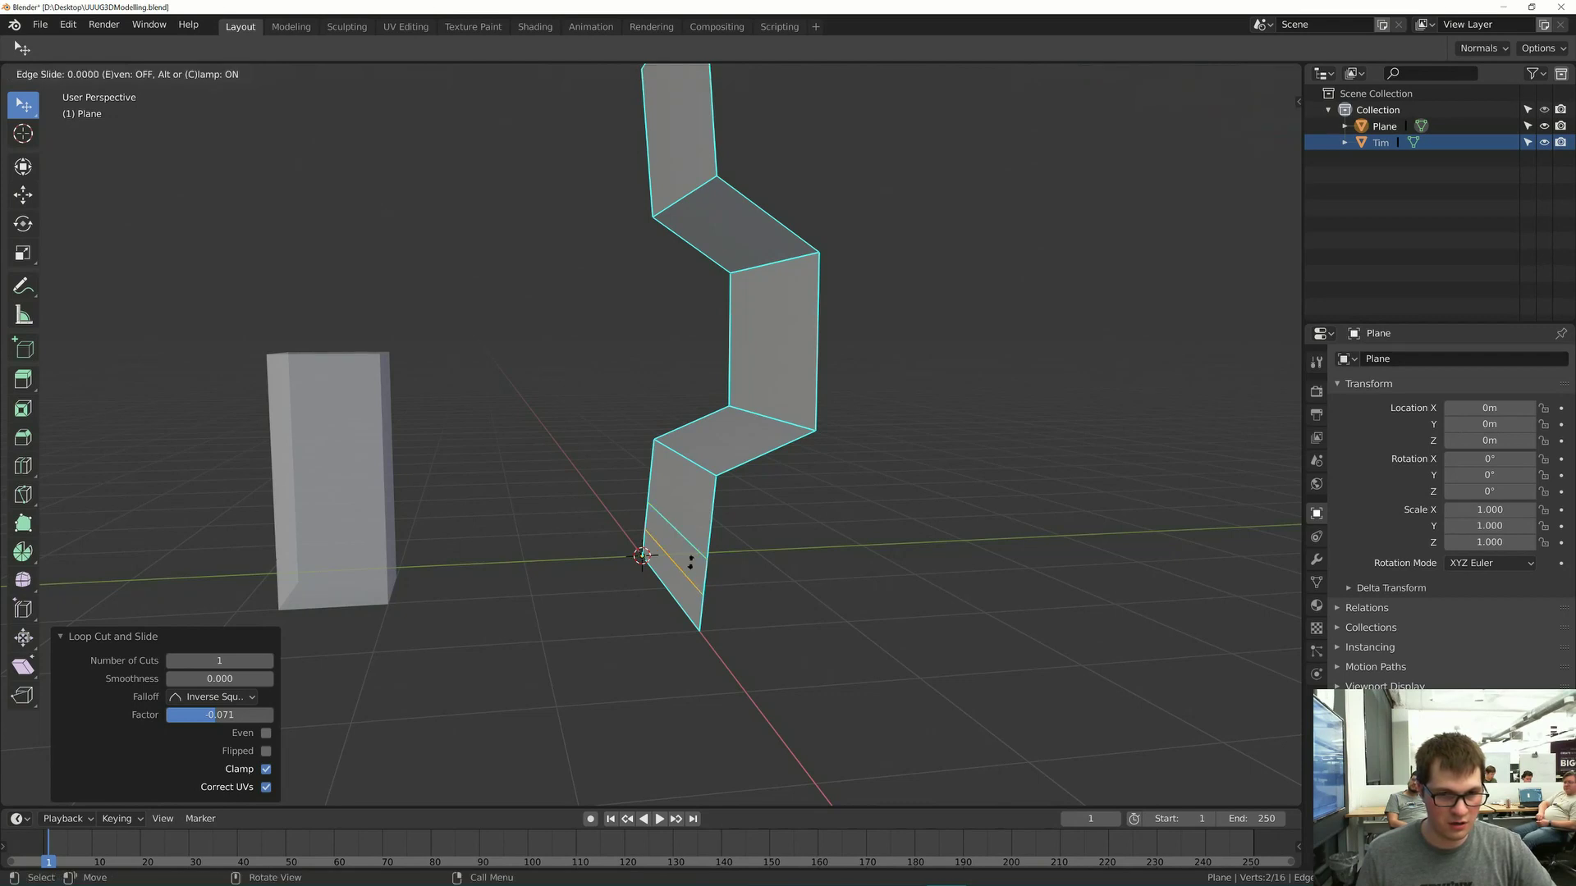
click(703, 552)
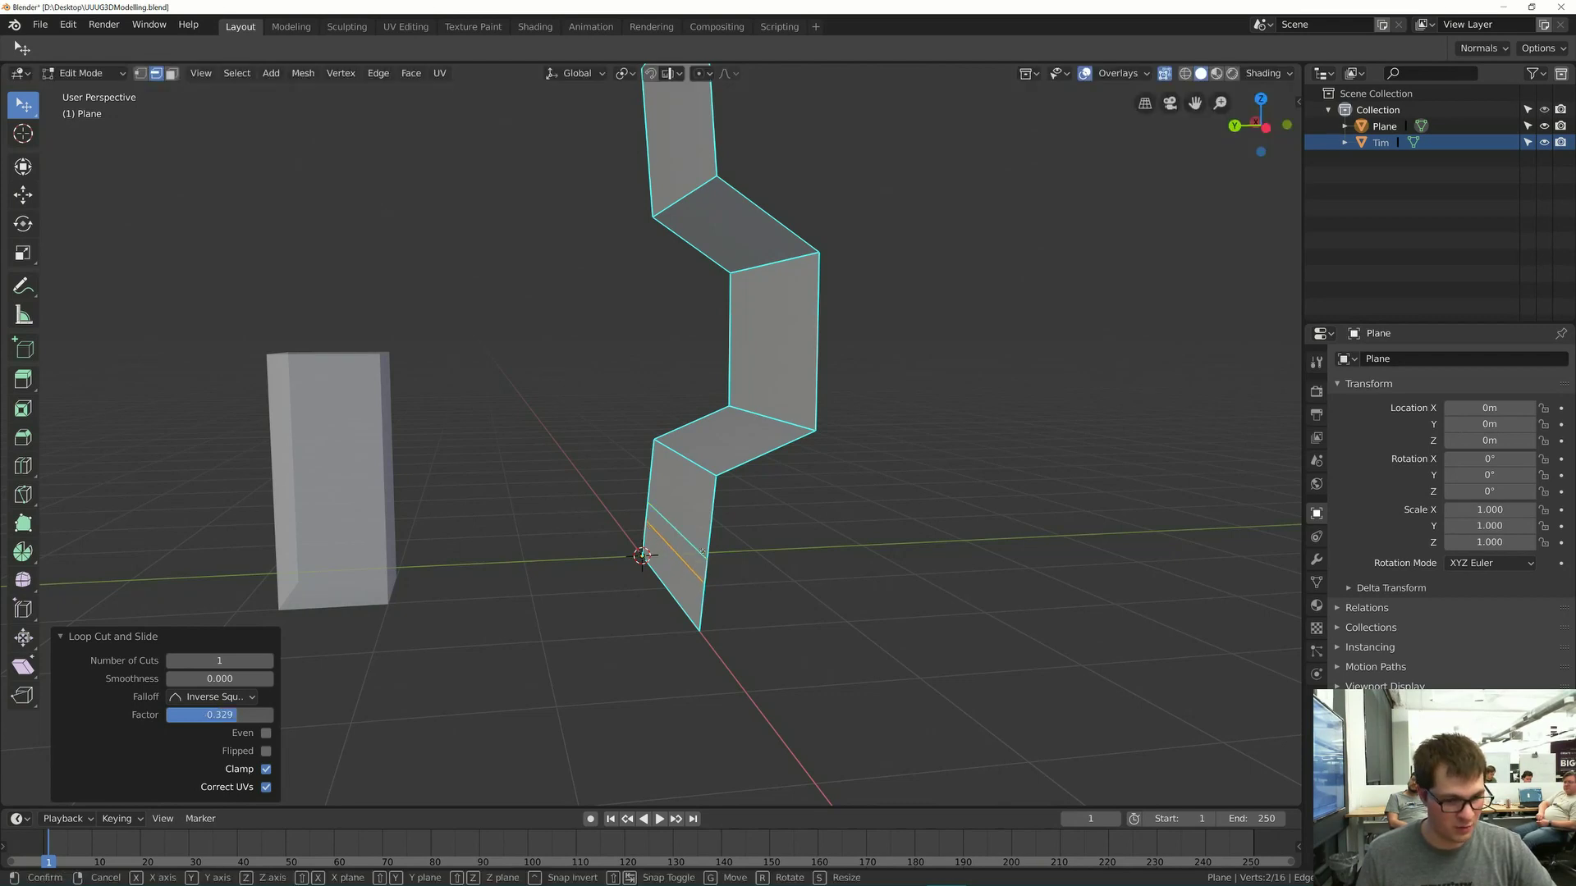
key(g)
key(y)
click(760, 536)
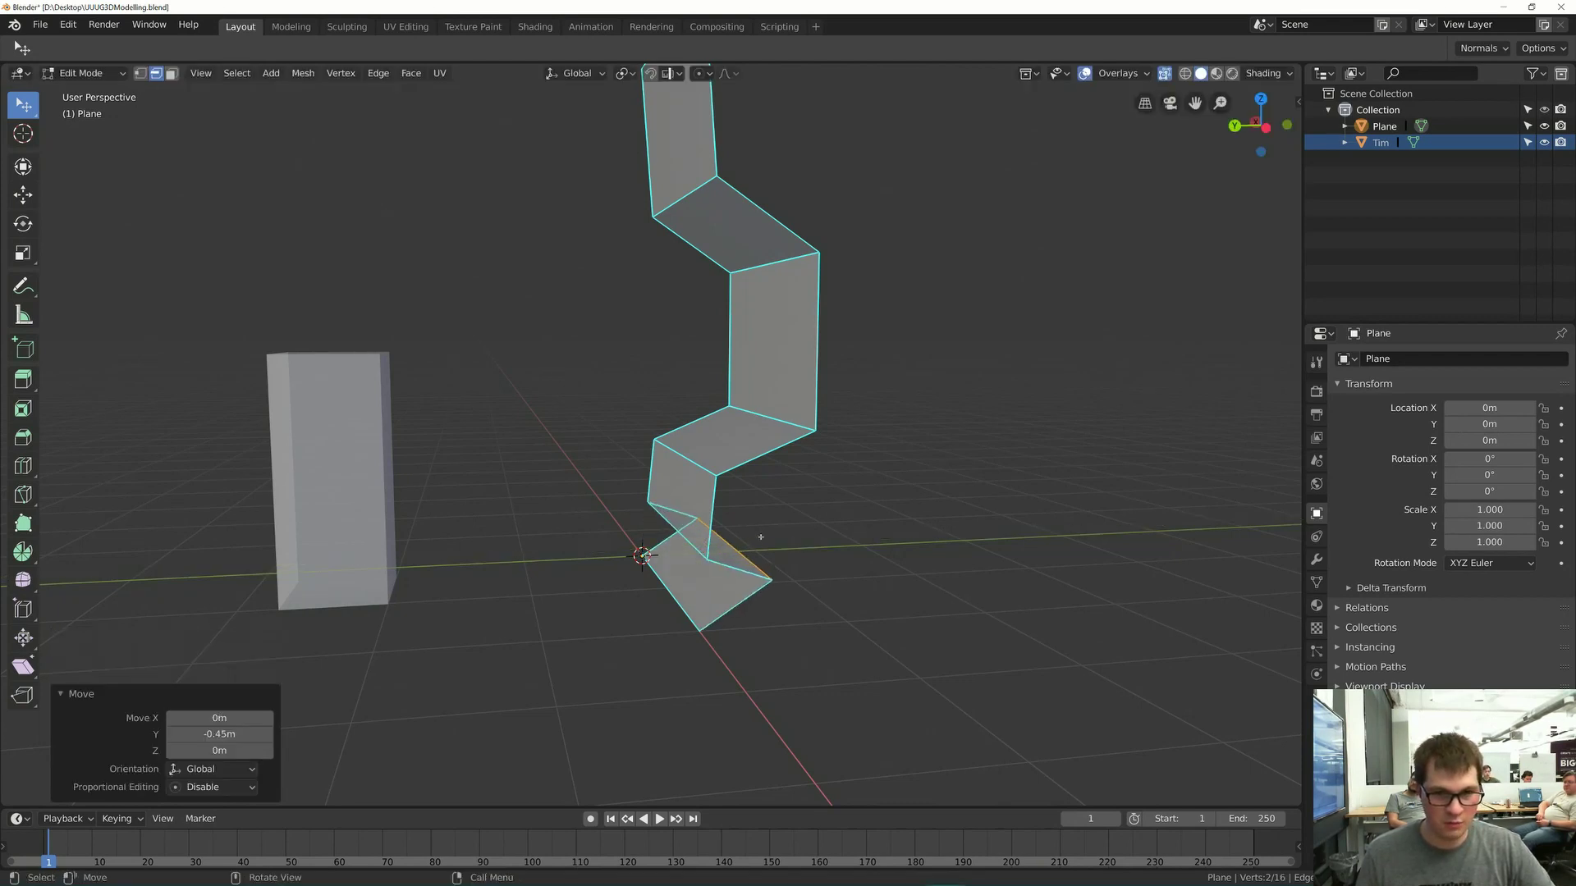
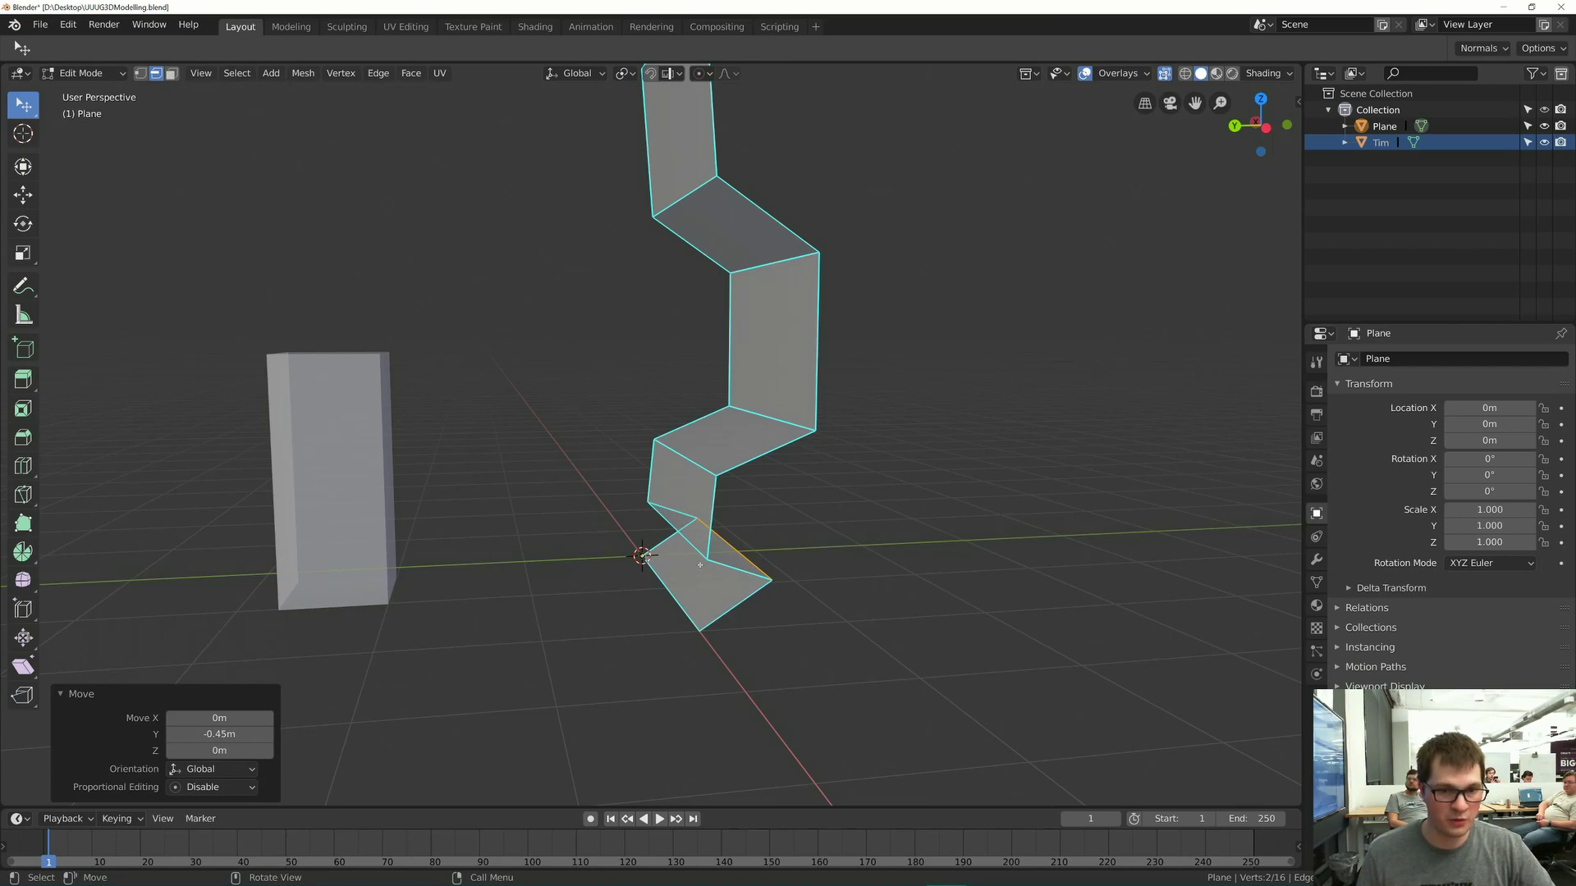
- Try to align the inset edge with the height of the edge above along Z, with snapping enabled
click(665, 74)
click(654, 136)
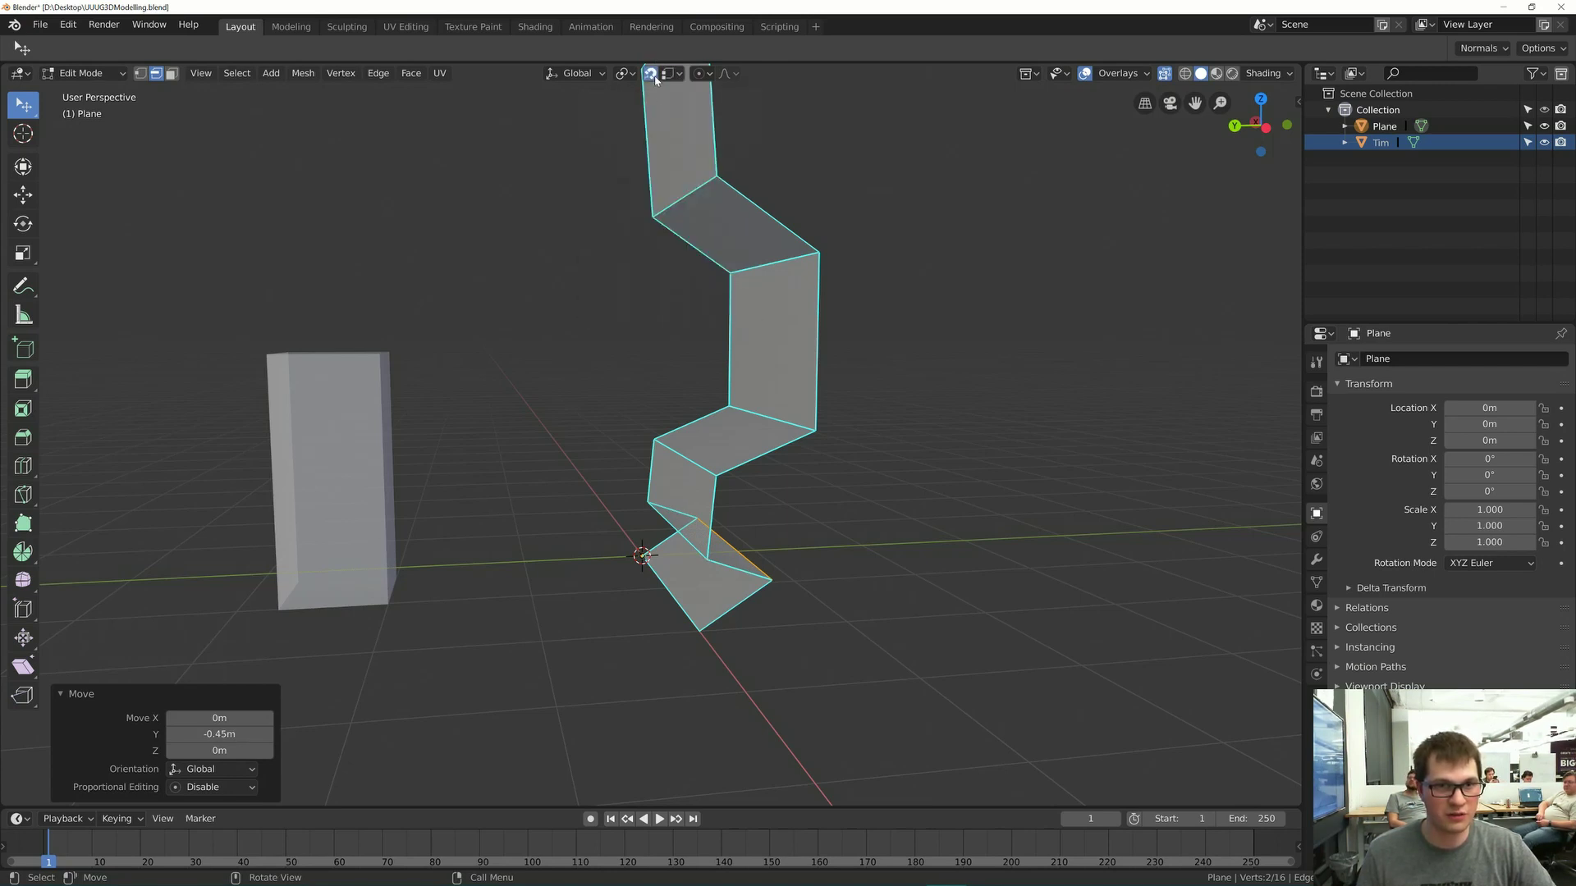
key(g)
key(z)
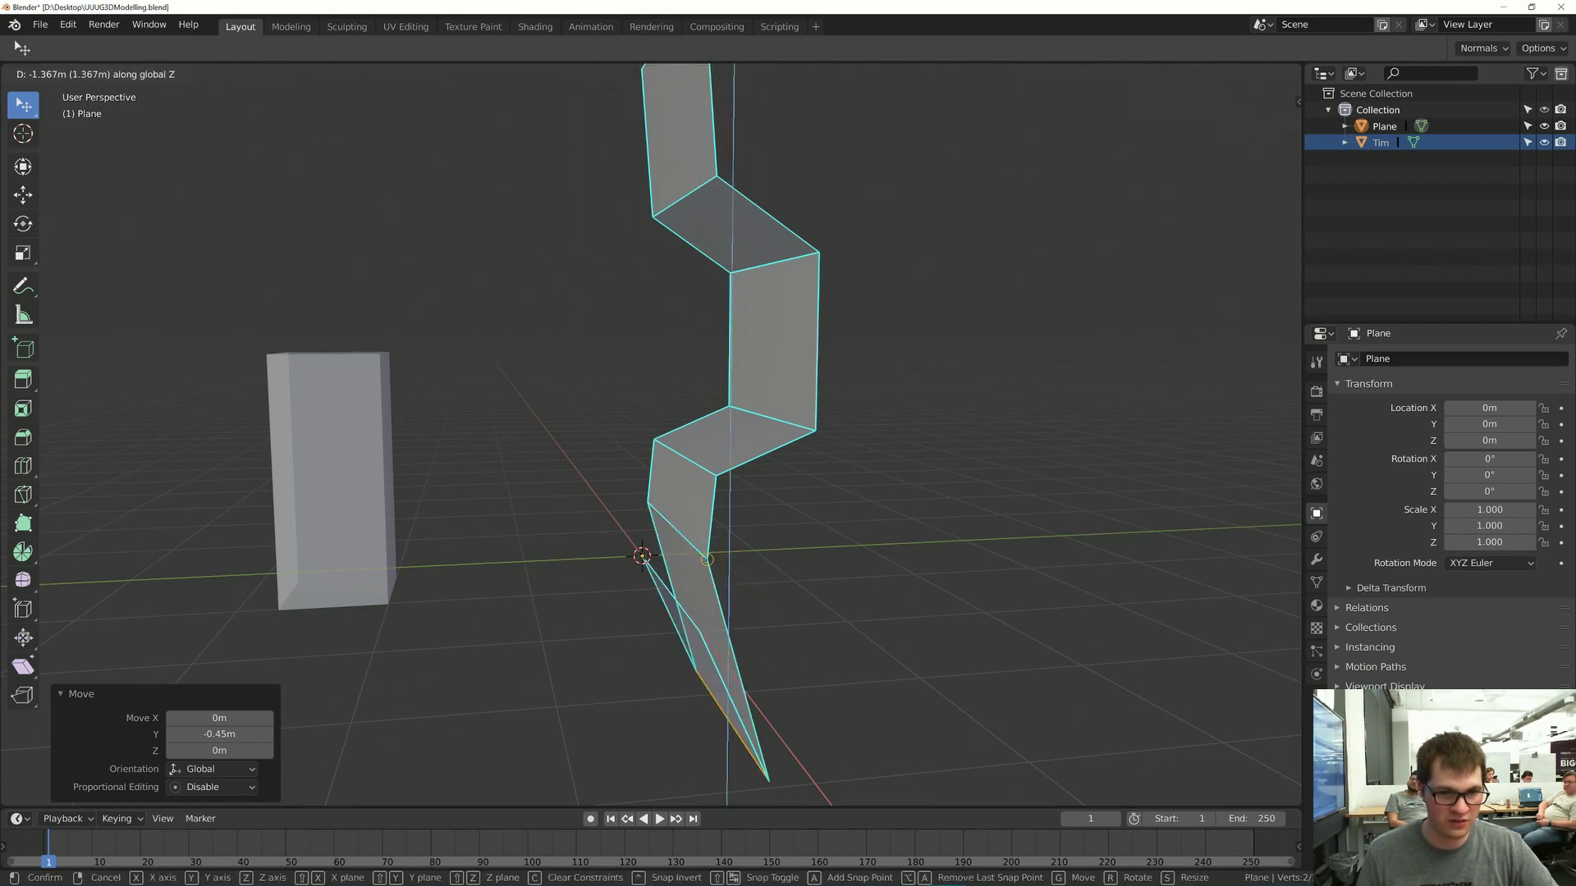
right_click(726, 558)
key(g)
key(z)
right_click(730, 734)
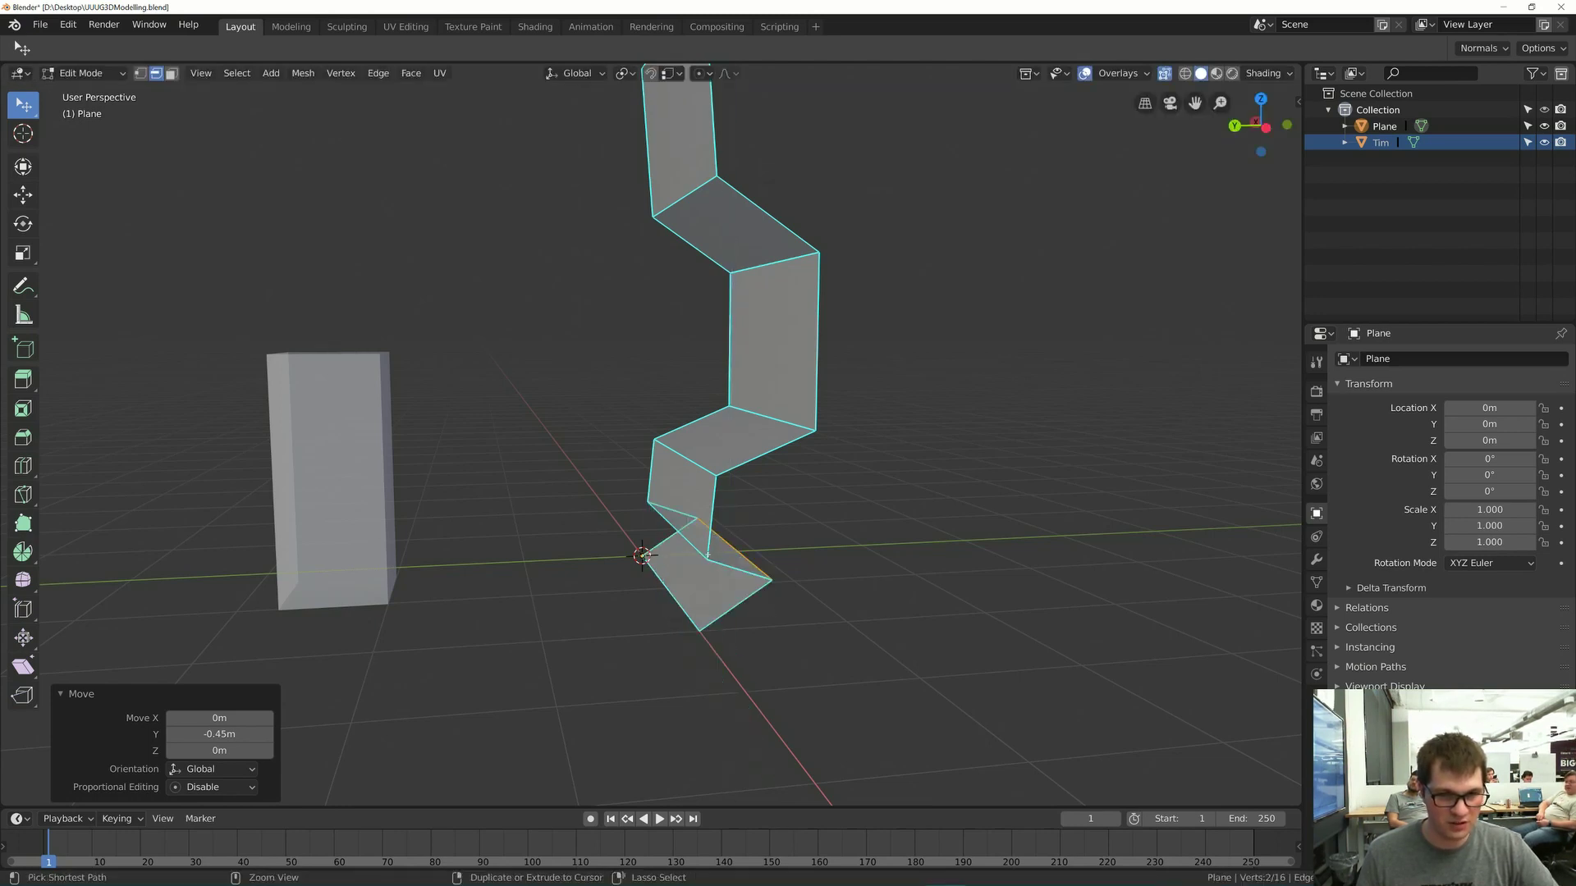
middle_drag(639, 510, 746, 474)
scroll(746, 474, up, 2)
key(g)
key(z)
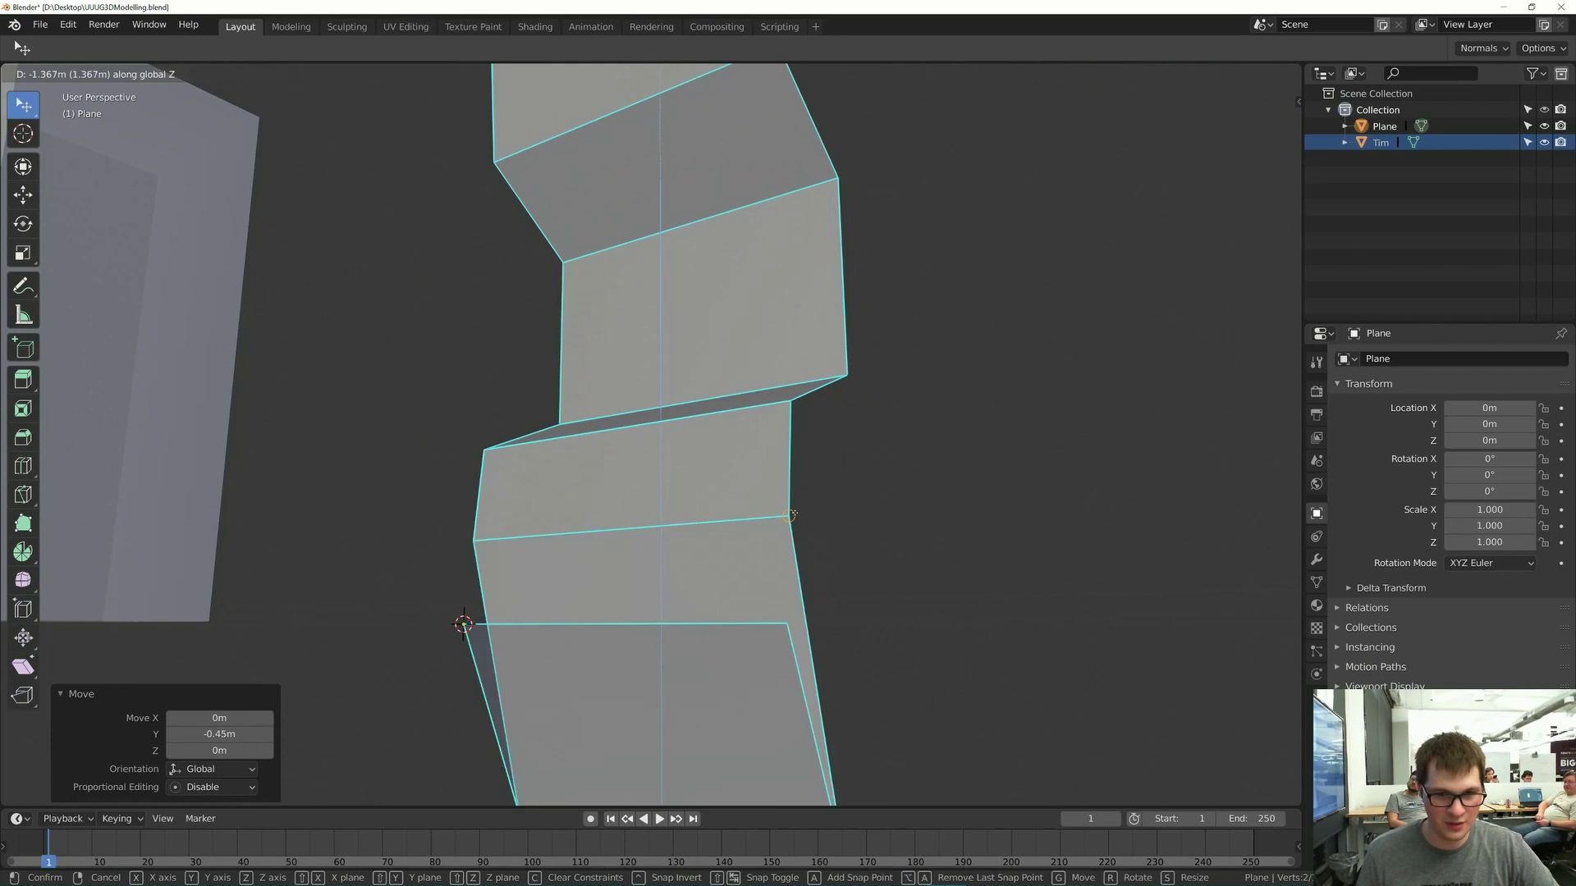
right_click(771, 492)
scroll(784, 500, down, 5)
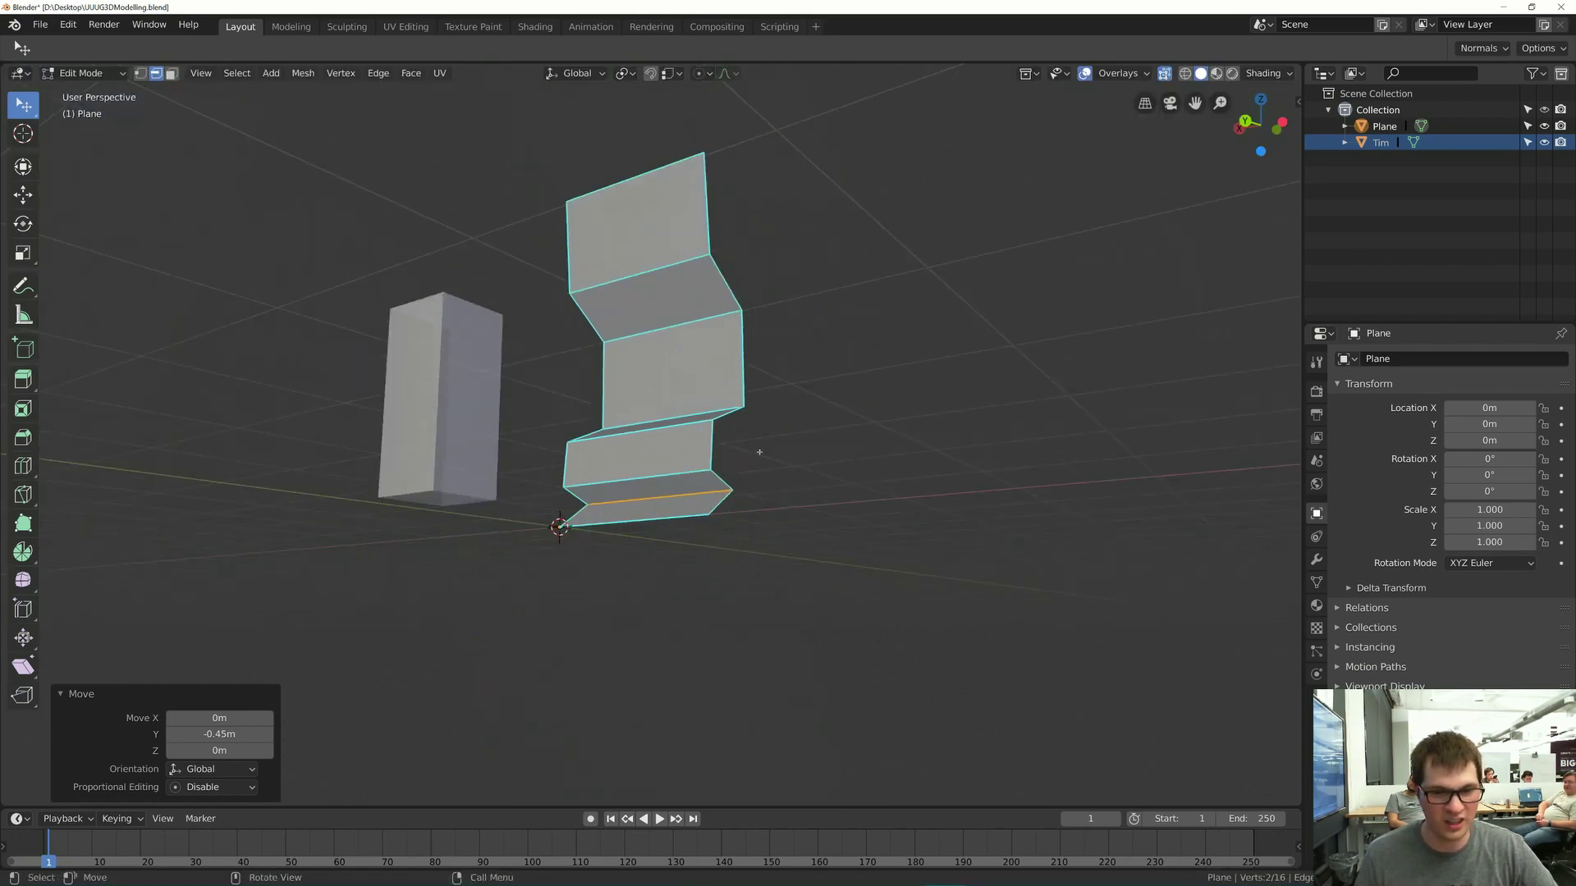
- Raise the inset edge along Z to about the level of the edge above it
middle_drag(770, 454, 681, 566)
key(g)
key(z)
click(719, 494)
- Add a centred loop cut to the bottom slanted section and move its edge about -1.83 m along Z
key(ctrl+r)
click(668, 574)
right_click(668, 575)
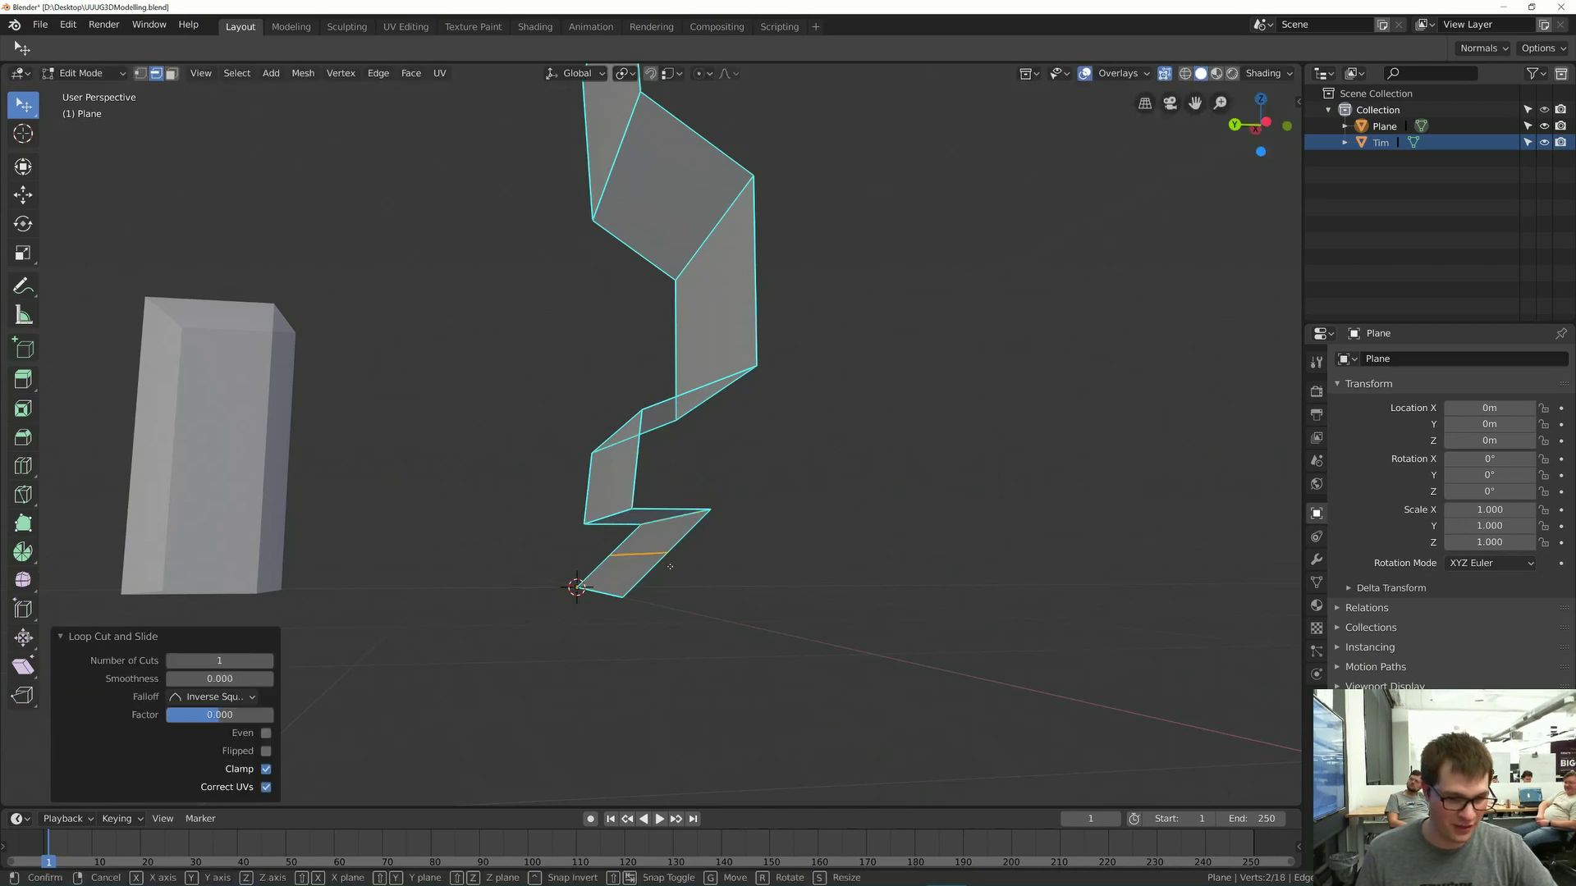
key(g)
key(z)
click(644, 780)
scroll(628, 597, down, 4)
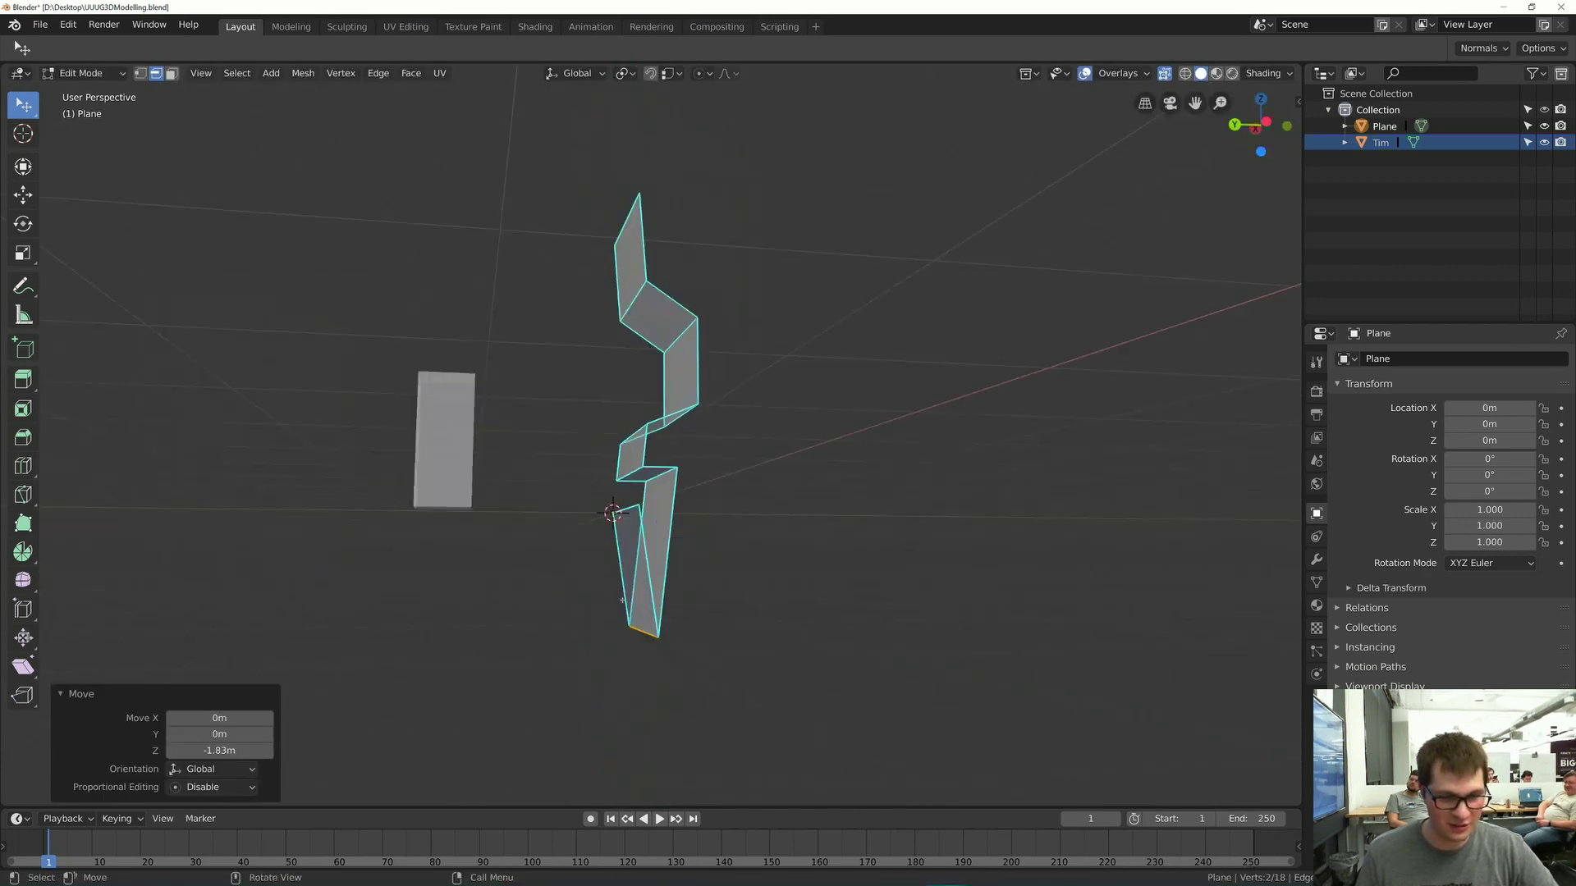
- With snapping off, raise the lowest edge of the wall profile about 1.6 m along Z
middle_drag(629, 597, 678, 75)
click(667, 74)
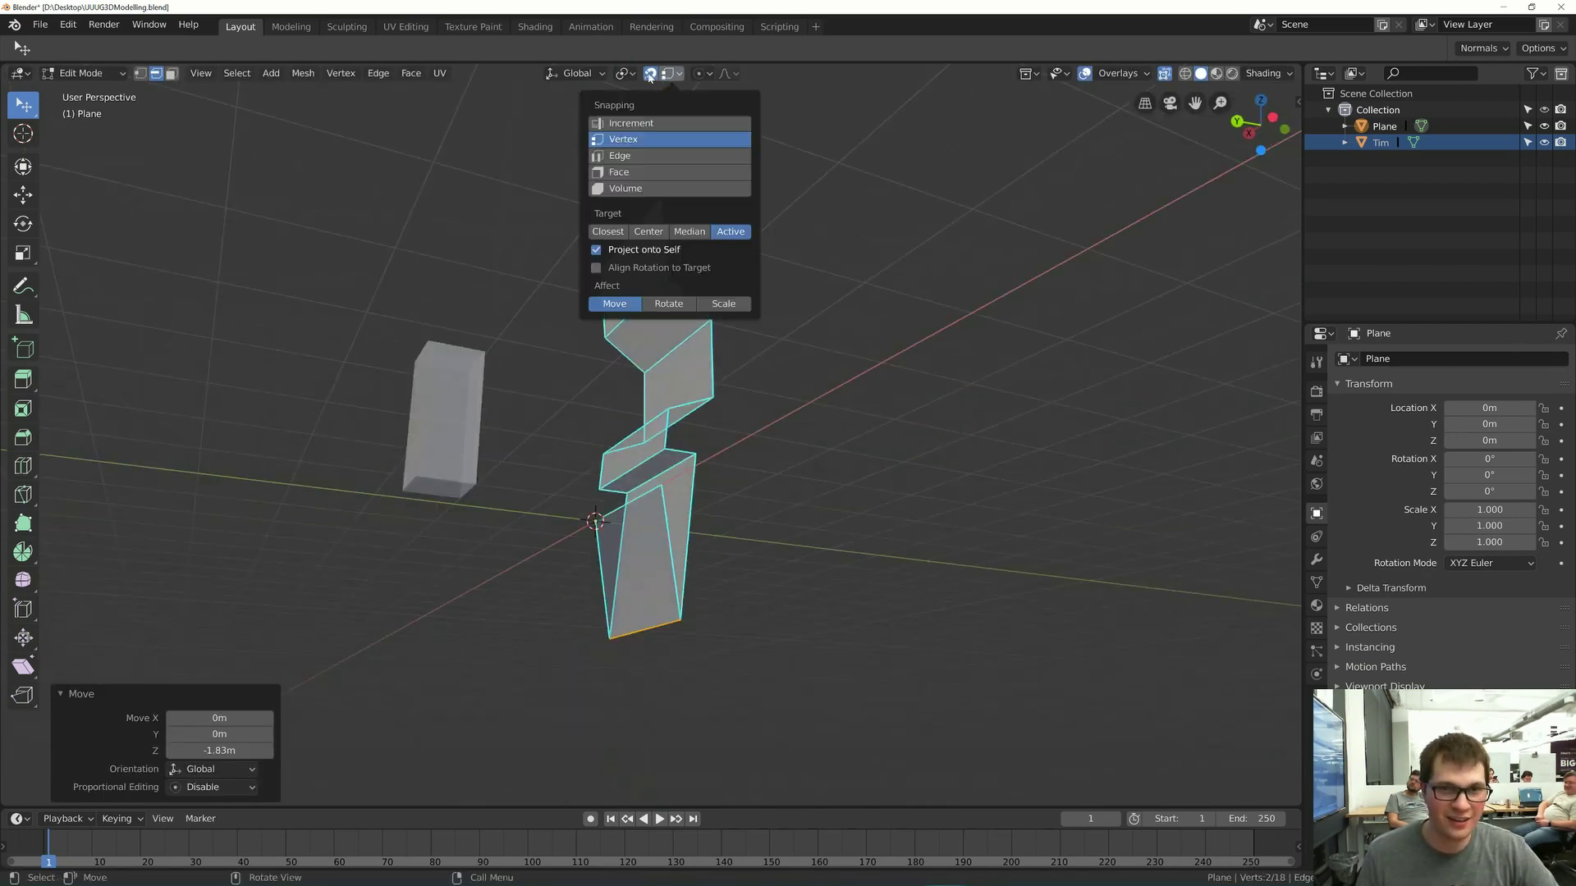
click(667, 75)
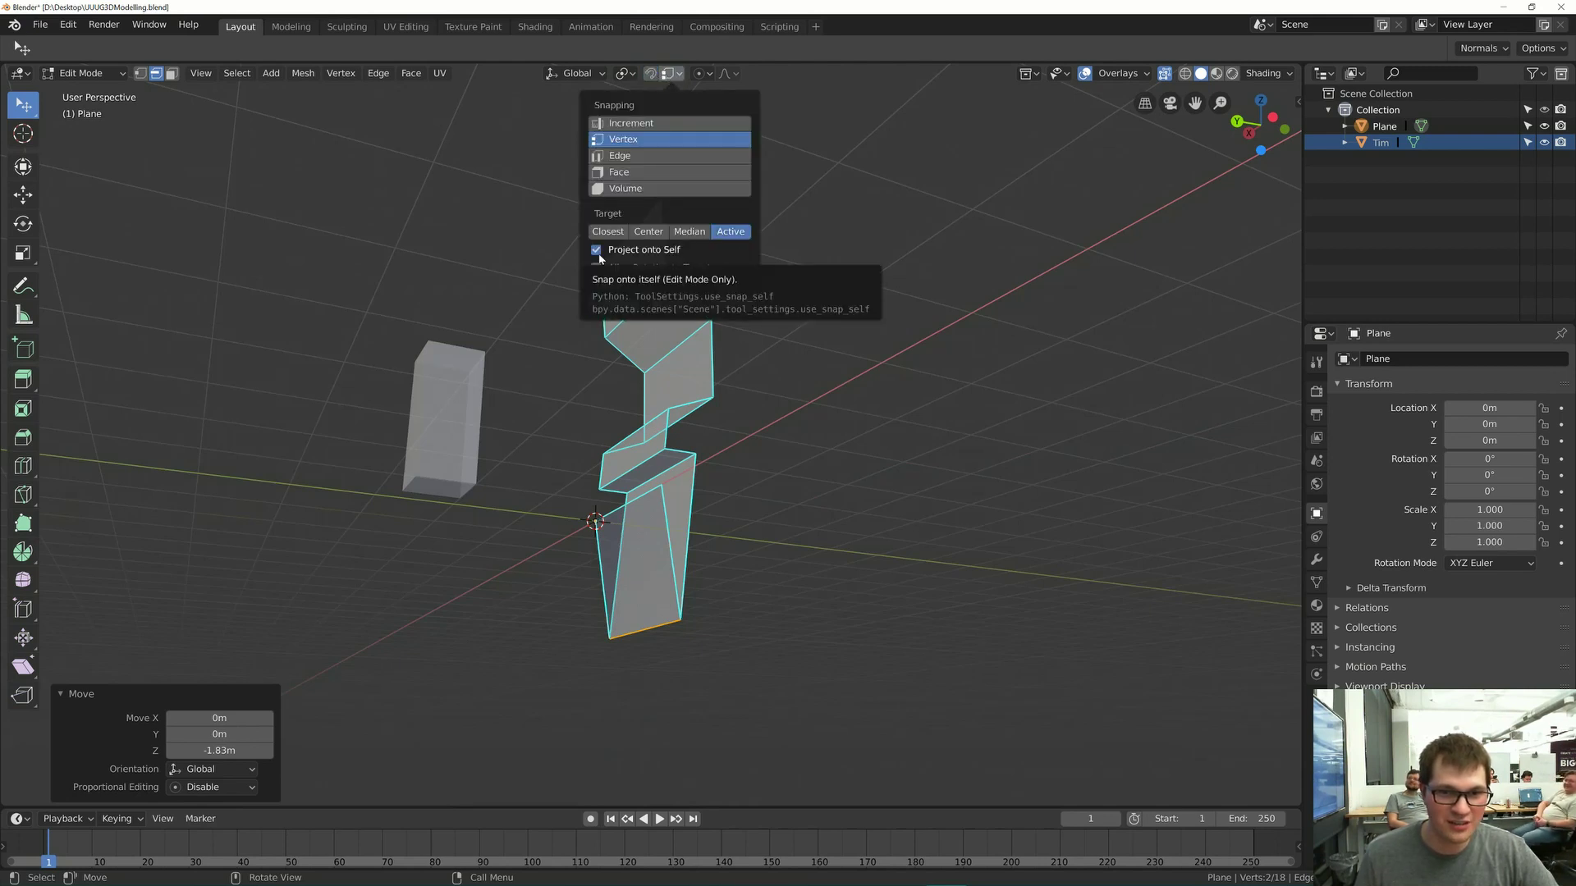
middle_drag(647, 487, 648, 504)
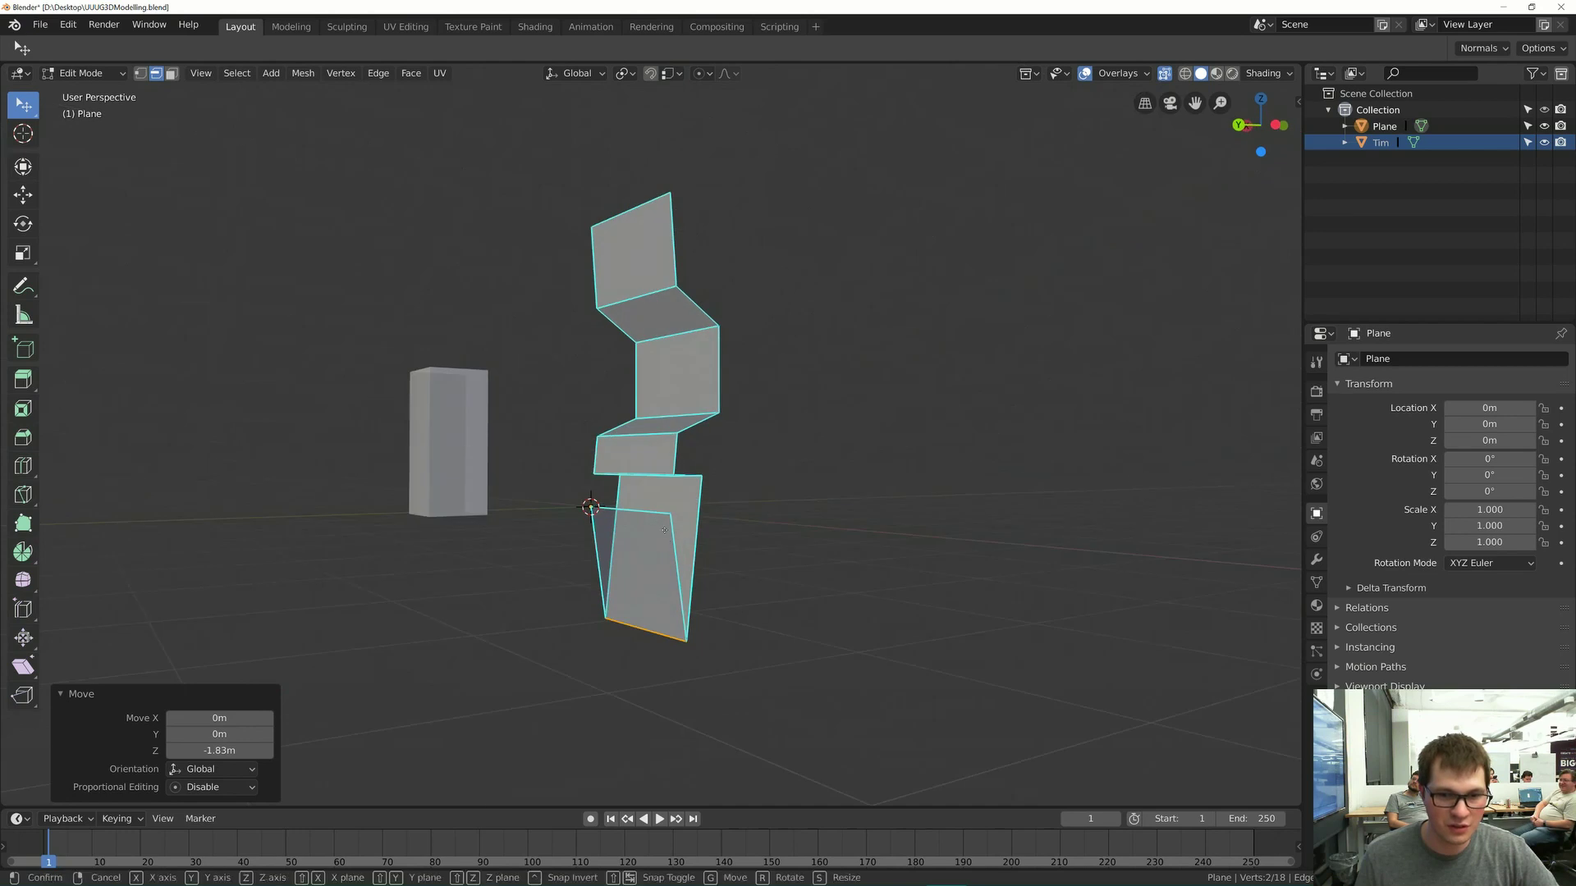
key(g)
key(z)
click(651, 382)
scroll(653, 376, up, 1)
scroll(661, 328, up, 1)
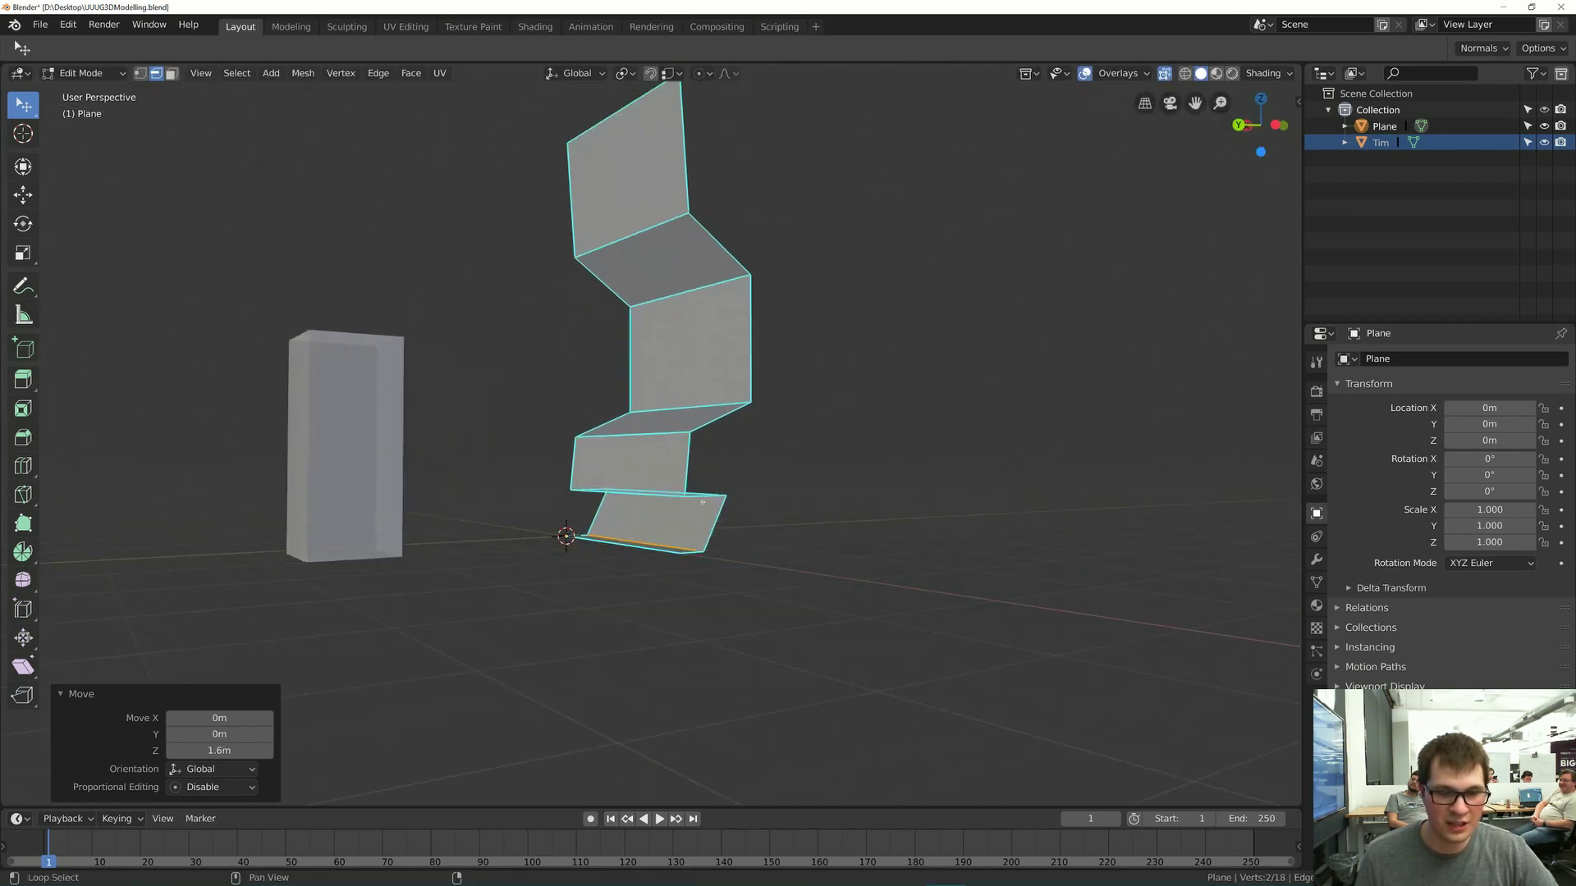
- Move the upper edge of the recessed bottom face along Z to level it with the lip in front
shift+middle_drag(669, 394, 628, 380)
click(634, 483)
middle_drag(648, 472, 687, 469)
key(g)
key(z)
click(627, 490)
- Move the lower edge of the recessed bottom face along Y so the face stands upright, and save the file
scroll(657, 492, up, 1)
click(608, 556)
key(g)
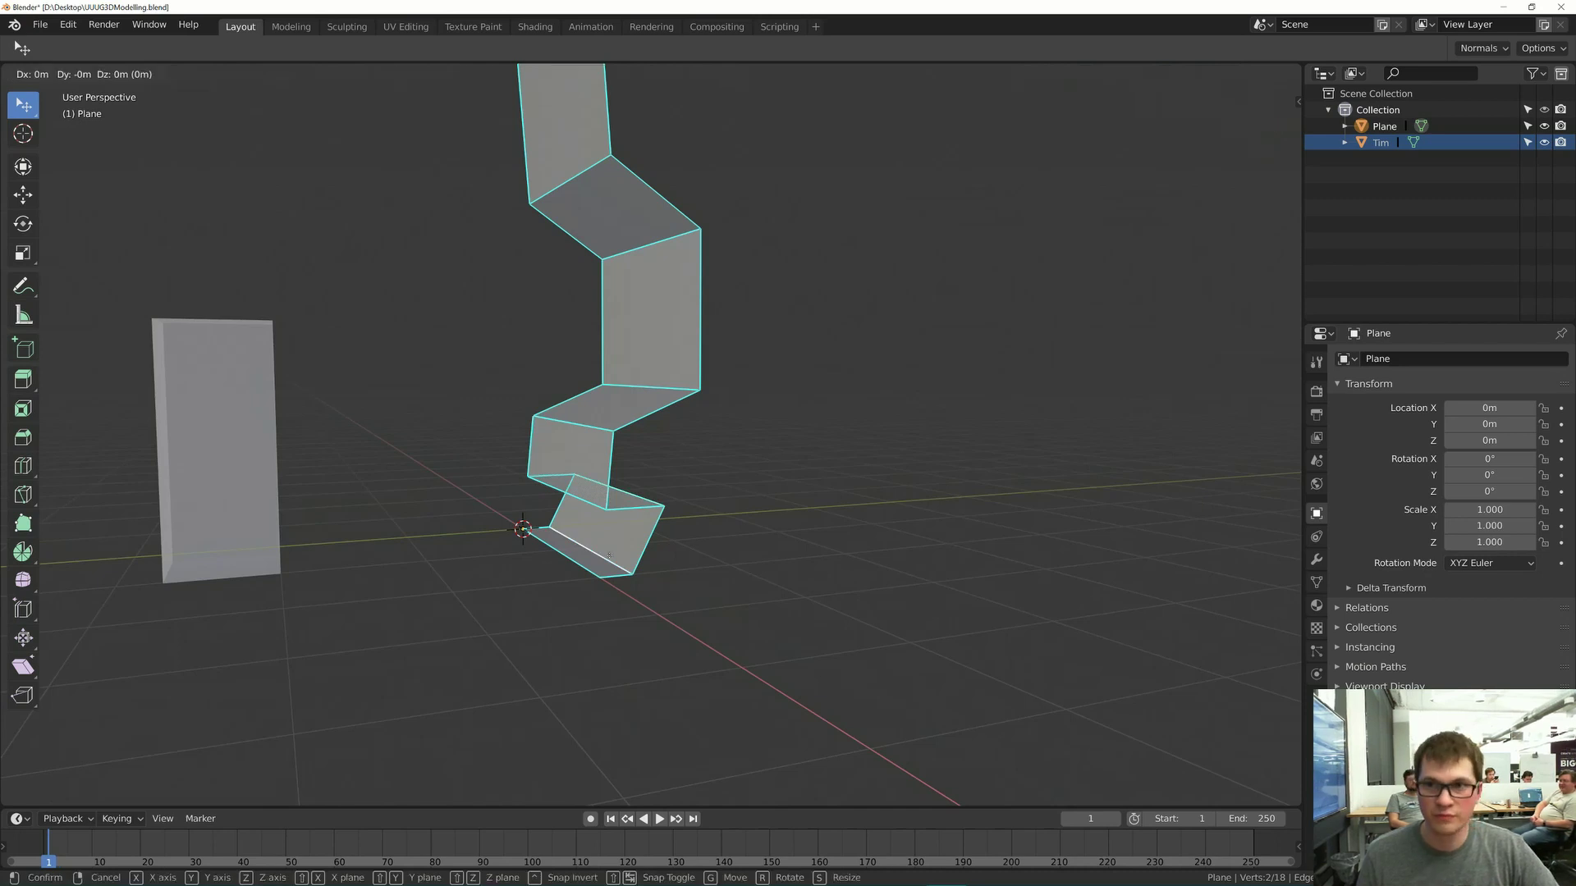
key(x)
right_click(666, 532)
middle_drag(681, 527, 601, 533)
key(g)
key(y)
click(677, 511)
key(alt+a)
scroll(600, 533, up, 4)
key(ctrl+s)
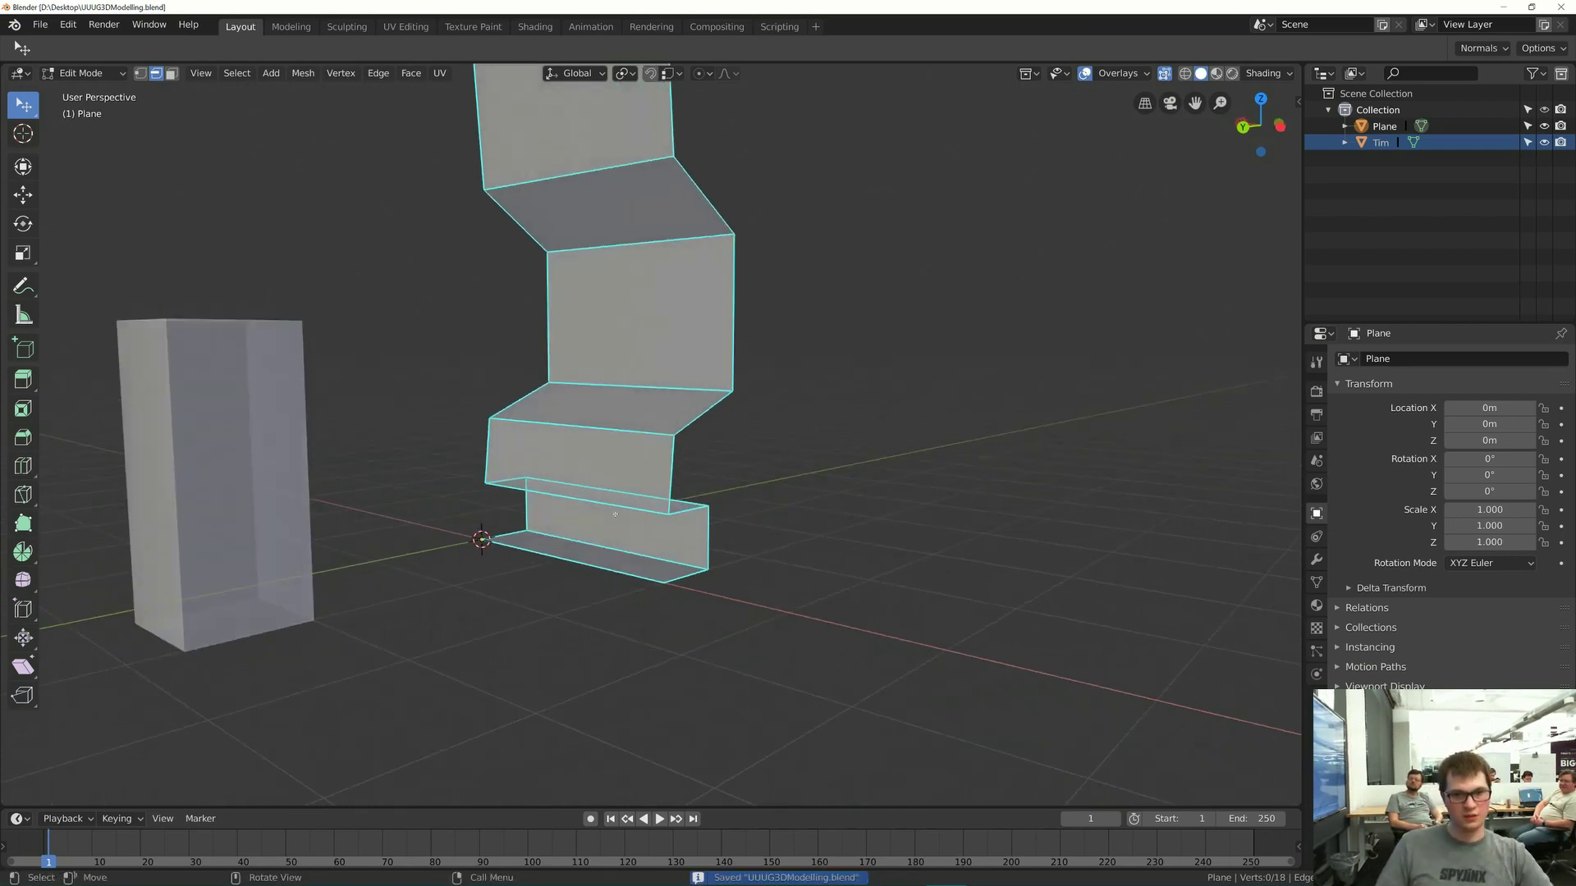
- Compare the wall's shape in Object Mode with the ArtStation corridor reference
scroll(567, 554, down, 4)
key(Tab)
mouse_move(574, 518)
middle_down()
mouse_move(684, 511)
mouse_move(586, 538)
mouse_move(519, 519)
mouse_move(590, 499)
middle_up()
key(alt+a)
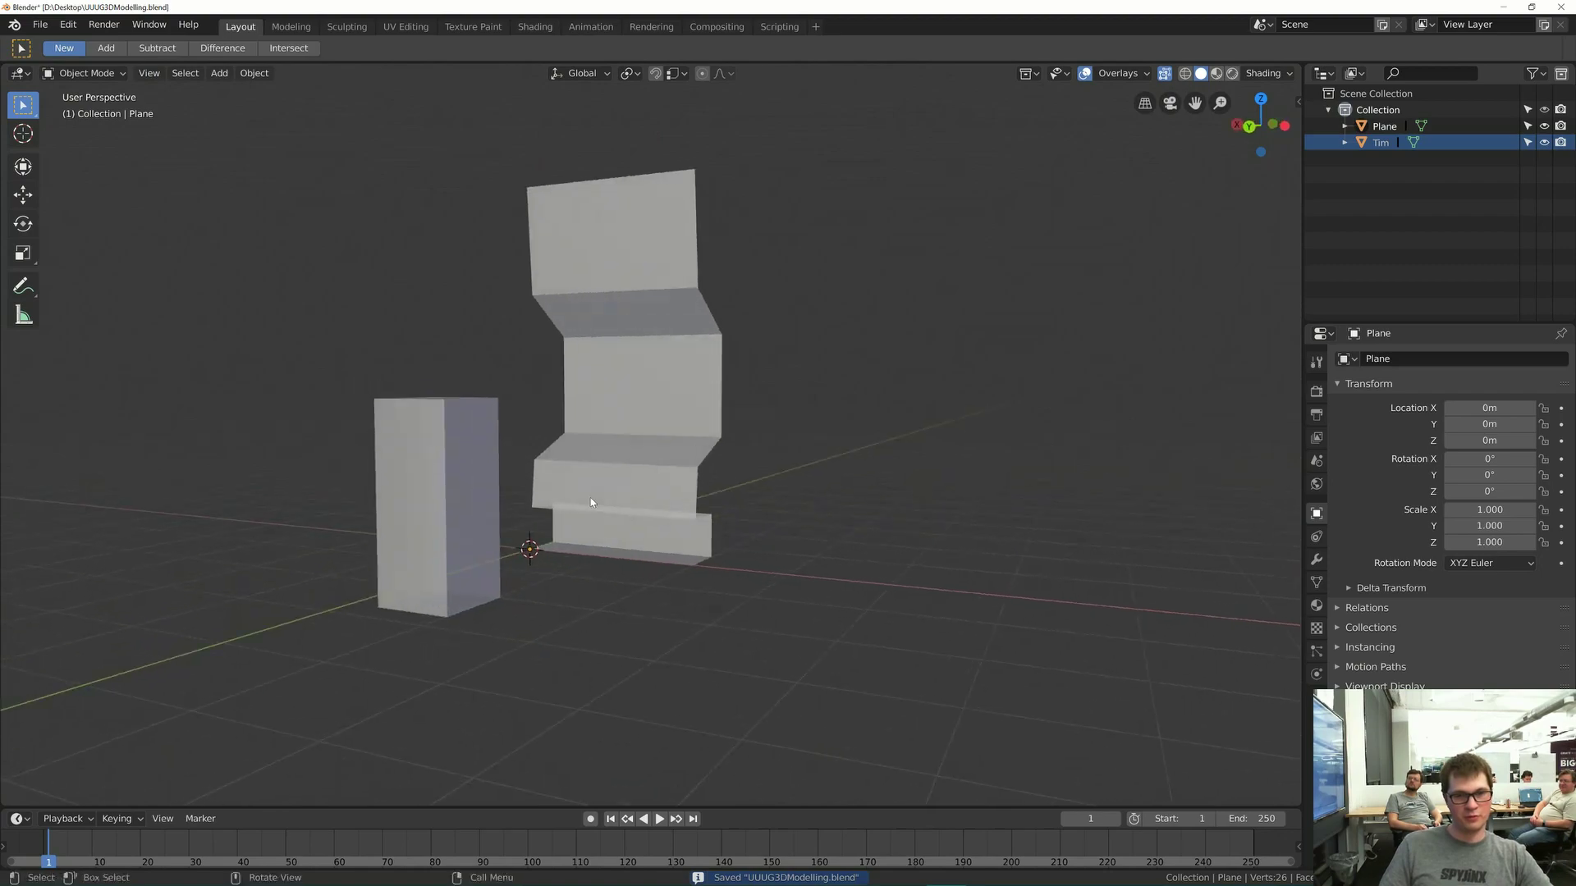
key(alt+Tab)
key(alt+Tab)
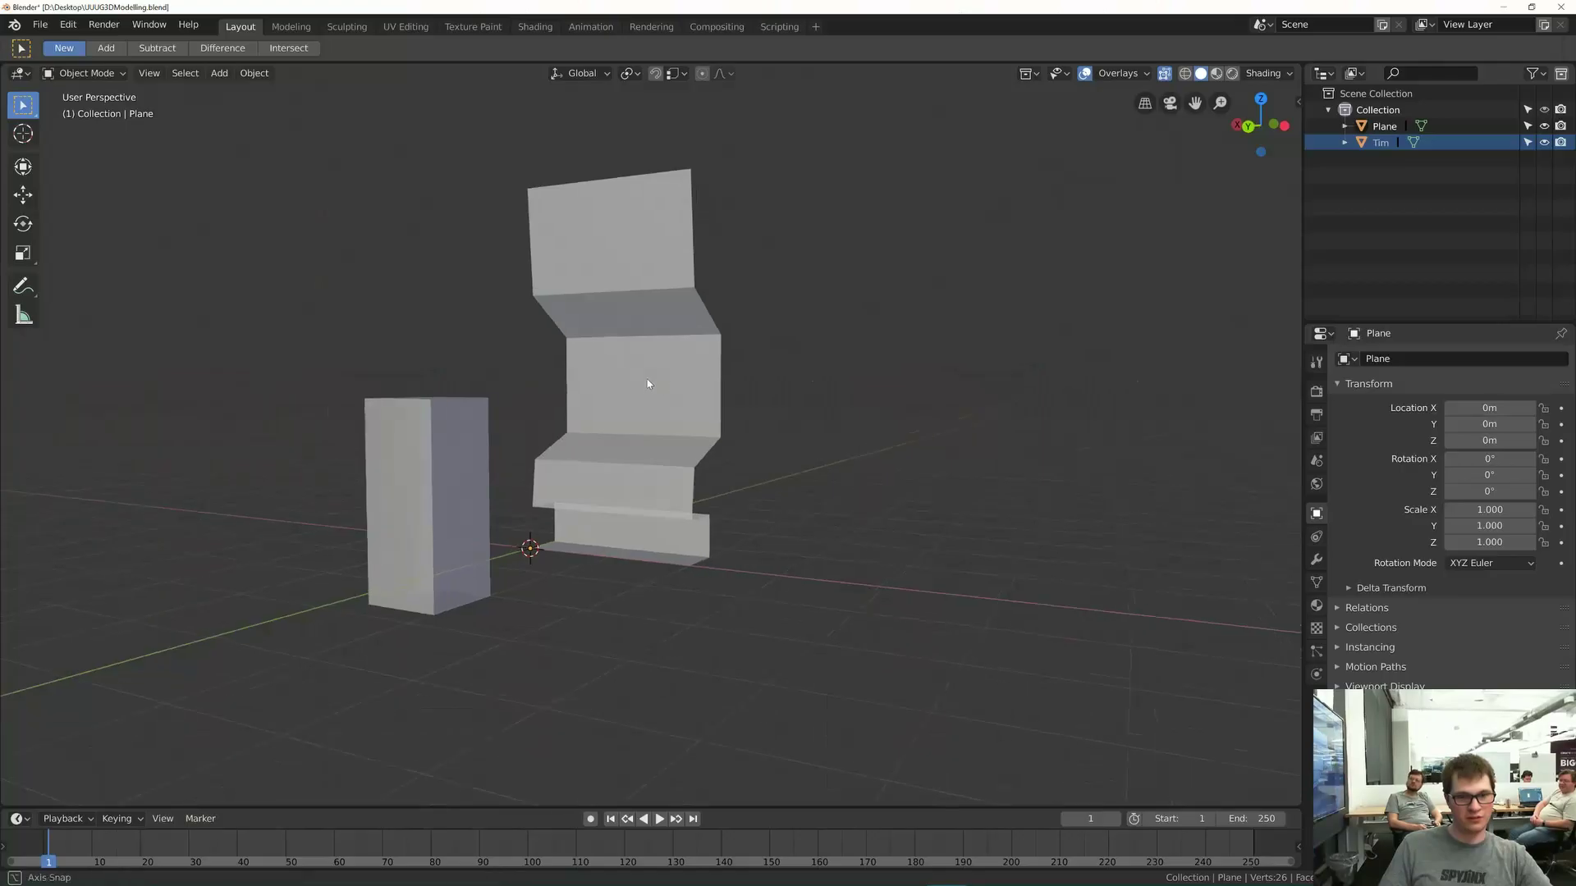
middle_drag(647, 384, 614, 399)
scroll(614, 399, up, 1)
- Raise both edges of the wall's lower slope about 0.2 m along Z, checking against the ArtStation reference
key(Tab)
key(alt+Tab)
key(alt+Tab)
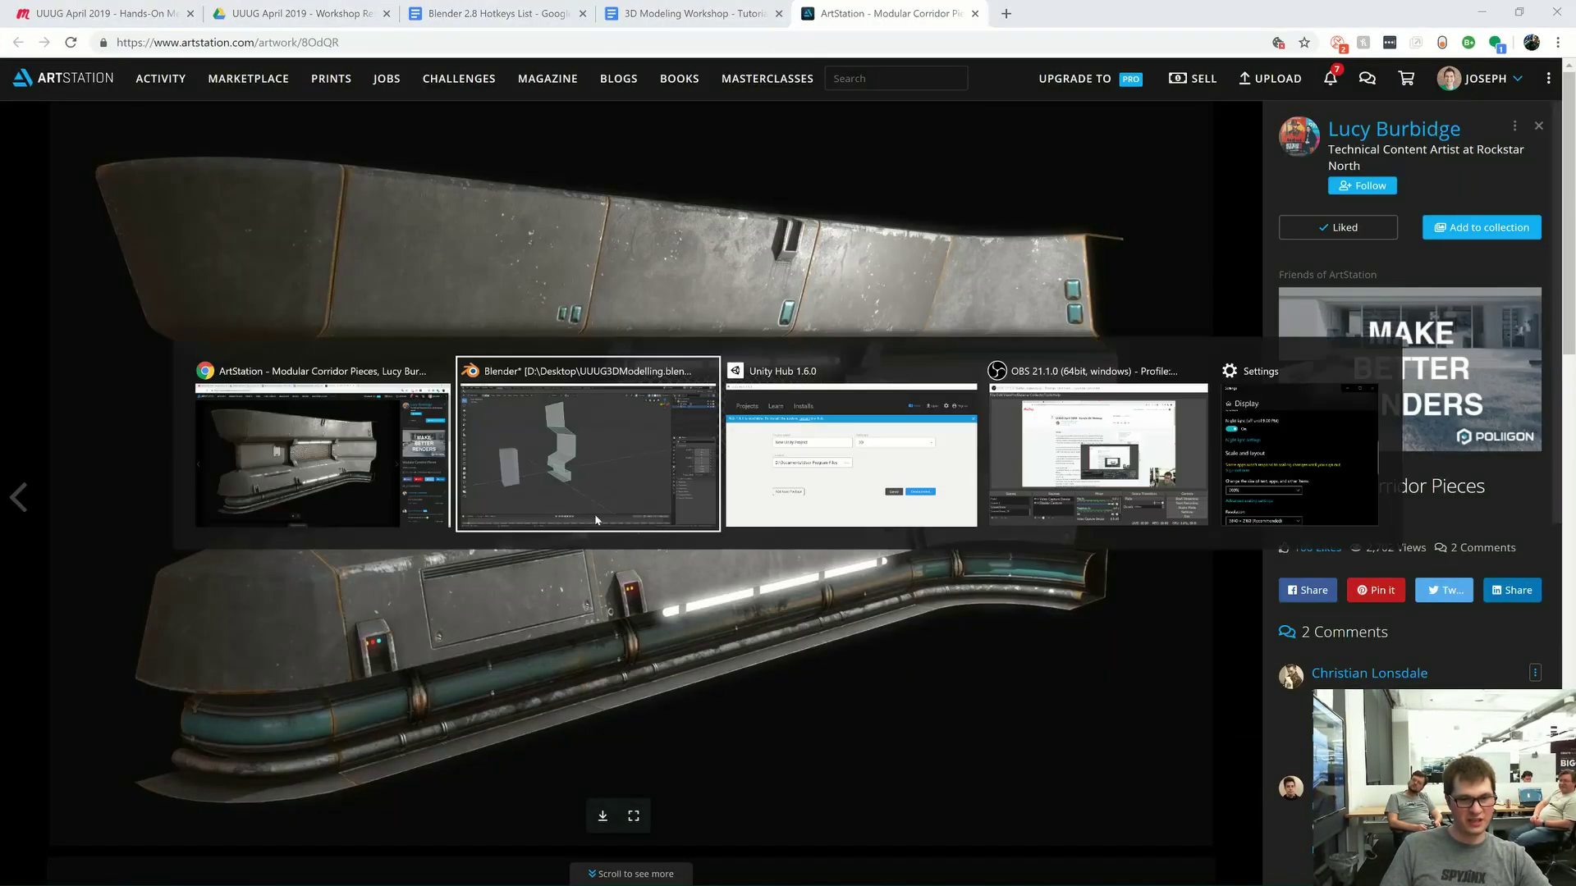
shift+click(633, 422)
key(g)
key(z)
click(632, 400)
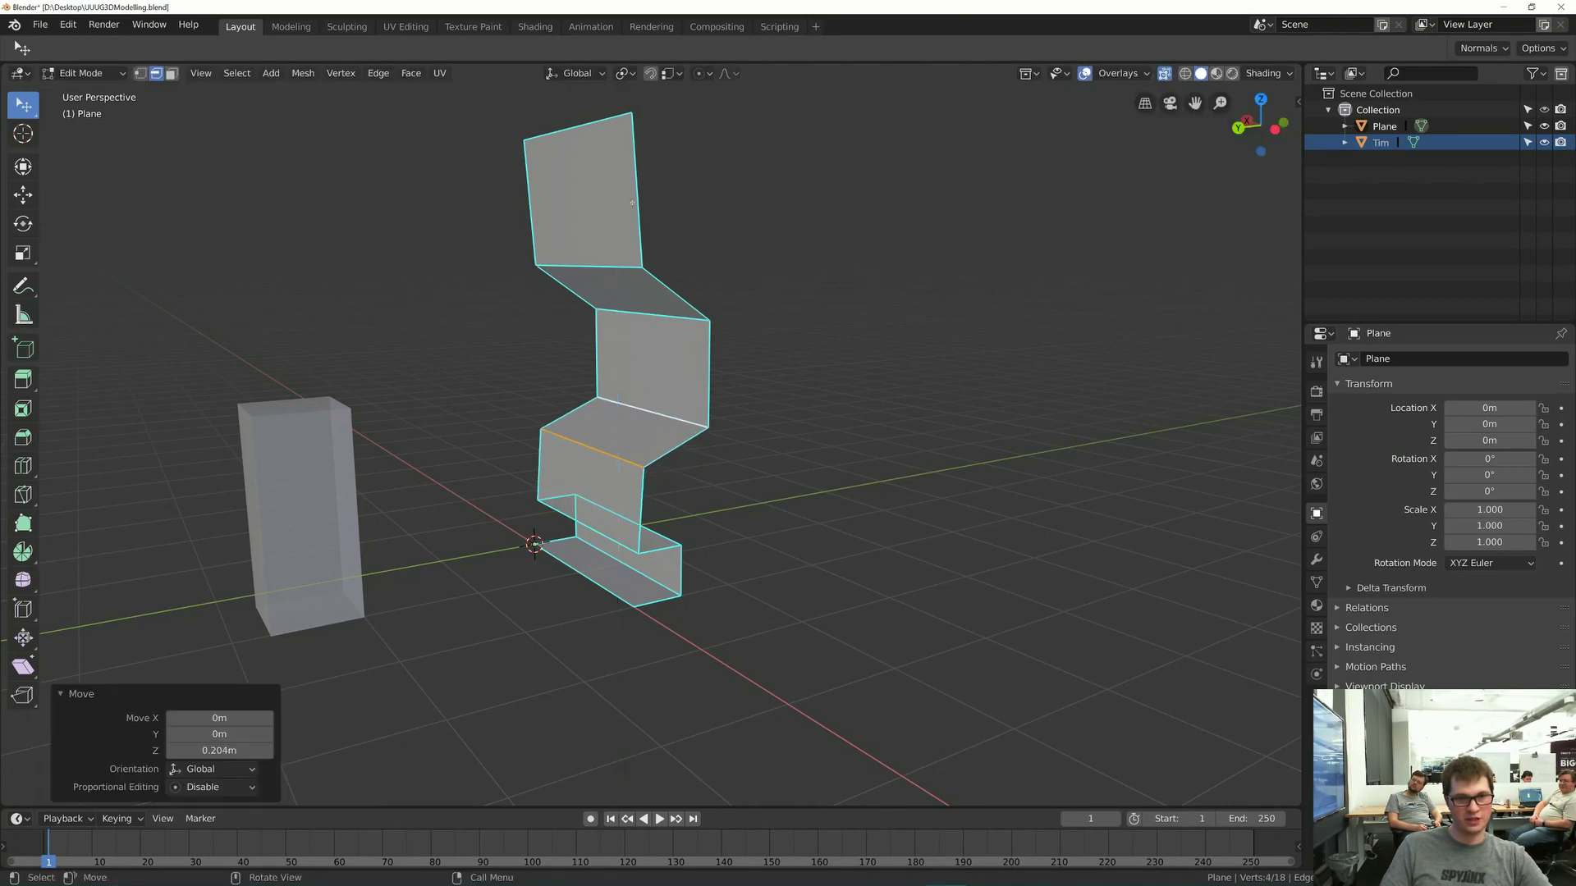
- Raise both edges of the wall's upper slope slightly along Z and return to Object Mode
click(591, 266)
shift+click(626, 310)
key(g)
key(z)
click(626, 283)
key(Tab)
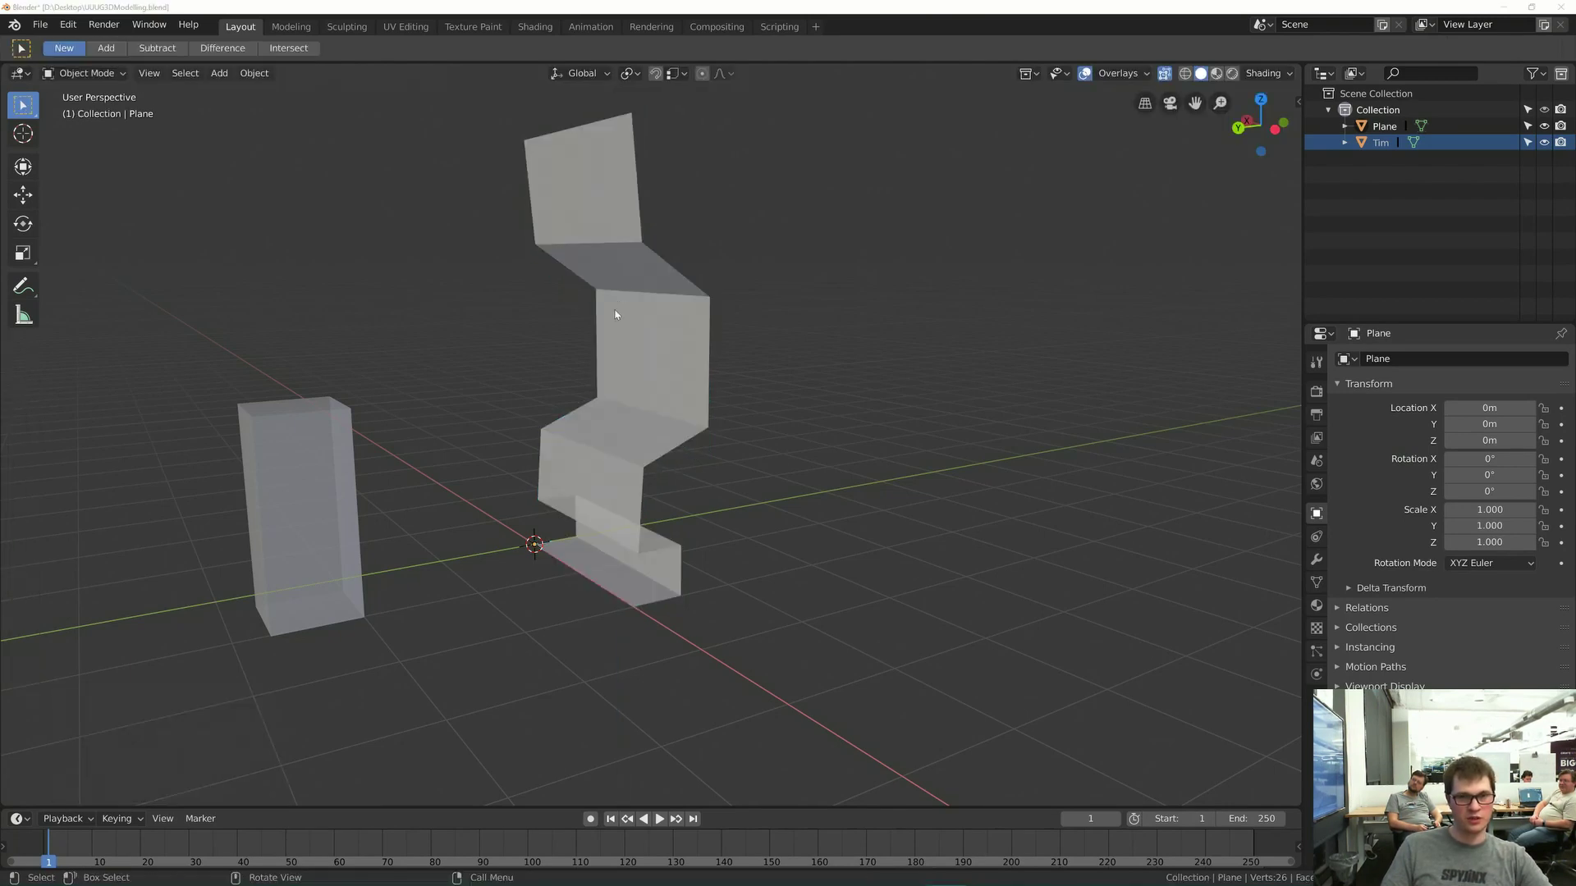
- Extrude the wall's top edge along Y toward the back to form a horizontal top face
key(alt+Tab)
key(alt+Tab)
scroll(612, 254, down, 2)
middle_drag(618, 268, 609, 306)
key(Tab)
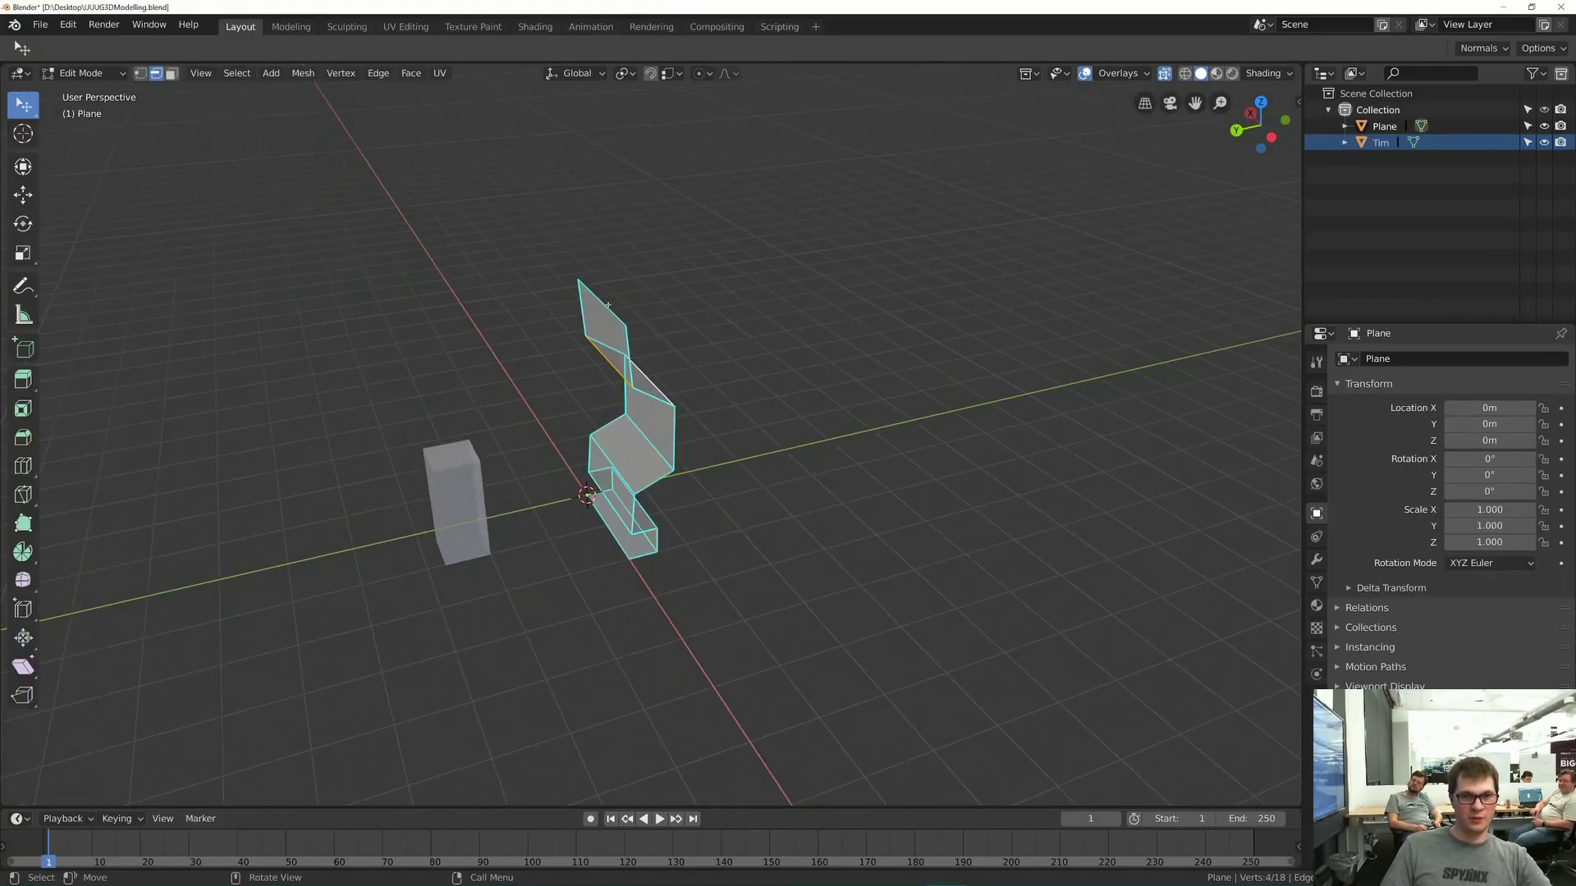
key(e)
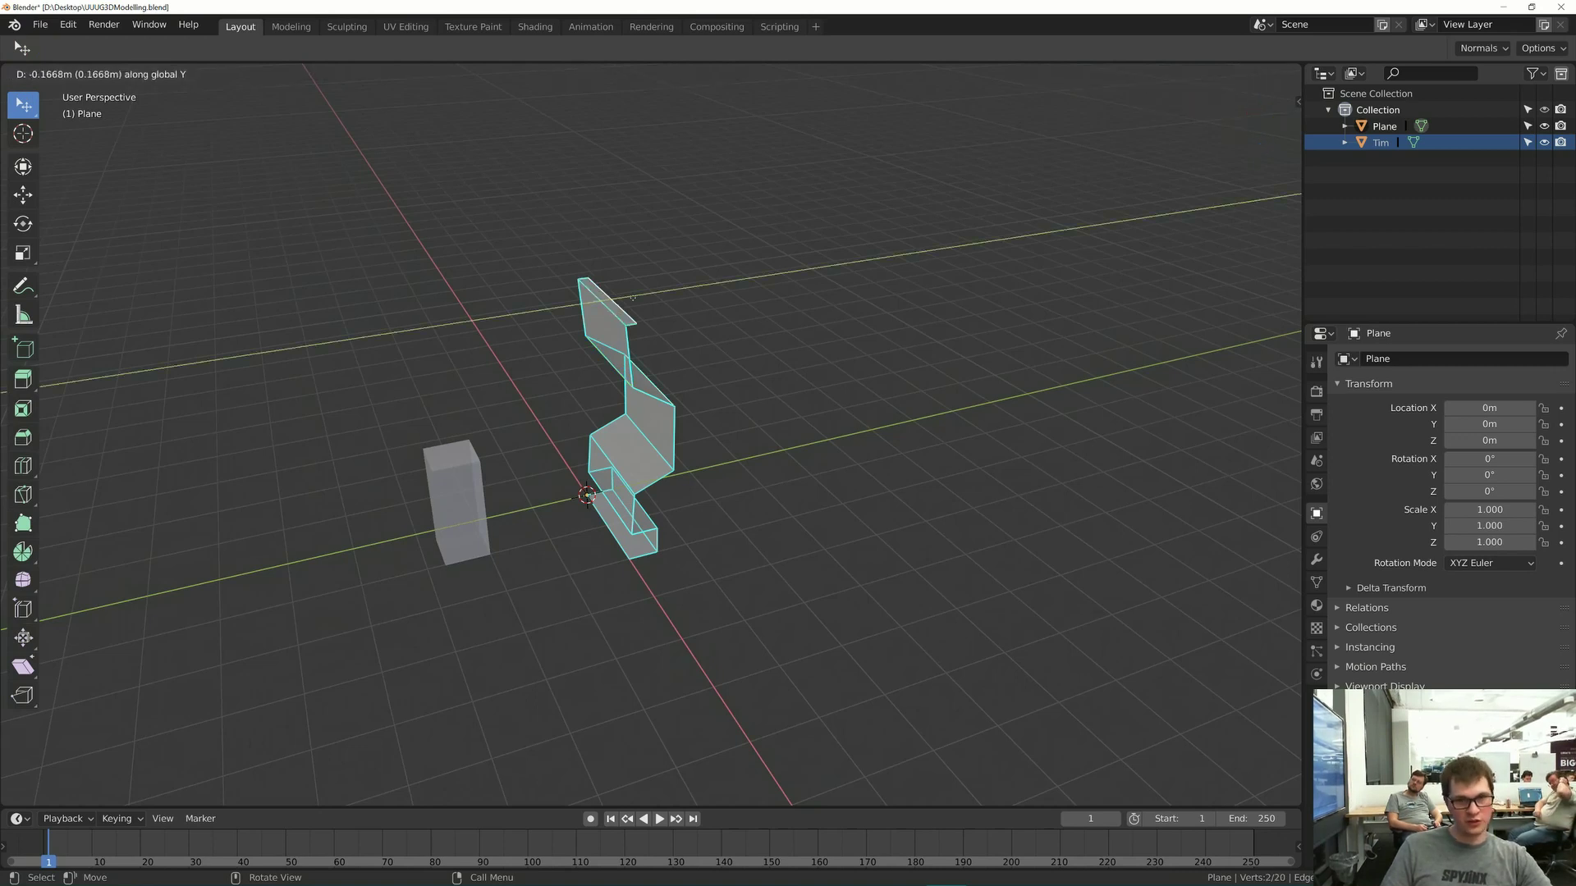
key(y)
click(679, 296)
key(alt+a)
middle_drag(614, 338, 669, 380)
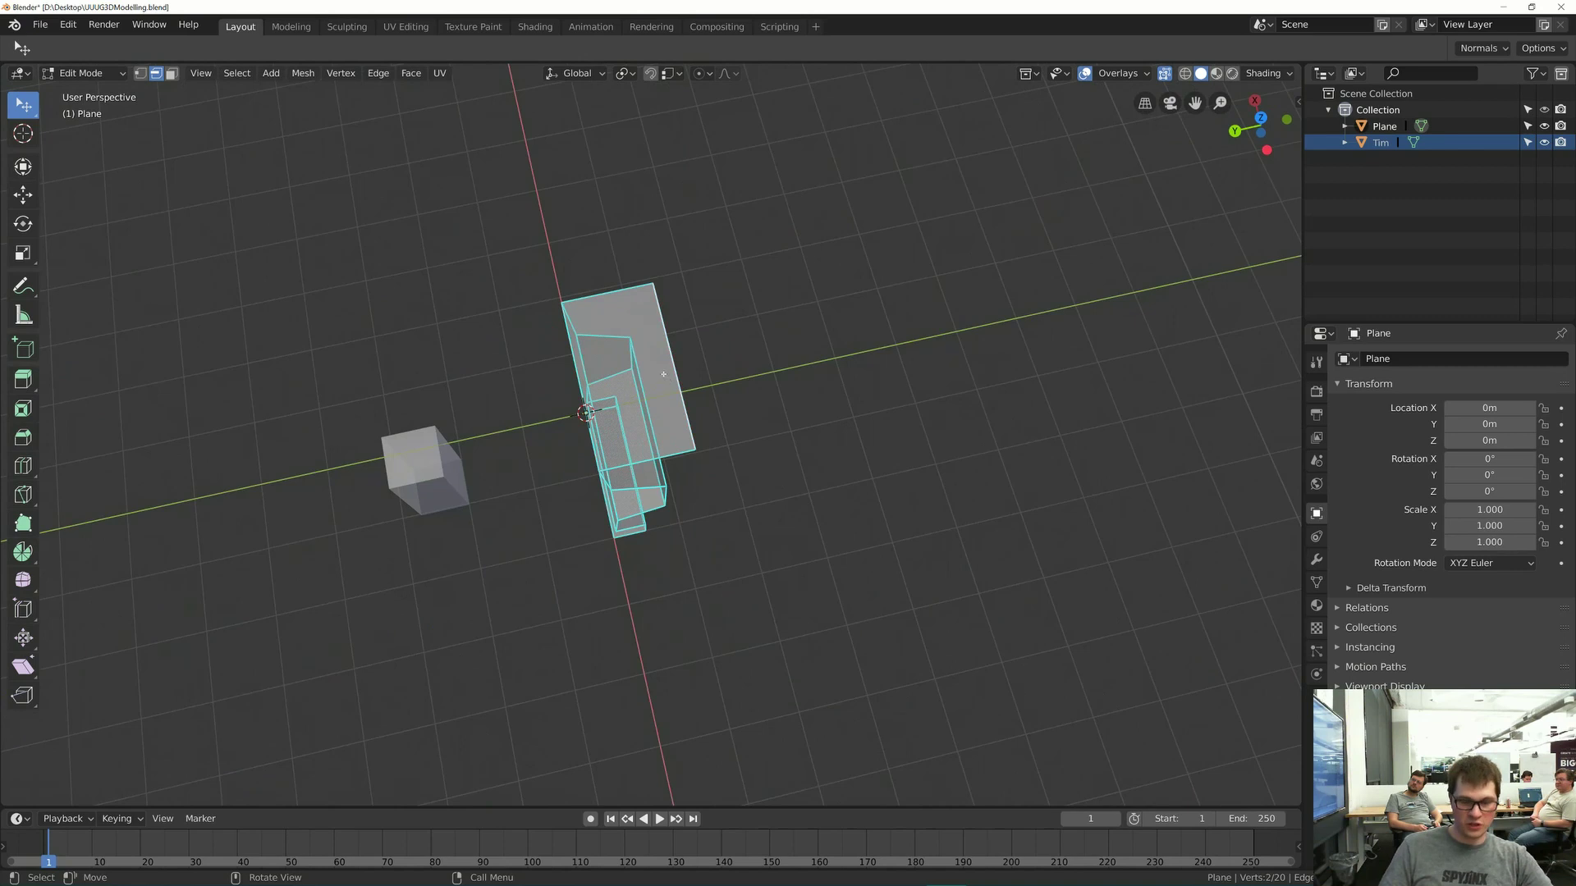
- In top view, move the extruded back edge about 0.05 m along Y onto the grid line
key(KP_7)
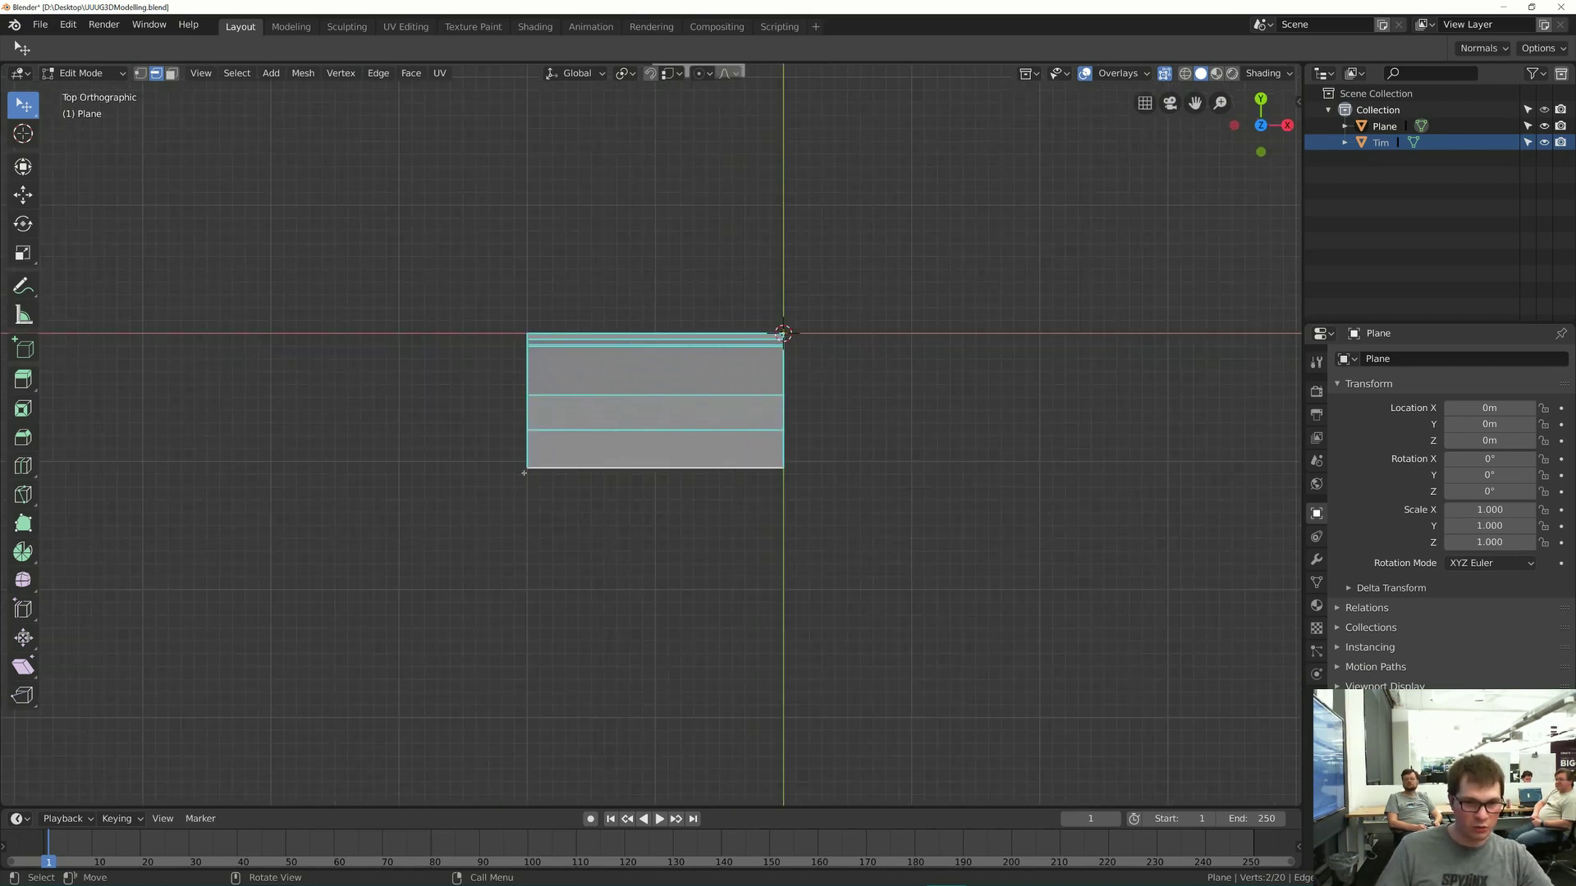
click(669, 74)
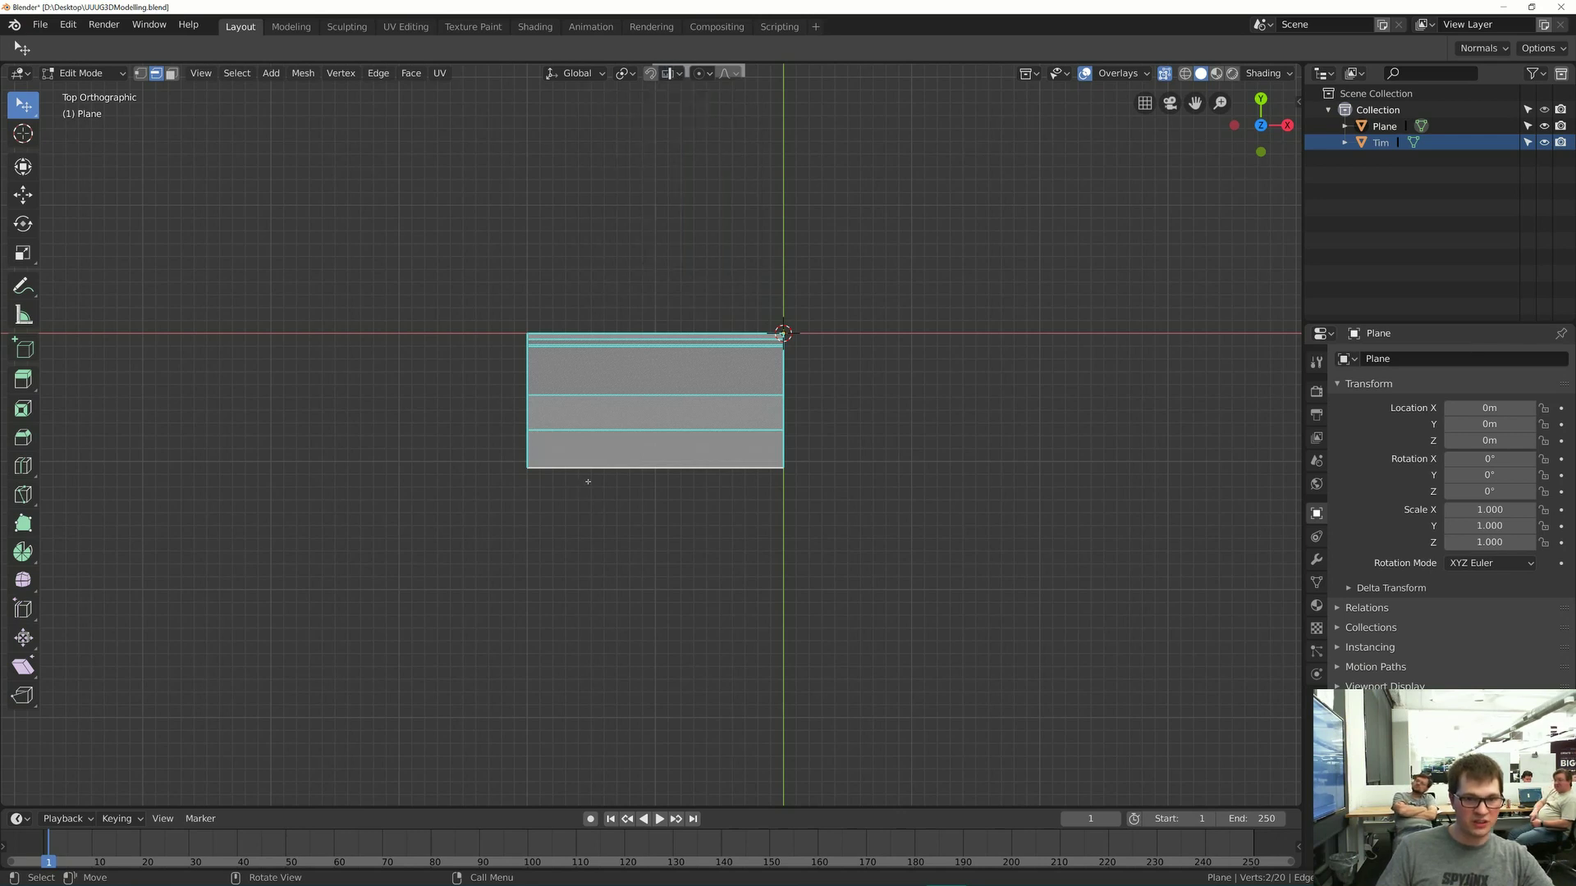
key(g)
key(y)
click(586, 454)
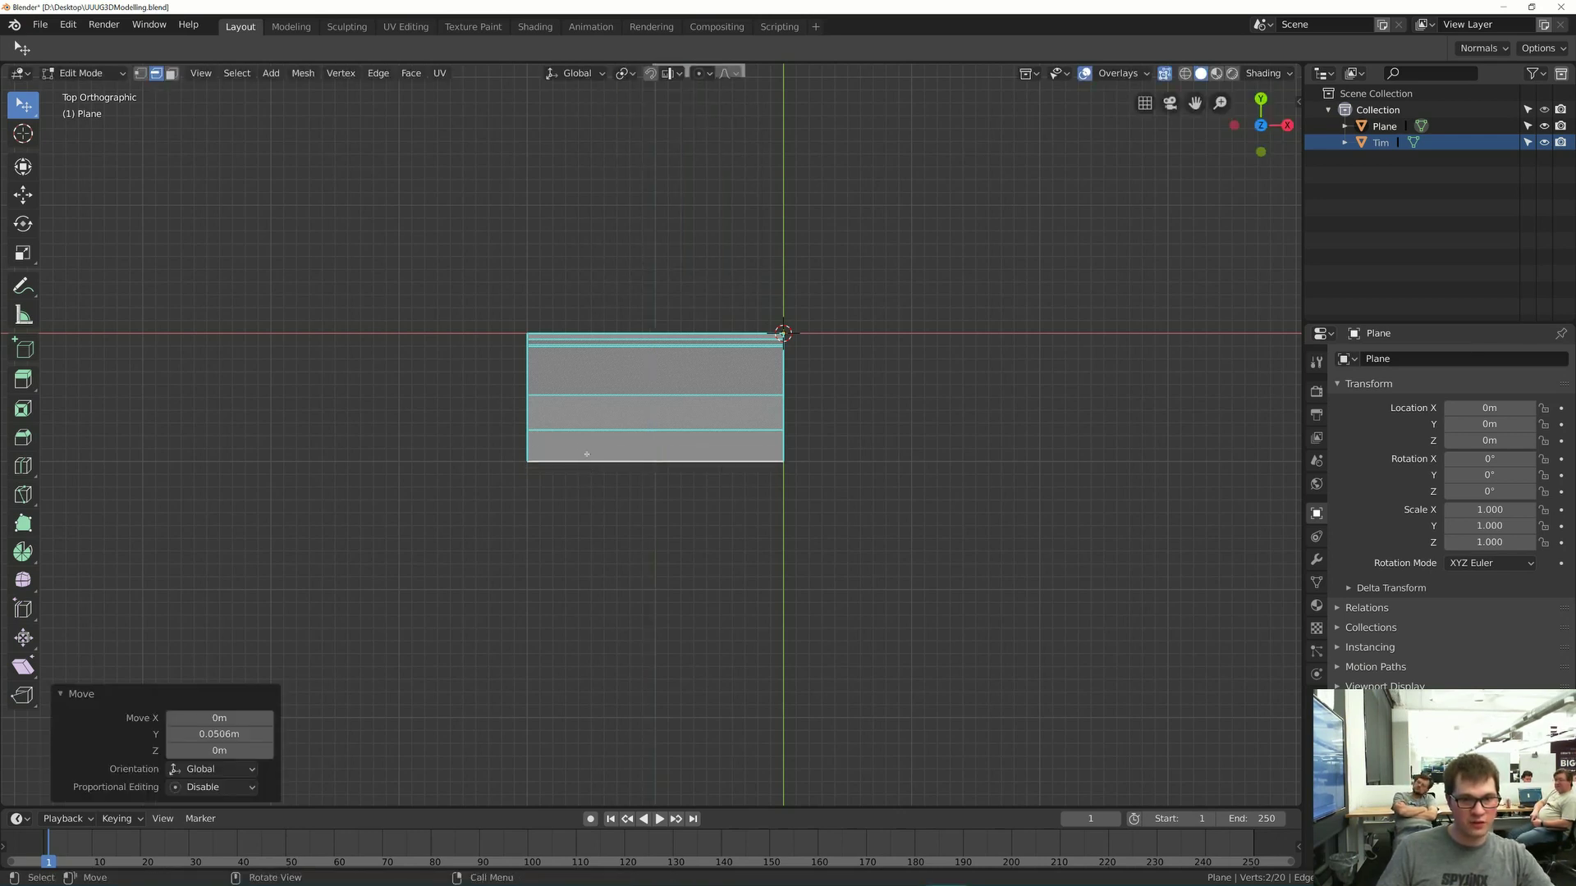
middle_drag(586, 454, 631, 409)
key(KP_7)
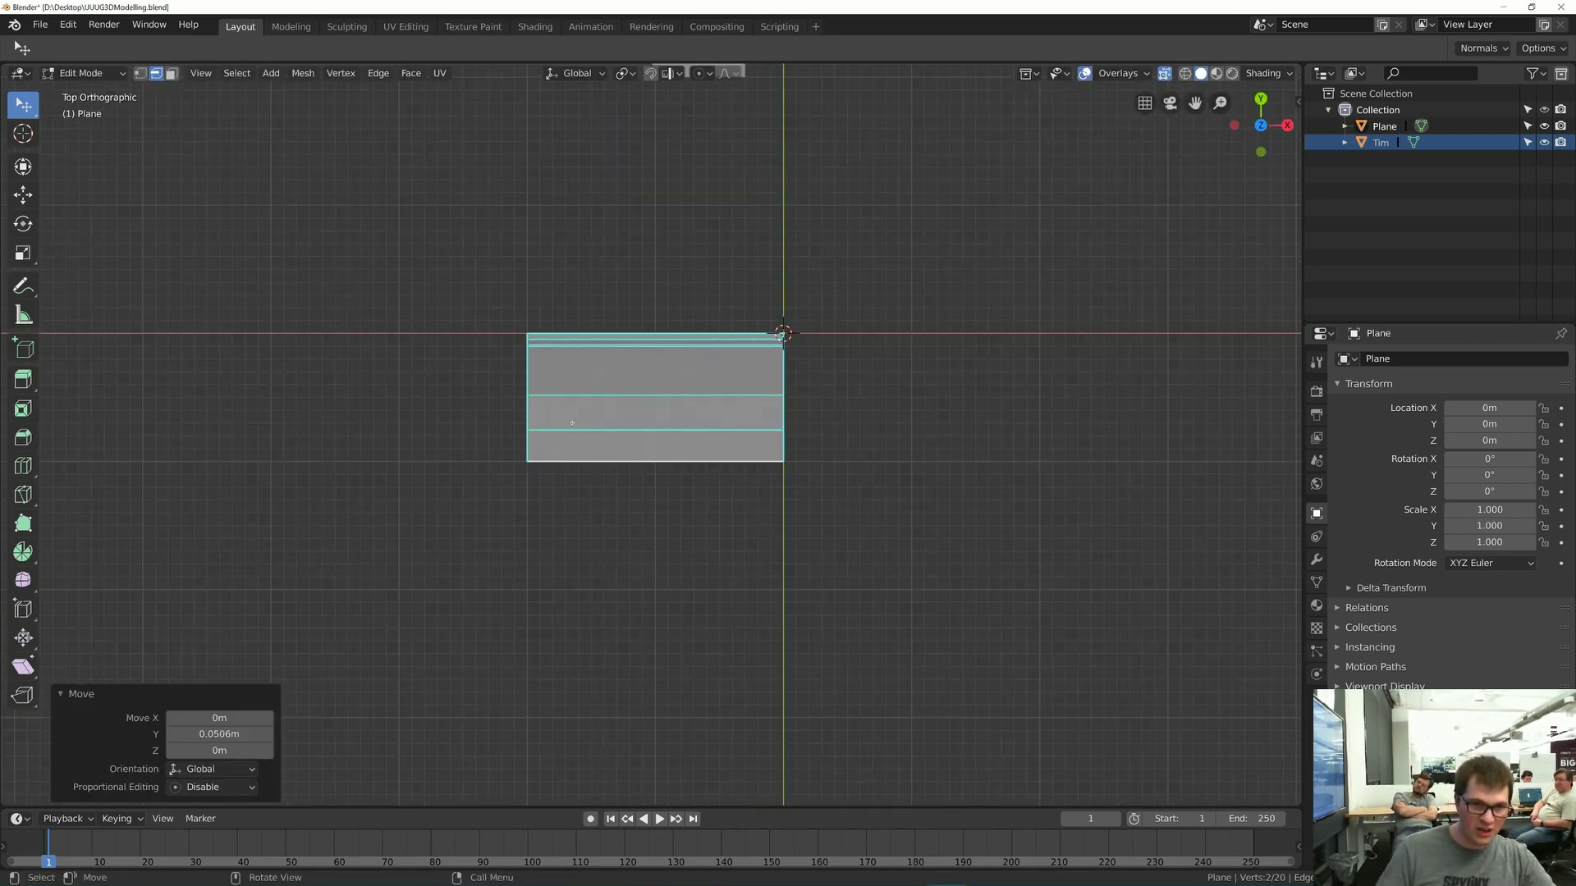
scroll(572, 424, up, 2)
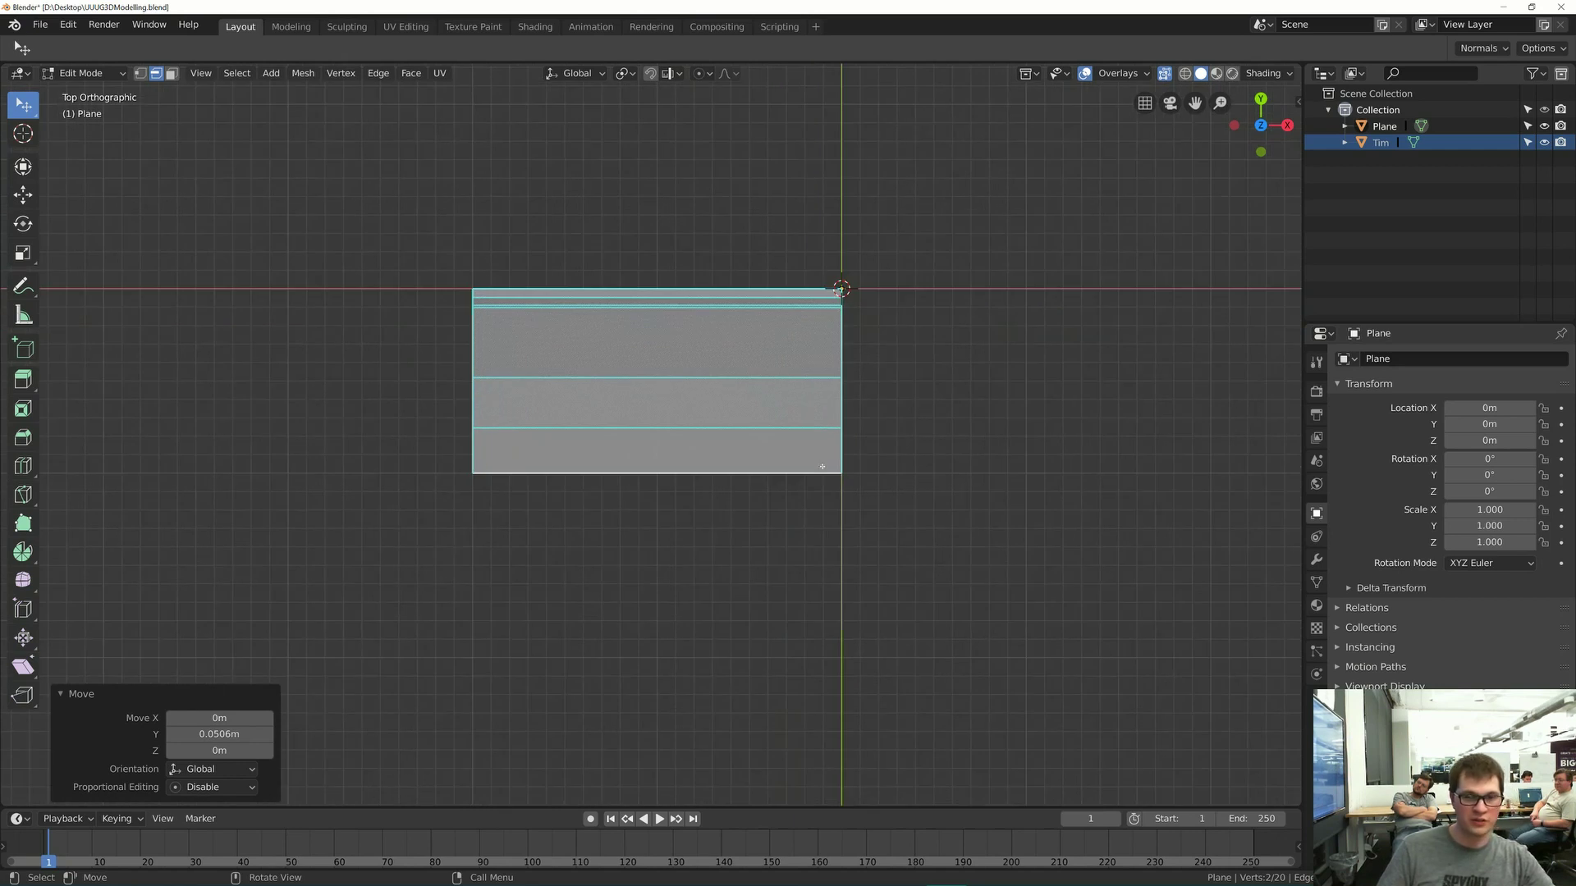
scroll(406, 298, down, 4)
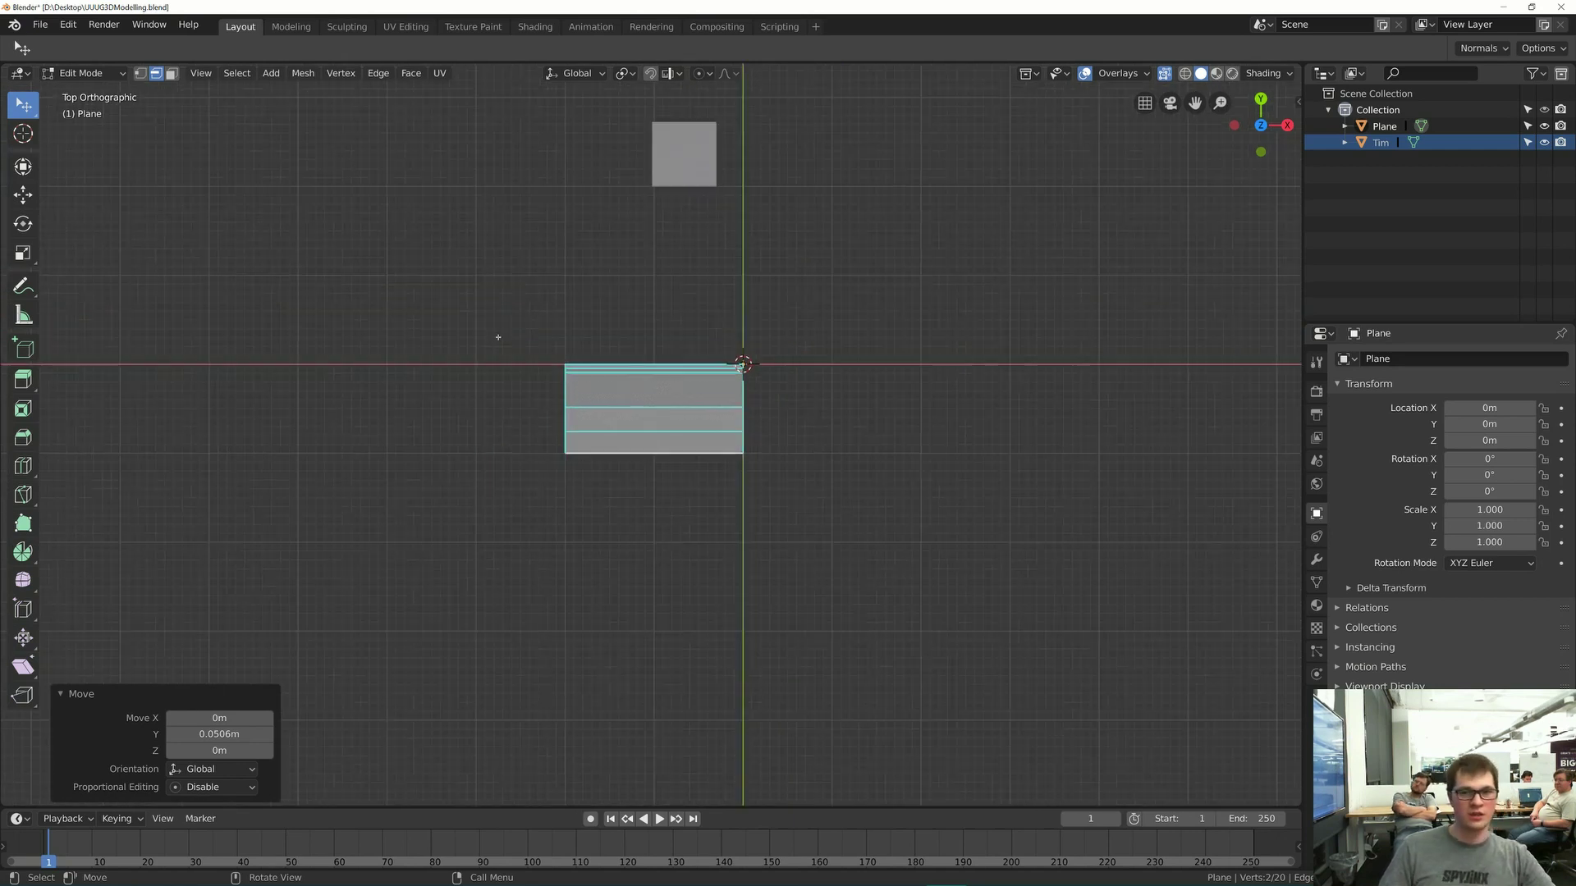
- Save the file and compare the wall in Object Mode with the ArtStation corridor reference
key(ctrl+s)
middle_drag(406, 298, 525, 426)
key(Tab)
middle_drag(574, 492, 639, 466)
click(639, 519)
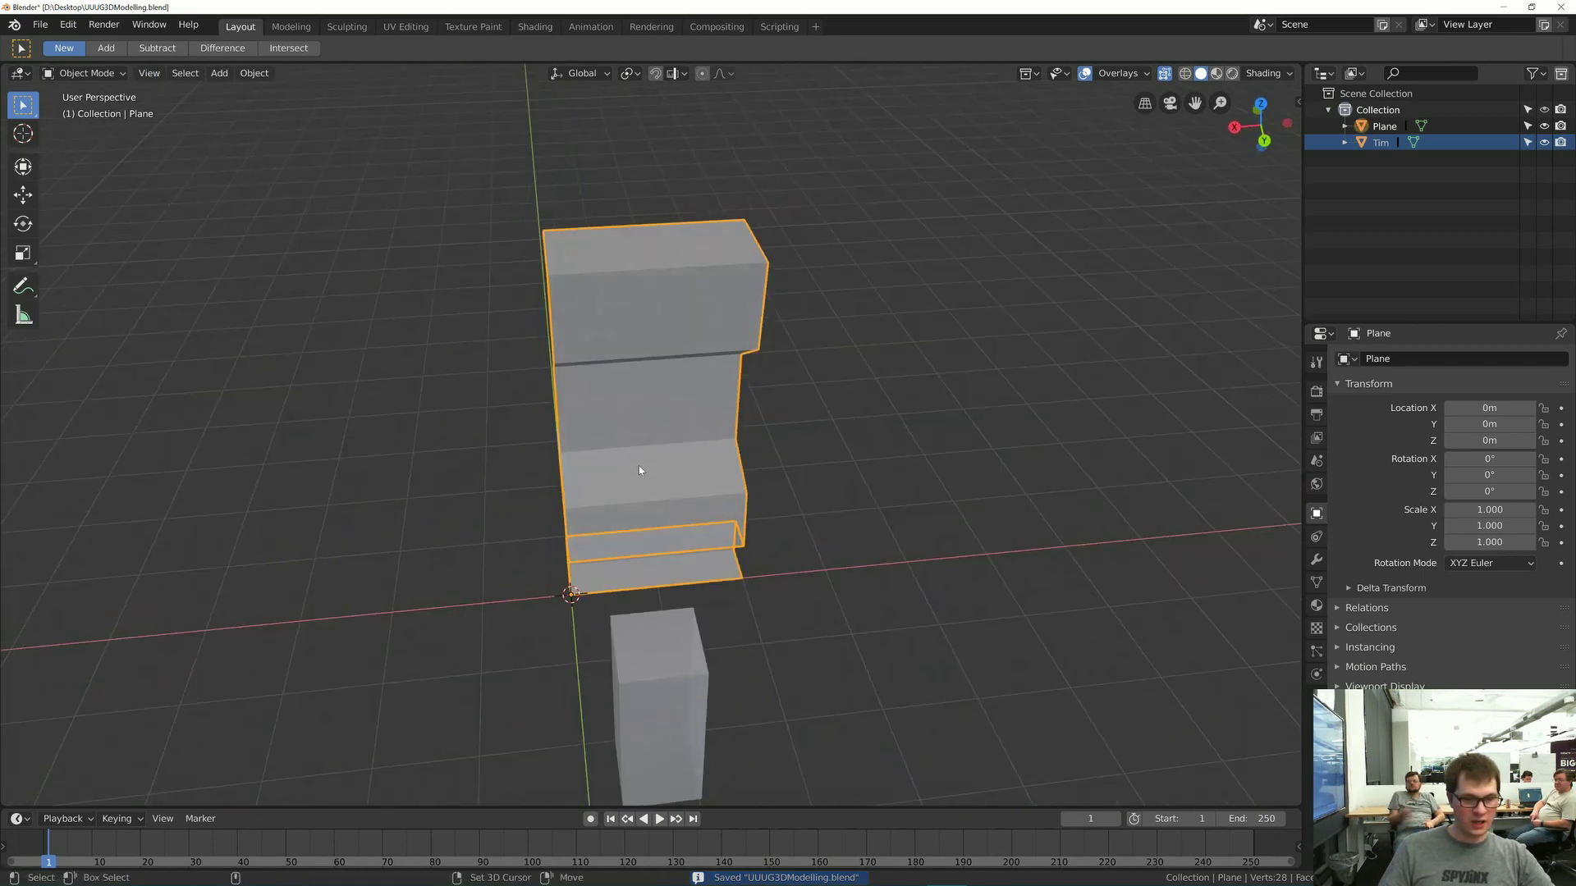
key(alt+Tab)
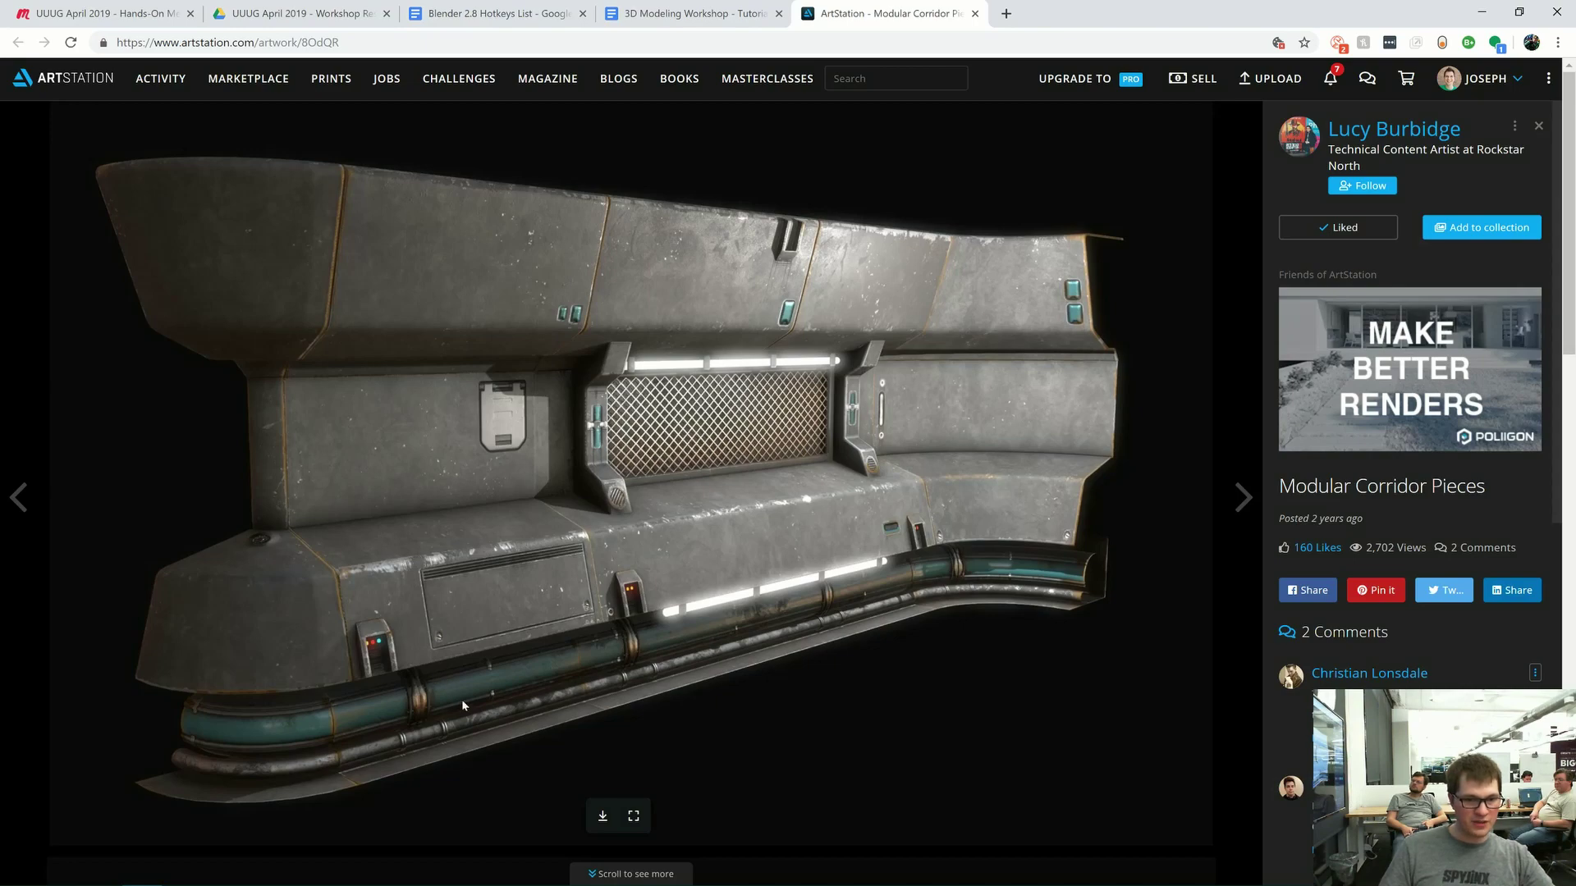
key(alt+Tab)
- Add a cylinder to the wall mesh in Edit Mode for the pipe along its base
middle_drag(637, 563, 660, 418)
key(alt+a)
click(718, 435)
key(Tab)
scroll(666, 363, up, 4)
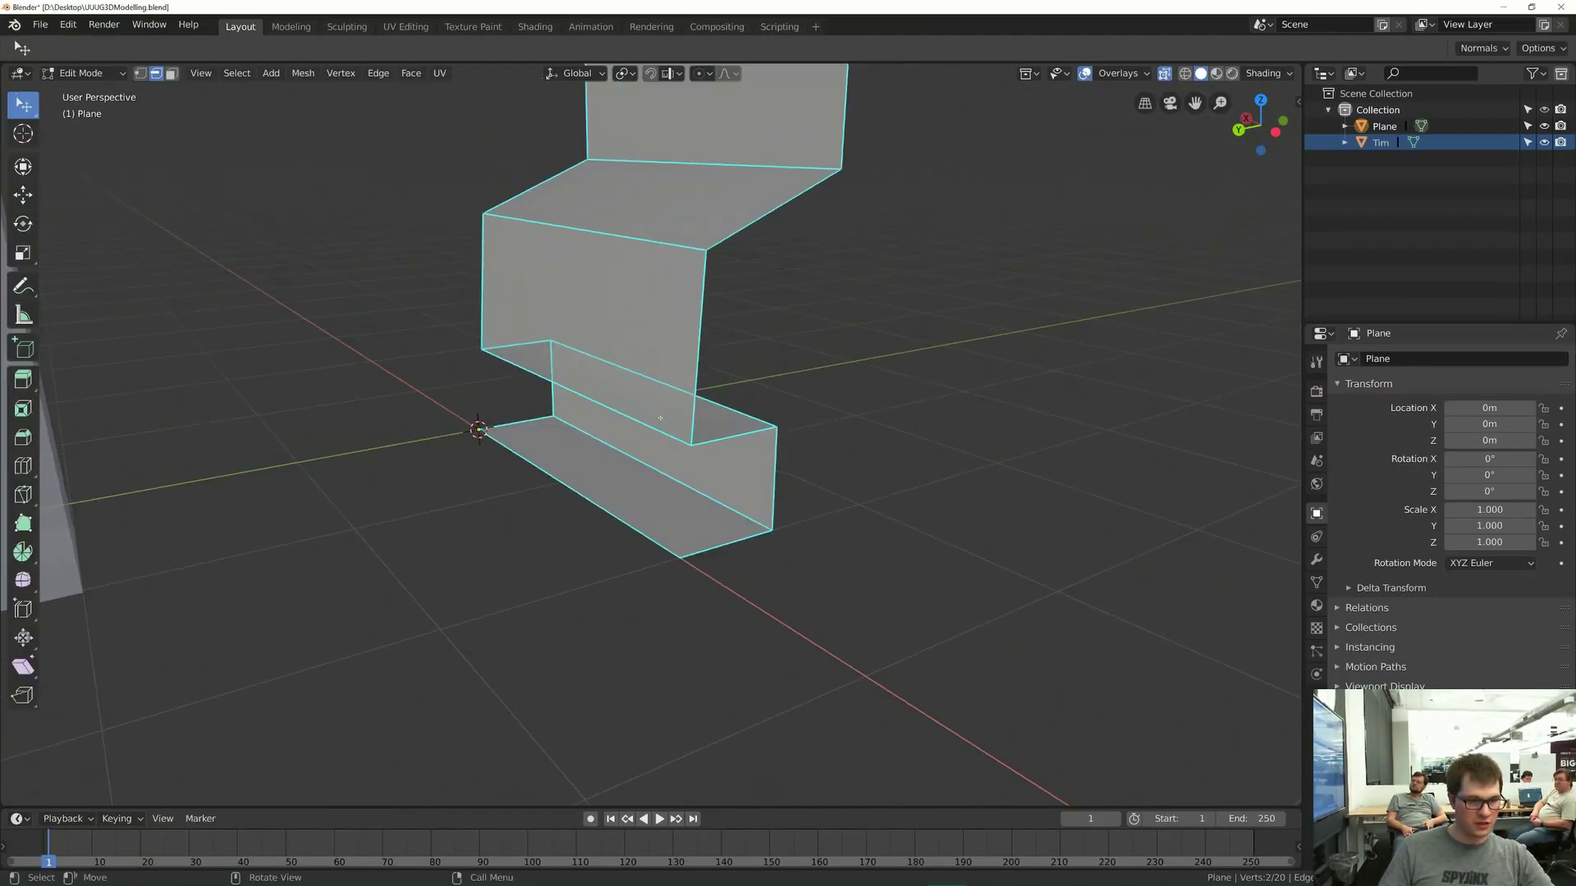
key(shift+a)
click(656, 484)
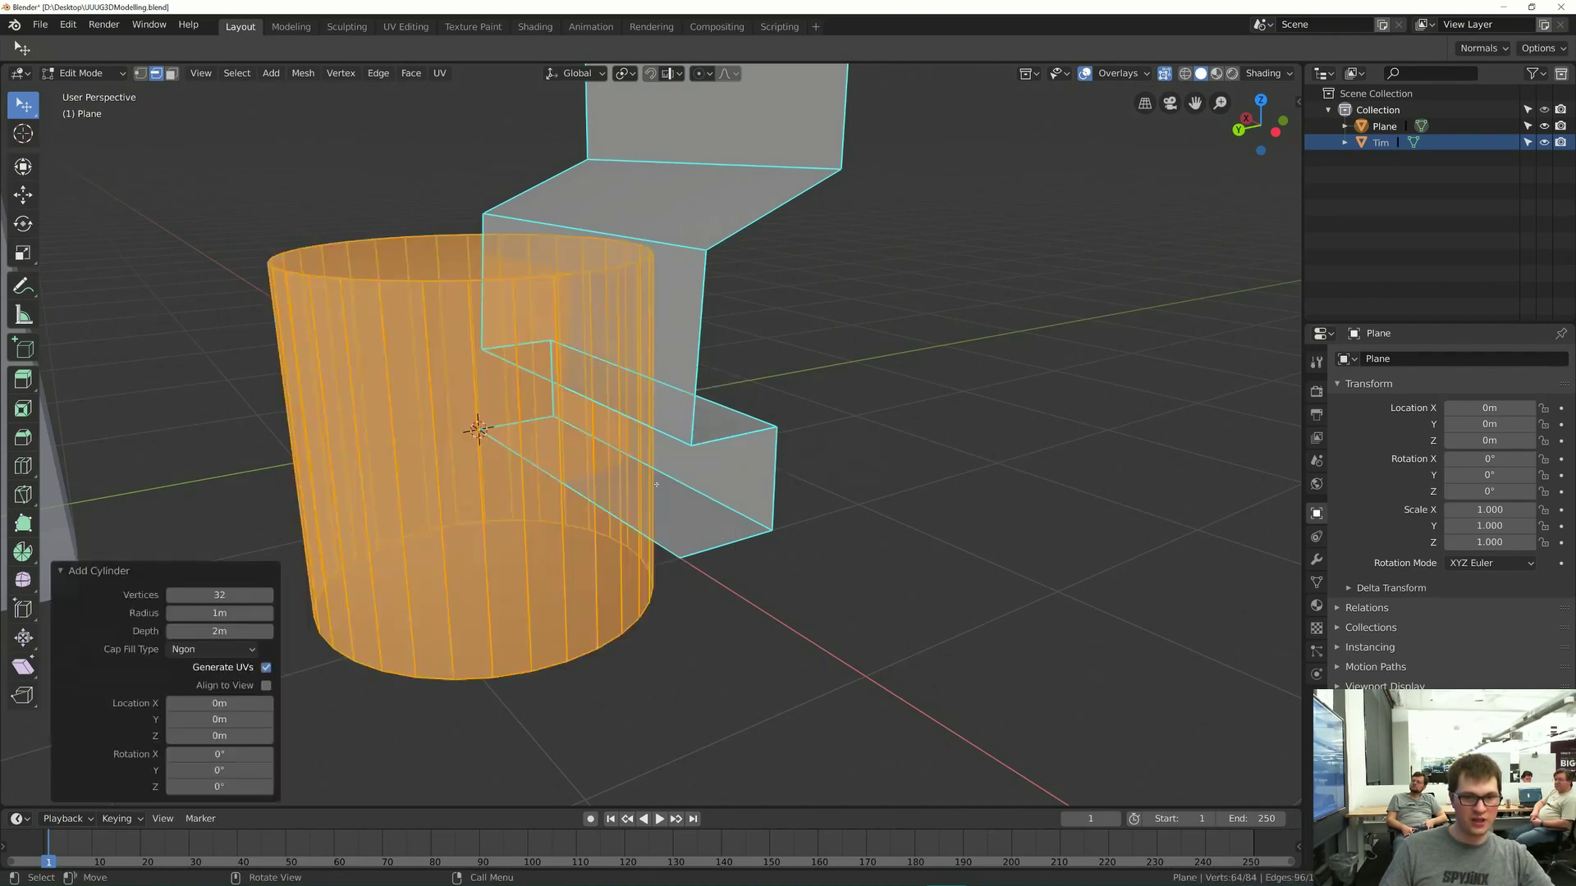
- Set the new cylinder's vertex count to 16
scroll(657, 484, down, 2)
middle_drag(478, 513, 520, 527)
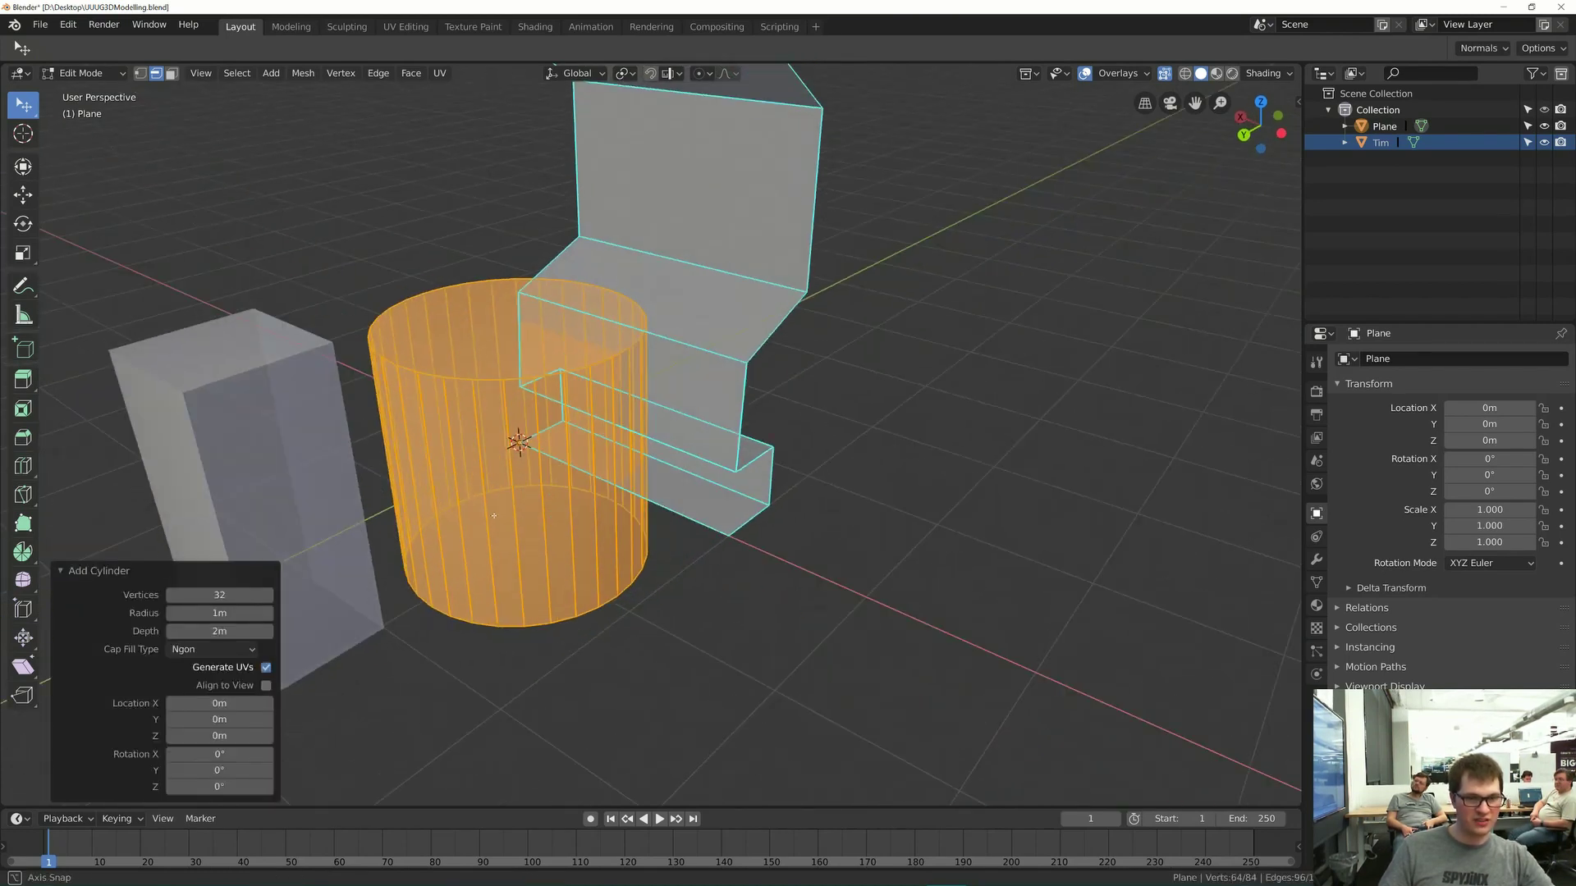
scroll(536, 475, down, 3)
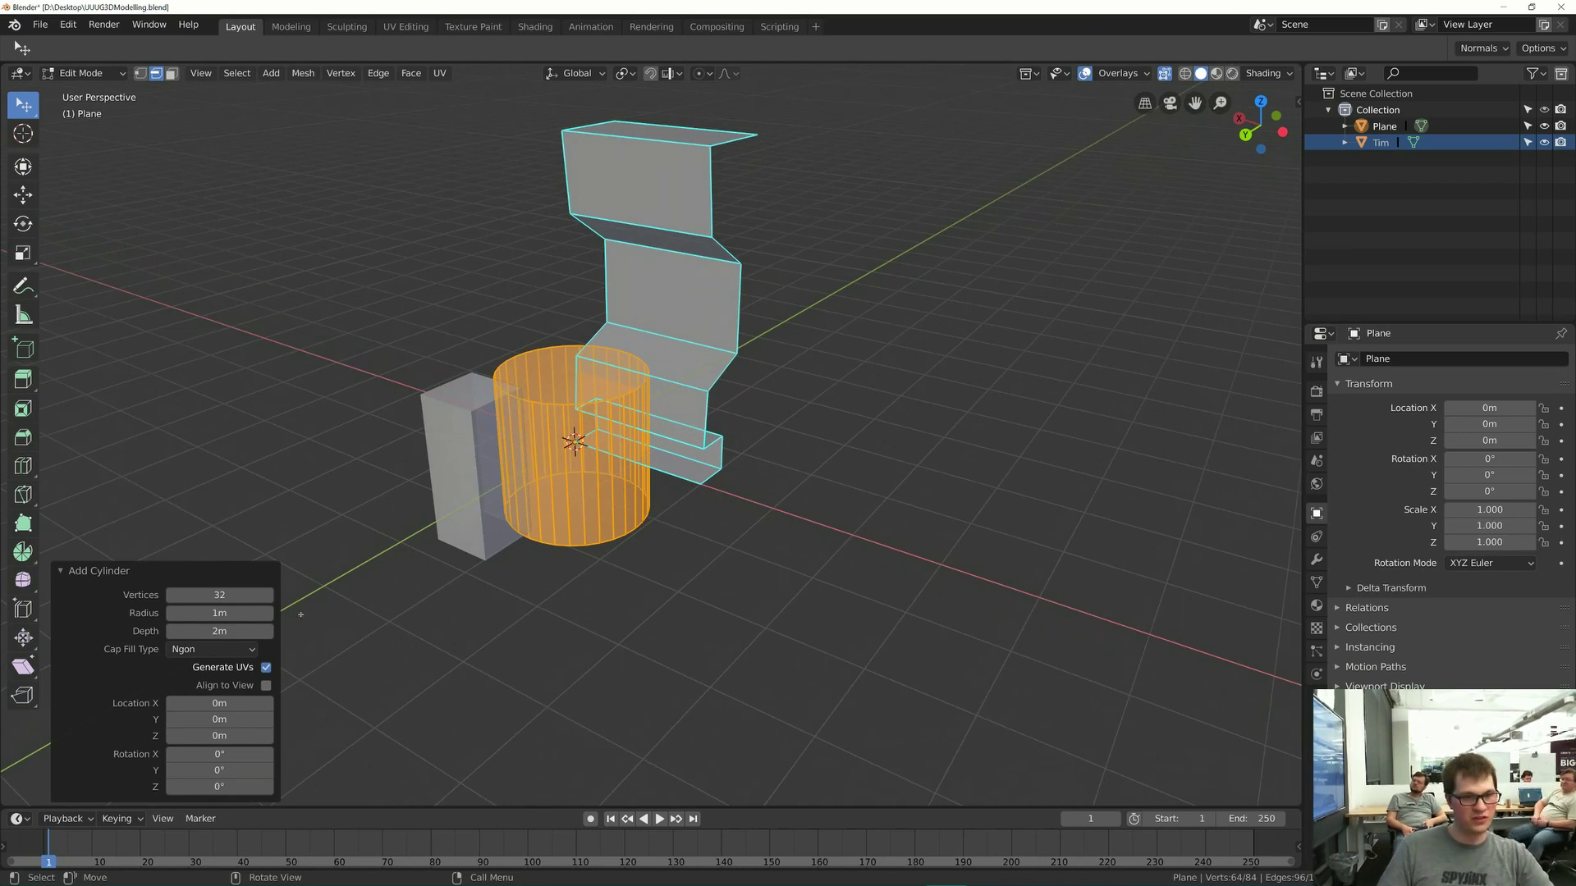
click(242, 594)
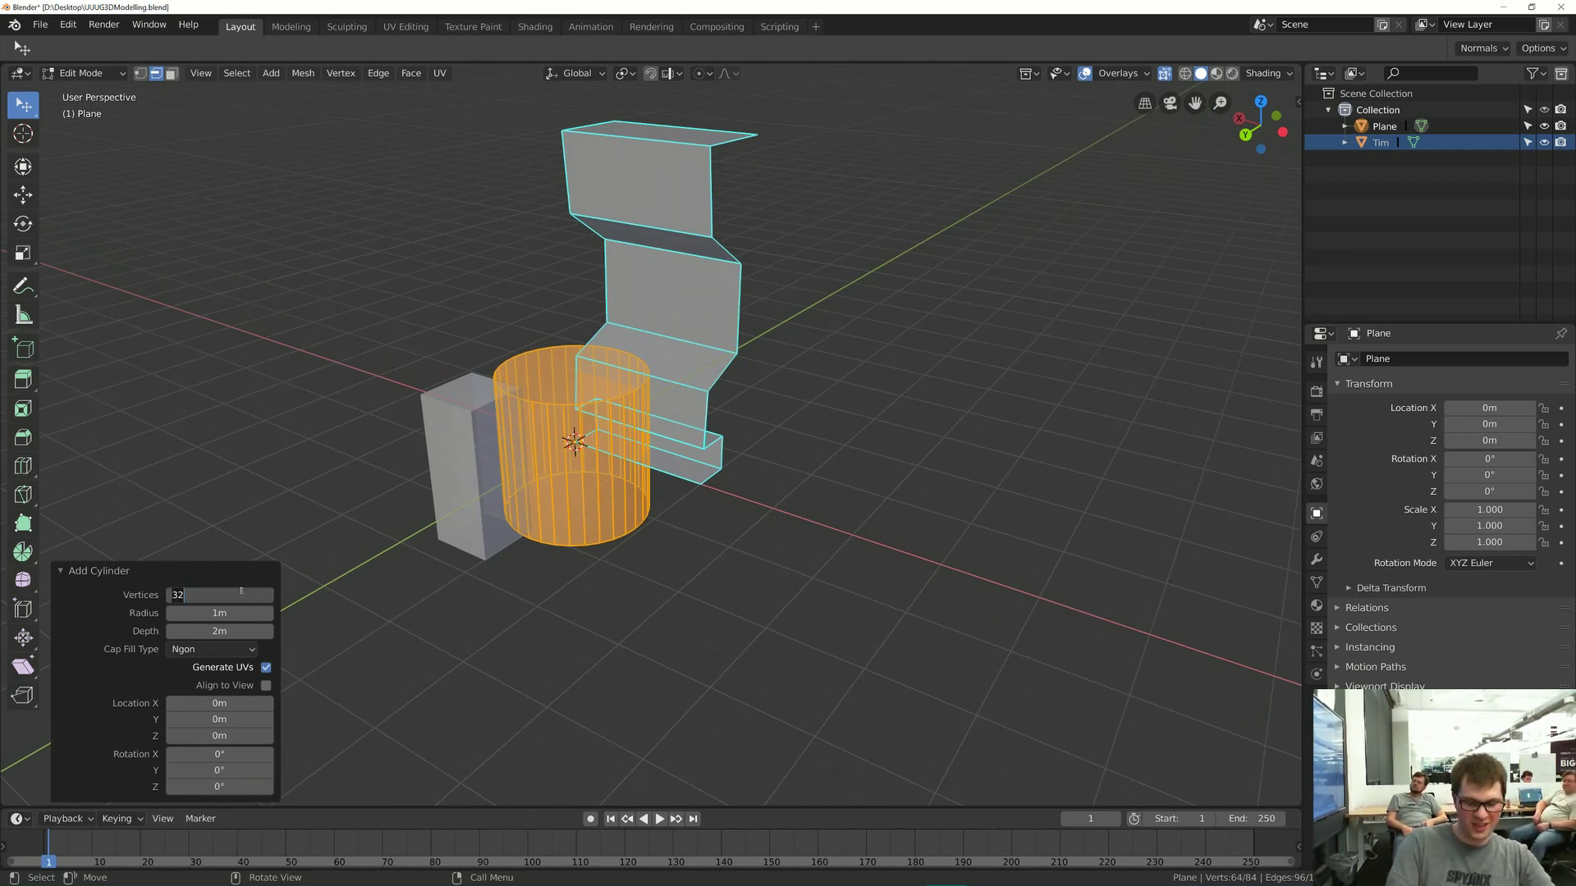
text(16)
key(Return)
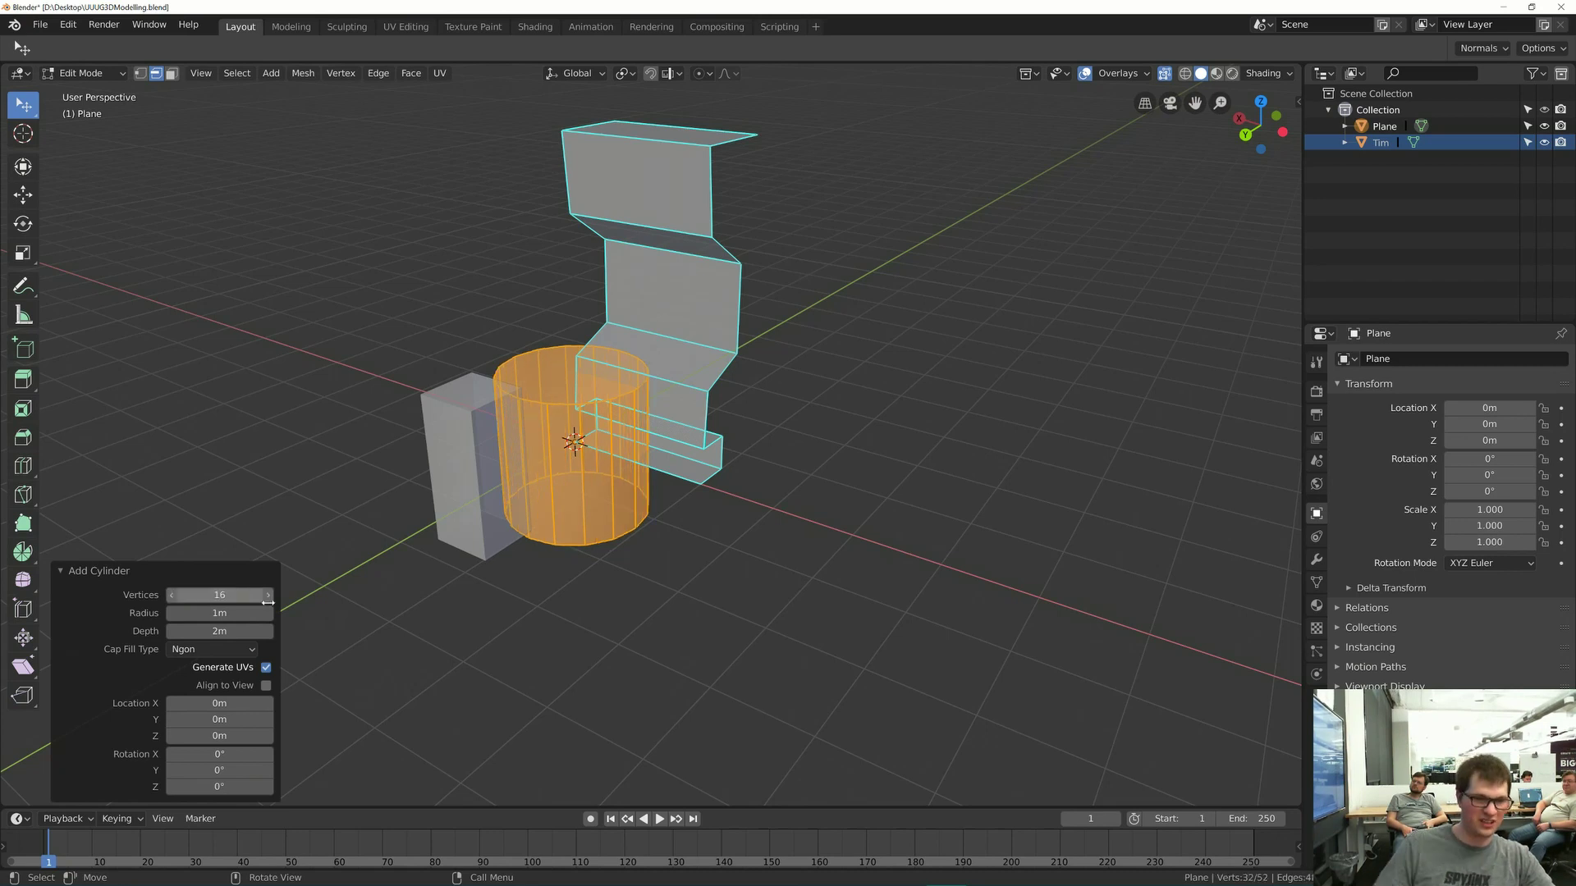
- Turn off X-ray display and set the cylinder's cap fill type to Nothing
scroll(596, 368, up, 2)
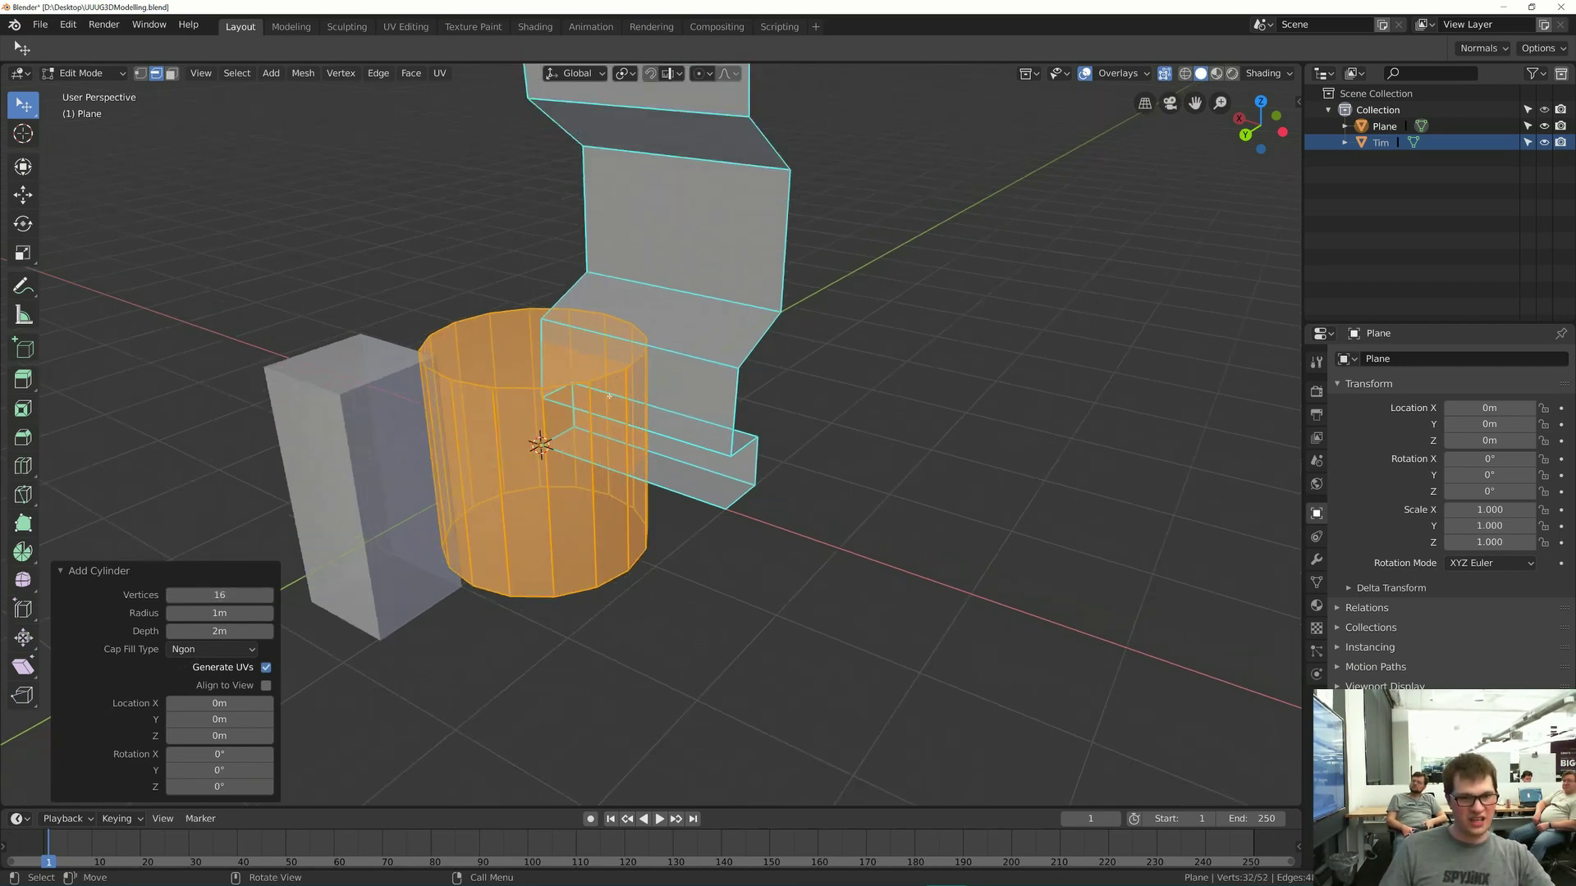
click(236, 649)
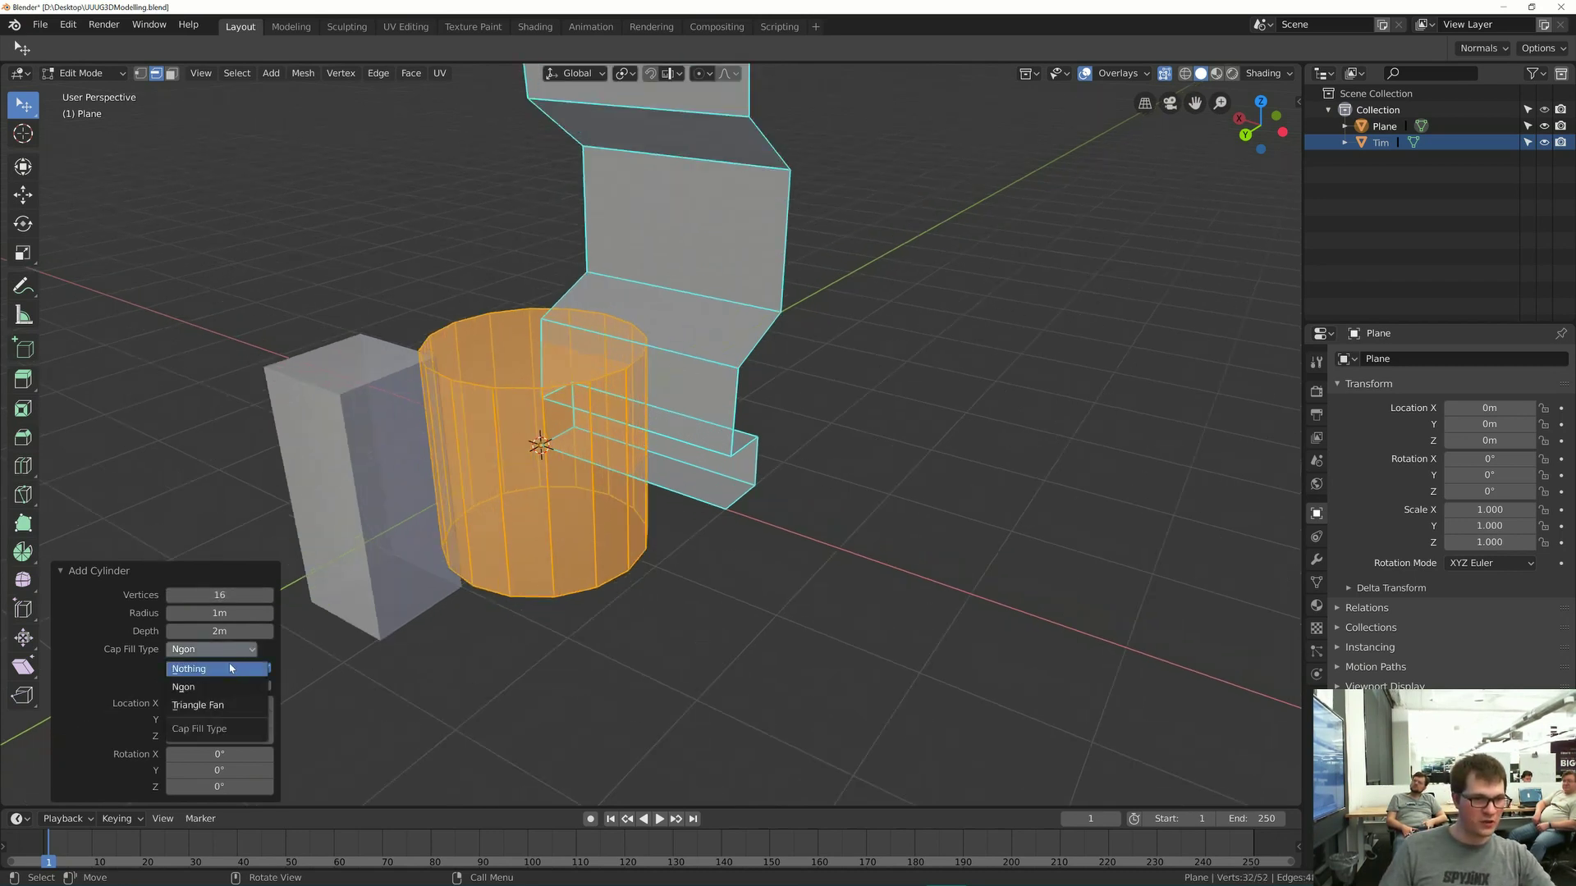
click(236, 656)
click(238, 647)
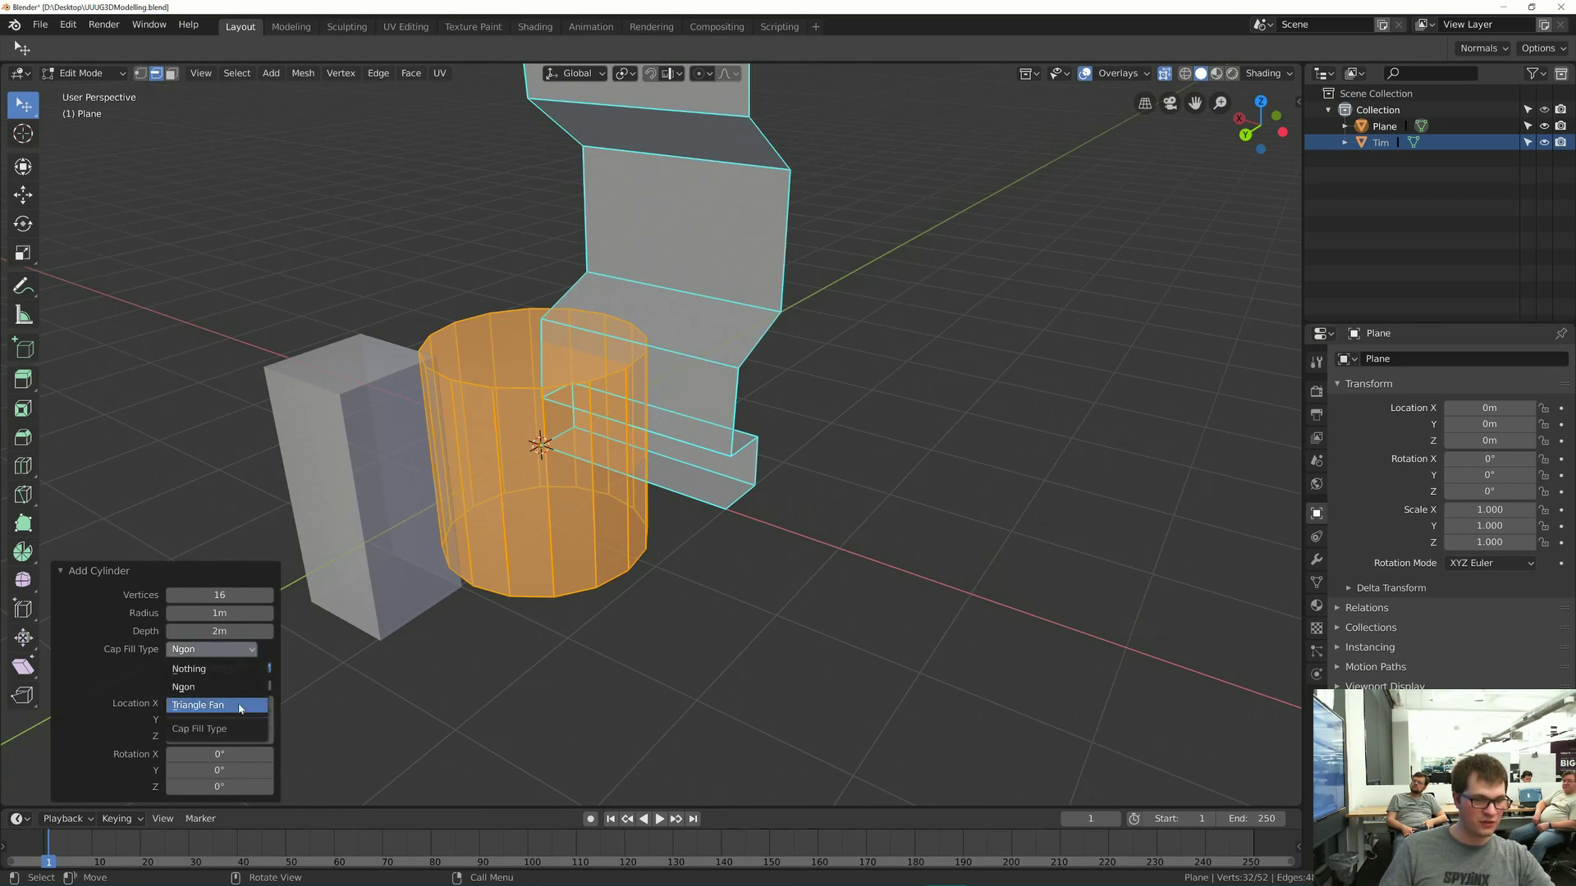
key(alt+z)
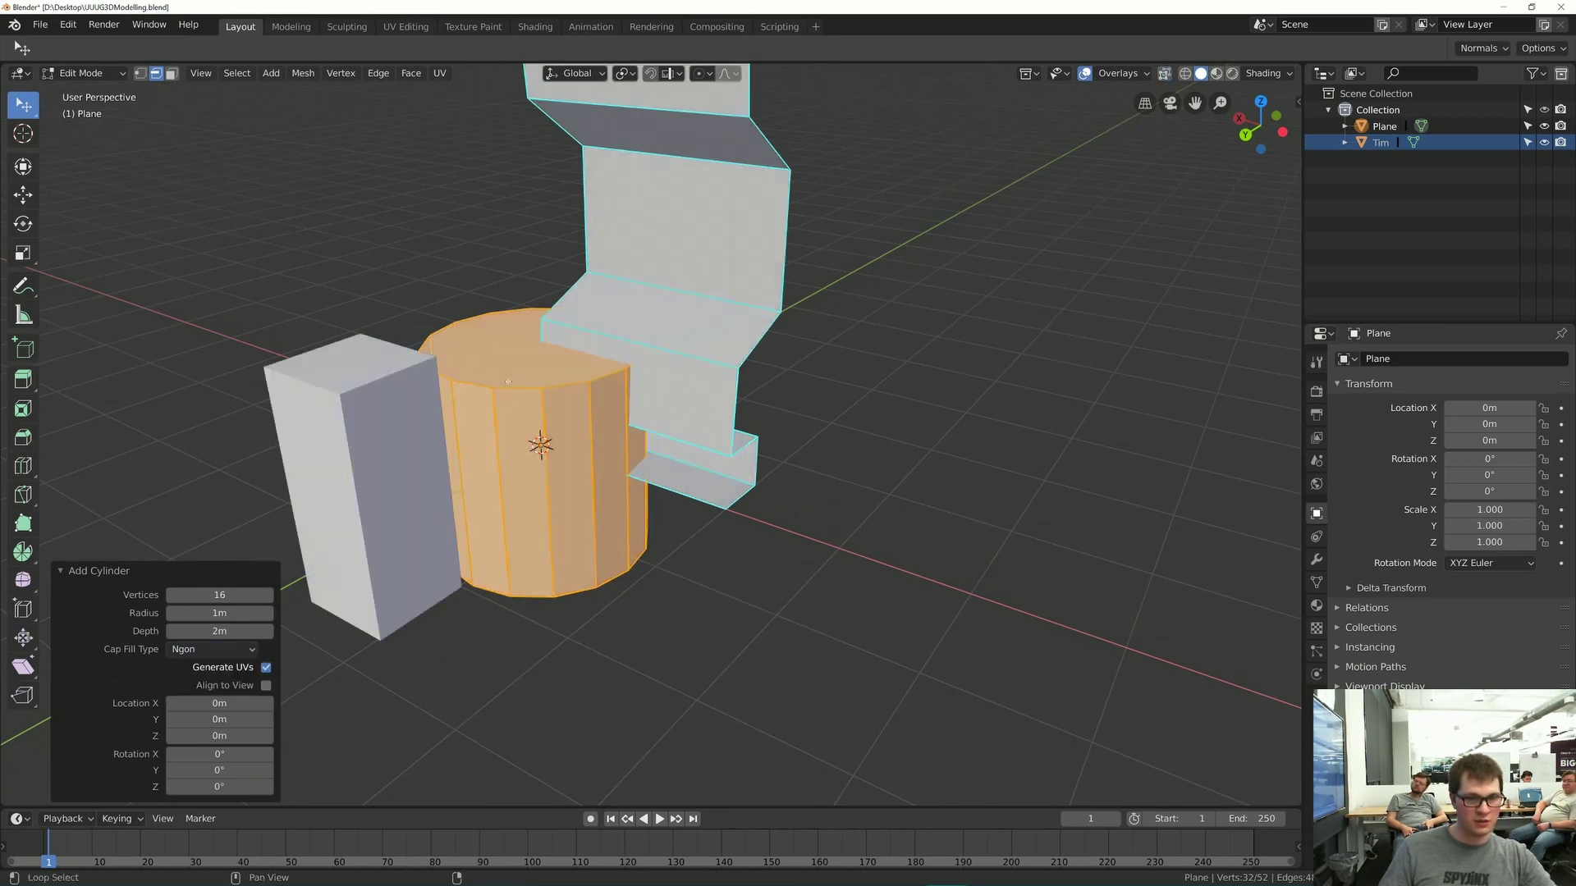
click(236, 649)
click(233, 669)
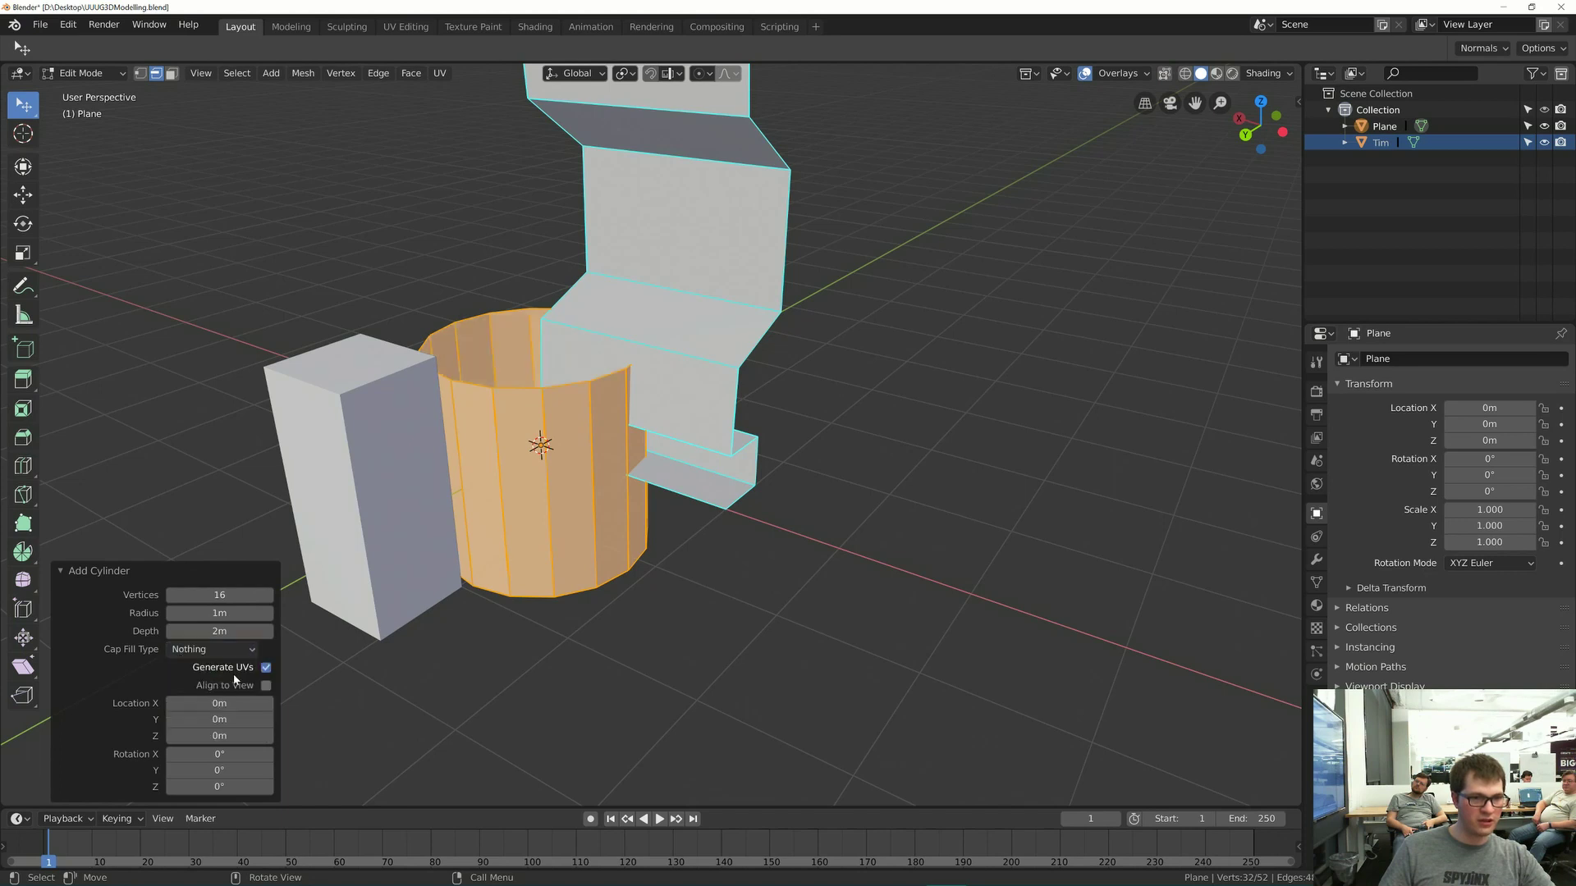
- Select the whole cylinder, rotate it 90° about the global Y axis, and scale it uniformly to about 0.178
key(alt+a)
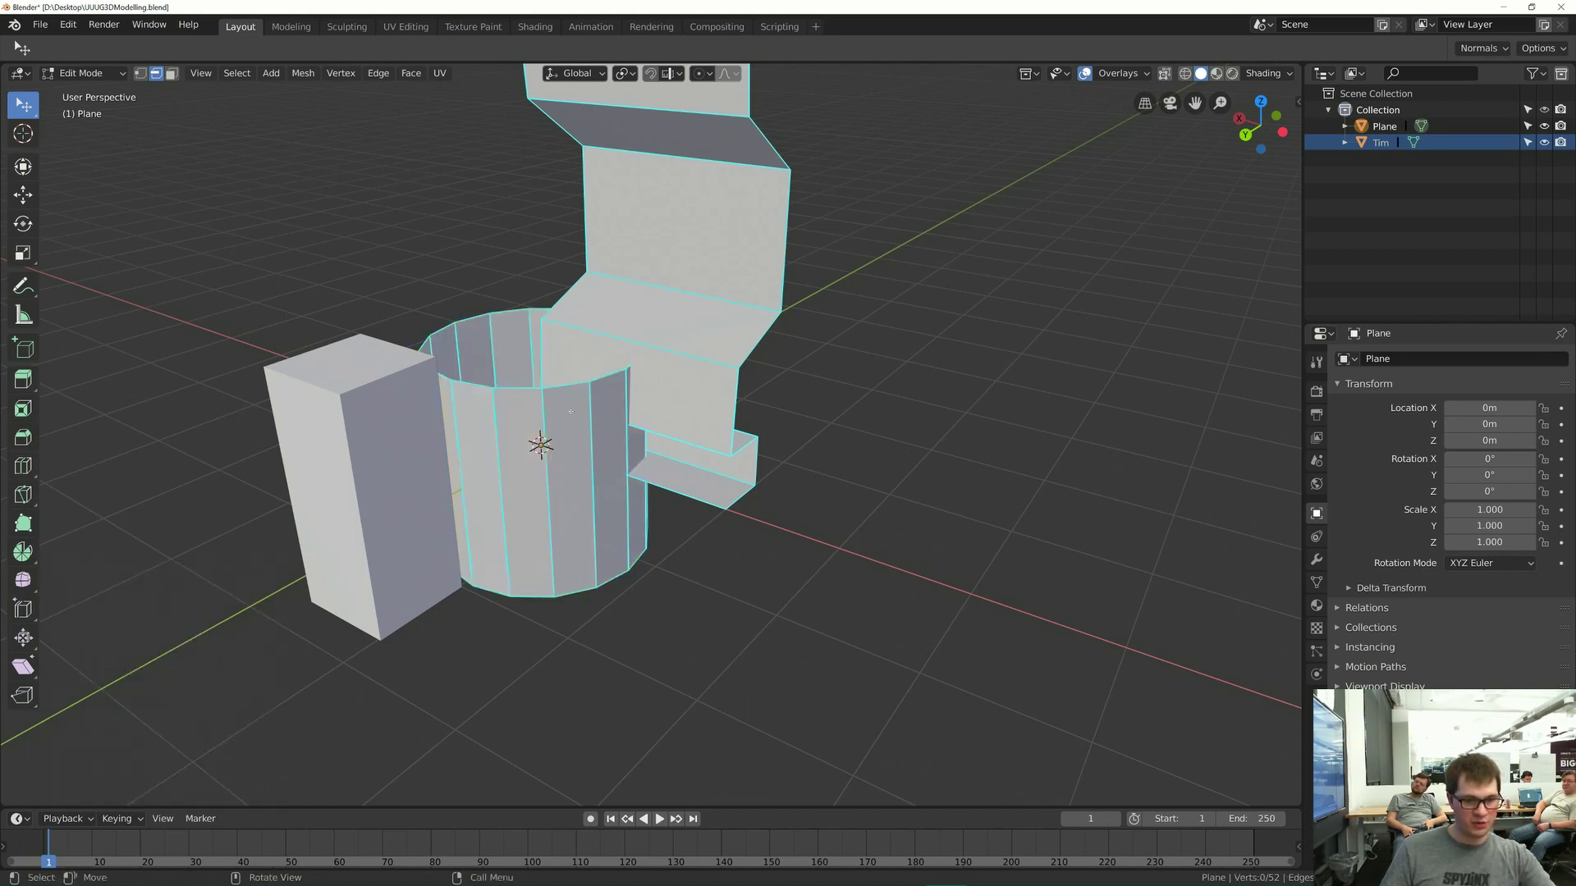
key(l)
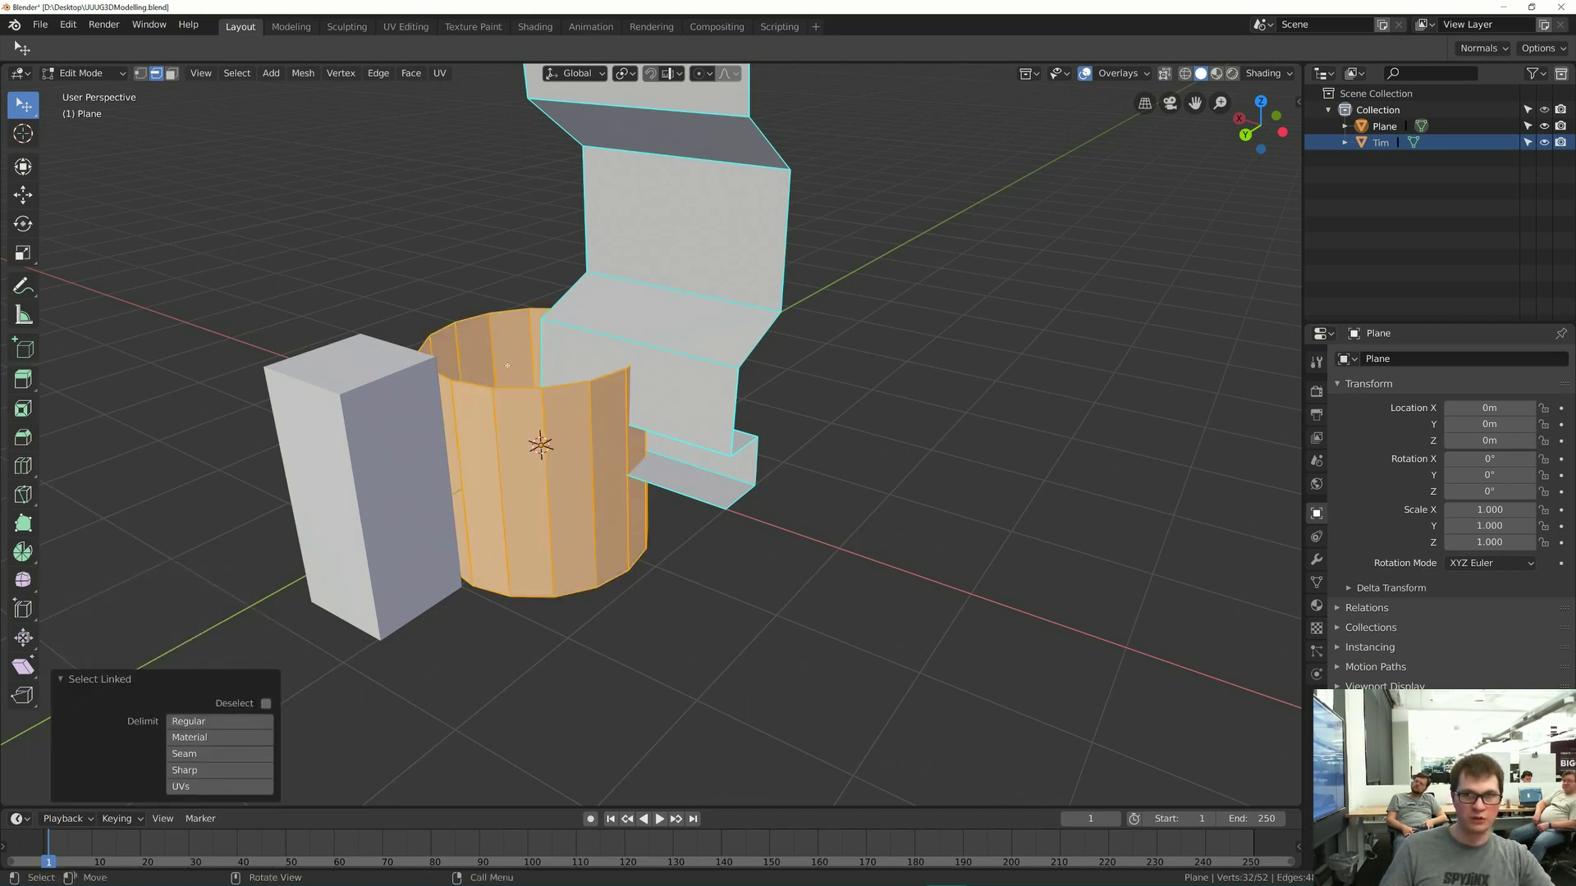
text(ry90)
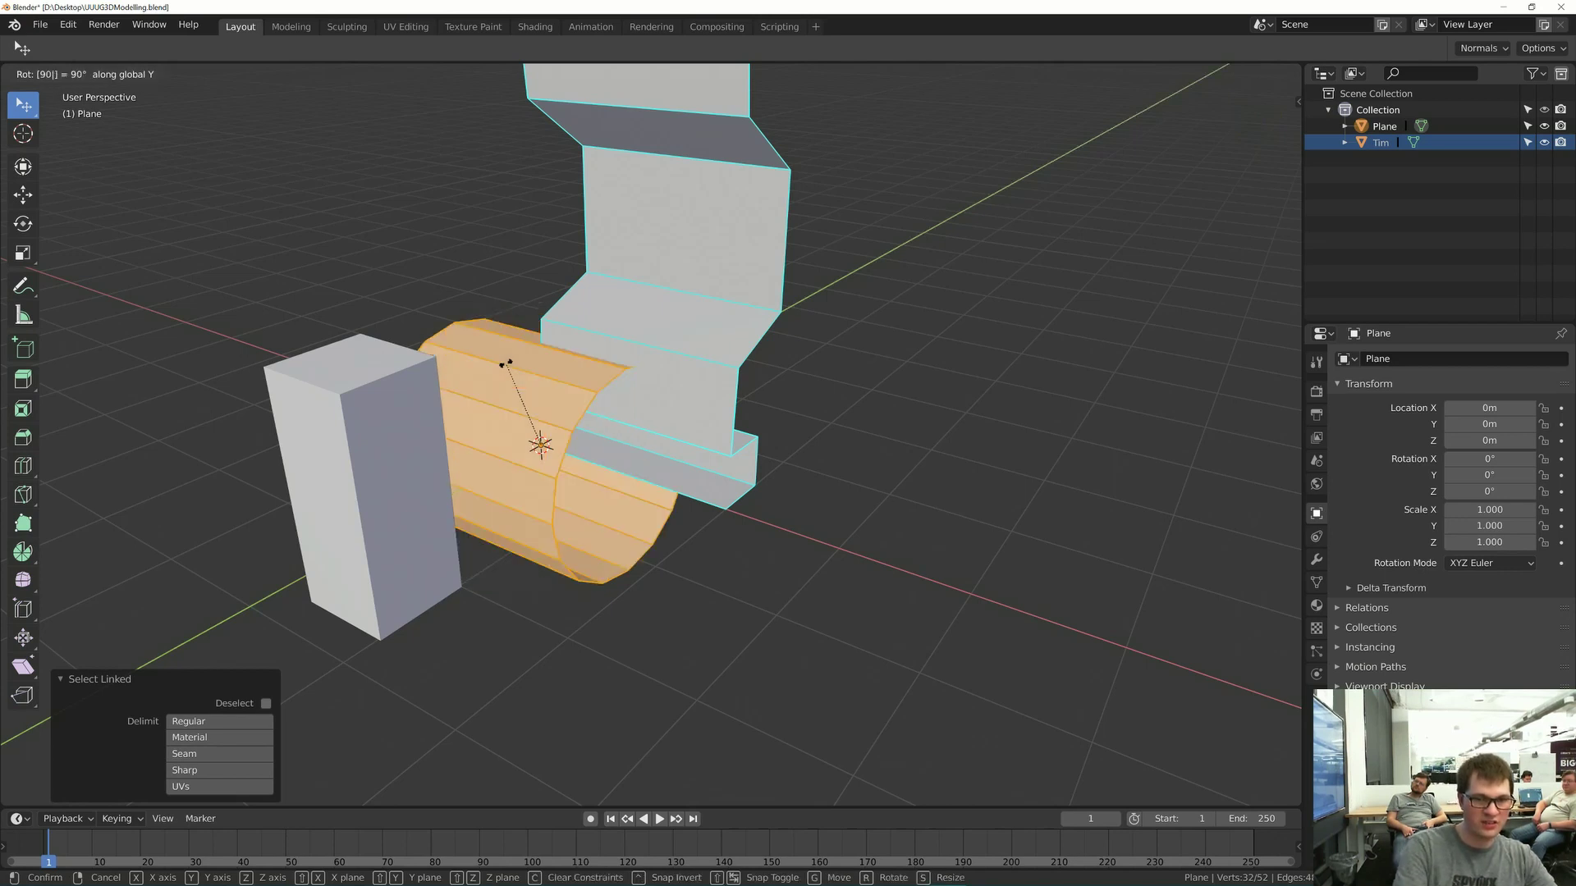
key(Return)
key(s)
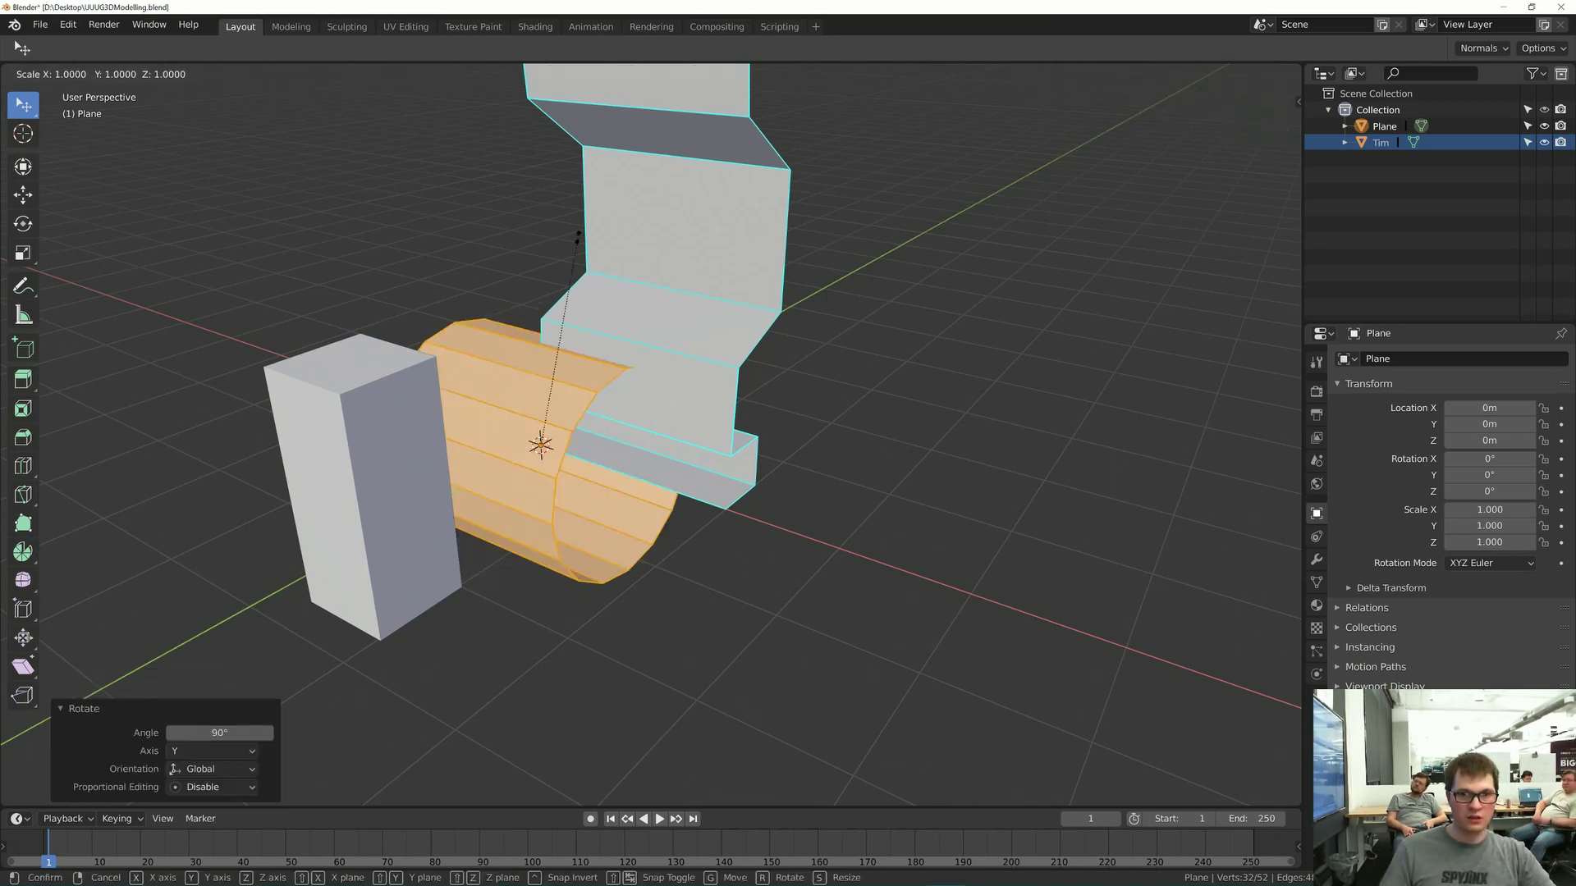
click(495, 381)
- Move the cylinder up about 0.18 m in Z and about -0.267 m along Y into the recess at the wall's base
middle_drag(496, 381, 506, 415)
key(g)
key(z)
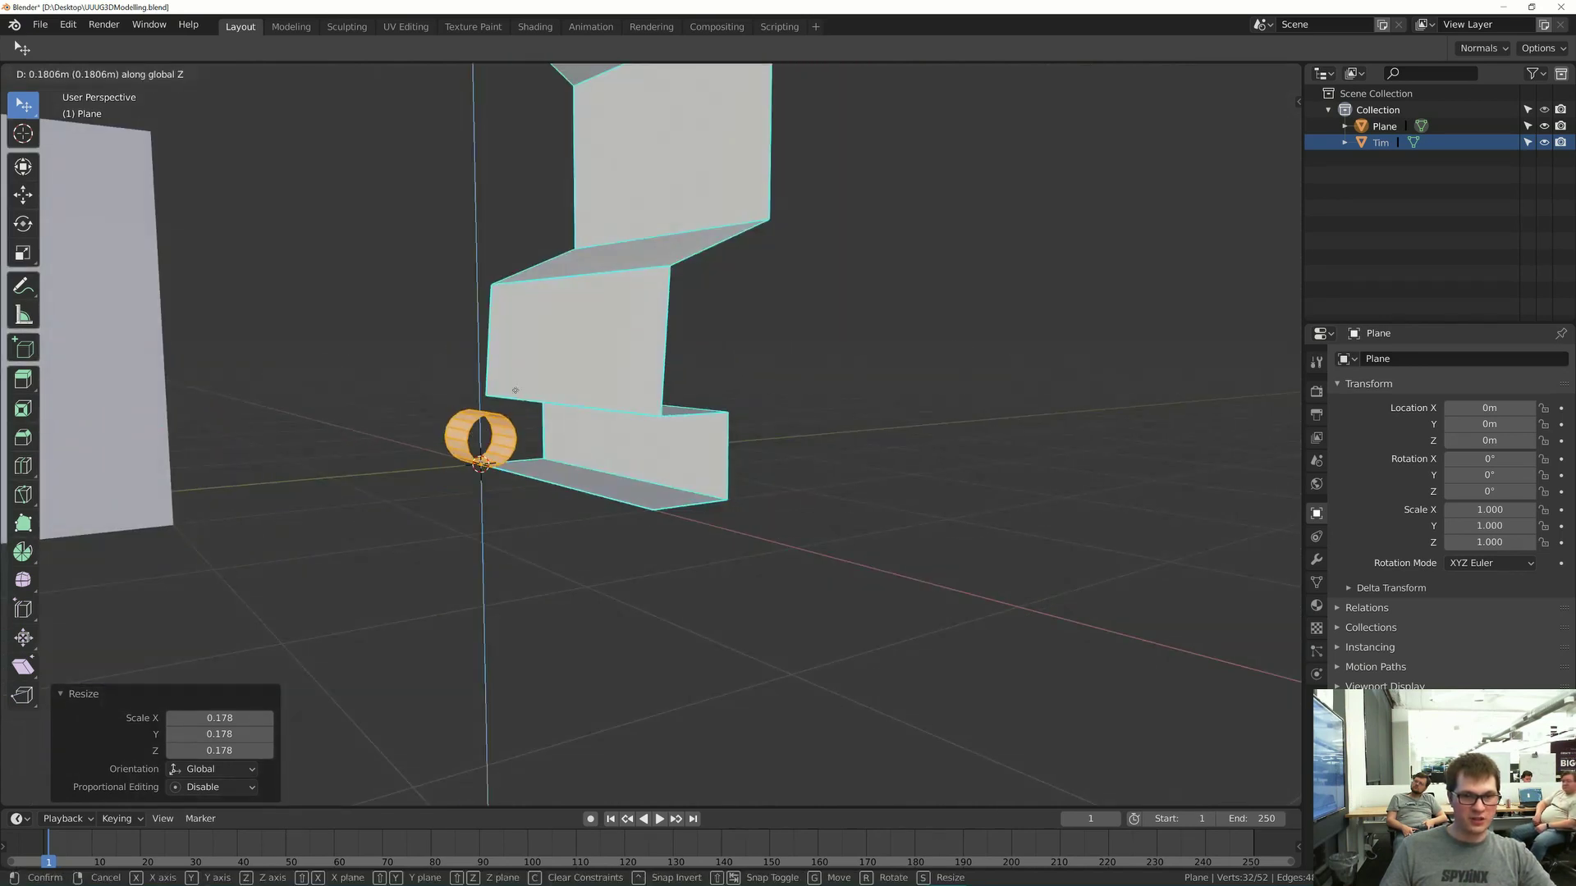
click(508, 391)
key(g)
key(y)
click(547, 394)
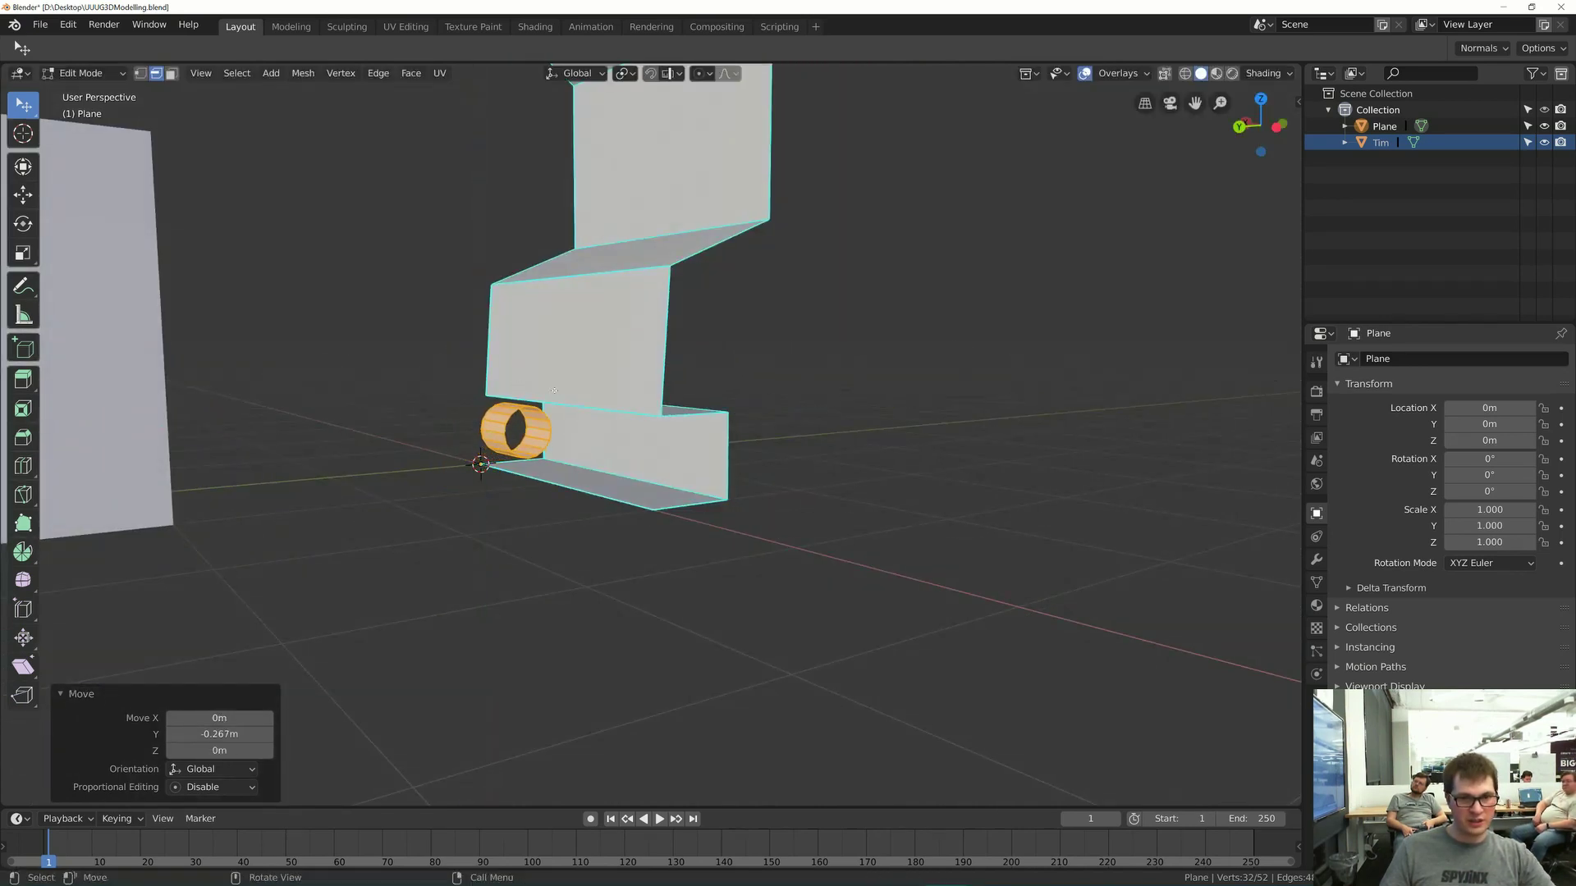
- Select the open edge loop at the pipe's end that faces along the wall's length
middle_drag(547, 393, 529, 442)
alt+click(516, 426)
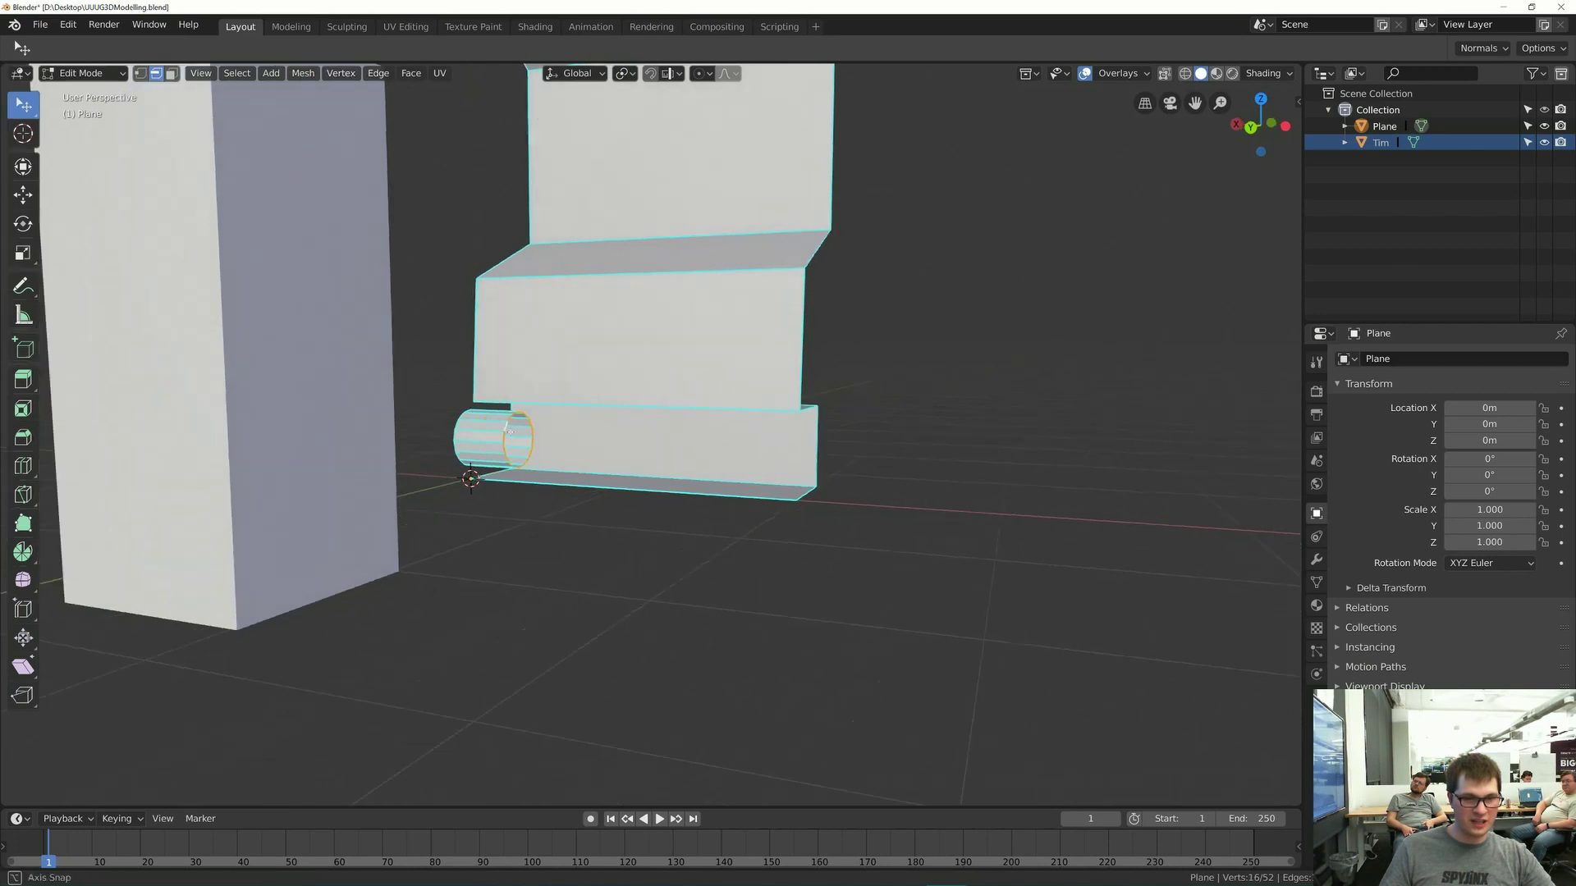
scroll(722, 552, up, 5)
scroll(722, 552, down, 4)
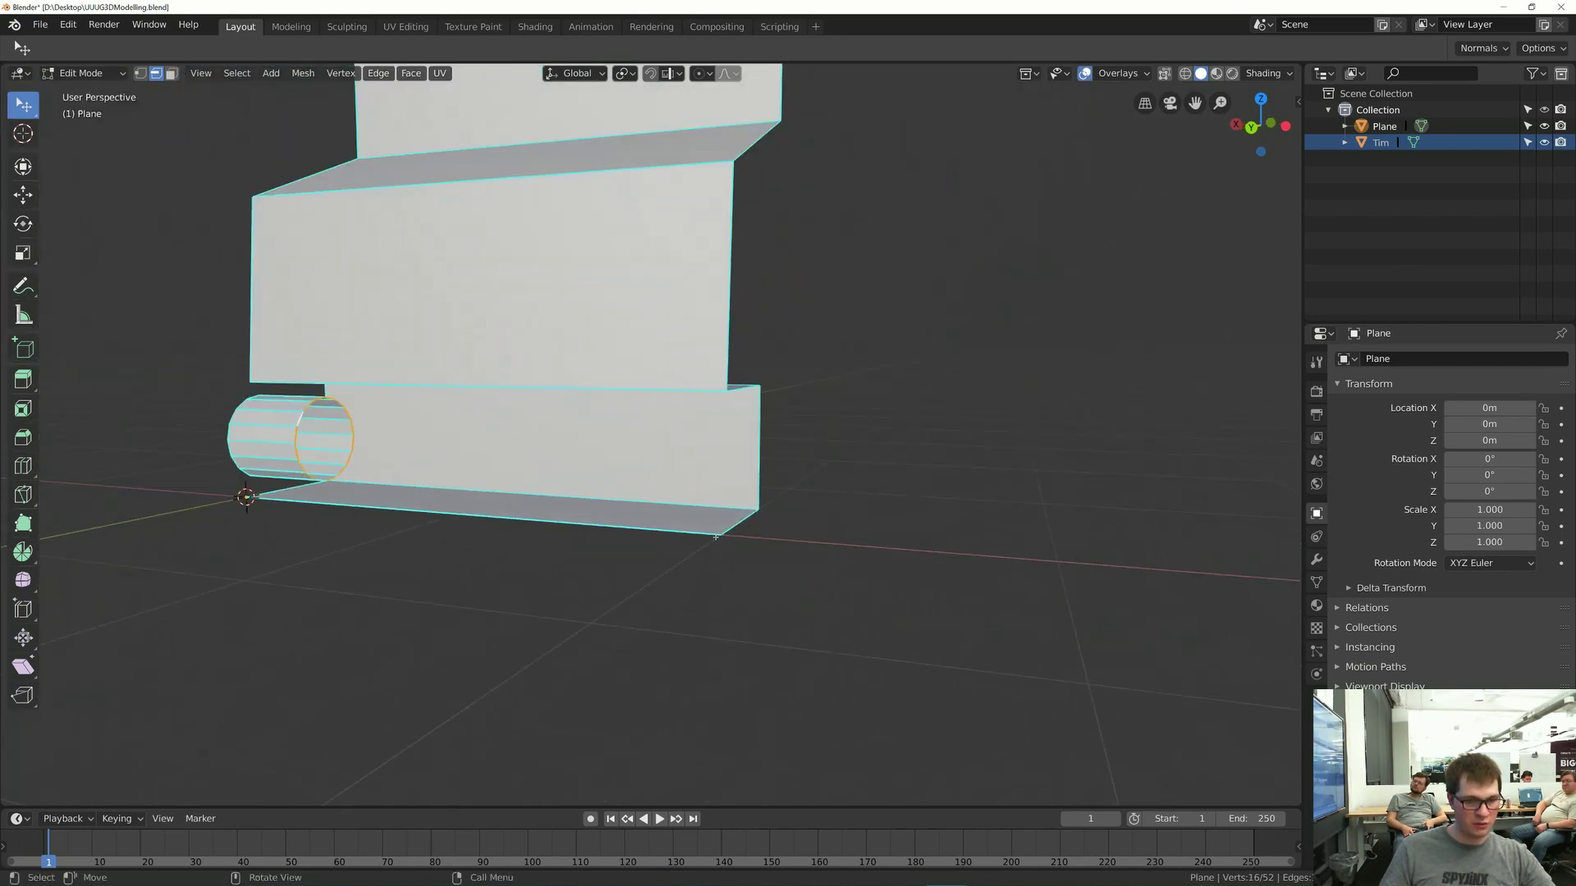
- Move the pipe's open end ring 0.178 m along X, and then -2 m with vertex snapping to meet the wall's end
key(g)
key(x)
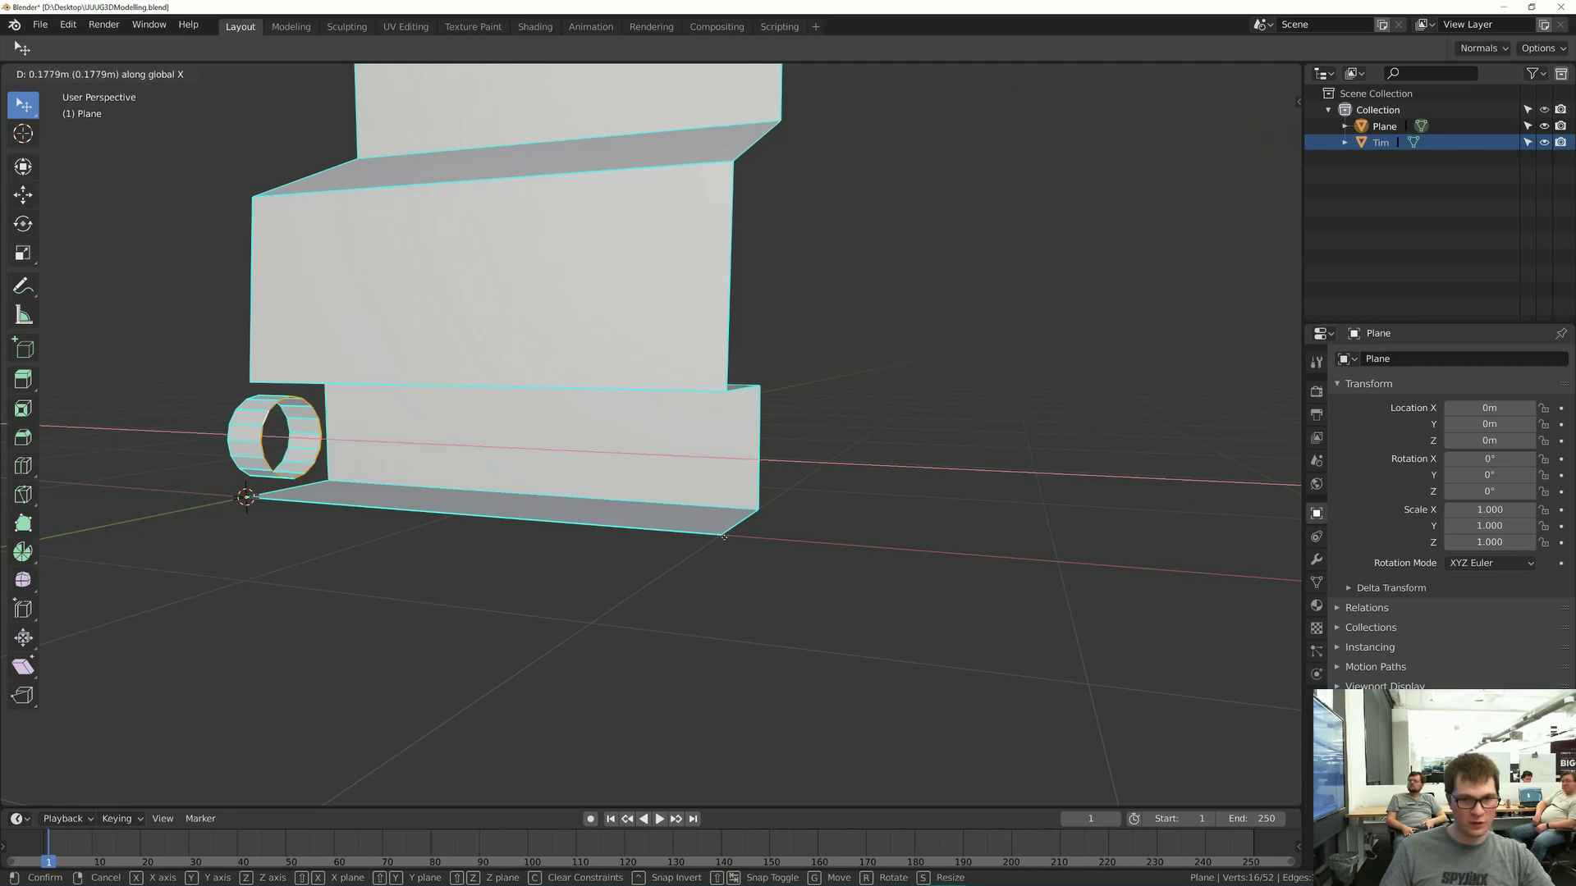
click(733, 521)
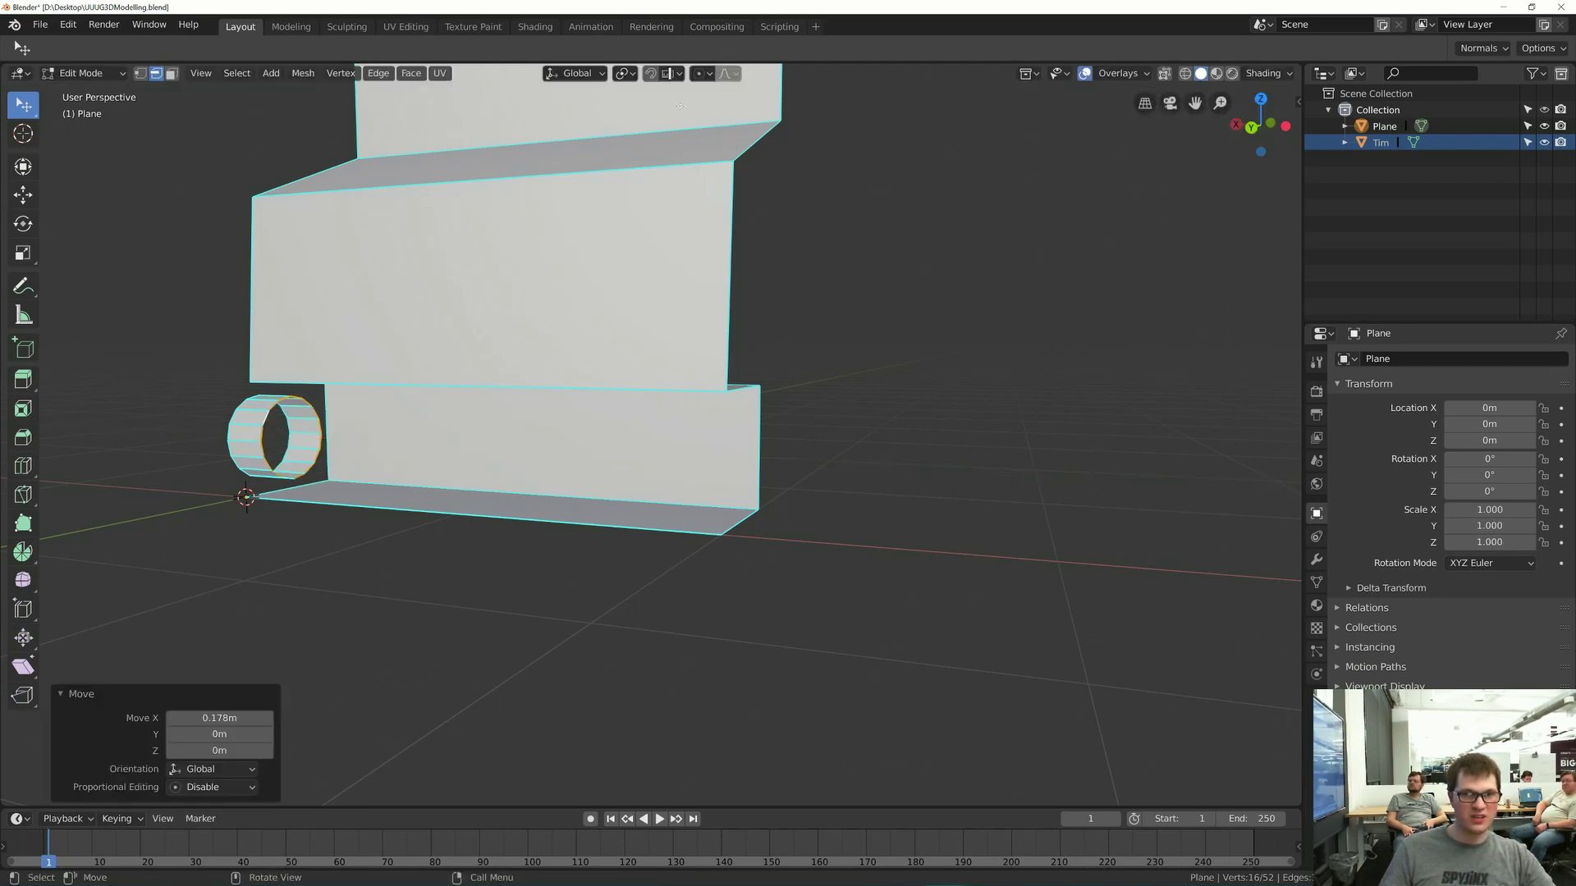
click(678, 74)
click(644, 138)
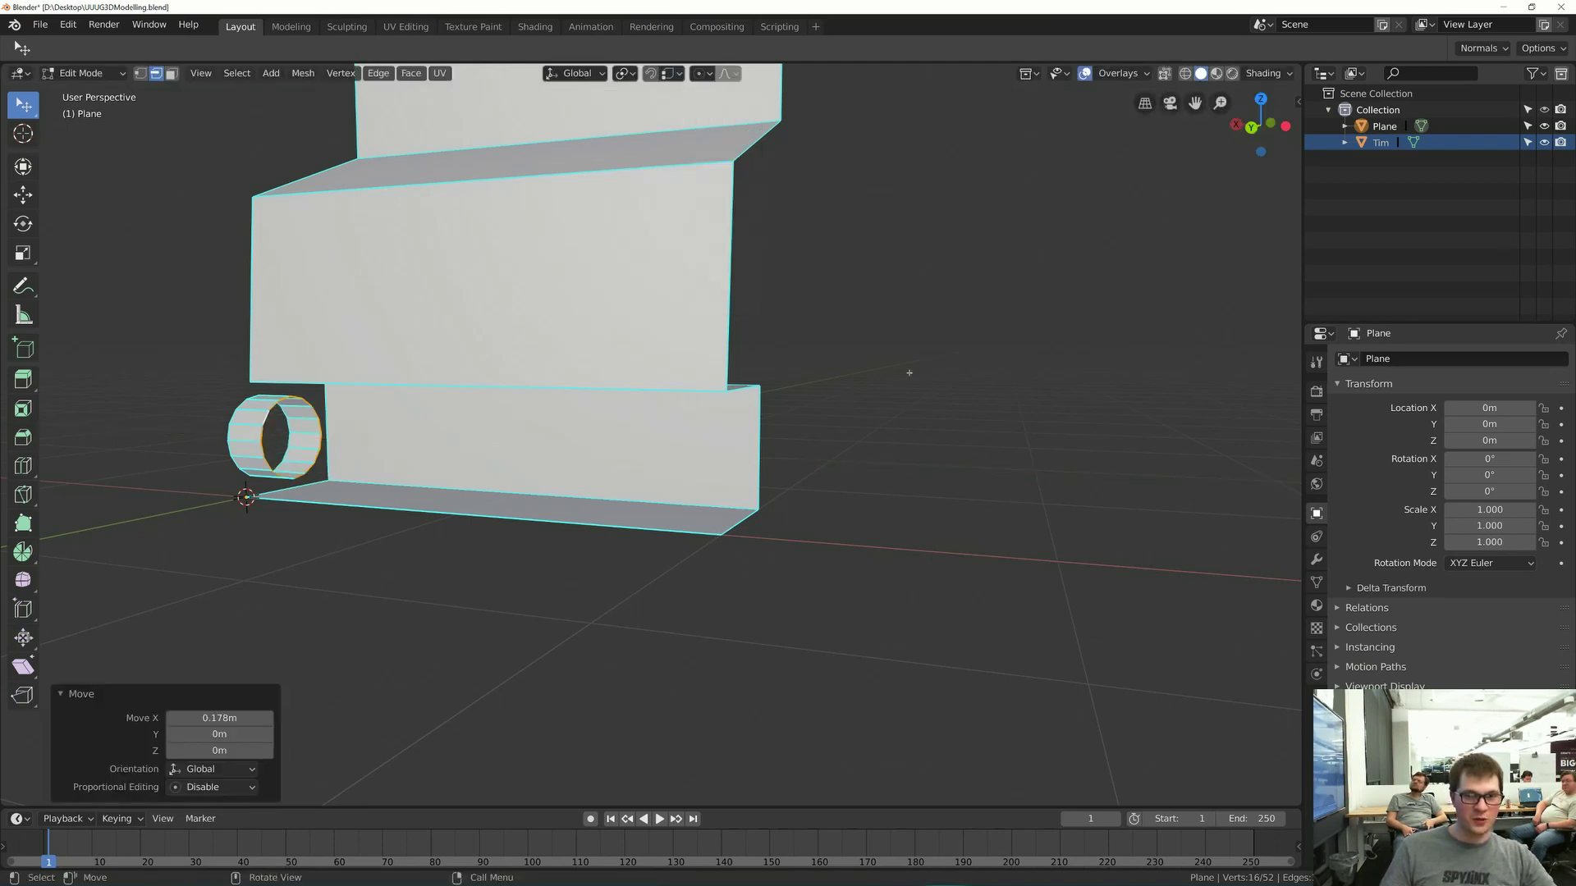
key(e)
key(x)
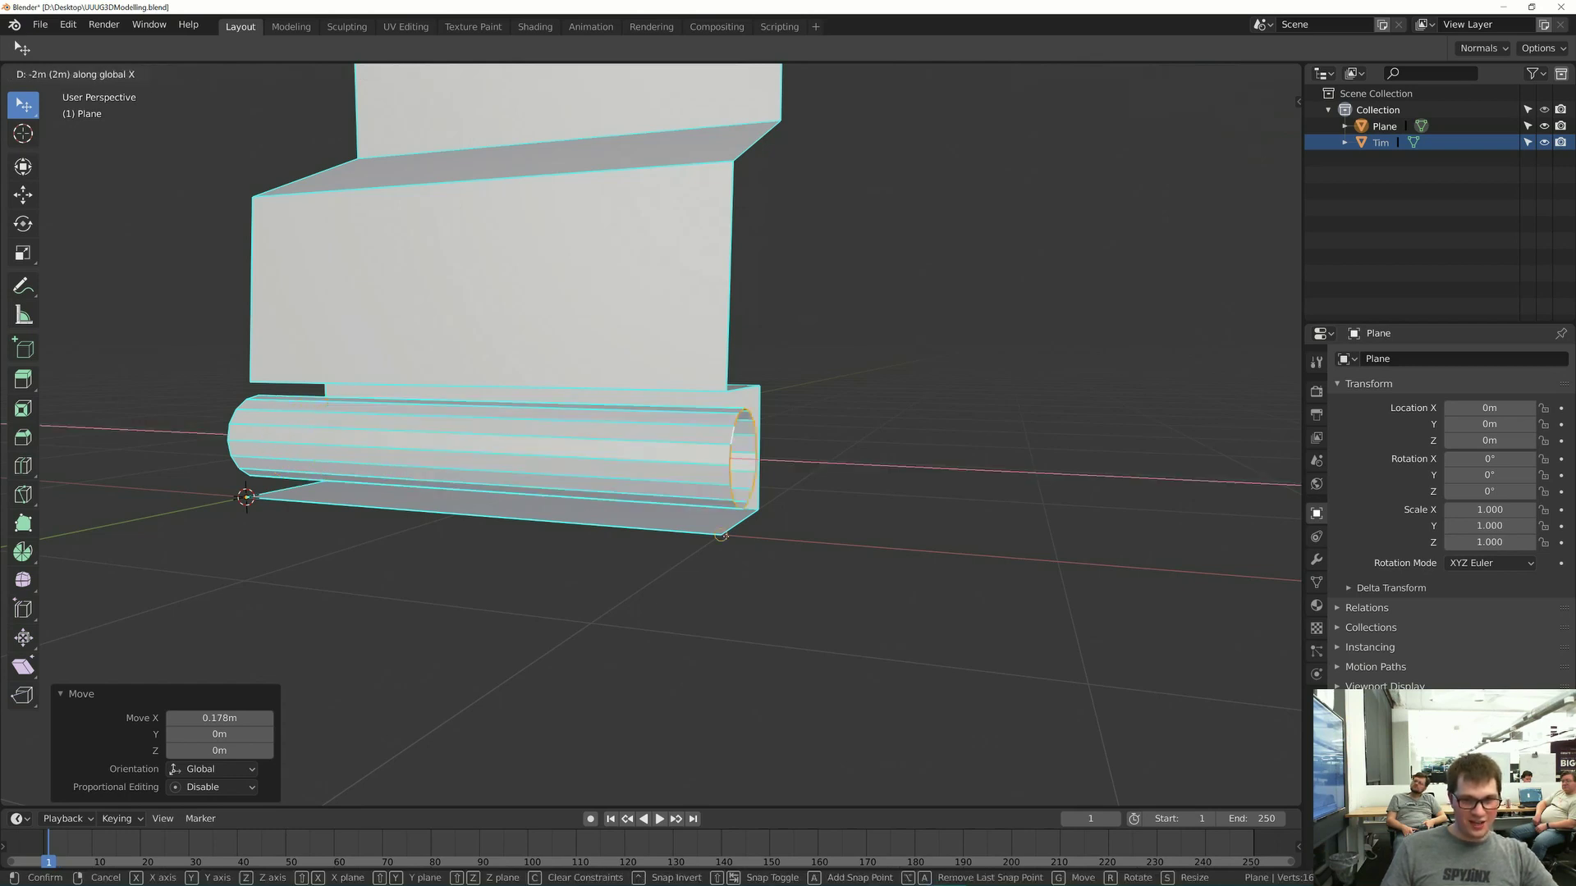
click(721, 535)
- Move the pipe's opposite end ring about -0.178 m along X, snapping it flush with the wall section's other end
middle_drag(720, 535, 405, 592)
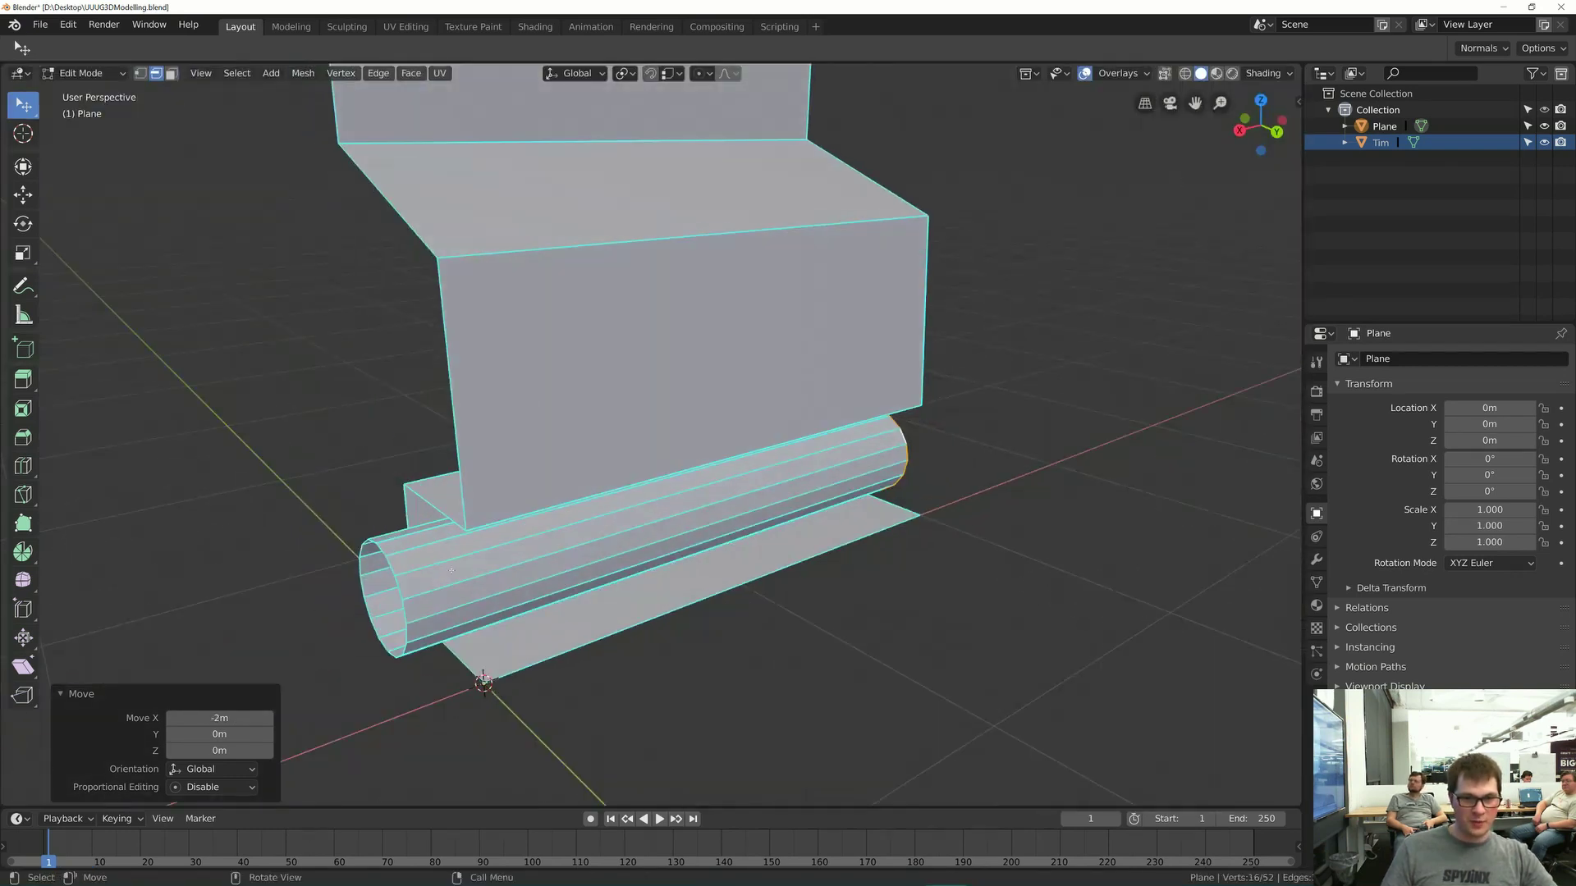
alt+click(403, 591)
key(e)
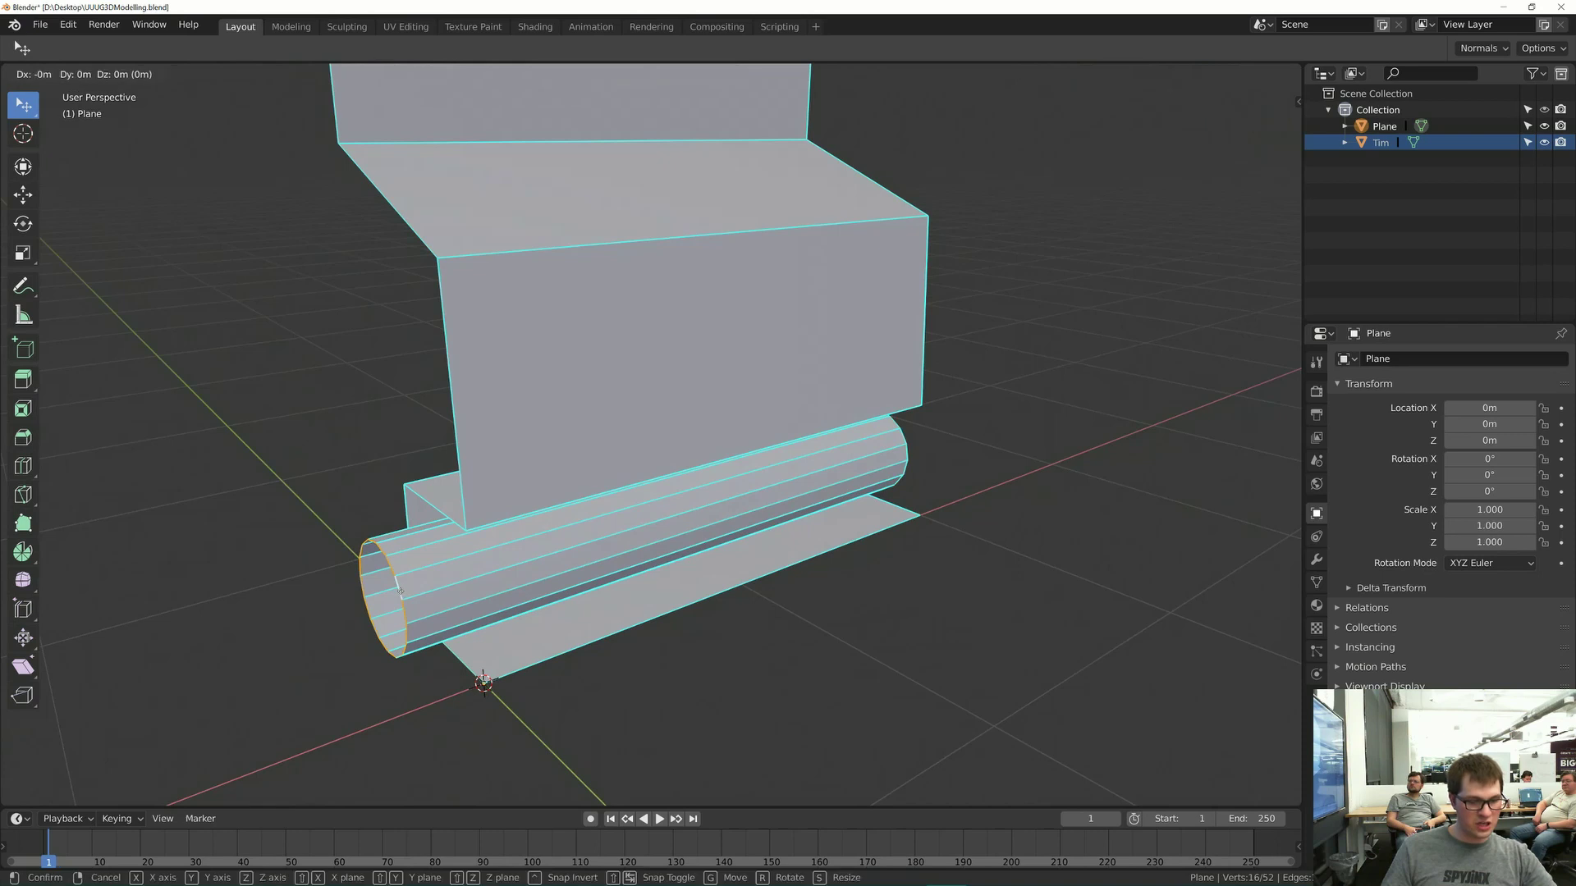
key(z)
key(x)
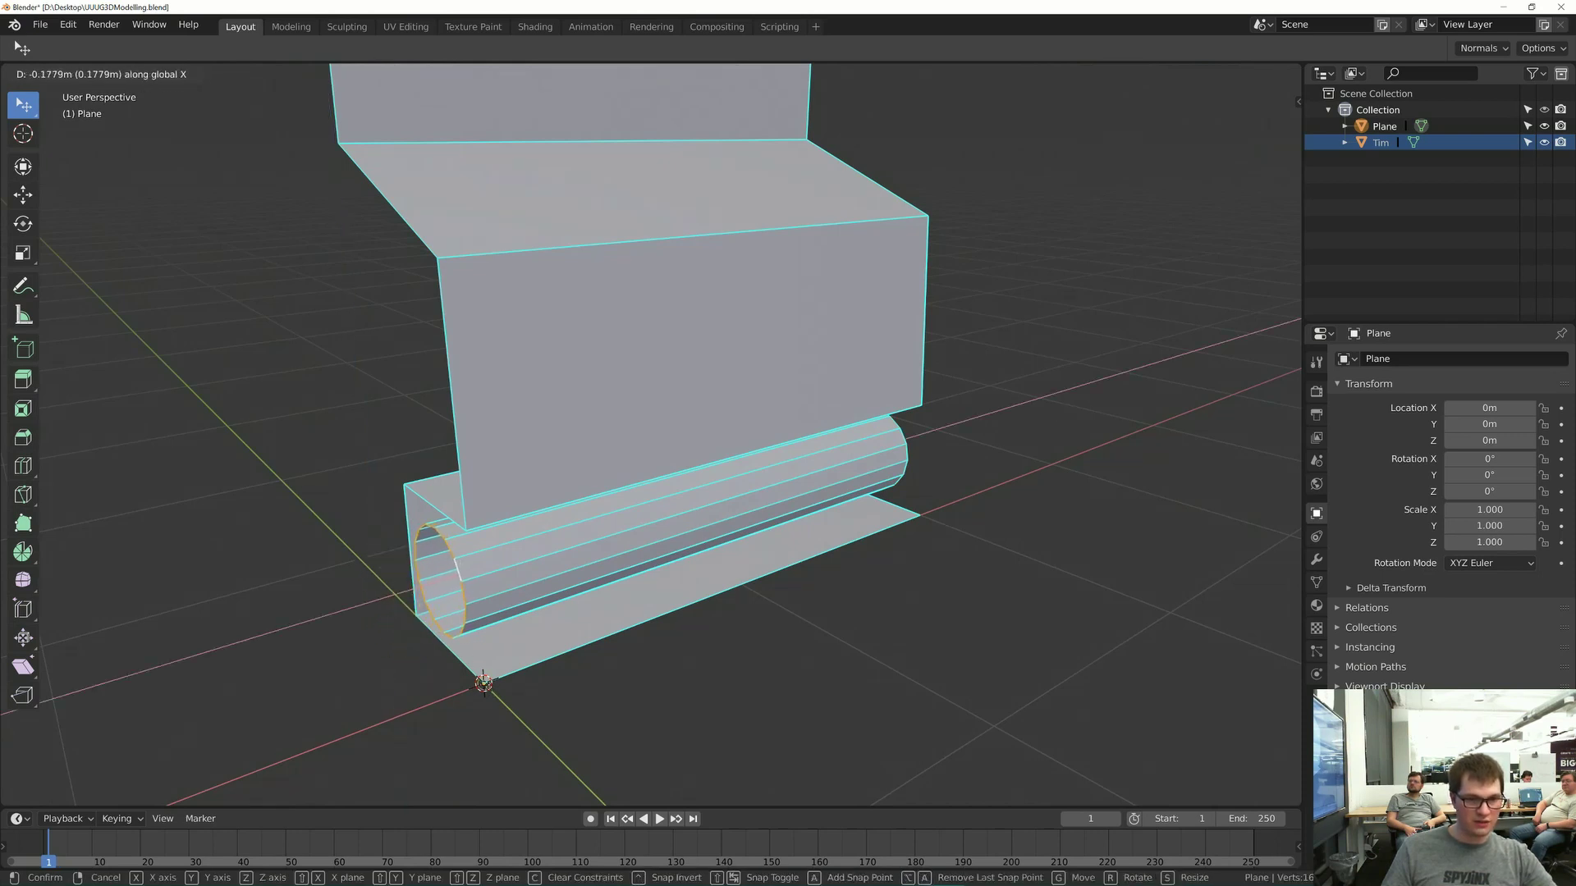
click(410, 589)
- Return to Object Mode and save the file
middle_drag(411, 590, 577, 613)
key(Tab)
scroll(654, 520, down, 4)
click(654, 520)
middle_drag(654, 521, 597, 437)
scroll(495, 535, up, 4)
key(ctrl+s)
scroll(575, 447, down, 2)
click(600, 433)
key(ctrl+s)
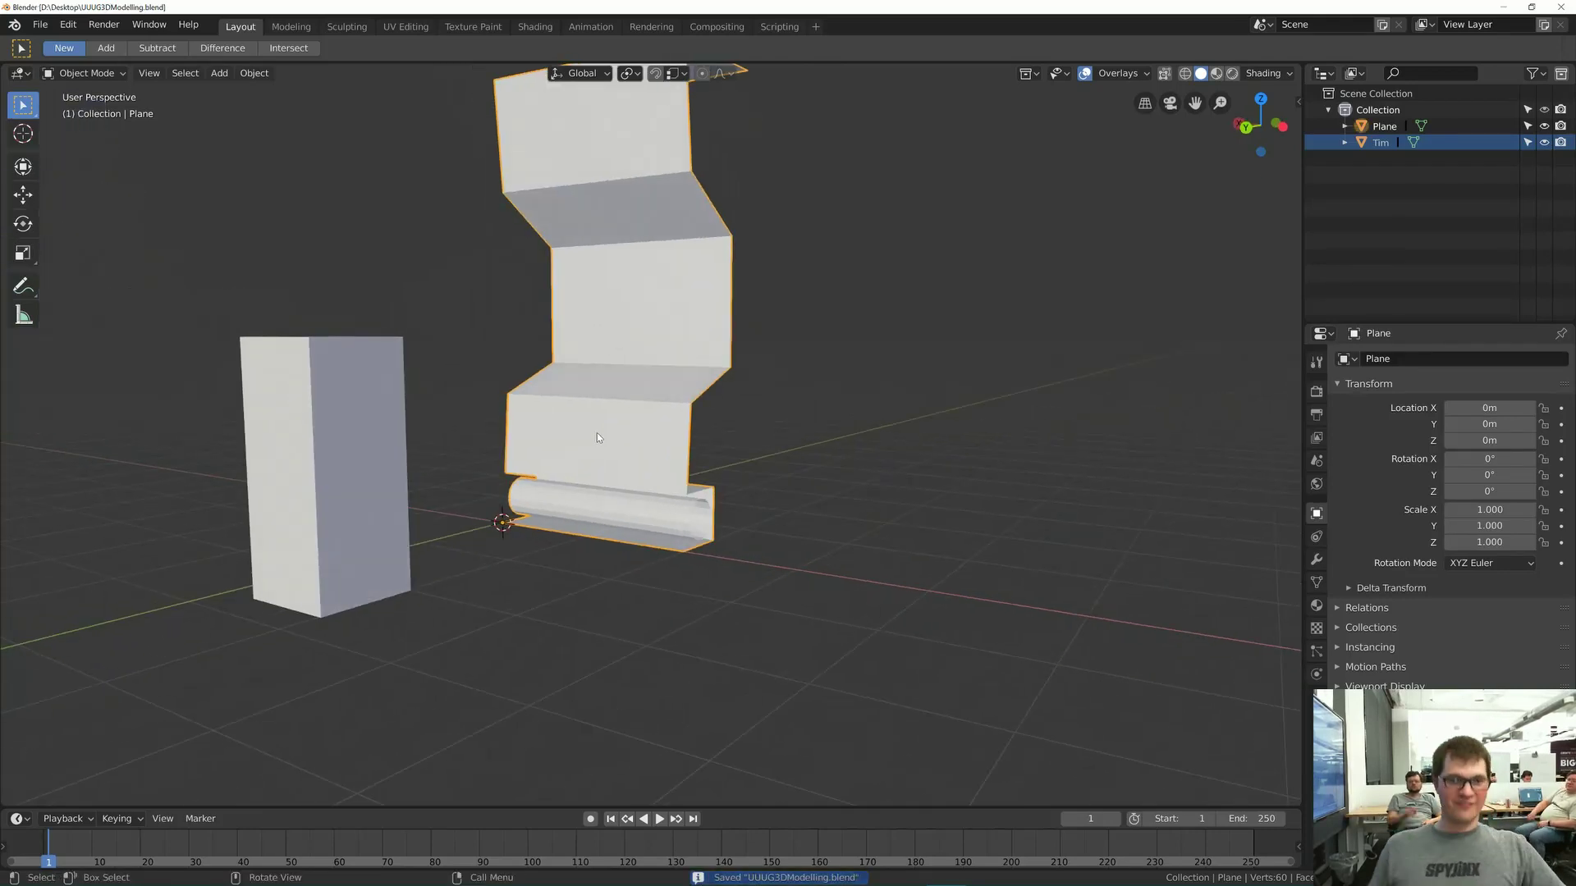
- Switch to the browser to examine the Modular Corridor Pieces reference image, and return to Blender
middle_drag(573, 537, 574, 544)
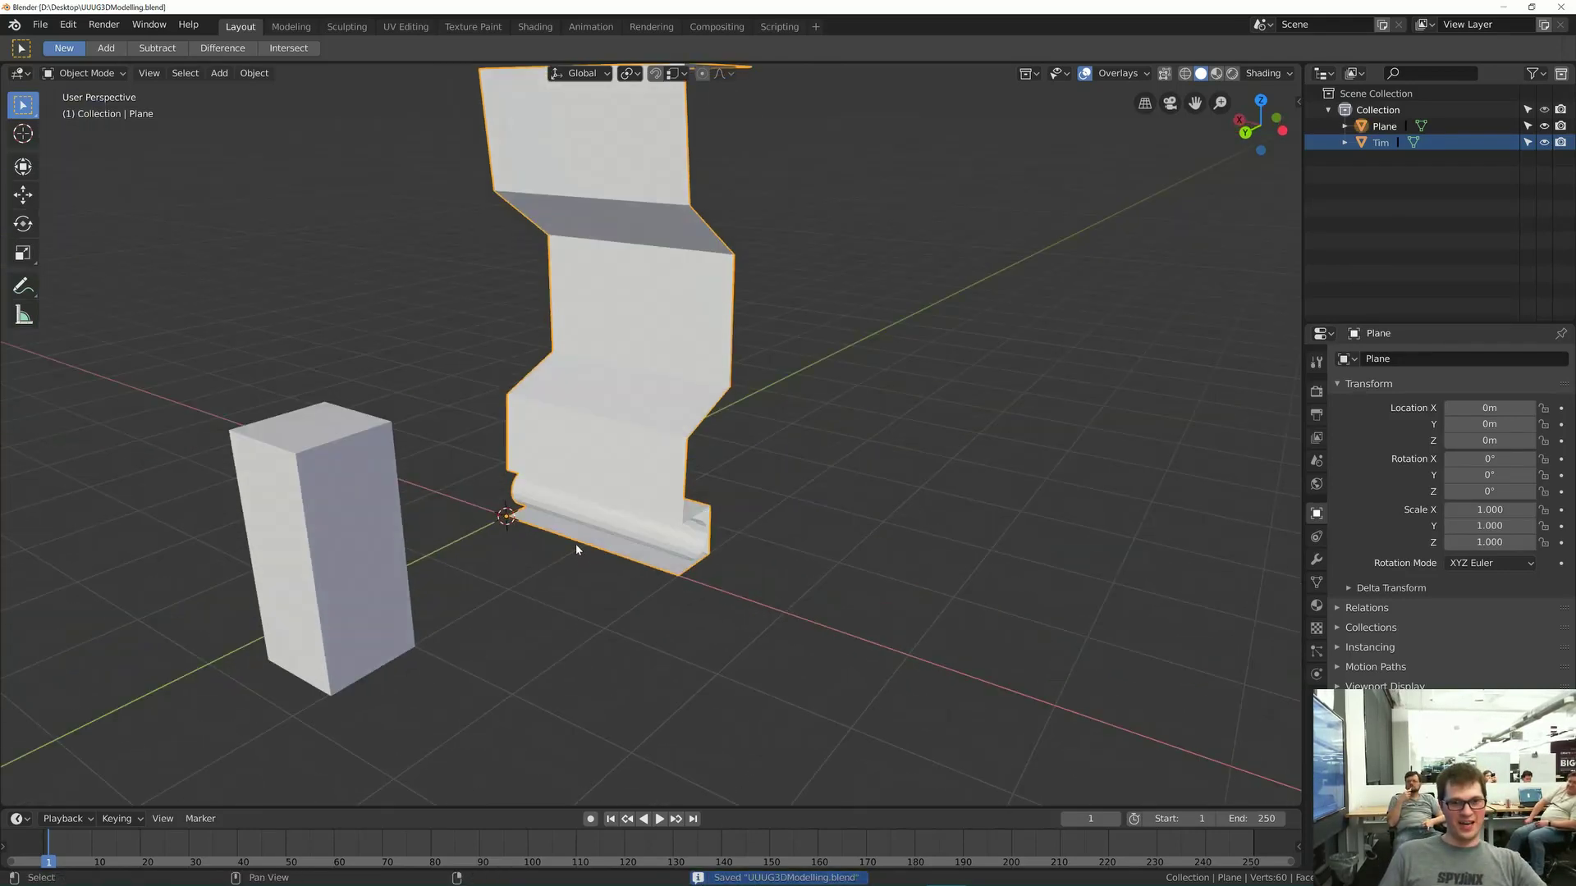
key(alt+Tab)
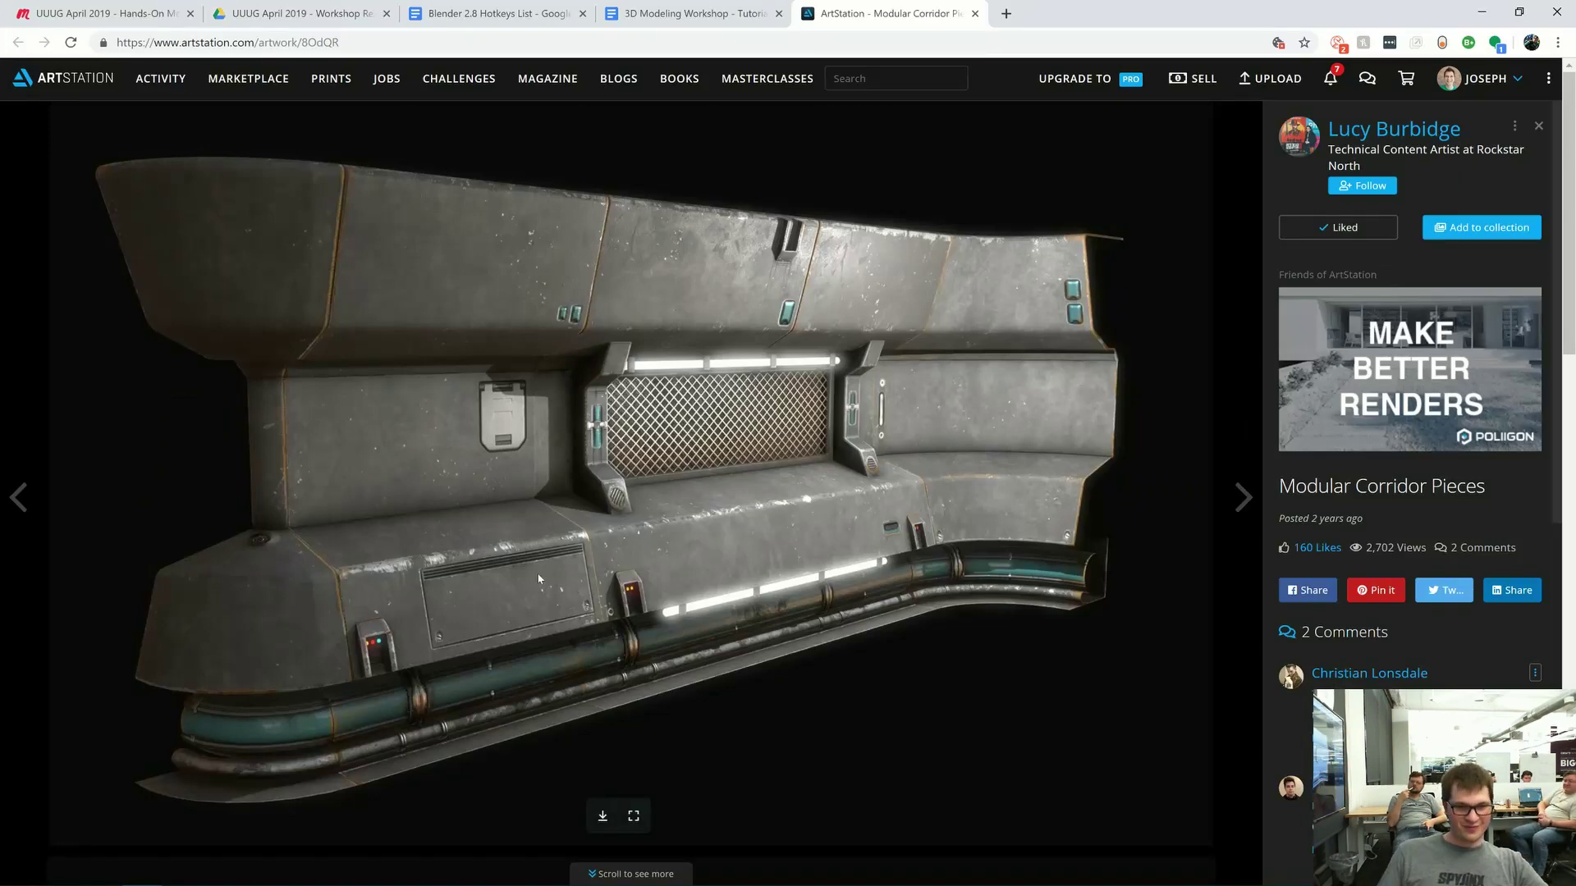
key(alt+Tab)
- Duplicate the wall section in place, cancelling the free movement of the copy
middle_drag(538, 578, 634, 446)
scroll(552, 433, up, 3)
scroll(618, 436, down, 4)
scroll(620, 443, up, 2)
key(shift+d)
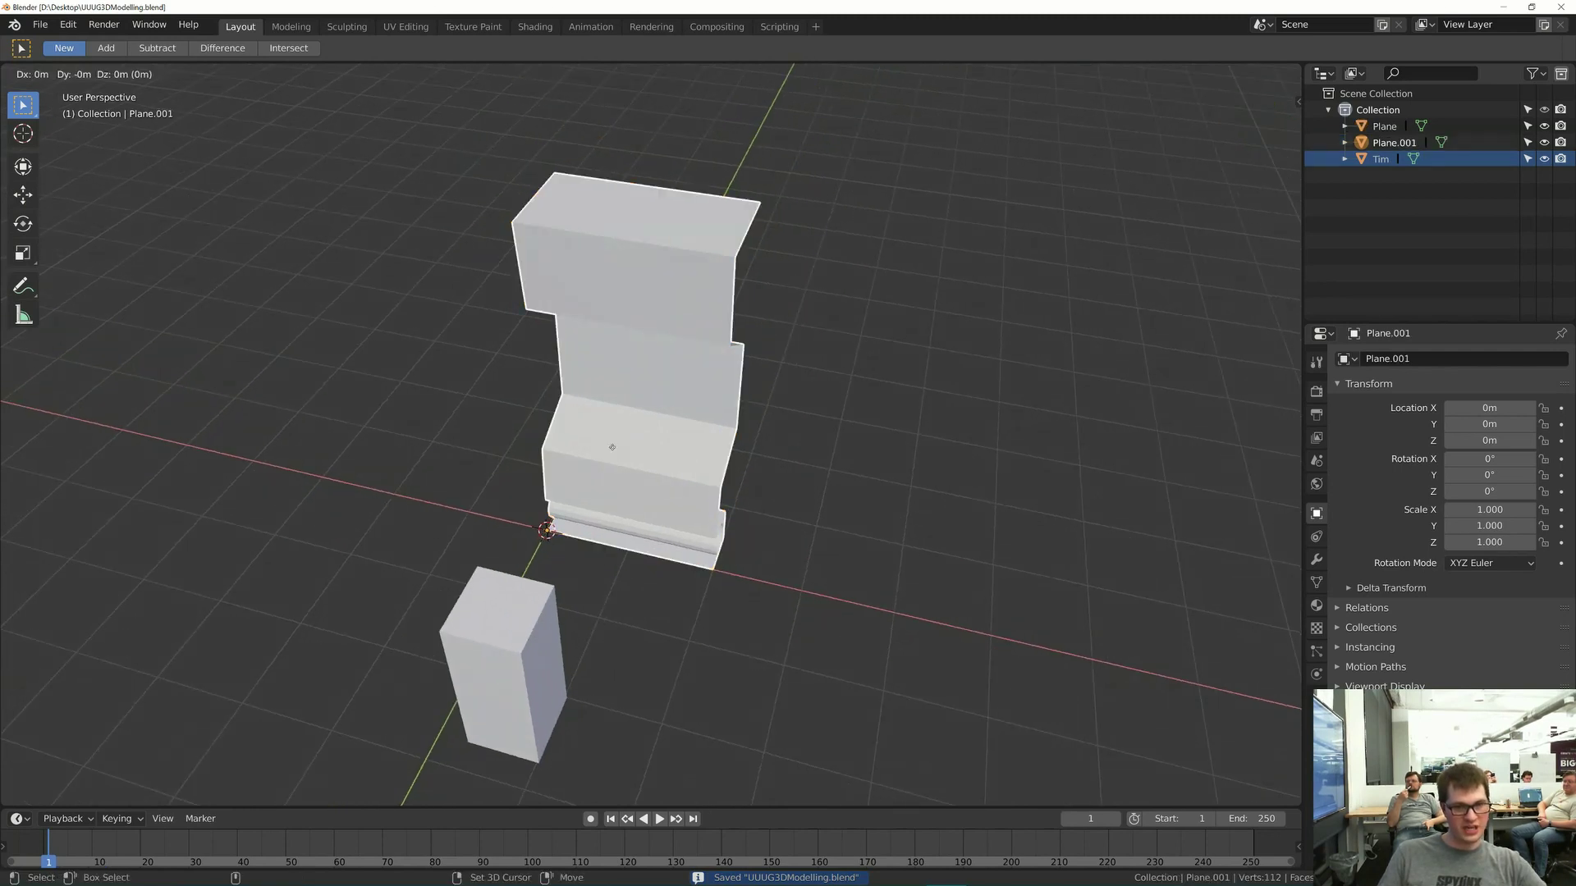
key(z)
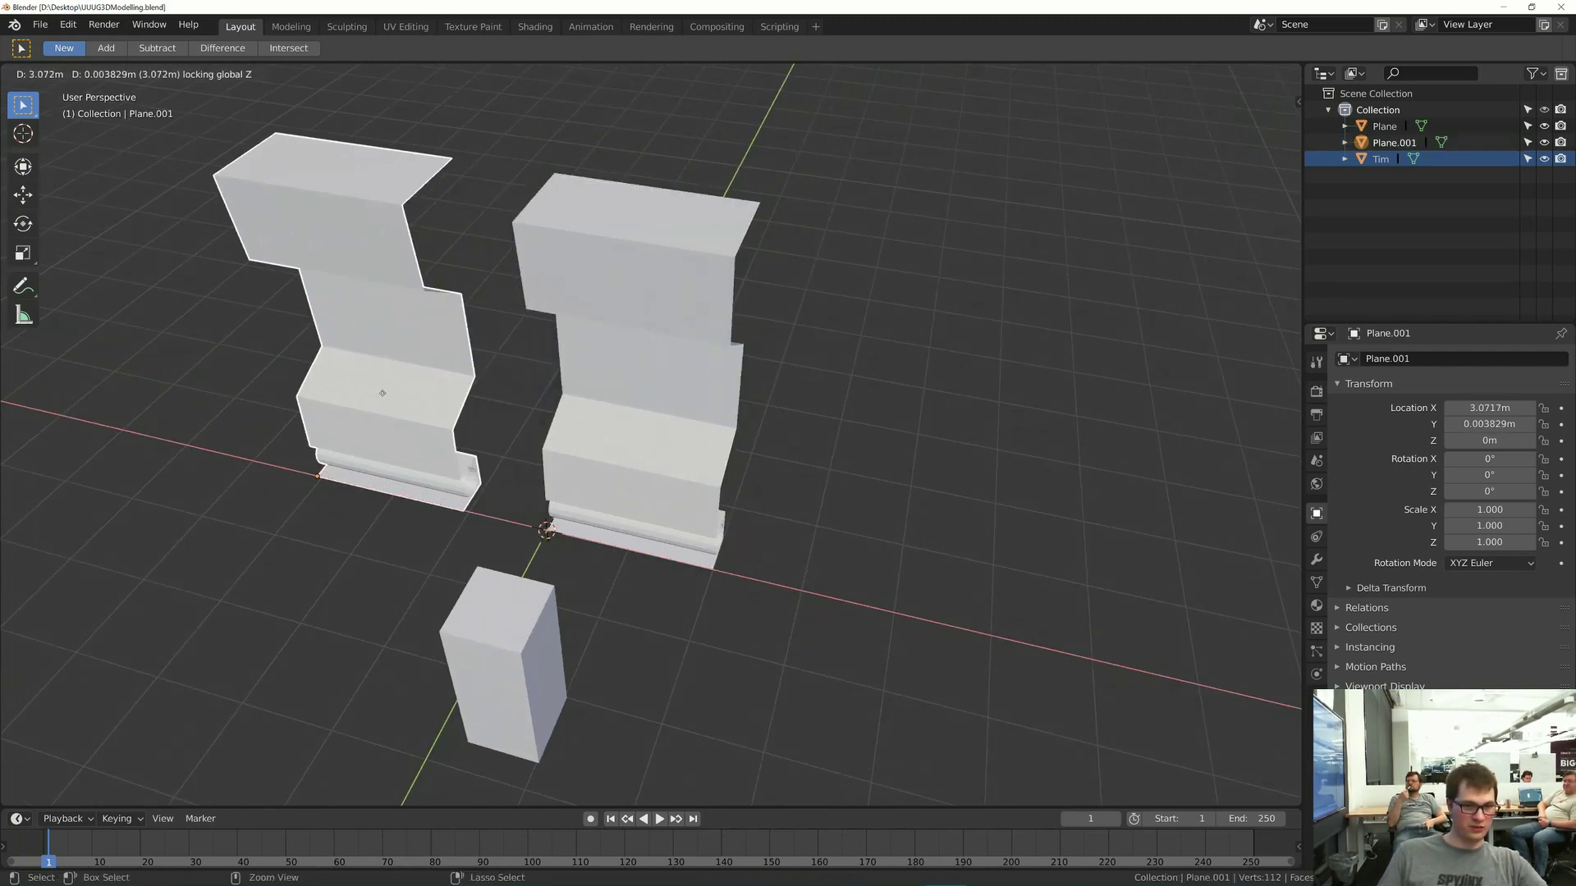
click(408, 438)
right_click(492, 445)
key(g)
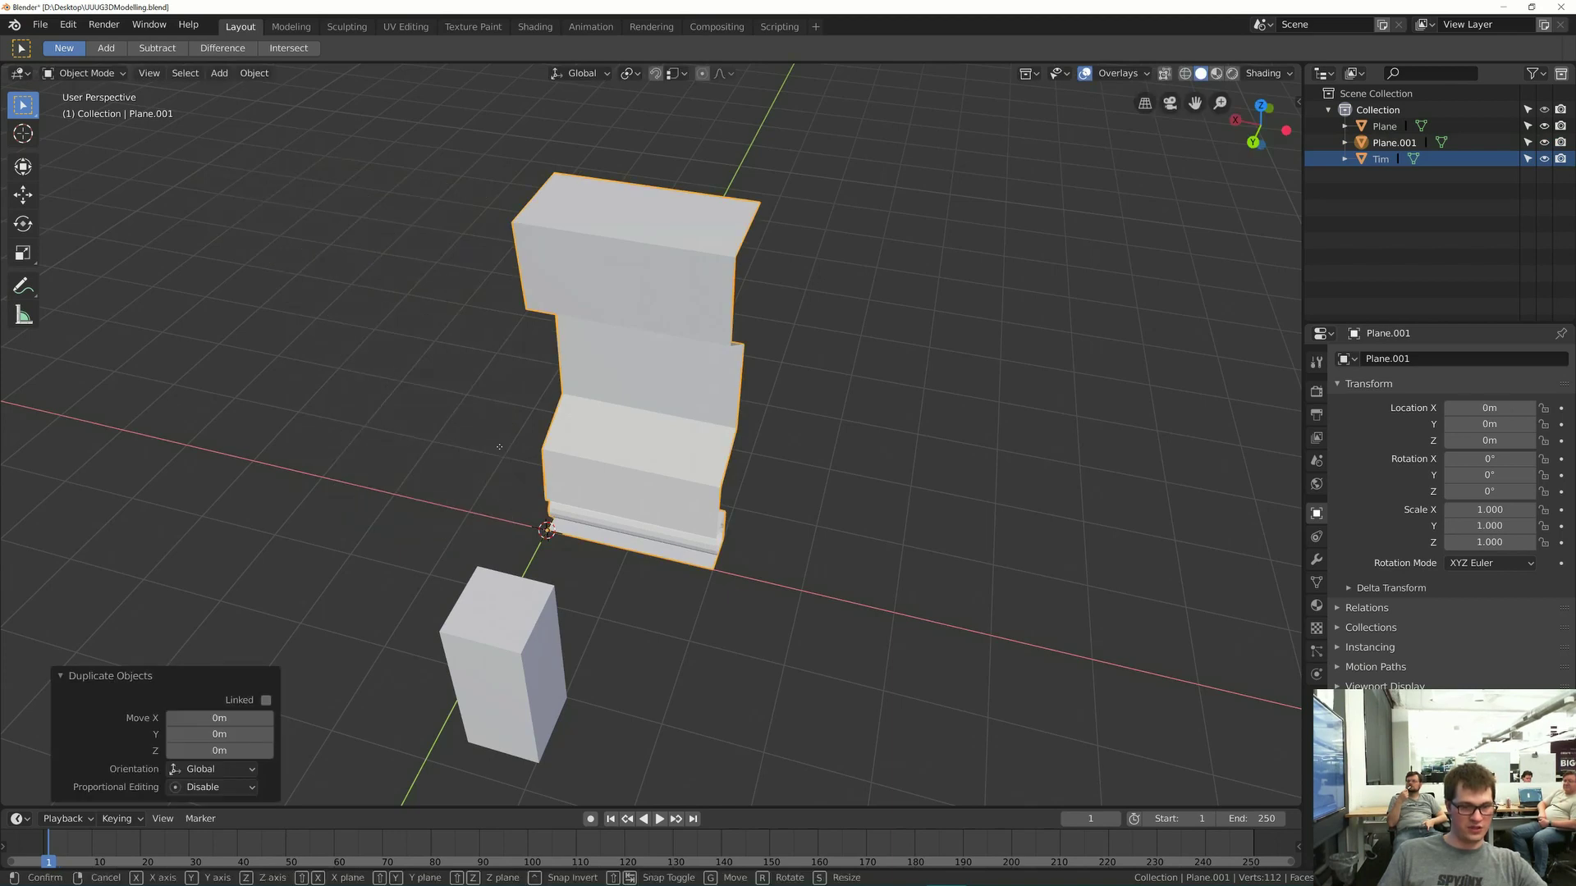
right_click(441, 448)
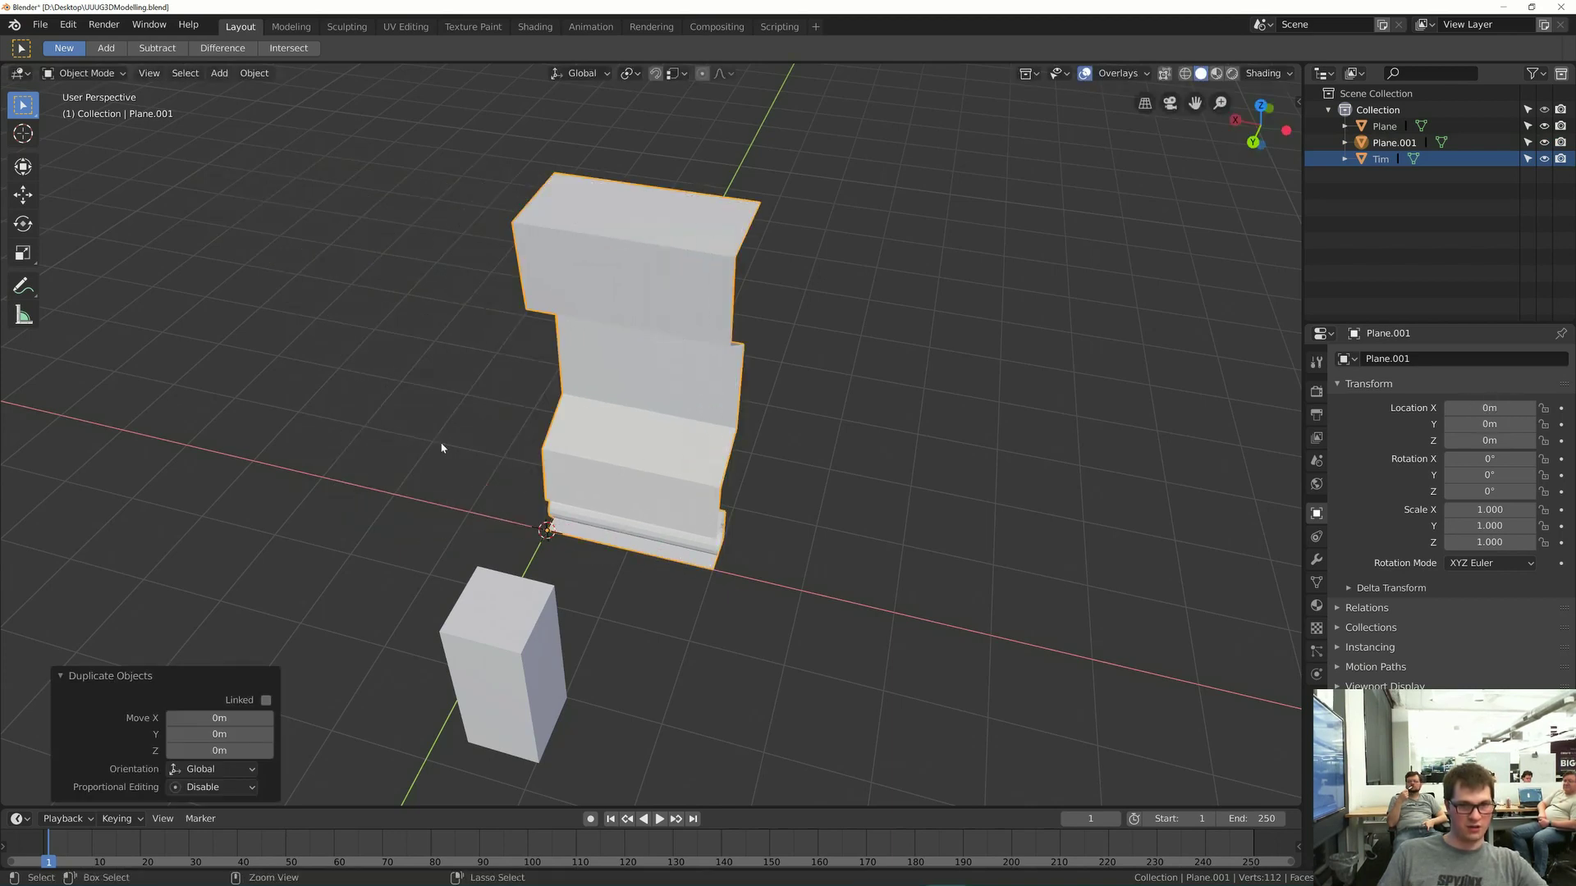
- Set snapping to increments and move the duplicate wall section 4 m along the X axis
click(675, 74)
click(657, 126)
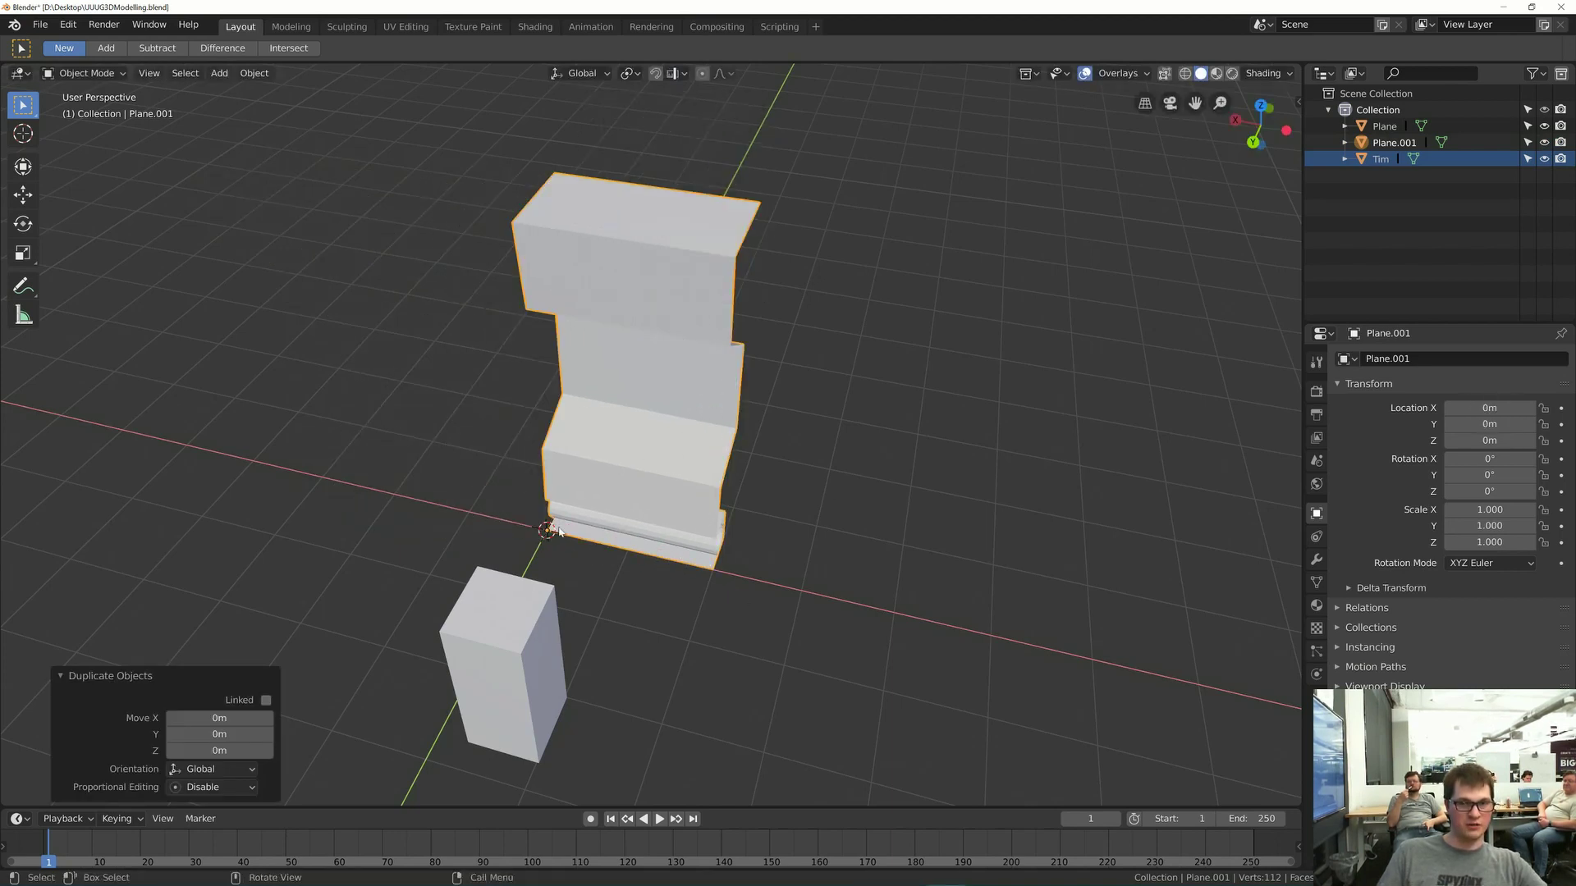
key(g)
key(shift+z)
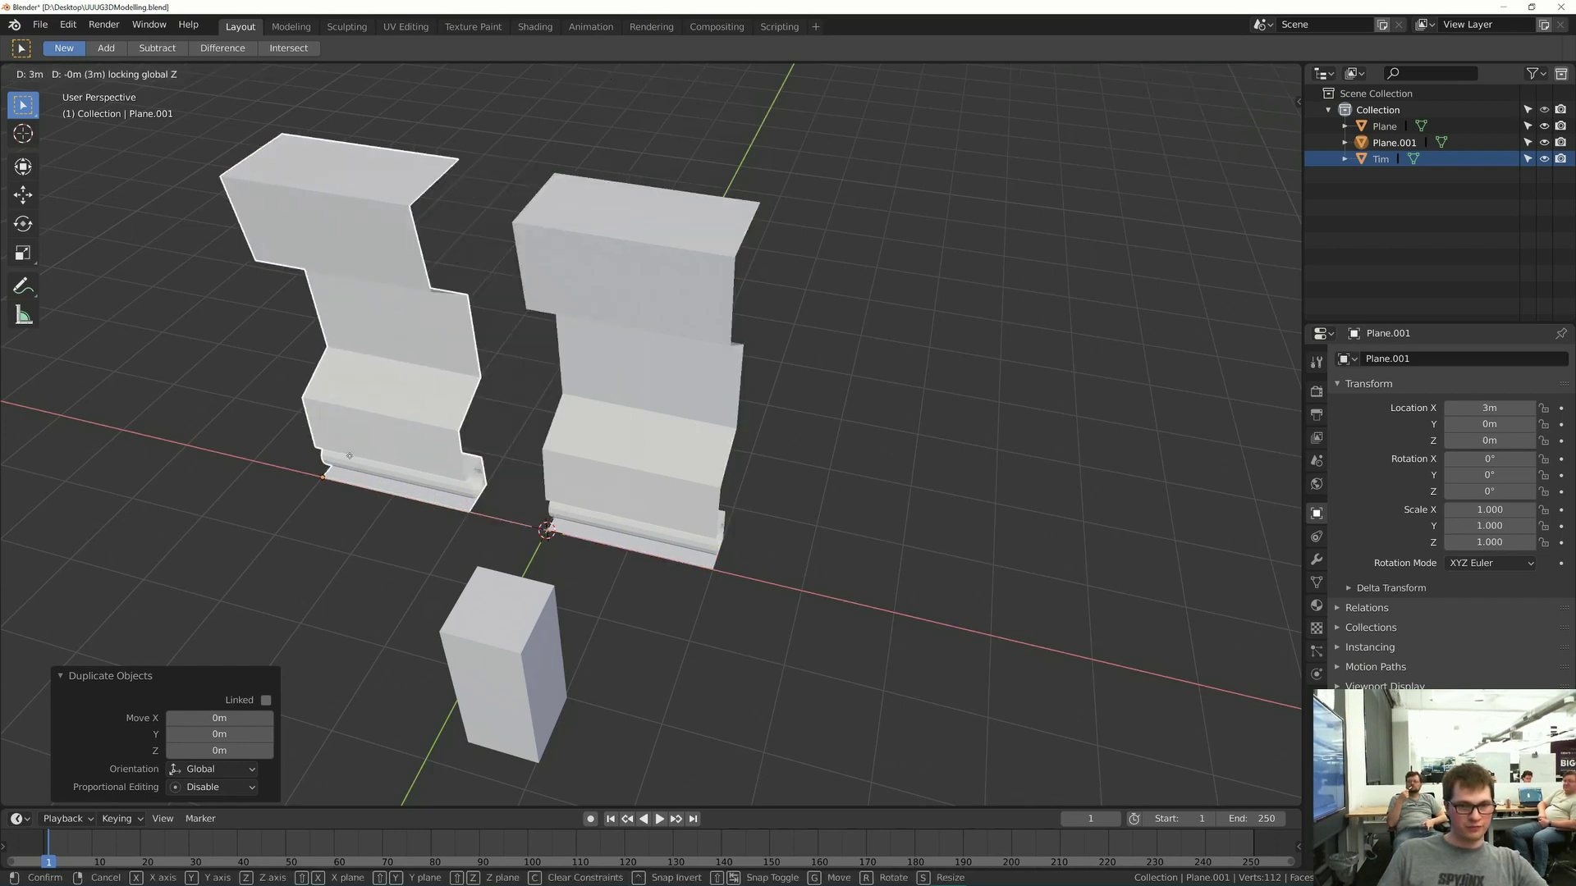
click(261, 439)
click(440, 474)
middle_drag(440, 474, 513, 444)
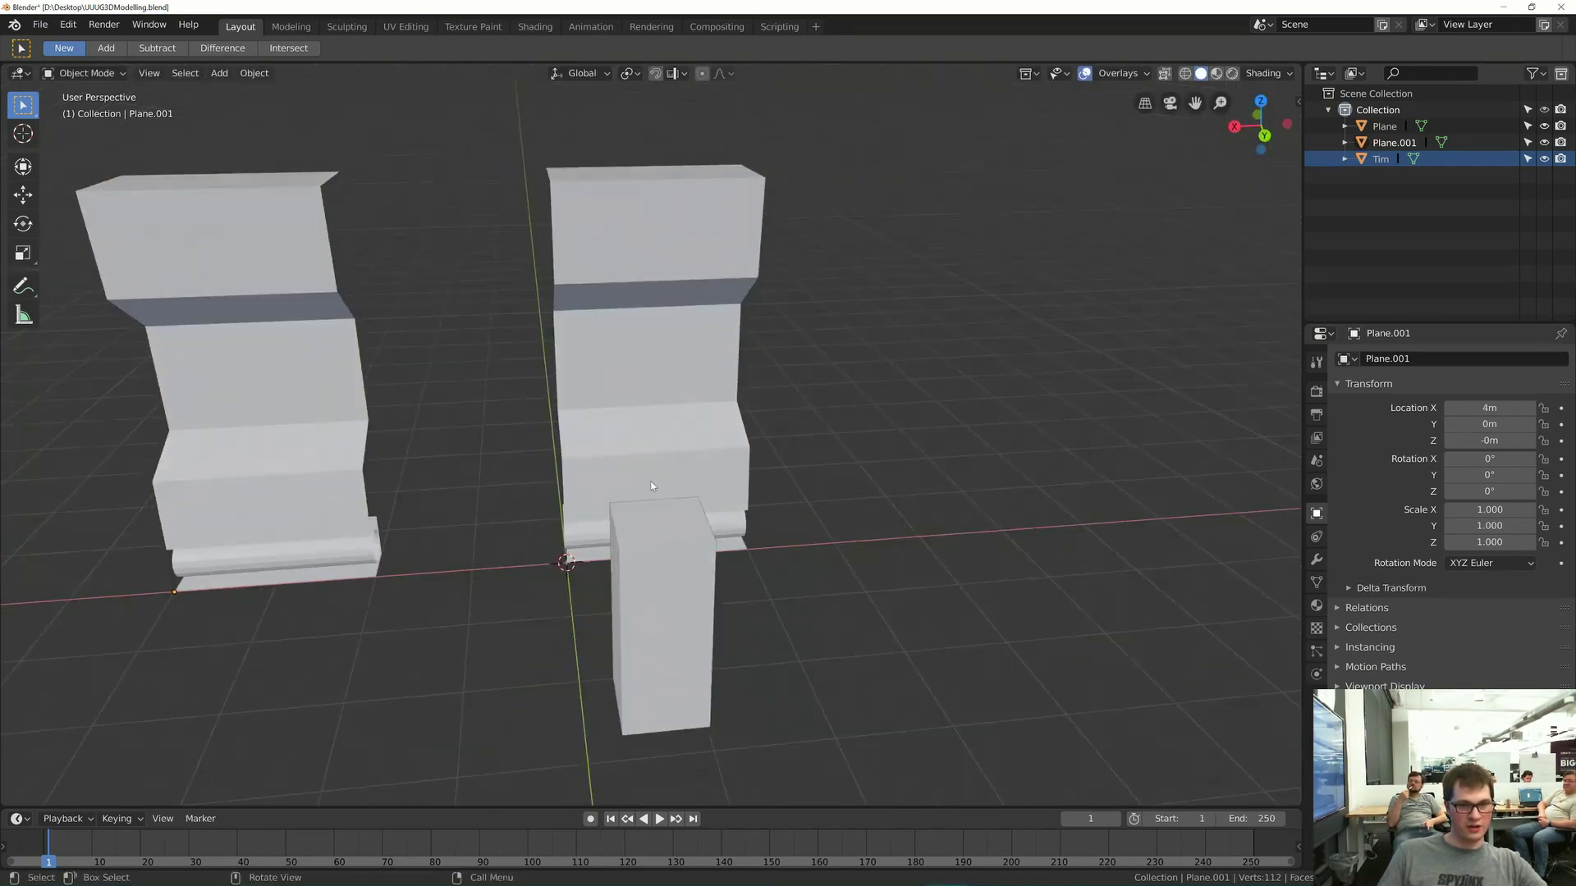
- Move the duplicate wall section farther from the original along the X axis, keeping its height locked
click(654, 482)
click(369, 485)
key(g)
key(shift+z)
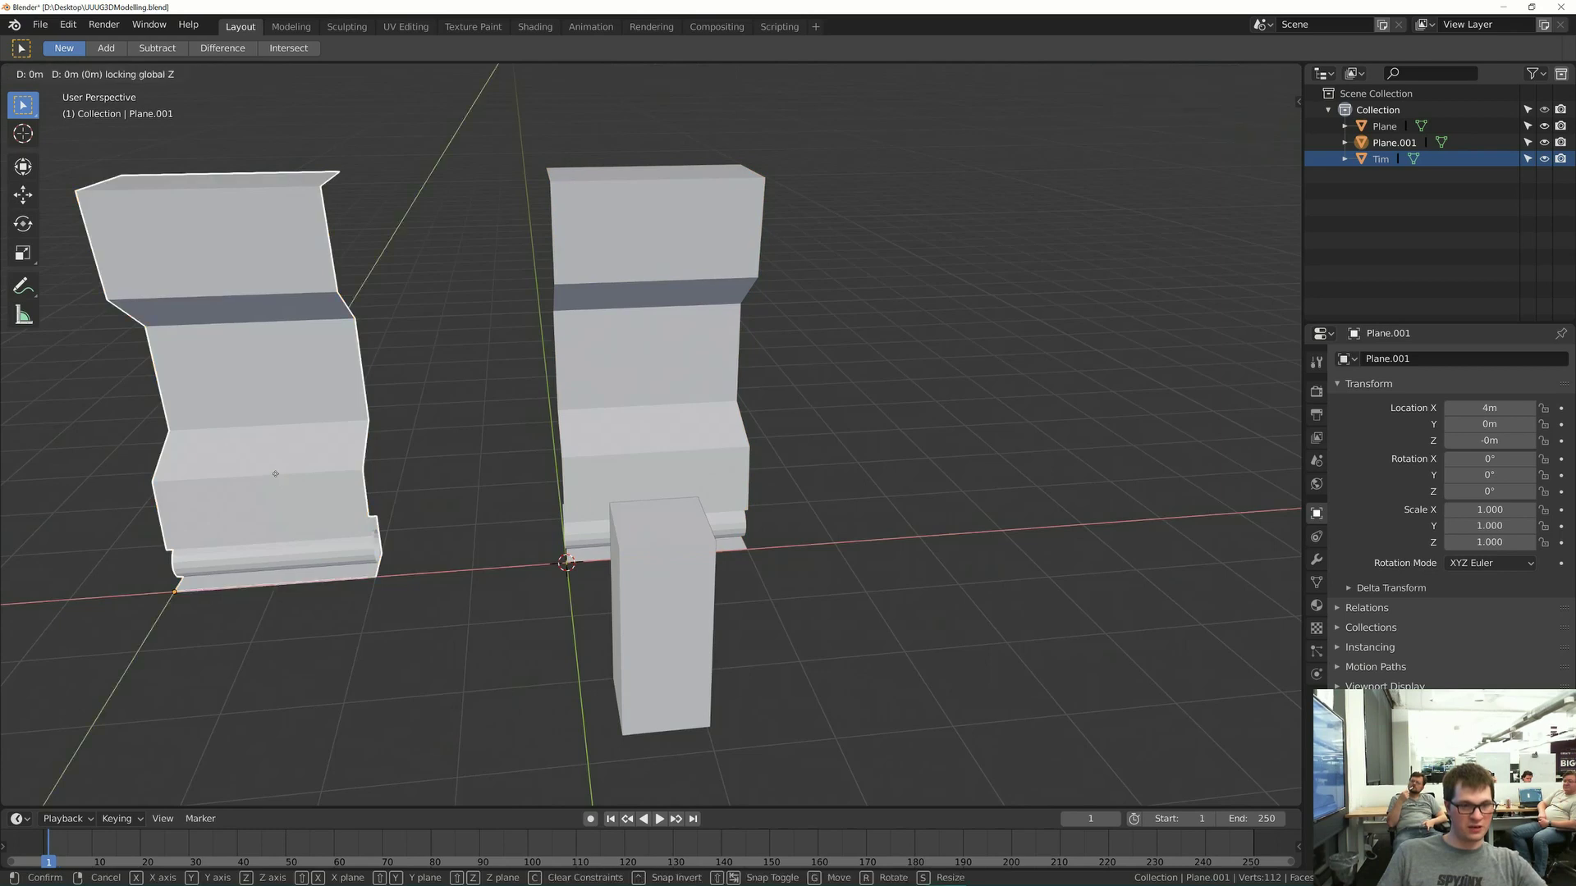
click(151, 497)
- Open the original wall section in Edit Mode and check the corridor reference image in the browser
click(693, 440)
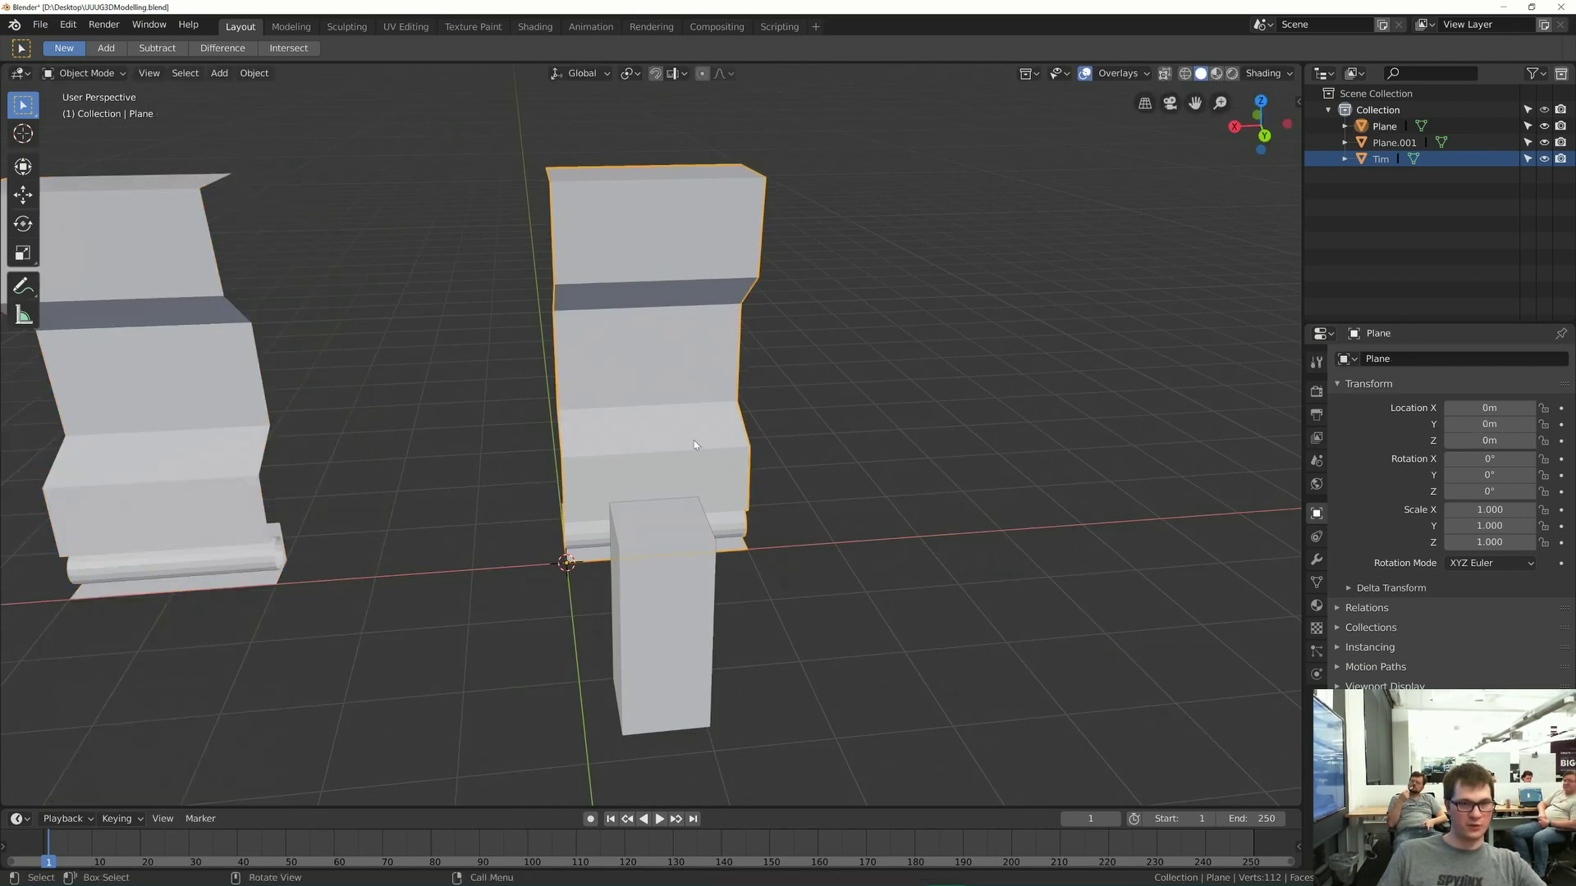
middle_drag(693, 440, 682, 484)
key(Tab)
key(alt+Tab)
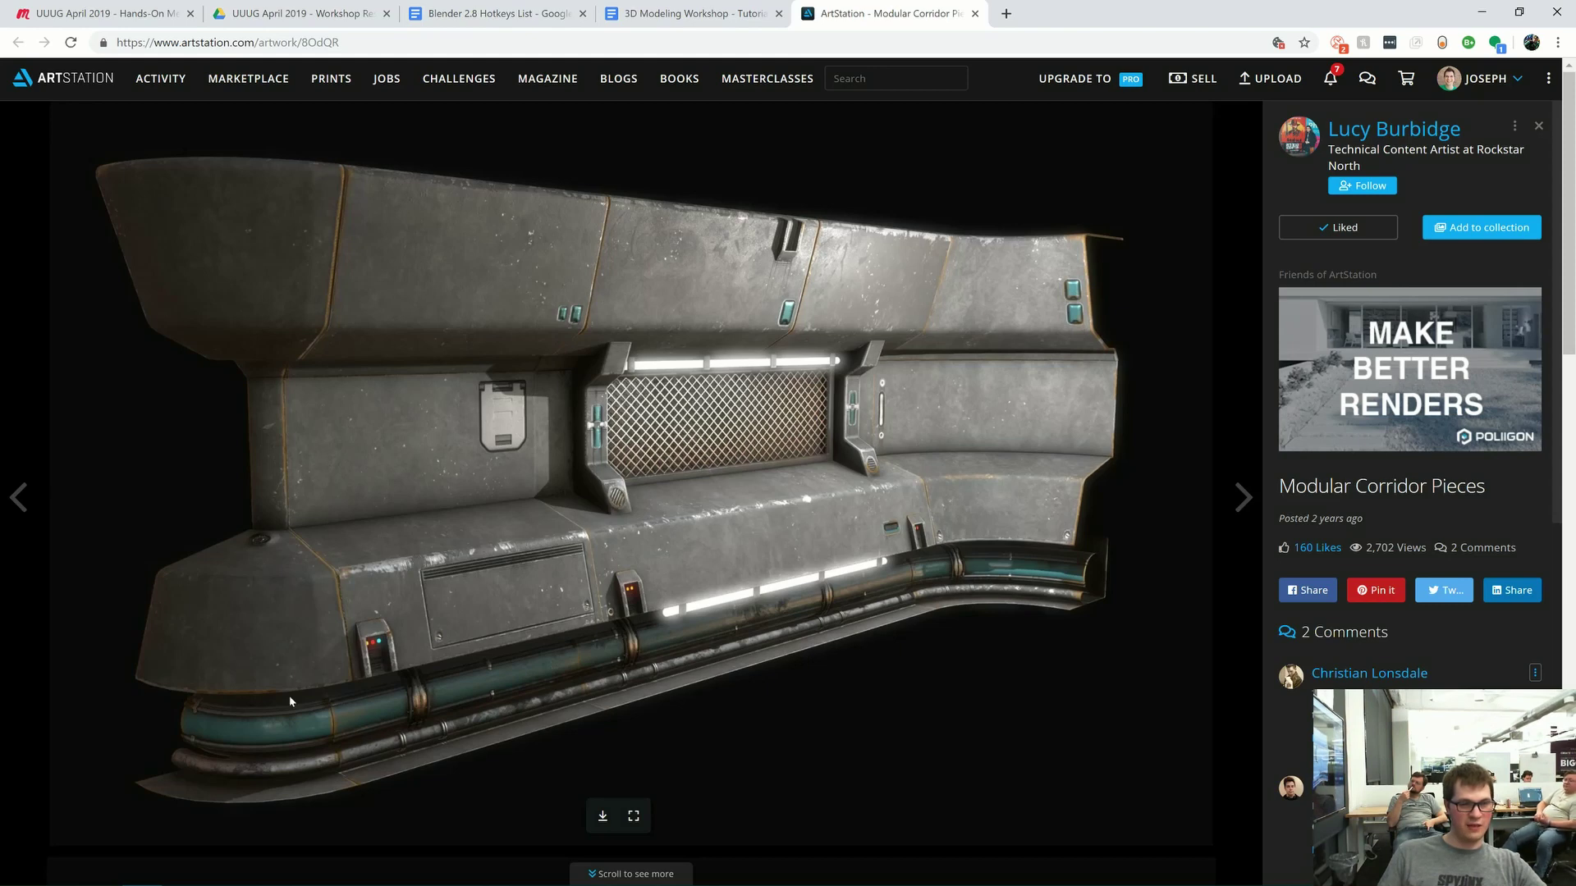
key(alt+Tab)
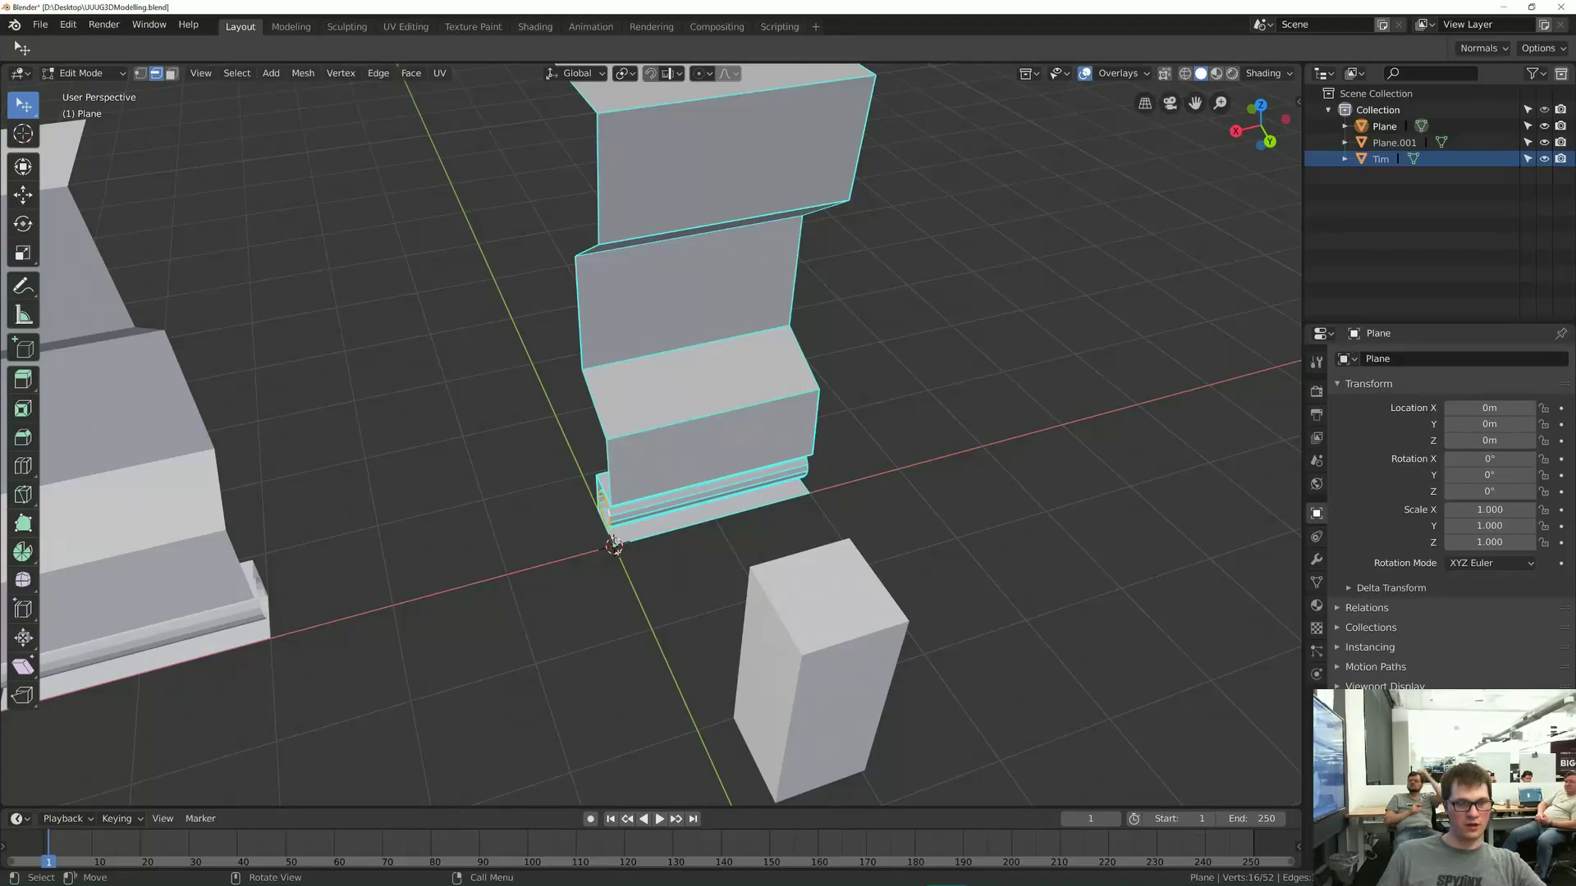
- Select all geometry of the original wall section
middle_drag(614, 545, 722, 505)
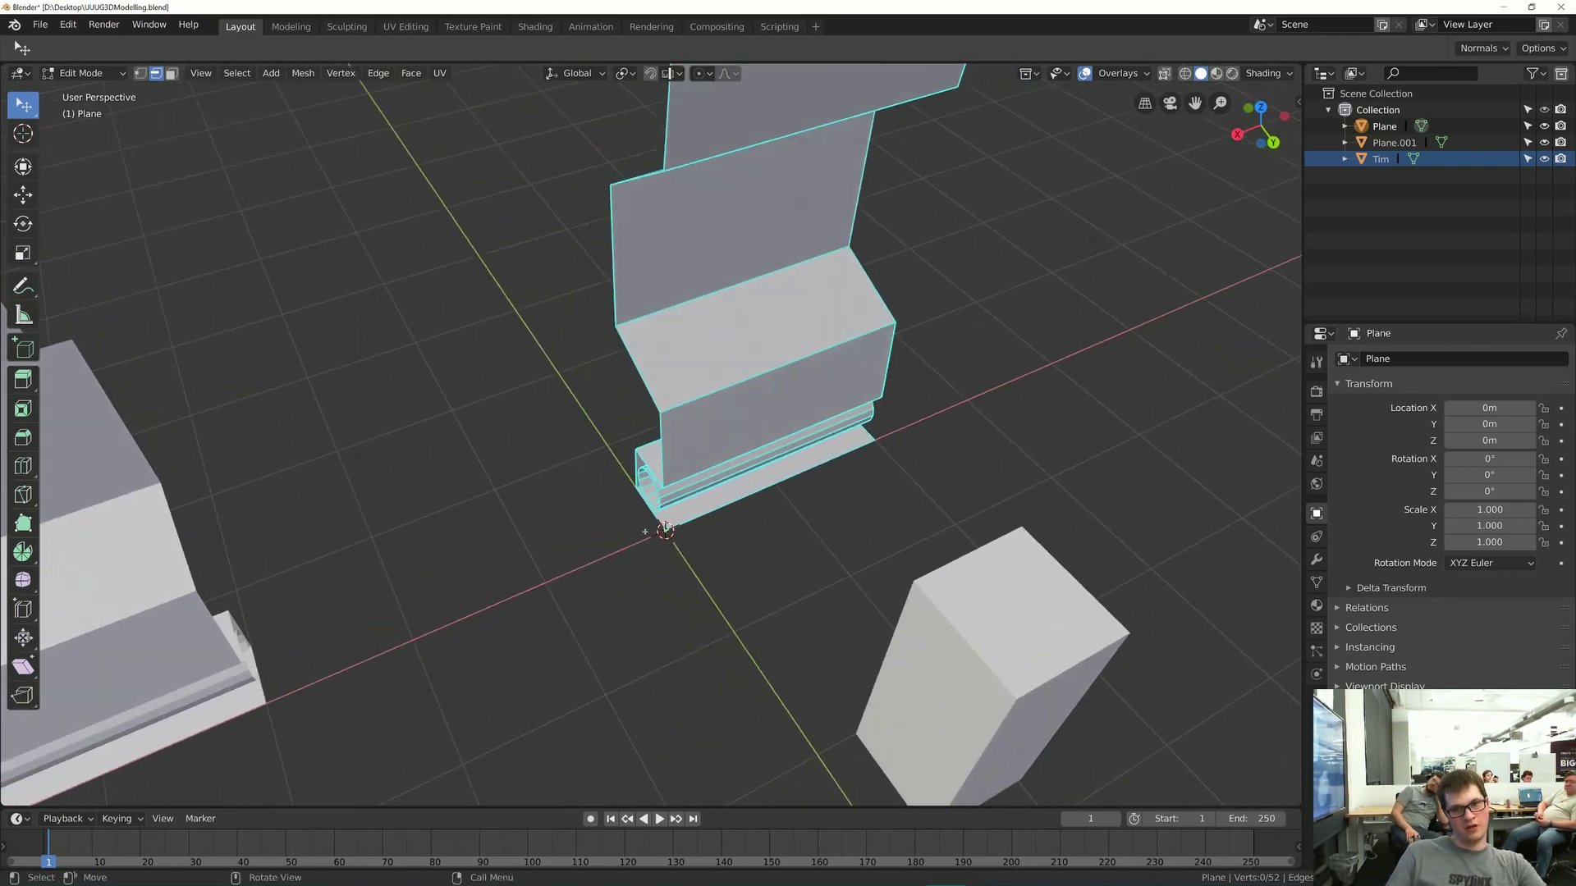
middle_drag(663, 534, 586, 492)
key(a)
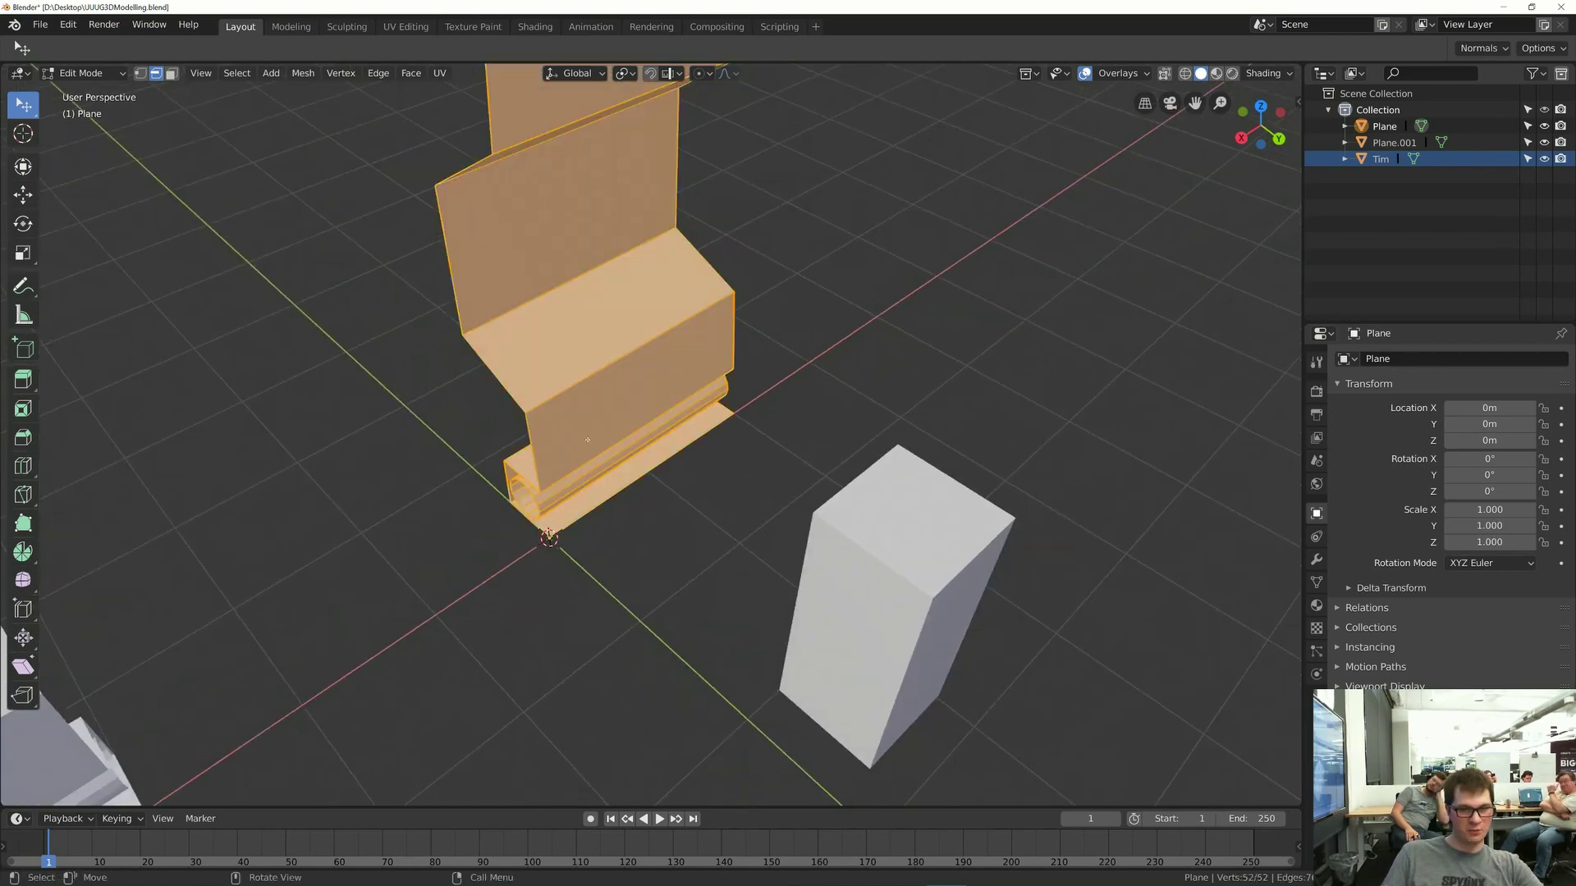
key(g)
key(y)
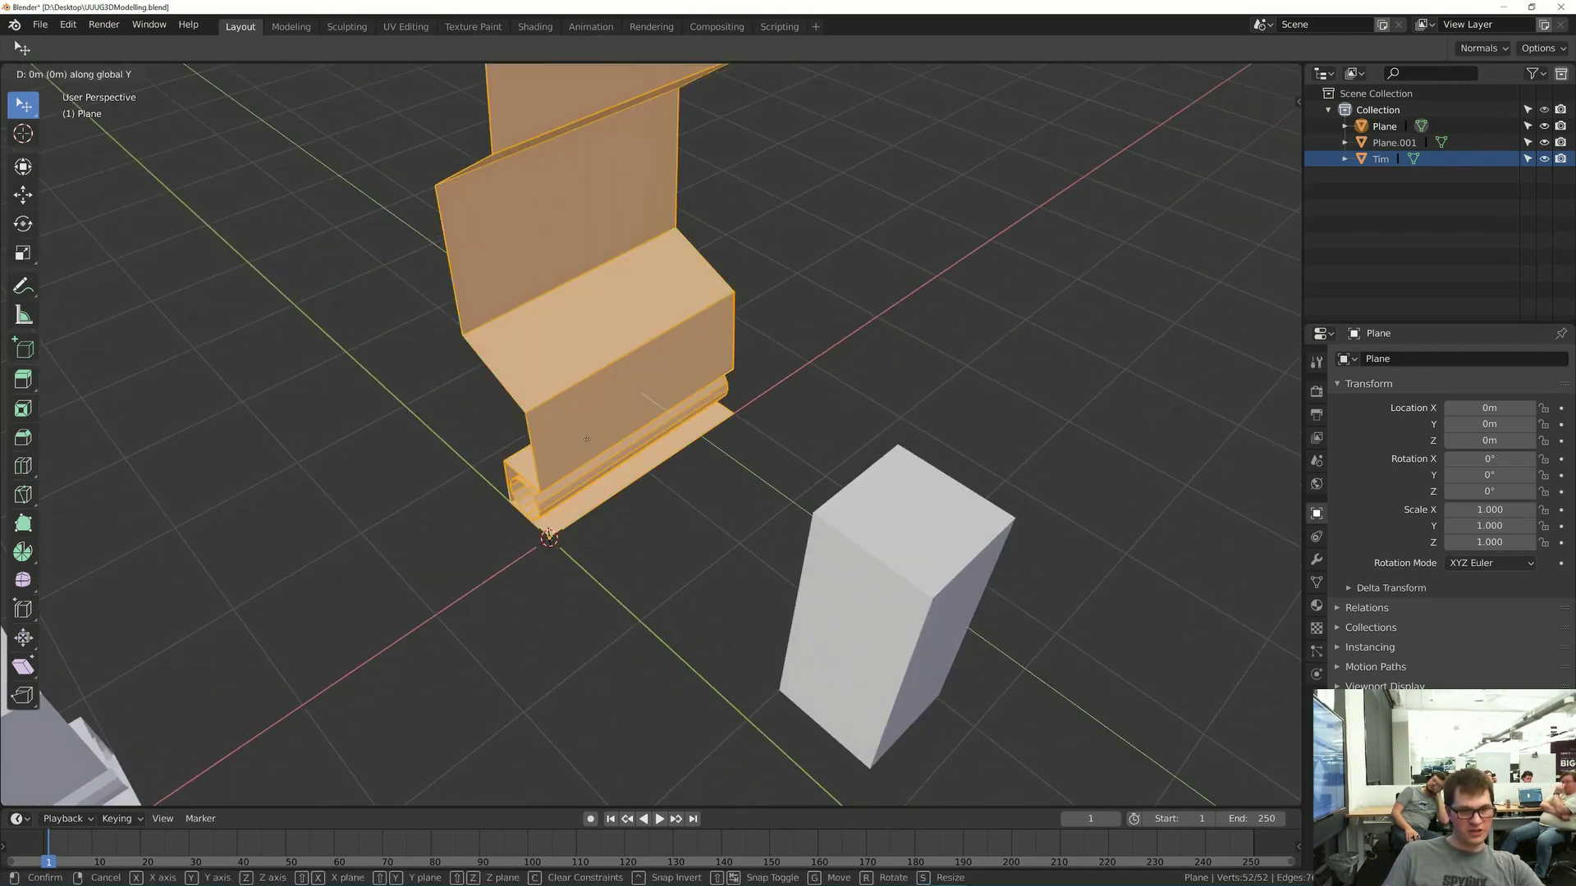
right_click(611, 526)
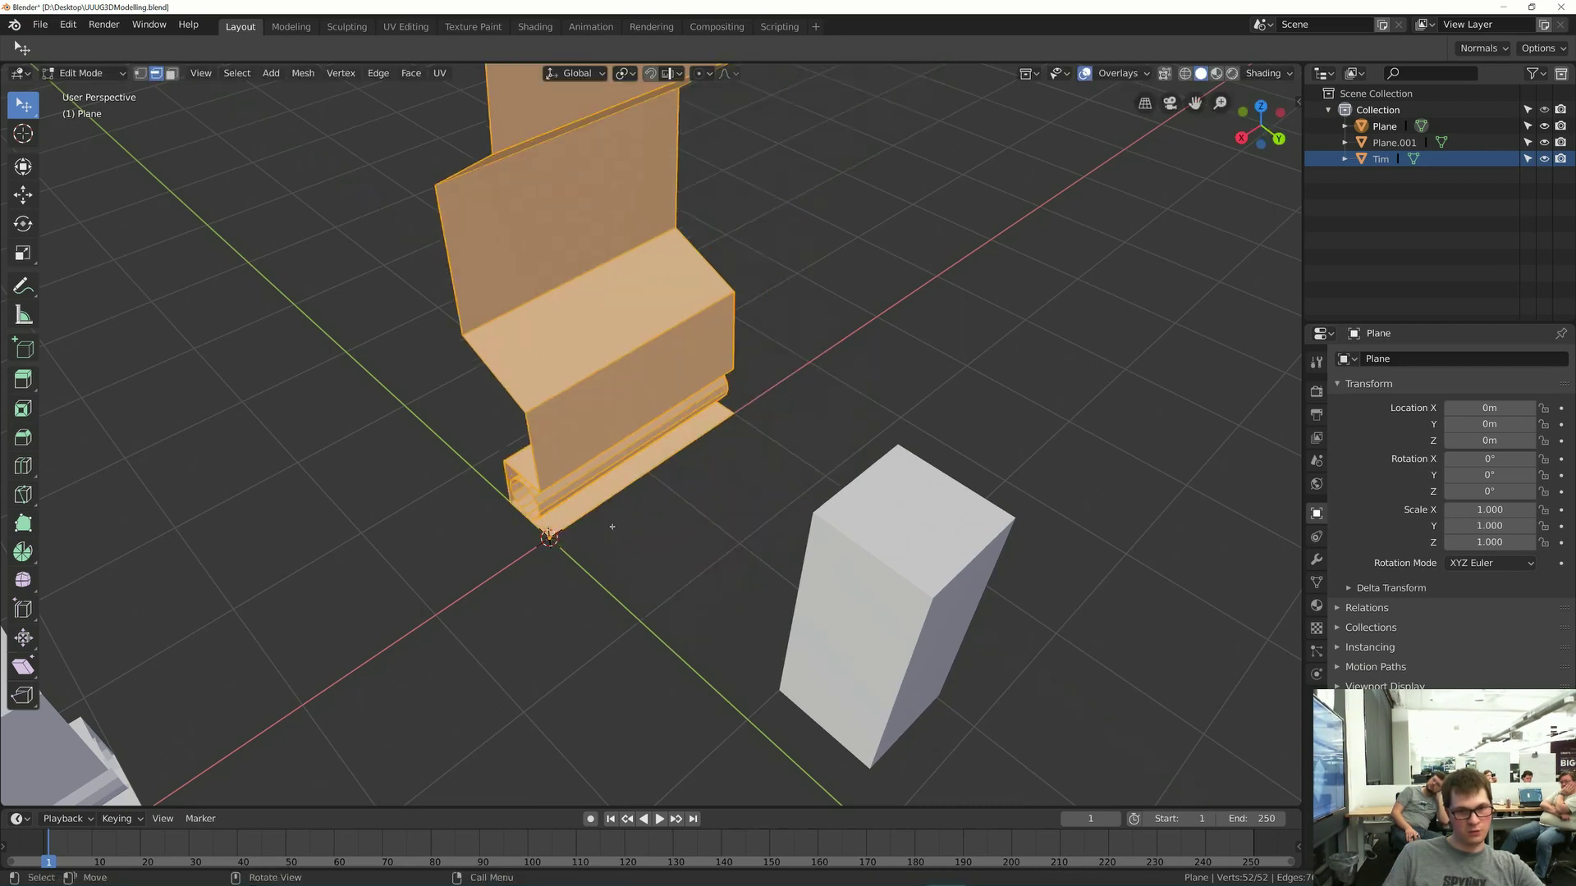
middle_drag(601, 501, 583, 606)
scroll(583, 605, up, 3)
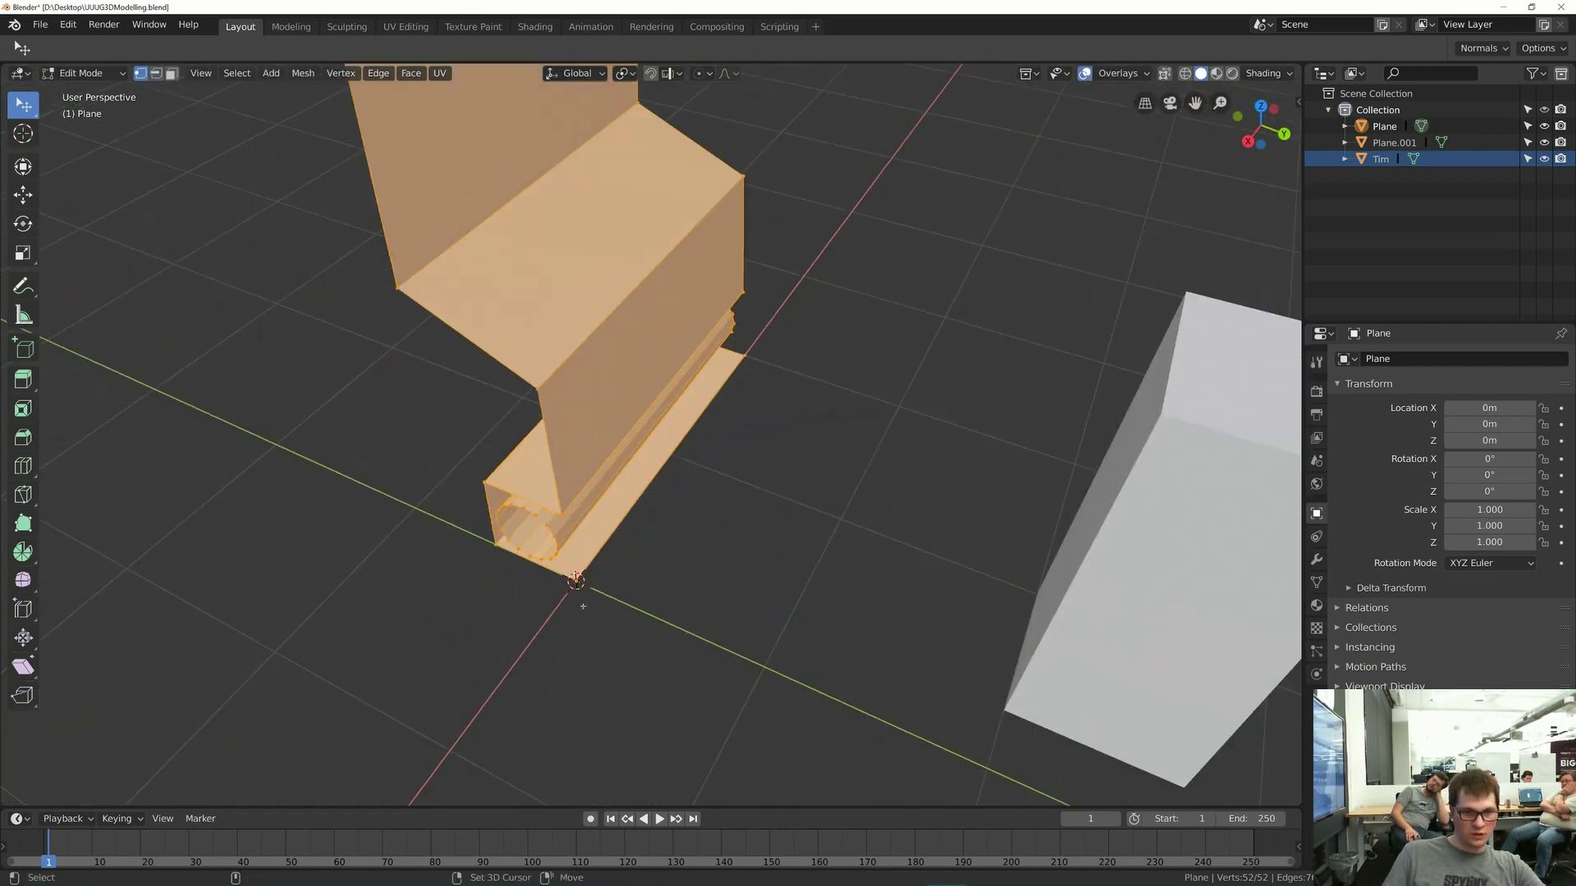
shift+click(578, 580)
scroll(646, 531, down, 1)
key(g)
key(y)
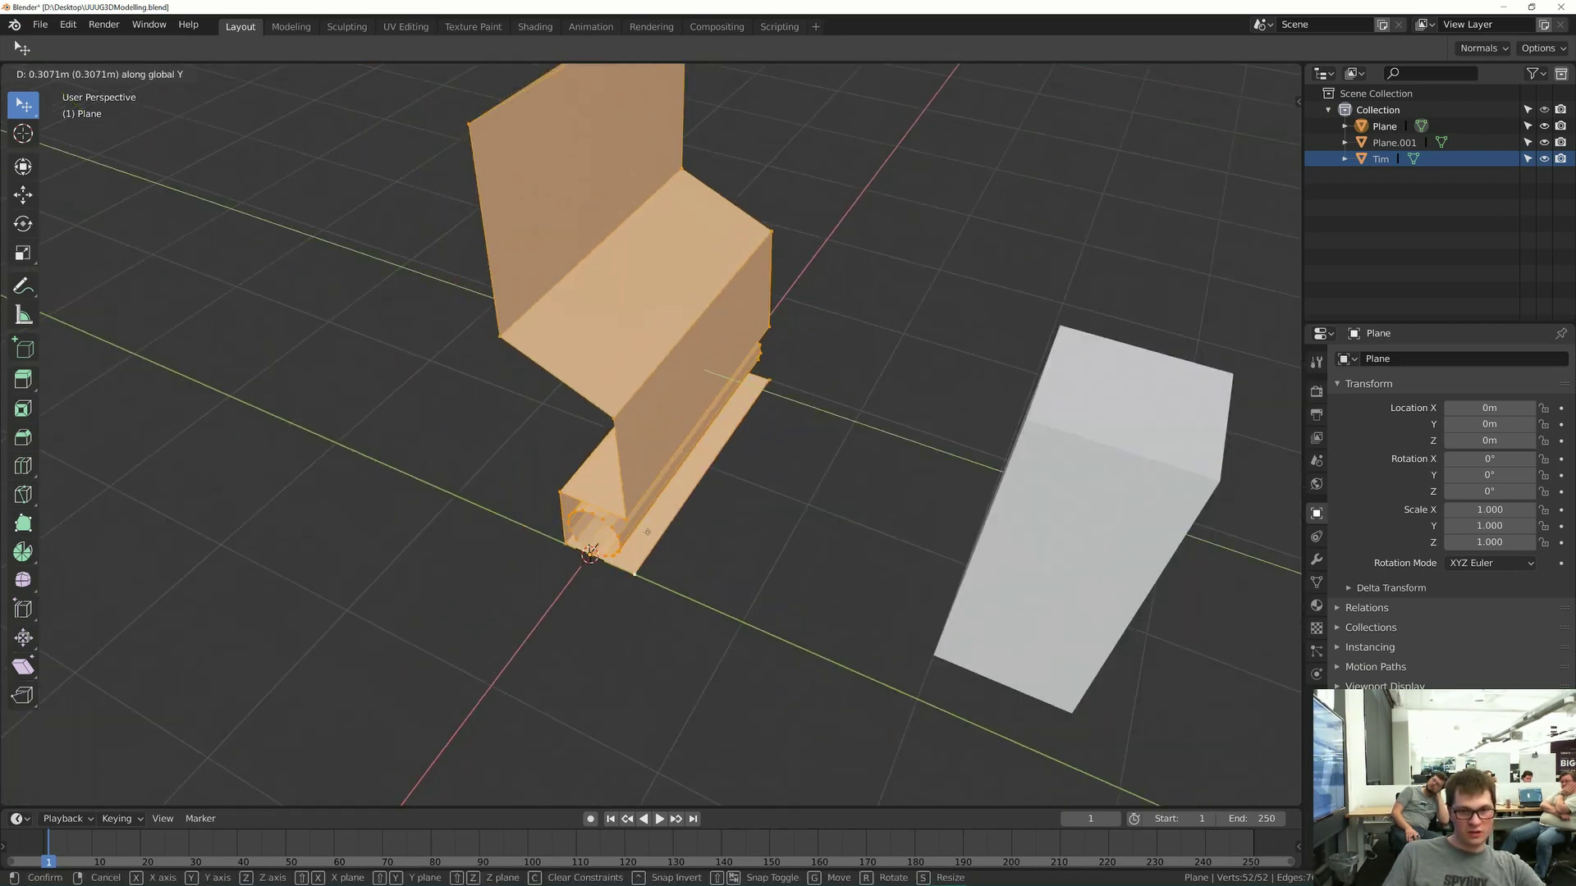
right_click(758, 601)
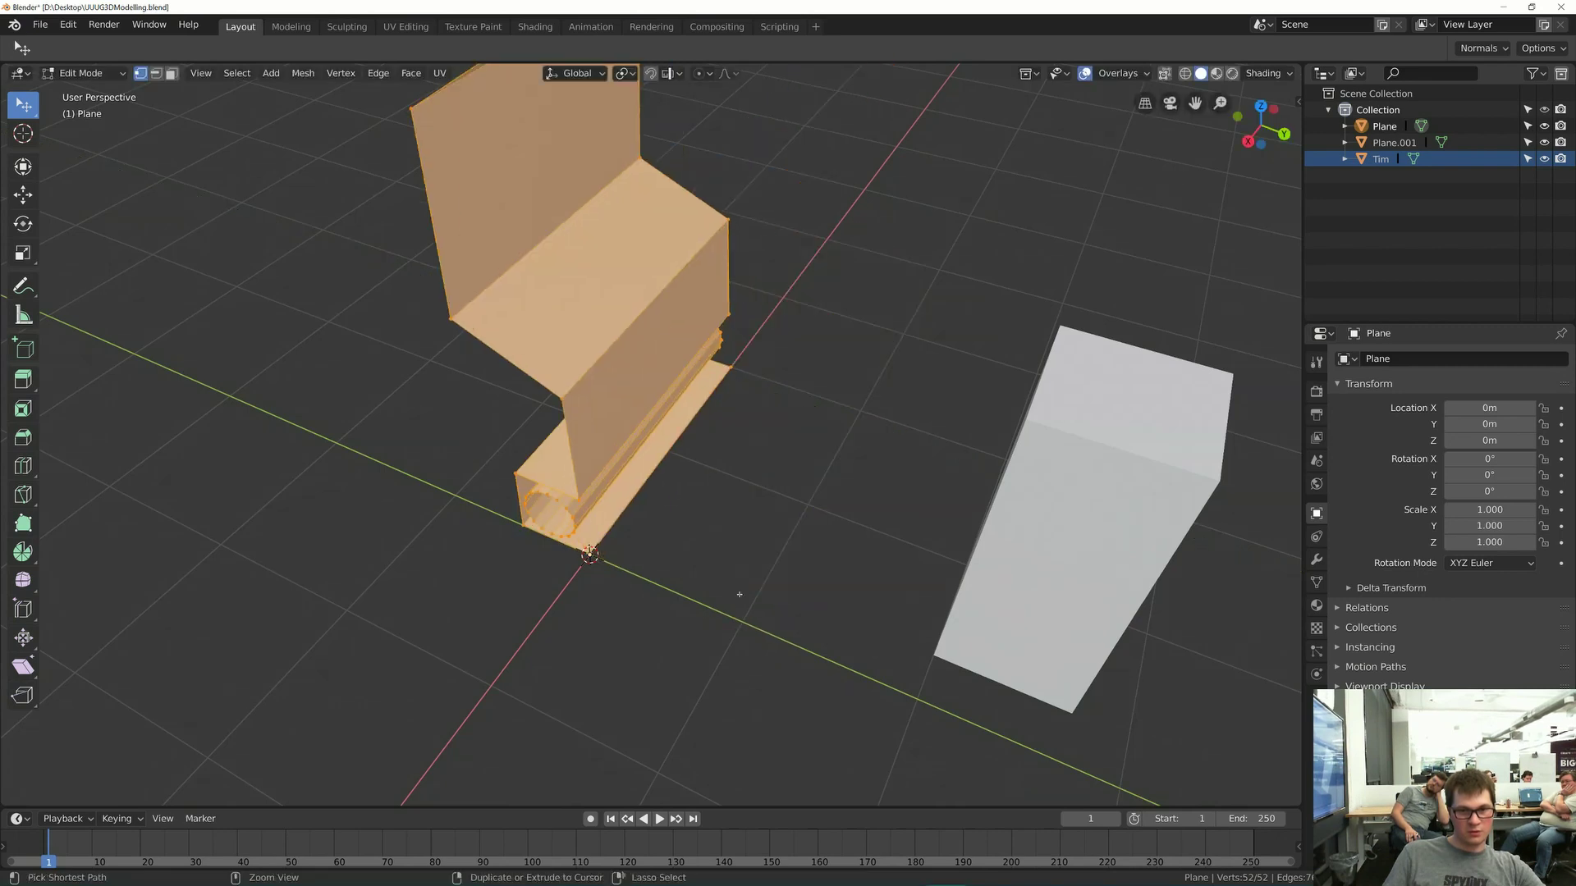
- Move all of the wall section's geometry -1 m along X, away from its origin, and deselect it
click(670, 74)
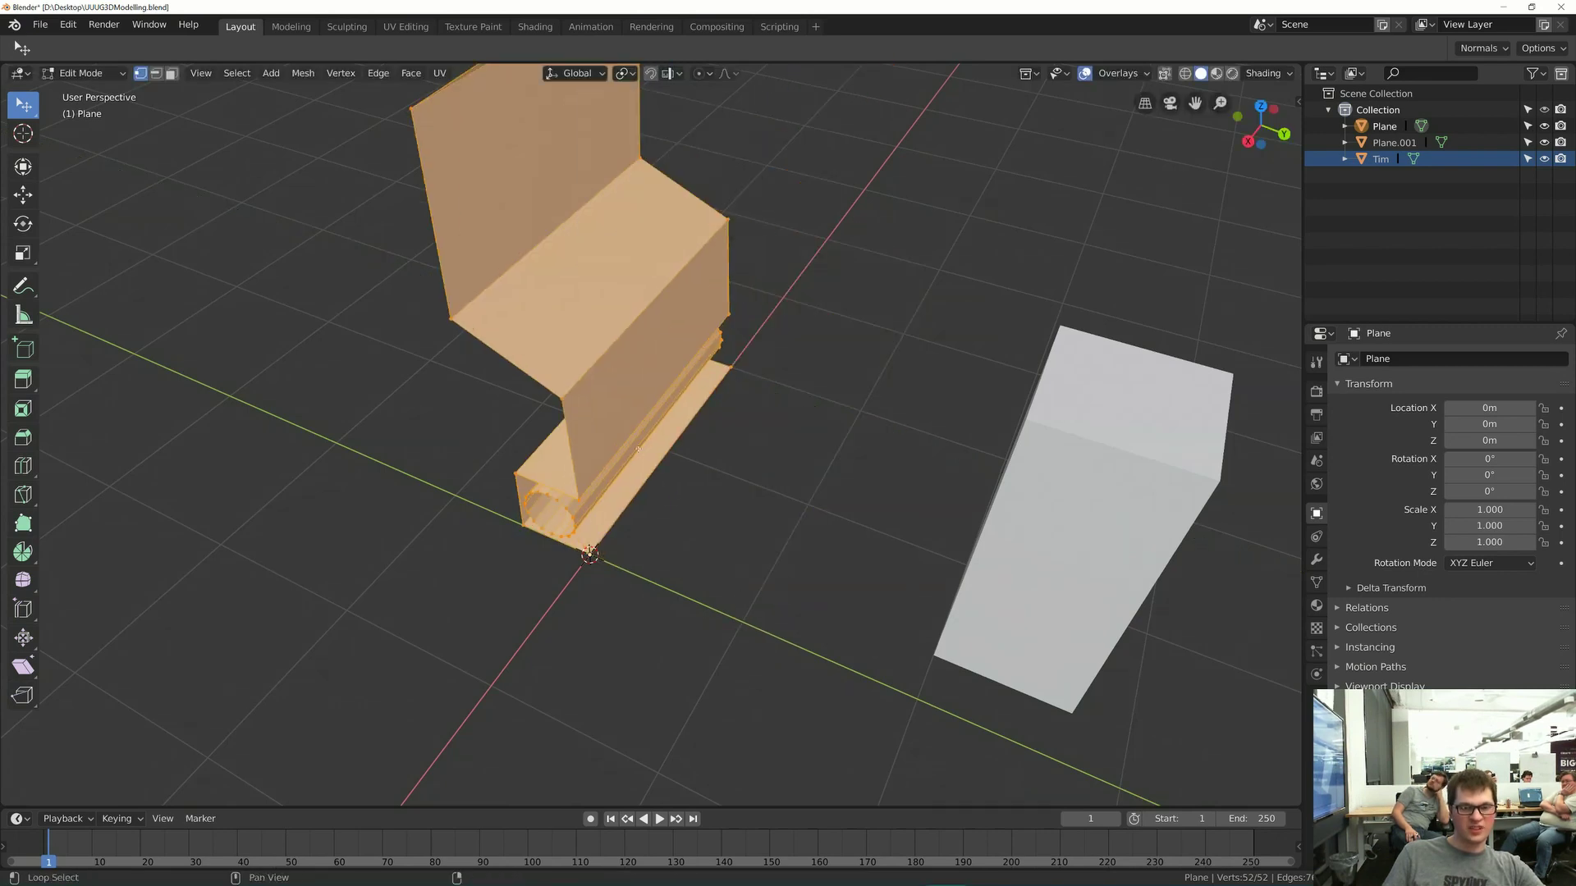
scroll(688, 470, up, 3)
shift+middle_drag(687, 470, 699, 479)
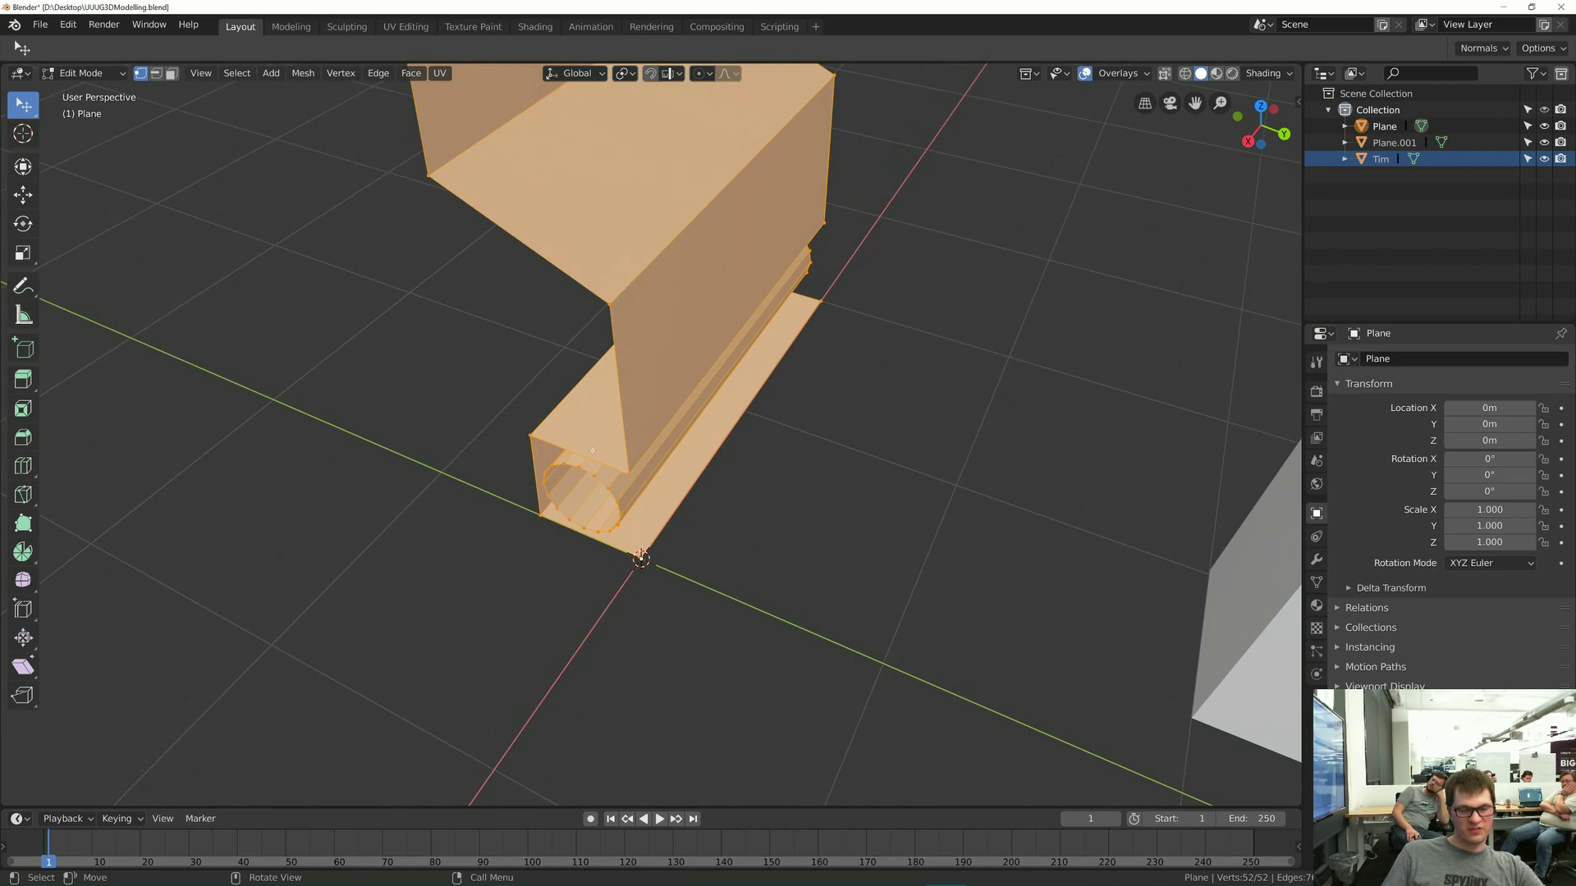
middle_drag(593, 451, 580, 478)
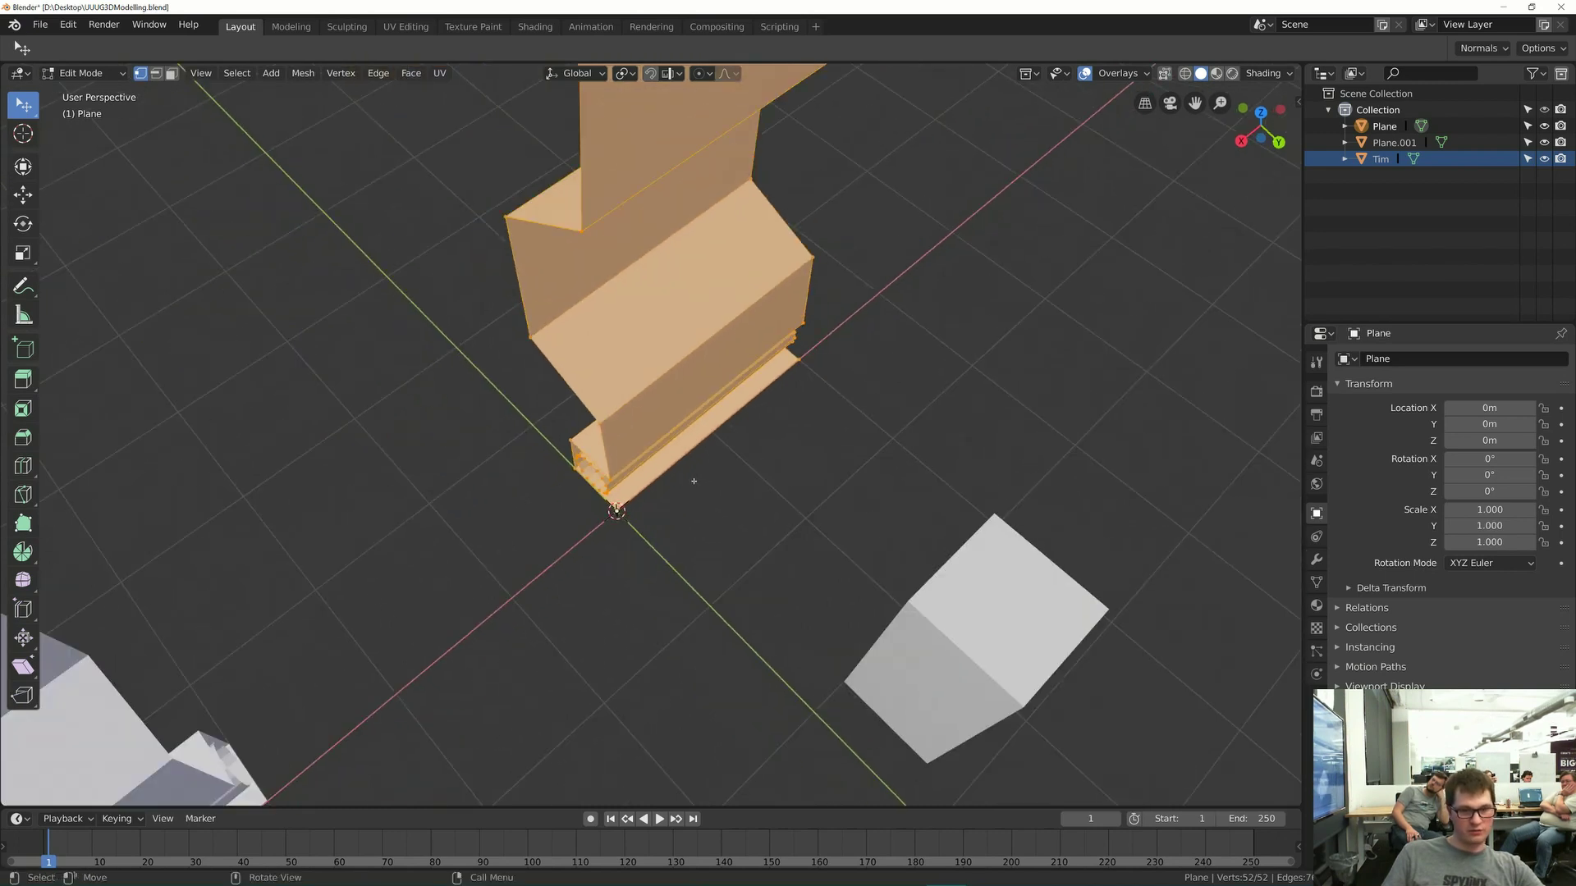
text(gx-1)
key(Return)
scroll(689, 477, up, 2)
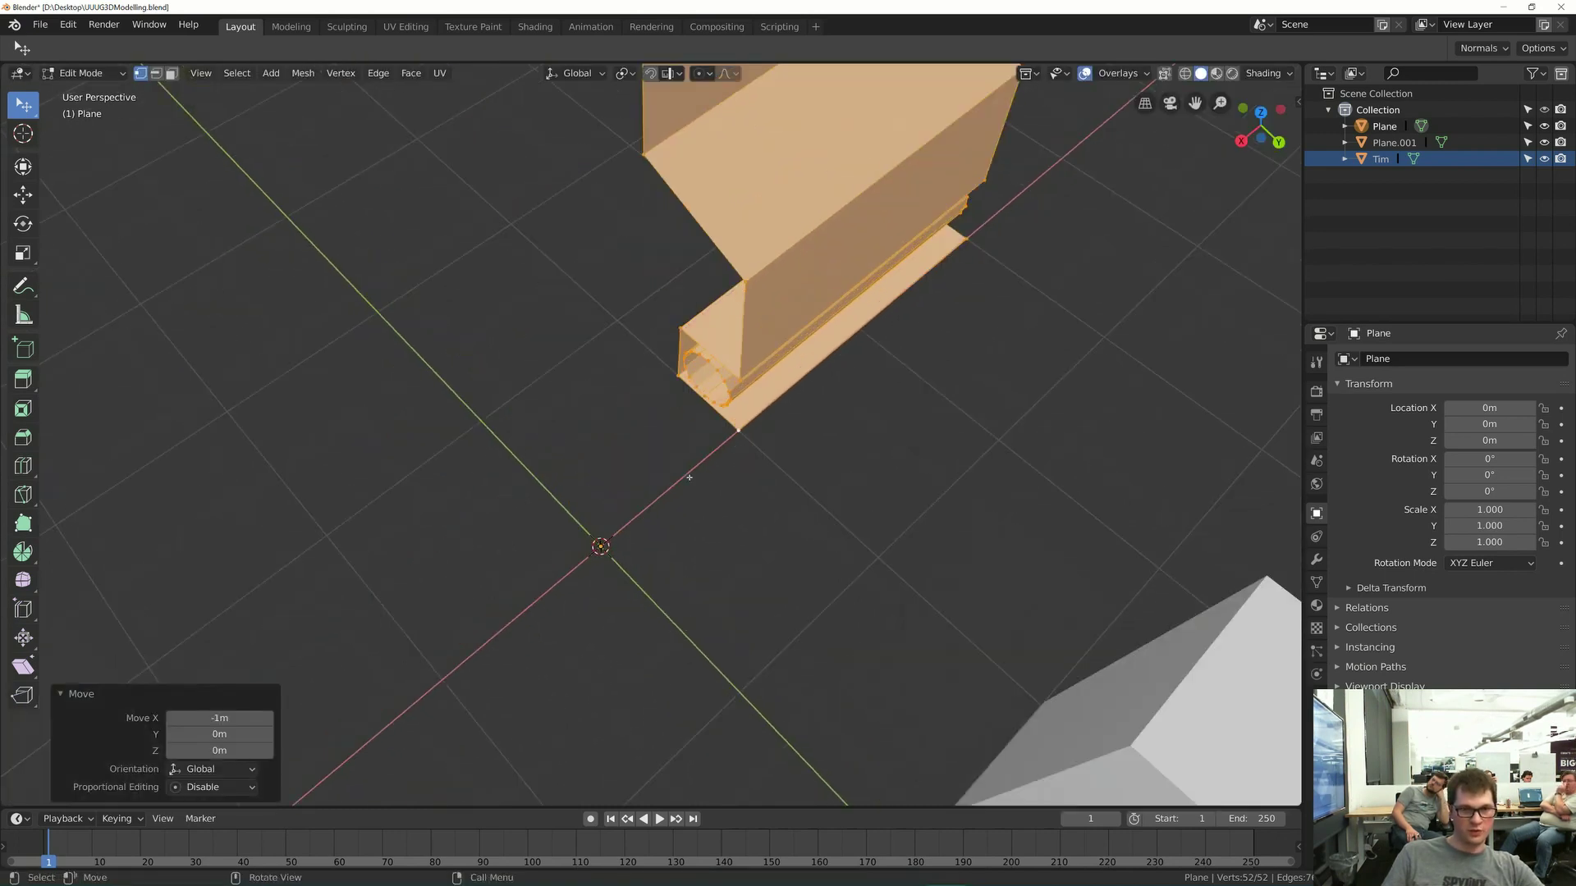
middle_drag(689, 476, 683, 338)
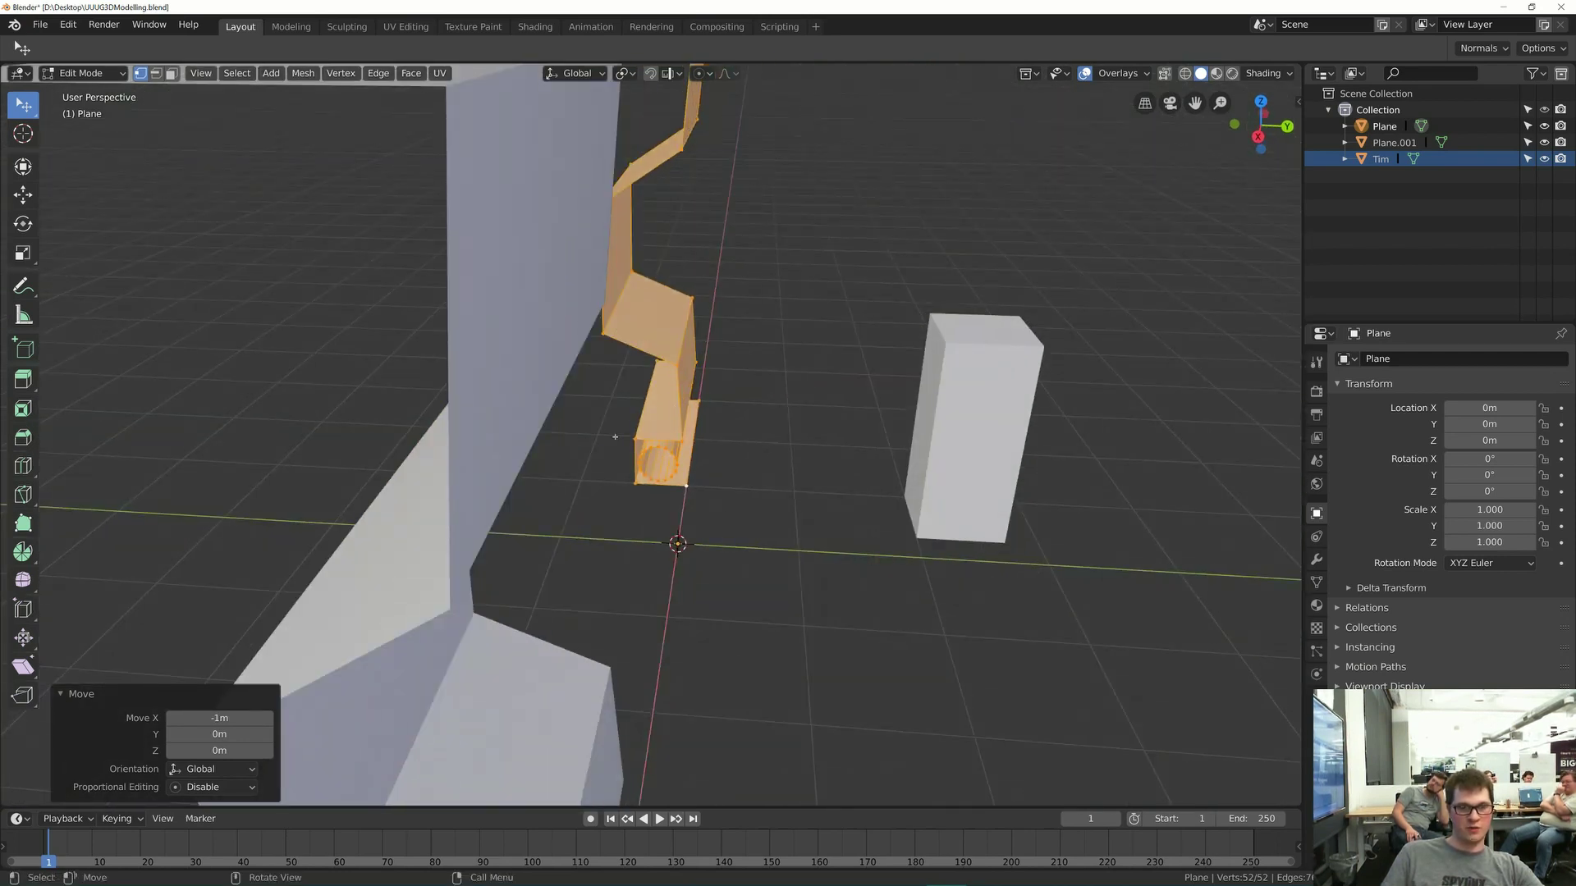
middle_drag(732, 397, 657, 518)
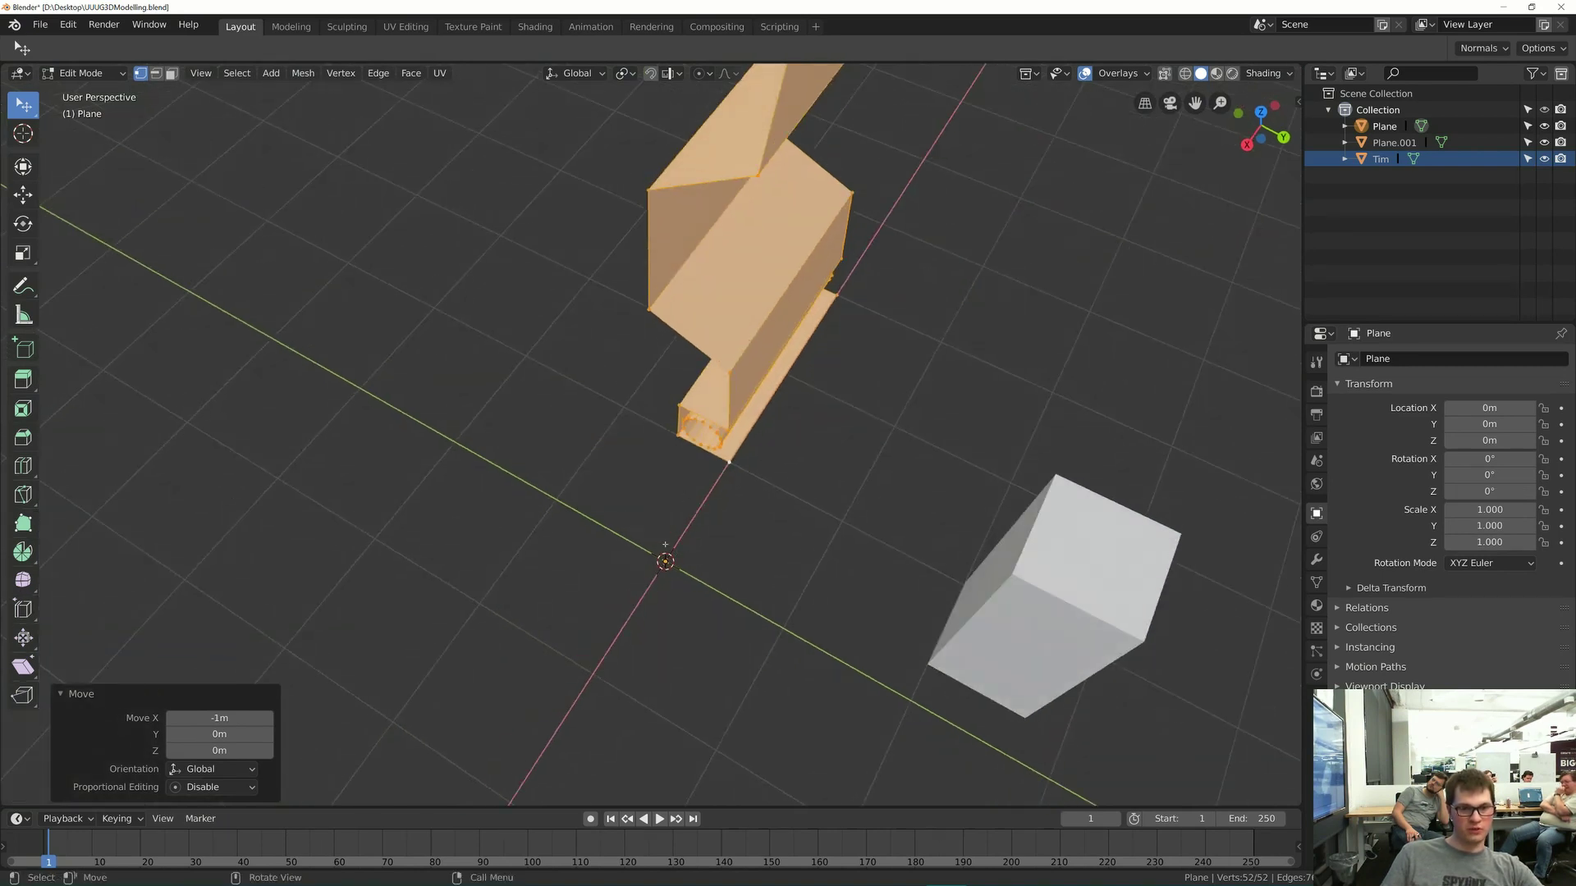
key(alt+a)
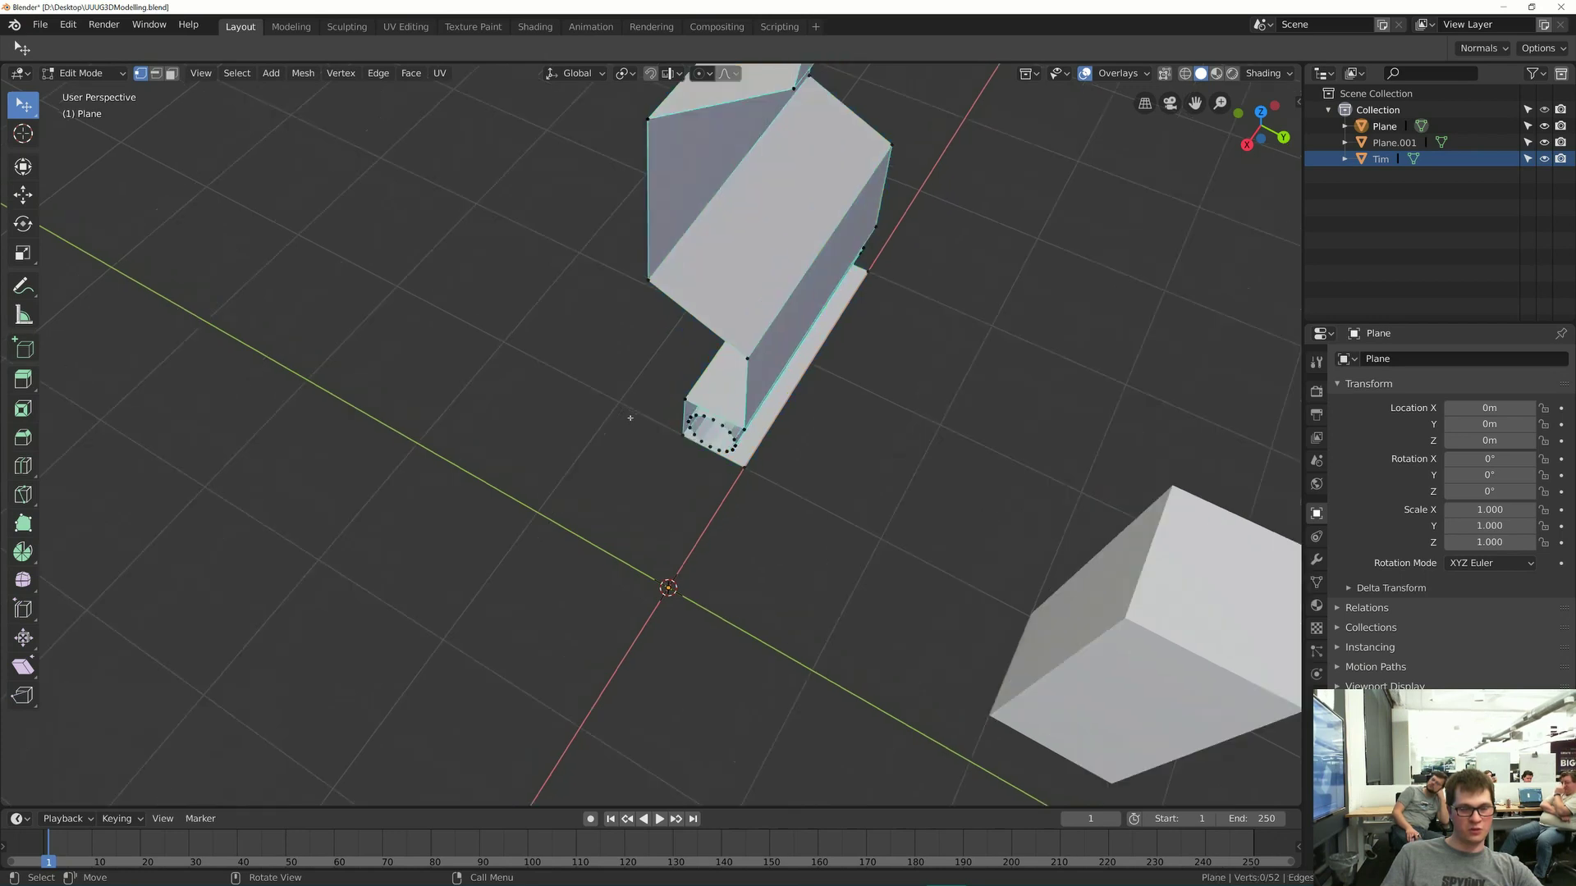
- Extrude the inner corner vertex of the base strip's near end about 0.5 m along negative Y
scroll(621, 404, up, 2)
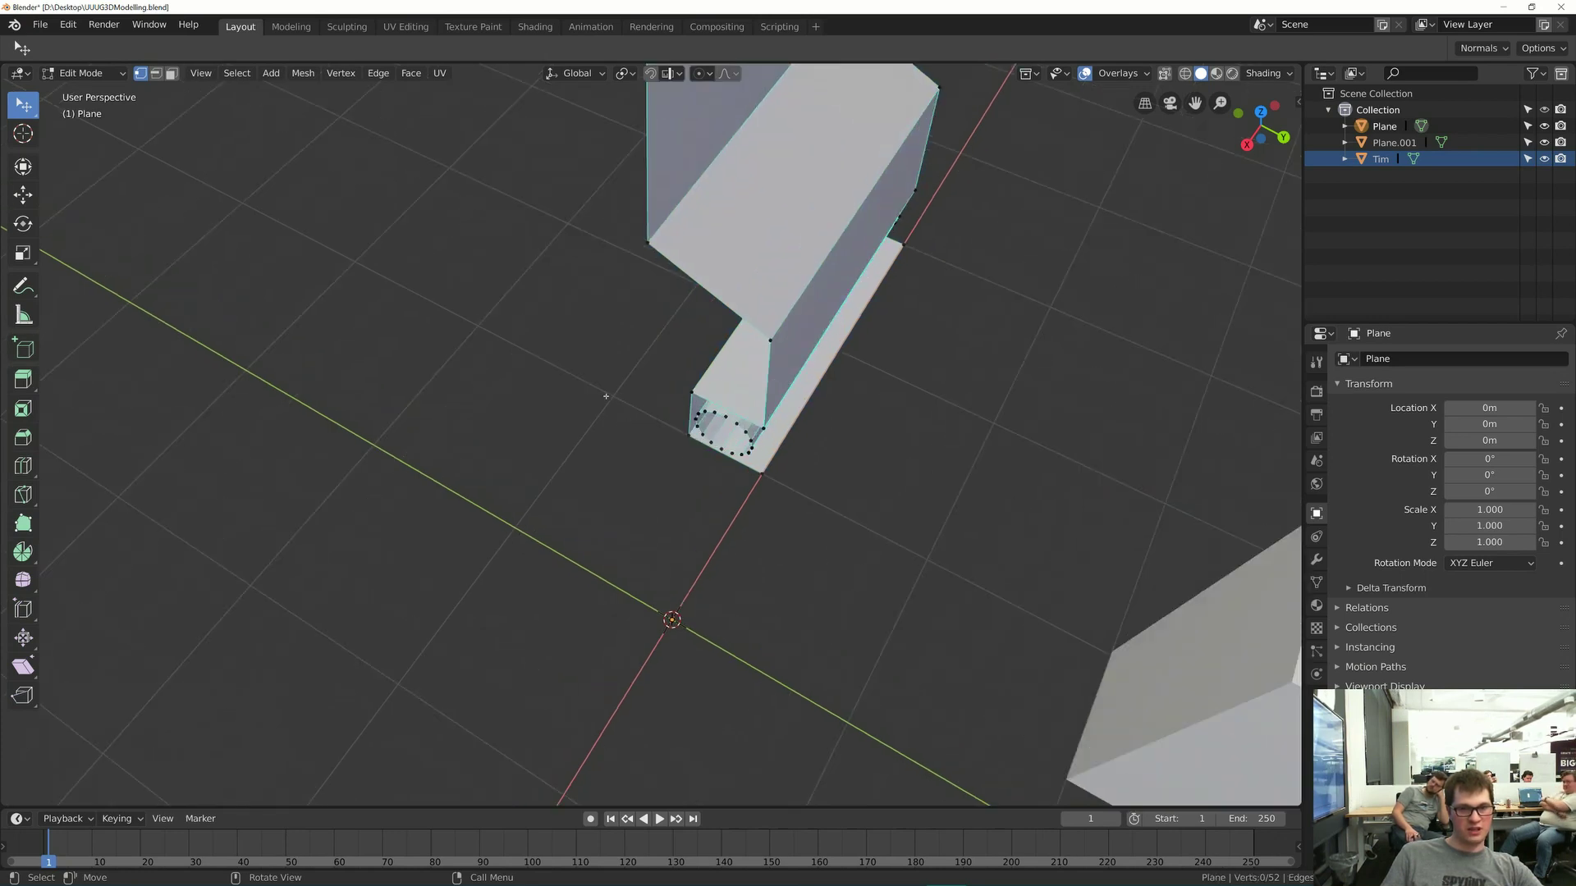
scroll(702, 514, down, 3)
scroll(702, 513, up, 3)
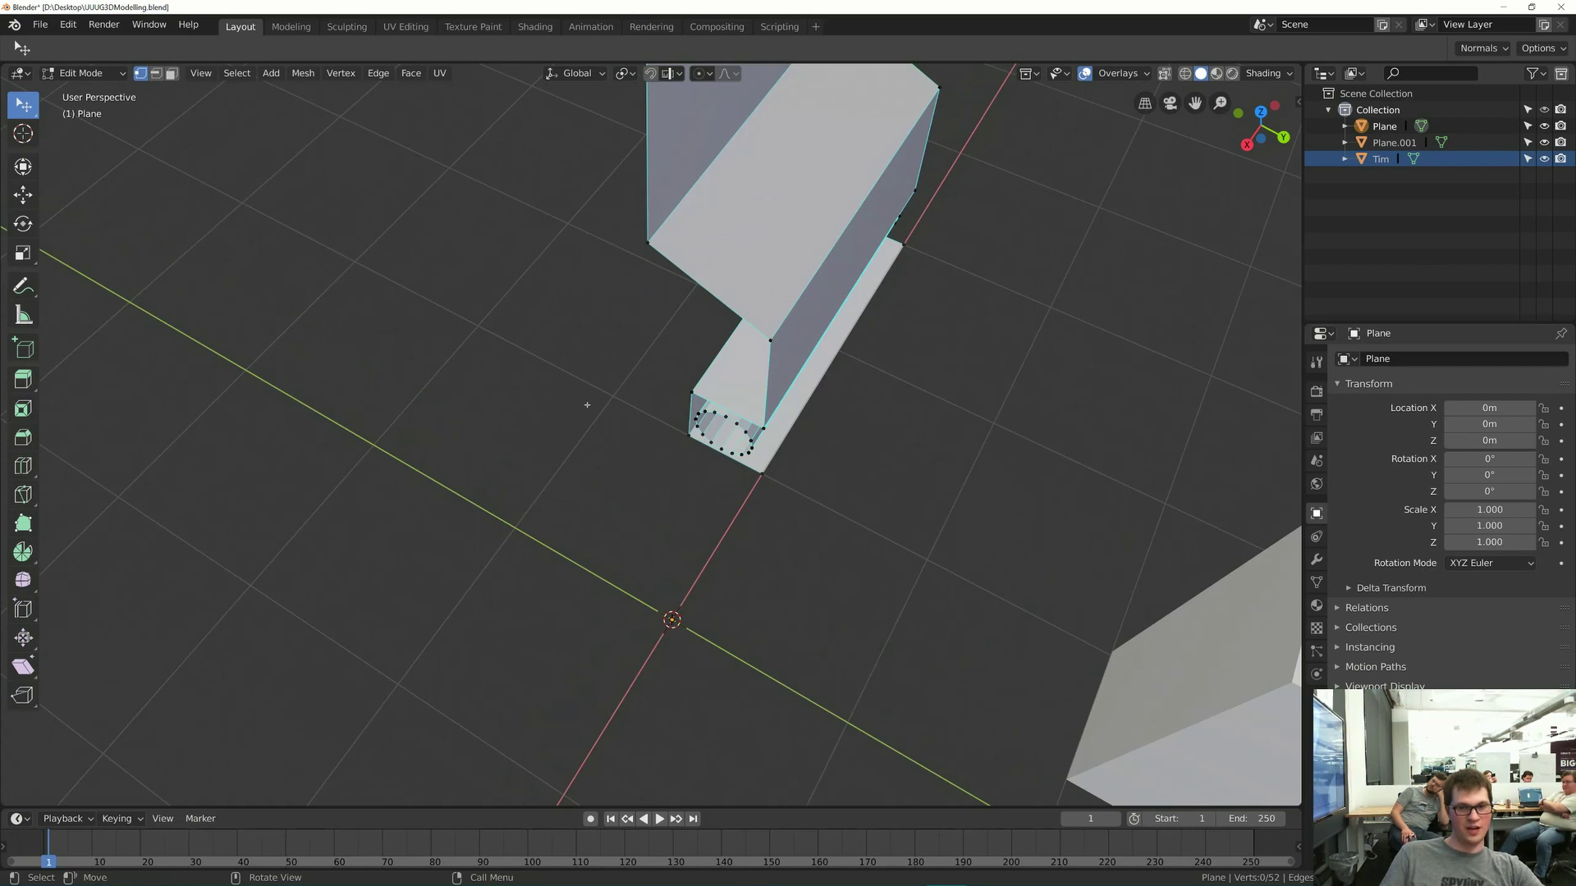
click(710, 468)
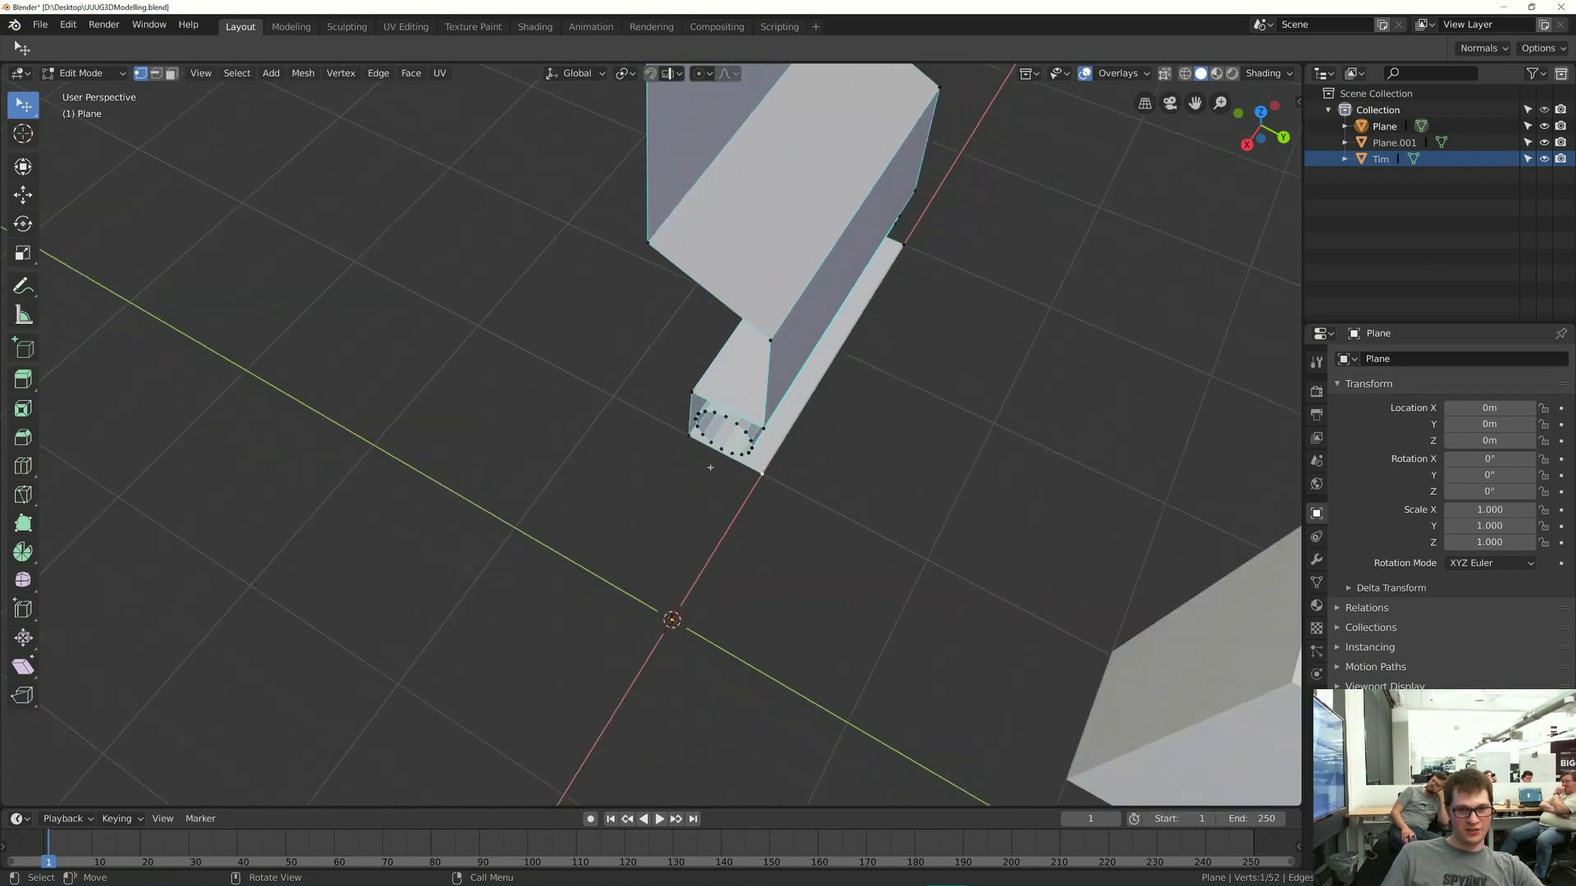
click(673, 554)
scroll(684, 446, up, 4)
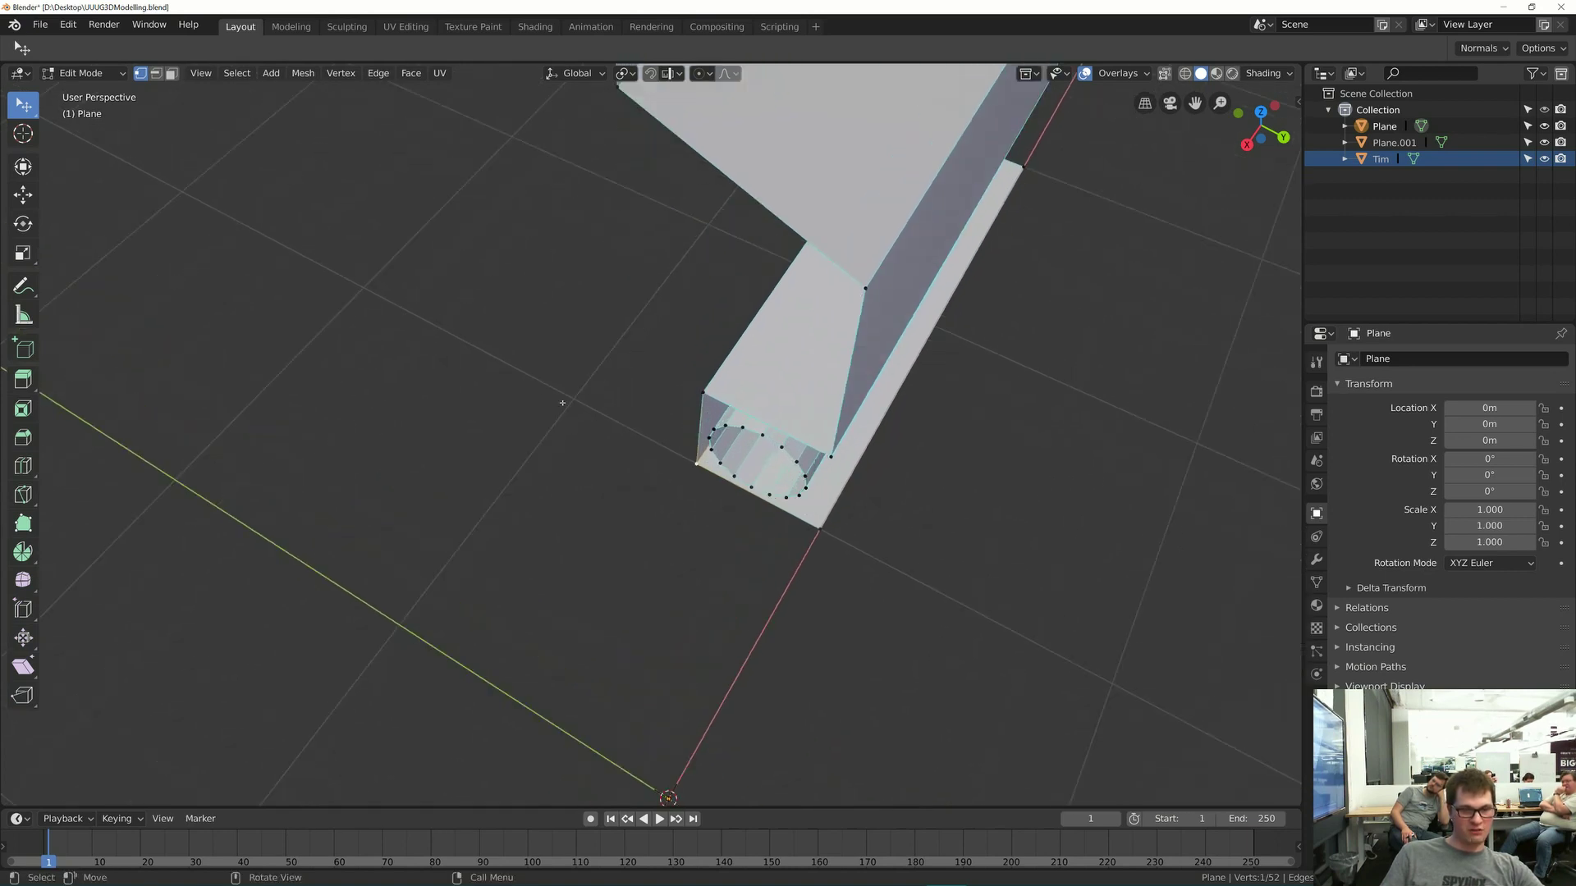
key(e)
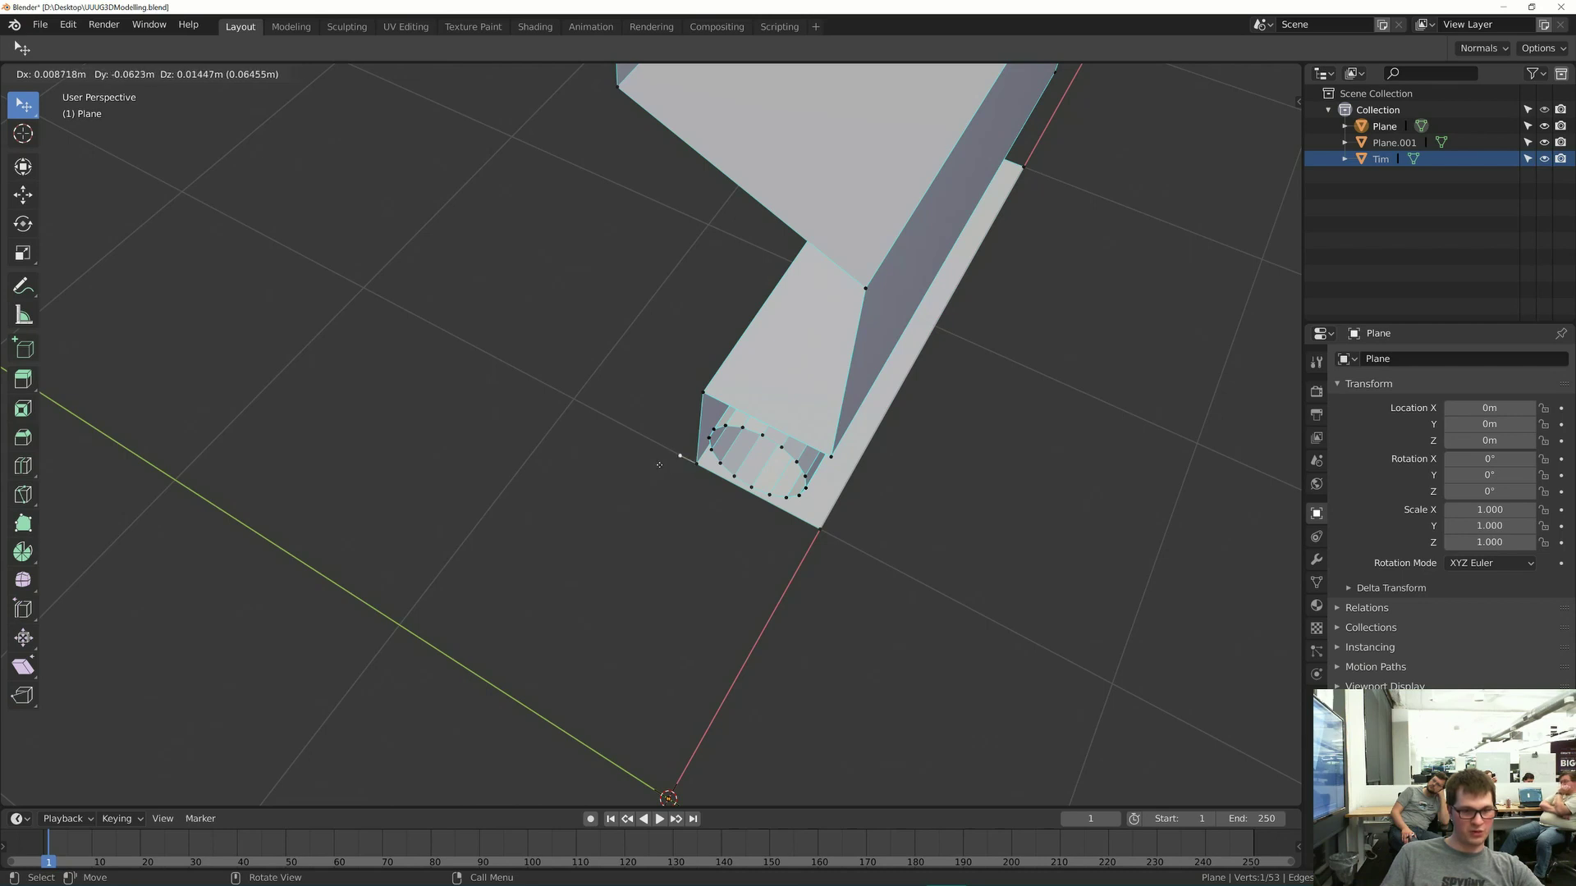
key(y)
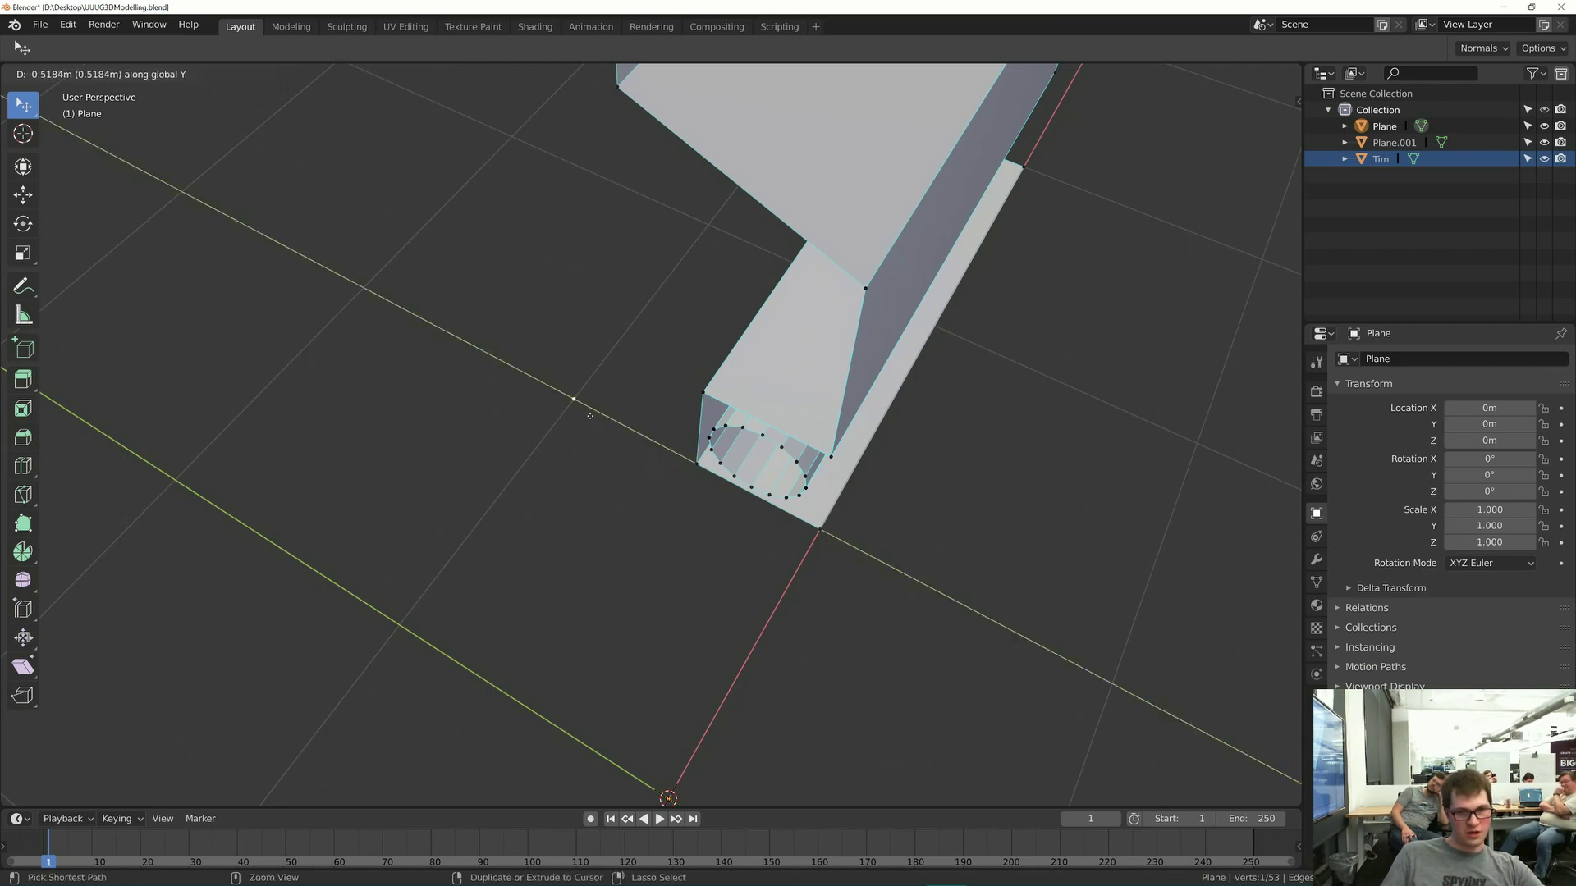
click(590, 417)
- Snap the 3D cursor to the extruded vertex beside the wall section's near end
middle_drag(574, 397, 574, 429)
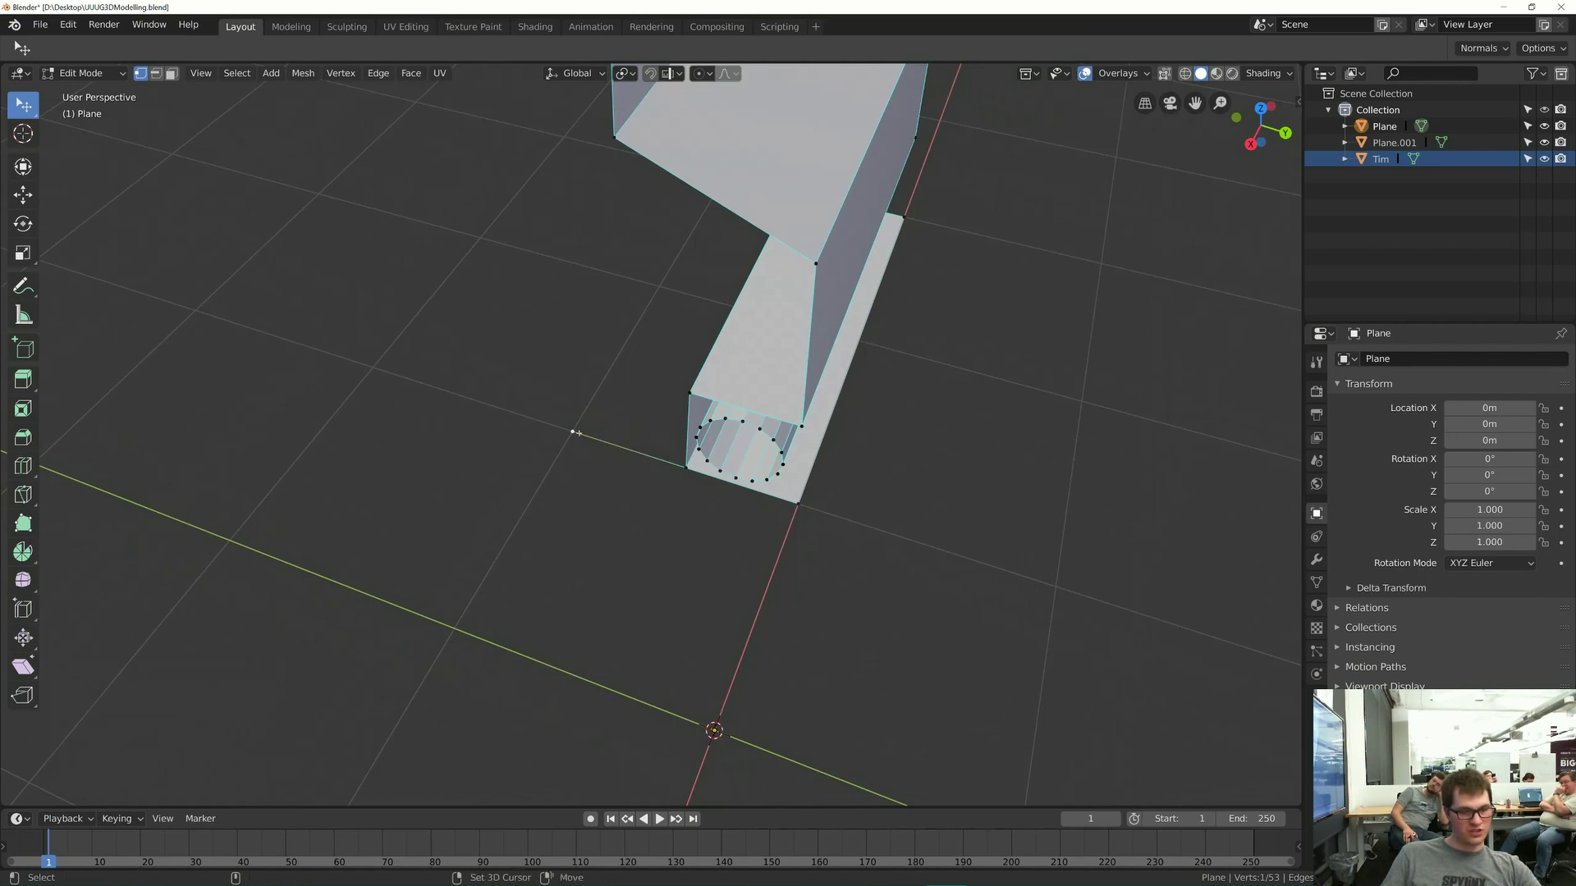
key(shift+s)
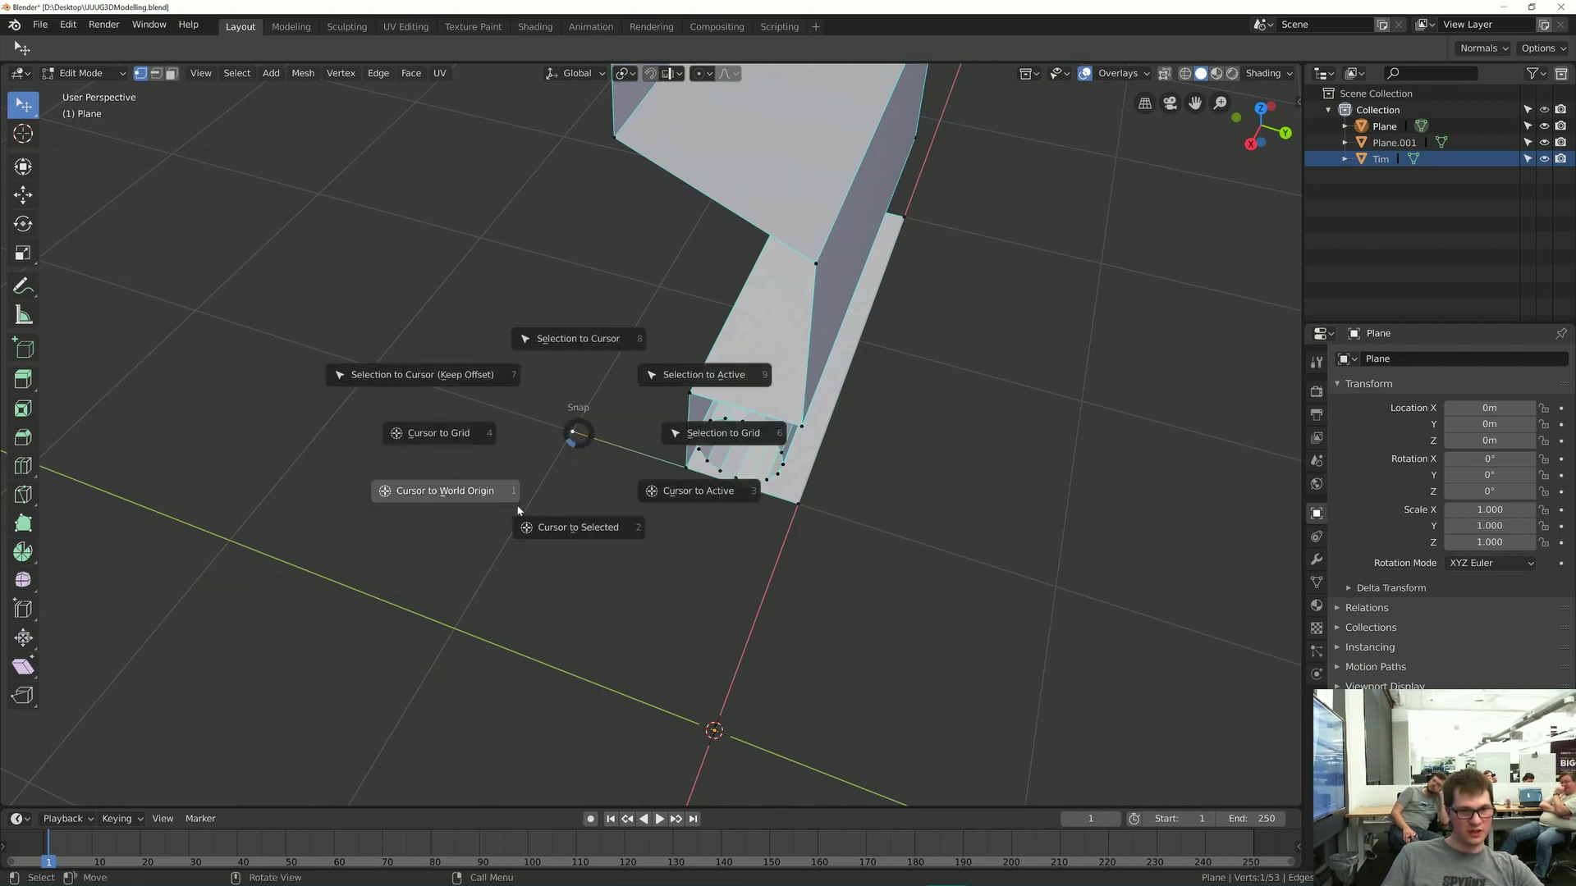
click(597, 538)
middle_drag(566, 434, 627, 399)
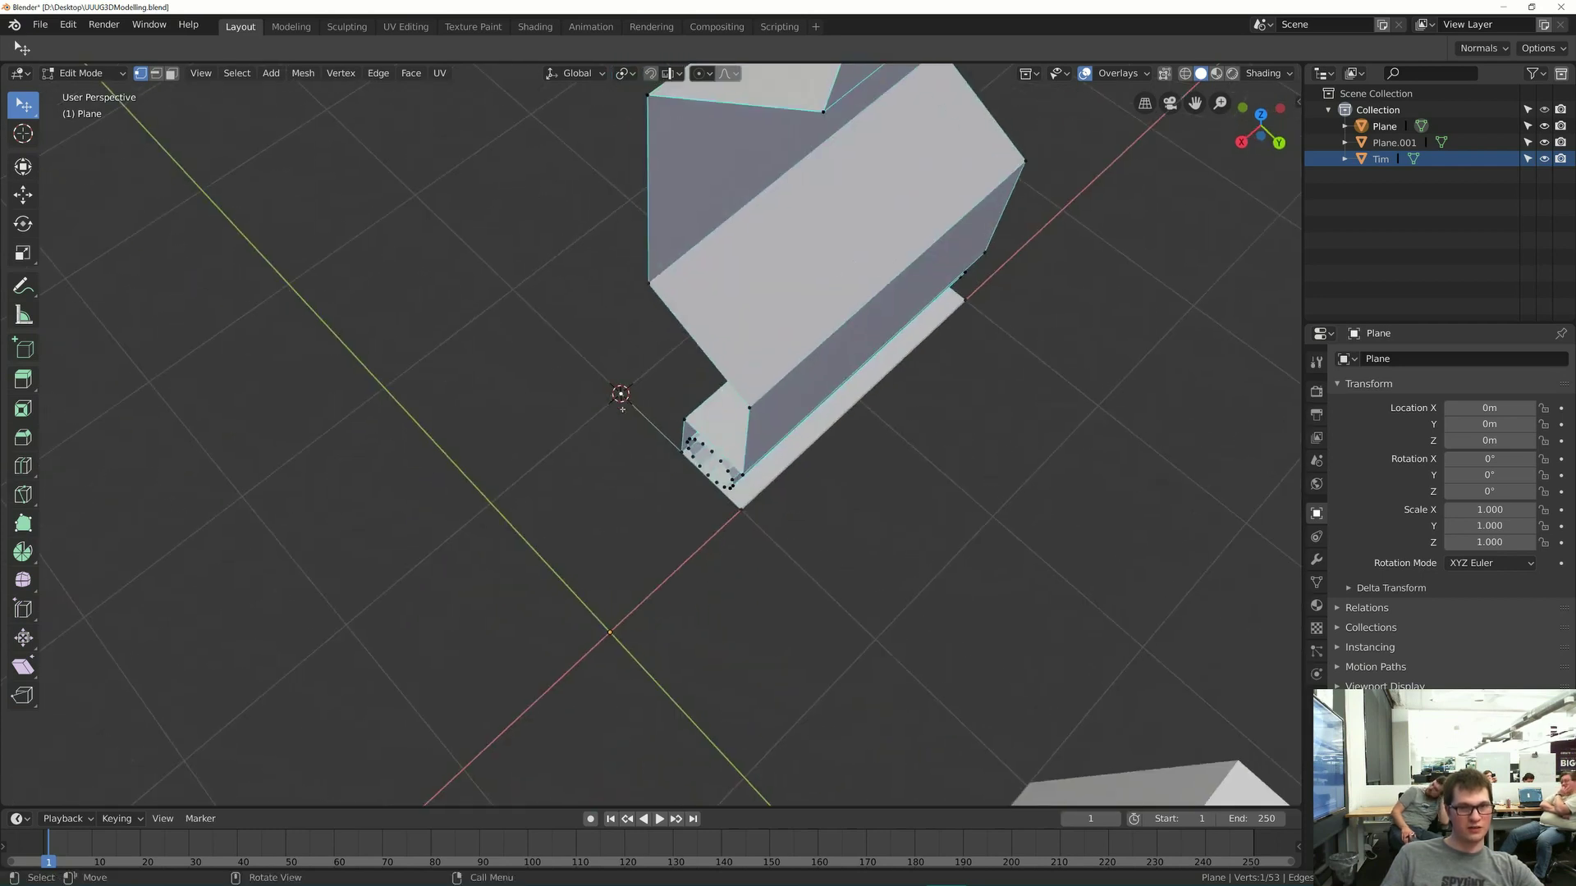
- Set the transform pivot point to 3D Cursor
click(690, 76)
click(632, 74)
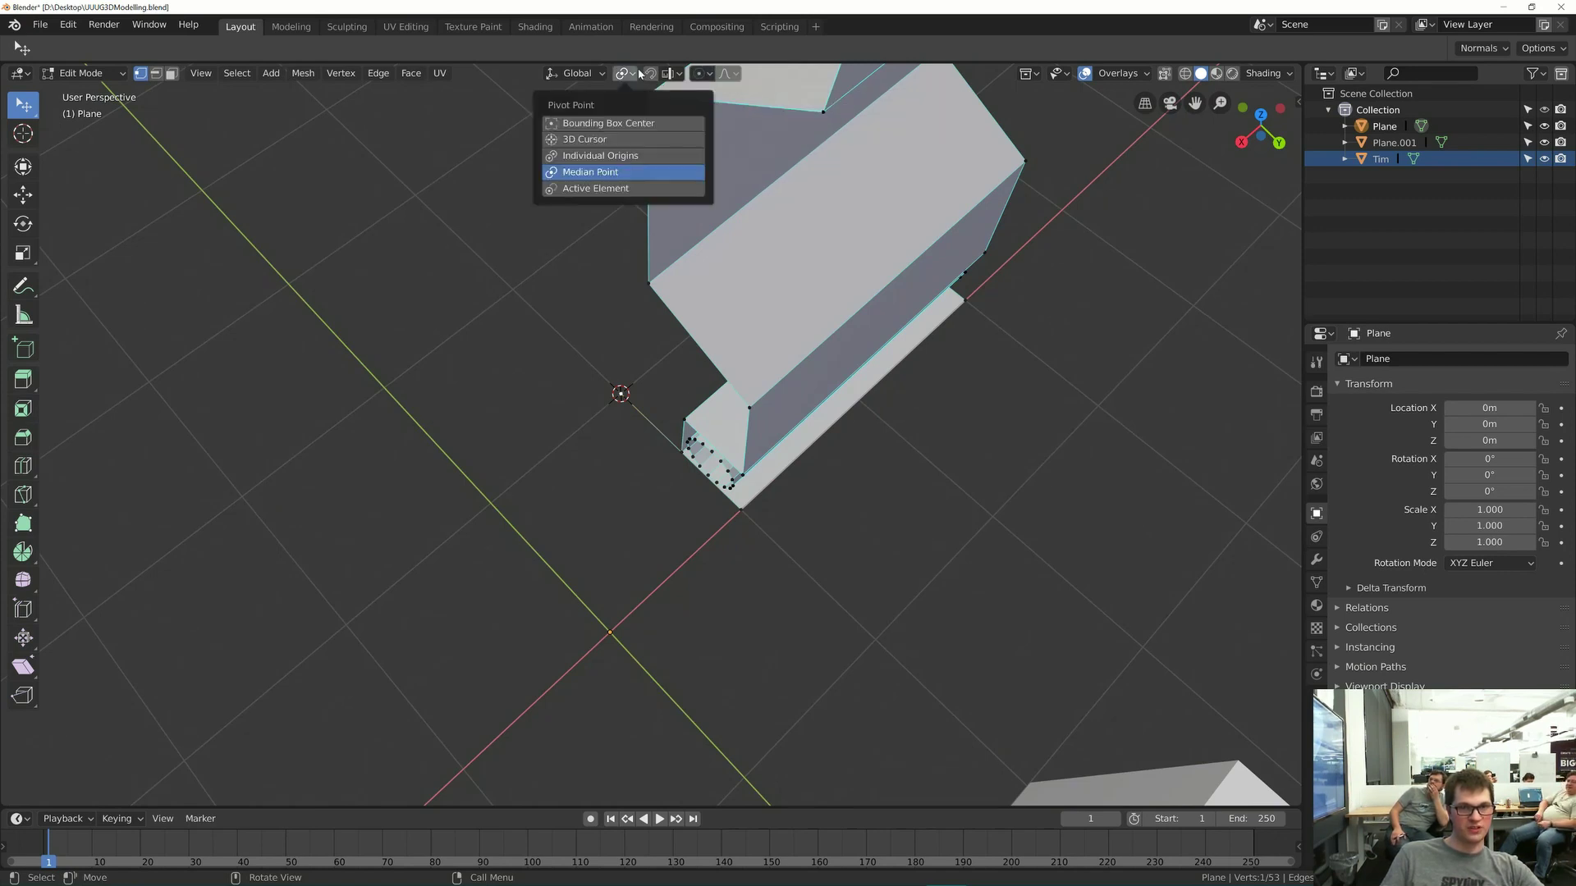
click(632, 75)
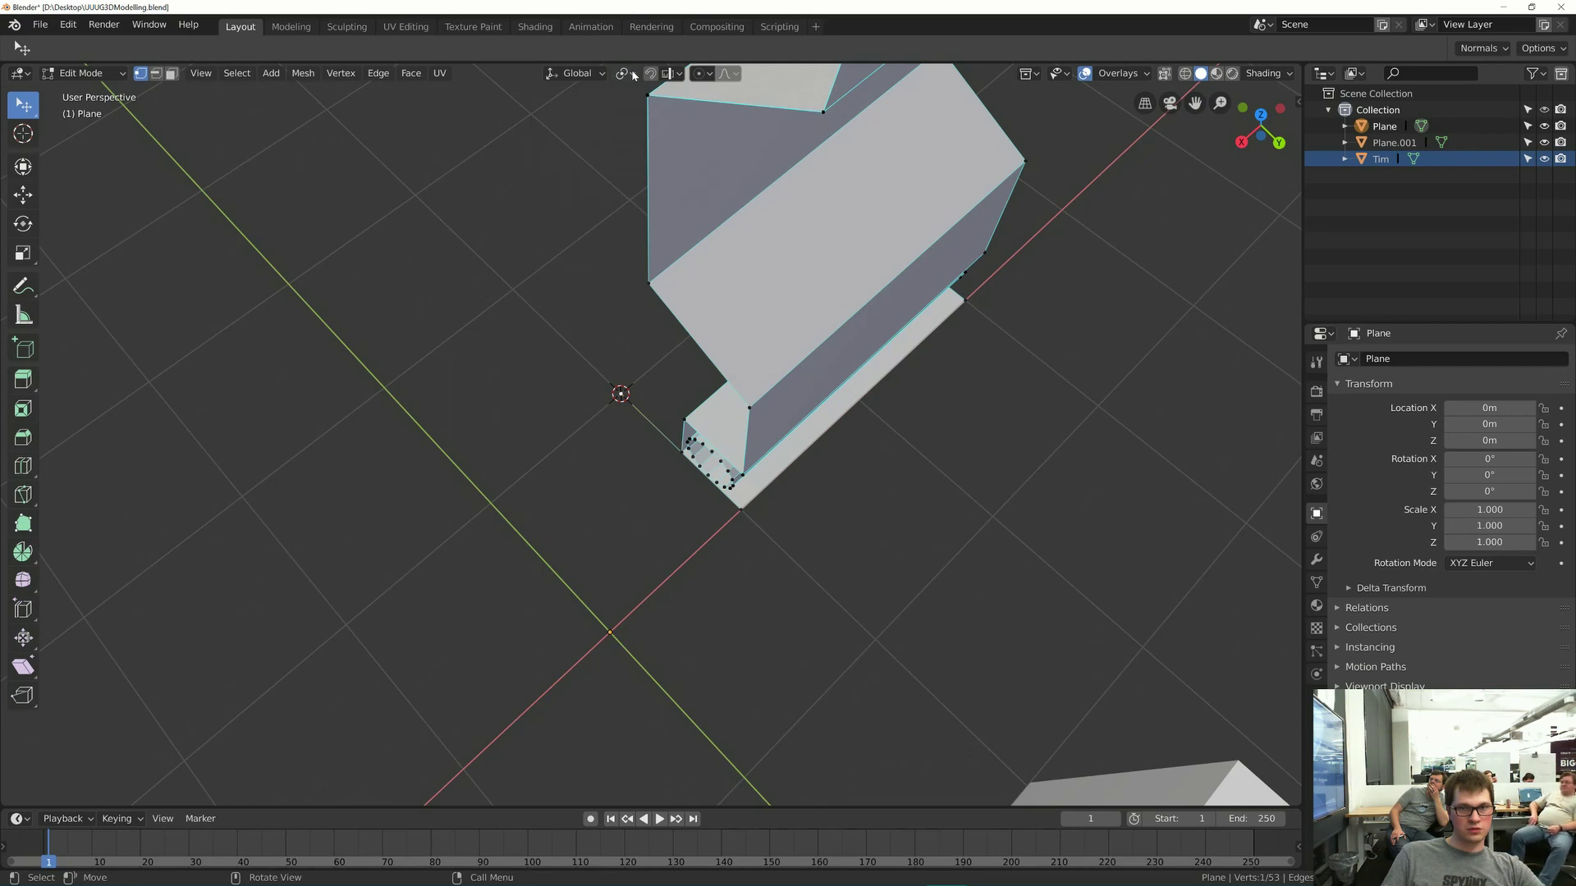
click(623, 75)
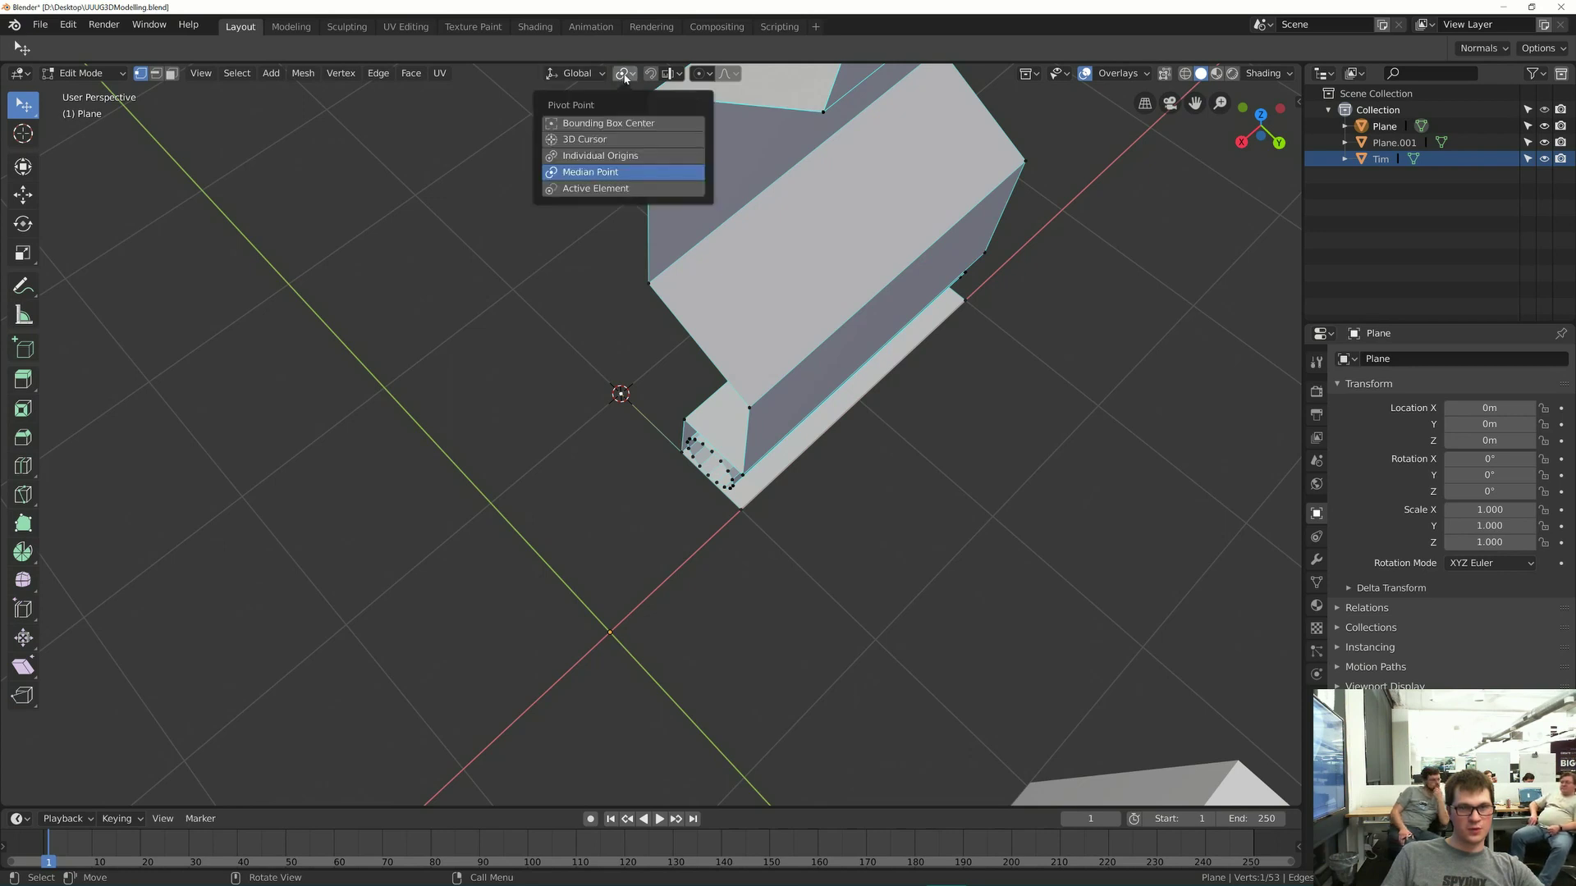
click(617, 139)
middle_drag(649, 410, 678, 444)
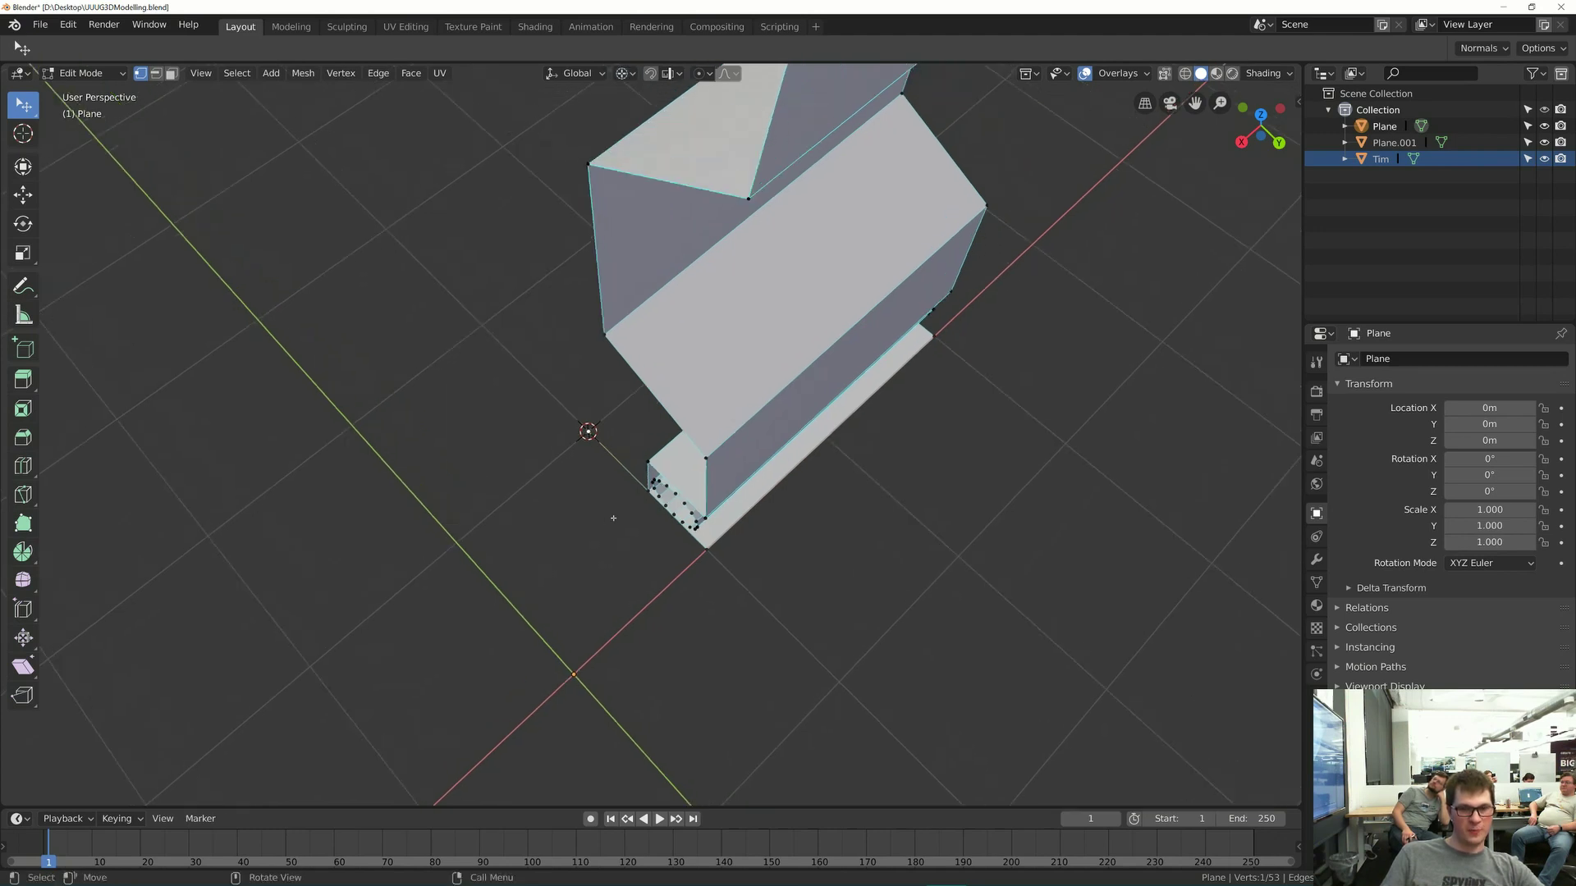
- Delete the extruded helper vertex at the 3D cursor
key(2)
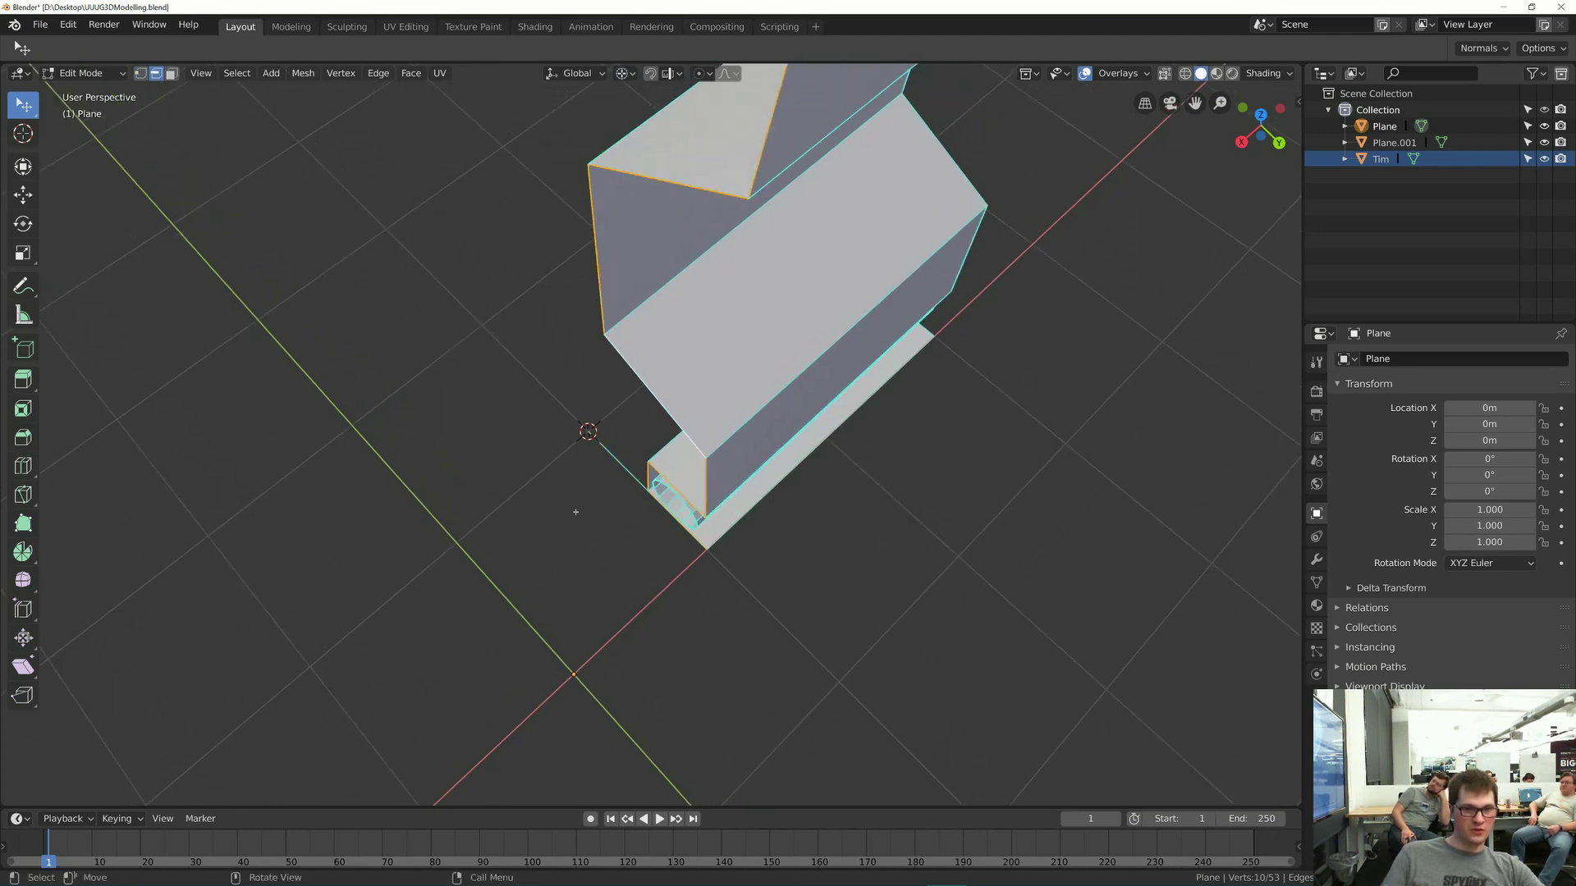
key(1)
click(596, 443)
key(x)
click(594, 441)
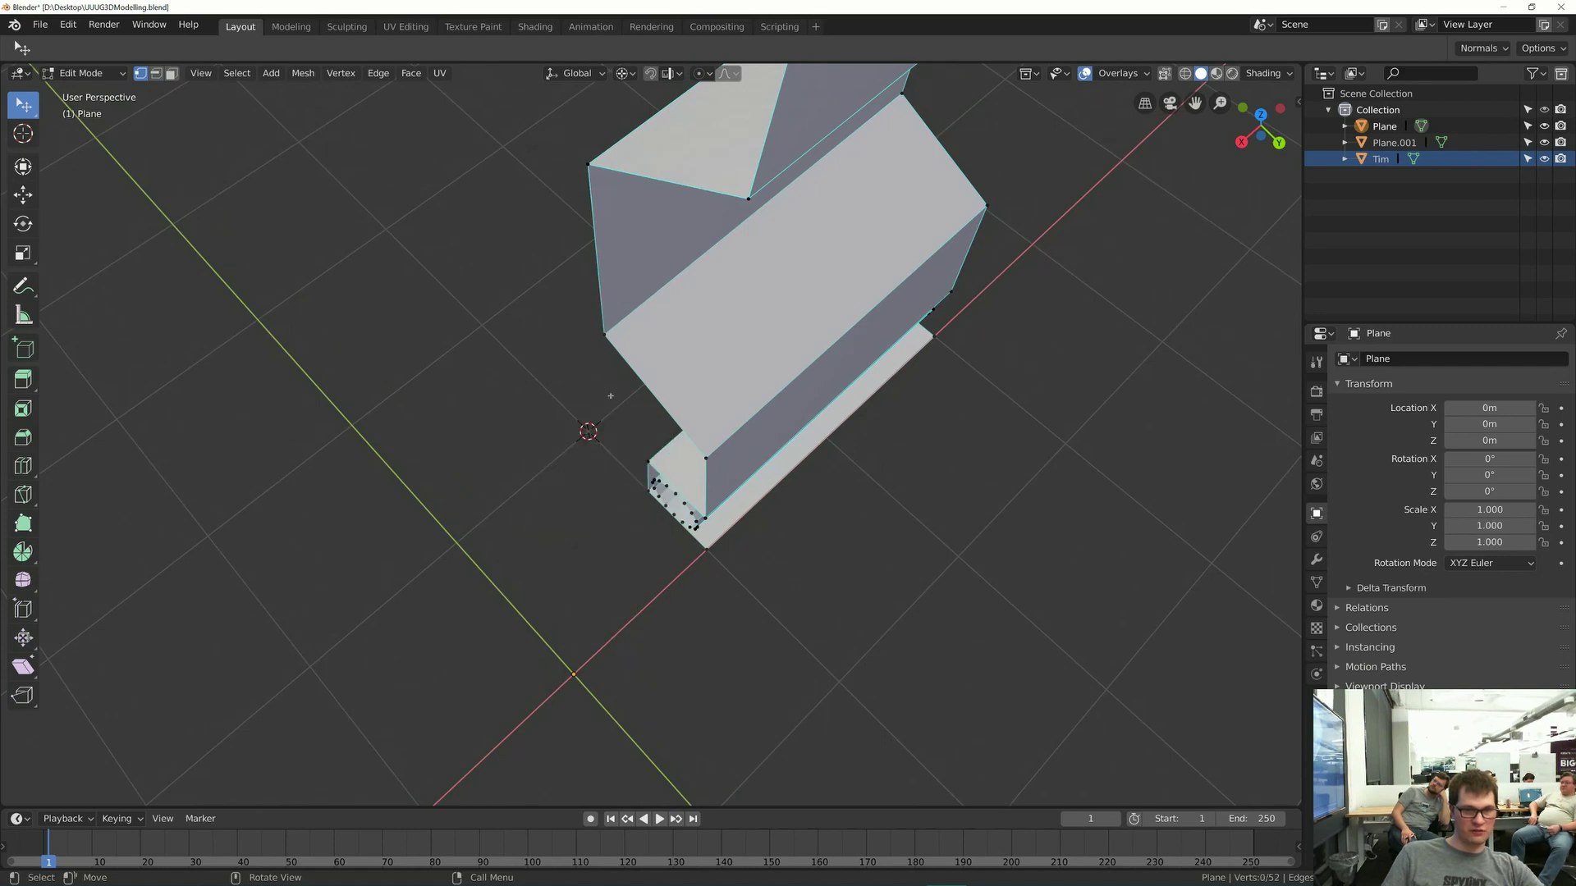
- Select the open edge loops of the wall profile and the pipe at the section's near end
key(2)
alt+click(679, 185)
middle_drag(680, 186, 722, 144)
scroll(637, 336, up, 4)
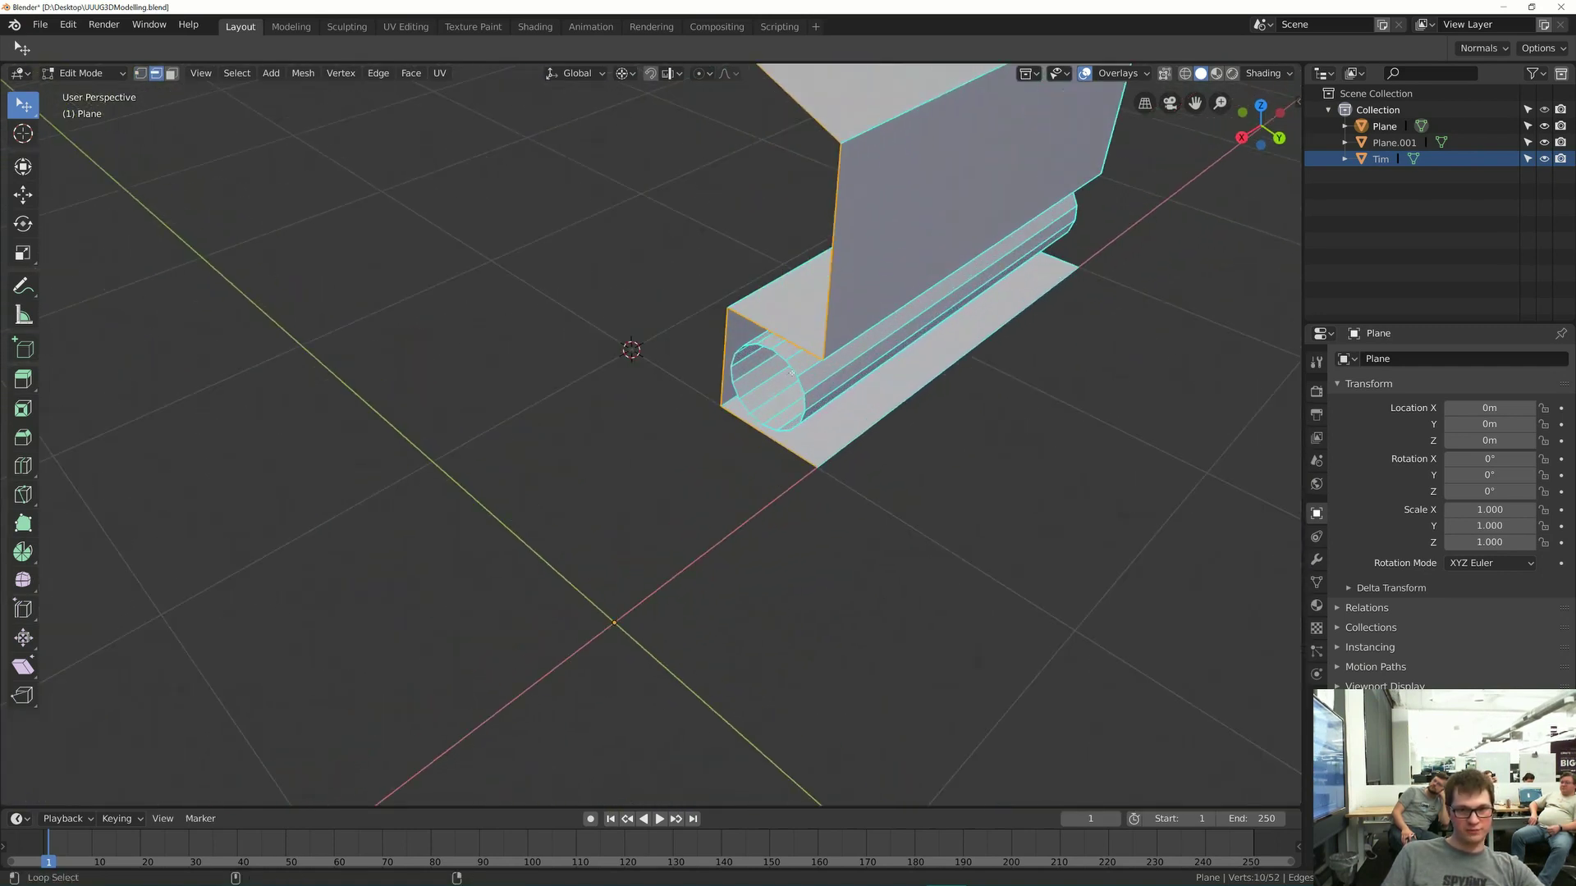
alt+shift+click(775, 366)
shift+middle_drag(769, 369, 640, 421)
scroll(679, 566, down, 2)
key(e)
click(632, 550)
scroll(648, 509, down, 4)
key(ctrl+z)
scroll(645, 526, up, 4)
scroll(547, 534, up, 3)
scroll(607, 492, down, 3)
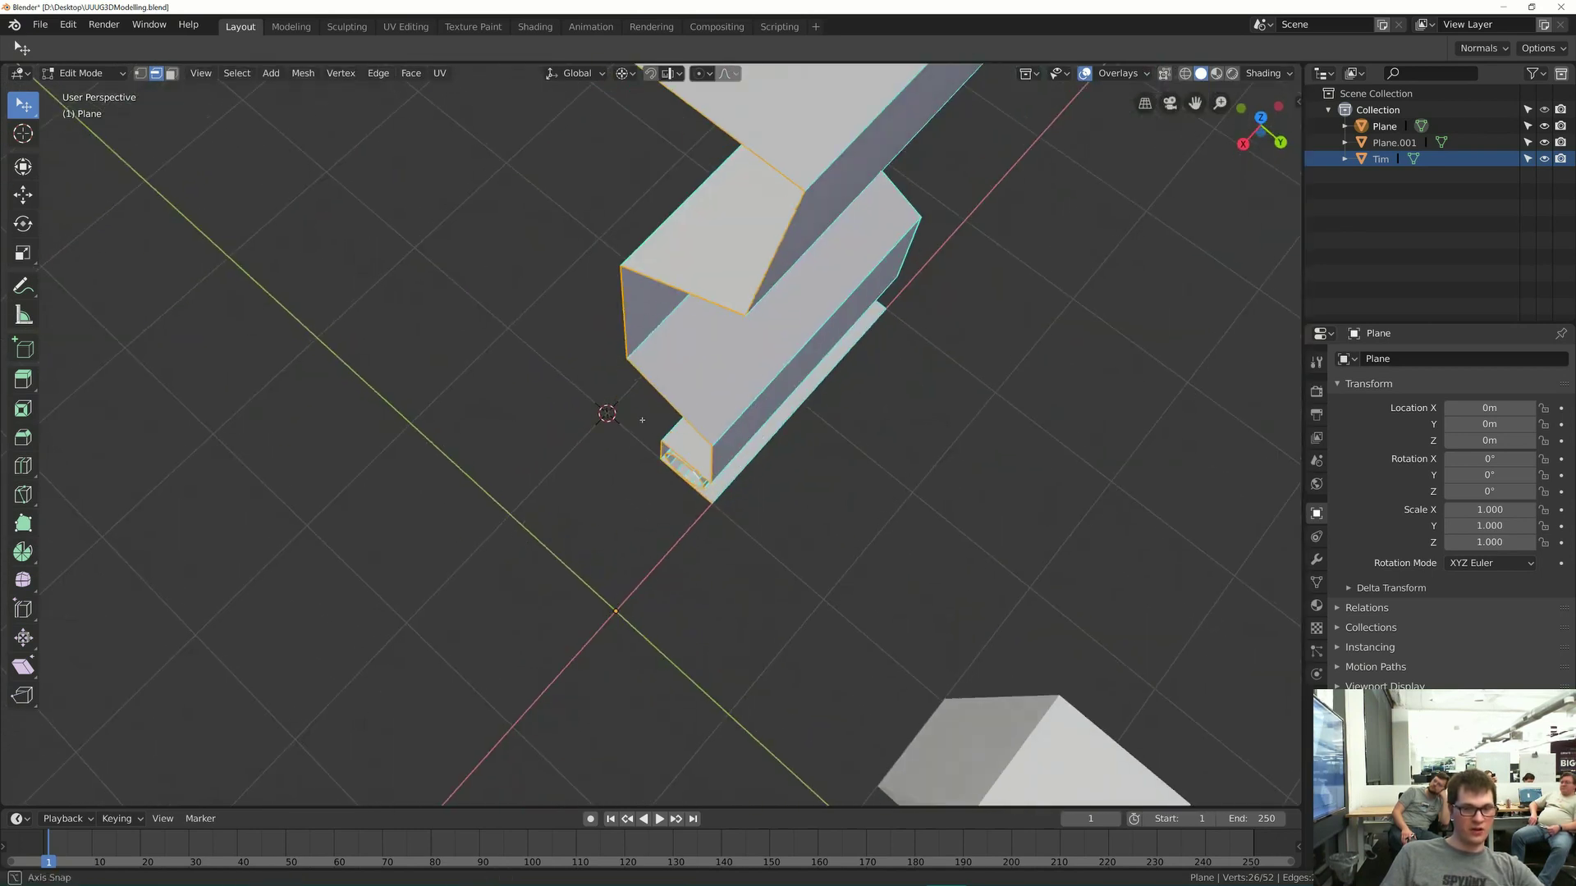
key(g)
right_click(628, 417)
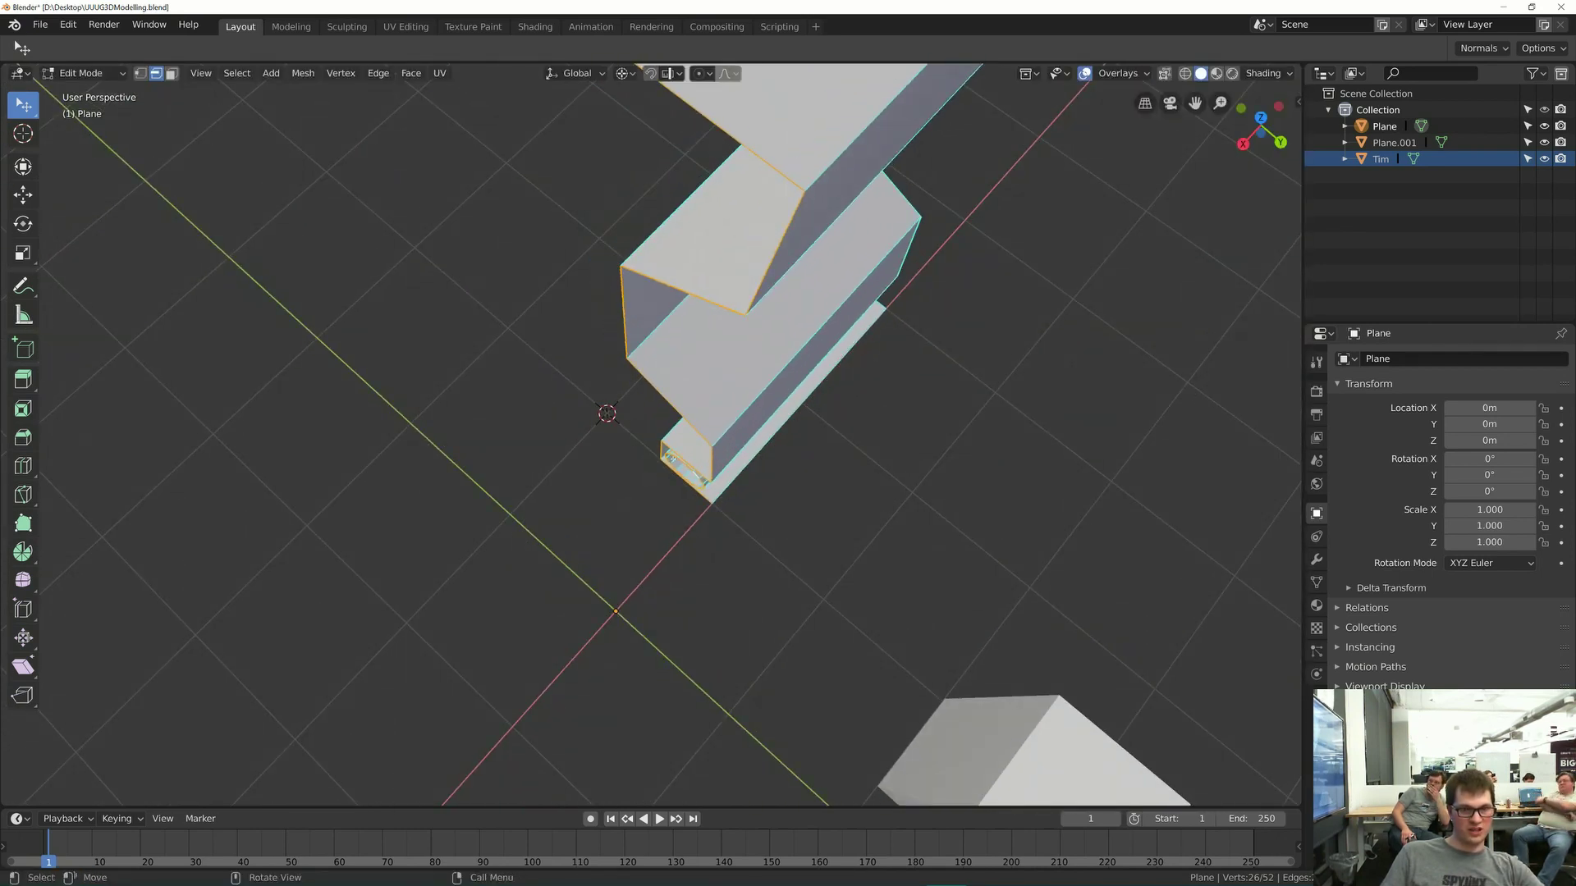
click(627, 74)
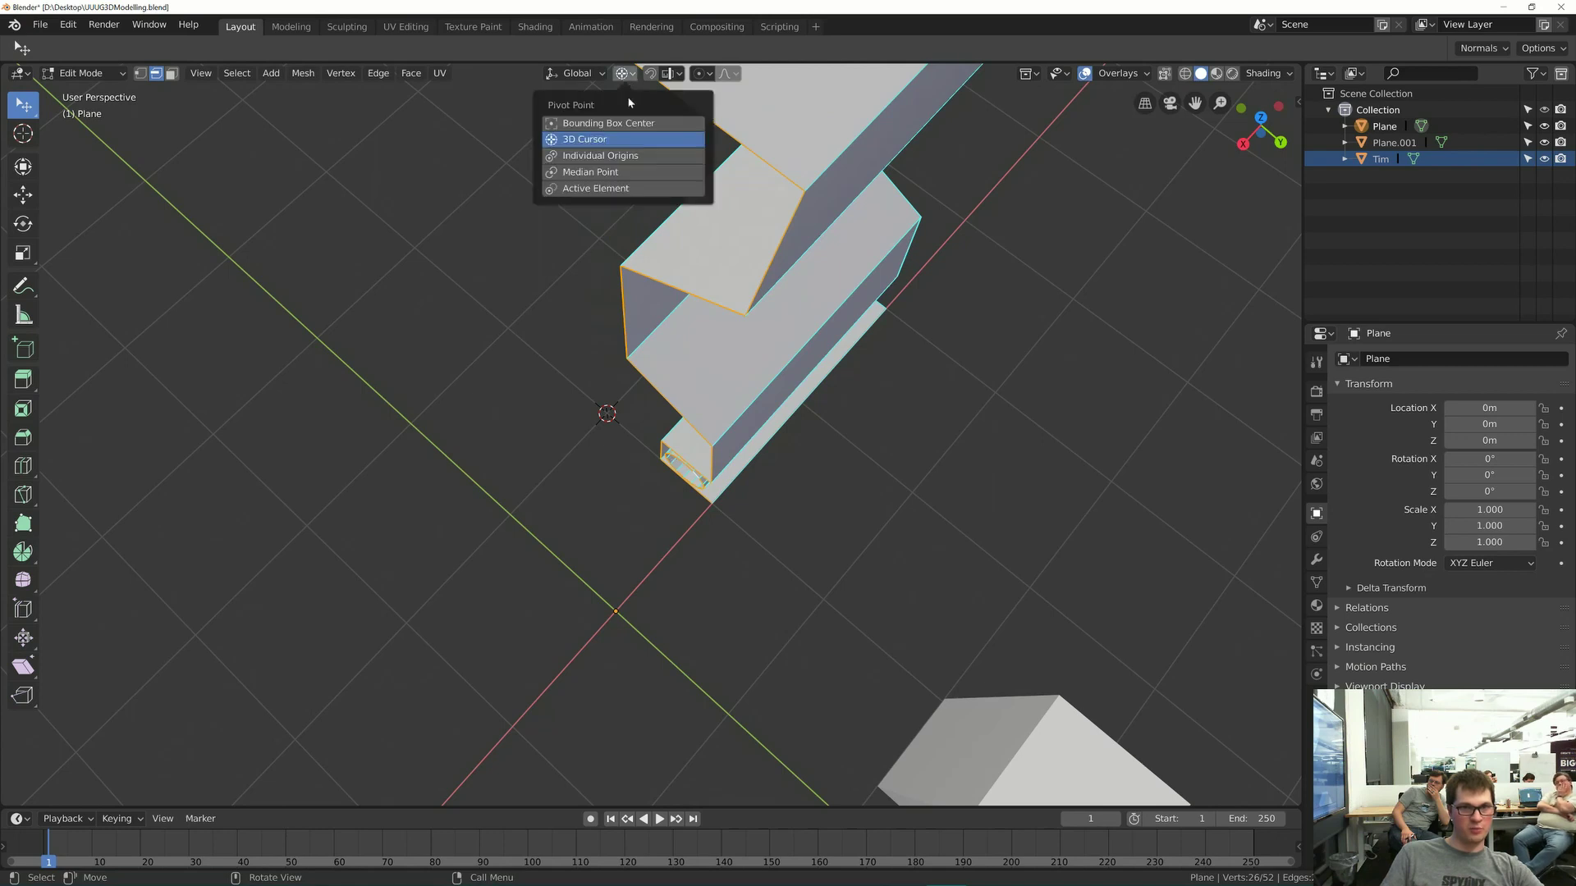
key(e)
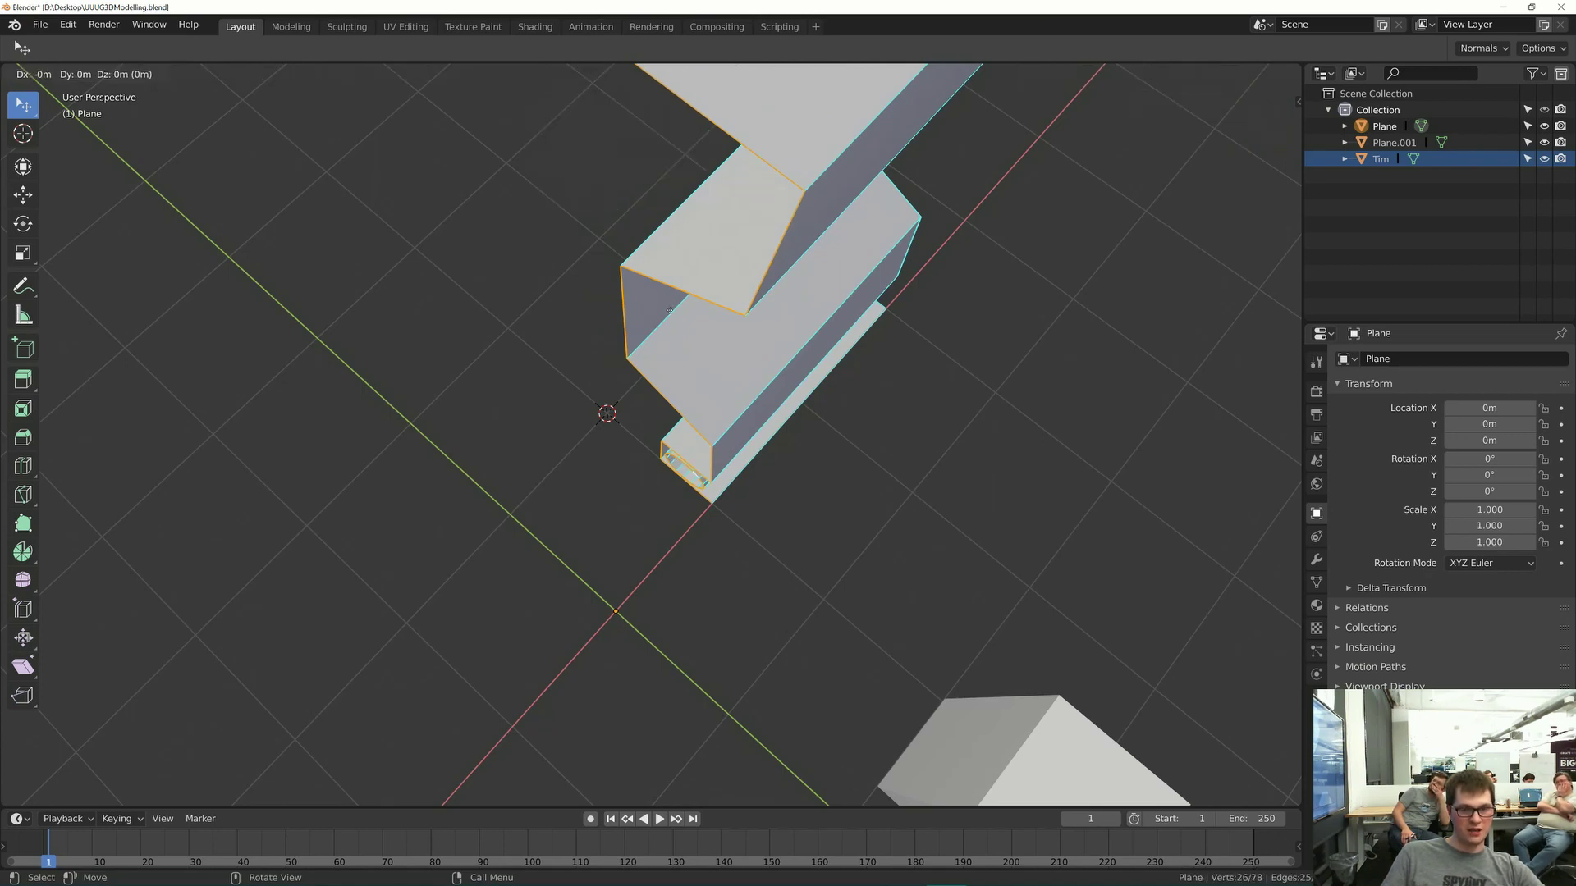
click(669, 310)
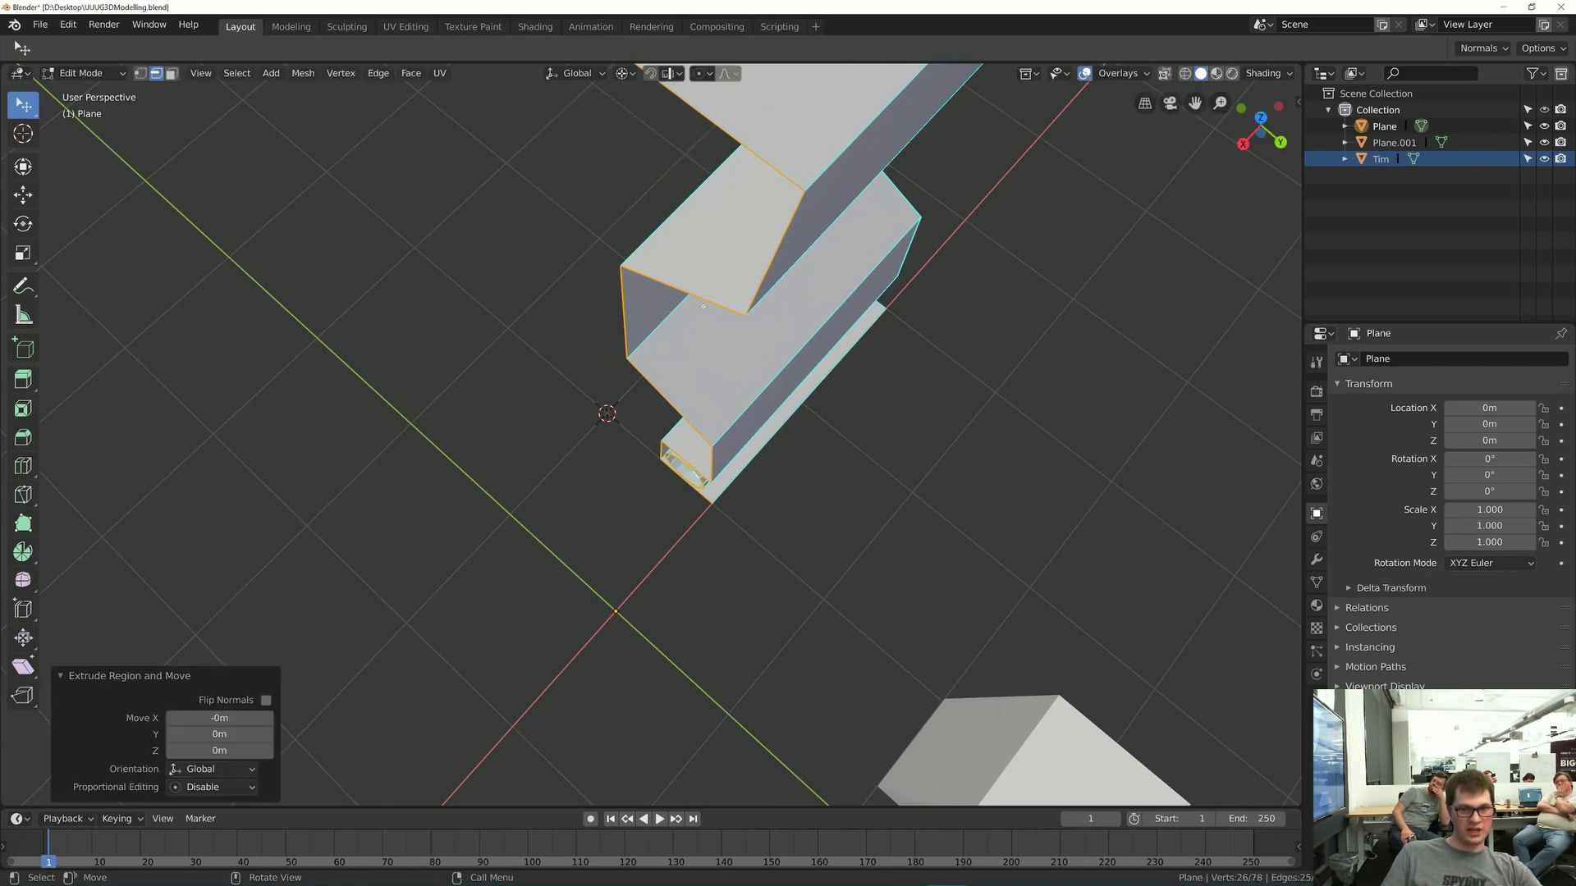
middle_drag(672, 309, 644, 305)
key(g)
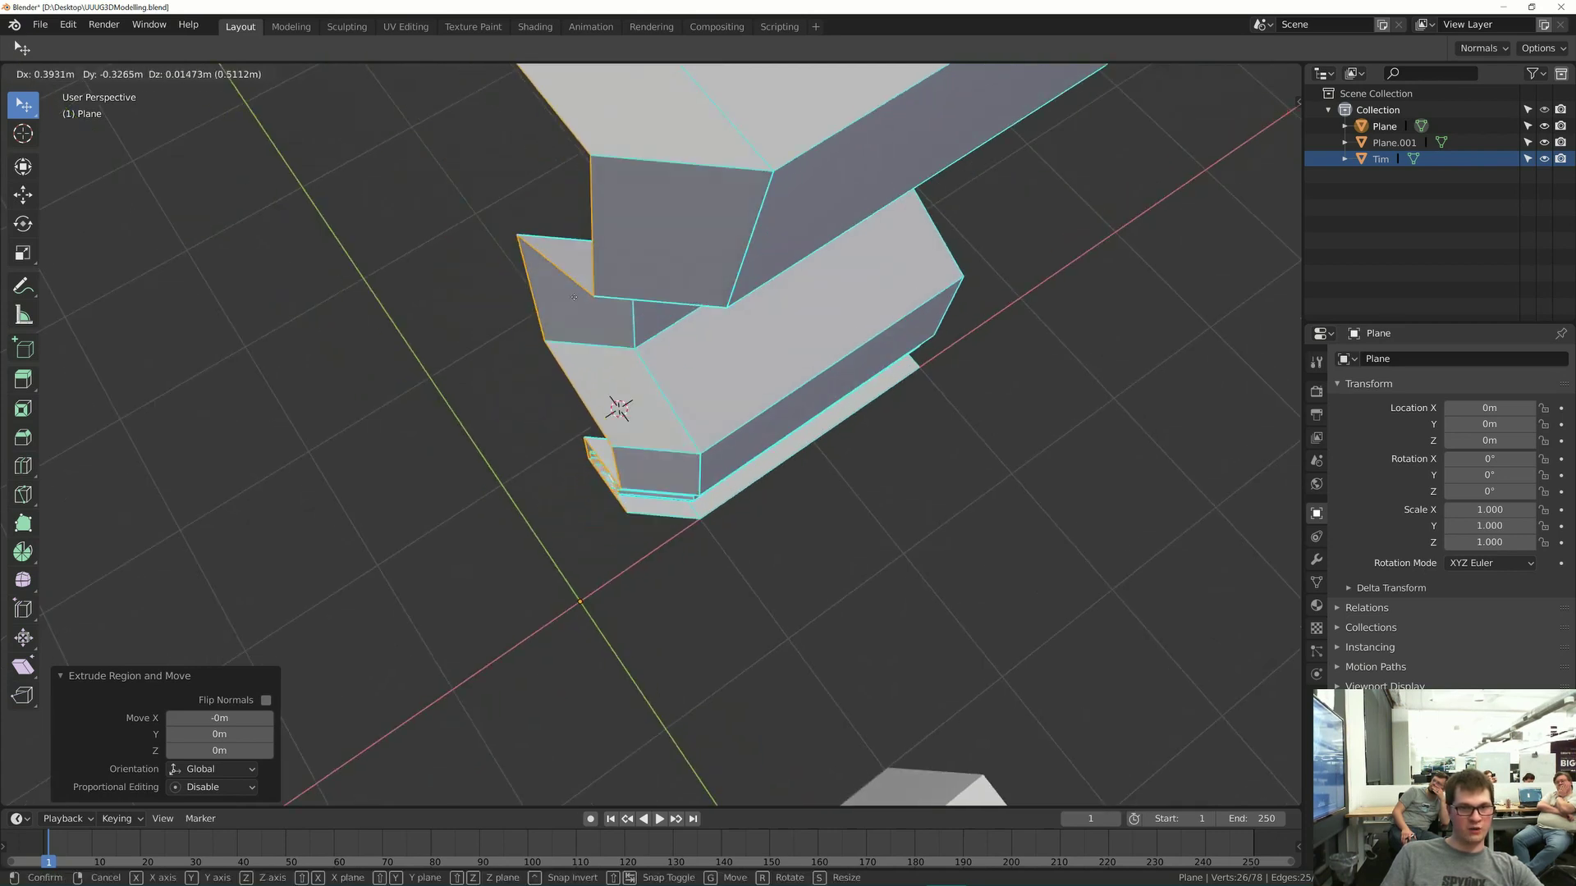
right_click(560, 315)
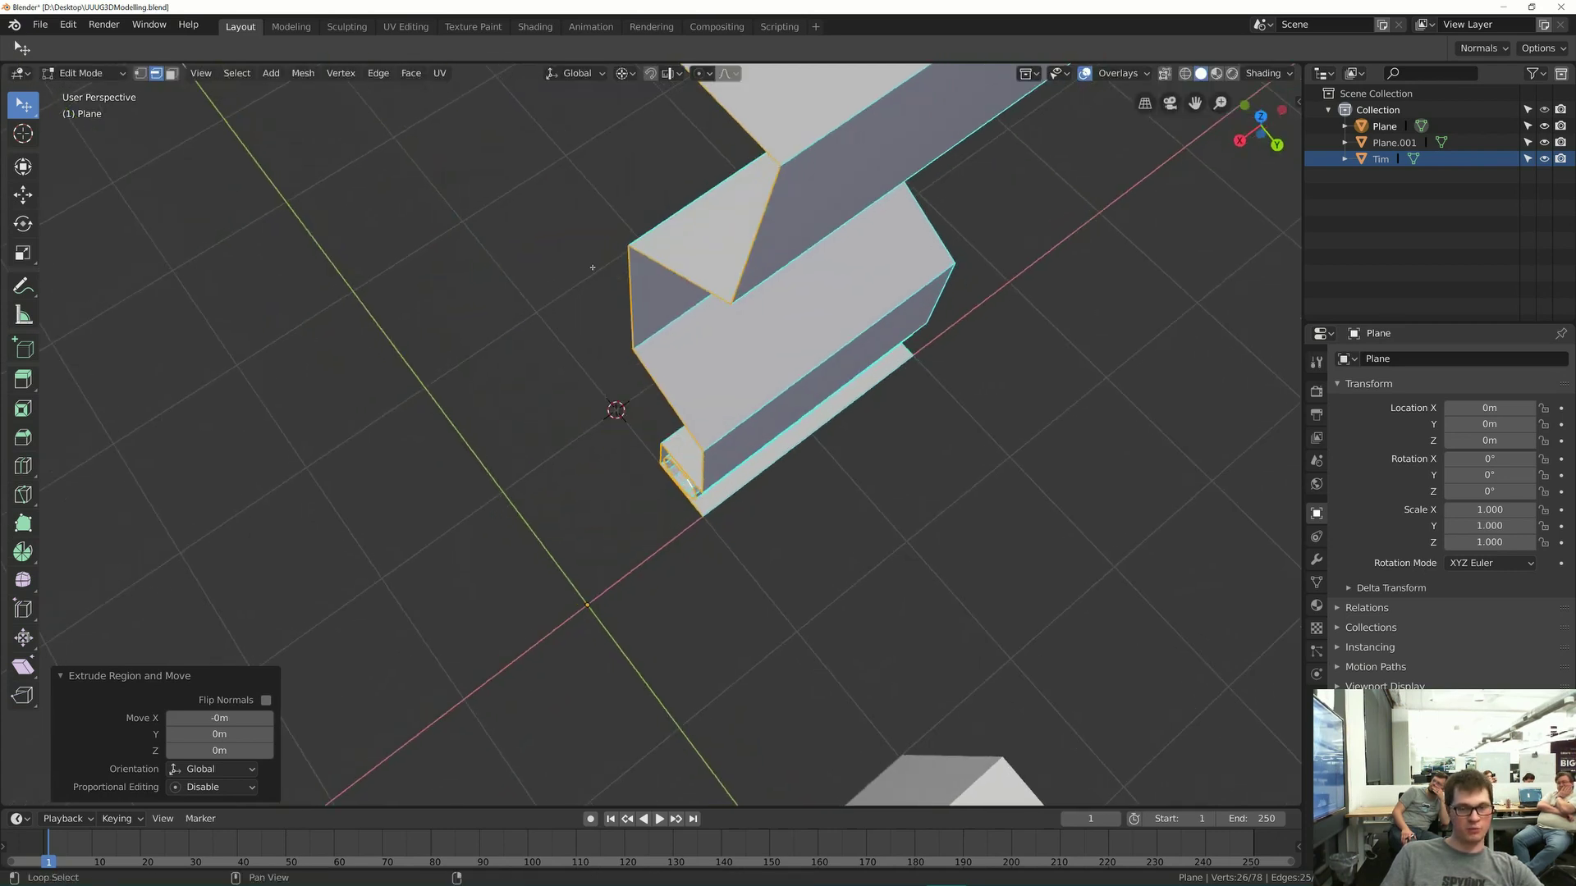
middle_drag(599, 264, 622, 393)
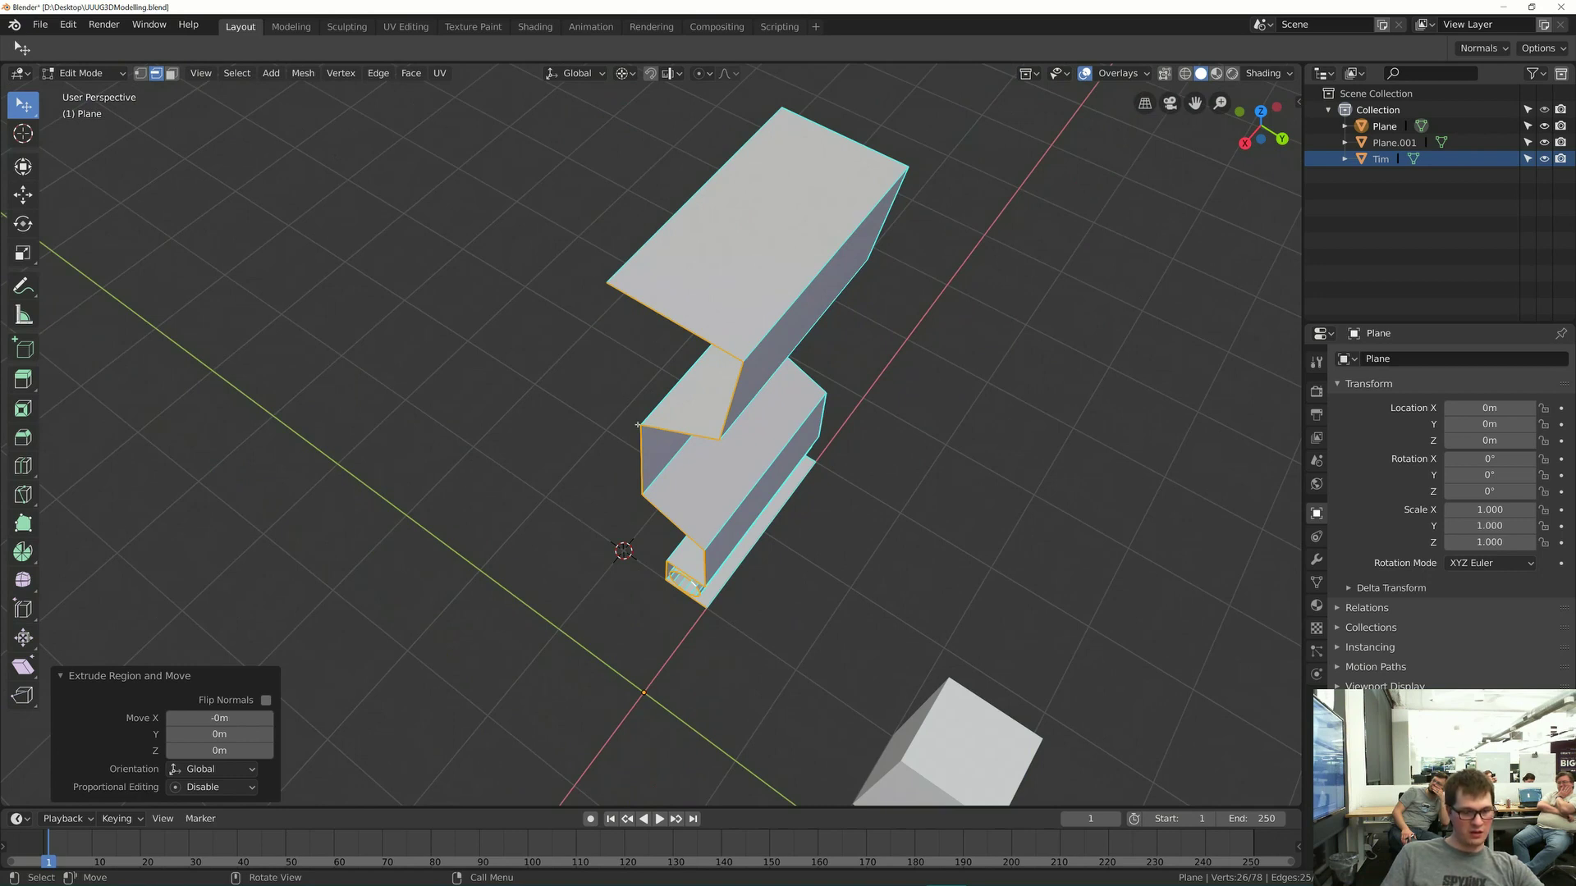
key(ctrl+z)
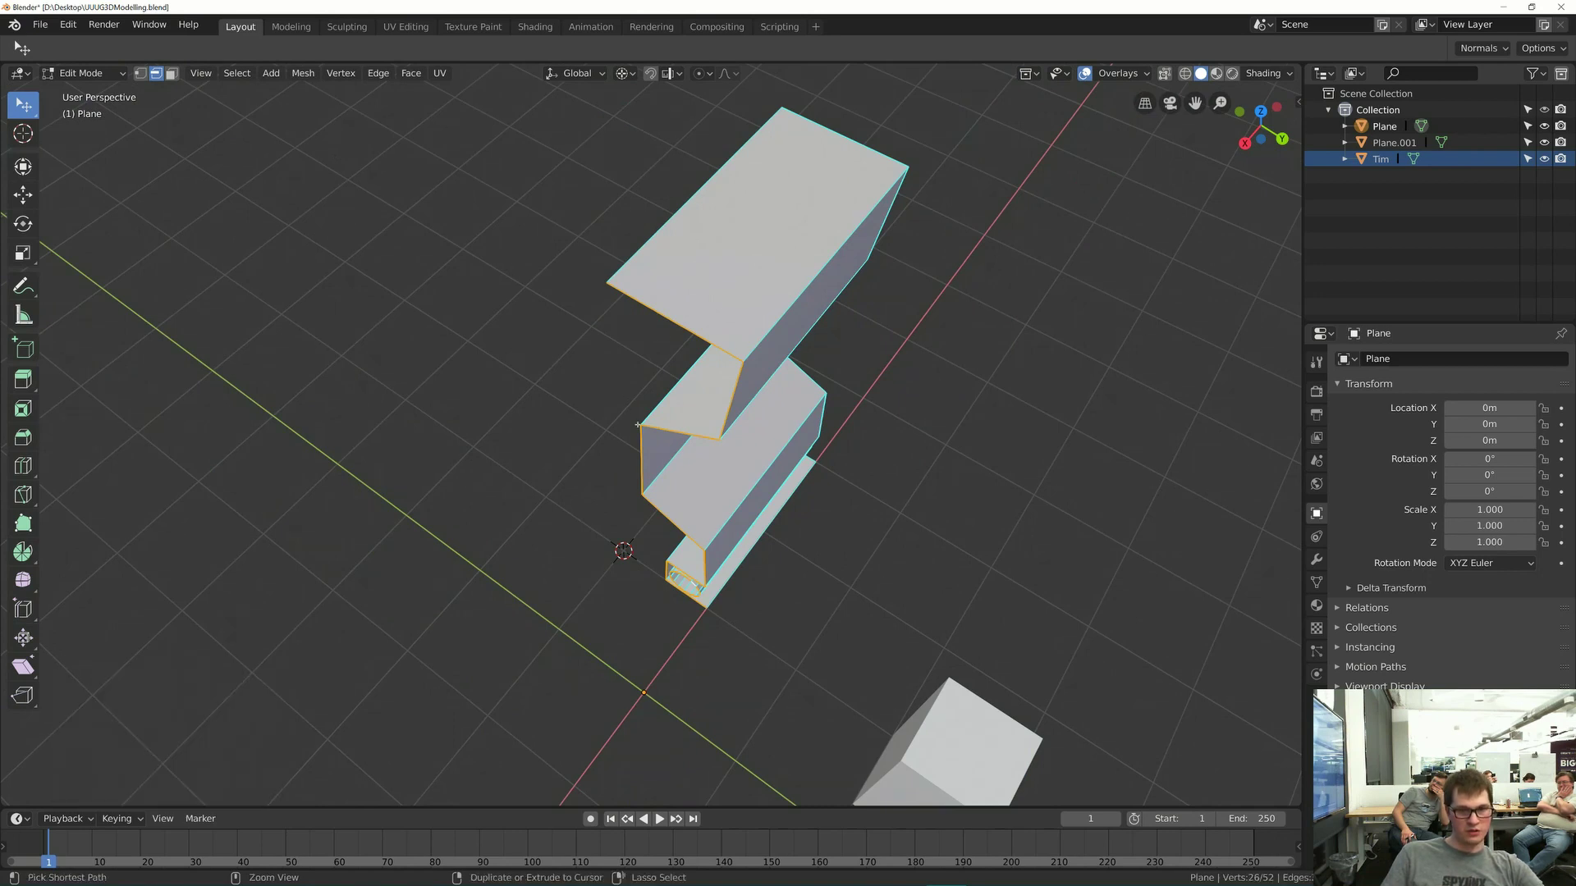
key(ctrl+z)
key(g)
right_click(603, 442)
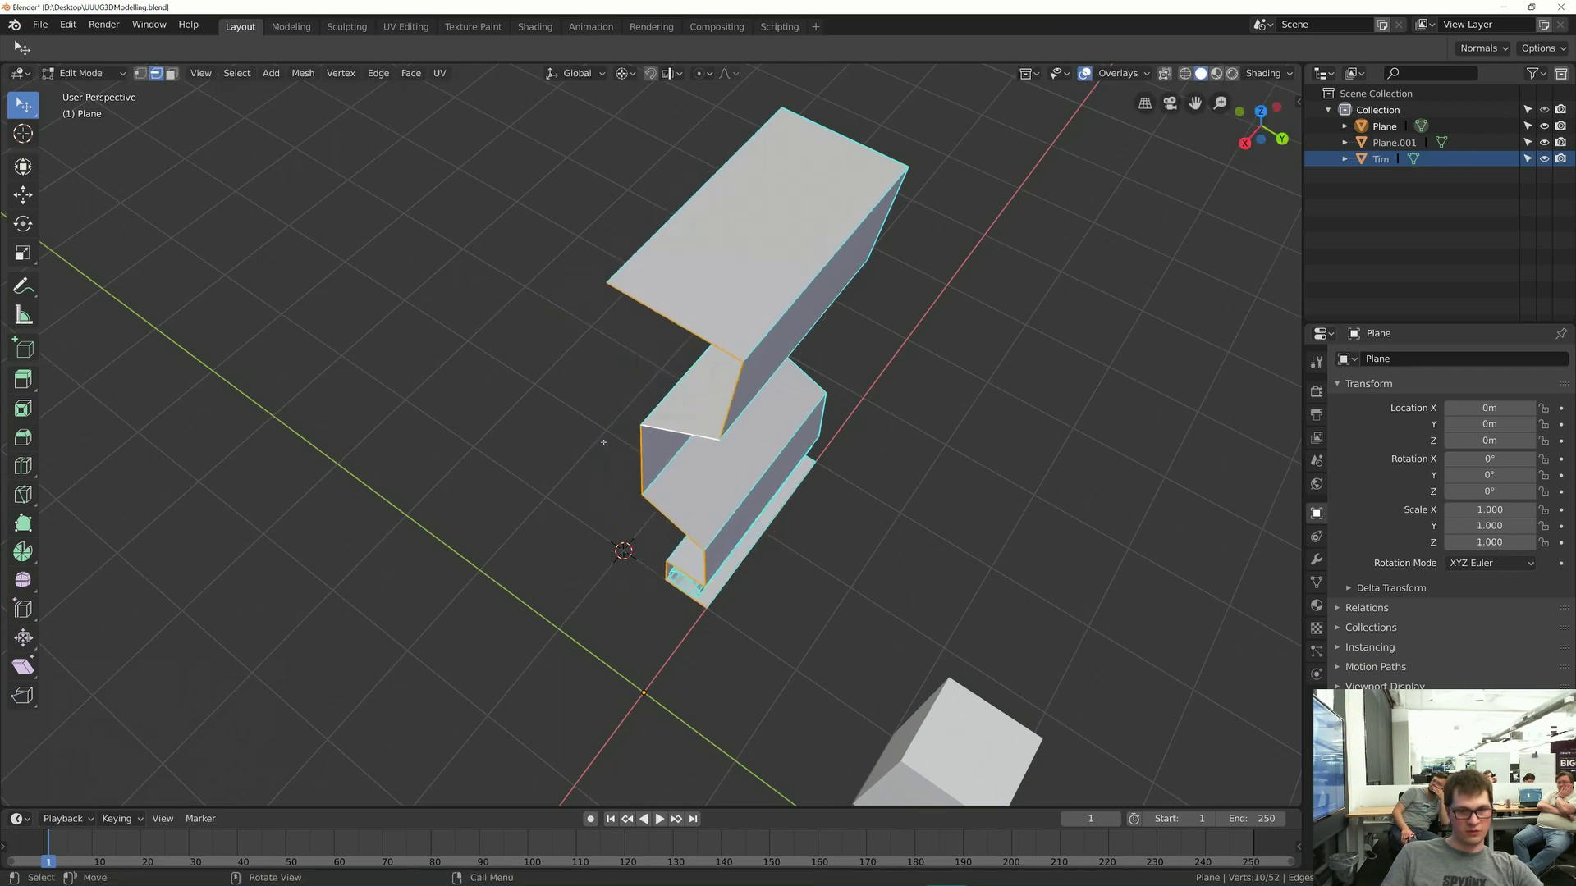
key(KP_Decimal)
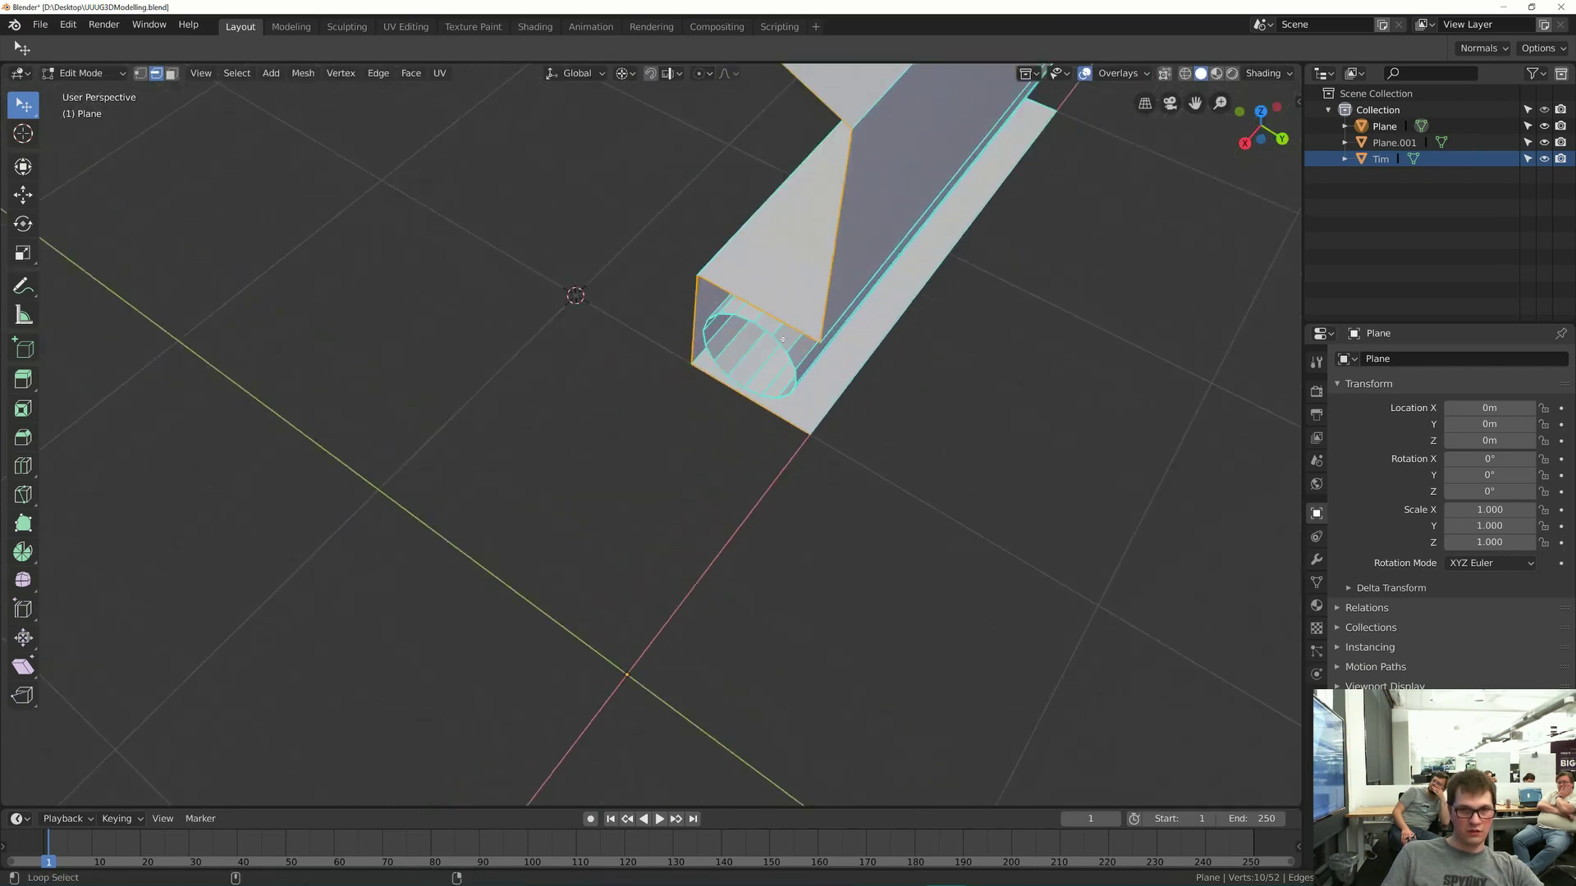
key(ctrl+shift+z)
- Extrude the selected end loops with a -11.5° rotation around Z about the 3D cursor, and repeat it twice to curve the wall
key(e)
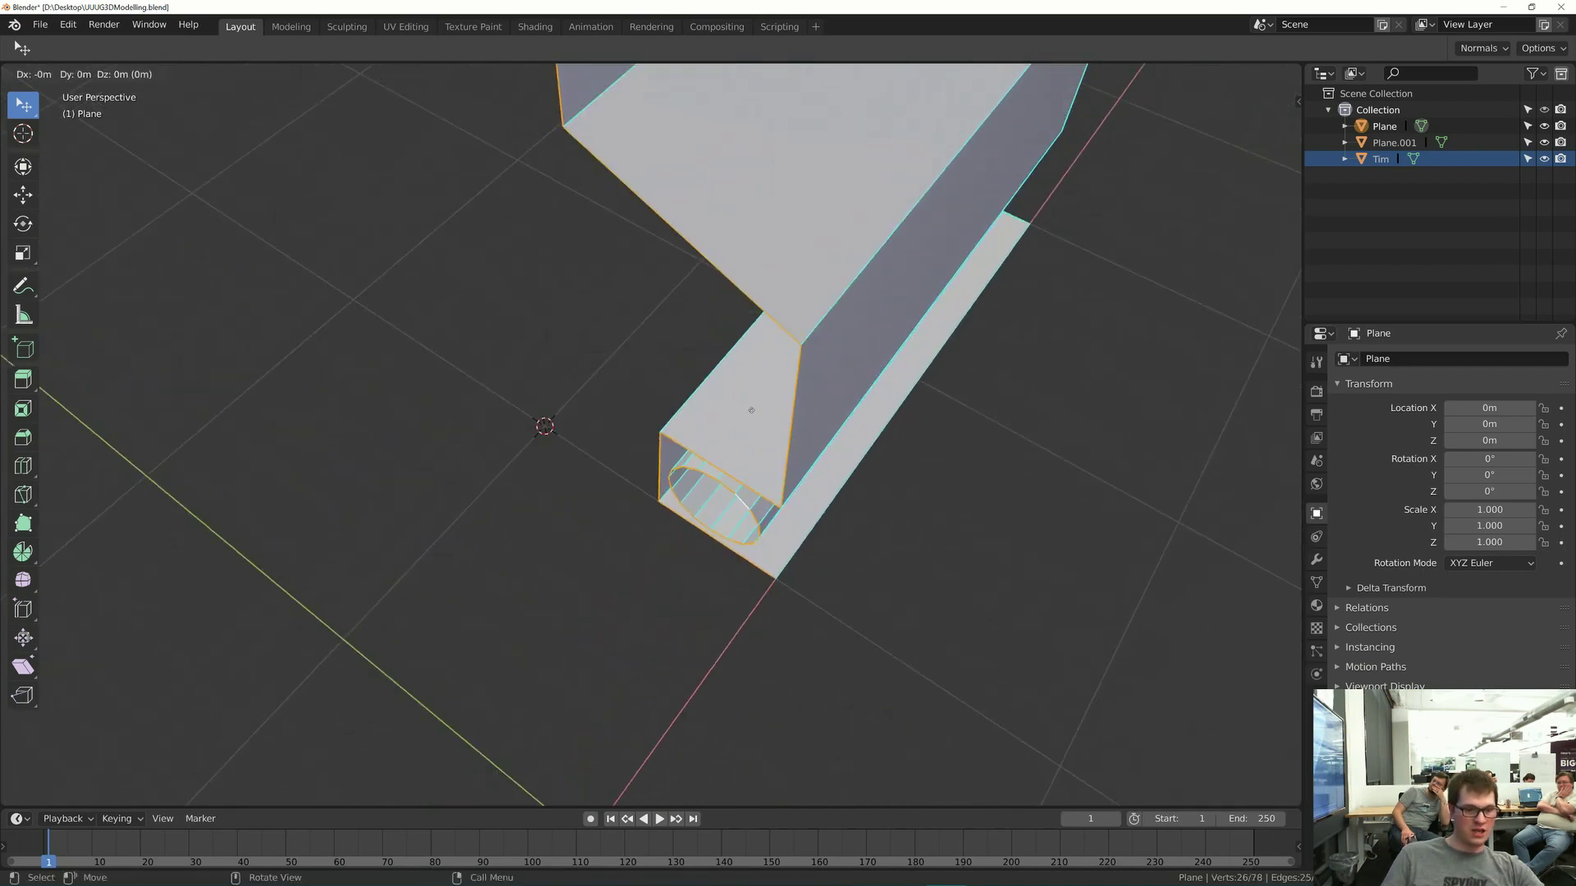
key(r)
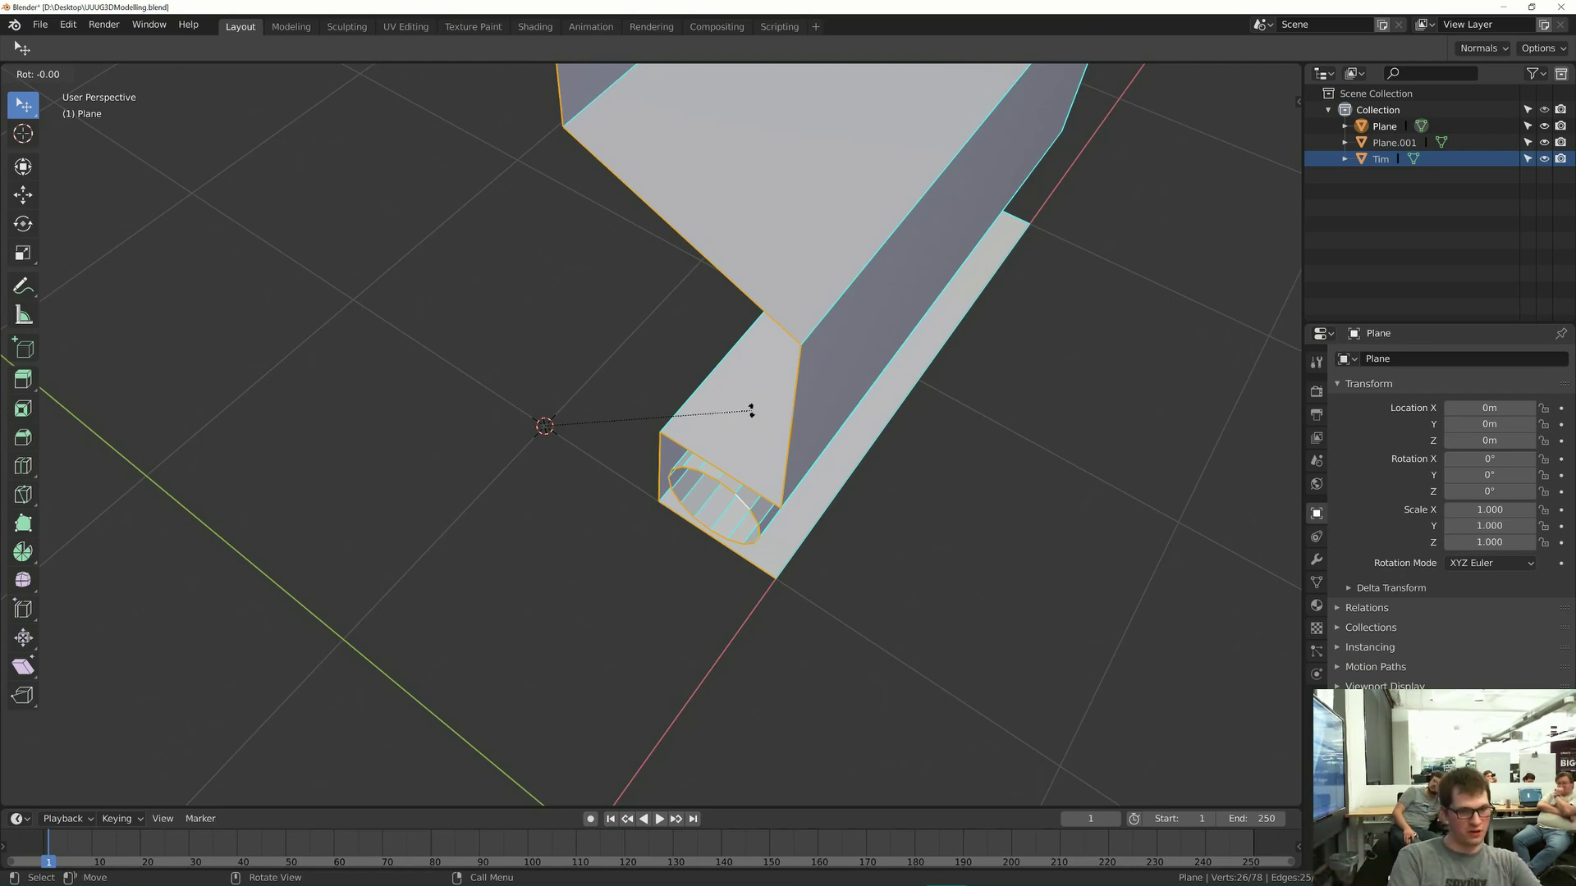
key(z)
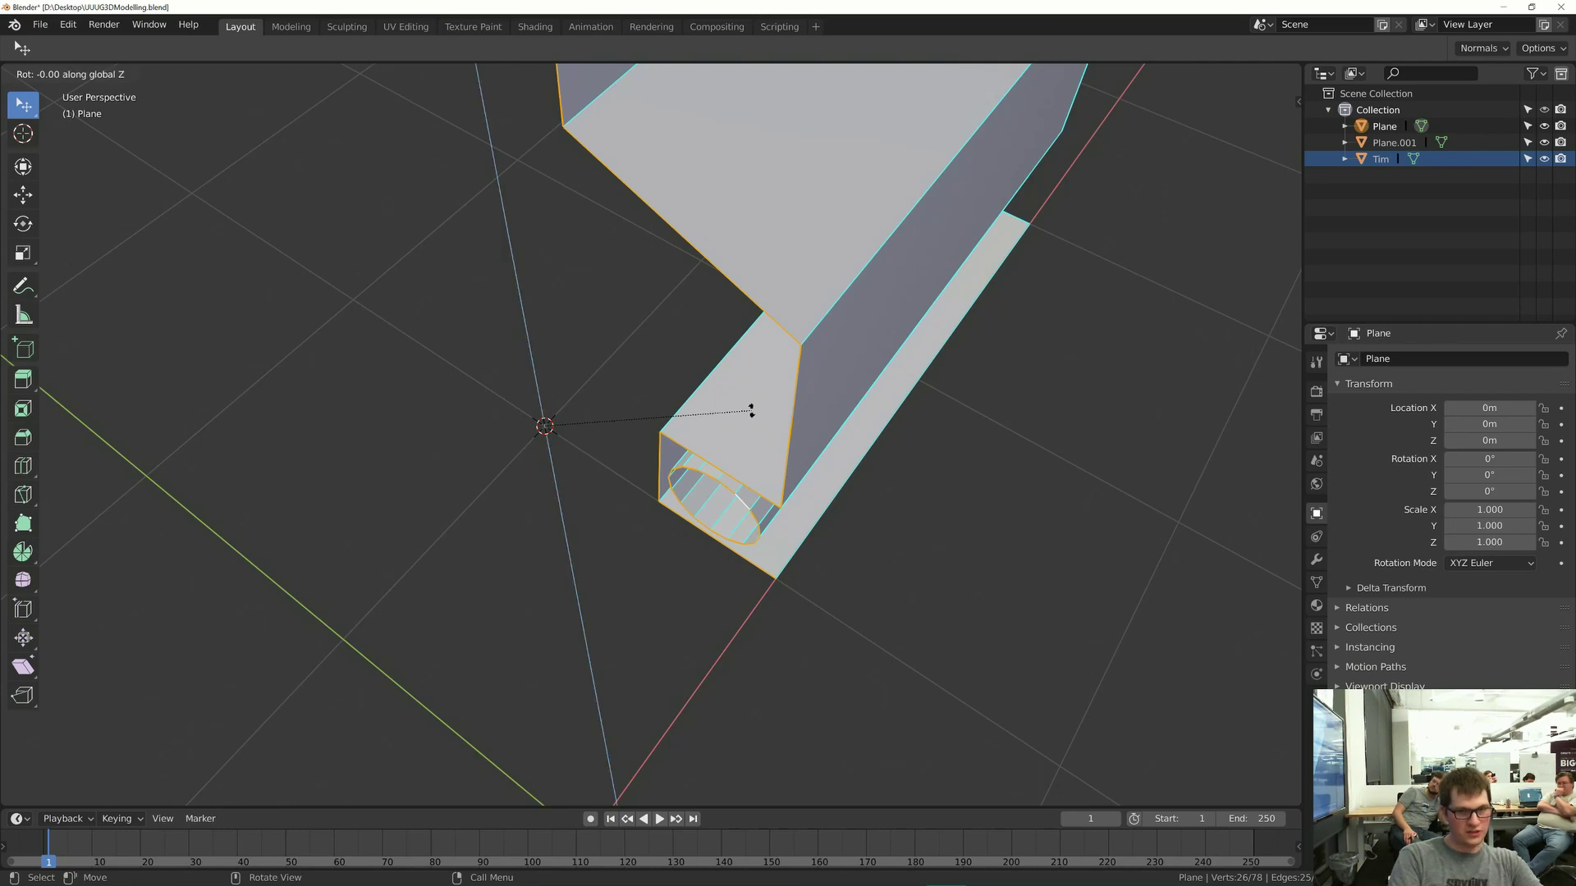
text(11.5)
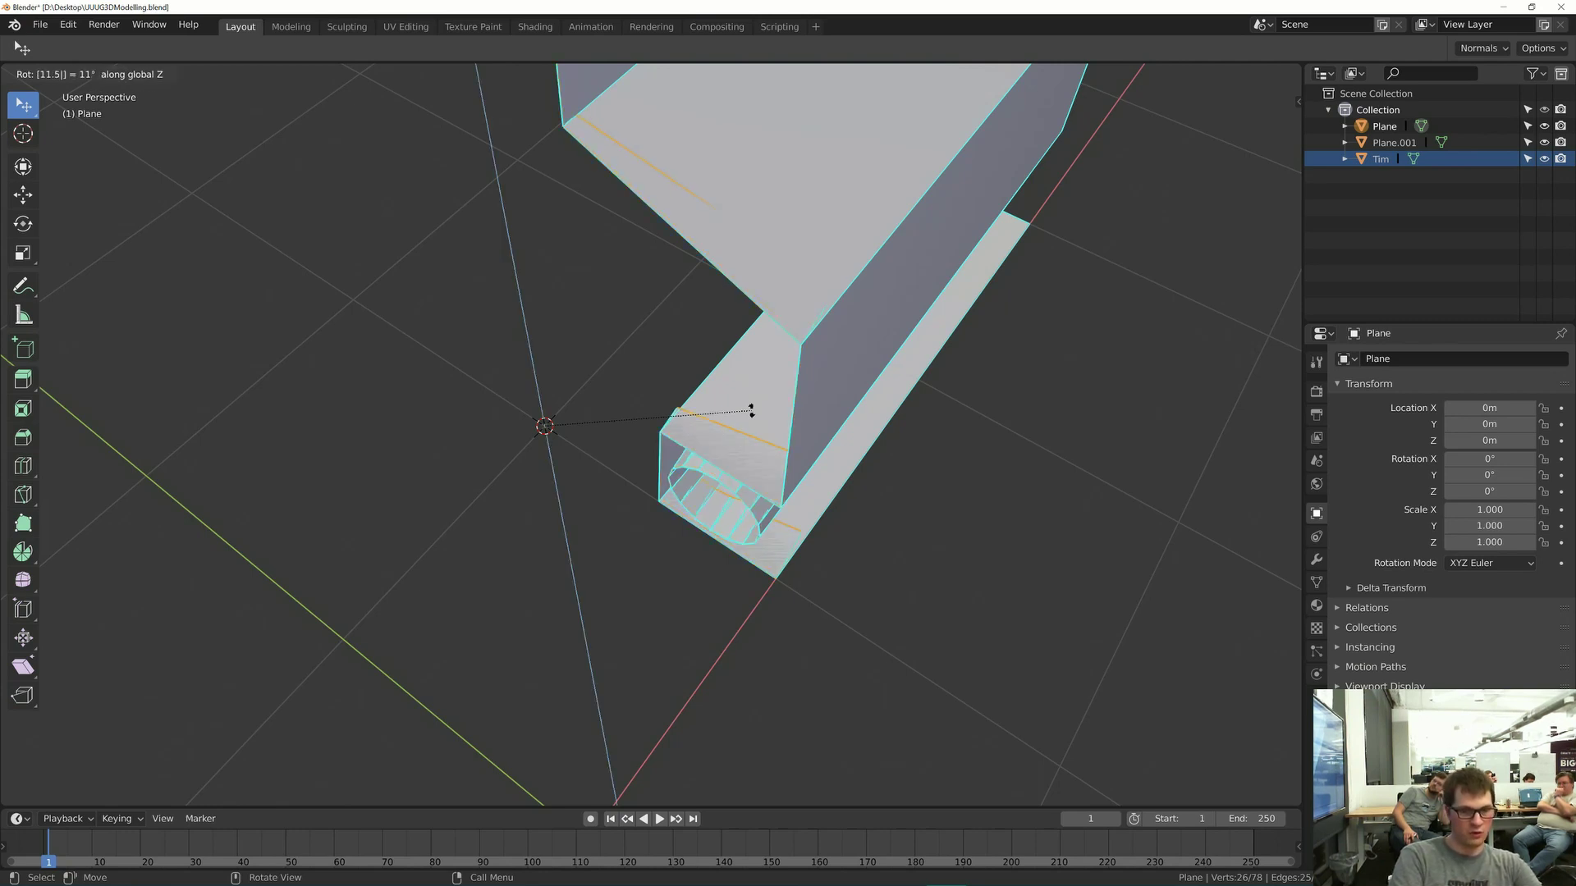
key(BackSpace)
key(BackSpace)
key(BackSpace)
key(BackSpace)
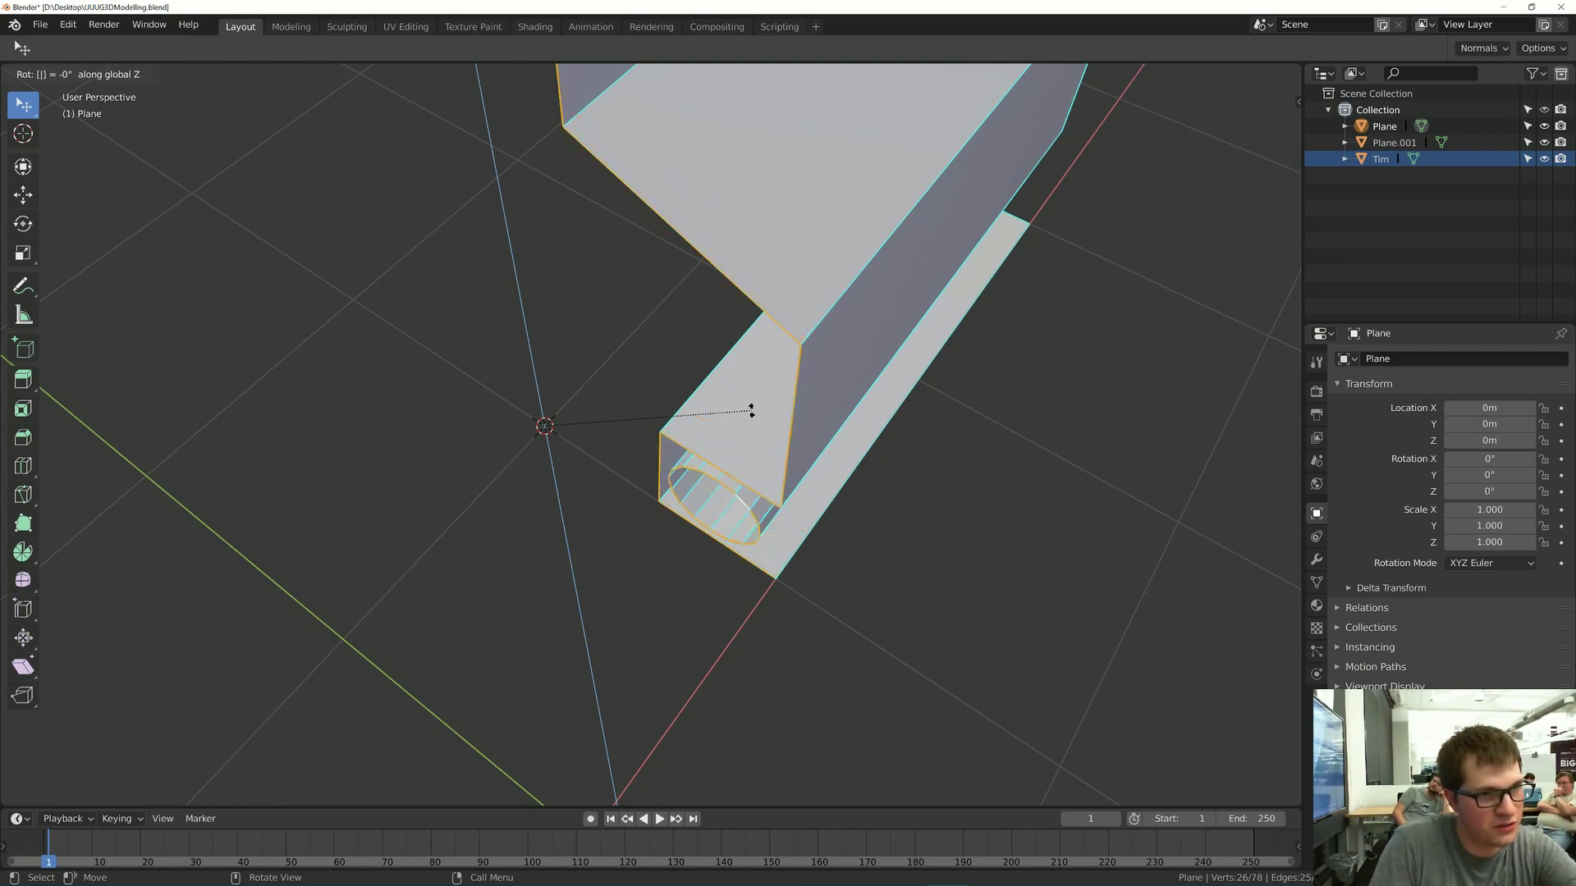
text(-(11.5)
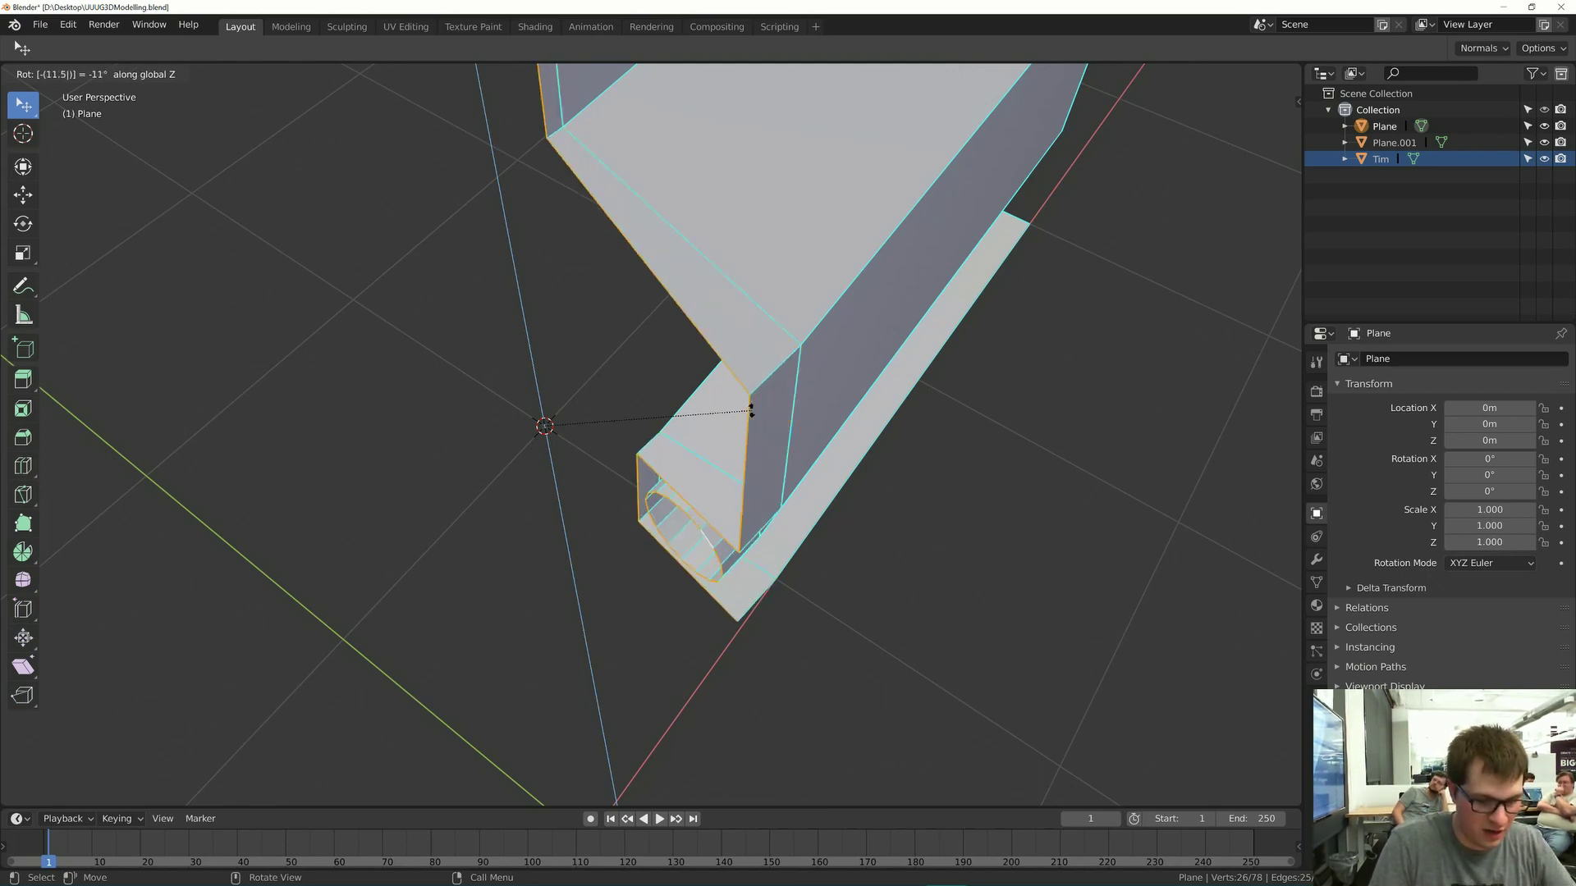
key(Return)
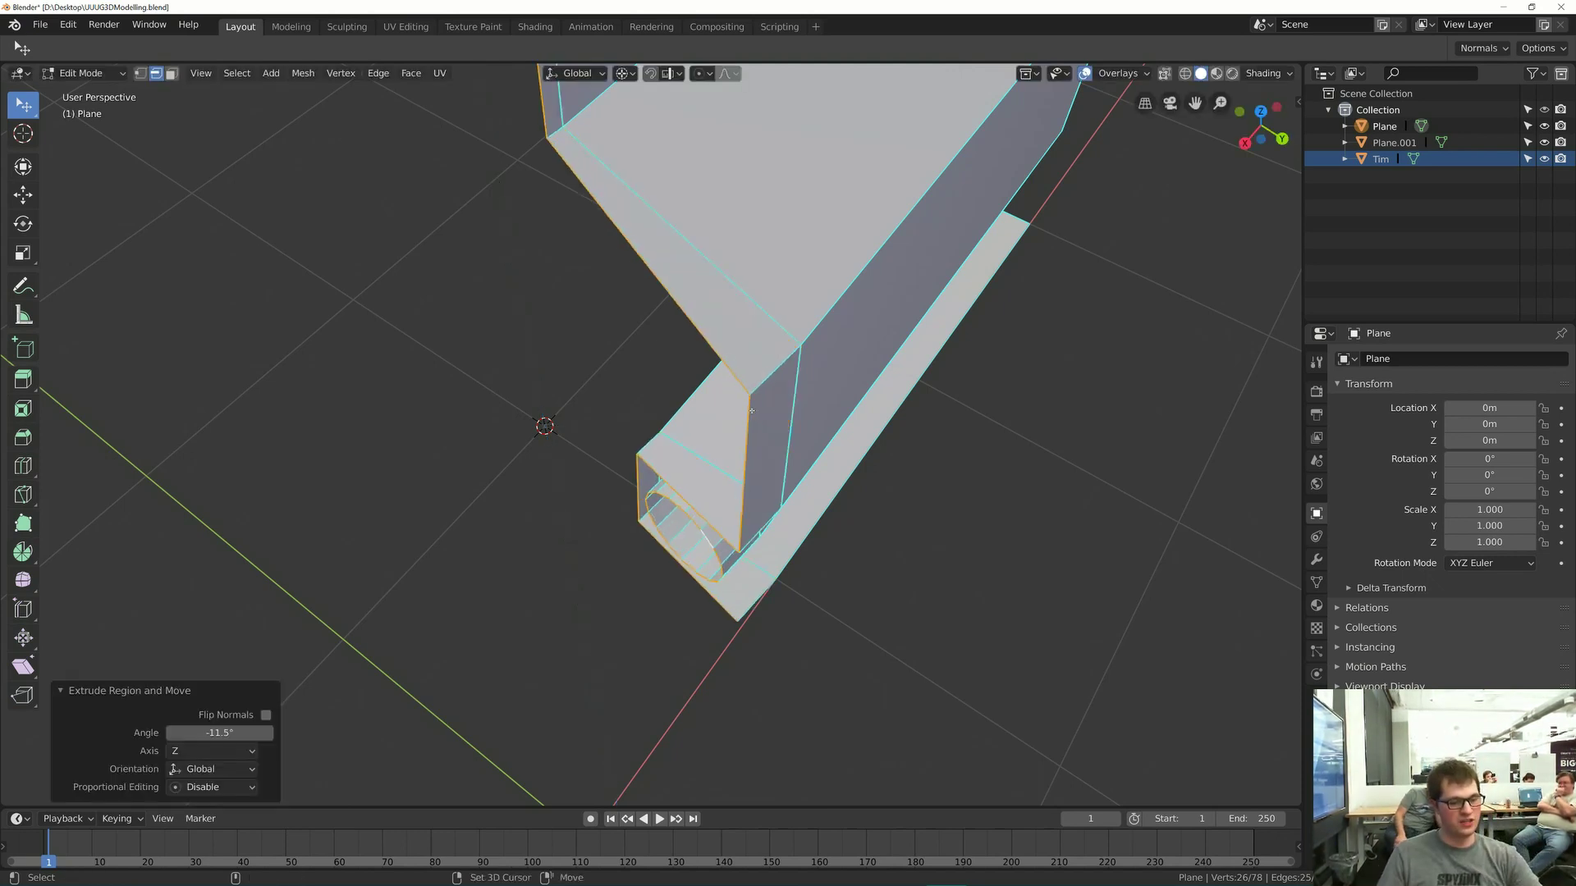
key(shift+r)
key(shift+r)
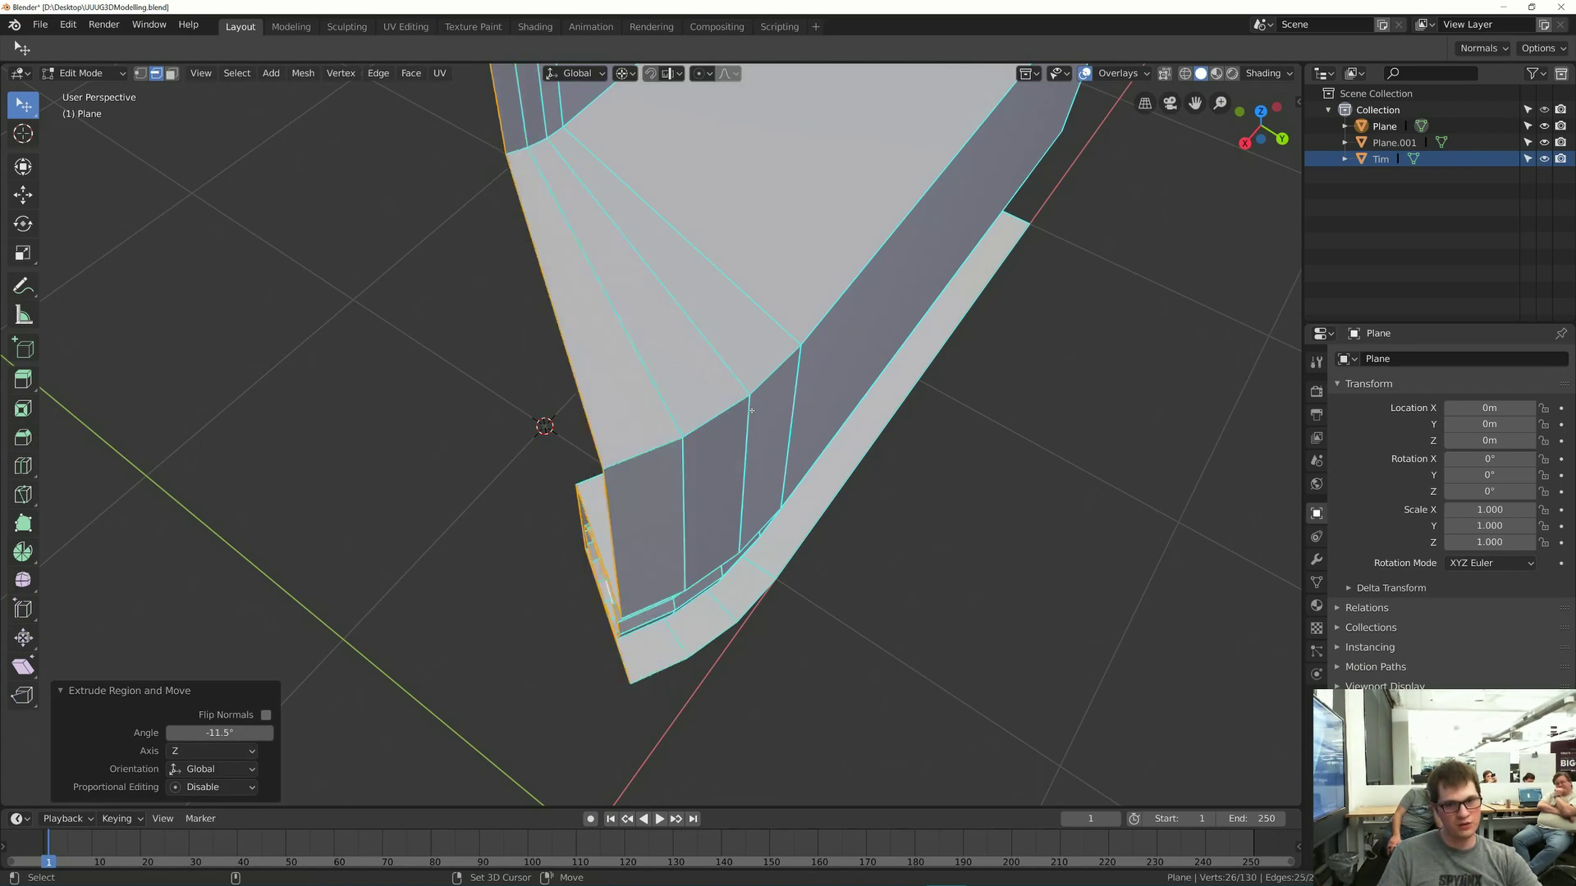
- Repeat the -11.5° rotated extrusion around the 3D cursor until the wall and pipe curve through a quarter turn
key(shift+r)
key(shift+r)
key(shift+r)
key(shift+r)
key(shift+r)
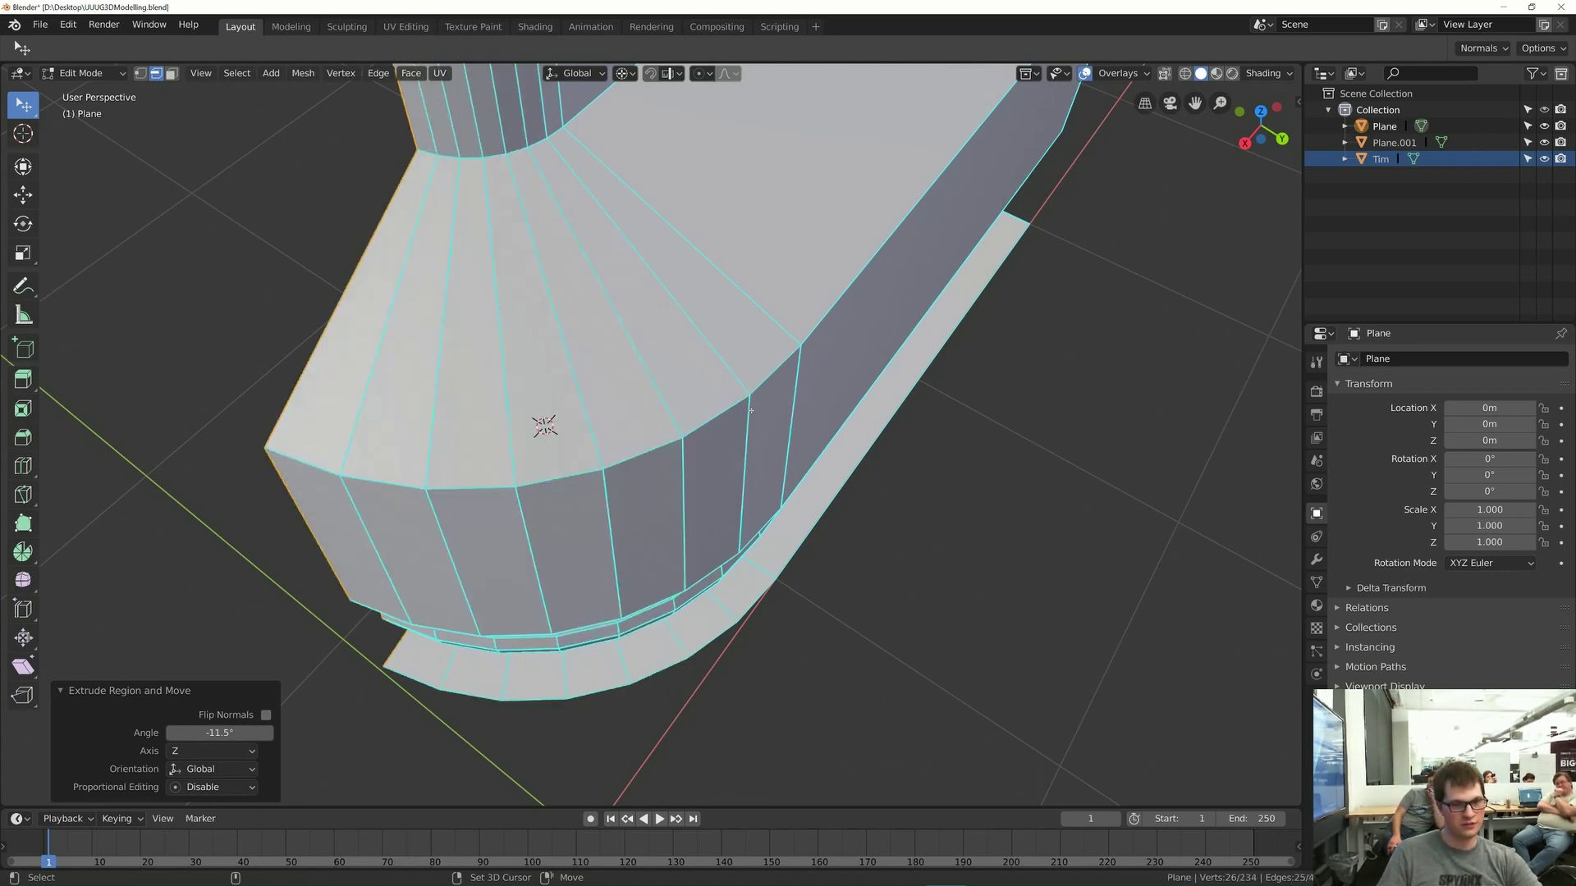
mouse_move(751, 410)
middle_down()
mouse_move(770, 437)
mouse_move(737, 438)
mouse_move(752, 405)
mouse_move(739, 422)
middle_up()
- Try to delete faces at the curved wall's end, and save the file
key(3)
key(x)
click(738, 462)
key(Tab)
scroll(753, 404, down, 5)
key(ctrl+s)
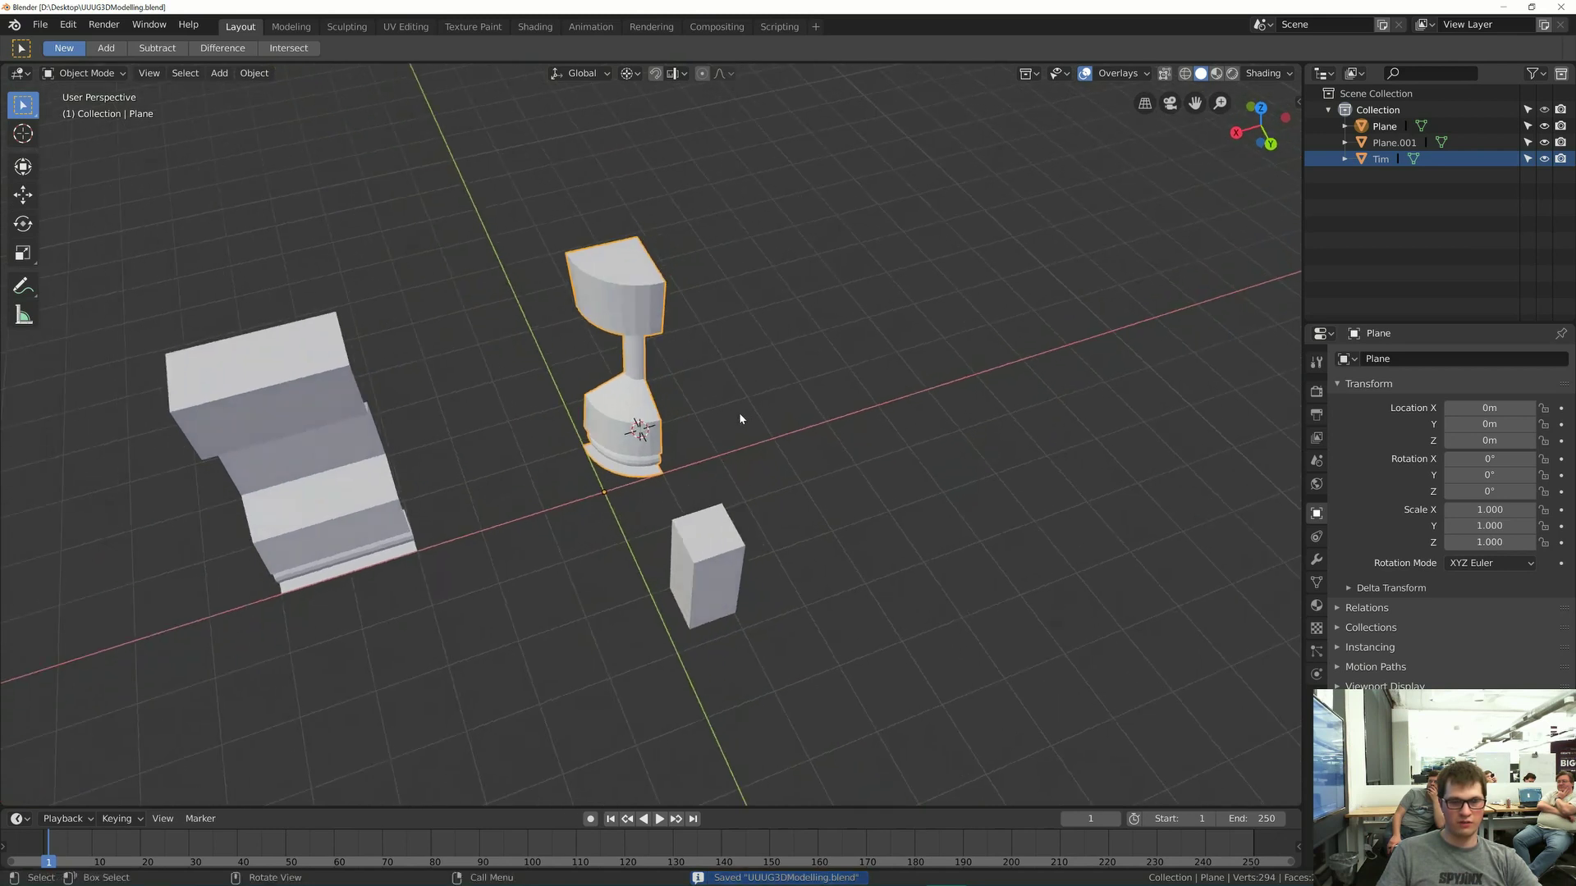
- Examine how the base of the curved wall's end lines up with the grid axes
scroll(738, 421, up, 6)
scroll(706, 429, down, 4)
mouse_move(703, 495)
middle_down()
mouse_move(633, 475)
mouse_move(661, 510)
mouse_move(626, 527)
mouse_move(672, 495)
middle_up()
key(Tab)
scroll(669, 506, up, 4)
key(Tab)
scroll(672, 495, up, 5)
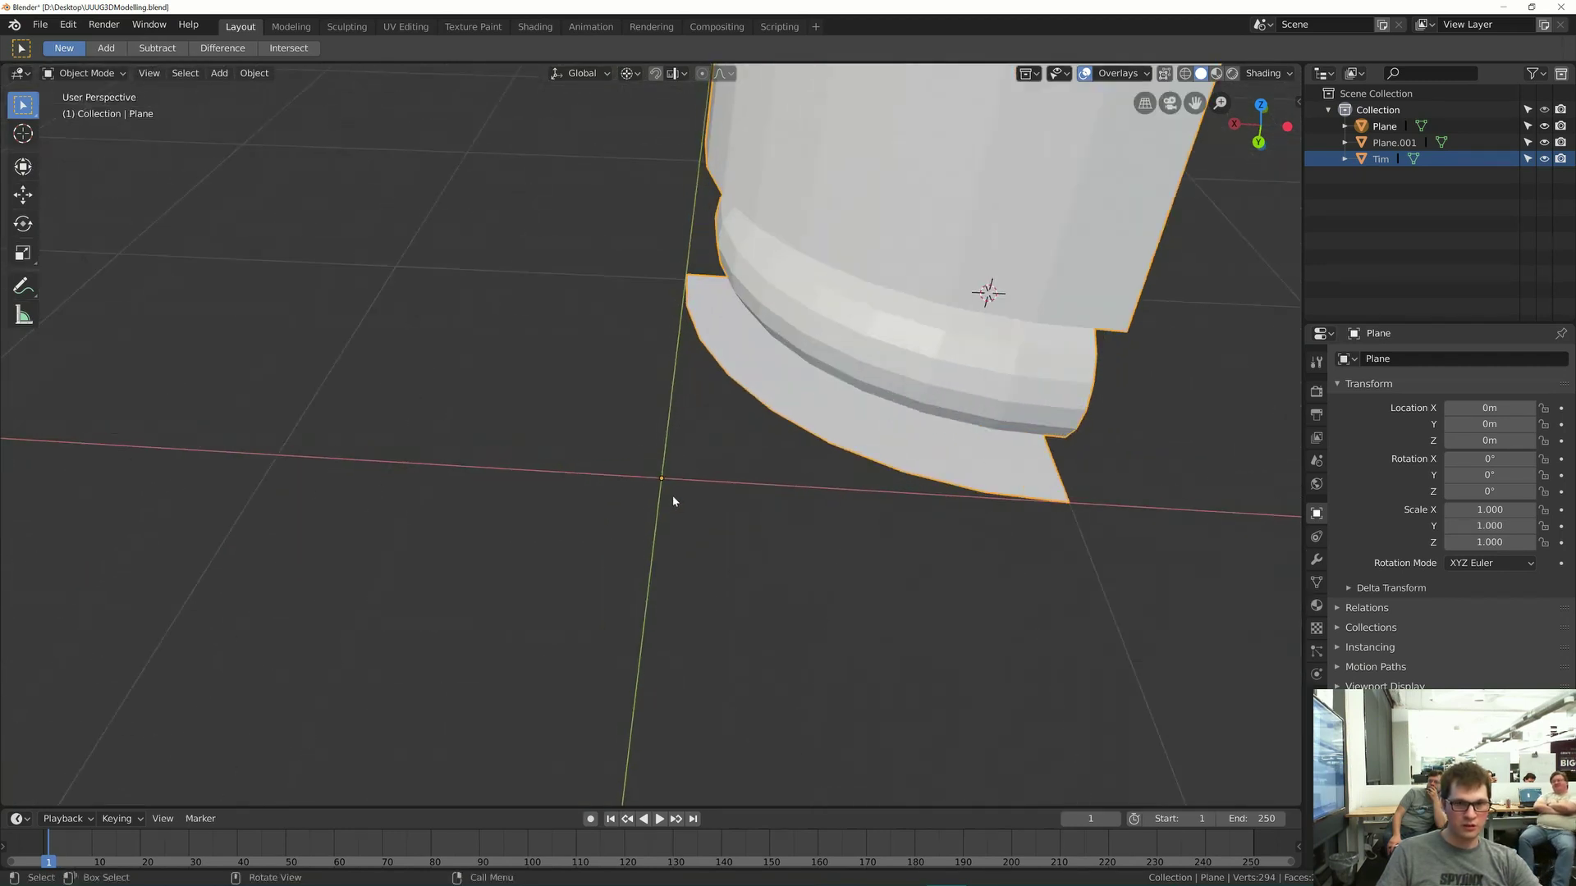
middle_drag(702, 304, 598, 522)
key(Tab)
key(2)
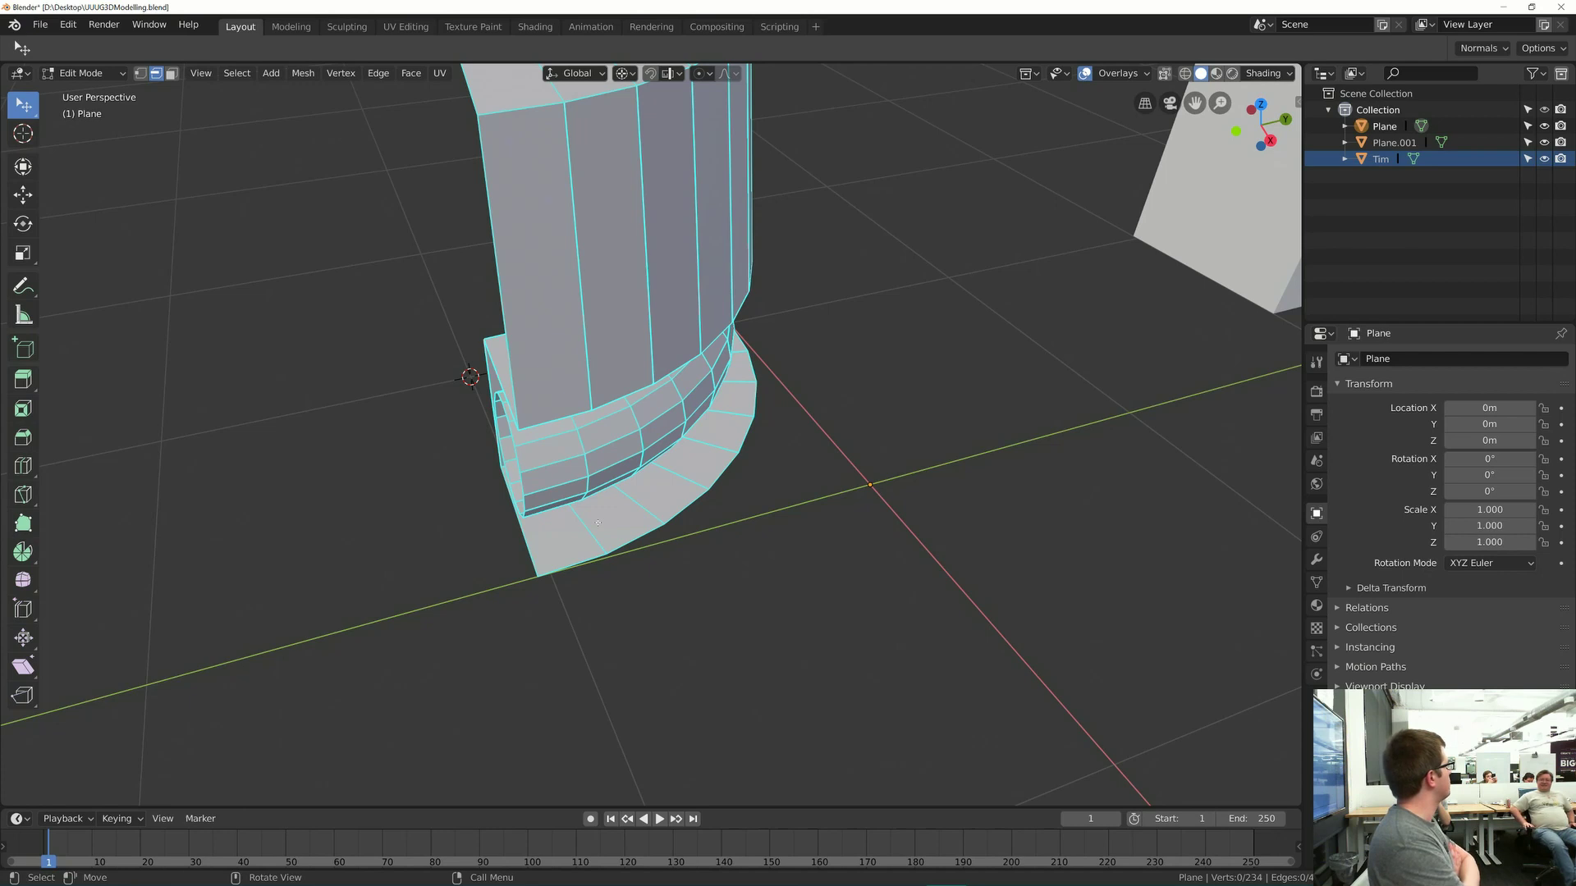
- Select every face loop of the curved wall and pipe and delete them, keeping only the starting profile edges
middle_drag(597, 523, 628, 364)
scroll(628, 364, up, 1)
key(3)
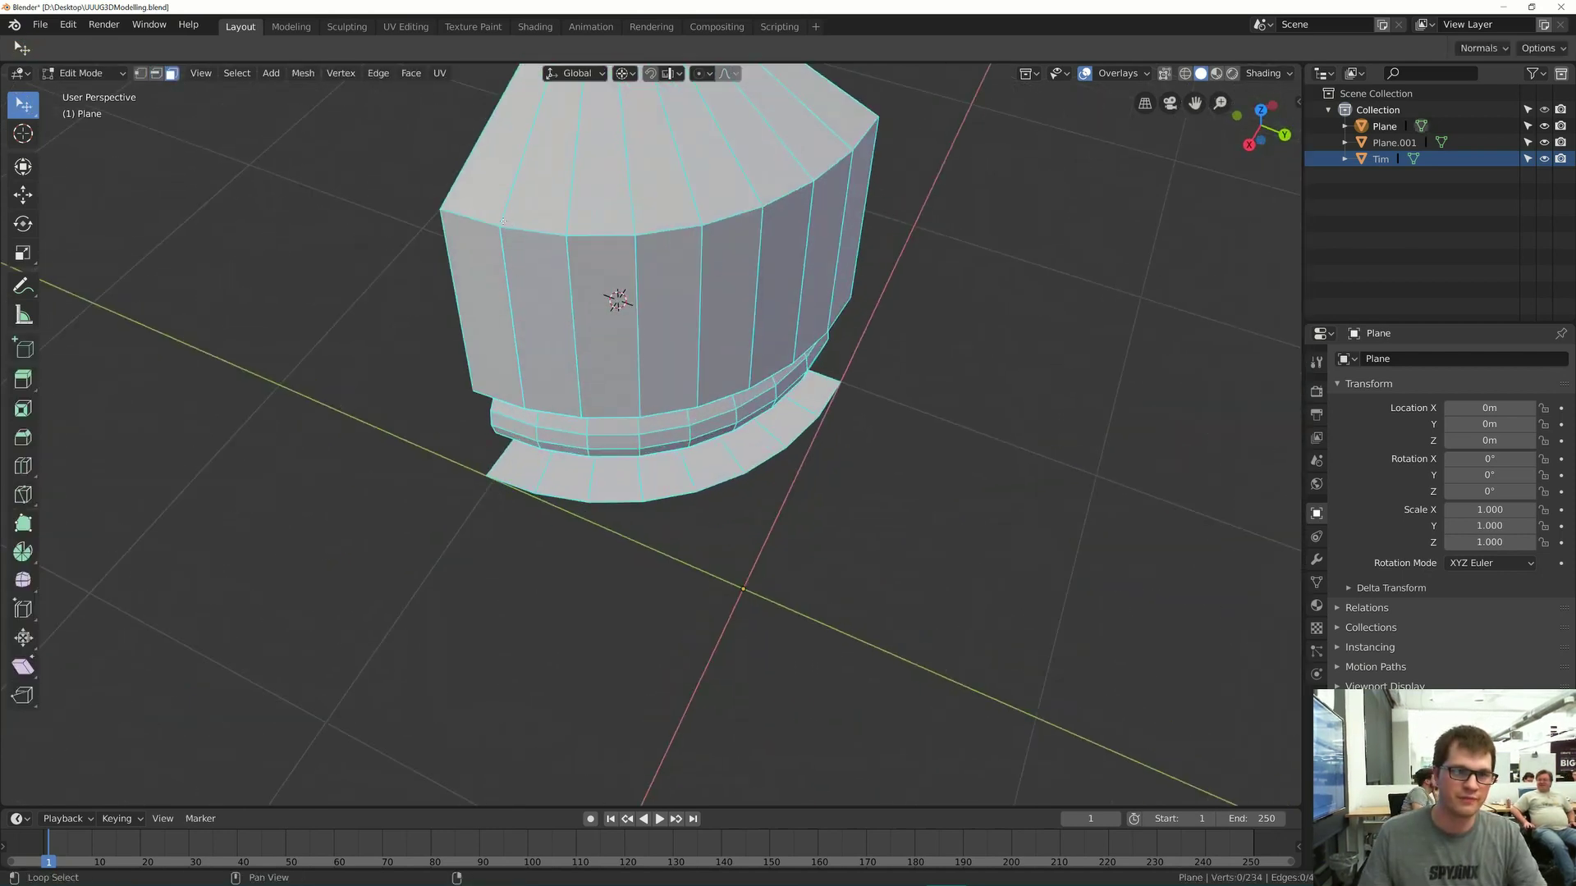
alt+click(503, 220)
click(497, 235)
alt+click(487, 498)
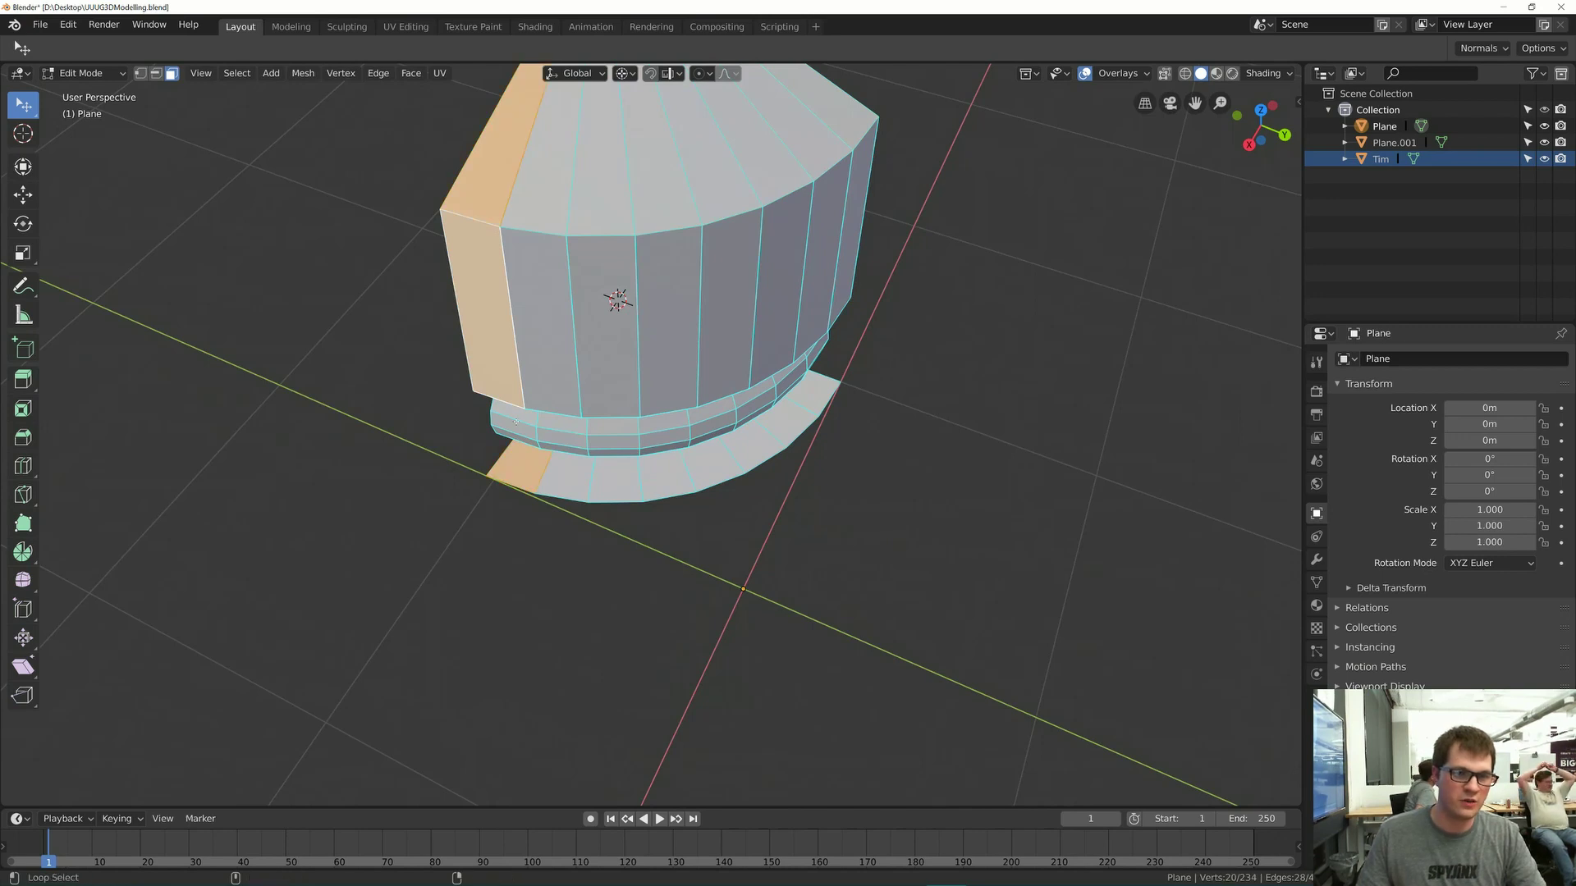
alt+shift+click(516, 421)
alt+shift+click(592, 242)
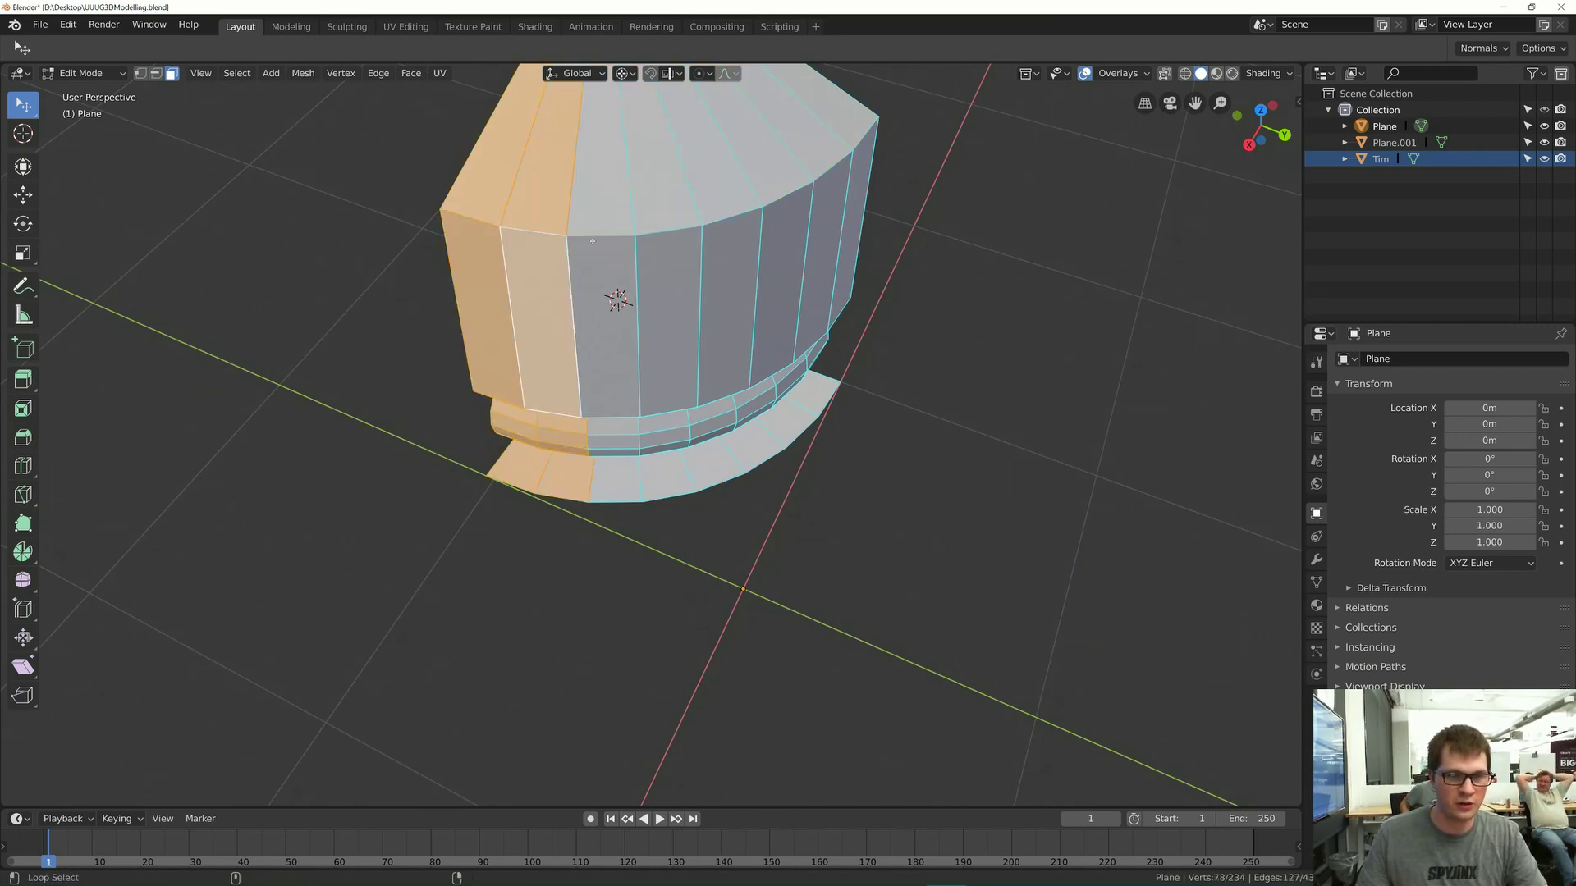
alt+shift+click(629, 435)
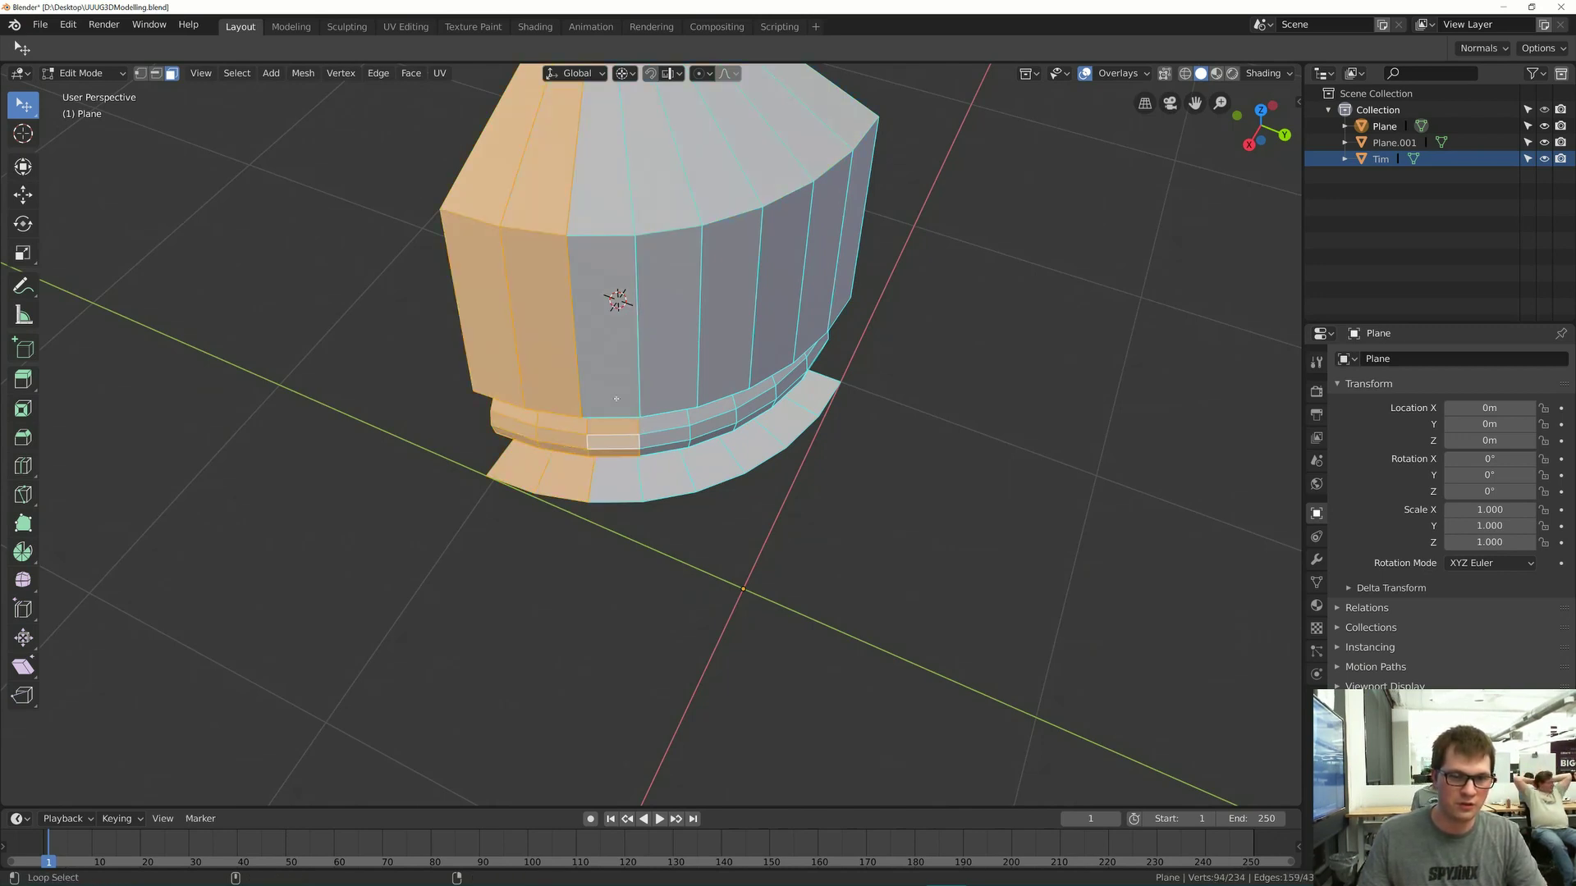
alt+shift+click(611, 235)
alt+shift+click(670, 231)
alt+shift+click(733, 218)
alt+shift+click(668, 429)
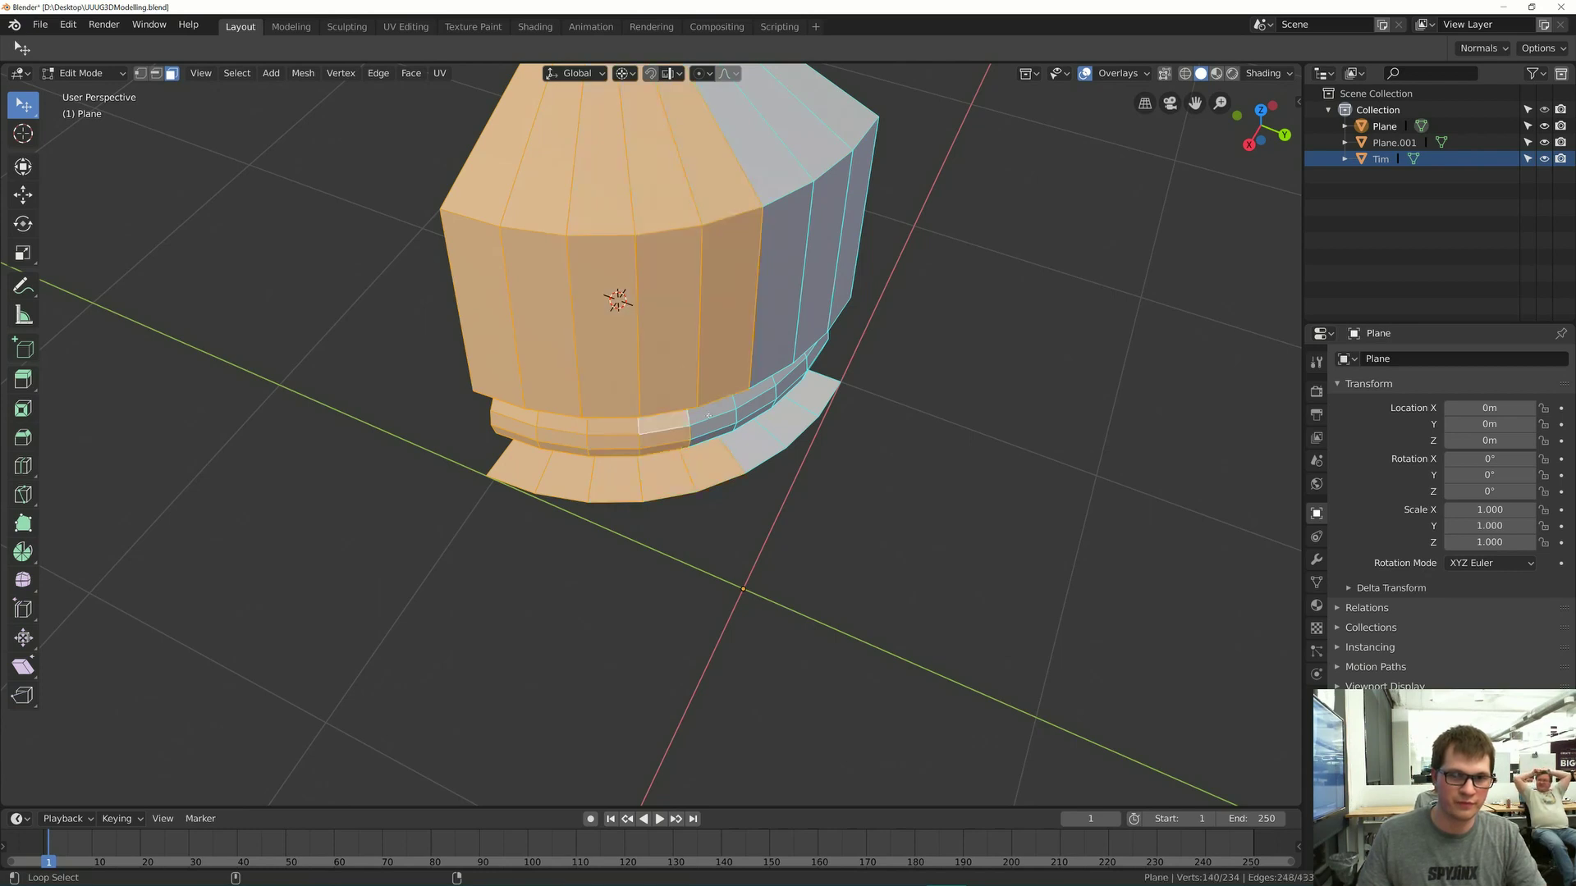
alt+shift+click(713, 417)
alt+shift+click(752, 401)
alt+shift+click(784, 246)
alt+shift+click(830, 198)
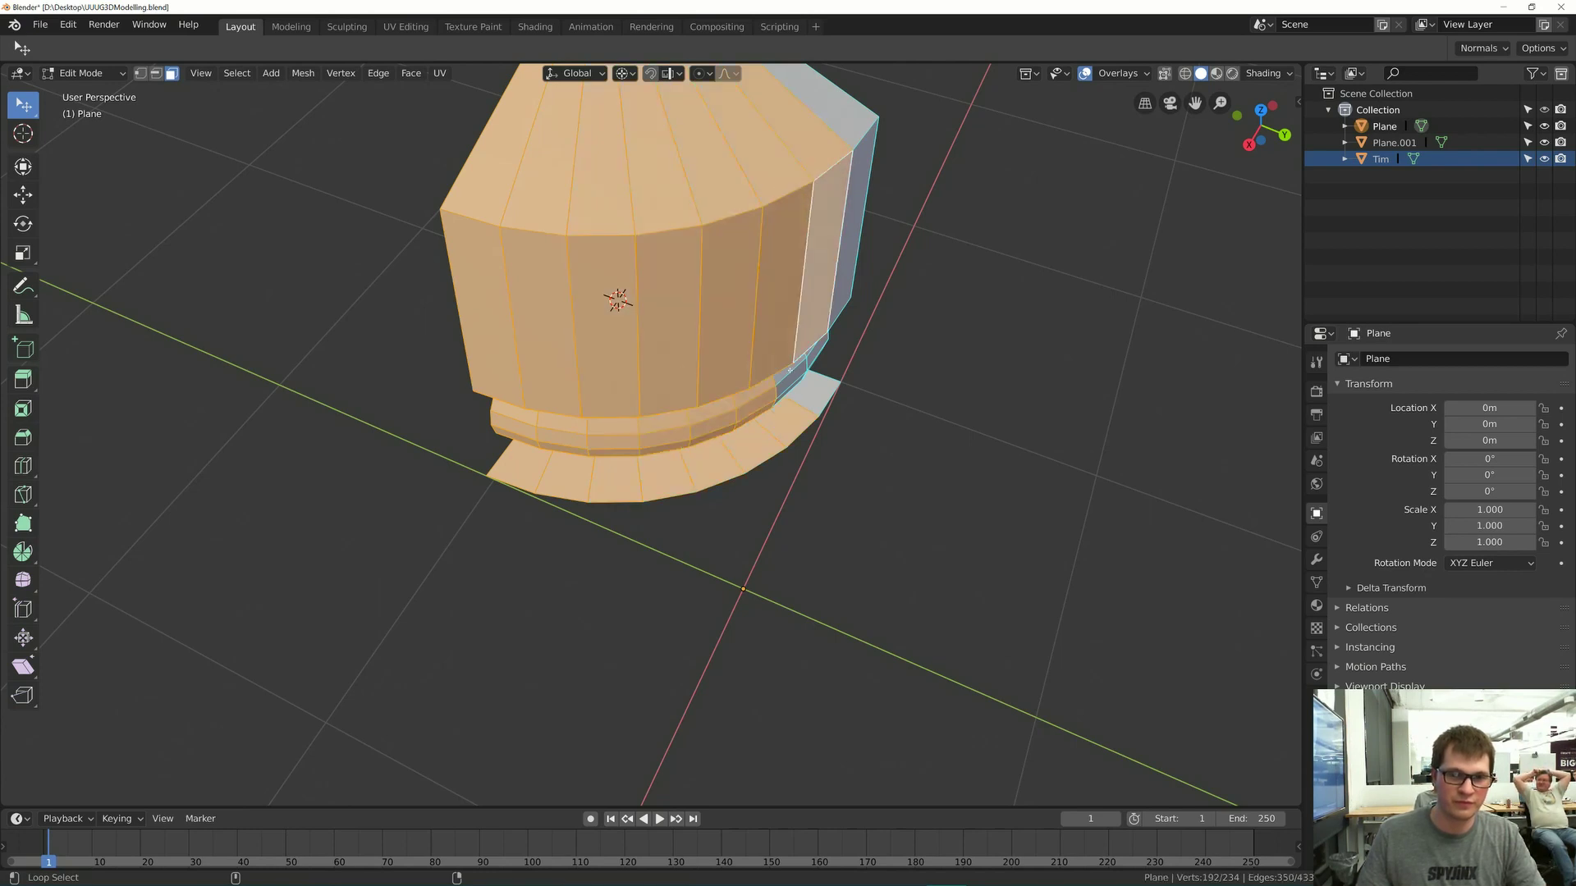
alt+shift+click(789, 367)
middle_drag(789, 367, 766, 548)
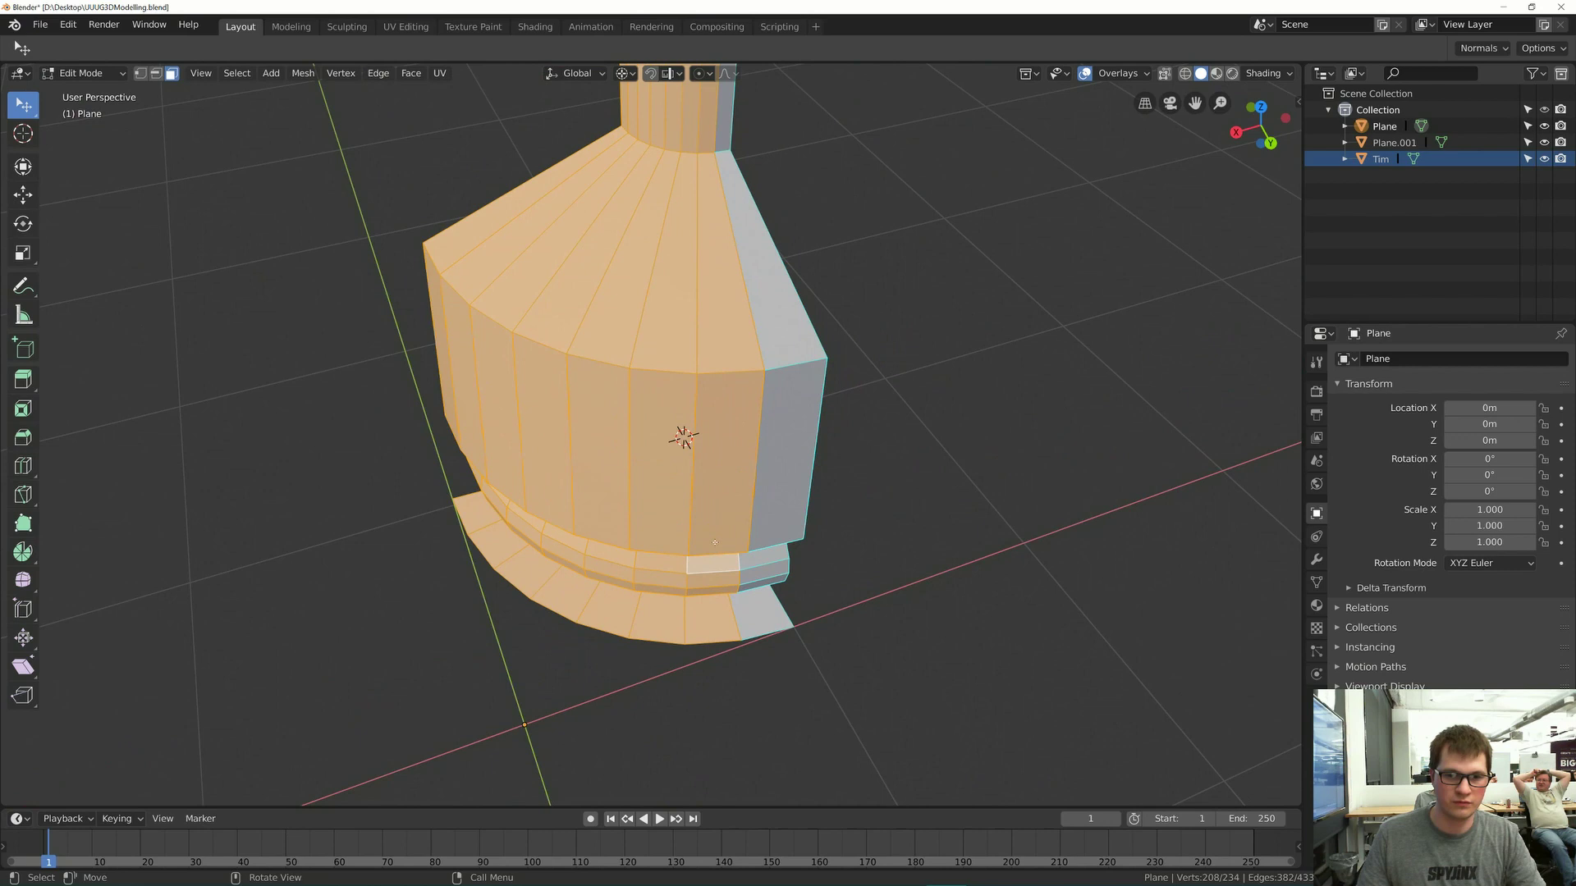
alt+shift+click(766, 548)
alt+shift+click(760, 551)
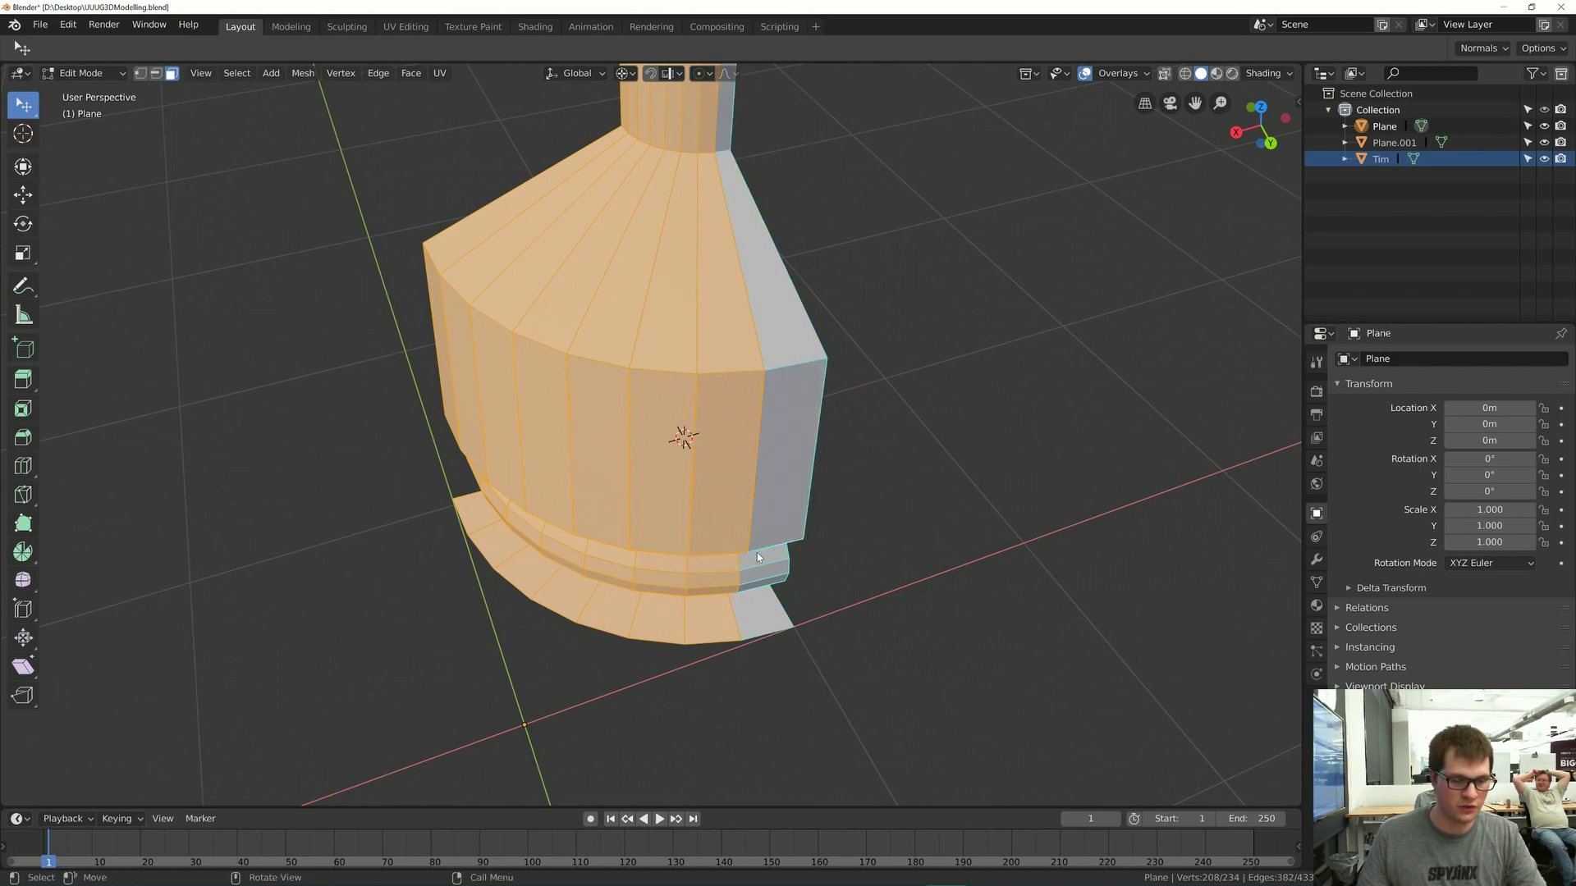
key(x)
click(755, 523)
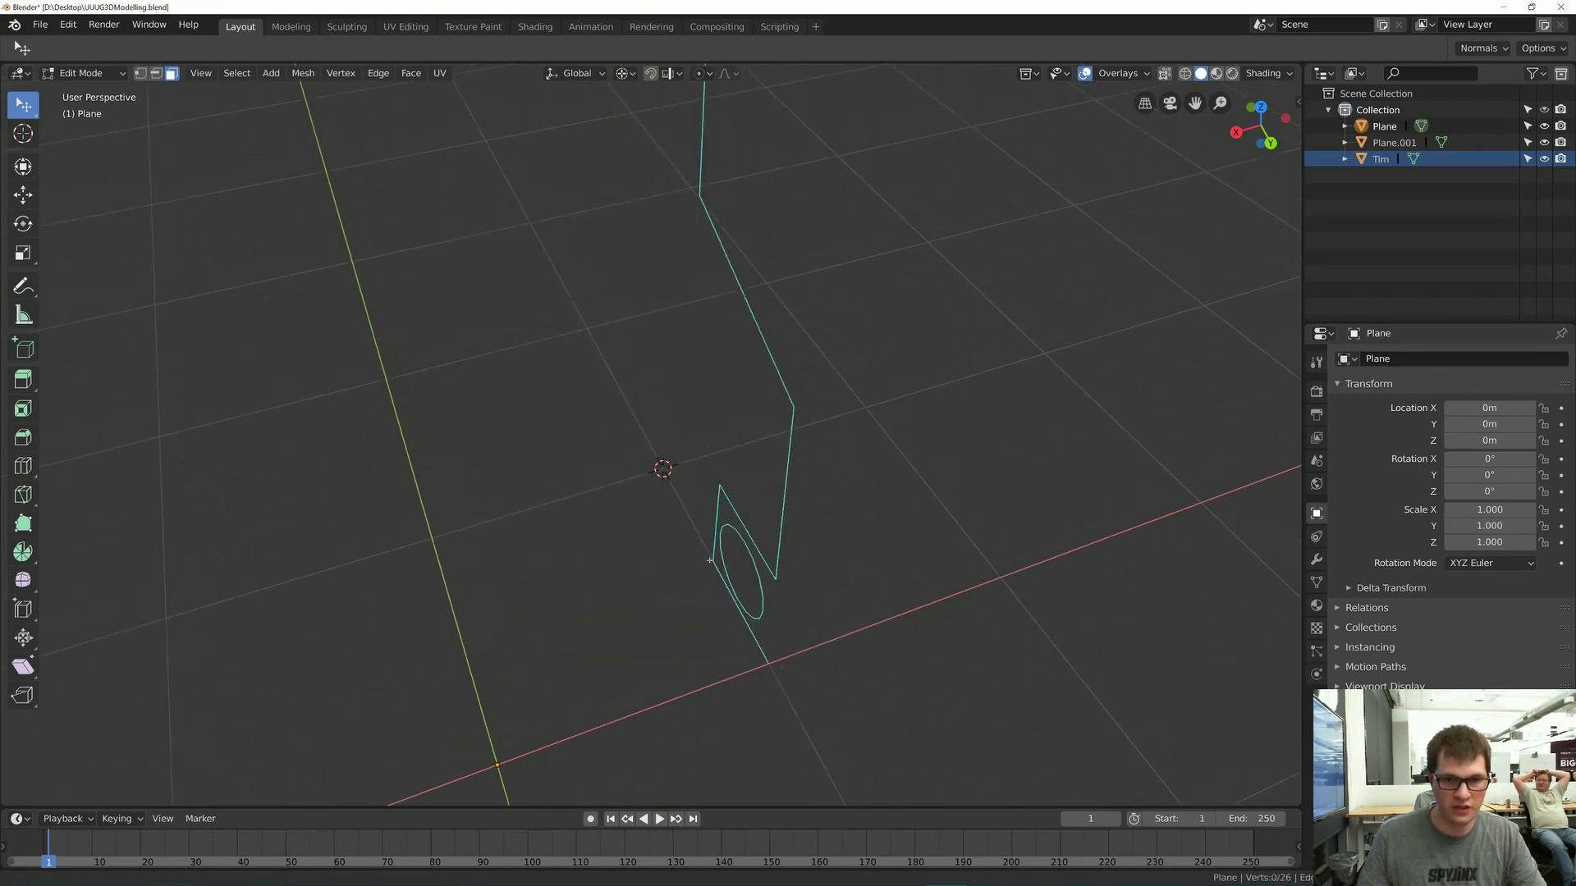
- Select all edges of the remaining wall and pipe profile
key(2)
middle_drag(710, 560, 706, 593)
alt+click(720, 377)
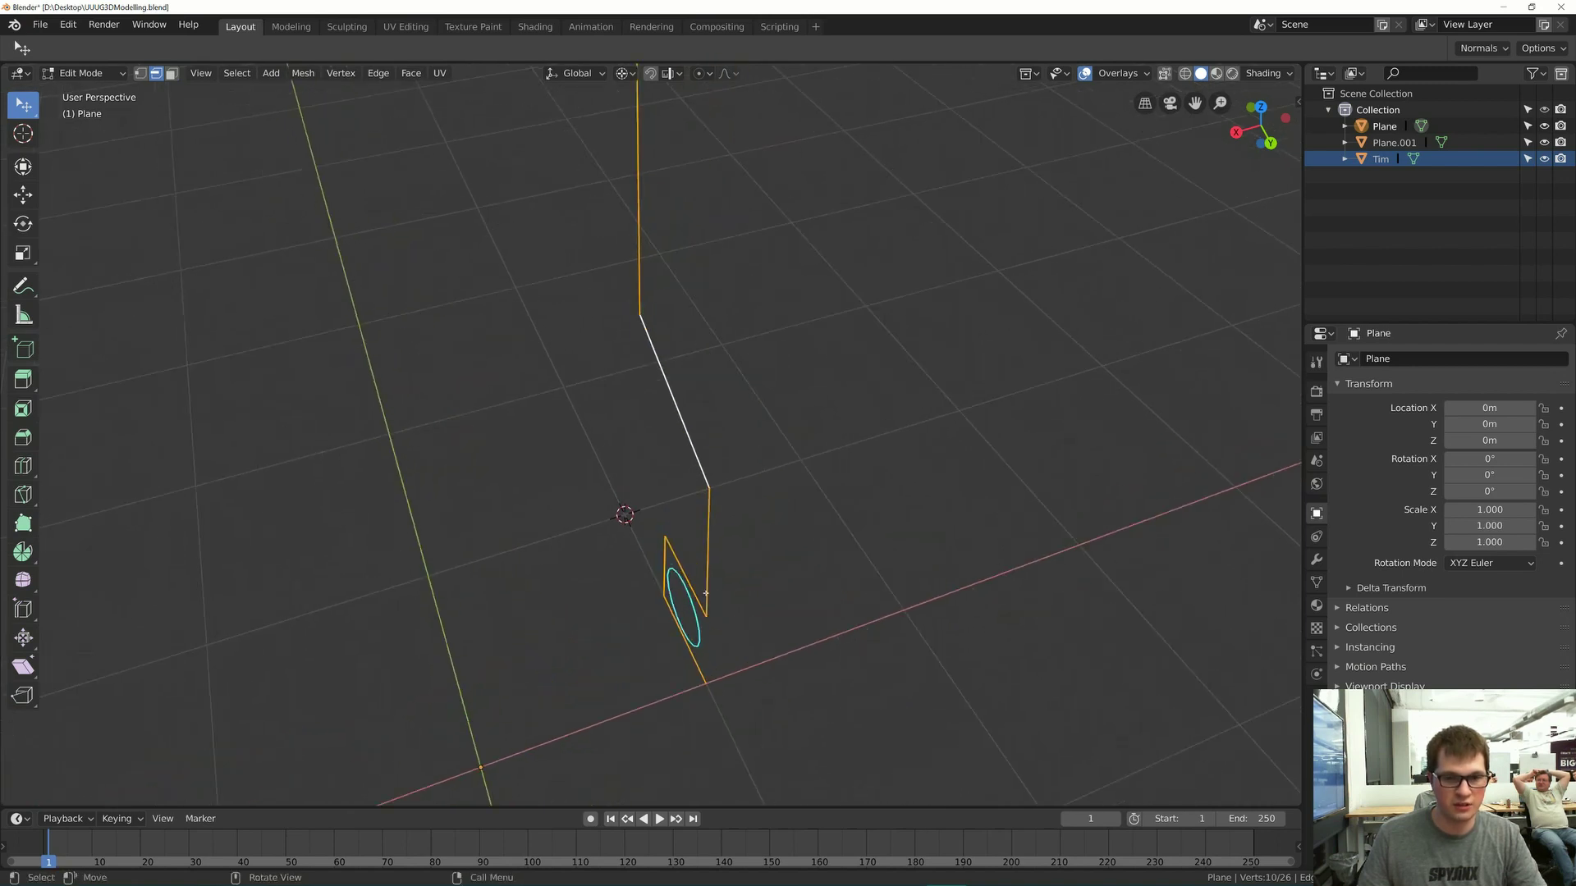
key(a)
scroll(746, 355, down, 2)
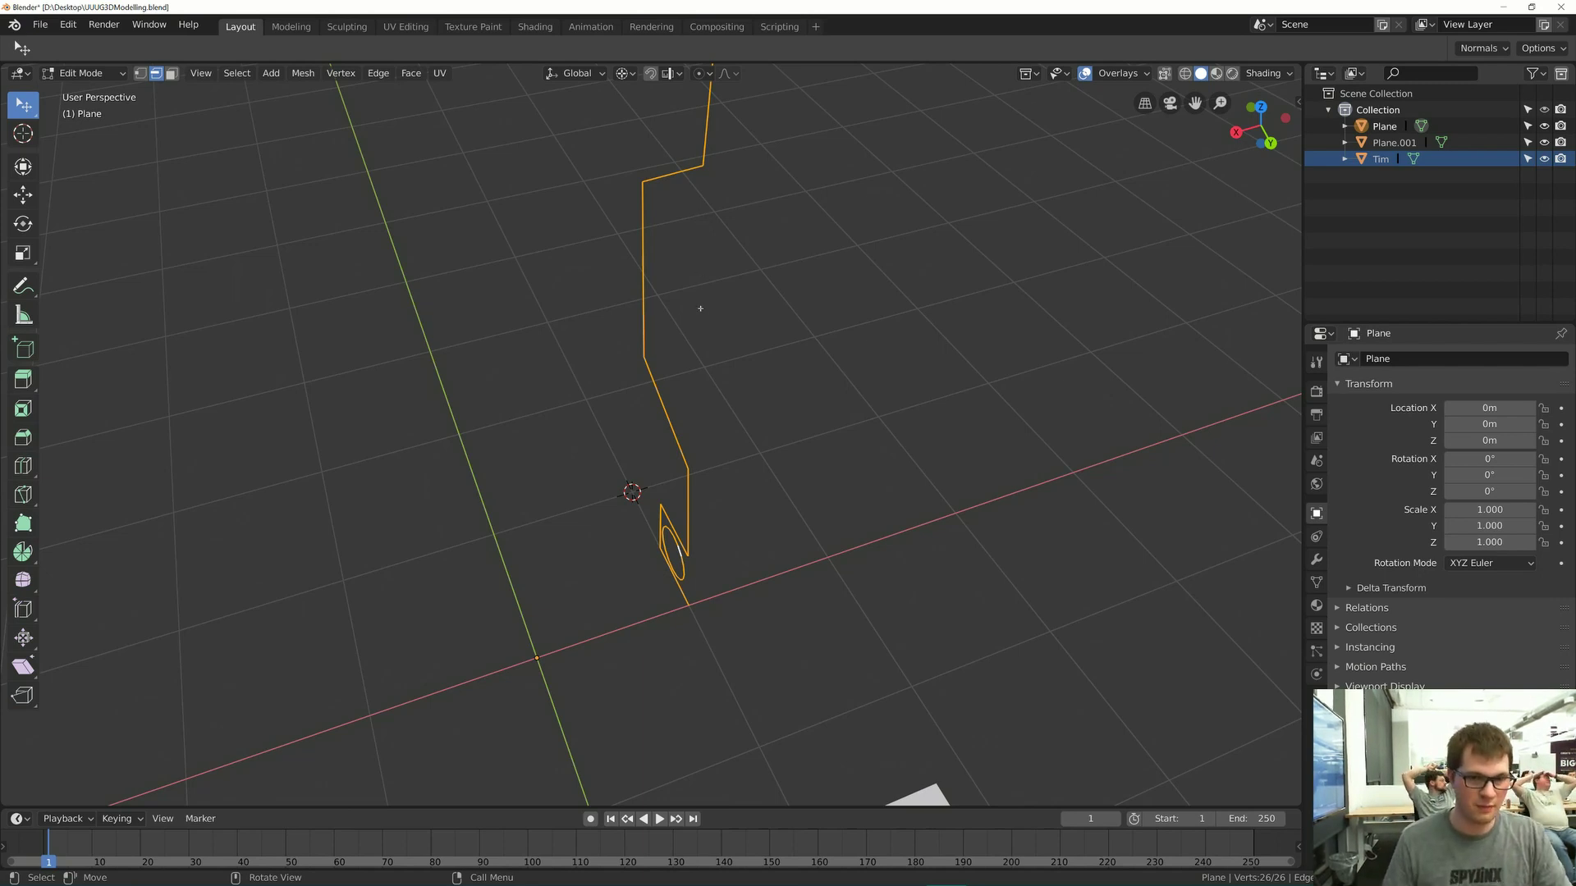
middle_drag(700, 308, 694, 404)
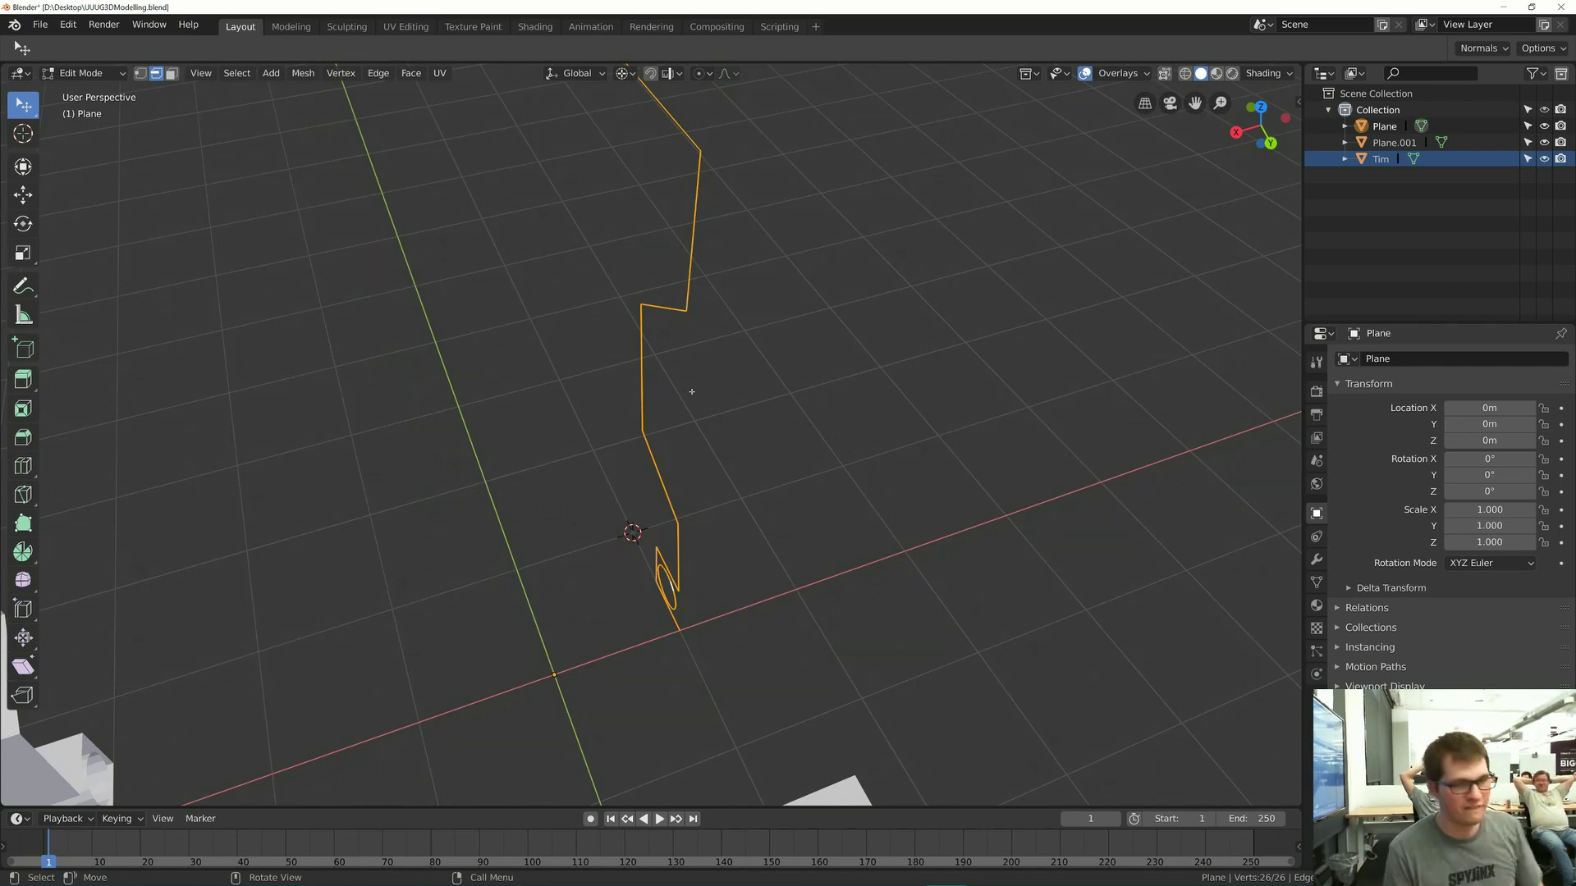
middle_drag(692, 385, 714, 425)
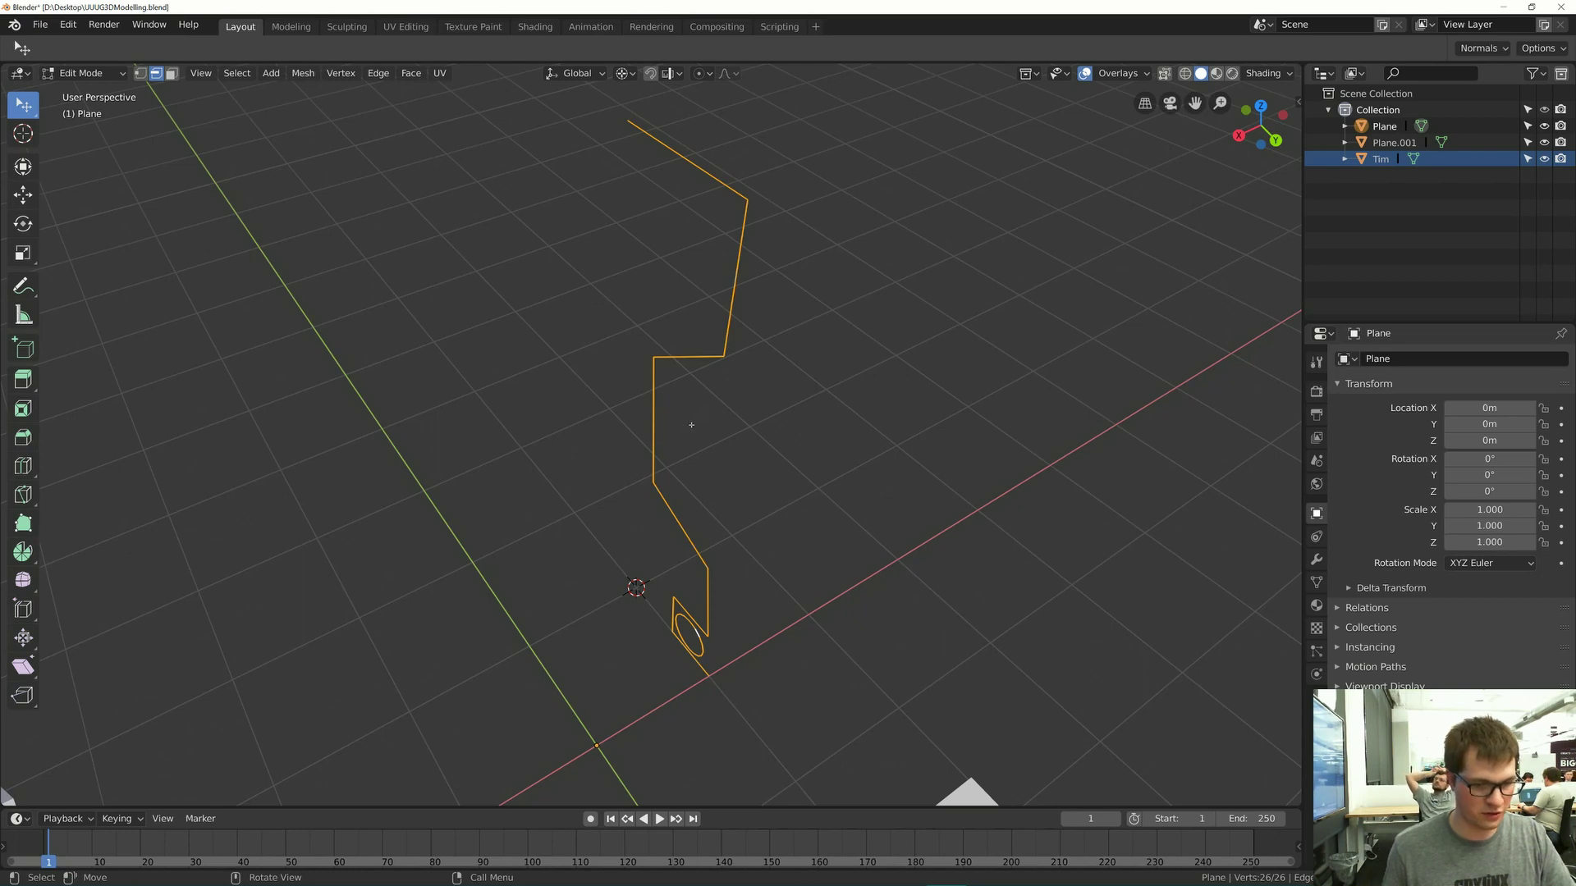
key(e)
key(z)
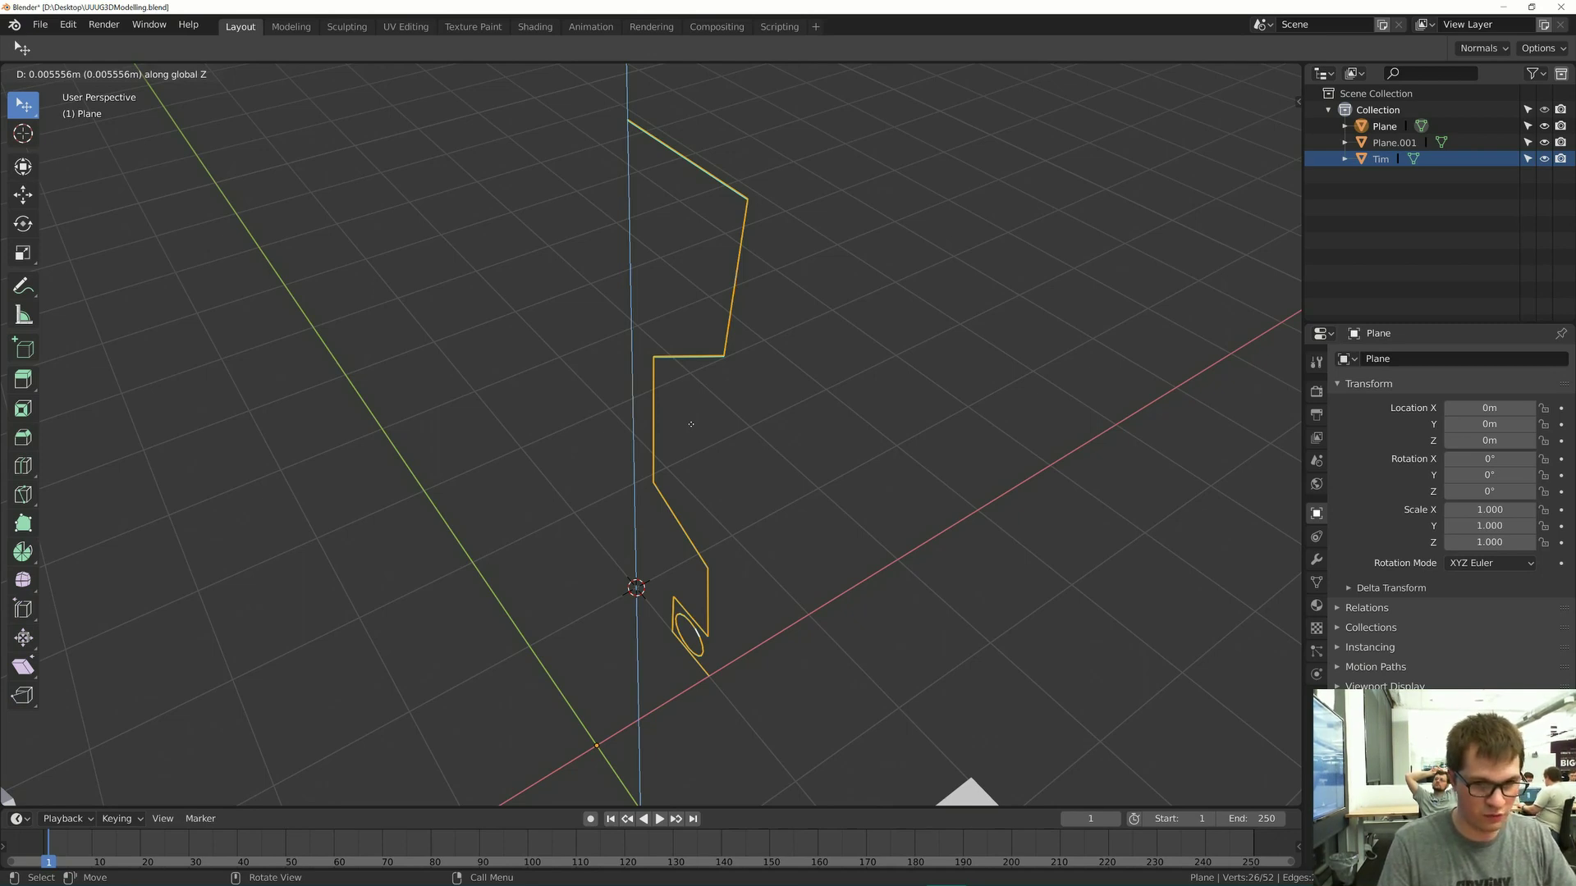
key(r)
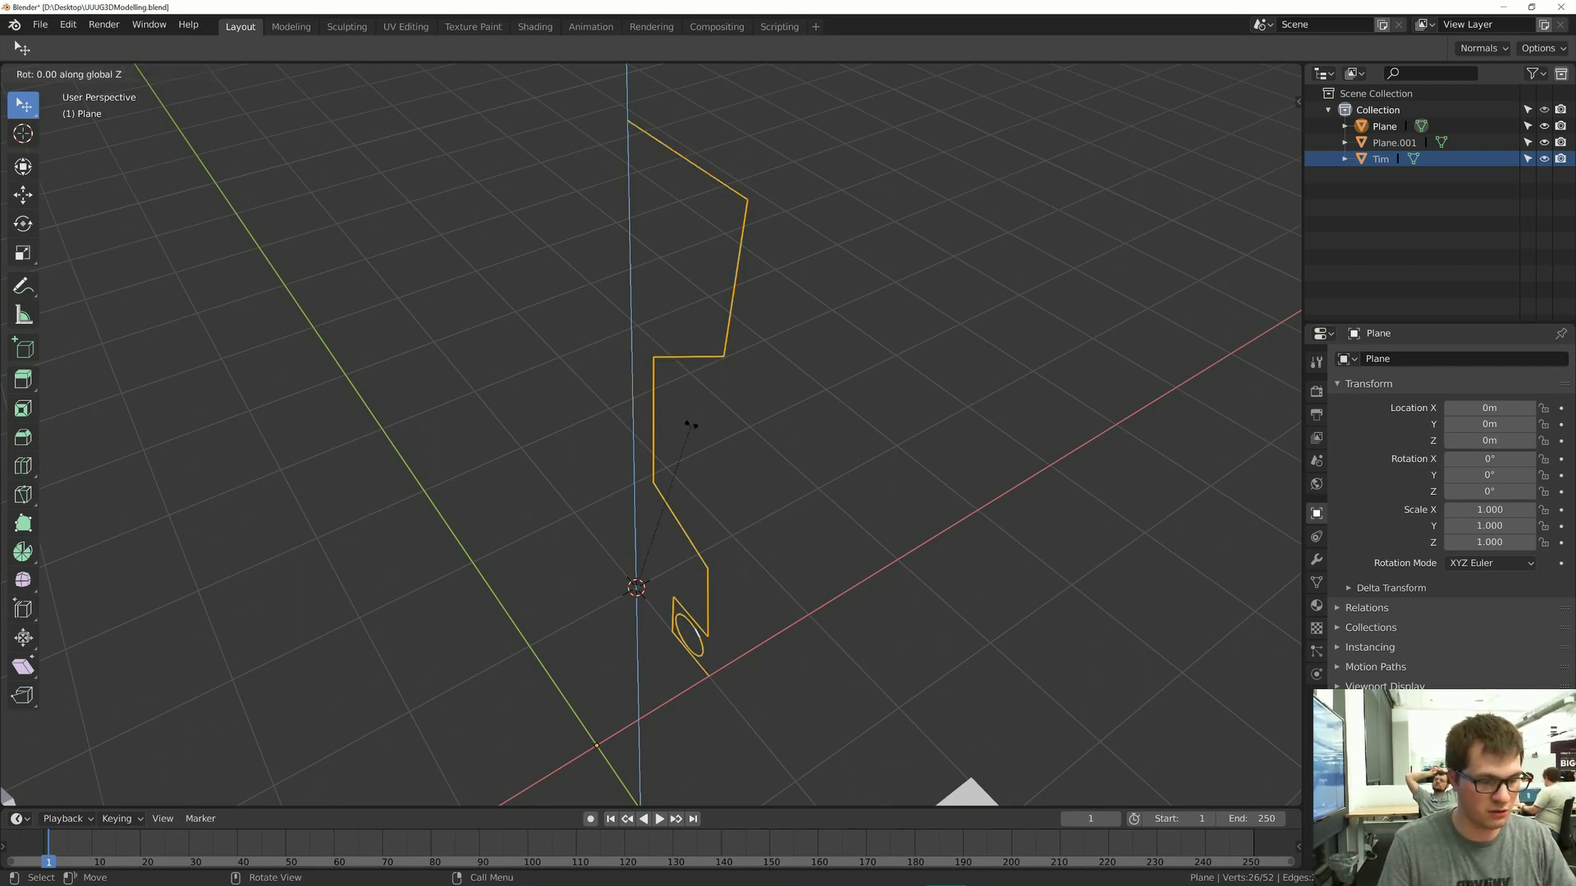
key(Escape)
key(ctrl+z)
key(ctrl+z)
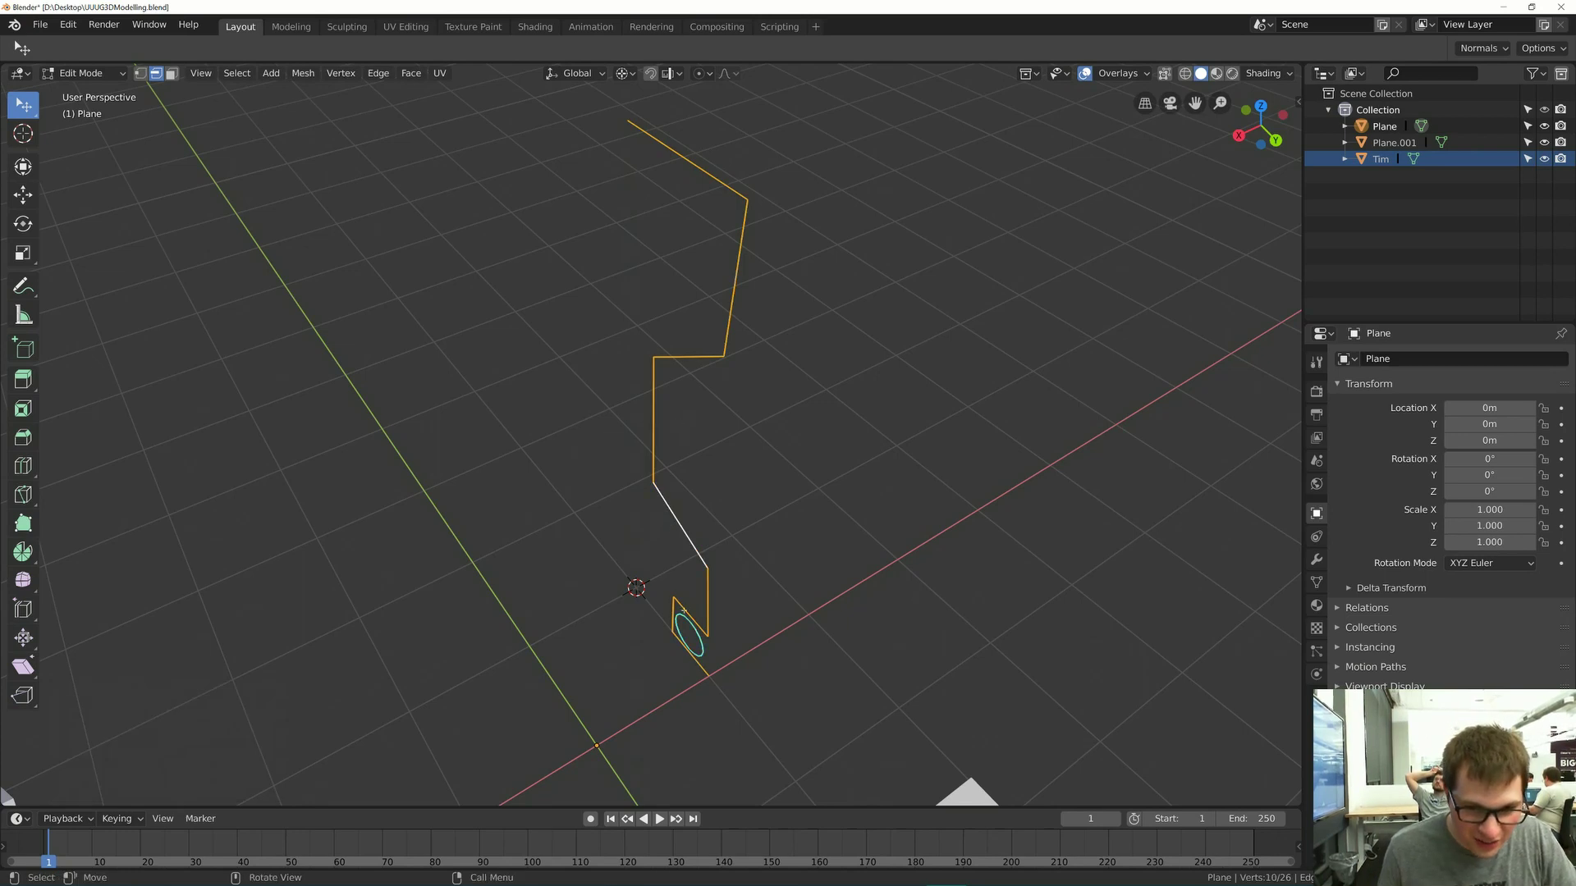
- Extrude the entire wall and pipe profile with a -11.3° rotation around Z about the 3D cursor
key(a)
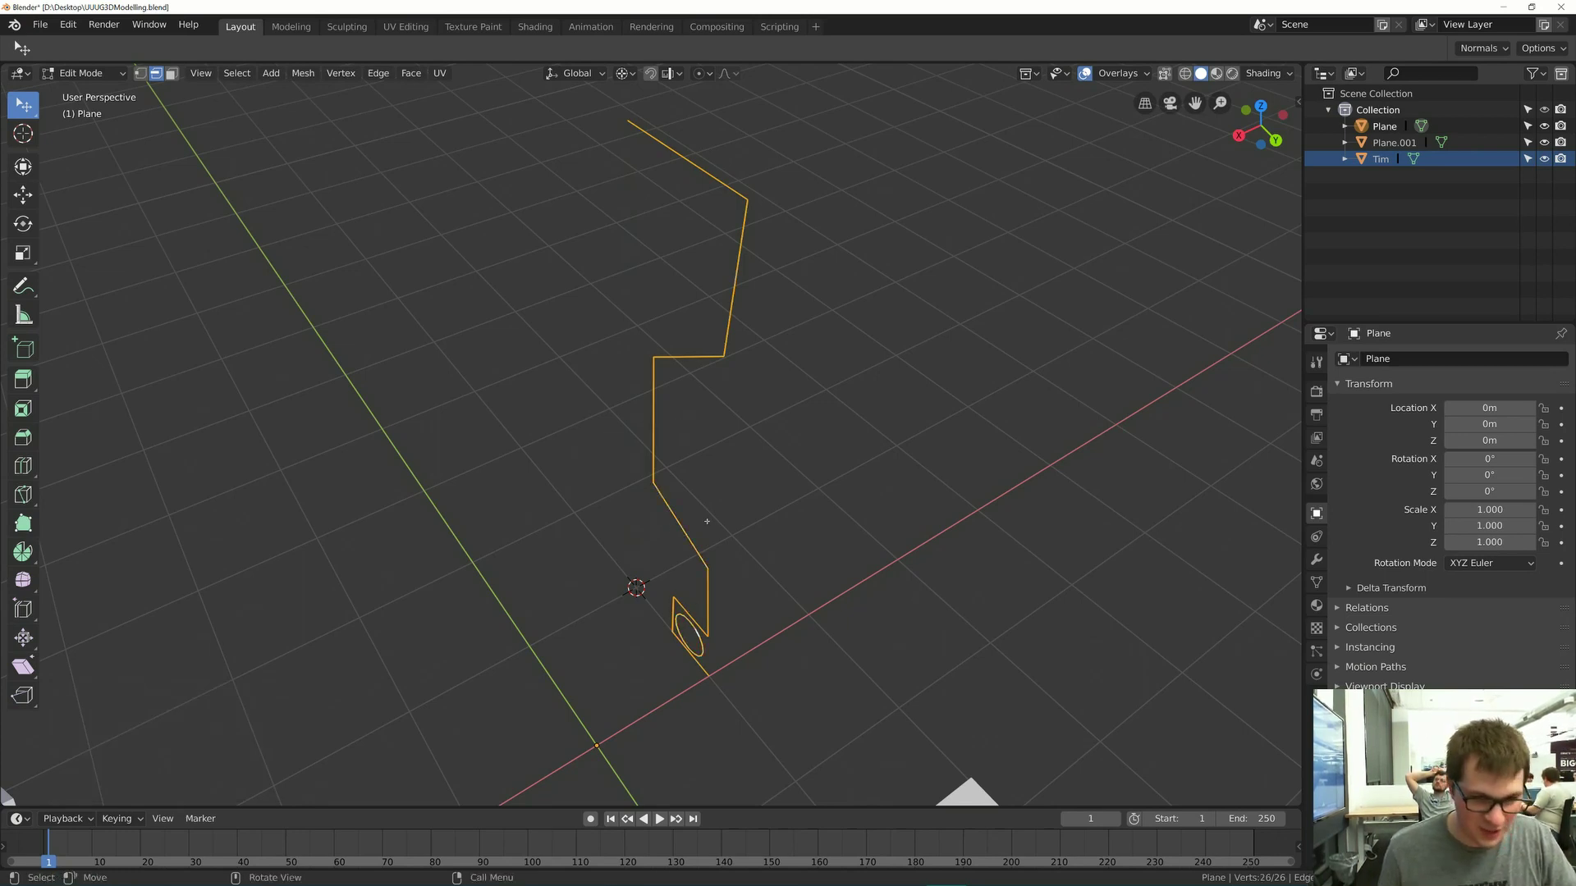
key(e)
key(r)
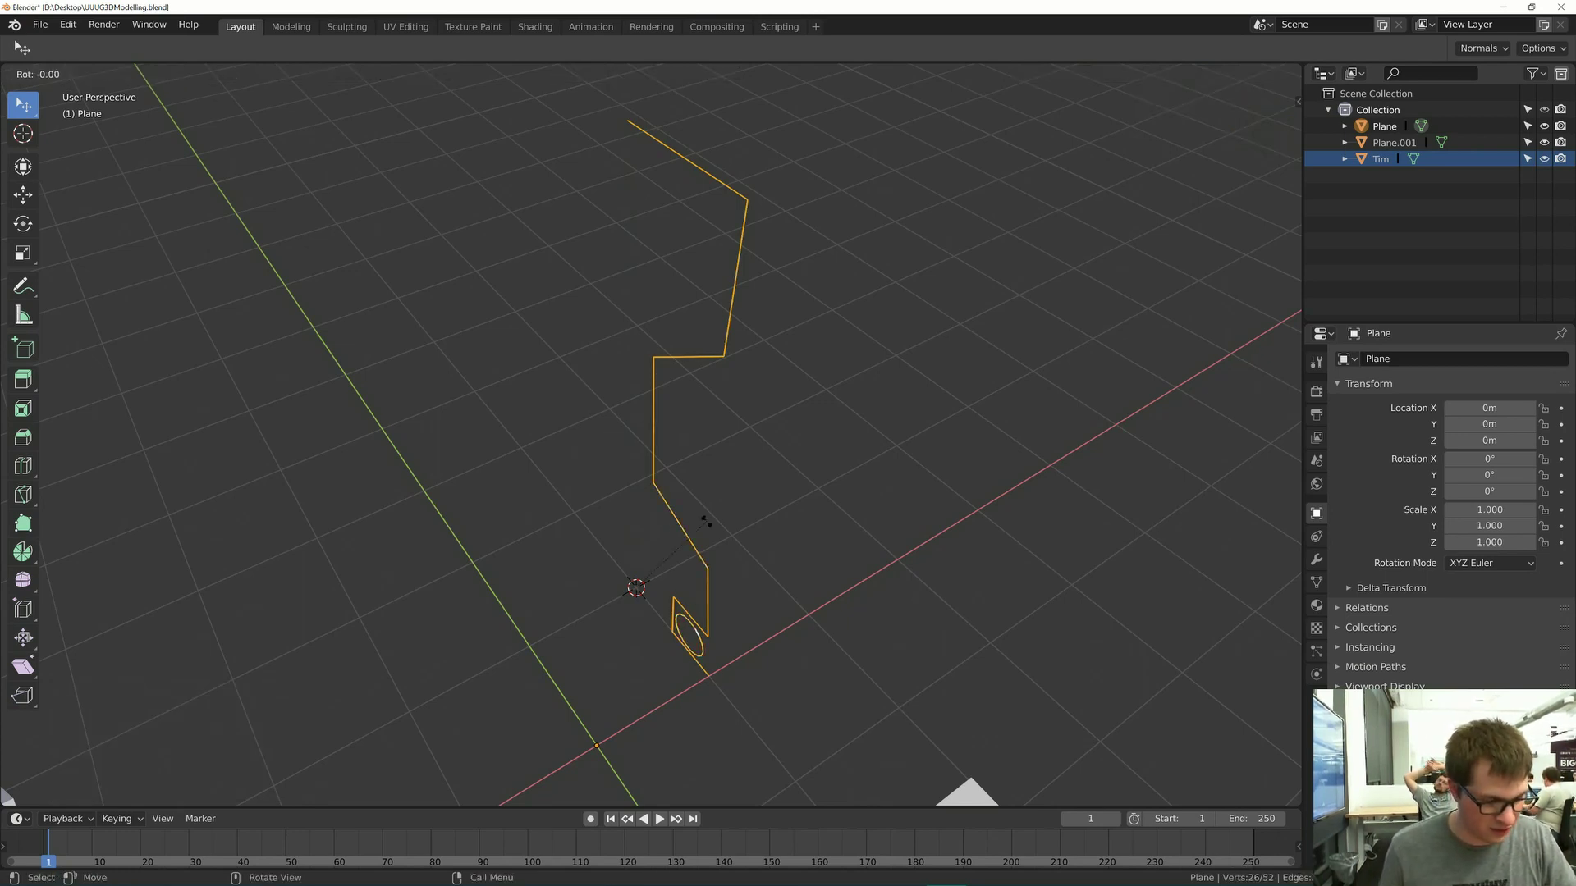
key(z)
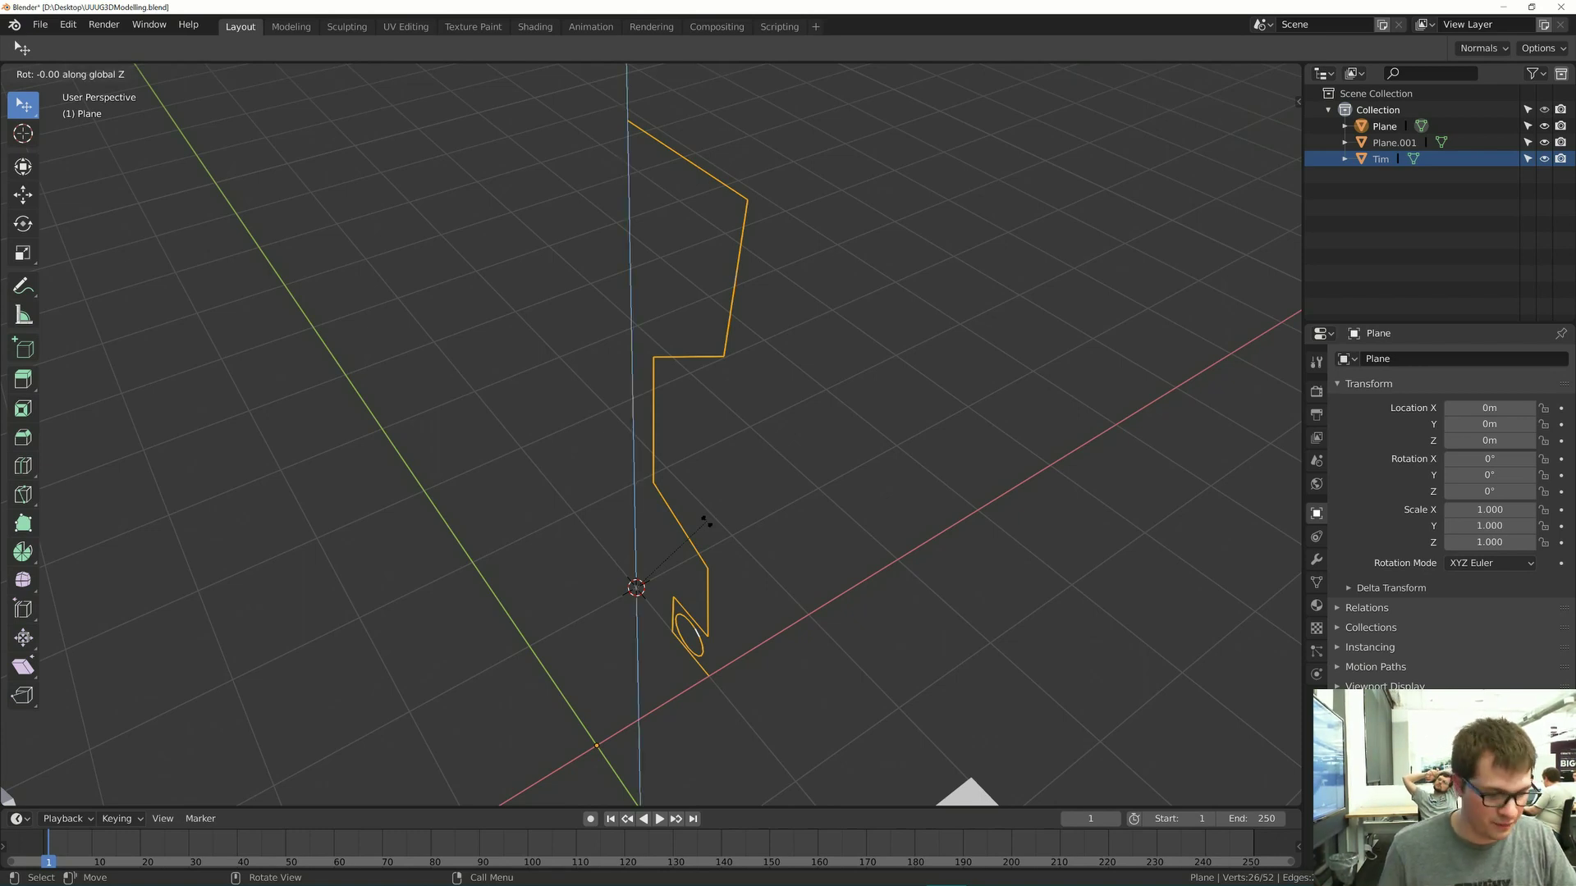
text(-12.5)
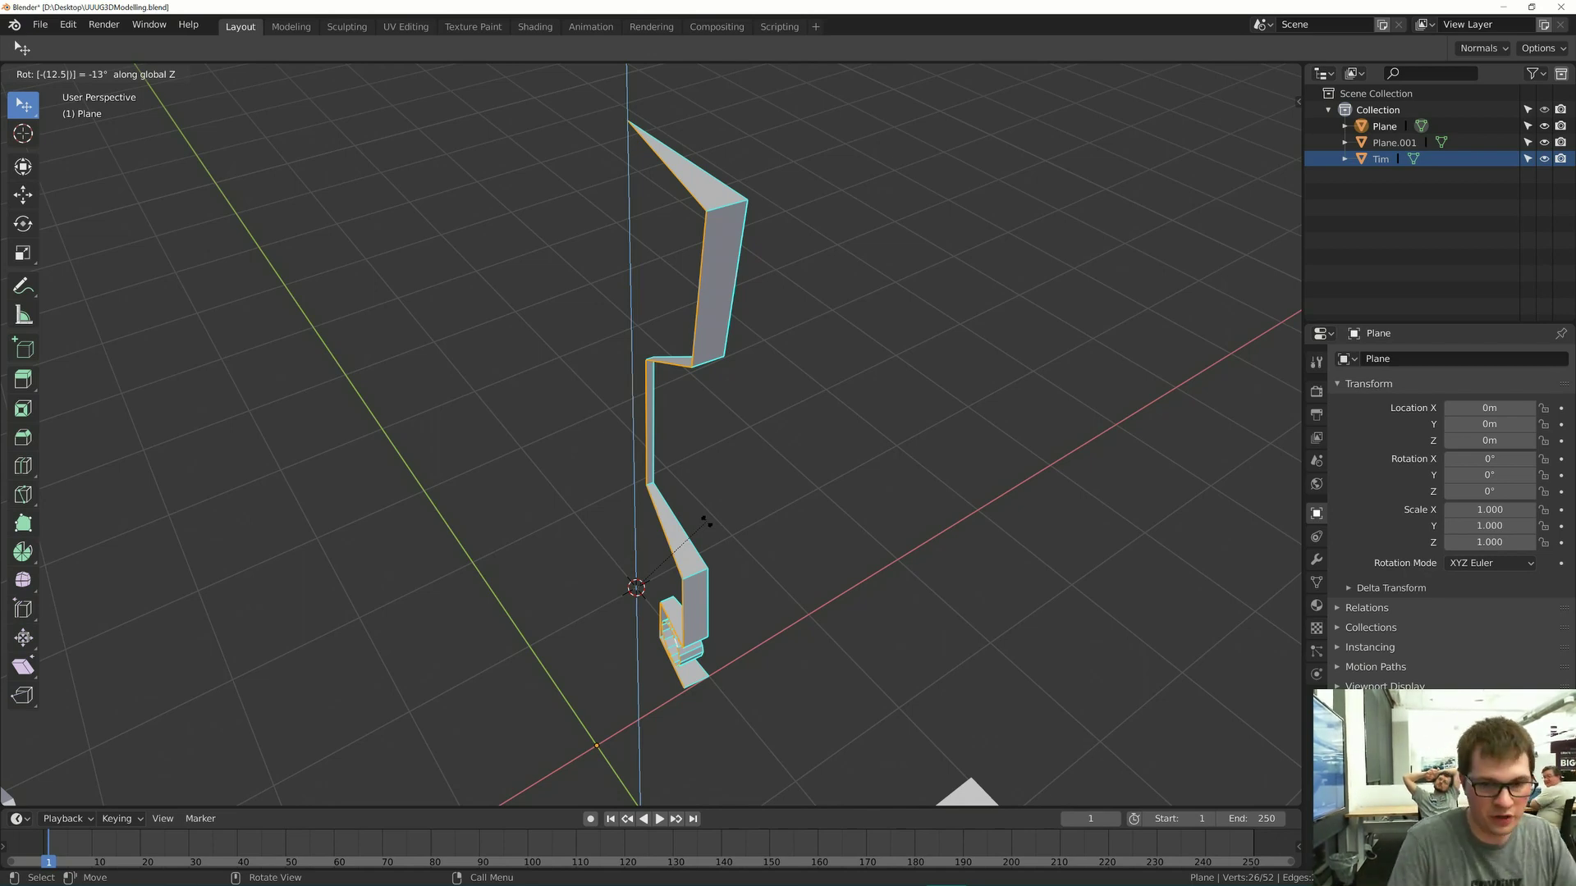
key(BackSpace)
key(BackSpace)
key(BackSpace)
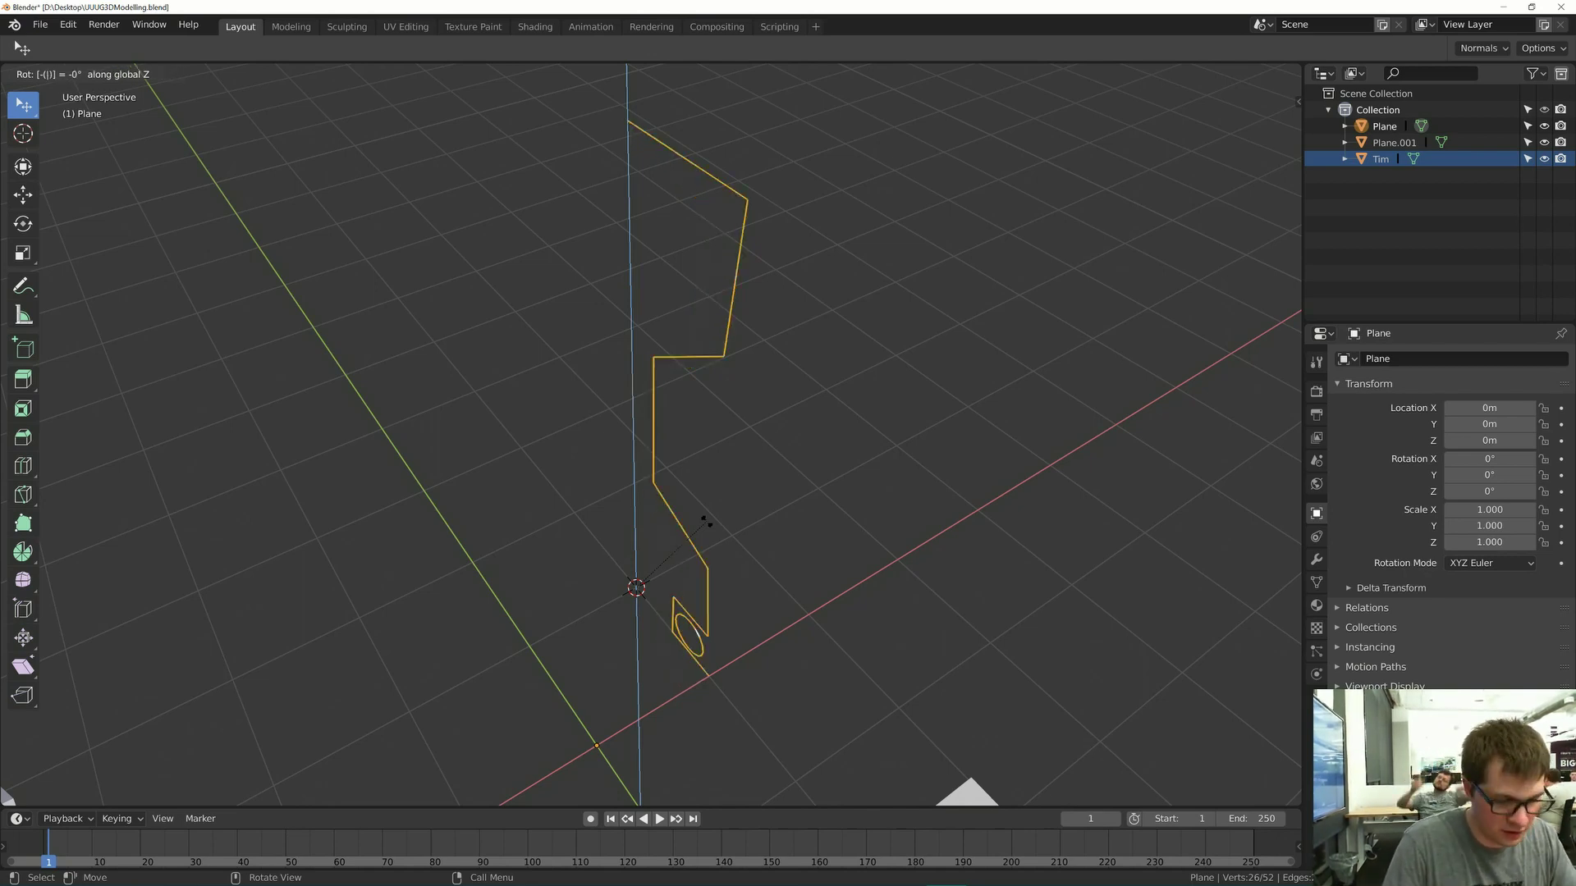
text(1.3)
key(Return)
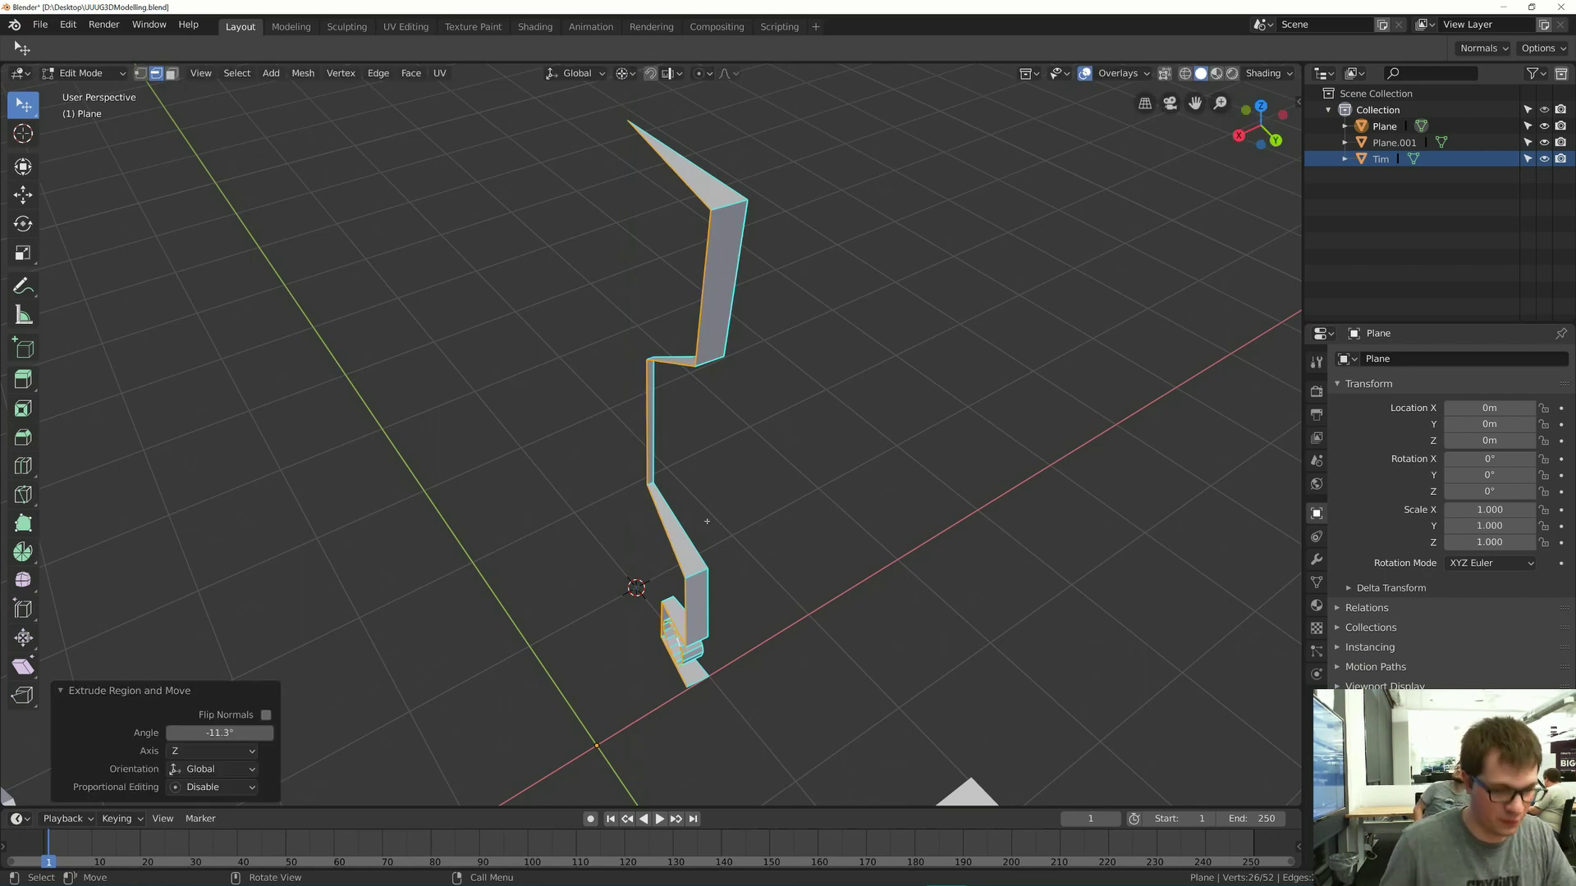
- Repeat the -11.3° rotated extrusion until the wall completes a quarter turn, and save the file
key(shift+r)
key(shift+r)
key(shift+r)
key(shift+r)
key(shift+r)
key(shift+r)
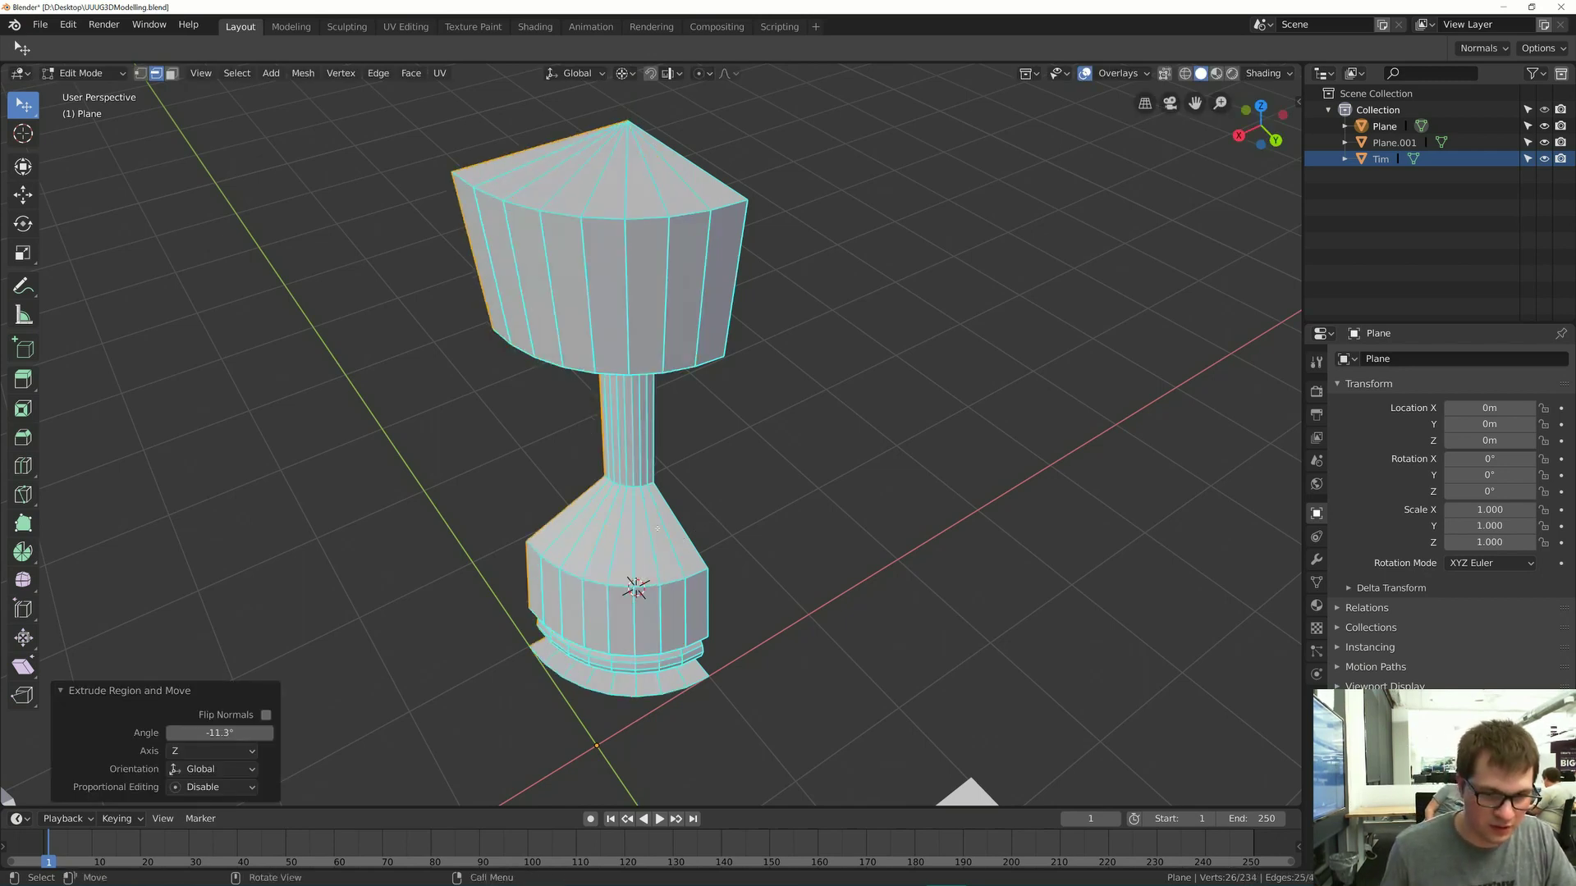
middle_drag(620, 519, 627, 450)
scroll(594, 390, up, 2)
key(Tab)
scroll(636, 435, up, 3)
key(ctrl+s)
scroll(615, 380, down, 2)
key(Tab)
middle_drag(615, 379, 599, 368)
key(a)
middle_drag(639, 486, 620, 492)
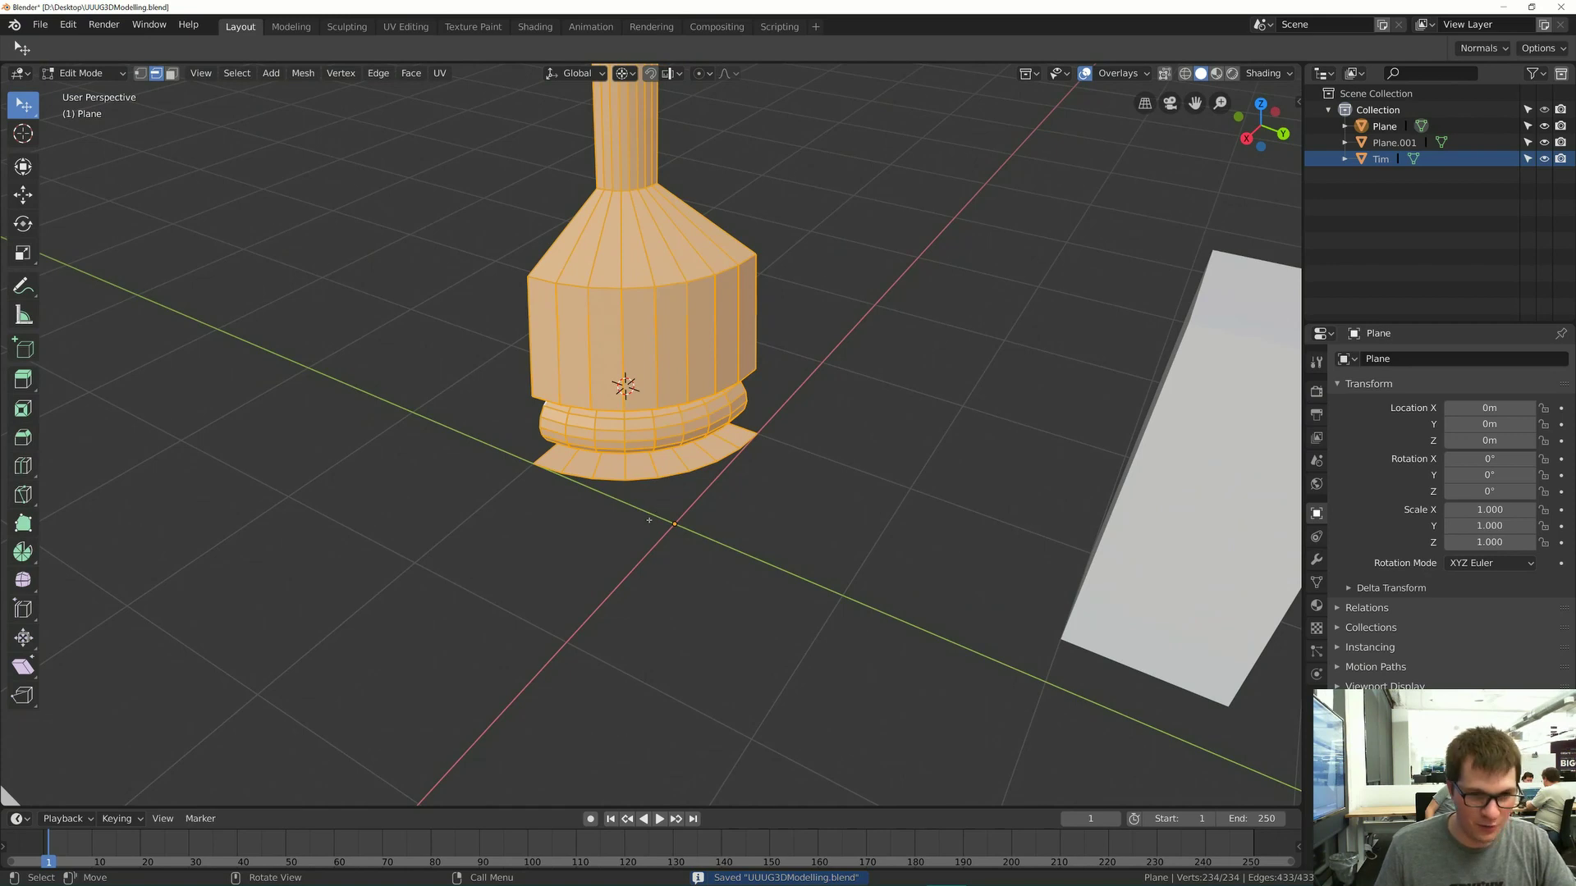
key(g)
key(y)
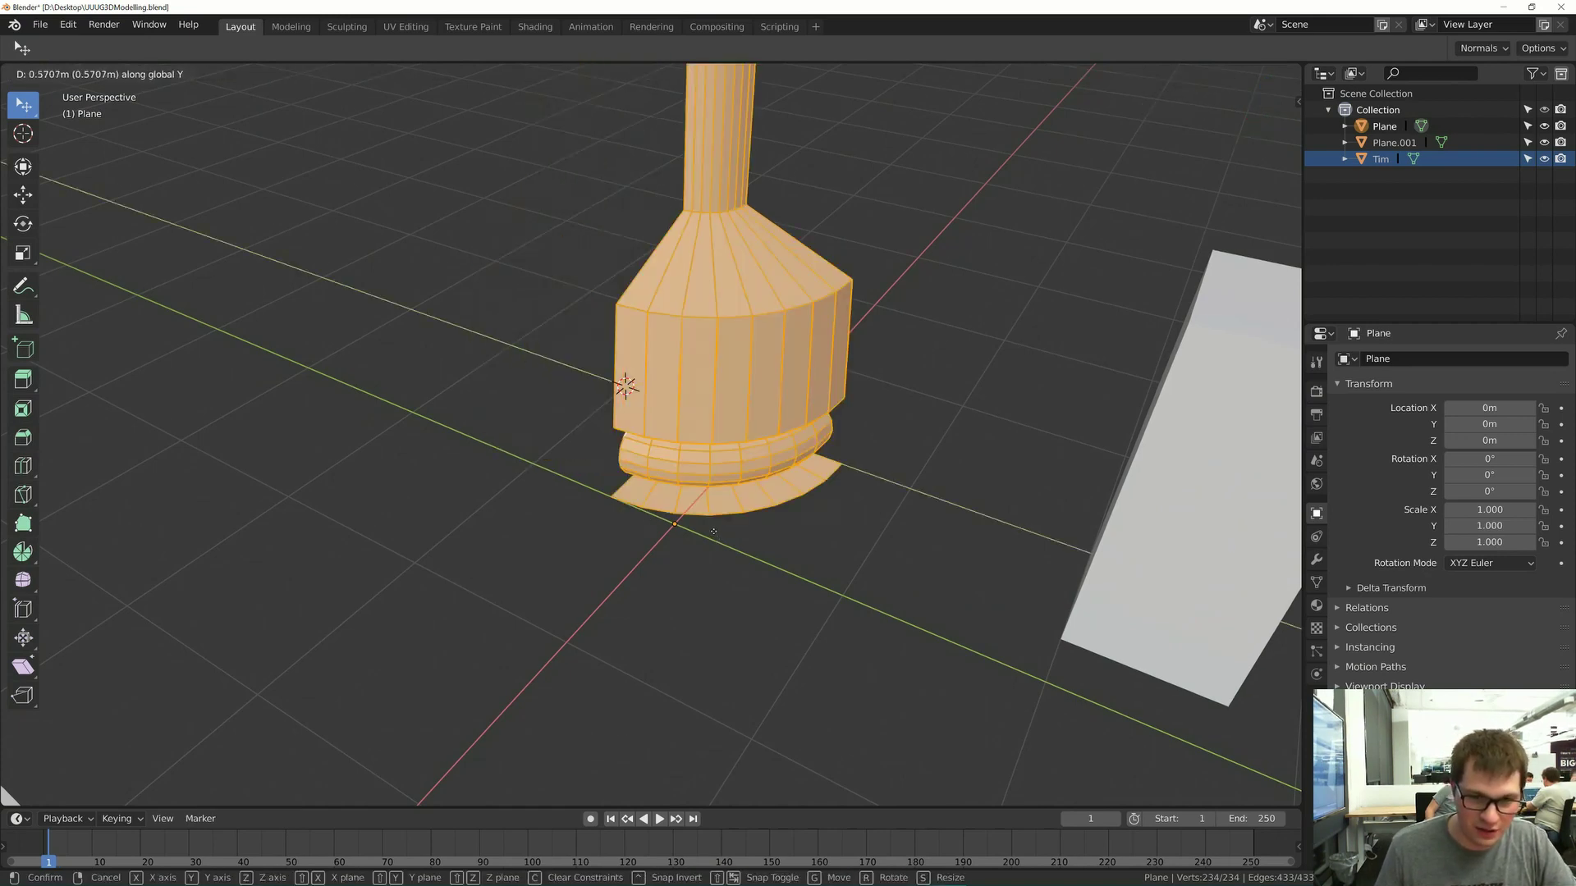
right_click(714, 532)
- Snap the 3D cursor to the outer base corner vertex of the curved wall that lies on the Y axis
middle_drag(691, 520, 722, 517)
key(1)
click(560, 488)
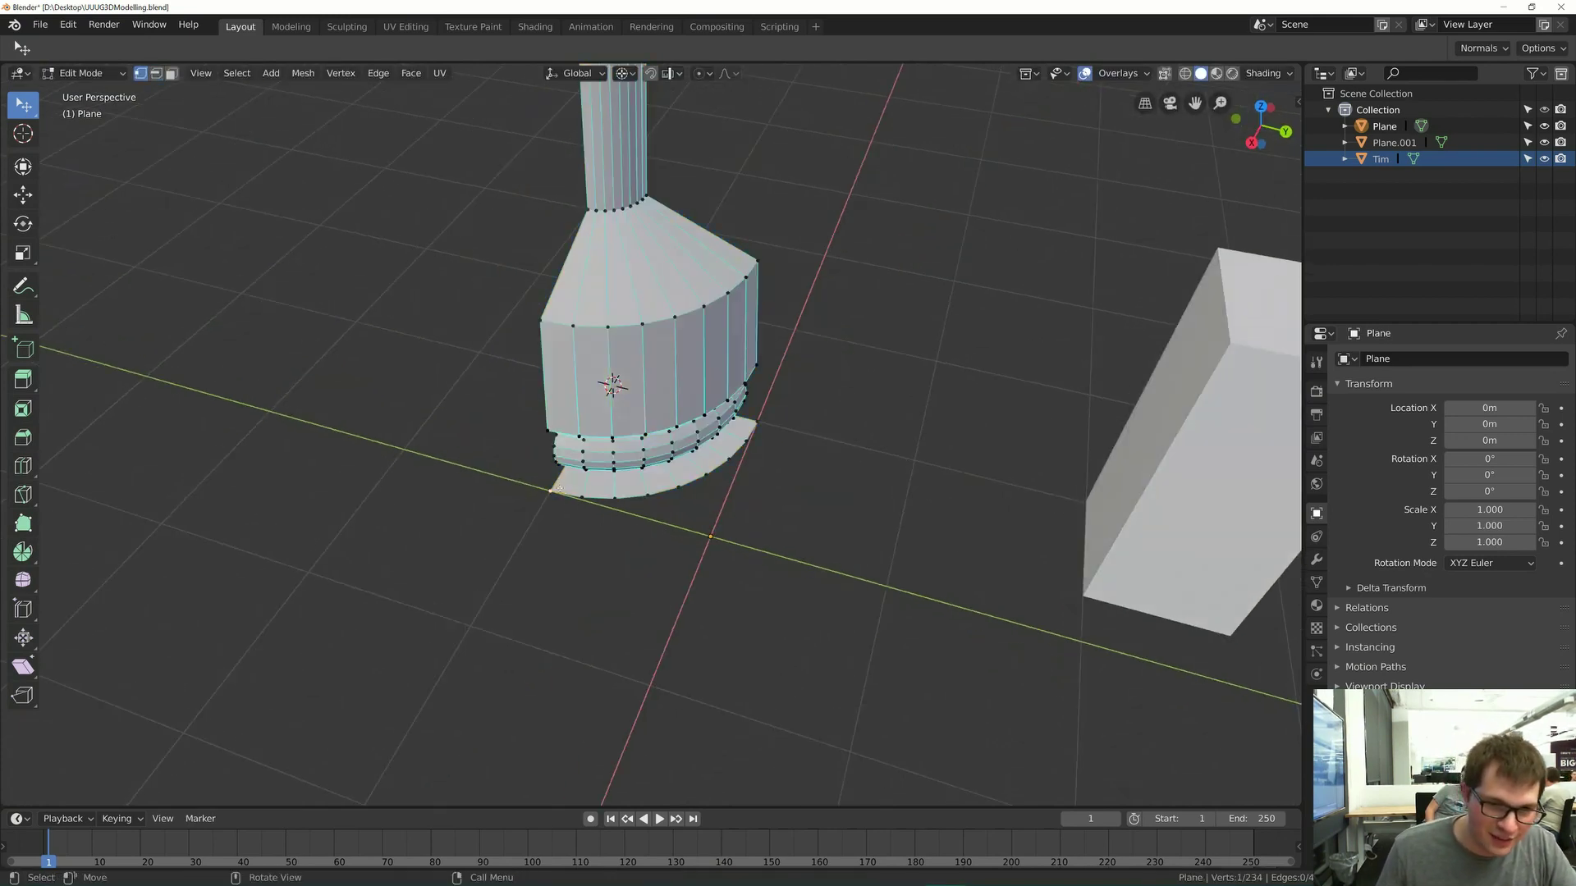
key(KP_Decimal)
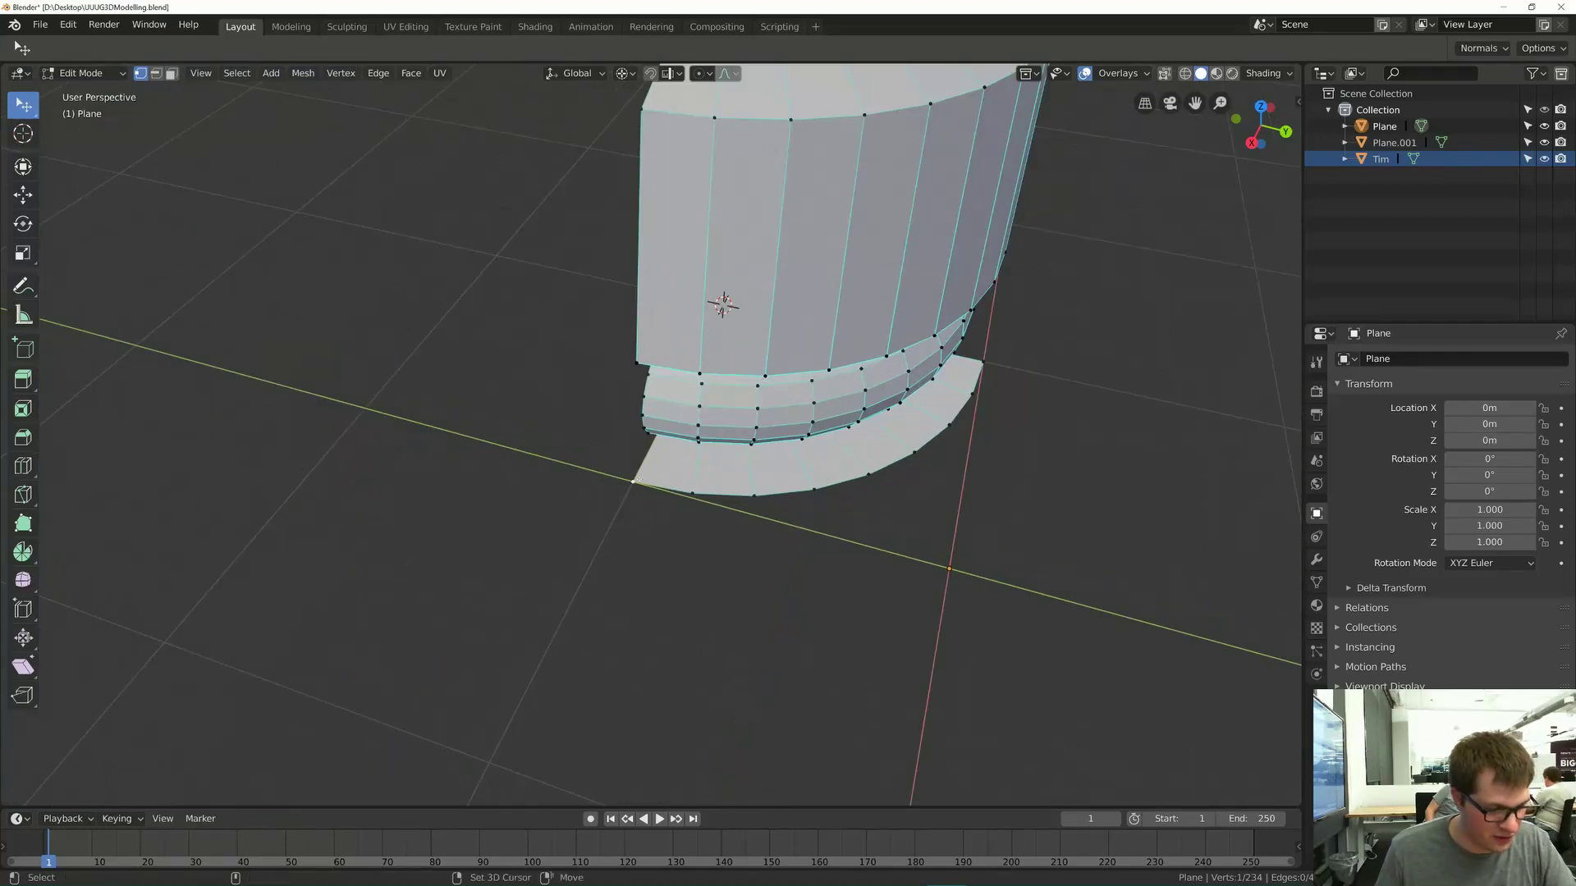
key(shift+s)
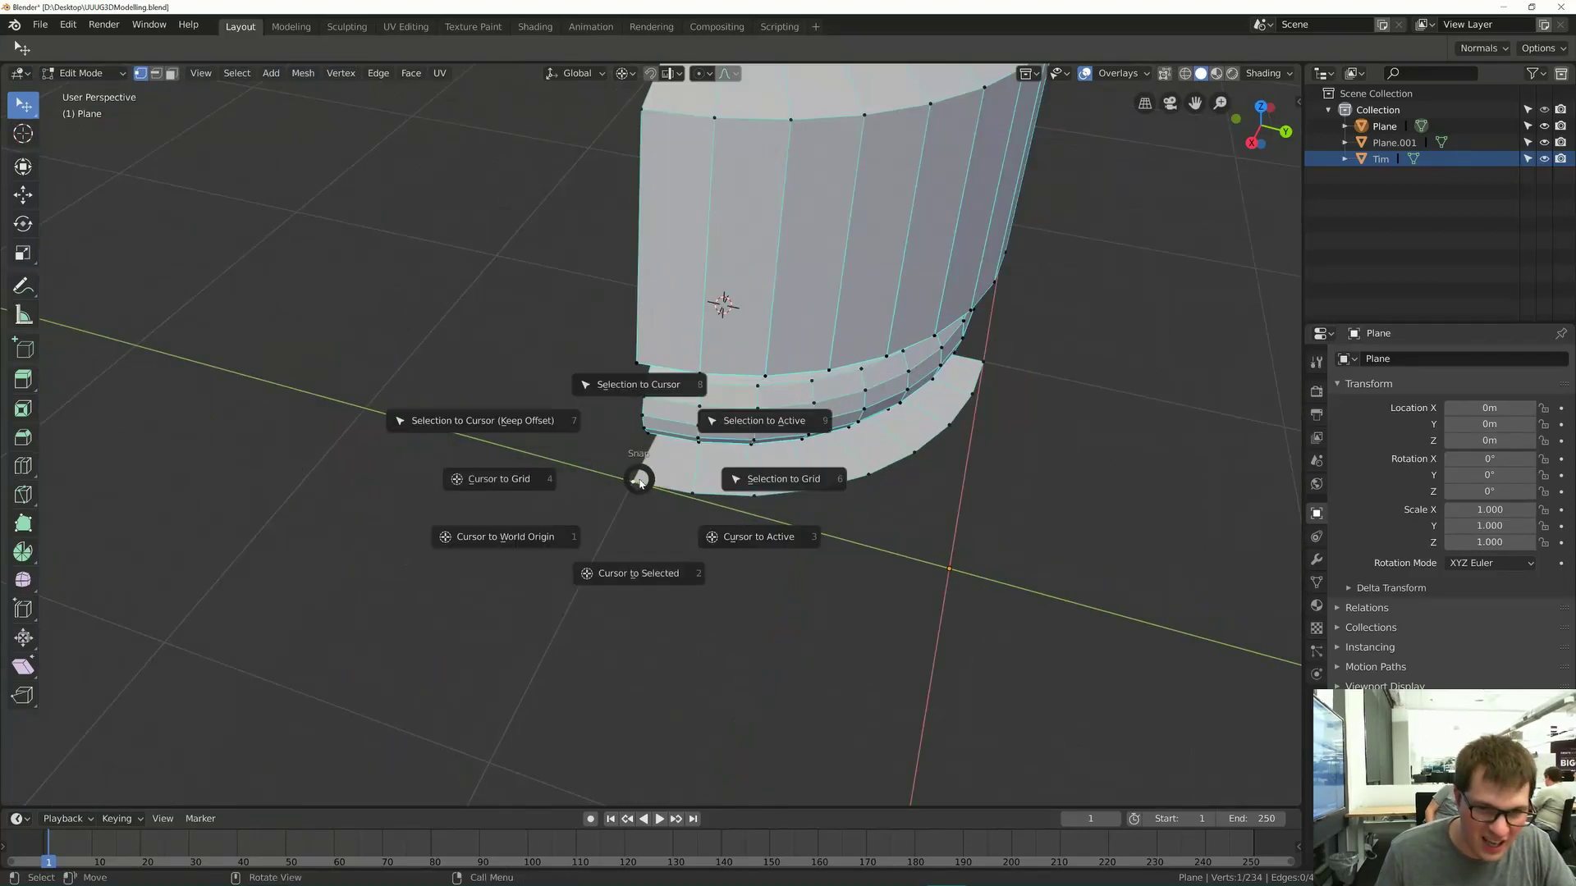
click(628, 581)
- Set the curved wall object's origin to the 3D cursor
scroll(636, 533, down, 4)
middle_drag(636, 534, 646, 474)
key(Tab)
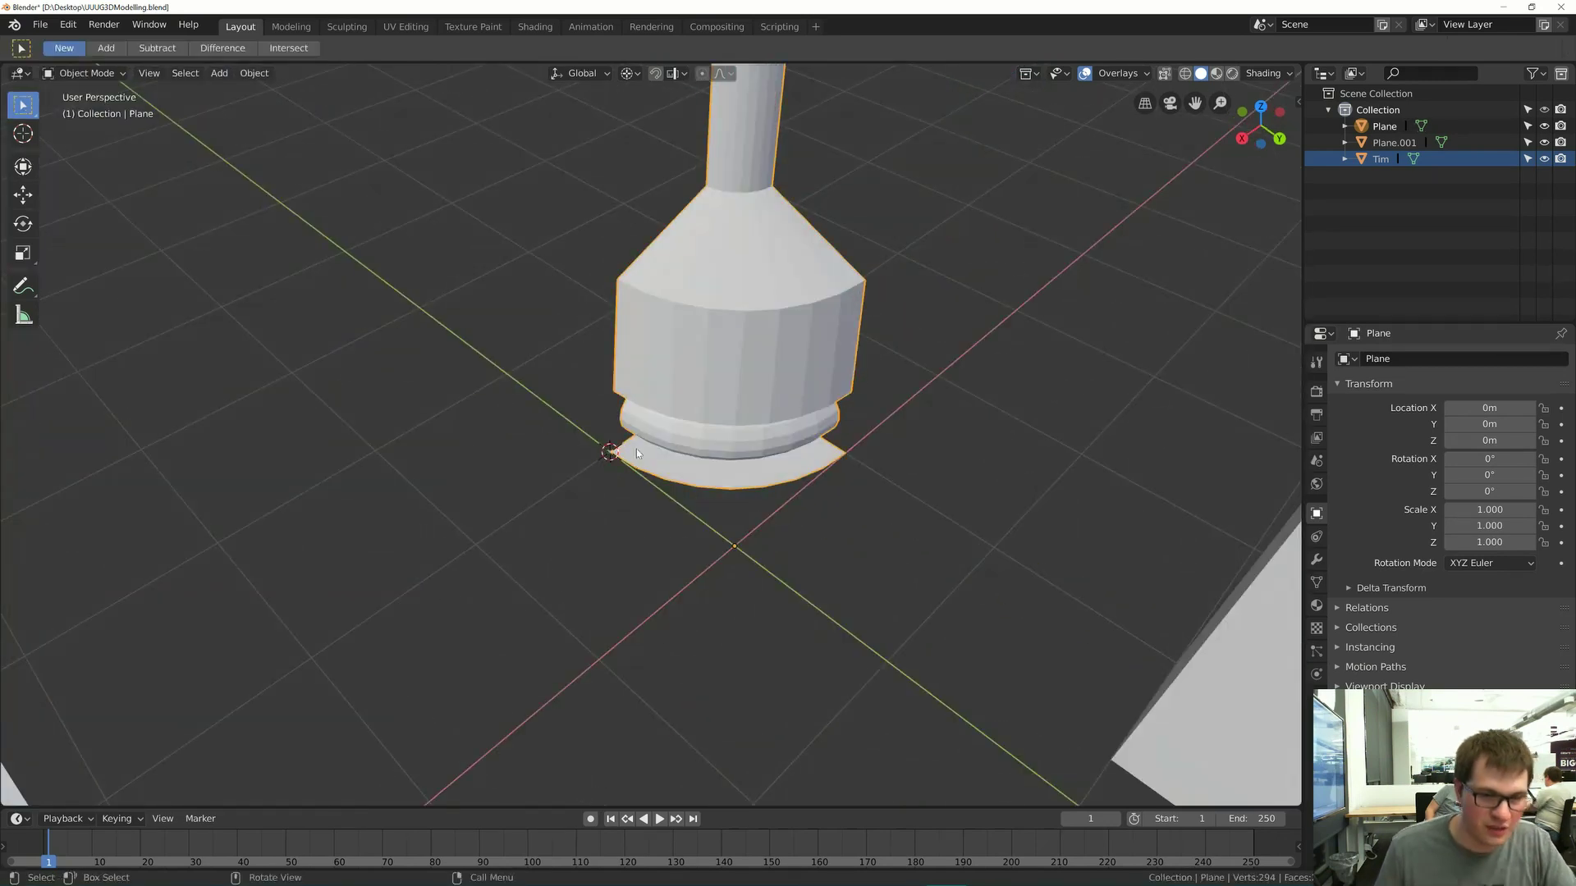
right_click(609, 398)
mouse_move(644, 444)
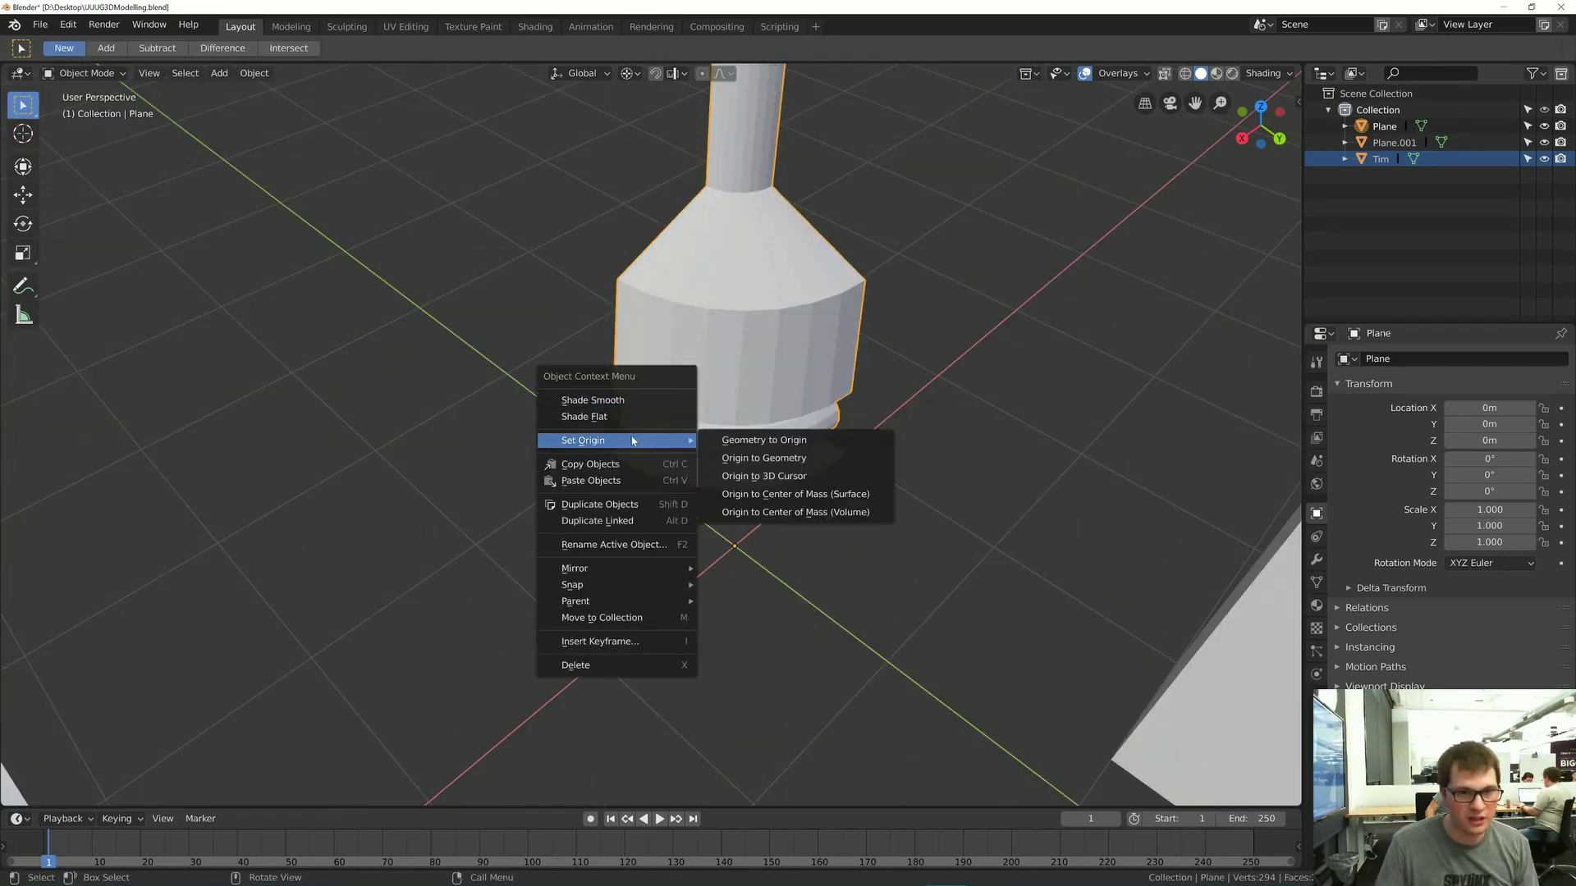
click(798, 477)
scroll(689, 430, down, 3)
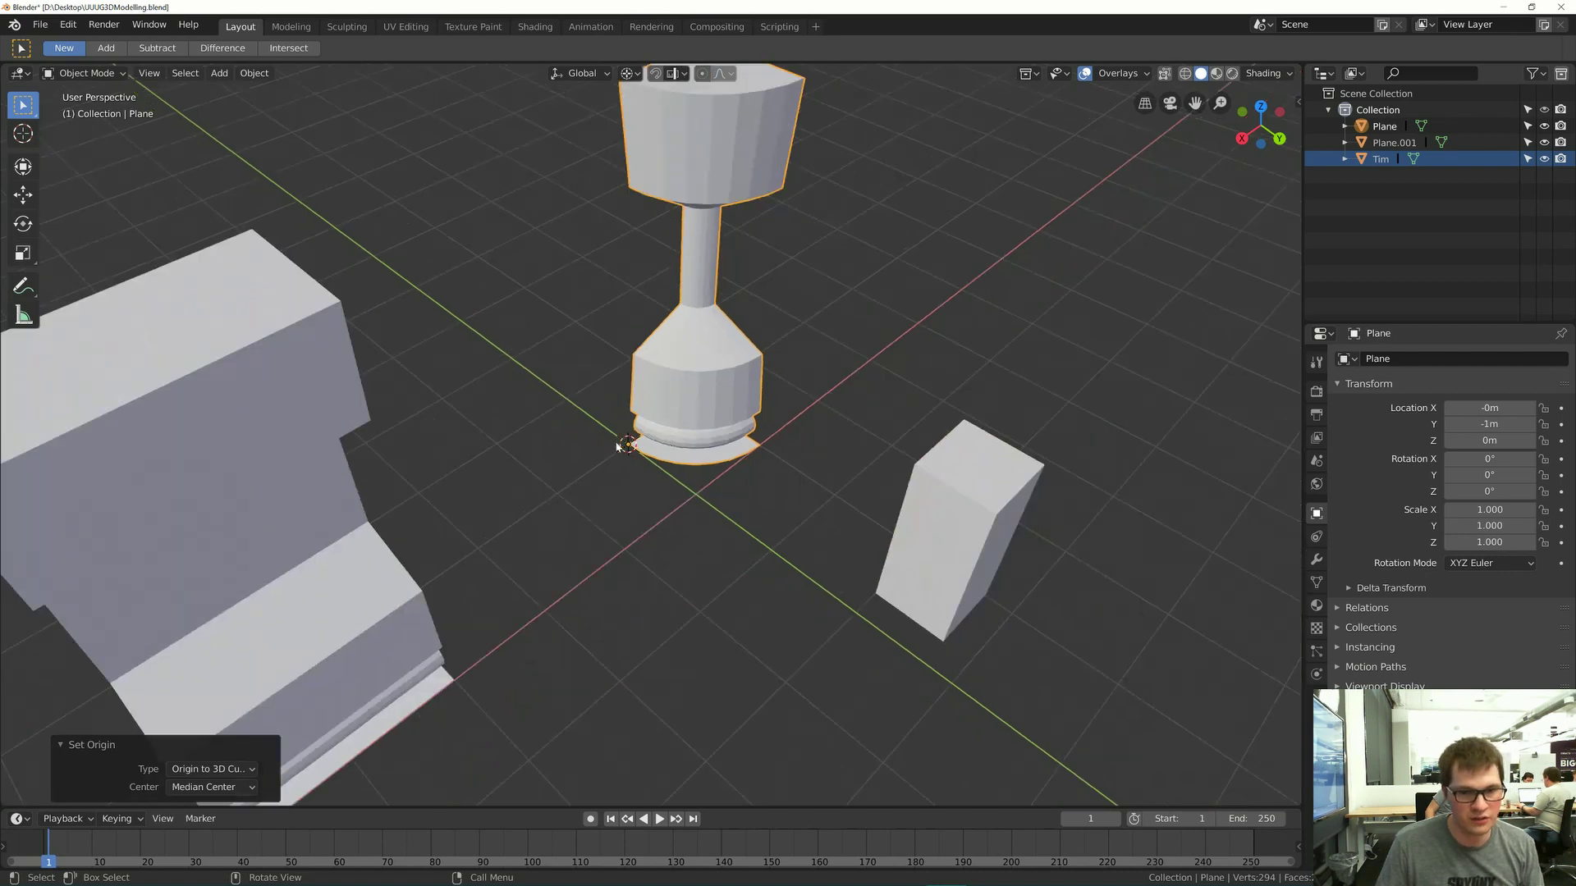
- Move the curved wall across the ground plane to X 2 m, Y 0 m, and save the file
key(g)
key(shift+z)
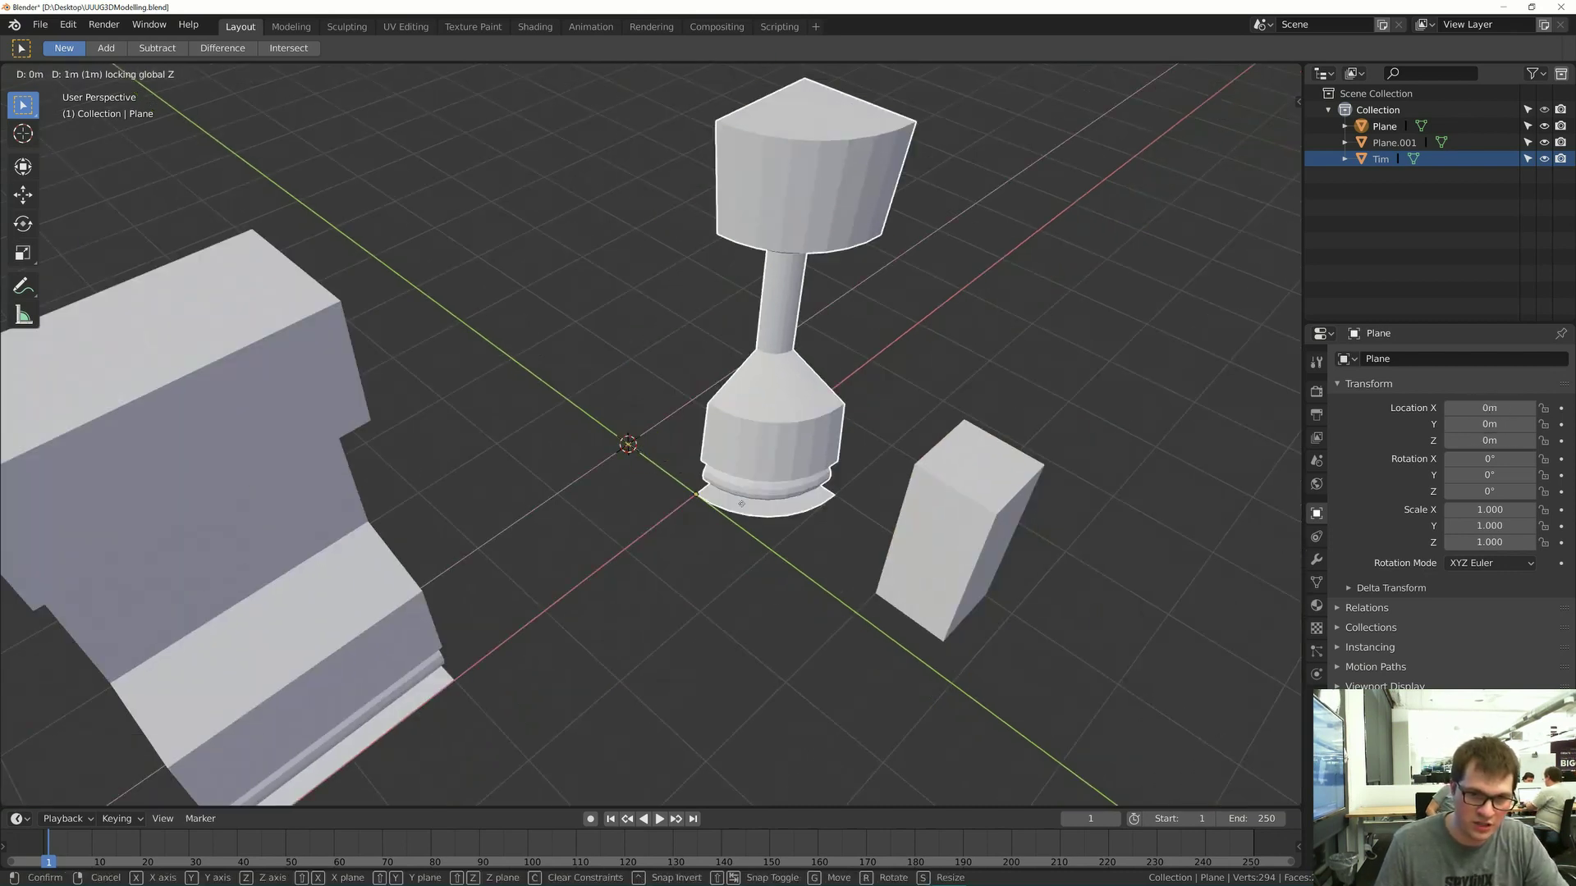
click(634, 598)
middle_drag(633, 556, 520, 467)
scroll(575, 484, down, 3)
key(ctrl+s)
scroll(649, 484, down, 4)
- Compare the curved wall with the Modular Corridor Pieces reference on ArtStation in the browser
click(669, 470)
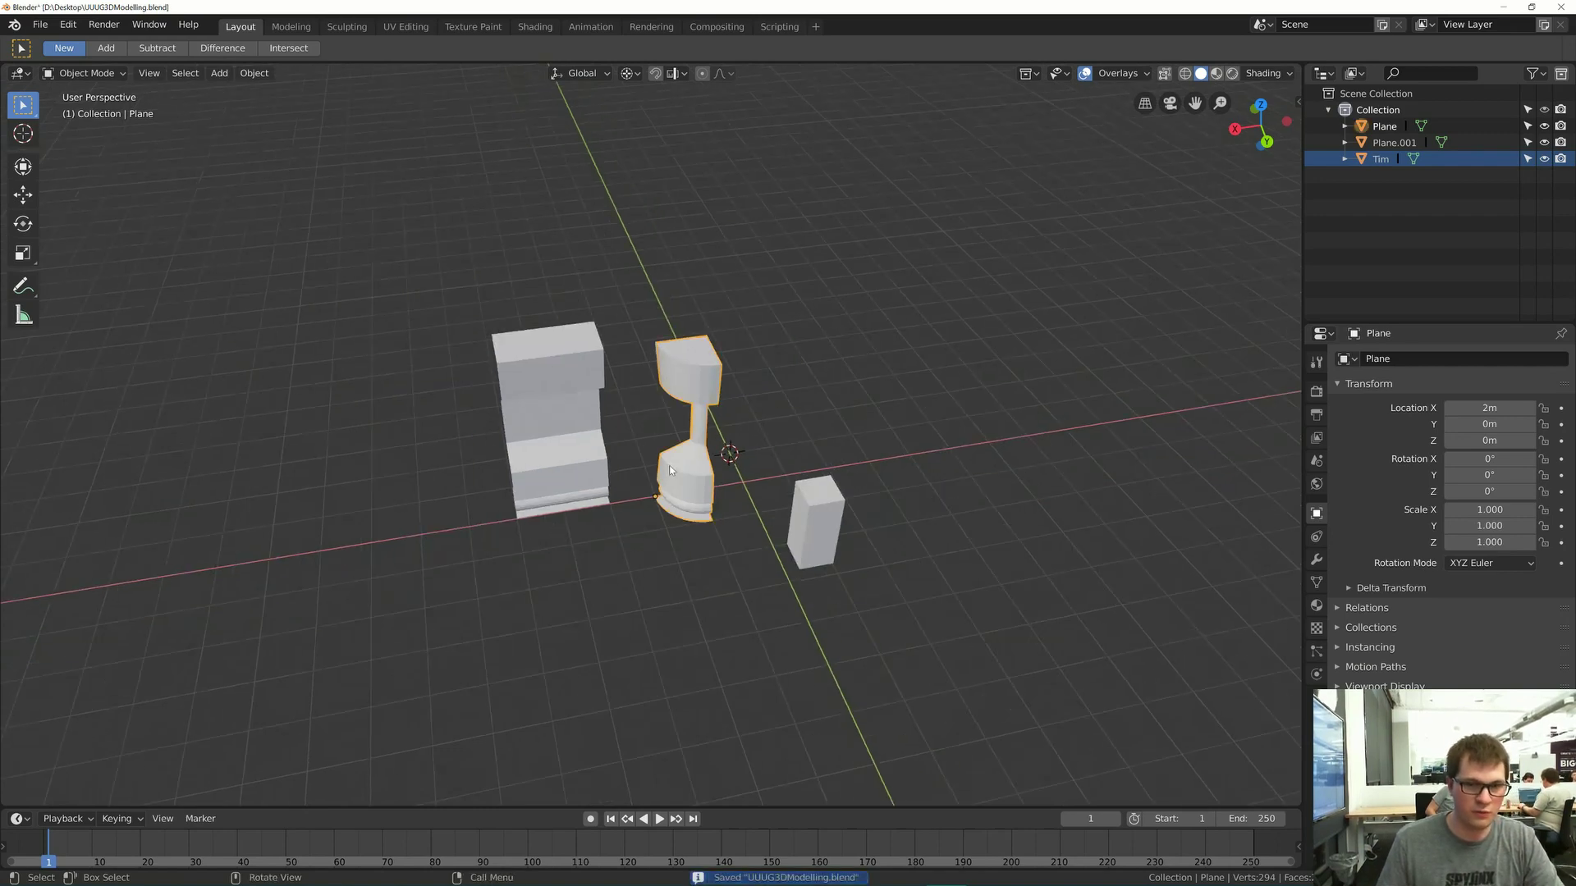
key(alt+Tab)
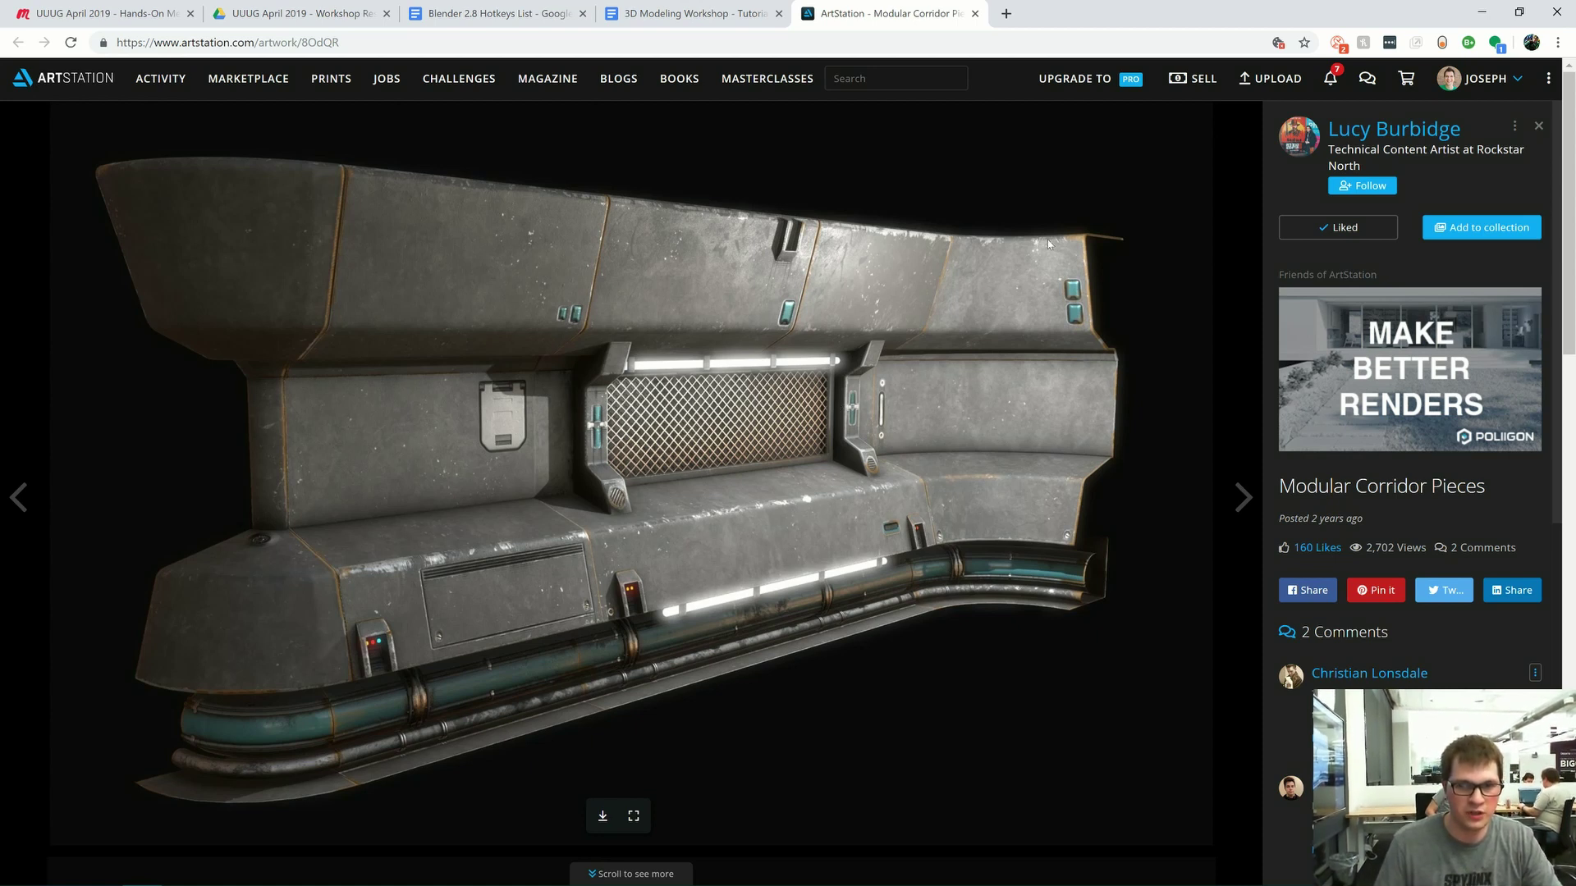
key(alt+Tab)
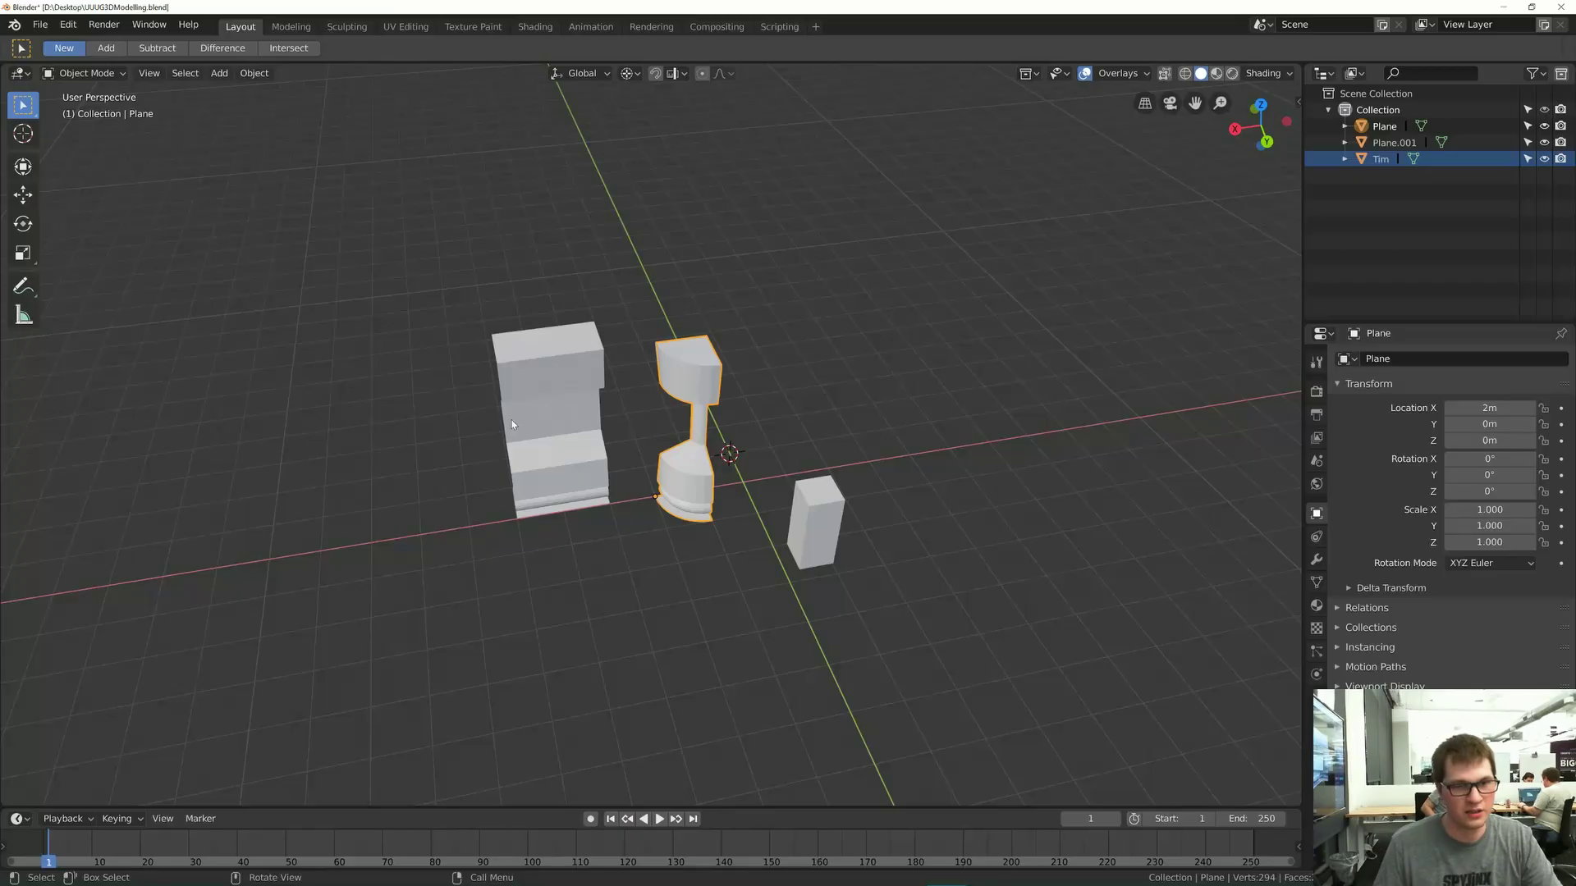
- Try pulling the curved wall's inner top corner vertex away in Edit Mode, and undo the move
scroll(648, 443, up, 3)
key(Tab)
scroll(598, 474, up, 4)
shift+middle_drag(624, 437, 687, 386)
scroll(688, 386, up, 5)
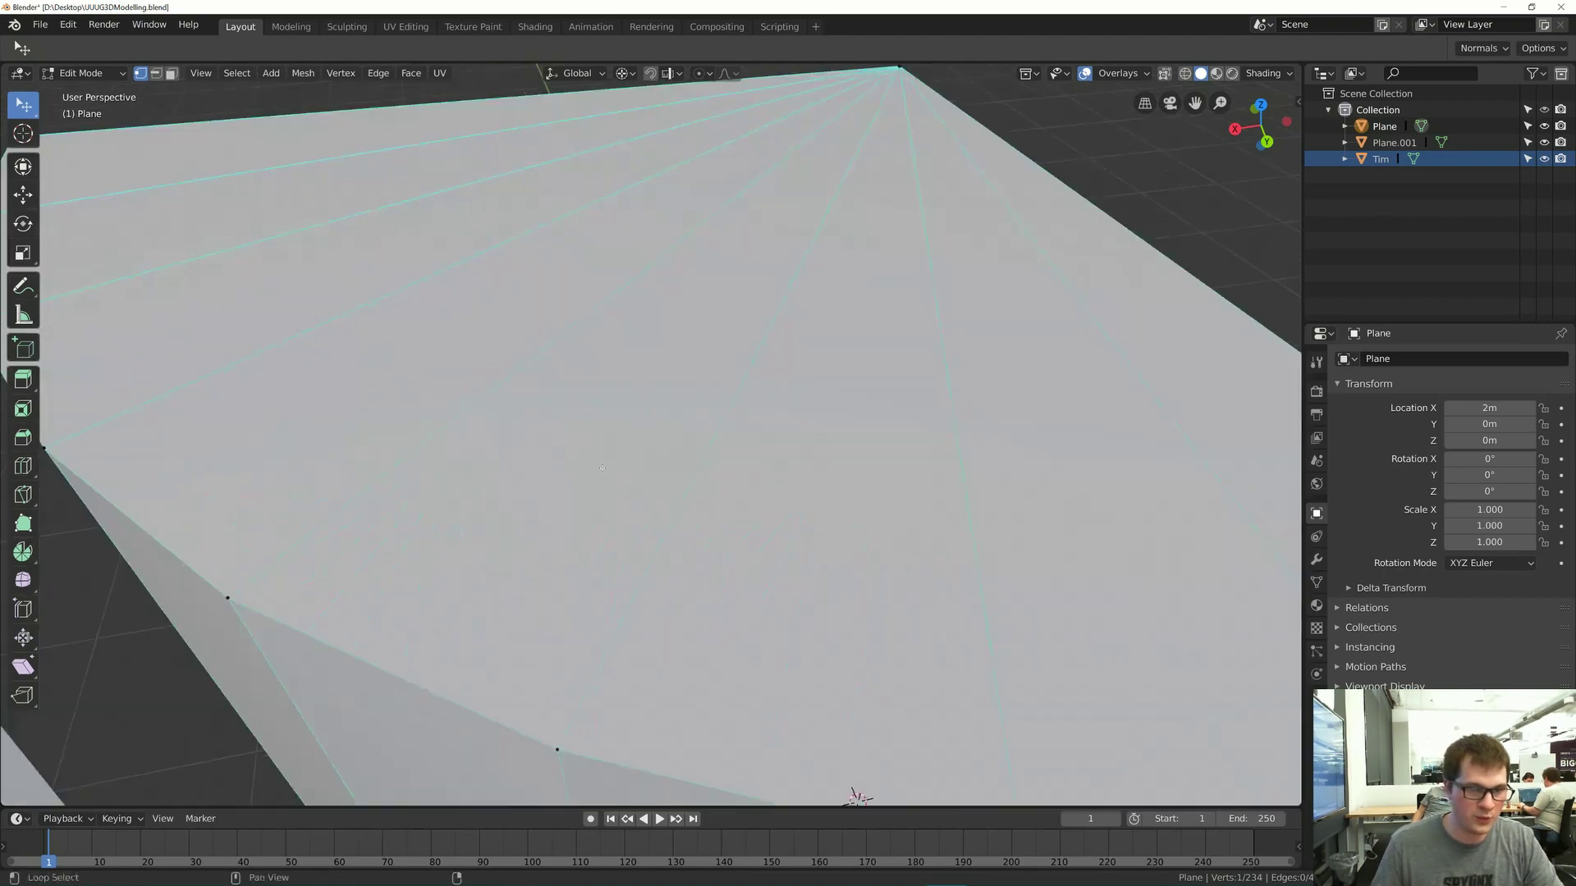
scroll(697, 361, down, 3)
click(745, 305)
key(g)
key(Escape)
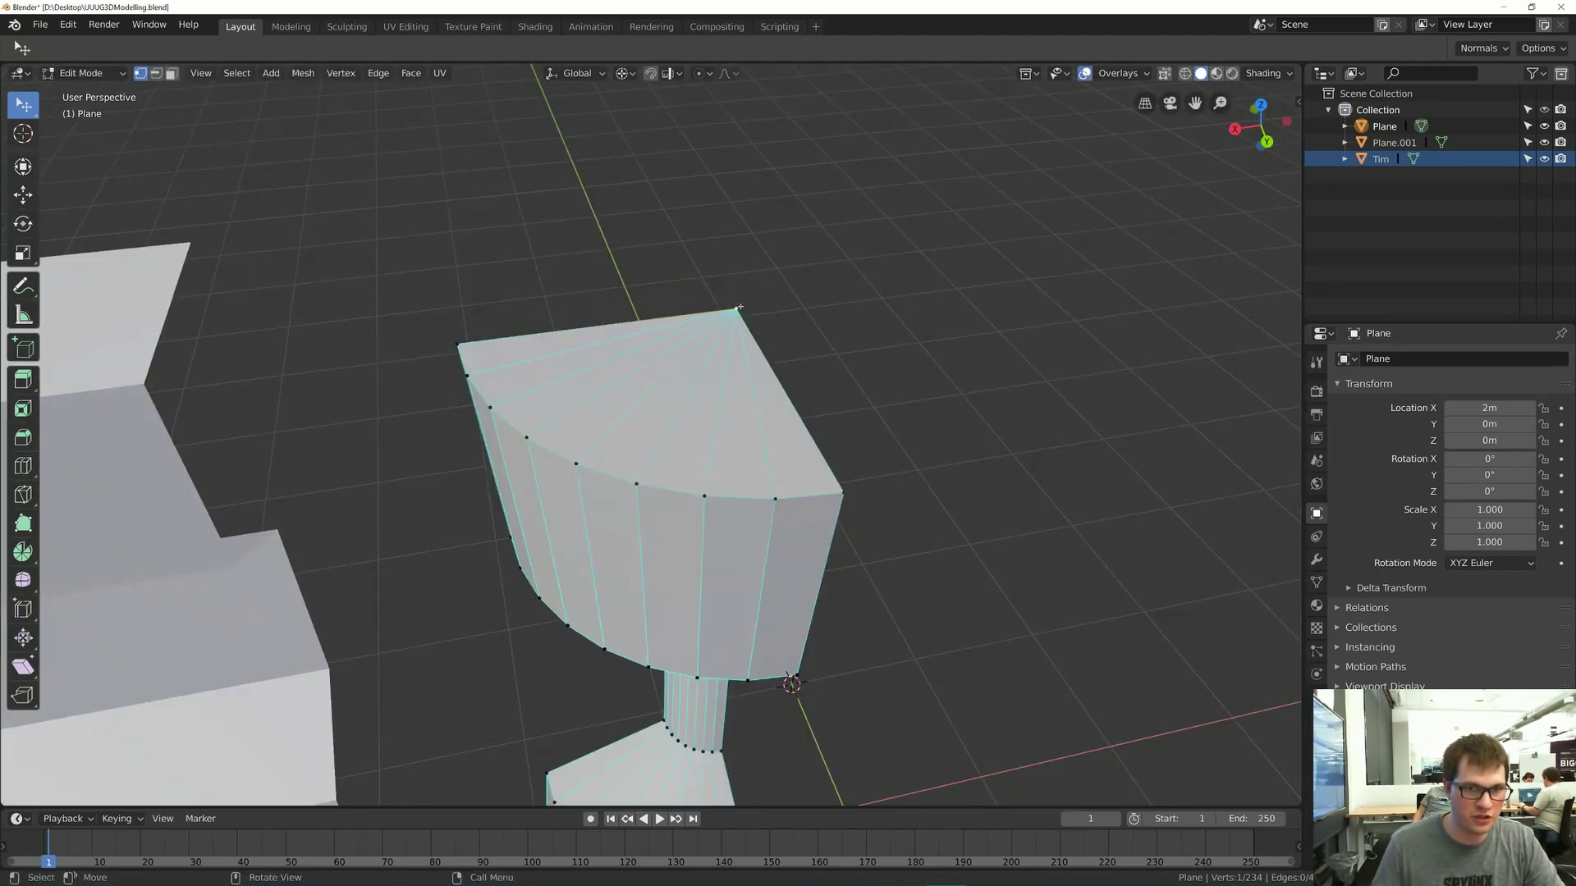
key(g)
click(767, 279)
key(g)
key(Escape)
key(ctrl+z)
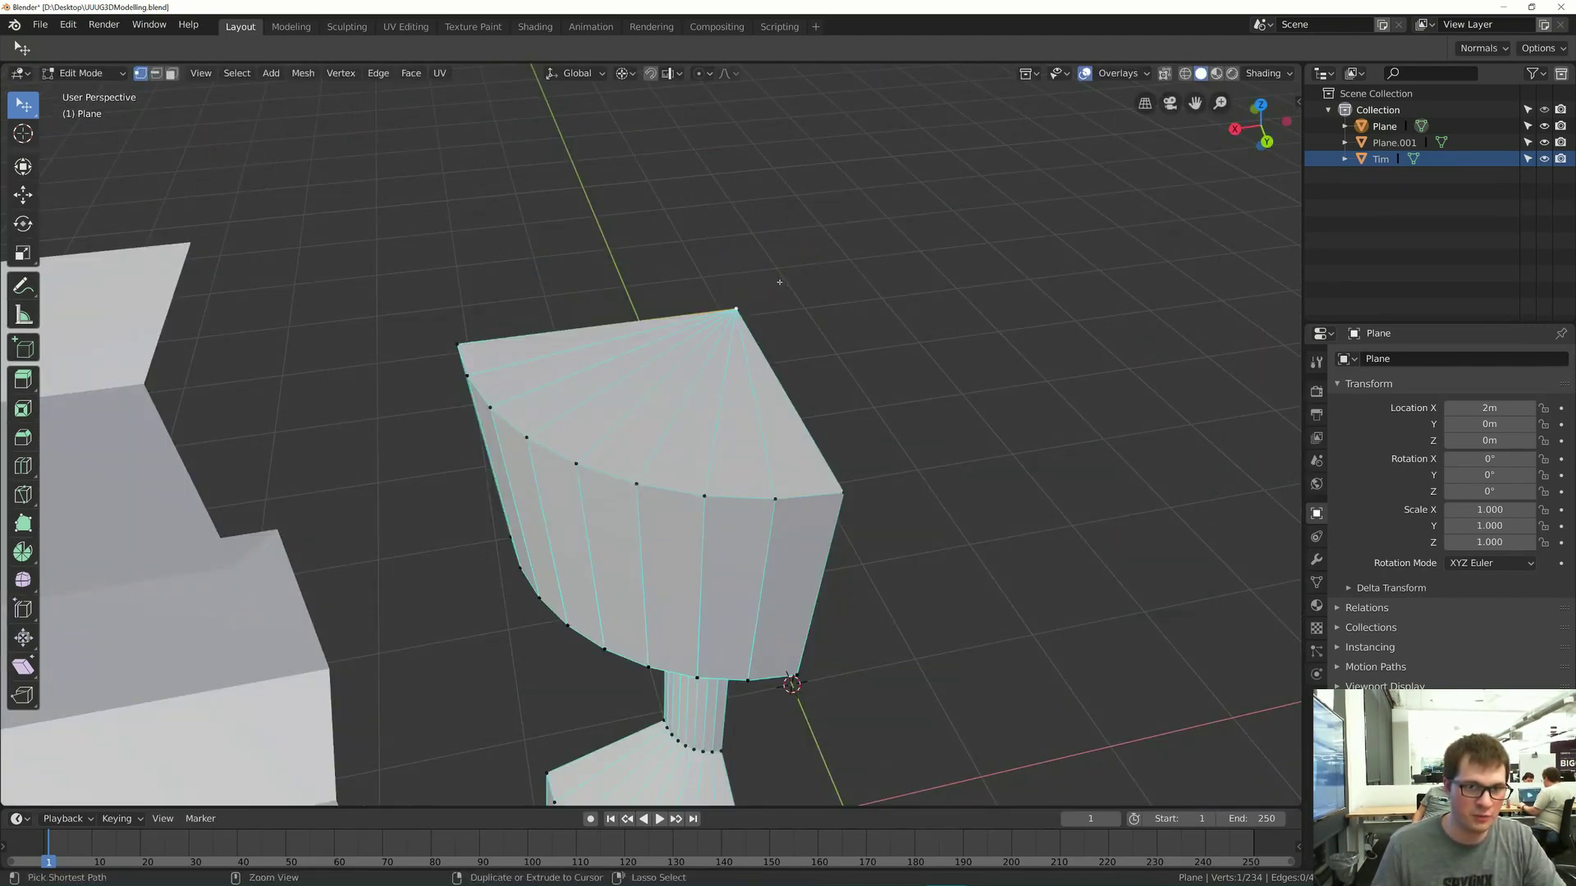
- Remove double vertices across the whole curved wall mesh with a 0.0001 m merge distance, and save the file
key(a)
right_click(712, 340)
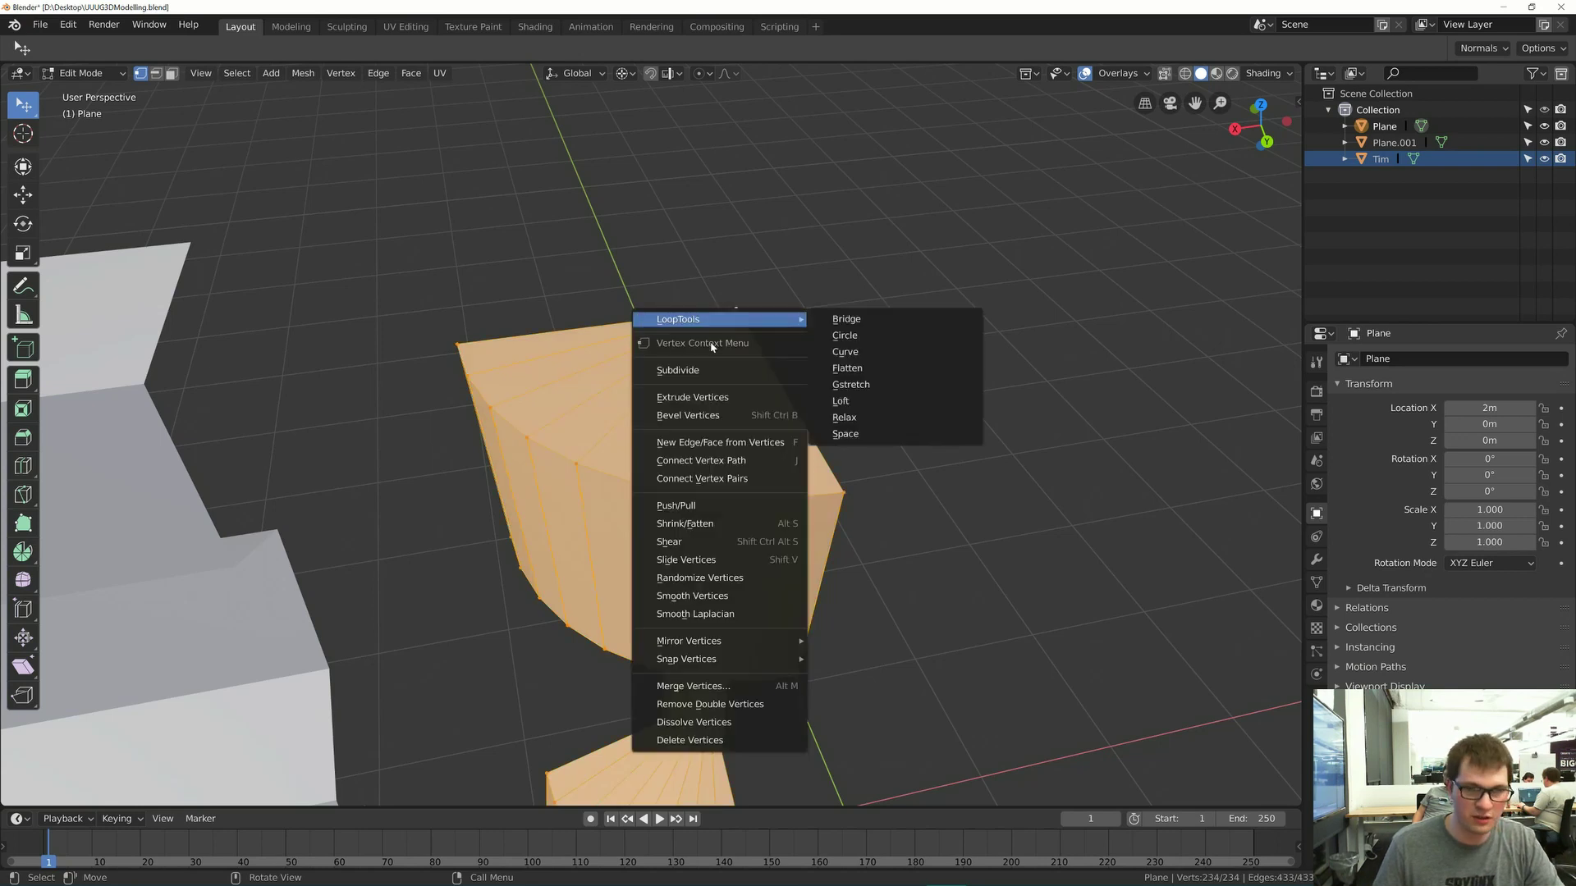
click(710, 704)
scroll(715, 692, down, 3)
key(ctrl+s)
scroll(673, 474, down, 3)
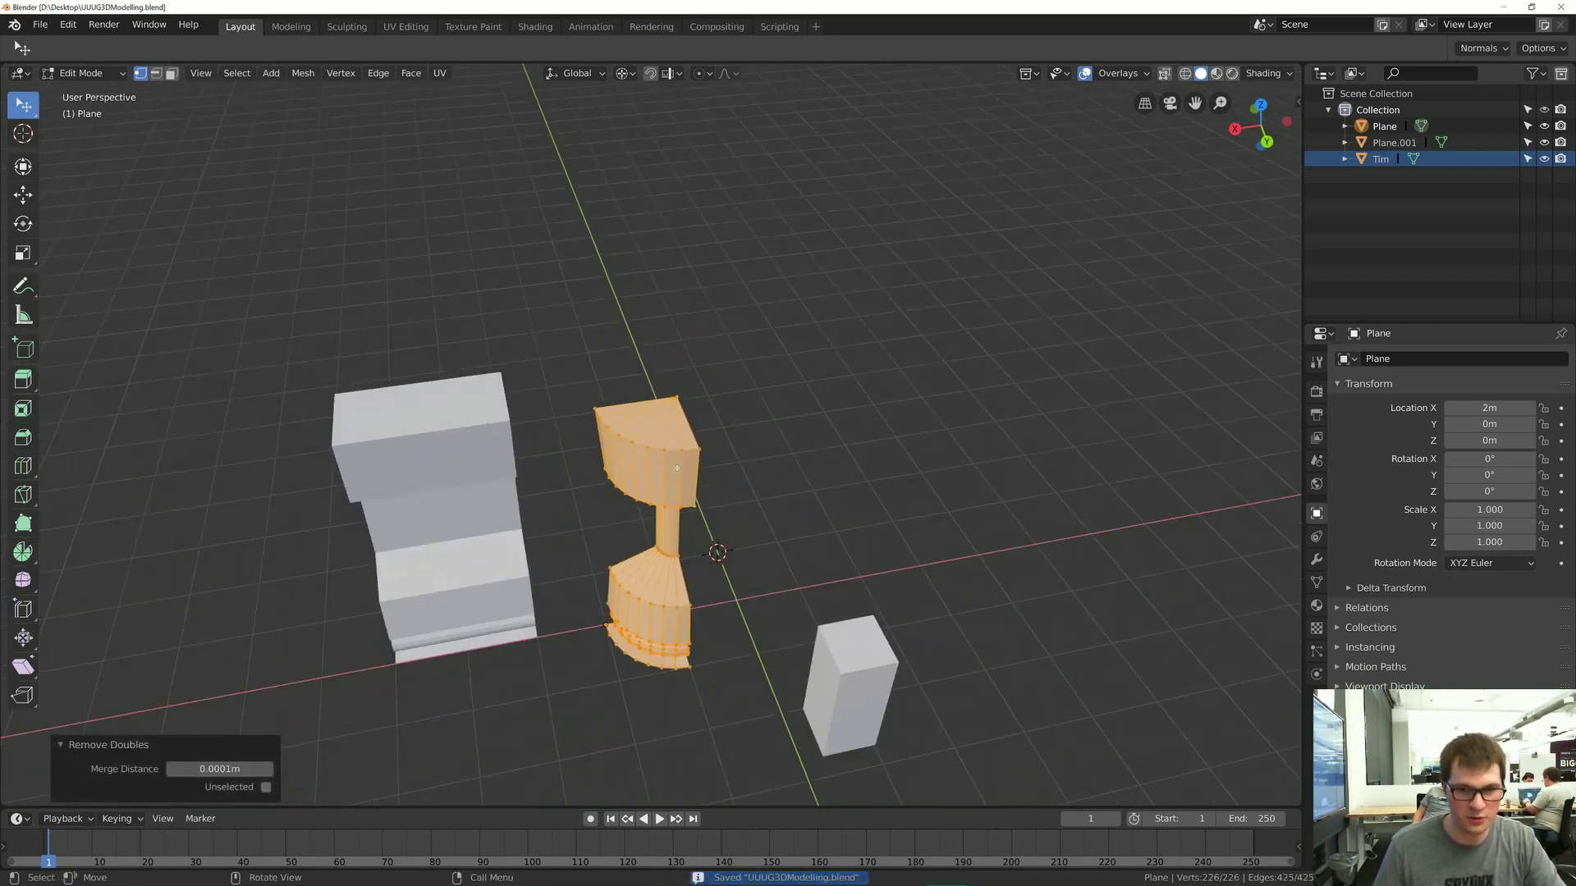
key(Tab)
middle_drag(678, 476, 694, 412)
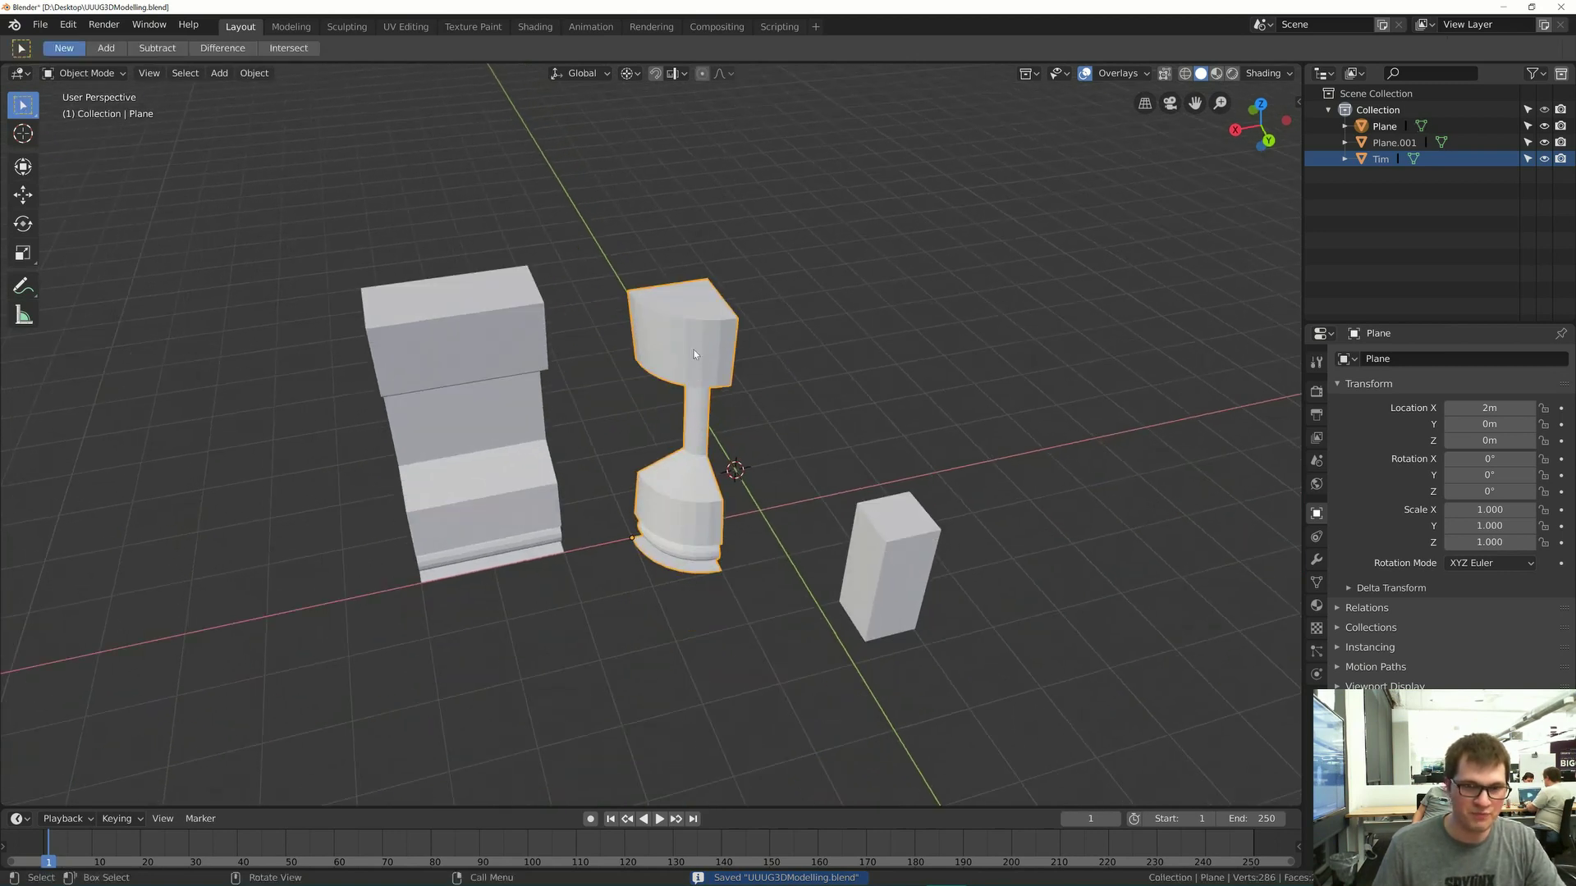
- Test the merged top corner vertex of the curved wall with a trial move, cancel it, and return to Object Mode
key(a)
key(Tab)
click(708, 284)
key(g)
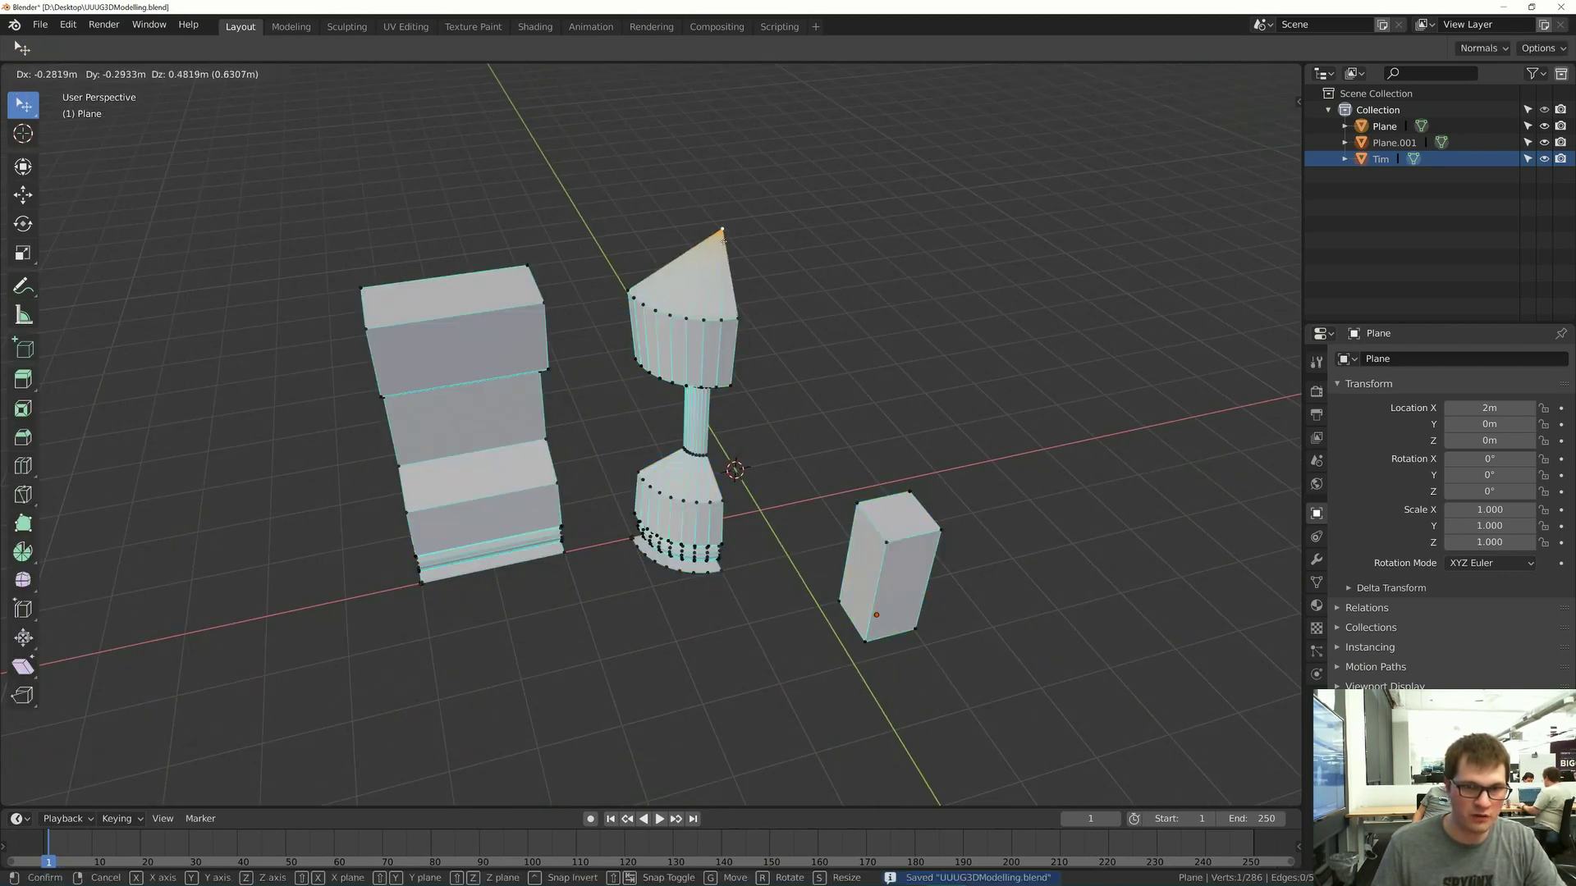
right_click(707, 287)
key(Tab)
middle_drag(725, 291, 699, 289)
click(700, 289)
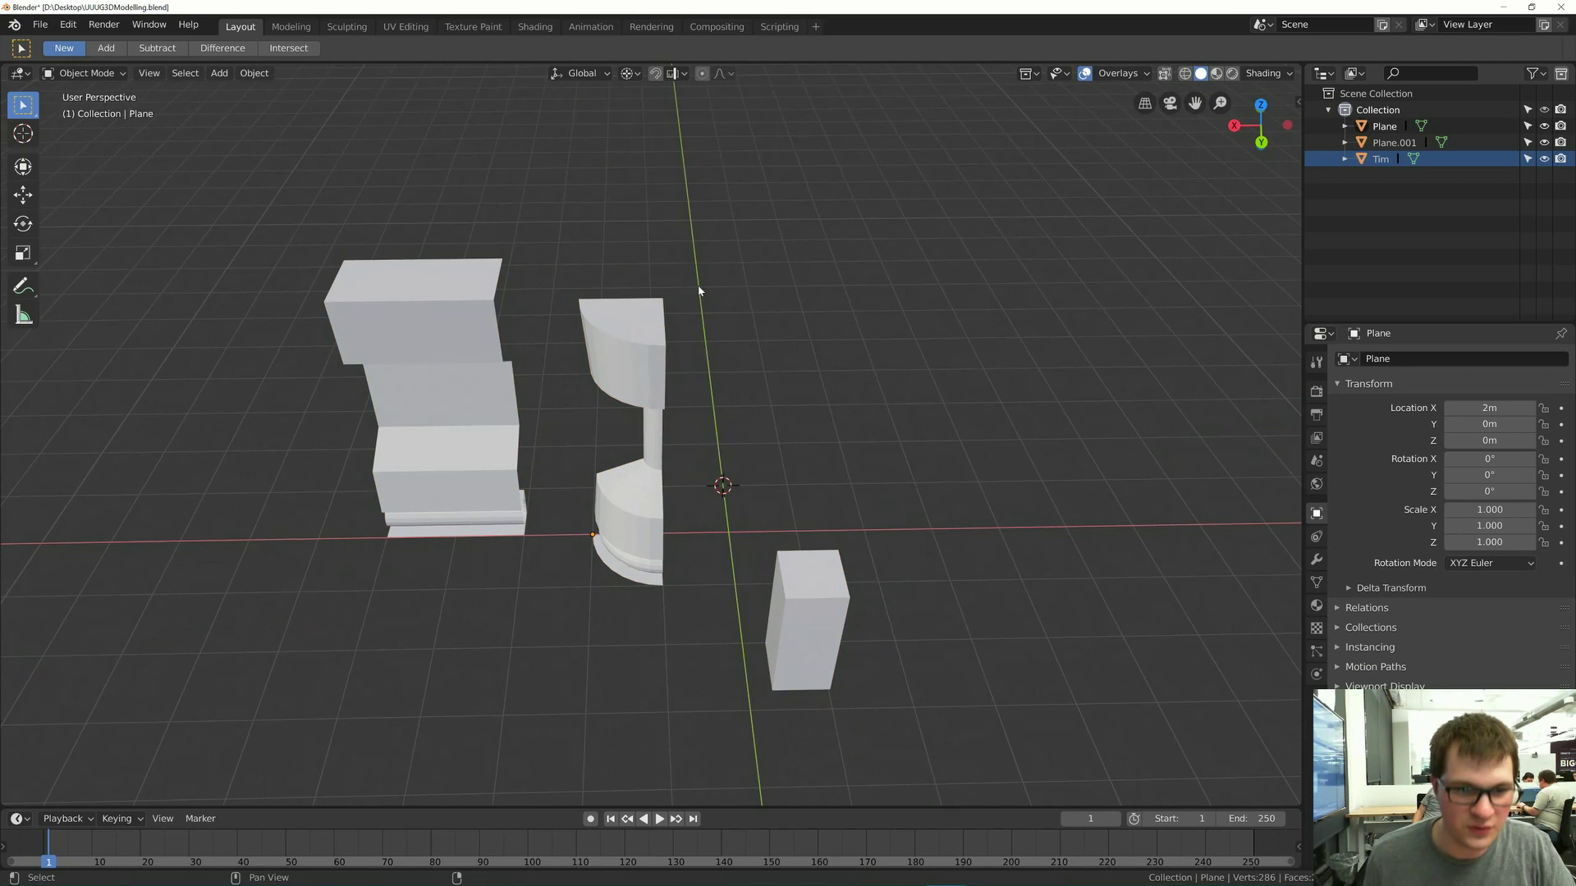
click(637, 347)
middle_drag(628, 348, 649, 356)
- Examine the surface details of the Modular Corridor Pieces reference on ArtStation in the browser, and return to Blender
key(alt+Tab)
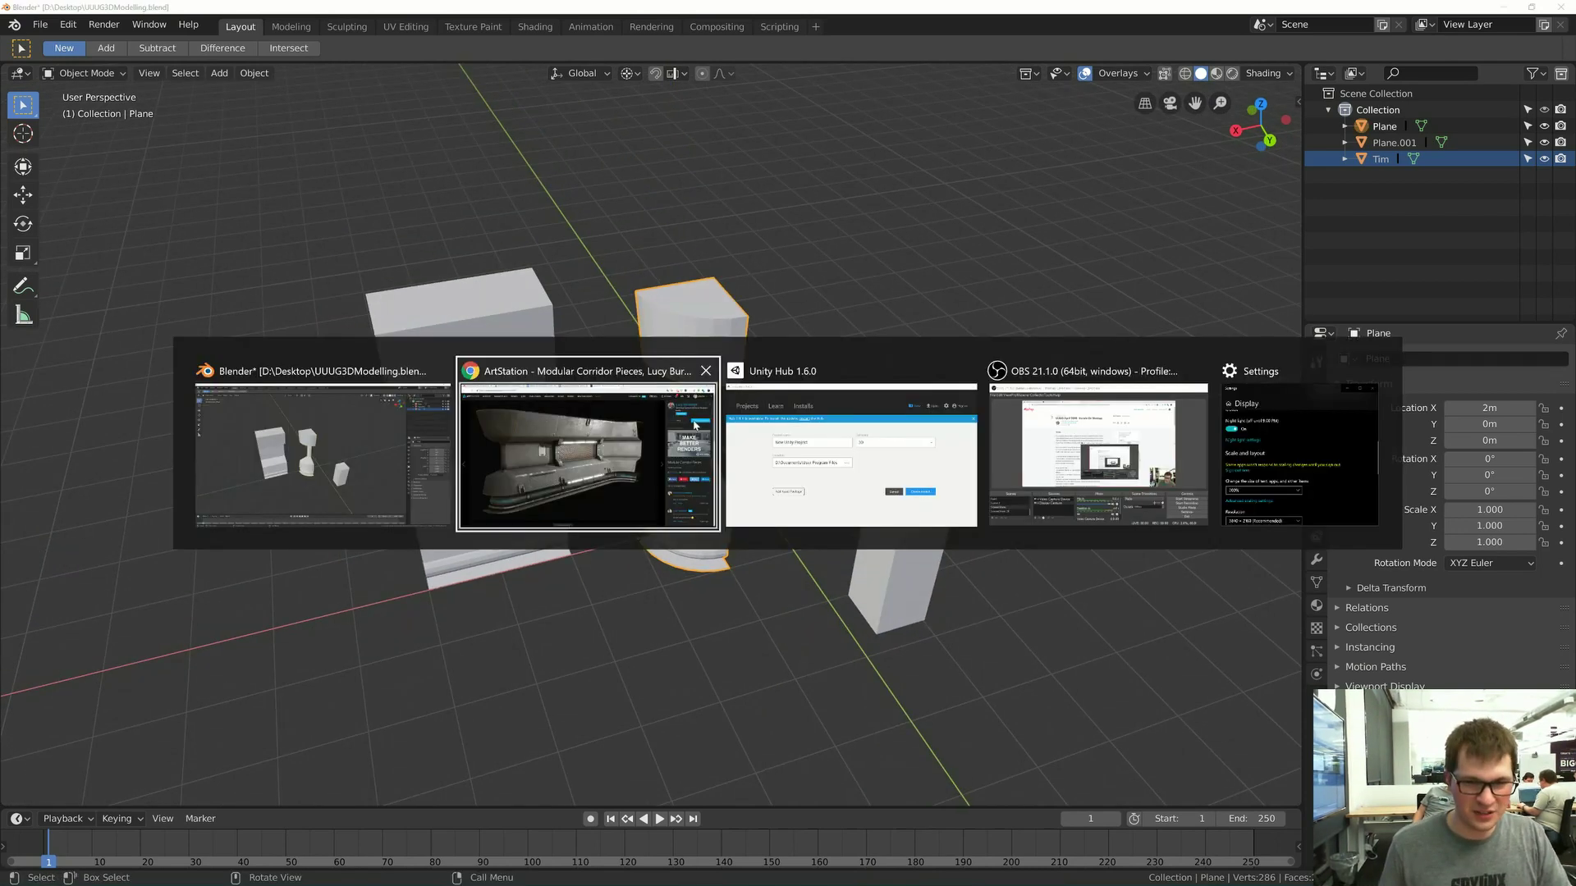
click(621, 433)
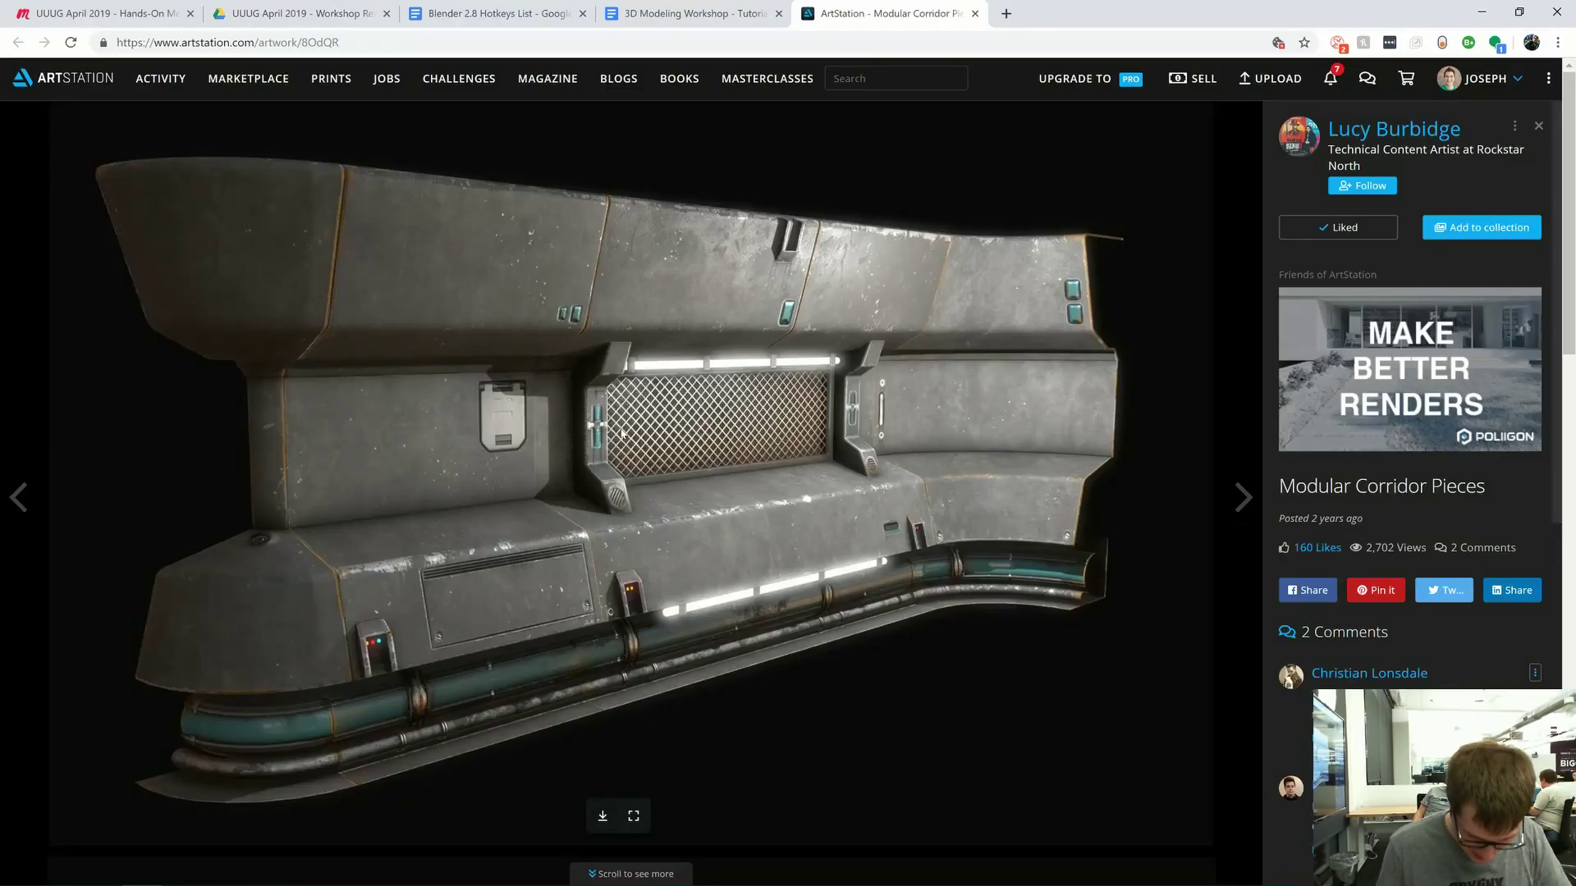
key(alt+Tab)
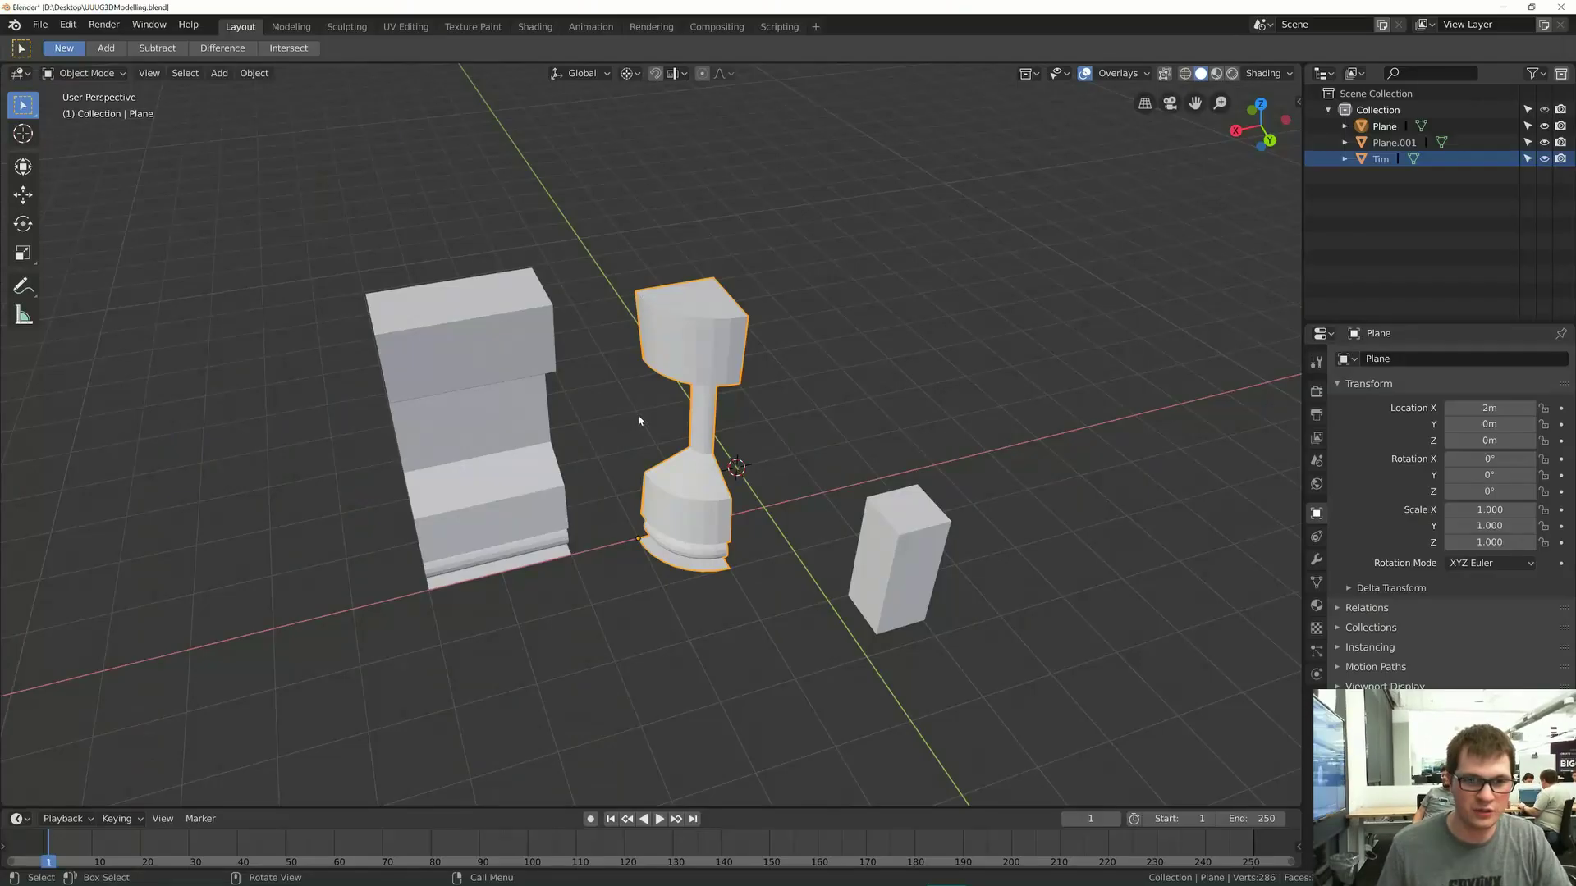
click(649, 397)
scroll(646, 415, up, 5)
key(alt+Tab)
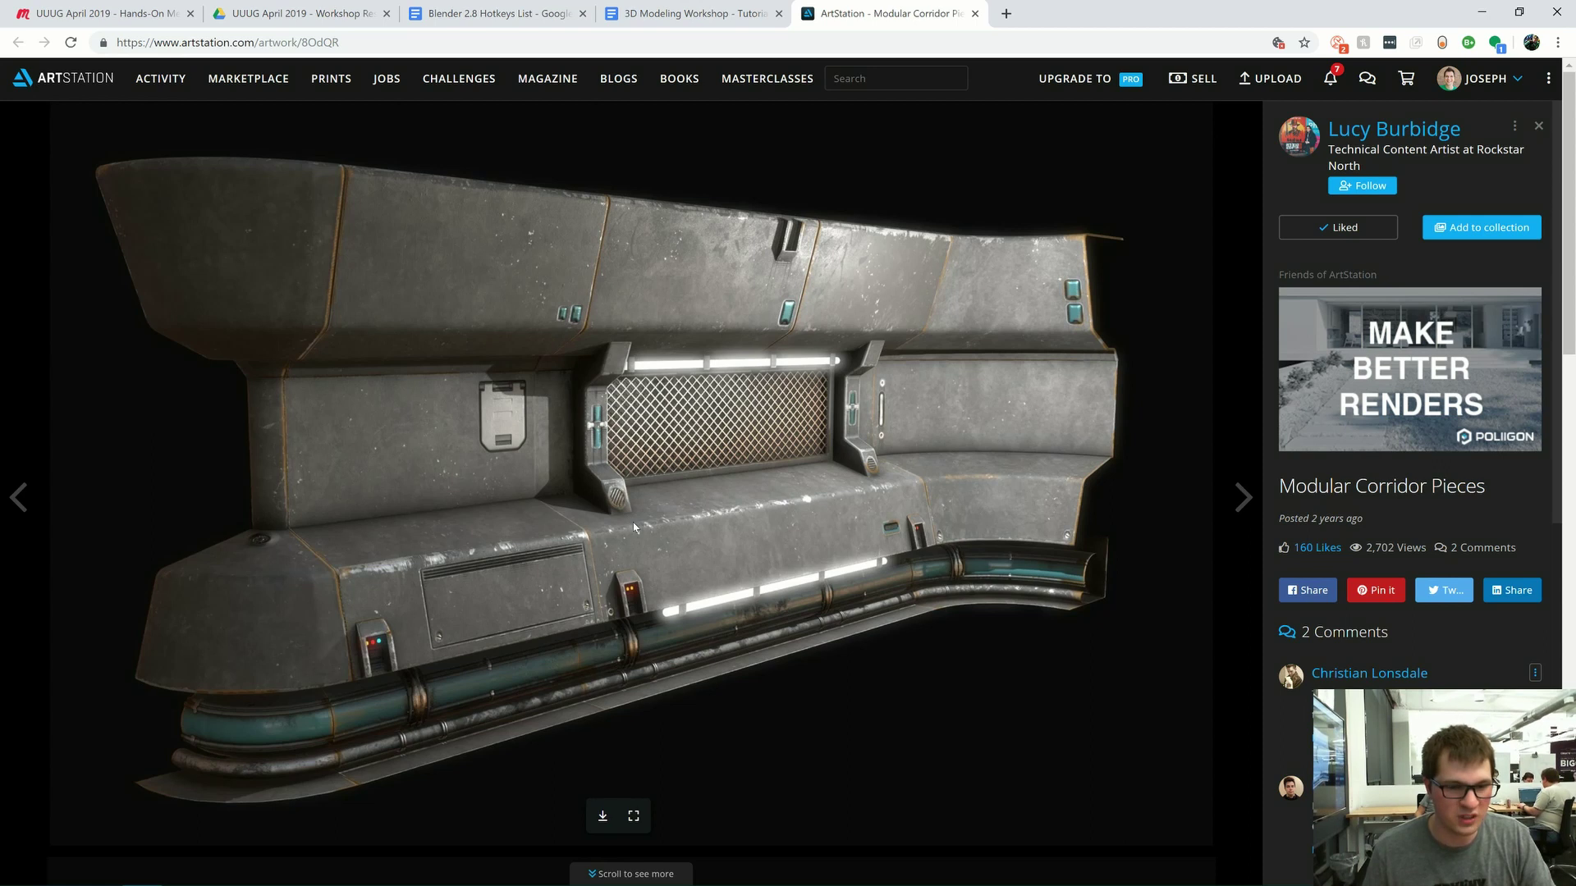
key(alt+Tab)
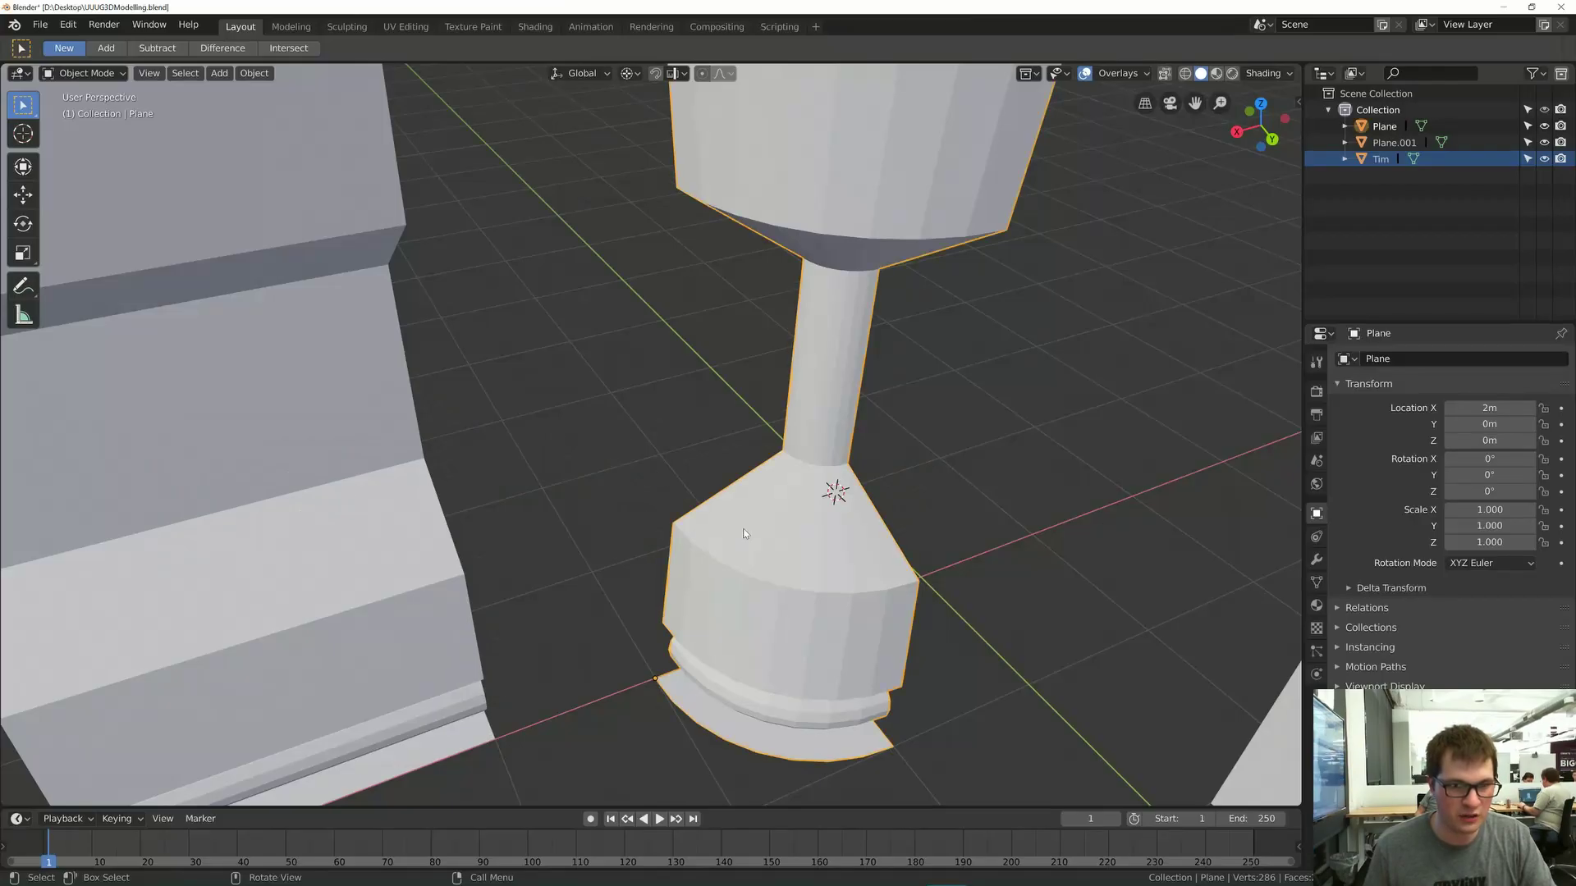
- Add two evenly spaced vertical loop cuts to the straight wall piece in Edit Mode
shift+middle_drag(238, 531, 480, 474)
click(481, 473)
key(Tab)
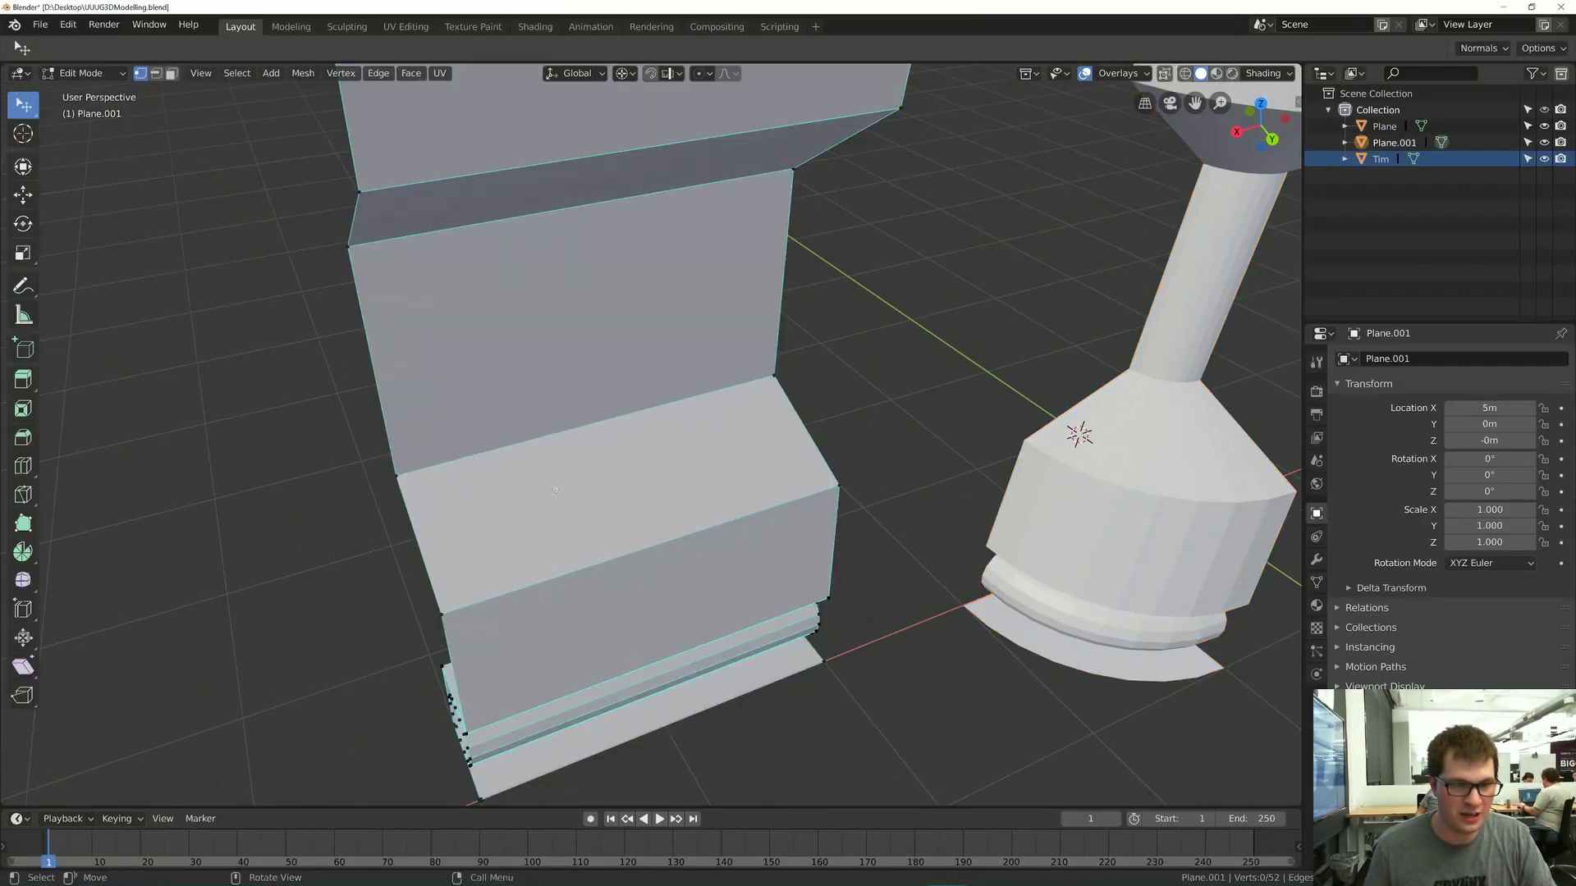
scroll(480, 474, up, 1)
key(2)
key(ctrl+r)
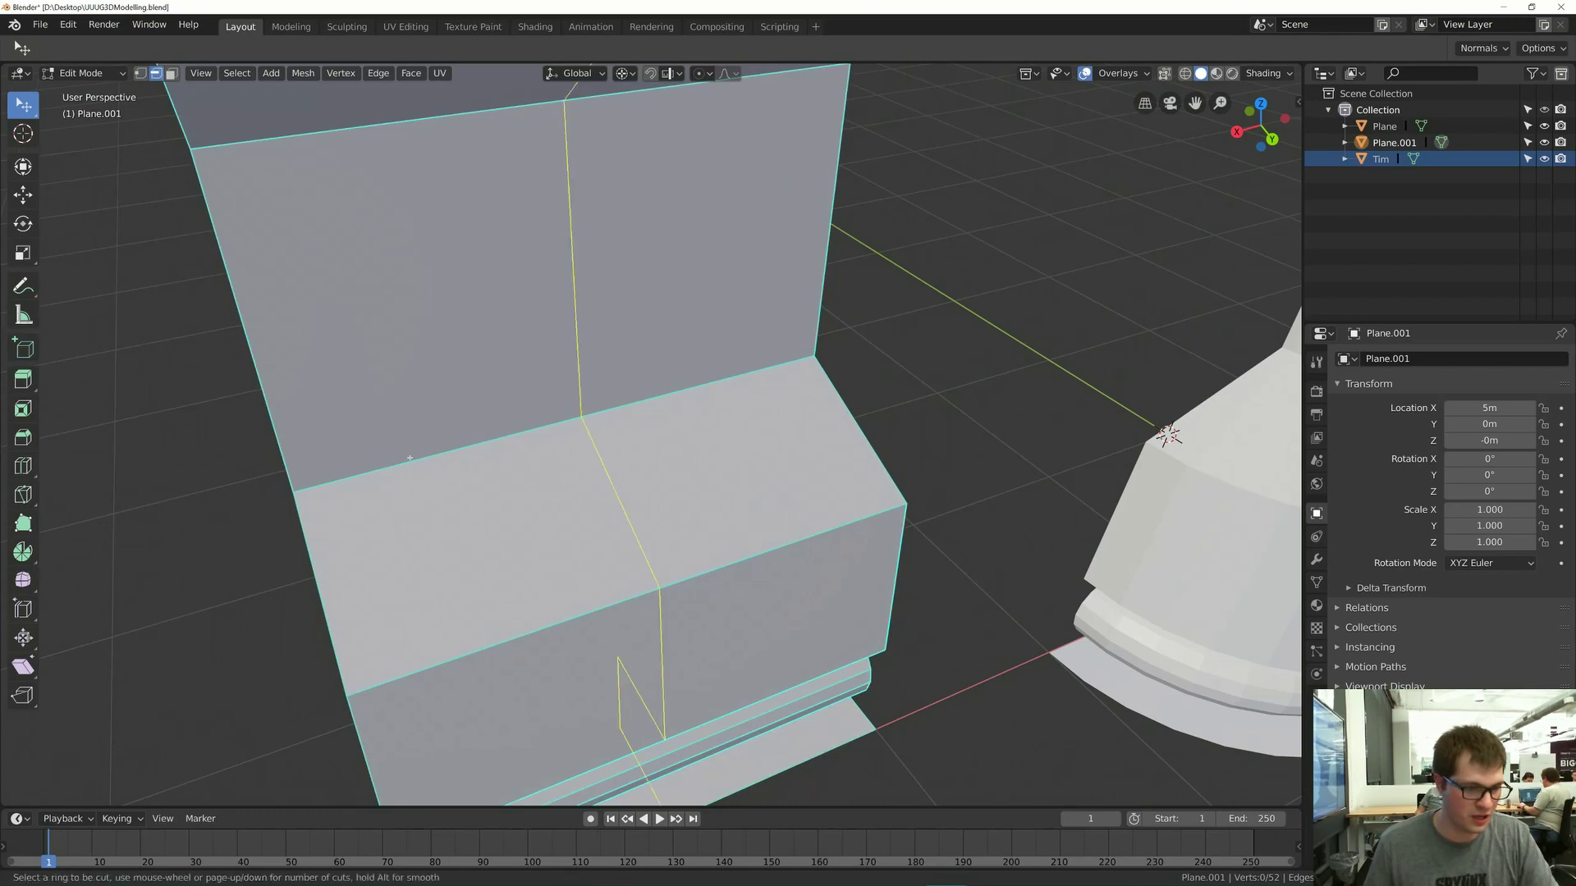
scroll(515, 502, up, 1)
click(515, 501)
right_click(515, 502)
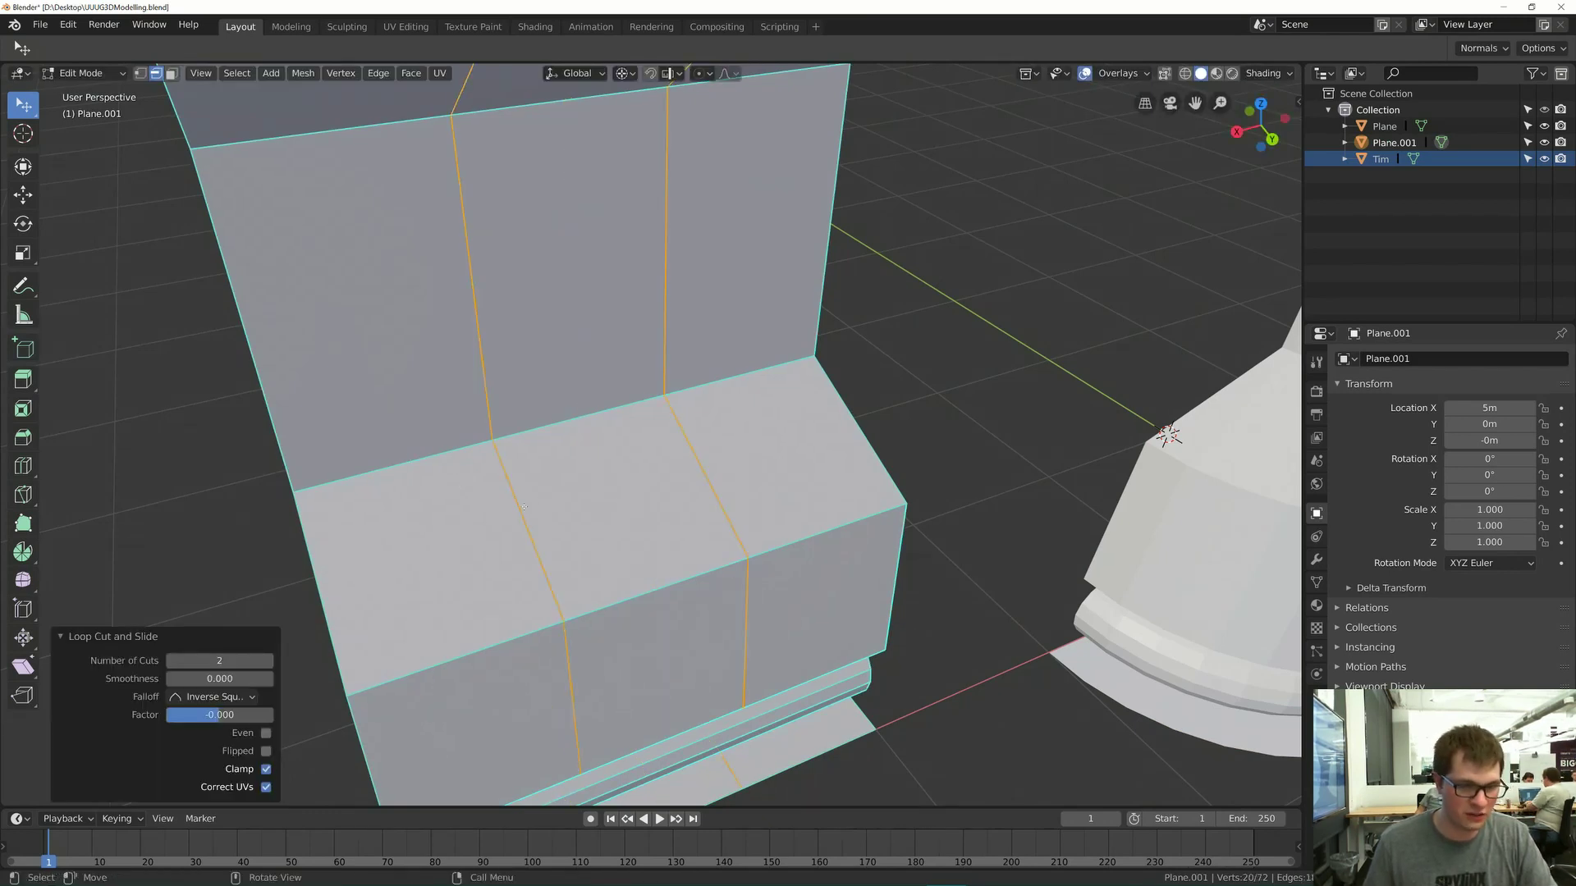
- Slide the two vertical edge loops closer together and toward the straight wall's end farther from the curved wall
alt+click(702, 475)
key(g)
key(g)
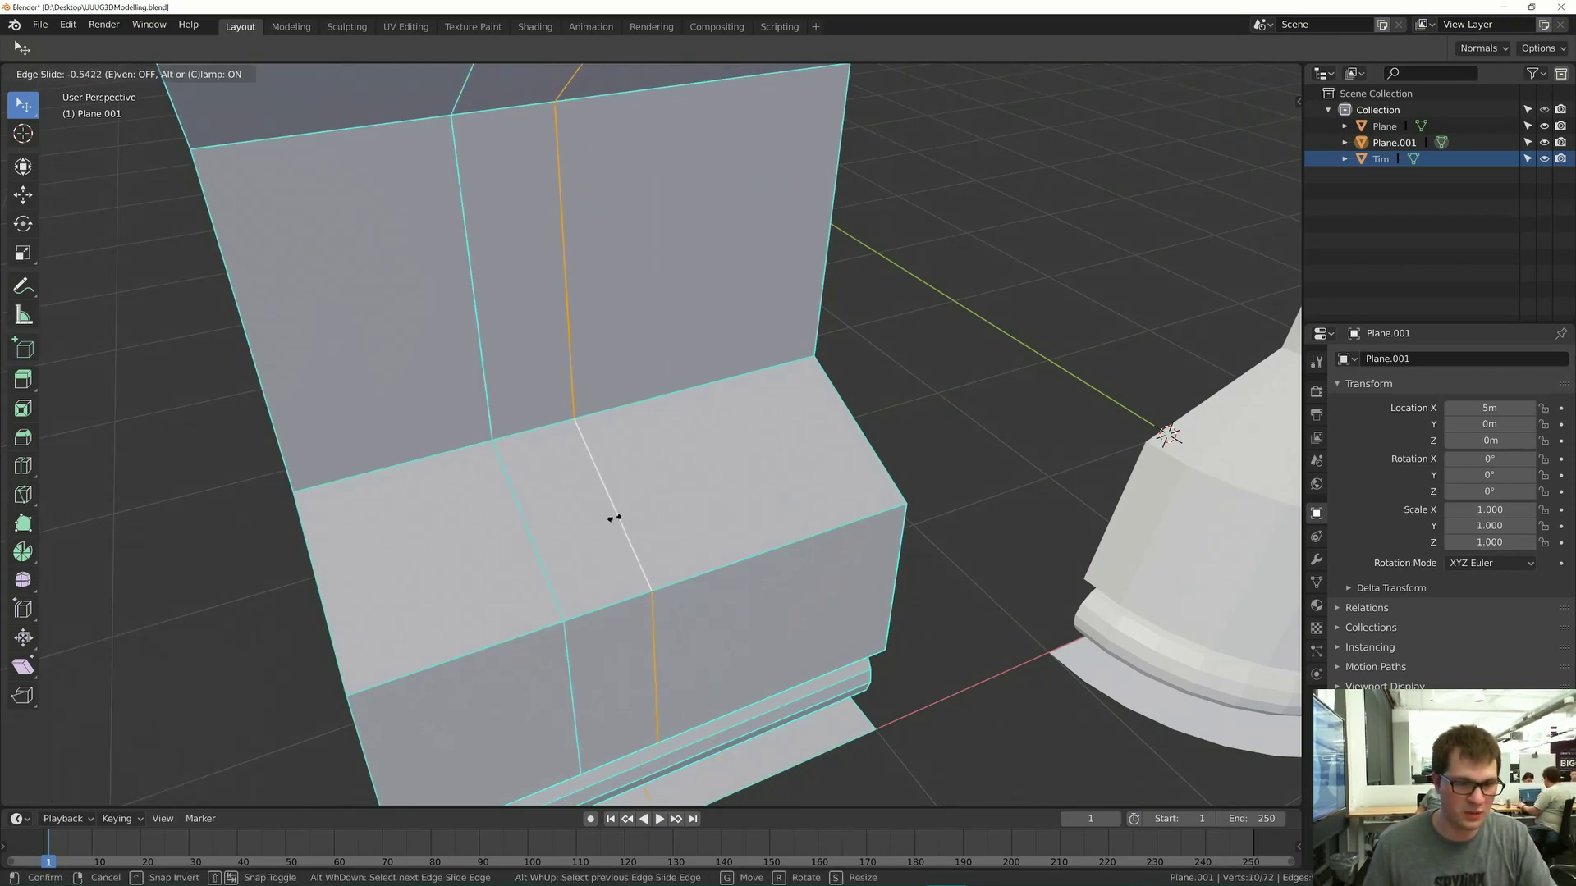
click(546, 545)
alt+click(542, 544)
alt+shift+click(603, 543)
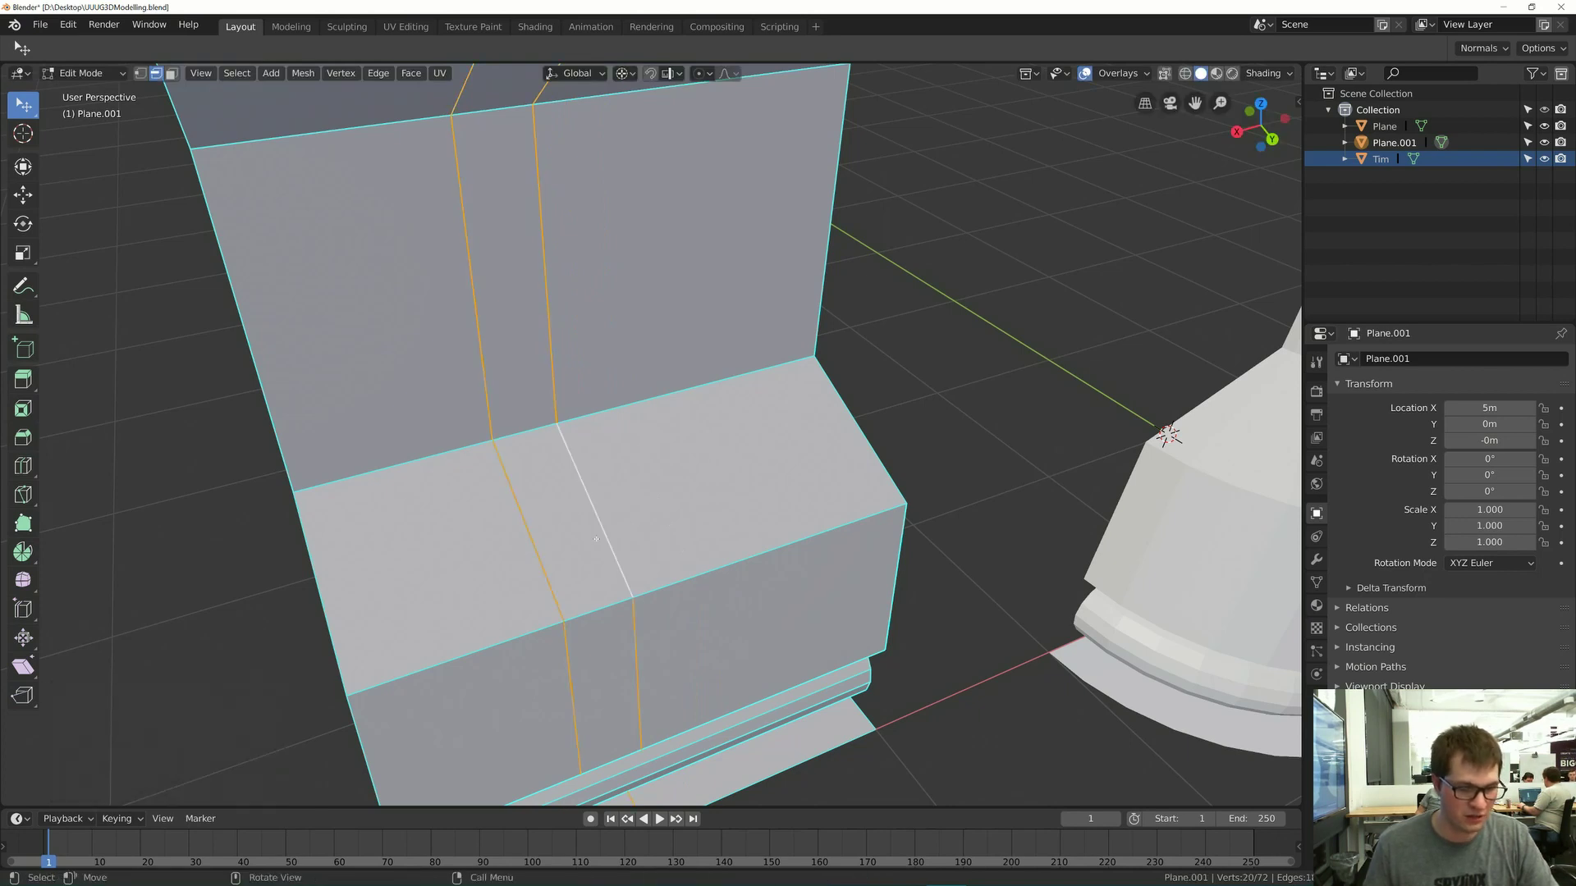
key(g)
key(g)
click(522, 565)
alt+click(527, 552)
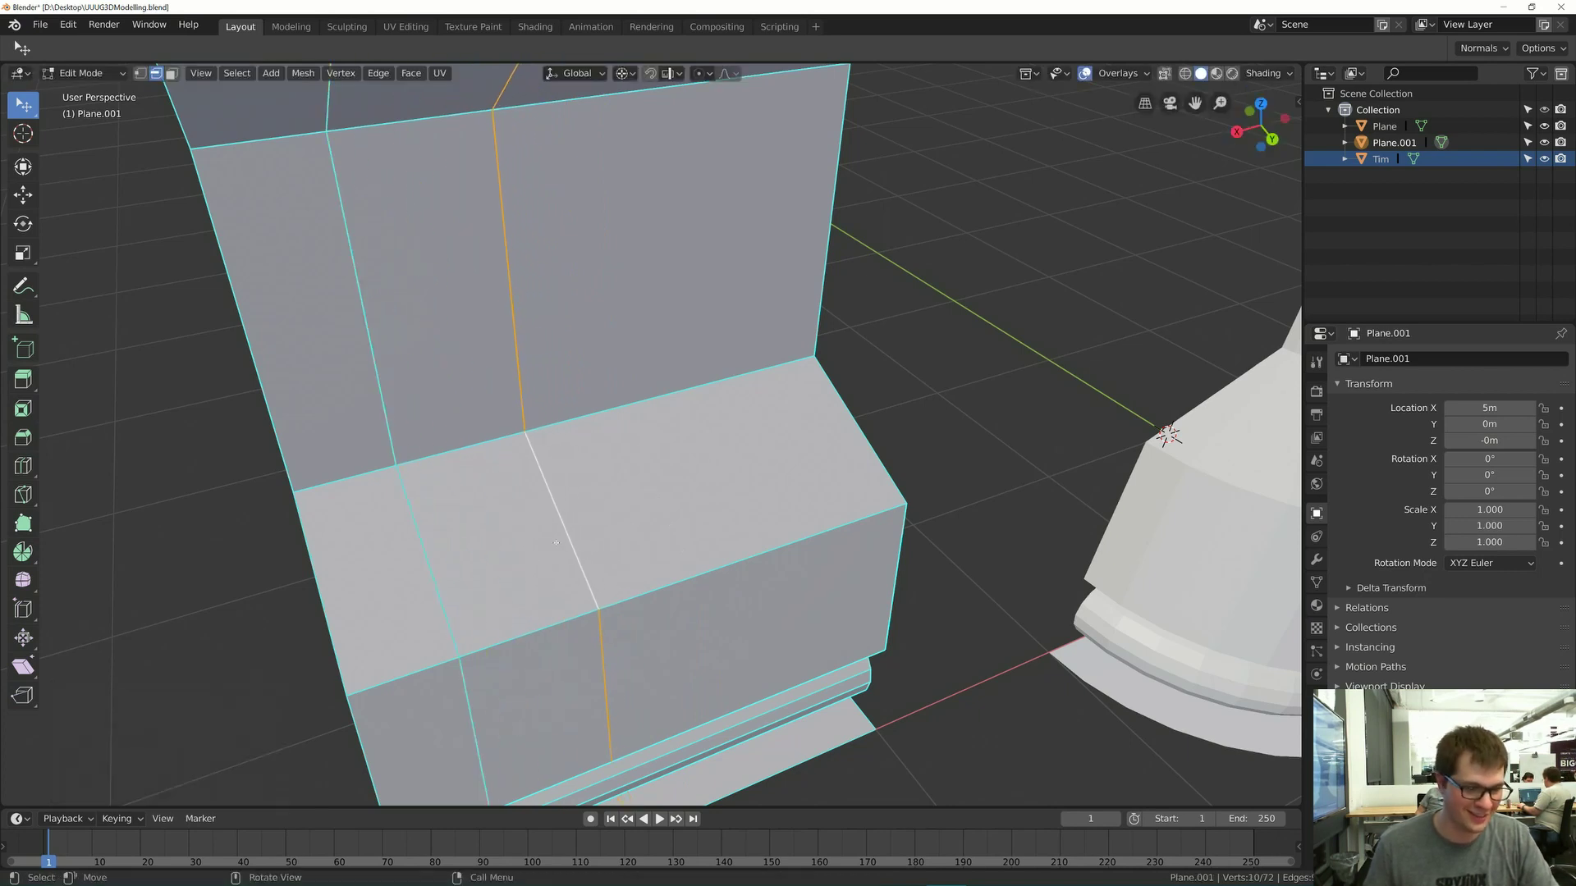
key(g)
key(g)
click(499, 562)
key(alt+a)
- Add two lengthwise loop cuts along the straight wall's sloped ledge
key(ctrl+r)
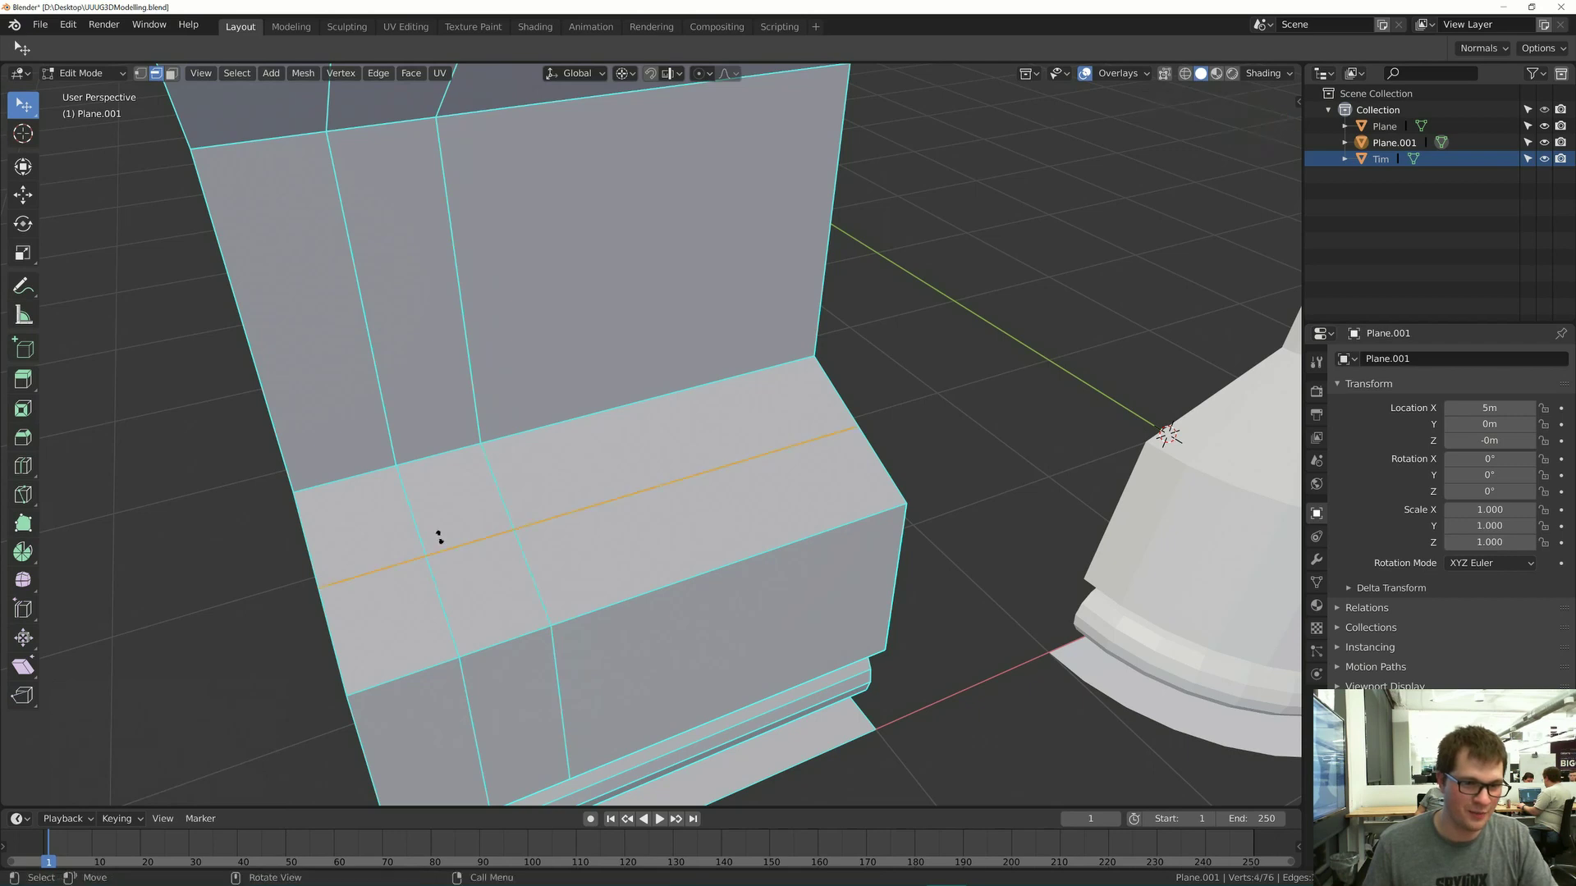
click(439, 535)
right_click(436, 528)
- Extrude the small ledge face enclosed by the crossing loop cuts outward by about 0.09 m
key(3)
scroll(422, 503, up, 5)
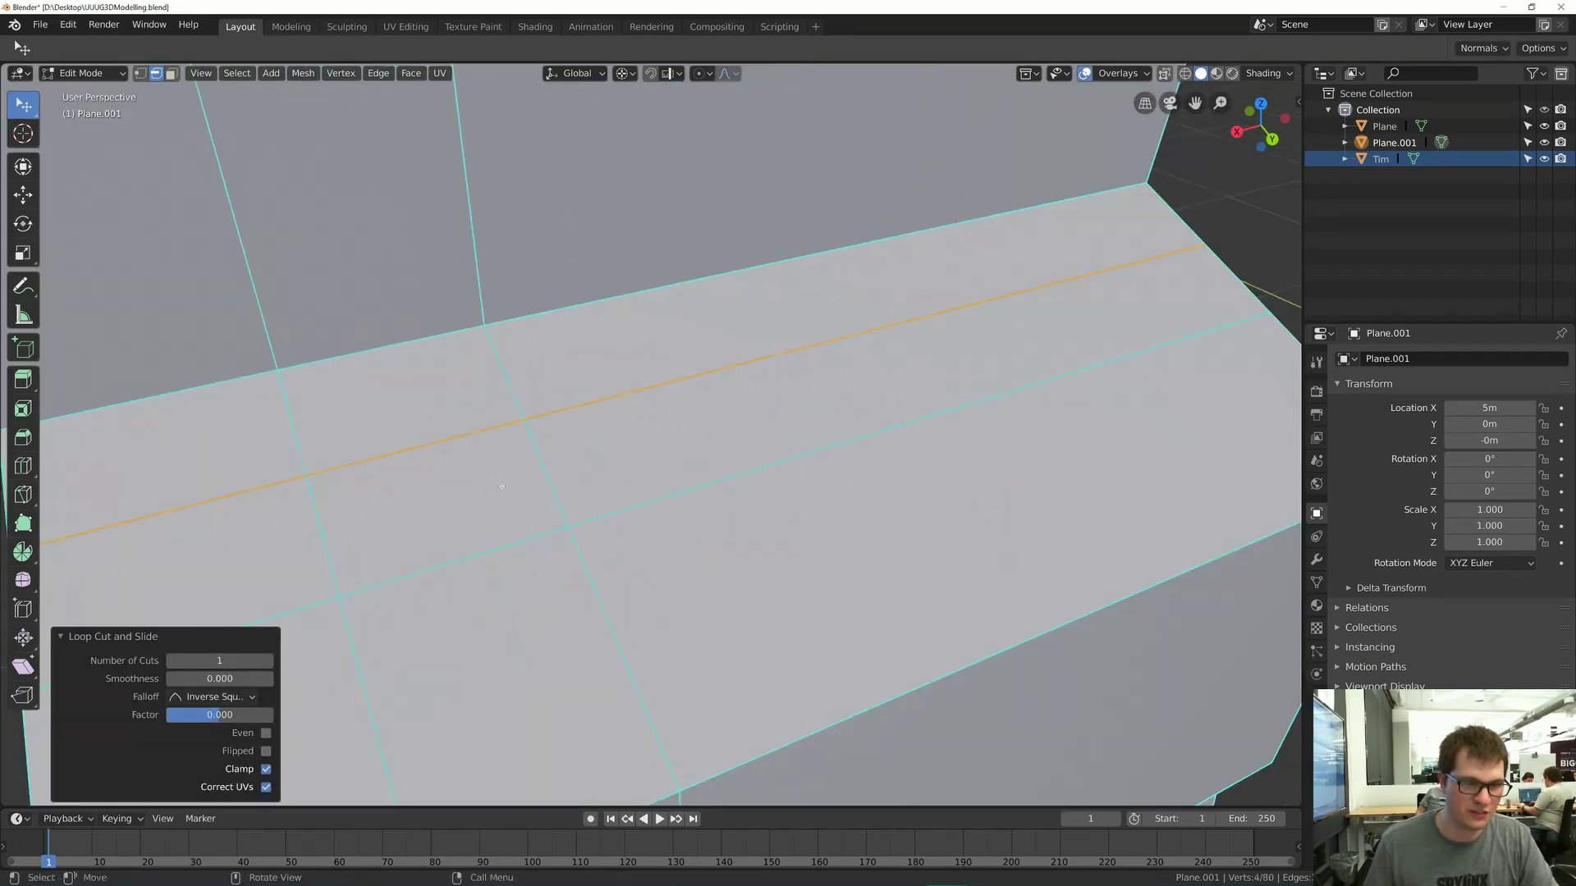
click(365, 487)
middle_drag(365, 486, 387, 492)
key(e)
click(762, 393)
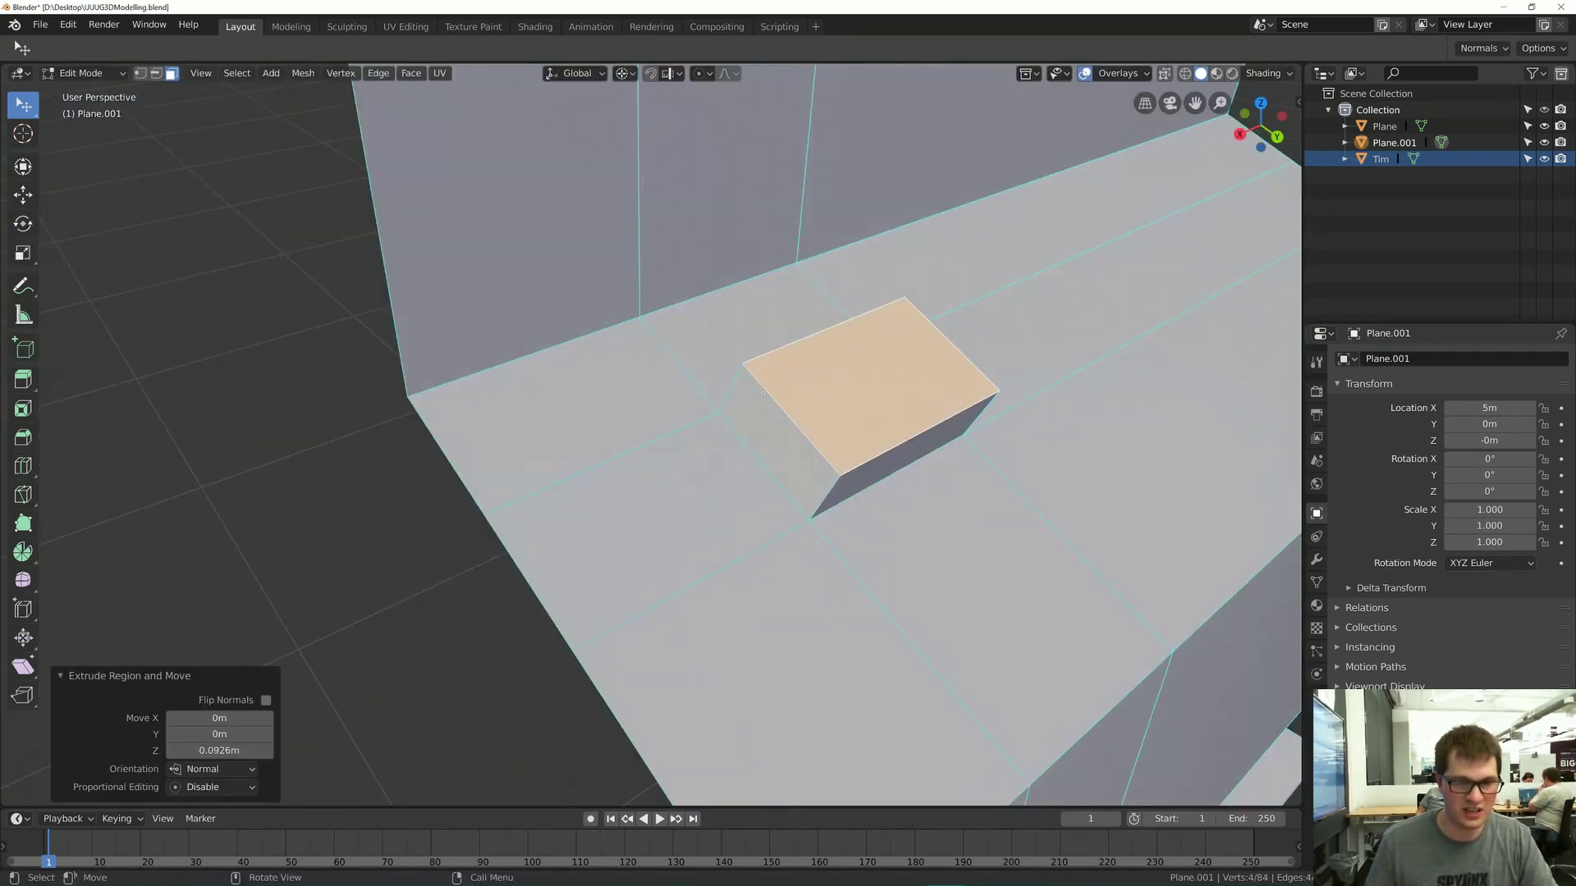
scroll(794, 408, down, 5)
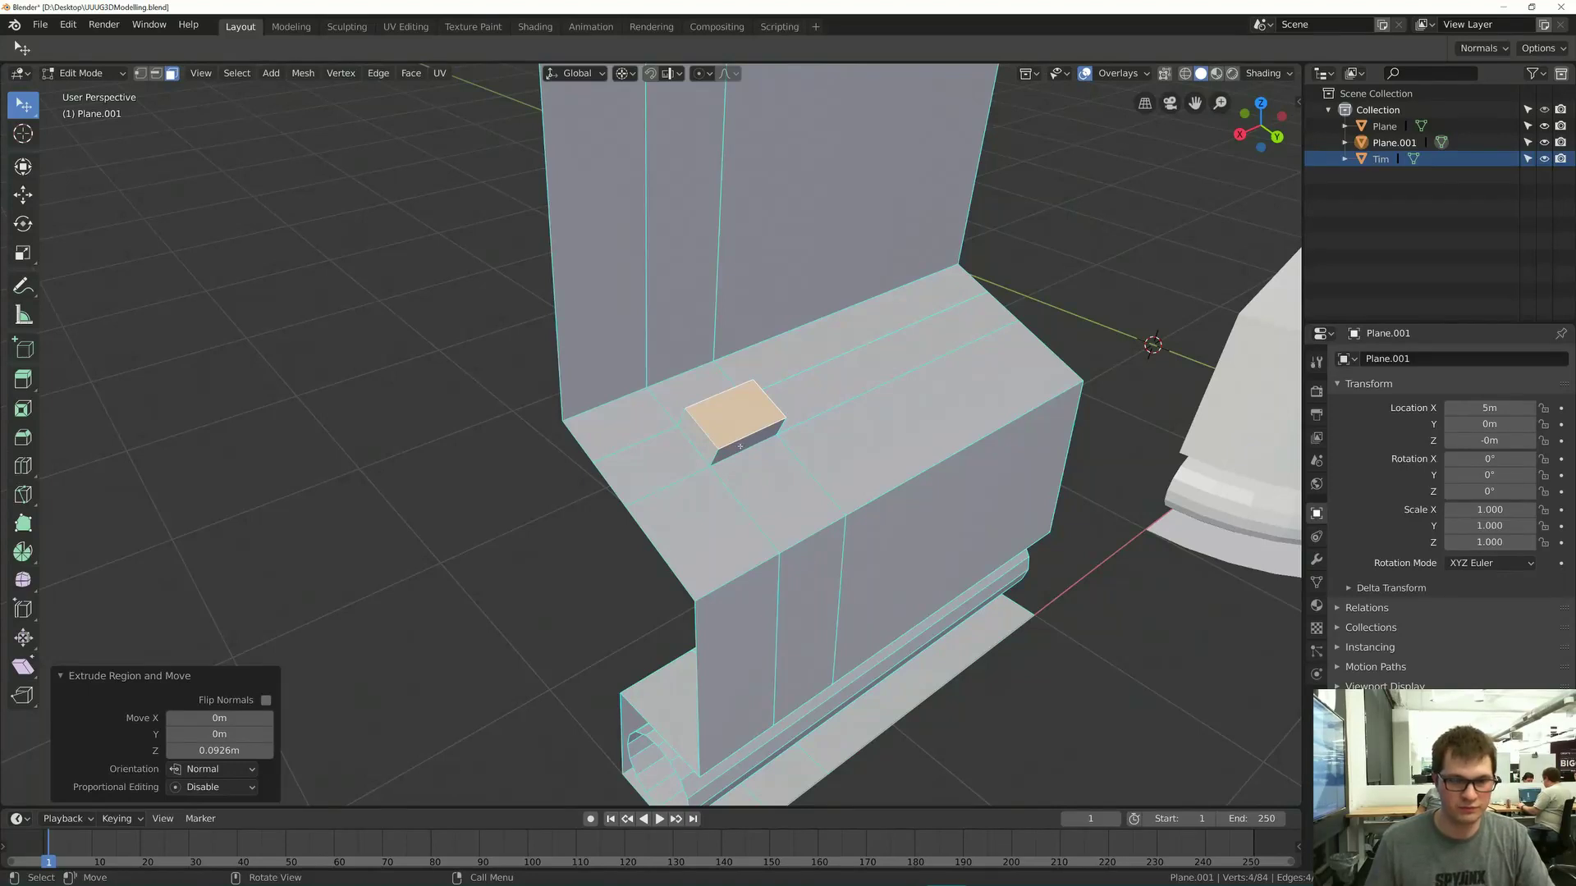
middle_drag(769, 418, 764, 406)
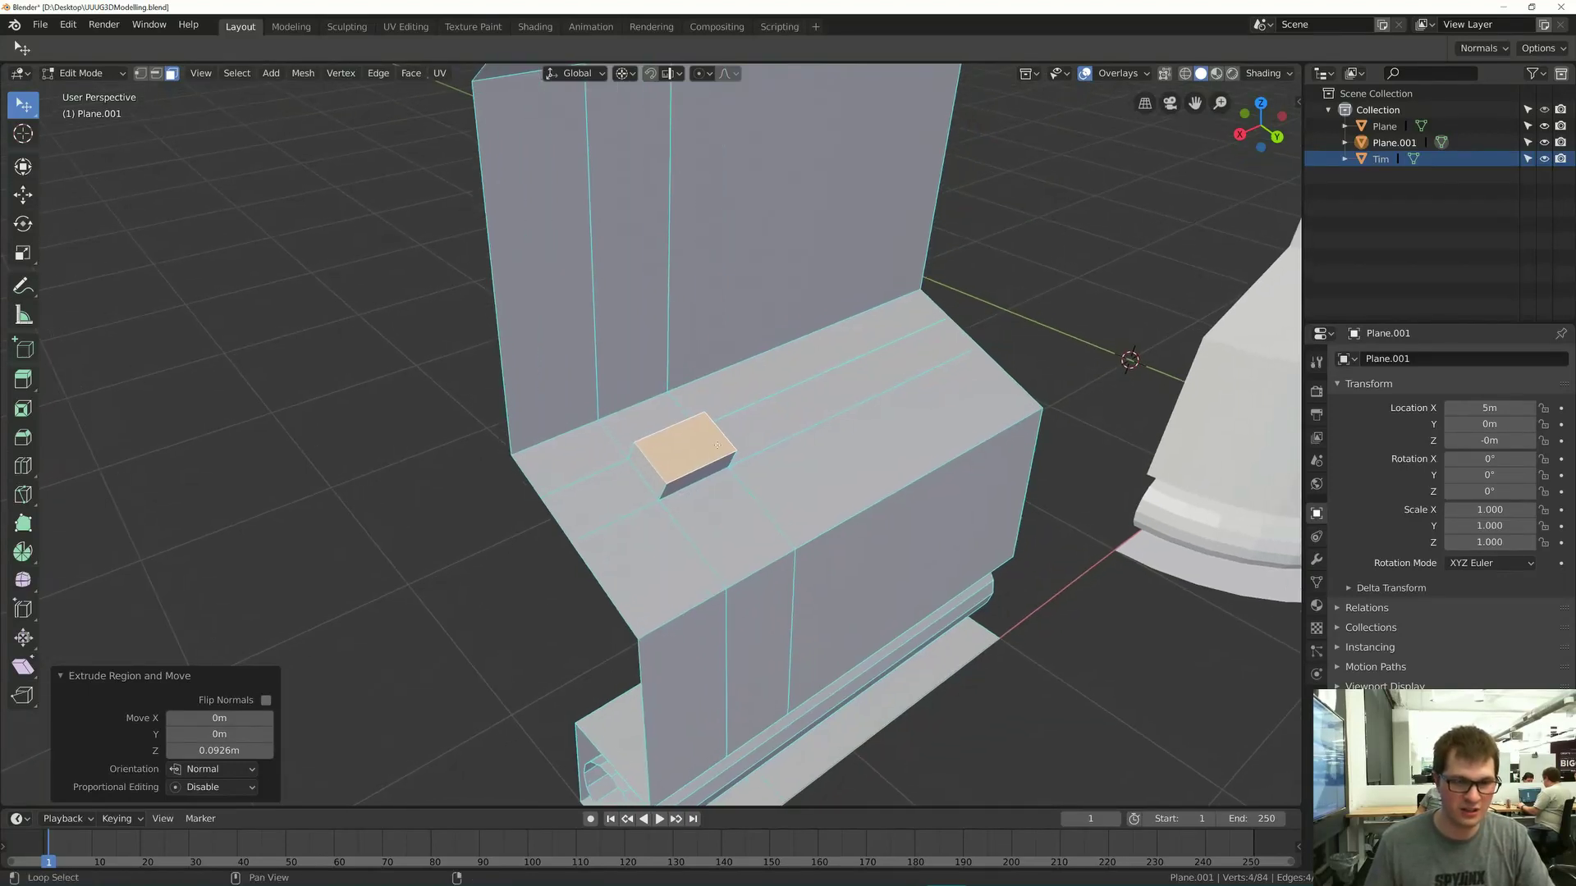
- Inset the raised block's top face by about 0.045 m and sink the inner face to form a recess
key(i)
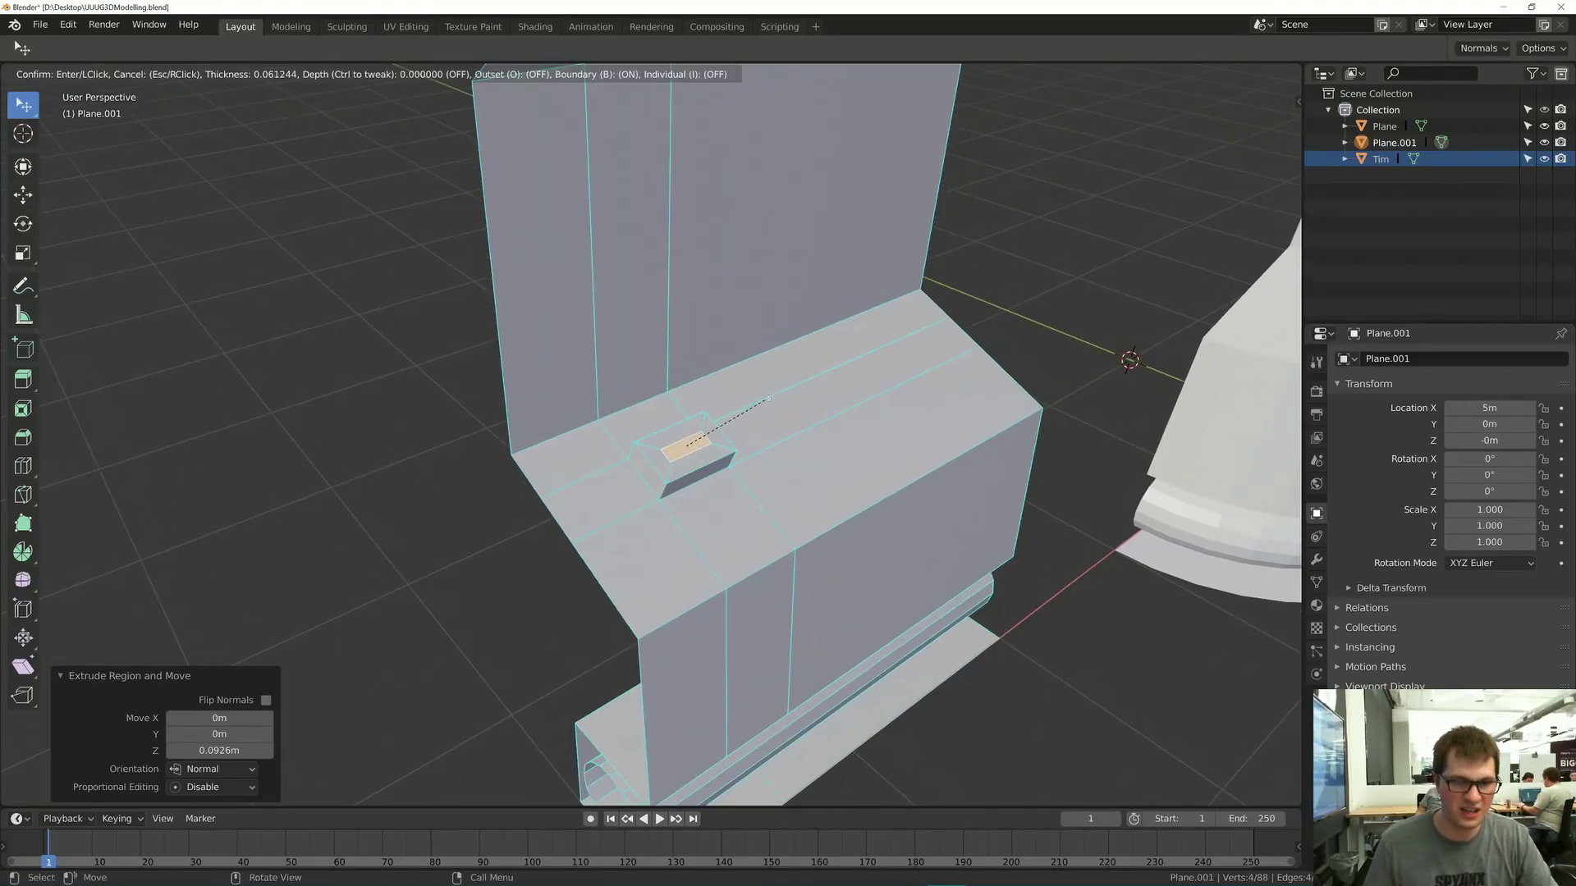
click(744, 419)
scroll(743, 420, up, 3)
scroll(743, 419, down, 3)
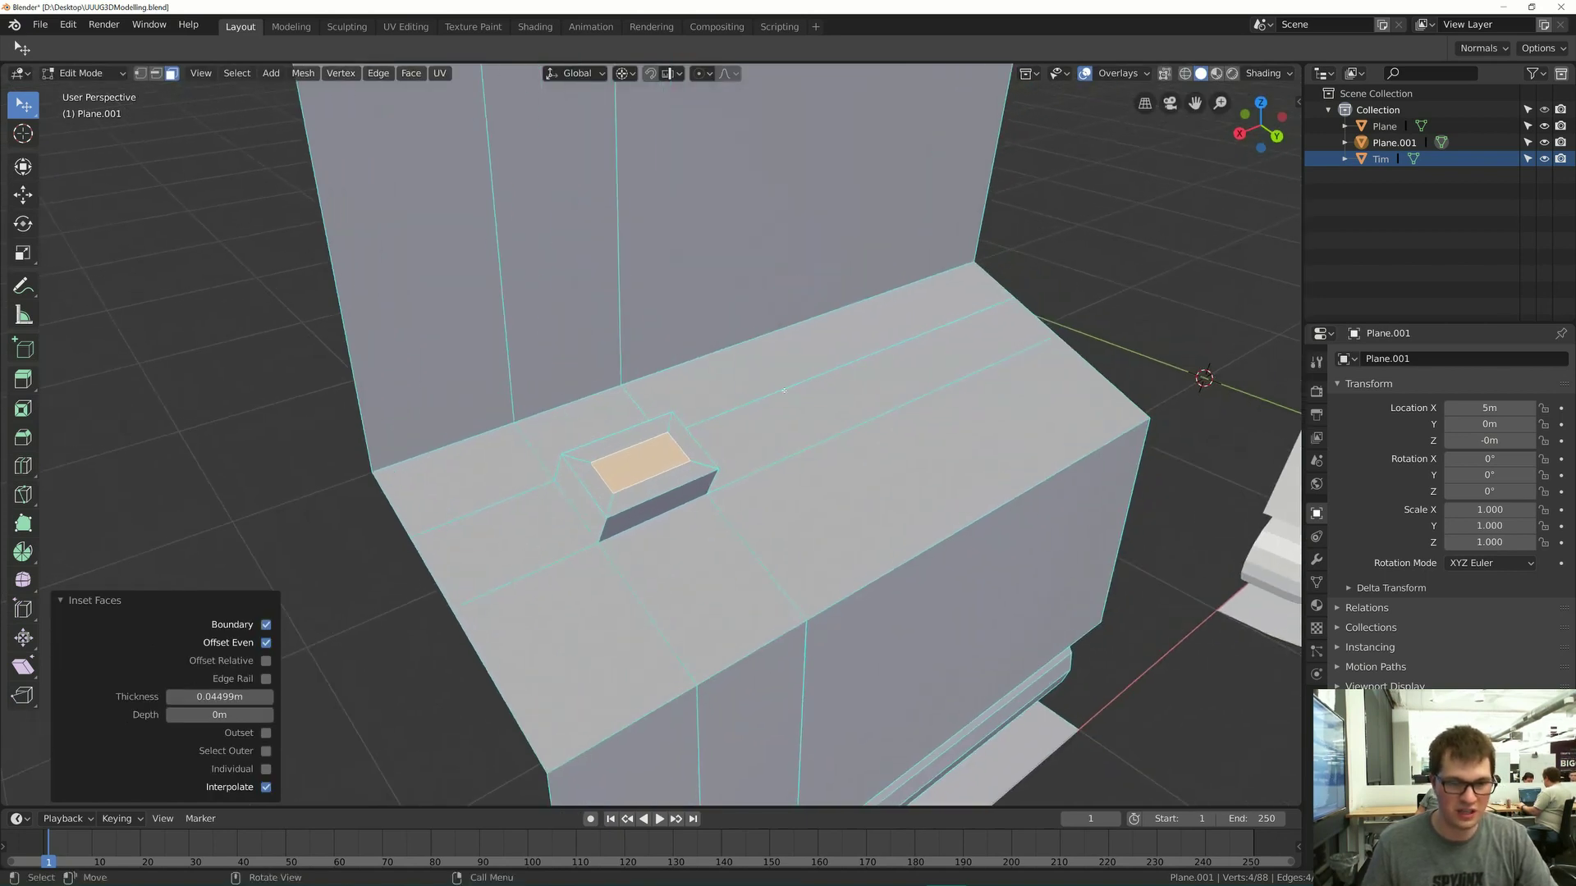
key(Tab)
scroll(778, 402, up, 3)
scroll(778, 403, down, 4)
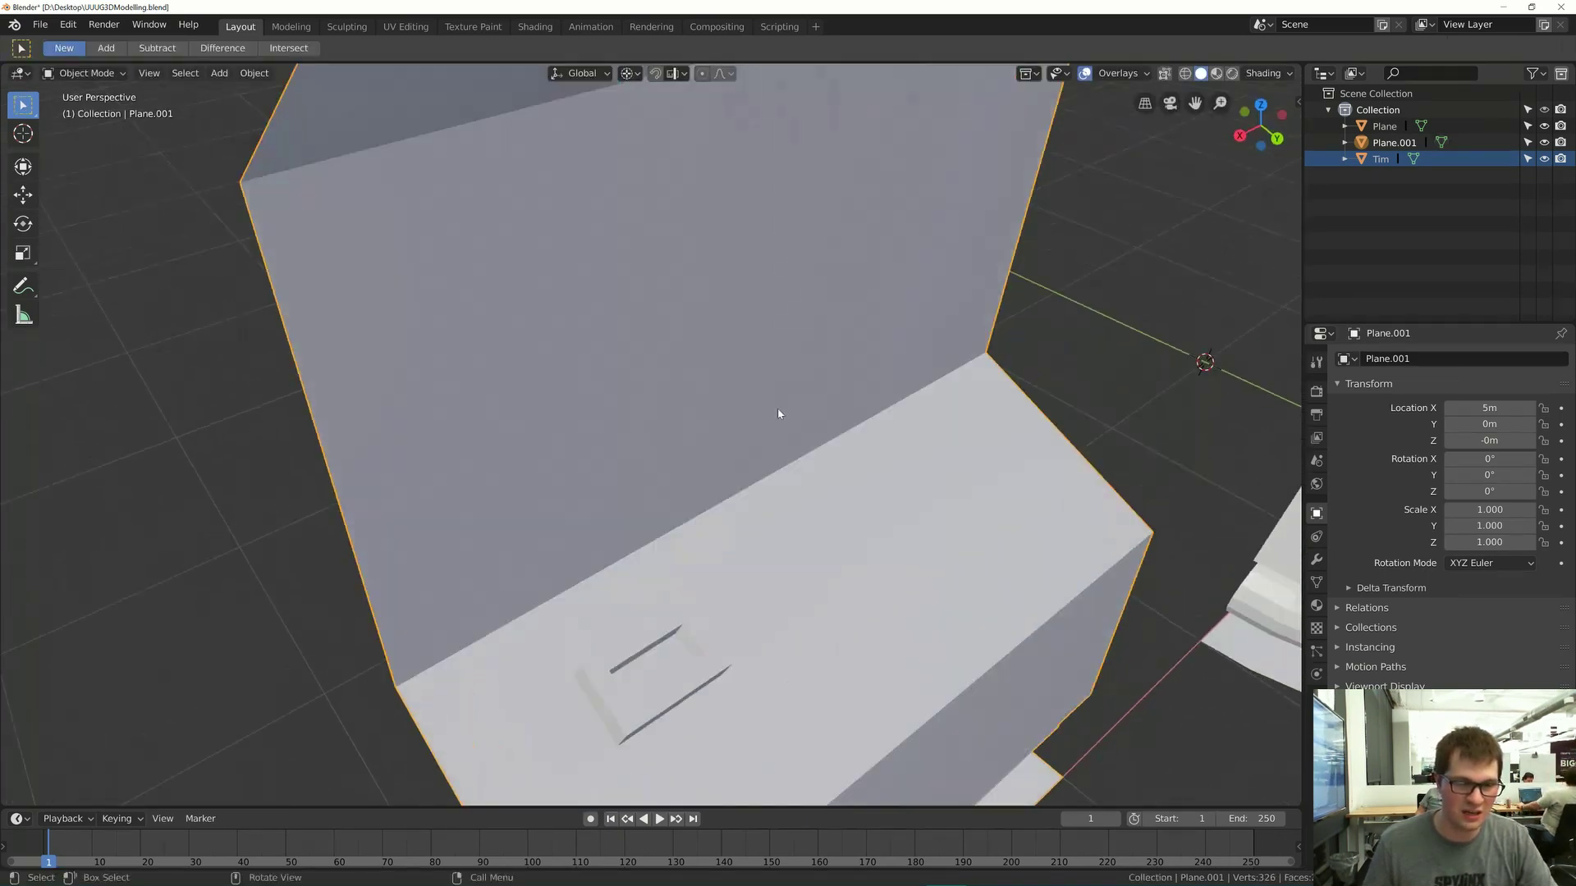
middle_drag(777, 411, 716, 504)
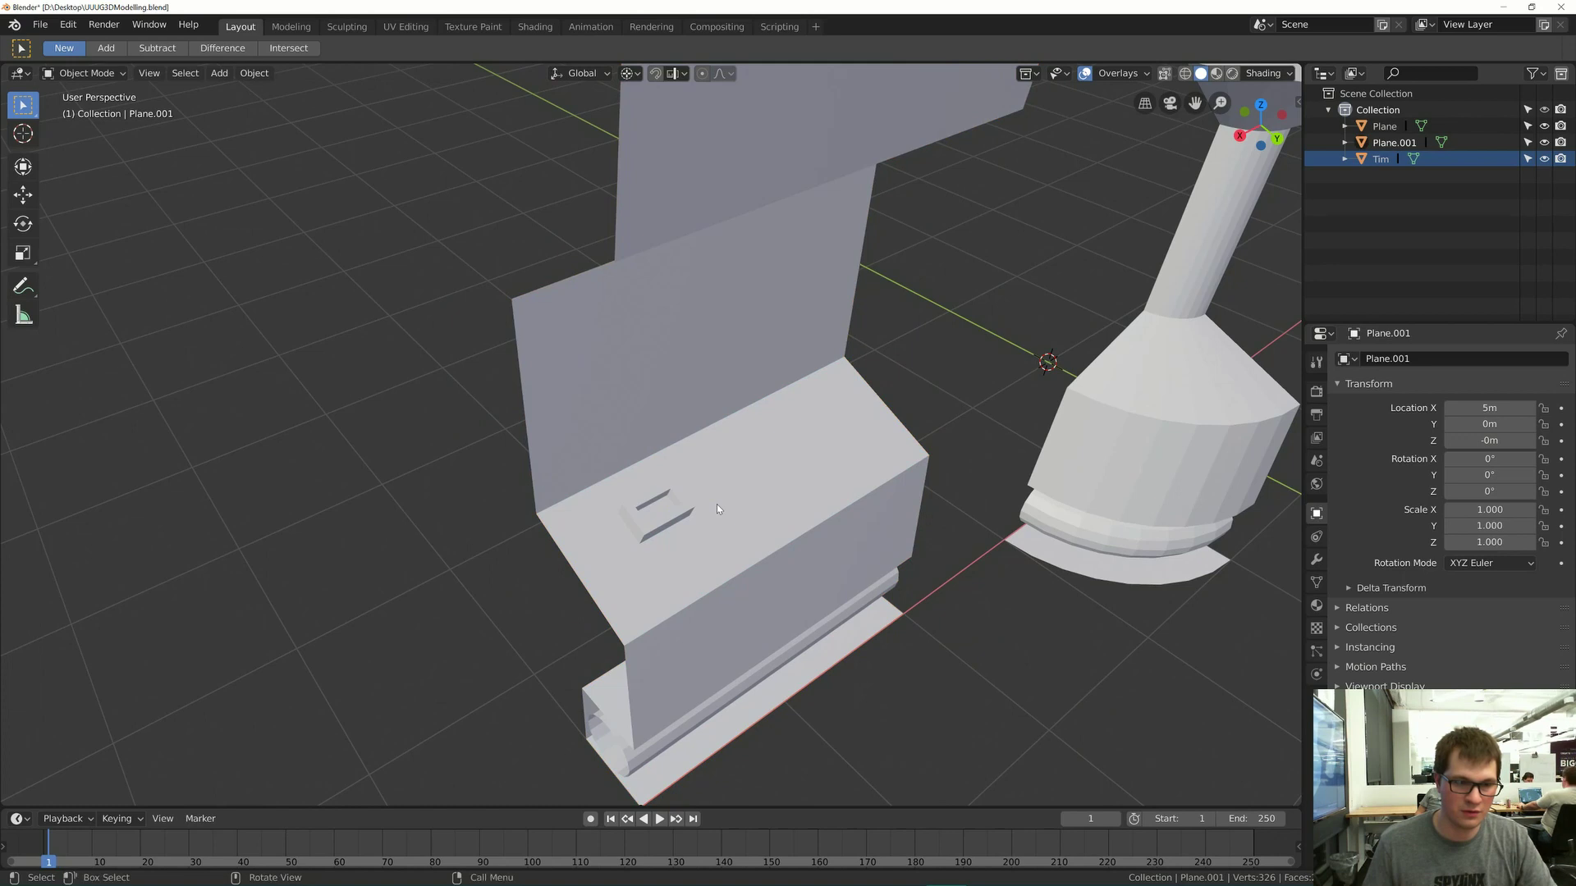
- Add a vertical loop cut midway through the straight wall's wide section between the raised block and the curved wall
key(Tab)
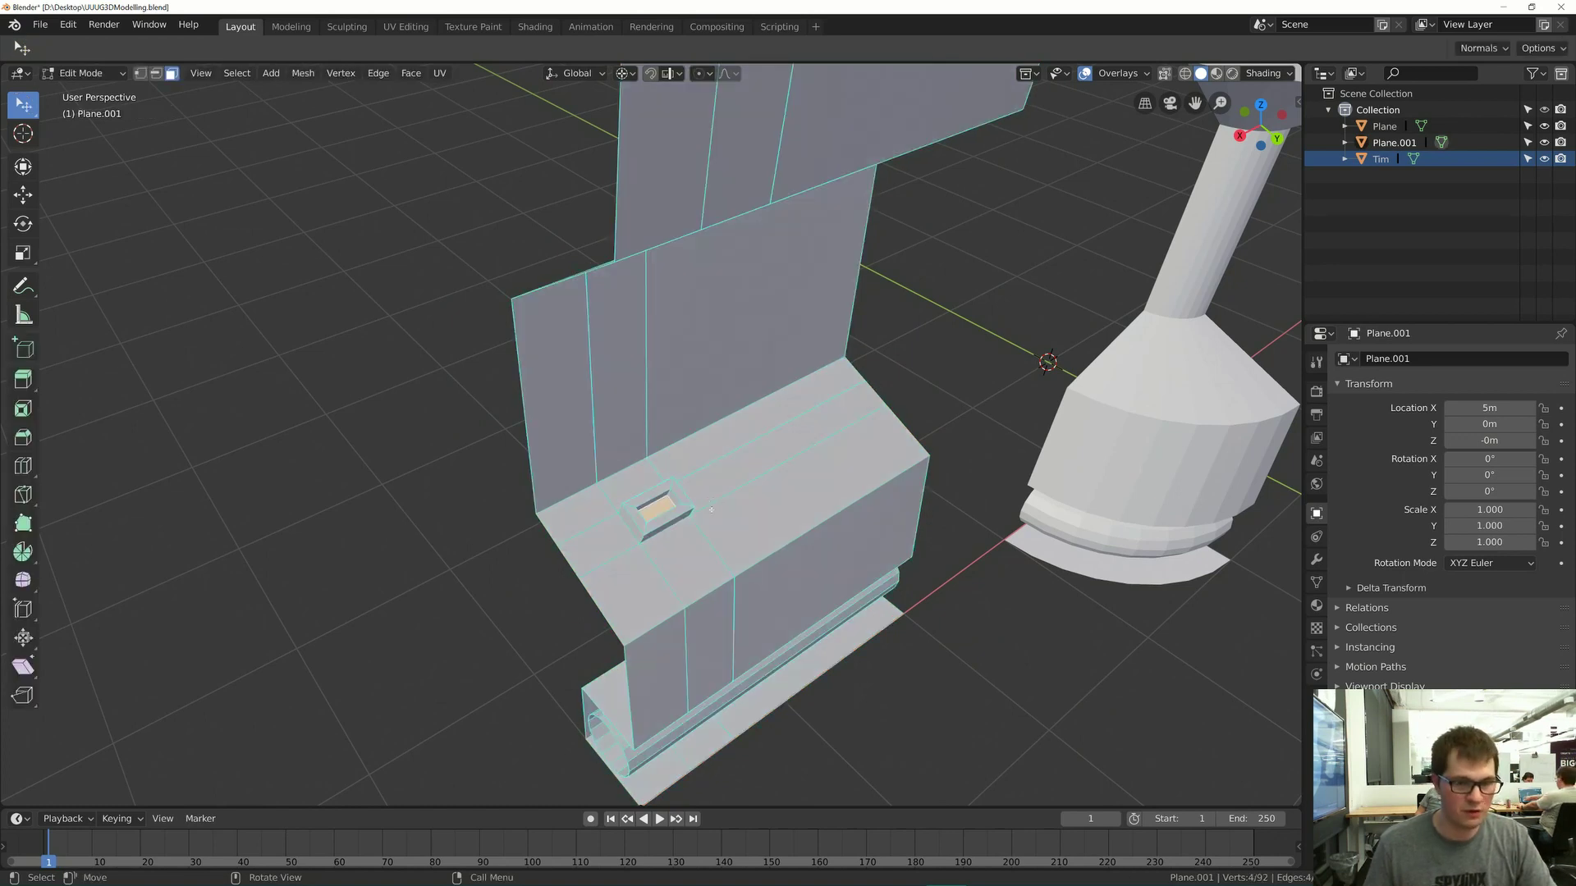
click(726, 504)
shift+middle_drag(726, 504, 686, 490)
scroll(706, 487, up, 2)
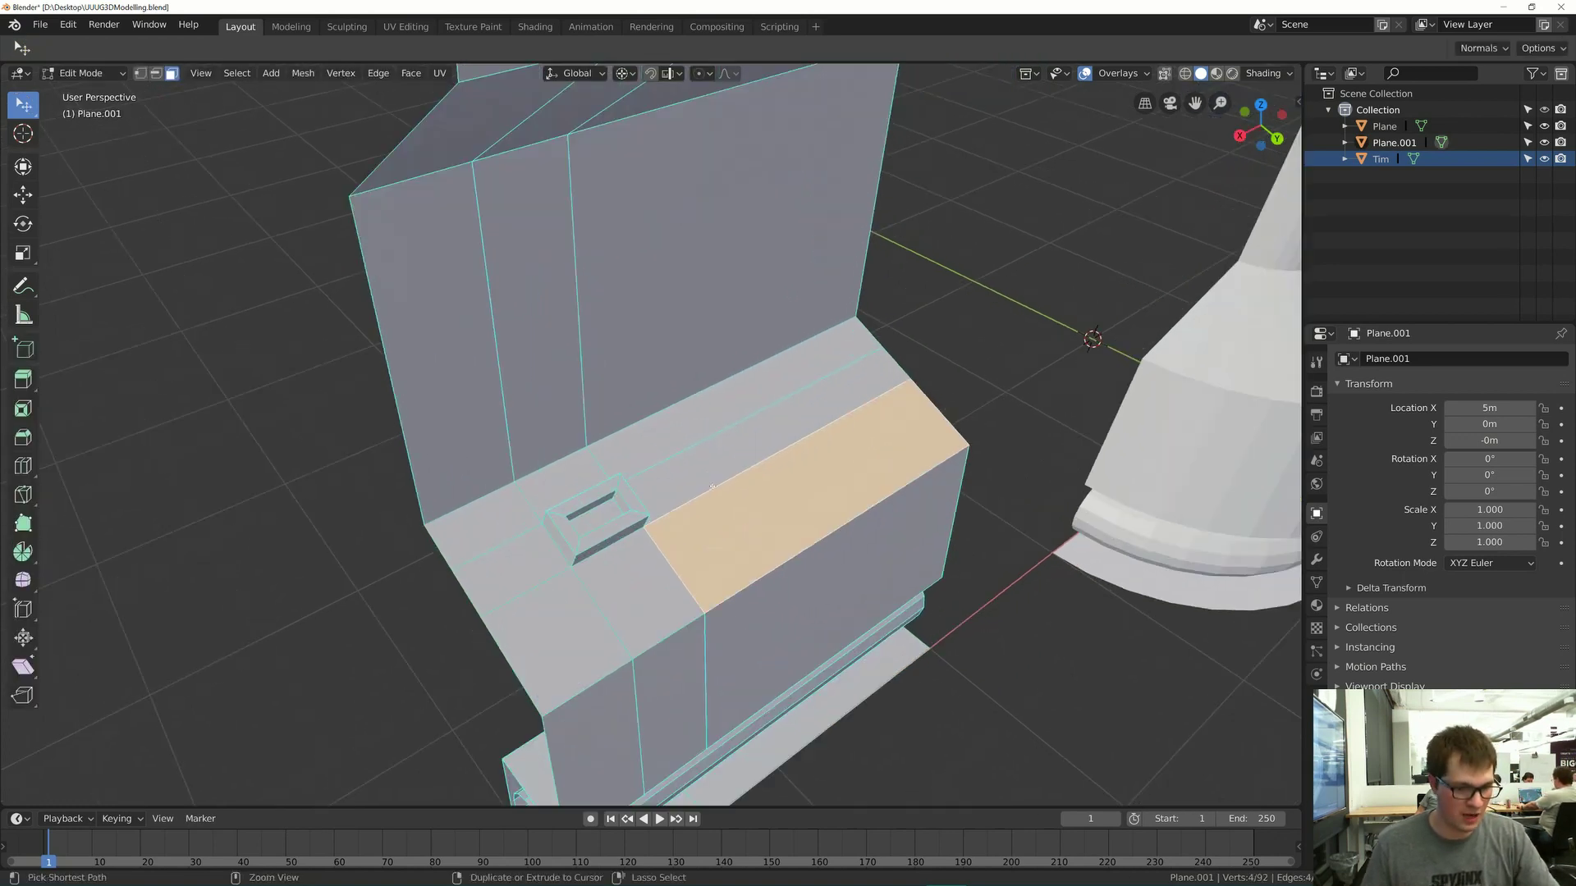
key(ctrl+r)
click(714, 486)
click(714, 486)
key(3)
click(794, 351)
click(806, 405)
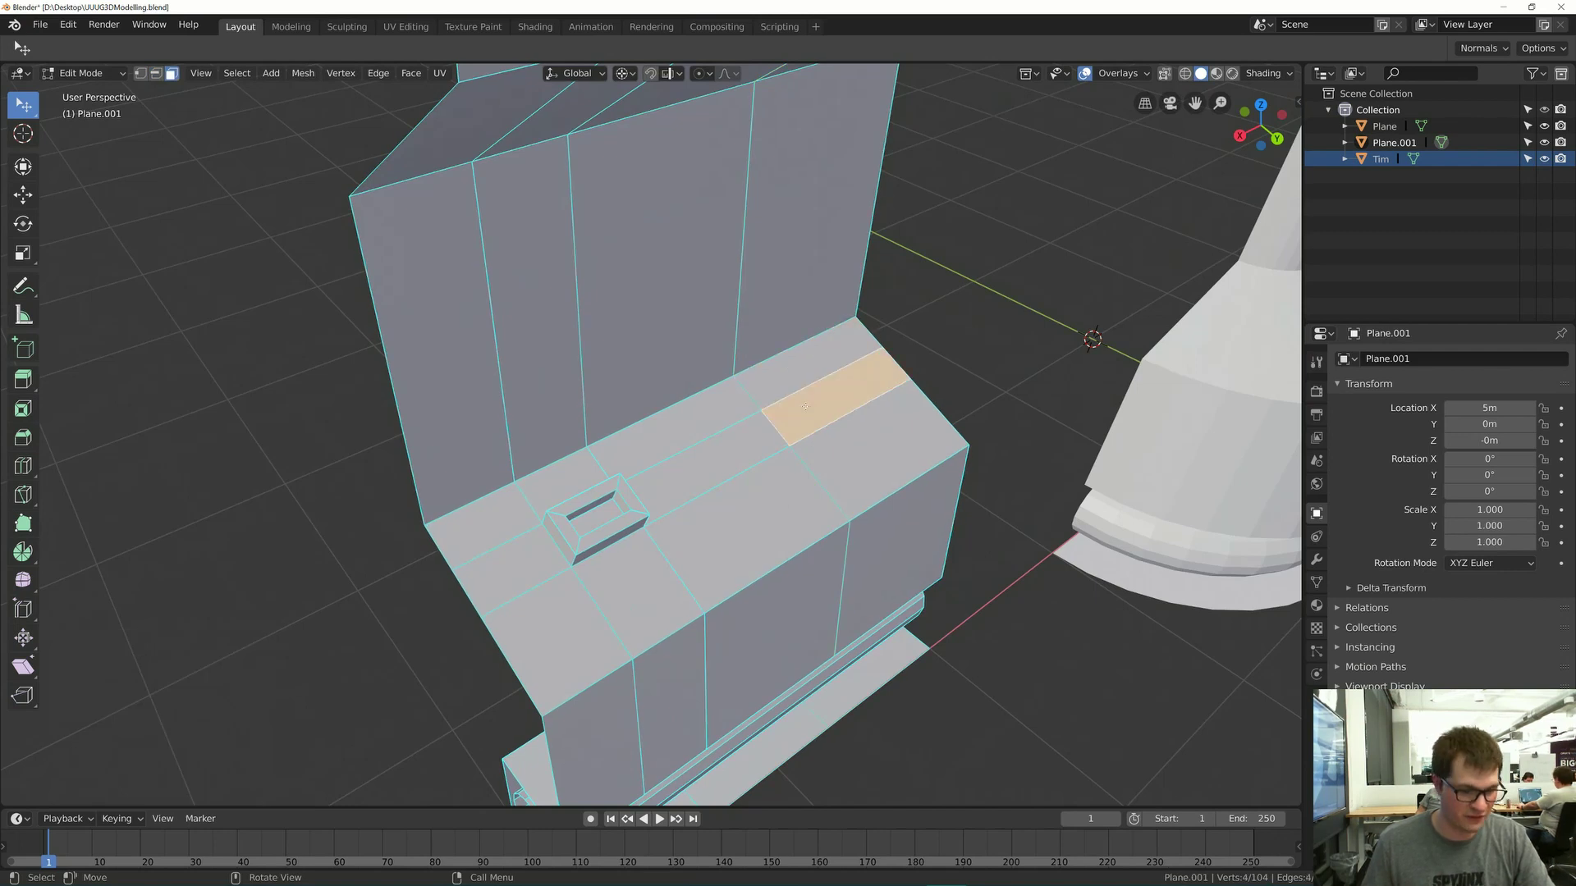
middle_drag(801, 402, 812, 400)
key(e)
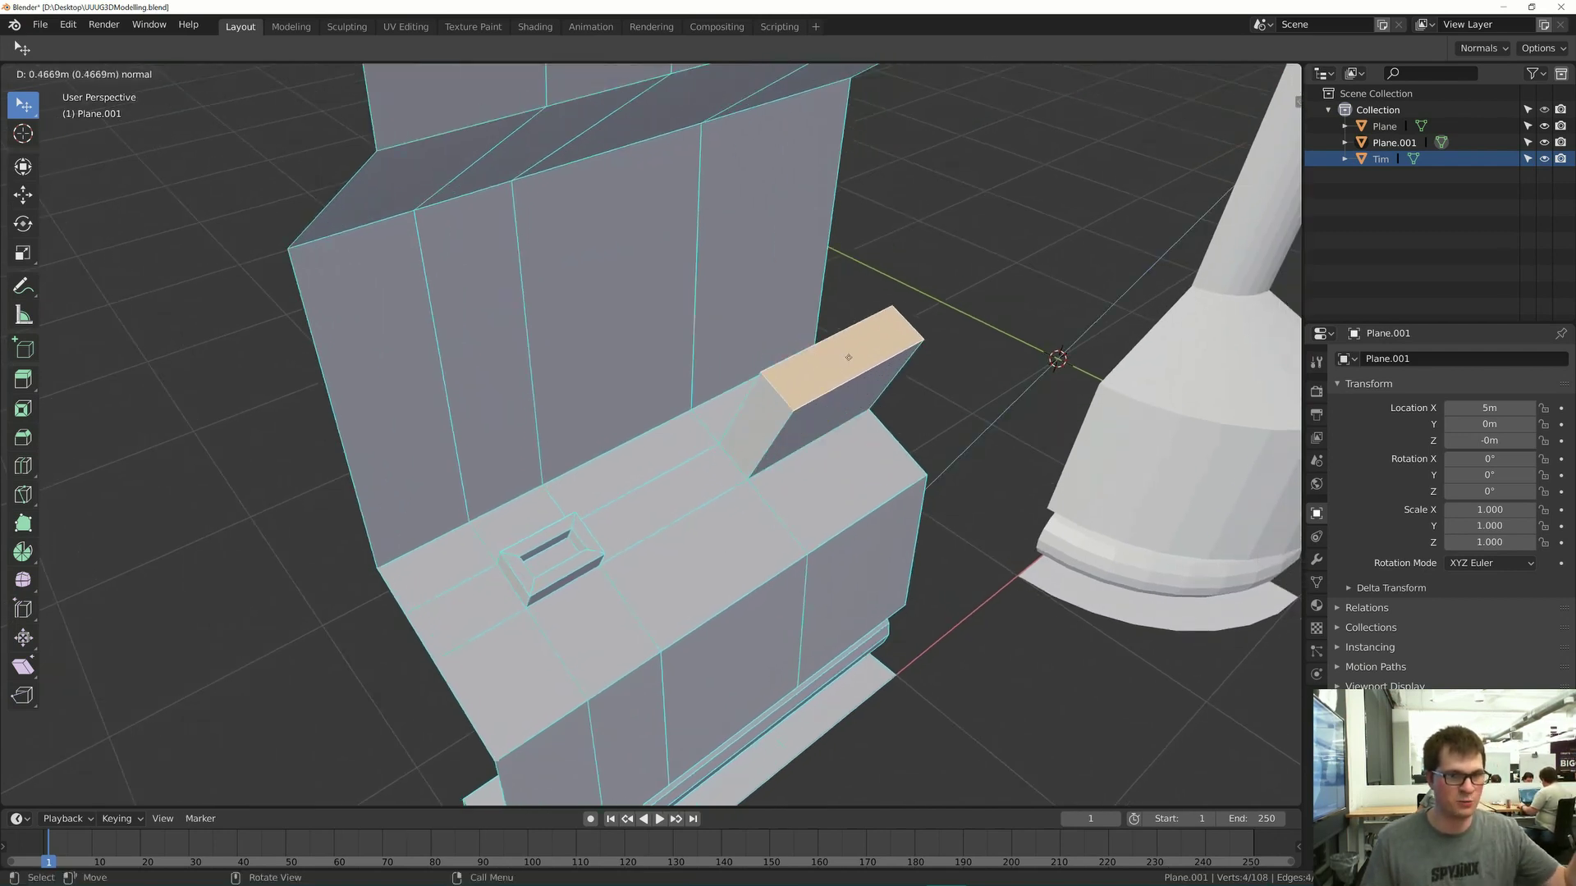
key(Escape)
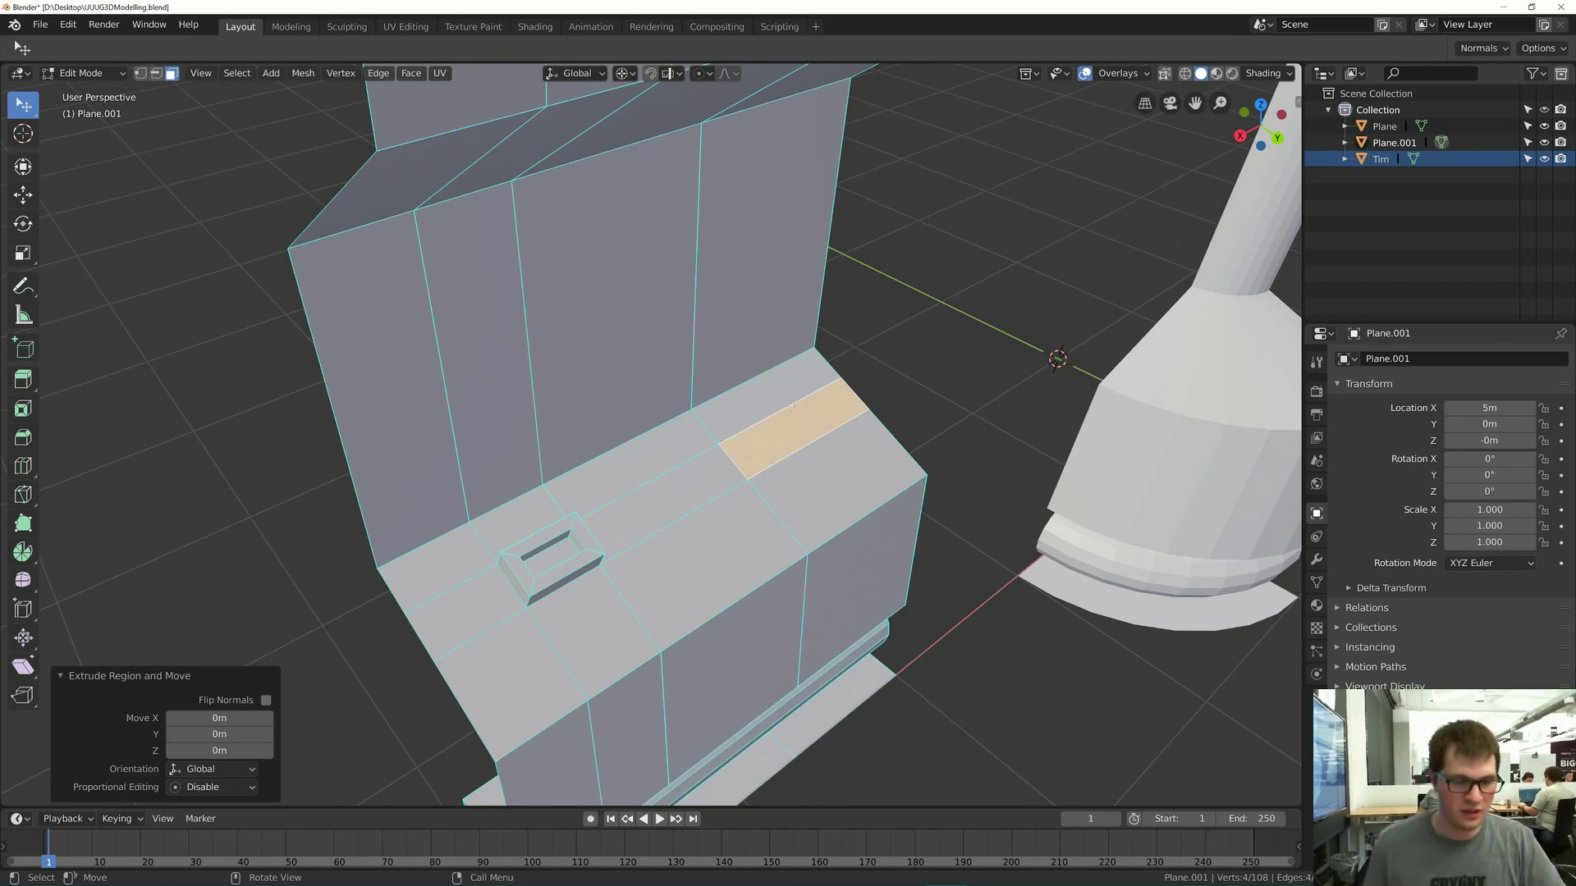
- Review the straight wall in Object Mode and compare it with the ArtStation corridor reference in the browser
middle_drag(790, 407, 624, 459)
key(Tab)
scroll(624, 459, down, 4)
scroll(522, 509, up, 5)
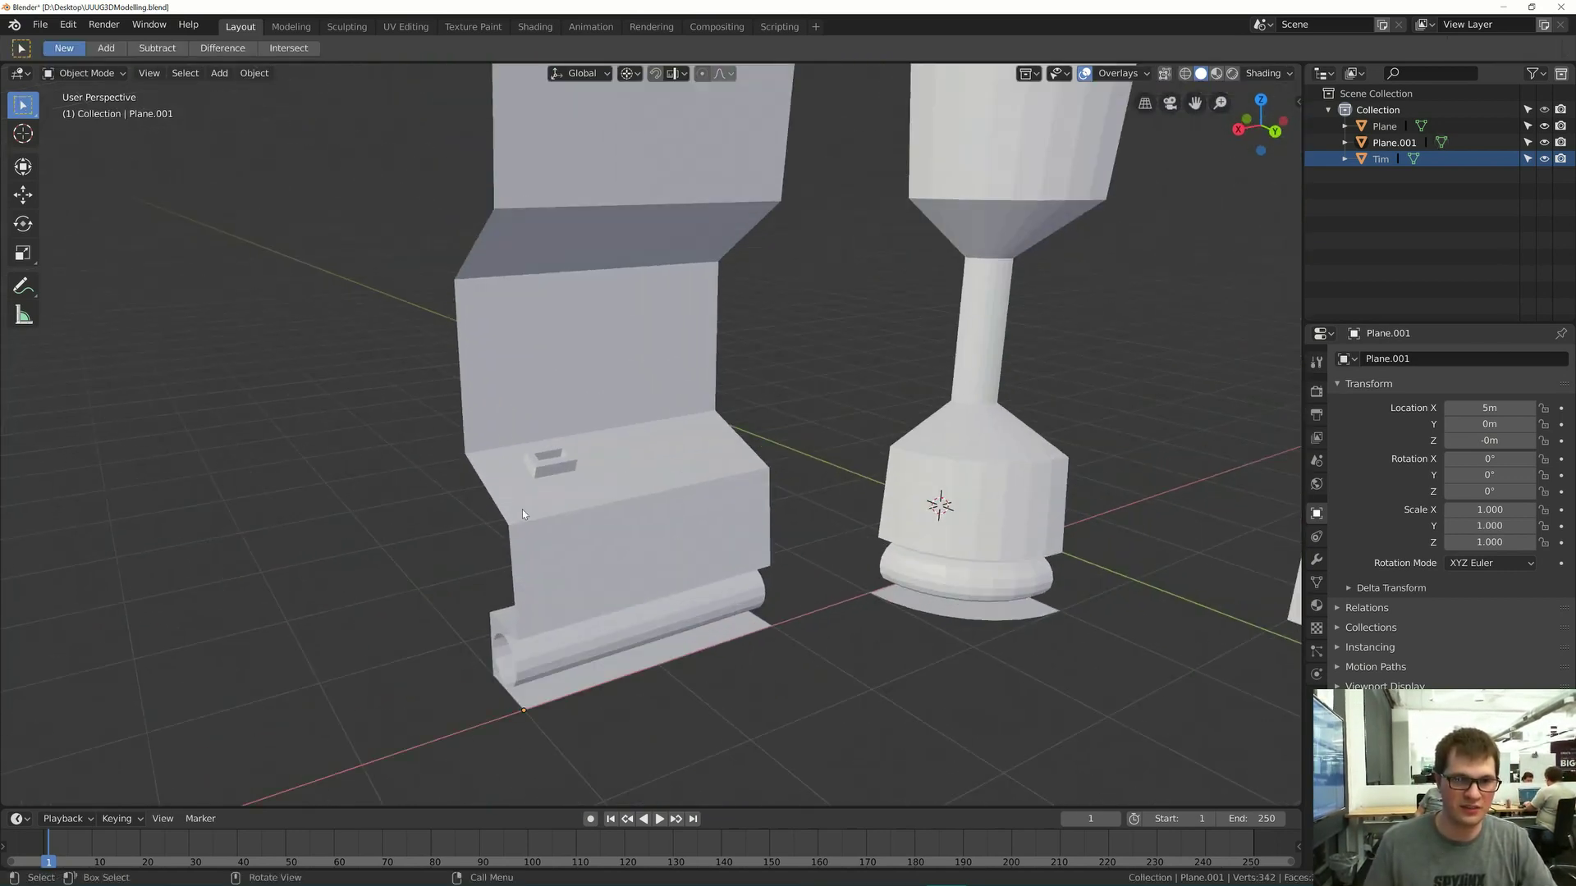
key(alt+Tab)
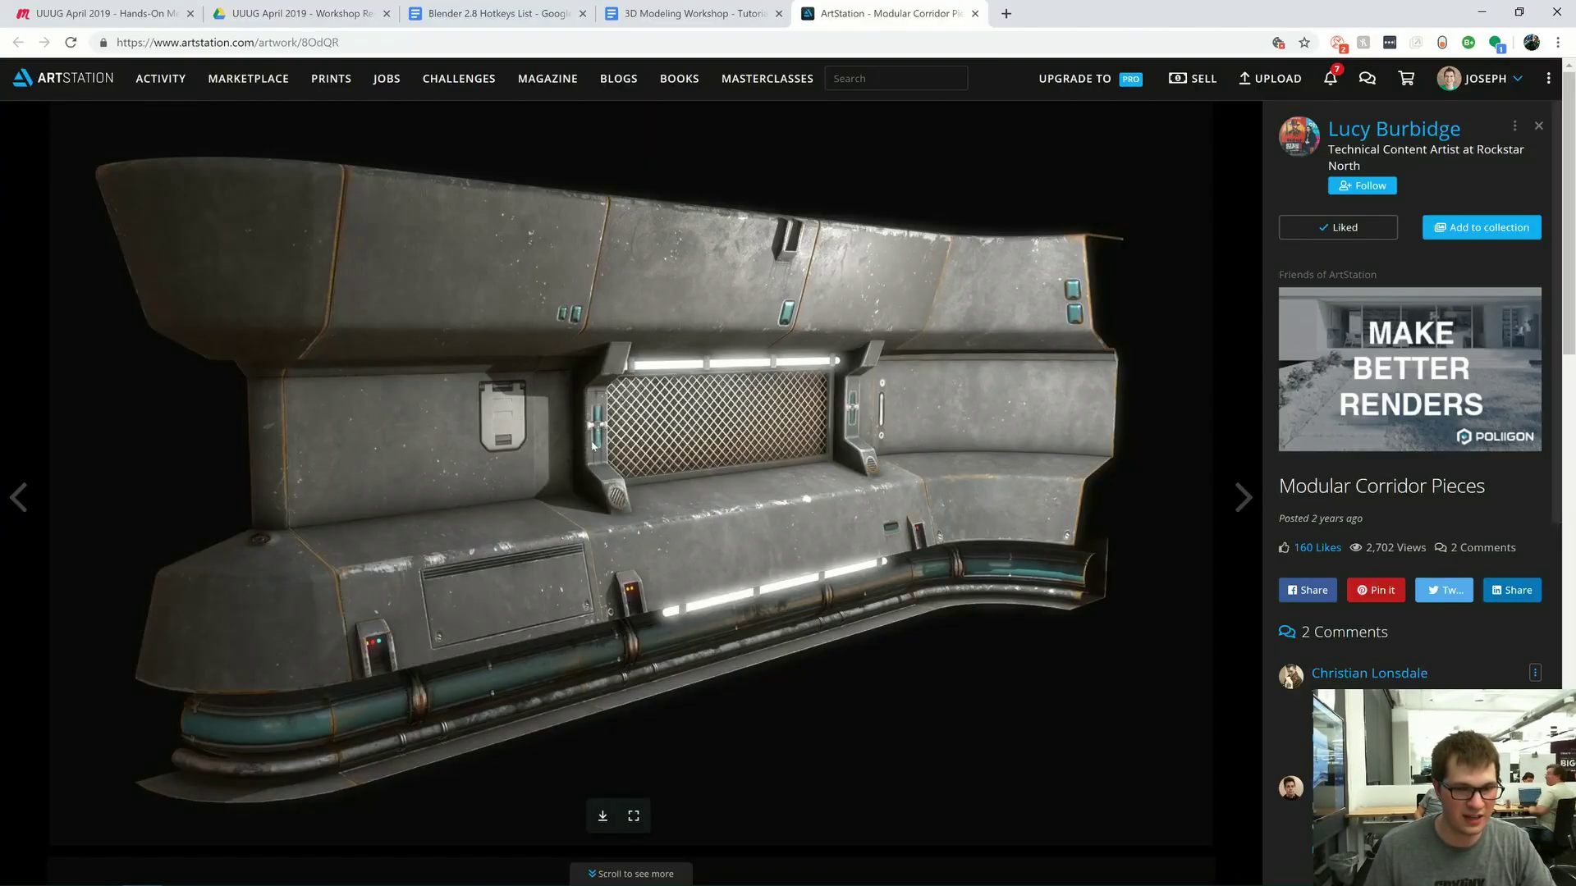
key(alt+Tab)
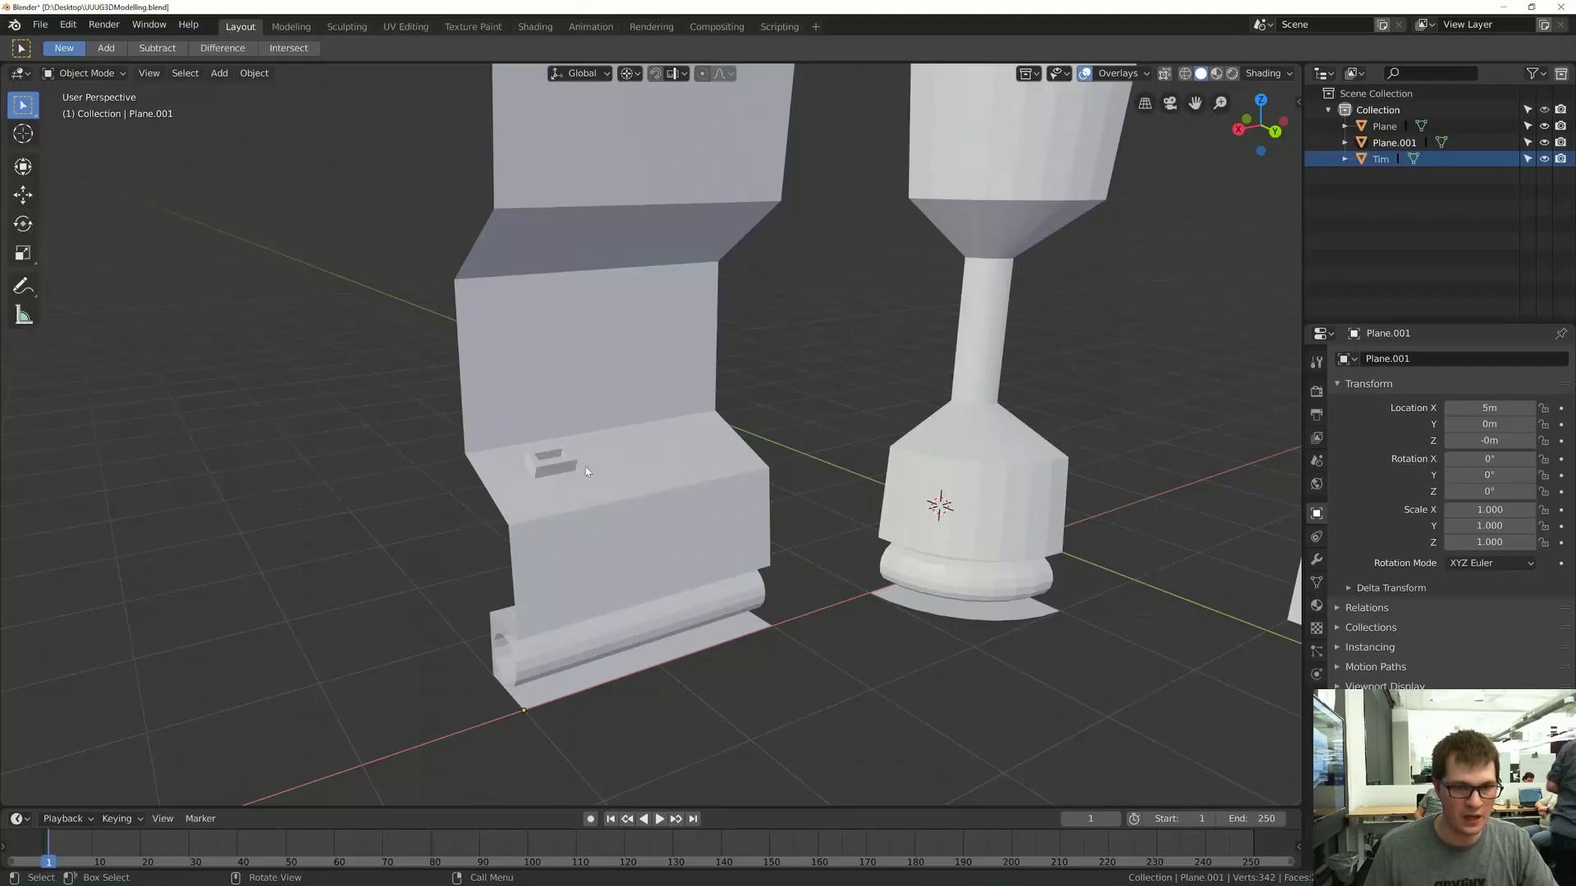
- Bevel the edge loop between the straight wall's upper panel and overhanging slope to 0.178 m with 3 segments
scroll(580, 411, down, 3)
key(2)
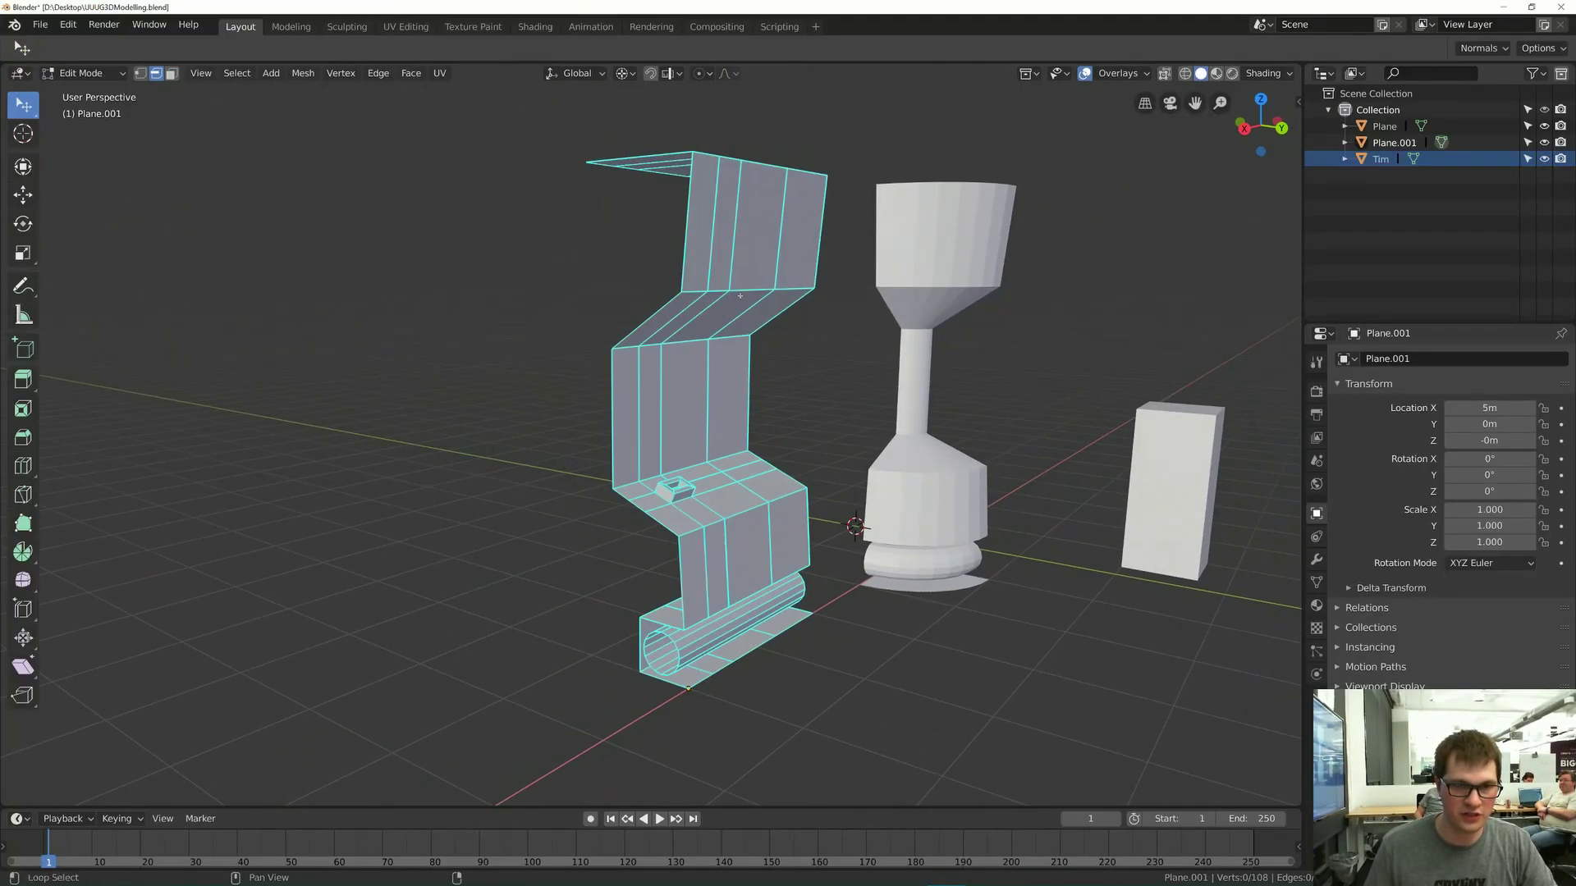
alt+click(751, 289)
scroll(751, 289, up, 2)
key(ctrl+b)
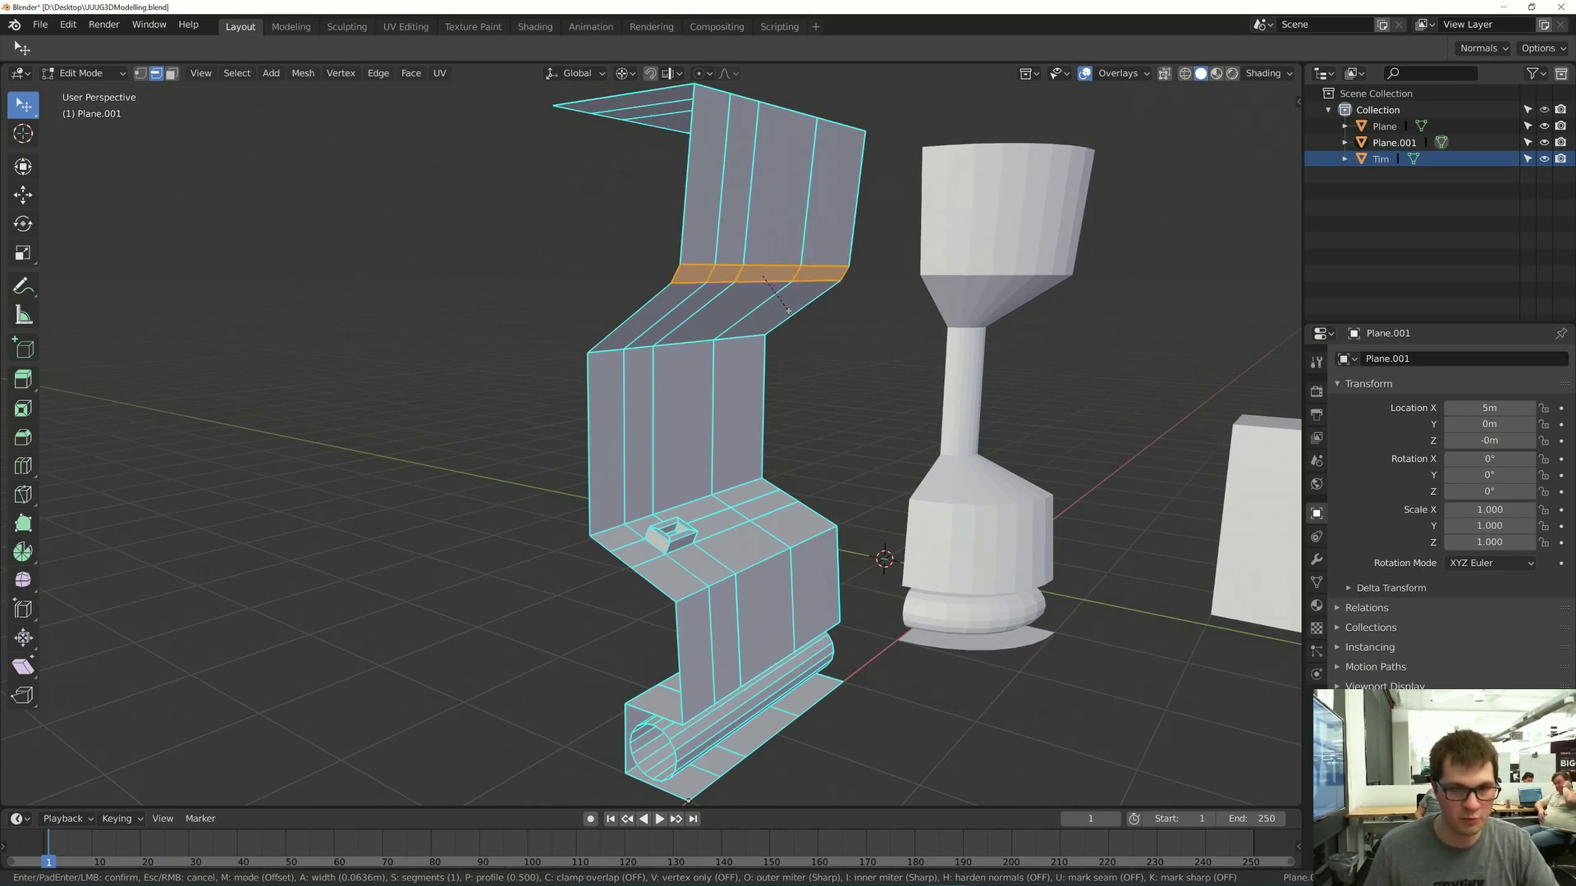
scroll(792, 313, up, 2)
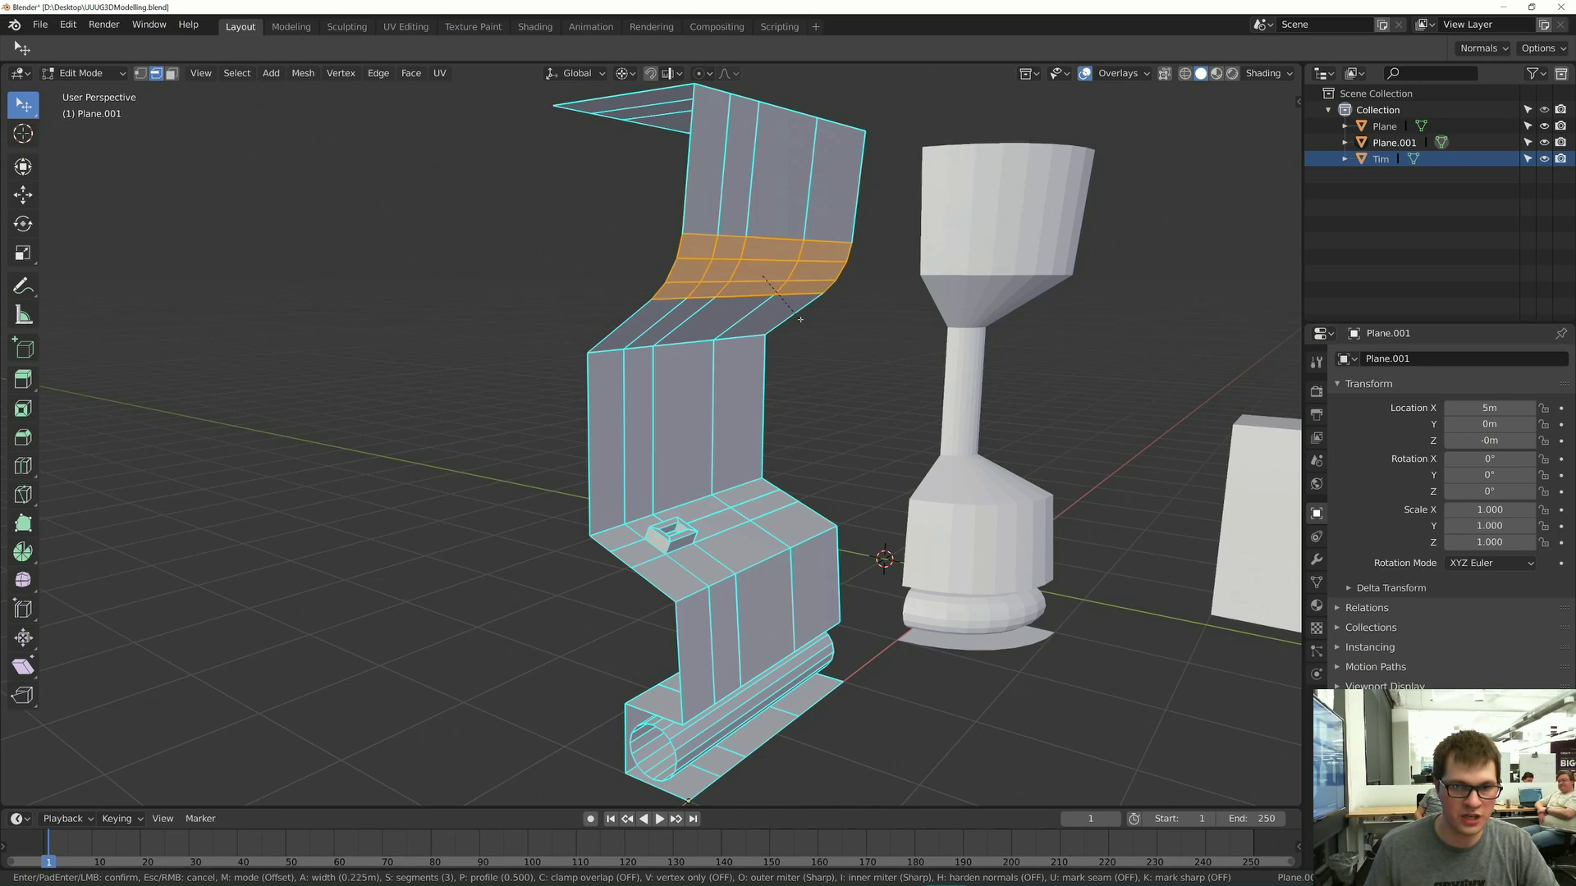
click(789, 307)
scroll(736, 535, up, 4)
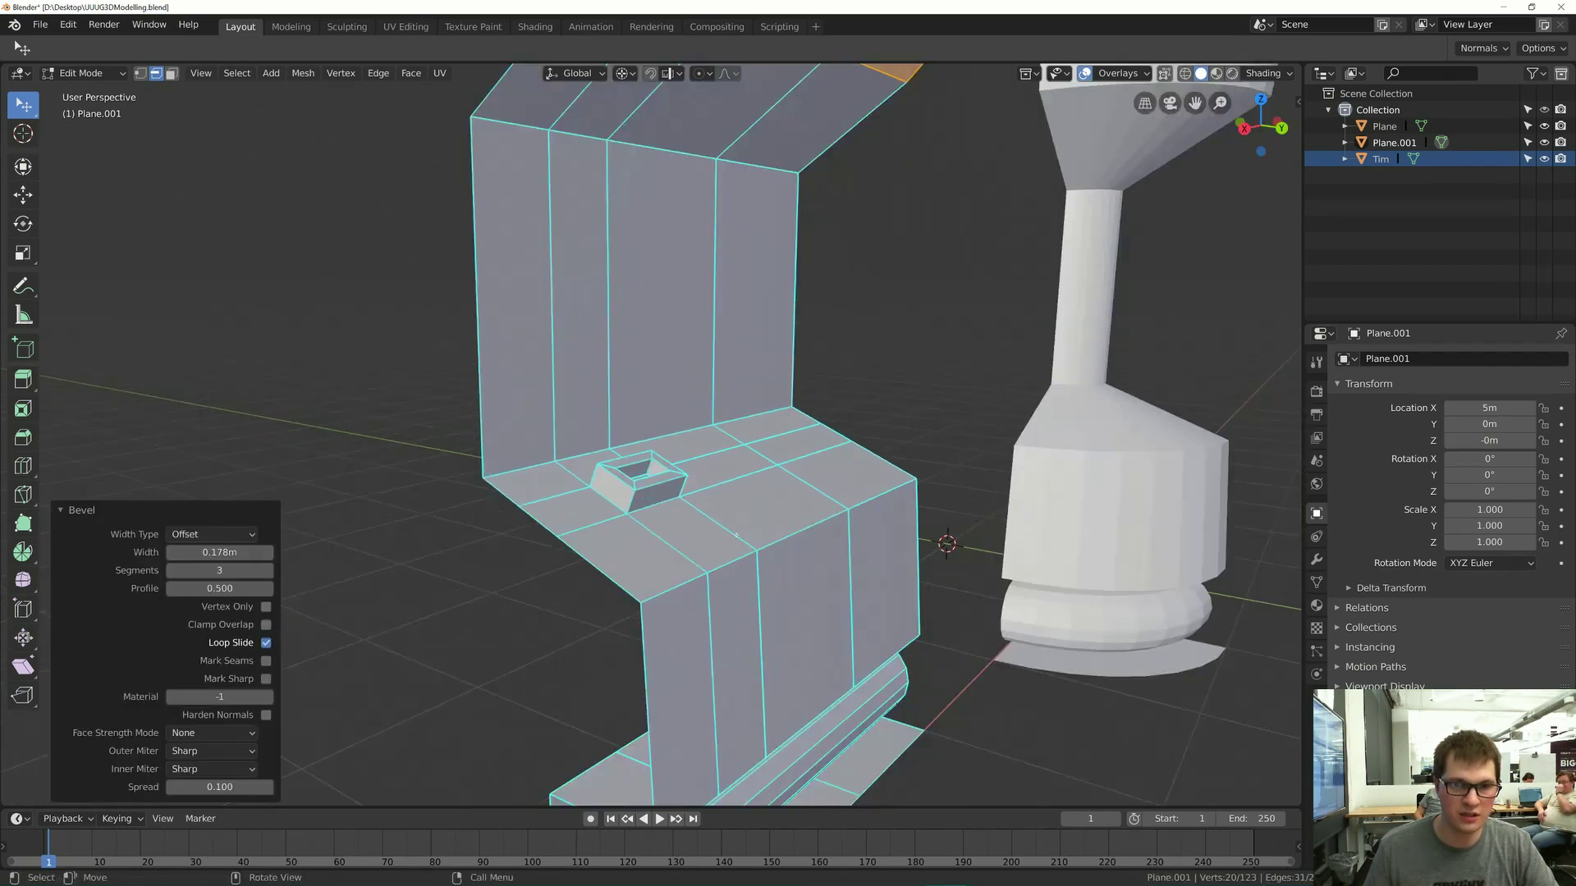
scroll(737, 535, down, 5)
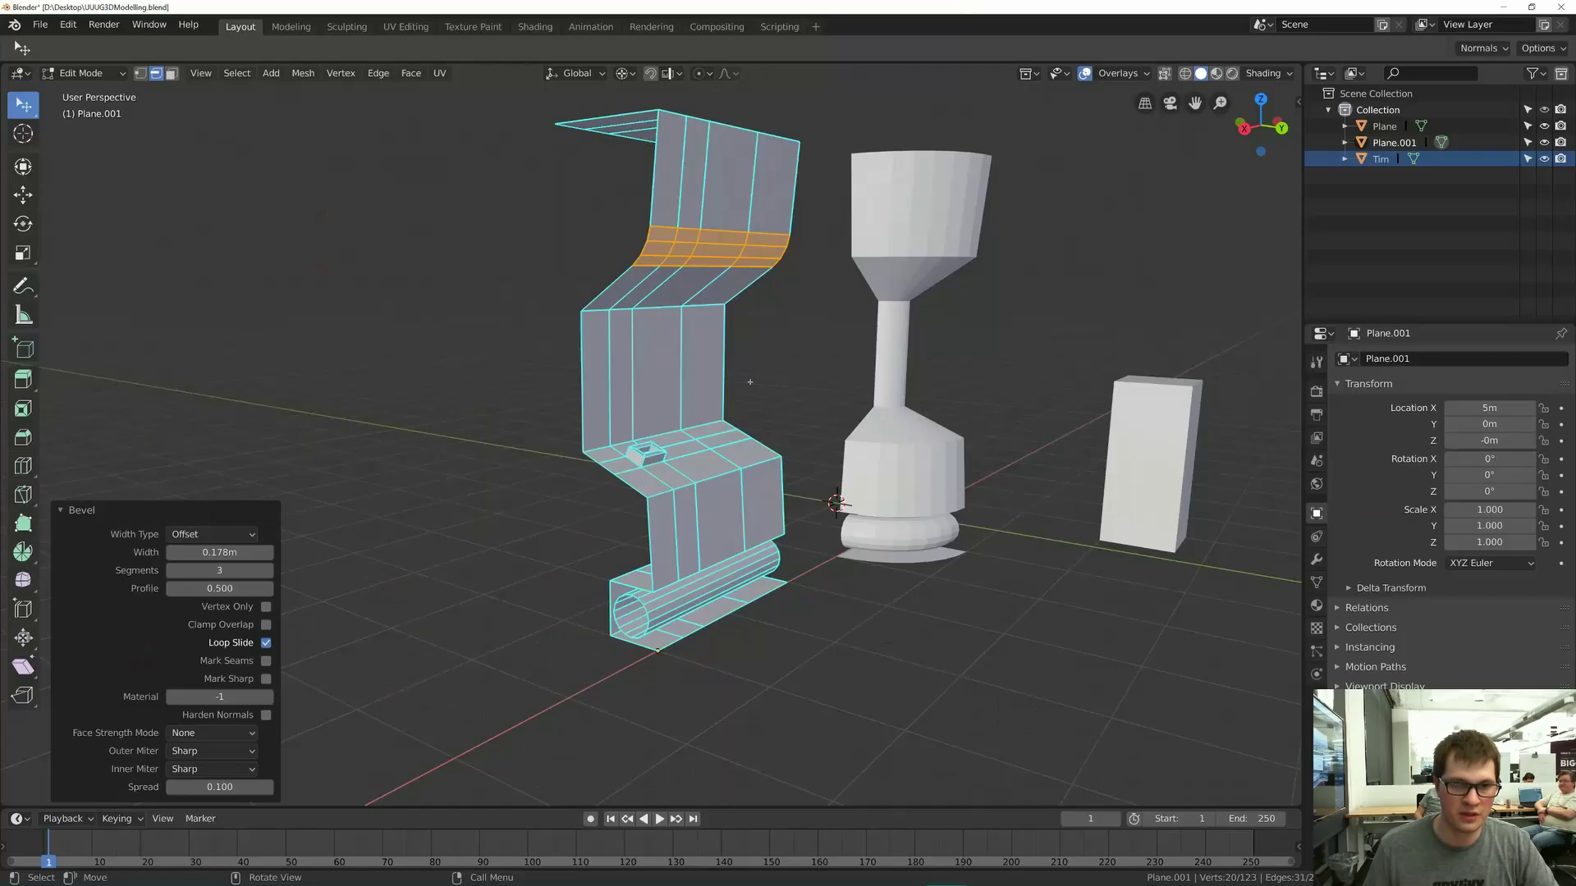
middle_drag(738, 394, 765, 390)
key(Tab)
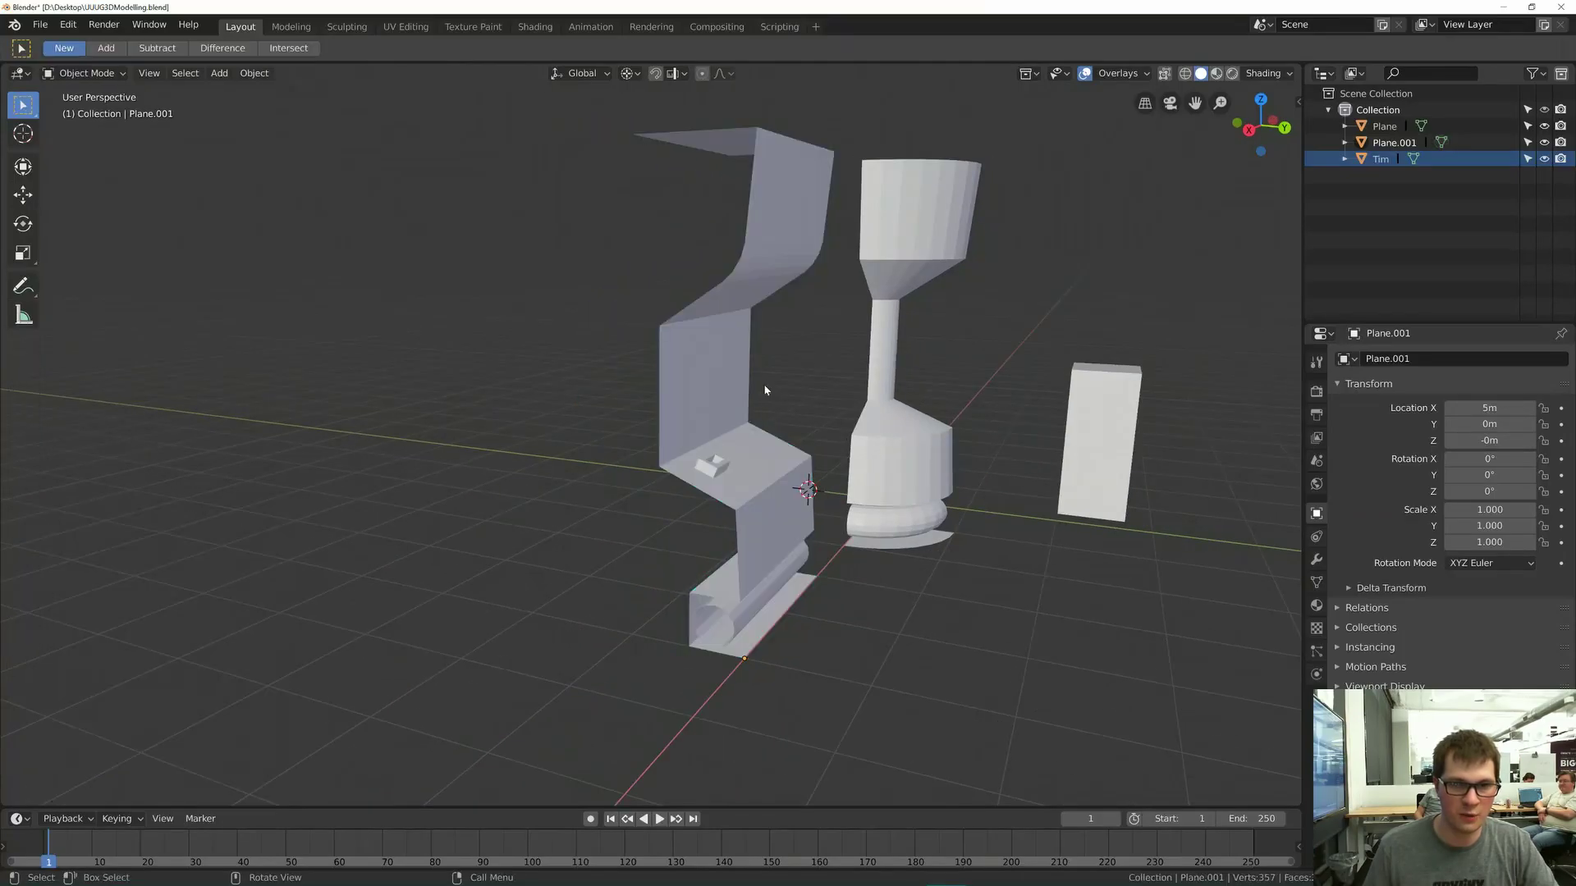
- Bevel the front edge loop of the straight wall's ledge by about 0.02 m with one segment and save the file
key(Tab)
key(alt+a)
scroll(765, 390, up, 2)
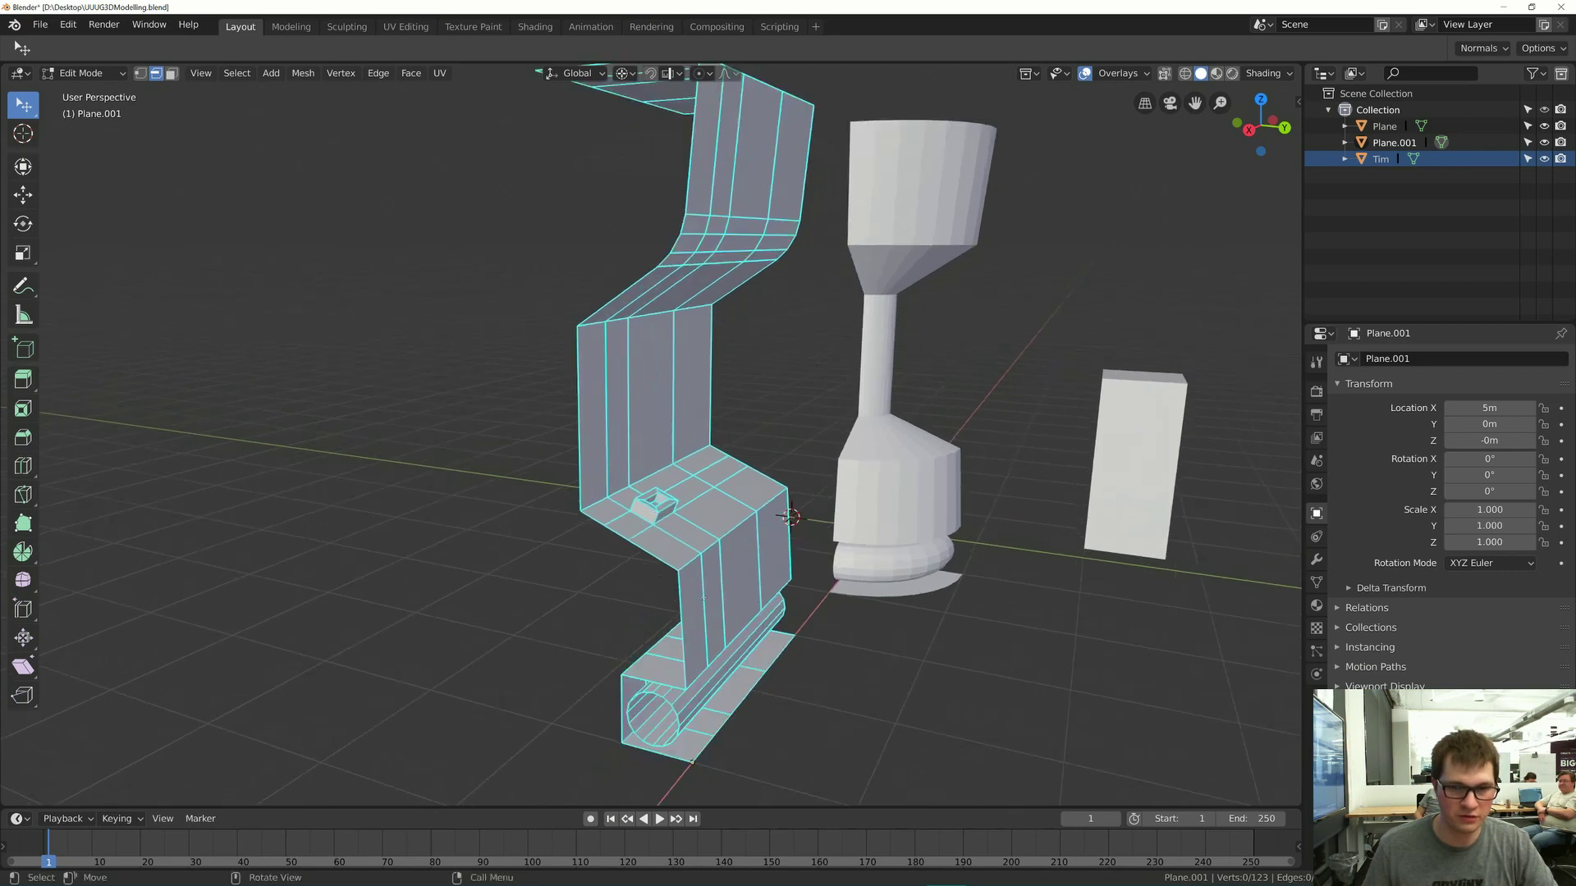
click(734, 527)
key(ctrl+b)
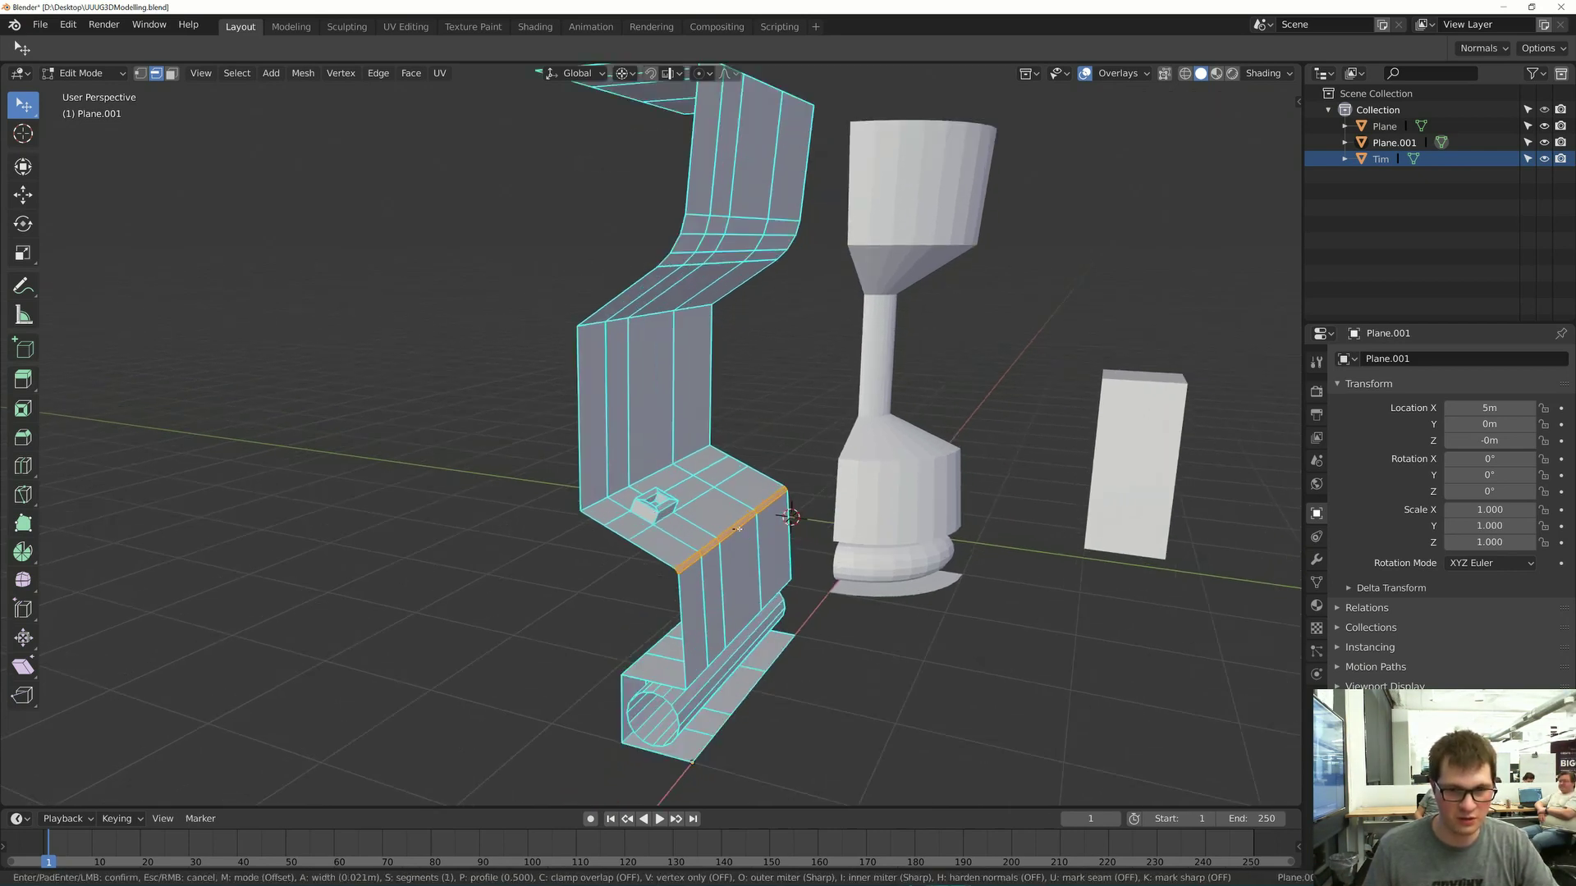
click(740, 531)
key(Tab)
middle_drag(741, 533, 700, 542)
scroll(720, 545, down, 1)
key(ctrl+s)
- Inspect the straight wall, then examine the ArtStation reference, the Blender hotkeys list and the workshop document's building steps in the browser
scroll(651, 513, down, 1)
click(650, 513)
key(Tab)
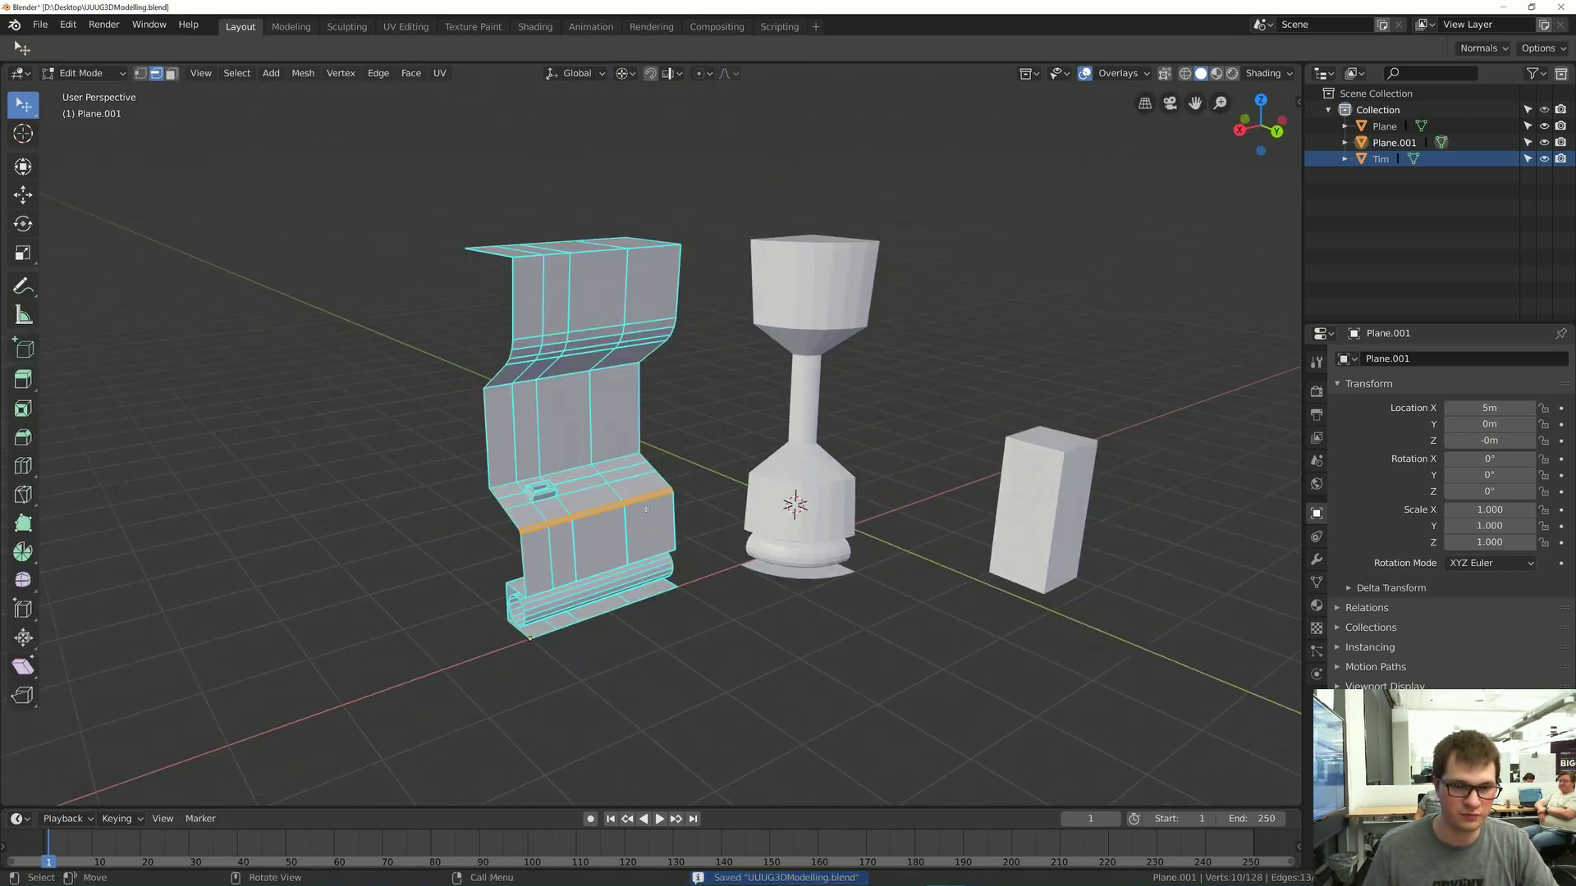
middle_drag(645, 509, 670, 506)
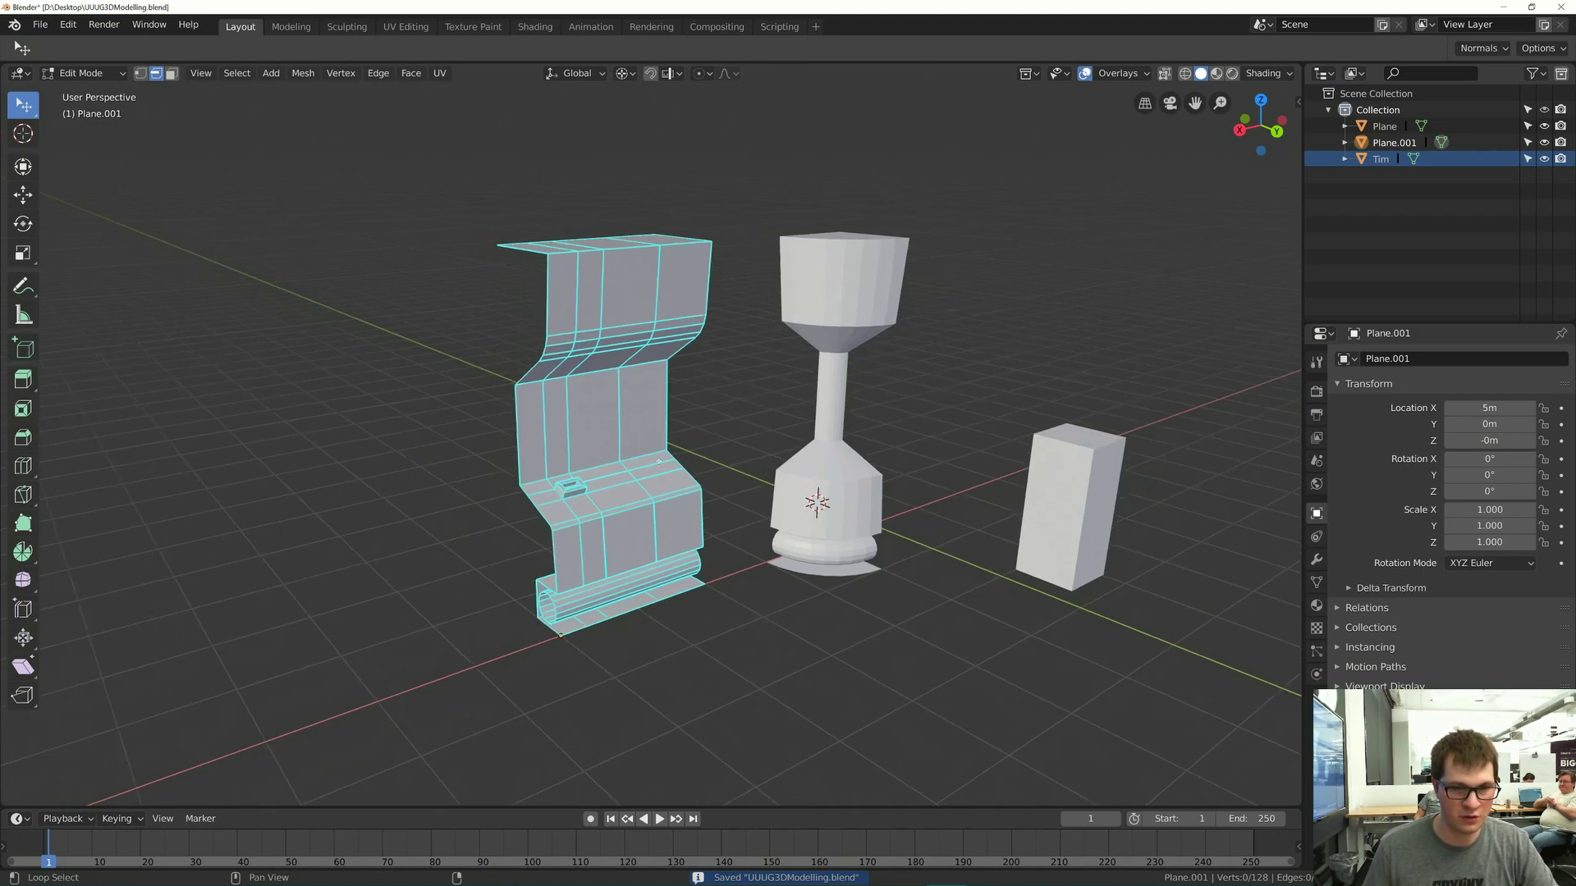
key(Tab)
scroll(674, 454, up, 2)
key(alt+Tab)
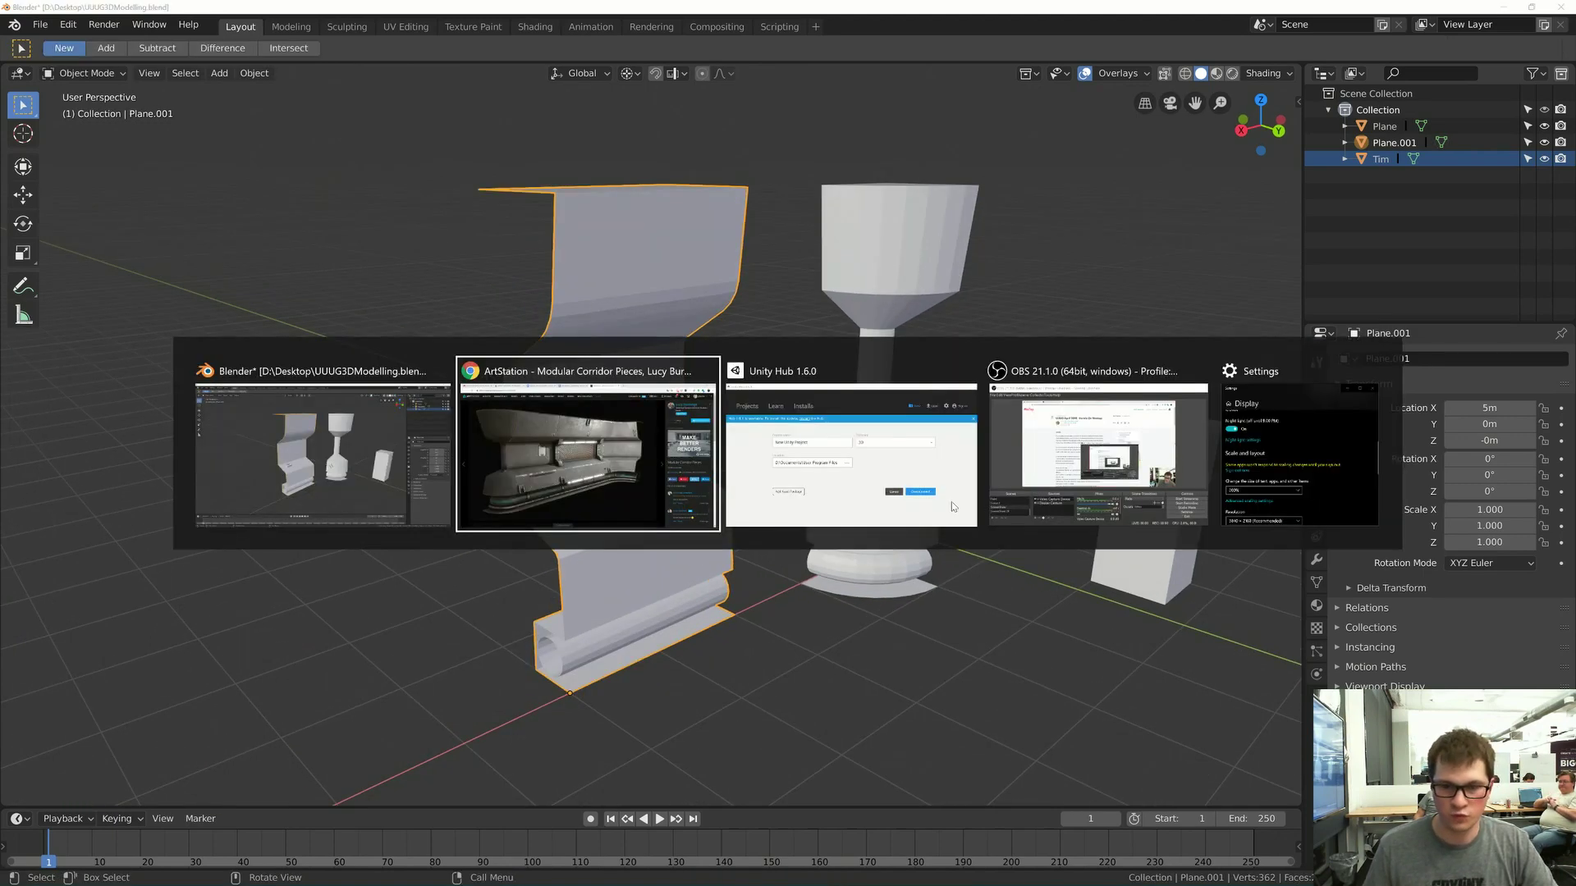
key(alt+Tab)
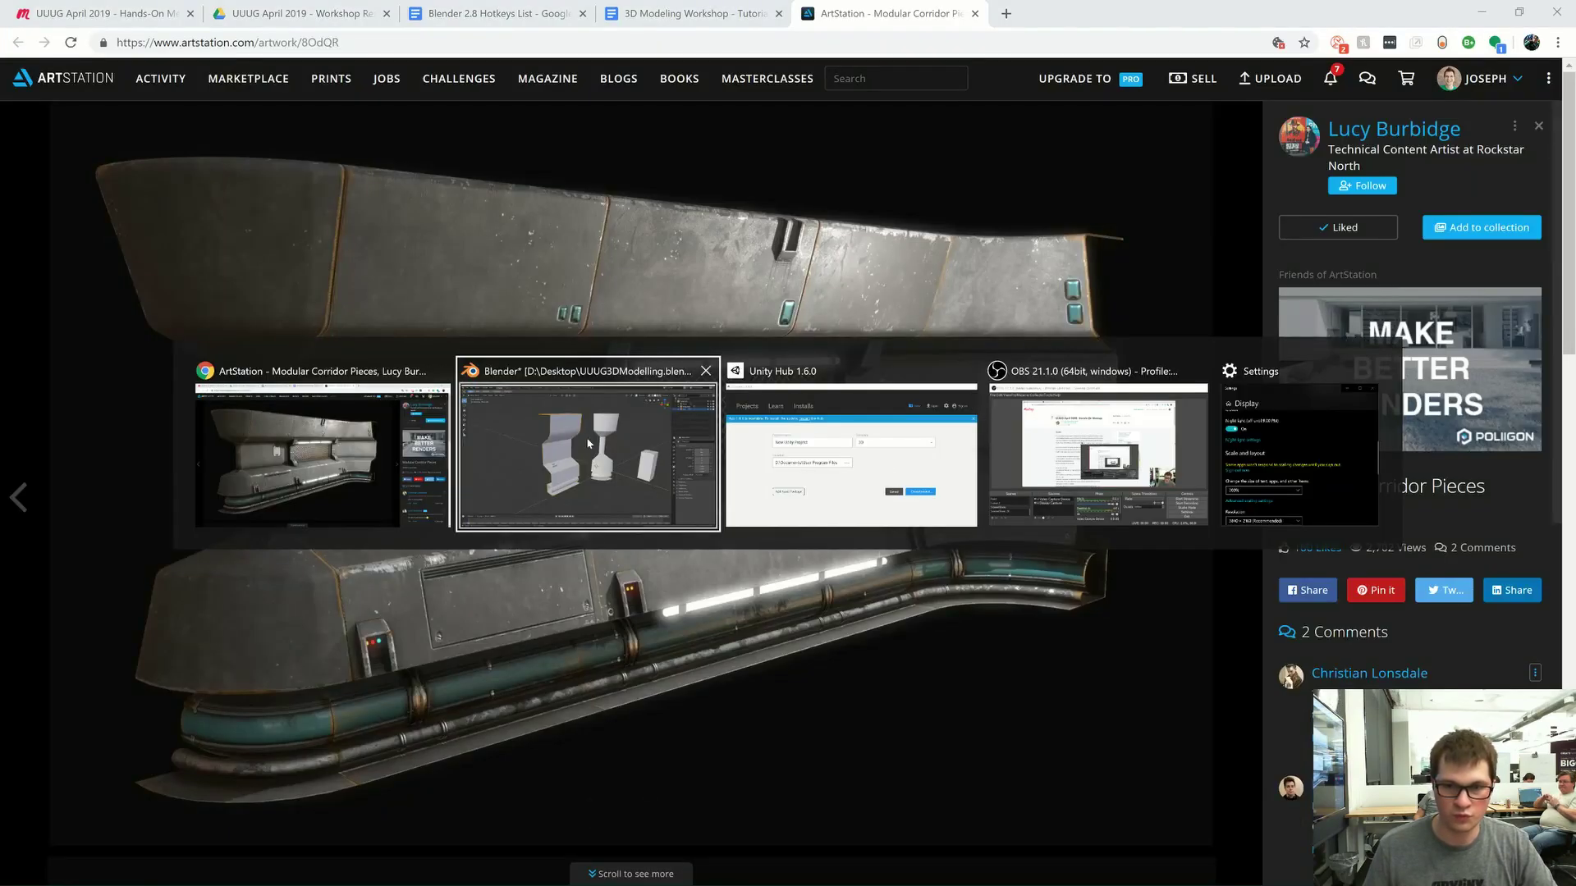
key(alt+Tab)
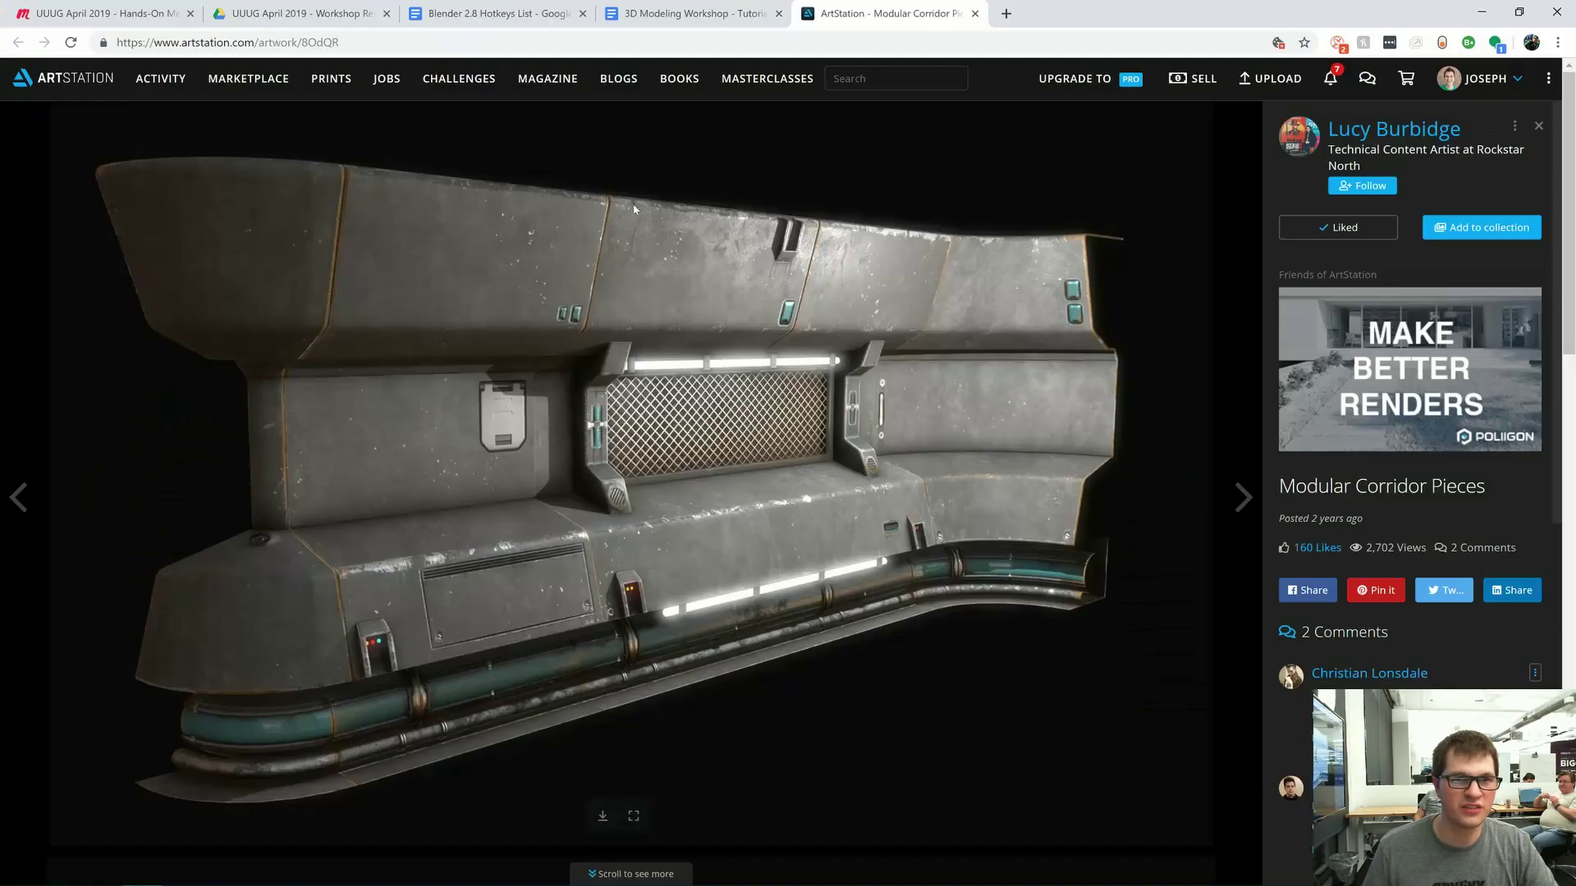
click(492, 14)
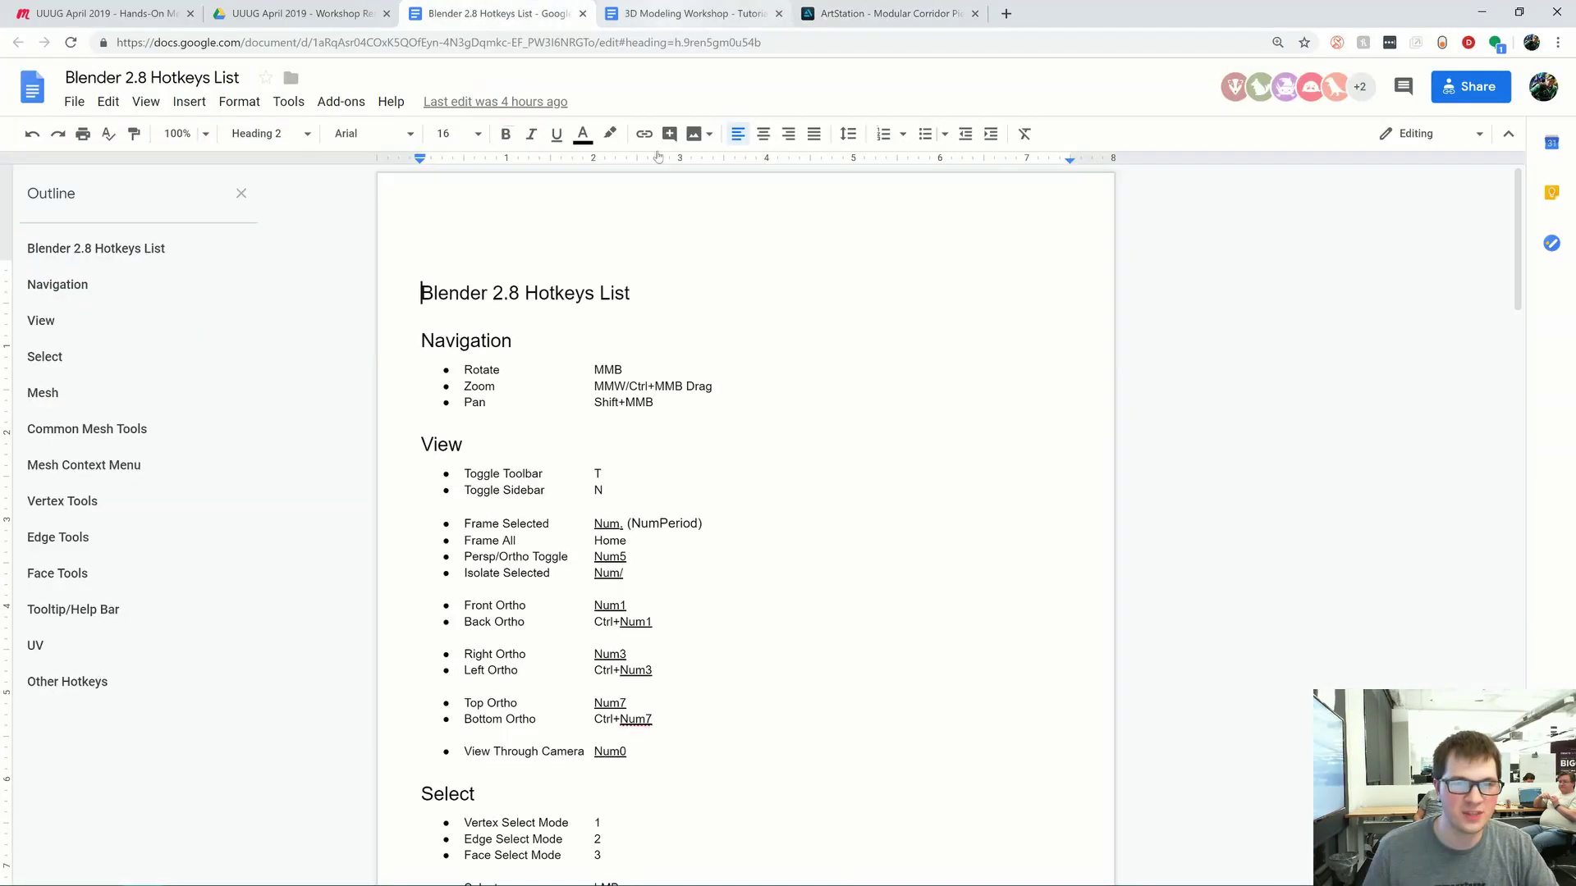
click(685, 13)
scroll(687, 570, up, 15)
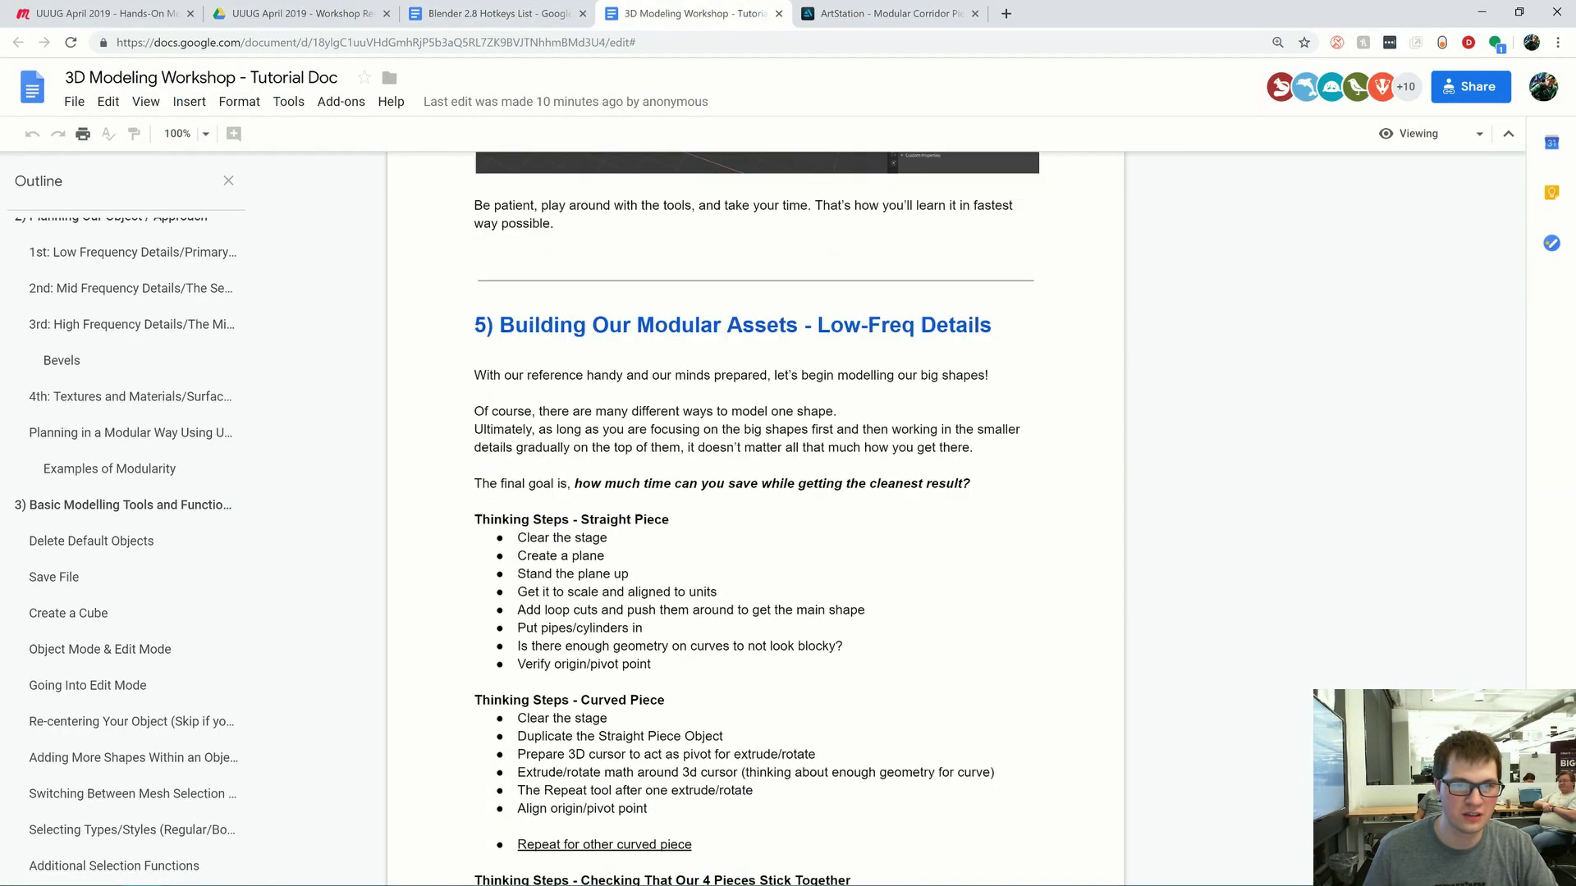
scroll(755, 517, down, 8)
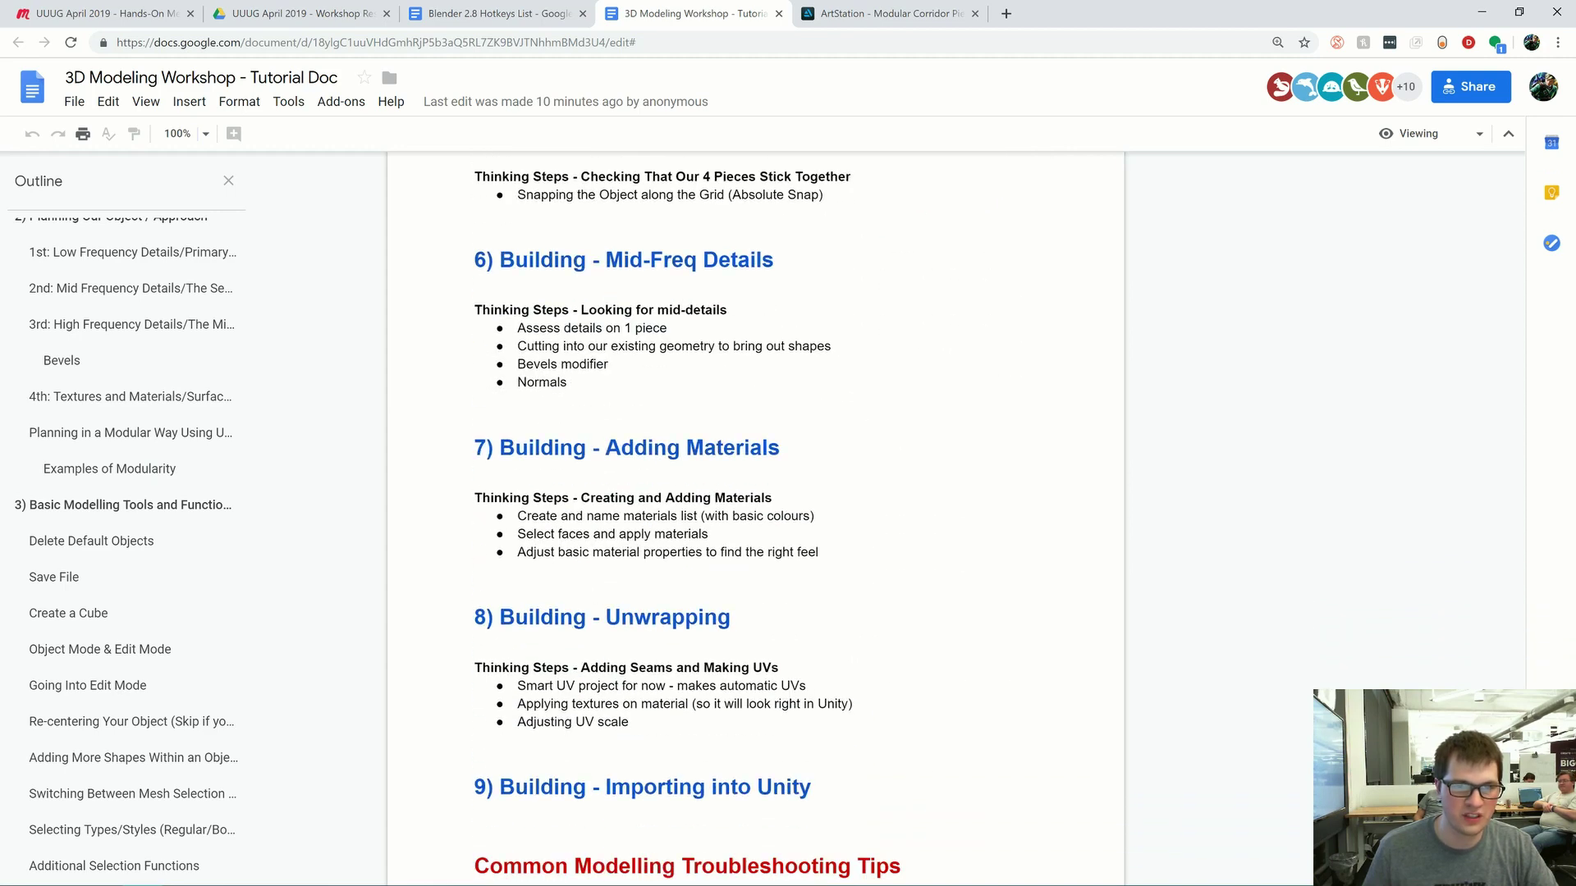
- Switch back to Blender, show the straight wall's material settings, and select the face loops of its upper panel, curved bevel and overhanging slope
key(alt+Tab)
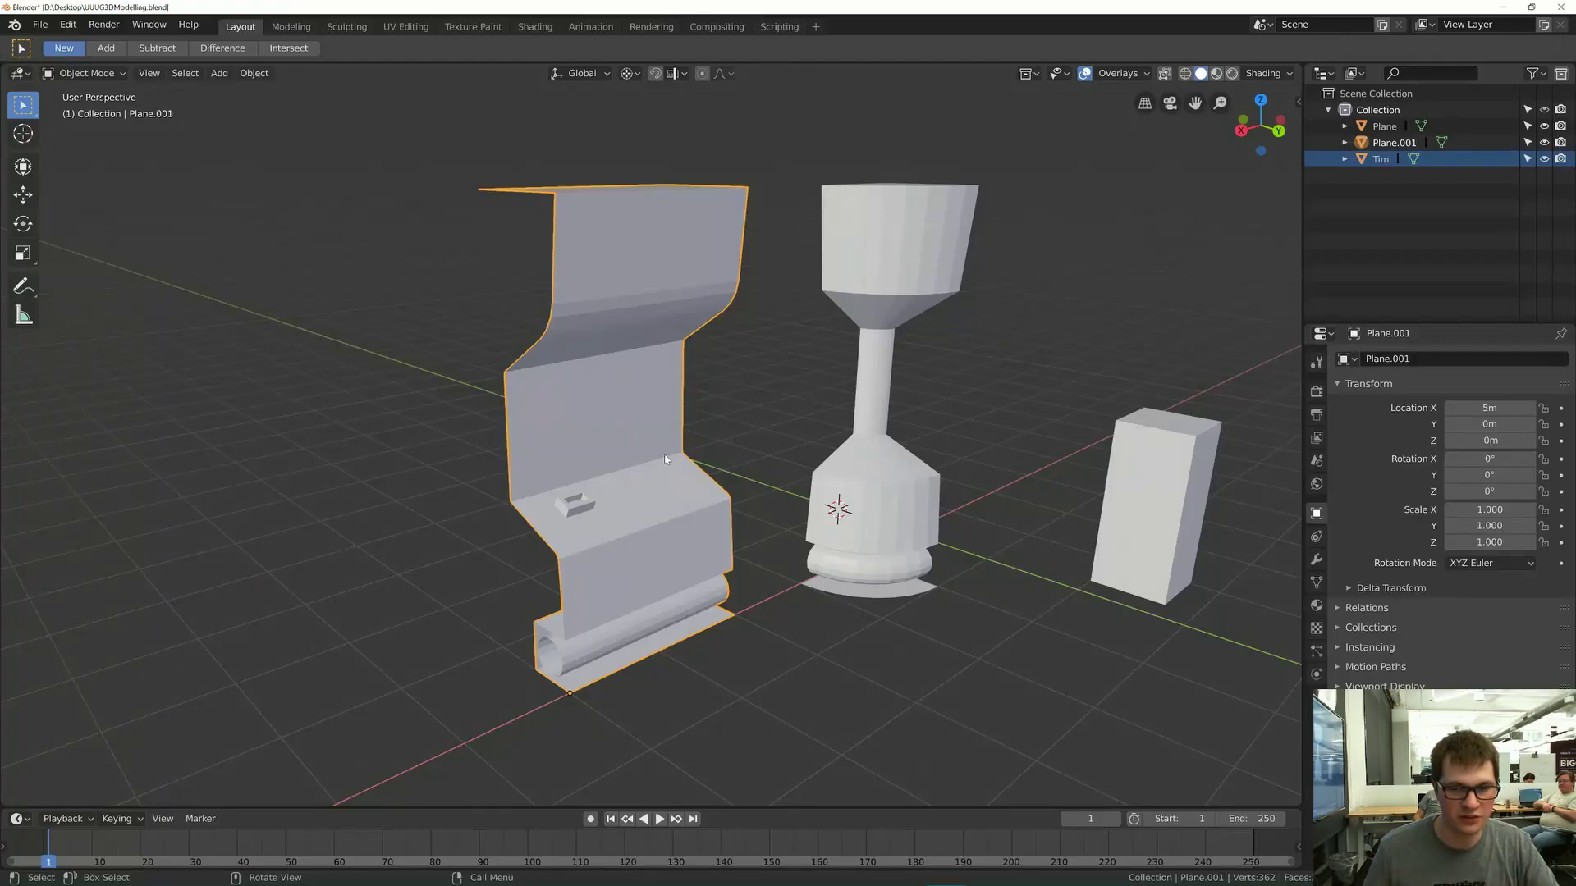
click(1316, 605)
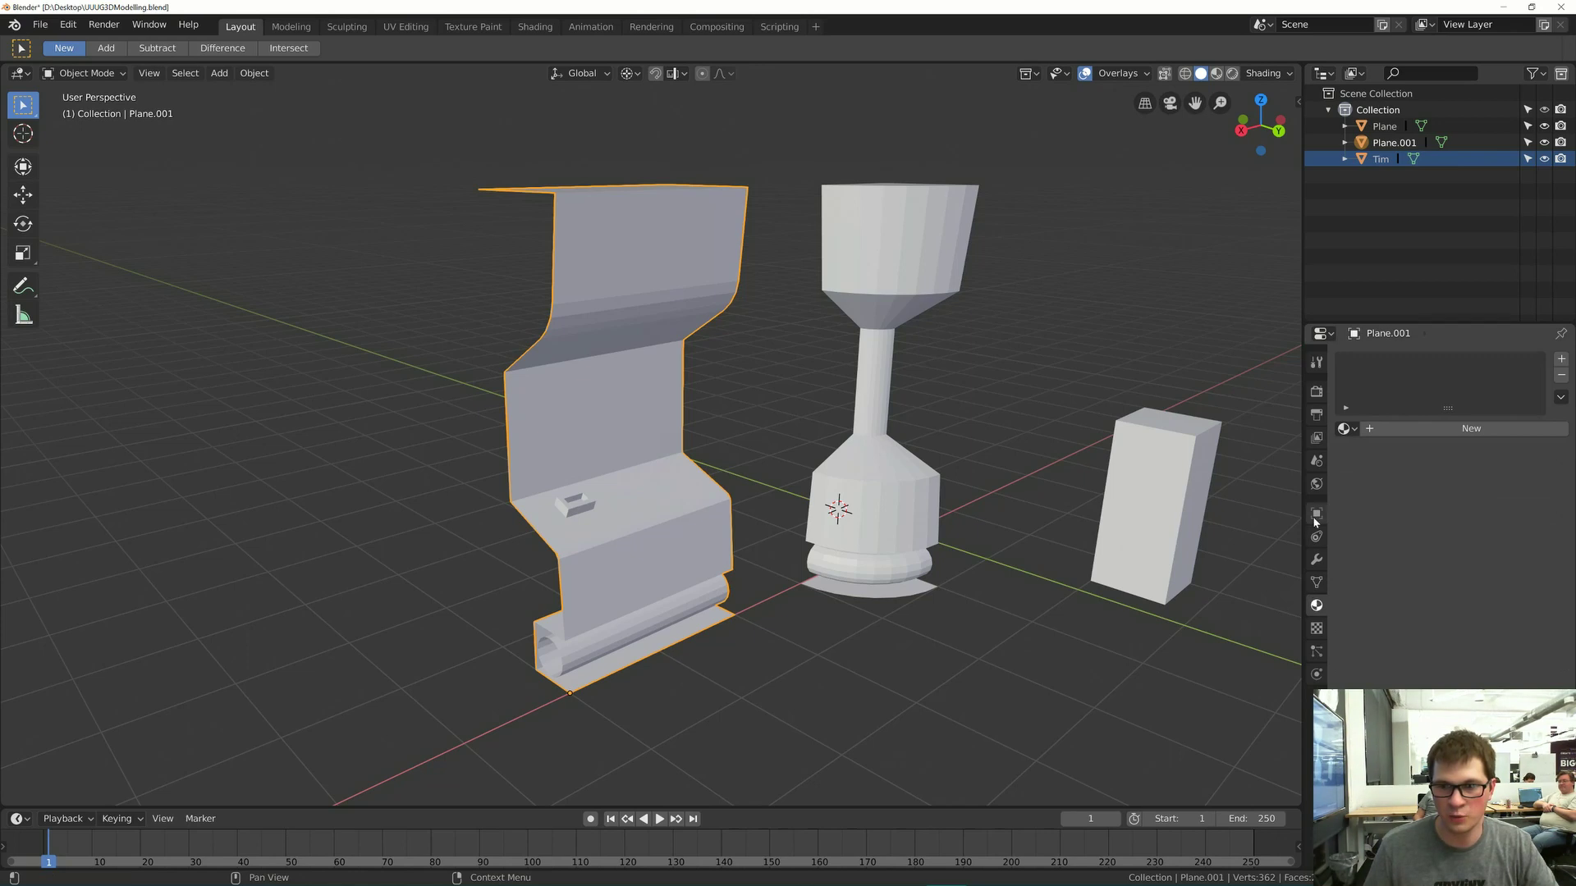
key(Tab)
key(a)
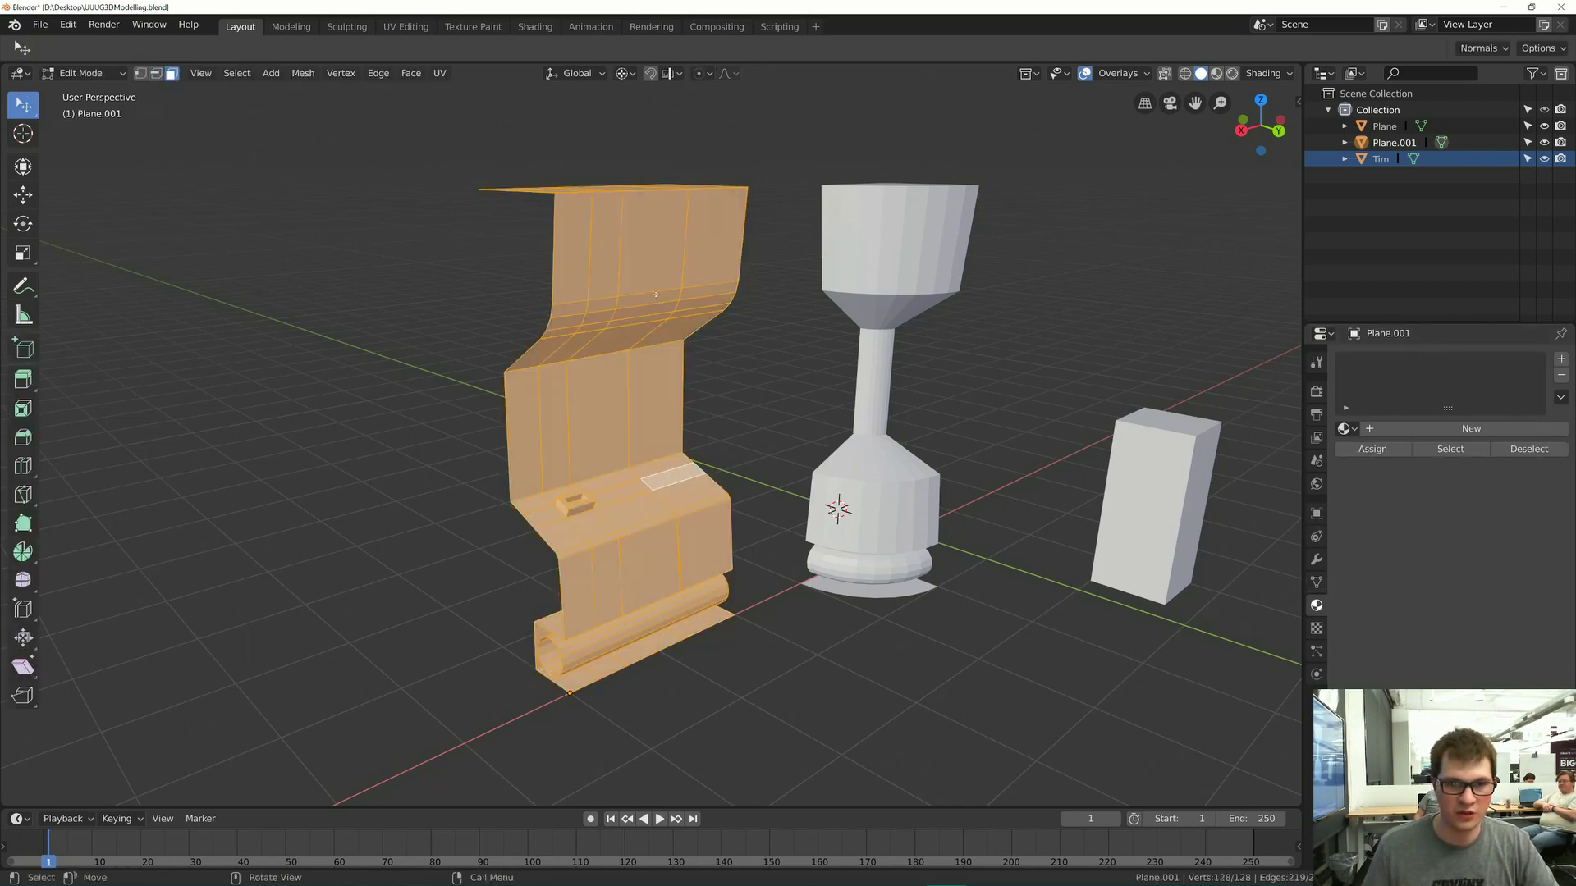
key(alt+a)
key(a)
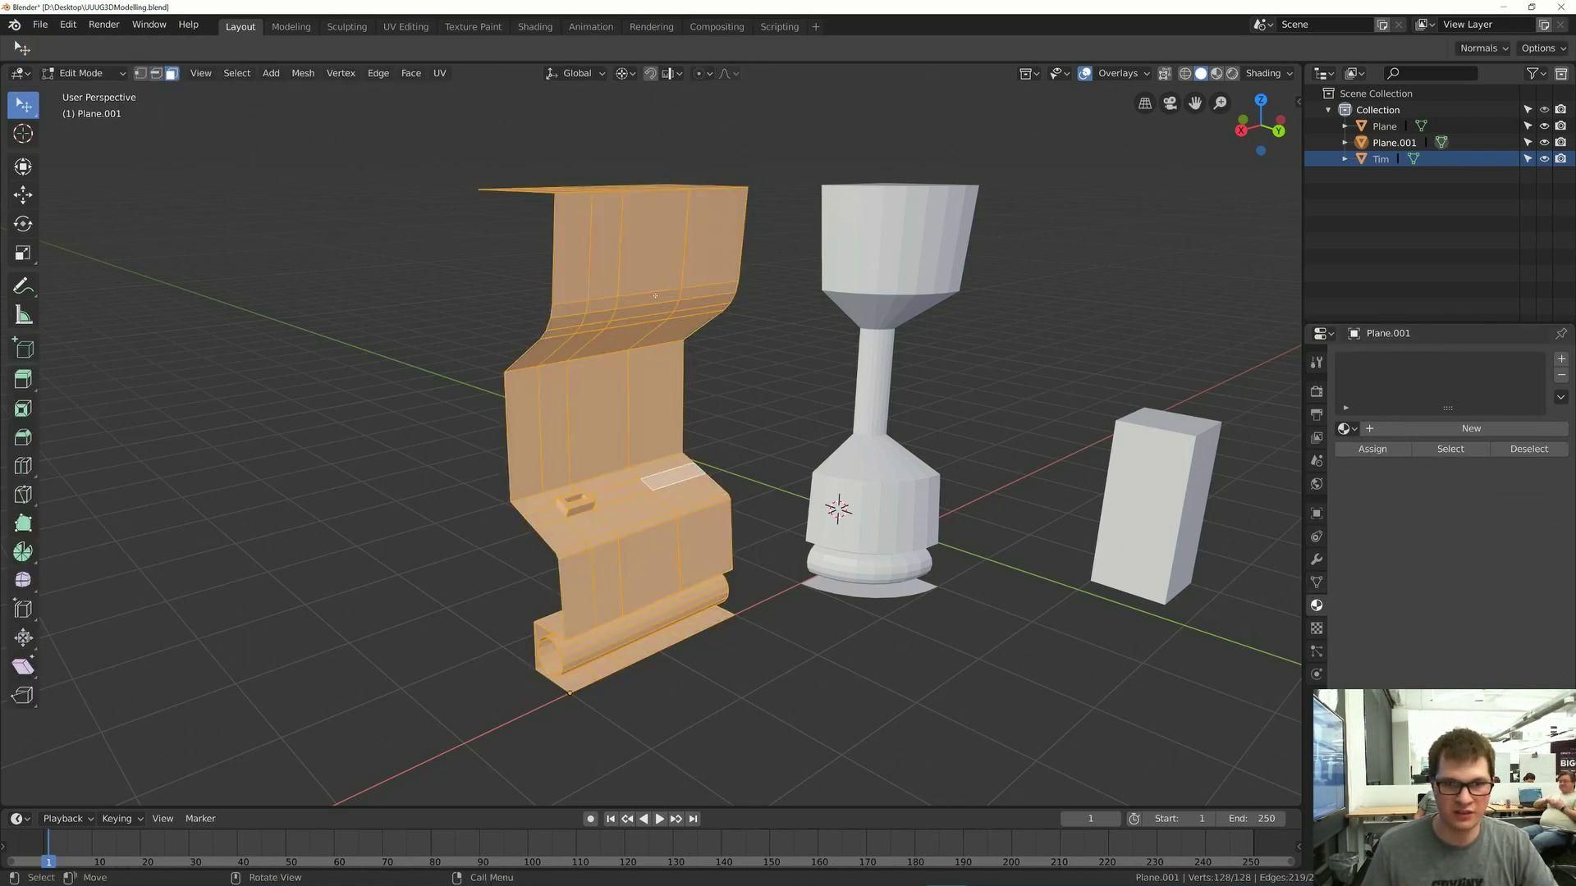
alt+click(627, 277)
alt+shift+click(619, 302)
alt+shift+click(618, 302)
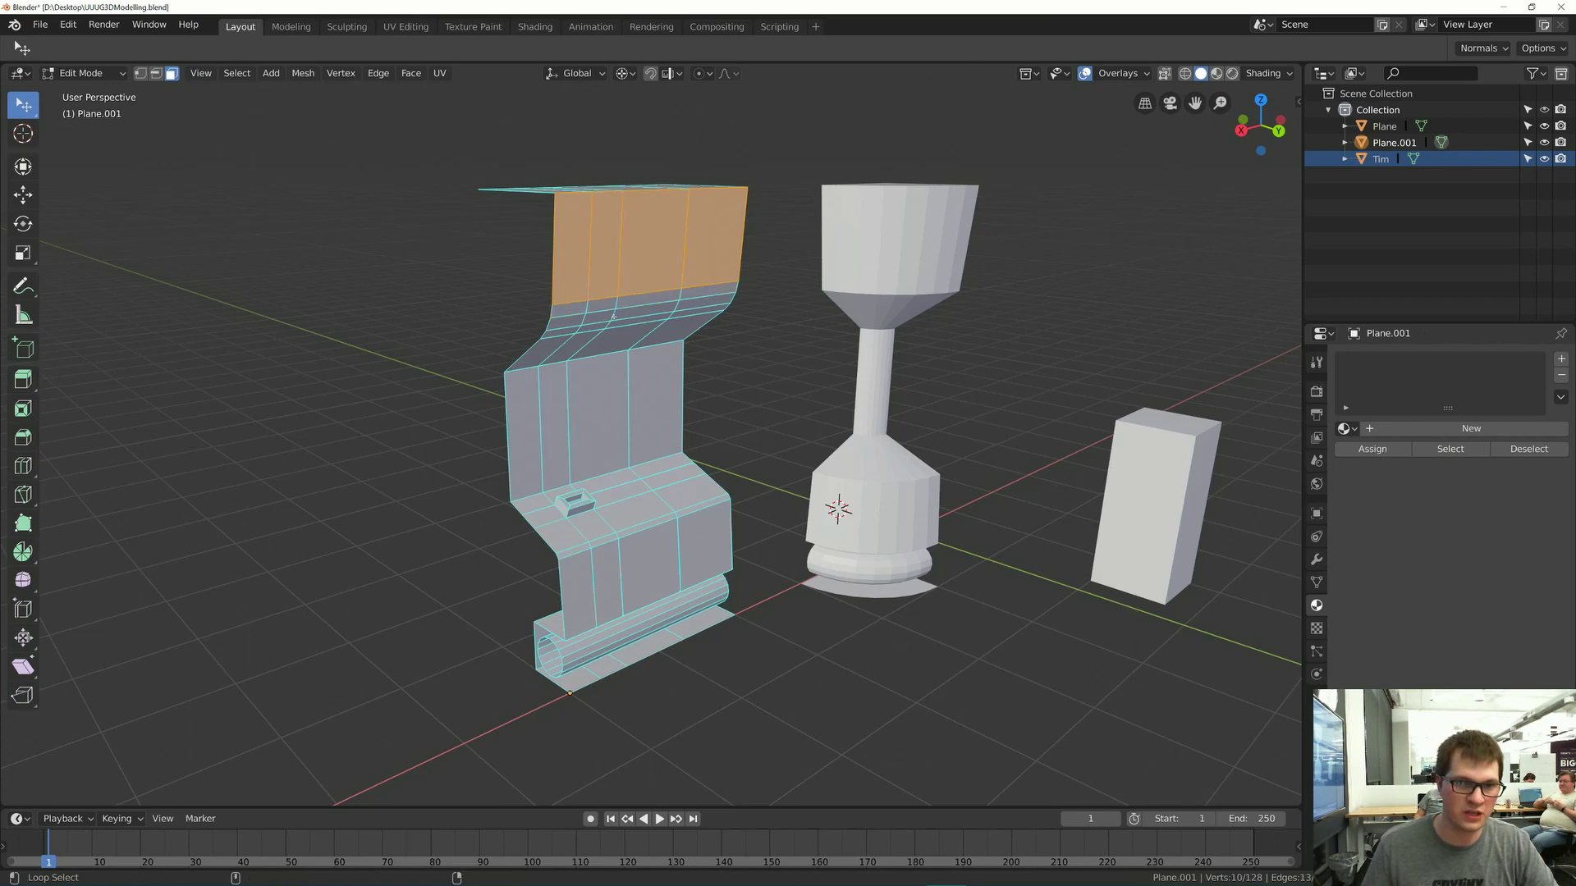
alt+shift+click(615, 312)
alt+shift+click(616, 309)
alt+shift+click(609, 323)
alt+shift+click(615, 310)
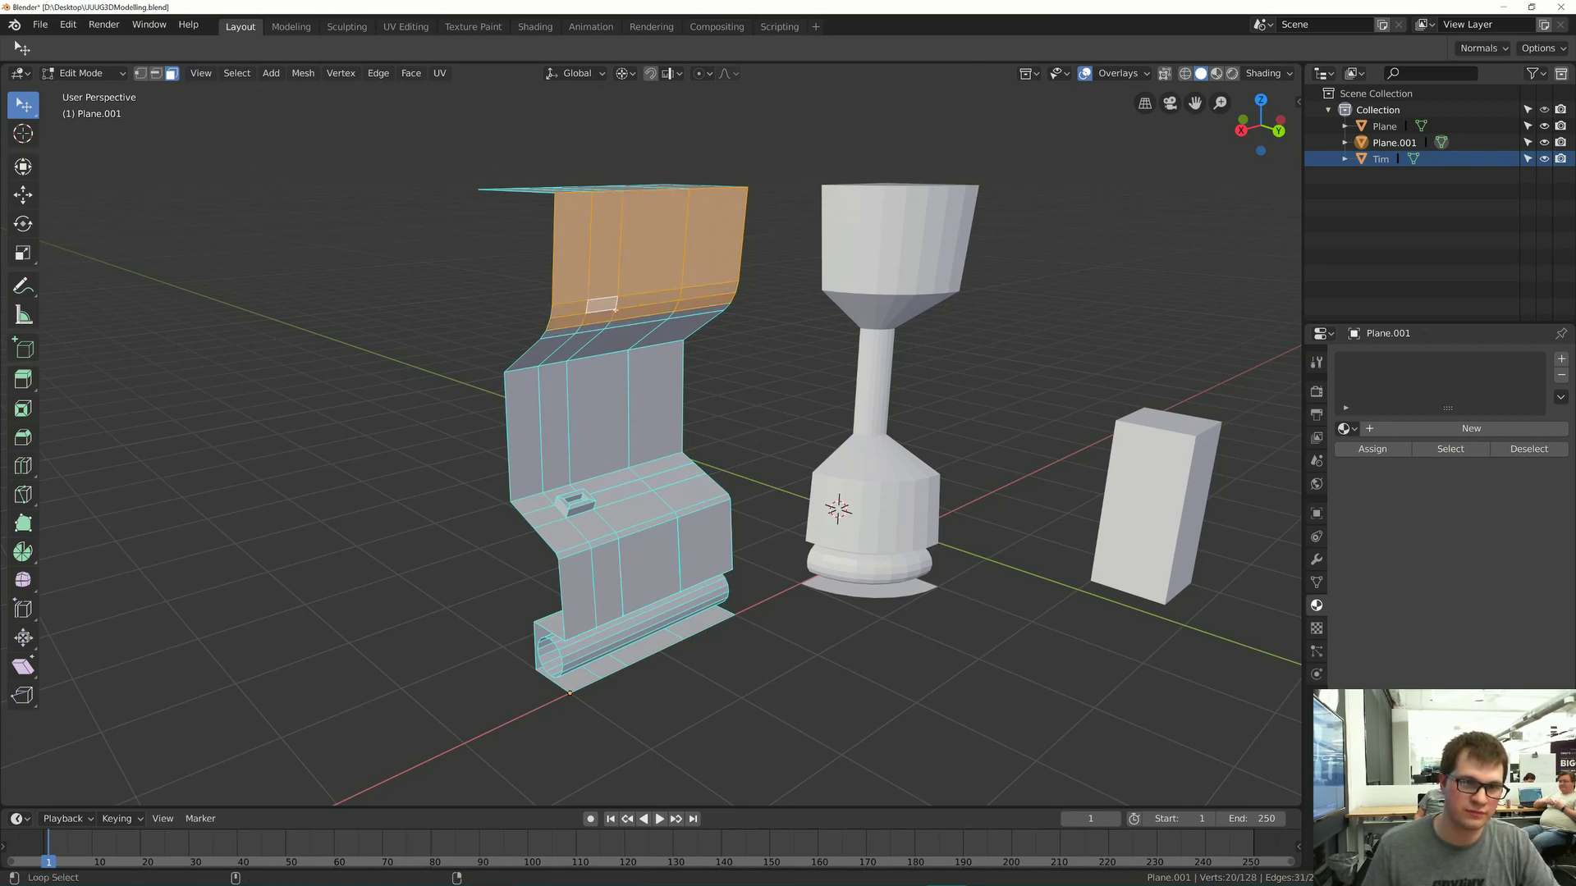
alt+shift+click(609, 326)
alt+shift+click(602, 338)
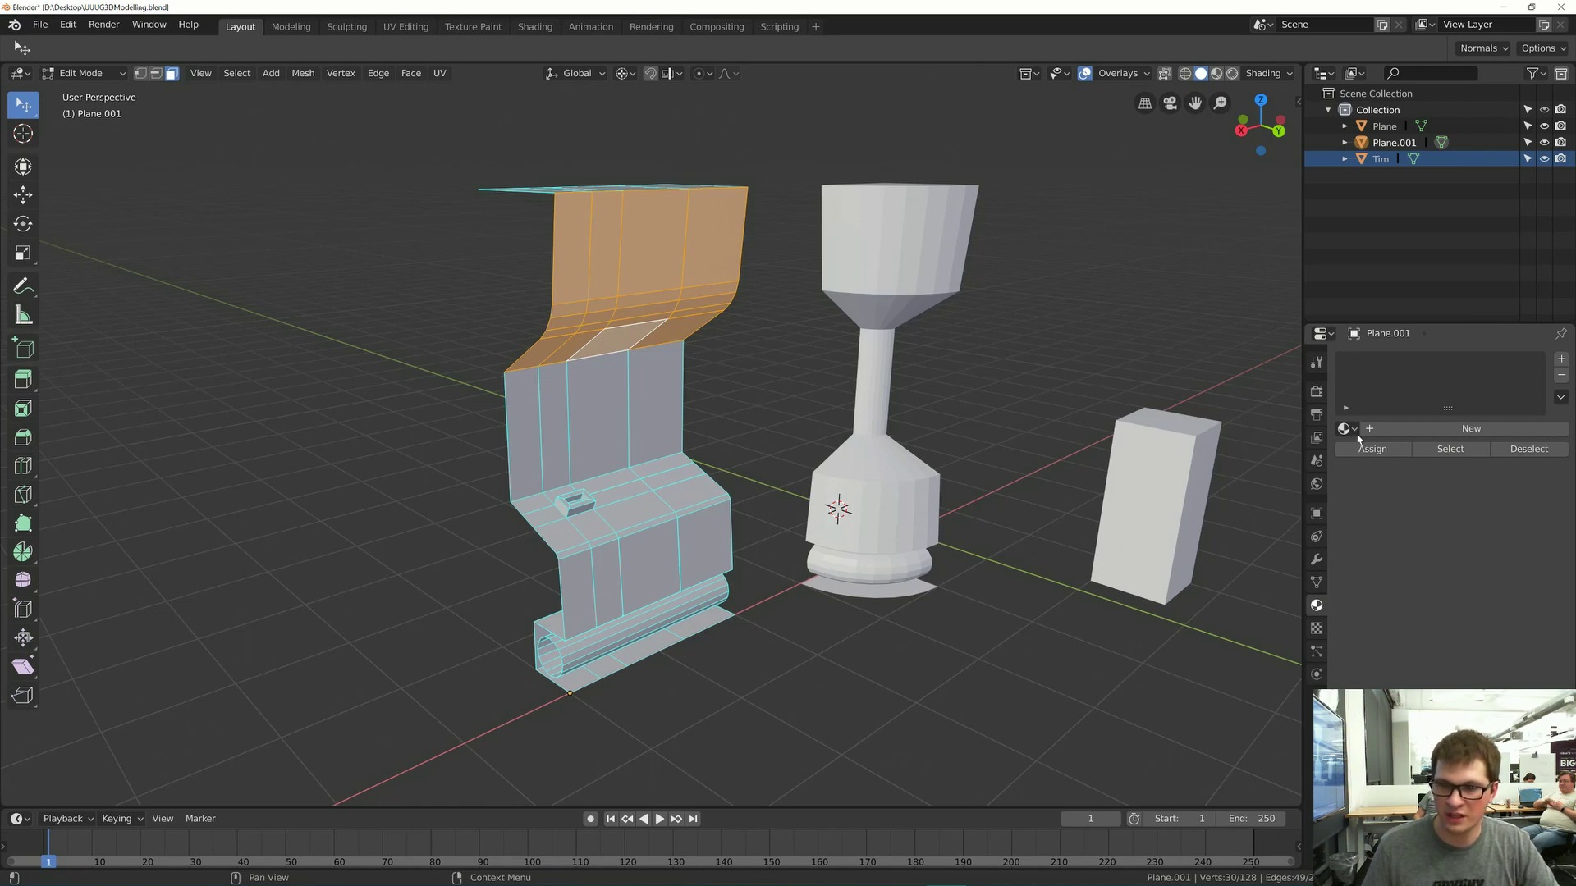
- Create a new material on the straight wall and set its base color to a light grey
click(1387, 435)
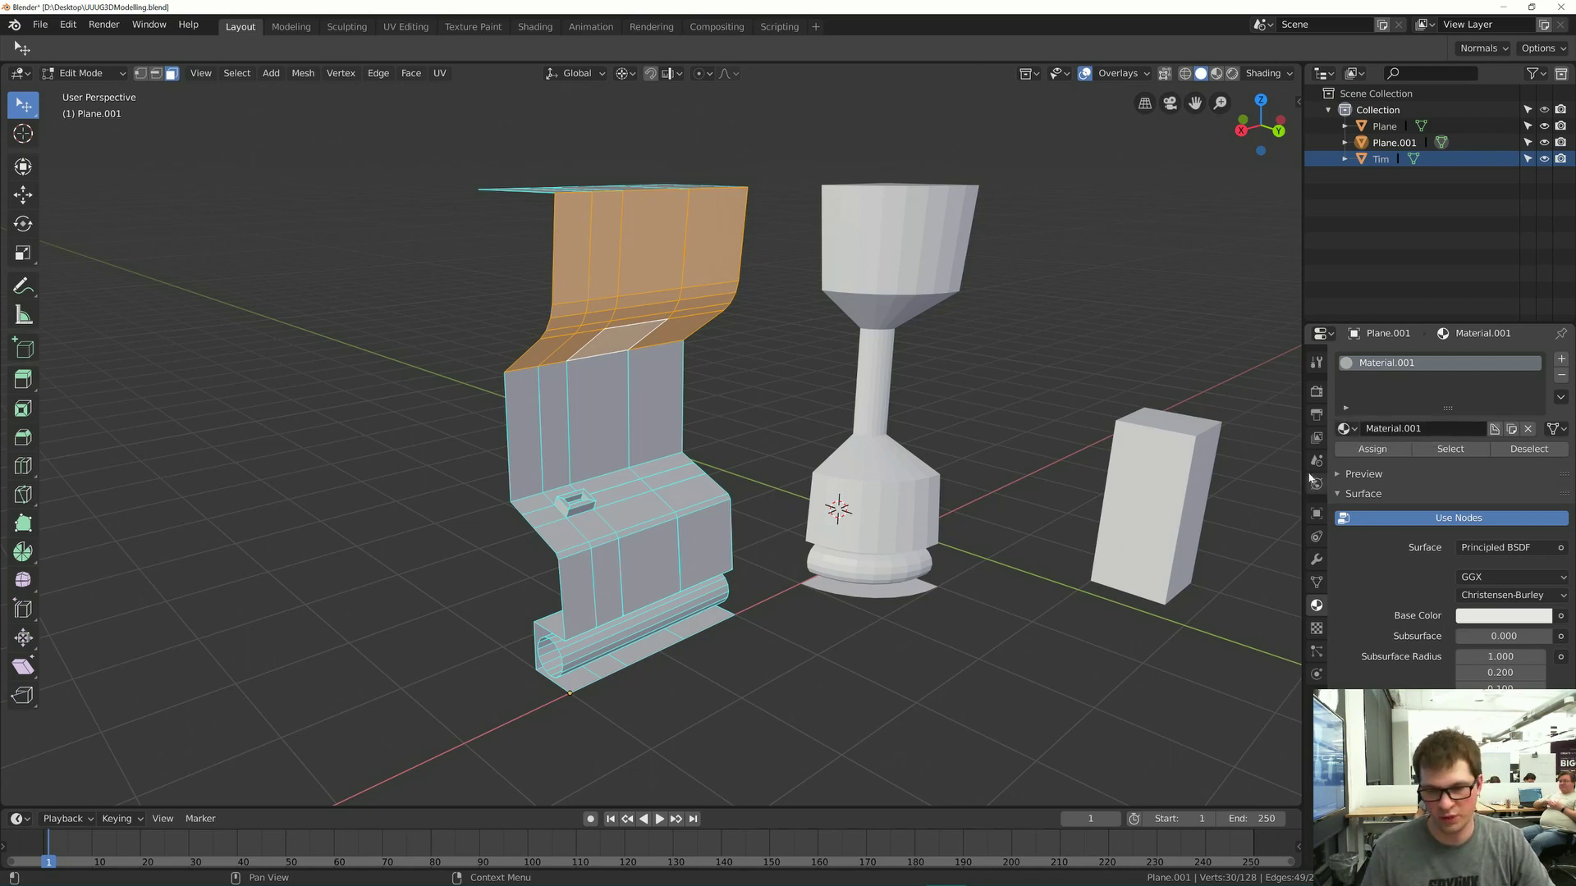
scroll(1484, 585, down, 1)
click(1490, 583)
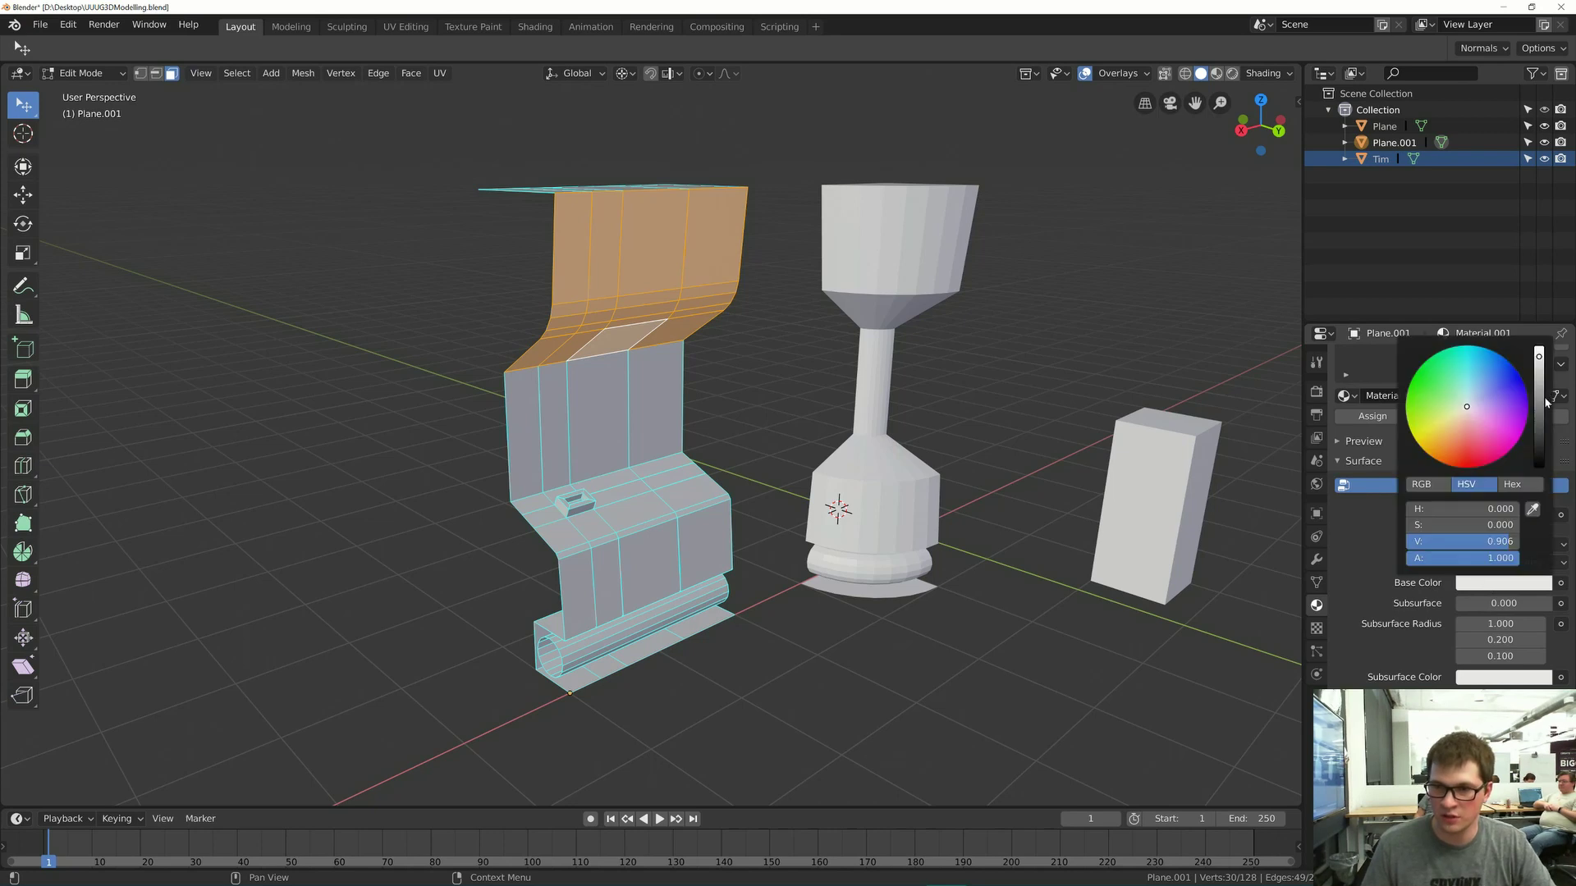
drag(1461, 542, 1428, 542)
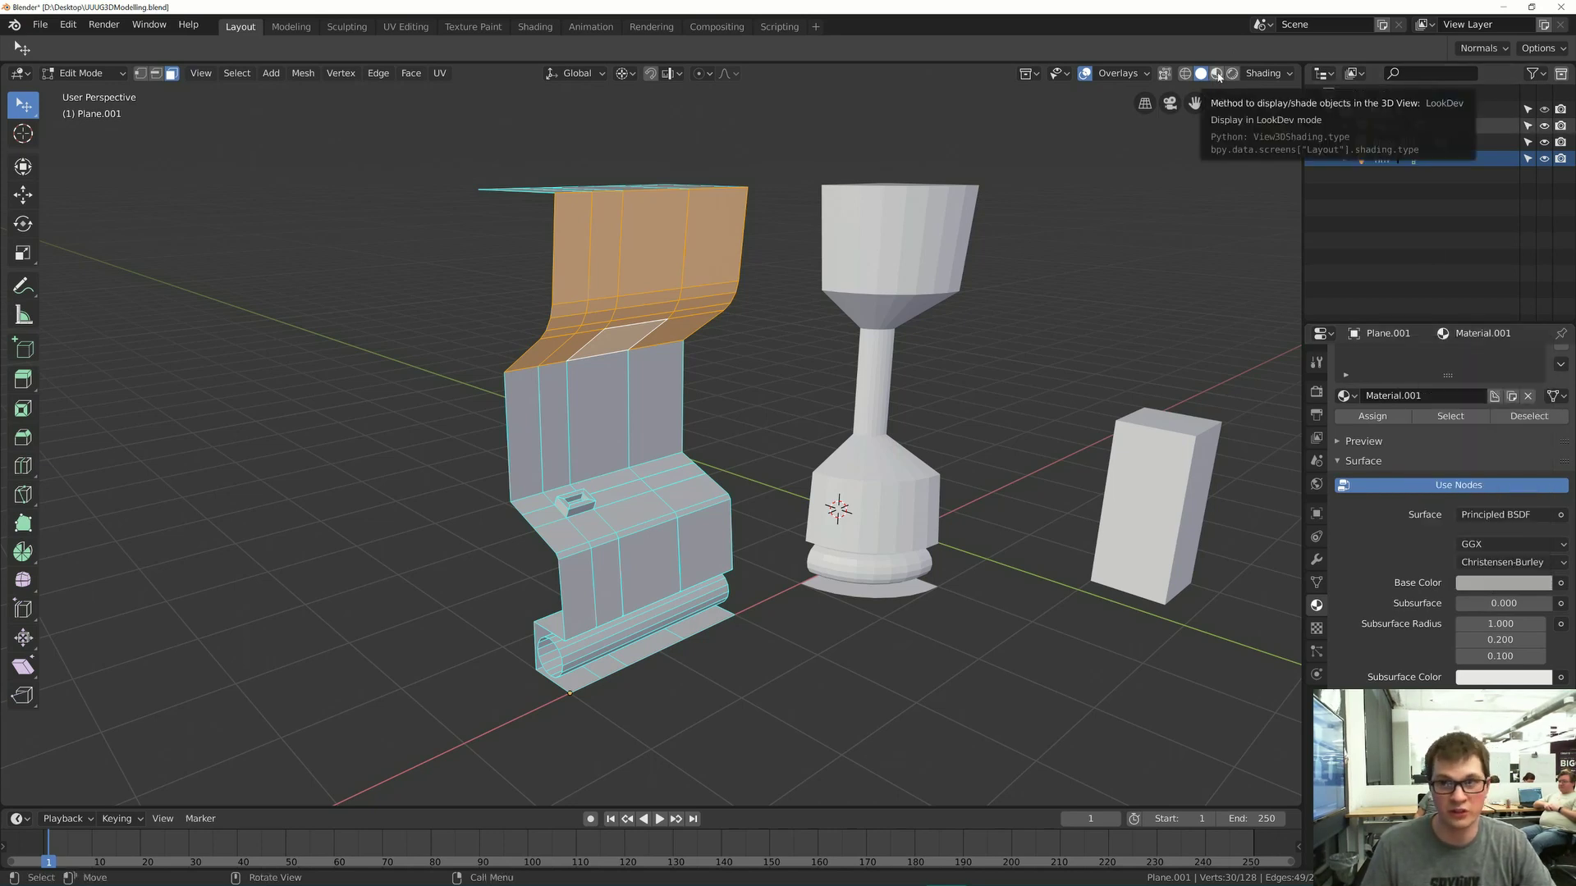
- Display the viewport in LookDev shading and view the straight wall's material in Object Mode
click(1218, 75)
middle_drag(857, 423, 837, 474)
scroll(837, 474, up, 3)
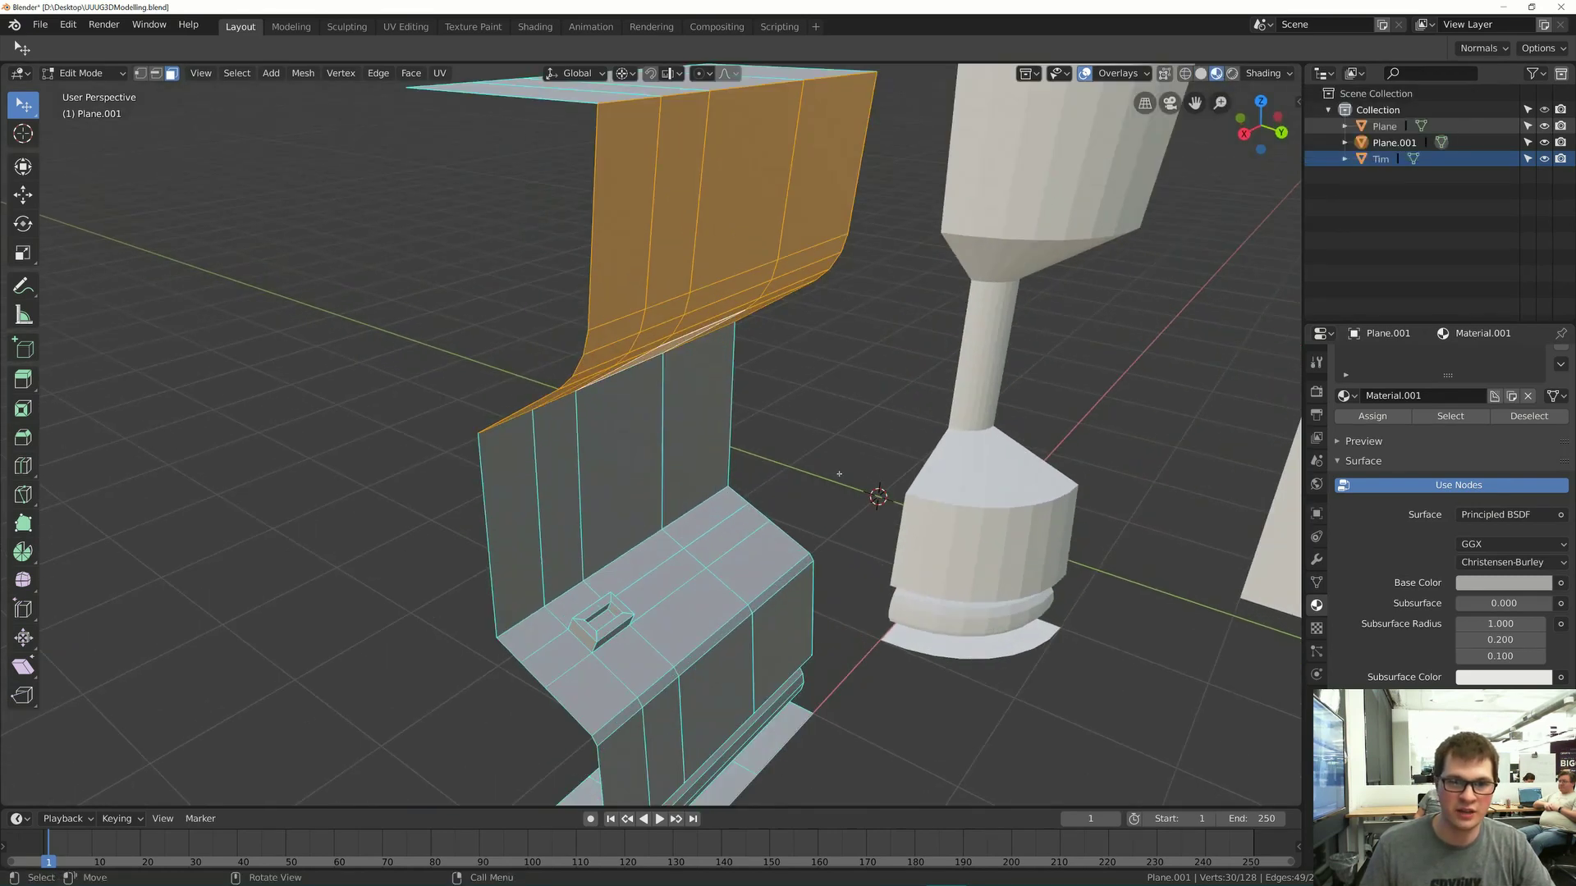
scroll(836, 473, down, 4)
key(Tab)
scroll(817, 454, up, 3)
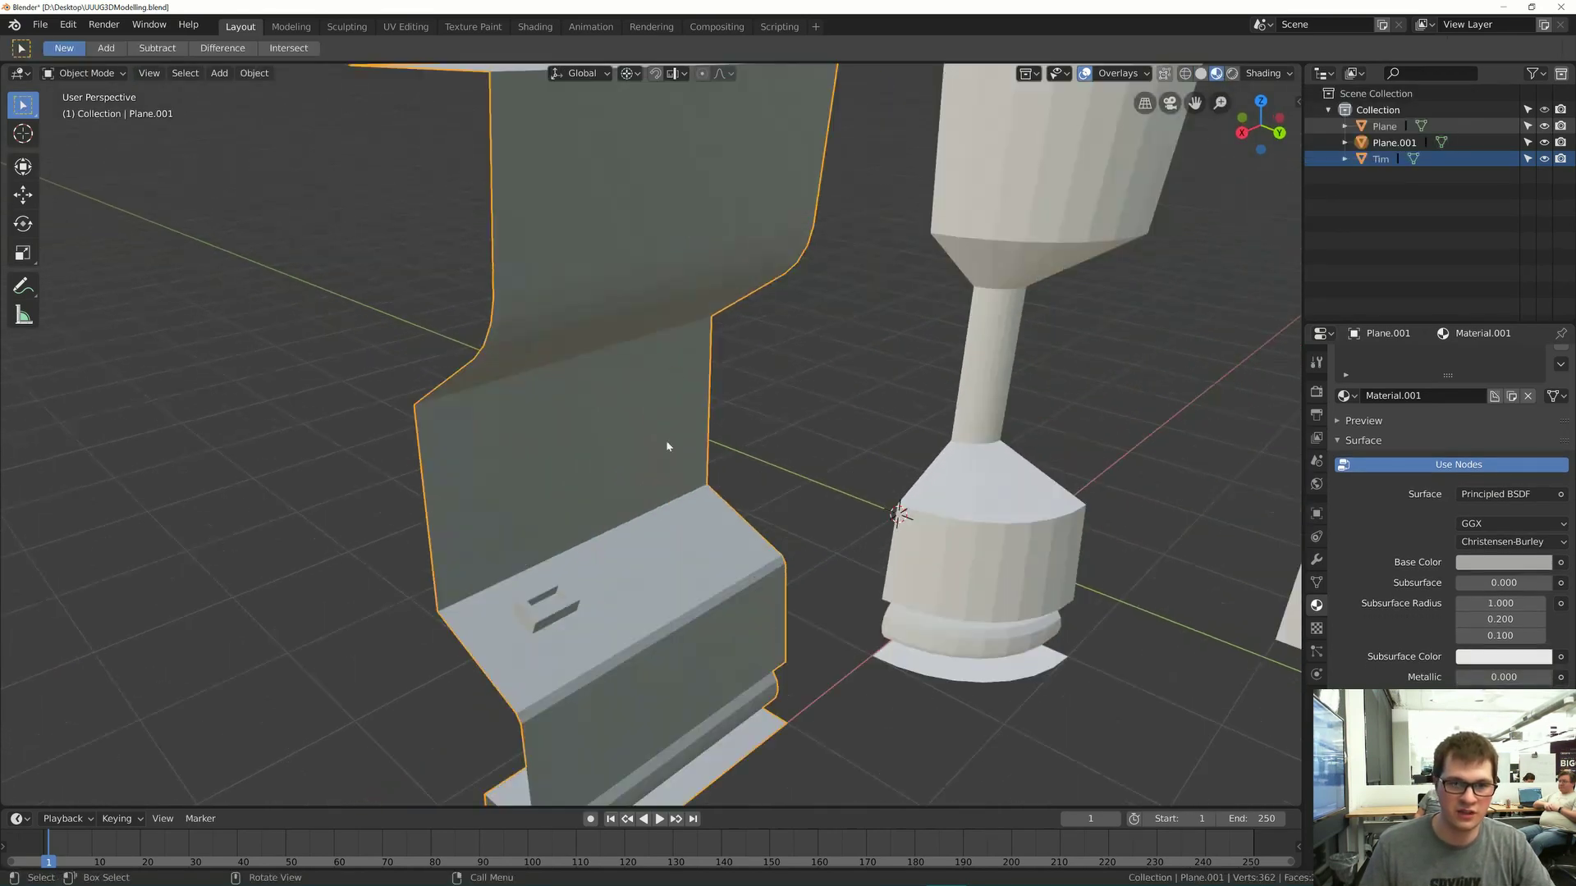
- Darken the wall material's base color to a medium grey
click(1490, 565)
mouse_move(1542, 382)
mouse_down()
mouse_move(1539, 402)
mouse_move(1540, 384)
mouse_up()
scroll(1415, 667, down, 2)
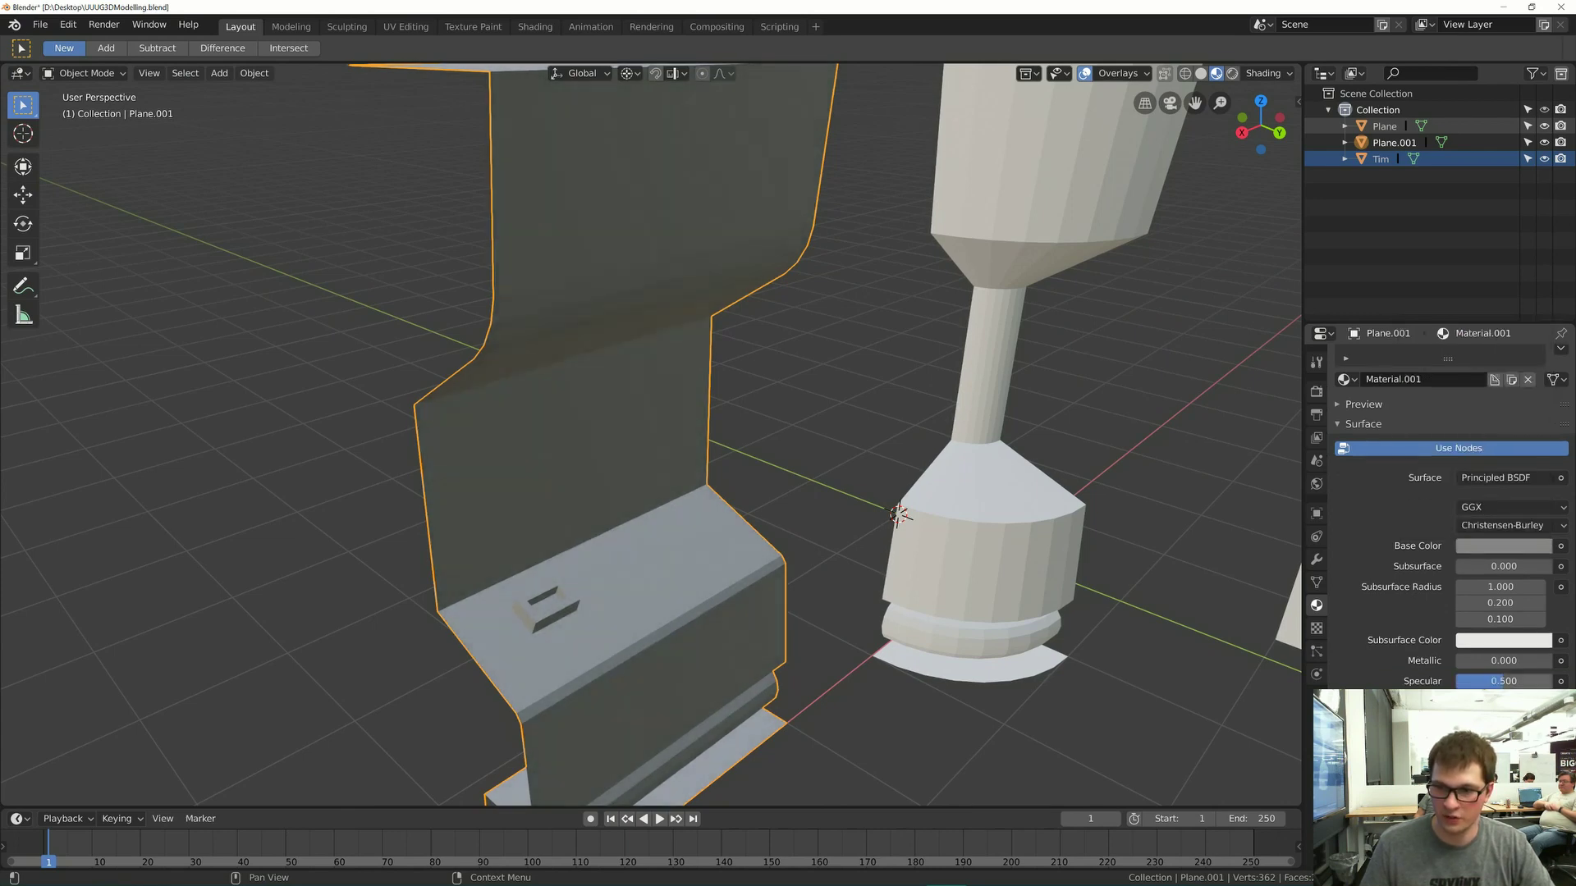
- Set the straight wall material's Metallic value to 1.000
mouse_move(1480, 644)
mouse_down()
mouse_move(1551, 644)
mouse_move(1457, 644)
mouse_move(1551, 644)
mouse_up()
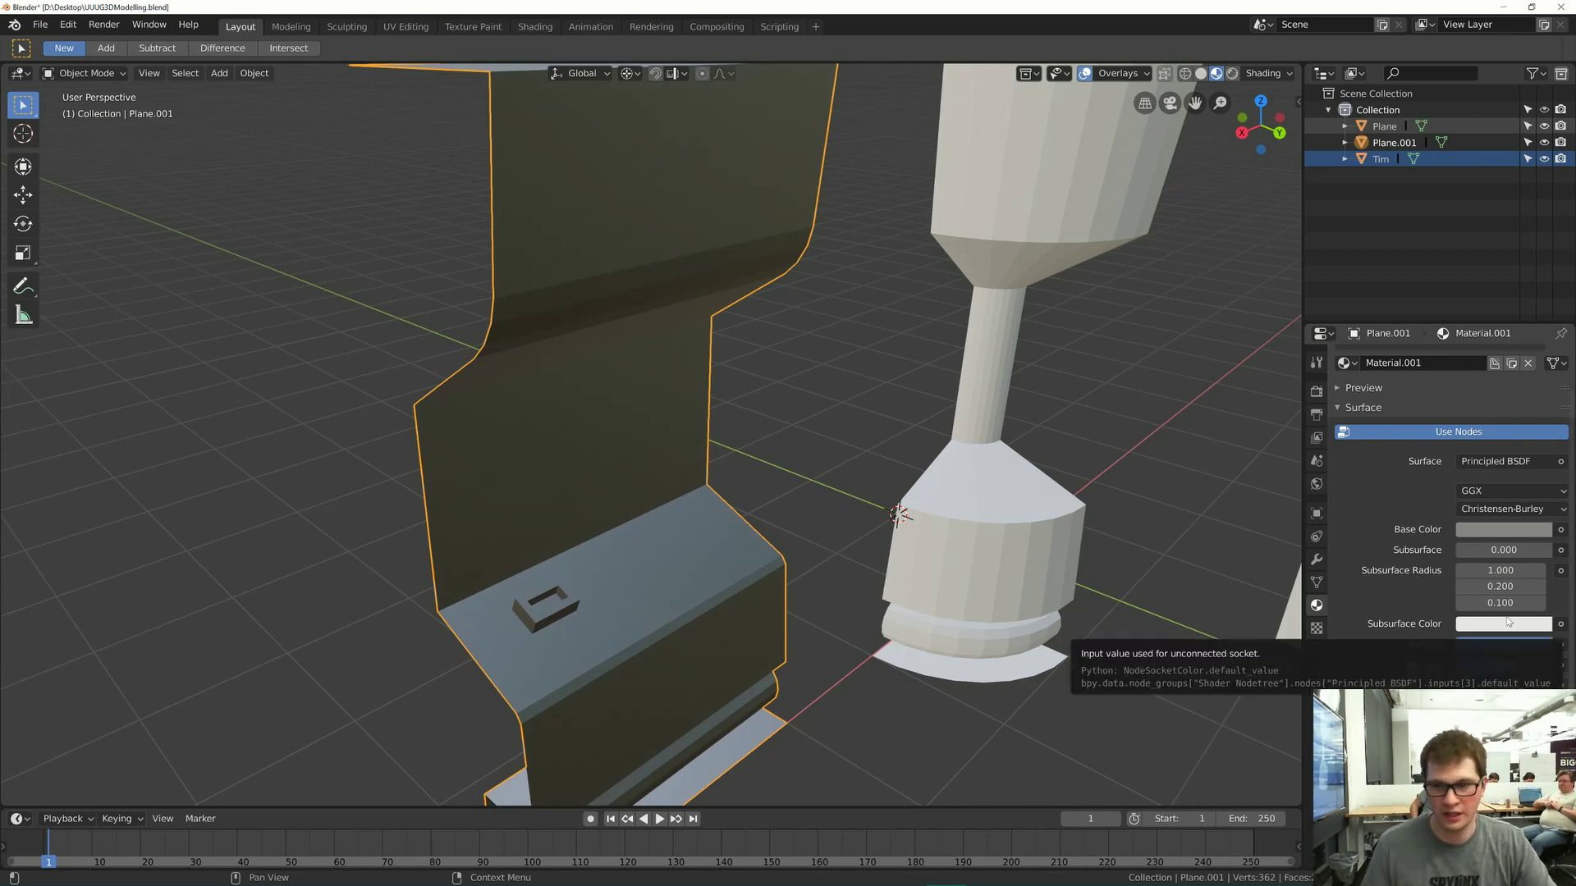
scroll(1442, 669, down, 1)
scroll(1499, 621, down, 1)
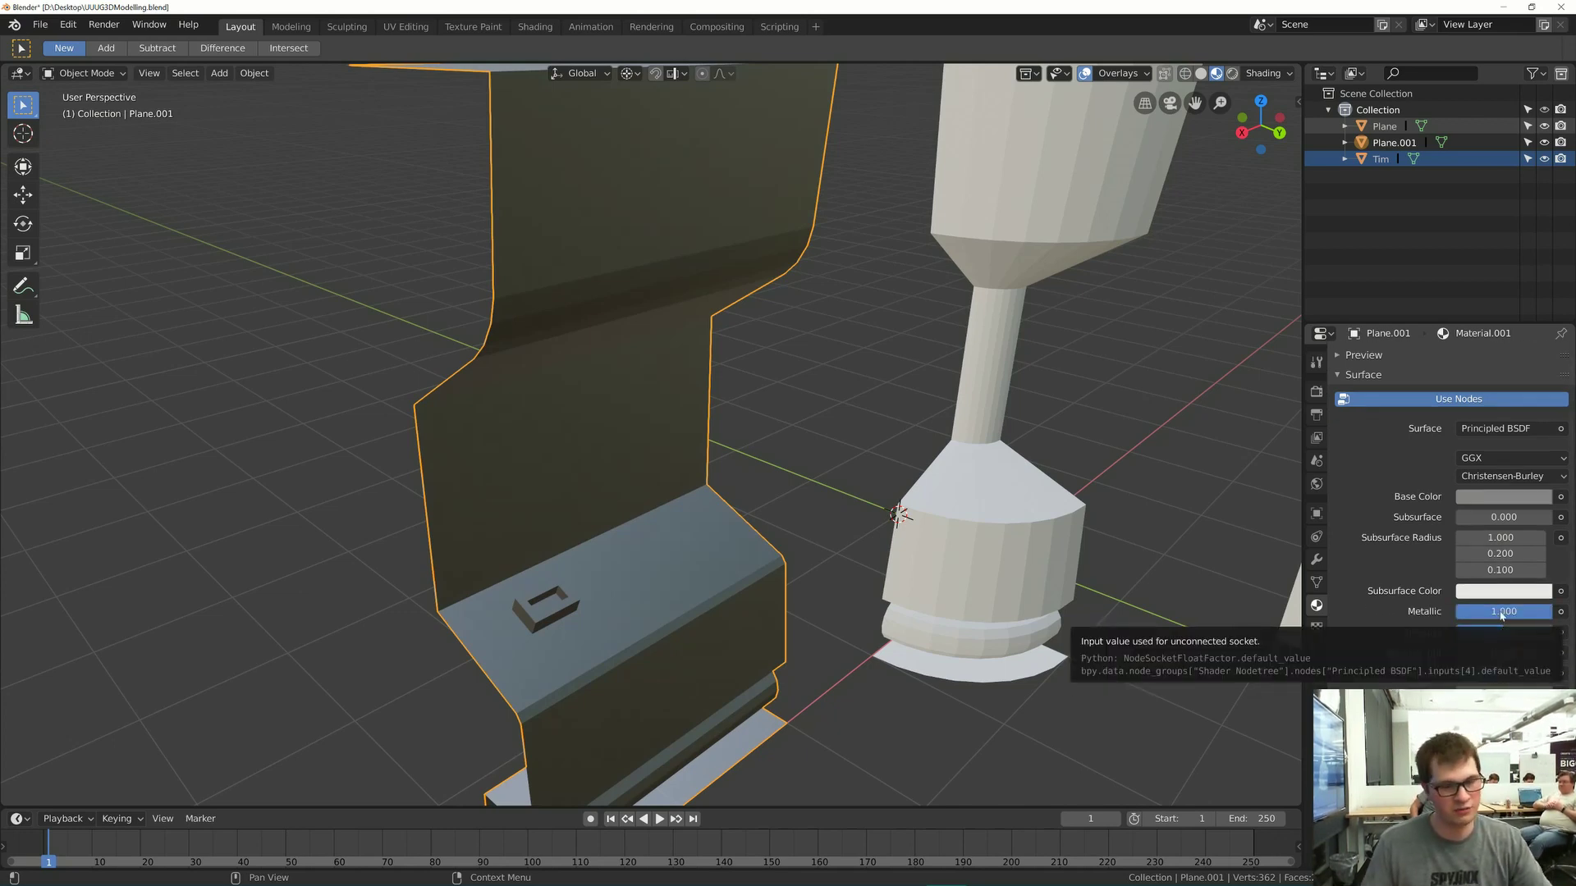
scroll(1503, 617, down, 1)
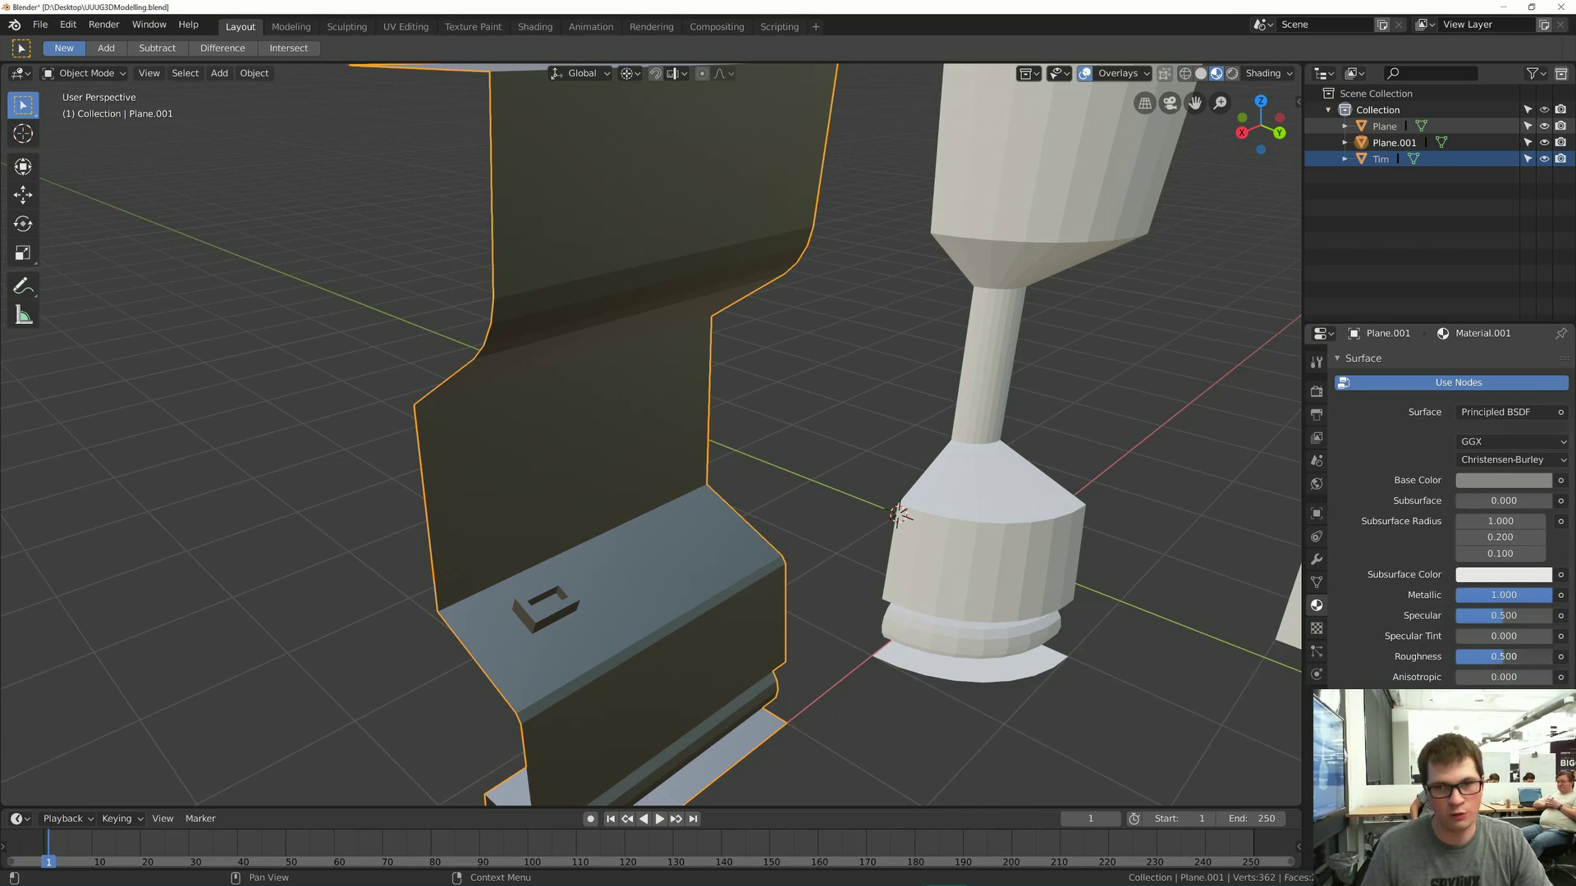
- Try a Roughness of 0.000 on the wall material to examine its reflections, and settle on 0.151
drag(1504, 657, 1453, 656)
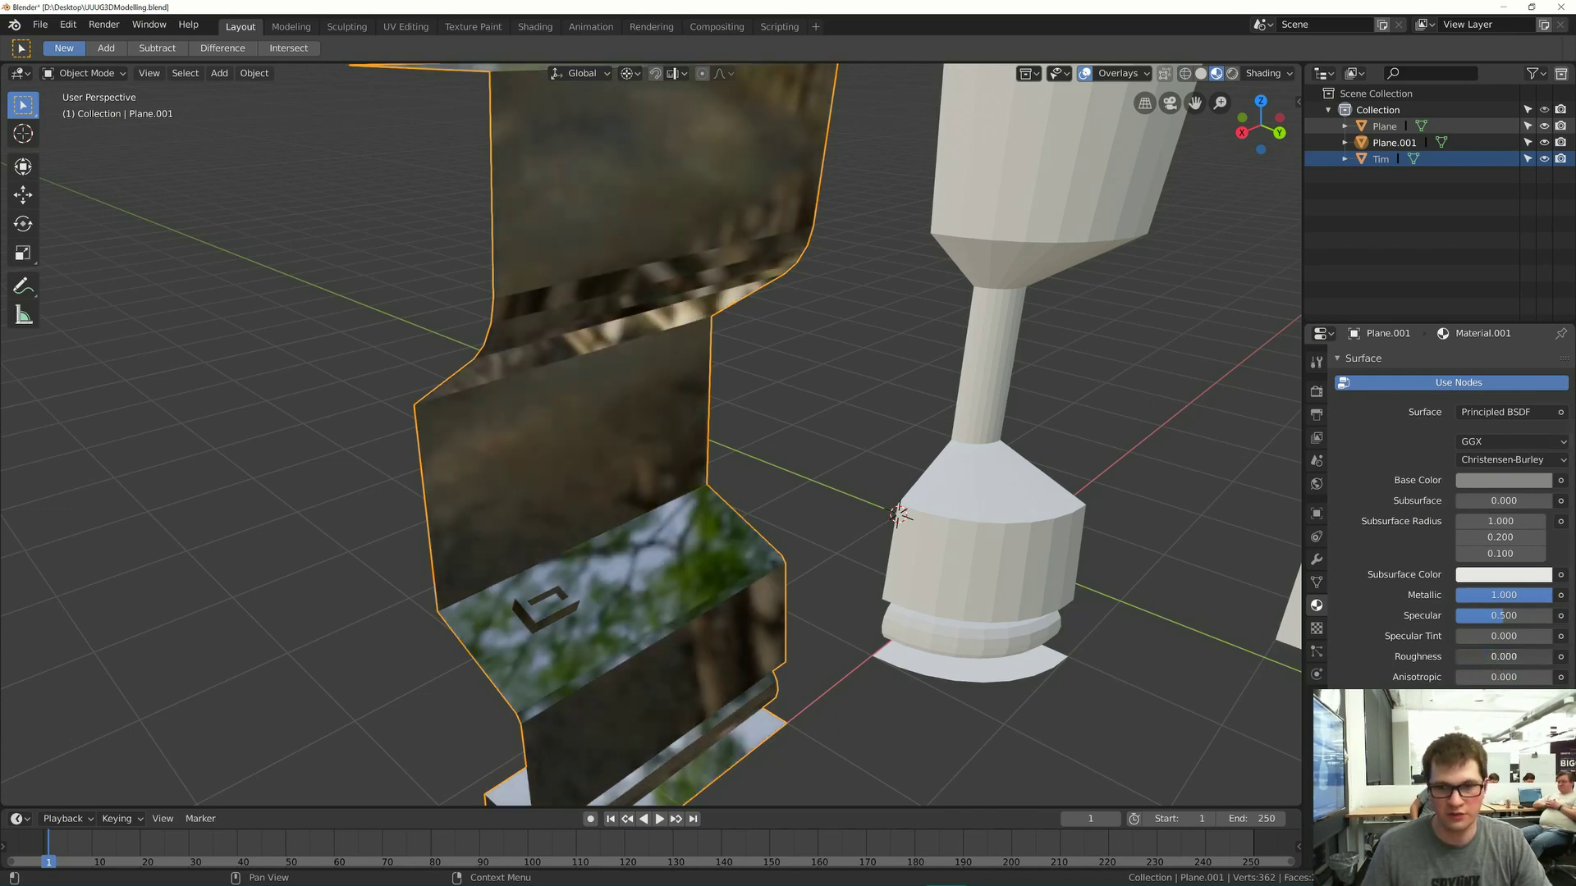
scroll(681, 435, down, 5)
middle_drag(681, 435, 714, 495)
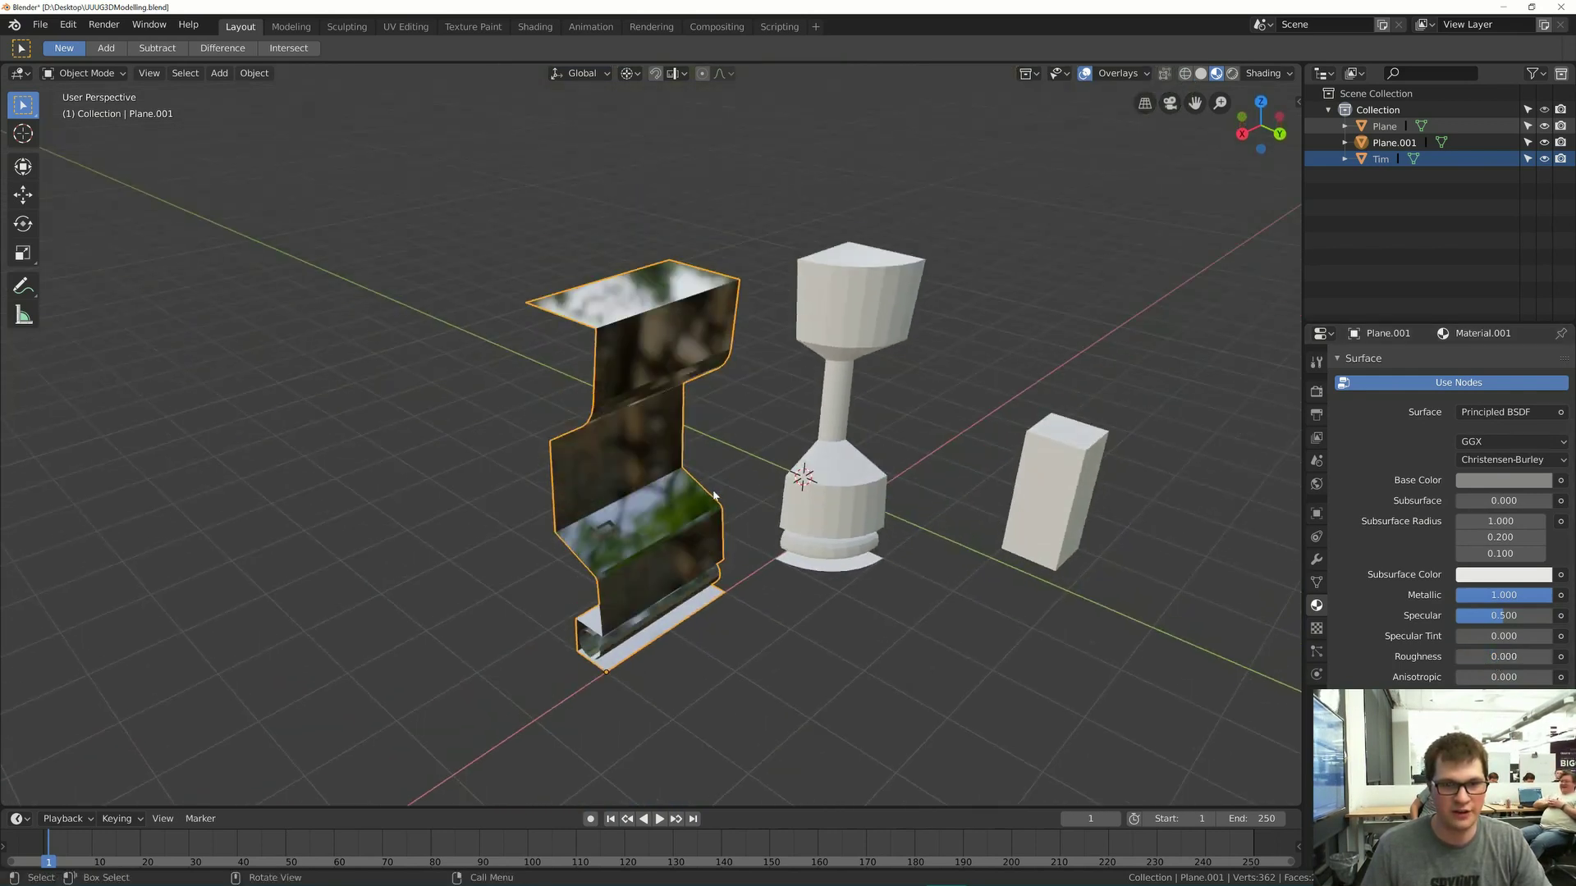
scroll(714, 495, up, 4)
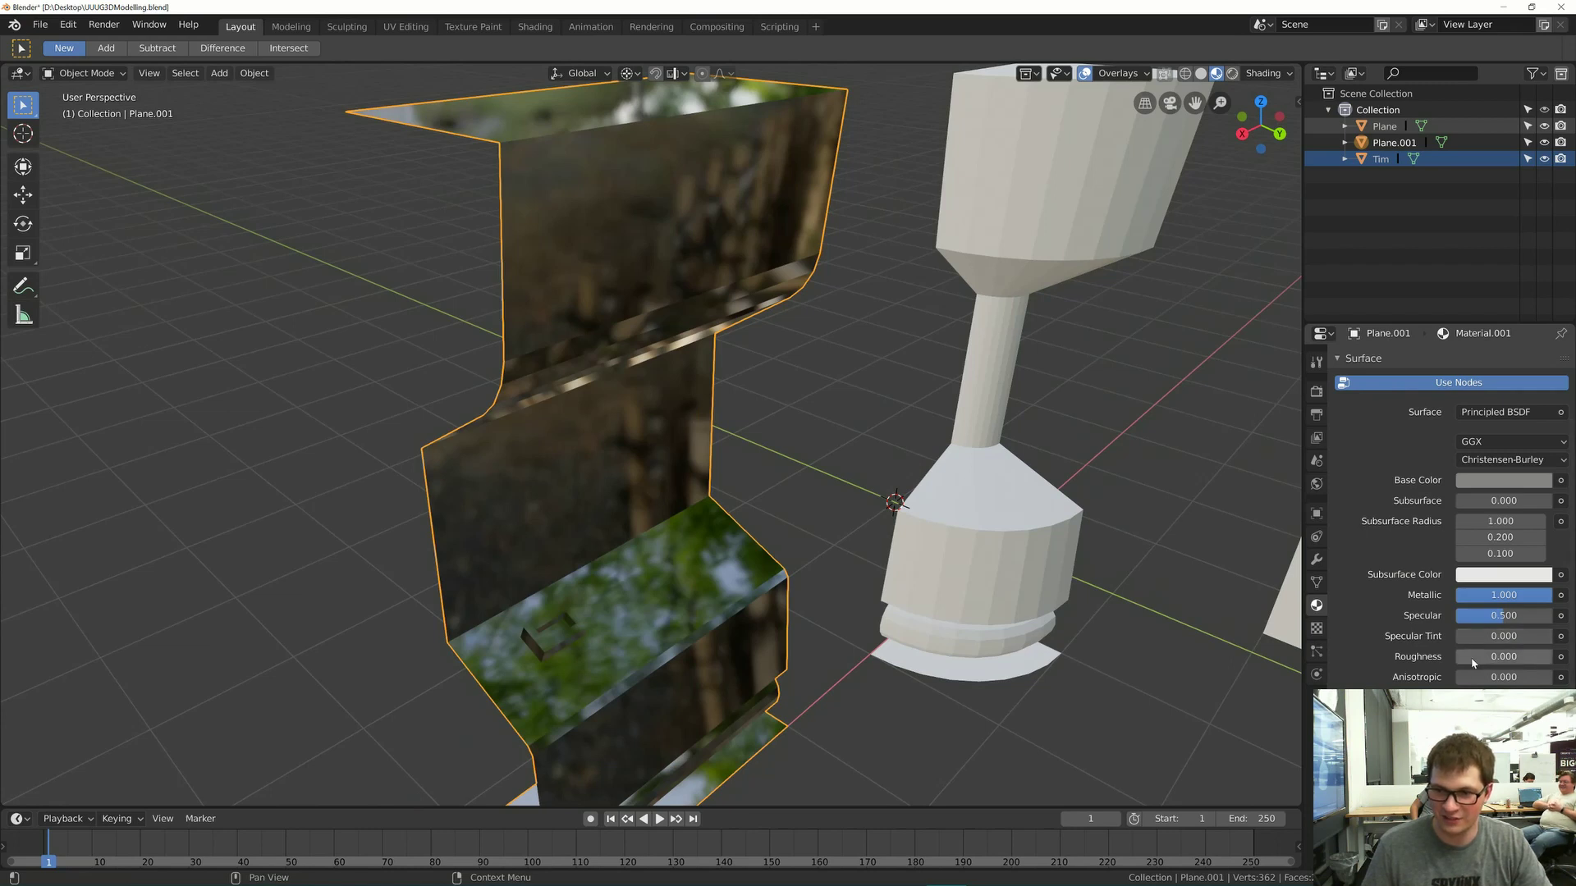
mouse_move(1473, 656)
mouse_down()
mouse_move(1499, 657)
mouse_move(1450, 662)
mouse_up()
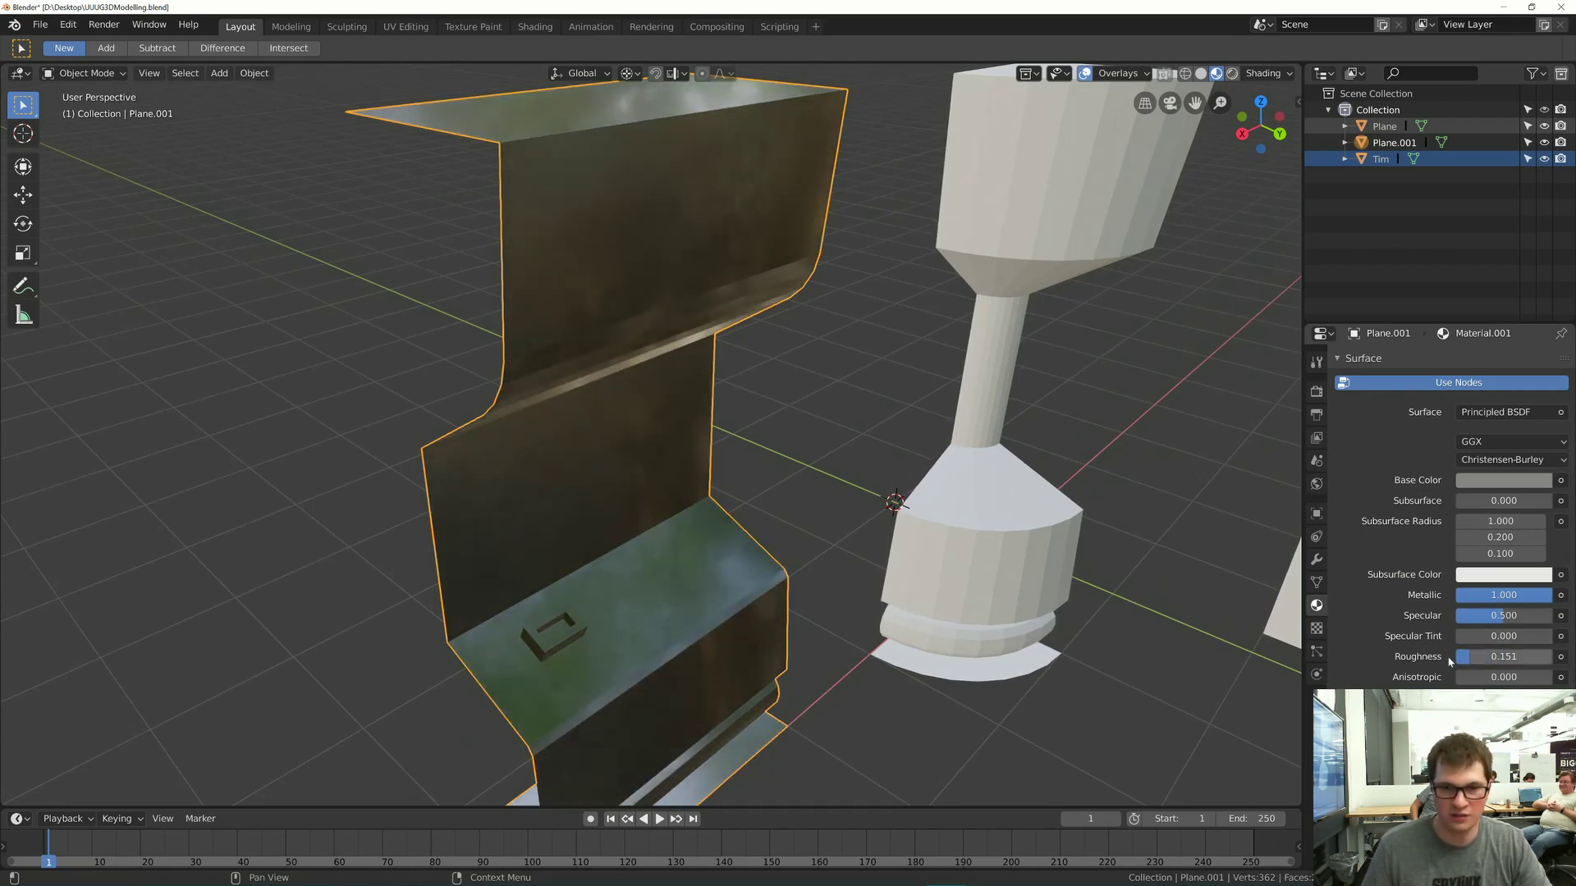
- Deselect the straight wall, examine its metallic surface from several angles, and save the file
scroll(472, 469, down, 4)
click(471, 470)
scroll(471, 469, up, 3)
middle_drag(471, 469, 526, 457)
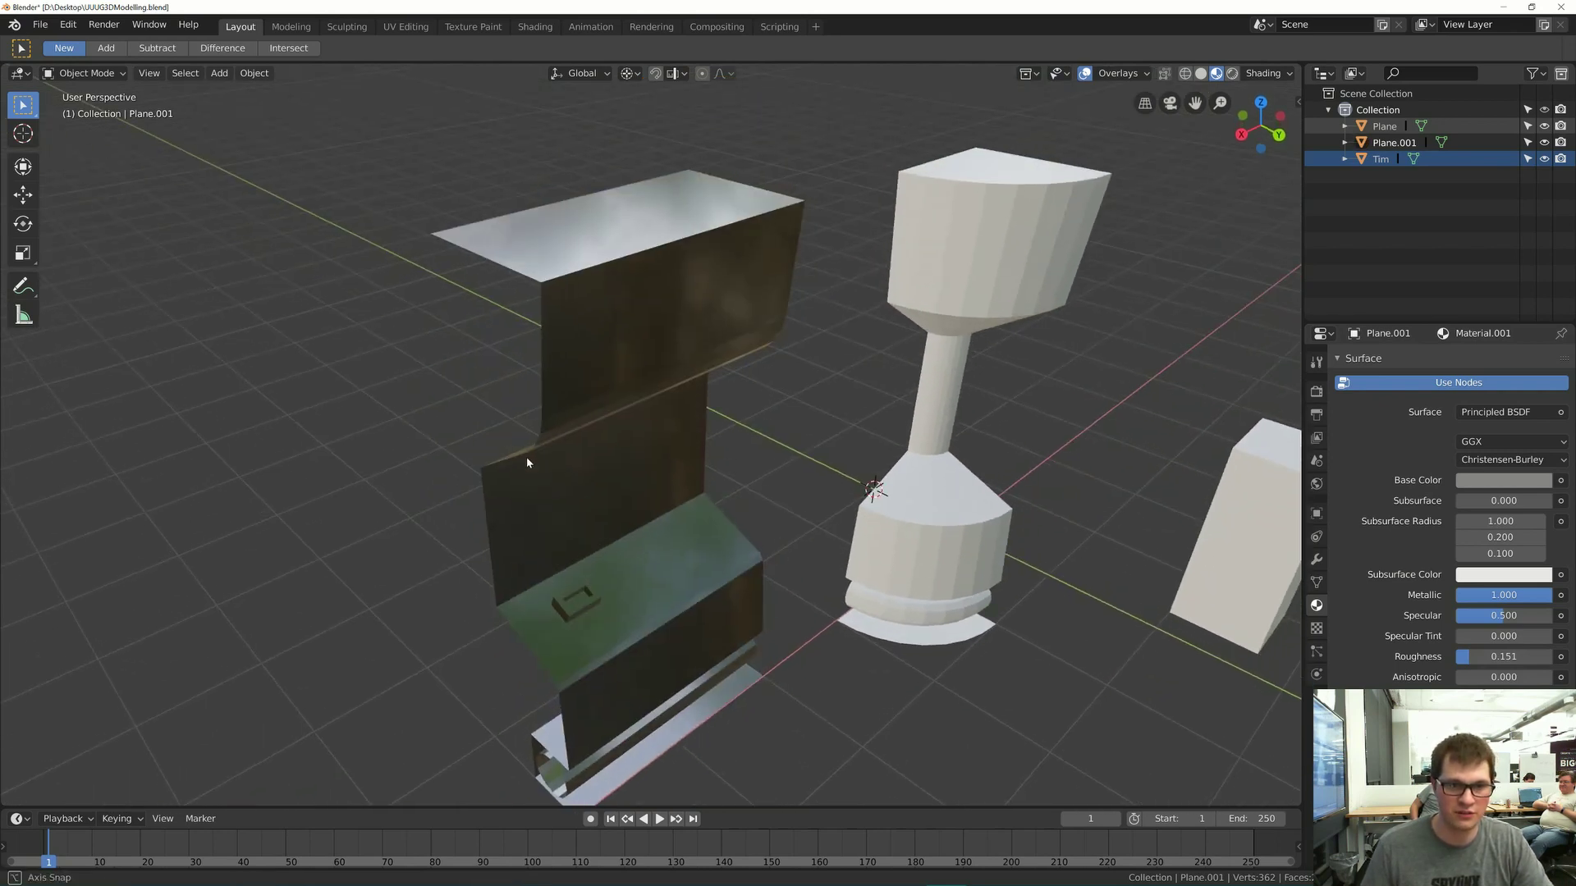
shift+middle_drag(832, 545, 858, 526)
scroll(858, 525, down, 1)
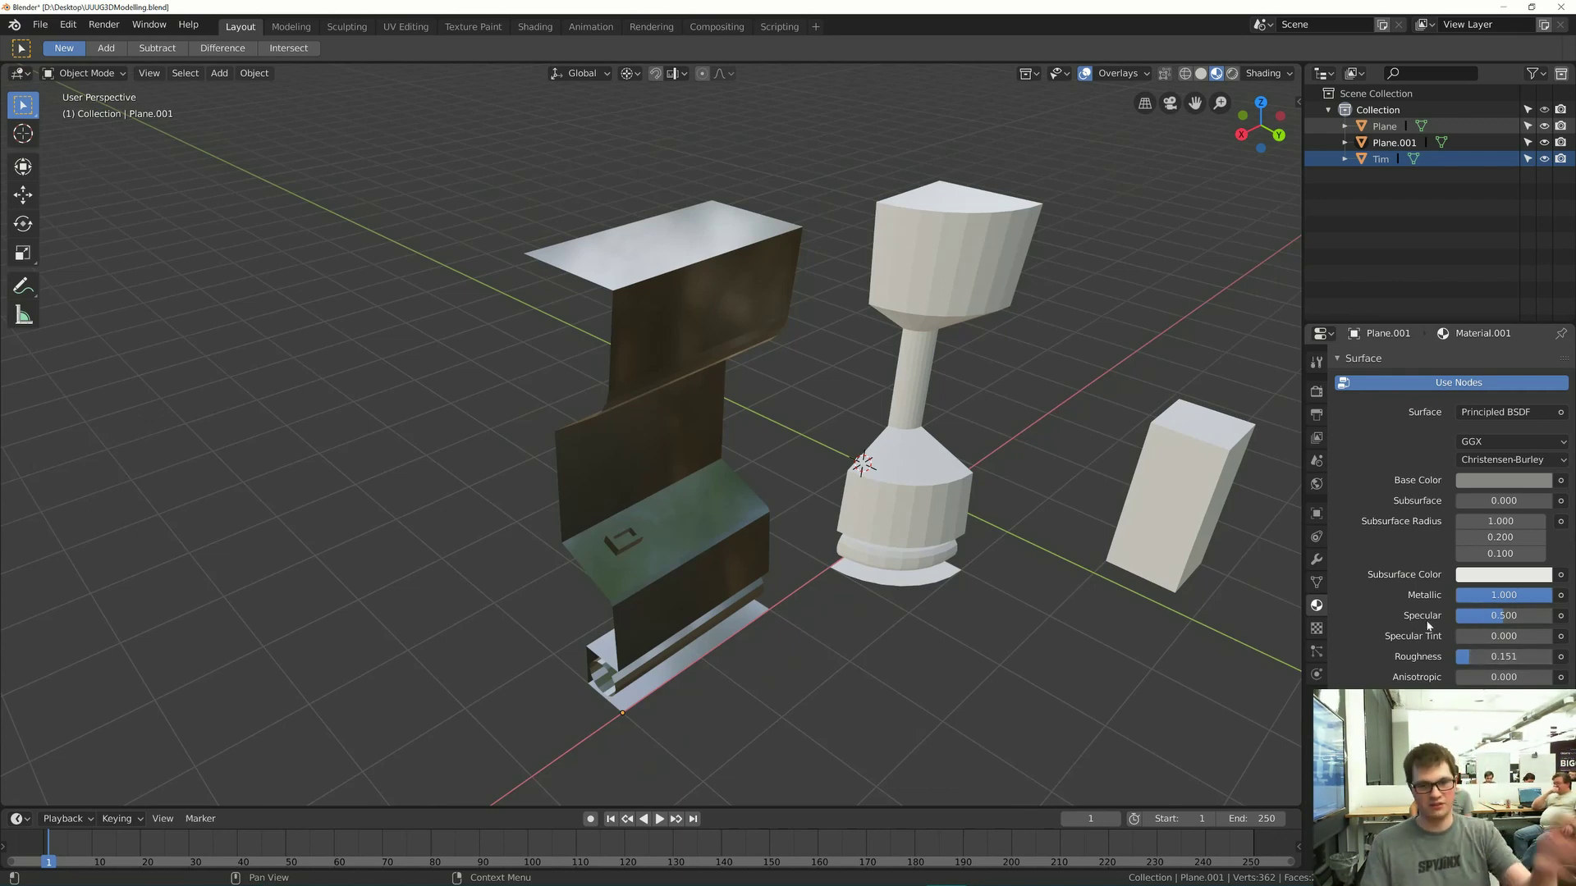
scroll(1427, 624, down, 1)
scroll(563, 460, up, 3)
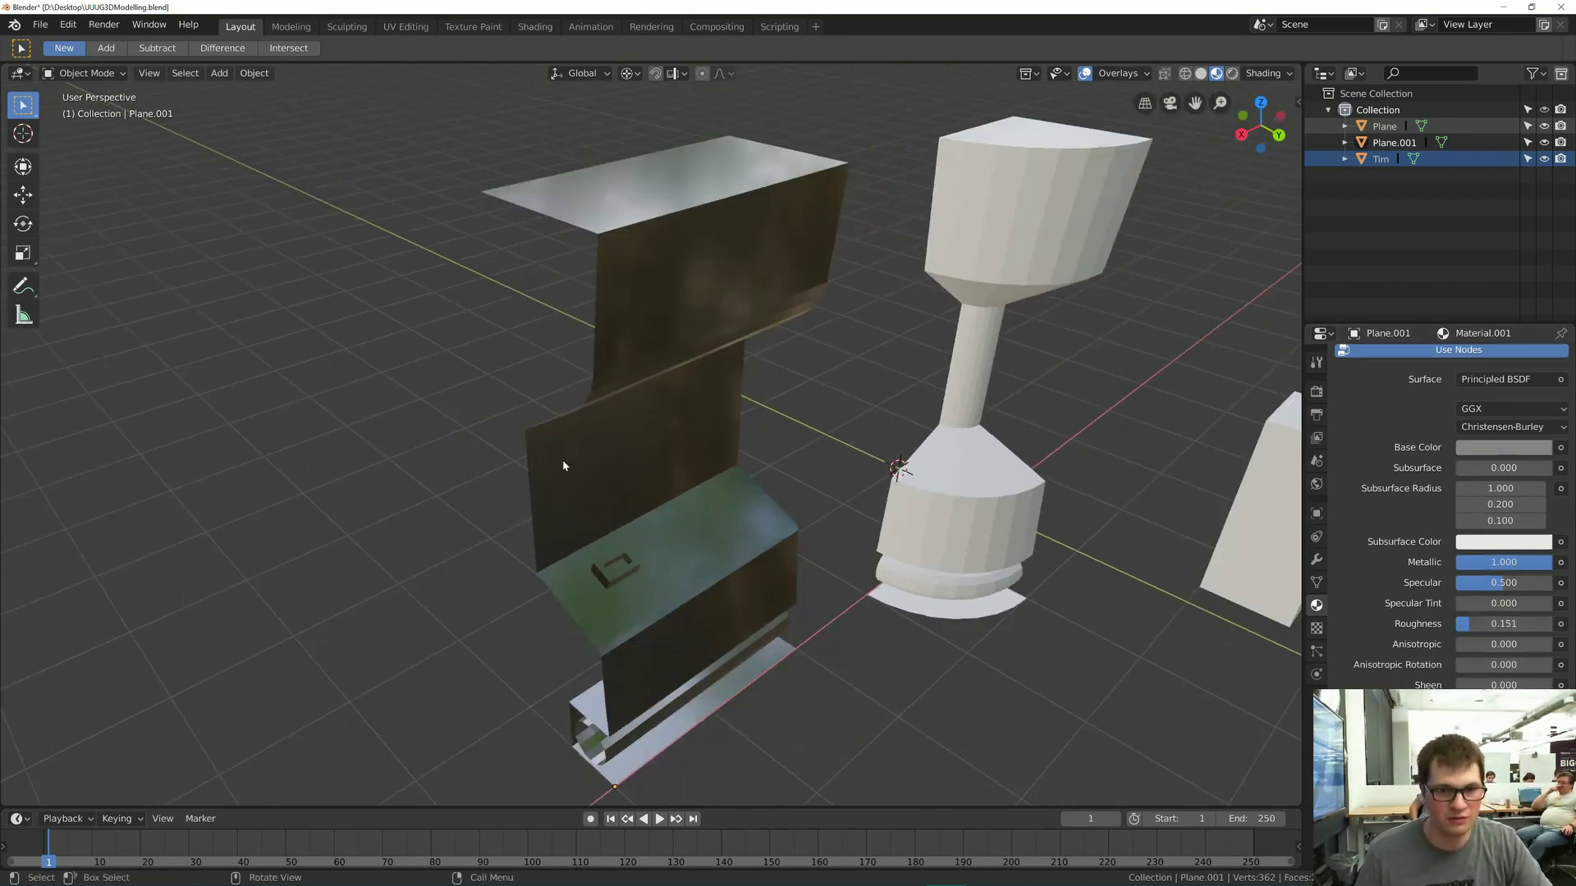
key(ctrl+s)
middle_drag(572, 456, 540, 390)
middle_drag(919, 517, 876, 488)
scroll(699, 545, down, 3)
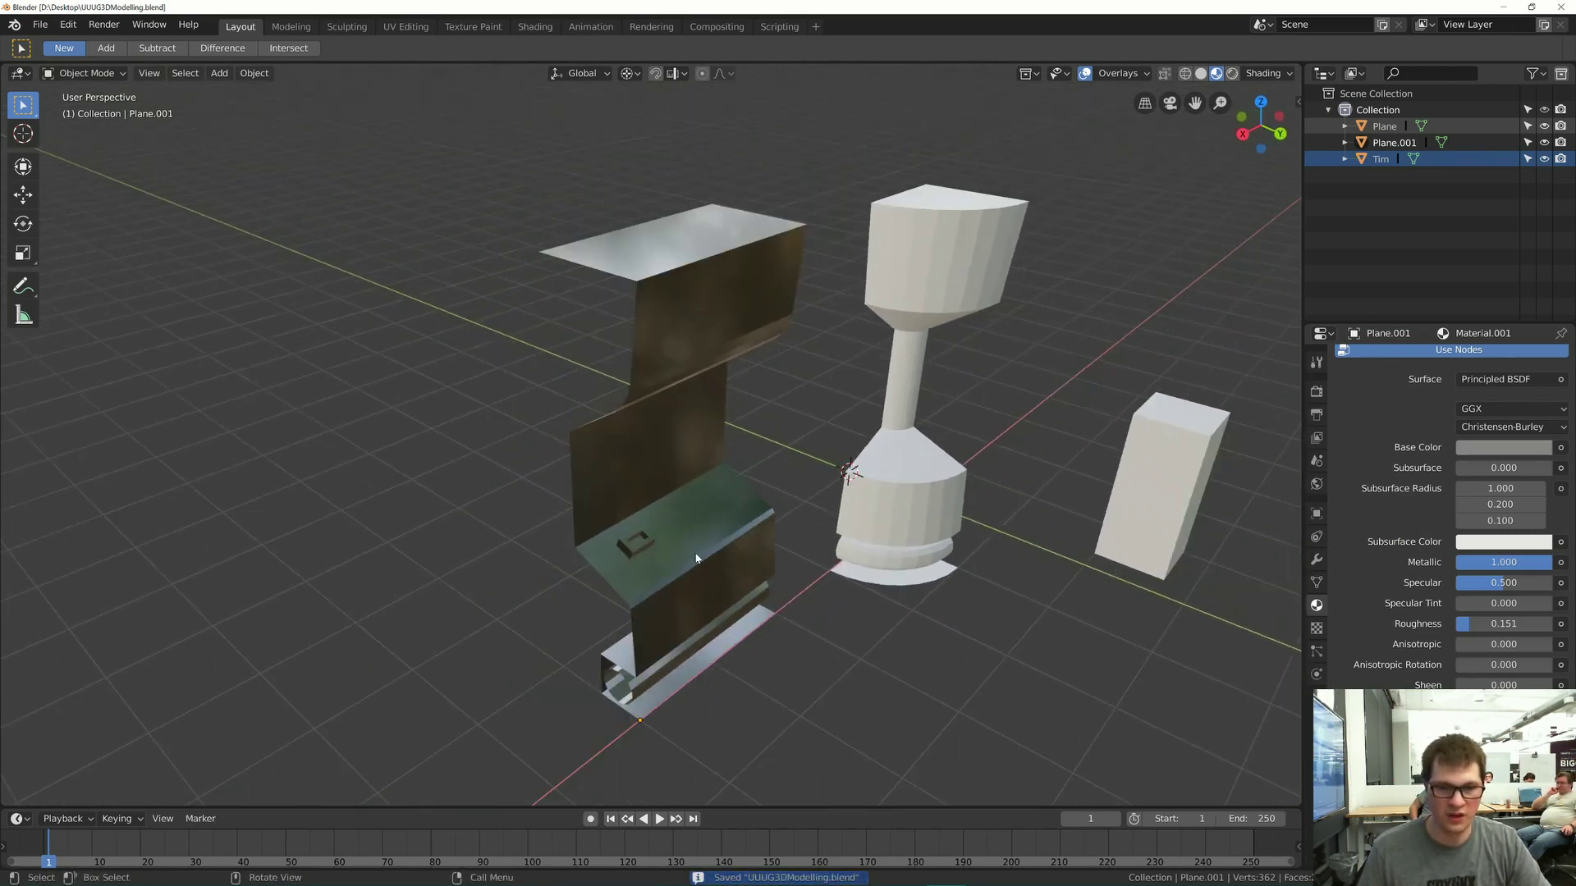
- Open the straight wall in Edit Mode and select all linked faces of the pipe at its base
click(701, 547)
scroll(701, 550, up, 5)
key(Tab)
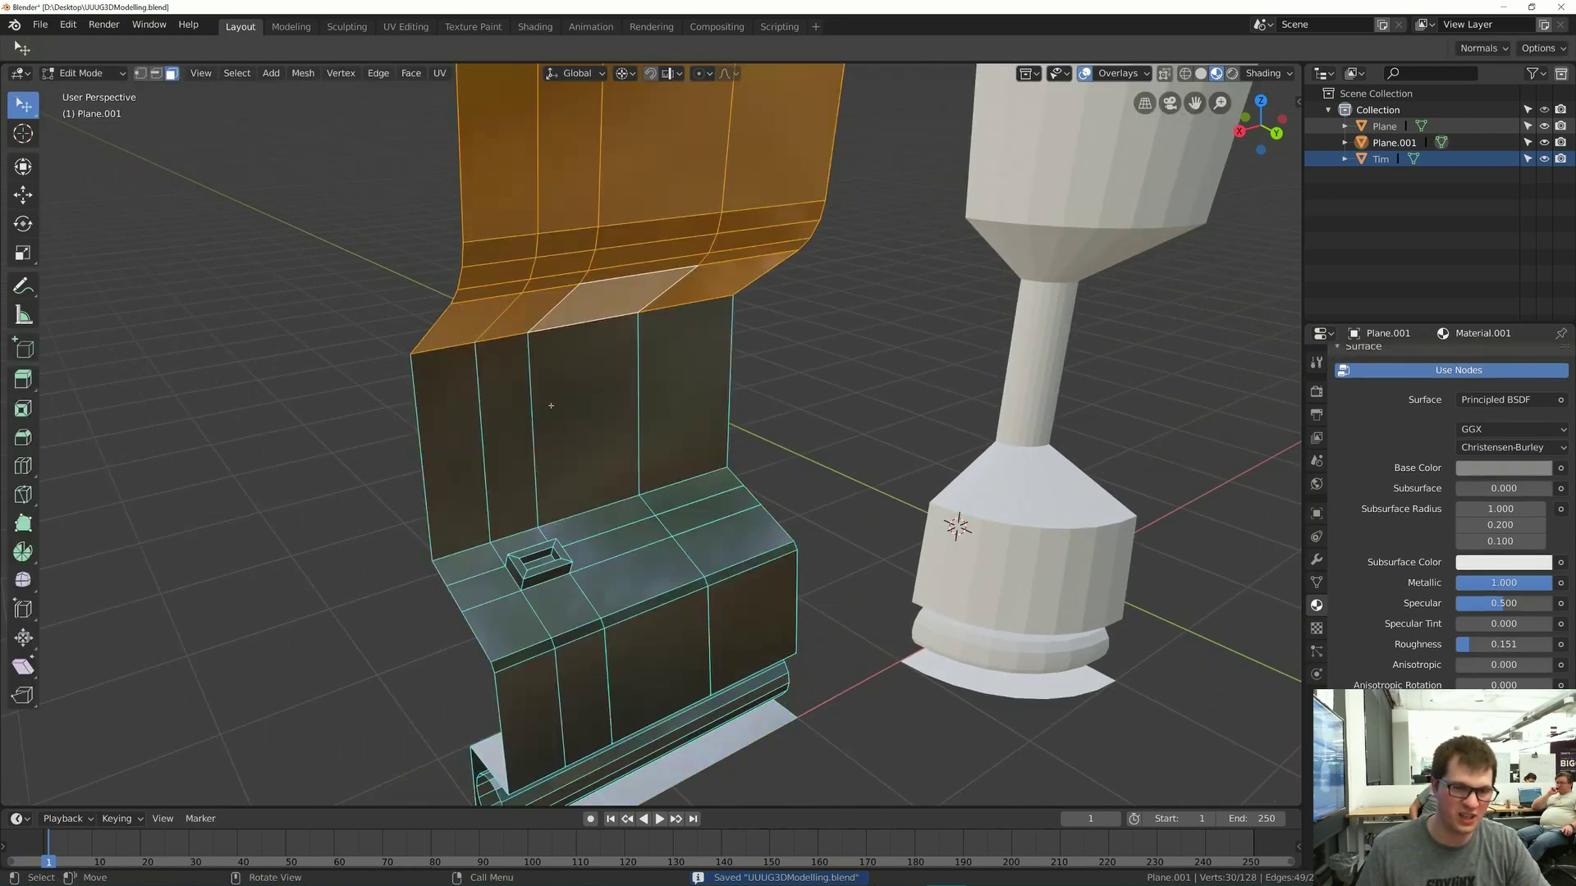
scroll(515, 538, up, 2)
scroll(514, 538, down, 2)
shift+middle_drag(525, 697, 600, 515)
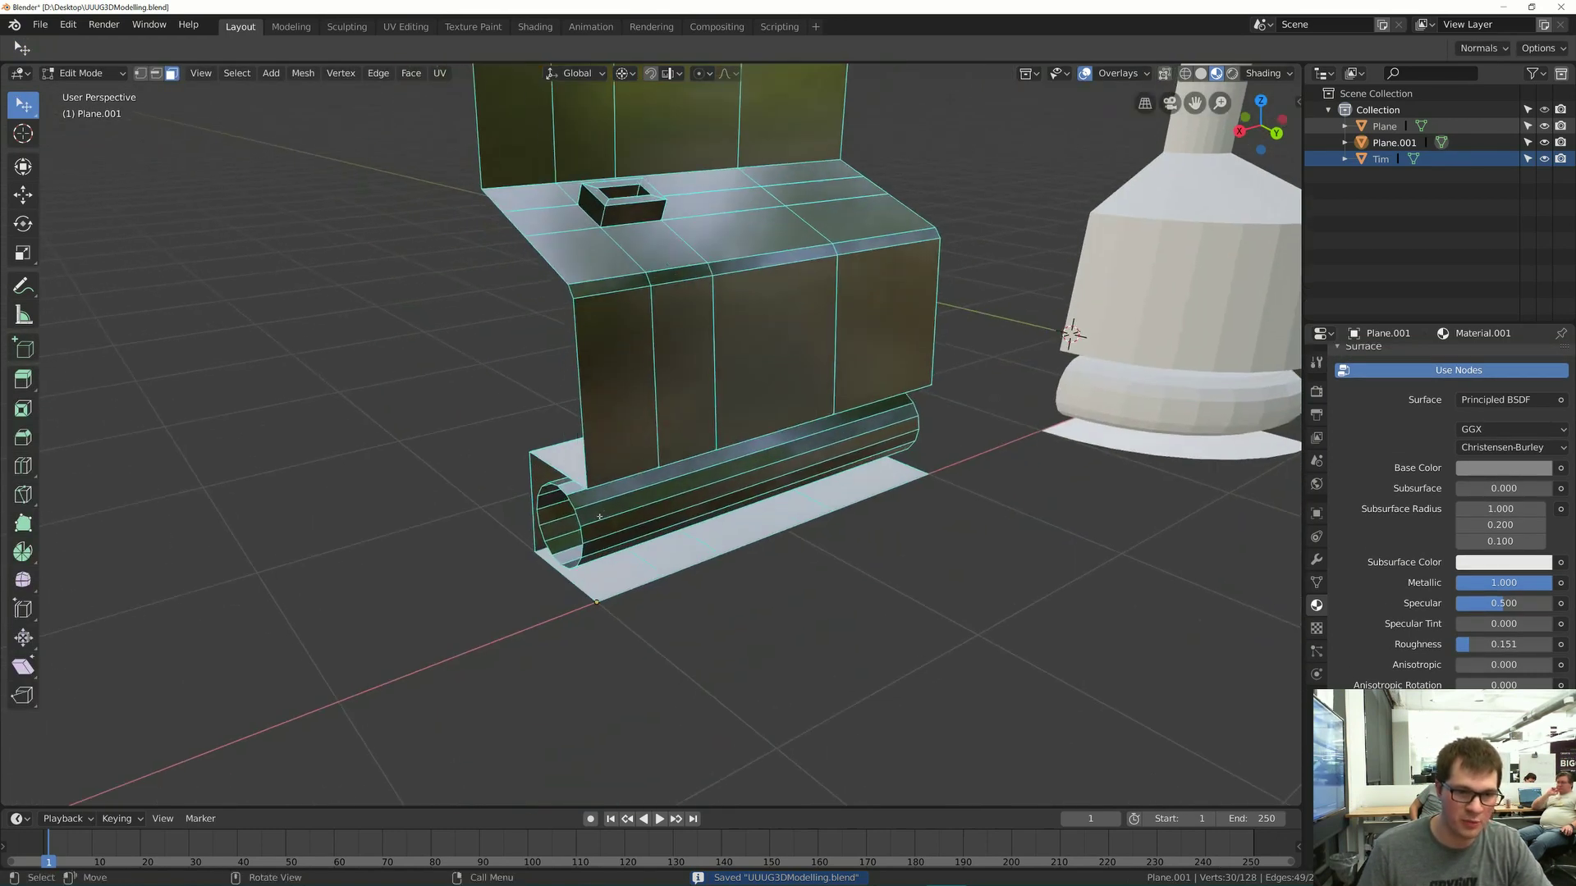
key(l)
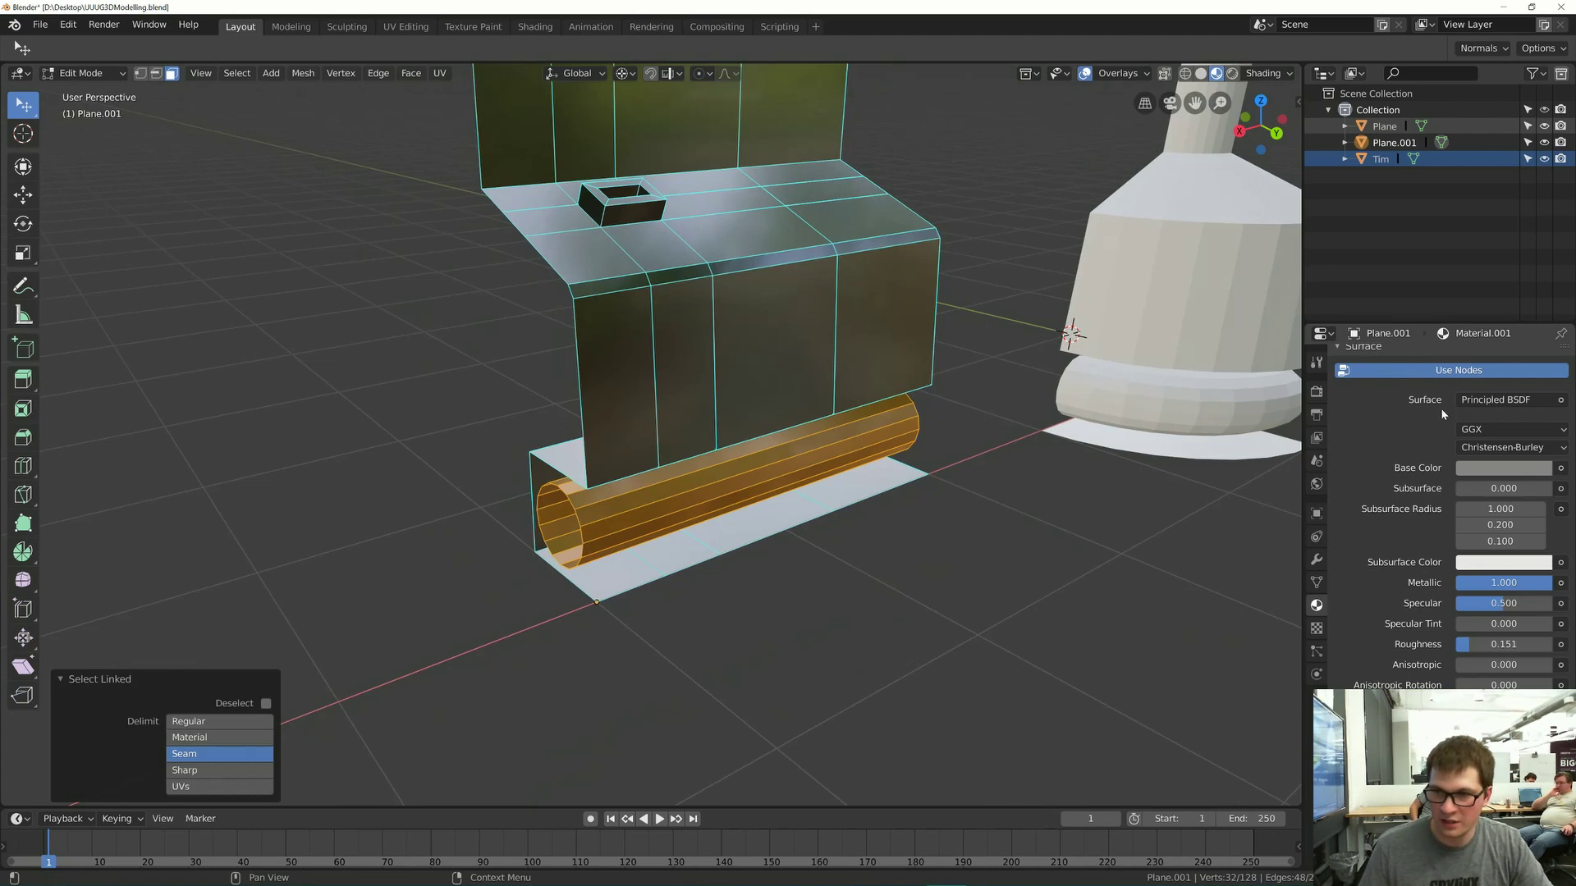
- Add a second material slot to the wall and create a new material named Pipe in it
scroll(1436, 406, up, 5)
click(1561, 360)
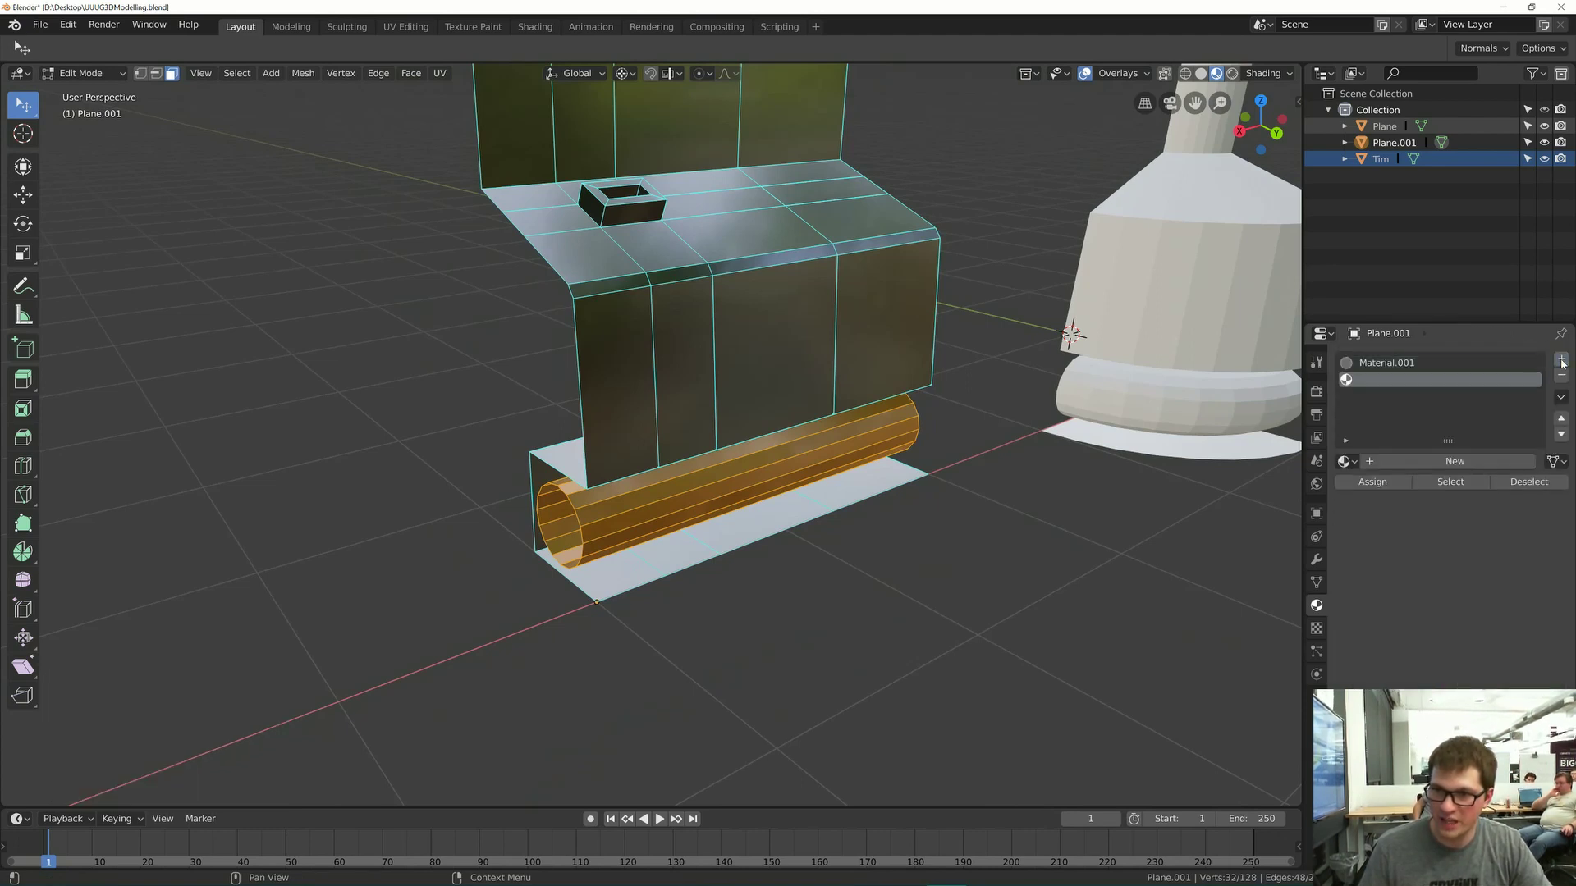
click(1428, 461)
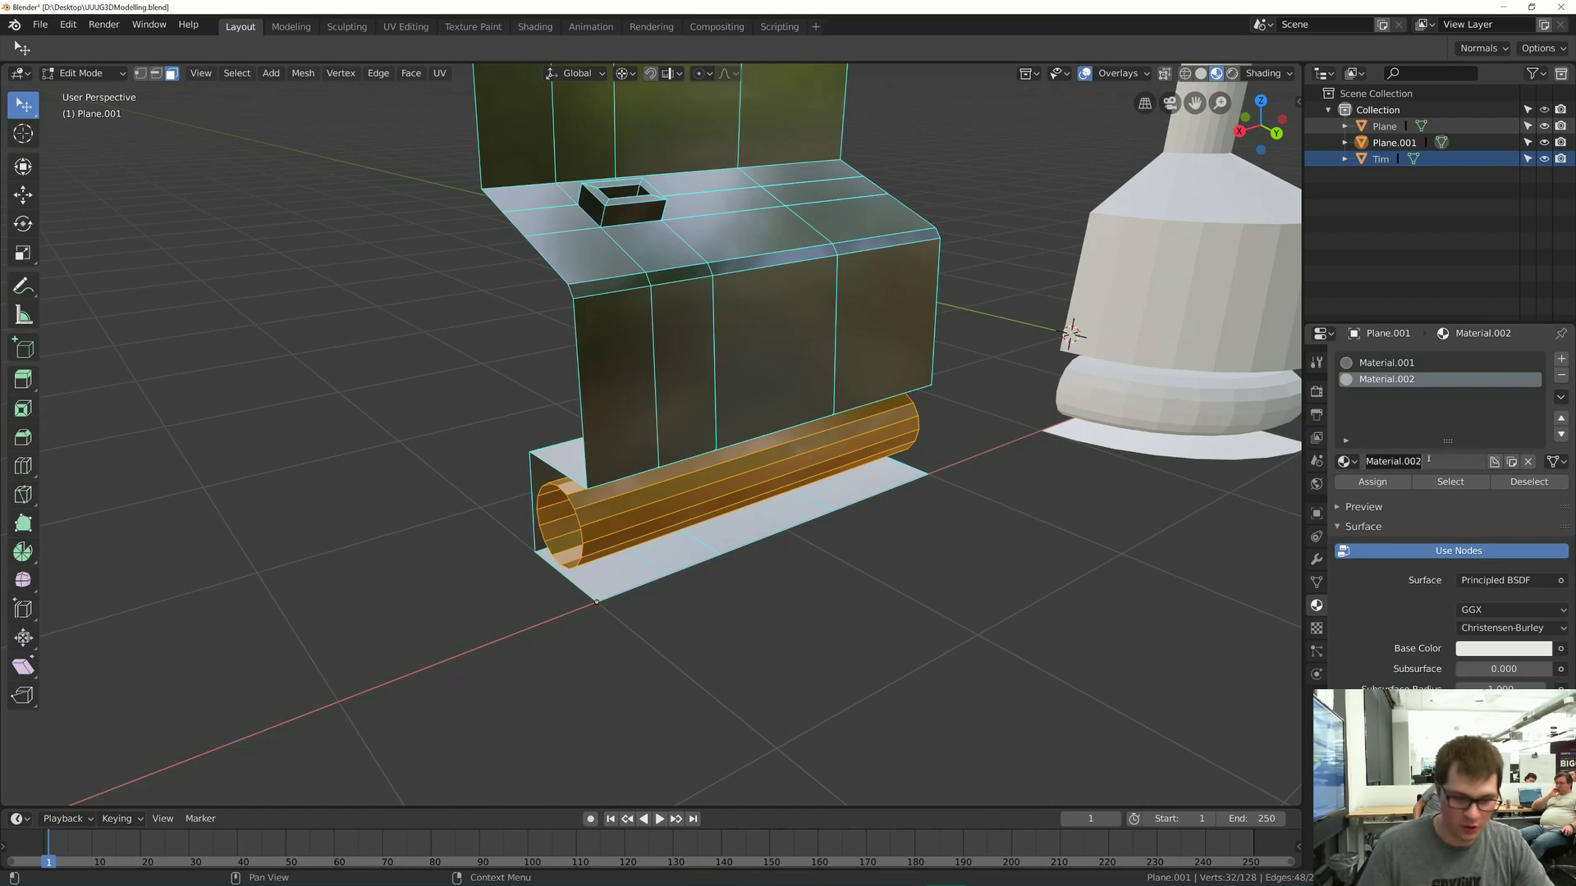
click(1430, 461)
text(Pipe)
key(Return)
- Rename the wall's first material, Material.001, as Metal
click(1387, 365)
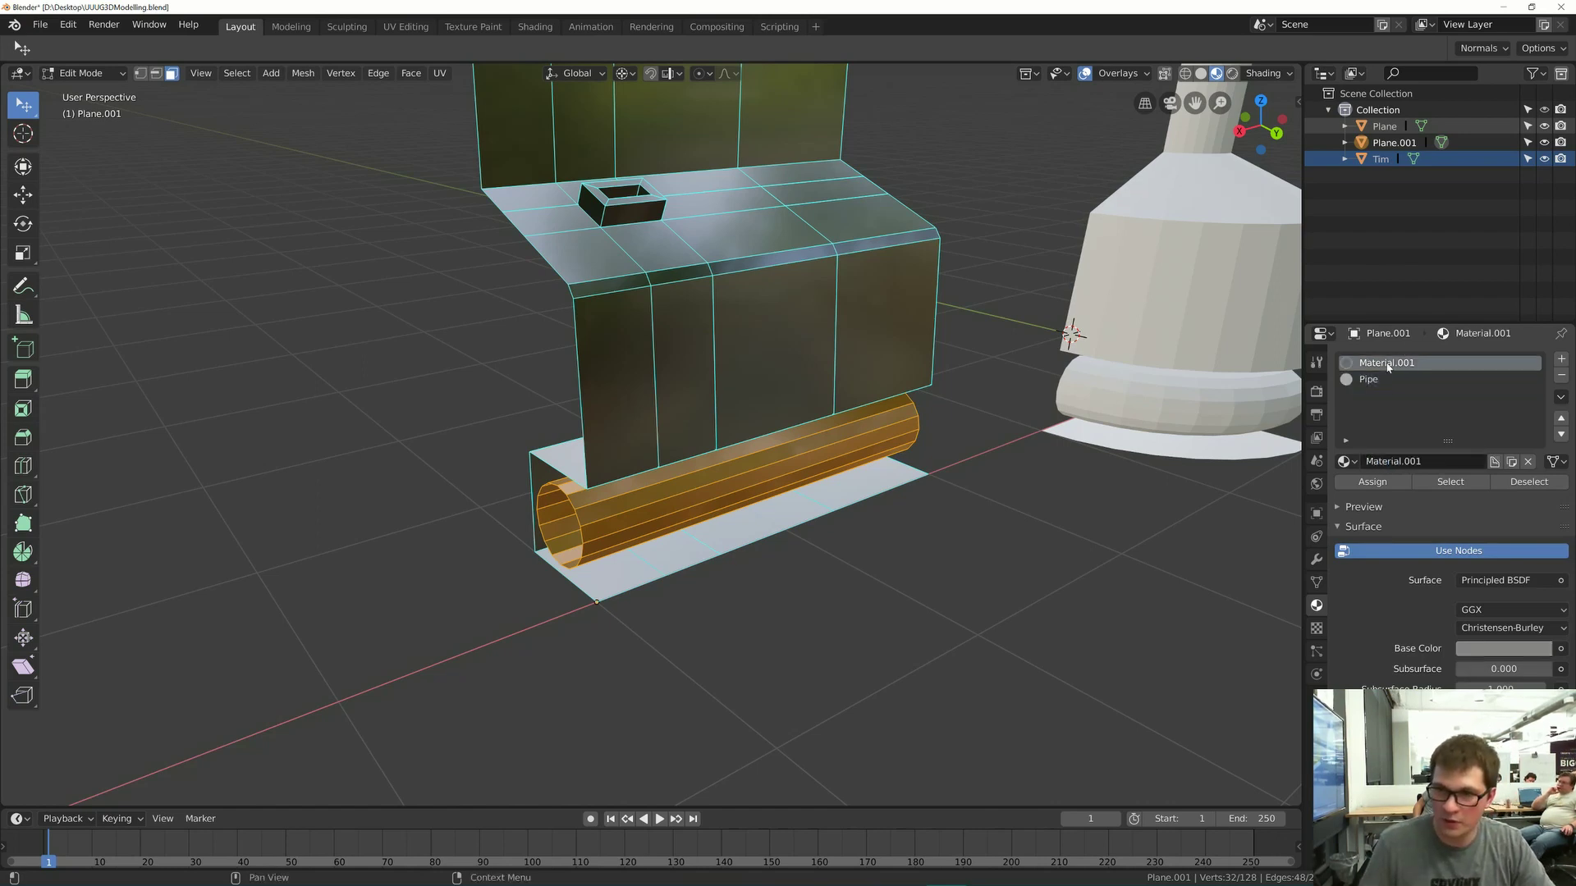
double_click(1432, 461)
text(Metal)
key(Return)
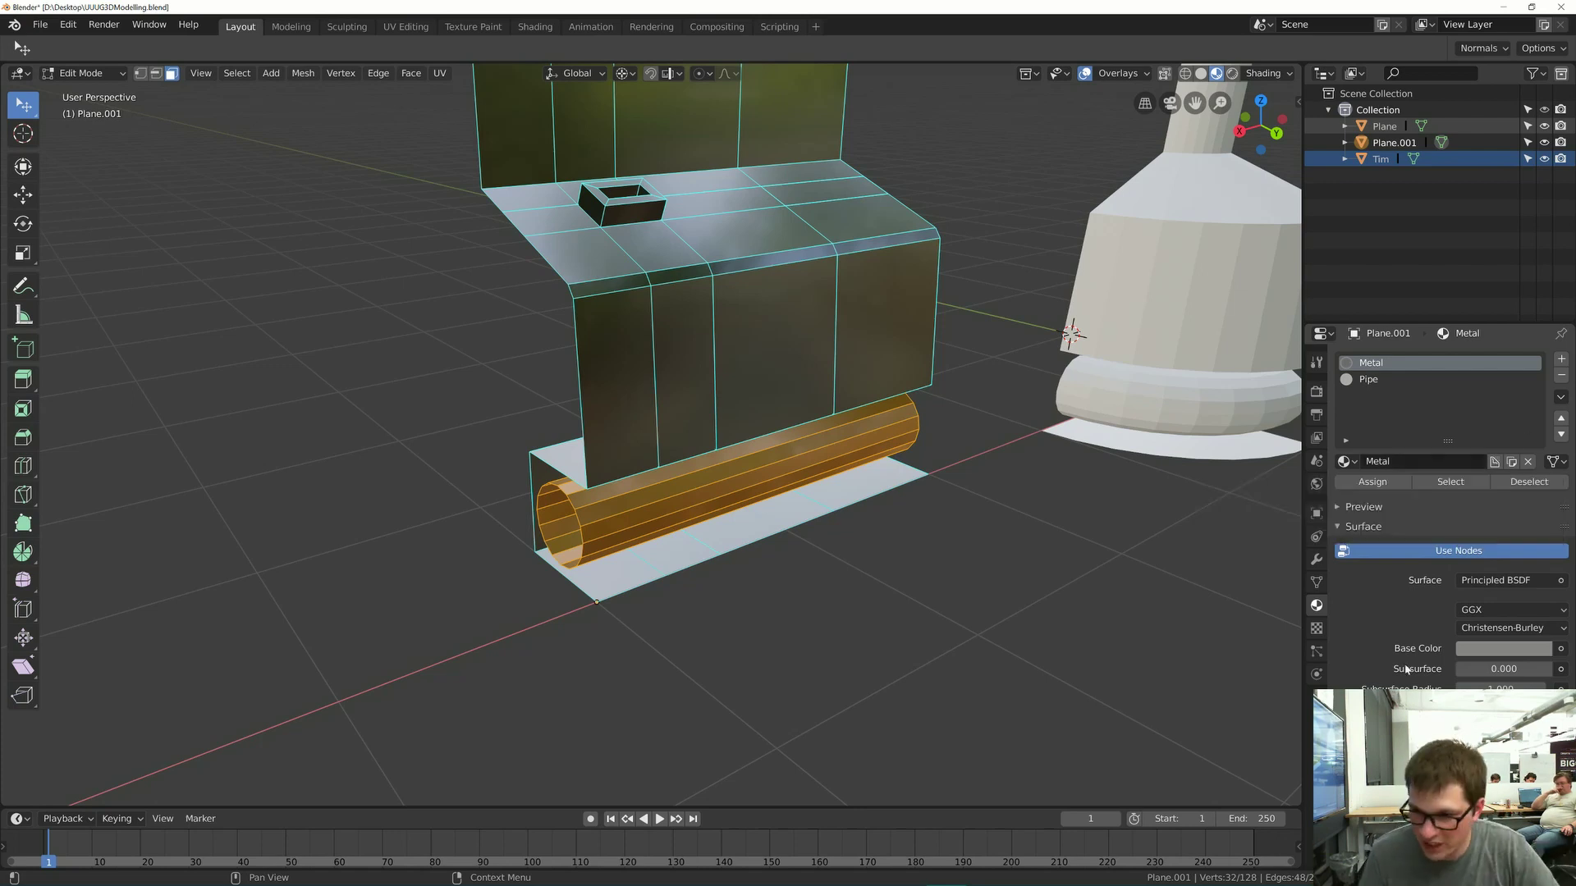
- Assign the Pipe material to the selected pipe faces
click(1382, 382)
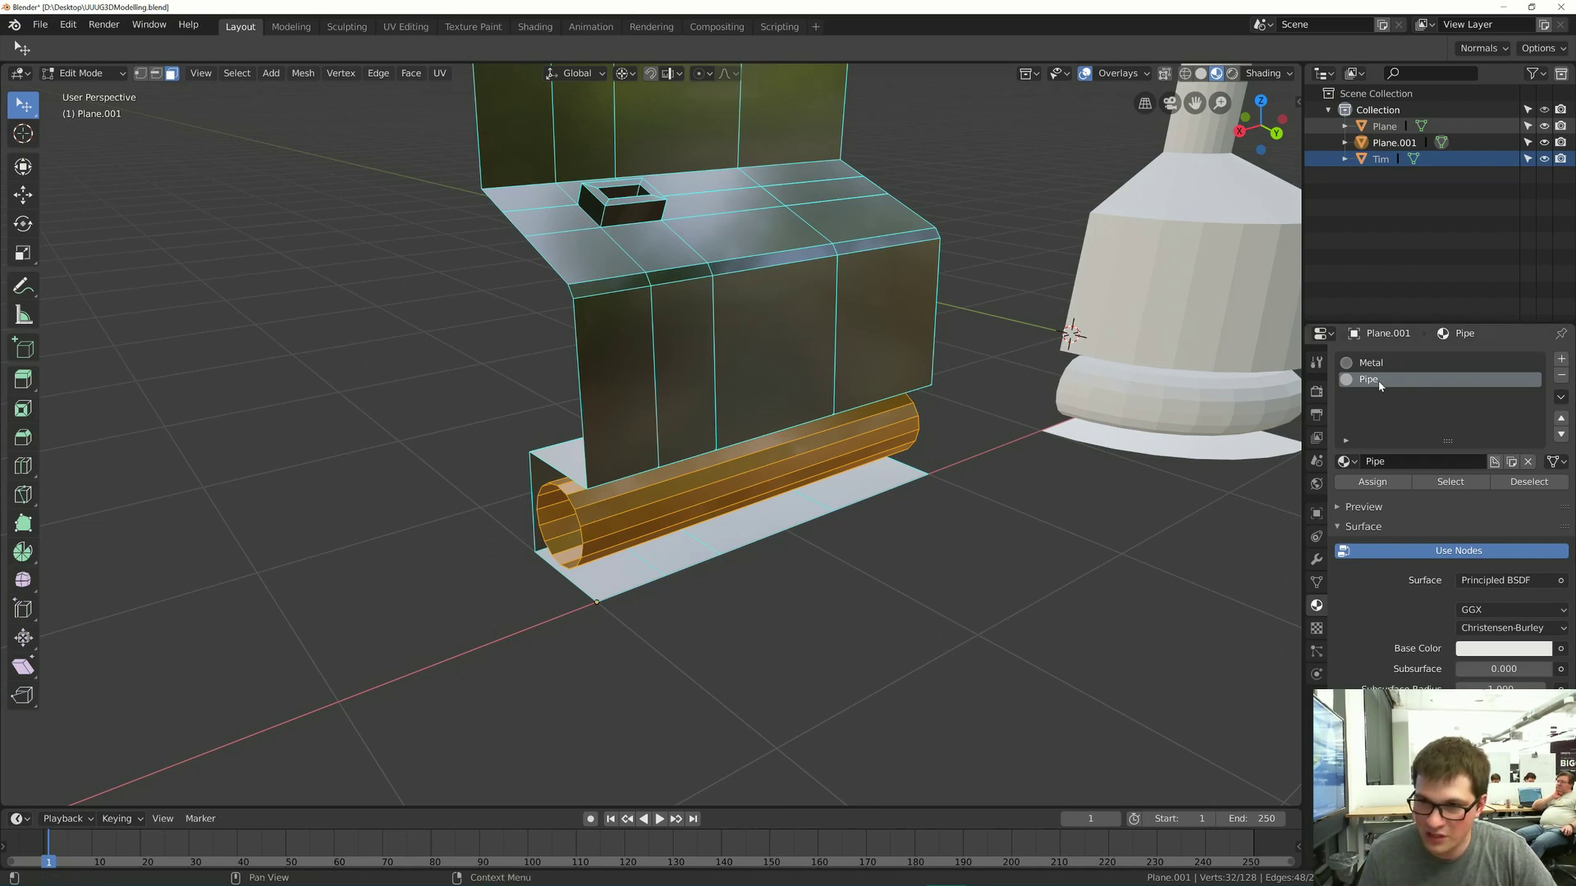
click(1371, 486)
middle_drag(739, 471, 760, 476)
scroll(760, 475, up, 4)
scroll(764, 321, down, 4)
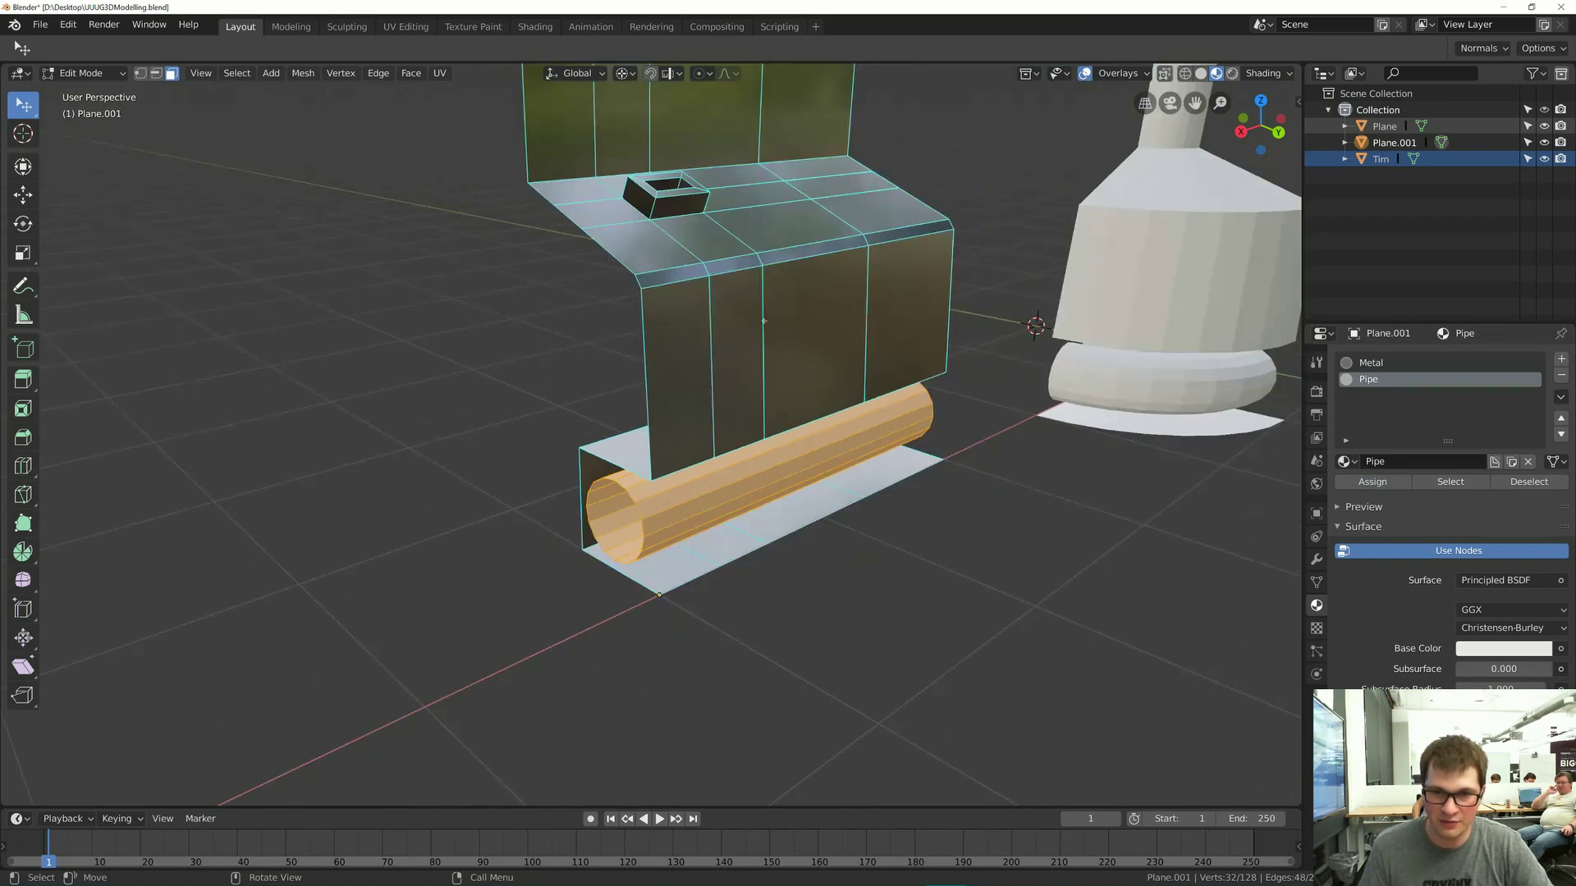
- Darken the Pipe material's base color to a medium grey and check it on the pipe
click(1506, 650)
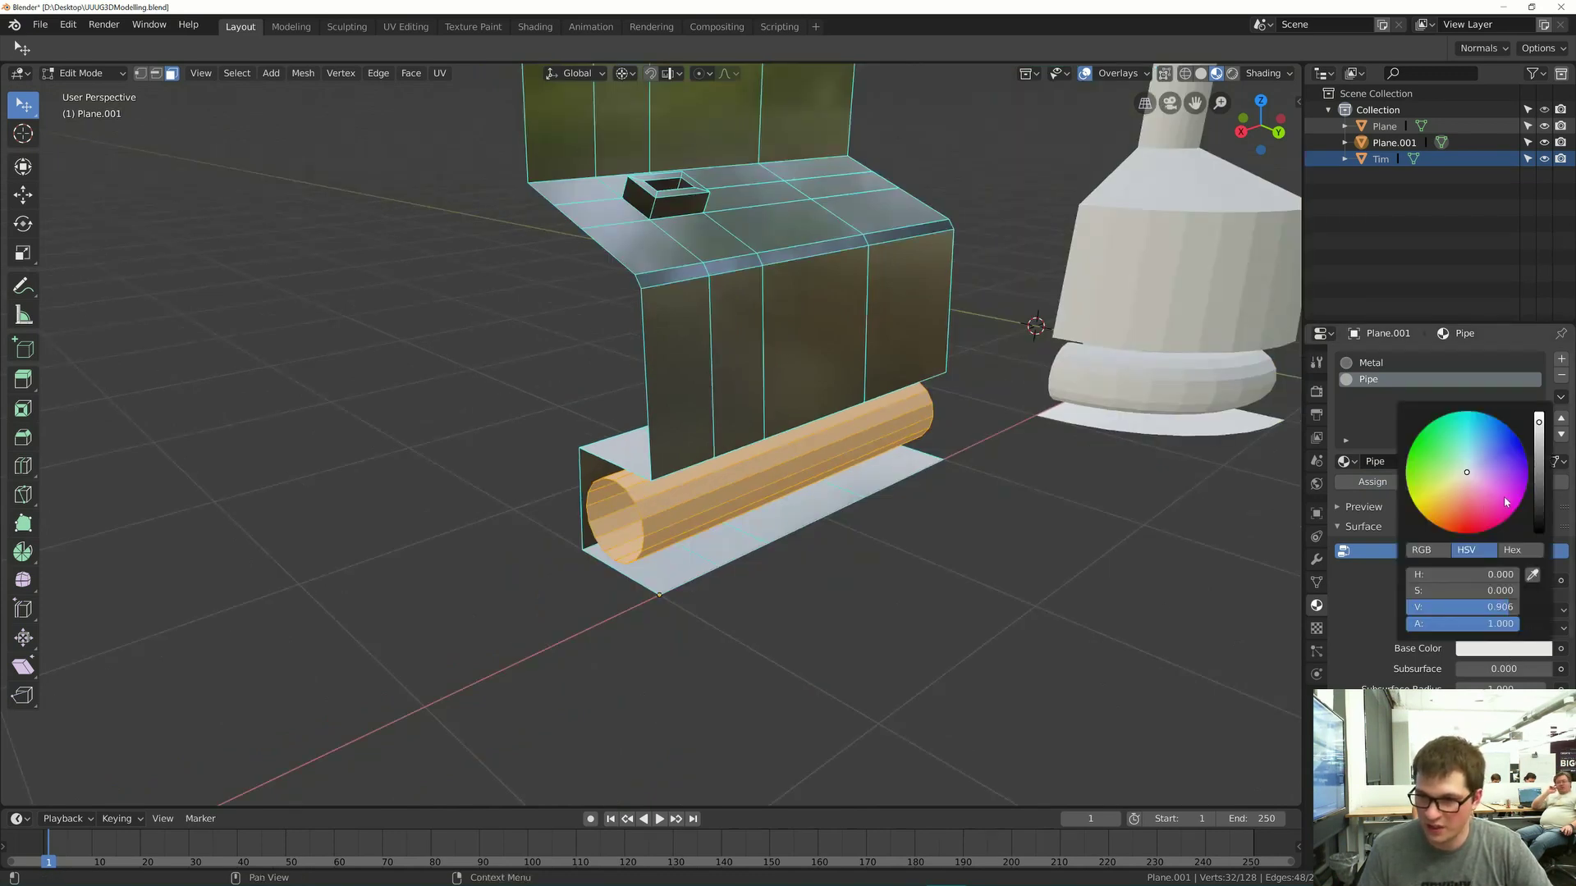
mouse_move(1539, 463)
mouse_down()
mouse_move(1540, 490)
mouse_move(1539, 458)
mouse_up()
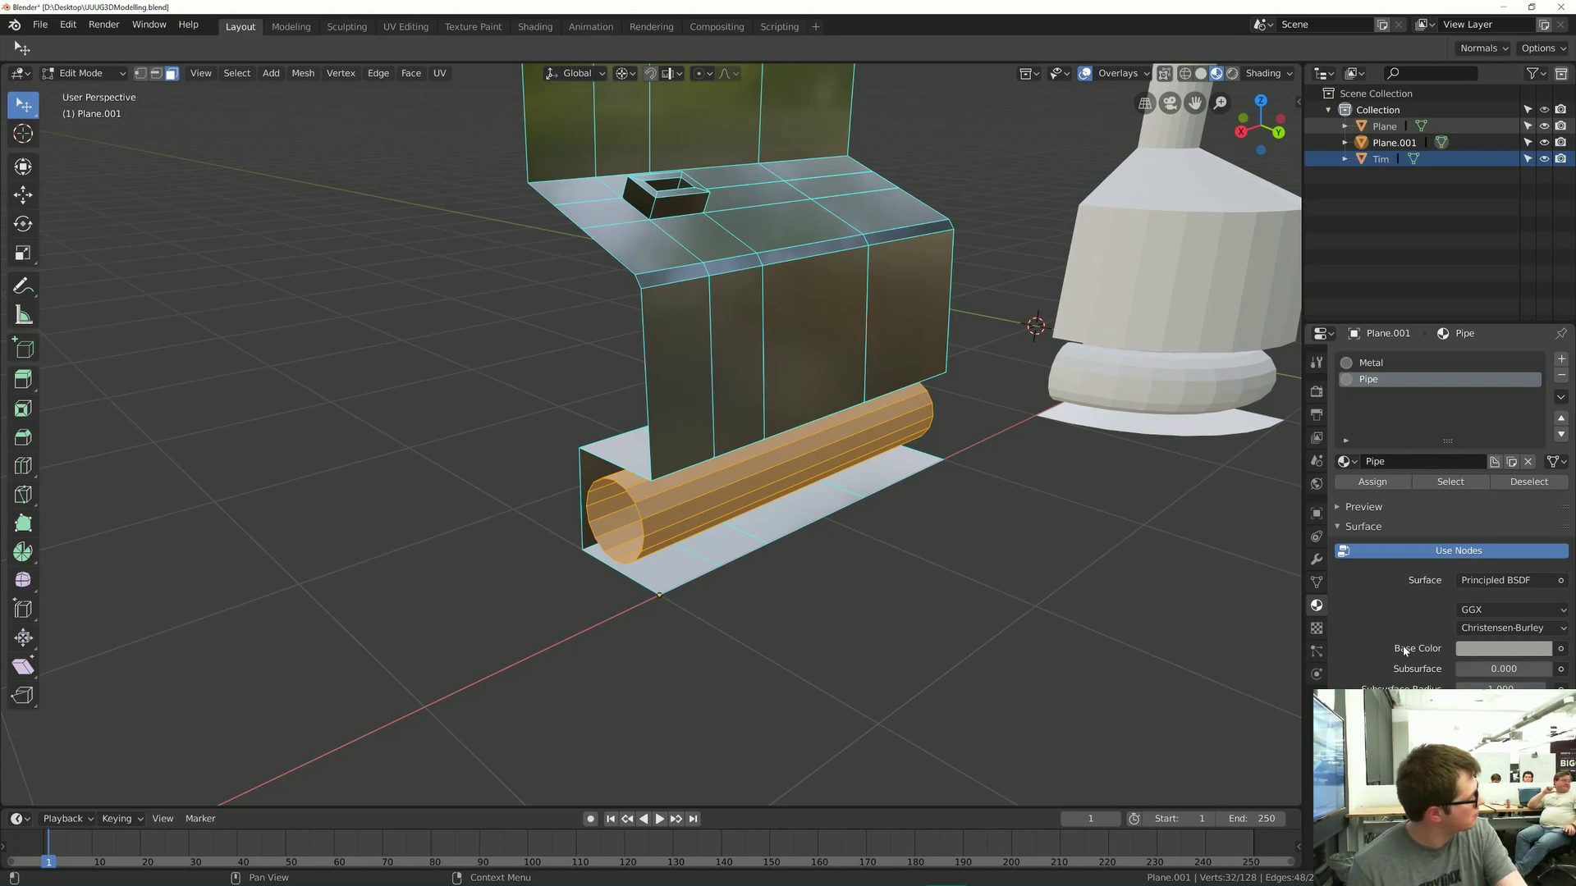
scroll(1444, 682, down, 1)
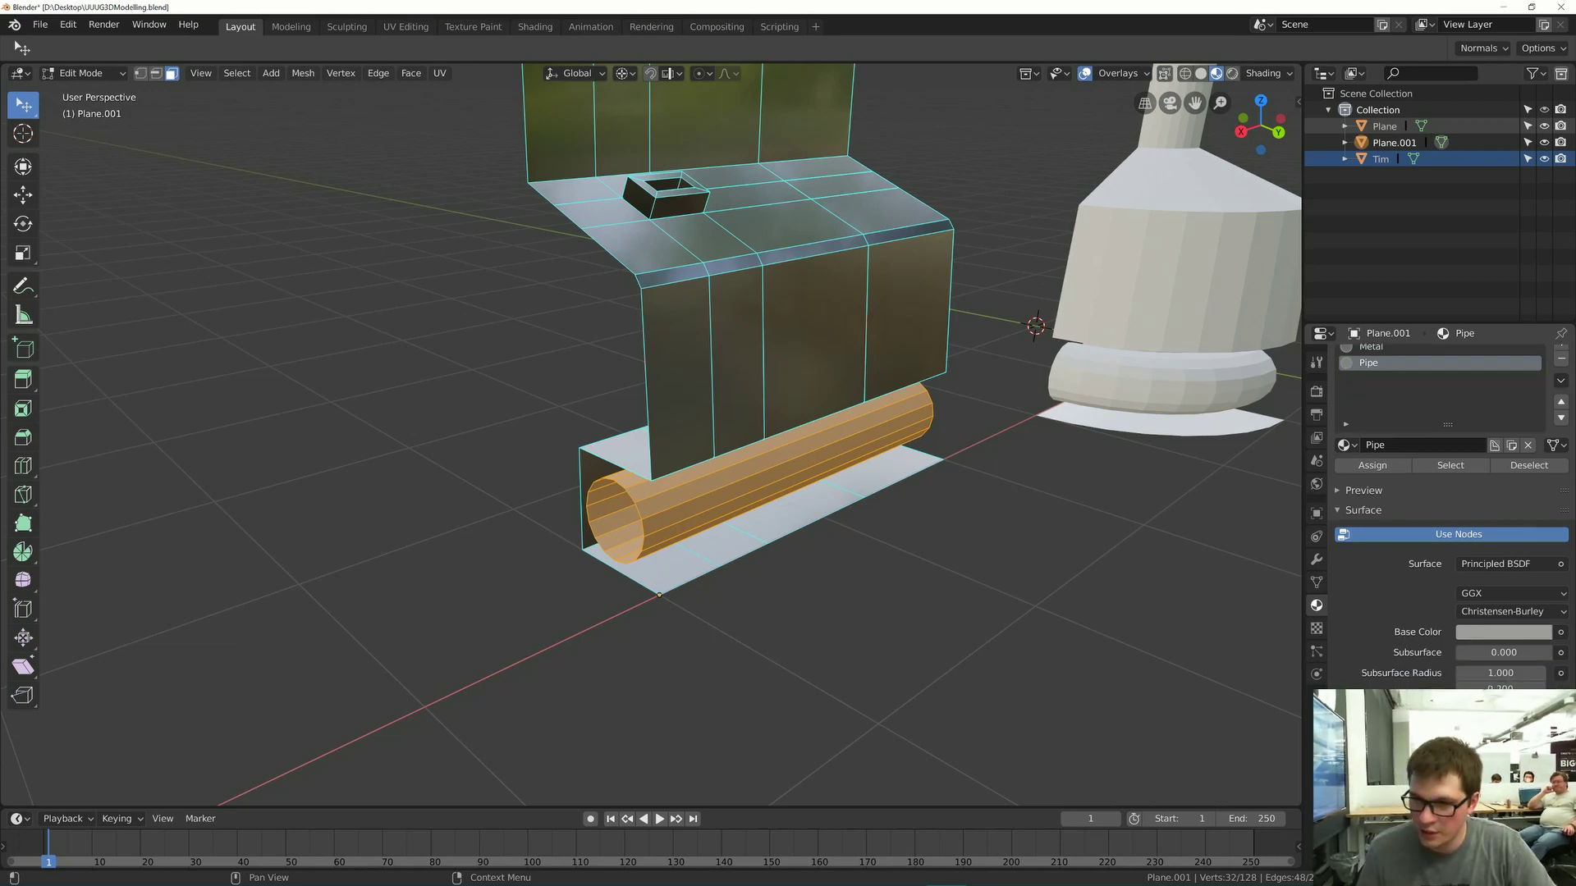
middle_drag(575, 484, 720, 476)
key(Tab)
key(Tab)
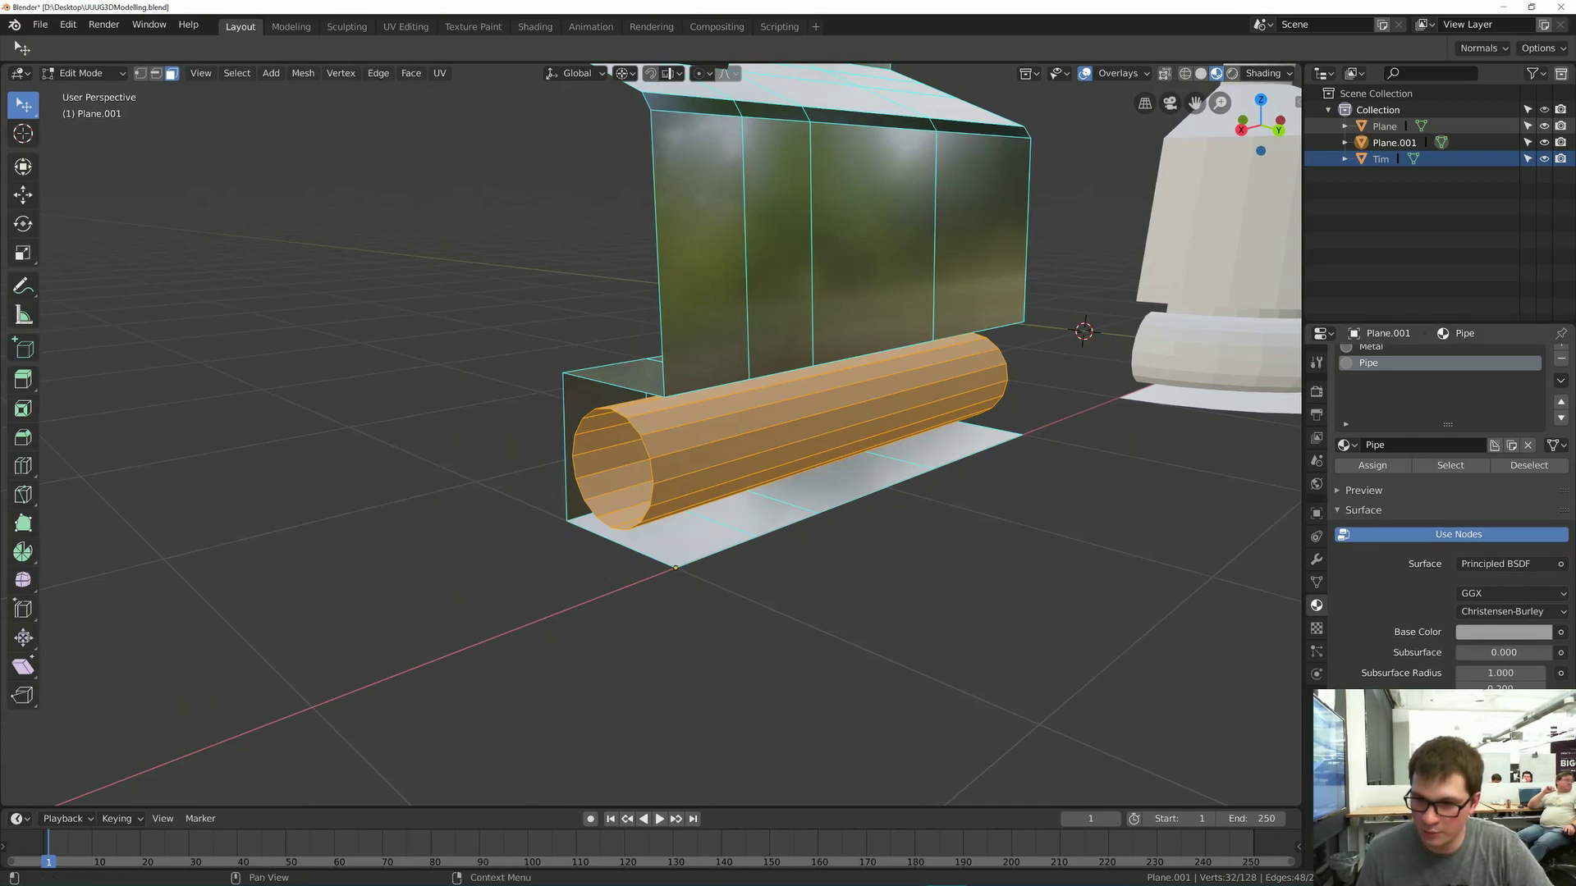
scroll(1445, 534, down, 2)
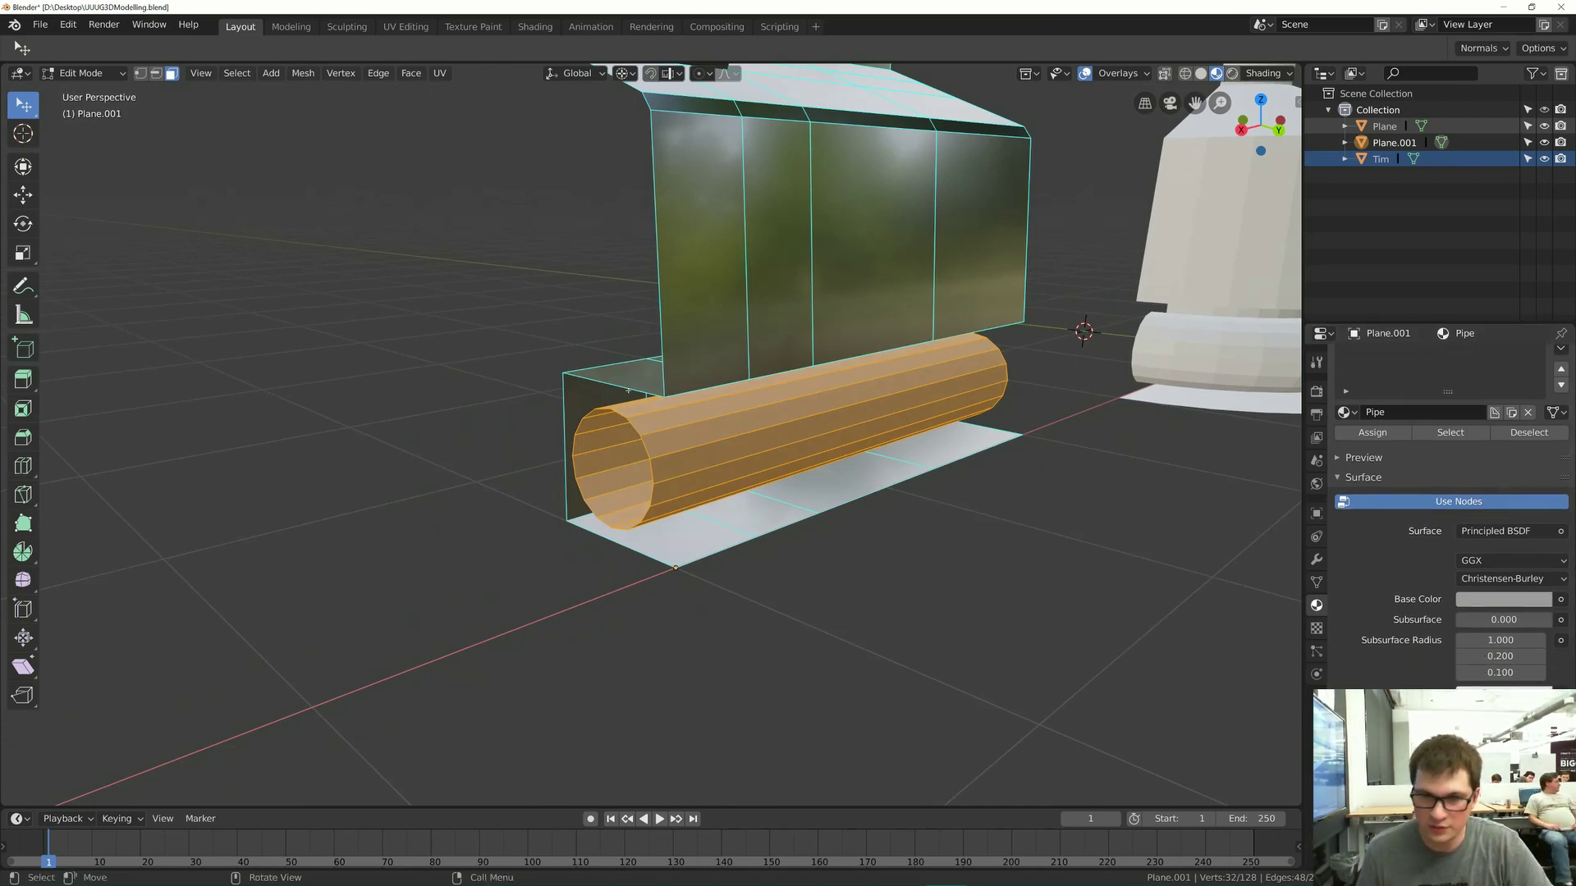
- Return to Object Mode, check the pipe's material against the metal wall, and save the file
key(Tab)
scroll(588, 401, up, 5)
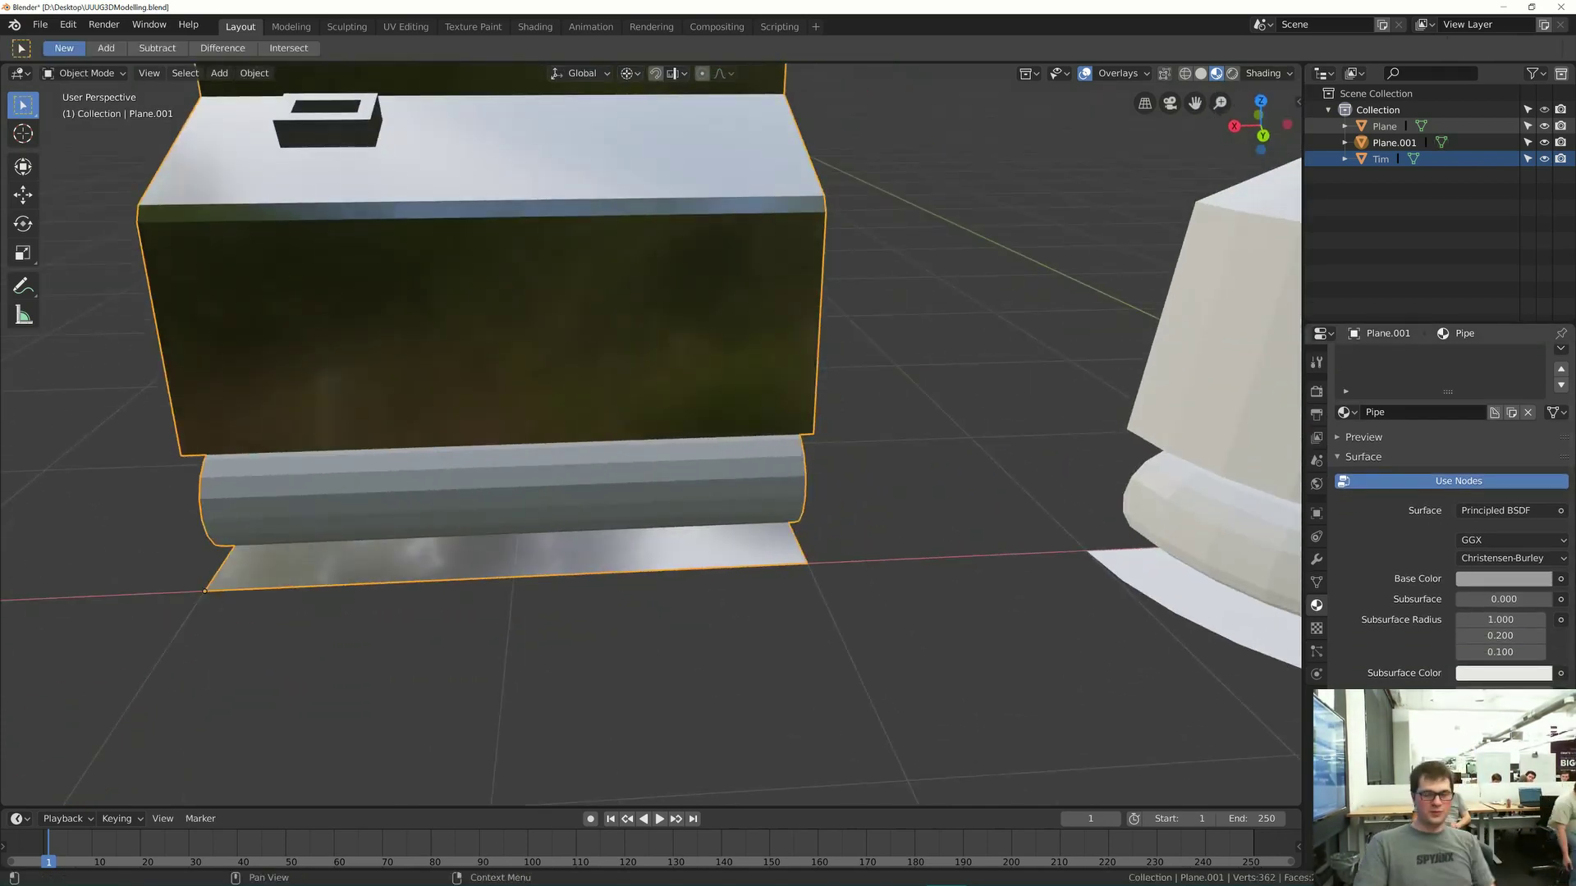
scroll(345, 397, down, 4)
middle_drag(345, 398, 394, 390)
key(ctrl+s)
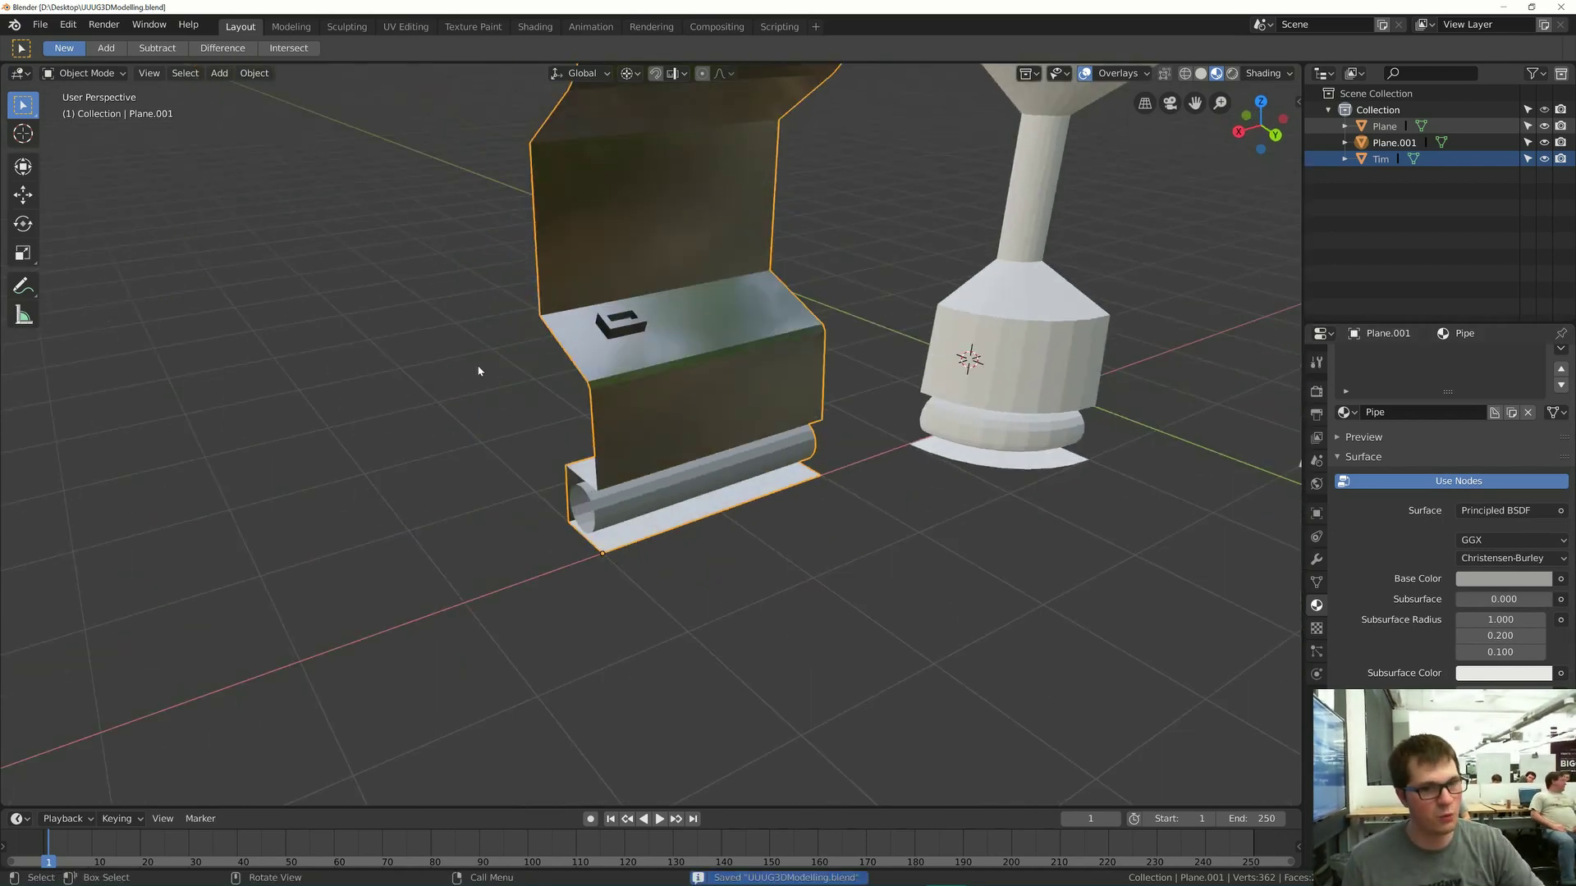
- Look over the whole straight wall with both materials applied and save the file again
middle_drag(764, 376, 705, 392)
scroll(749, 335, down, 3)
scroll(709, 366, up, 5)
scroll(714, 354, down, 5)
scroll(706, 393, up, 1)
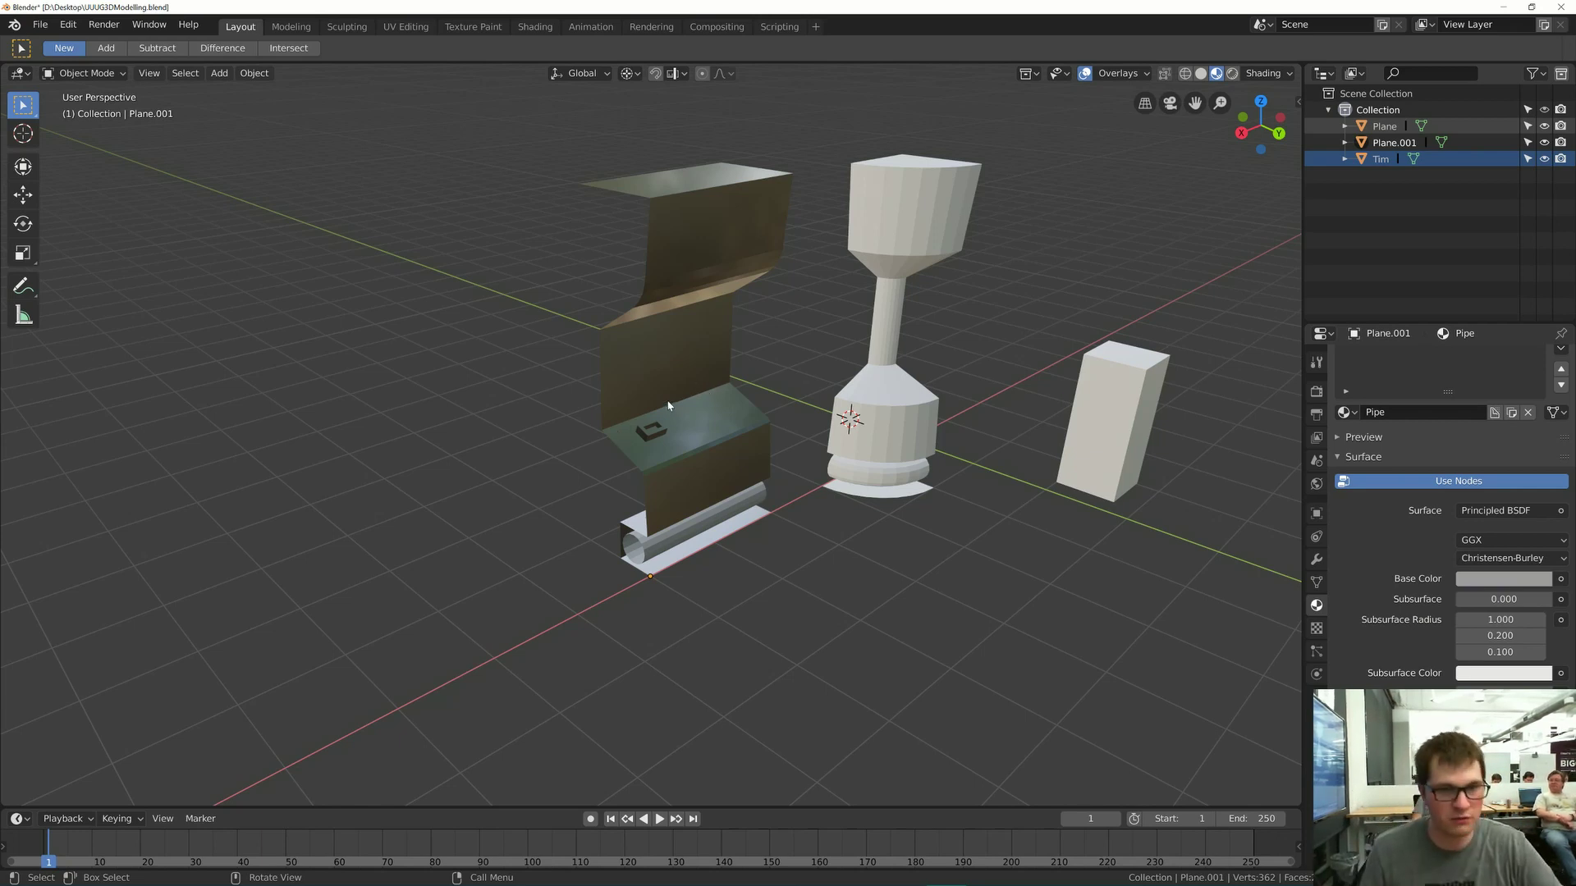
key(ctrl+s)
scroll(689, 378, up, 3)
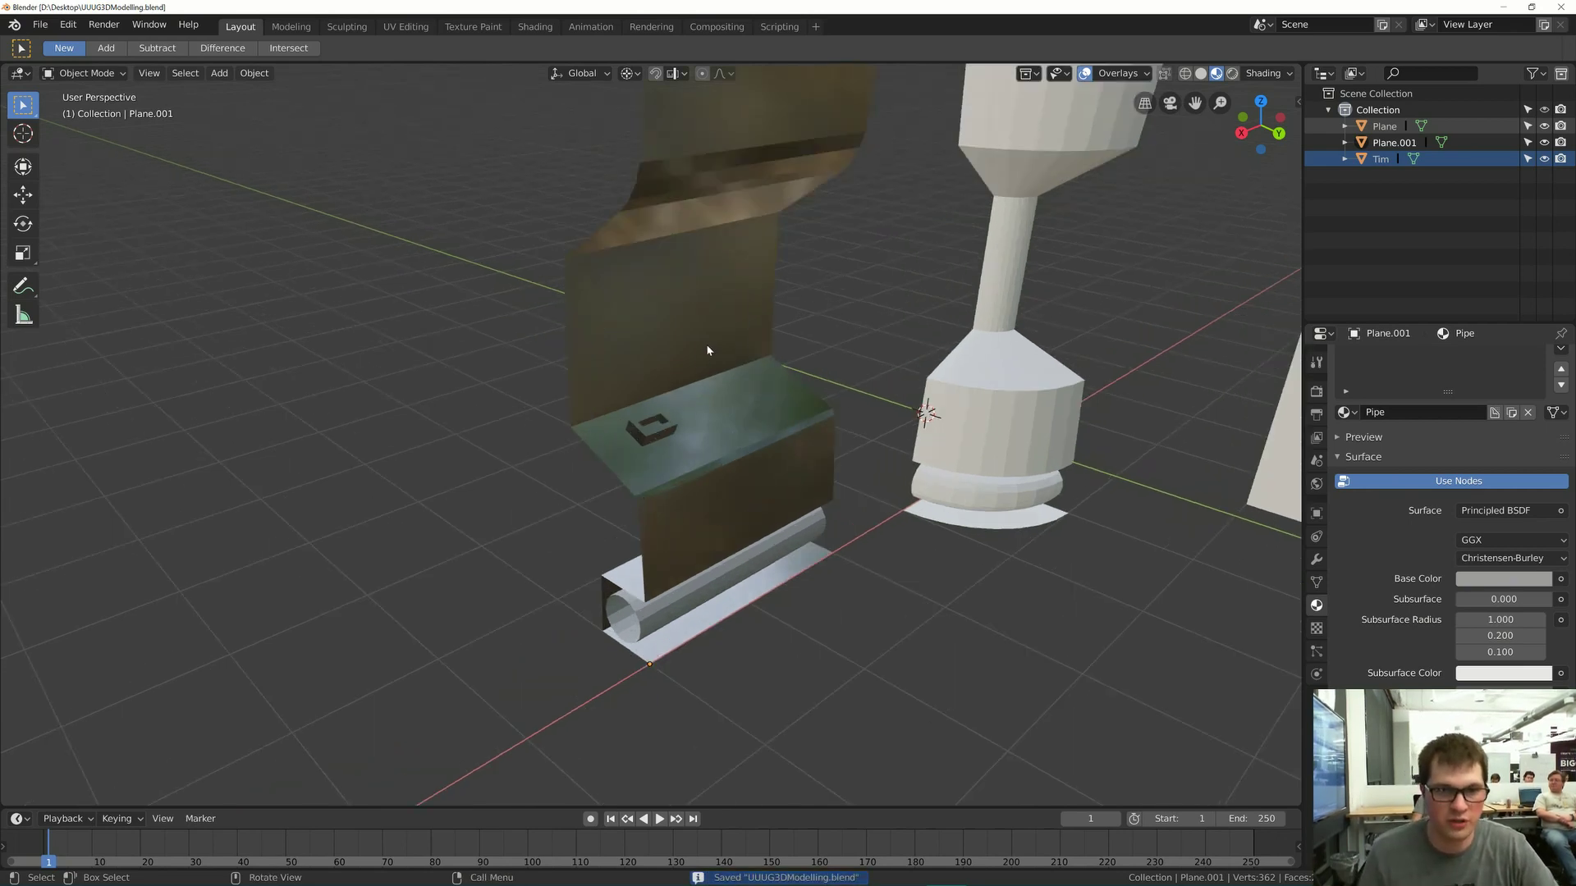
- Apply Shade Smooth to the straight wall, inspect its shading, and show its modifier settings
scroll(714, 369, down, 3)
key(Tab)
key(Tab)
scroll(697, 368, up, 3)
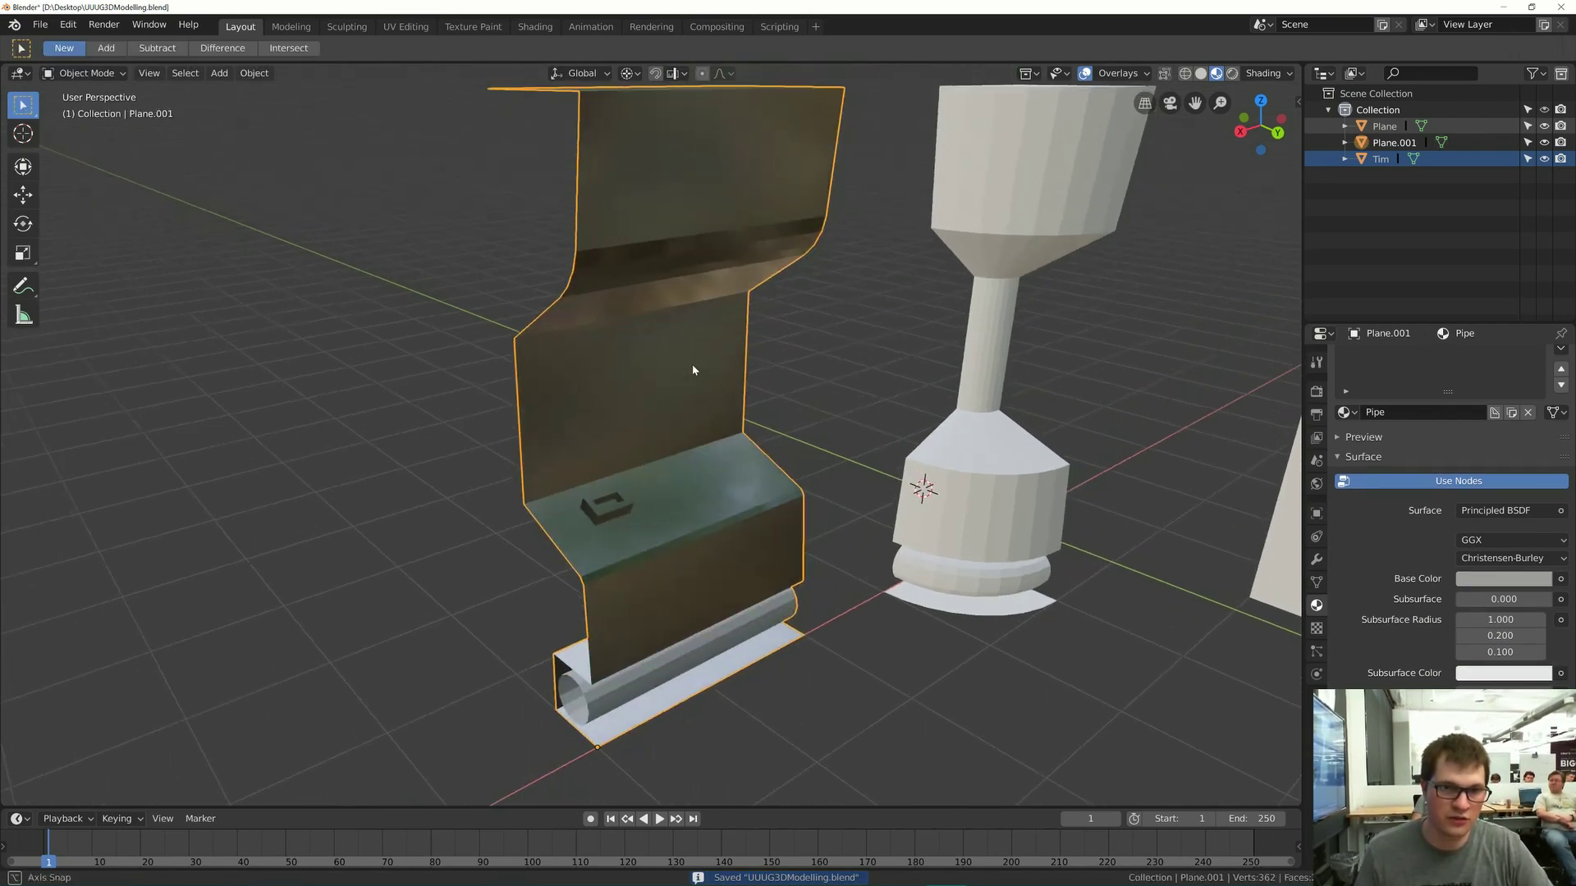
scroll(692, 370, up, 3)
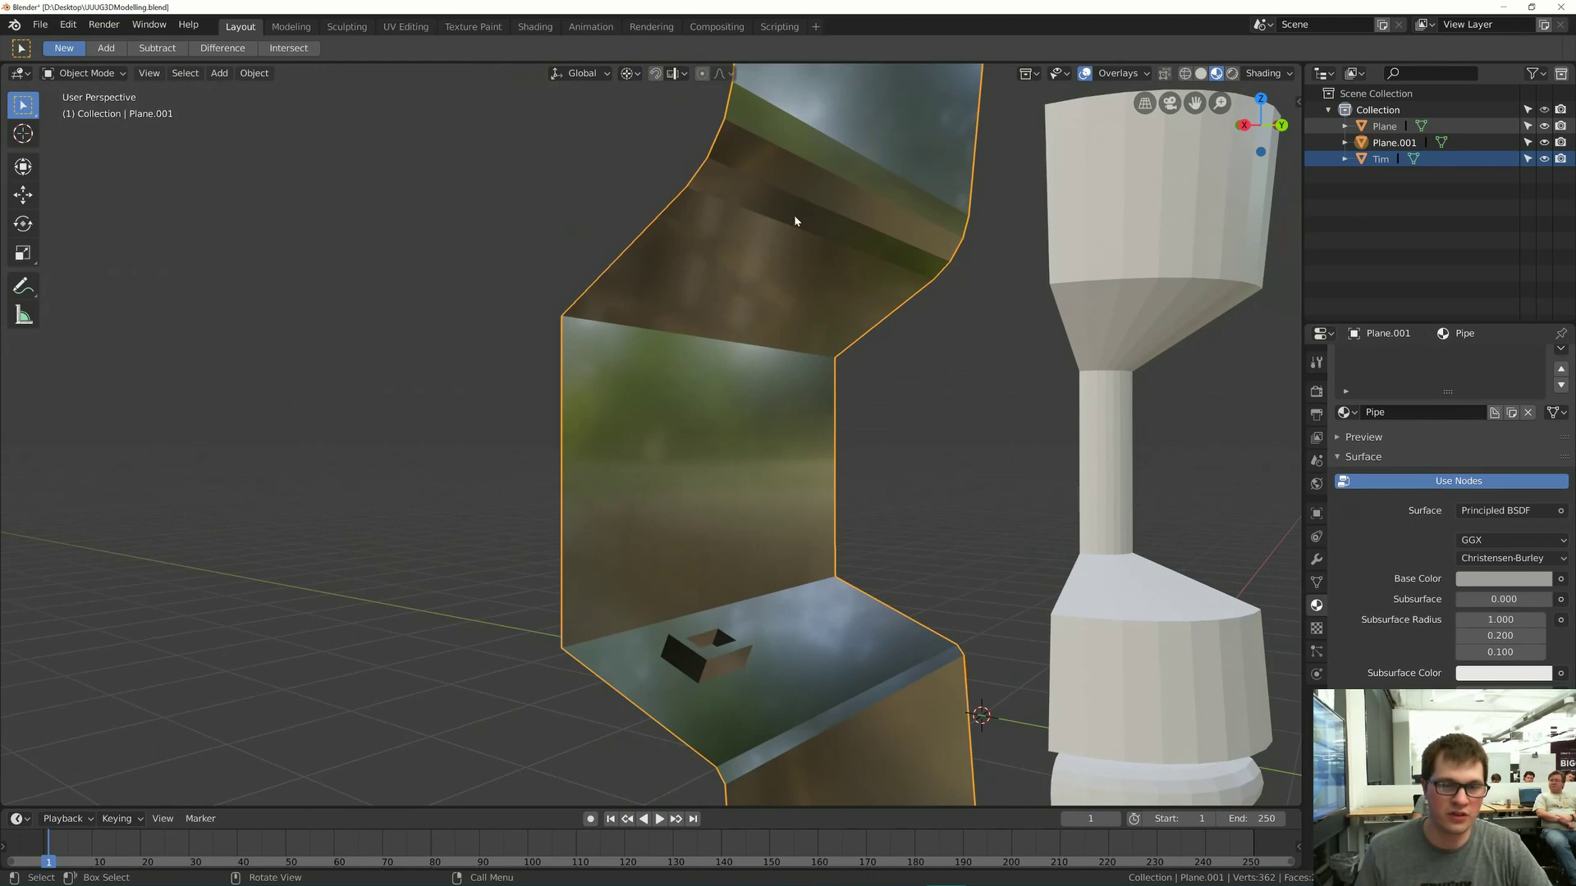
right_click(819, 217)
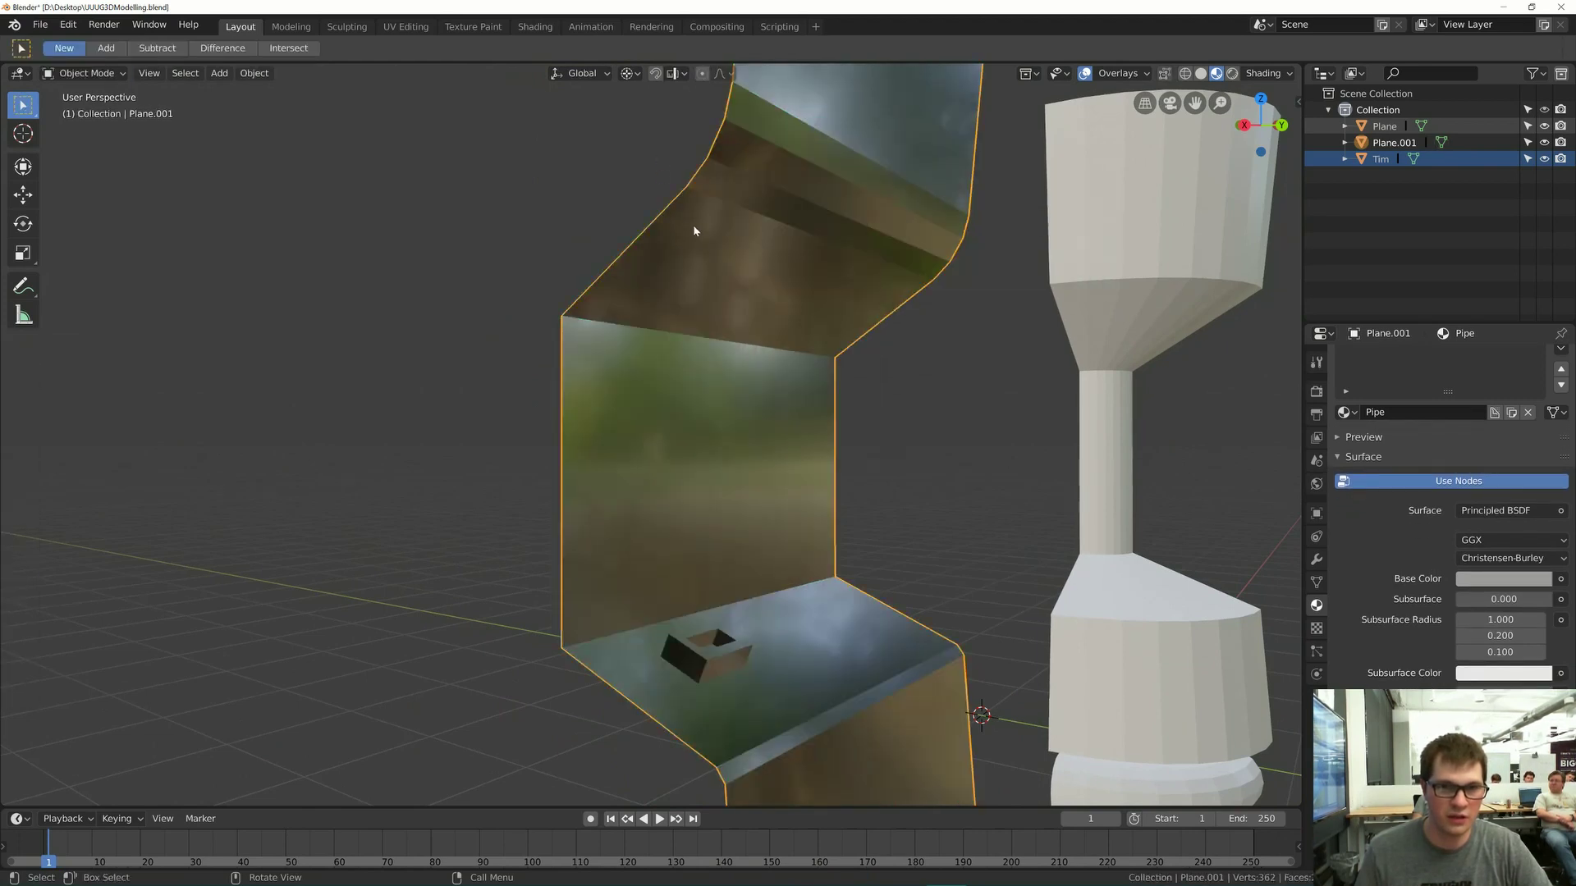
right_click(774, 227)
click(779, 188)
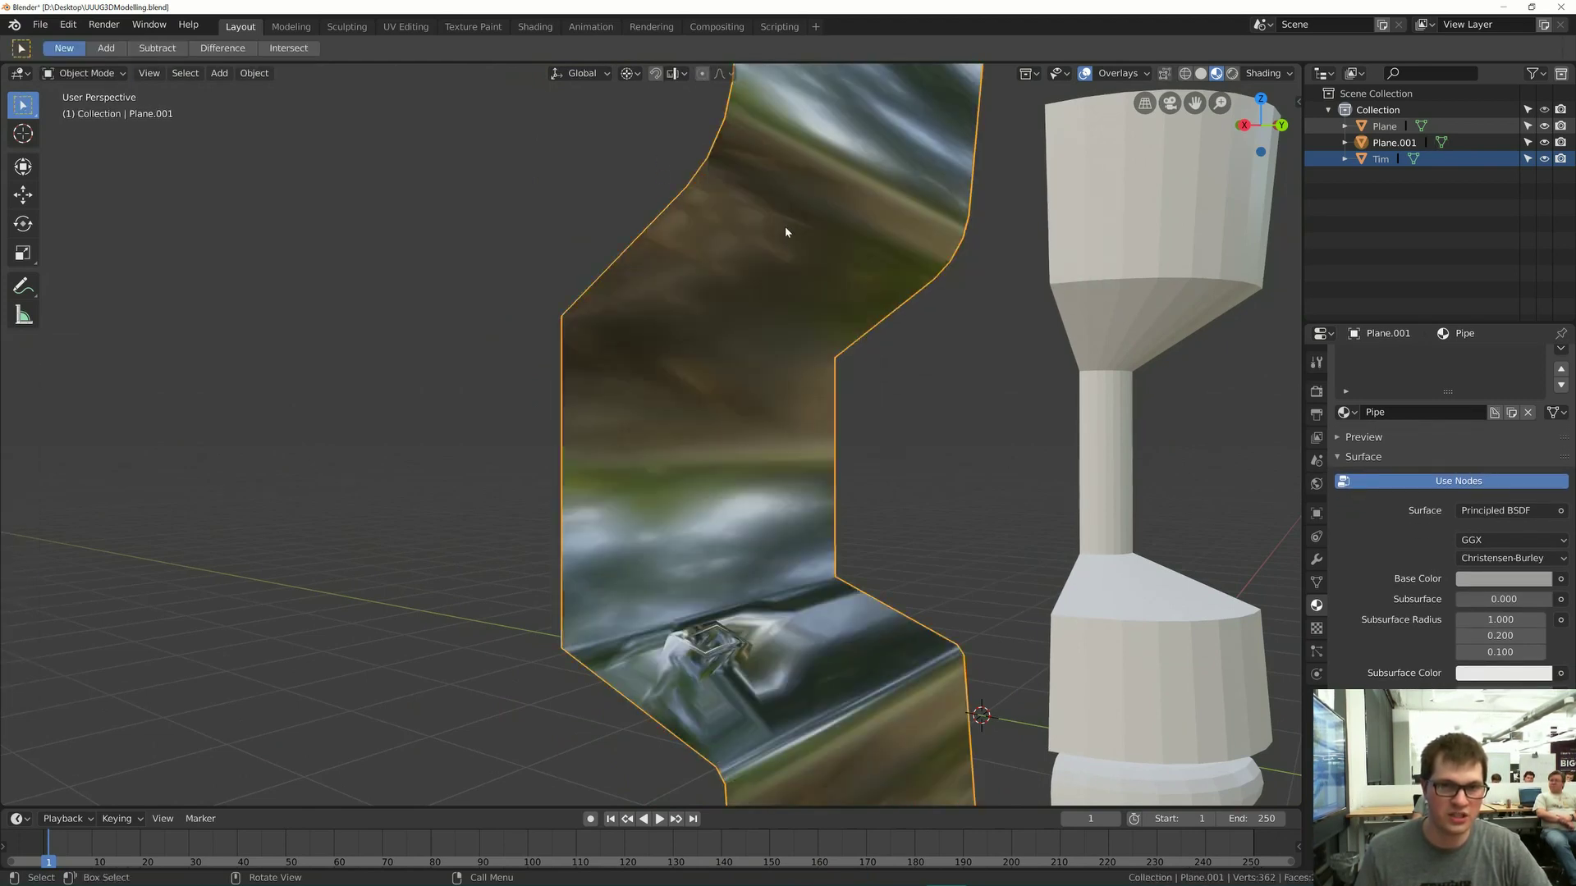
middle_drag(784, 225, 724, 331)
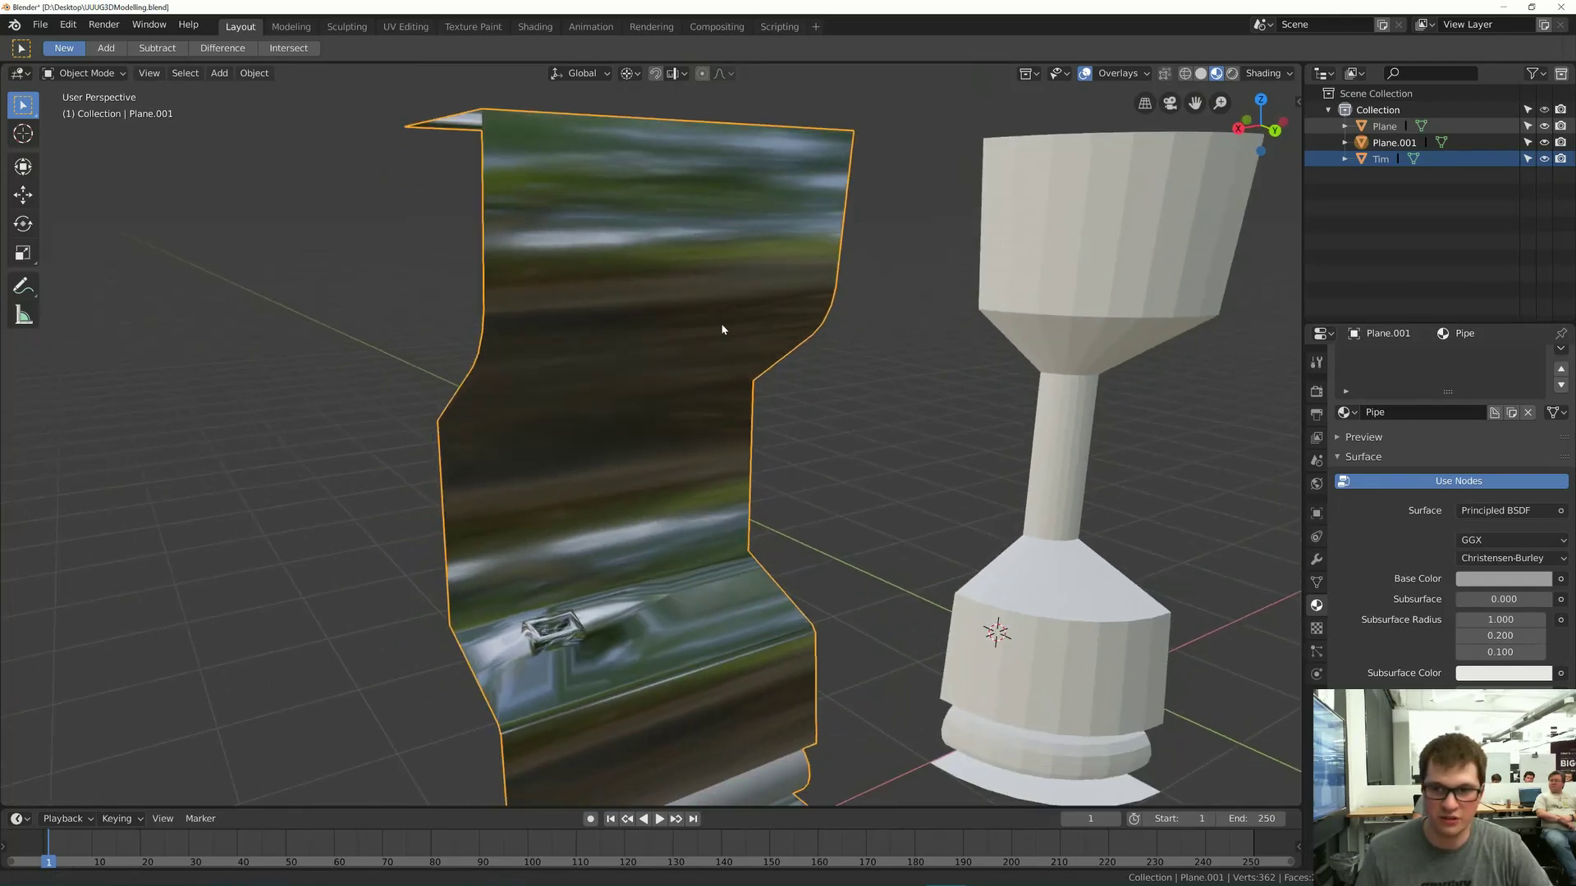
click(1317, 560)
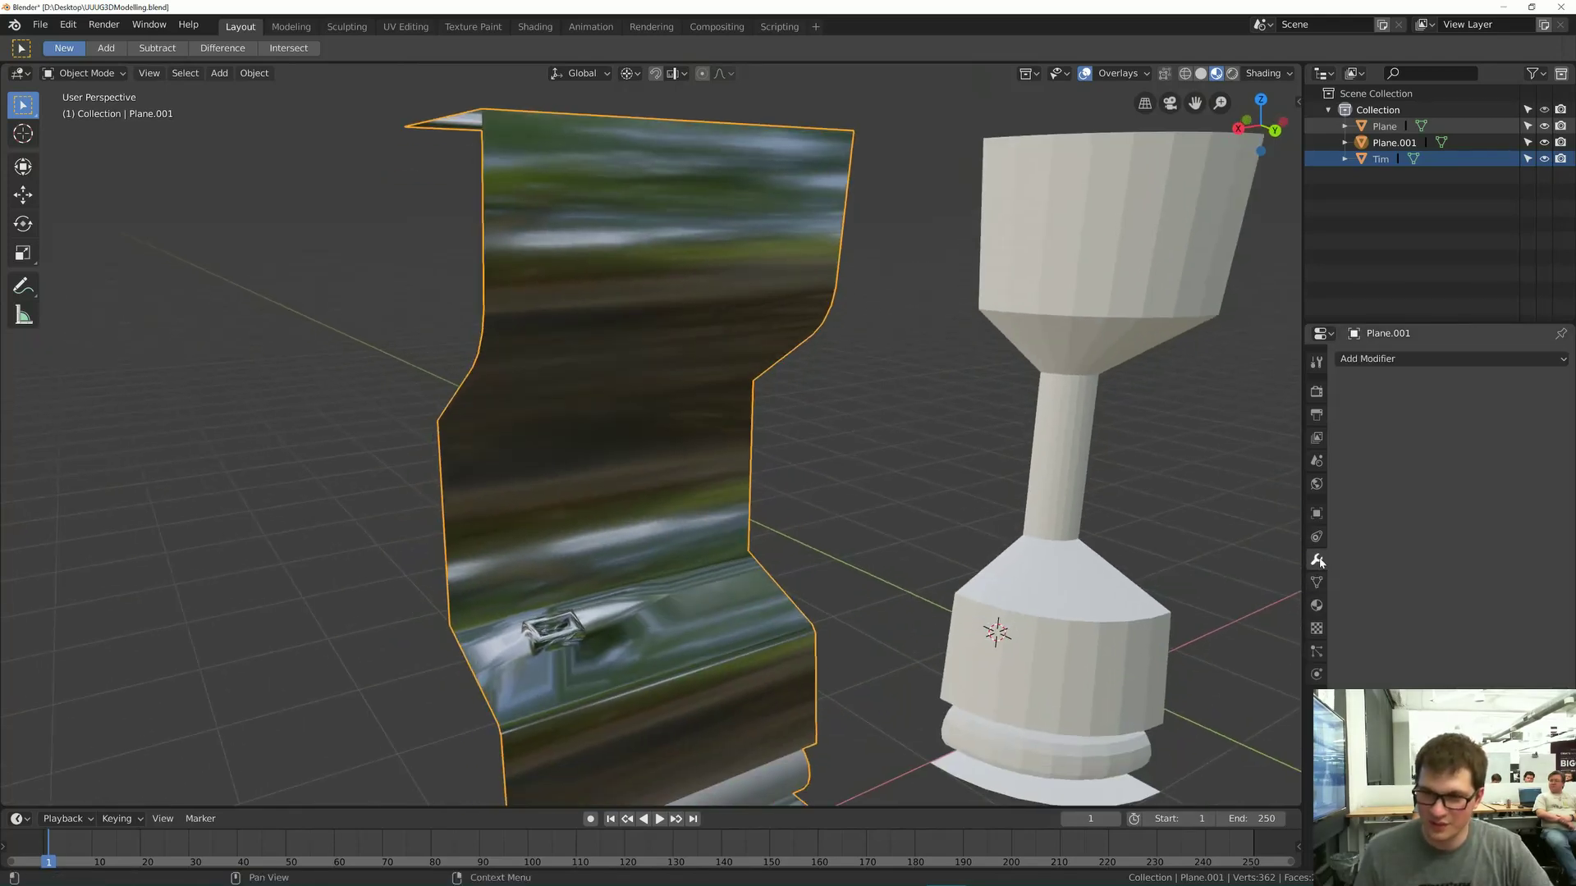
- Add a Bevel modifier to the straight wall with the limit method set to Weight and the width method set to Width
click(1391, 360)
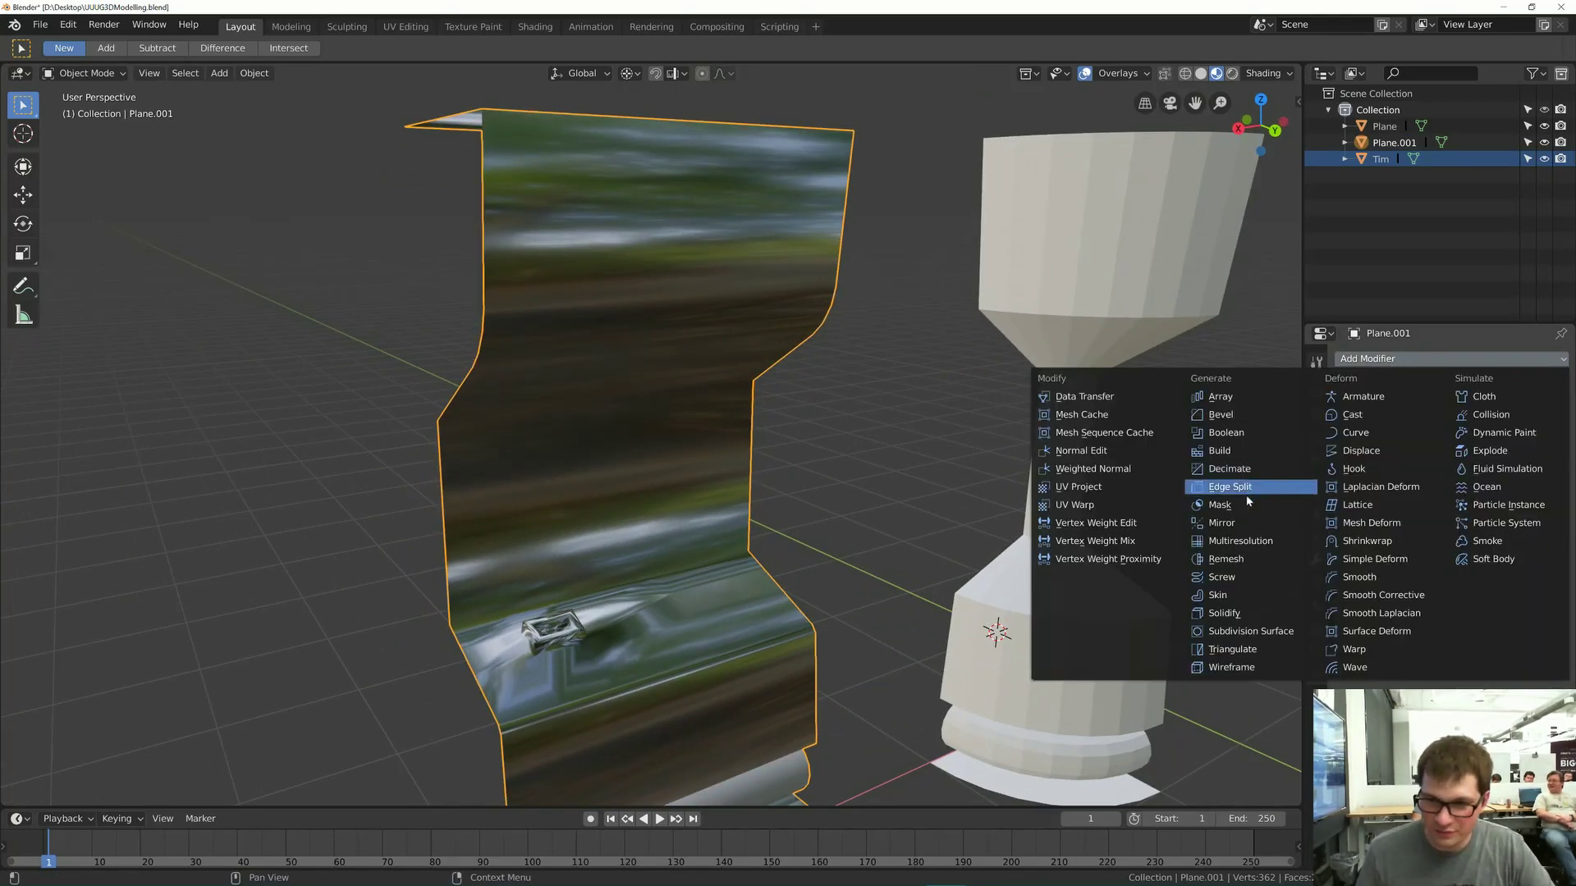
click(1244, 419)
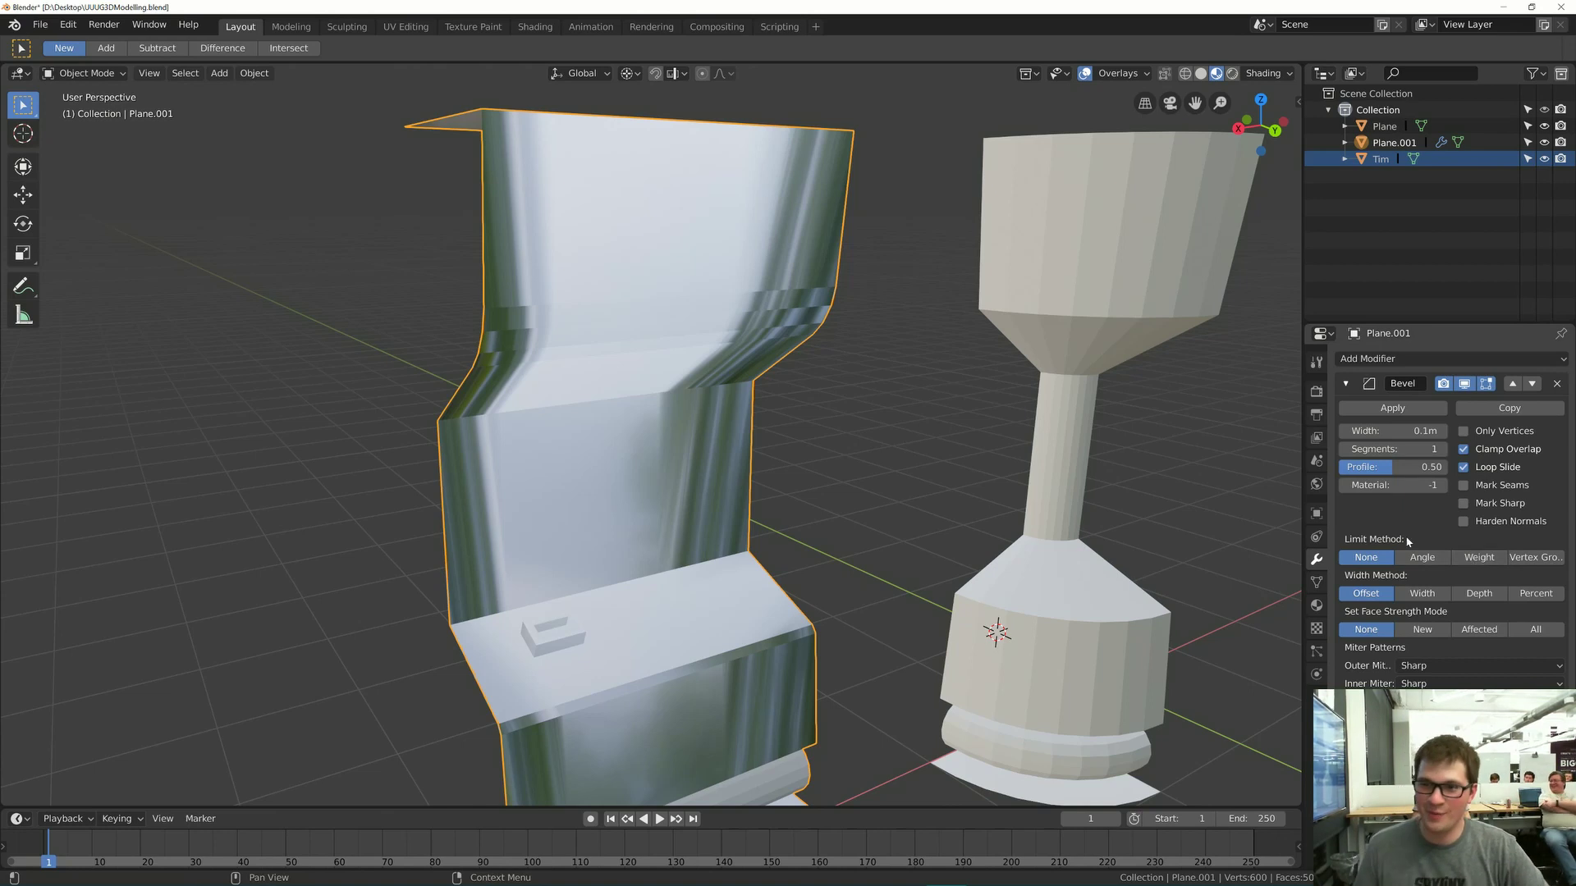
click(1468, 558)
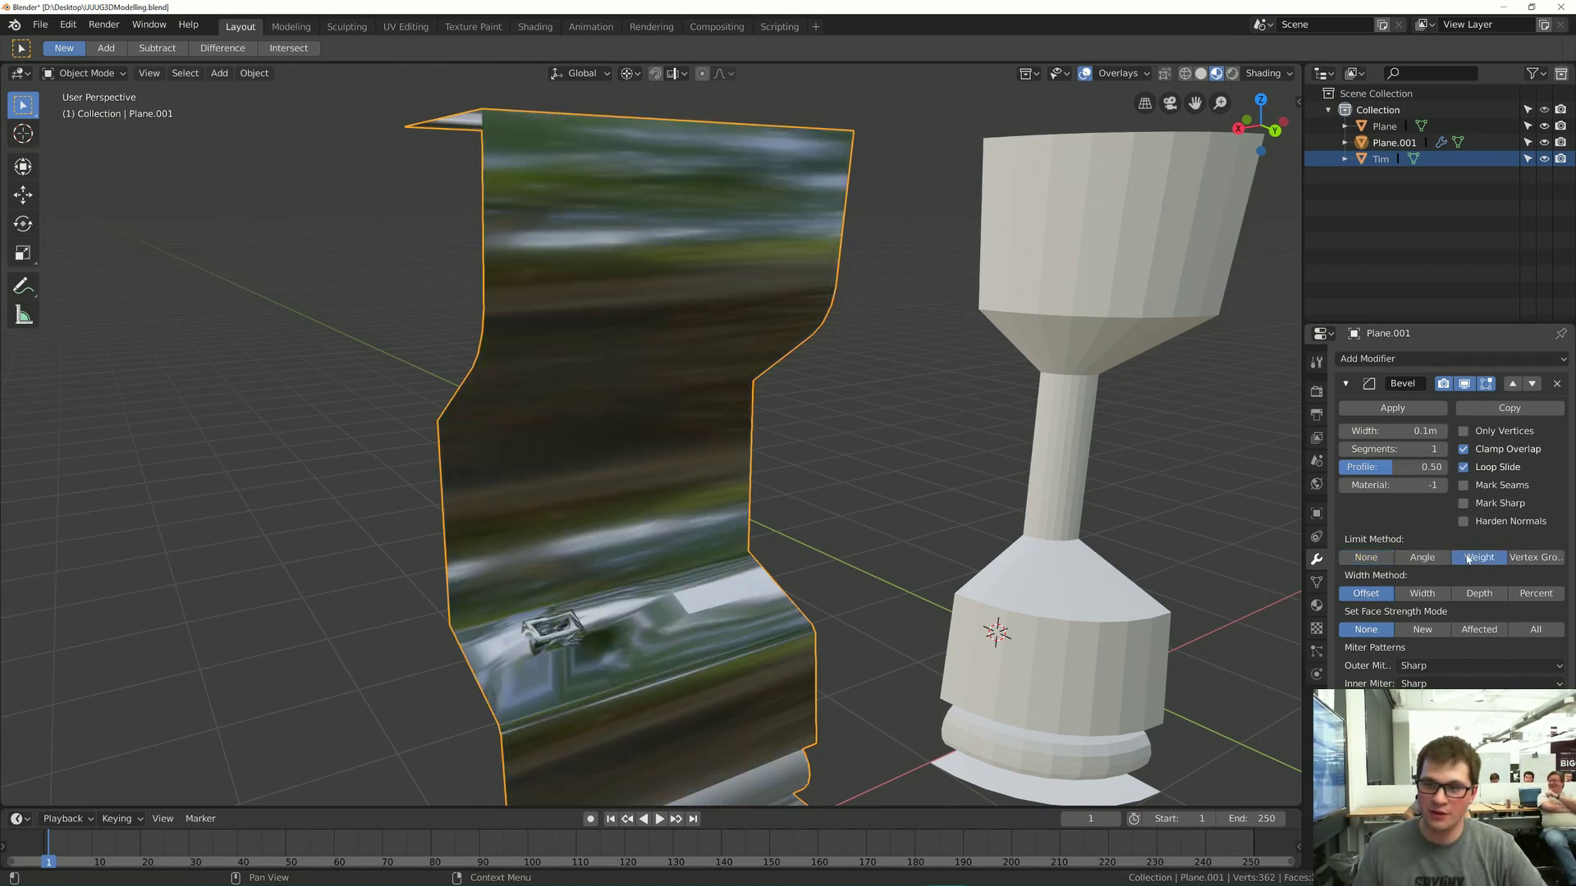
click(1429, 596)
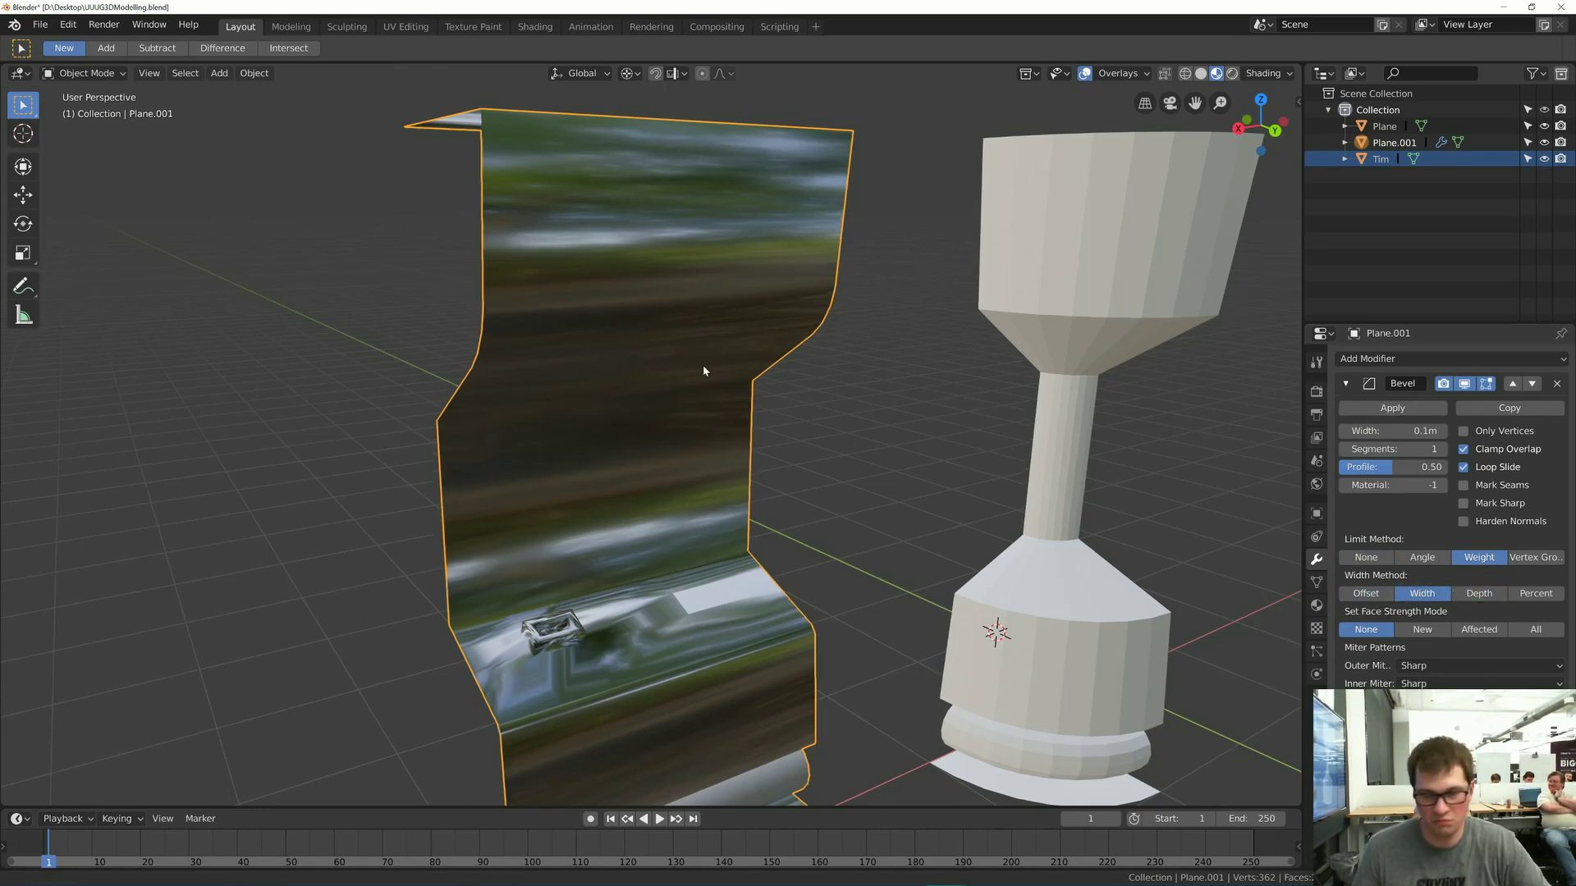
shift+middle_drag(702, 370, 696, 374)
click(1444, 557)
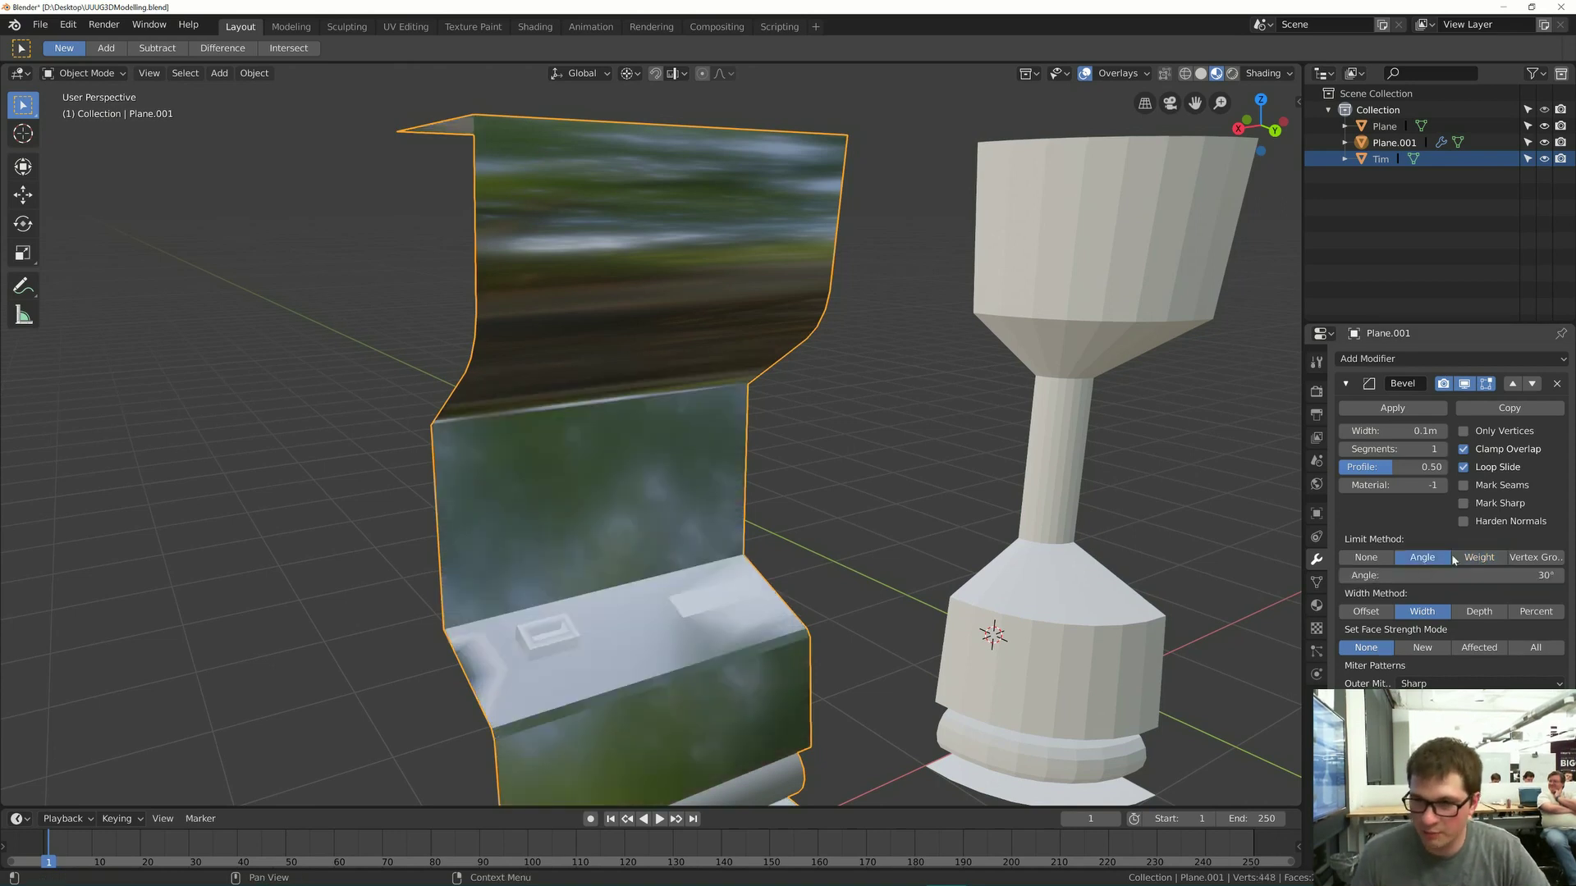
click(1470, 558)
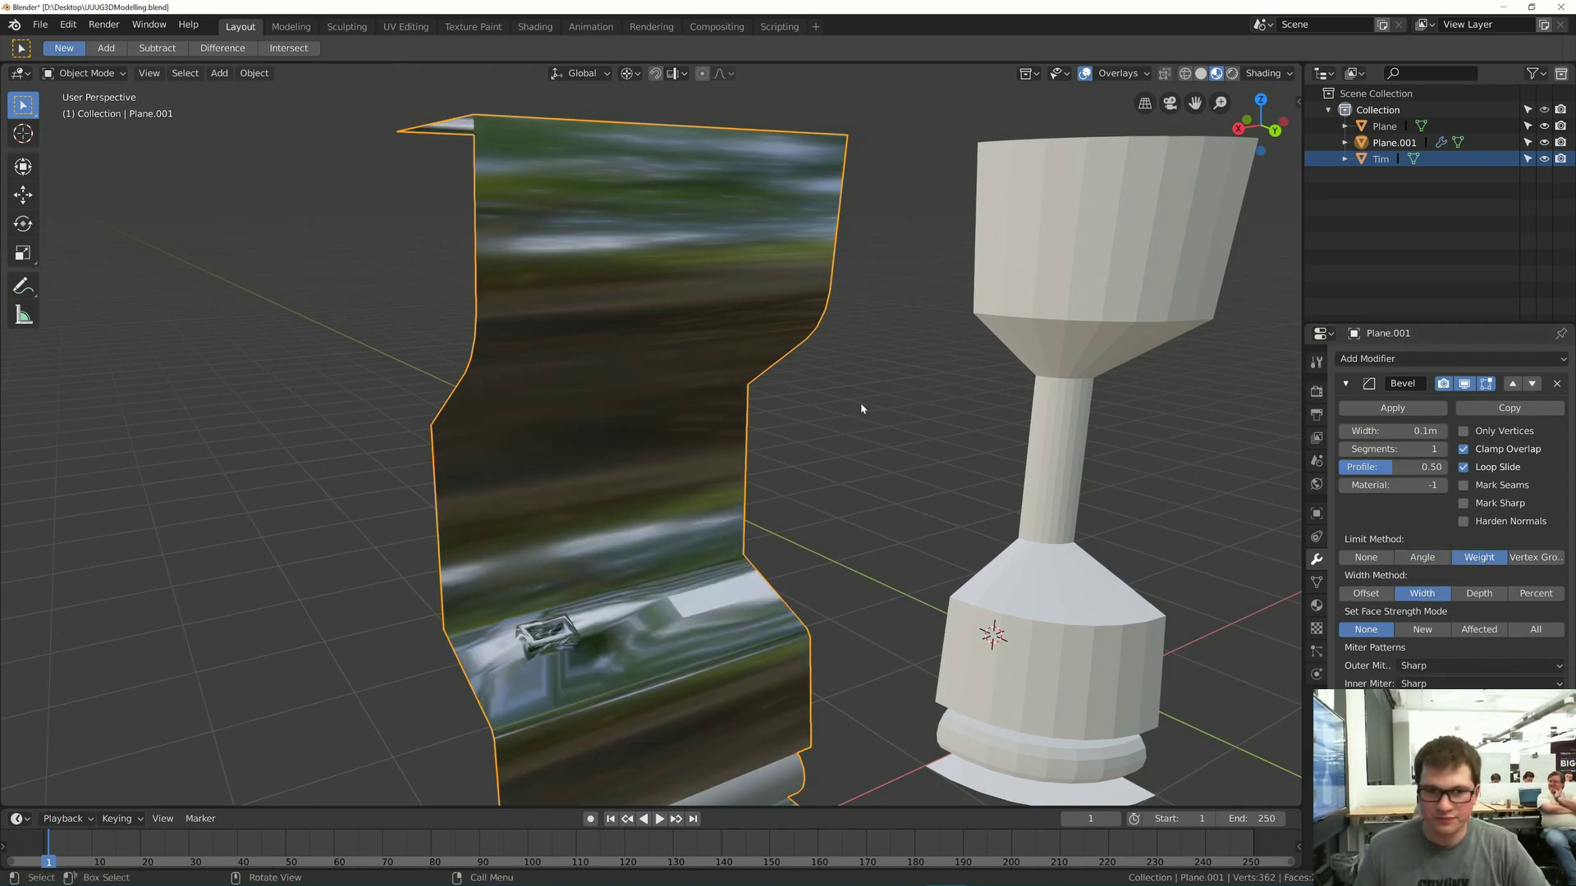
- Add a Weighted Normal modifier after the Bevel modifier on the straight wall
middle_drag(862, 405, 914, 341)
scroll(754, 614, up, 3)
scroll(754, 614, down, 2)
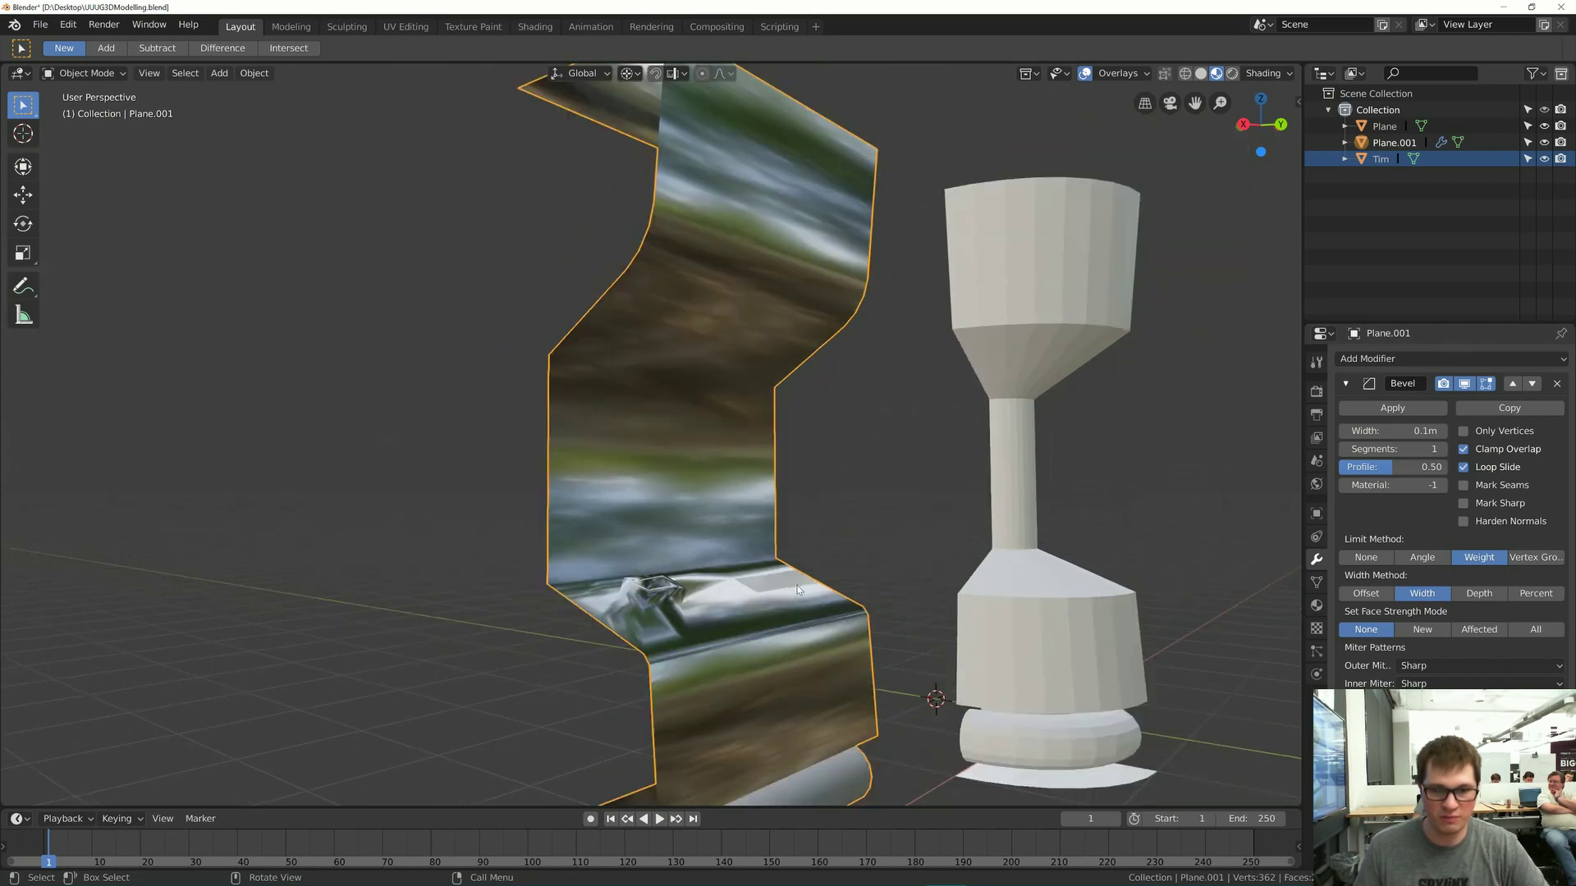
middle_drag(813, 559, 788, 476)
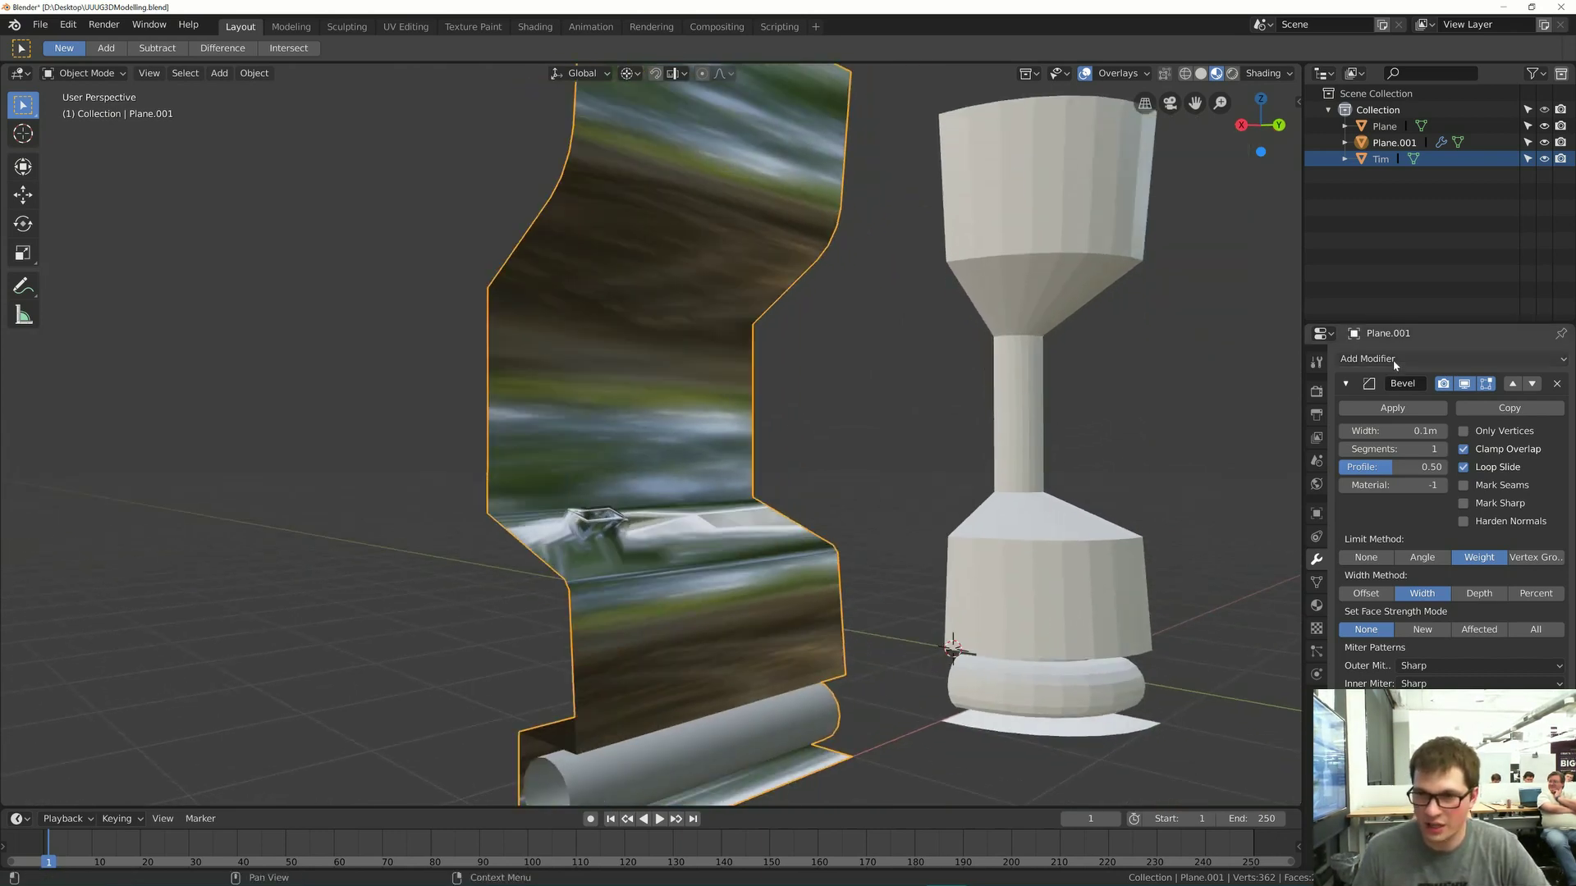
click(1392, 359)
click(1424, 356)
click(1430, 356)
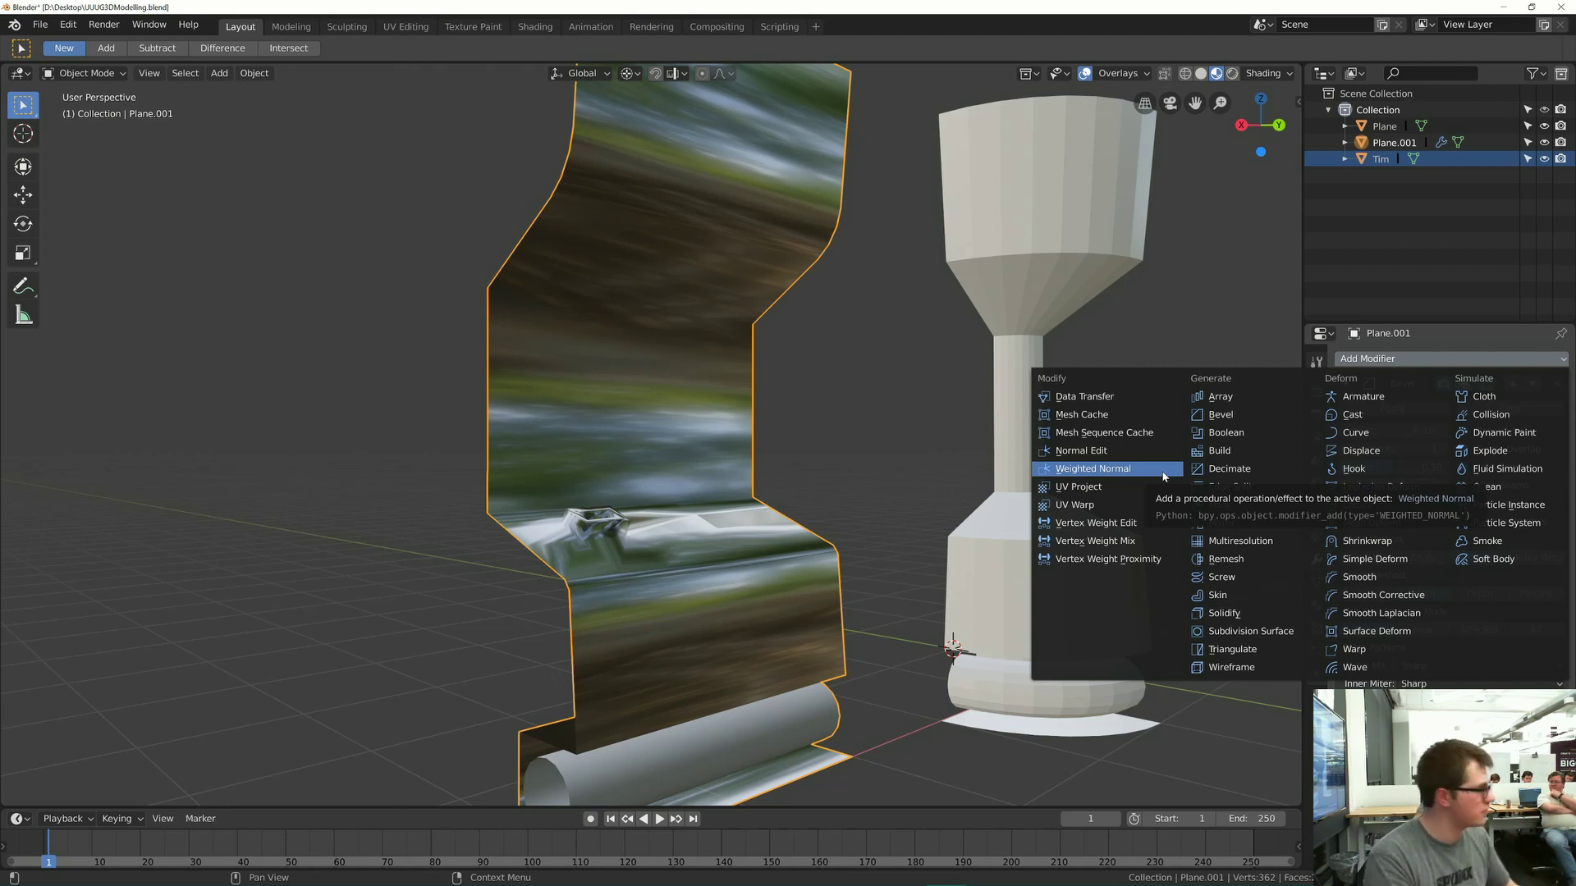
click(1174, 473)
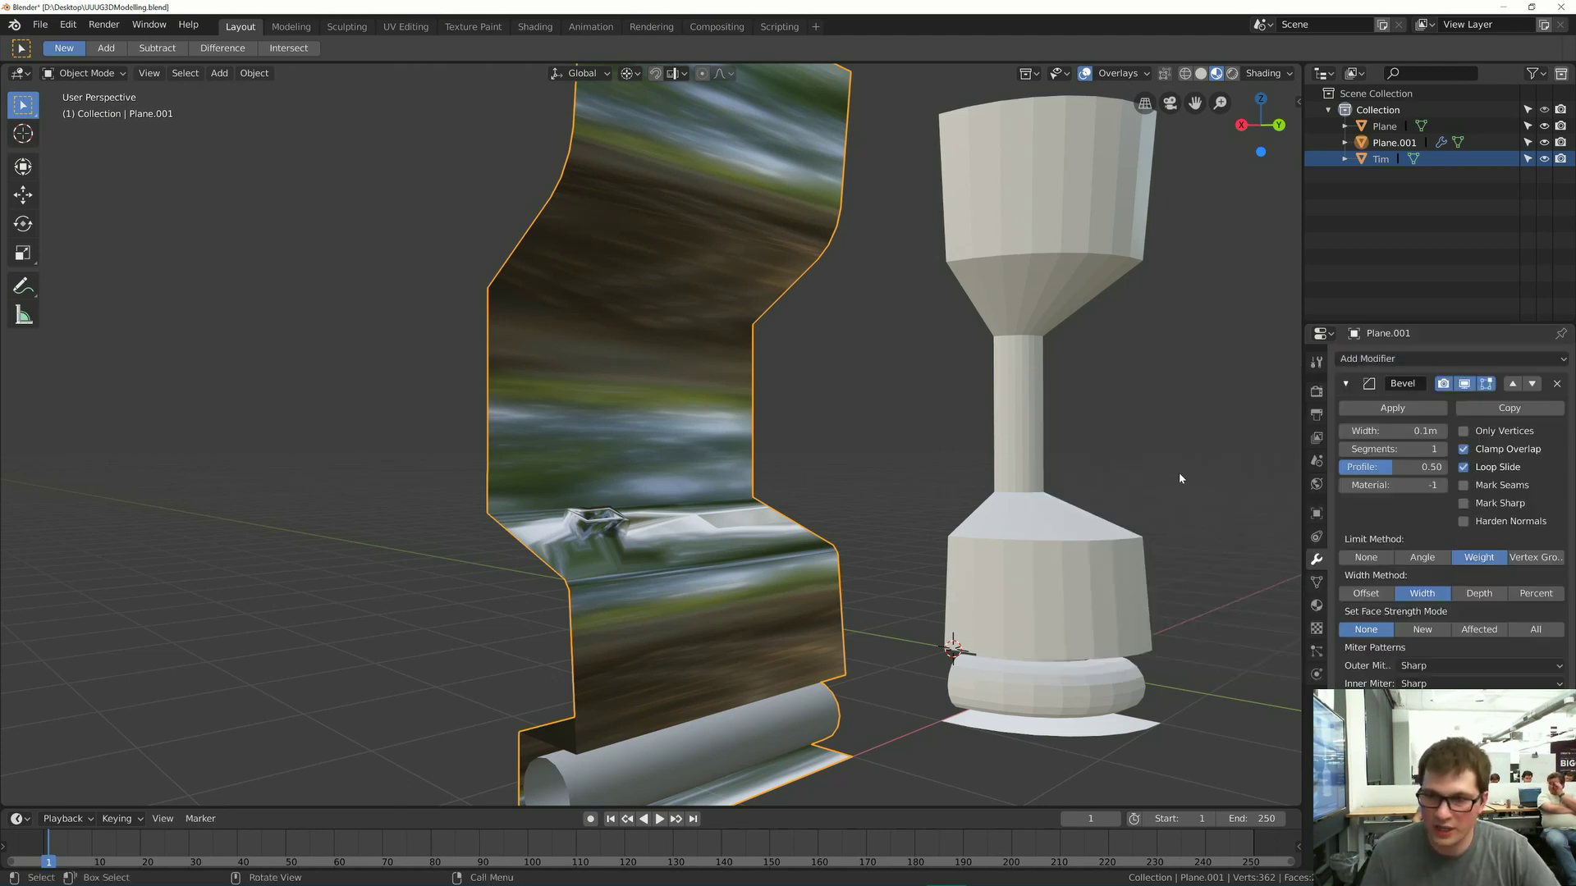
scroll(1174, 492, down, 2)
click(1395, 359)
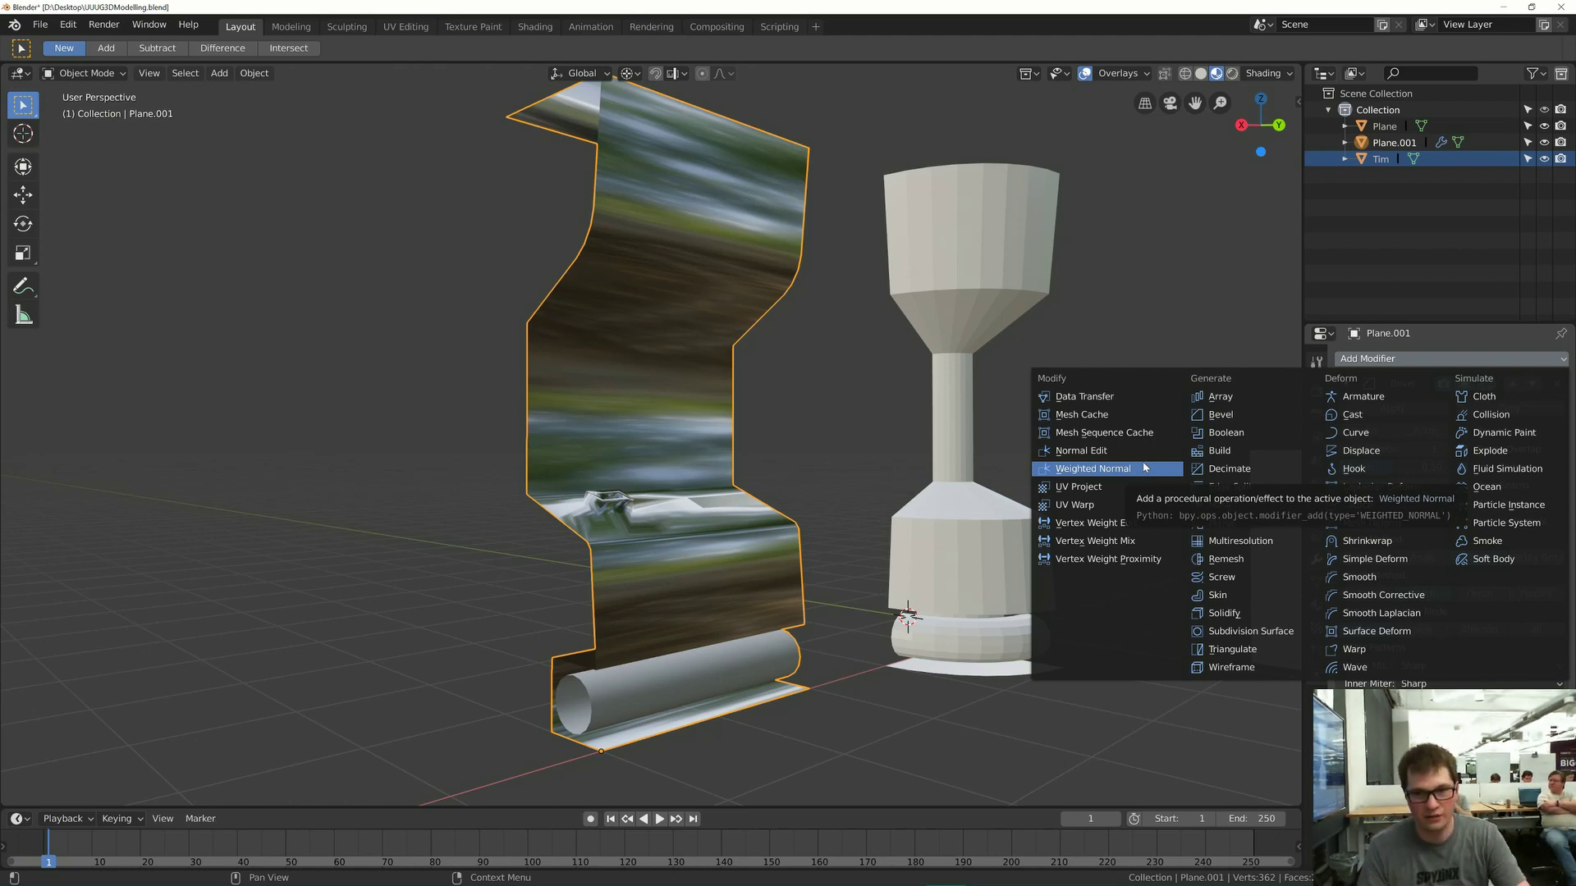
click(1146, 468)
scroll(1451, 509, down, 1)
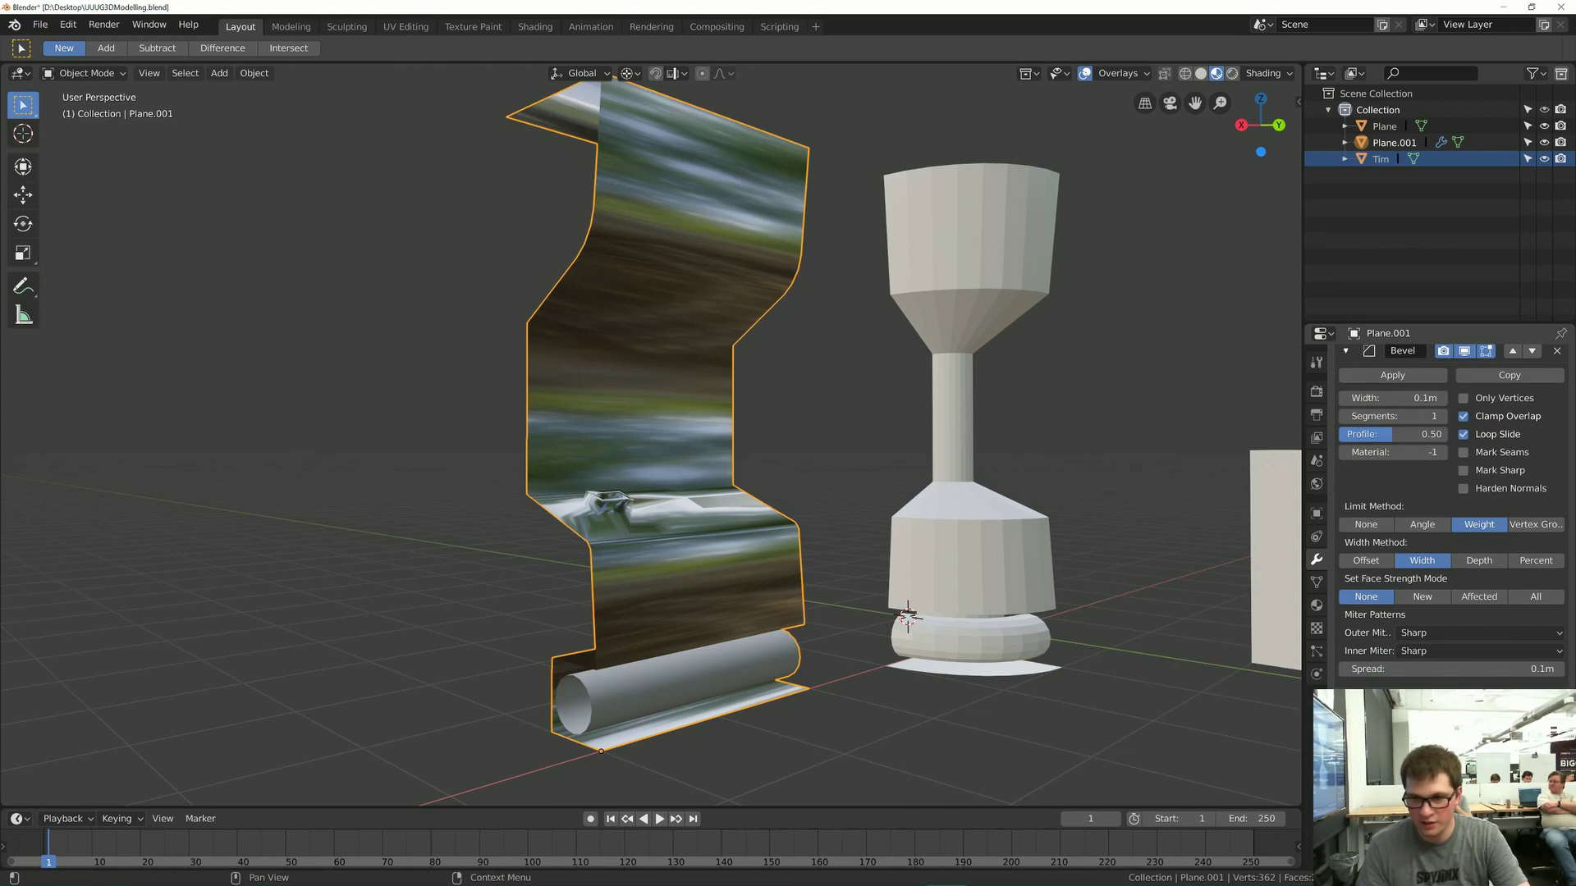
- Enable Auto Smooth in the wall mesh's normals settings, inspect the shading on the wall, and return to its modifier settings
click(1316, 582)
click(1346, 639)
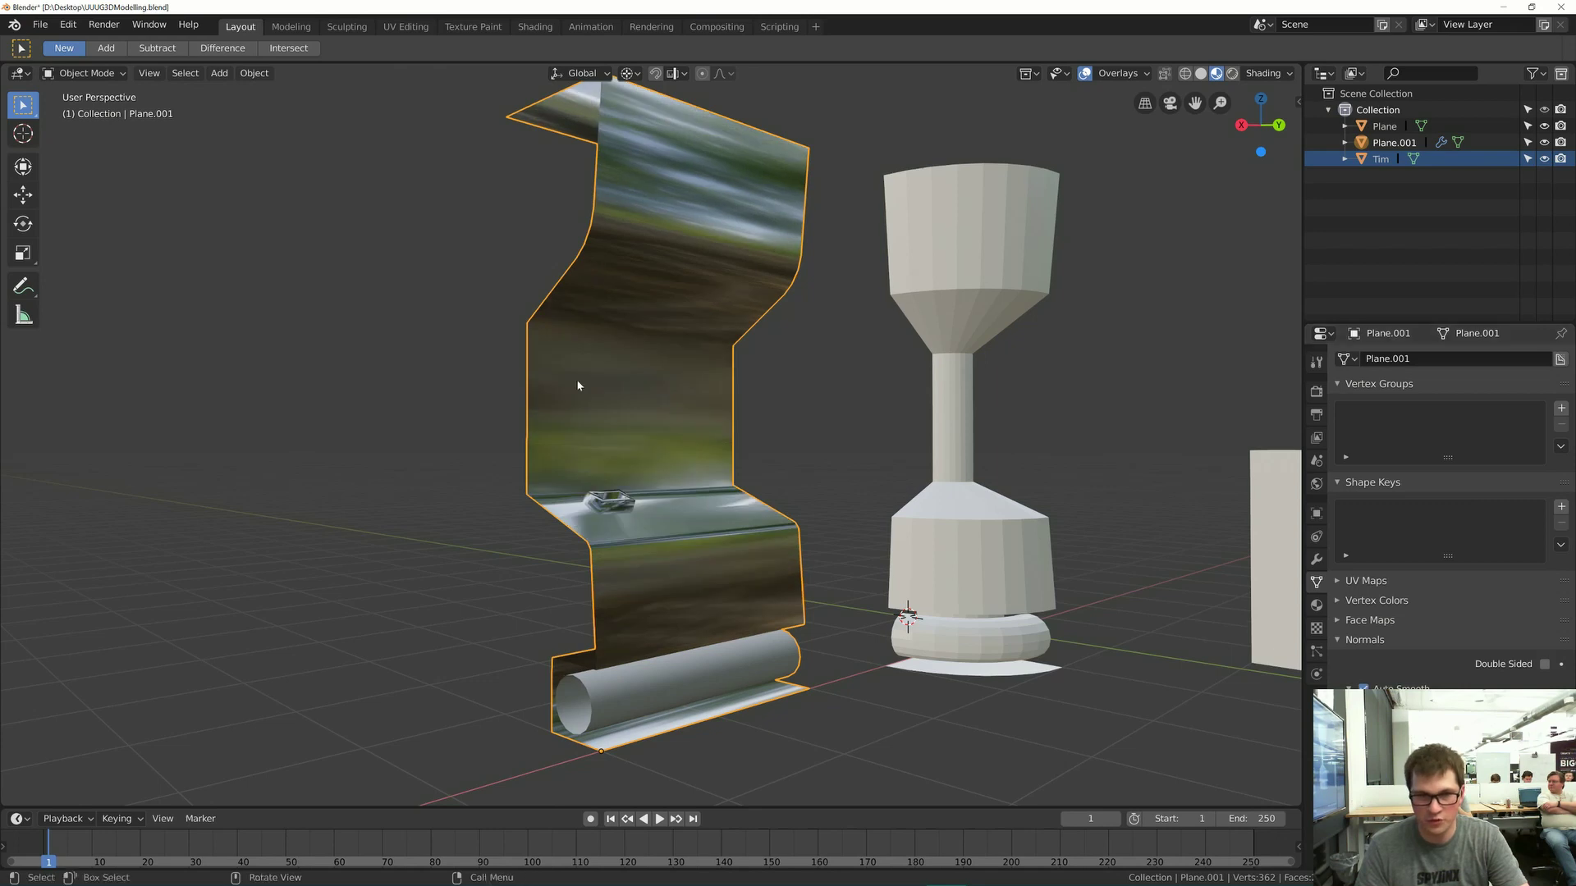
scroll(573, 380, up, 5)
shift+middle_drag(624, 381, 627, 368)
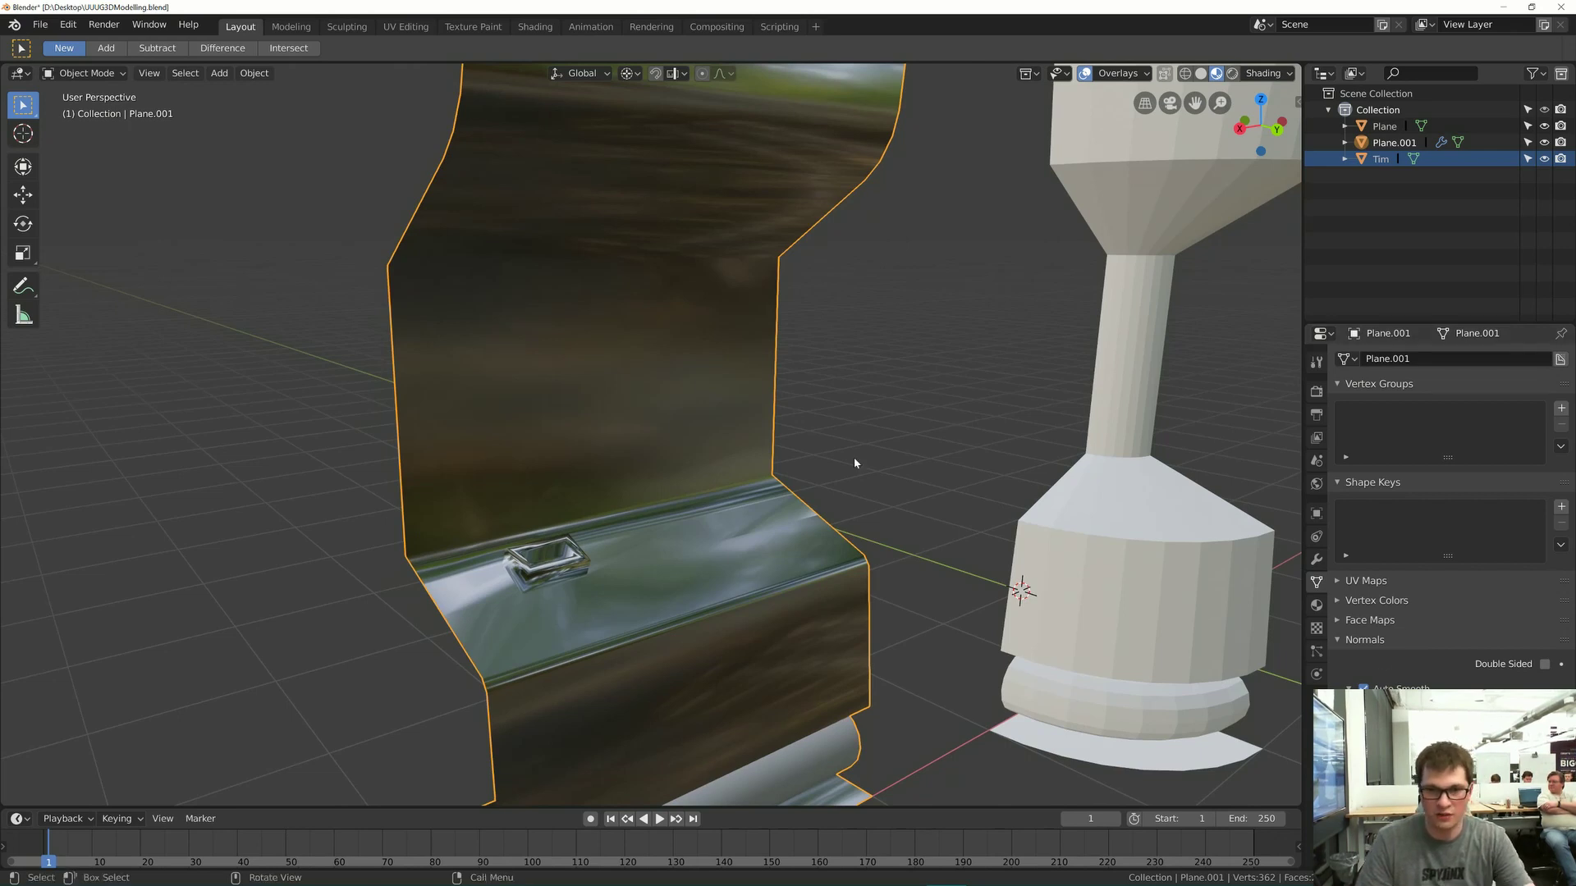
click(1316, 561)
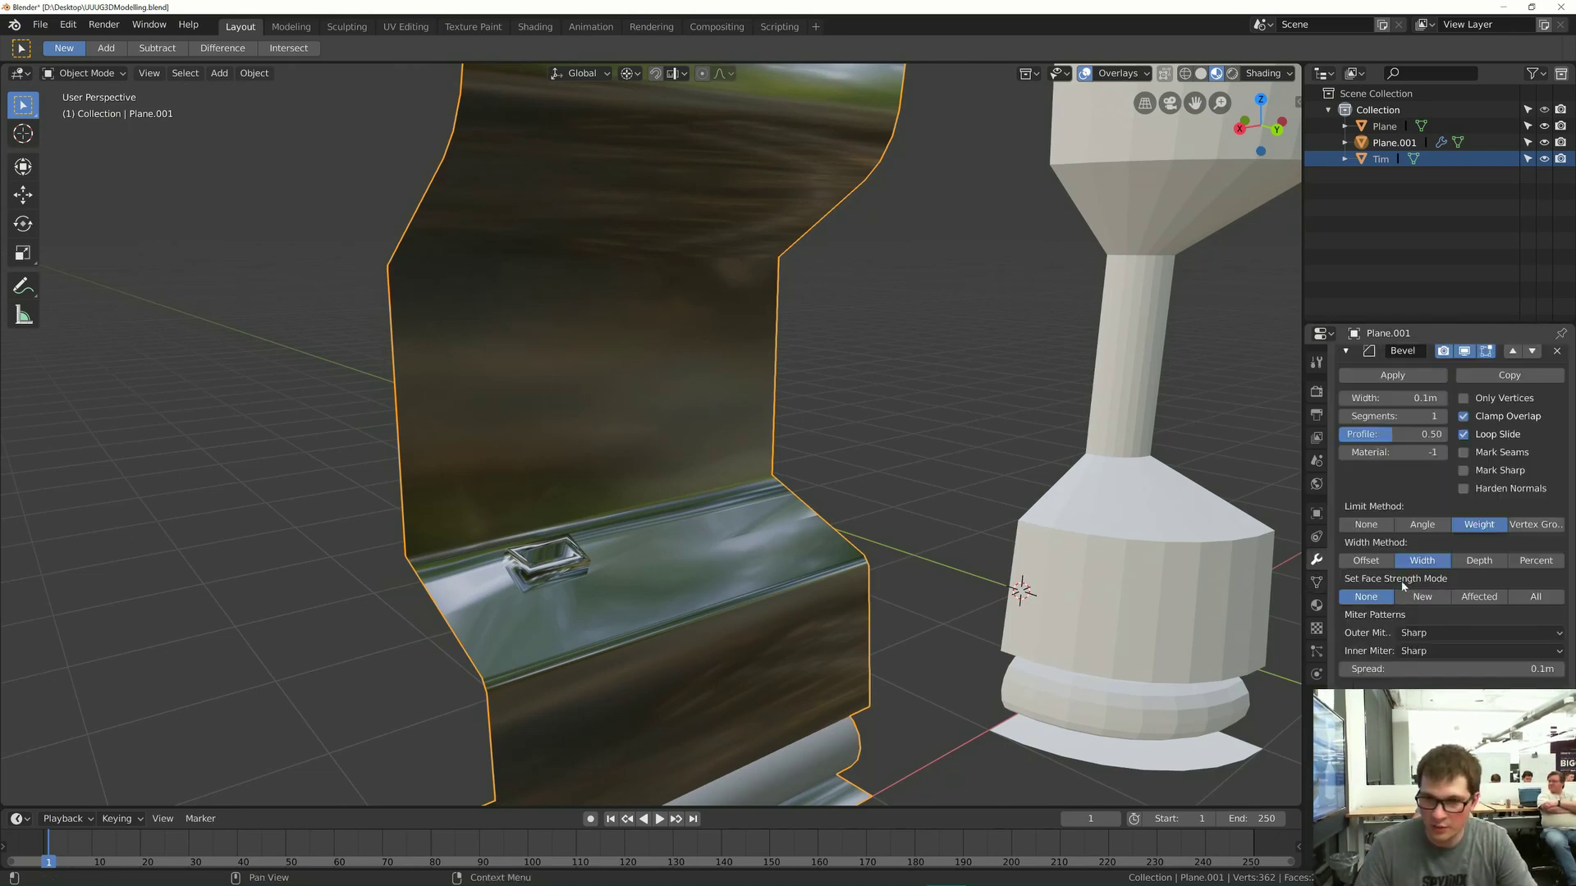
scroll(1445, 533, down, 3)
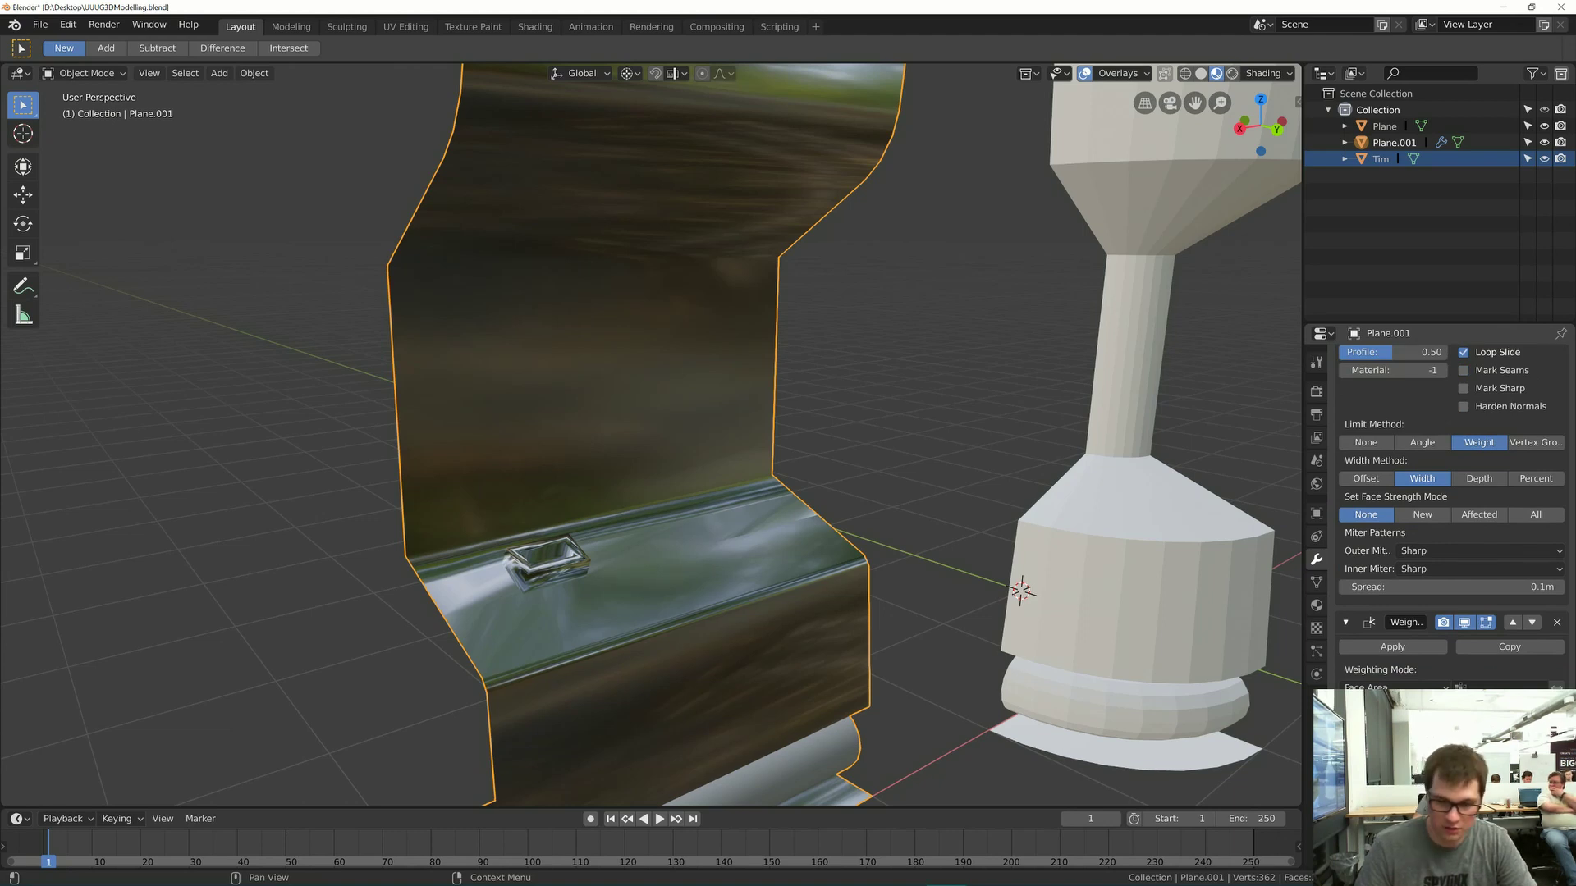
- Select the top outer edge loop of the small box on the ledge and set its mean bevel weight to 1.00
key(Tab)
scroll(581, 504, up, 2)
shift+middle_drag(586, 575, 668, 474)
key(alt+a)
key(2)
alt+click(577, 612)
scroll(617, 577, up, 5)
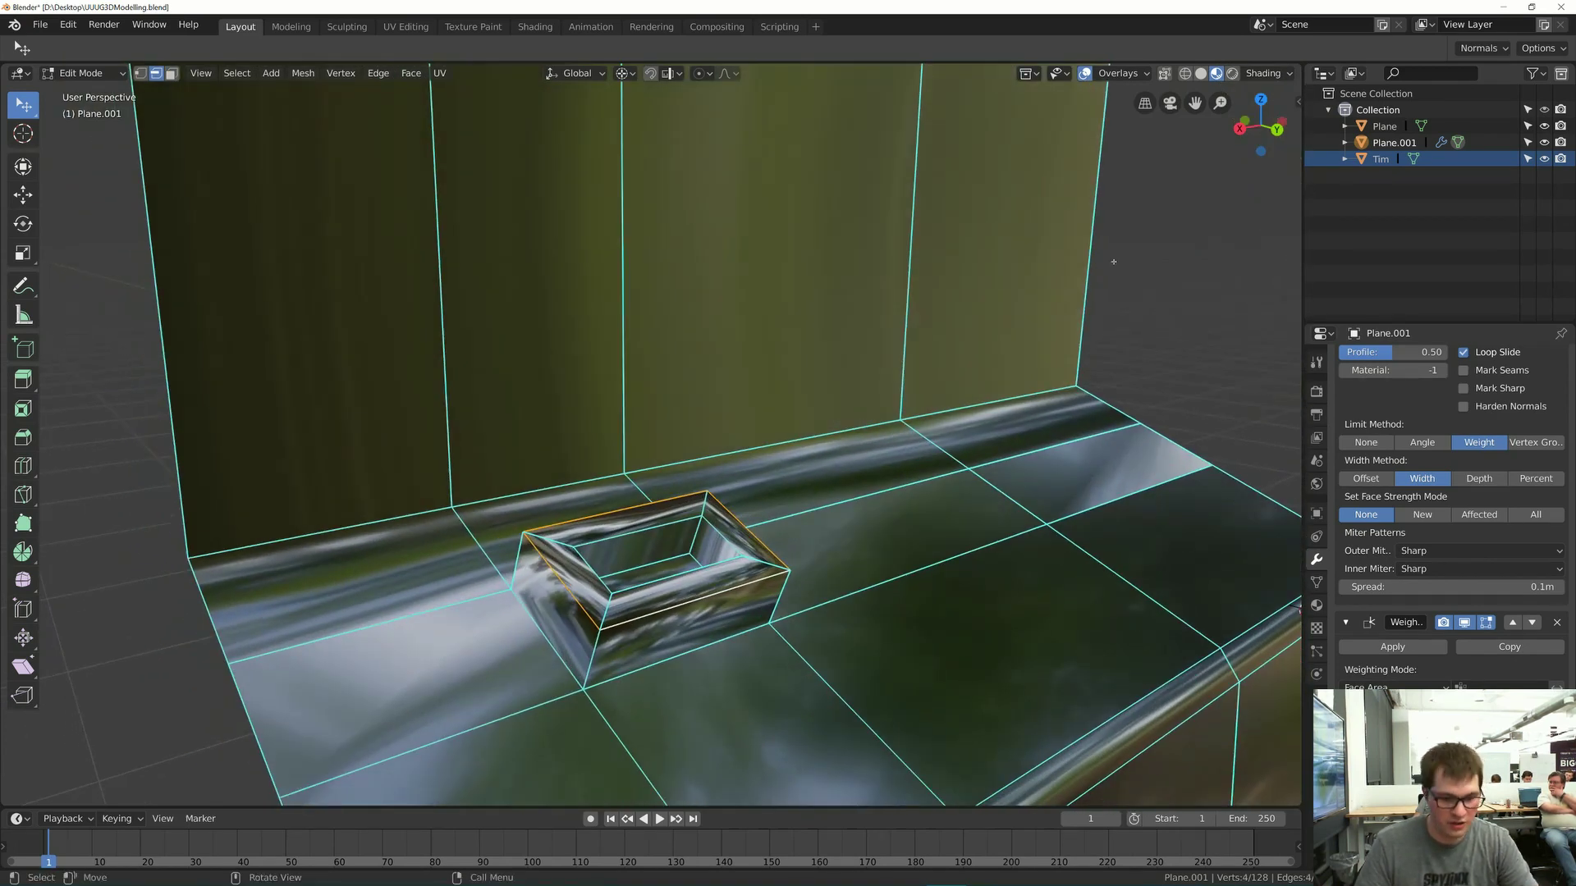
key(n)
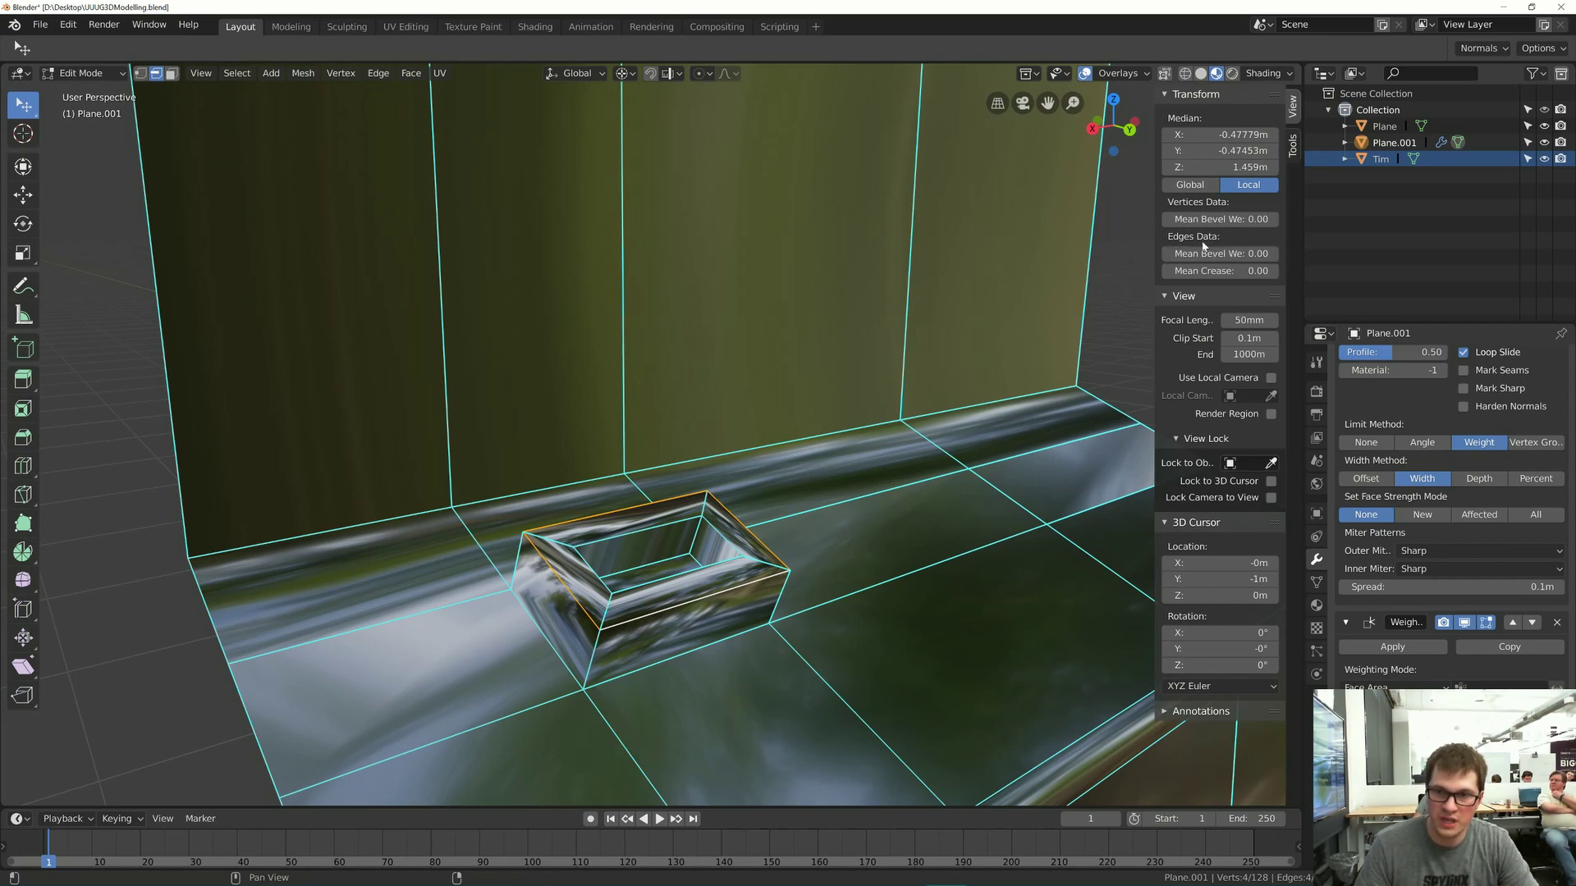
drag(1200, 260, 1278, 260)
key(Tab)
middle_drag(403, 392, 1137, 275)
key(Tab)
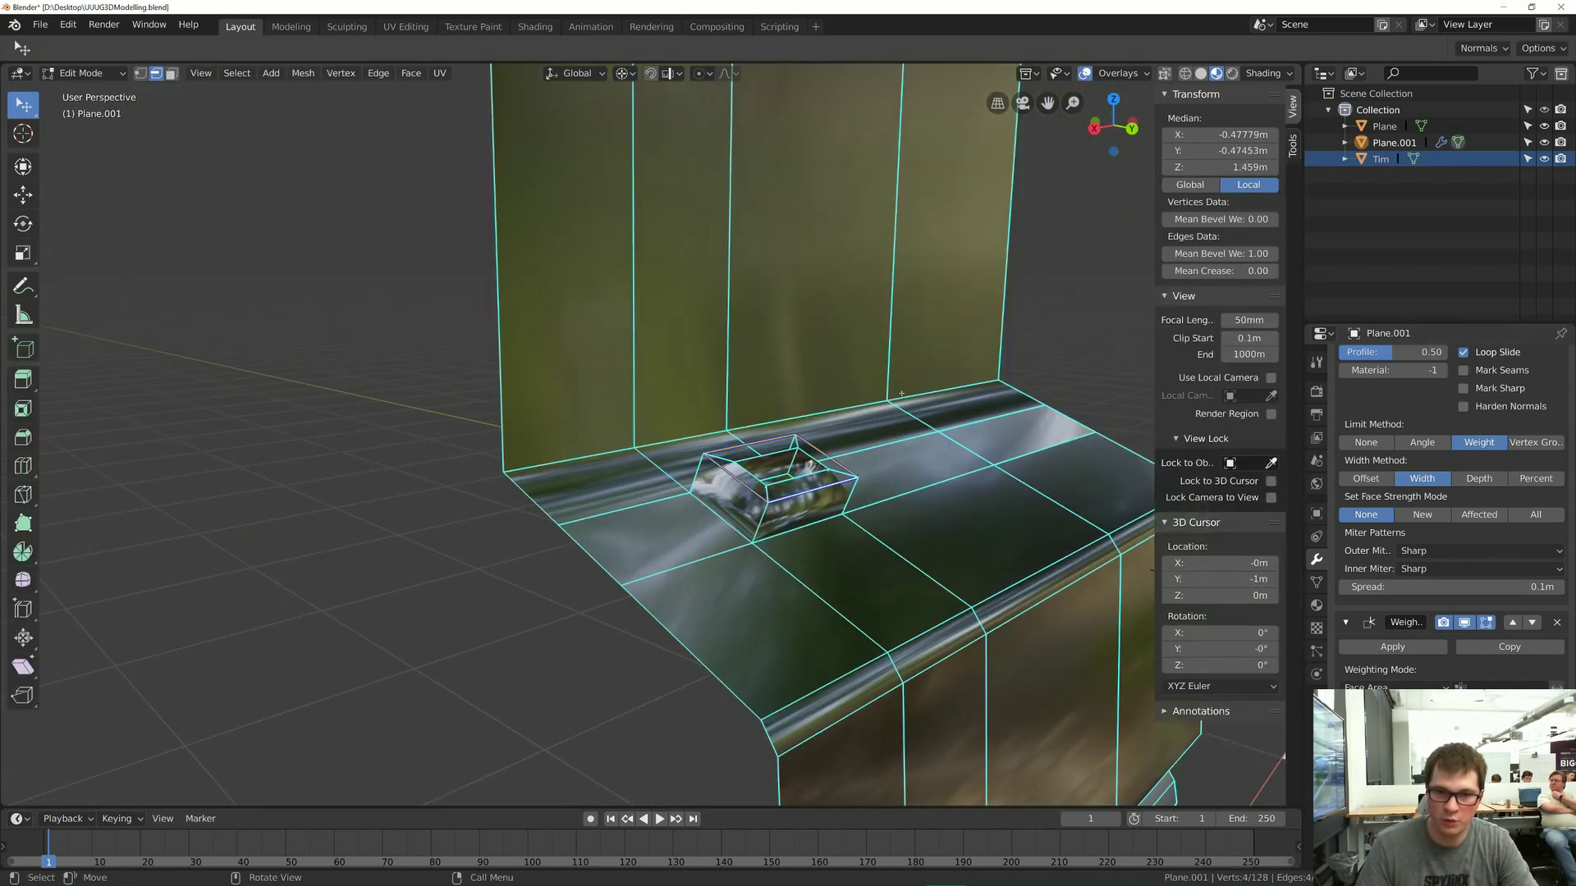
- Turn on the Wireframe overlay, switch the viewport to Solid shading, and clear the edge selection
click(1121, 72)
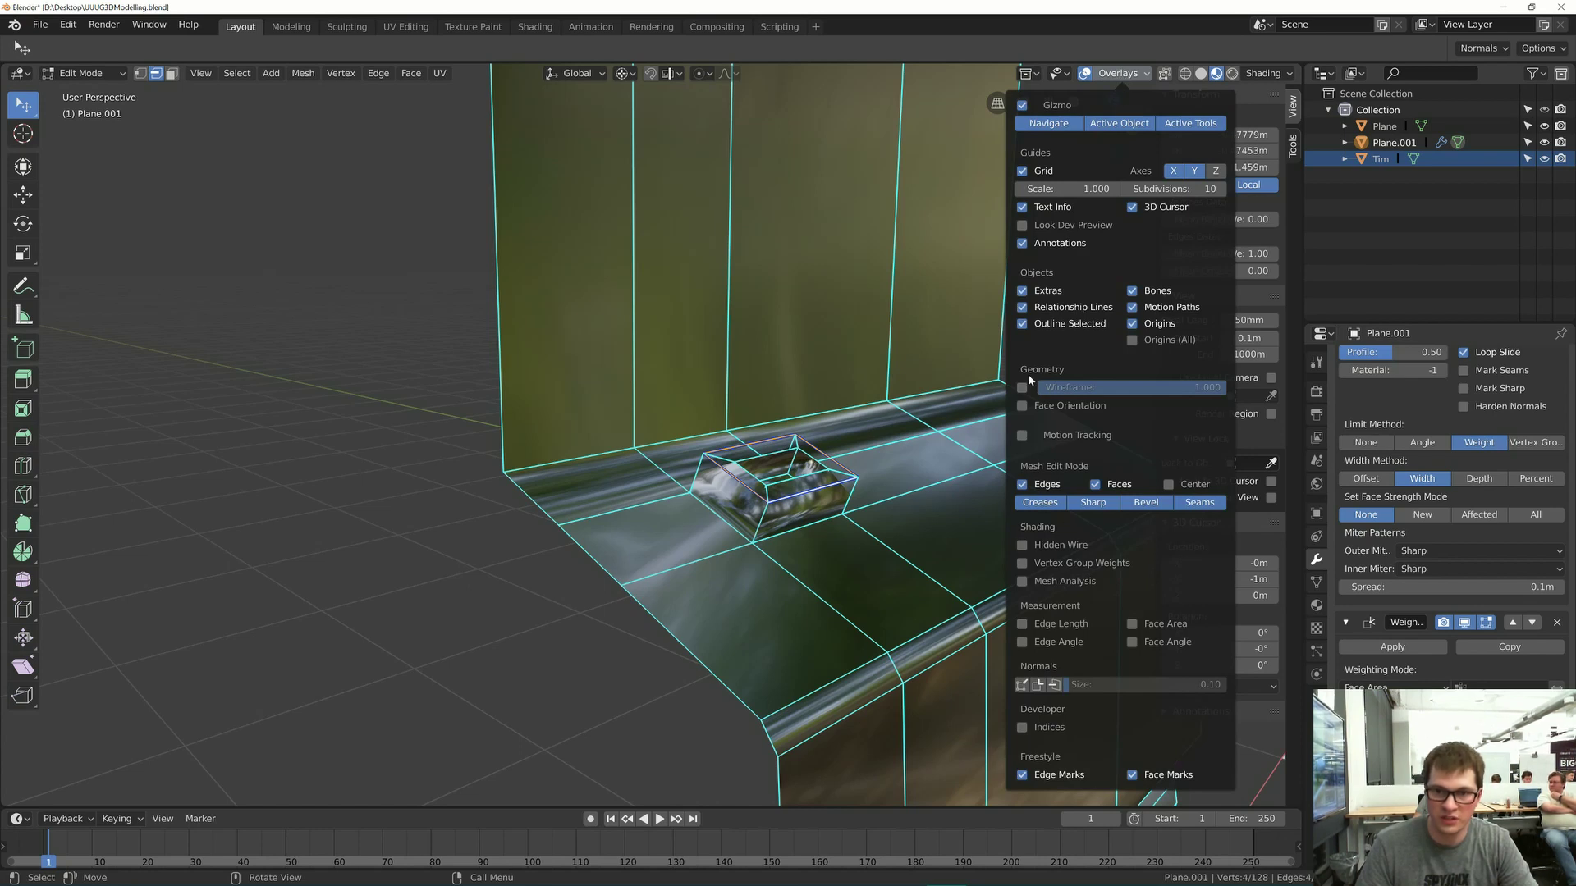
scroll(753, 534, up, 3)
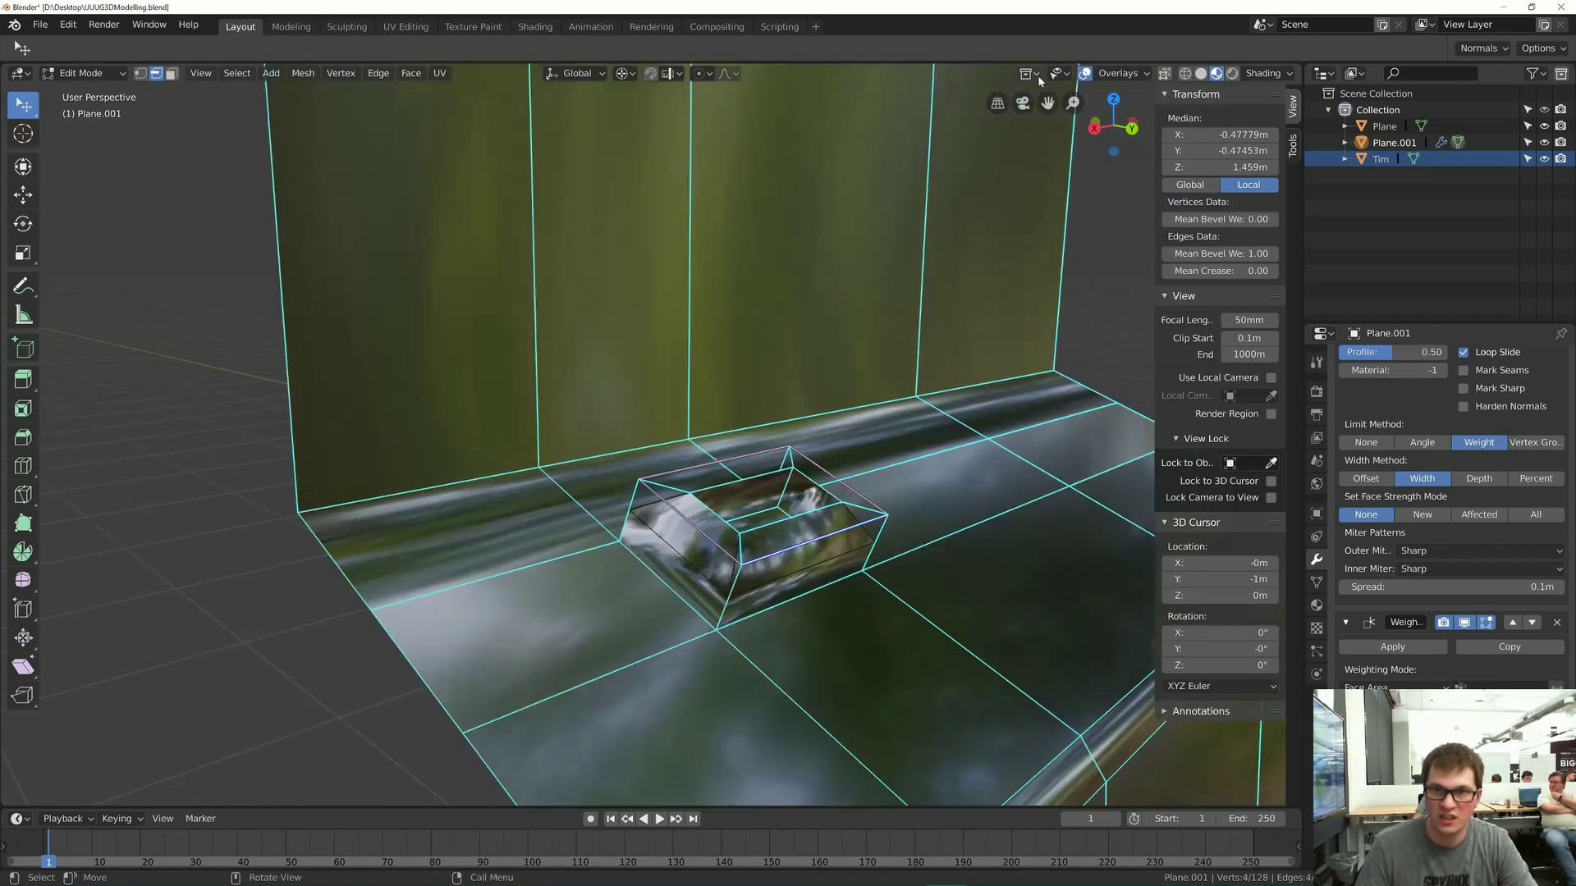
click(1201, 73)
key(alt+a)
middle_drag(1213, 591, 1026, 575)
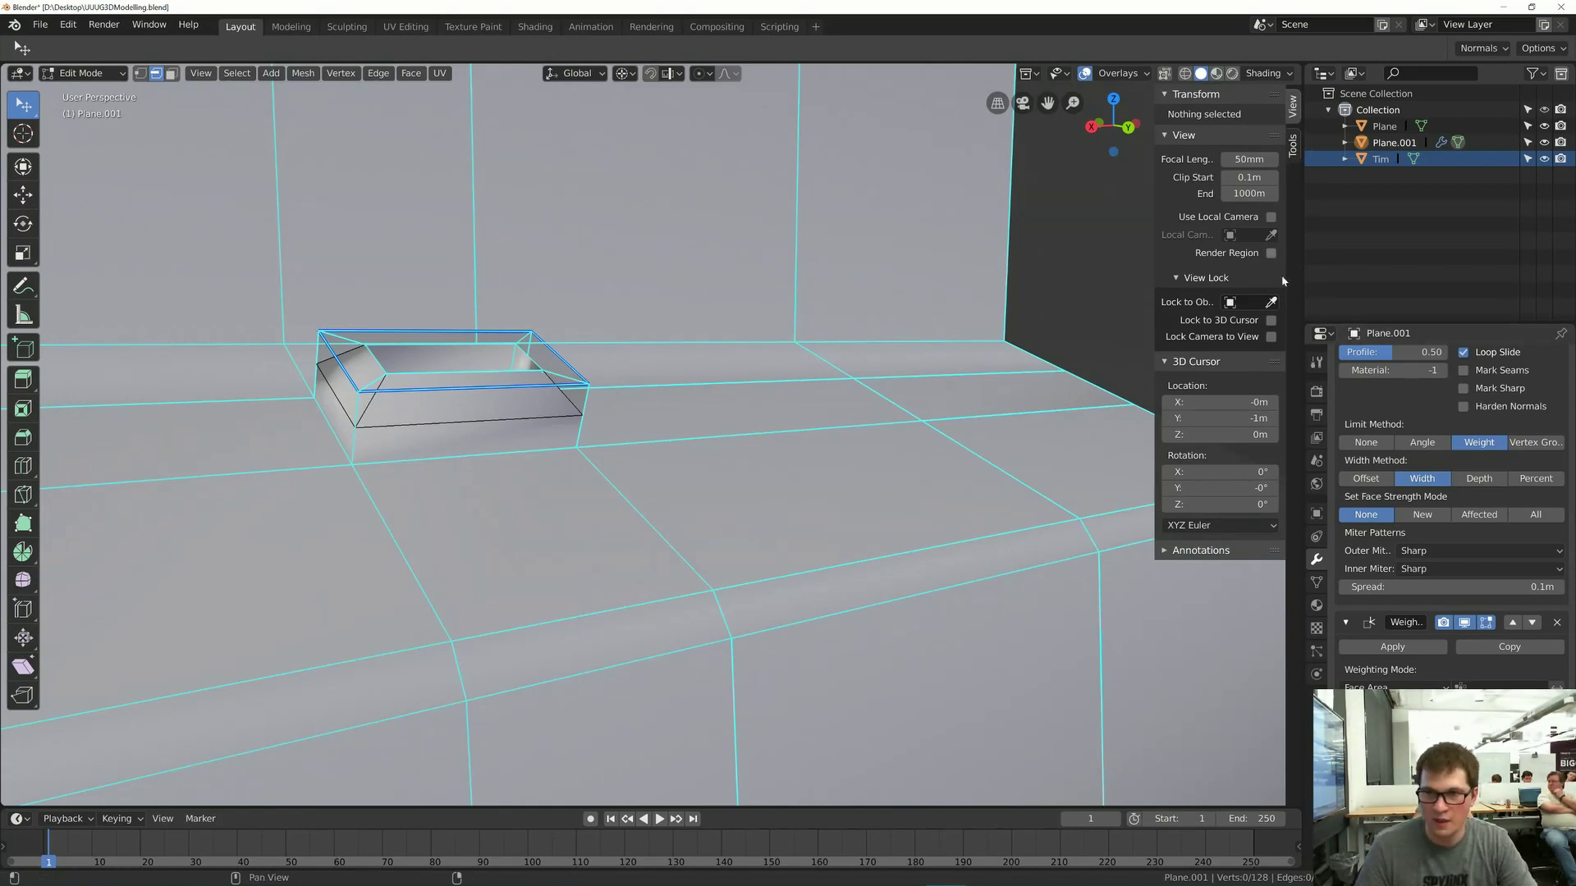
- Reselect the box's top outer edge loop, reapply a mean bevel weight of 1.00, and save the file in Object Mode
alt+click(526, 377)
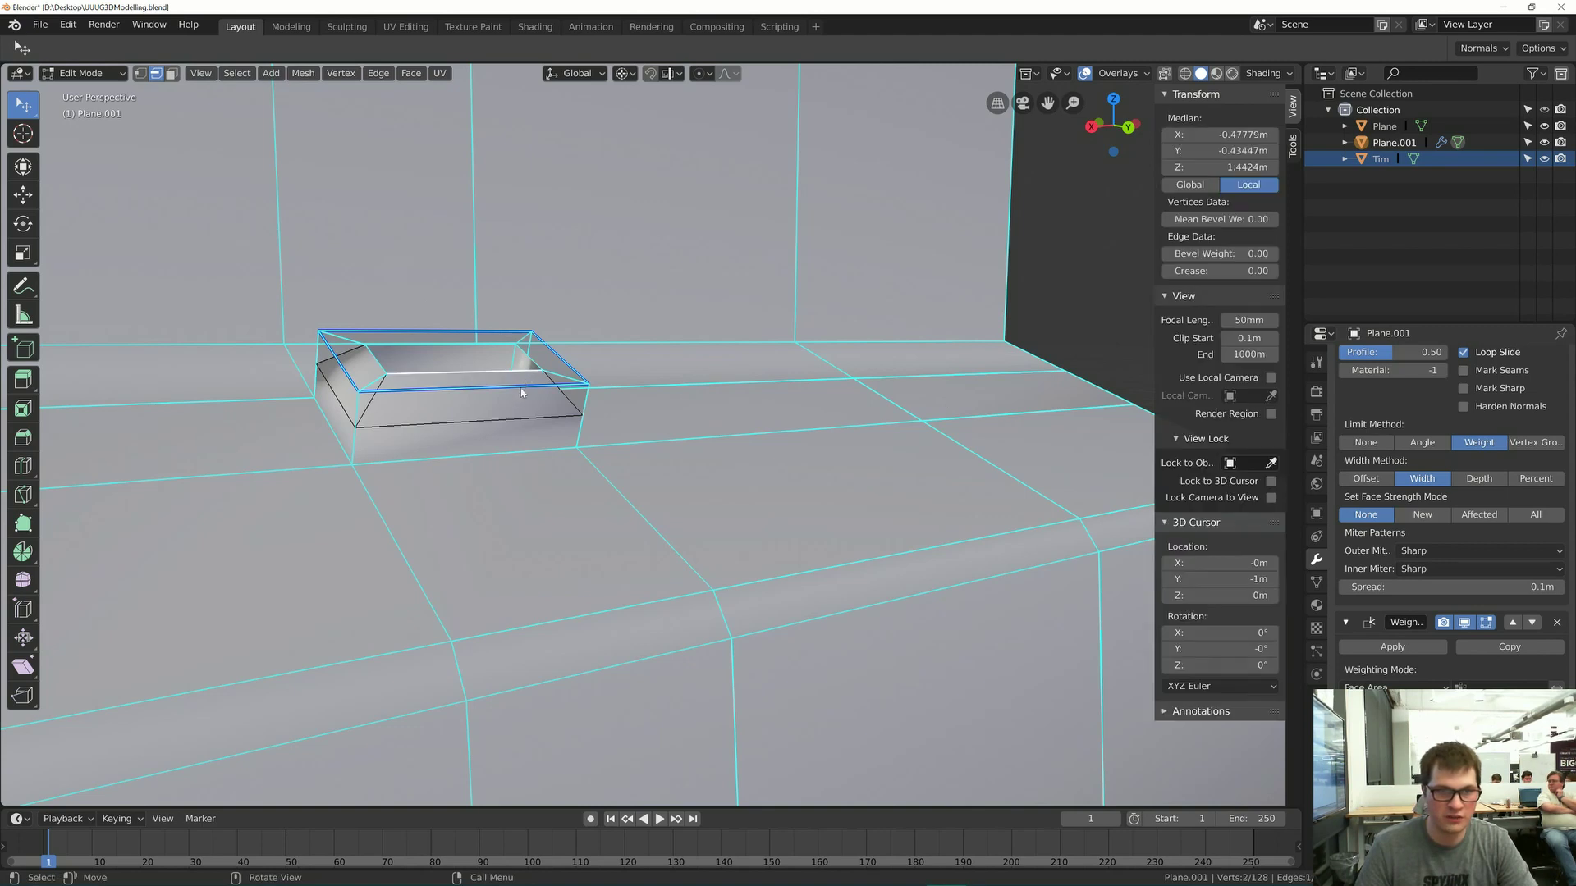
alt+click(518, 391)
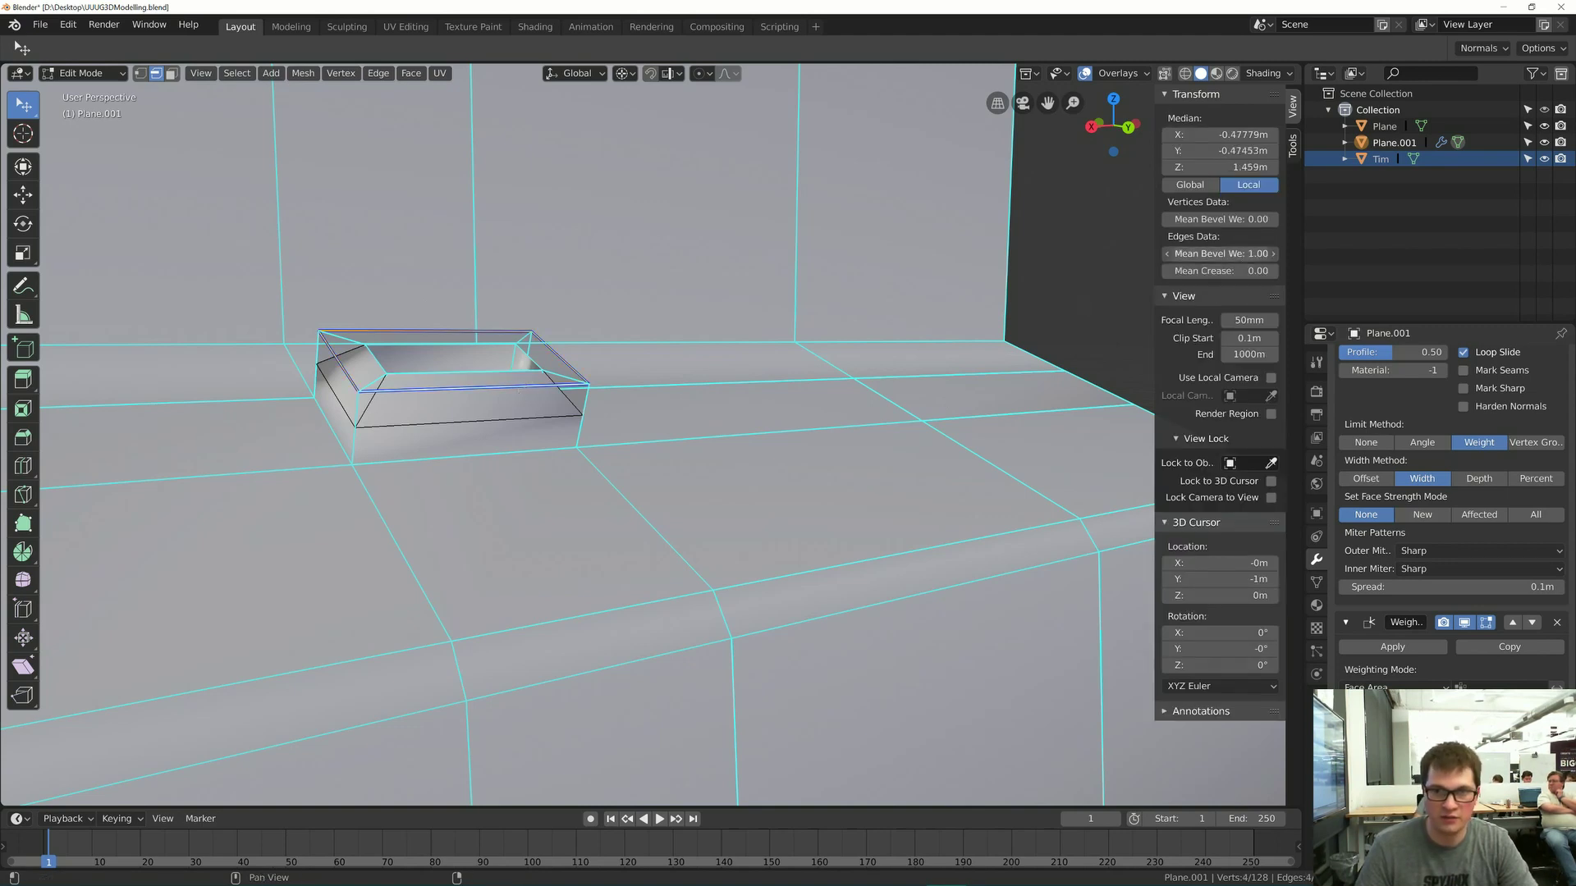
drag(1210, 254, 1280, 254)
scroll(545, 394, down, 8)
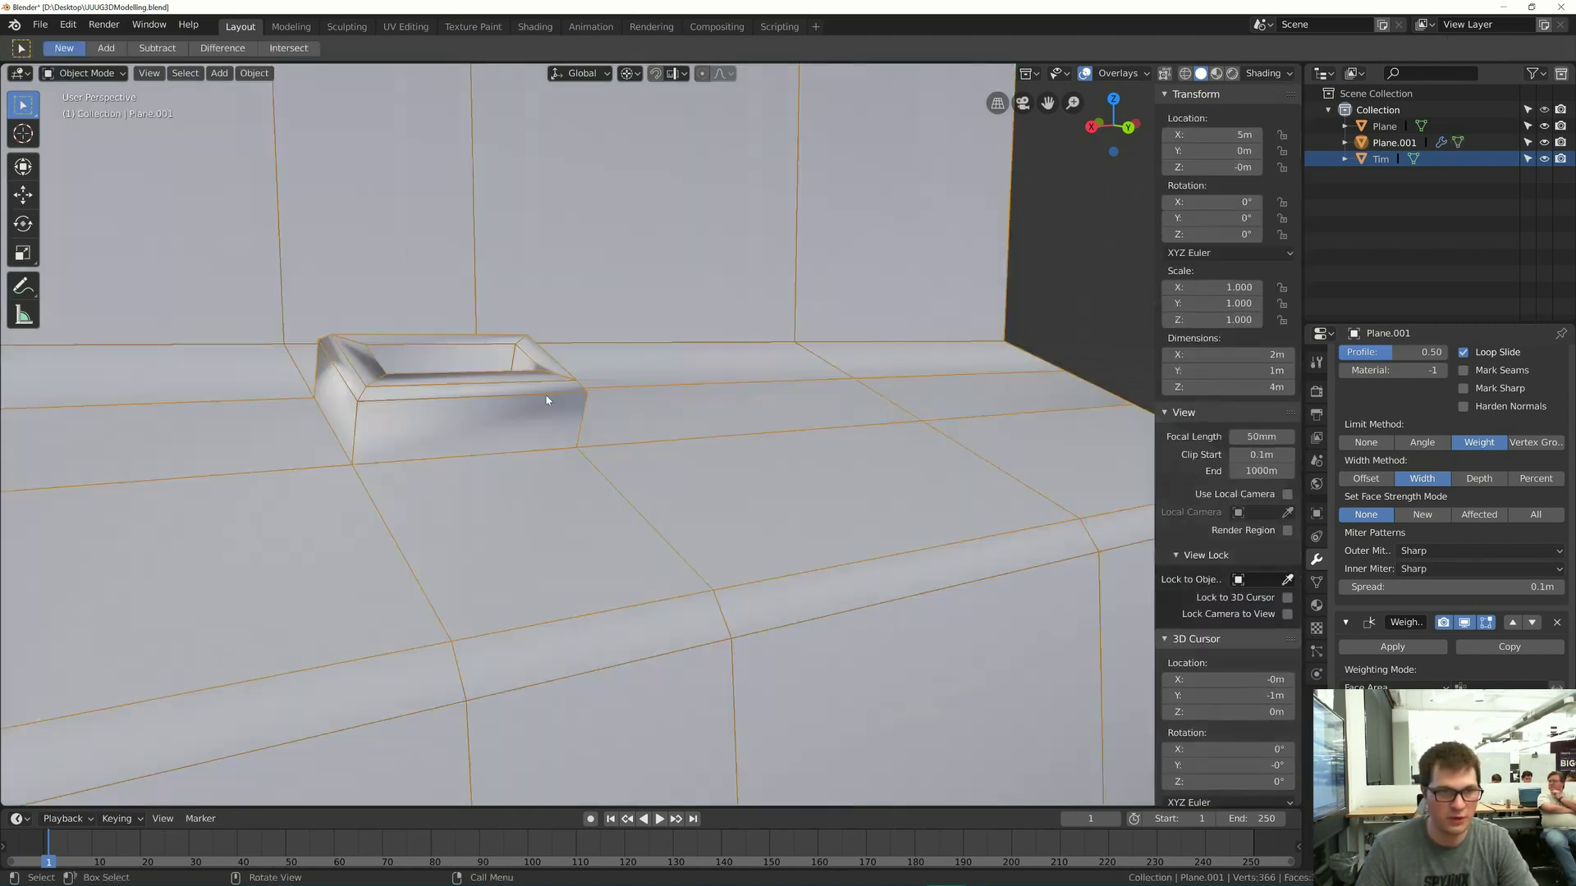
key(Tab)
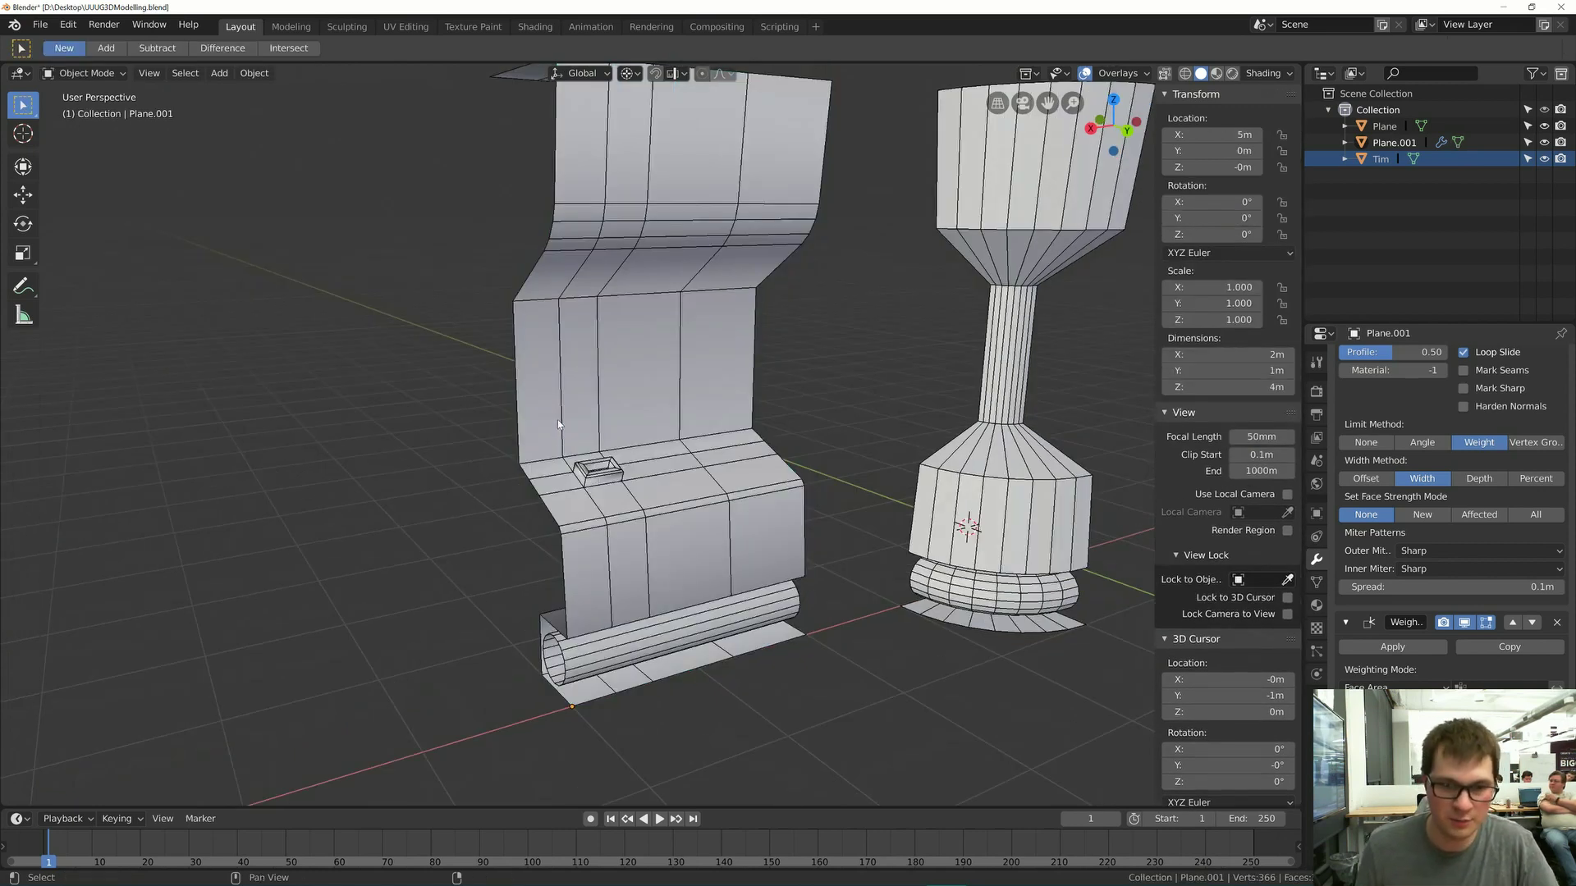
scroll(558, 421, down, 4)
key(ctrl+s)
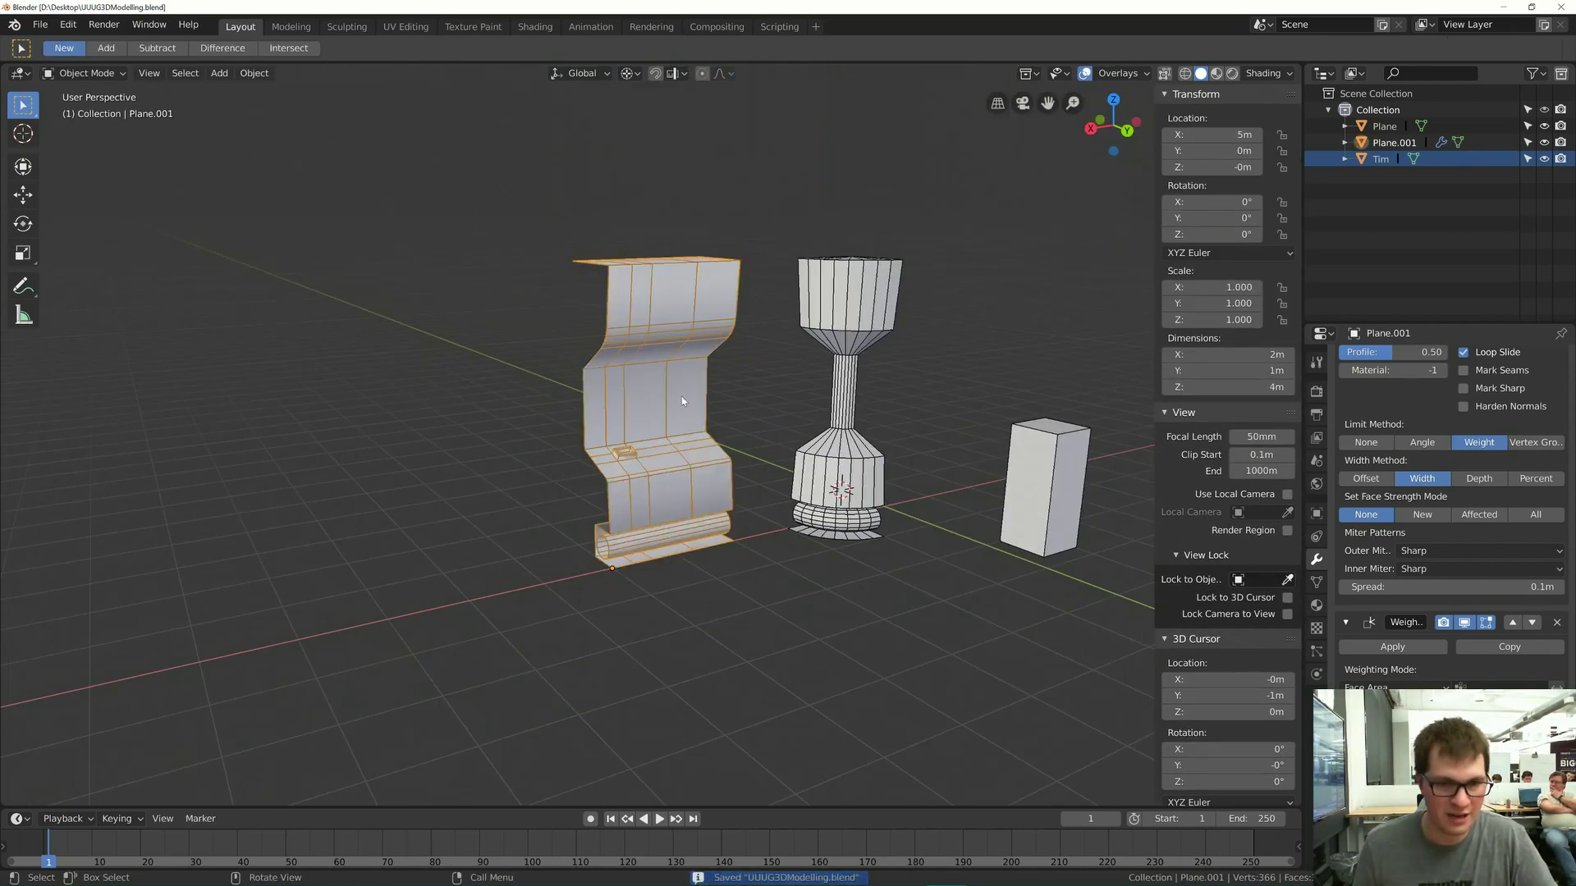
- Move the straight wall horizontally by -5 m along X to the world origin
middle_drag(657, 470, 525, 468)
key(g)
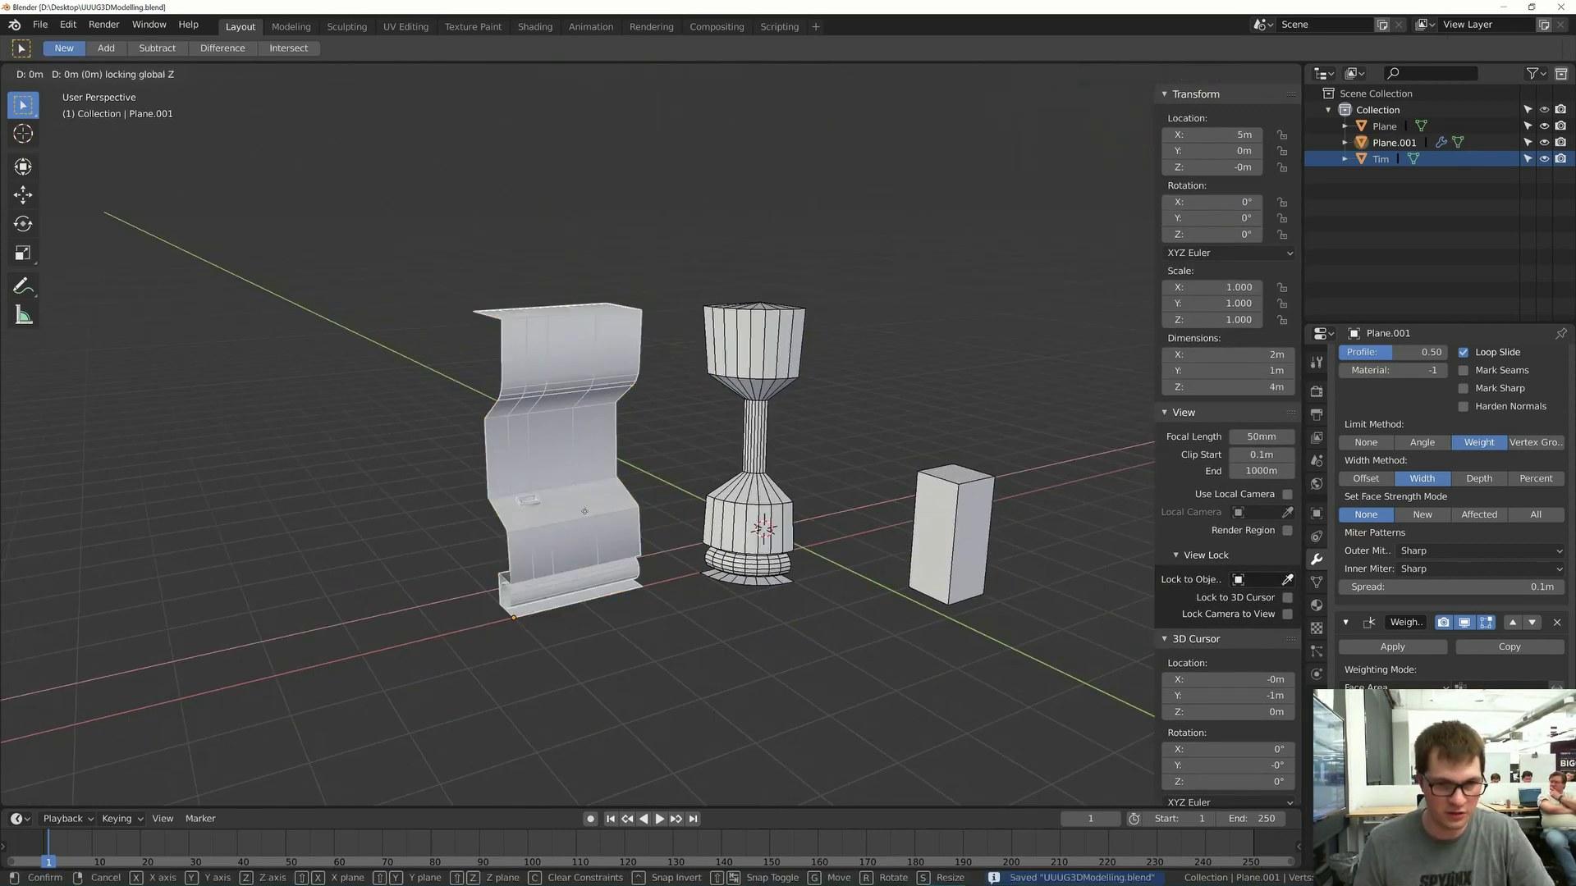
key(shift+z)
click(789, 466)
middle_drag(789, 466, 722, 476)
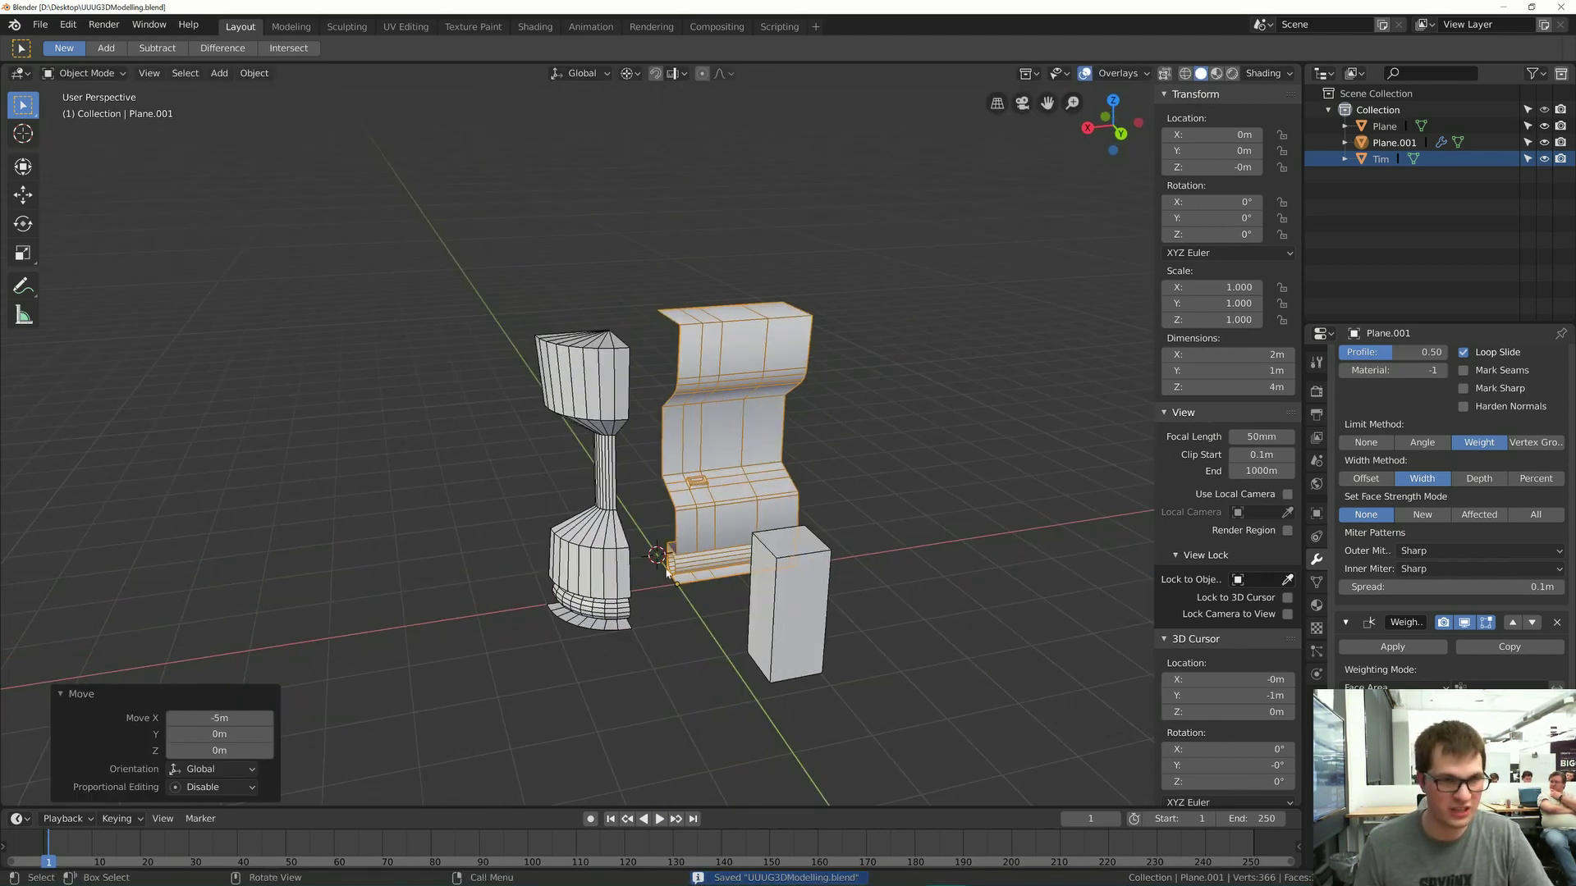
- Export the wall as UUUG3DModelling.fbx to D:\Desktop, limiting the FBX export to Selected Objects and the Mesh type
click(40, 25)
mouse_move(116, 341)
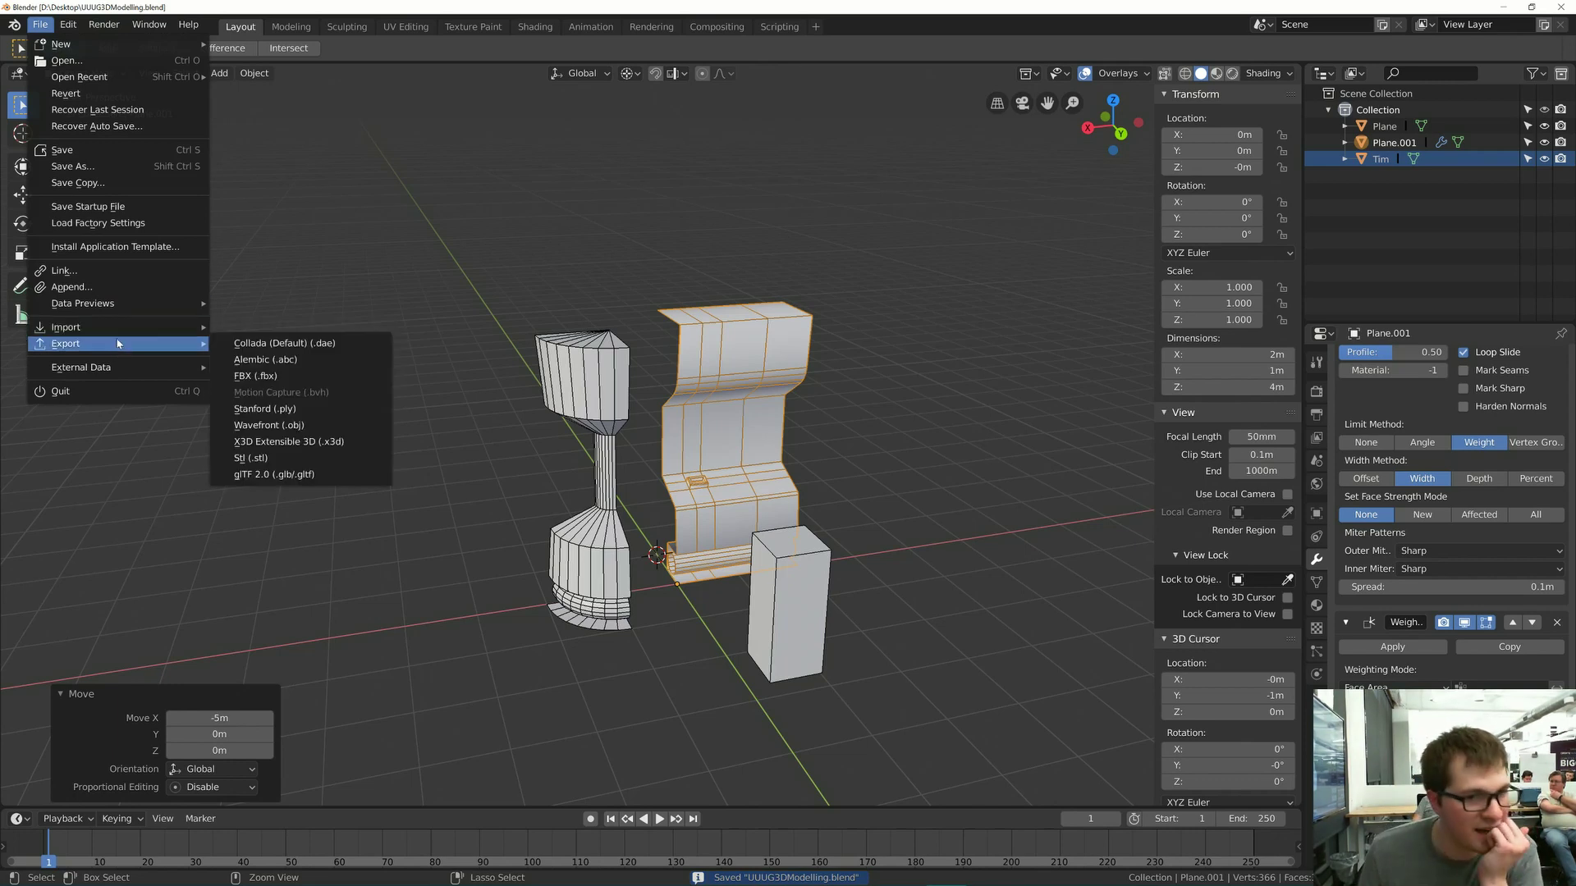
click(300, 375)
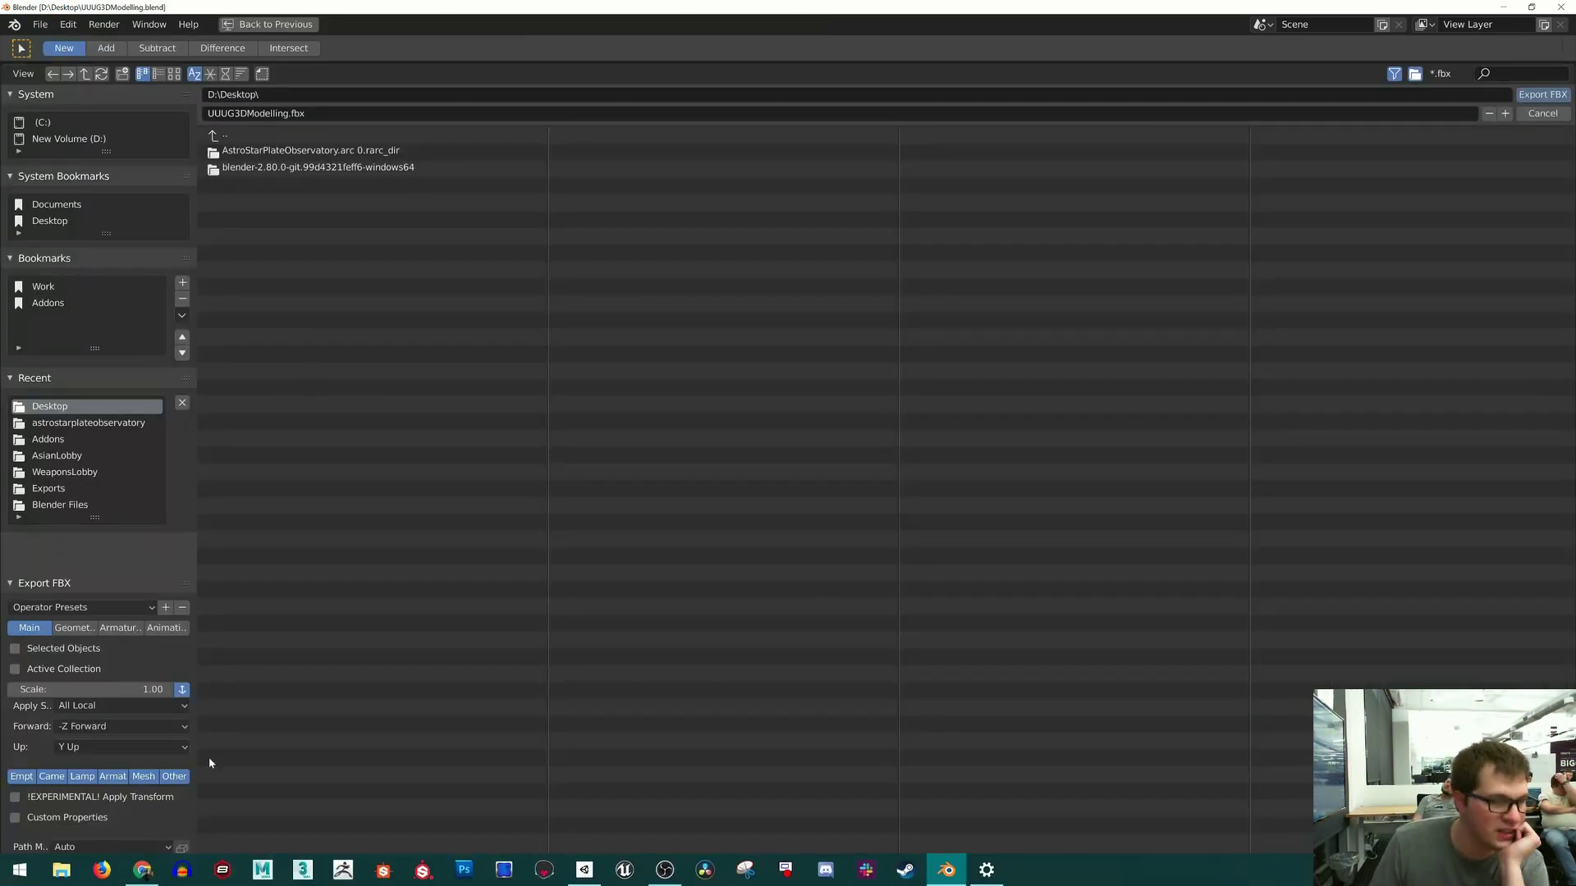
click(141, 781)
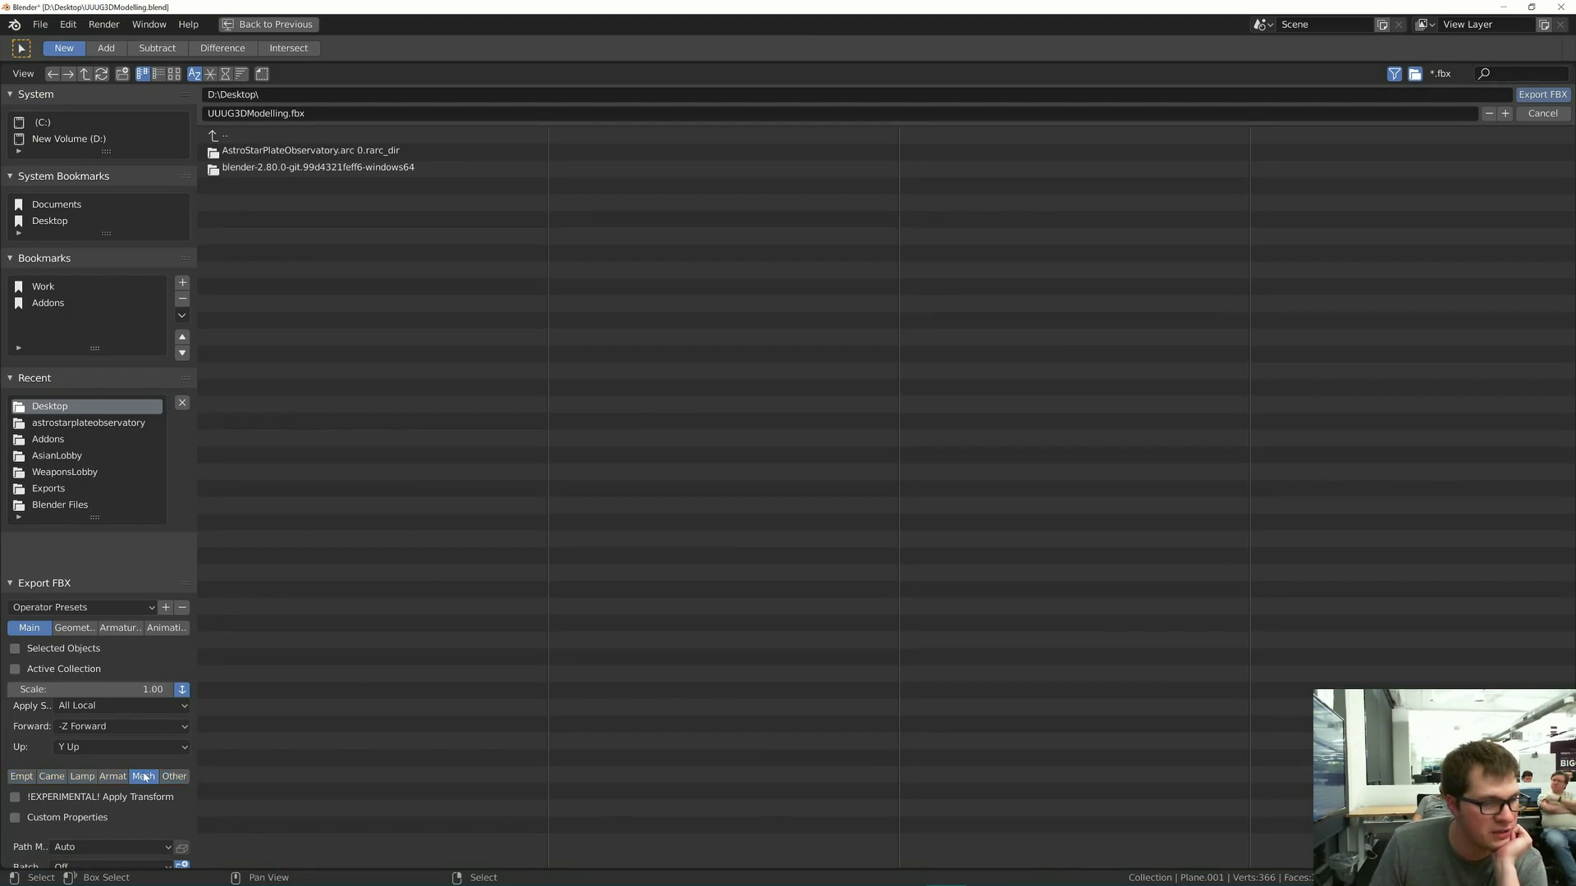
click(64, 651)
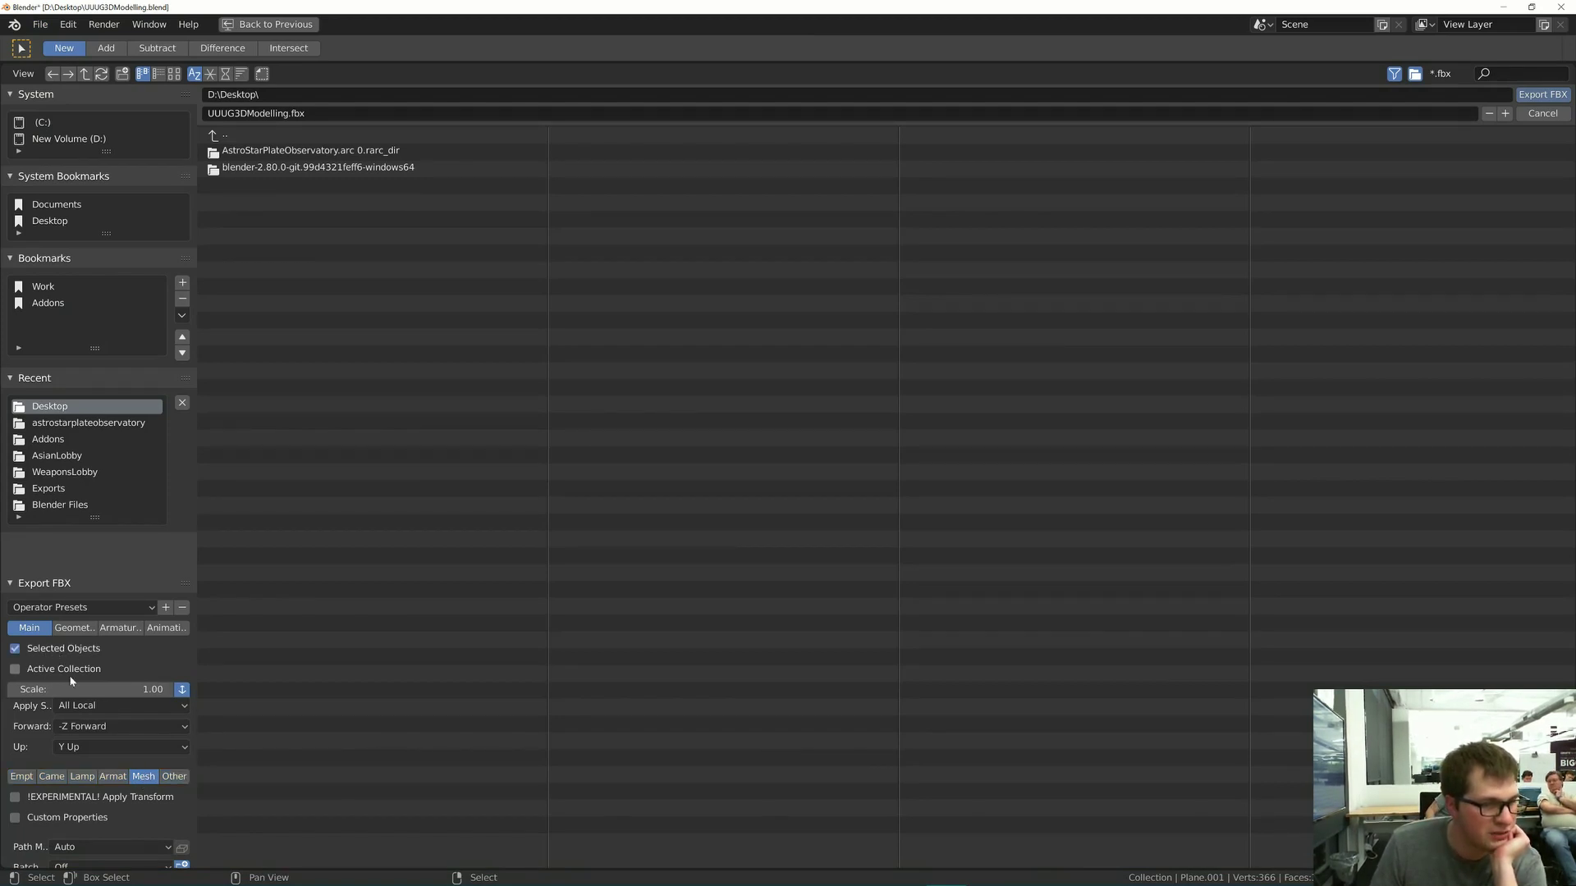
scroll(71, 681, down, 1)
scroll(71, 681, up, 1)
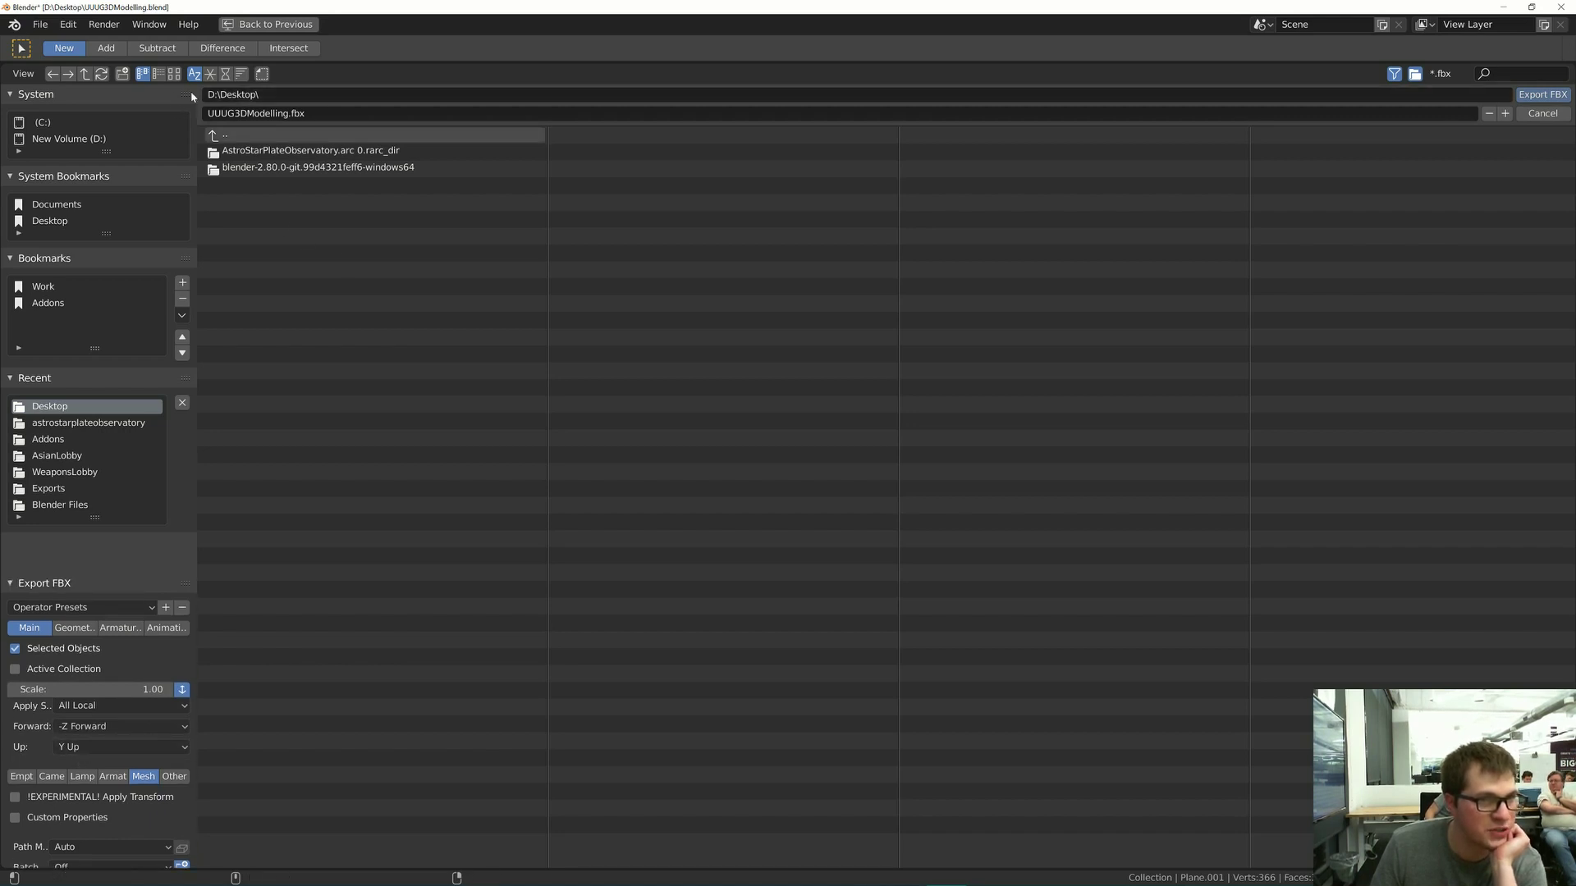
click(1542, 94)
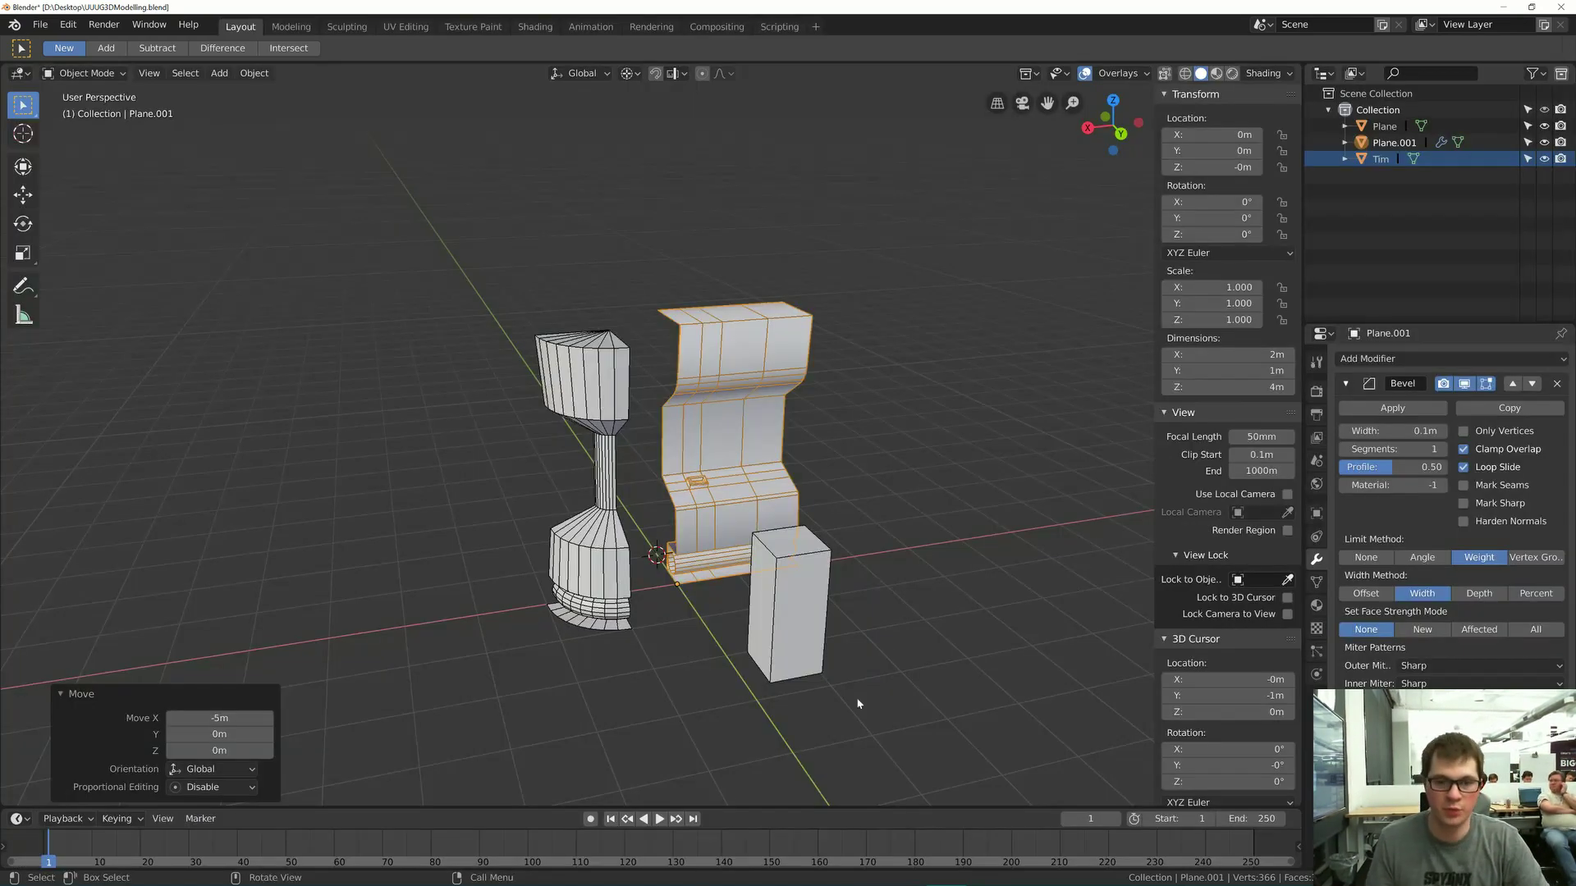
- Switch to Unity Hub, create a 3D project named New Unity Project, and widen the Scene and Game views
click(624, 870)
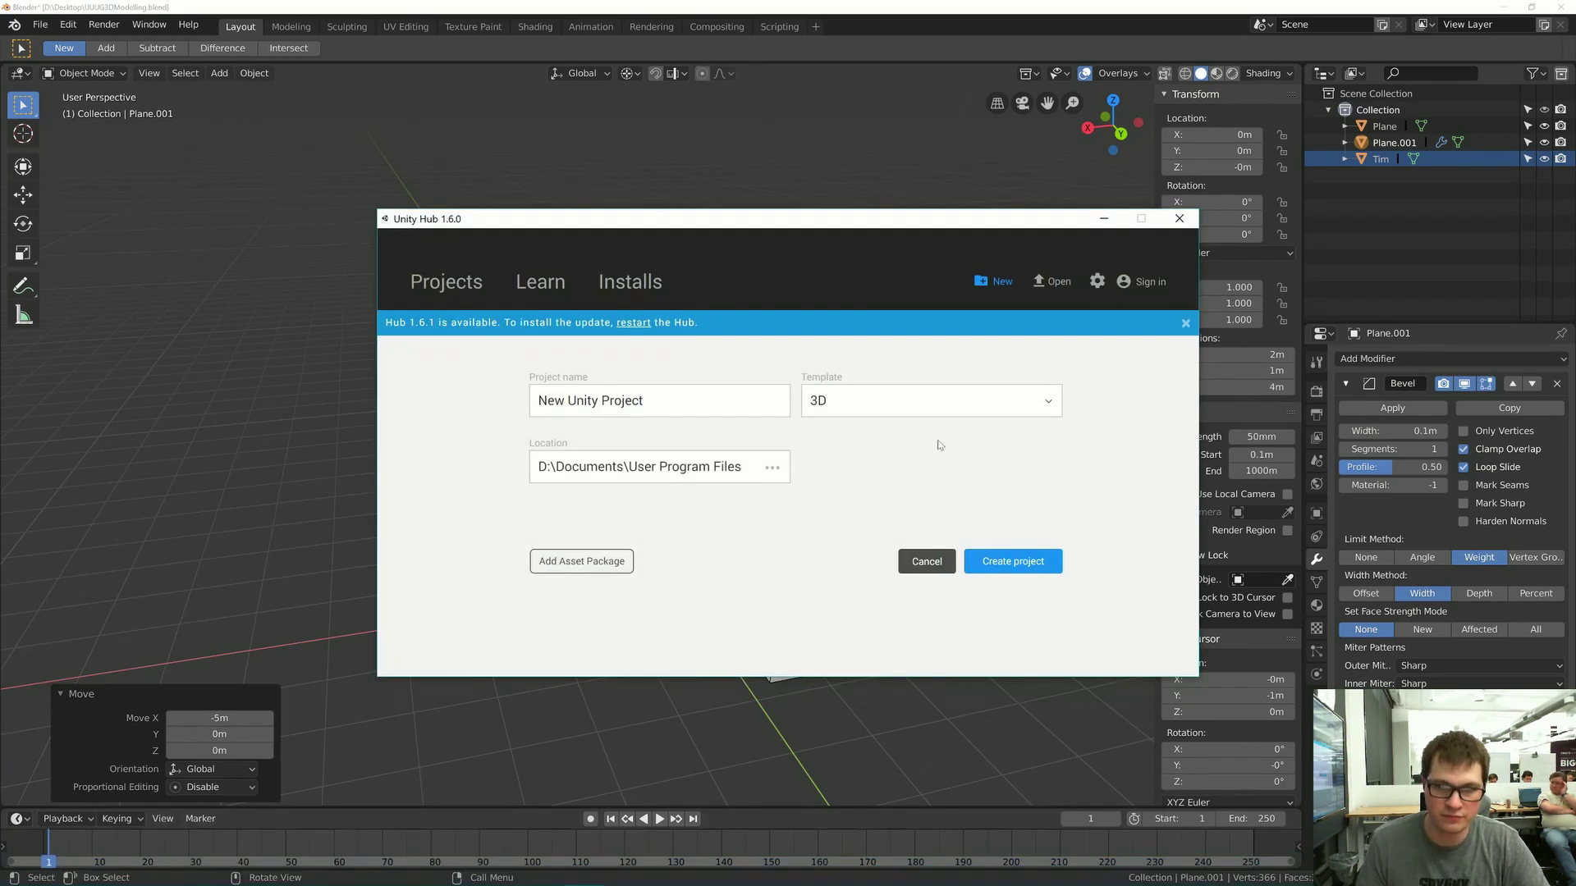
click(1014, 562)
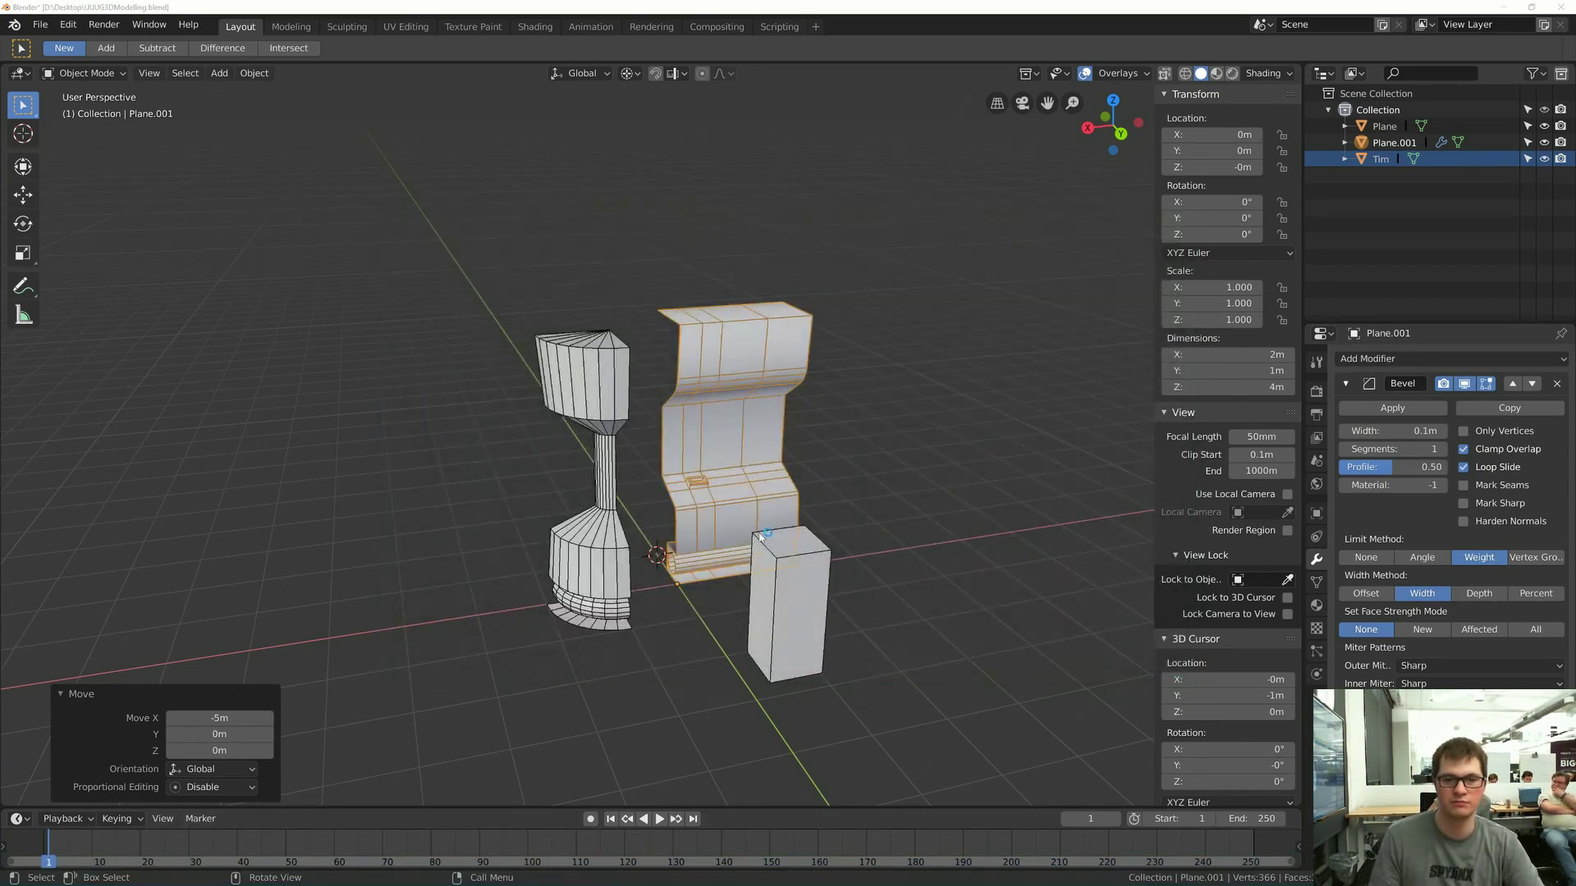
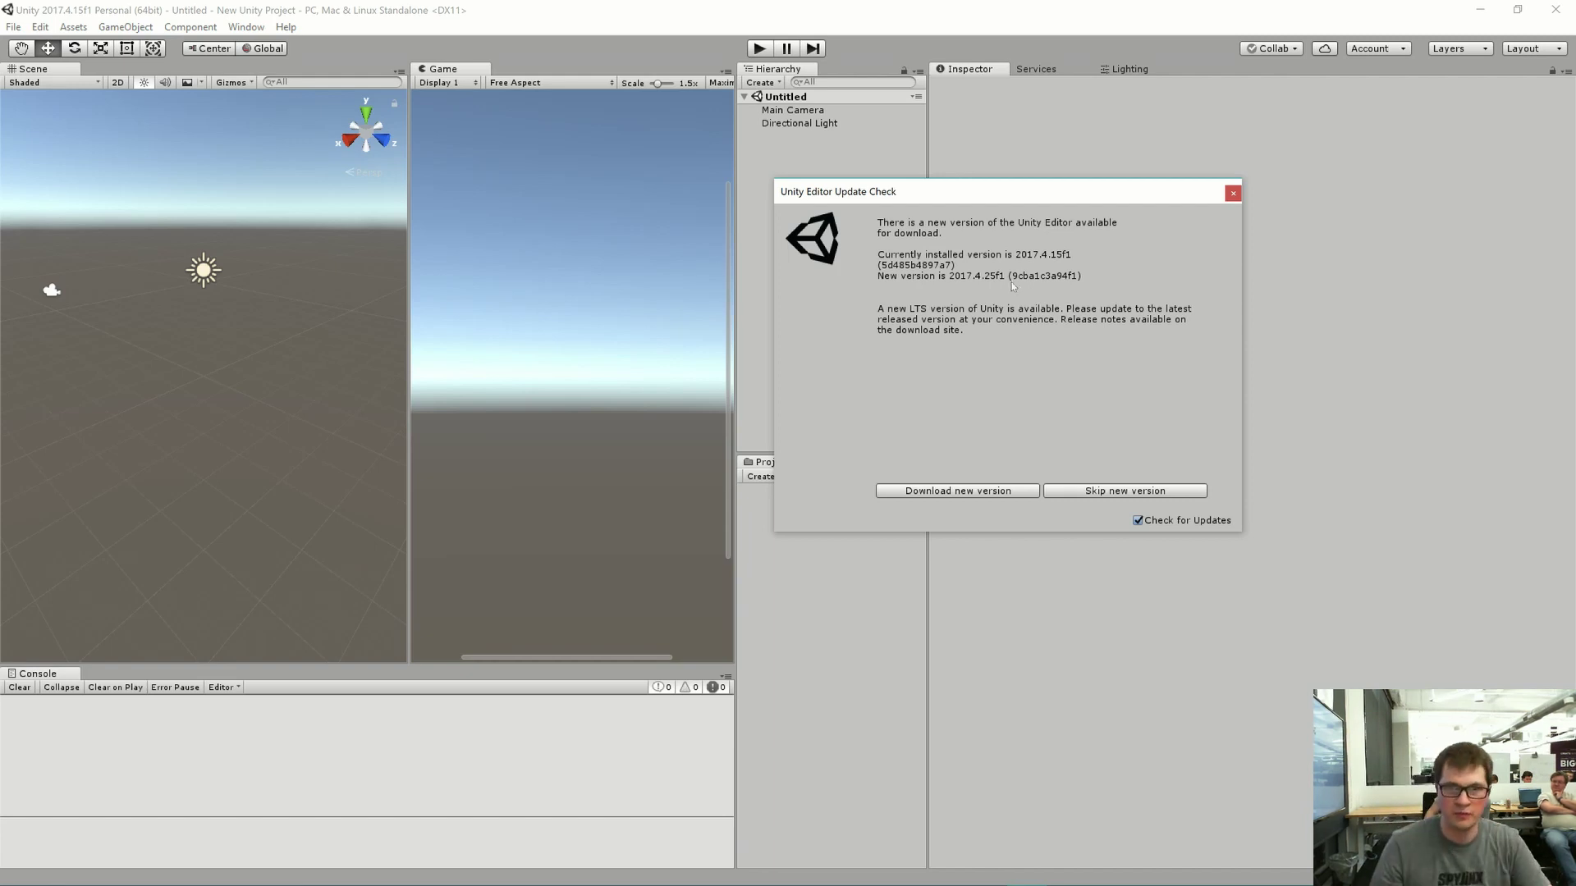
click(1233, 193)
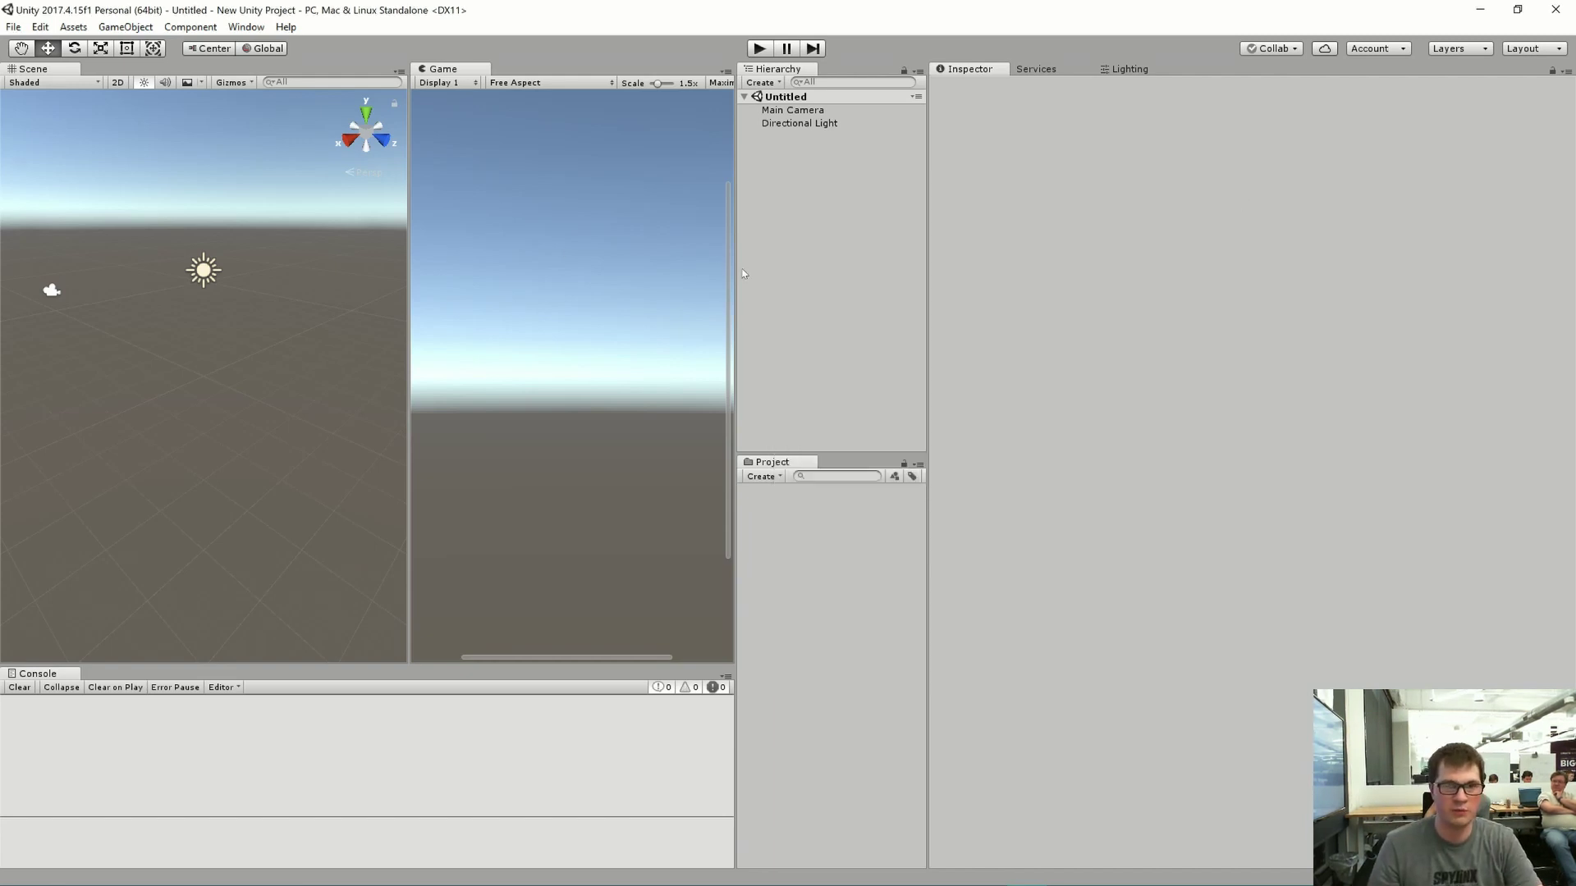
drag(743, 273, 1113, 269)
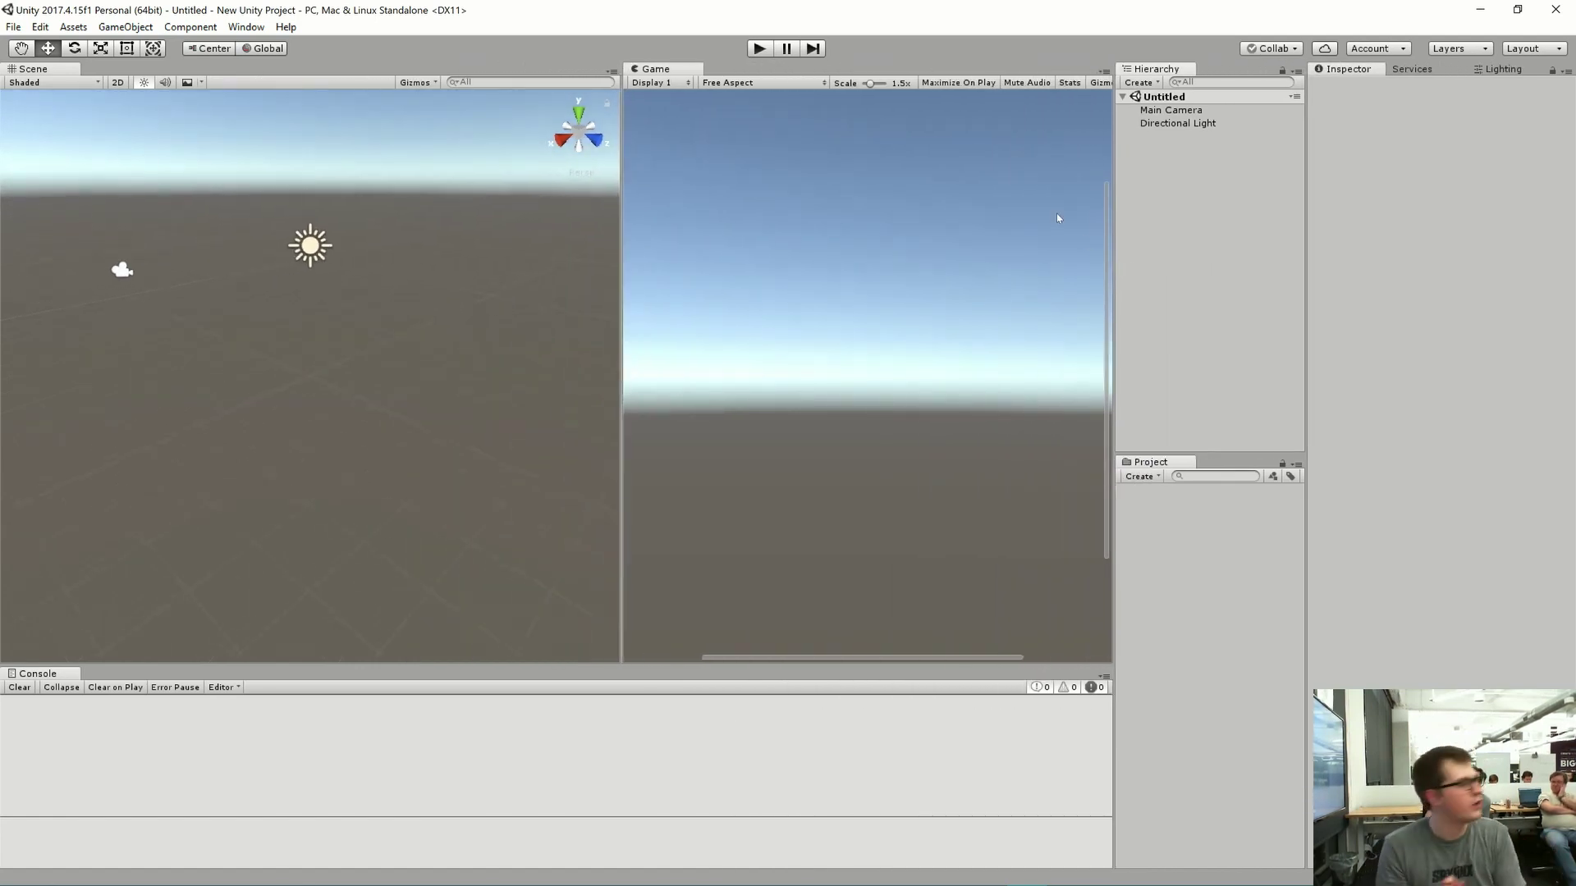
click(11, 28)
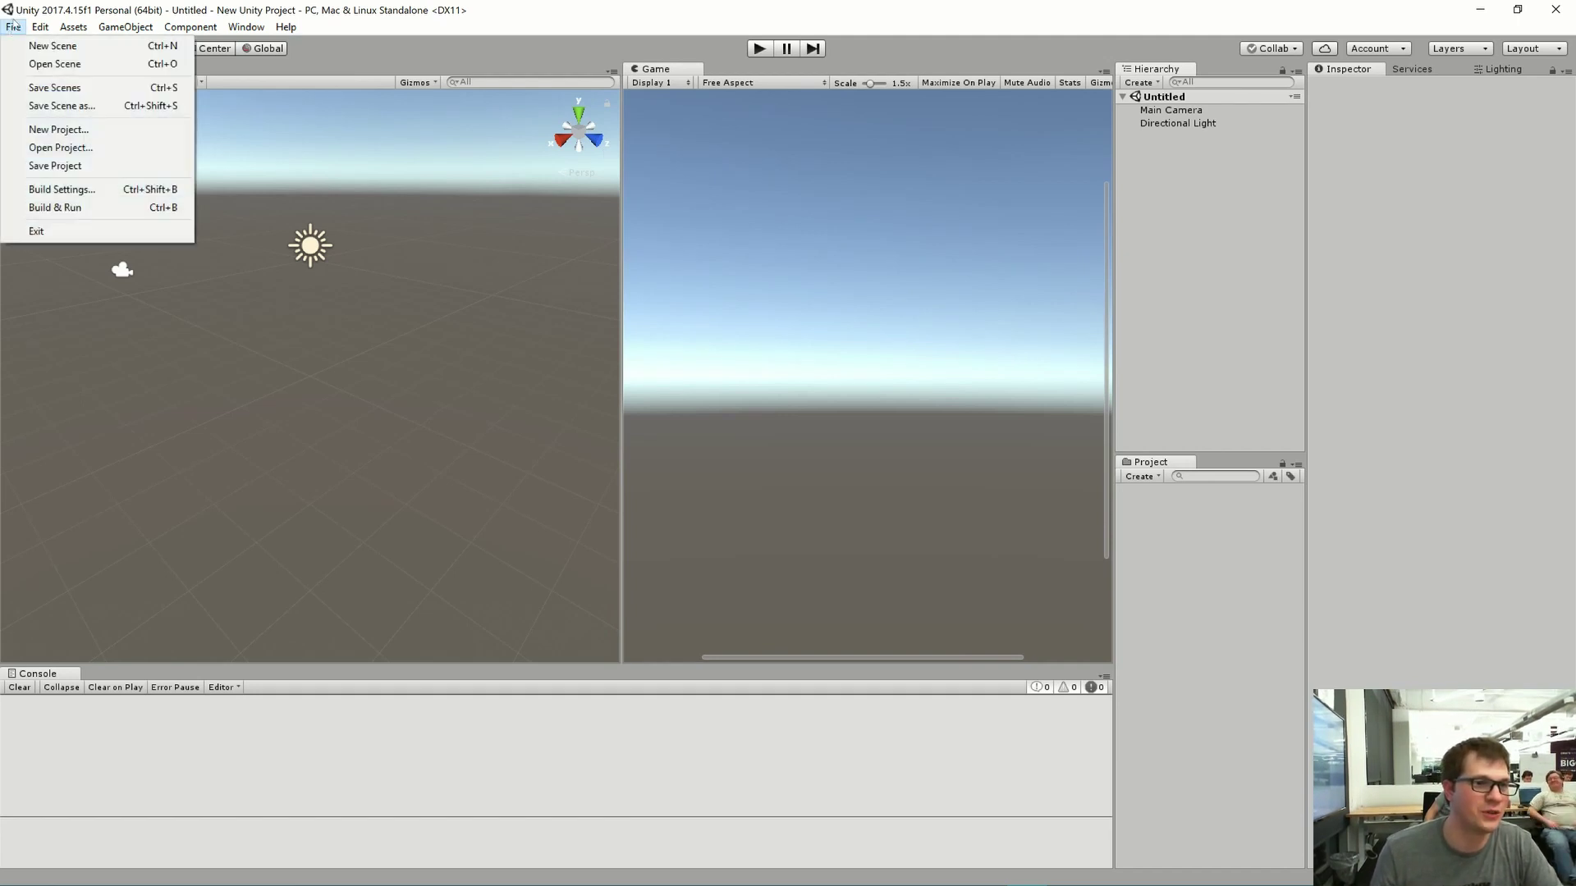
mouse_move(35, 31)
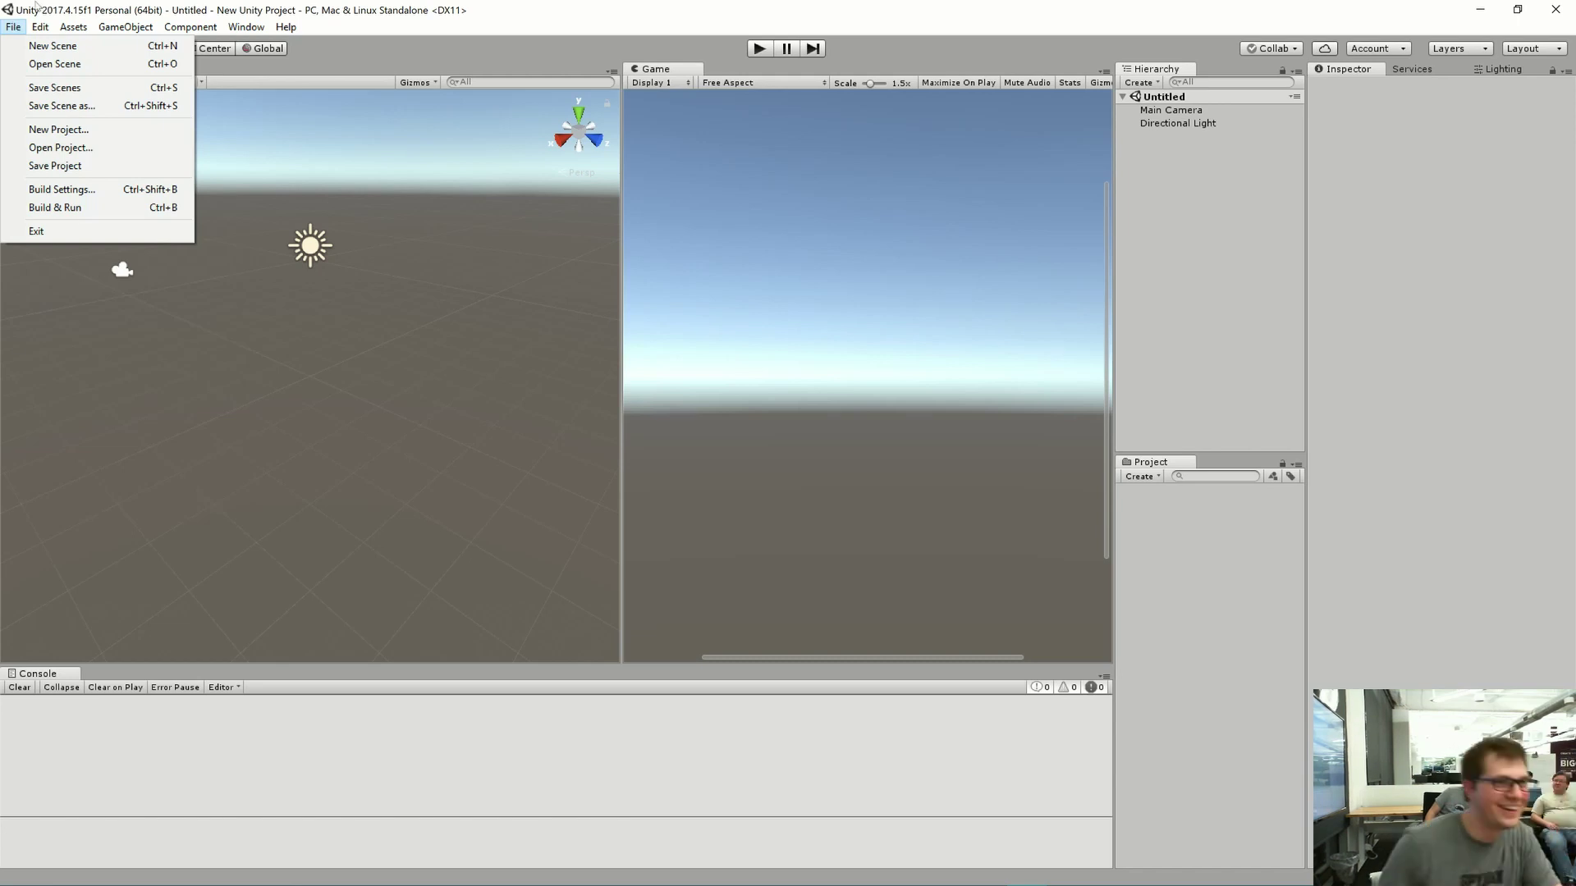
click(30, 12)
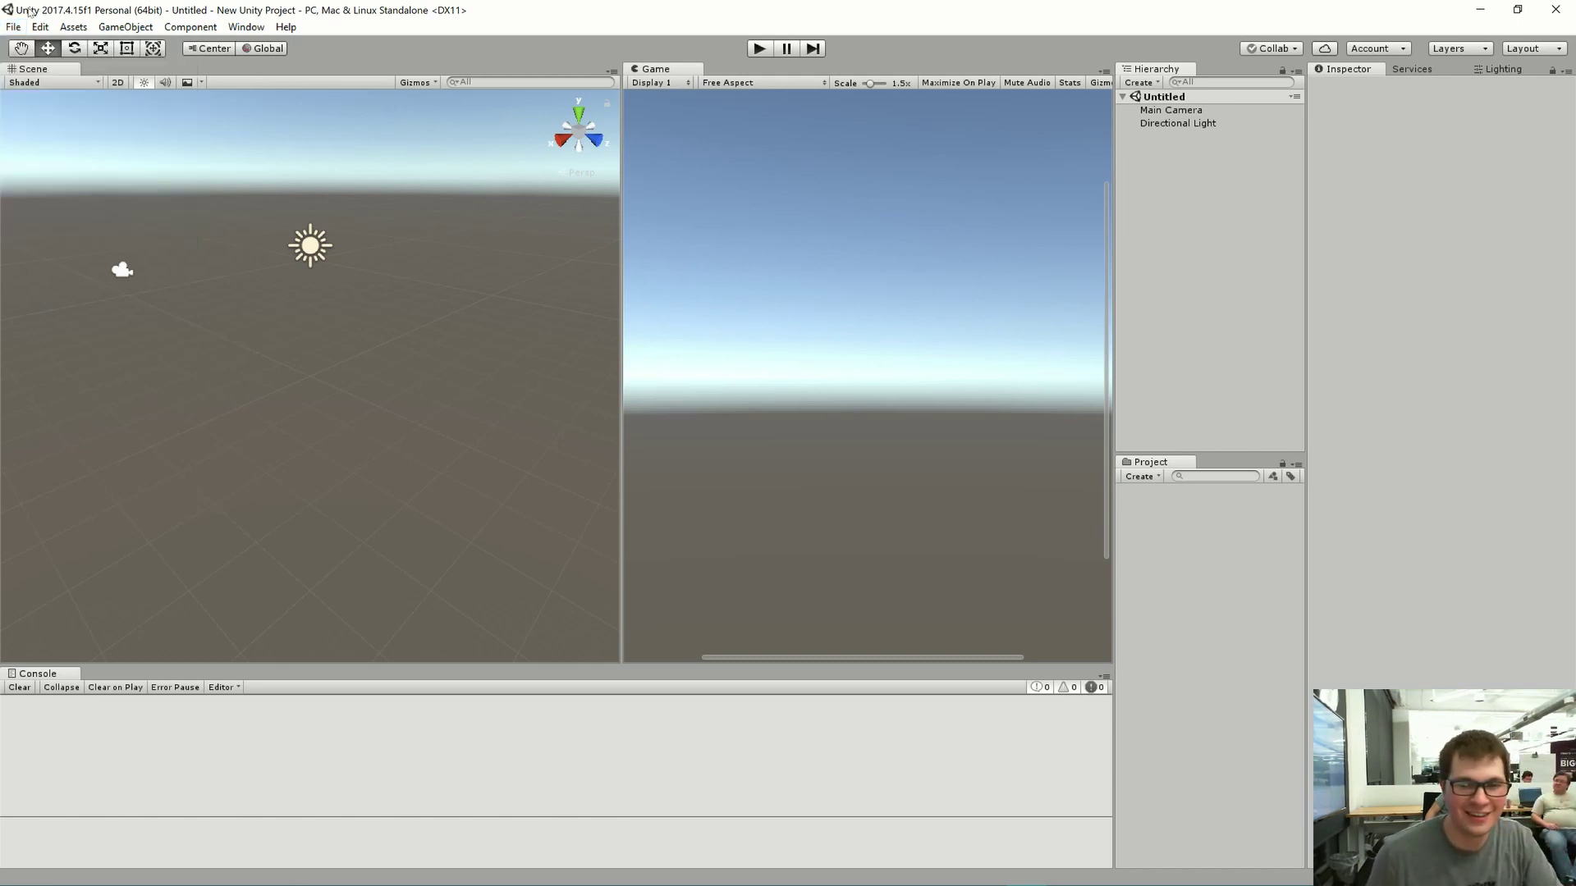
key(alt+Tab)
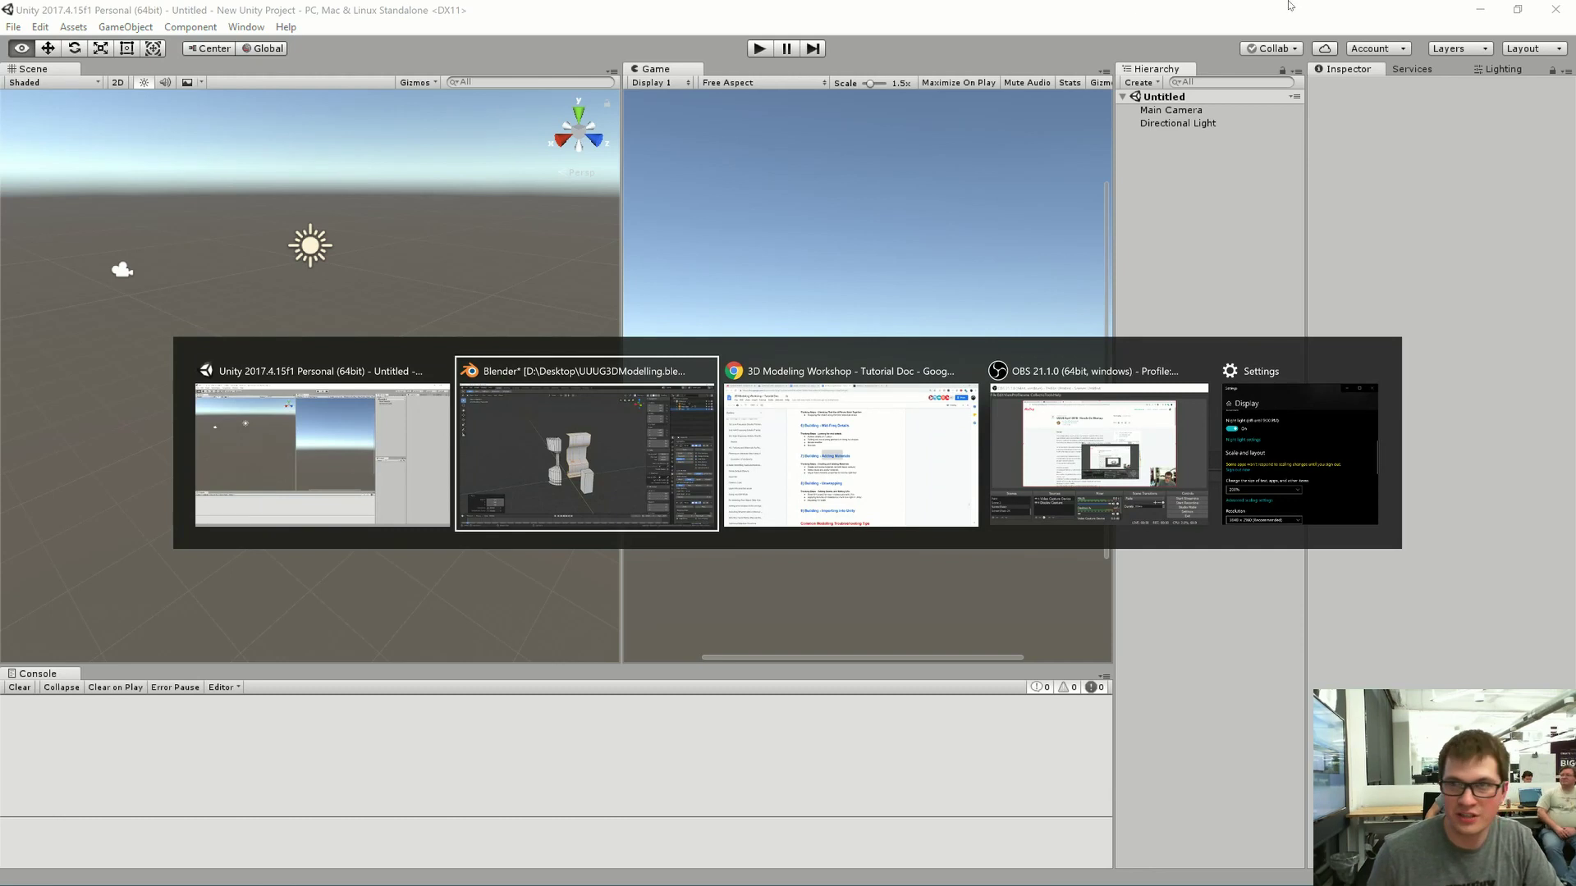
key(Escape)
- Import UUUG3DModelling.fbx from the desktop into the Unity project's assets, and return the editor to full size
click(1518, 9)
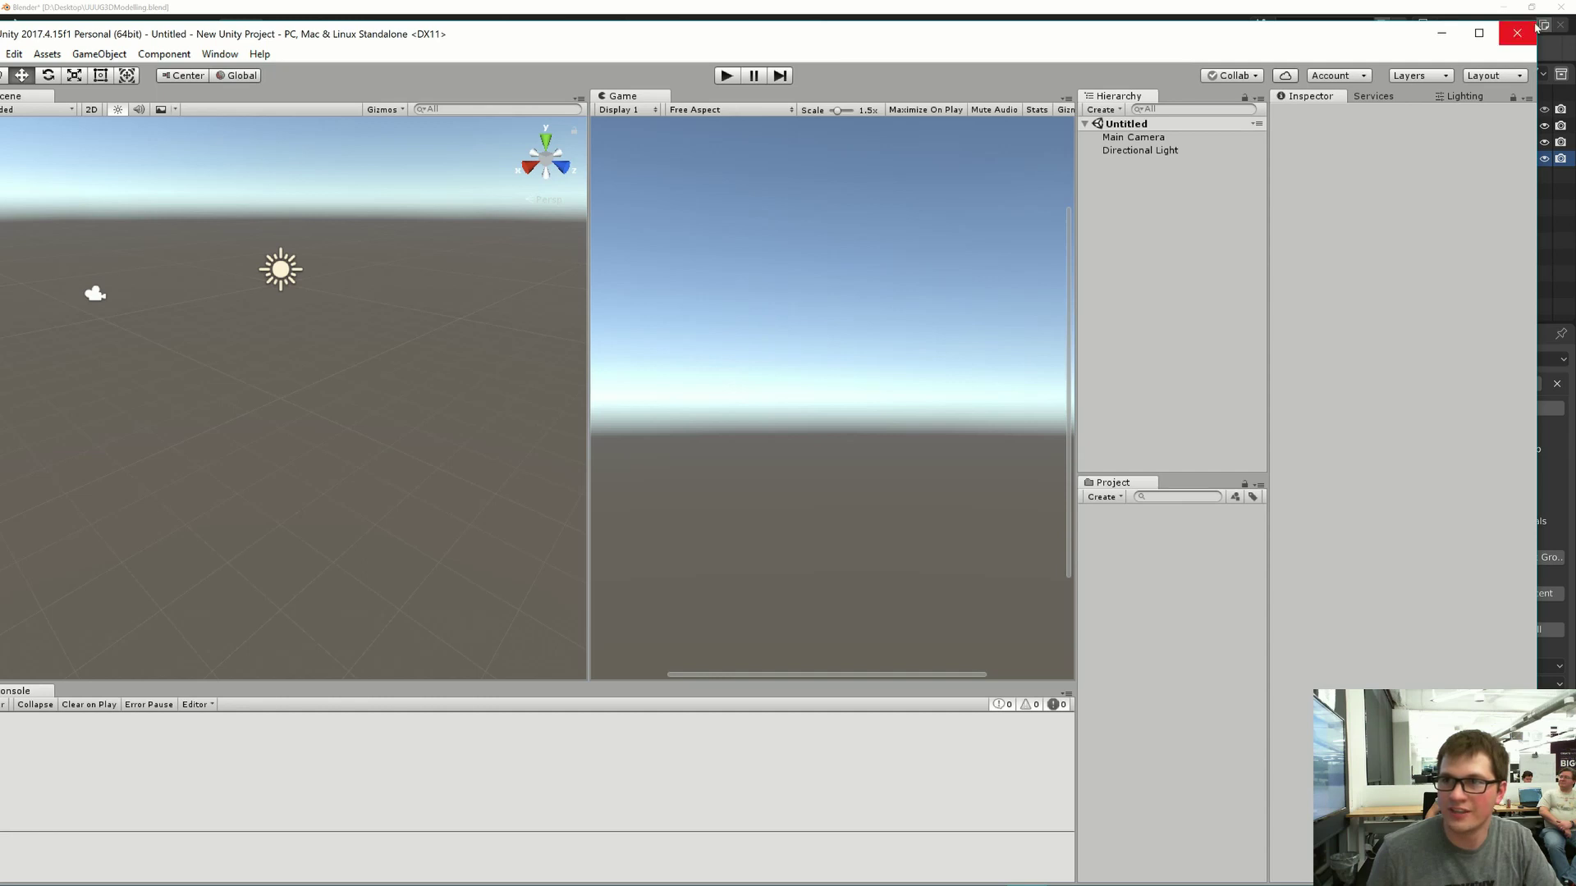
drag(1535, 27, 1480, 75)
drag(927, 231, 1146, 91)
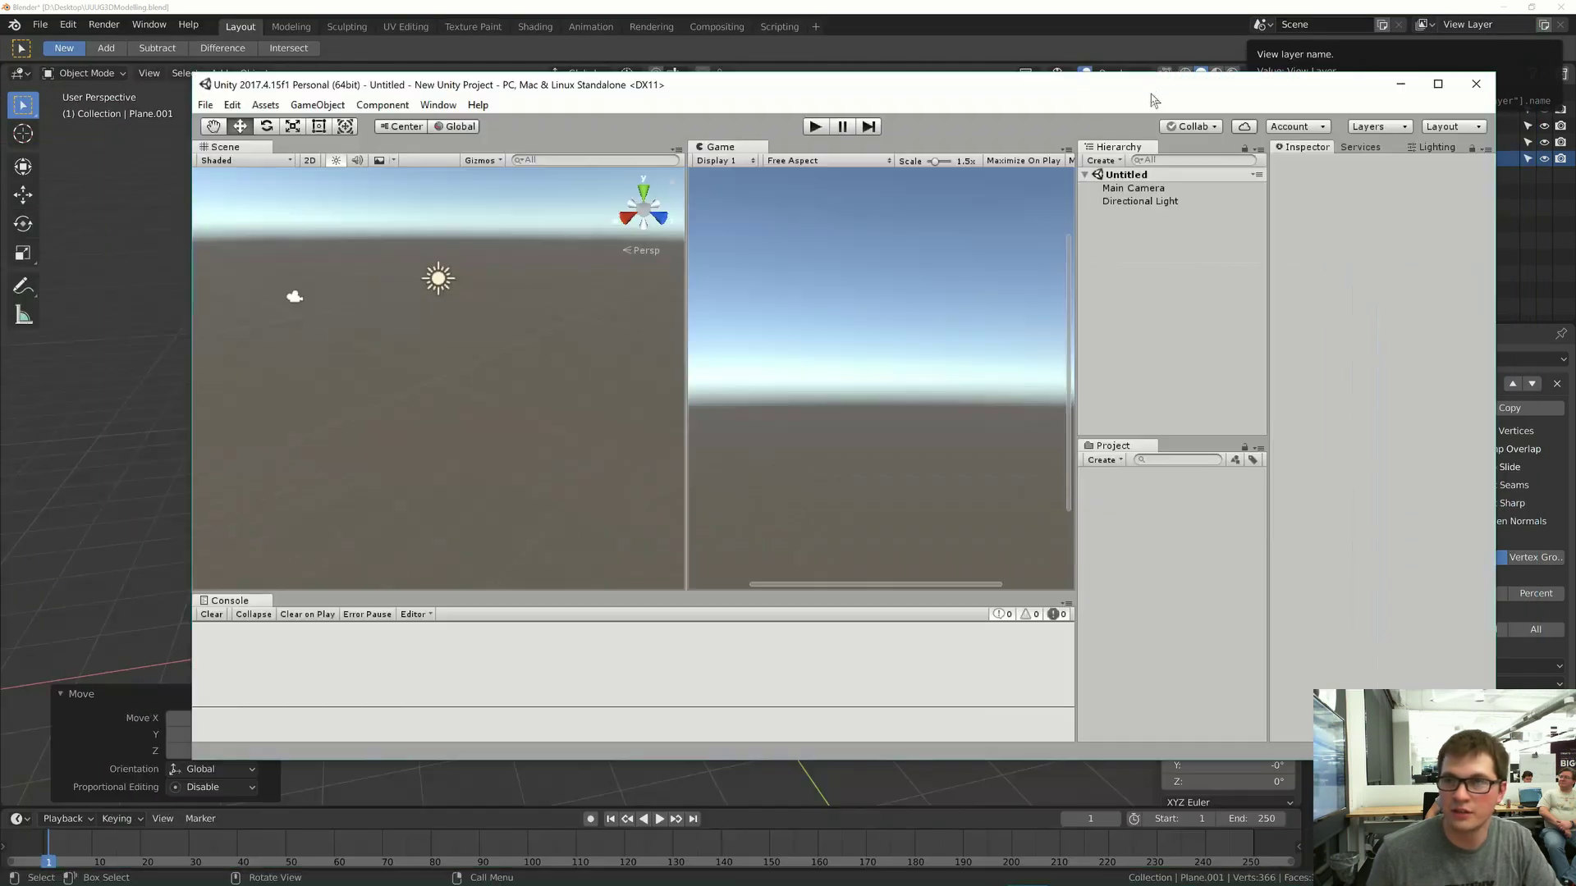
click(1506, 7)
click(1469, 17)
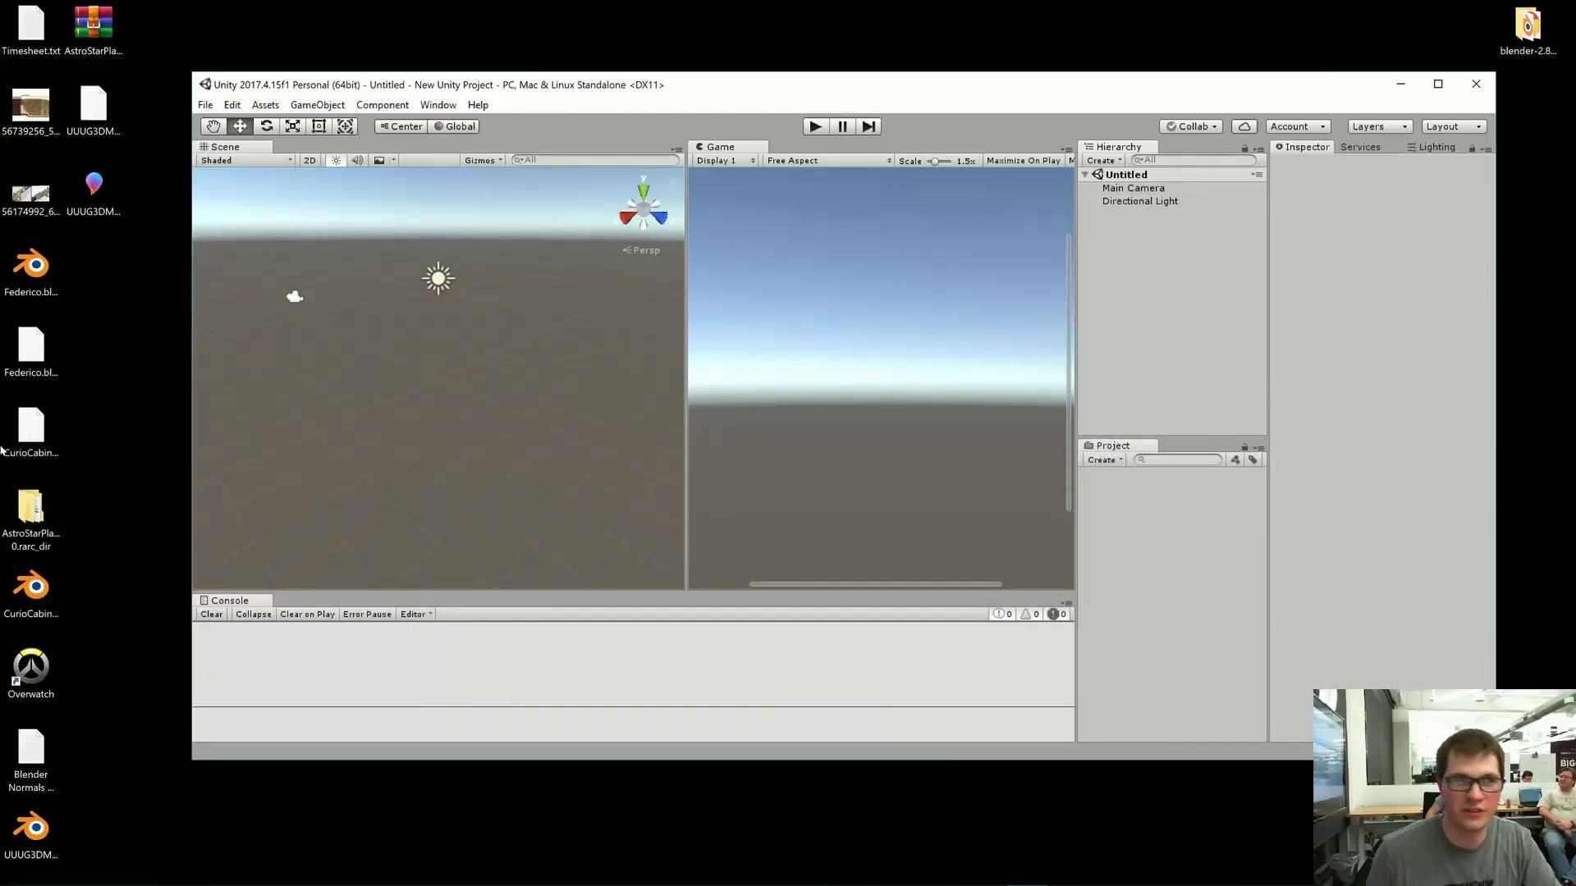
click(103, 191)
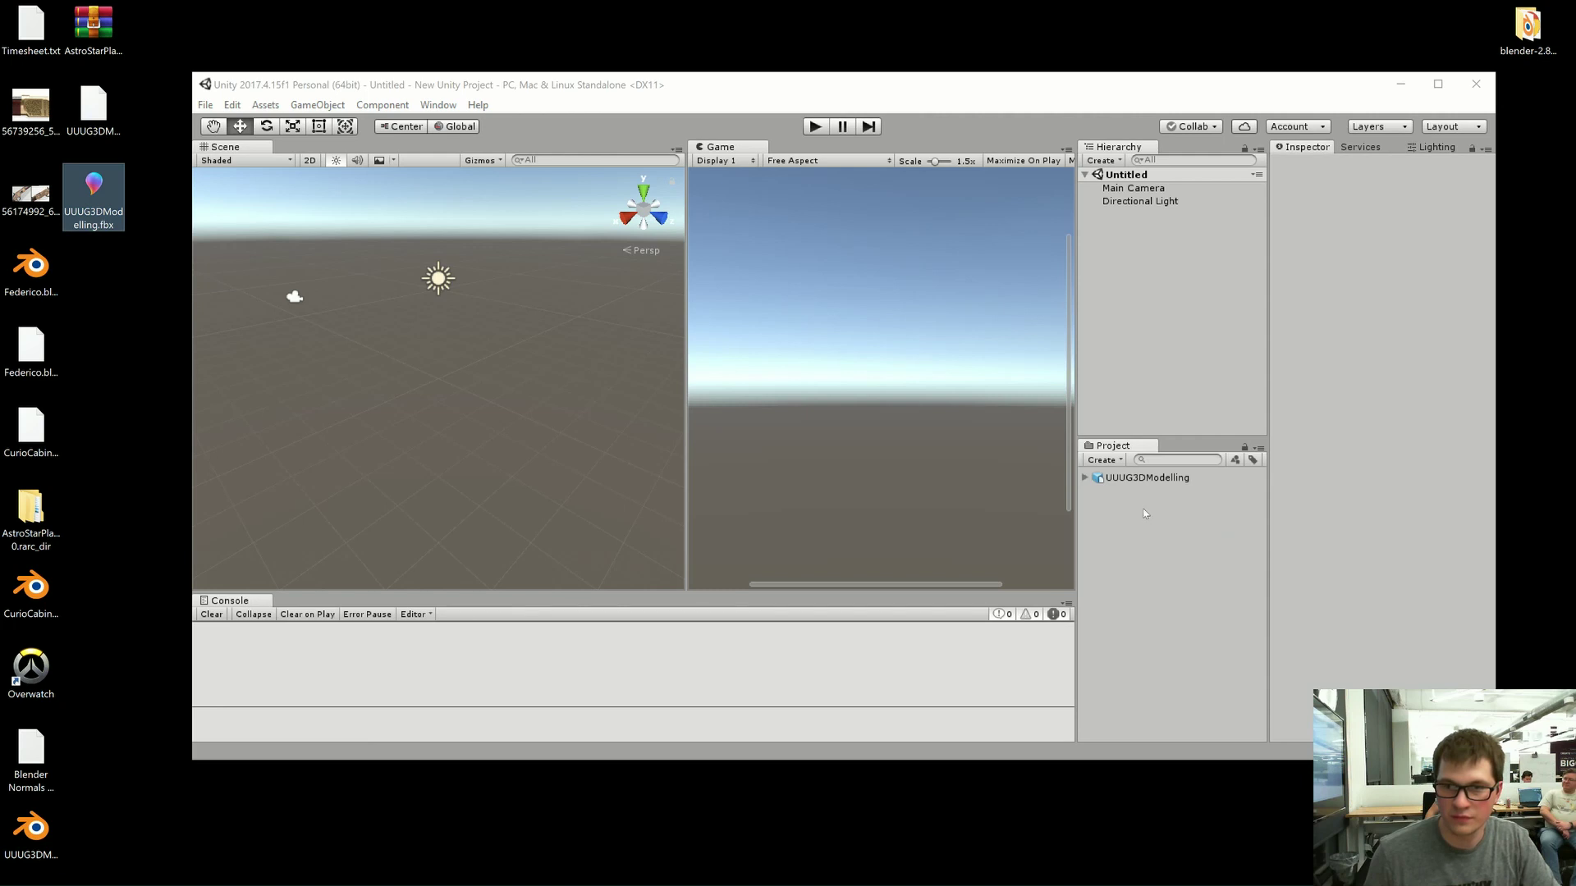
click(1438, 84)
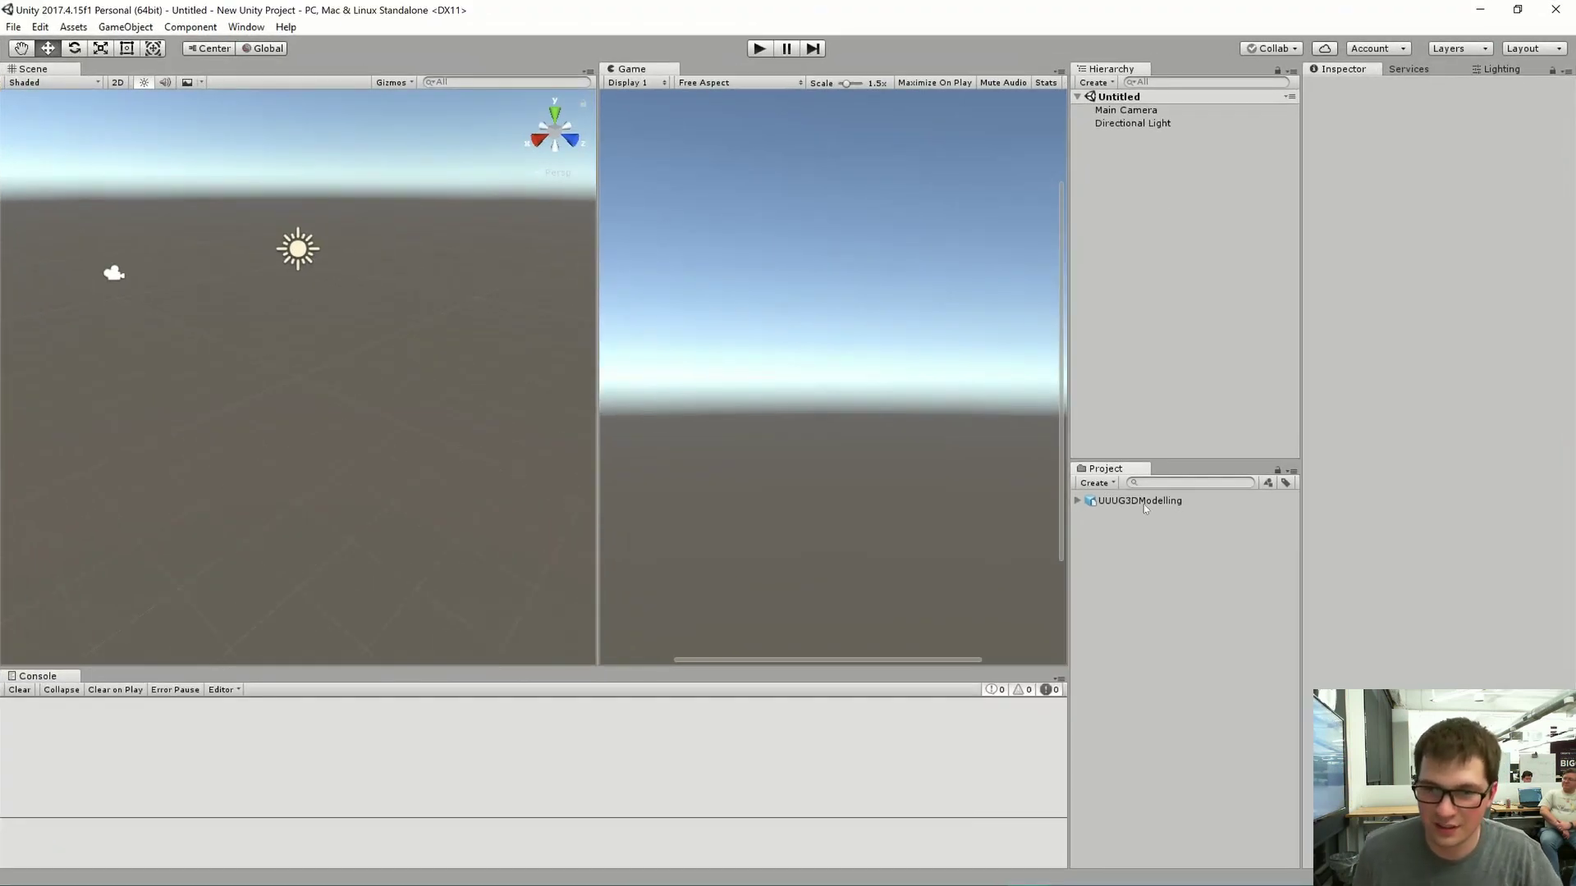
- Place the UUUG3DModelling wall model in the scene and inspect it from several angles
drag(1141, 501, 404, 348)
mouse_move(405, 348)
middle_down()
mouse_move(354, 472)
mouse_move(406, 324)
middle_up()
scroll(355, 473, up, 5)
alt+drag(406, 324, 481, 379)
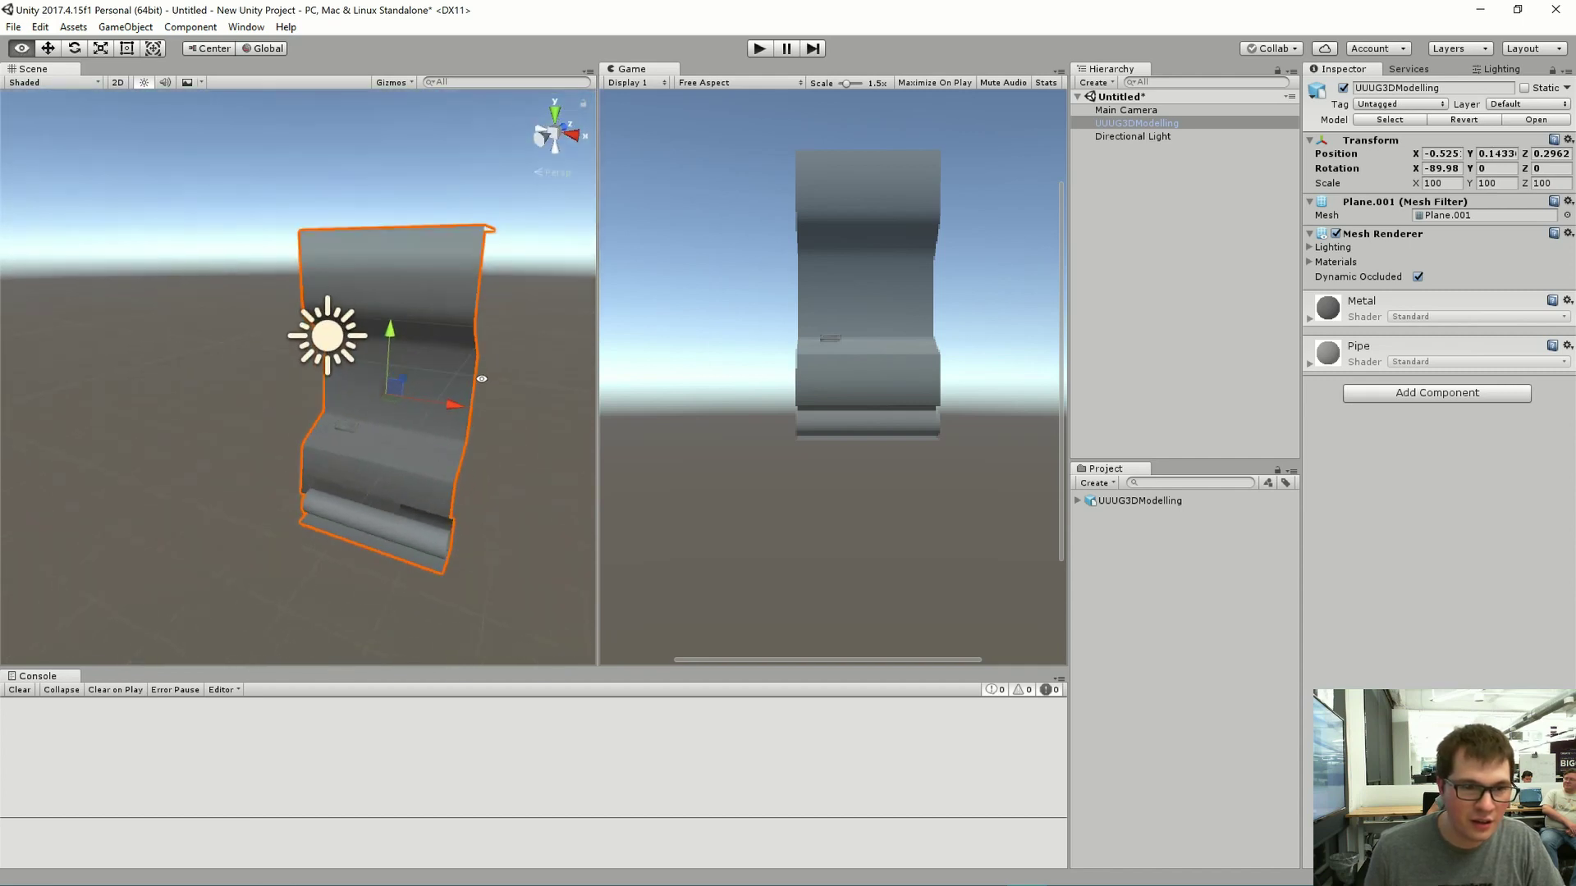
middle_drag(472, 395, 329, 324)
click(404, 408)
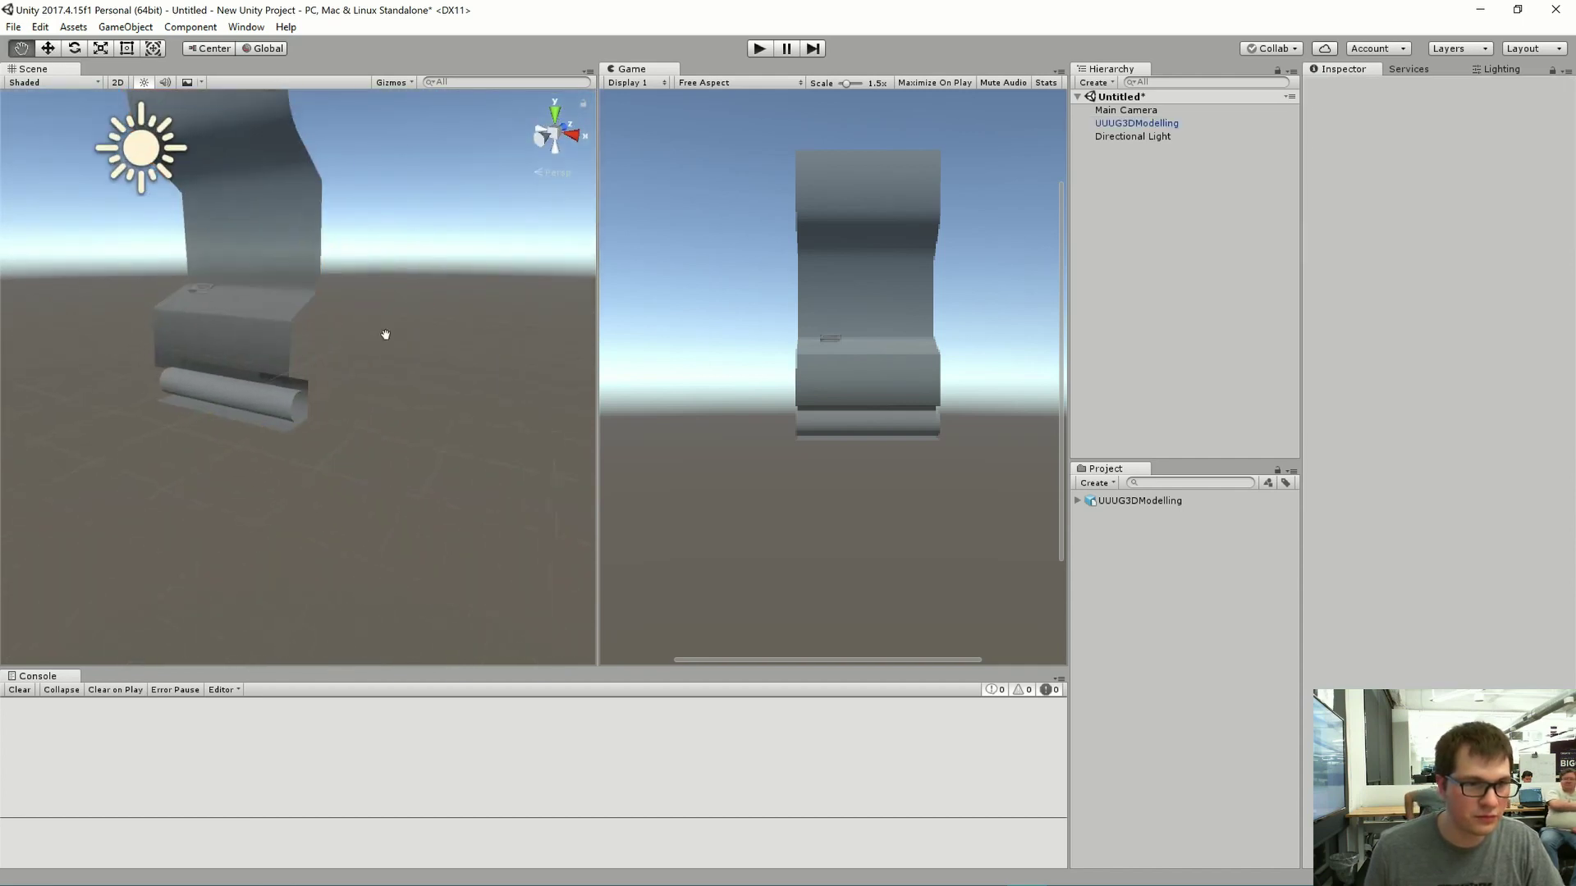
alt+drag(383, 334, 438, 439)
click(355, 456)
middle_drag(466, 473, 485, 417)
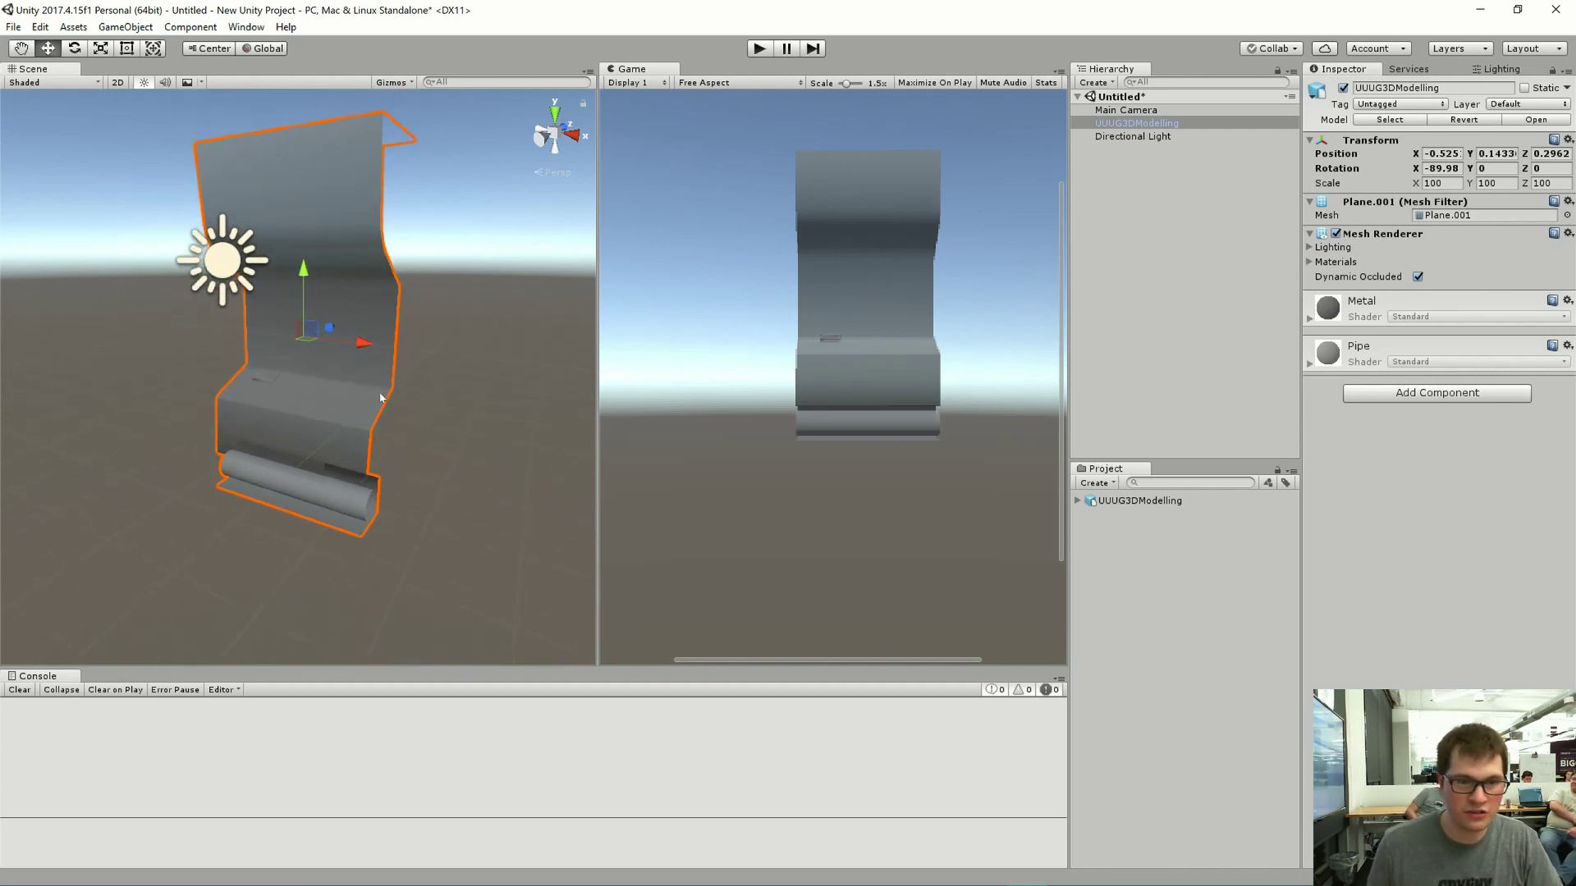
alt+drag(320, 394, 275, 391)
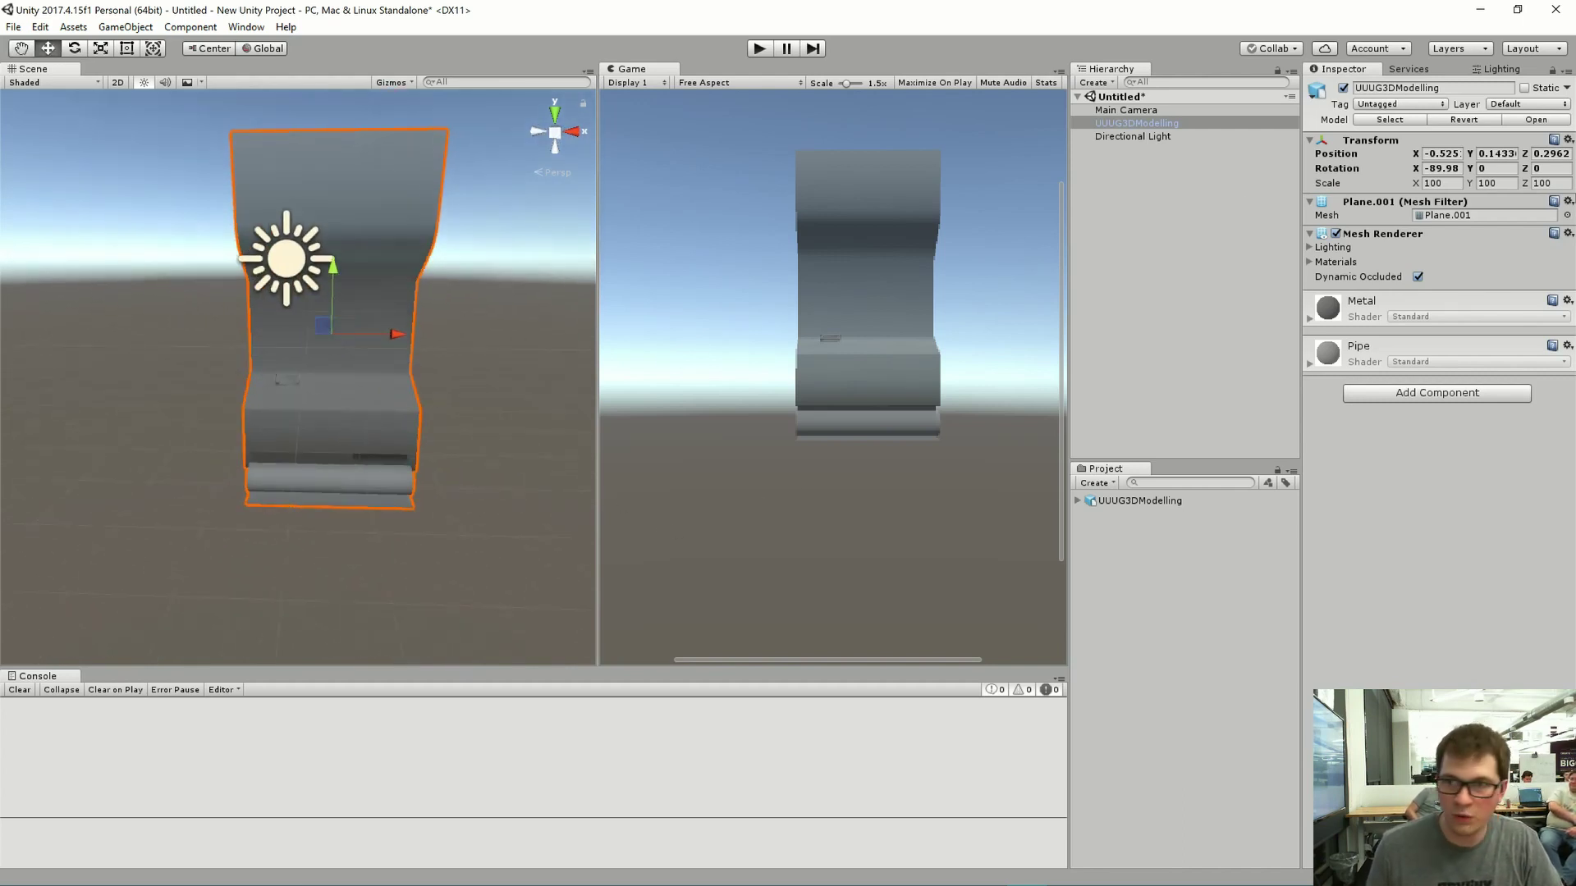
- Switch the transform handle to Pivot and set the wall's position to X 0, Y 0, Z 0
click(210, 49)
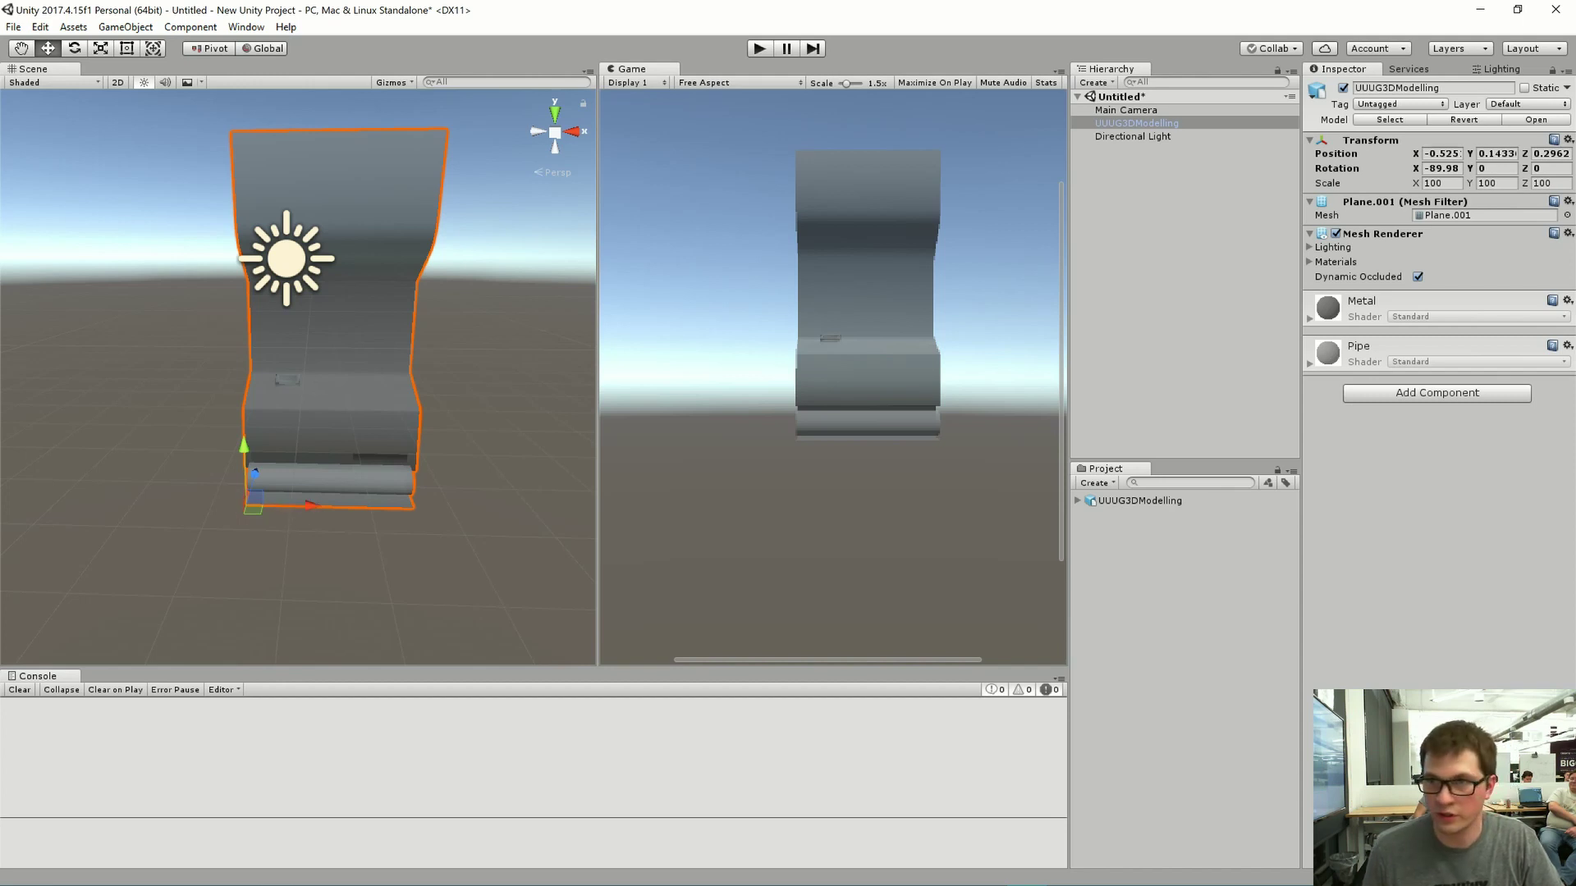
click(1441, 153)
text(0)
key(Tab)
text(0)
key(Tab)
text(0)
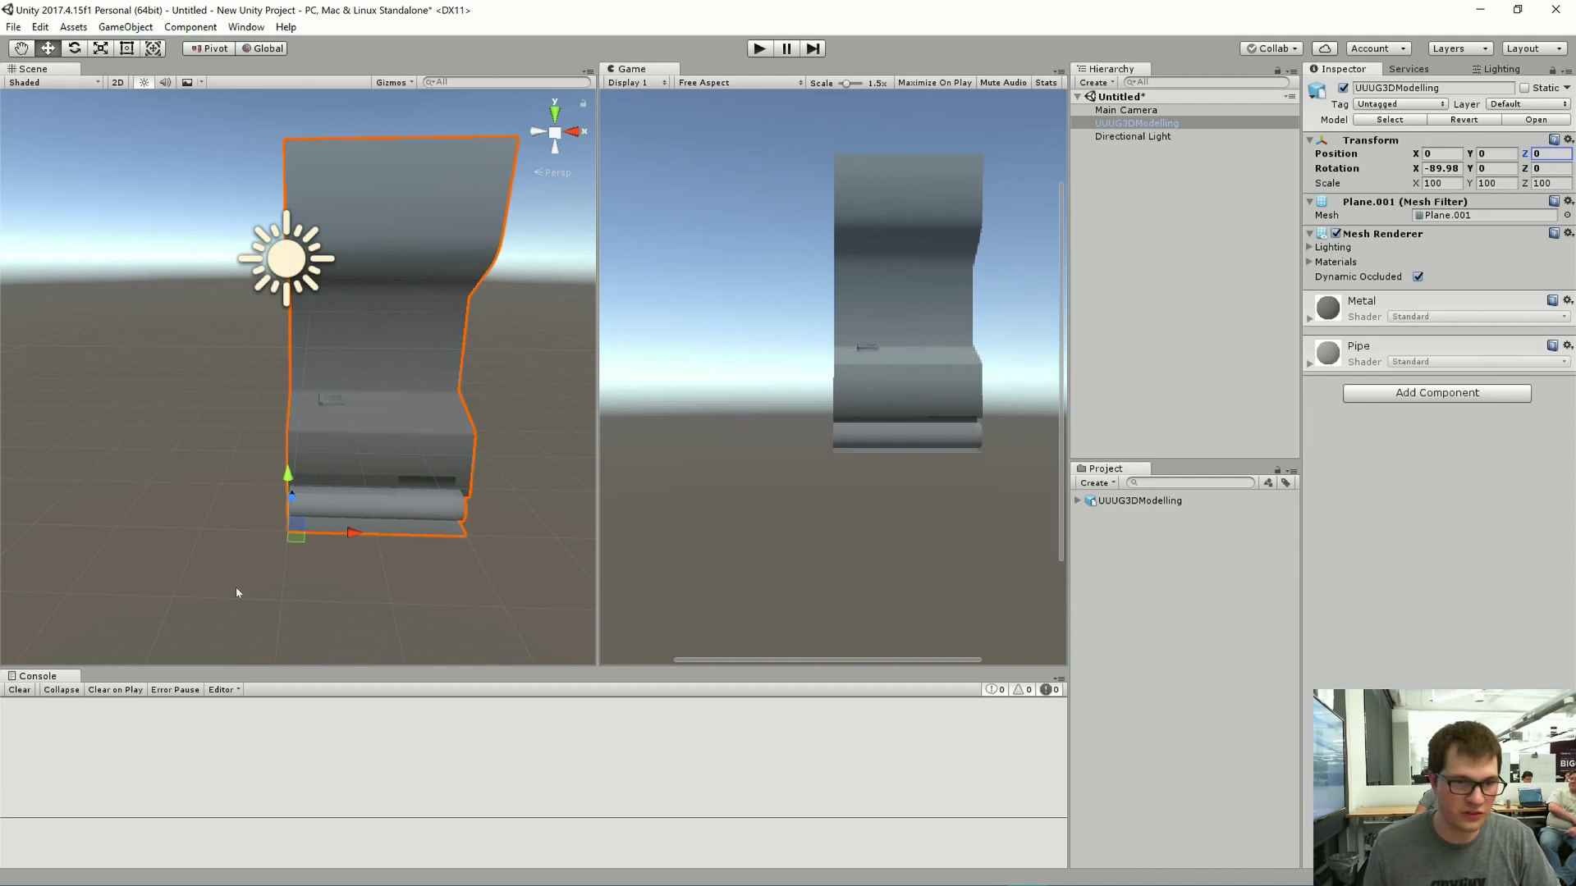
- Duplicate the wall and move the copy along X to -2, flush beside the original
middle_drag(304, 607, 333, 598)
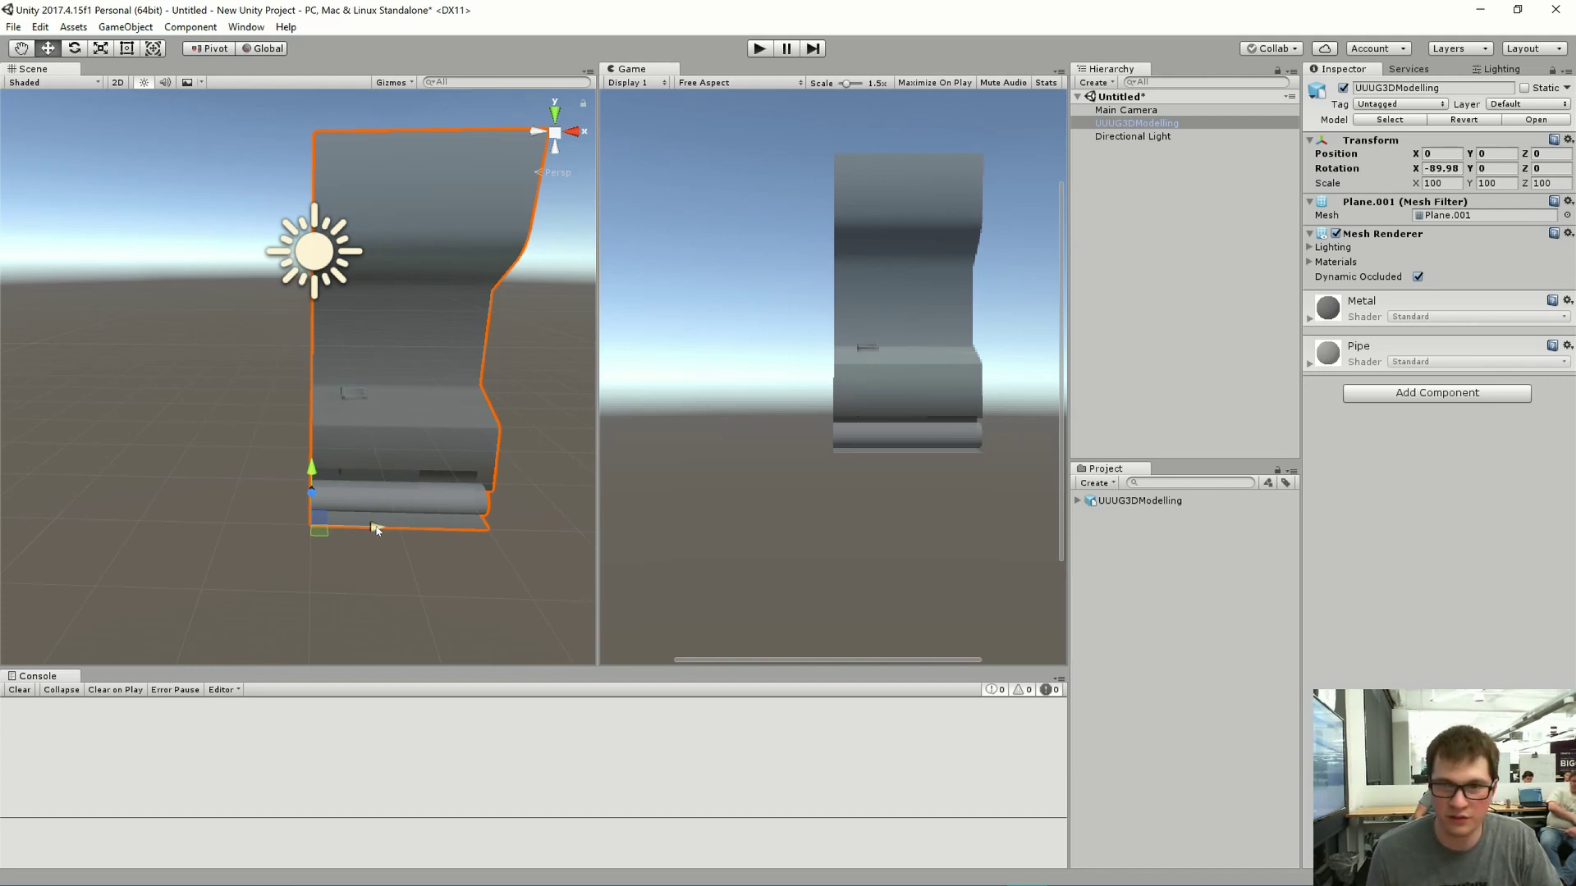
key(v)
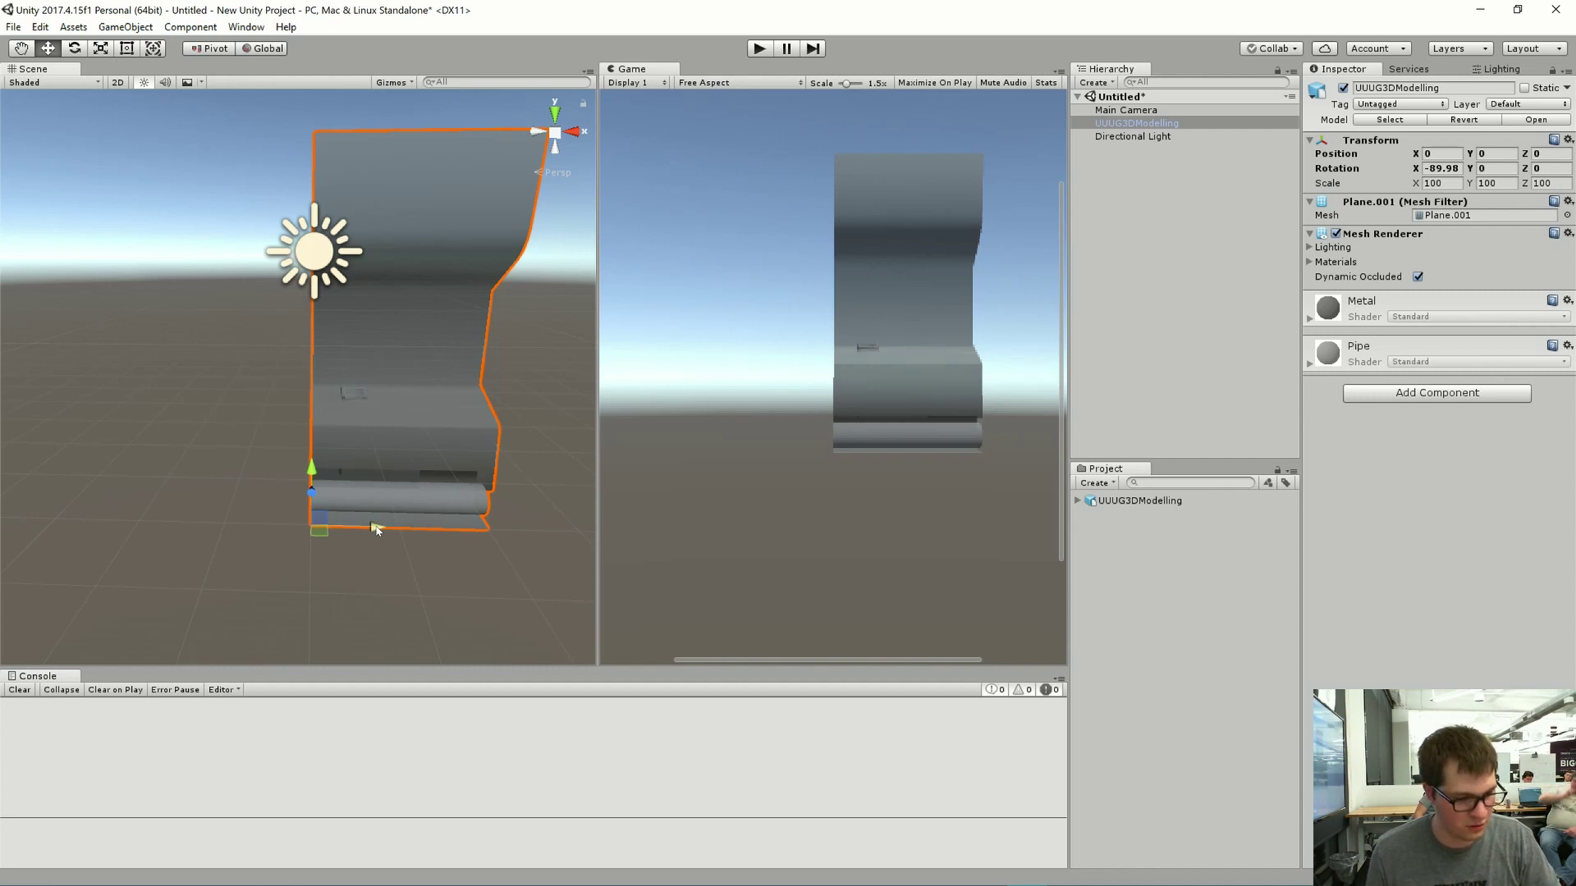
key(ctrl+d)
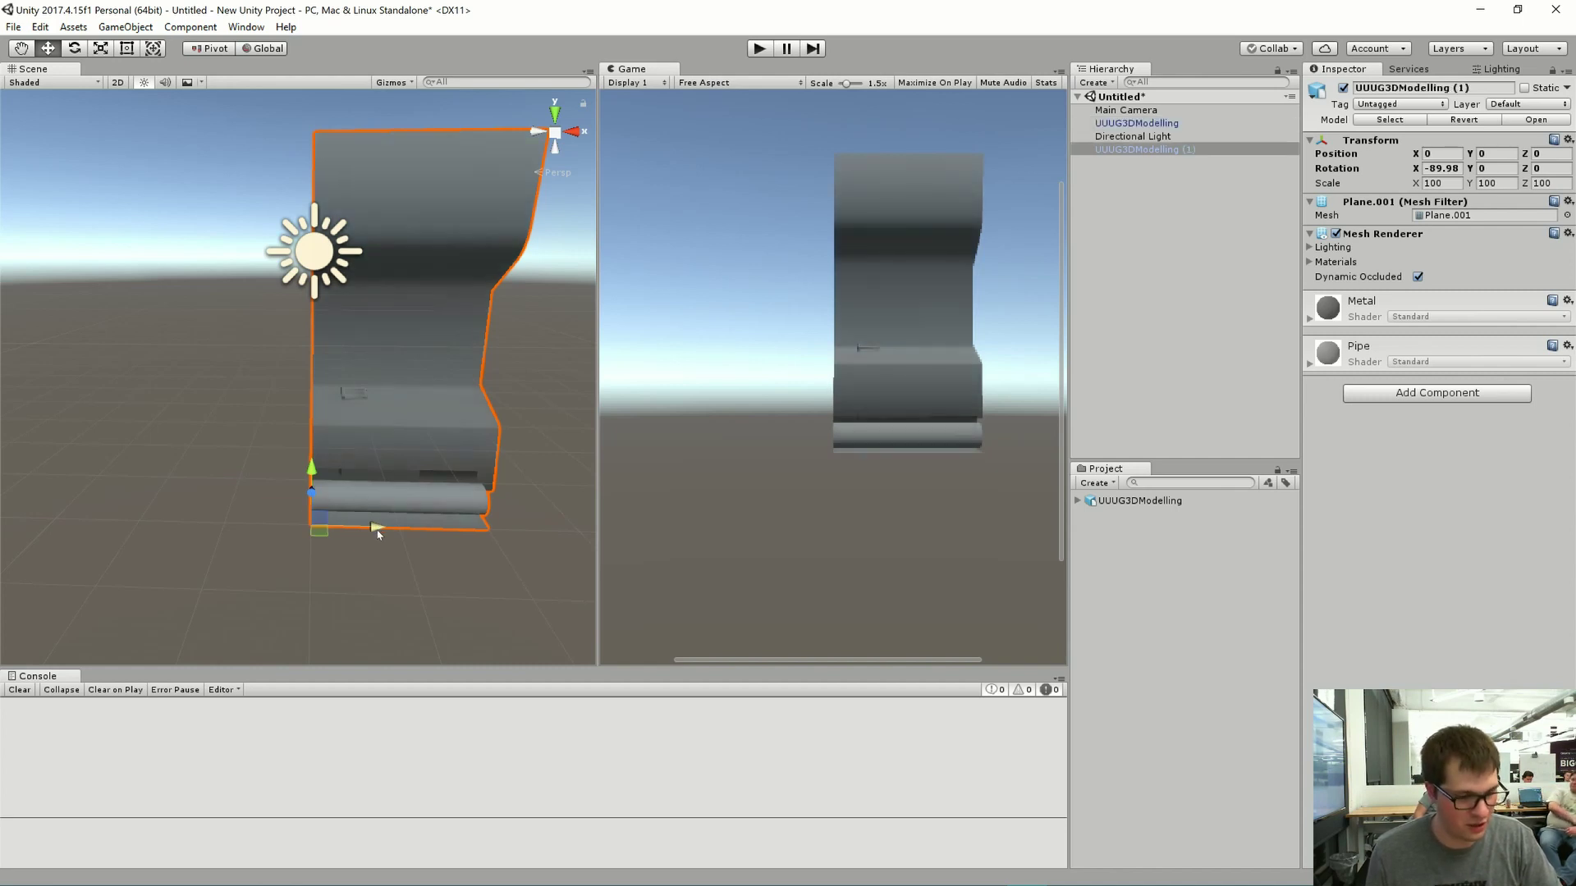
drag(378, 534, 204, 533)
click(322, 579)
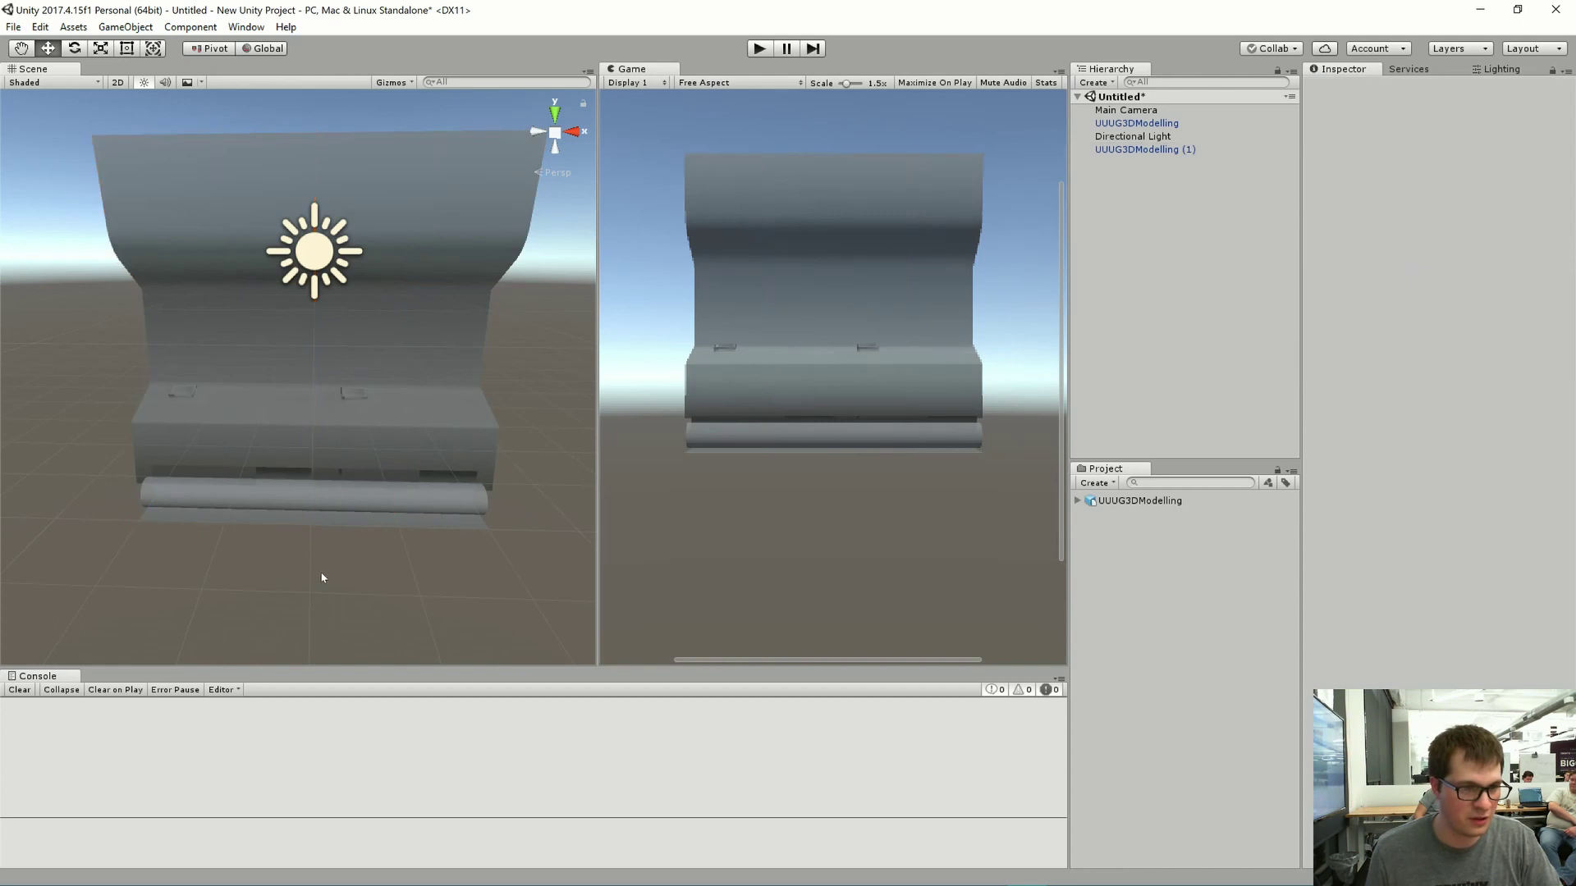
click(289, 505)
scroll(328, 492, down, 3)
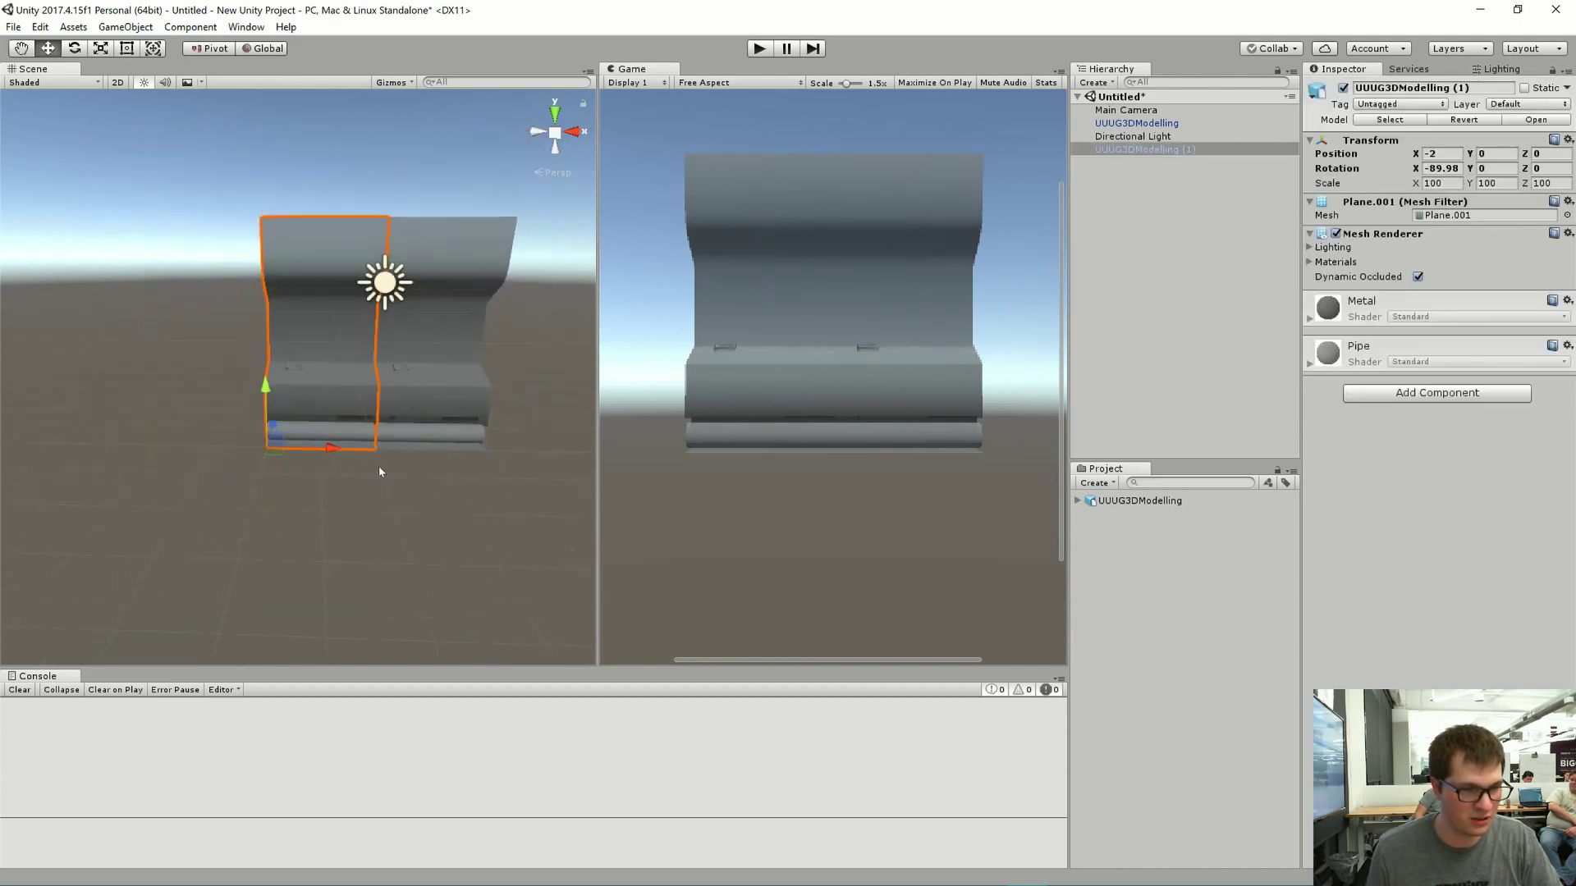
- Select both adjoining wall pieces and duplicate them in place
alt+drag(380, 472, 415, 411)
shift+click(414, 410)
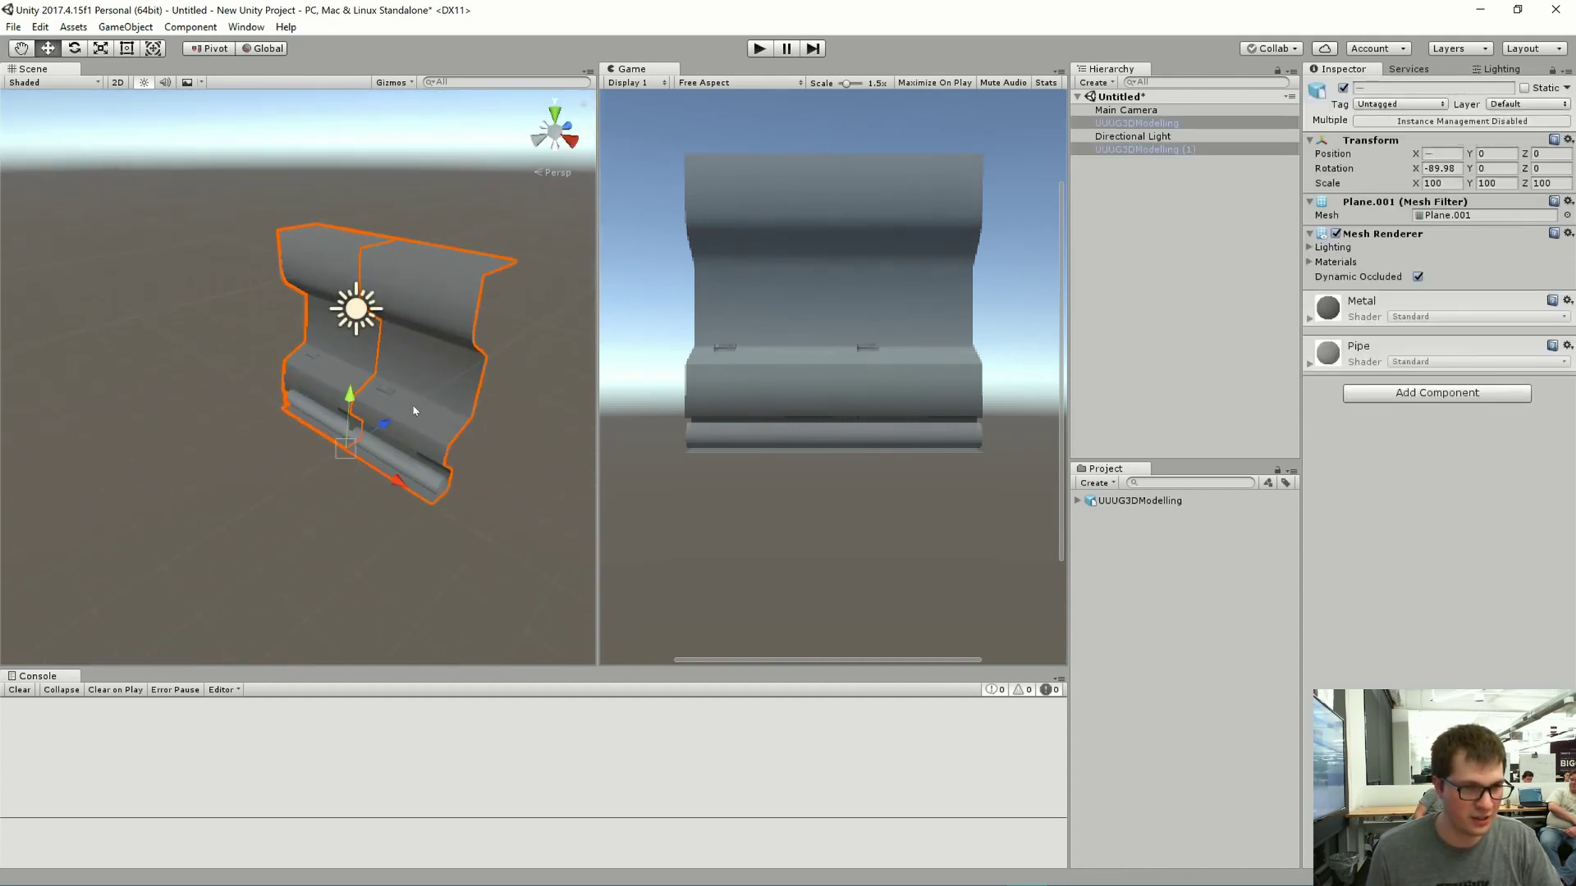
key(ctrl+d)
- Rotate the duplicated wall at the origin to Z -180 and move it to Z -2, facing the original row
click(414, 410)
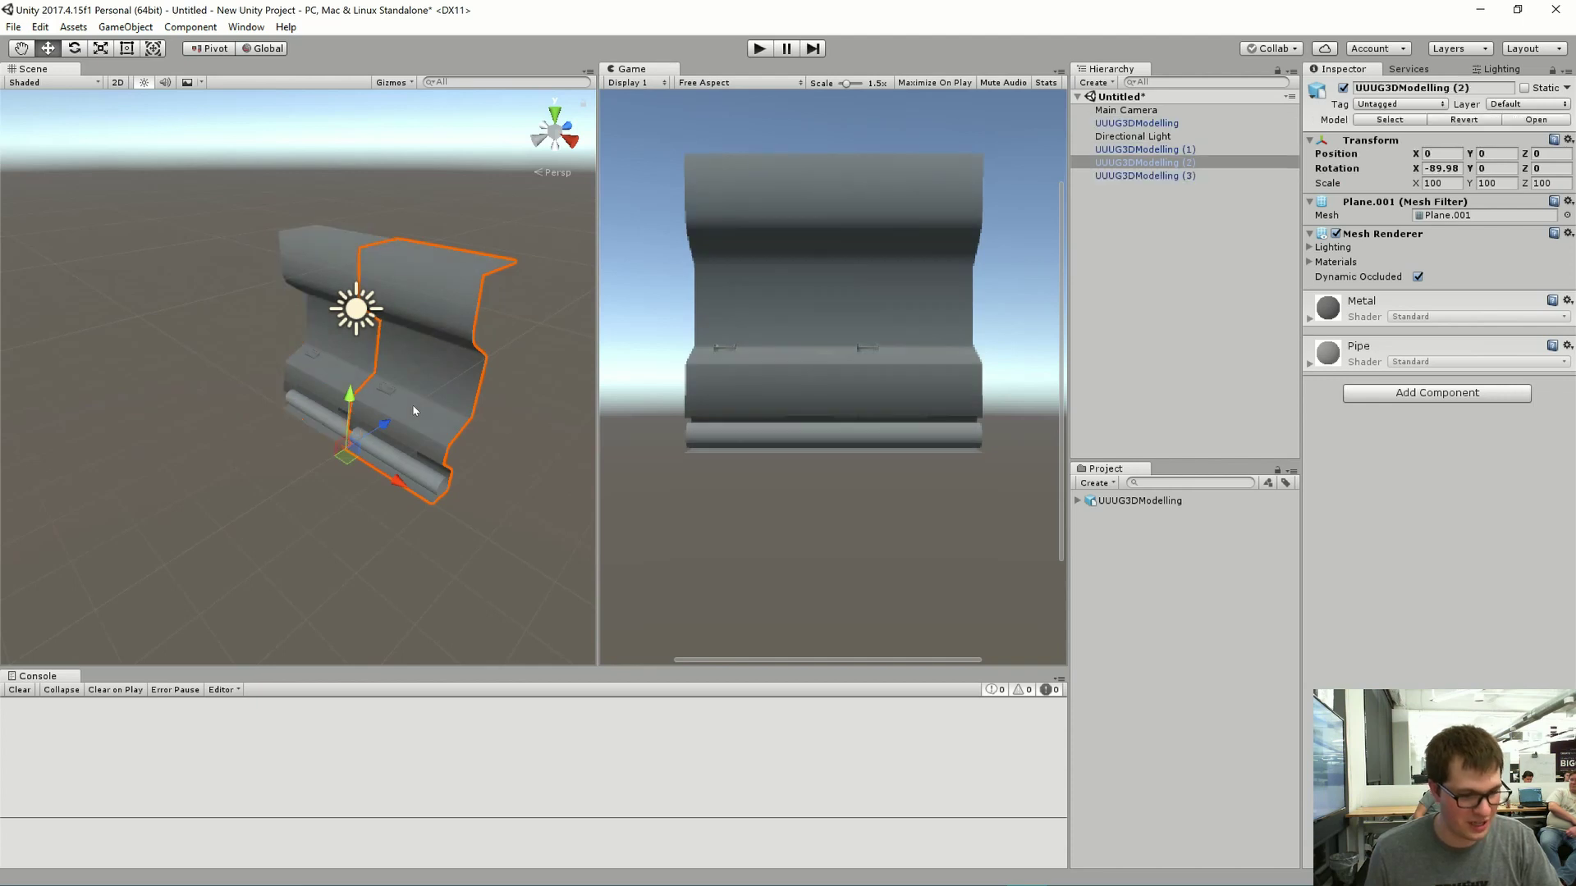
key(e)
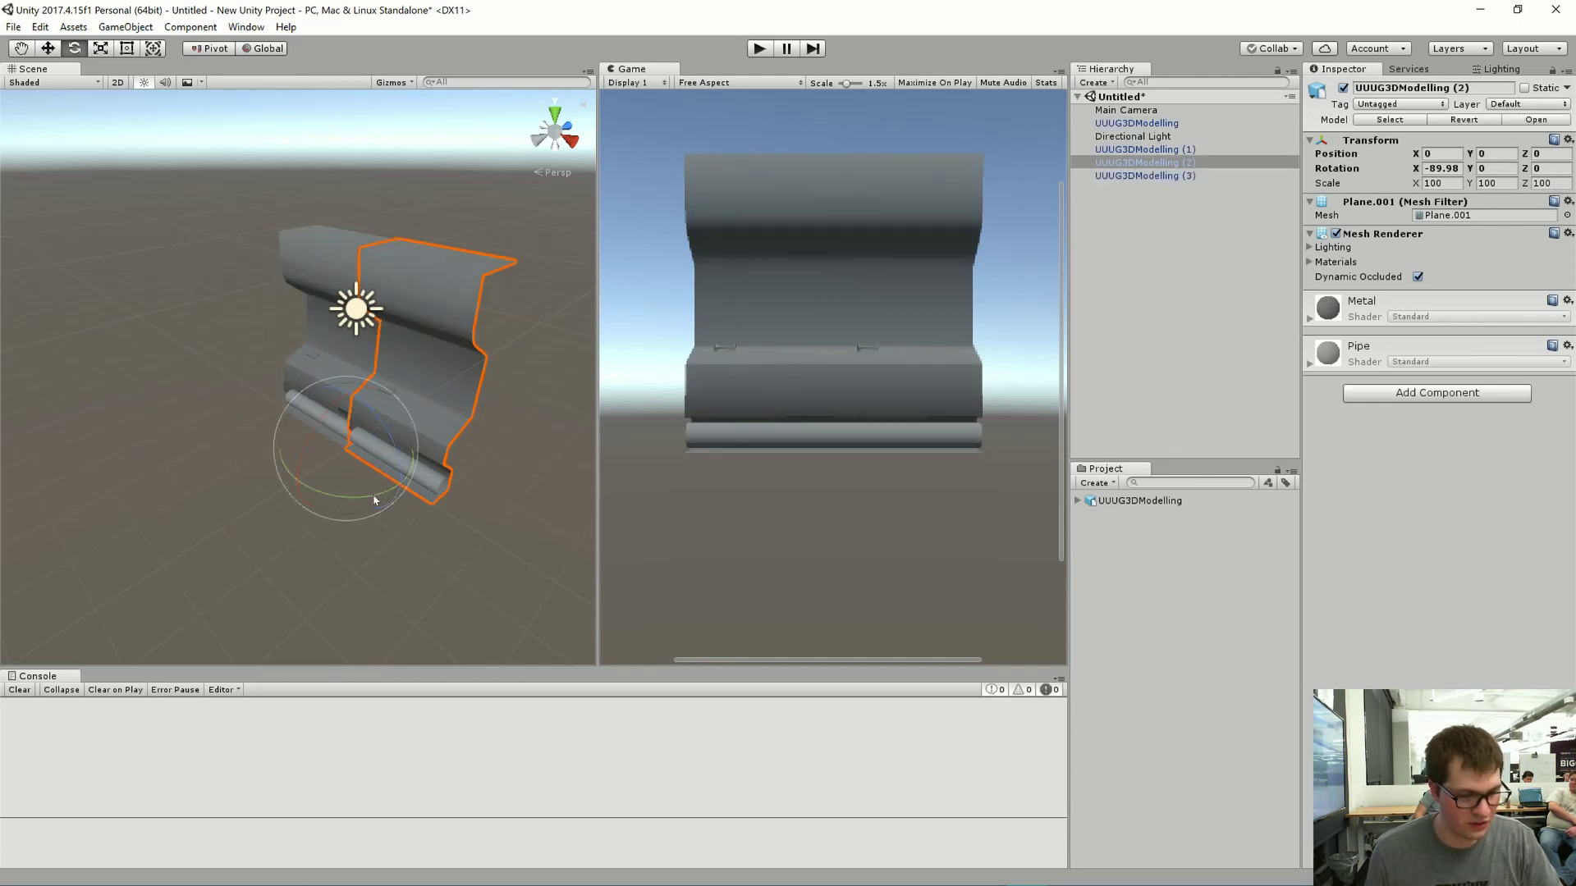
drag(374, 498, 401, 495)
key(ctrl+z)
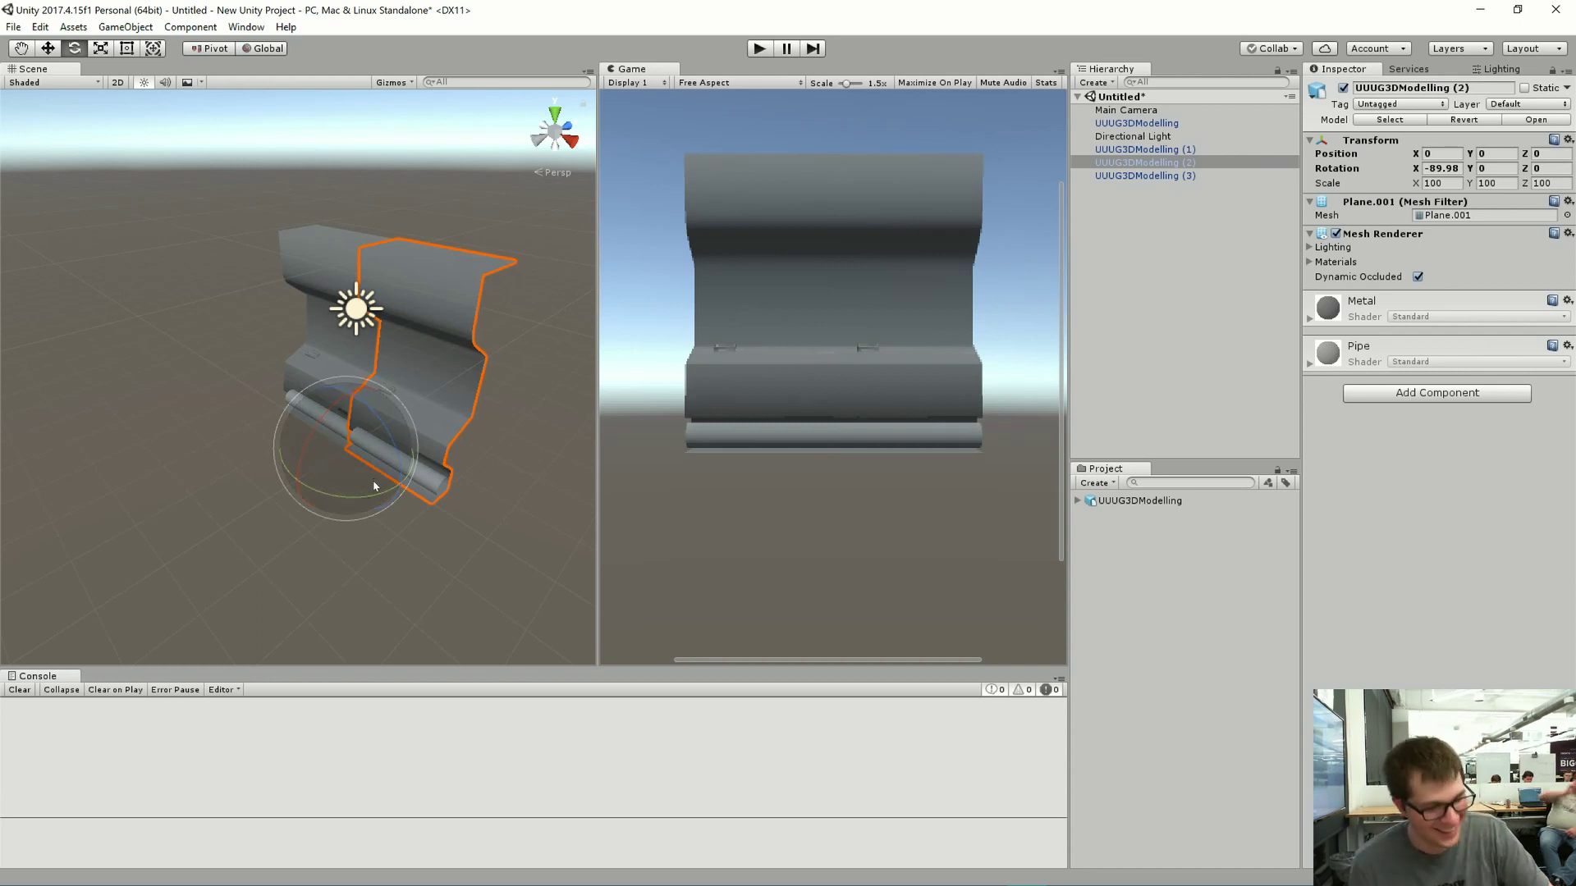
drag(374, 486, 717, 542)
key(w)
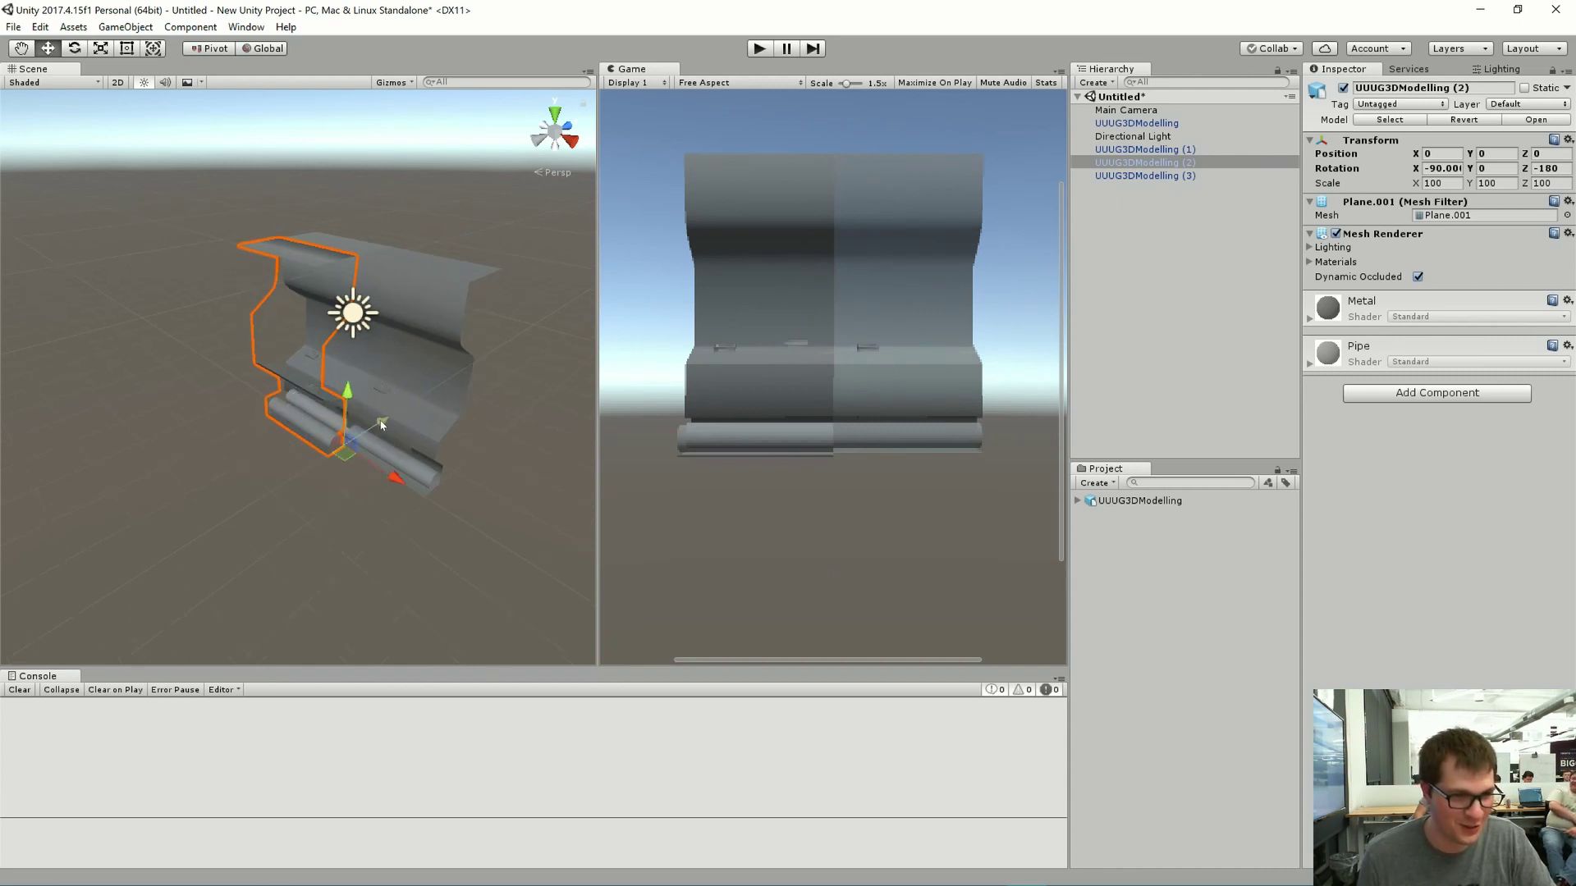
drag(382, 425, 330, 471)
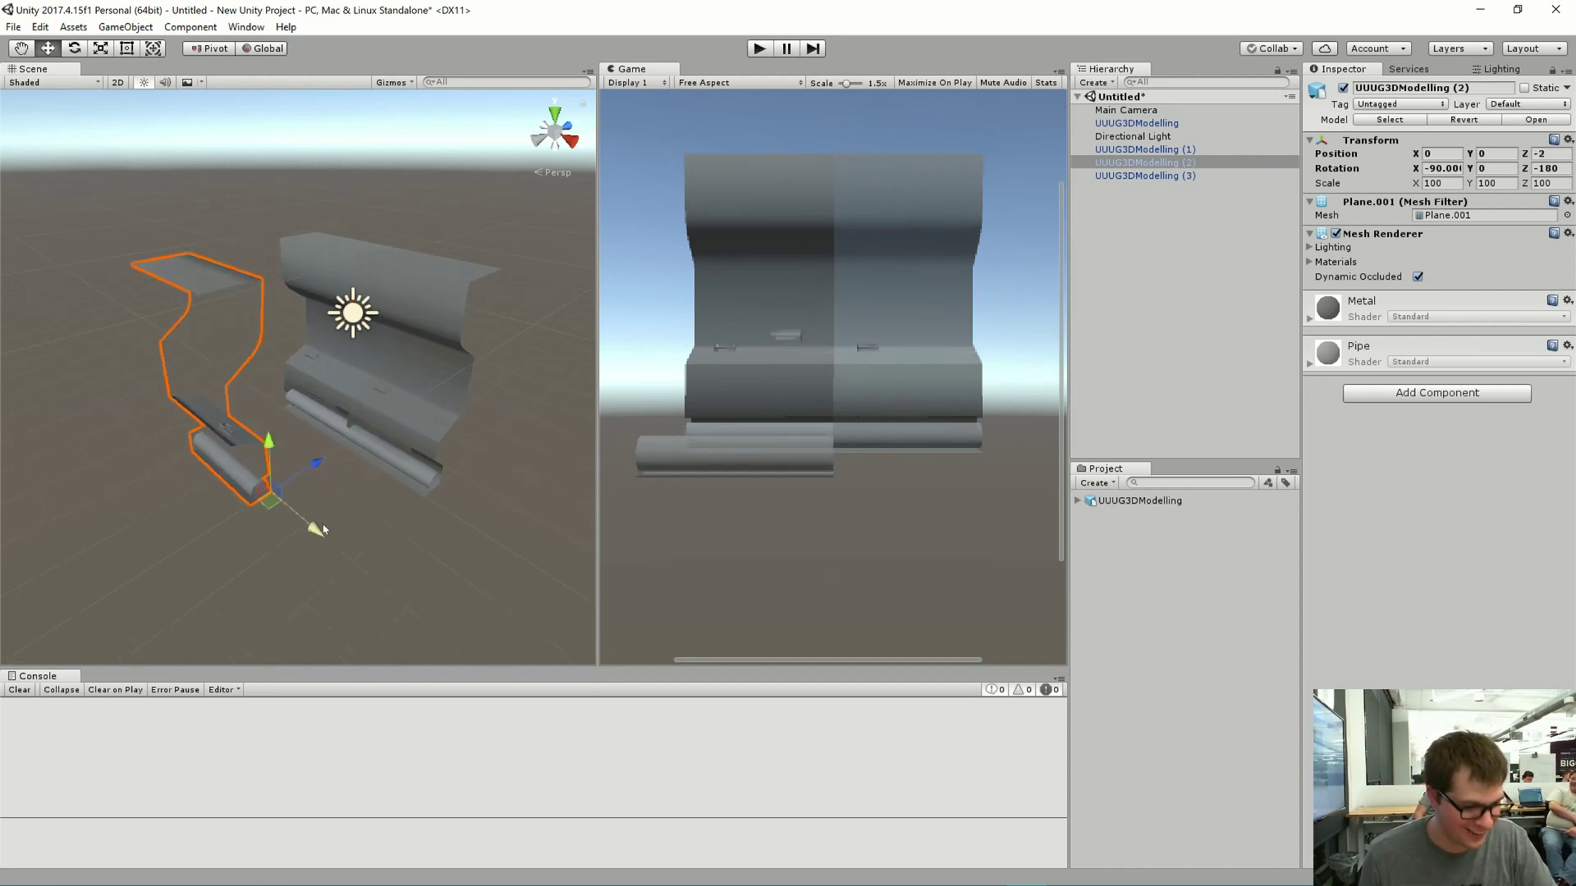
- Duplicate the turned wall and move the copy to X 2 to extend the opposite side of the corridor
key(ctrl+d)
drag(327, 539, 405, 609)
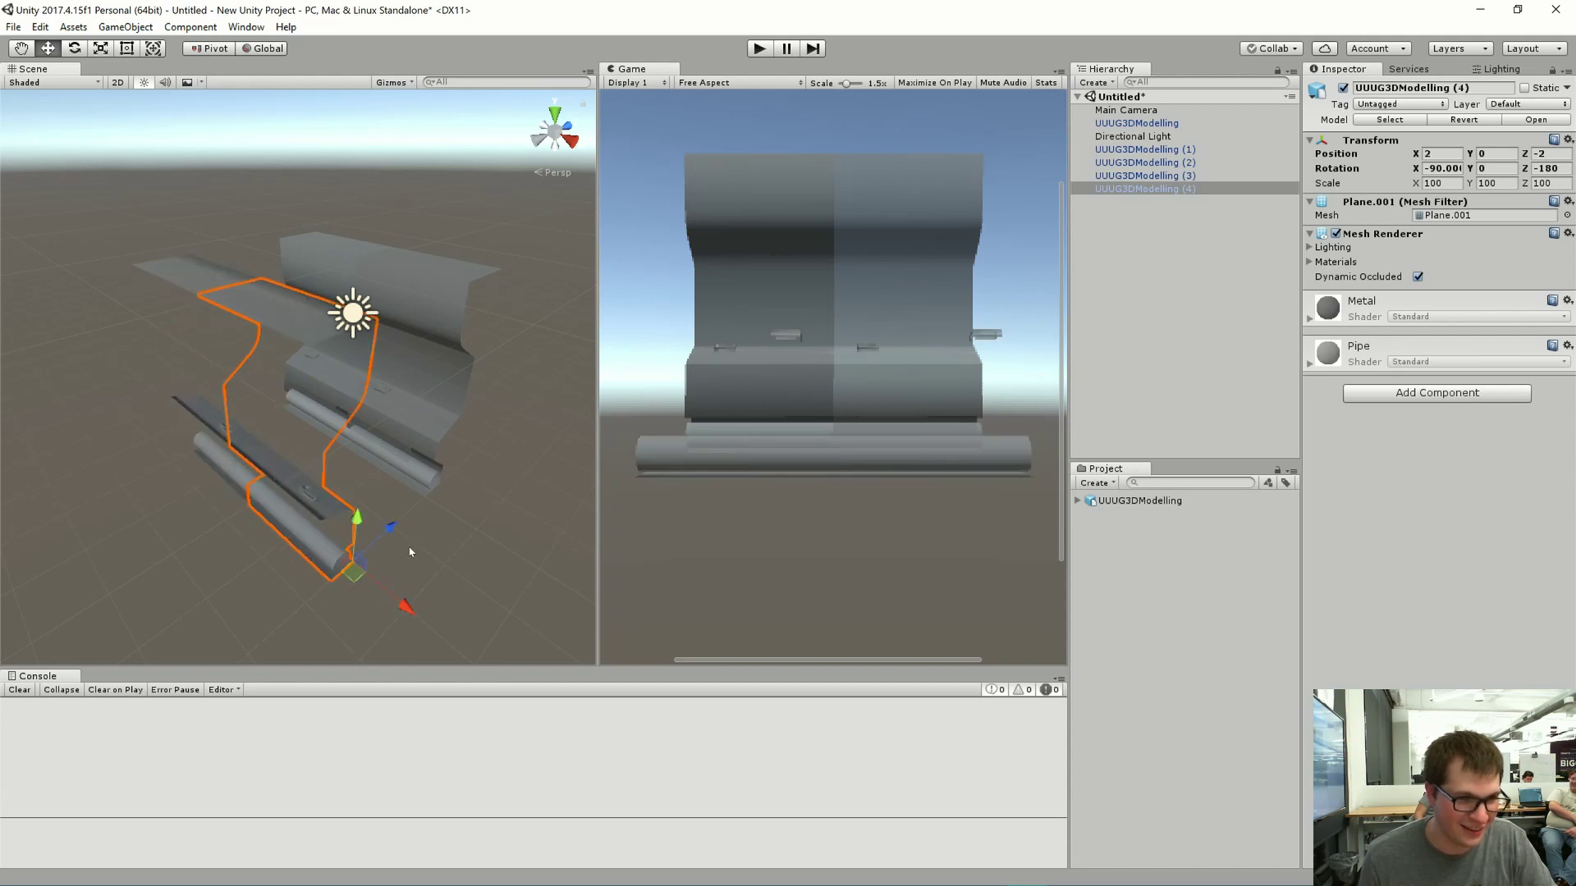
click(410, 551)
- Examine the assembled corridor from between the two facing wall rows
click(213, 427)
drag(304, 510, 361, 510)
ctrl+drag(346, 491, 369, 499)
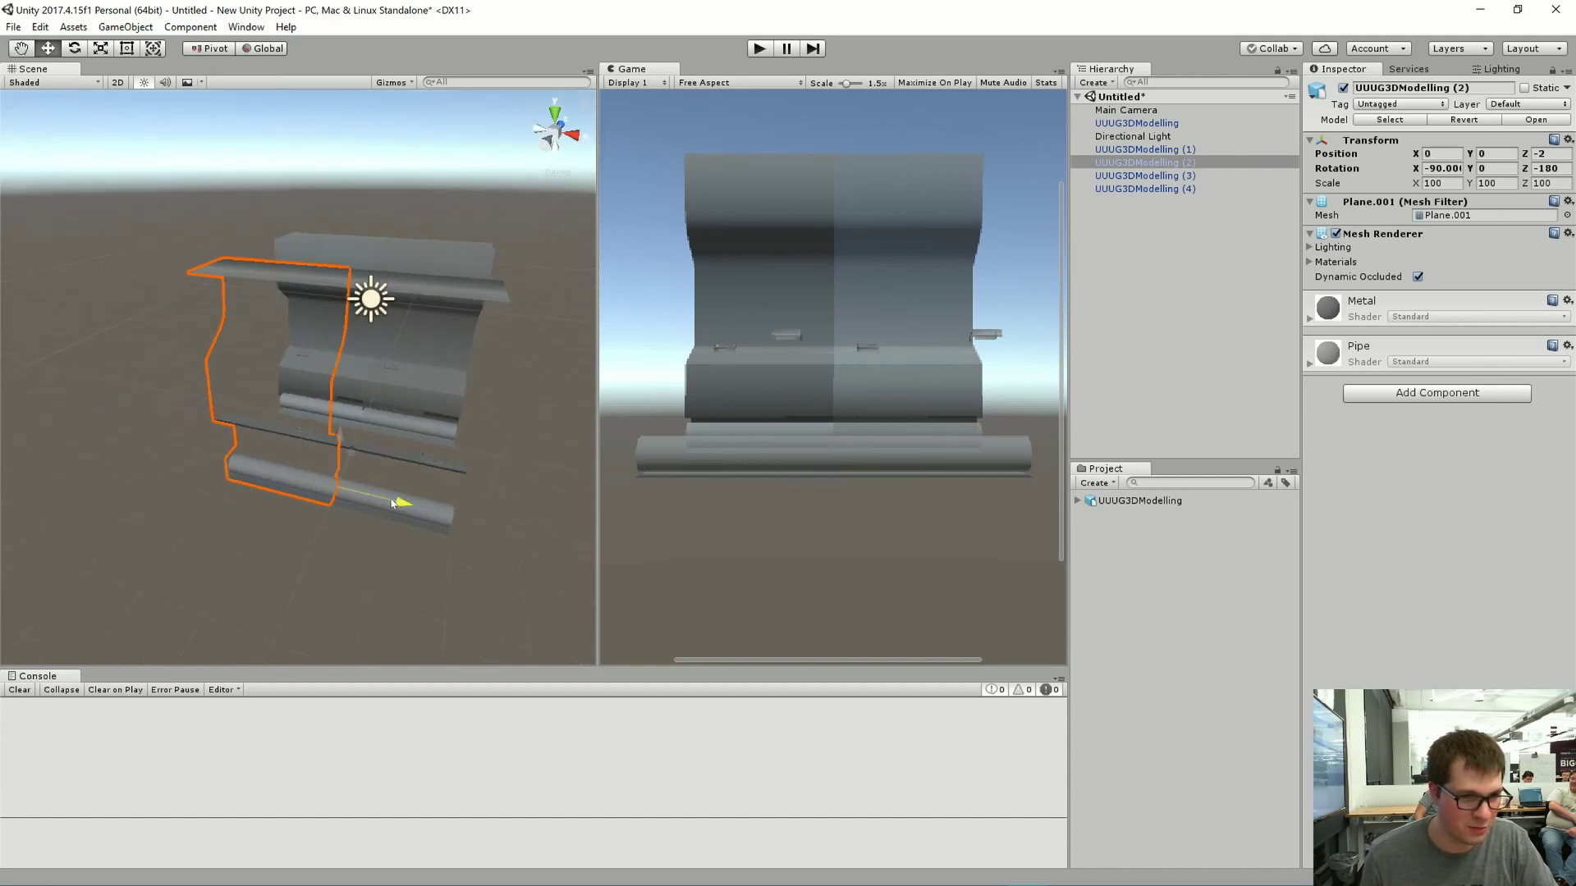
click(402, 553)
alt+drag(402, 553, 321, 433)
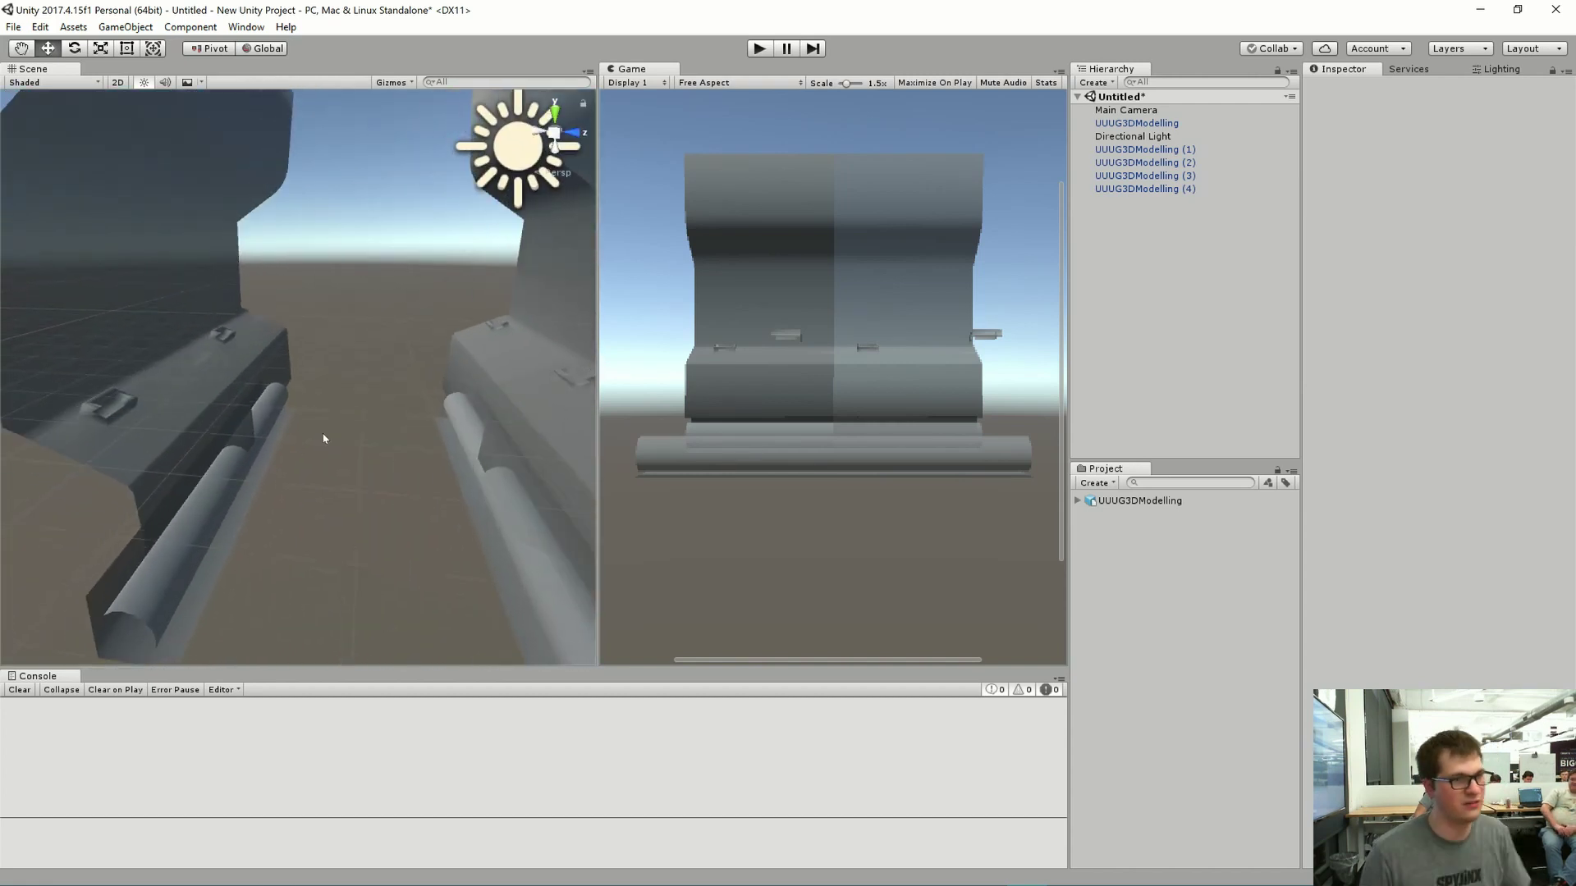
scroll(282, 430, up, 5)
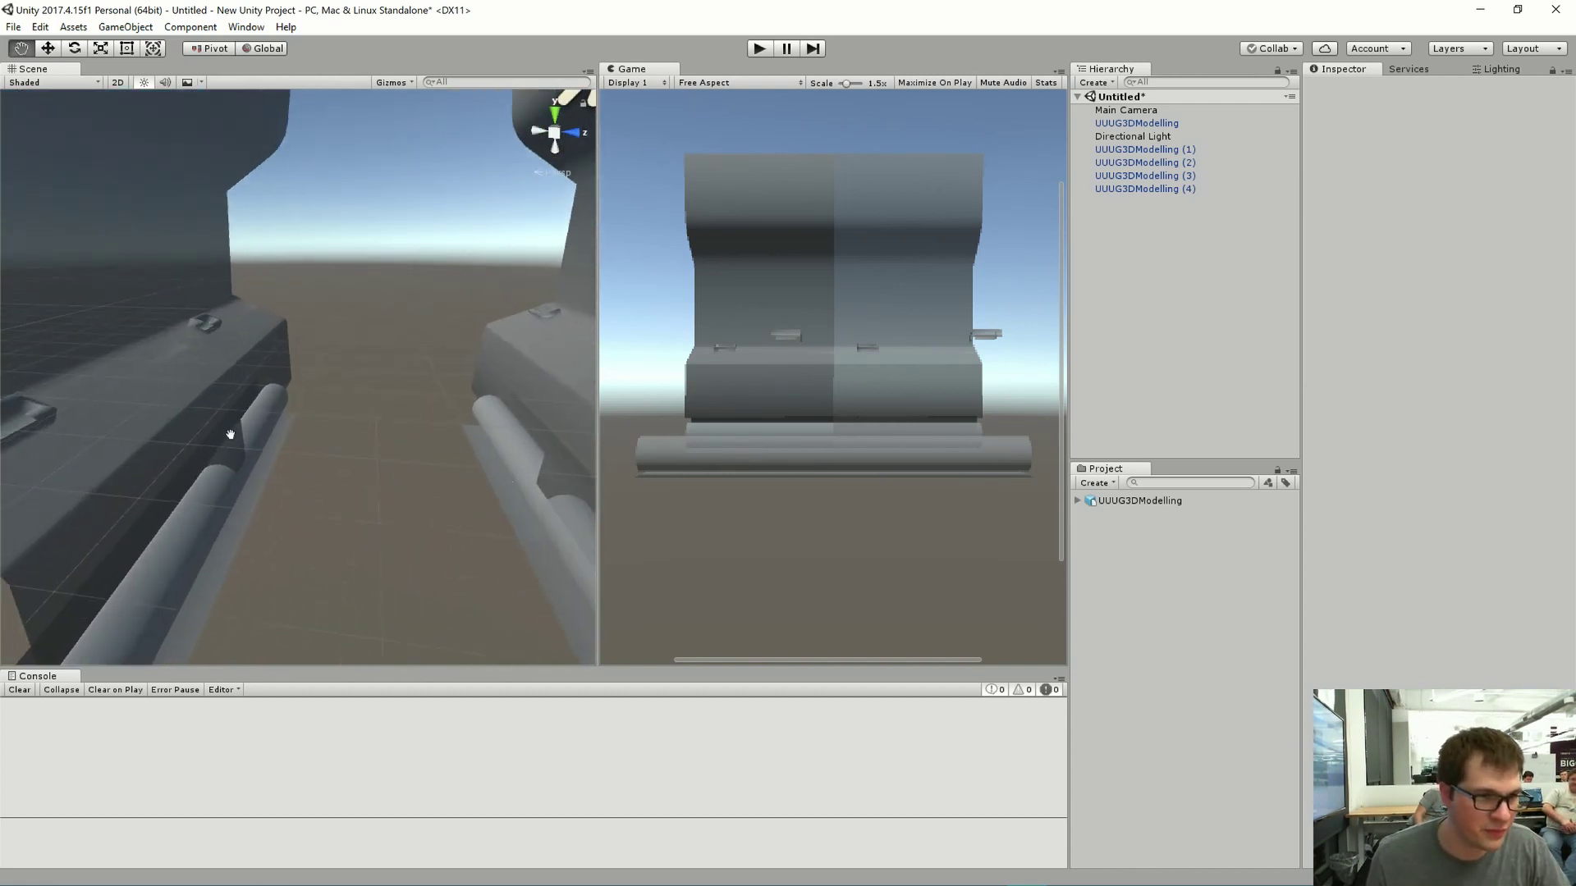
- Inspect the two facing wall rows of the corridor from close up, farther away and higher viewpoints
click(274, 429)
click(441, 470)
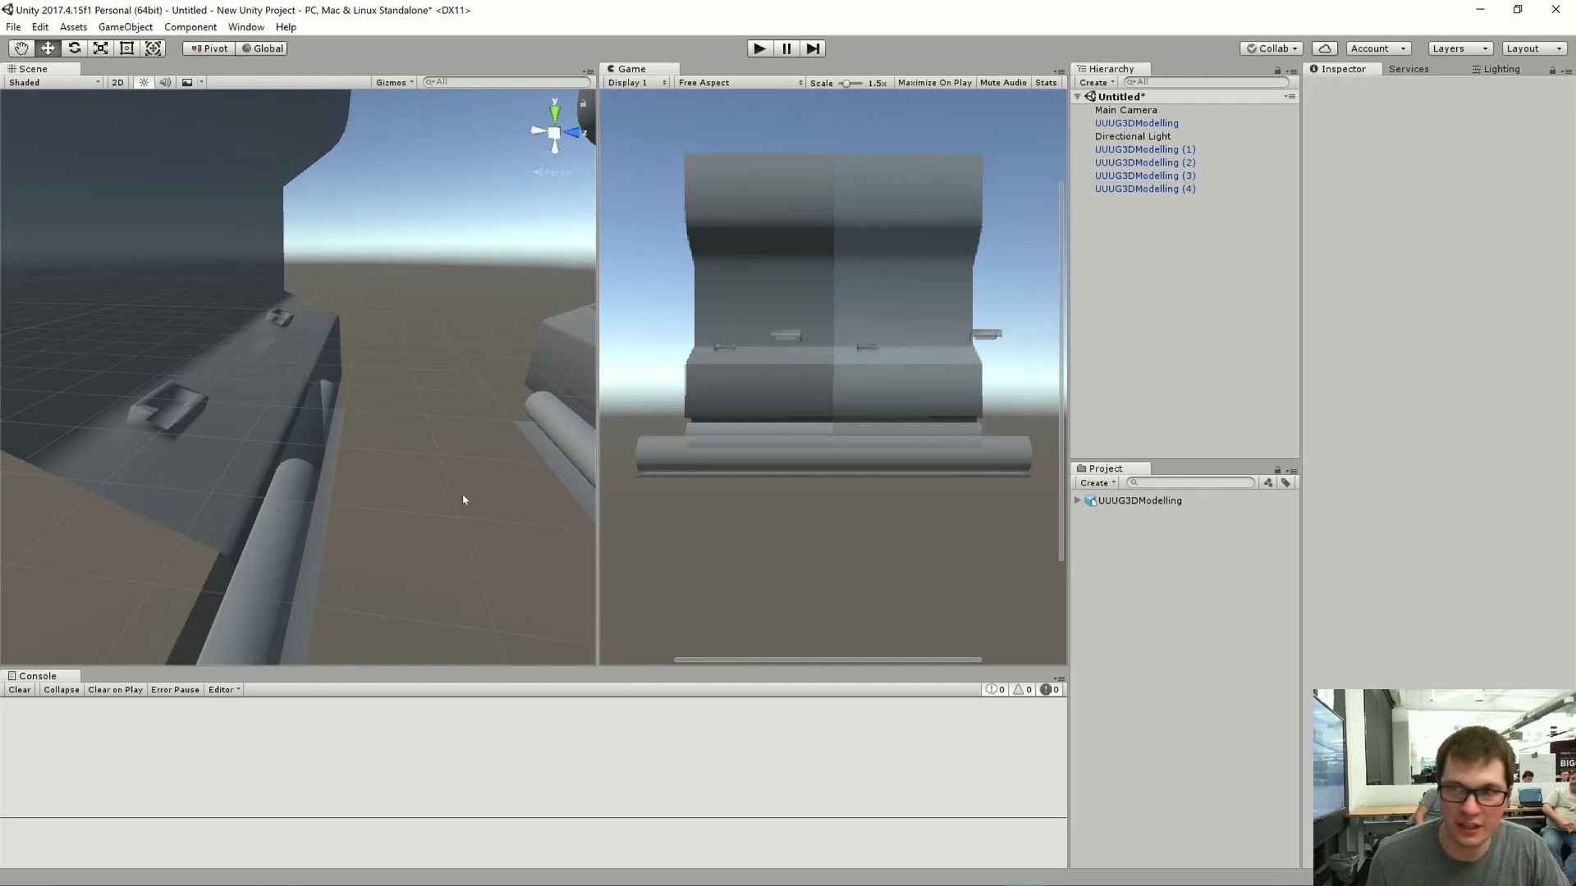
alt+drag(460, 496, 388, 512)
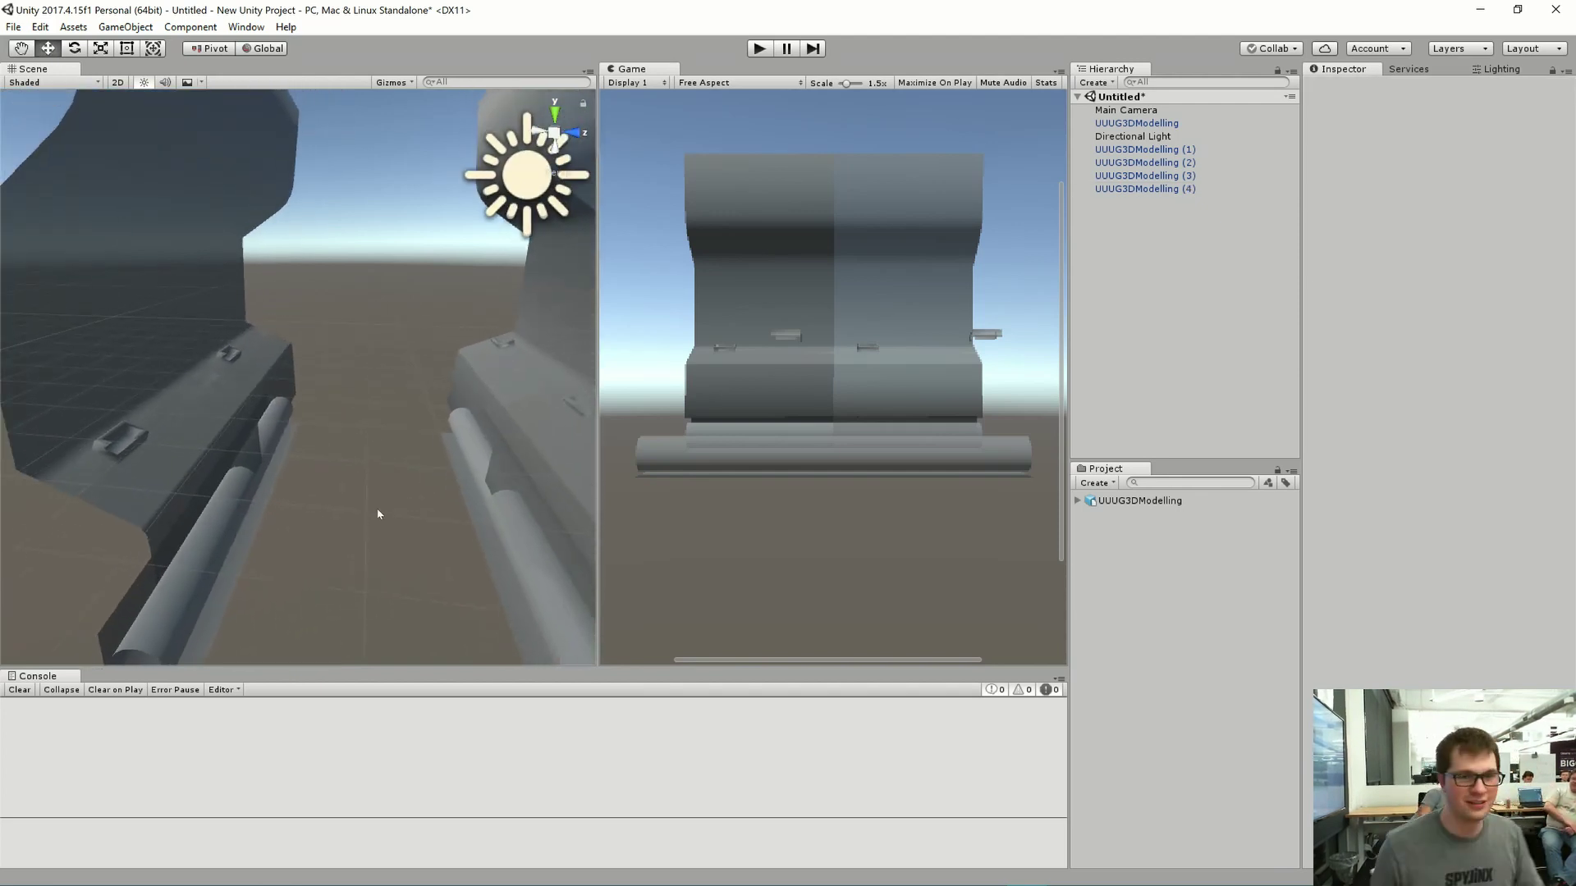
scroll(377, 514, down, 8)
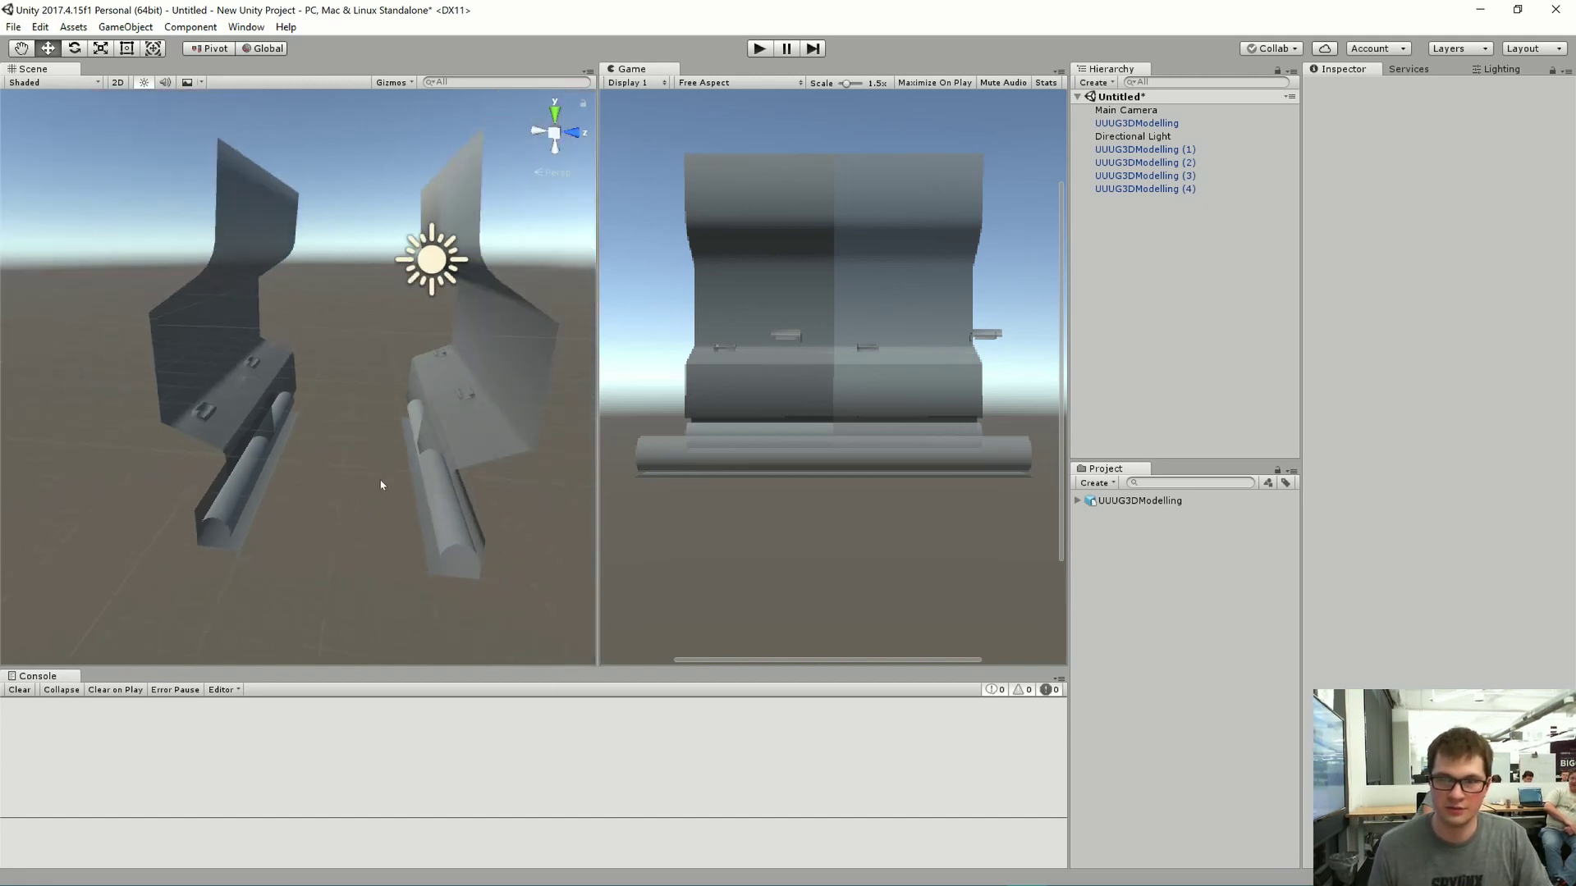
scroll(361, 484, up, 3)
alt+drag(349, 483, 349, 522)
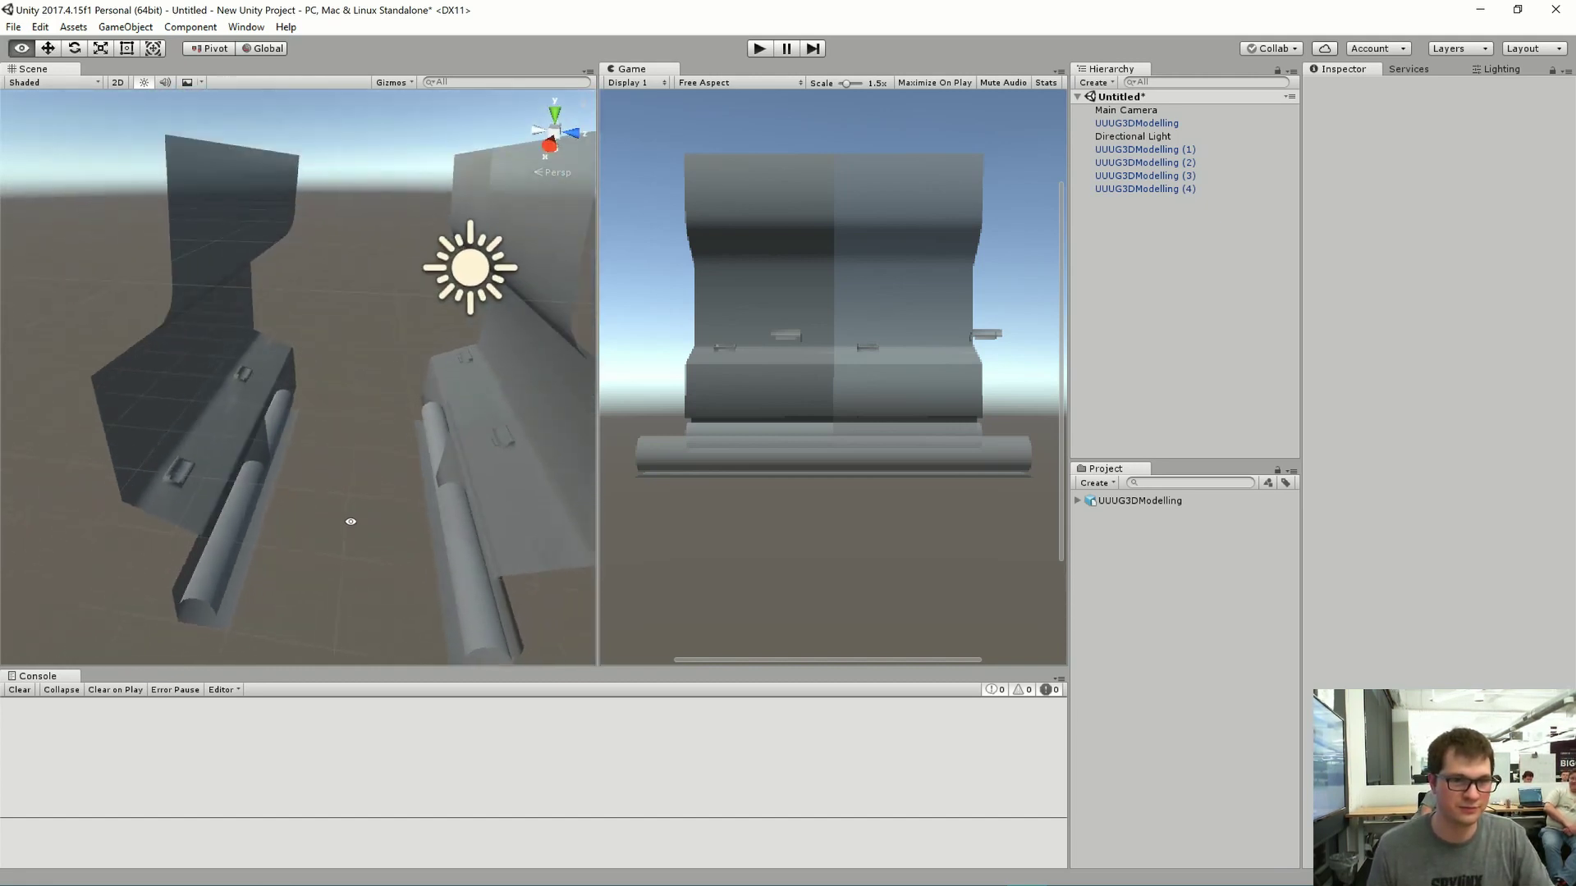
alt+drag(396, 329, 384, 338)
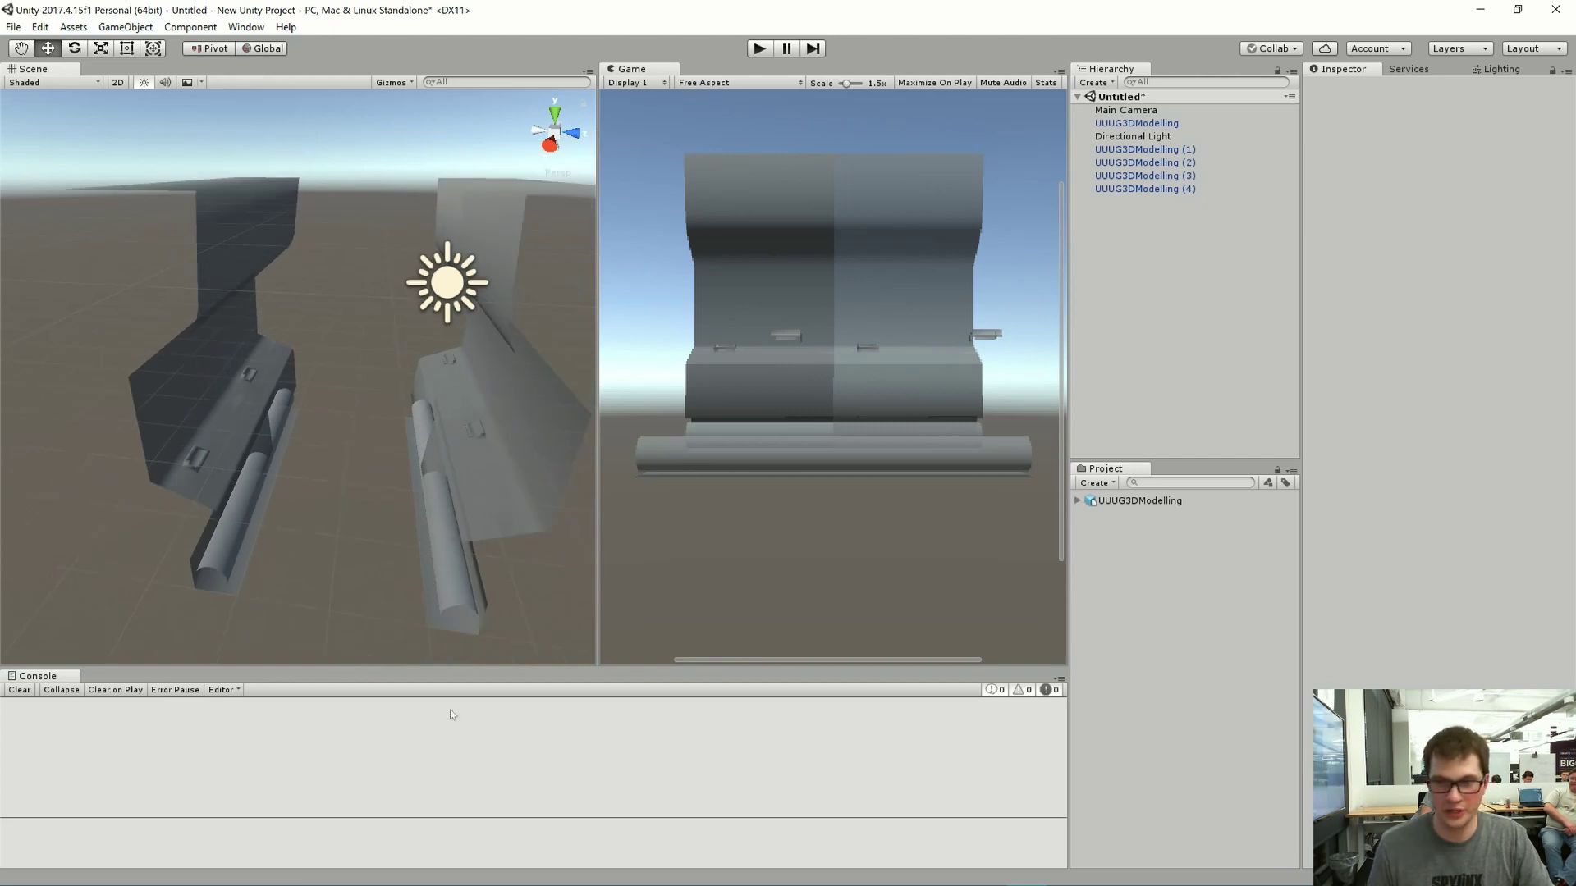
mouse_move(644, 862)
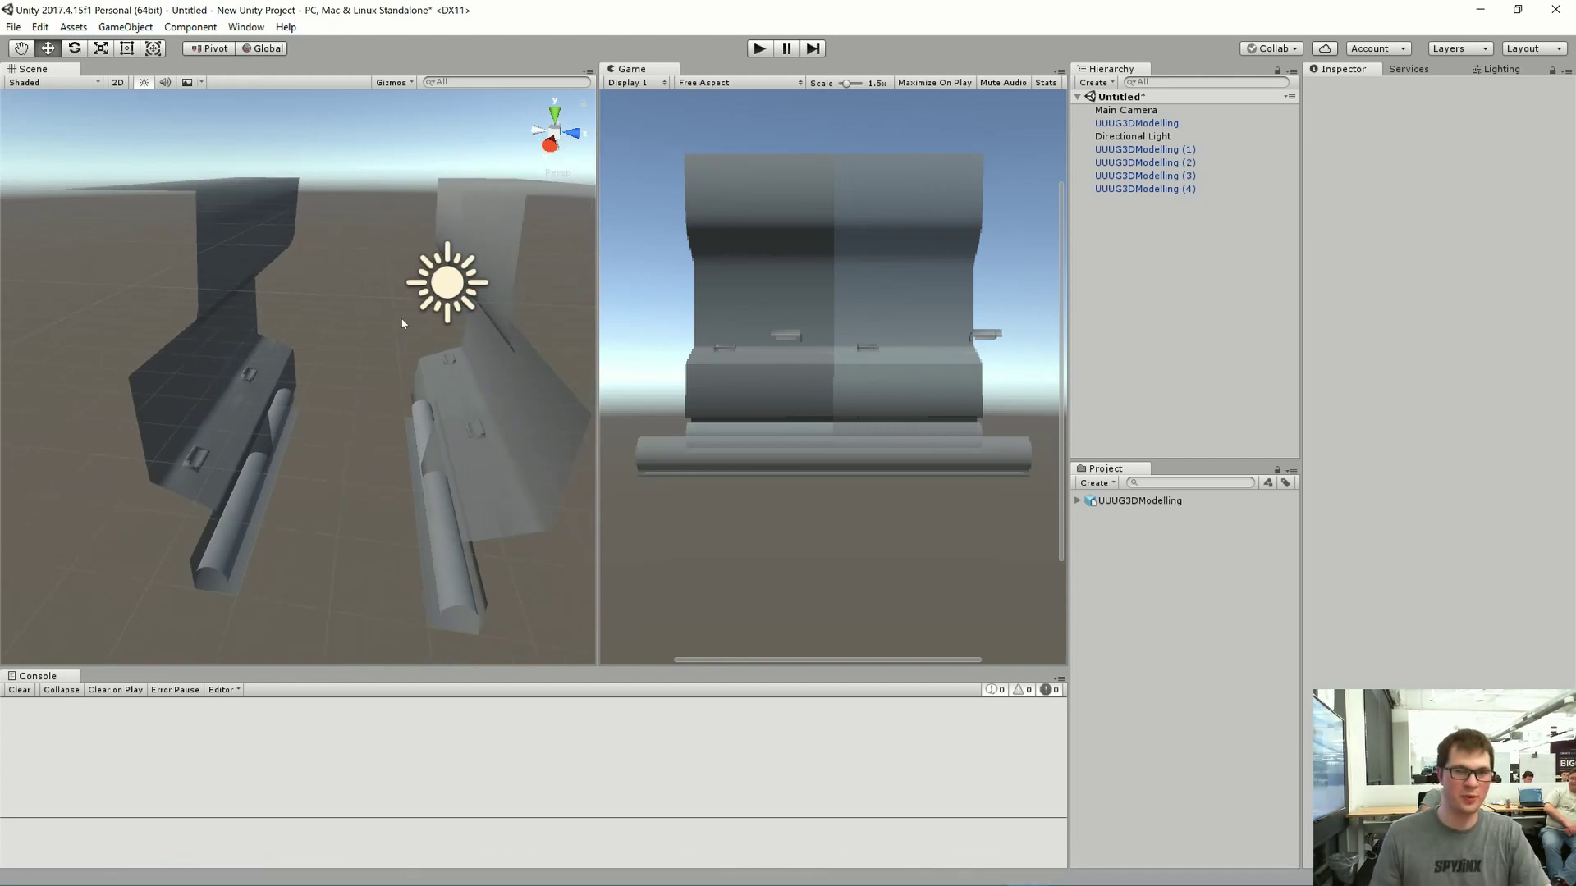
alt+drag(340, 378, 342, 399)
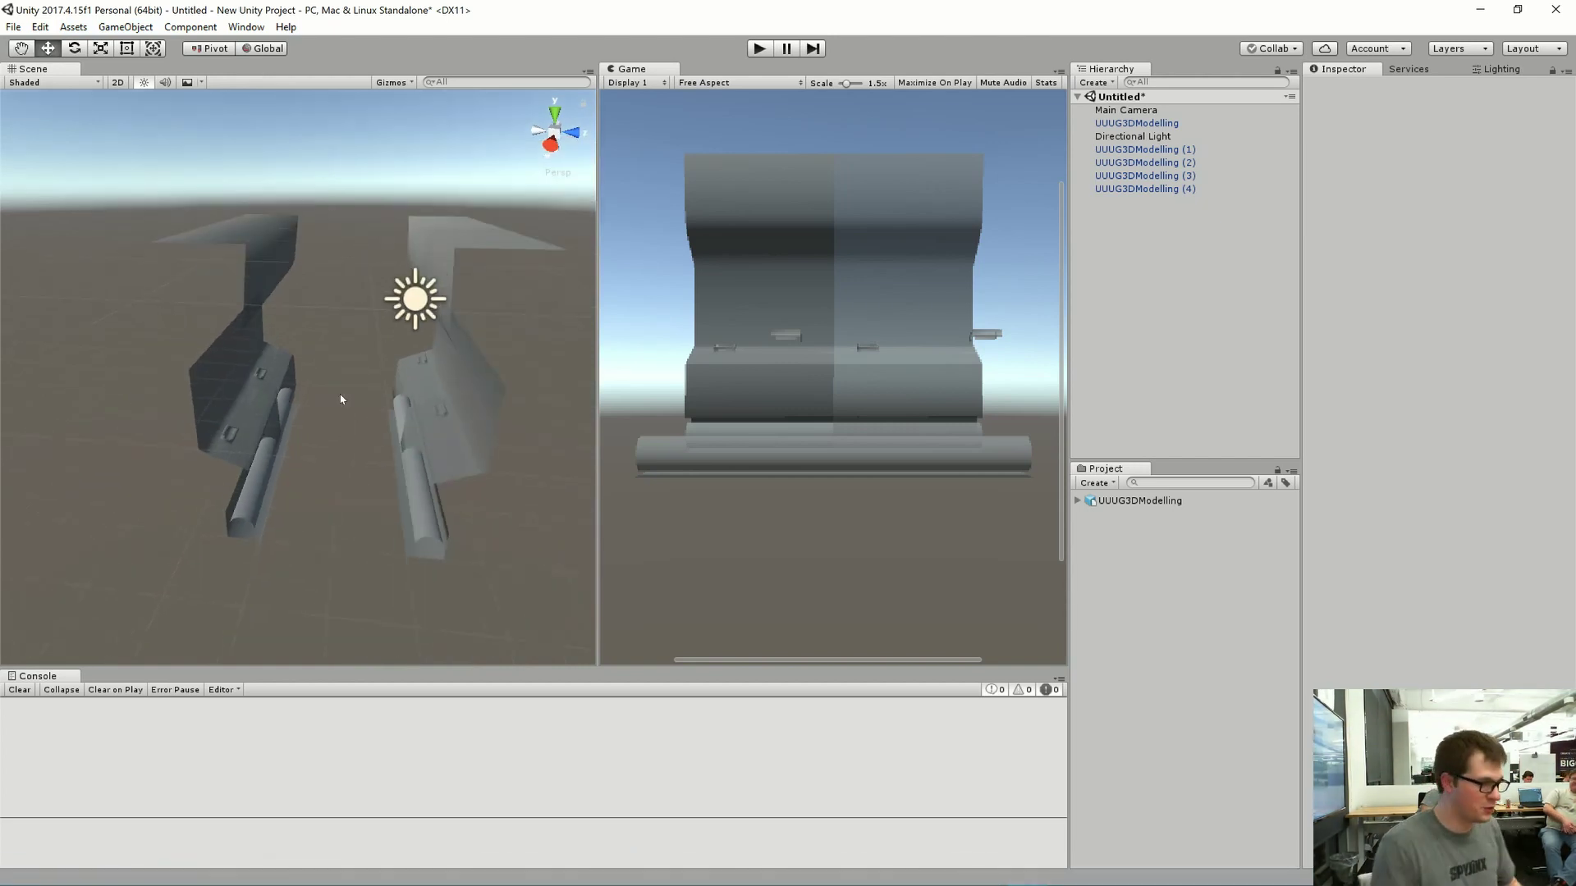